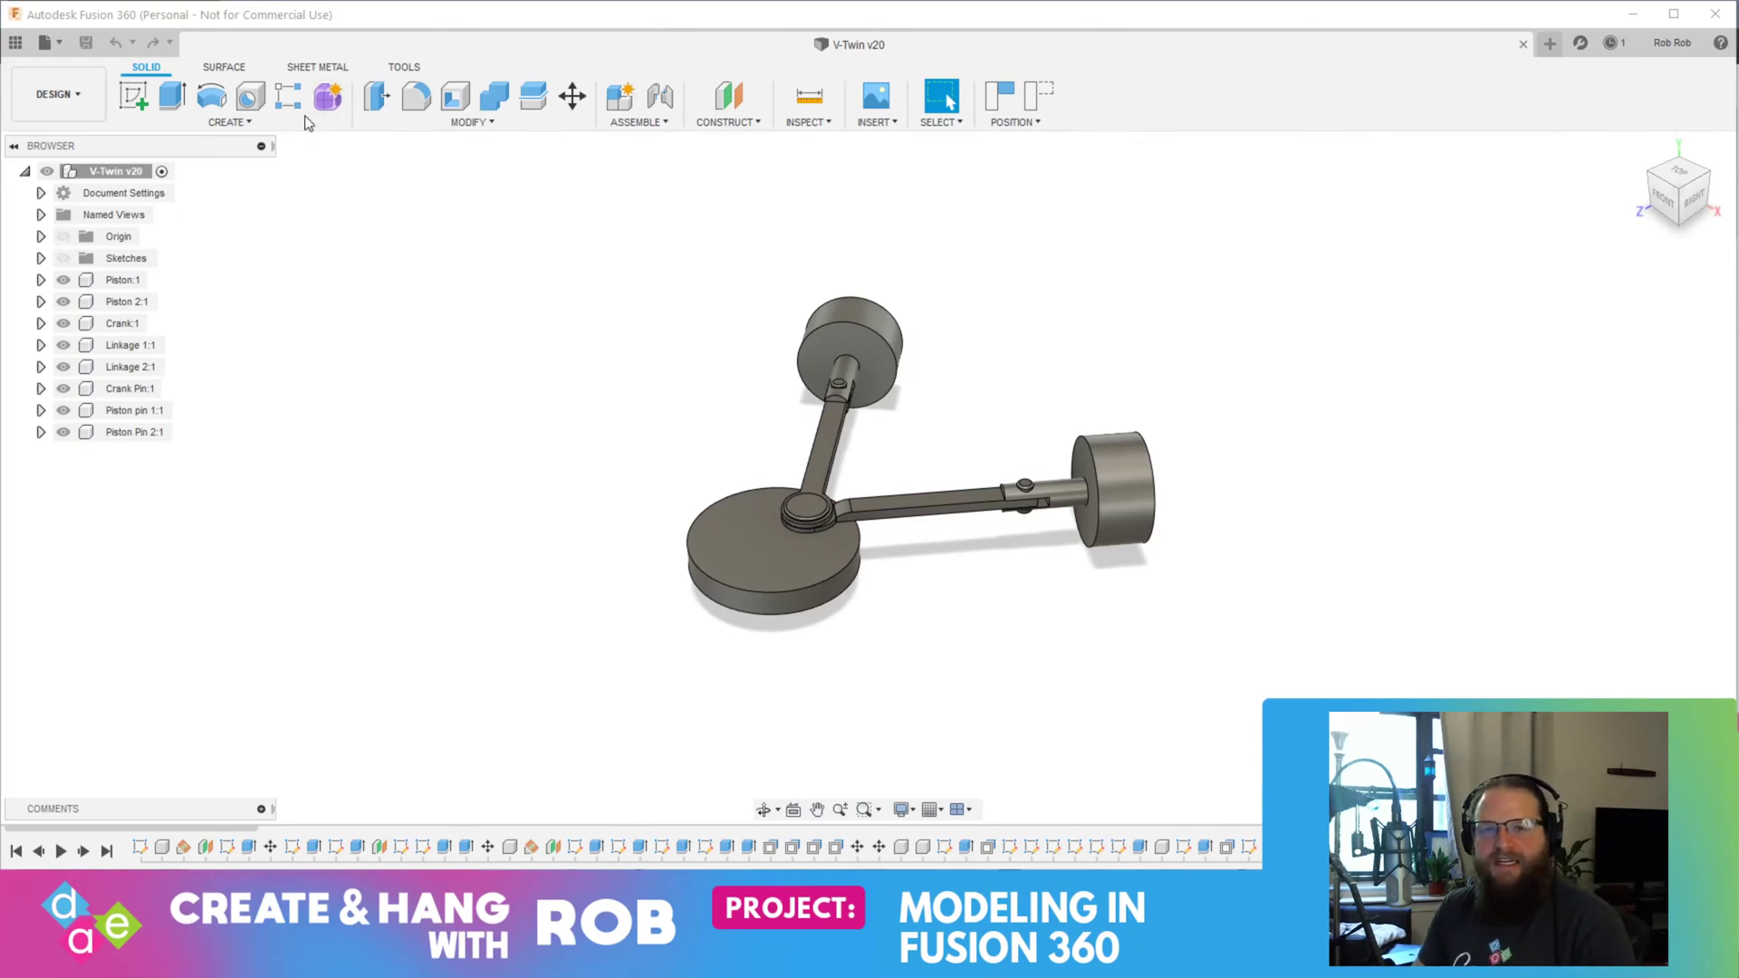
Step: Open the Piston V5 design from the Joints project, examine its model from several angles and close it again
{"action": "left_click", "coordinate": [15, 42]}
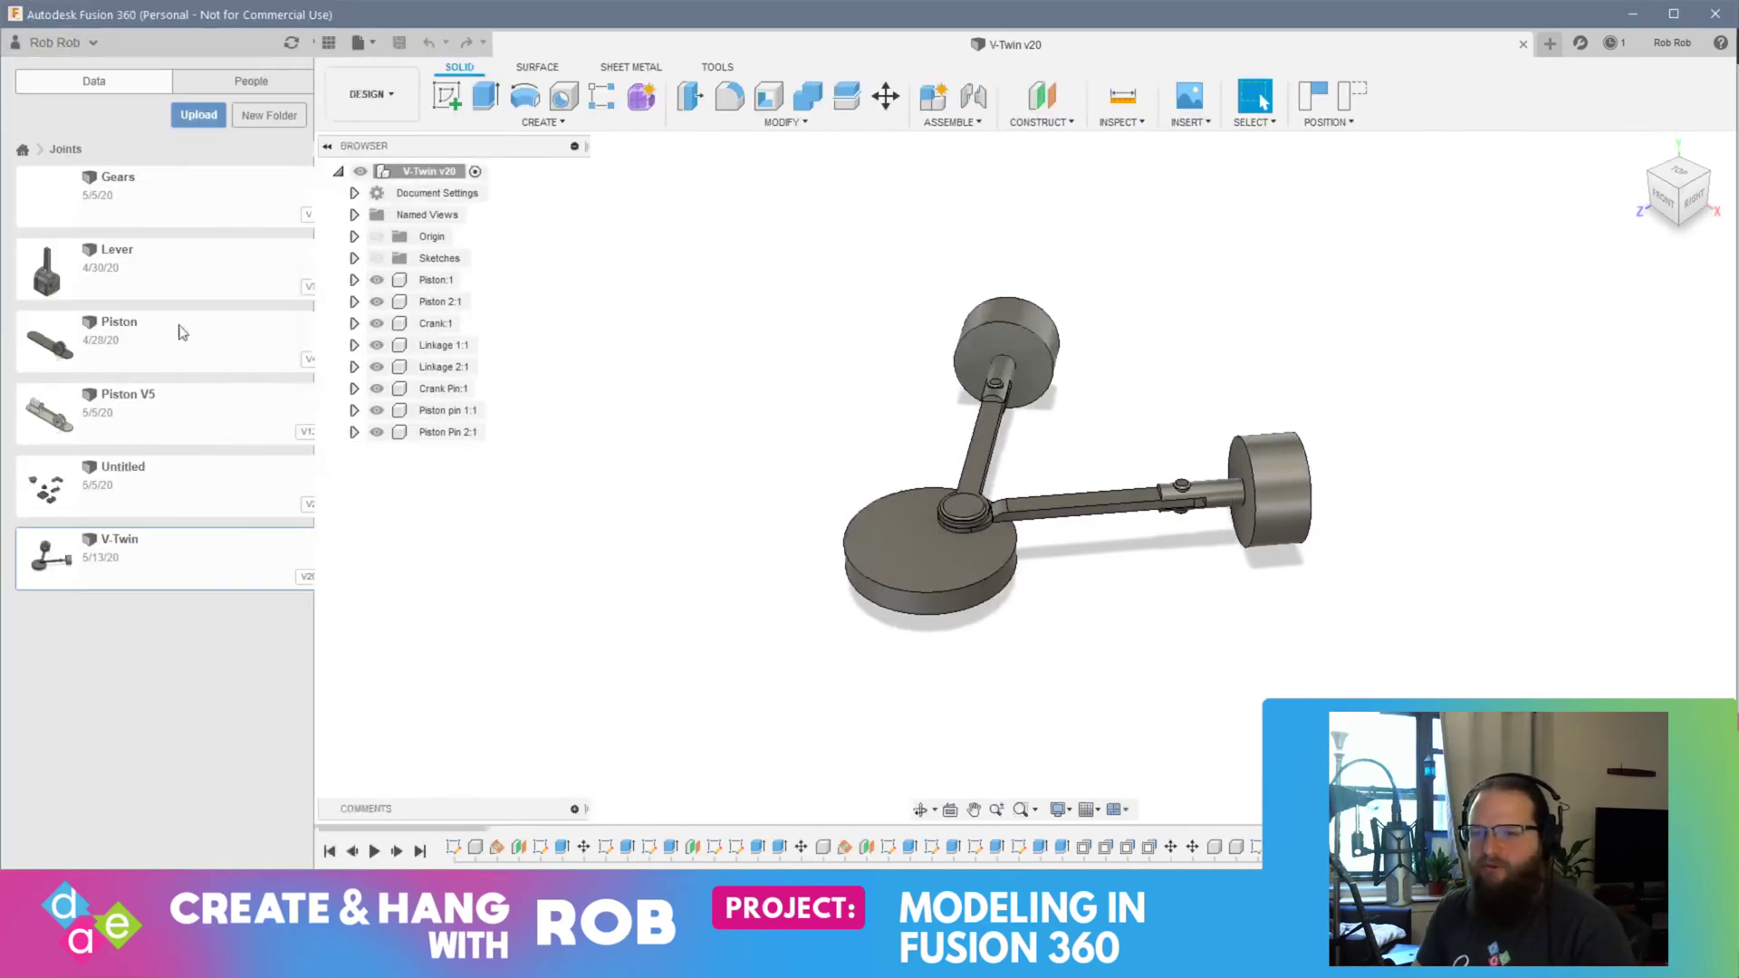
{"action": "double_click", "coordinate": [190, 411]}
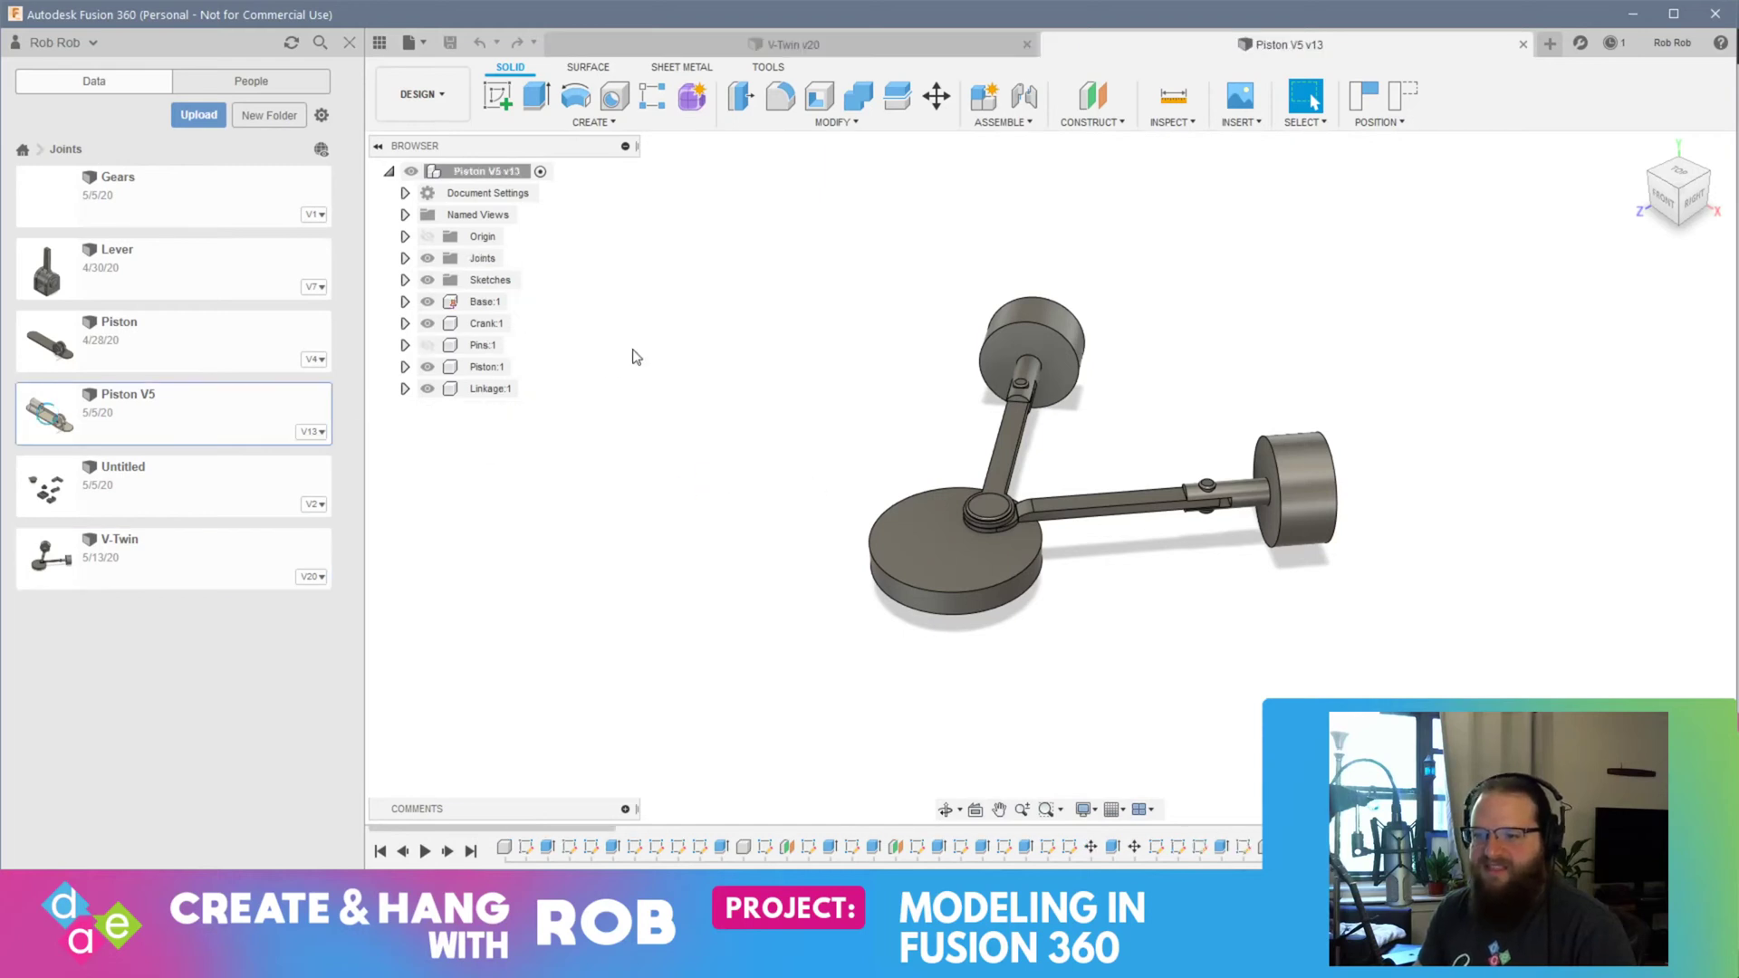
{"action": "left_click", "coordinate": [349, 43]}
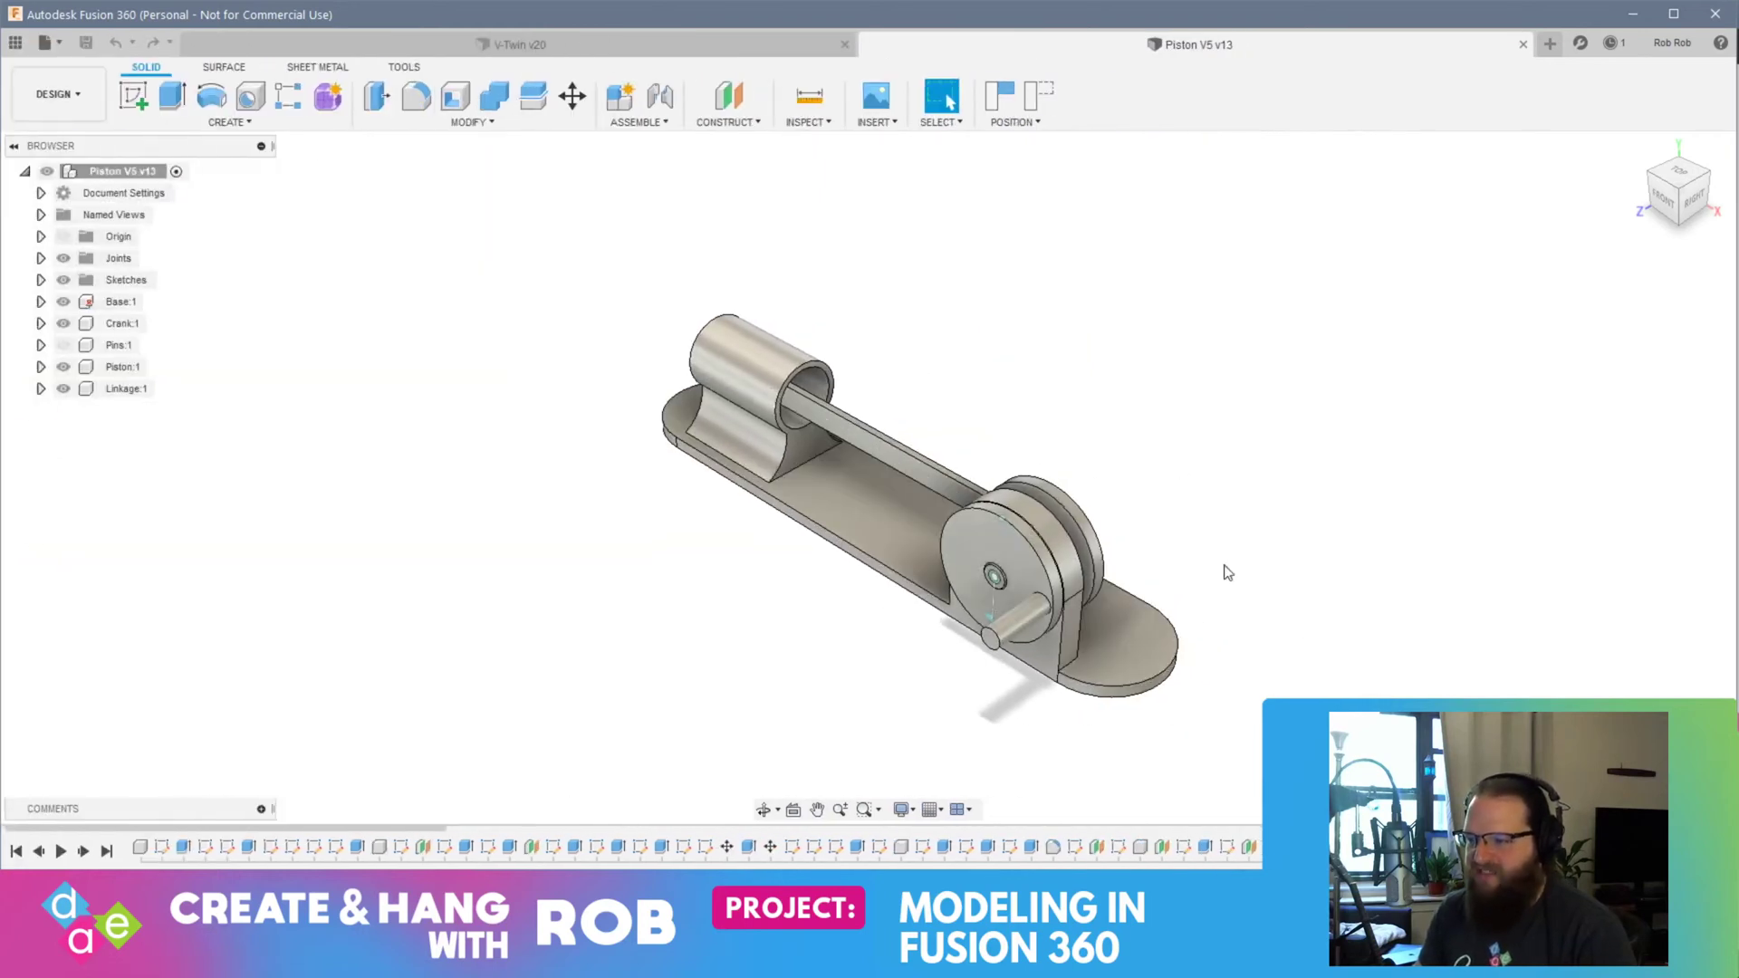
{"action": "middle_click_drag", "start_coordinate": [1138, 587], "coordinate": [815, 507], "text": "shift"}
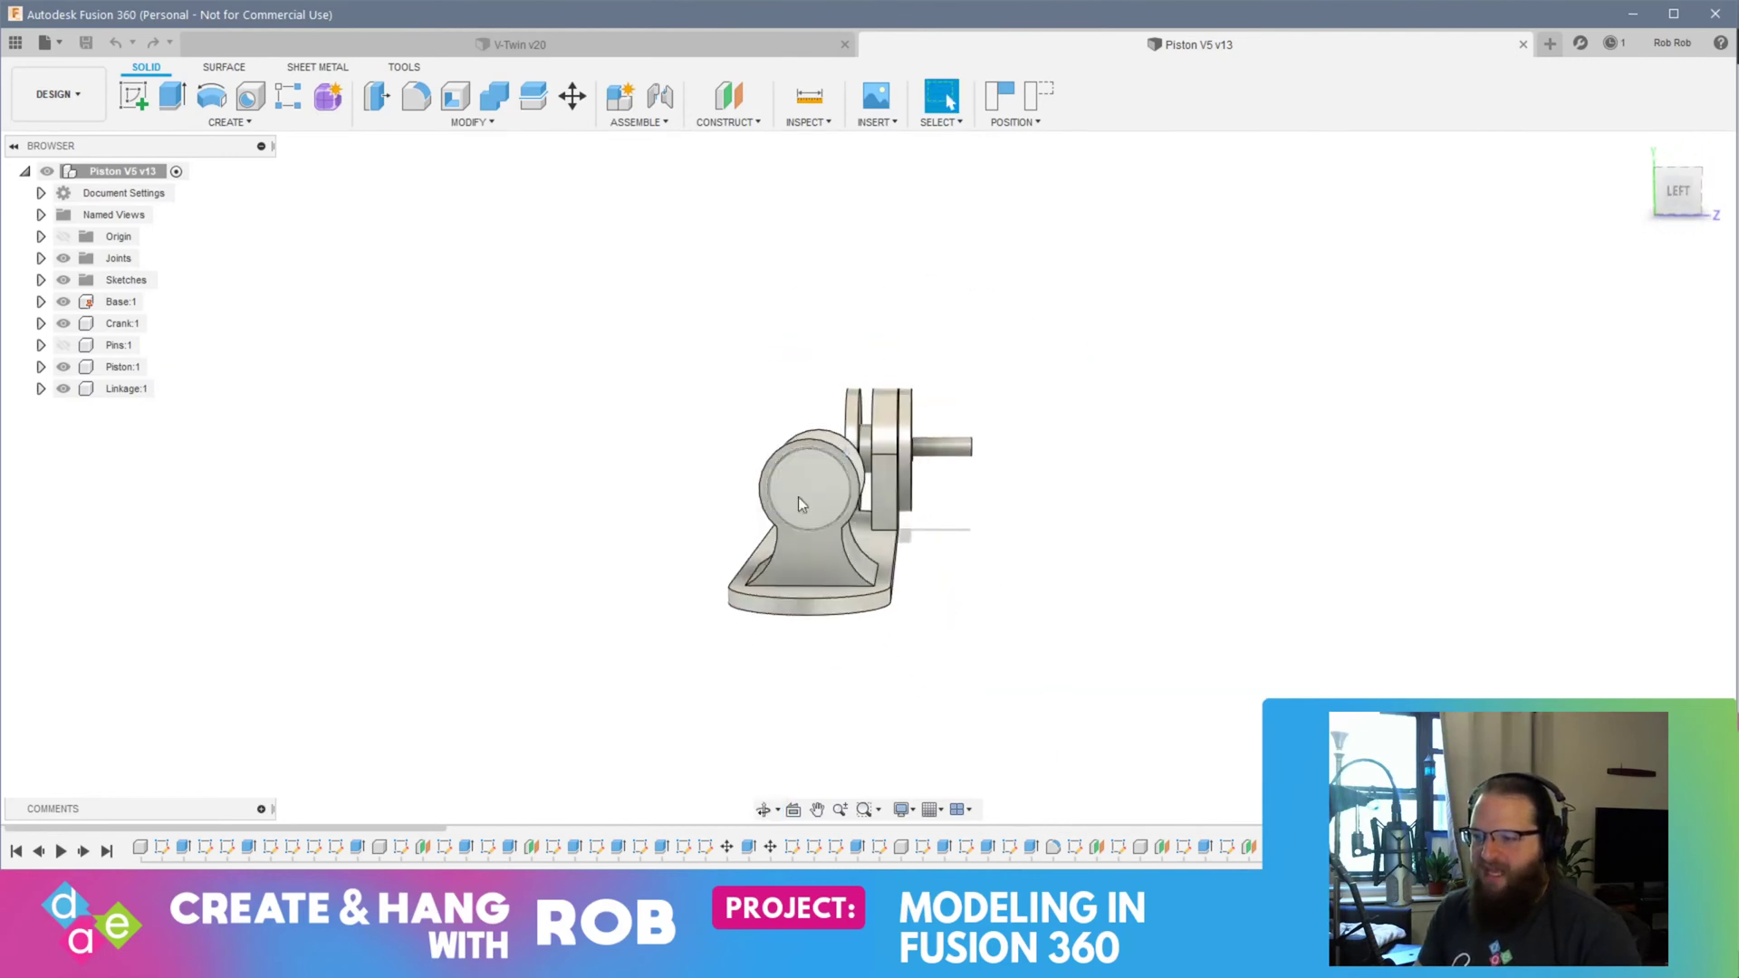
{"action": "middle_click_drag", "start_coordinate": [671, 649], "coordinate": [1144, 545], "text": "shift"}
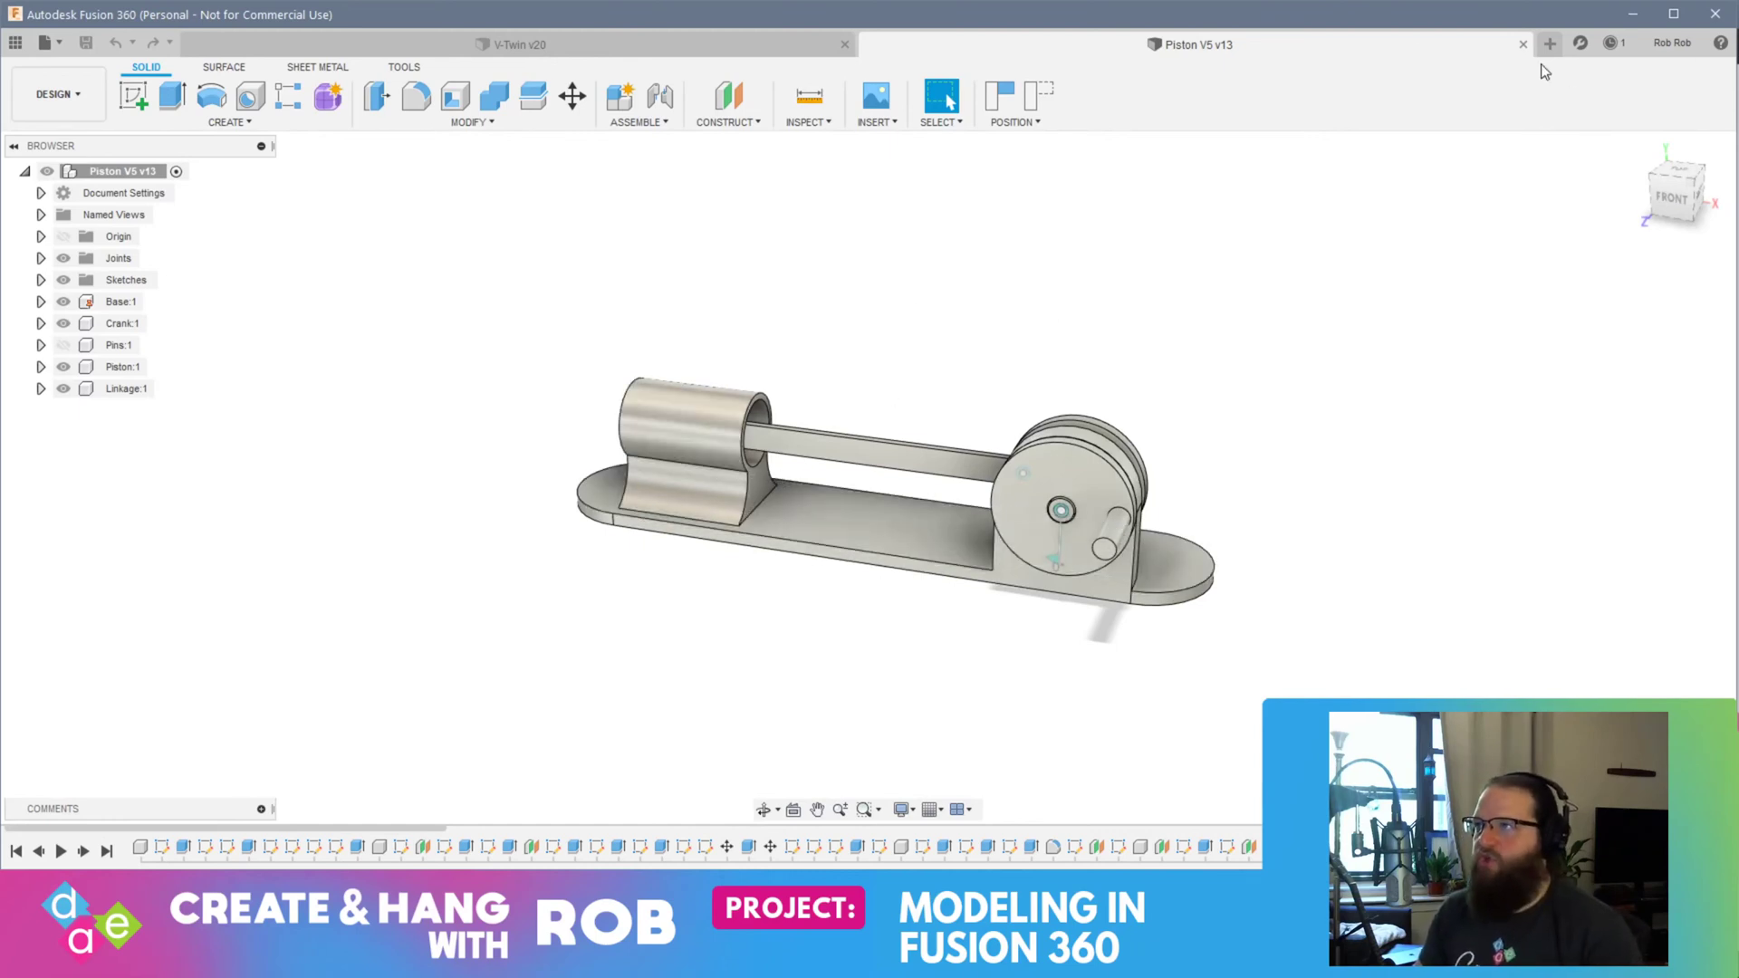
{"action": "left_click", "coordinate": [1523, 43]}
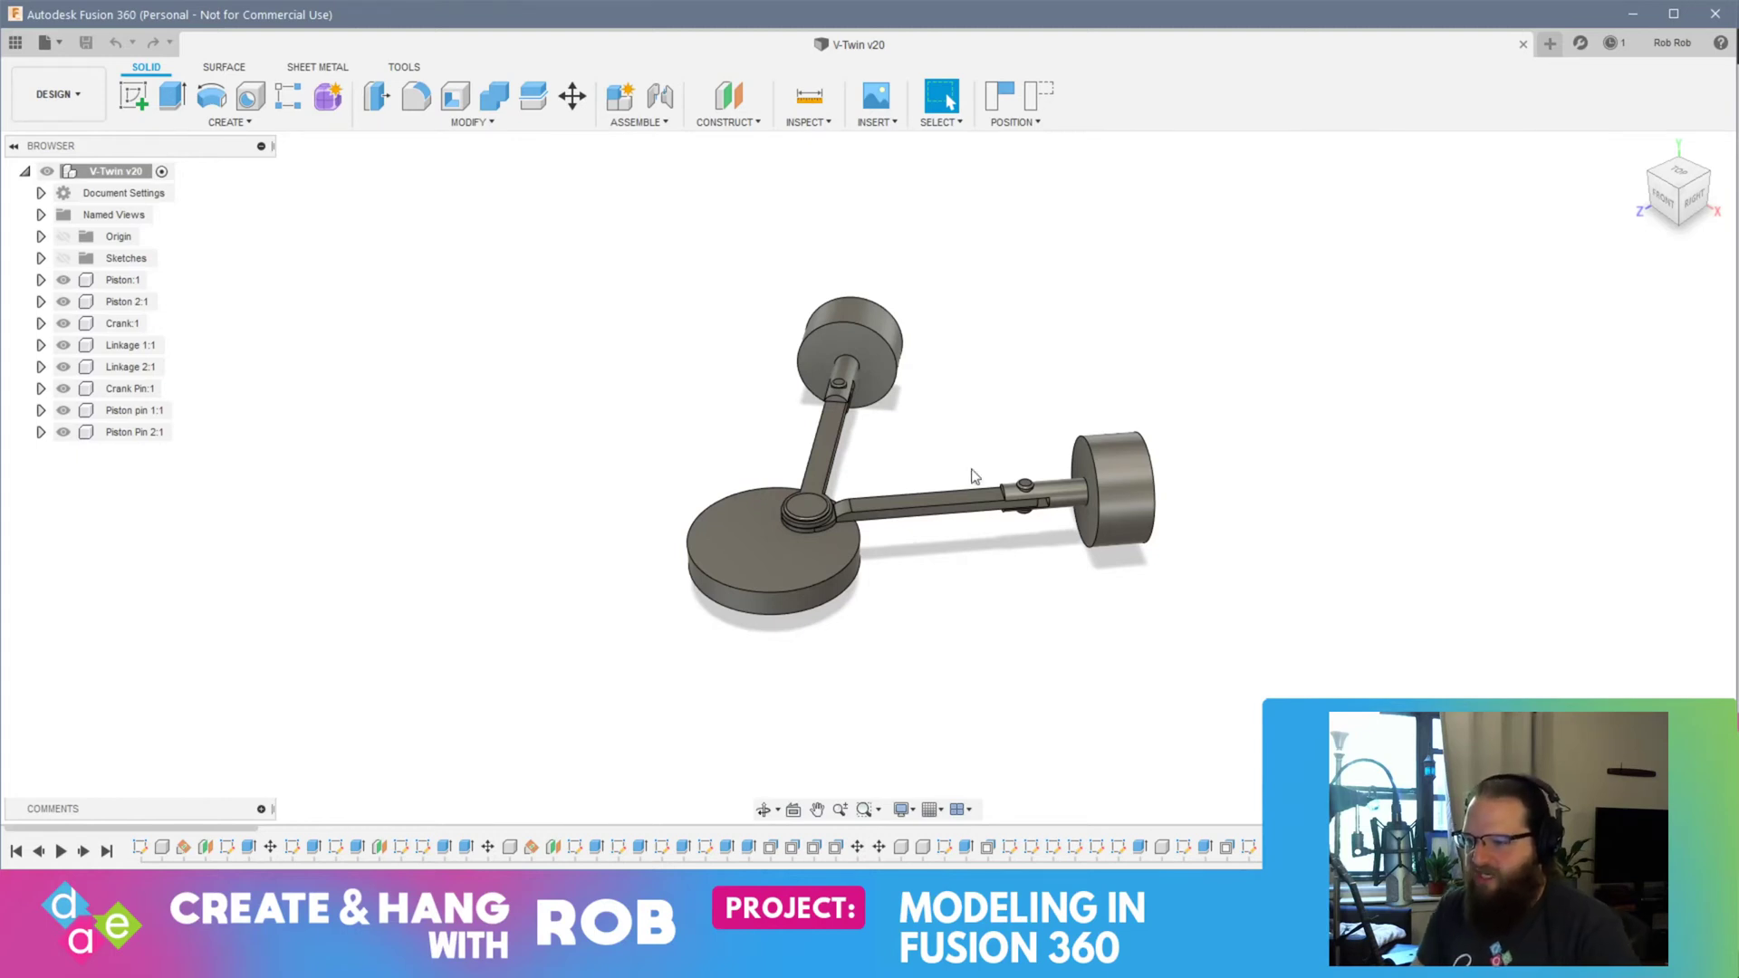
Step: Examine the crank pin joint of the V-Twin assembly, highlighting Body1 and Body2 of the Crank Pin component in turn
{"action": "middle_click_drag", "start_coordinate": [920, 644], "coordinate": [867, 477], "text": "shift"}
{"action": "scroll", "coordinate": [840, 525], "scroll_direction": "up", "scroll_amount": 8}
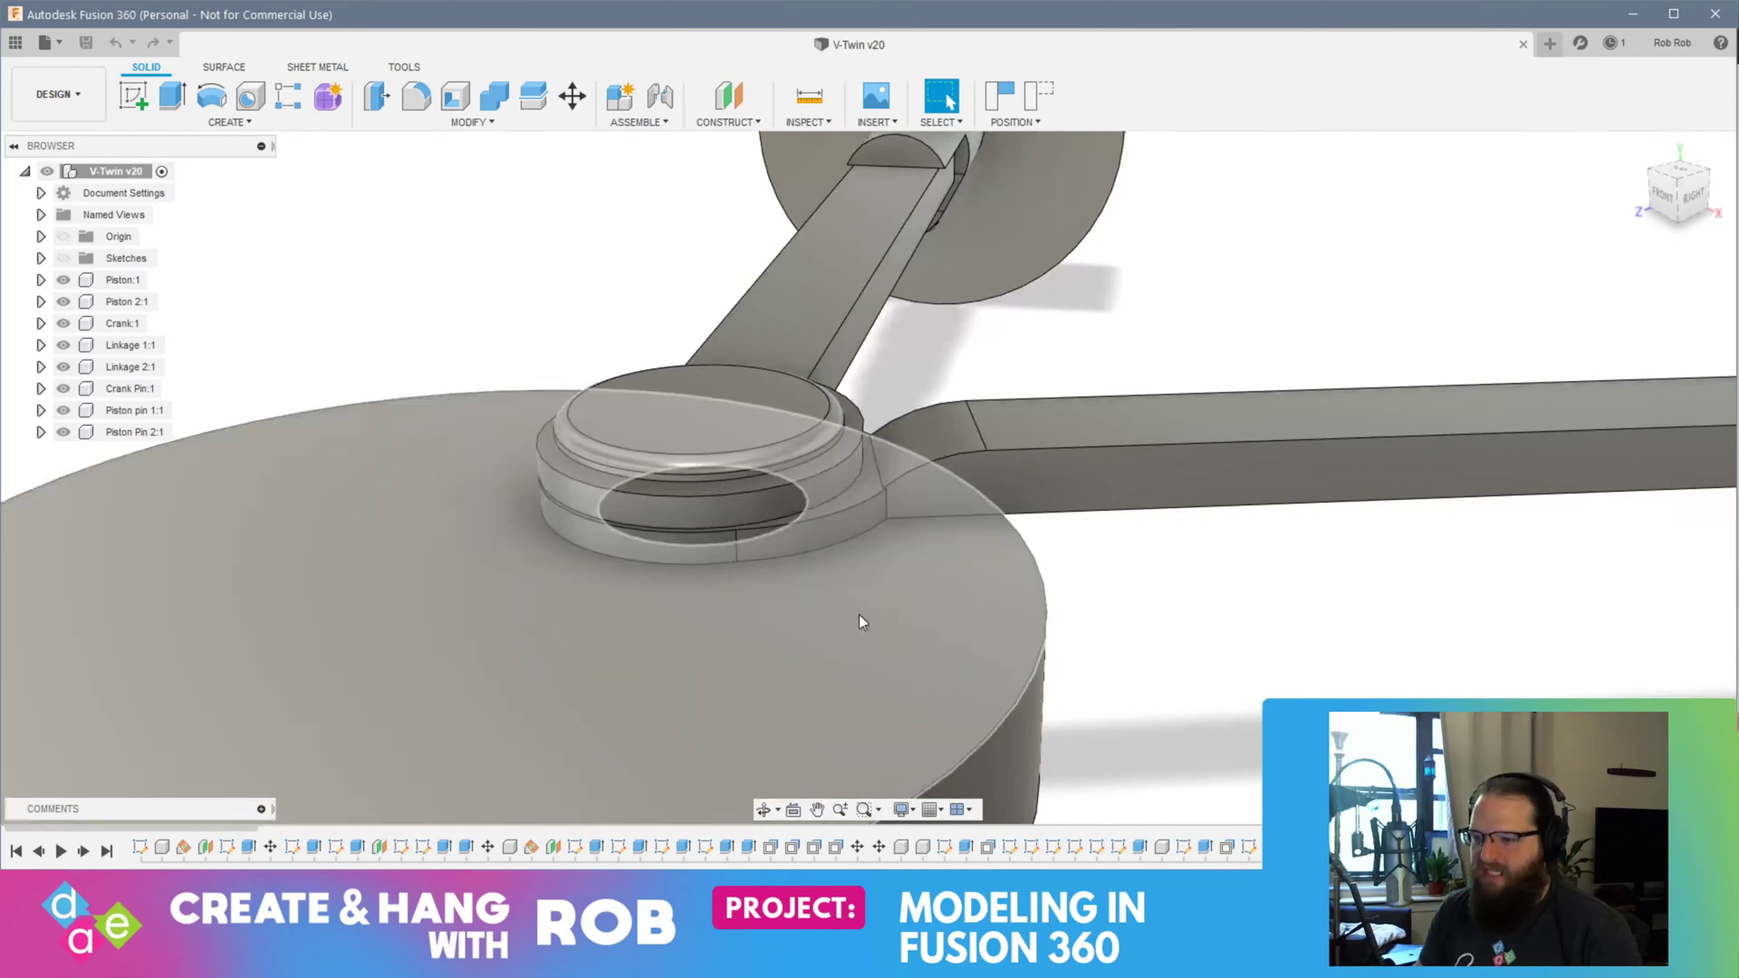
{"action": "scroll", "coordinate": [867, 629], "scroll_direction": "down", "scroll_amount": 10}
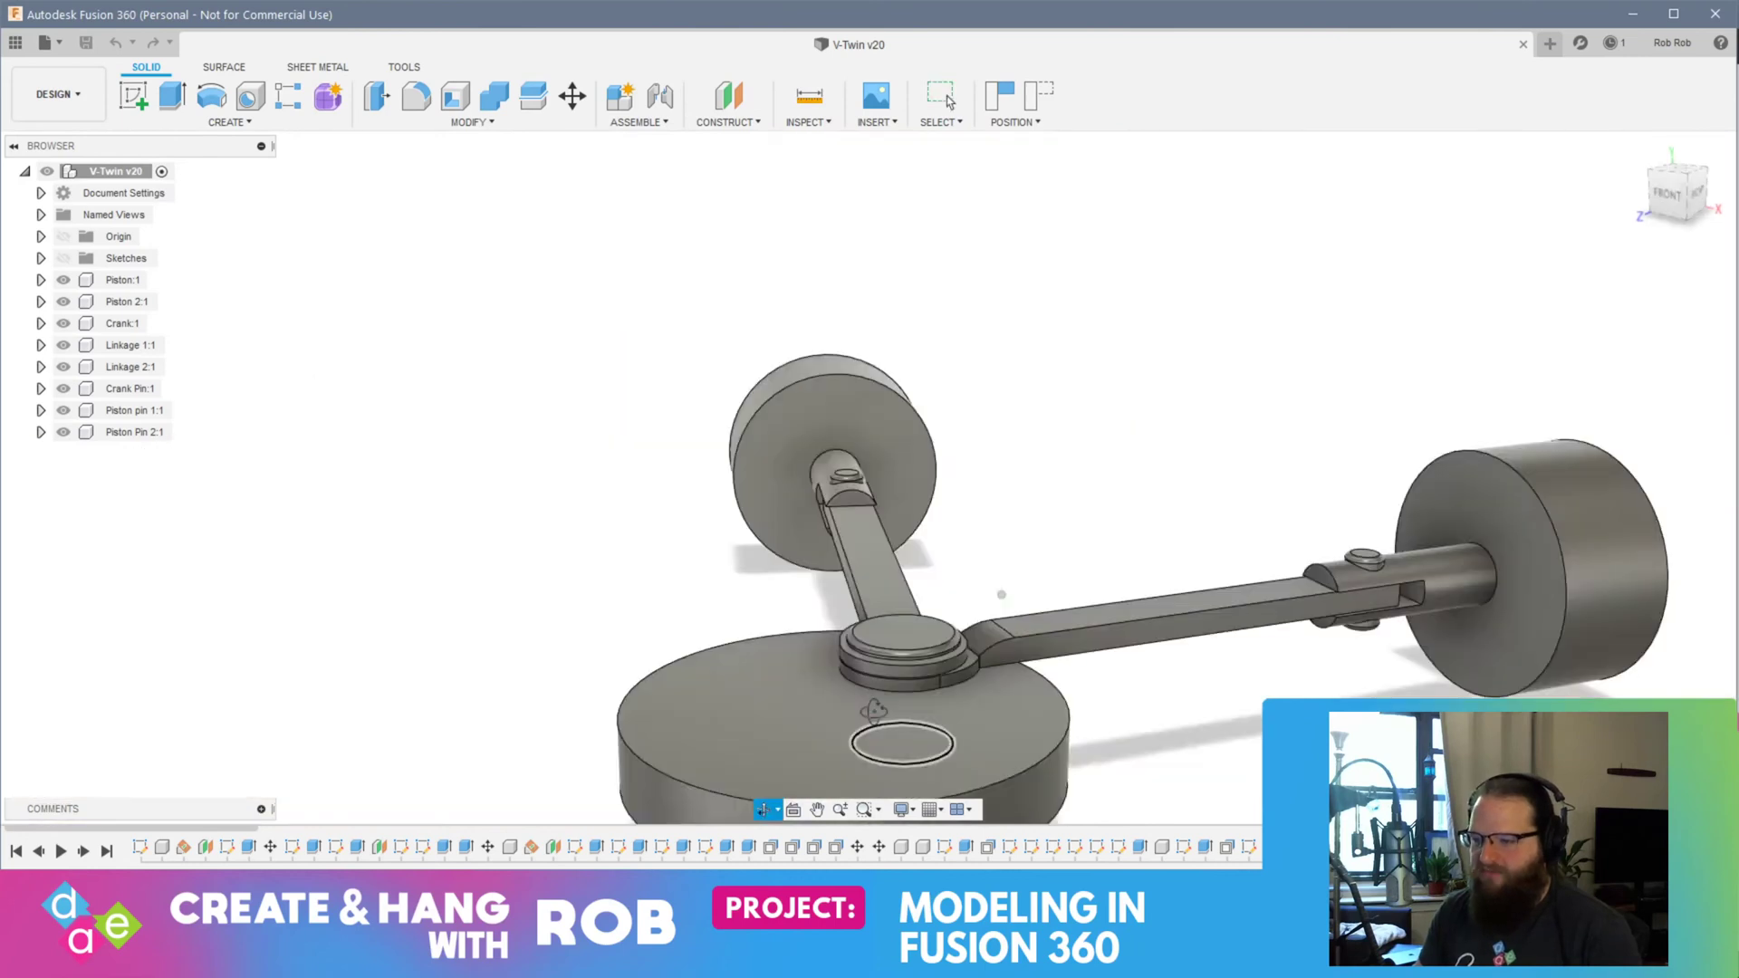
{"action": "mouse_move", "coordinate": [874, 712]}
{"action": "middle_mouse_down", "text": "shift"}
{"action": "mouse_move", "coordinate": [917, 781]}
{"action": "mouse_move", "coordinate": [861, 716]}
{"action": "middle_mouse_up", "text": "shift"}
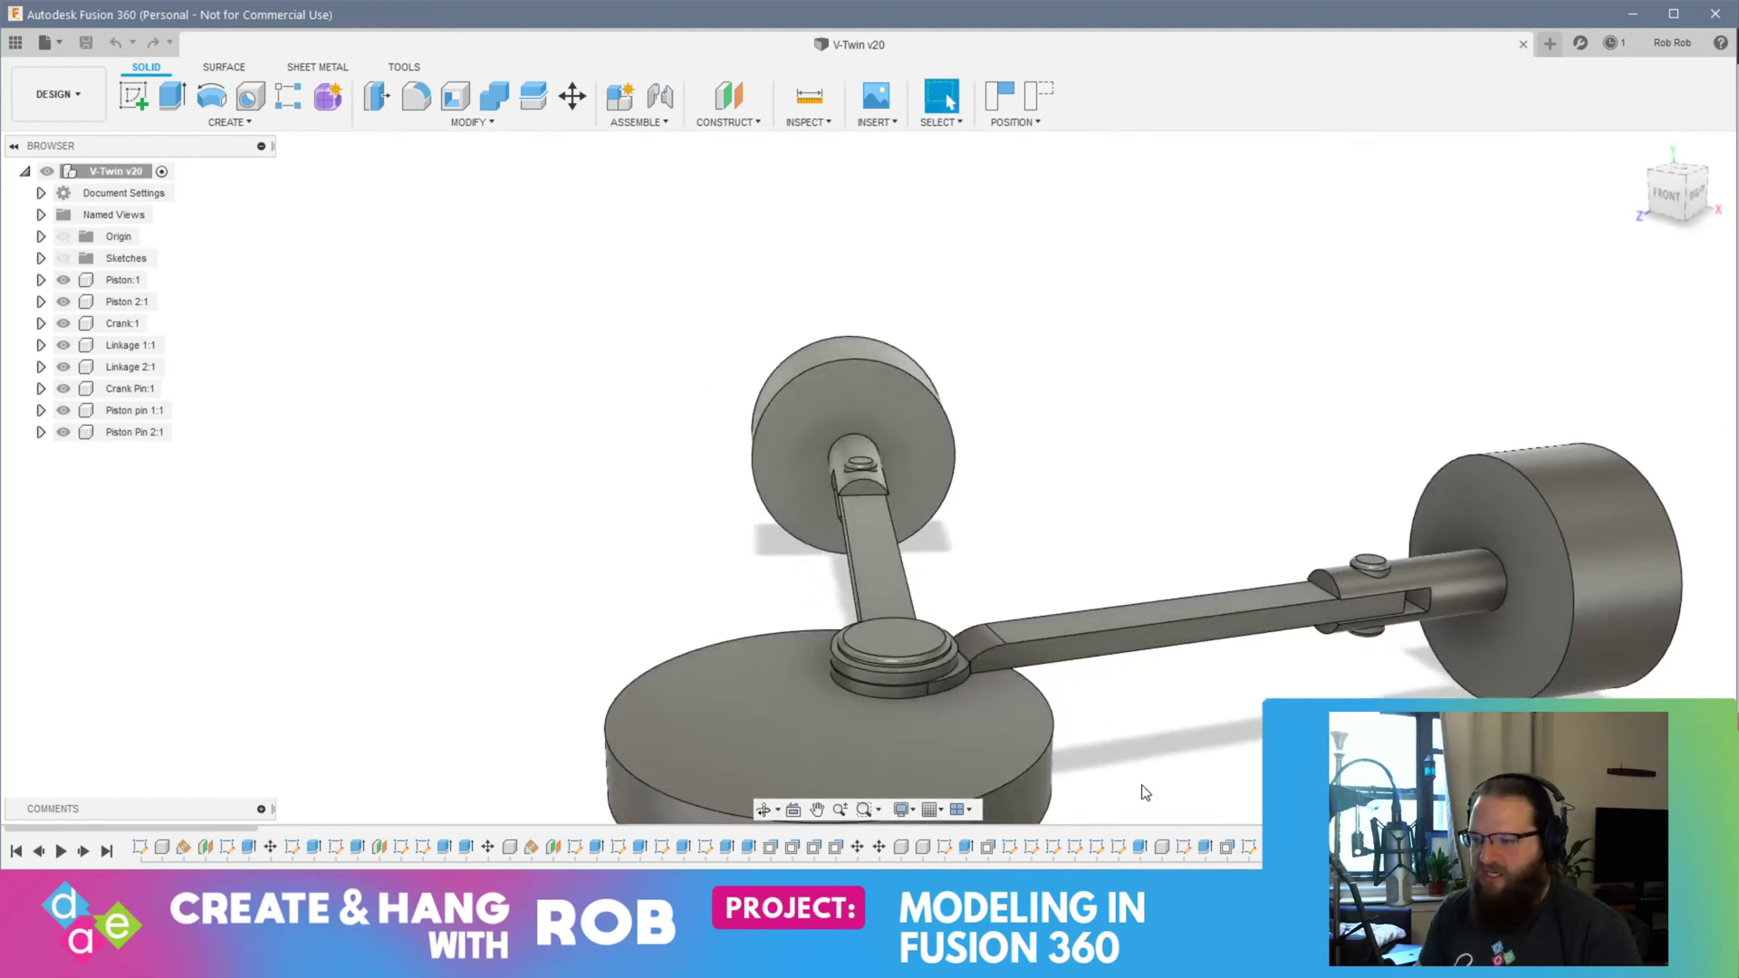
{"action": "left_click", "coordinate": [40, 388]}
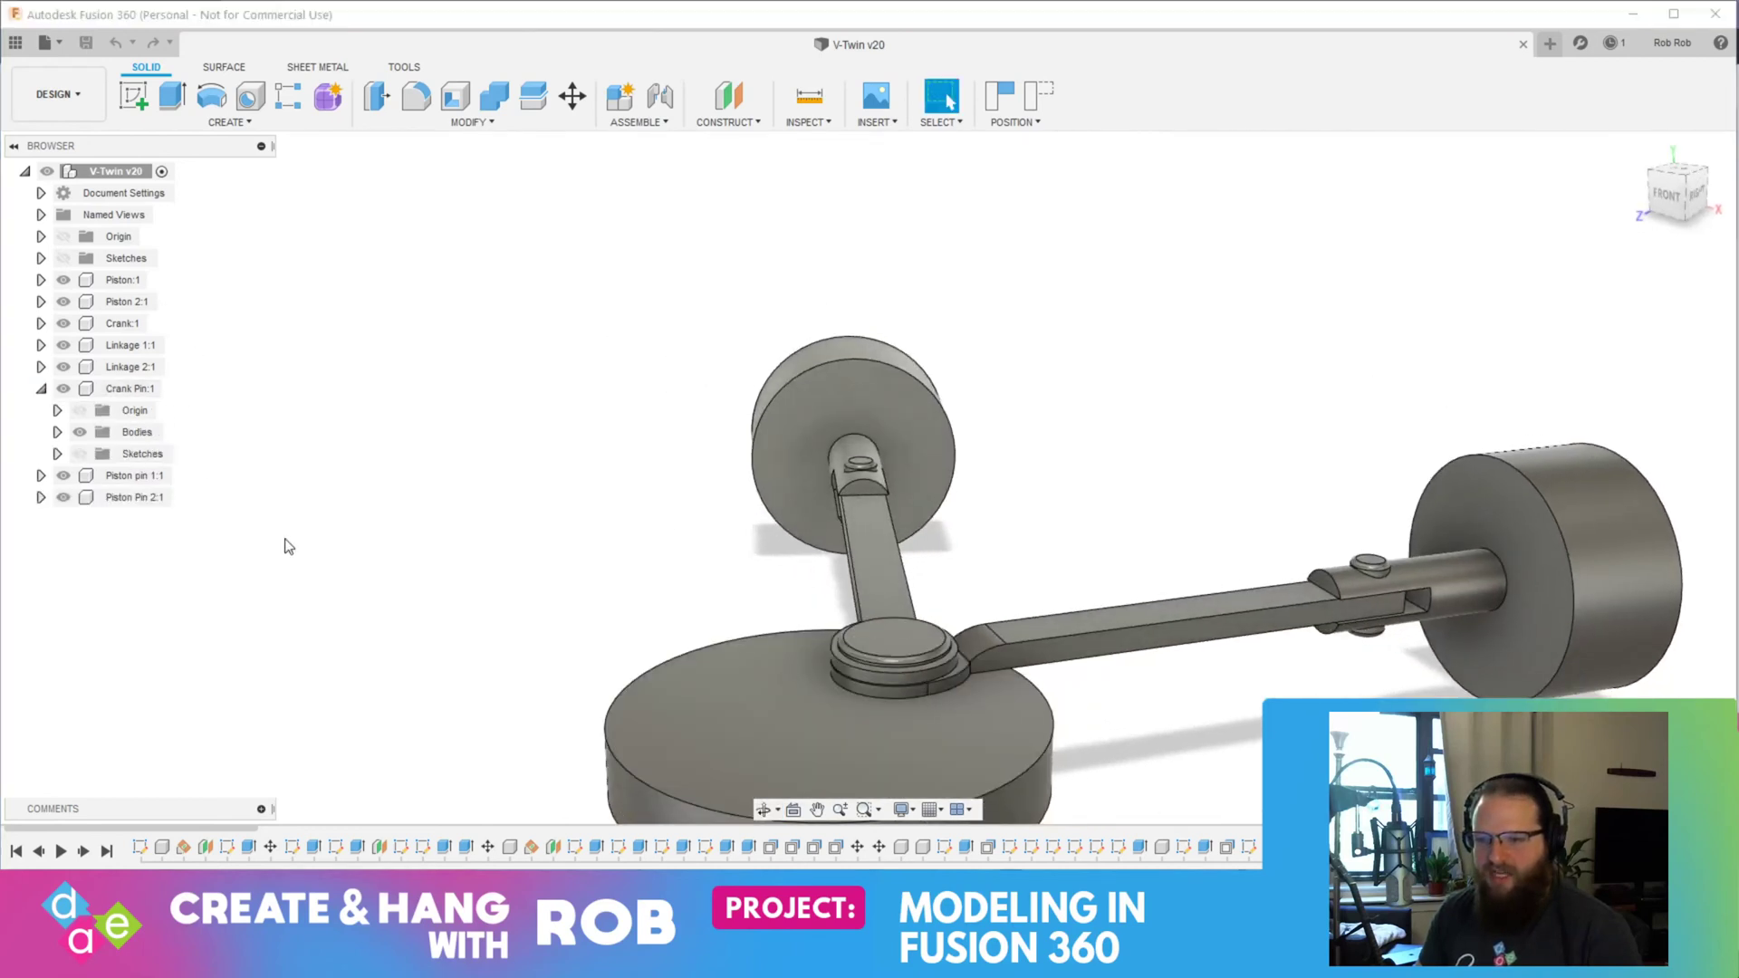
{"action": "left_click", "coordinate": [58, 433]}
{"action": "left_click", "coordinate": [142, 455]}
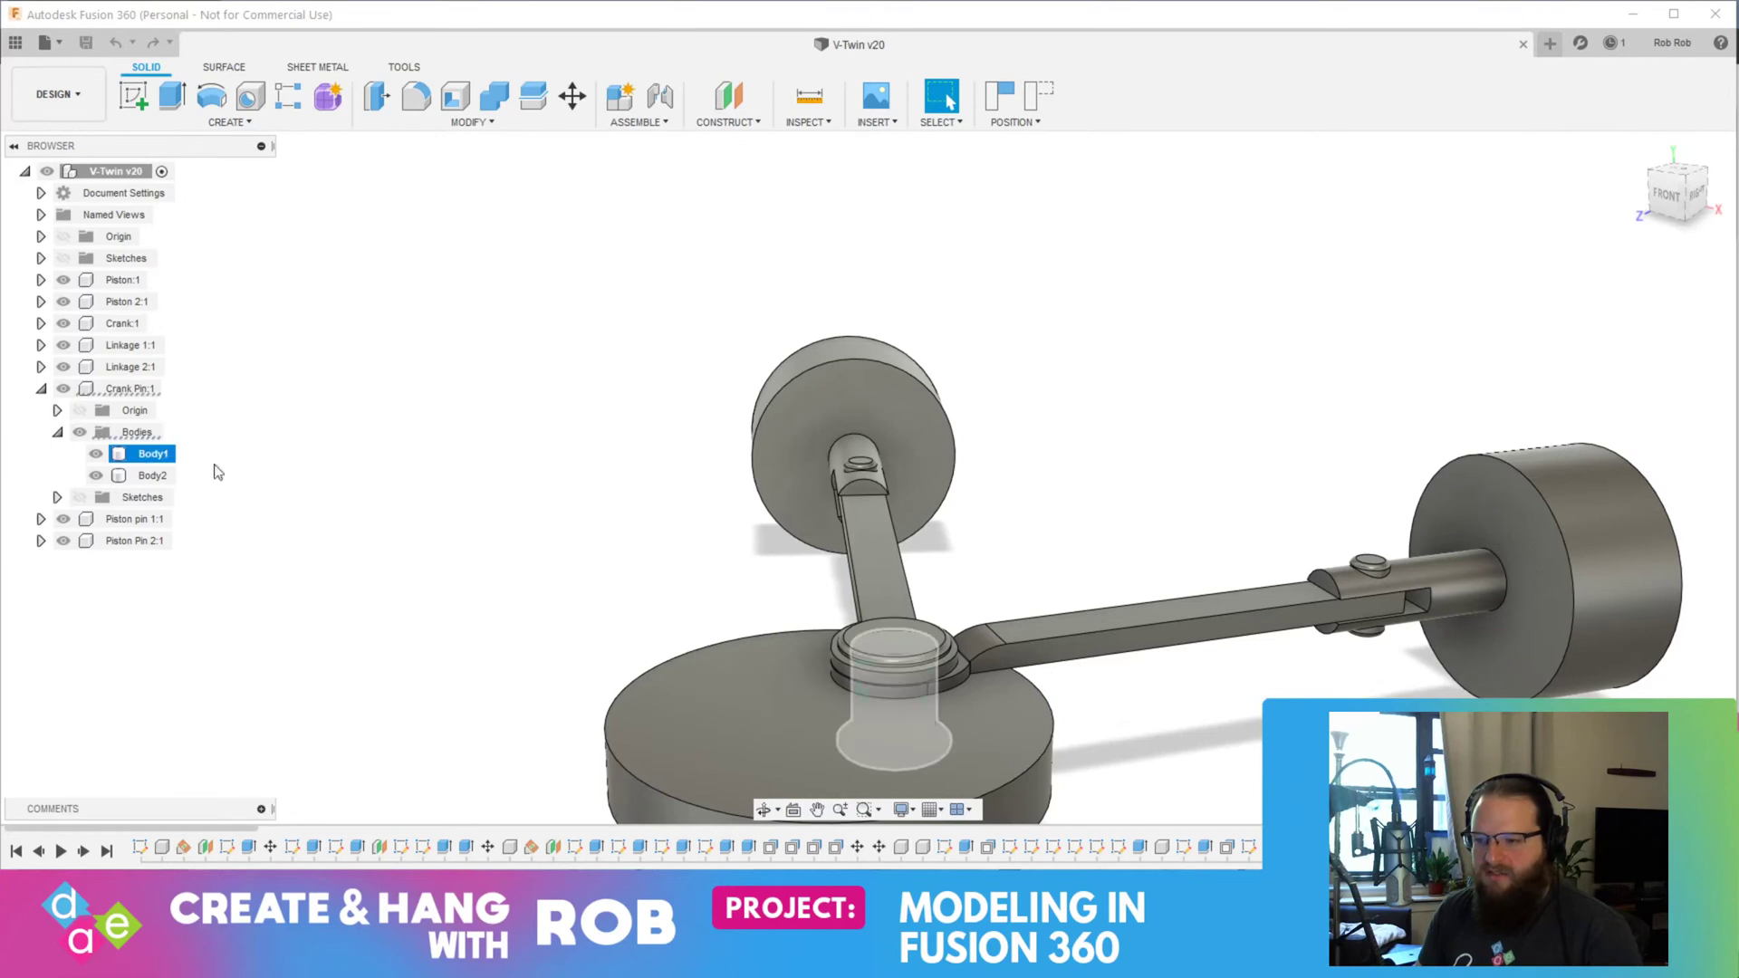
{"action": "middle_click_drag", "start_coordinate": [1246, 762], "coordinate": [1166, 718], "text": "shift"}
{"action": "left_click", "coordinate": [151, 475]}
{"action": "middle_click_drag", "start_coordinate": [994, 757], "coordinate": [960, 734], "text": "shift"}
{"action": "left_click", "coordinate": [150, 456]}
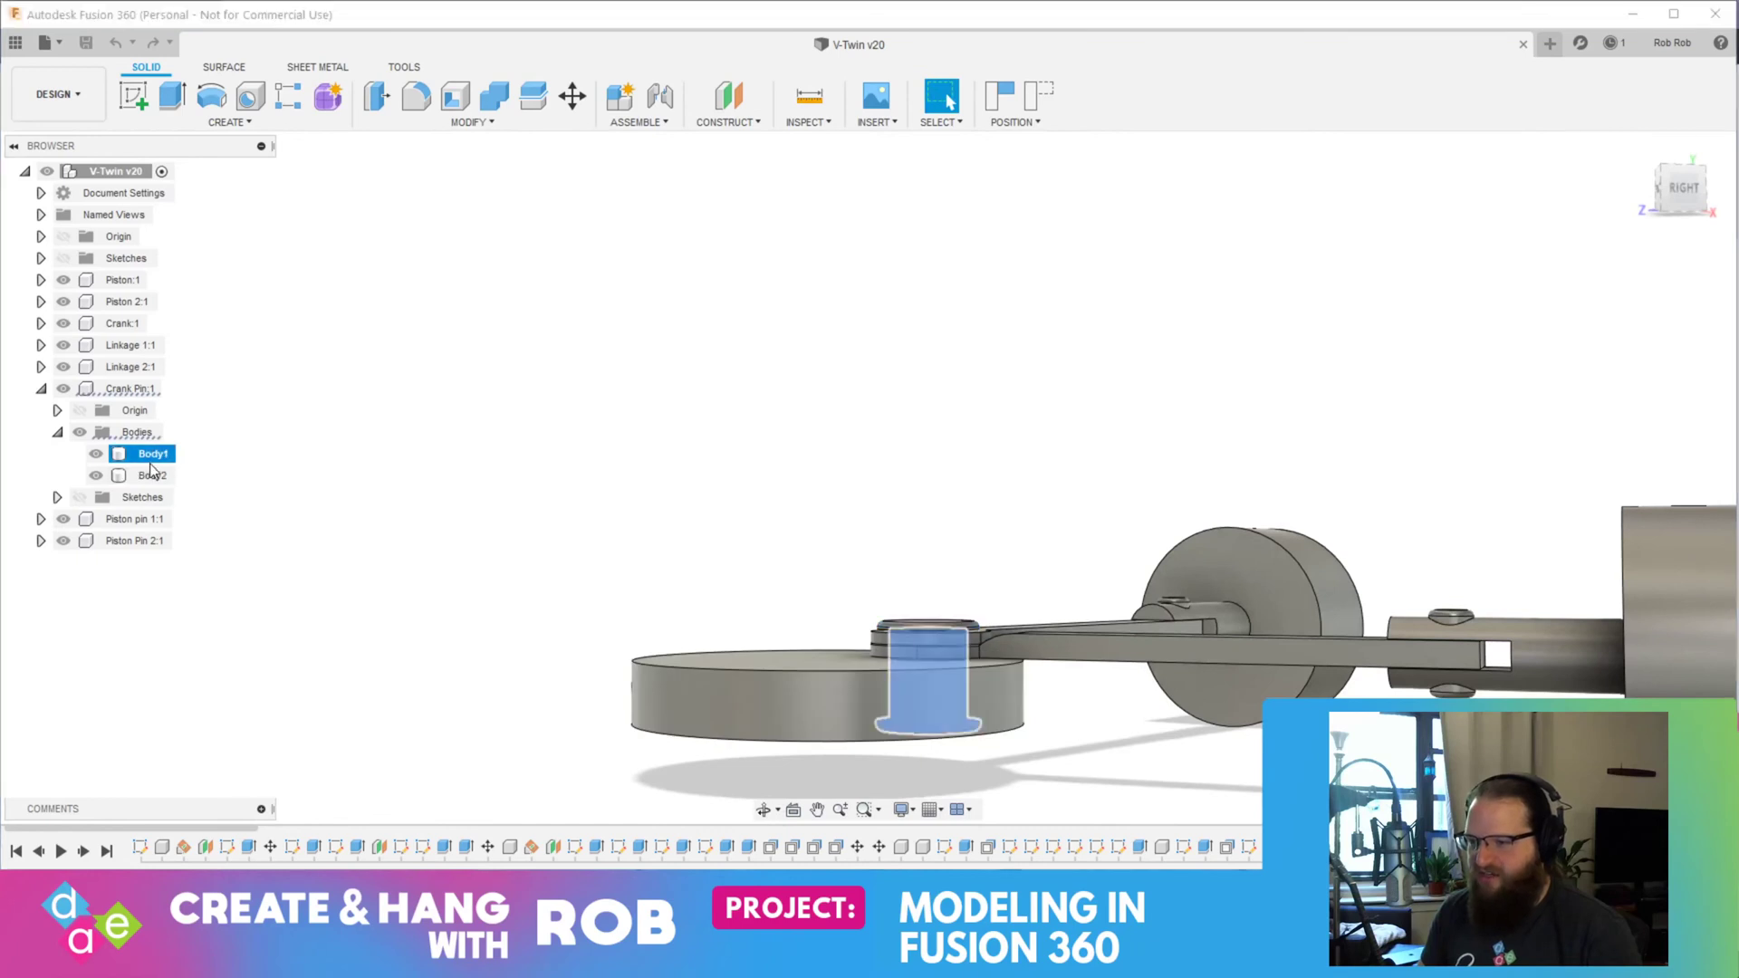
{"action": "left_click", "coordinate": [151, 475]}
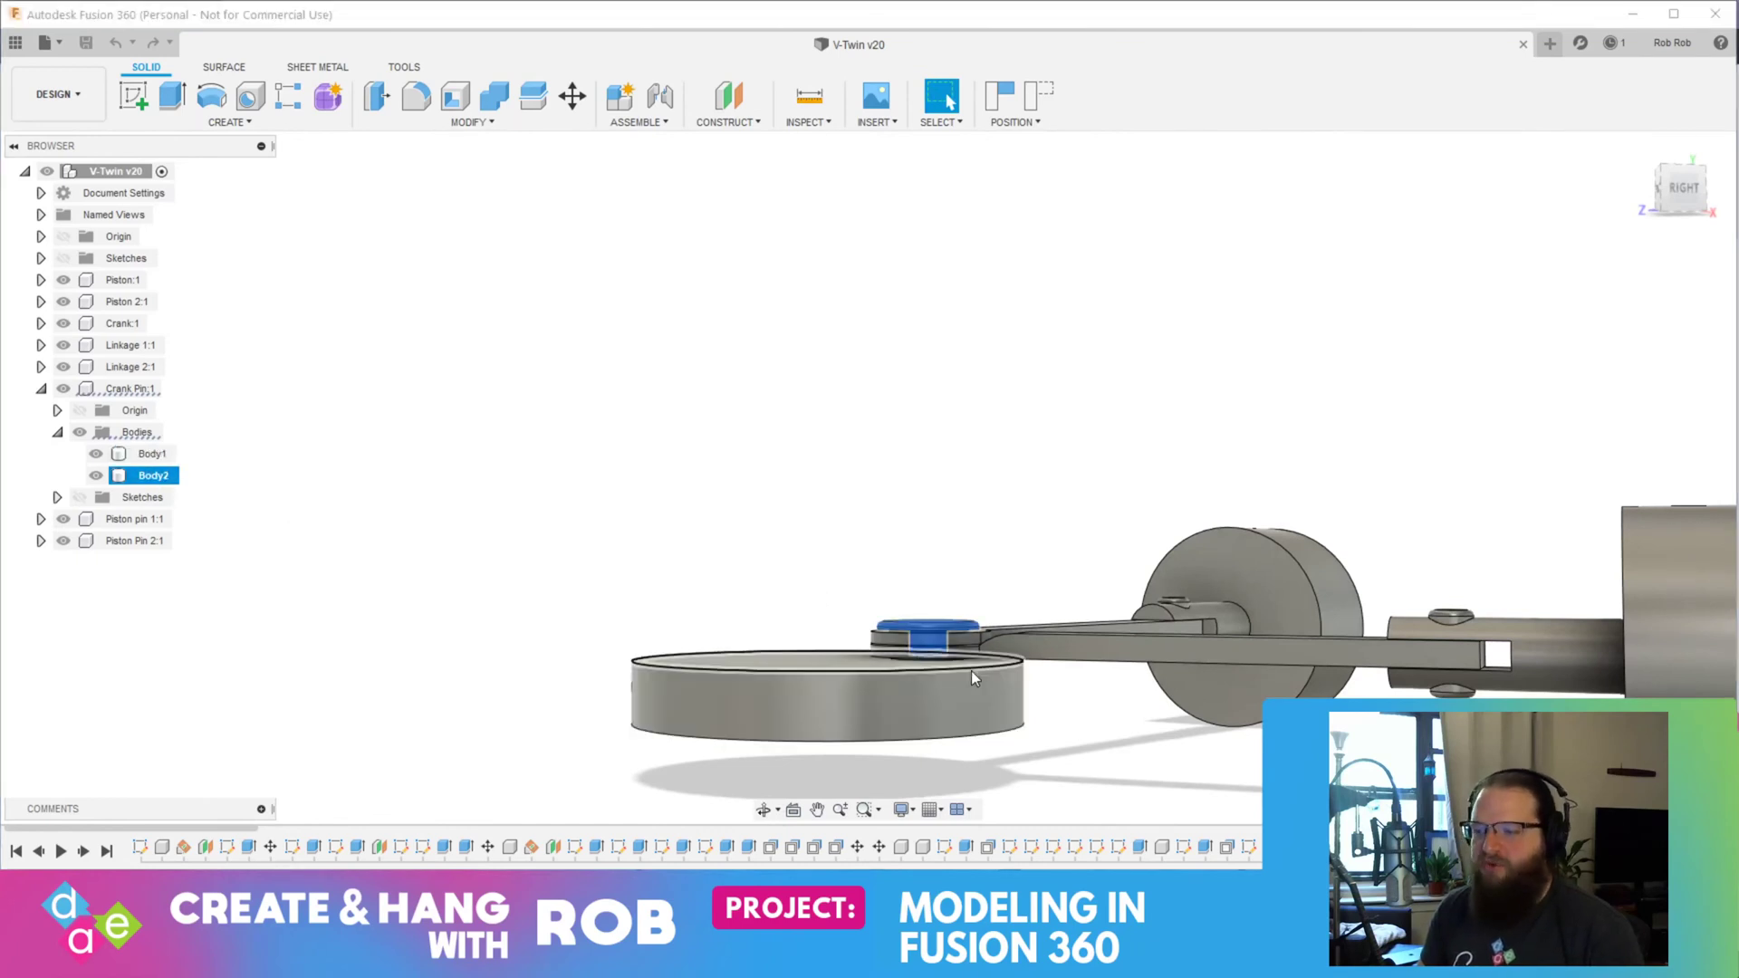
{"action": "left_click", "coordinate": [40, 389]}
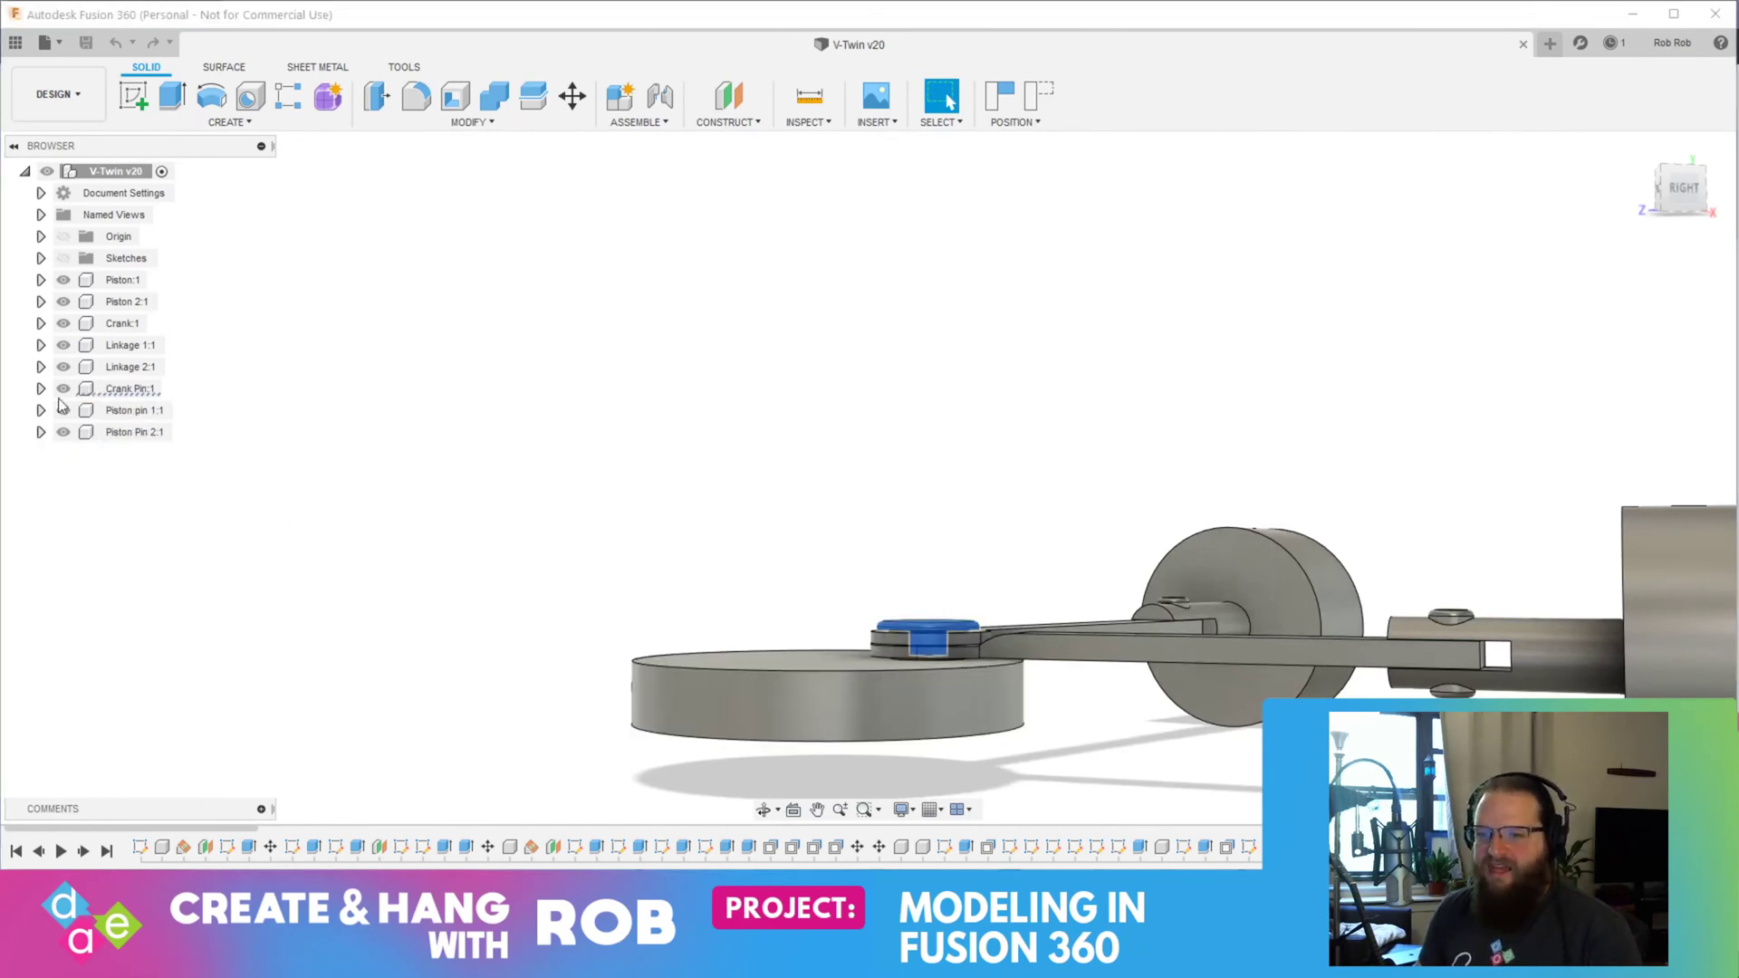
Step: Inspect the spacing between the crank pin head, the two stacked linkage ends and the crank disc
{"action": "scroll", "coordinate": [1068, 689], "scroll_direction": "down", "scroll_amount": 5}
{"action": "middle_click_drag", "start_coordinate": [1069, 685], "coordinate": [1056, 720], "text": "shift"}
{"action": "scroll", "coordinate": [1058, 708], "scroll_direction": "down", "scroll_amount": 3}
{"action": "scroll", "coordinate": [1055, 706], "scroll_direction": "up", "scroll_amount": 5}
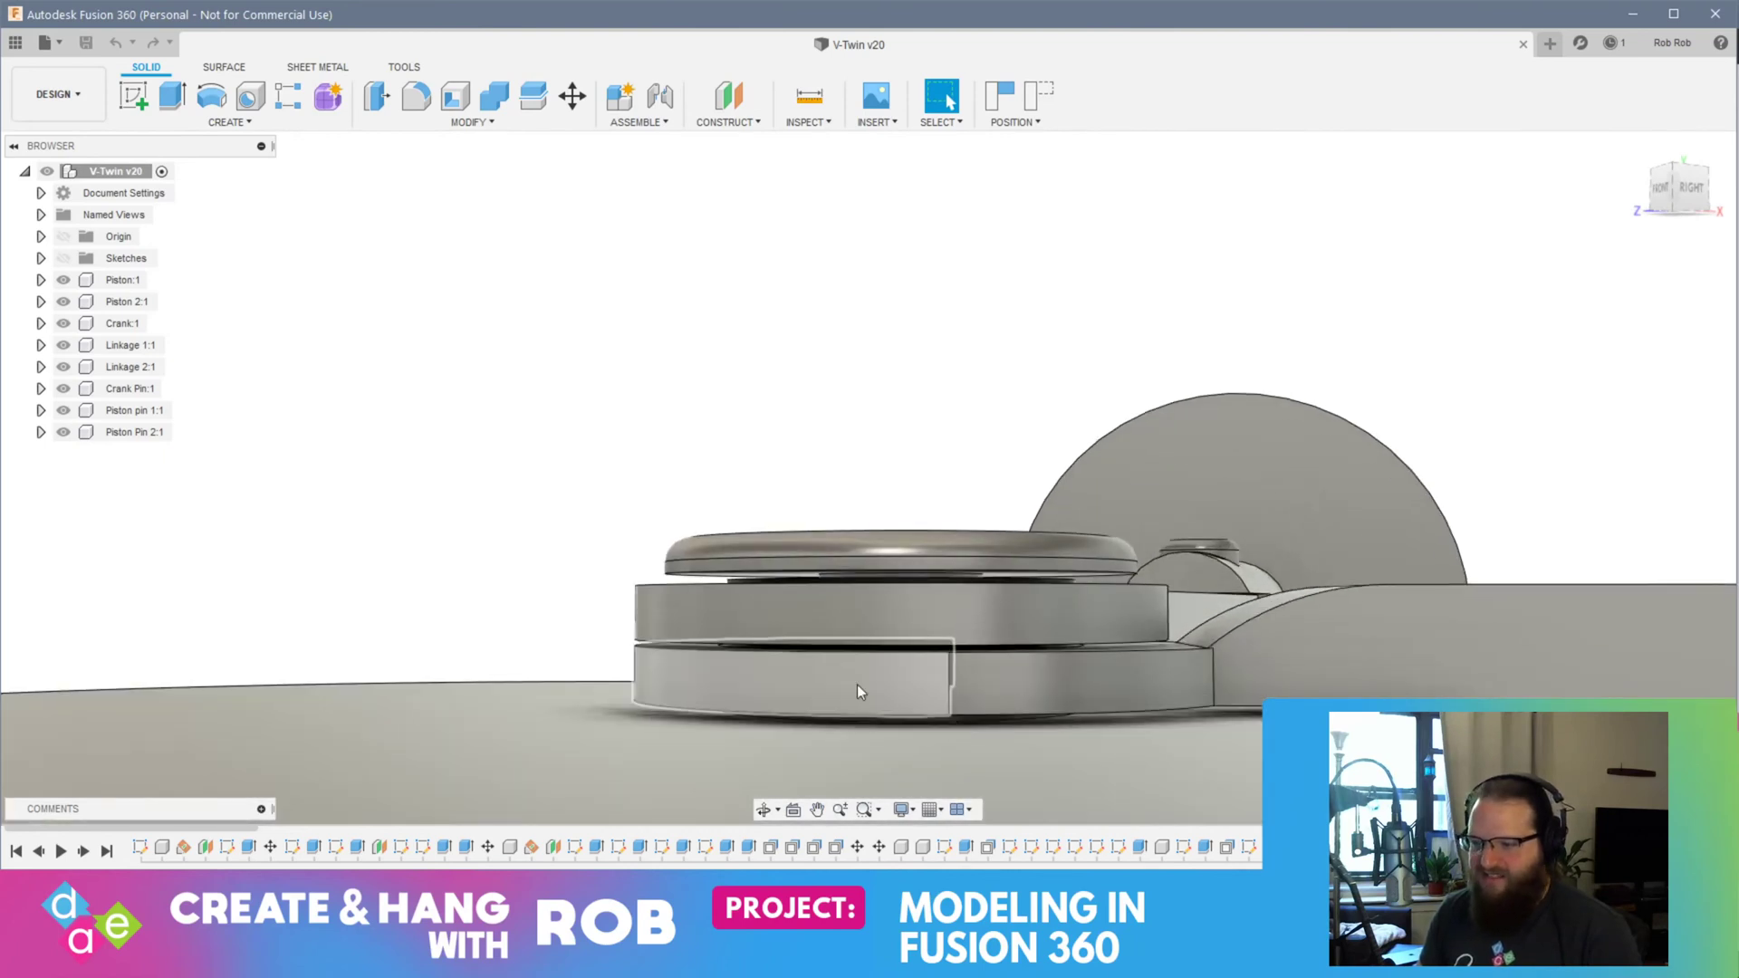
{"action": "scroll", "coordinate": [873, 689], "scroll_direction": "down", "scroll_amount": 2}
{"action": "middle_click_drag", "start_coordinate": [862, 603], "coordinate": [817, 589], "text": "shift"}
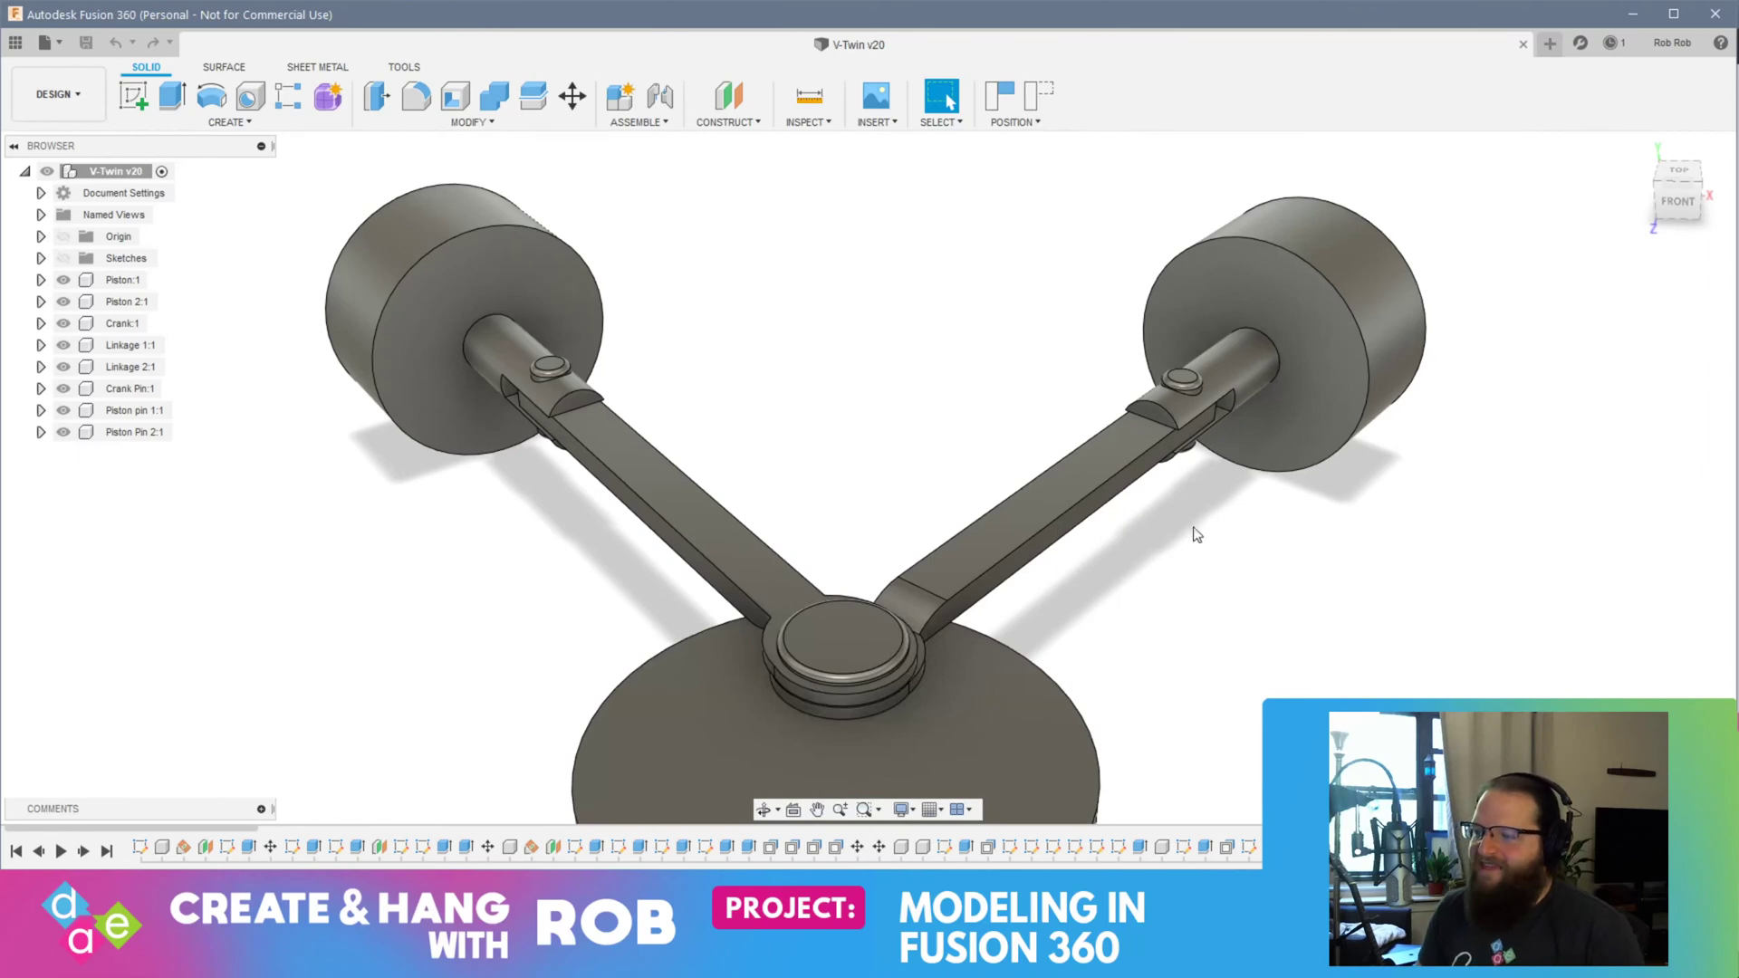
Step: Inspect the linkage-to-piston connection, checking the bodies of Piston Pin 2 and highlighting Body1 and Body3 of Piston pin 1
{"action": "scroll", "coordinate": [1087, 499], "scroll_direction": "up", "scroll_amount": 10}
{"action": "middle_click_drag", "start_coordinate": [1110, 509], "coordinate": [1071, 471], "text": "shift"}
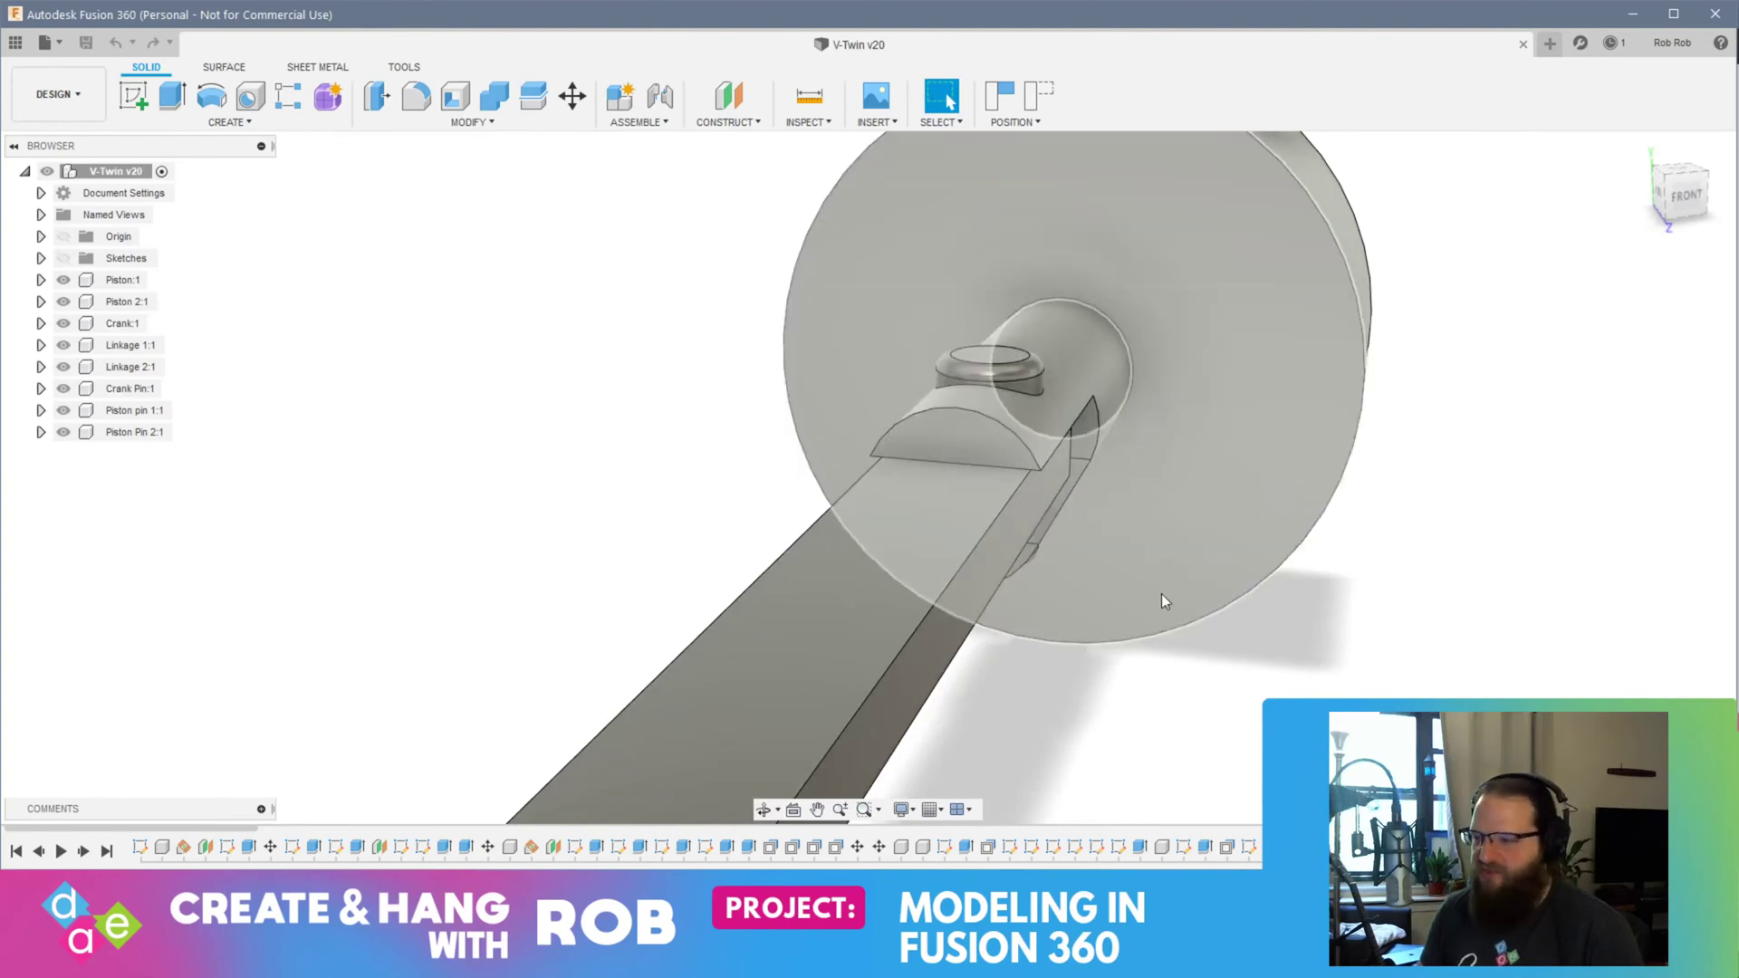
{"action": "middle_click_drag", "start_coordinate": [1113, 567], "coordinate": [1060, 543], "text": "shift"}
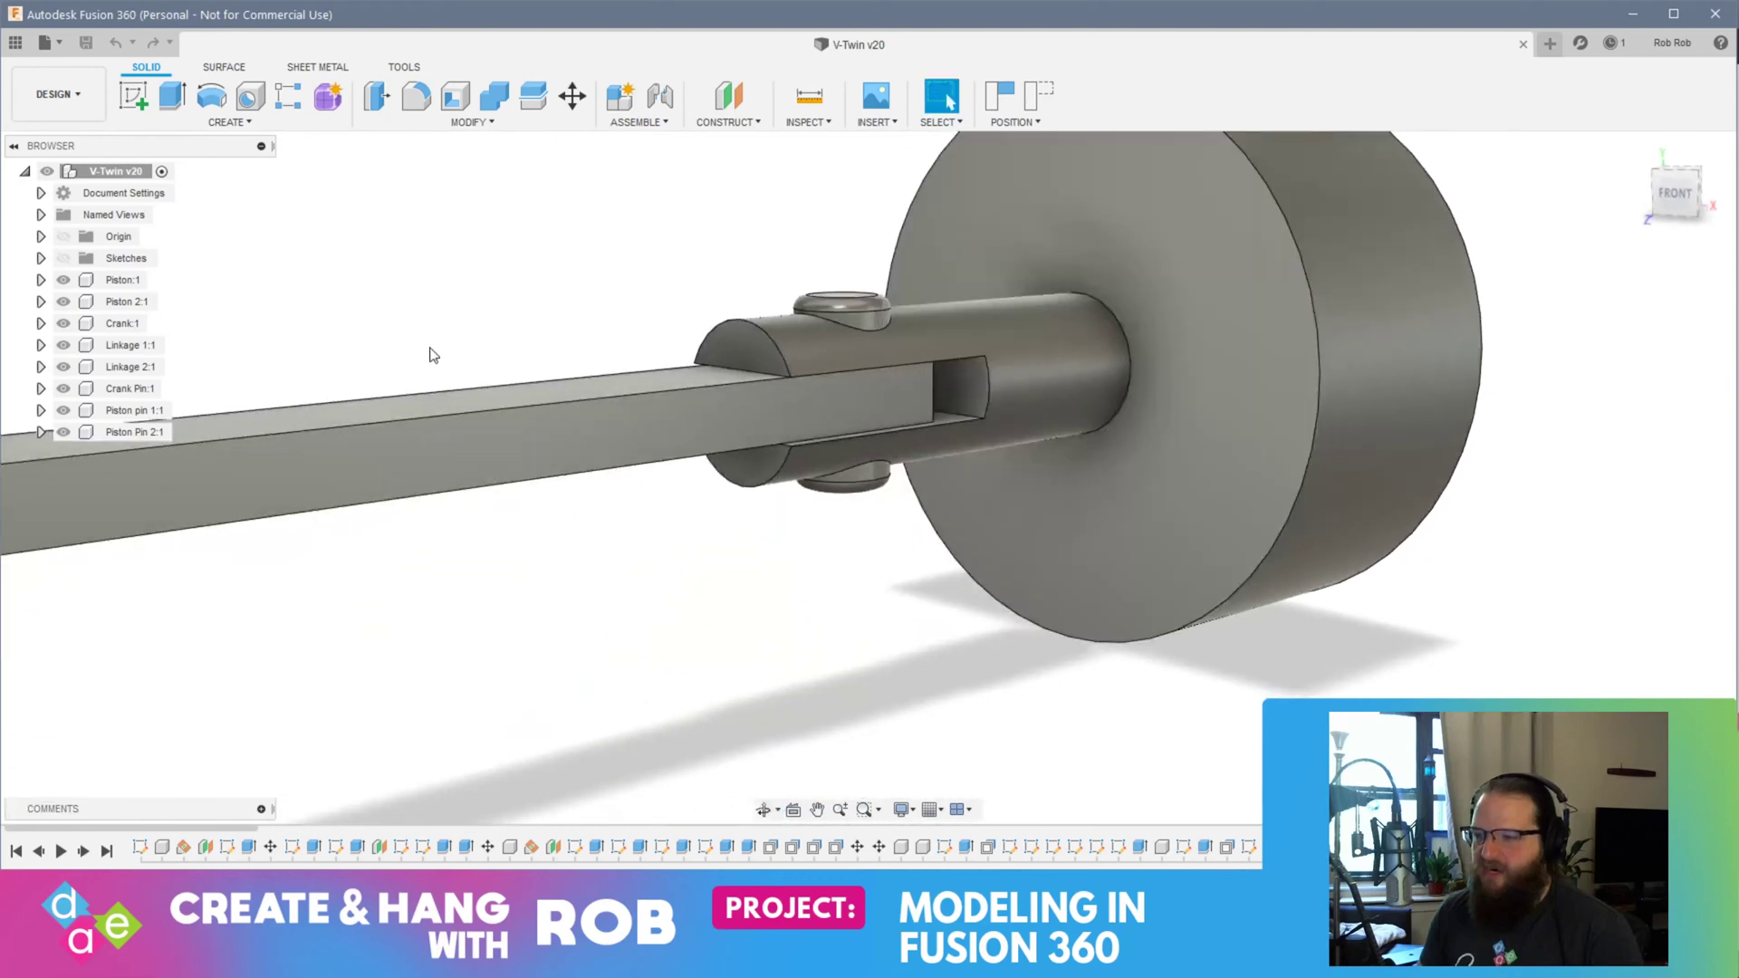
{"action": "left_click", "coordinate": [41, 432]}
{"action": "left_click", "coordinate": [57, 476]}
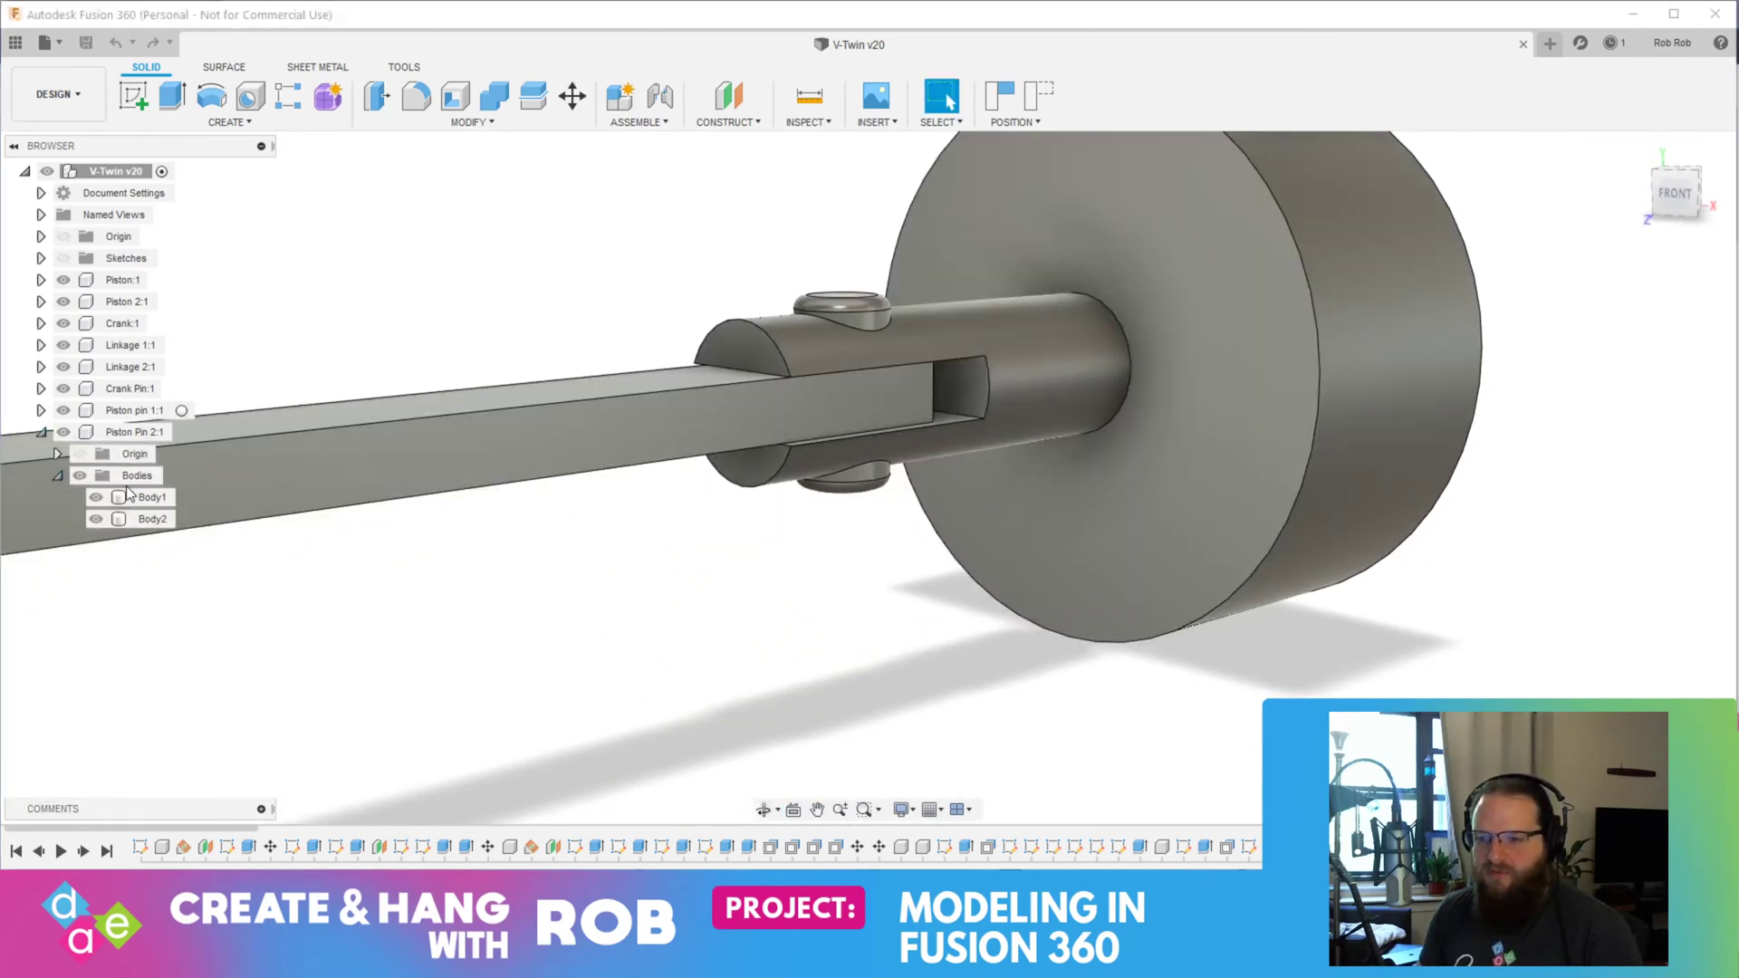
{"action": "left_click", "coordinate": [131, 498]}
{"action": "left_click", "coordinate": [41, 432]}
{"action": "left_click", "coordinate": [41, 410]}
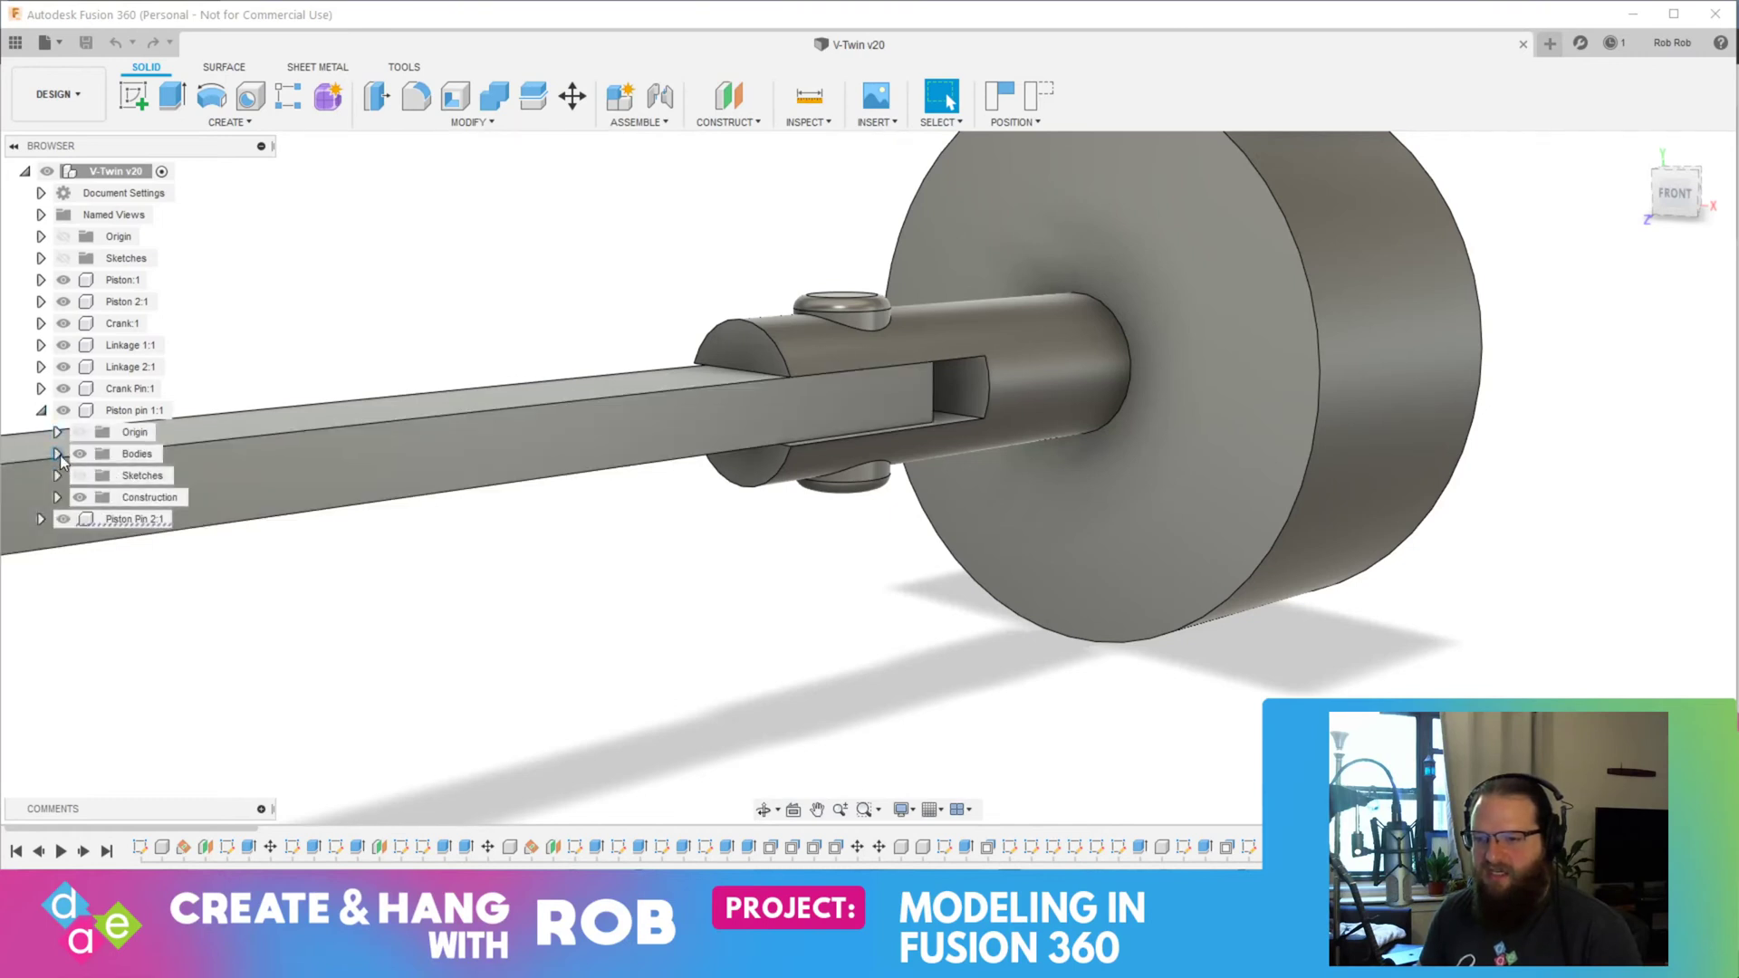
{"action": "left_click", "coordinate": [57, 454]}
{"action": "left_click", "coordinate": [141, 480]}
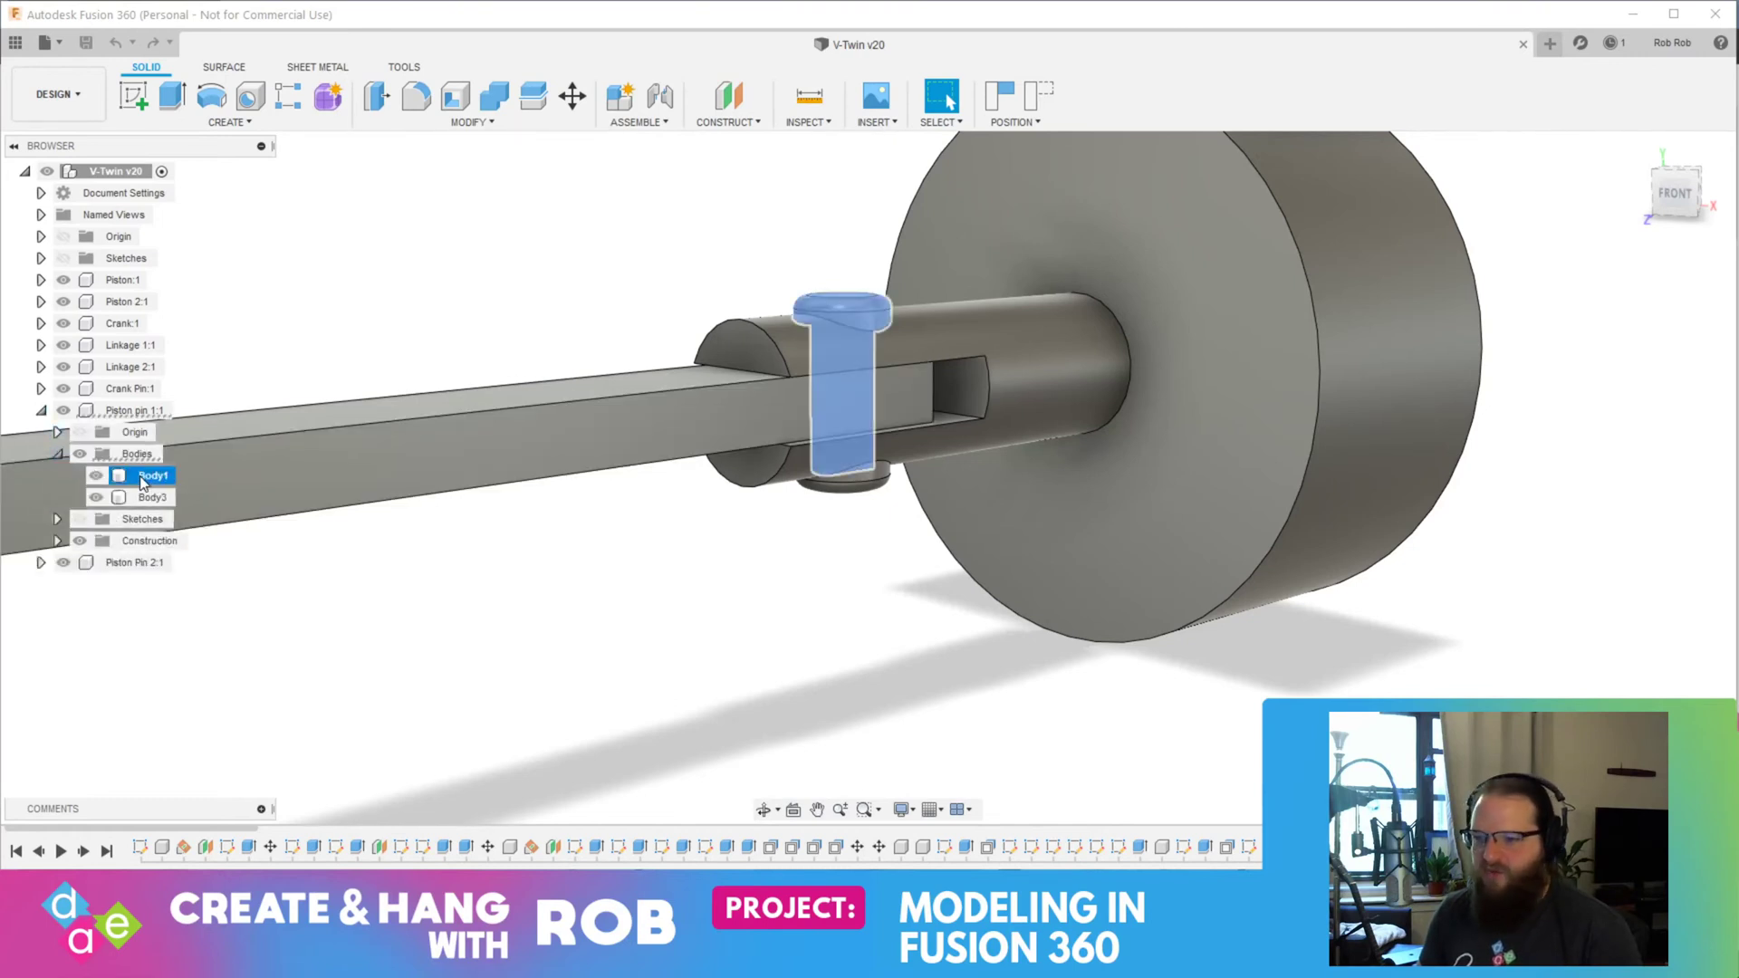
{"action": "left_click", "coordinate": [143, 499]}
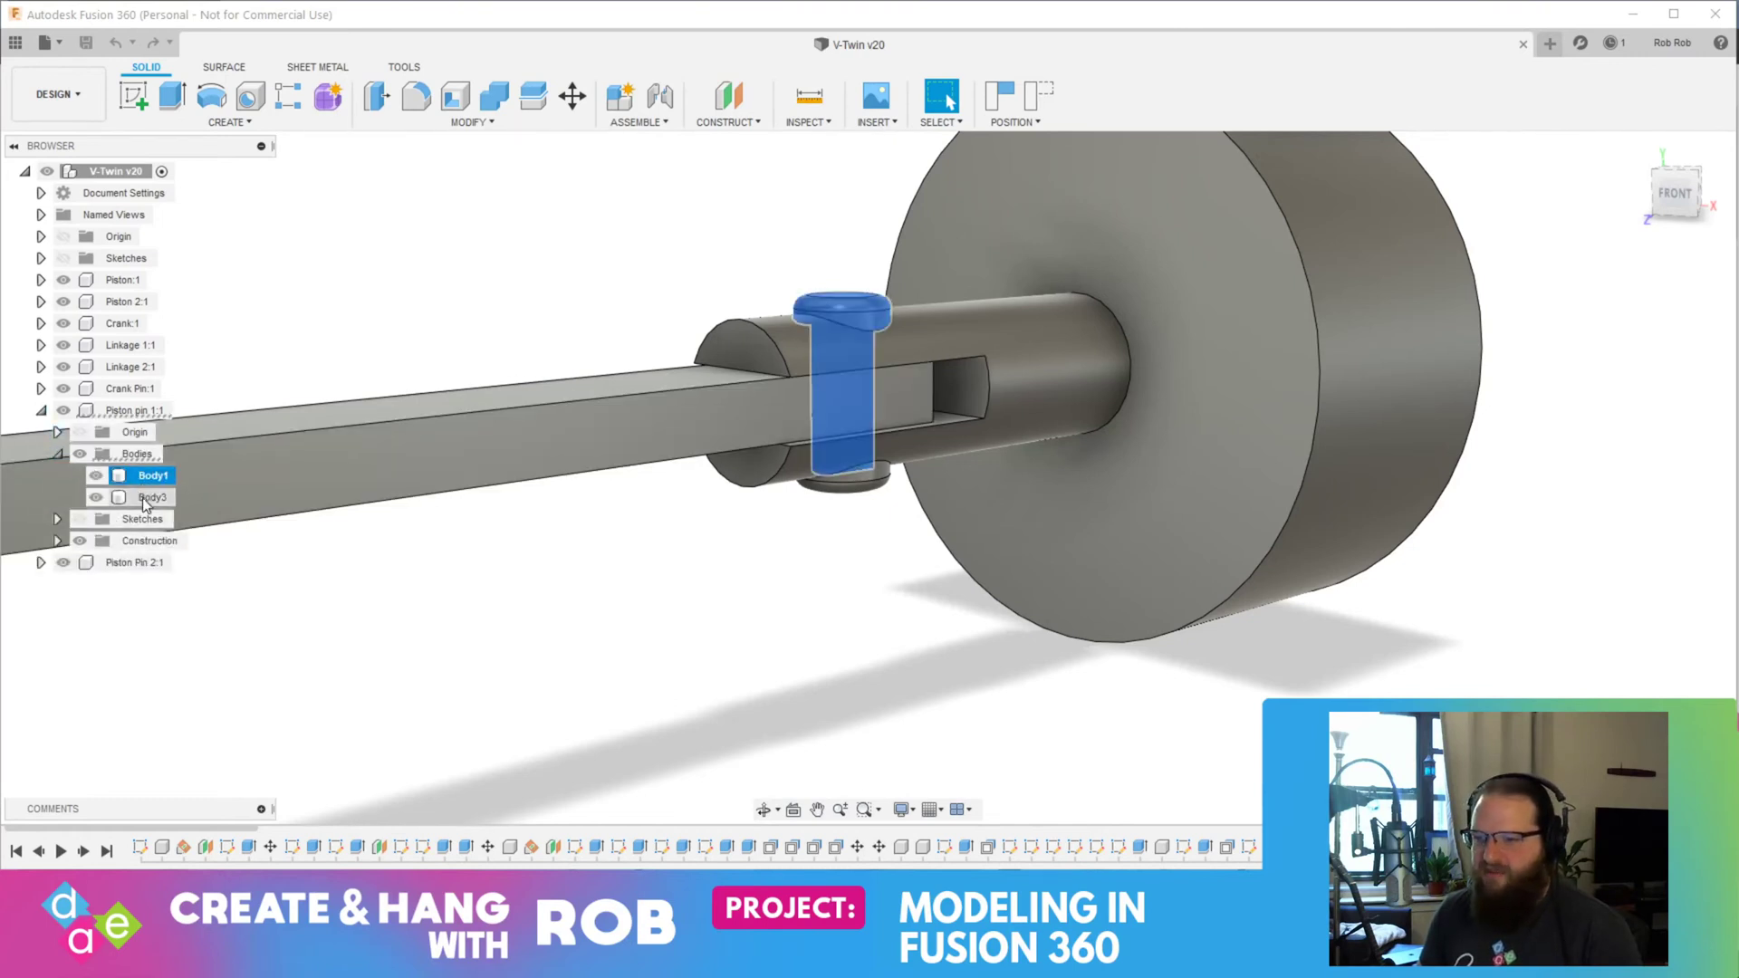
{"action": "left_click", "coordinate": [41, 410]}
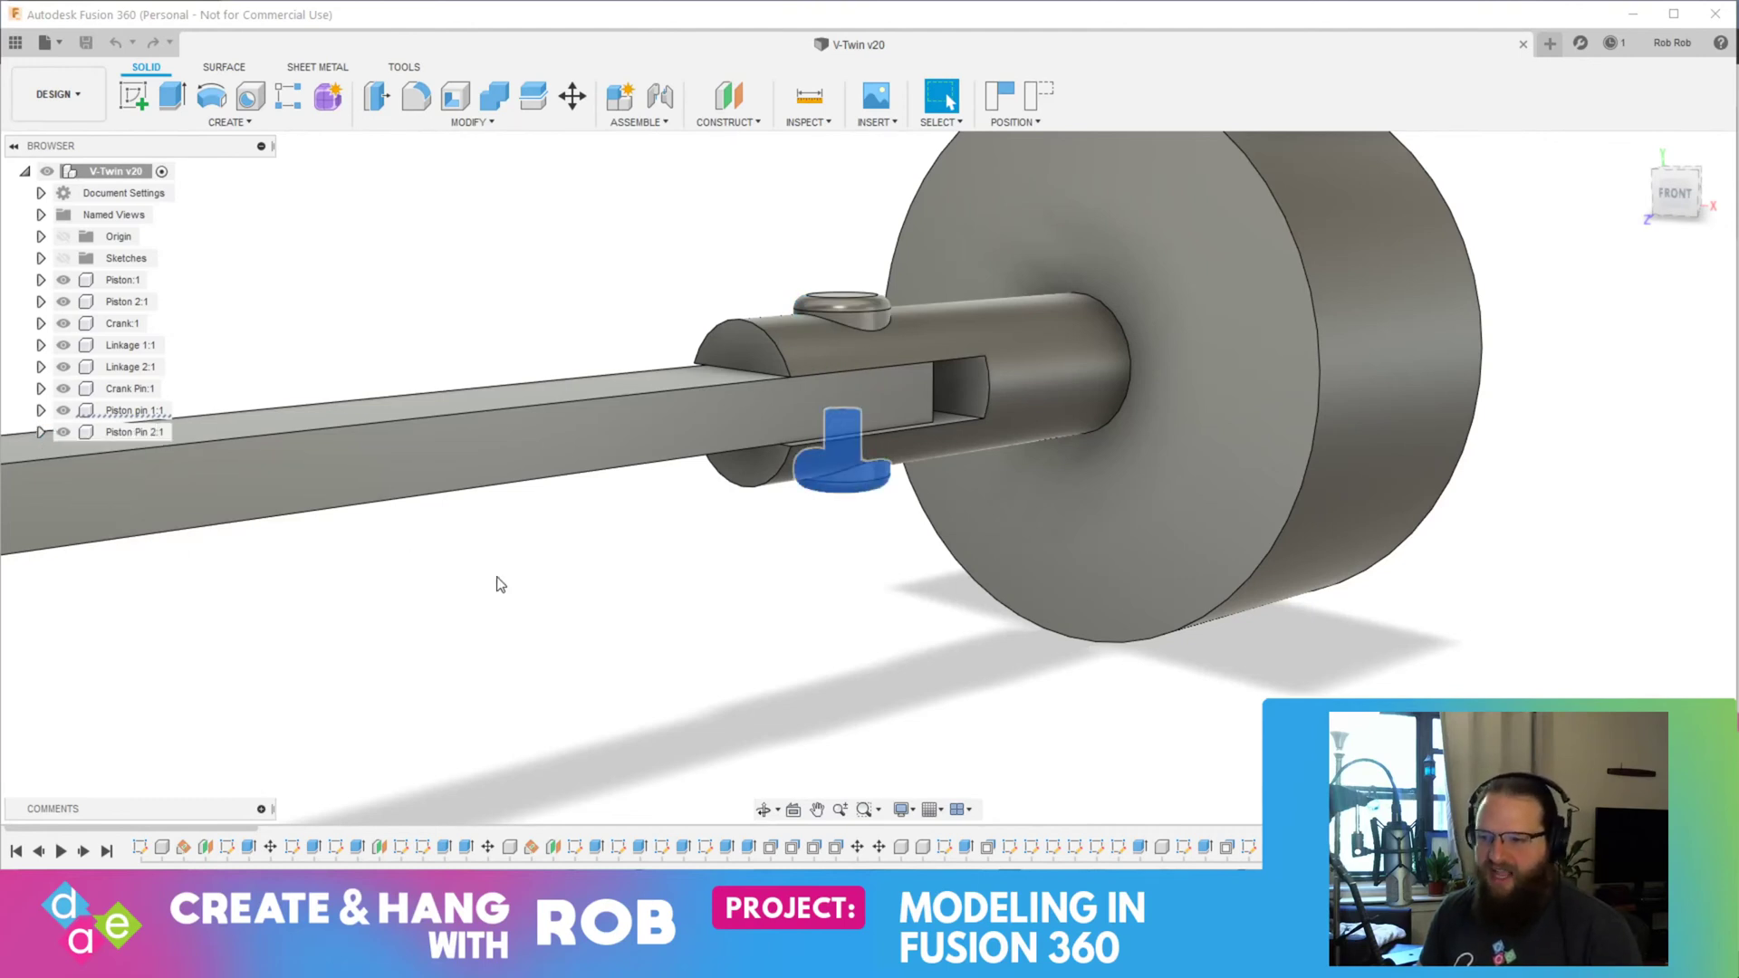
{"action": "left_click", "coordinate": [433, 586]}
{"action": "scroll", "coordinate": [532, 586], "scroll_direction": "down", "scroll_amount": 5}
{"action": "middle_click_drag", "start_coordinate": [531, 586], "coordinate": [542, 462], "text": "shift"}
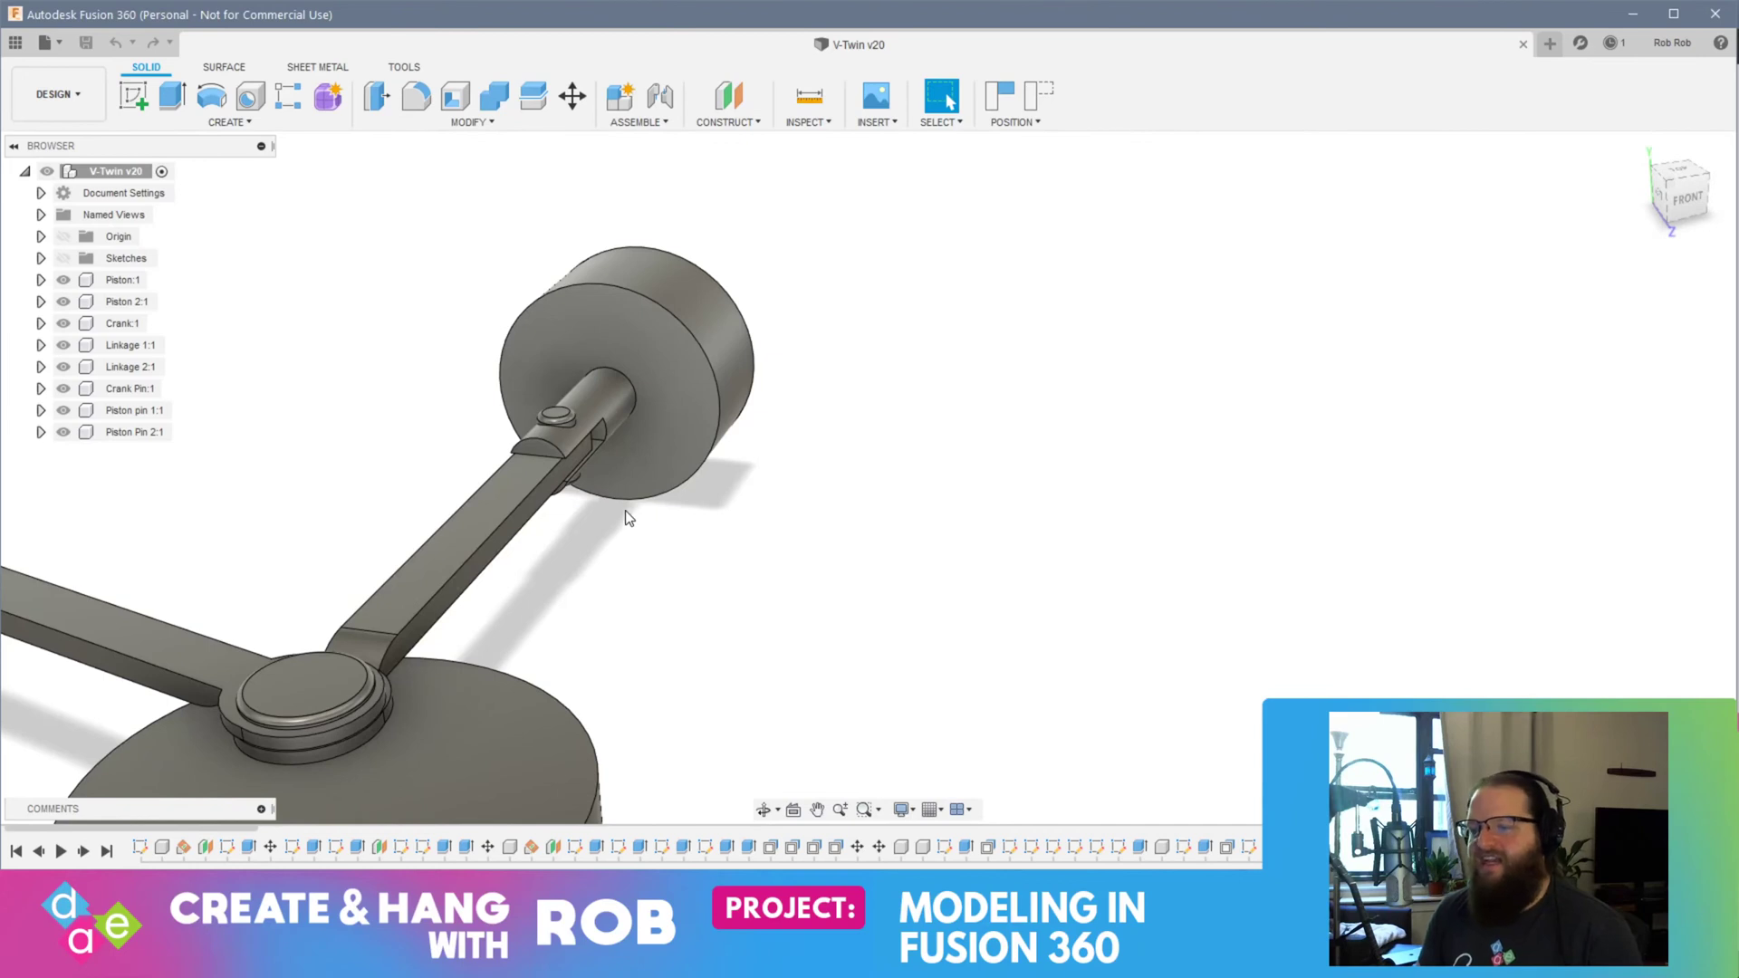
{"action": "scroll", "coordinate": [625, 510], "scroll_direction": "up", "scroll_amount": 2}
{"action": "scroll", "coordinate": [590, 518], "scroll_direction": "down", "scroll_amount": 3}
{"action": "middle_click_drag", "start_coordinate": [608, 532], "coordinate": [569, 563], "text": "shift"}
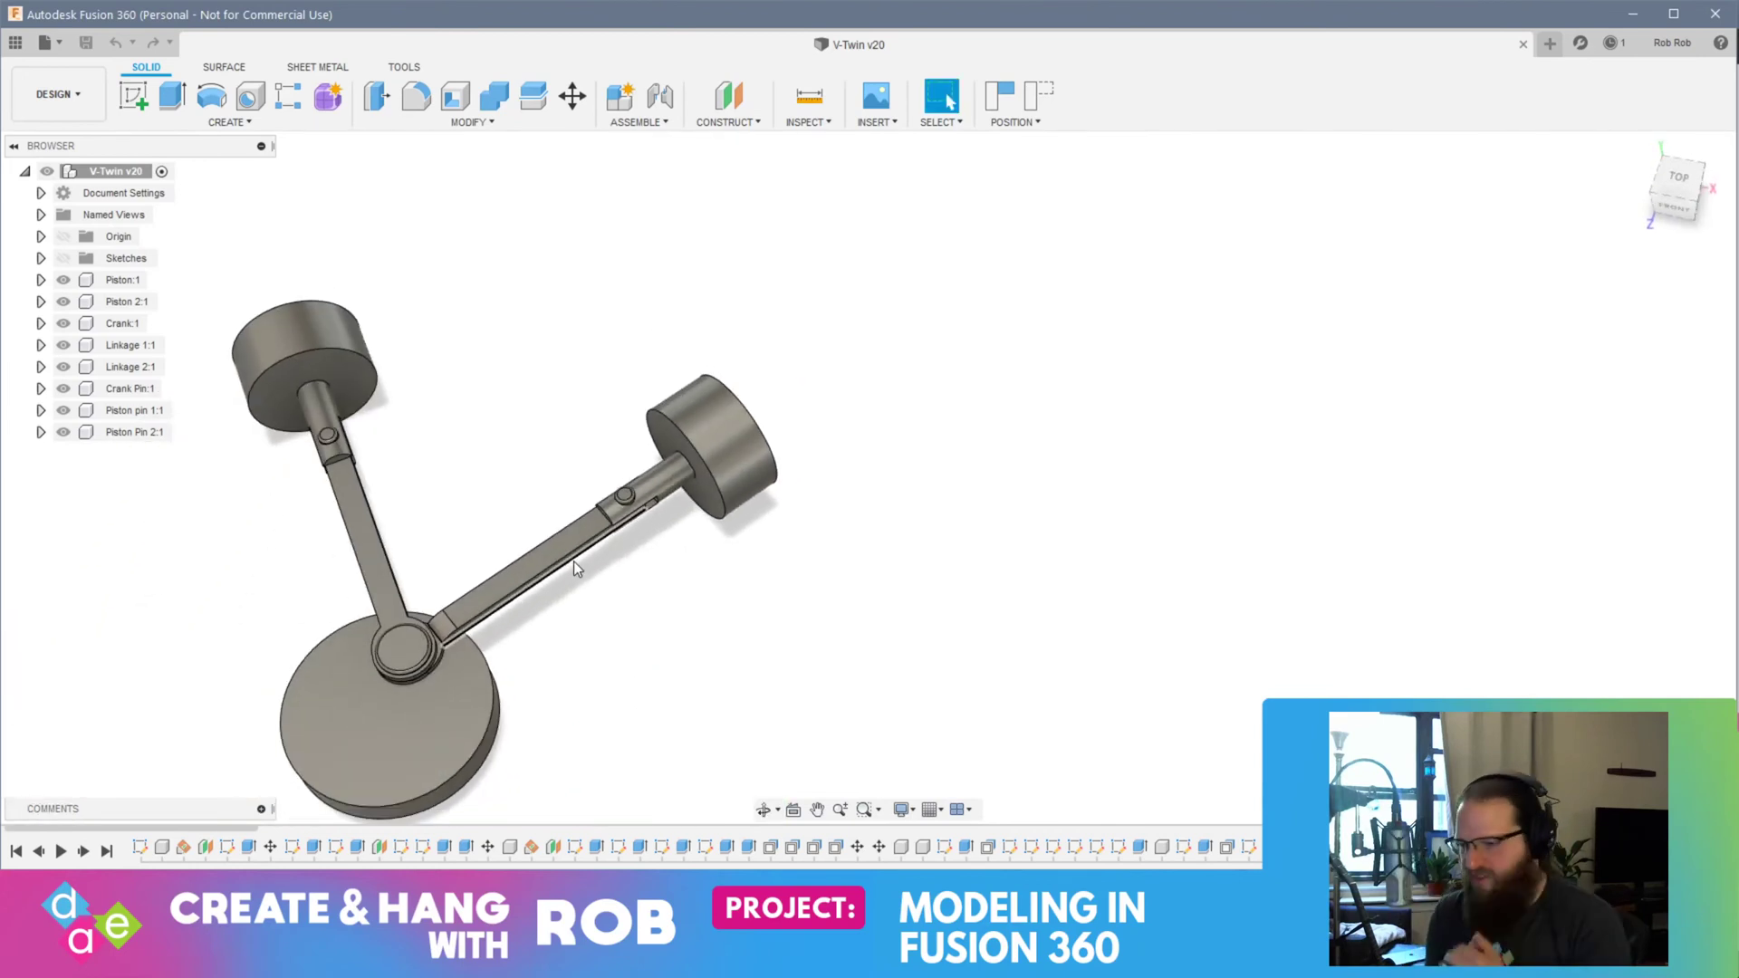
Step: Switch to the browser, study the v-twin cross section reference images, and return to the V-Twin model in Fusion 360
{"action": "key", "text": "alt+Tab"}
{"action": "key", "text": "alt+Tab"}
{"action": "key", "text": "alt+Tab"}
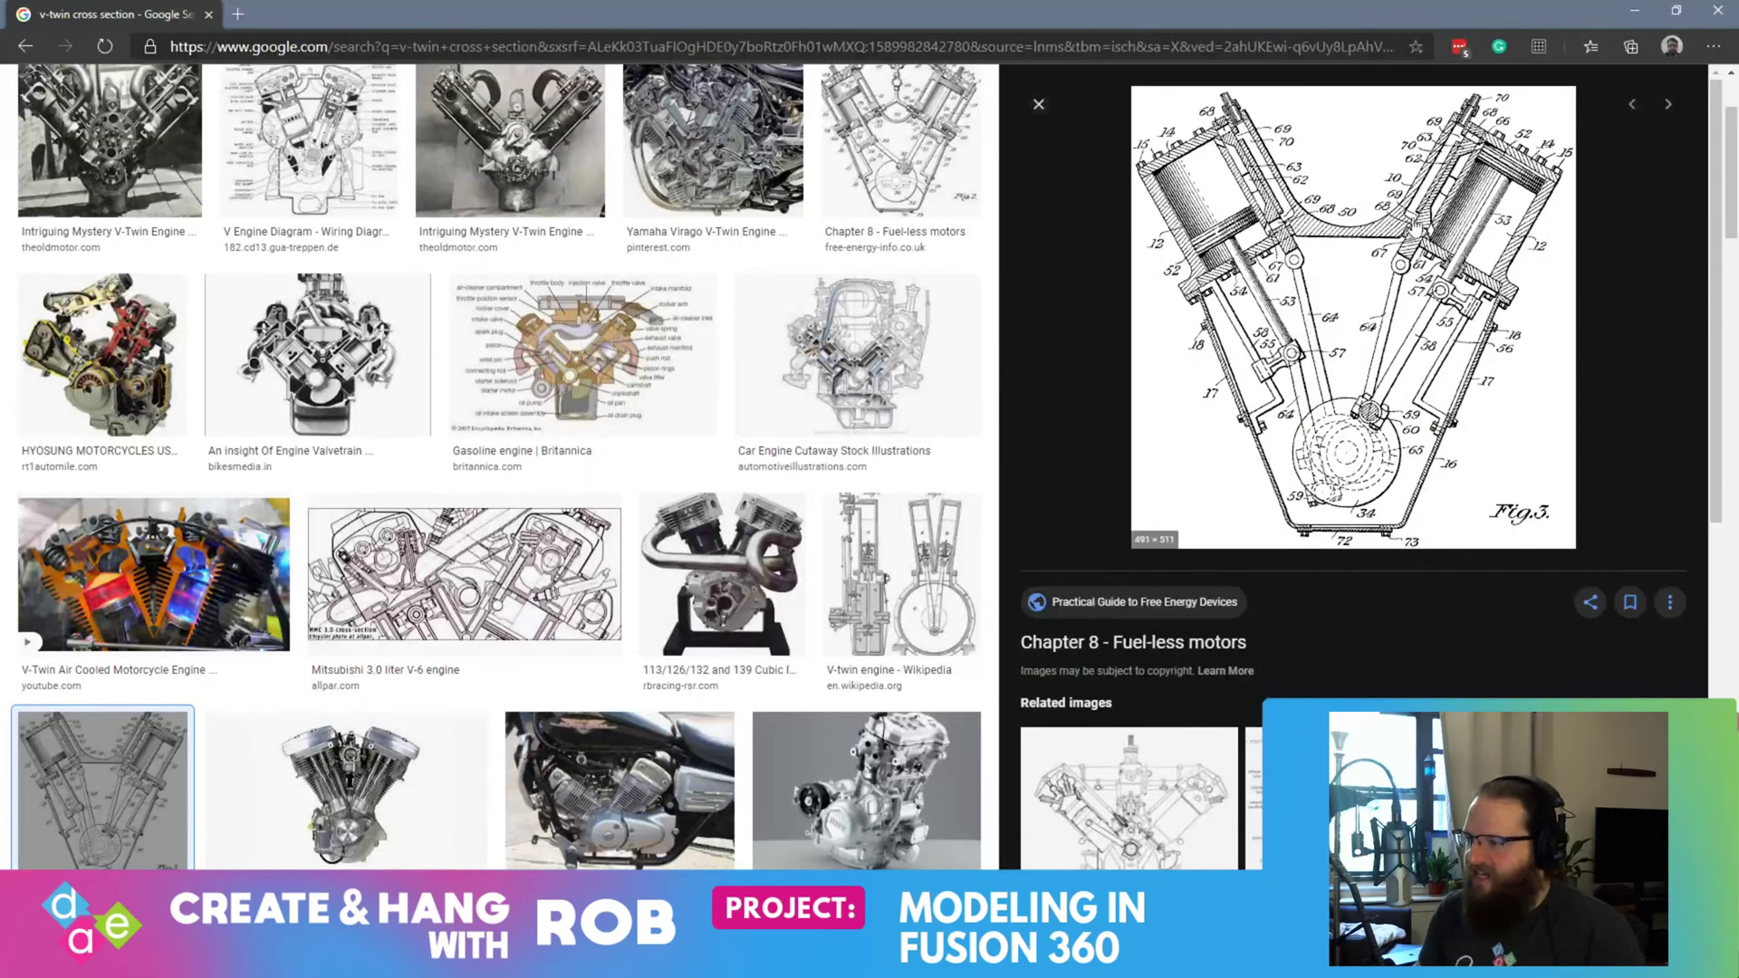
{"action": "scroll", "coordinate": [1376, 331], "scroll_direction": "up", "scroll_amount": 2}
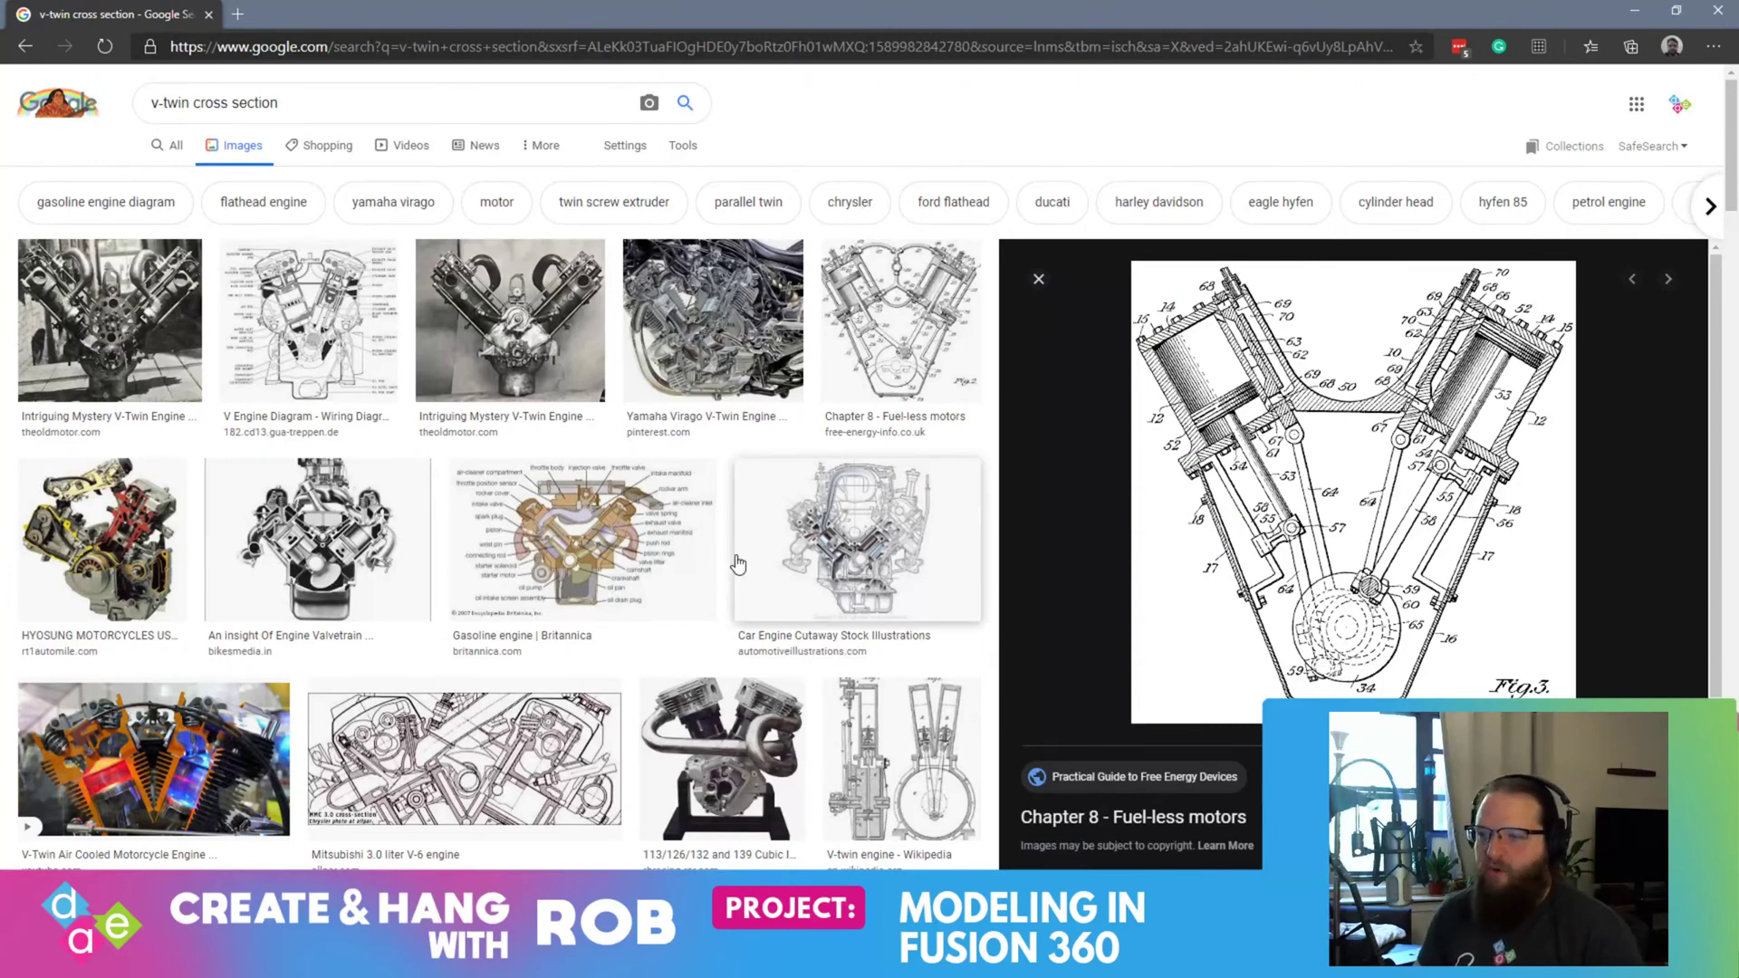
{"action": "key", "text": "alt+Tab"}
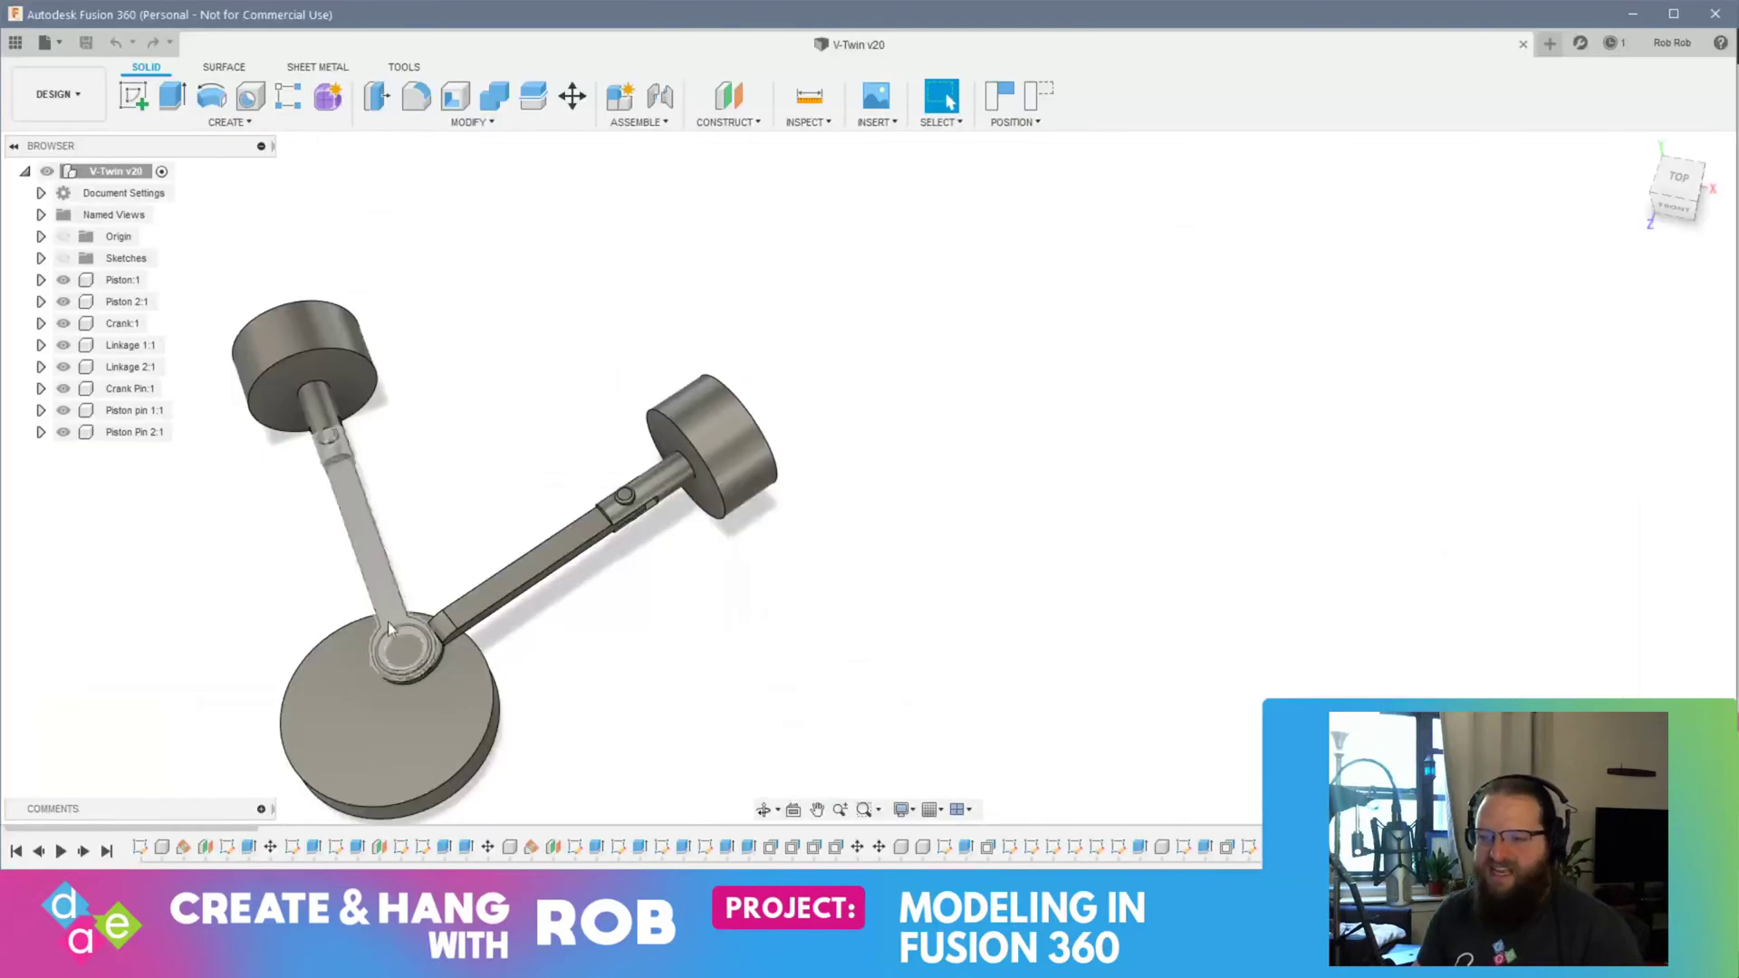
Step: Examine the V-Twin crank, linkages and pistons from several angles, including a close view of a piston pin joint
{"action": "middle_click_drag", "start_coordinate": [590, 768], "coordinate": [589, 469], "text": "shift"}
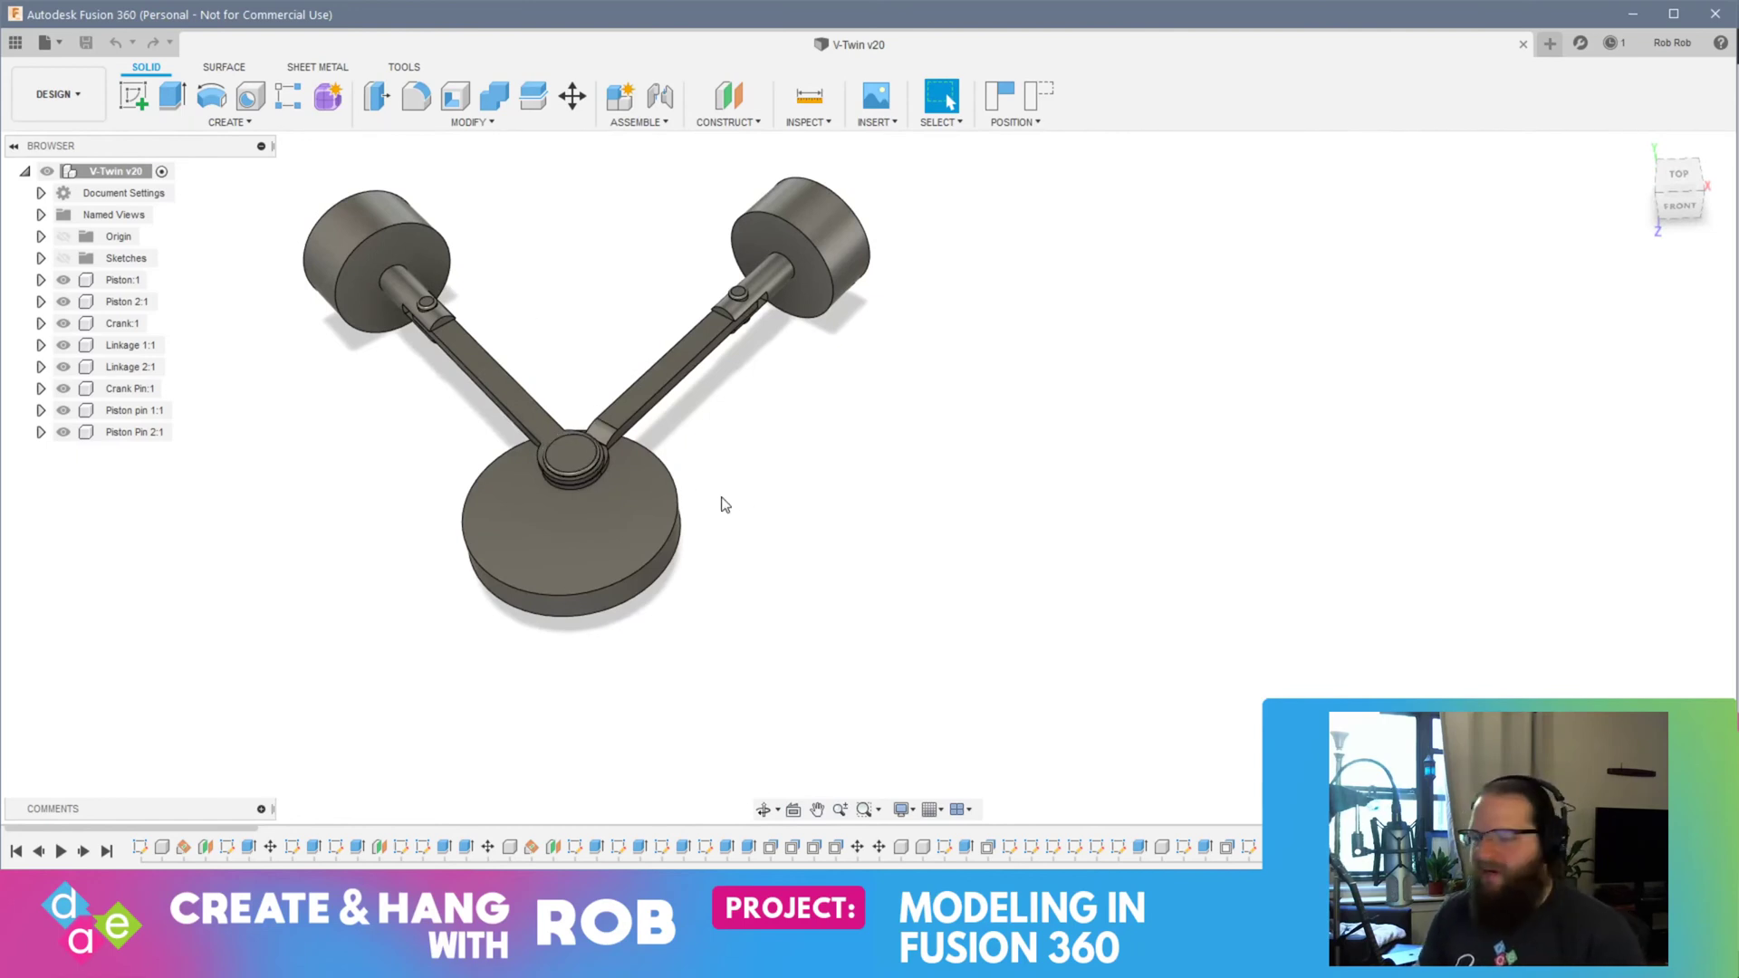
{"action": "mouse_move", "coordinate": [745, 453]}
{"action": "middle_mouse_down", "text": "shift"}
{"action": "mouse_move", "coordinate": [698, 462]}
{"action": "mouse_move", "coordinate": [747, 401]}
{"action": "mouse_move", "coordinate": [734, 450]}
{"action": "middle_mouse_up", "text": "shift"}
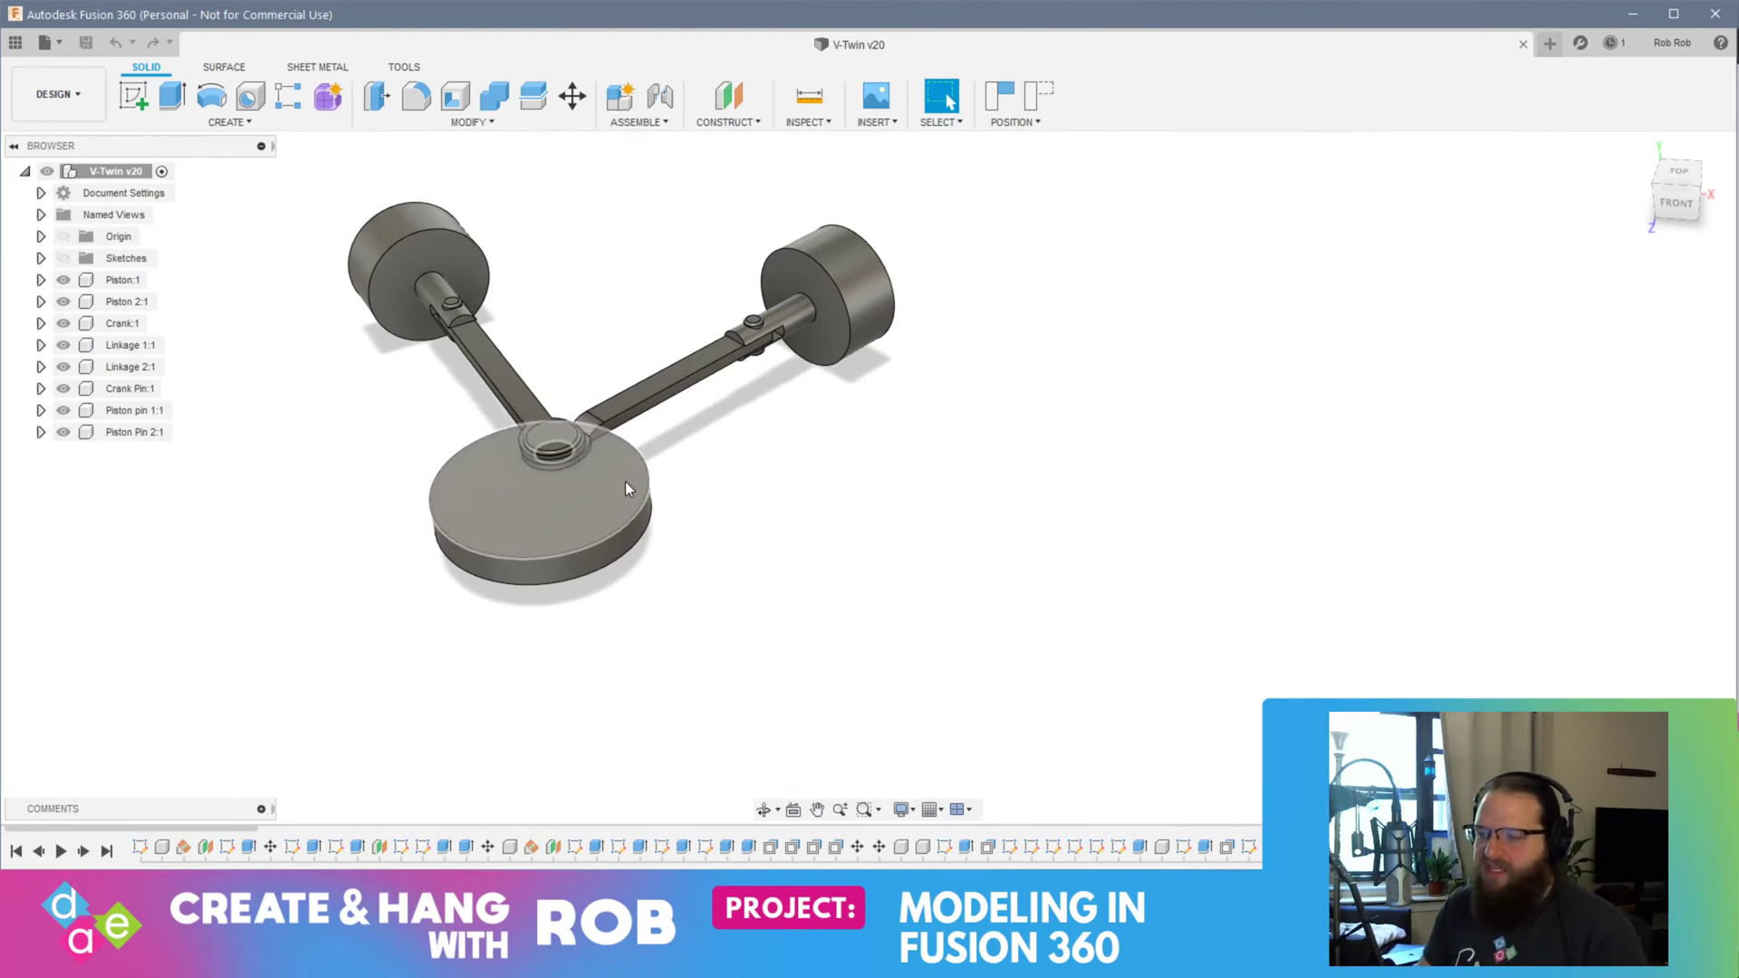
{"action": "middle_click_drag", "start_coordinate": [683, 613], "coordinate": [735, 649], "text": "shift"}
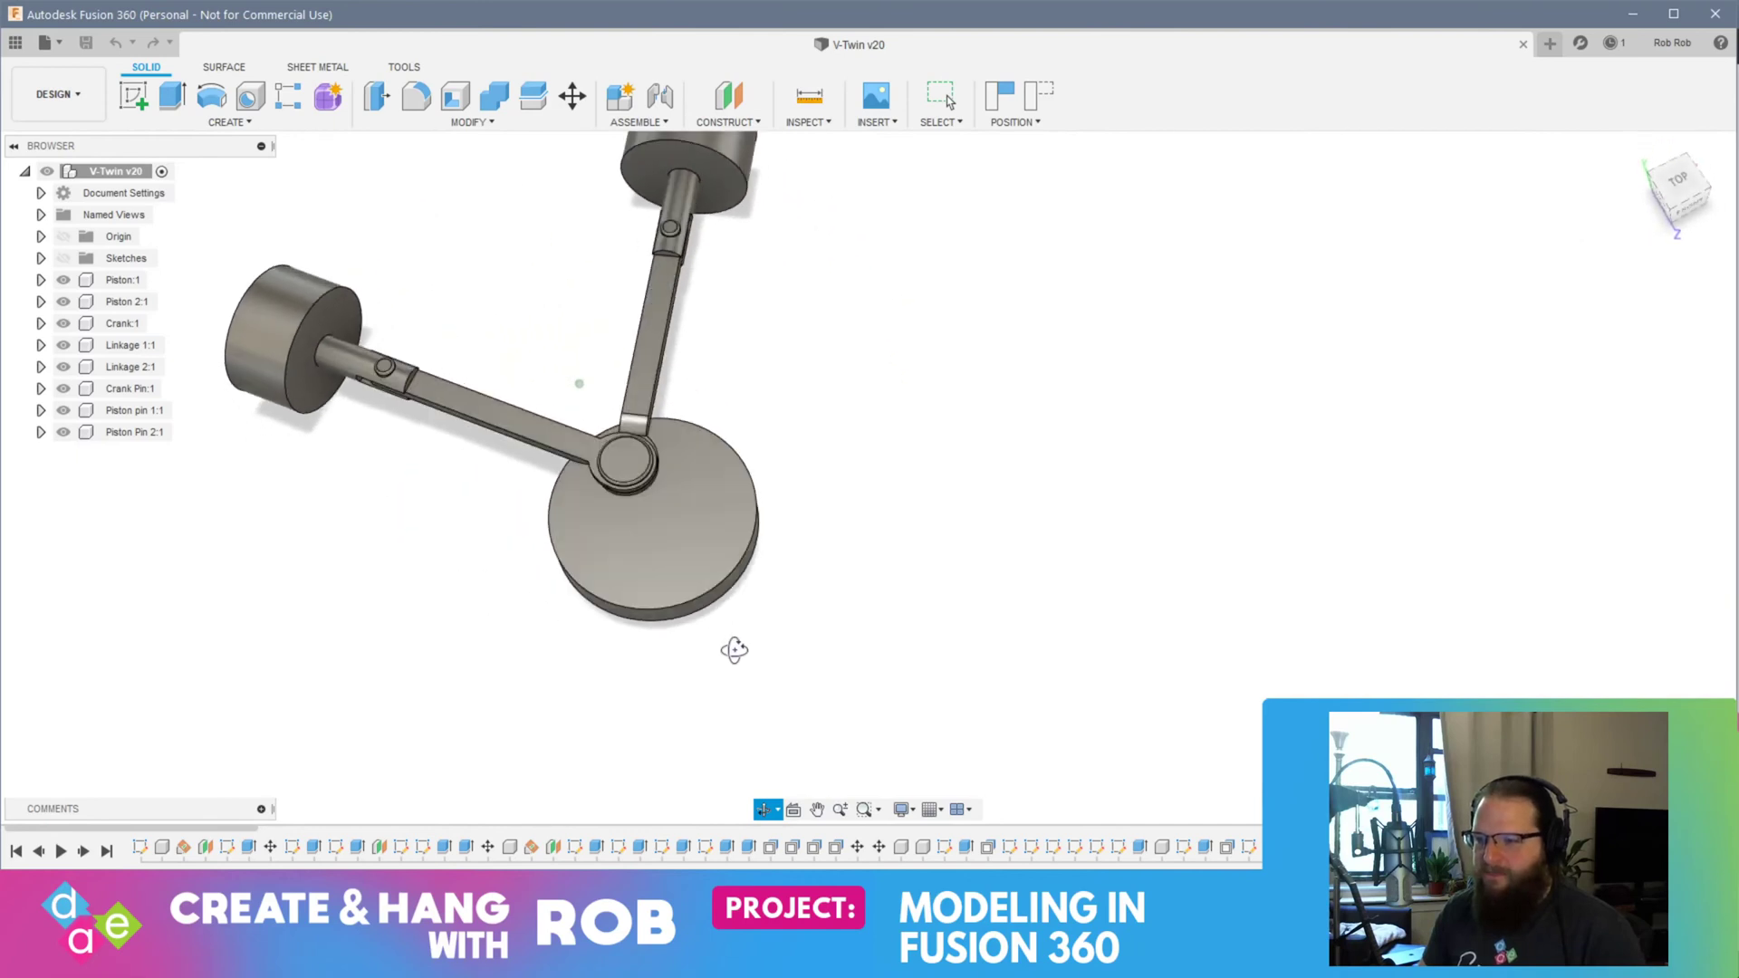
{"action": "middle_click_drag", "start_coordinate": [761, 439], "coordinate": [645, 652]}
{"action": "middle_click_drag", "start_coordinate": [619, 535], "coordinate": [548, 506], "text": "shift"}
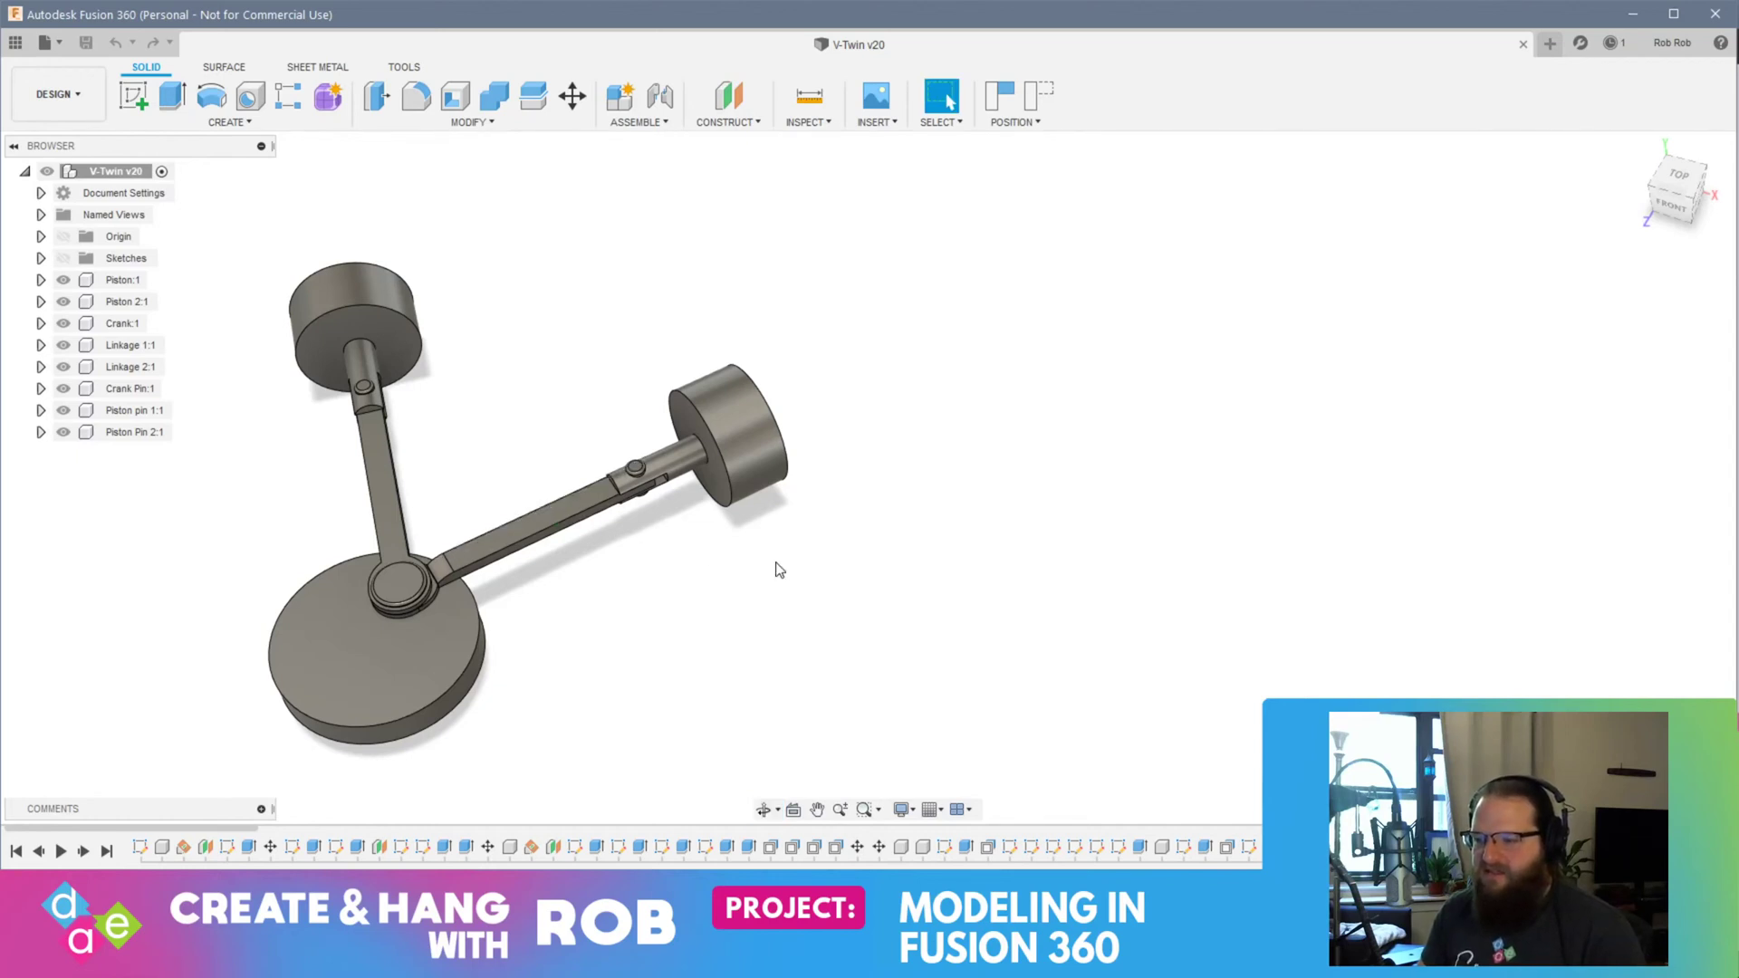
{"action": "mouse_move", "coordinate": [779, 569]}
{"action": "middle_mouse_down", "text": "shift"}
{"action": "mouse_move", "coordinate": [724, 521]}
{"action": "mouse_move", "coordinate": [621, 535]}
{"action": "mouse_move", "coordinate": [730, 509]}
{"action": "mouse_move", "coordinate": [815, 571]}
{"action": "mouse_move", "coordinate": [800, 575]}
{"action": "middle_mouse_up", "text": "shift"}
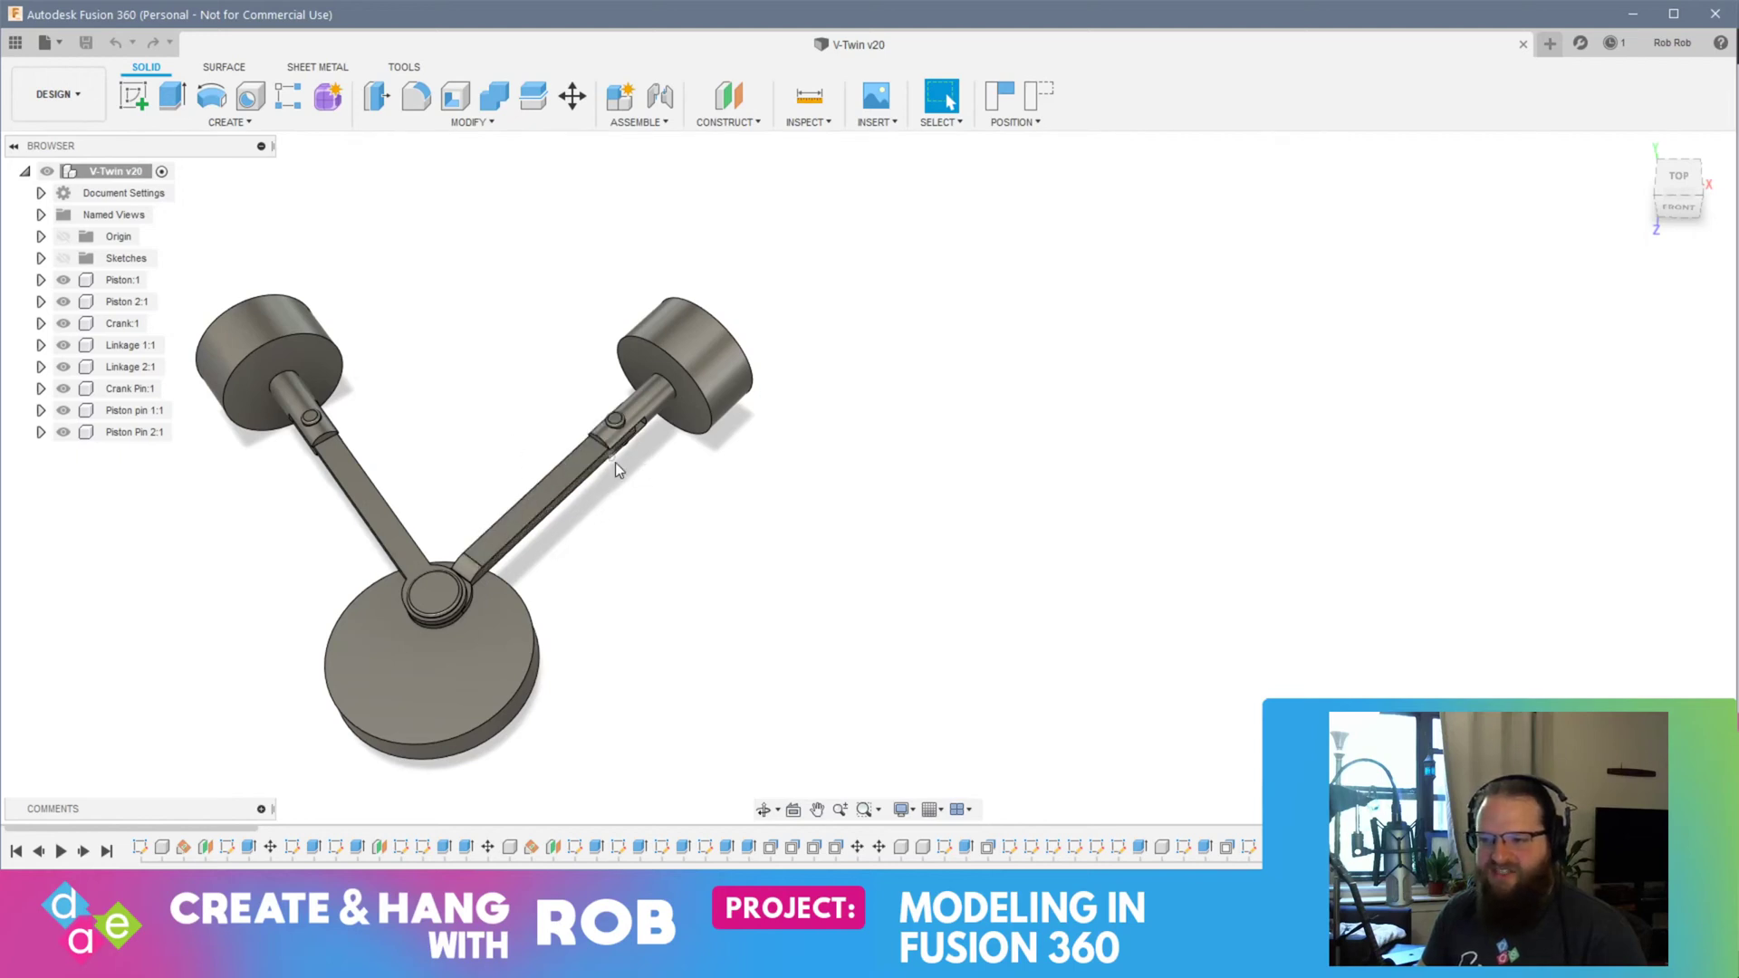
{"action": "mouse_move", "coordinate": [629, 486]}
{"action": "middle_mouse_down", "text": "shift"}
{"action": "mouse_move", "coordinate": [574, 466]}
{"action": "mouse_move", "coordinate": [578, 435]}
{"action": "mouse_move", "coordinate": [634, 489]}
{"action": "middle_mouse_up", "text": "shift"}
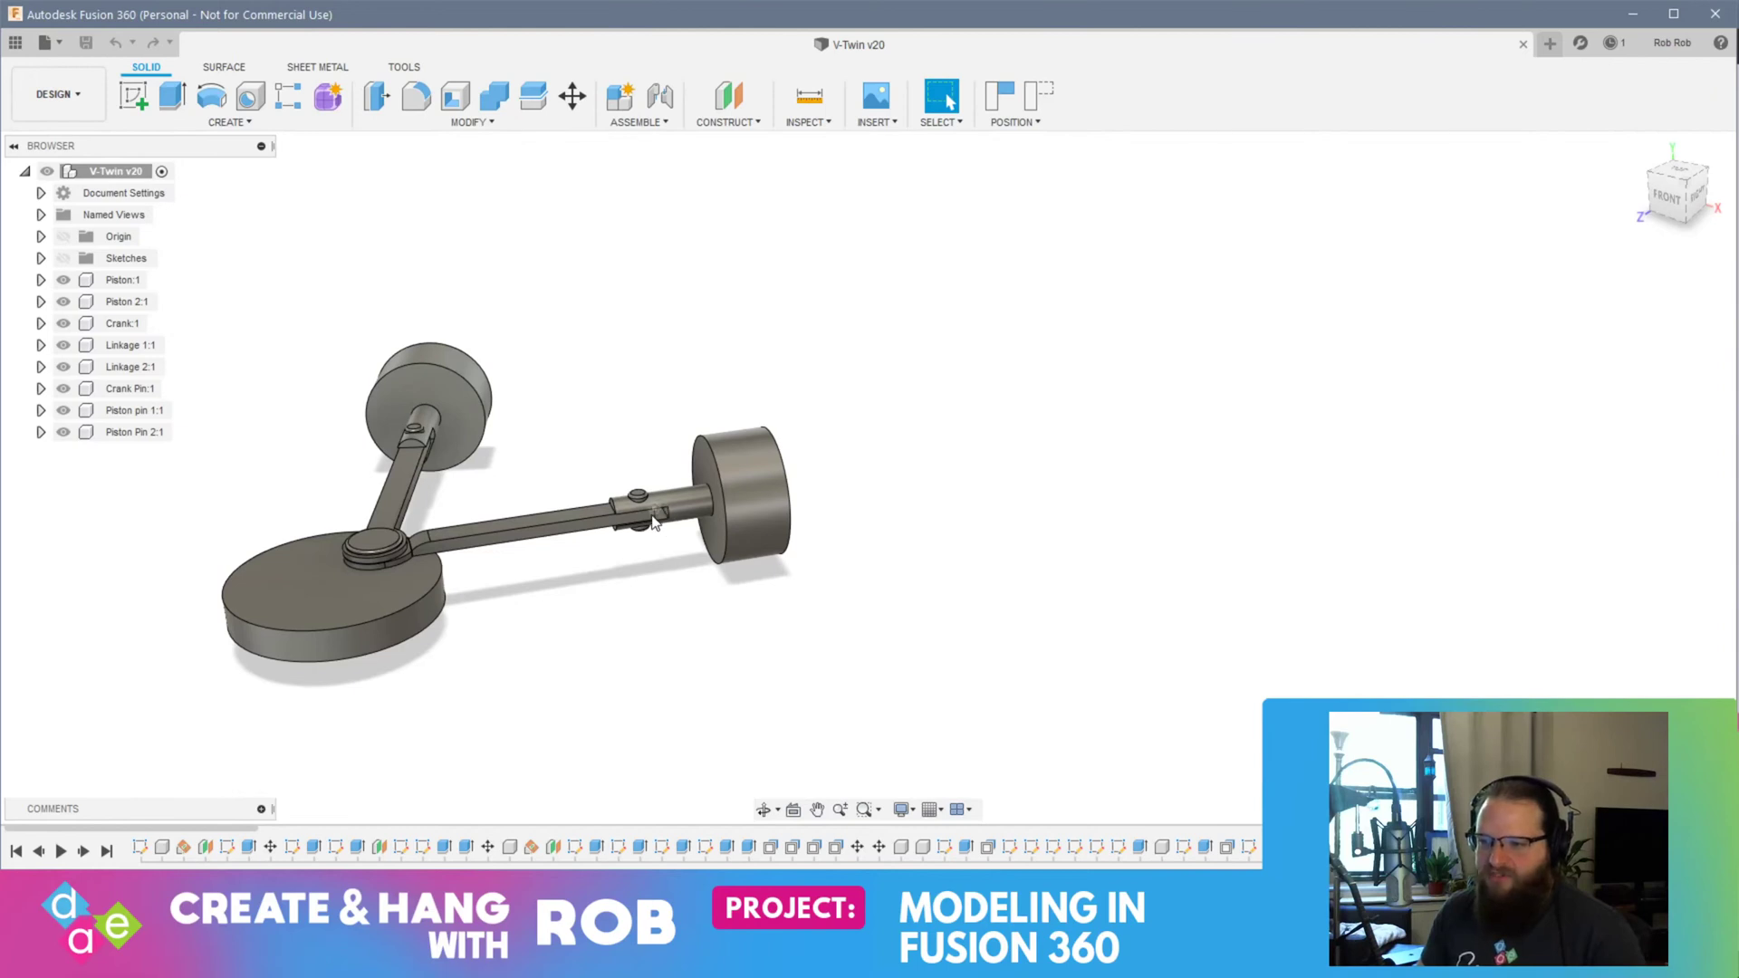
{"action": "scroll", "coordinate": [666, 525], "scroll_direction": "up", "scroll_amount": 5}
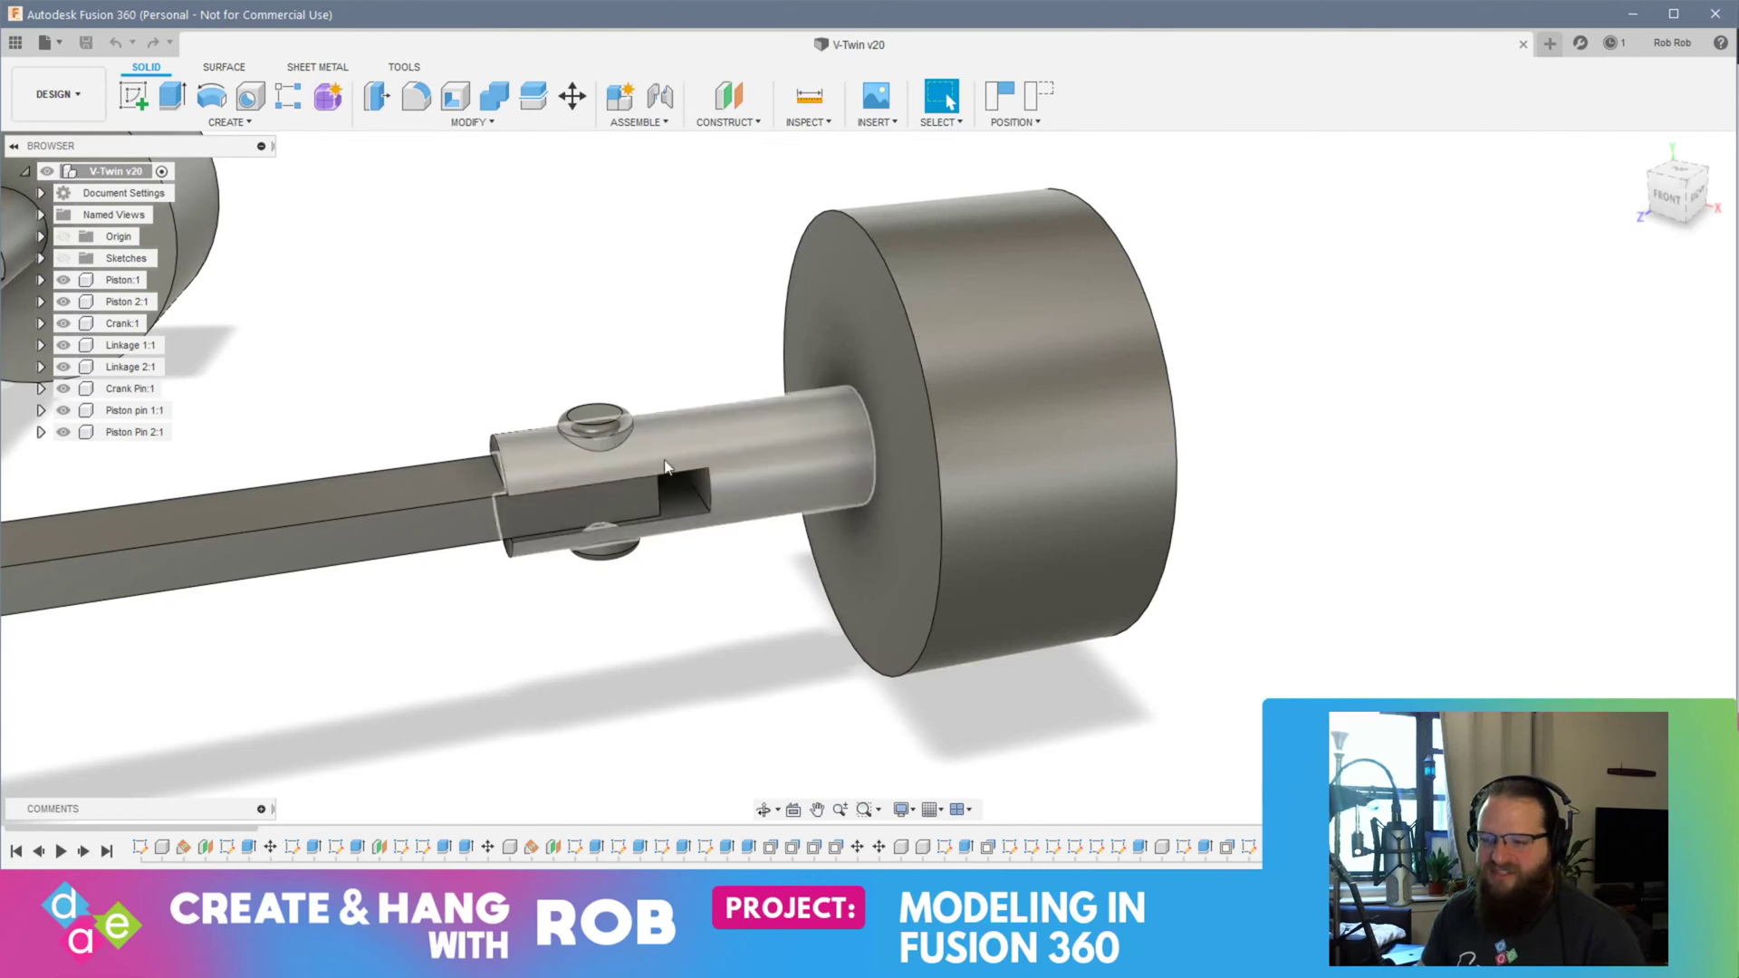
Step: Examine the slotted piston-to-linkage joints and the crank disc from above and below, including the crank pin's underside
{"action": "mouse_move", "coordinate": [1098, 633]}
{"action": "middle_mouse_down", "text": "shift"}
{"action": "mouse_move", "coordinate": [1102, 652]}
{"action": "mouse_move", "coordinate": [1123, 647]}
{"action": "middle_mouse_up", "text": "shift"}
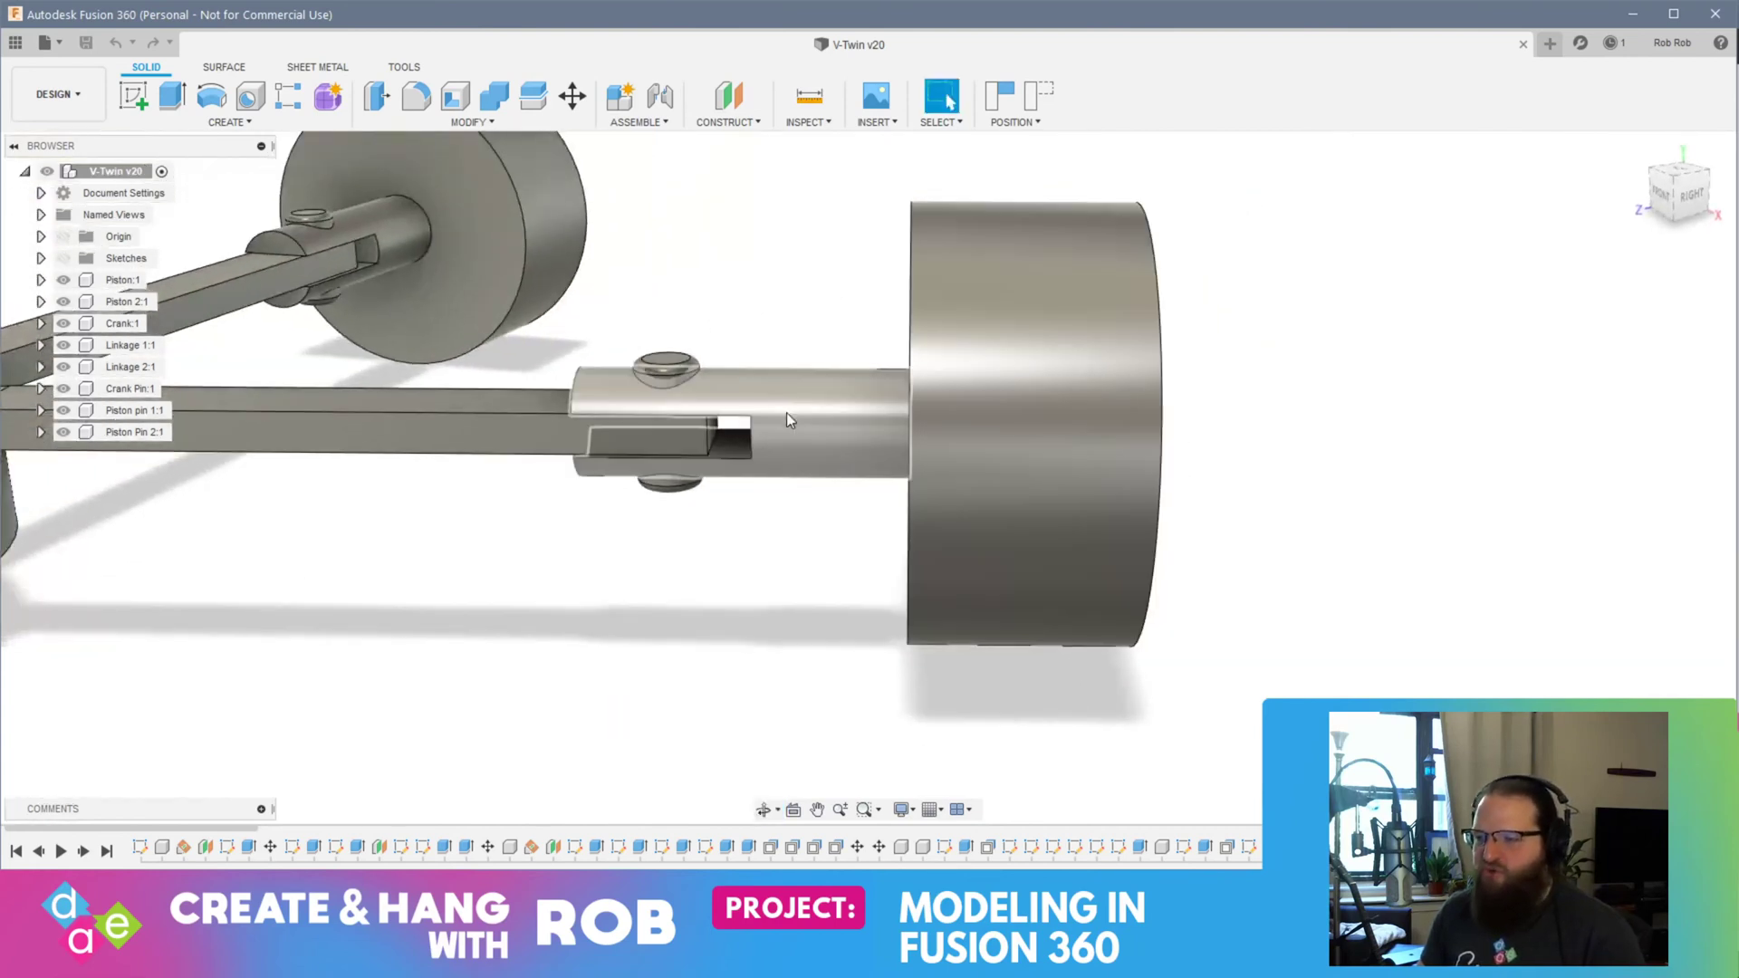
{"action": "middle_click_drag", "start_coordinate": [628, 493], "coordinate": [691, 505], "text": "shift"}
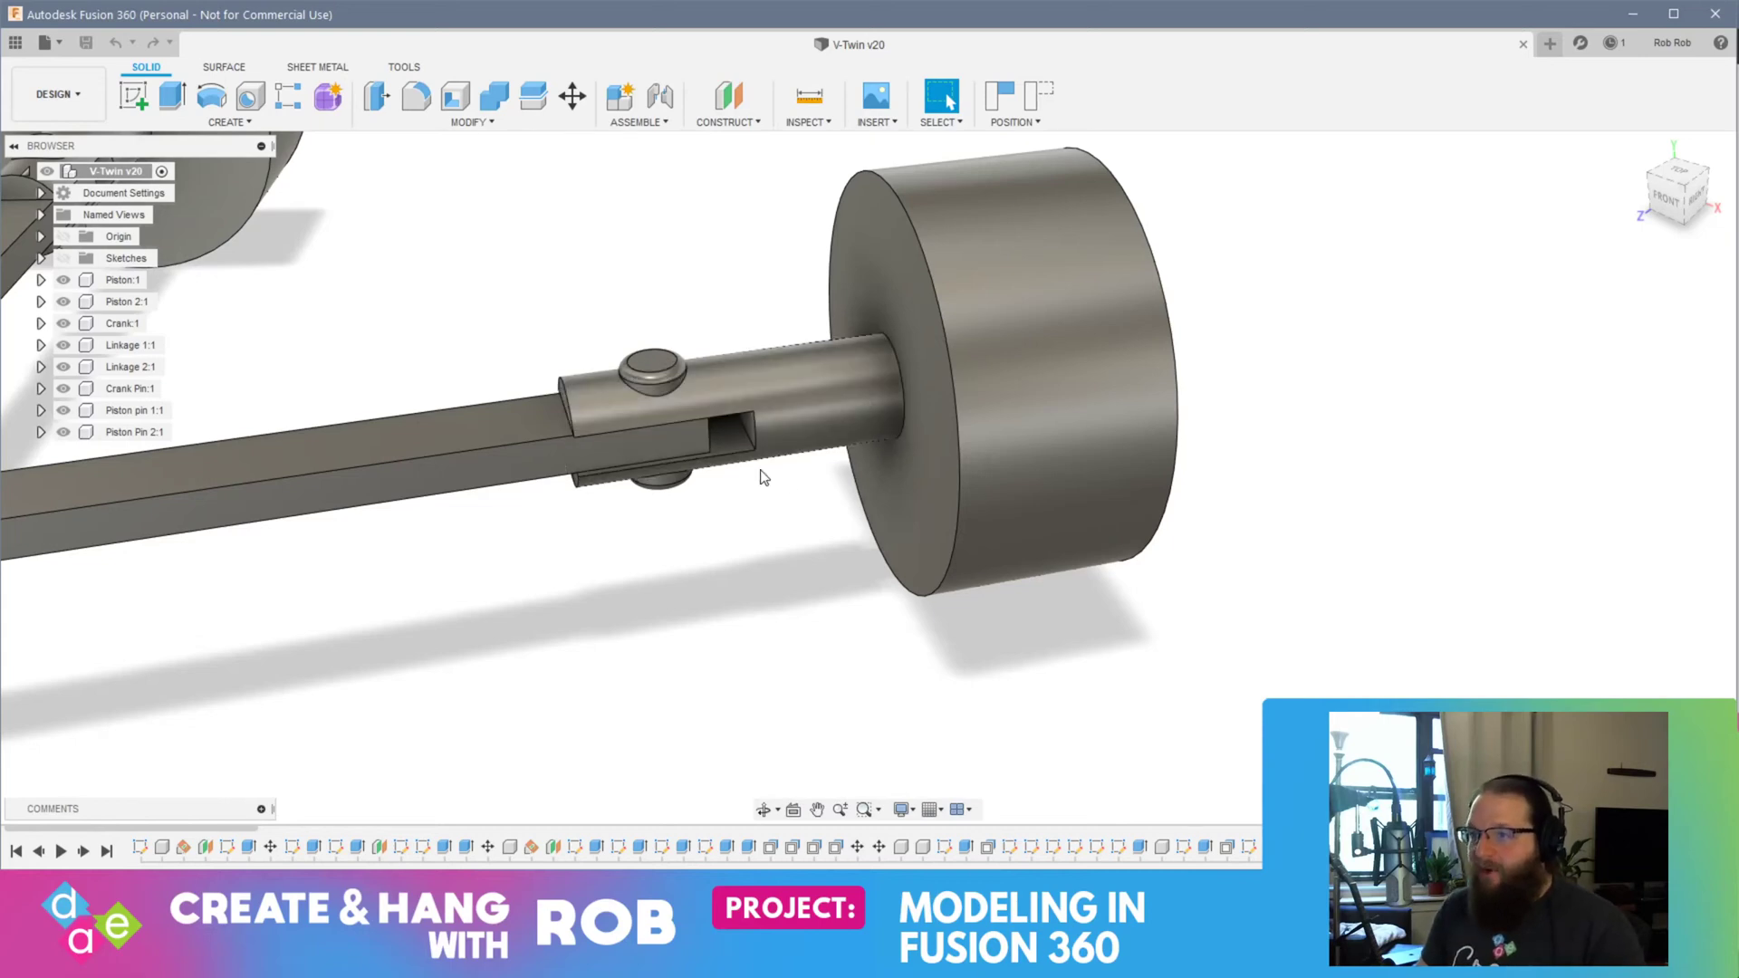
{"action": "mouse_move", "coordinate": [1085, 490]}
{"action": "middle_mouse_down", "text": "shift"}
{"action": "mouse_move", "coordinate": [1175, 500]}
{"action": "mouse_move", "coordinate": [1114, 446]}
{"action": "mouse_move", "coordinate": [1156, 462]}
{"action": "mouse_move", "coordinate": [1060, 473]}
{"action": "mouse_move", "coordinate": [1077, 460]}
{"action": "middle_mouse_up", "text": "shift"}
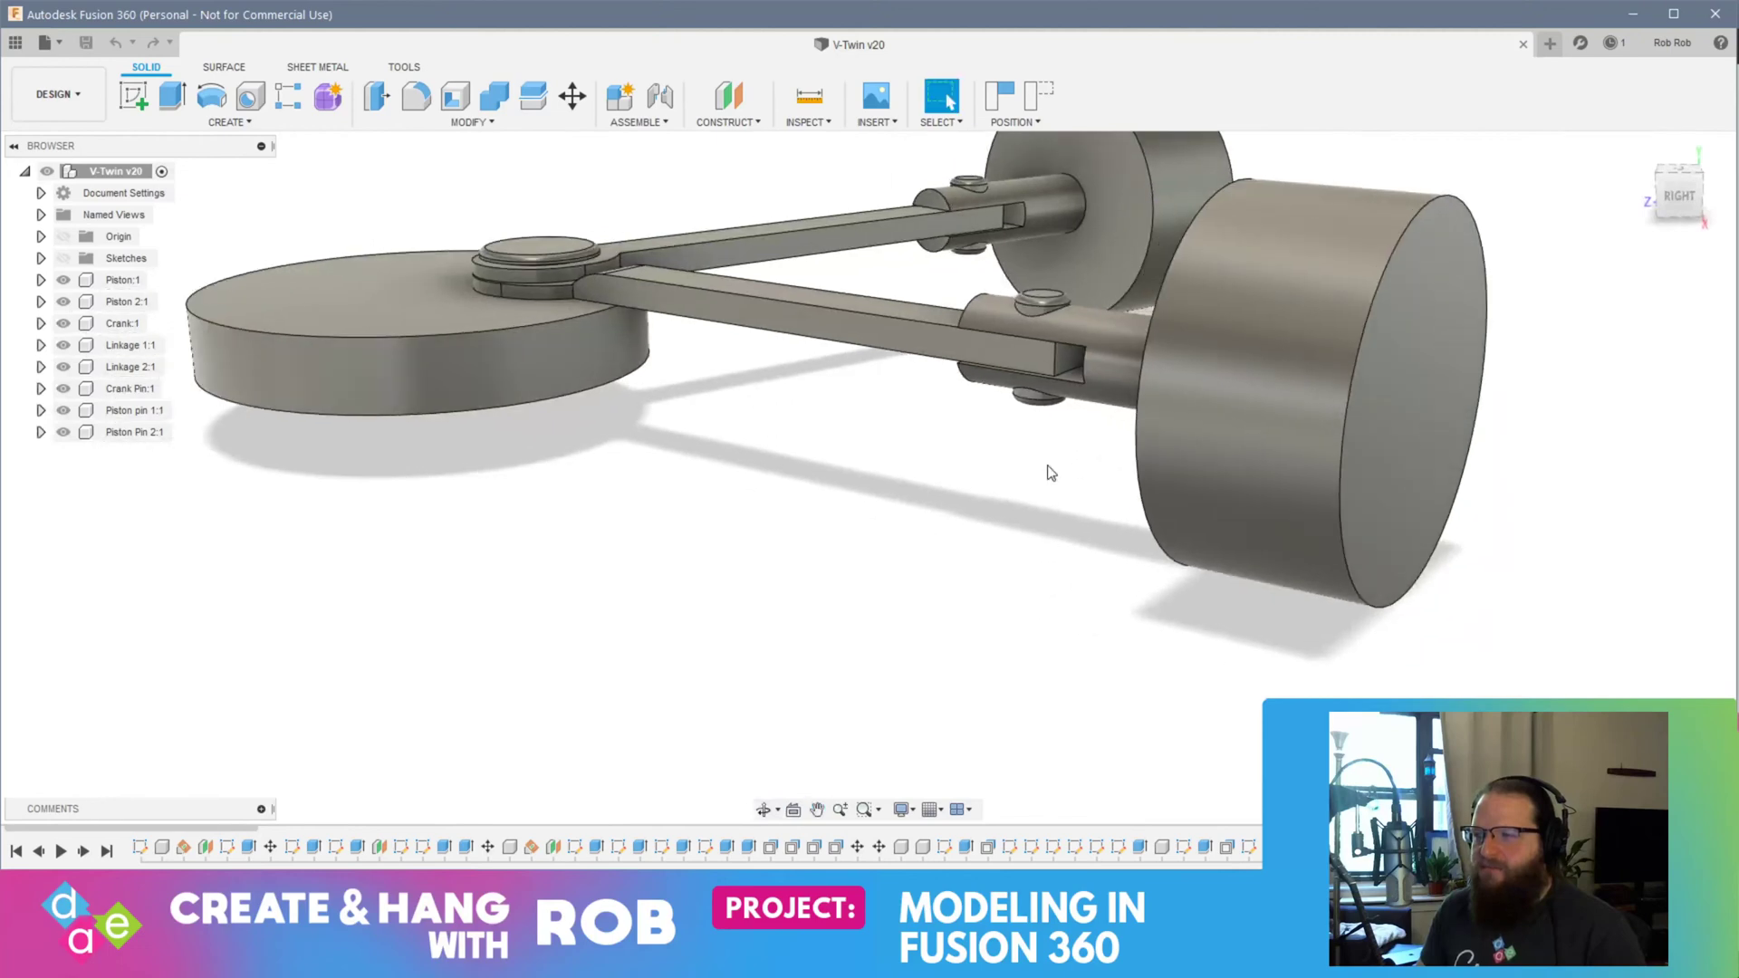
{"action": "scroll", "coordinate": [878, 456], "scroll_direction": "down", "scroll_amount": 3}
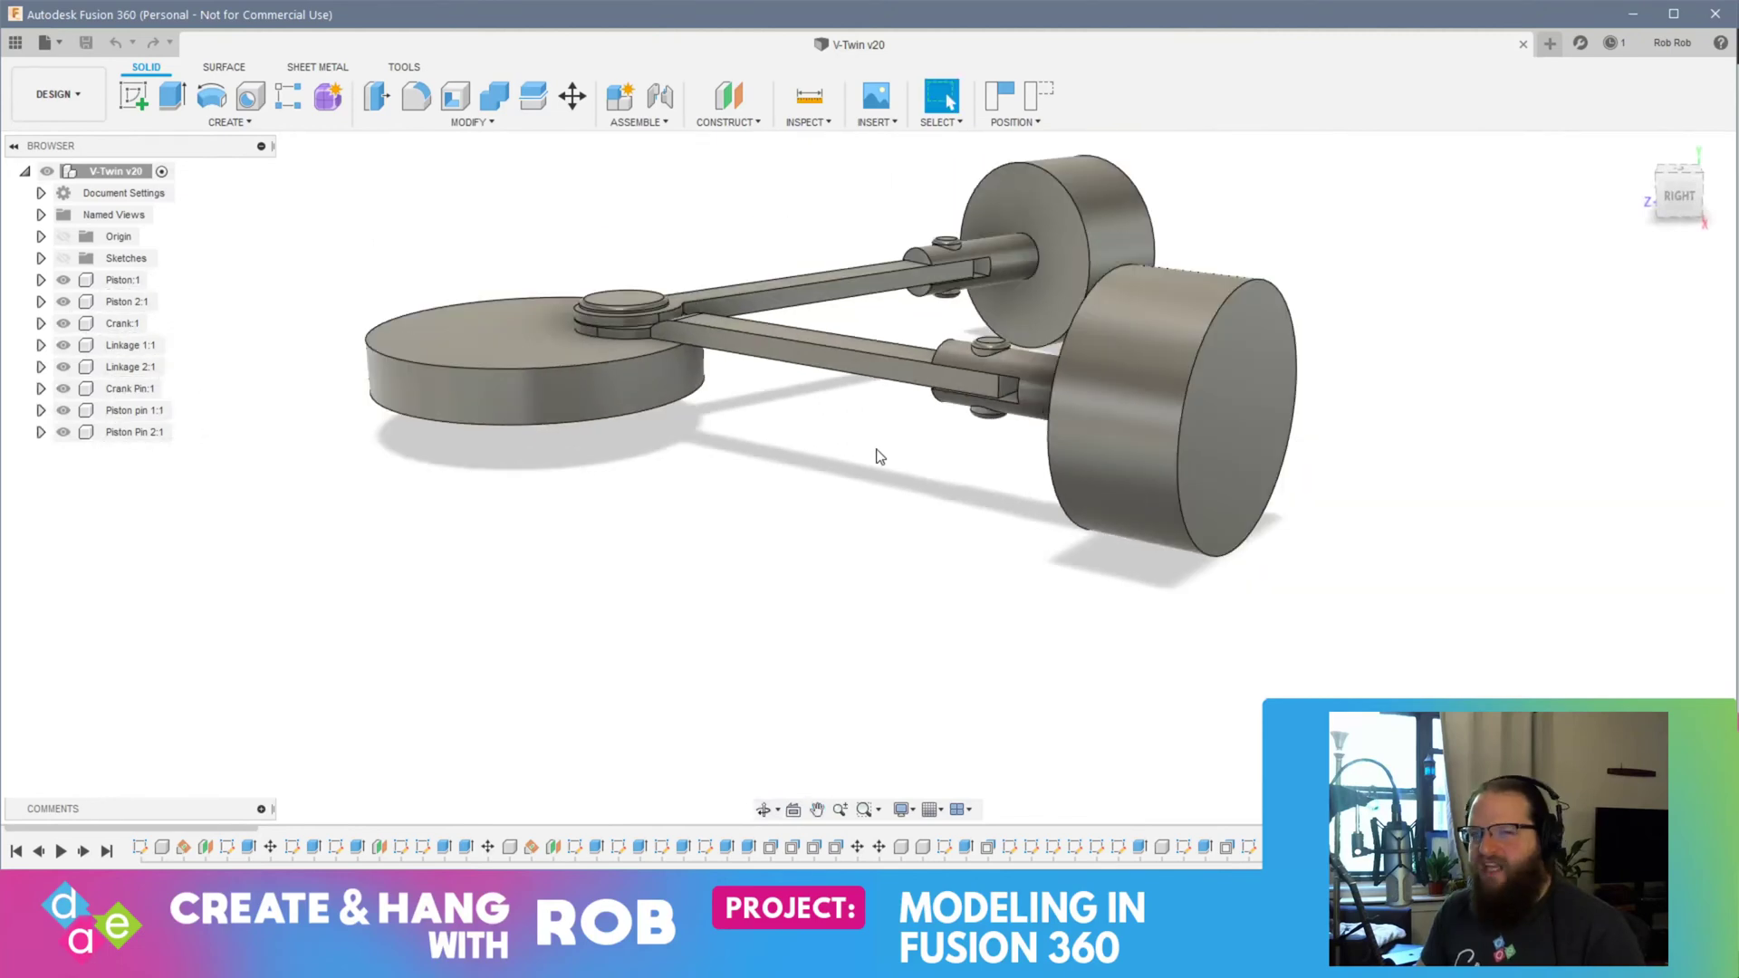
{"action": "middle_click_drag", "start_coordinate": [1549, 532], "coordinate": [1268, 543], "text": "shift"}
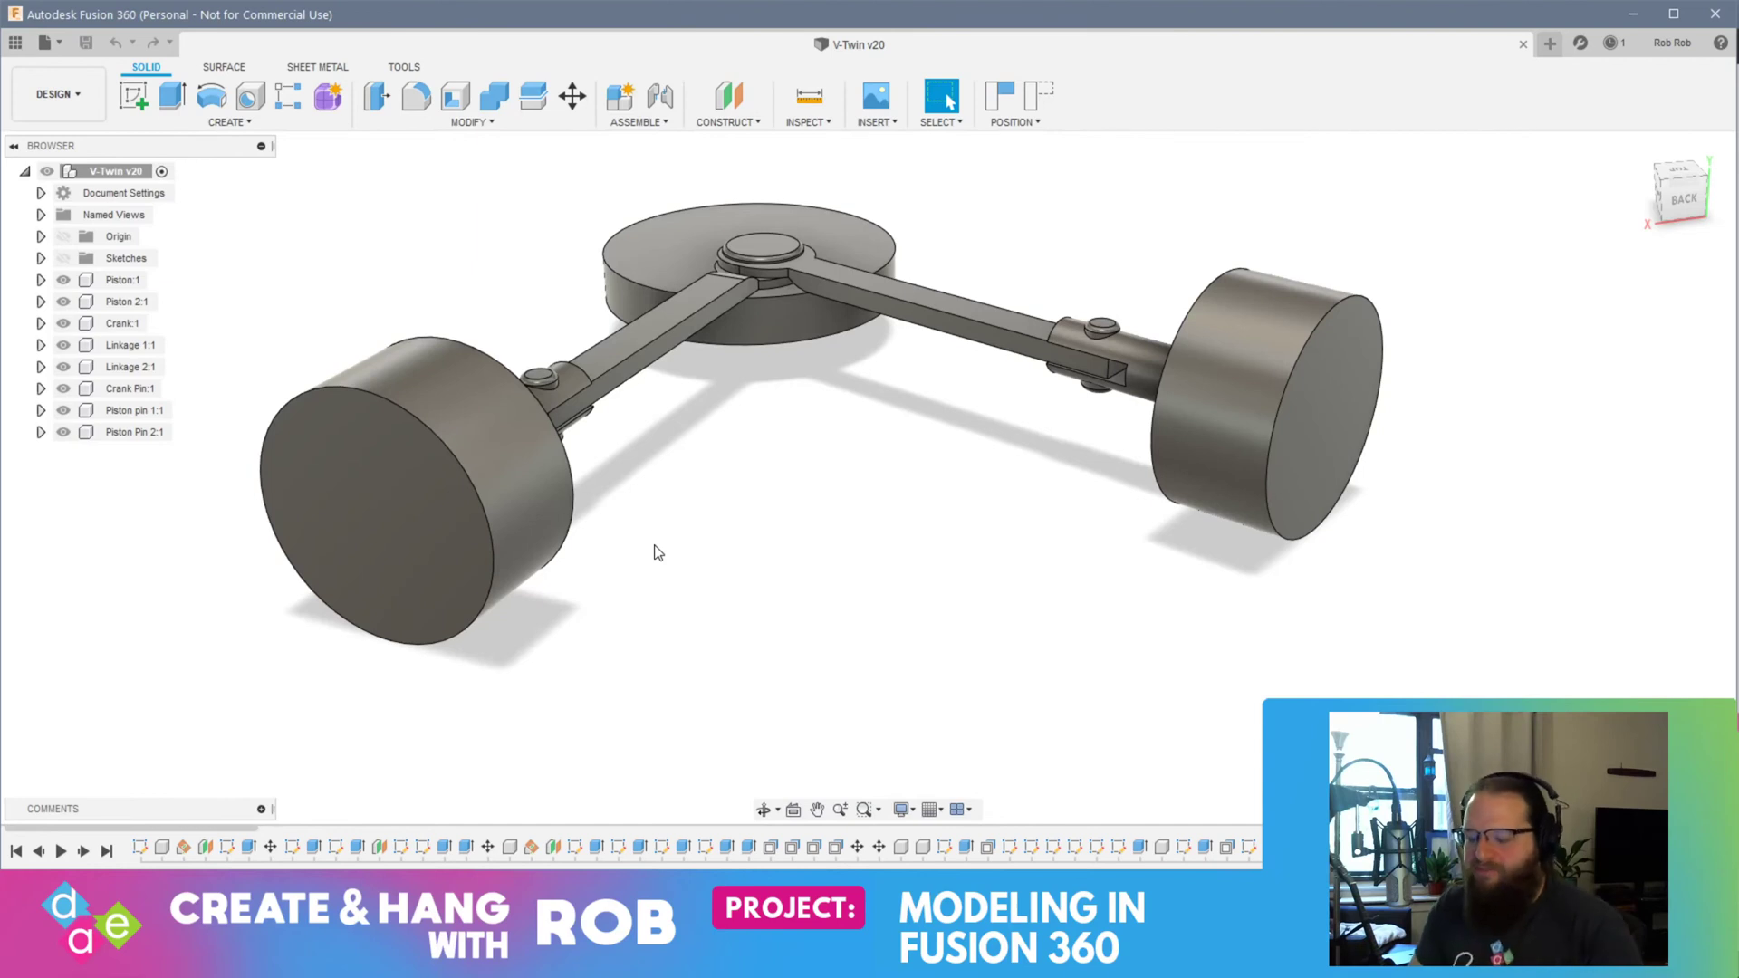
{"action": "middle_click_drag", "start_coordinate": [574, 586], "coordinate": [850, 533], "text": "shift"}
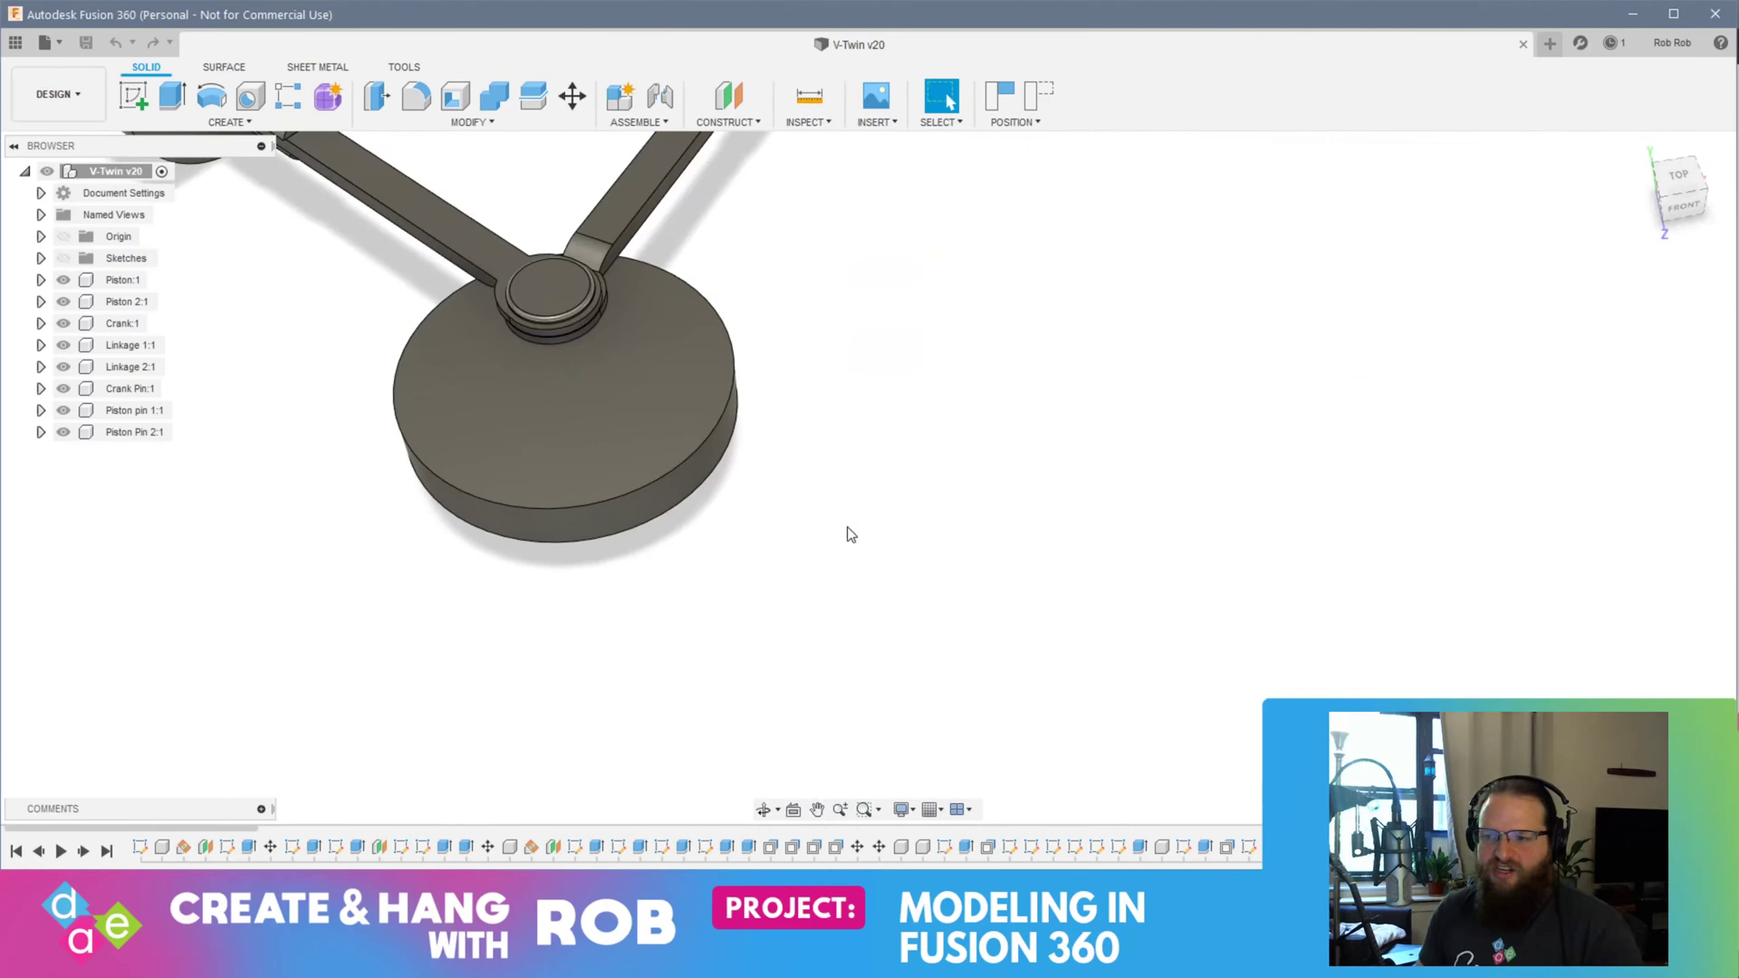
{"action": "middle_click_drag", "start_coordinate": [745, 431], "coordinate": [629, 561]}
{"action": "middle_click_drag", "start_coordinate": [716, 481], "coordinate": [636, 454], "text": "shift"}
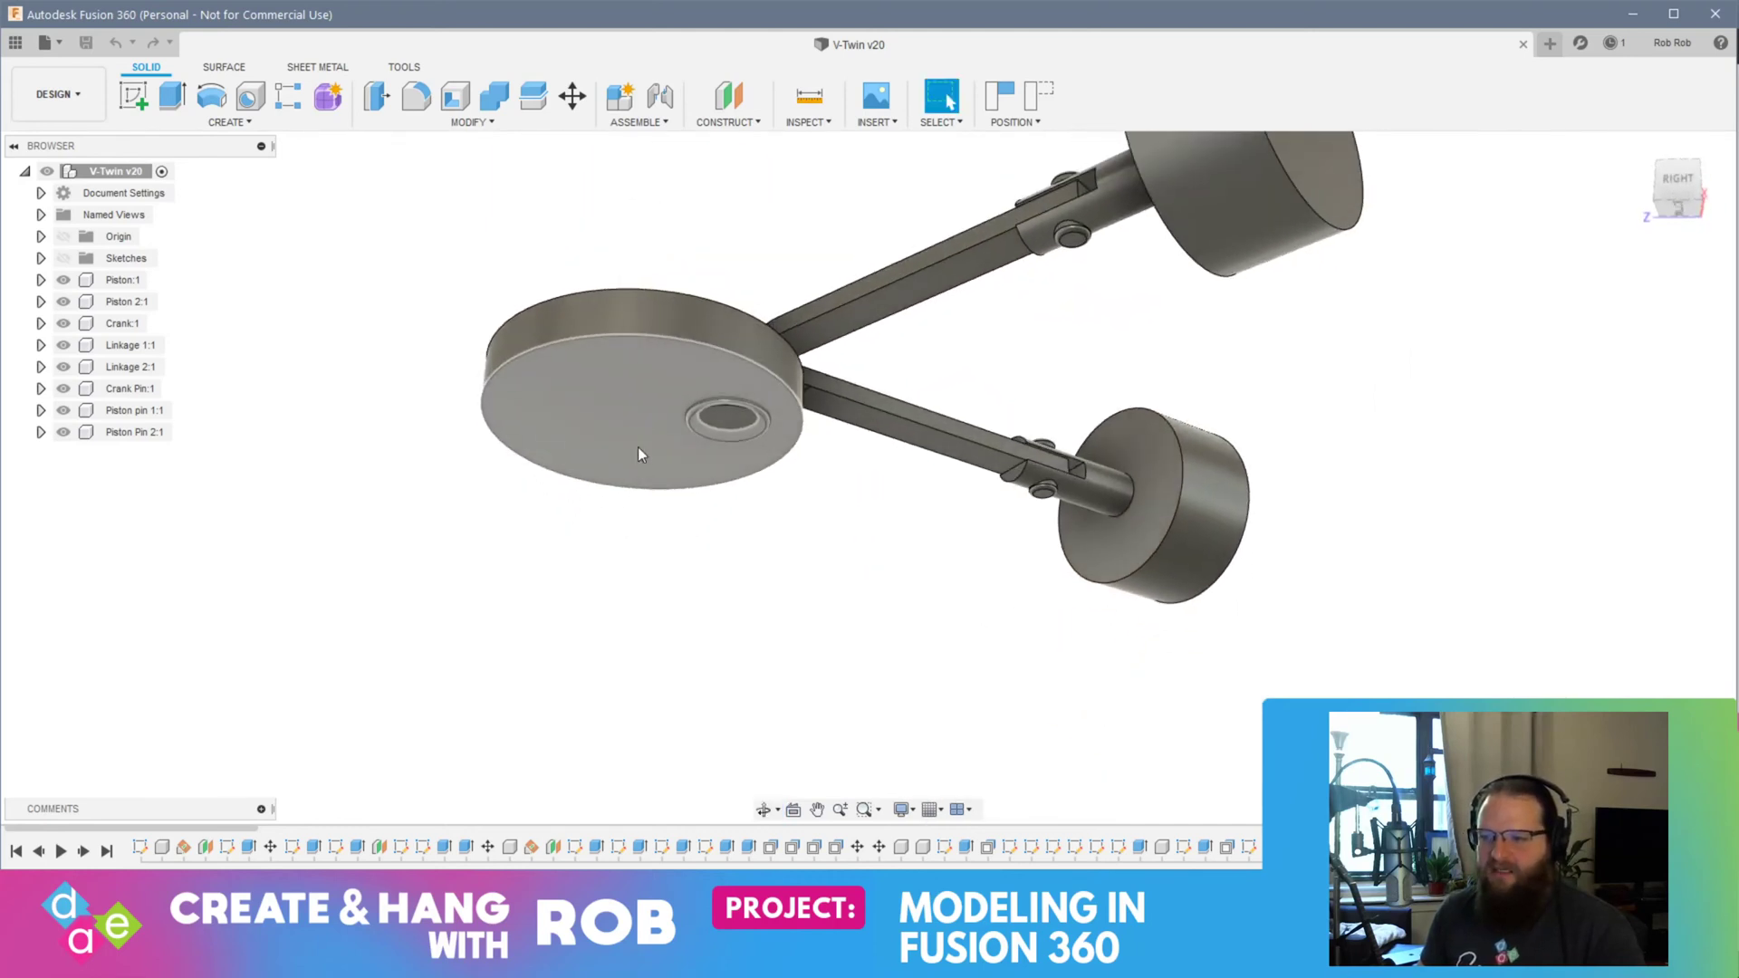
{"action": "middle_click_drag", "start_coordinate": [645, 598], "coordinate": [644, 574], "text": "shift"}
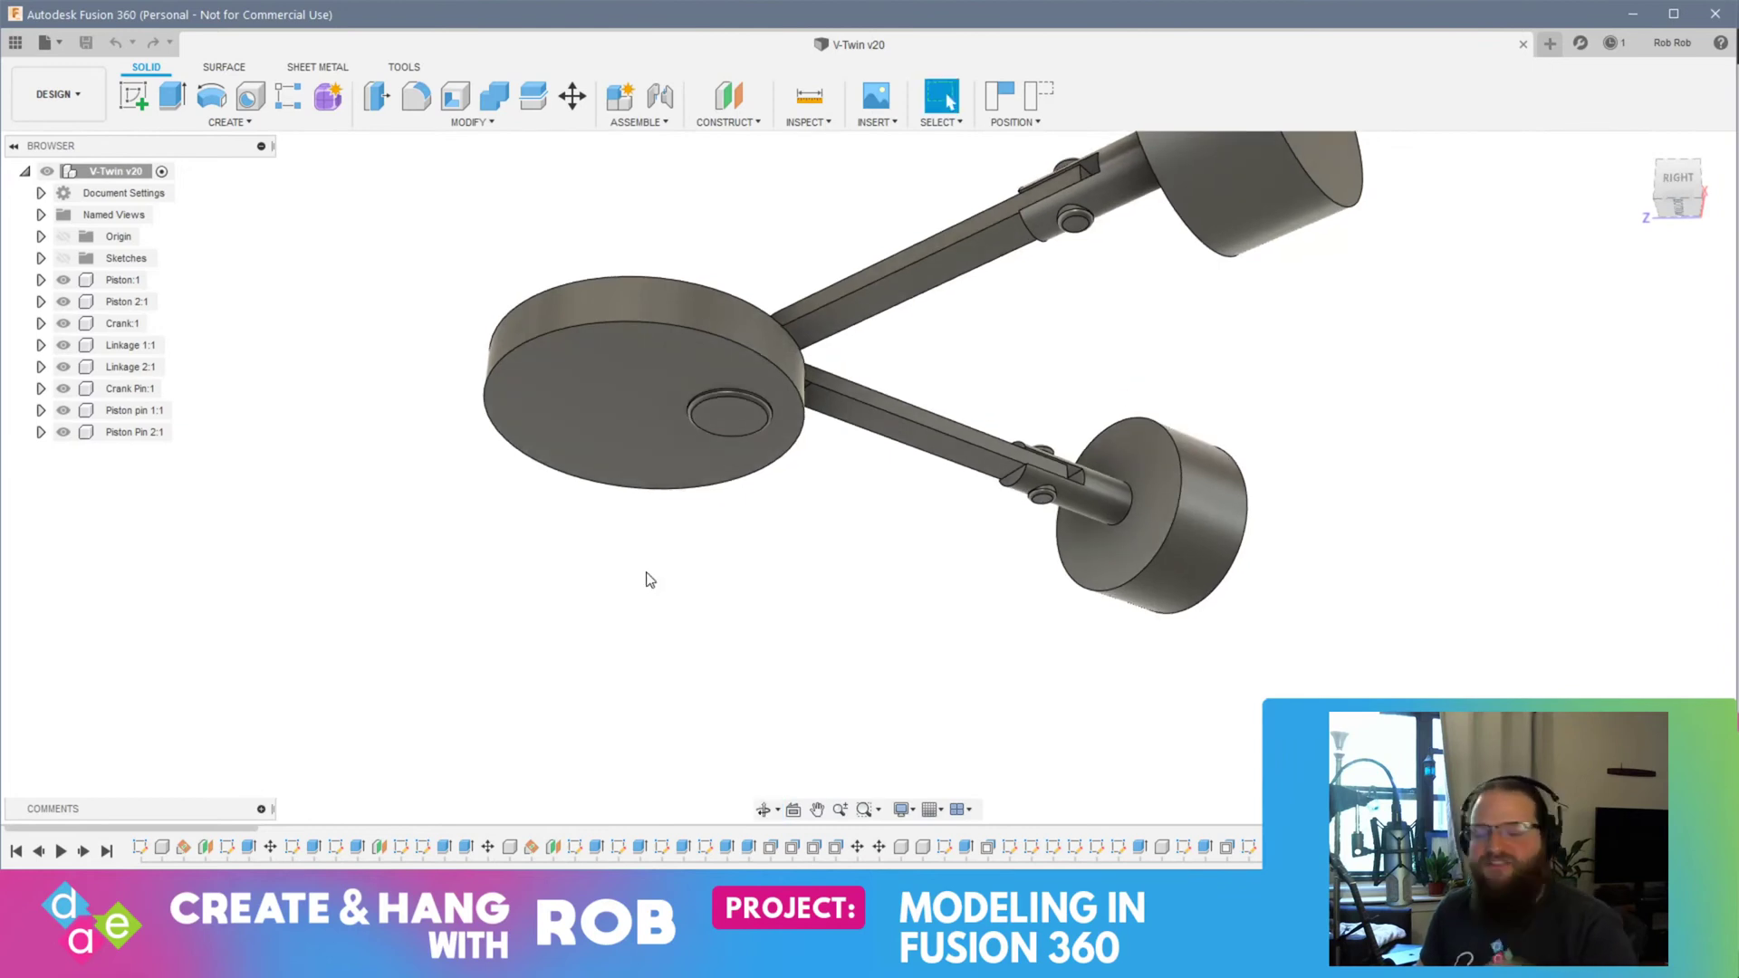
{"action": "middle_click_drag", "start_coordinate": [588, 500], "coordinate": [507, 471], "text": "shift"}
{"action": "scroll", "coordinate": [489, 438], "scroll_direction": "up", "scroll_amount": 5}
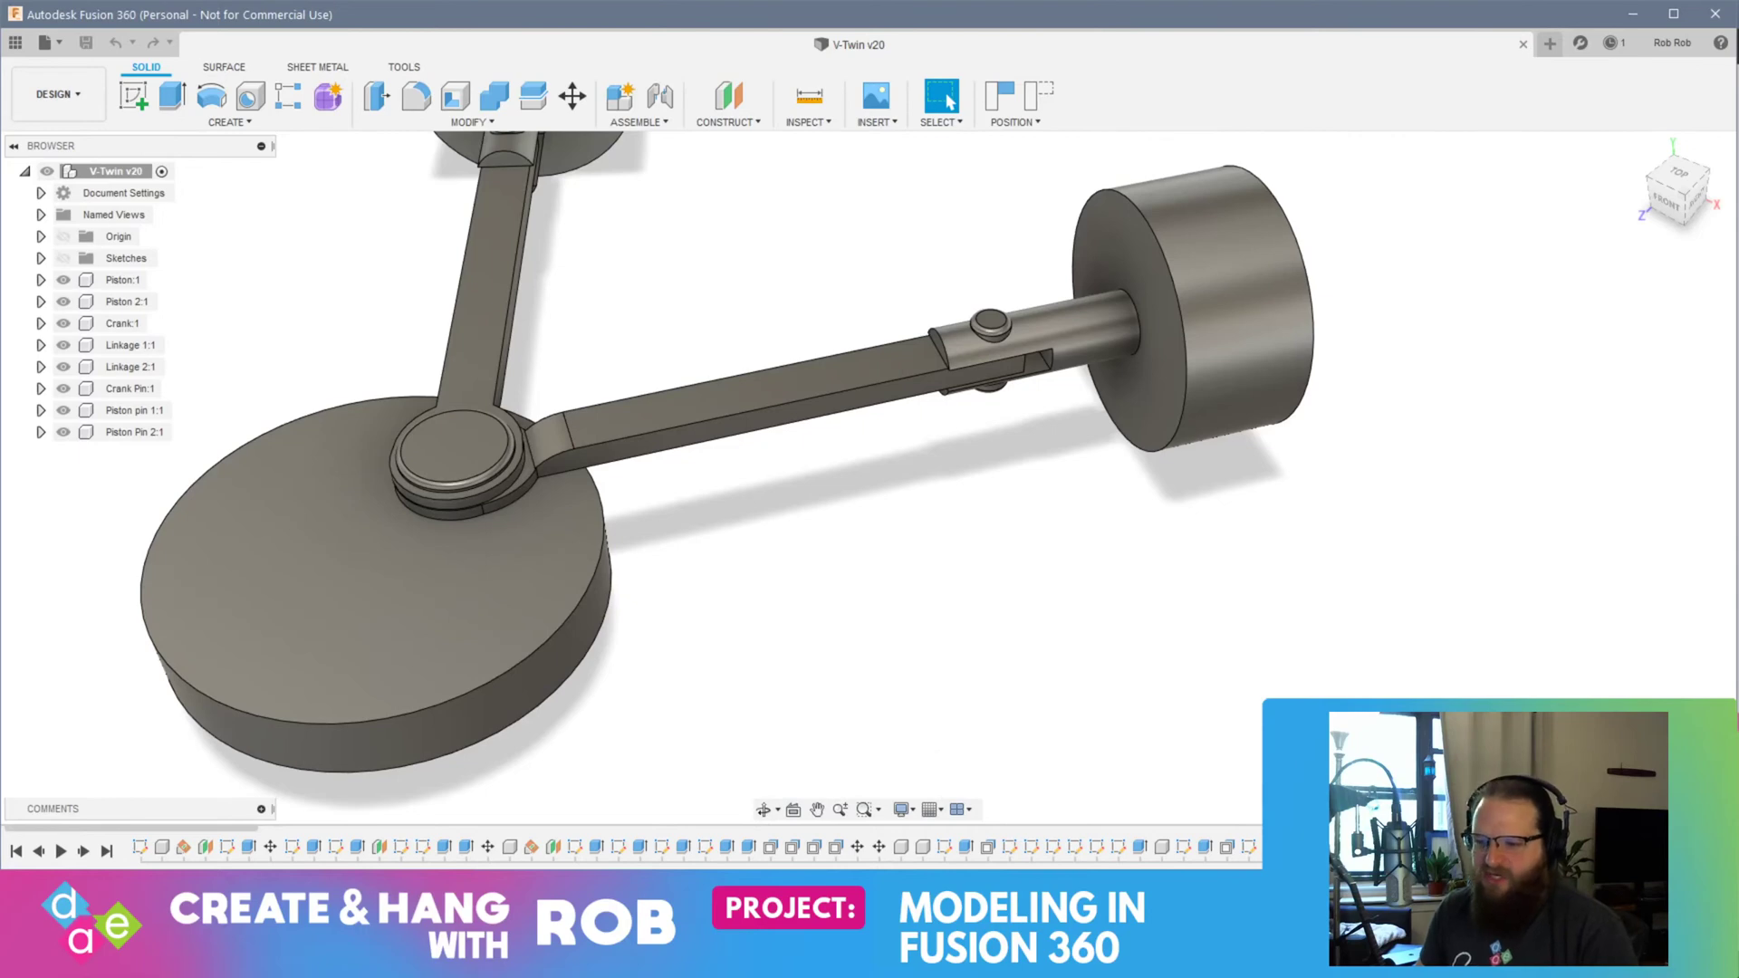
Step: Switch to the browser to study the Hyosung engine and cutaway Harley V-Twin working model images, returning to Fusion 360
{"action": "key", "text": "alt+Tab"}
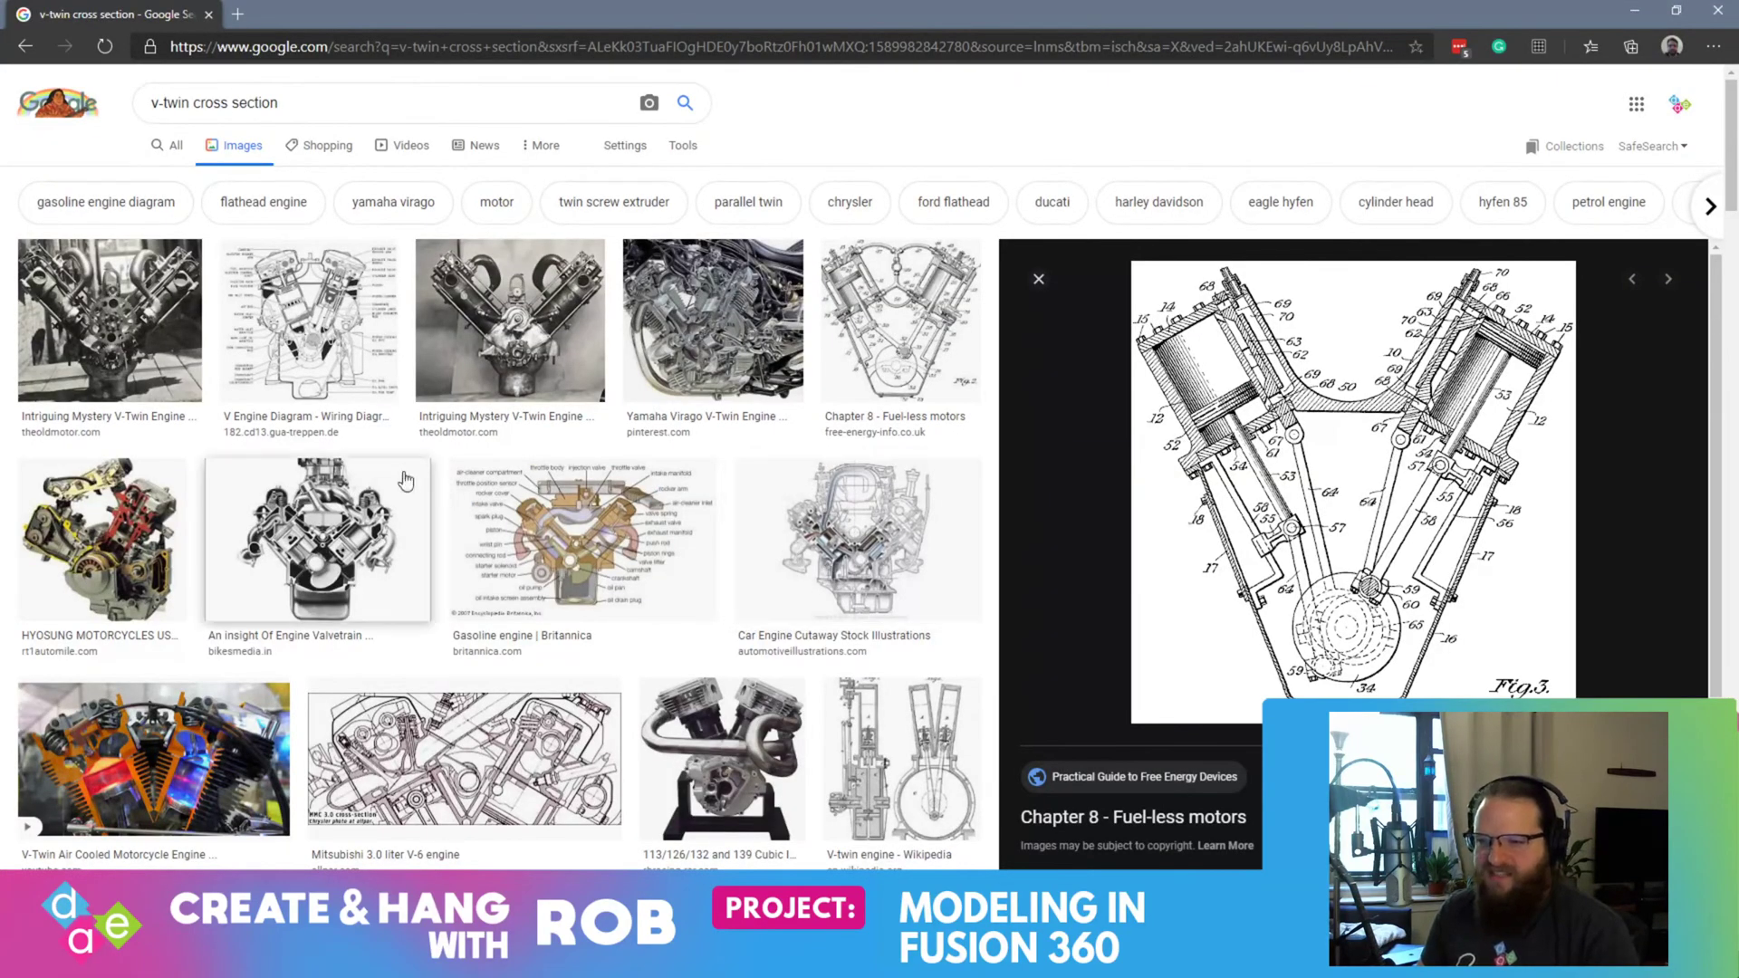
{"action": "scroll", "coordinate": [568, 532], "scroll_direction": "down", "scroll_amount": 1}
{"action": "key", "text": "Right"}
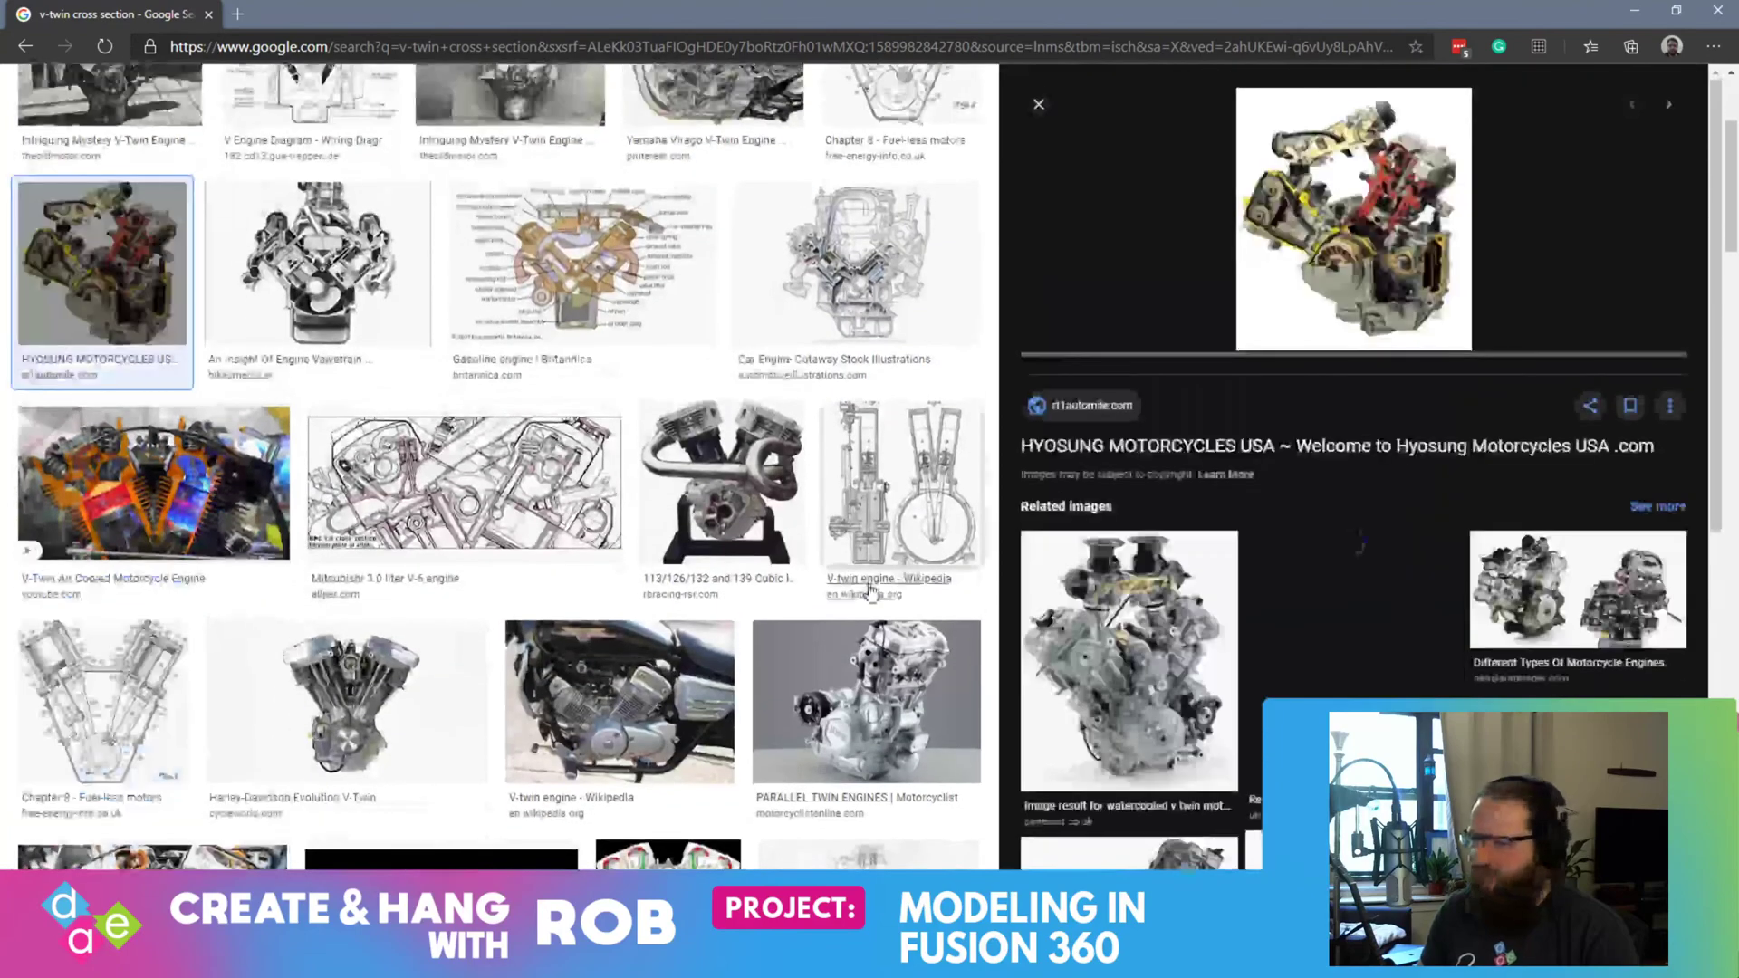
{"action": "key", "text": "Down"}
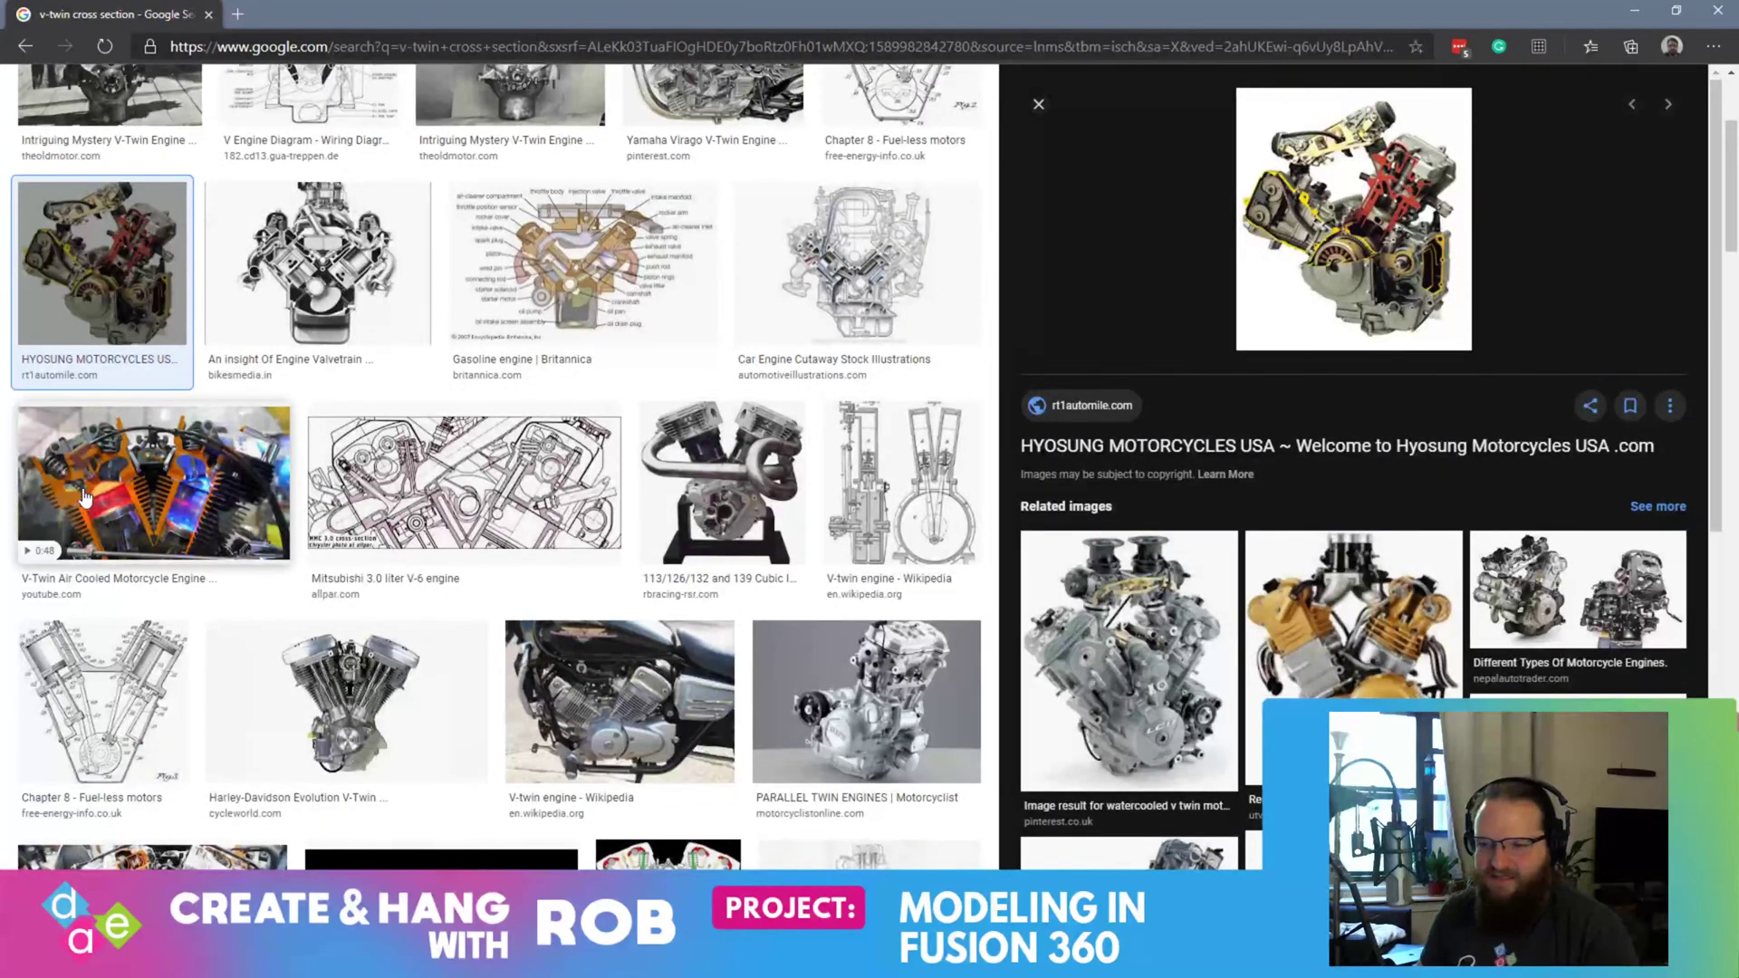
{"action": "scroll", "coordinate": [1310, 454], "scroll_direction": "down", "scroll_amount": 3}
{"action": "scroll", "coordinate": [1311, 456], "scroll_direction": "up", "scroll_amount": 3}
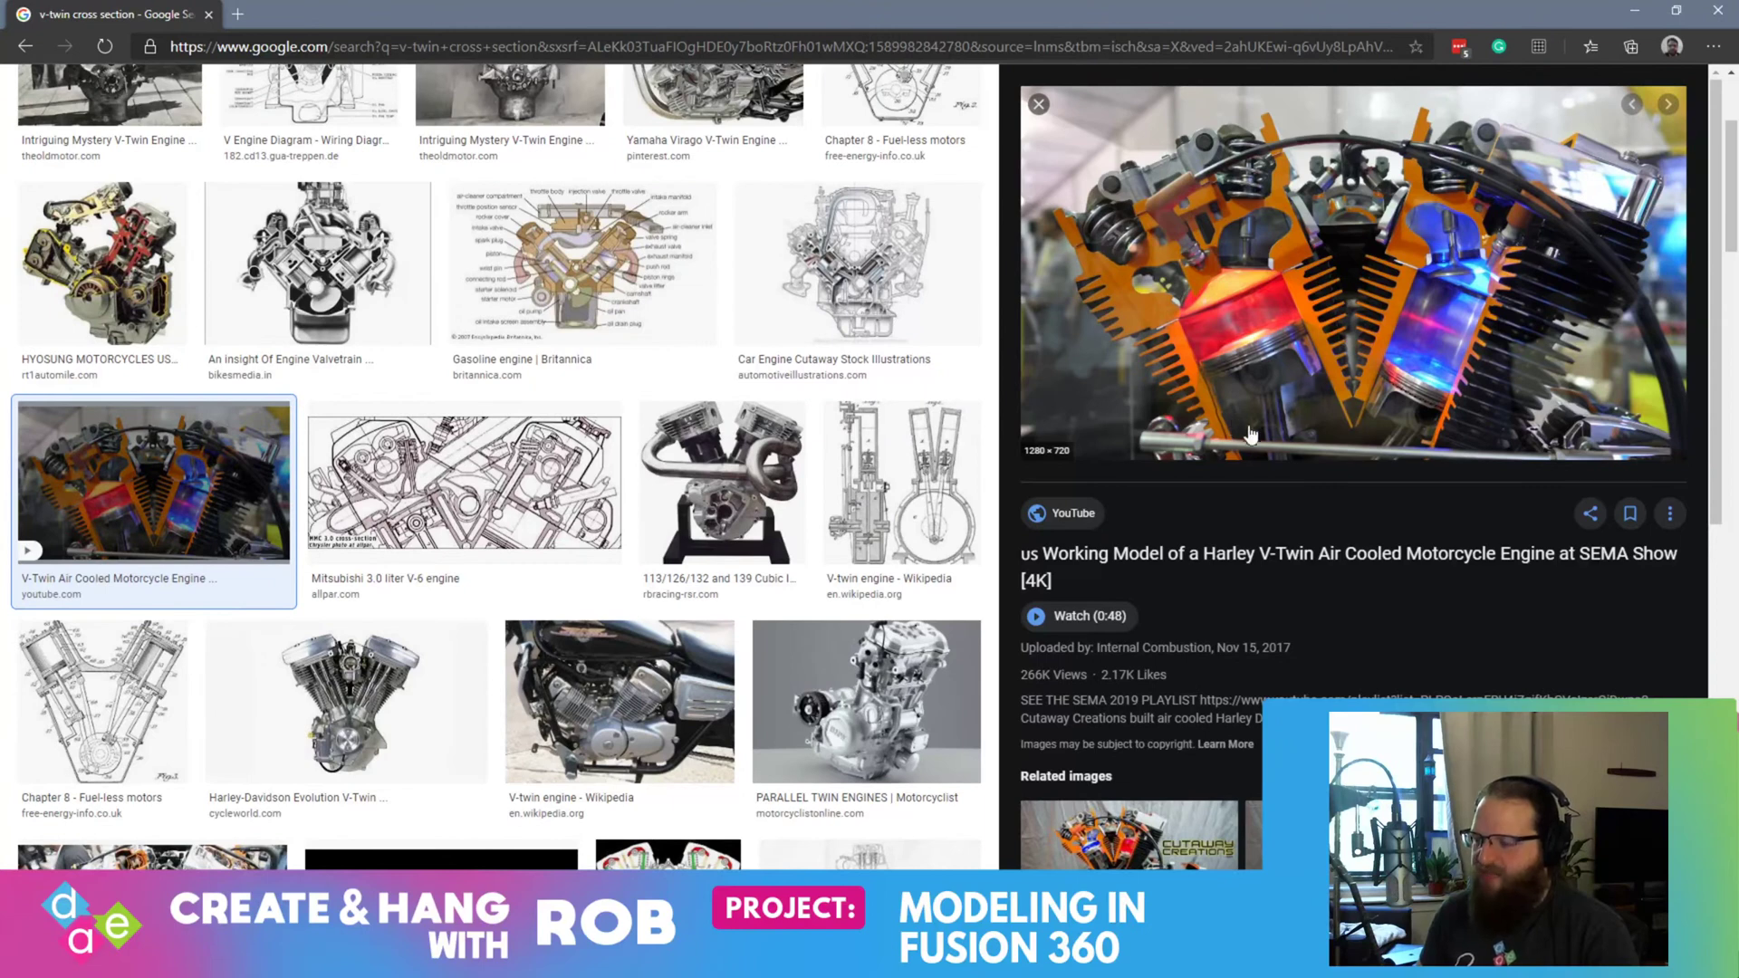
{"action": "key", "text": "alt+Tab"}
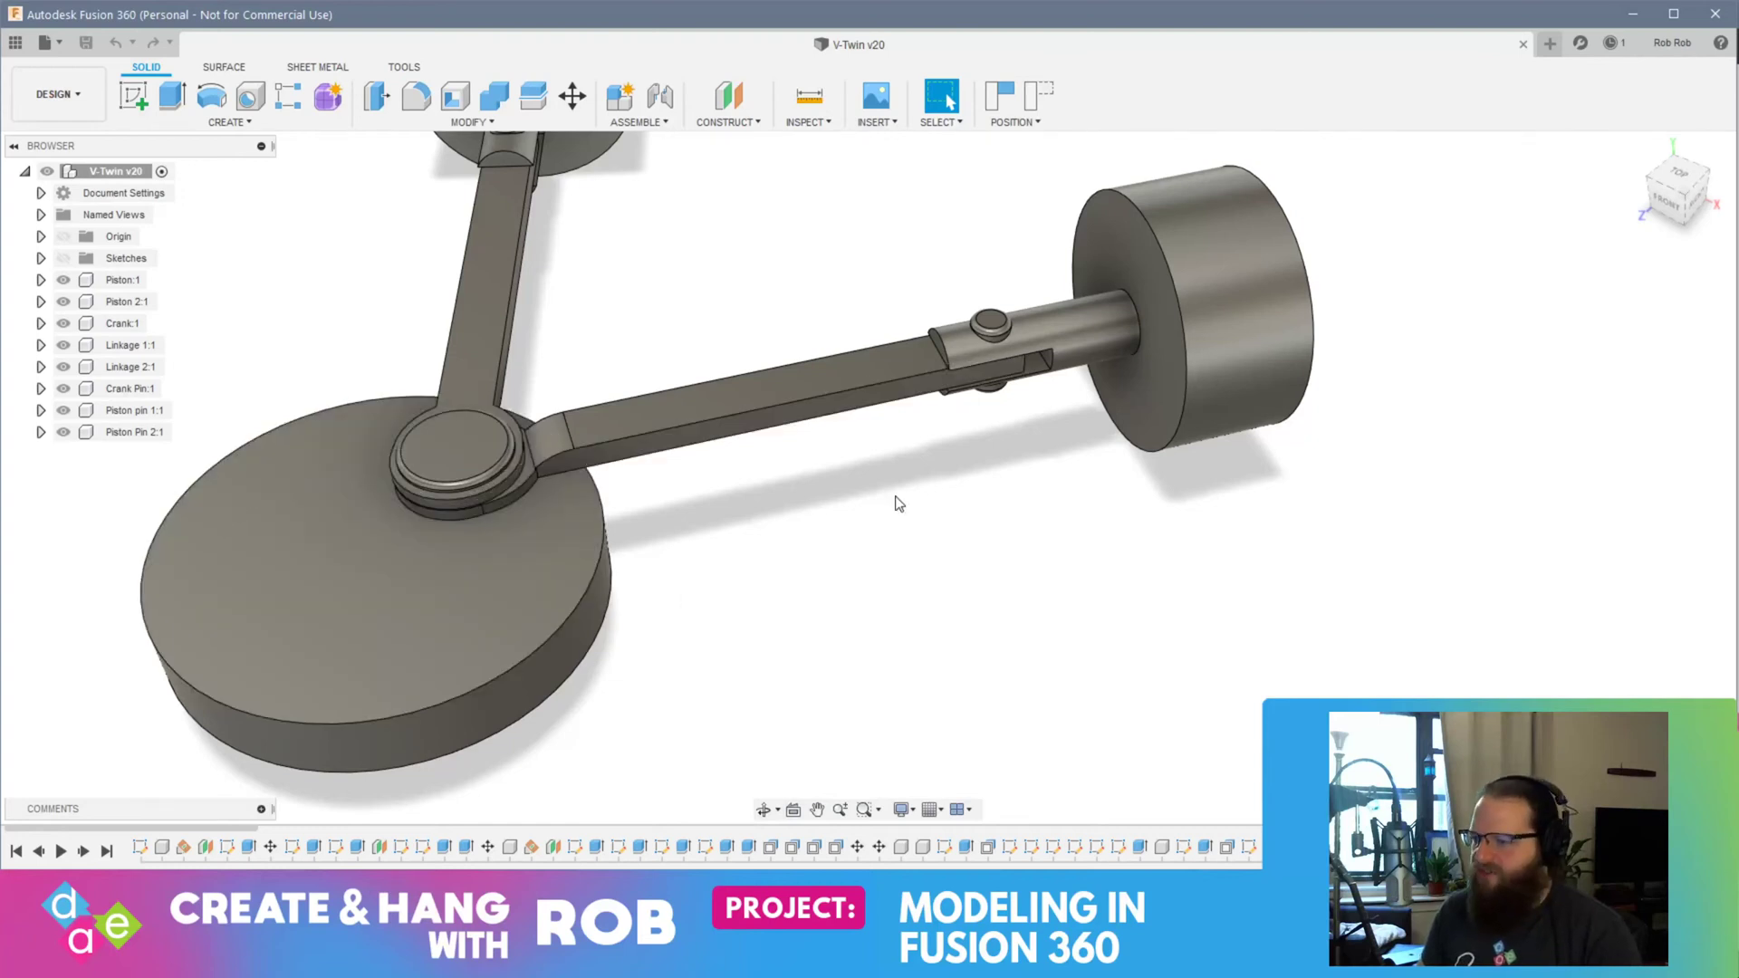
Step: Create an empty, activated component named Engine Case under the V-Twin assembly
{"action": "middle_click_drag", "start_coordinate": [1155, 455], "coordinate": [1238, 443], "text": "shift"}
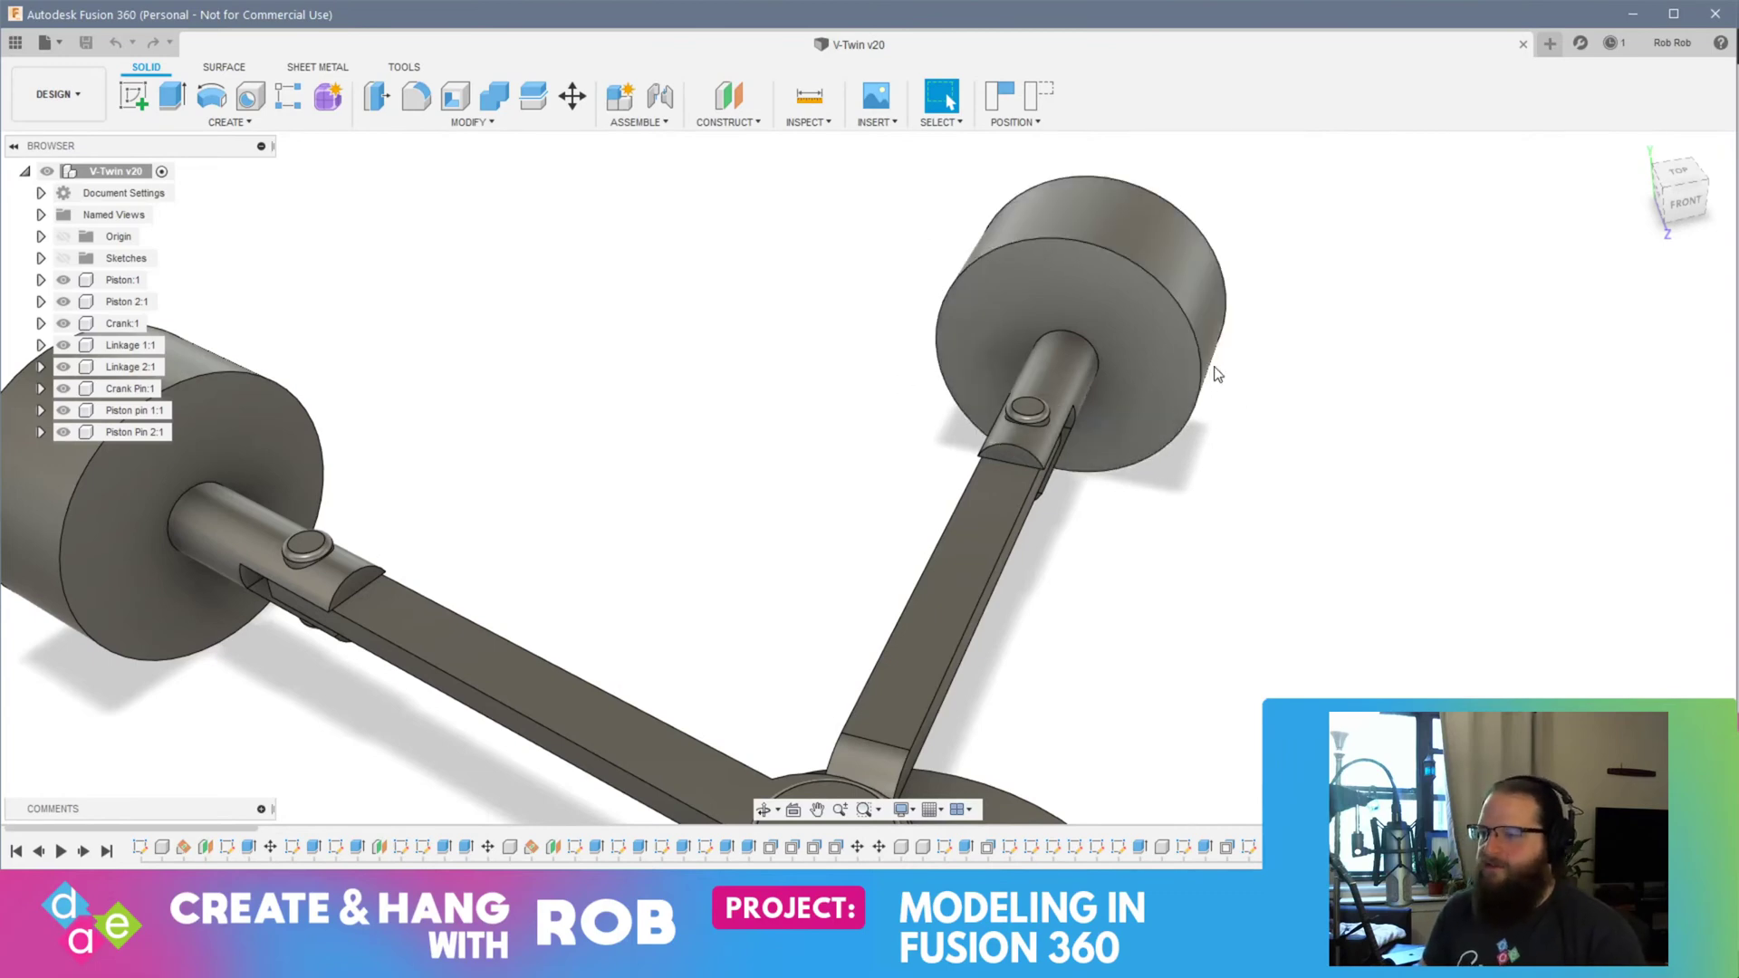
{"action": "middle_click_drag", "start_coordinate": [1316, 418], "coordinate": [1126, 433], "text": "shift"}
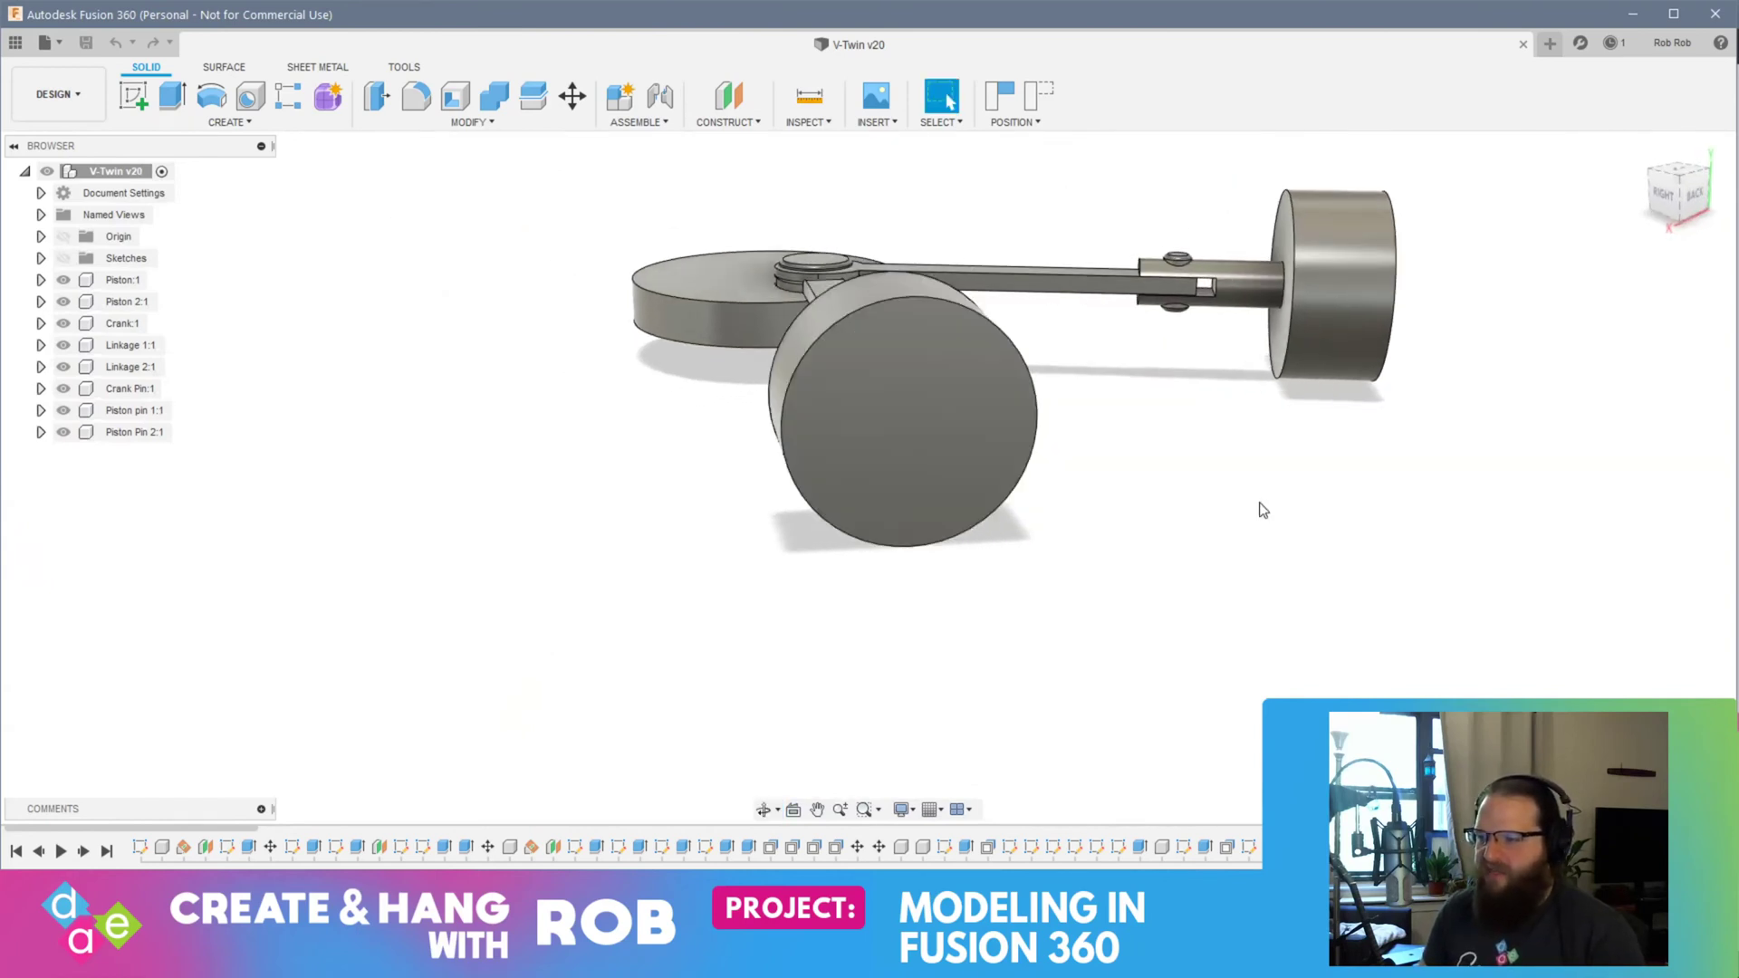
{"action": "middle_click_drag", "start_coordinate": [1215, 508], "coordinate": [1564, 497], "text": "shift"}
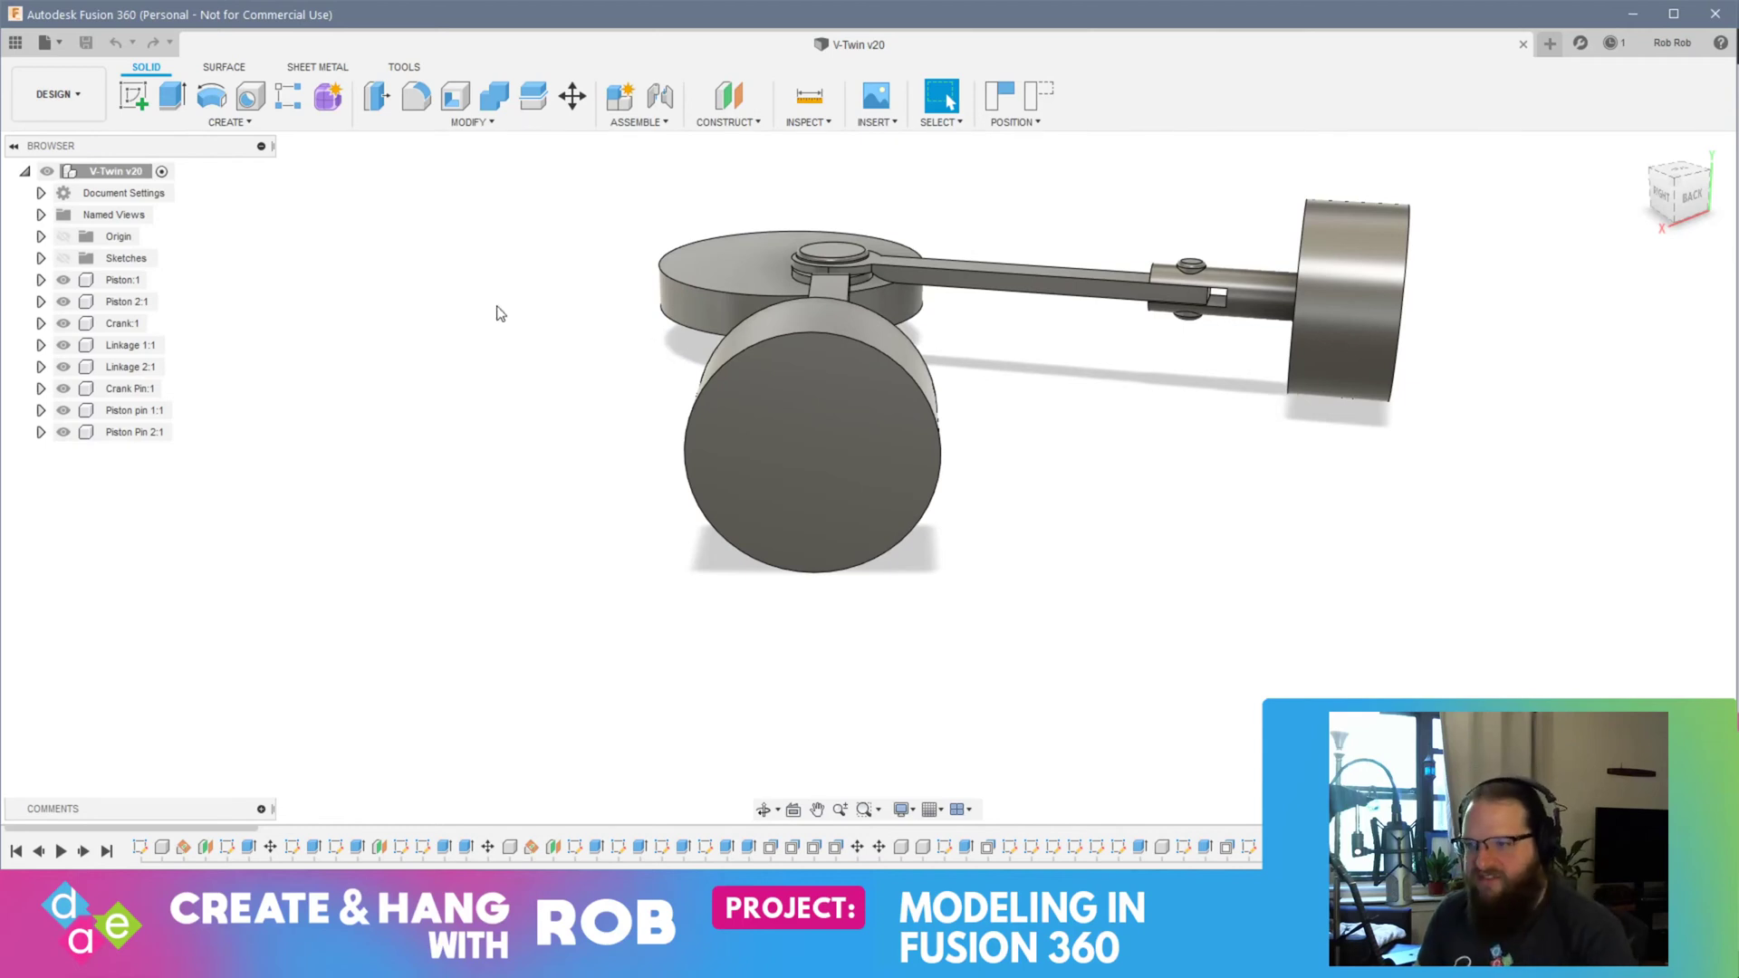
{"action": "left_click", "coordinate": [639, 121]}
{"action": "left_click", "coordinate": [662, 145]}
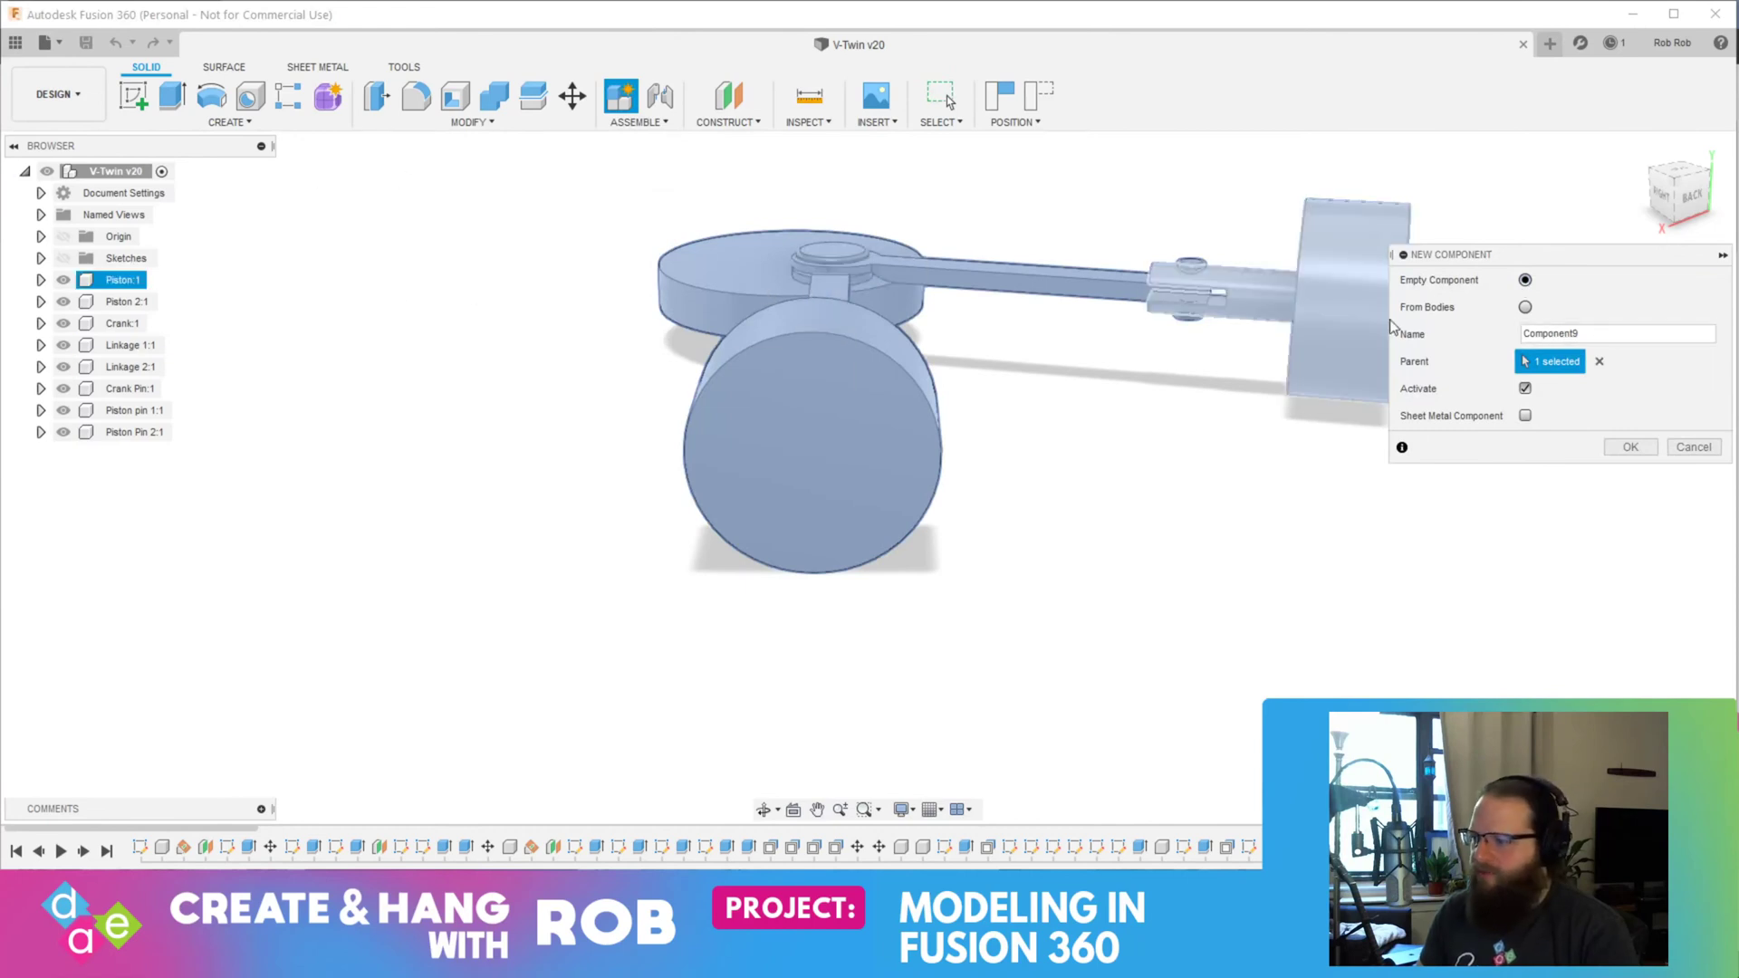
{"action": "double_click", "coordinate": [1557, 332]}
{"action": "type", "text": "Engine Case"}
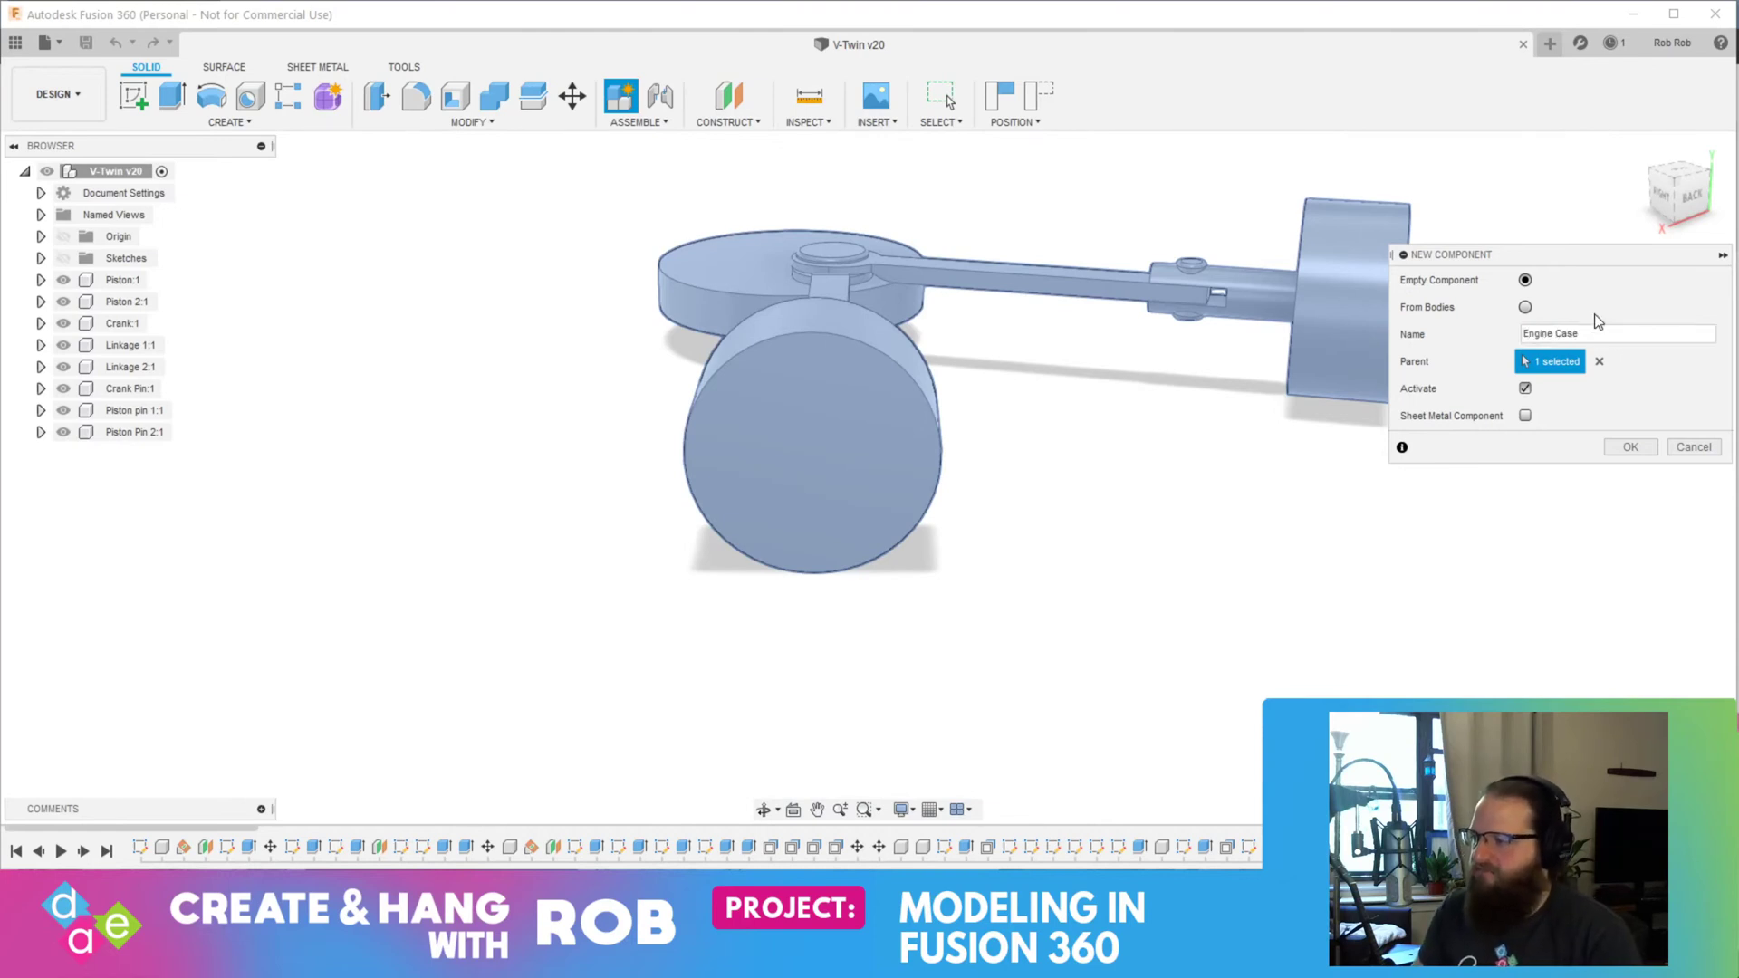
{"action": "left_click", "coordinate": [1630, 446]}
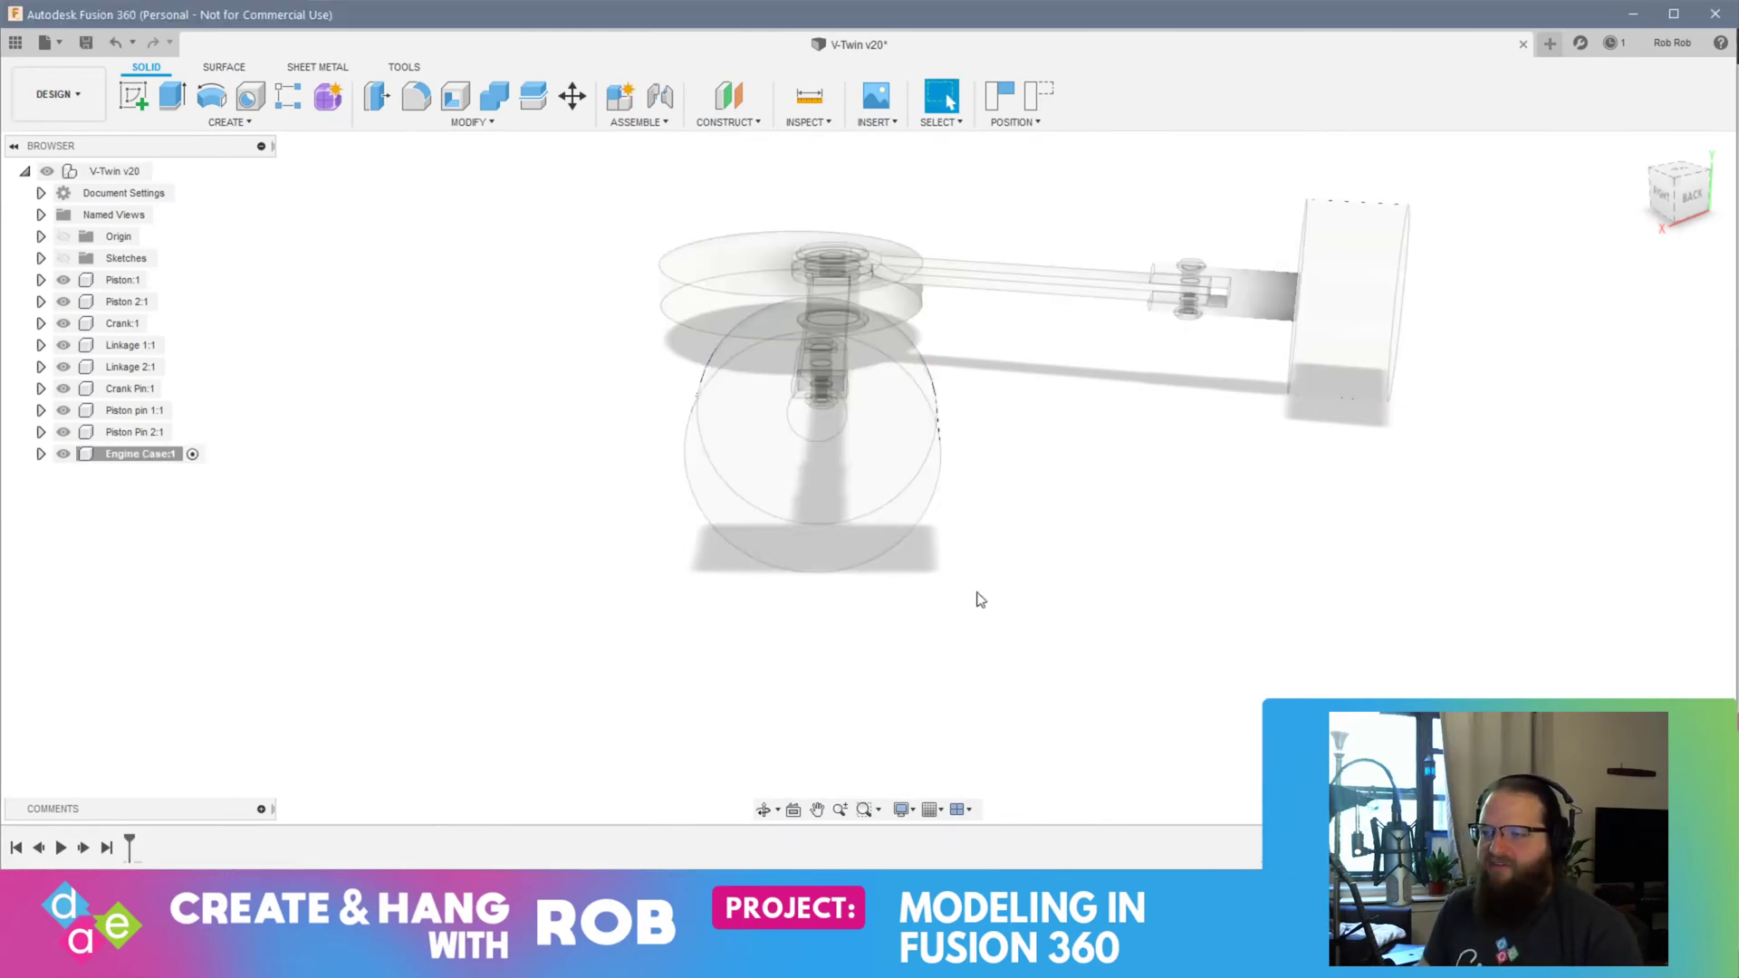
Step: Examine the ghosted crank, linkages and pistons from above and the side, with Piston 2's outer end face selected
{"action": "mouse_move", "coordinate": [1243, 572]}
{"action": "left_mouse_down"}
{"action": "mouse_move", "coordinate": [1223, 613]}
{"action": "mouse_move", "coordinate": [1172, 563]}
{"action": "mouse_move", "coordinate": [1257, 567]}
{"action": "mouse_move", "coordinate": [1241, 571]}
{"action": "left_mouse_up"}
{"action": "key", "text": "Escape"}
{"action": "left_click", "coordinate": [839, 503]}
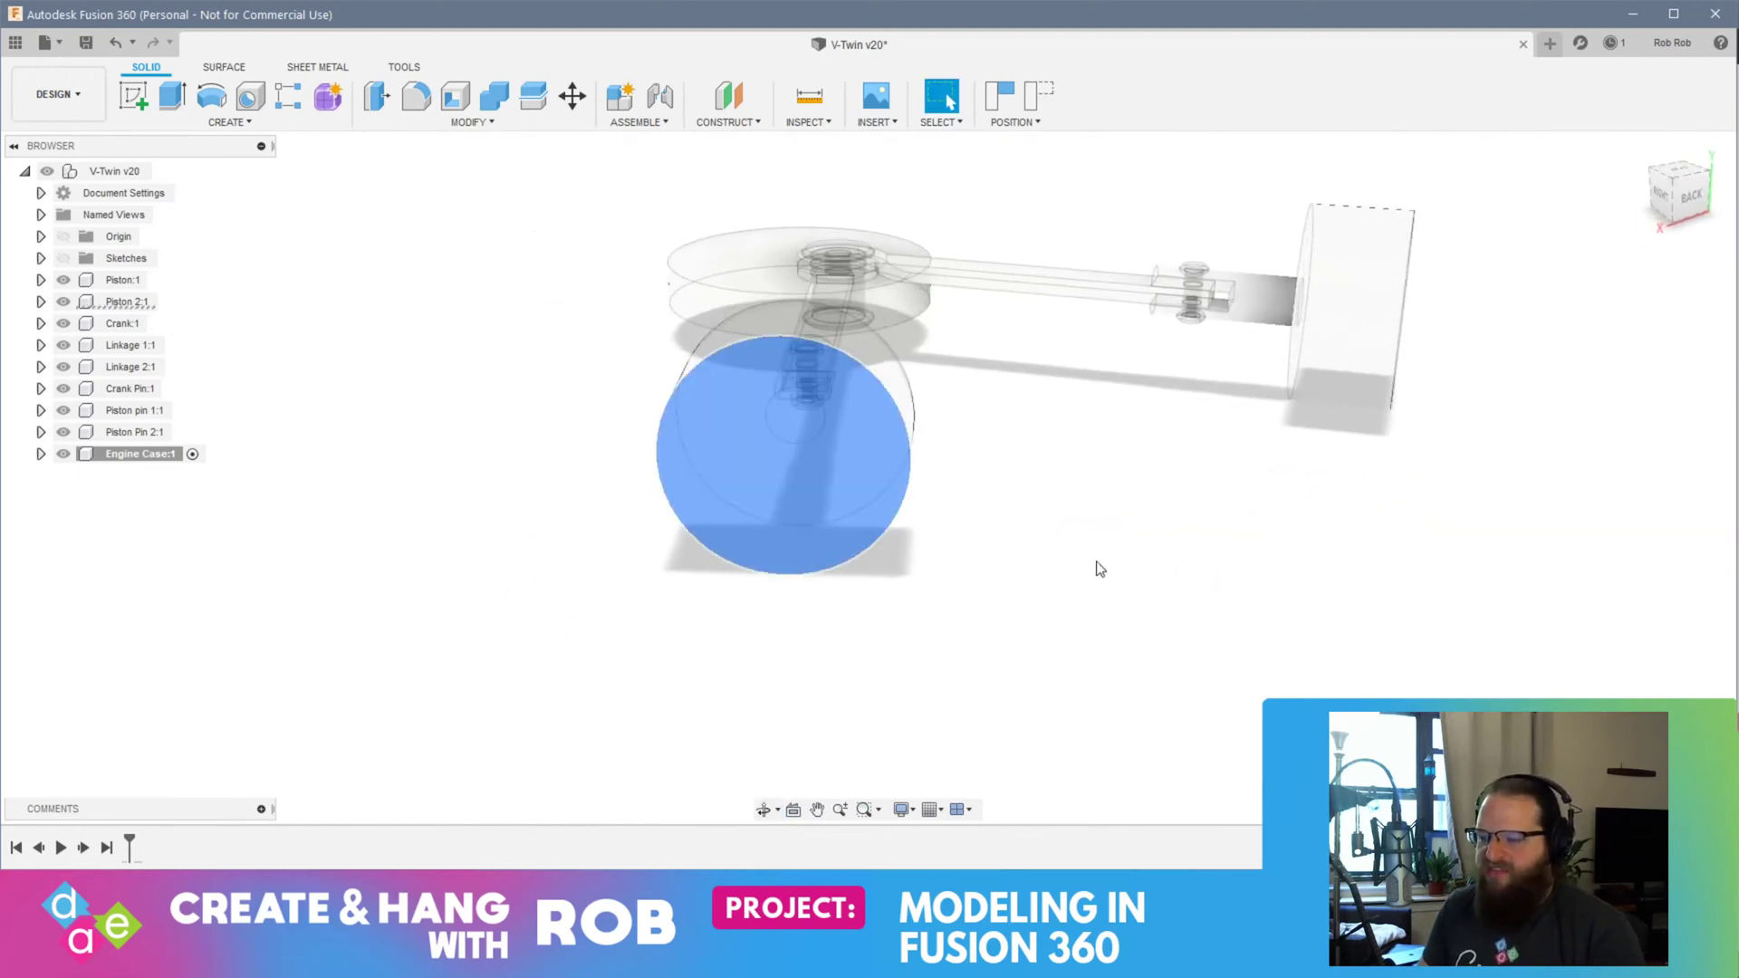
{"action": "key", "text": "F4"}
{"action": "left_click_drag", "start_coordinate": [1091, 529], "coordinate": [1228, 565]}
{"action": "left_click_drag", "start_coordinate": [1065, 604], "coordinate": [1108, 638]}
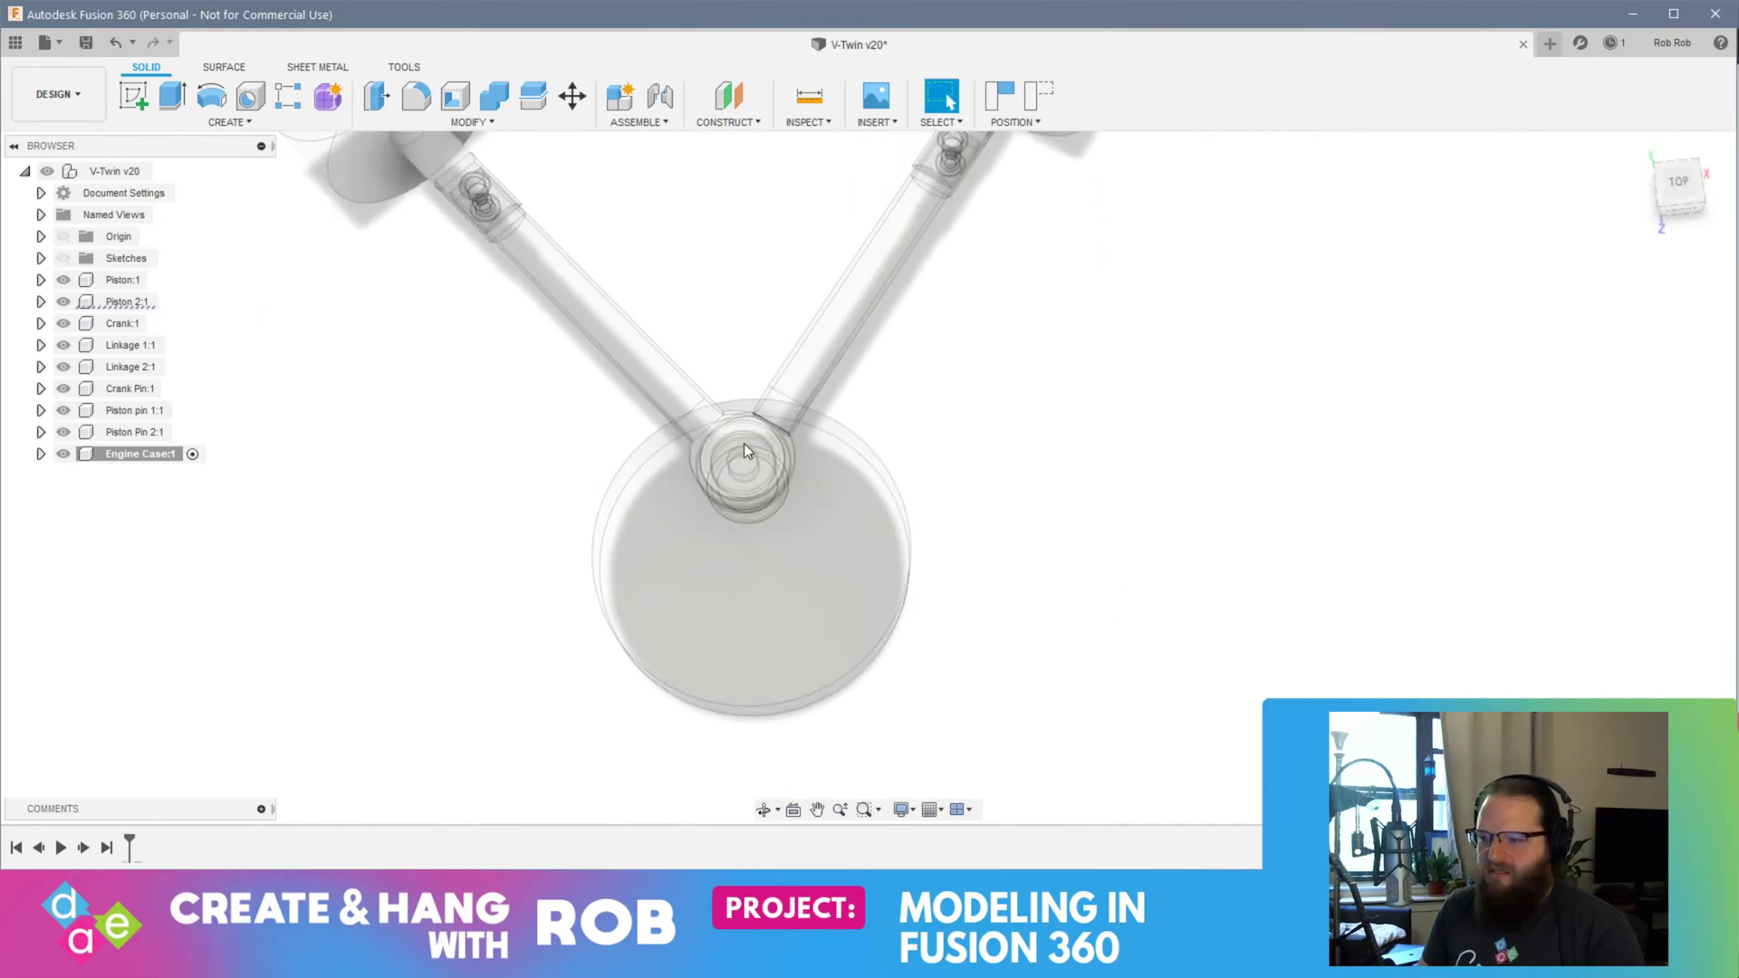
{"action": "middle_click_drag", "start_coordinate": [874, 434], "coordinate": [878, 445], "text": "shift"}
{"action": "left_click_drag", "start_coordinate": [879, 444], "coordinate": [859, 524]}
{"action": "key", "text": "Escape"}
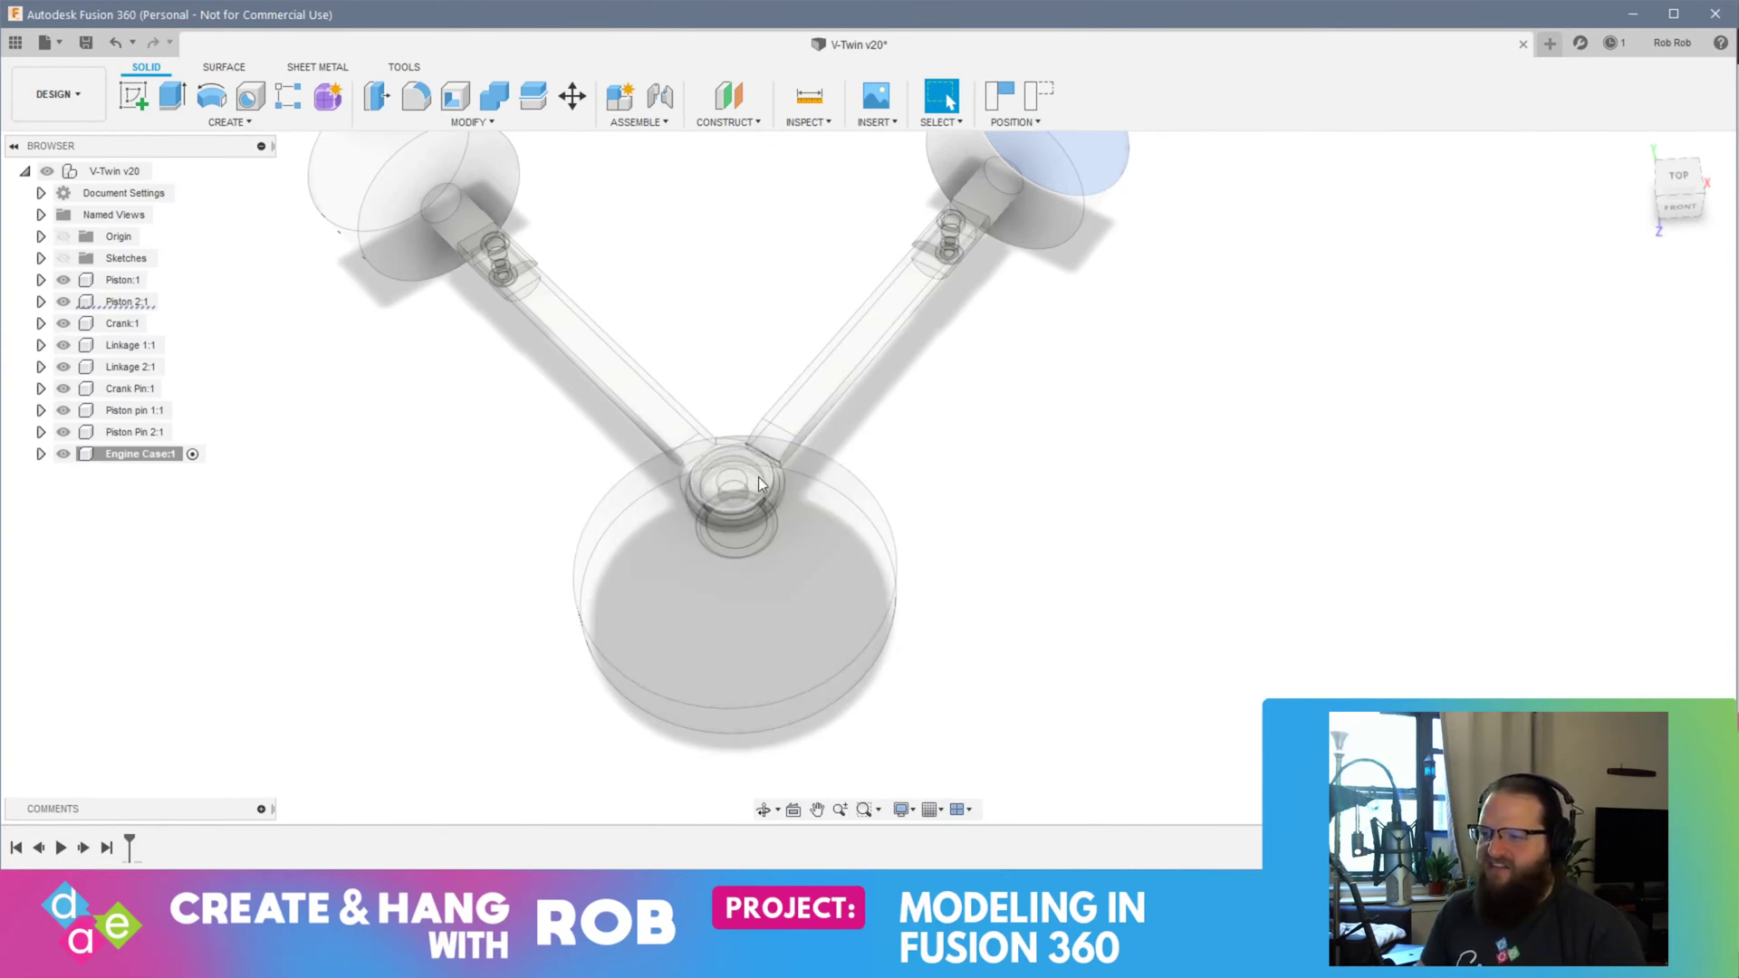
{"action": "middle_click_drag", "start_coordinate": [961, 398], "coordinate": [783, 564], "text": "shift"}
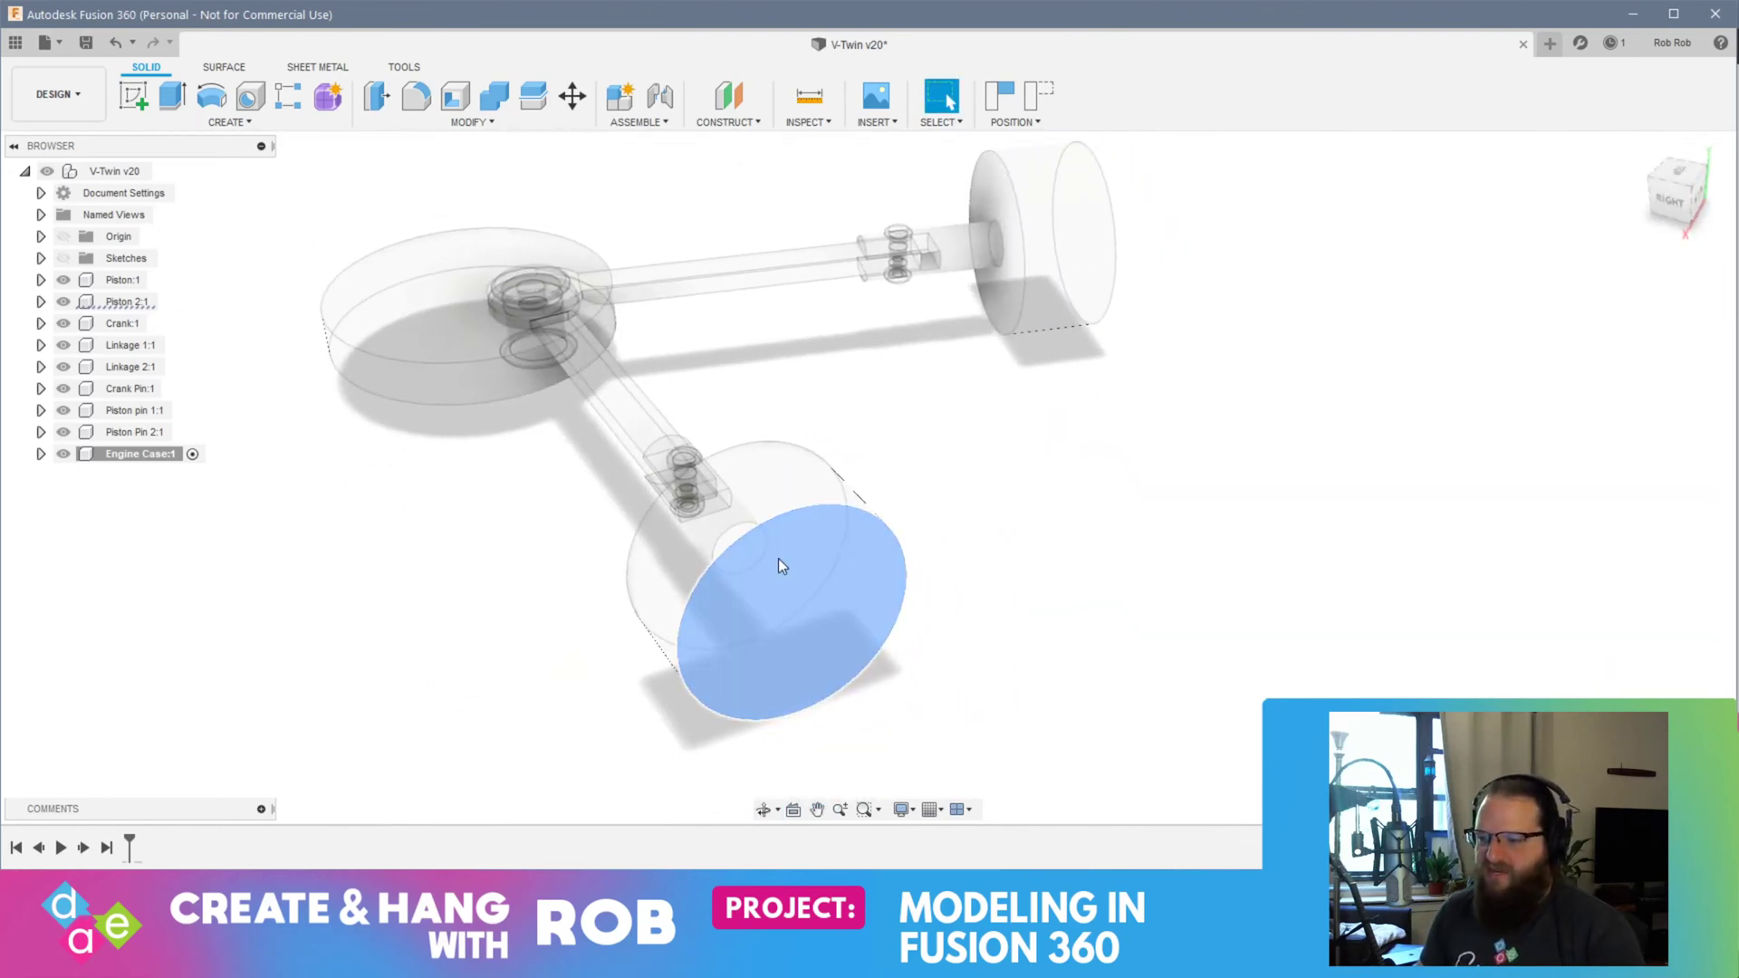
Step: Try a 0 mm offset plane on Piston 2's outer end face, continuing in the components' previous position, and undo it
{"action": "left_click", "coordinate": [727, 122]}
{"action": "left_click", "coordinate": [732, 143]}
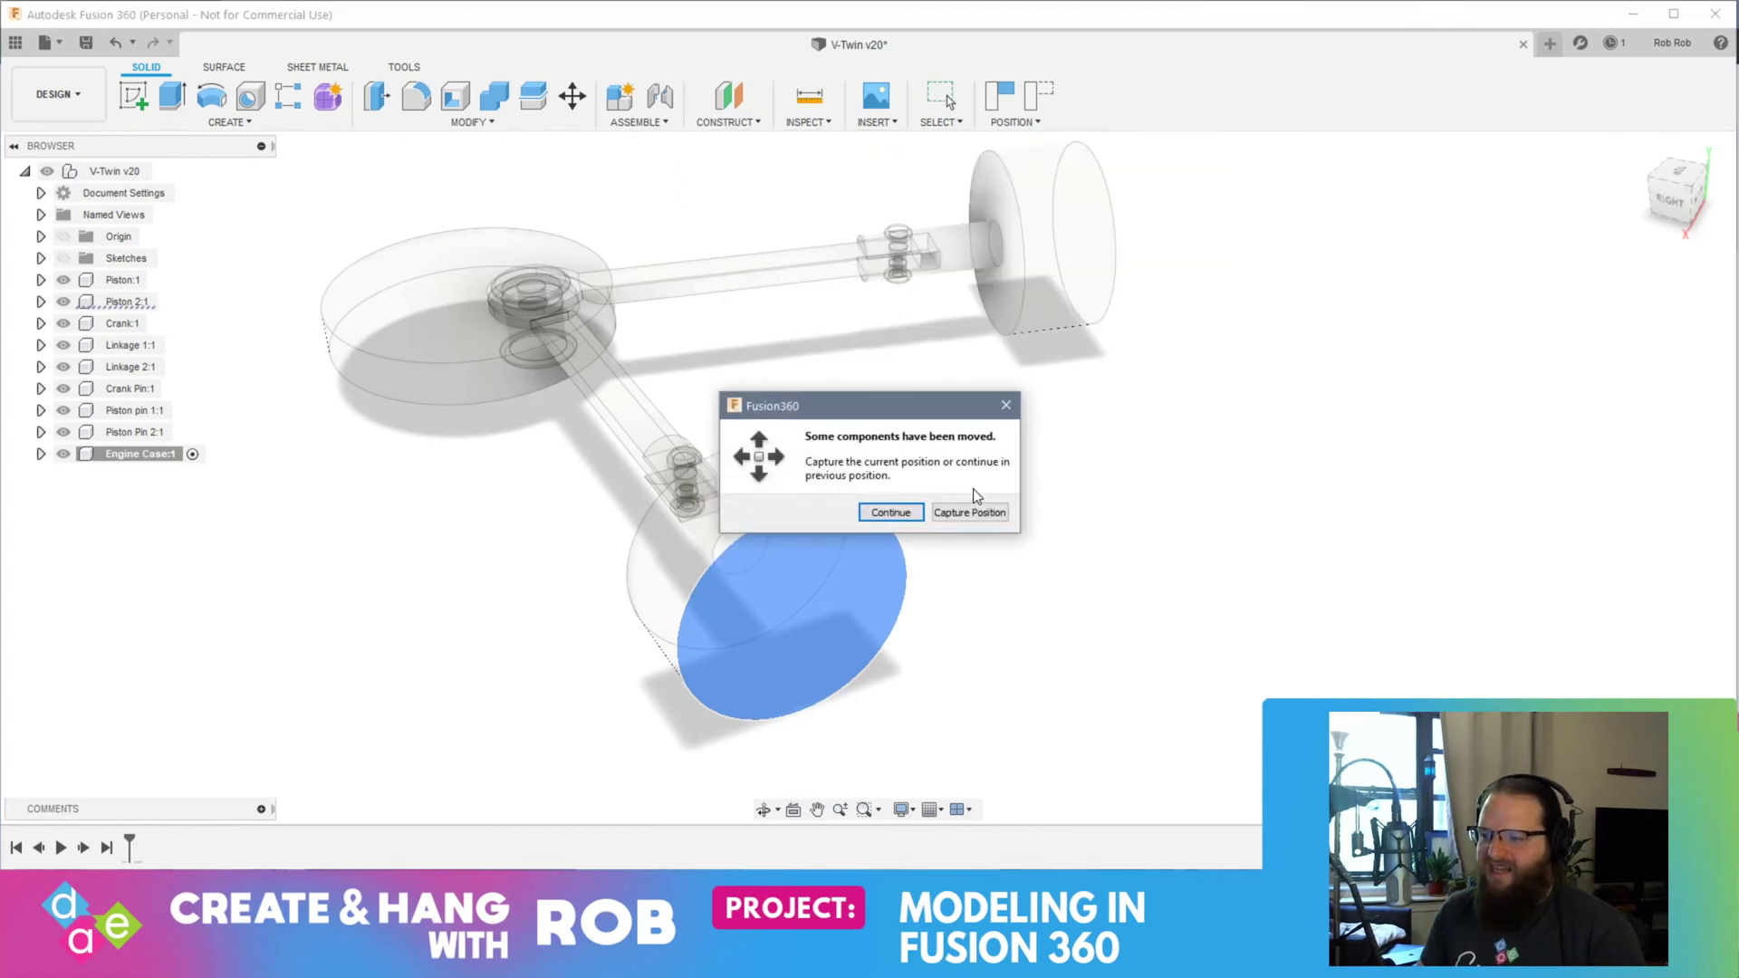
{"action": "left_click", "coordinate": [890, 513]}
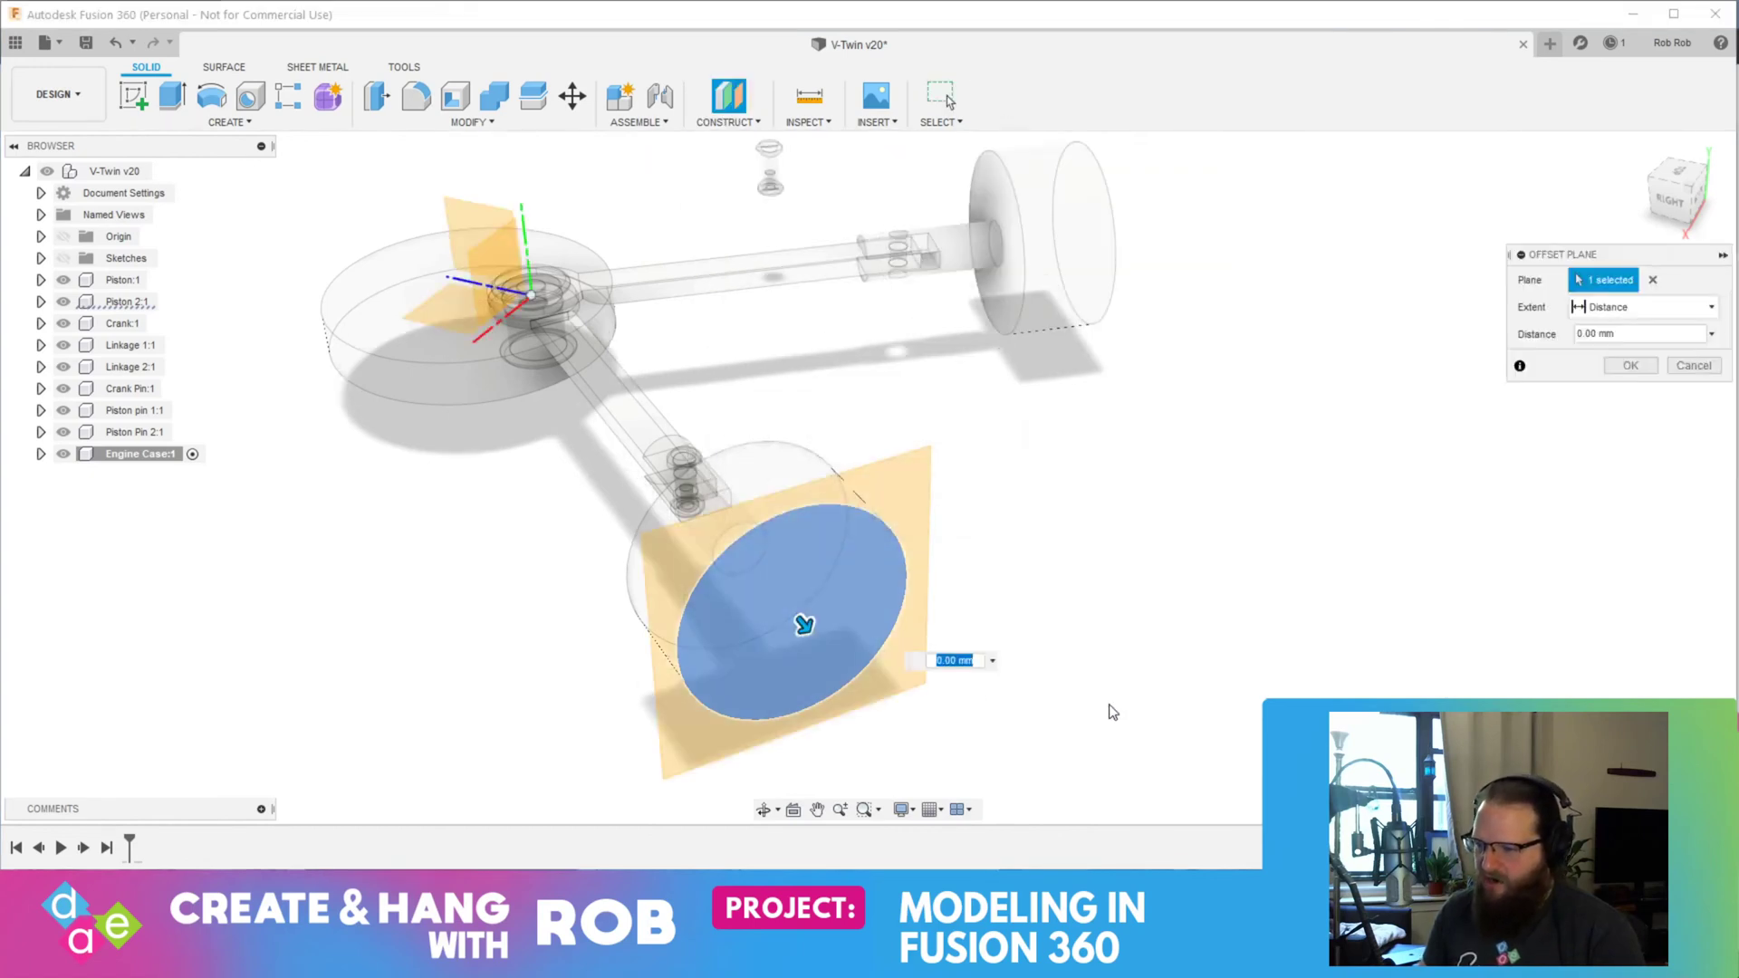
{"action": "key", "text": "Return"}
{"action": "middle_click_drag", "start_coordinate": [784, 621], "coordinate": [587, 611], "text": "shift"}
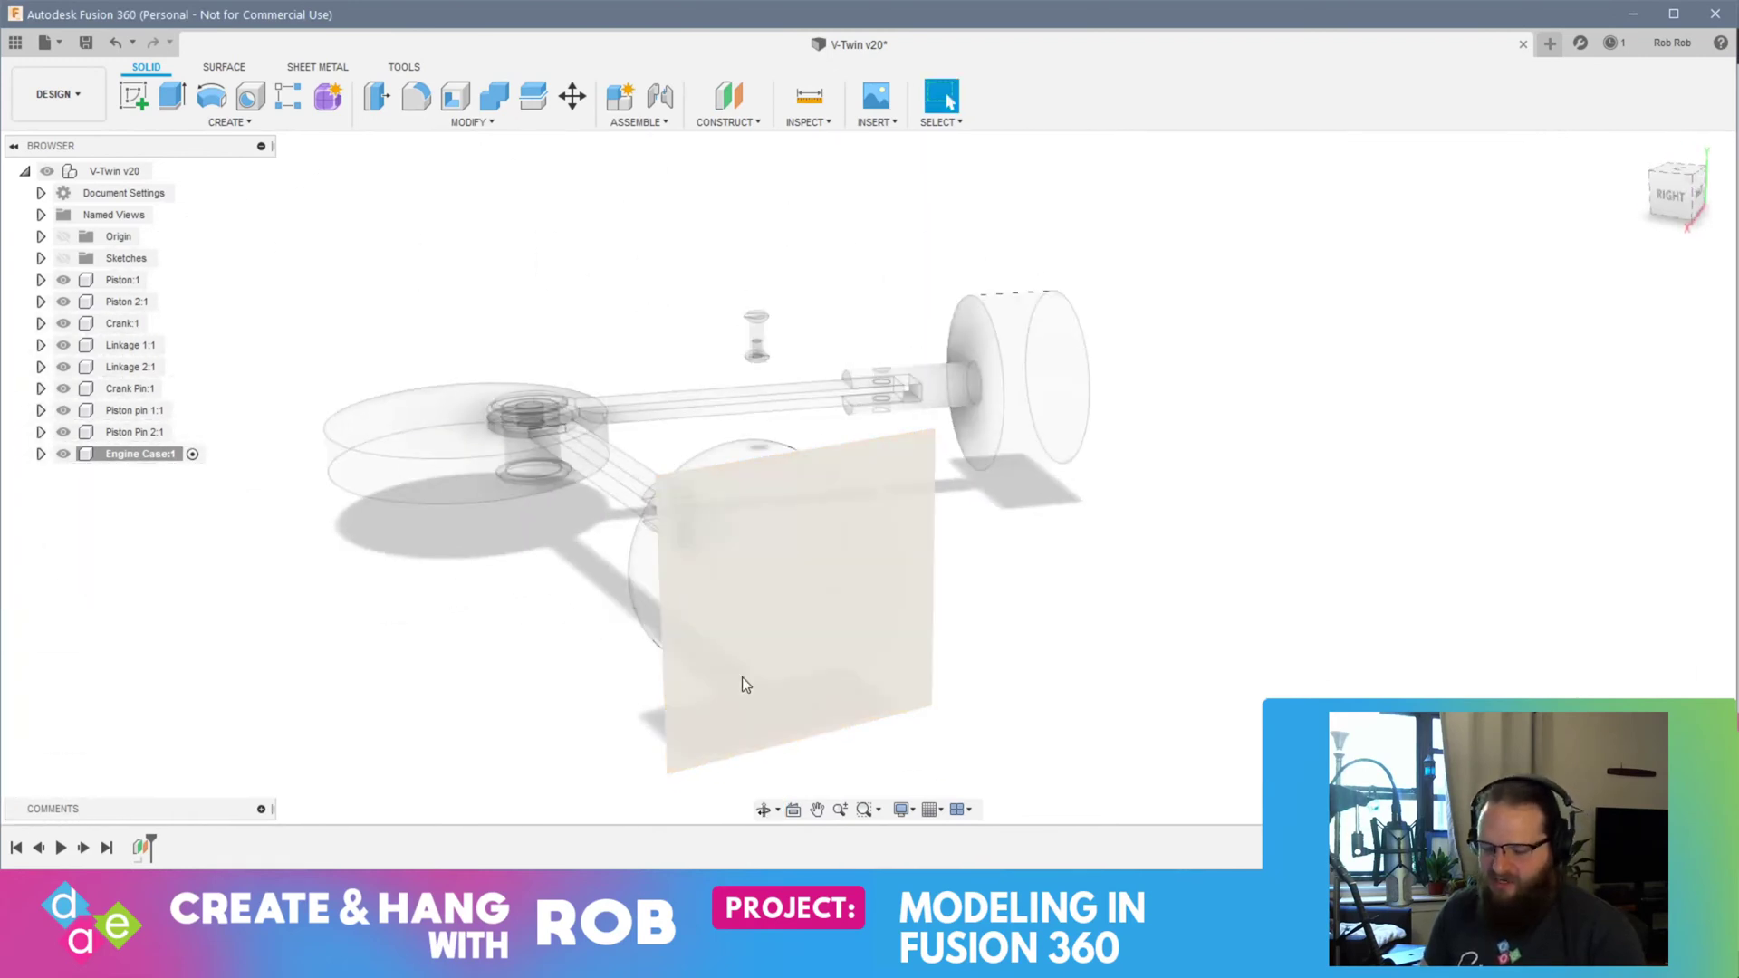
{"action": "key", "text": "ctrl+z"}
Step: Create an offset construction plane flush with Piston 2's outer end face in the Engine Case component
{"action": "left_click", "coordinate": [779, 699]}
{"action": "left_click", "coordinate": [728, 121]}
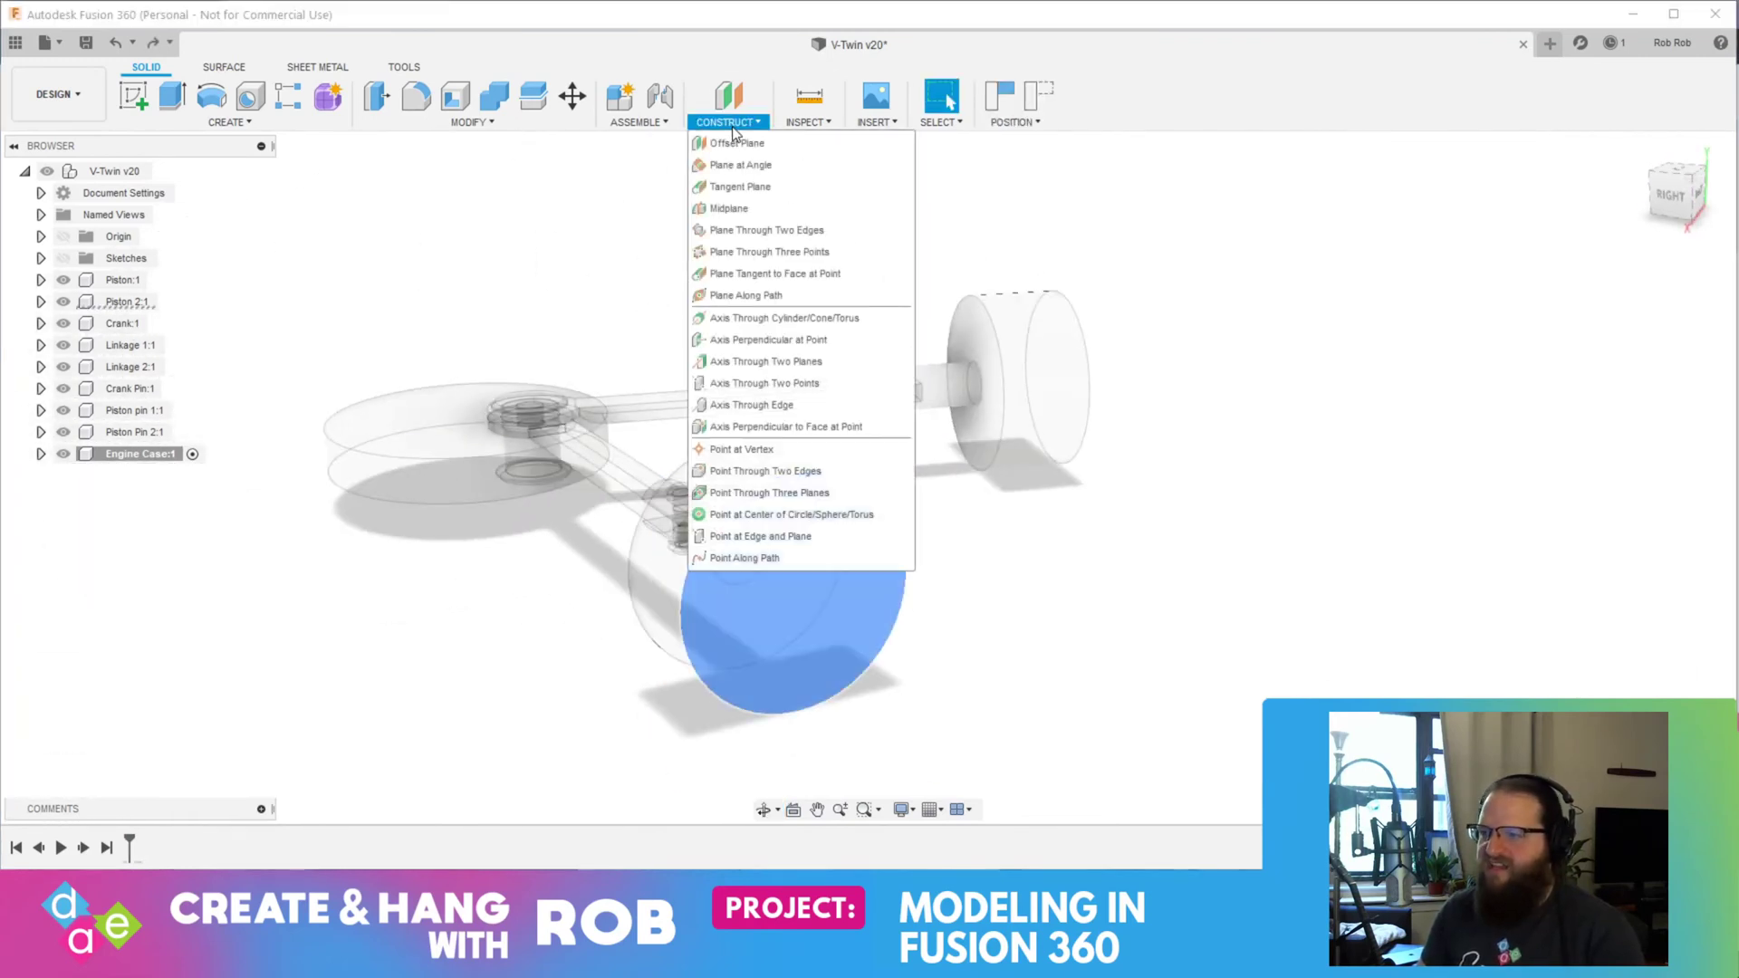
{"action": "left_click", "coordinate": [734, 144]}
{"action": "key", "text": "Return"}
{"action": "key", "text": "Return"}
Step: Start a sketch on the construction plane and draw a 102 mm diameter circle centred on the piston's axis
{"action": "middle_click_drag", "start_coordinate": [559, 430], "coordinate": [598, 599], "text": "shift"}
{"action": "middle_click_drag", "start_coordinate": [708, 682], "coordinate": [696, 658], "text": "shift"}
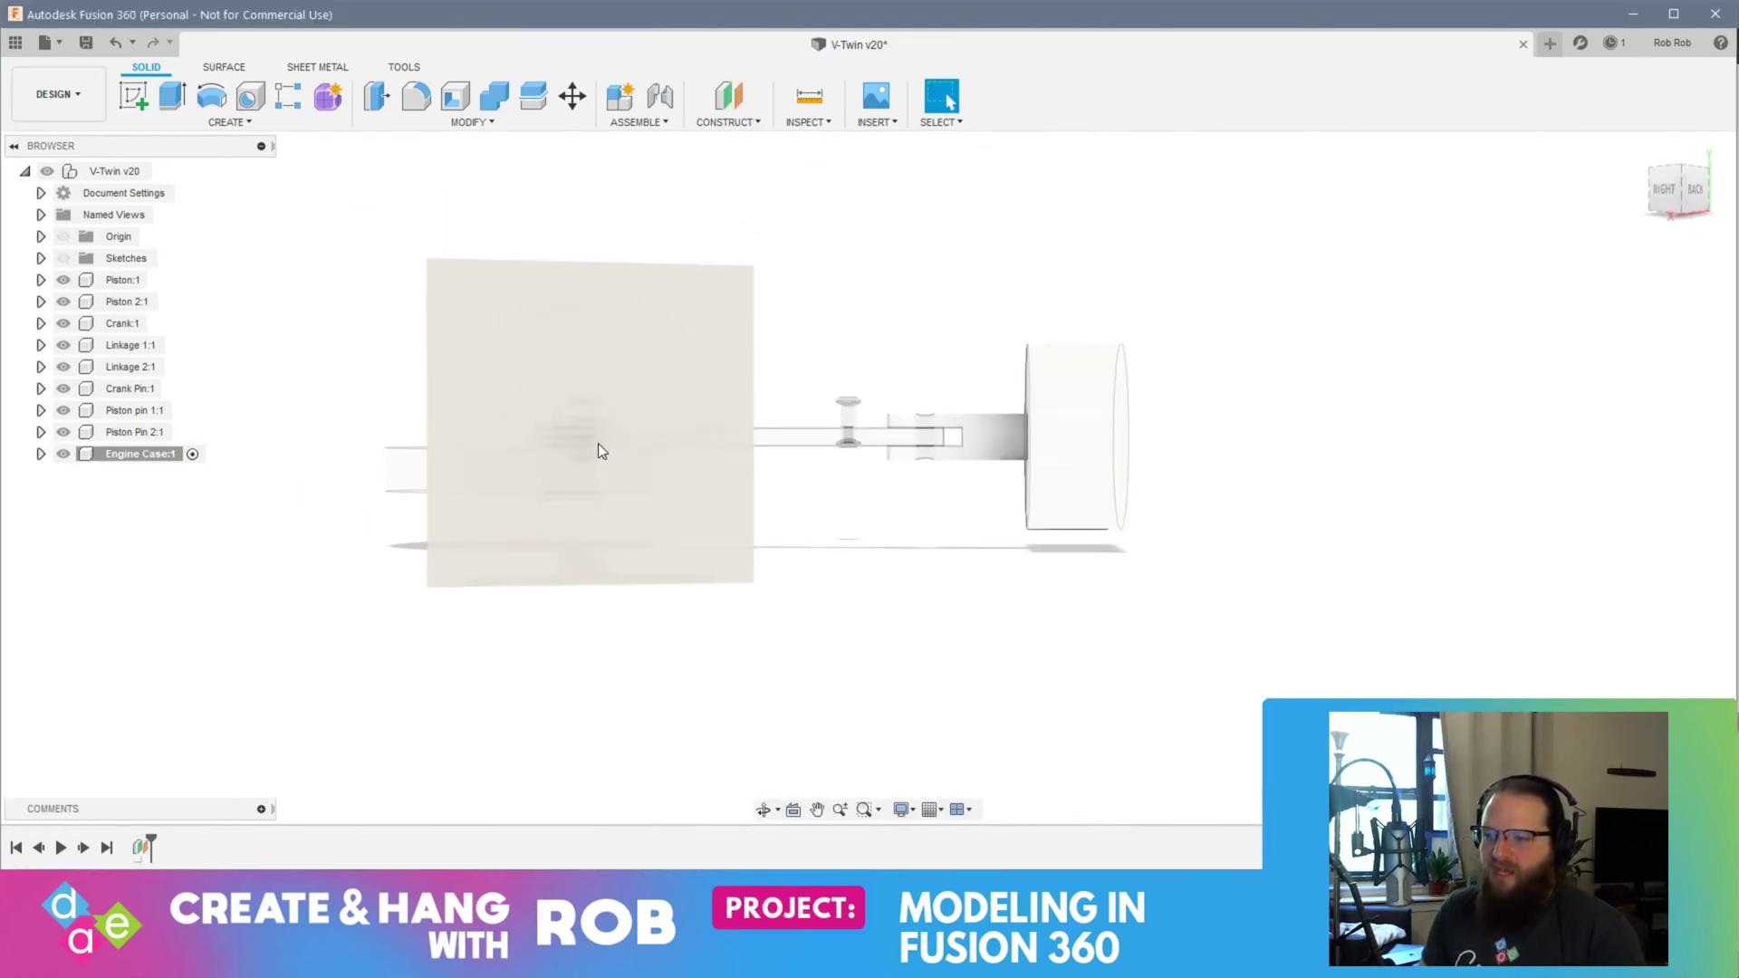
{"action": "left_click", "coordinate": [599, 444]}
{"action": "left_click", "coordinate": [135, 107]}
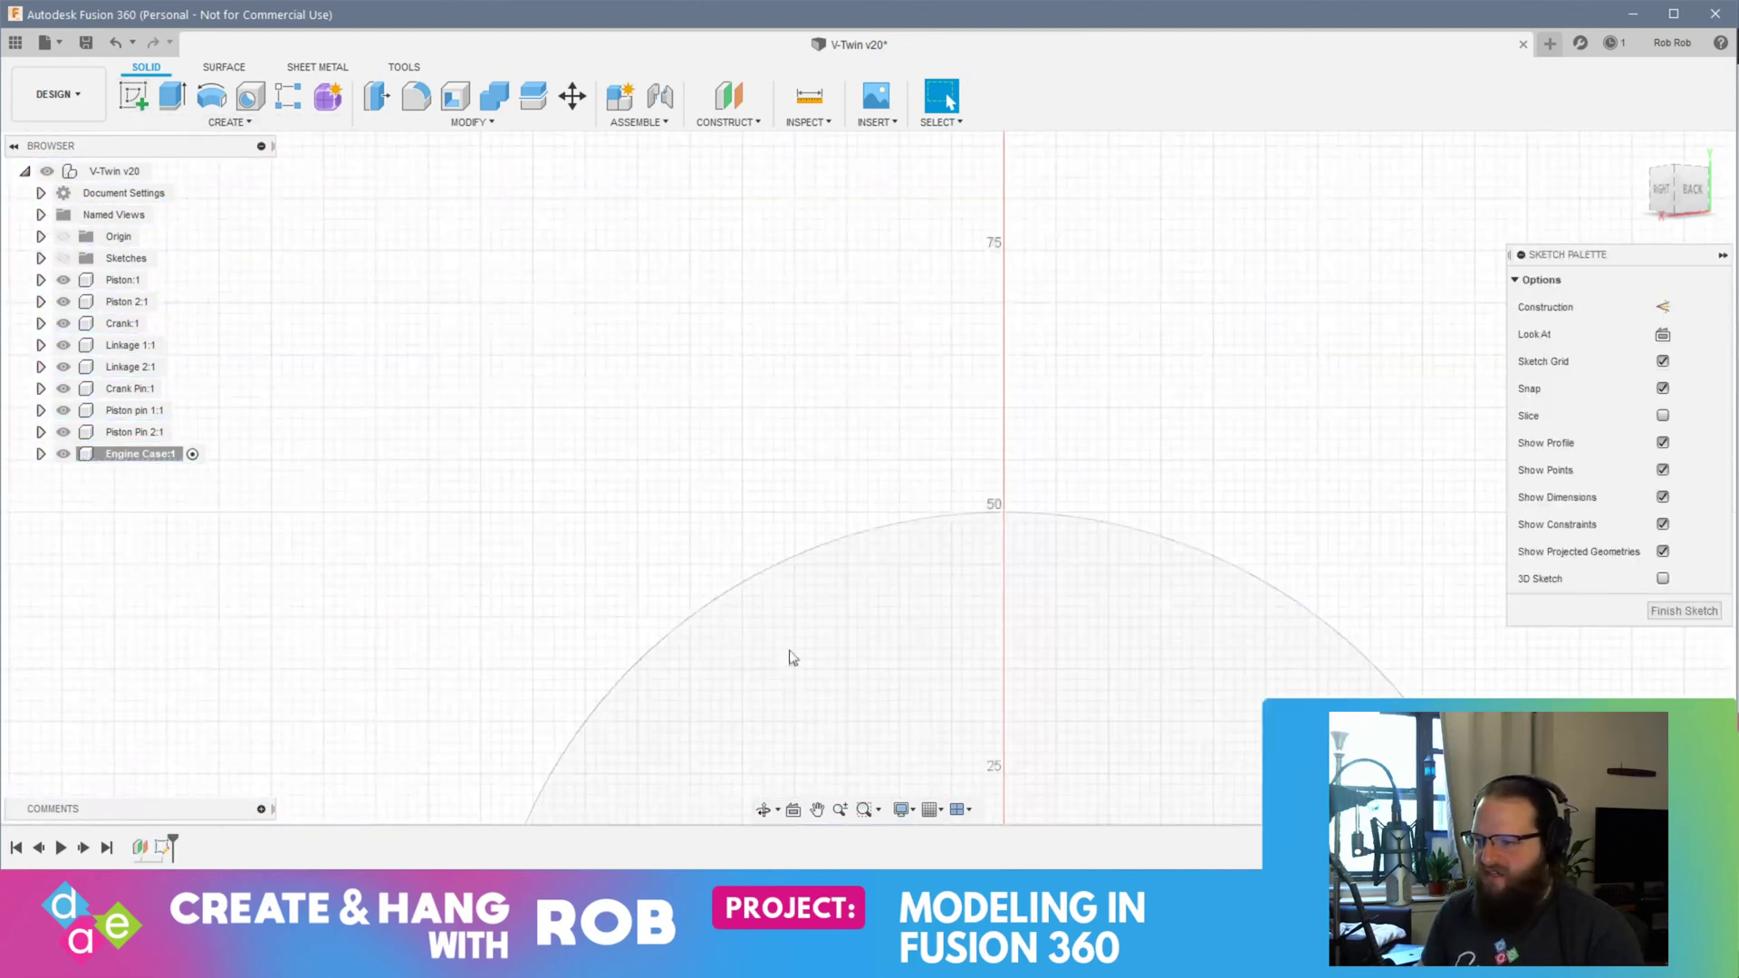
{"action": "middle_click_drag", "start_coordinate": [910, 705], "coordinate": [839, 362]}
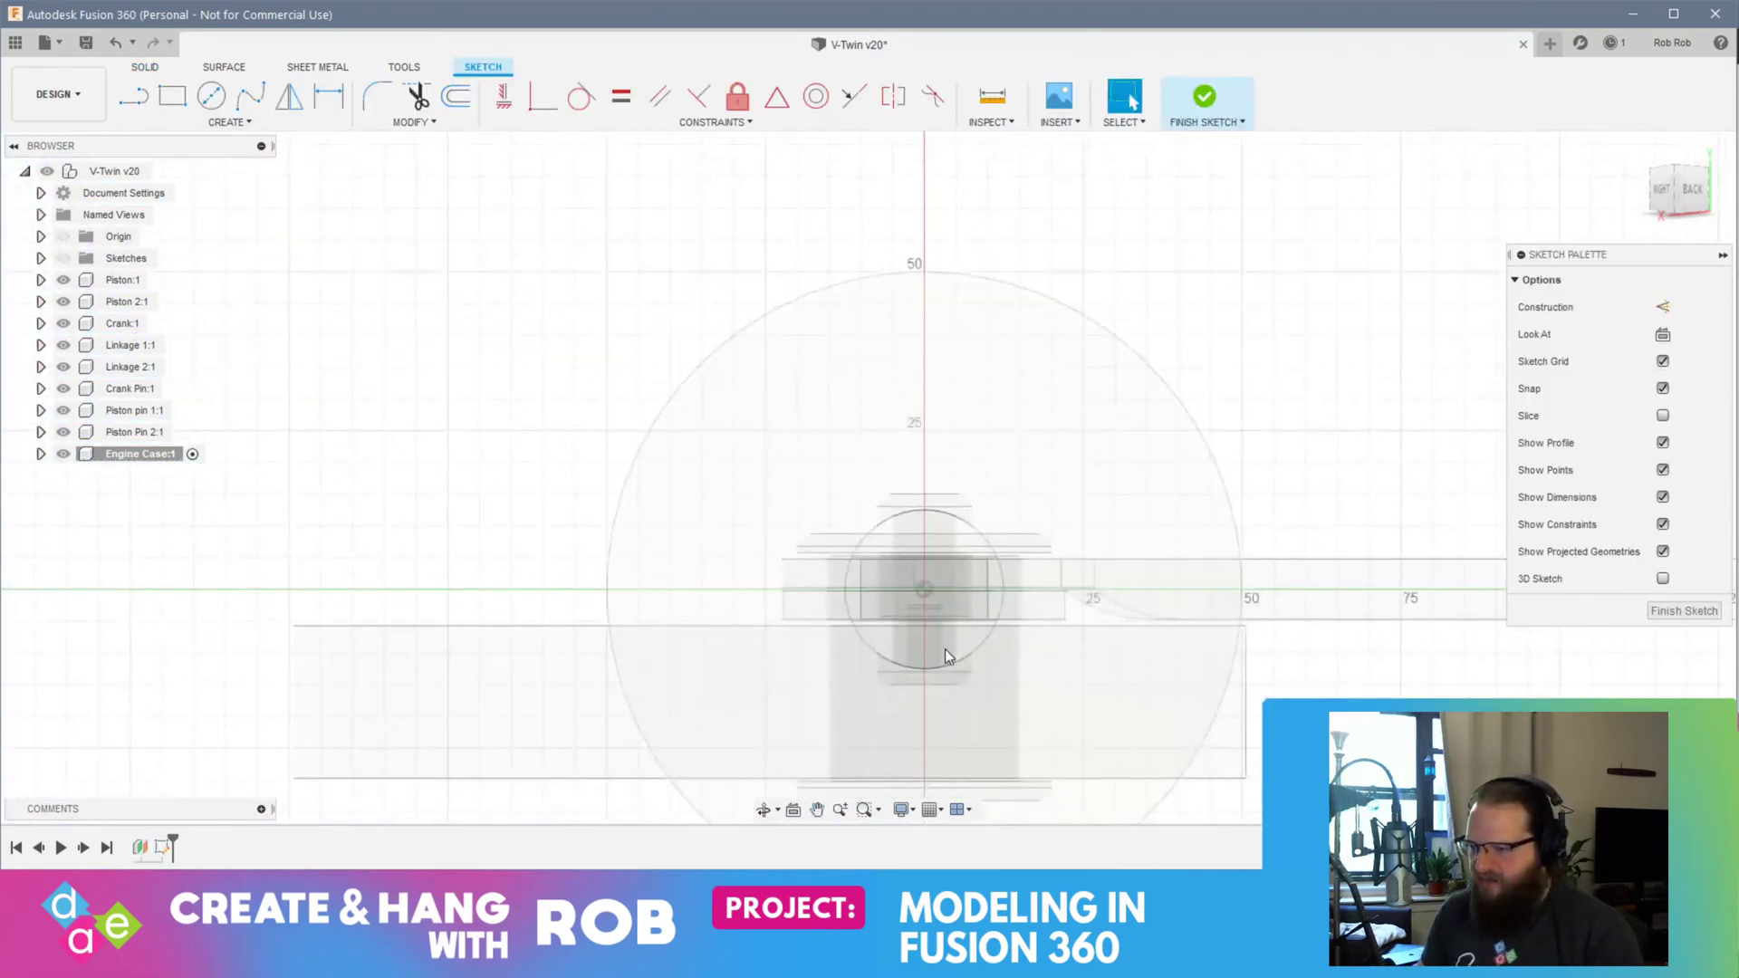
{"action": "key", "text": "c"}
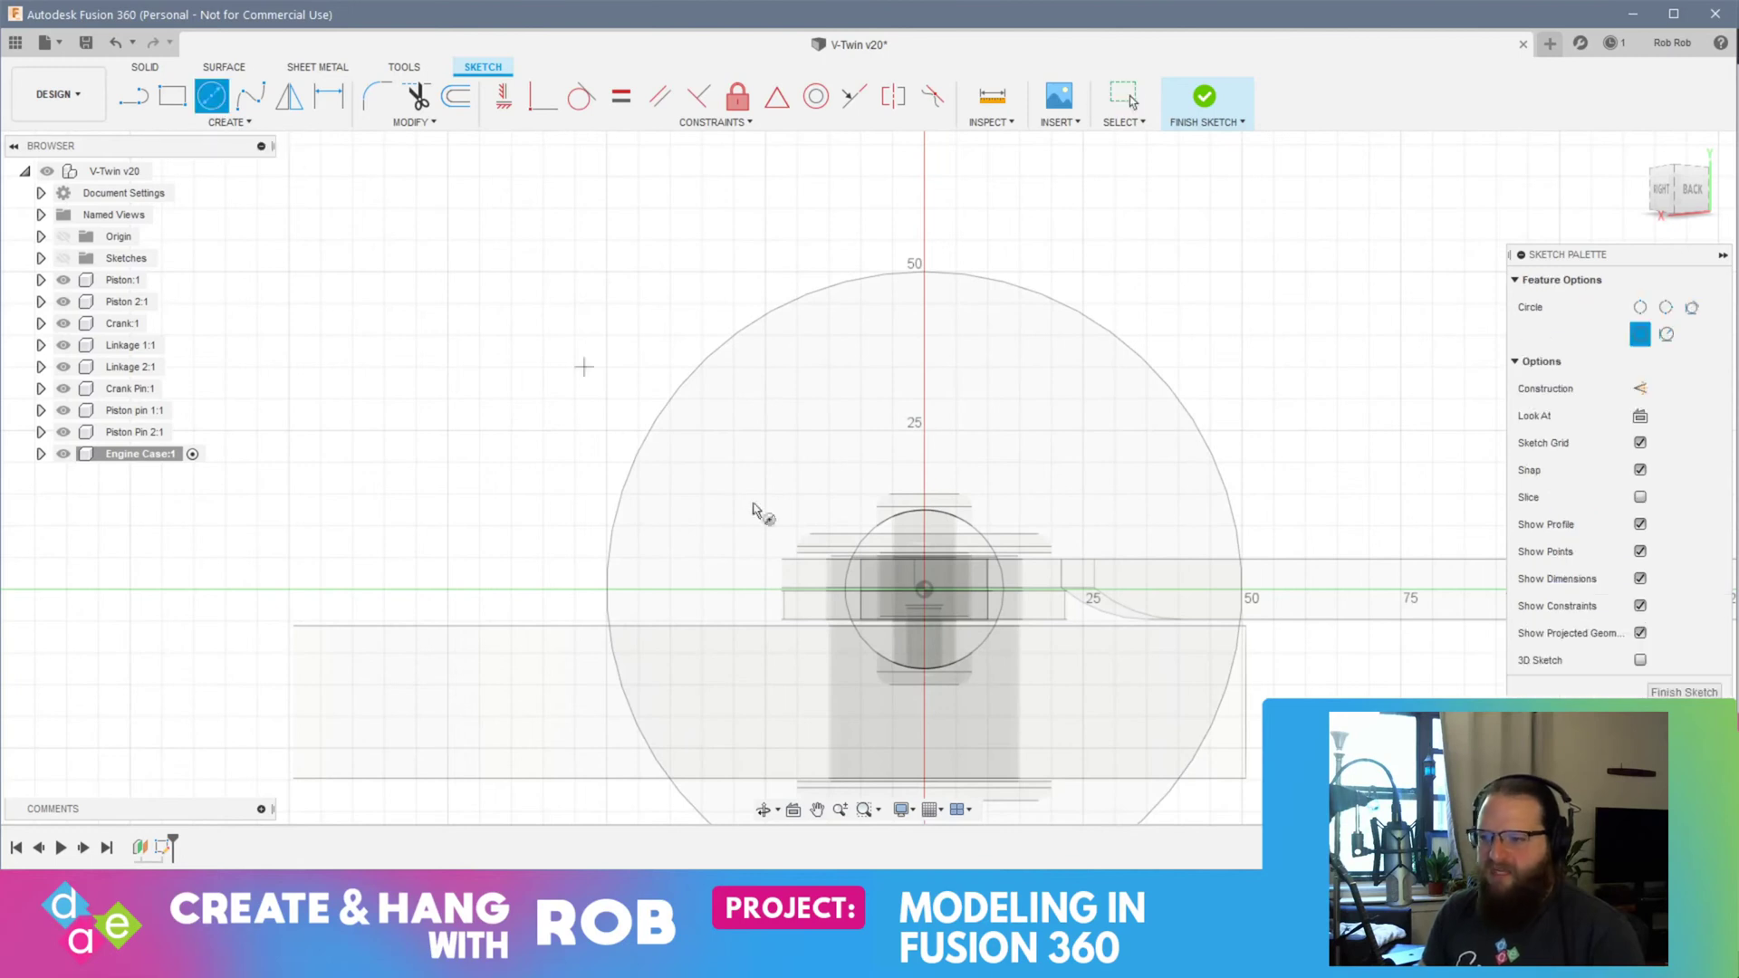
{"action": "left_click", "coordinate": [922, 590]}
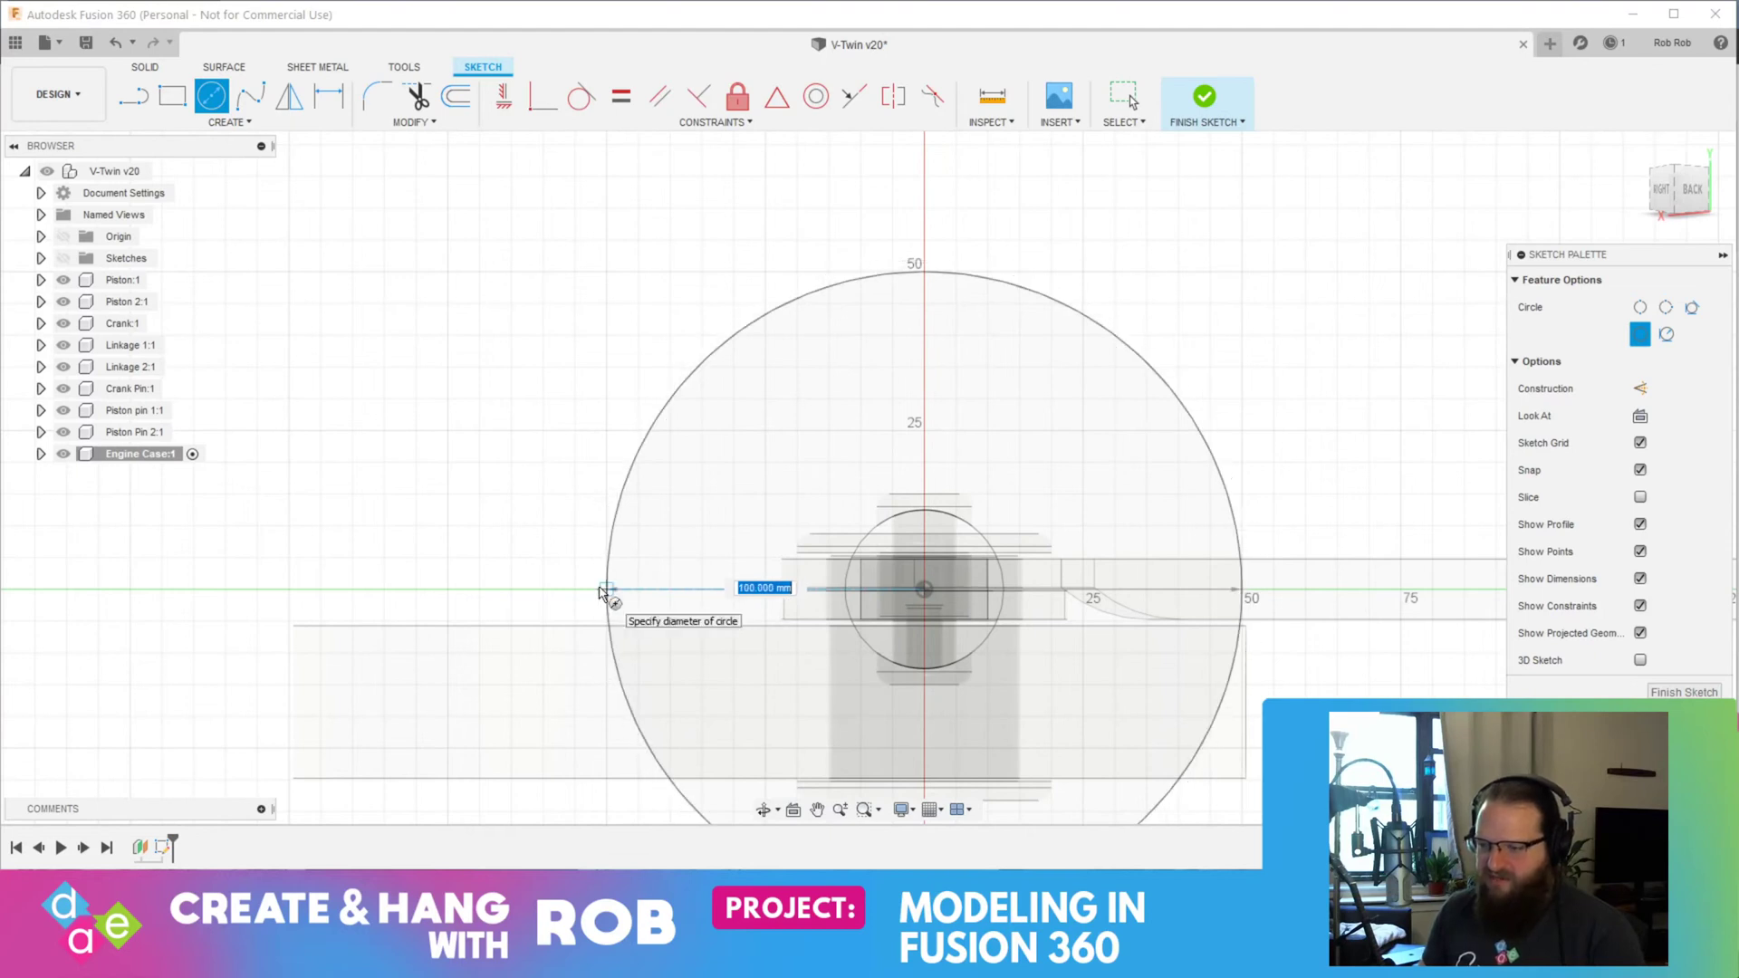
{"action": "type", "text": "10"}
{"action": "key", "text": "Tab"}
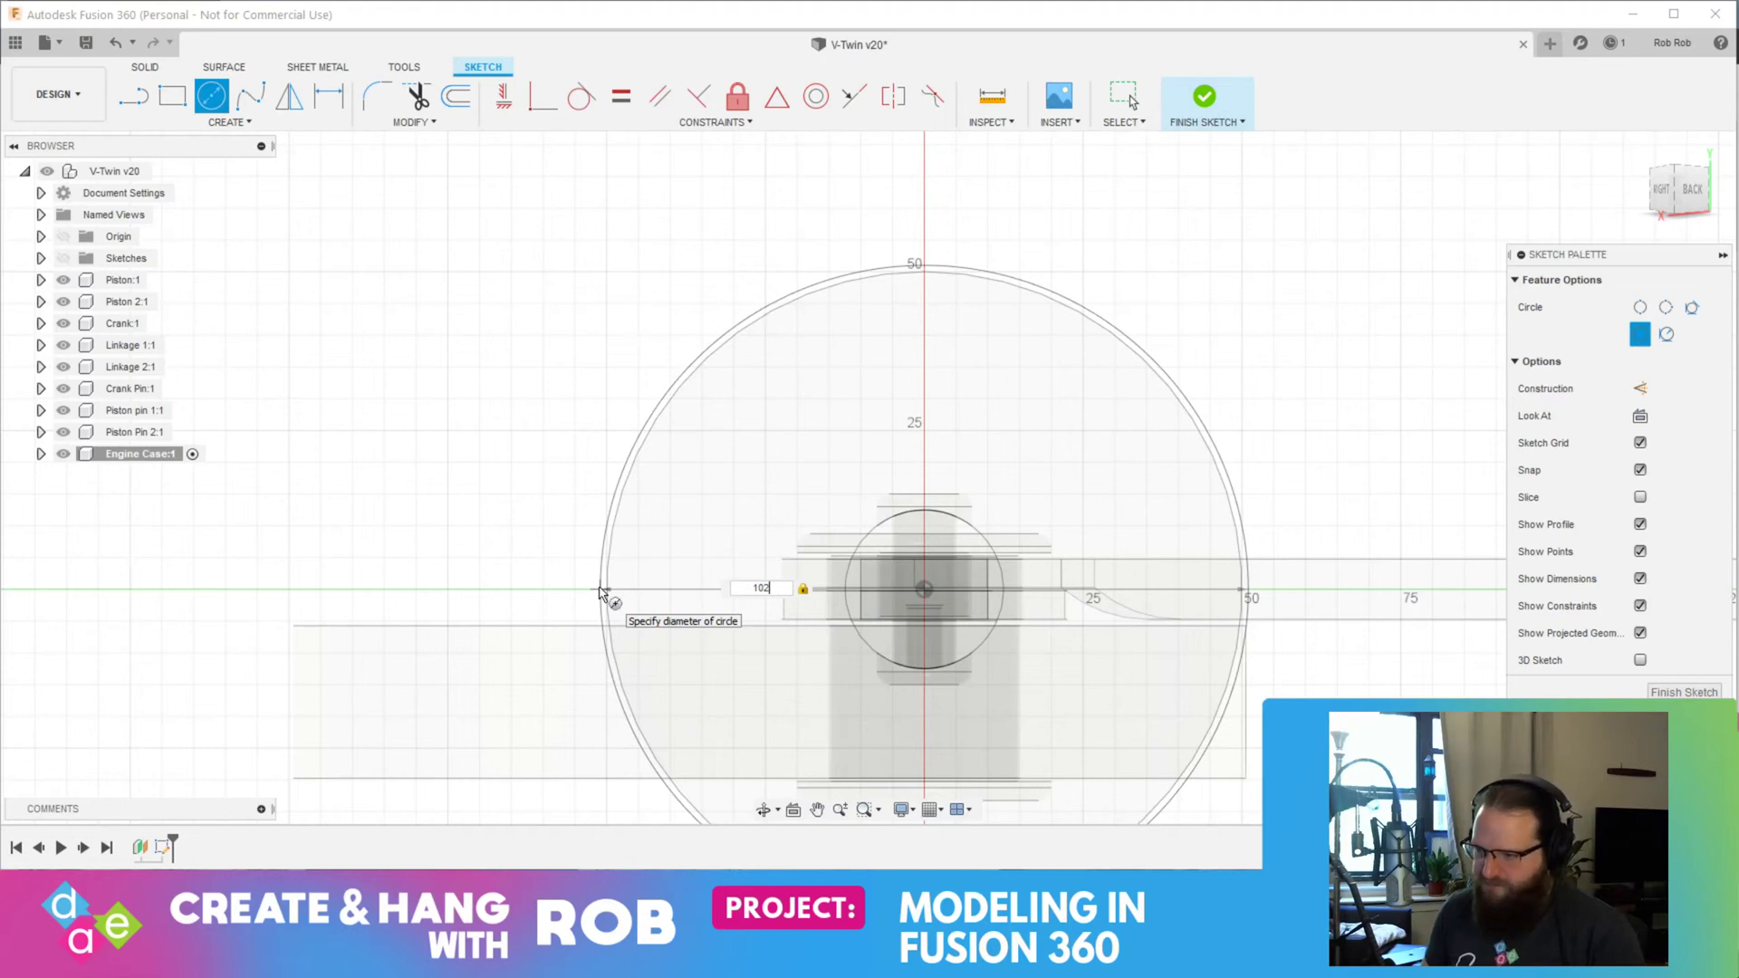
{"action": "key", "text": "Return"}
{"action": "key", "text": "Escape"}
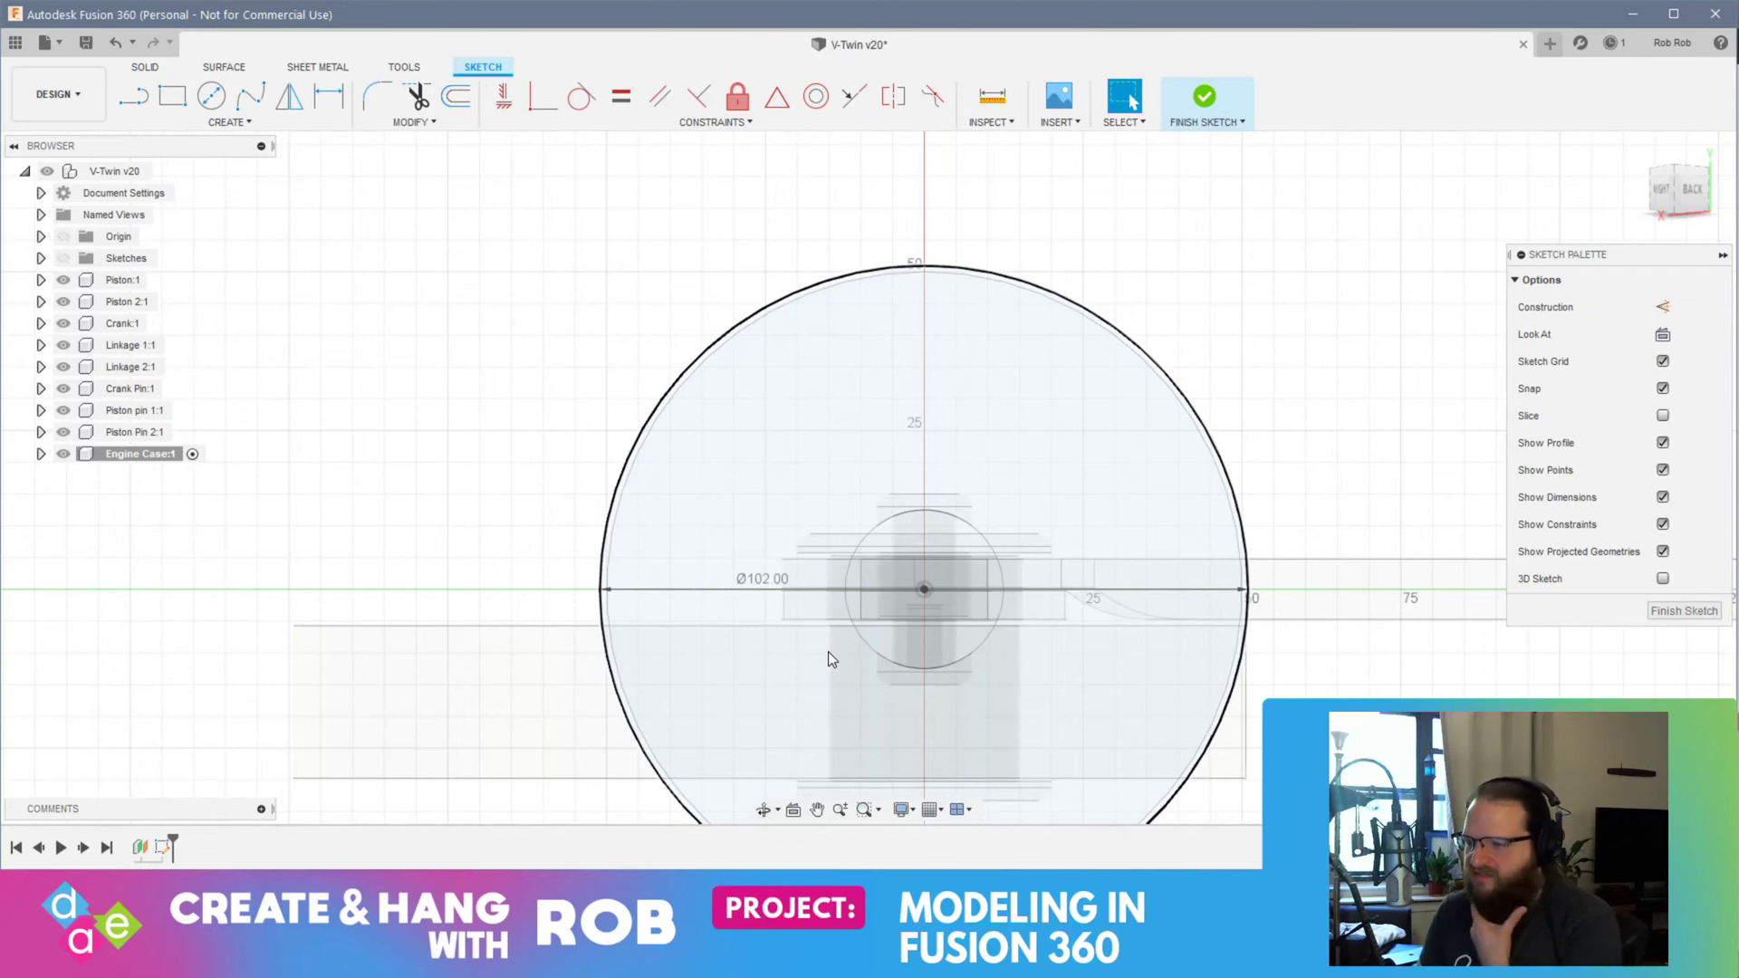
Step: Switch to the browser and compare the Orca Motors and parallel twin engine images, and return to Fusion 360
{"action": "scroll", "coordinate": [829, 652], "scroll_direction": "down", "scroll_amount": 5}
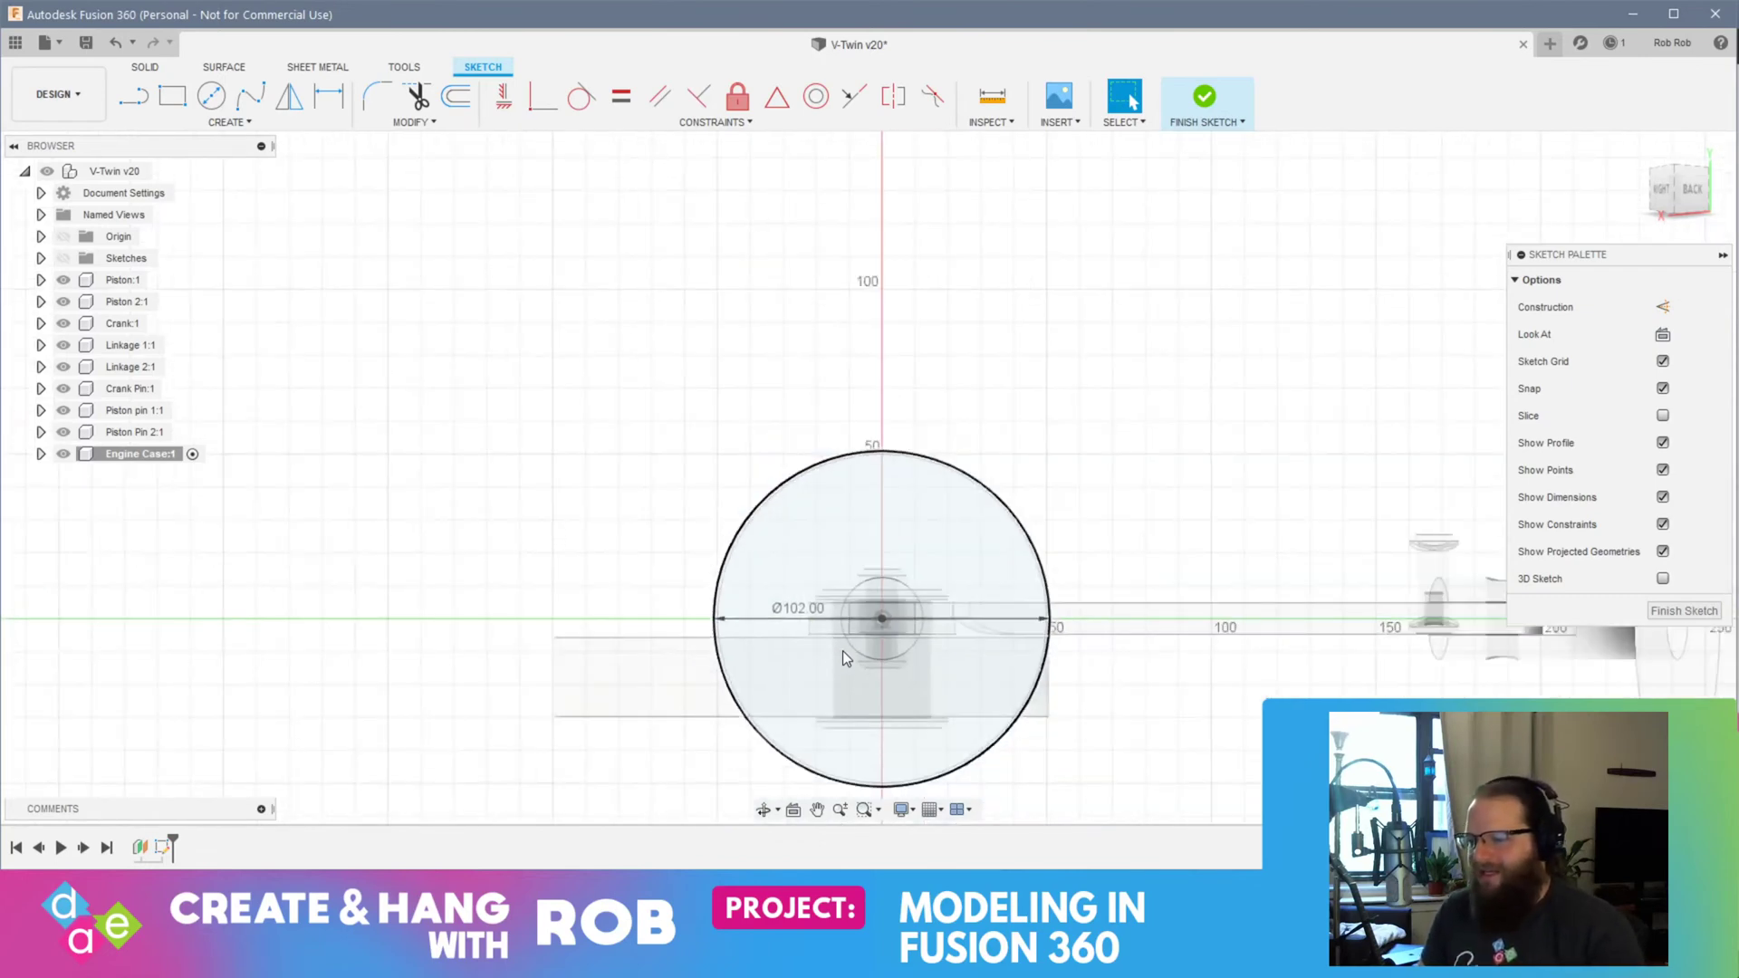
{"action": "key", "text": "alt+Tab"}
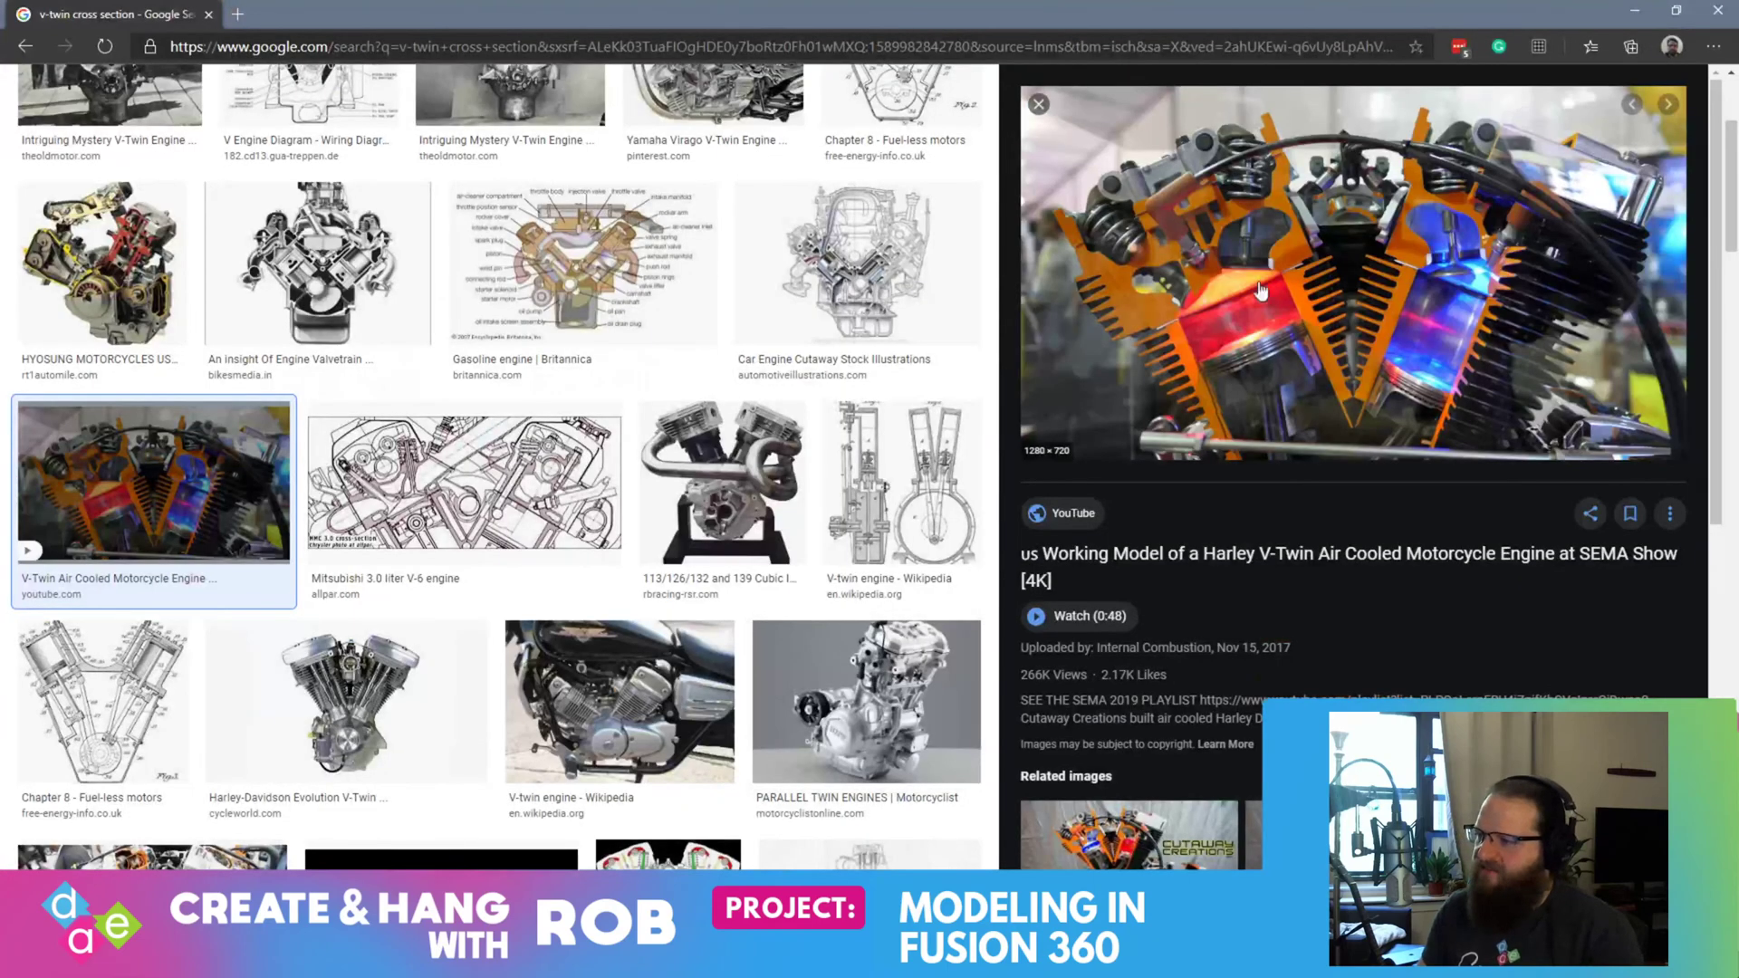
{"action": "left_click", "coordinate": [710, 420]}
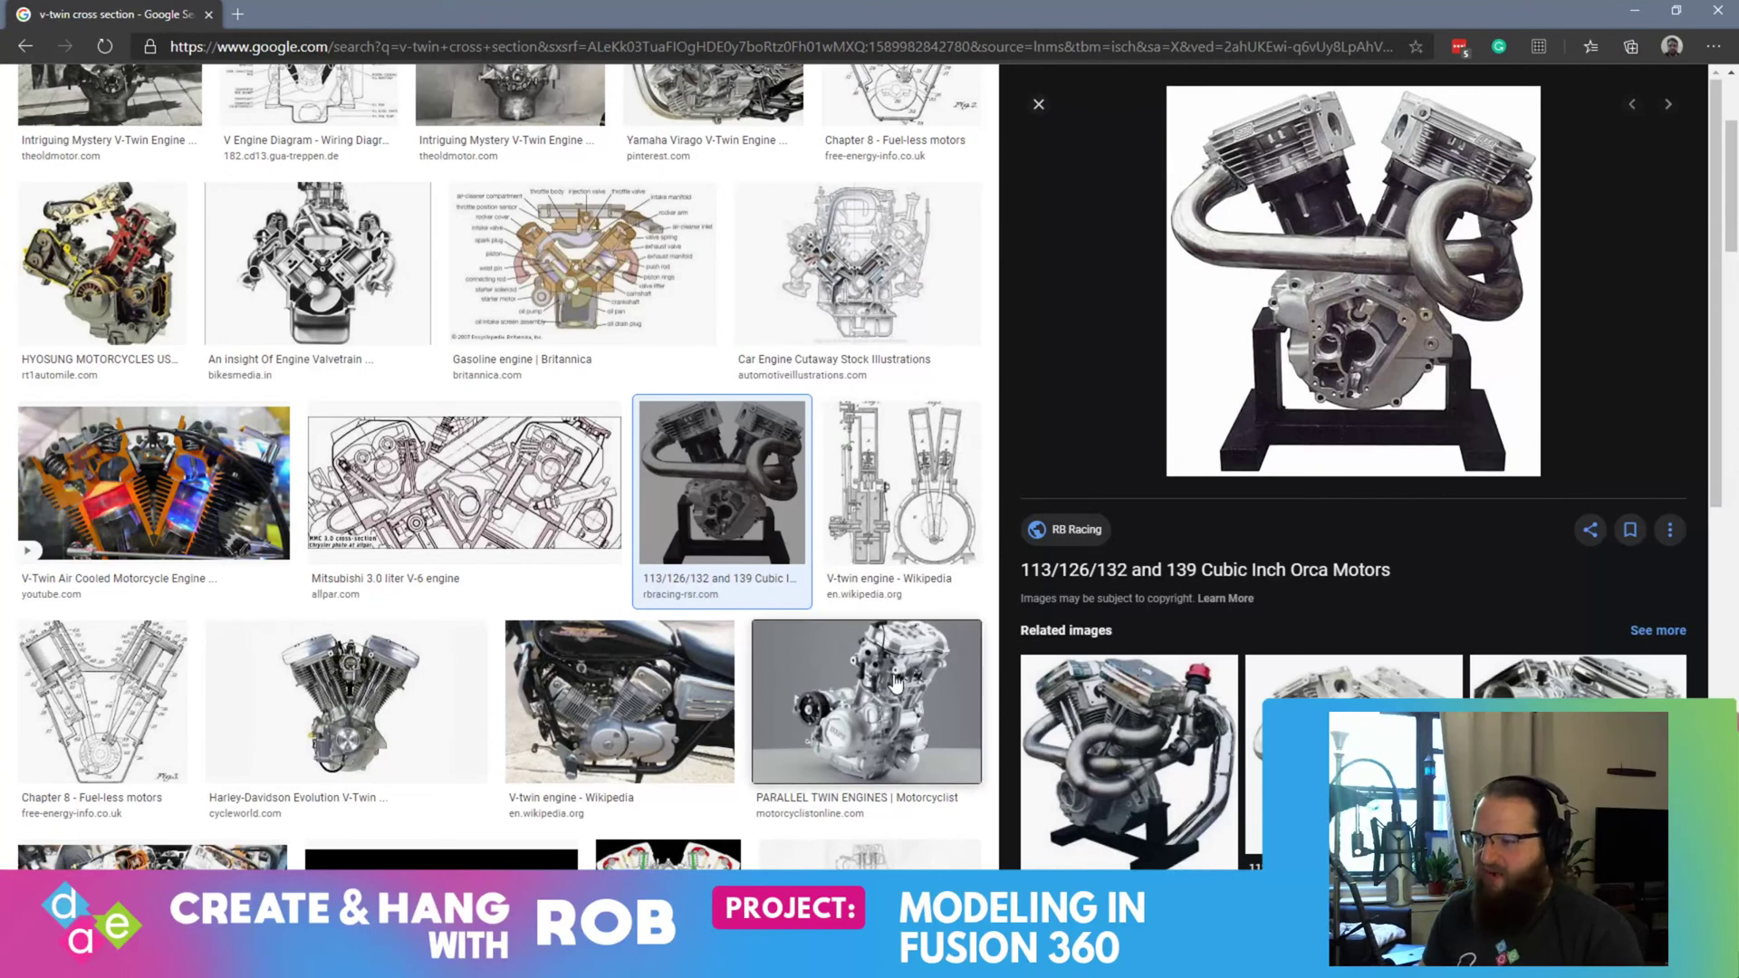
{"action": "left_click", "coordinate": [865, 699]}
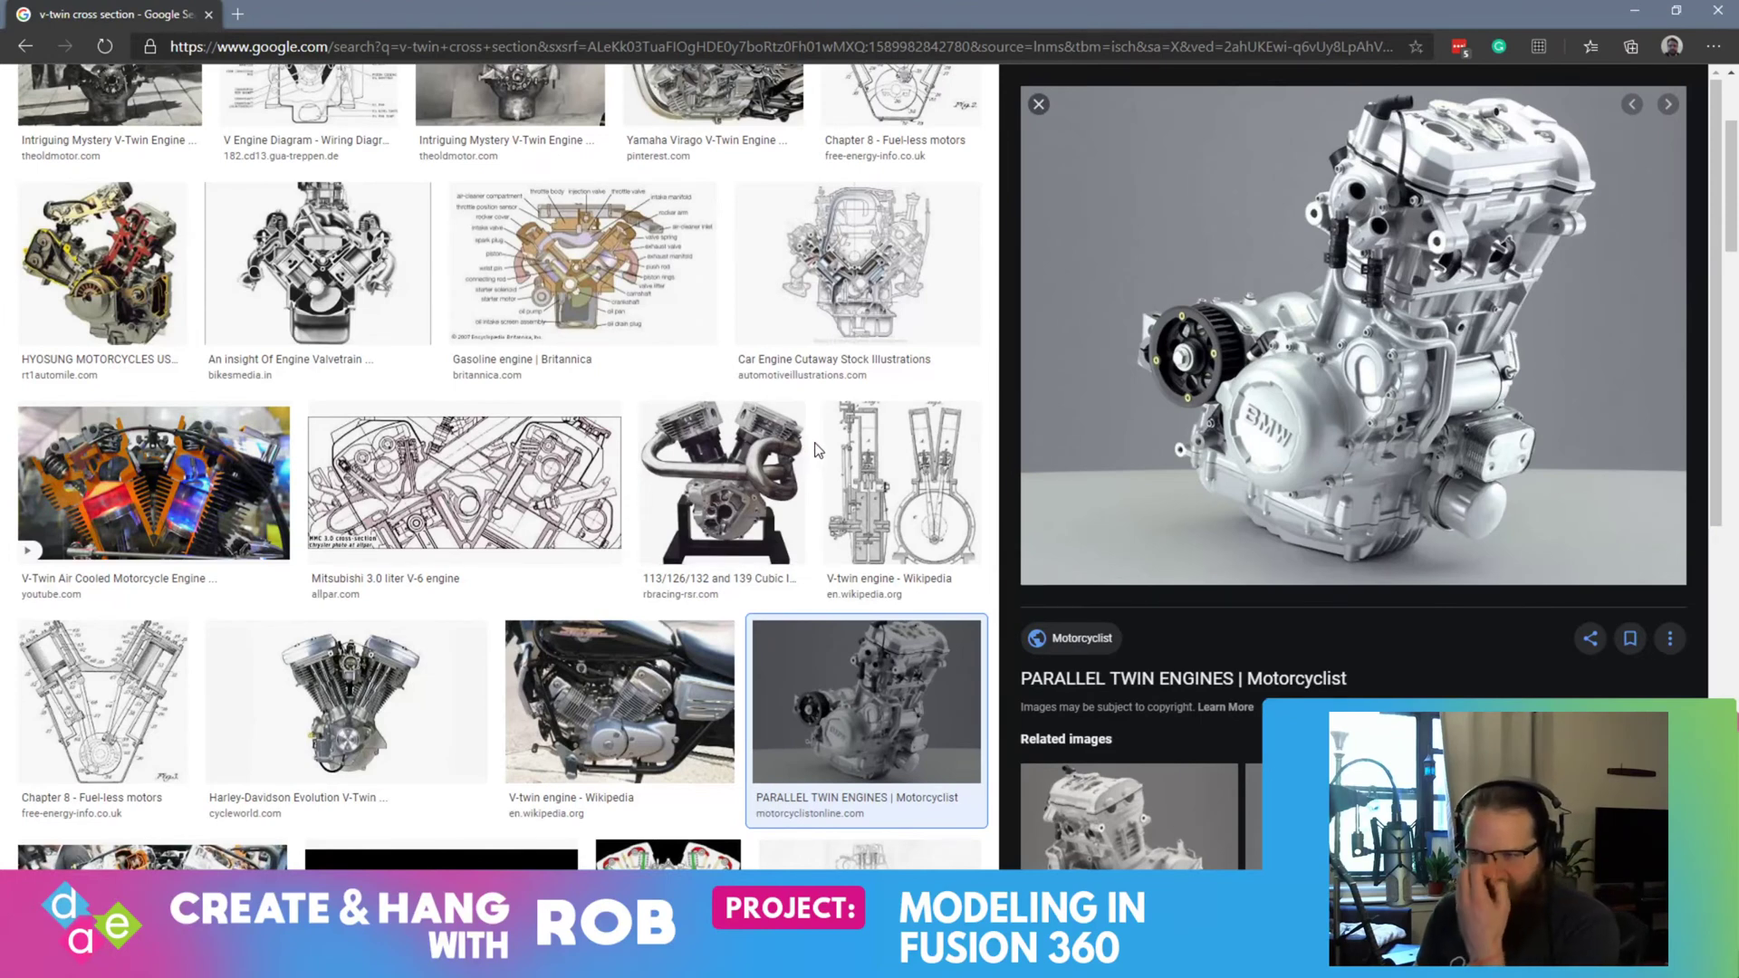
{"action": "key", "text": "alt+Tab"}
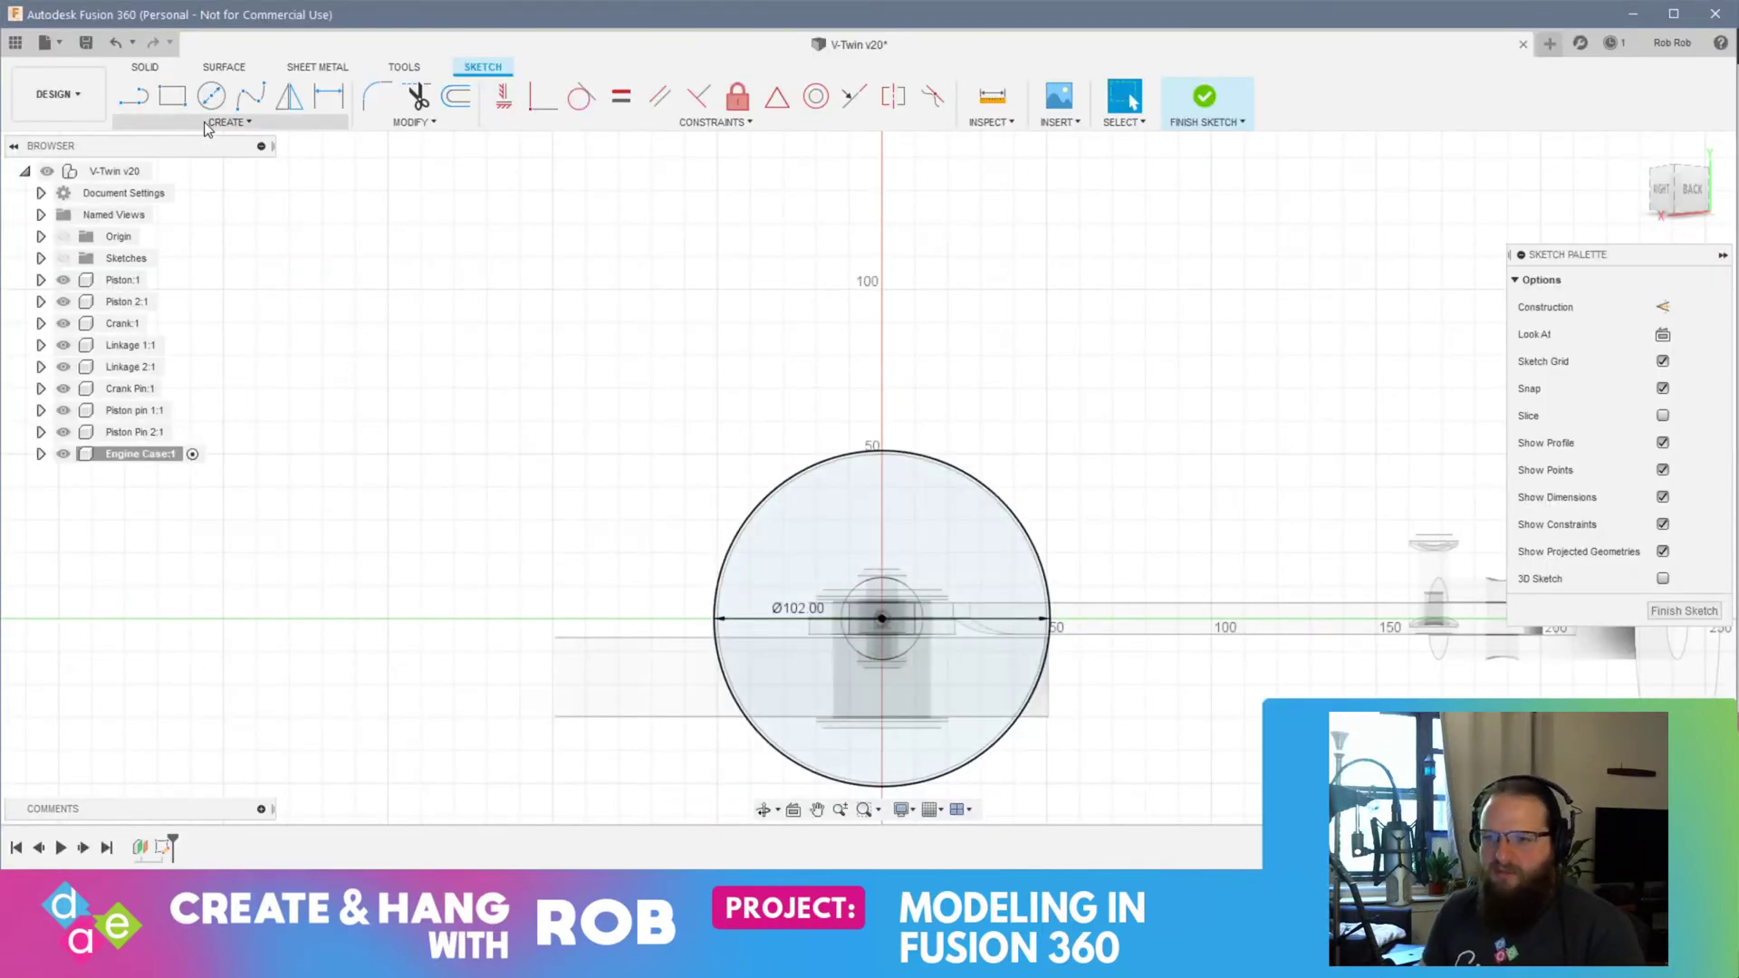
Step: Draw a 140 mm by 140 mm center rectangle centred on the 102 mm circle
{"action": "left_click", "coordinate": [227, 122]}
{"action": "mouse_move", "coordinate": [232, 163]}
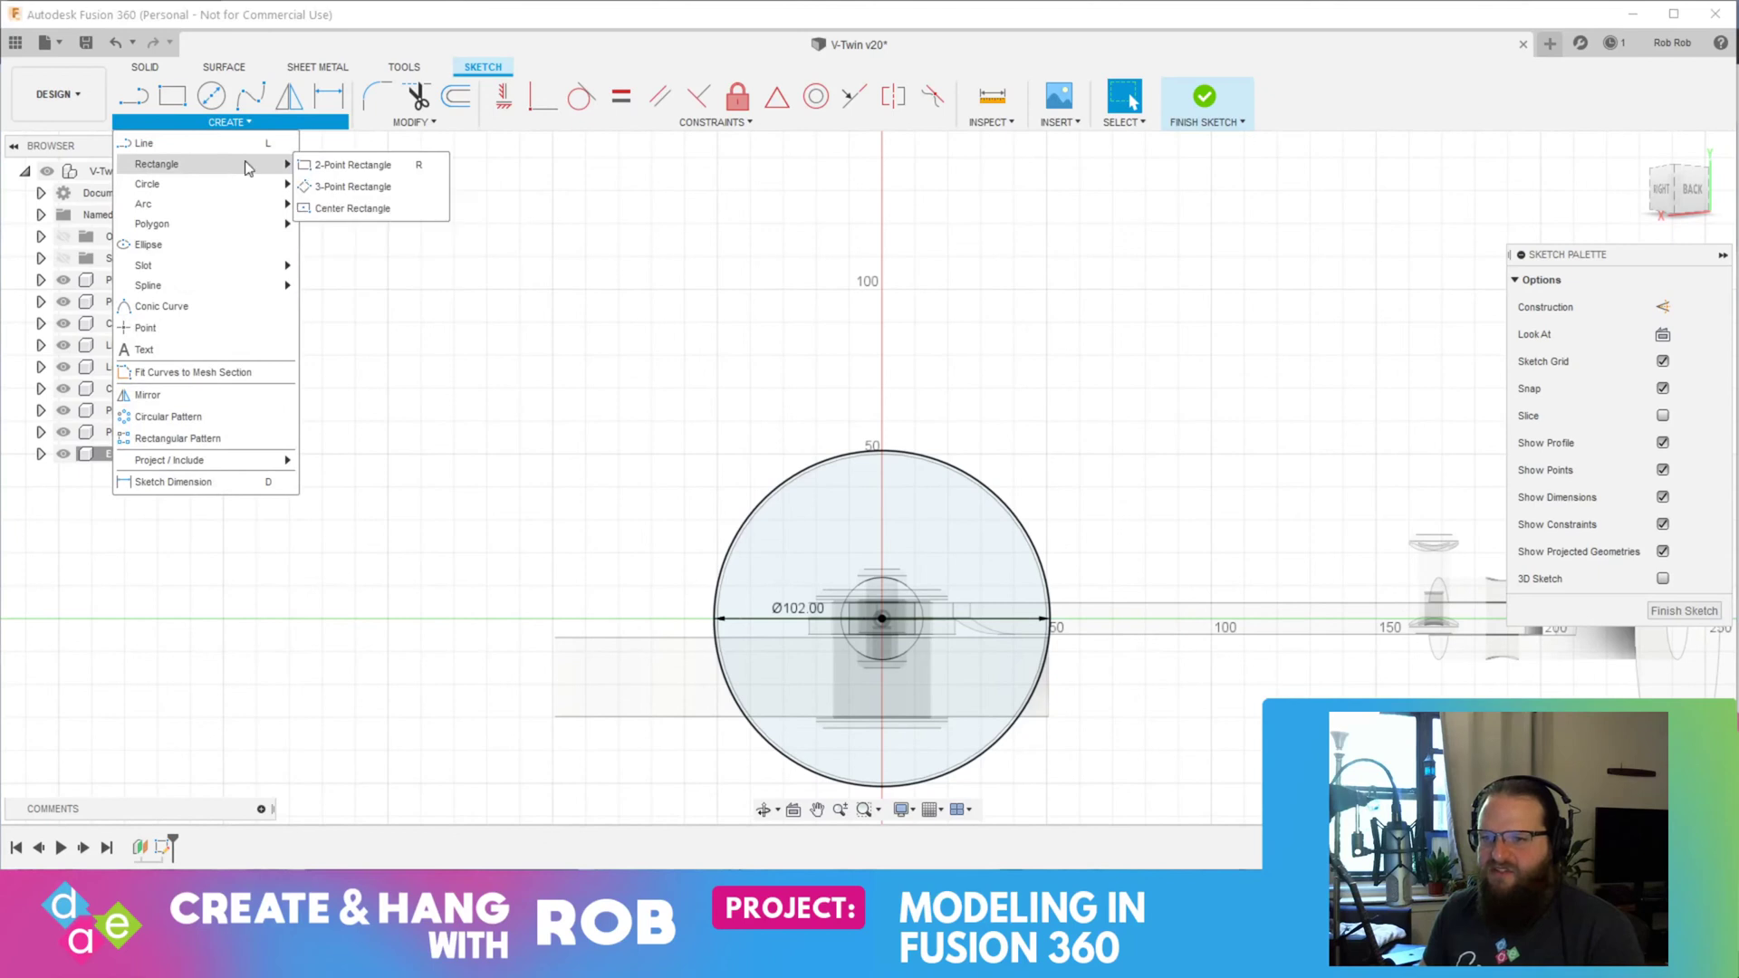
{"action": "left_click", "coordinate": [344, 208]}
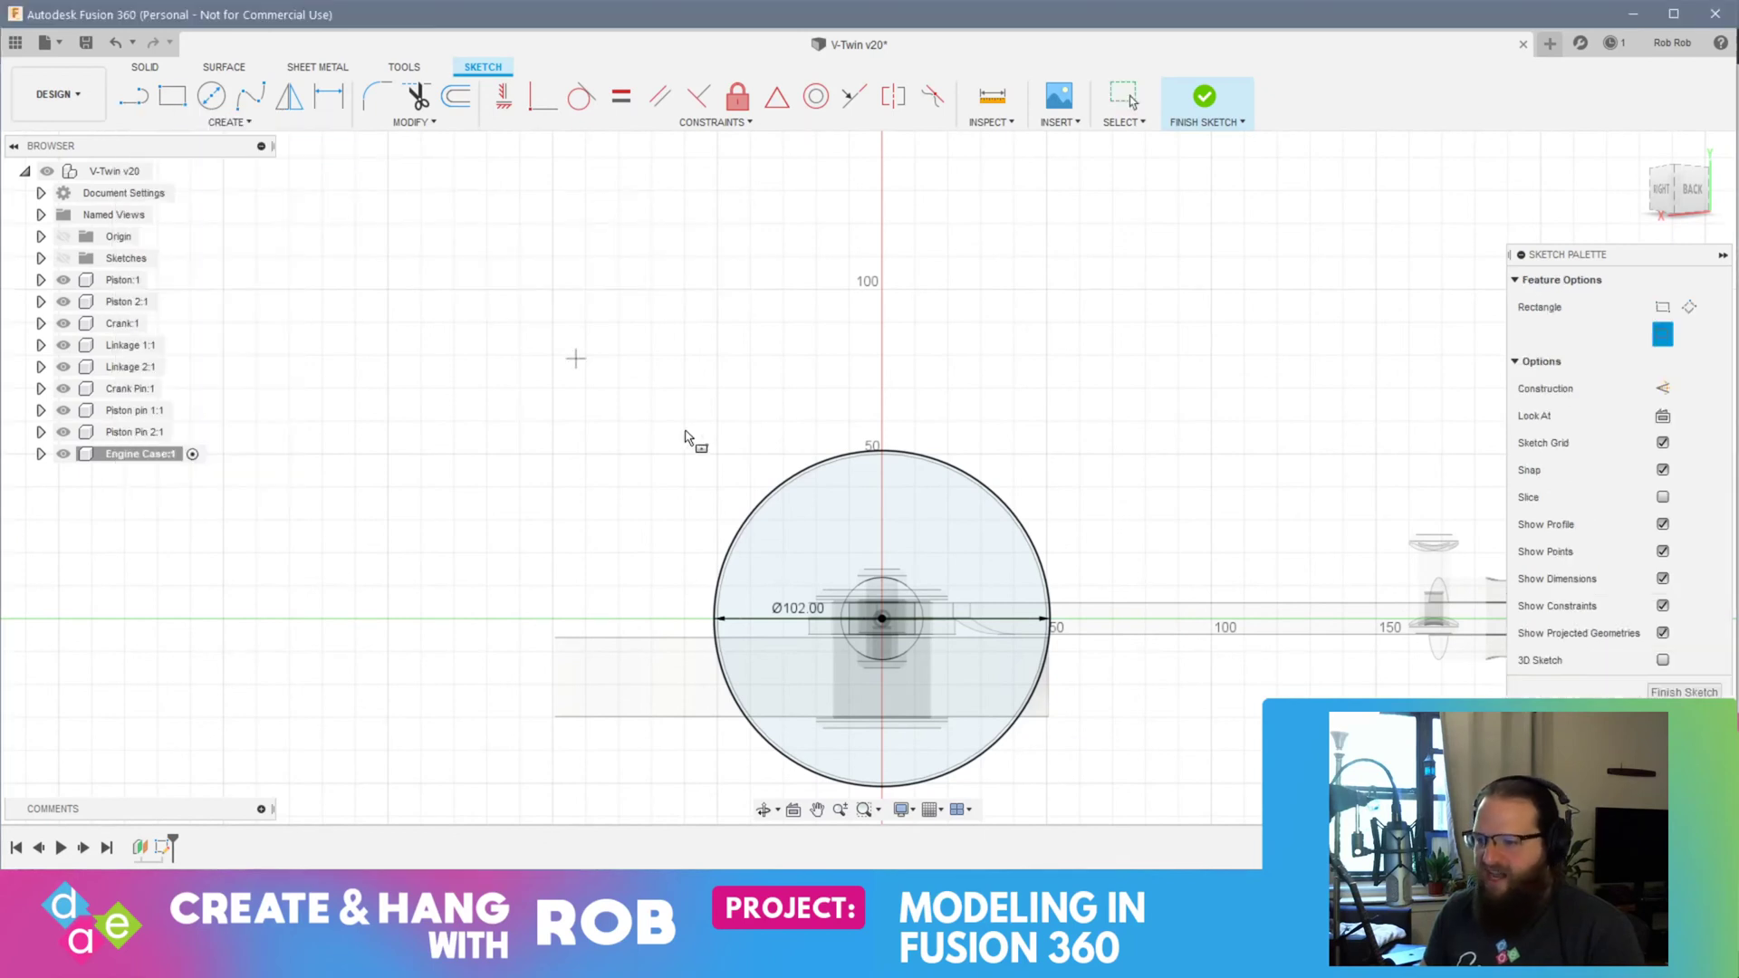
{"action": "left_click", "coordinate": [881, 619]}
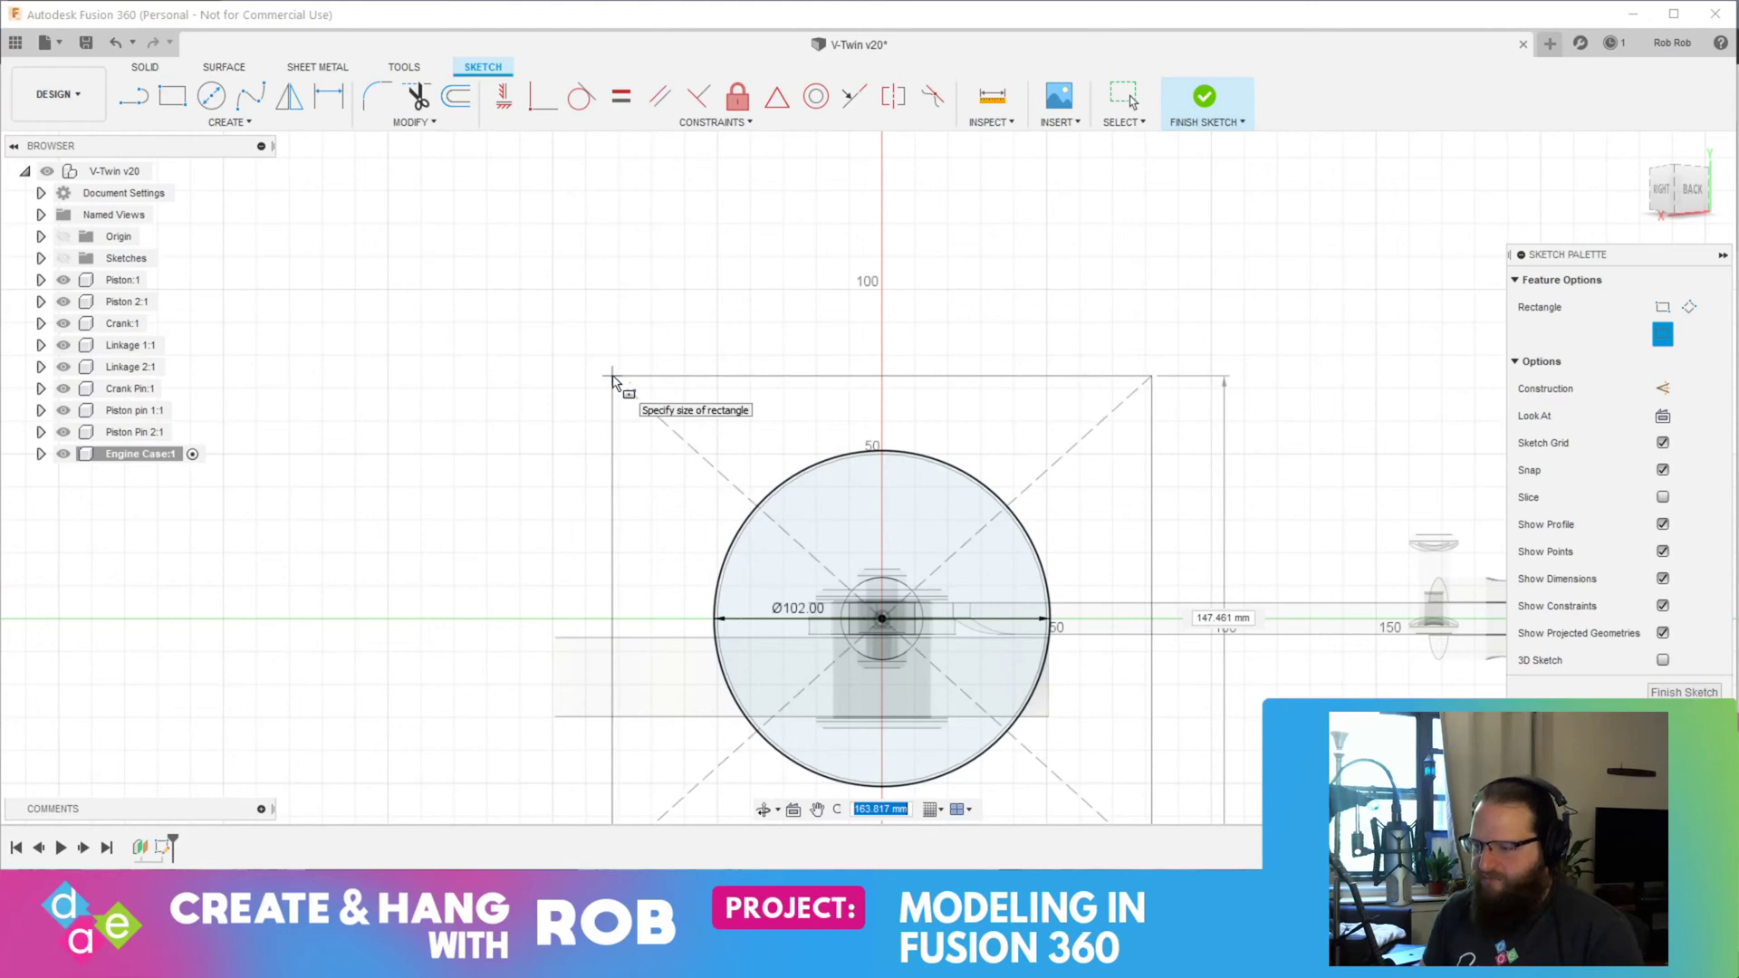
{"action": "type", "text": "140"}
{"action": "key", "text": "Tab"}
{"action": "type", "text": "104"}
{"action": "key", "text": "Tab"}
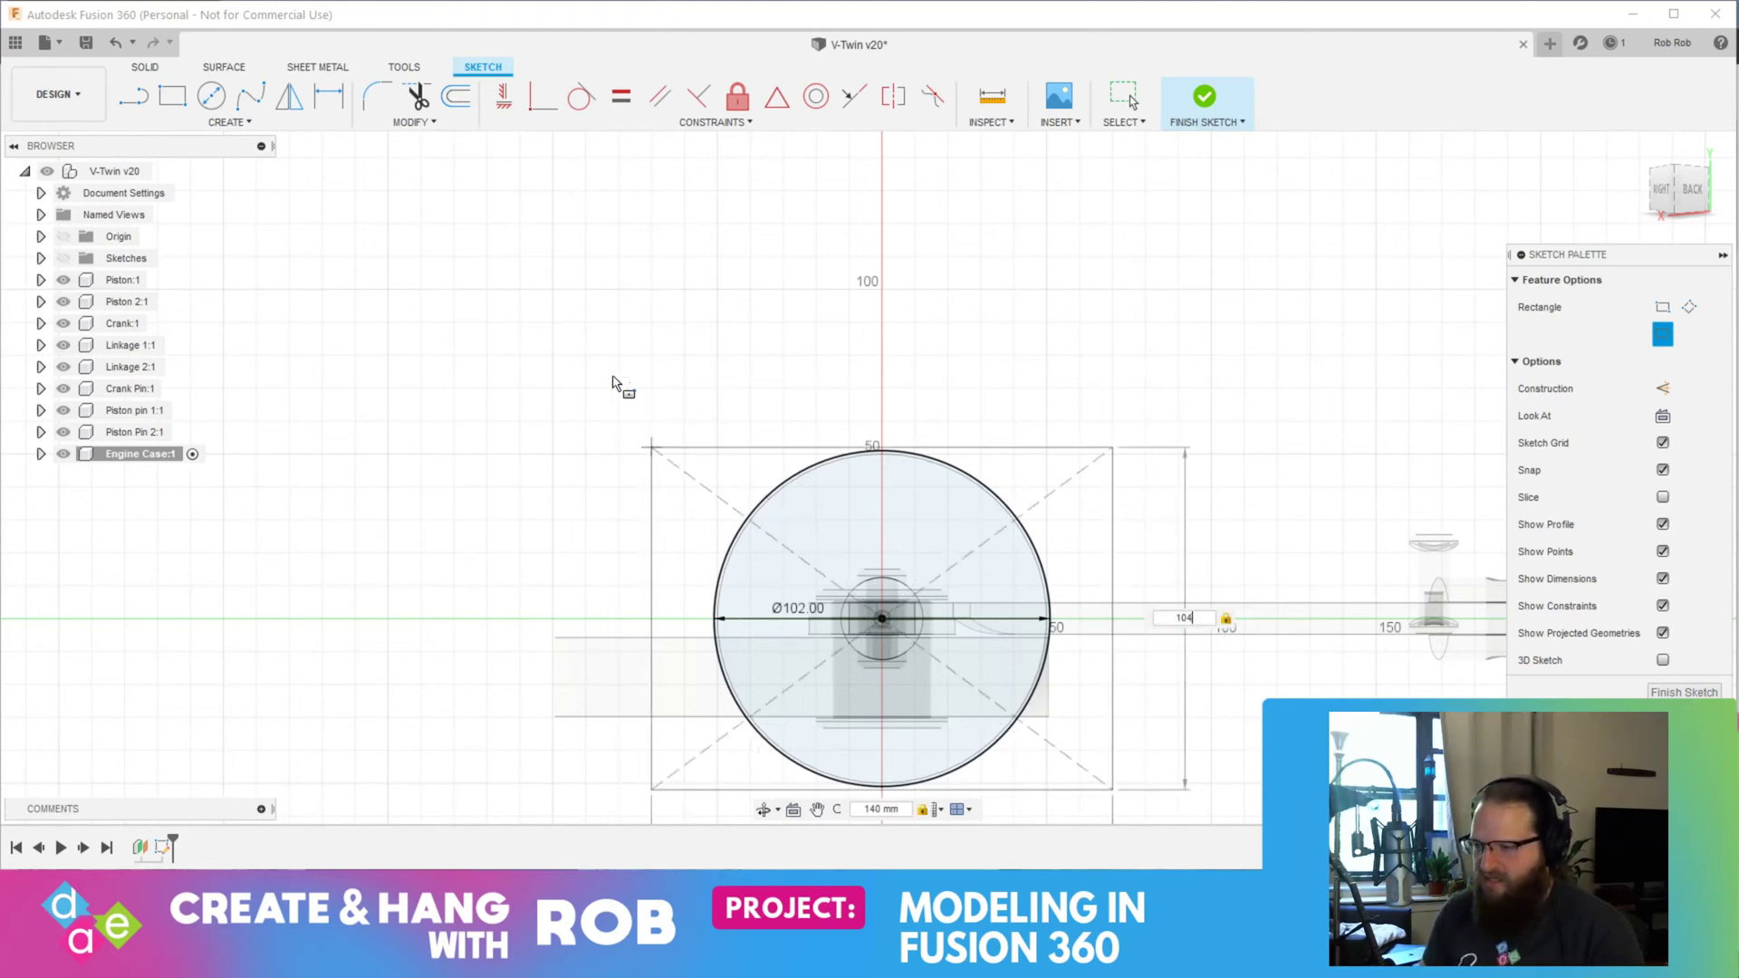
{"action": "type", "text": "140"}
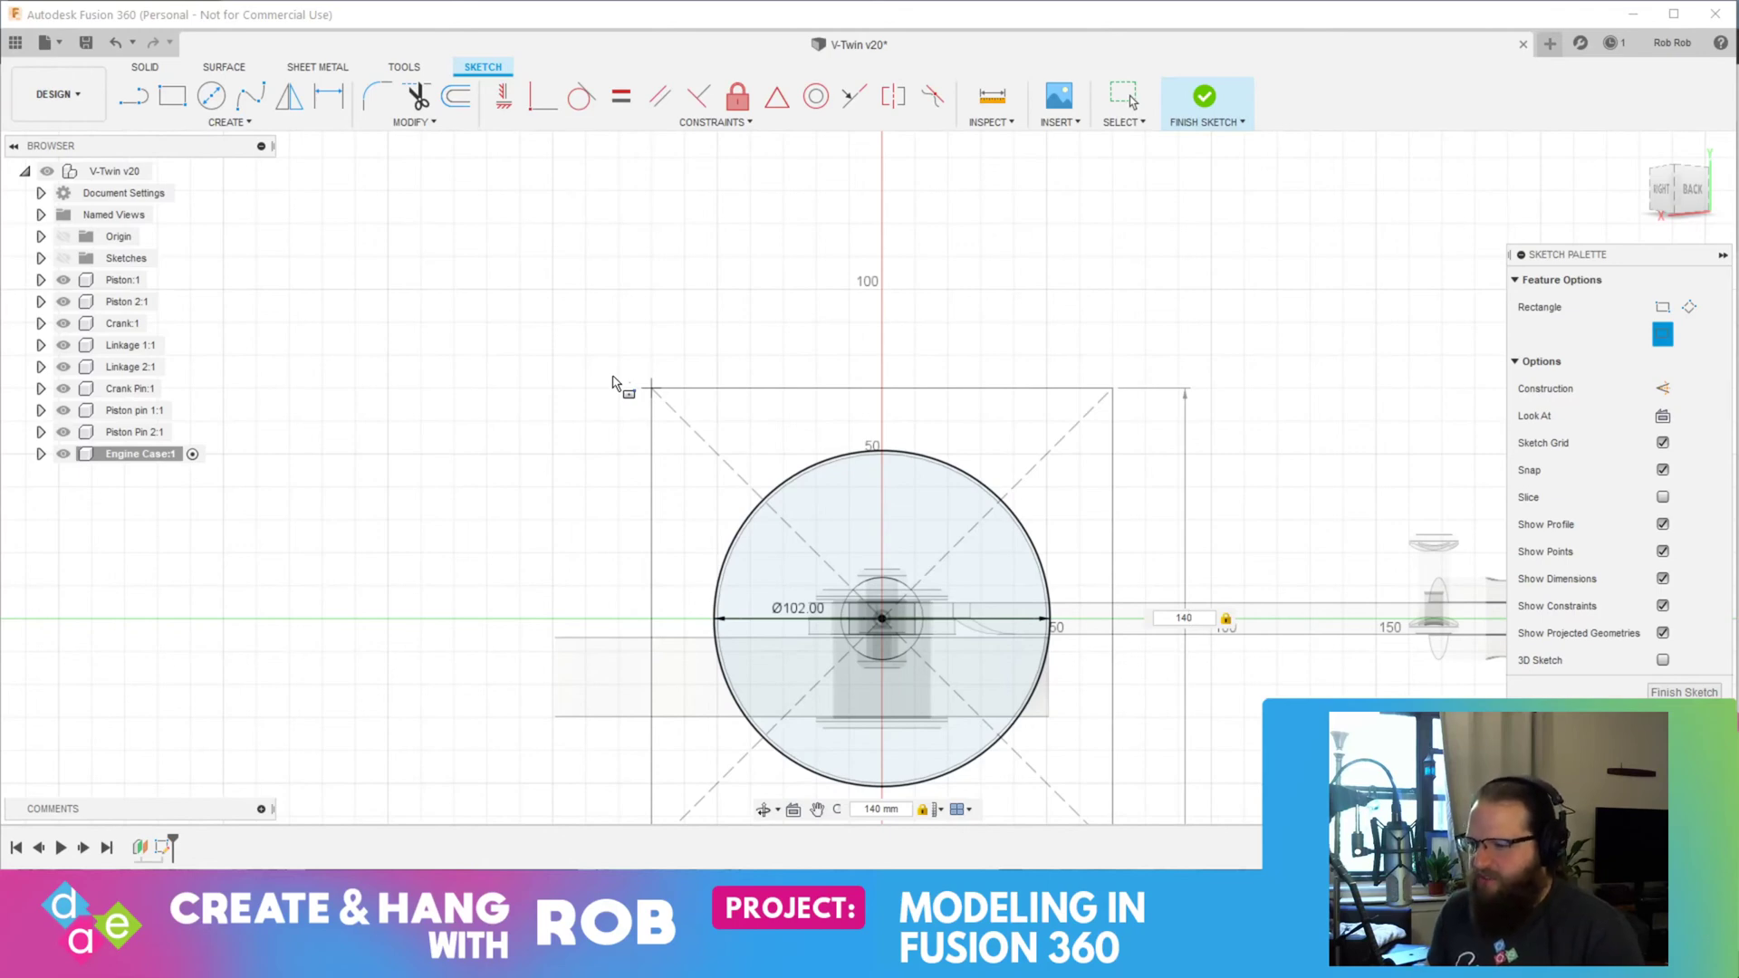
{"action": "key", "text": "Return"}
Step: Set both the height and the width of the rectangle around the circle to 150 mm
{"action": "mouse_move", "coordinate": [447, 513]}
{"action": "middle_mouse_down", "text": "shift"}
{"action": "mouse_move", "coordinate": [591, 497]}
{"action": "mouse_move", "coordinate": [539, 561]}
{"action": "middle_mouse_up", "text": "shift"}
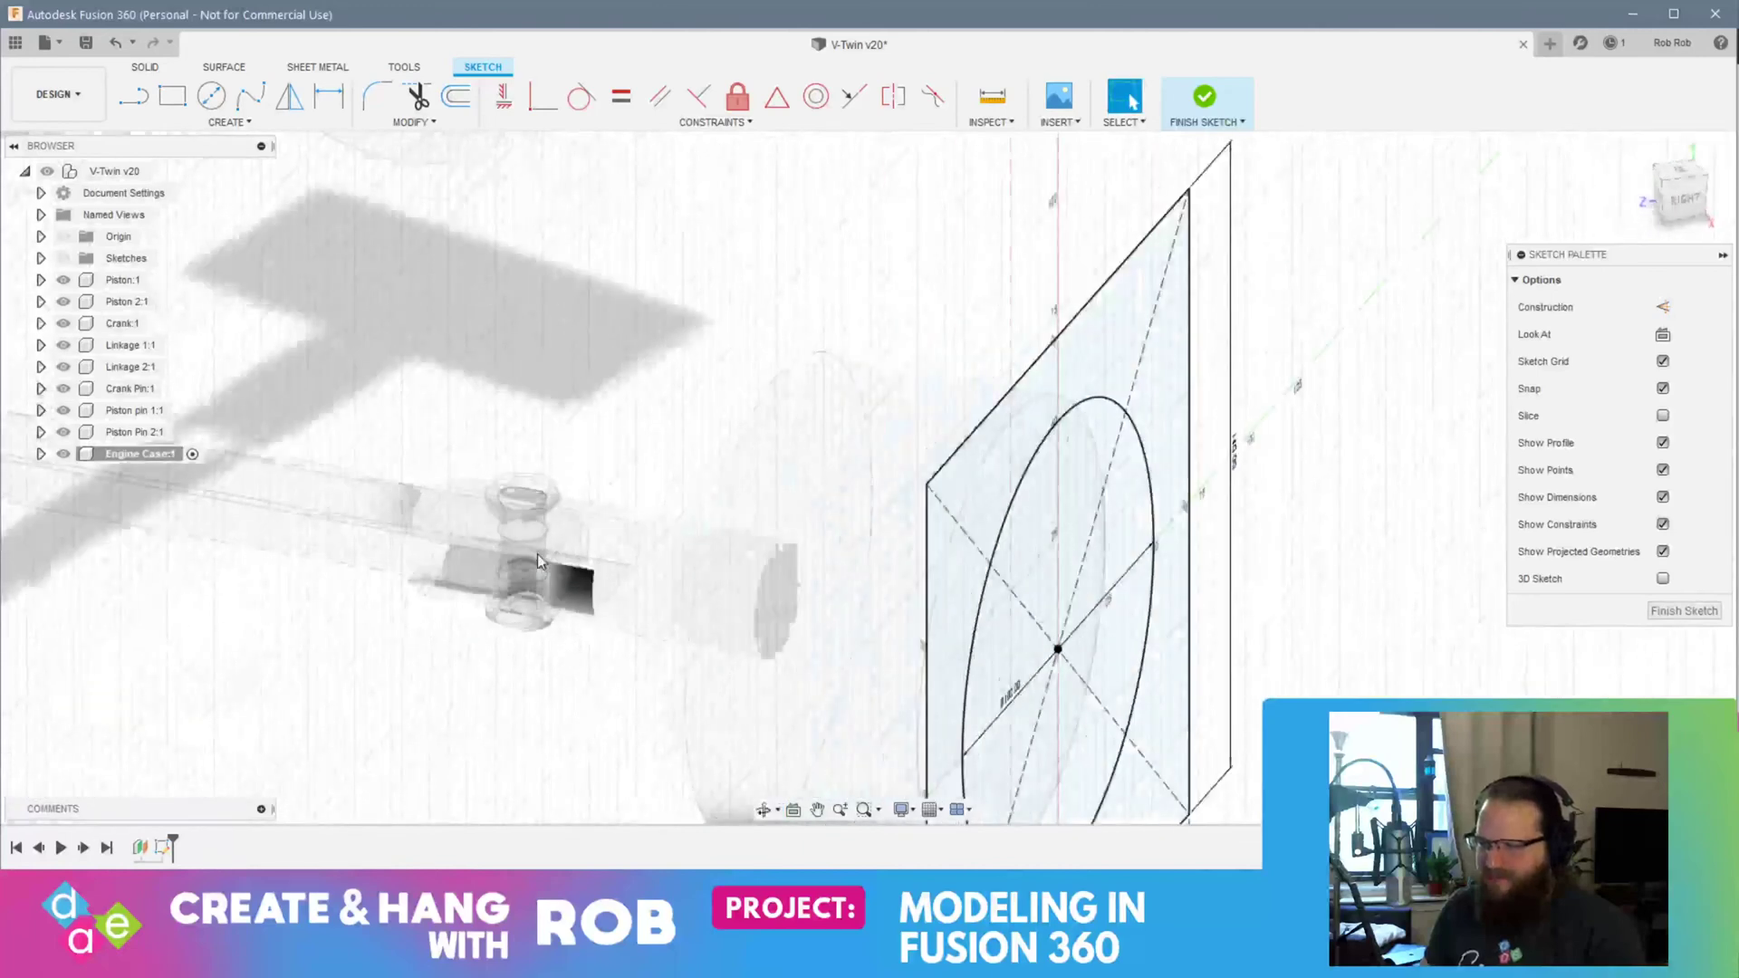
{"action": "scroll", "coordinate": [539, 560], "scroll_direction": "down", "scroll_amount": 4}
{"action": "middle_click_drag", "start_coordinate": [815, 600], "coordinate": [768, 580], "text": "shift"}
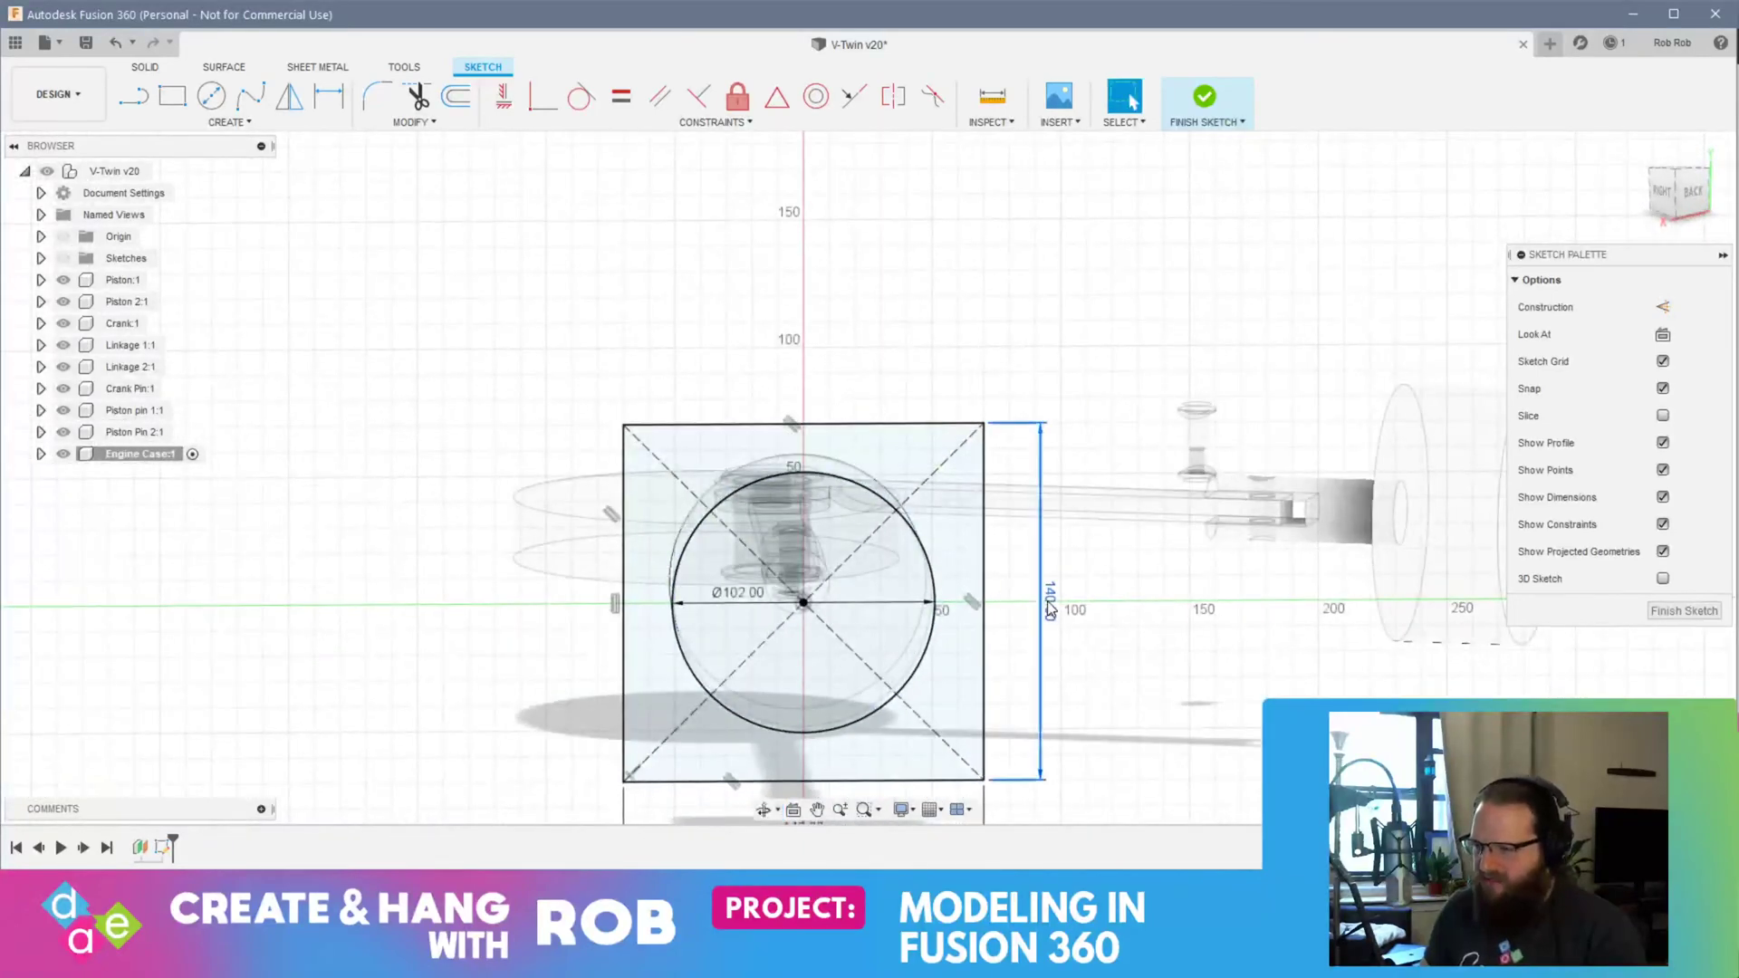
{"action": "double_click", "coordinate": [1050, 610]}
{"action": "type", "text": "150"}
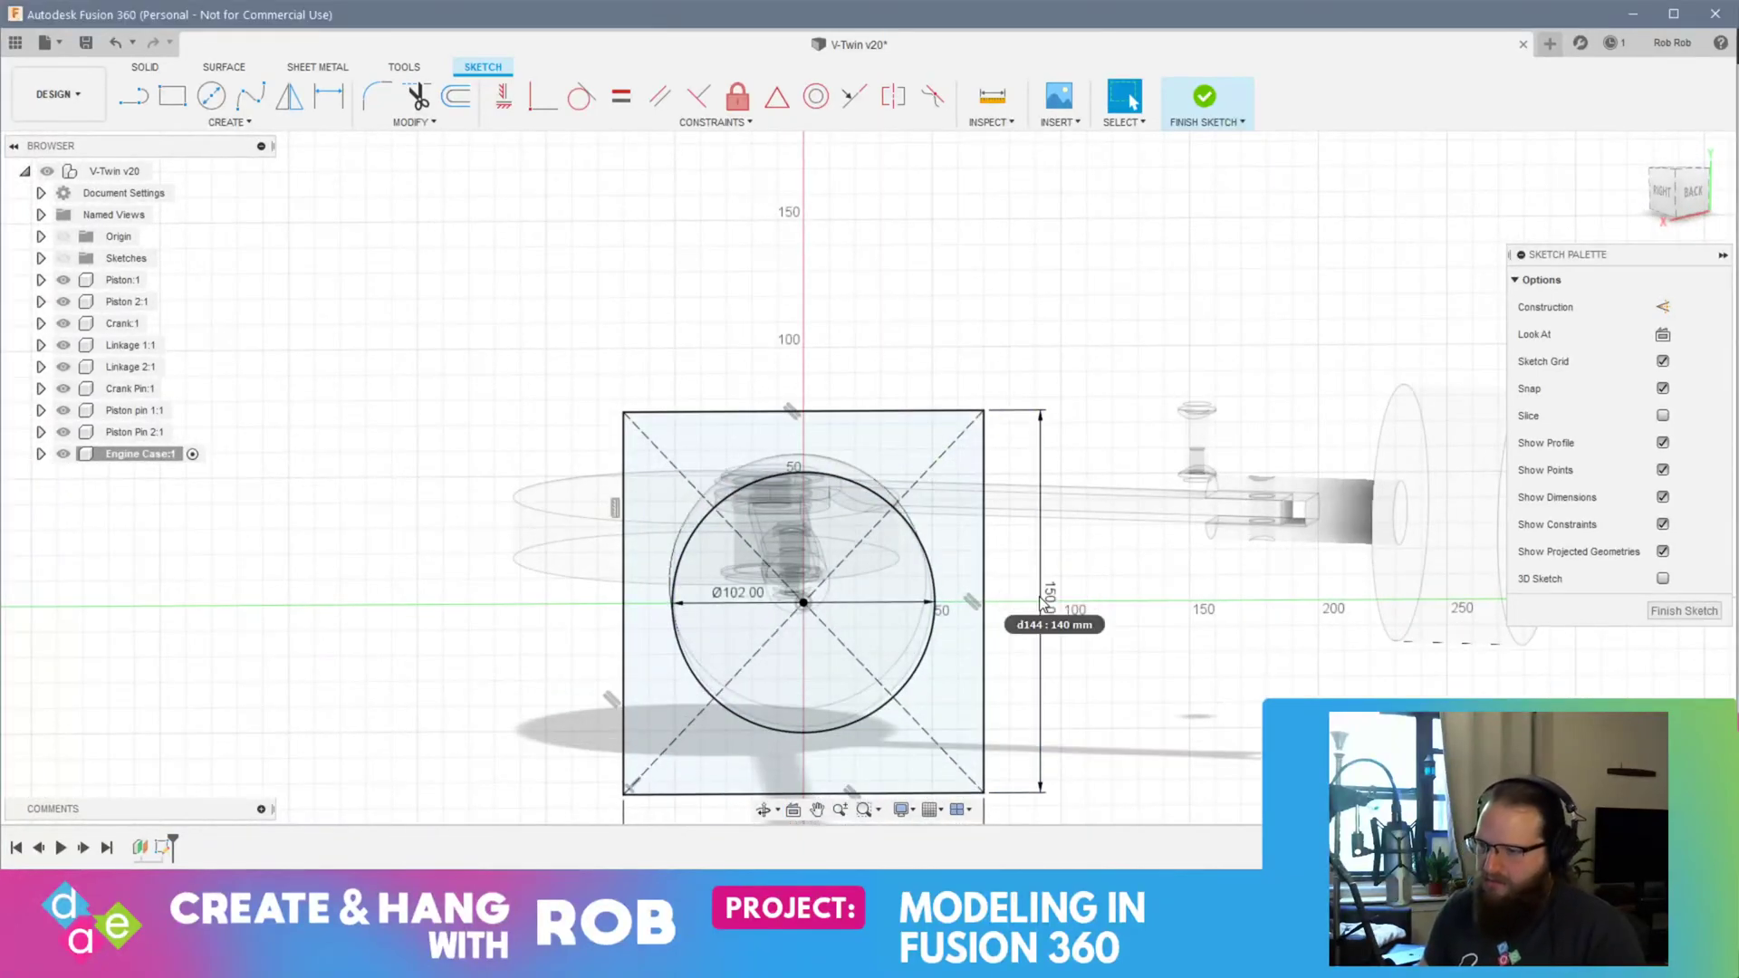
{"action": "key", "text": "Return"}
{"action": "double_click", "coordinate": [778, 715]}
{"action": "type", "text": "150"}
{"action": "key", "text": "Return"}
Step: Try extruding the square profile around the circle, testing distances of -140, -130 and 135 mm, and undo the extrusion
{"action": "mouse_move", "coordinate": [374, 698]}
{"action": "middle_mouse_down", "text": "shift"}
{"action": "mouse_move", "coordinate": [426, 656]}
{"action": "mouse_move", "coordinate": [574, 668]}
{"action": "mouse_move", "coordinate": [634, 543]}
{"action": "mouse_move", "coordinate": [884, 353]}
{"action": "middle_mouse_up", "text": "shift"}
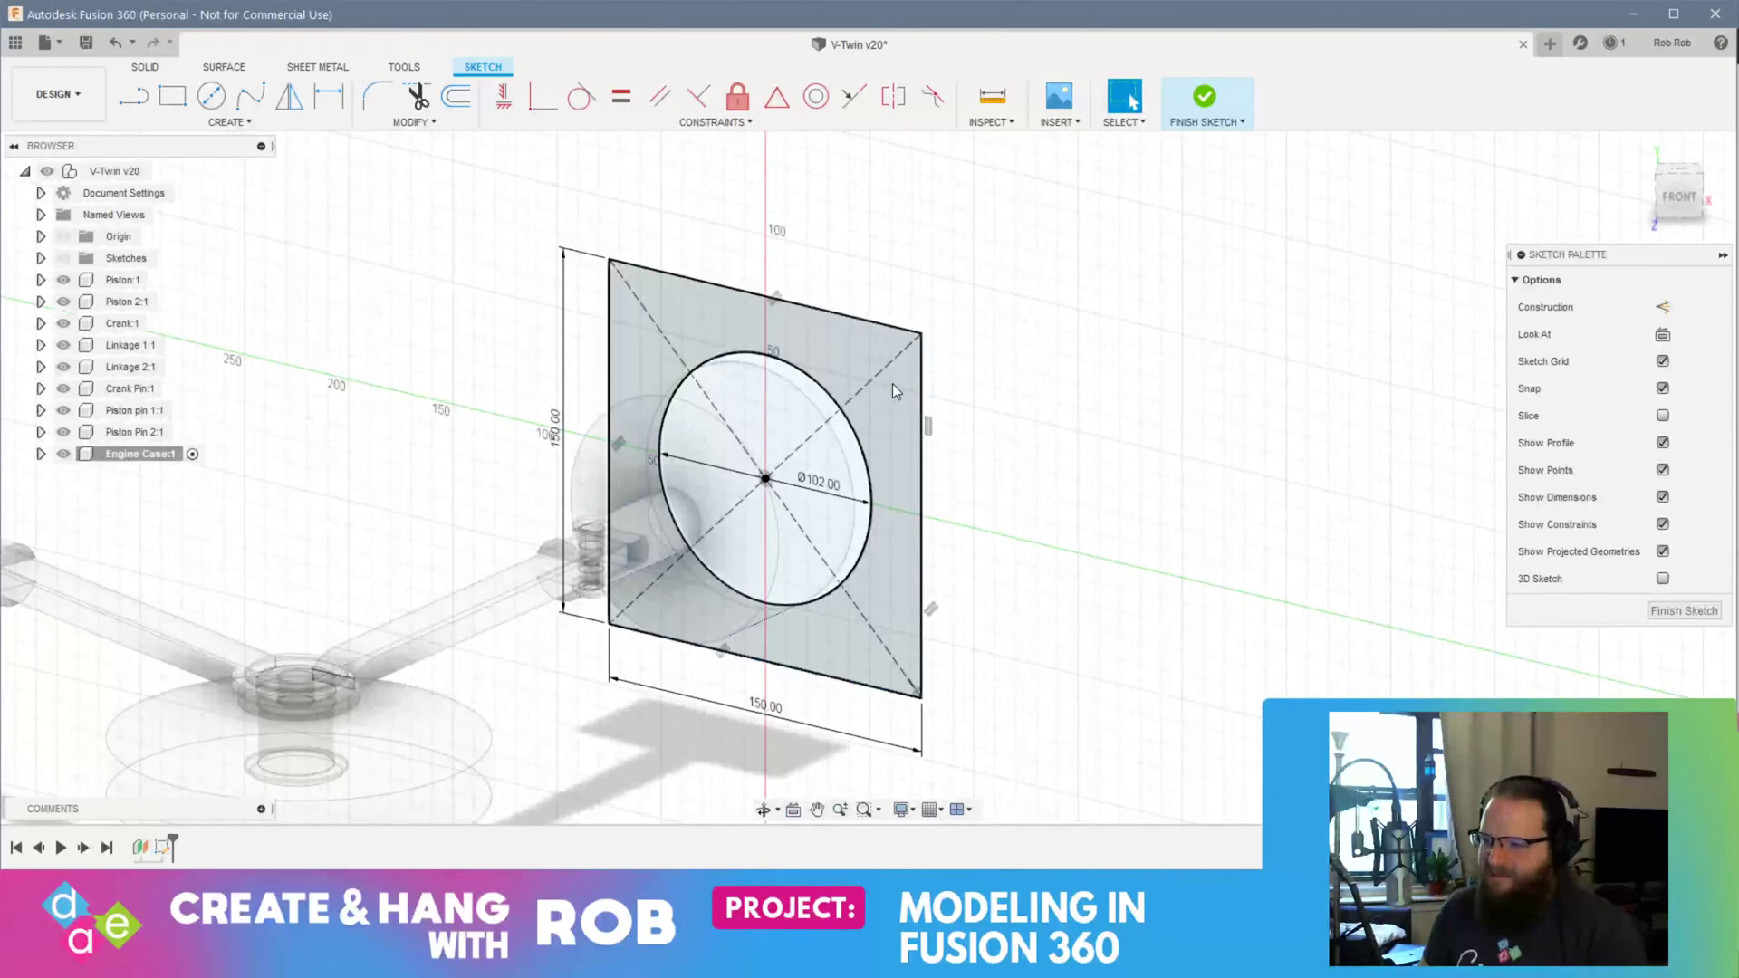
{"action": "left_click", "coordinate": [891, 383]}
{"action": "right_click", "coordinate": [892, 383]}
{"action": "left_click", "coordinate": [954, 356]}
{"action": "left_click_drag", "start_coordinate": [779, 593], "coordinate": [506, 674]}
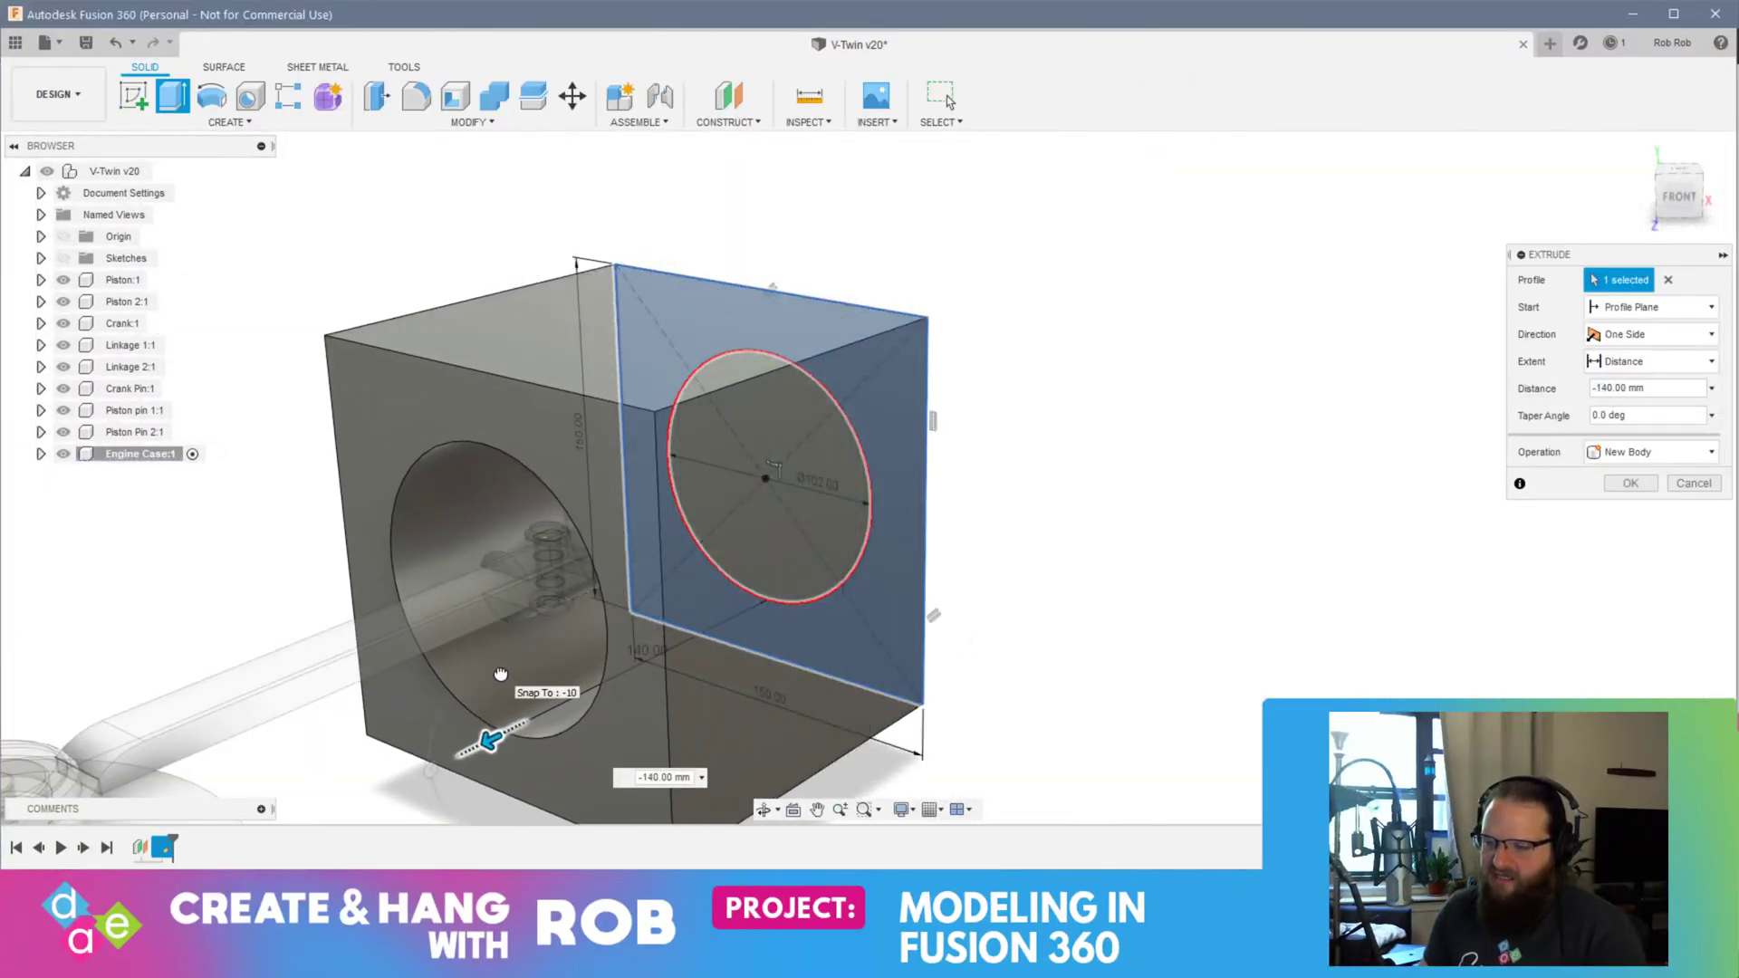
{"action": "middle_click_drag", "start_coordinate": [501, 675], "coordinate": [596, 712], "text": "shift"}
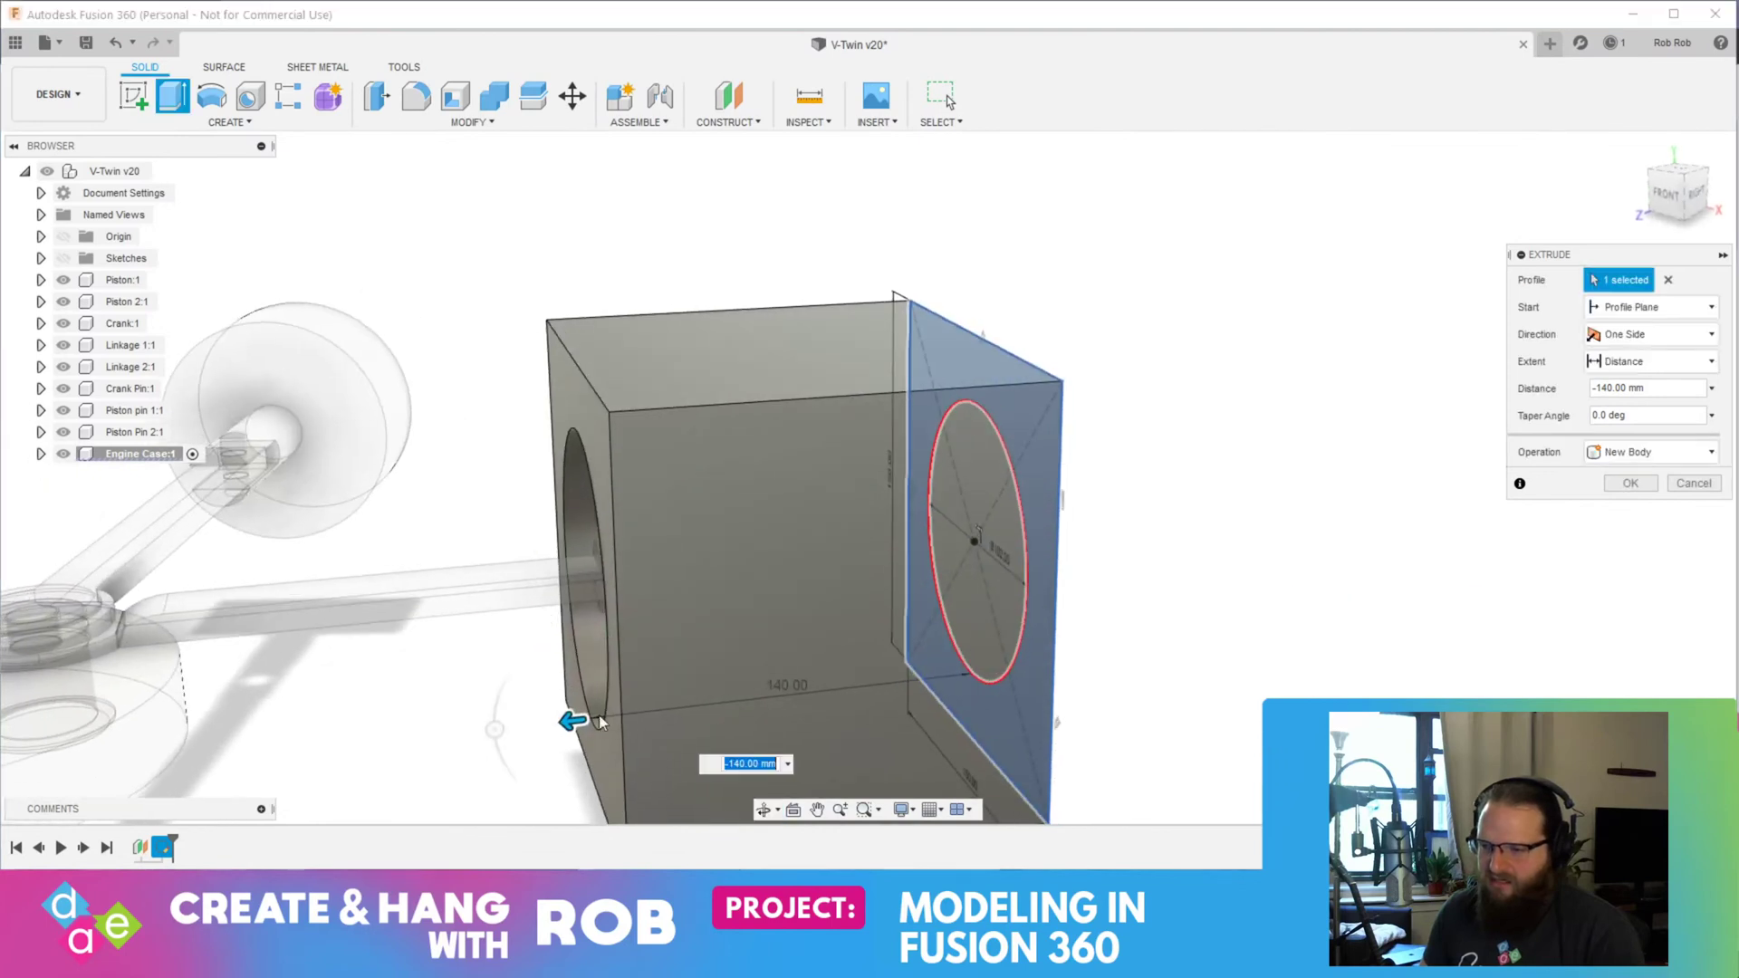
{"action": "left_click_drag", "start_coordinate": [573, 722], "coordinate": [601, 718]}
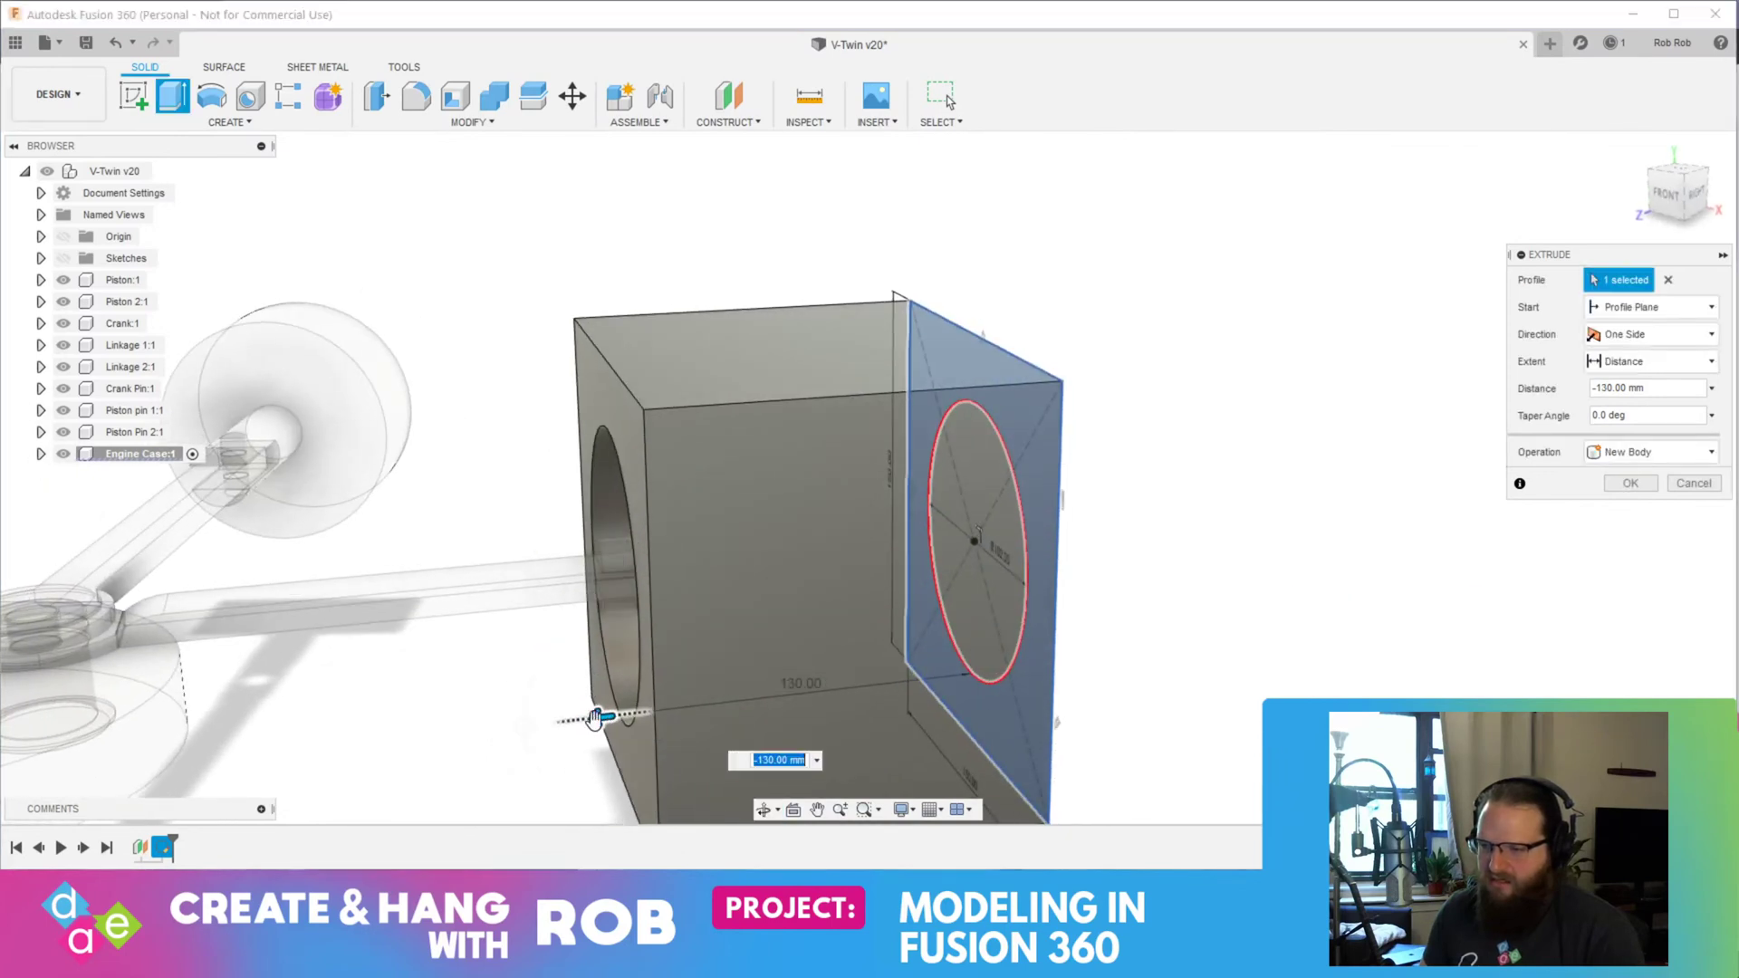
{"action": "type", "text": "135"}
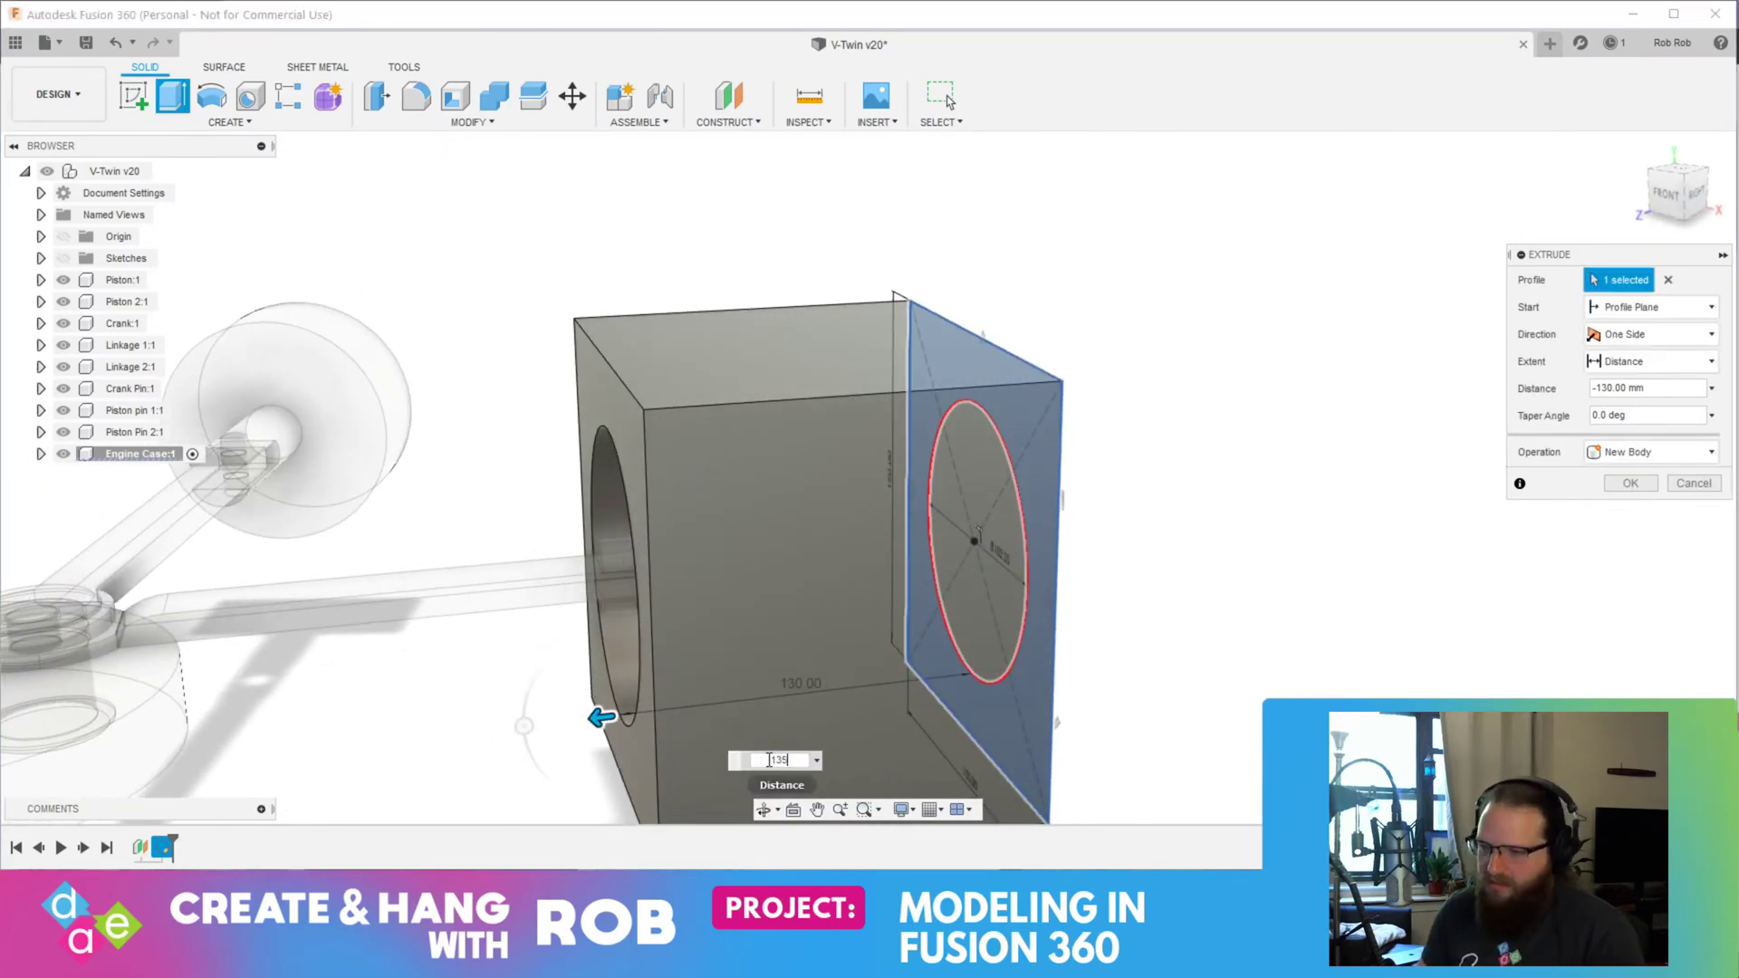
{"action": "key", "text": "BackSpace"}
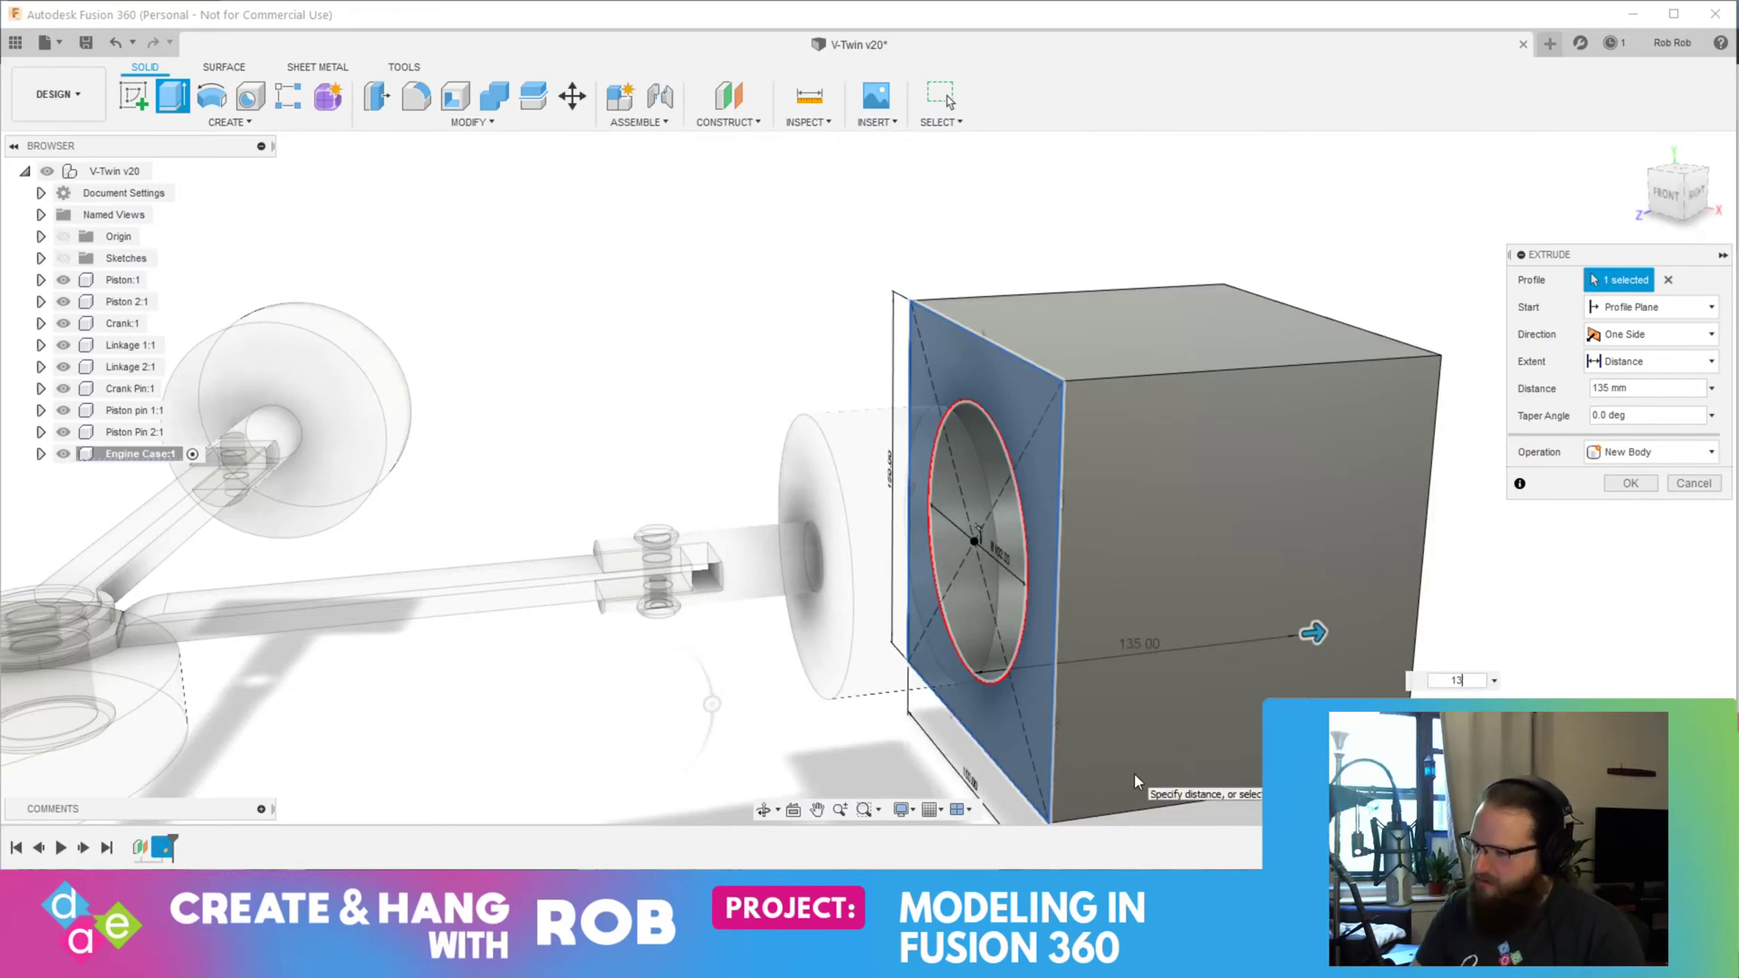
{"action": "key", "text": "Return"}
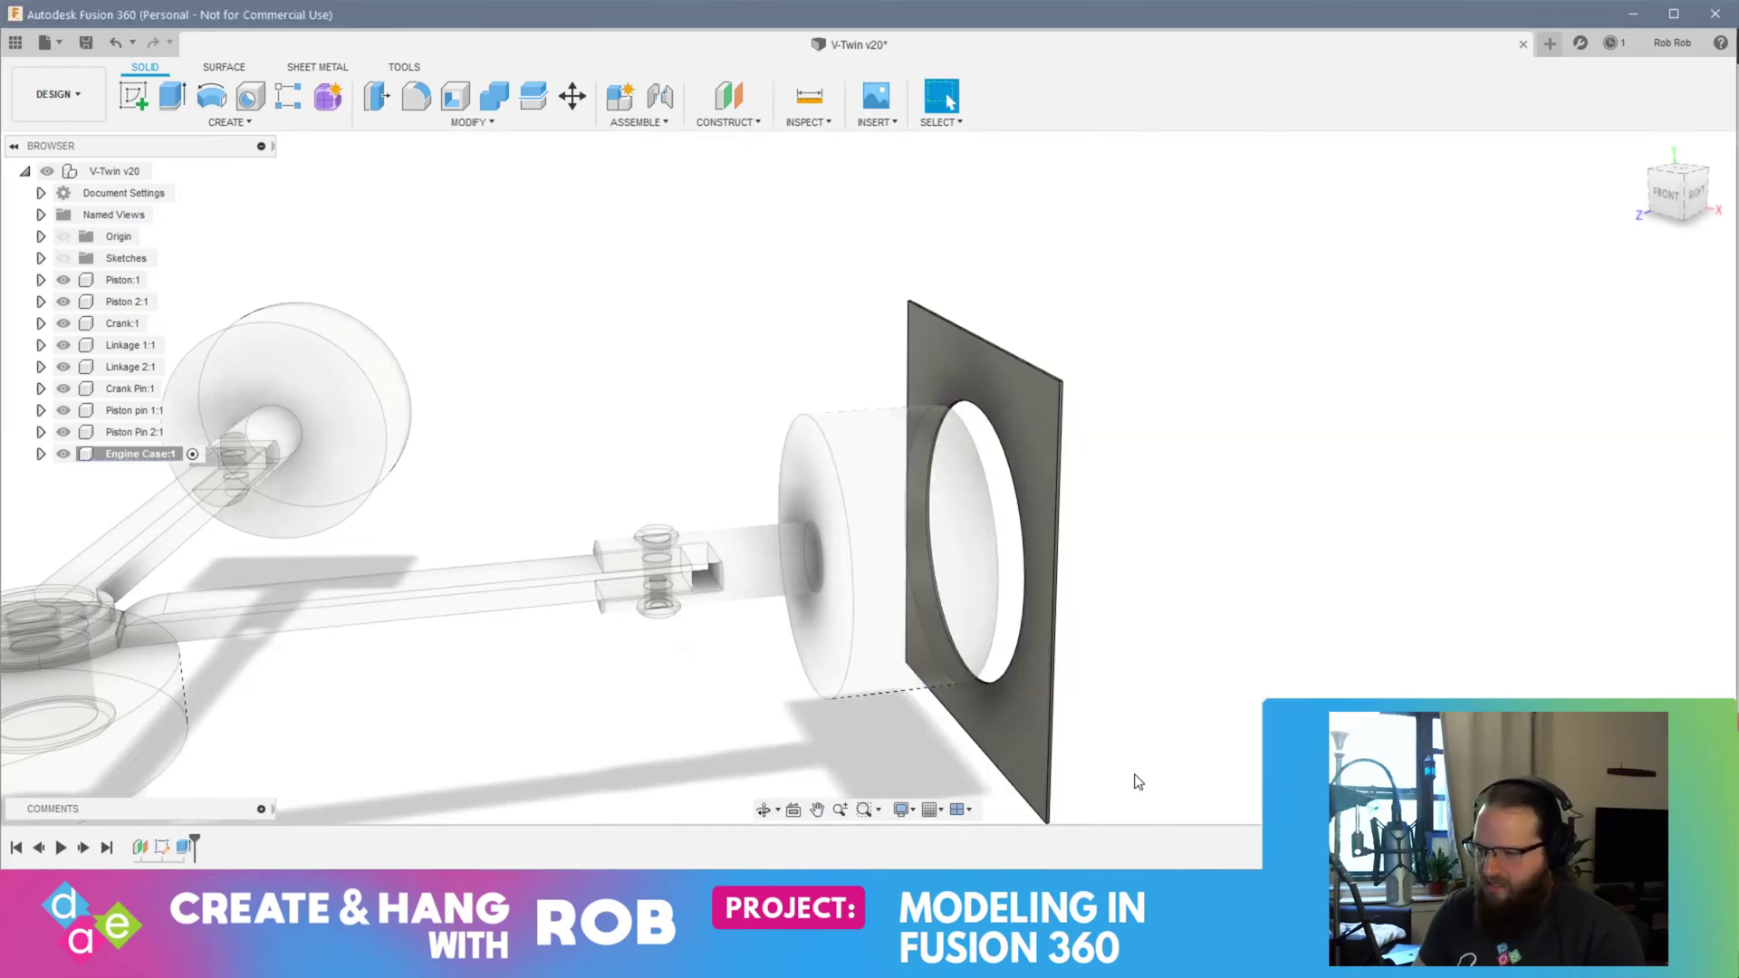
{"action": "key", "text": "ctrl+z"}
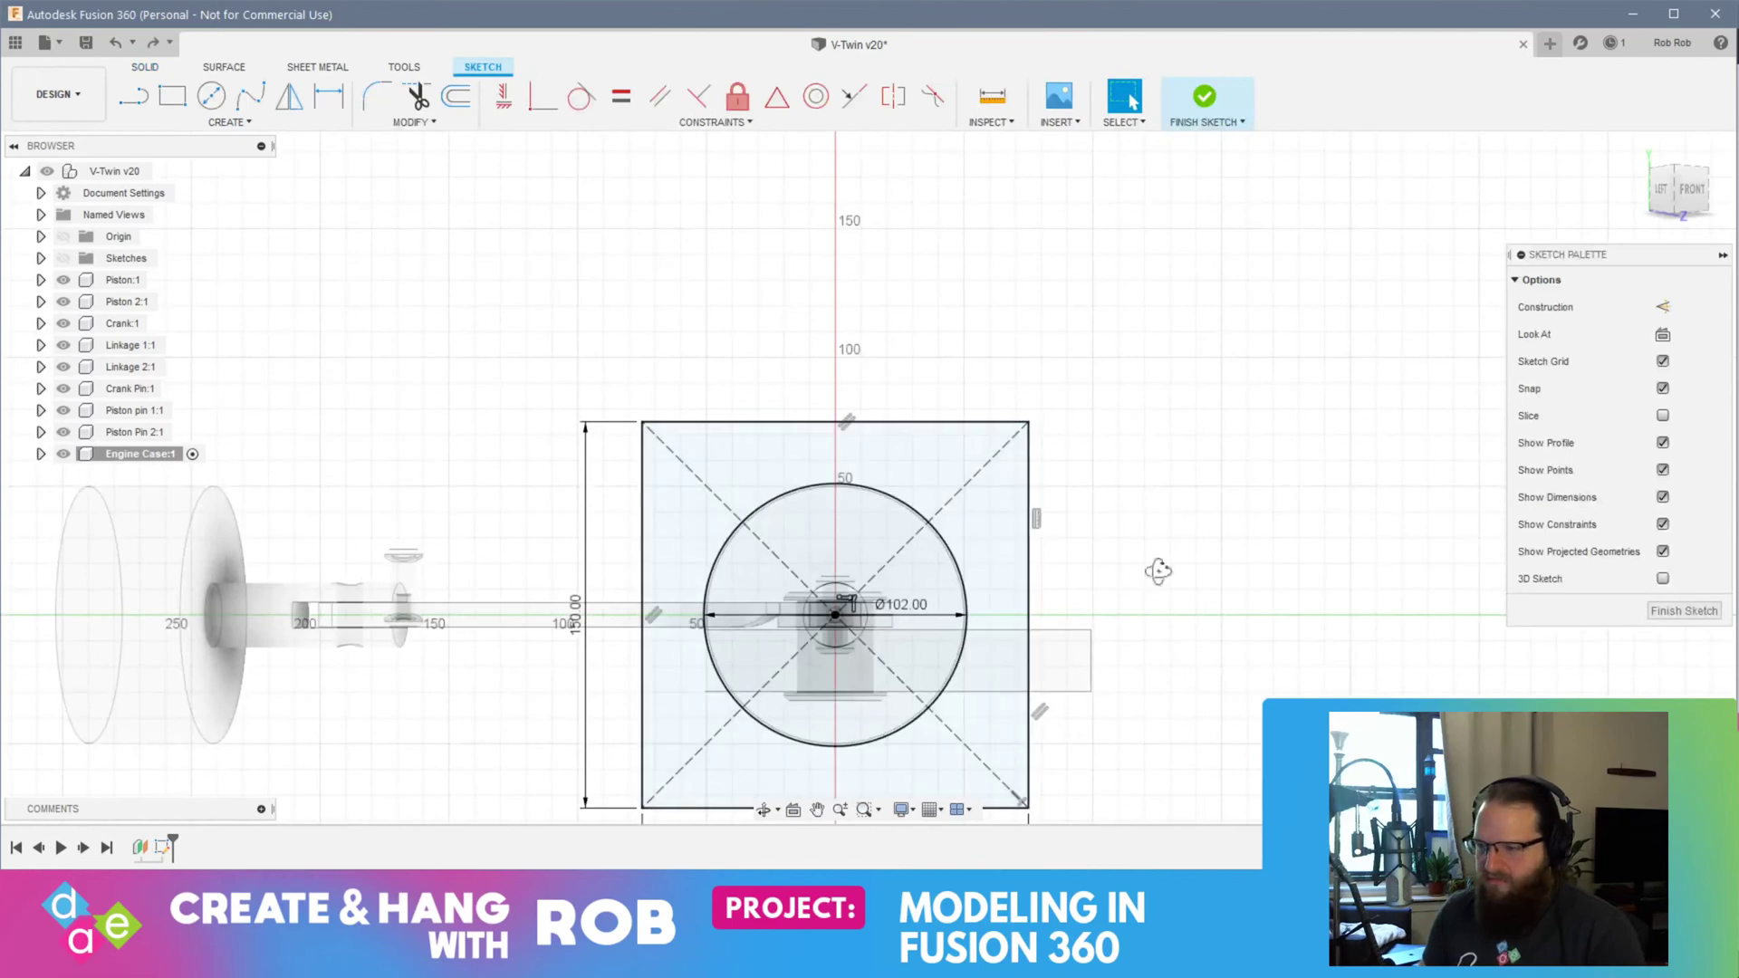
Step: Set up a -135 mm extrusion of the square profile around the circle as a new body
{"action": "left_click", "coordinate": [920, 525]}
{"action": "right_click", "coordinate": [921, 525]}
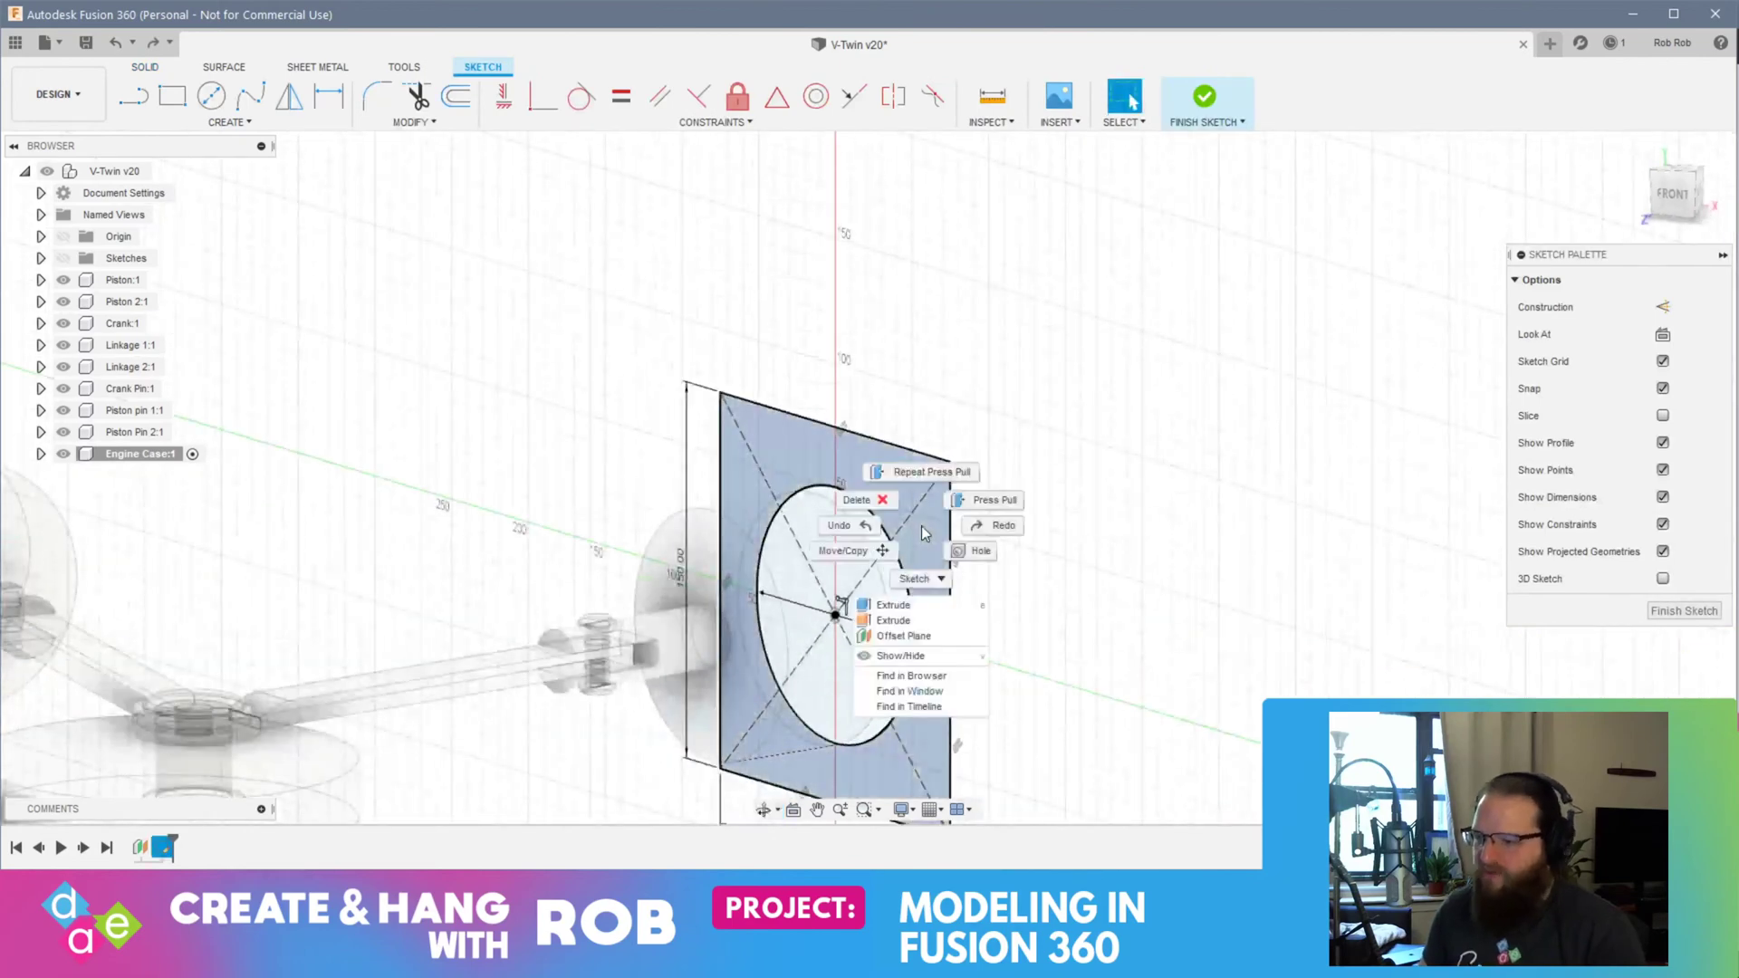
{"action": "left_click", "coordinate": [973, 516]}
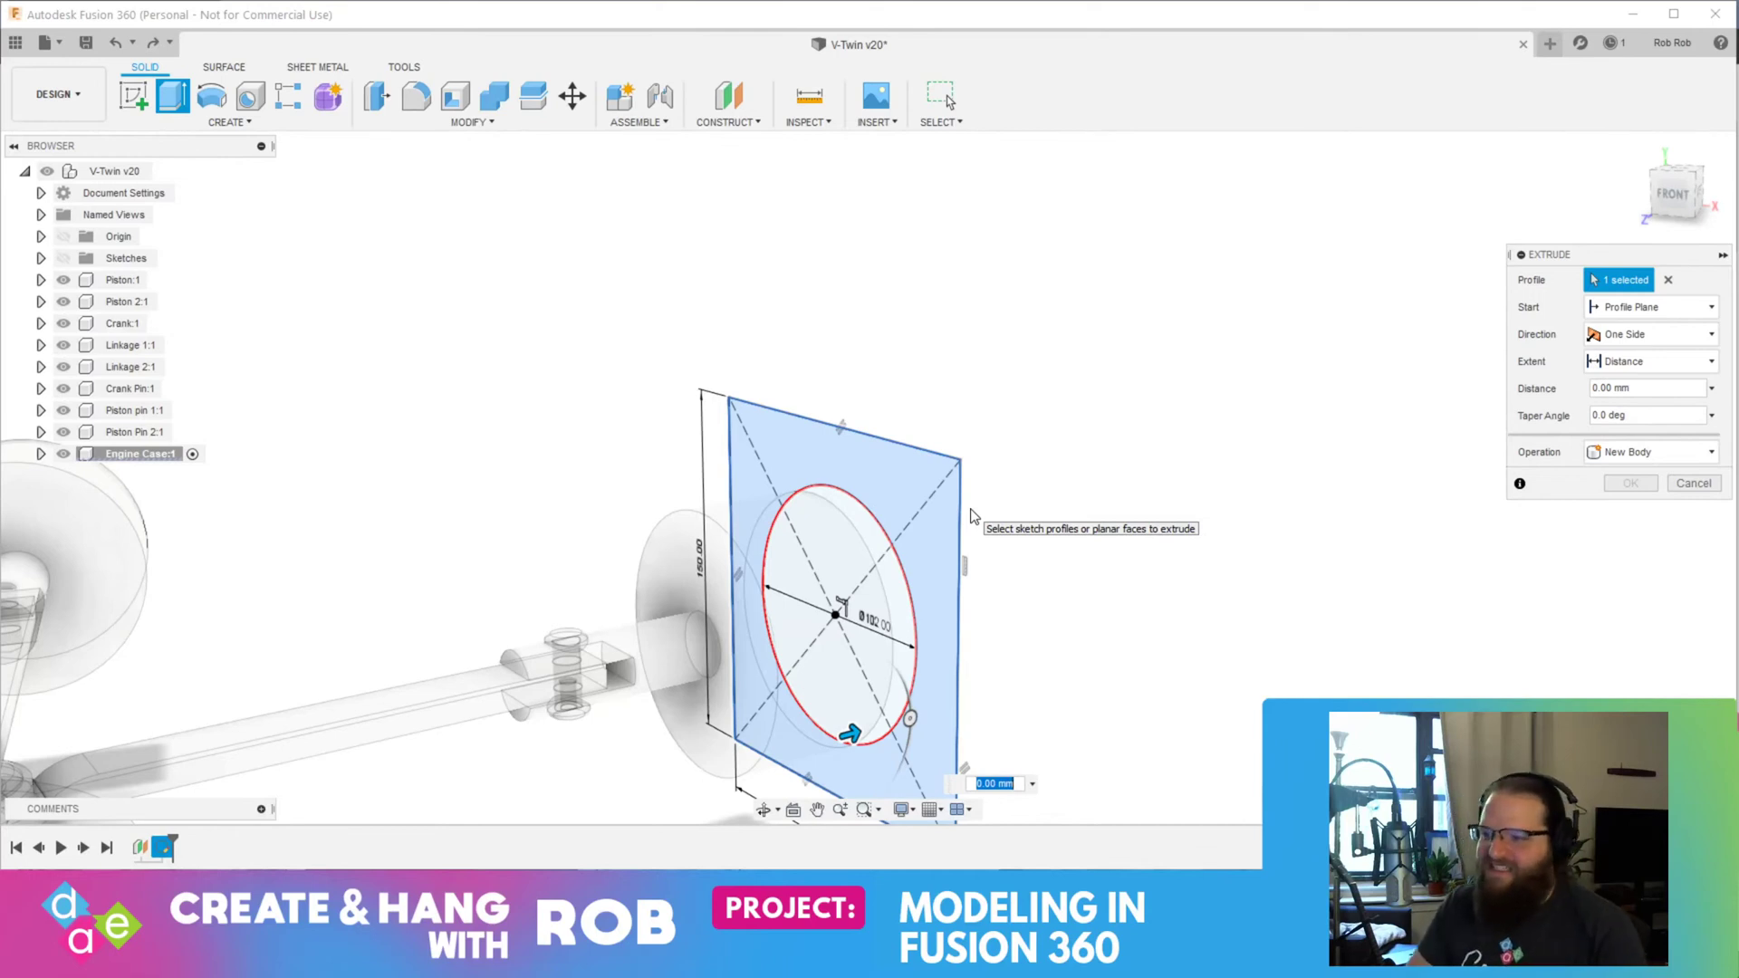
{"action": "key", "text": "BackSpace"}
{"action": "type", "text": "-135"}
{"action": "middle_click_drag", "start_coordinate": [932, 523], "coordinate": [800, 568], "text": "shift"}
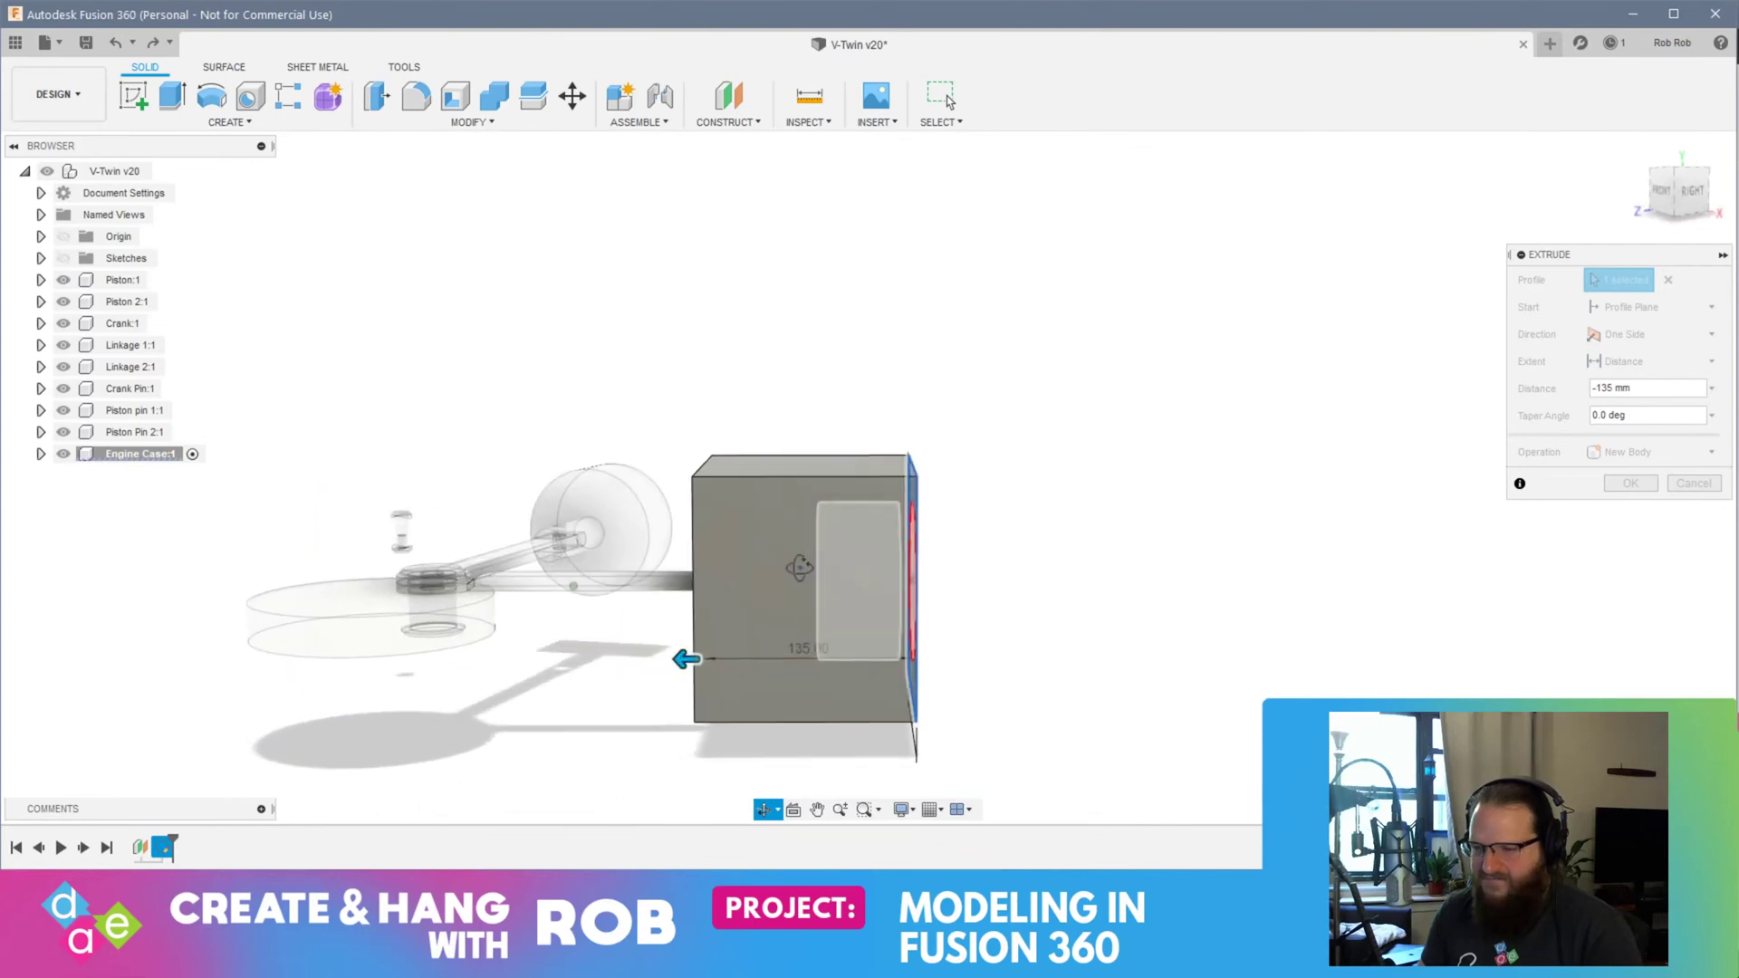
Step: View the Harley-Davidson Evolution V-Twin image in the browser, and return to Fusion 360 to accept the pending extrusion
{"action": "key", "text": "alt+Tab"}
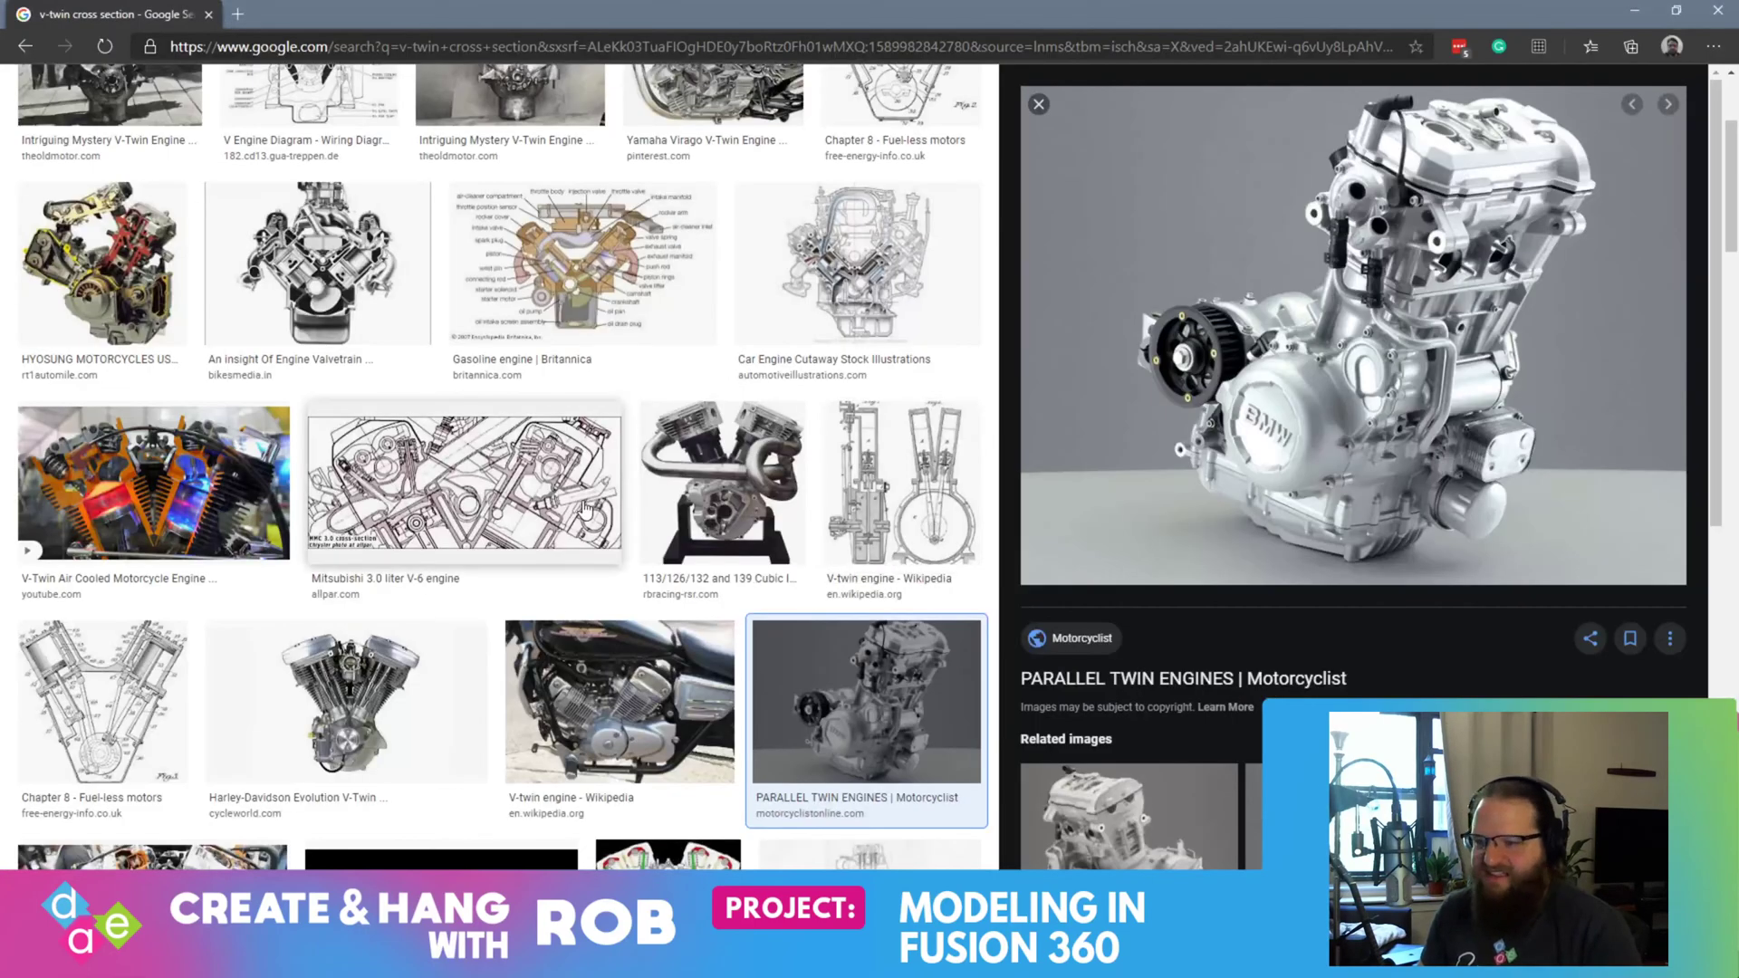
{"action": "left_click", "coordinate": [349, 697]}
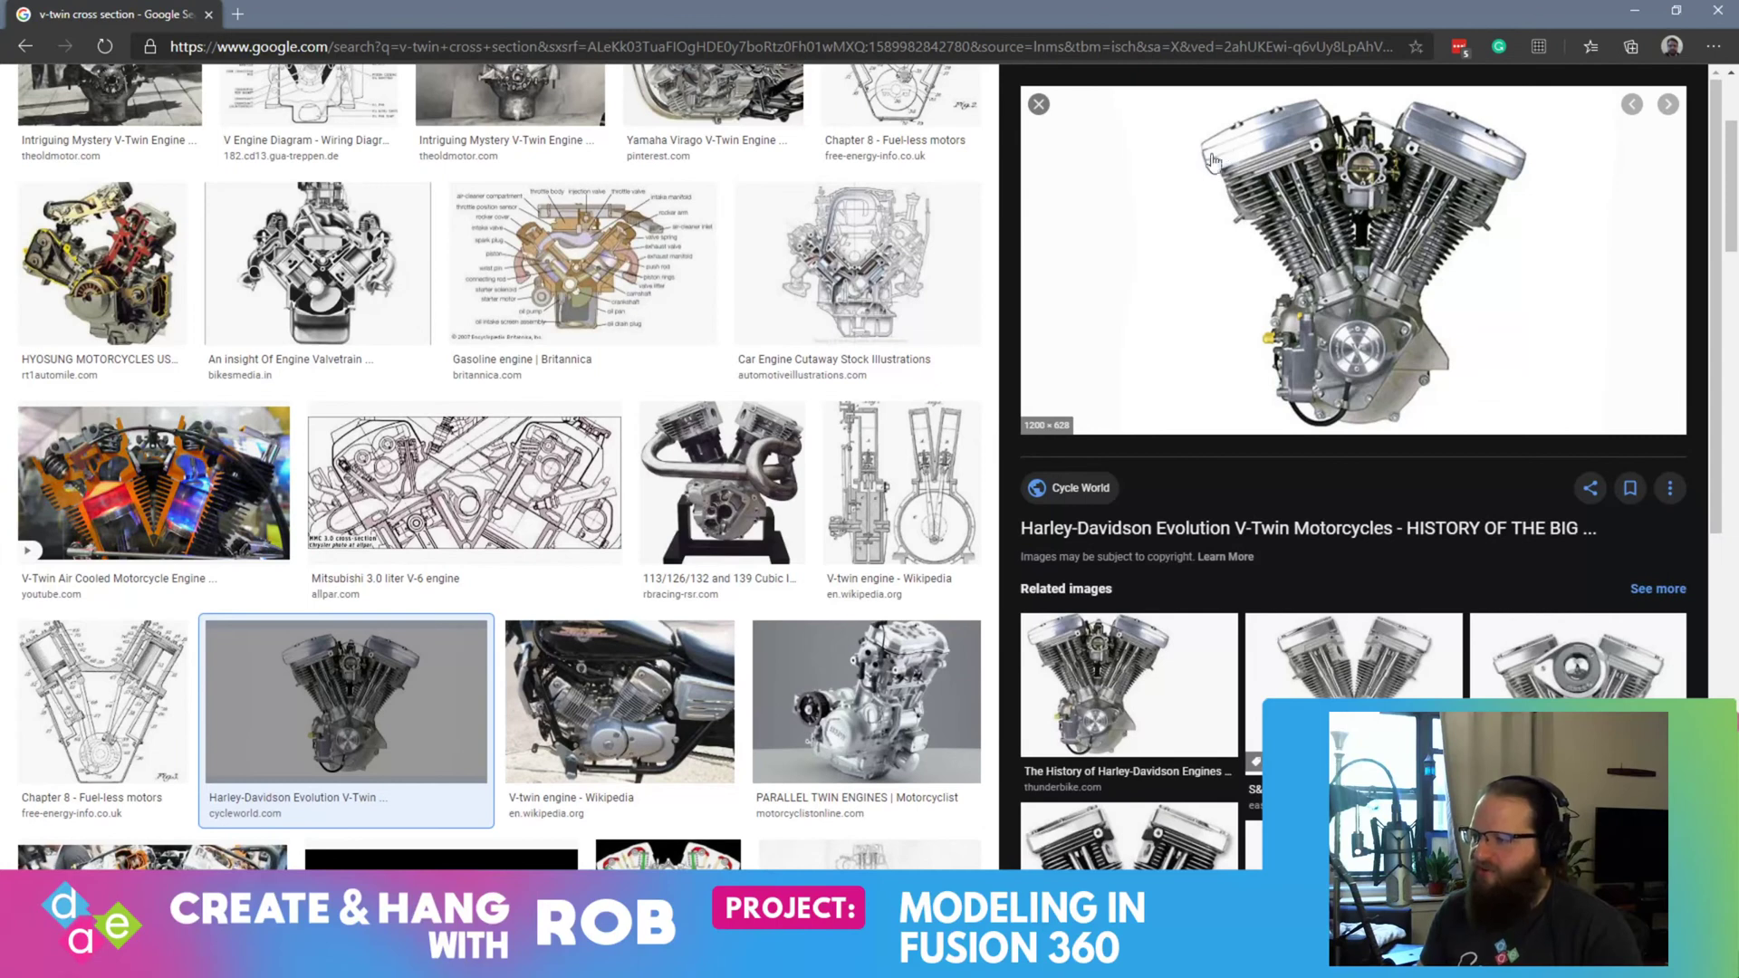
{"action": "key", "text": "alt+Tab"}
{"action": "middle_click_drag", "start_coordinate": [1127, 445], "coordinate": [1039, 376], "text": "shift"}
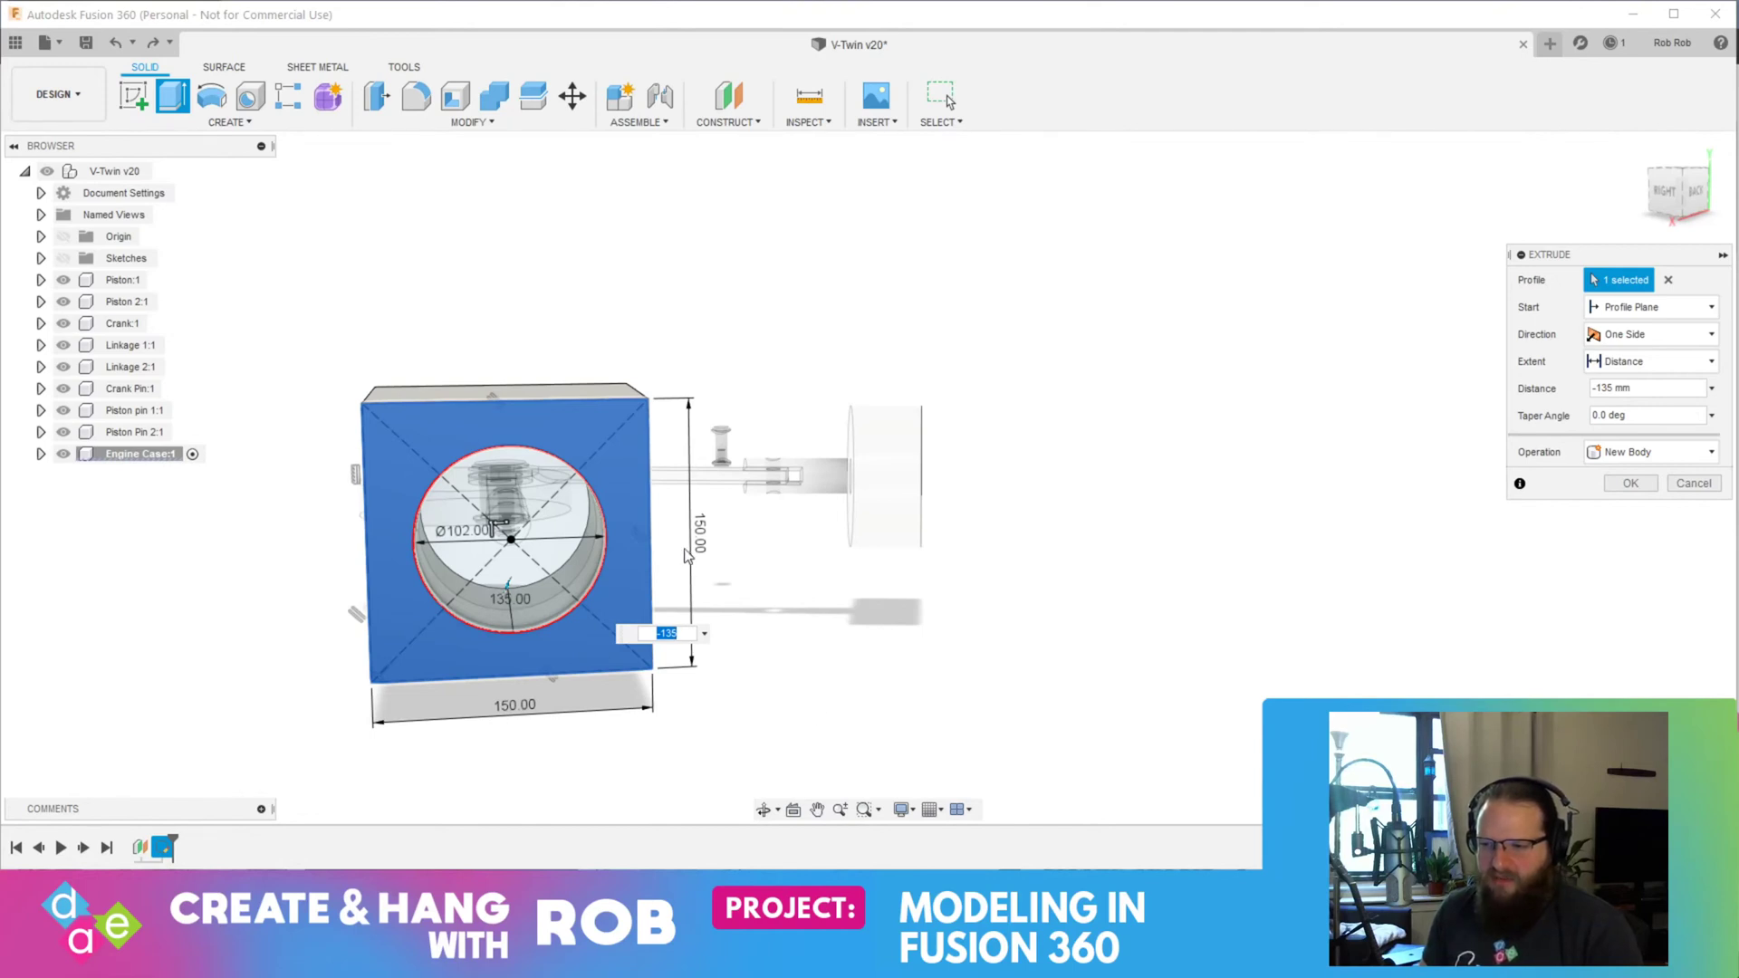
{"action": "key", "text": "Return"}
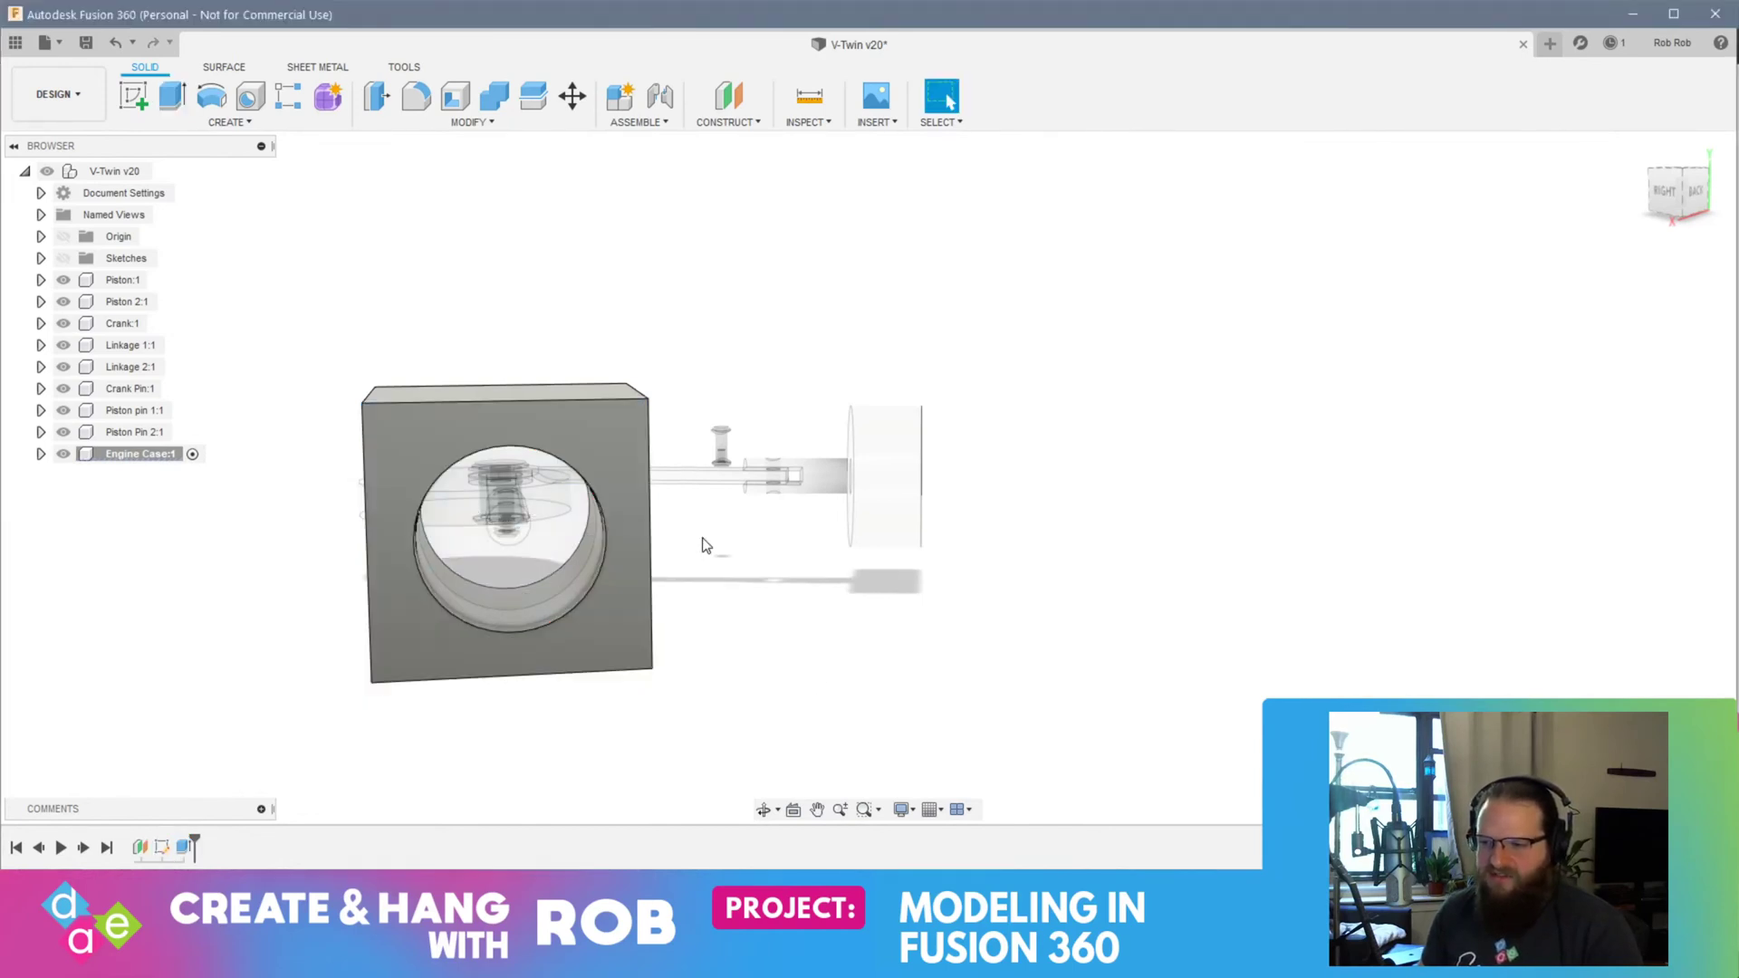
Step: Edit the Engine Case's Sketch1, trying a rectangle height of 140 mm and settling on 130 mm
{"action": "left_click", "coordinate": [41, 454]}
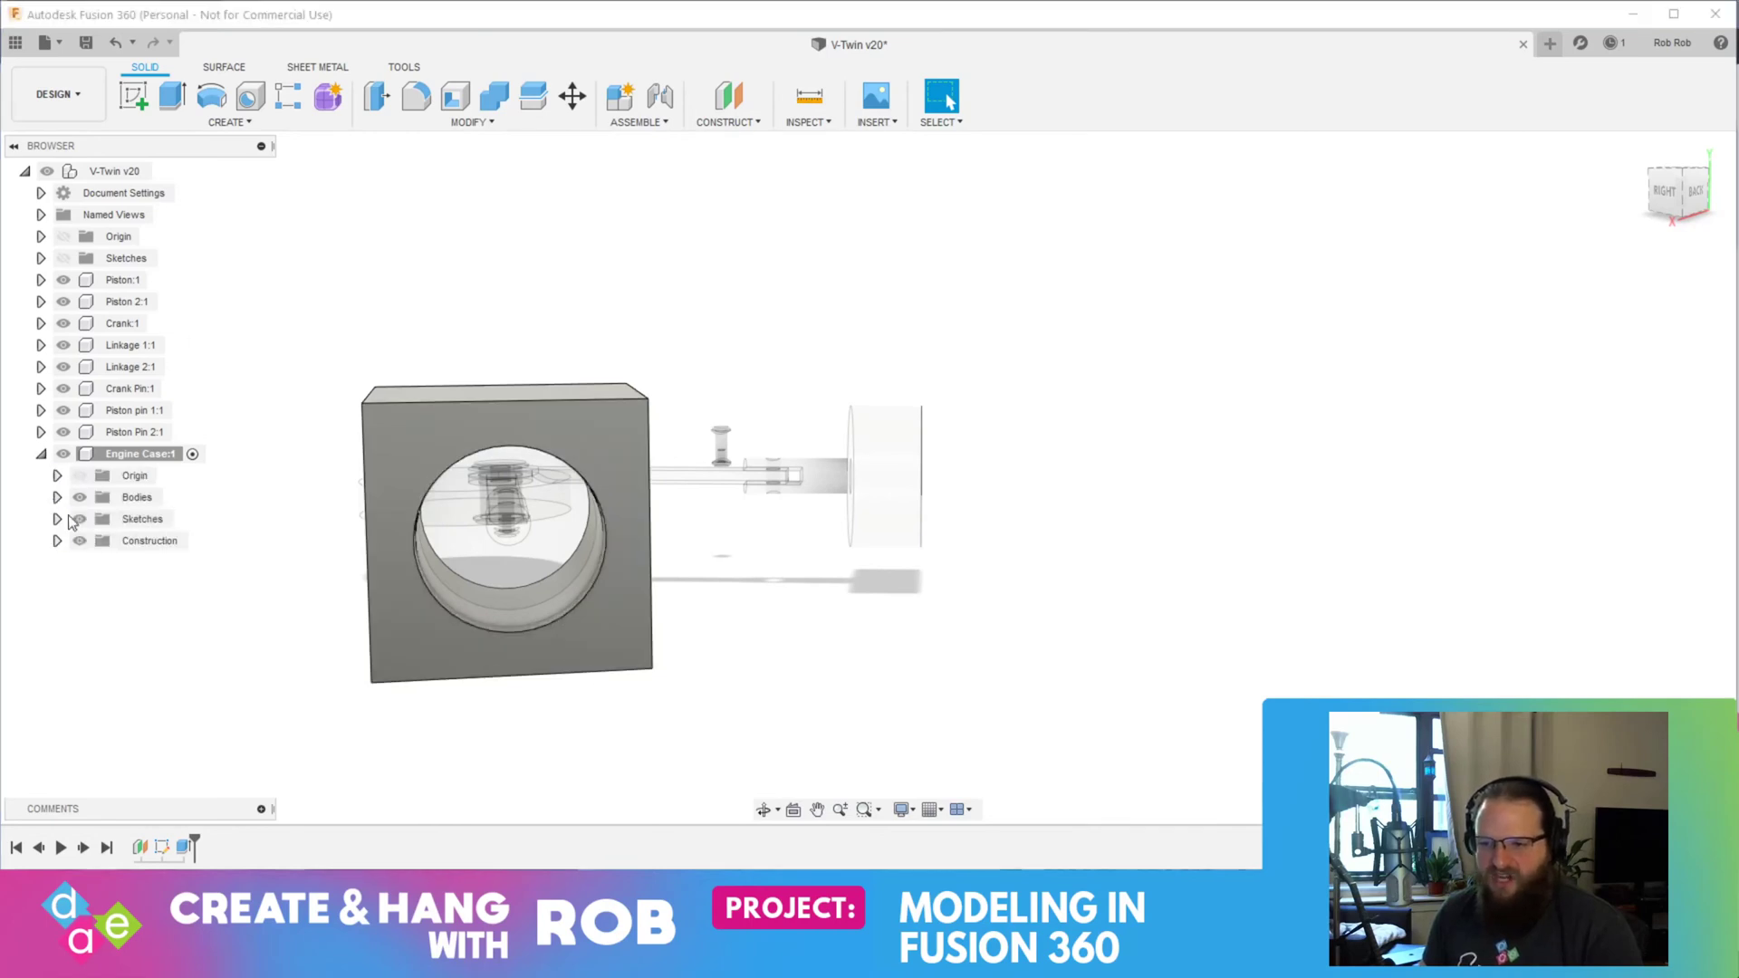
{"action": "left_click", "coordinate": [56, 518]}
{"action": "left_click", "coordinate": [148, 543]}
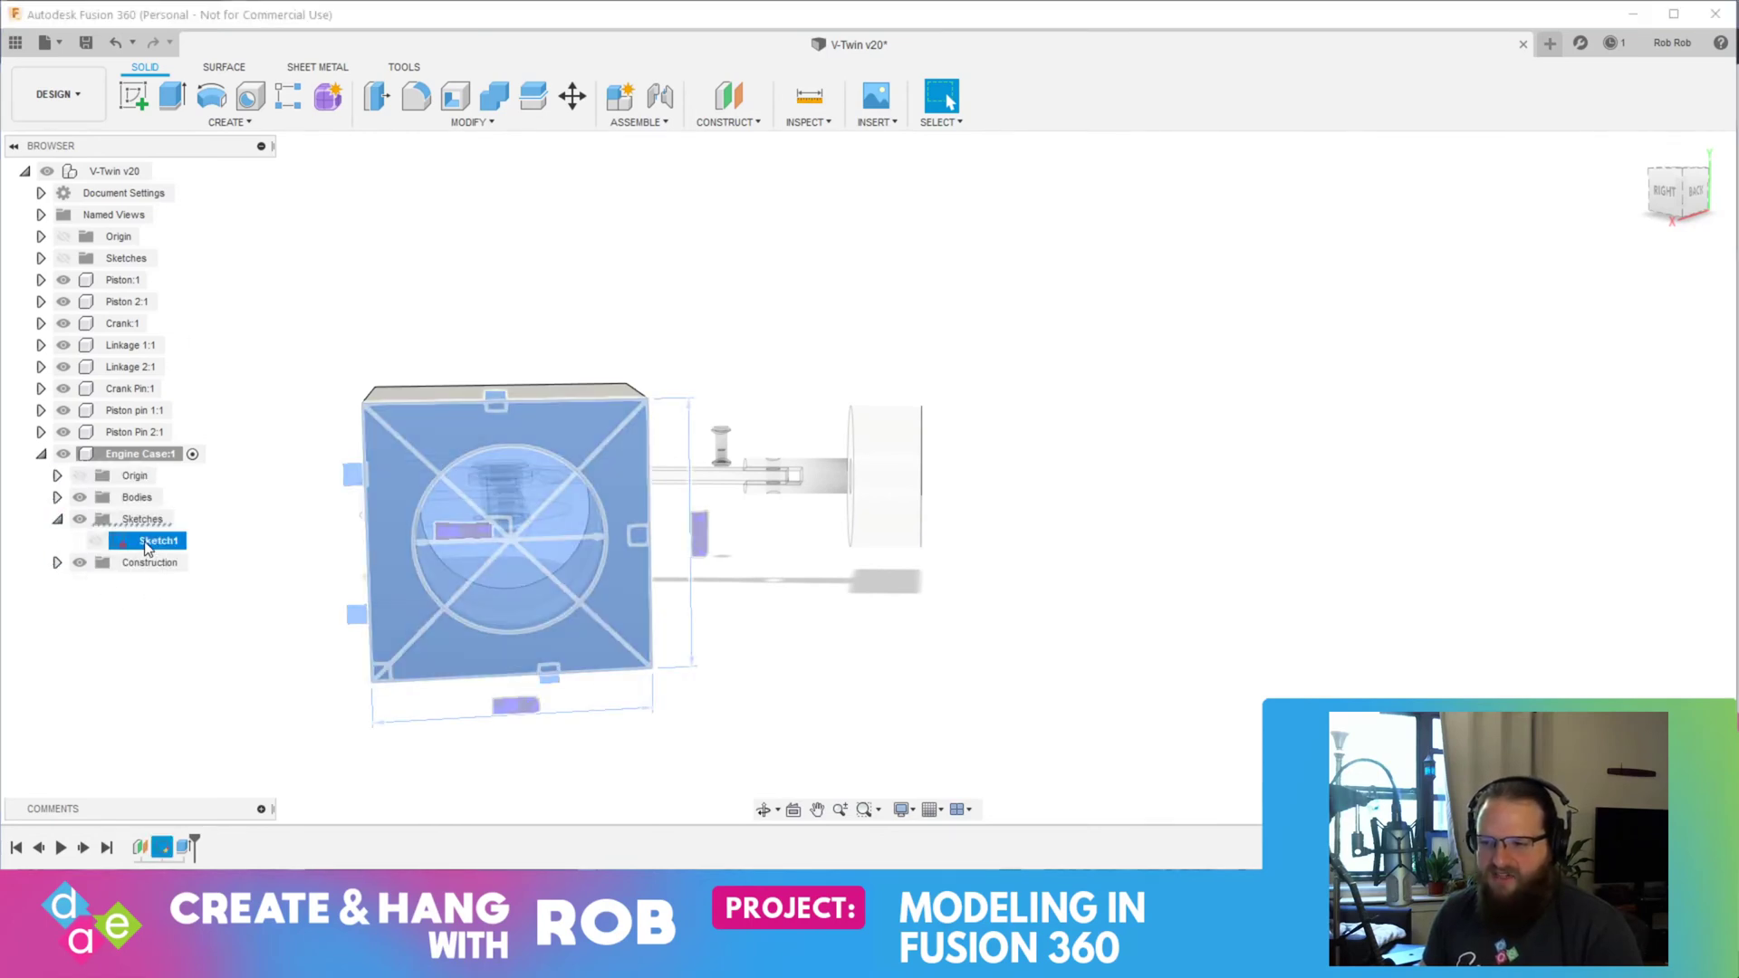
{"action": "right_click", "coordinate": [146, 547]}
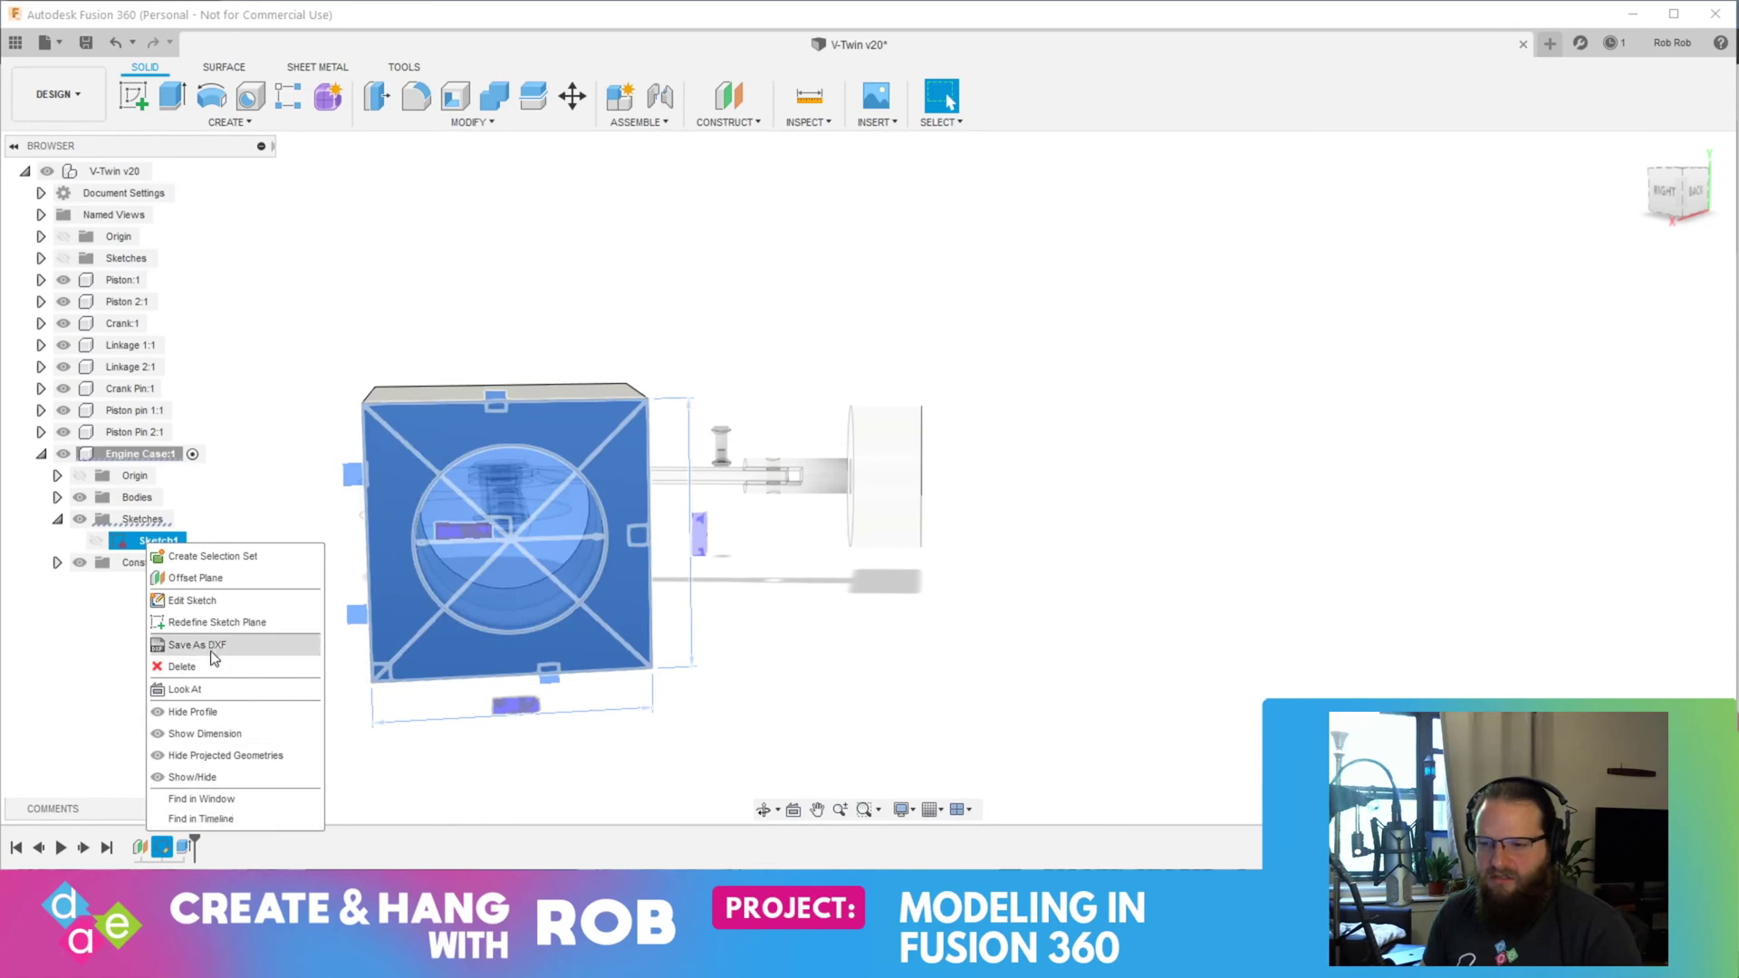
{"action": "left_click", "coordinate": [205, 601]}
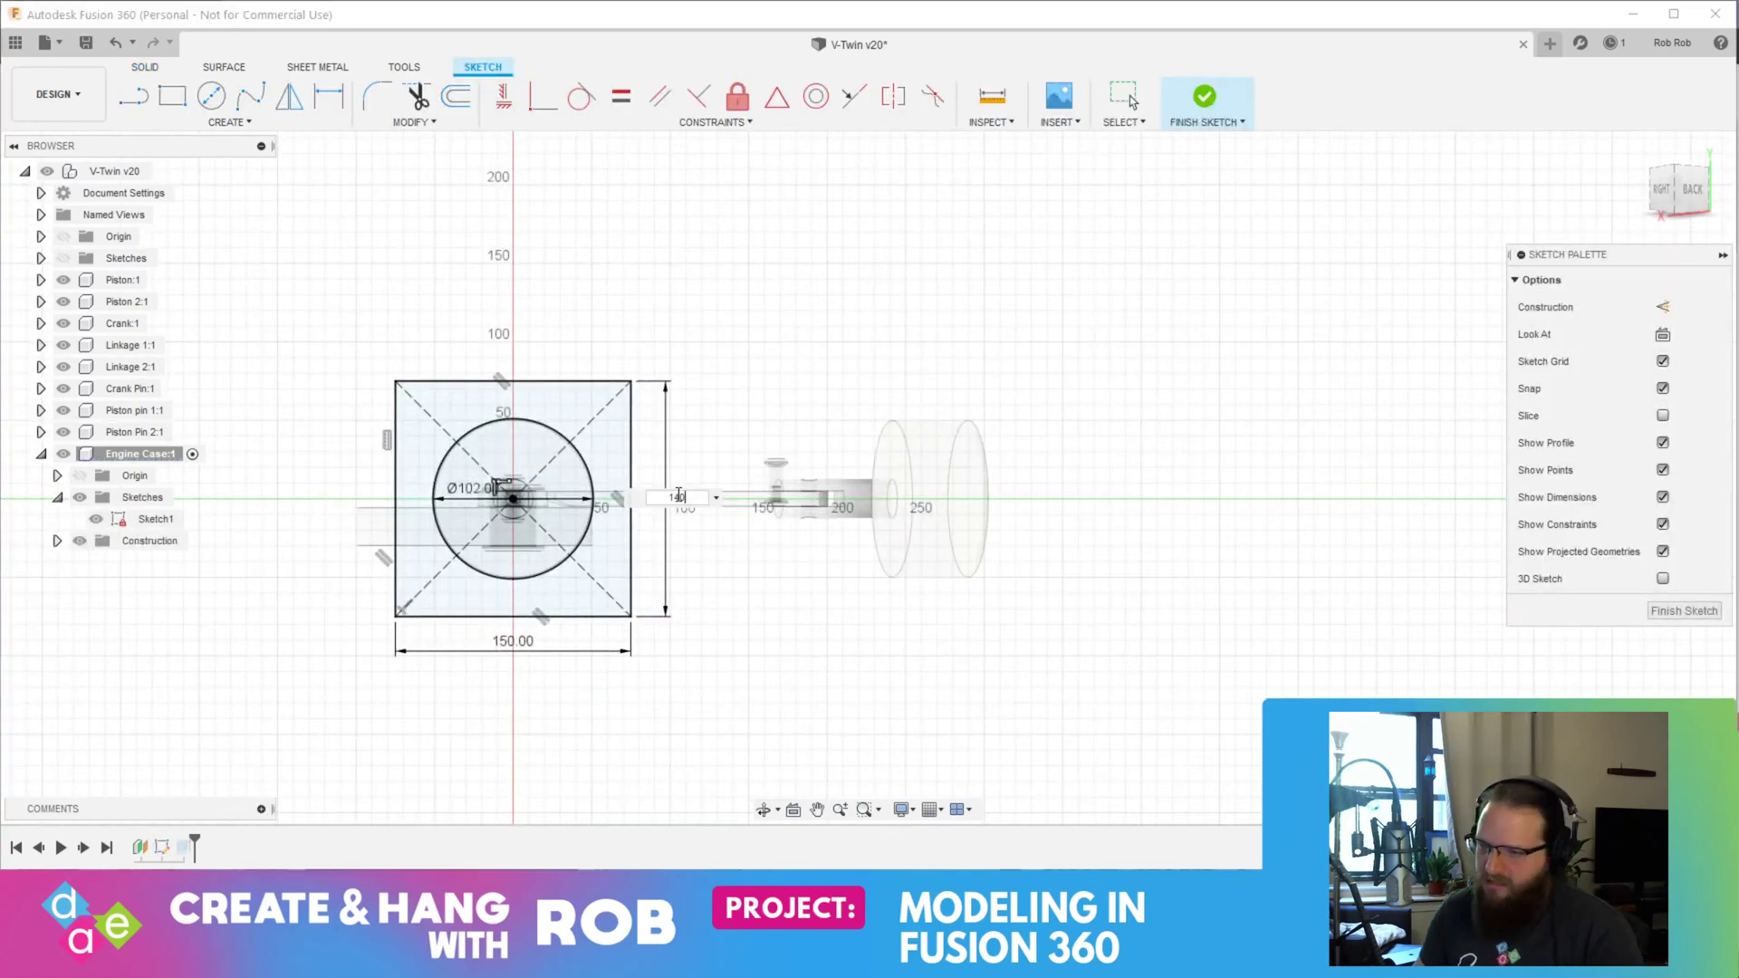
{"action": "key", "text": "Return"}
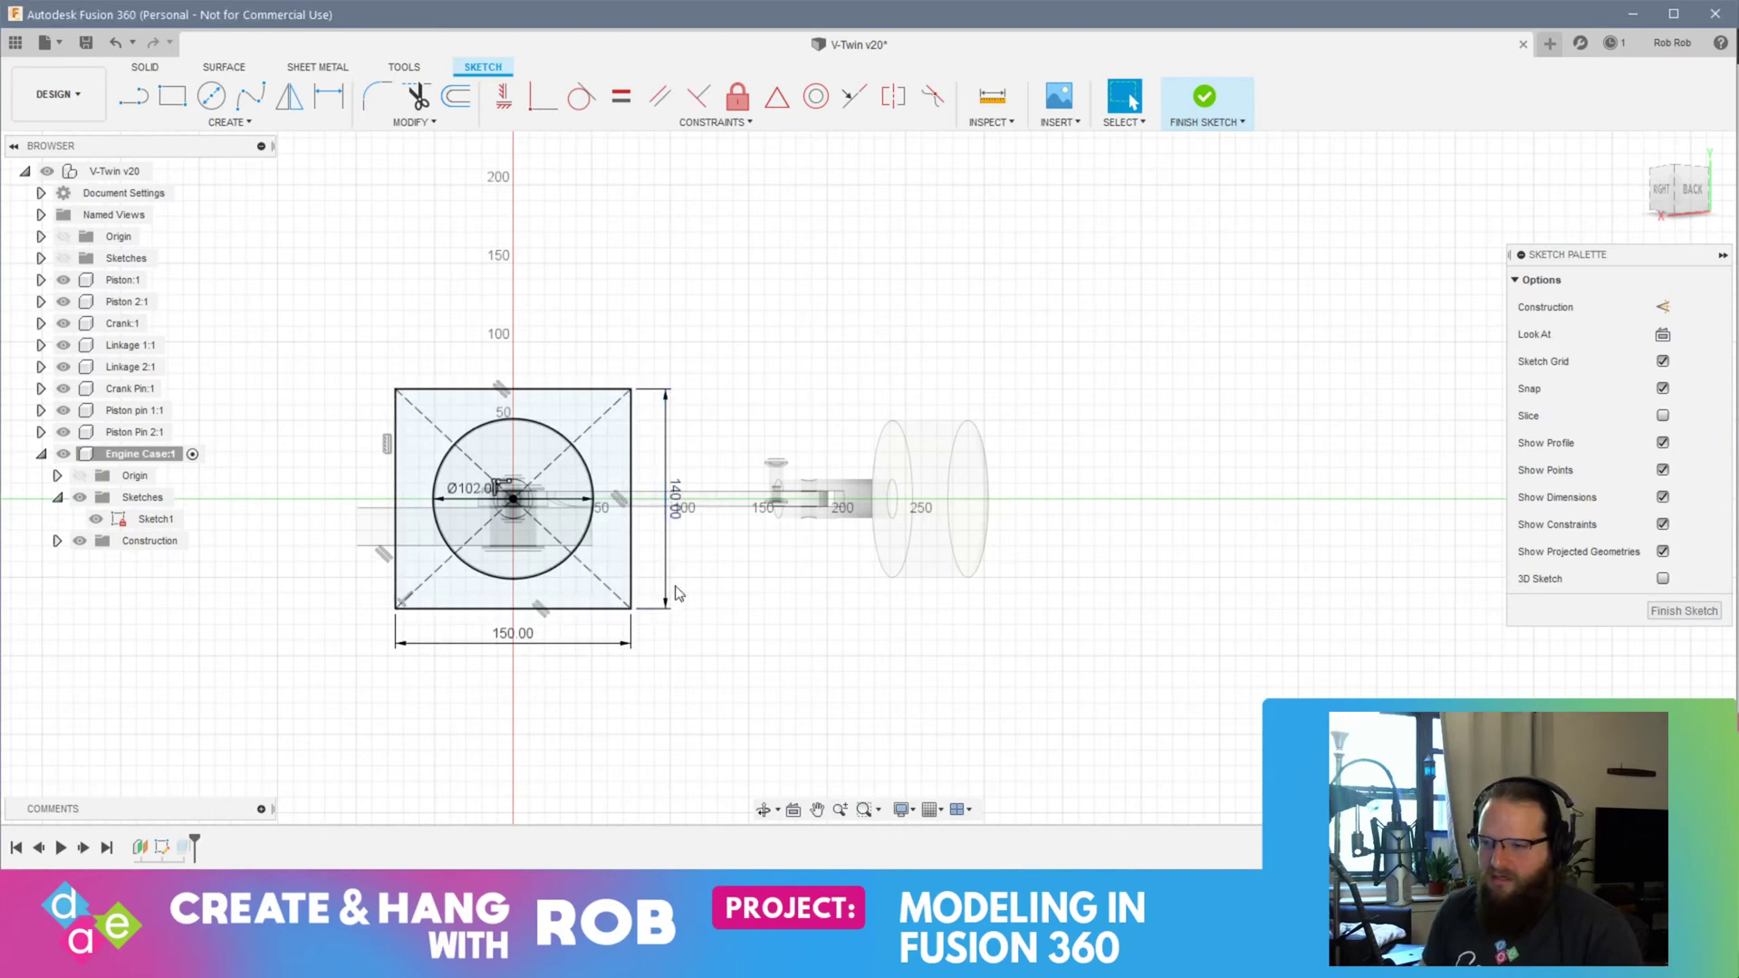
{"action": "double_click", "coordinate": [681, 512]}
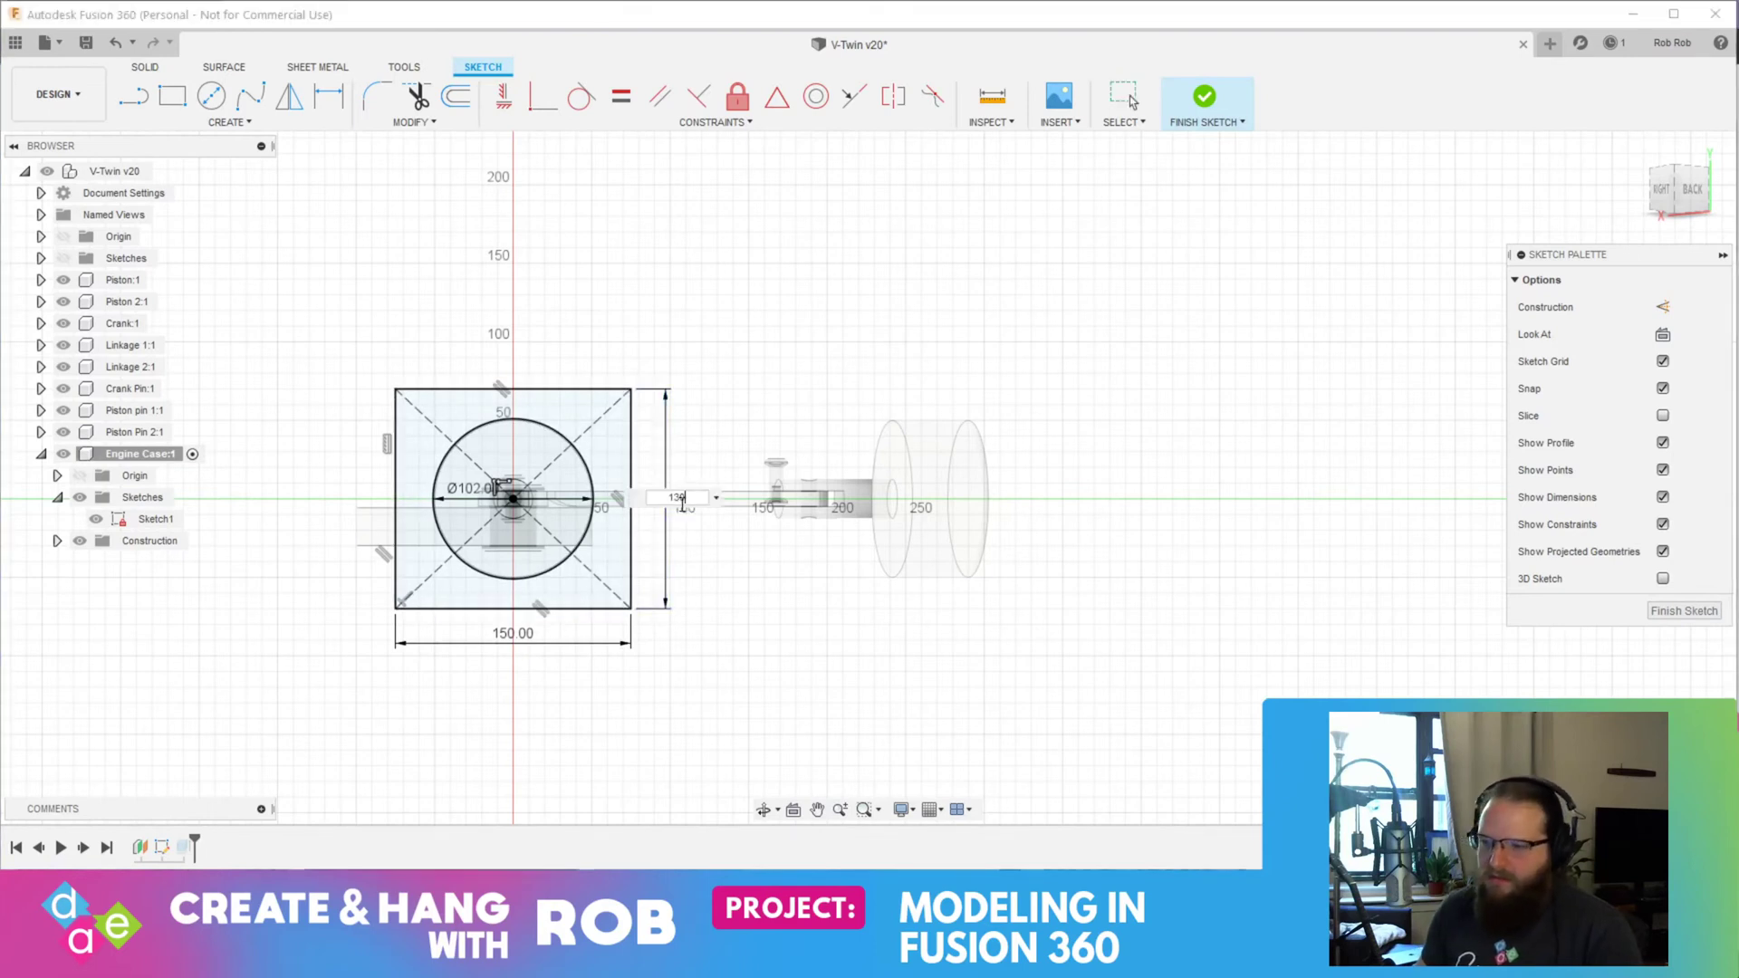
{"action": "key", "text": "Return"}
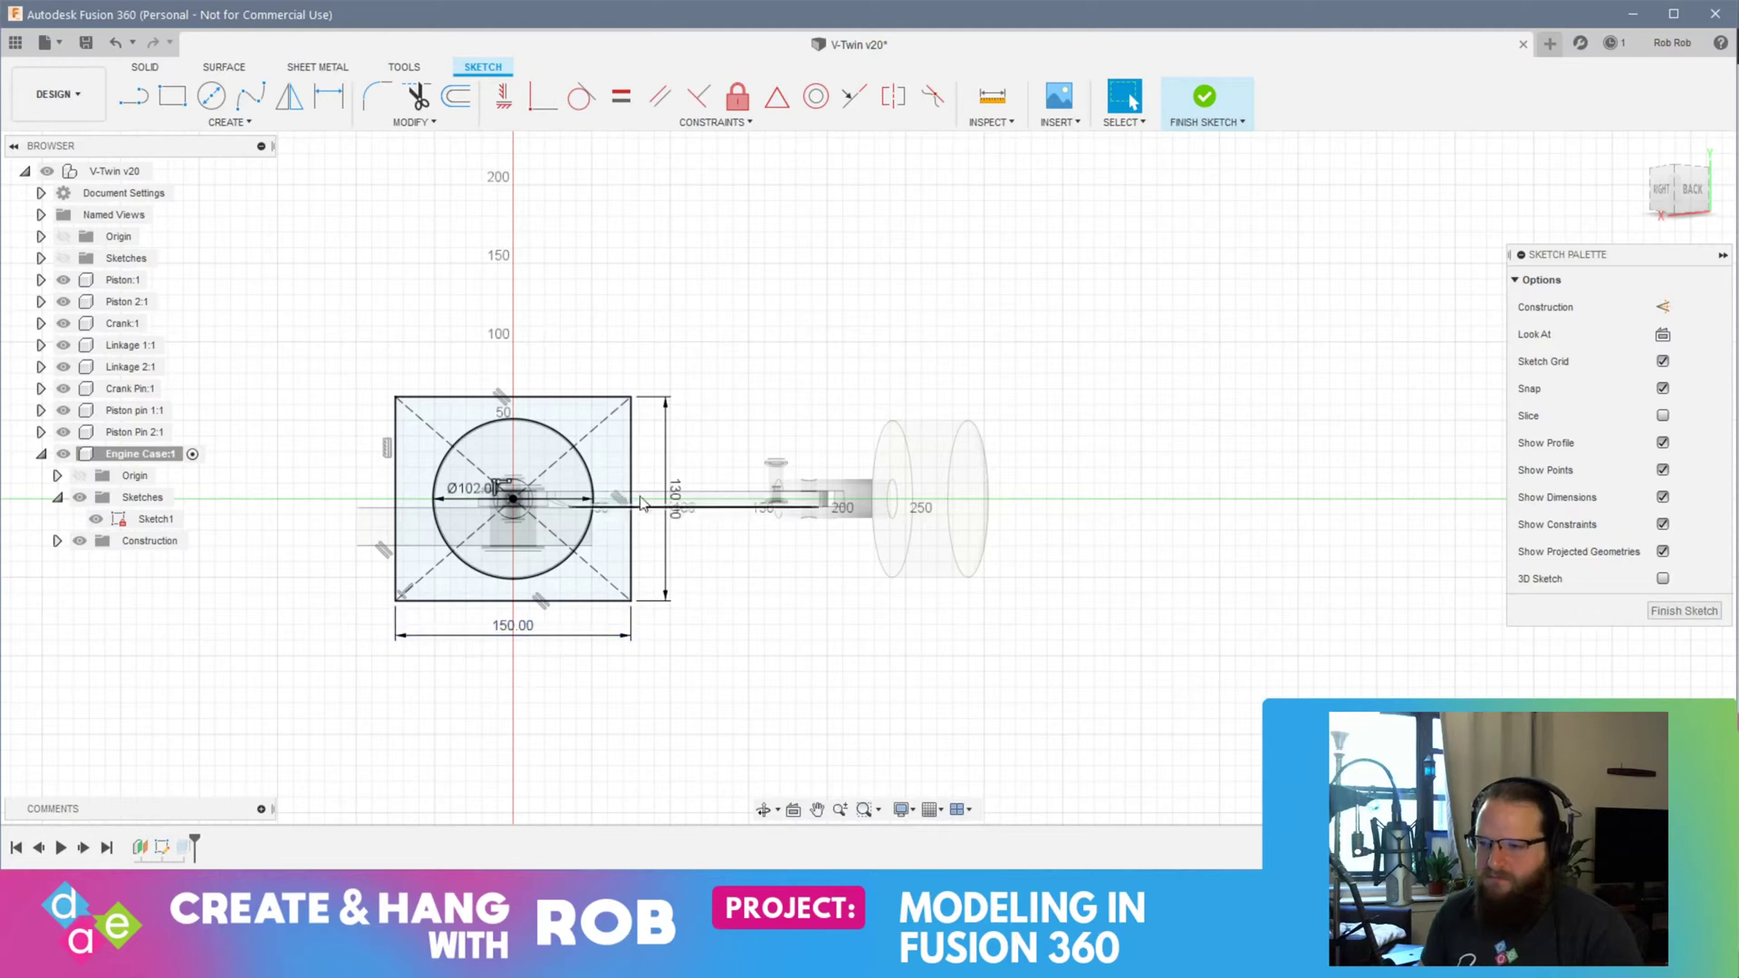
Step: Try a rectangle height of 120 mm in Sketch1, set it back to 130 mm, and finish the sketch
{"action": "double_click", "coordinate": [677, 498]}
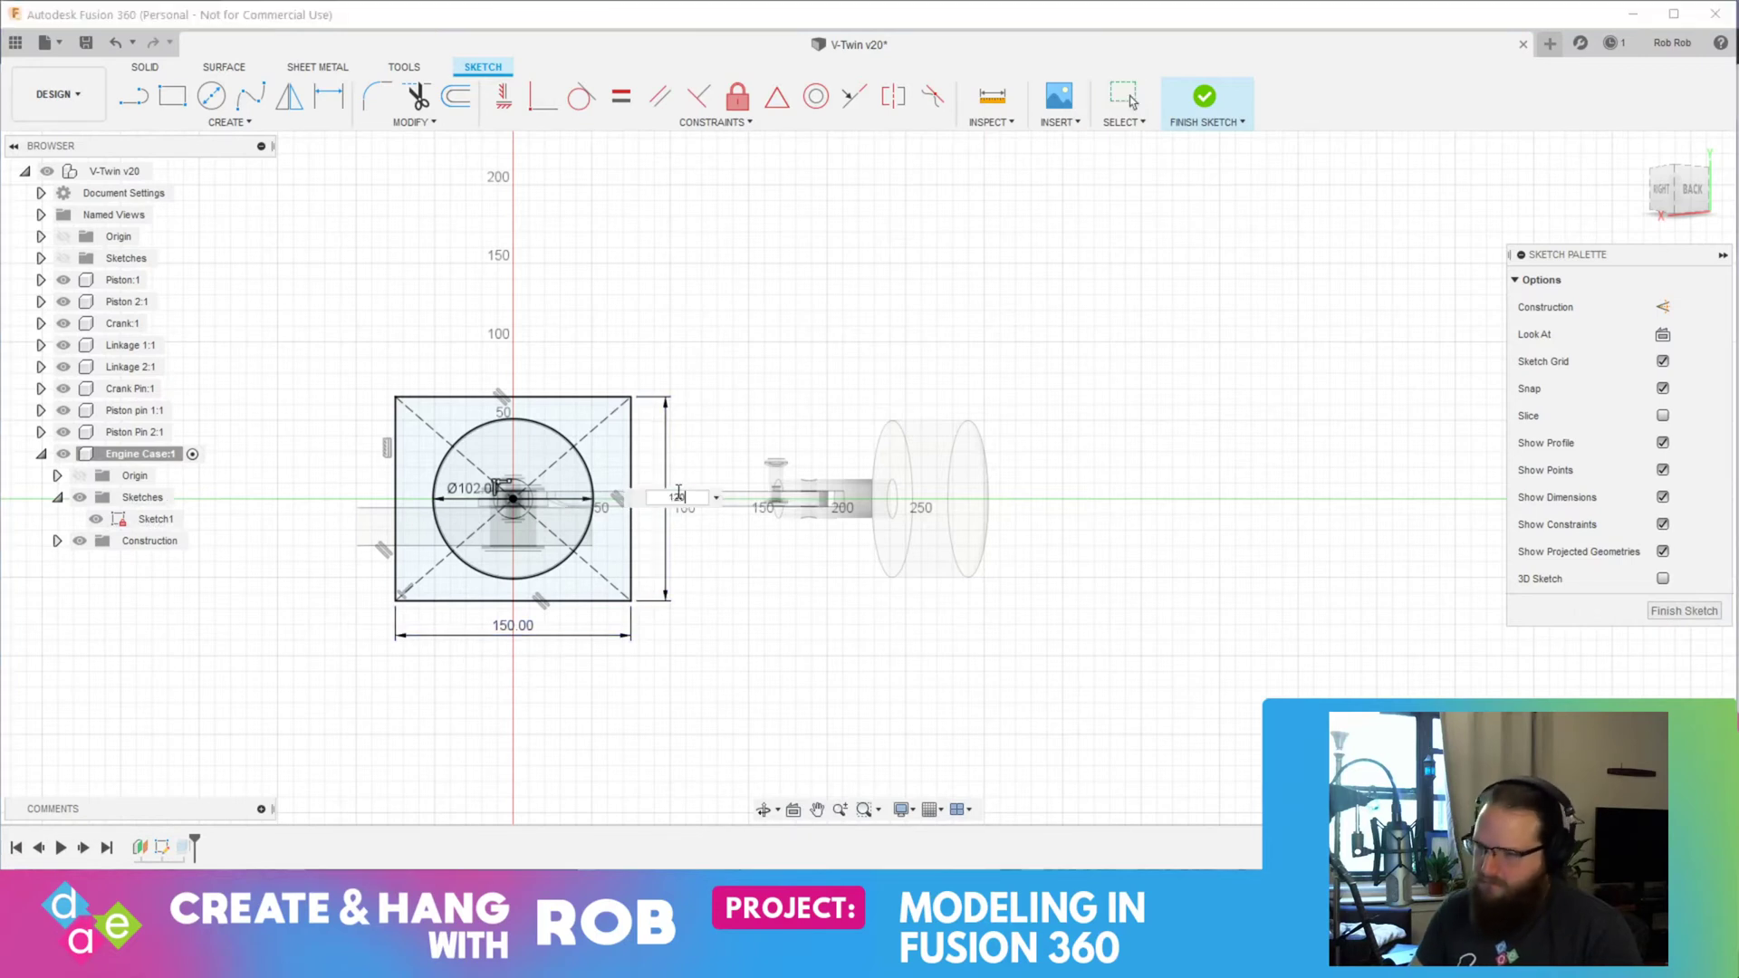
{"action": "key", "text": "Return"}
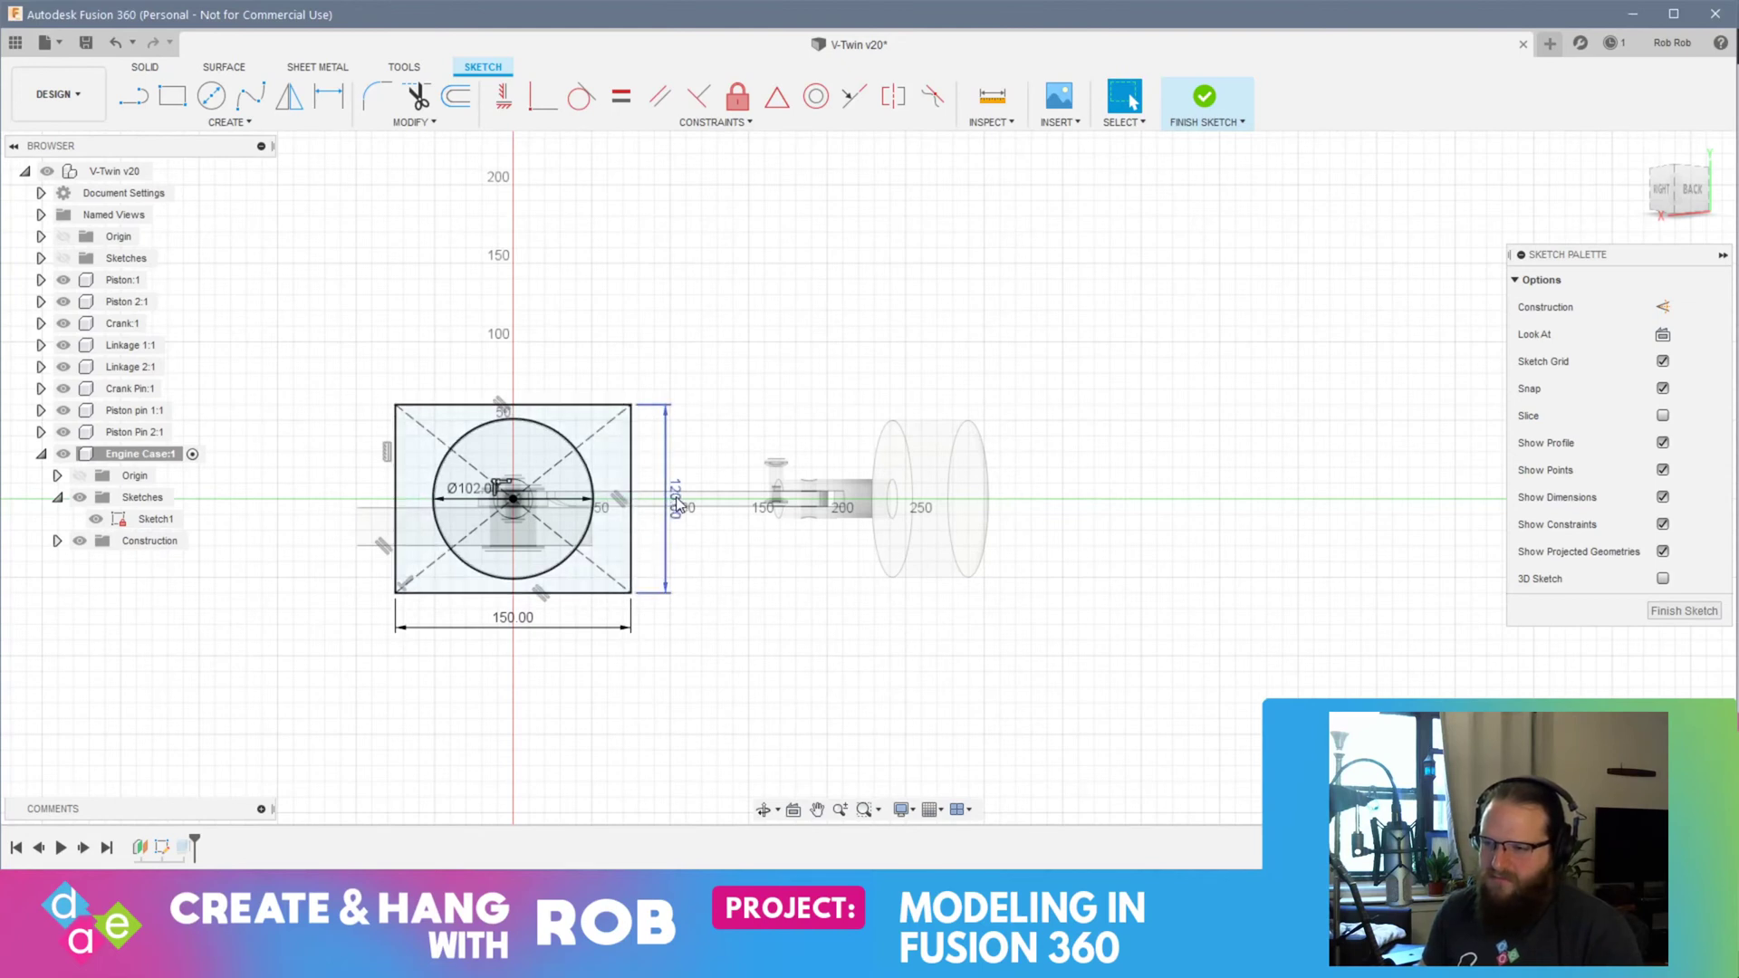
{"action": "double_click", "coordinate": [676, 500]}
{"action": "key", "text": "Return"}
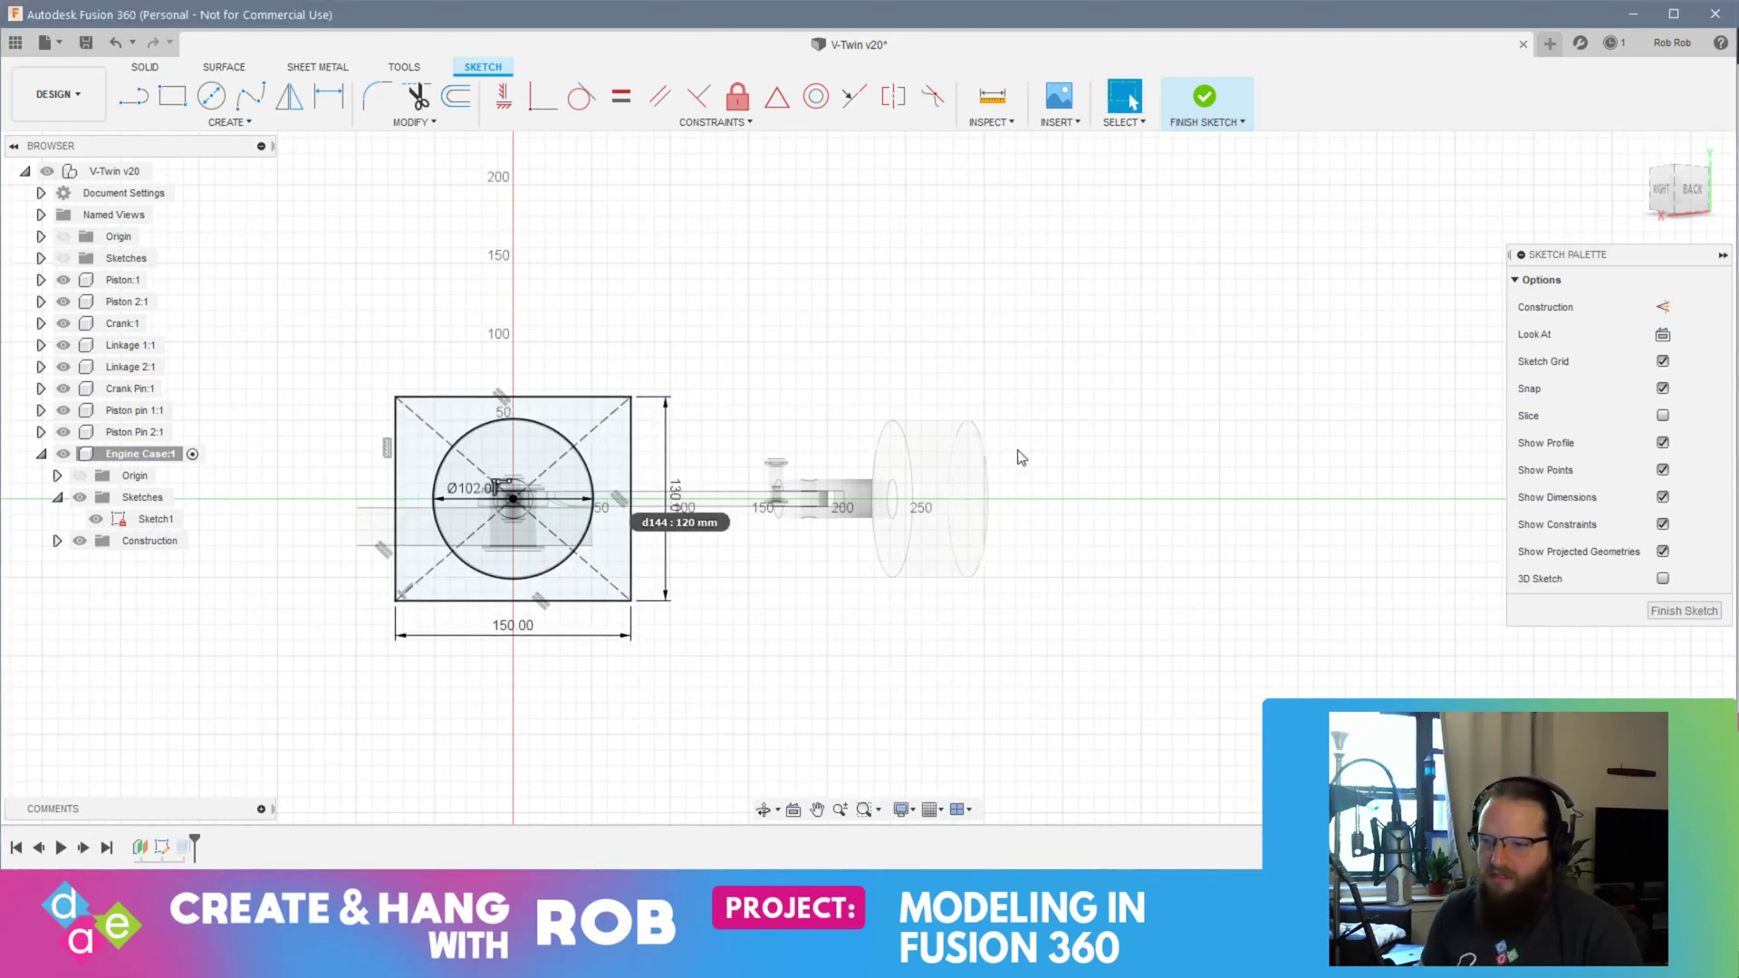
{"action": "left_click", "coordinate": [1683, 610]}
Step: Create a construction plane offset 10 mm from the flat end face of Piston 1
{"action": "middle_click_drag", "start_coordinate": [1350, 632], "coordinate": [1083, 647], "text": "shift"}
{"action": "mouse_move", "coordinate": [354, 713]}
{"action": "middle_mouse_down", "text": "shift"}
{"action": "mouse_move", "coordinate": [555, 664]}
{"action": "mouse_move", "coordinate": [621, 746]}
{"action": "mouse_move", "coordinate": [609, 764]}
{"action": "mouse_move", "coordinate": [362, 698]}
{"action": "mouse_move", "coordinate": [274, 710]}
{"action": "mouse_move", "coordinate": [338, 691]}
{"action": "mouse_move", "coordinate": [450, 718]}
{"action": "mouse_move", "coordinate": [436, 689]}
{"action": "mouse_move", "coordinate": [330, 671]}
{"action": "mouse_move", "coordinate": [345, 644]}
{"action": "mouse_move", "coordinate": [404, 705]}
{"action": "mouse_move", "coordinate": [357, 704]}
{"action": "mouse_move", "coordinate": [358, 674]}
{"action": "mouse_move", "coordinate": [345, 703]}
{"action": "middle_mouse_up", "text": "shift"}
{"action": "middle_click_drag", "start_coordinate": [445, 648], "coordinate": [506, 648], "text": "shift"}
{"action": "middle_click_drag", "start_coordinate": [758, 712], "coordinate": [601, 644], "text": "shift"}
{"action": "middle_click_drag", "start_coordinate": [734, 616], "coordinate": [570, 362], "text": "shift"}
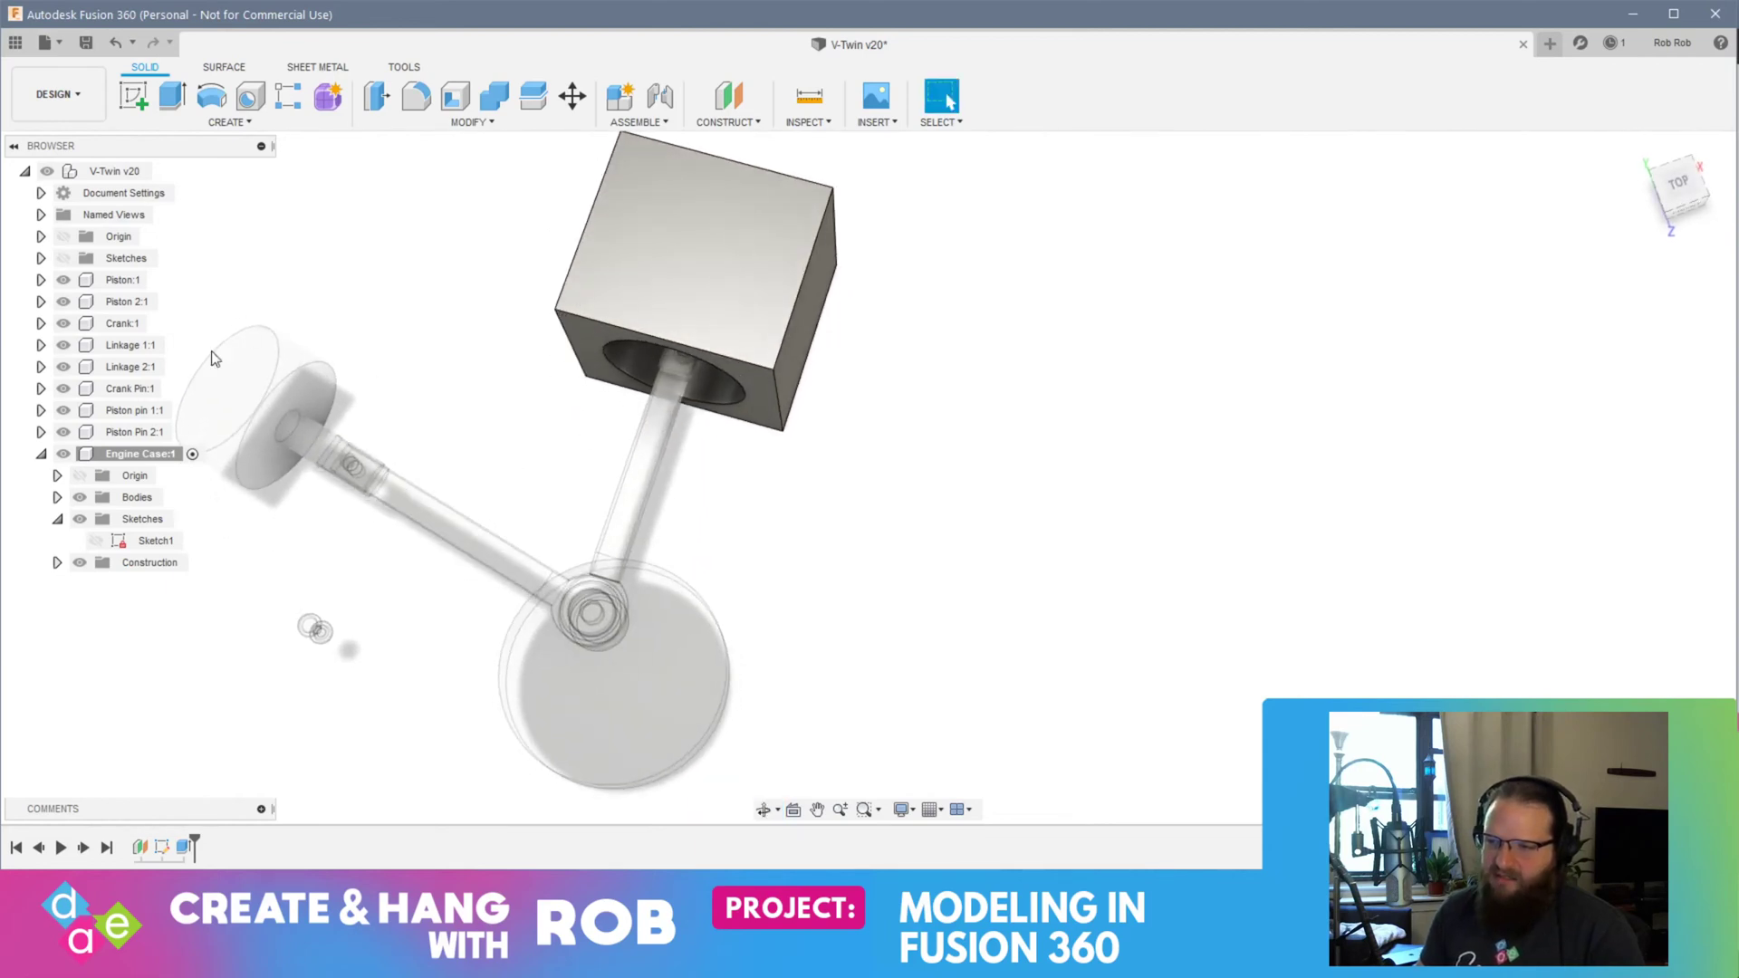
{"action": "middle_click_drag", "start_coordinate": [392, 528], "coordinate": [741, 654], "text": "shift"}
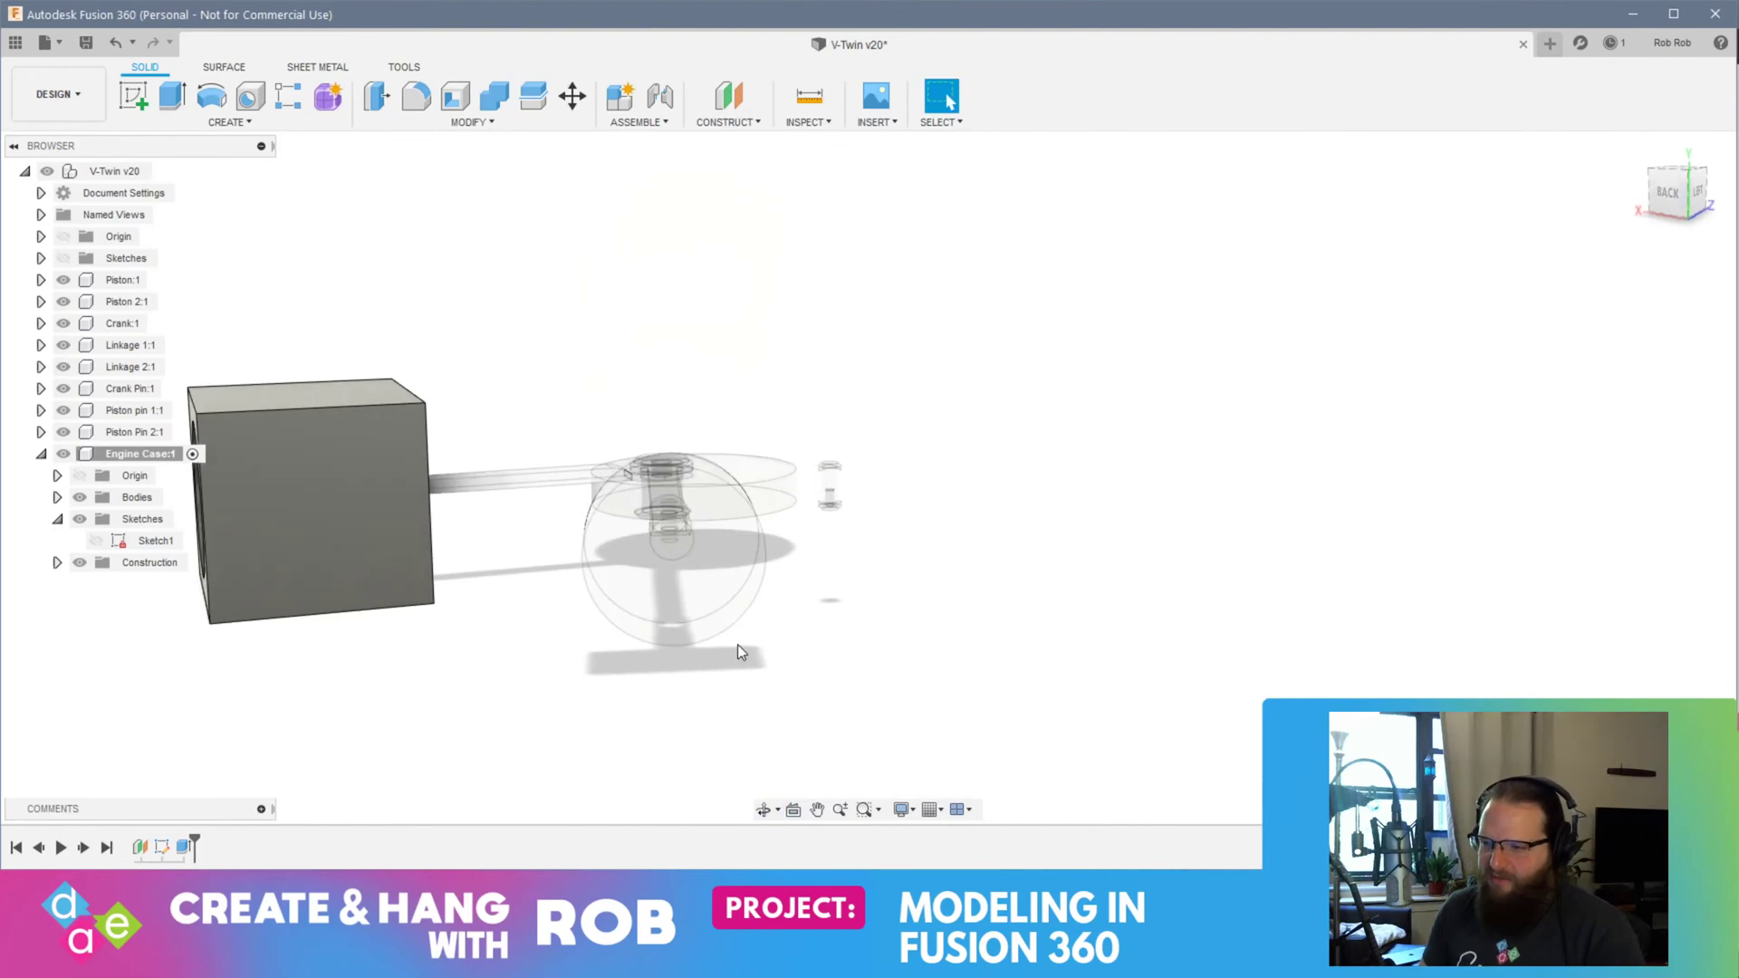
{"action": "middle_click_drag", "start_coordinate": [781, 527], "coordinate": [771, 586], "text": "shift"}
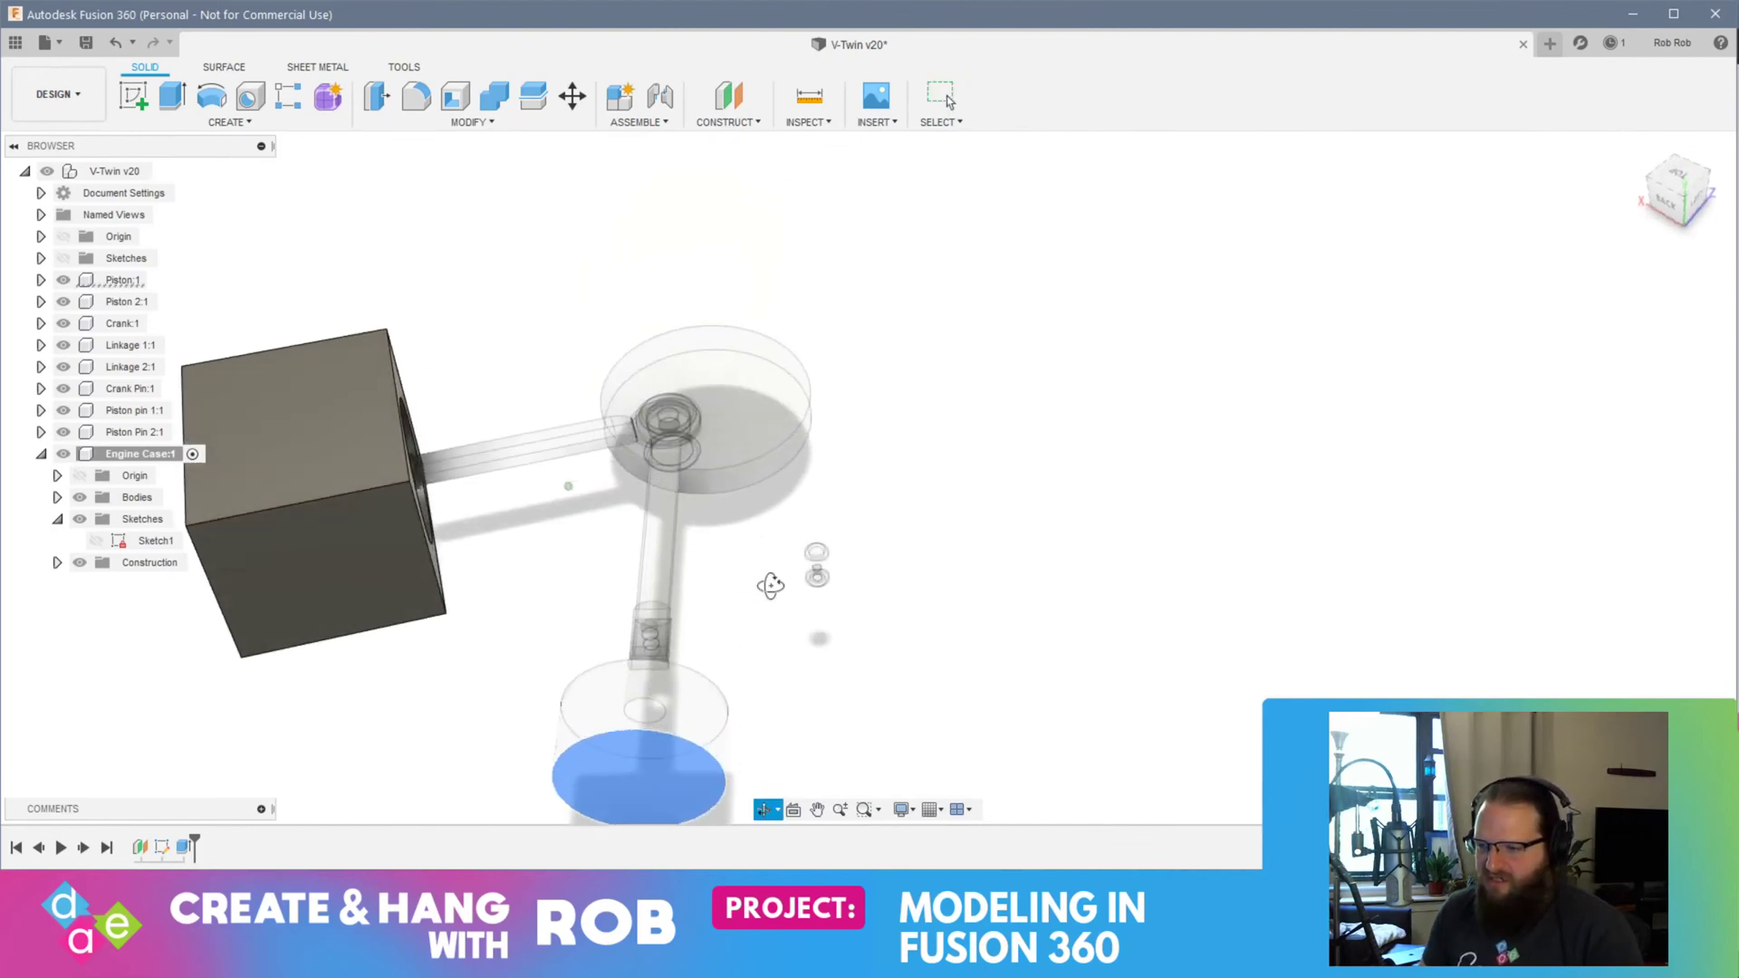
{"action": "middle_click_drag", "start_coordinate": [765, 660], "coordinate": [693, 569], "text": "shift"}
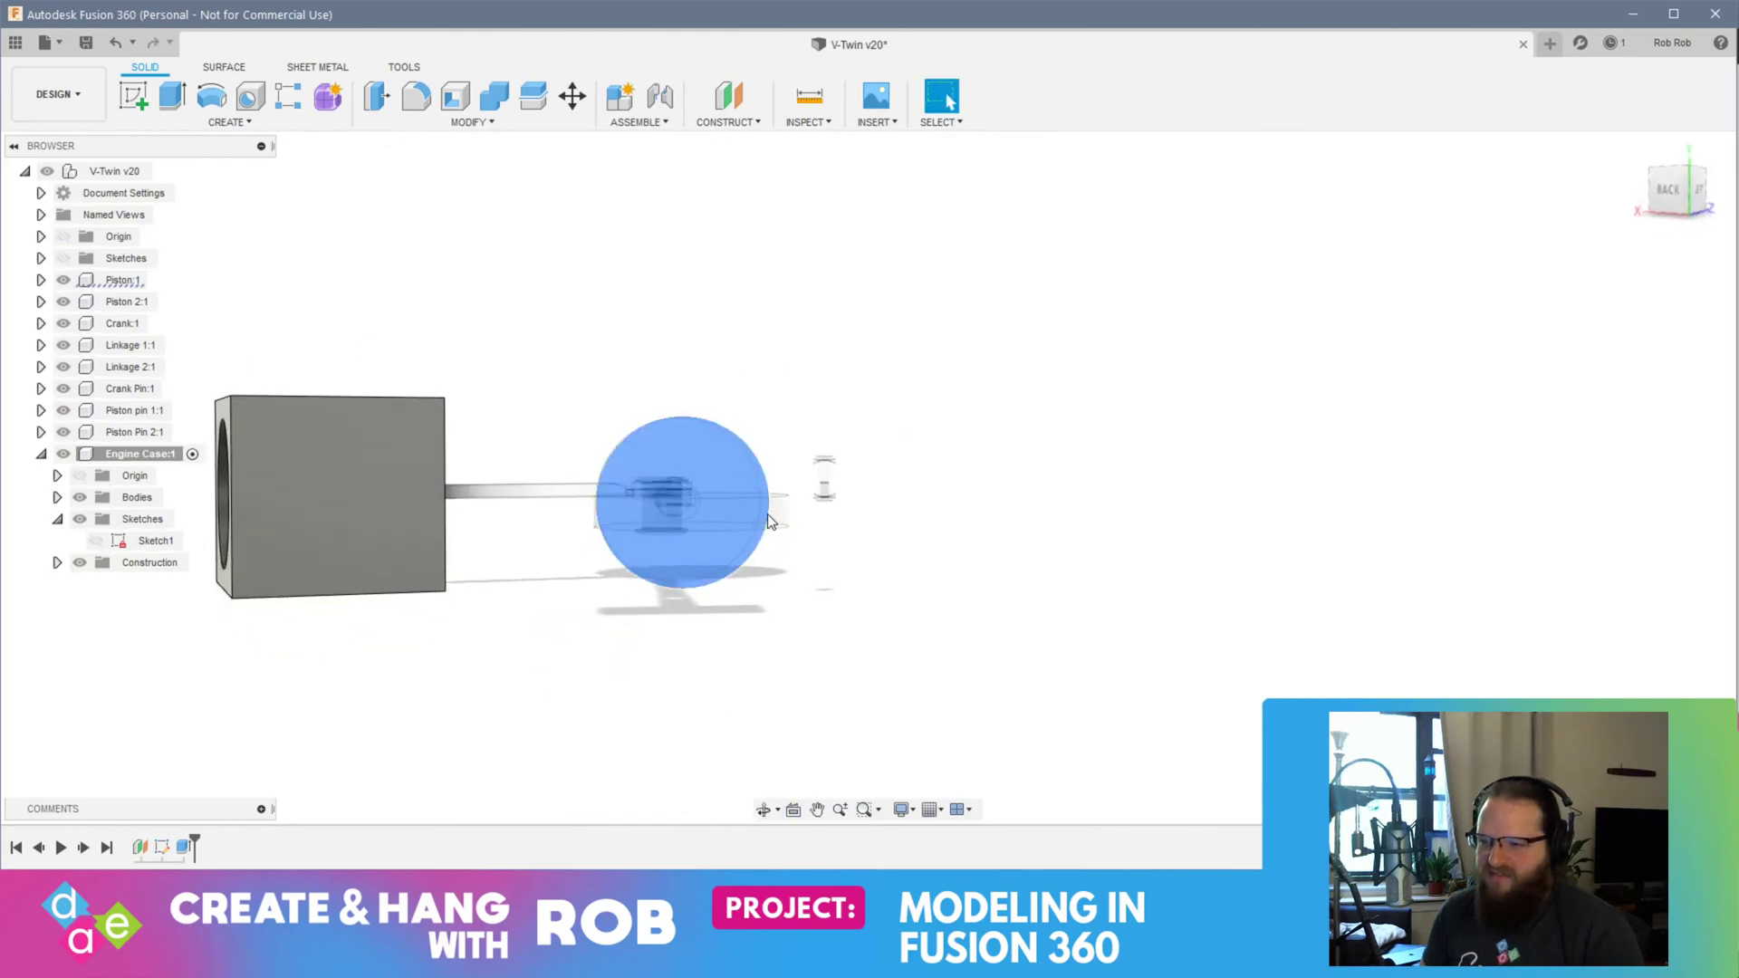
{"action": "left_click", "coordinate": [708, 513]}
{"action": "left_click", "coordinate": [745, 122]}
{"action": "left_click", "coordinate": [755, 152]}
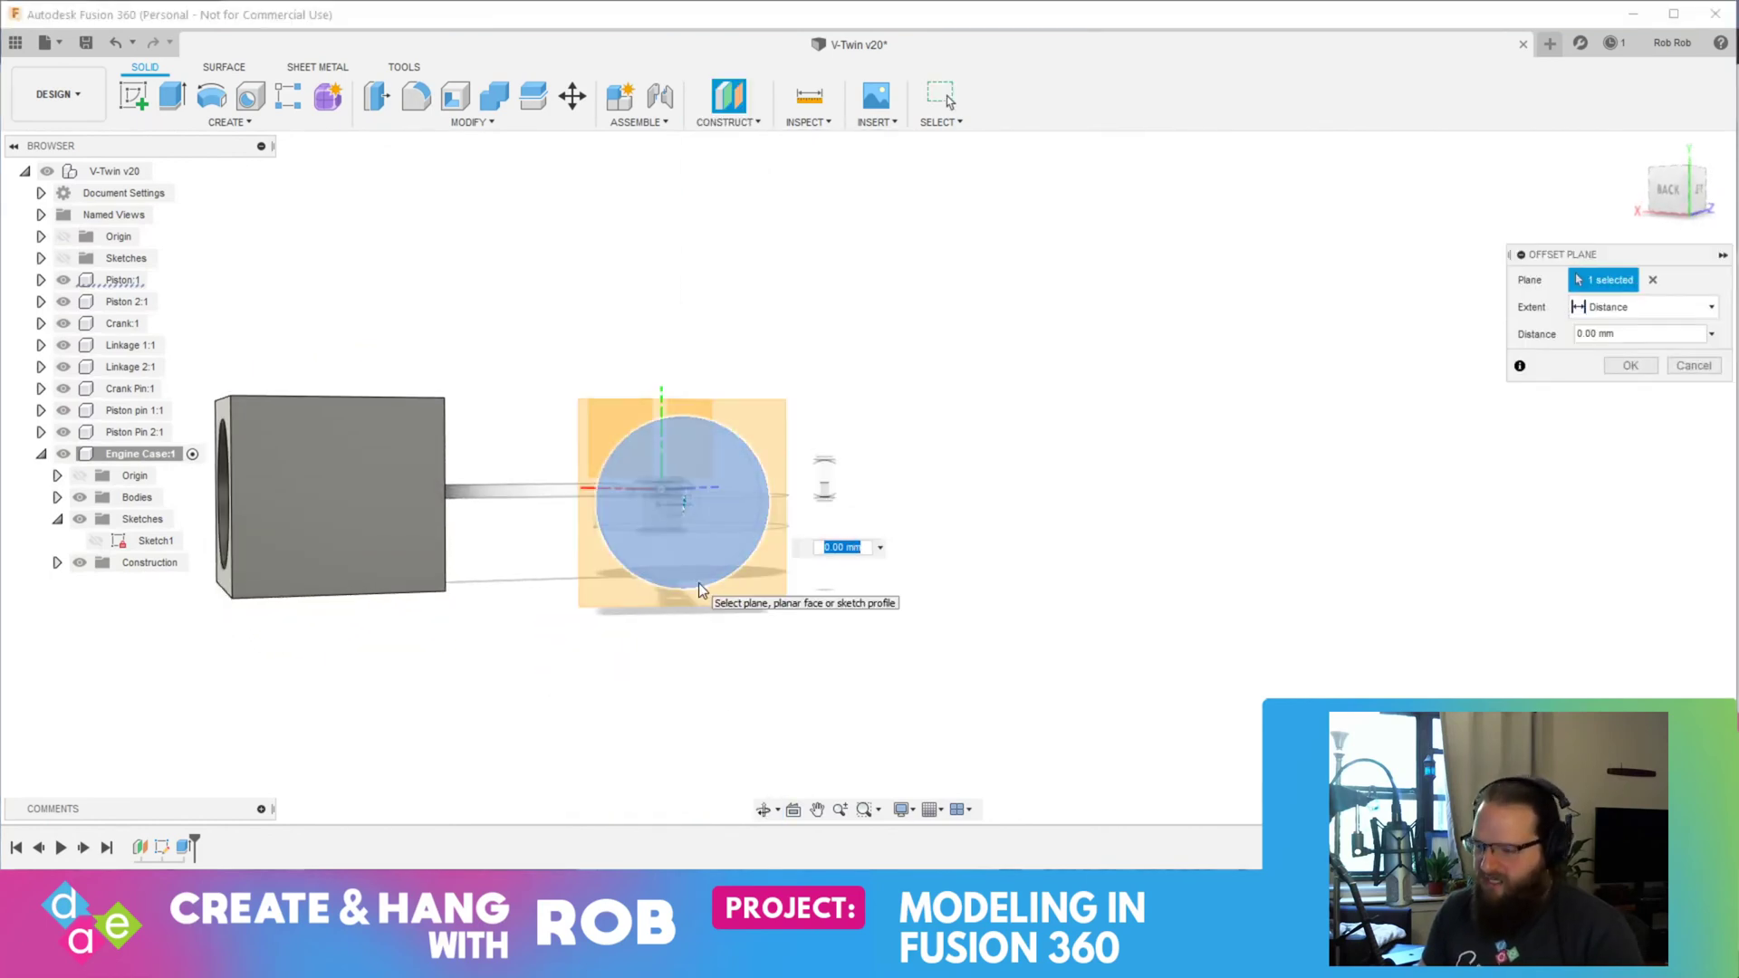
{"action": "type", "text": "10"}
{"action": "middle_click_drag", "start_coordinate": [700, 591], "coordinate": [730, 610], "text": "shift"}
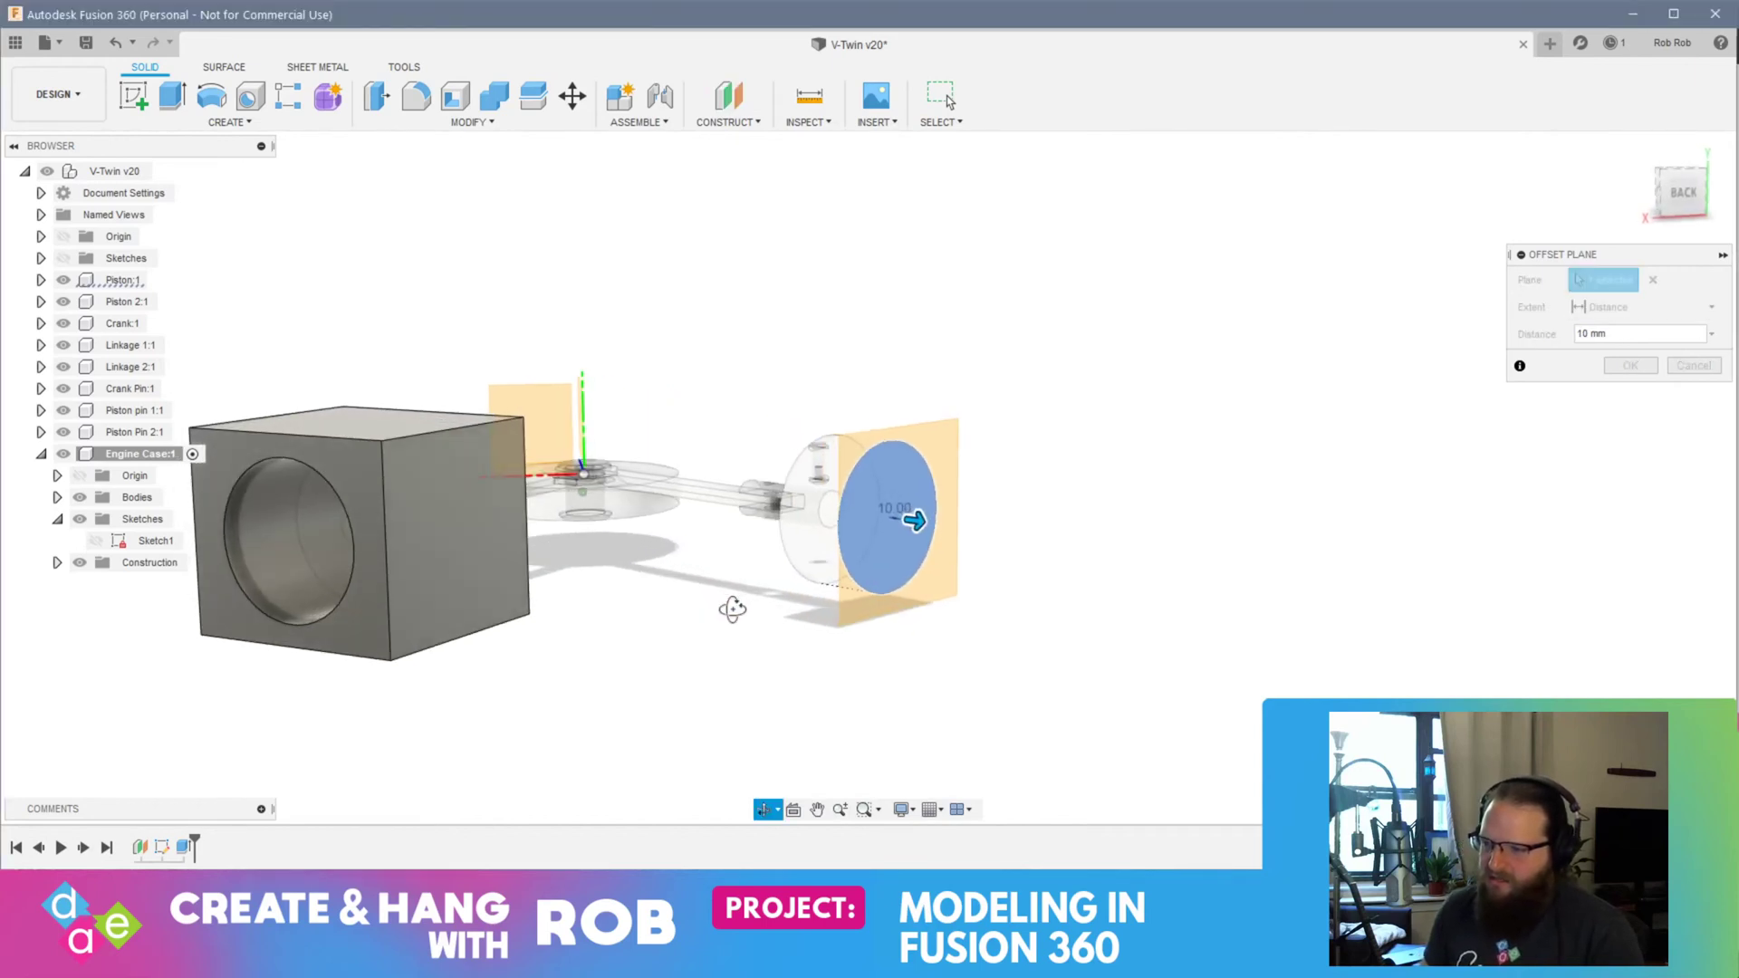
{"action": "key", "text": "Return"}
Step: Start a sketch on the new offset plane and draw a 102 mm diameter circle centred on the origin
{"action": "middle_click_drag", "start_coordinate": [877, 583], "coordinate": [676, 556], "text": "shift"}
{"action": "left_click", "coordinate": [638, 540]}
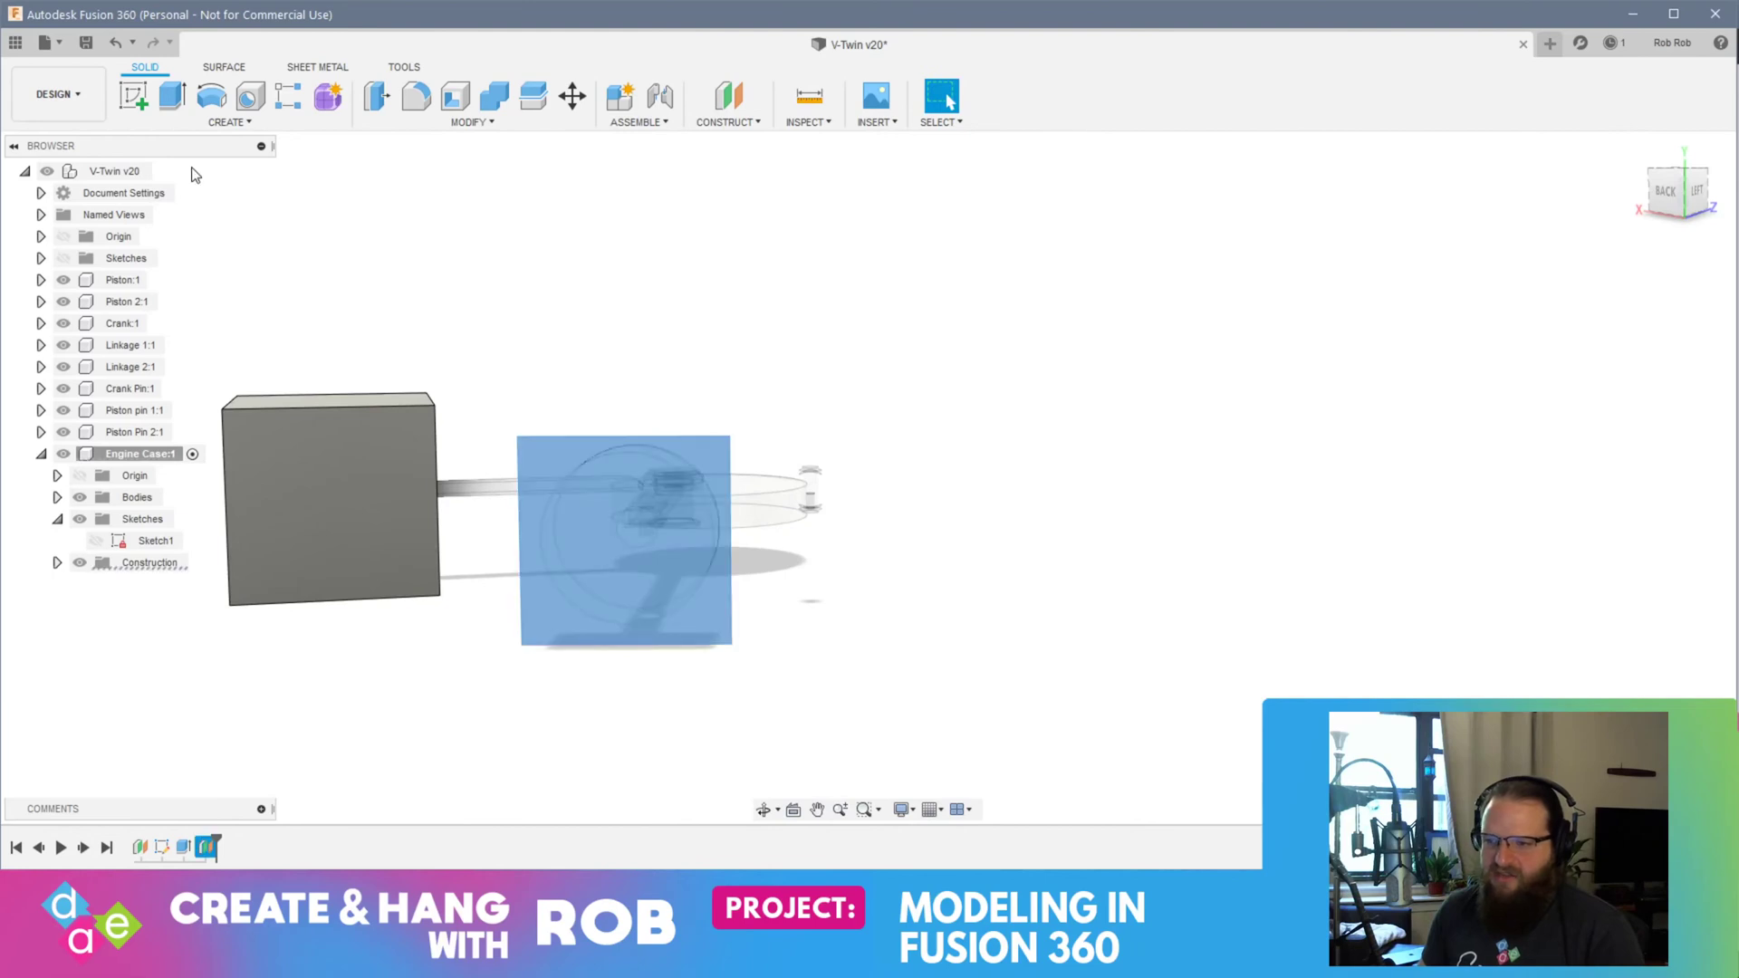
{"action": "left_click", "coordinate": [136, 98]}
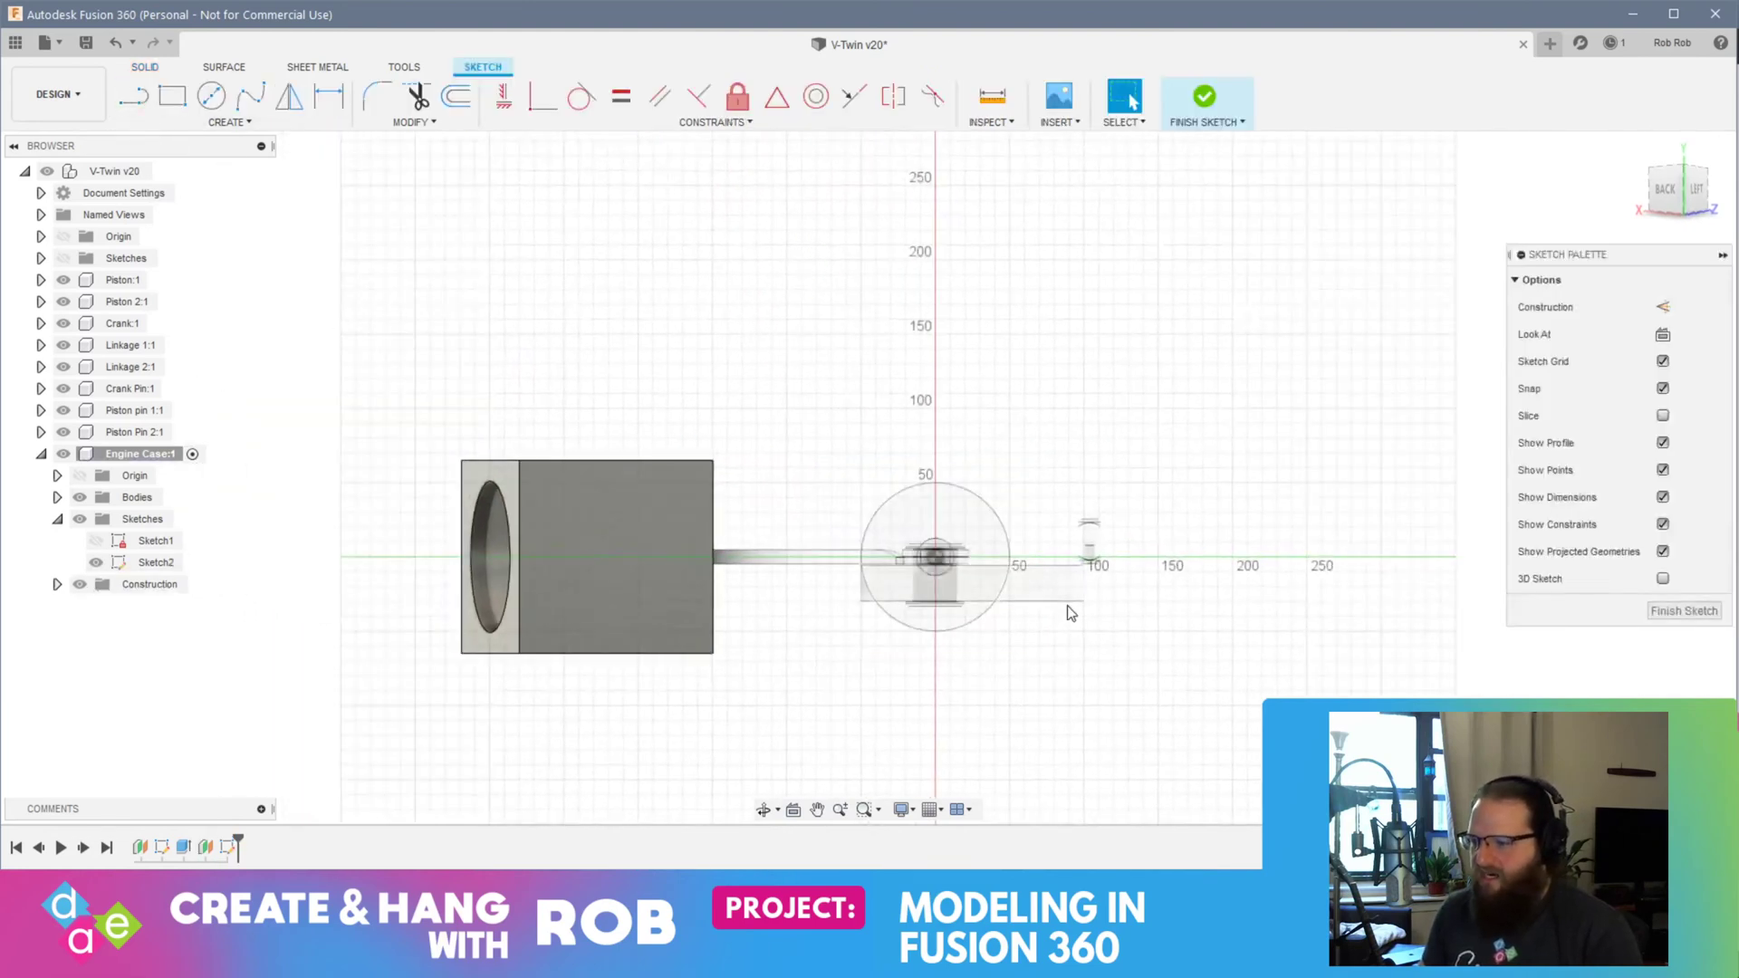
{"action": "key", "text": "c"}
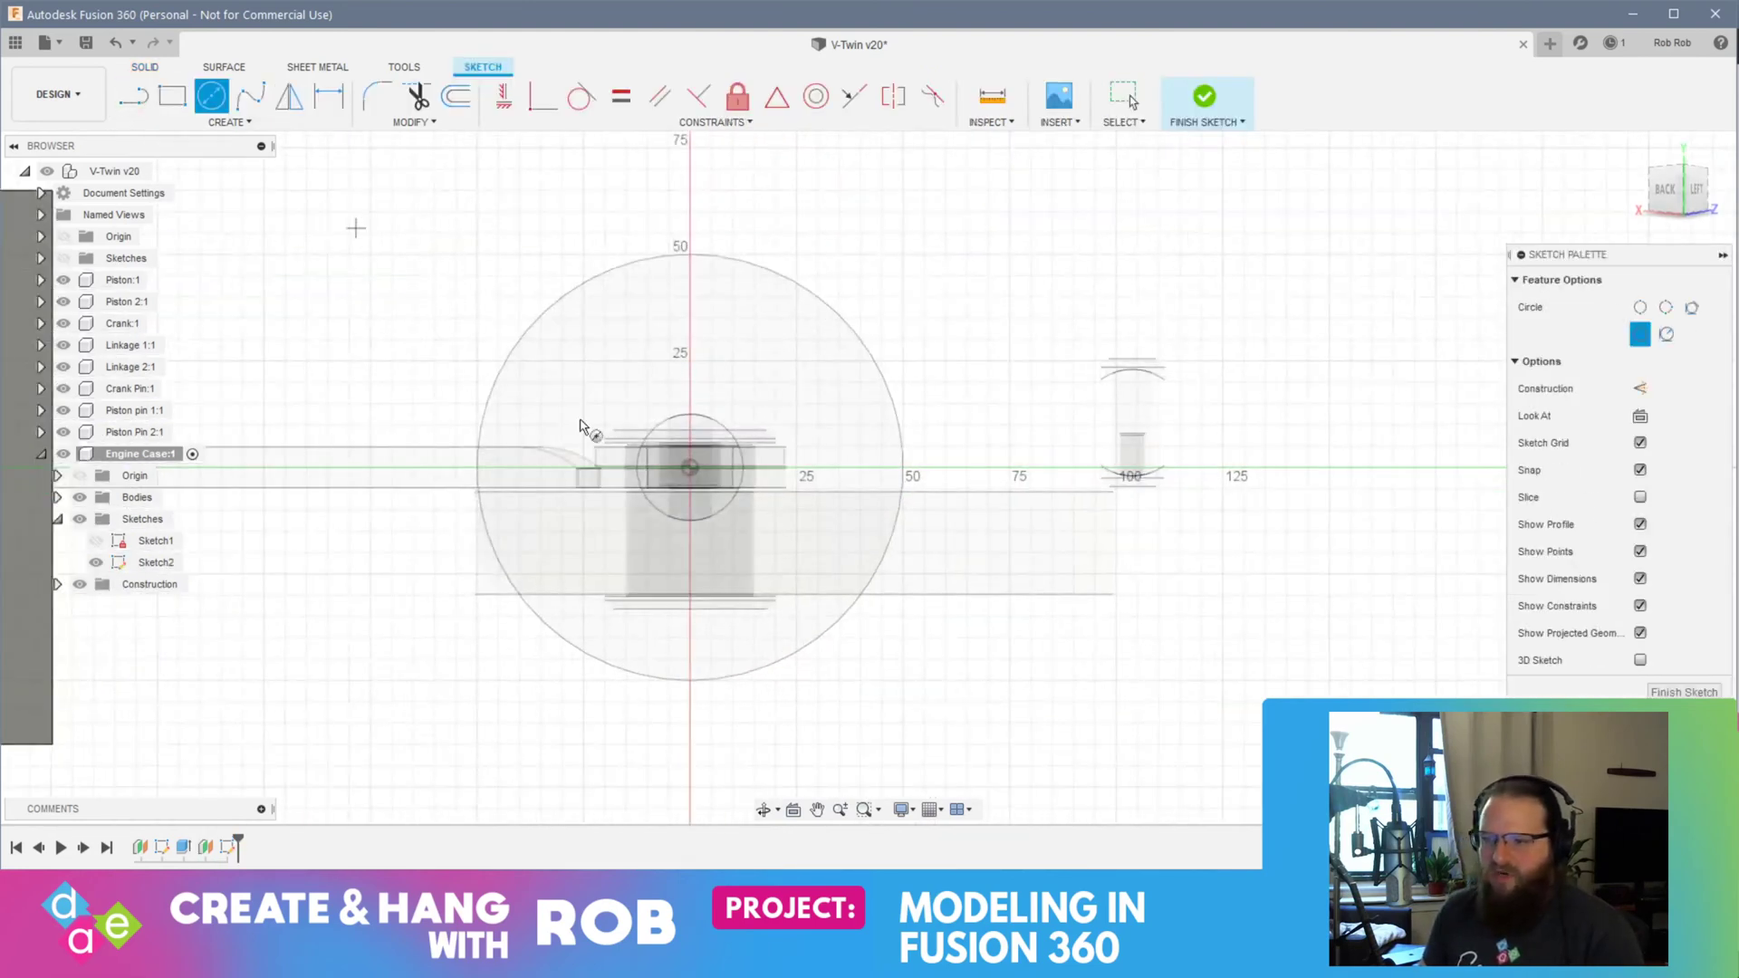
{"action": "left_click", "coordinate": [690, 469]}
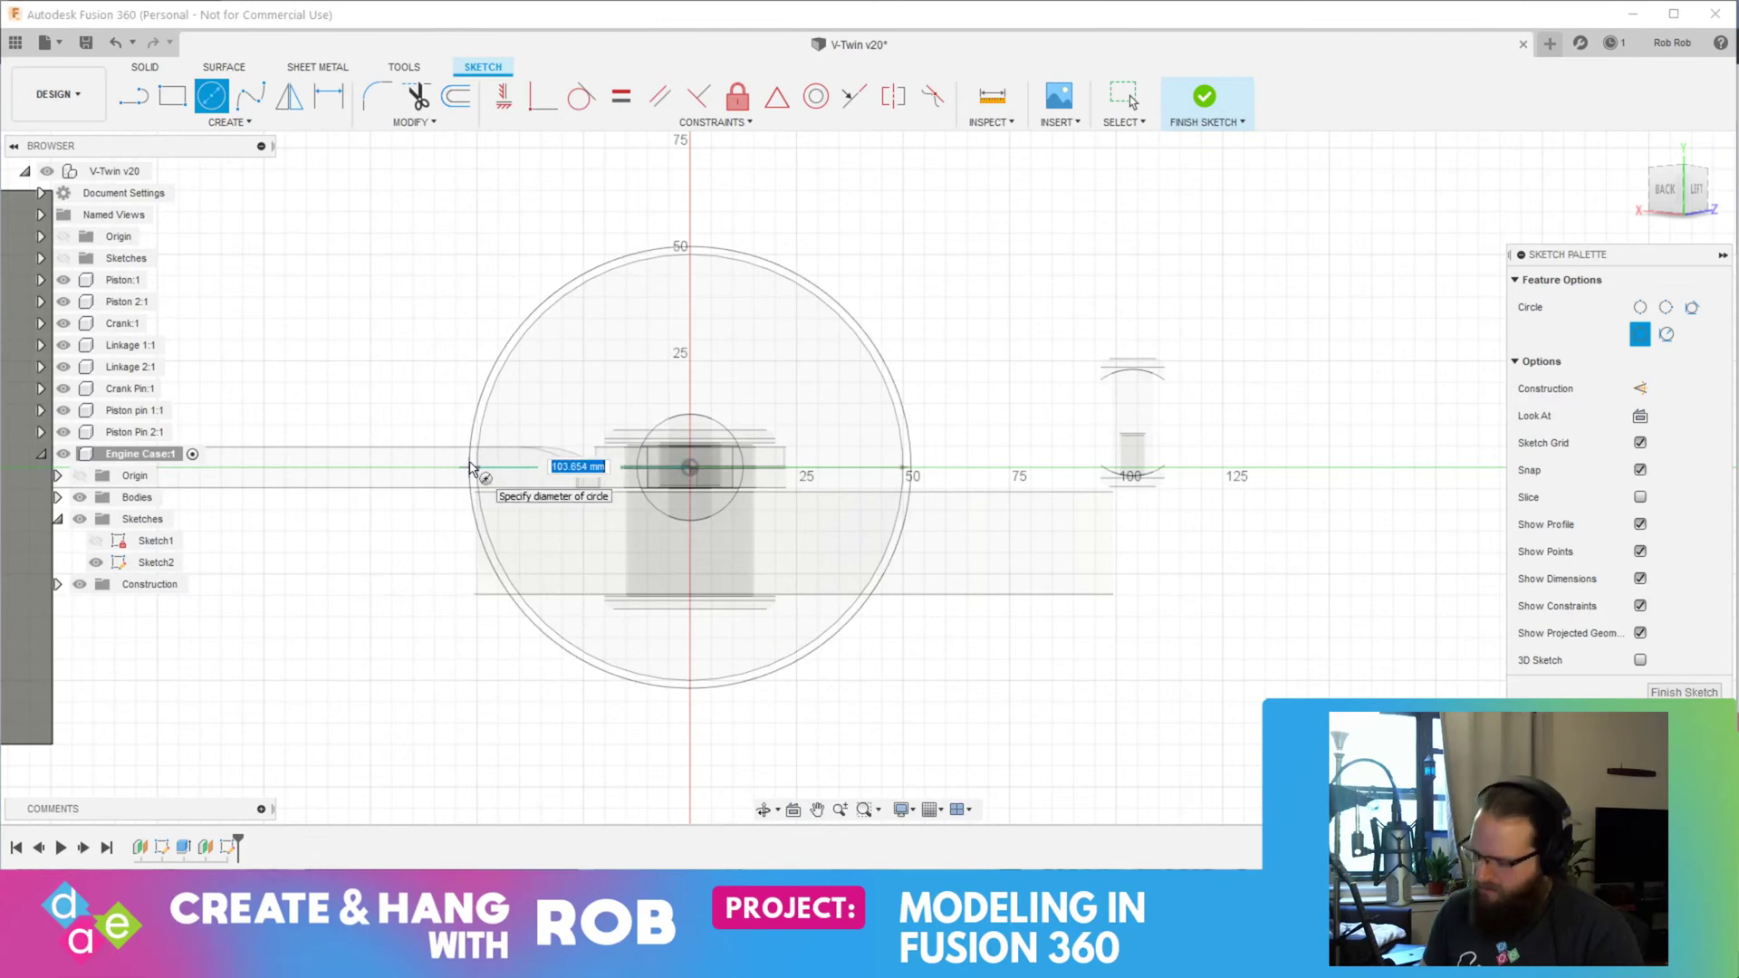
{"action": "type", "text": "102"}
{"action": "key", "text": "Return"}
{"action": "key", "text": "Escape"}
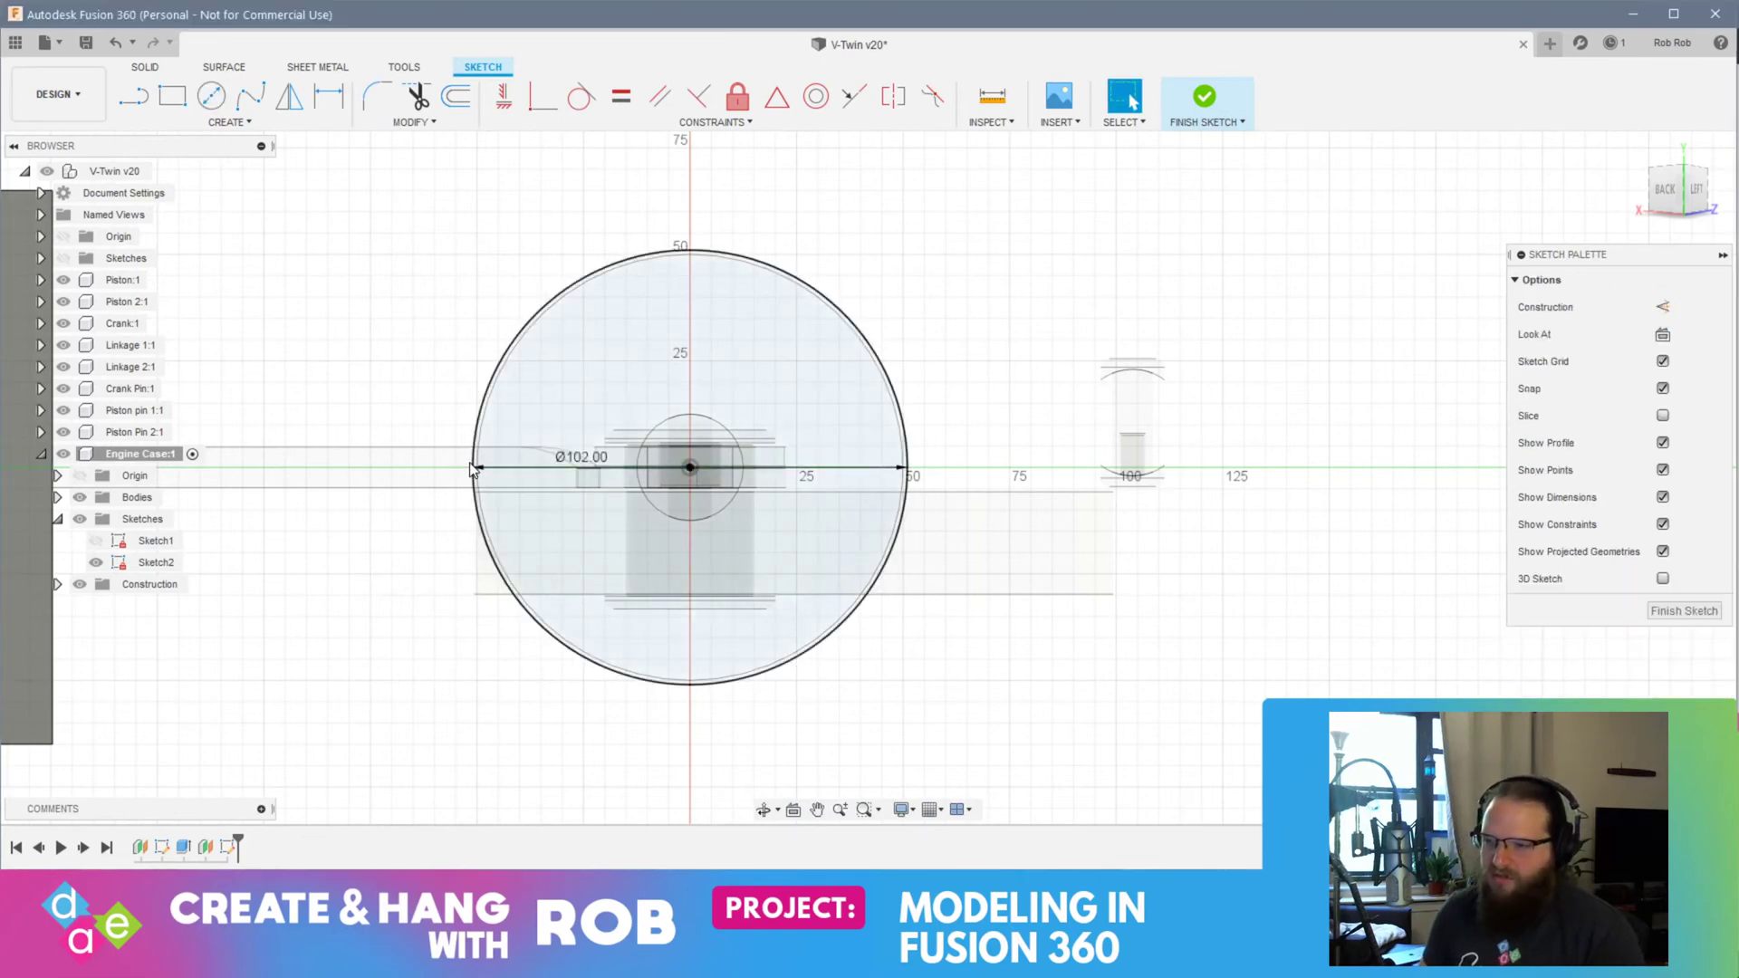
Step: Draw a center rectangle 150 mm wide and 130 mm high around the circle, centred on the origin
{"action": "left_click", "coordinate": [195, 121]}
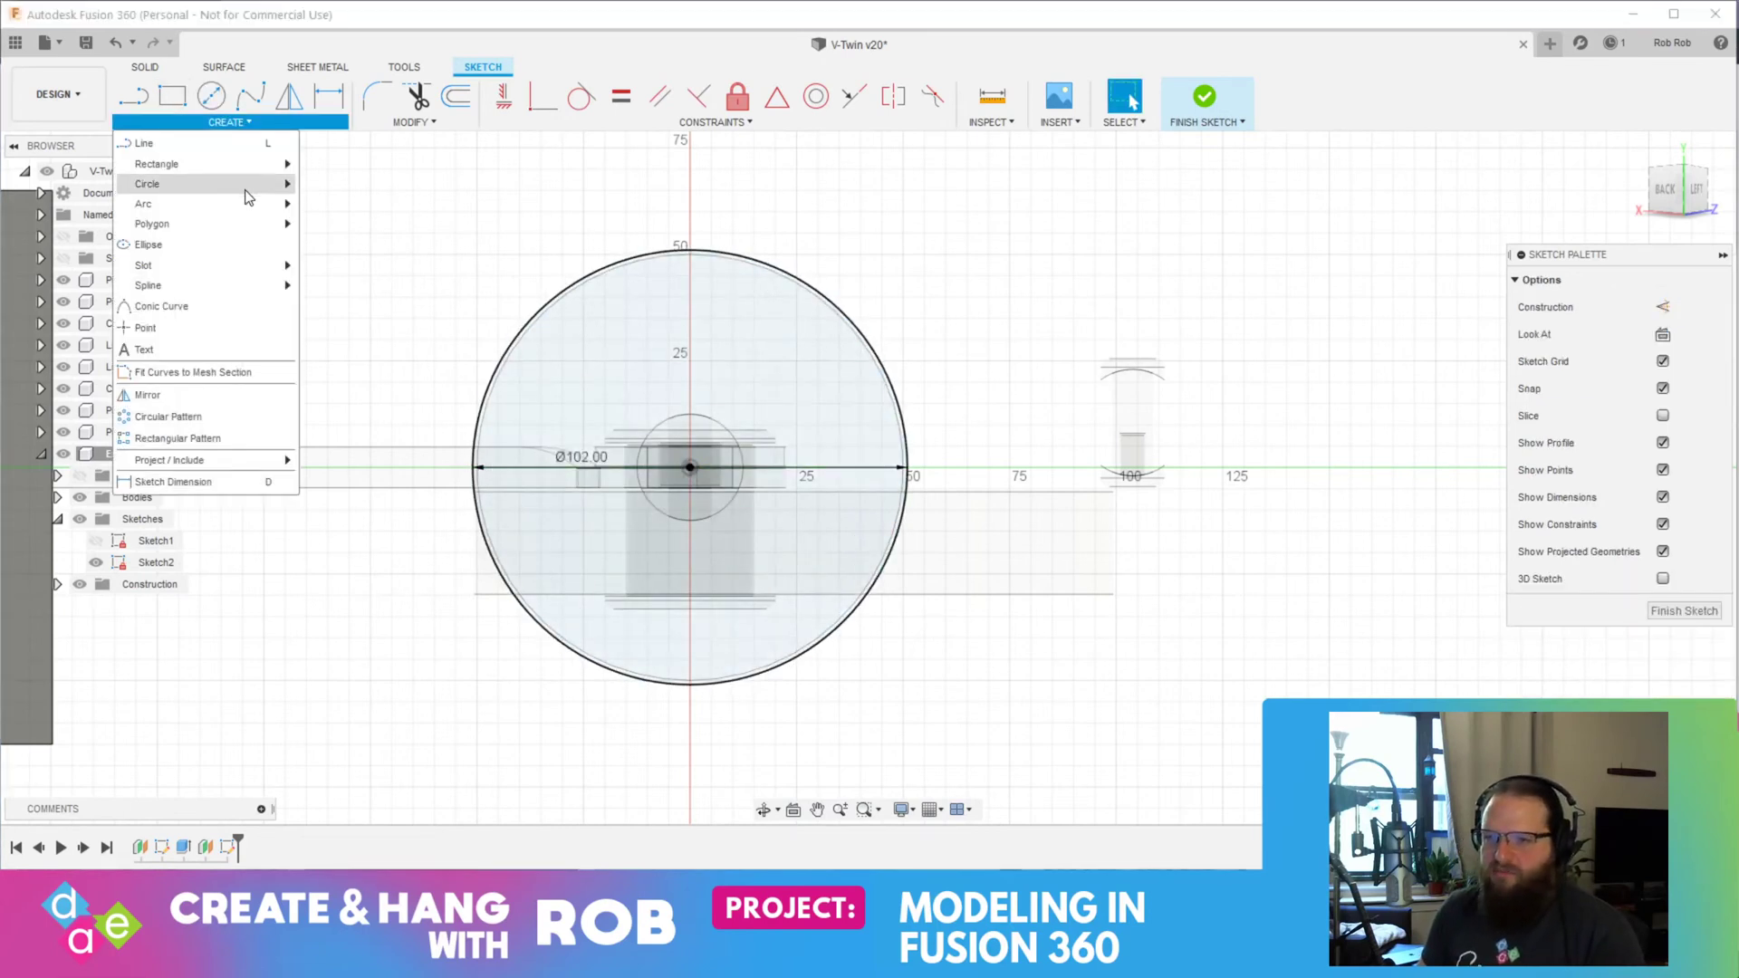
{"action": "mouse_move", "coordinate": [240, 205]}
{"action": "mouse_move", "coordinate": [237, 164]}
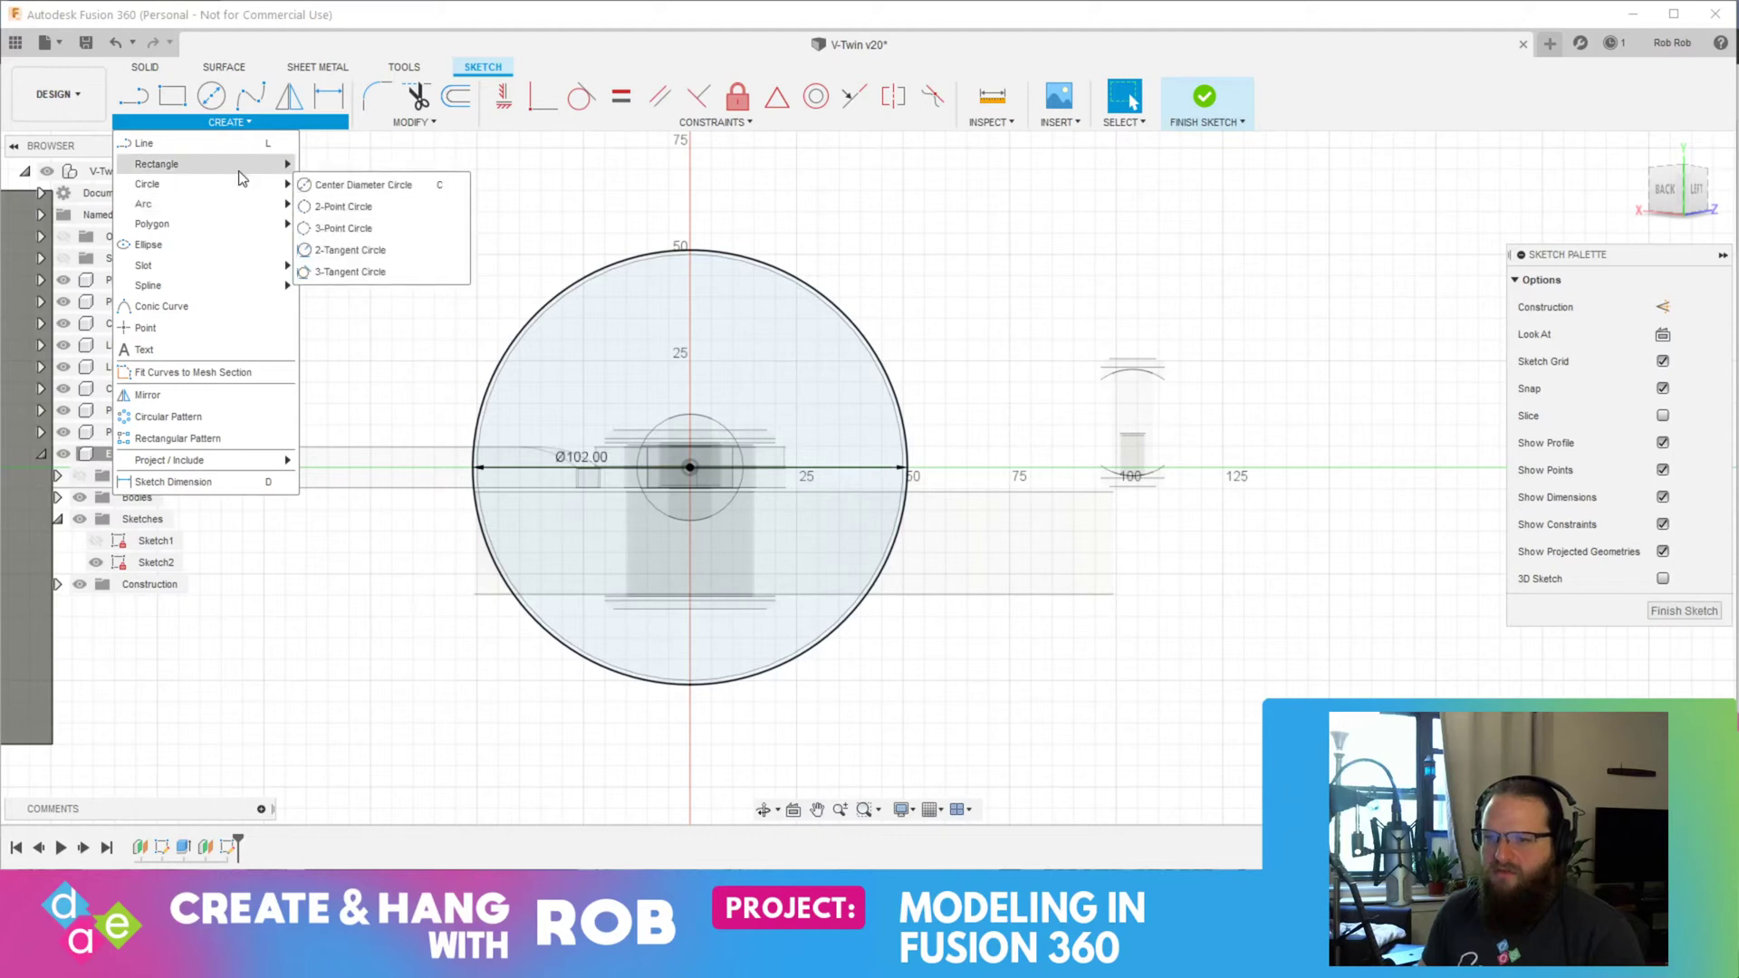
{"action": "left_click", "coordinate": [373, 209]}
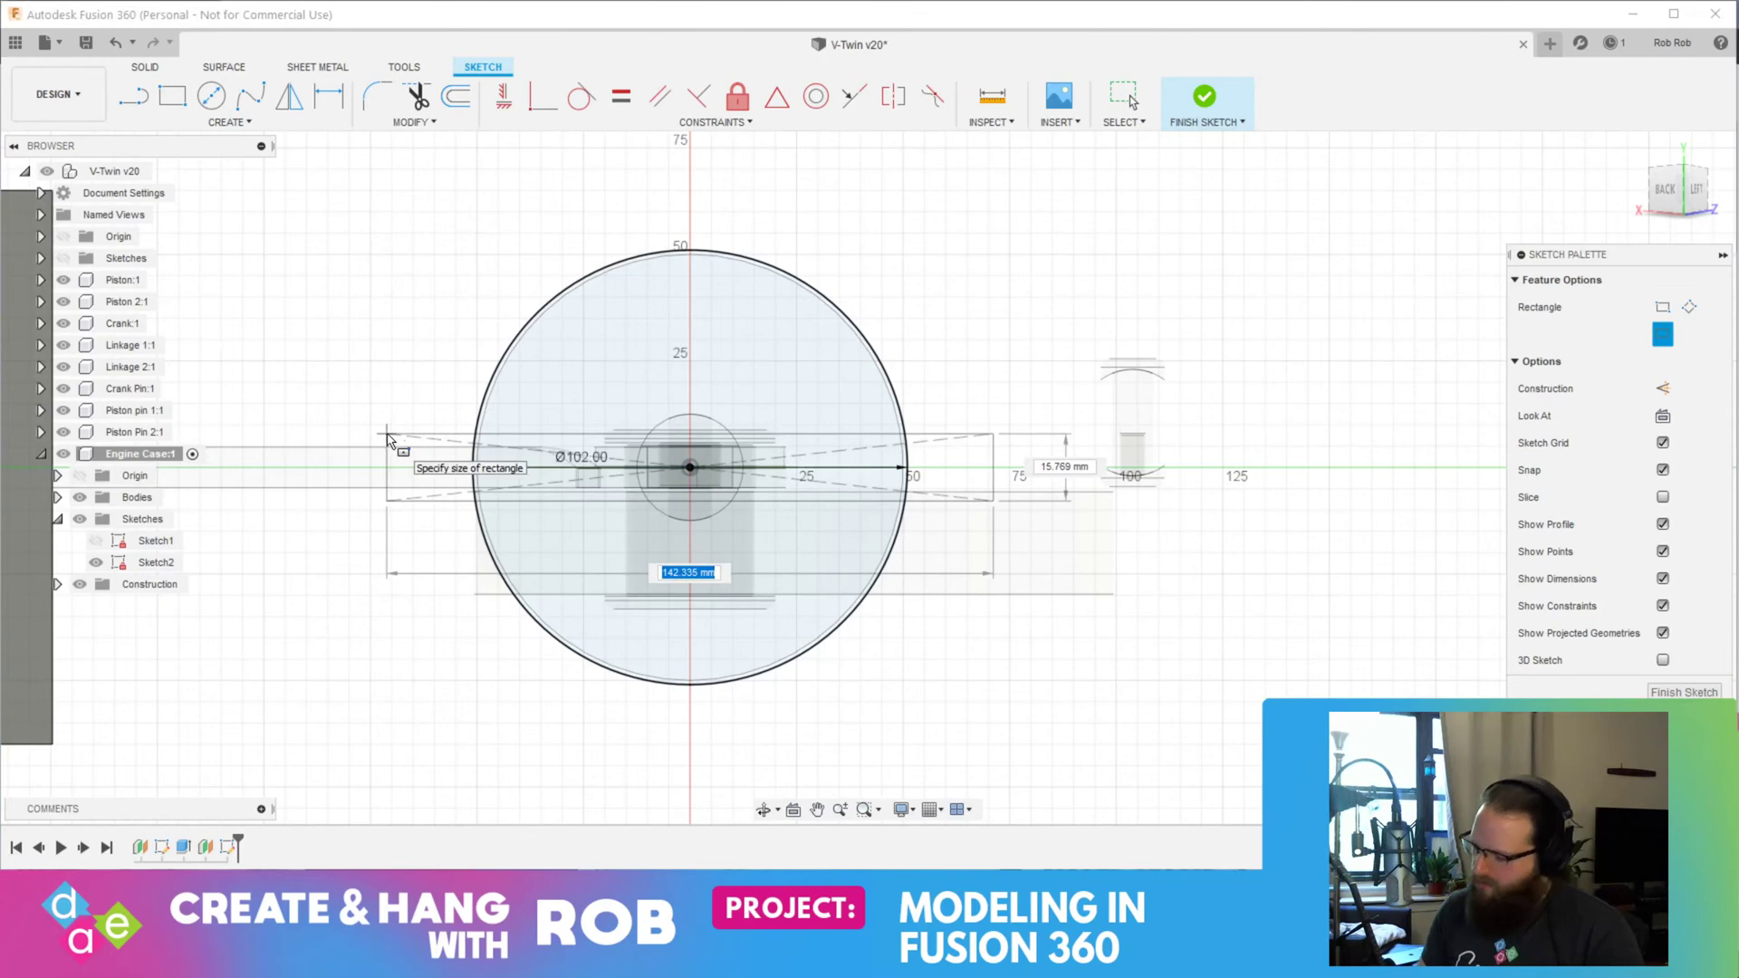
{"action": "type", "text": "150"}
{"action": "key", "text": "Tab"}
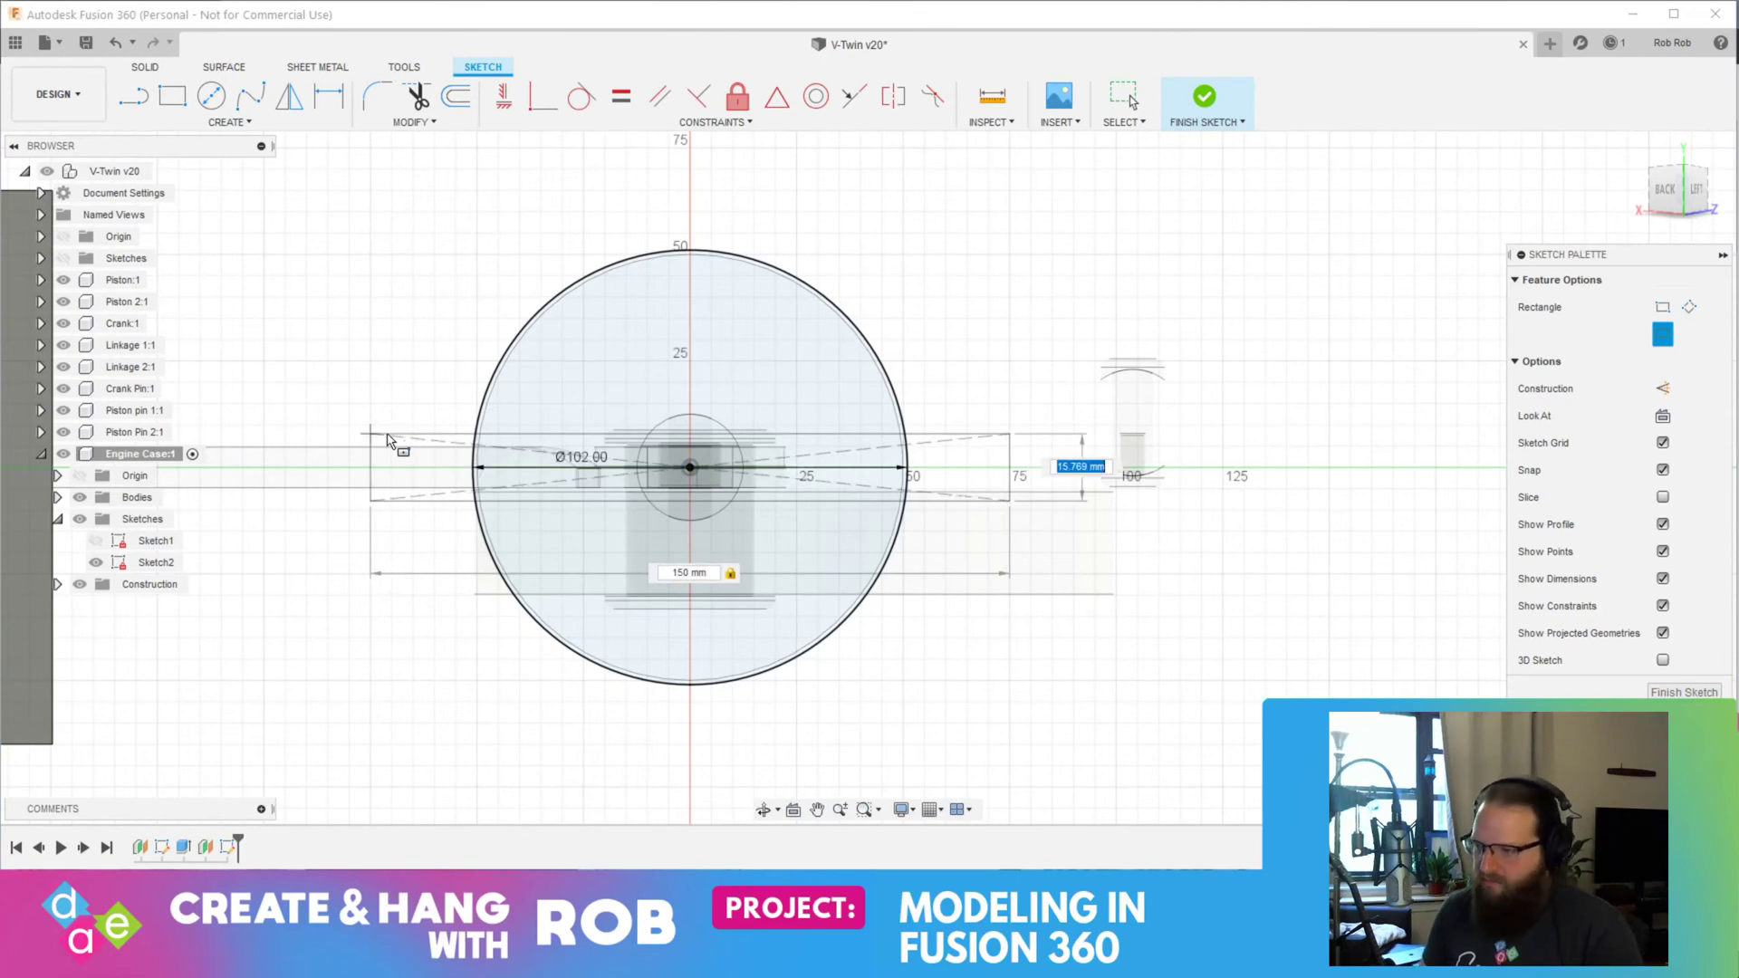
{"action": "type", "text": "130"}
{"action": "key", "text": "Tab"}
{"action": "key", "text": "Return"}
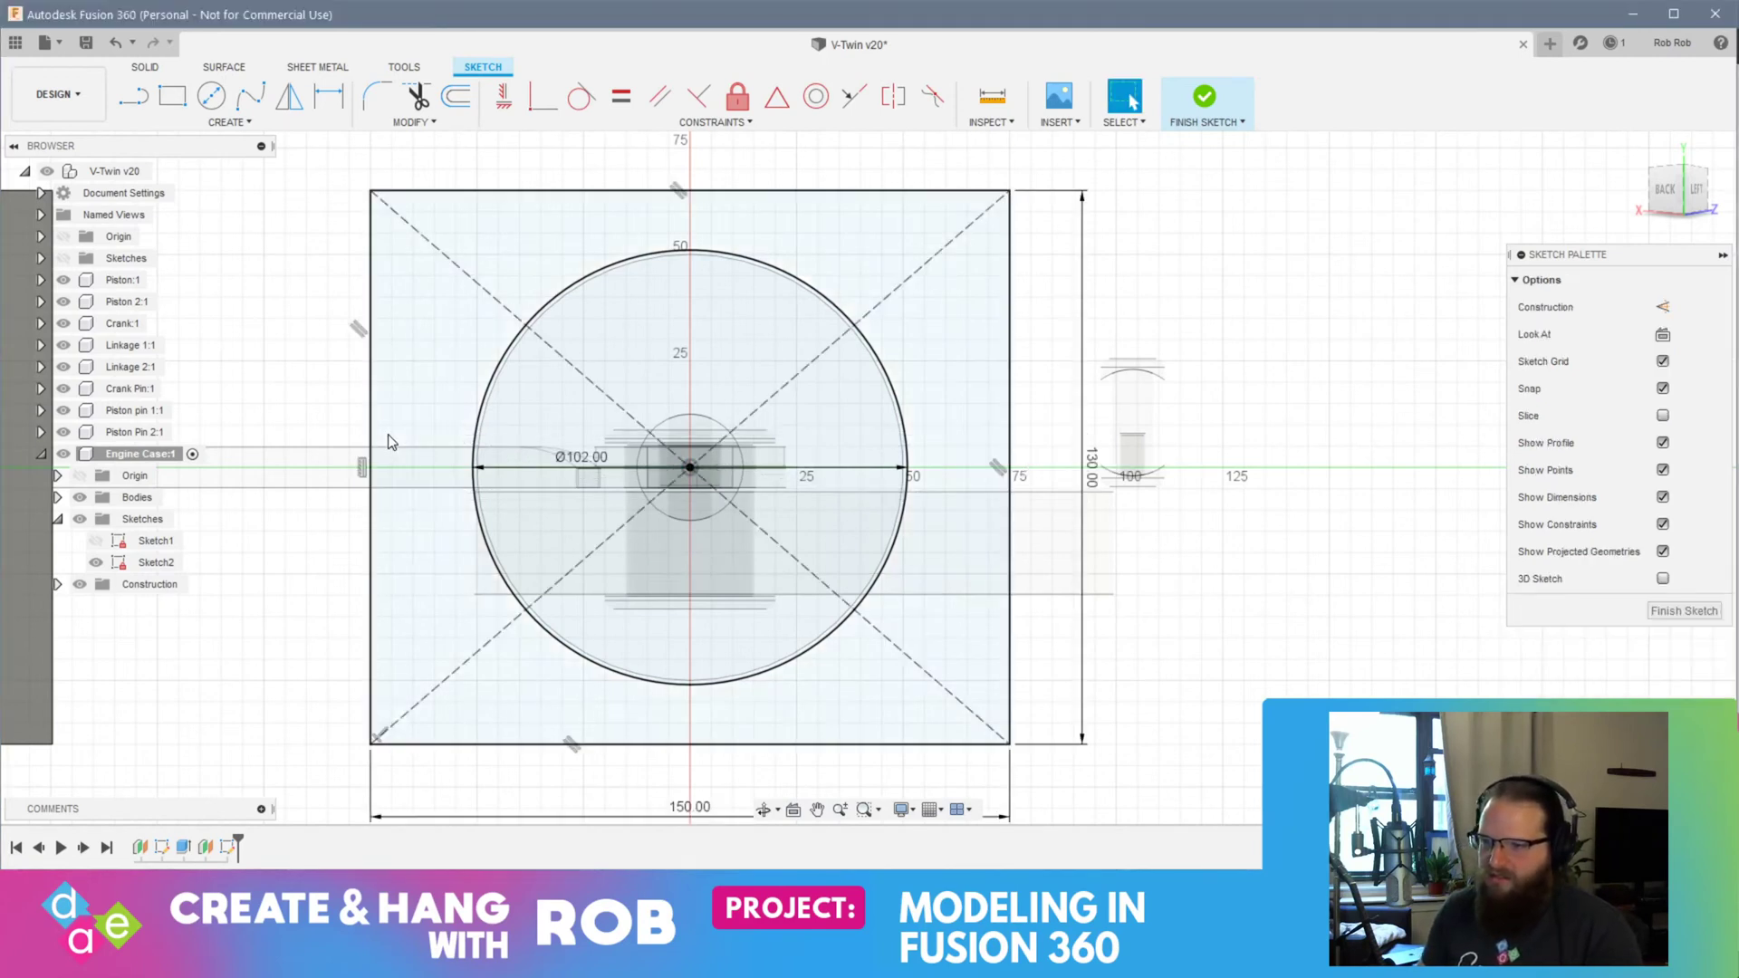
Step: Extrude the rectangular profile around the circle by -130 mm as a new body
{"action": "mouse_move", "coordinate": [1053, 569]}
{"action": "middle_mouse_down", "text": "shift"}
{"action": "mouse_move", "coordinate": [873, 555]}
{"action": "mouse_move", "coordinate": [788, 575]}
{"action": "mouse_move", "coordinate": [689, 507]}
{"action": "middle_mouse_up", "text": "shift"}
{"action": "right_click", "coordinate": [545, 360]}
{"action": "left_click", "coordinate": [607, 329]}
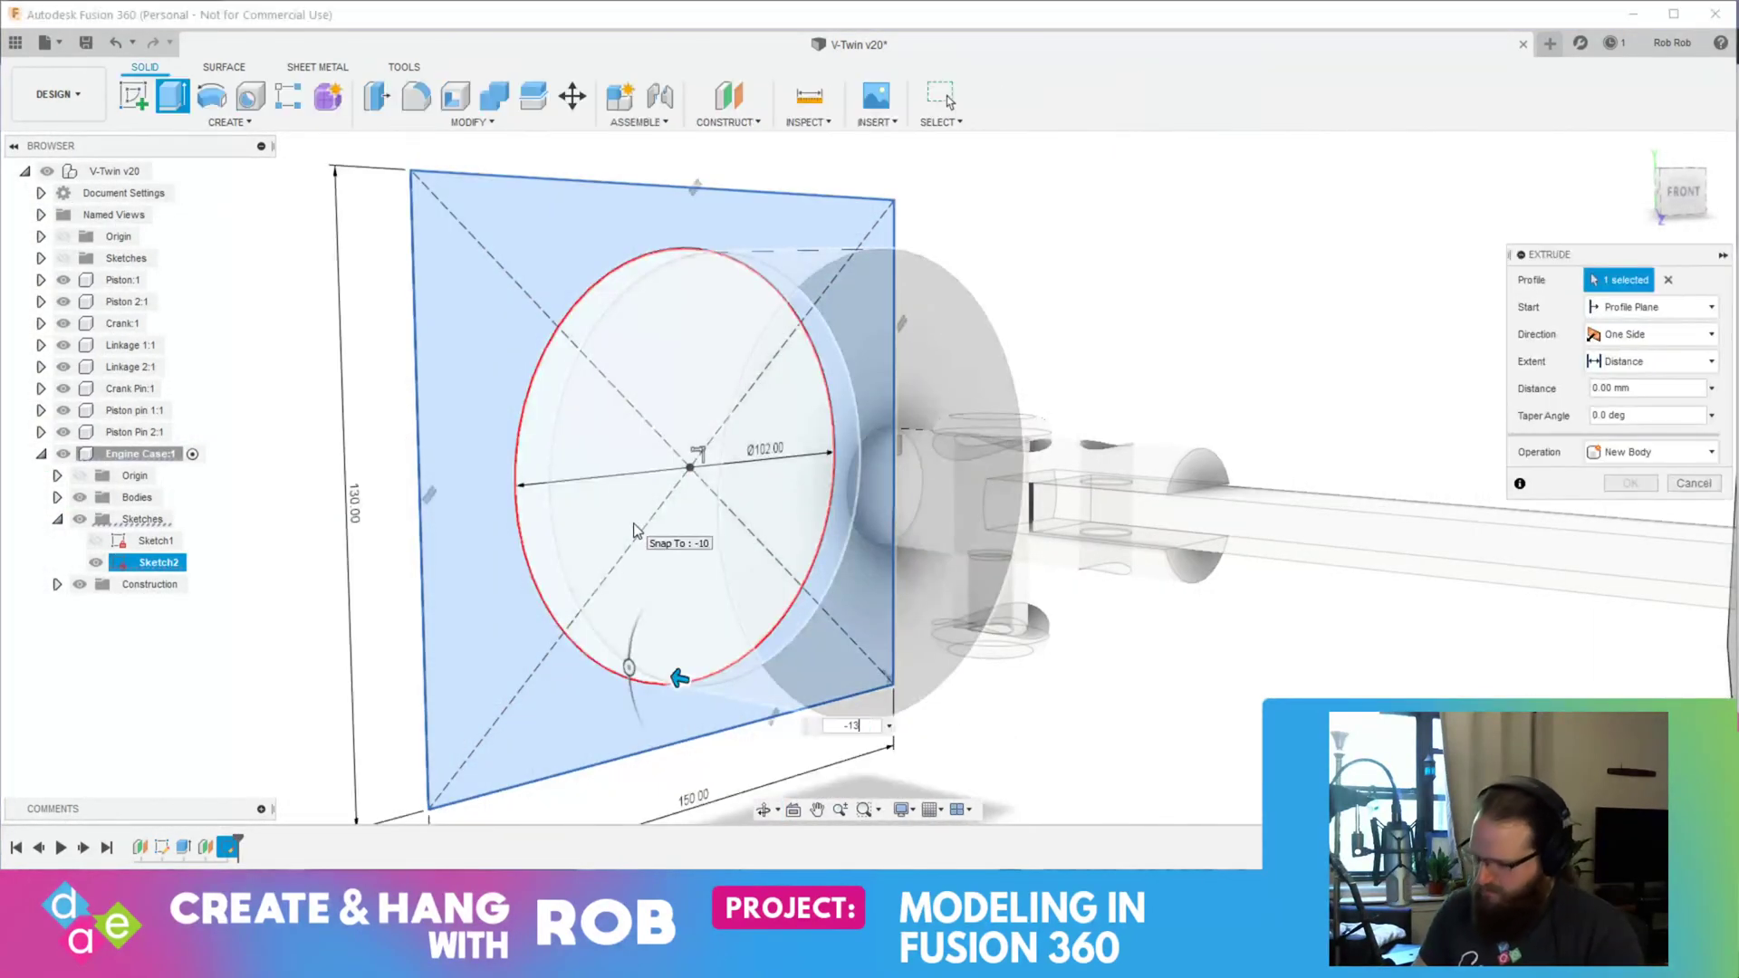
{"action": "type", "text": "-130"}
{"action": "key", "text": "Return"}
Step: Check both cylinder blocks, then inspect Piston Pin 2's bodies and toggle its visibility to identify the stray pin
{"action": "scroll", "coordinate": [674, 458], "scroll_direction": "down", "scroll_amount": 7}
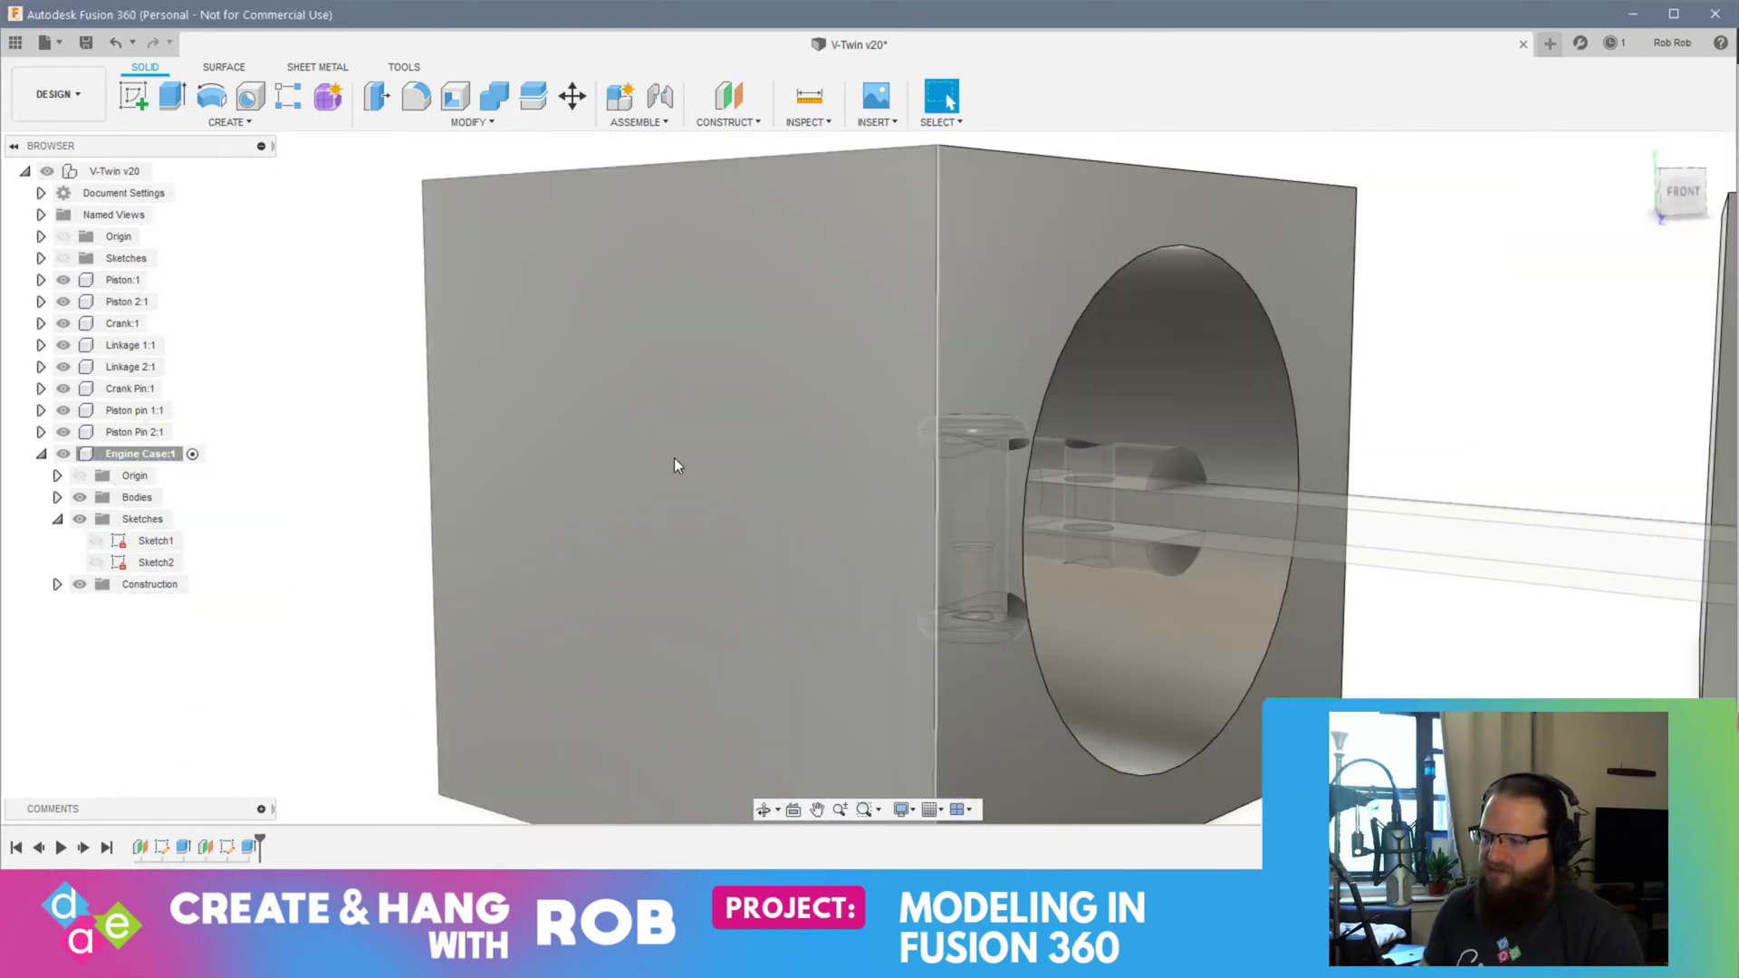
{"action": "middle_click_drag", "start_coordinate": [684, 459], "coordinate": [727, 588], "text": "shift"}
{"action": "middle_click_drag", "start_coordinate": [1073, 584], "coordinate": [934, 545]}
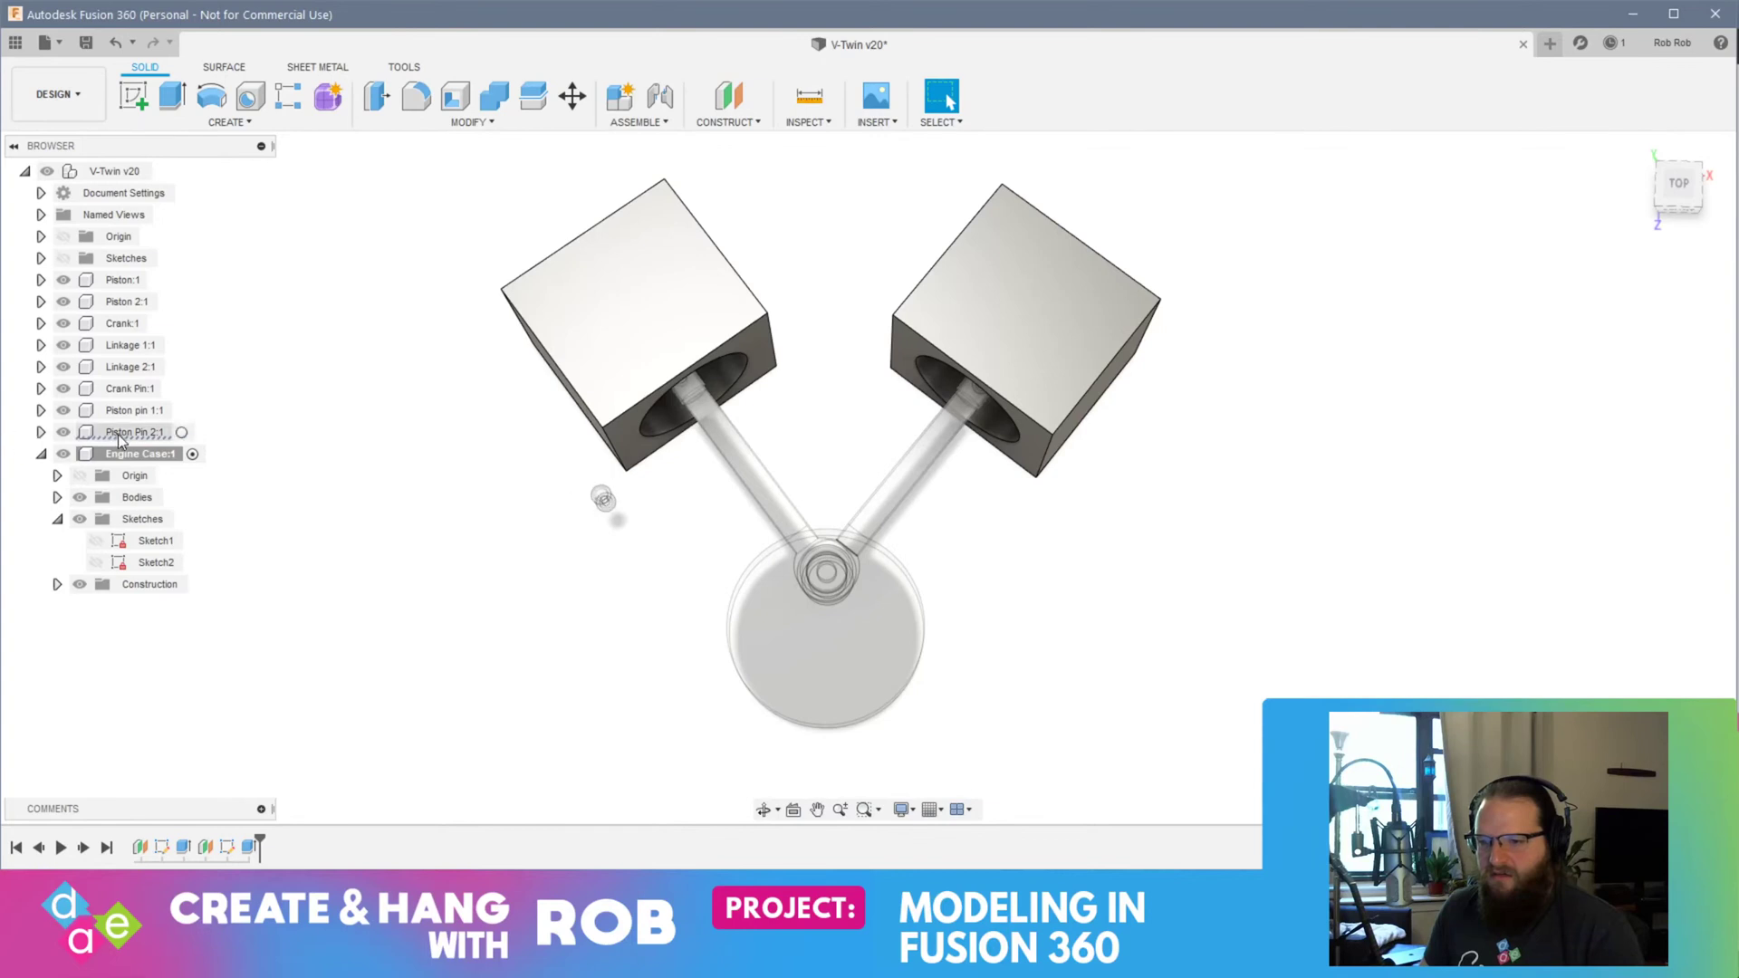
{"action": "left_click", "coordinate": [41, 433]}
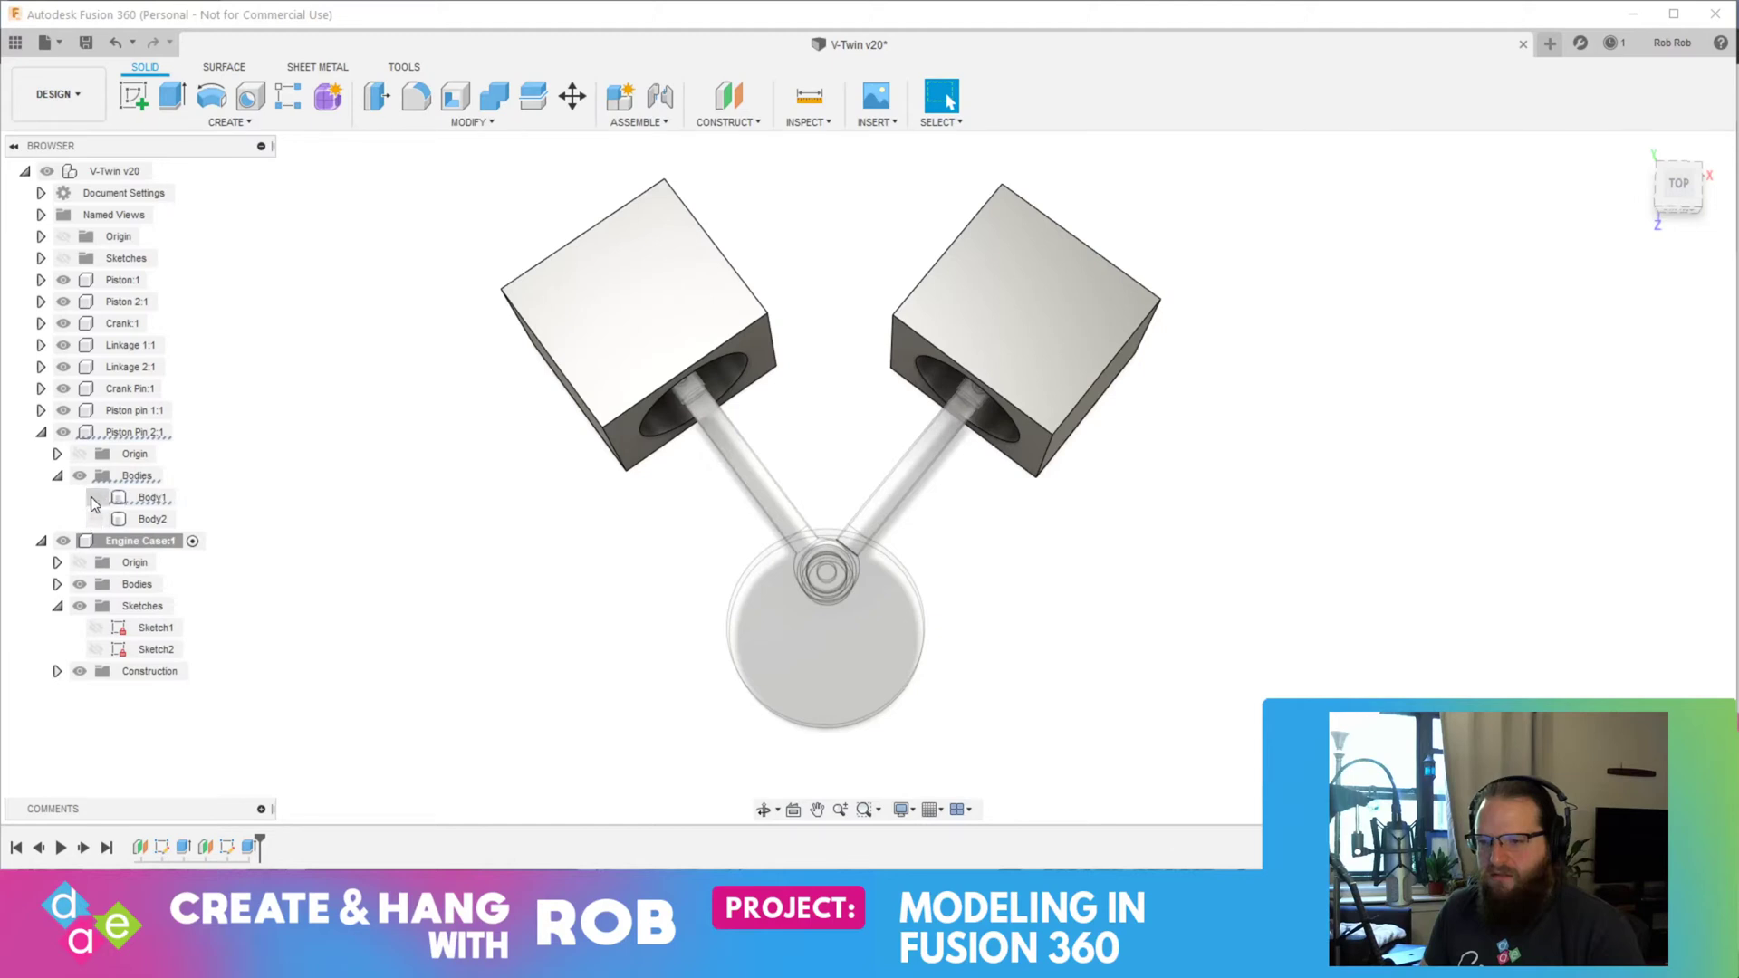
{"action": "left_click", "coordinate": [41, 433]}
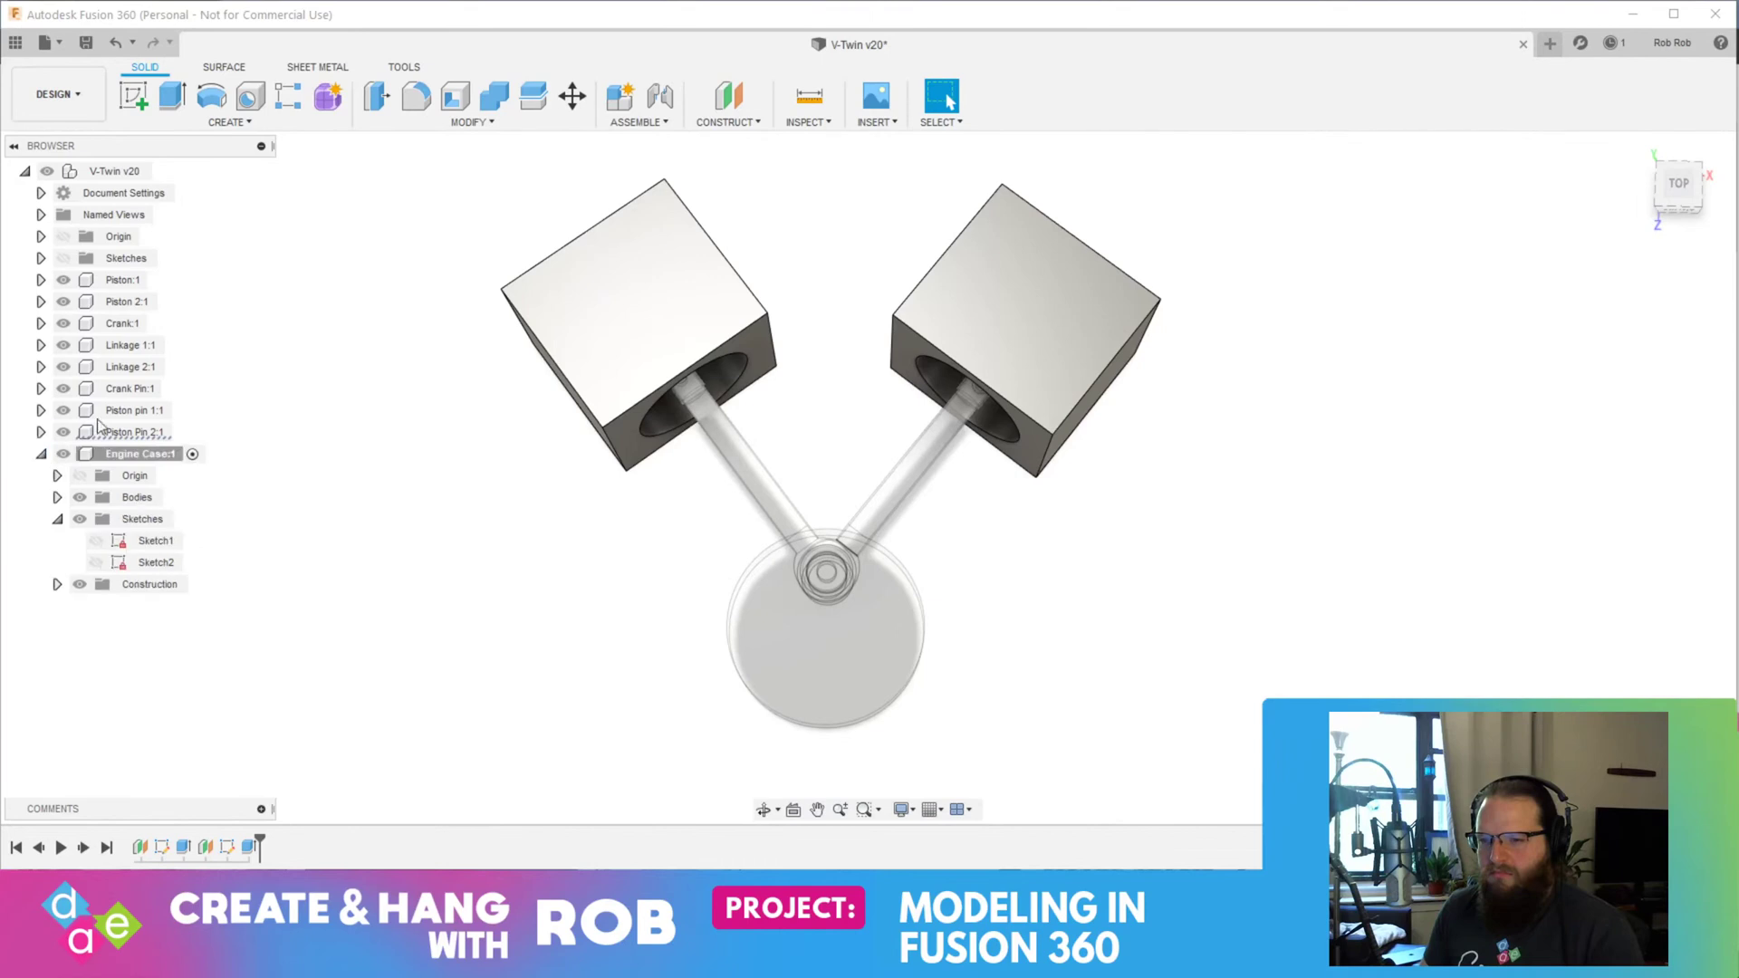
{"action": "left_click", "coordinate": [63, 431]}
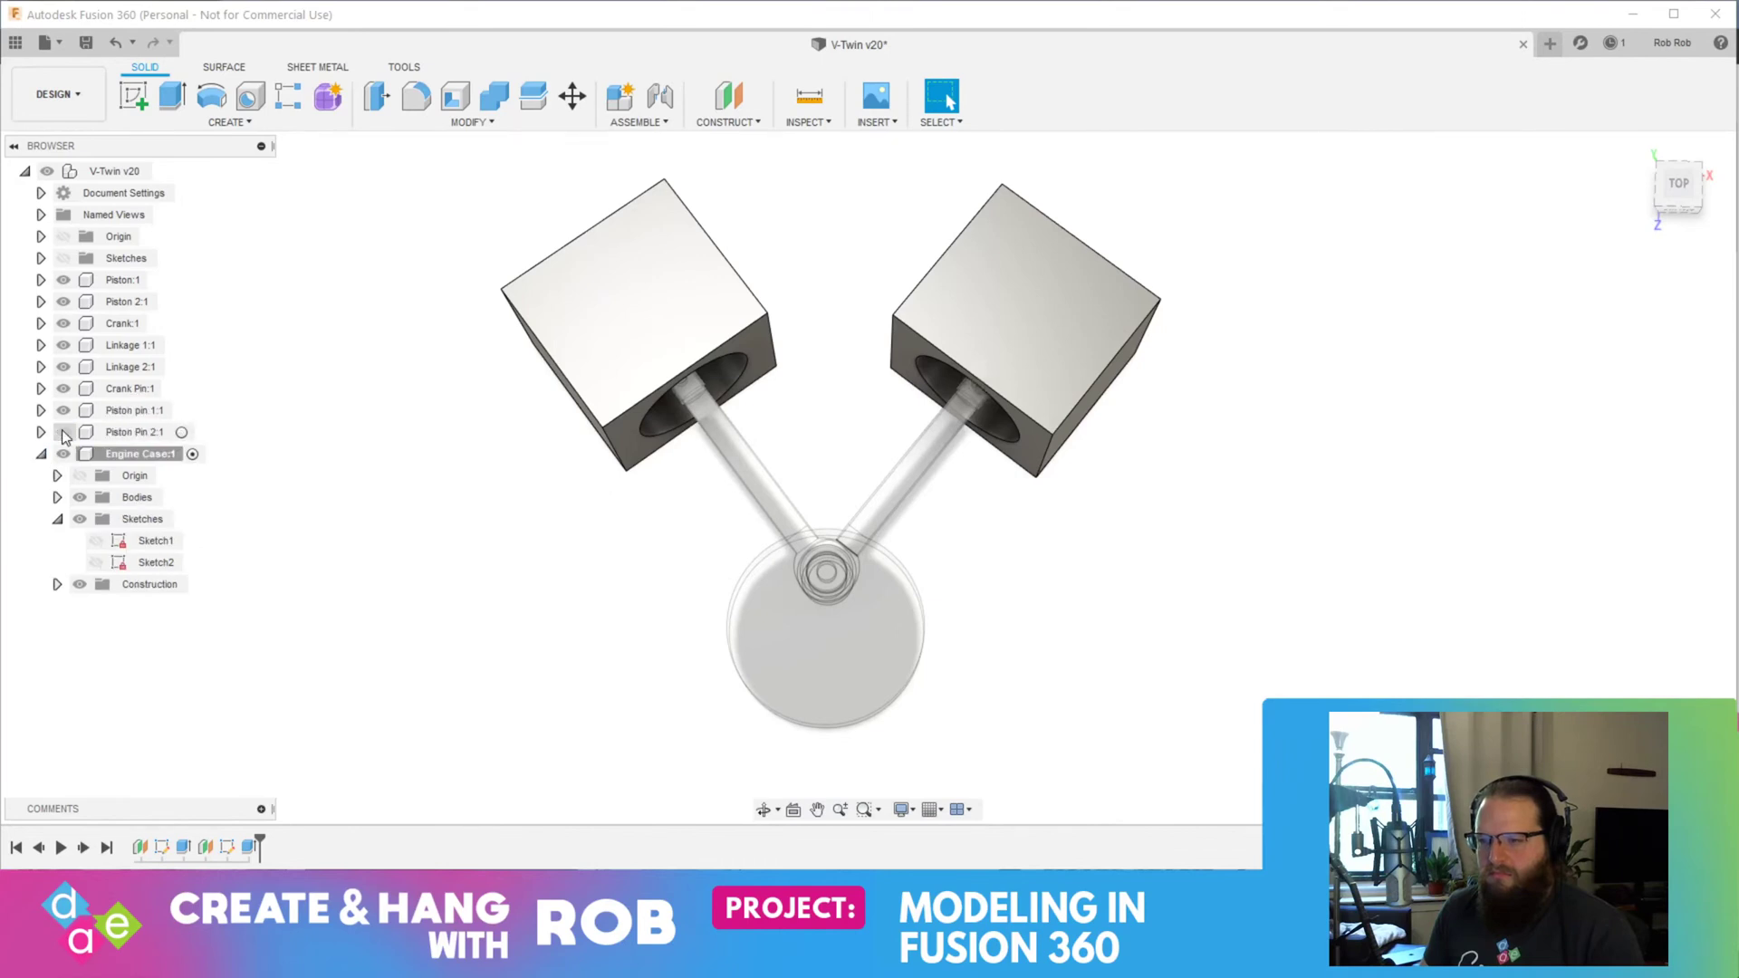
{"action": "mouse_move", "coordinate": [404, 550]}
{"action": "middle_mouse_down", "text": "shift"}
{"action": "mouse_move", "coordinate": [349, 481]}
{"action": "mouse_move", "coordinate": [377, 480]}
{"action": "mouse_move", "coordinate": [395, 518]}
{"action": "middle_mouse_up", "text": "shift"}
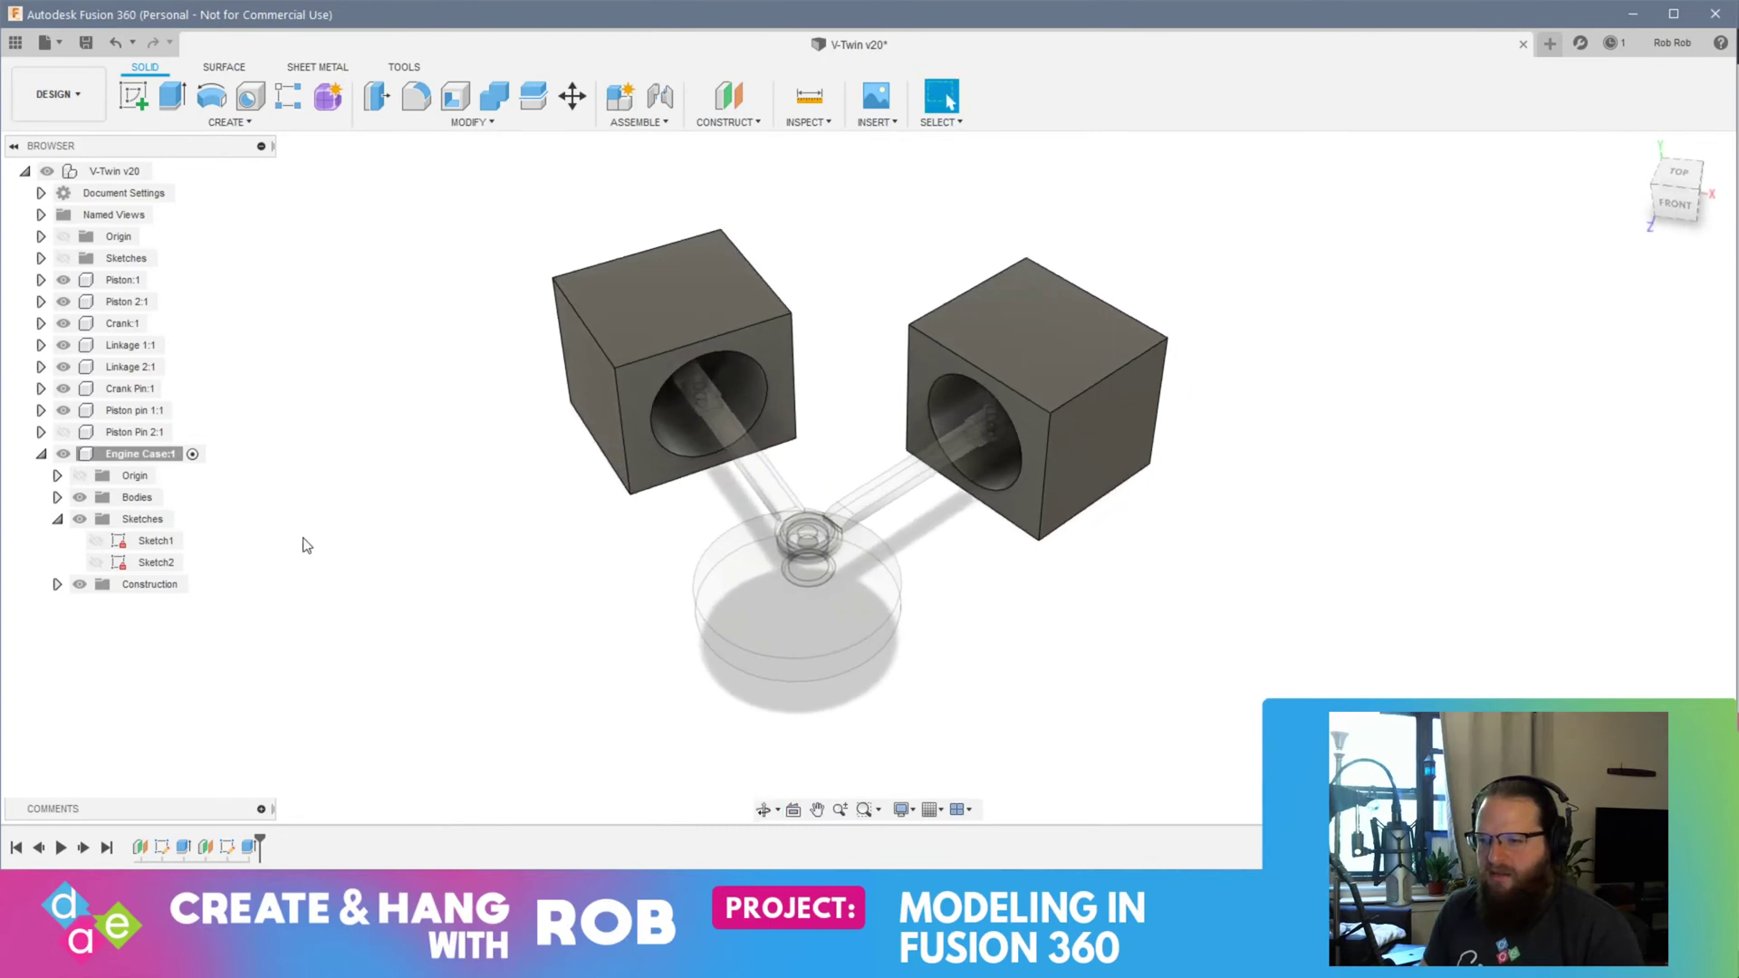
{"action": "left_click", "coordinate": [40, 432]}
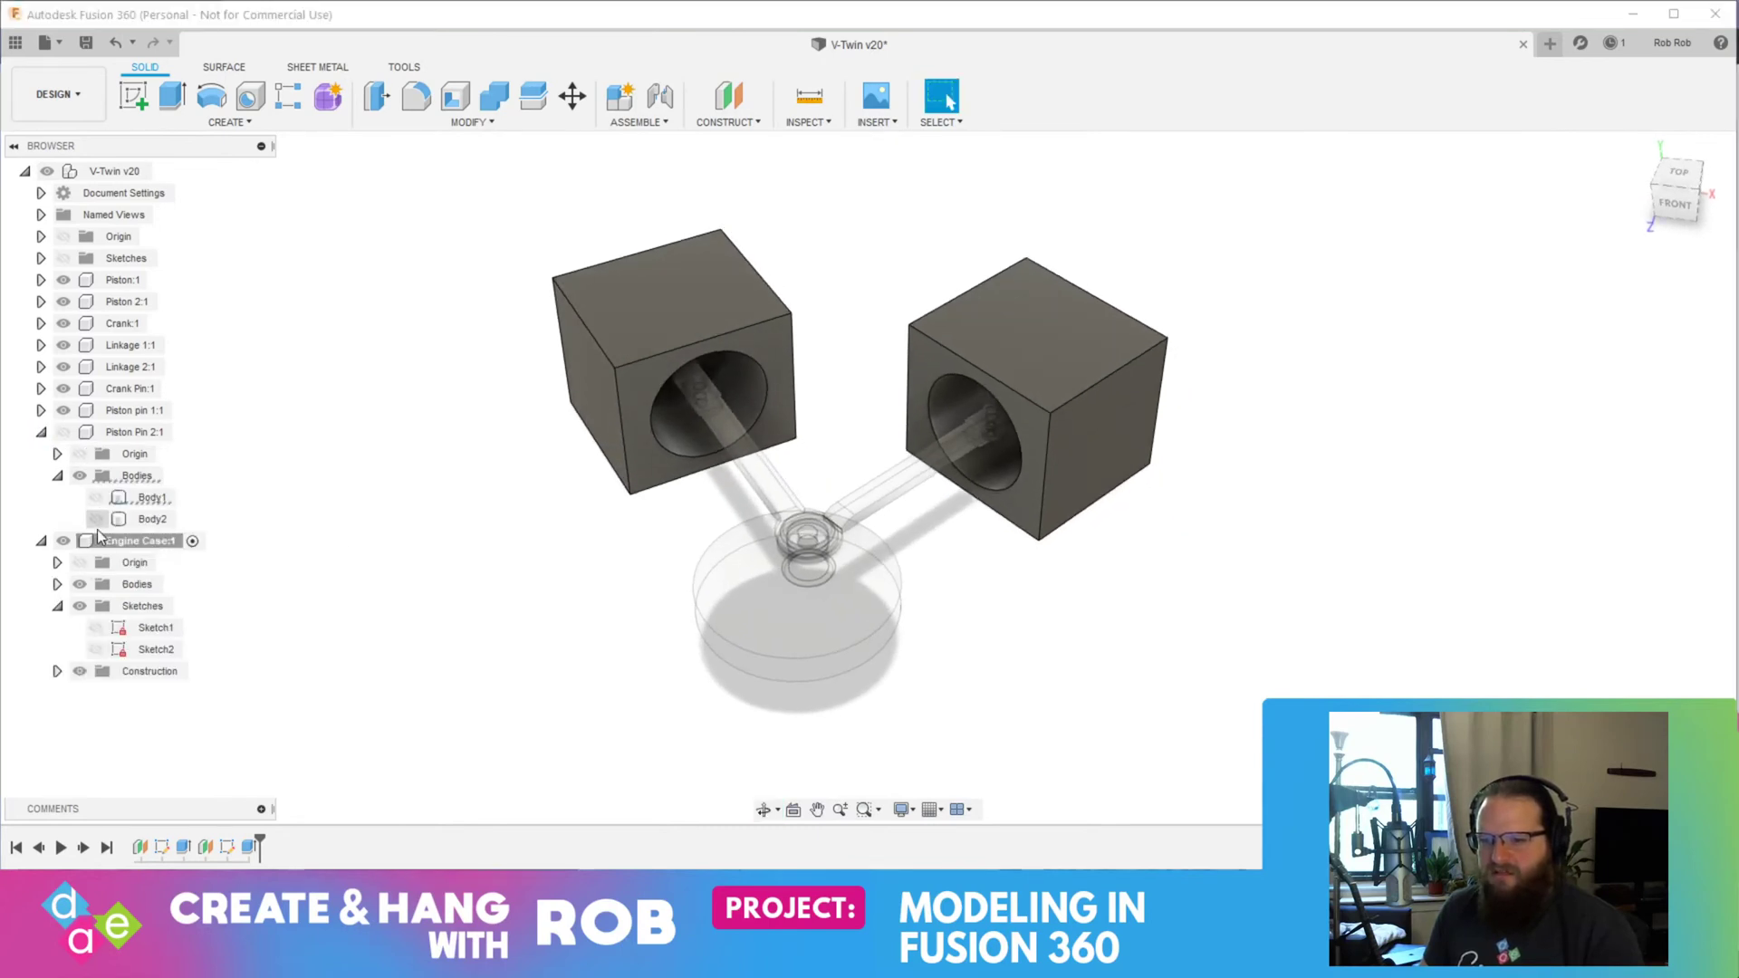
{"action": "left_click", "coordinate": [41, 433]}
{"action": "middle_click_drag", "start_coordinate": [451, 556], "coordinate": [425, 530], "text": "shift"}
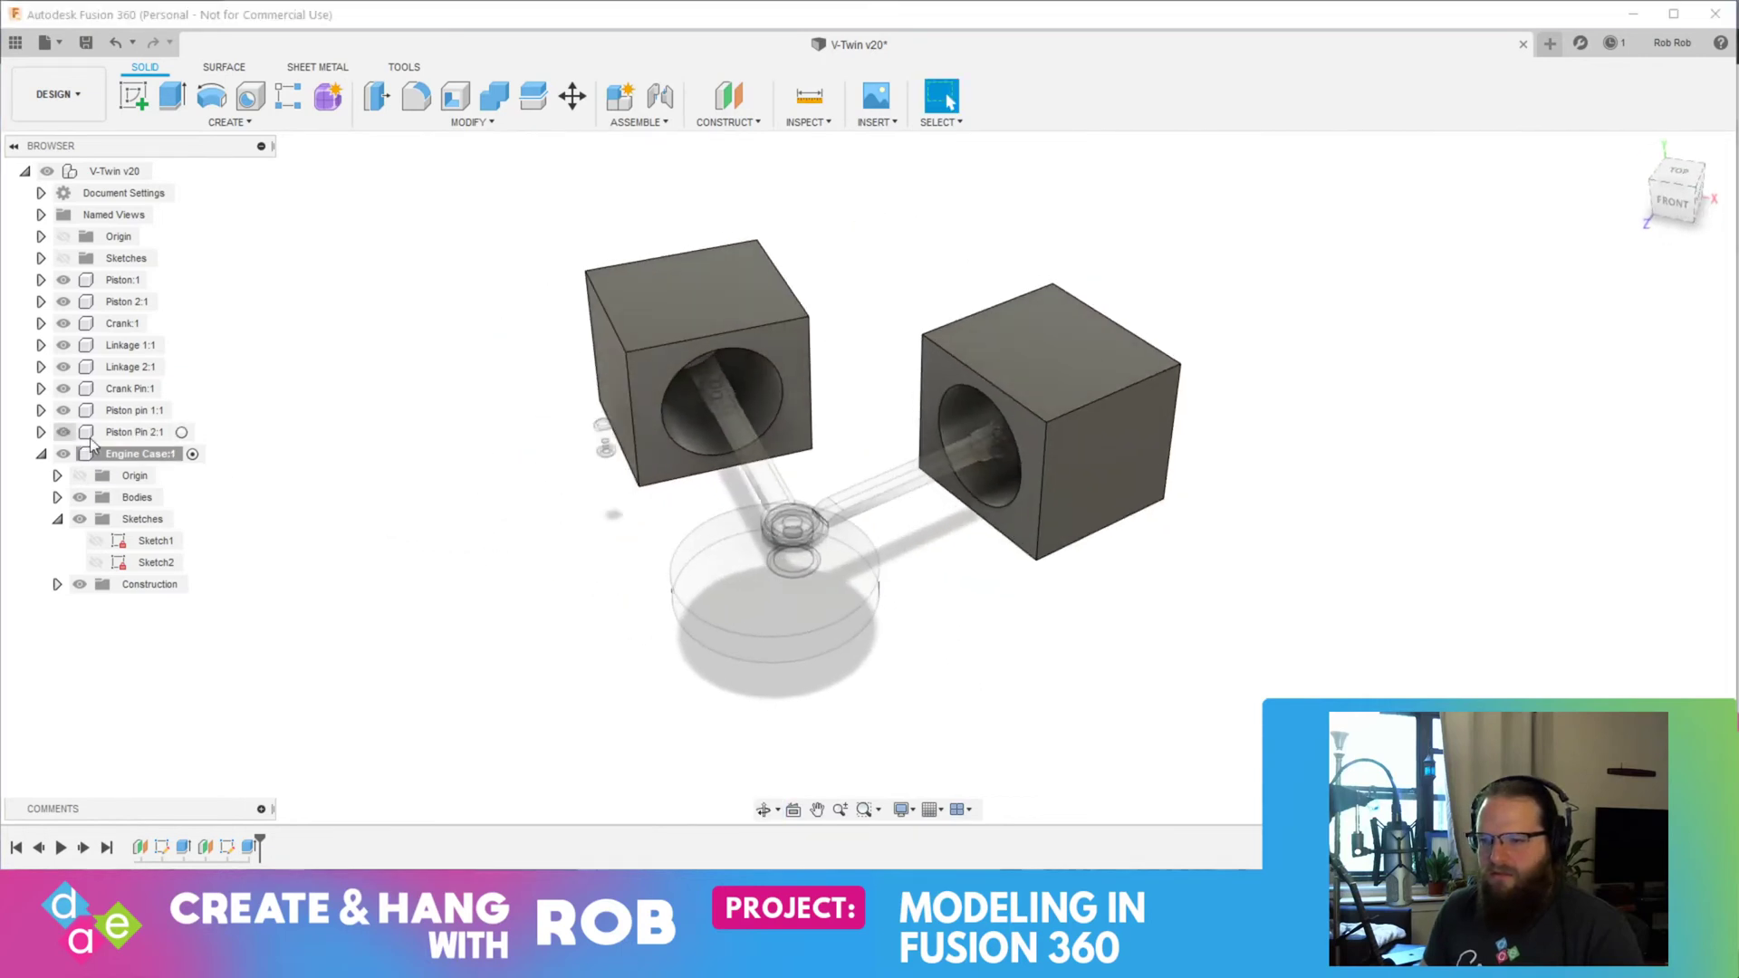
{"action": "middle_click_drag", "start_coordinate": [615, 625], "coordinate": [559, 606], "text": "shift"}
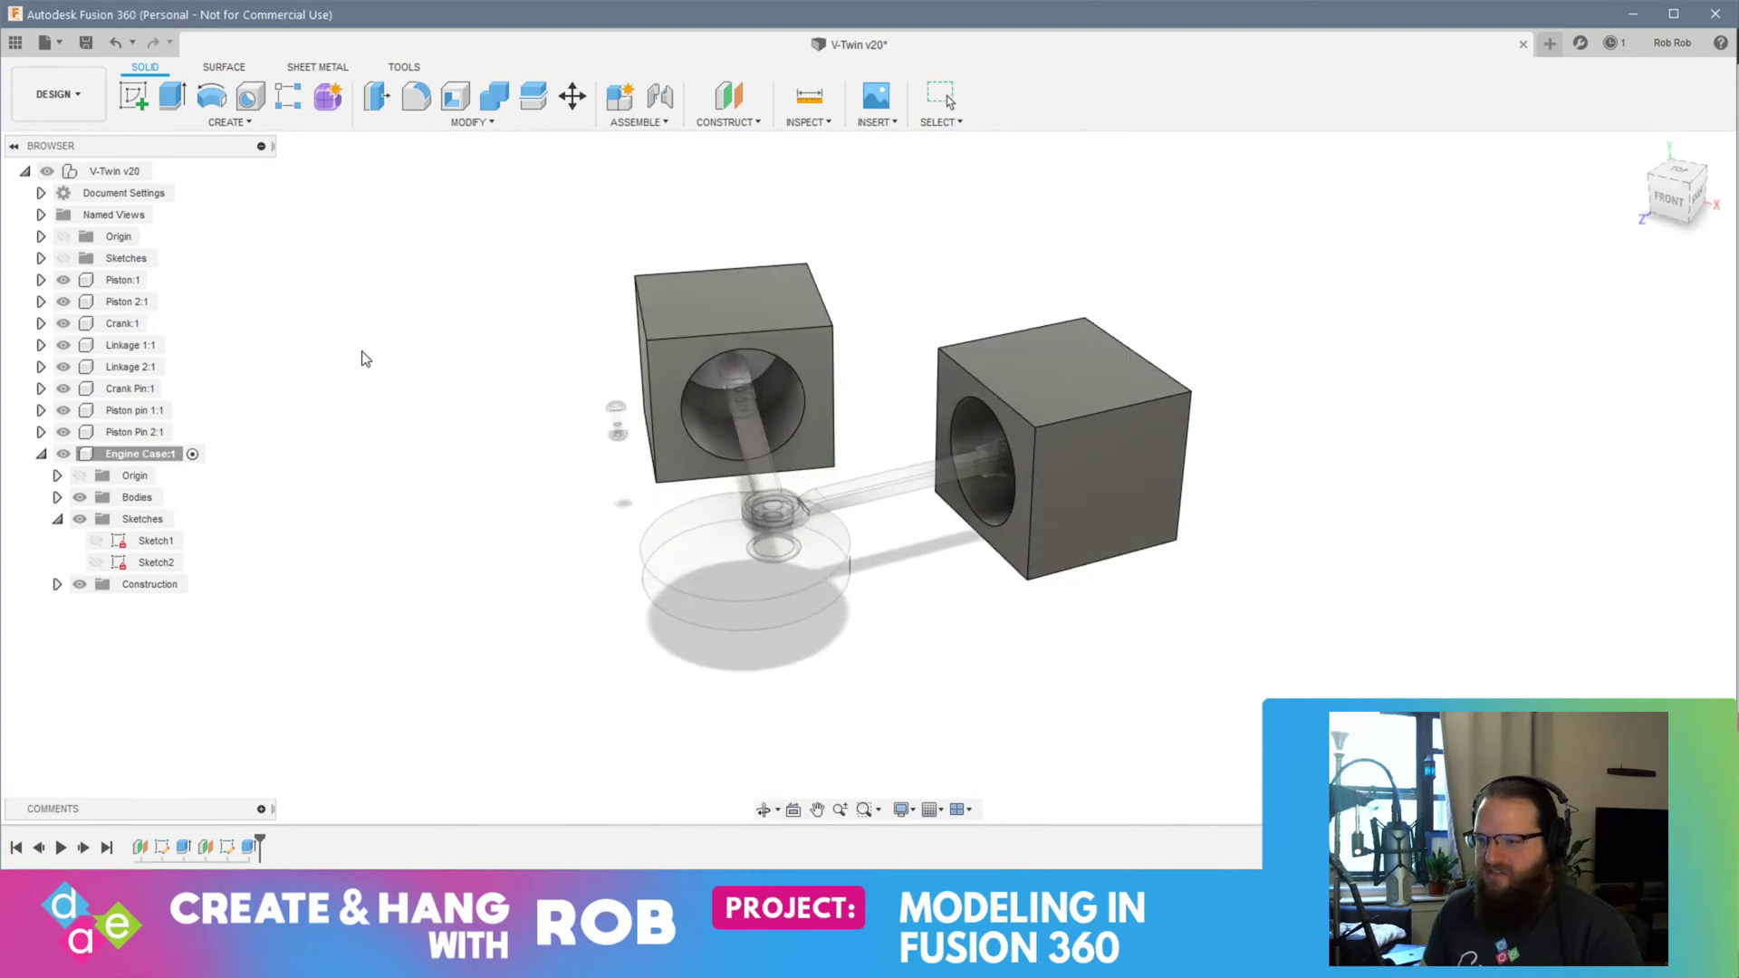
Step: Activate the top-level V-Twin assembly, inspect the linkage inside the cylinder block, and hide Piston Pin 2
{"action": "left_click", "coordinate": [161, 171]}
{"action": "middle_click_drag", "start_coordinate": [407, 459], "coordinate": [790, 415], "text": "shift"}
{"action": "scroll", "coordinate": [736, 409], "scroll_direction": "up", "scroll_amount": 10}
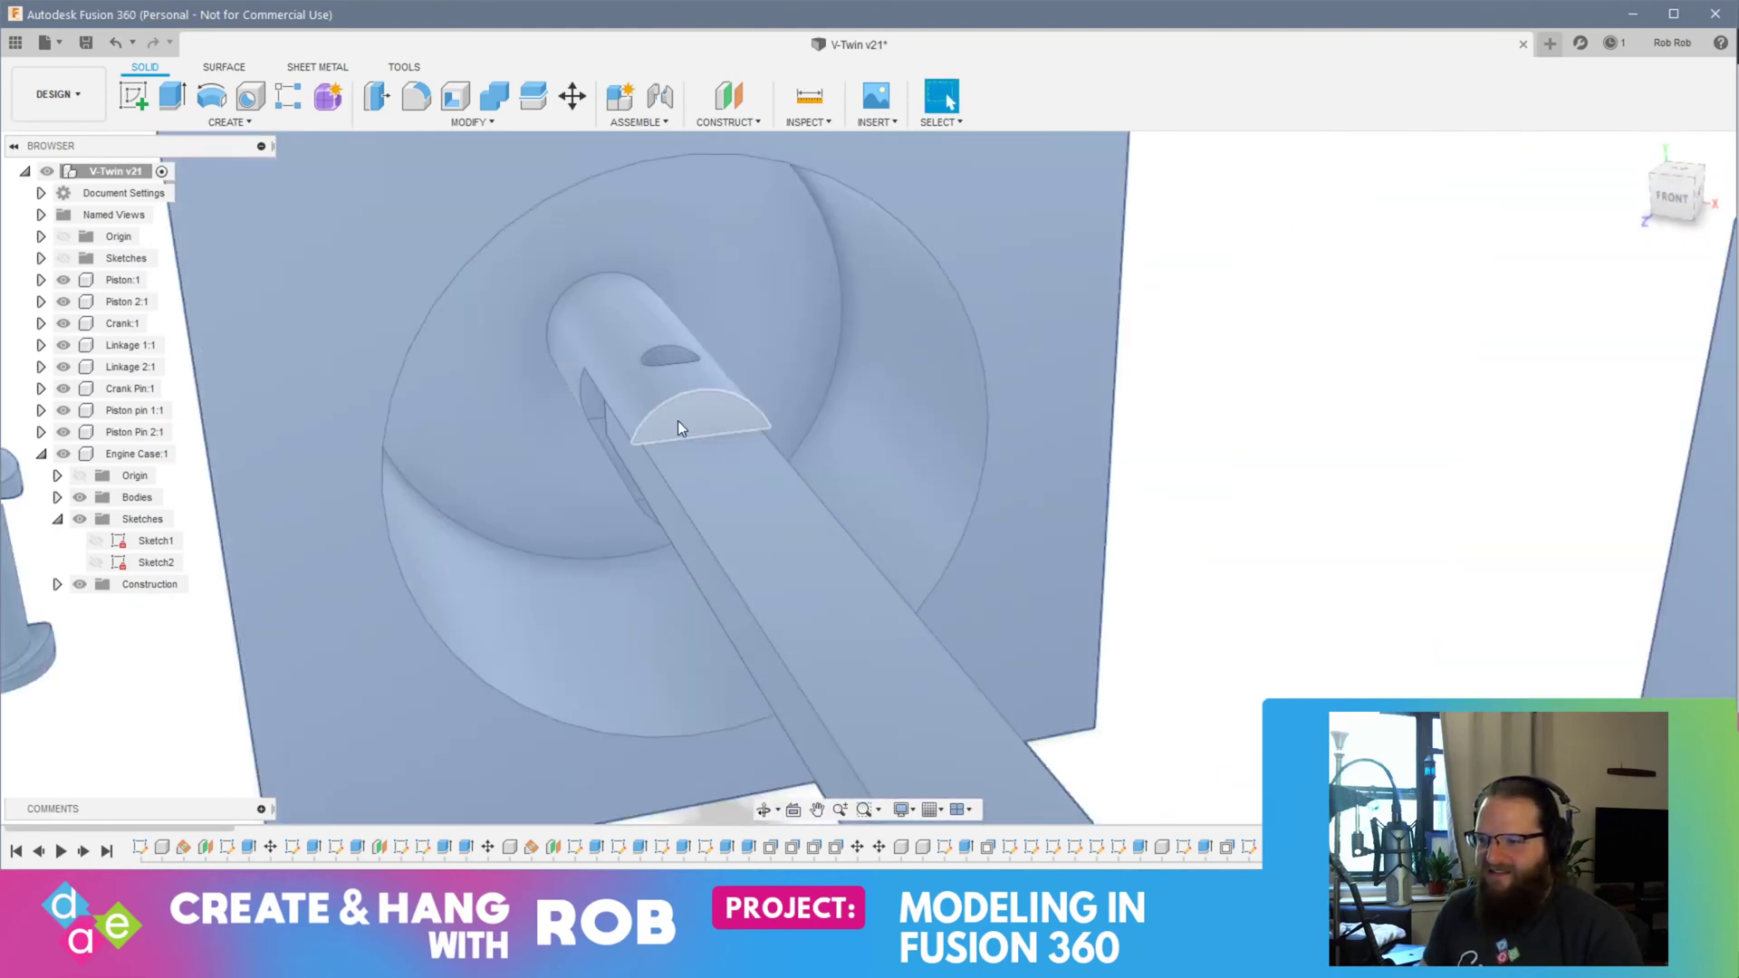
{"action": "scroll", "coordinate": [681, 427], "scroll_direction": "down", "scroll_amount": 10}
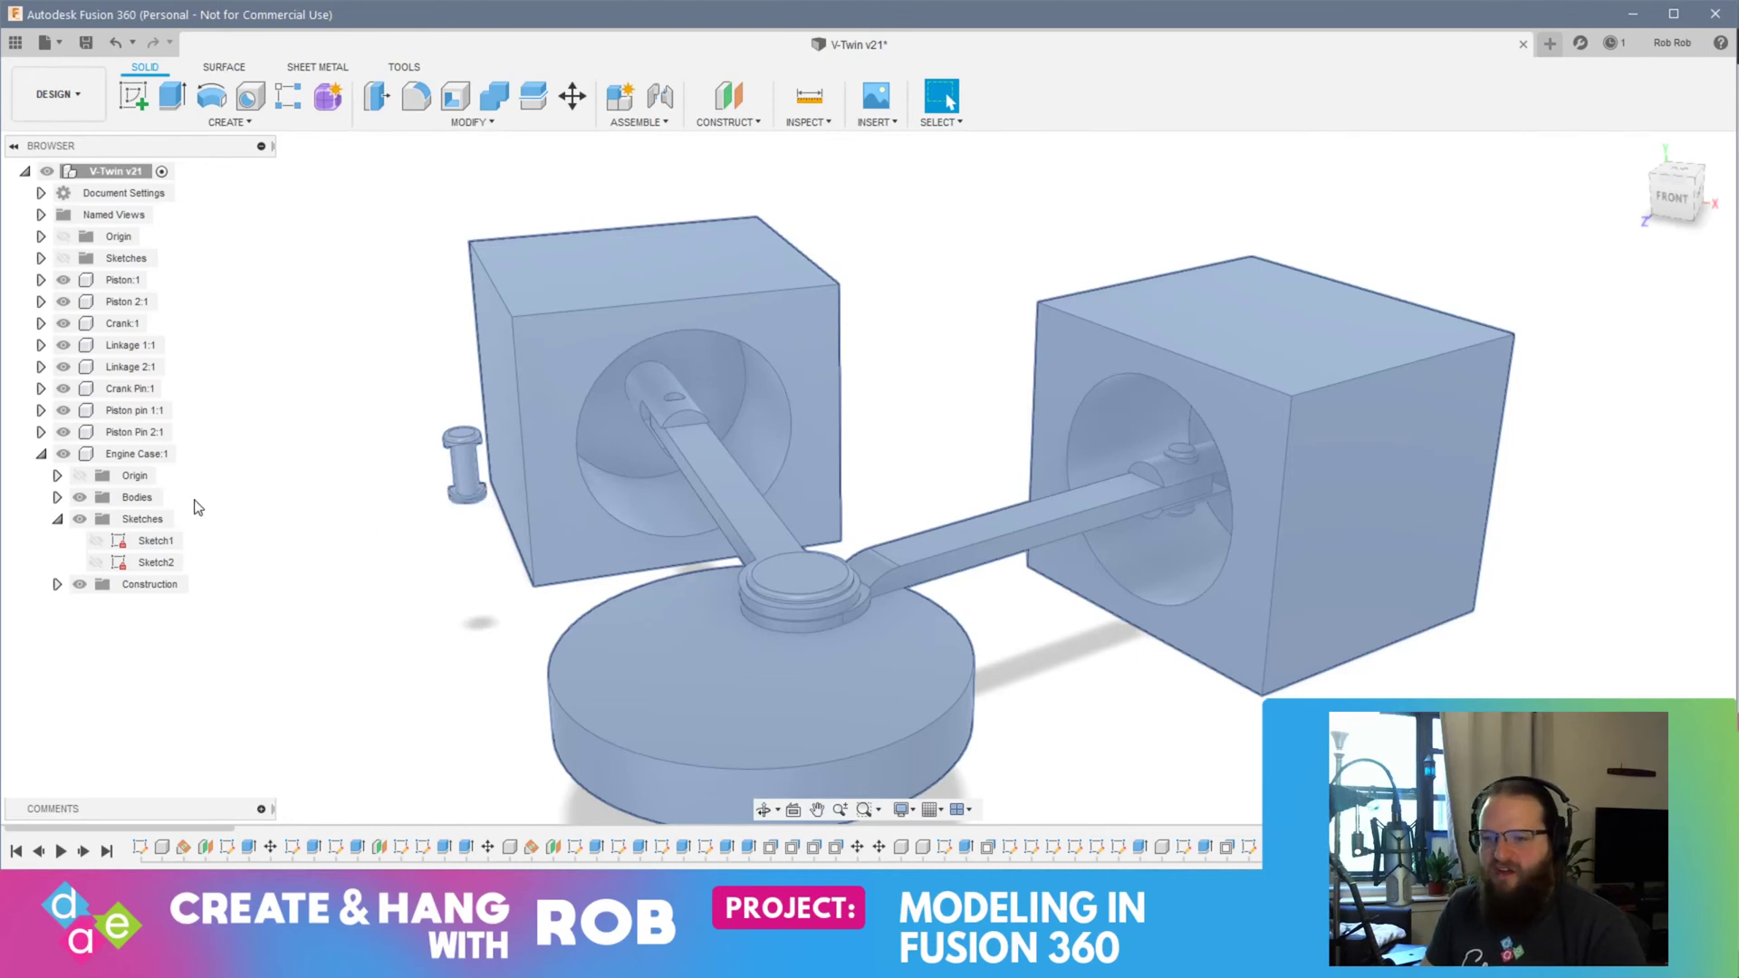
{"action": "left_click", "coordinate": [64, 435]}
{"action": "left_click", "coordinate": [311, 540]}
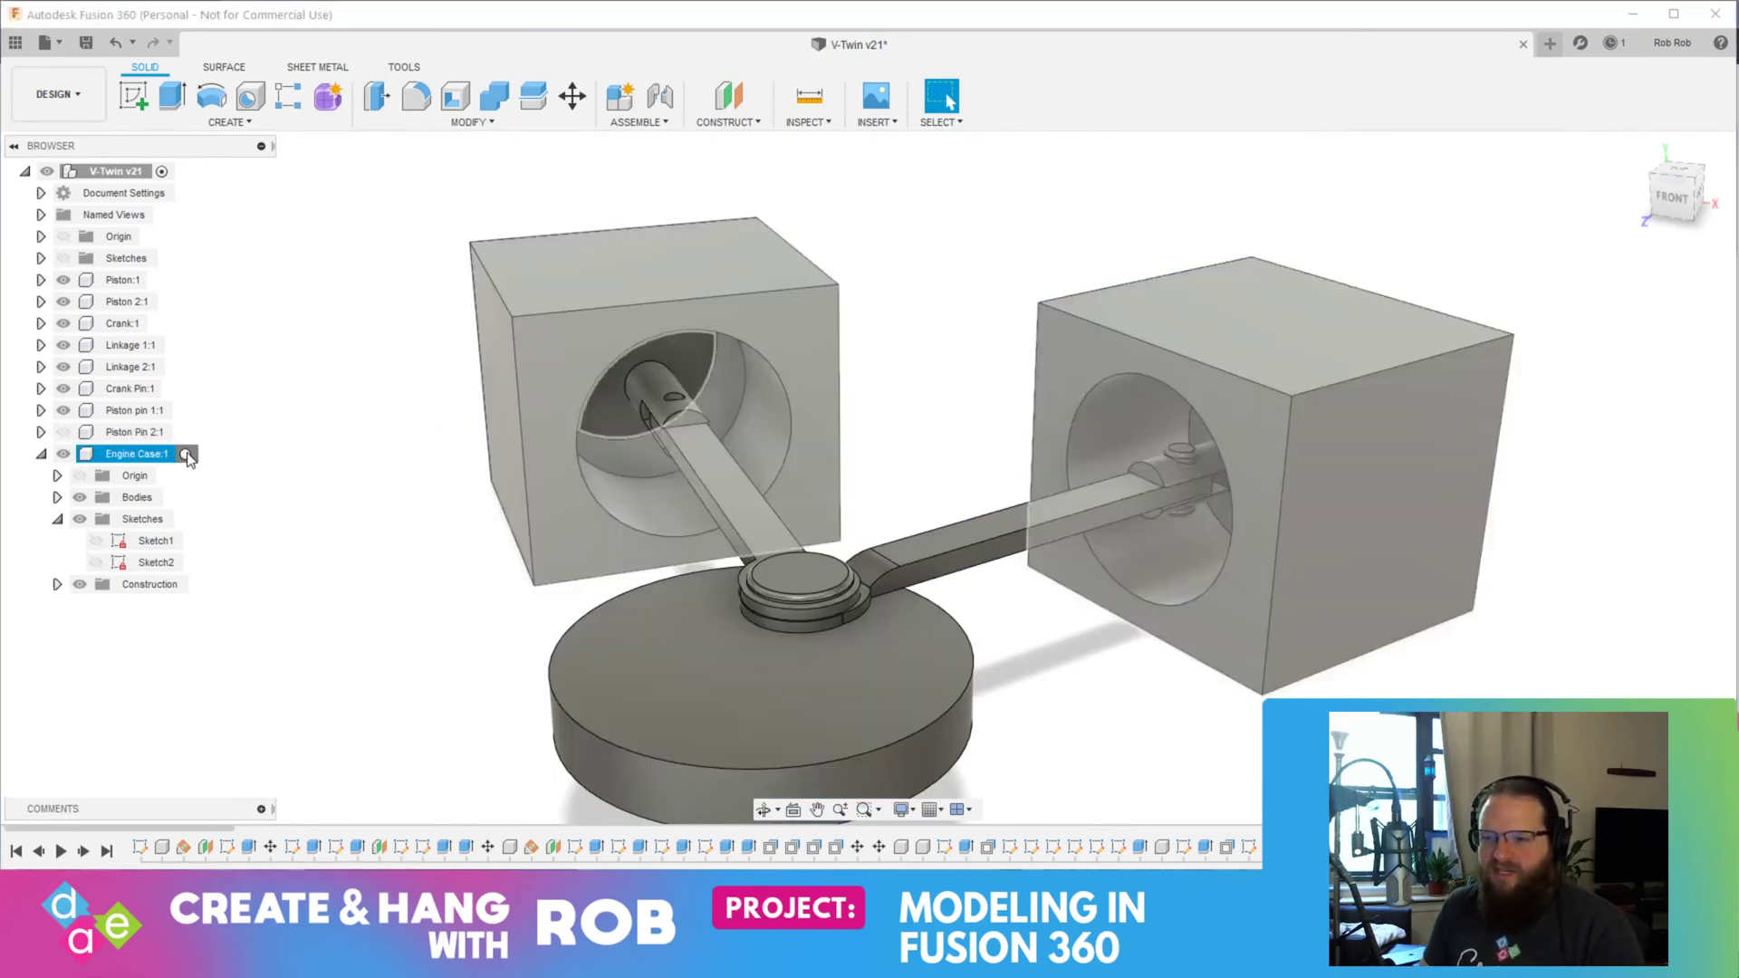
Step: Activate the Engine Case component and create an empty sketch on the bottom face of one cylinder block
{"action": "left_click", "coordinate": [136, 453]}
{"action": "middle_click_drag", "start_coordinate": [1050, 715], "coordinate": [899, 489], "text": "shift"}
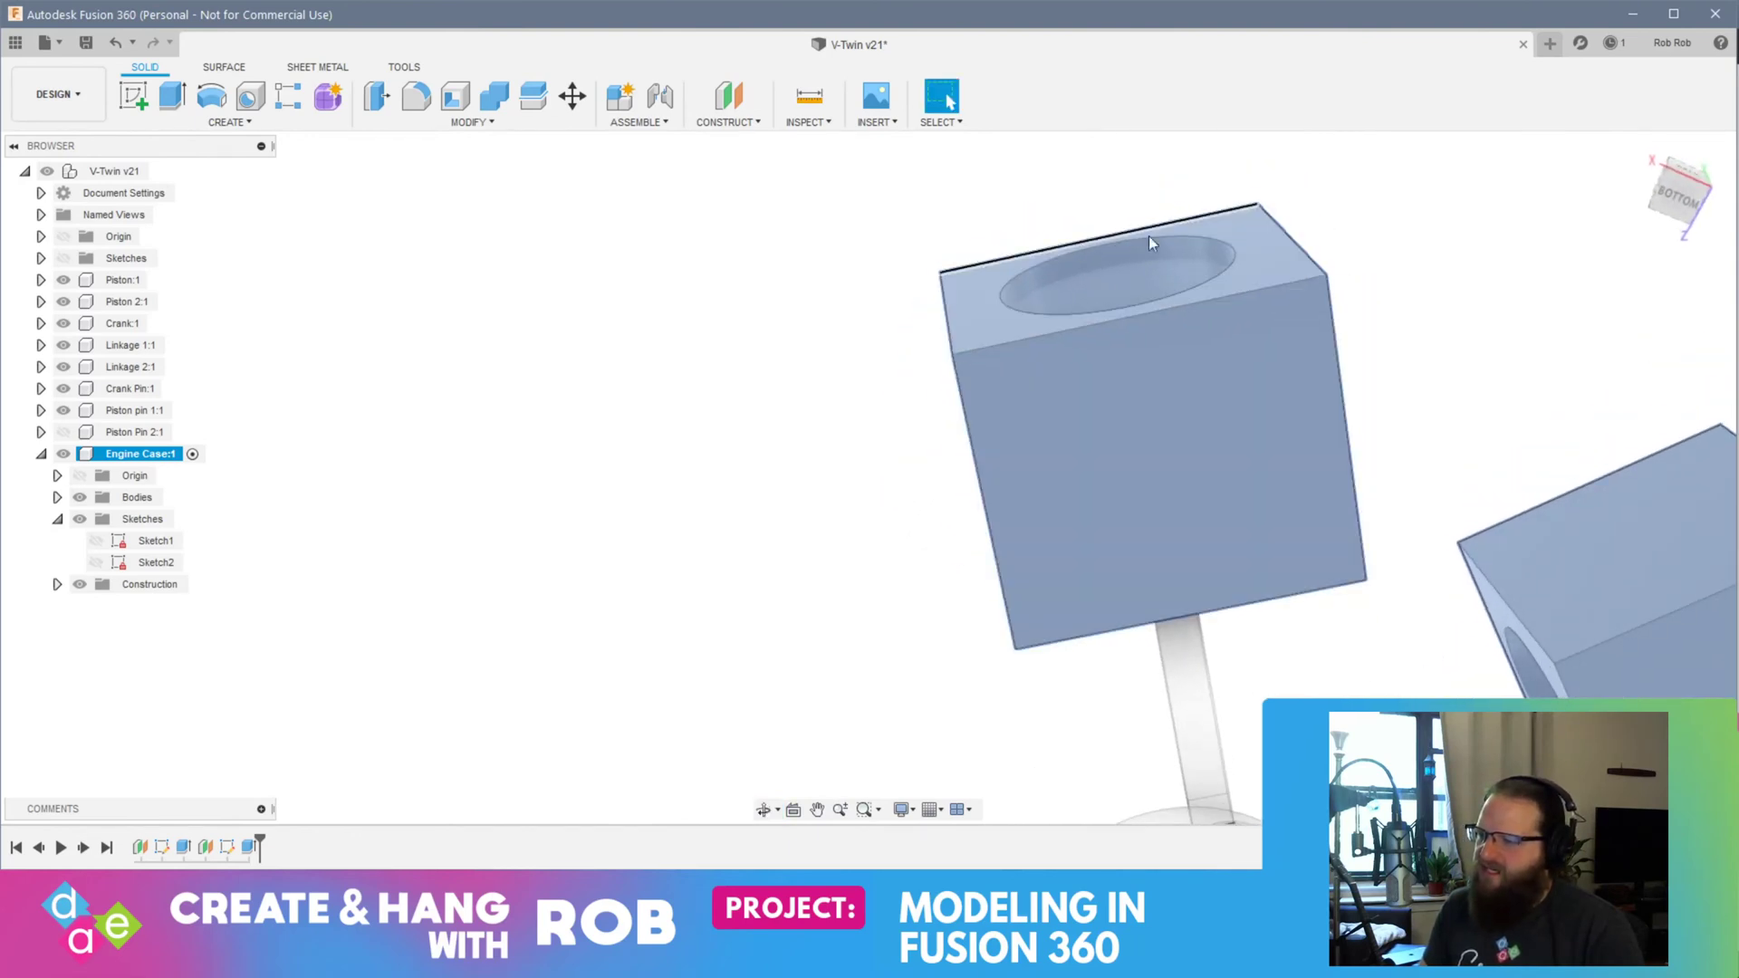
{"action": "left_click", "coordinate": [1094, 389]}
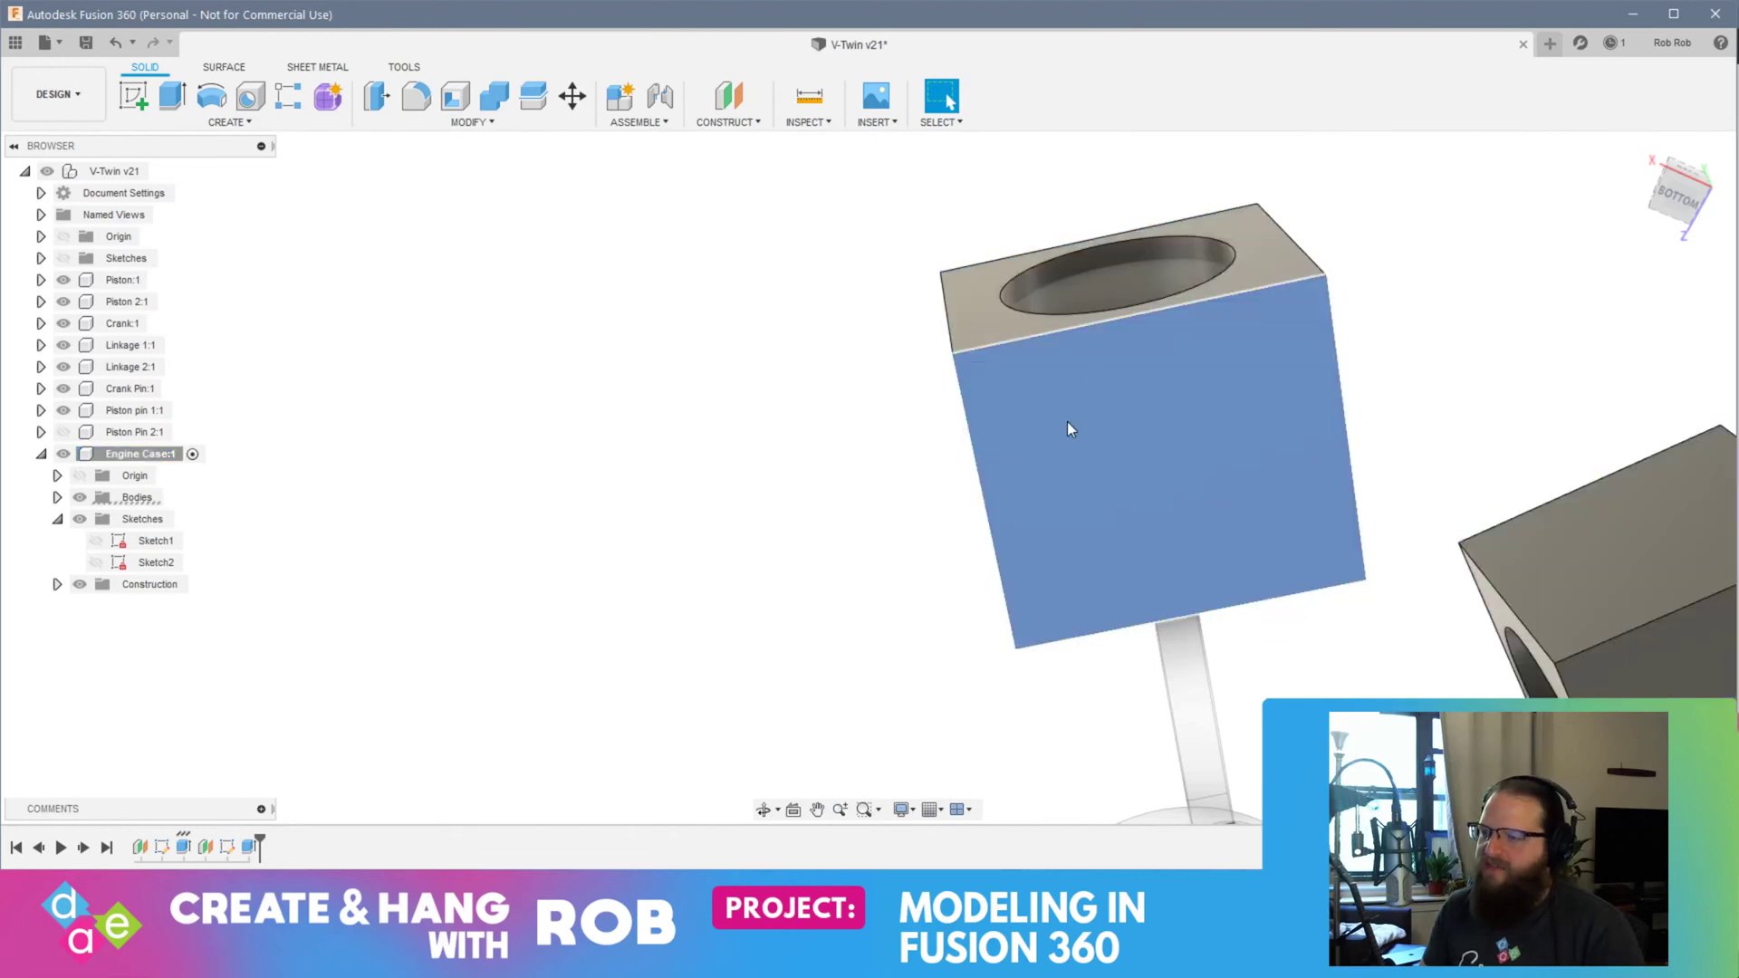
{"action": "left_click", "coordinate": [126, 94]}
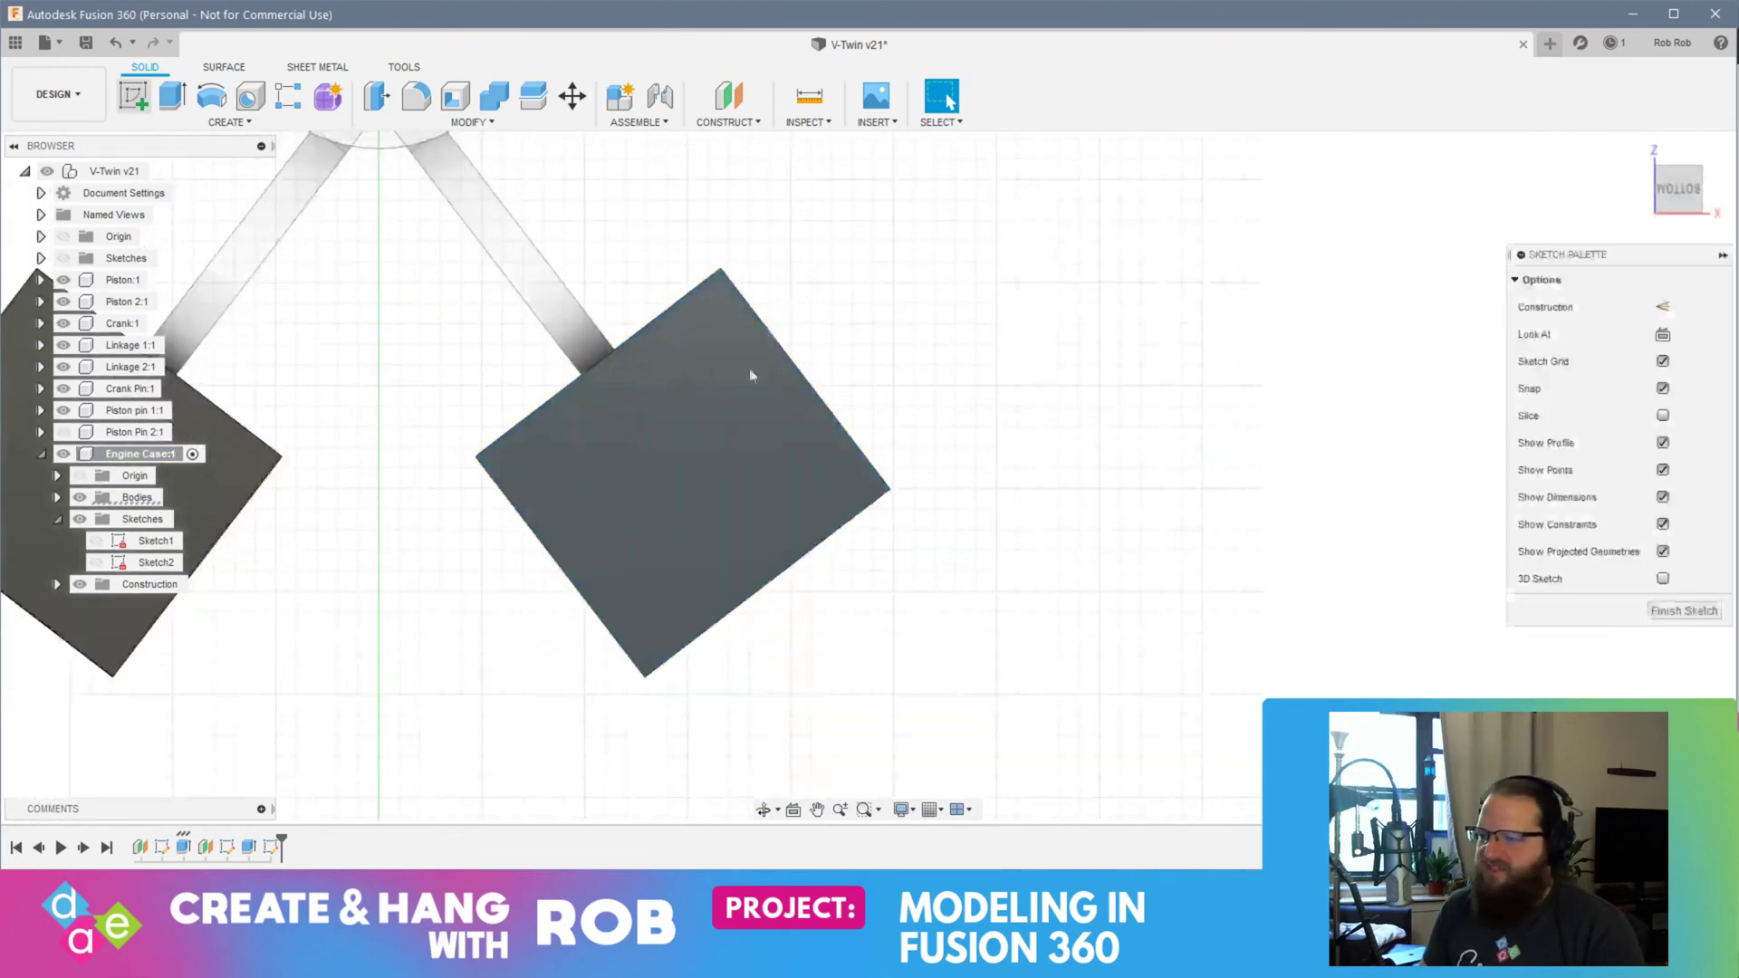
{"action": "mouse_move", "coordinate": [666, 544]}
{"action": "middle_mouse_down"}
{"action": "mouse_move", "coordinate": [788, 484]}
{"action": "mouse_move", "coordinate": [624, 462]}
{"action": "mouse_move", "coordinate": [707, 462]}
{"action": "mouse_move", "coordinate": [644, 469]}
{"action": "mouse_move", "coordinate": [660, 517]}
{"action": "mouse_move", "coordinate": [671, 268]}
{"action": "mouse_move", "coordinate": [734, 181]}
{"action": "middle_mouse_up"}
{"action": "middle_click_drag", "start_coordinate": [987, 499], "coordinate": [595, 489]}
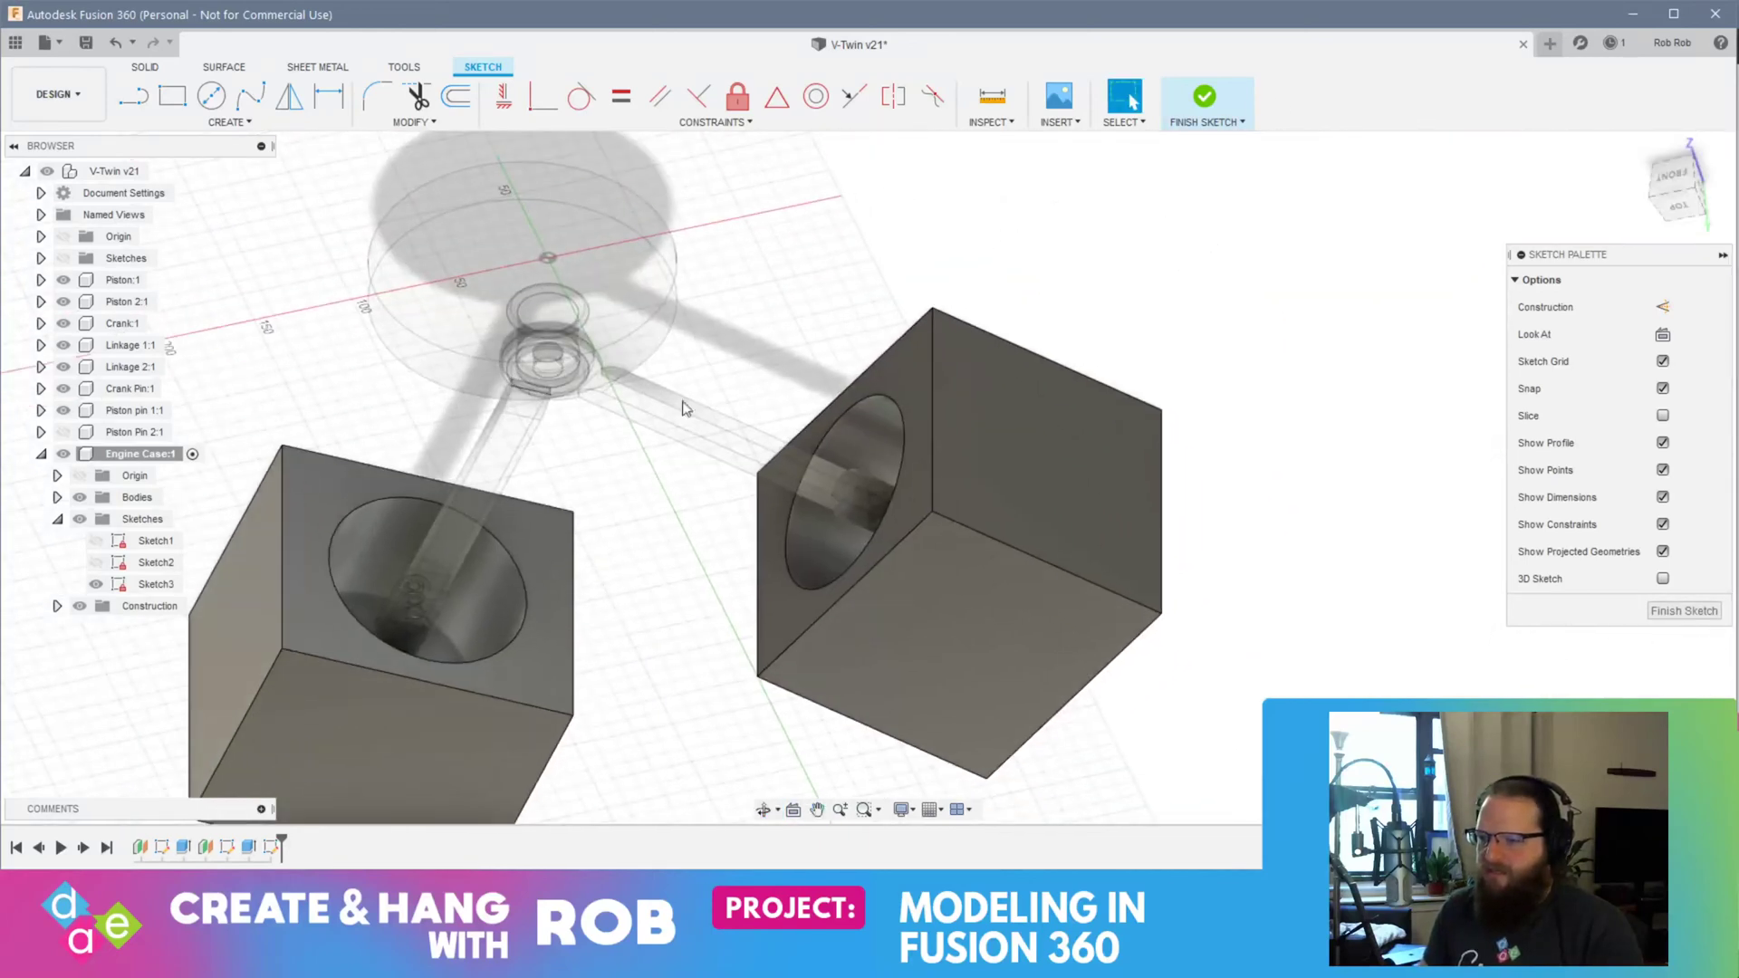
{"action": "left_click", "coordinate": [1639, 153]}
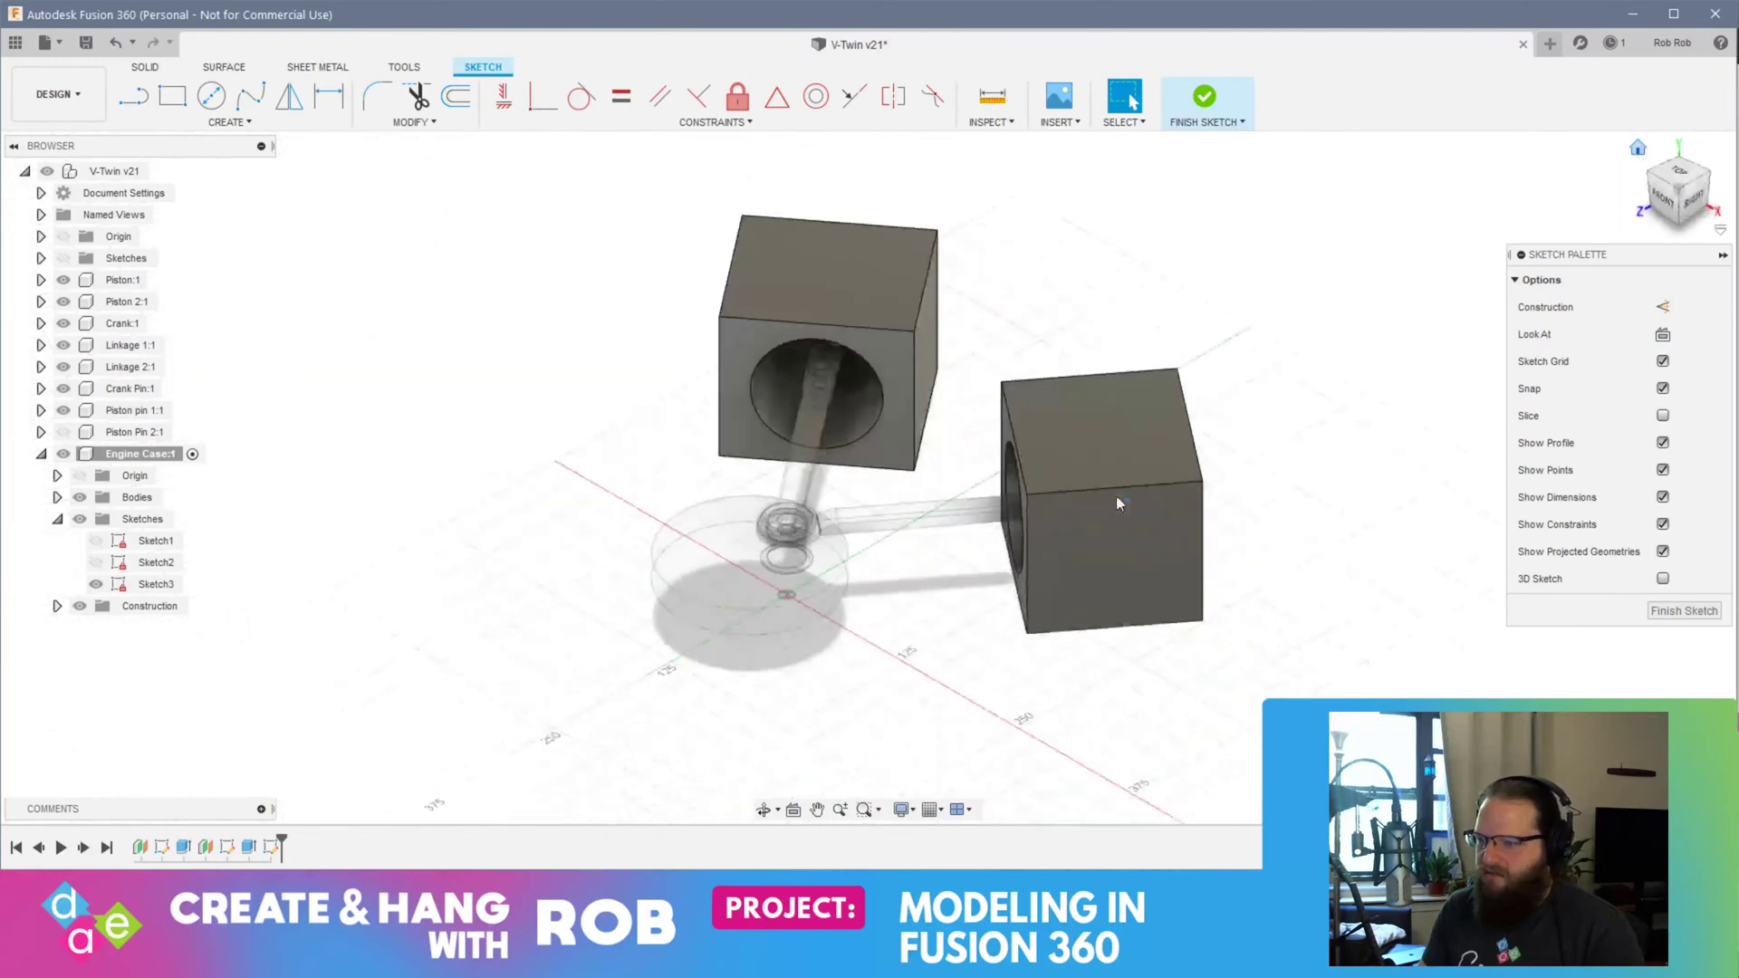
{"action": "middle_click_drag", "start_coordinate": [1128, 598], "coordinate": [1284, 196], "text": "shift"}
{"action": "left_click", "coordinate": [1683, 612]}
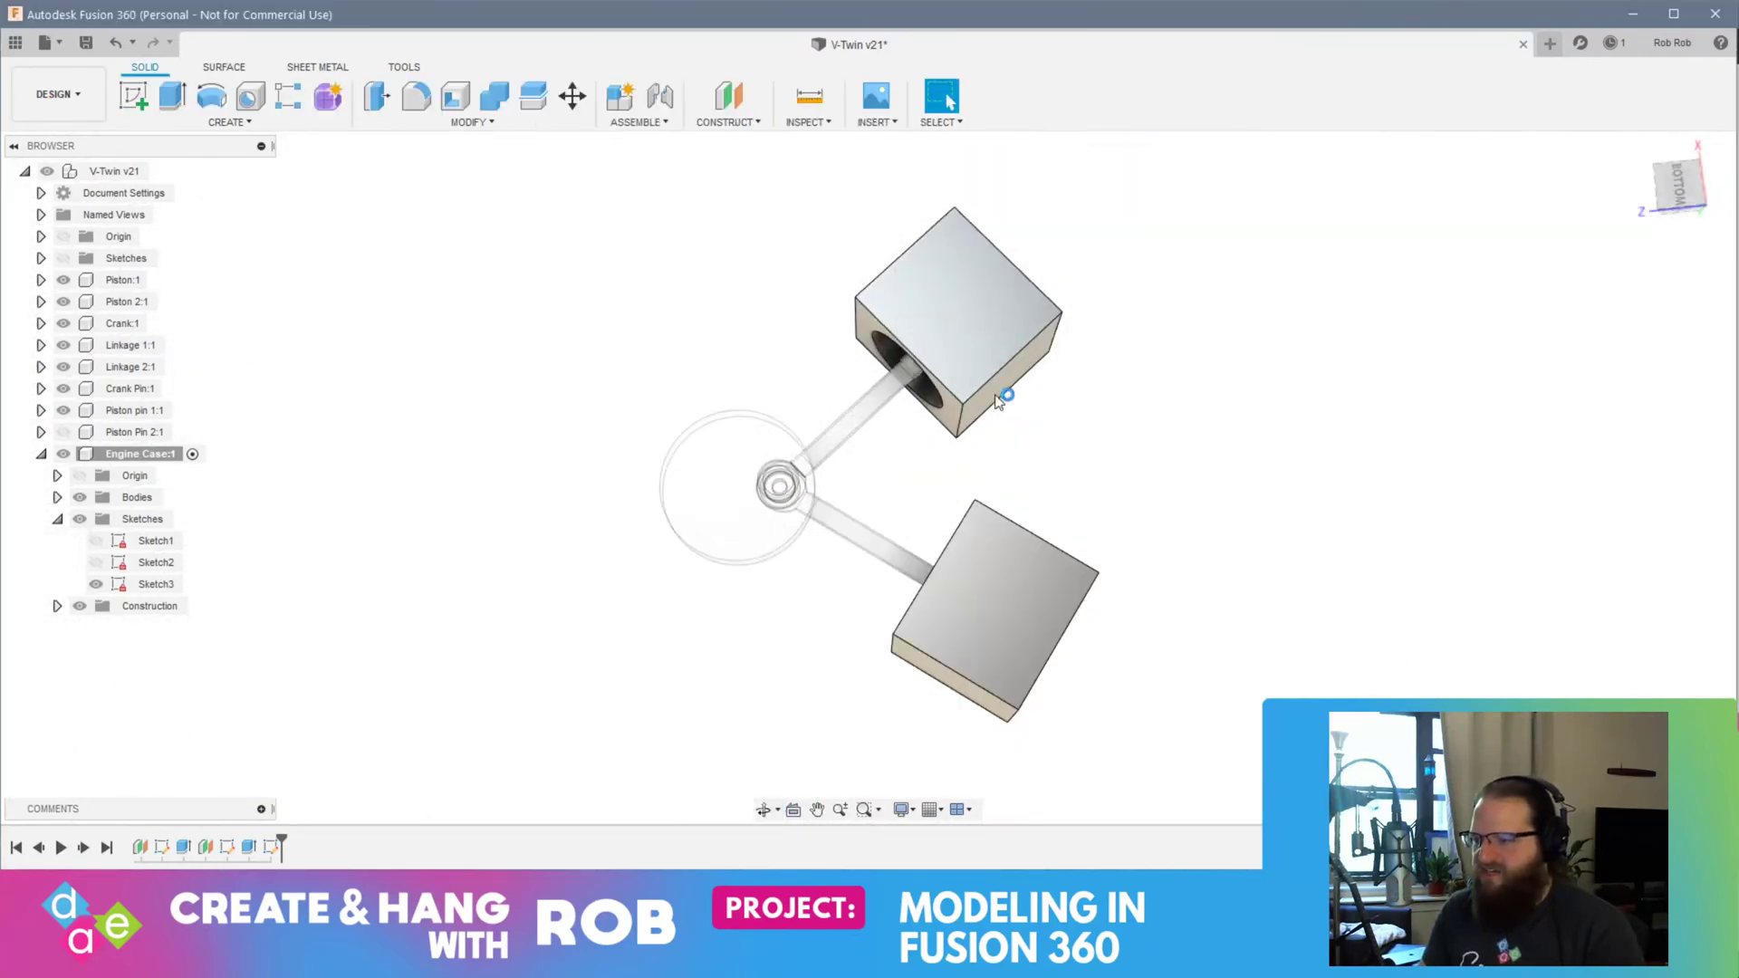
Step: Start another sketch on the cylinder block's bottom face and try to begin a 3-point arc at the block's corner
{"action": "left_click", "coordinate": [949, 391]}
{"action": "left_click", "coordinate": [133, 96]}
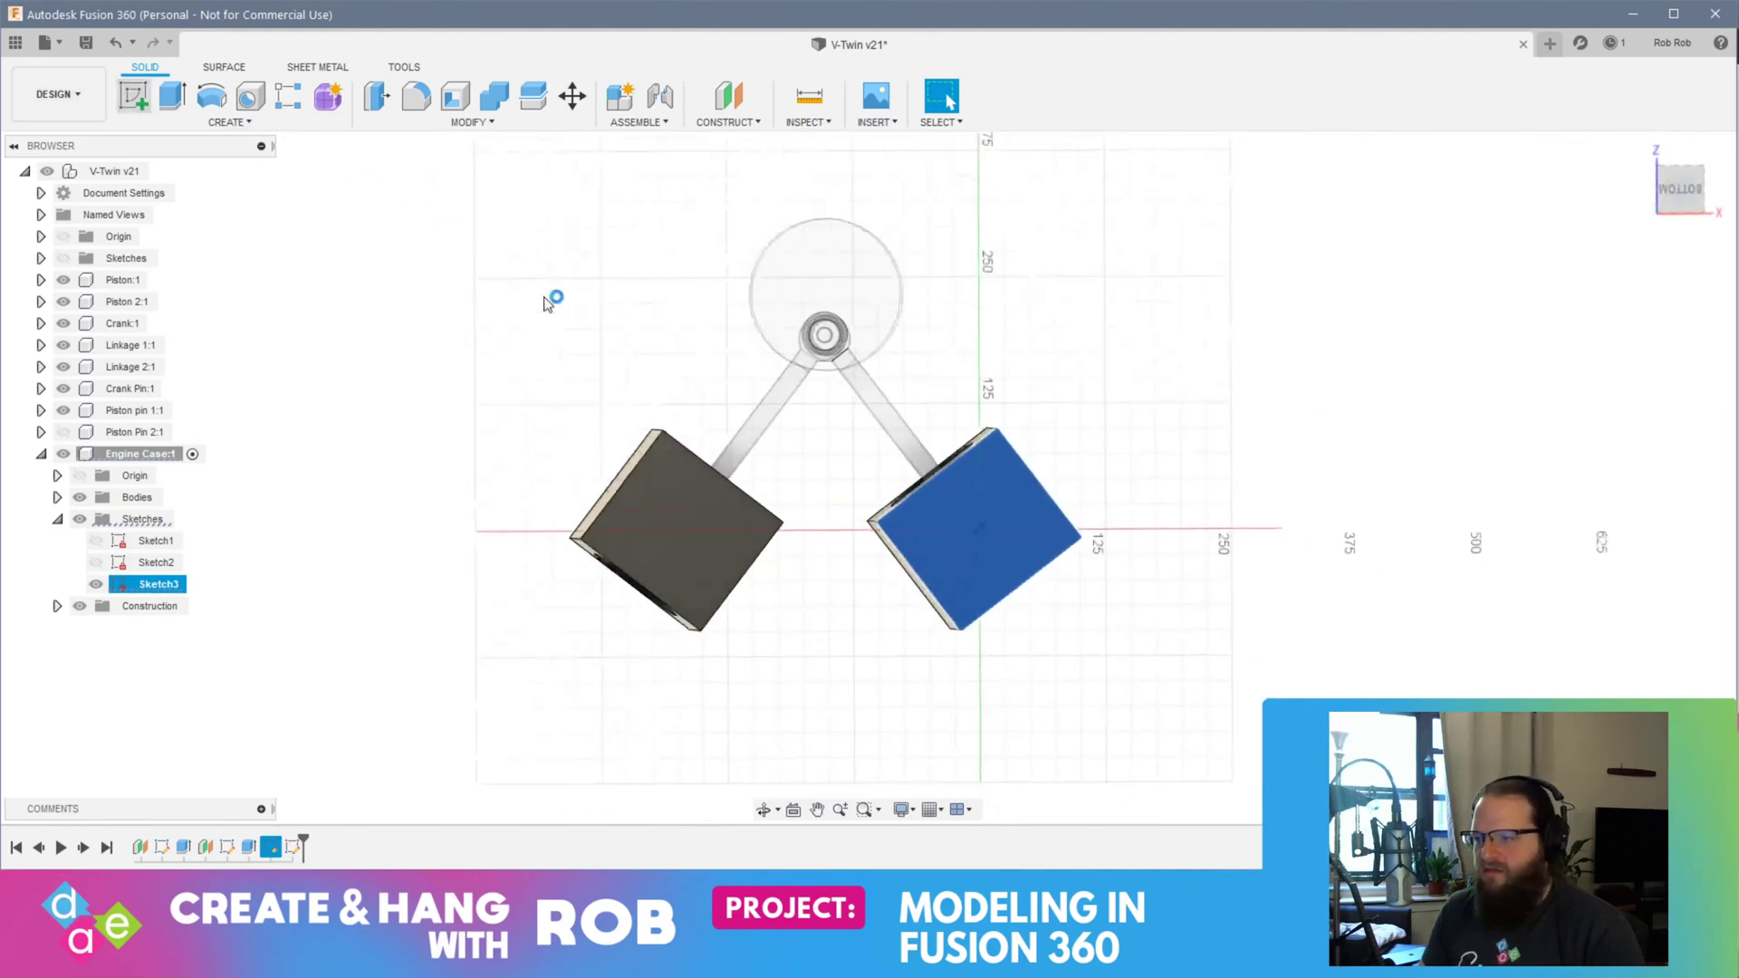
{"action": "mouse_move", "coordinate": [842, 518]}
{"action": "middle_mouse_down"}
{"action": "mouse_move", "coordinate": [657, 509]}
{"action": "mouse_move", "coordinate": [796, 505]}
{"action": "mouse_move", "coordinate": [846, 481]}
{"action": "mouse_move", "coordinate": [766, 392]}
{"action": "mouse_move", "coordinate": [589, 389]}
{"action": "mouse_move", "coordinate": [474, 474]}
{"action": "middle_mouse_up"}
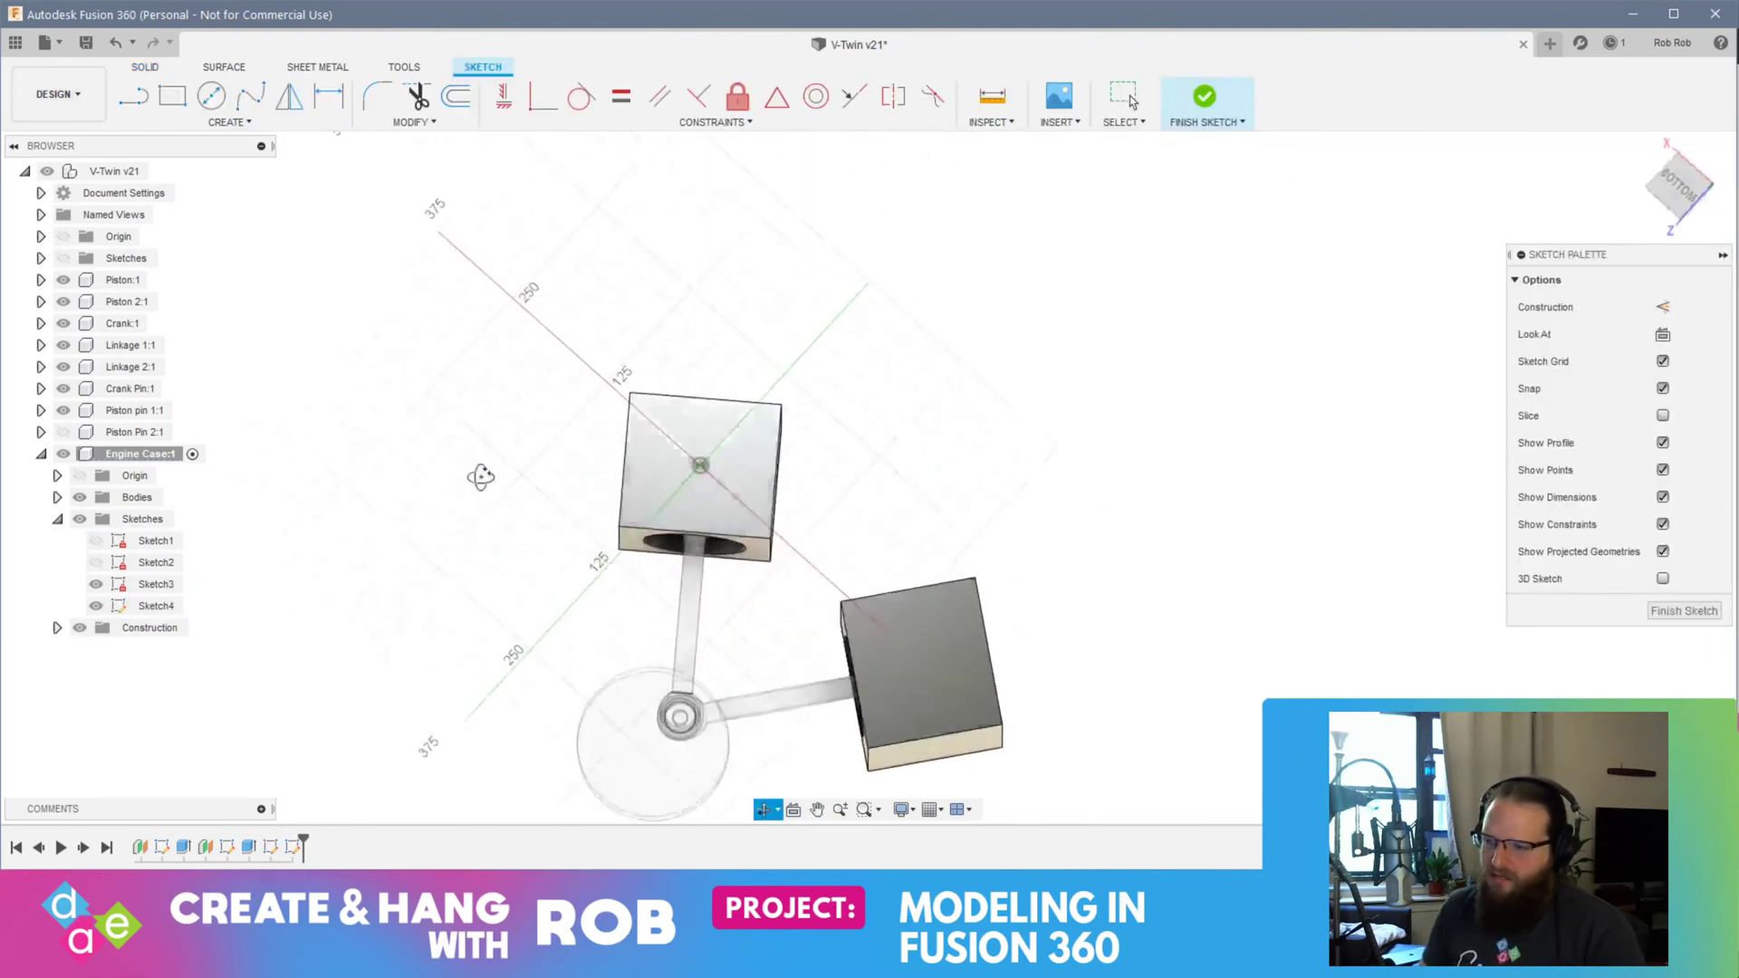
{"action": "scroll", "coordinate": [750, 463], "scroll_direction": "up", "scroll_amount": 5}
{"action": "middle_click_drag", "start_coordinate": [750, 463], "coordinate": [598, 431], "text": "shift"}
{"action": "scroll", "coordinate": [489, 365], "scroll_direction": "up", "scroll_amount": 5}
{"action": "mouse_move", "coordinate": [464, 371]}
{"action": "middle_mouse_down"}
{"action": "mouse_move", "coordinate": [631, 378]}
{"action": "mouse_move", "coordinate": [622, 435]}
{"action": "middle_mouse_up"}
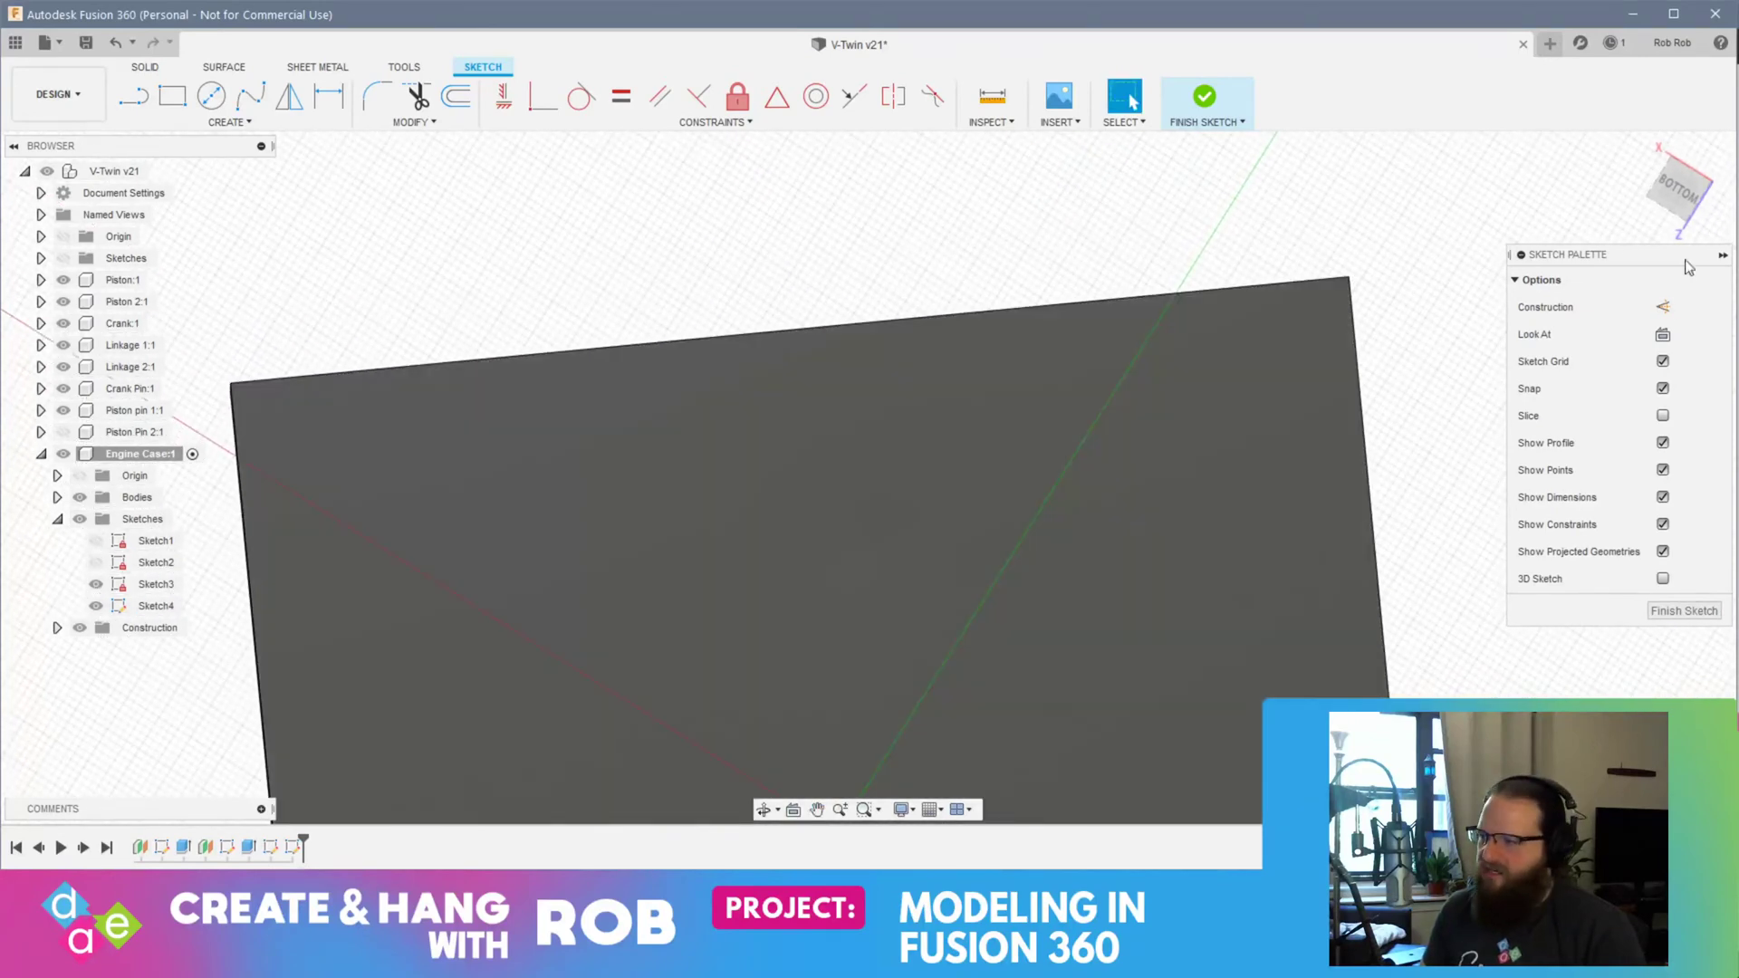
{"action": "left_click", "coordinate": [1683, 186]}
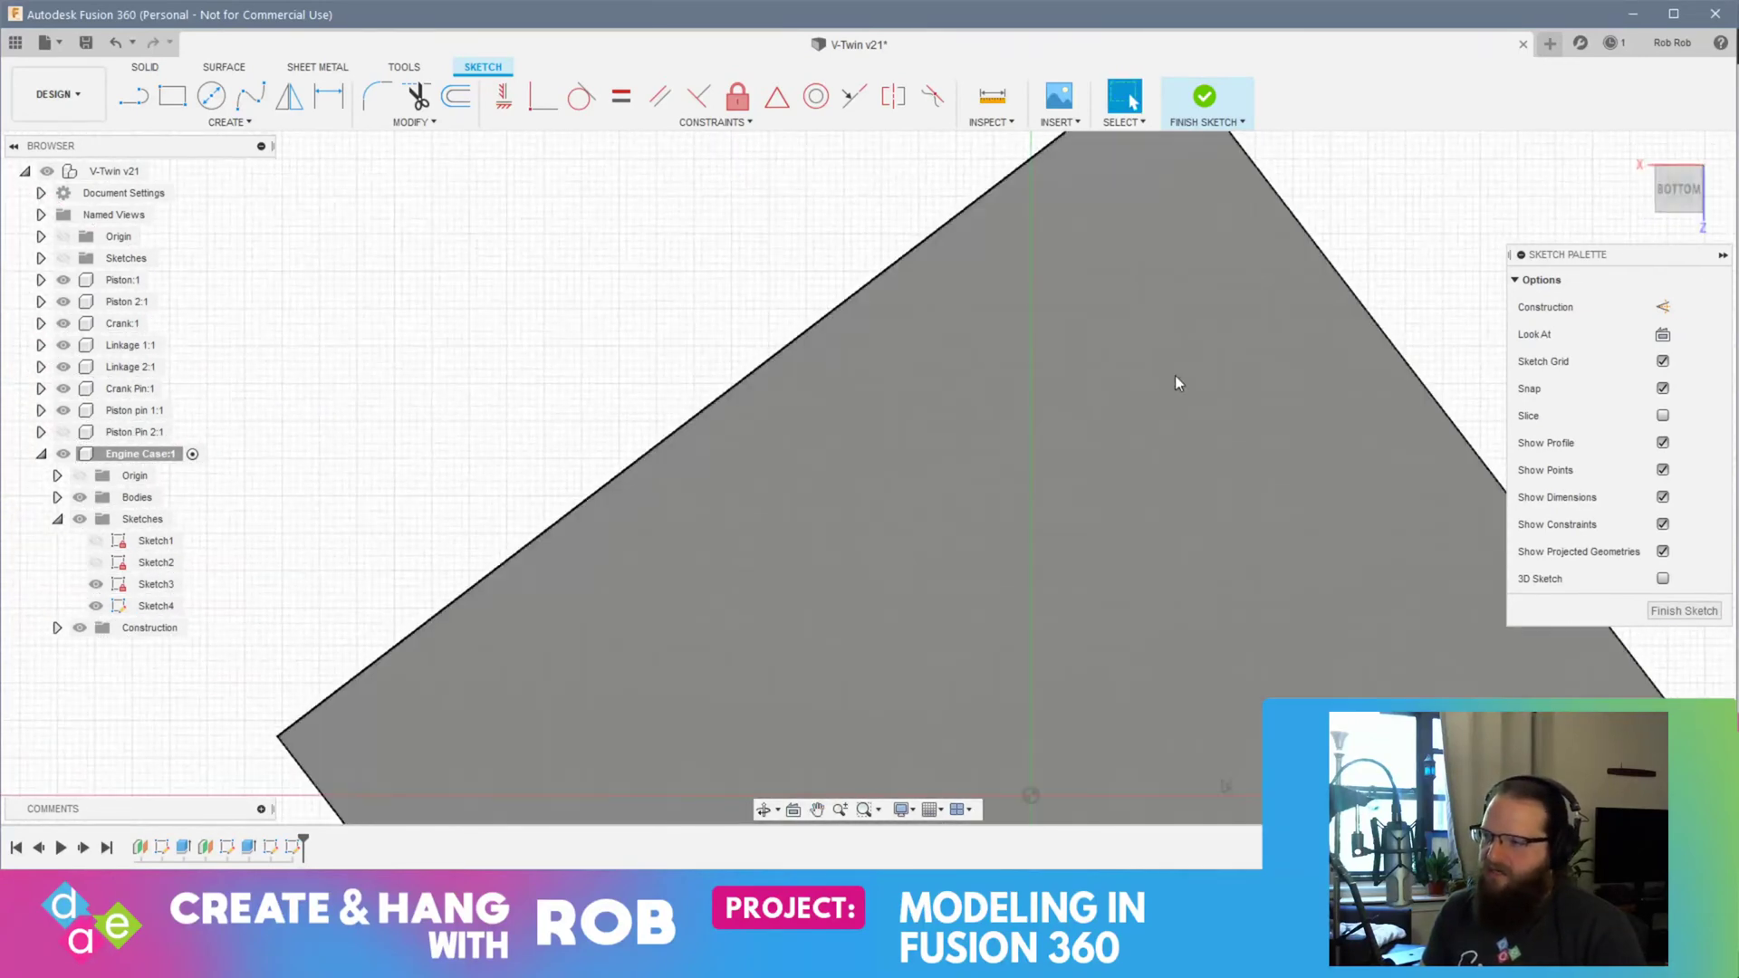
{"action": "middle_click_drag", "start_coordinate": [1175, 375], "coordinate": [836, 354]}
{"action": "left_click", "coordinate": [229, 122]}
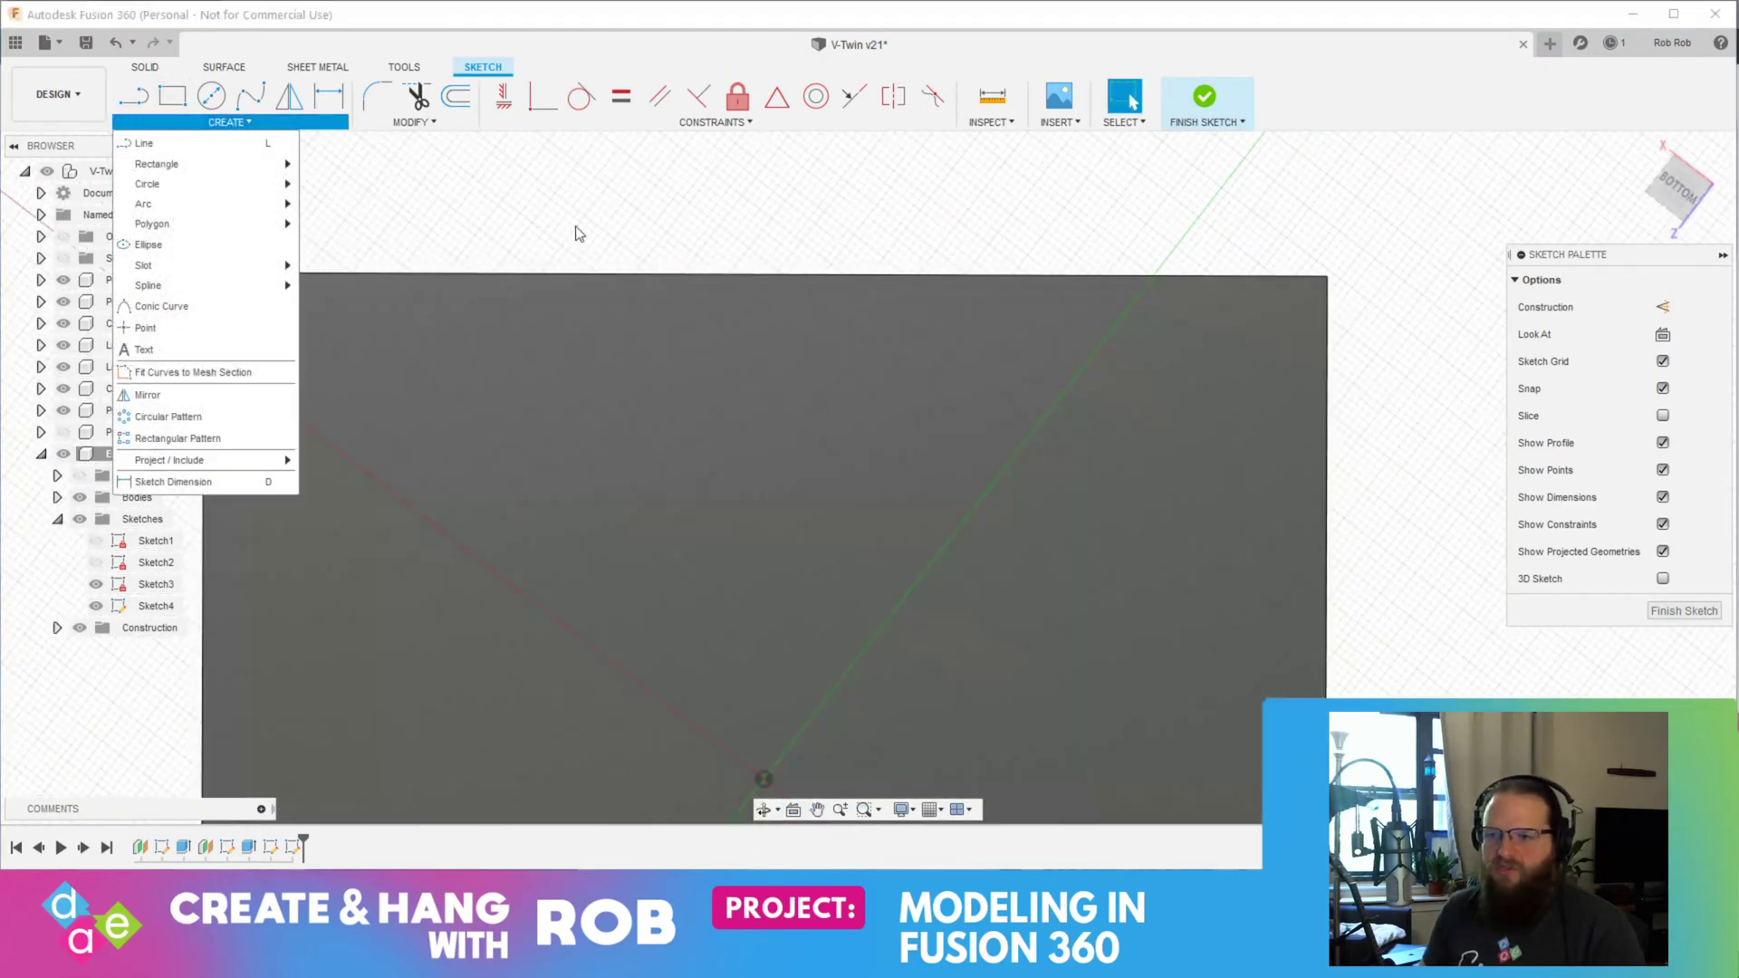
{"action": "mouse_move", "coordinate": [192, 201]}
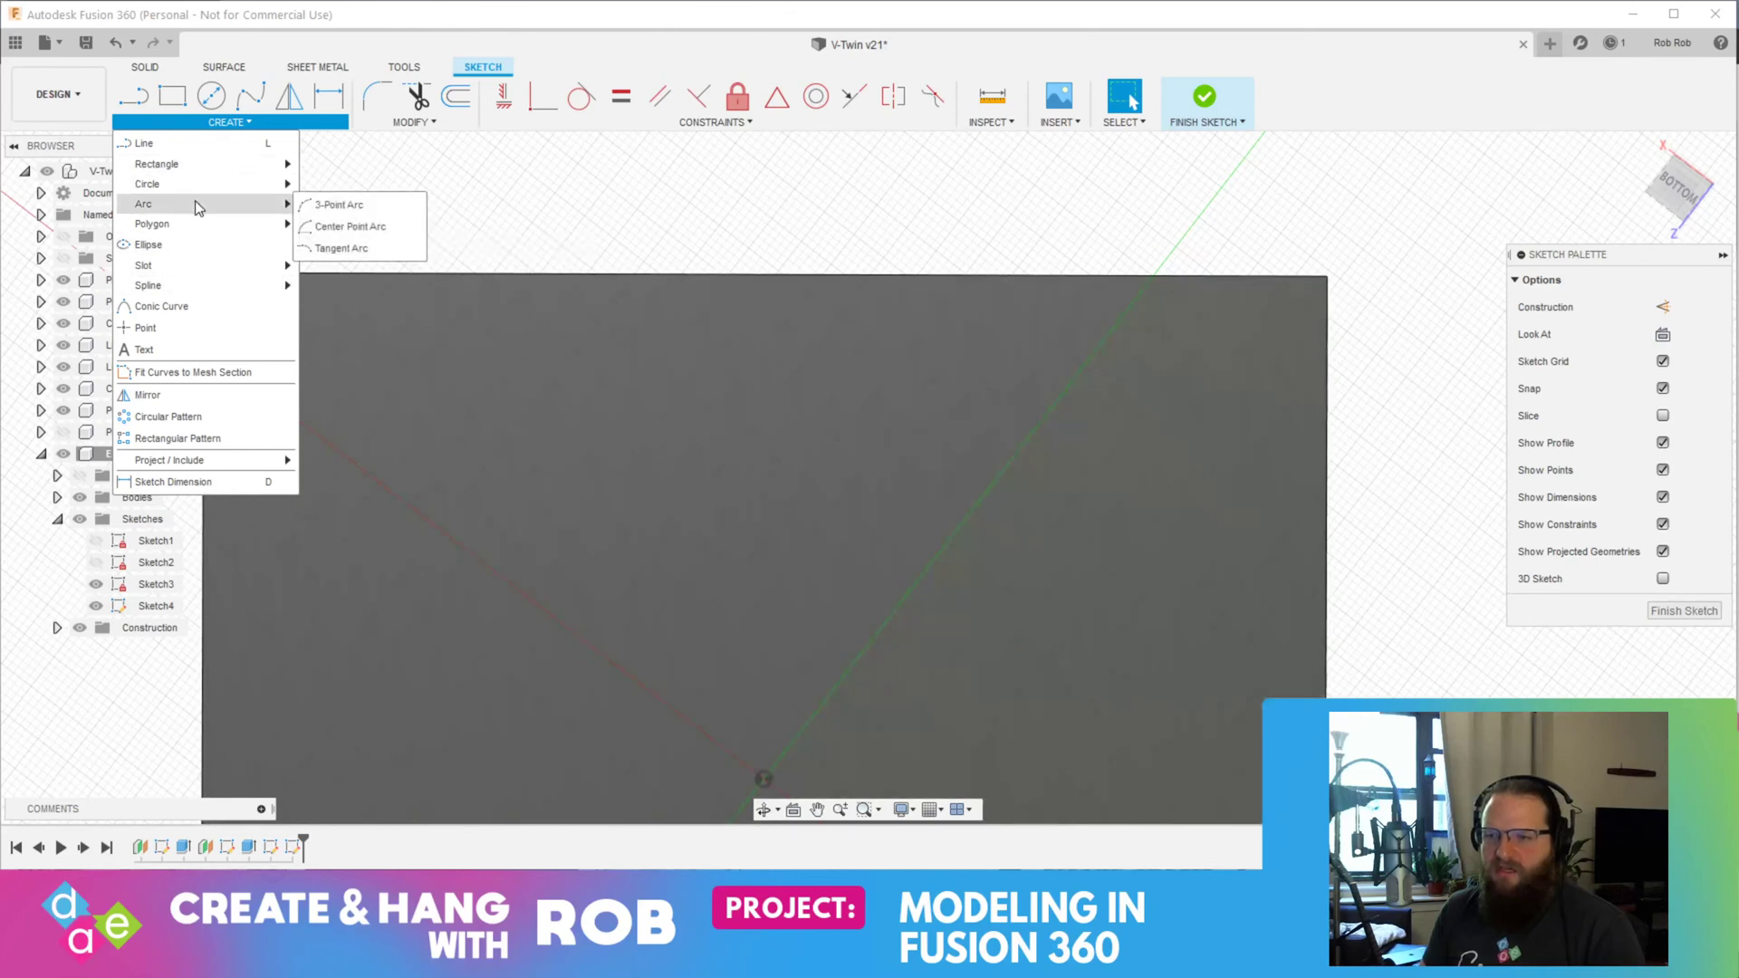
{"action": "left_click", "coordinate": [349, 209]}
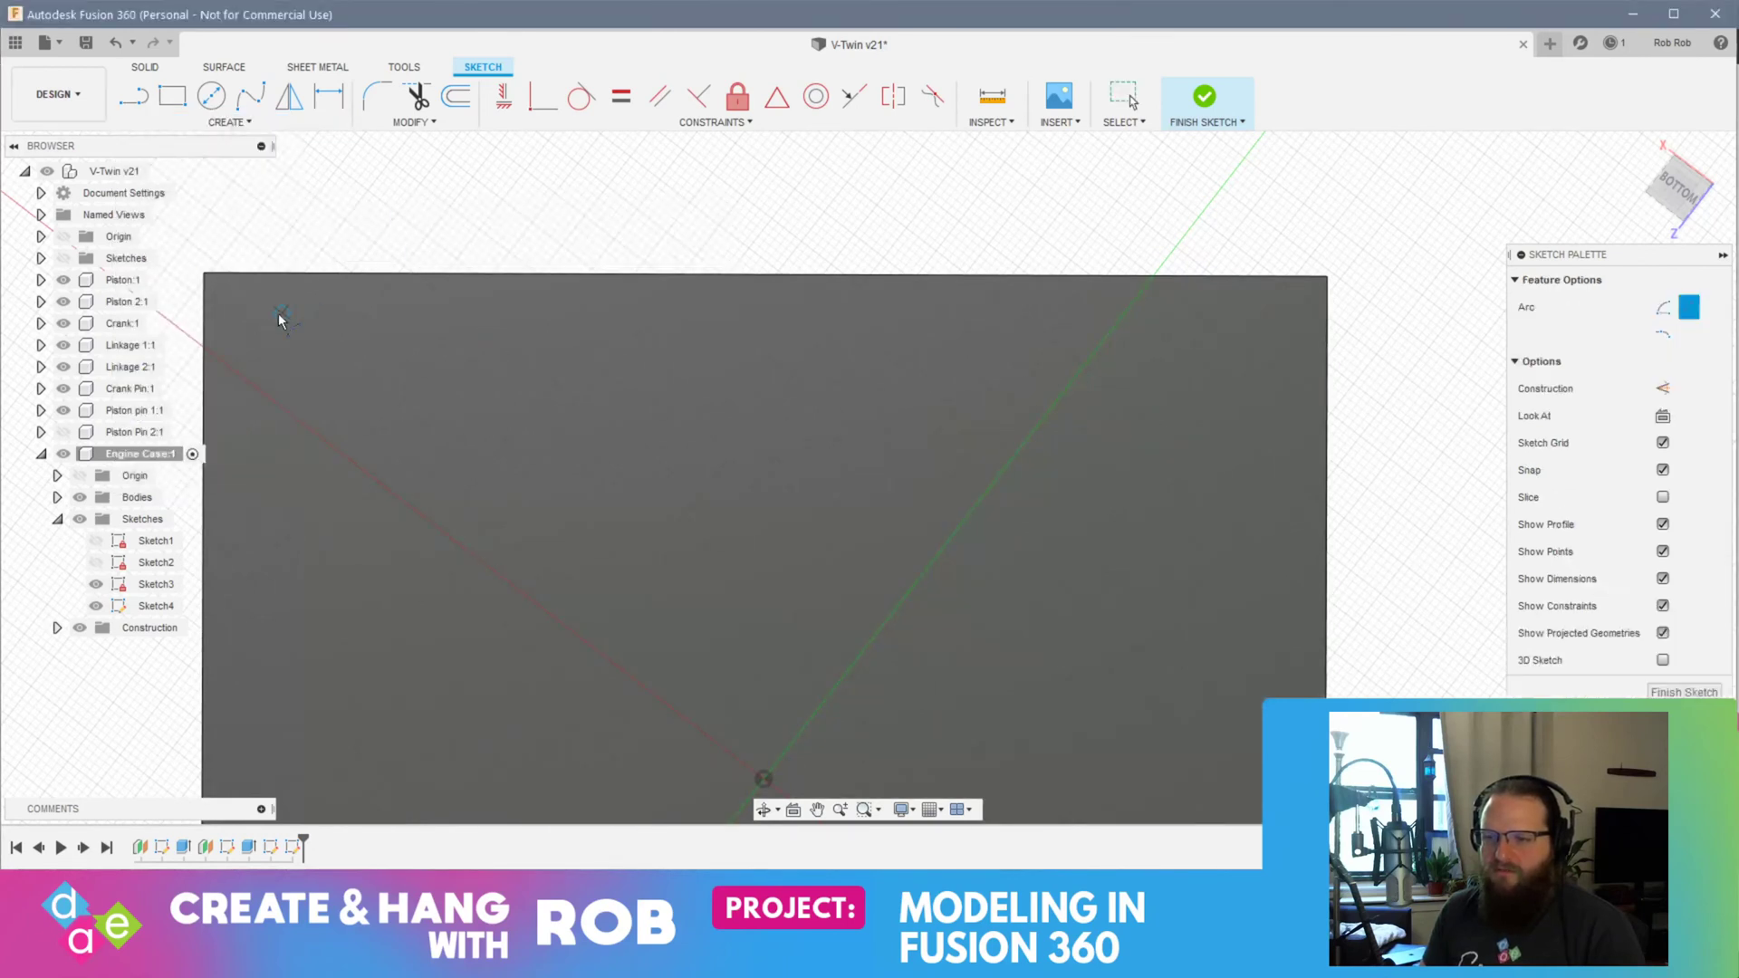
{"action": "scroll", "coordinate": [277, 315], "scroll_direction": "up", "scroll_amount": 1}
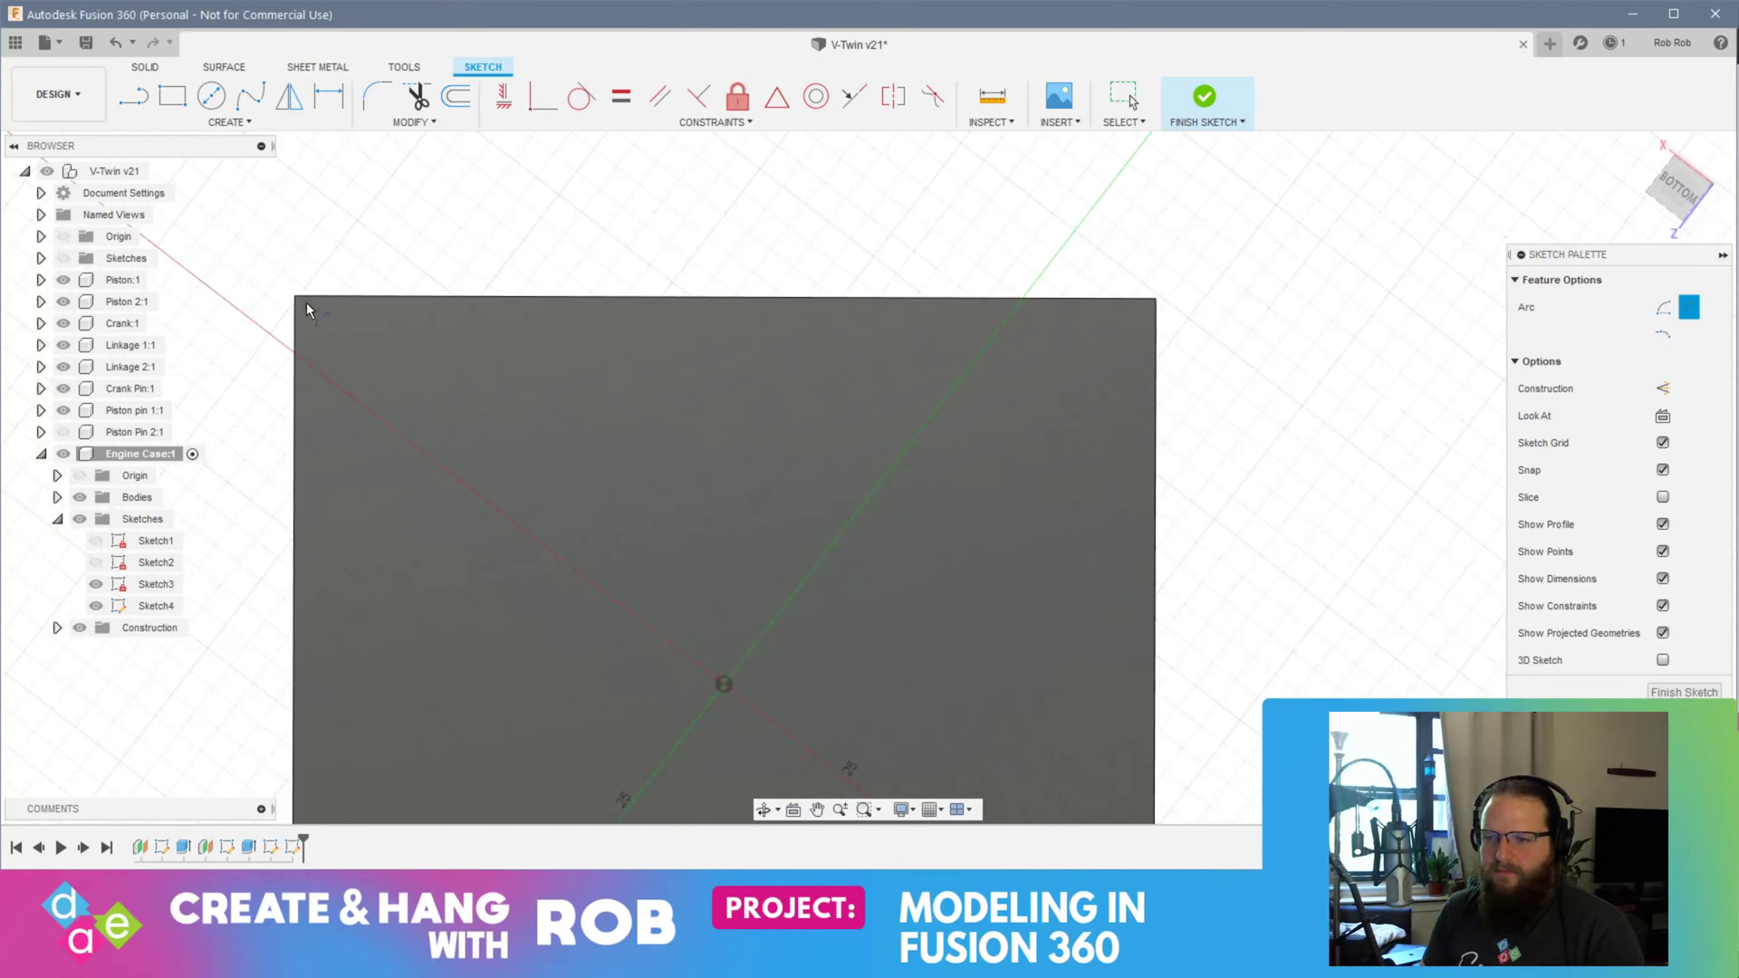
{"action": "scroll", "coordinate": [295, 299], "scroll_direction": "up", "scroll_amount": 3}
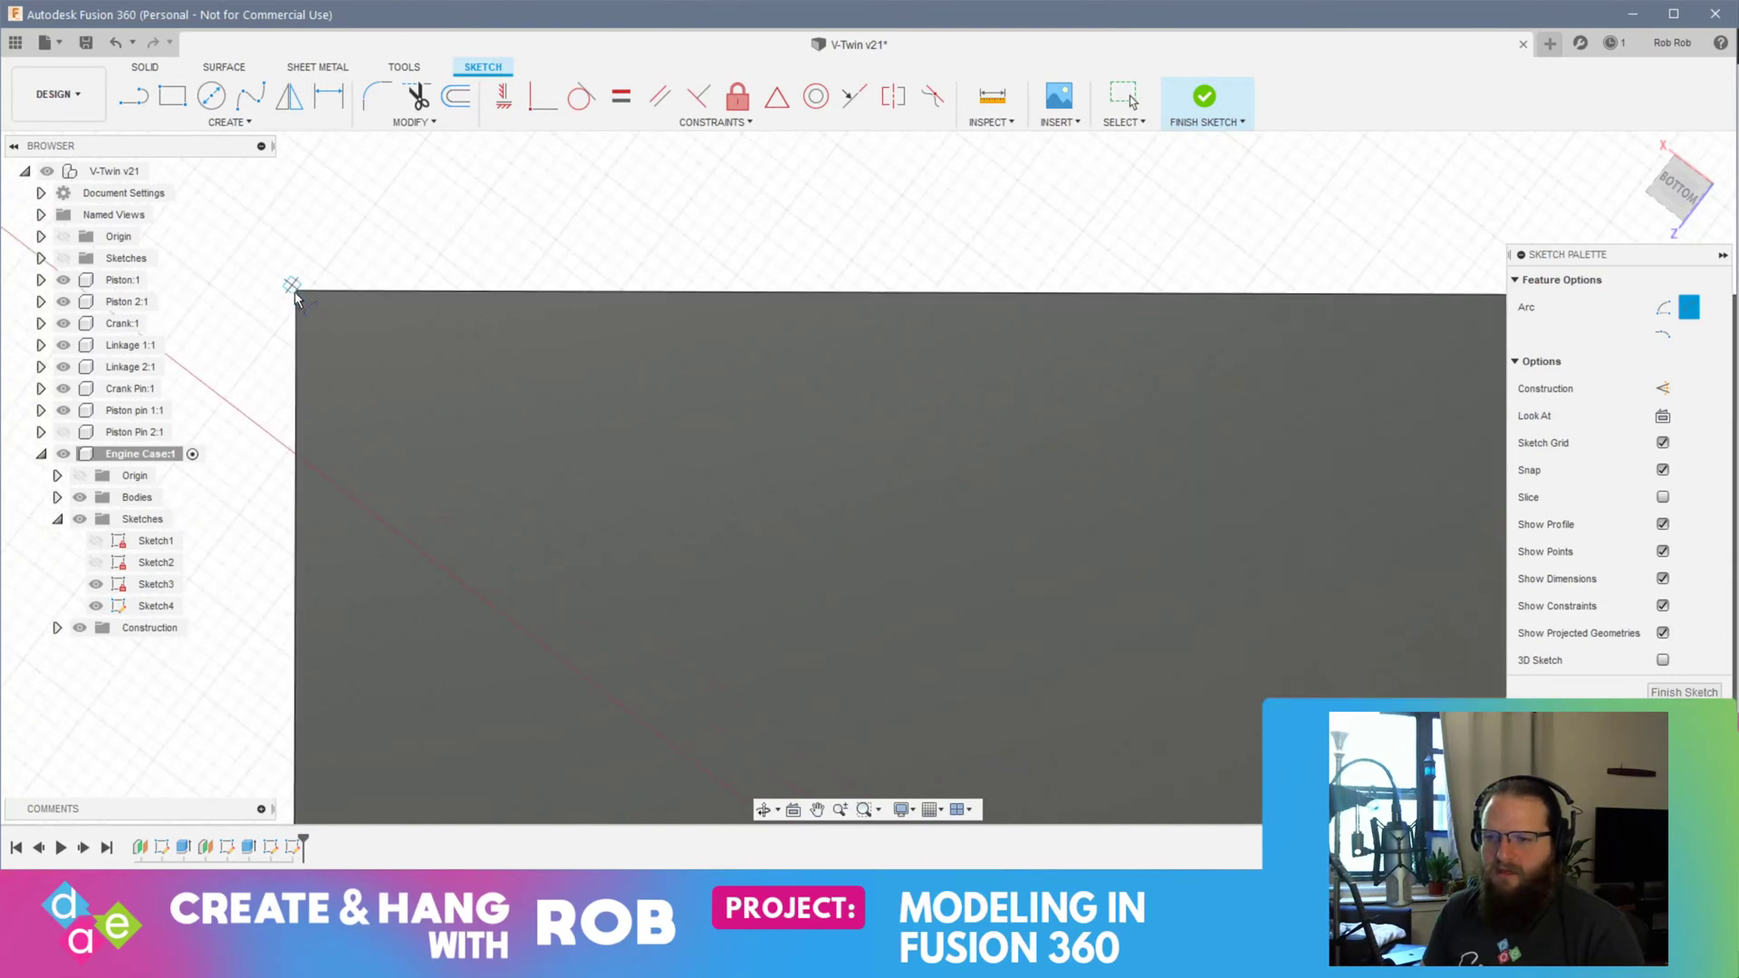
{"action": "scroll", "coordinate": [297, 301], "scroll_direction": "up", "scroll_amount": 3}
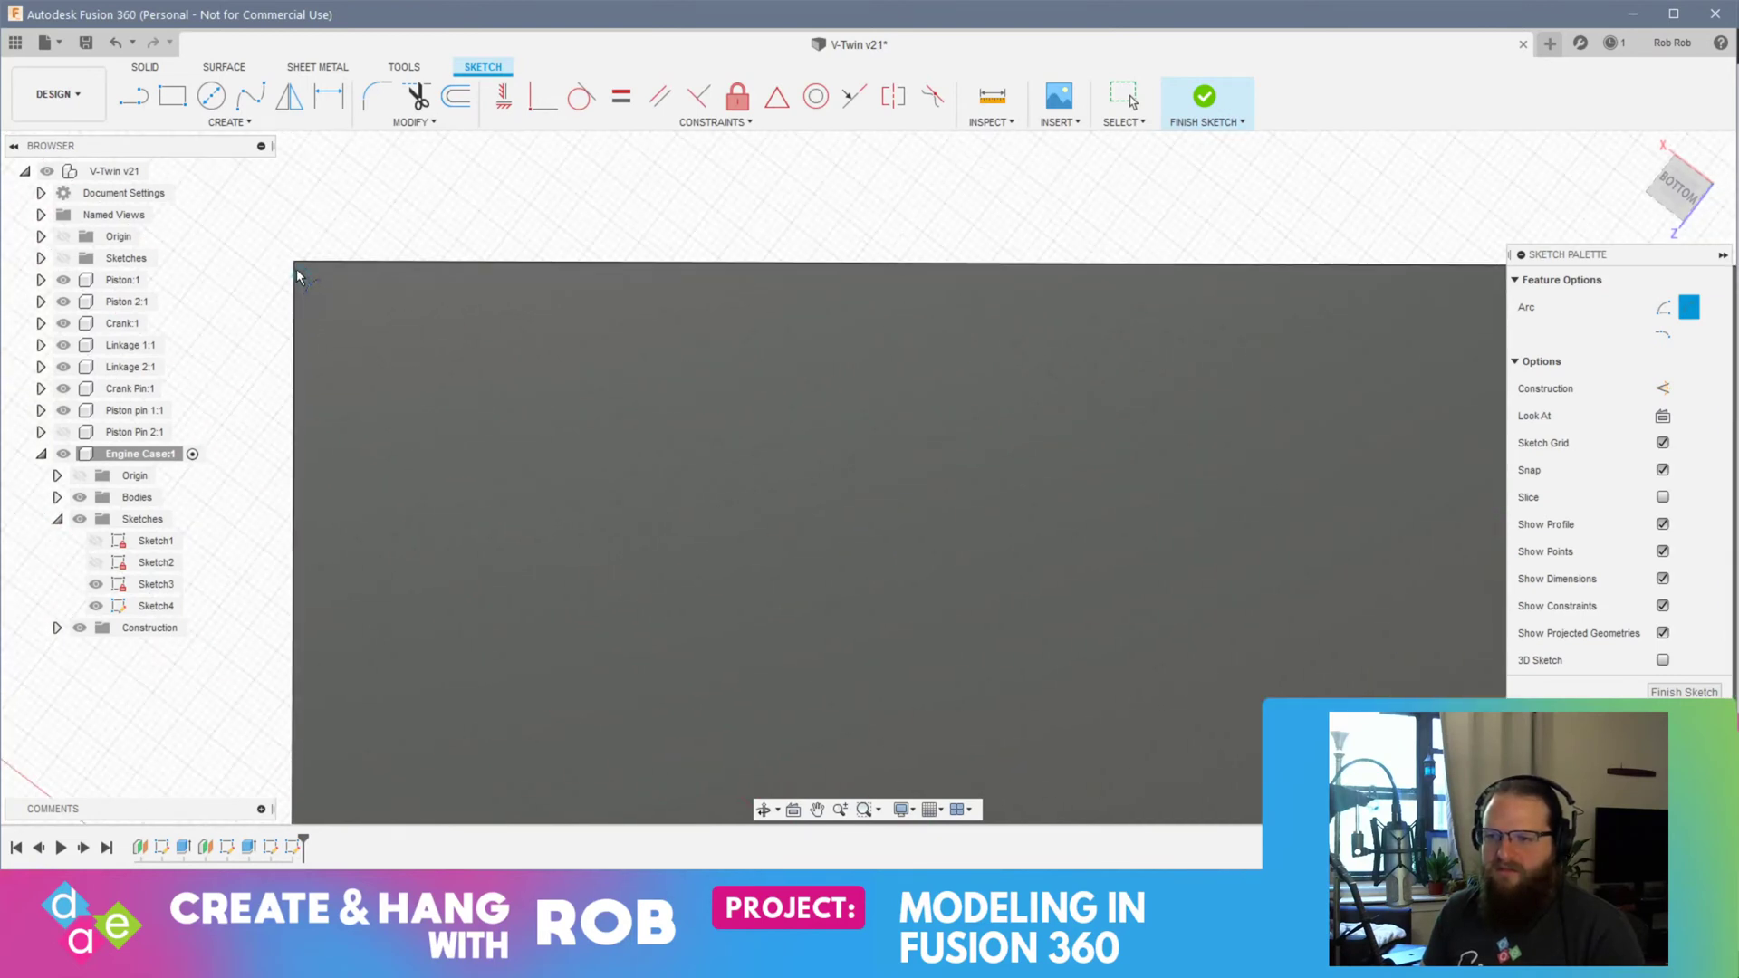
{"action": "scroll", "coordinate": [293, 266], "scroll_direction": "up", "scroll_amount": 4}
{"action": "middle_click_drag", "start_coordinate": [282, 192], "coordinate": [326, 344]}
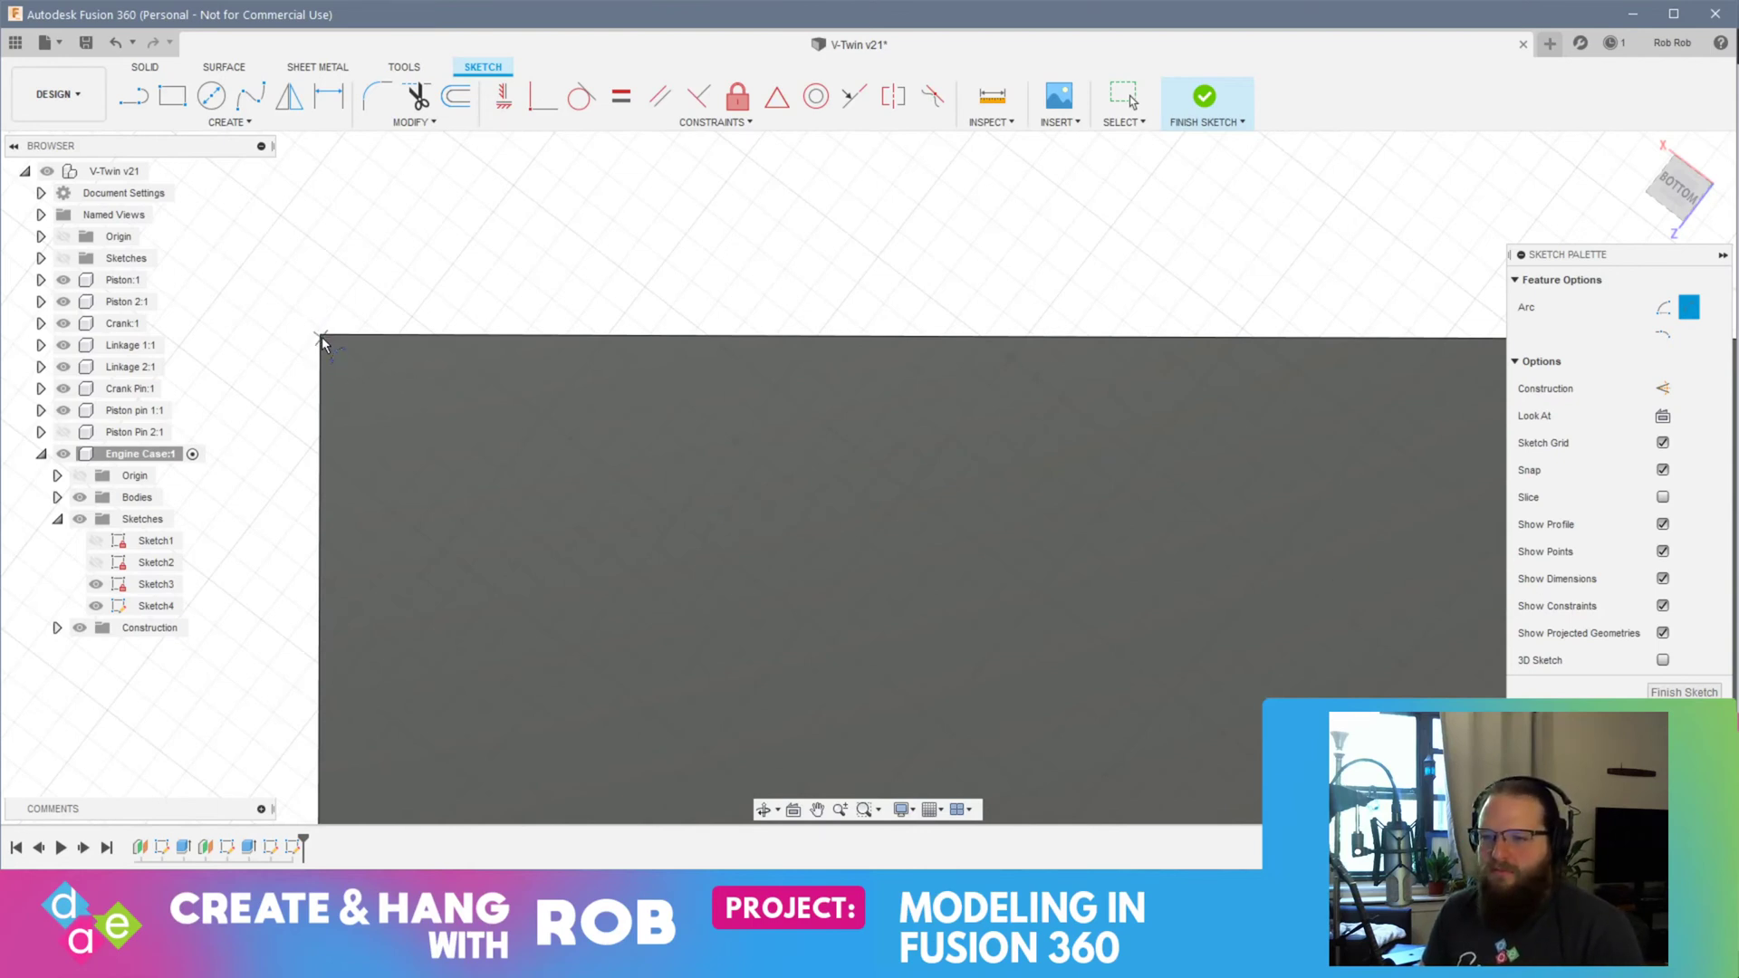
{"action": "scroll", "coordinate": [322, 337], "scroll_direction": "up", "scroll_amount": 2}
{"action": "left_click", "coordinate": [1691, 696]}
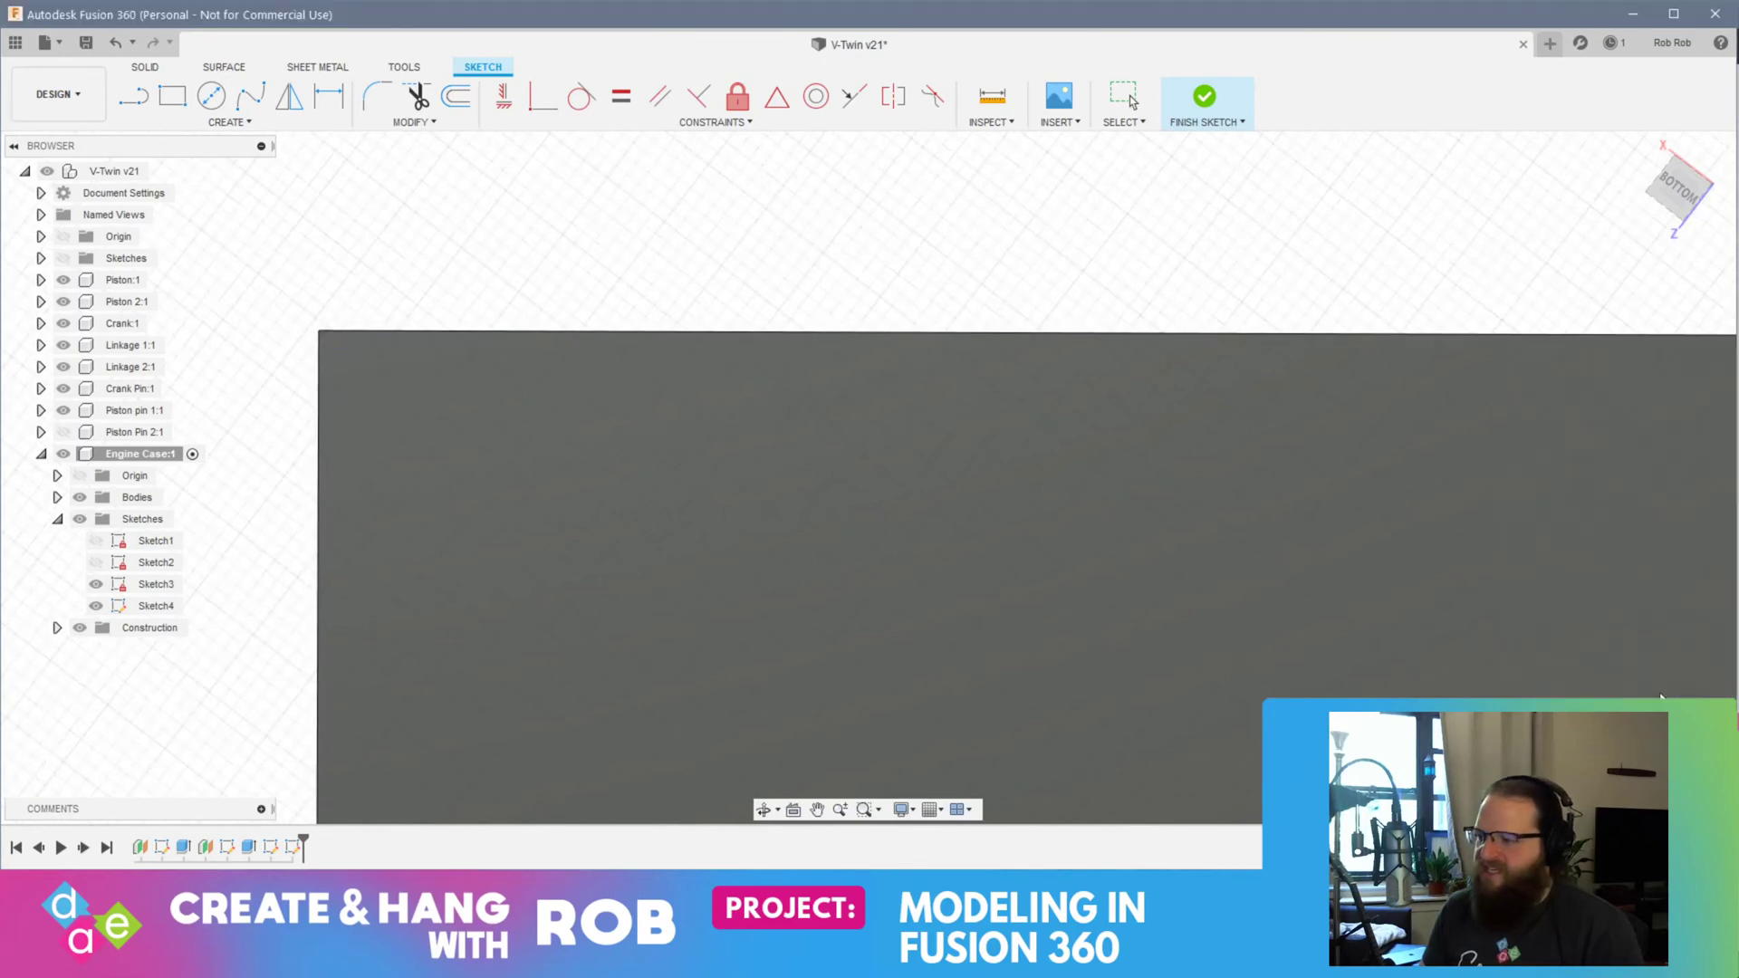
Step: Try again to start a 3-point arc at the block's corner in a new sketch on the same bottom face
{"action": "scroll", "coordinate": [1268, 625], "scroll_direction": "down", "scroll_amount": 2}
{"action": "left_click", "coordinate": [1165, 619]}
{"action": "left_click", "coordinate": [124, 98]}
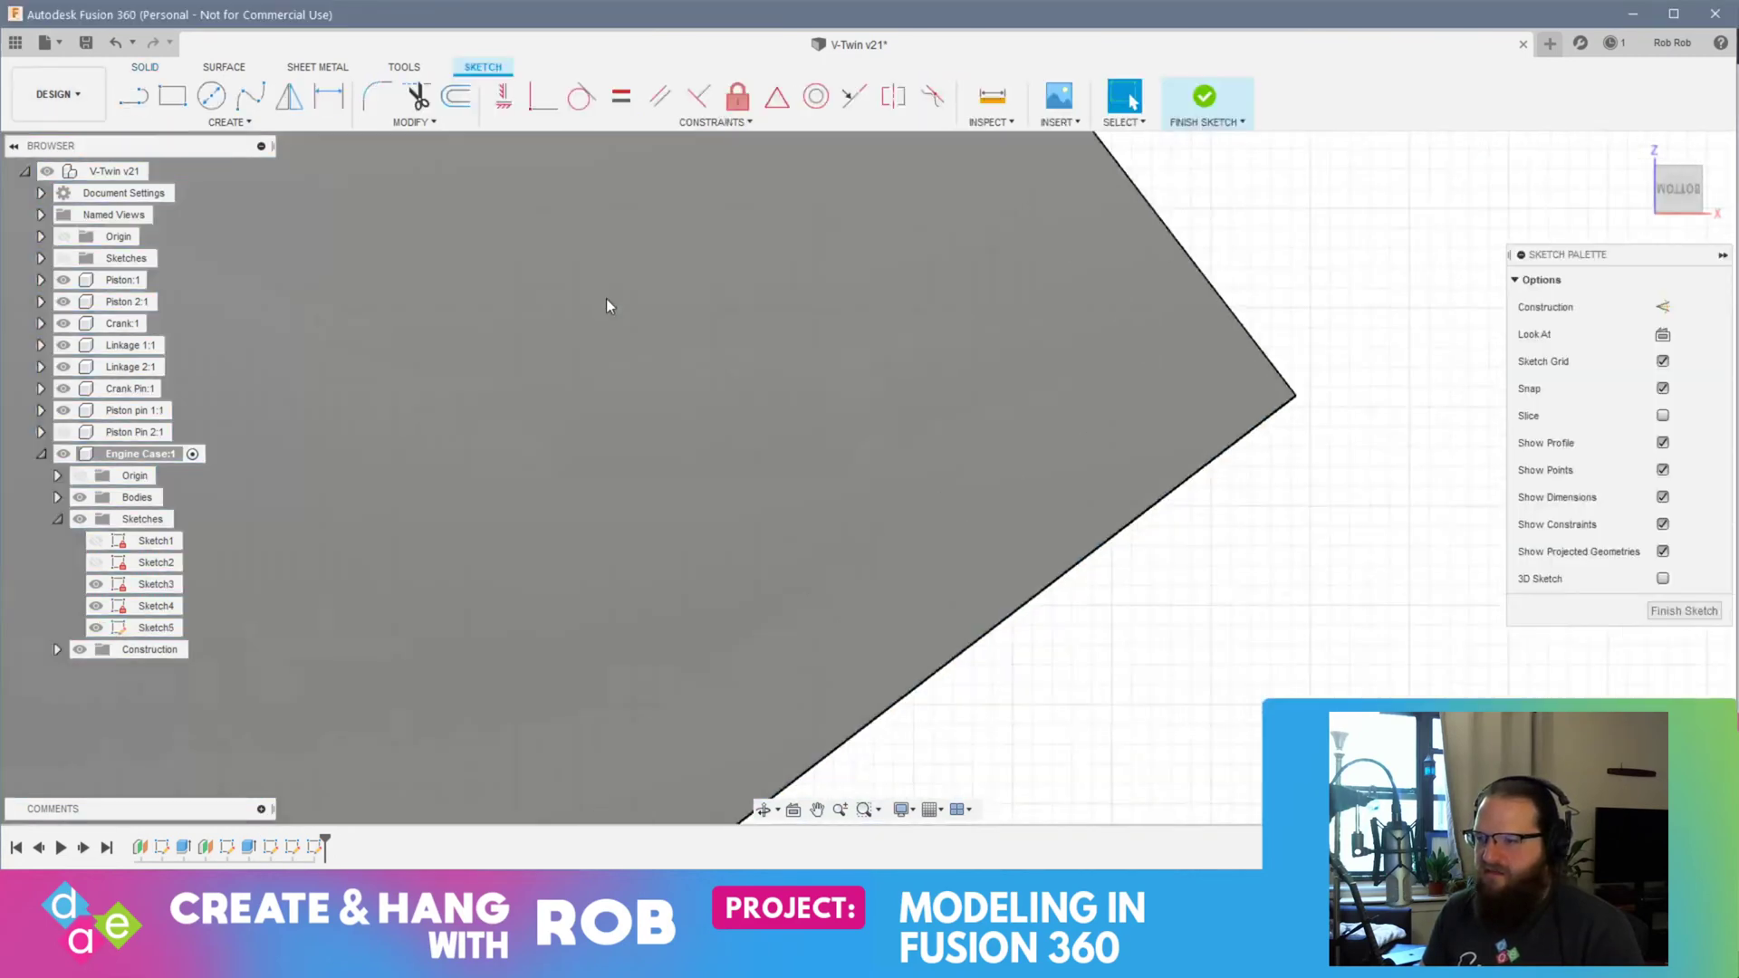
{"action": "scroll", "coordinate": [610, 307], "scroll_direction": "down", "scroll_amount": 5}
{"action": "middle_click_drag", "start_coordinate": [471, 384], "coordinate": [1097, 222]}
{"action": "scroll", "coordinate": [739, 422], "scroll_direction": "up", "scroll_amount": 2}
{"action": "scroll", "coordinate": [739, 422], "scroll_direction": "down", "scroll_amount": 3}
{"action": "mouse_move", "coordinate": [737, 423]}
{"action": "middle_mouse_down"}
{"action": "mouse_move", "coordinate": [698, 431]}
{"action": "mouse_move", "coordinate": [885, 377]}
{"action": "mouse_move", "coordinate": [691, 404]}
{"action": "mouse_move", "coordinate": [672, 371]}
{"action": "mouse_move", "coordinate": [718, 372]}
{"action": "mouse_move", "coordinate": [742, 407]}
{"action": "mouse_move", "coordinate": [764, 391]}
{"action": "mouse_move", "coordinate": [896, 419]}
{"action": "middle_mouse_up"}
{"action": "scroll", "coordinate": [779, 405], "scroll_direction": "down", "scroll_amount": 4}
{"action": "scroll", "coordinate": [1048, 352], "scroll_direction": "up", "scroll_amount": 5}
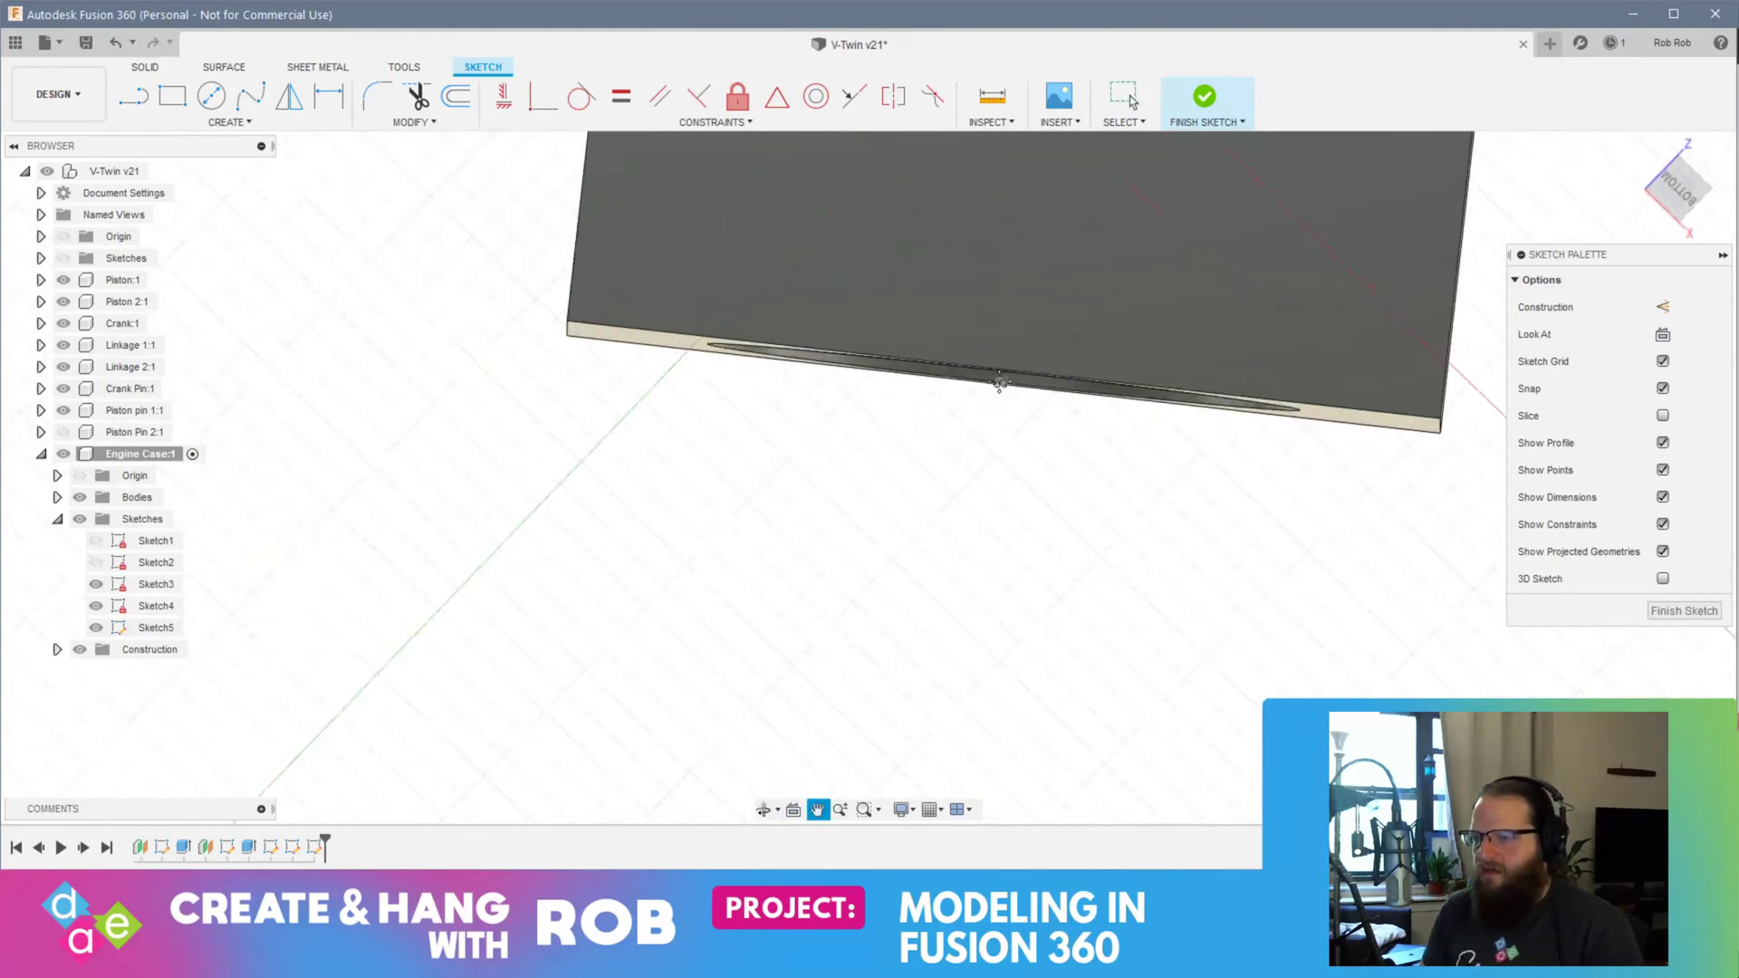
{"action": "left_click", "coordinate": [230, 121]}
{"action": "mouse_move", "coordinate": [242, 207]}
{"action": "left_click", "coordinate": [337, 205]}
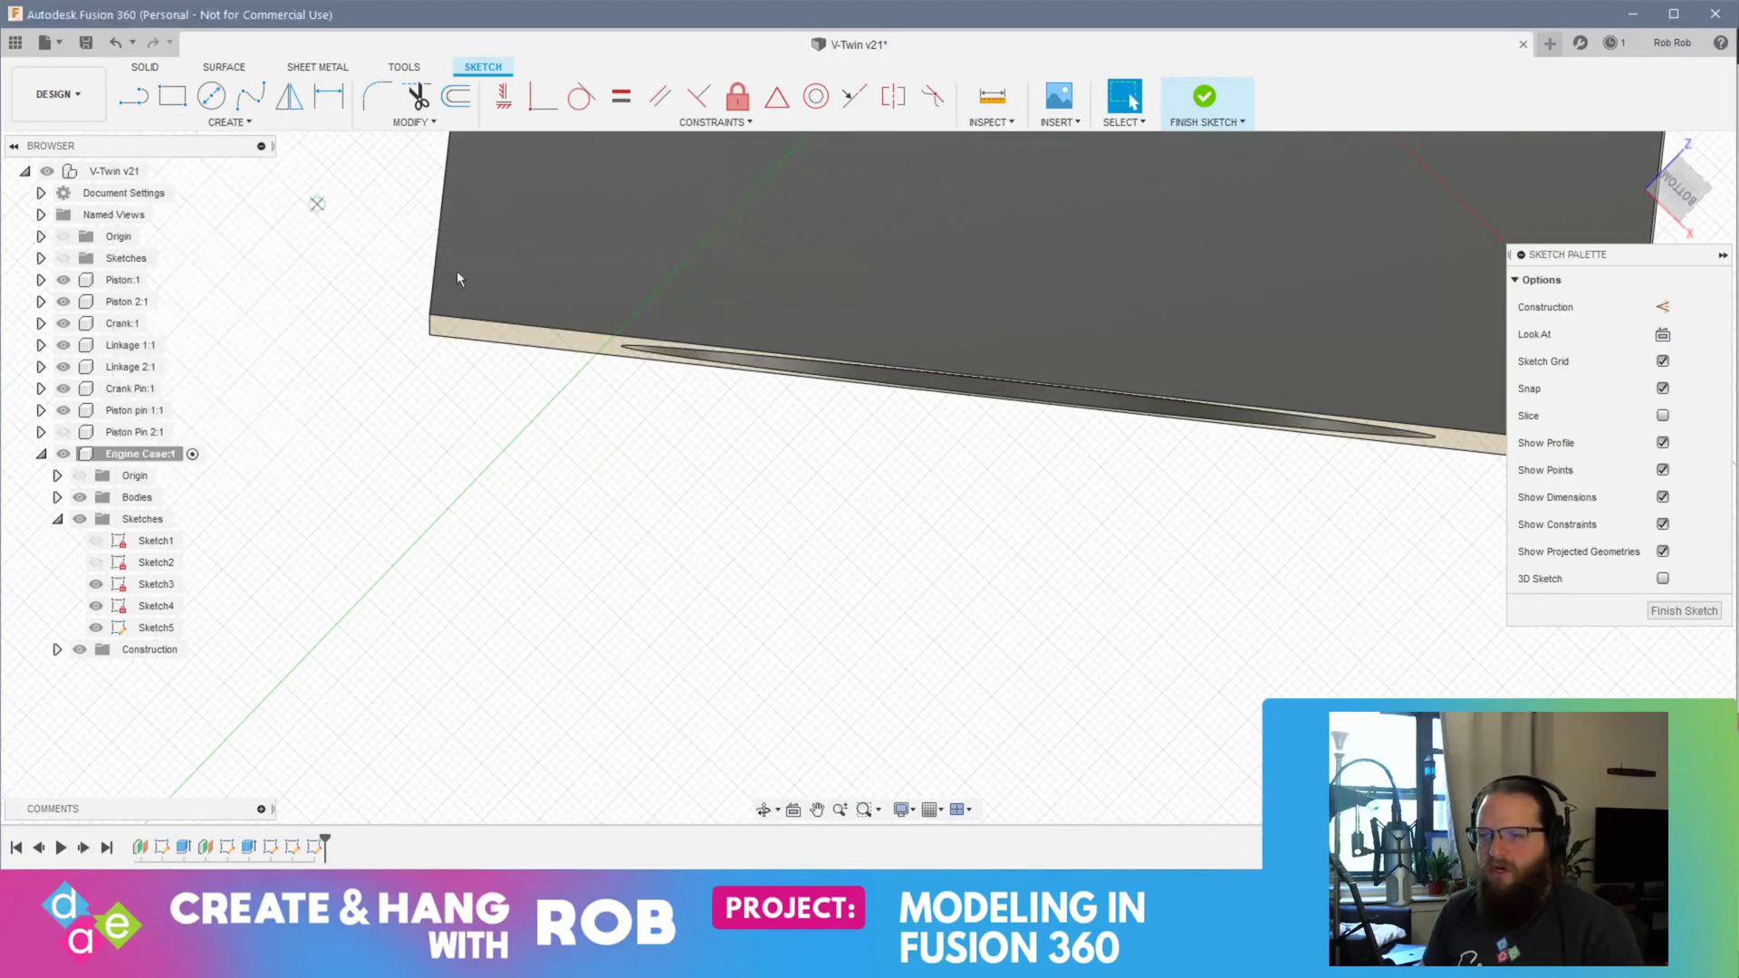
{"action": "scroll", "coordinate": [433, 317], "scroll_direction": "up", "scroll_amount": 3}
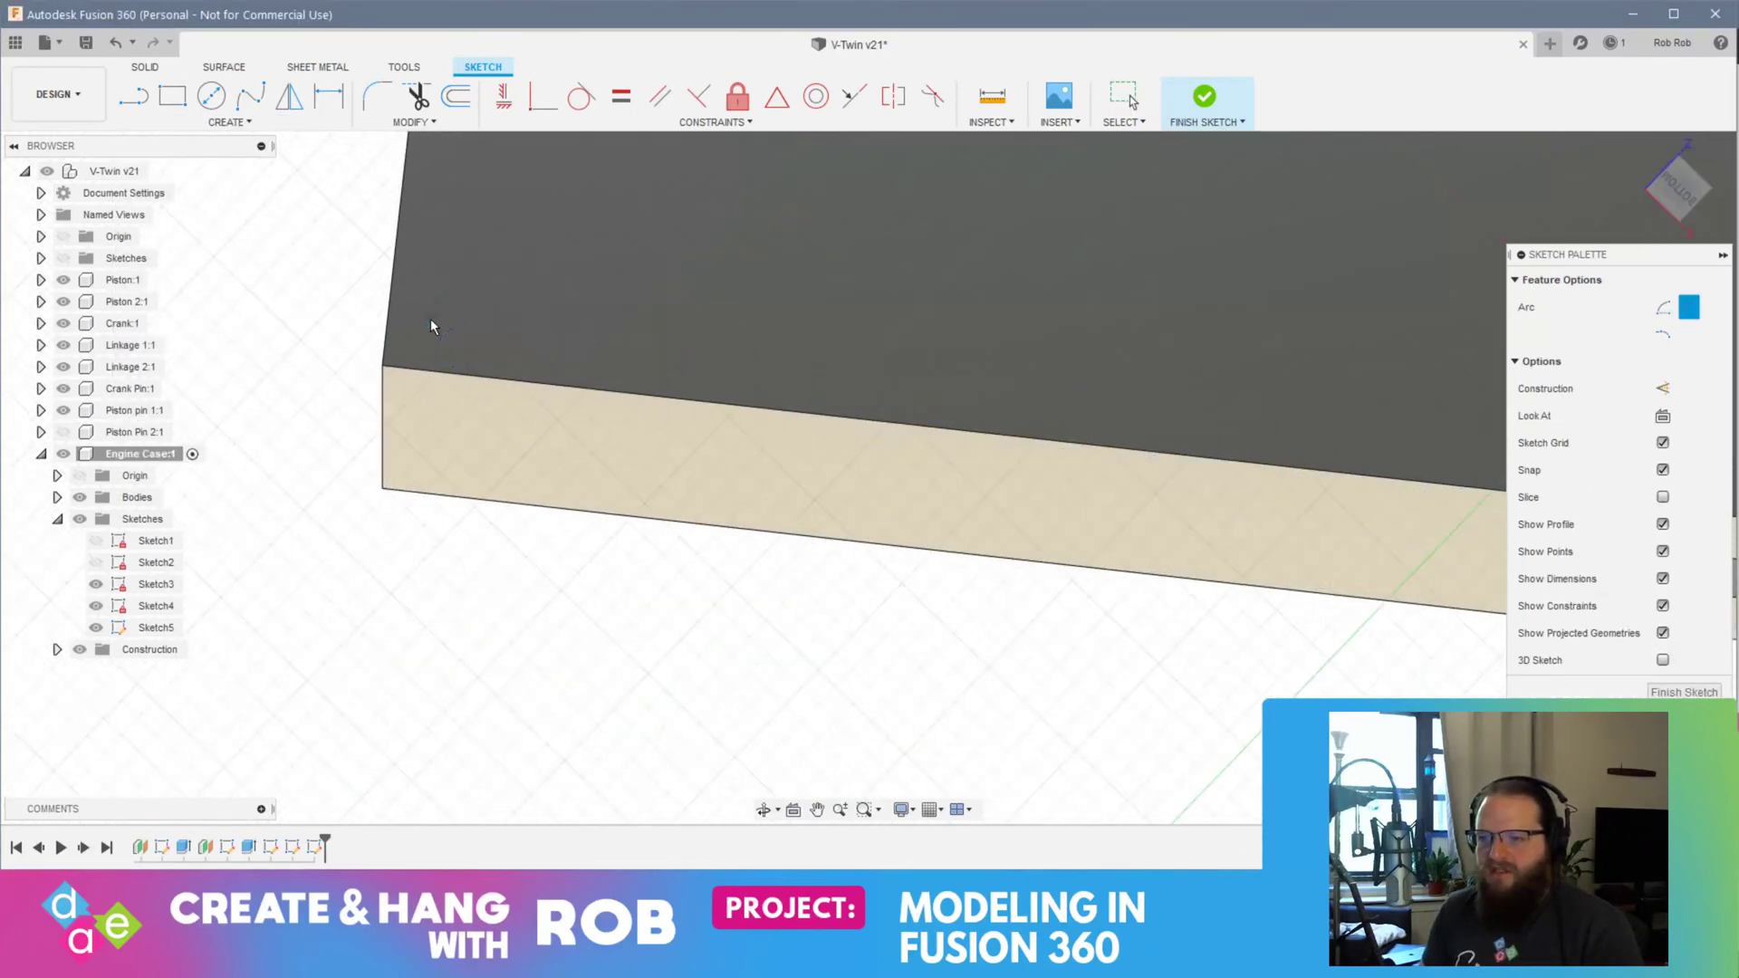
{"action": "scroll", "coordinate": [369, 387], "scroll_direction": "up", "scroll_amount": 2}
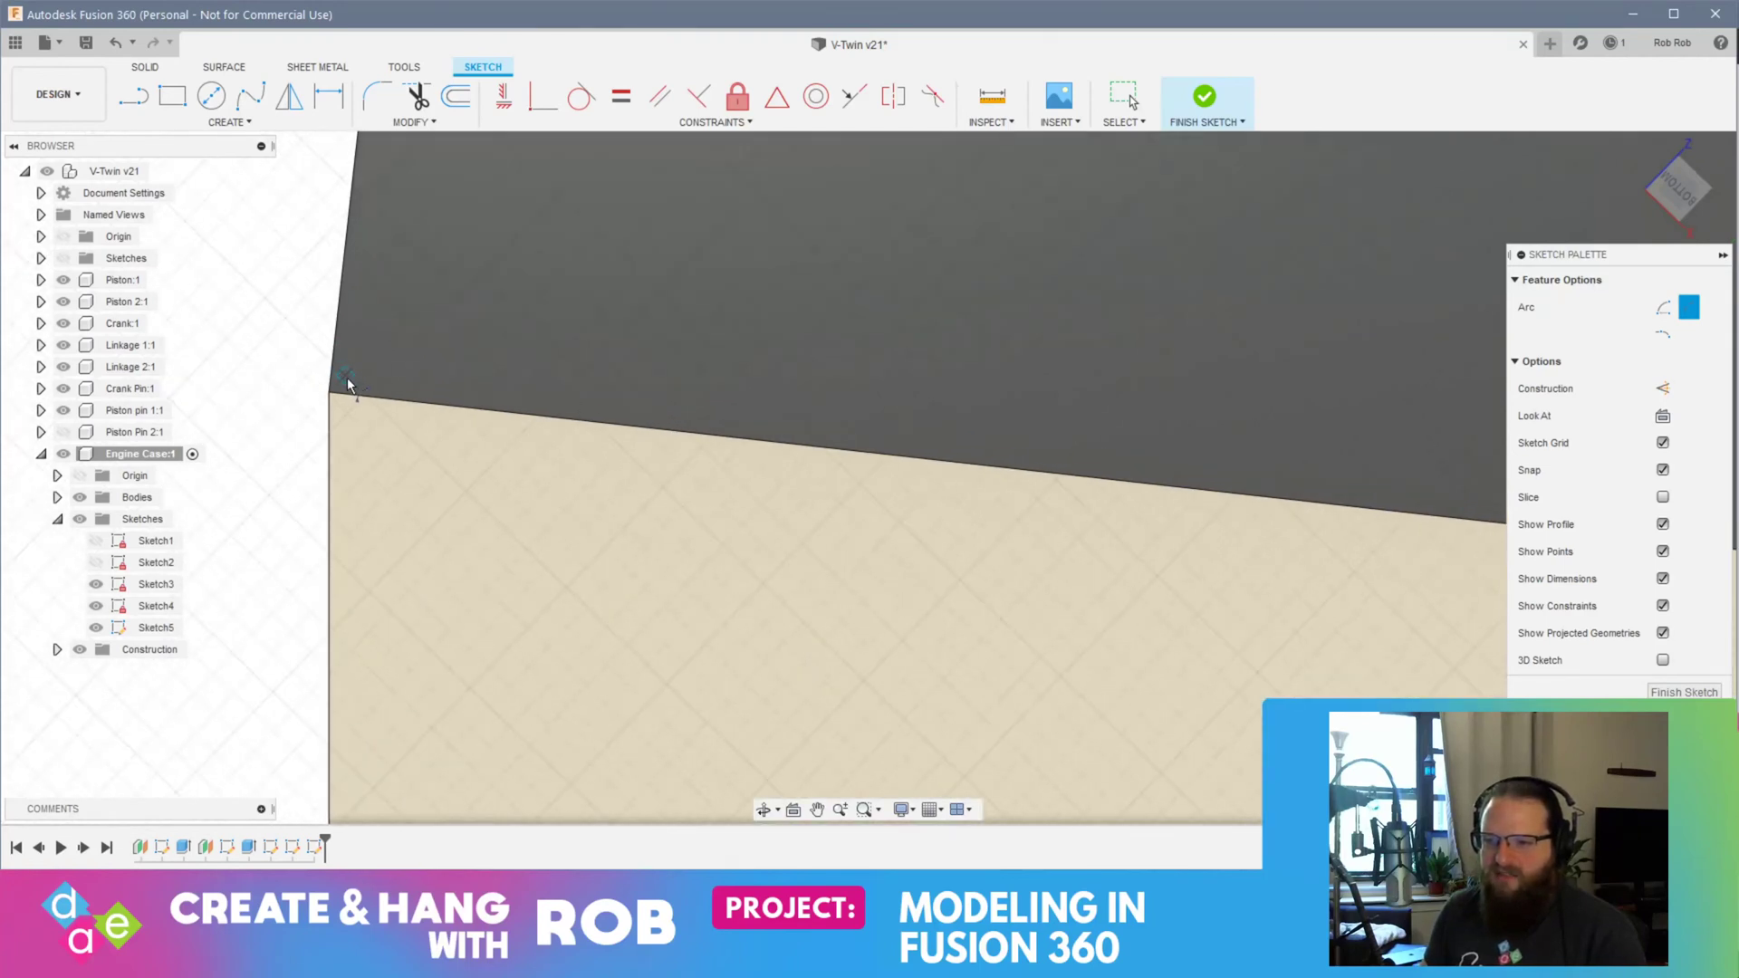
{"action": "scroll", "coordinate": [348, 385], "scroll_direction": "up", "scroll_amount": 3}
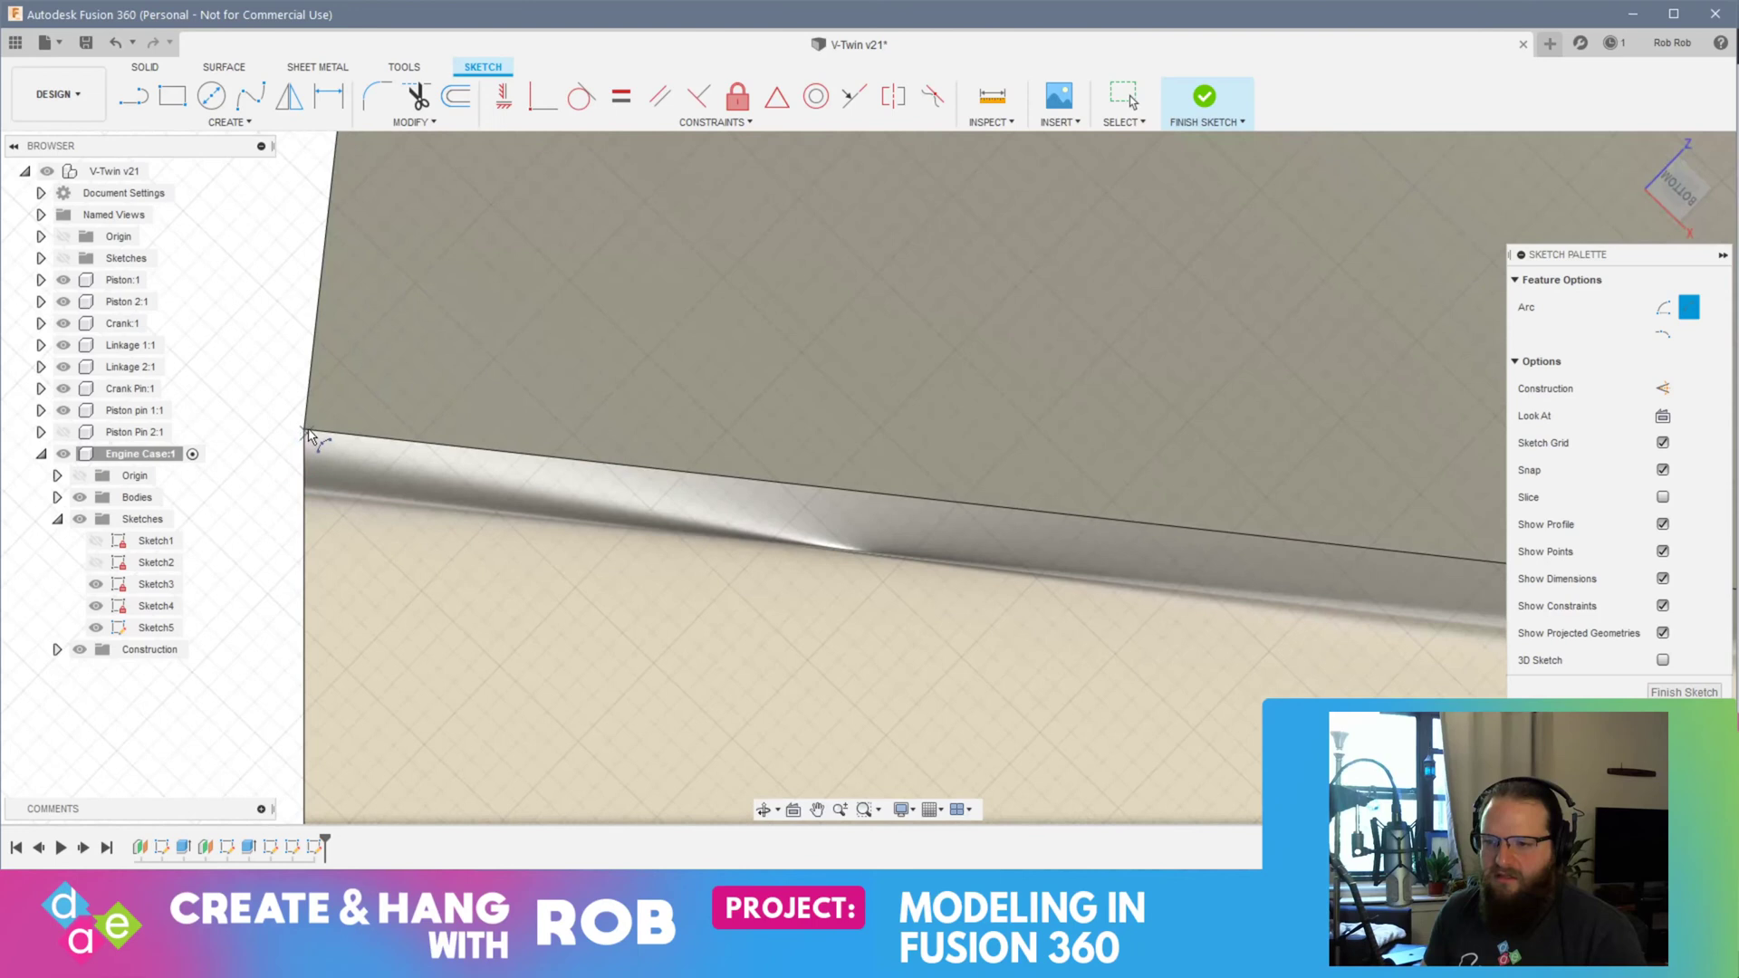
{"action": "left_click", "coordinate": [1686, 691]}
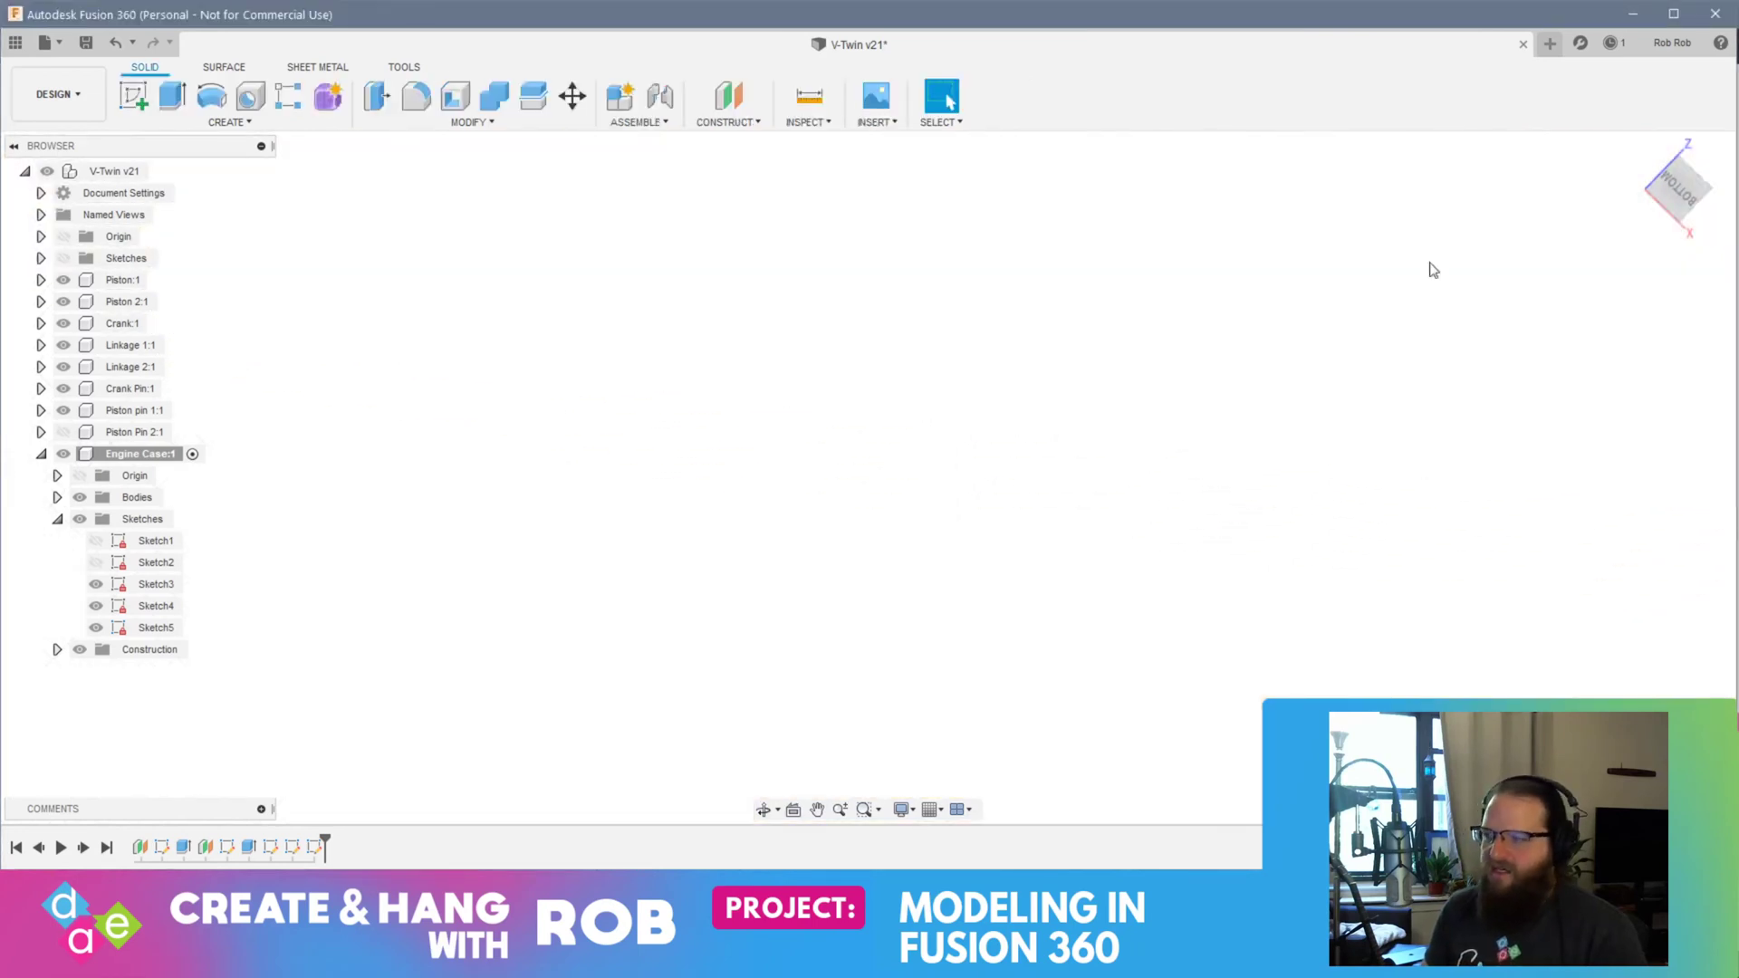
Step: Start a fresh sketch on the block's bottom face and try to place a center-point circle on the block's edge
{"action": "middle_click_drag", "start_coordinate": [1216, 455], "coordinate": [1056, 312], "text": "shift"}
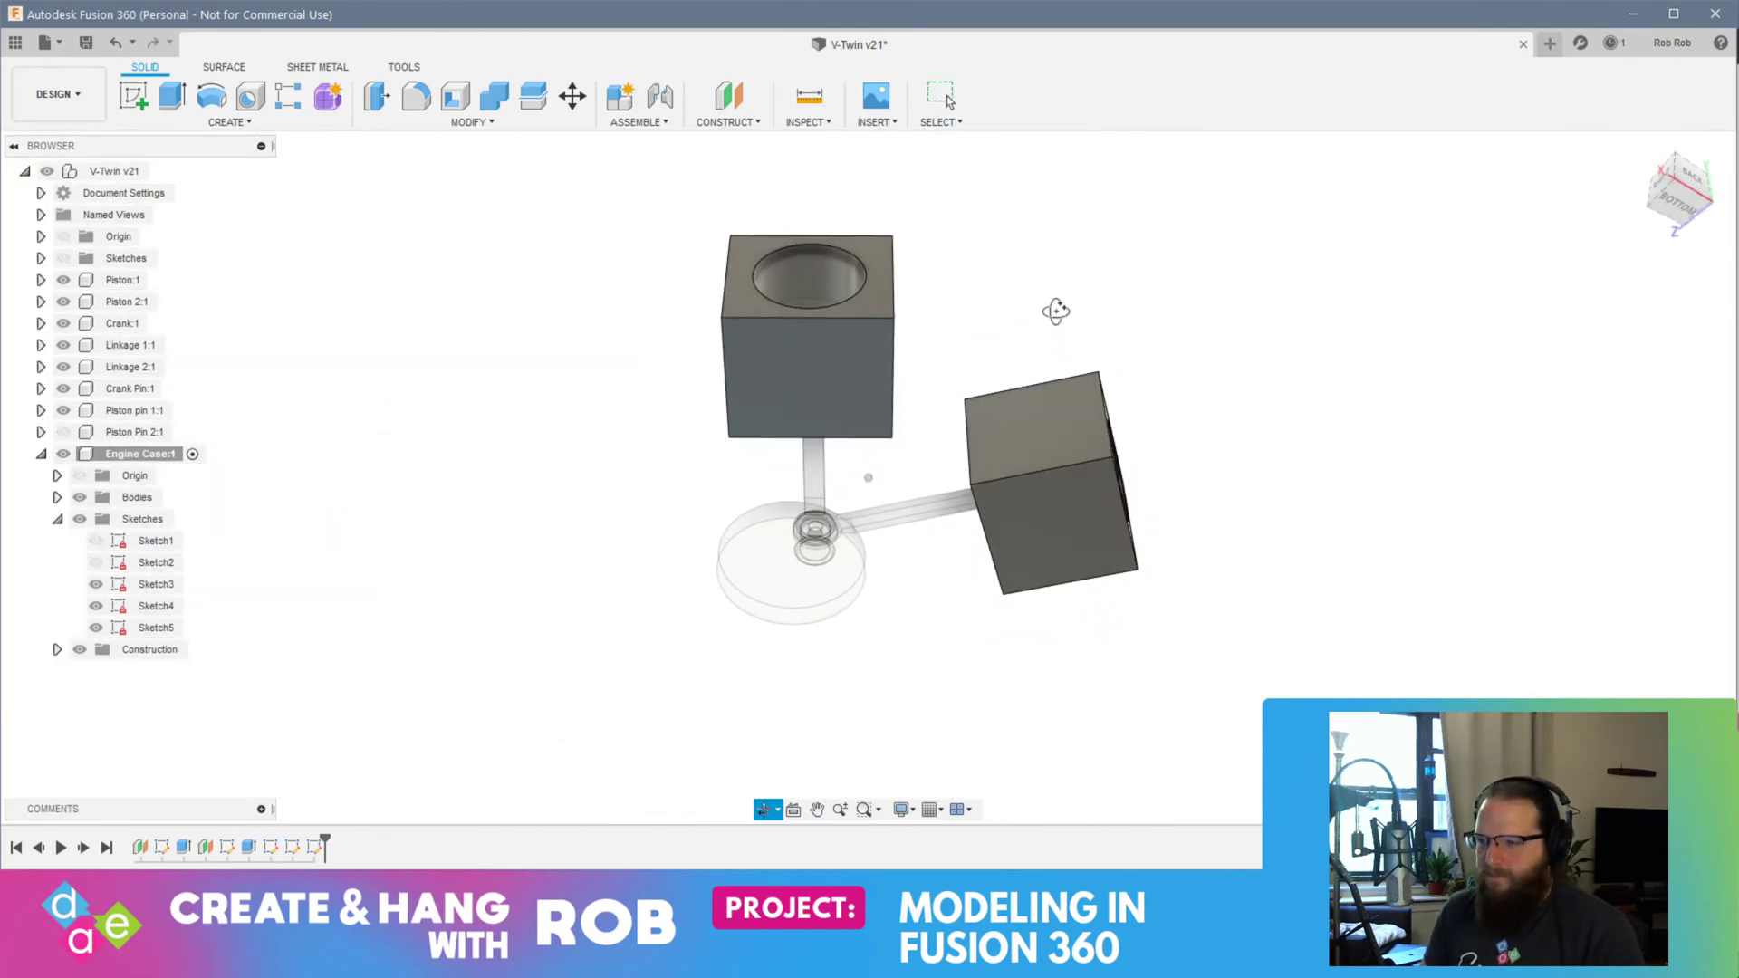
{"action": "scroll", "coordinate": [779, 326], "scroll_direction": "up", "scroll_amount": 6}
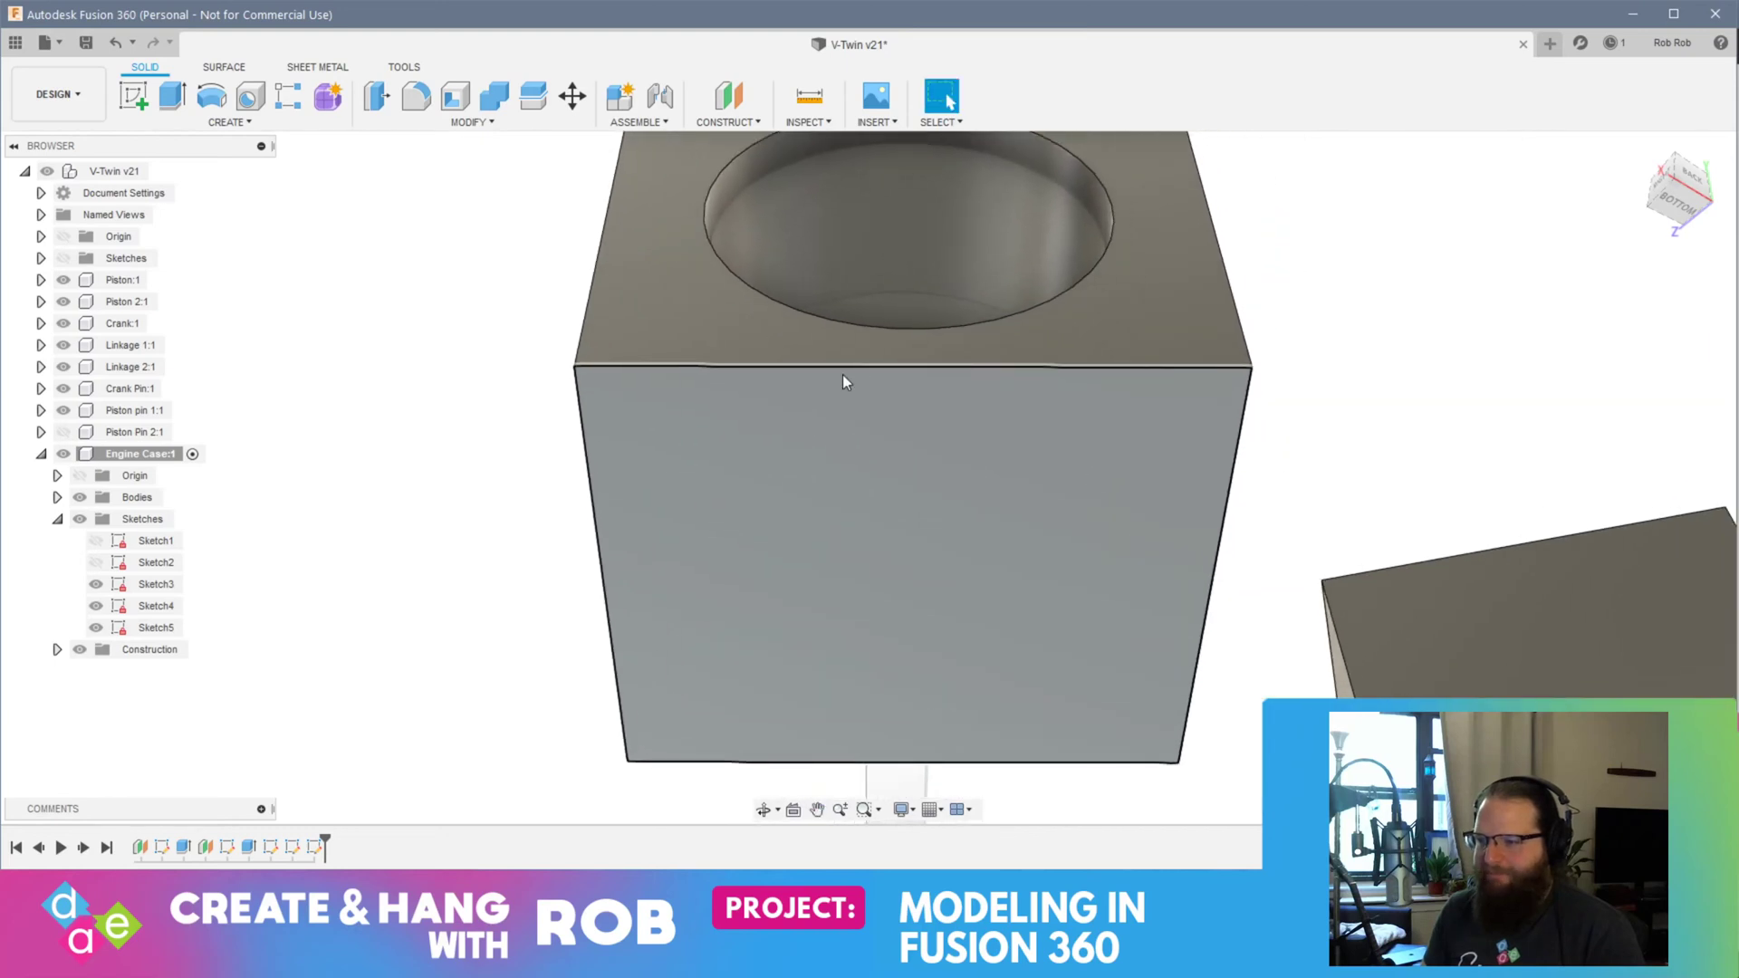
{"action": "middle_click_drag", "start_coordinate": [856, 389], "coordinate": [861, 357], "text": "shift"}
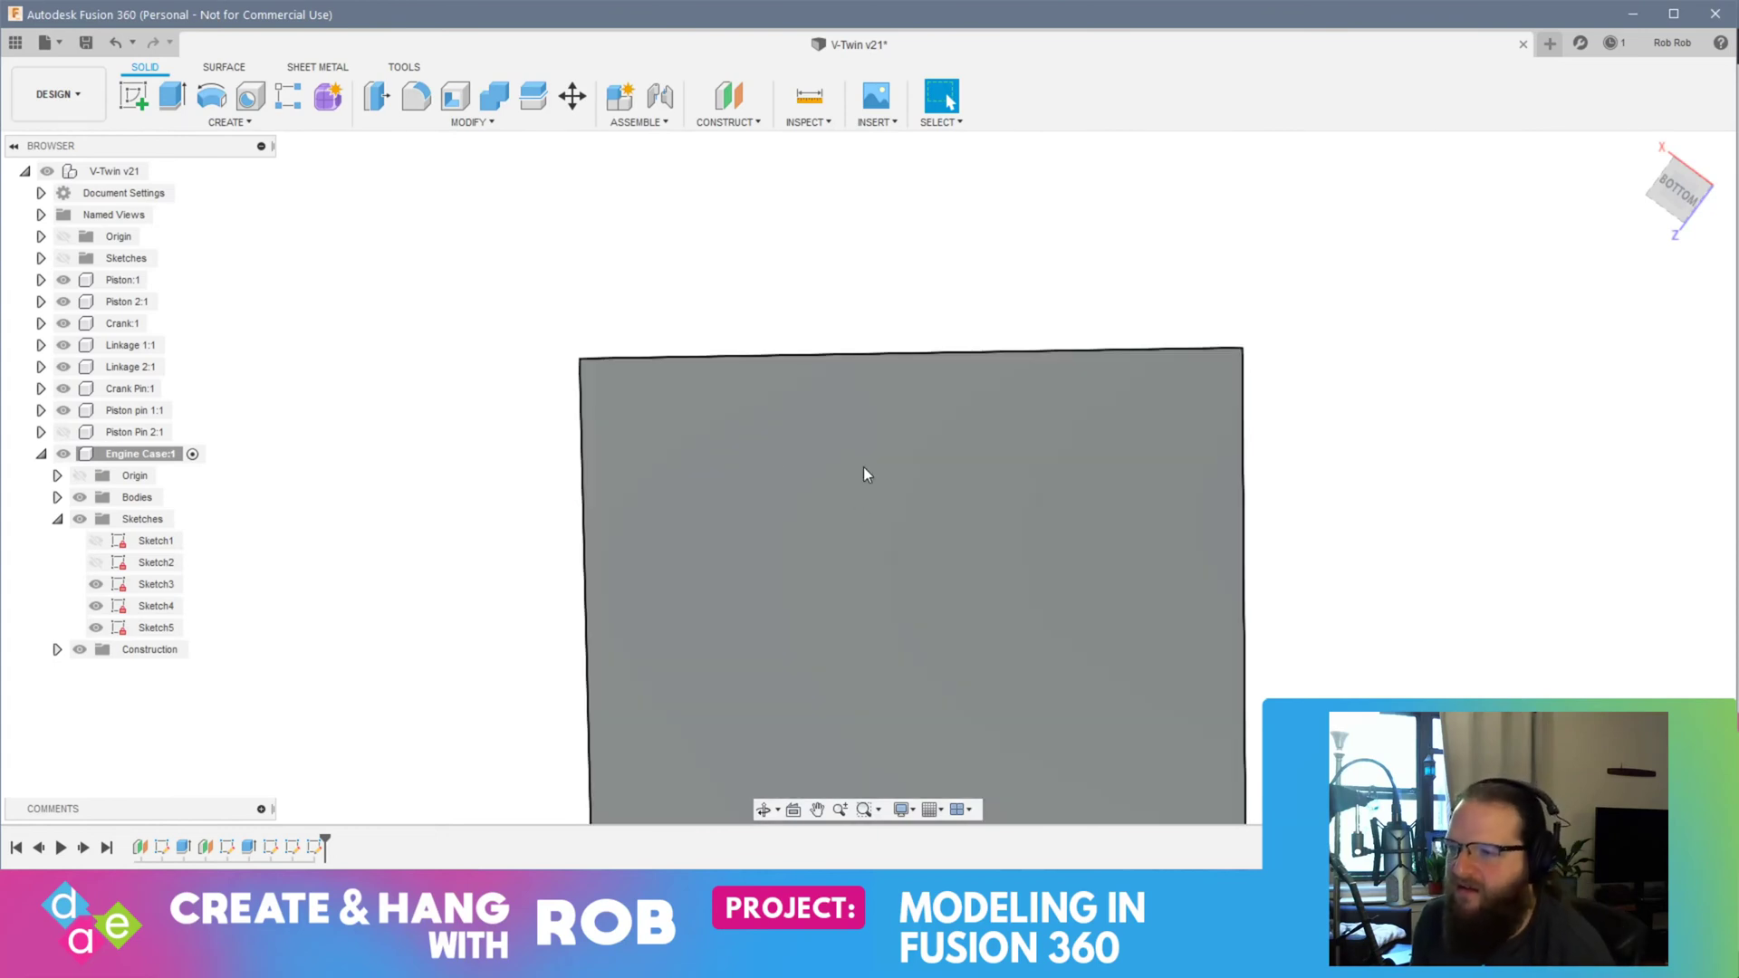
{"action": "left_click", "coordinate": [865, 470]}
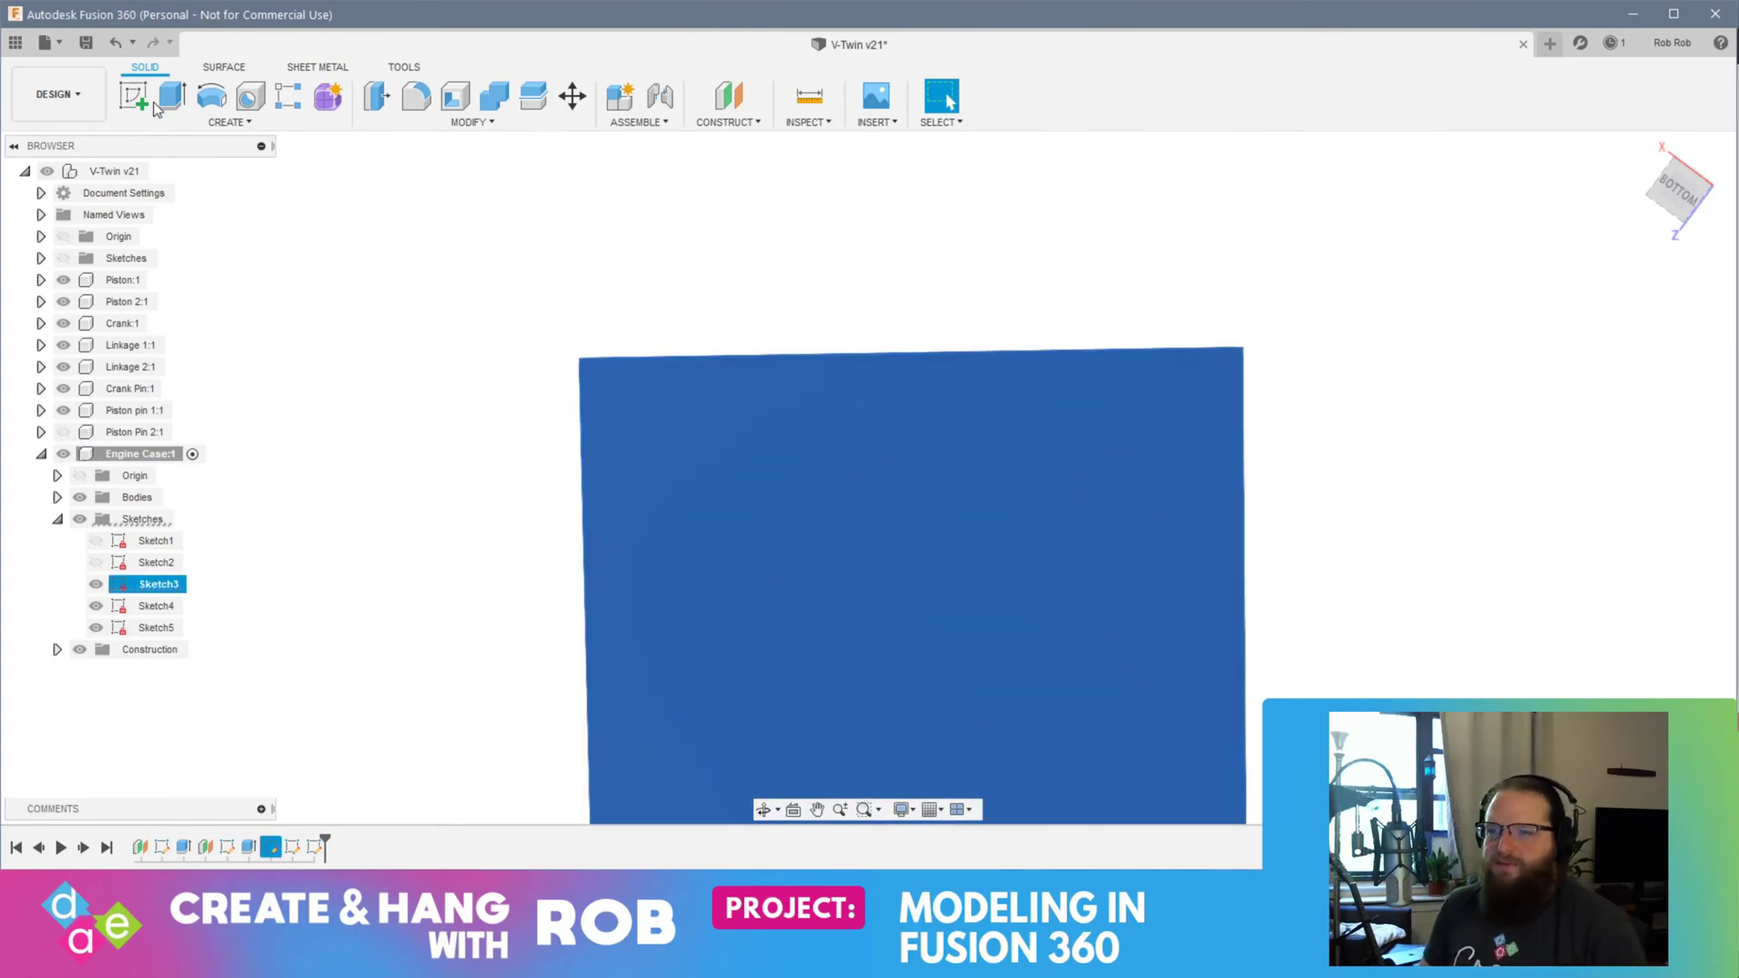
{"action": "left_click", "coordinate": [135, 94]}
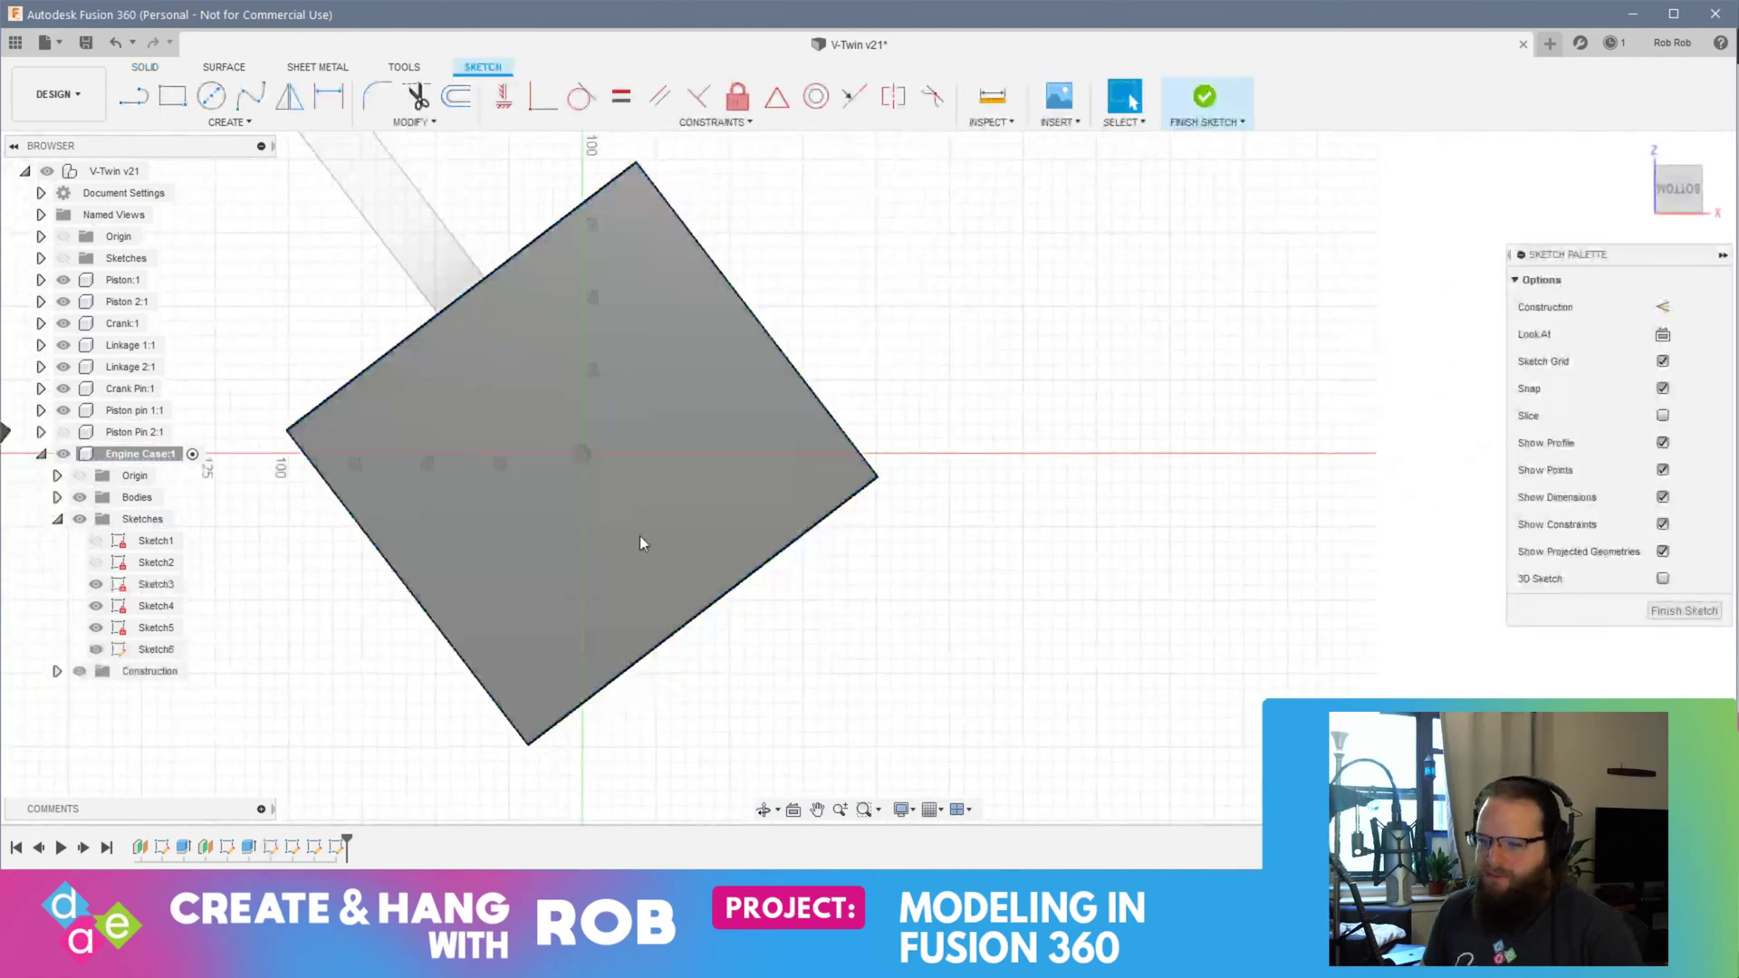
{"action": "left_click", "coordinate": [211, 96]}
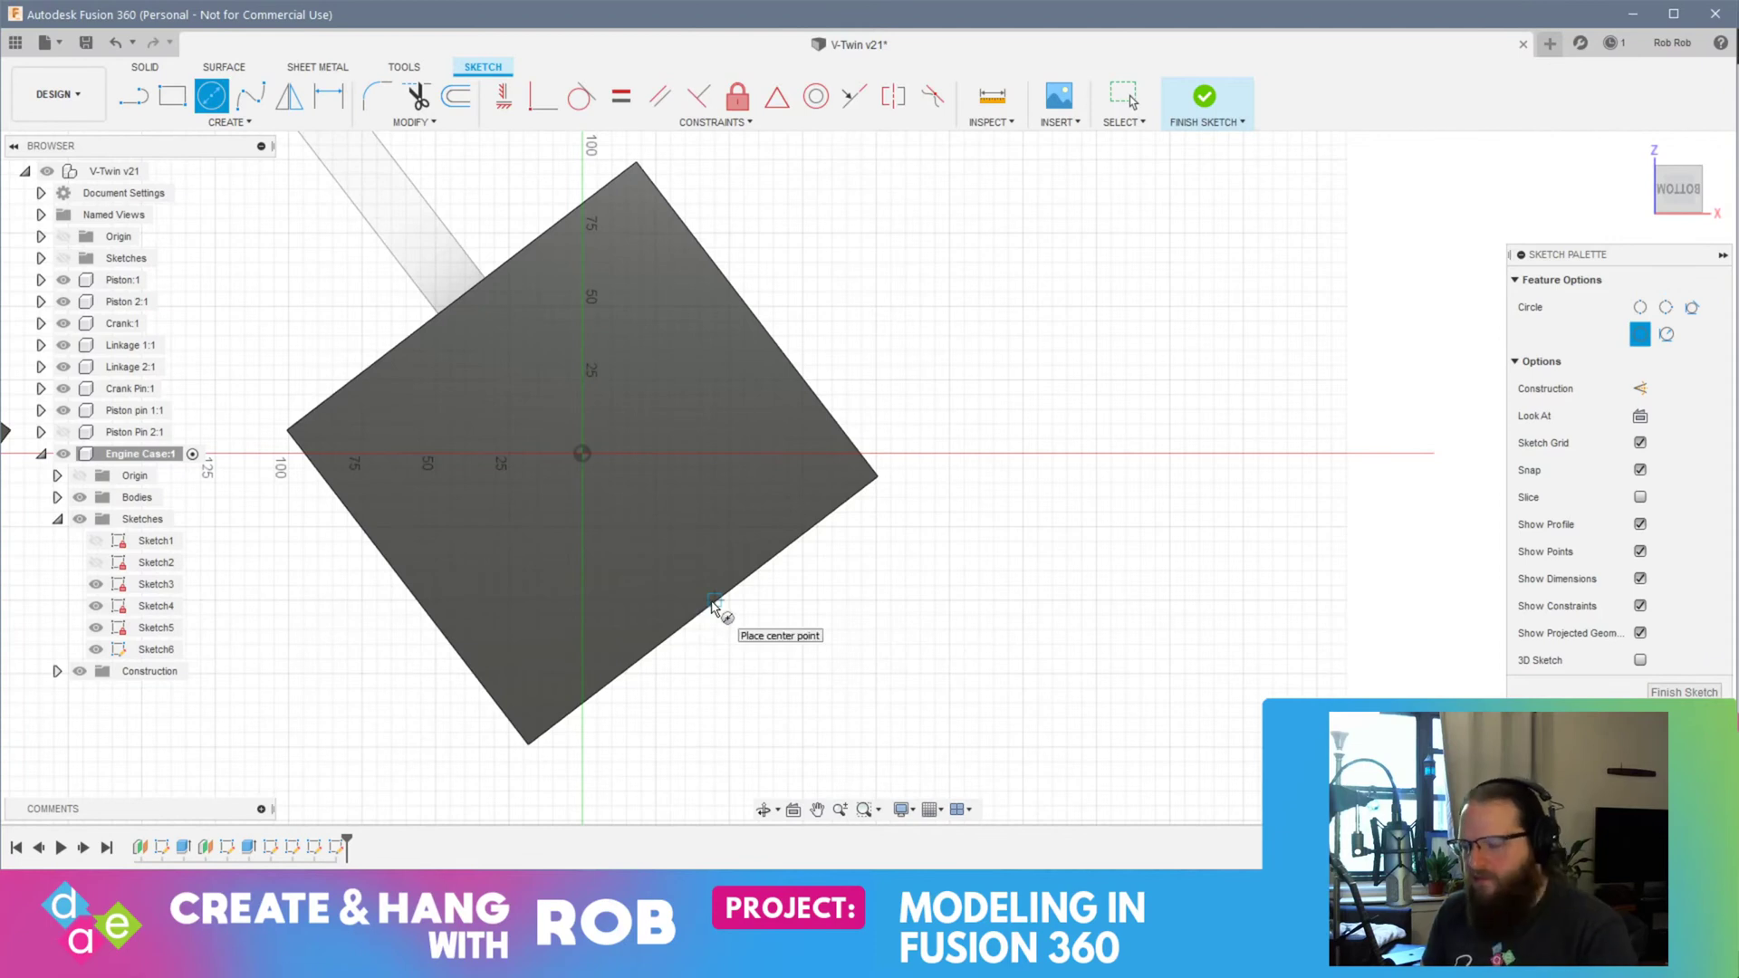
{"action": "scroll", "coordinate": [618, 633], "scroll_direction": "down", "scroll_amount": 8}
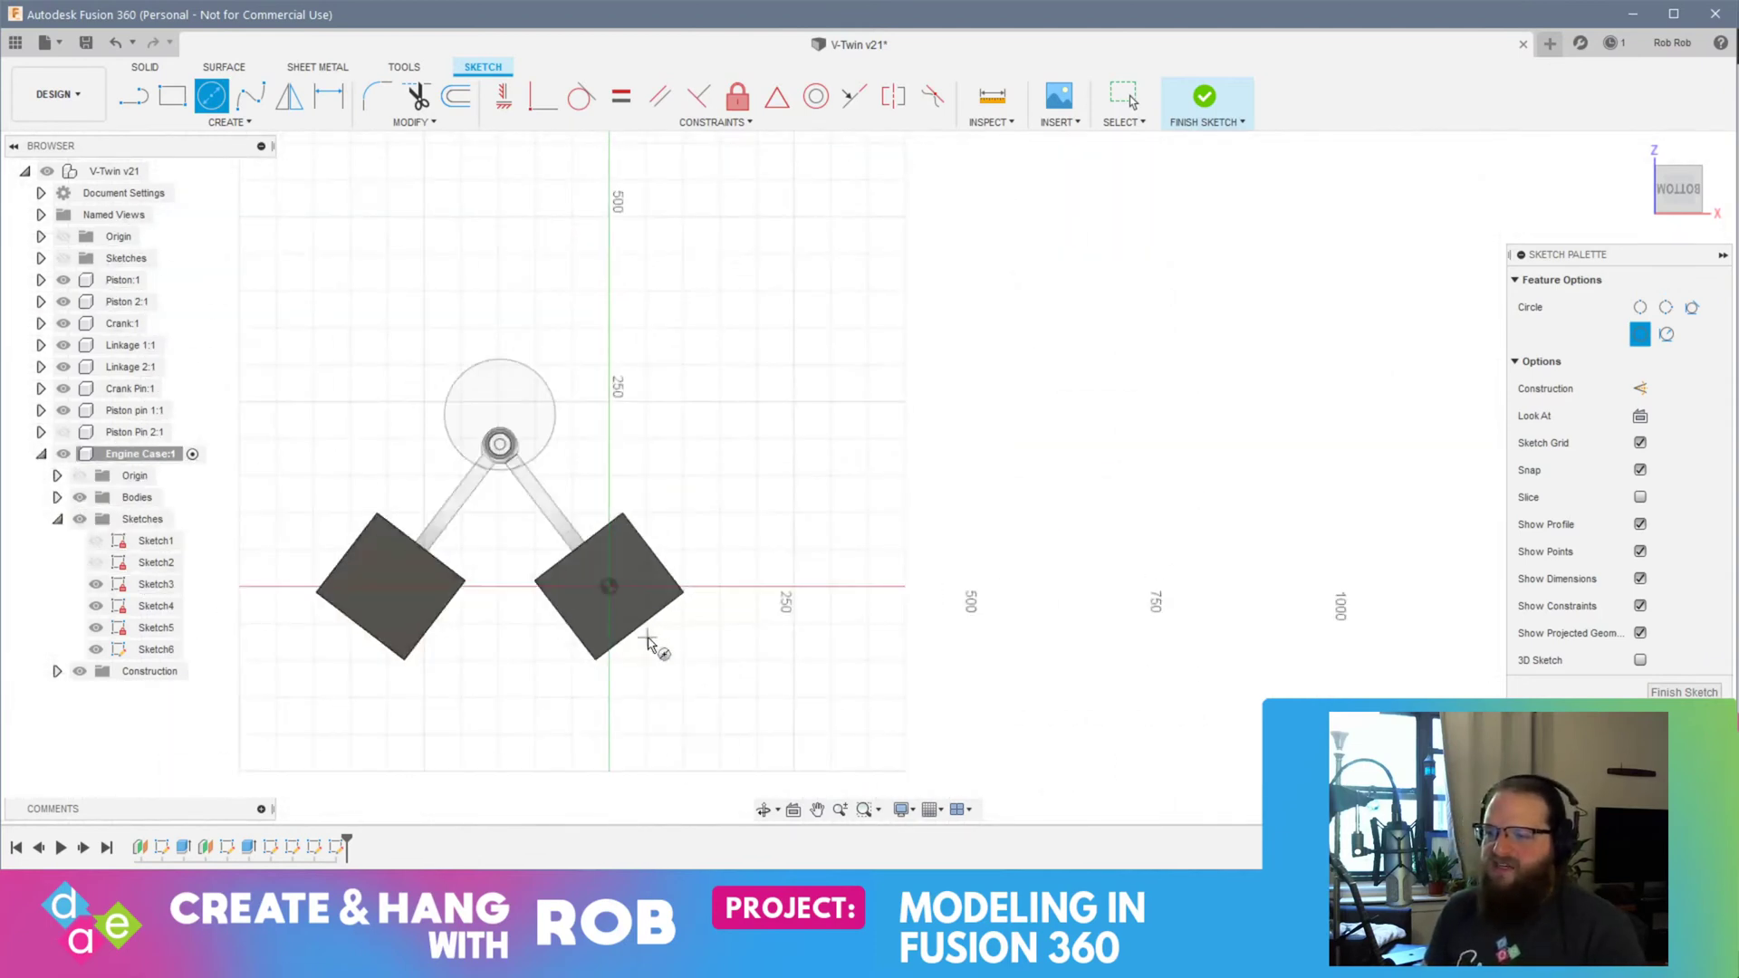
{"action": "key", "text": "Escape"}
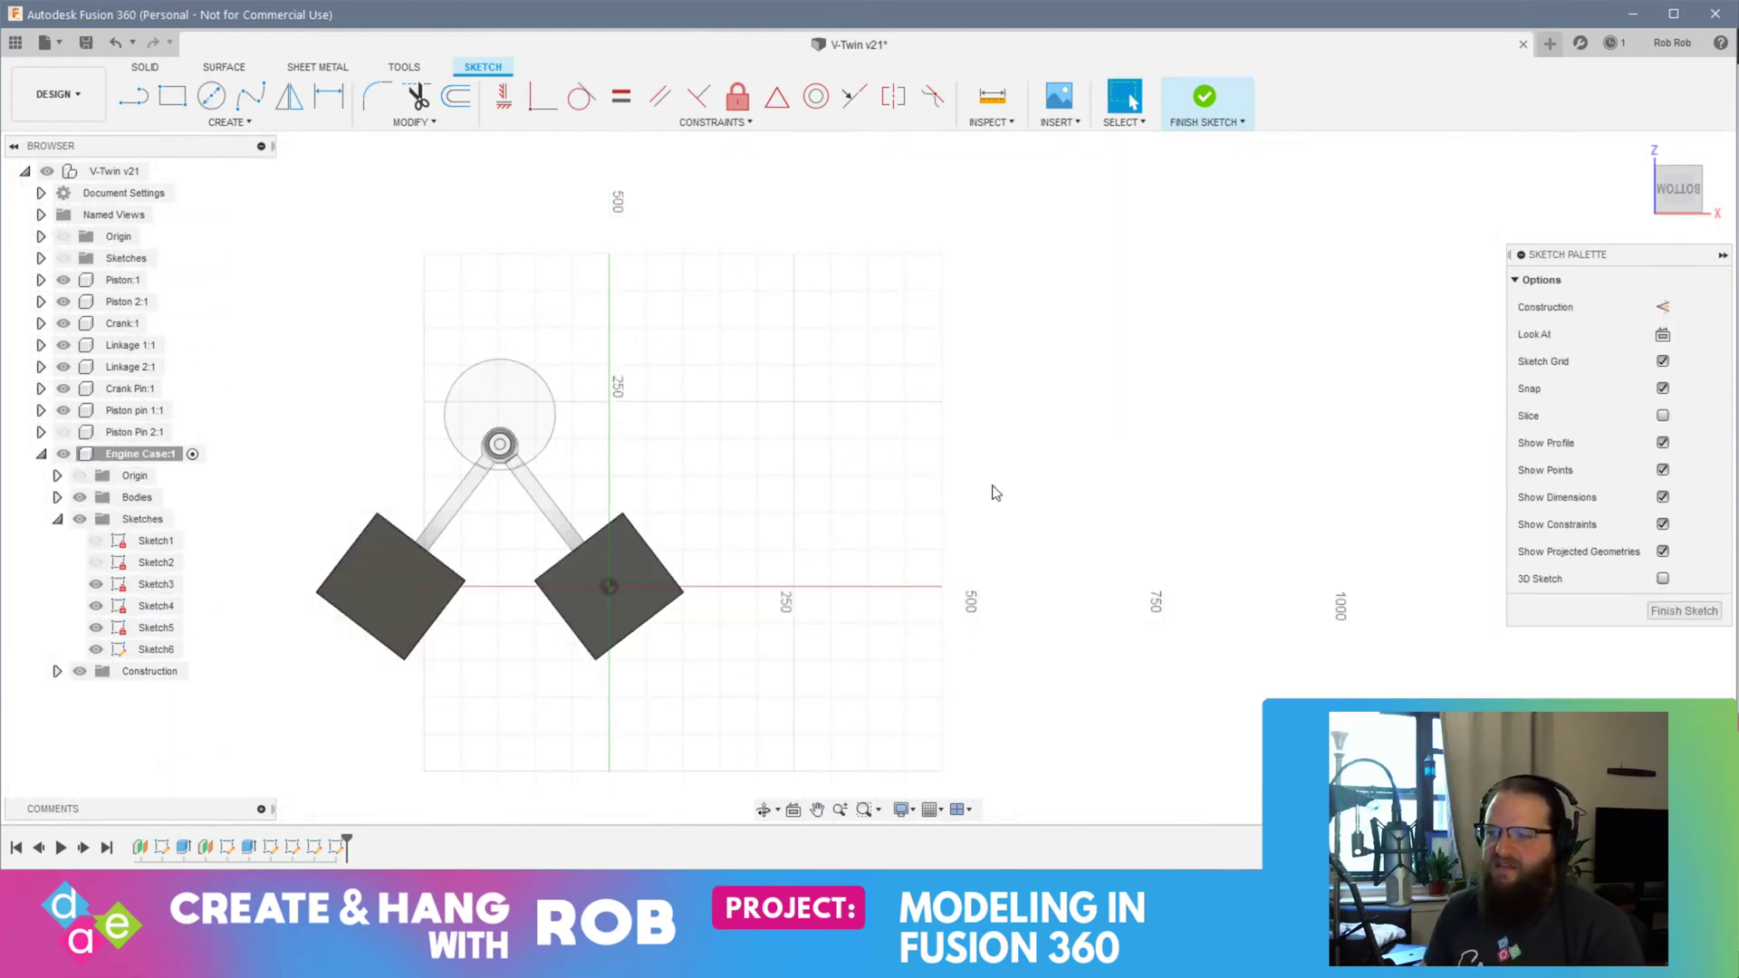
{"action": "left_click", "coordinate": [1684, 612]}
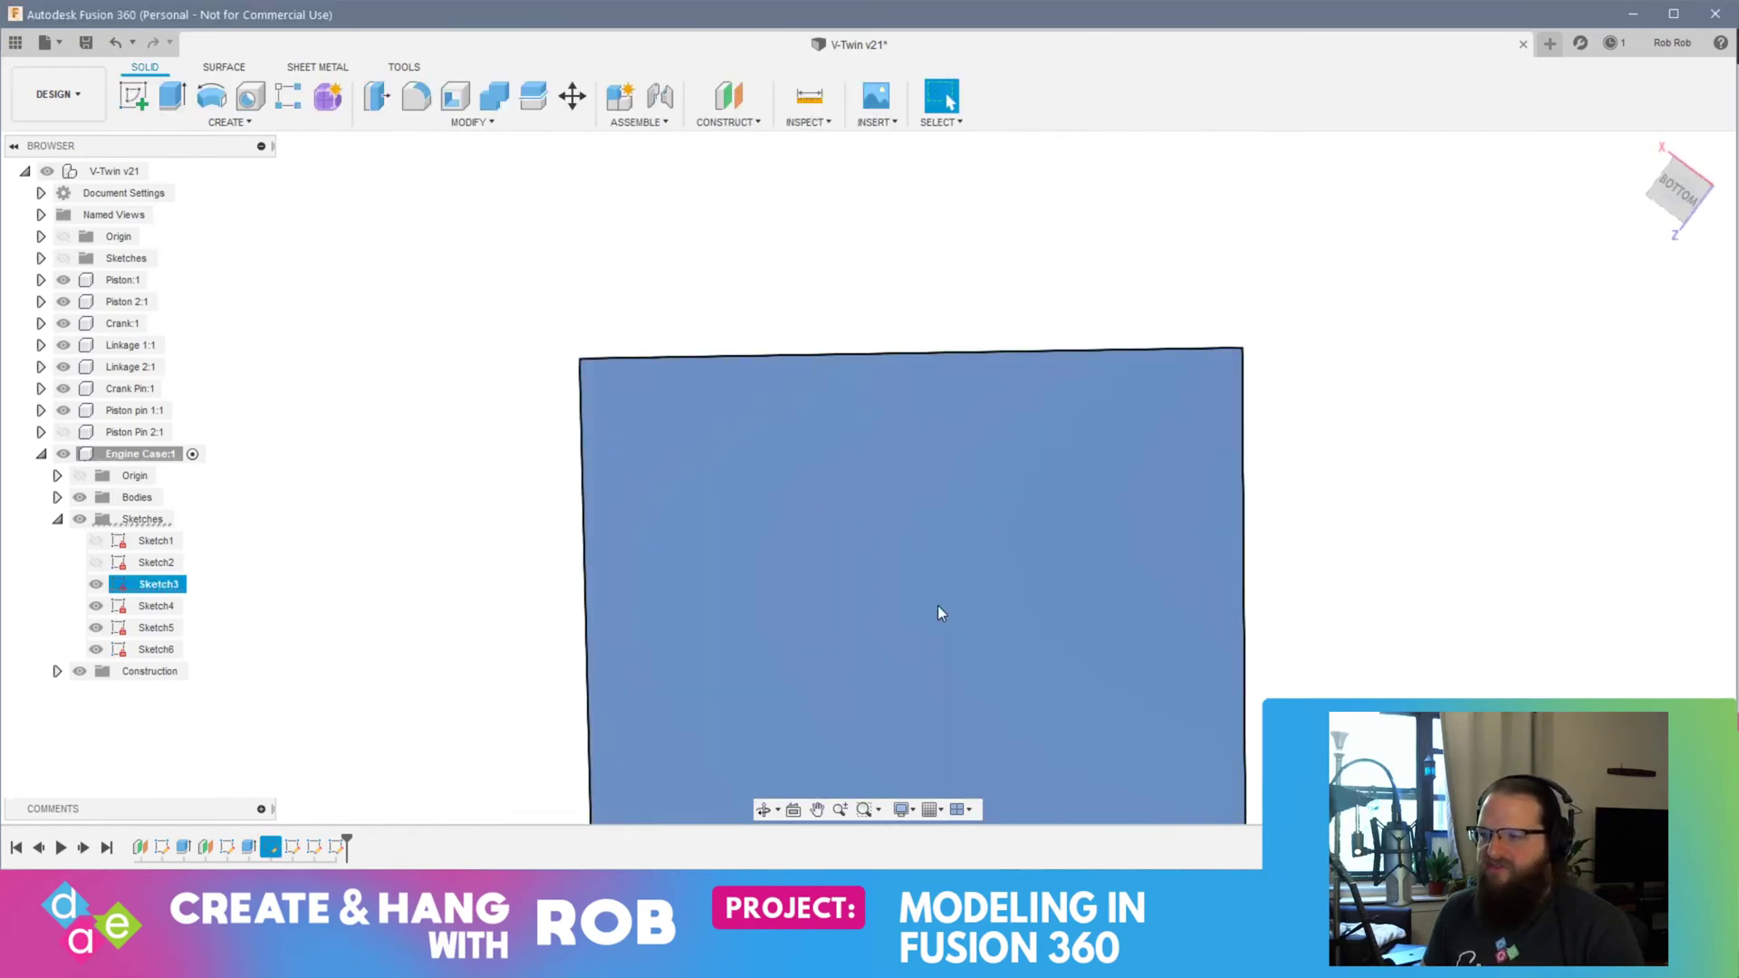
{"action": "left_click", "coordinate": [934, 603]}
{"action": "left_click", "coordinate": [725, 123]}
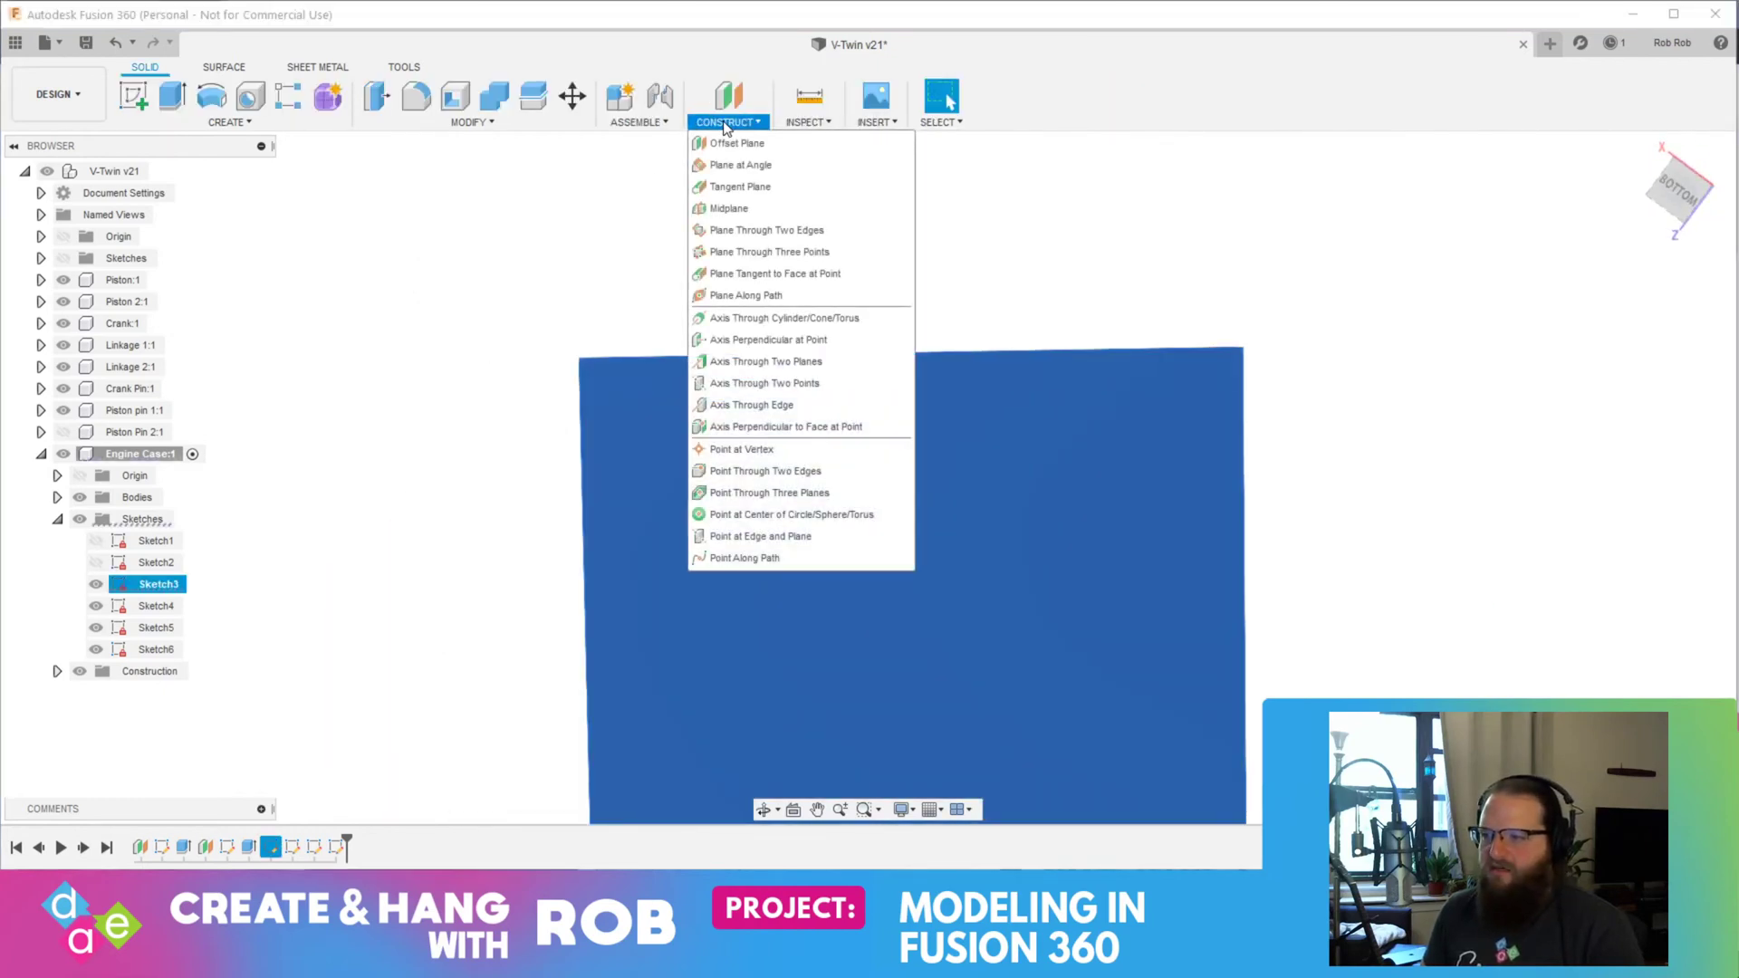
{"action": "left_click", "coordinate": [733, 143]}
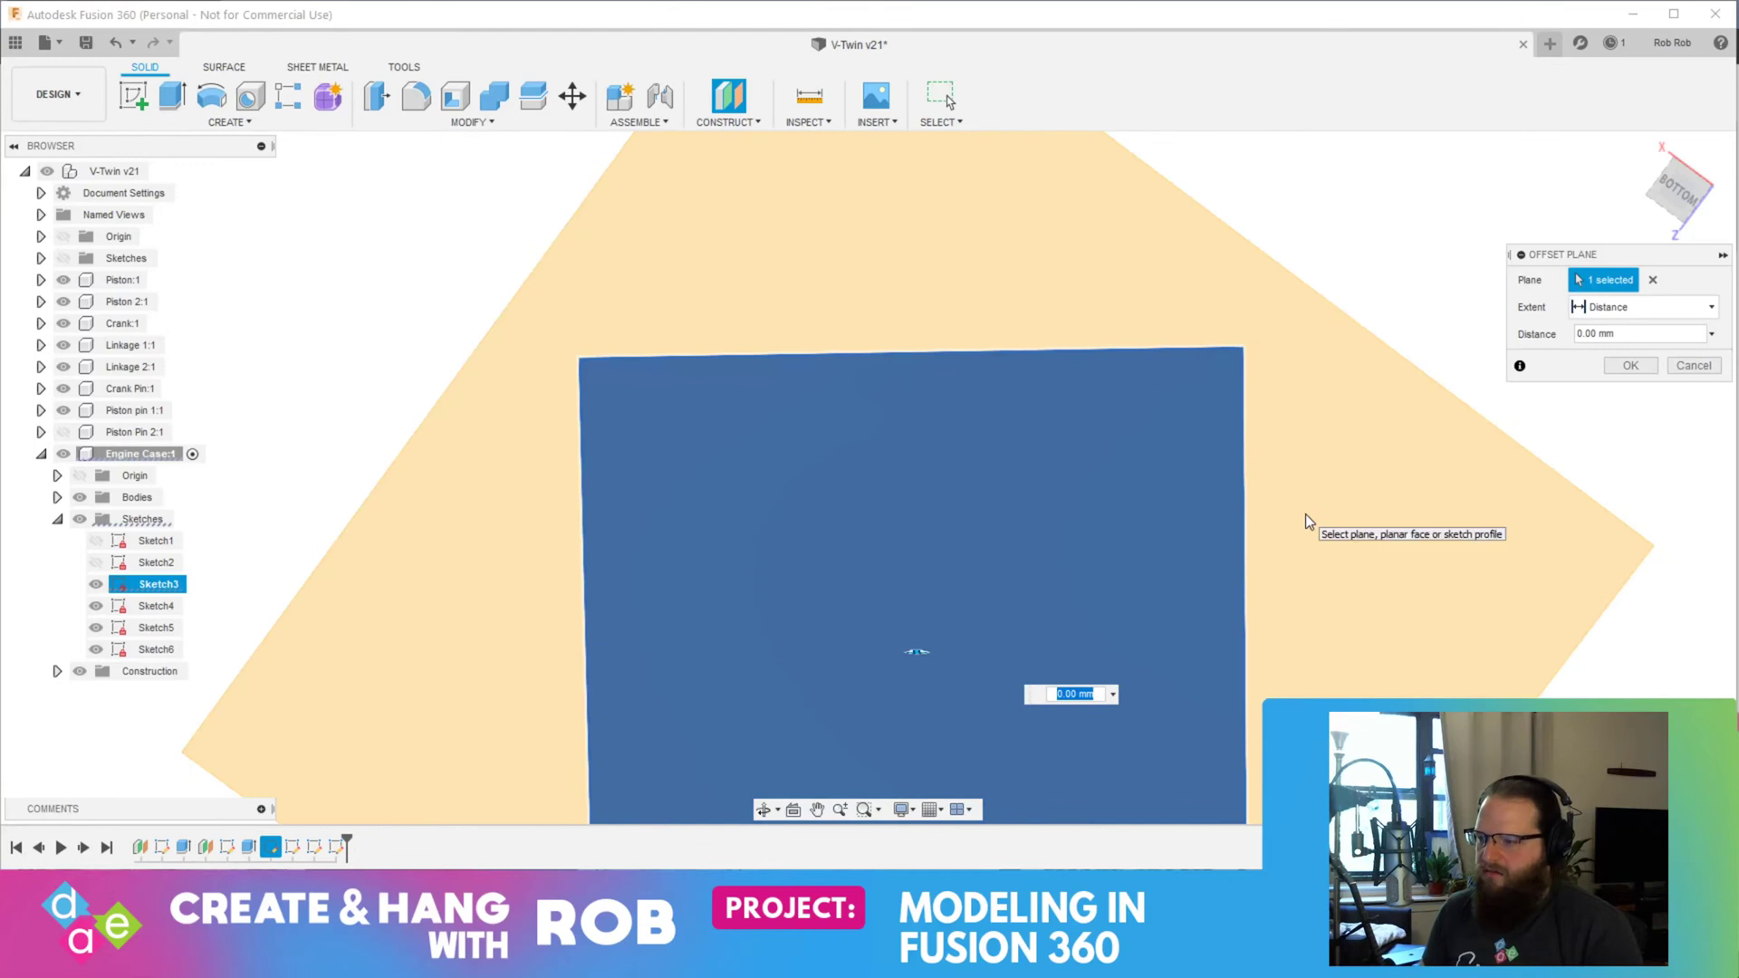
{"action": "left_click", "coordinate": [1691, 366]}
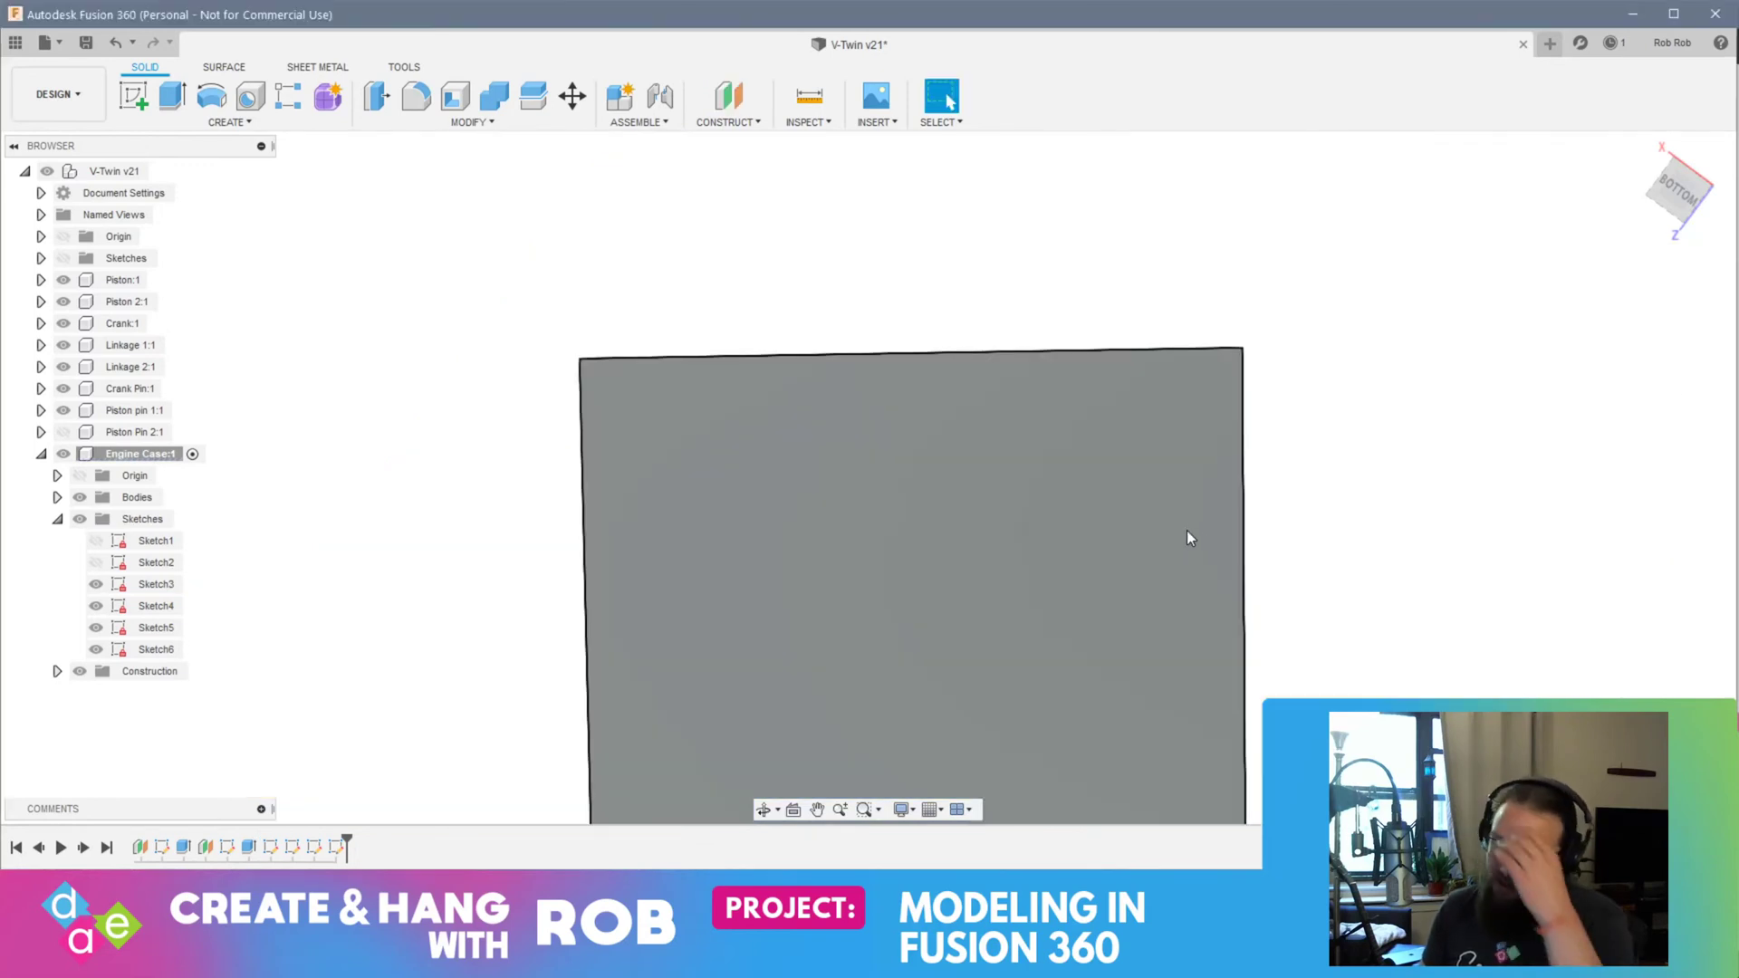
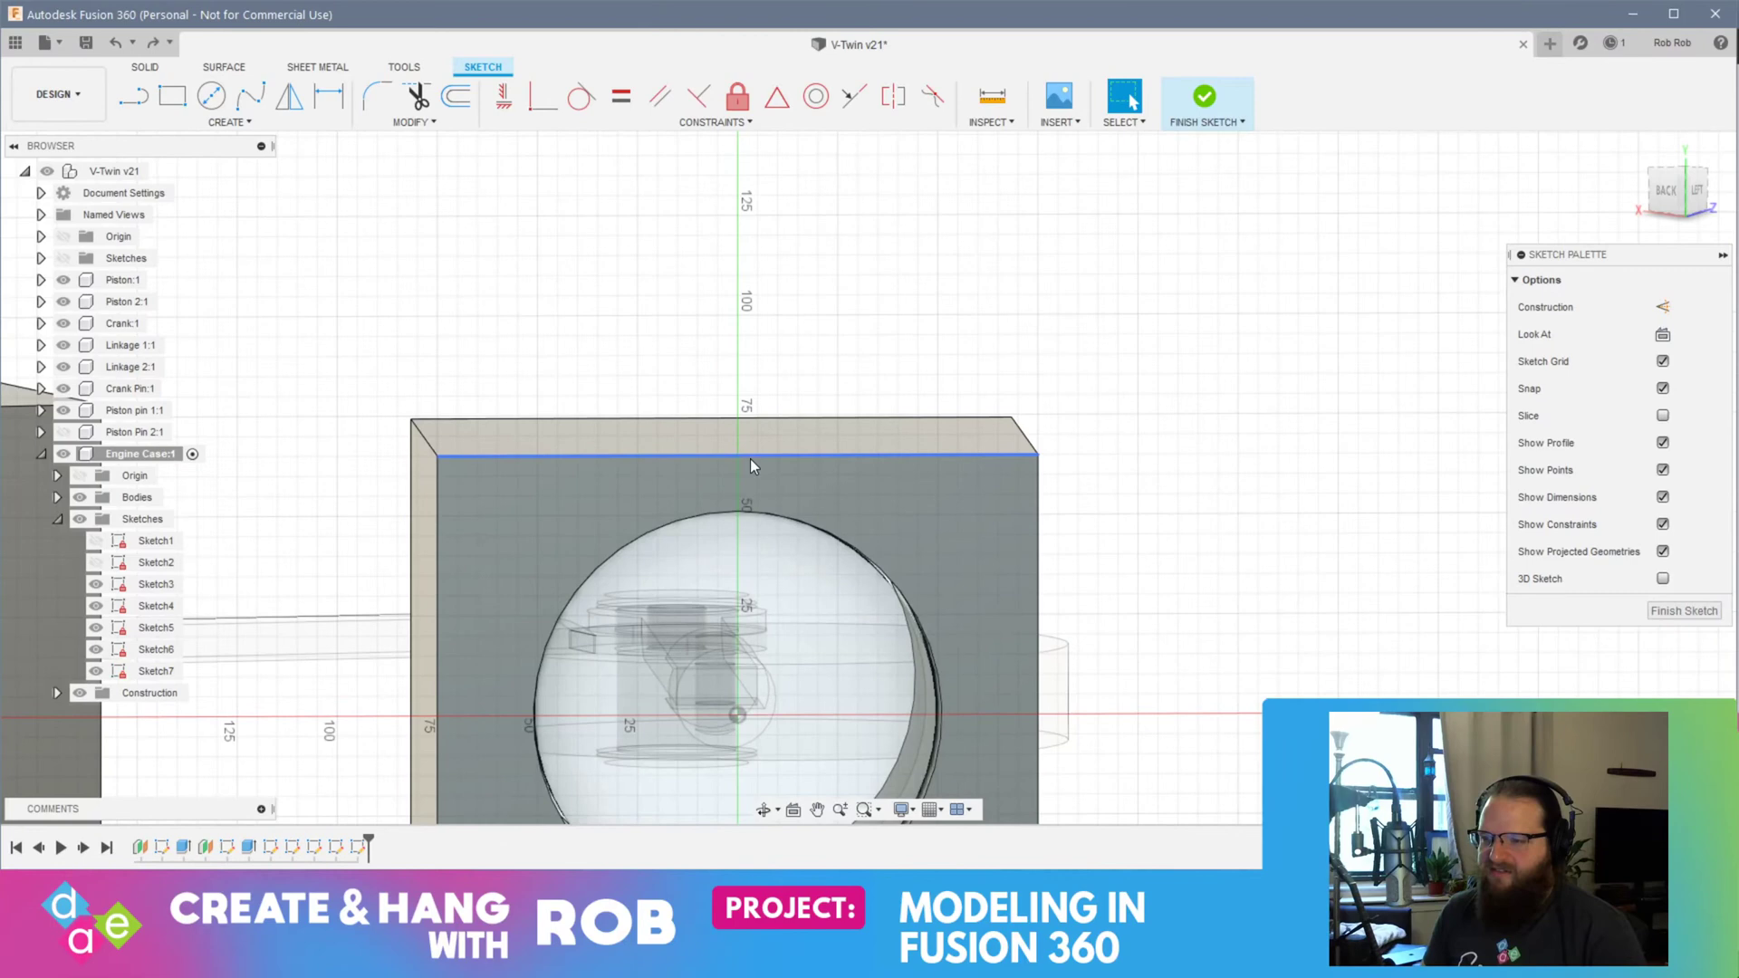
Step: Finish the sketch on the block's bore face and start a new sketch on its bottom face, continuing in the previous position
{"action": "mouse_move", "coordinate": [911, 598]}
{"action": "middle_mouse_down"}
{"action": "mouse_move", "coordinate": [918, 429]}
{"action": "mouse_move", "coordinate": [938, 451]}
{"action": "mouse_move", "coordinate": [780, 455]}
{"action": "mouse_move", "coordinate": [827, 465]}
{"action": "mouse_move", "coordinate": [768, 441]}
{"action": "mouse_move", "coordinate": [738, 501]}
{"action": "mouse_move", "coordinate": [769, 446]}
{"action": "mouse_move", "coordinate": [923, 471]}
{"action": "middle_mouse_up"}
{"action": "left_click", "coordinate": [1684, 610]}
{"action": "middle_click_drag", "start_coordinate": [1001, 562], "coordinate": [1047, 498], "text": "shift"}
{"action": "left_click_drag", "start_coordinate": [1136, 209], "coordinate": [1133, 217]}
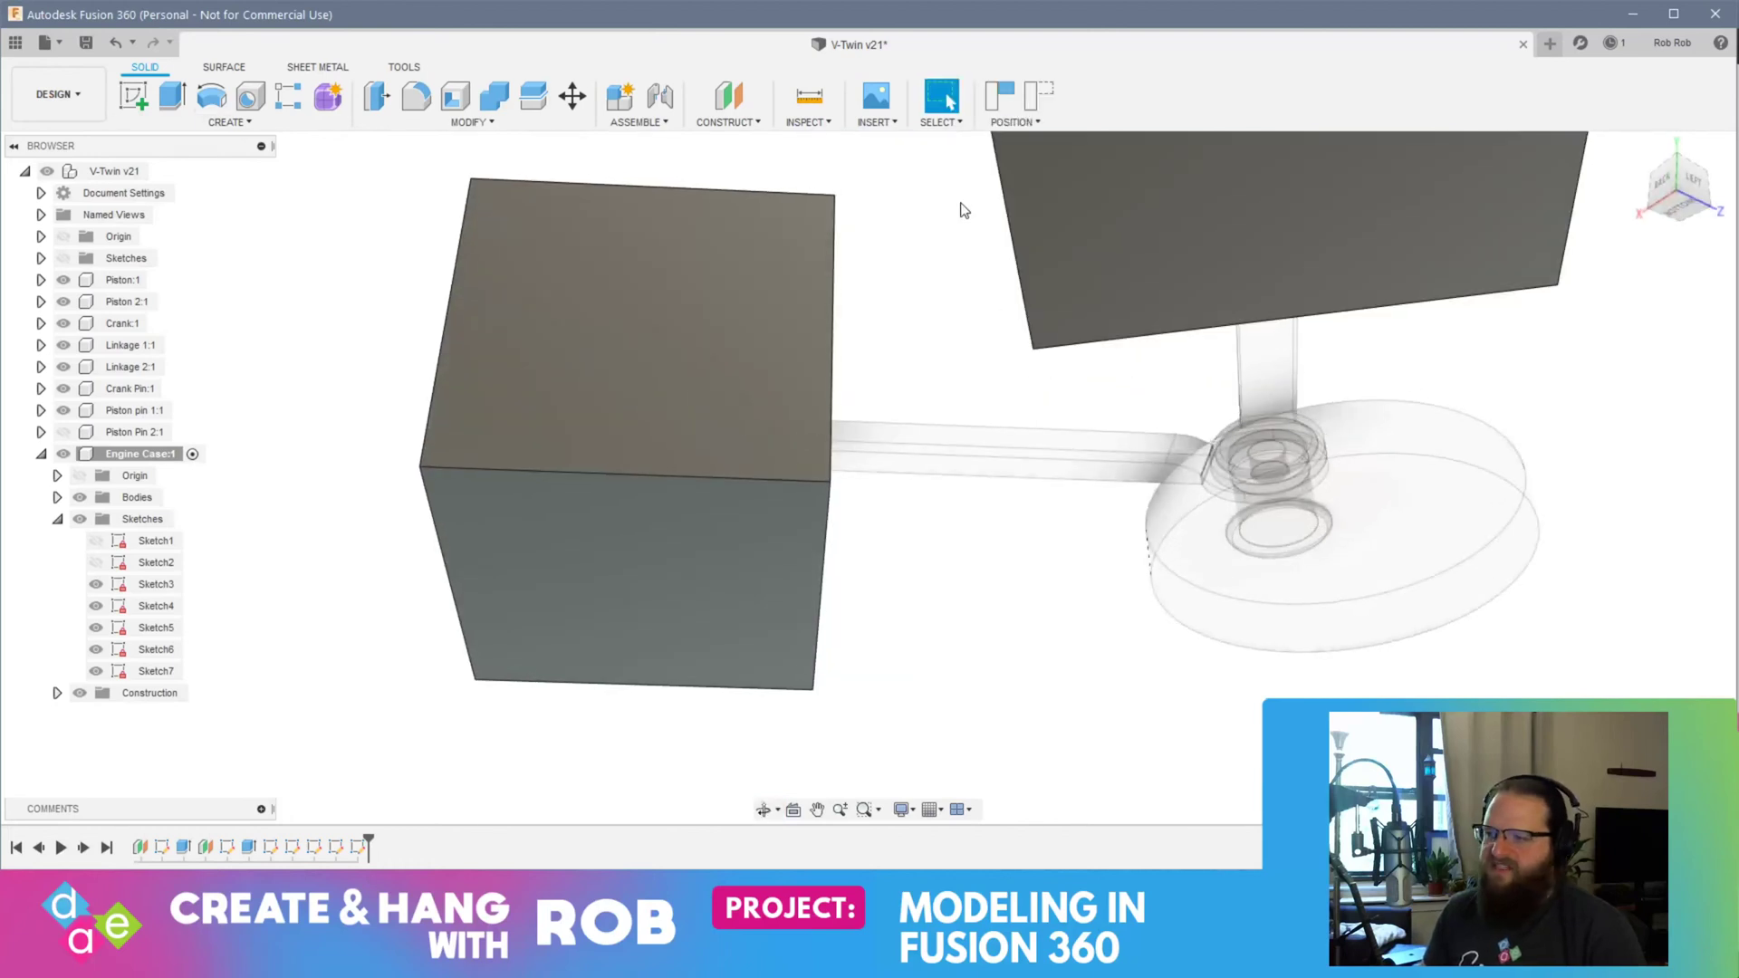
{"action": "left_click", "coordinate": [1052, 206]}
{"action": "left_click", "coordinate": [136, 96]}
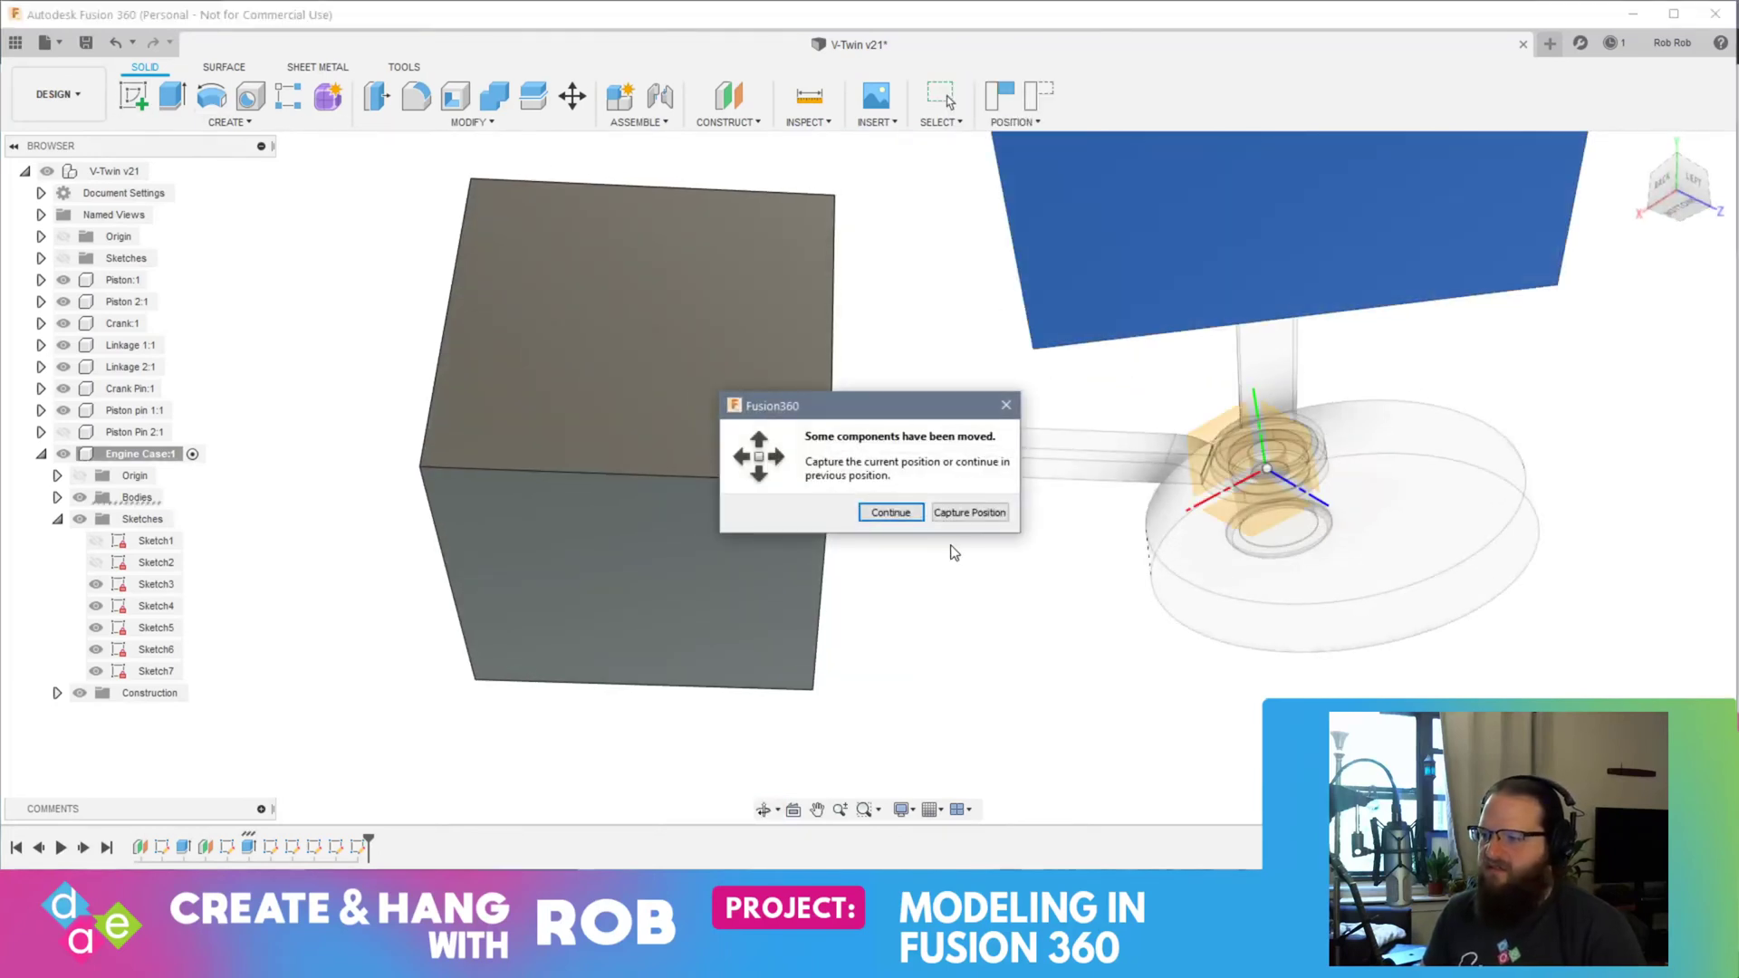
{"action": "left_click", "coordinate": [891, 514]}
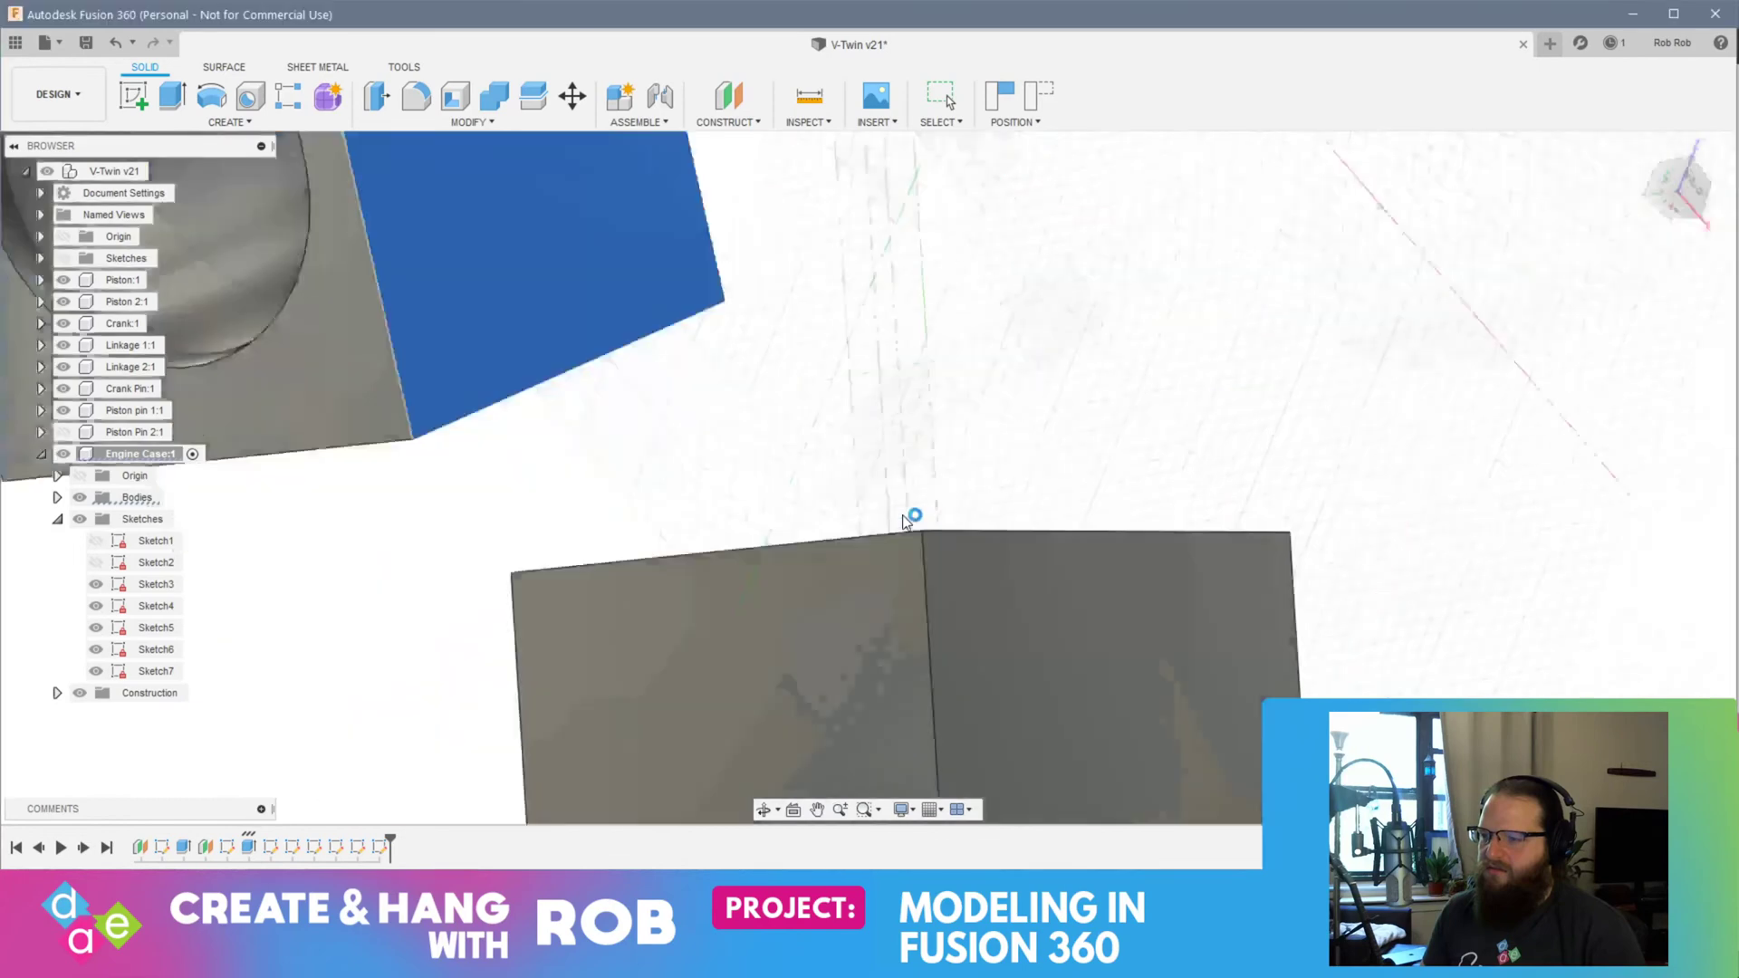
{"action": "mouse_move", "coordinate": [987, 441]}
{"action": "middle_mouse_down", "text": "shift"}
{"action": "mouse_move", "coordinate": [939, 411]}
{"action": "mouse_move", "coordinate": [954, 423]}
{"action": "mouse_move", "coordinate": [930, 430]}
{"action": "mouse_move", "coordinate": [1036, 450]}
{"action": "mouse_move", "coordinate": [335, 233]}
{"action": "mouse_move", "coordinate": [664, 411]}
{"action": "mouse_move", "coordinate": [641, 392]}
{"action": "middle_mouse_up", "text": "shift"}
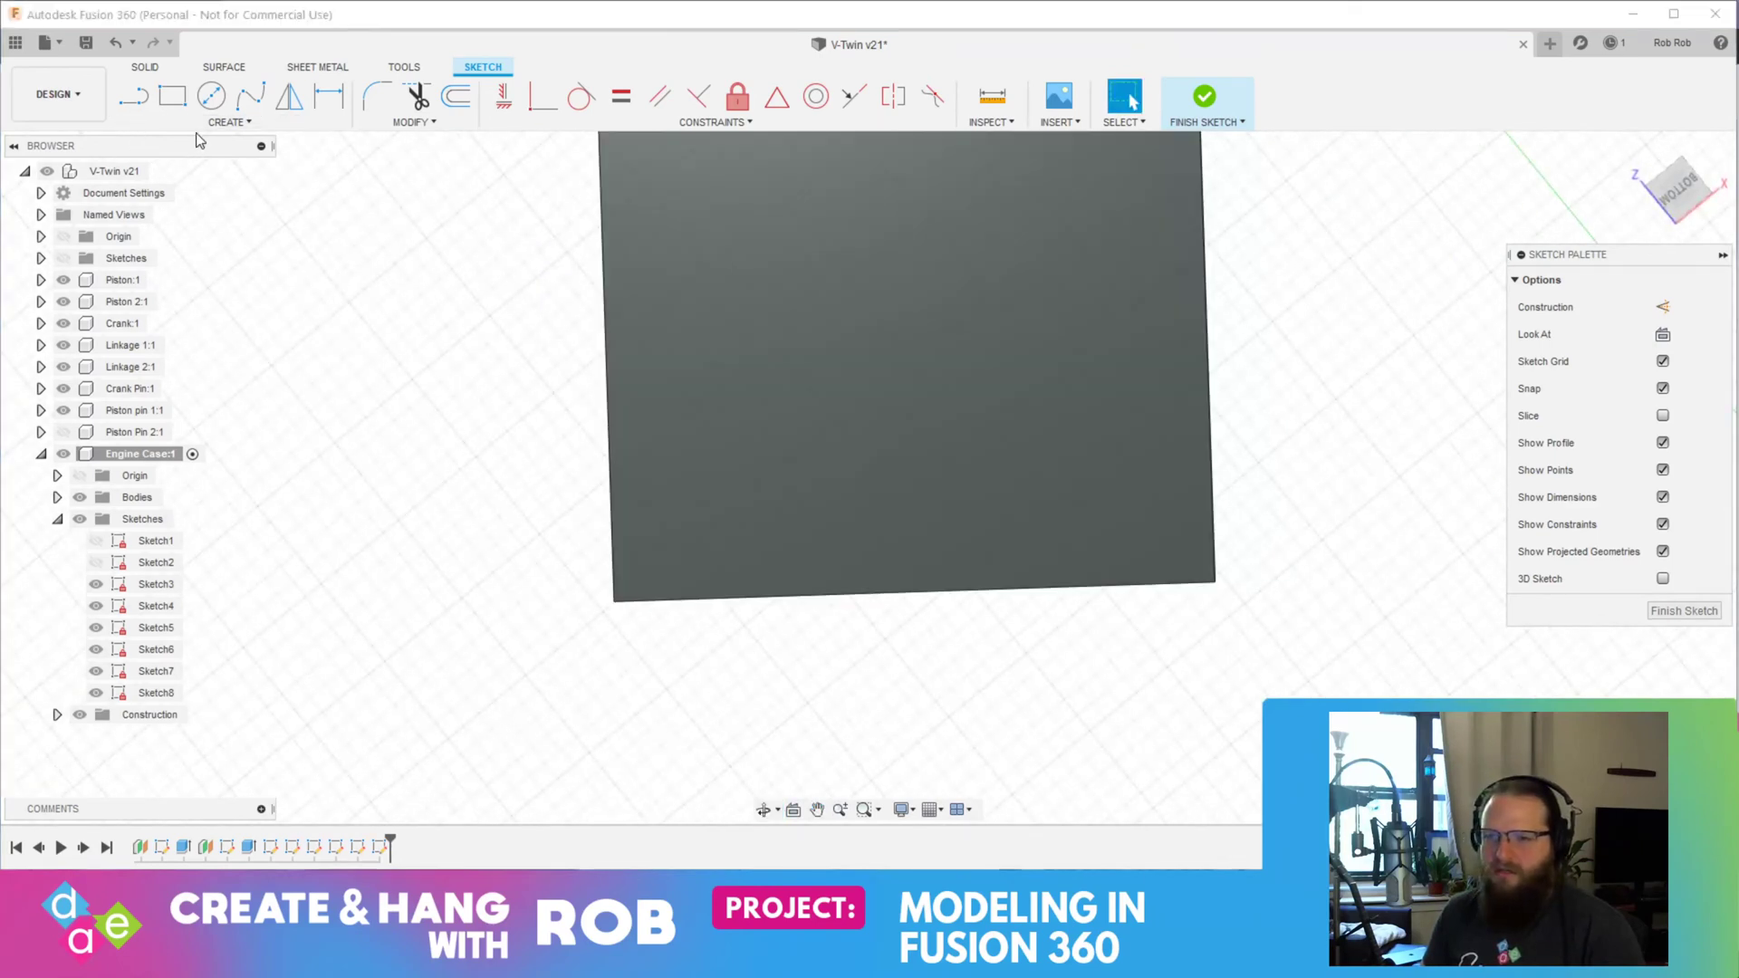
Step: Draw a shallow 3-point arc outside the block's outer edge from corner to corner, close it with a line, and finish the sketch
{"action": "left_click", "coordinate": [228, 121]}
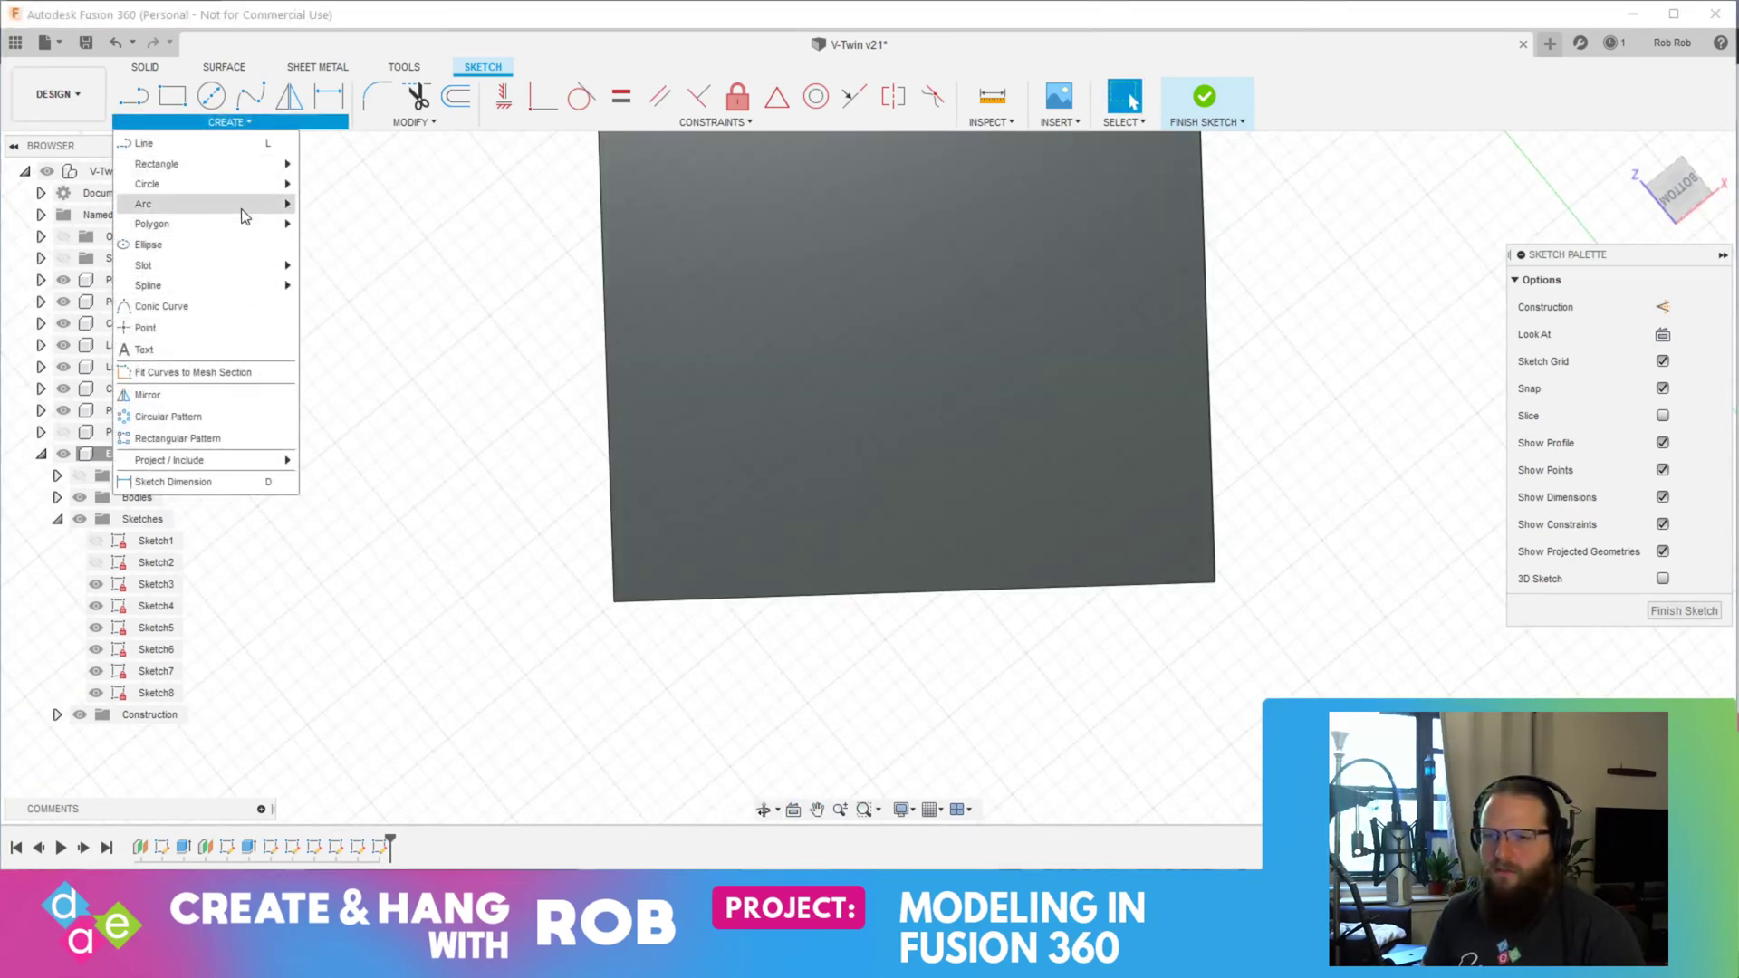
{"action": "left_click", "coordinate": [335, 205]}
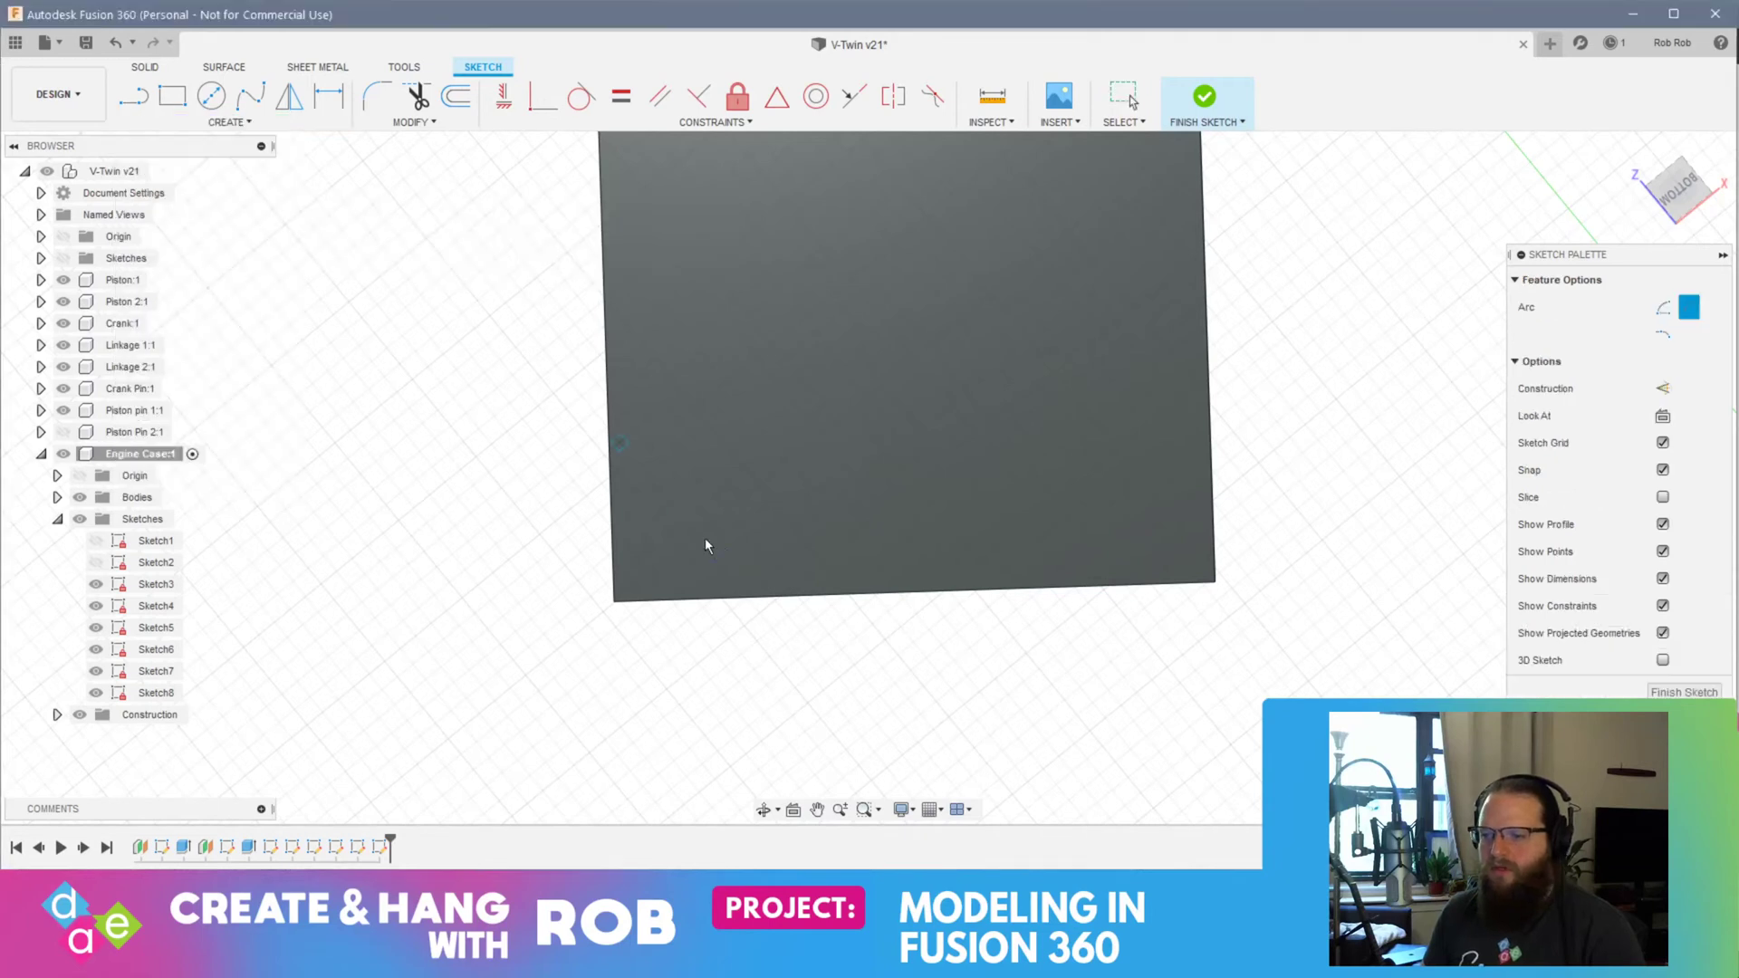
{"action": "left_click", "coordinate": [614, 603]}
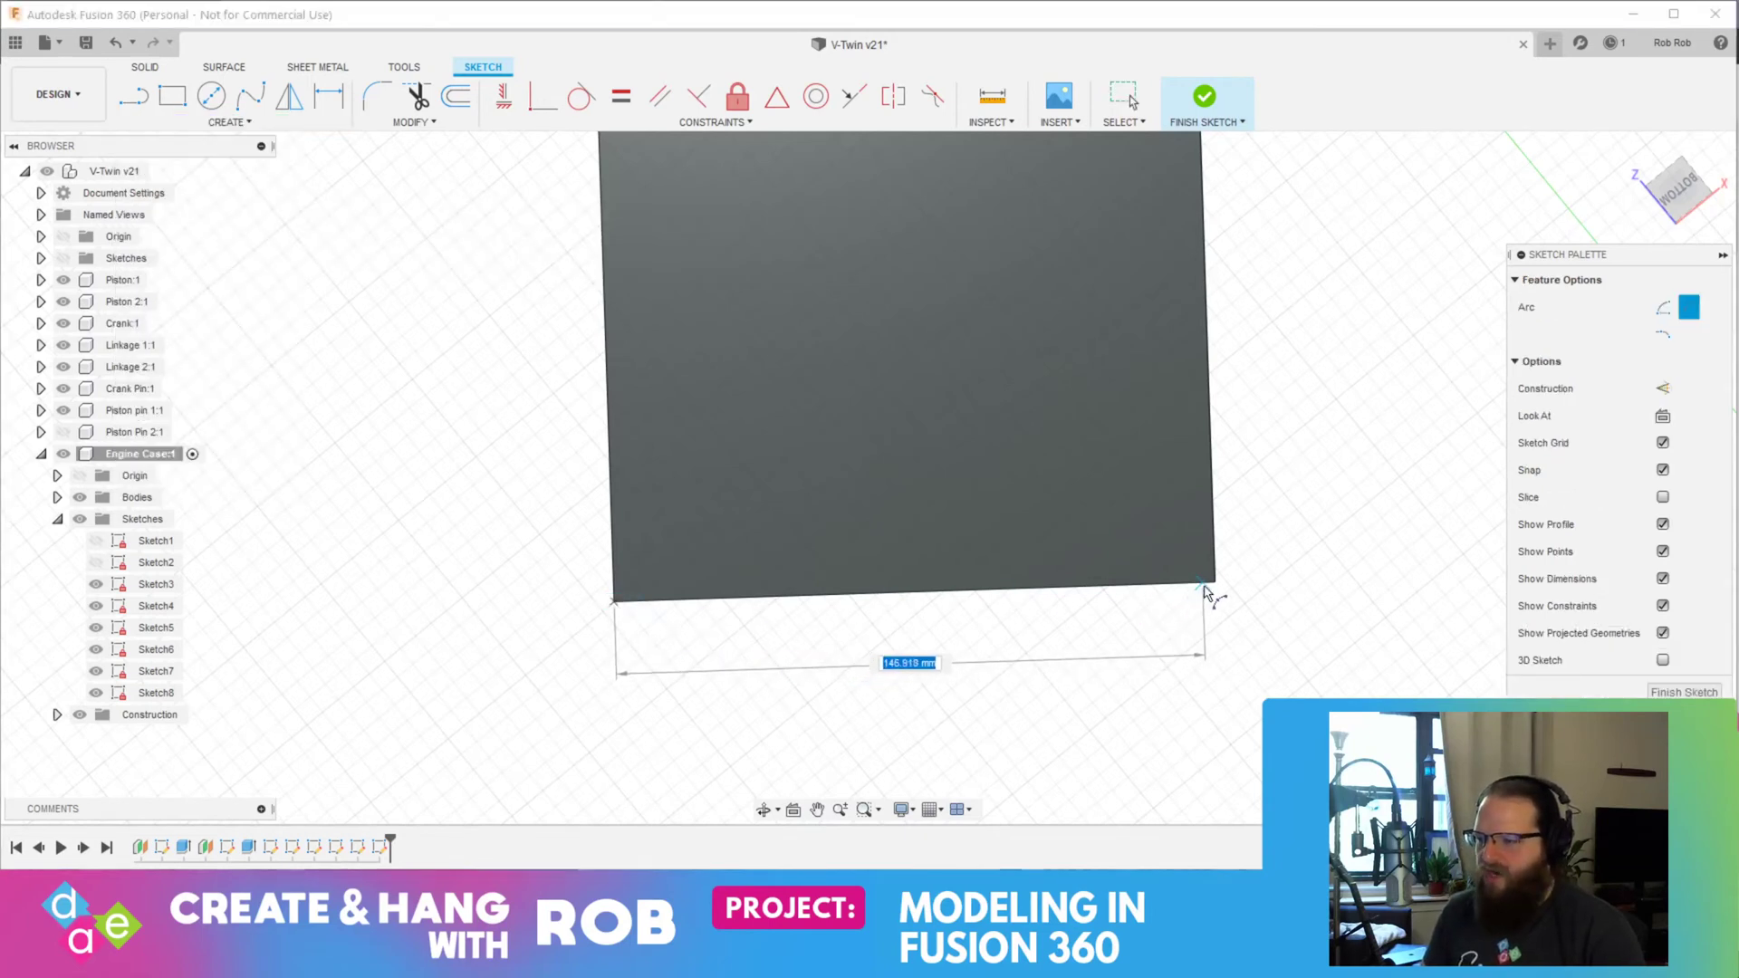
{"action": "left_click", "coordinate": [1216, 585]}
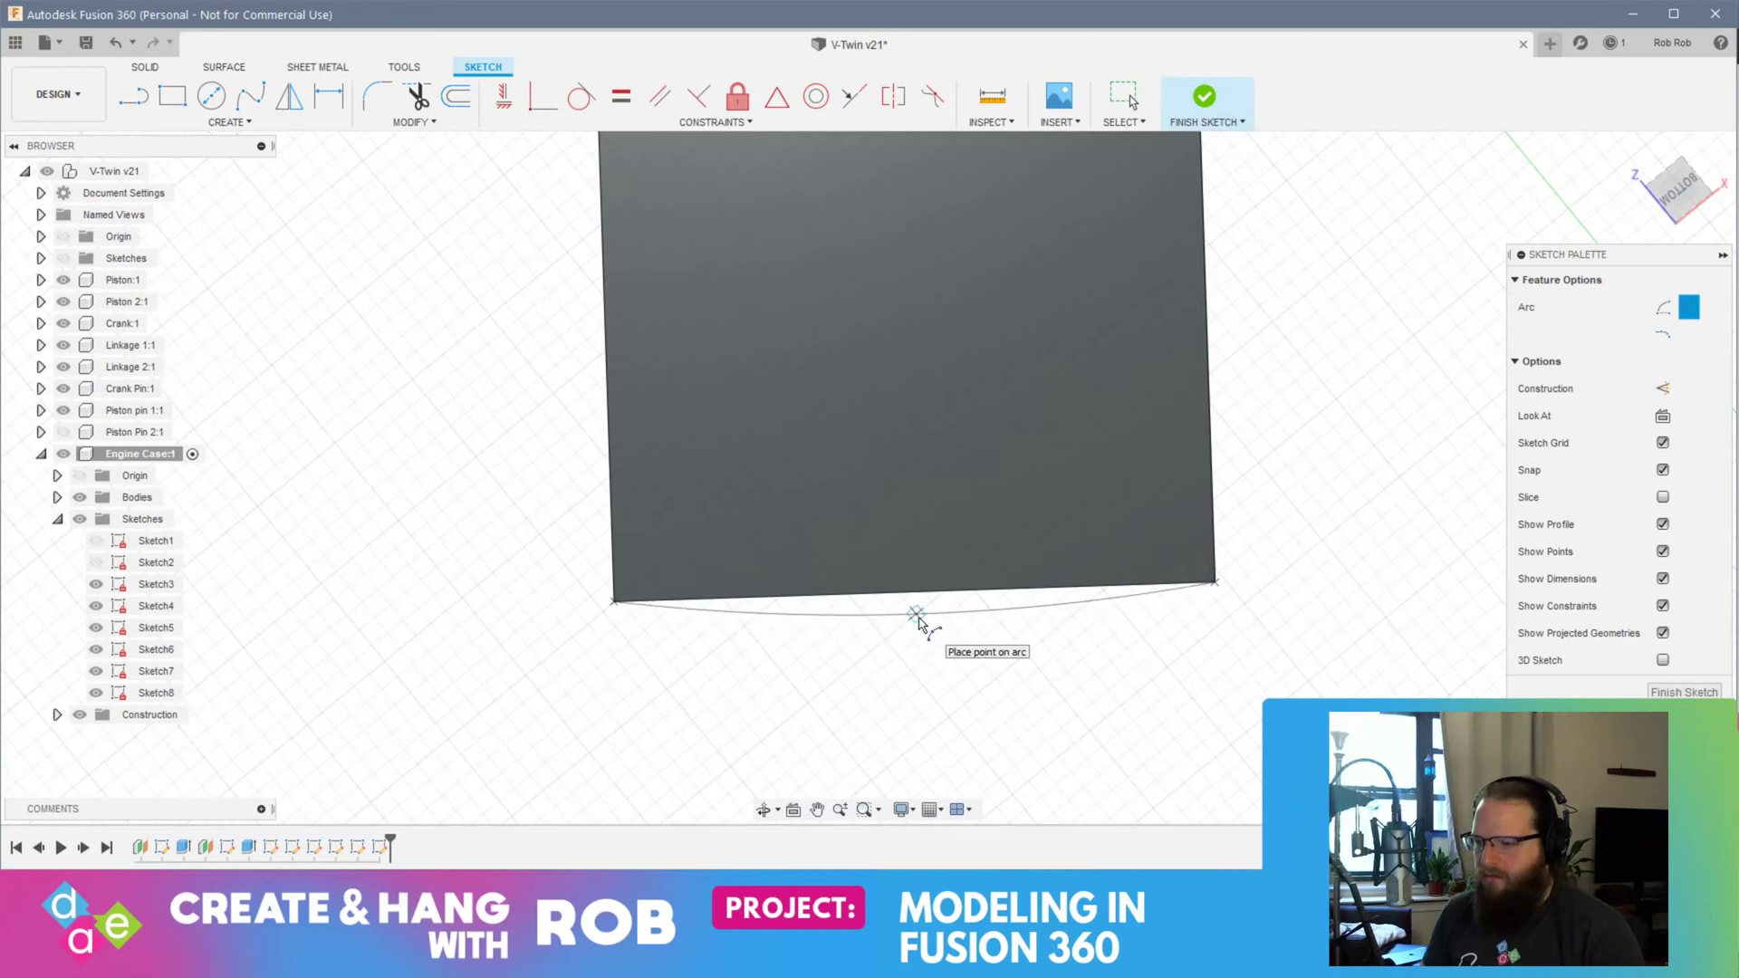
{"action": "left_click", "coordinate": [123, 103]}
{"action": "left_click", "coordinate": [1214, 583]}
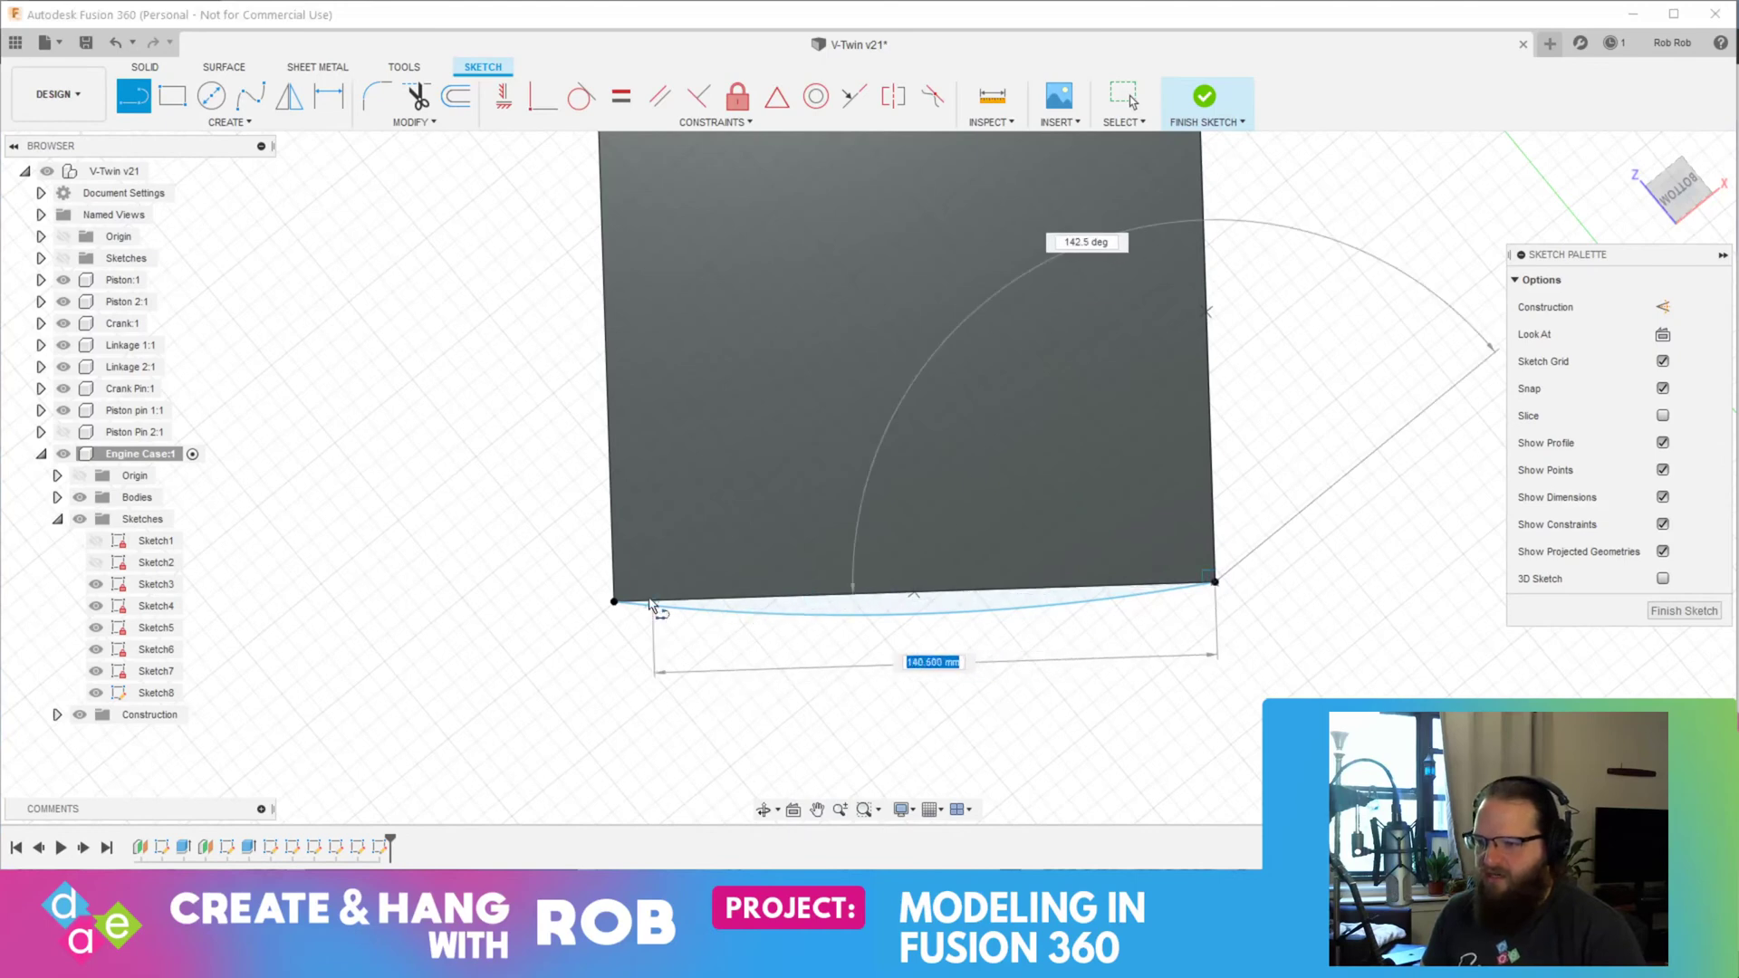
{"action": "left_click", "coordinate": [614, 602]}
{"action": "left_click", "coordinate": [1683, 611]}
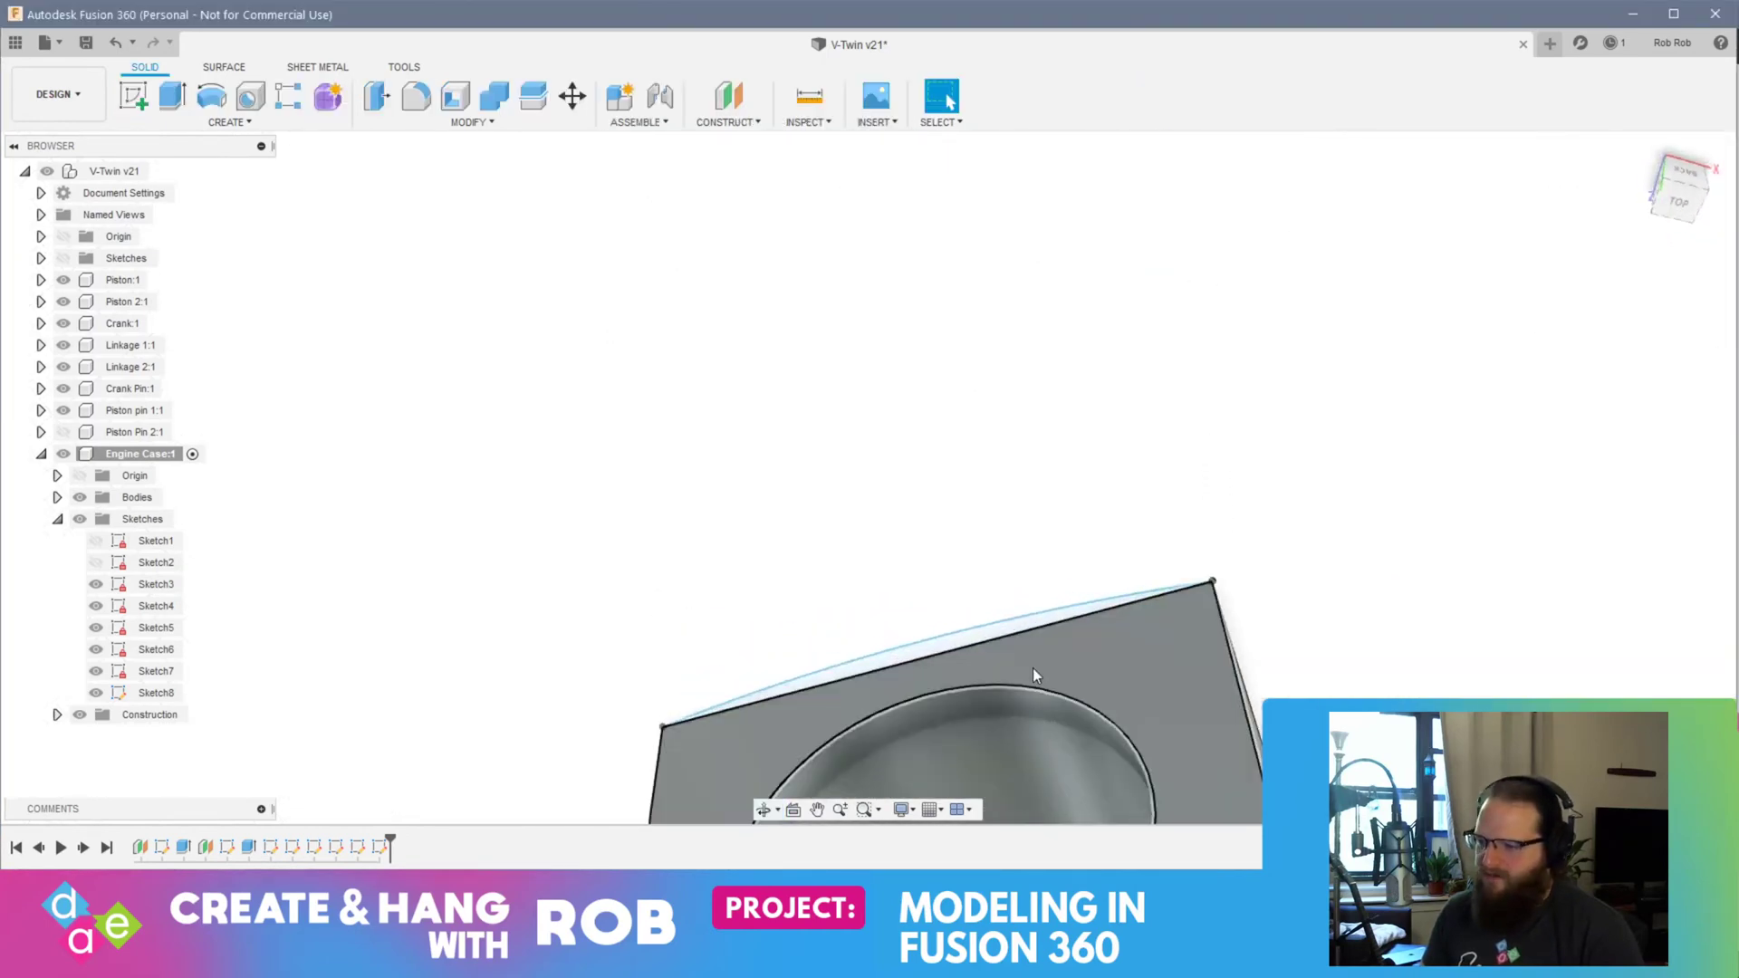
Step: Extrude the arc profile by -130 mm along the block's full height and join it to the block
{"action": "mouse_move", "coordinate": [1036, 675]}
{"action": "middle_mouse_down", "text": "shift"}
{"action": "mouse_move", "coordinate": [815, 652]}
{"action": "mouse_move", "coordinate": [1138, 574]}
{"action": "mouse_move", "coordinate": [1032, 566]}
{"action": "mouse_move", "coordinate": [1024, 613]}
{"action": "mouse_move", "coordinate": [993, 628]}
{"action": "middle_mouse_up", "text": "shift"}
{"action": "left_click", "coordinate": [966, 639]}
{"action": "right_click", "coordinate": [966, 639]}
{"action": "left_click", "coordinate": [1038, 616]}
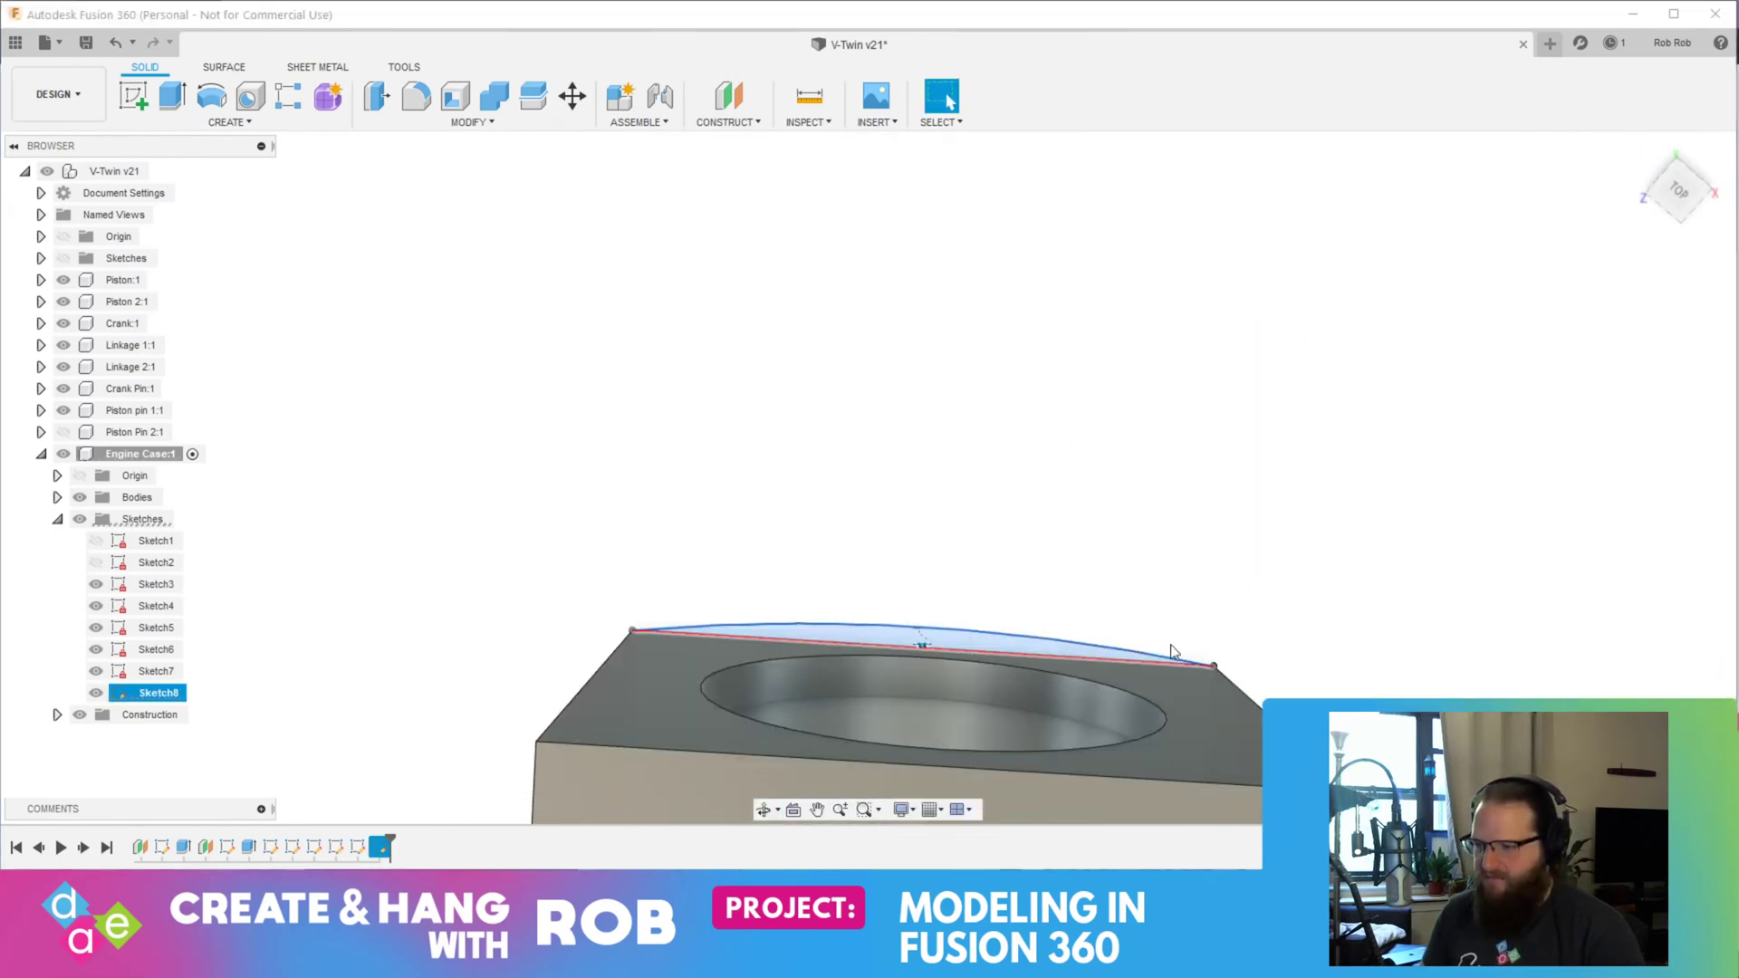
{"action": "scroll", "coordinate": [1219, 661], "scroll_direction": "up", "scroll_amount": 3}
{"action": "scroll", "coordinate": [1218, 661], "scroll_direction": "down", "scroll_amount": 5}
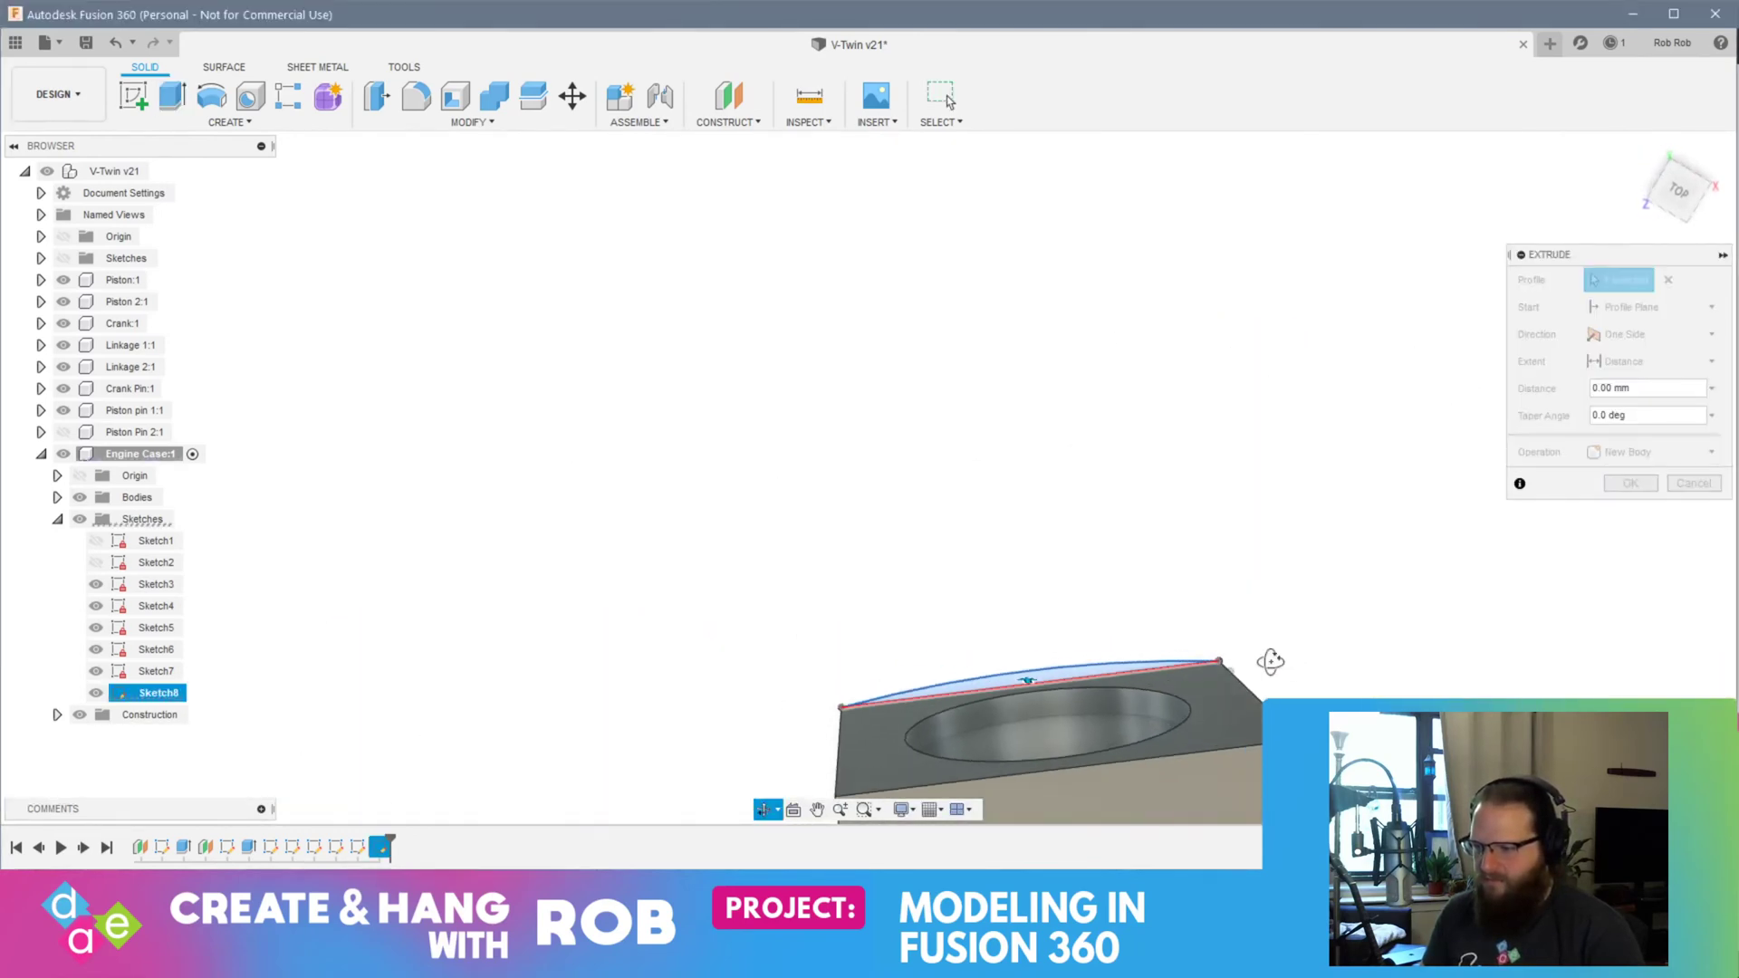
{"action": "middle_click_drag", "start_coordinate": [1286, 670], "coordinate": [962, 498], "text": "shift"}
{"action": "mouse_move", "coordinate": [915, 496]}
{"action": "left_mouse_down"}
{"action": "mouse_move", "coordinate": [917, 244]}
{"action": "mouse_move", "coordinate": [888, 254]}
{"action": "mouse_move", "coordinate": [881, 232]}
{"action": "left_mouse_up"}
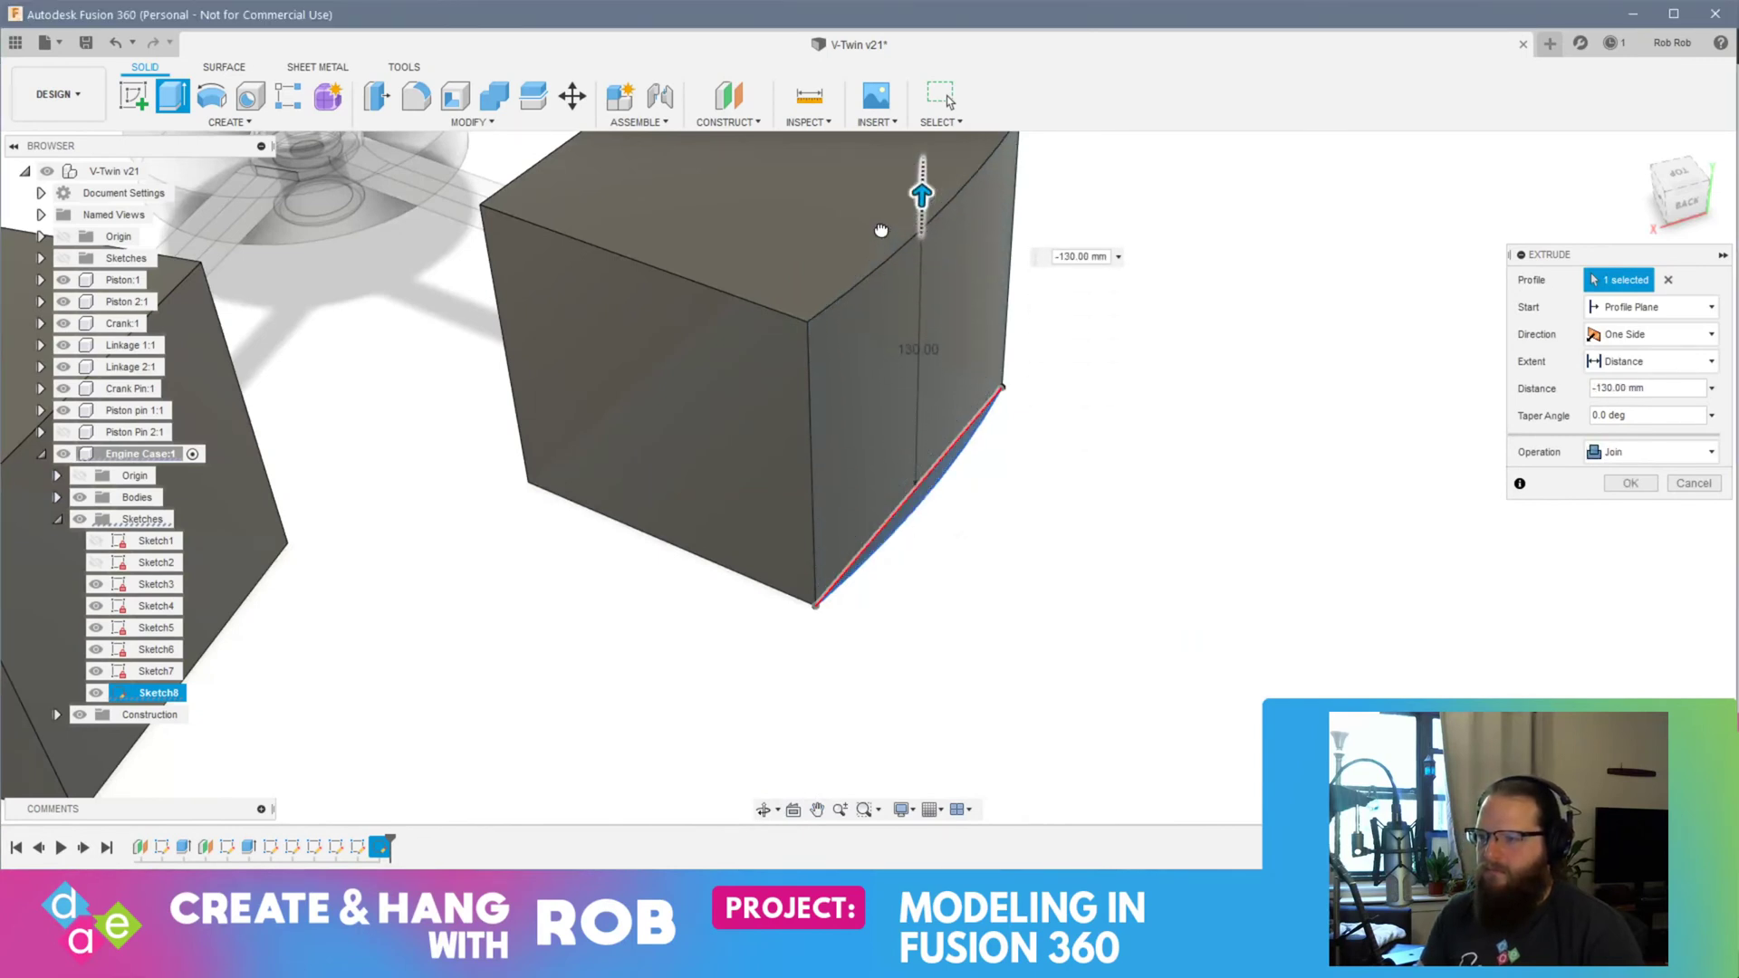
{"action": "key", "text": "Return"}
Step: Start a sketch on the second block's bottom face and try to begin a 3-point arc at its corner
{"action": "scroll", "coordinate": [992, 622], "scroll_direction": "down", "scroll_amount": 2}
{"action": "scroll", "coordinate": [993, 616], "scroll_direction": "up", "scroll_amount": 3}
{"action": "scroll", "coordinate": [993, 616], "scroll_direction": "down", "scroll_amount": 4}
{"action": "middle_click_drag", "start_coordinate": [749, 664], "coordinate": [1152, 604]}
{"action": "middle_click_drag", "start_coordinate": [1023, 727], "coordinate": [827, 525], "text": "shift"}
{"action": "left_click", "coordinate": [807, 558]}
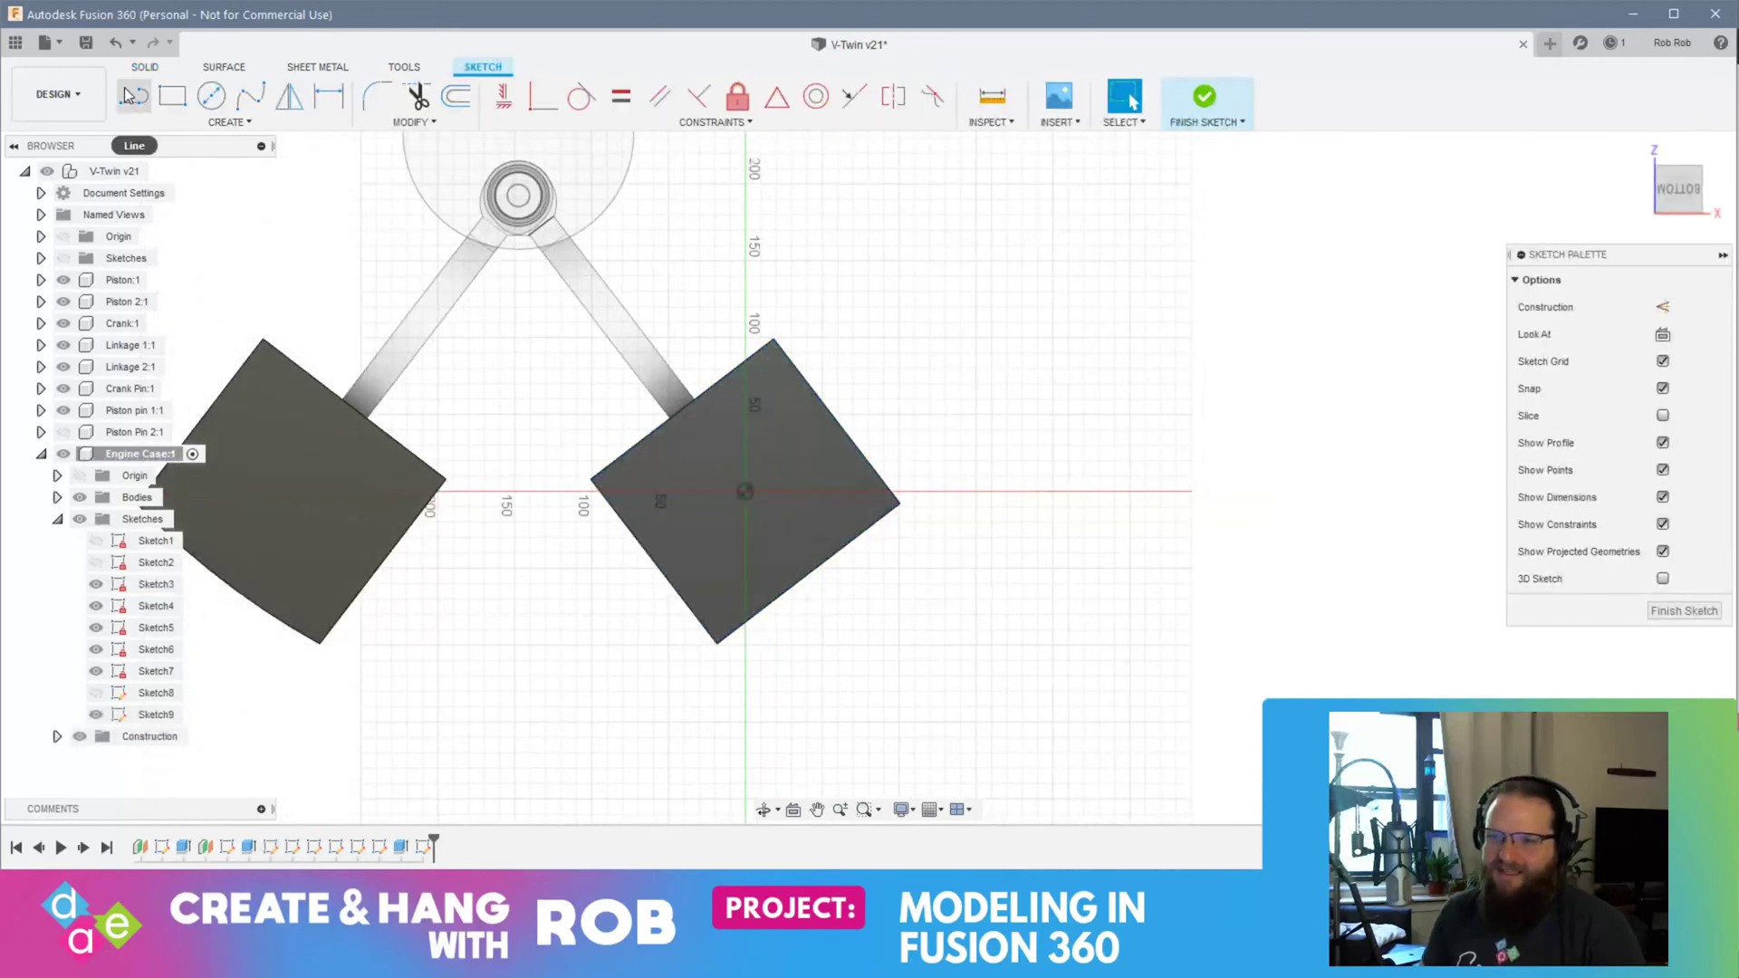
{"action": "left_click", "coordinate": [186, 129]}
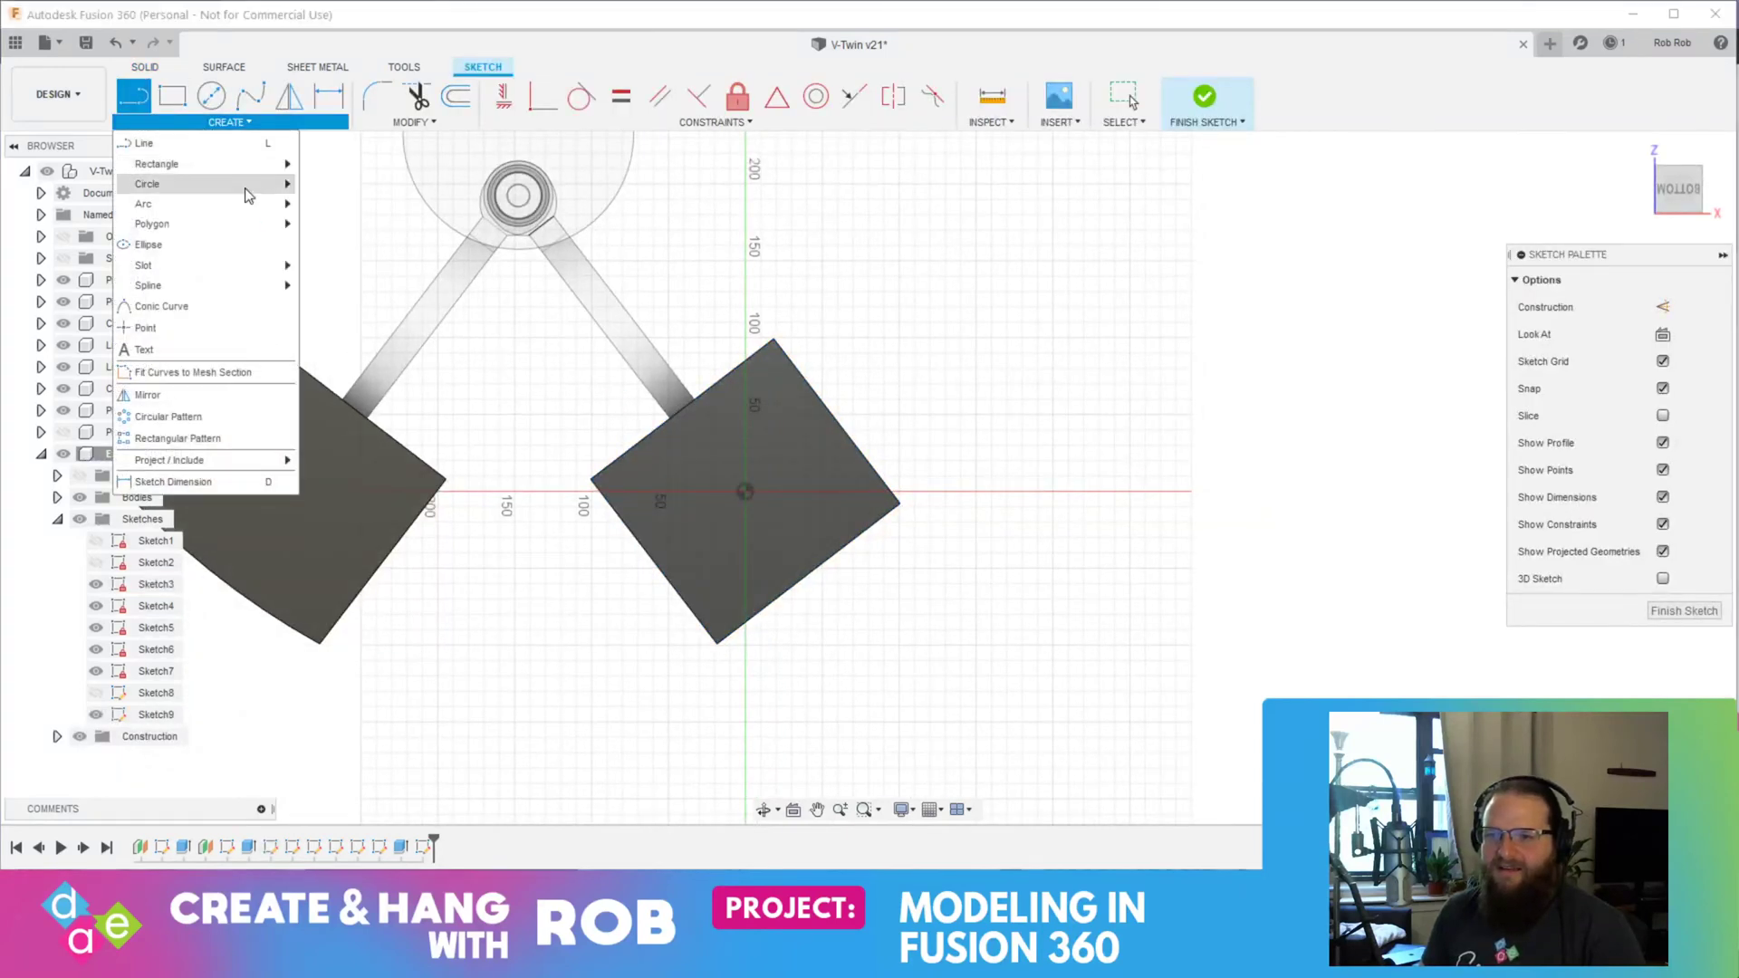
{"action": "mouse_move", "coordinate": [262, 212]}
{"action": "left_click", "coordinate": [380, 205]}
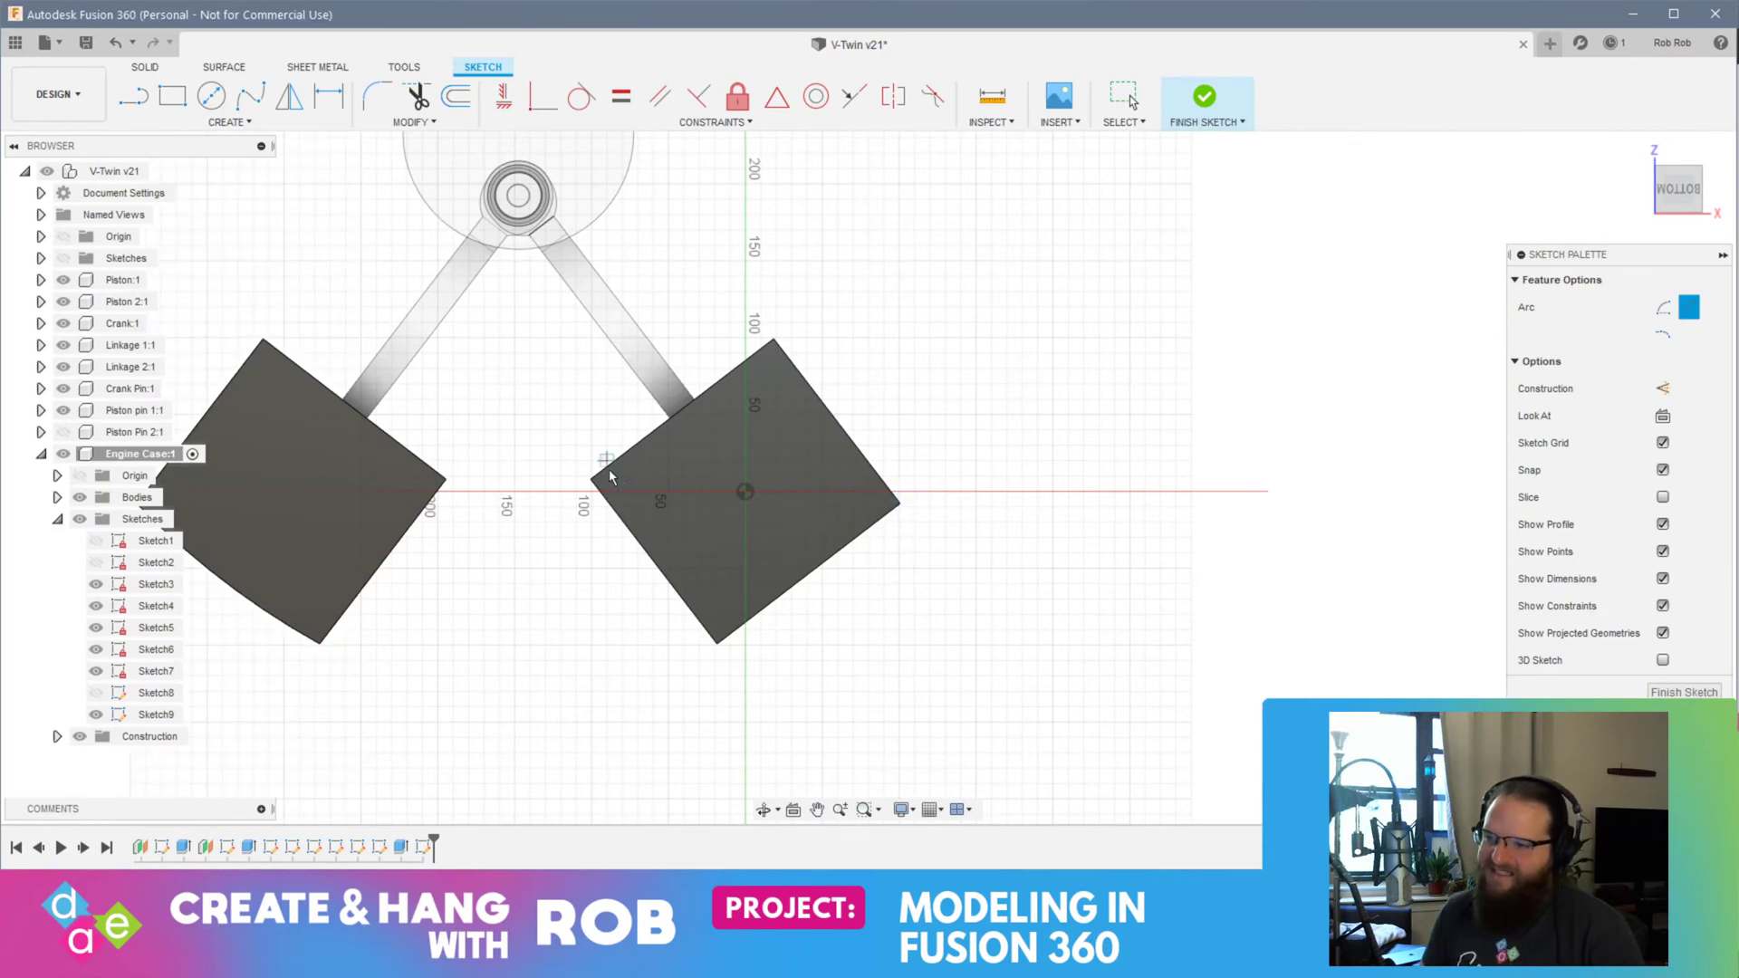
{"action": "scroll", "coordinate": [747, 579], "scroll_direction": "up", "scroll_amount": 8}
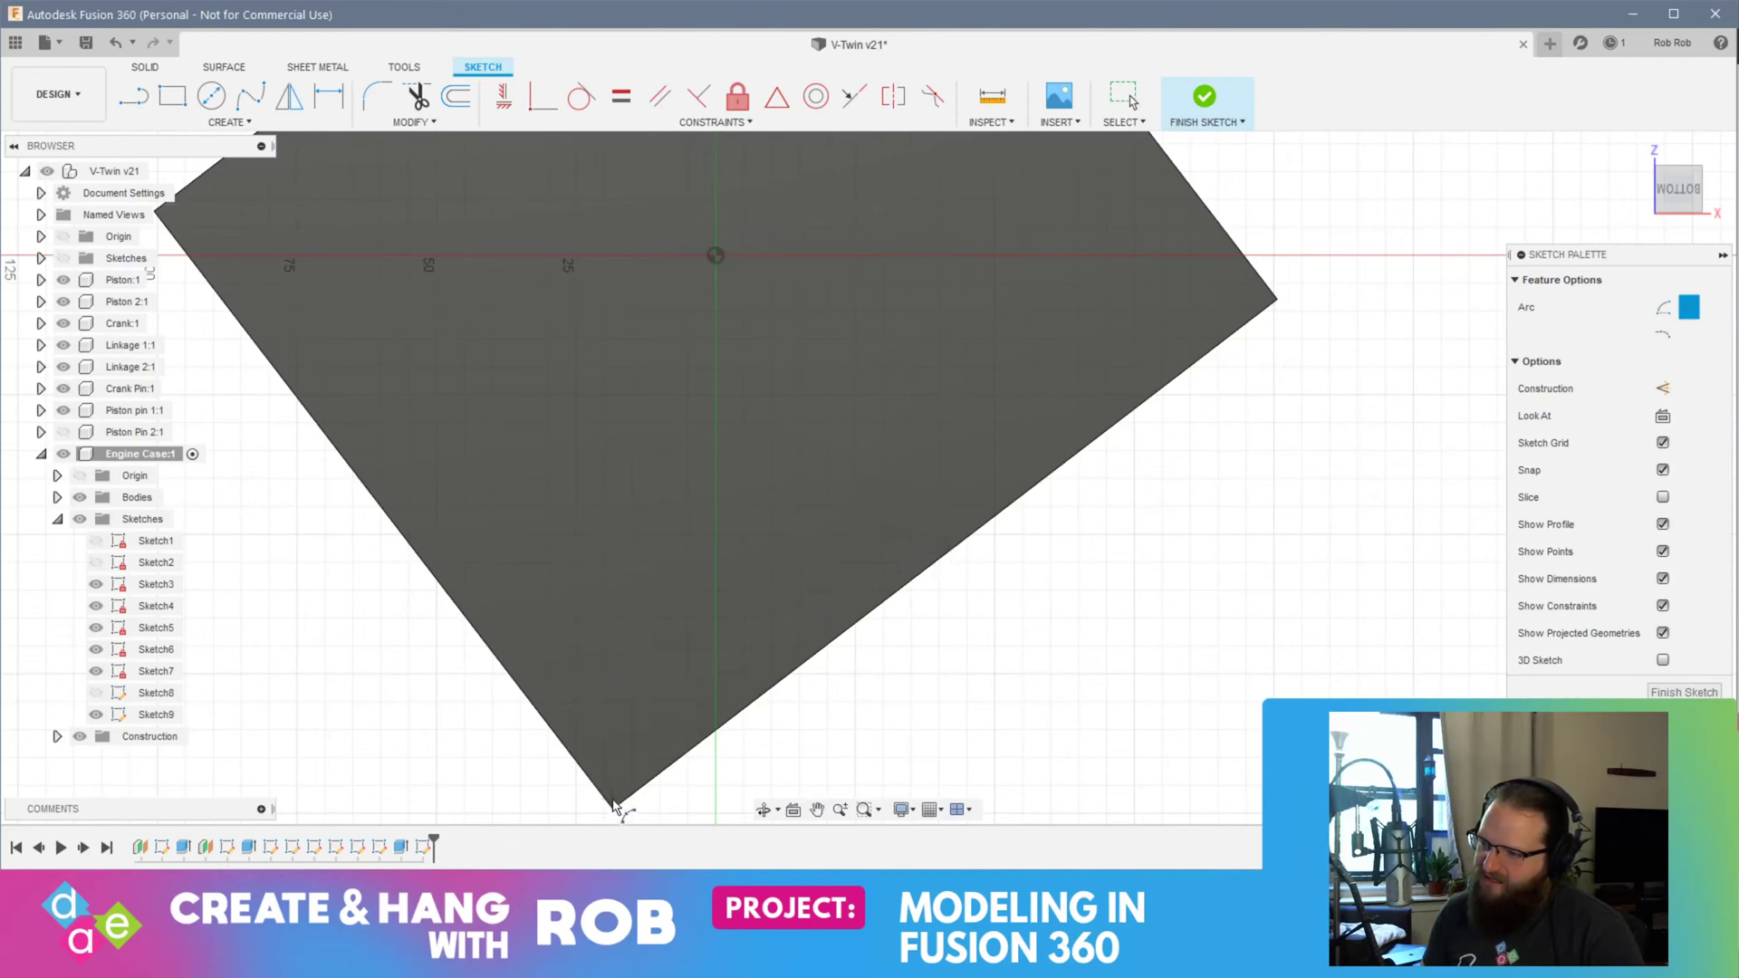
{"action": "scroll", "coordinate": [770, 613], "scroll_direction": "down", "scroll_amount": 8}
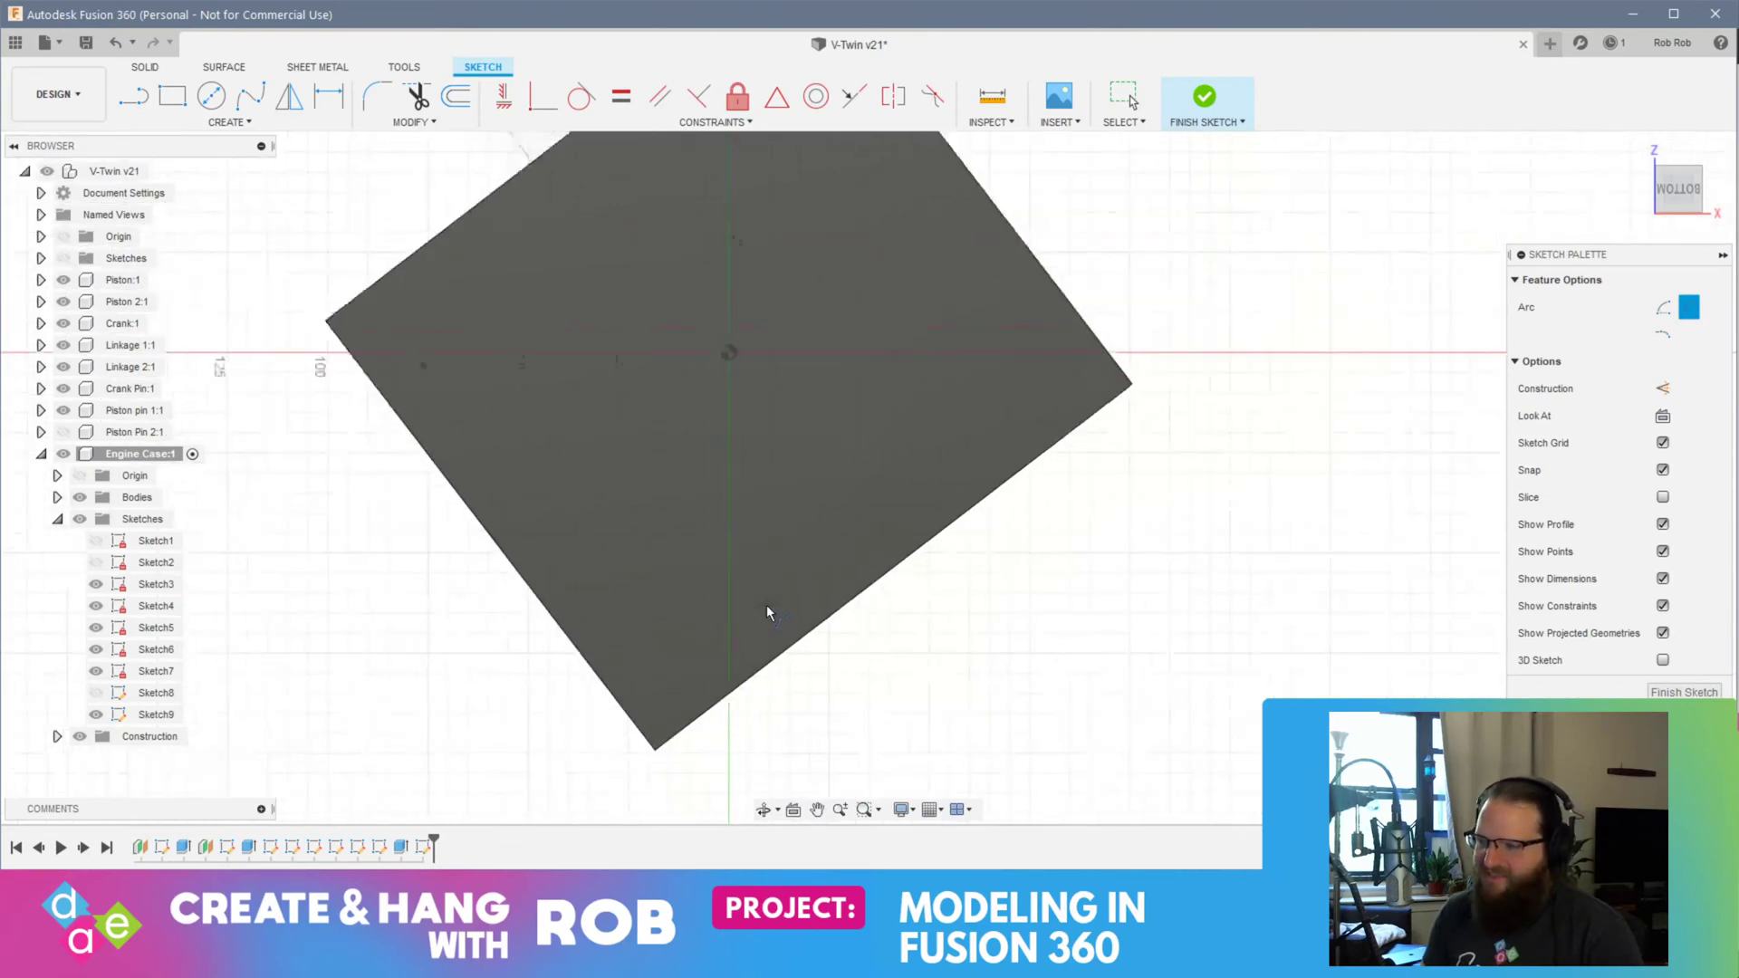
{"action": "left_click", "coordinate": [1673, 694]}
Step: Sketch a 3-point arc on the second block's top face, bulging outward between its two outer corners, and finish the sketch
{"action": "mouse_move", "coordinate": [1012, 711]}
{"action": "middle_mouse_down", "text": "shift"}
{"action": "mouse_move", "coordinate": [943, 637]}
{"action": "mouse_move", "coordinate": [978, 741]}
{"action": "mouse_move", "coordinate": [903, 580]}
{"action": "middle_mouse_up", "text": "shift"}
{"action": "left_click", "coordinate": [902, 575]}
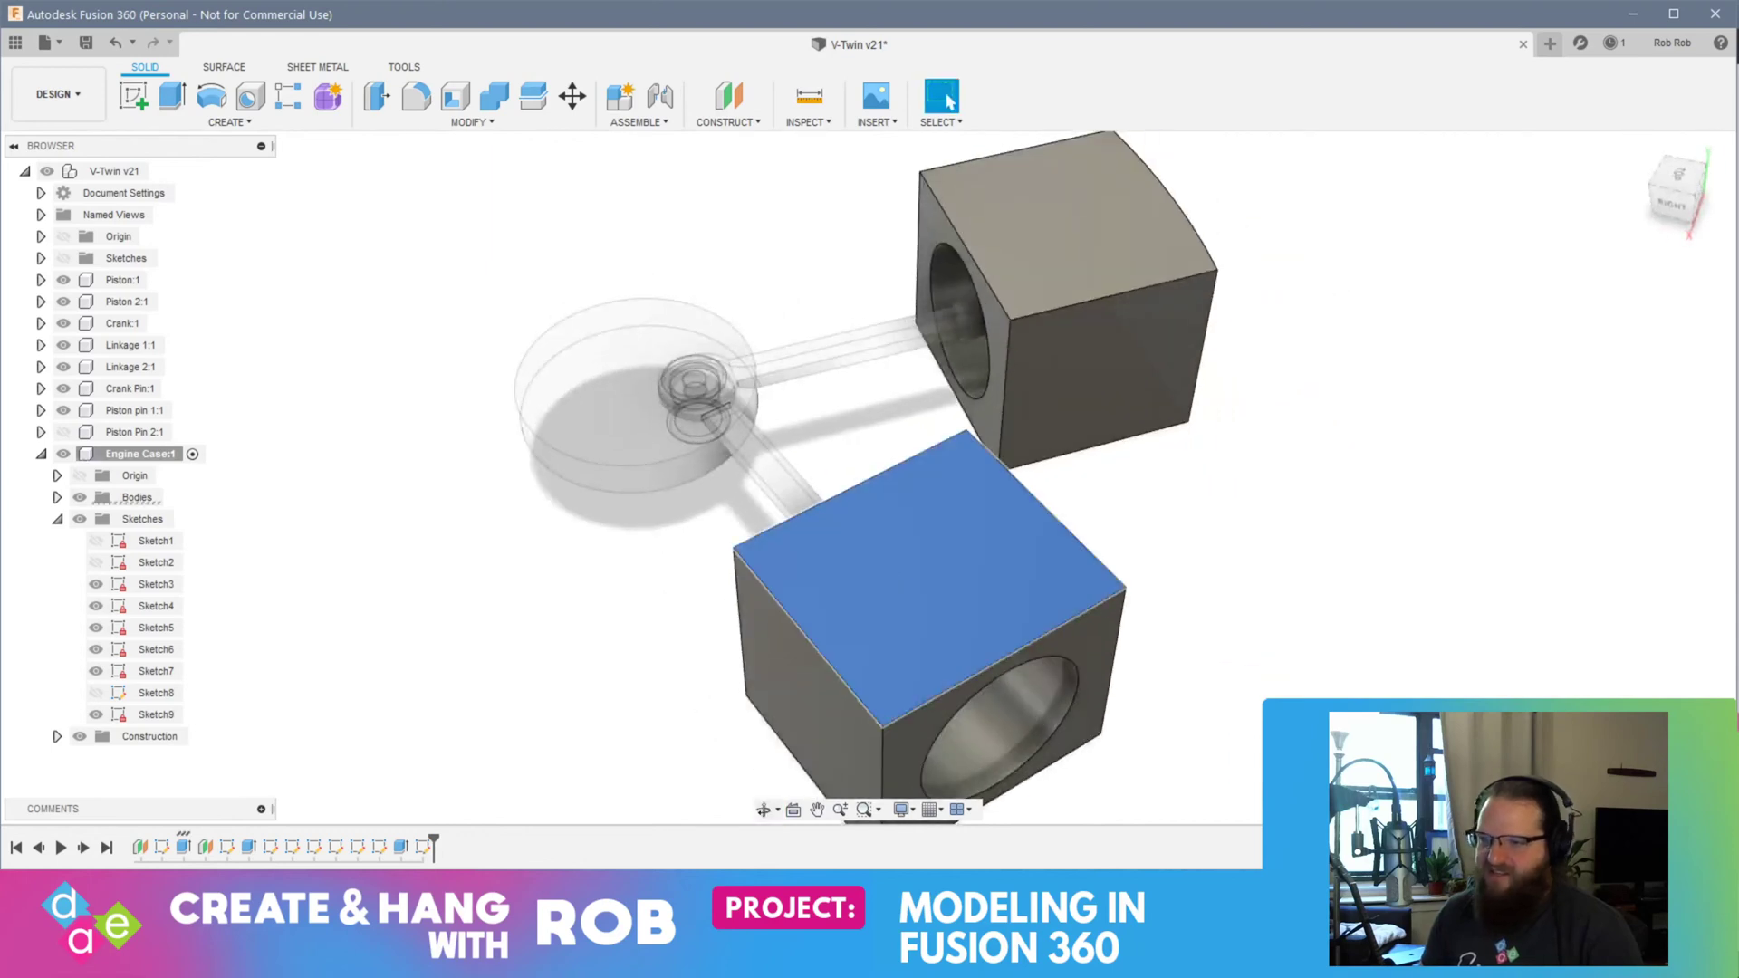
{"action": "left_click", "coordinate": [134, 107]}
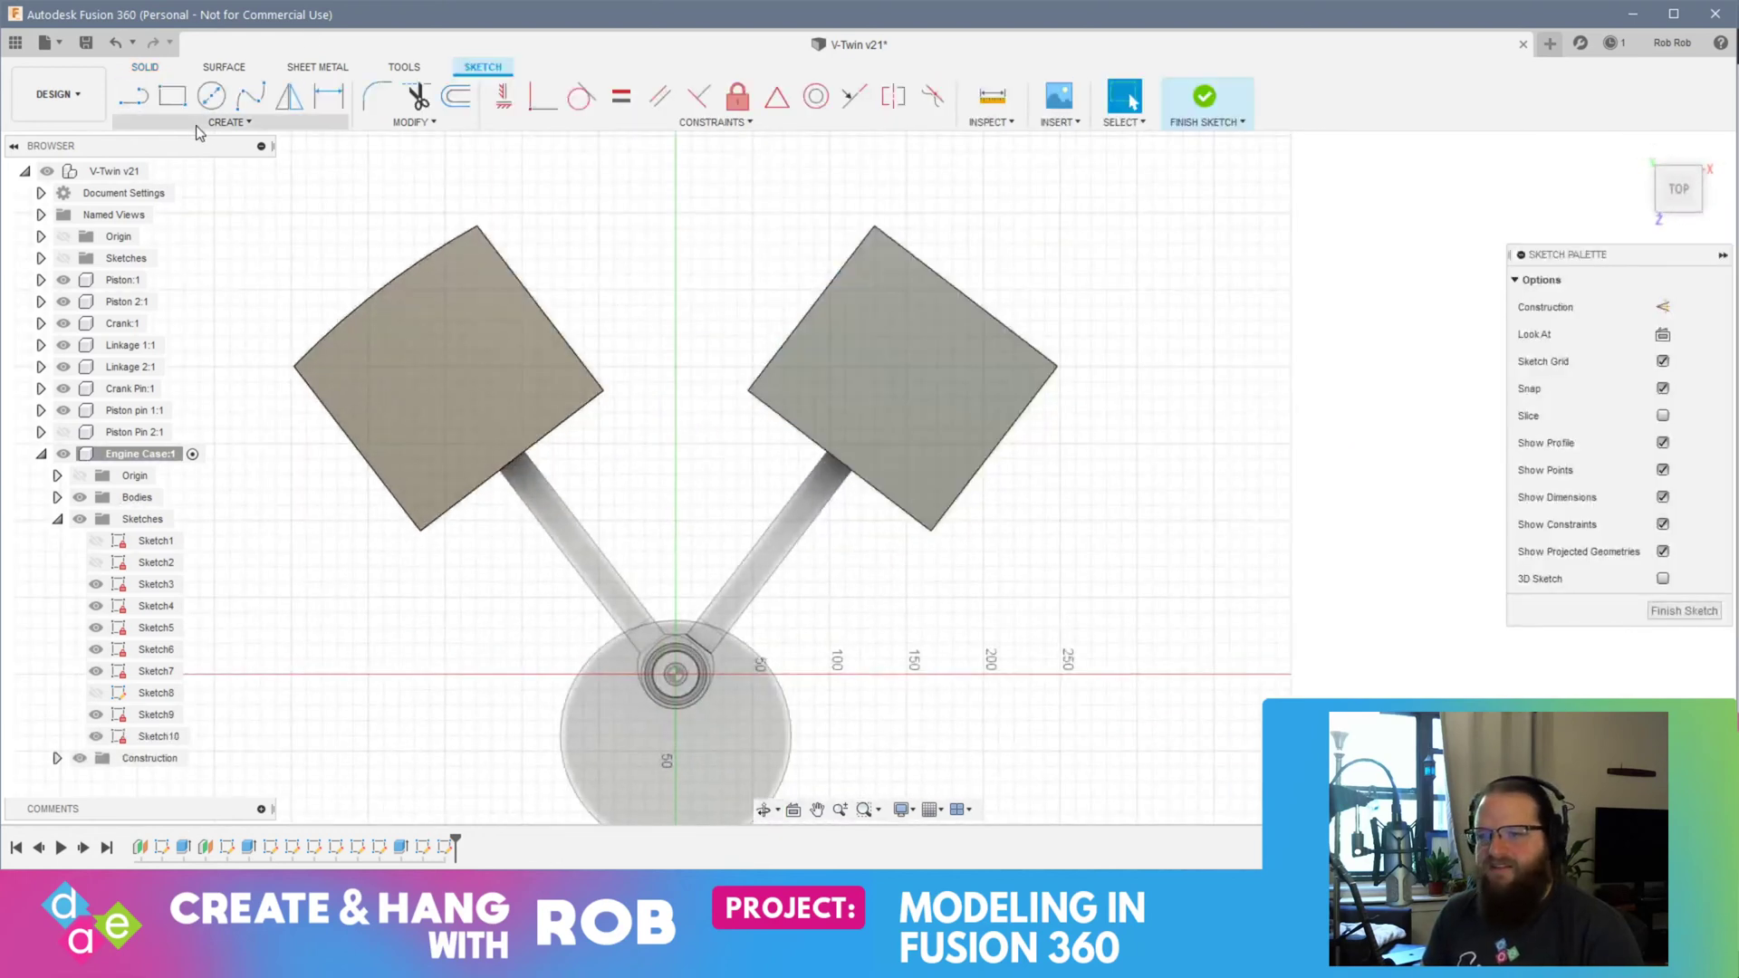
{"action": "left_click", "coordinate": [226, 122]}
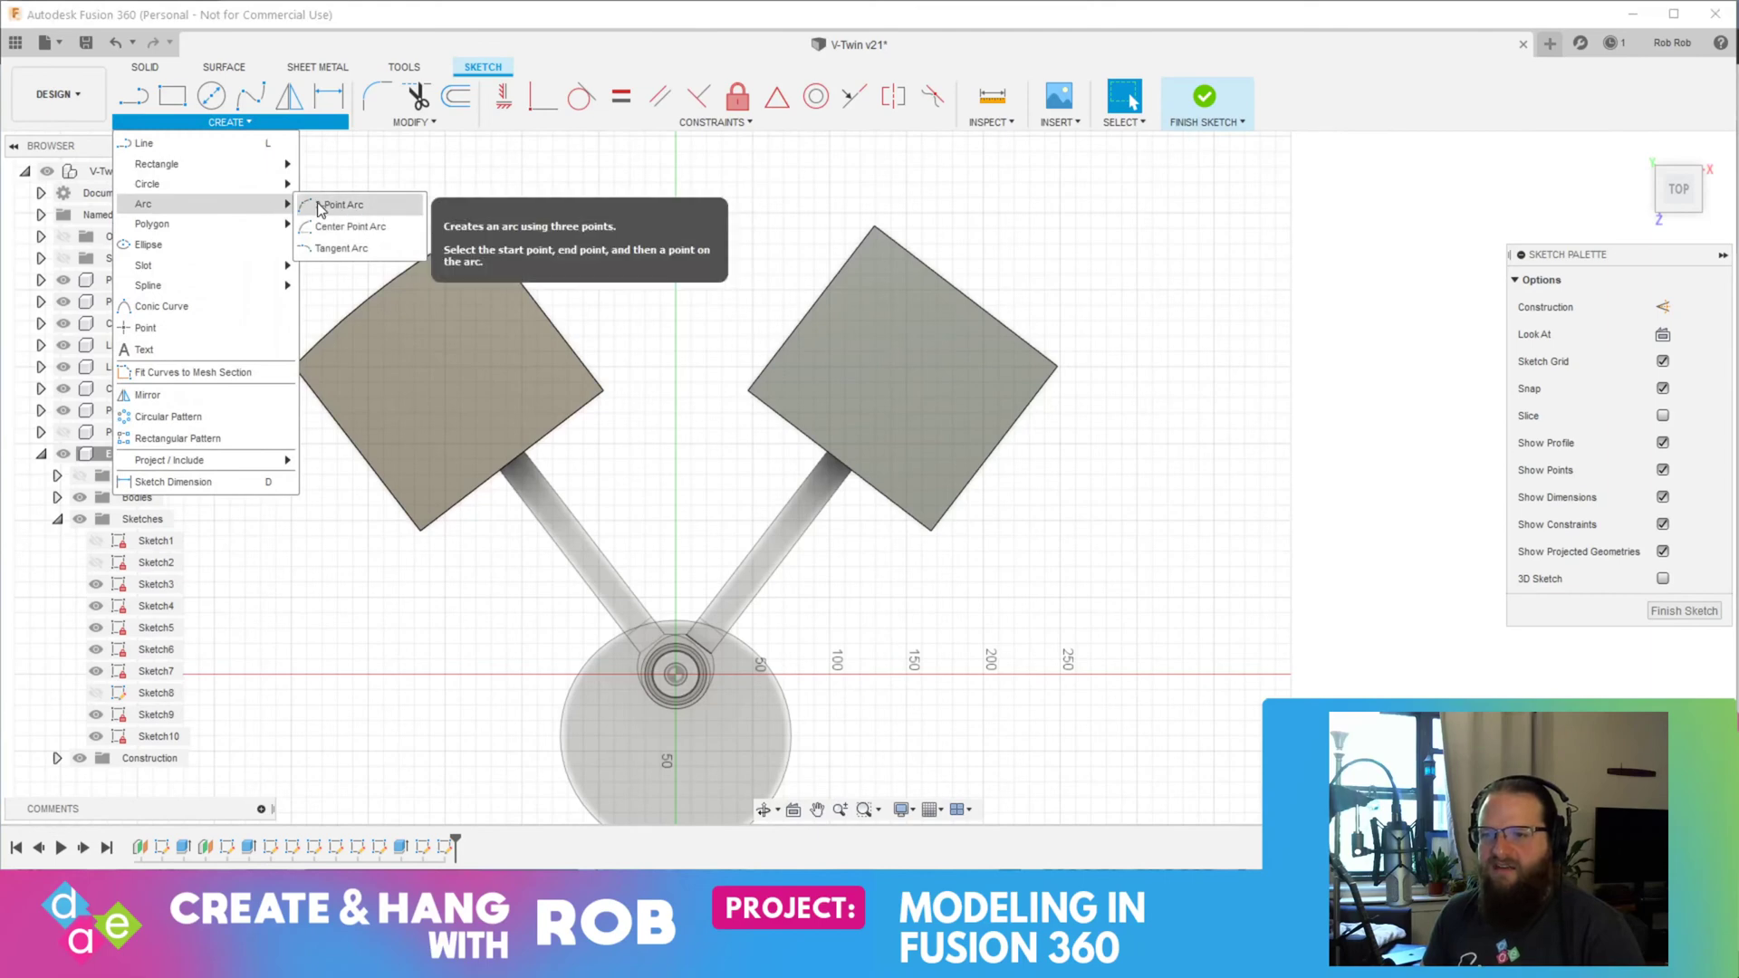
{"action": "left_click", "coordinate": [348, 203]}
{"action": "left_click", "coordinate": [877, 226]}
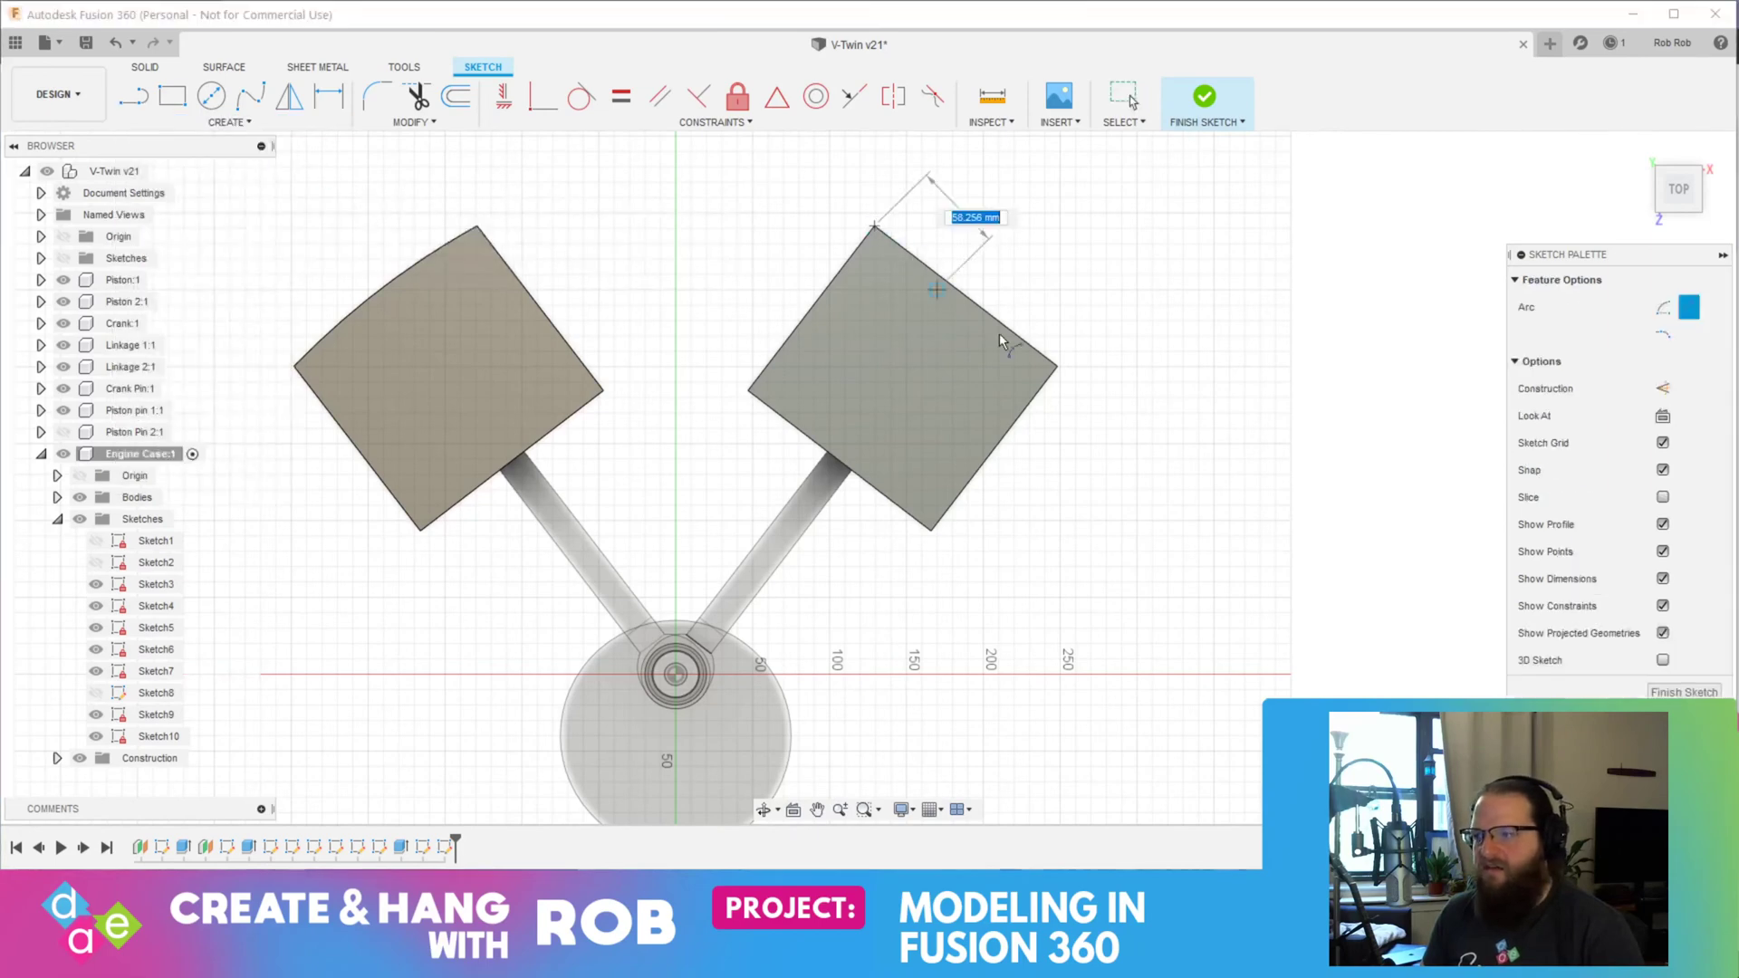
{"action": "left_click", "coordinate": [1056, 362]}
{"action": "scroll", "coordinate": [966, 304], "scroll_direction": "up", "scroll_amount": 8}
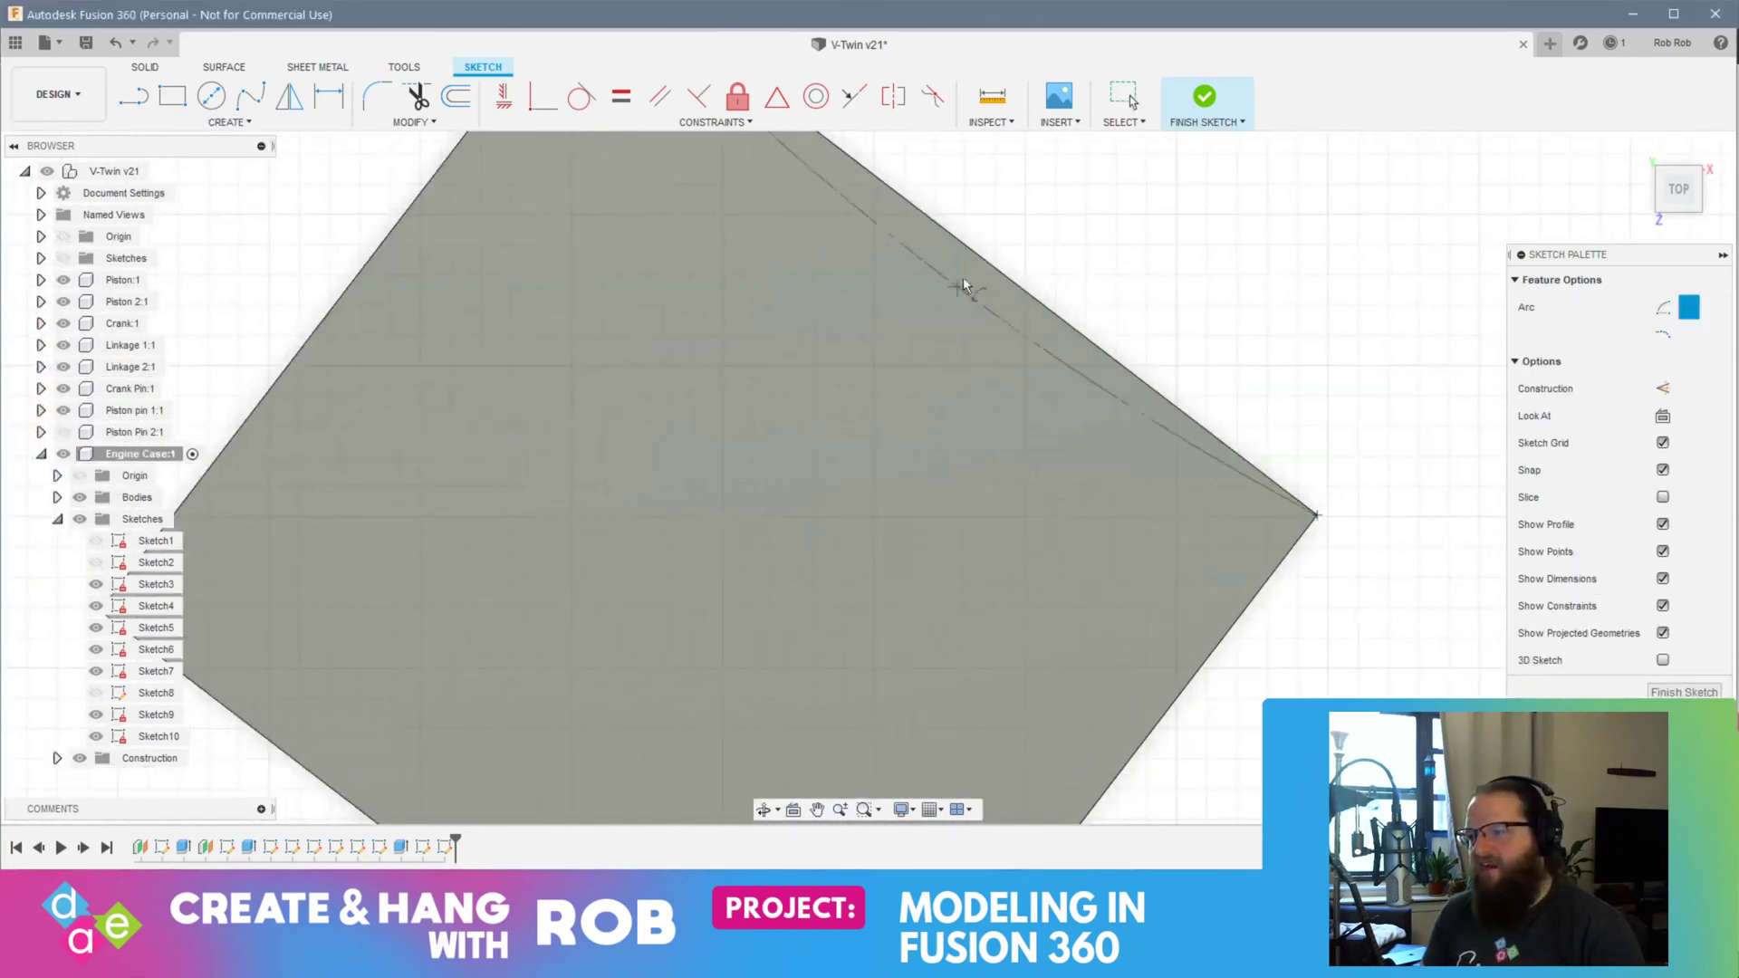
{"action": "left_click", "coordinate": [1024, 217]}
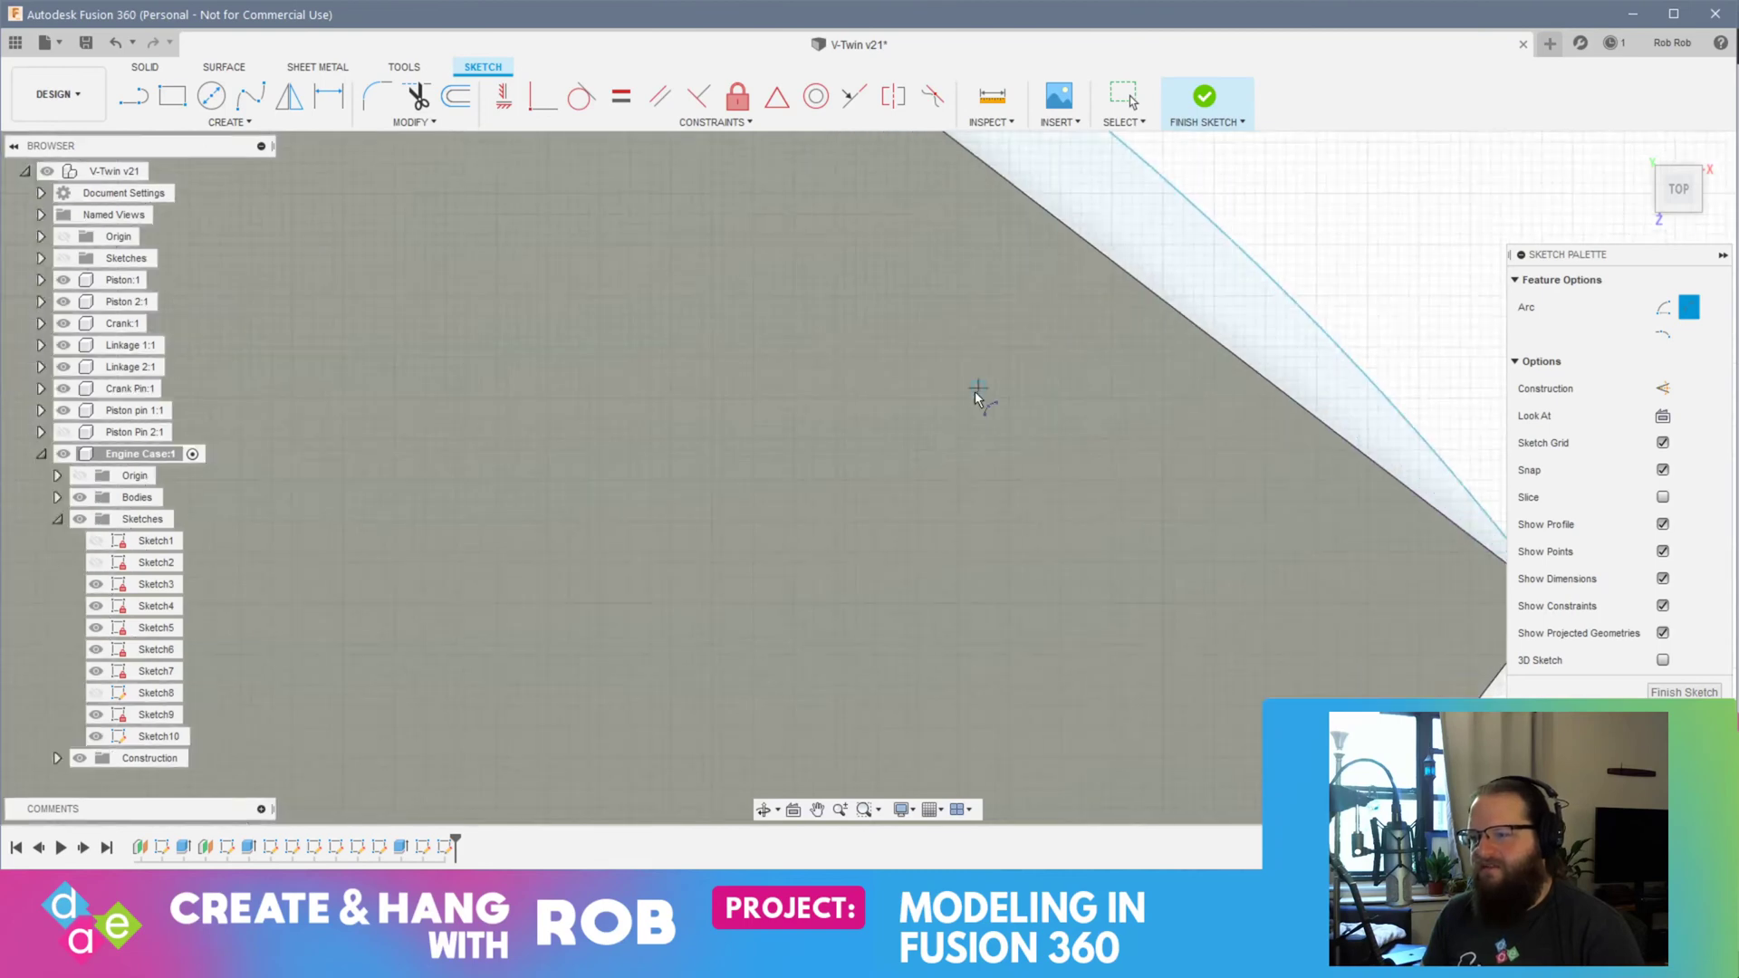
{"action": "scroll", "coordinate": [974, 389], "scroll_direction": "down", "scroll_amount": 8}
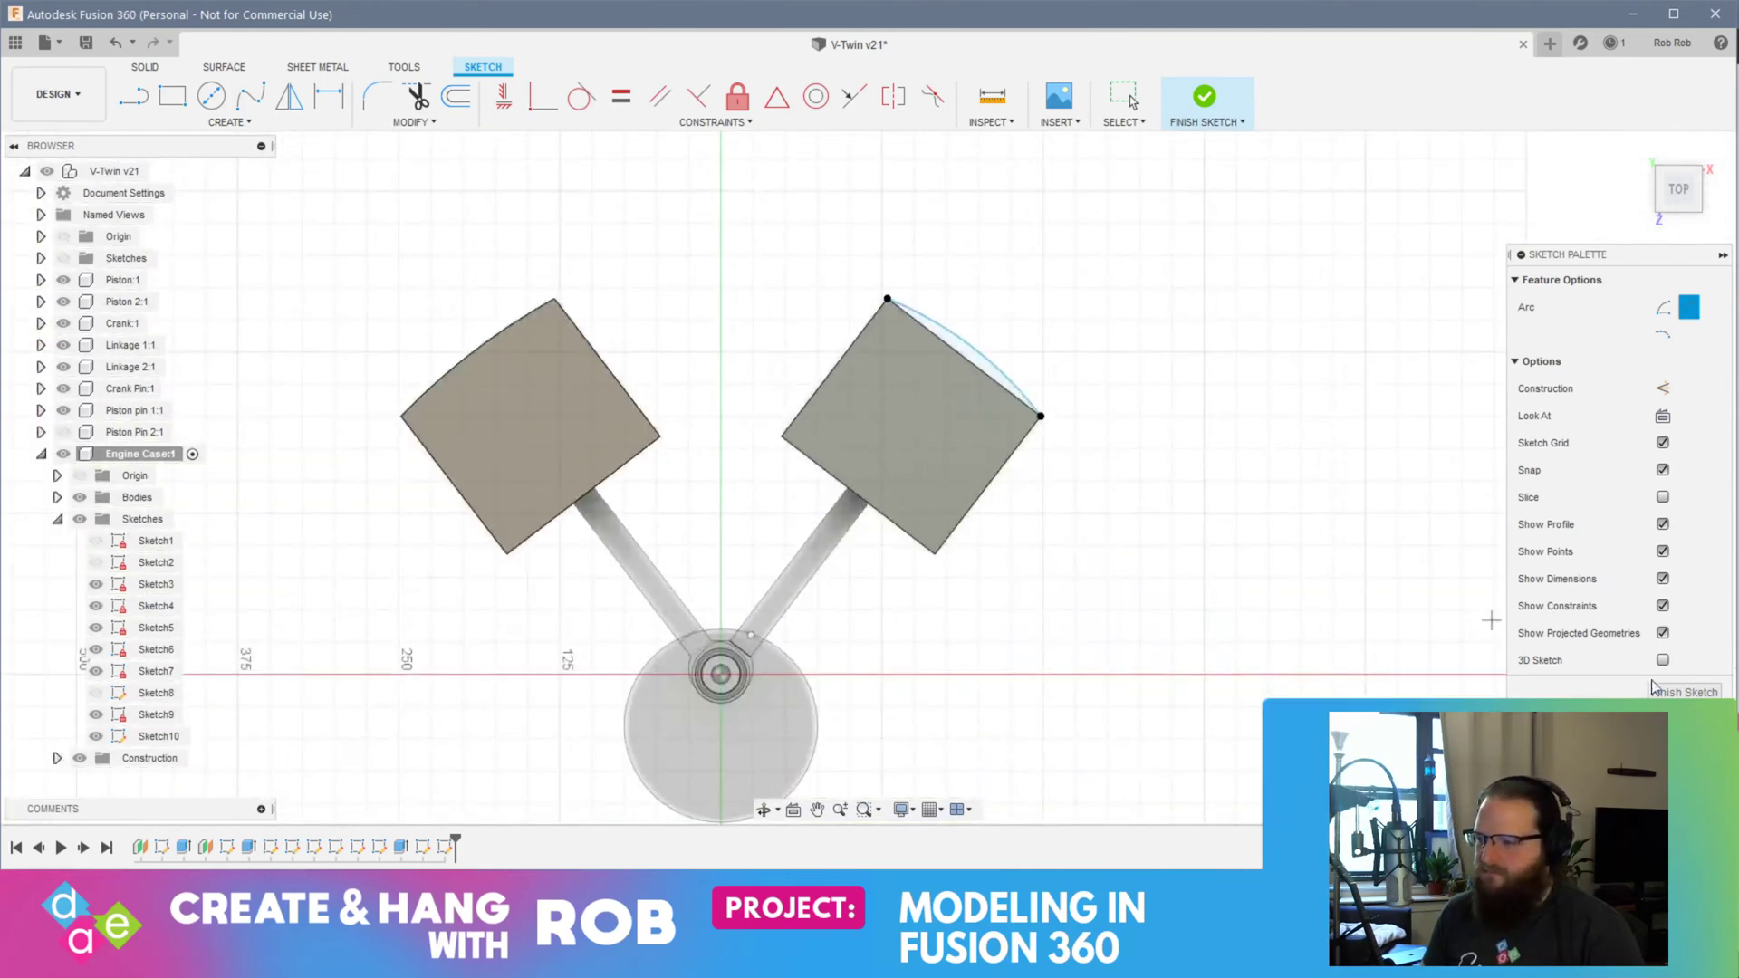
{"action": "left_click", "coordinate": [1678, 692]}
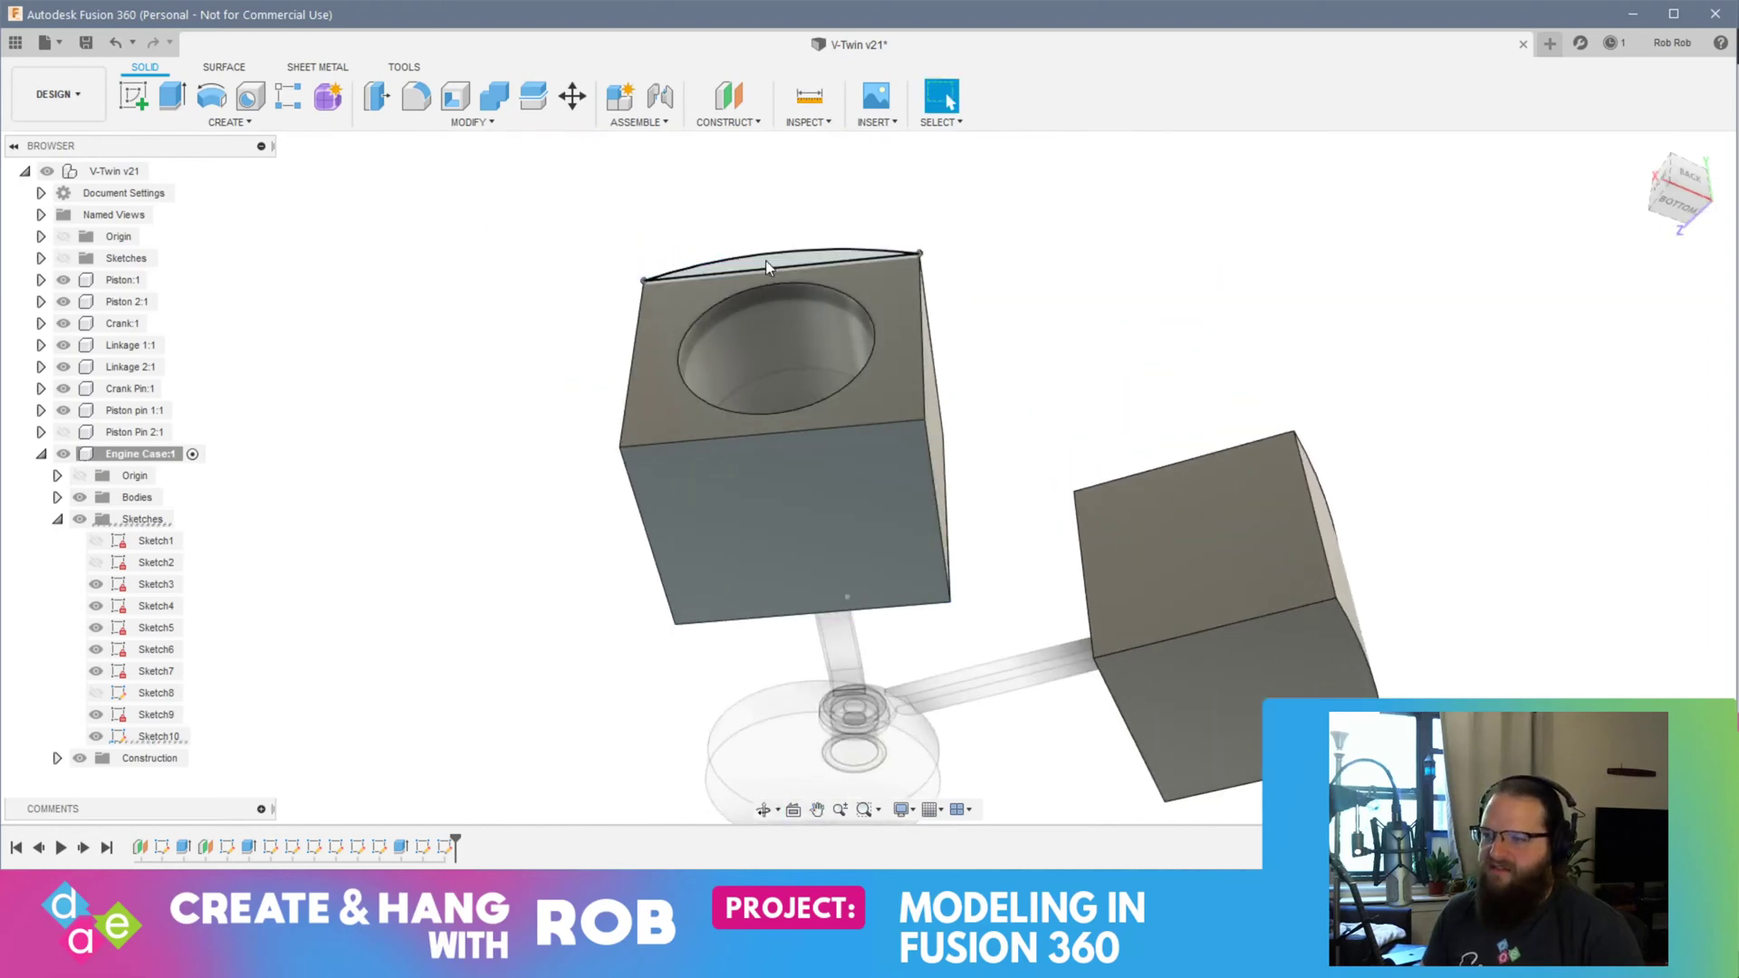
Step: Extrude the second block's arc profile along the block's height
{"action": "right_click", "coordinate": [767, 262]}
{"action": "left_click", "coordinate": [835, 235]}
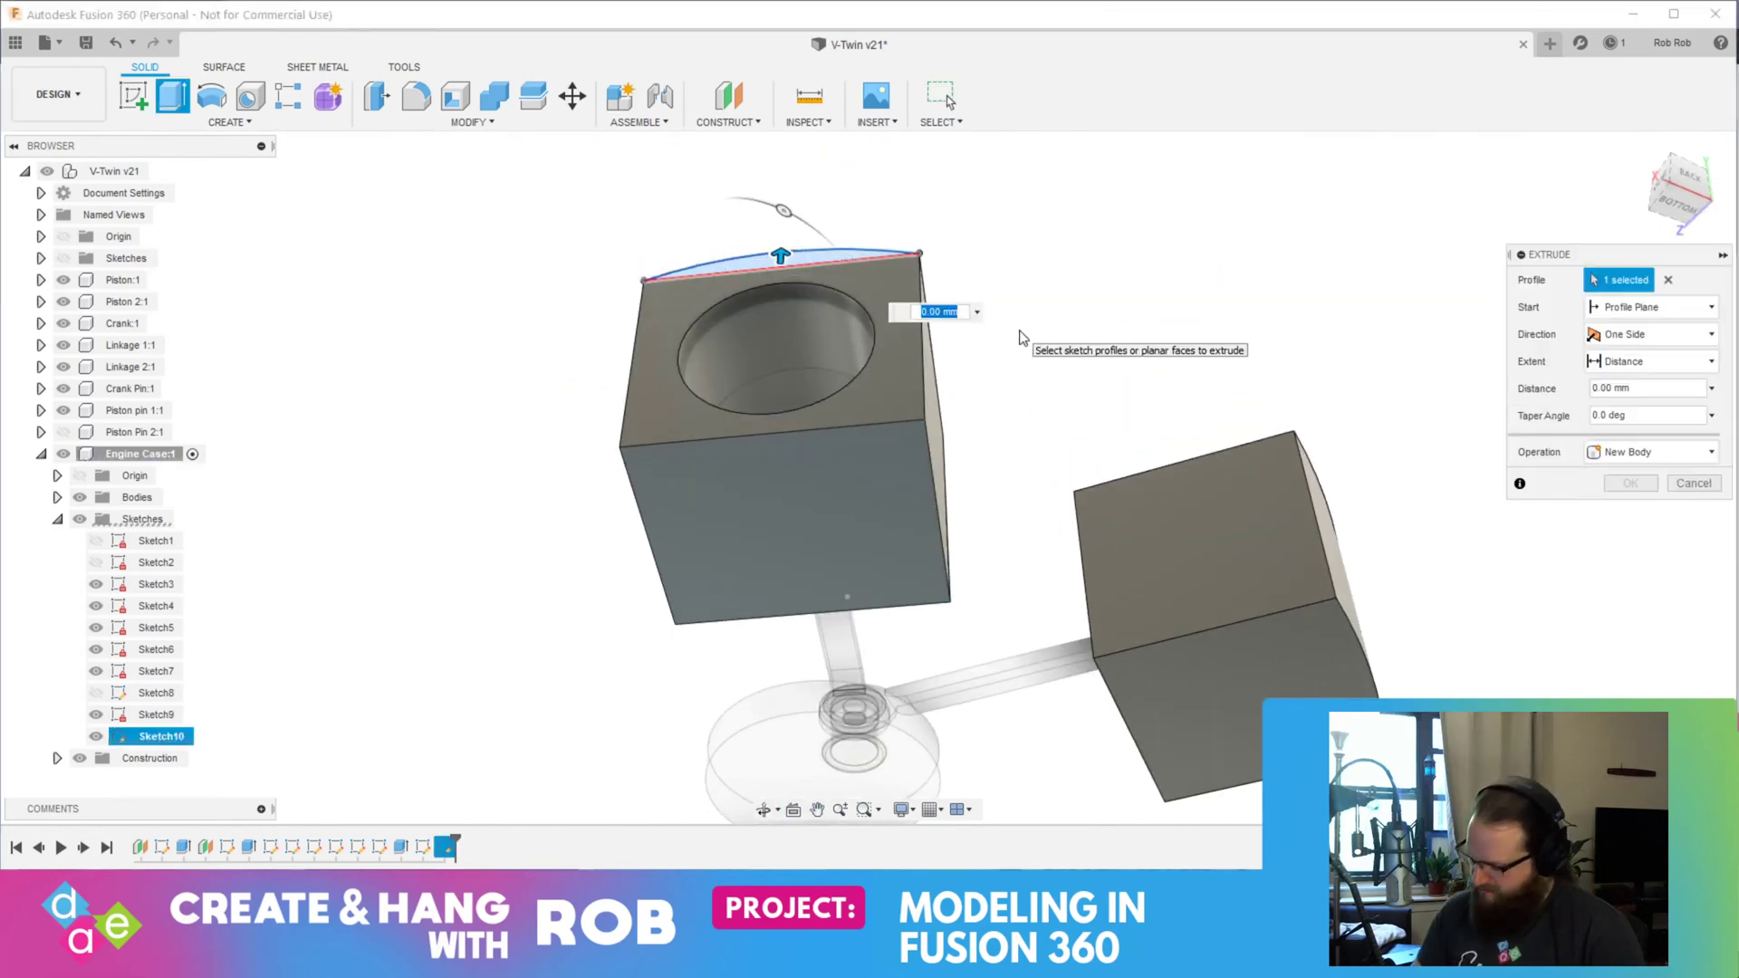
{"action": "key", "text": "Return"}
{"action": "middle_click_drag", "start_coordinate": [902, 543], "coordinate": [929, 499], "text": "shift"}
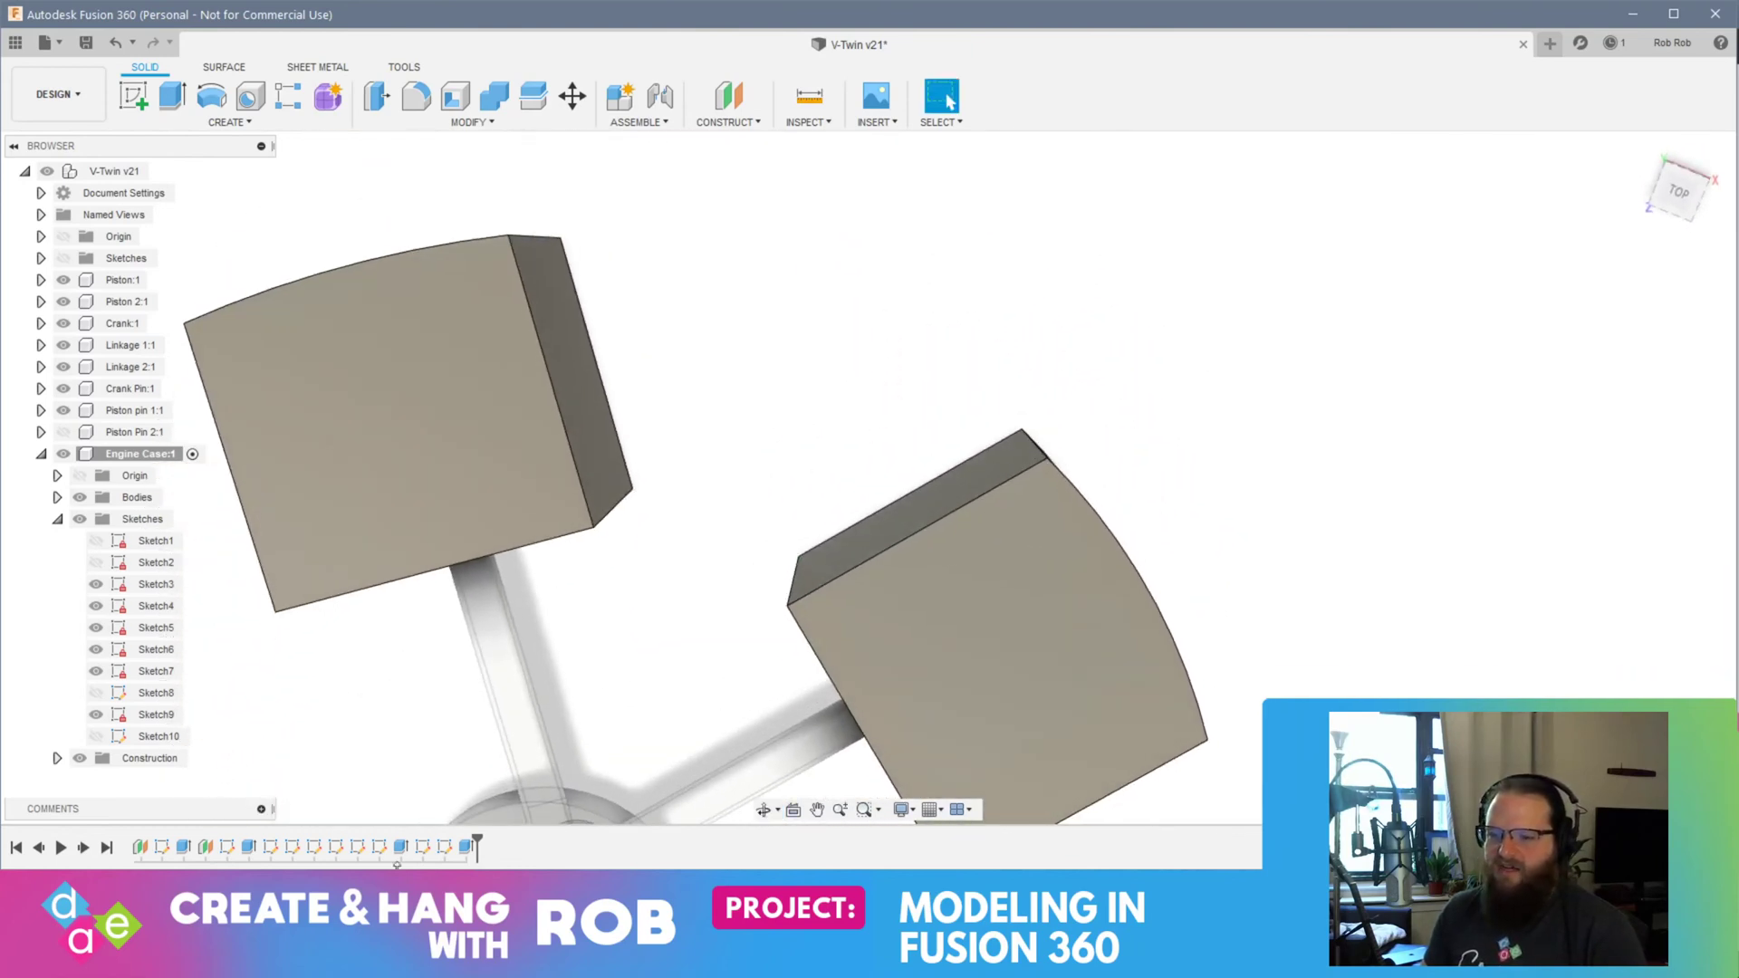
{"action": "mouse_move", "coordinate": [892, 405]}
{"action": "middle_mouse_down"}
{"action": "mouse_move", "coordinate": [951, 422]}
{"action": "mouse_move", "coordinate": [788, 291]}
{"action": "middle_mouse_up"}
Step: Undo the second block's arc extrusion and redraw its 3-point arc between the outer corners with a shallower outward bulge
{"action": "key", "text": "ctrl+z"}
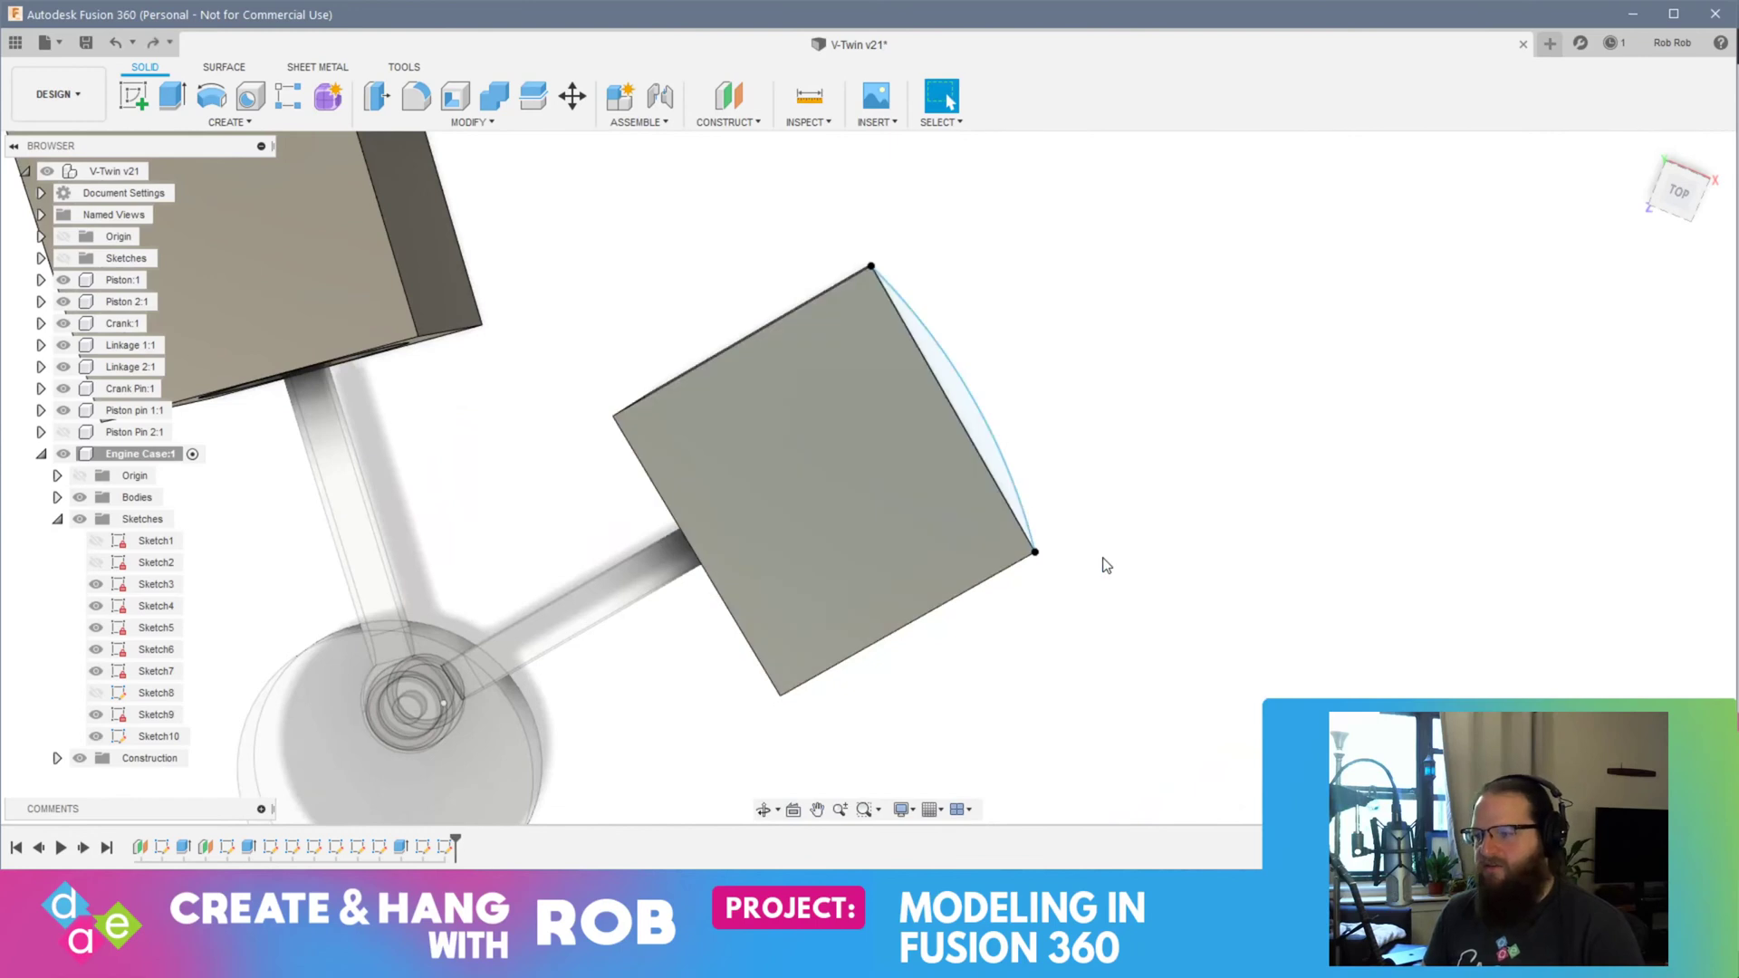
{"action": "double_click", "coordinate": [1023, 458]}
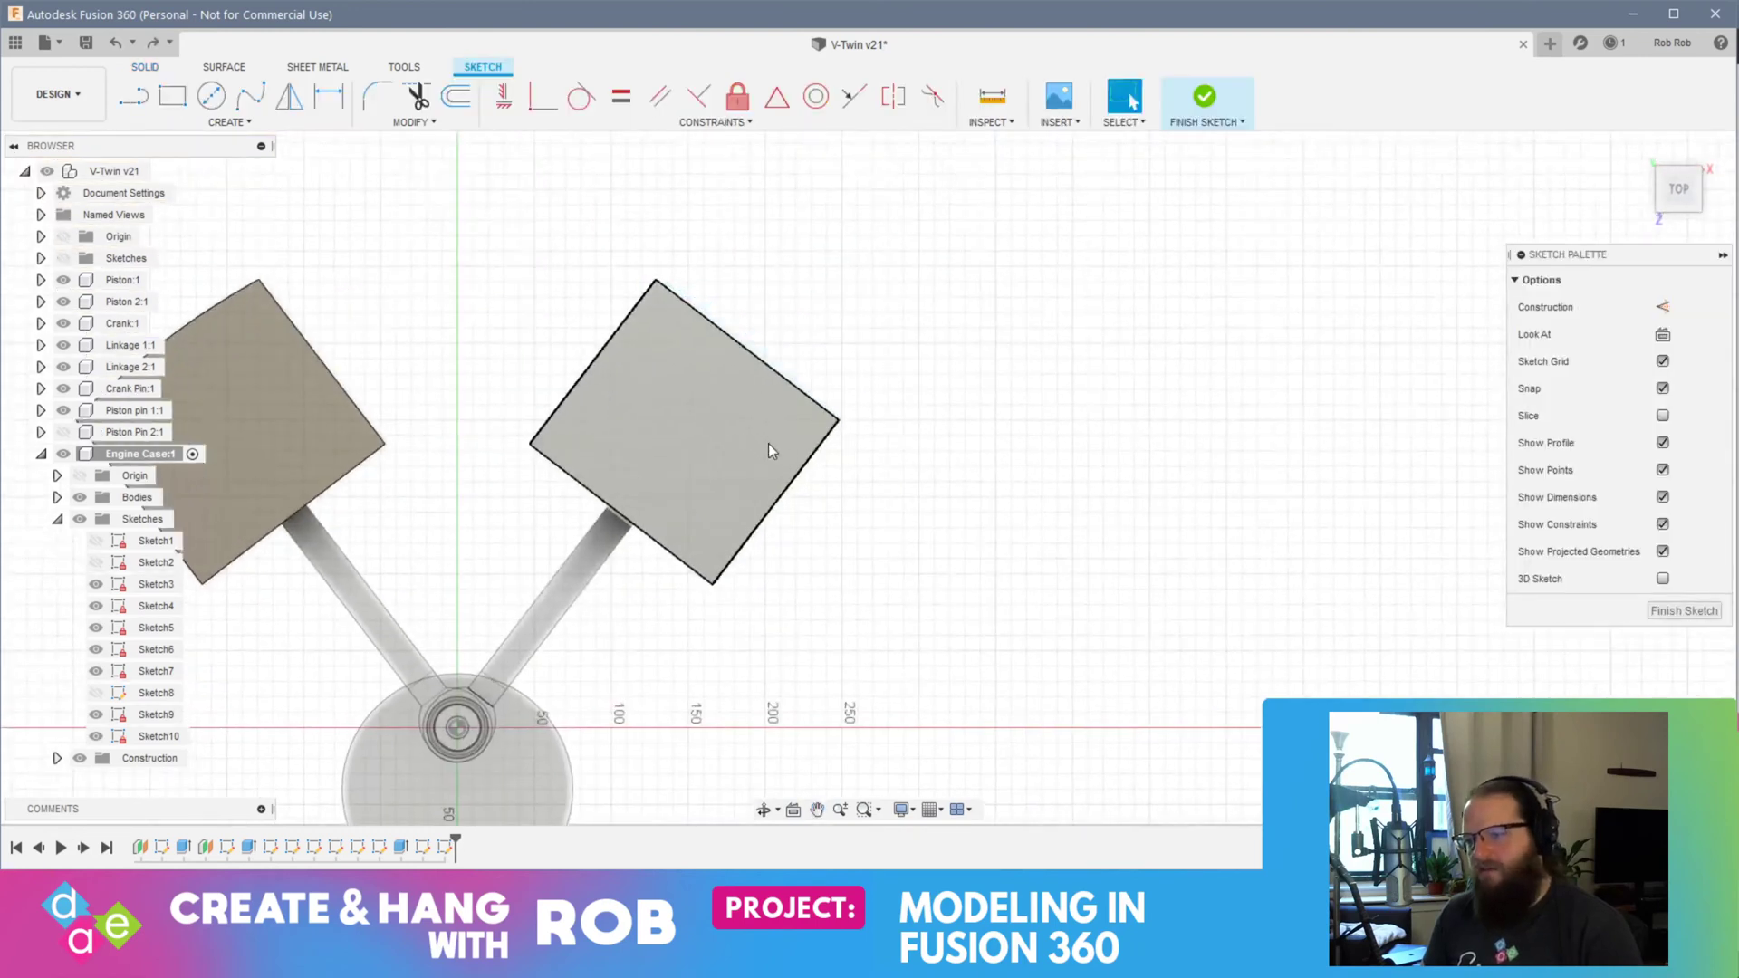
{"action": "left_click", "coordinate": [227, 123]}
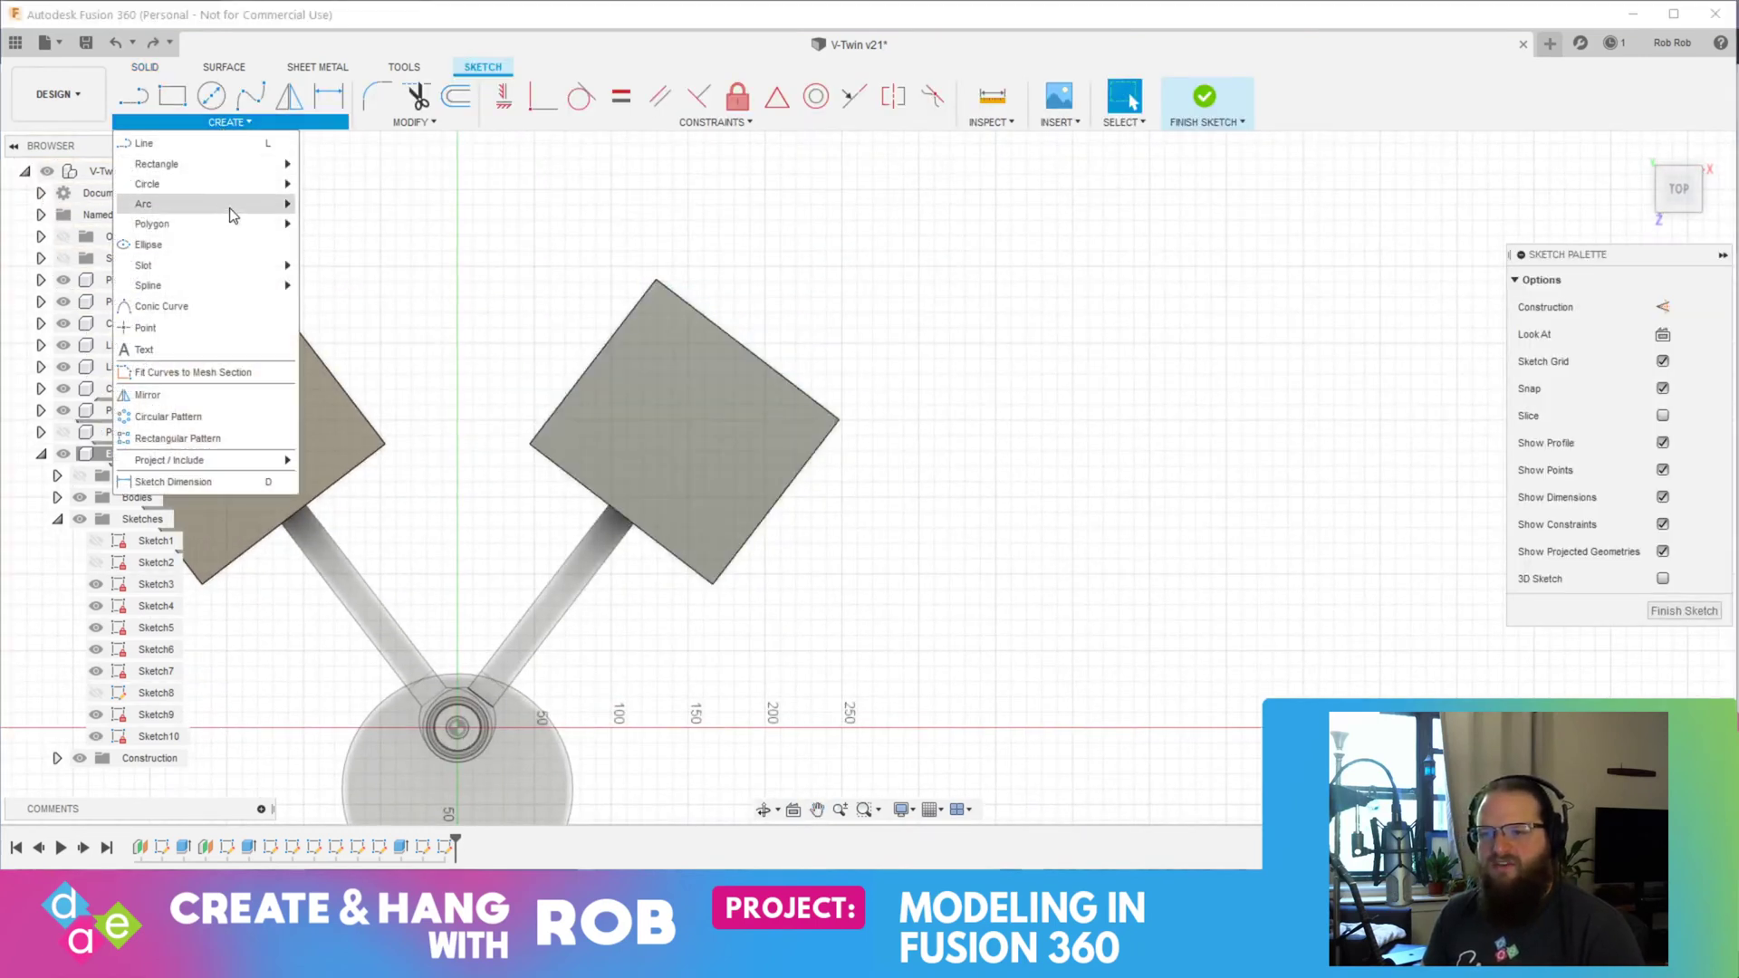
{"action": "left_click", "coordinate": [333, 206]}
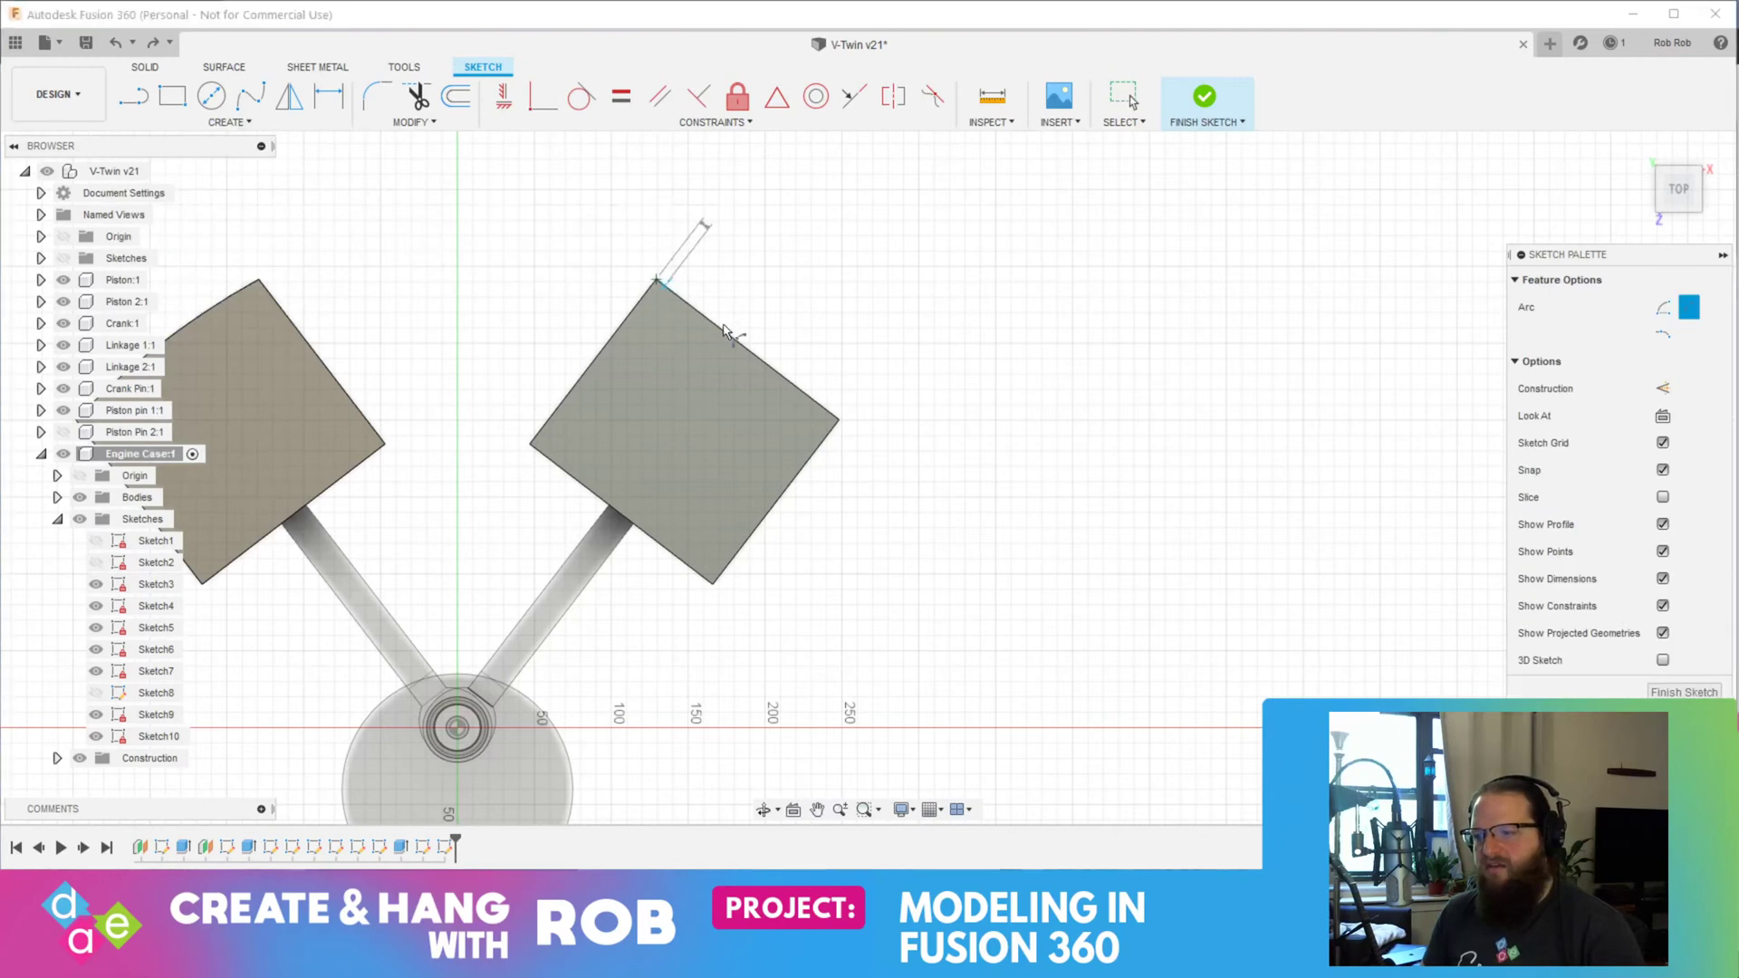
{"action": "left_click", "coordinate": [841, 418]}
{"action": "scroll", "coordinate": [737, 399], "scroll_direction": "up", "scroll_amount": 5}
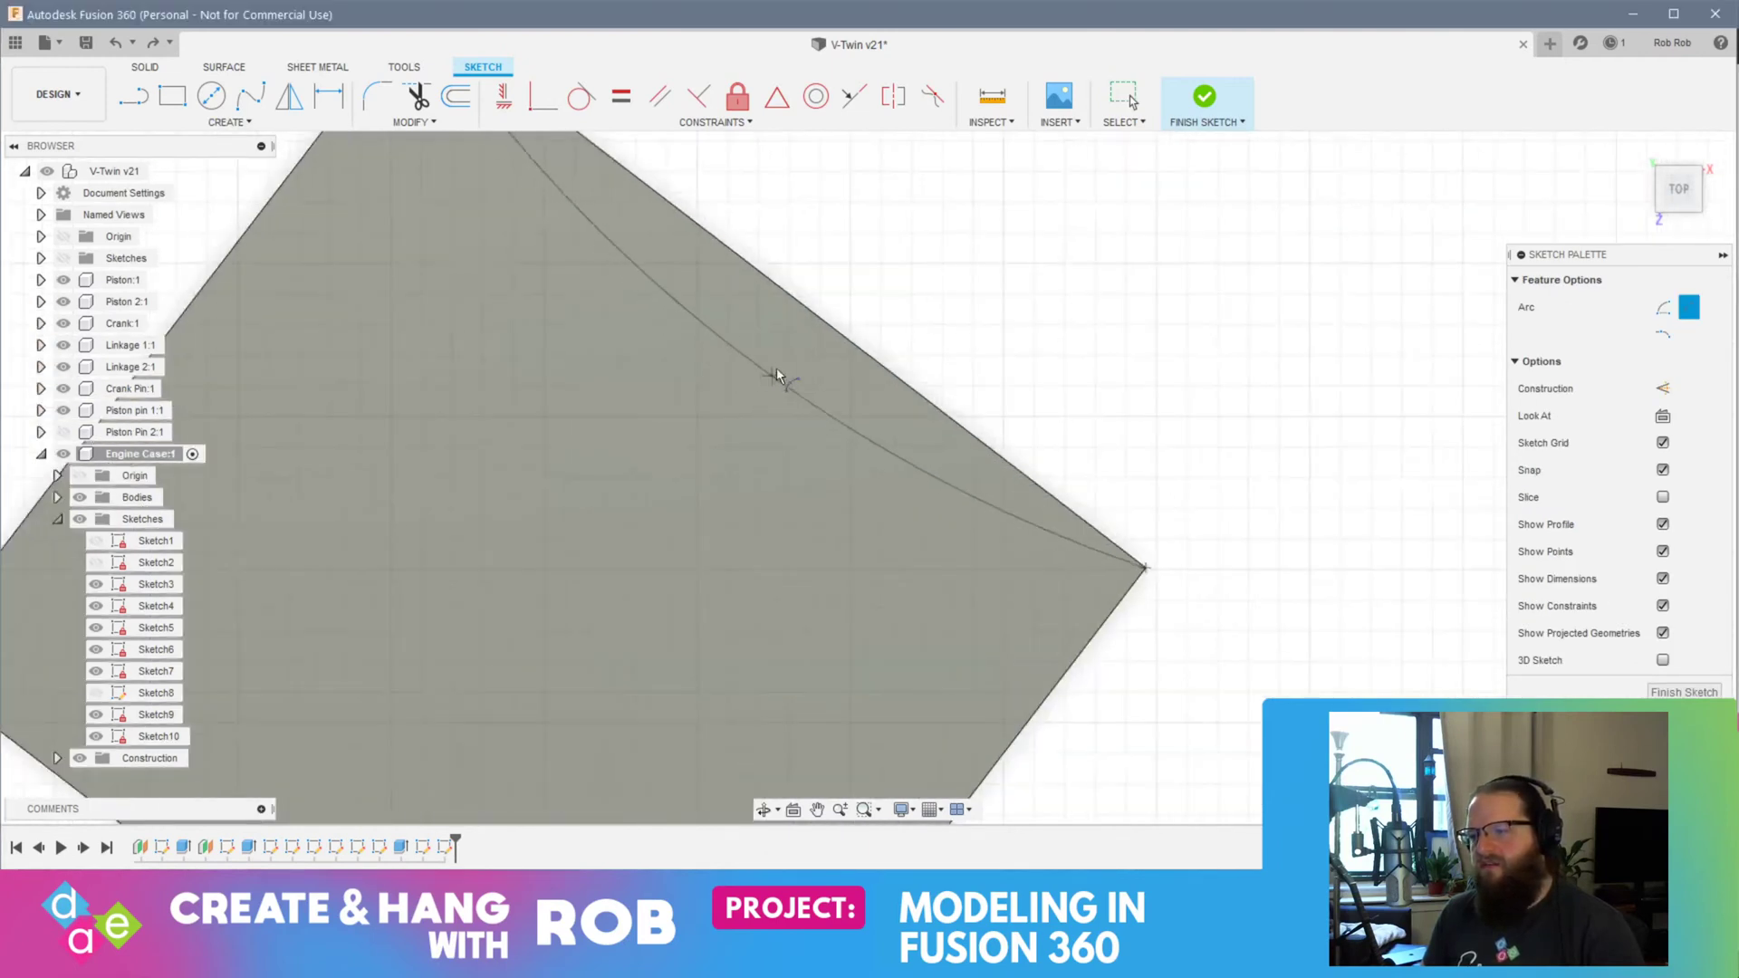
{"action": "scroll", "coordinate": [903, 503], "scroll_direction": "down", "scroll_amount": 5}
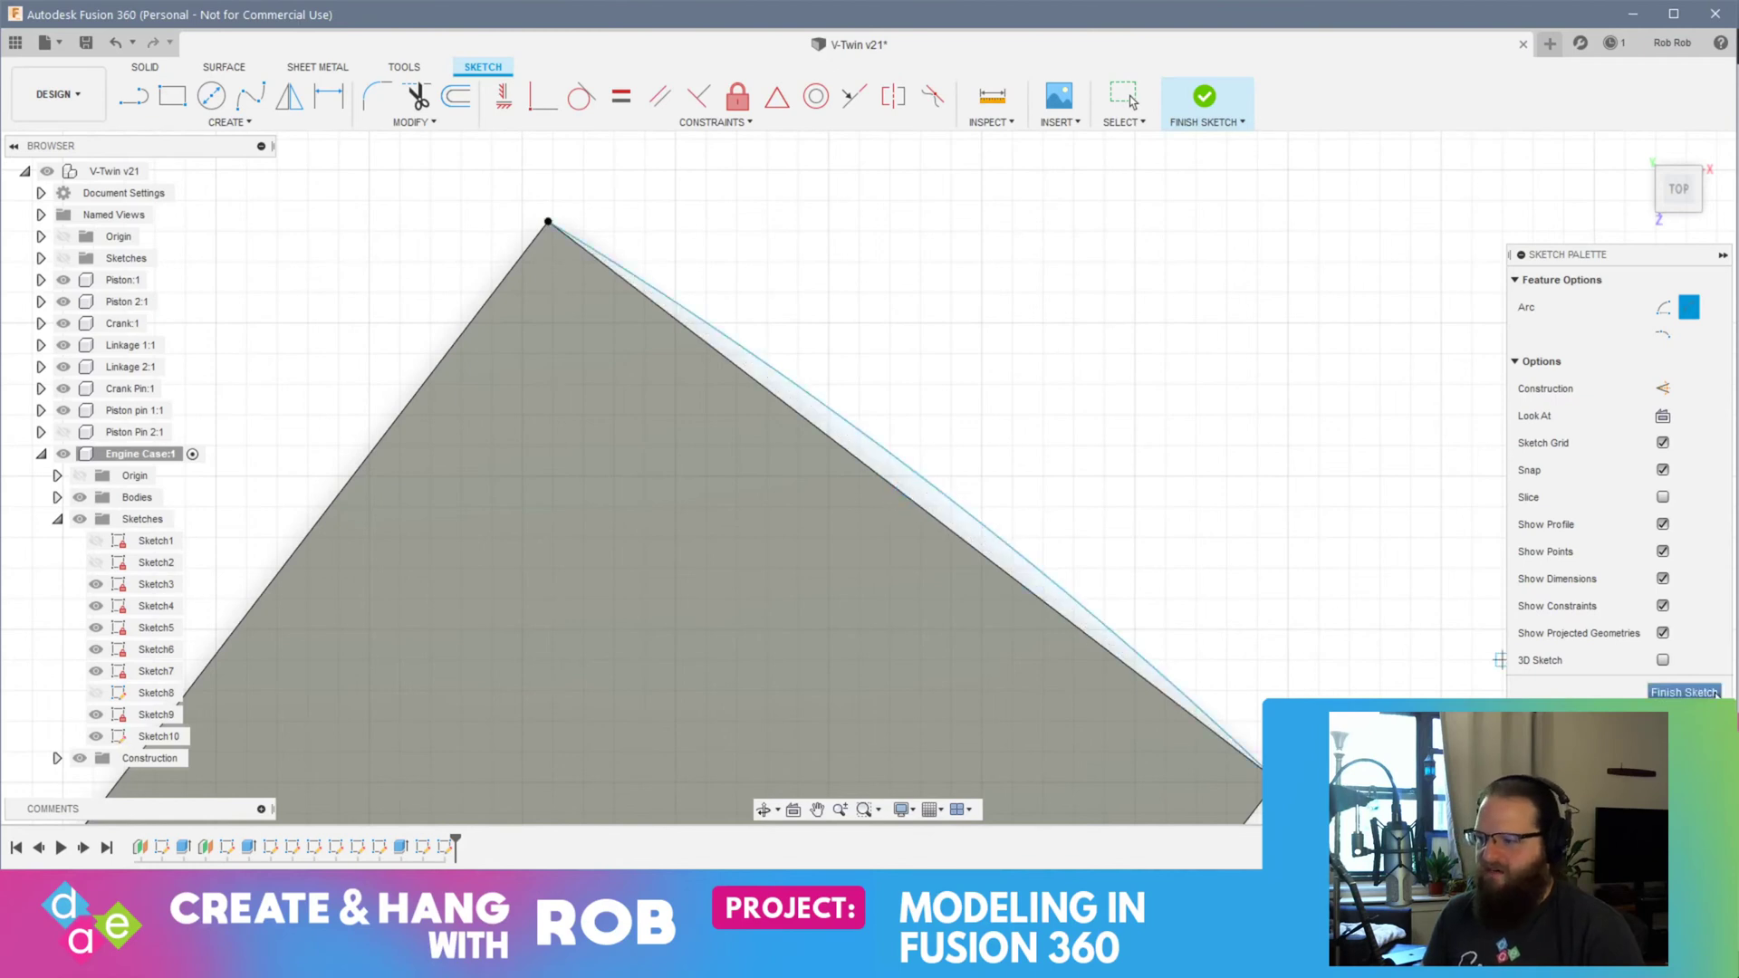
{"action": "left_click", "coordinate": [1714, 692]}
Step: Extrude the shallower arc profile along the second block's full height
{"action": "mouse_move", "coordinate": [1396, 614]}
{"action": "middle_mouse_down", "text": "shift"}
{"action": "mouse_move", "coordinate": [1321, 551]}
{"action": "mouse_move", "coordinate": [1244, 382]}
{"action": "mouse_move", "coordinate": [1160, 430]}
{"action": "middle_mouse_up", "text": "shift"}
{"action": "scroll", "coordinate": [1105, 460], "scroll_direction": "up", "scroll_amount": 5}
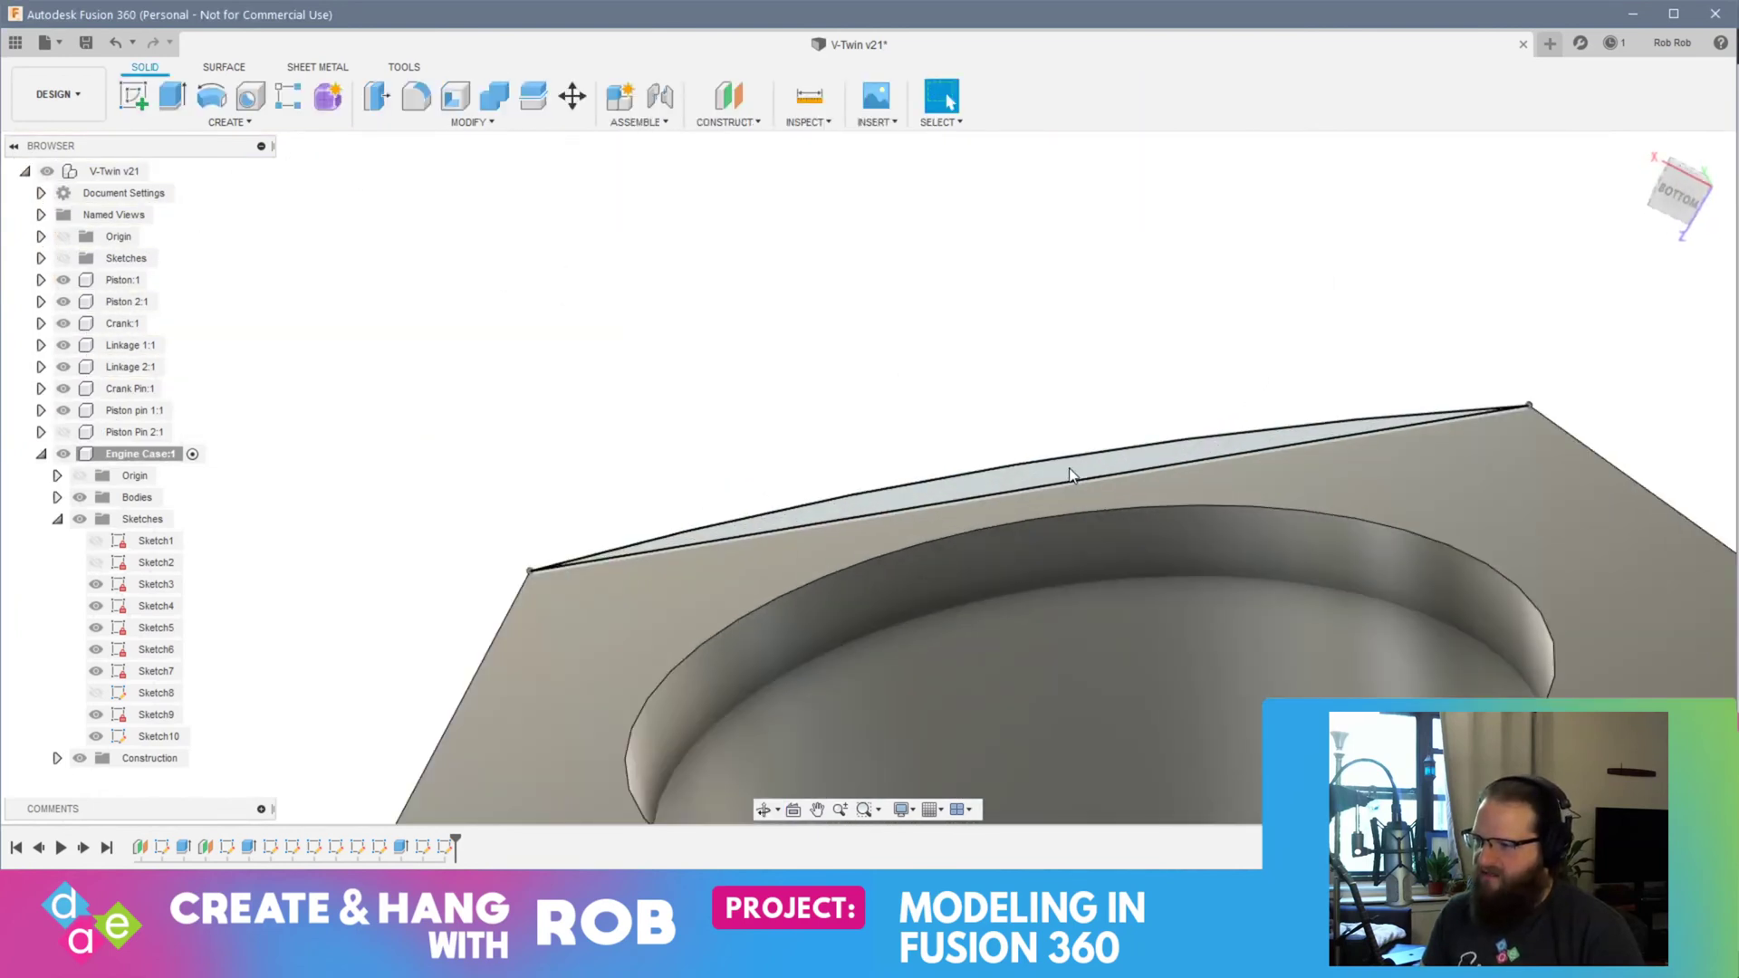
{"action": "left_click", "coordinate": [1071, 469]}
{"action": "right_click", "coordinate": [1071, 469]}
{"action": "left_click", "coordinate": [1111, 446]}
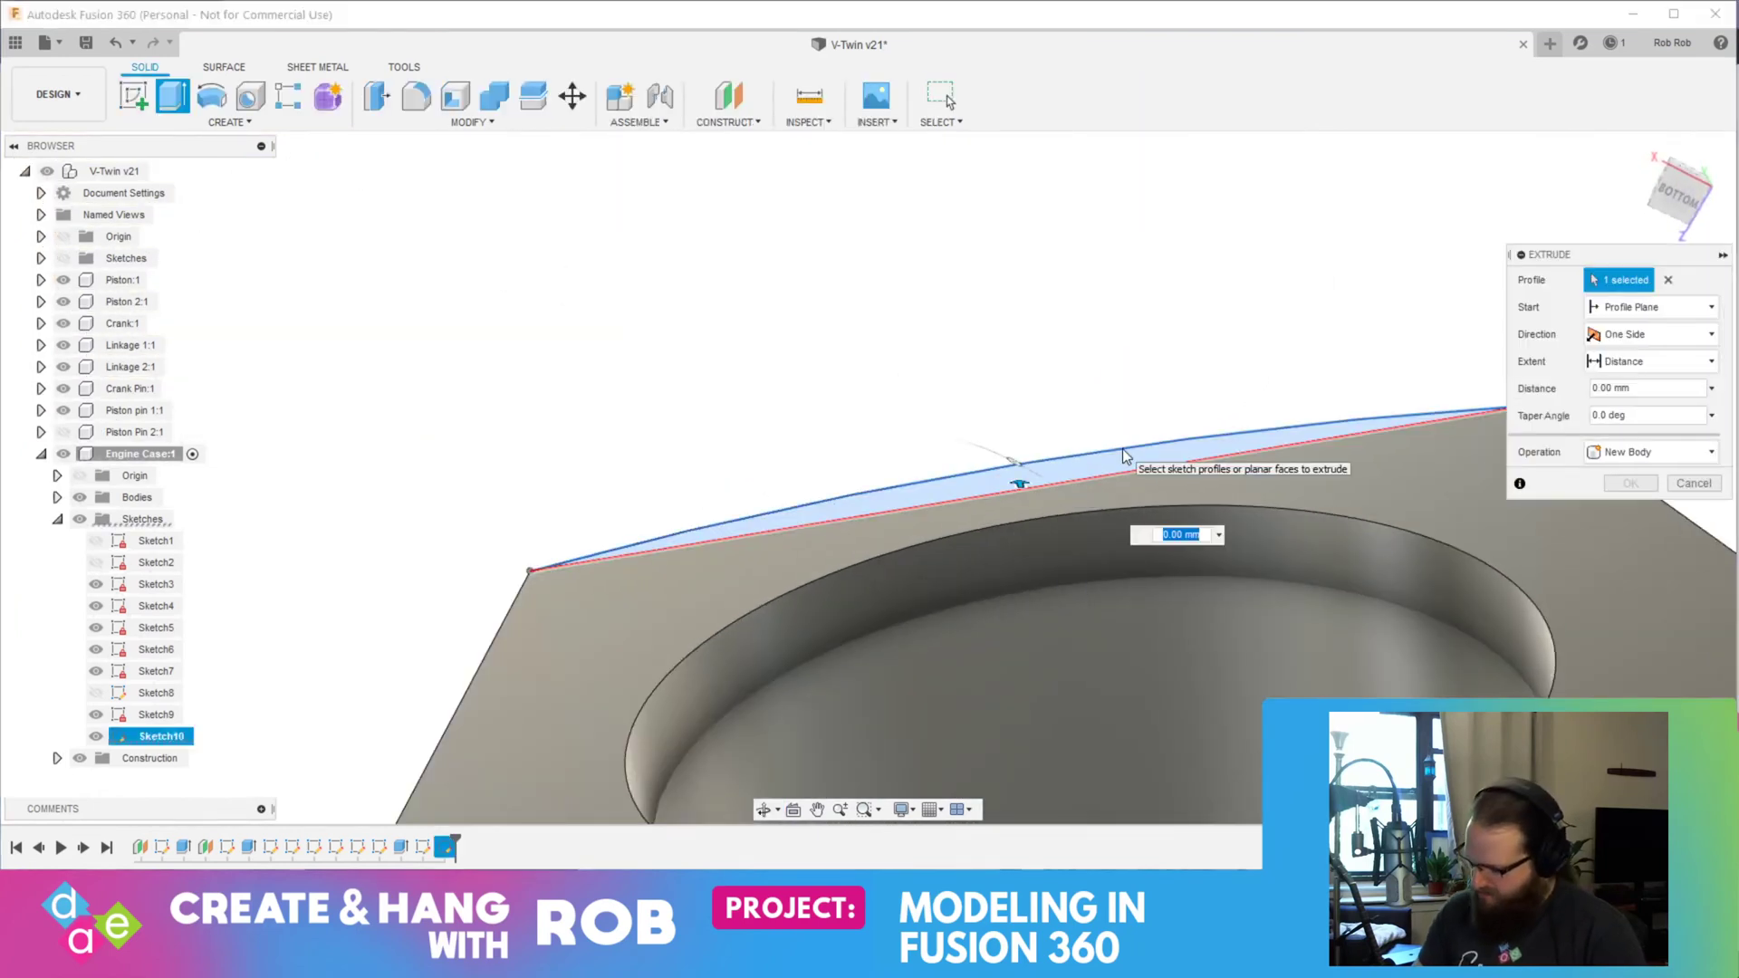
{"action": "key", "text": "Return"}
{"action": "scroll", "coordinate": [1165, 531], "scroll_direction": "up", "scroll_amount": 2}
{"action": "scroll", "coordinate": [1165, 531], "scroll_direction": "down", "scroll_amount": 9}
Step: Try to shorten the first block by offsetting its bored face by -75 mm
{"action": "middle_click_drag", "start_coordinate": [1272, 558], "coordinate": [939, 435], "text": "shift"}
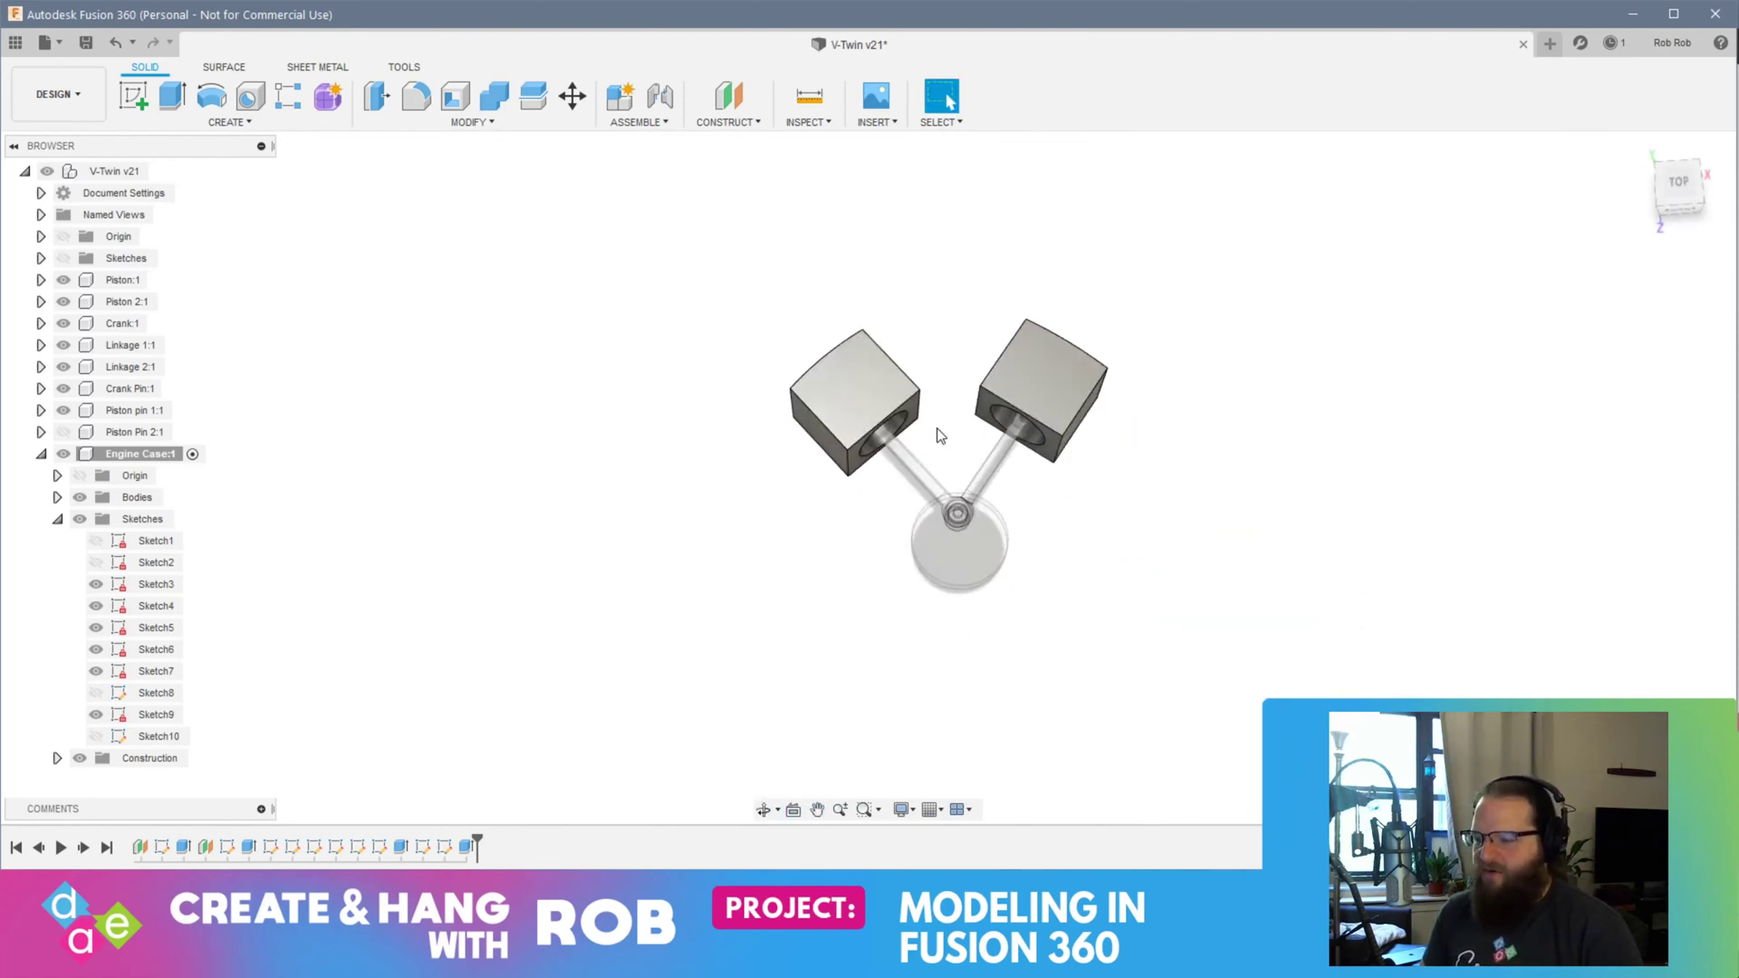
{"action": "scroll", "coordinate": [943, 434], "scroll_direction": "up", "scroll_amount": 5}
{"action": "scroll", "coordinate": [938, 511], "scroll_direction": "down", "scroll_amount": 3}
{"action": "middle_click_drag", "start_coordinate": [866, 514], "coordinate": [779, 394], "text": "shift"}
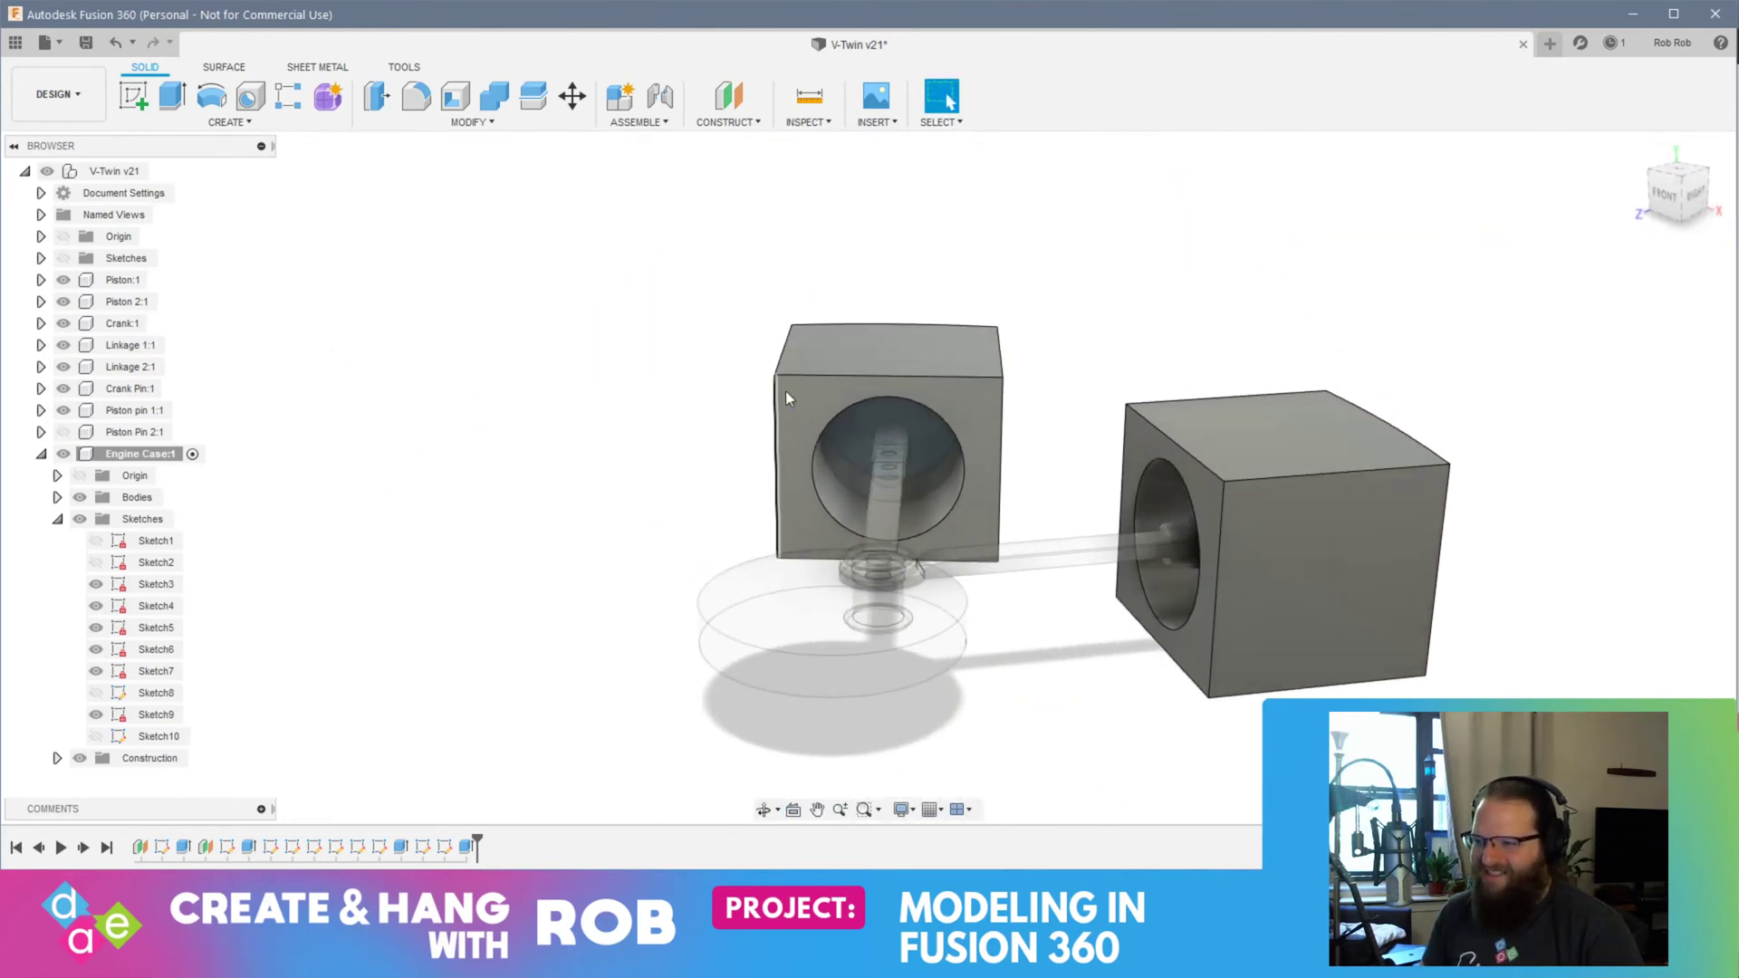
{"action": "left_click", "coordinate": [980, 402]}
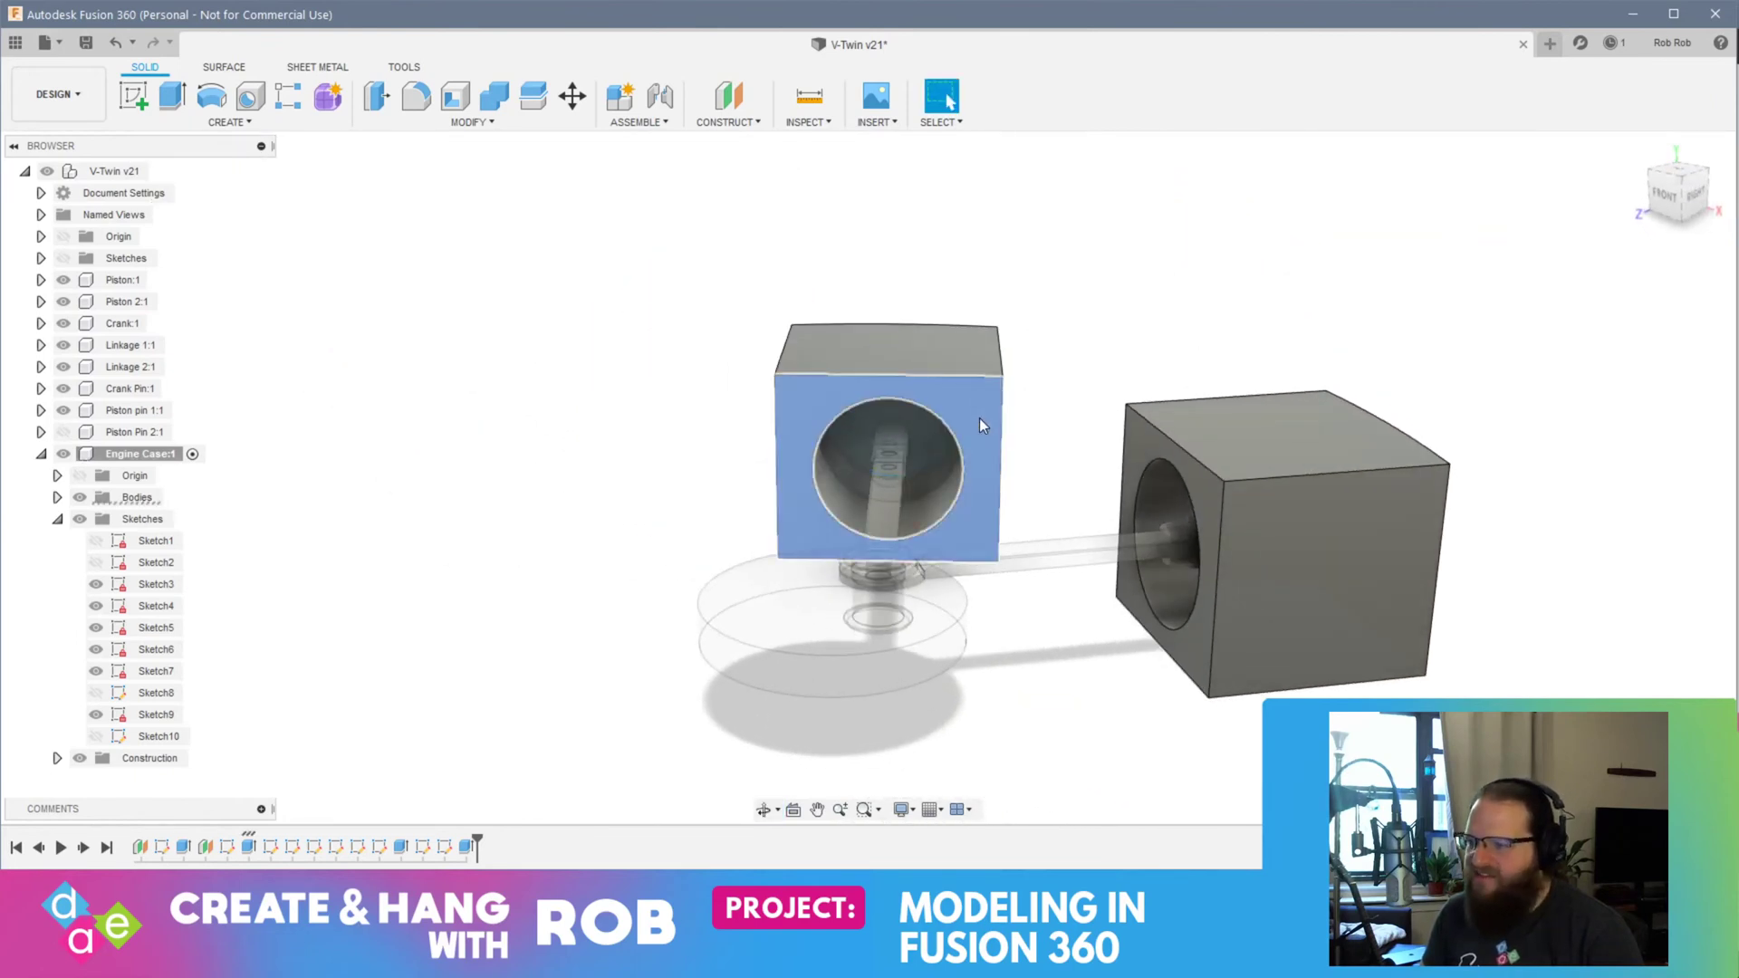
{"action": "left_click", "coordinate": [445, 127]}
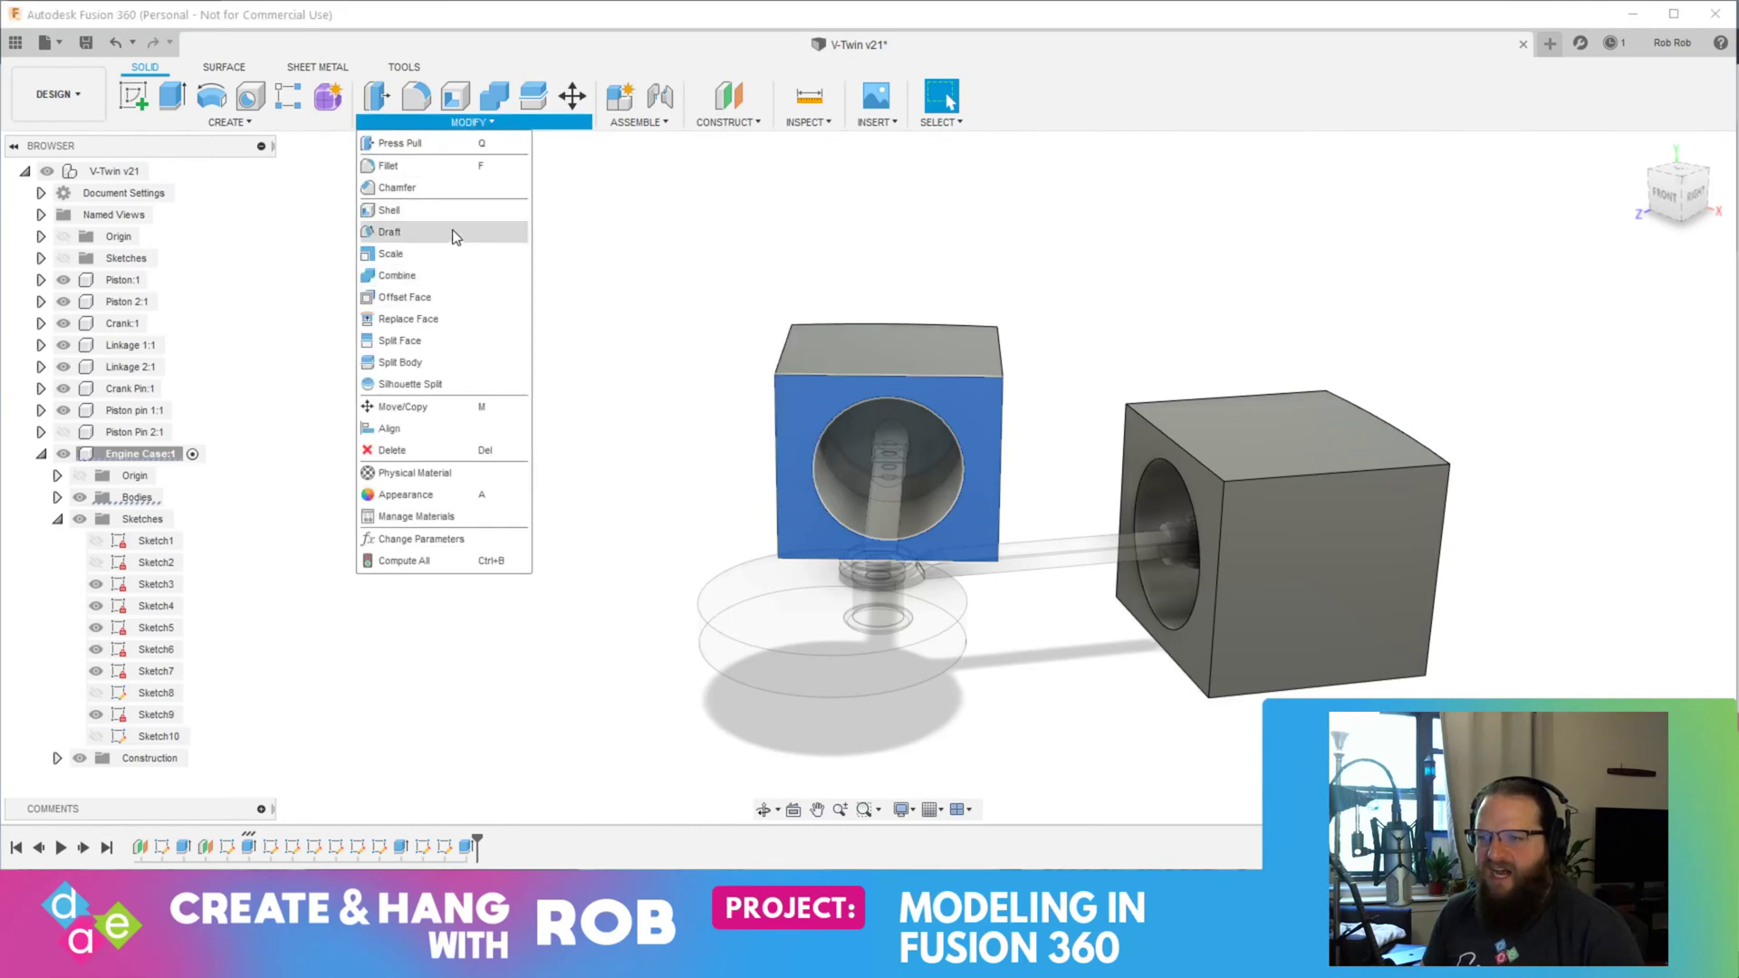
{"action": "left_click", "coordinate": [458, 297]}
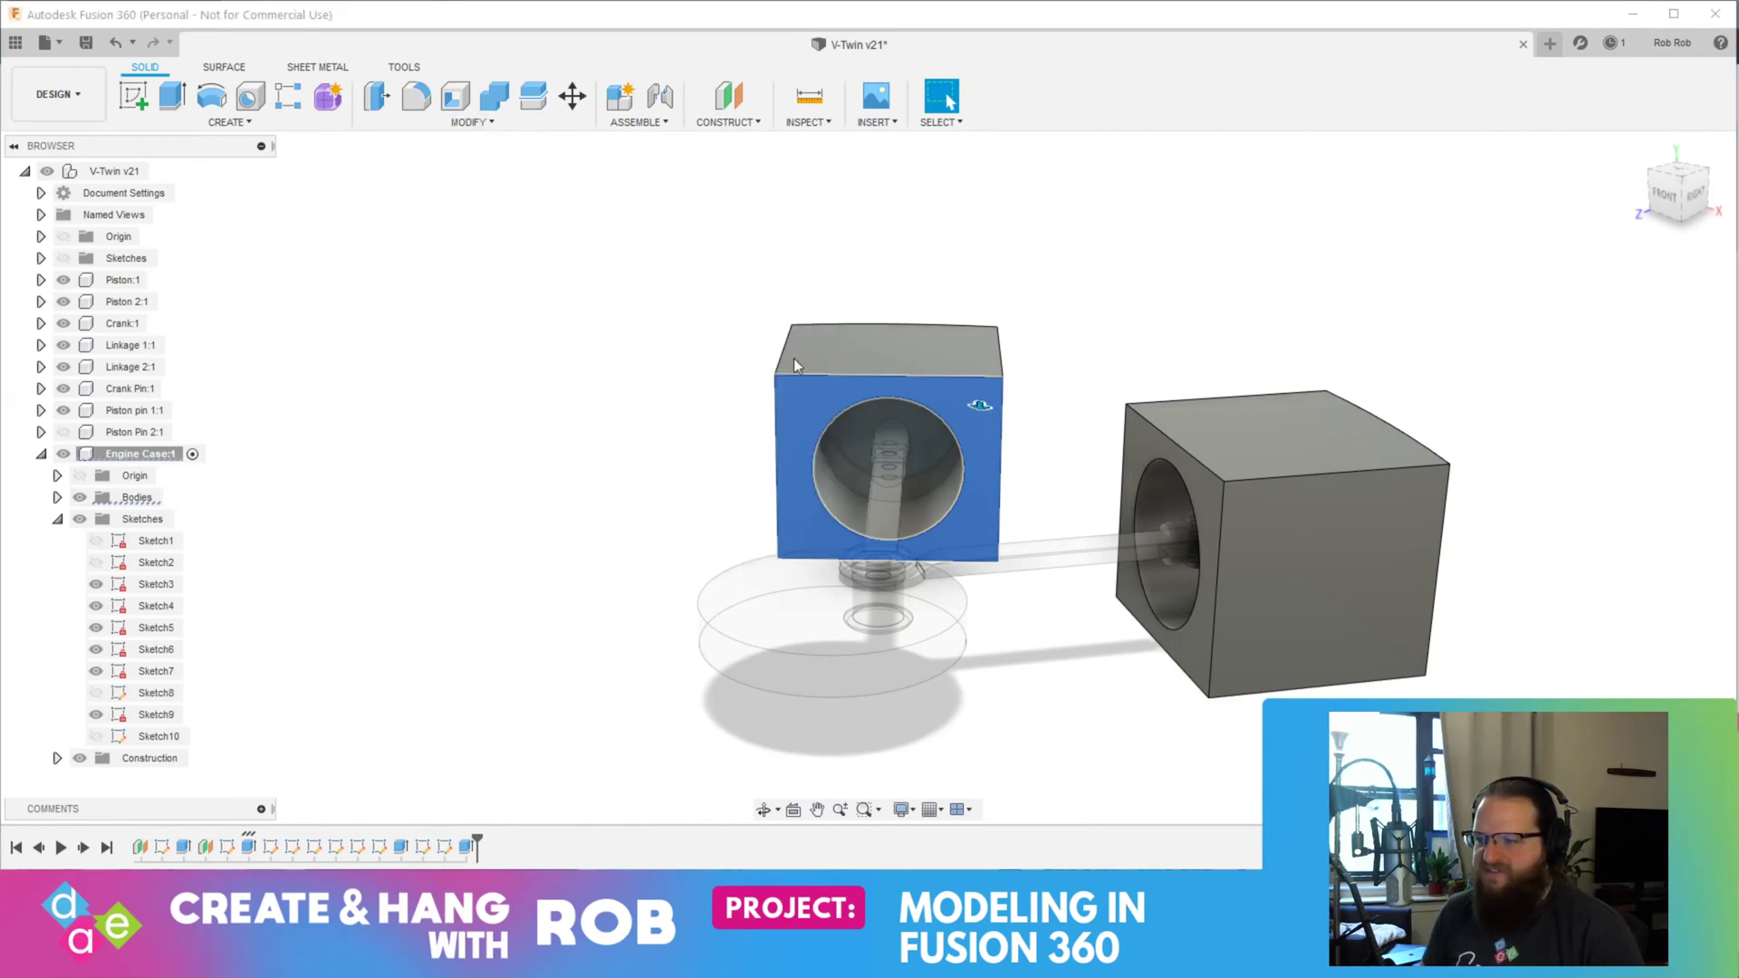
{"action": "left_click_drag", "start_coordinate": [983, 407], "coordinate": [981, 363]}
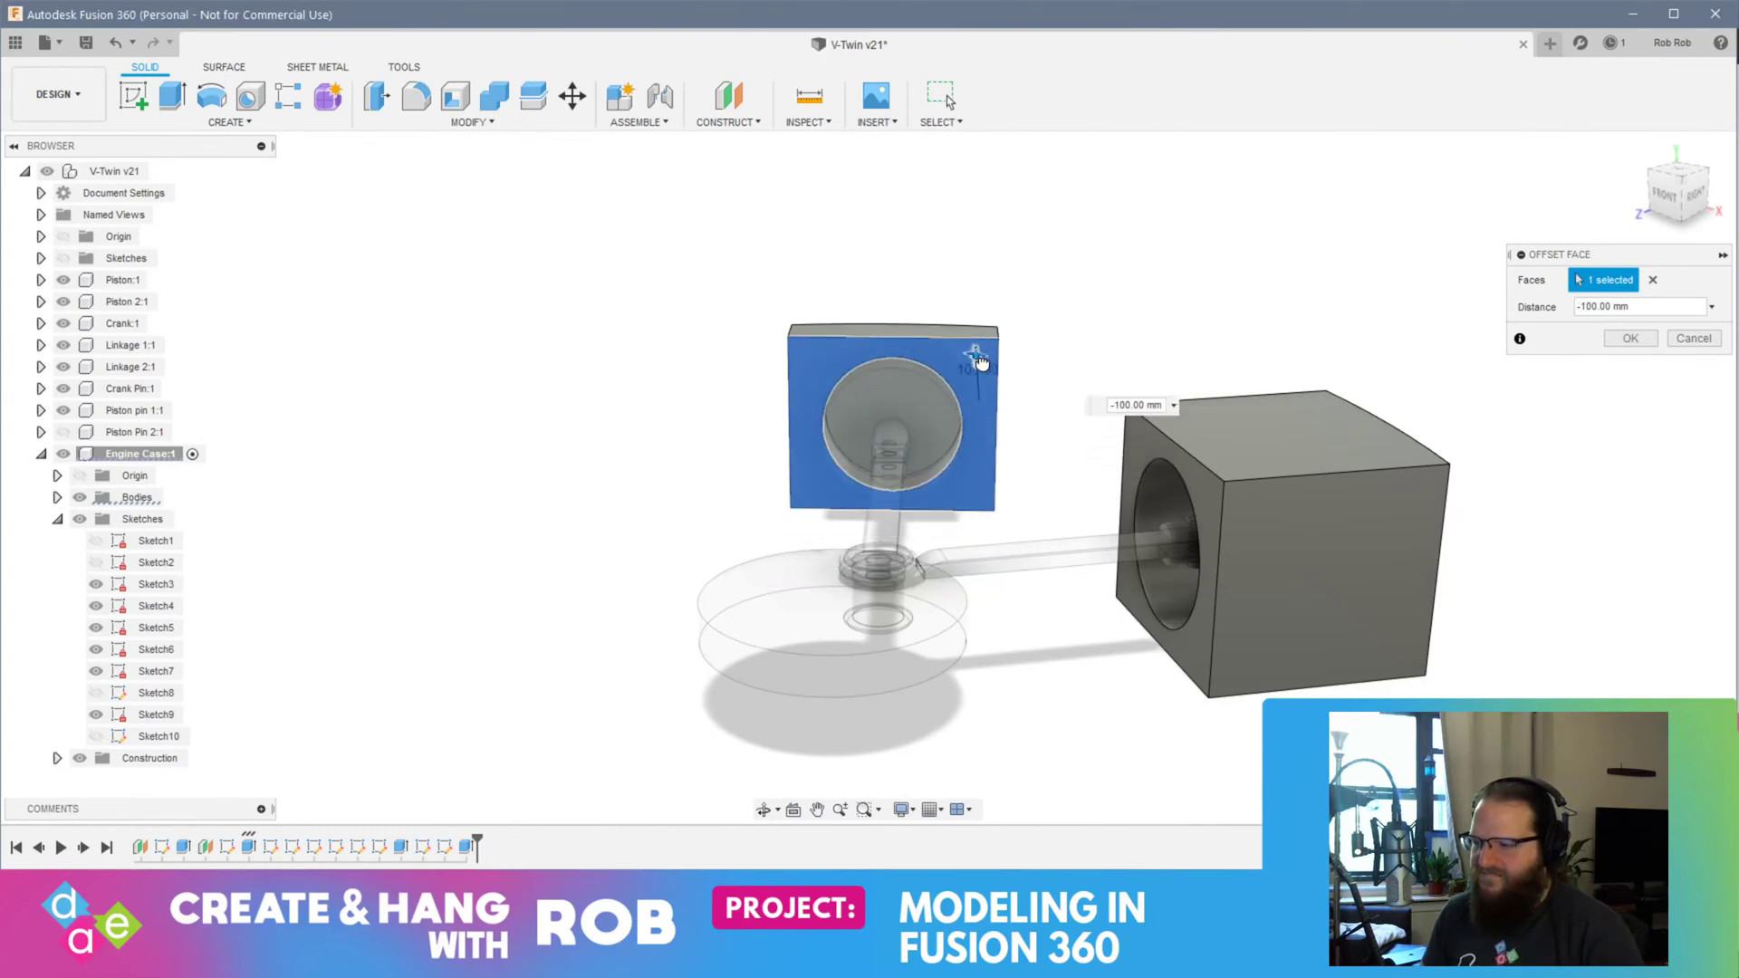
{"action": "left_click_drag", "start_coordinate": [982, 362], "coordinate": [987, 371]}
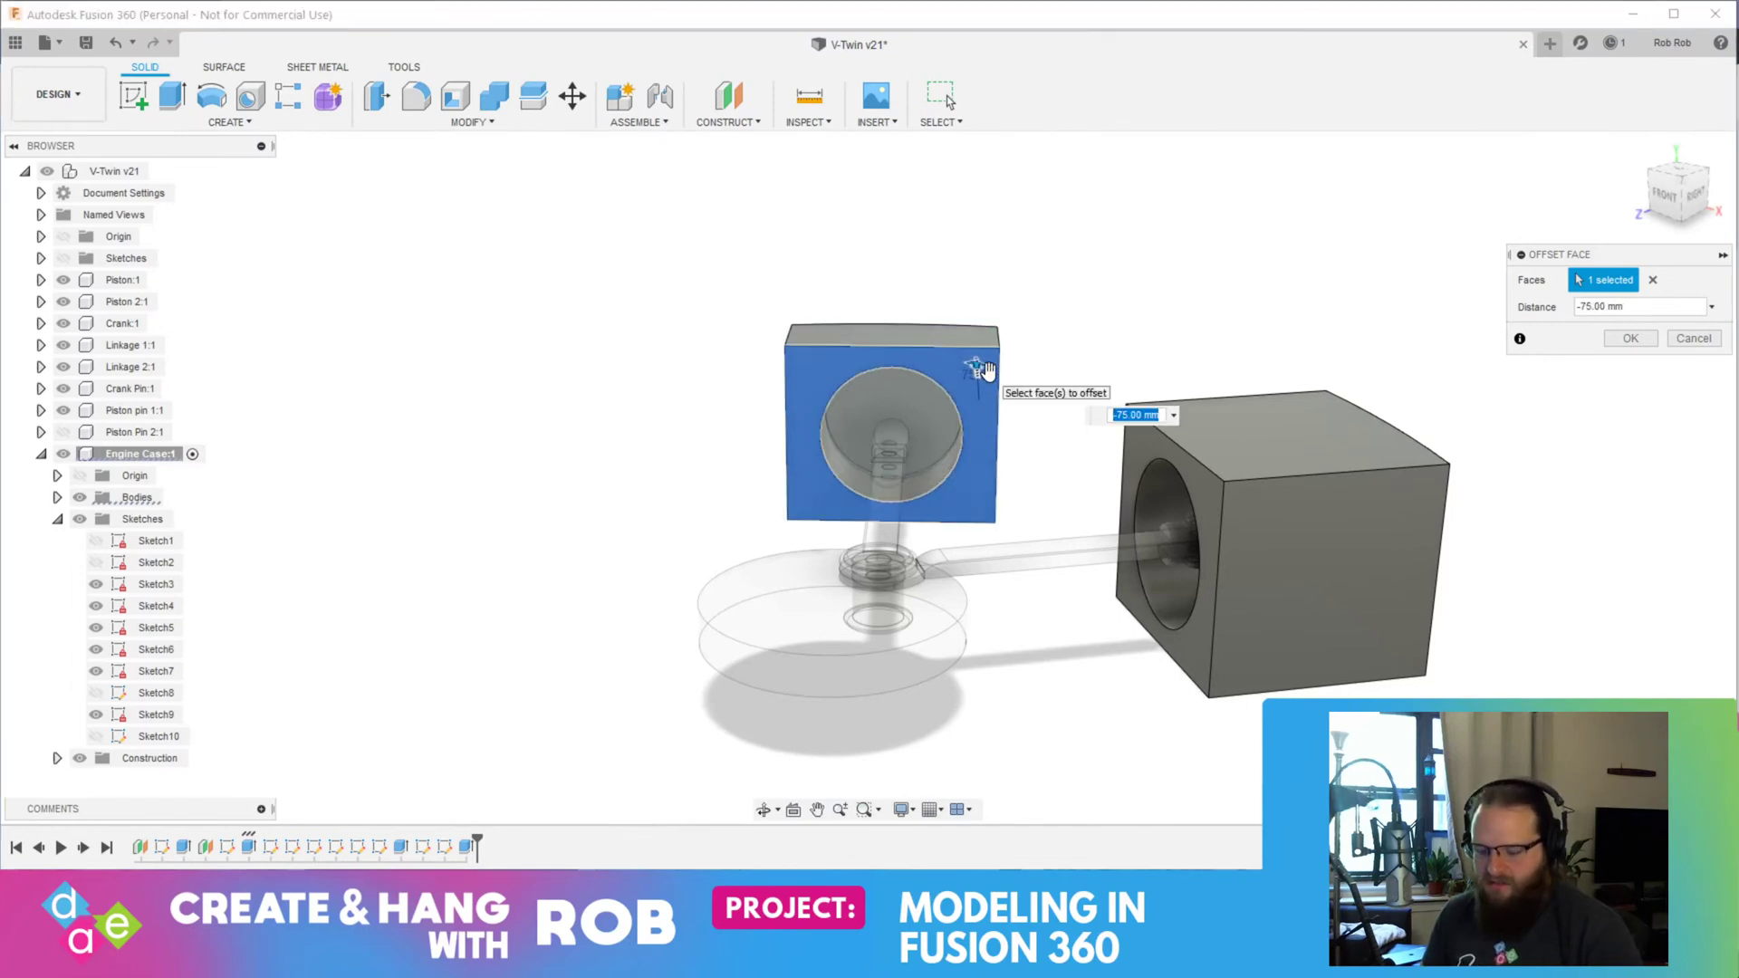
{"action": "key", "text": "Return"}
Step: Shorten the first block with Press Pull on its bored face, entering a distance of -80 mm
{"action": "middle_click_drag", "start_coordinate": [965, 465], "coordinate": [931, 431], "text": "shift"}
{"action": "right_click", "coordinate": [991, 405]}
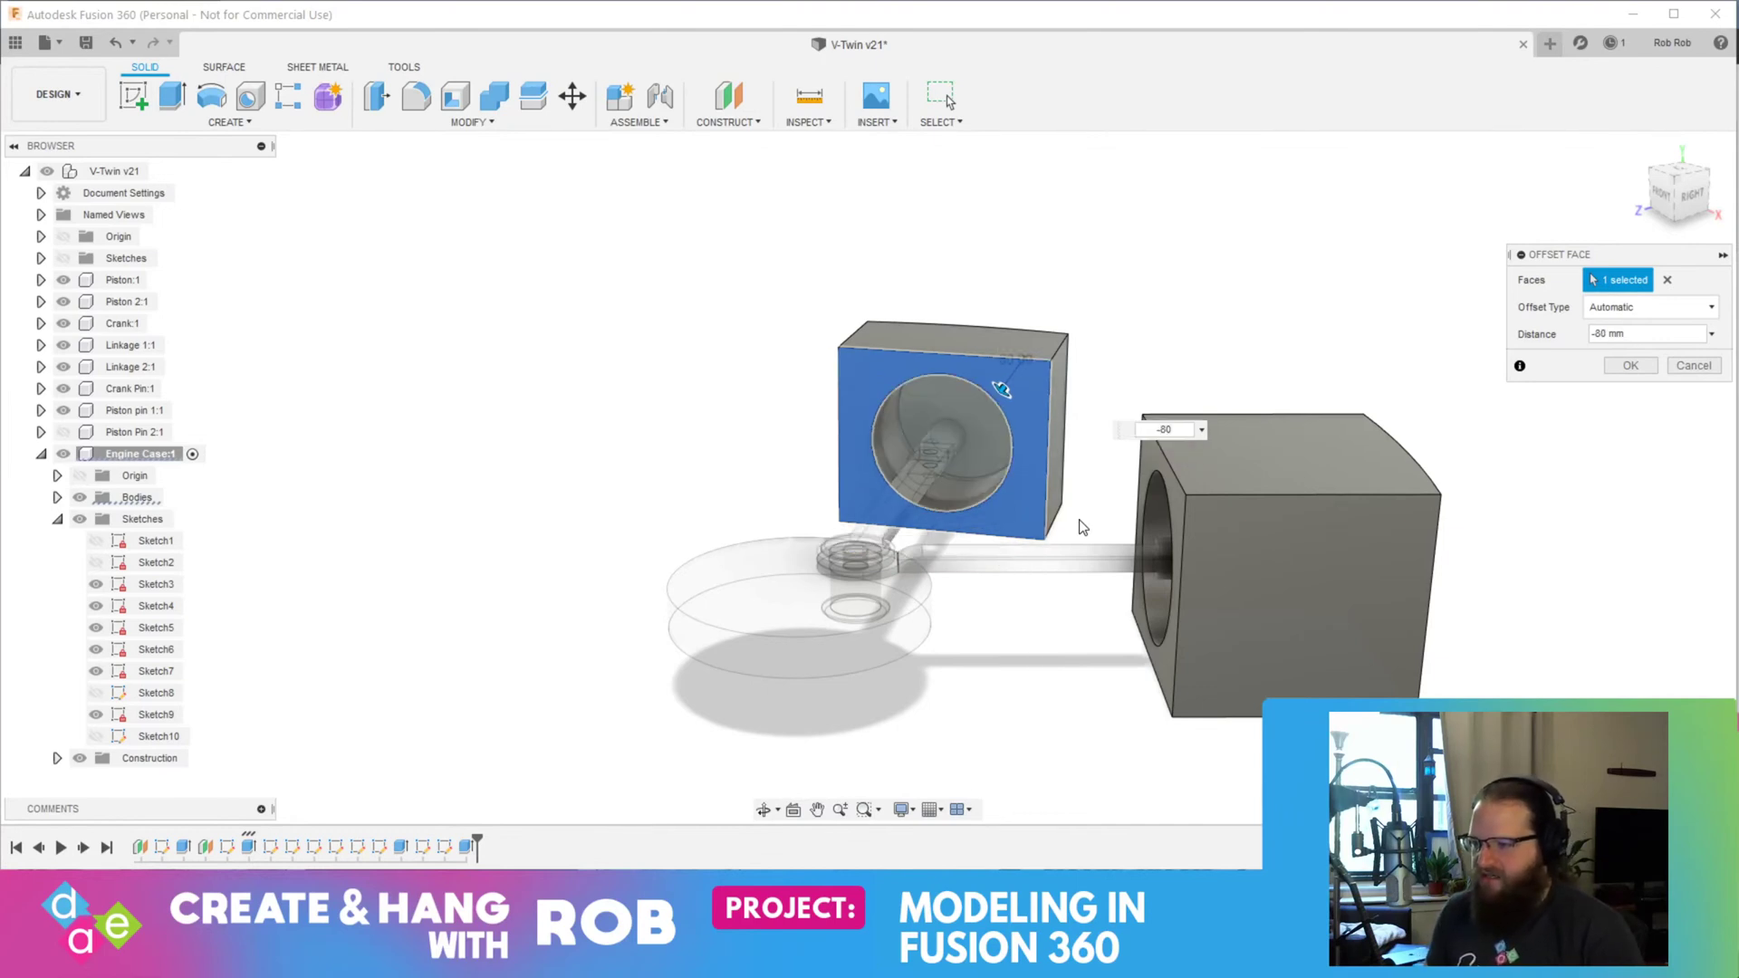
{"action": "middle_click_drag", "start_coordinate": [1061, 512], "coordinate": [1252, 507], "text": "shift"}
{"action": "key", "text": "Escape"}
Step: Shorten the second block with Press Pull on its bored face, using a distance of -100 mm
{"action": "right_click", "coordinate": [1323, 477]}
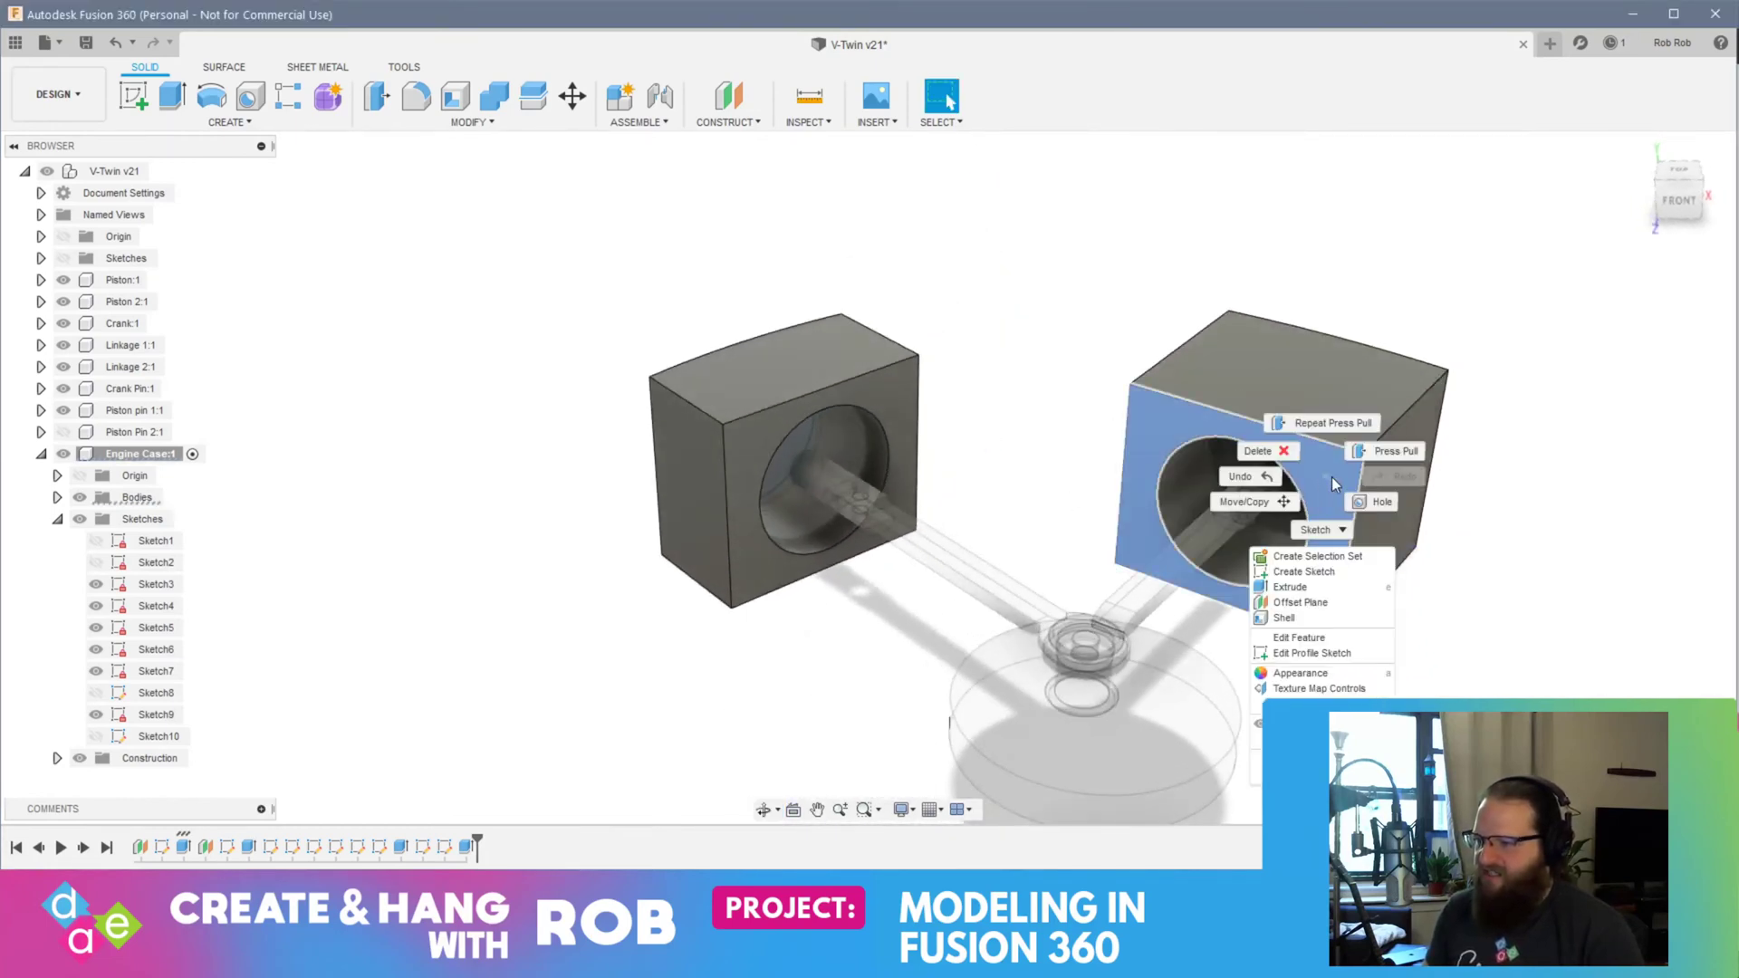
{"action": "left_click", "coordinate": [1374, 455]}
{"action": "type", "text": "-"}
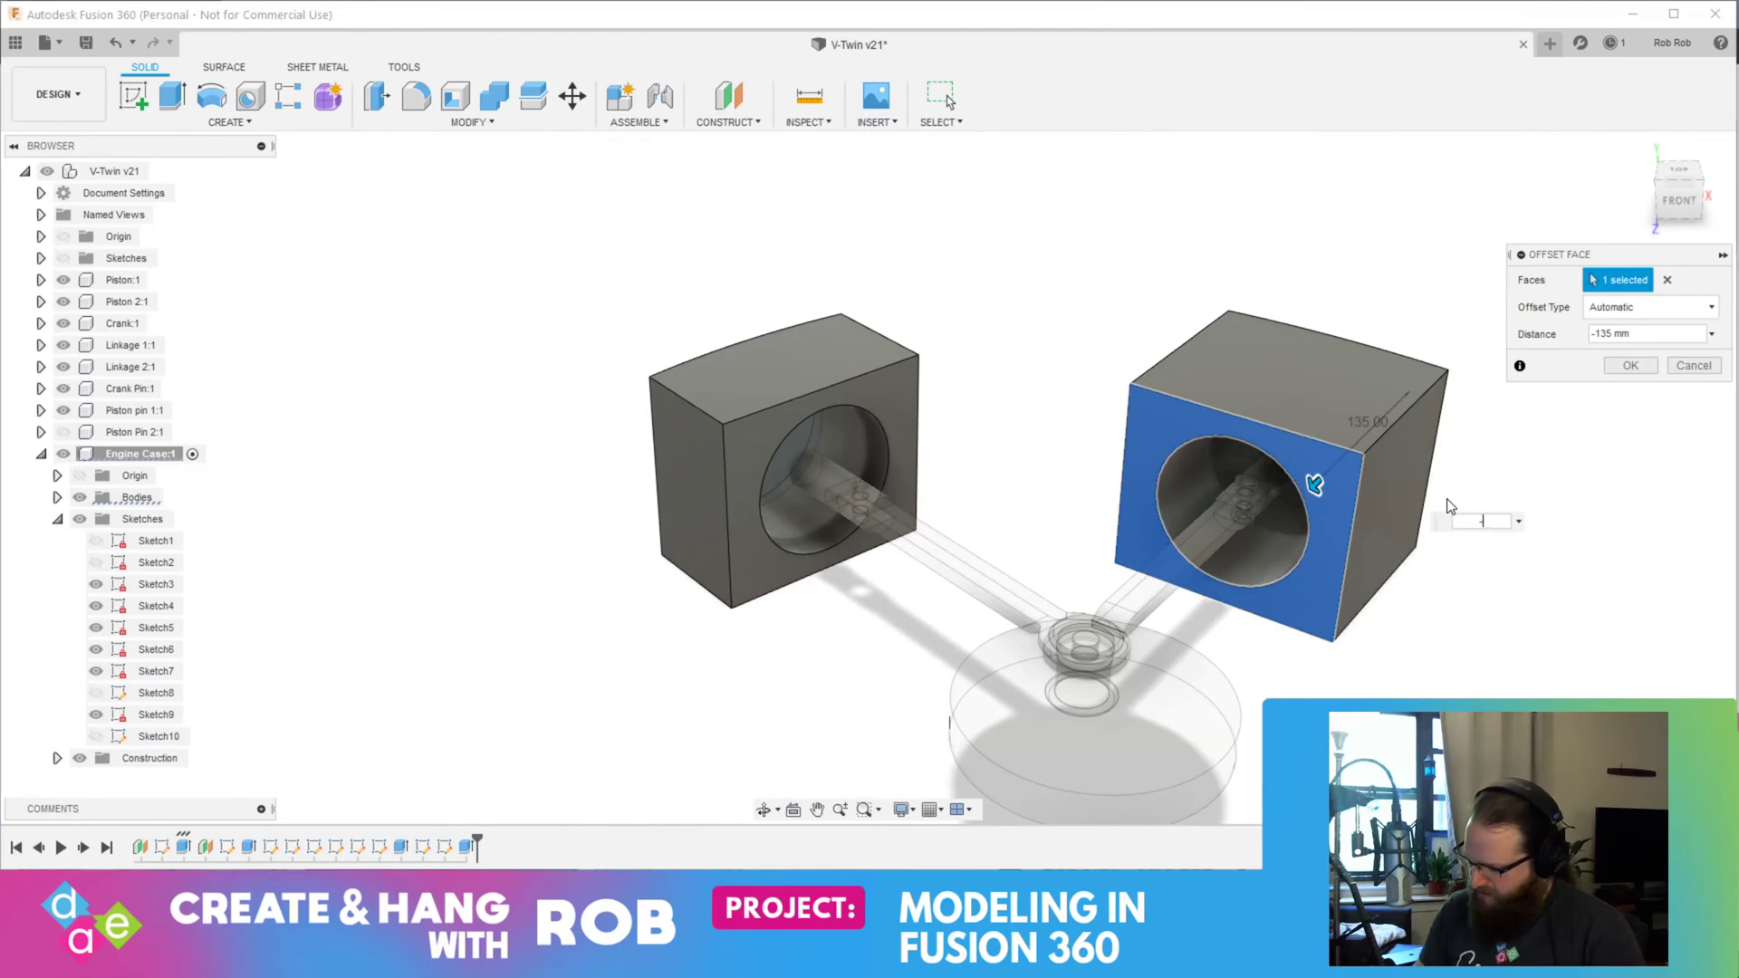
{"action": "type", "text": "100"}
{"action": "key", "text": "Return"}
{"action": "middle_click_drag", "start_coordinate": [1487, 568], "coordinate": [1428, 560], "text": "shift"}
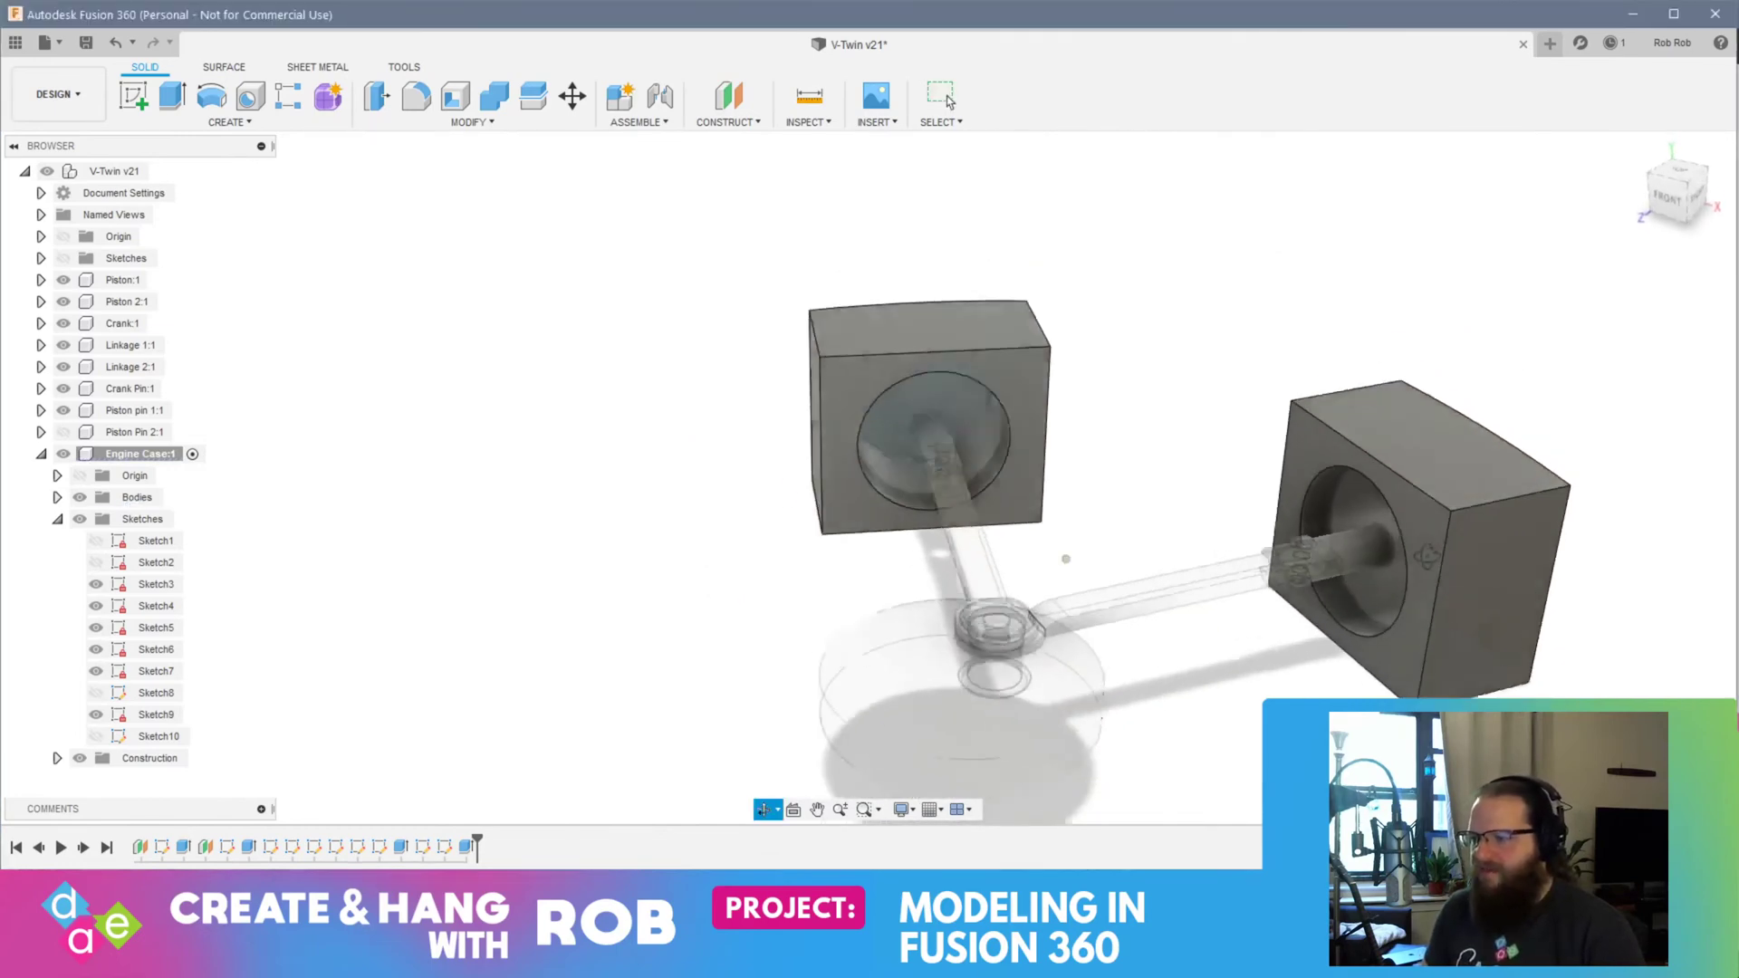
Step: Create a construction plane offset 70 mm from the first block's bored face toward the crank
{"action": "middle_click_drag", "start_coordinate": [861, 487], "coordinate": [976, 567], "text": "shift"}
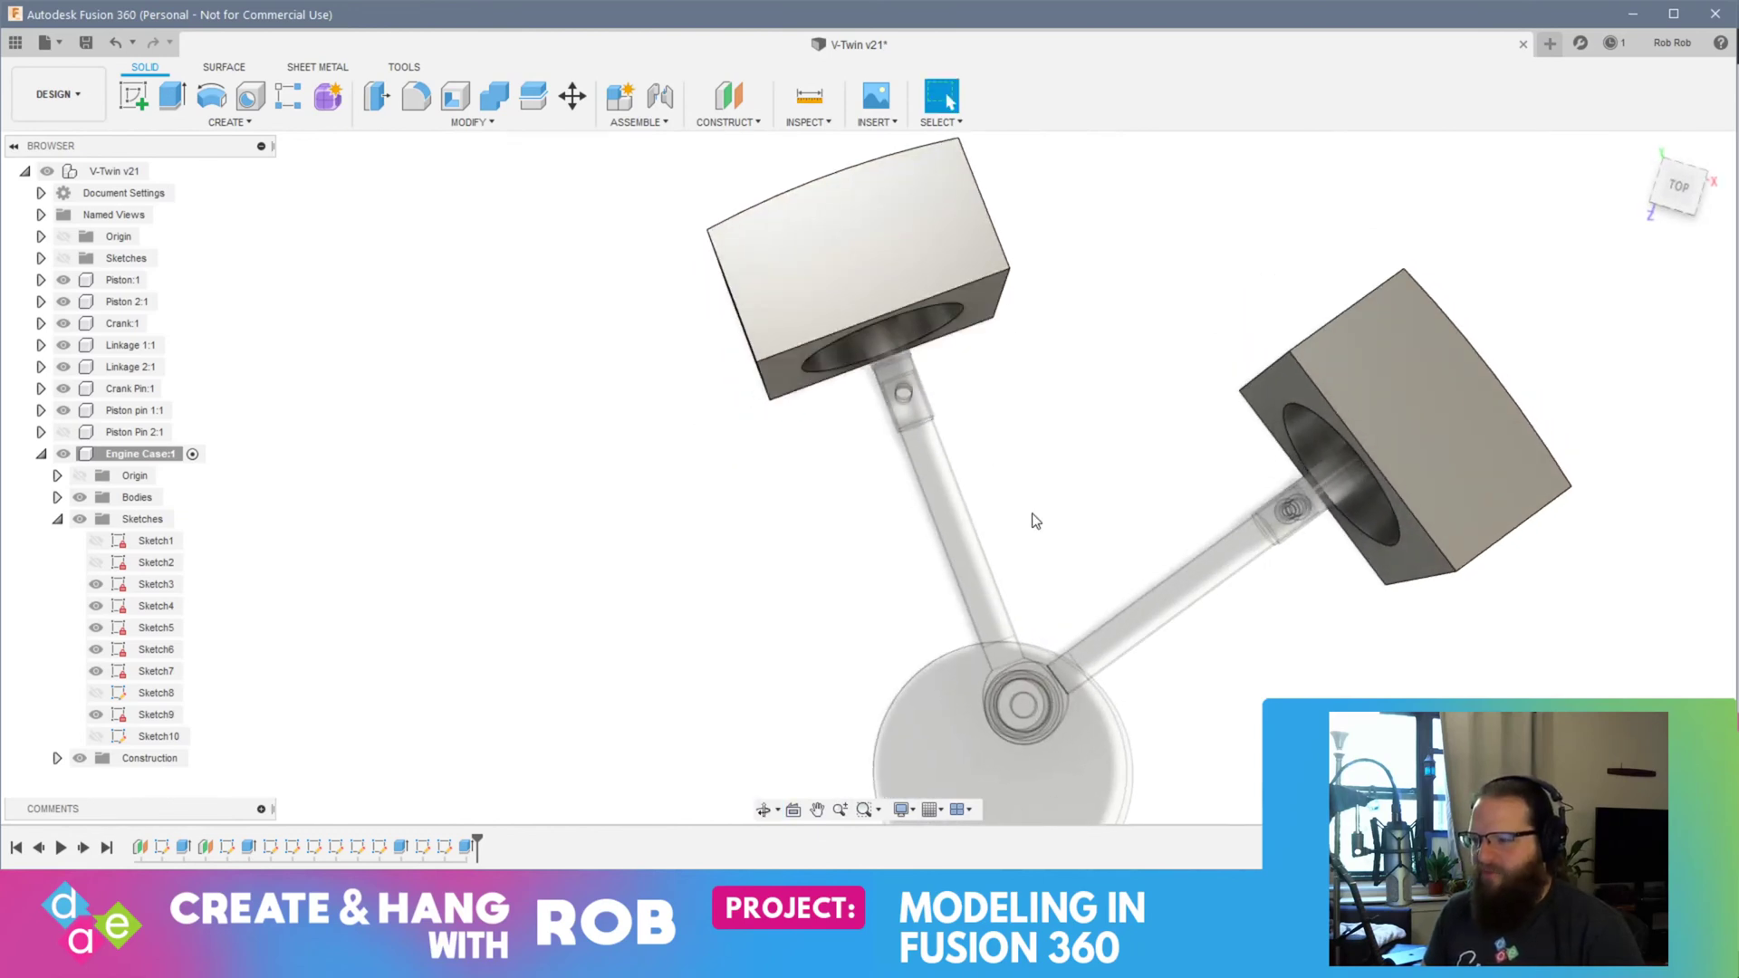
{"action": "middle_click_drag", "start_coordinate": [1035, 526], "coordinate": [986, 431], "text": "shift"}
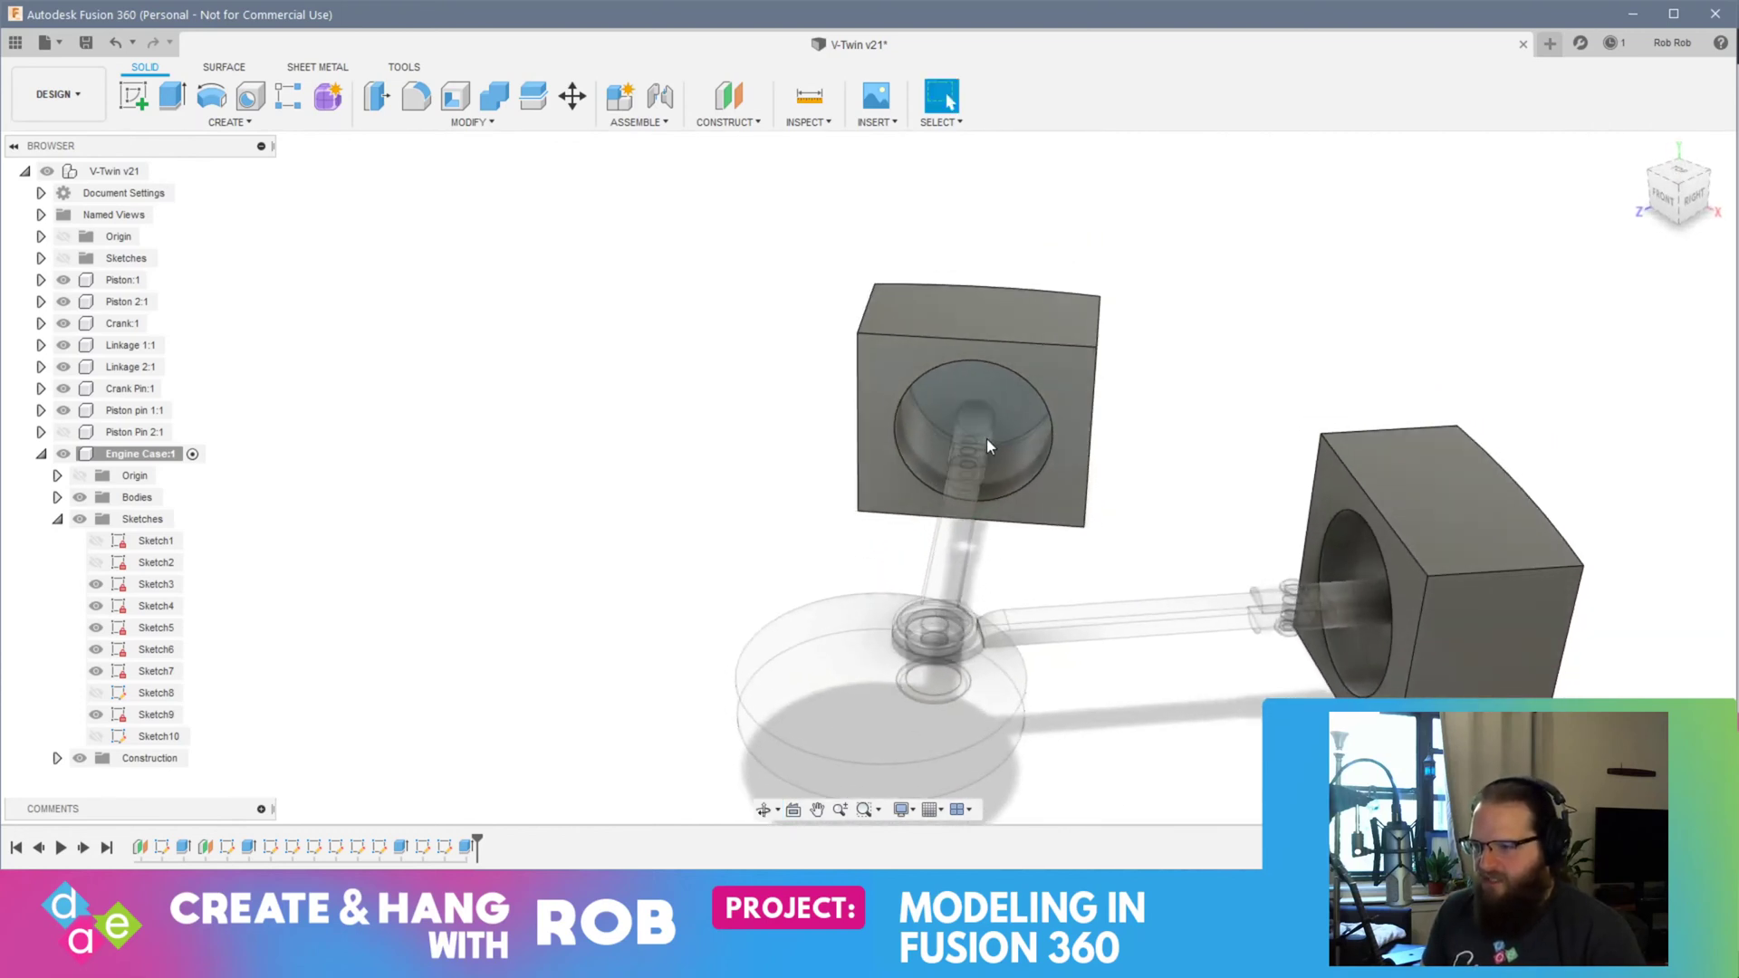
{"action": "left_click", "coordinate": [889, 373]}
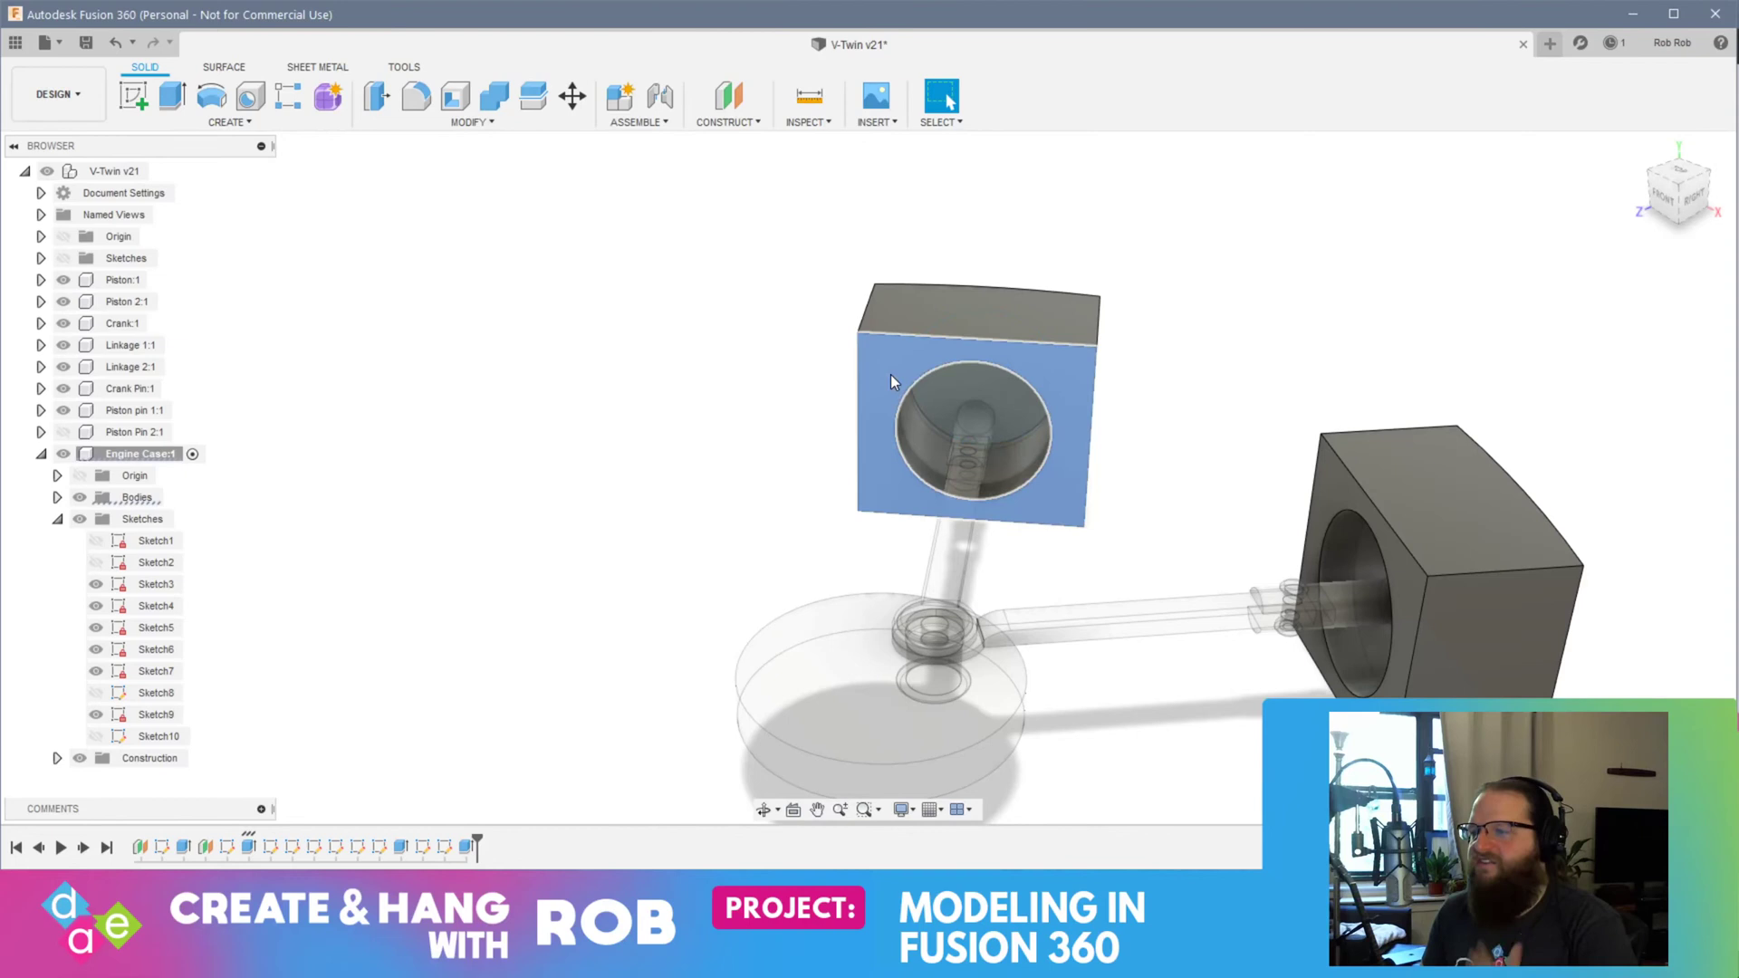
{"action": "left_click", "coordinate": [890, 380]}
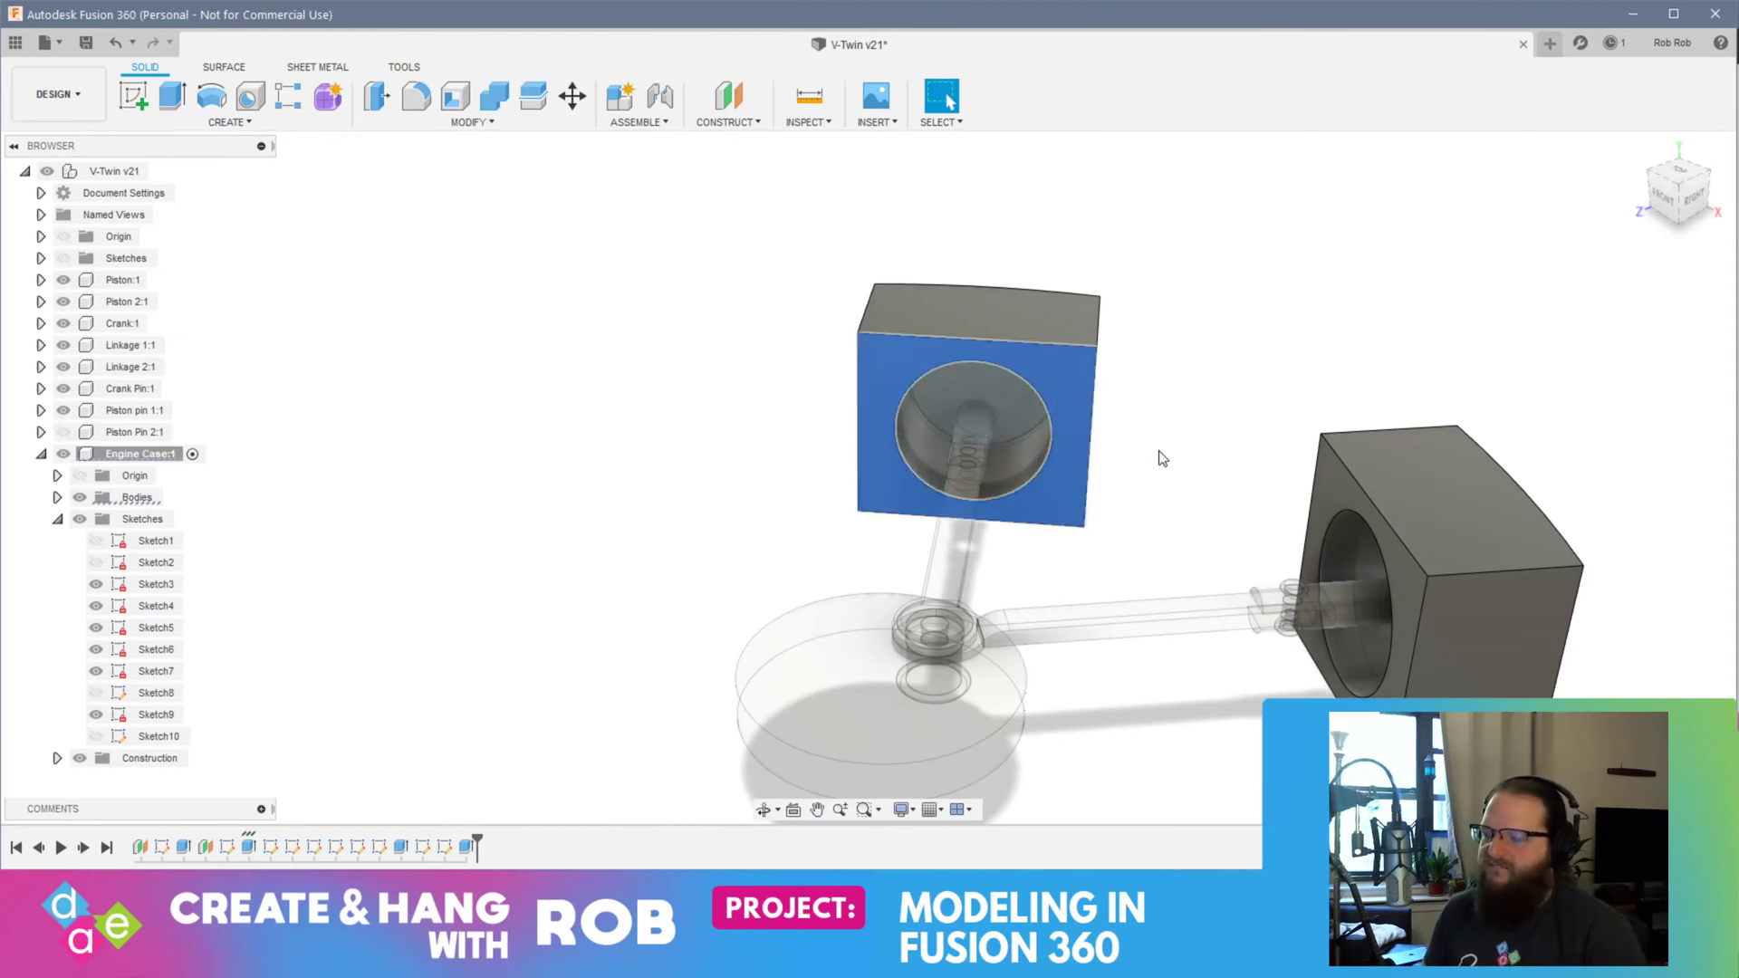
{"action": "left_click", "coordinate": [729, 118]}
{"action": "left_click", "coordinate": [738, 140]}
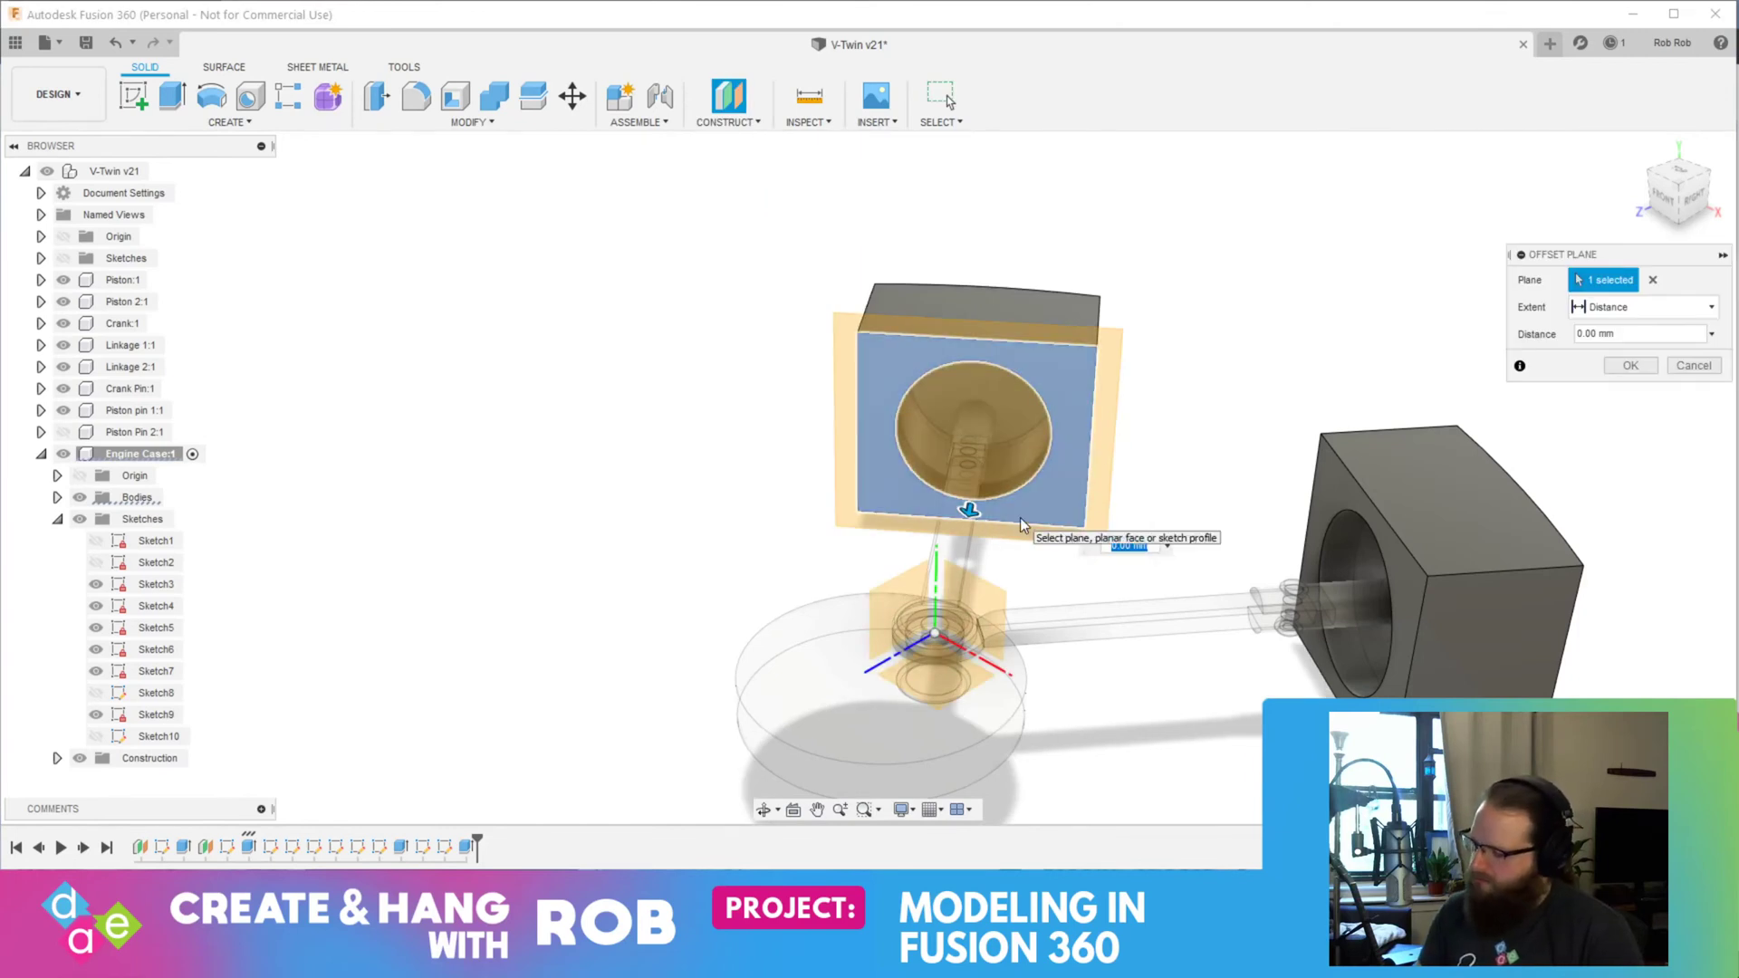
{"action": "type", "text": "-50"}
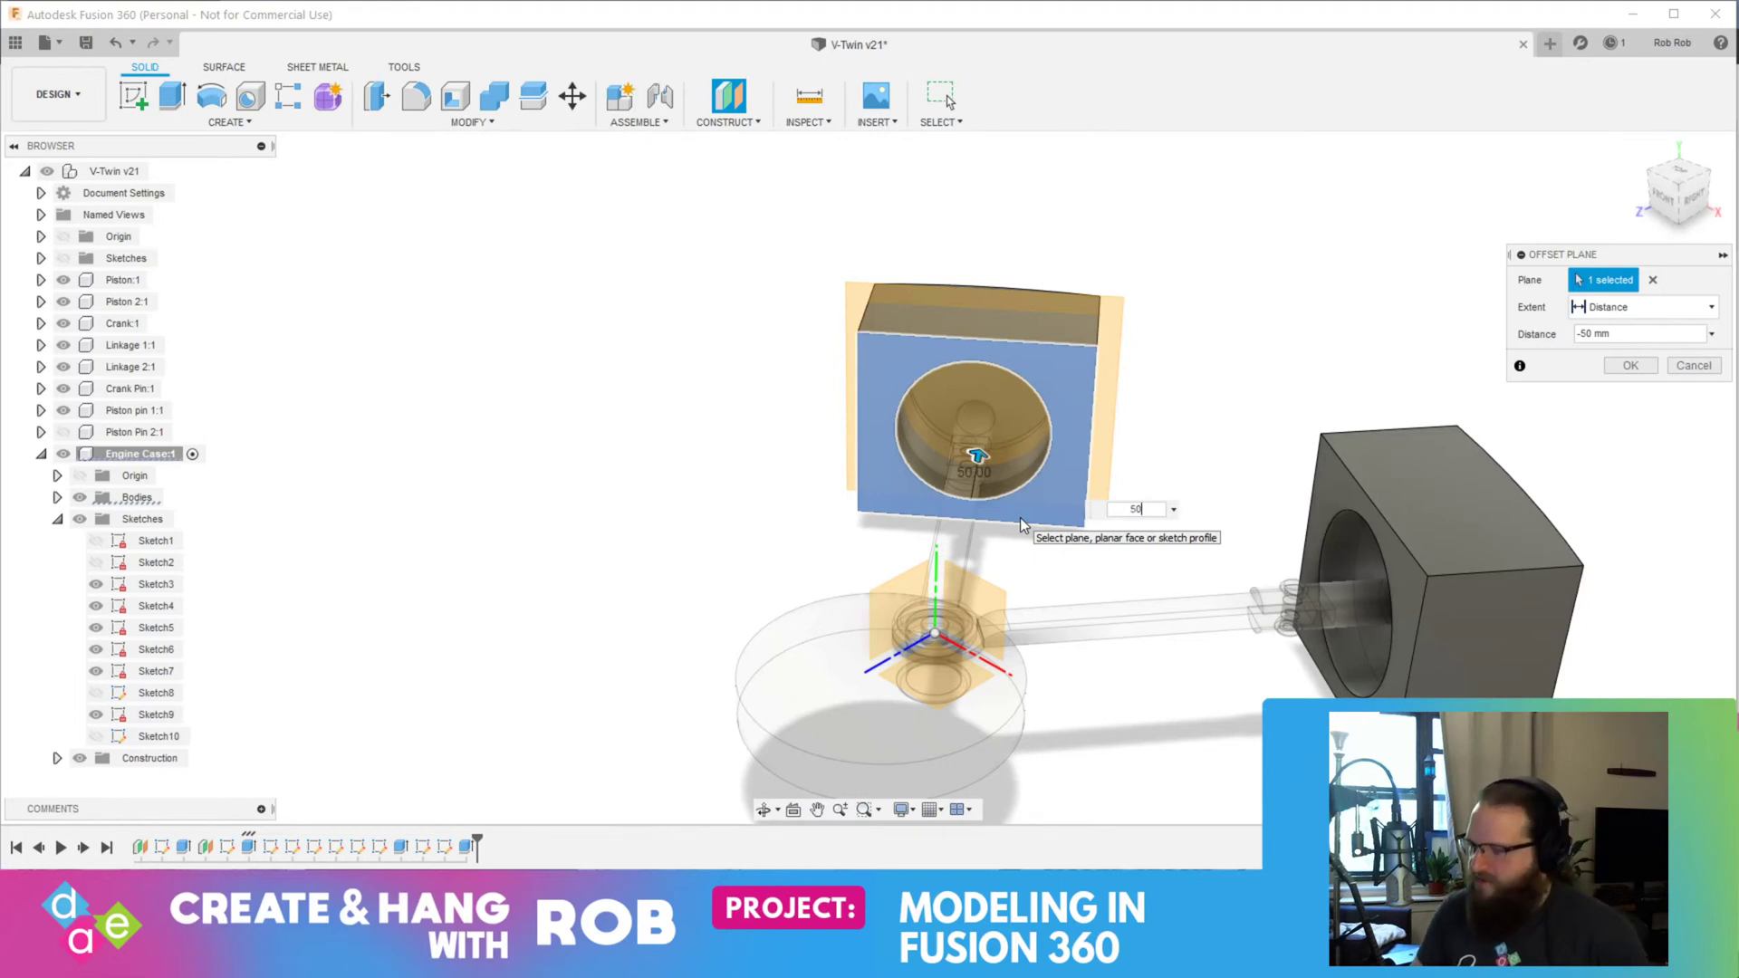
{"action": "middle_click_drag", "start_coordinate": [1106, 462], "coordinate": [975, 478], "text": "shift"}
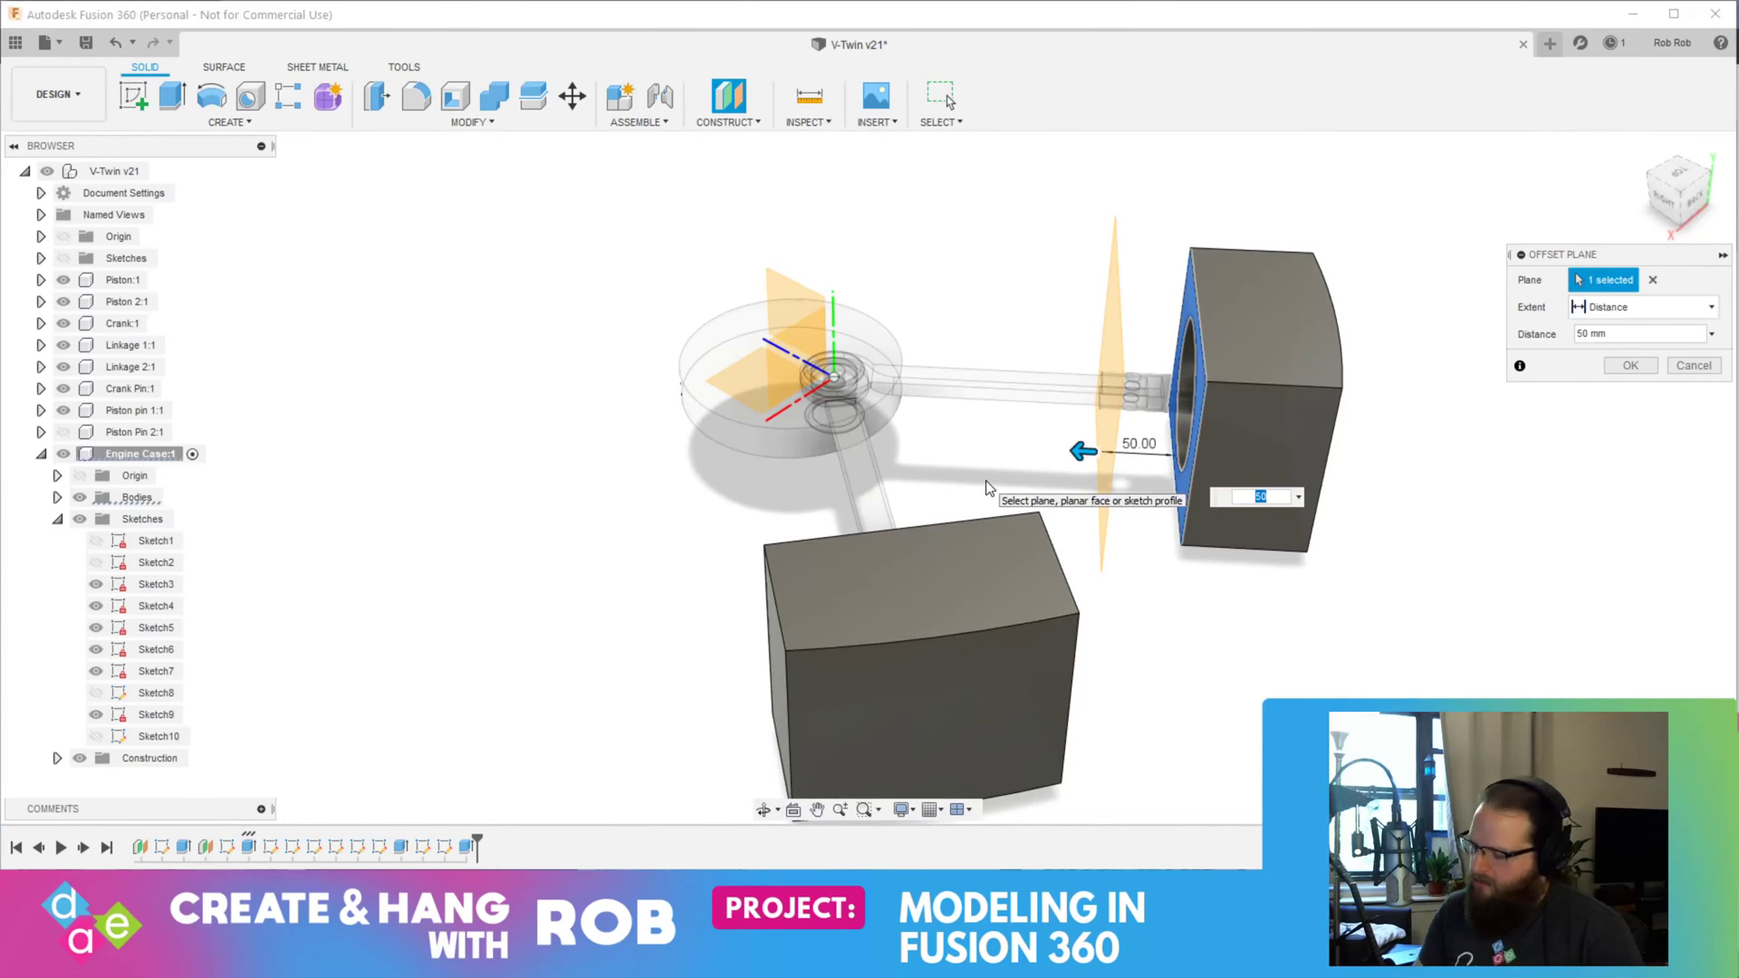
{"action": "type", "text": "0"}
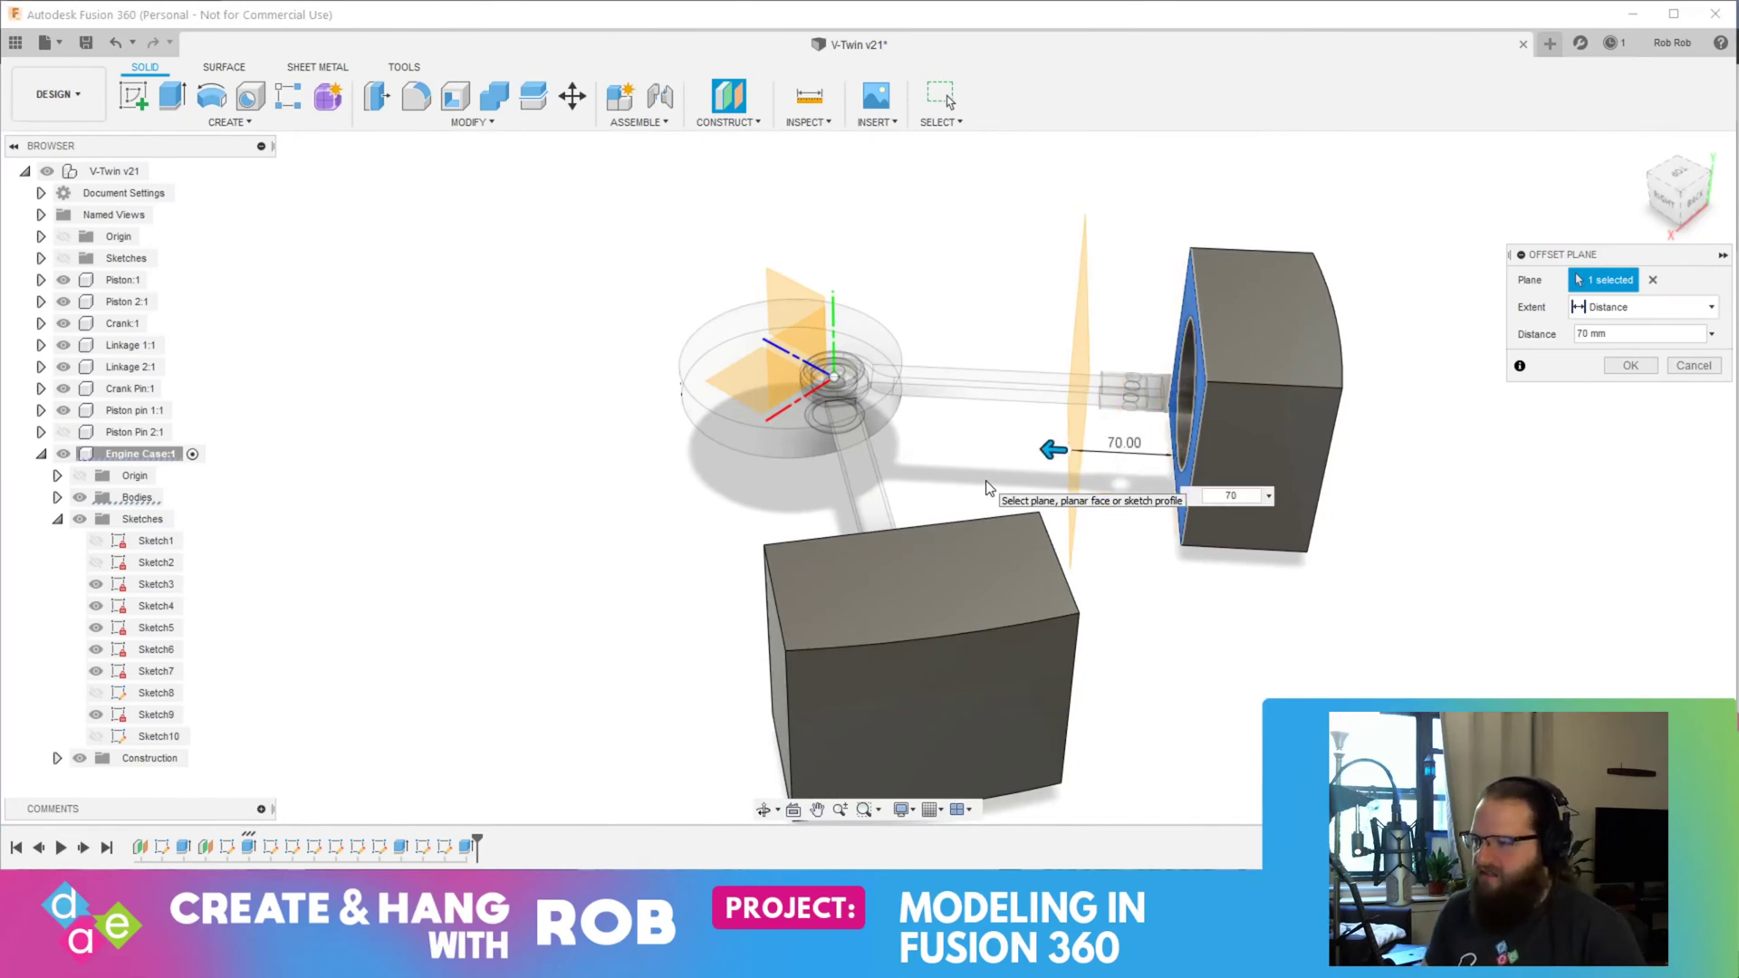
{"action": "key", "text": "Return"}
Step: Sketch a 102 mm diameter circle on the new offset plane, centred on the first block's bore
{"action": "mouse_move", "coordinate": [986, 484]}
{"action": "middle_mouse_down", "text": "shift"}
{"action": "mouse_move", "coordinate": [892, 404]}
{"action": "mouse_move", "coordinate": [1034, 419]}
{"action": "mouse_move", "coordinate": [1022, 412]}
{"action": "middle_mouse_up", "text": "shift"}
{"action": "left_click", "coordinate": [938, 359]}
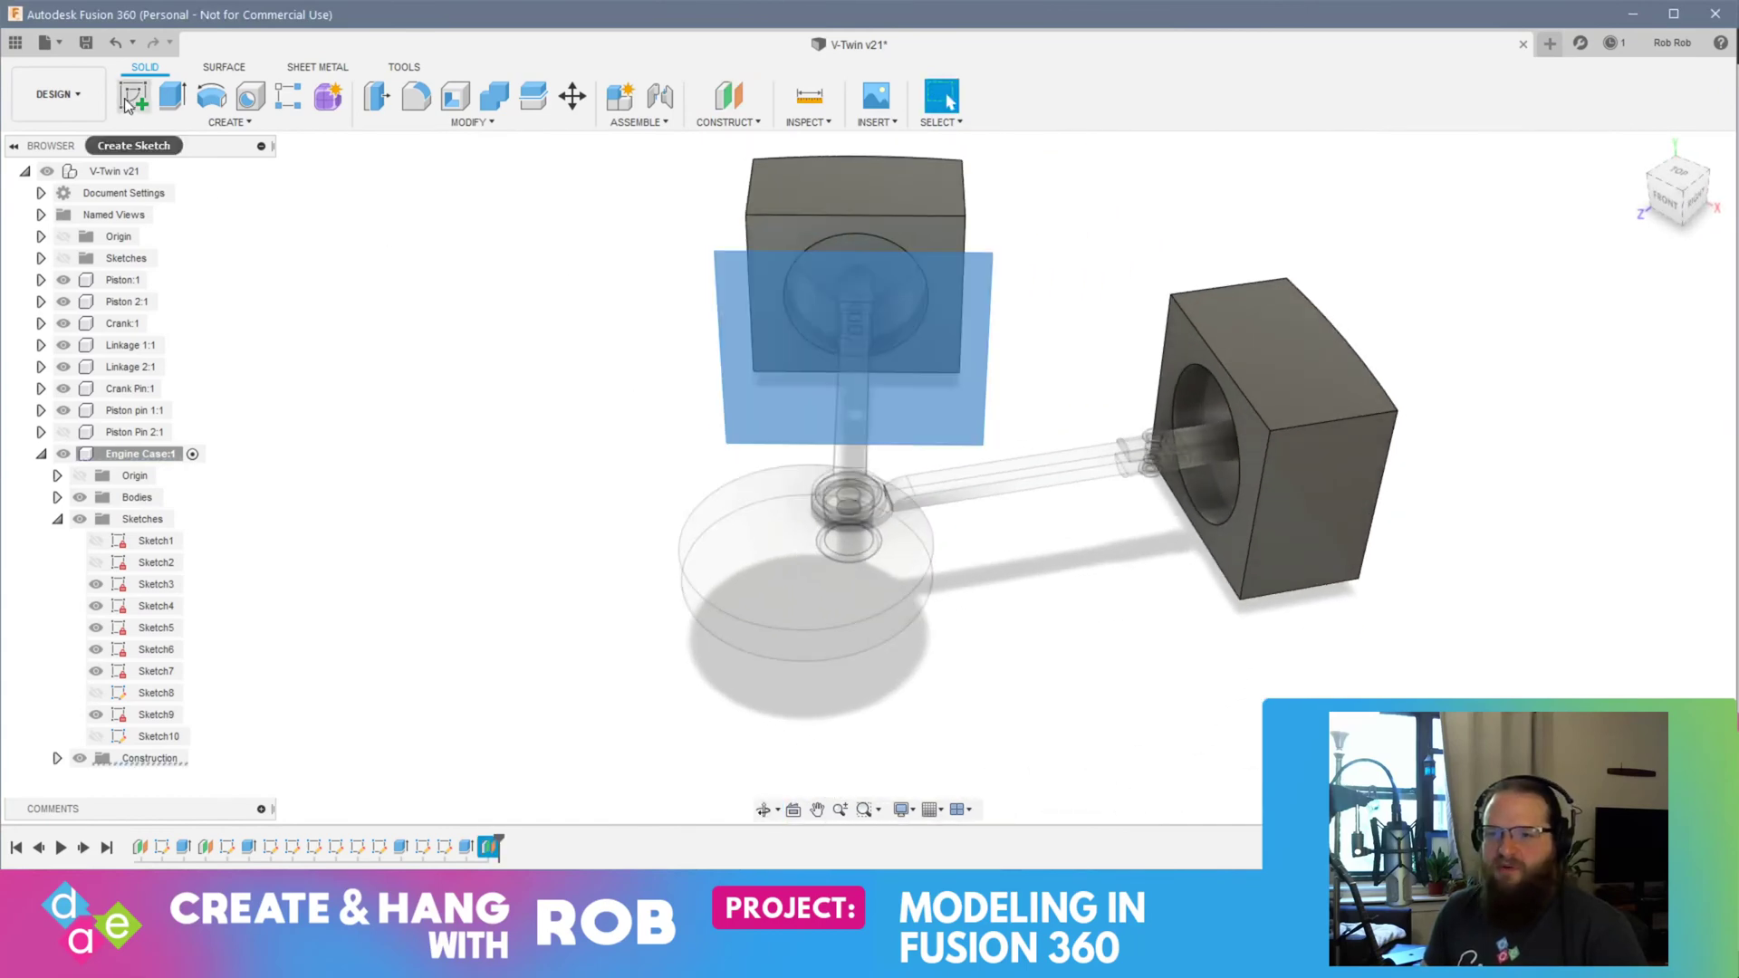
{"action": "left_click", "coordinate": [128, 103]}
{"action": "scroll", "coordinate": [963, 531], "scroll_direction": "up", "scroll_amount": 2}
{"action": "left_click", "coordinate": [211, 96]}
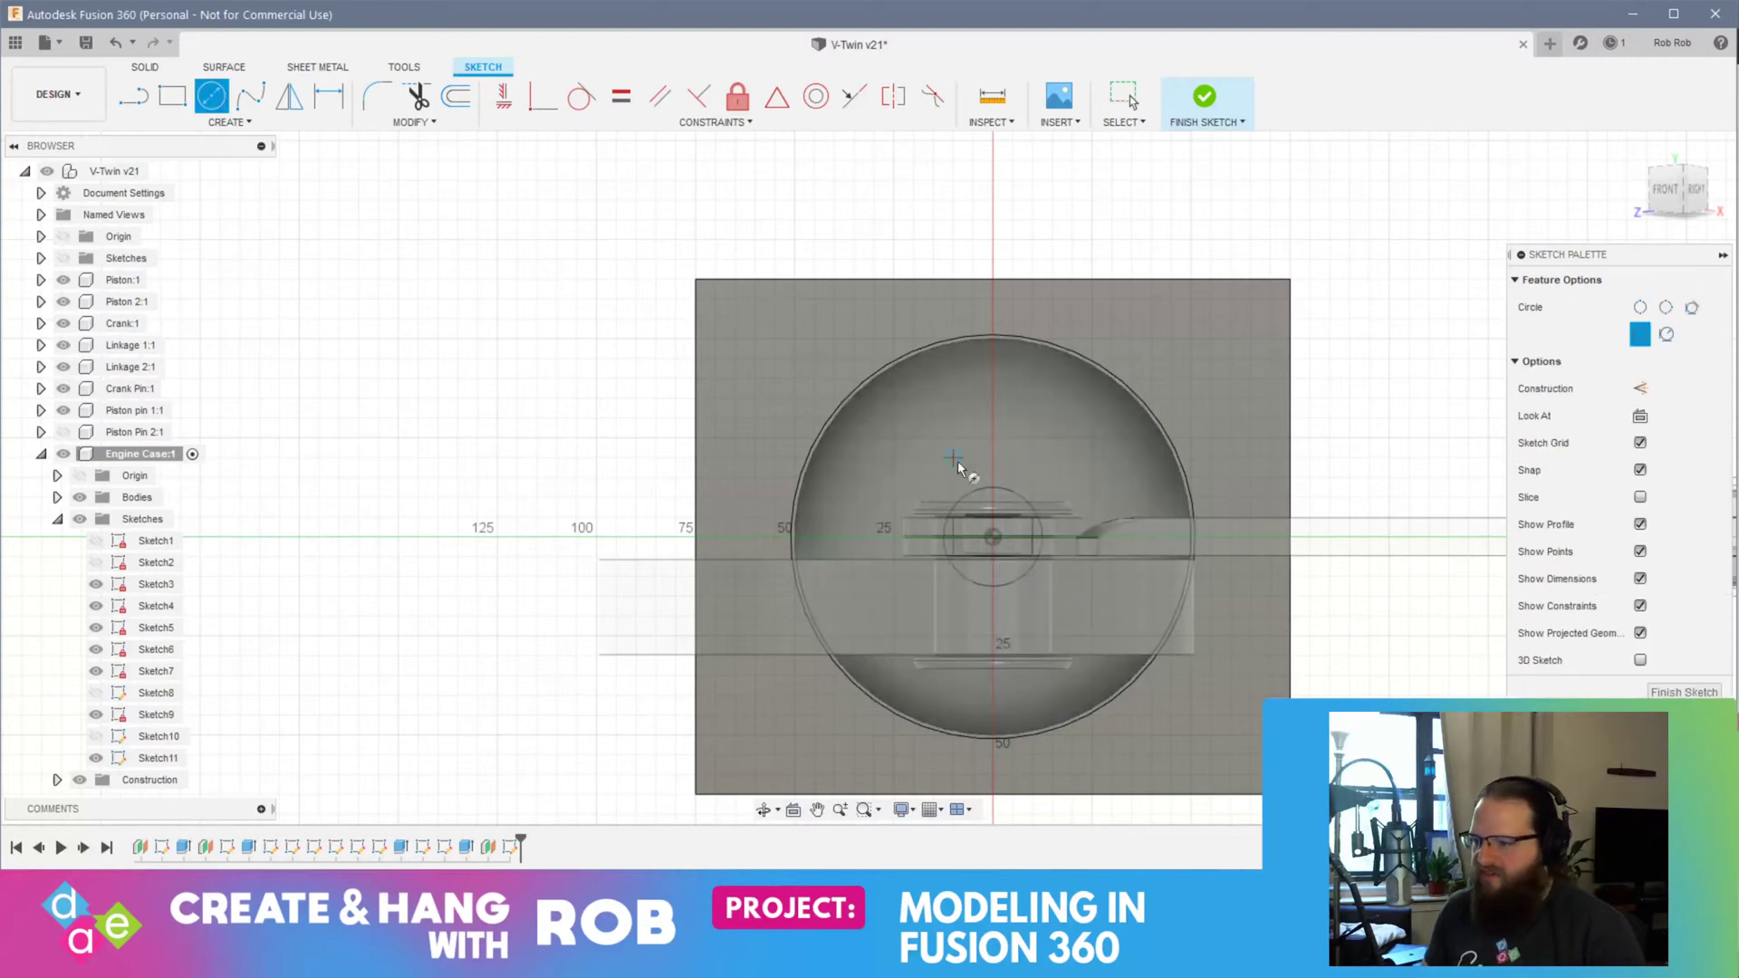
{"action": "left_click", "coordinate": [983, 541]}
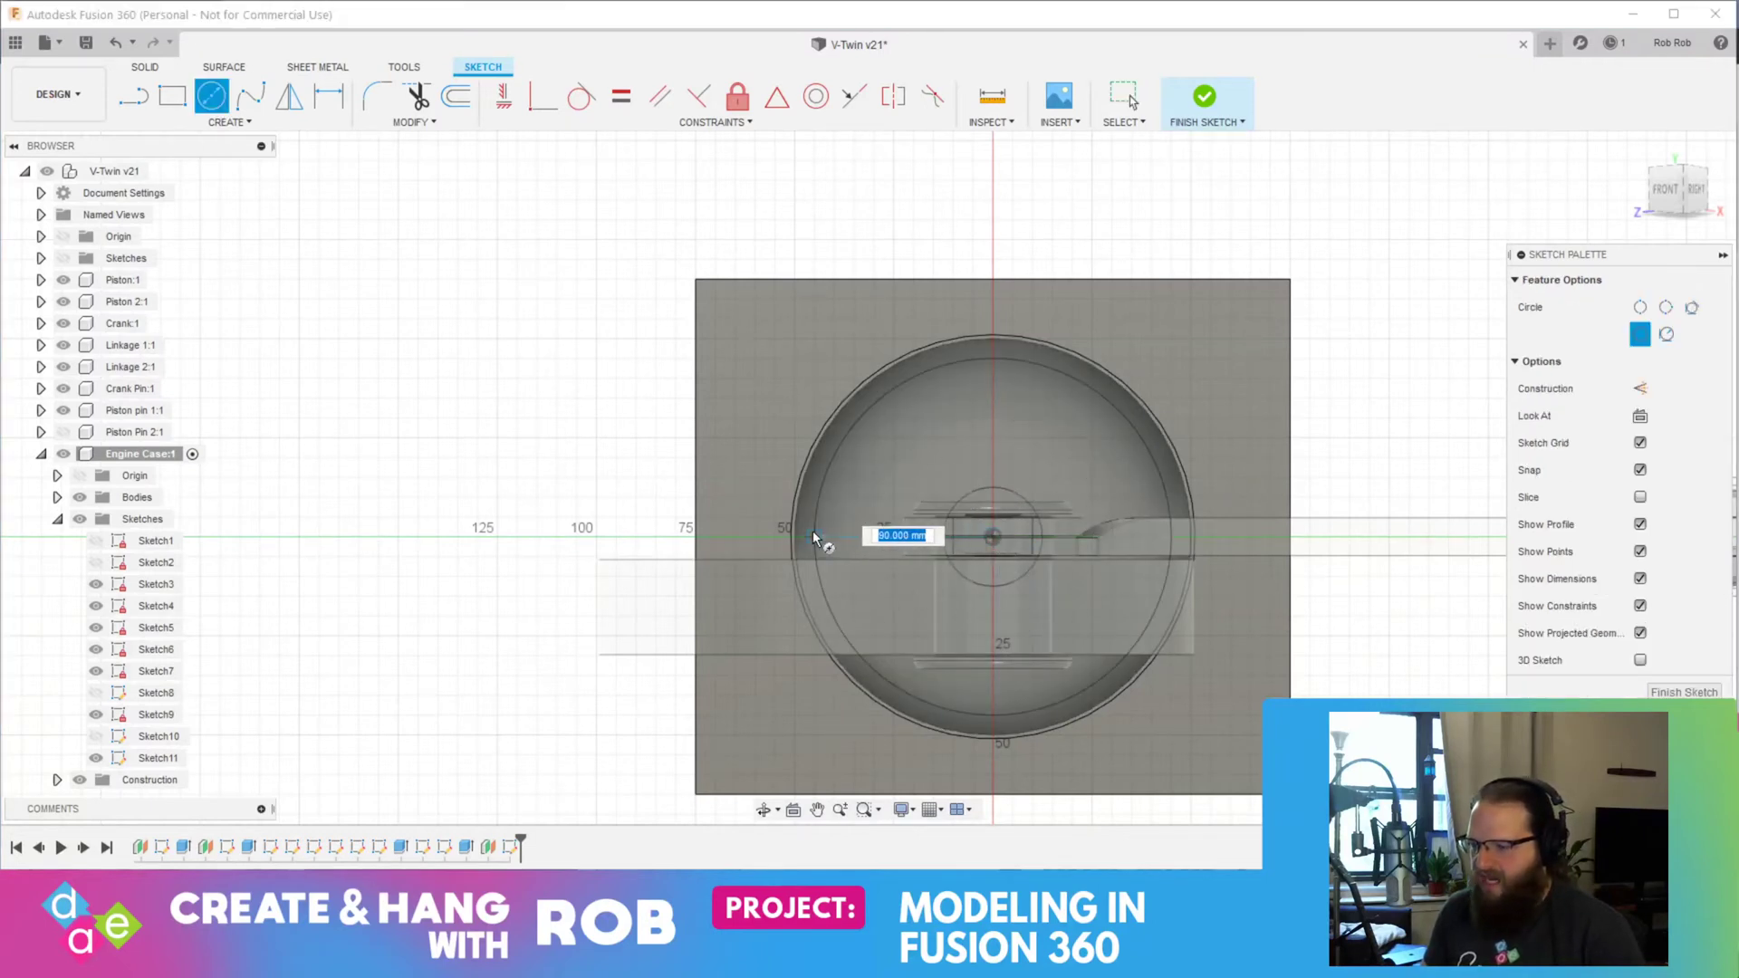
{"action": "type", "text": "1"}
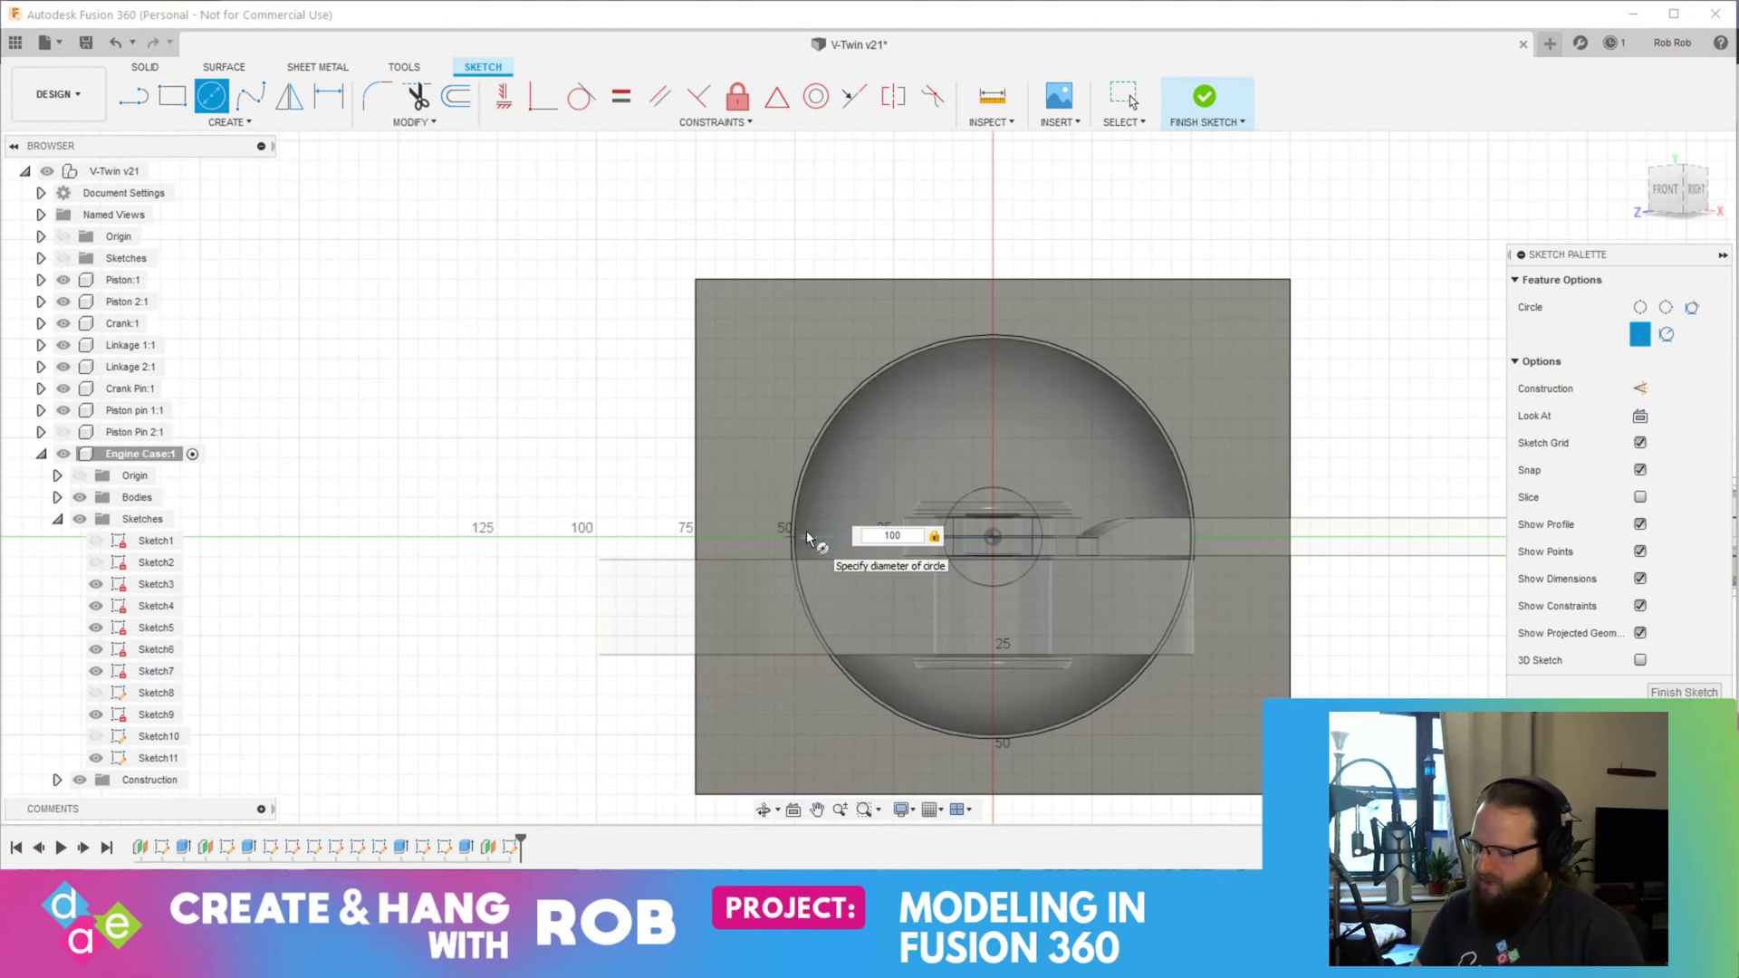
{"action": "type", "text": "02"}
{"action": "key", "text": "Return"}
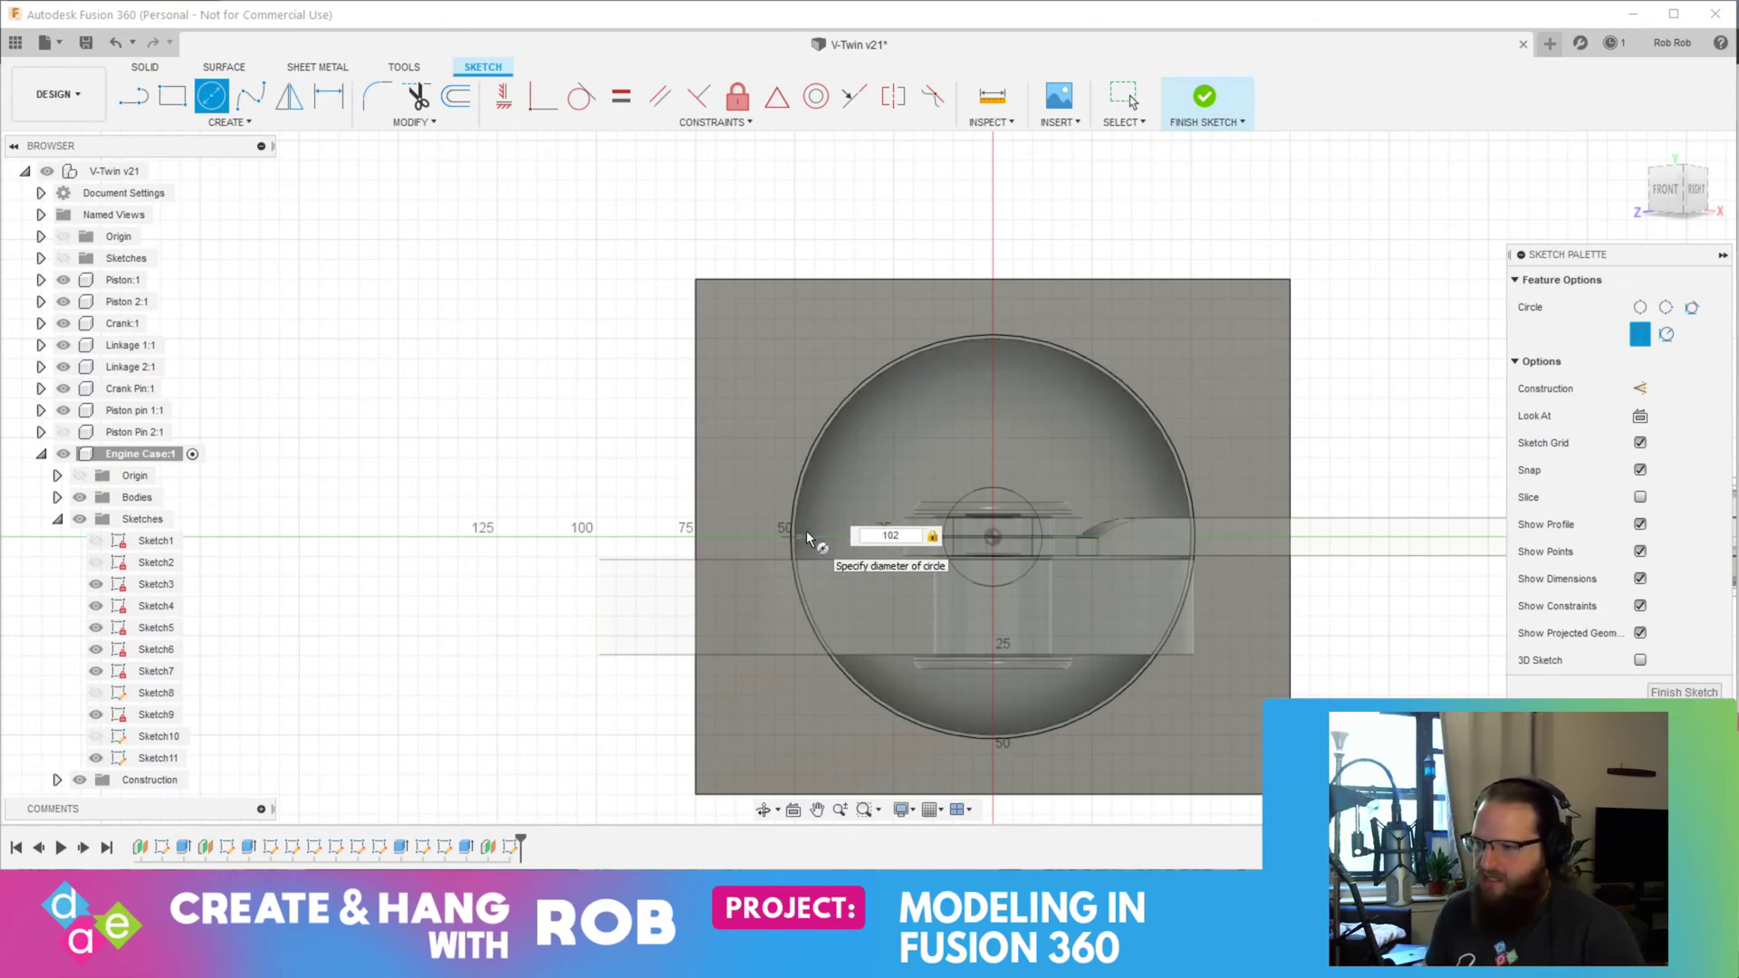
{"action": "key", "text": "Escape"}
Step: Add a 110 by 110 mm centre rectangle around the 102 mm circle on the offset plane and finish the sketch
{"action": "left_click", "coordinate": [229, 122]}
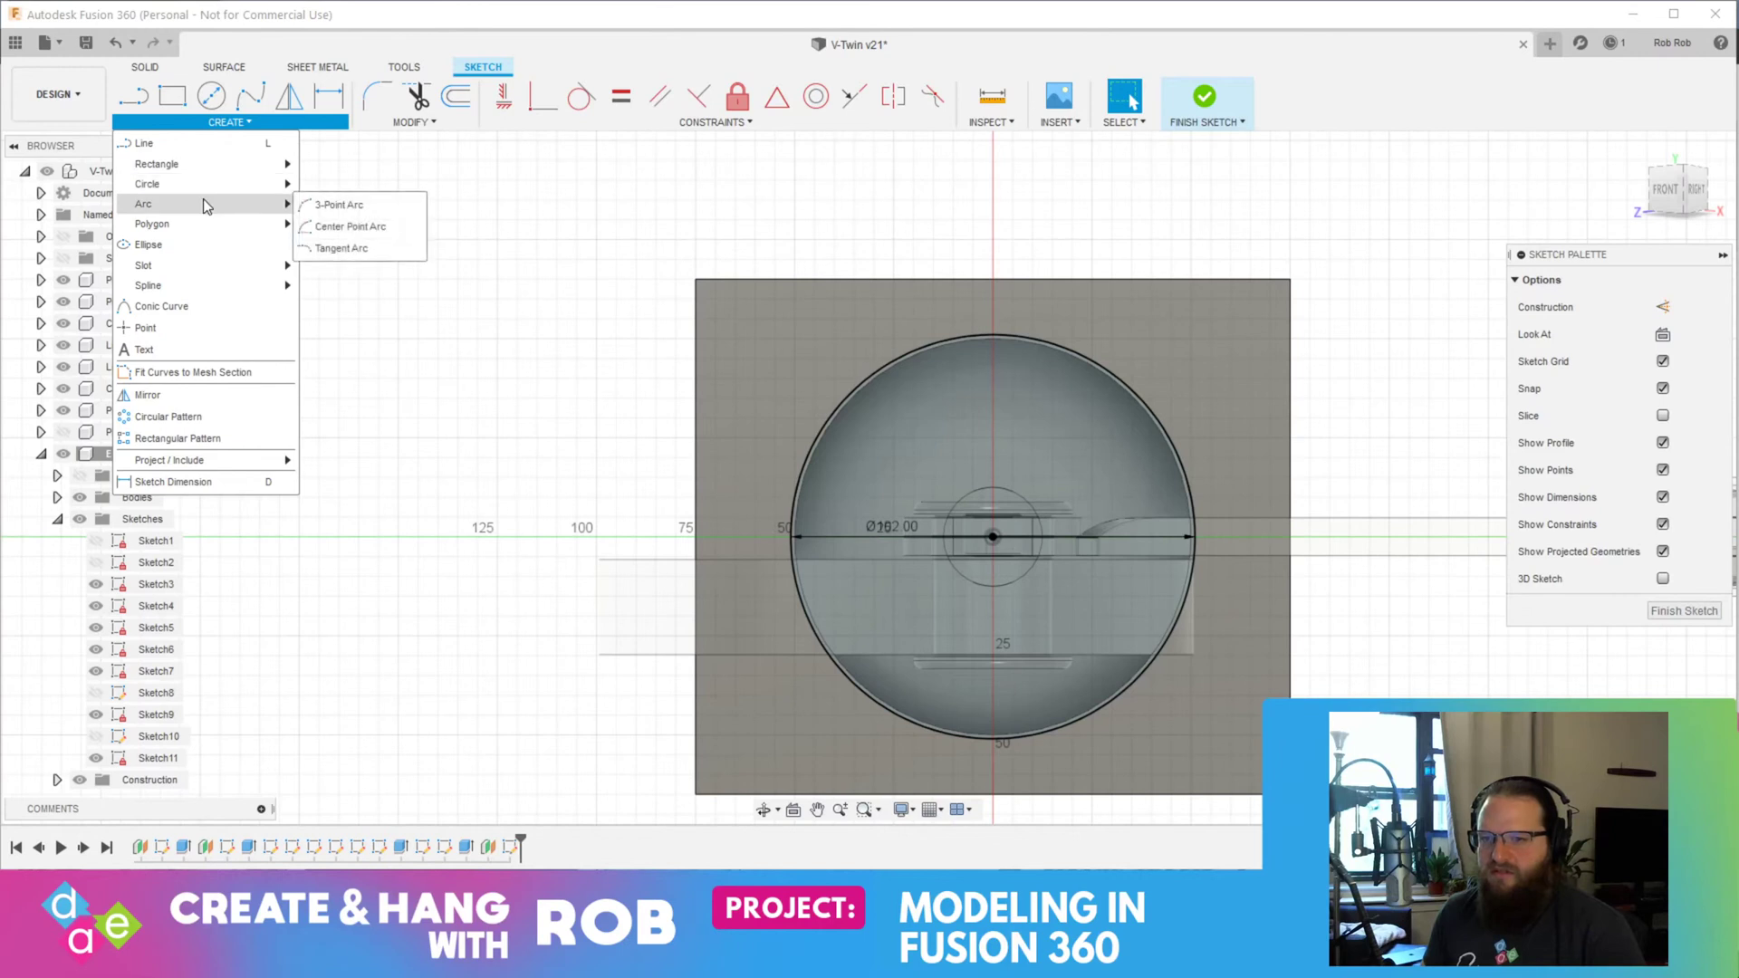
{"action": "mouse_move", "coordinate": [205, 192]}
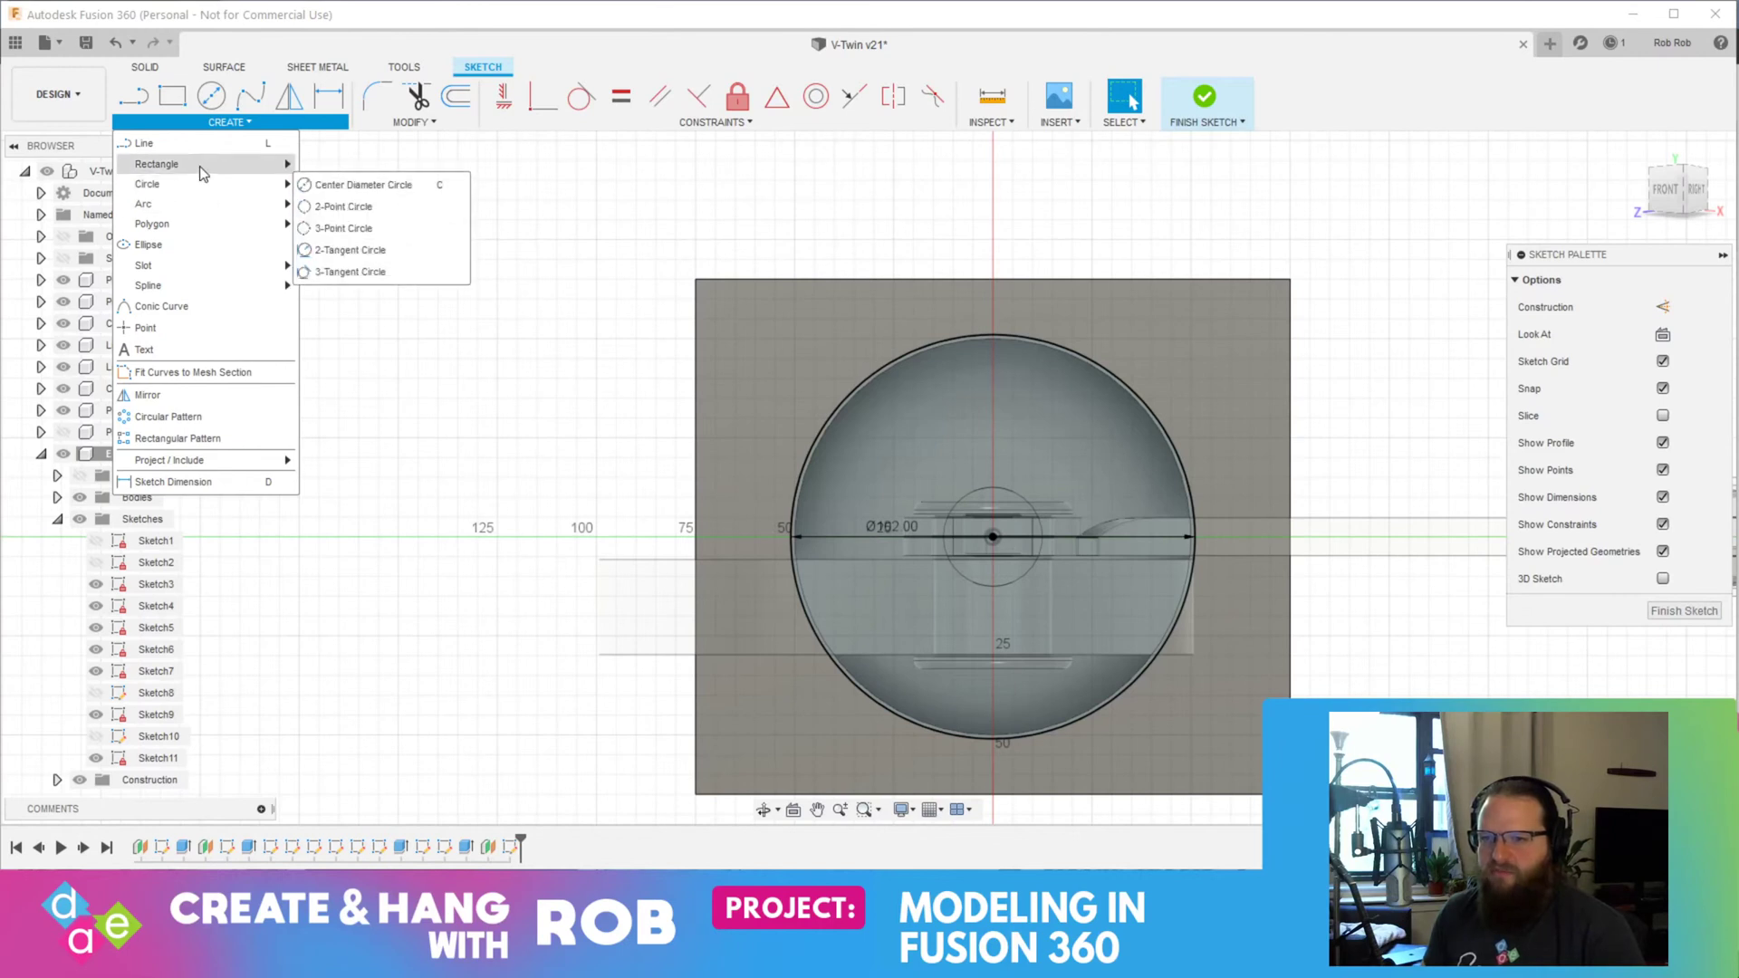
{"action": "mouse_move", "coordinate": [268, 164]}
{"action": "left_click", "coordinate": [353, 208]}
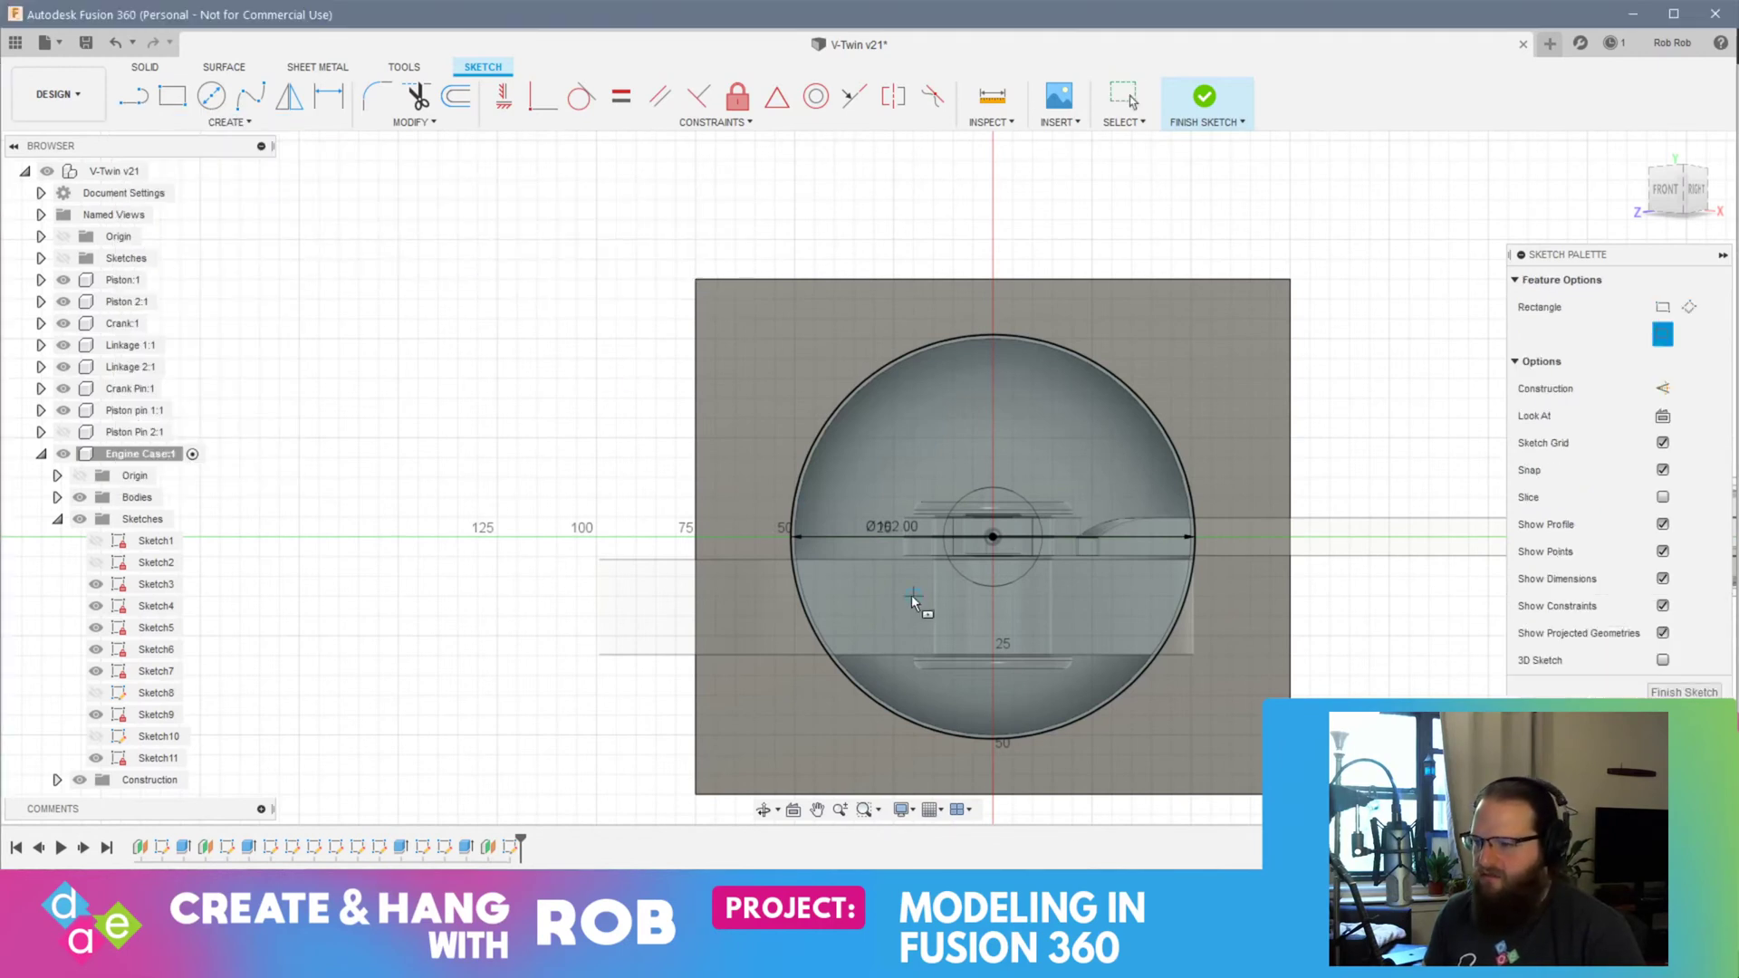
{"action": "left_click", "coordinate": [992, 537]}
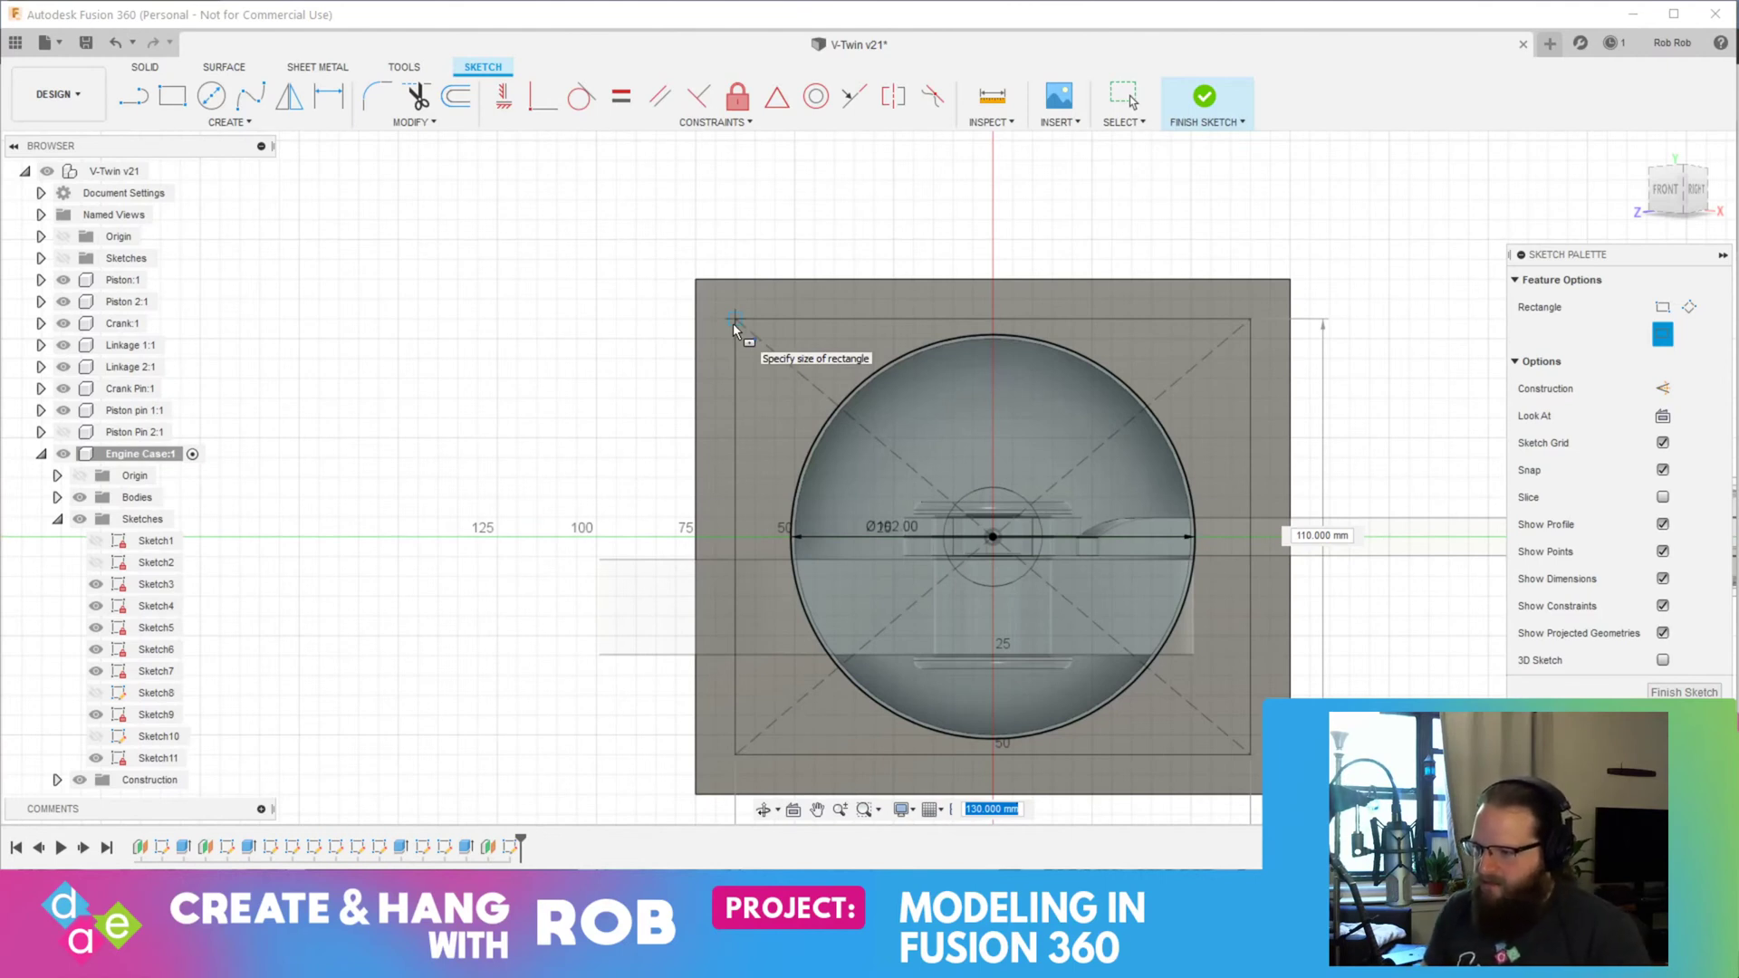
{"action": "type", "text": "00"}
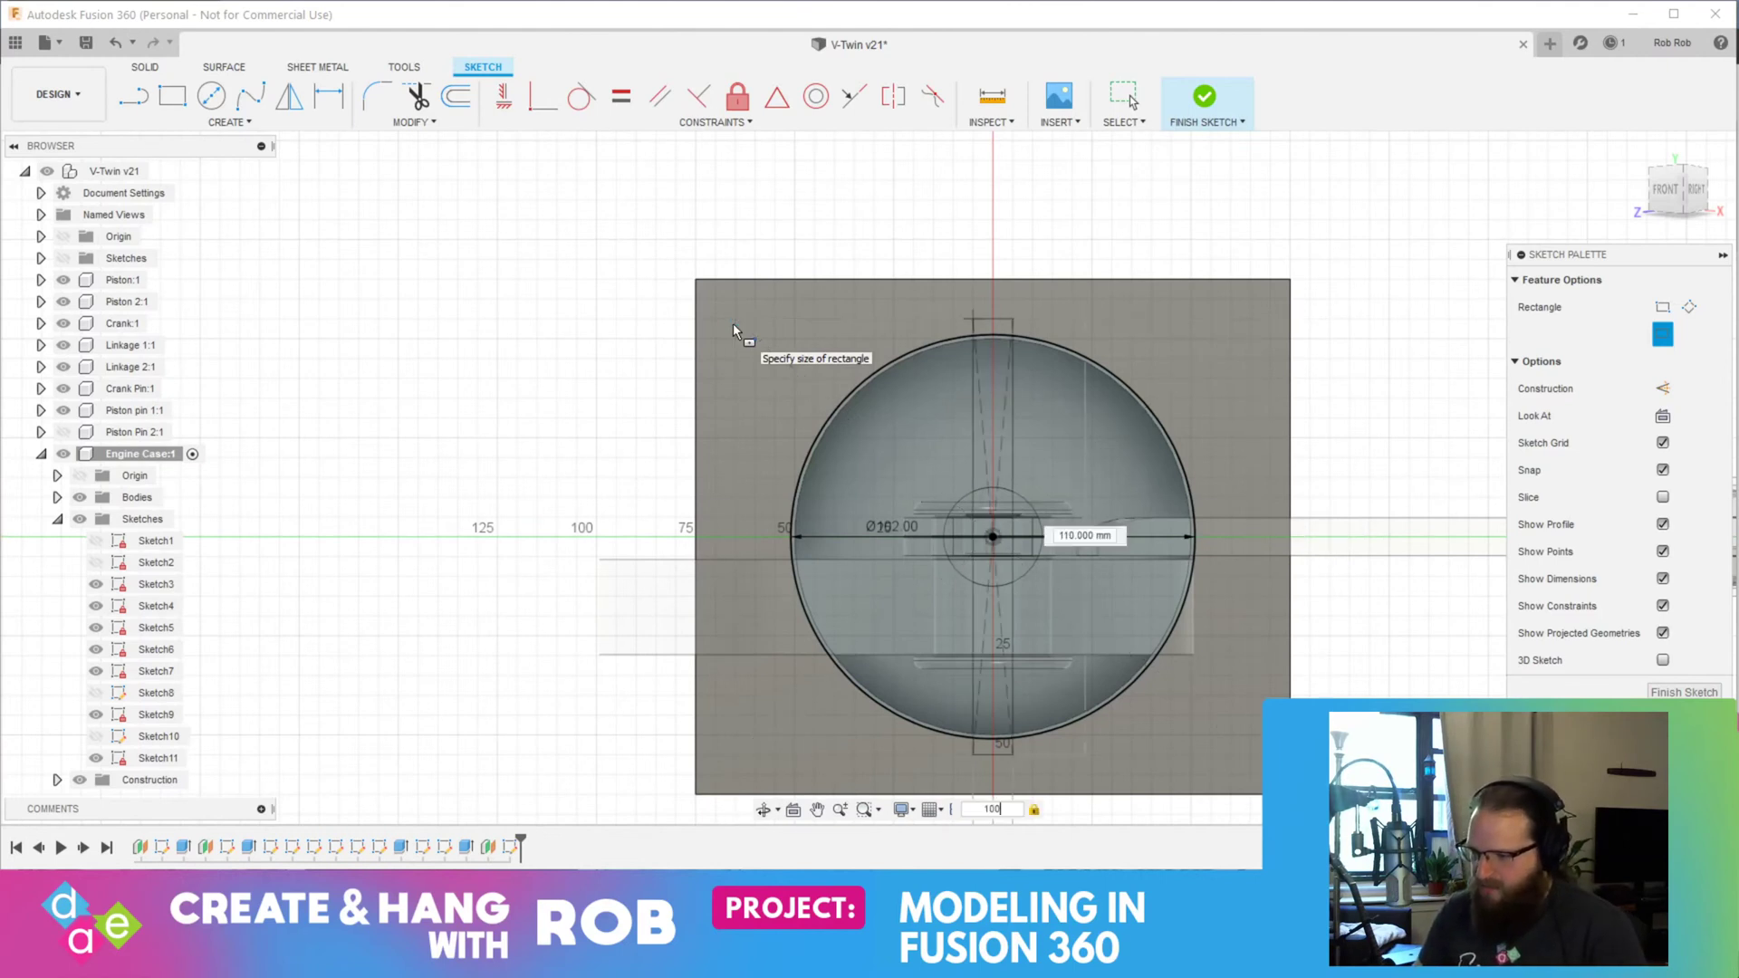
{"action": "key", "text": "Tab"}
{"action": "type", "text": "110"}
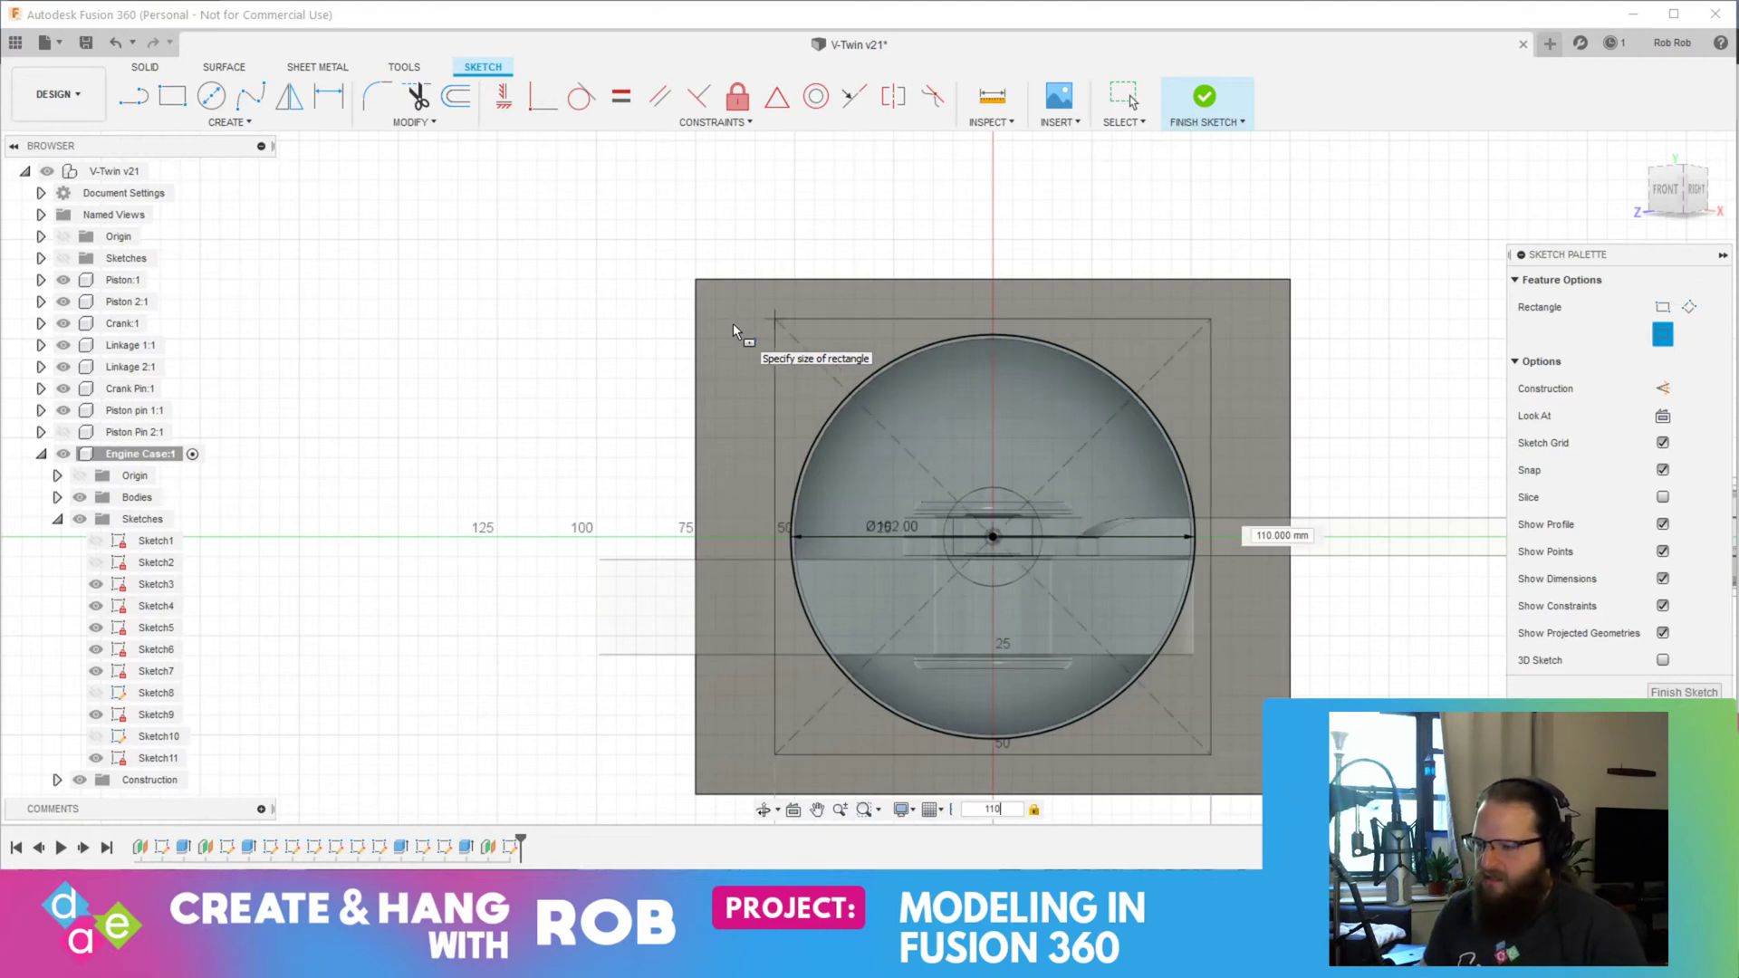
{"action": "key", "text": "Return"}
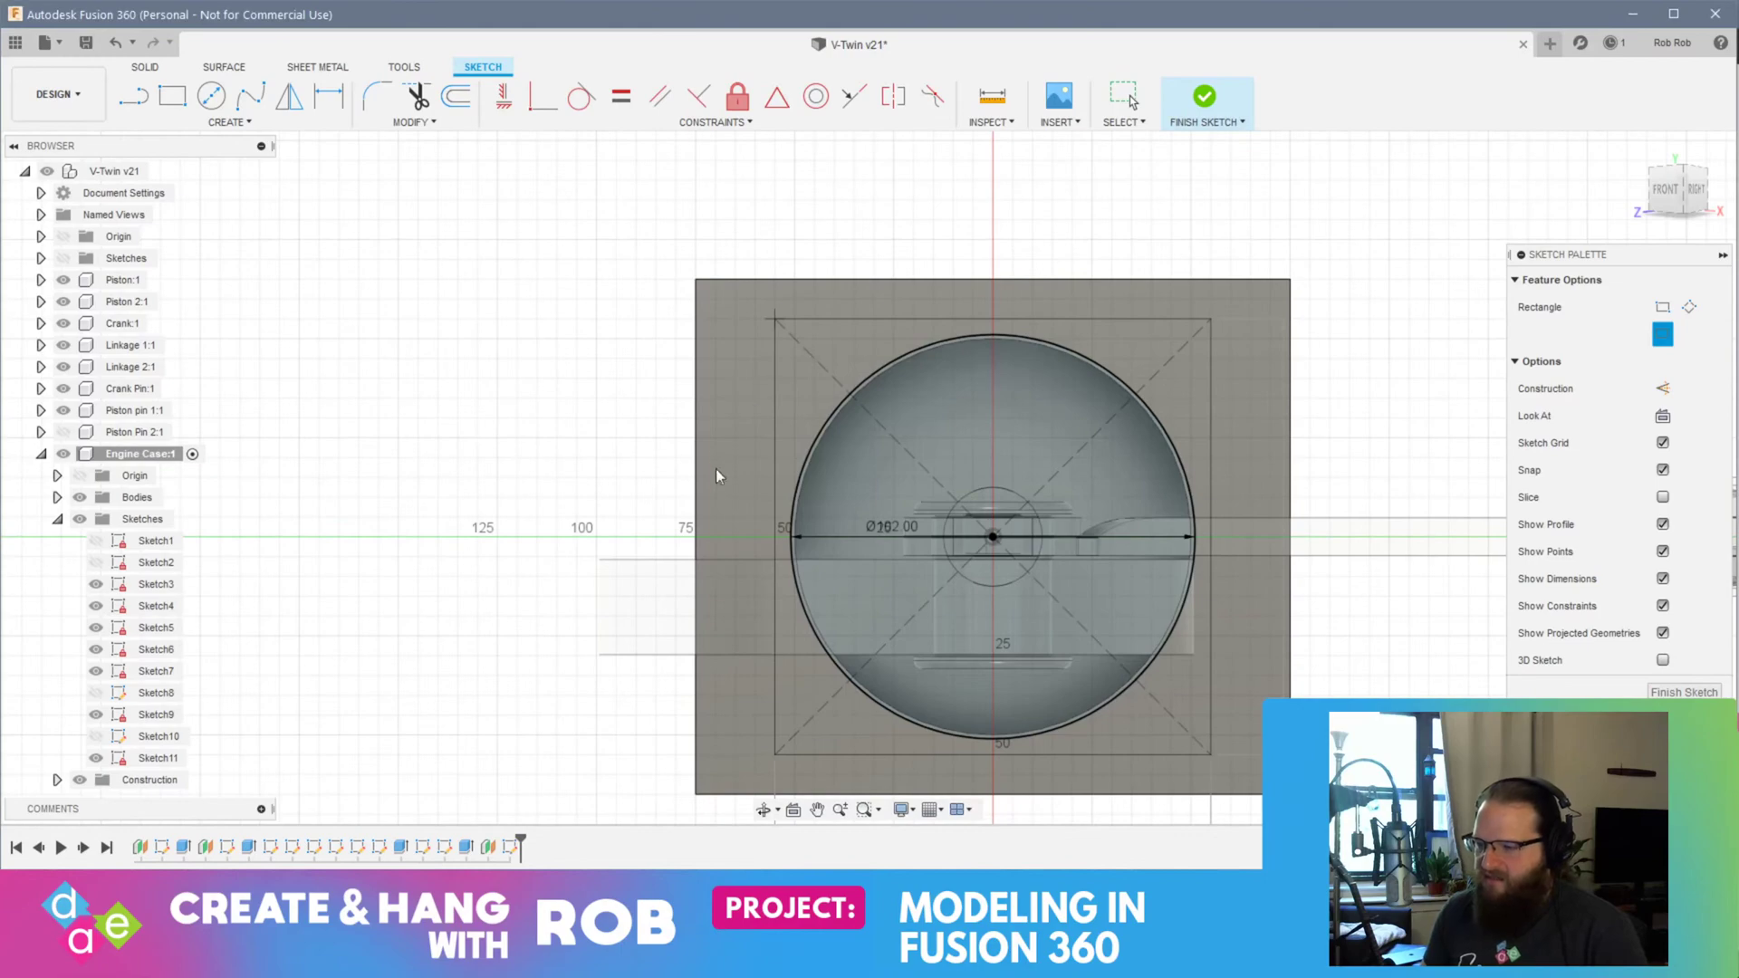
{"action": "key", "text": "Escape"}
{"action": "middle_click_drag", "start_coordinate": [781, 472], "coordinate": [1050, 526], "text": "shift"}
{"action": "left_click", "coordinate": [1706, 612]}
{"action": "mouse_move", "coordinate": [1184, 648]}
{"action": "middle_mouse_down", "text": "shift"}
{"action": "mouse_move", "coordinate": [1273, 660]}
{"action": "mouse_move", "coordinate": [982, 691]}
{"action": "mouse_move", "coordinate": [803, 633]}
{"action": "mouse_move", "coordinate": [588, 627]}
{"action": "middle_mouse_up", "text": "shift"}
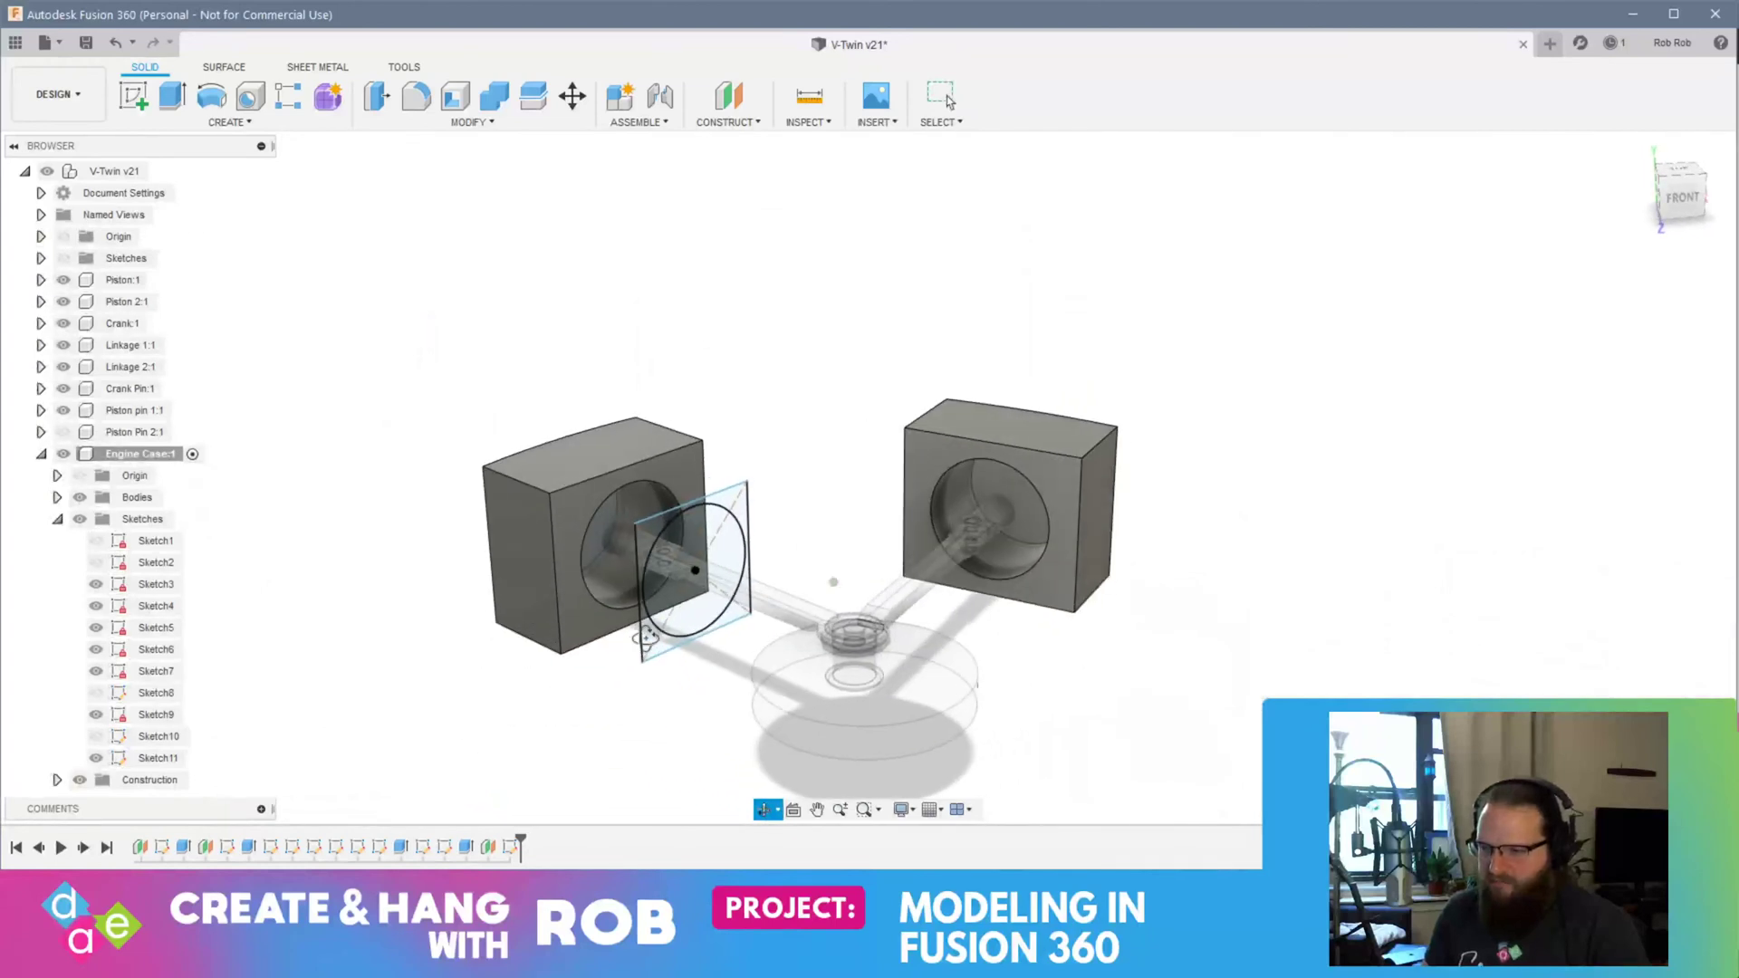
{"action": "left_click", "coordinate": [577, 623]}
{"action": "middle_click_drag", "start_coordinate": [672, 703], "coordinate": [767, 724], "text": "shift"}
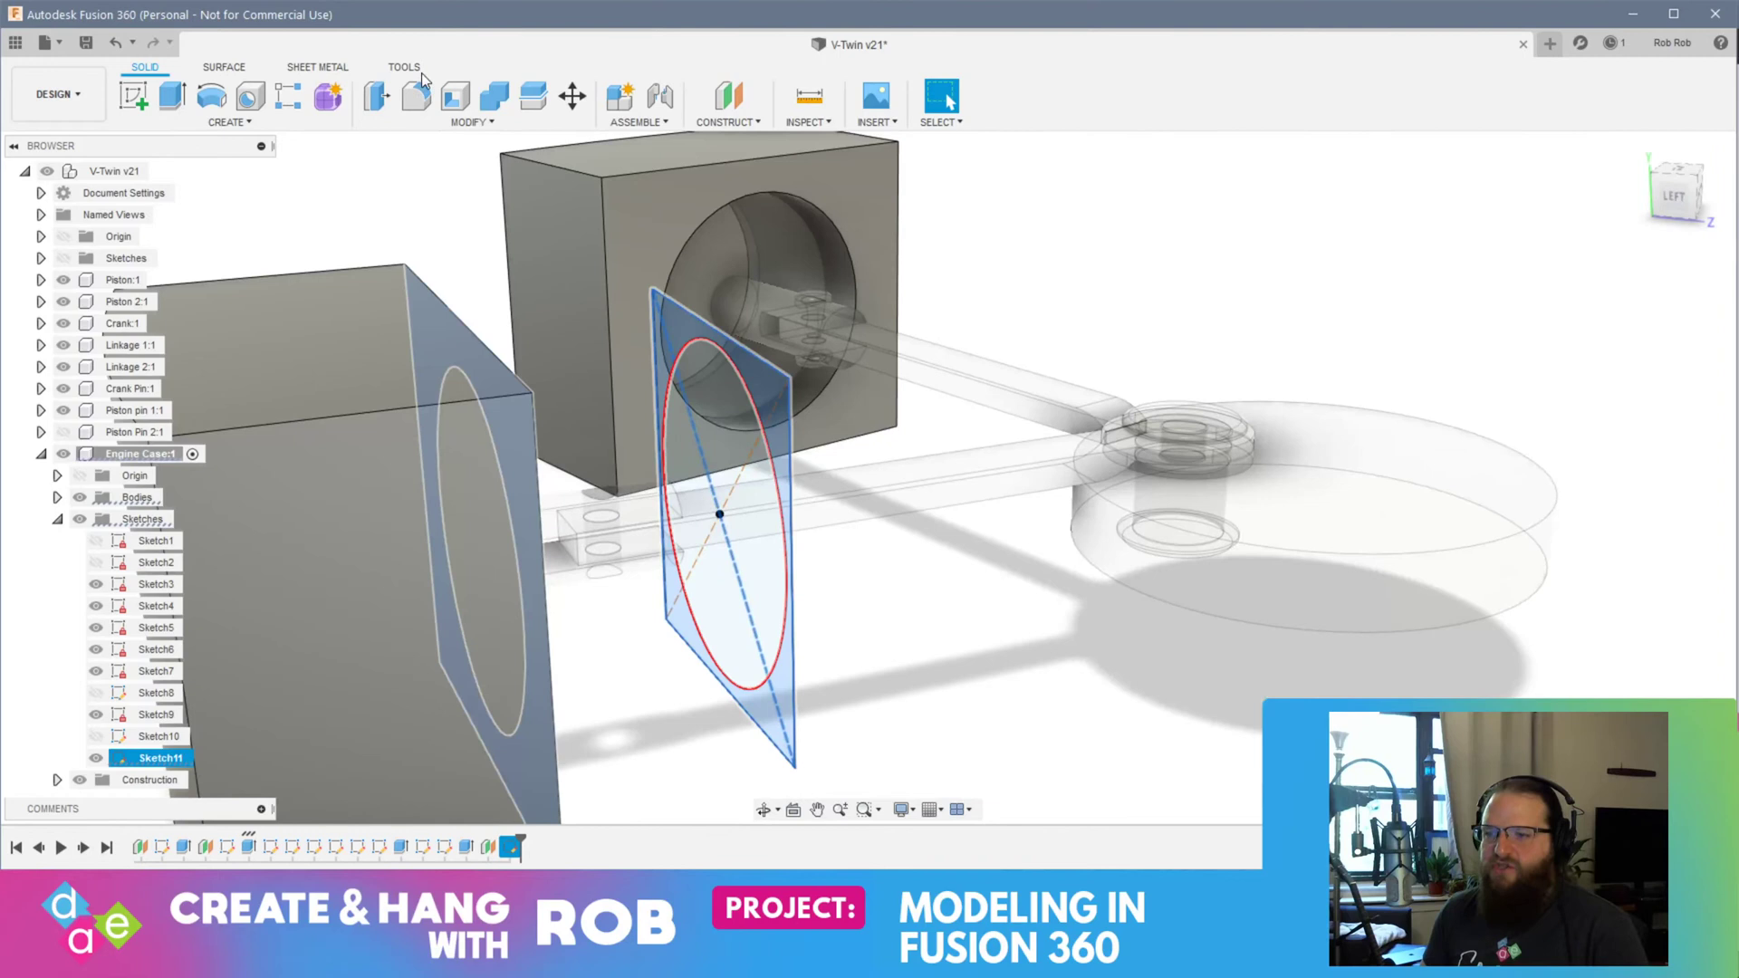
{"action": "left_click", "coordinate": [222, 122]}
{"action": "left_click", "coordinate": [143, 296]}
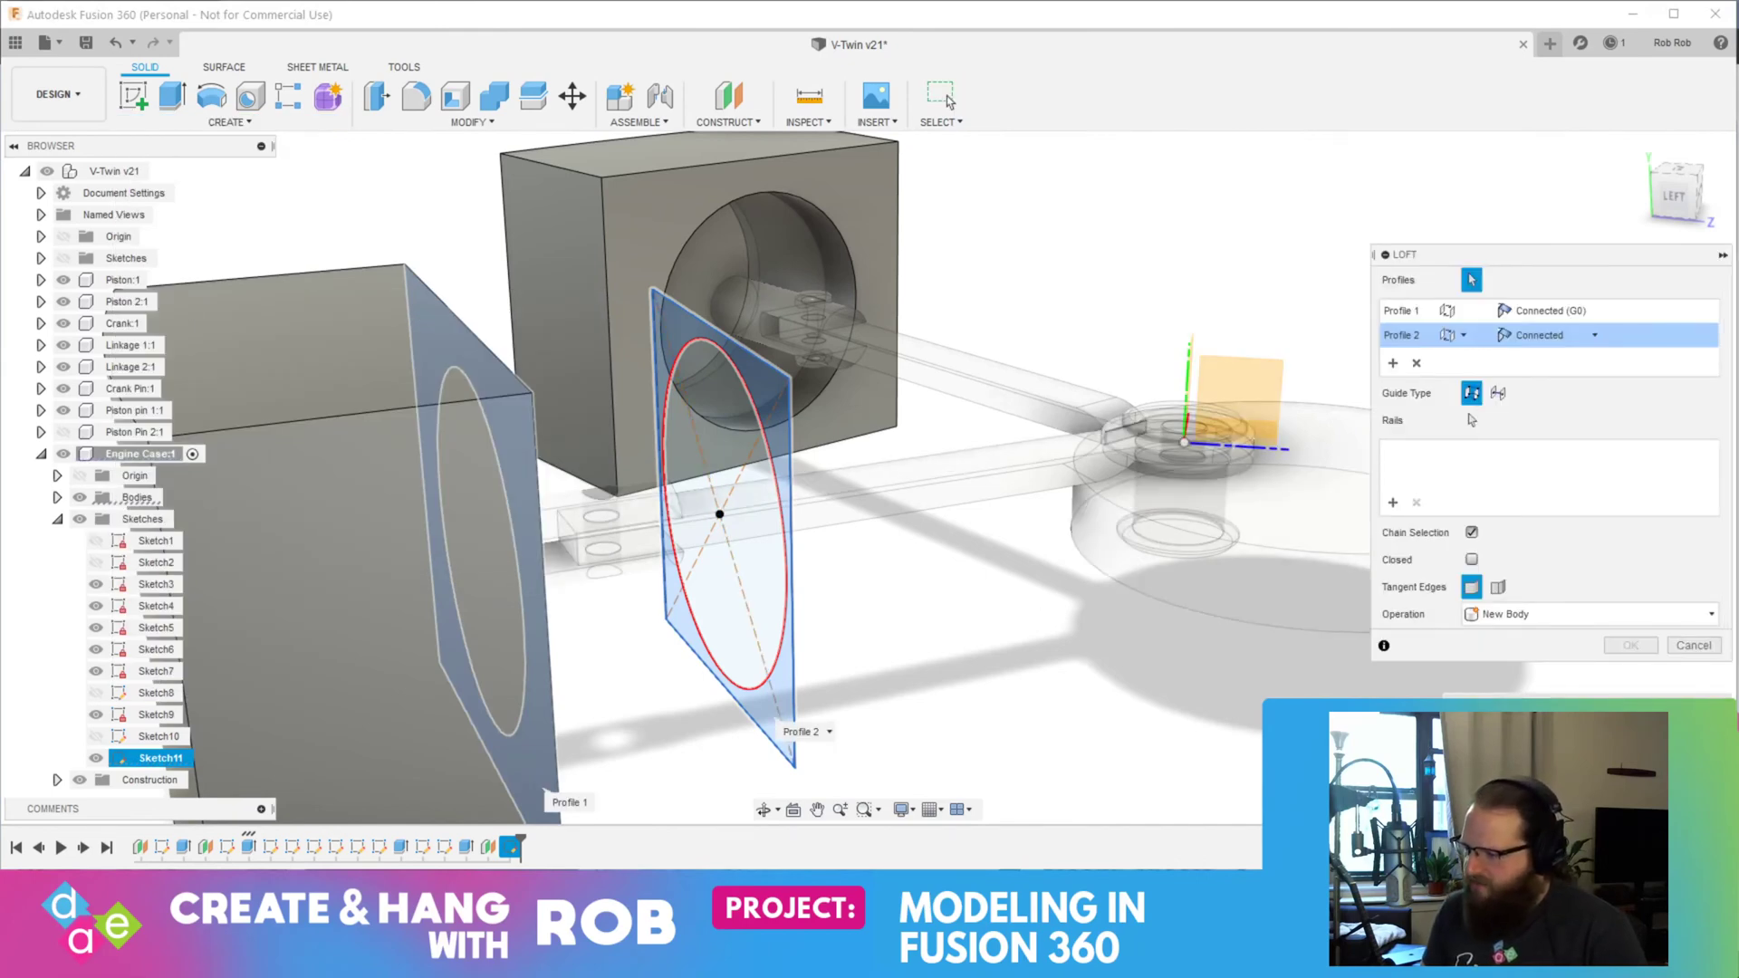
{"action": "middle_click_drag", "start_coordinate": [686, 512], "coordinate": [421, 486], "text": "shift"}
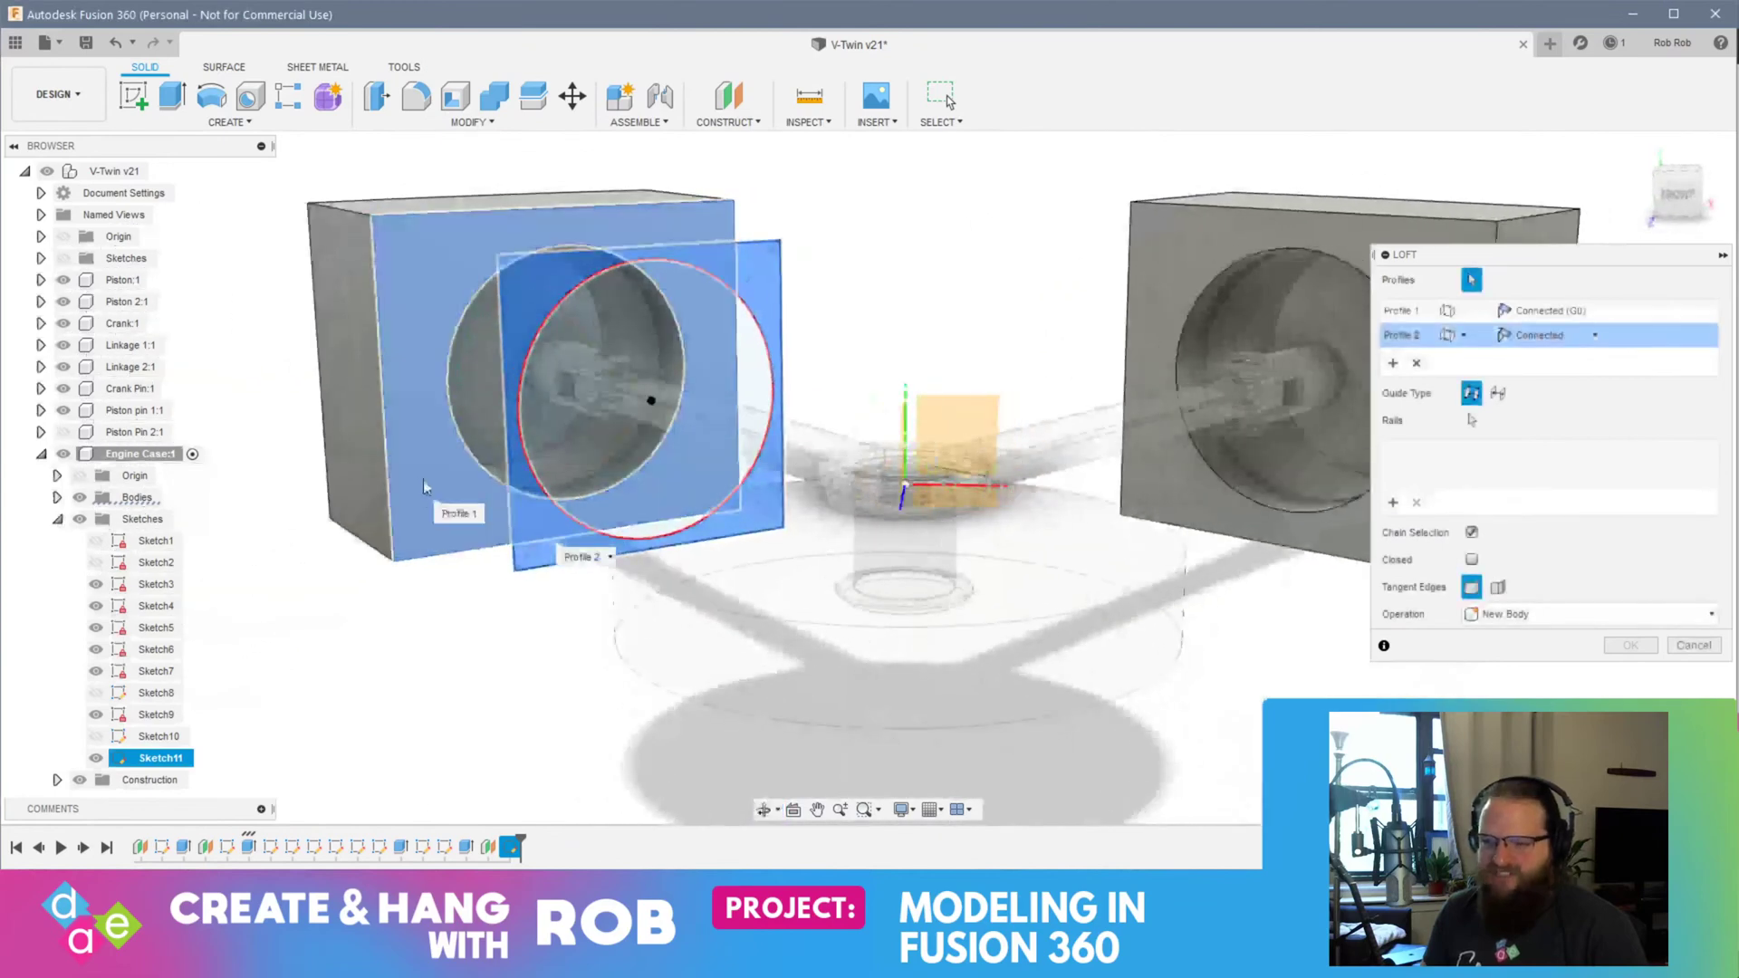
{"action": "left_click", "coordinate": [1694, 644]}
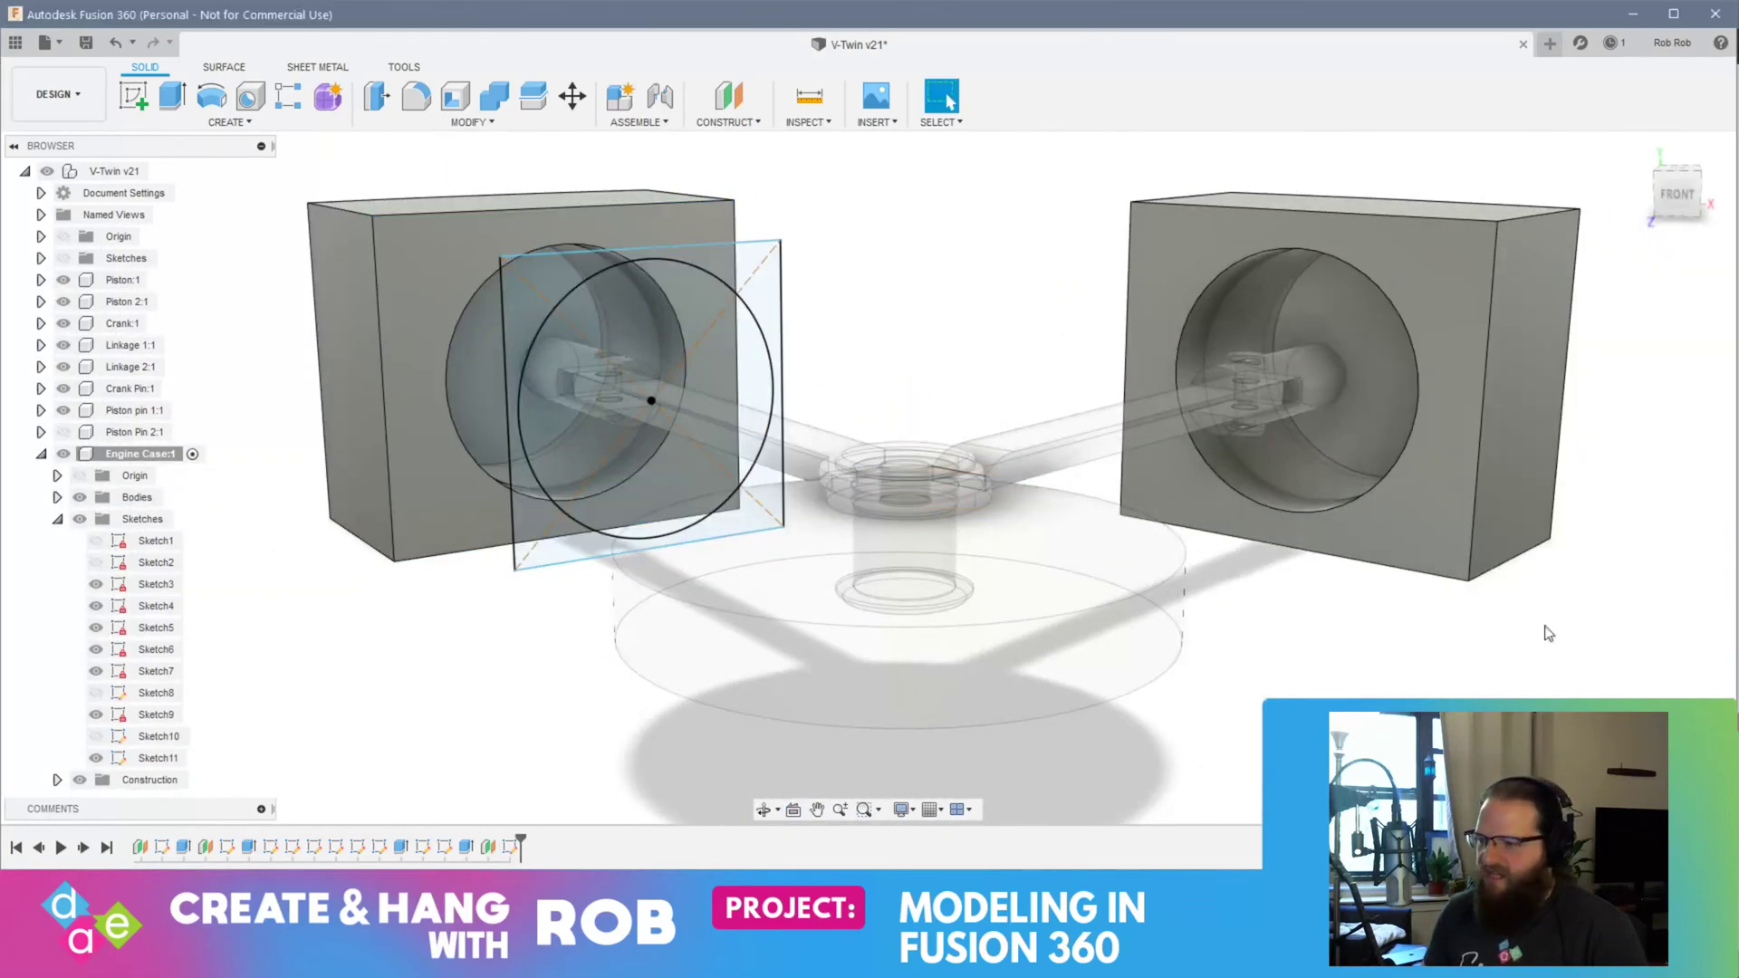
Step: Start a sketch on the first block's bored face and draw a 102 mm diameter circle centred on the bore
{"action": "left_click", "coordinate": [511, 262]}
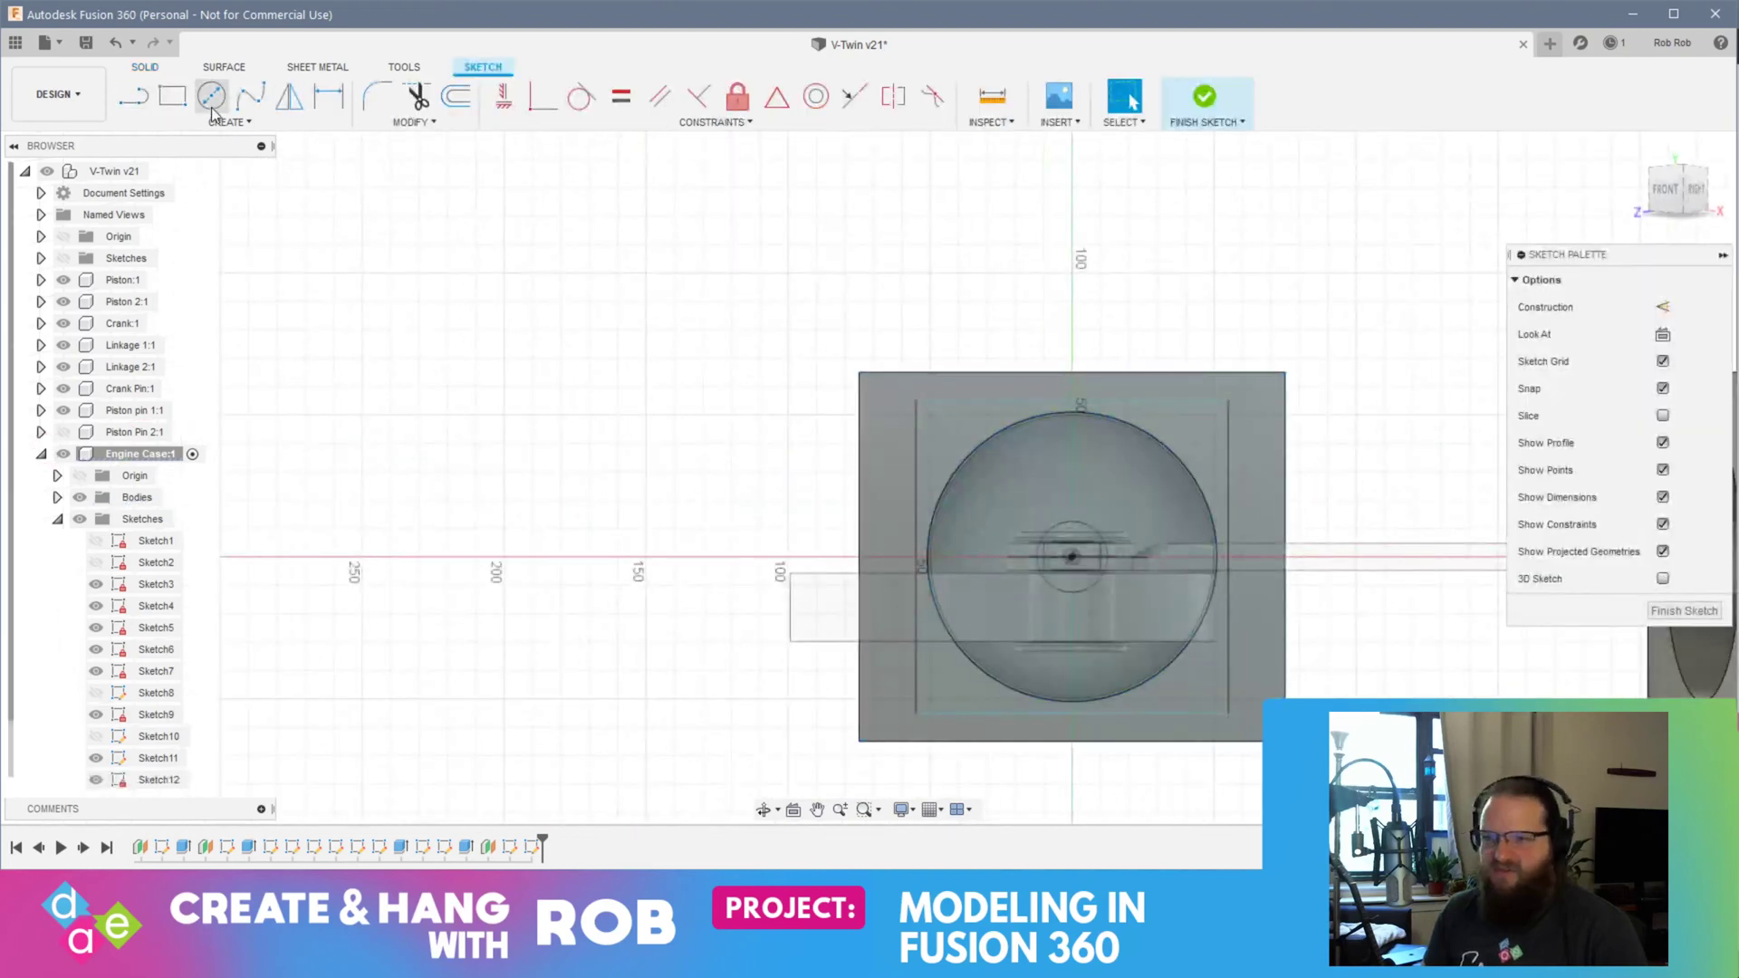
{"action": "left_click", "coordinate": [212, 96]}
{"action": "left_click", "coordinate": [1071, 556]}
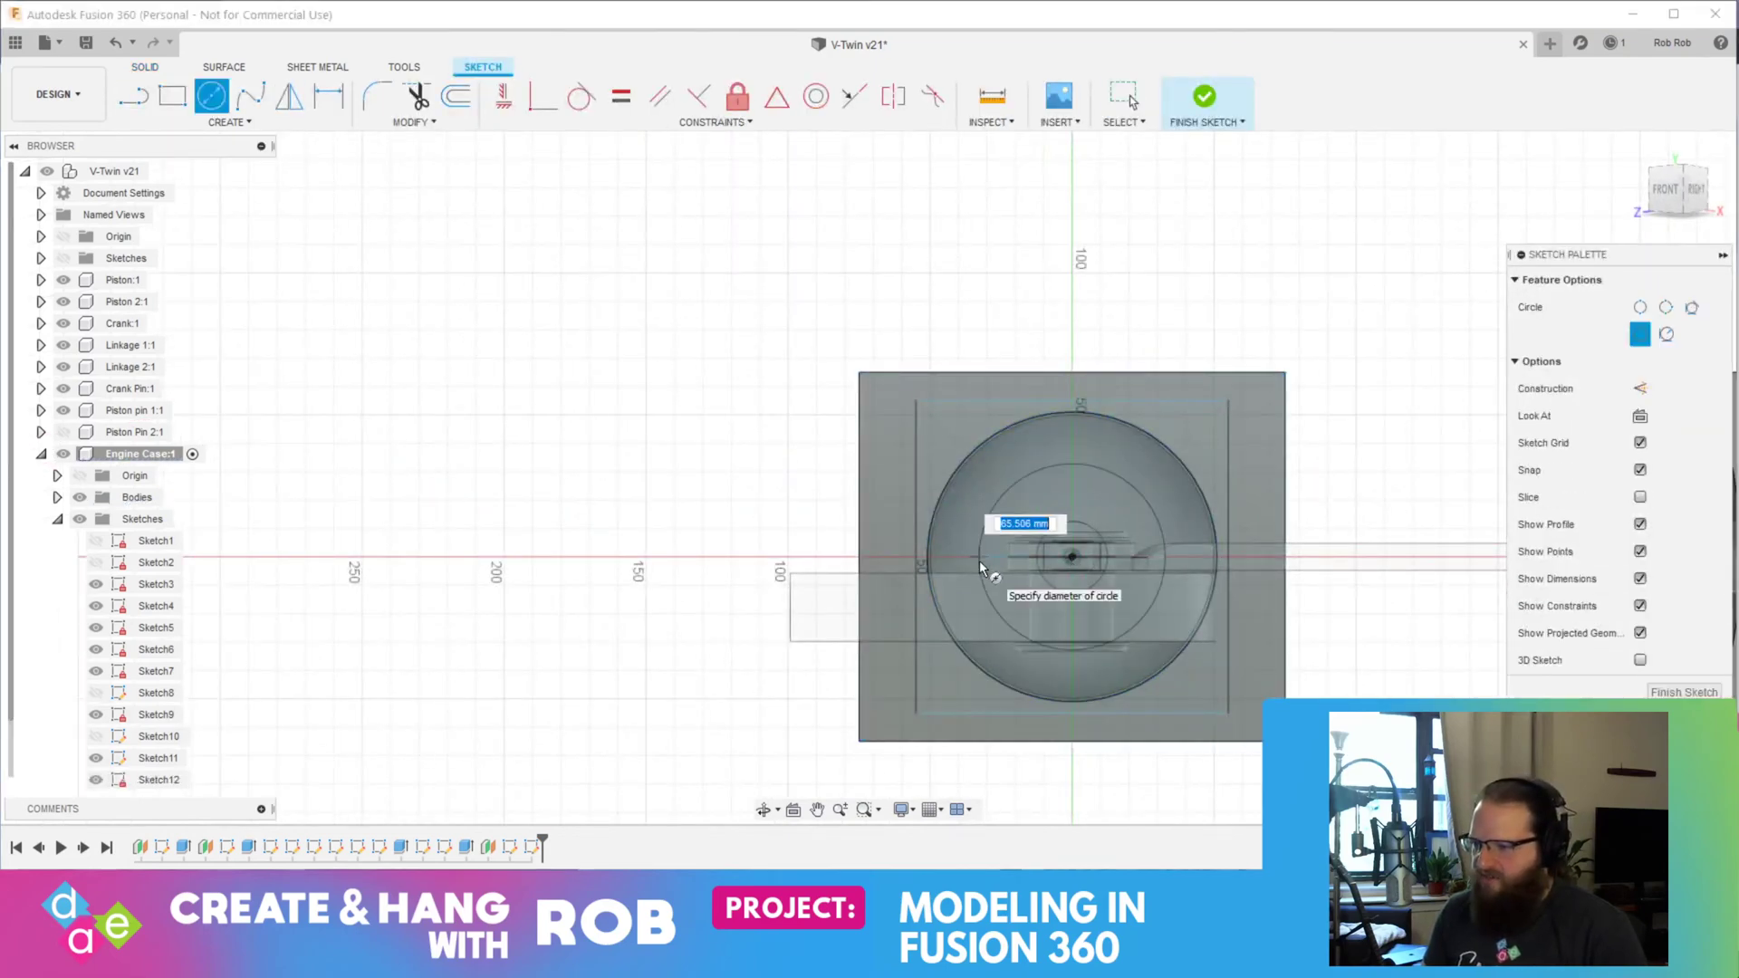
{"action": "type", "text": "102"}
{"action": "key", "text": "Return"}
{"action": "key", "text": "Escape"}
Step: Draw a centre rectangle 150 mm wide and 130 mm high around the bore's centre, matching the block face outline
{"action": "left_click", "coordinate": [229, 122]}
{"action": "mouse_move", "coordinate": [226, 163]}
{"action": "left_click", "coordinate": [350, 206]}
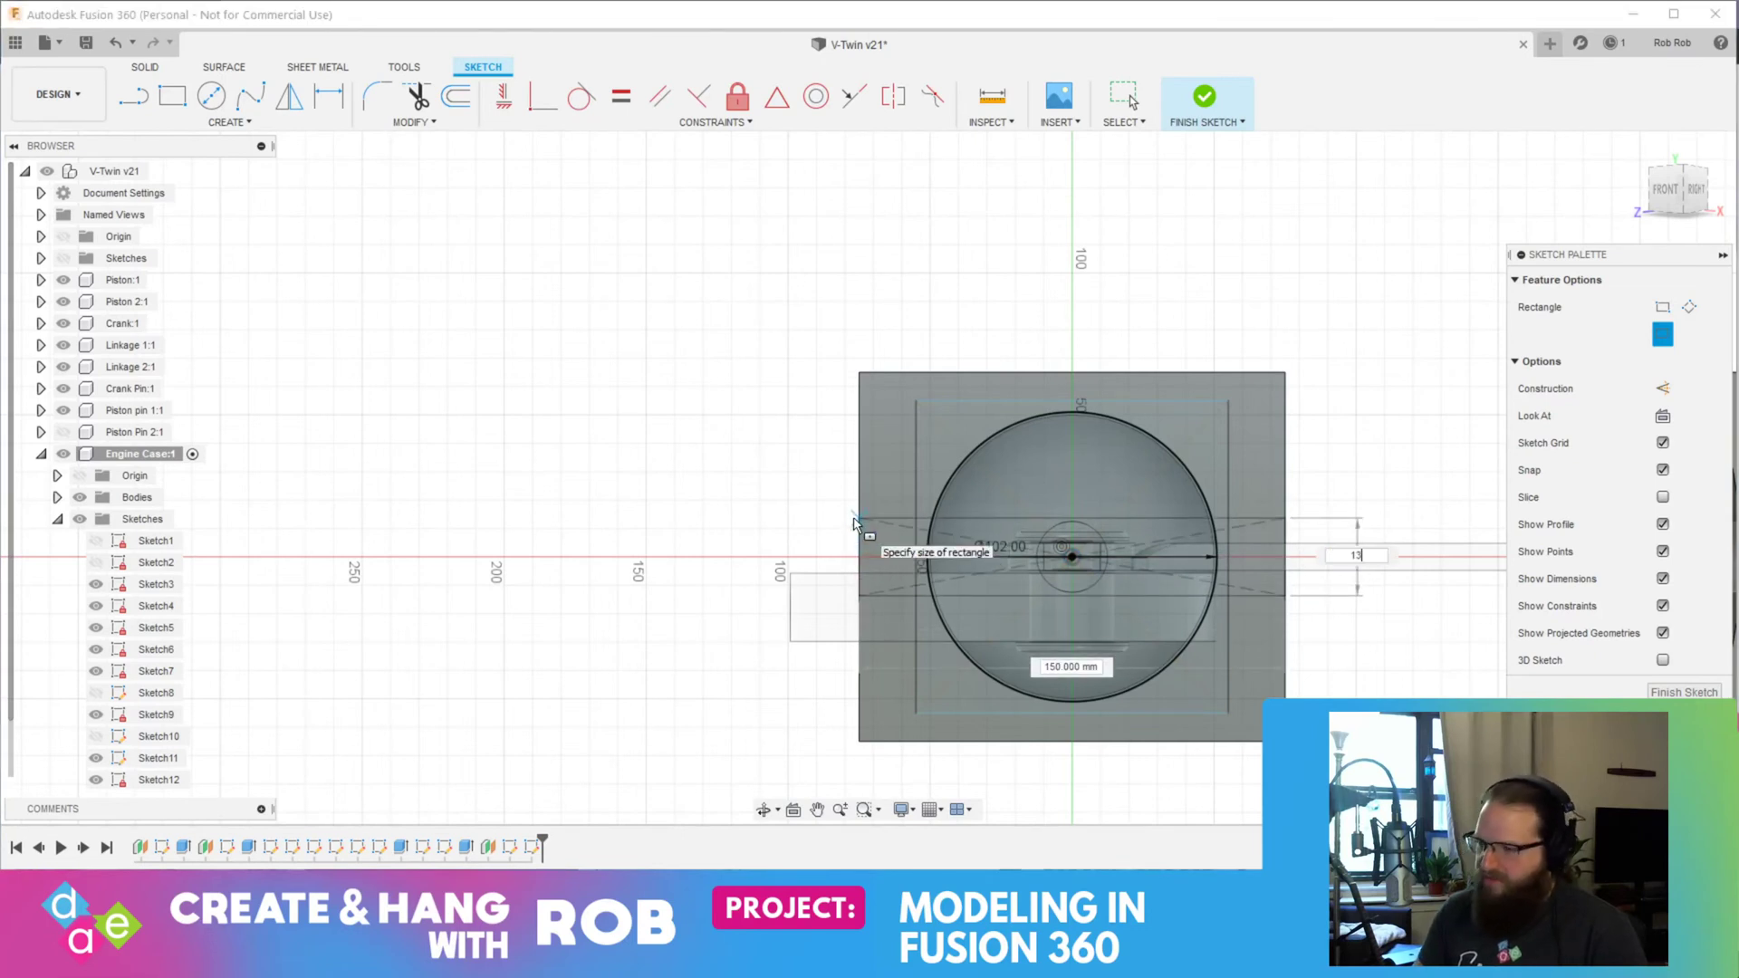
{"action": "type", "text": "13"}
{"action": "key", "text": "Tab"}
{"action": "type", "text": "0"}
{"action": "key", "text": "Tab"}
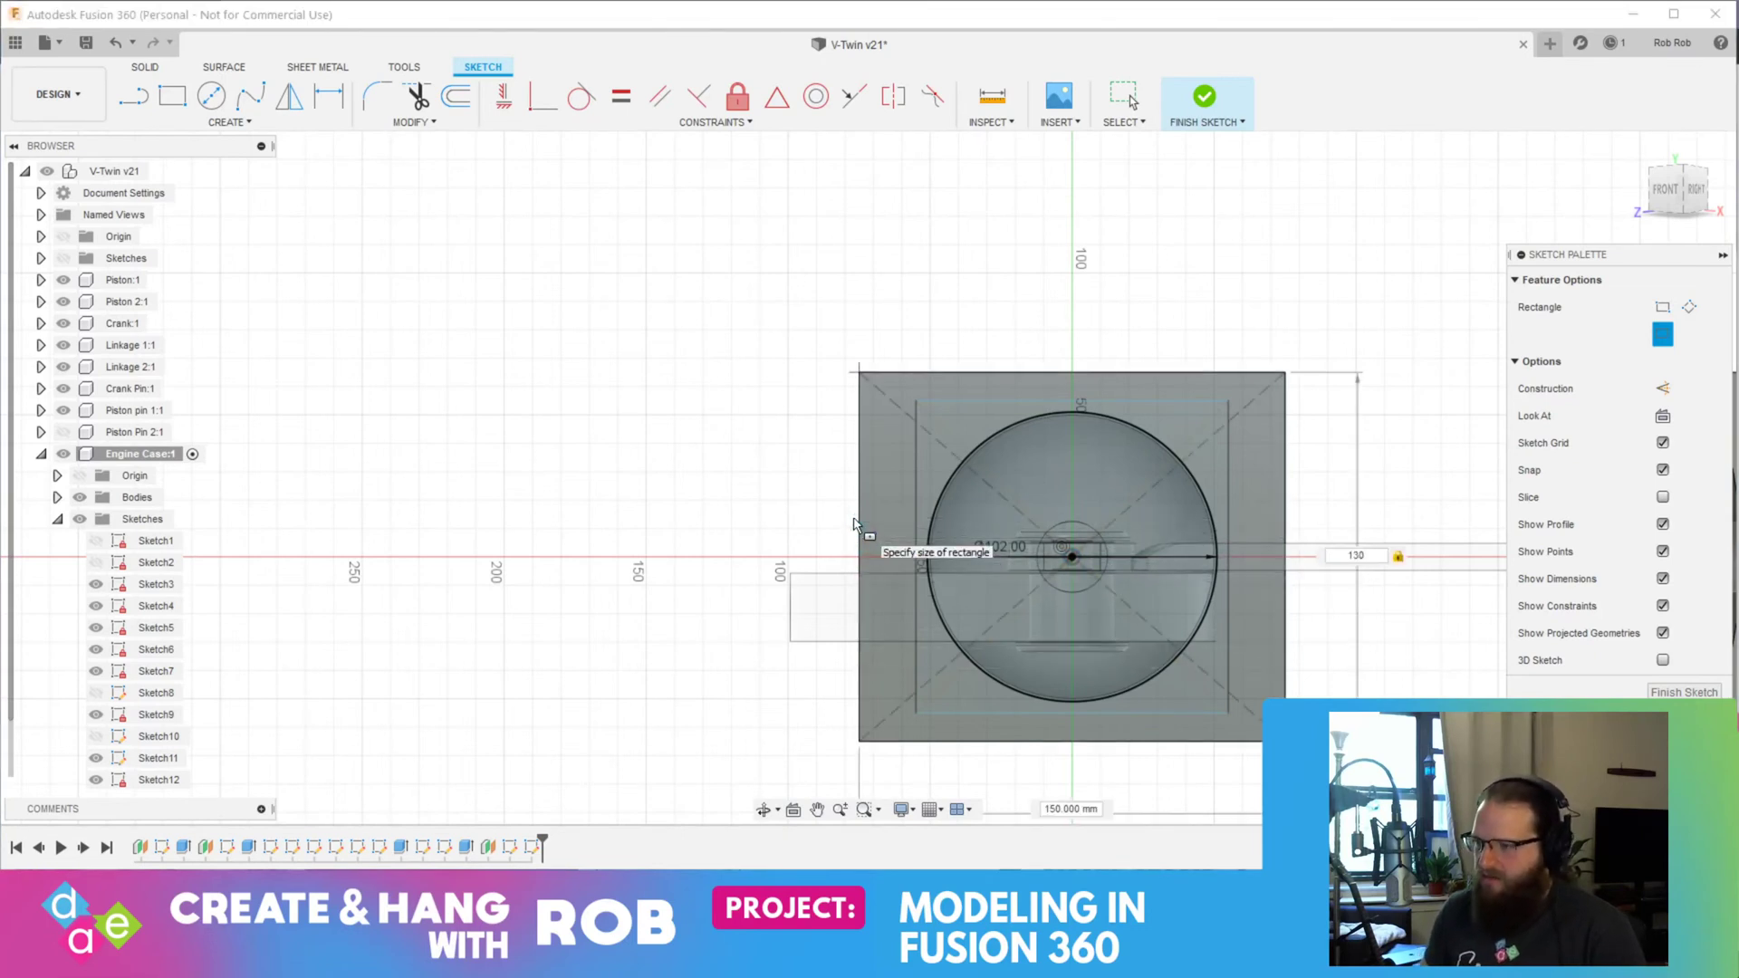
{"action": "key", "text": "Return"}
Step: Select the regions between rectangle and circle in both sketches and finish the bored-face sketch
{"action": "middle_click_drag", "start_coordinate": [735, 569], "coordinate": [929, 519], "text": "shift"}
{"action": "left_click", "coordinate": [929, 519]}
{"action": "middle_click_drag", "start_coordinate": [643, 683], "coordinate": [721, 675], "text": "shift"}
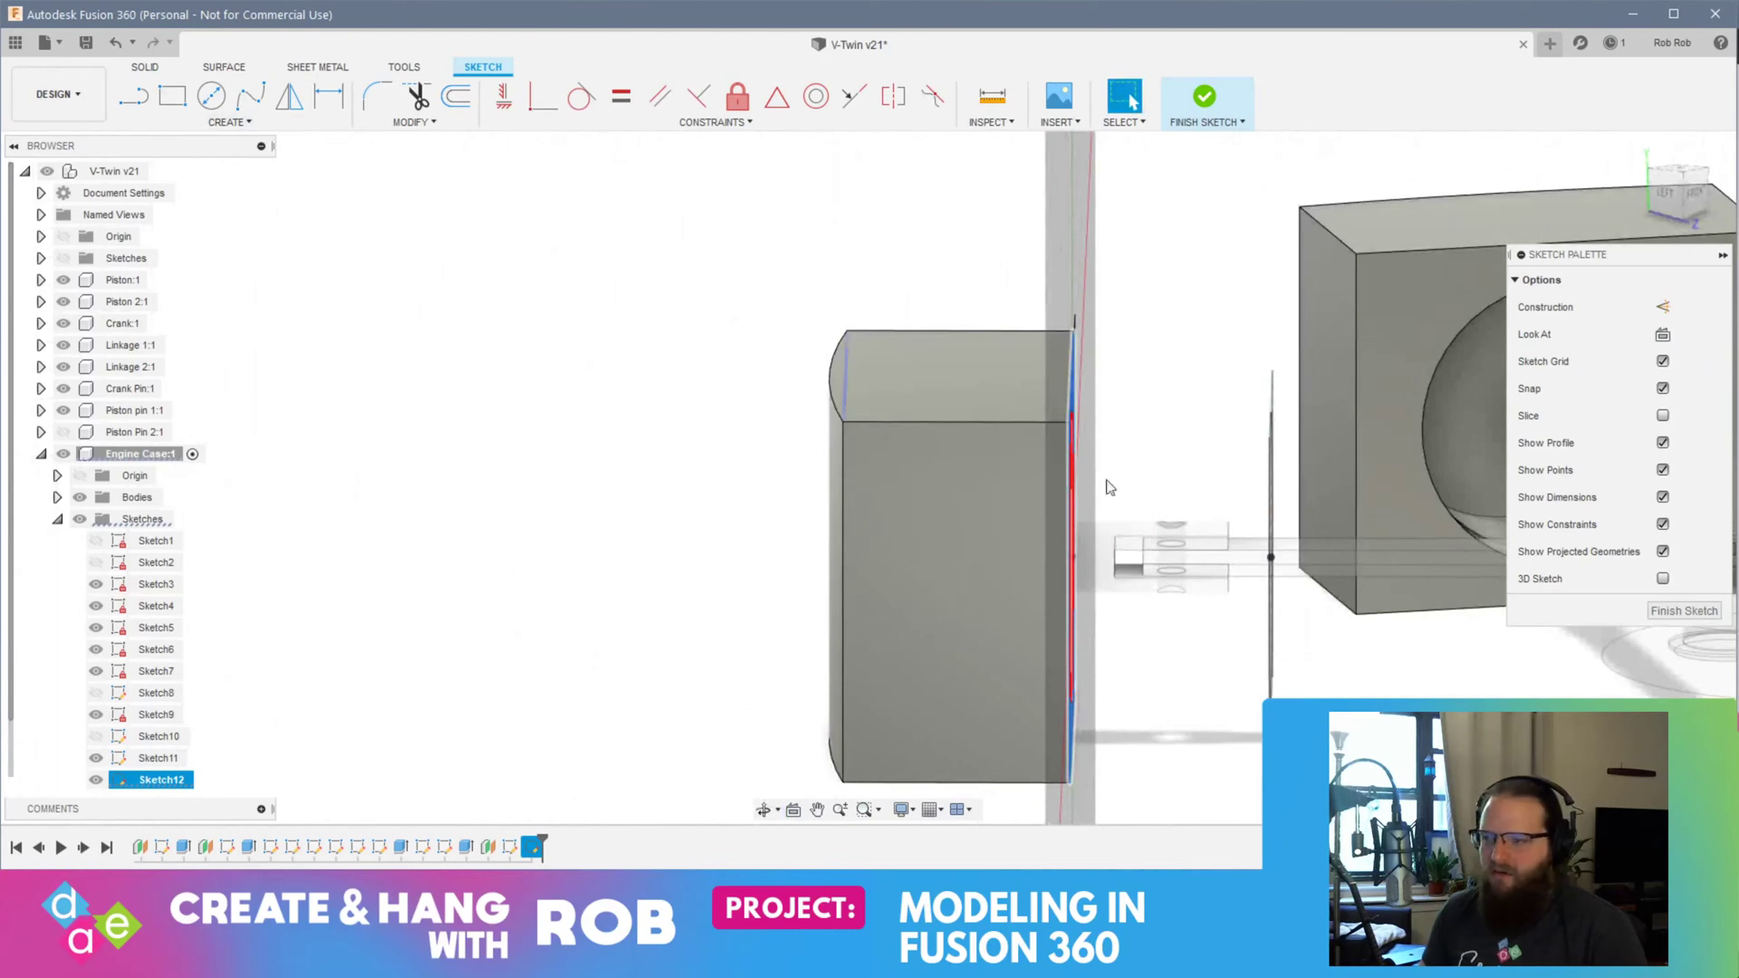
{"action": "mouse_move", "coordinate": [1263, 796]}
{"action": "middle_mouse_down", "text": "shift"}
{"action": "mouse_move", "coordinate": [1305, 672]}
{"action": "mouse_move", "coordinate": [1311, 693]}
{"action": "middle_mouse_up", "text": "shift"}
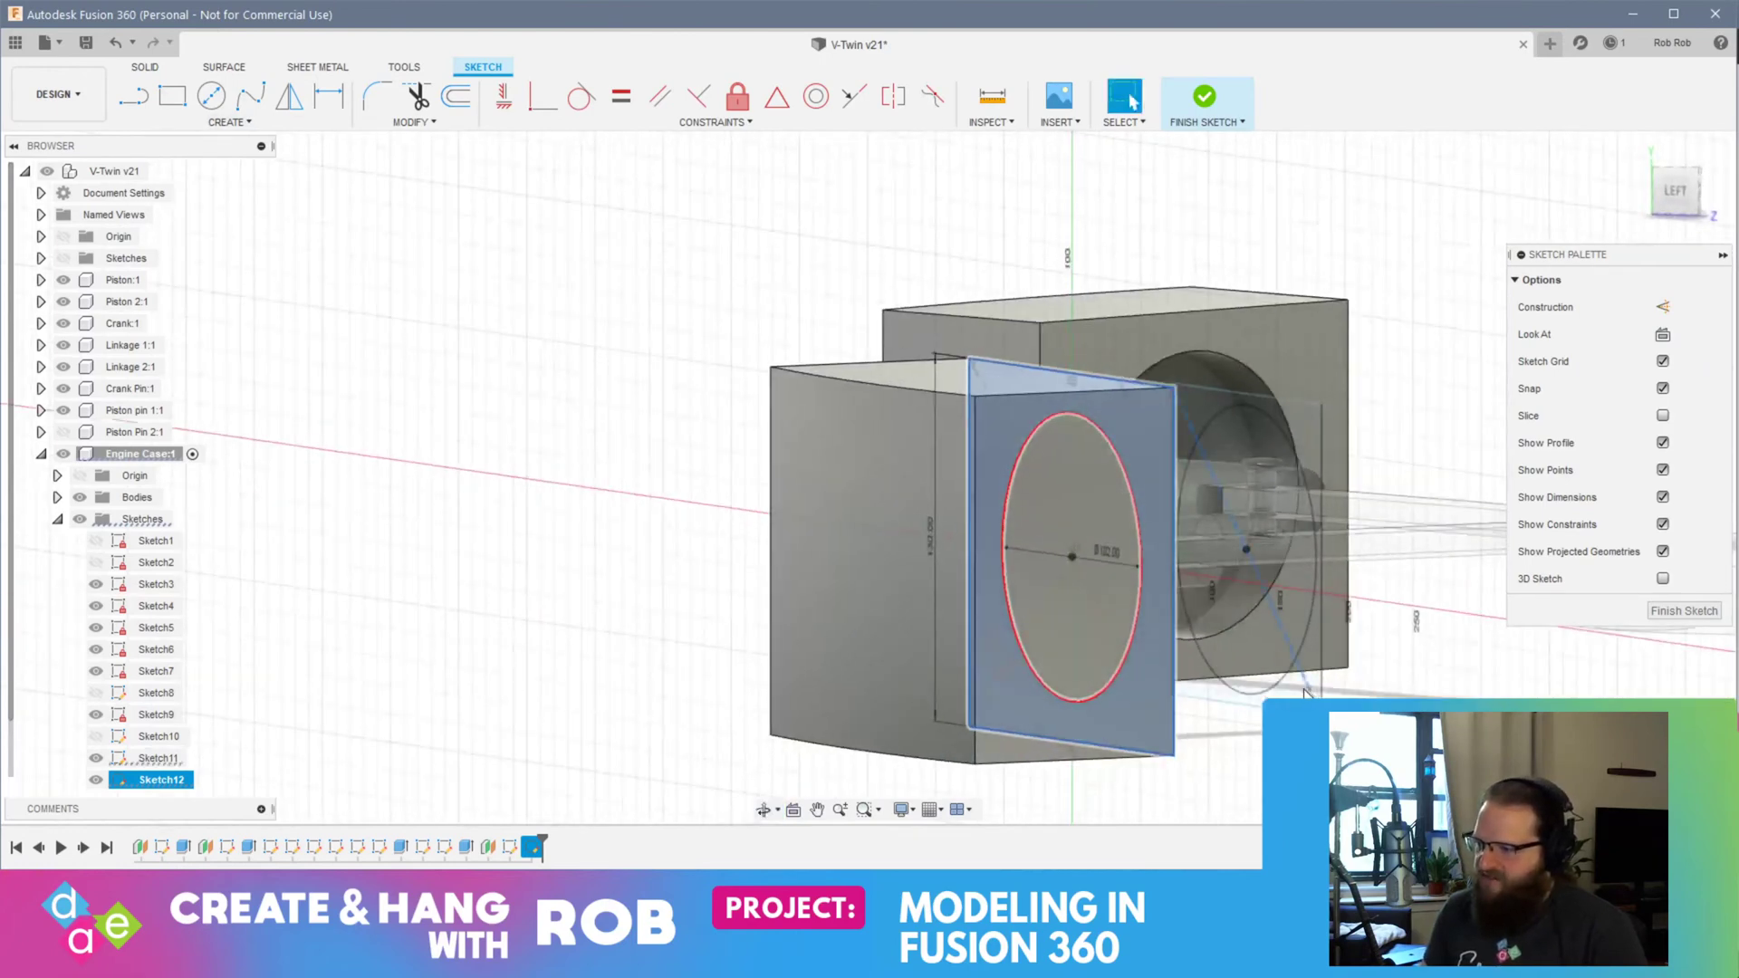
{"action": "left_click", "coordinate": [1309, 686]}
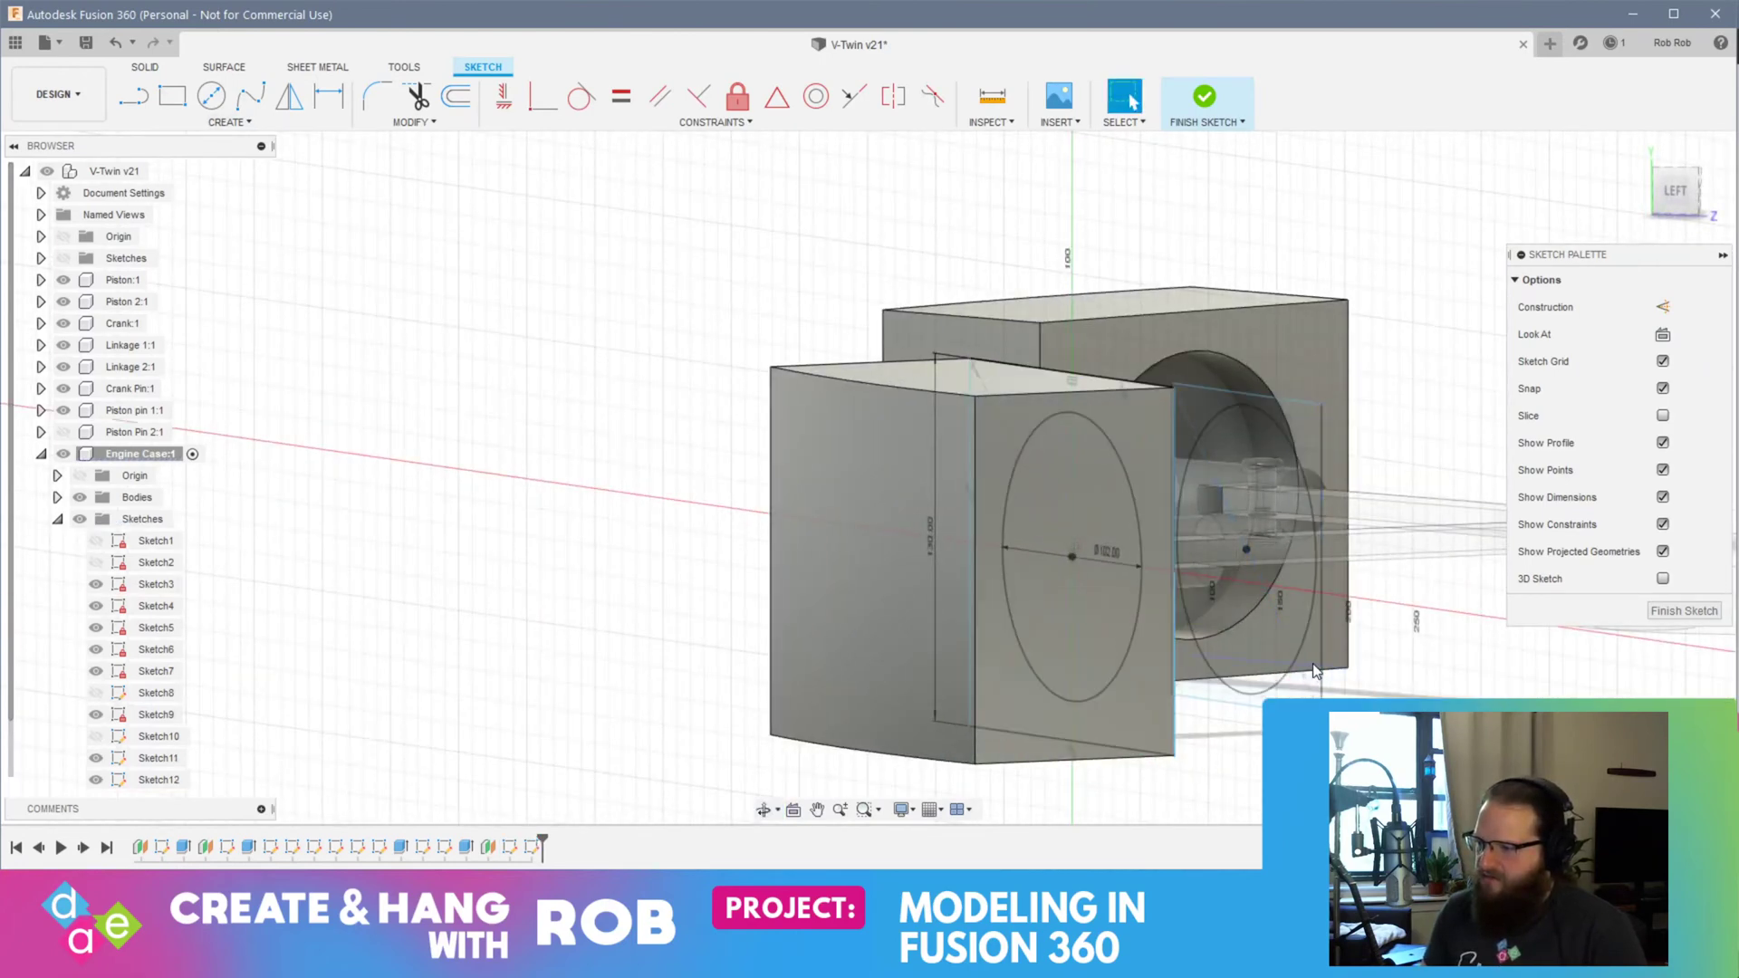
{"action": "left_click", "coordinate": [1307, 688]}
{"action": "mouse_move", "coordinate": [1307, 688]}
{"action": "middle_mouse_down", "text": "shift"}
{"action": "mouse_move", "coordinate": [1072, 733]}
{"action": "mouse_move", "coordinate": [1204, 749]}
{"action": "middle_mouse_up", "text": "shift"}
{"action": "left_click", "coordinate": [1072, 733]}
{"action": "left_click", "coordinate": [1292, 696], "text": "shift"}
{"action": "left_click", "coordinate": [229, 122]}
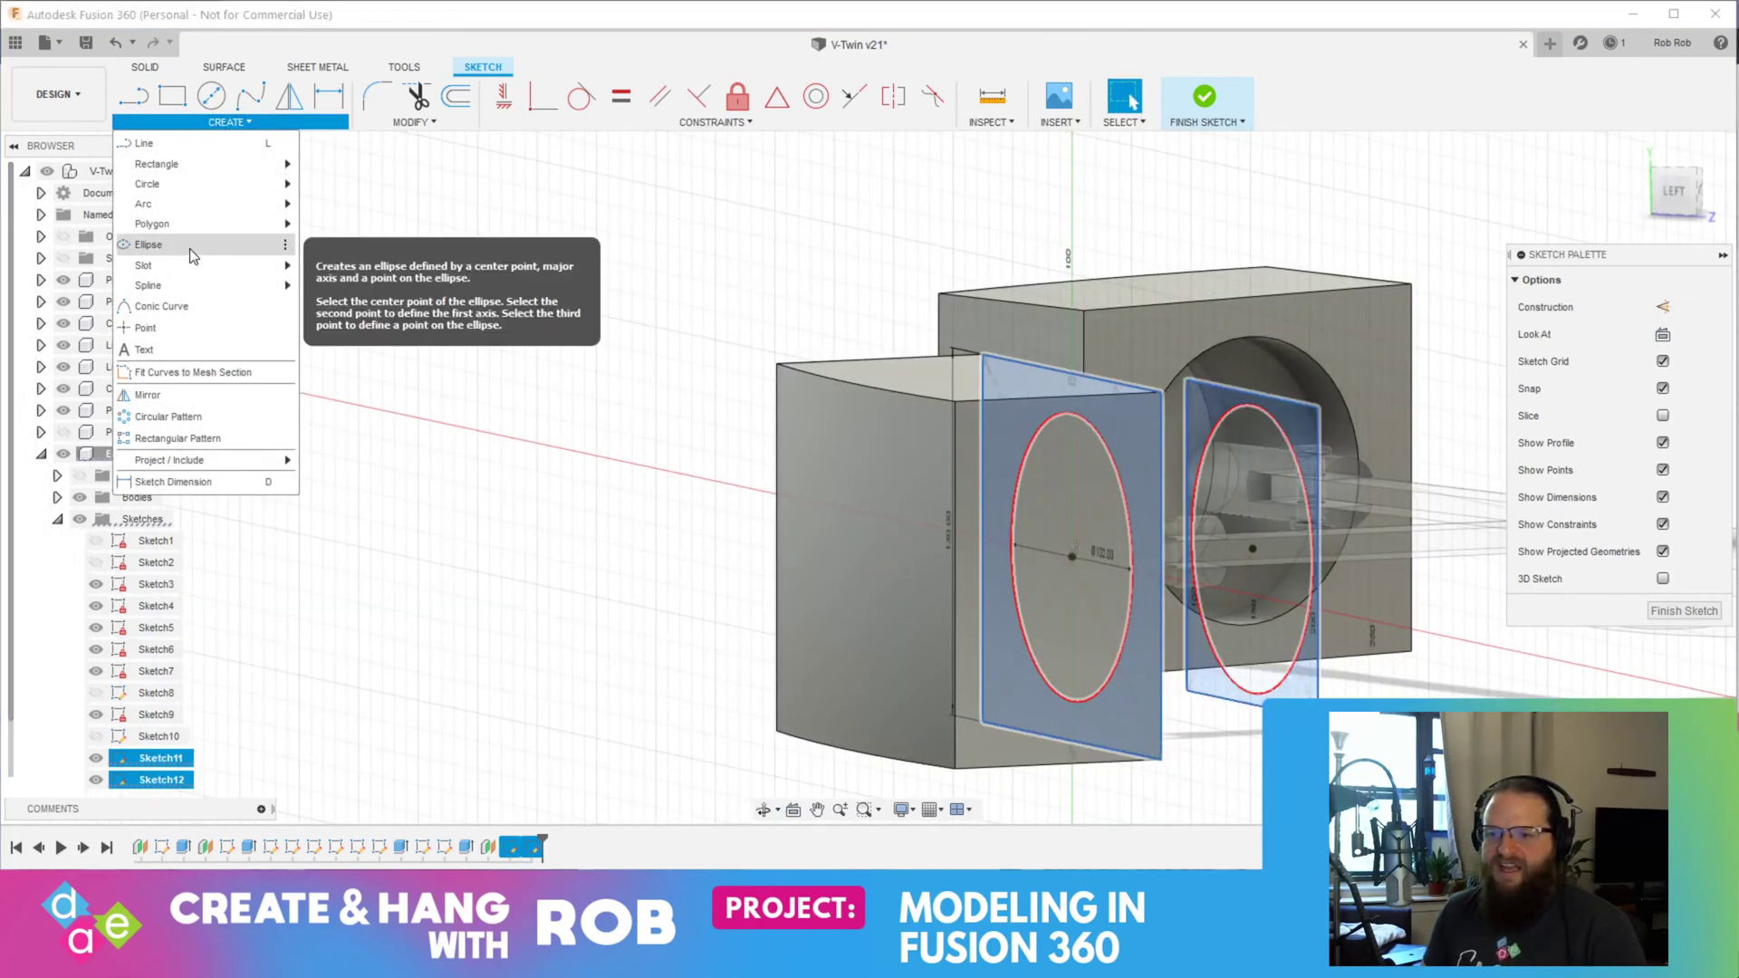
{"action": "left_click", "coordinate": [387, 124]}
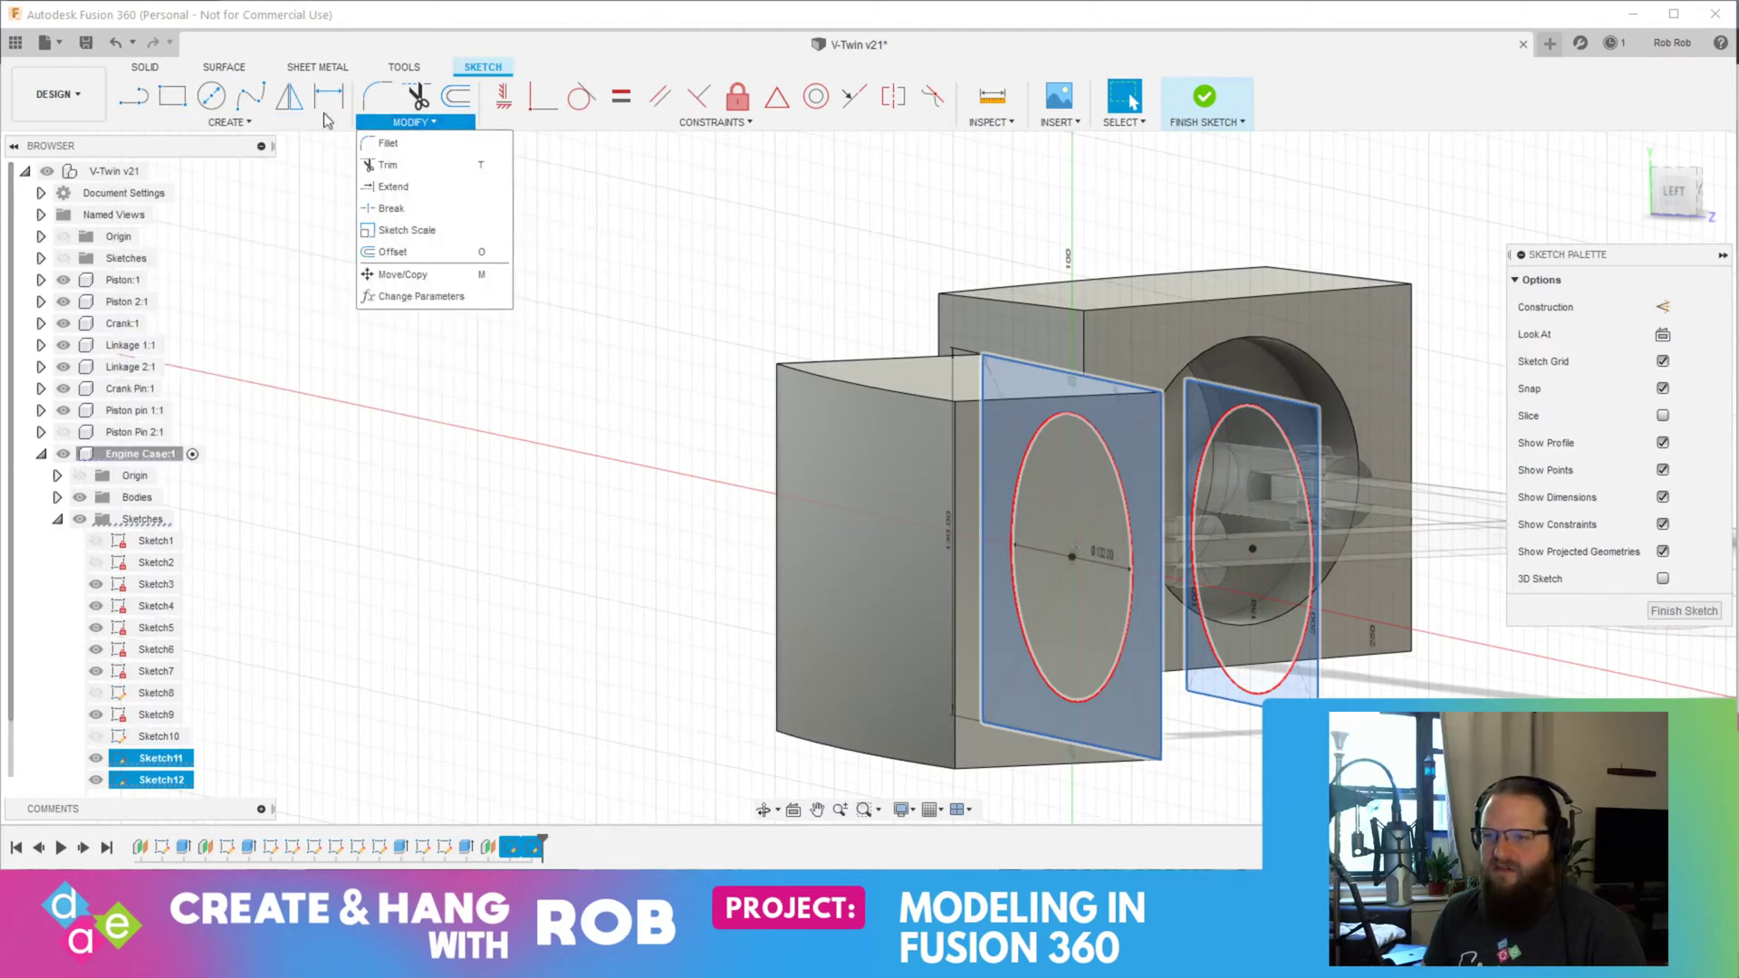
{"action": "left_click", "coordinate": [1689, 618]}
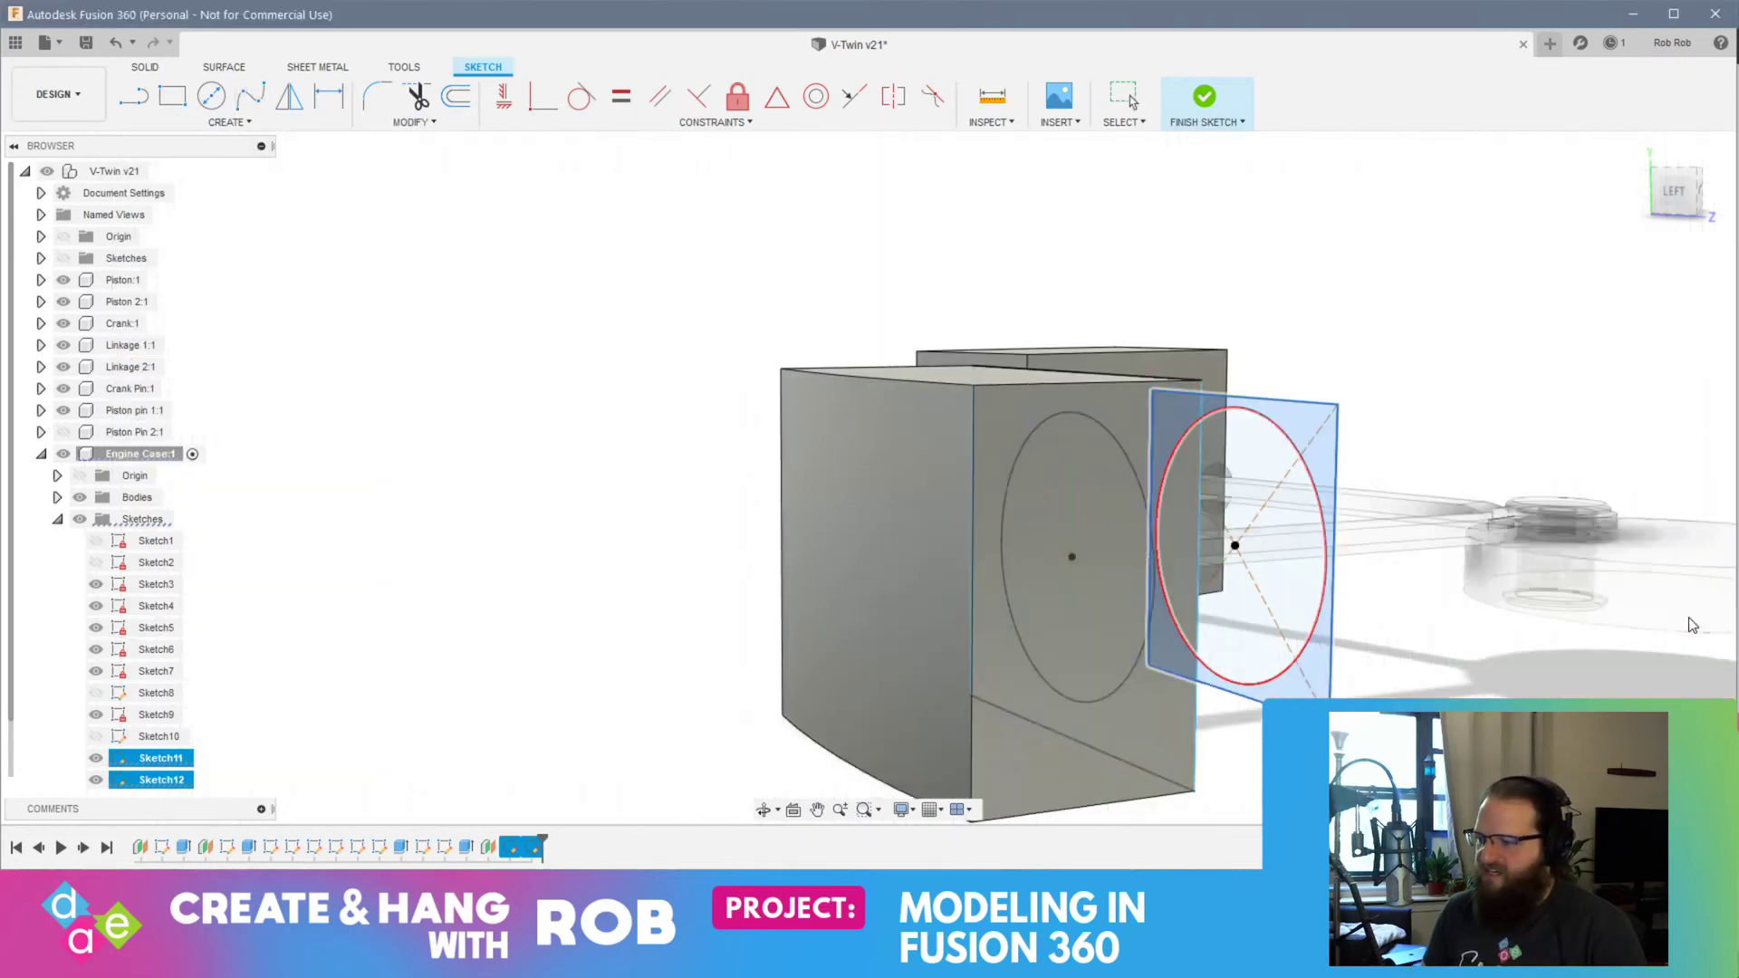
Step: Loft from the outer region on the first block's bored face to the one on the offset plane, using the Join operation
{"action": "mouse_move", "coordinate": [1523, 672]}
{"action": "middle_mouse_down", "text": "shift"}
{"action": "mouse_move", "coordinate": [1215, 644]}
{"action": "mouse_move", "coordinate": [1242, 683]}
{"action": "mouse_move", "coordinate": [1358, 687]}
{"action": "middle_mouse_up", "text": "shift"}
{"action": "left_click", "coordinate": [1190, 604]}
{"action": "left_click", "coordinate": [1292, 600], "text": "ctrl"}
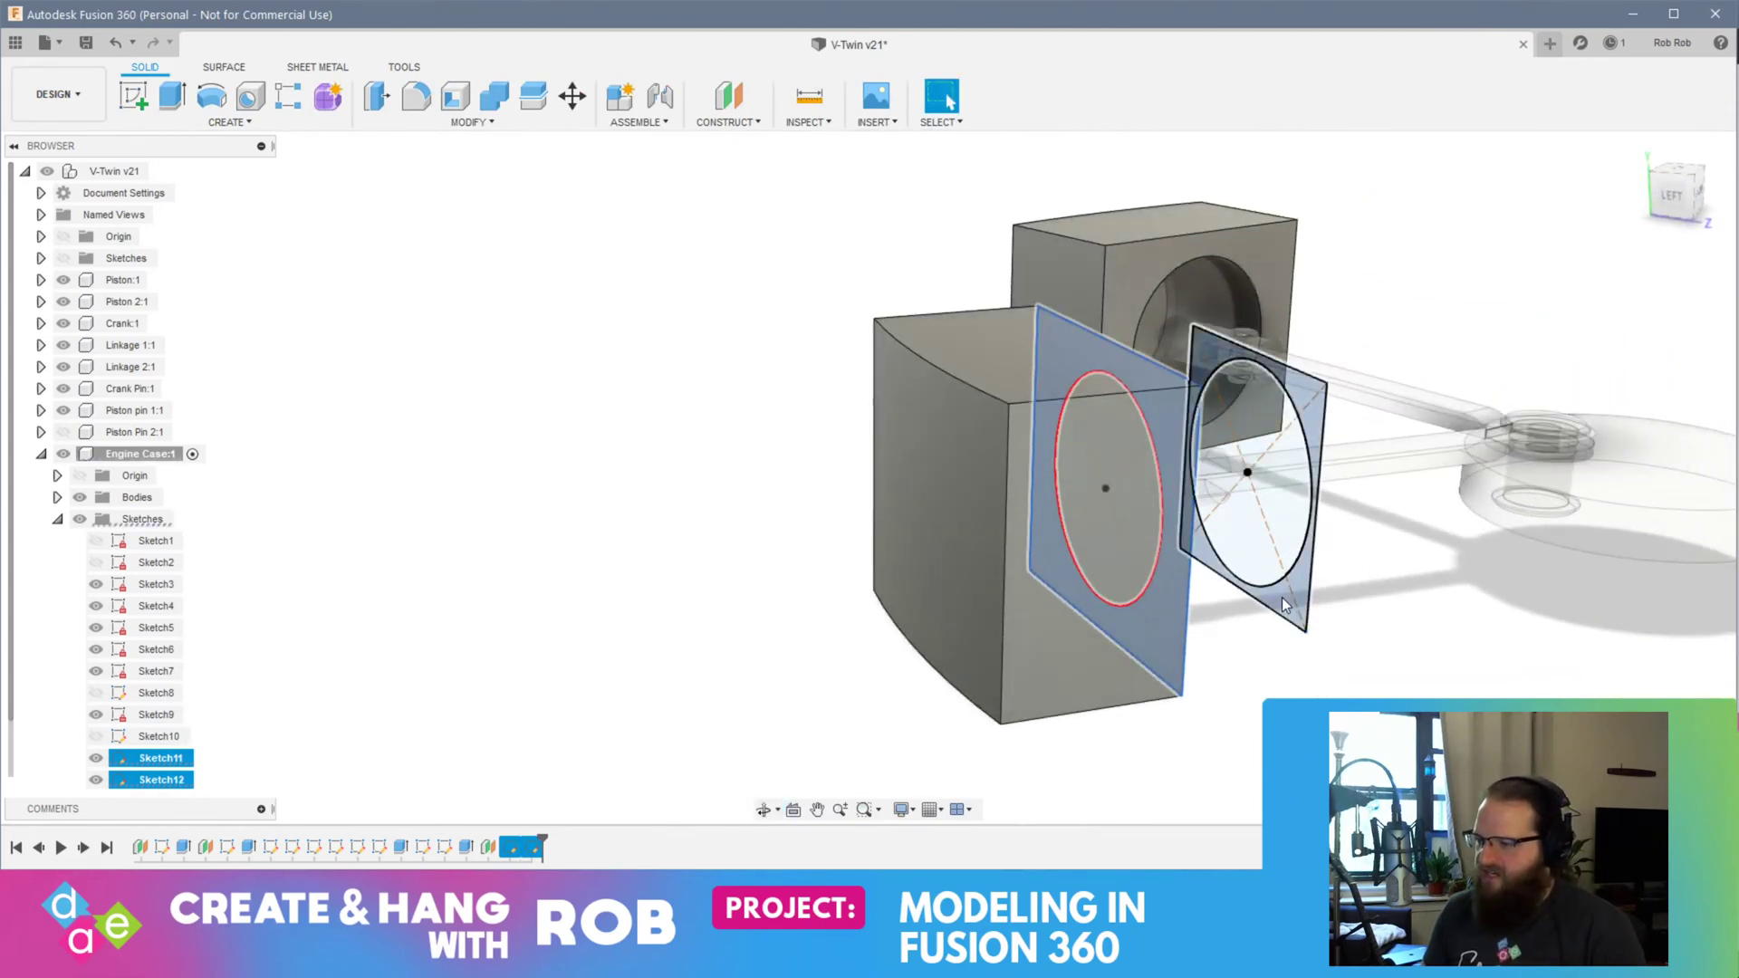
{"action": "left_click", "coordinate": [225, 122]}
{"action": "left_click", "coordinate": [247, 302]}
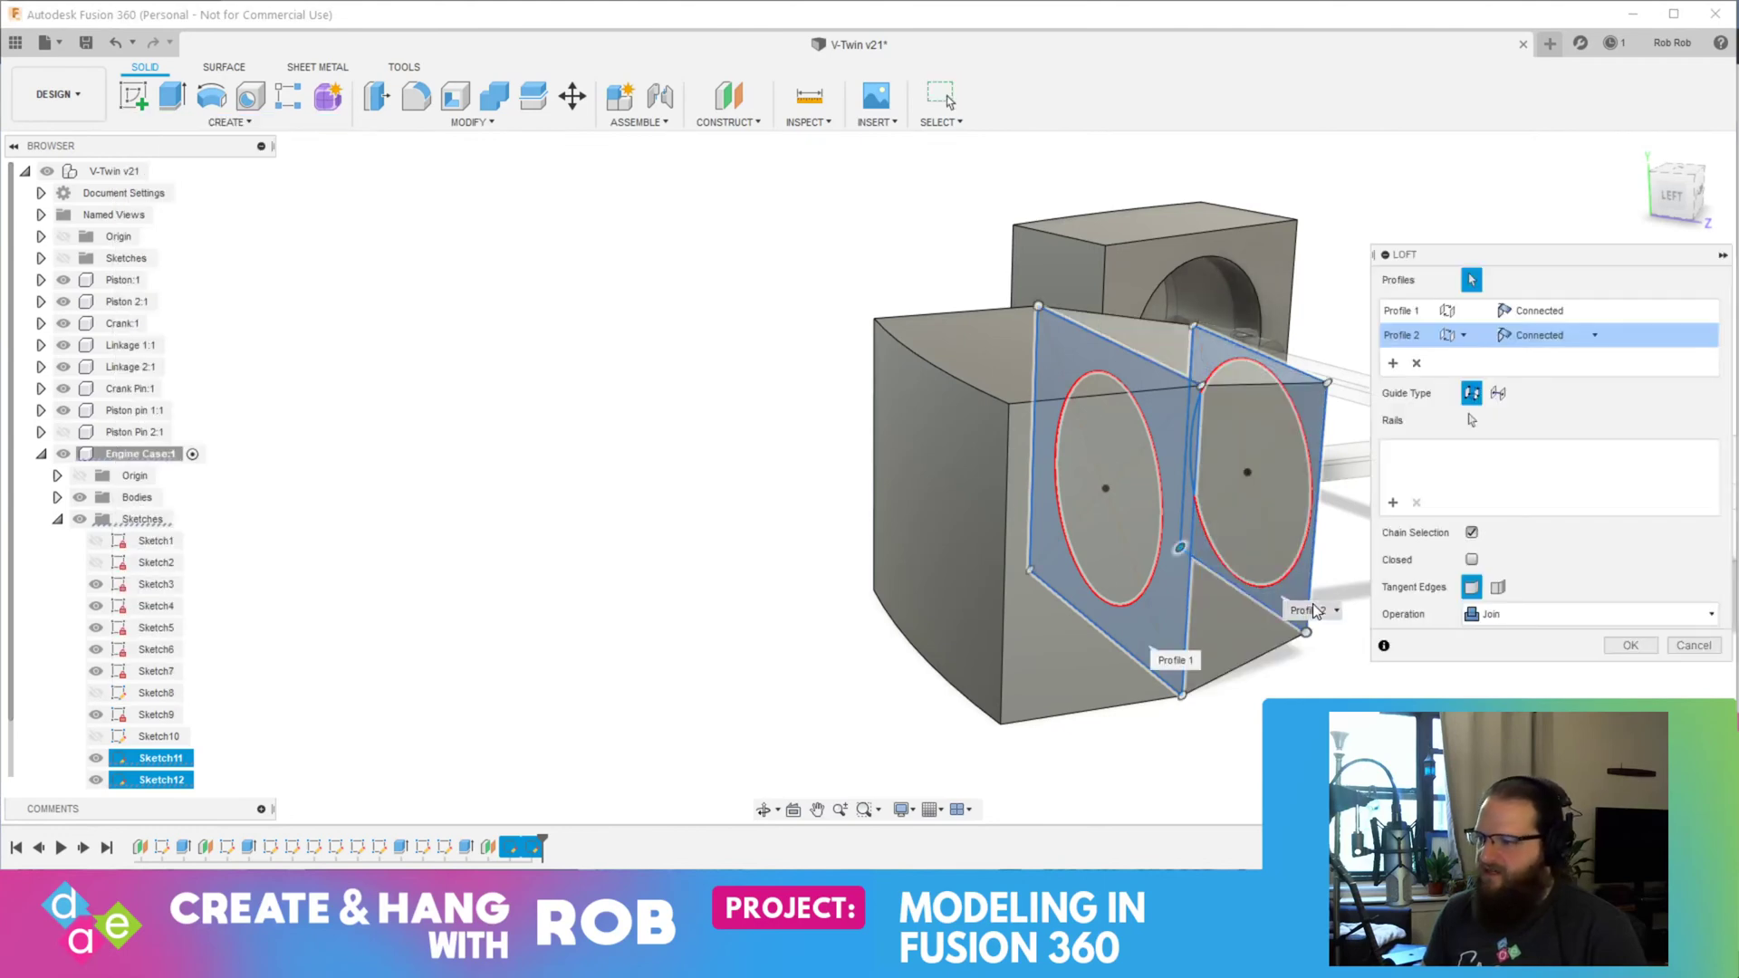
{"action": "left_click", "coordinate": [1635, 652]}
{"action": "middle_click_drag", "start_coordinate": [1485, 580], "coordinate": [1104, 598], "text": "shift"}
{"action": "mouse_move", "coordinate": [1236, 470]}
{"action": "middle_mouse_down", "text": "shift"}
{"action": "mouse_move", "coordinate": [1413, 480]}
{"action": "mouse_move", "coordinate": [1212, 494]}
{"action": "mouse_move", "coordinate": [1226, 471]}
{"action": "middle_mouse_up", "text": "shift"}
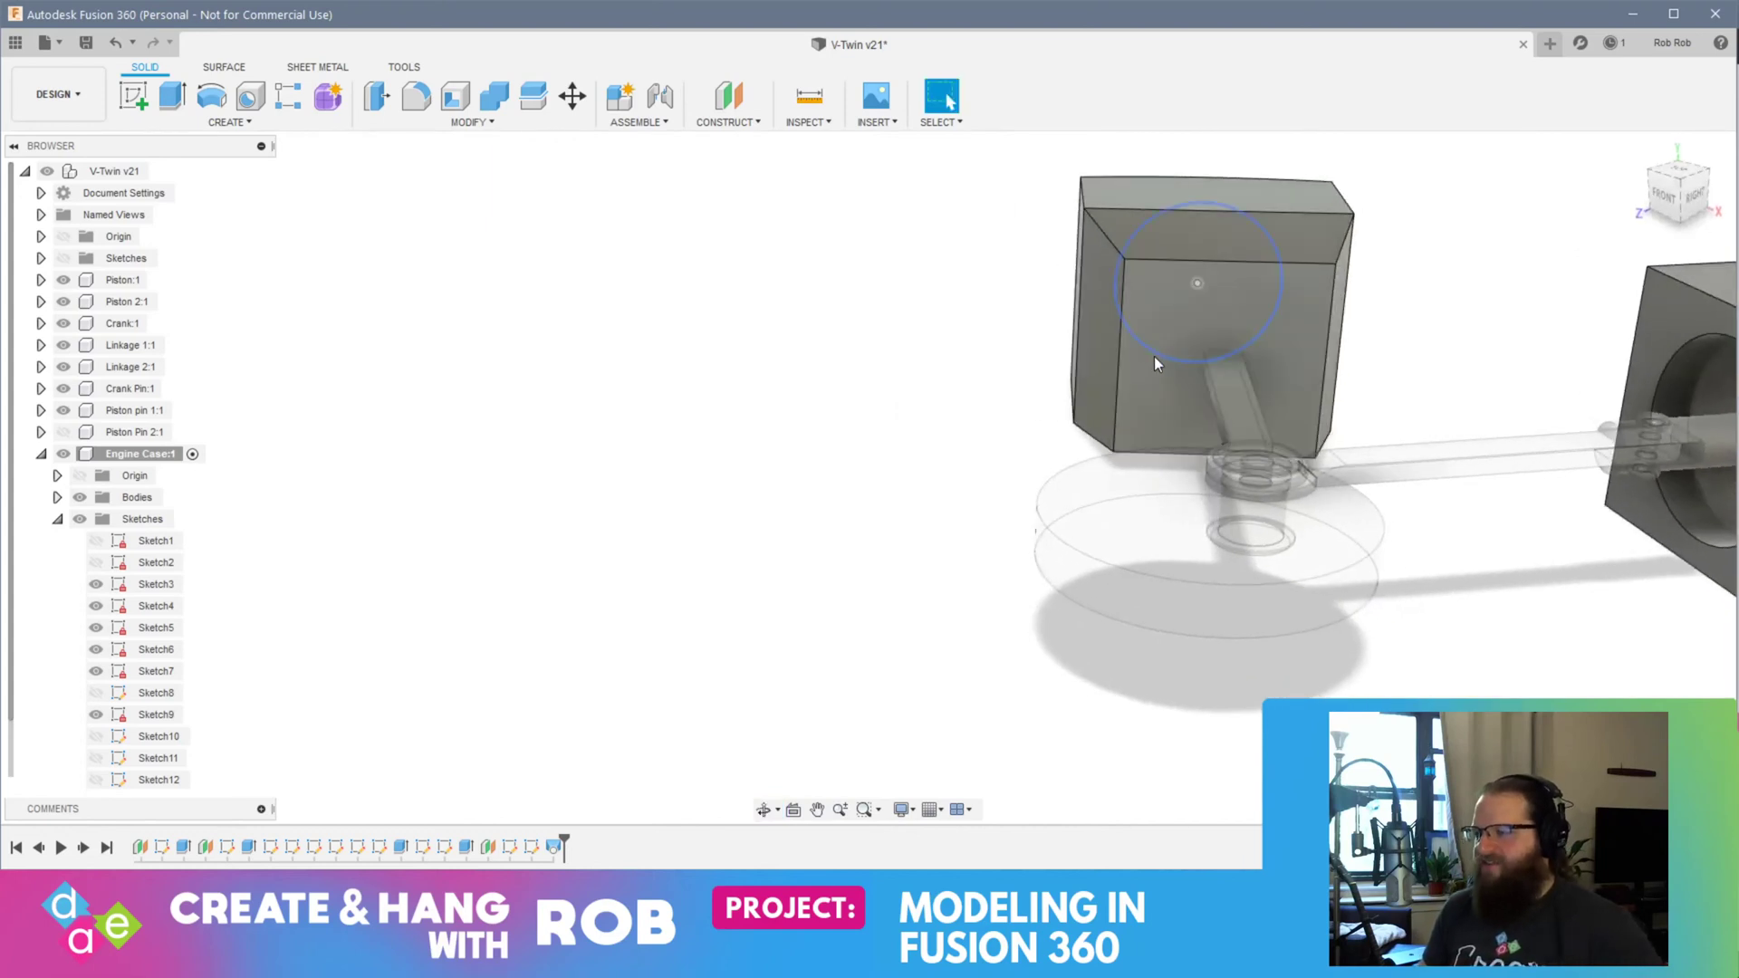
{"action": "middle_click_drag", "start_coordinate": [1139, 402], "coordinate": [748, 448], "text": "shift"}
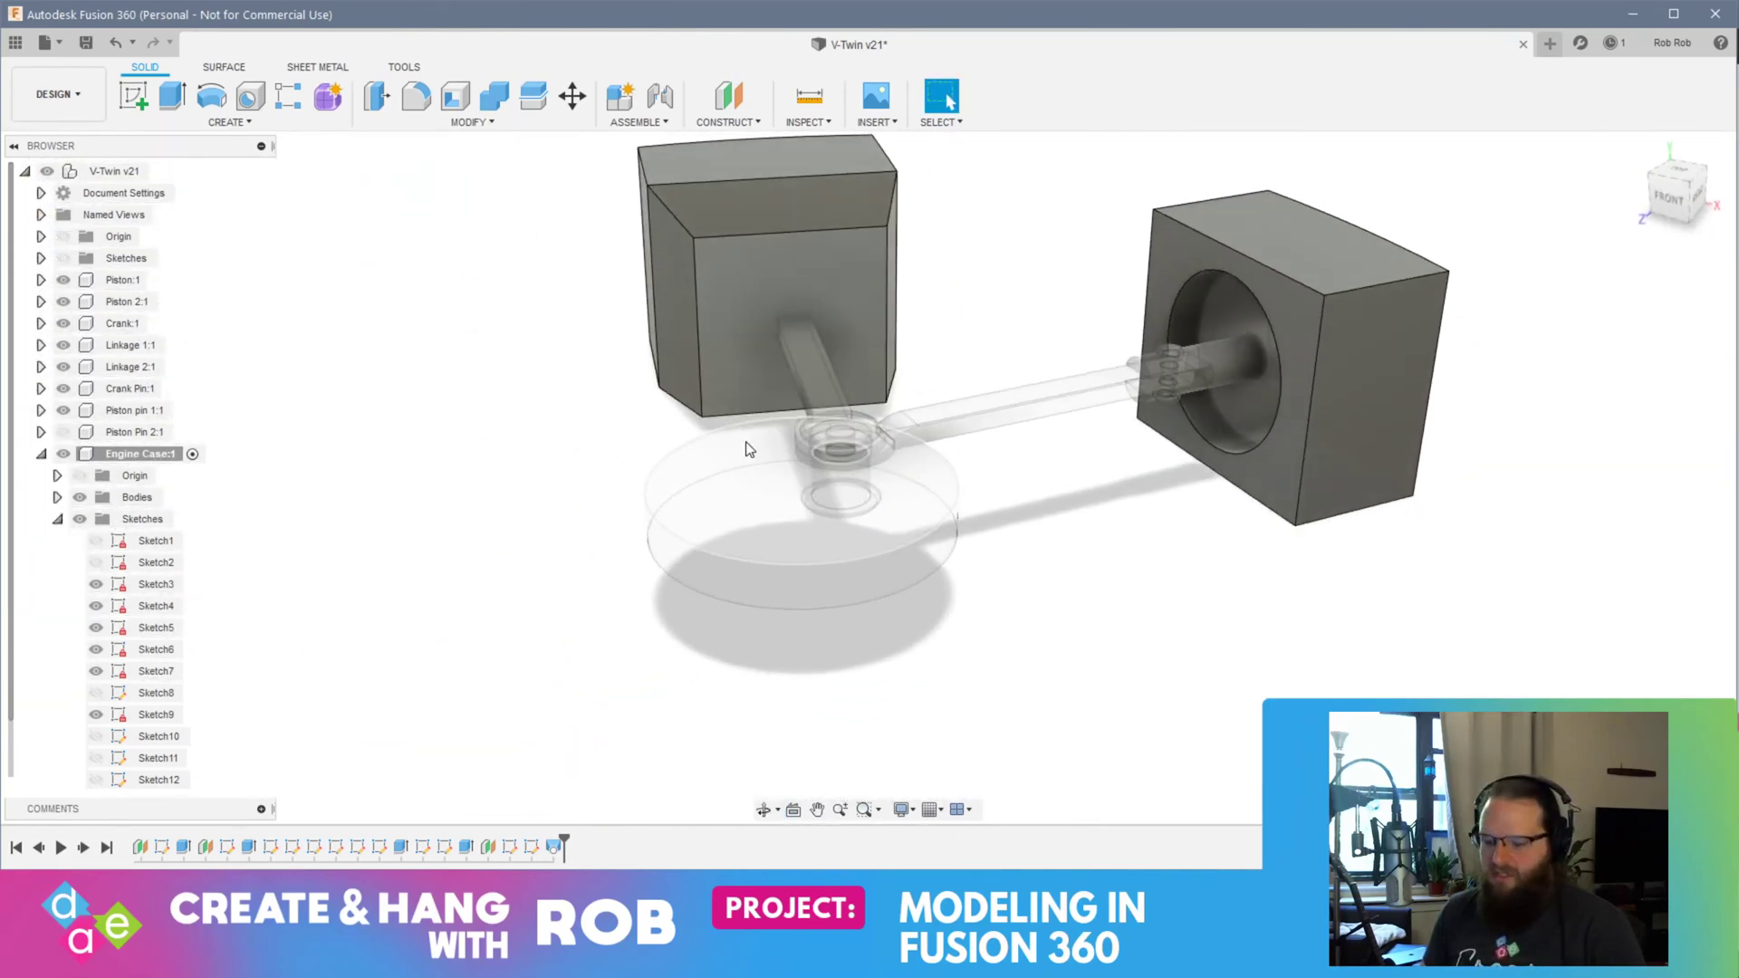
Step: Undo the loft between the two sketches, select the bored-face region, and restore the loft
{"action": "key", "text": "ctrl+z"}
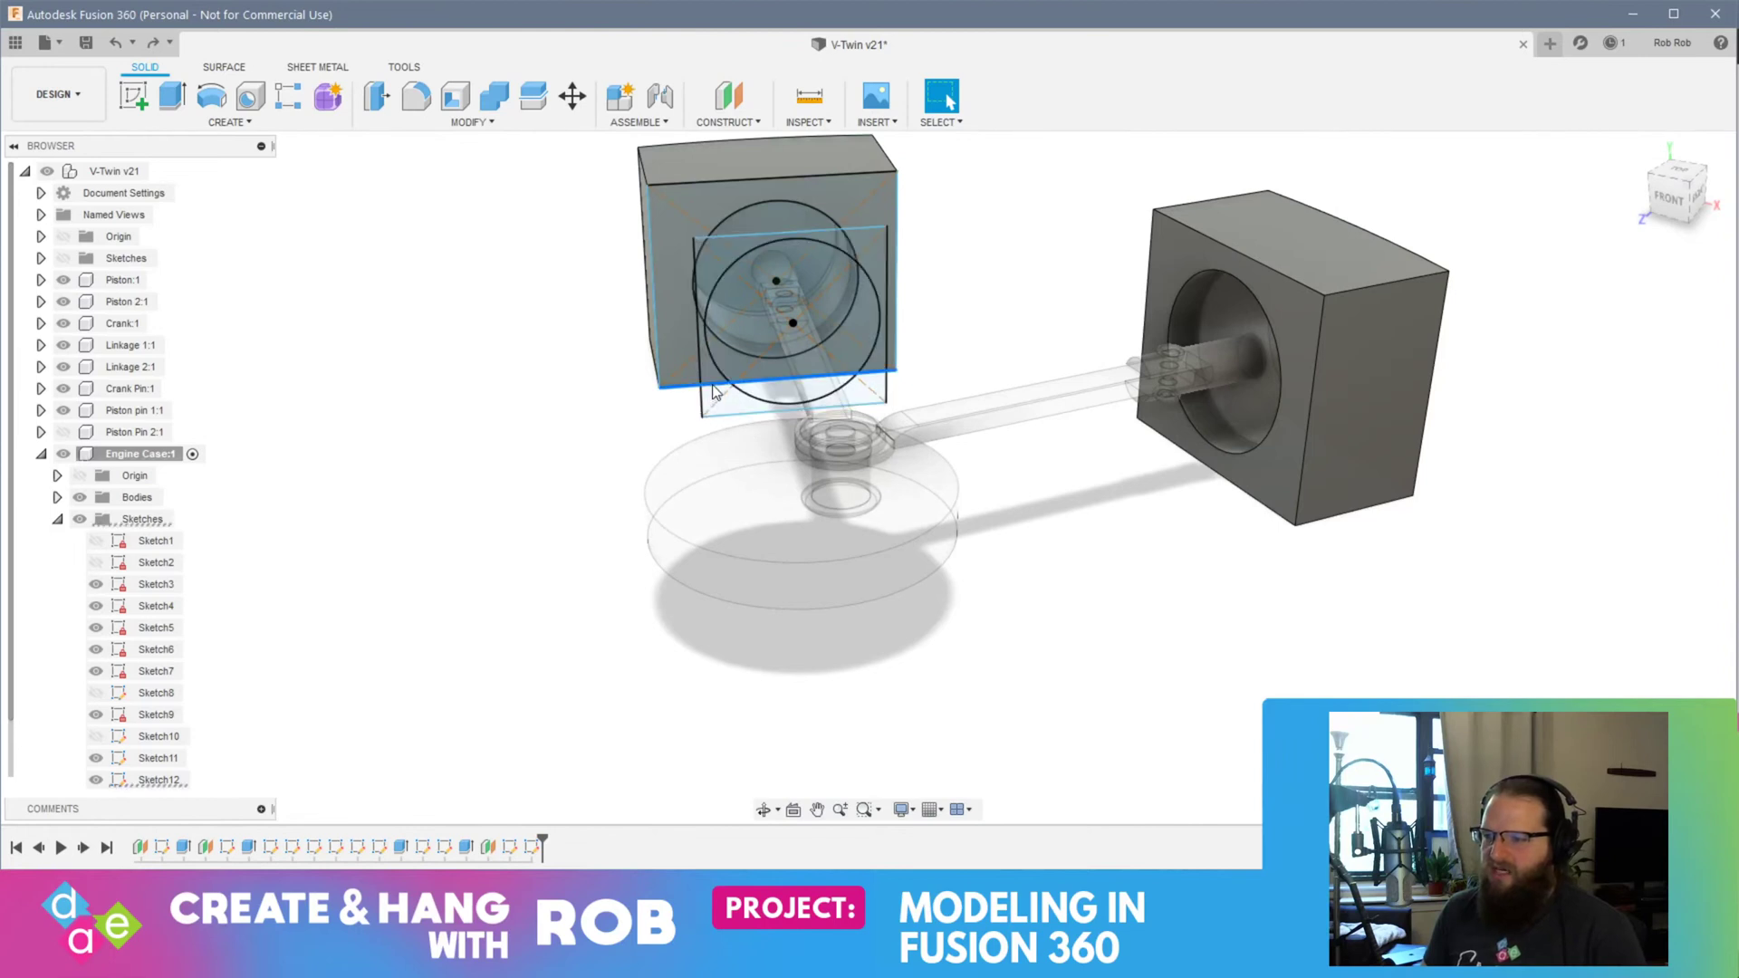
{"action": "middle_click_drag", "start_coordinate": [564, 473], "coordinate": [725, 505], "text": "shift"}
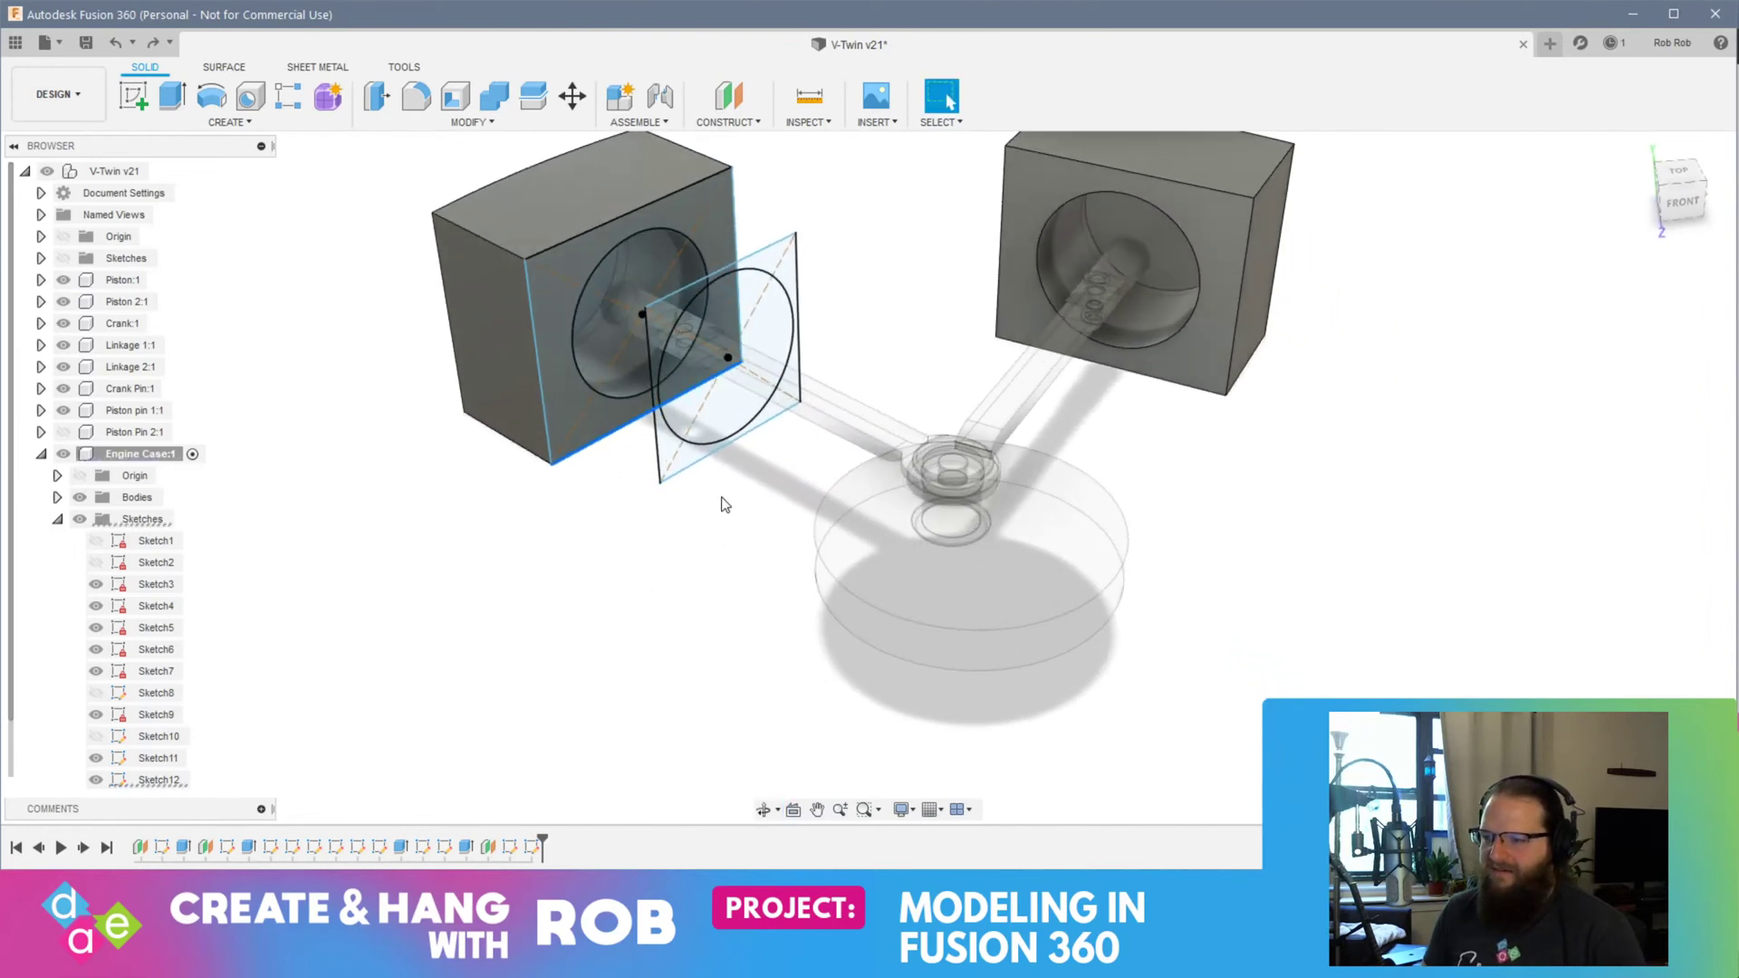
{"action": "mouse_move", "coordinate": [563, 453]}
{"action": "middle_mouse_down", "text": "shift"}
{"action": "mouse_move", "coordinate": [620, 450]}
{"action": "mouse_move", "coordinate": [565, 453]}
{"action": "middle_mouse_up", "text": "shift"}
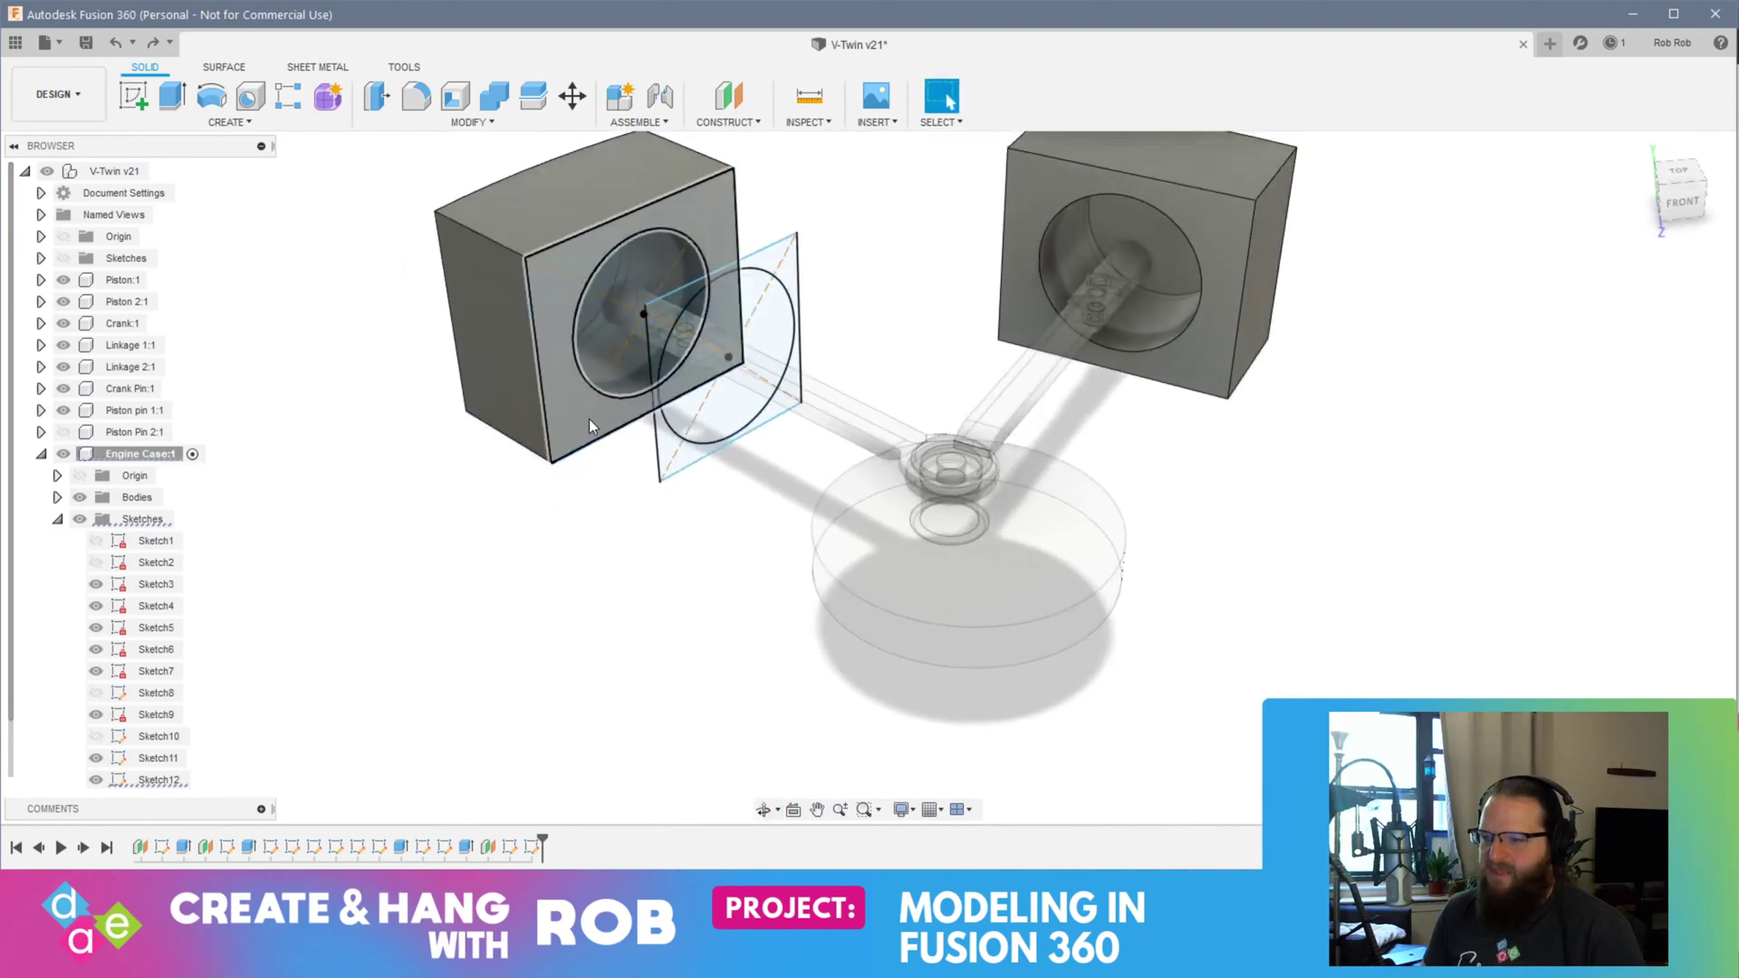
{"action": "left_click", "coordinate": [564, 422]}
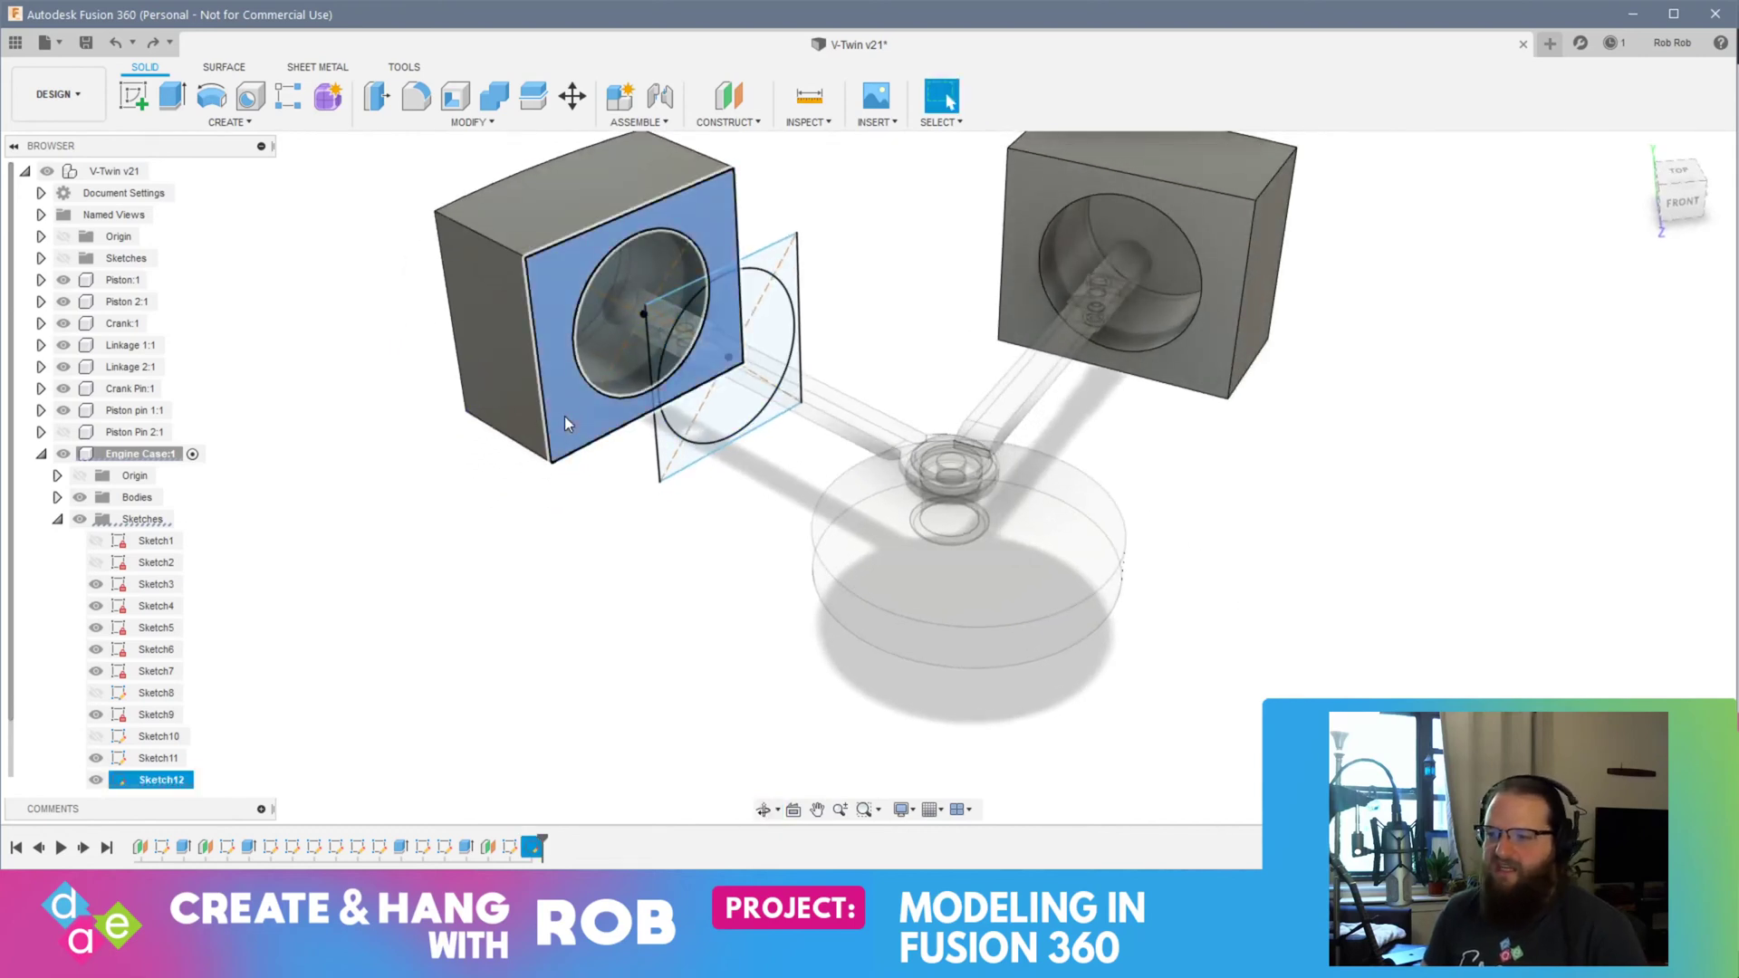
{"action": "left_click", "coordinate": [563, 425]}
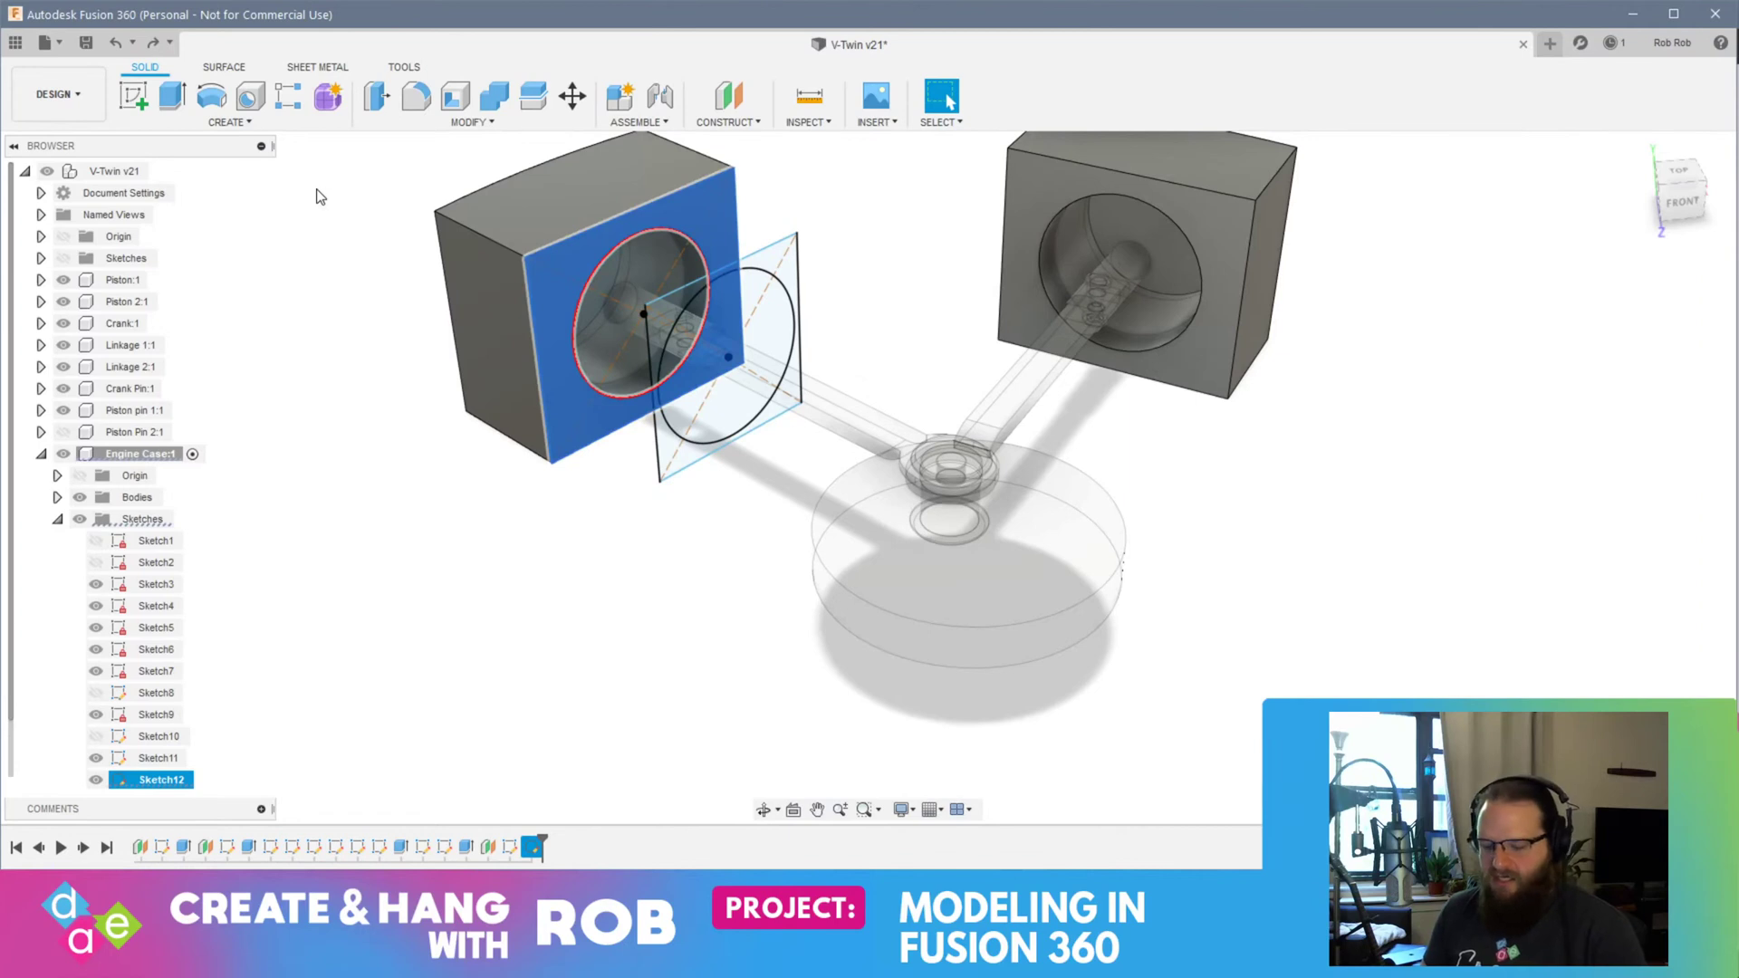
{"action": "key", "text": "Delete"}
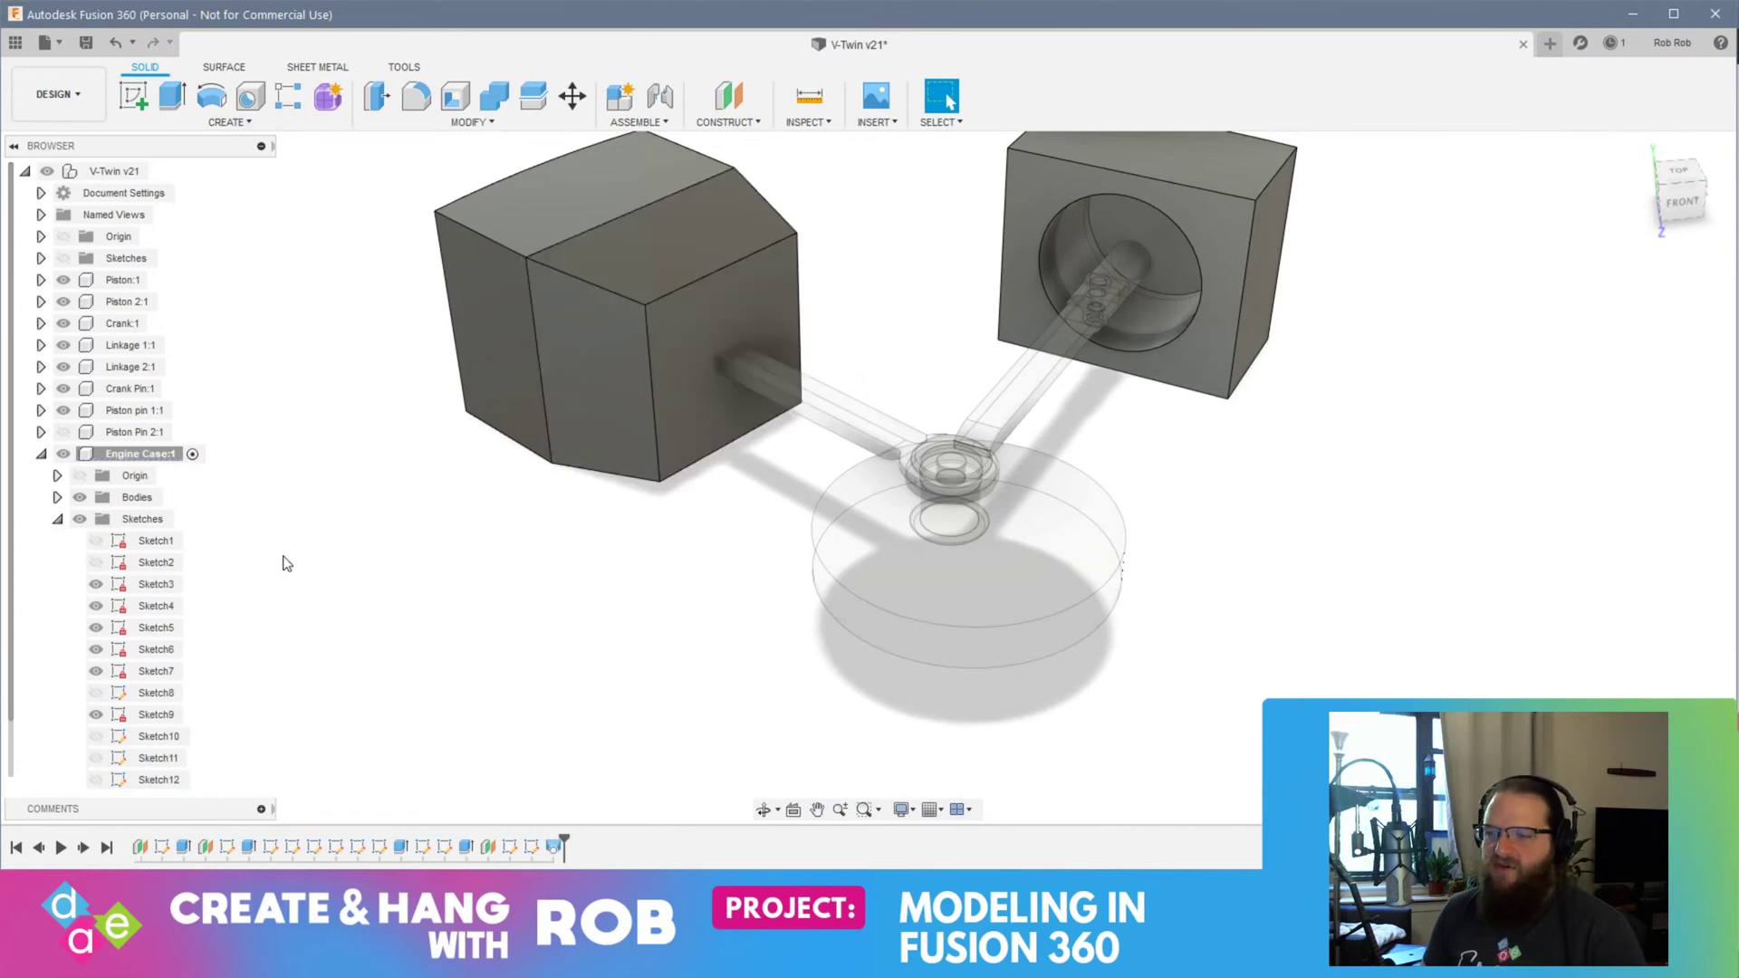
Step: Show Sketch12 on the first block's bored face and hide the Engine Case bodies
{"action": "left_click", "coordinate": [96, 780]}
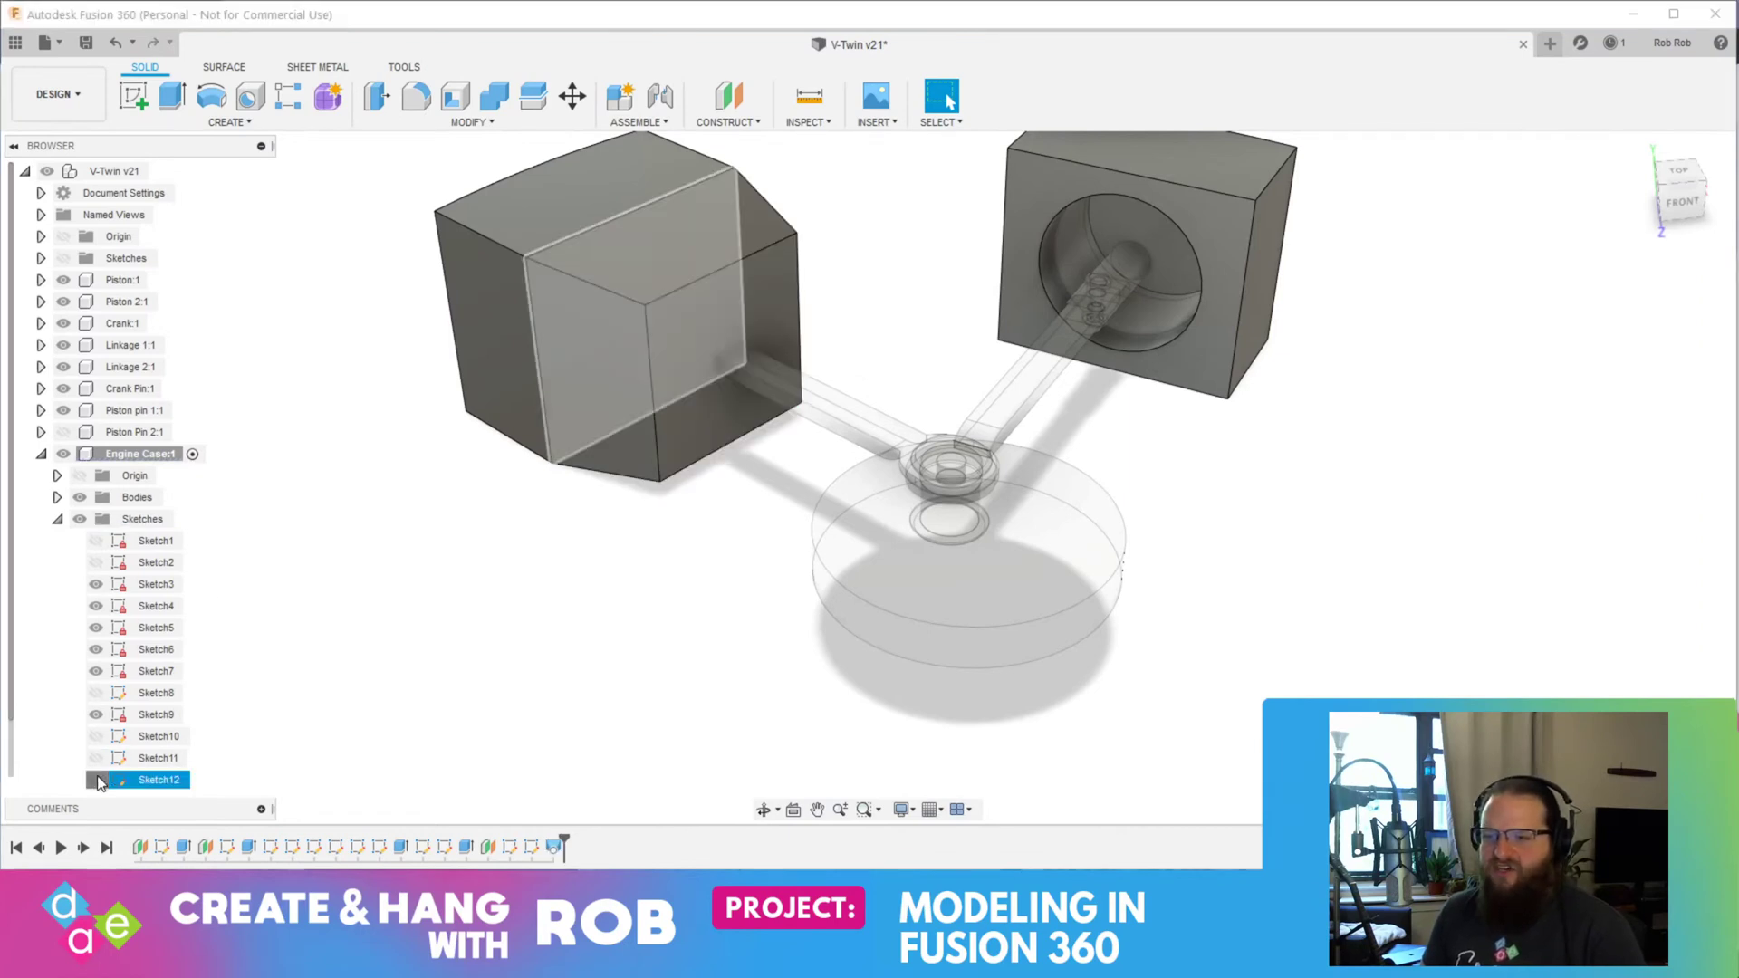
{"action": "left_click", "coordinate": [143, 784]}
{"action": "left_click", "coordinate": [631, 629]}
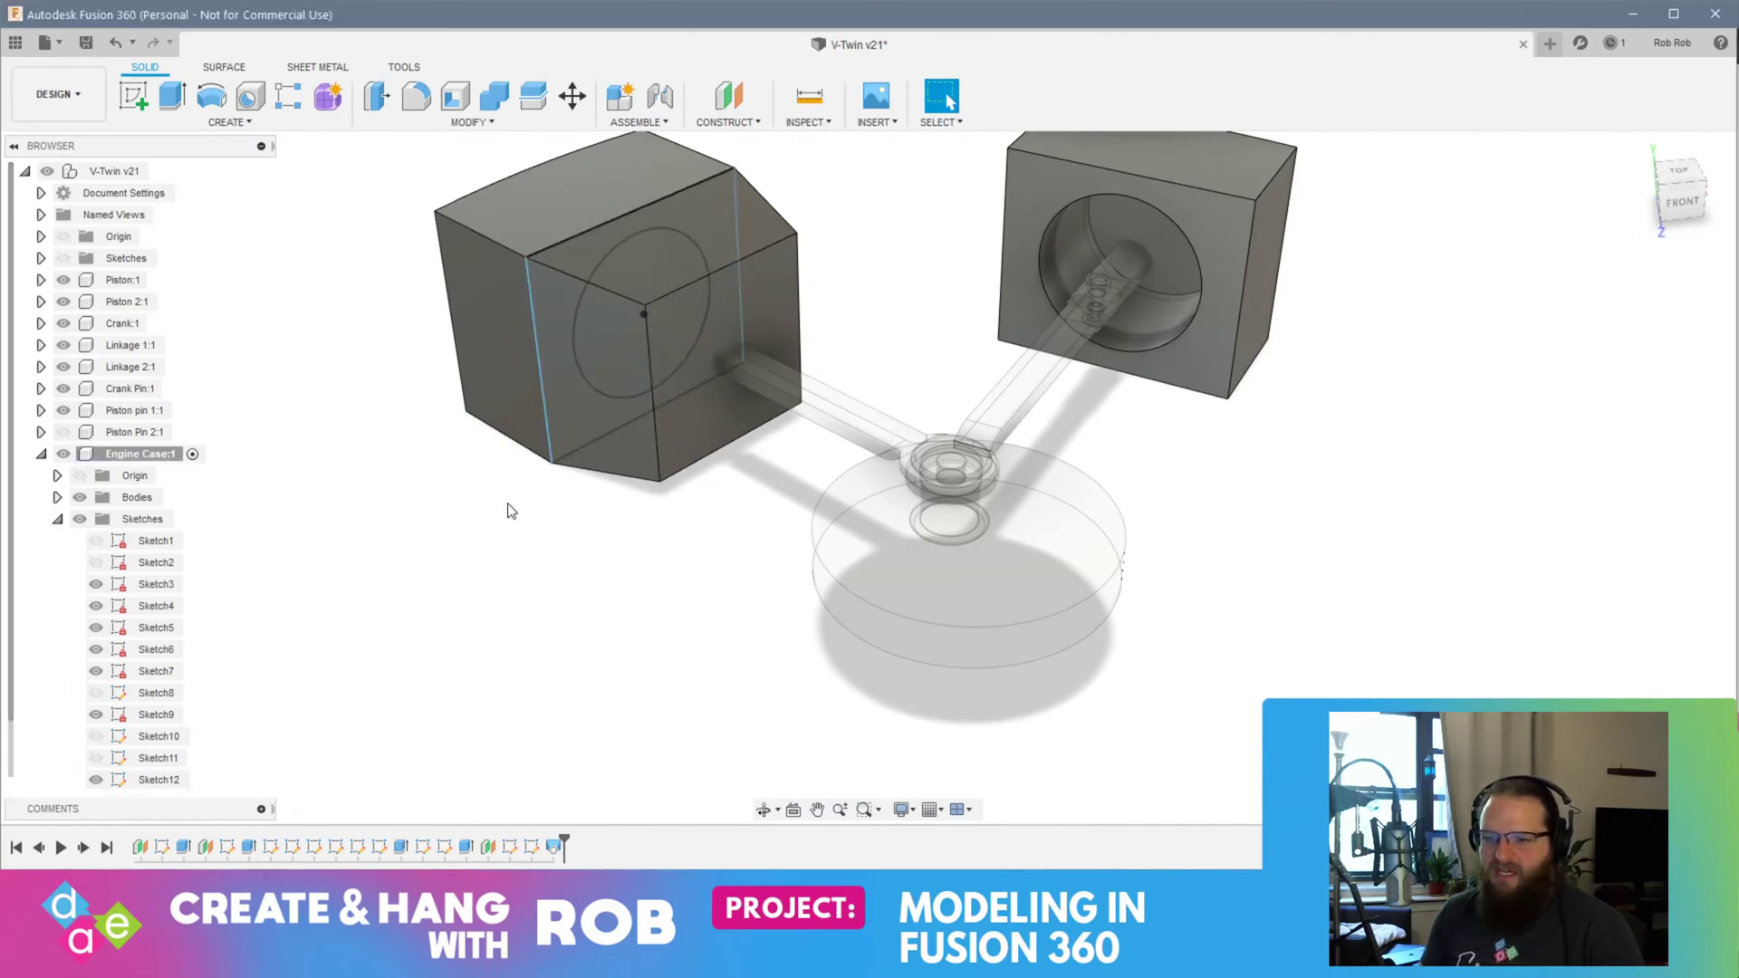
{"action": "left_click", "coordinate": [80, 498]}
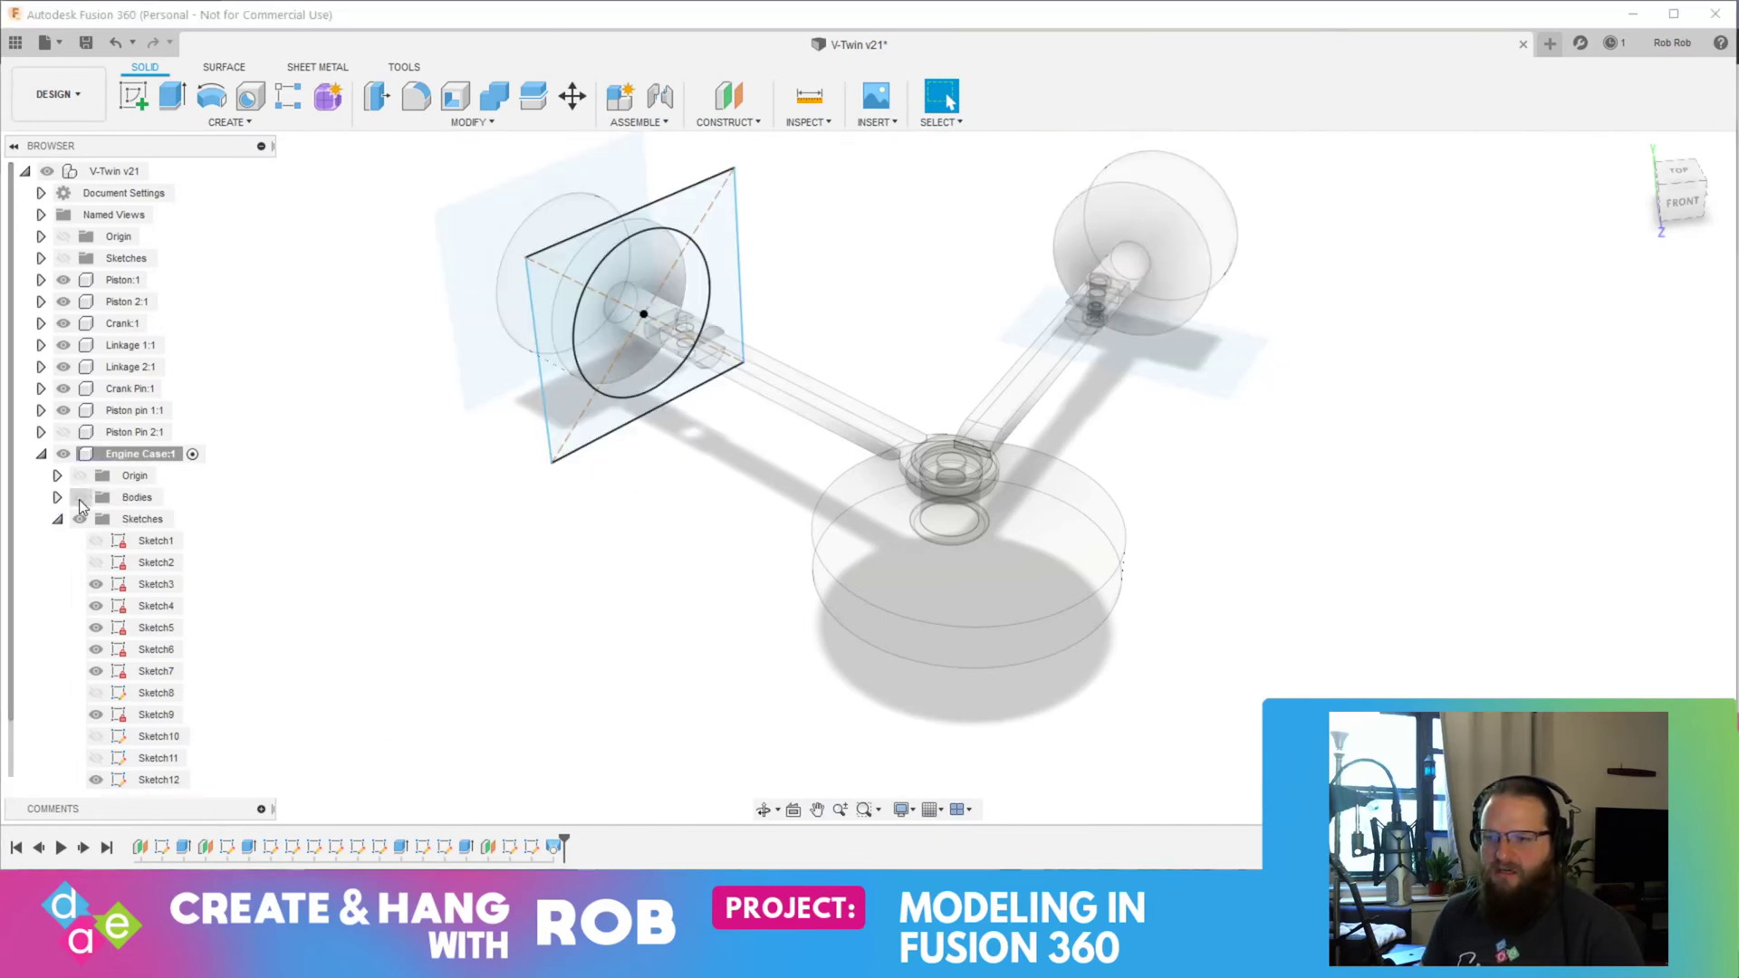
Step: Select the circle profile of Sketch12 on the first block's bored face and show the Engine Case bodies again
{"action": "scroll", "coordinate": [600, 326], "scroll_direction": "up", "scroll_amount": 3}
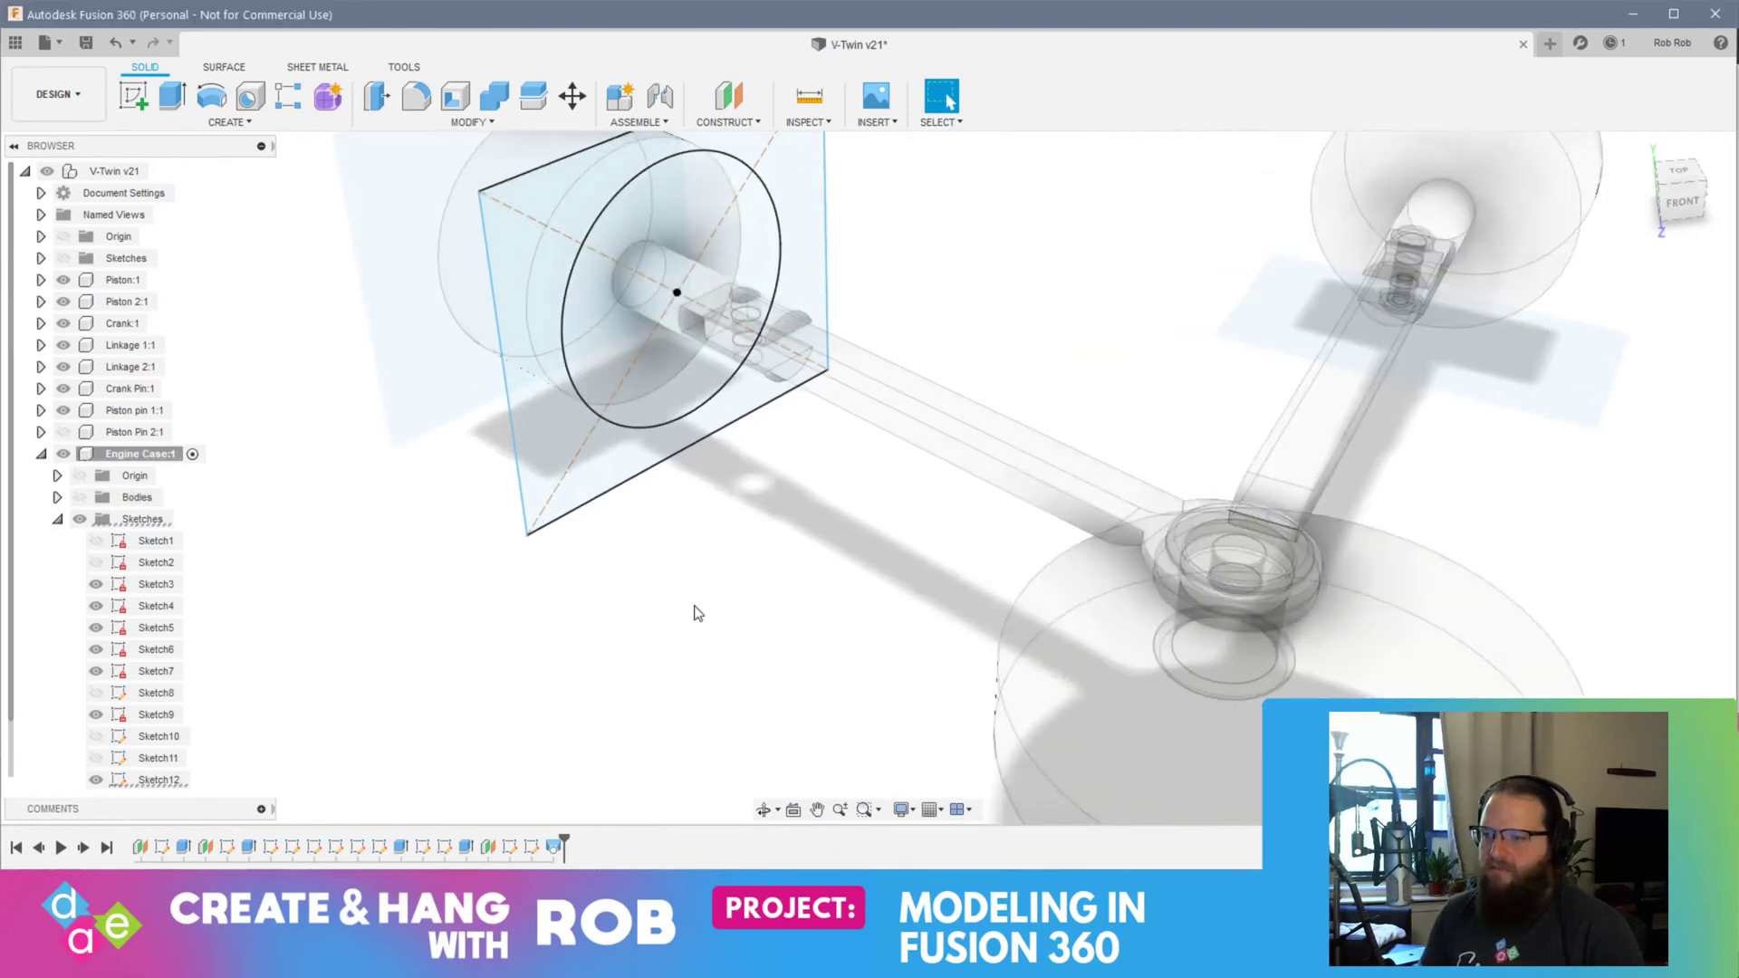
{"action": "mouse_move", "coordinate": [534, 633]}
{"action": "middle_mouse_down", "text": "shift"}
{"action": "mouse_move", "coordinate": [655, 586]}
{"action": "mouse_move", "coordinate": [615, 353]}
{"action": "middle_mouse_up", "text": "shift"}
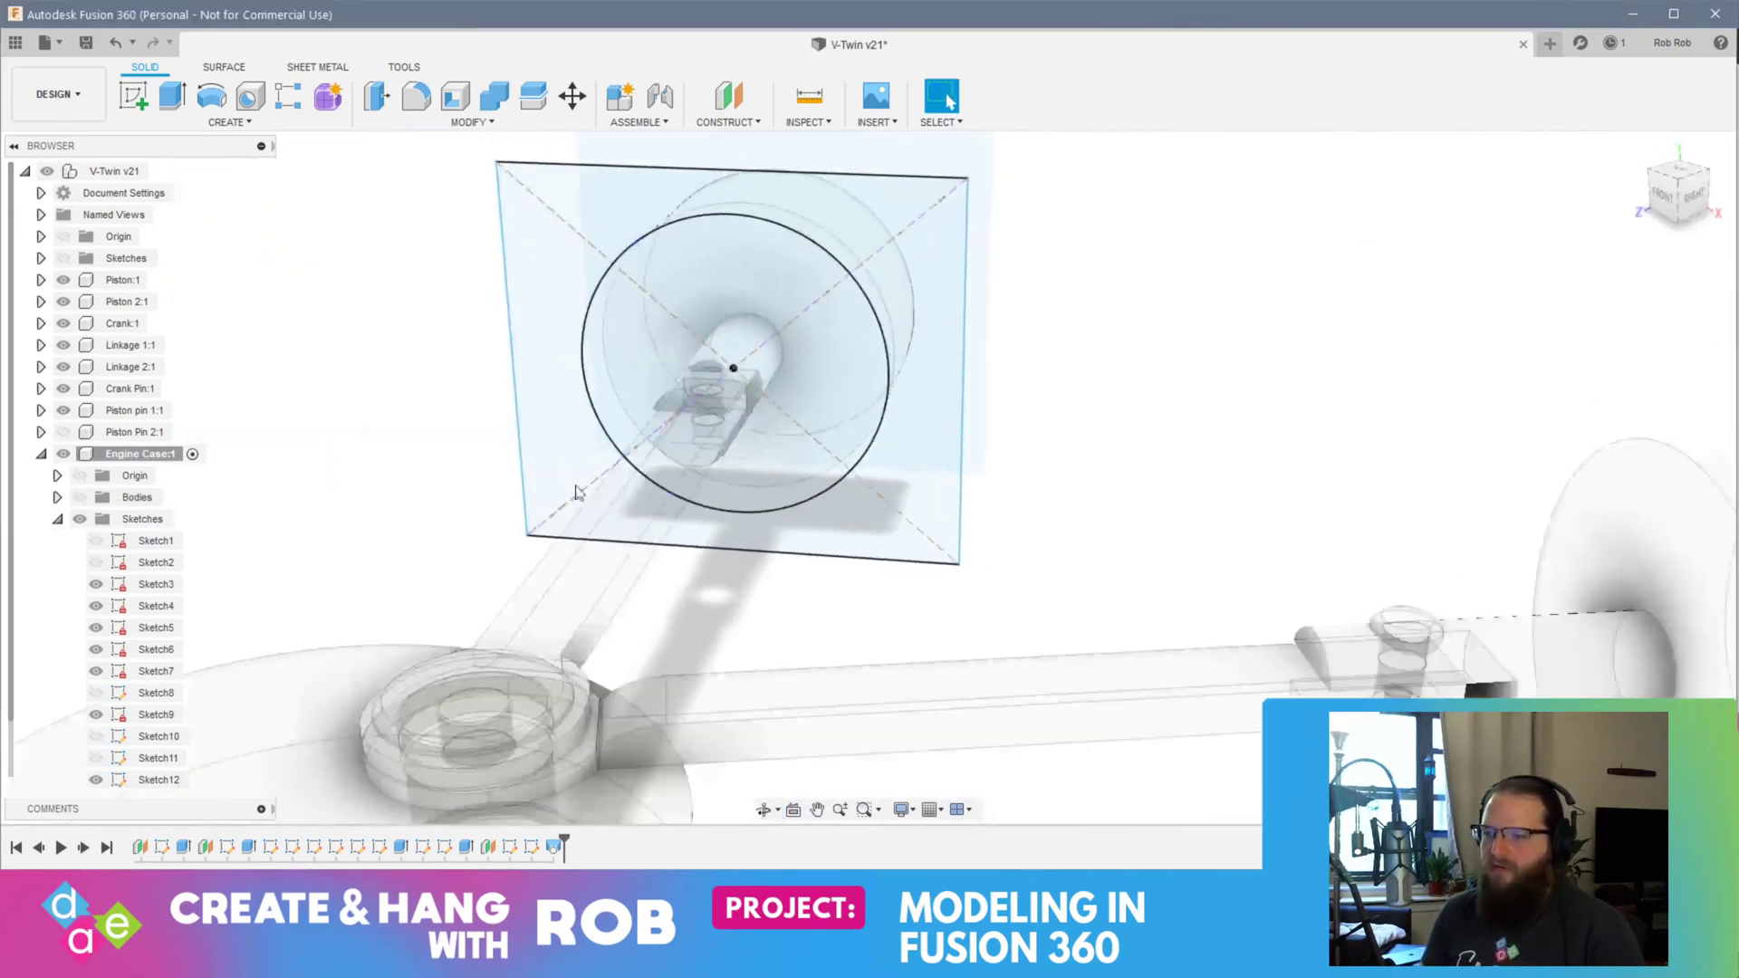
{"action": "left_click", "coordinate": [613, 349]}
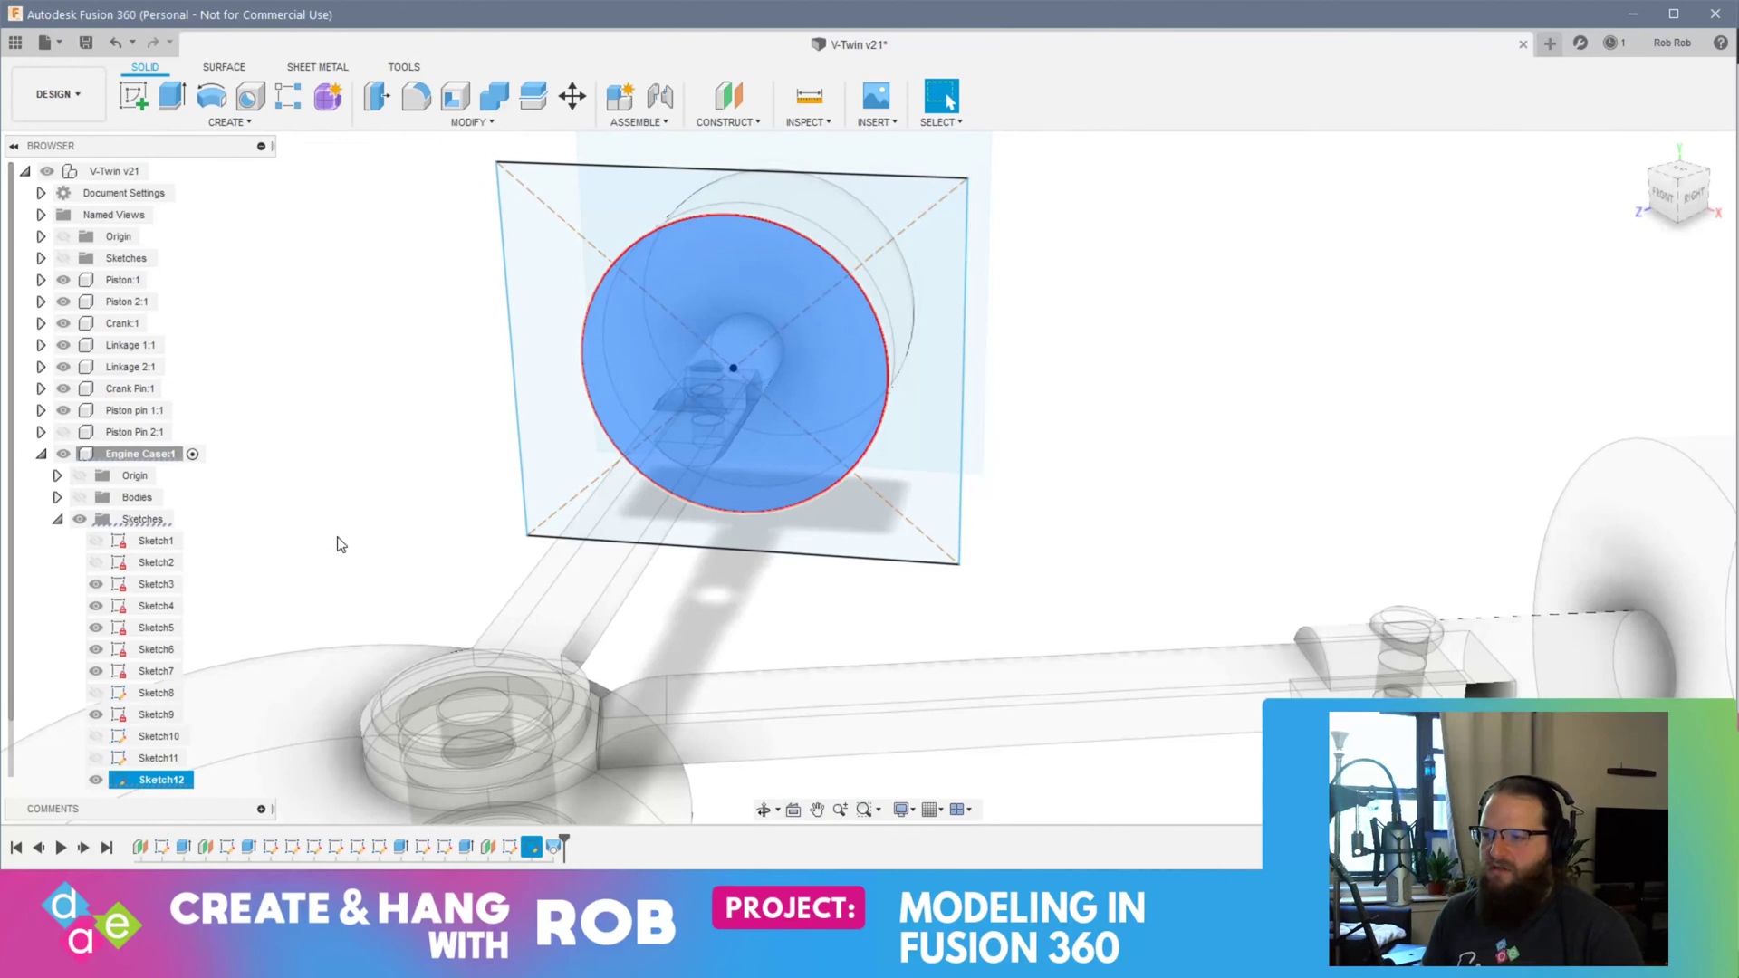
{"action": "left_click", "coordinate": [79, 476]}
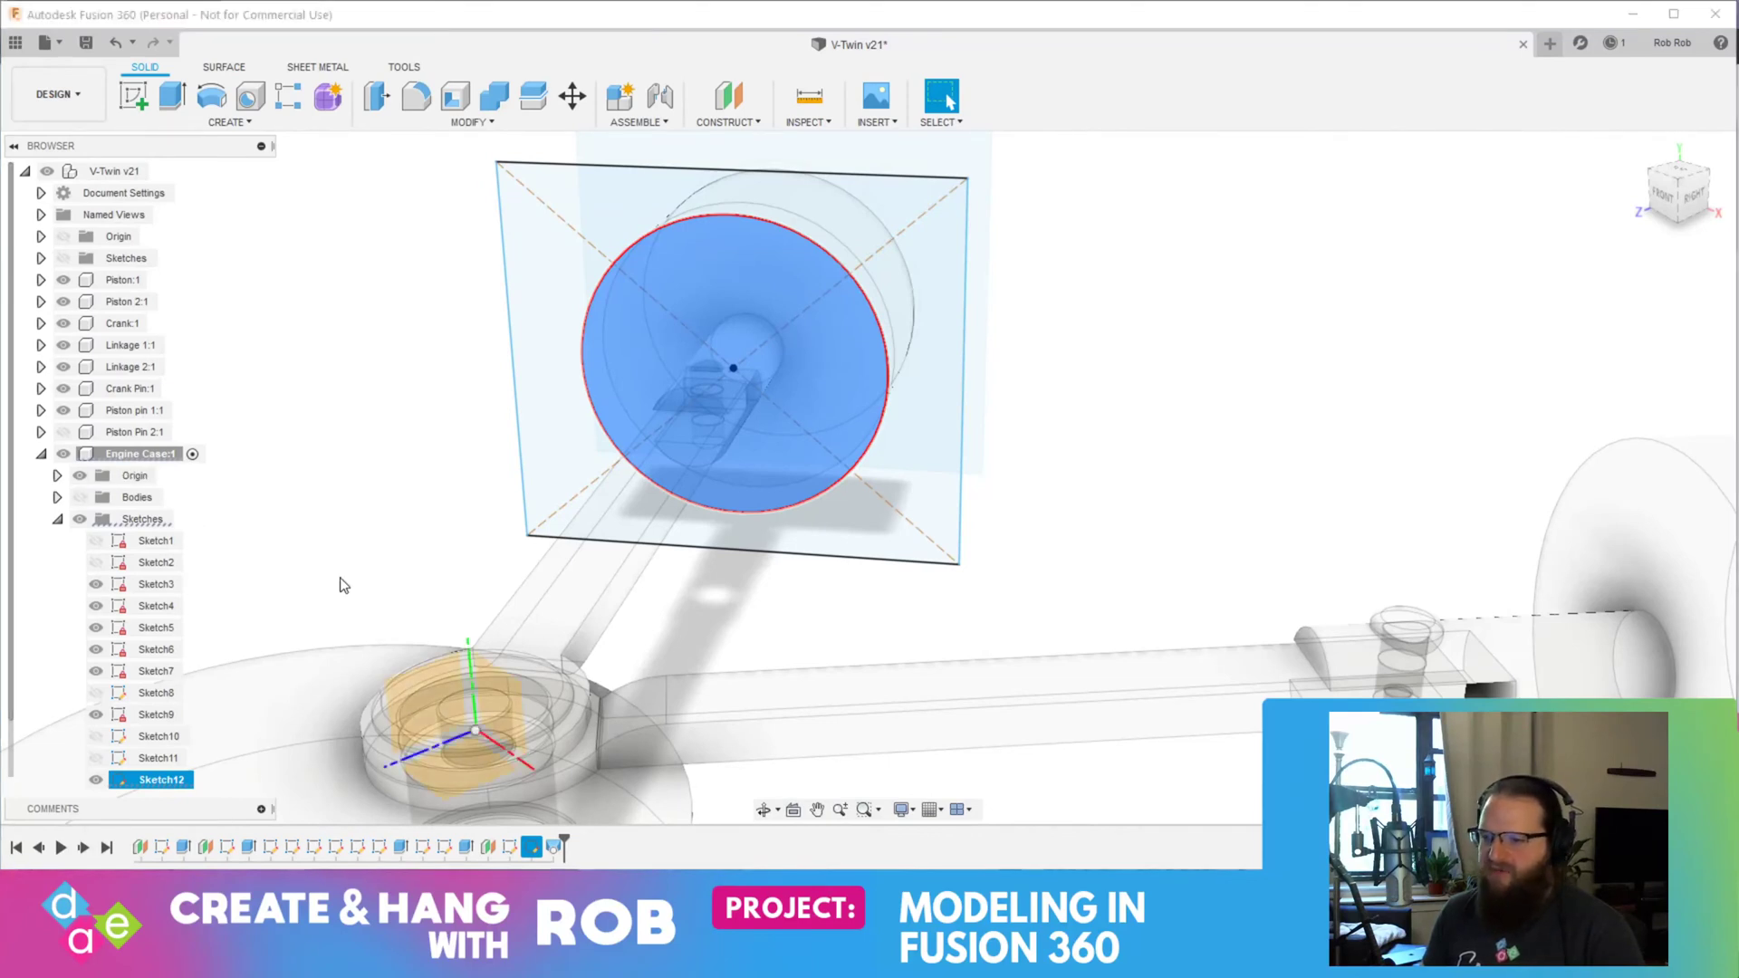
{"action": "left_click", "coordinate": [78, 498]}
{"action": "middle_click_drag", "start_coordinate": [172, 500], "coordinate": [246, 499], "text": "shift"}
Step: Cut-extrude the selected circle 112 mm through the lofted extension, with the pistons, crank, linkages and crank pin hidden to exclude them
{"action": "left_click", "coordinate": [173, 94]}
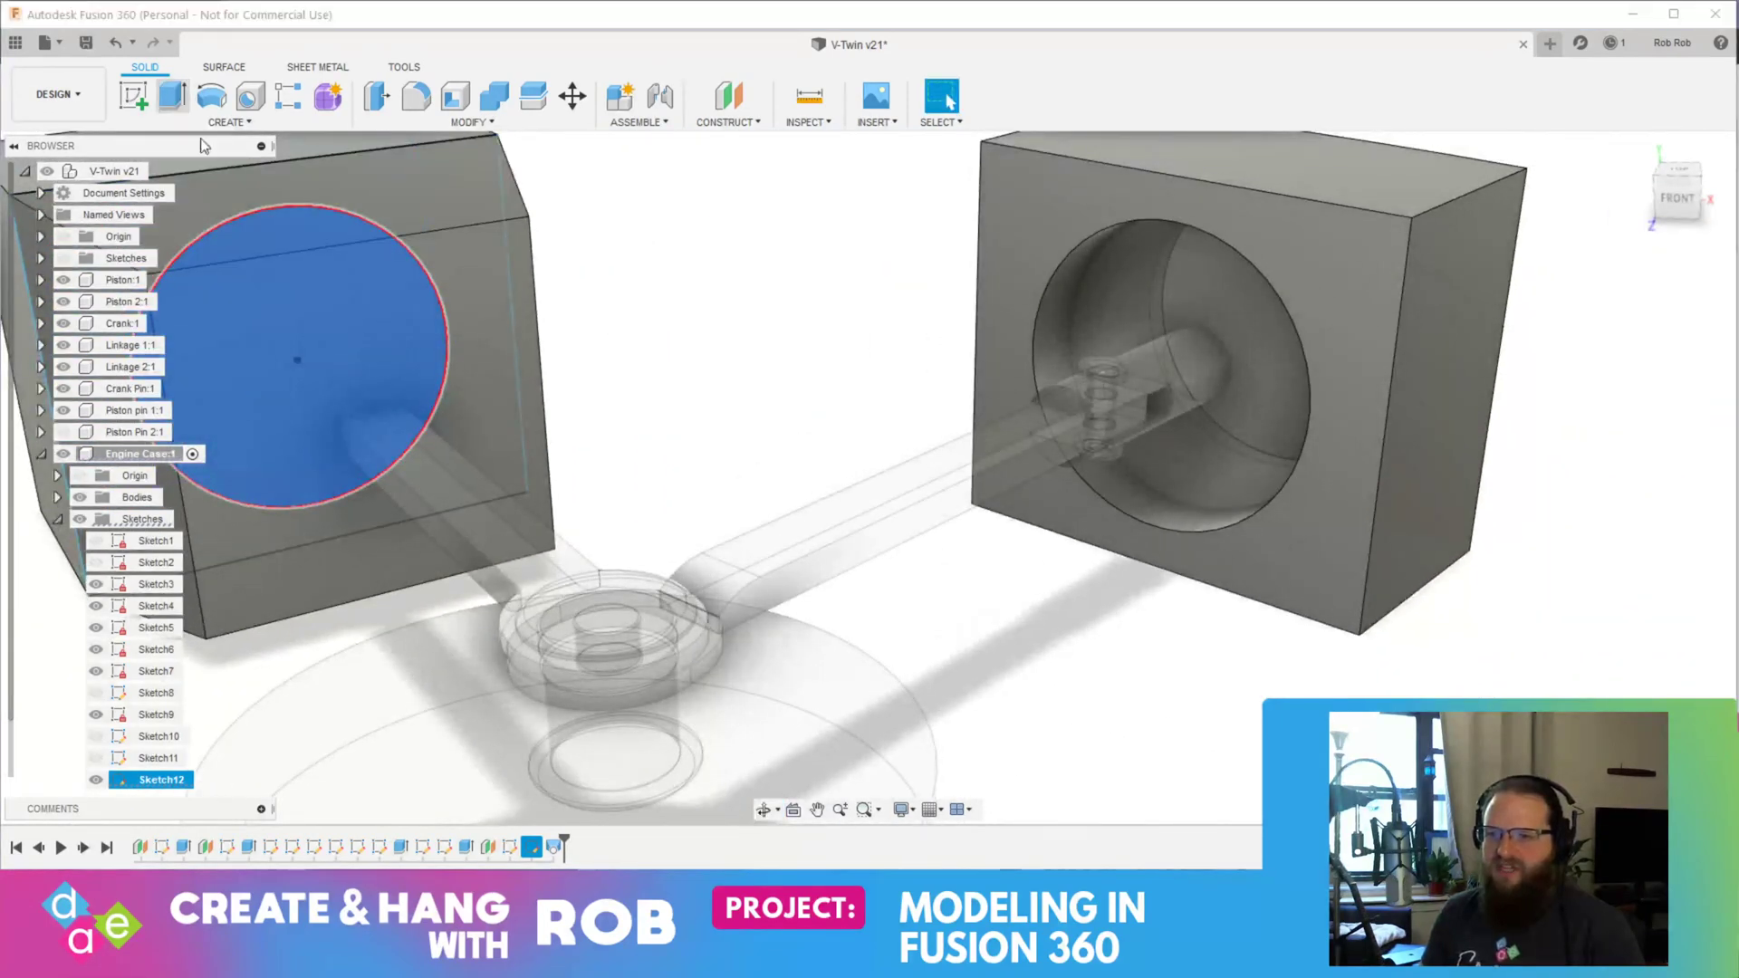
{"action": "left_click_drag", "start_coordinate": [302, 366], "coordinate": [404, 503]}
{"action": "middle_click_drag", "start_coordinate": [405, 503], "coordinate": [906, 497], "text": "shift"}
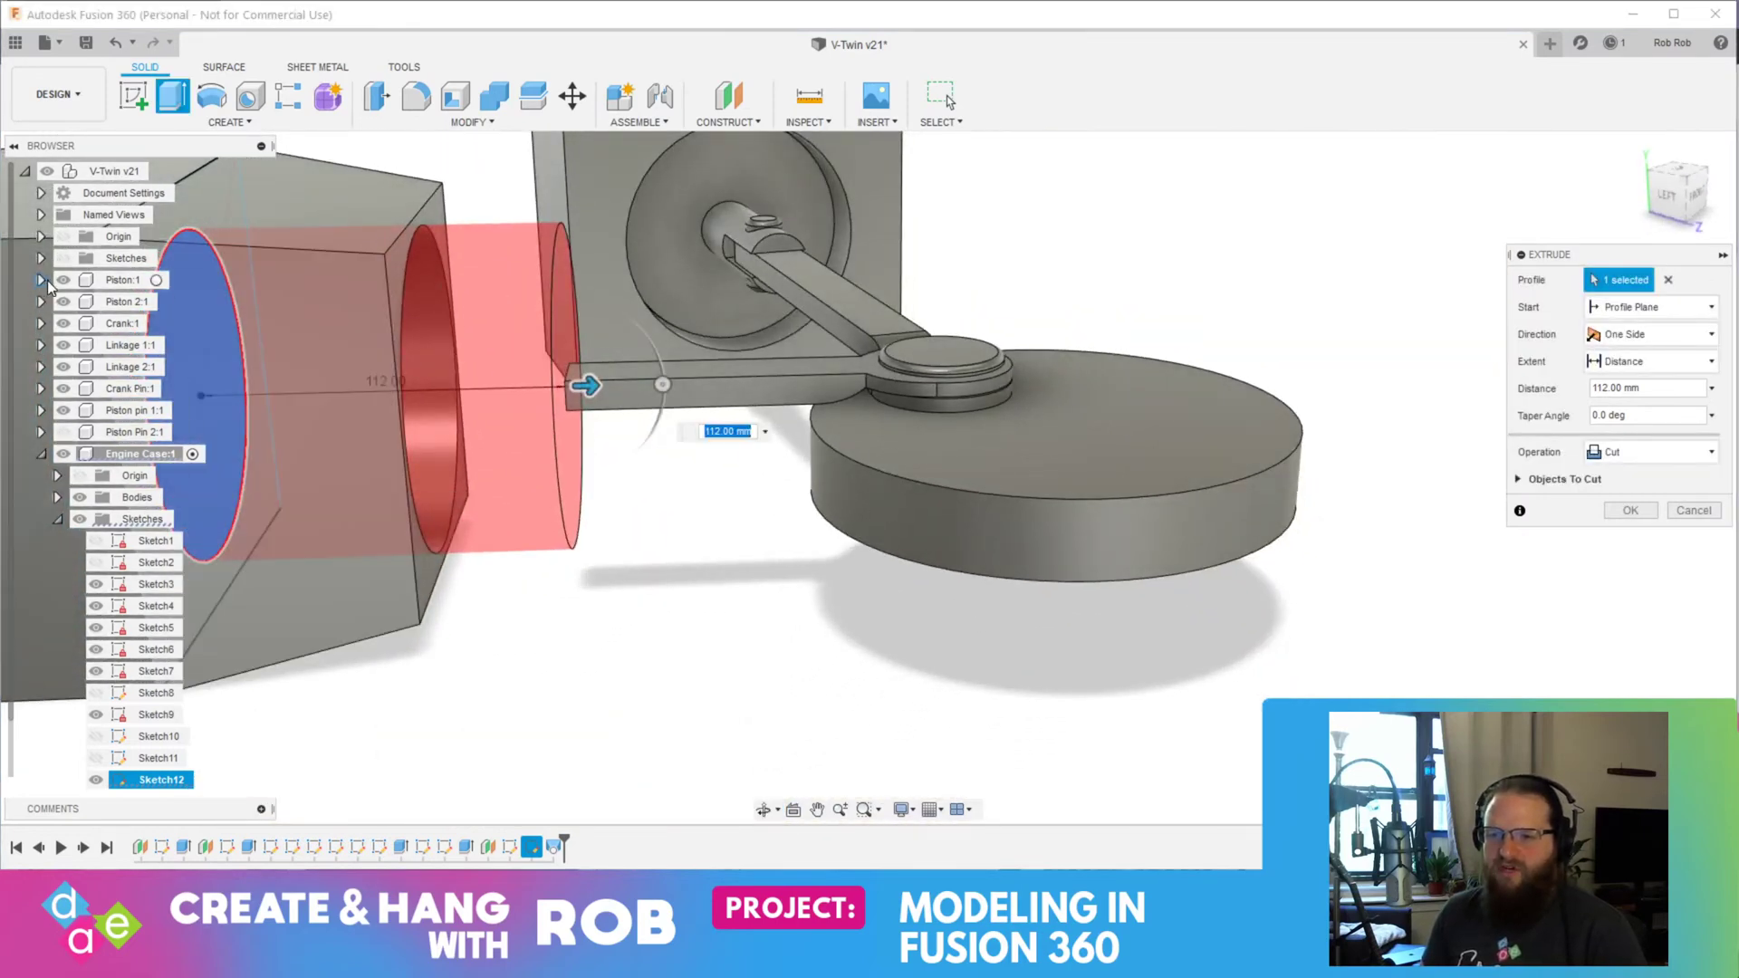
{"action": "left_click", "coordinate": [64, 302]}
{"action": "left_click", "coordinate": [63, 323]}
{"action": "left_click", "coordinate": [64, 345]}
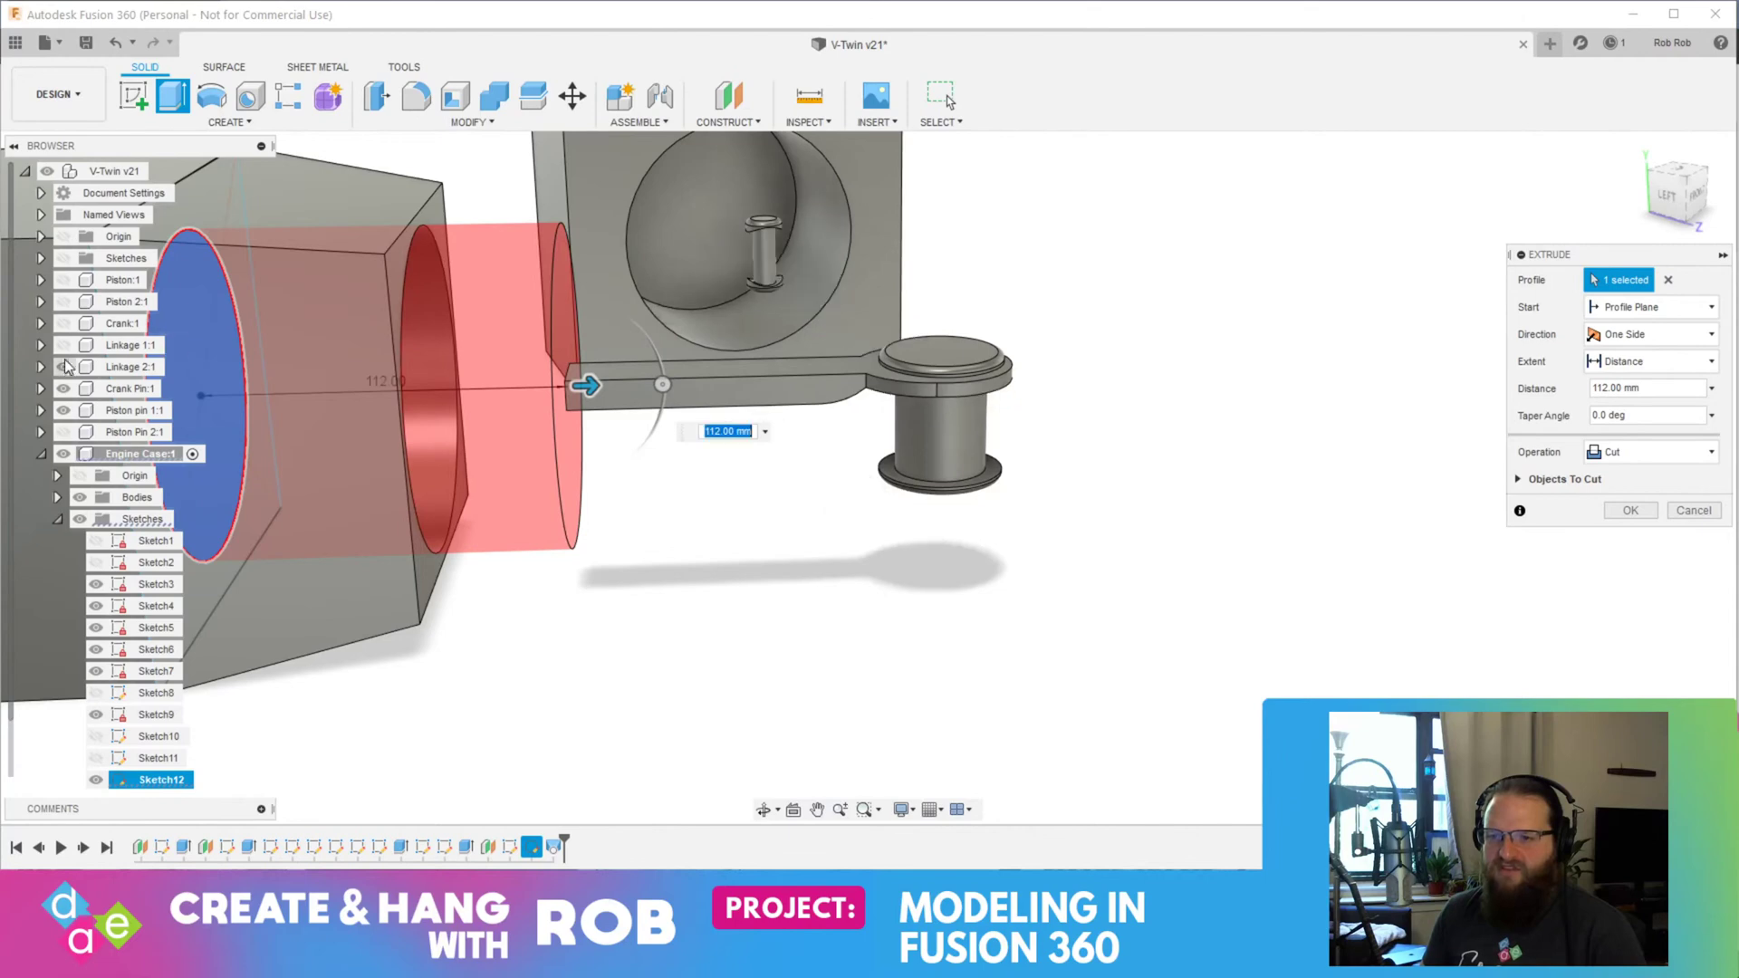
{"action": "left_click", "coordinate": [64, 367]}
{"action": "left_click", "coordinate": [63, 388]}
{"action": "left_click", "coordinate": [64, 410]}
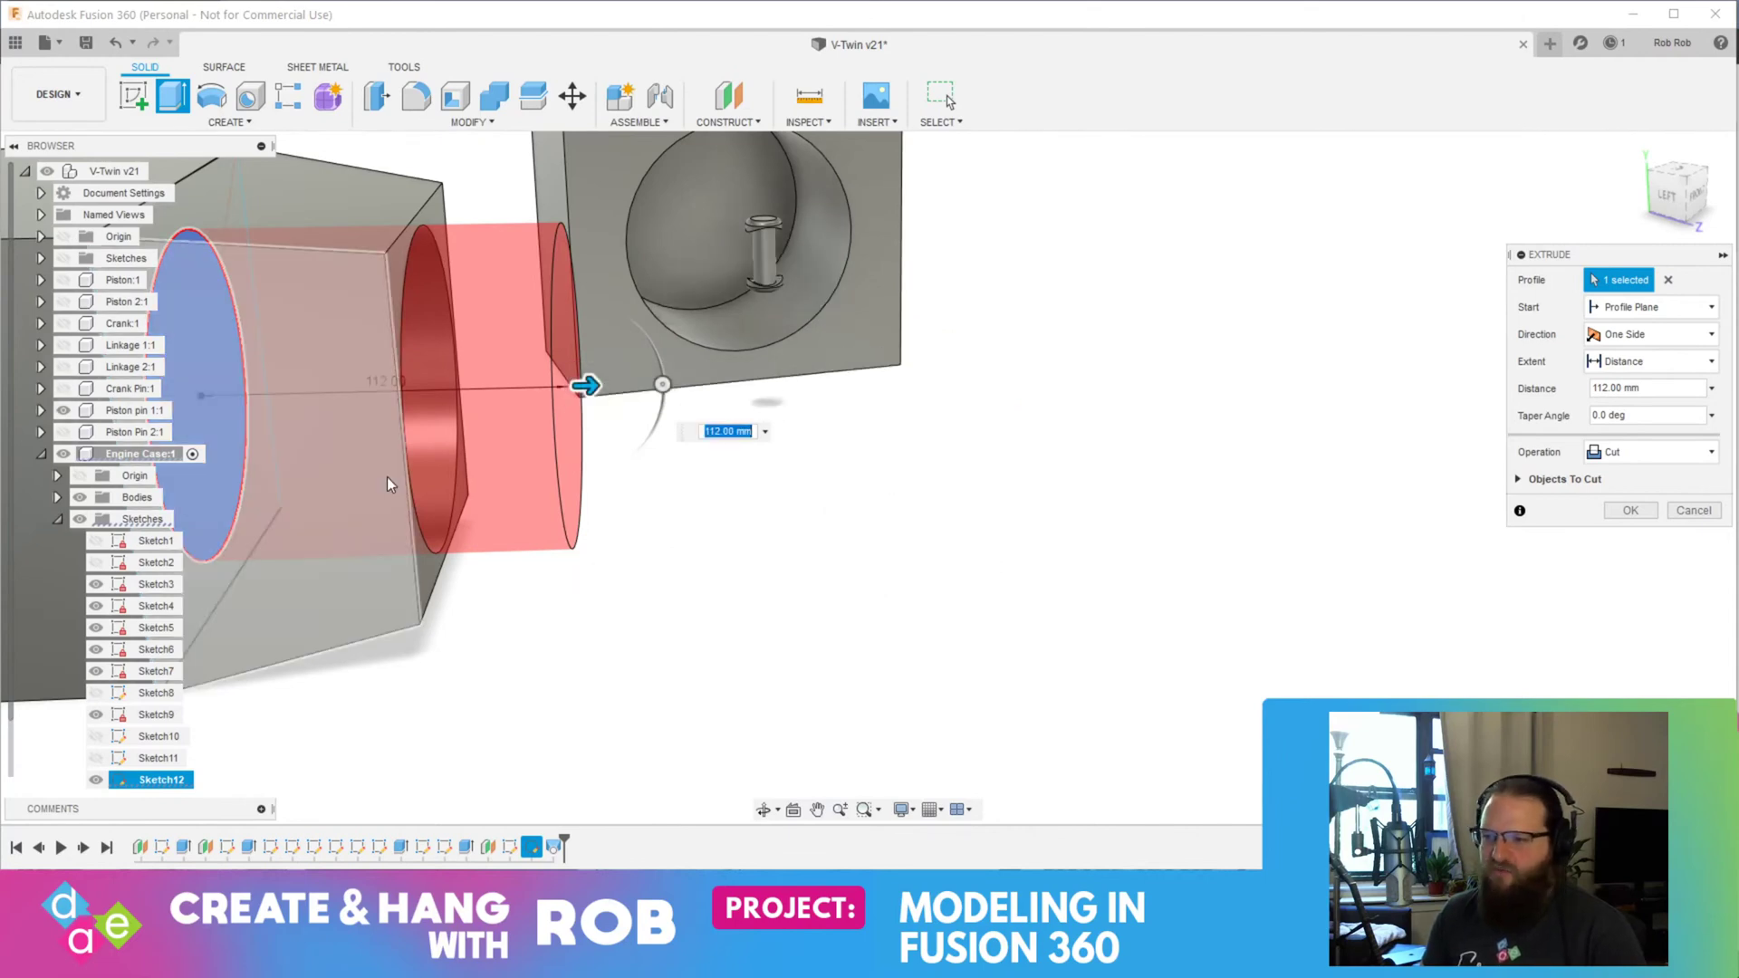
{"action": "key", "text": "Return"}
Step: Hide the Engine Case sketches and show the pistons, crank, linkages, crank pin and Piston Pin 2:1
{"action": "mouse_move", "coordinate": [437, 529]}
{"action": "middle_mouse_down", "text": "shift"}
{"action": "mouse_move", "coordinate": [489, 547]}
{"action": "mouse_move", "coordinate": [403, 547]}
{"action": "middle_mouse_up", "text": "shift"}
{"action": "left_click", "coordinate": [79, 519]}
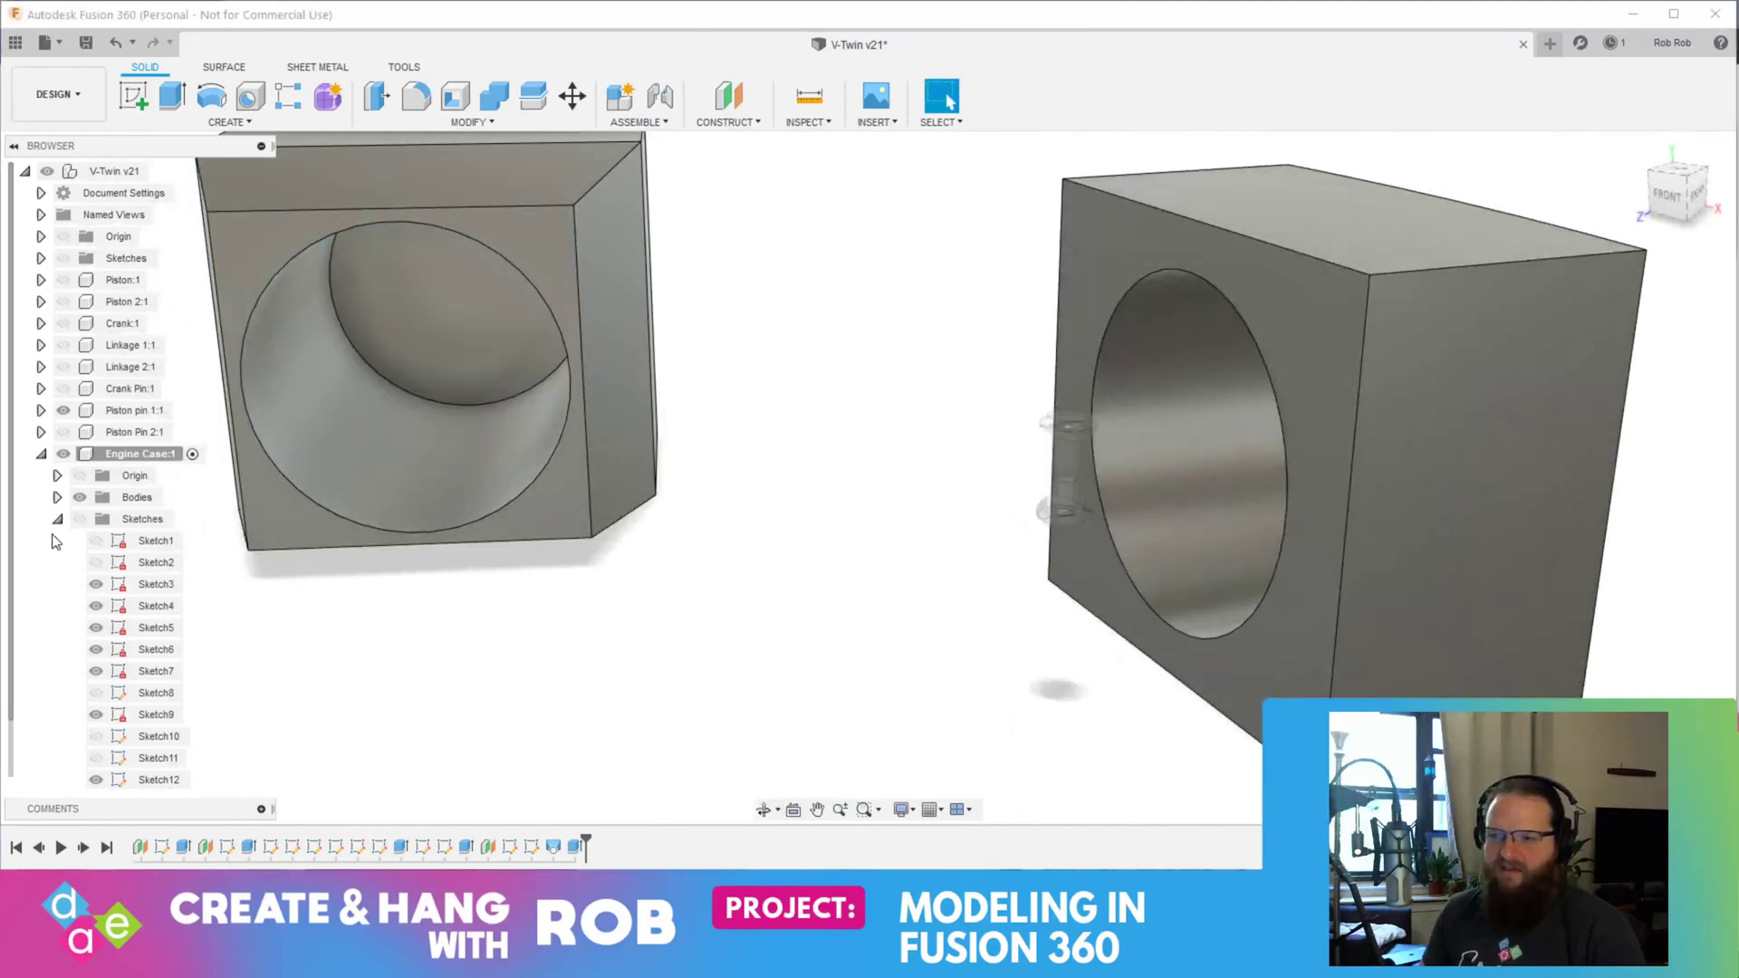
{"action": "left_click", "coordinate": [62, 433]}
{"action": "left_click", "coordinate": [64, 389]}
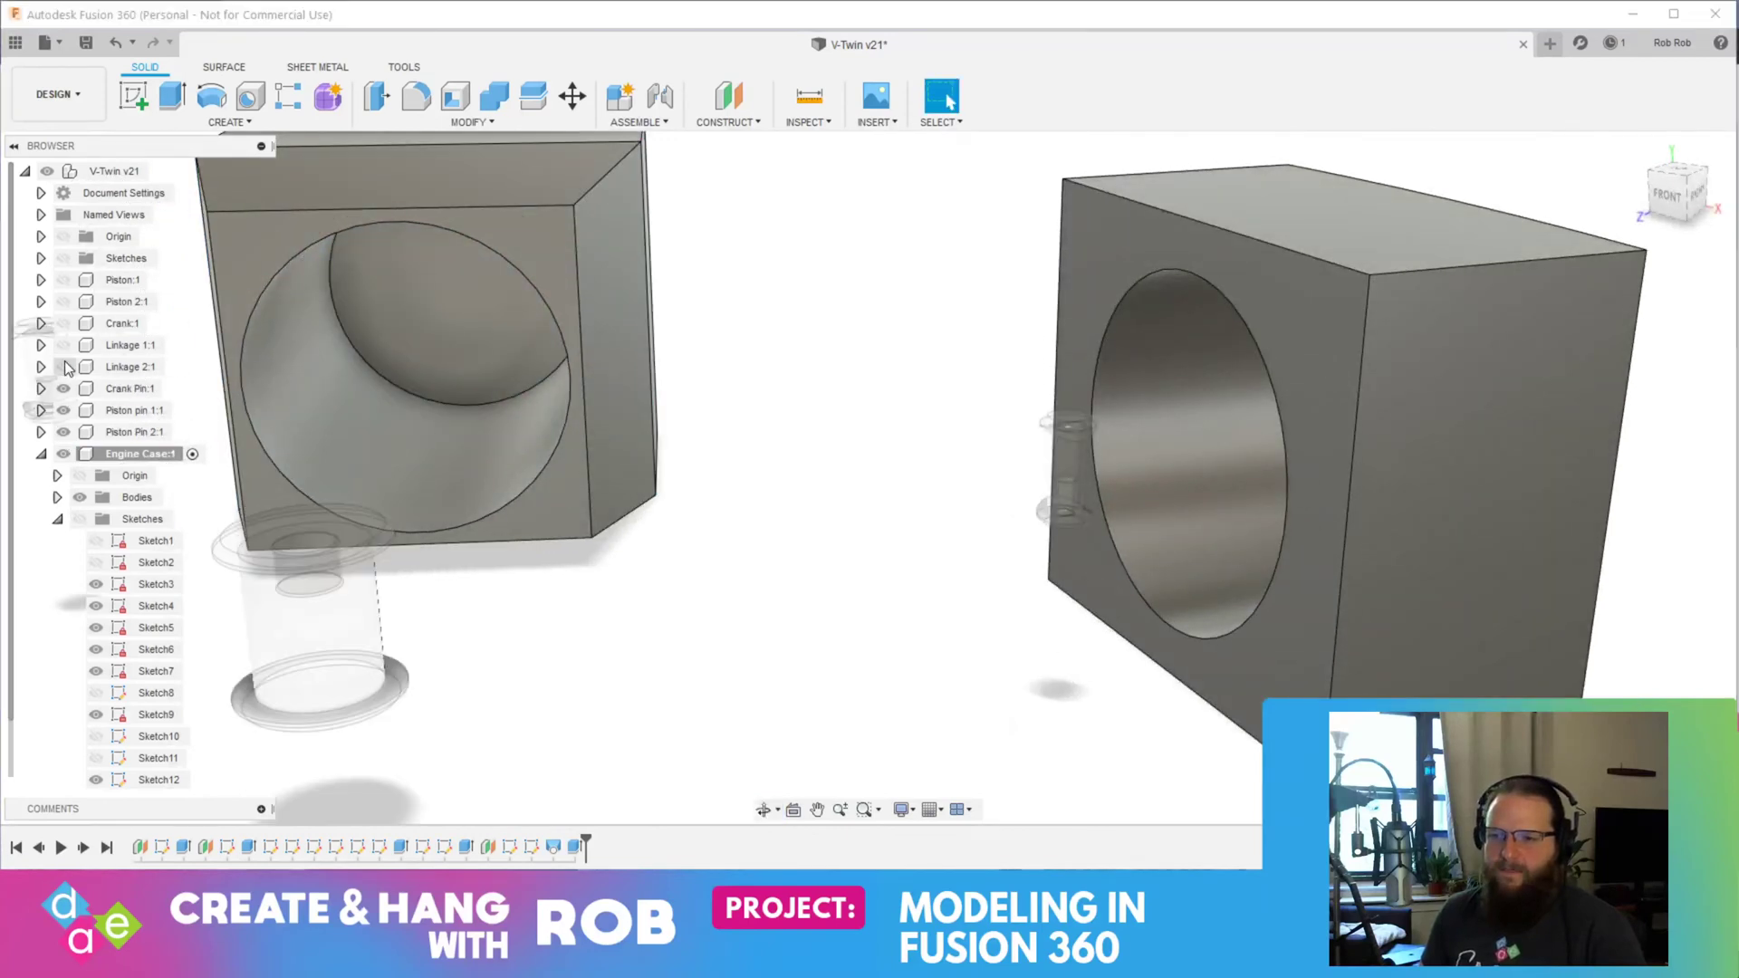
{"action": "left_click", "coordinate": [64, 367]}
{"action": "left_click", "coordinate": [63, 345]}
{"action": "left_click", "coordinate": [64, 323]}
{"action": "left_click", "coordinate": [64, 301]}
{"action": "left_click", "coordinate": [64, 280]}
{"action": "middle_click_drag", "start_coordinate": [308, 426], "coordinate": [272, 457], "text": "shift"}
{"action": "scroll", "coordinate": [253, 584], "scroll_direction": "up", "scroll_amount": 2}
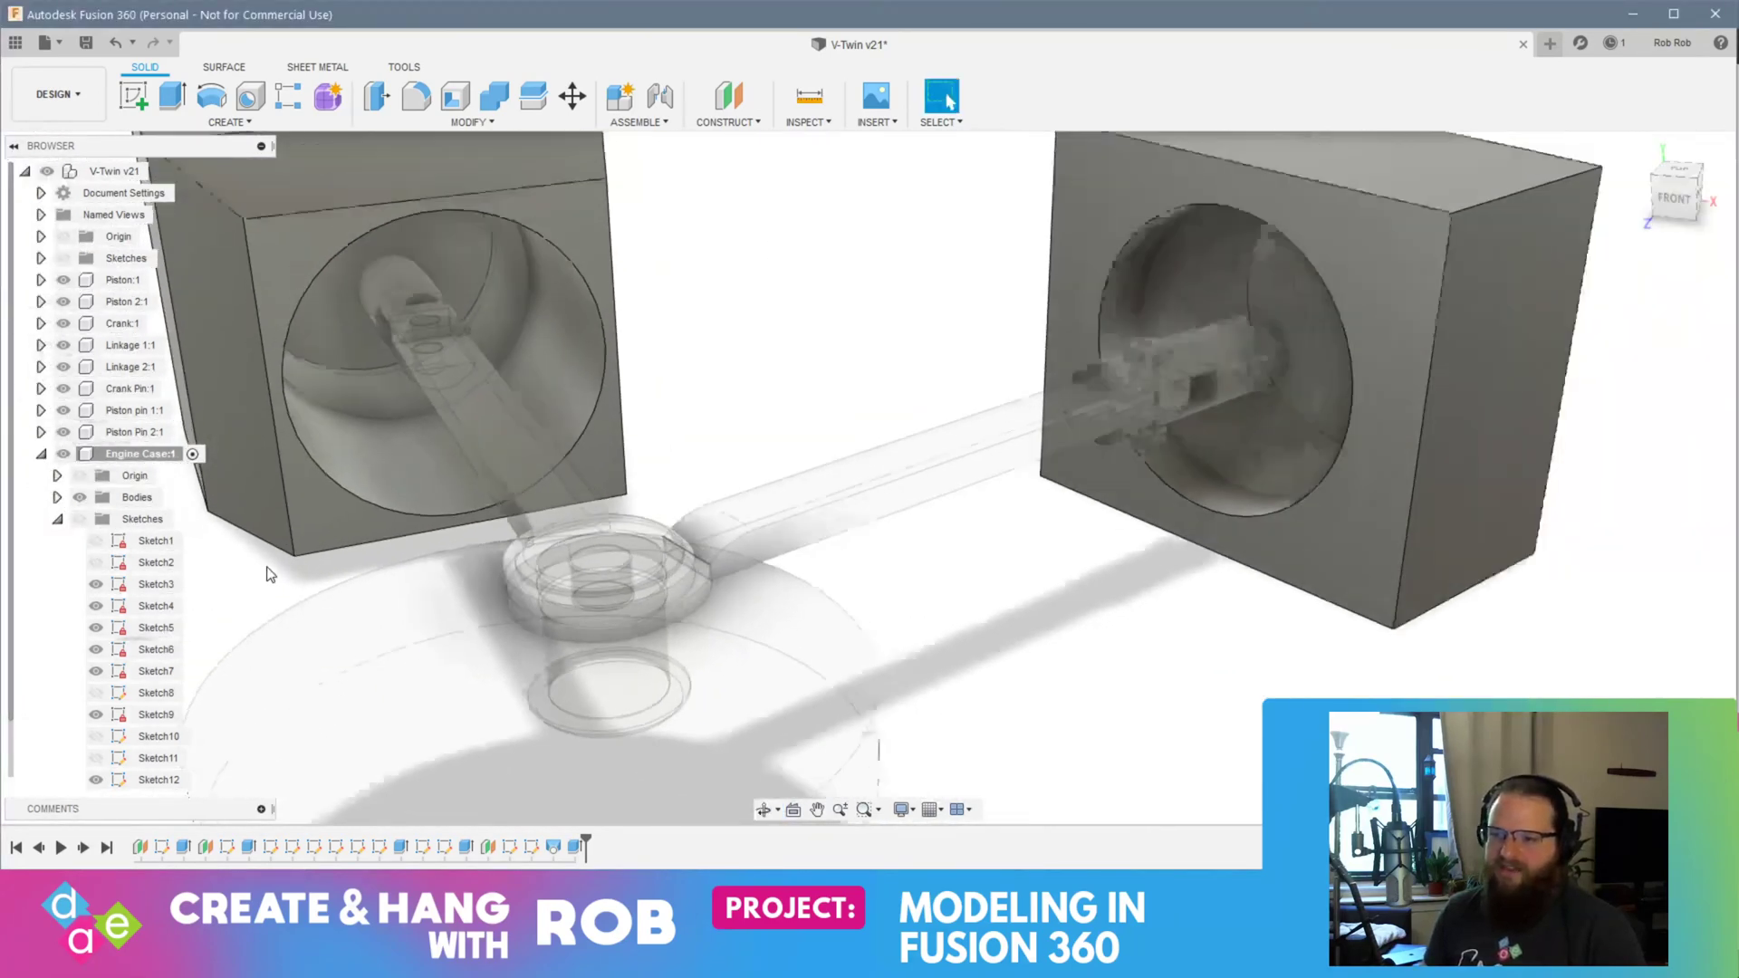
{"action": "scroll", "coordinate": [267, 569], "scroll_direction": "down", "scroll_amount": 4}
{"action": "scroll", "coordinate": [103, 499], "scroll_direction": "down", "scroll_amount": 1}
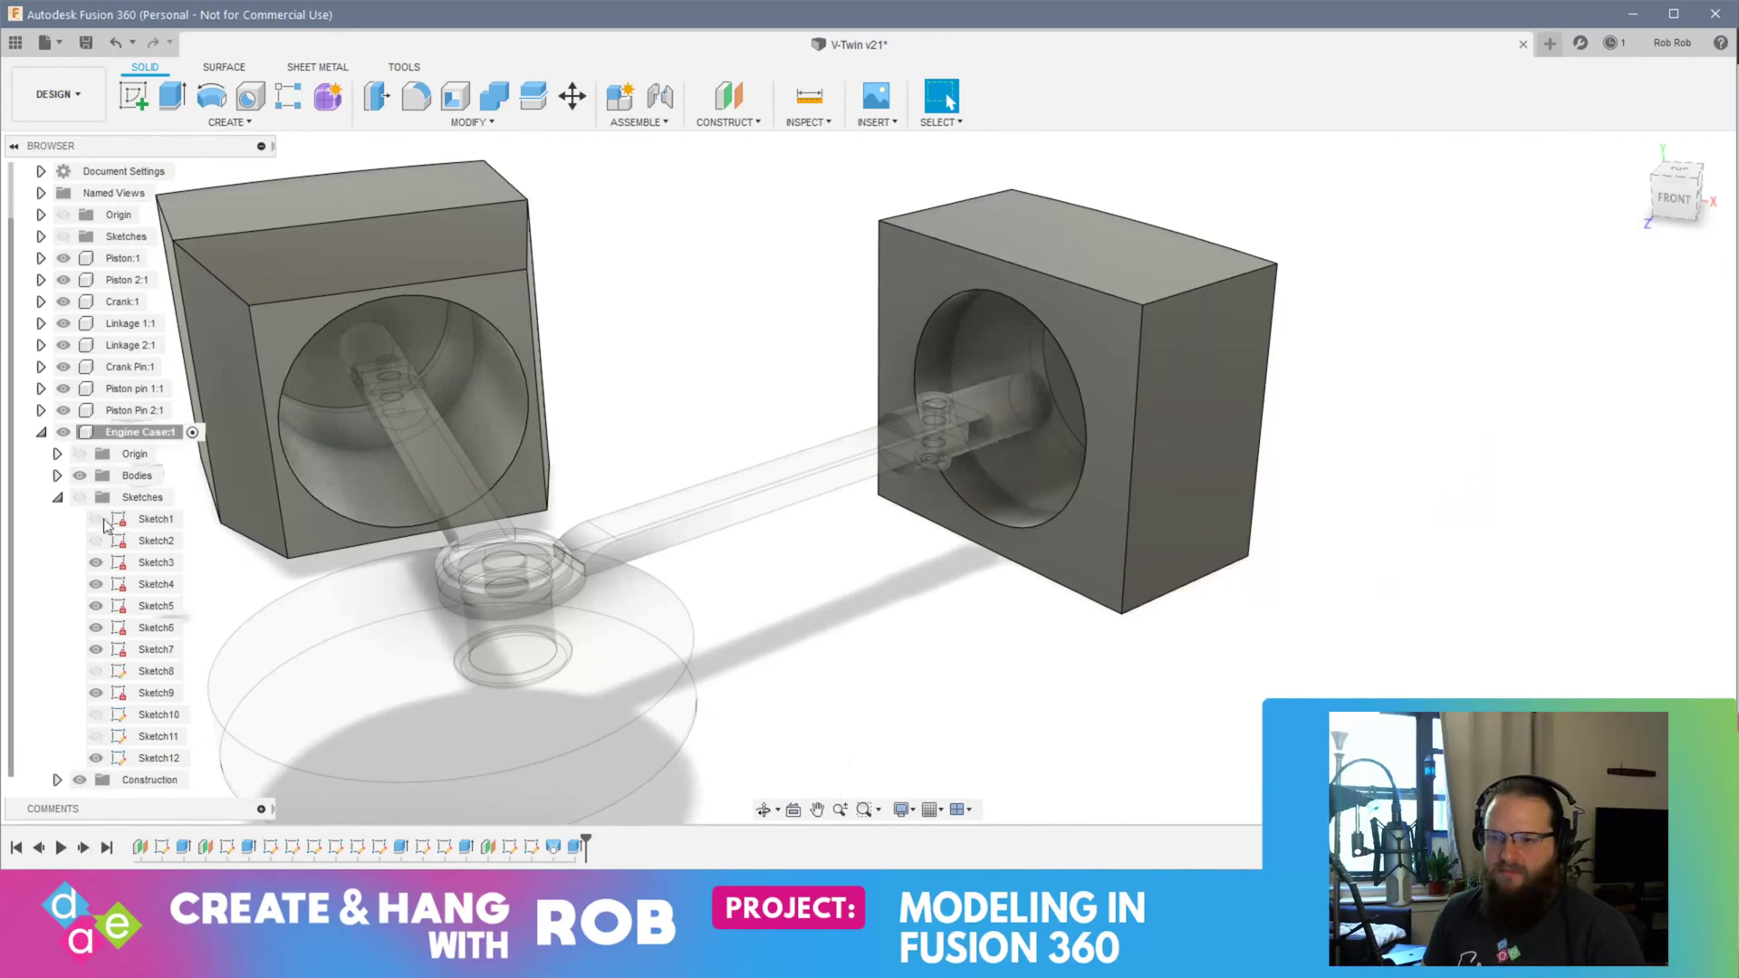
{"action": "left_click", "coordinate": [40, 434]}
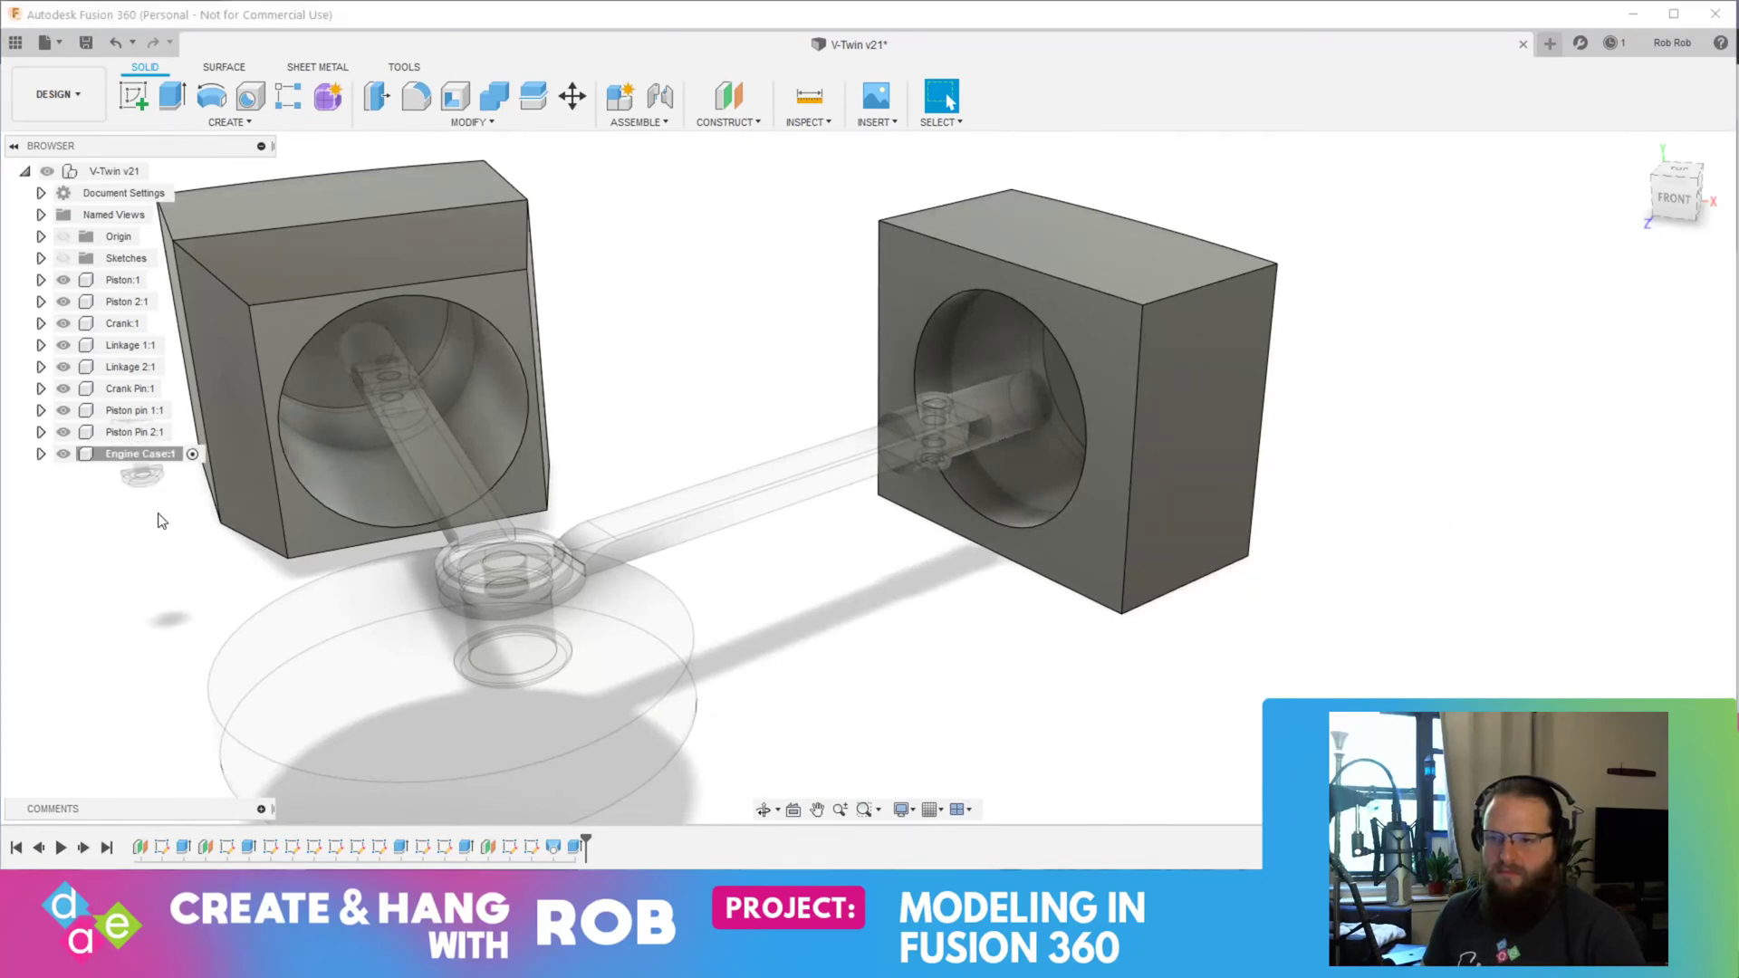
{"action": "mouse_move", "coordinate": [130, 580]}
{"action": "middle_mouse_down", "text": "shift"}
{"action": "mouse_move", "coordinate": [165, 576]}
{"action": "mouse_move", "coordinate": [124, 602]}
{"action": "mouse_move", "coordinate": [176, 587]}
{"action": "mouse_move", "coordinate": [91, 617]}
{"action": "mouse_move", "coordinate": [136, 561]}
{"action": "middle_mouse_up", "text": "shift"}
{"action": "middle_click_drag", "start_coordinate": [179, 639], "coordinate": [487, 720], "text": "shift"}
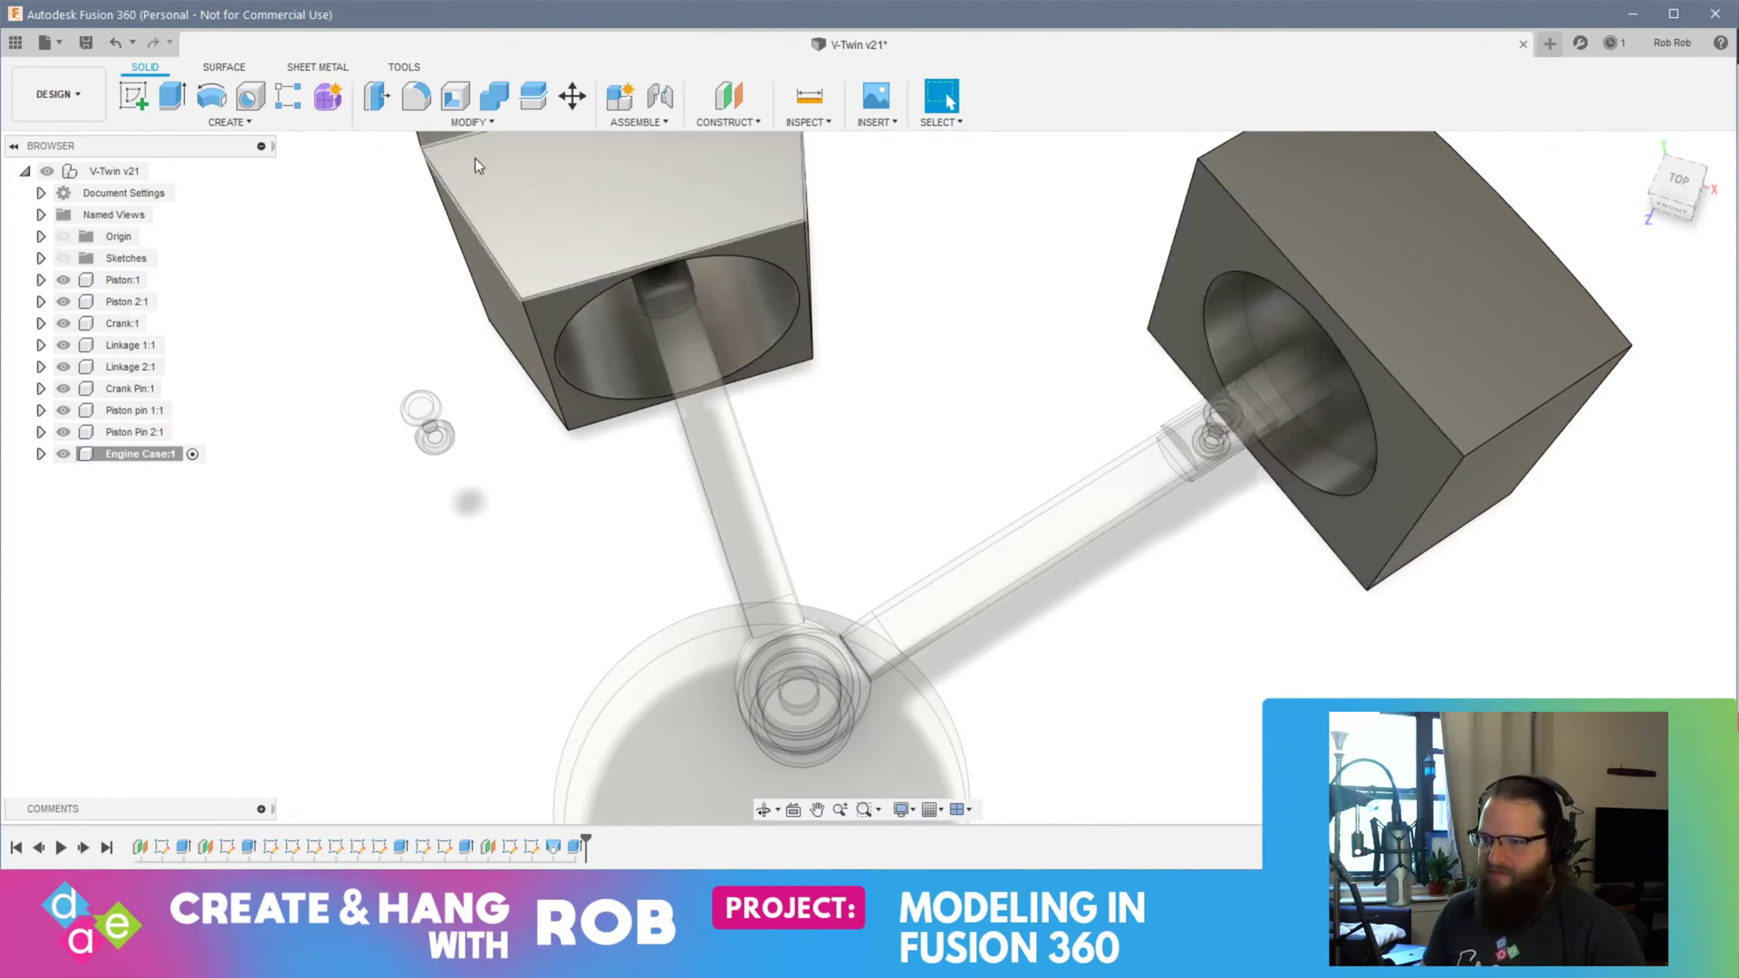
{"action": "left_click", "coordinate": [787, 256]}
{"action": "right_click", "coordinate": [787, 258]}
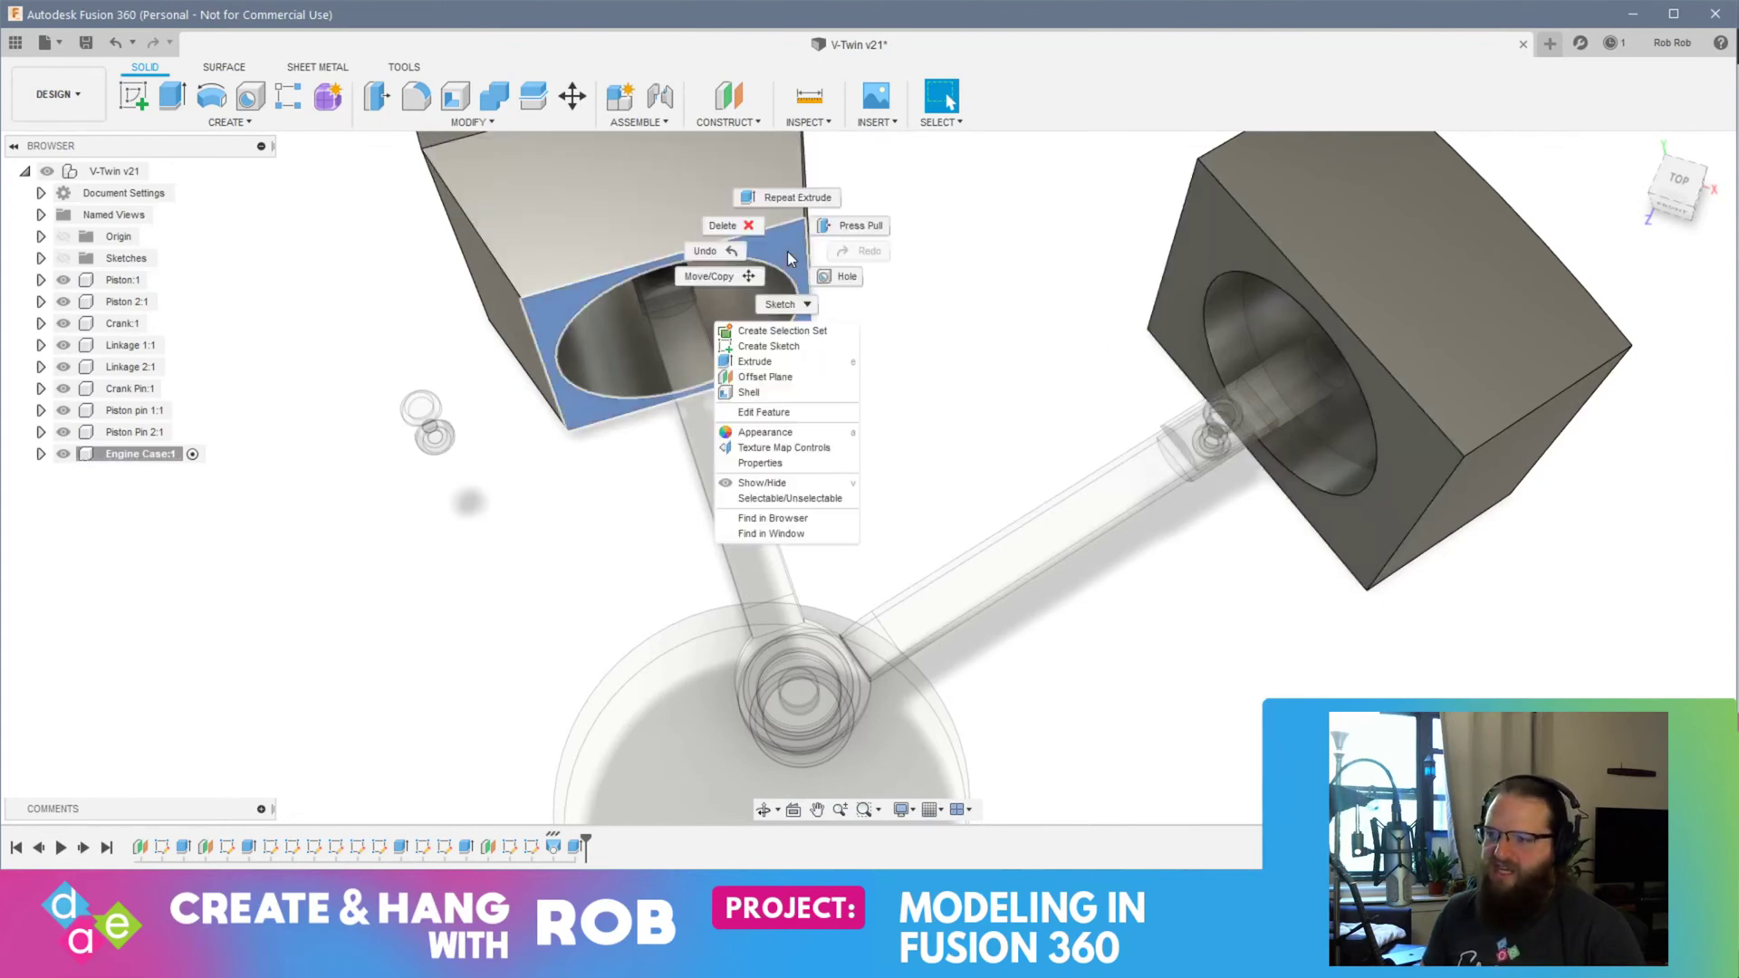
{"action": "left_click", "coordinate": [809, 276]}
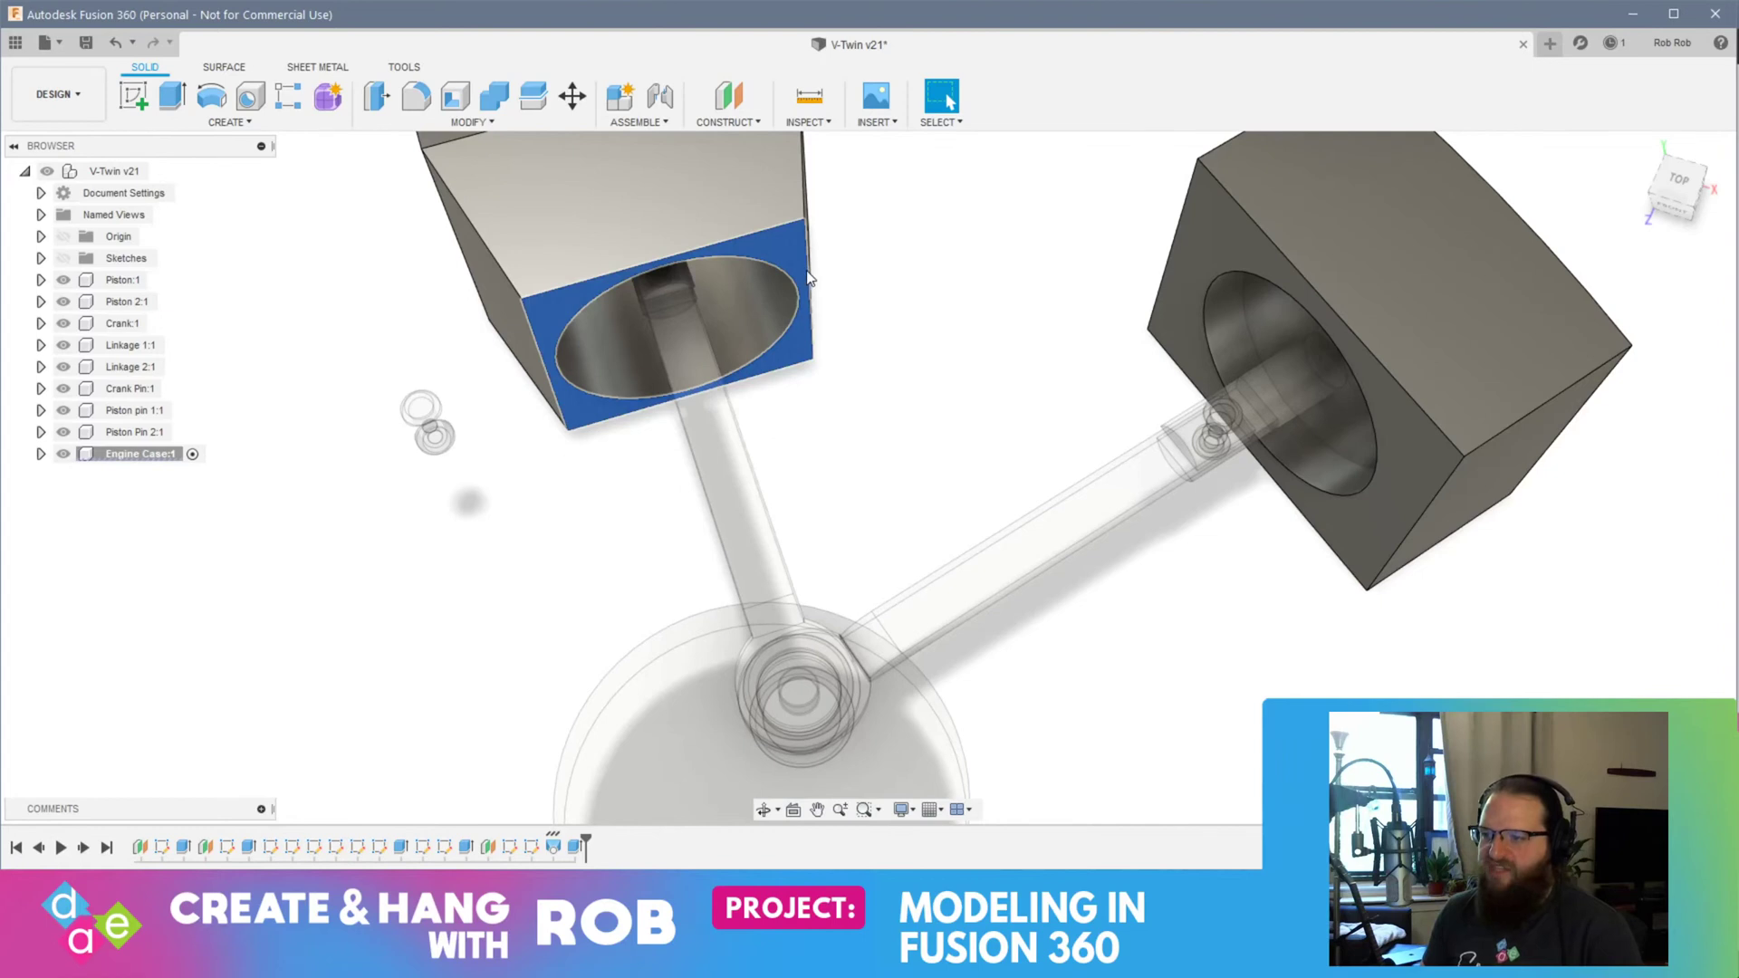
{"action": "left_click", "coordinate": [165, 94]}
{"action": "left_click_drag", "start_coordinate": [779, 255], "coordinate": [860, 424]}
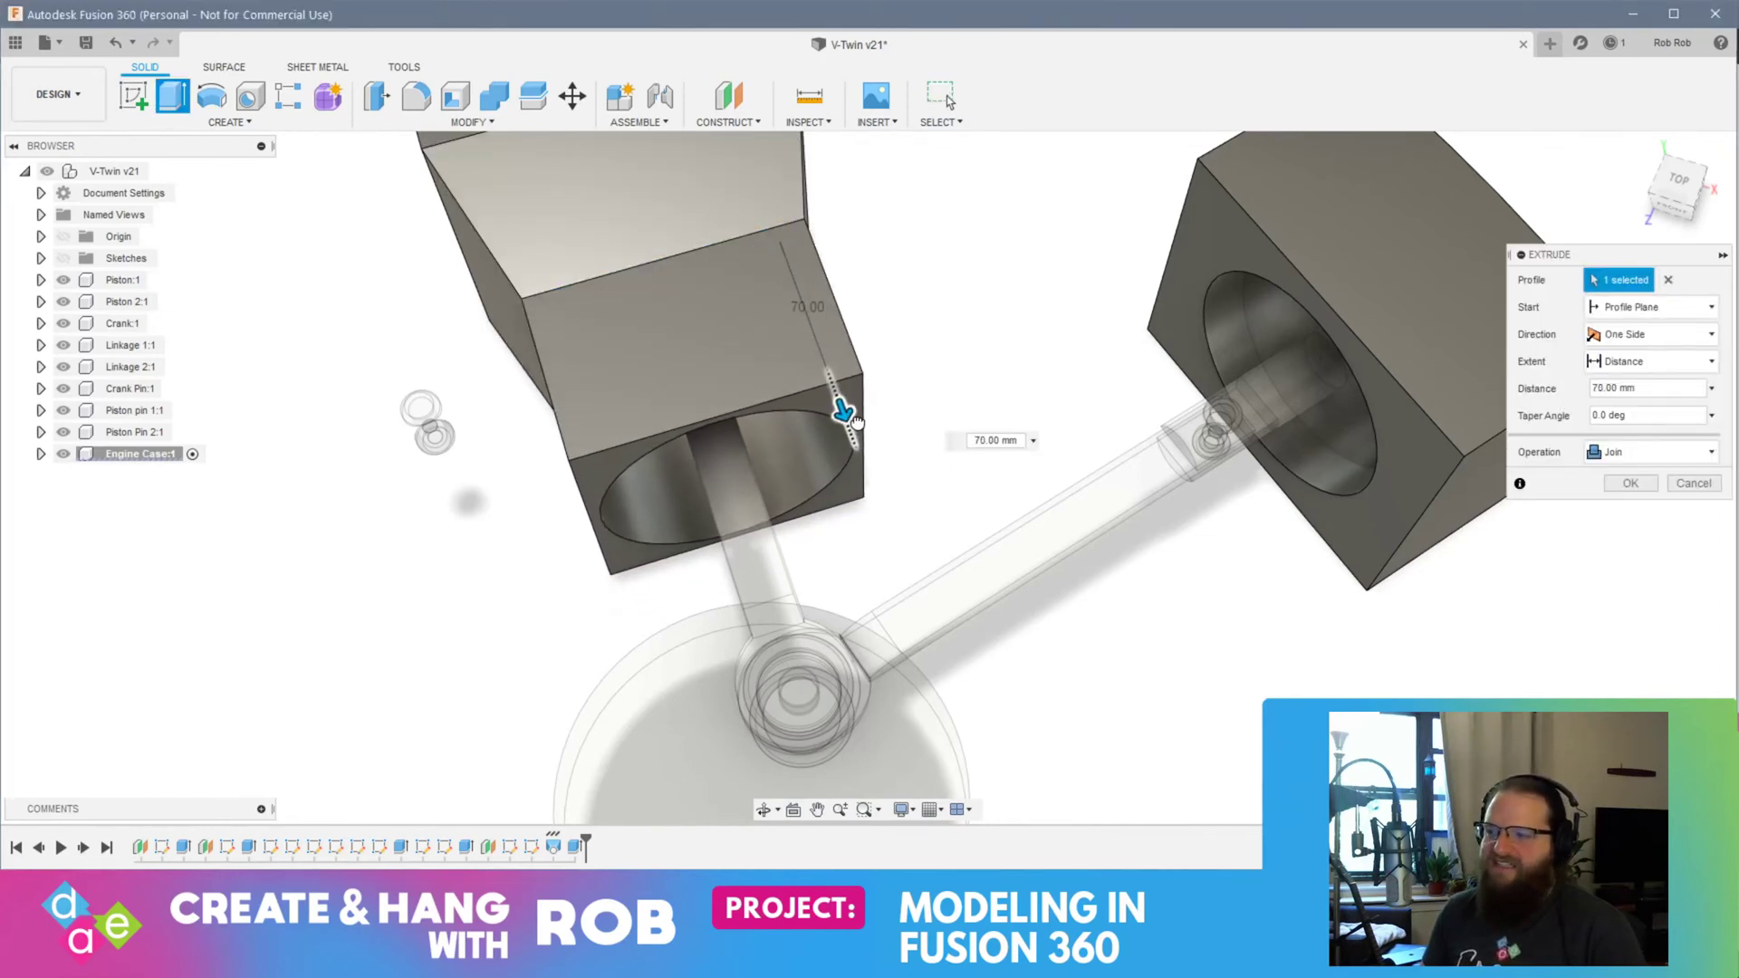
{"action": "key", "text": "Escape"}
{"action": "middle_click_drag", "start_coordinate": [1362, 540], "coordinate": [530, 444], "text": "shift"}
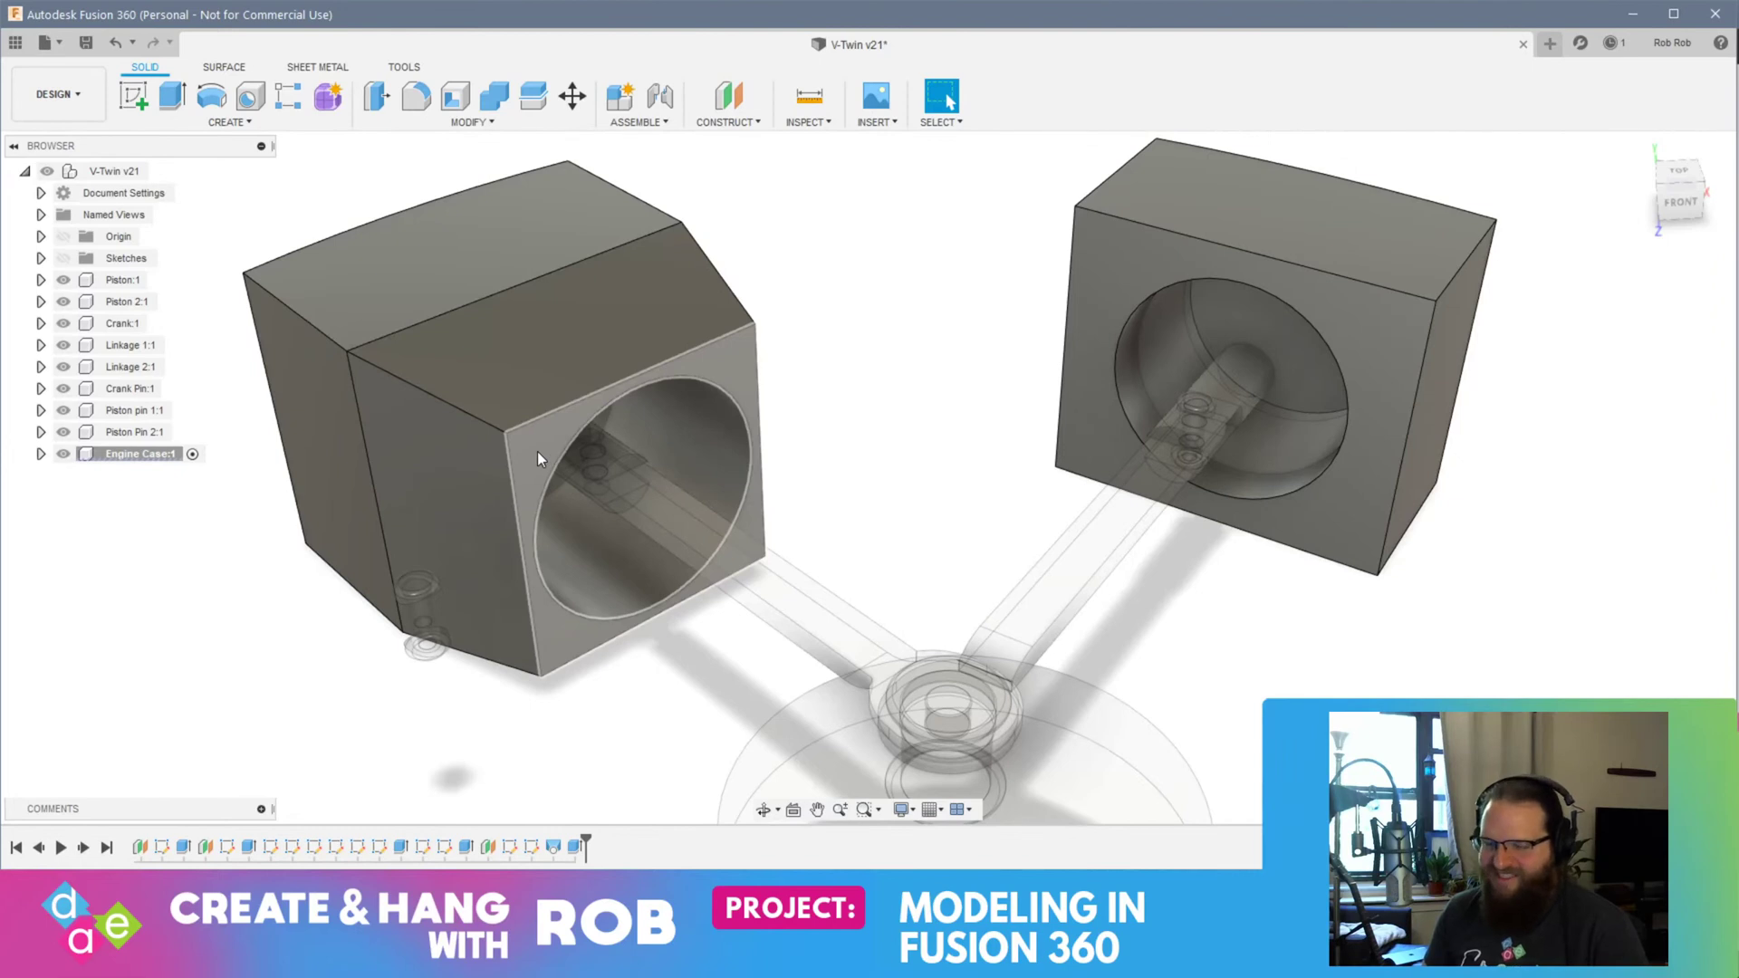
Step: Create an offset plane in front of the second block's bored face, toward the crank
{"action": "left_click", "coordinate": [1380, 454]}
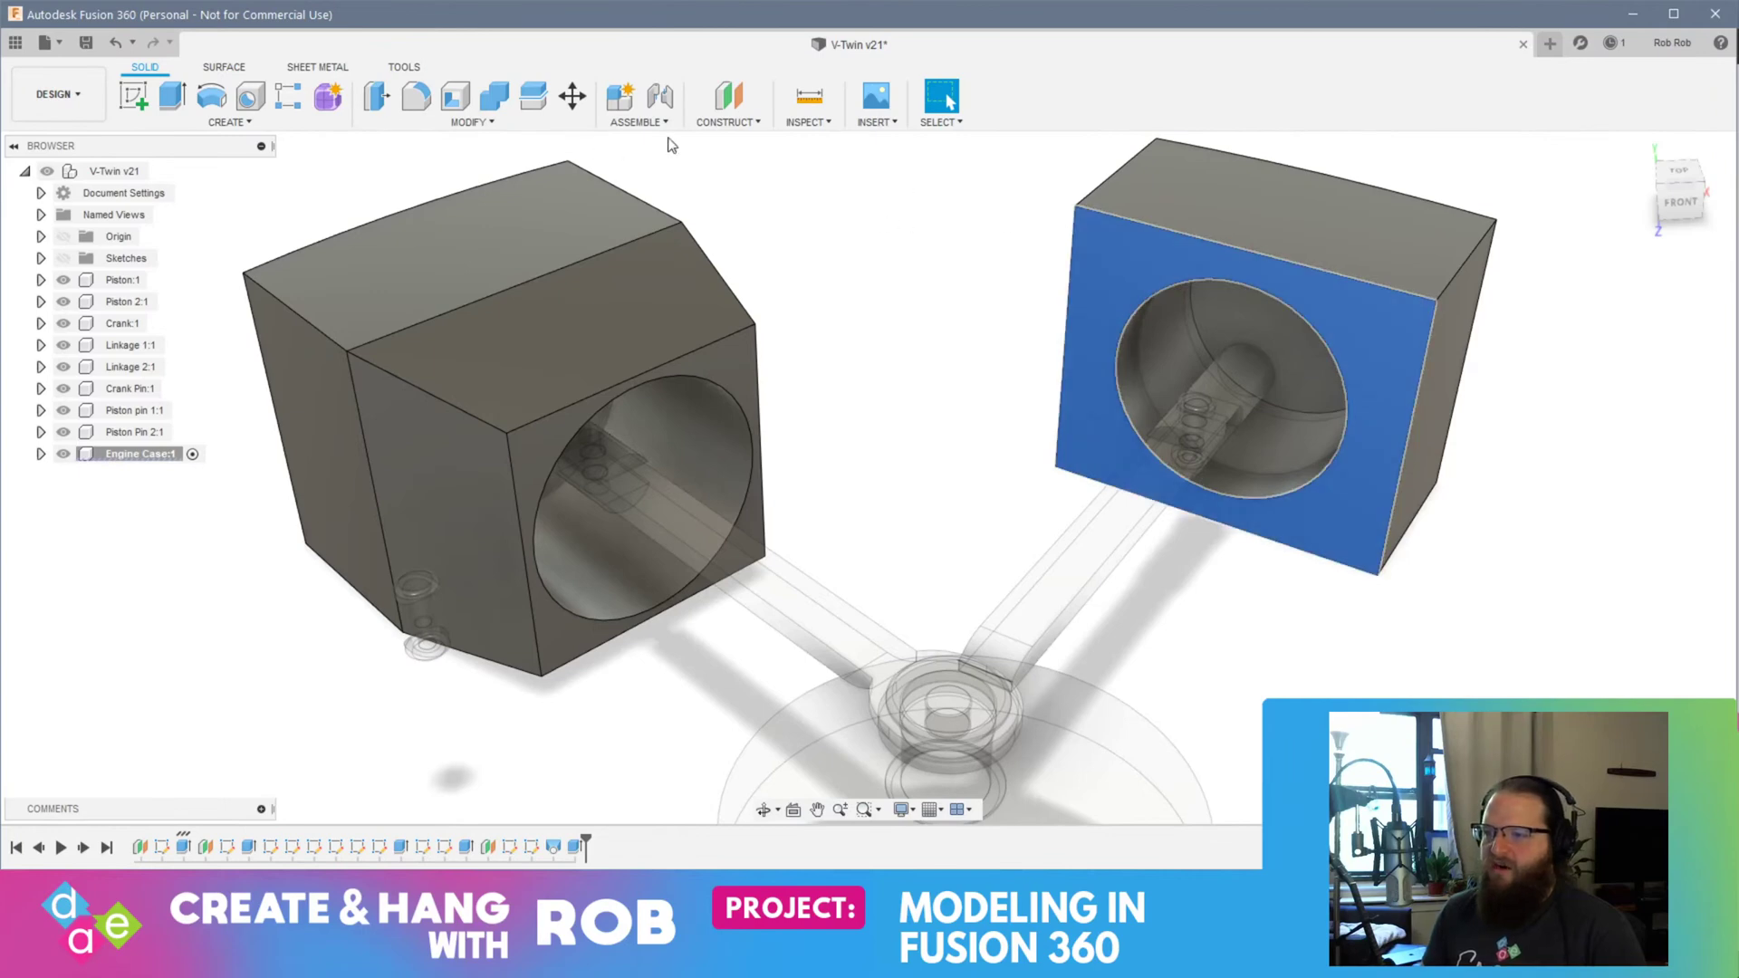
{"action": "left_click", "coordinate": [728, 97]}
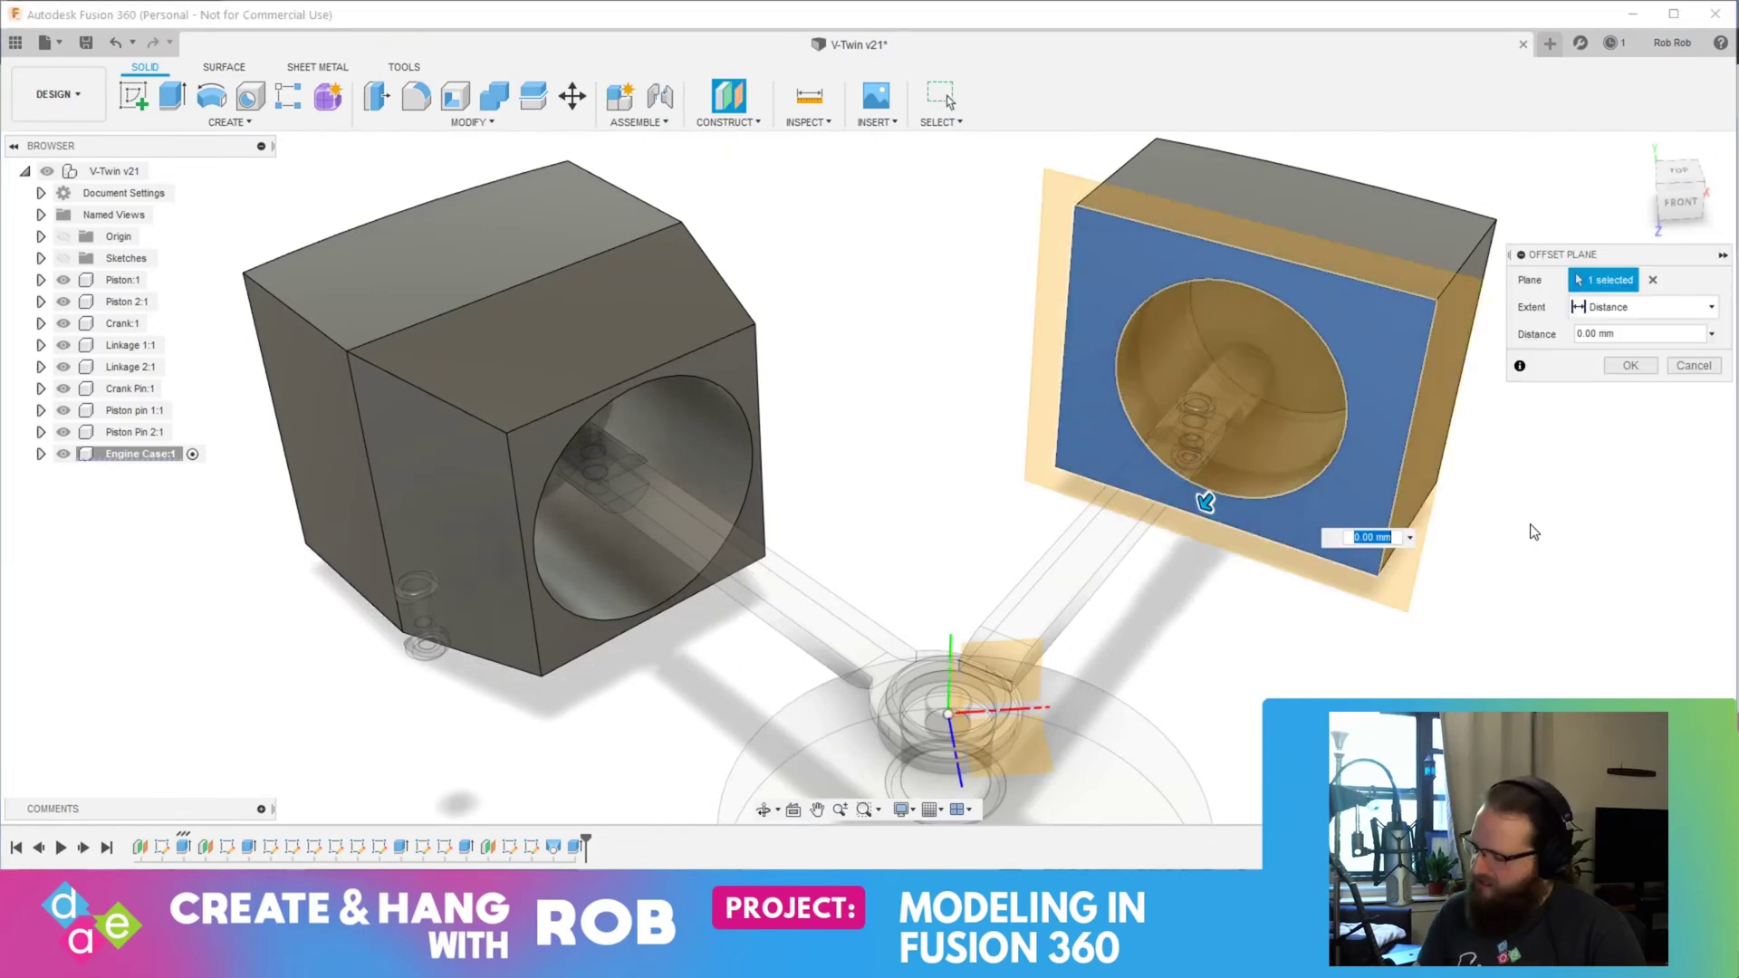
{"action": "middle_click_drag", "start_coordinate": [1545, 525], "coordinate": [1363, 450], "text": "shift"}
{"action": "key", "text": "Return"}
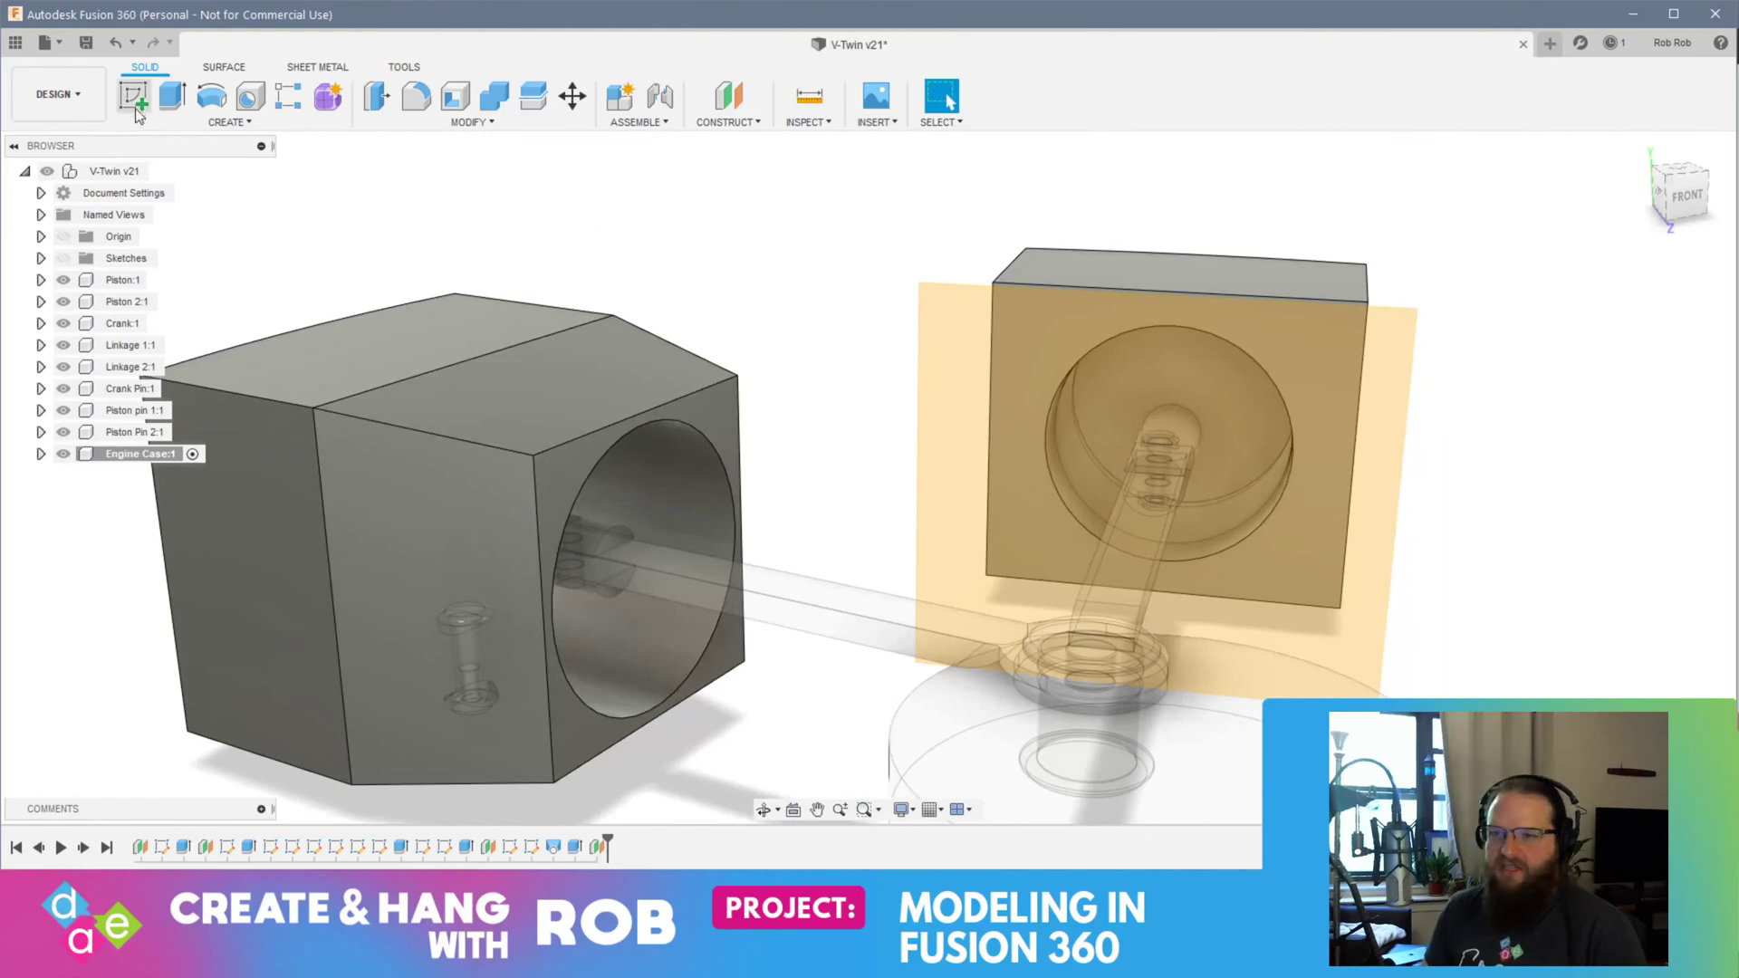
Step: Start a sketch on the new offset plane and draw a 102 mm diameter circle centered on the bore
{"action": "left_click", "coordinate": [134, 98]}
{"action": "left_click", "coordinate": [962, 373]}
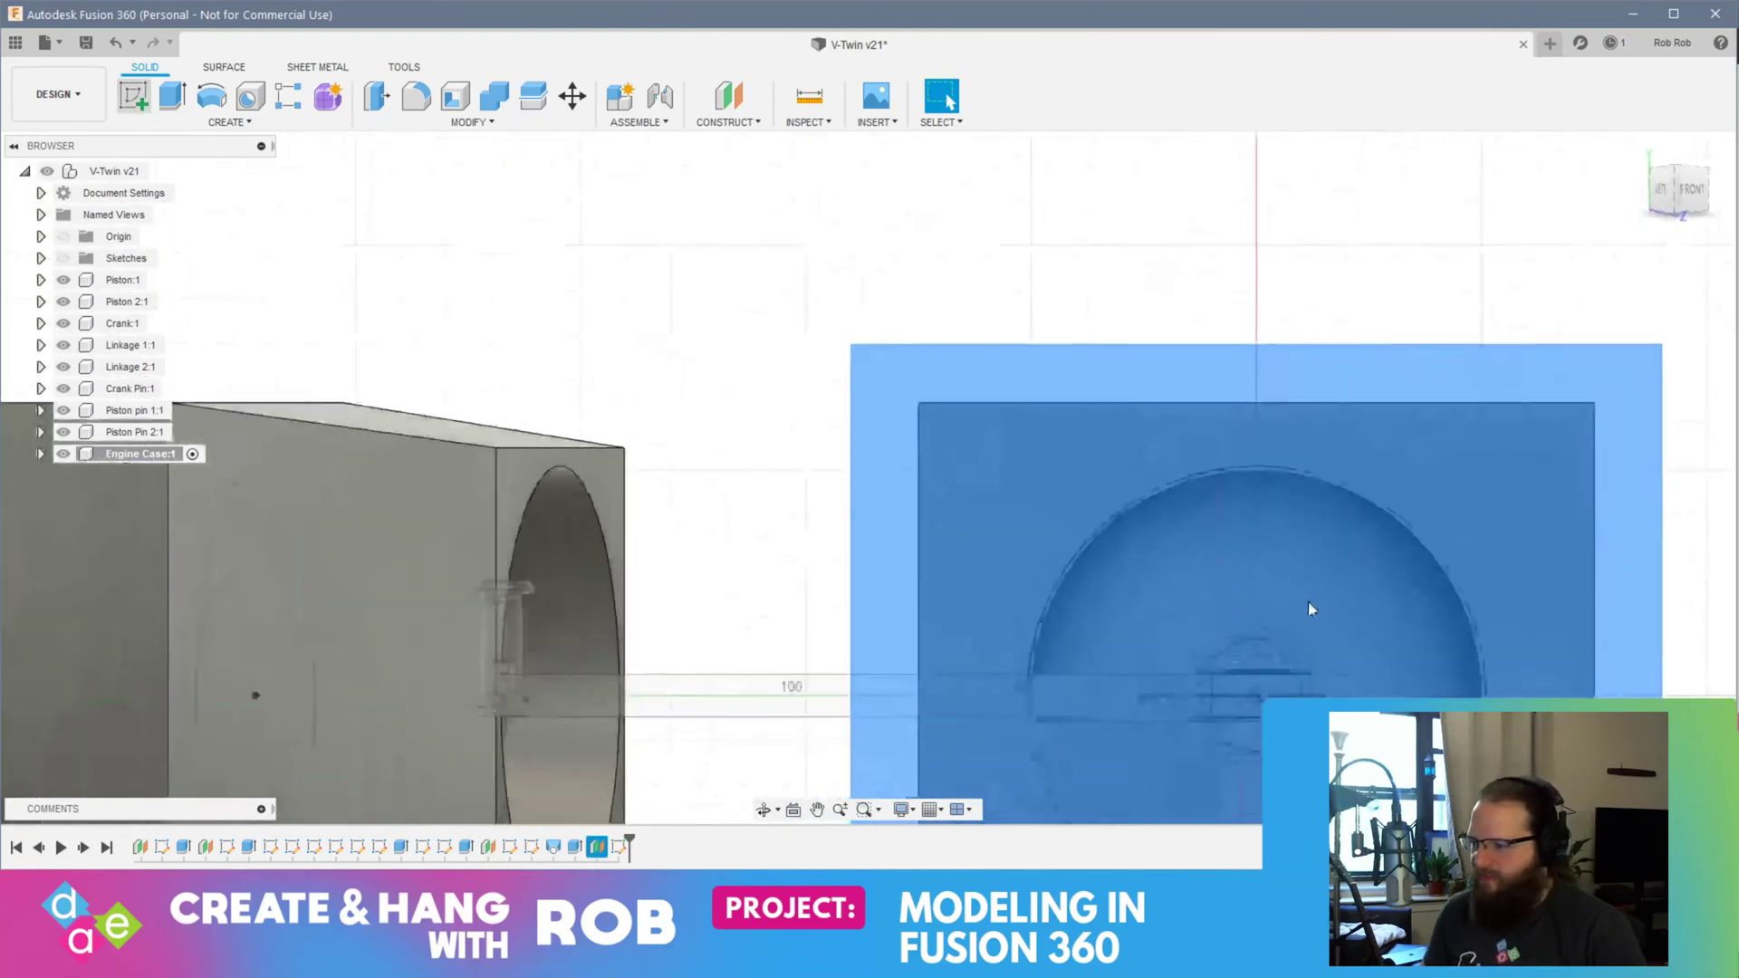
{"action": "left_click", "coordinate": [1309, 608]}
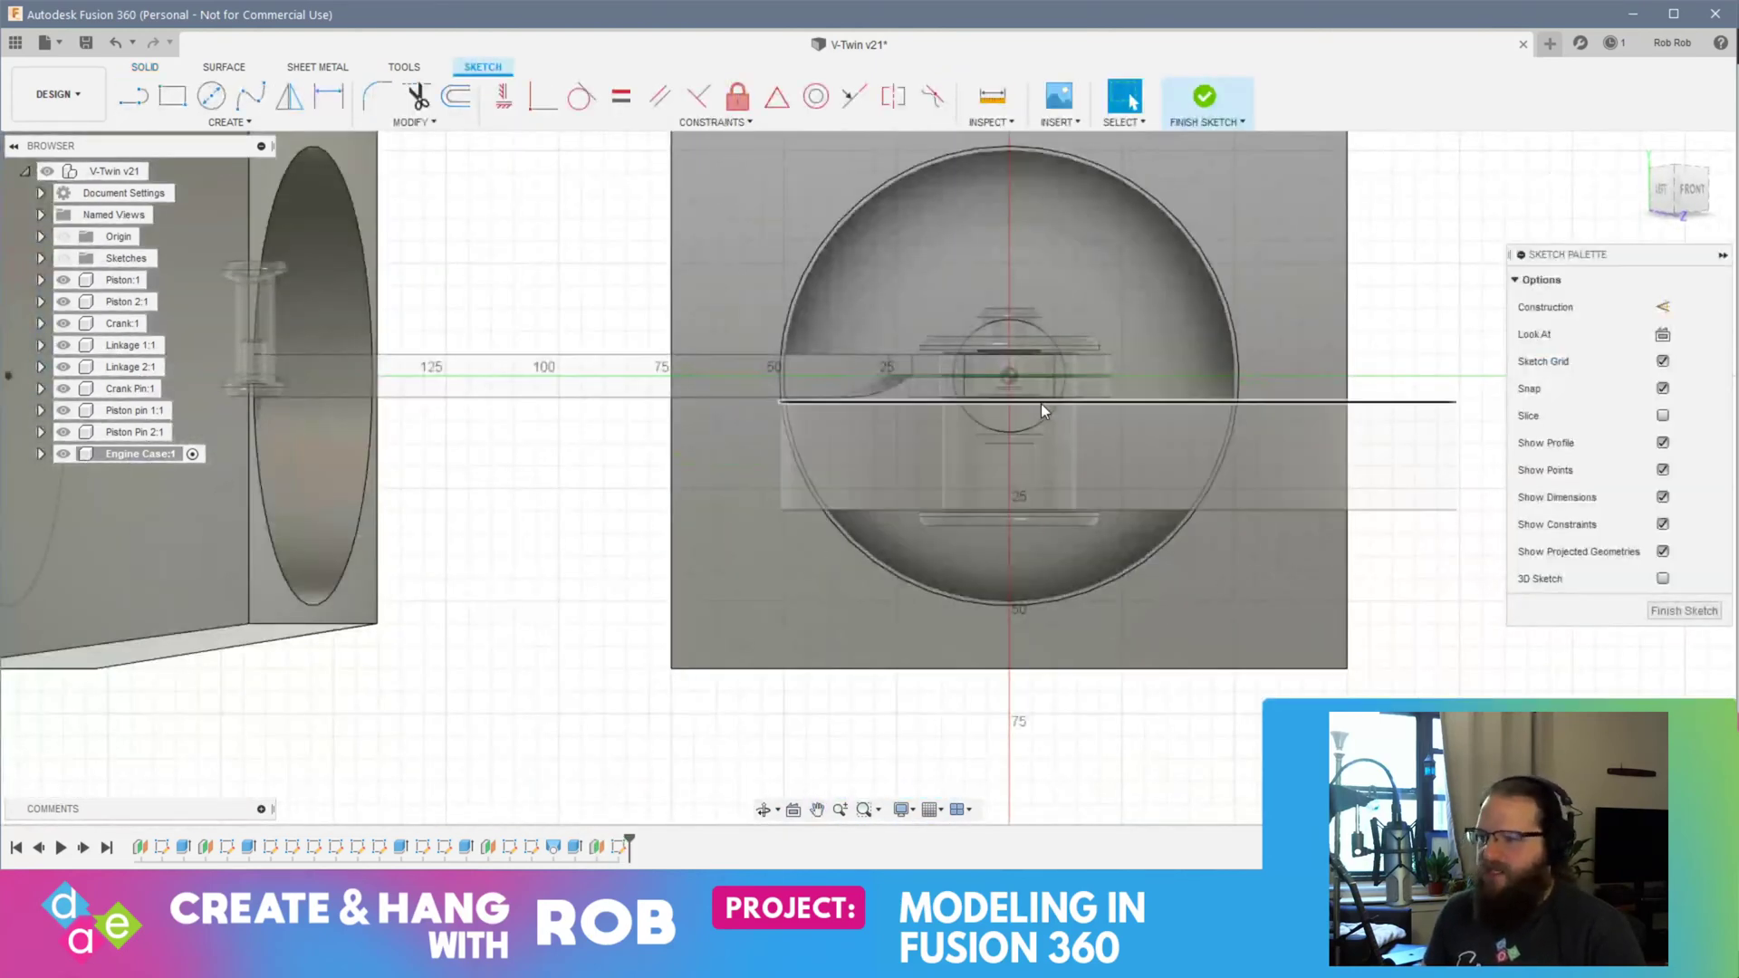
{"action": "left_click", "coordinate": [212, 97]}
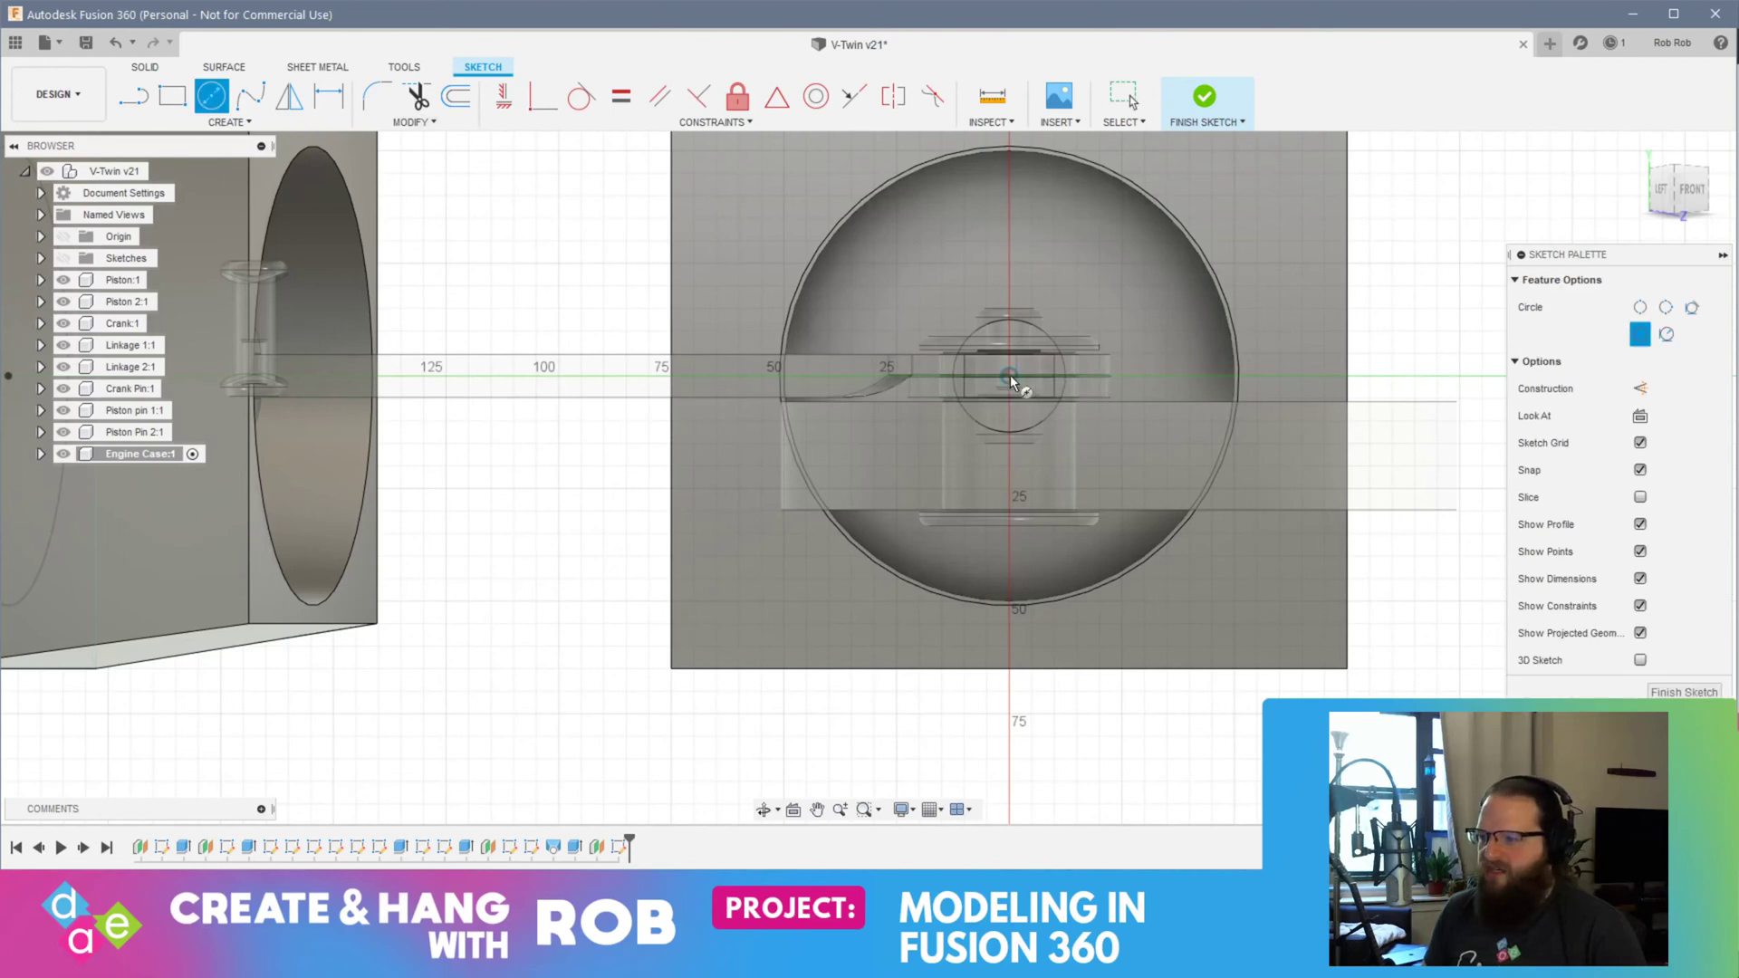
{"action": "left_click", "coordinate": [1009, 377]}
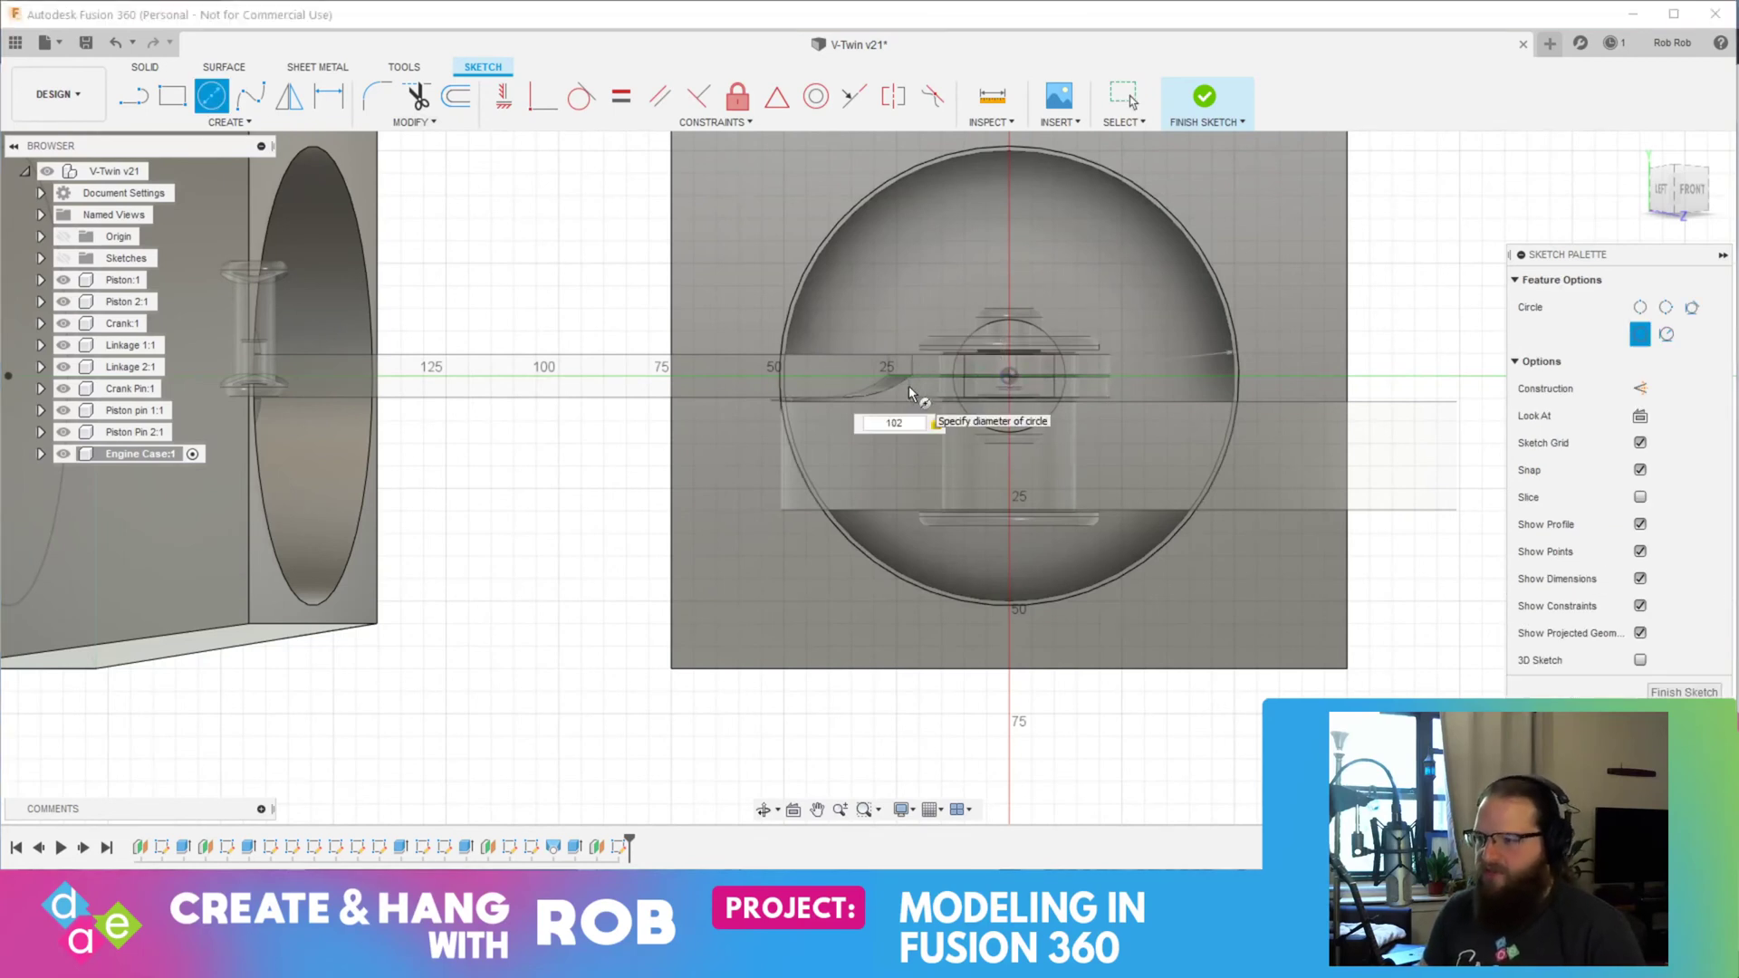
{"action": "key", "text": "Return"}
{"action": "key", "text": "Escape"}
Step: Add a center rectangle around the 102 mm circle, starting from the circle's center, and finish the offset plane sketch
{"action": "left_click", "coordinate": [229, 121]}
{"action": "mouse_move", "coordinate": [271, 164]}
{"action": "left_click", "coordinate": [357, 164]}
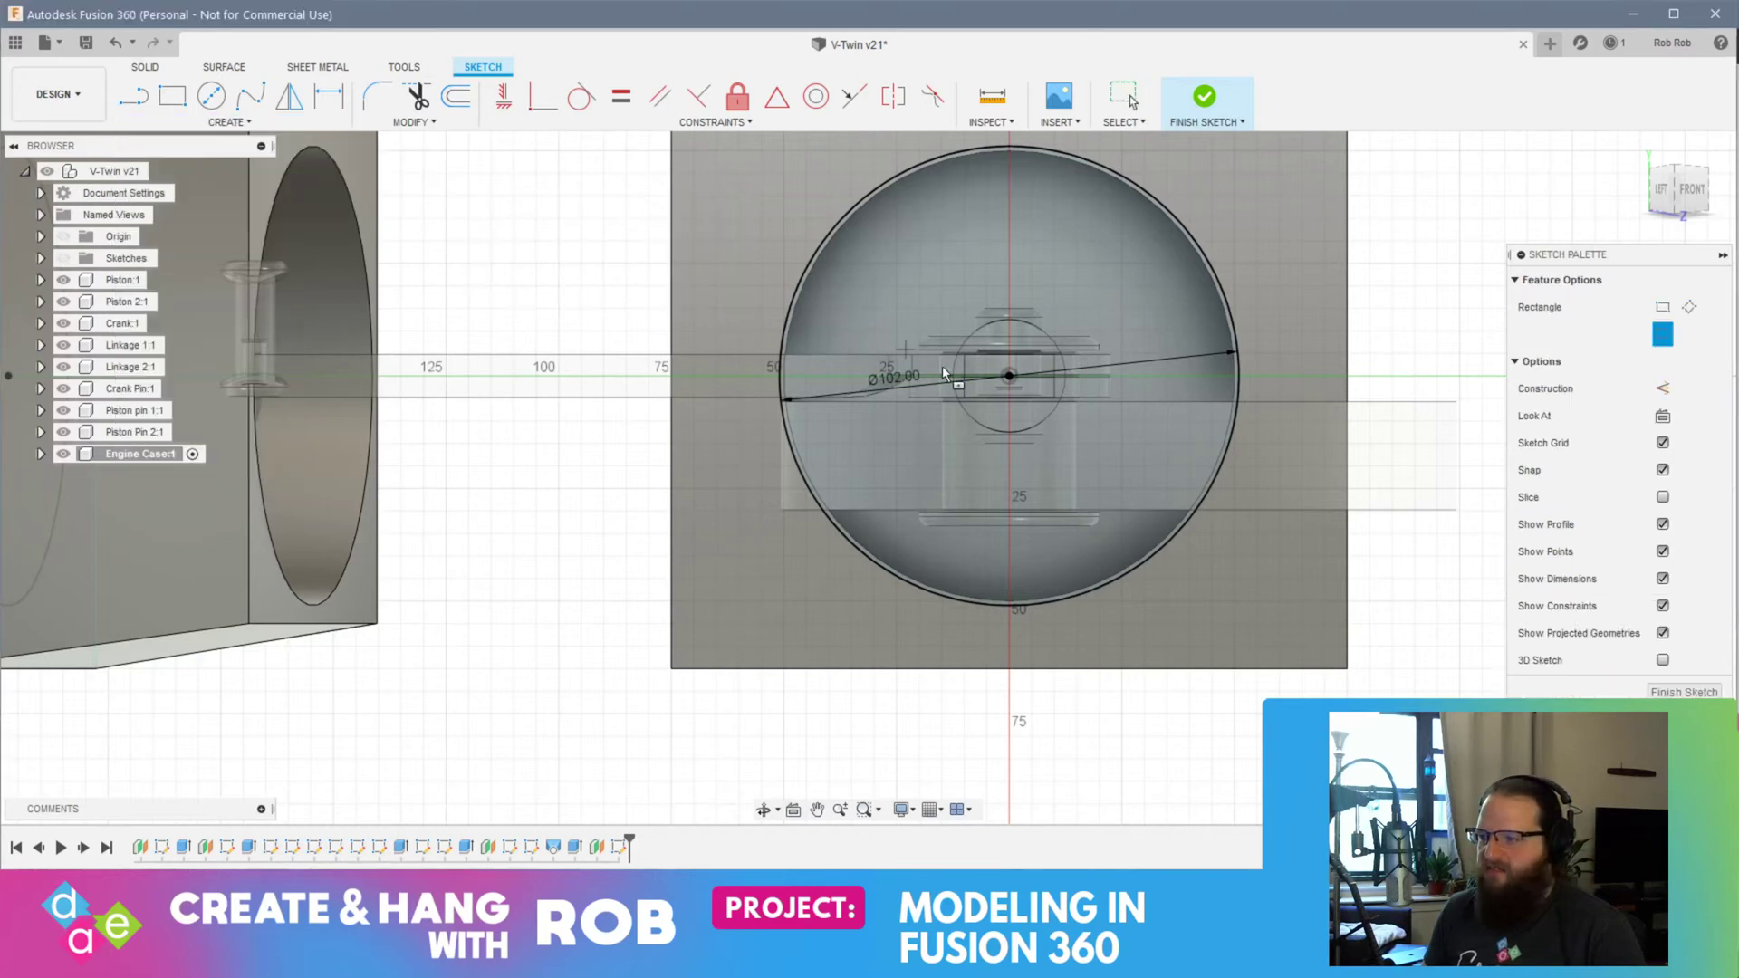
{"action": "left_click", "coordinate": [1009, 376]}
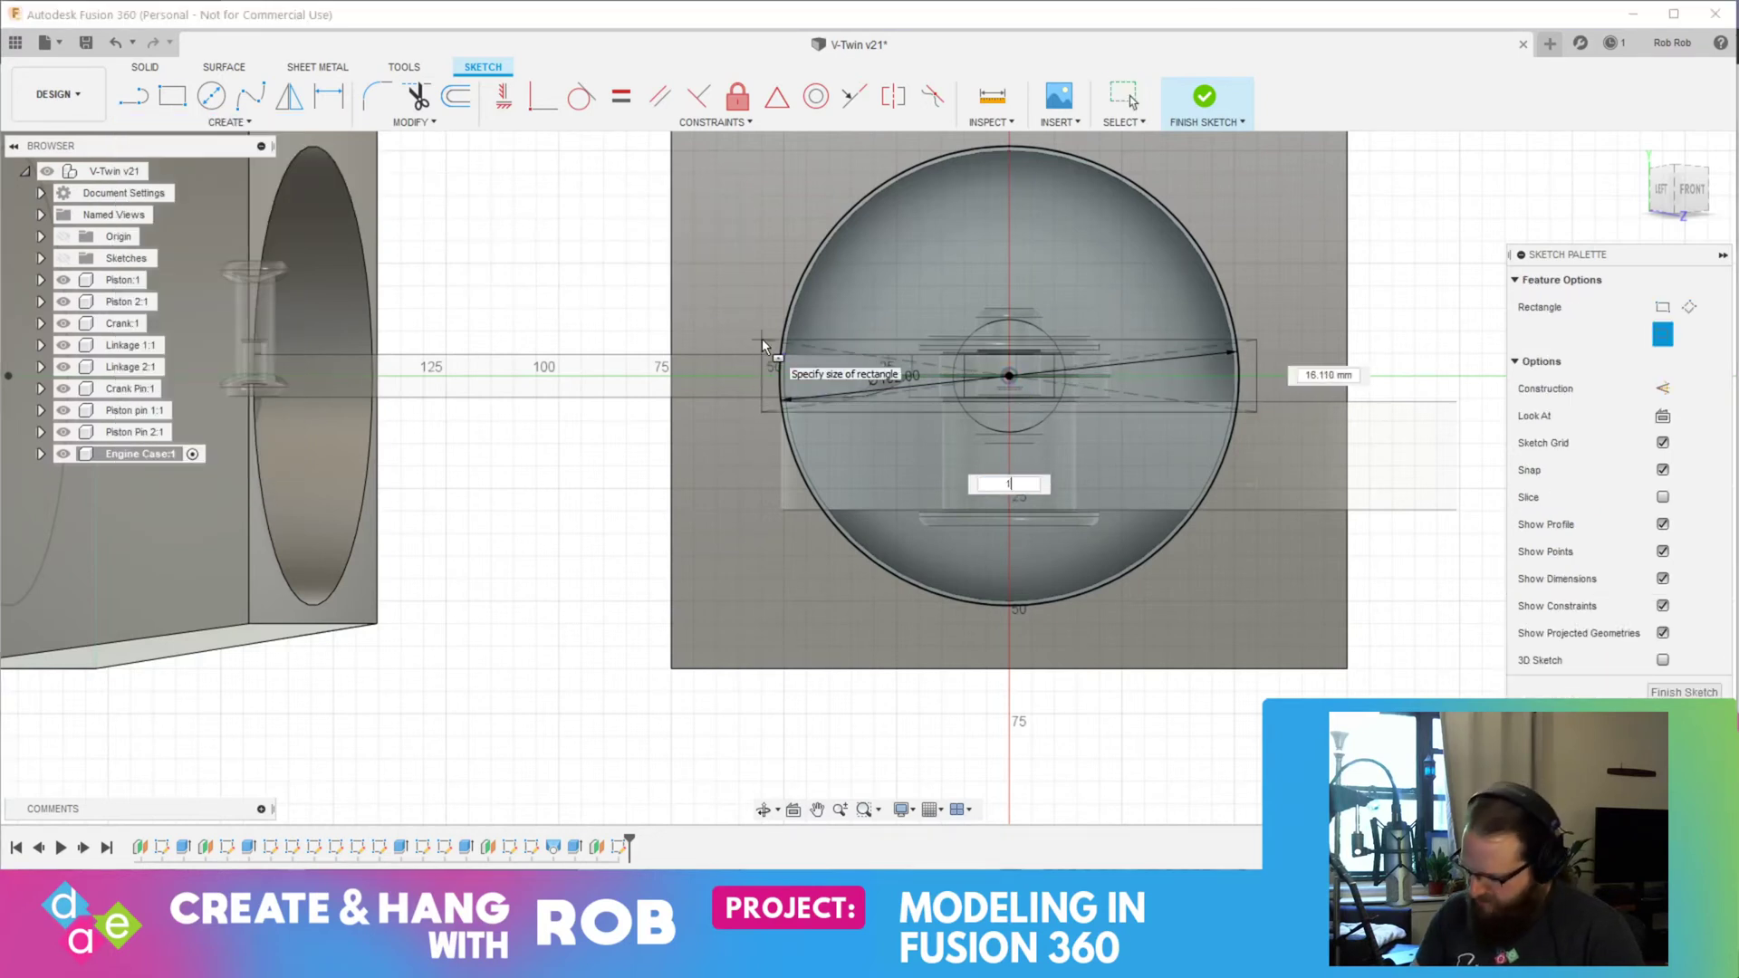
{"action": "key", "text": "Return"}
{"action": "key", "text": "Escape"}
{"action": "left_click", "coordinate": [721, 464]}
{"action": "left_click", "coordinate": [1684, 610]}
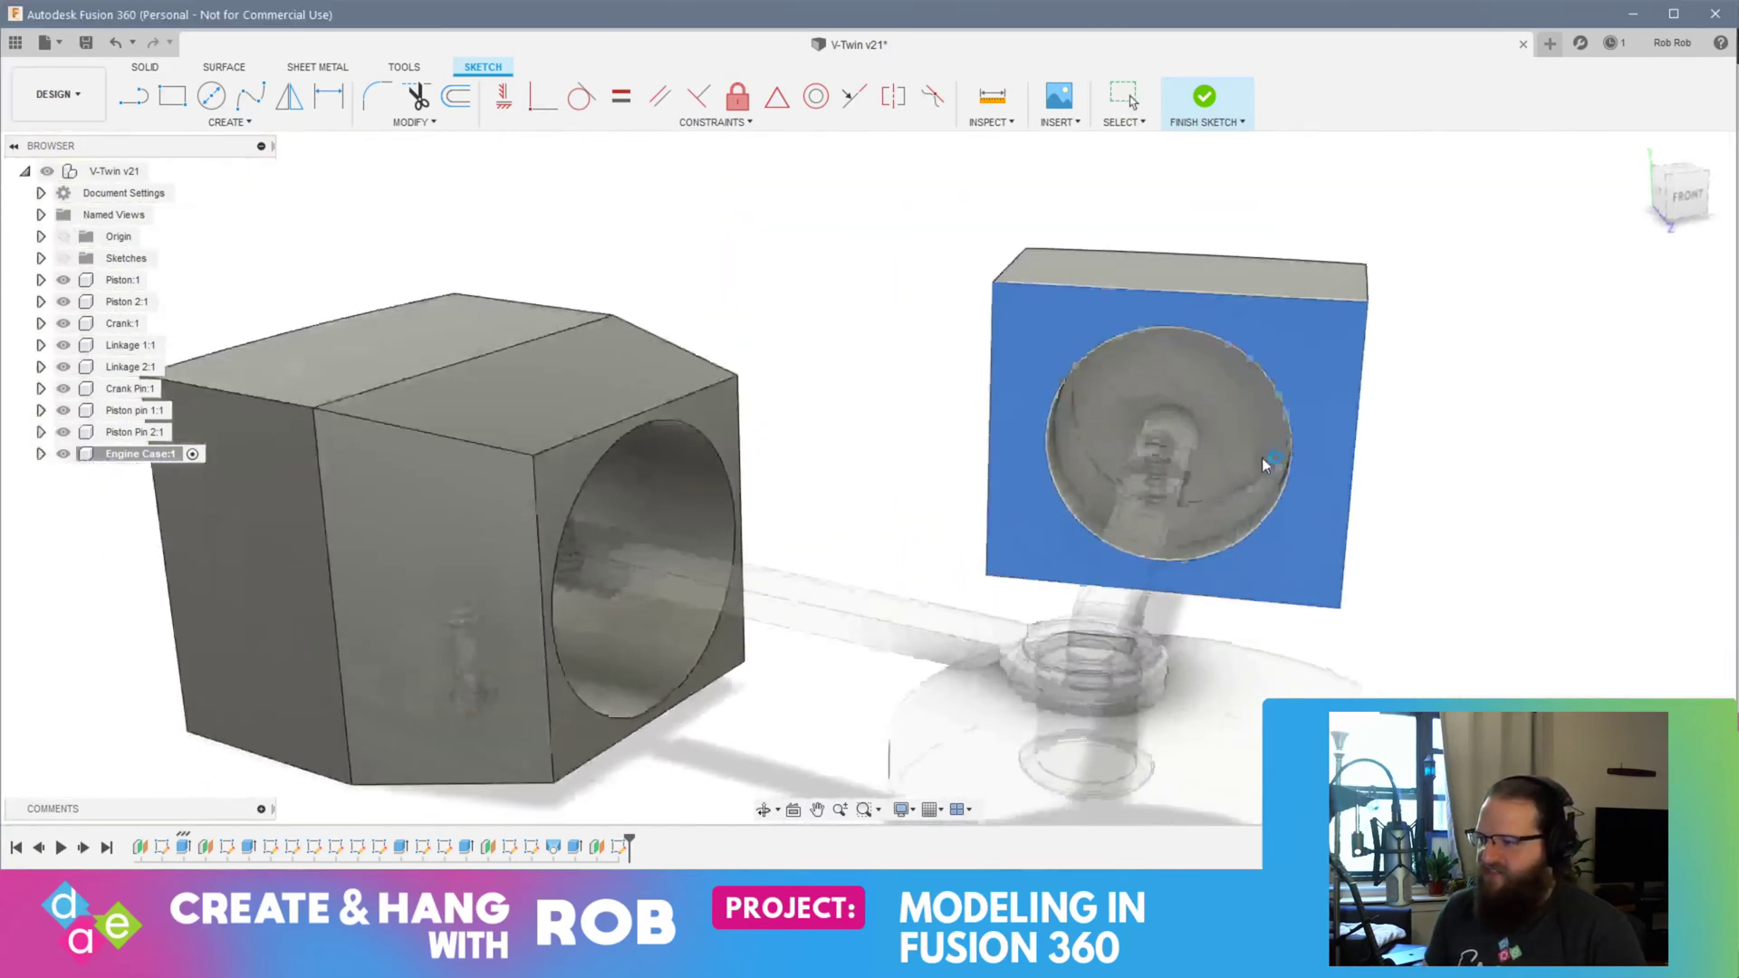
Step: Start a sketch on the second block's bored face and draw a 102 mm diameter circle centered on the bore
{"action": "left_click", "coordinate": [133, 95]}
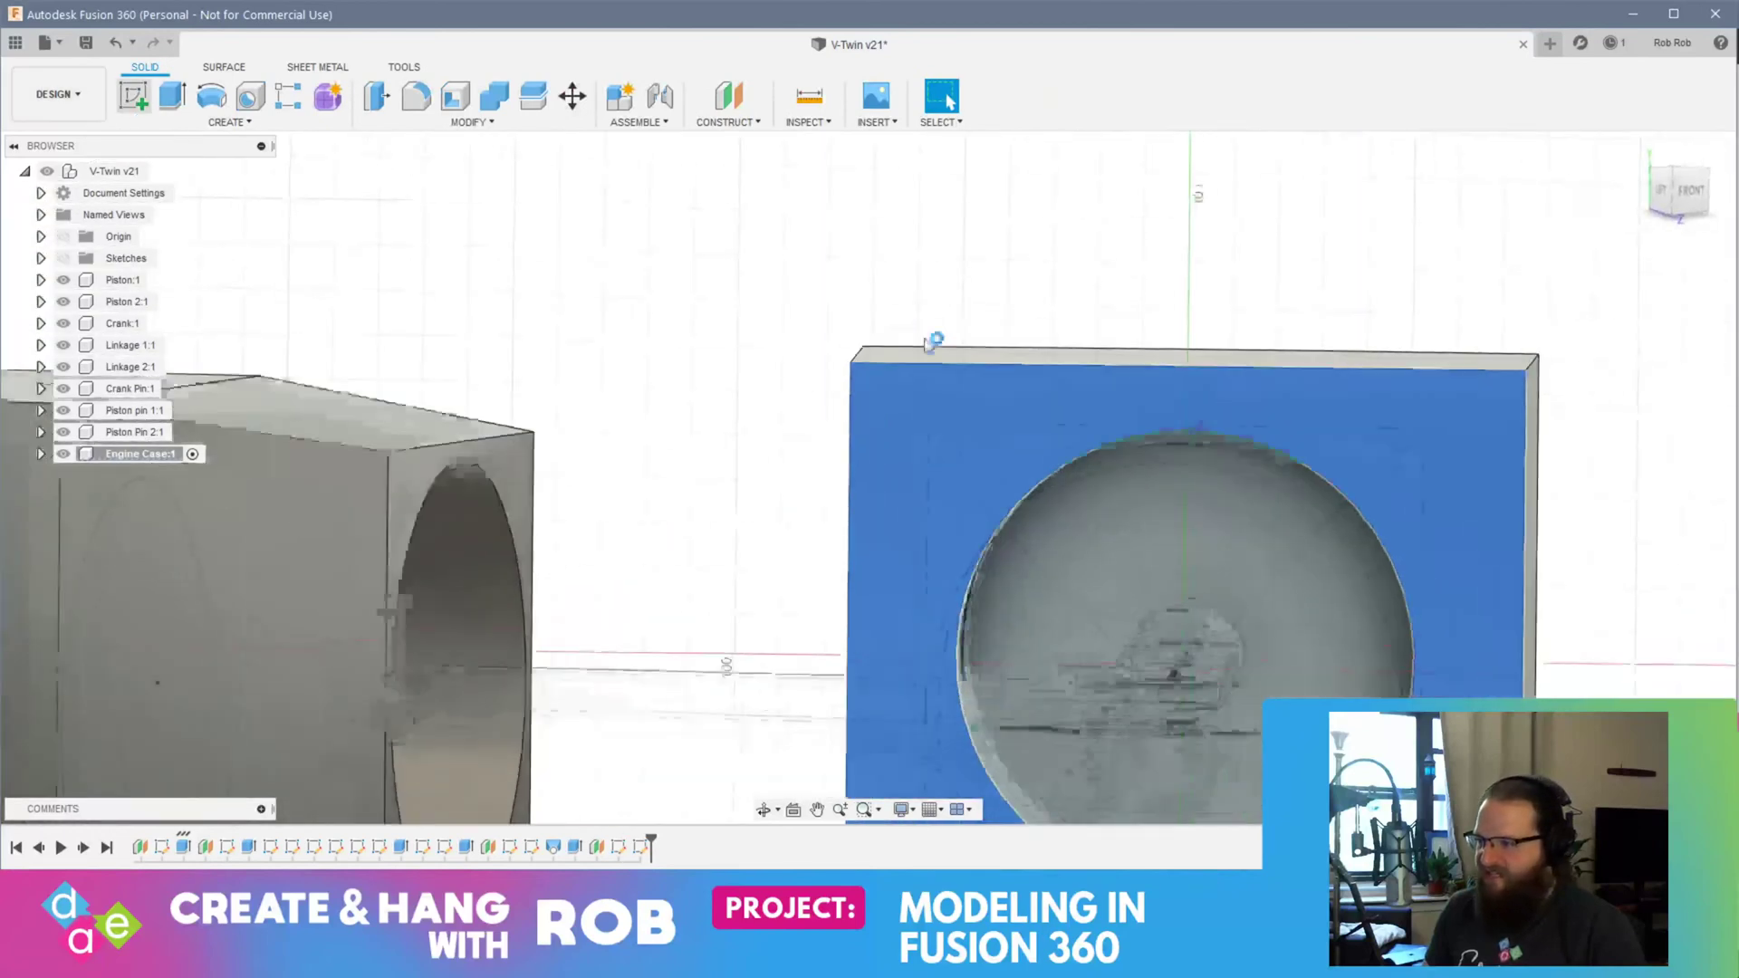
{"action": "left_click", "coordinate": [211, 95]}
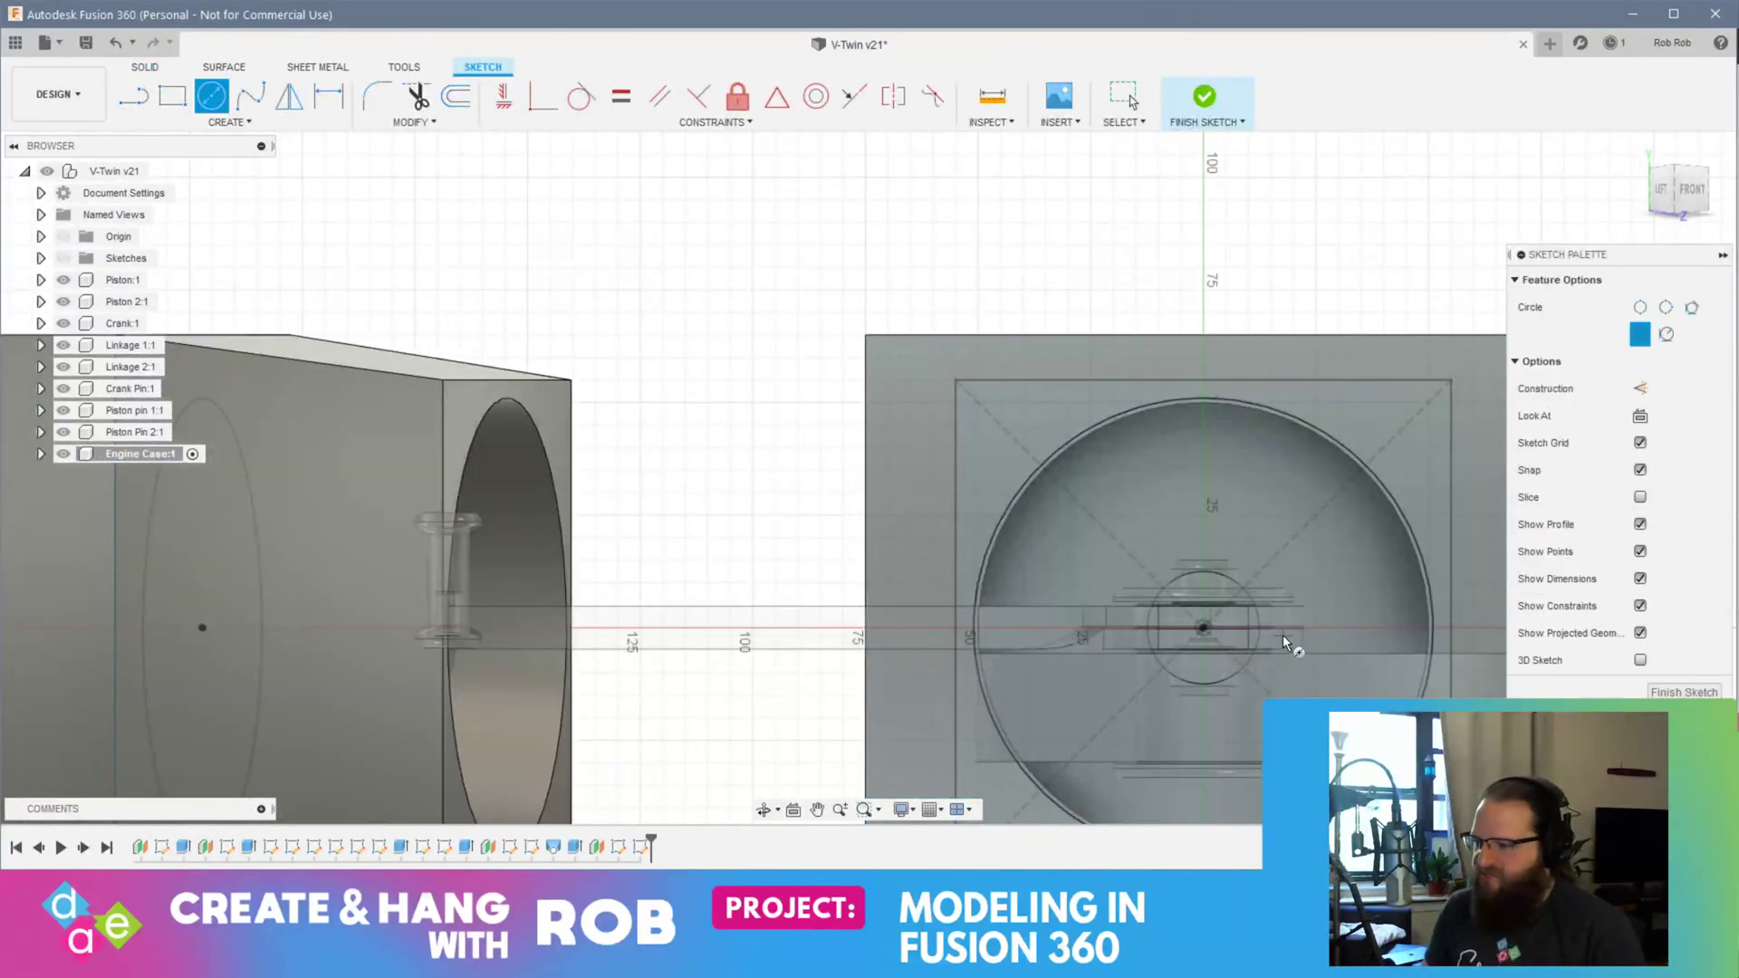
{"action": "left_click", "coordinate": [1203, 627]}
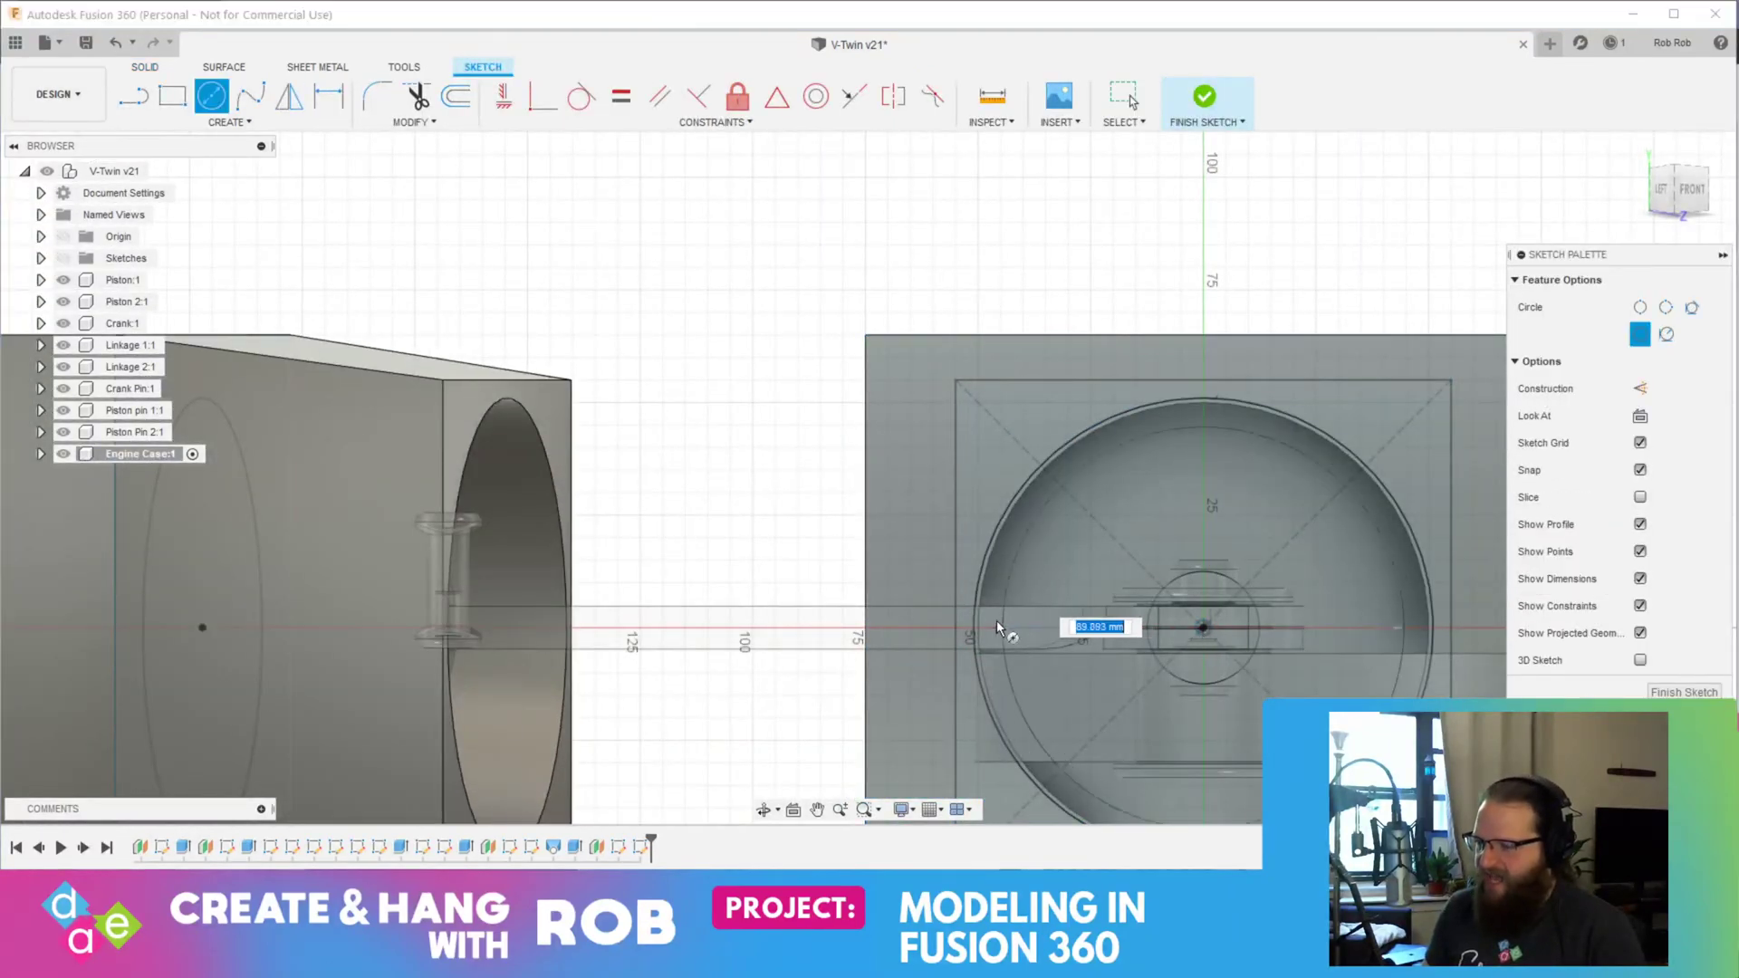
{"action": "type", "text": "102"}
{"action": "key", "text": "Return"}
{"action": "key", "text": "Escape"}
Step: Draw a 150 by 130 mm center rectangle from the circle's center to the corner of the second block's bored face
{"action": "type", "text": "s"}
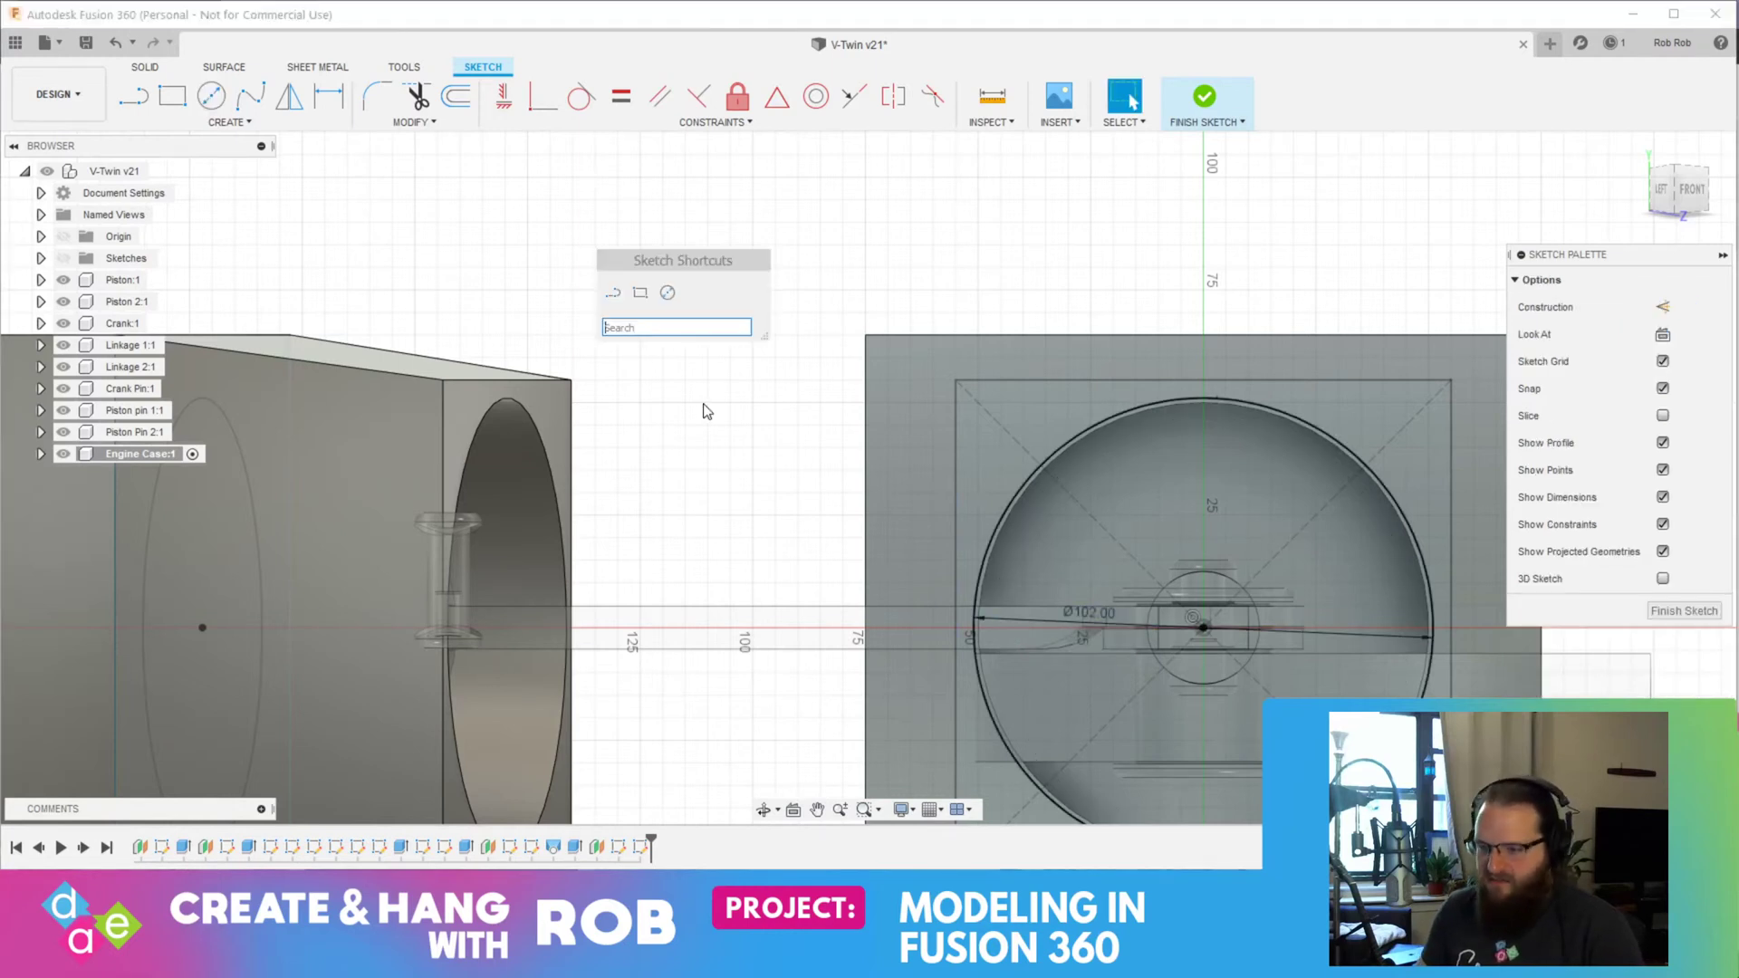
{"action": "type", "text": "cen"}
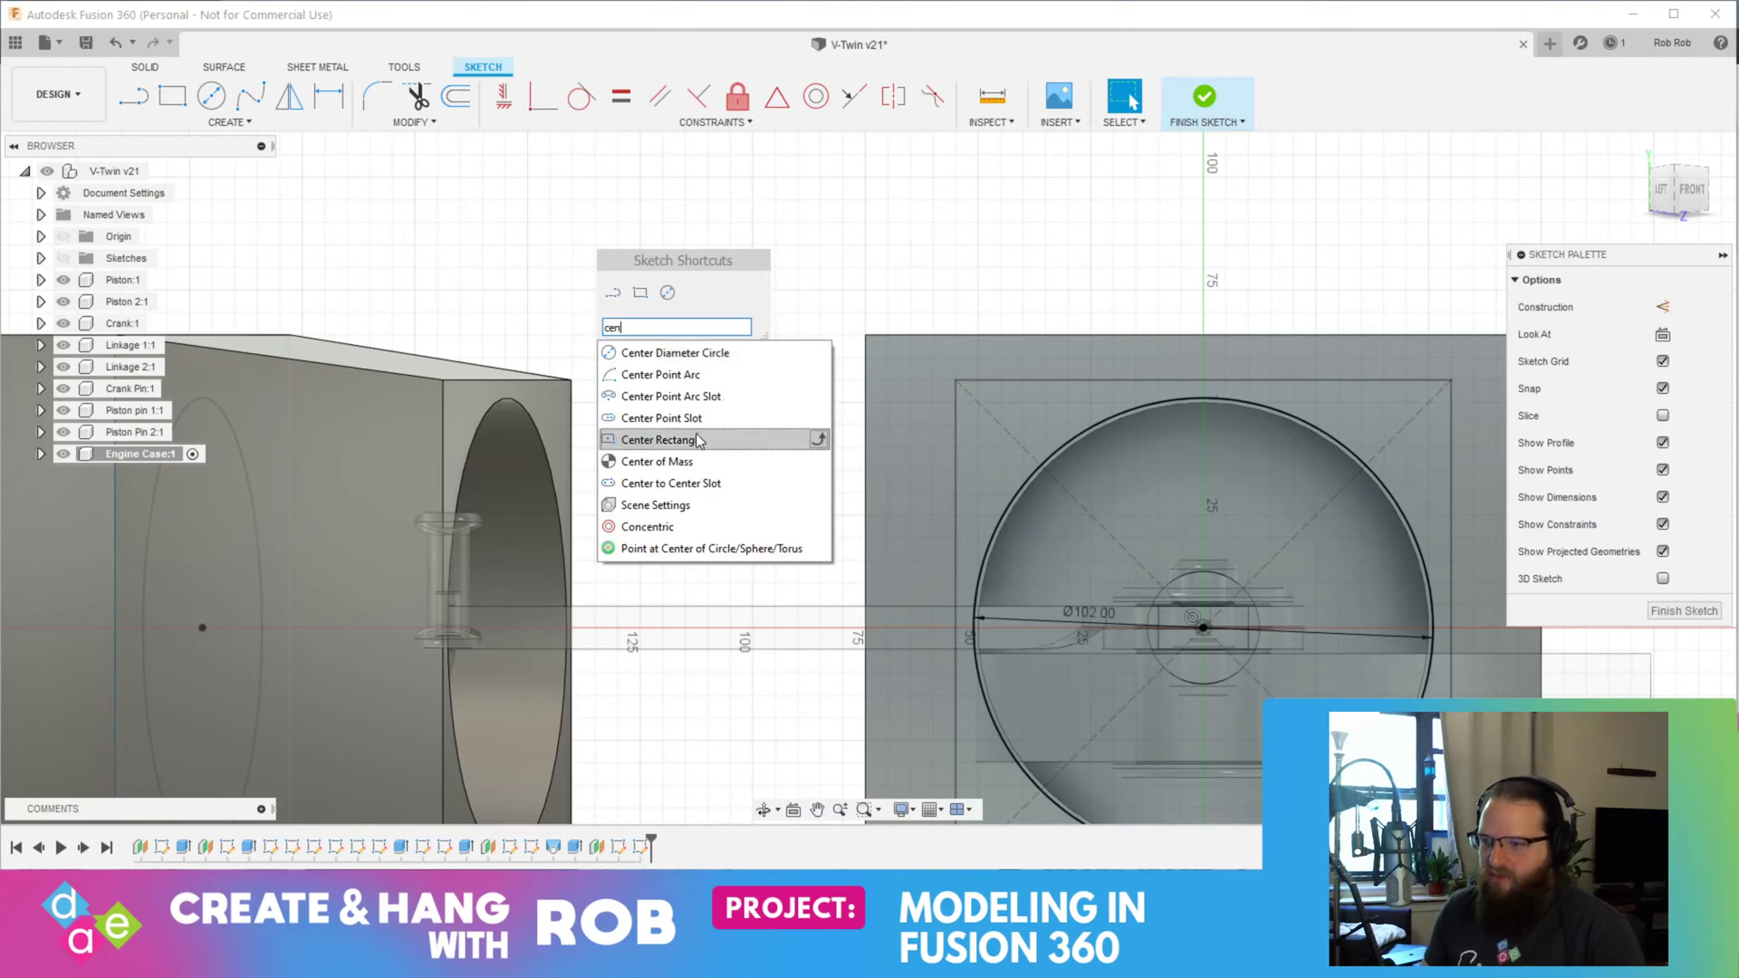
{"action": "left_click", "coordinate": [697, 441]}
{"action": "left_click", "coordinate": [1205, 627]}
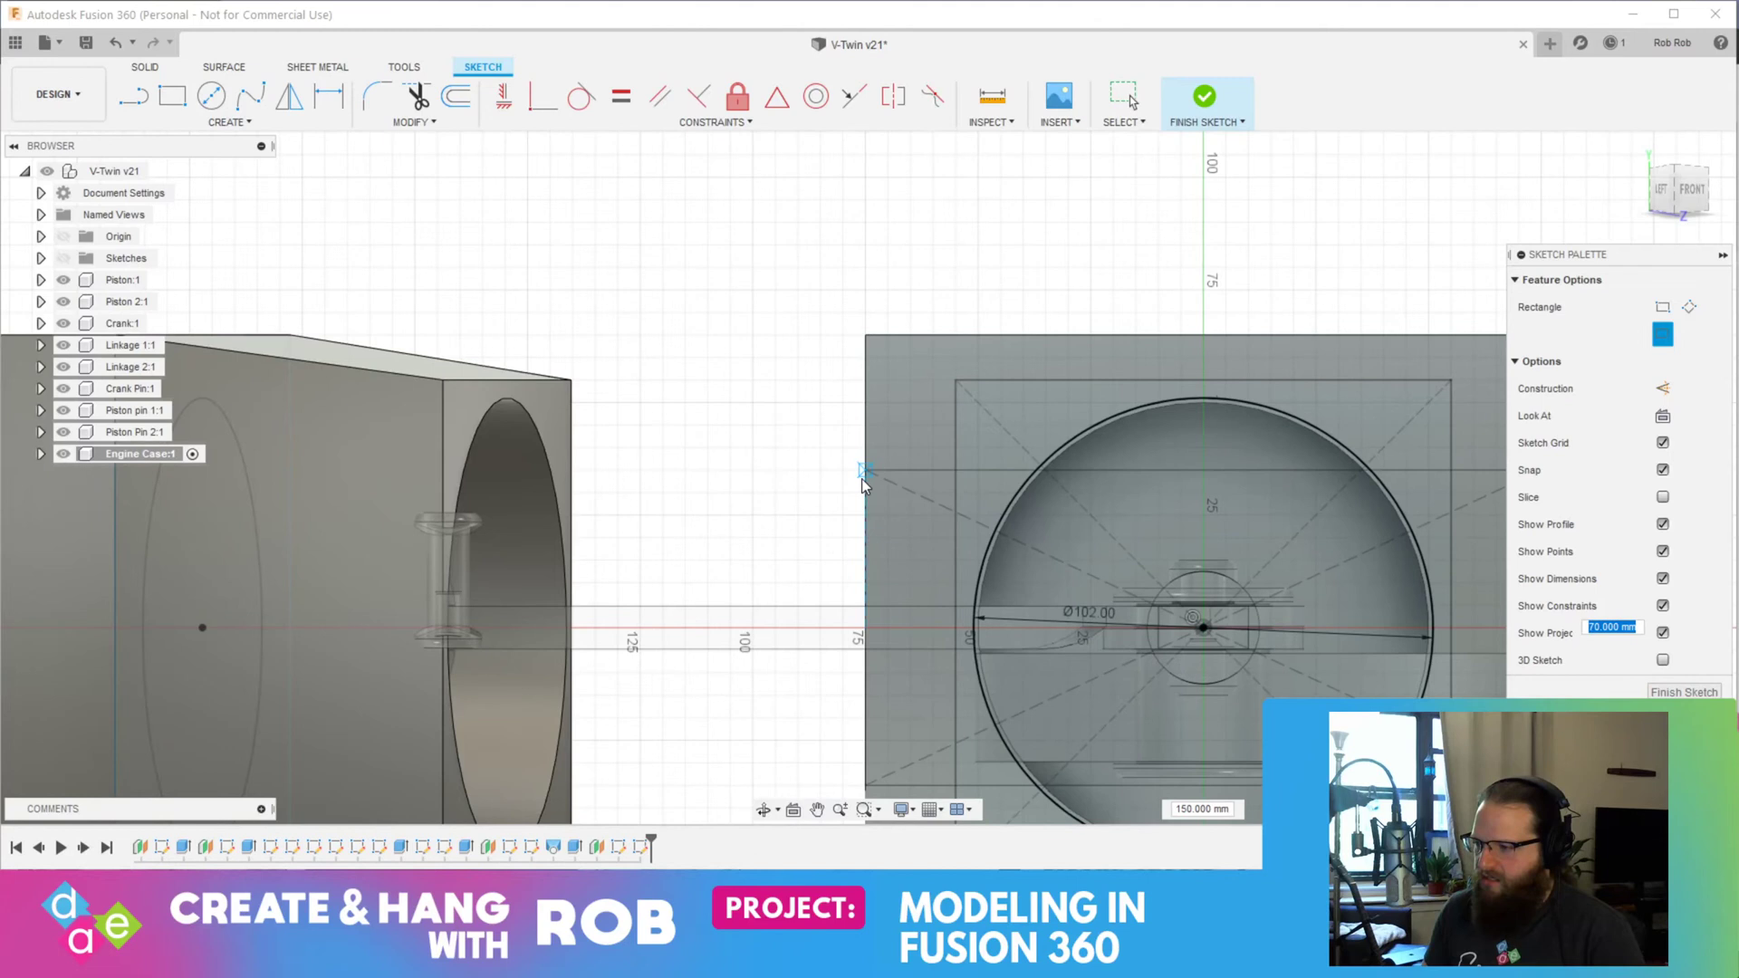
{"action": "left_click", "coordinate": [861, 334]}
{"action": "key", "text": "Escape"}
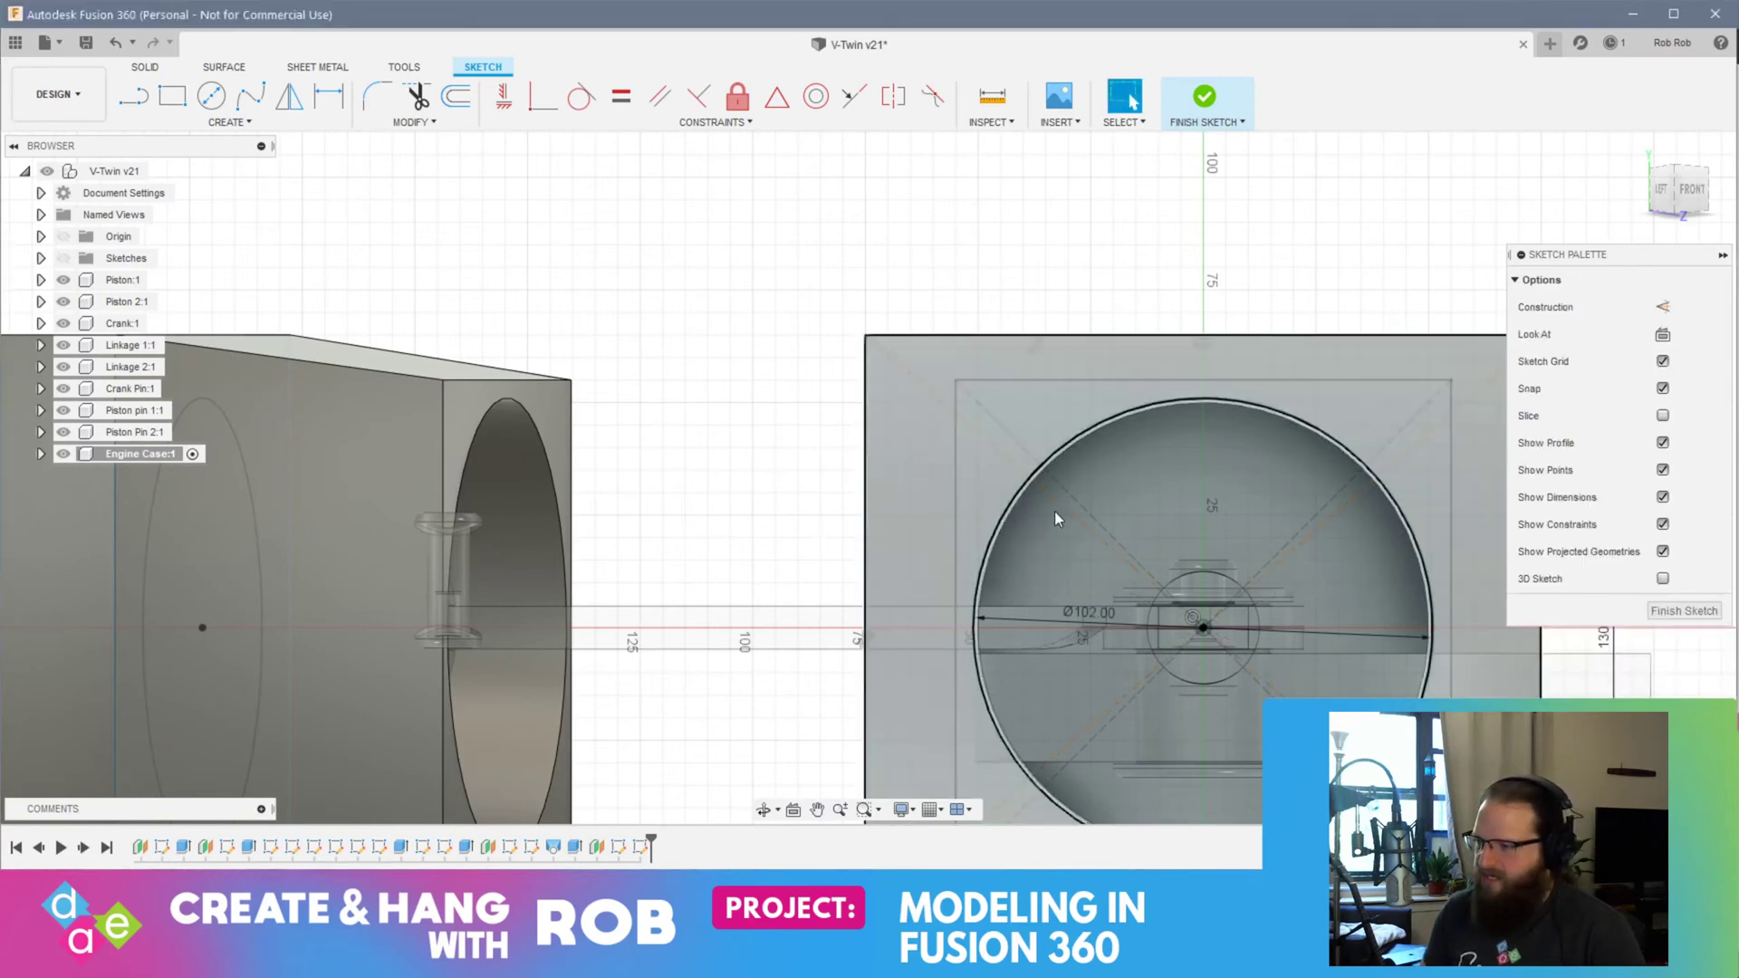
Step: Finish the sketch on the second block's bored face and show the Engine Case component's sketches
{"action": "left_click", "coordinate": [1682, 610]}
{"action": "mouse_move", "coordinate": [1677, 609]}
{"action": "middle_mouse_down"}
{"action": "mouse_move", "coordinate": [1406, 595]}
{"action": "mouse_move", "coordinate": [1178, 494]}
{"action": "mouse_move", "coordinate": [933, 437]}
{"action": "middle_mouse_up"}
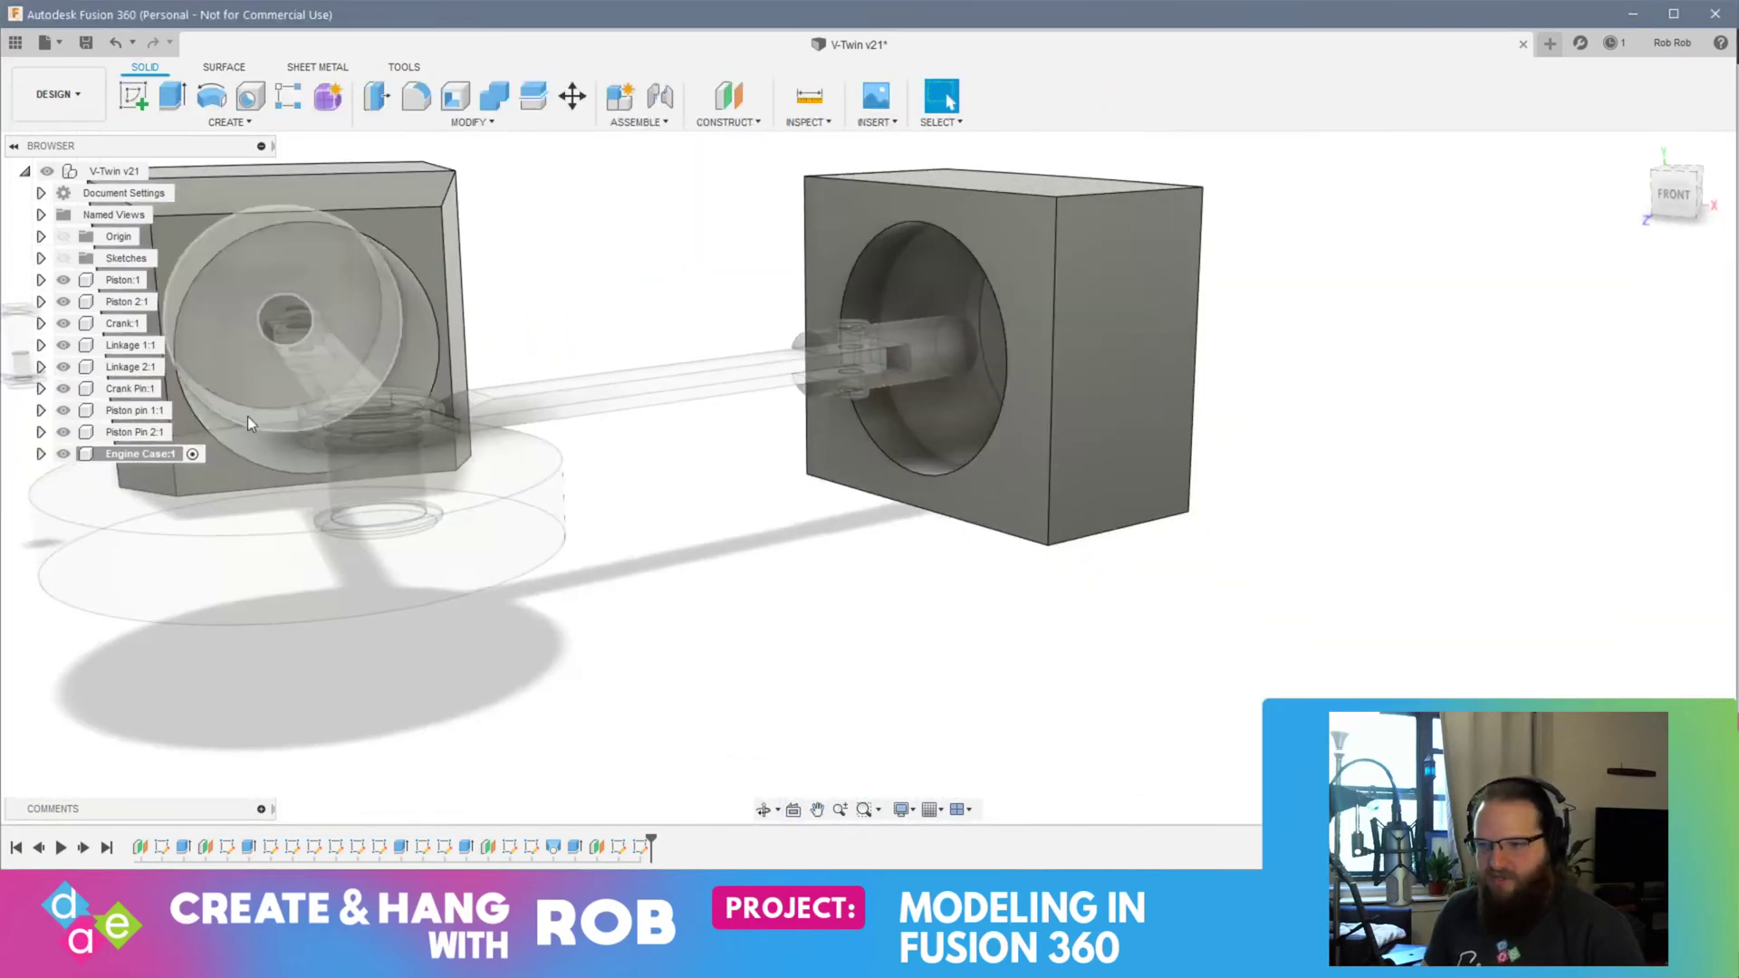
{"action": "left_click", "coordinate": [40, 454]}
{"action": "left_click", "coordinate": [96, 540]}
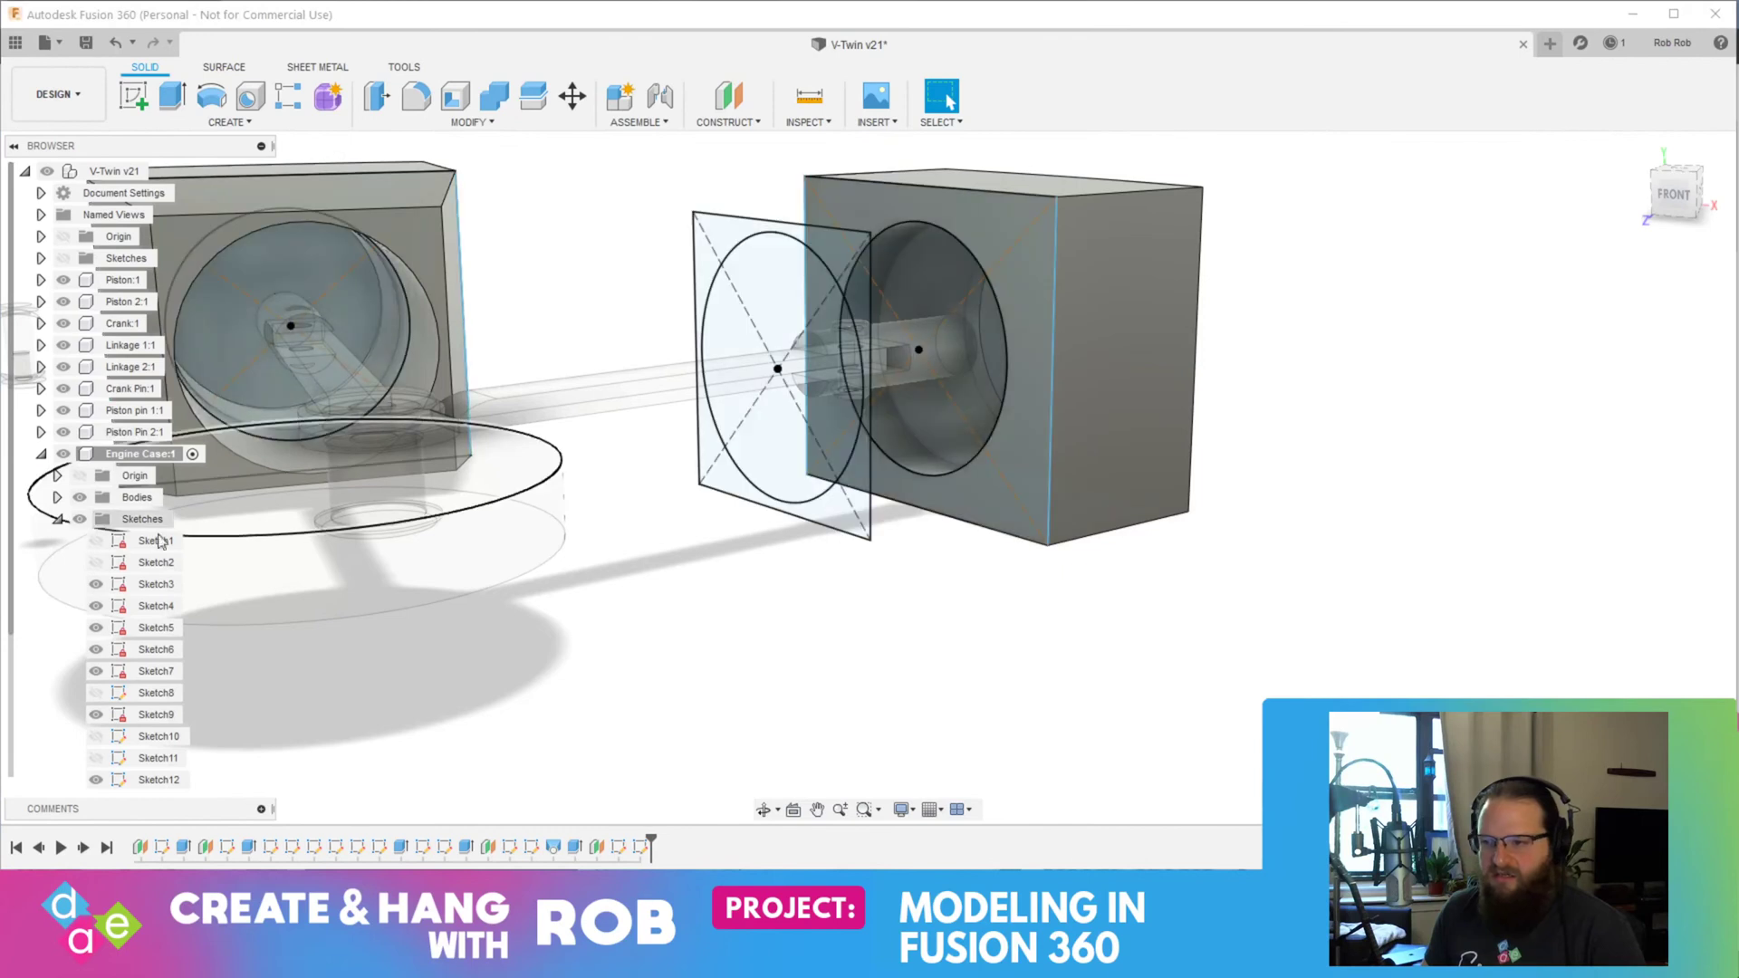
Step: Loft a joined solid from the second block's bored face to the rectangular ring profile on the offset plane
{"action": "left_click", "coordinate": [980, 498]}
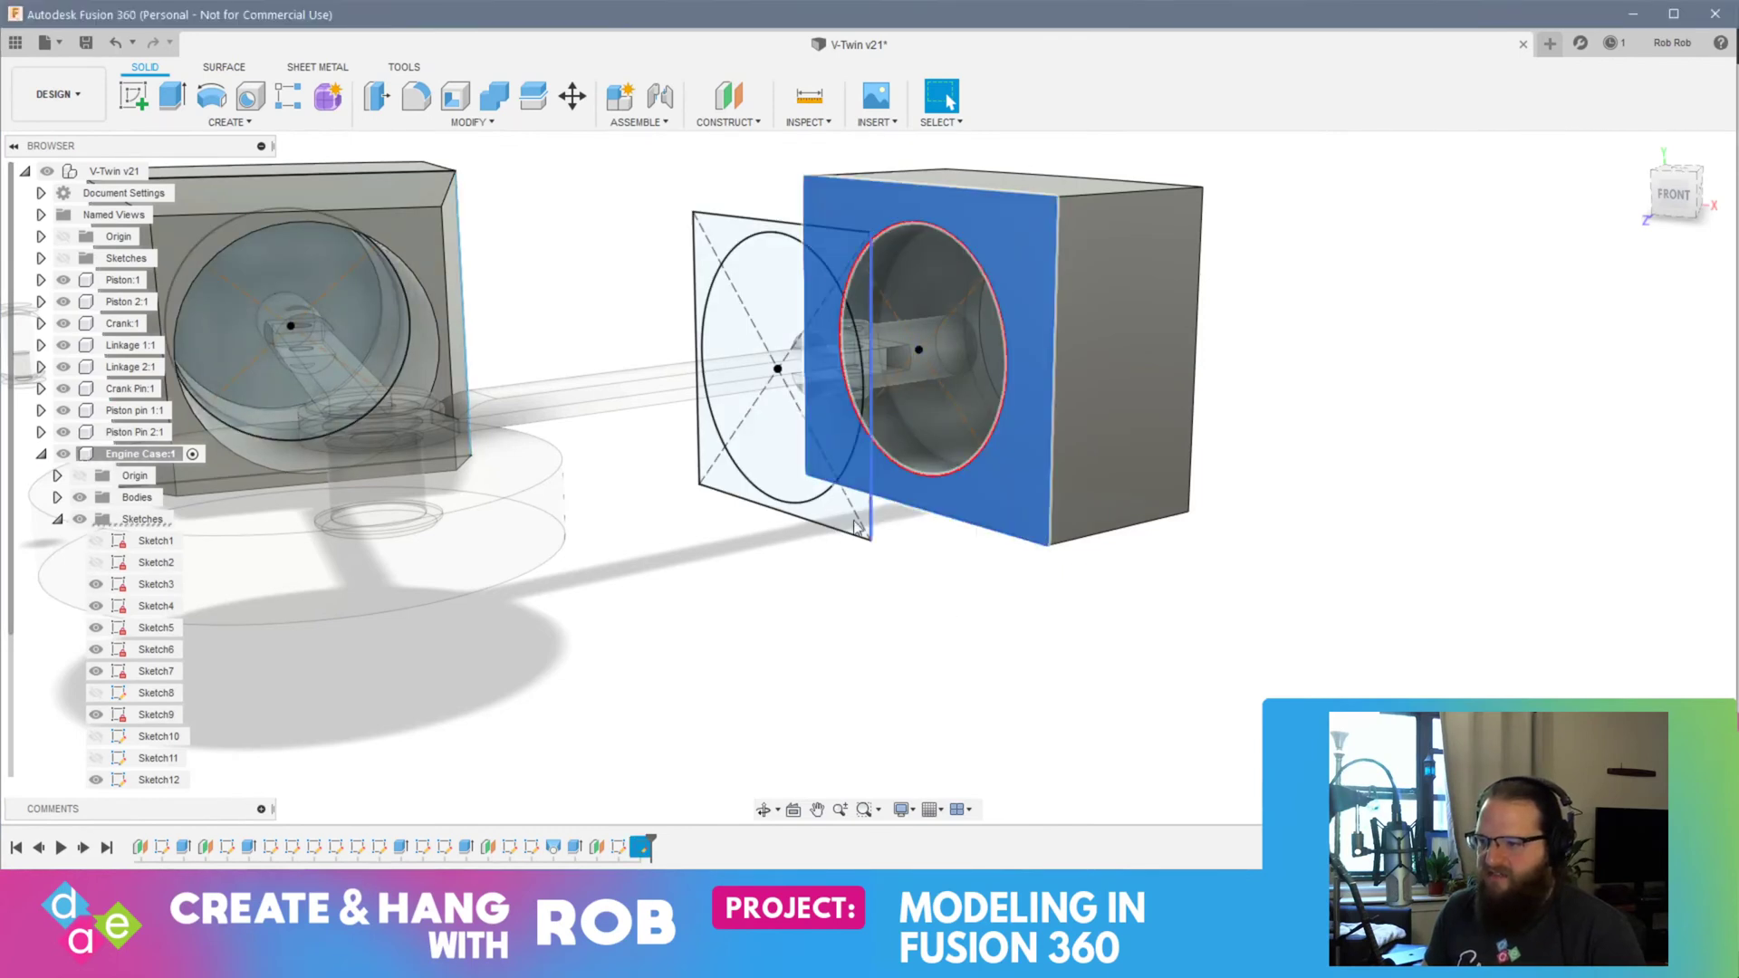
{"action": "left_click", "coordinate": [857, 534], "text": "ctrl"}
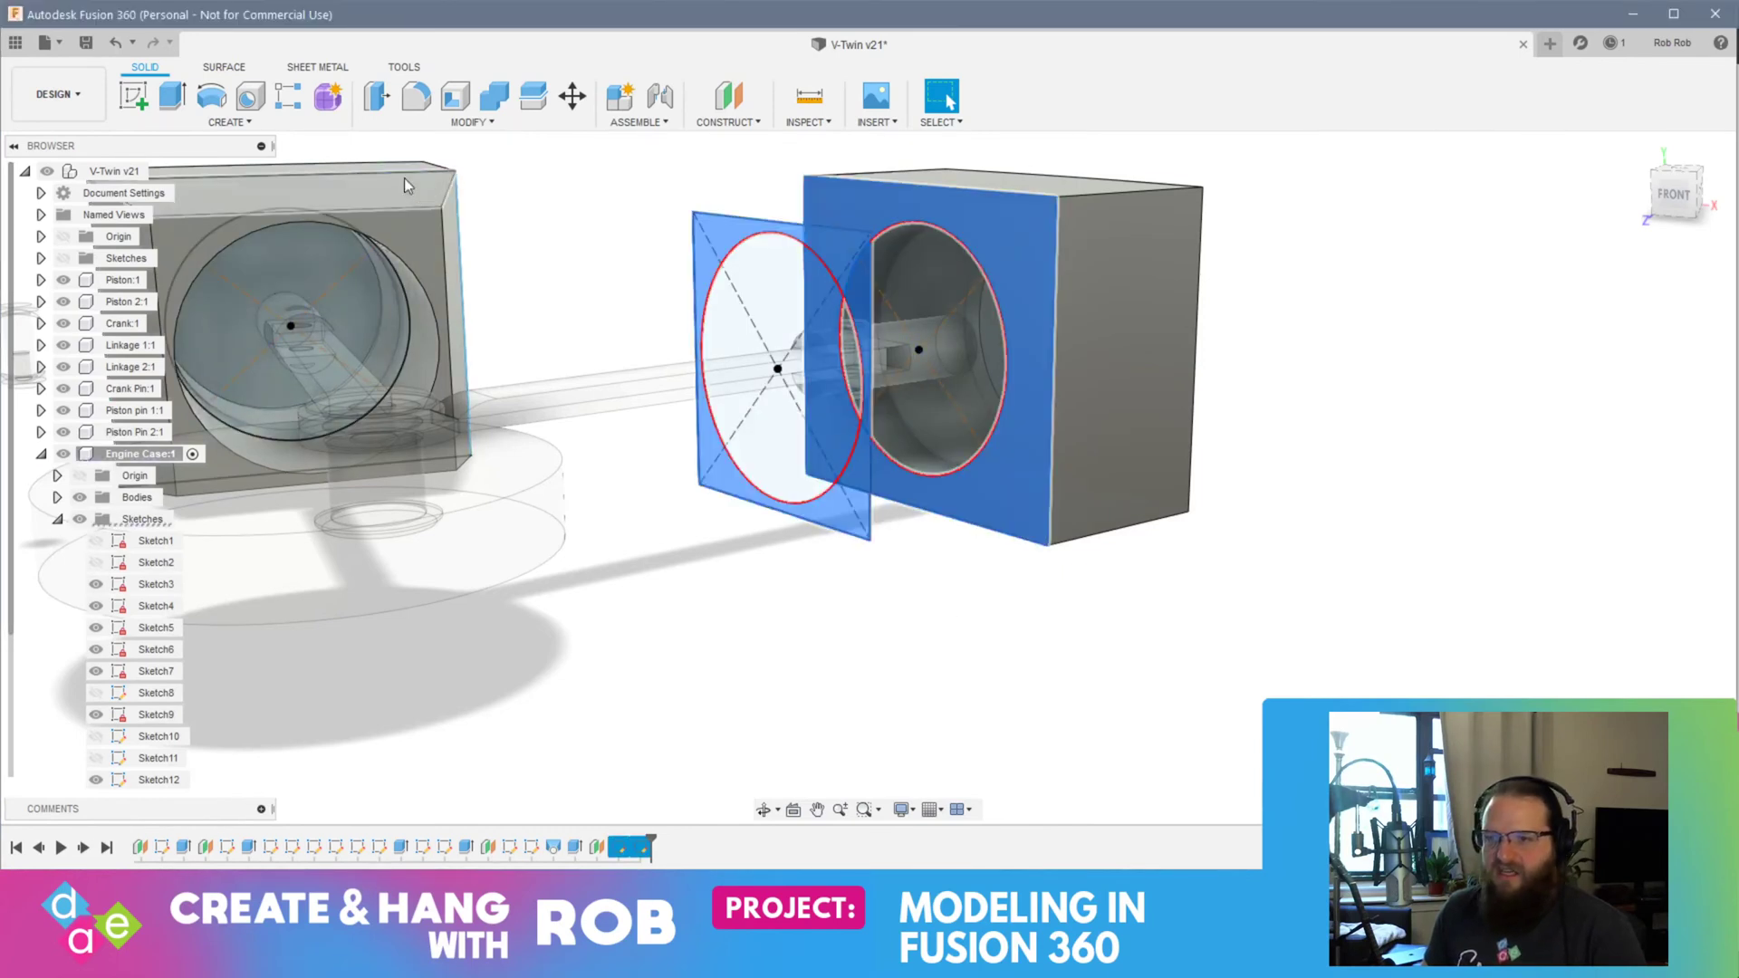
{"action": "left_click", "coordinate": [258, 123]}
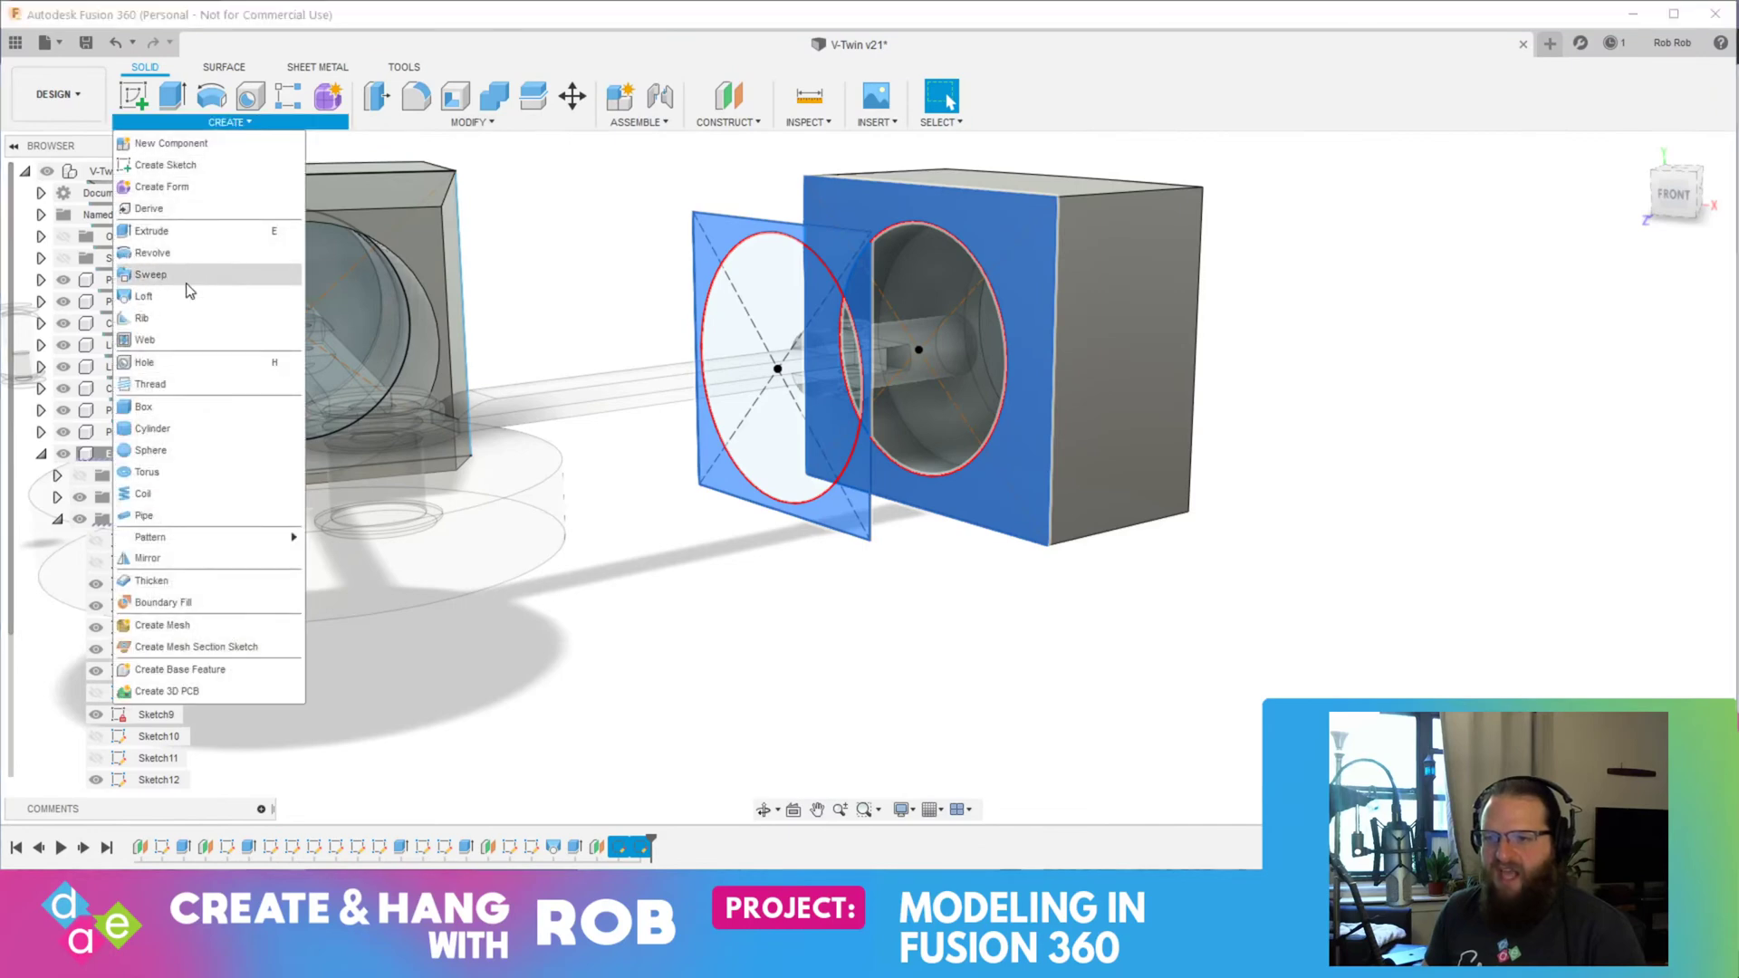
{"action": "left_click", "coordinate": [145, 296]}
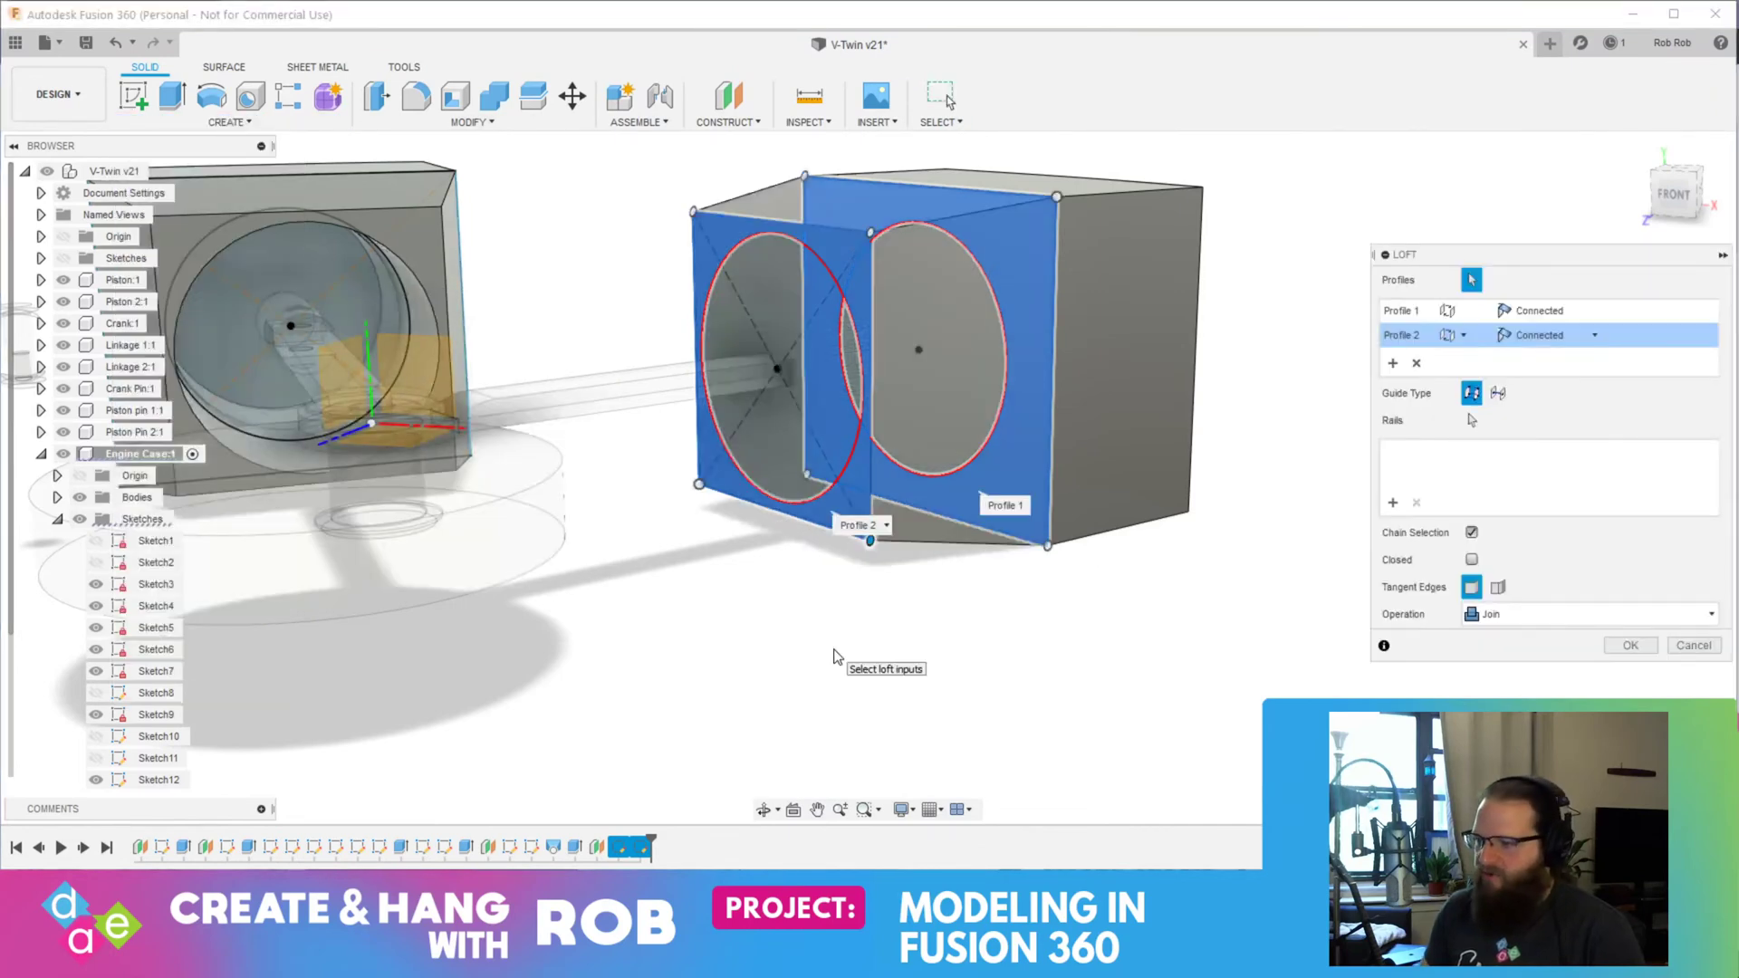
{"action": "key", "text": "Return"}
Step: Hide both pistons, the crank, both linkages, the crank pin and both piston pins, leaving only the Engine Case shown
{"action": "middle_click_drag", "start_coordinate": [799, 640], "coordinate": [838, 640], "text": "shift"}
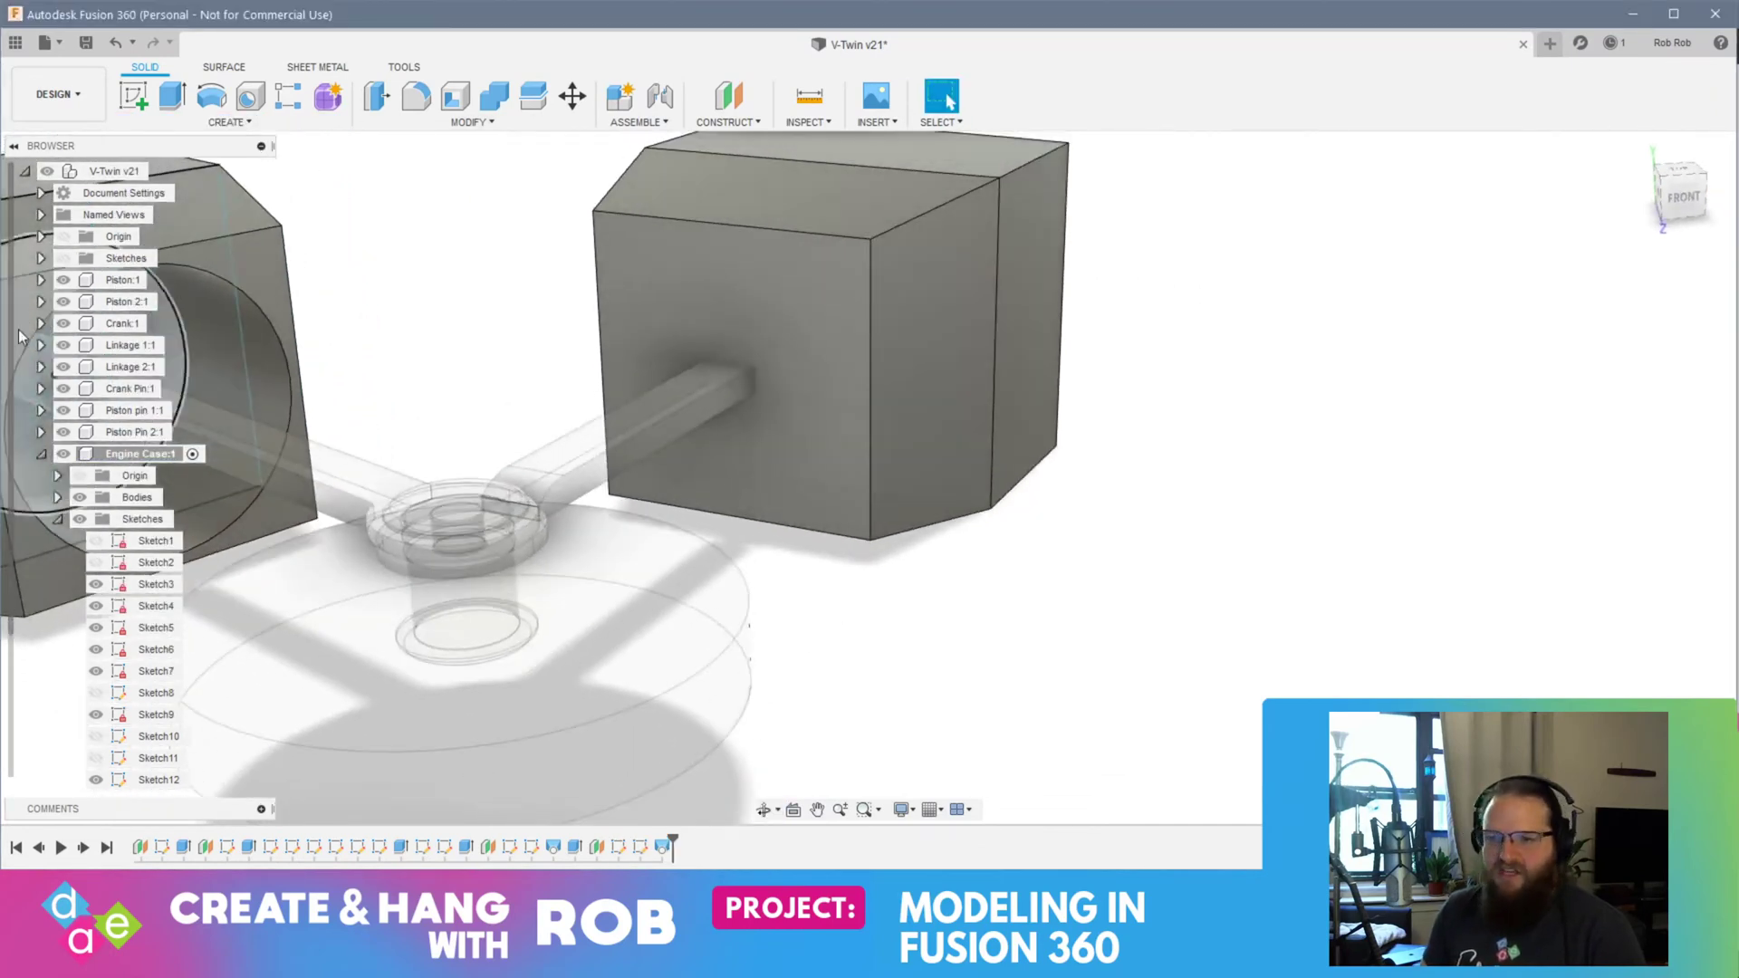
{"action": "left_click", "coordinate": [64, 280]}
{"action": "left_click", "coordinate": [64, 302]}
{"action": "left_click", "coordinate": [63, 324]}
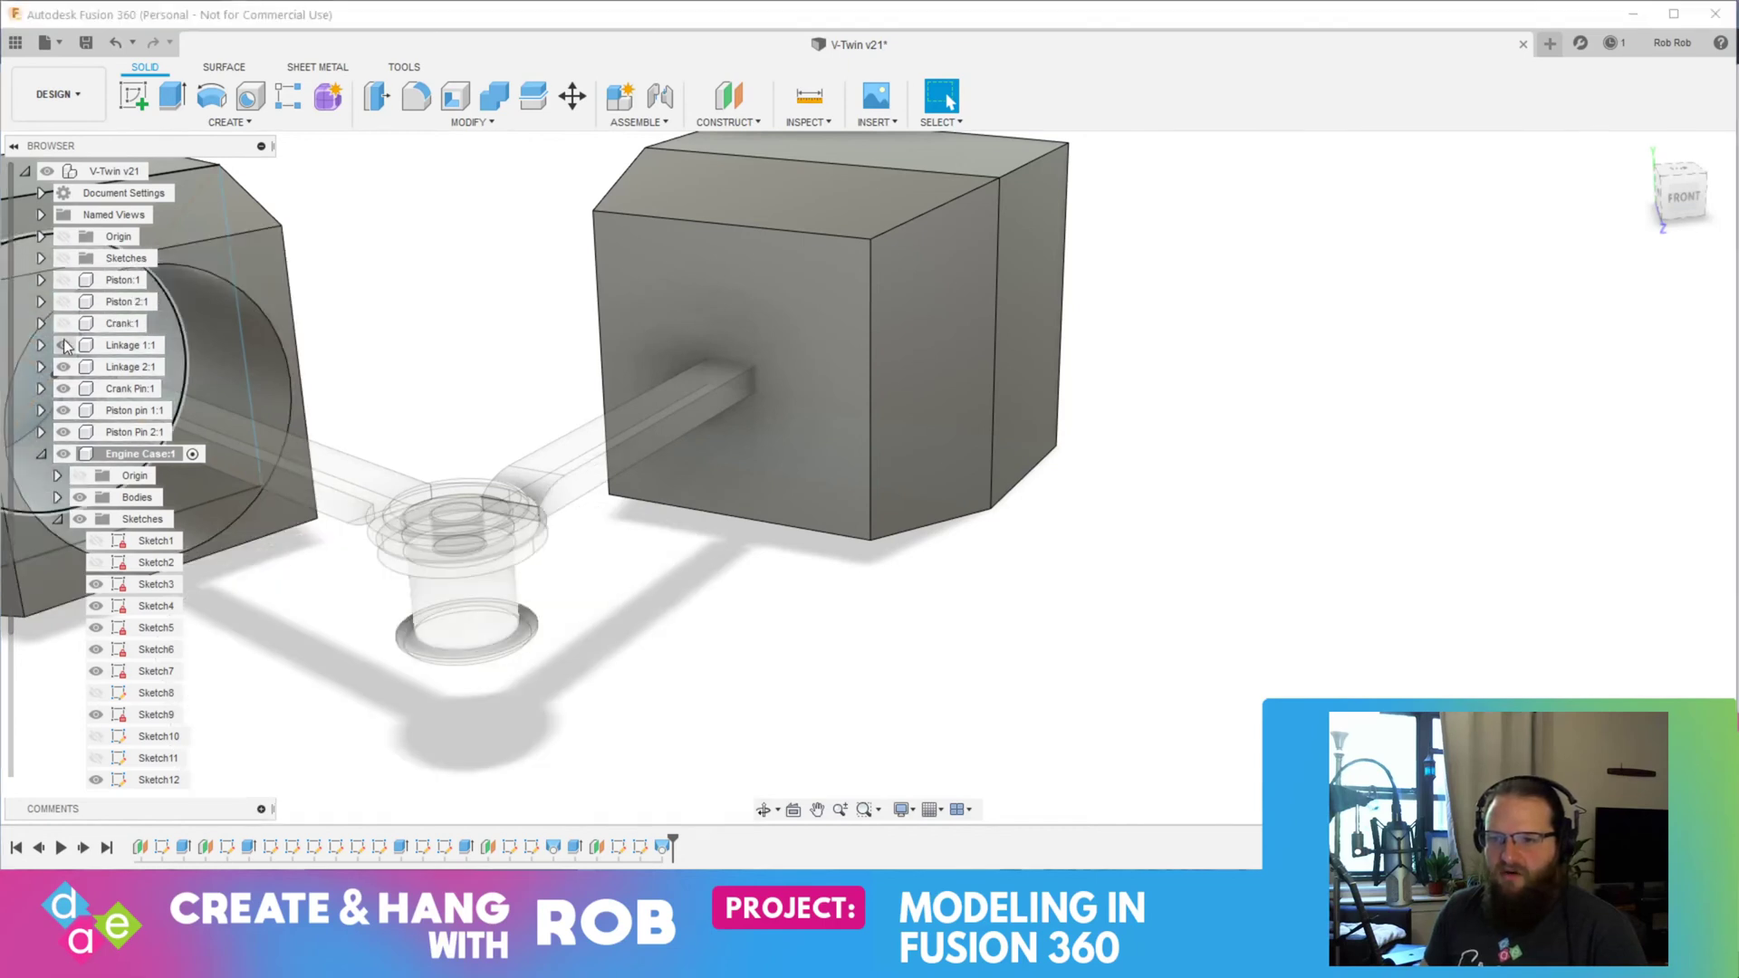
{"action": "left_click", "coordinate": [64, 345]}
{"action": "left_click", "coordinate": [63, 367]}
{"action": "left_click", "coordinate": [64, 389]}
{"action": "left_click", "coordinate": [64, 410]}
{"action": "left_click", "coordinate": [64, 432]}
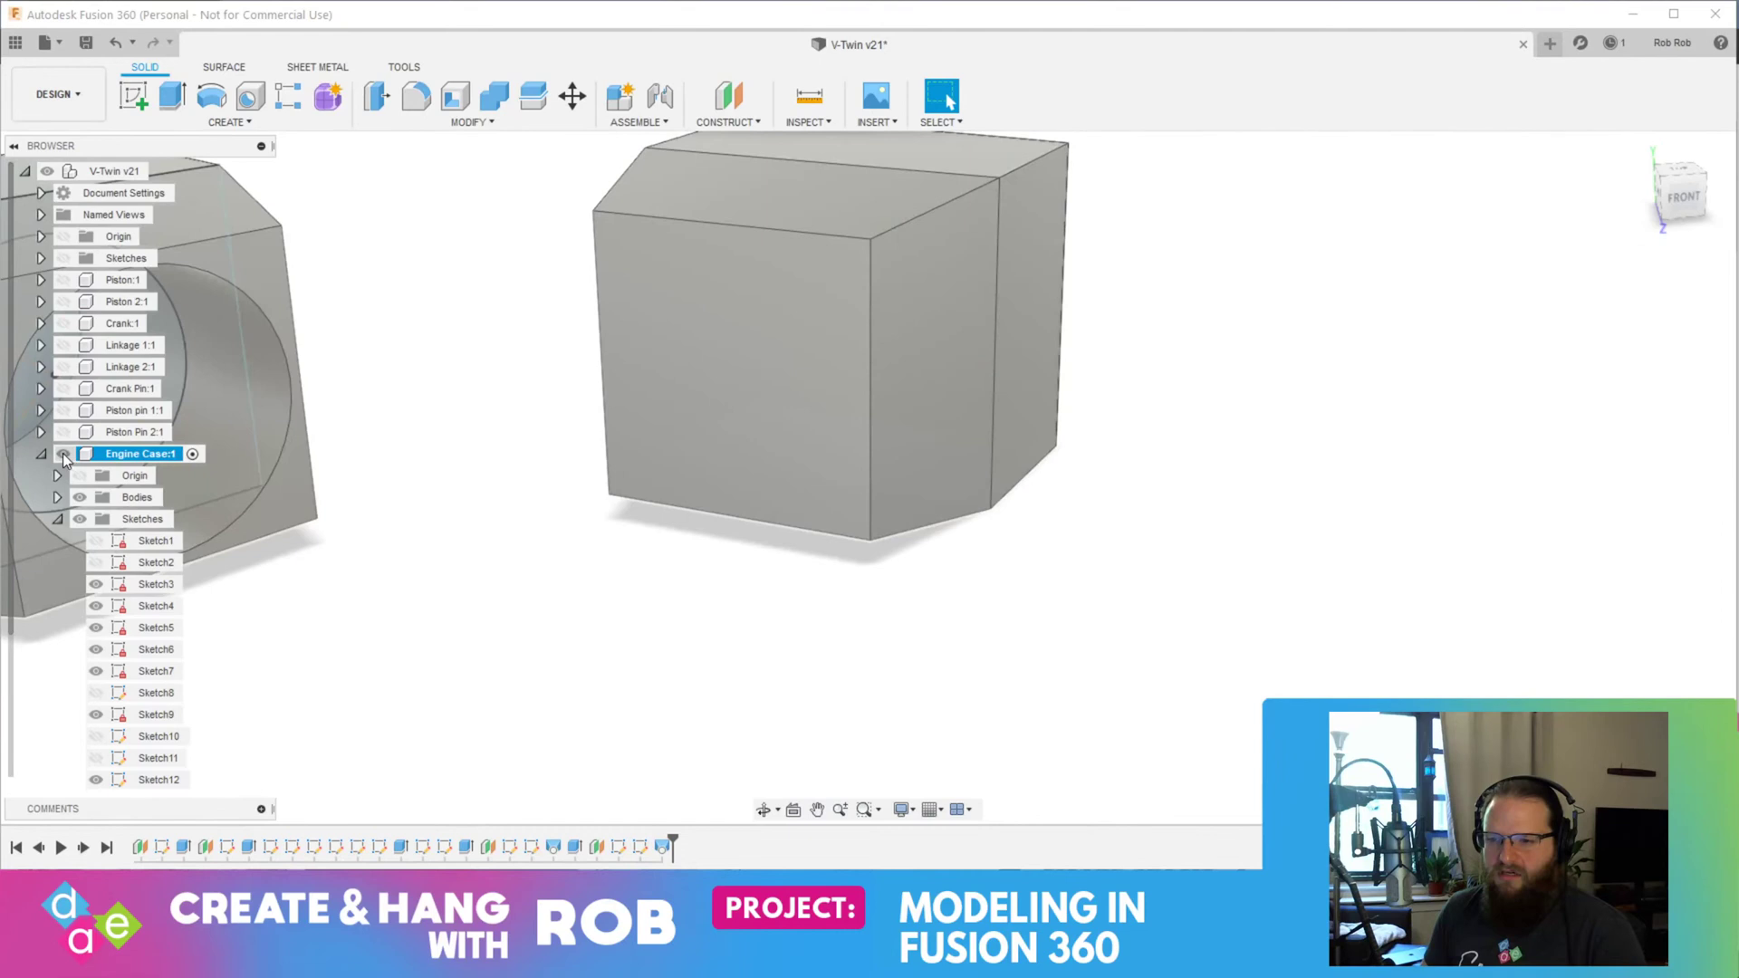
Step: Show Sketch14 and cut its circle 170 mm toward the crank through the second block's lofted extension
{"action": "left_click", "coordinate": [80, 497]}
{"action": "scroll", "coordinate": [155, 622], "scroll_direction": "down", "scroll_amount": 1}
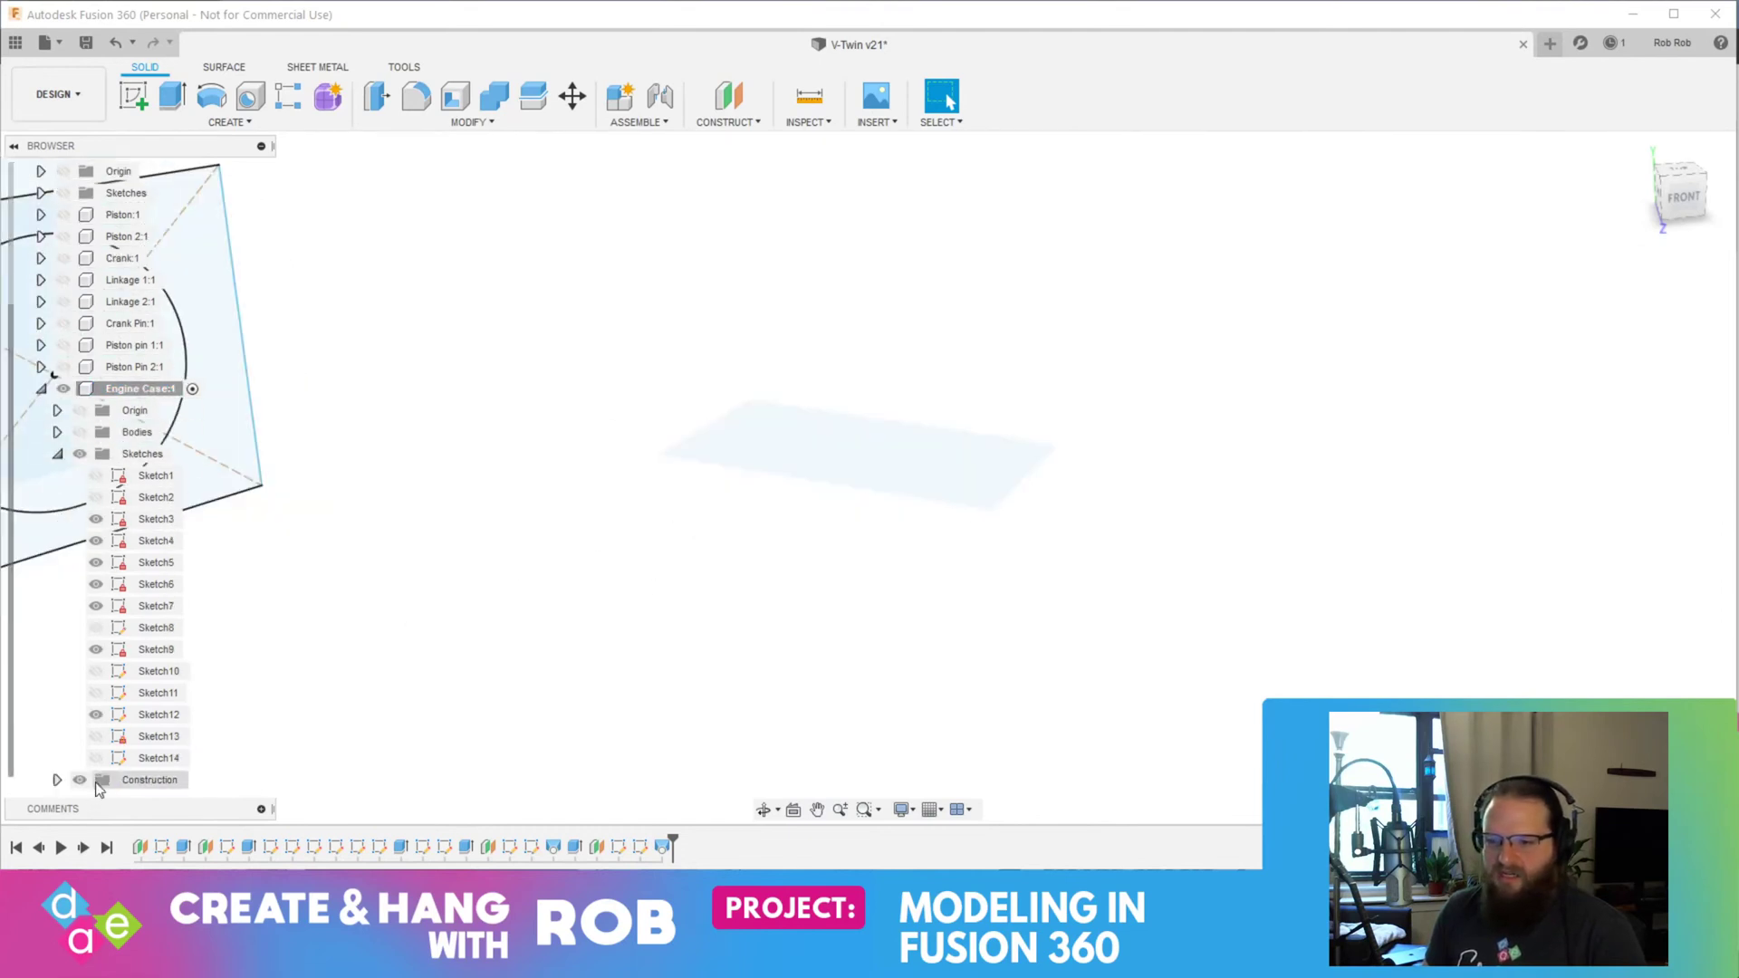
{"action": "left_click", "coordinate": [96, 757]}
{"action": "left_click", "coordinate": [811, 389]}
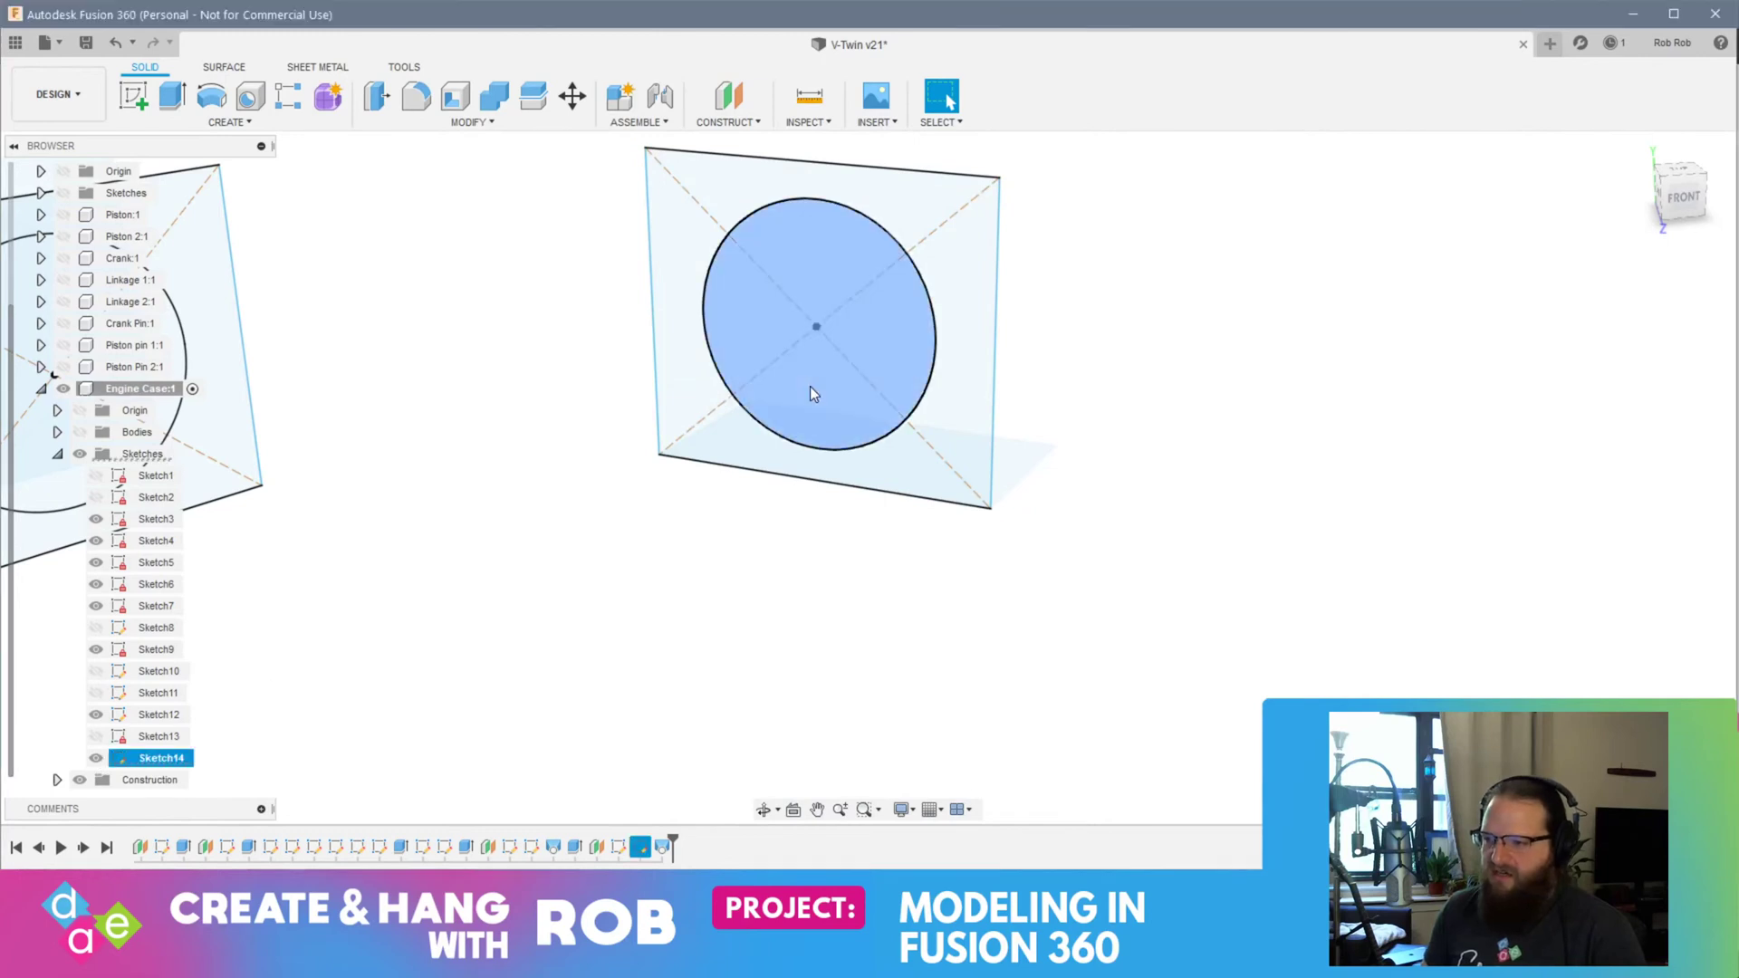
{"action": "left_click", "coordinate": [80, 432]}
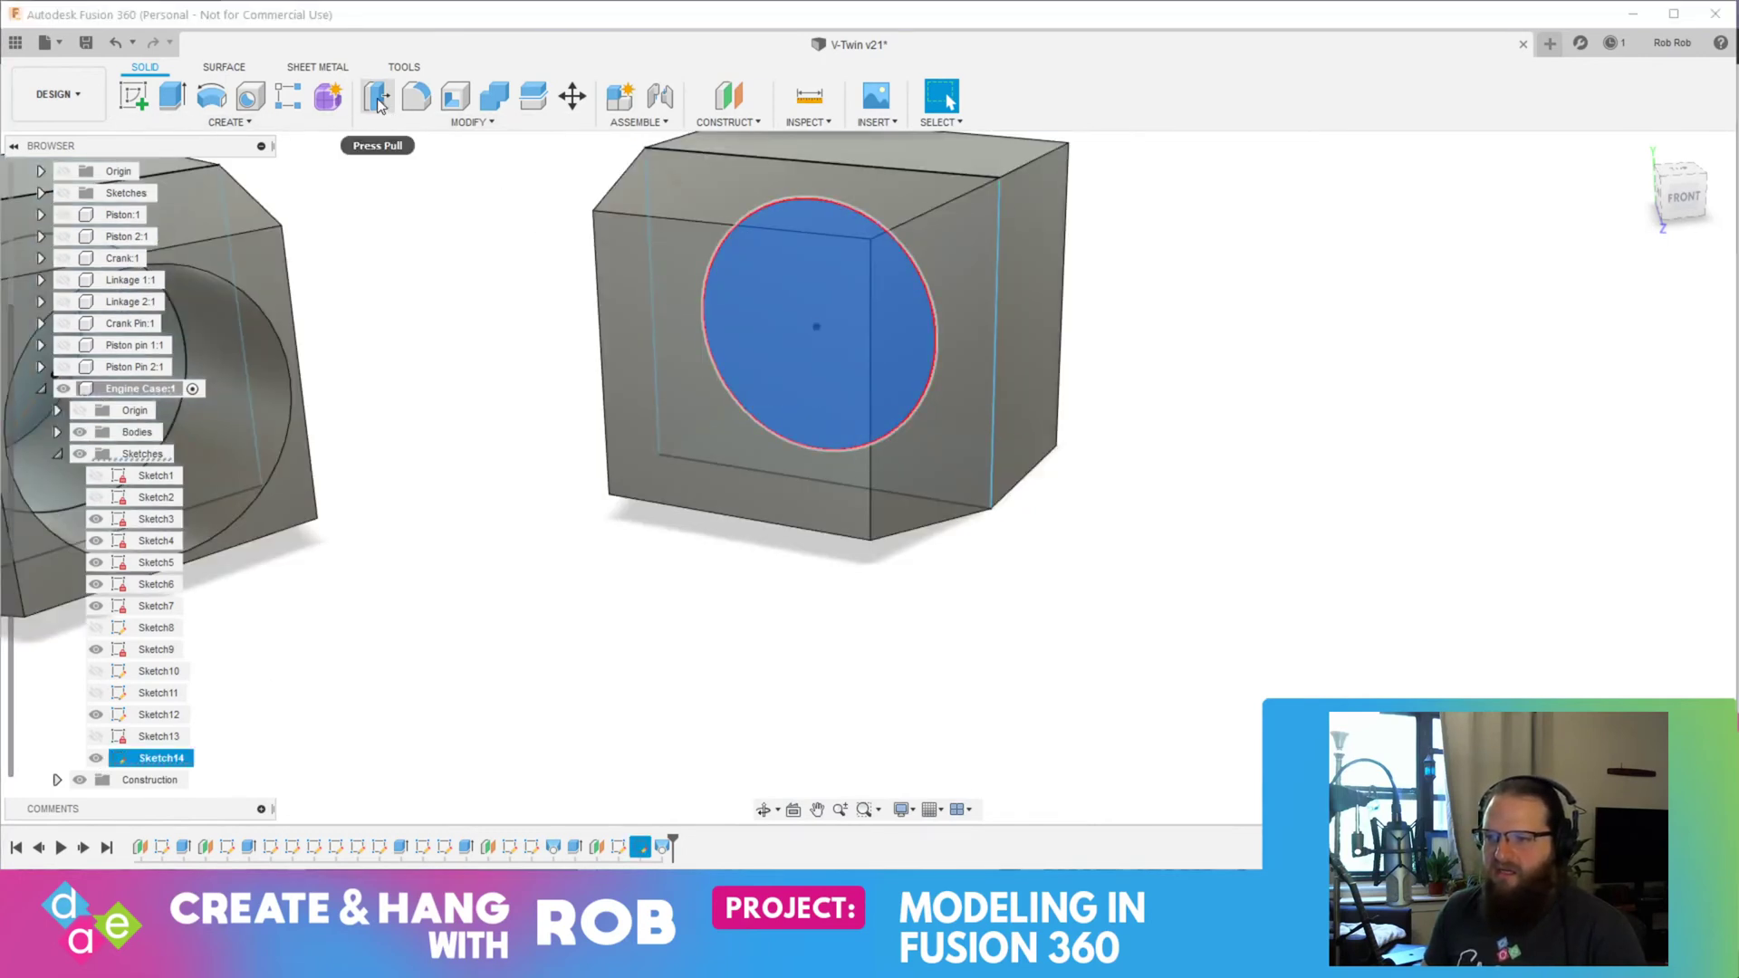
{"action": "left_click_drag", "start_coordinate": [803, 336], "coordinate": [520, 399]}
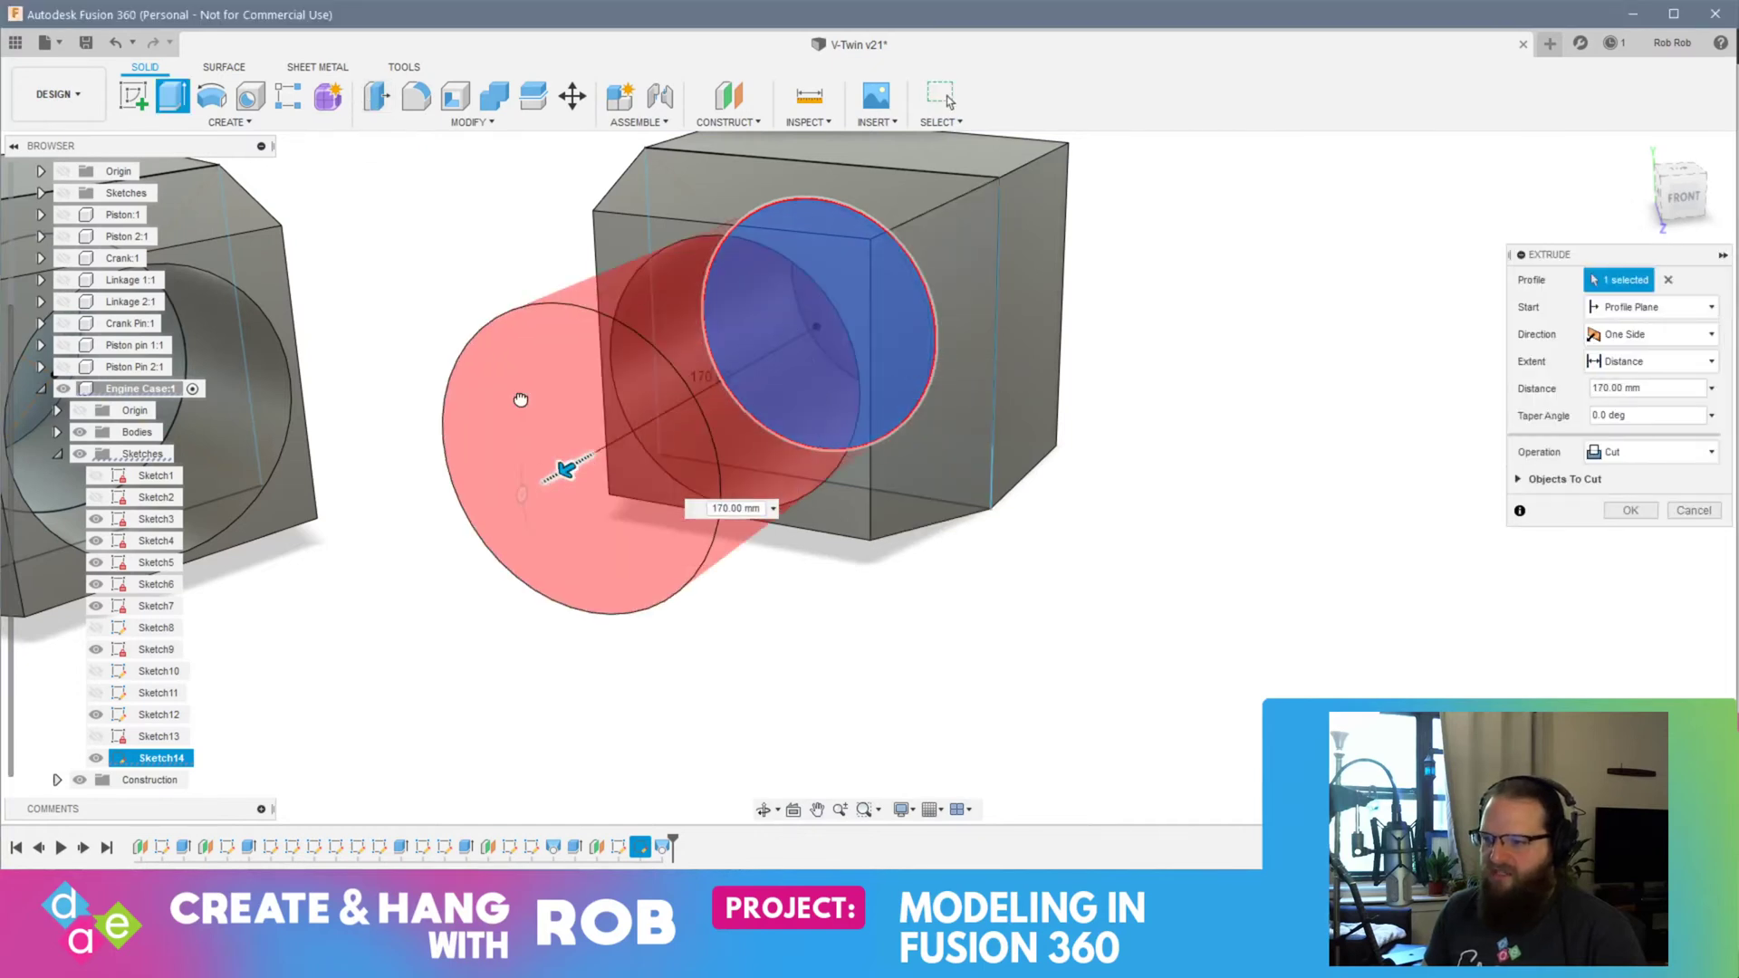
{"action": "key", "text": "Return"}
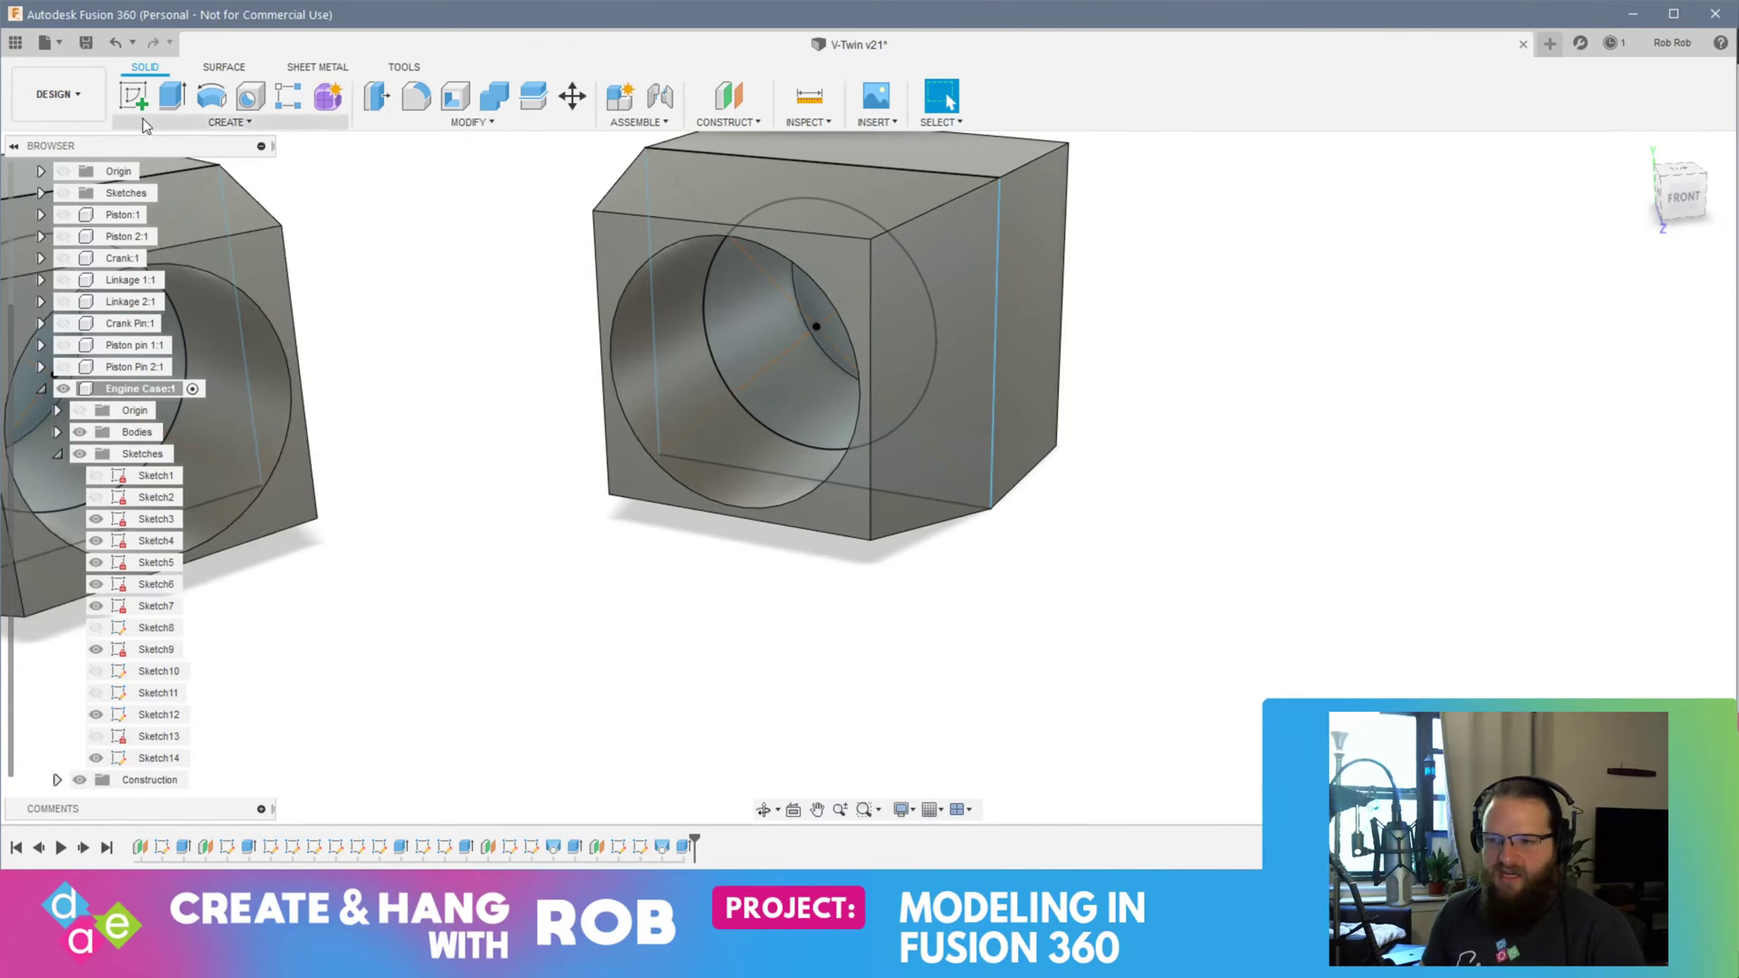
Step: Show both piston pins, the crank pin, both linkages, the crank and both pistons again
{"action": "left_click", "coordinate": [64, 366]}
{"action": "left_click", "coordinate": [63, 345]}
{"action": "left_click", "coordinate": [63, 324]}
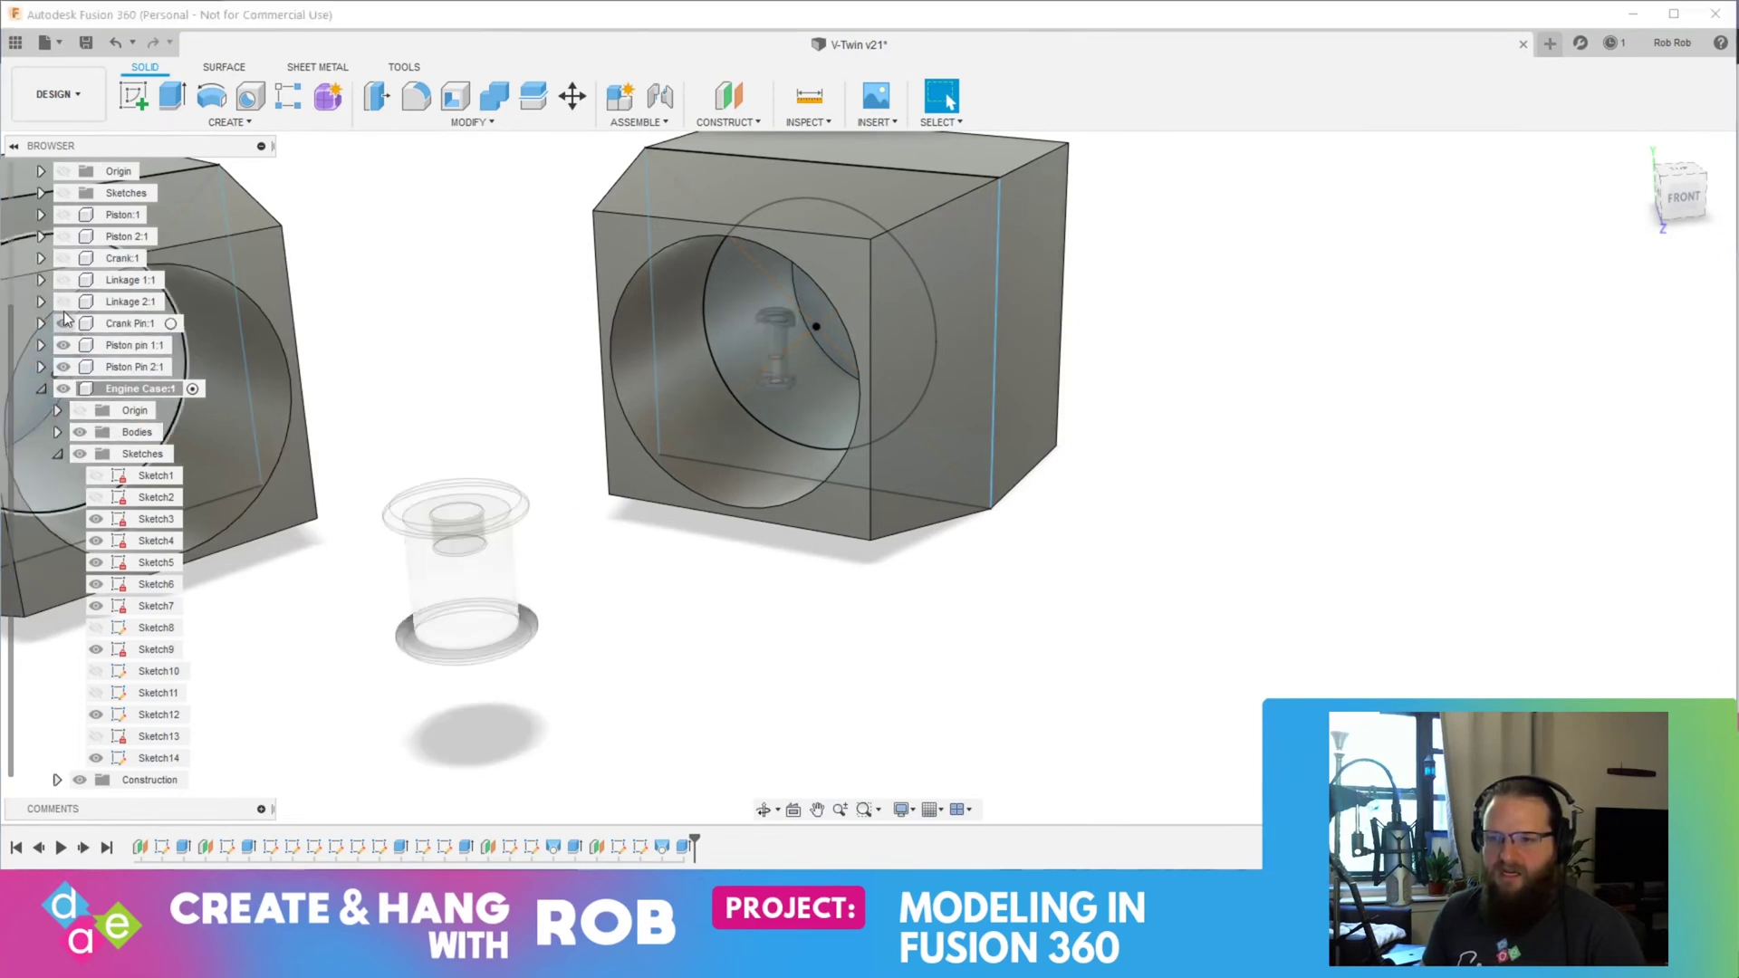
{"action": "left_click", "coordinate": [63, 301]}
{"action": "left_click", "coordinate": [64, 280]}
{"action": "left_click", "coordinate": [64, 258]}
{"action": "left_click", "coordinate": [63, 237]}
{"action": "left_click", "coordinate": [63, 214]}
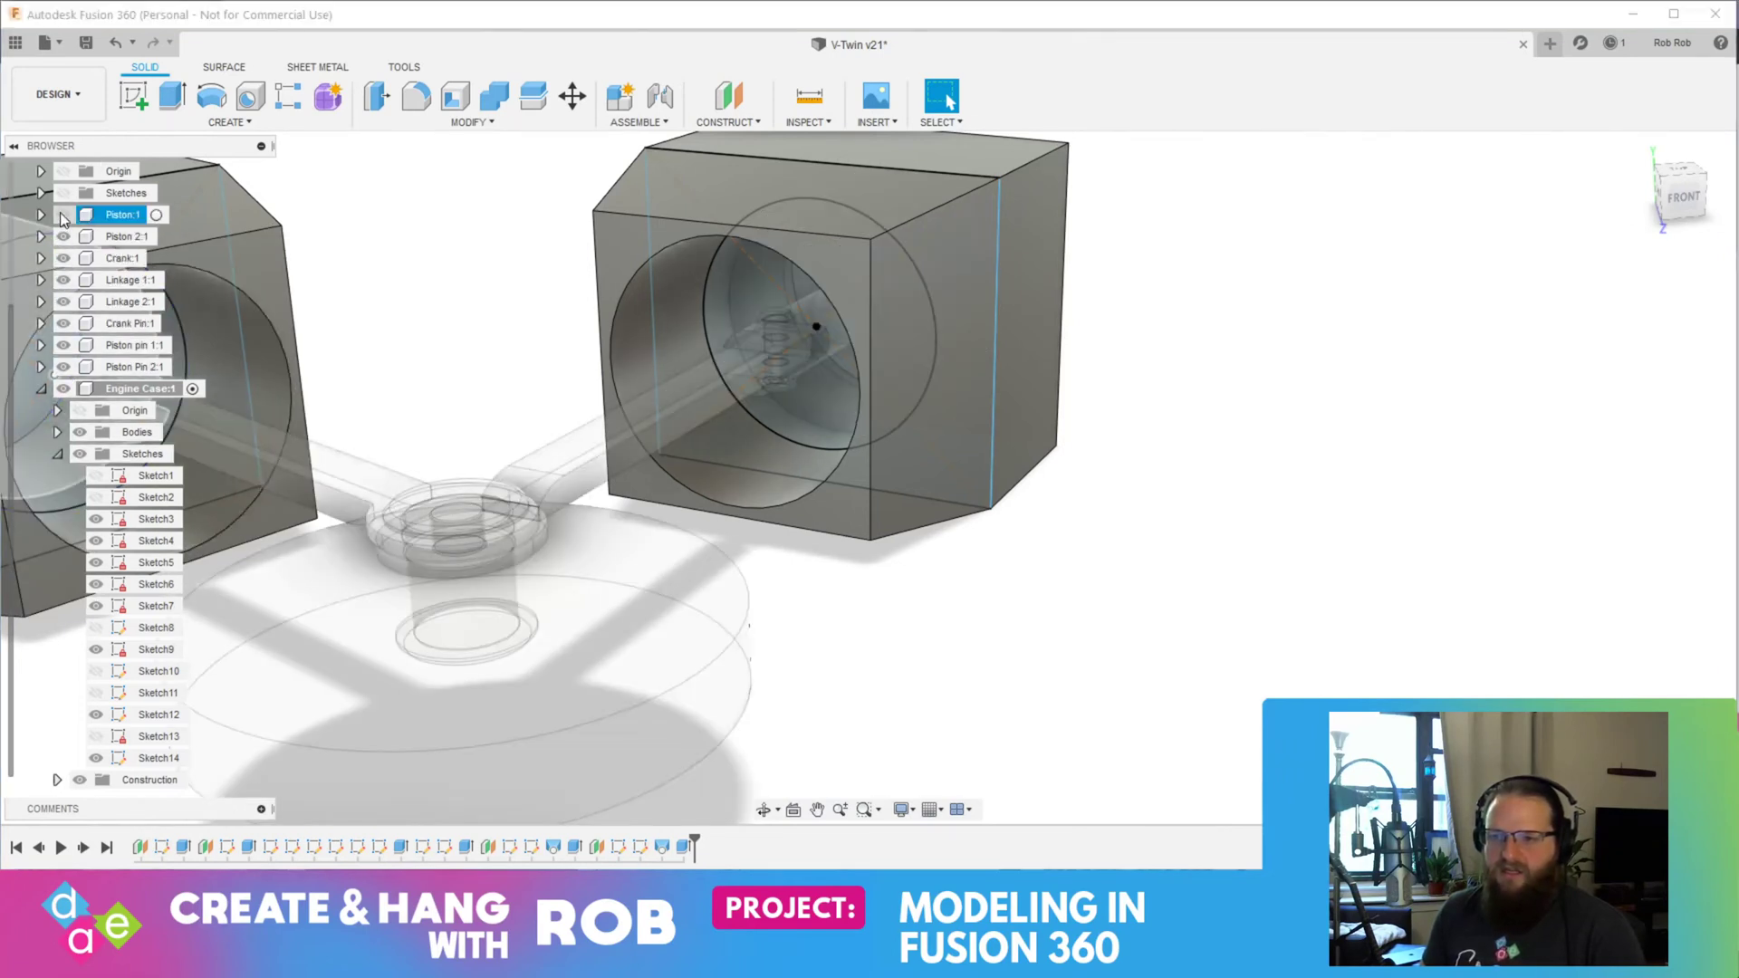
Step: Switch to the browser's V-twin cross section image results, examine the Chapter 8 - Fuel-less motors drawing, and return to Fusion 360
{"action": "middle_click_drag", "start_coordinate": [877, 671], "coordinate": [877, 710], "text": "shift"}
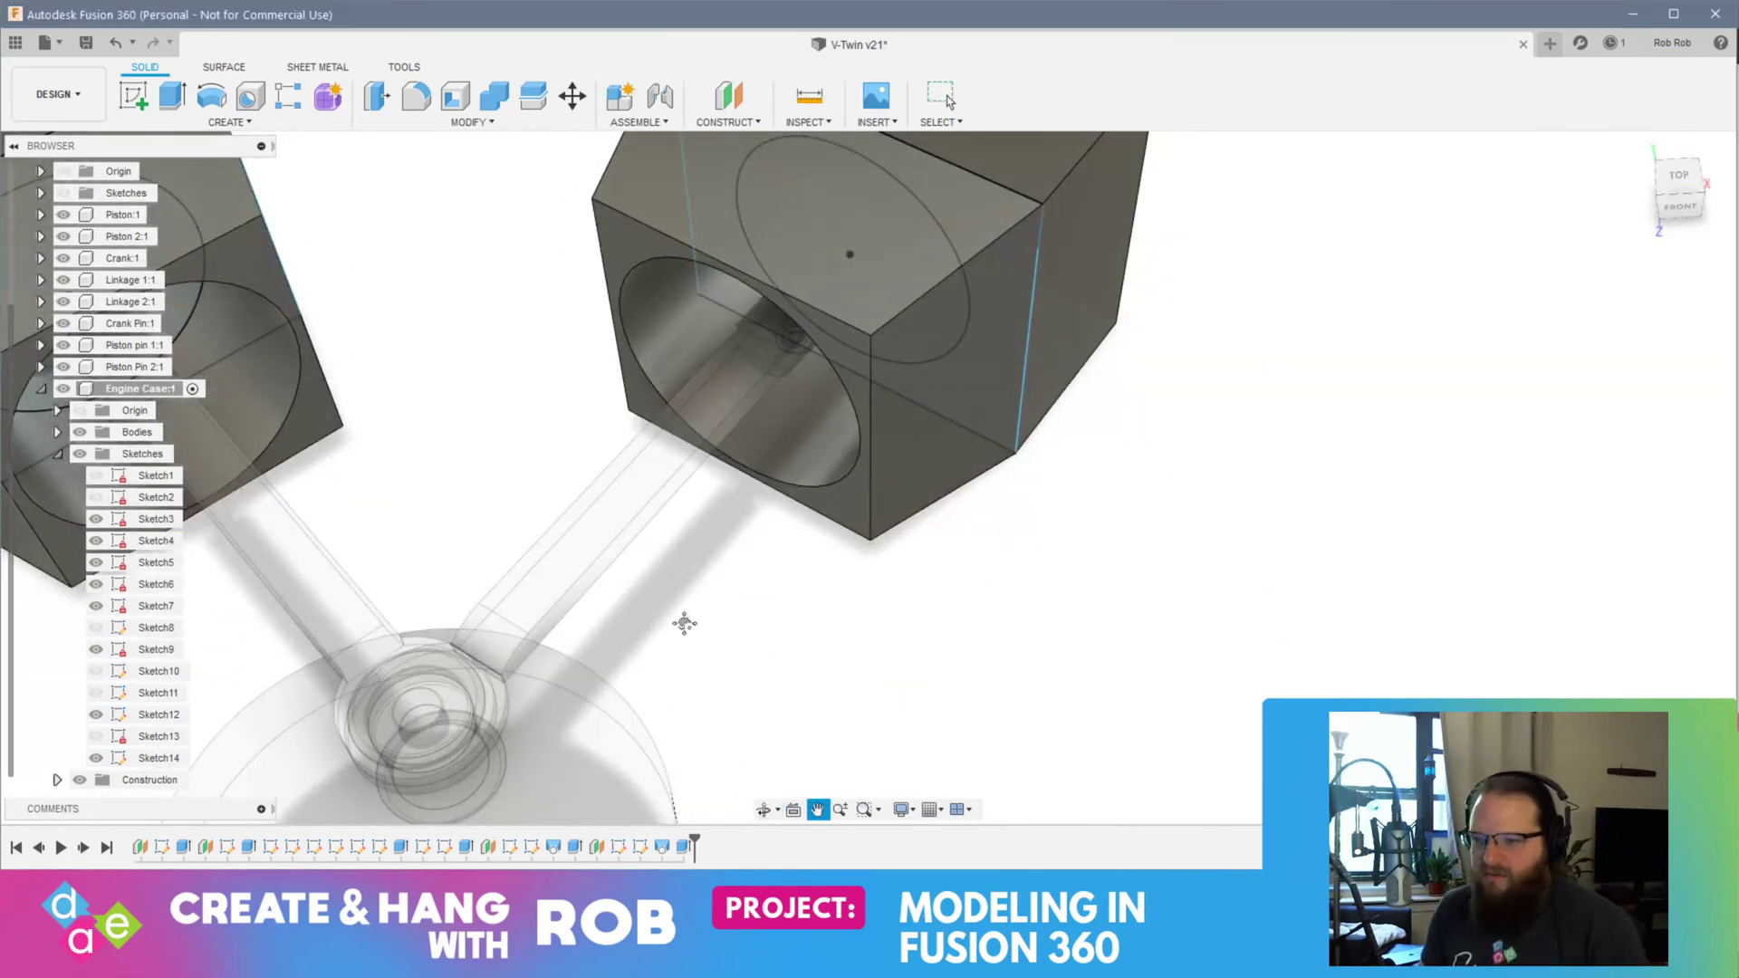
{"action": "middle_click_drag", "start_coordinate": [681, 633], "coordinate": [1021, 601]}
{"action": "middle_click_drag", "start_coordinate": [491, 234], "coordinate": [348, 511], "text": "shift"}
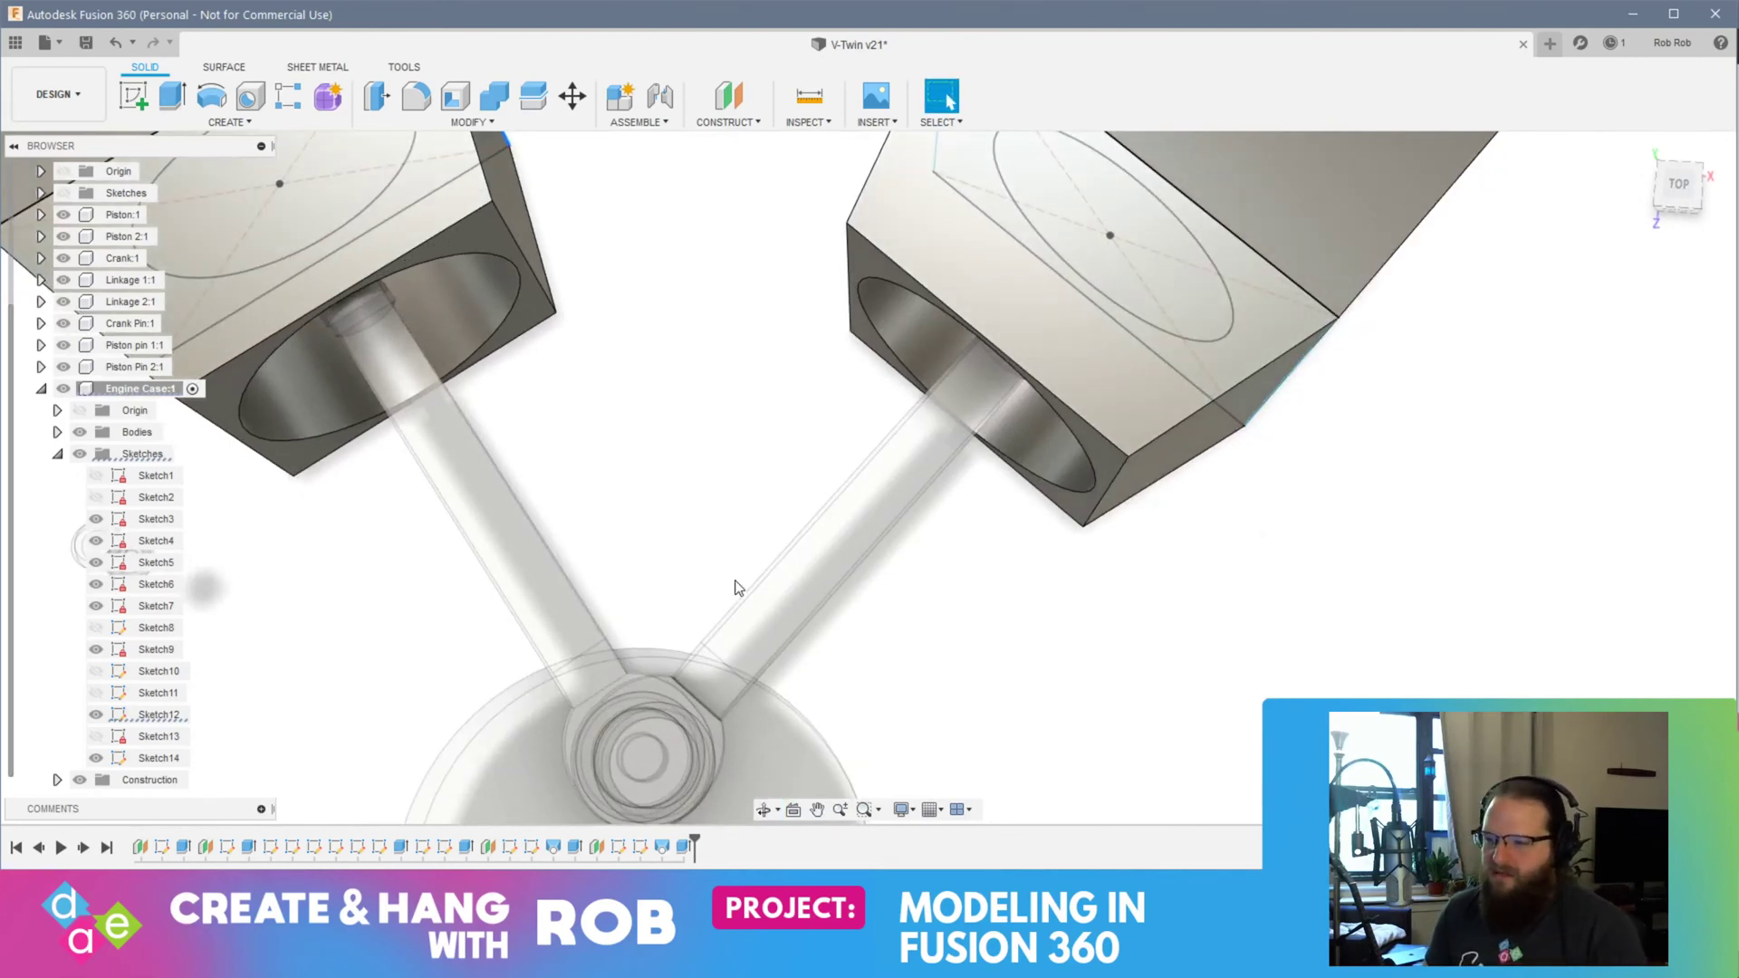
{"action": "right_click", "coordinate": [489, 246]}
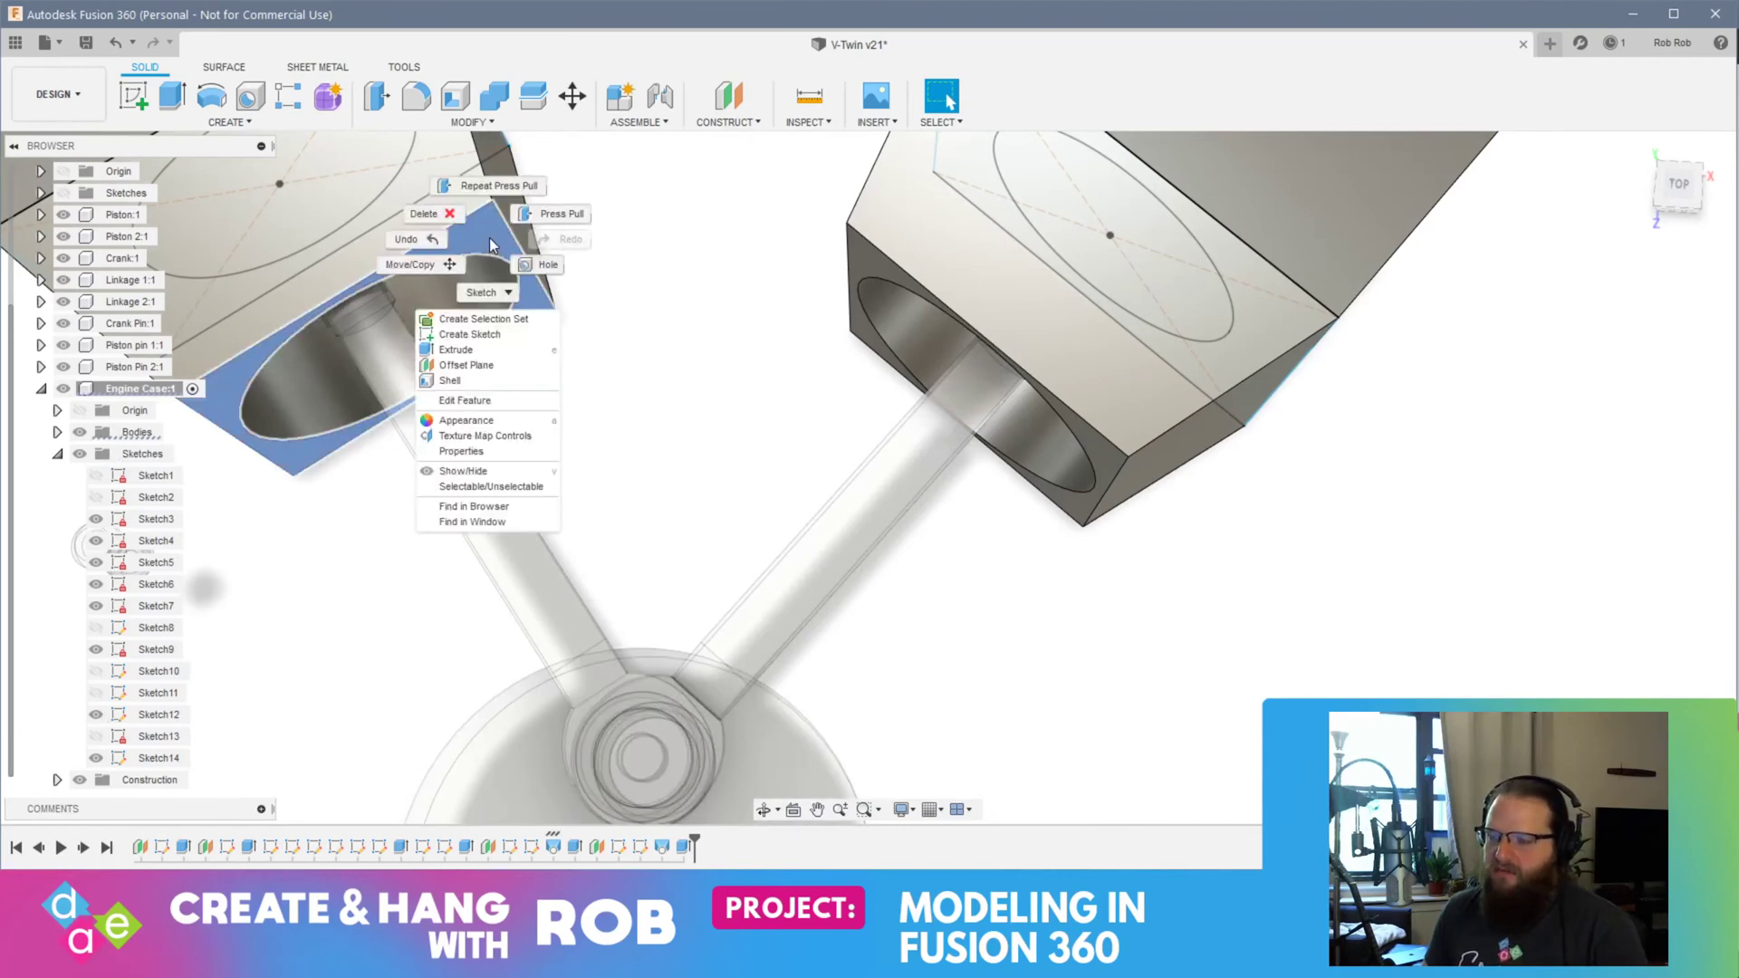
{"action": "key", "text": "alt+Tab"}
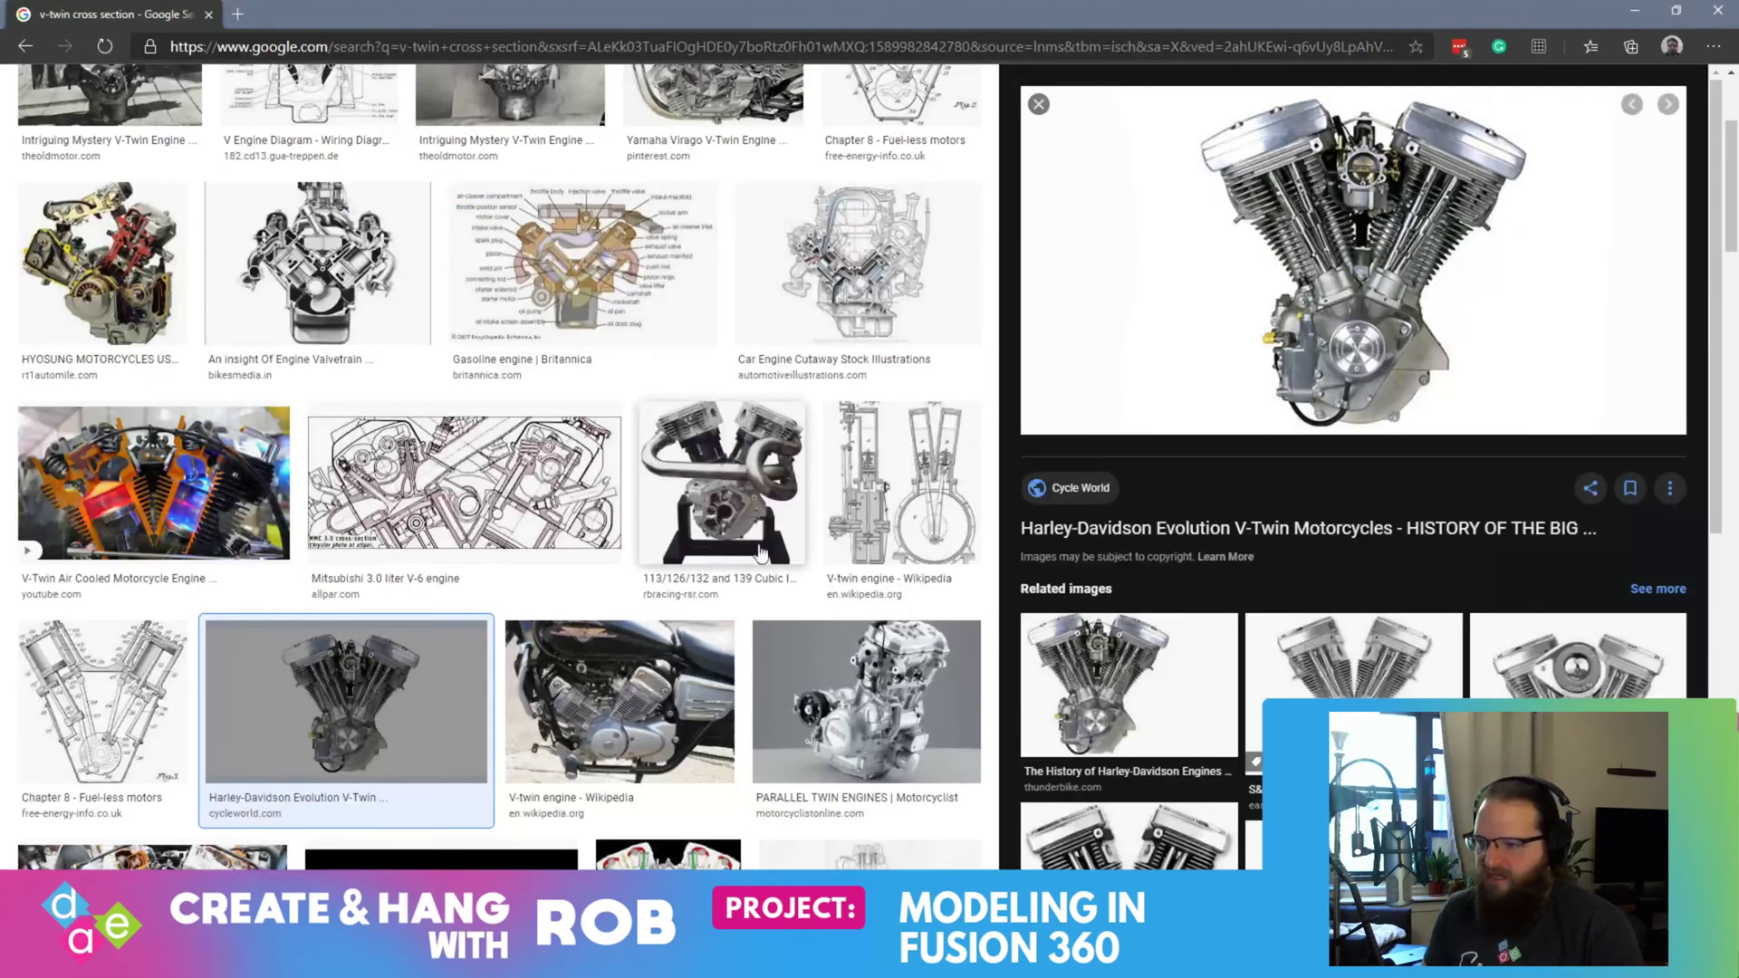
{"action": "scroll", "coordinate": [736, 552], "scroll_direction": "up", "scroll_amount": 4}
{"action": "left_click", "coordinate": [901, 326]}
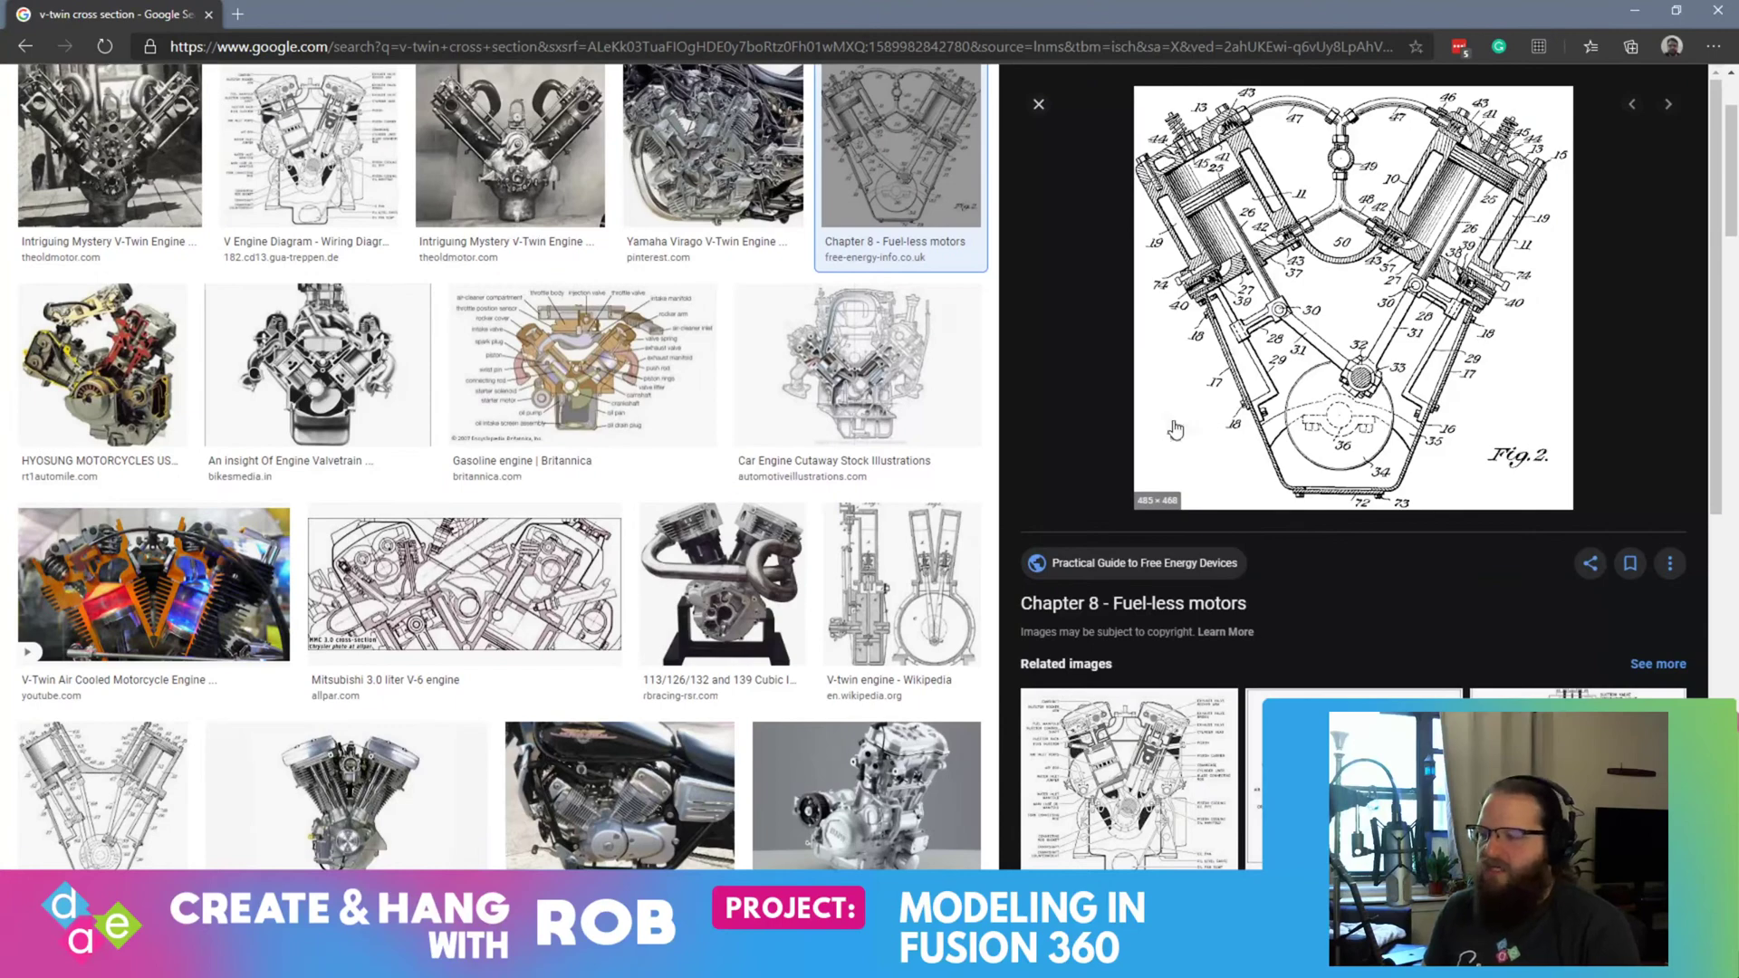
{"action": "key", "text": "Escape"}
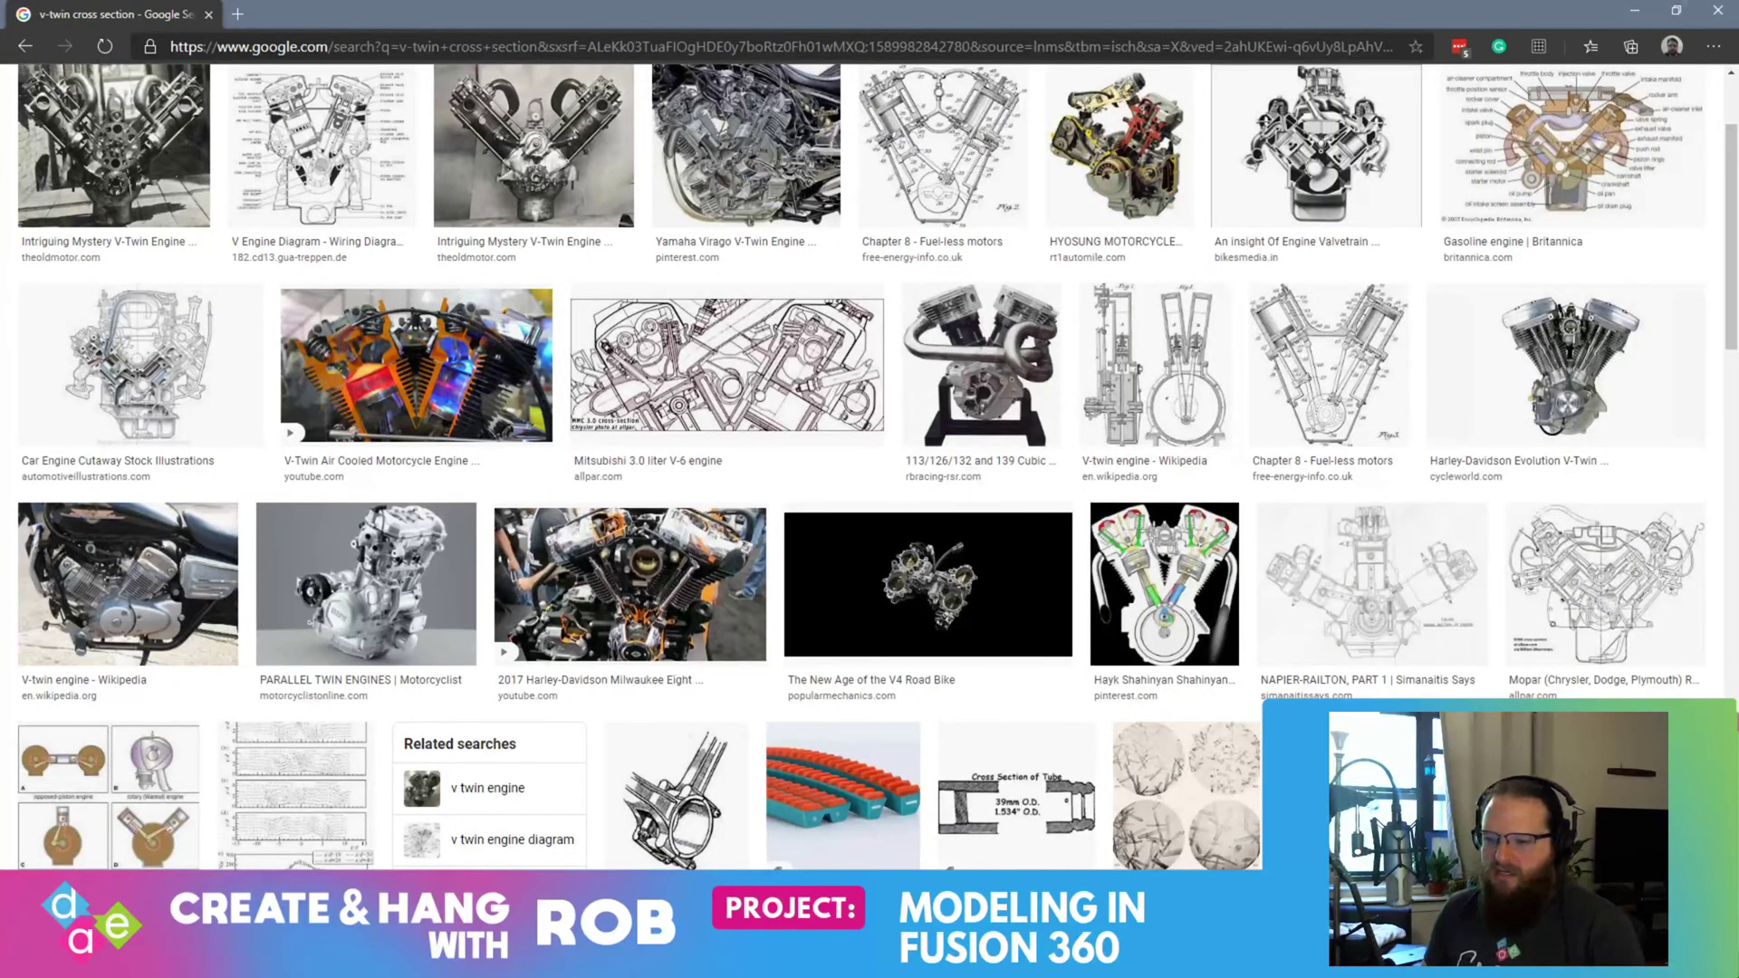
{"action": "key", "text": "alt+Tab"}
Step: Extrude the first block's bored end face 50 mm toward the crank, joining it to the block
{"action": "middle_click_drag", "start_coordinate": [557, 580], "coordinate": [465, 388], "text": "shift"}
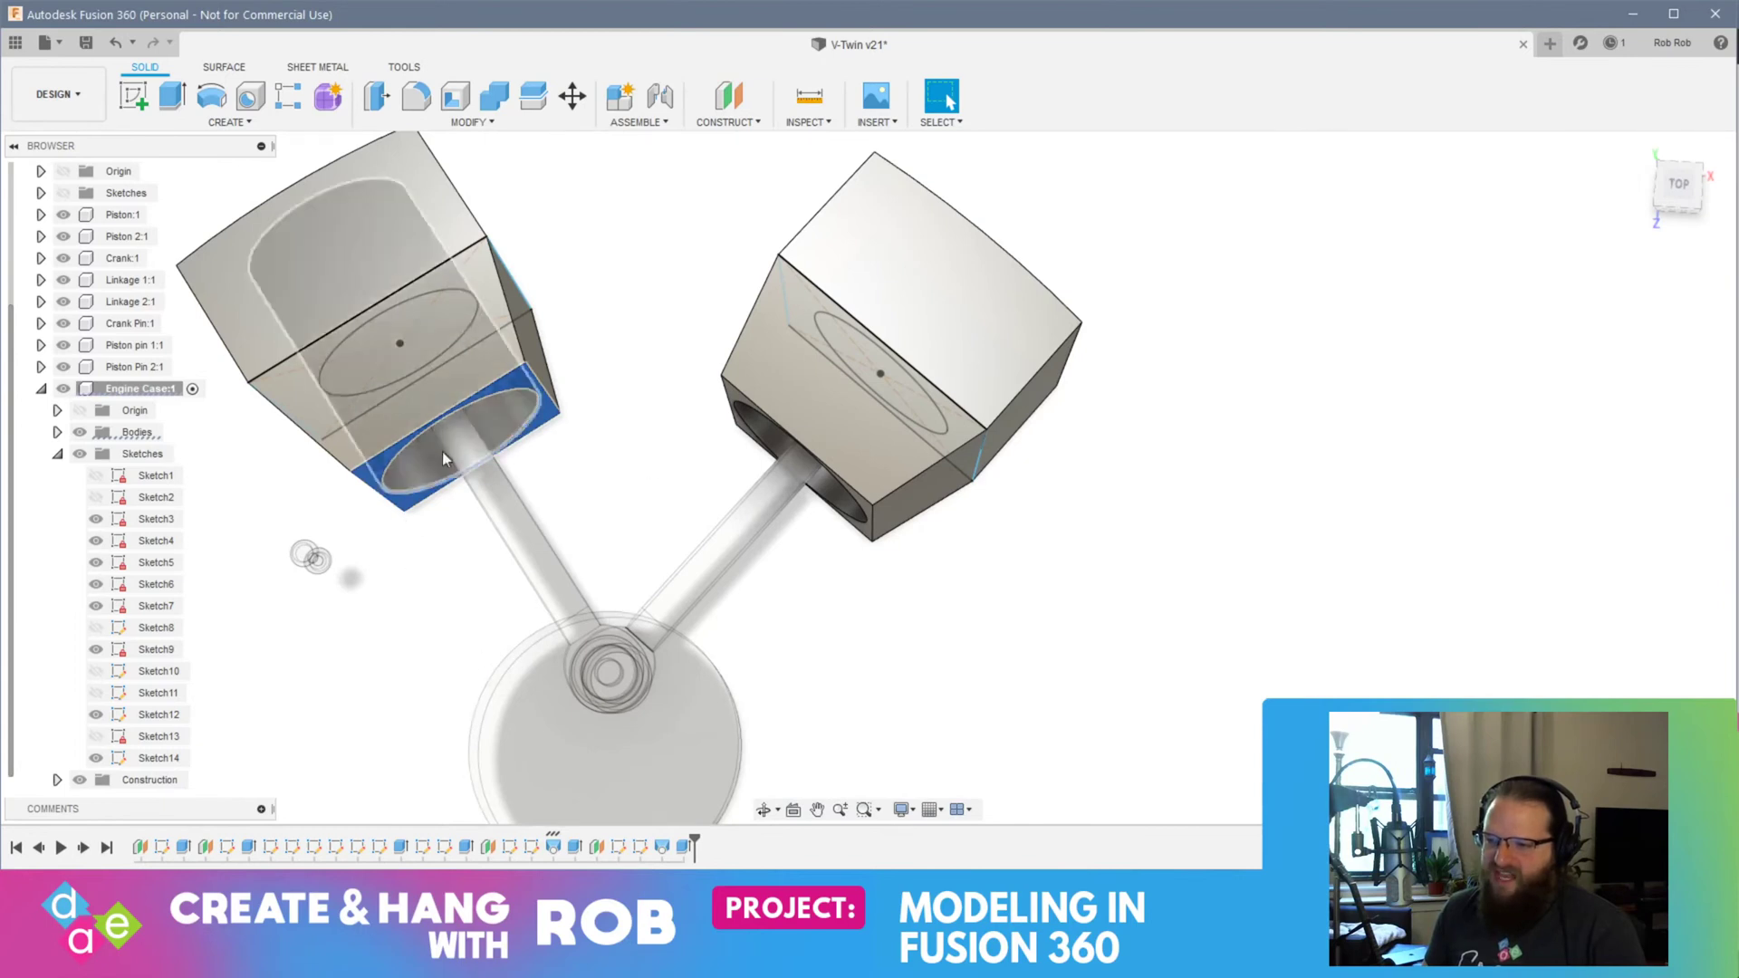
{"action": "middle_click_drag", "start_coordinate": [462, 613], "coordinate": [516, 475], "text": "shift"}
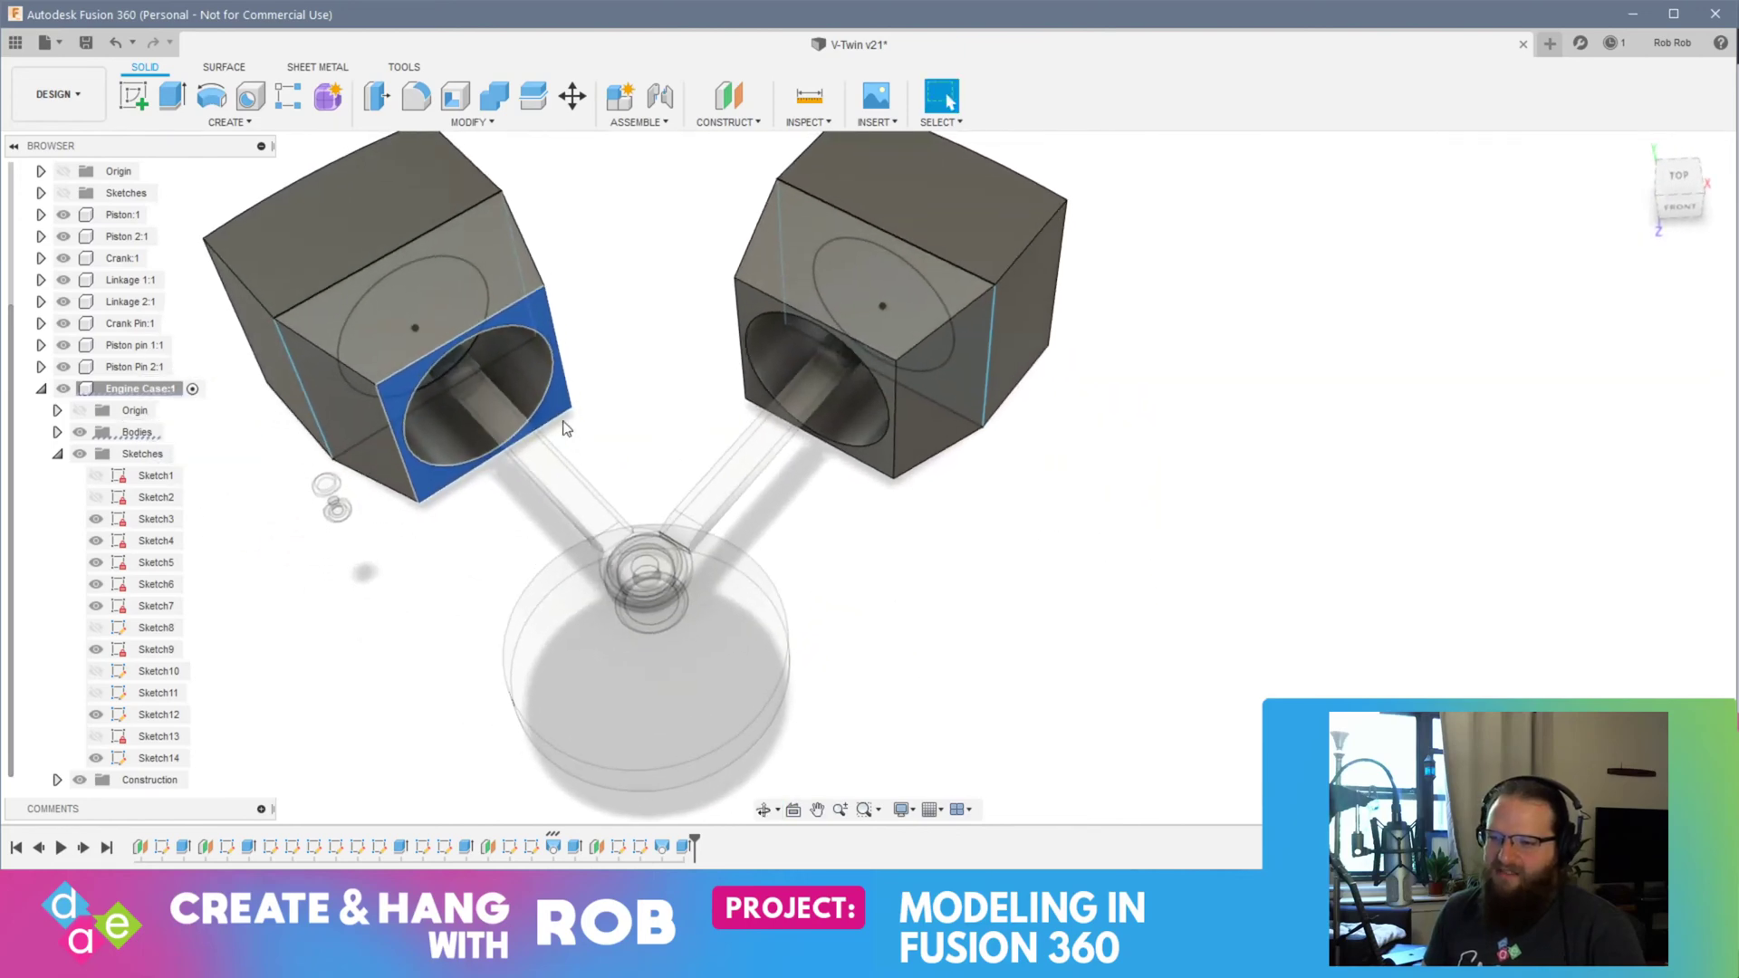
{"action": "left_click", "coordinate": [177, 92]}
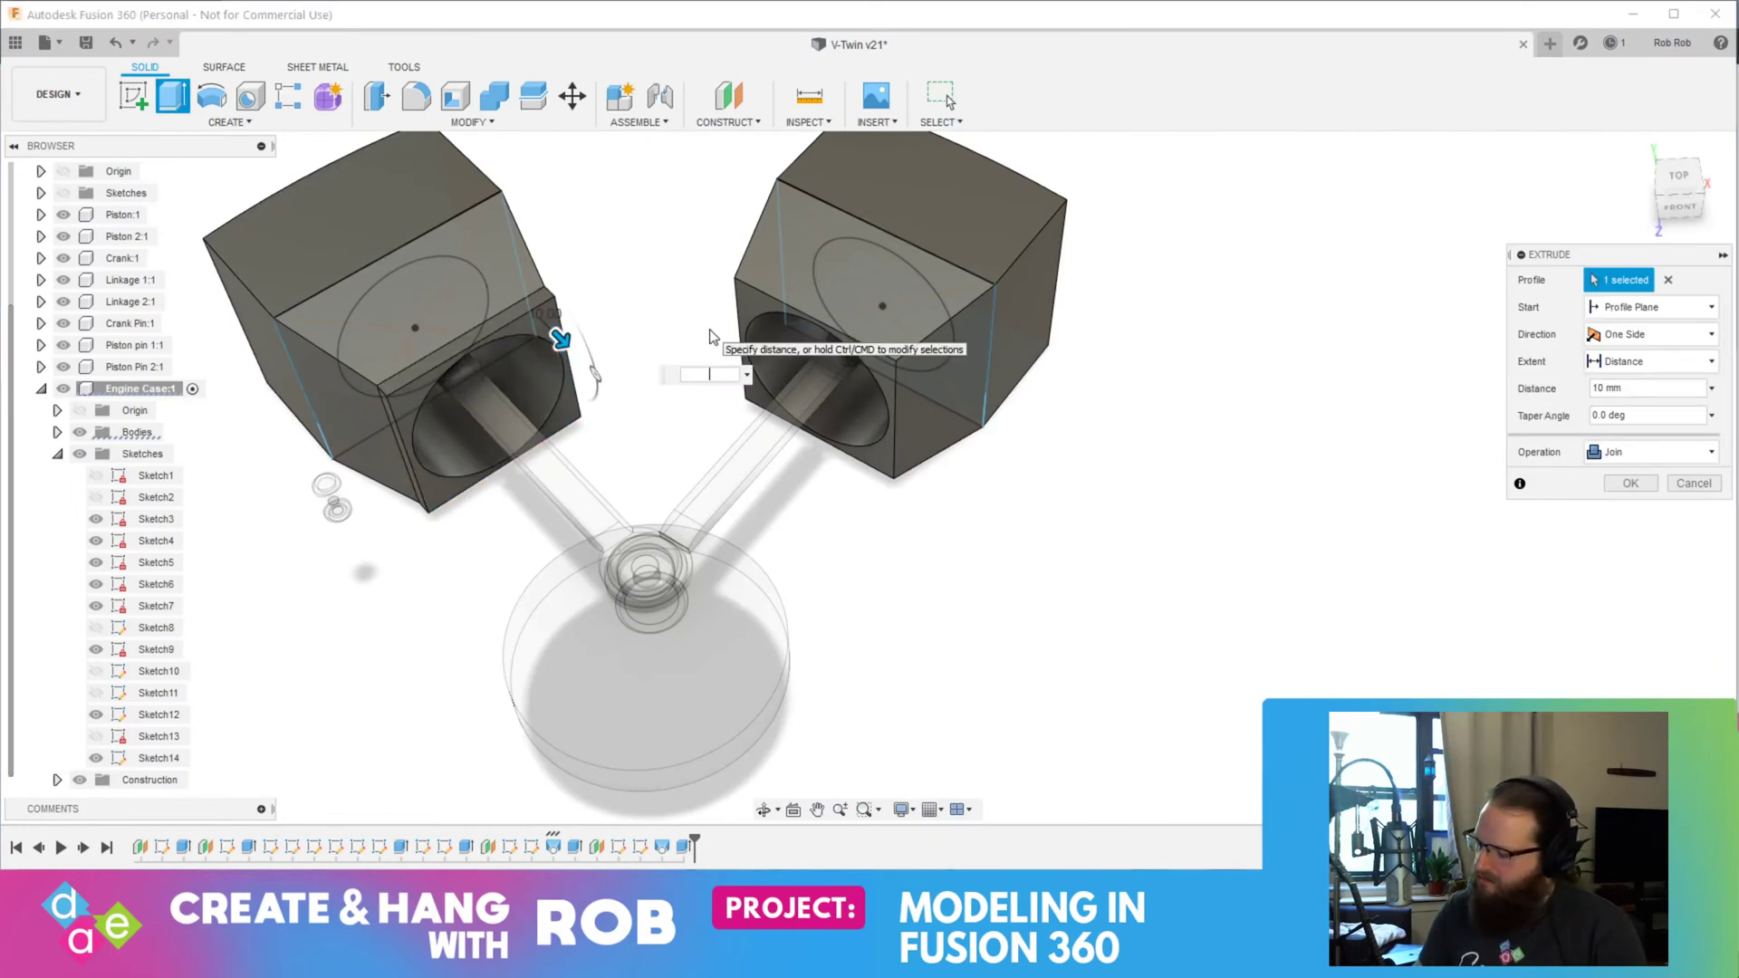
{"action": "type", "text": "50"}
{"action": "key", "text": "Return"}
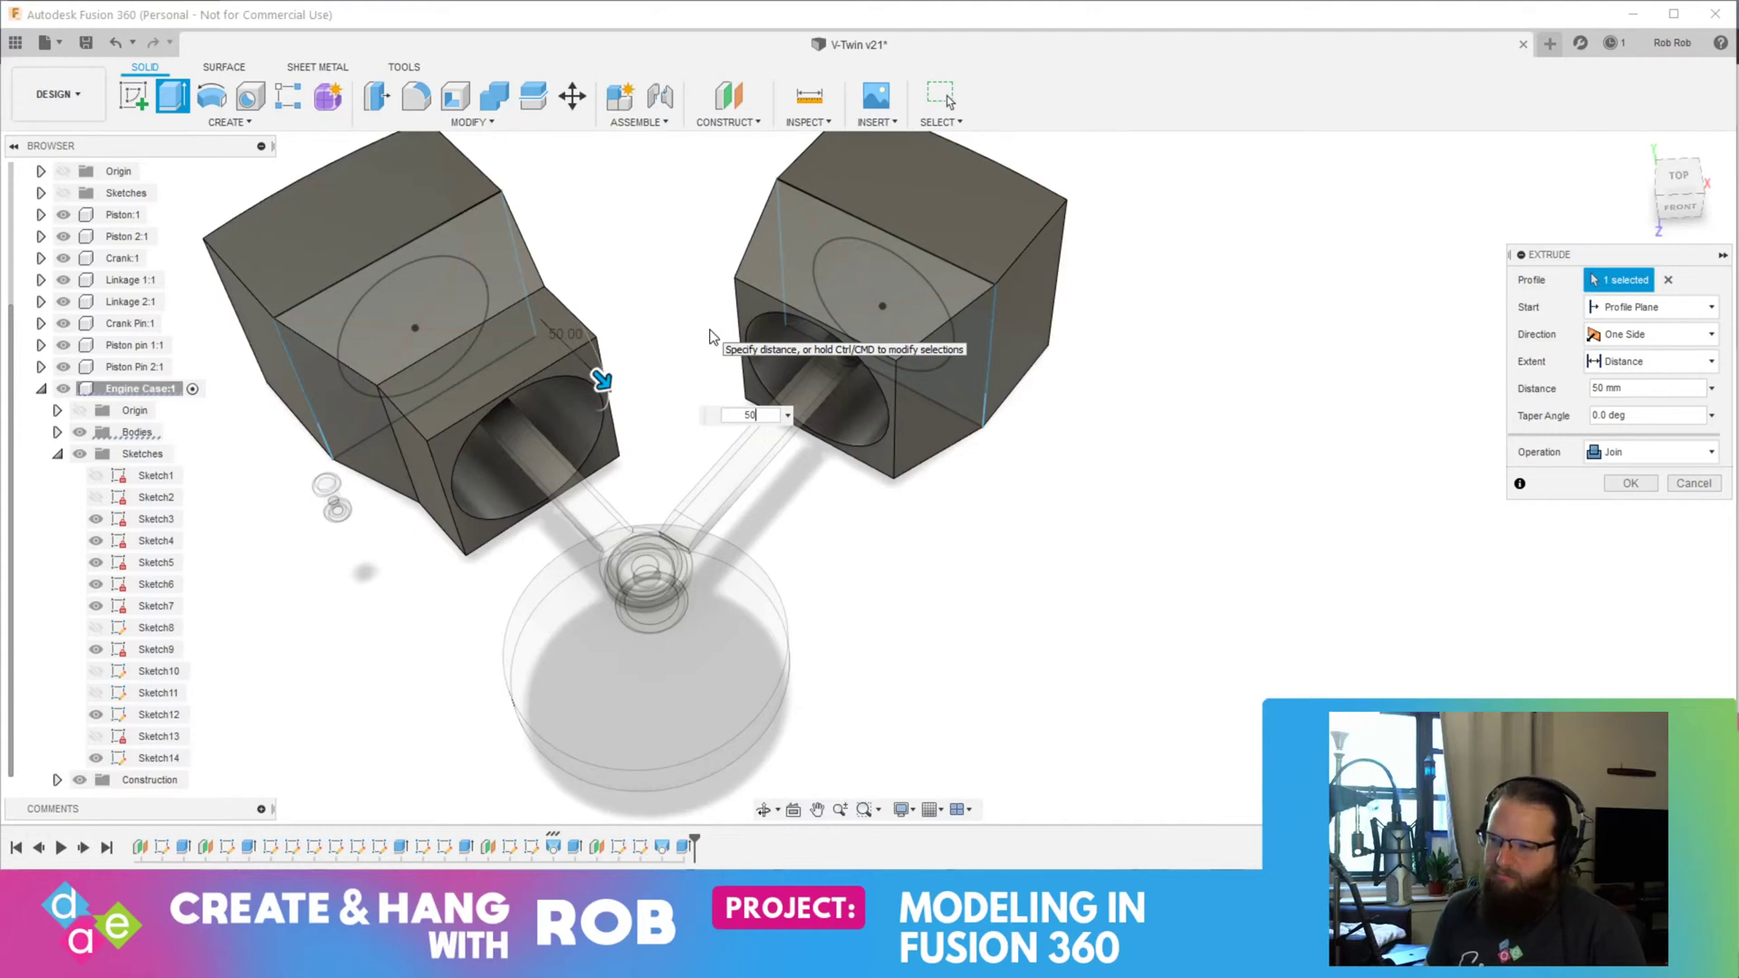
{"action": "key", "text": "Return"}
Step: Try to offset the second block's bored end face 50 mm with Press Pull
{"action": "right_click", "coordinate": [771, 317]}
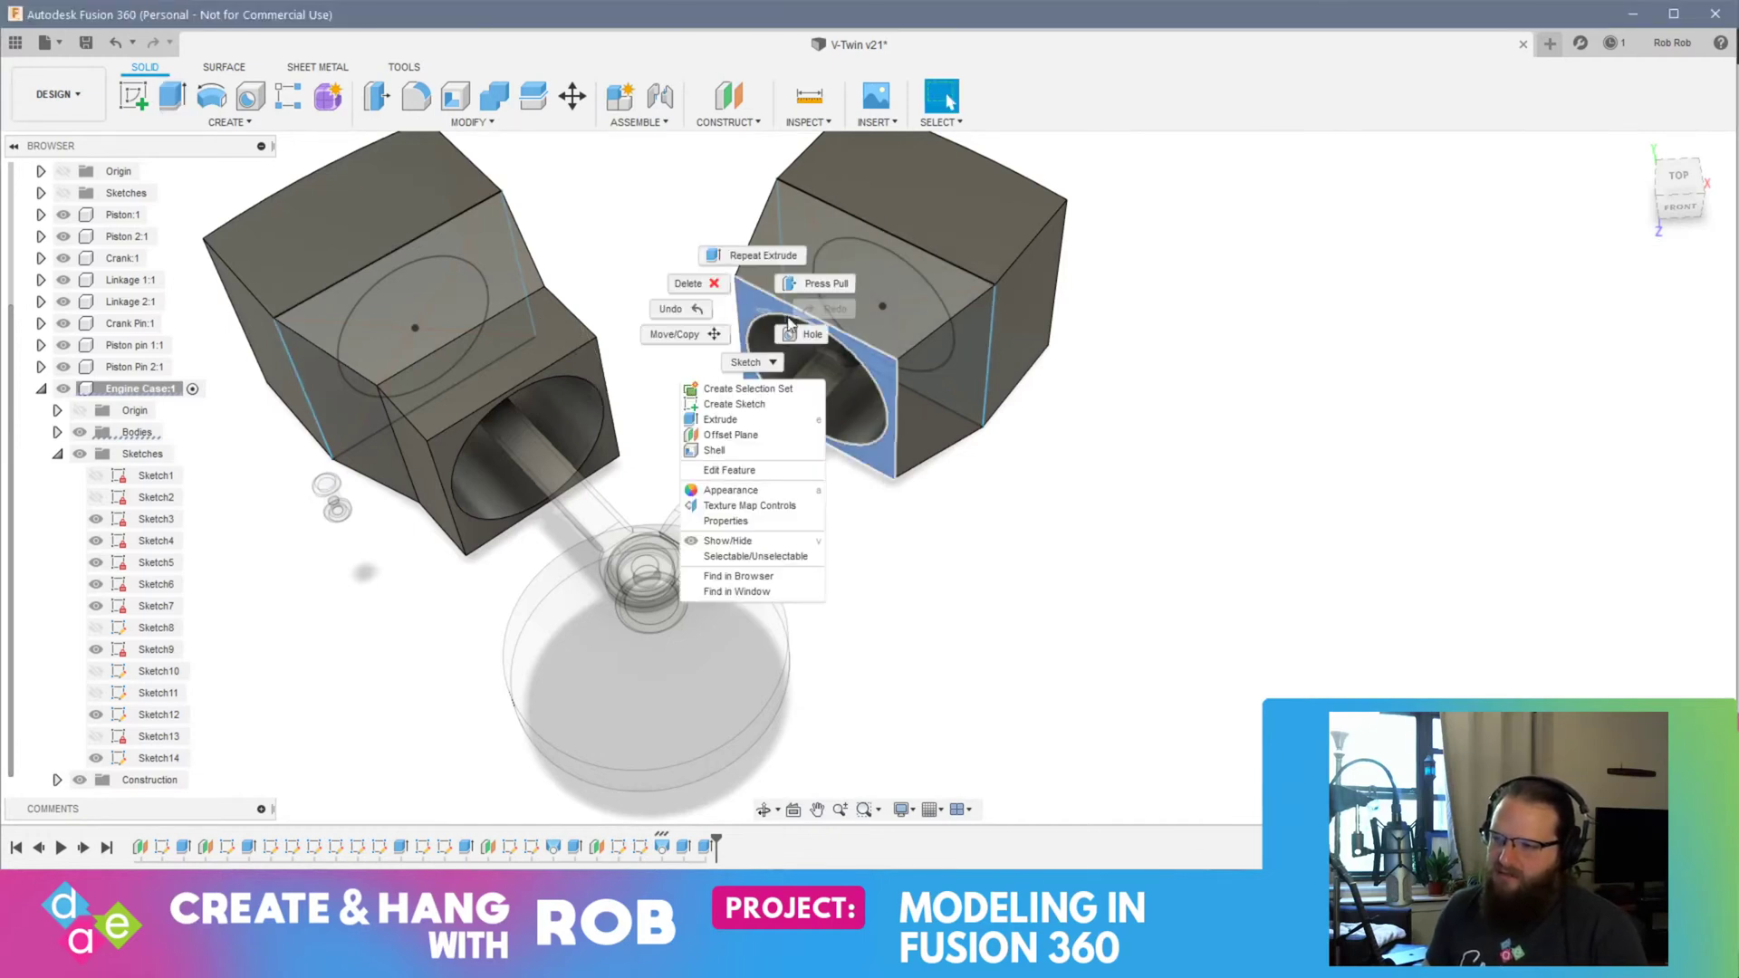
{"action": "left_click", "coordinate": [829, 290]}
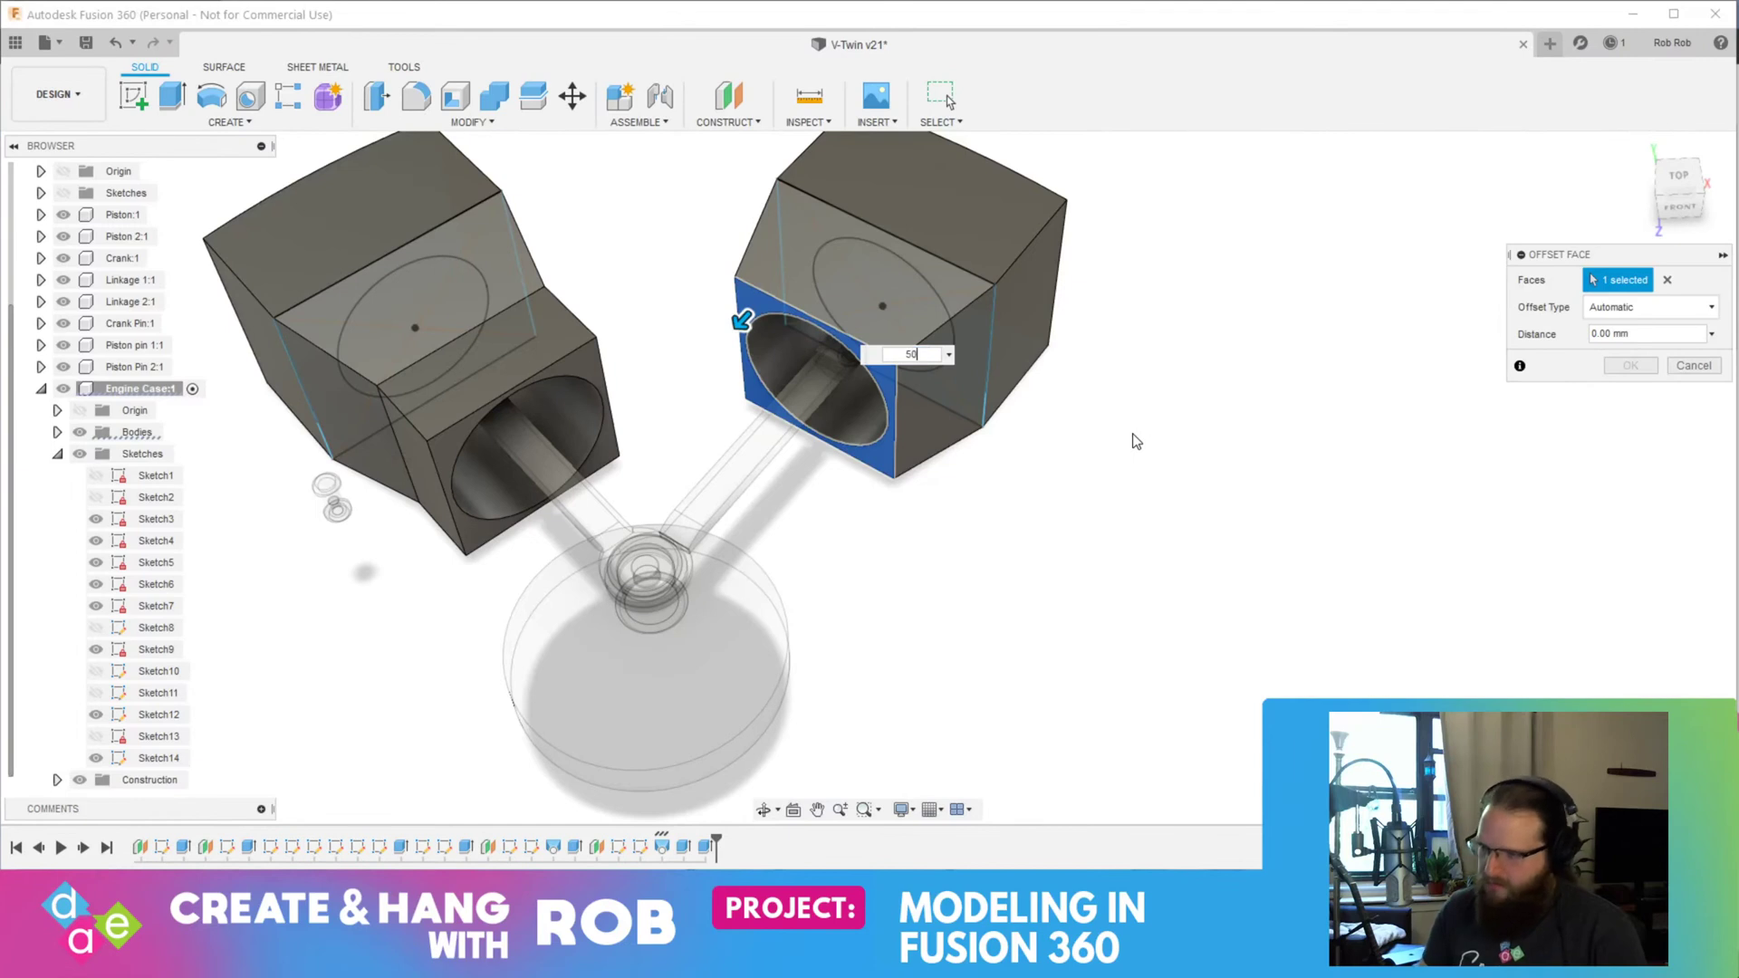
{"action": "key", "text": "Return"}
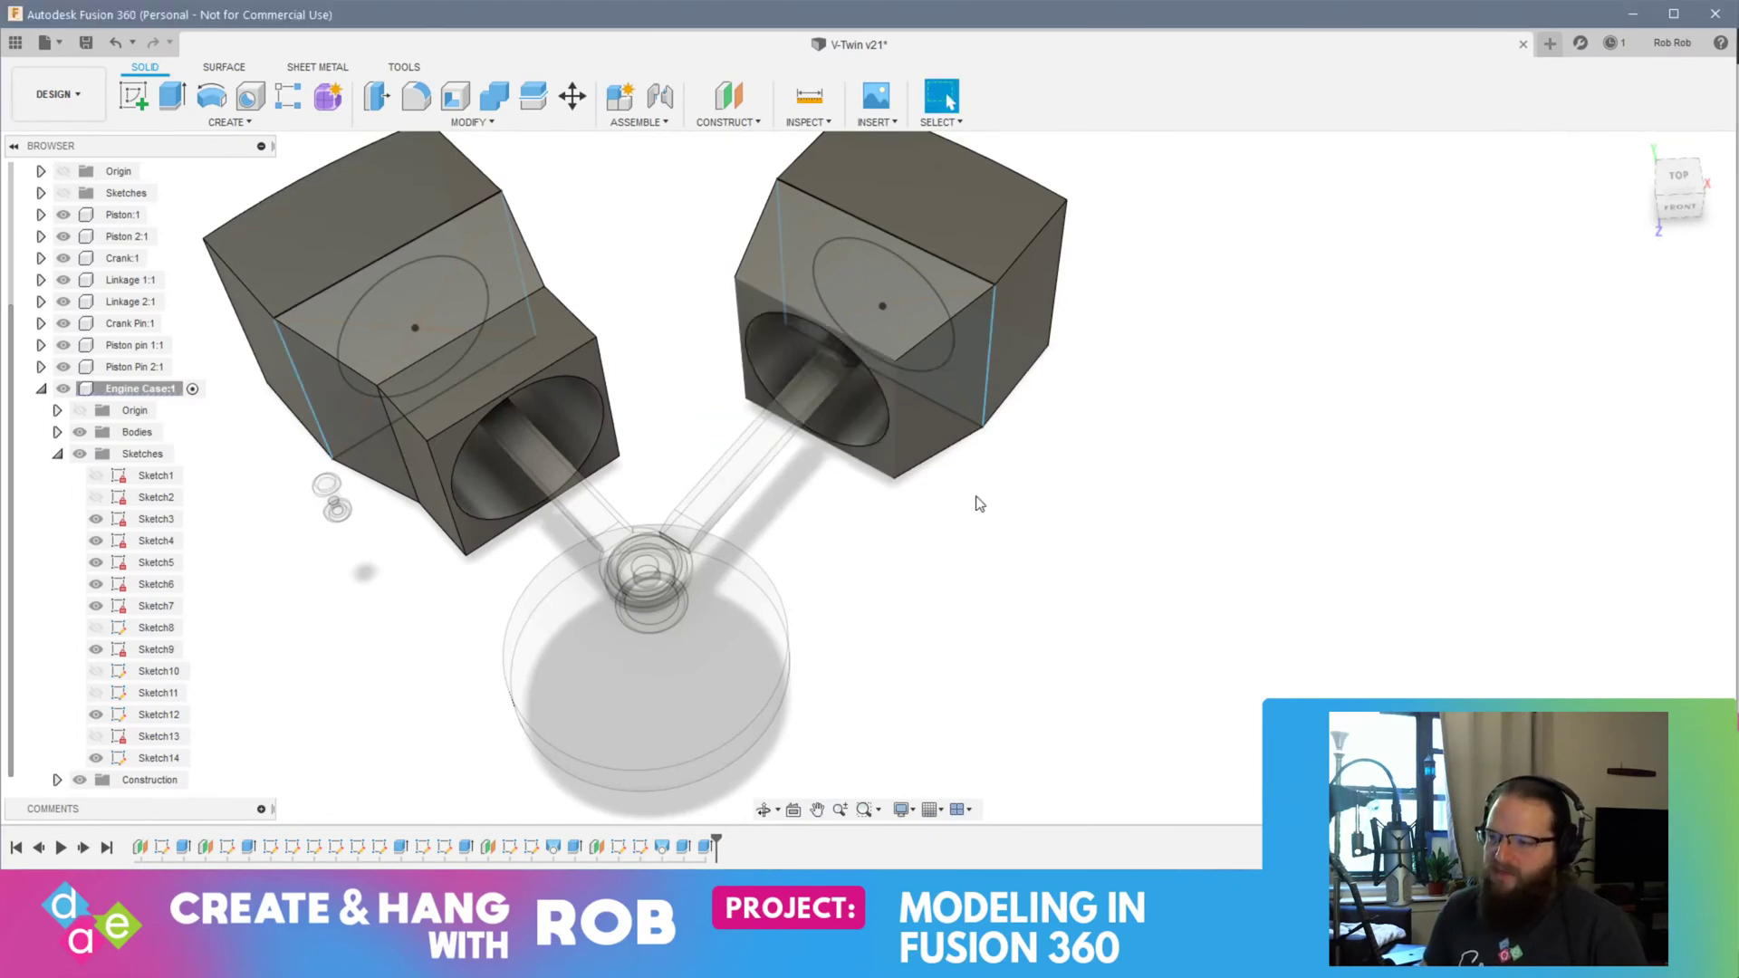
Step: Extrude the second block's bored end face 50 mm toward the crank
{"action": "left_click", "coordinate": [885, 464]}
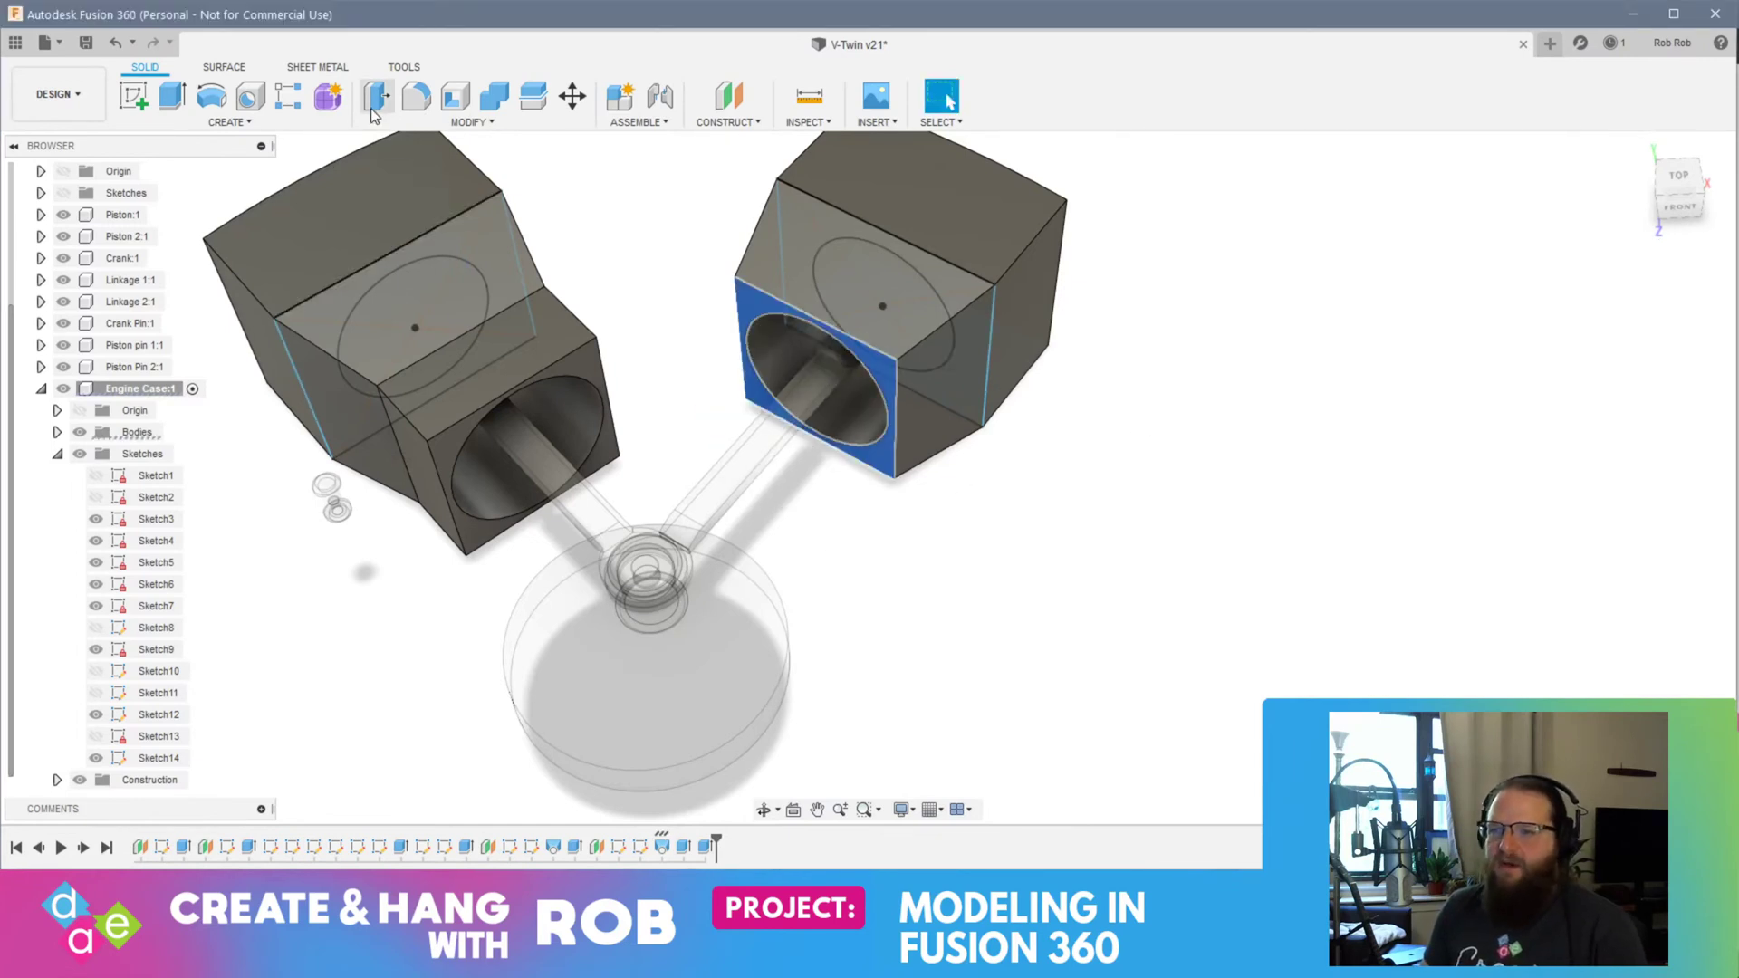
{"action": "left_click", "coordinate": [174, 96]}
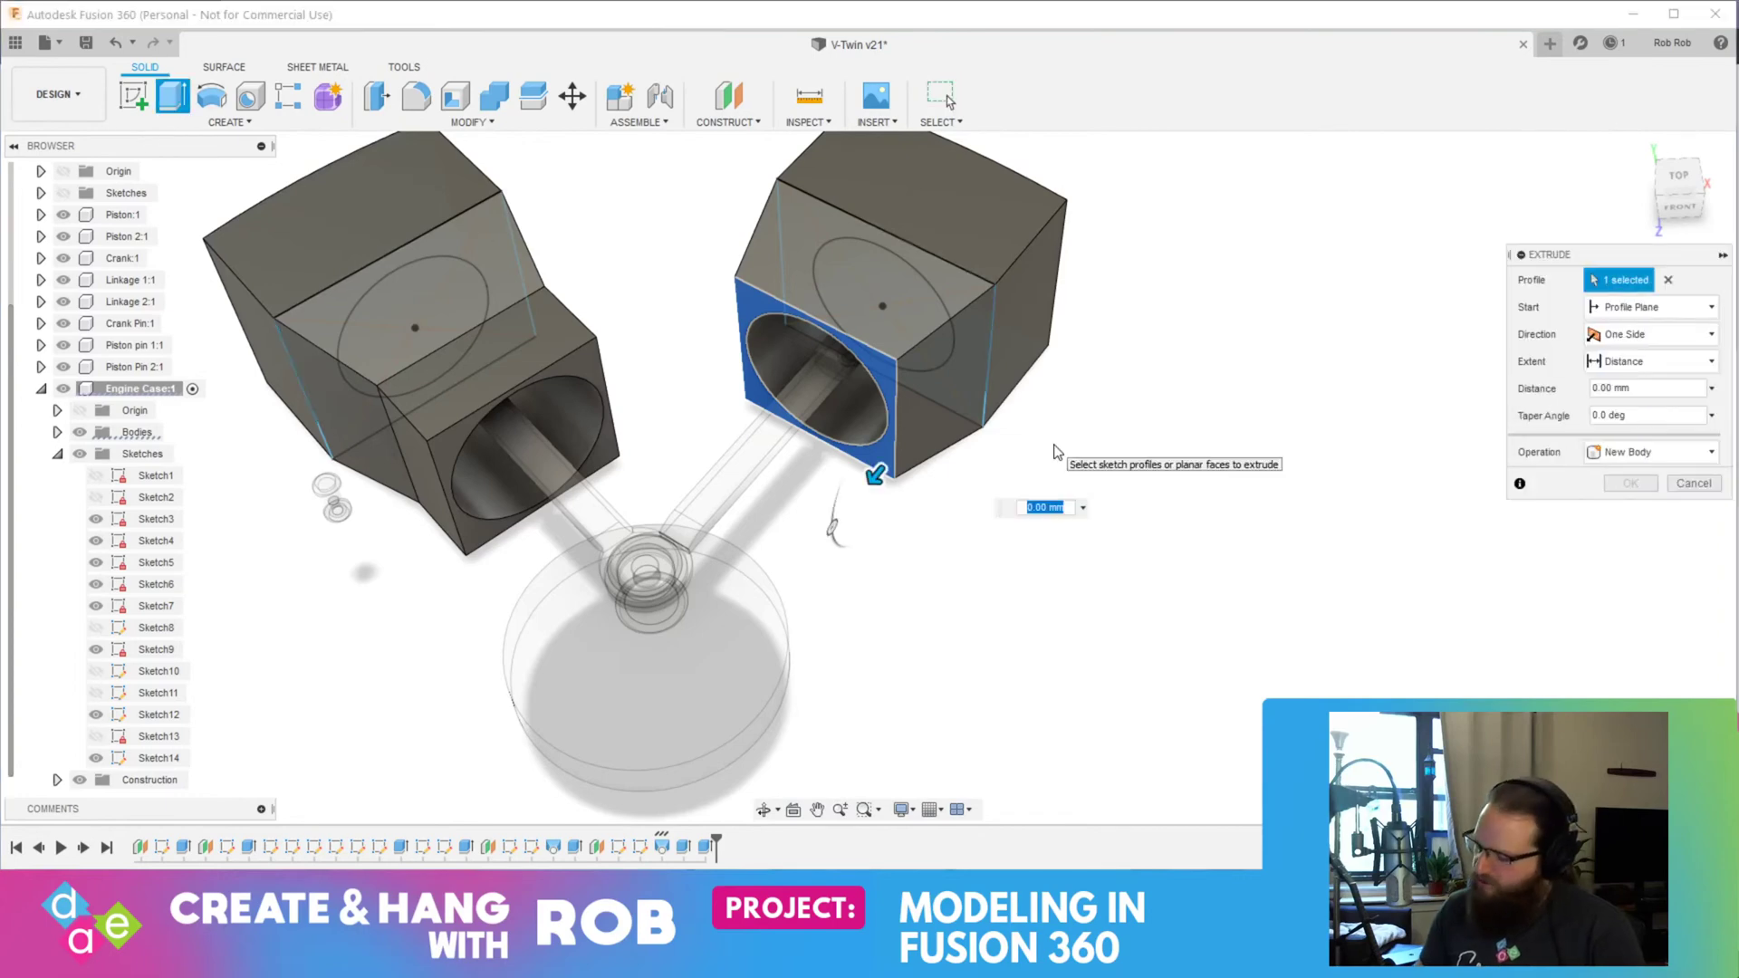
{"action": "type", "text": "50"}
{"action": "key", "text": "Return"}
{"action": "middle_click_drag", "start_coordinate": [1012, 477], "coordinate": [442, 471], "text": "shift"}
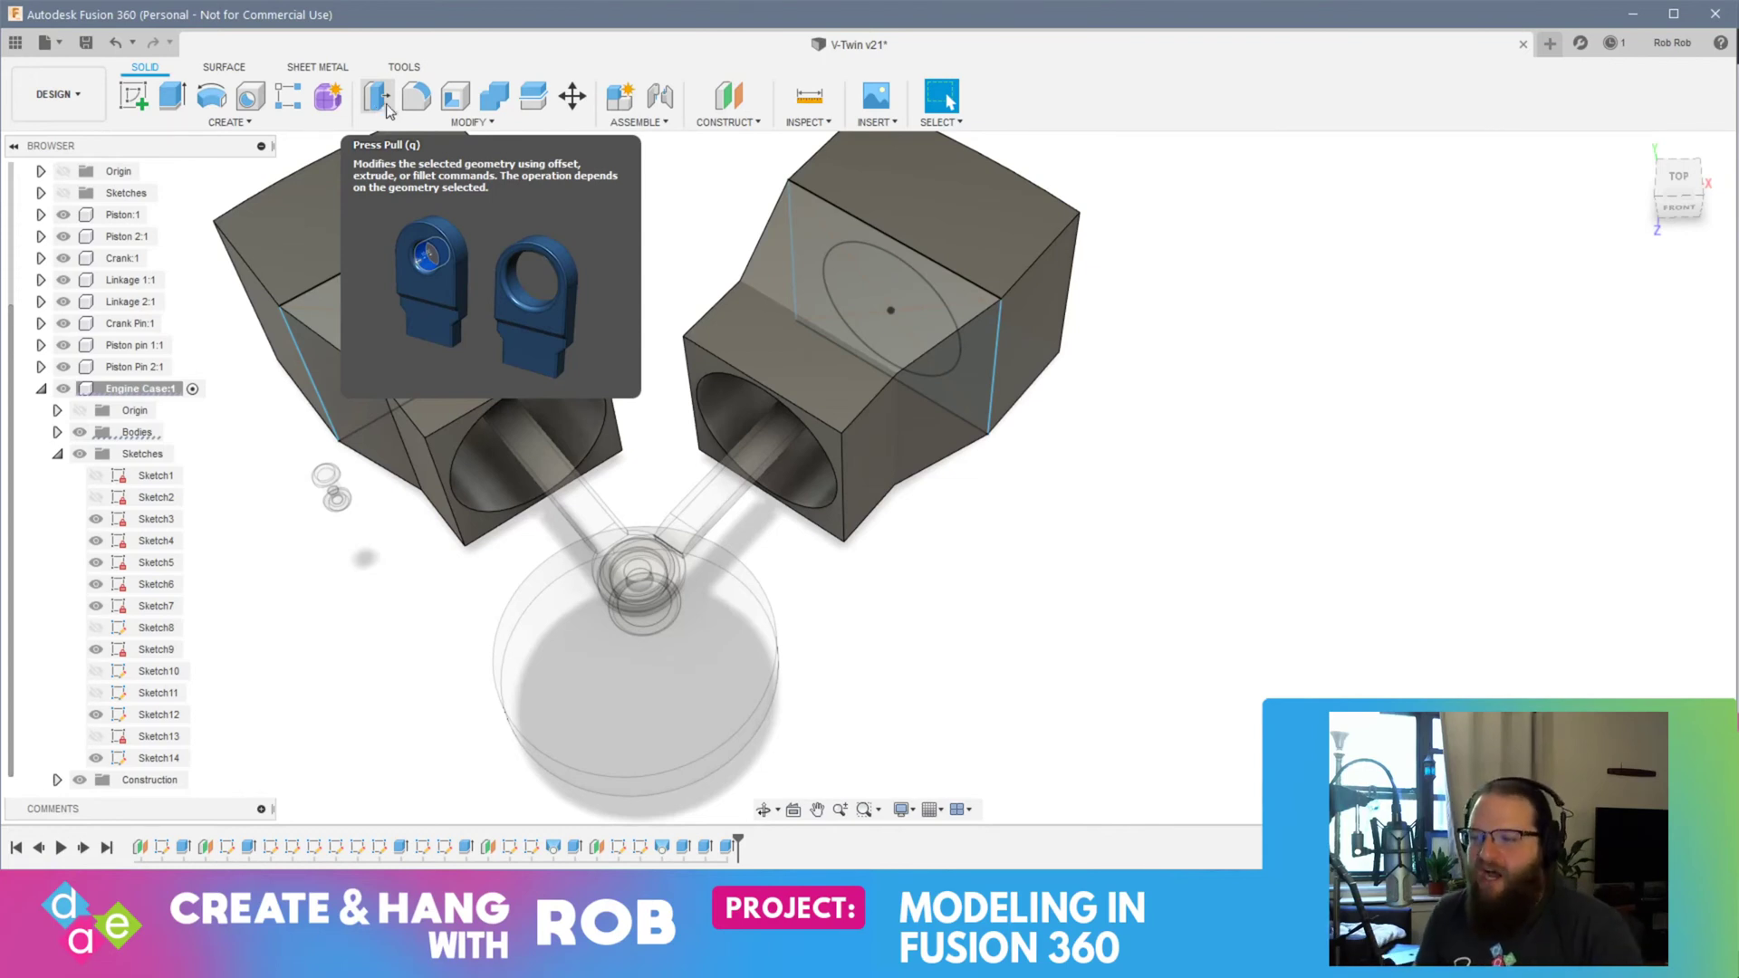
Step: Undo the second block's extrusion and try pulling its bored end face toward the crank with Press Pull
{"action": "key", "text": "ctrl+z"}
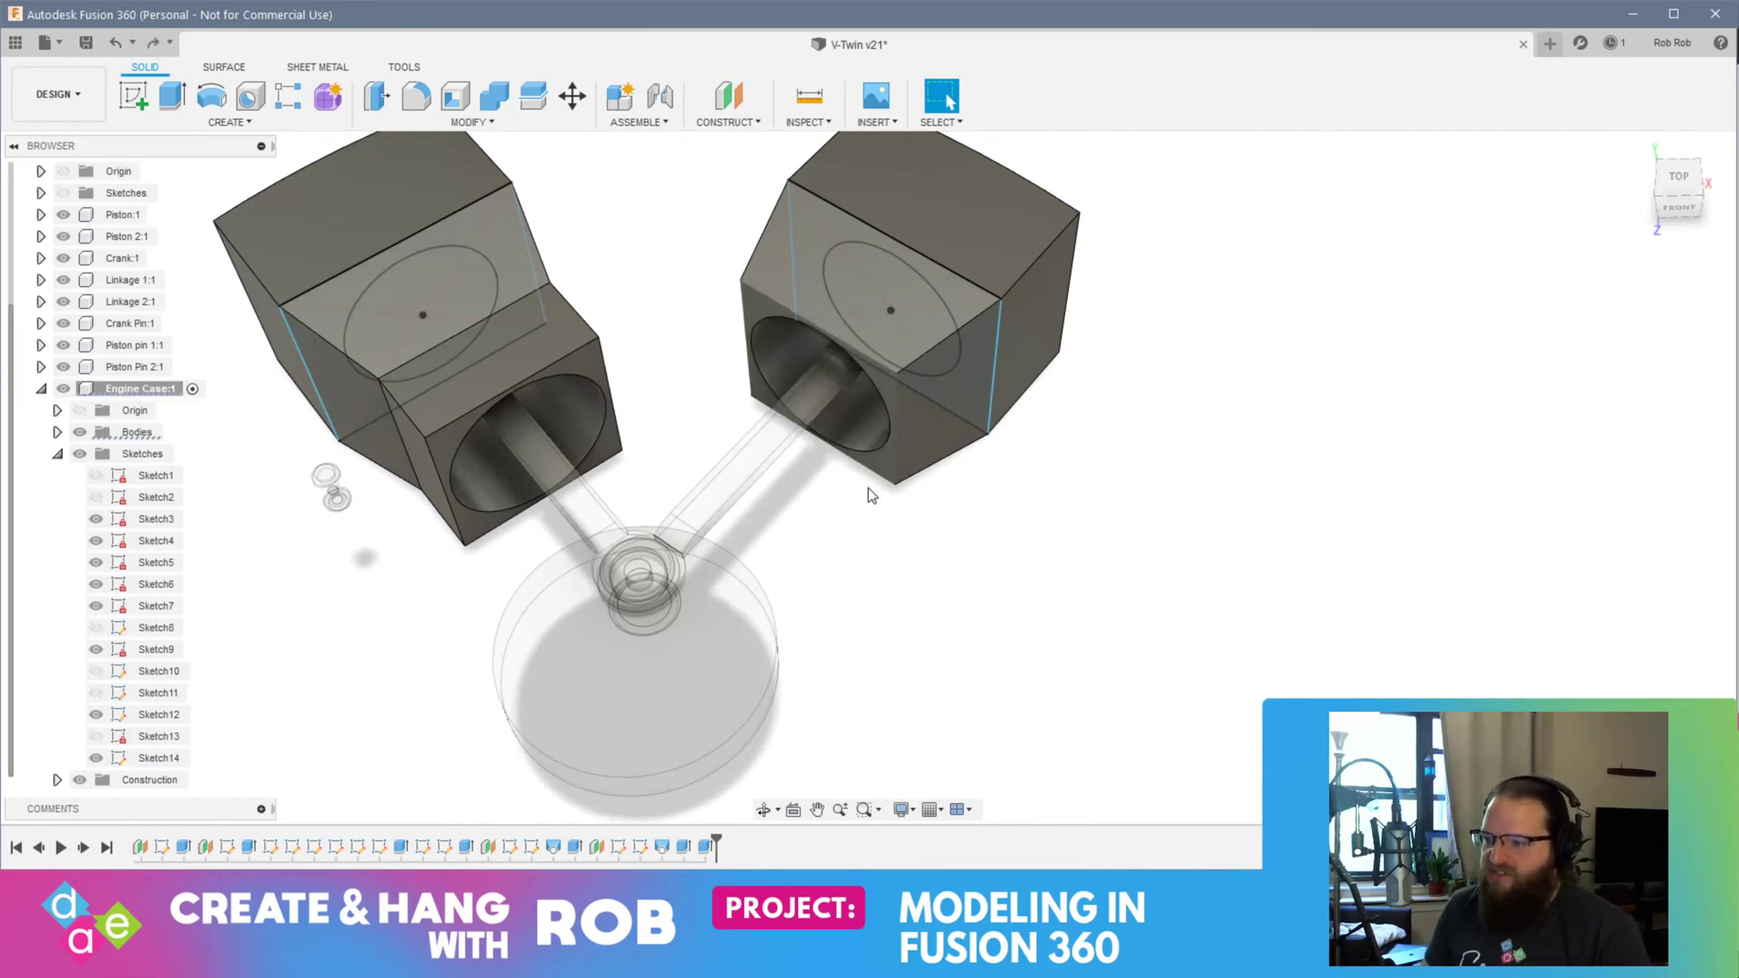
{"action": "left_click", "coordinate": [881, 456]}
{"action": "left_click", "coordinate": [375, 97]}
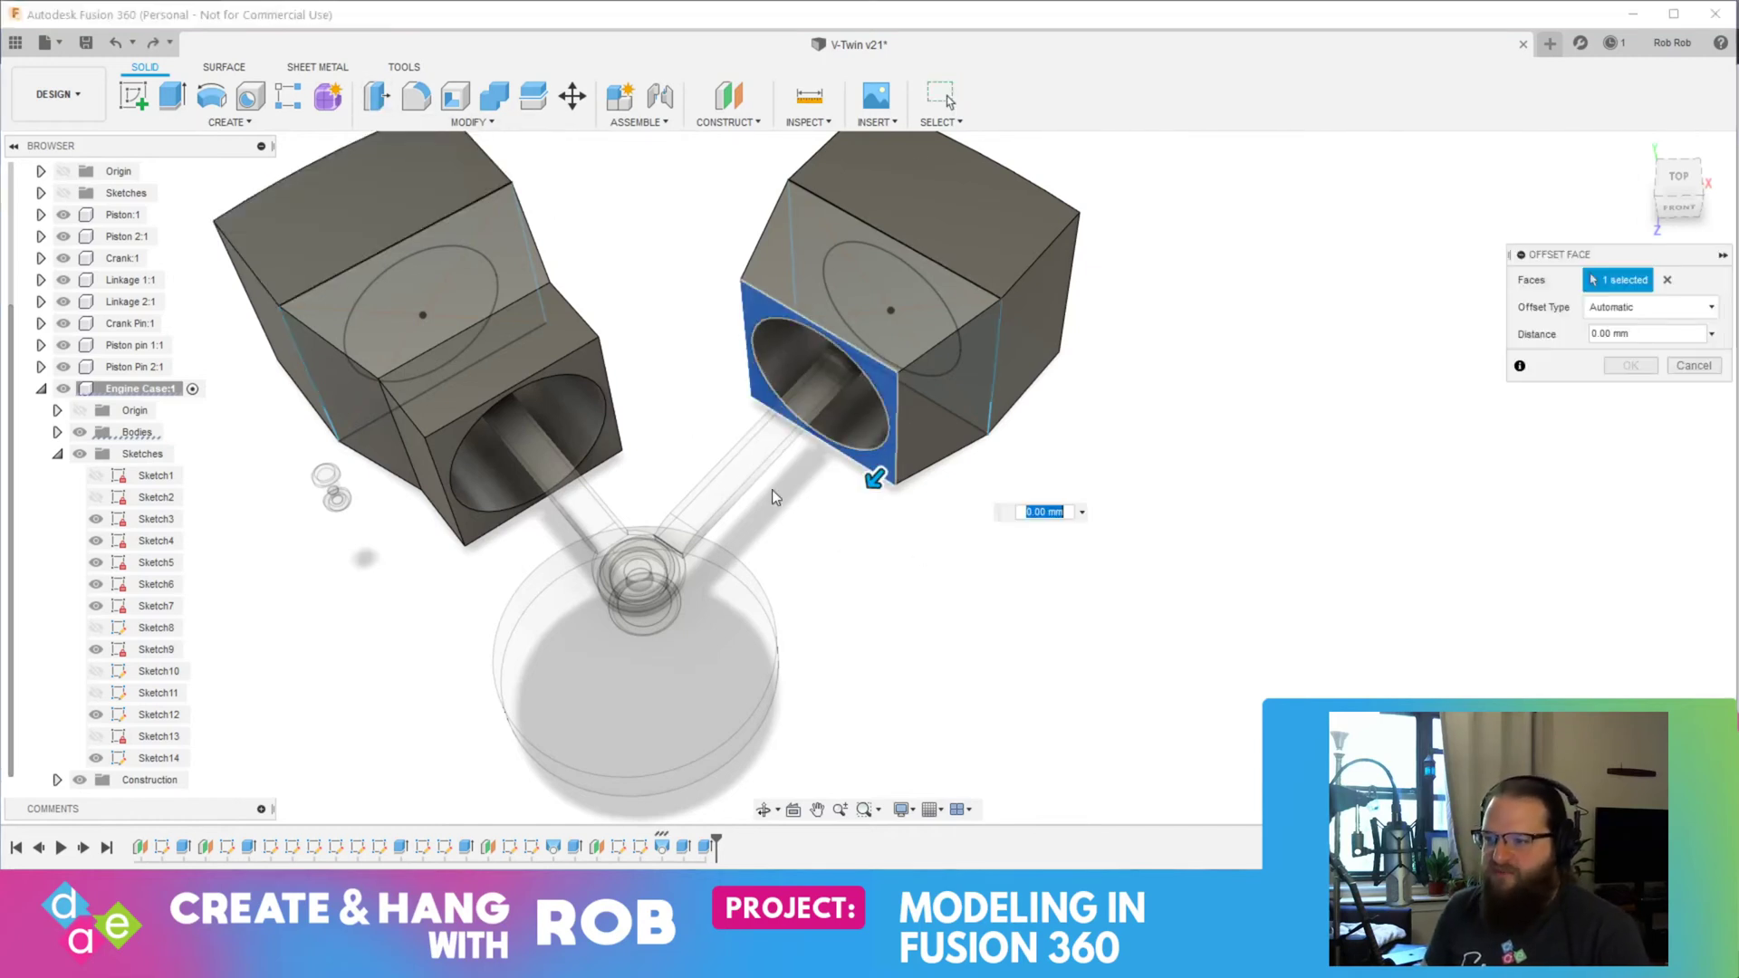
{"action": "left_click_drag", "start_coordinate": [872, 476], "coordinate": [856, 524]}
{"action": "key", "text": "Escape"}
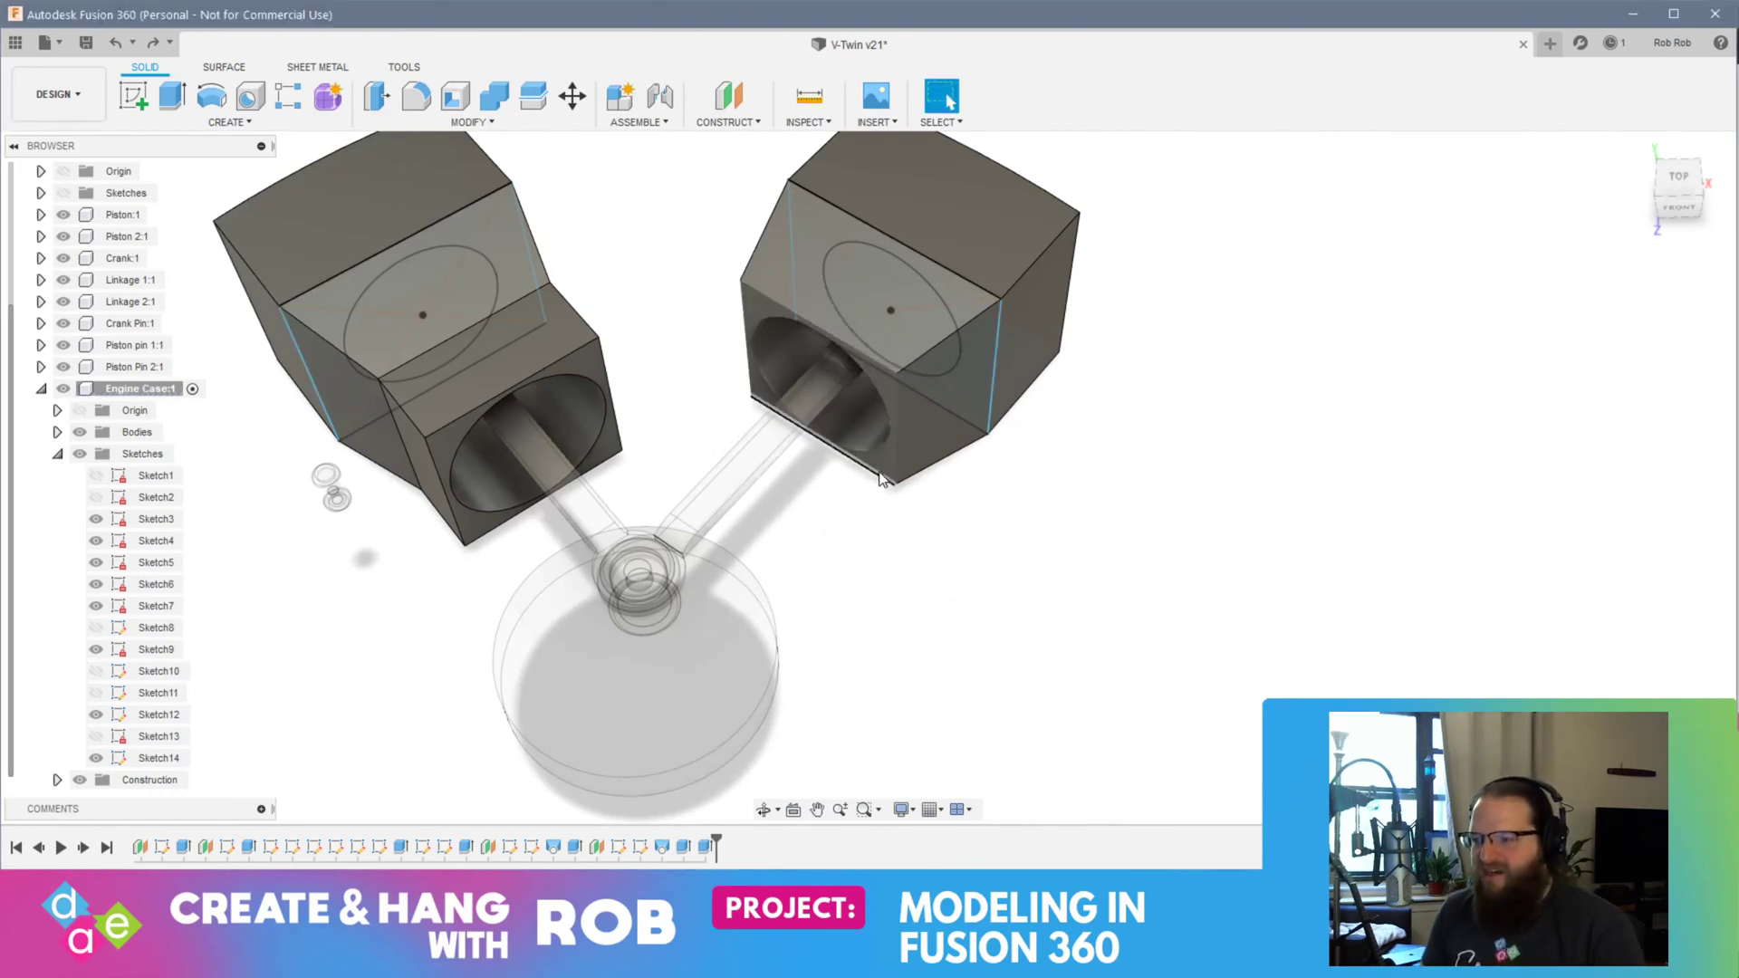
Step: Extrude the second block's bored end face toward the crank to match the first block's 50 mm extension
{"action": "left_click", "coordinate": [875, 464]}
{"action": "left_click", "coordinate": [172, 95]}
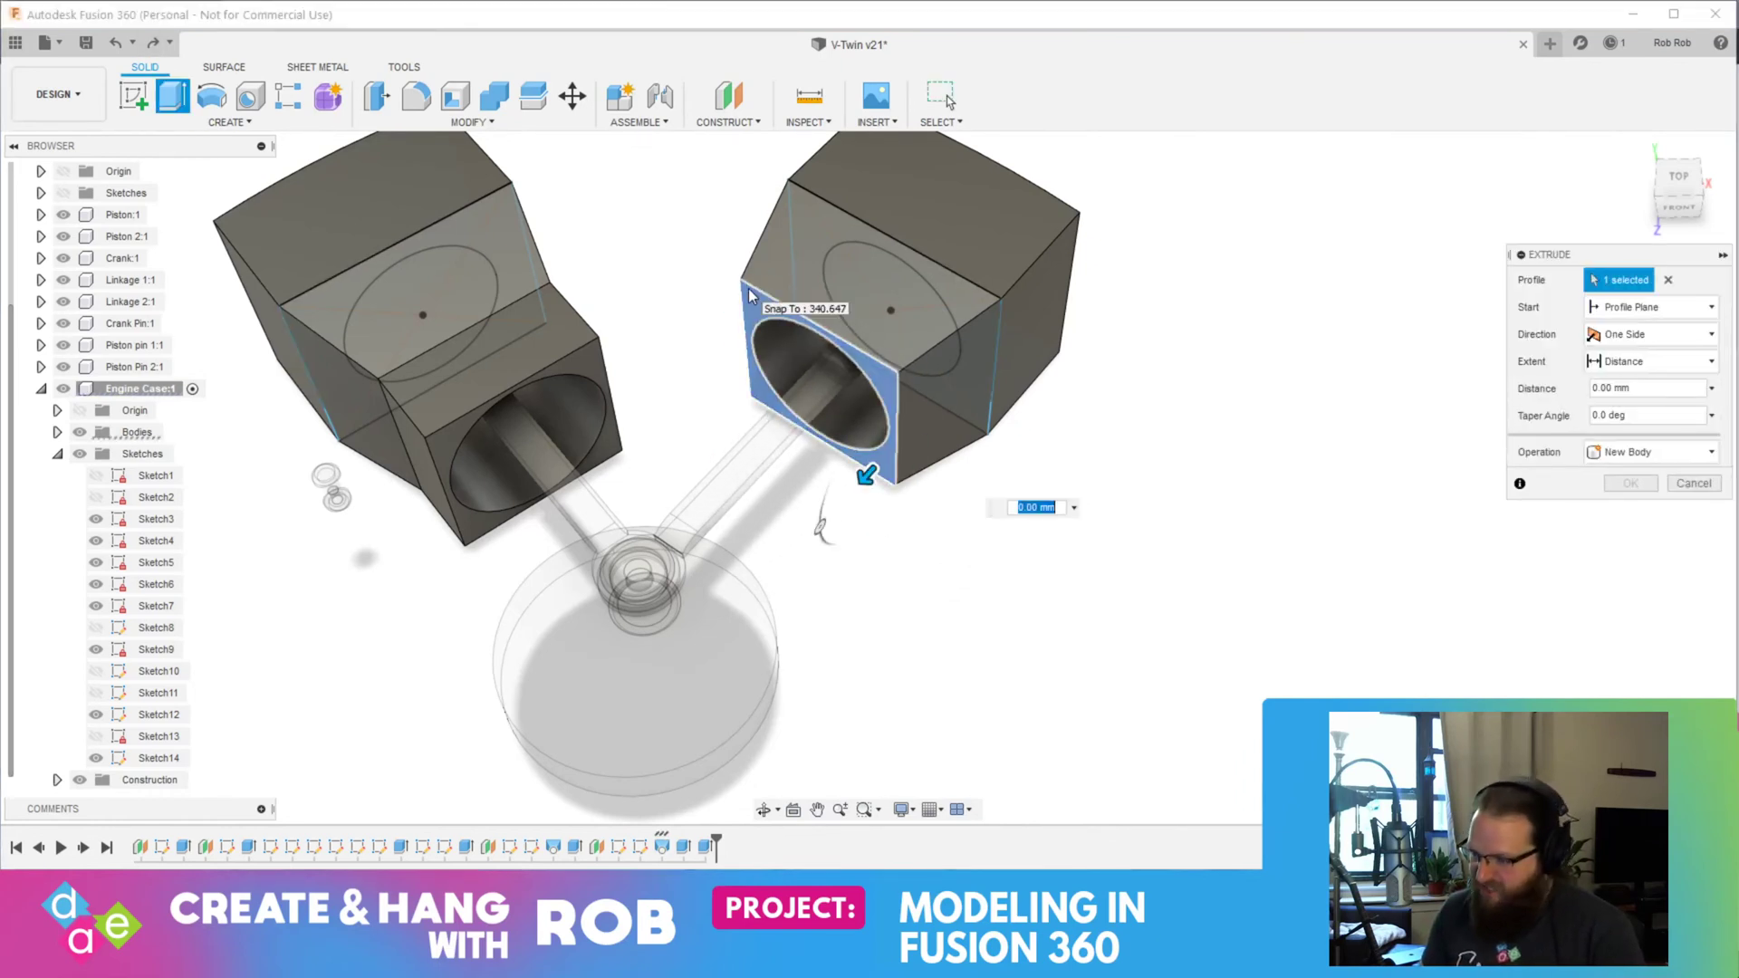
{"action": "type", "text": "20"}
{"action": "key", "text": "Return"}
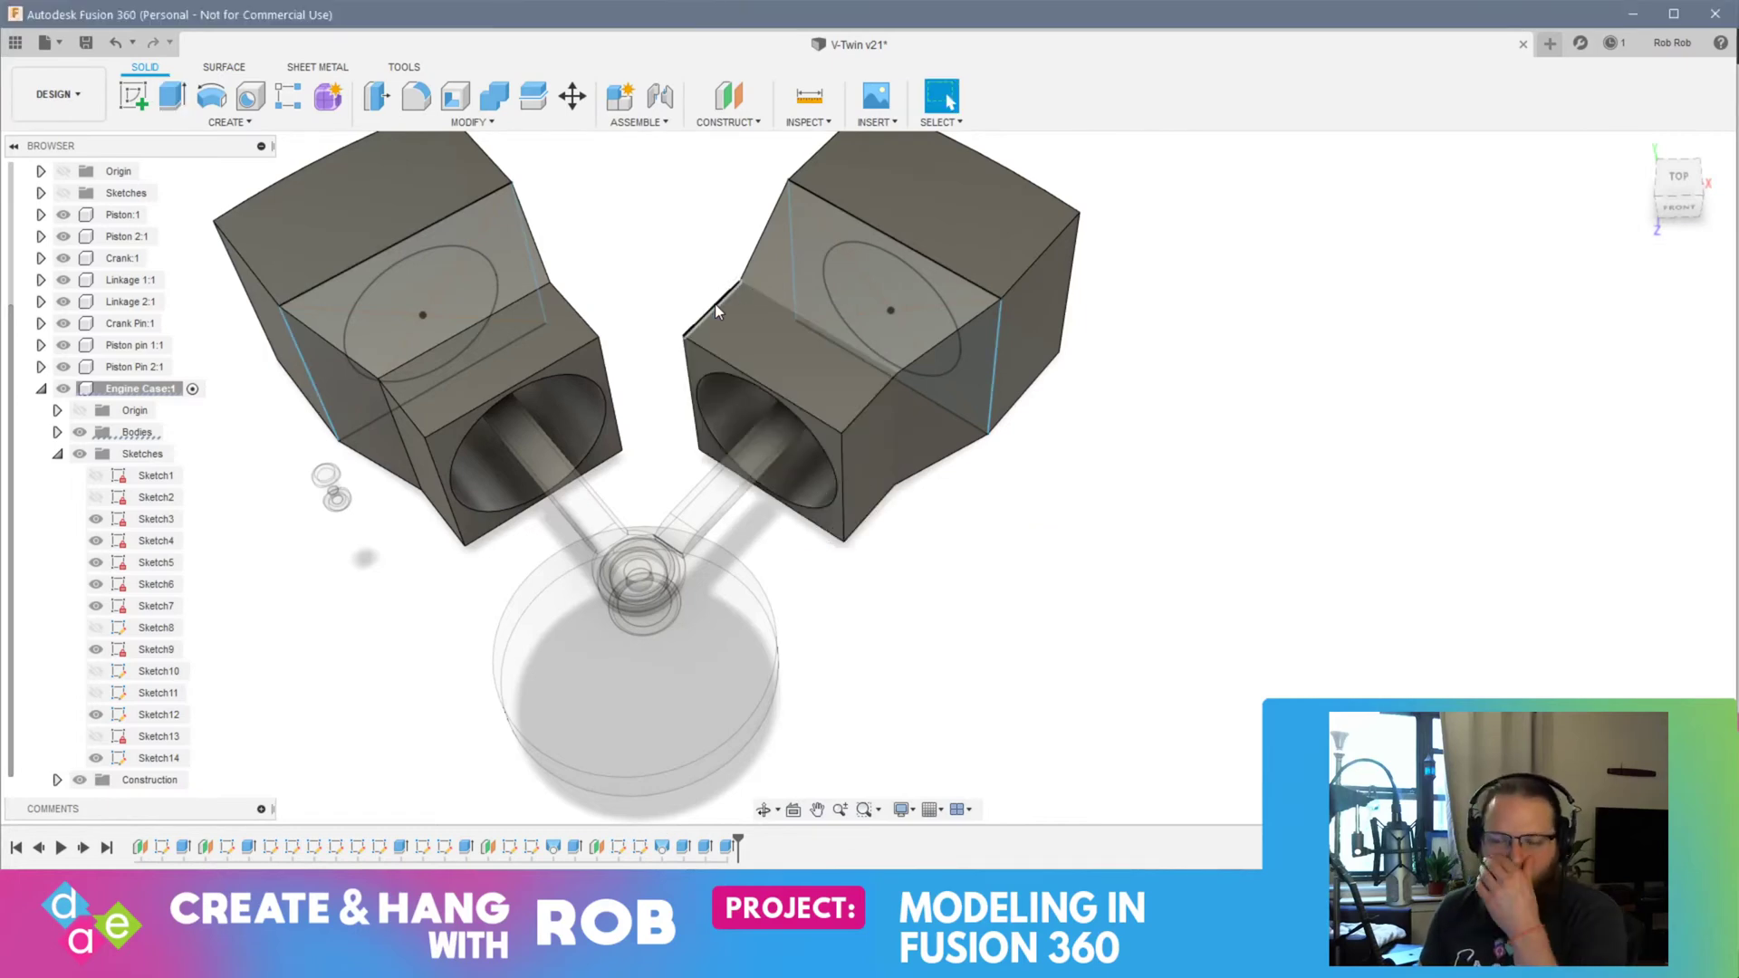
Step: Switch to the browser's V-twin cross section image results, view the Harley-Davidson Evolution V-Twin picture as reference, and return to Fusion 360
{"action": "middle_click_drag", "start_coordinate": [1025, 596], "coordinate": [956, 636], "text": "shift"}
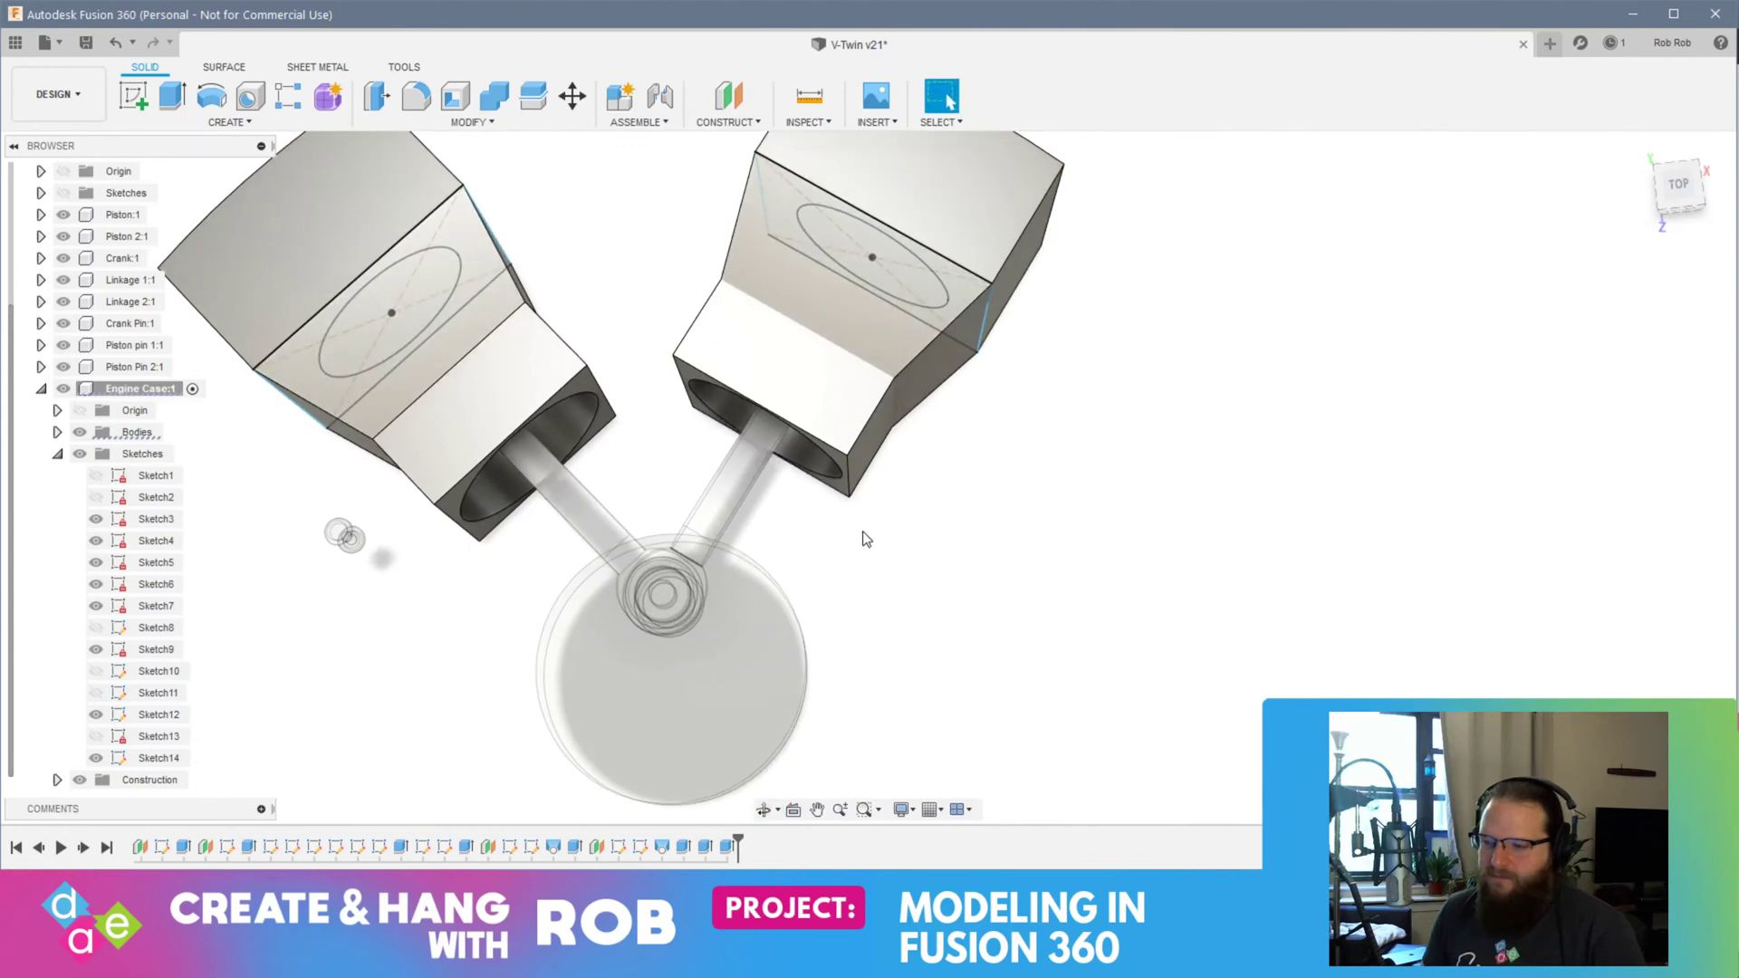
{"action": "mouse_move", "coordinate": [883, 558]}
{"action": "middle_mouse_down", "text": "shift"}
{"action": "mouse_move", "coordinate": [906, 579]}
{"action": "mouse_move", "coordinate": [862, 551]}
{"action": "middle_mouse_up", "text": "shift"}
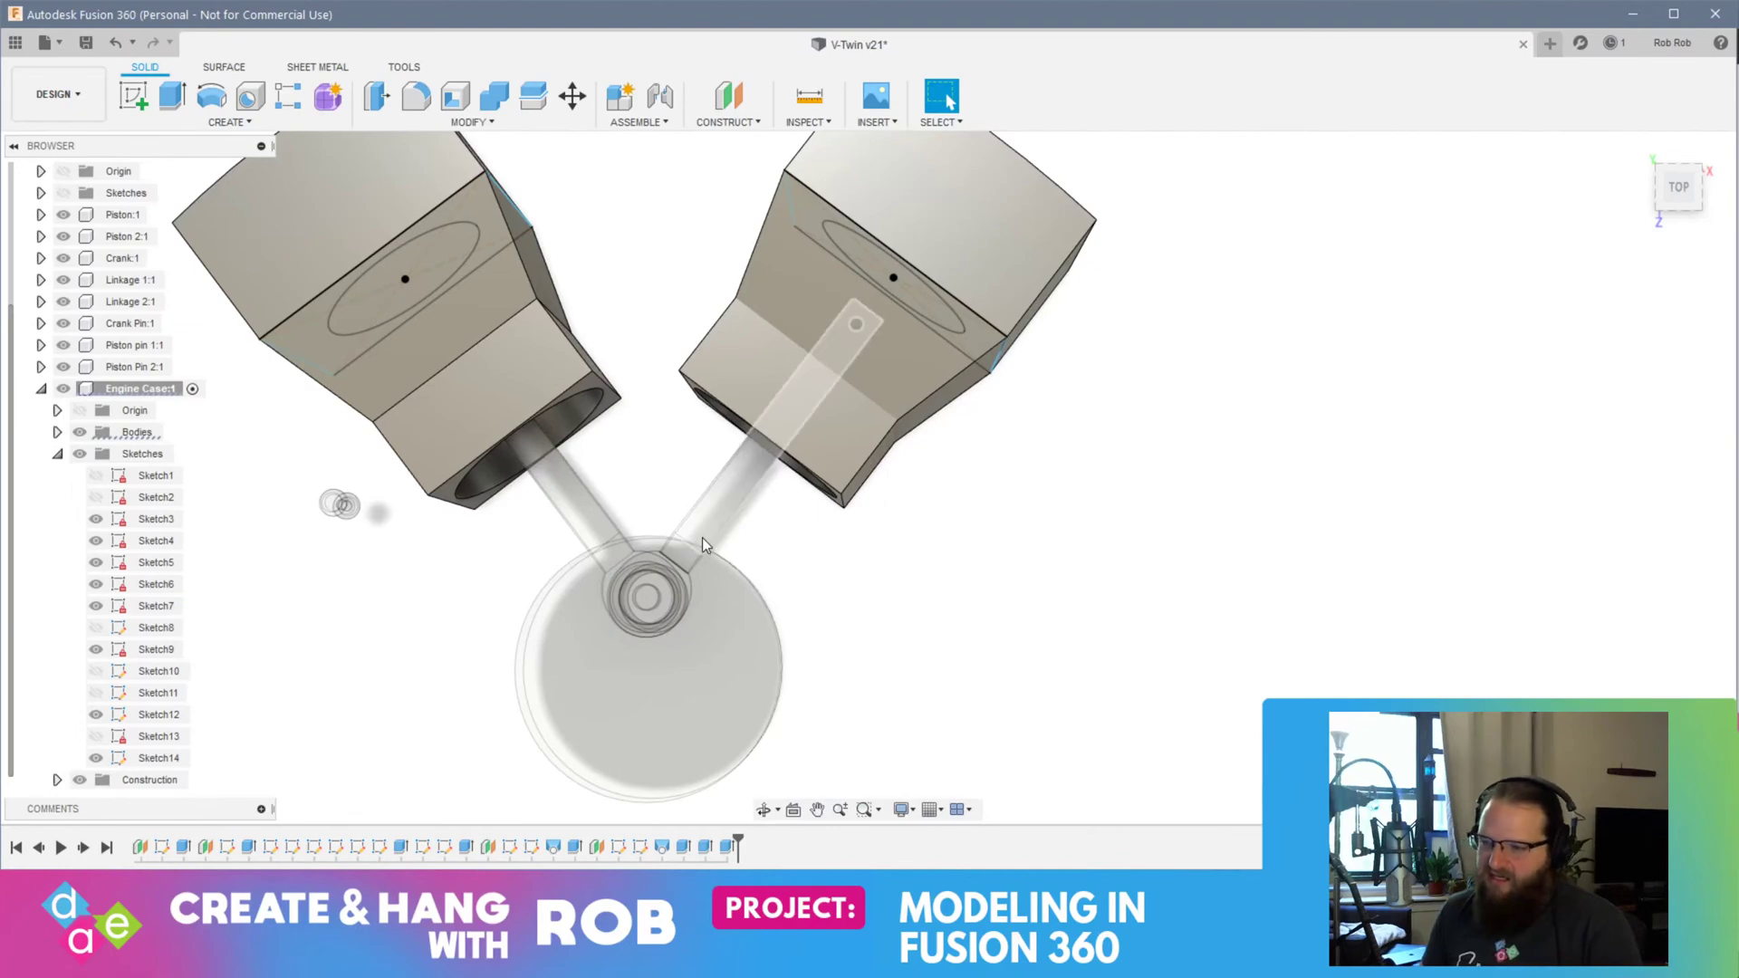
{"action": "key", "text": "alt+Tab"}
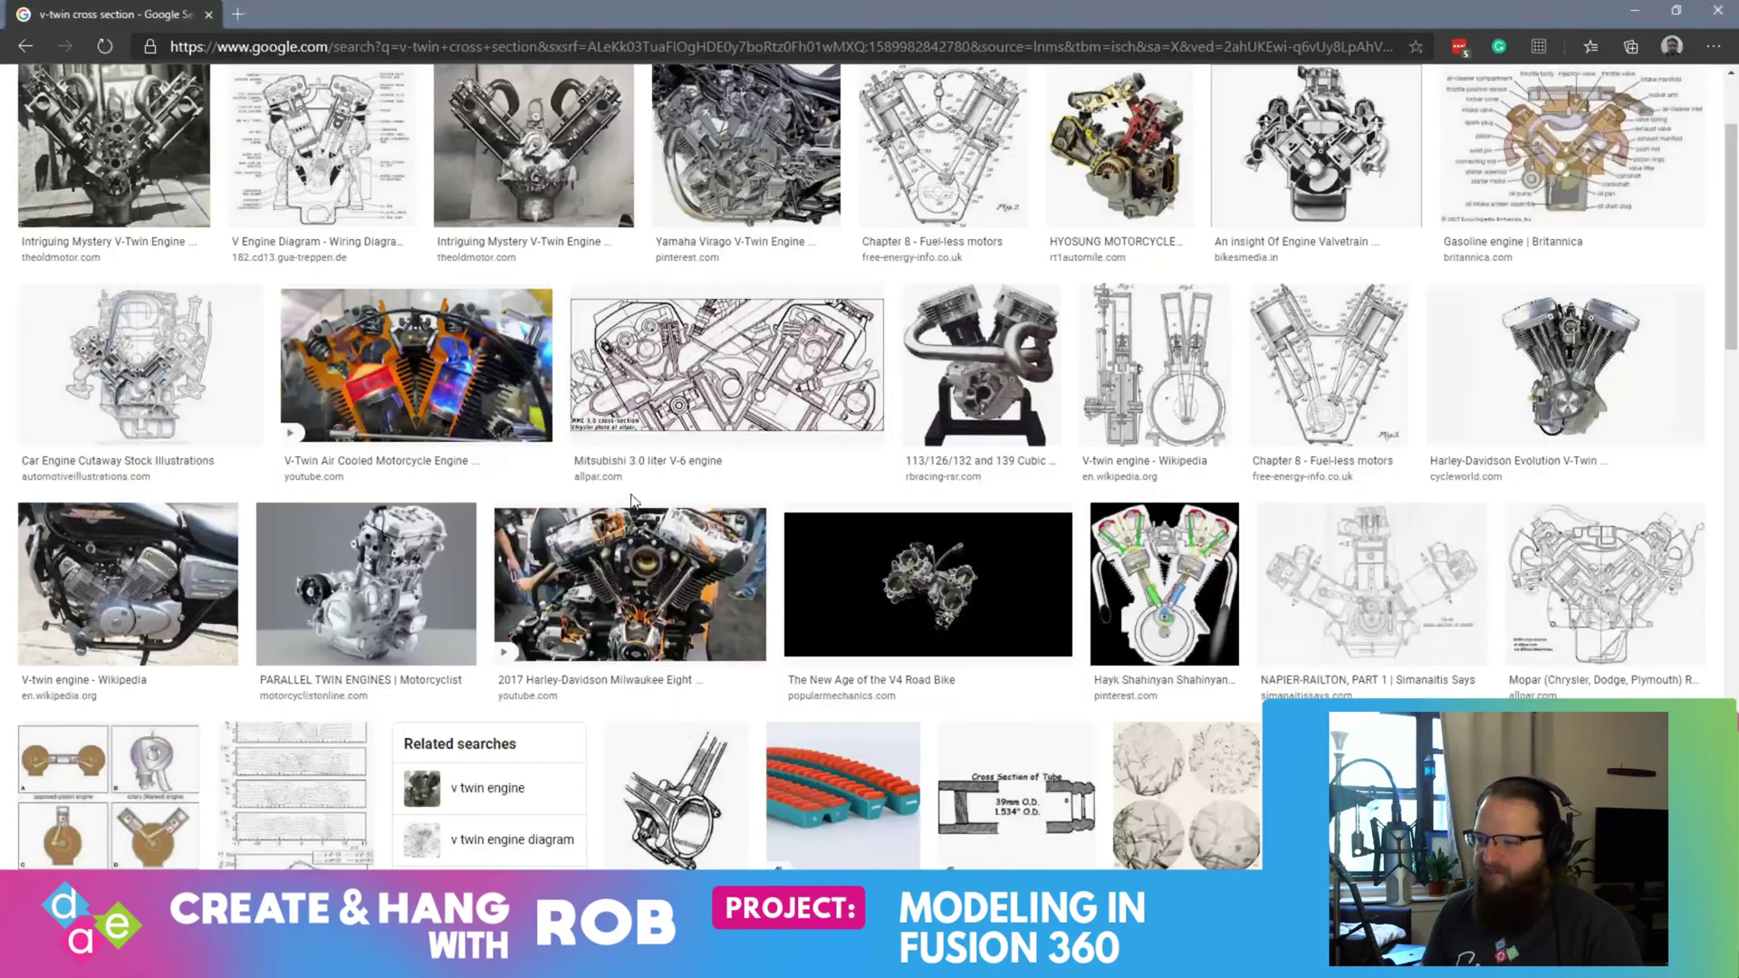
{"action": "scroll", "coordinate": [989, 427], "scroll_direction": "down", "scroll_amount": 3}
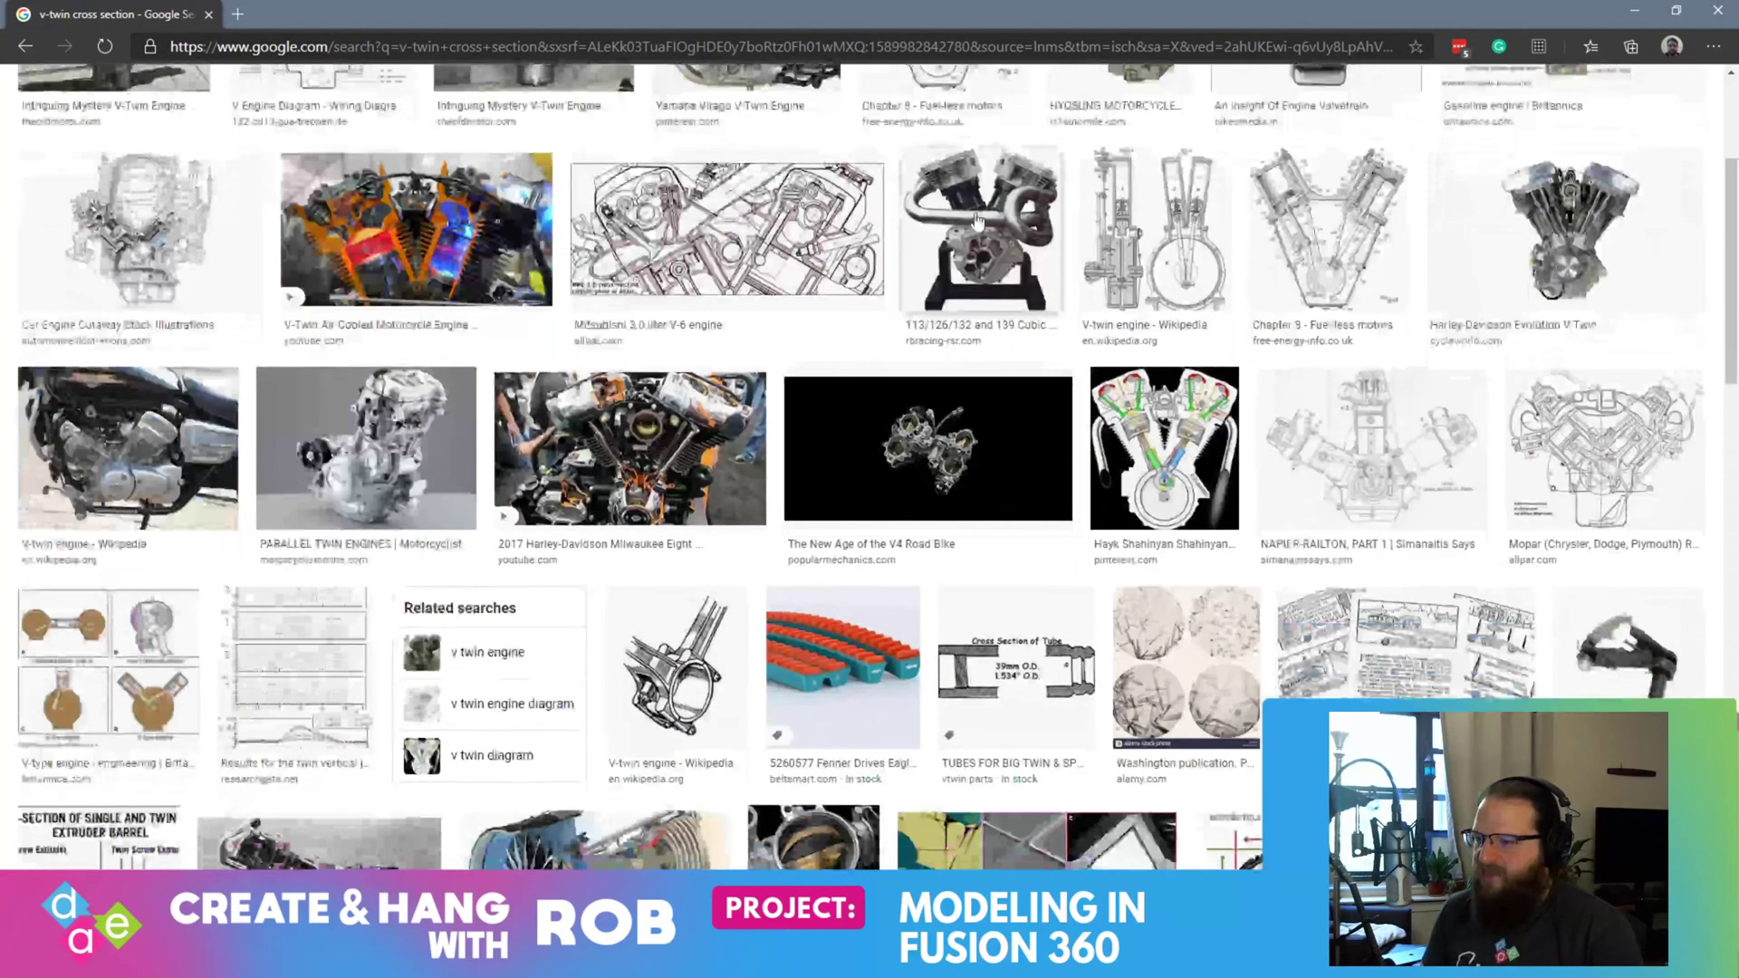
{"action": "left_click", "coordinate": [1442, 265]}
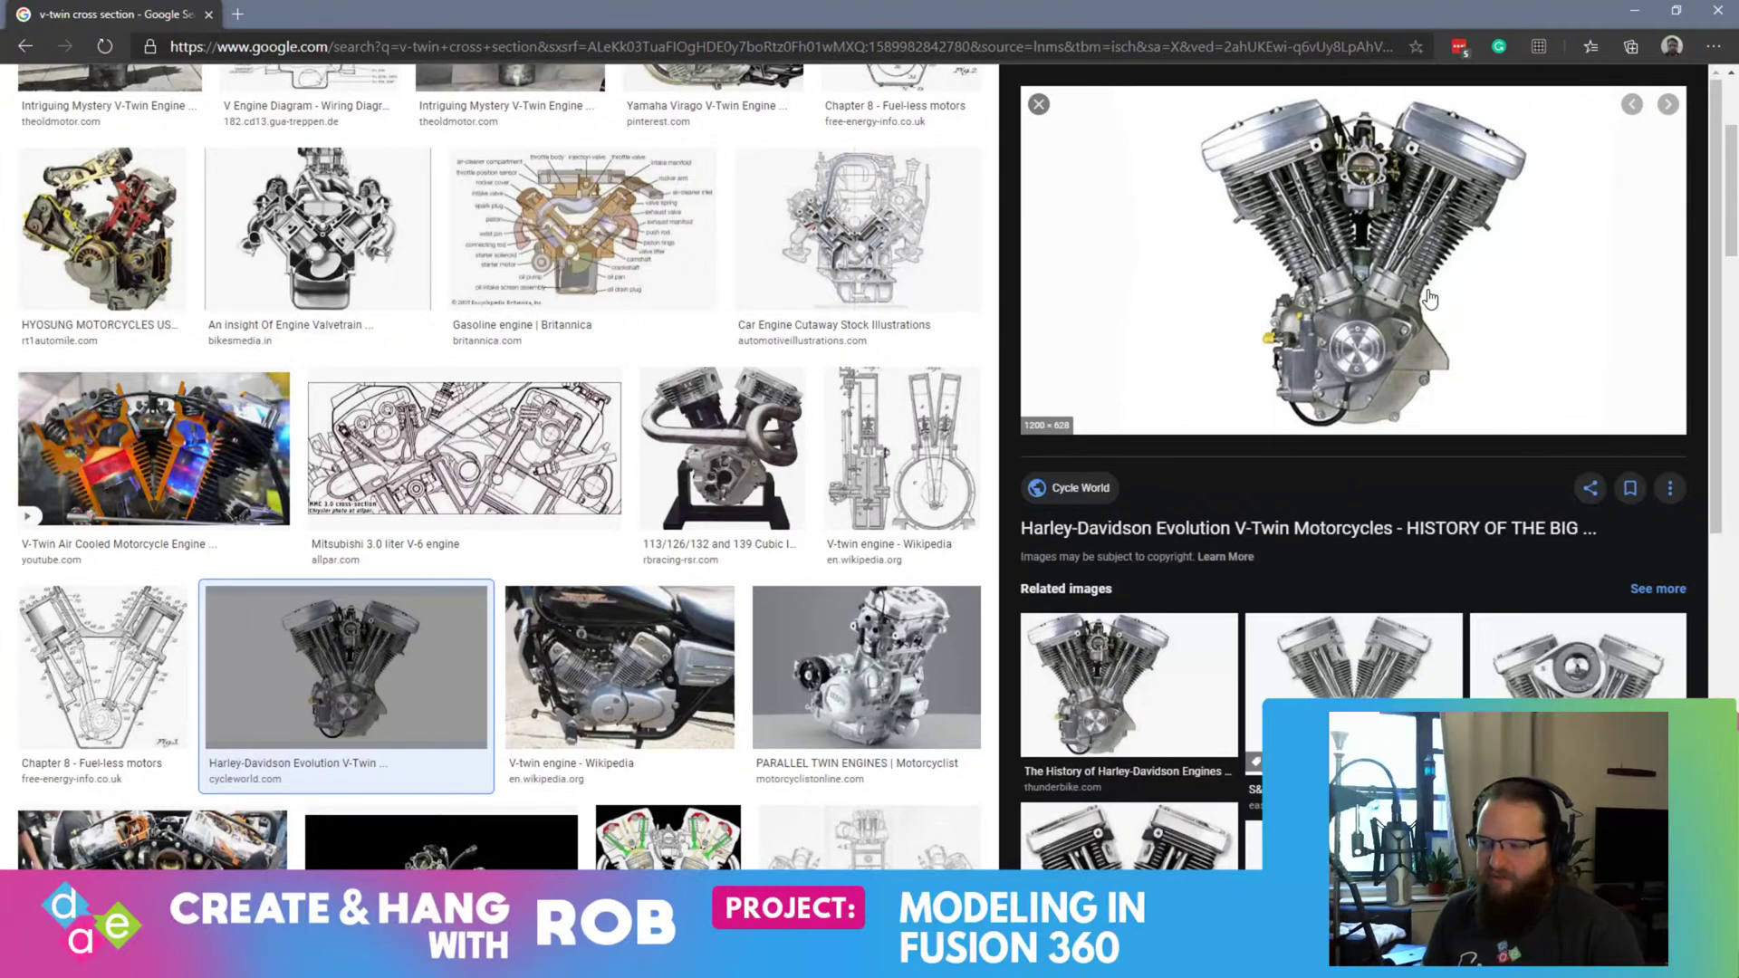
{"action": "key", "text": "alt+Tab"}
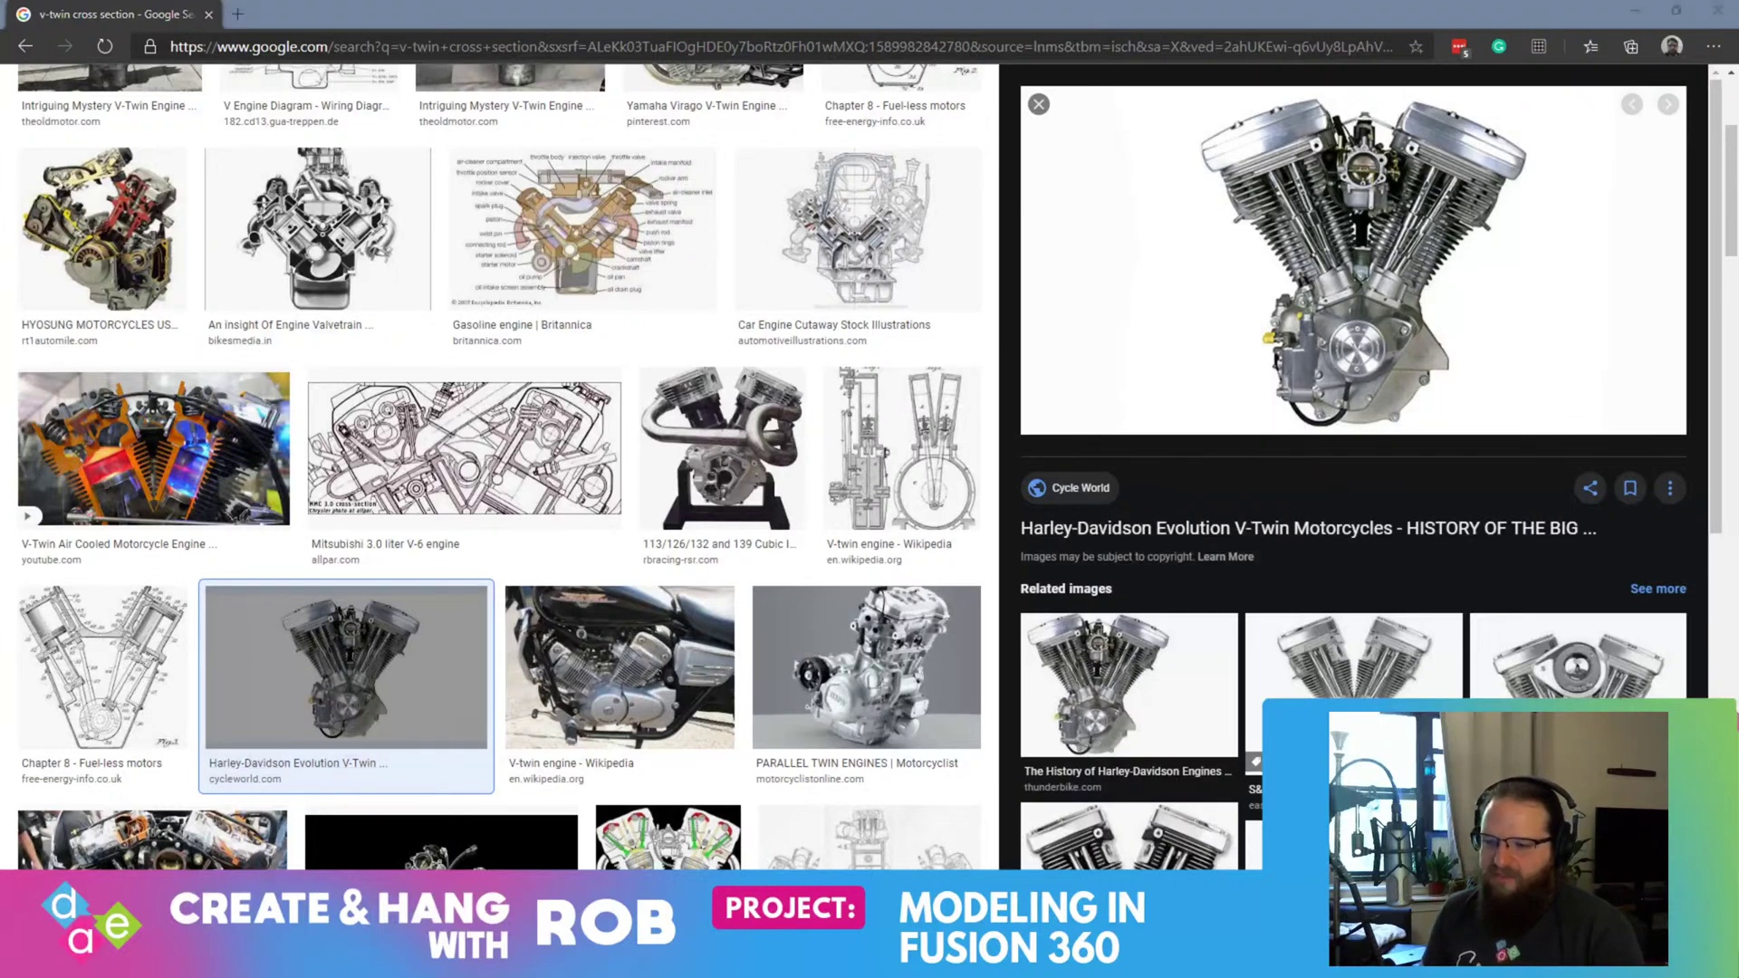
Step: Try to move both blocks' bored end faces farther toward the crank with Press Pull
{"action": "middle_click_drag", "start_coordinate": [605, 524], "coordinate": [600, 437], "text": "shift"}
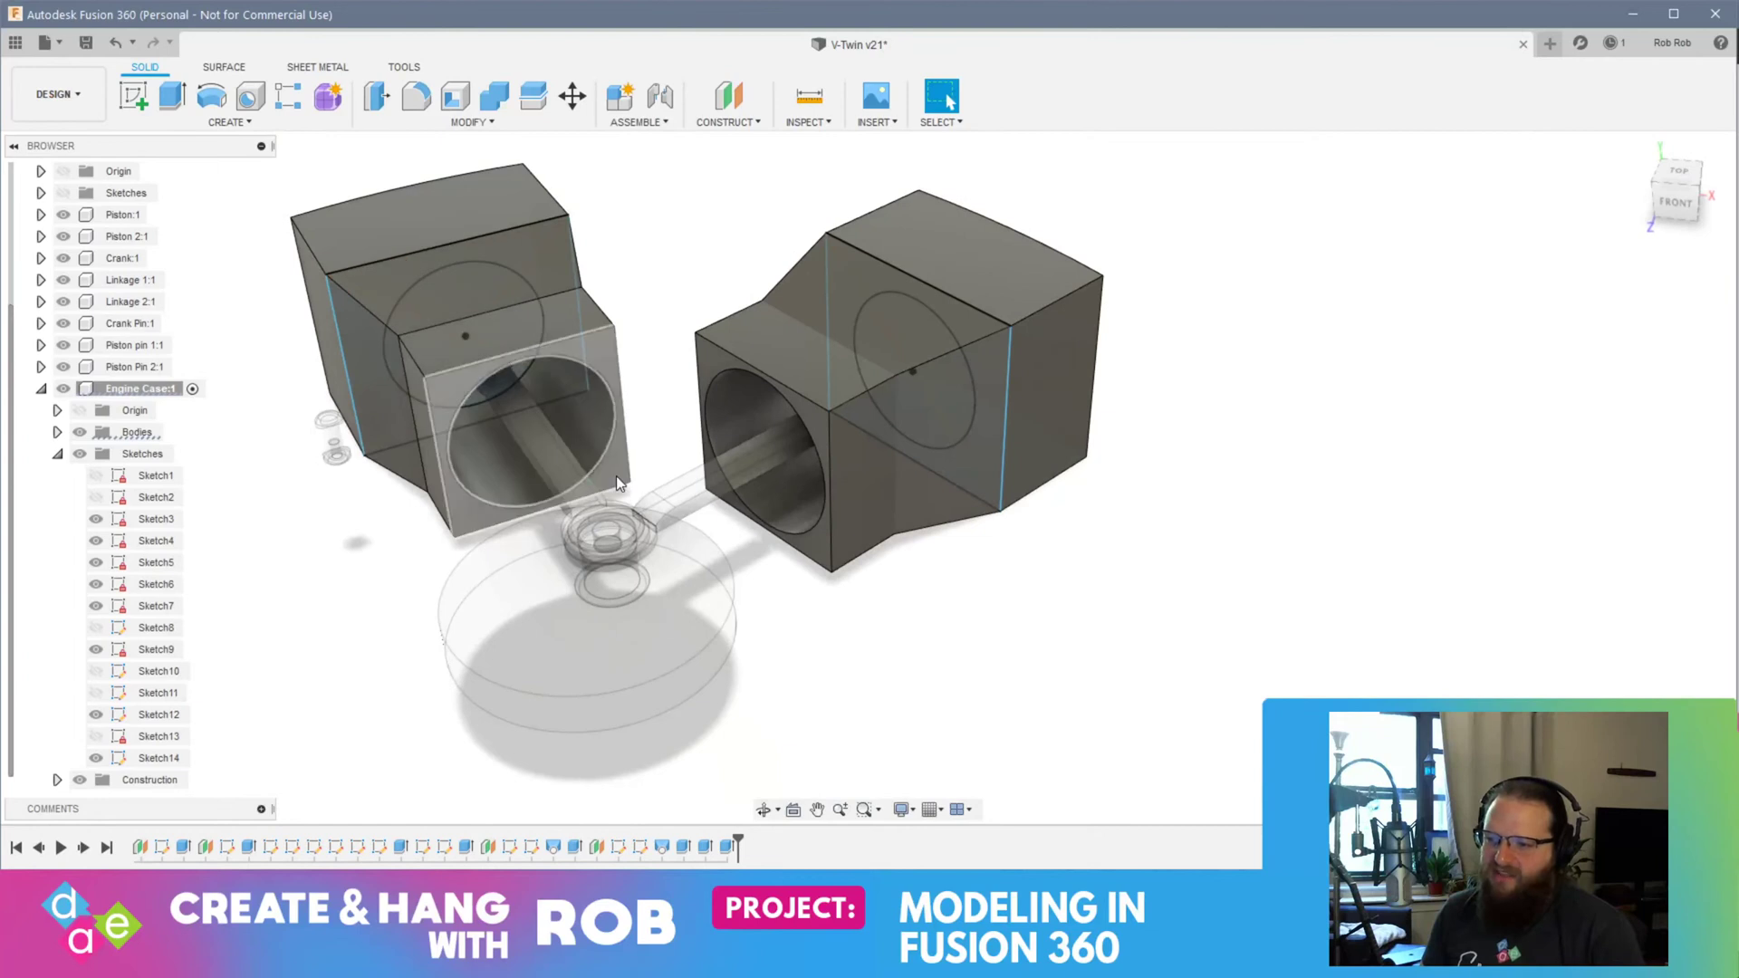
{"action": "left_click", "coordinate": [616, 476]}
{"action": "key", "text": "q"}
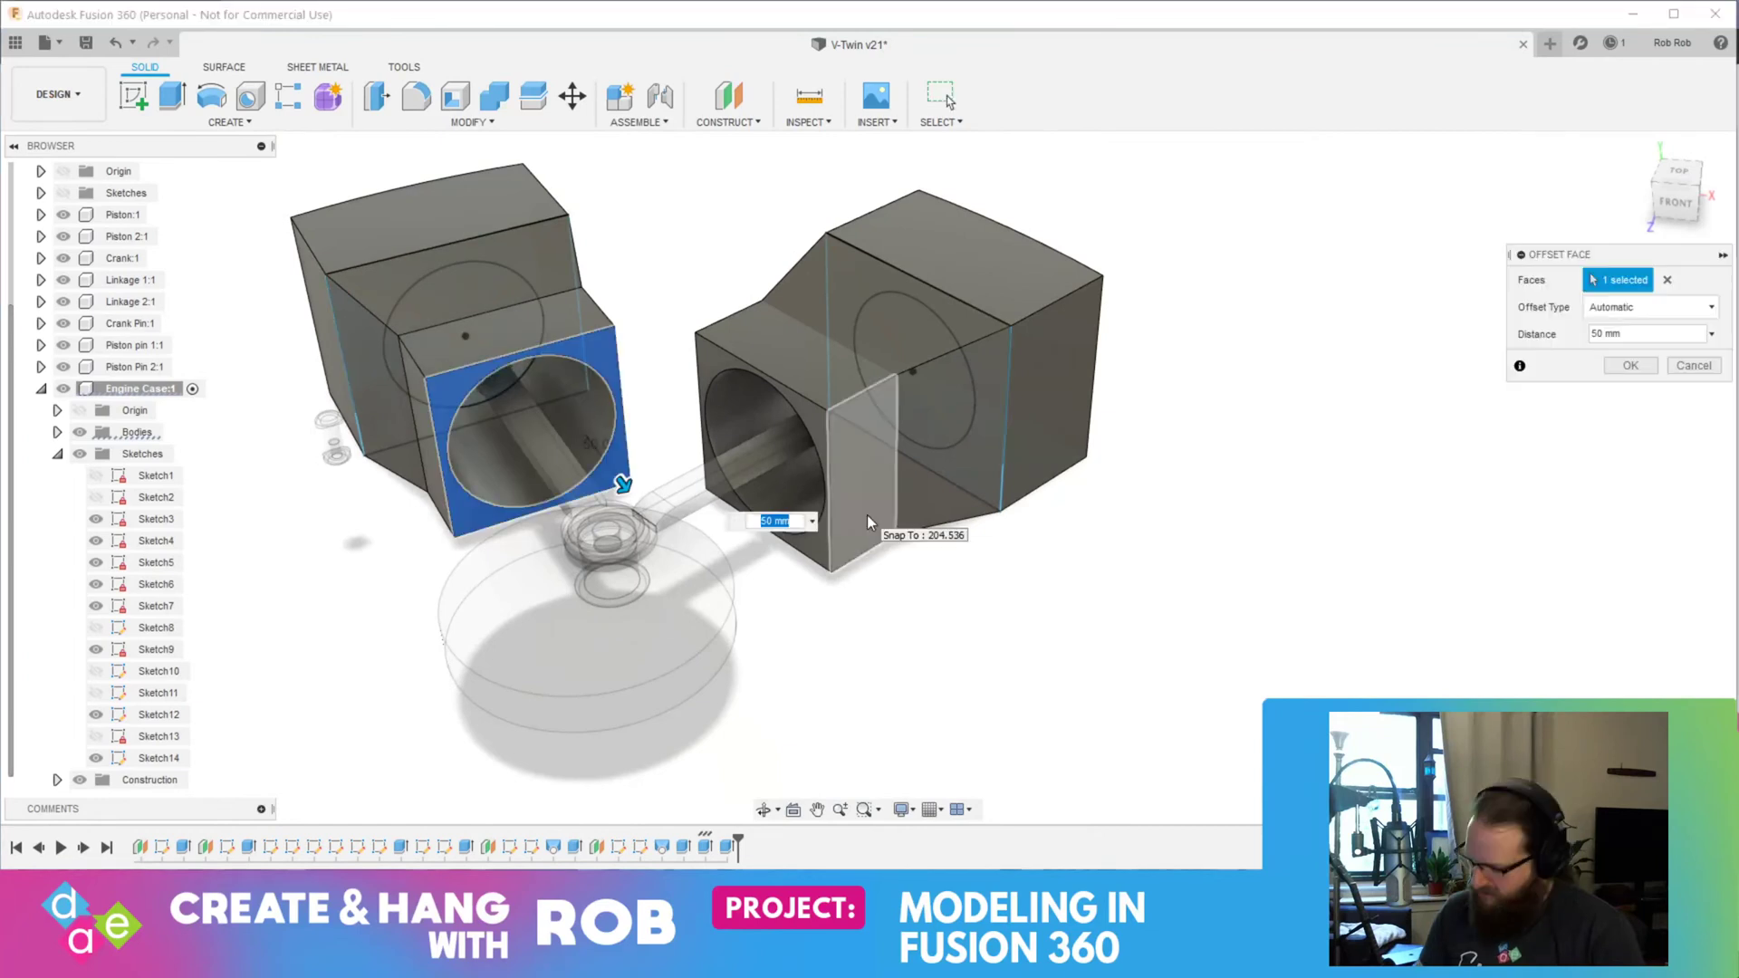
{"action": "key", "text": "Return"}
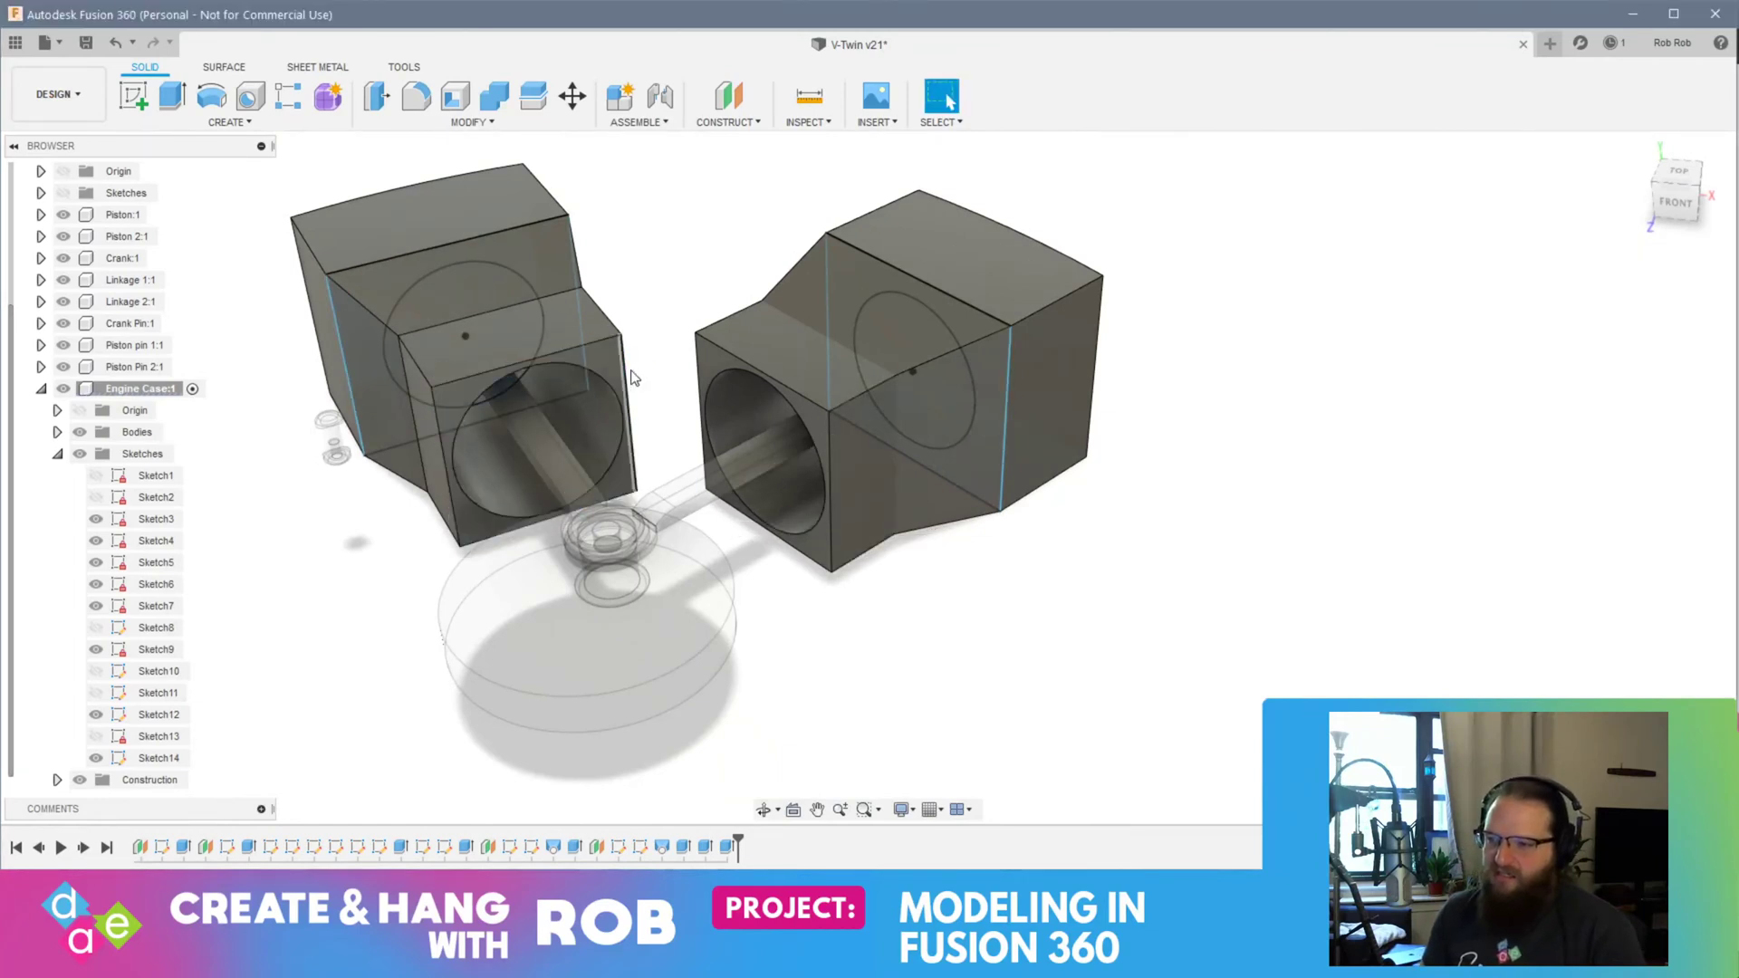
{"action": "left_click", "coordinate": [706, 367]}
{"action": "right_click", "coordinate": [708, 364]}
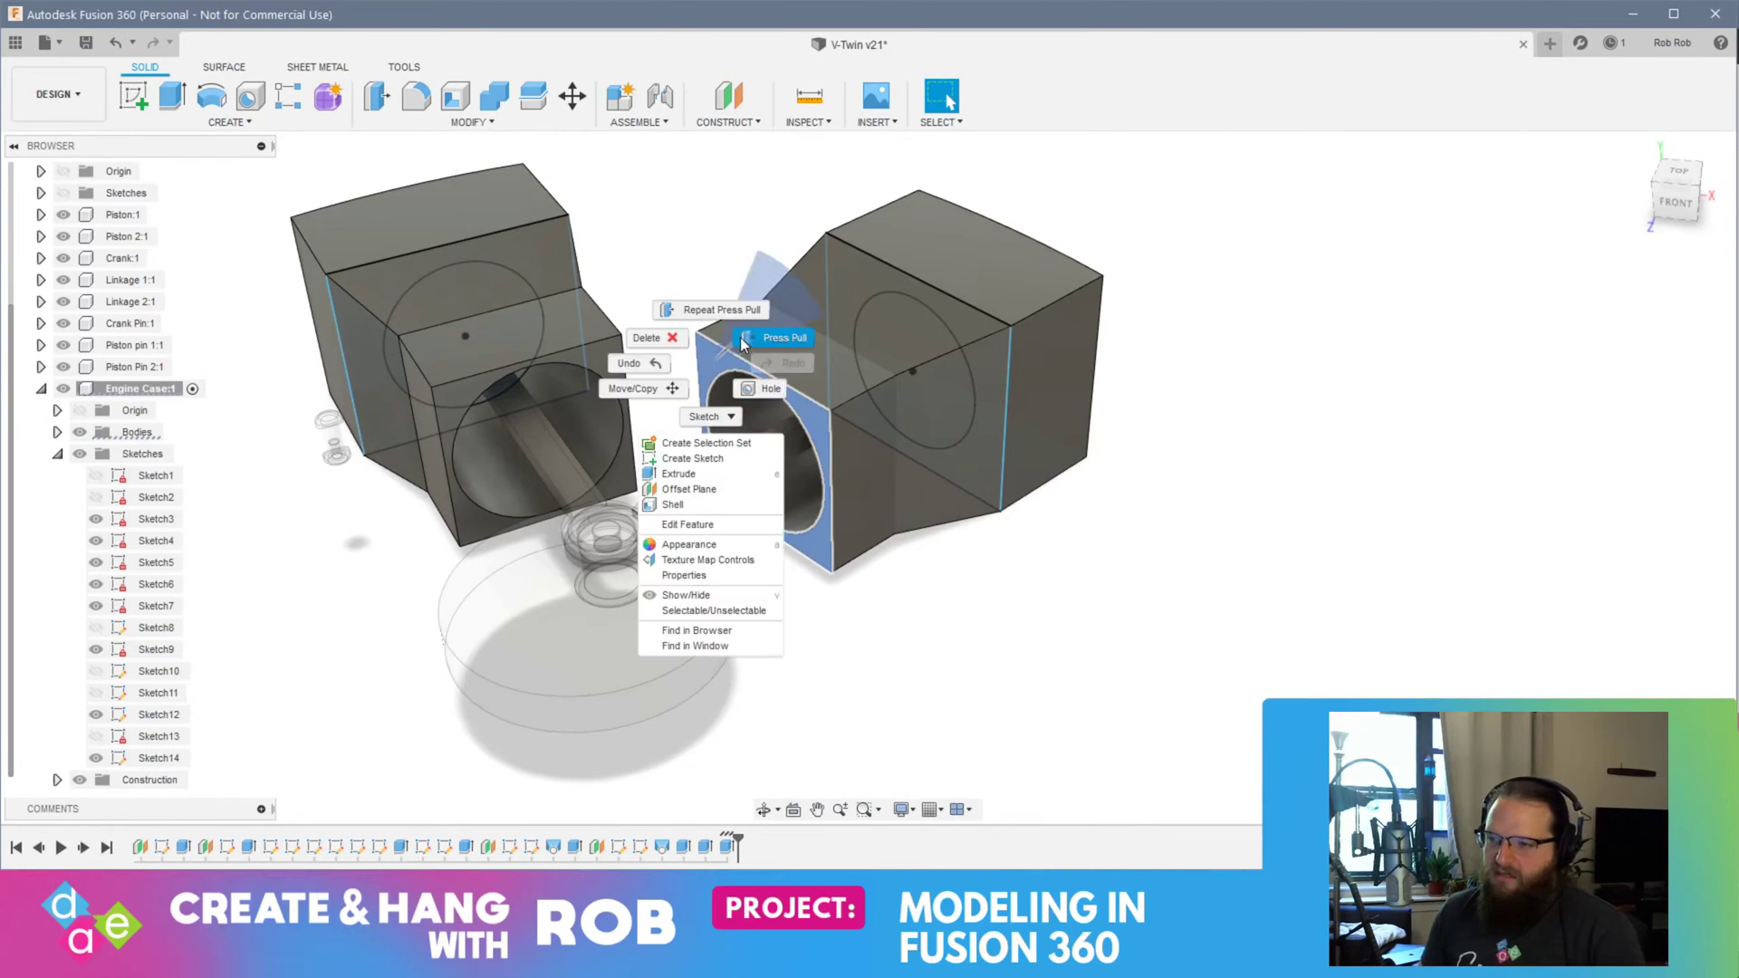
{"action": "left_click", "coordinate": [741, 339]}
{"action": "key", "text": "Return"}
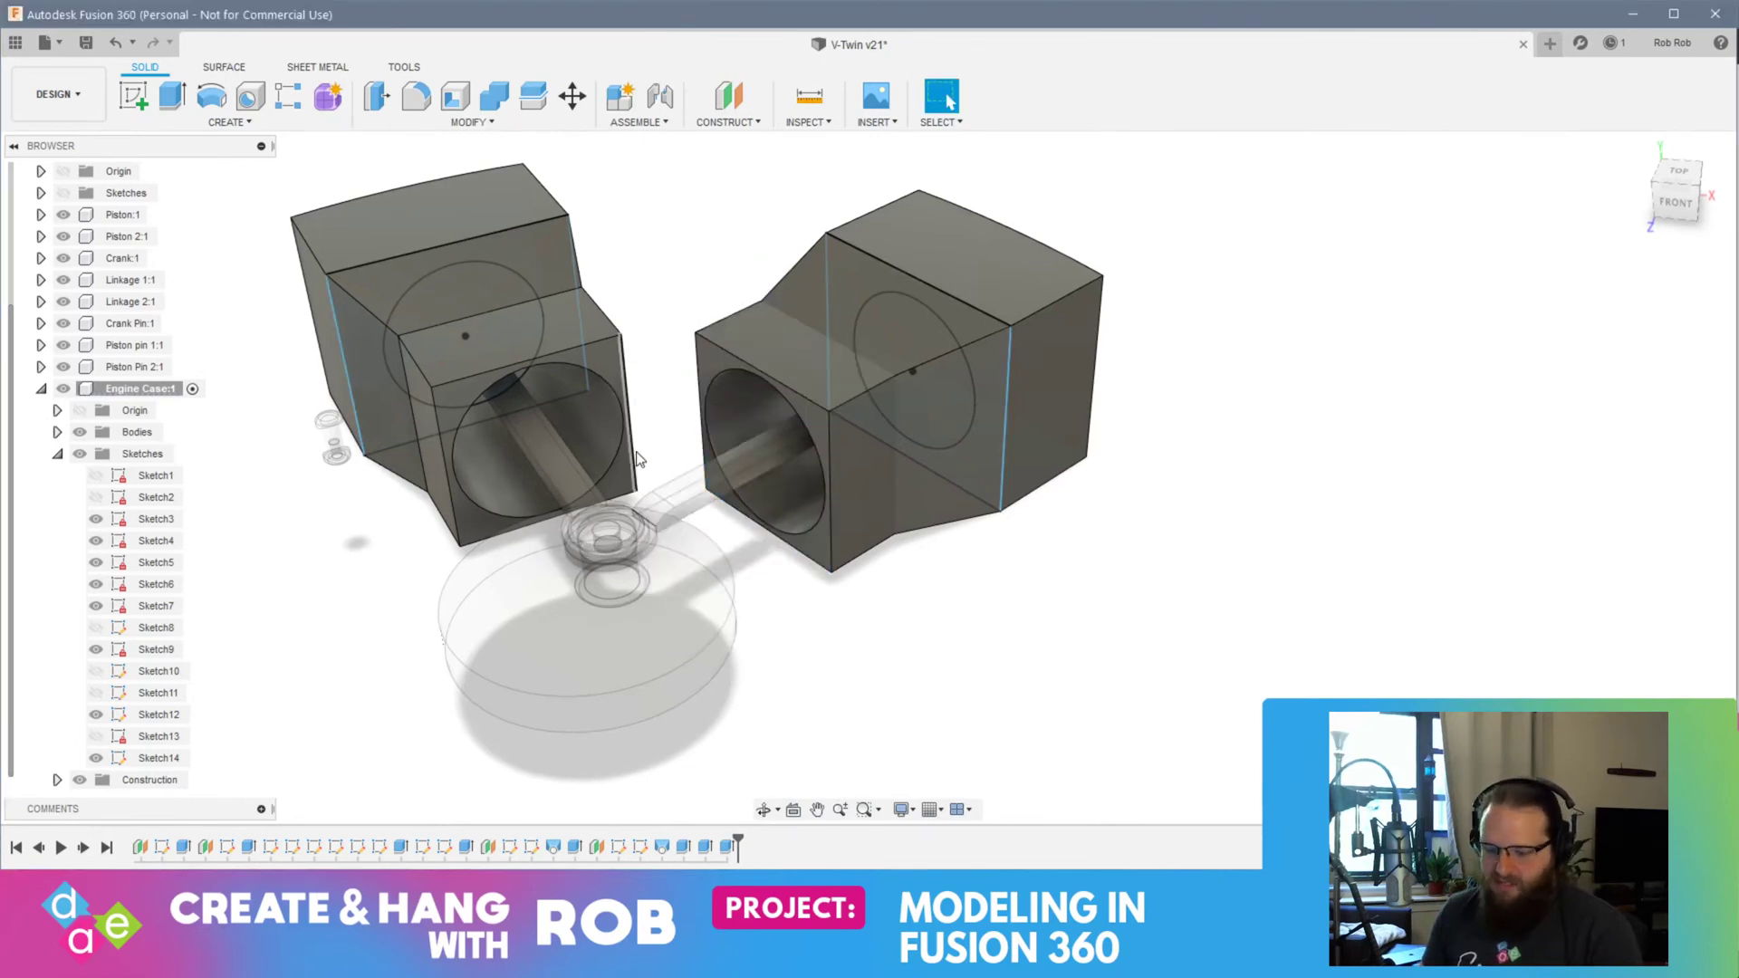
Step: Extrude the first block's bored end face another 10 mm toward the crank
{"action": "left_click", "coordinate": [590, 350]}
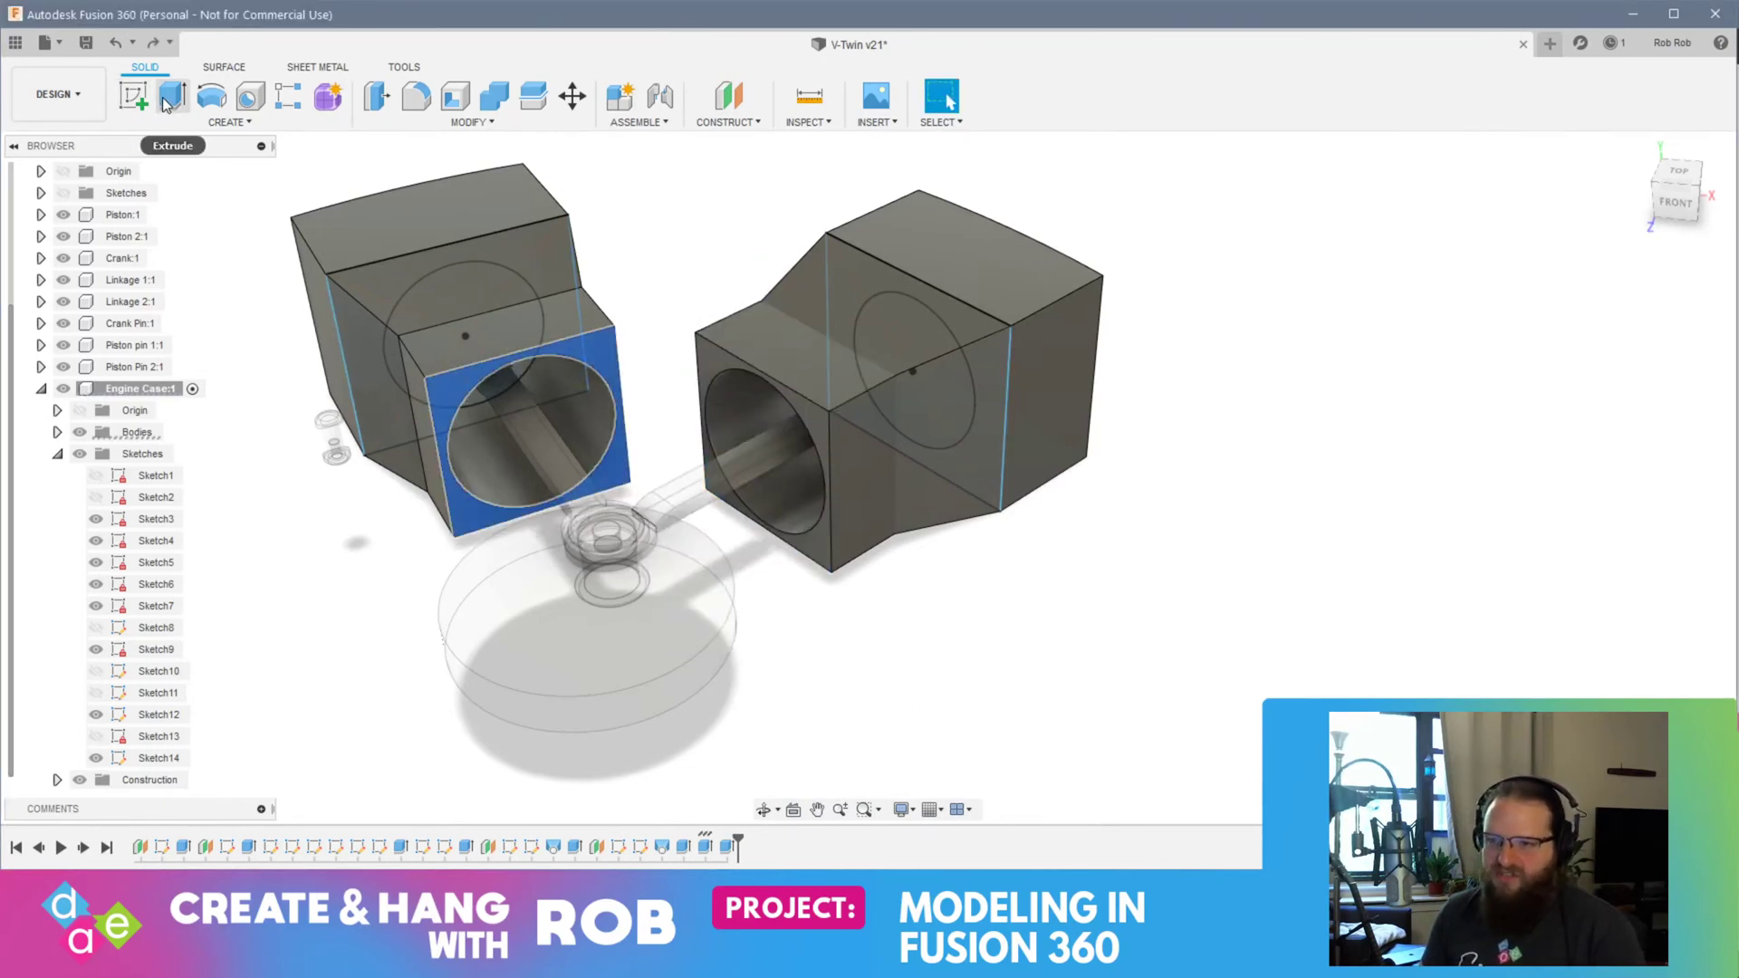
{"action": "left_click", "coordinate": [168, 102]}
{"action": "type", "text": "10"}
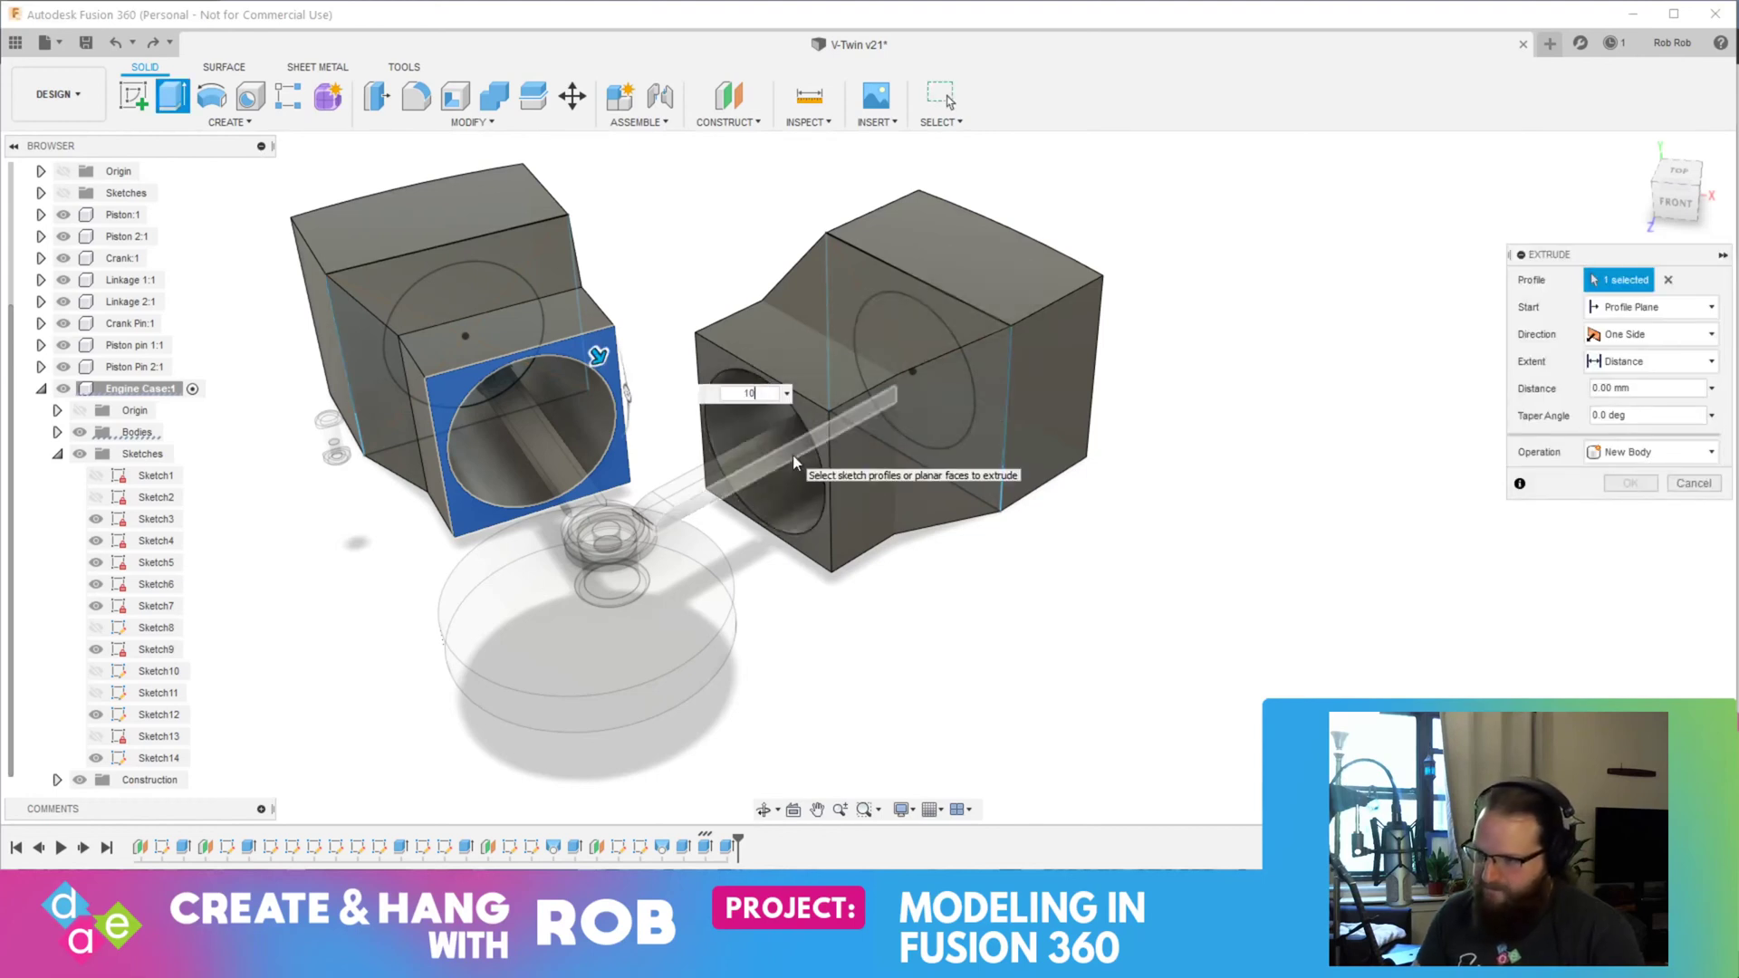
{"action": "key", "text": "Return"}
Step: Extrude the second block's bored end face another 10 mm toward the crank
{"action": "left_click", "coordinate": [724, 362]}
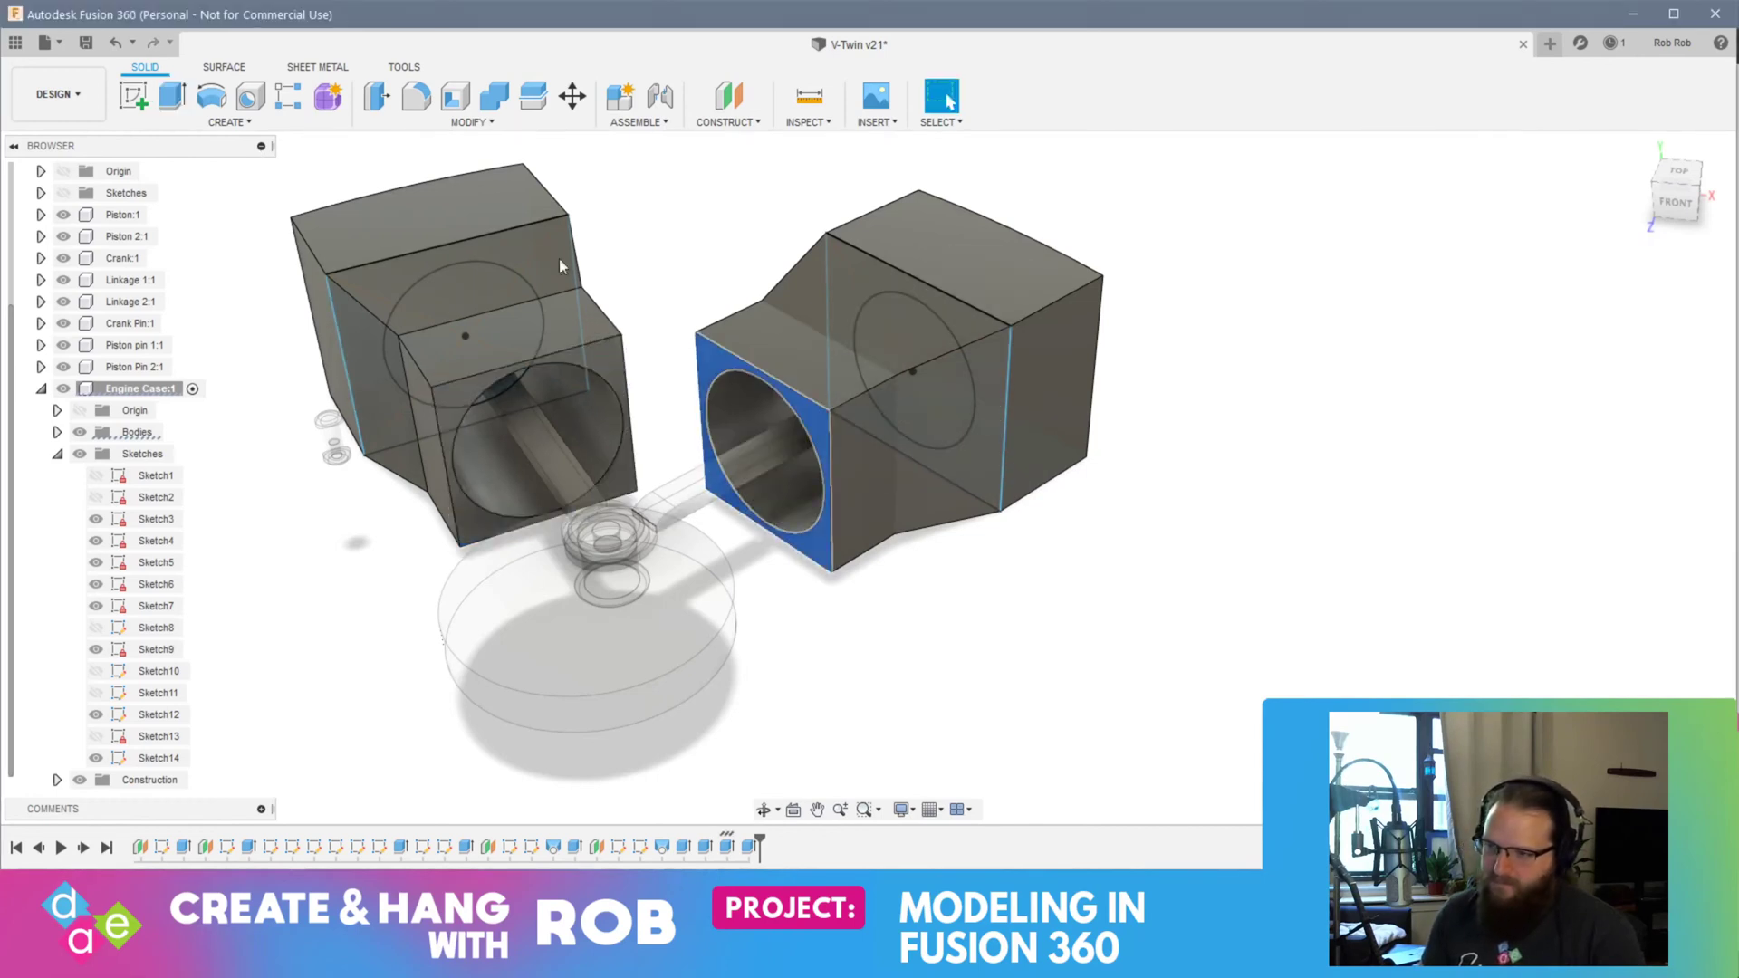
{"action": "left_click", "coordinate": [172, 96]}
{"action": "type", "text": "1"}
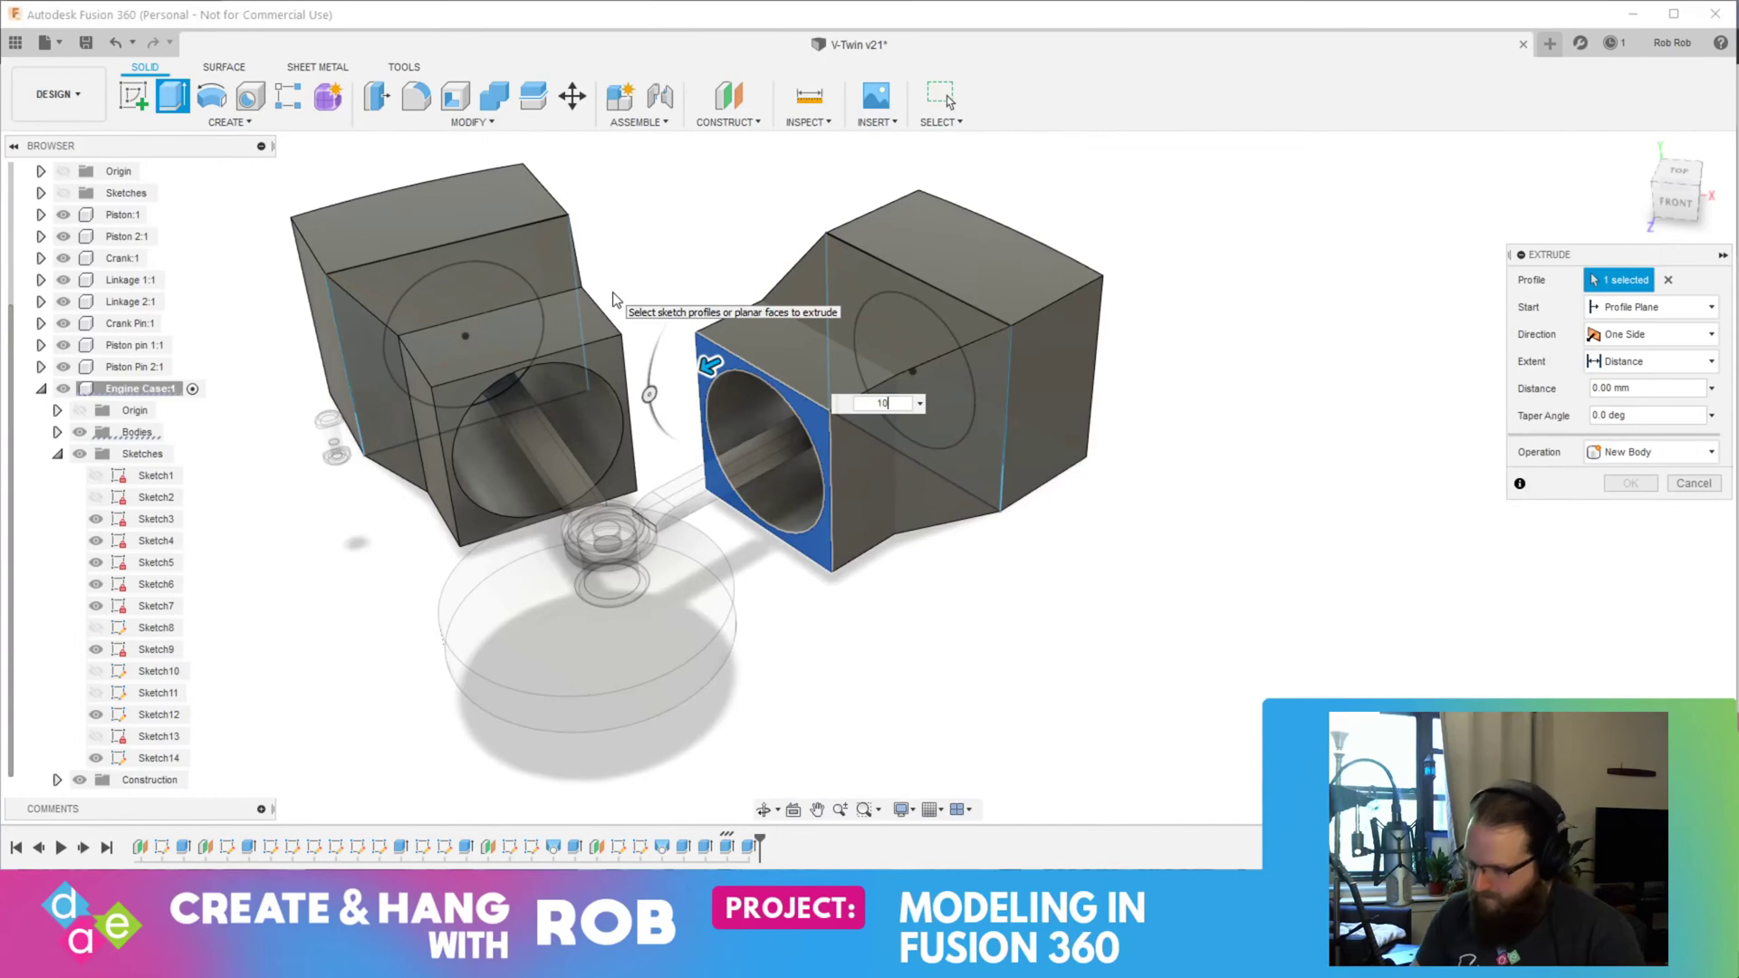
{"action": "type", "text": "0"}
{"action": "key", "text": "Return"}
Step: Hide the Piston Pin 2 component
{"action": "middle_click_drag", "start_coordinate": [552, 494], "coordinate": [722, 516], "text": "shift"}
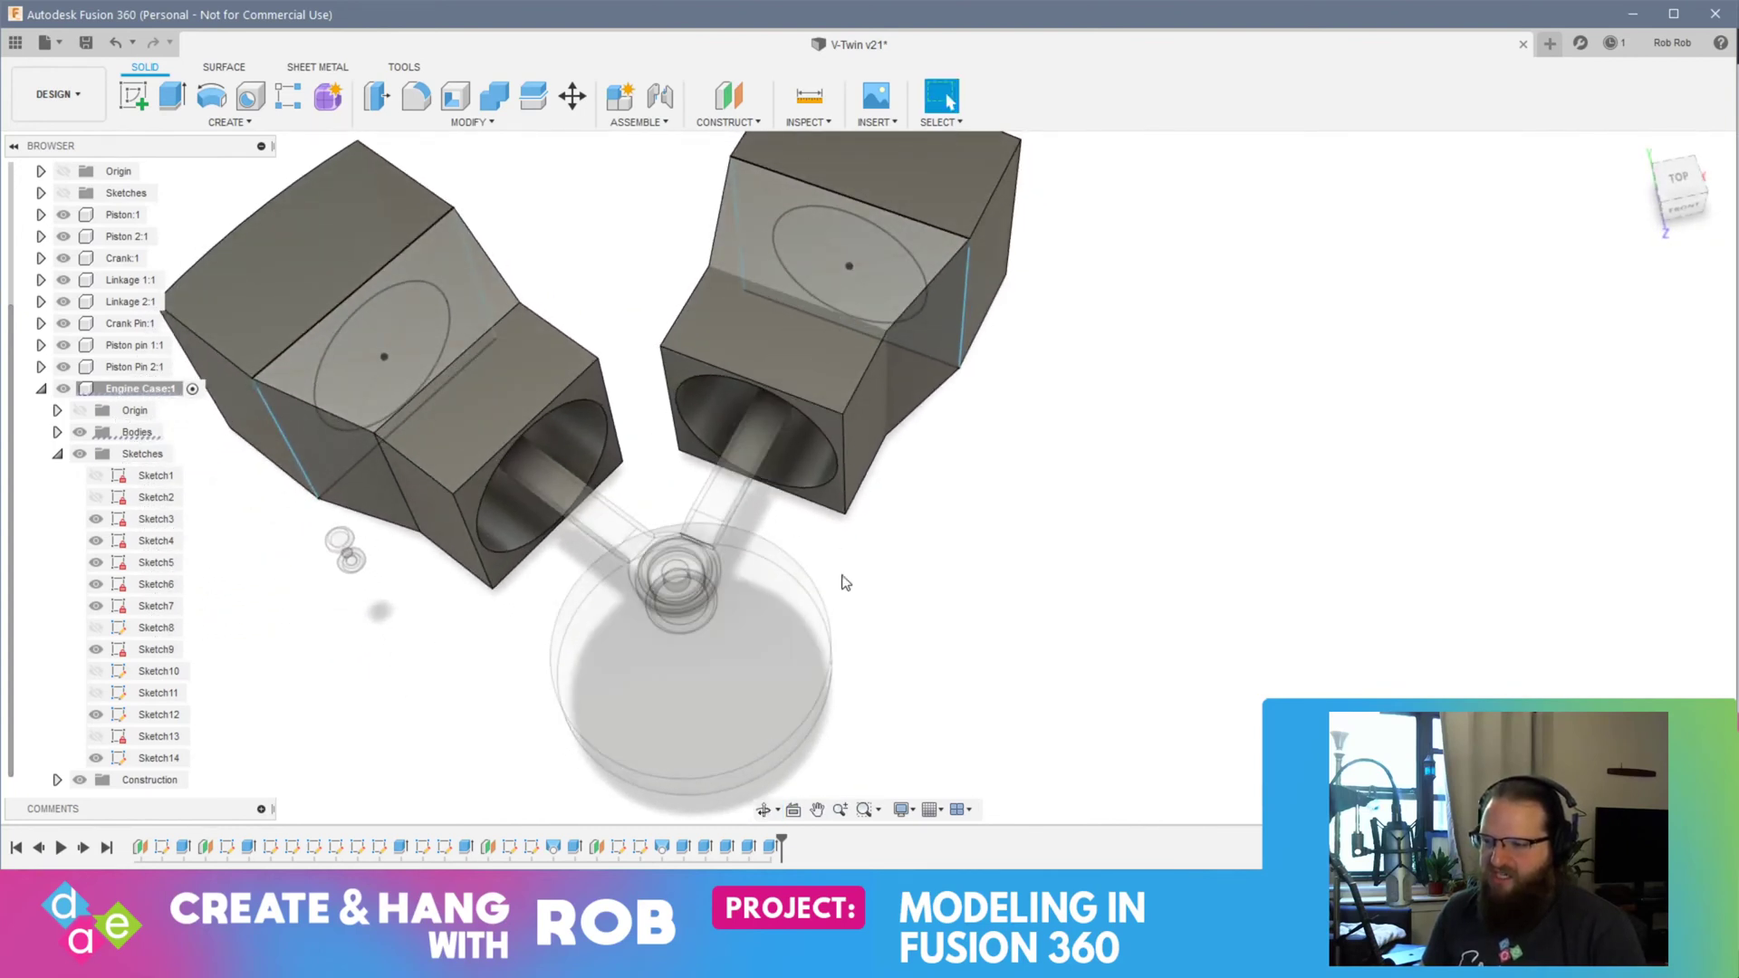
{"action": "middle_click_drag", "start_coordinate": [765, 656], "coordinate": [720, 645], "text": "shift"}
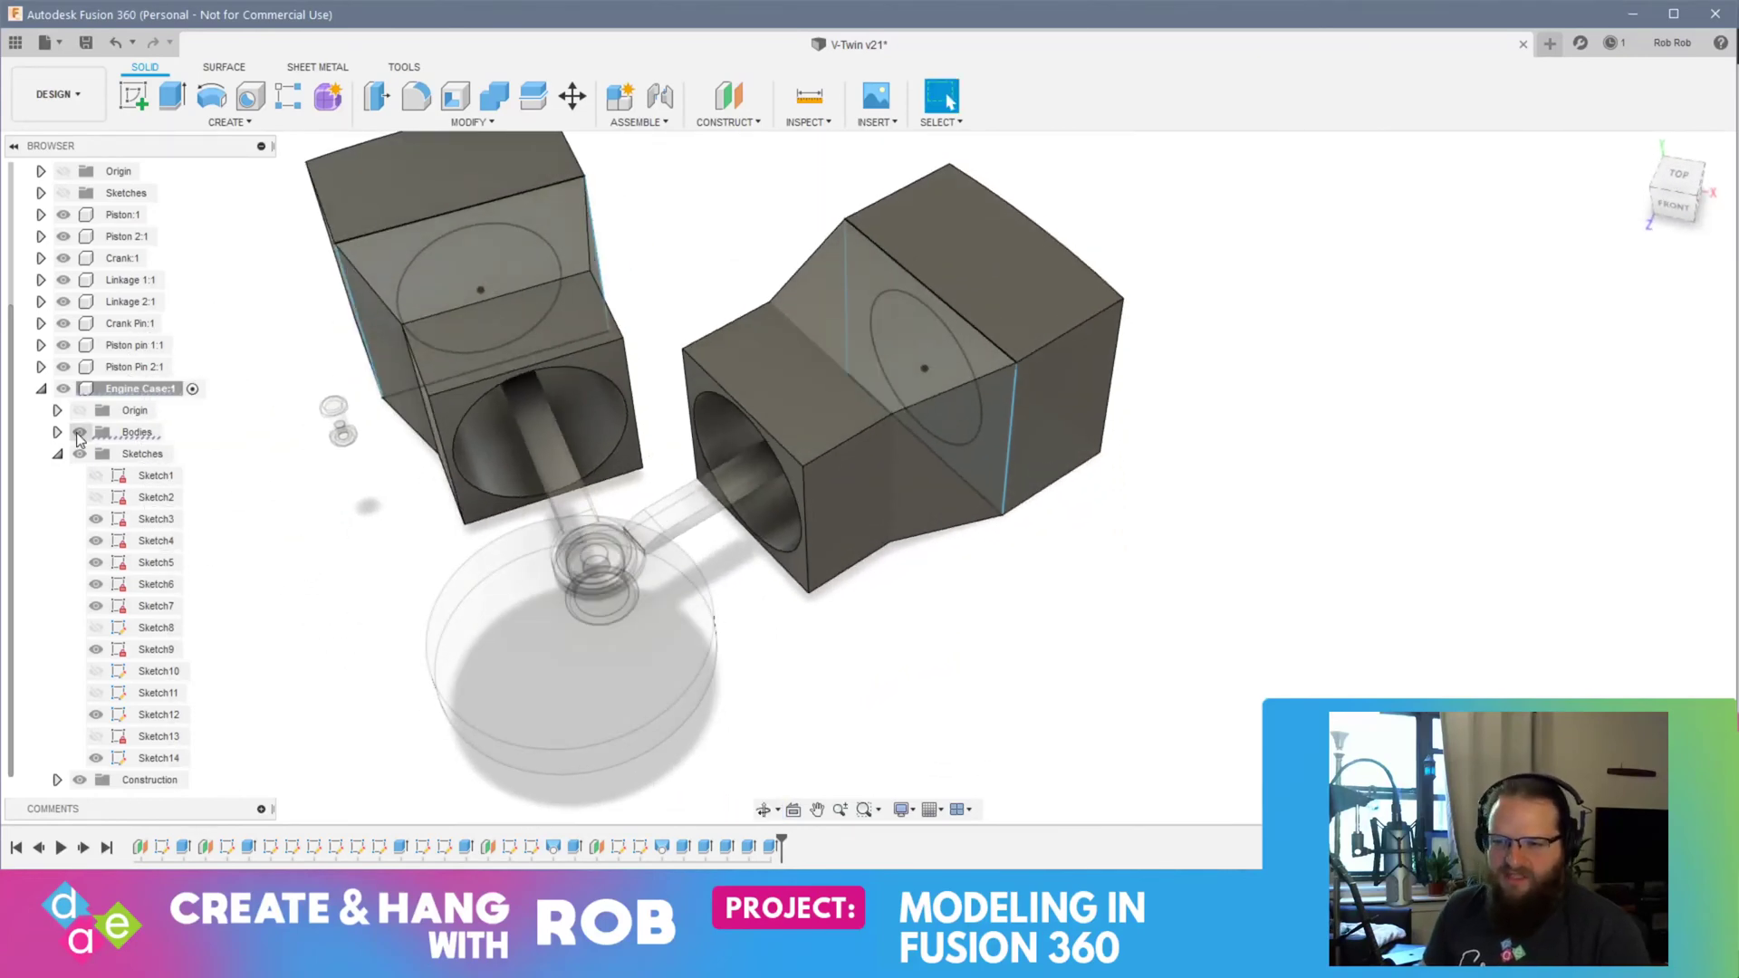
{"action": "left_click", "coordinate": [64, 367]}
{"action": "middle_click_drag", "start_coordinate": [703, 582], "coordinate": [772, 613], "text": "shift"}
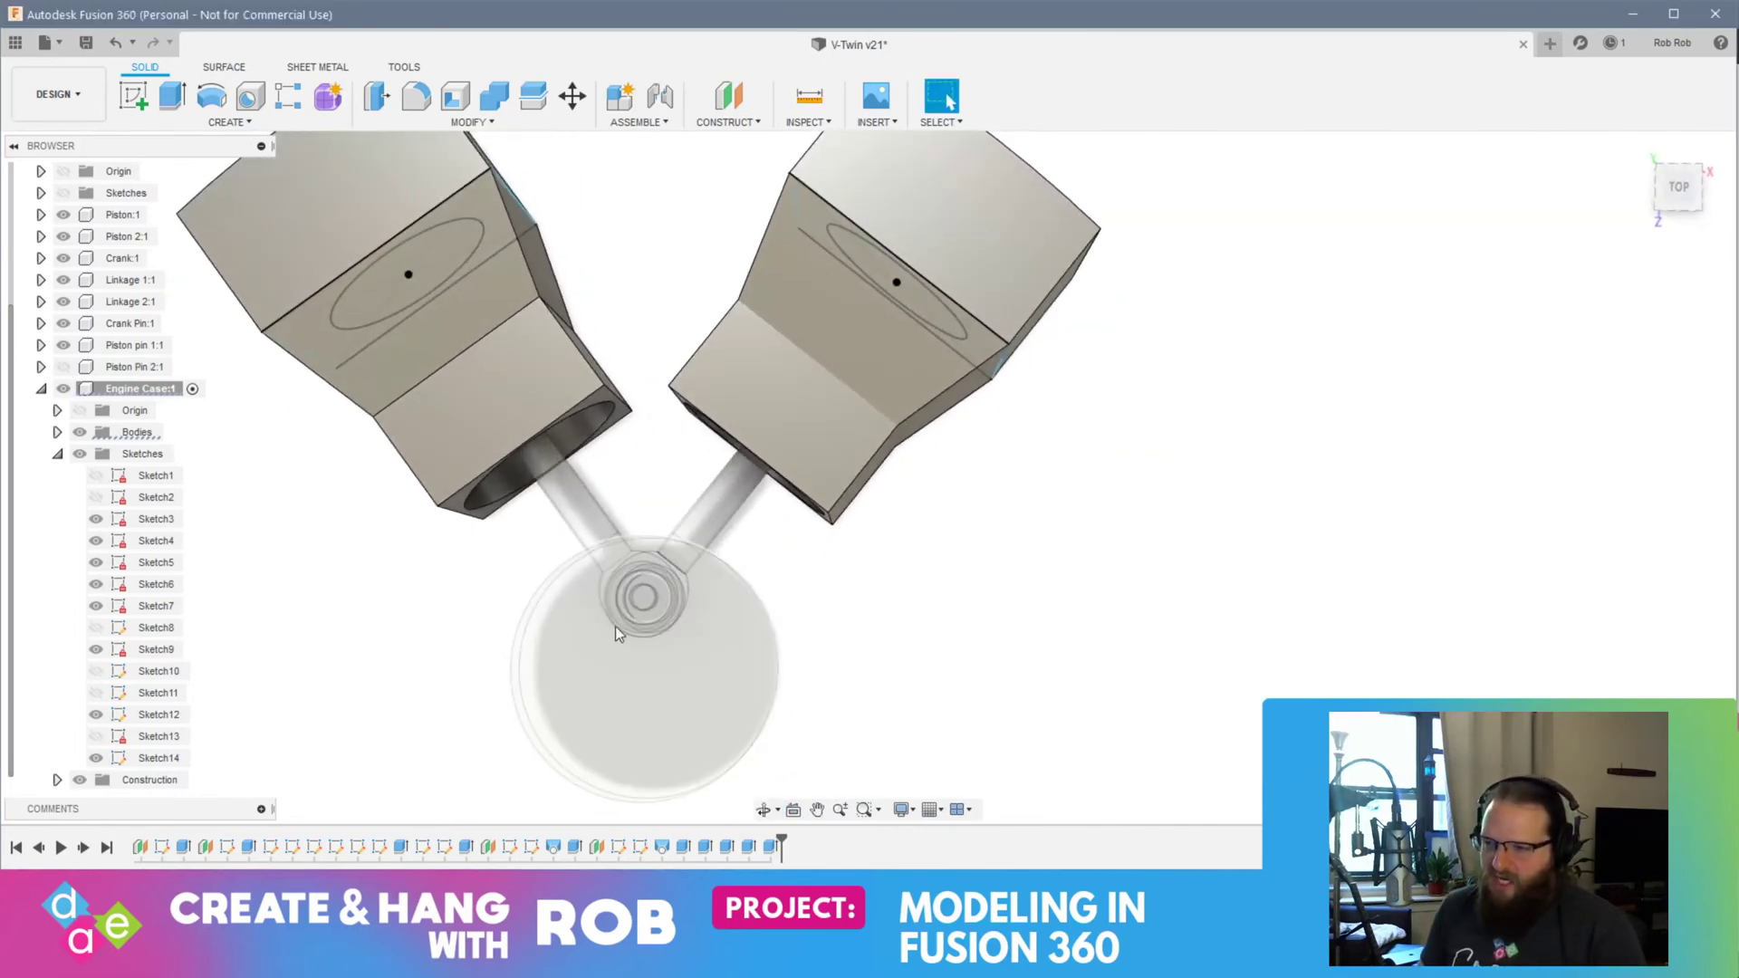
Step: Start a new sketch on the flat top face of the first block's extruded end section
{"action": "middle_click_drag", "start_coordinate": [640, 627], "coordinate": [716, 393], "text": "shift"}
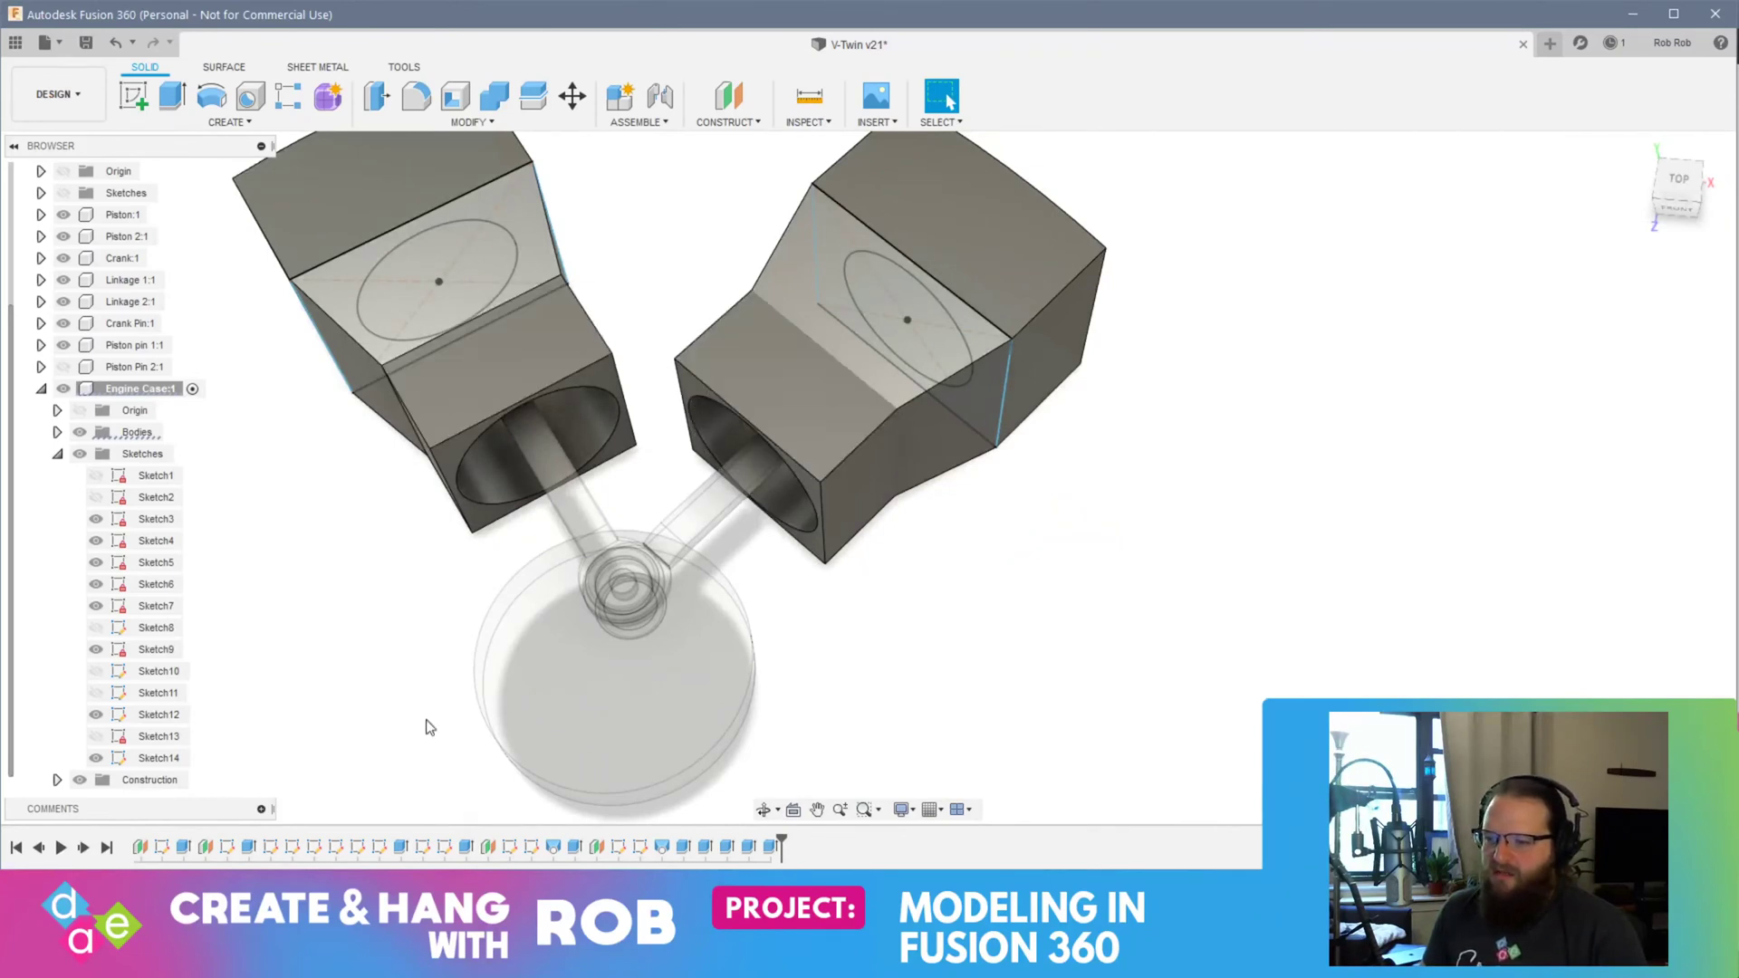
{"action": "left_click", "coordinate": [491, 390]}
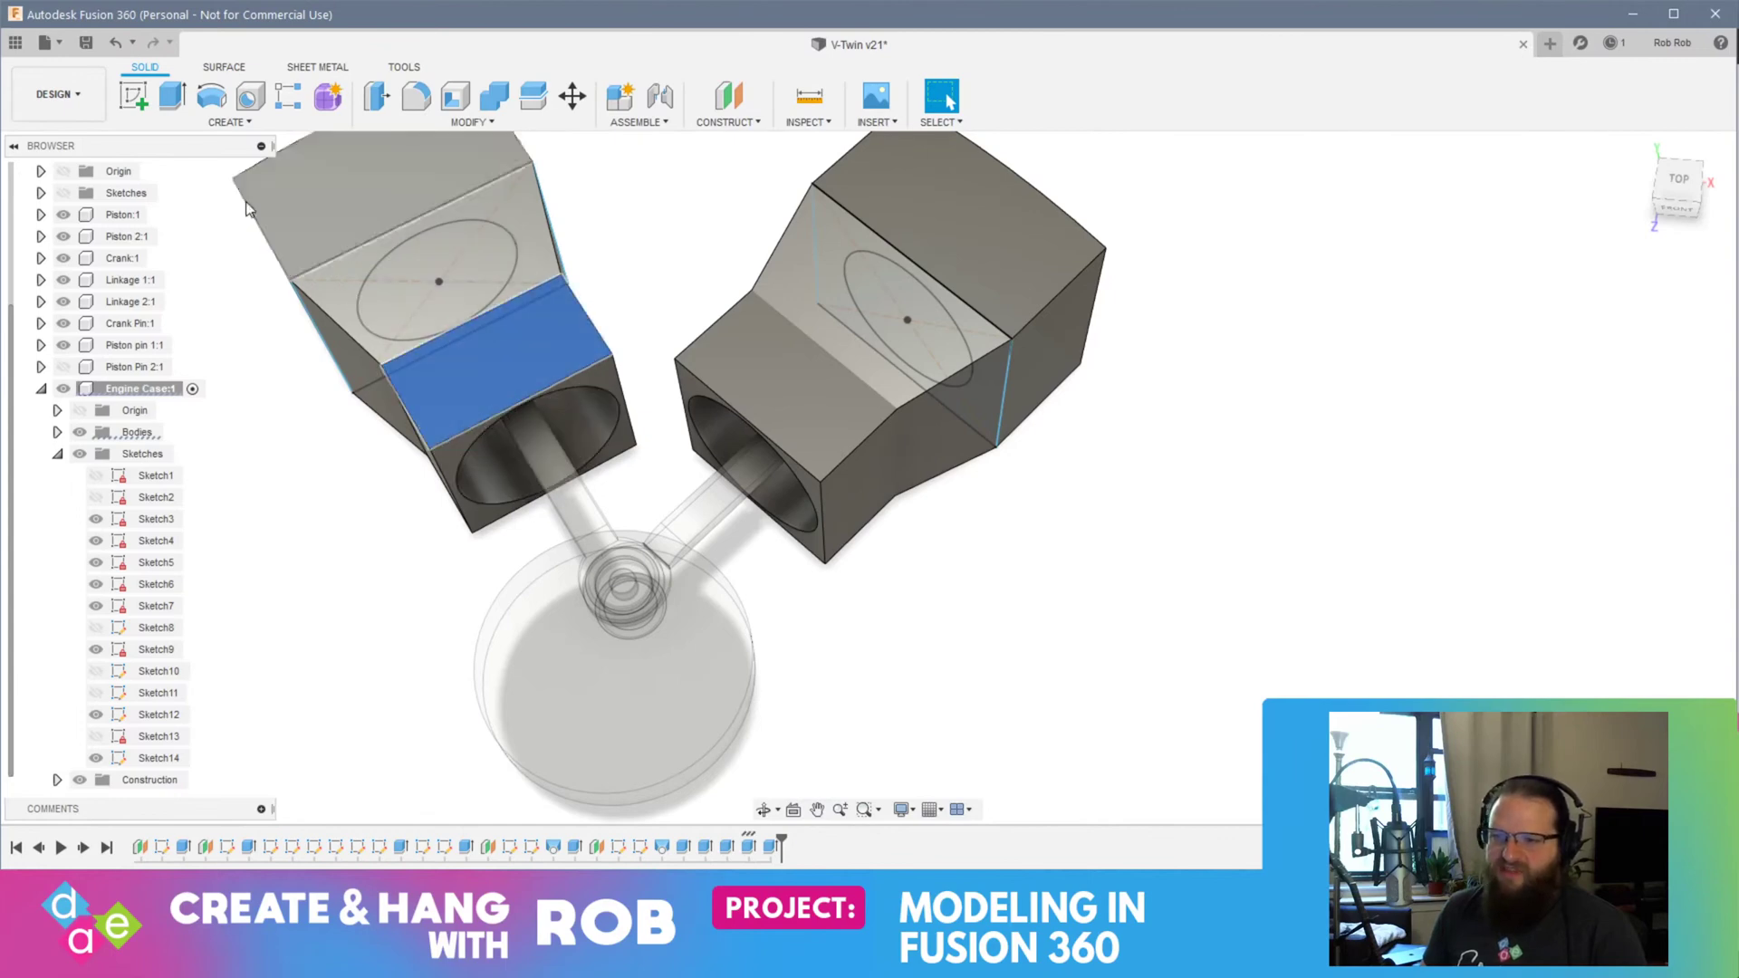
{"action": "left_click", "coordinate": [133, 102]}
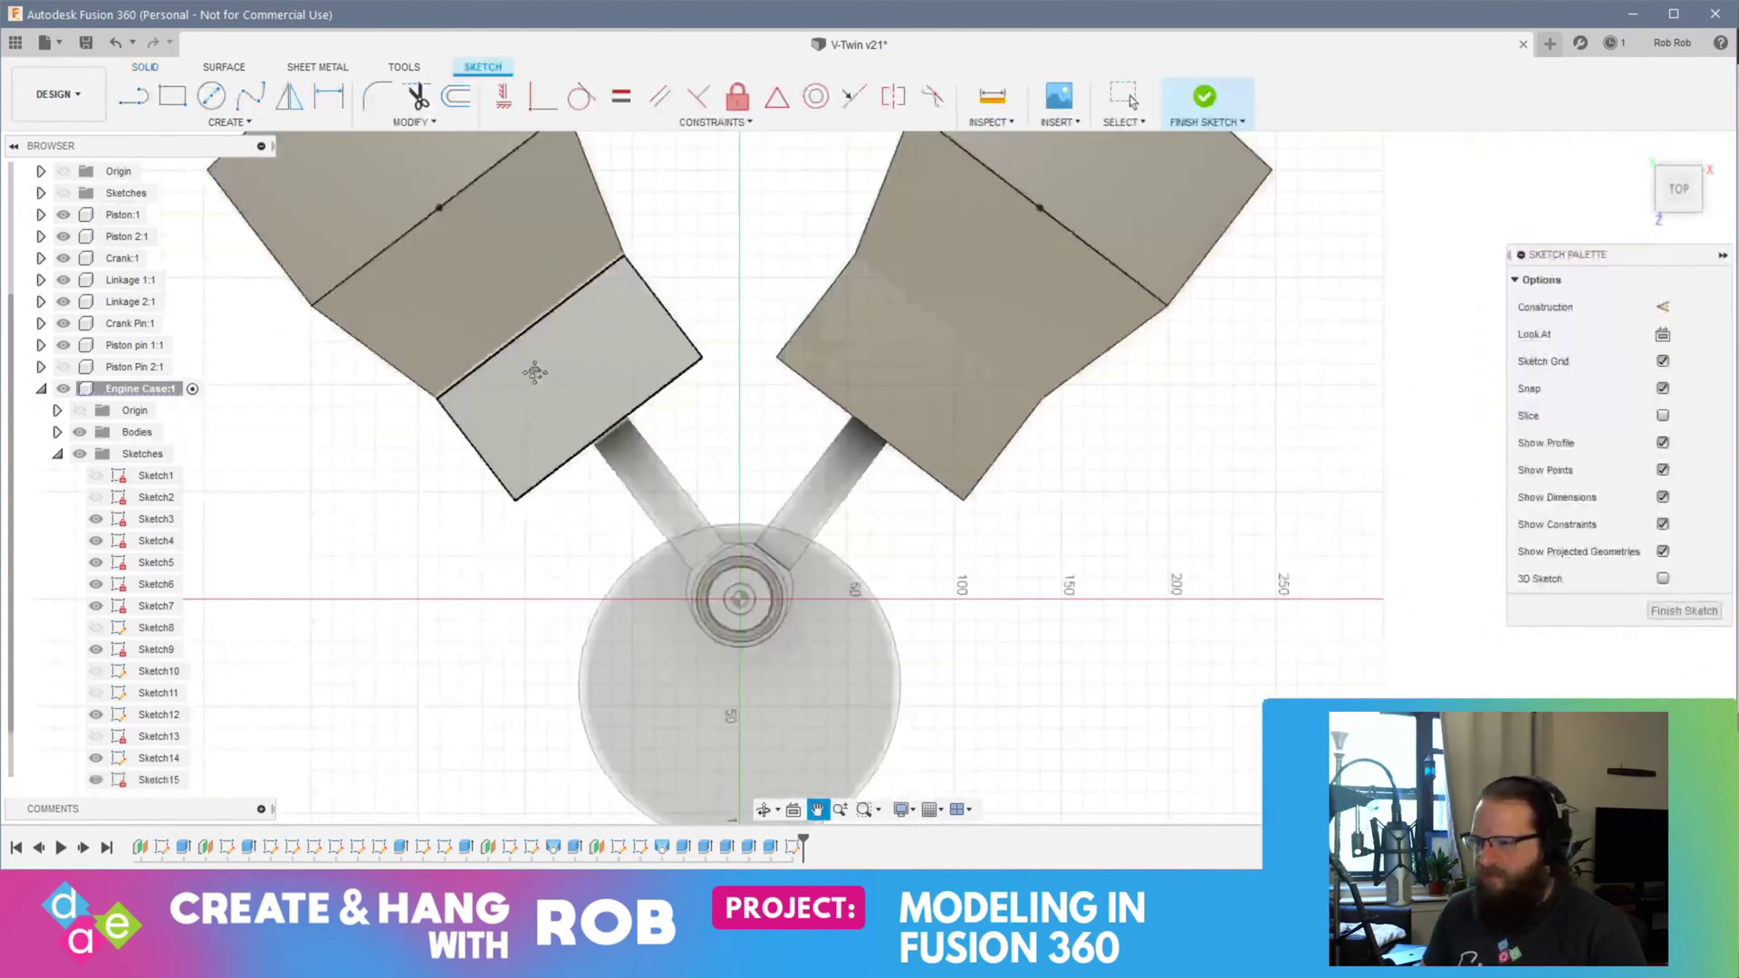
Step: Draw an upward-bulging 3-point arc about 34.6 mm wide between the facing inner corners of the two blocks' end sections
{"action": "scroll", "coordinate": [693, 341], "scroll_direction": "up", "scroll_amount": 2}
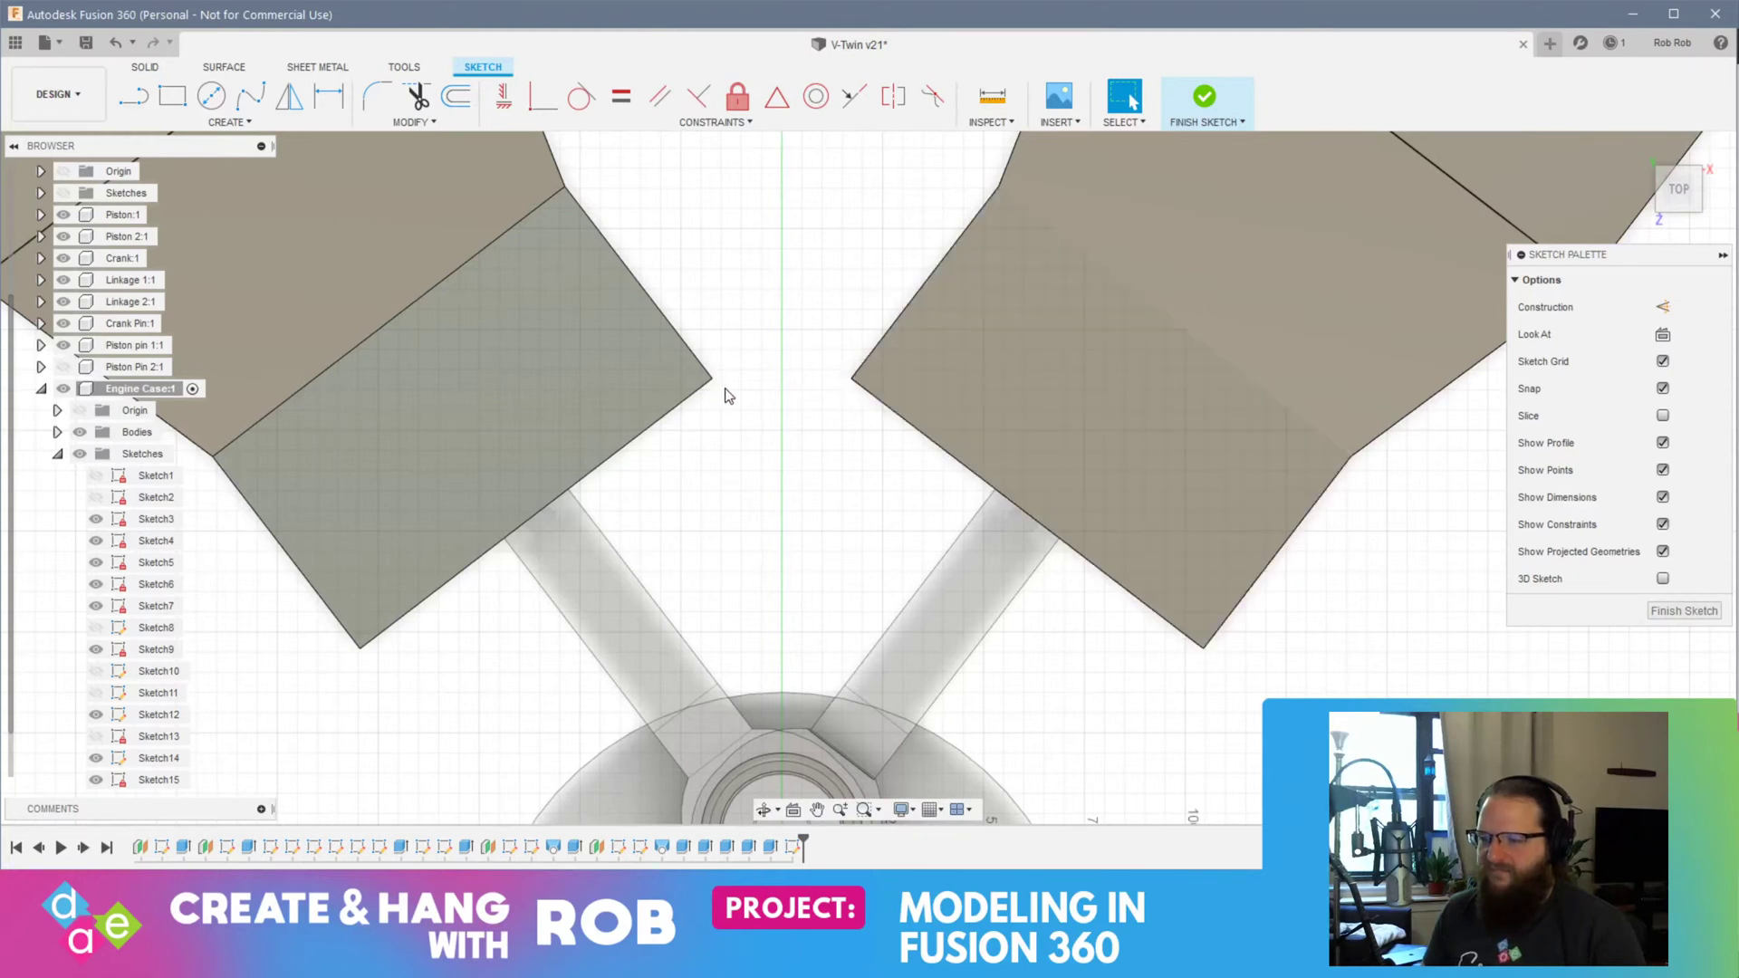
{"action": "left_click", "coordinate": [229, 122]}
{"action": "mouse_move", "coordinate": [217, 207]}
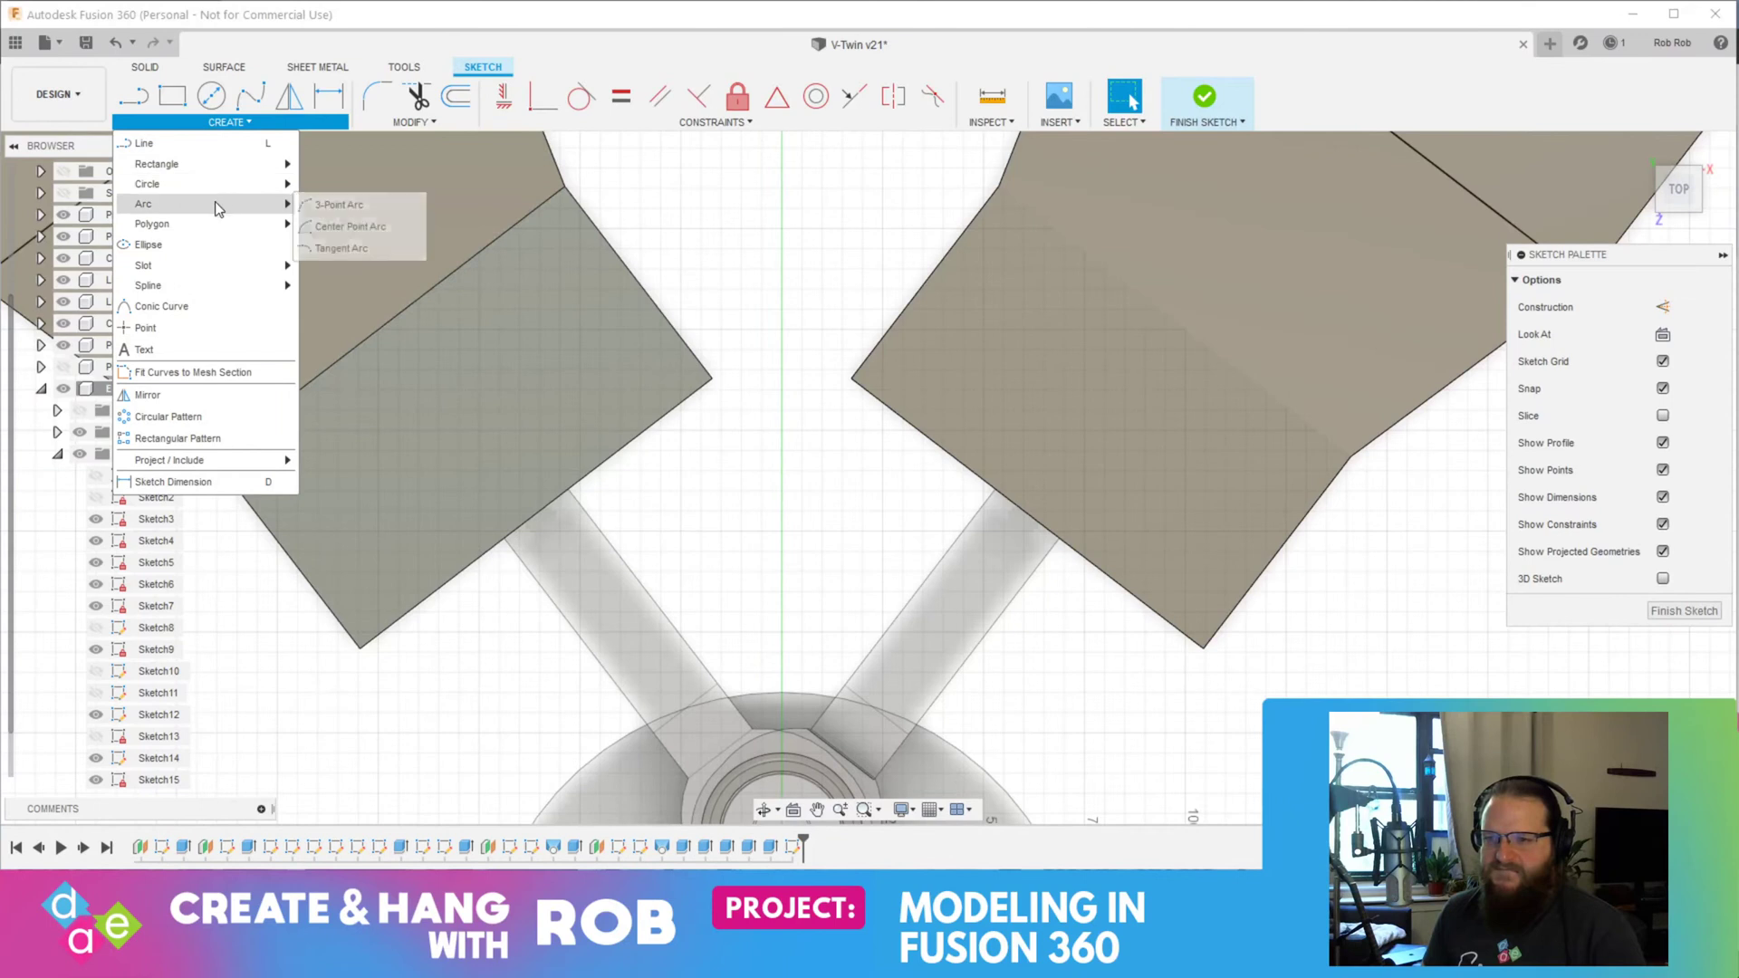
{"action": "left_click", "coordinate": [339, 205]}
{"action": "left_click", "coordinate": [714, 381]}
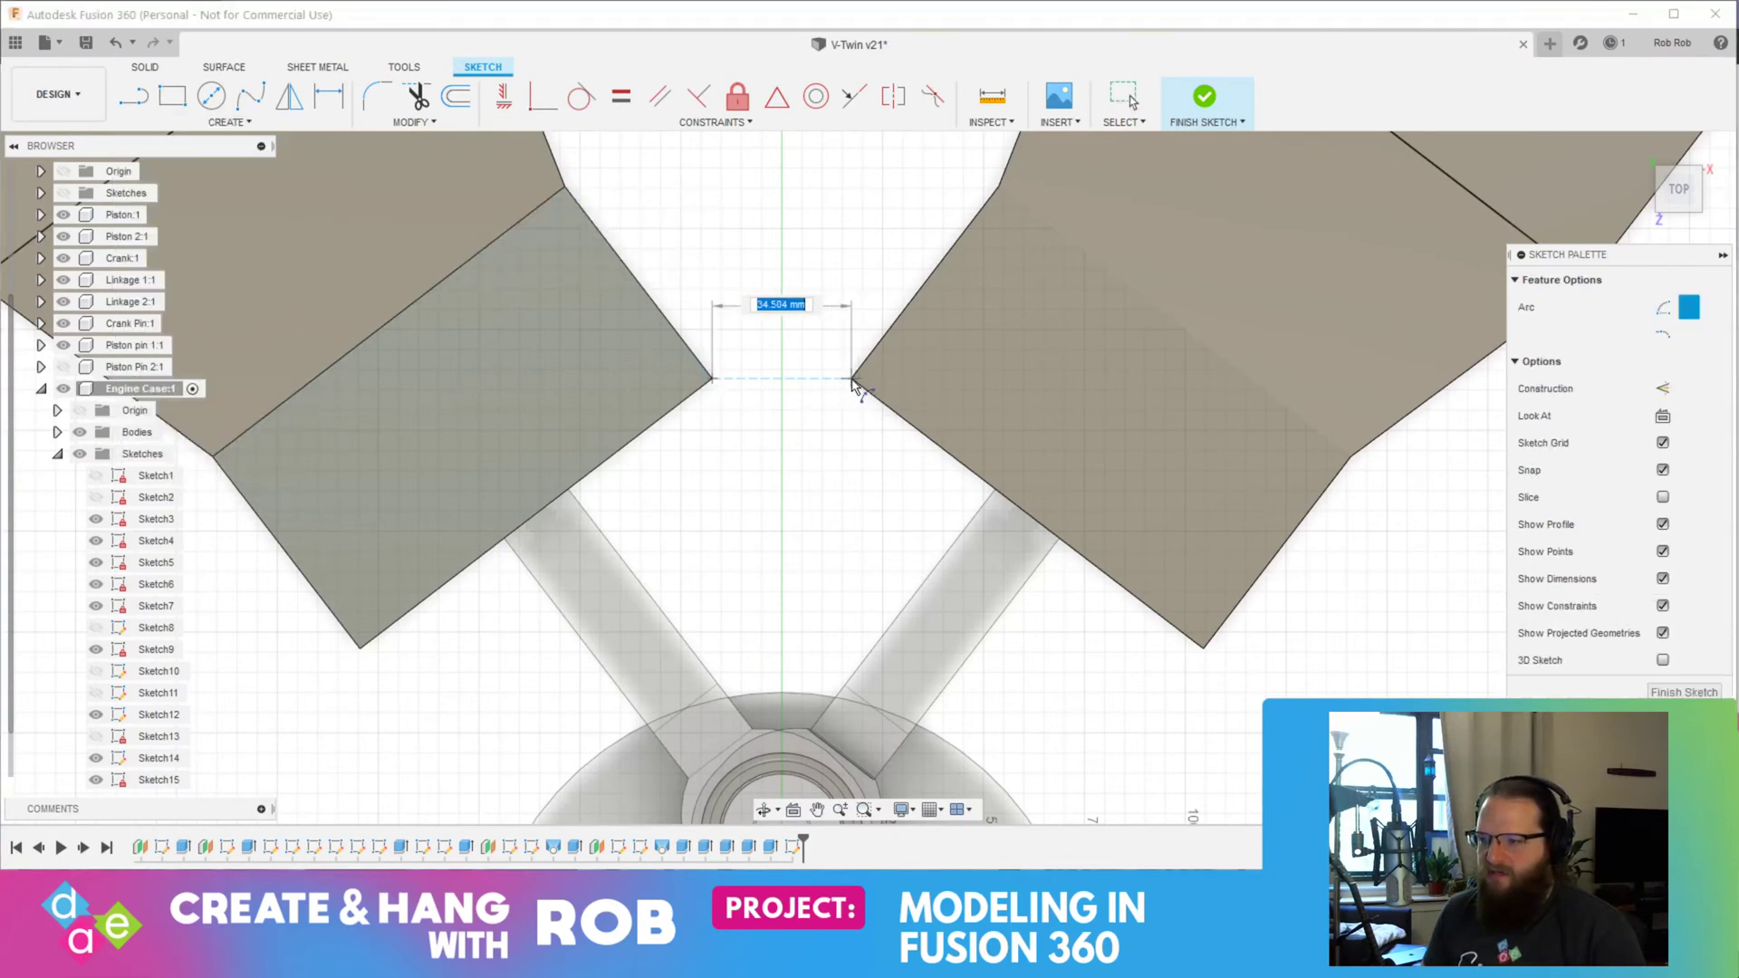
{"action": "scroll", "coordinate": [855, 384], "scroll_direction": "up", "scroll_amount": 5}
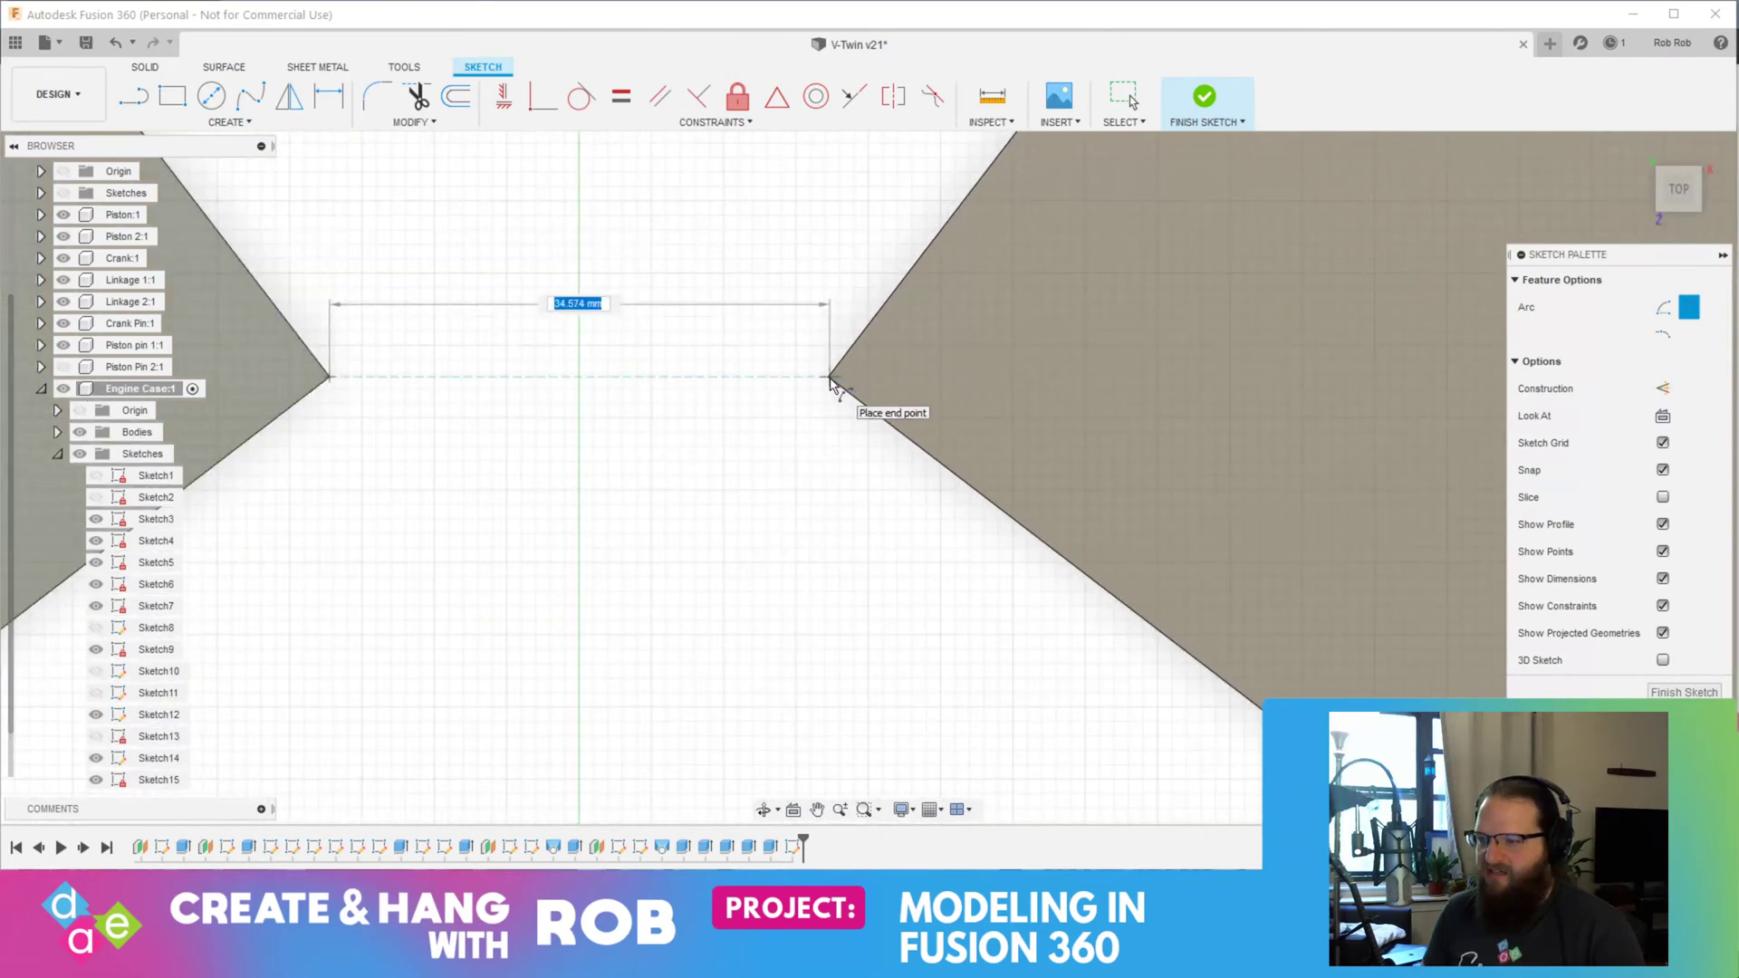
{"action": "left_click", "coordinate": [830, 379]}
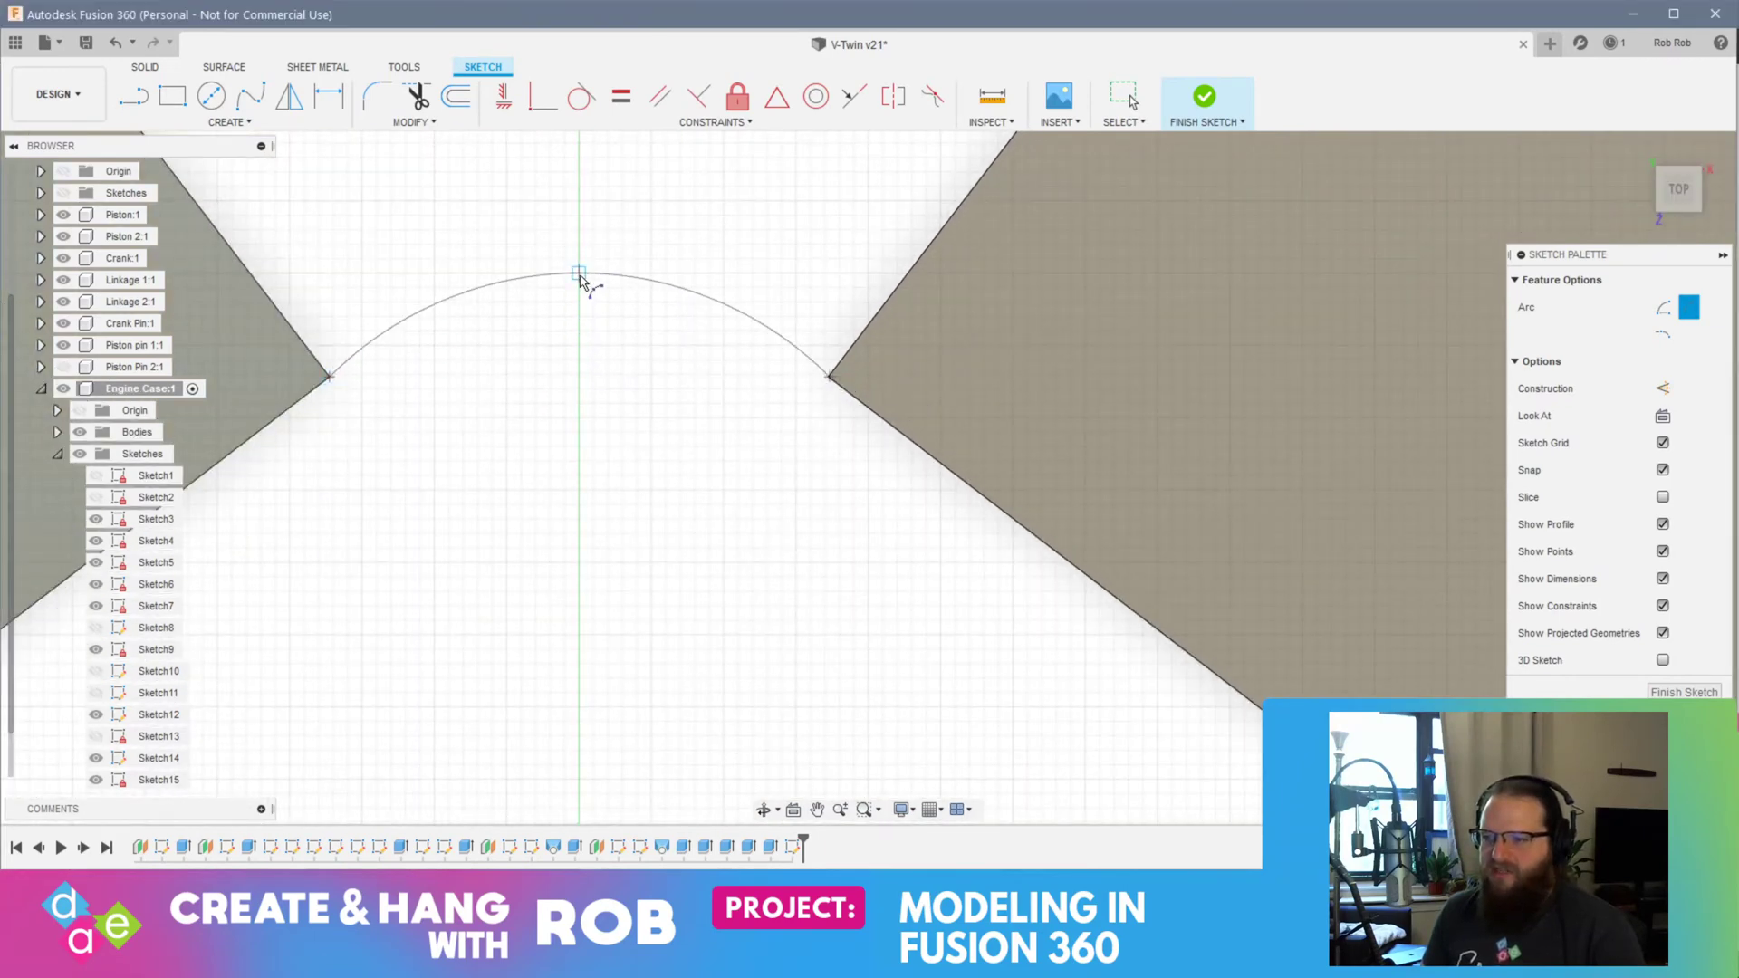
Step: Leave the arc command and delete the arc bridging the two blocks
{"action": "scroll", "coordinate": [522, 395], "scroll_direction": "down", "scroll_amount": 8}
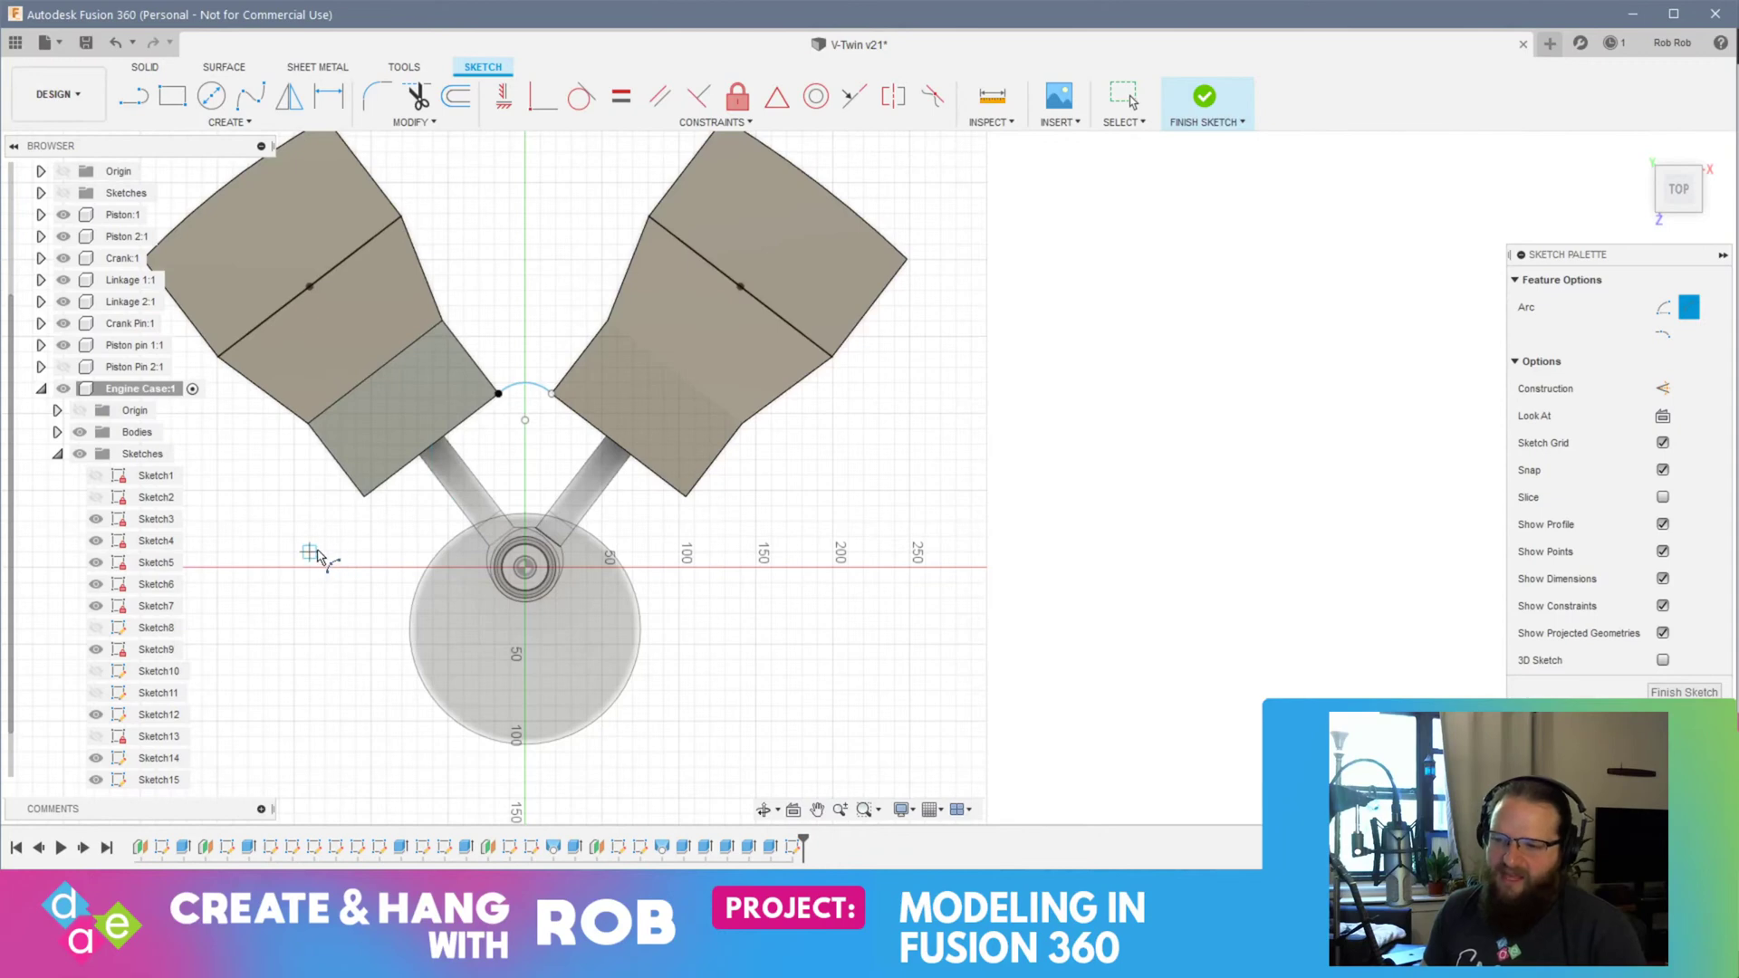
{"action": "key", "text": "Escape"}
{"action": "middle_click_drag", "start_coordinate": [518, 485], "coordinate": [740, 319]}
{"action": "scroll", "coordinate": [751, 403], "scroll_direction": "up", "scroll_amount": 4}
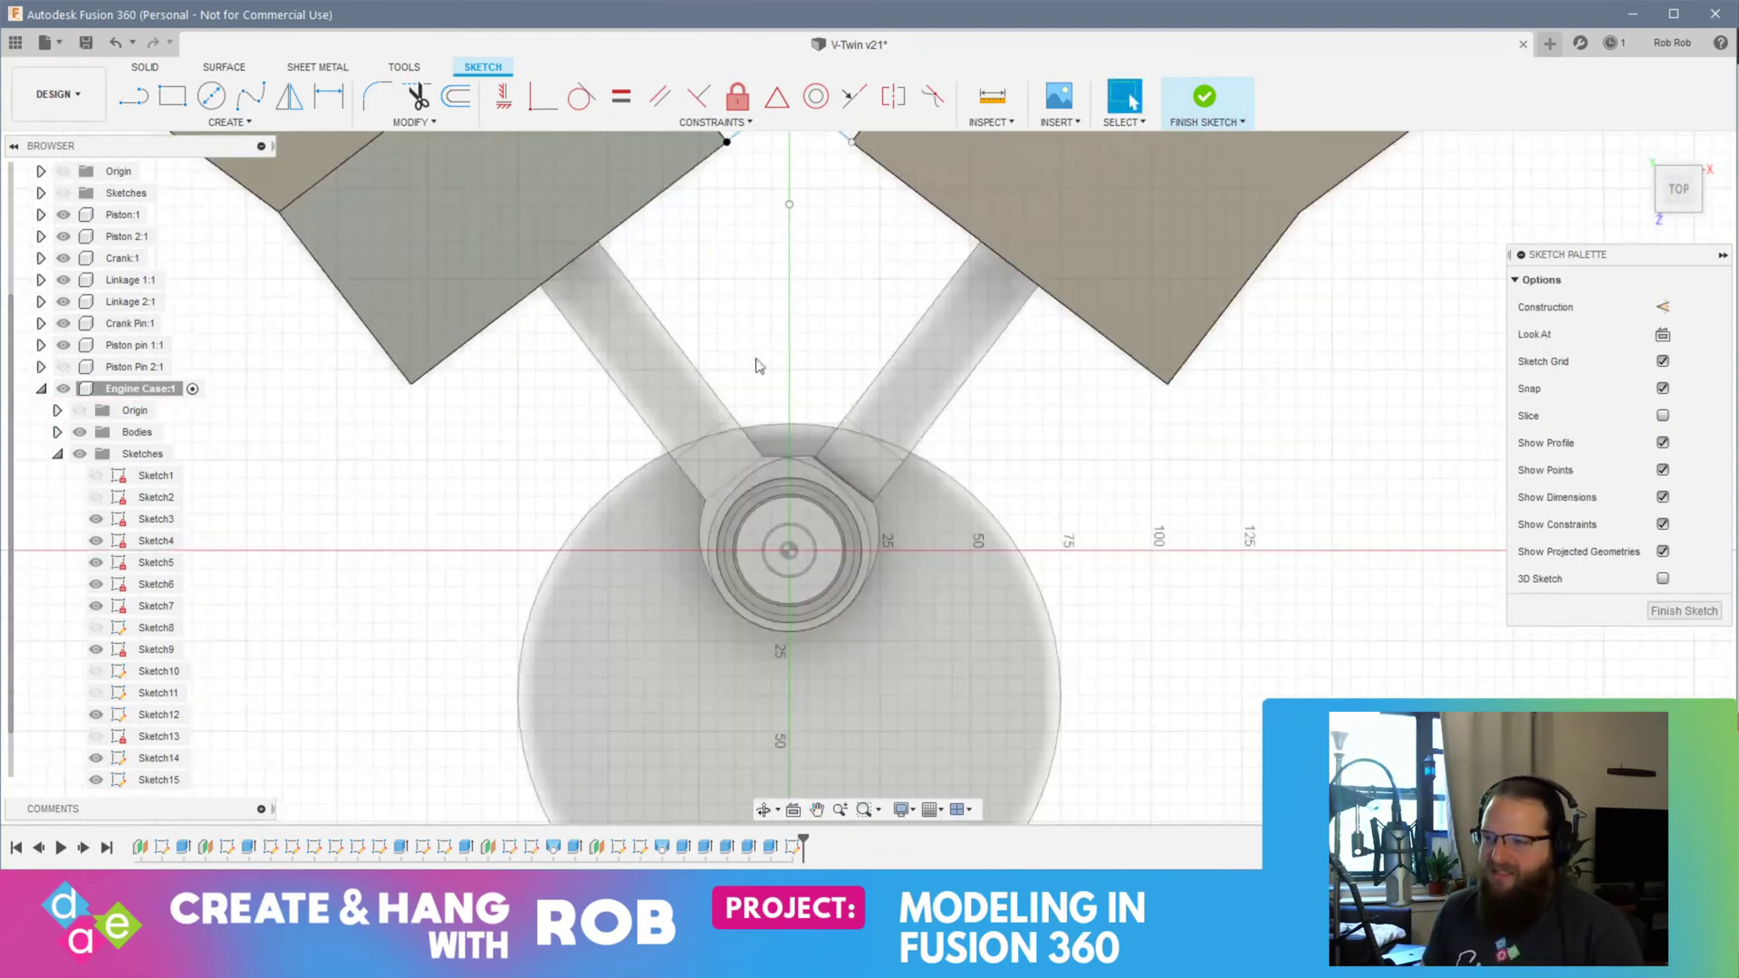
{"action": "key", "text": "Delete"}
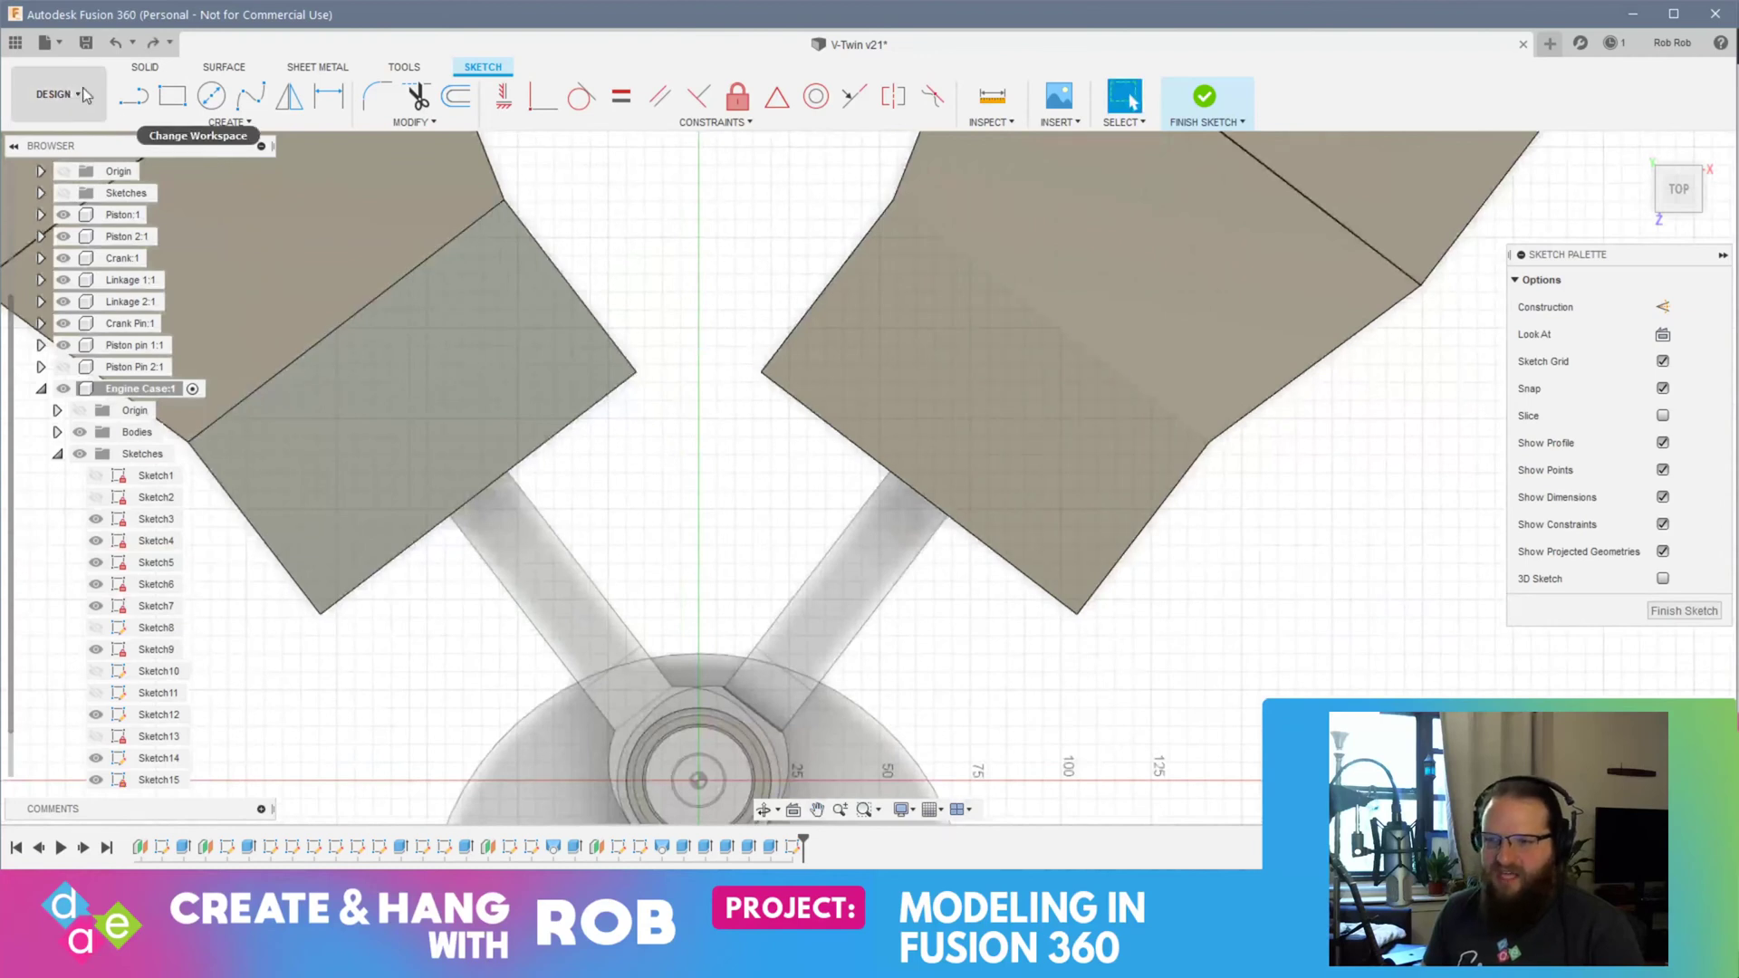
Step: Draw an upward-bulging 3-point arc about 34.7 mm wide between the facing inner corners of the two blocks' end sections and finish the sketch
{"action": "left_click", "coordinate": [227, 121]}
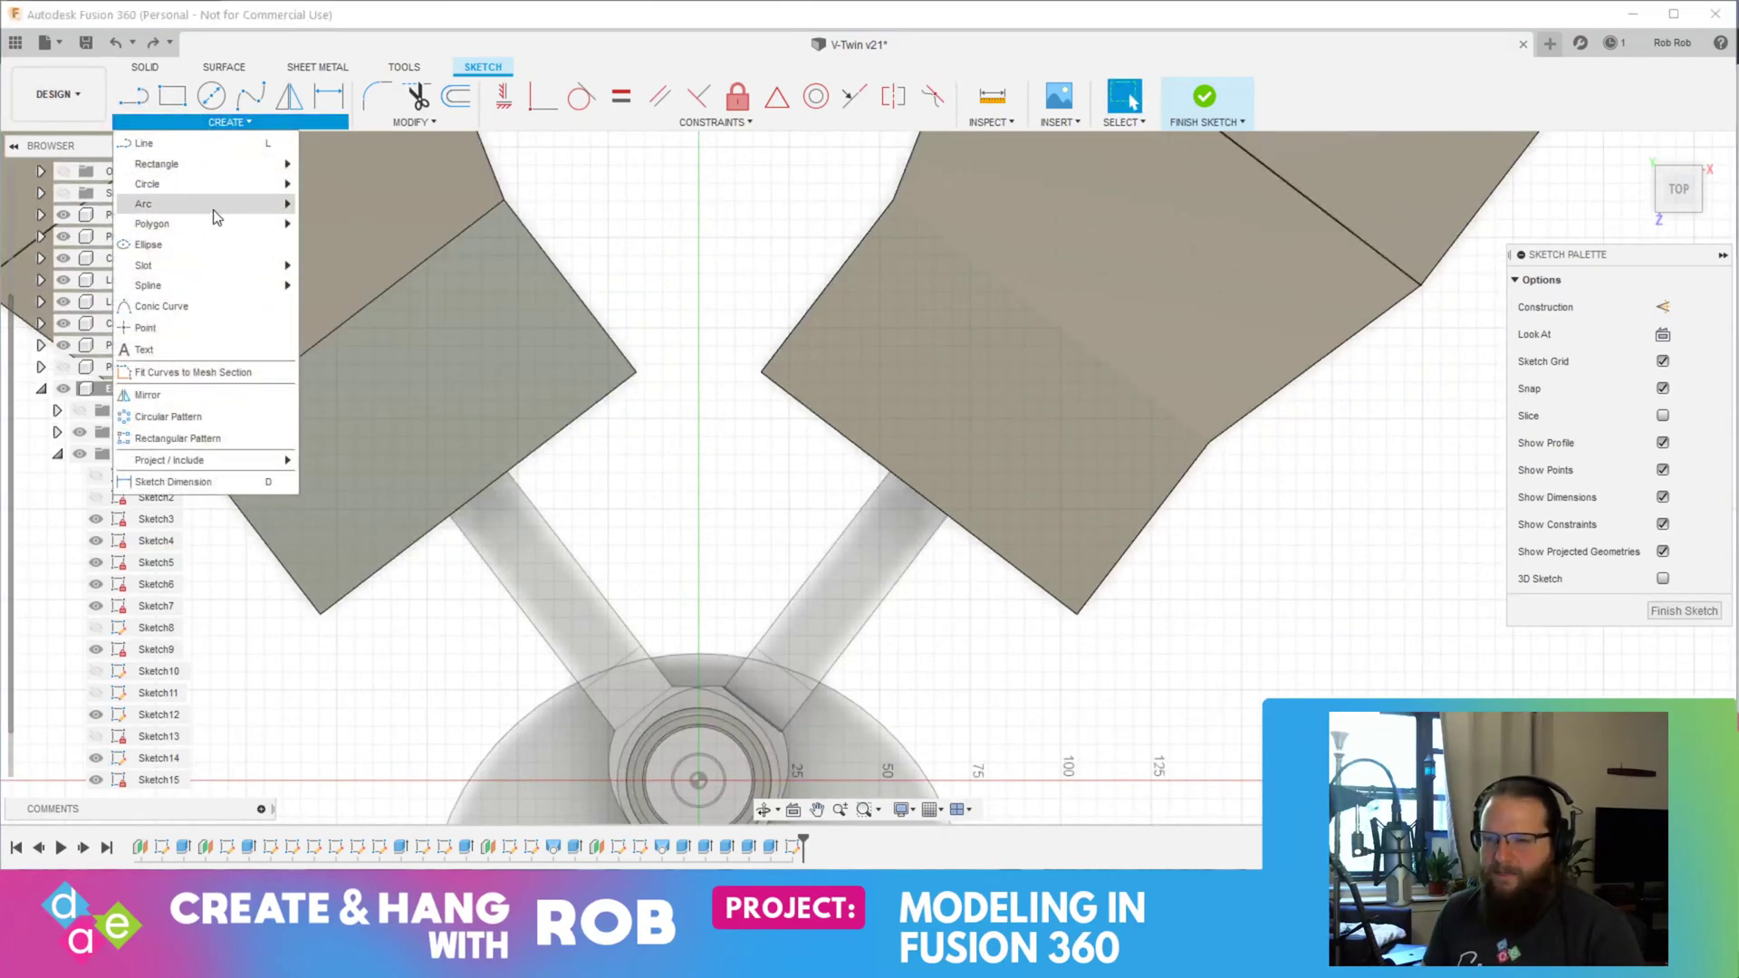
{"action": "mouse_move", "coordinate": [218, 207]}
{"action": "left_click", "coordinate": [373, 207]}
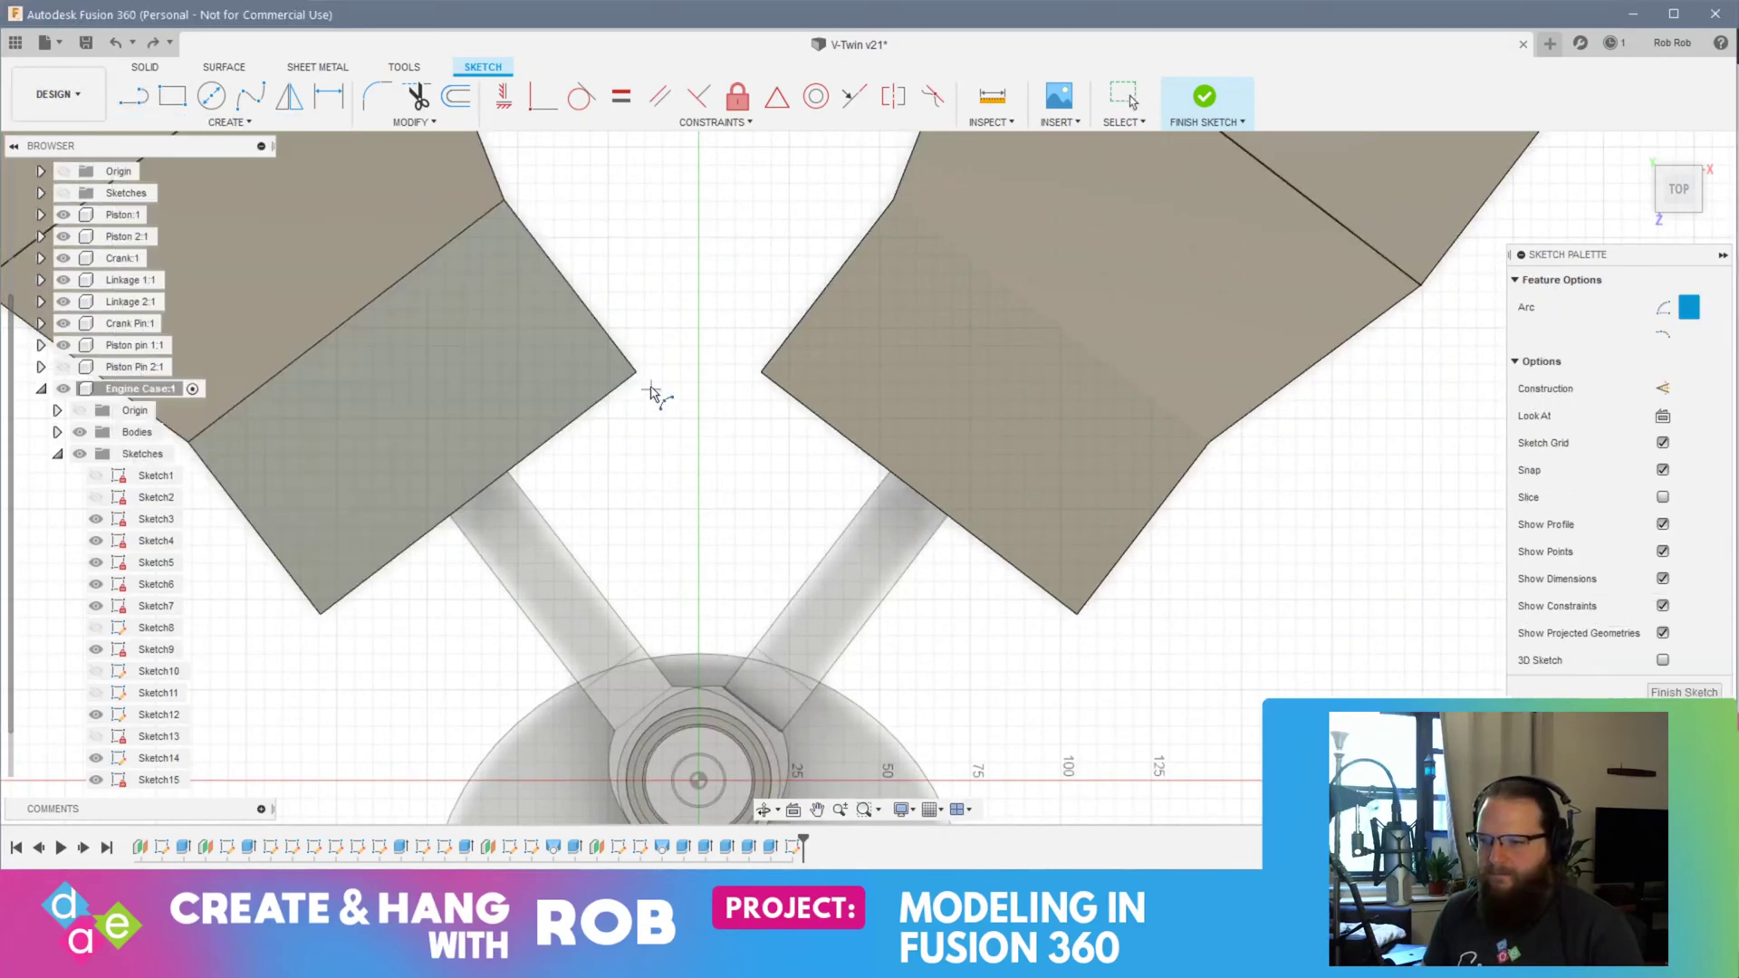
{"action": "left_click", "coordinate": [635, 372]}
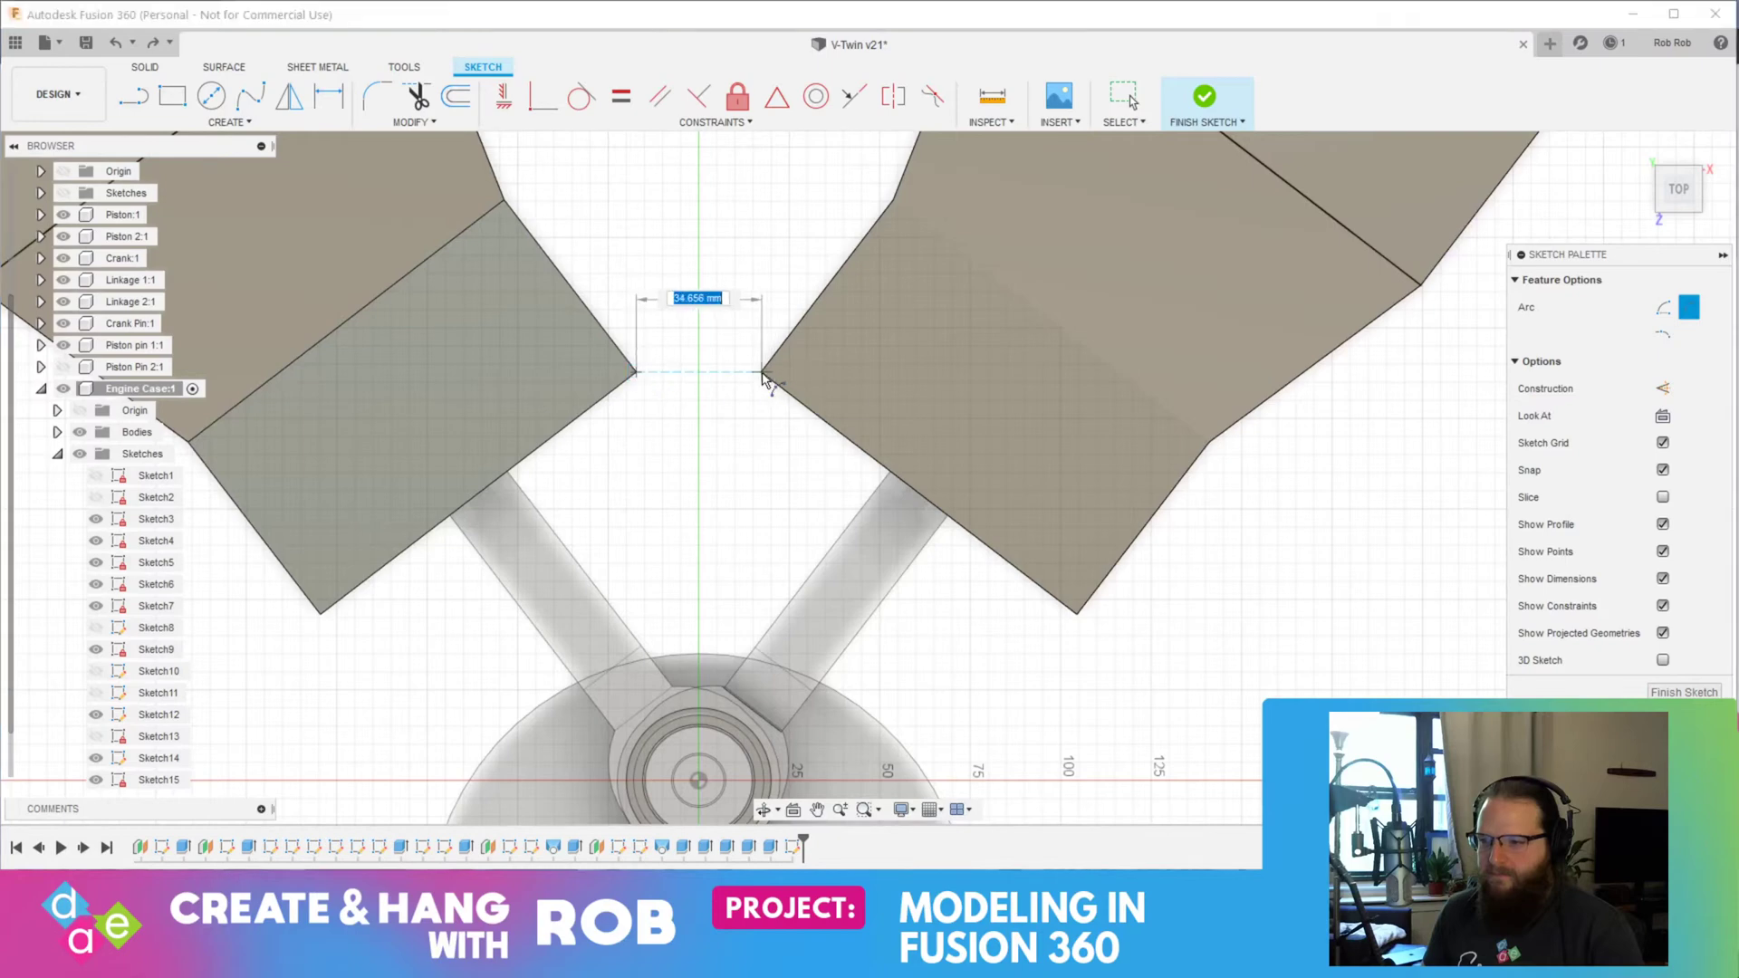
{"action": "scroll", "coordinate": [763, 374], "scroll_direction": "up", "scroll_amount": 5}
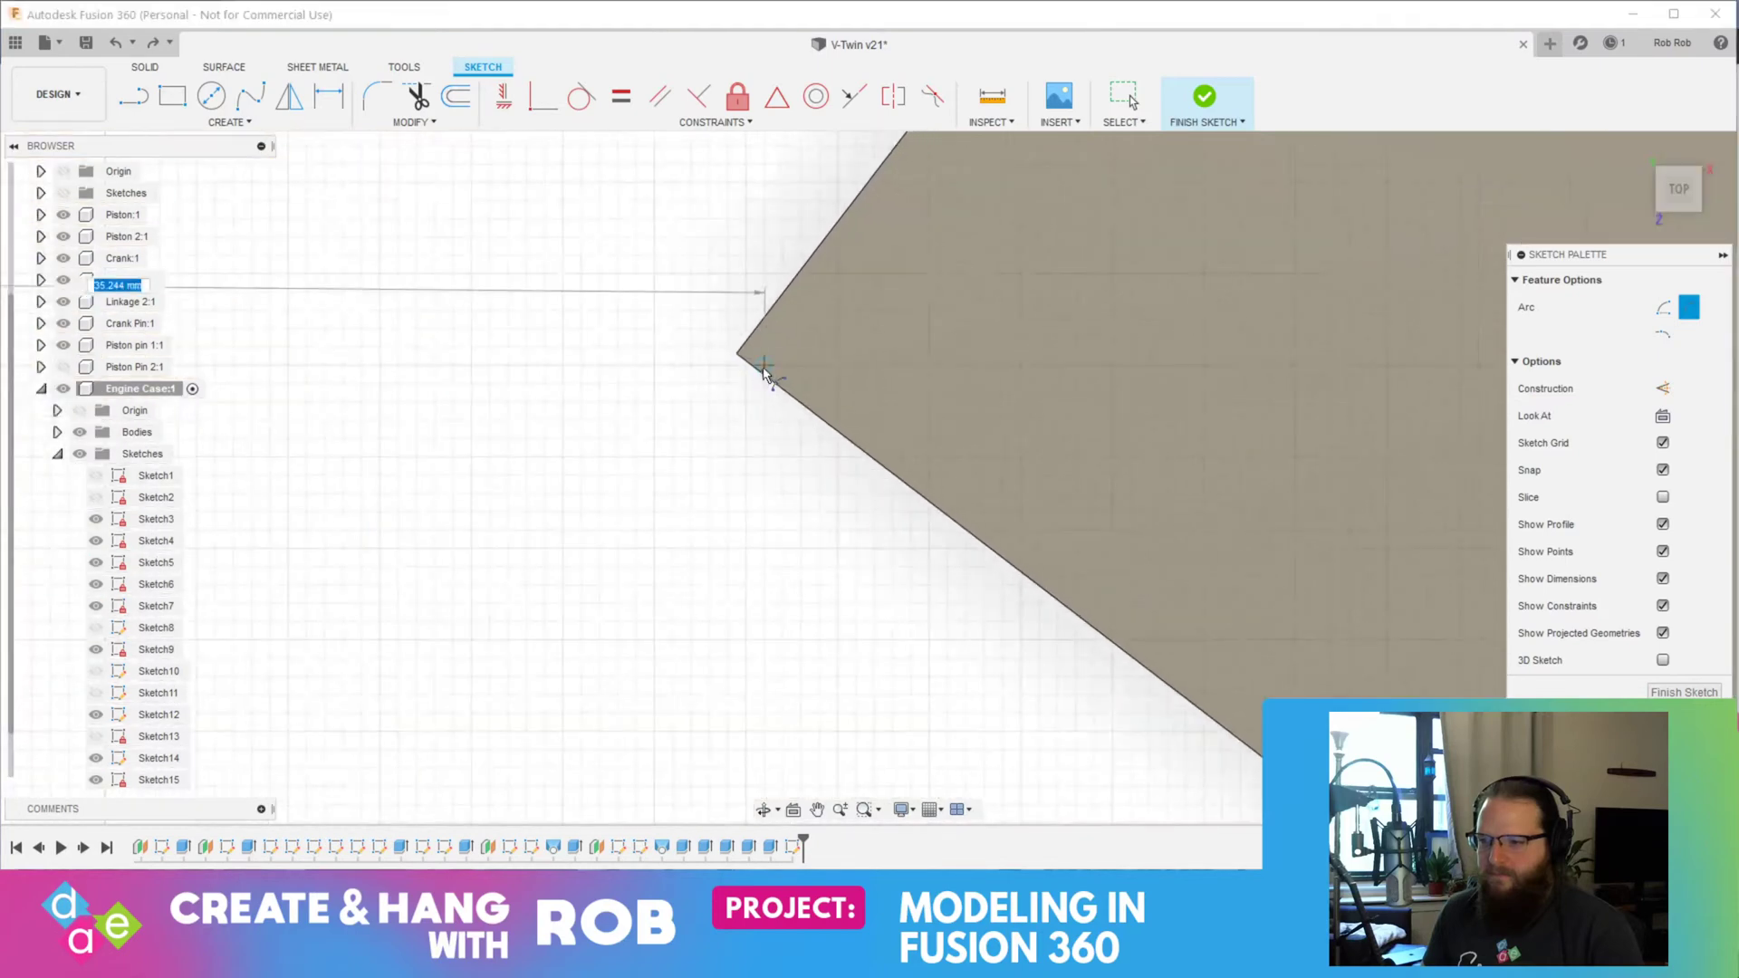
{"action": "scroll", "coordinate": [389, 370], "scroll_direction": "down", "scroll_amount": 6}
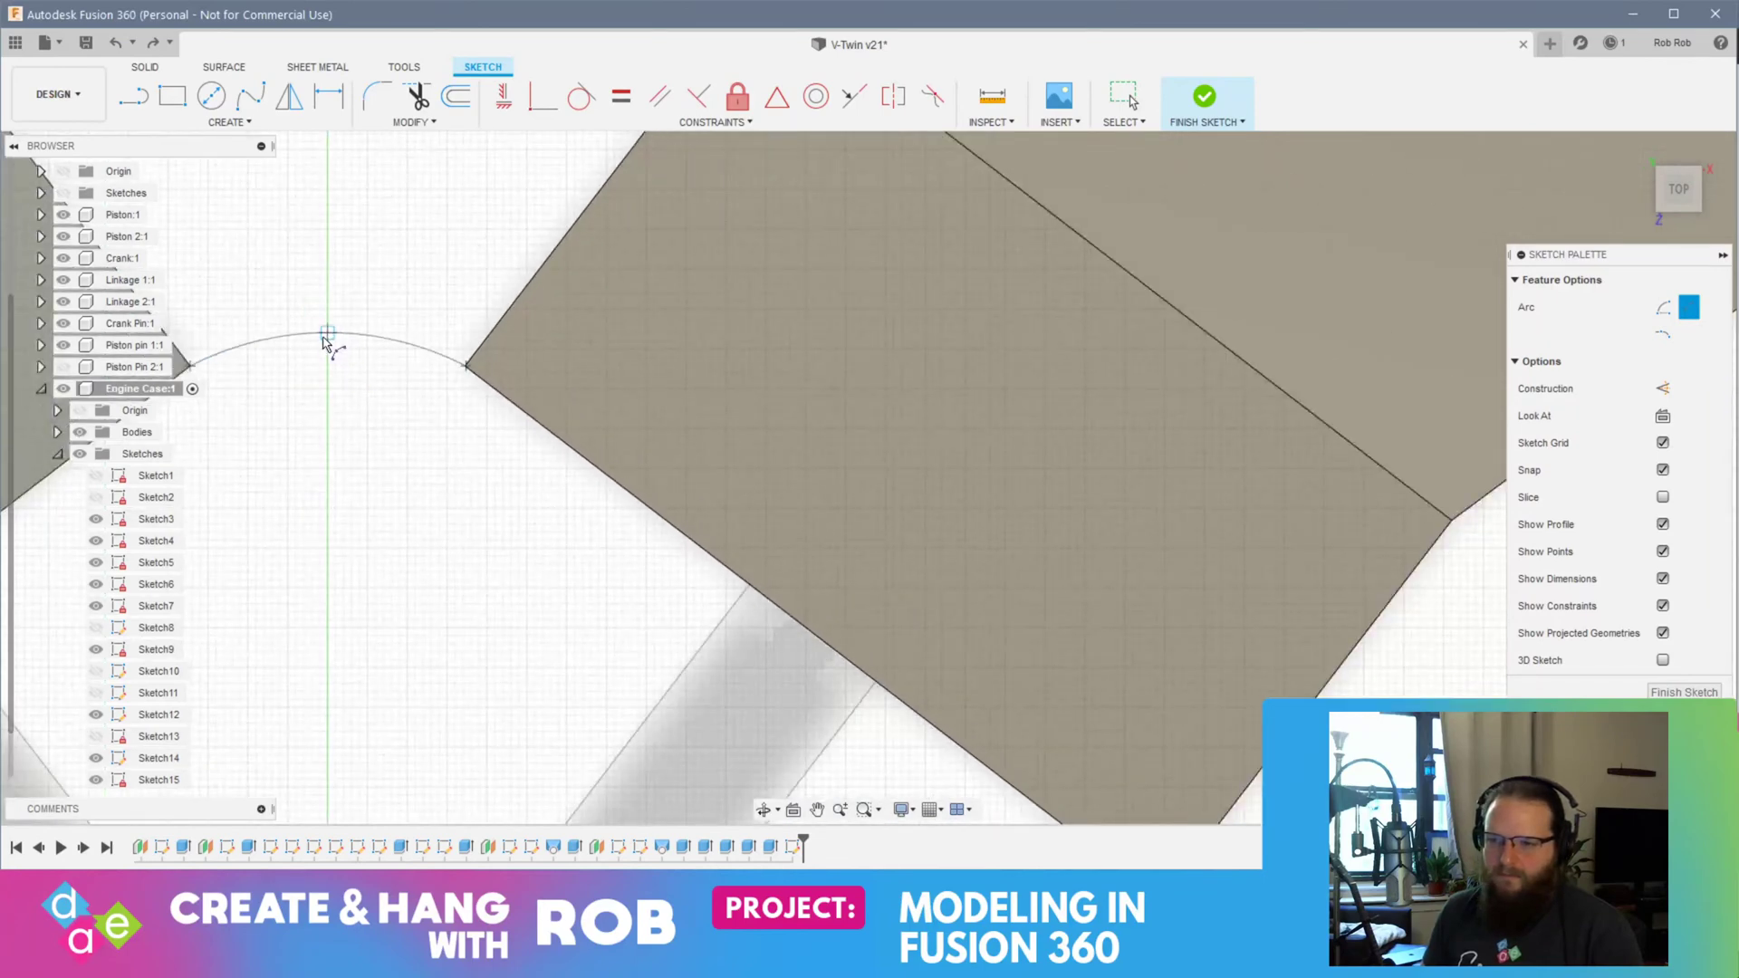
{"action": "left_click", "coordinate": [1664, 692]}
Step: Hide Sketch14 in the Engine Case and reopen Sketch15 for editing, keeping it visible
{"action": "scroll", "coordinate": [574, 508], "scroll_direction": "up", "scroll_amount": 5}
{"action": "scroll", "coordinate": [572, 519], "scroll_direction": "down", "scroll_amount": 5}
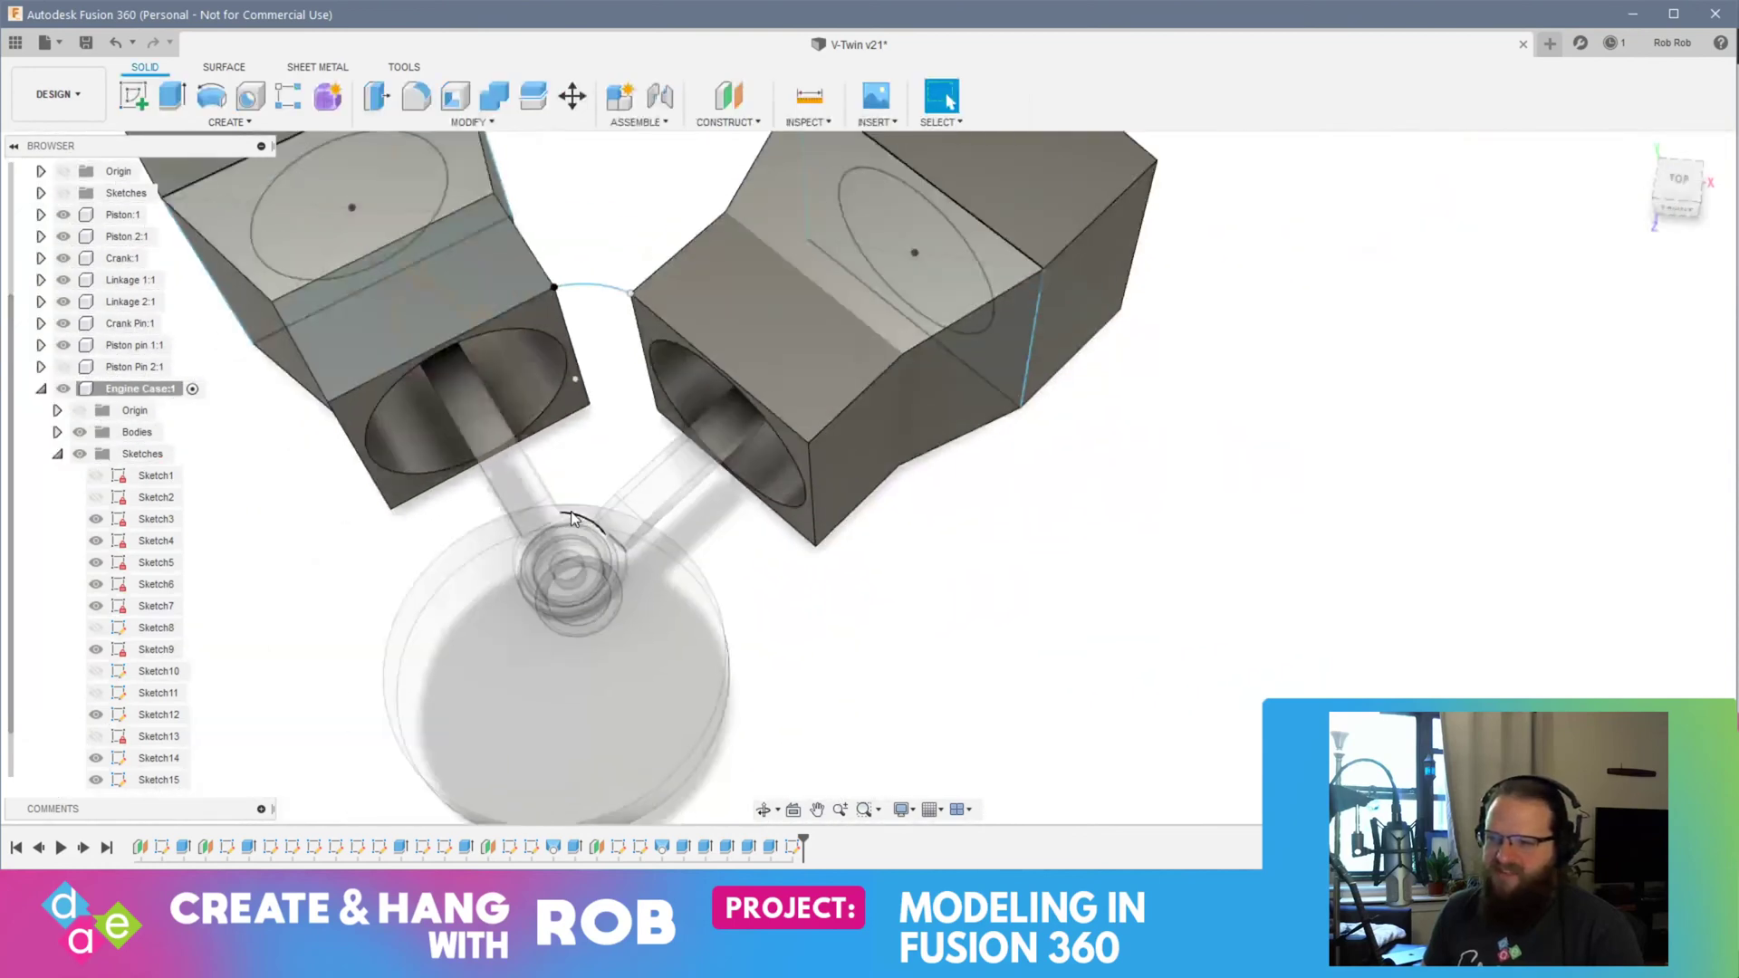
{"action": "scroll", "coordinate": [572, 519], "scroll_direction": "down", "scroll_amount": 3}
{"action": "left_click", "coordinate": [163, 782]}
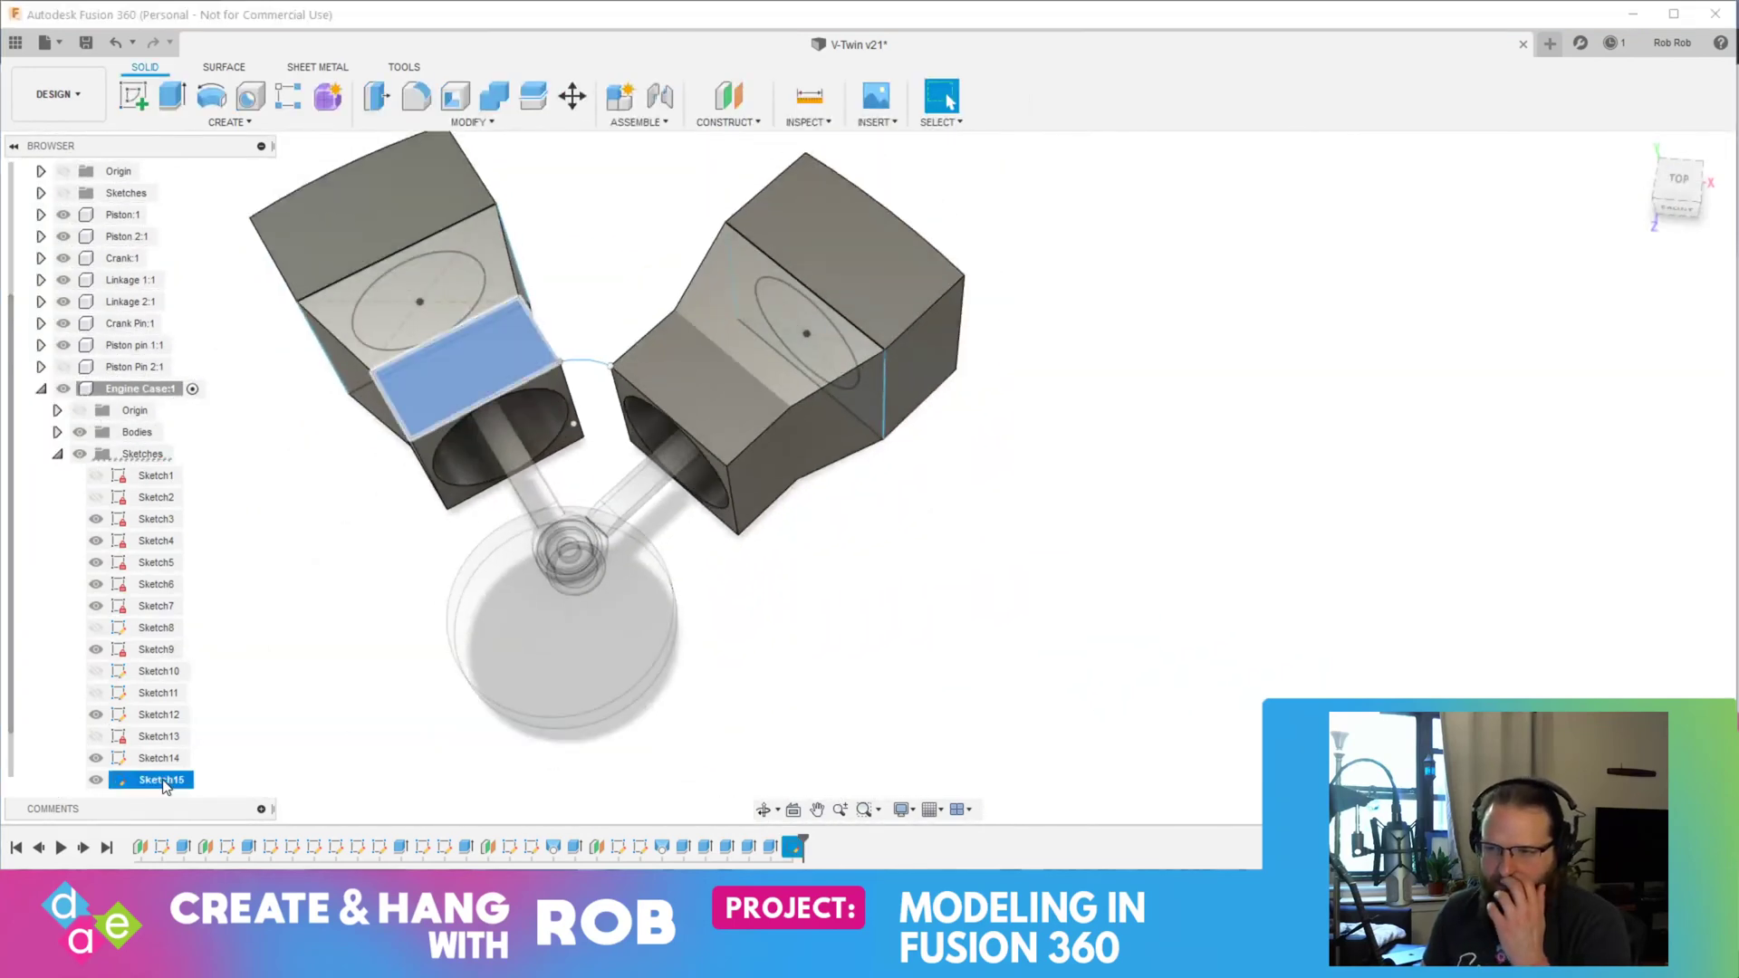
{"action": "scroll", "coordinate": [168, 765], "scroll_direction": "down", "scroll_amount": 1}
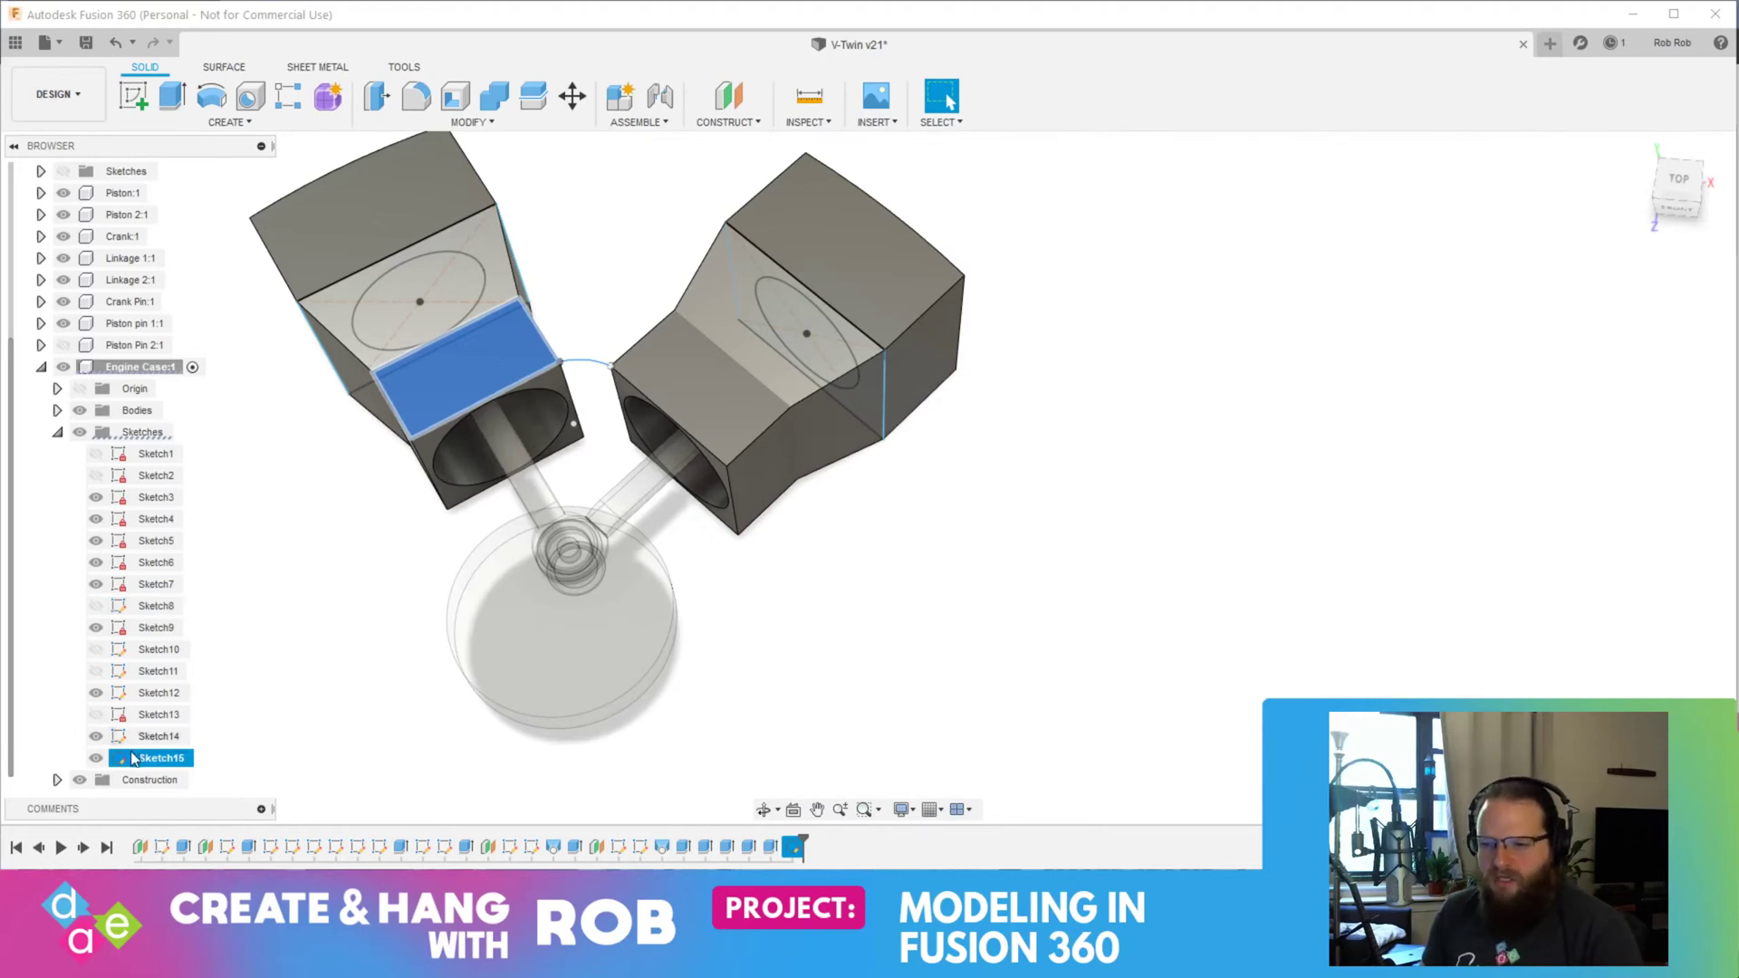
{"action": "double_click", "coordinate": [95, 737]}
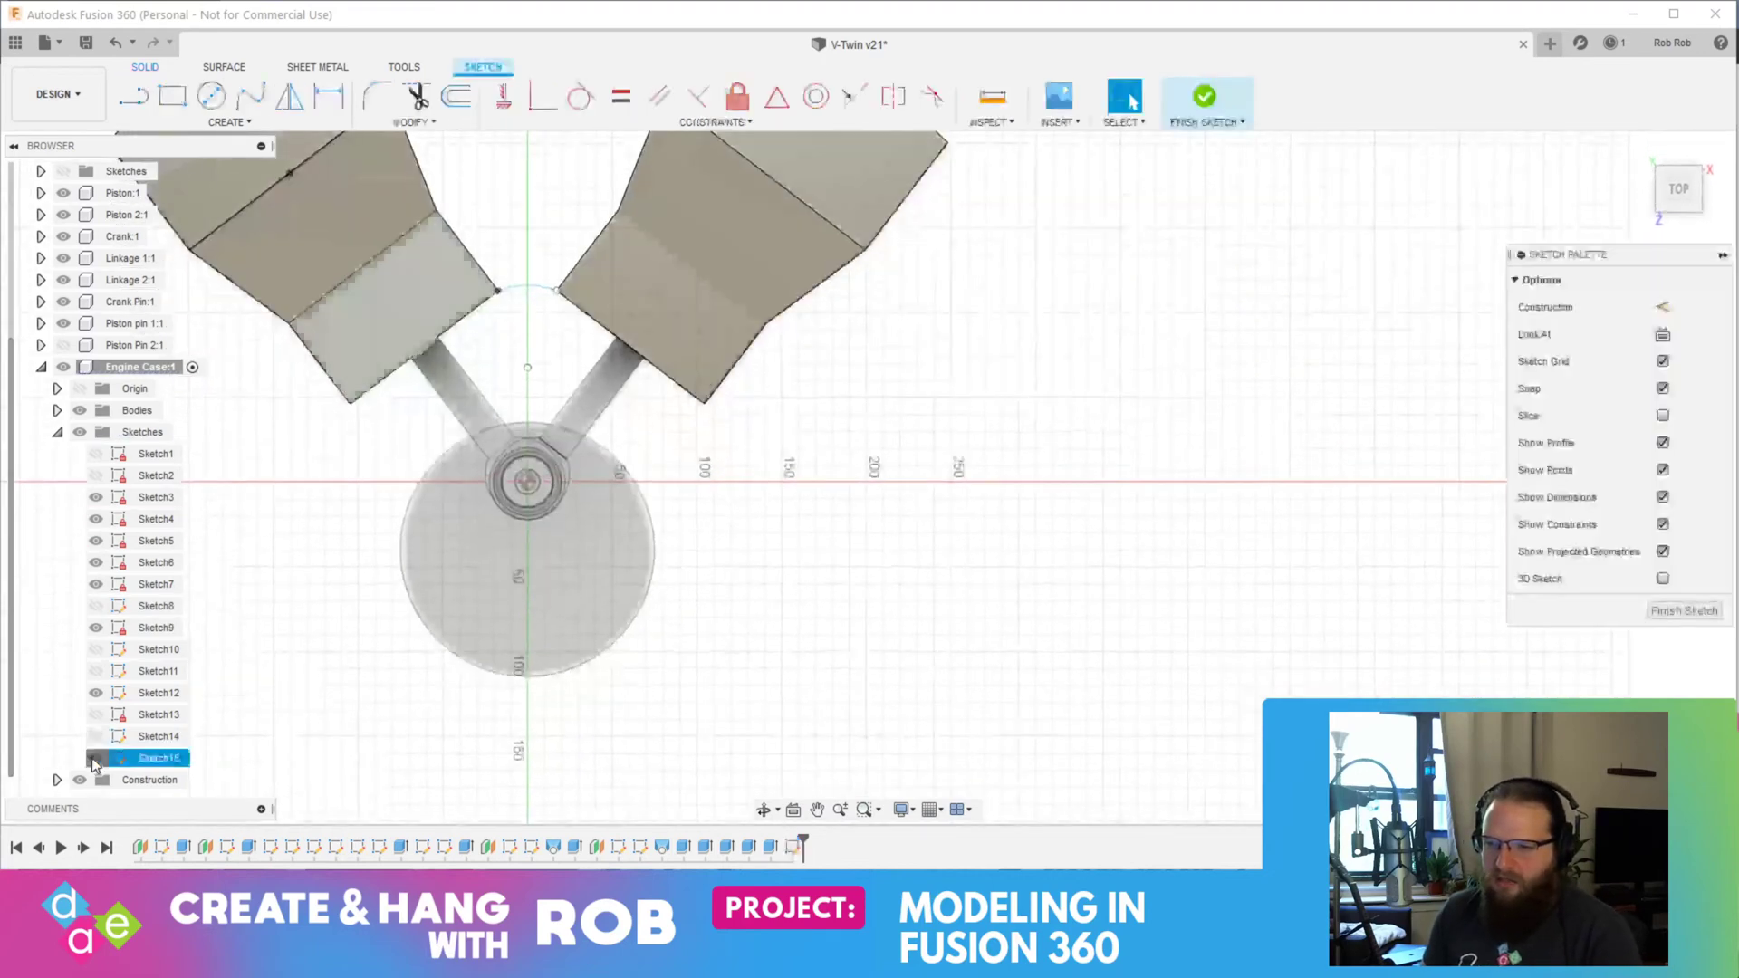
{"action": "left_click", "coordinate": [93, 759]}
{"action": "left_click", "coordinate": [96, 759]}
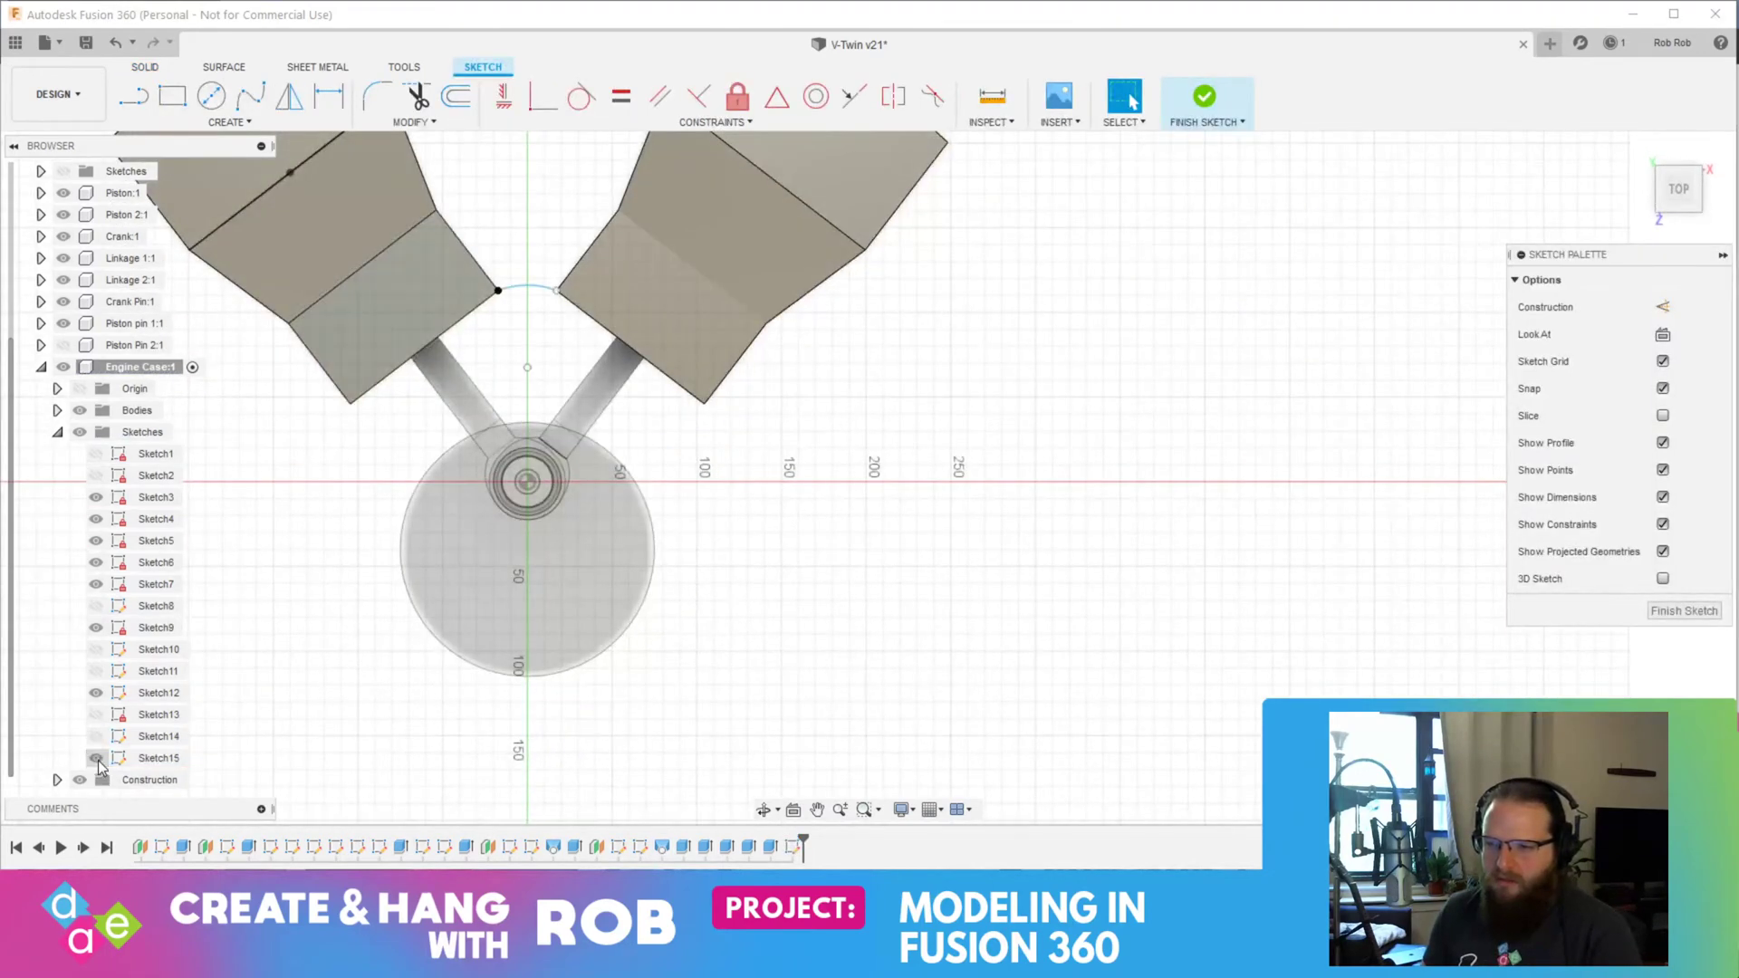
{"action": "right_click", "coordinate": [155, 759]}
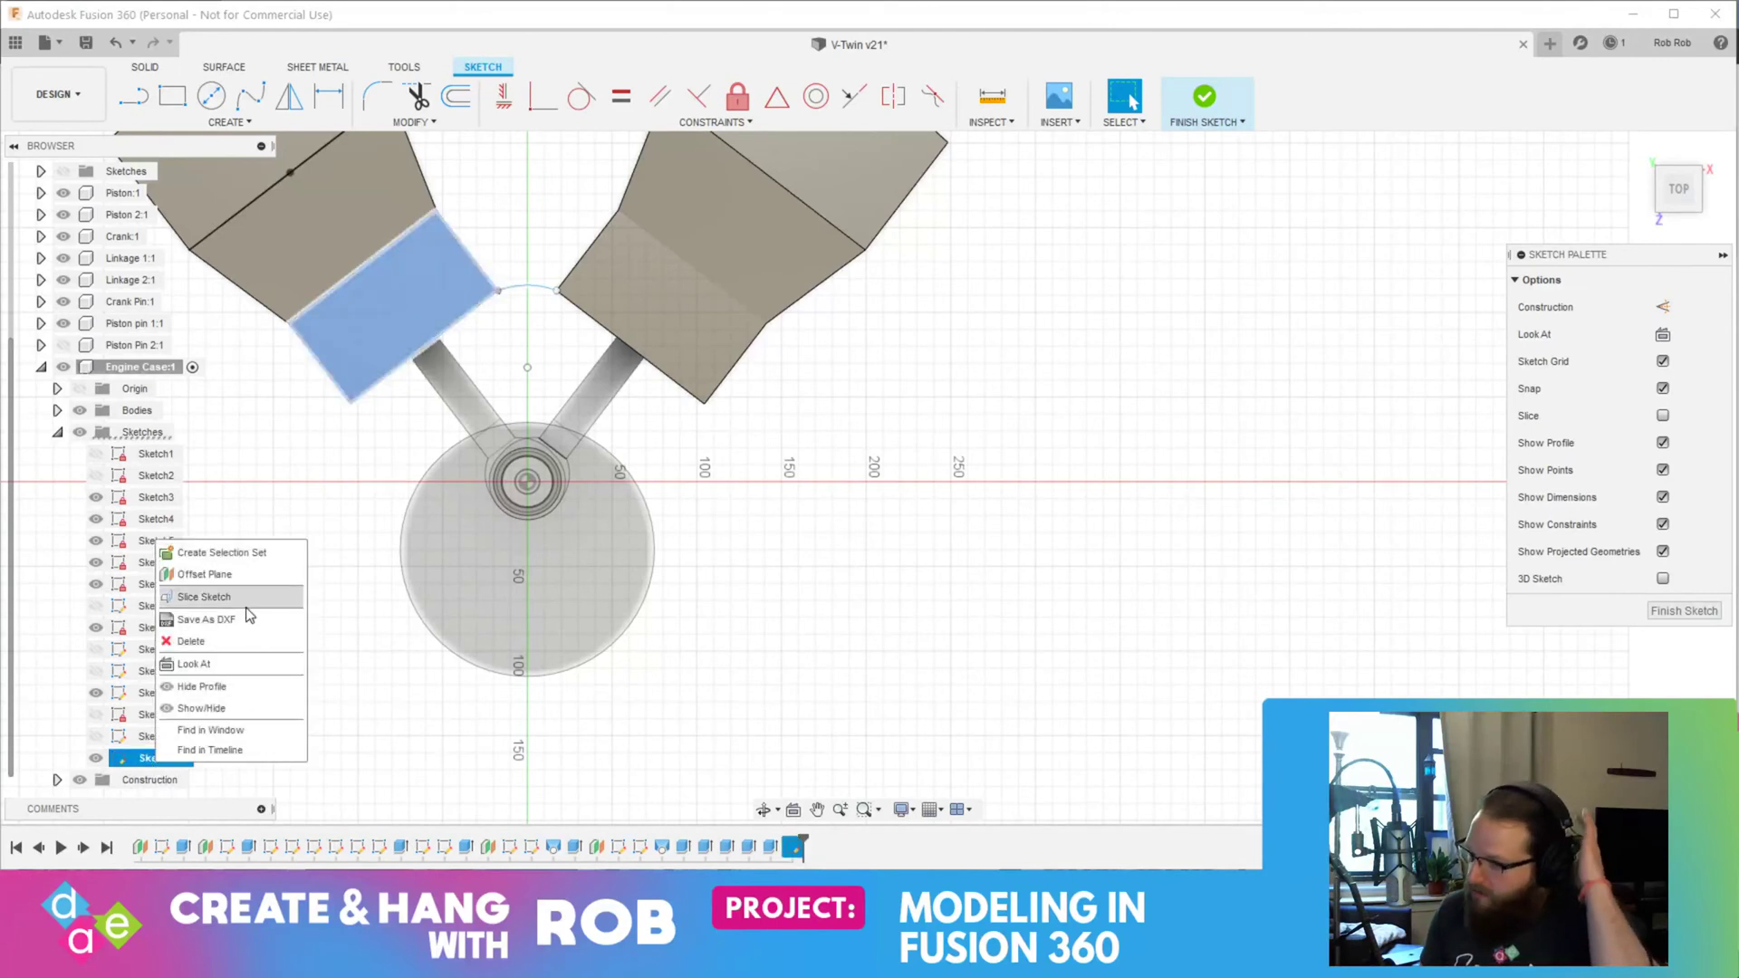
{"action": "left_click", "coordinate": [206, 619]}
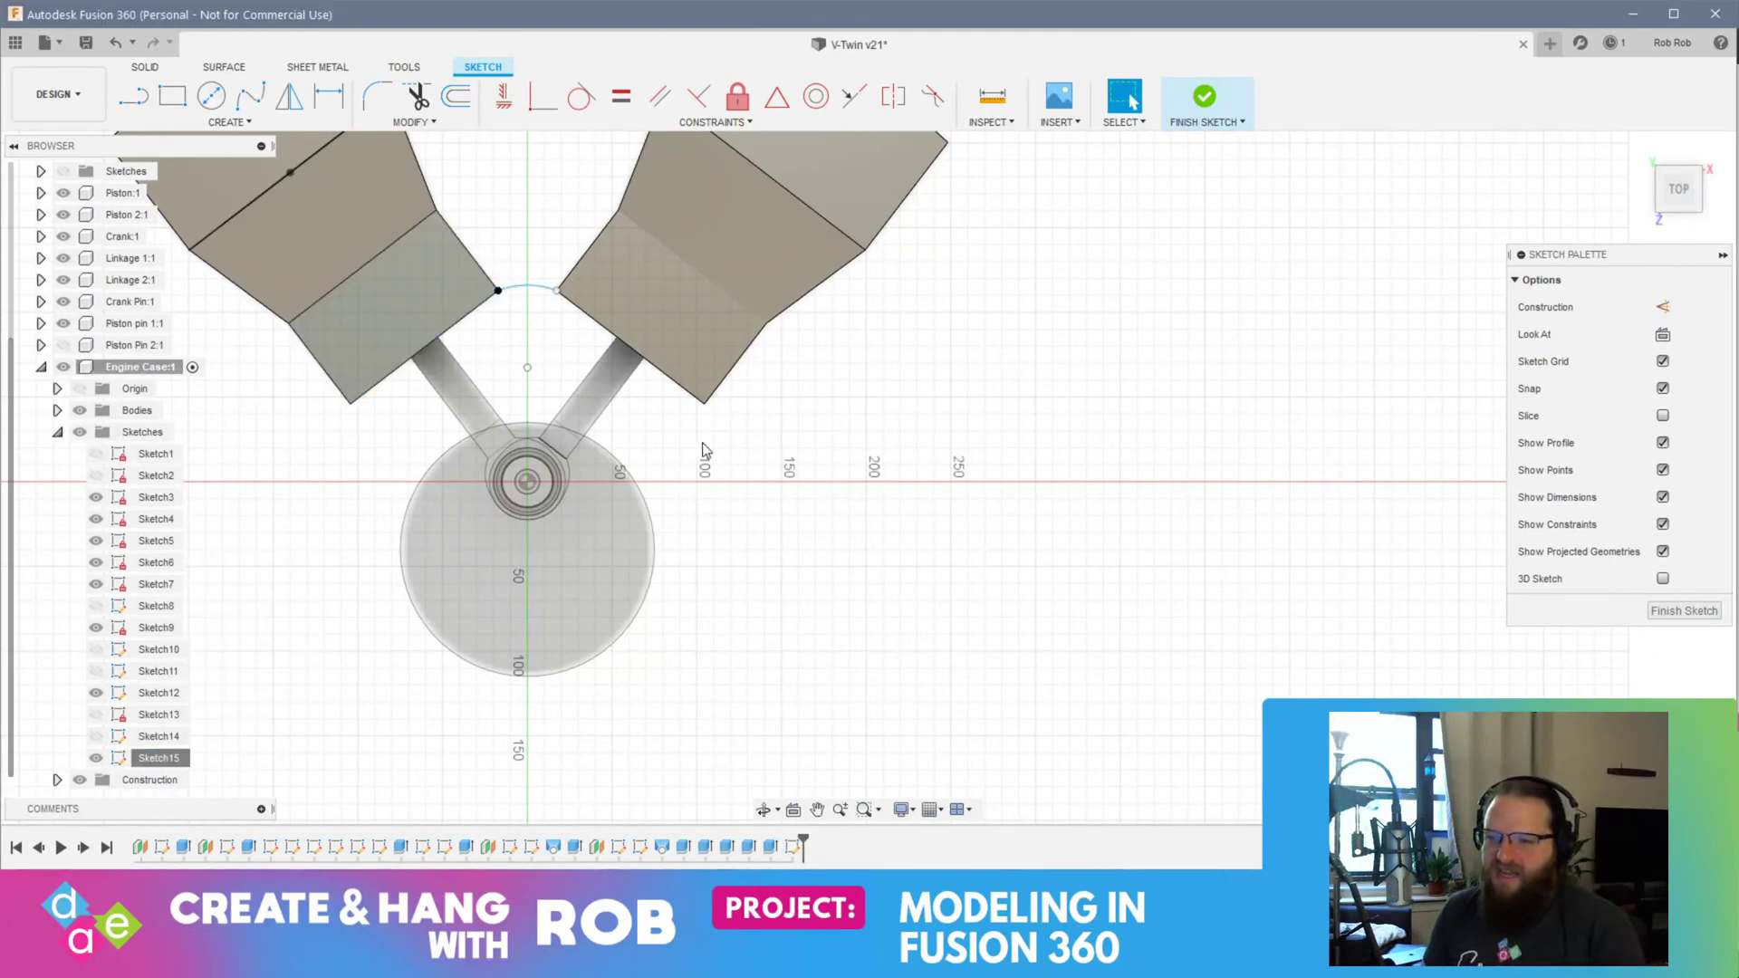
{"action": "middle_click_drag", "start_coordinate": [695, 449], "coordinate": [865, 435]}
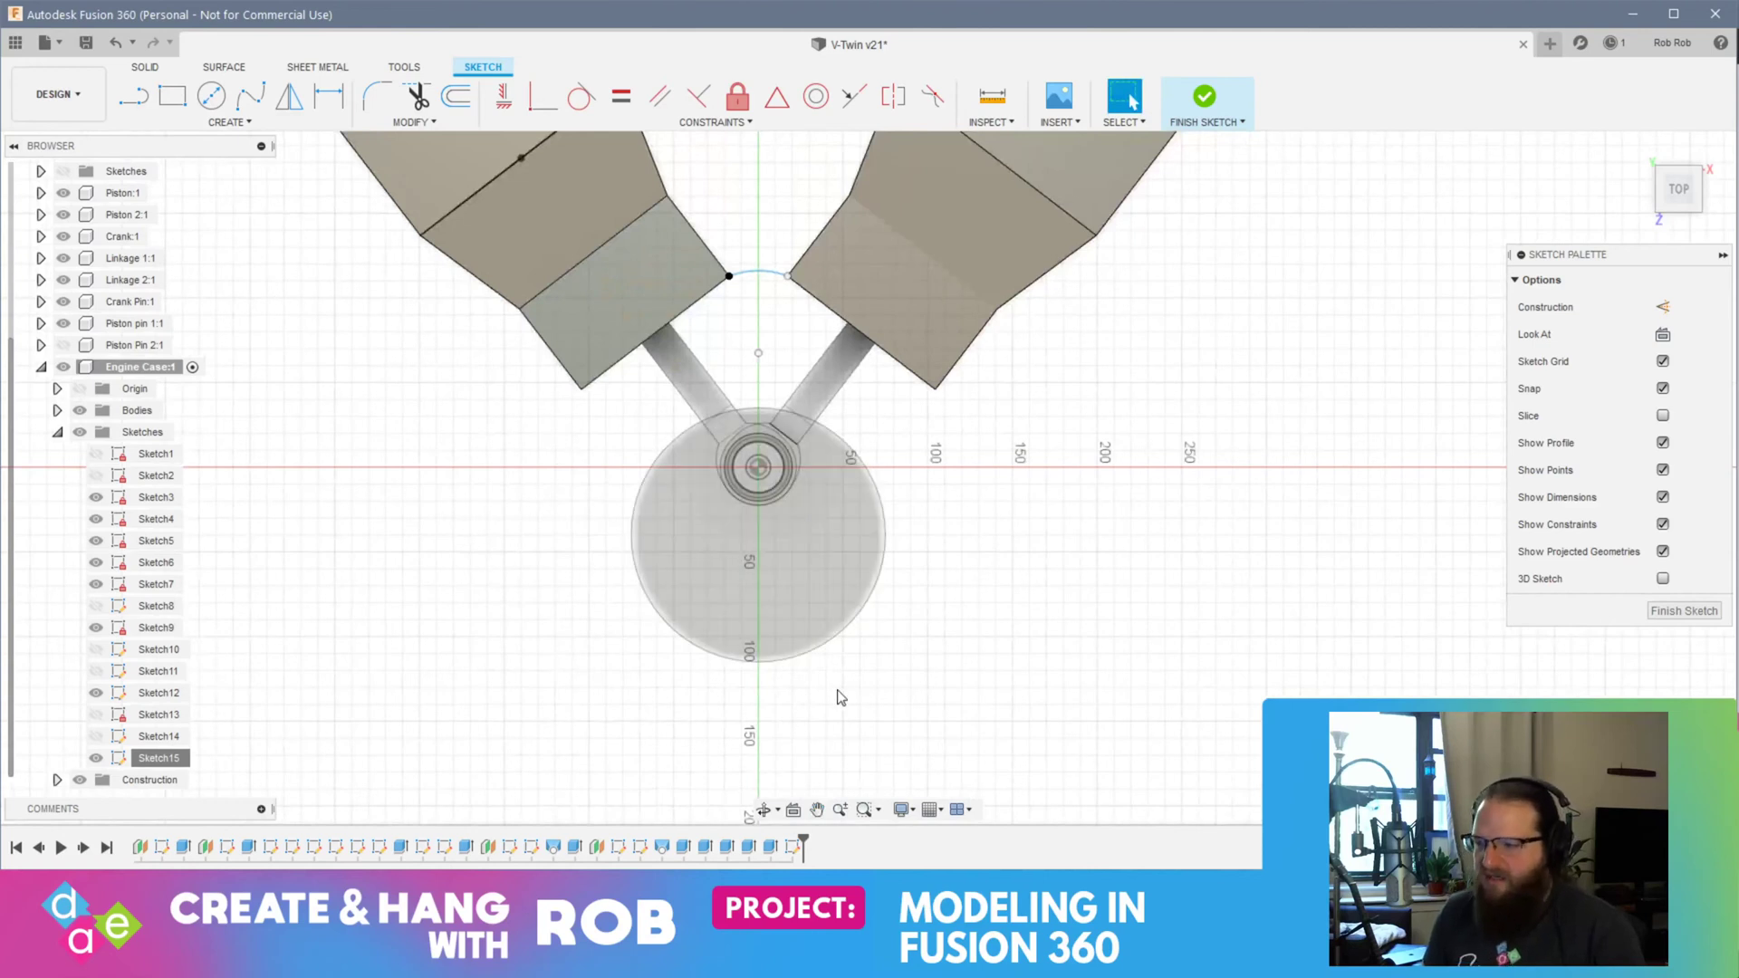
{"action": "left_click", "coordinate": [212, 96]}
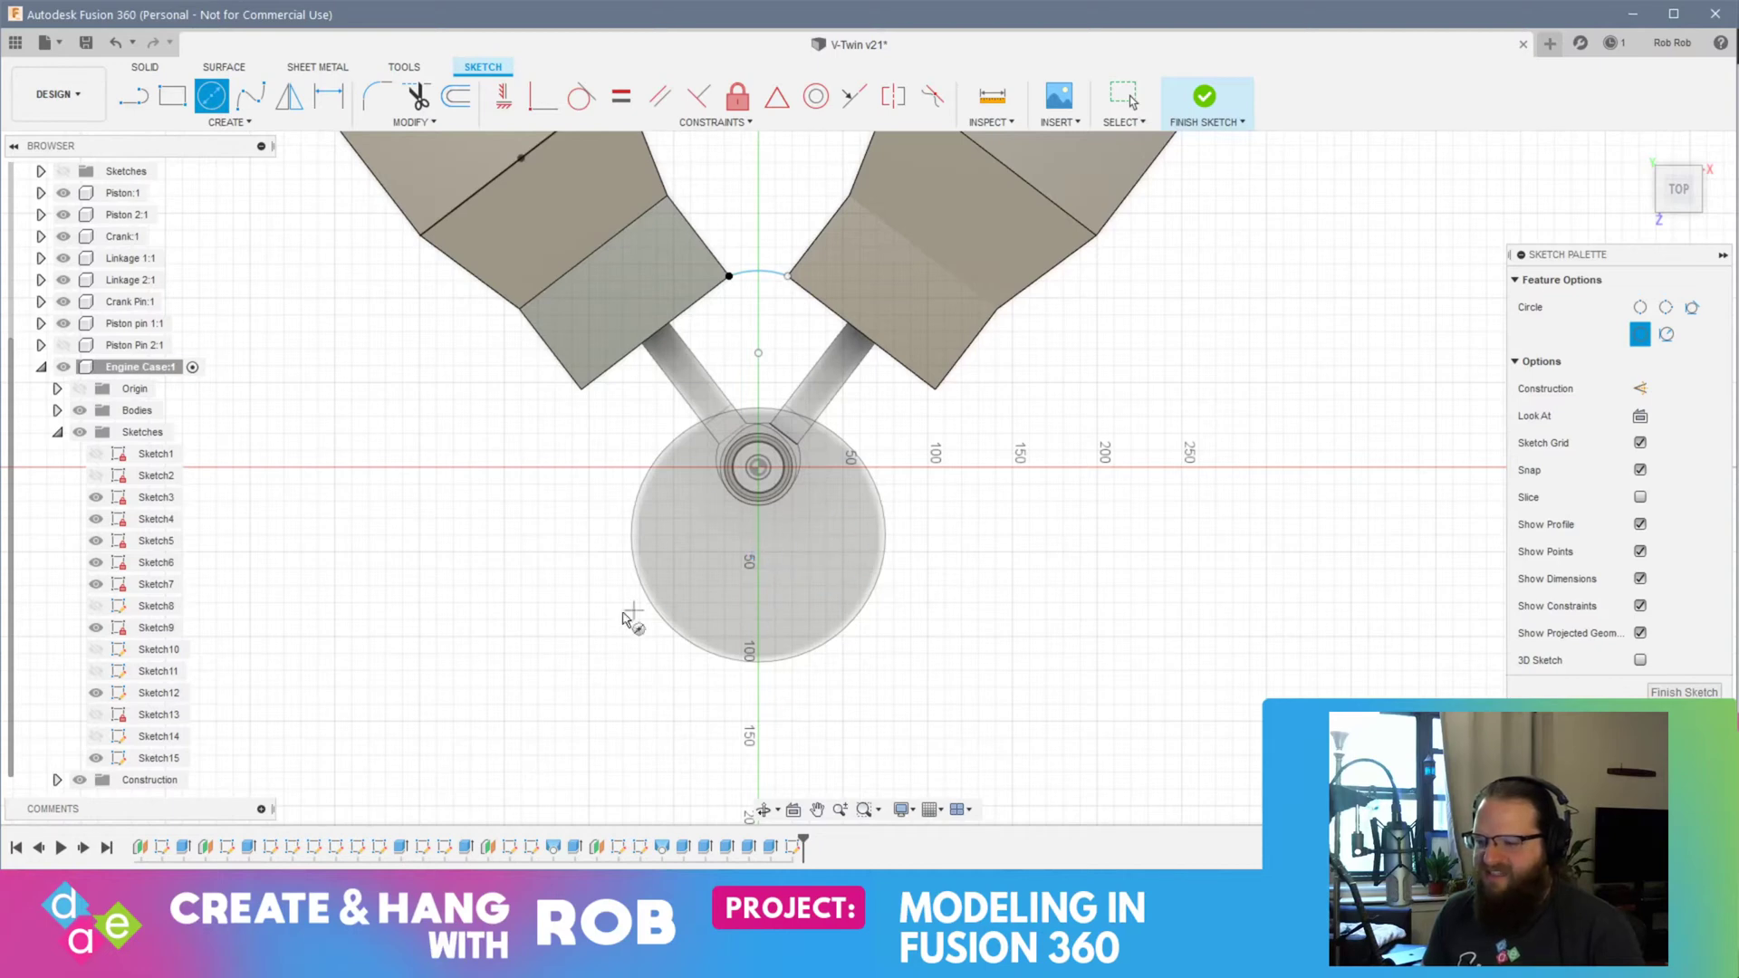
{"action": "middle_click_drag", "start_coordinate": [831, 667], "coordinate": [548, 380], "text": "shift"}
{"action": "scroll", "coordinate": [751, 566], "scroll_direction": "up", "scroll_amount": 2}
{"action": "scroll", "coordinate": [765, 587], "scroll_direction": "down", "scroll_amount": 4}
{"action": "mouse_move", "coordinate": [1025, 656]}
{"action": "middle_mouse_down", "text": "shift"}
{"action": "mouse_move", "coordinate": [935, 516]}
{"action": "mouse_move", "coordinate": [1014, 490]}
{"action": "mouse_move", "coordinate": [990, 562]}
{"action": "mouse_move", "coordinate": [996, 620]}
{"action": "mouse_move", "coordinate": [1005, 594]}
{"action": "middle_mouse_up", "text": "shift"}
{"action": "middle_click_drag", "start_coordinate": [846, 508], "coordinate": [832, 545], "text": "shift"}
{"action": "scroll", "coordinate": [765, 481], "scroll_direction": "down", "scroll_amount": 3}
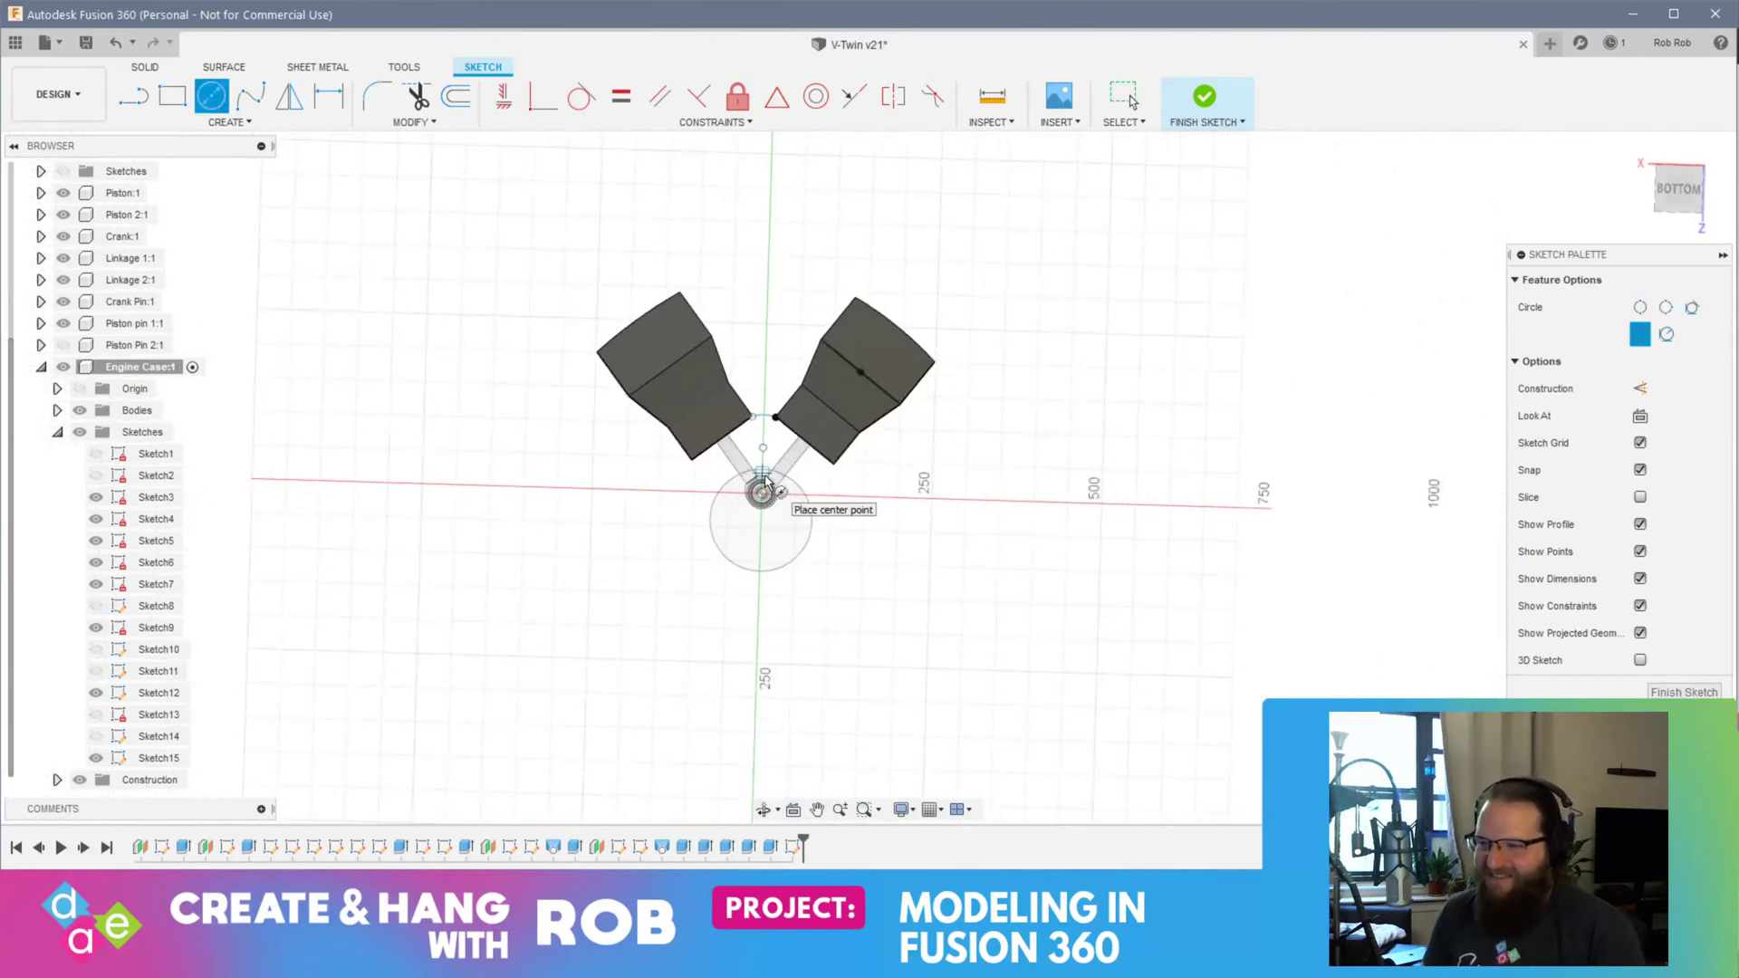
{"action": "scroll", "coordinate": [765, 481], "scroll_direction": "up", "scroll_amount": 5}
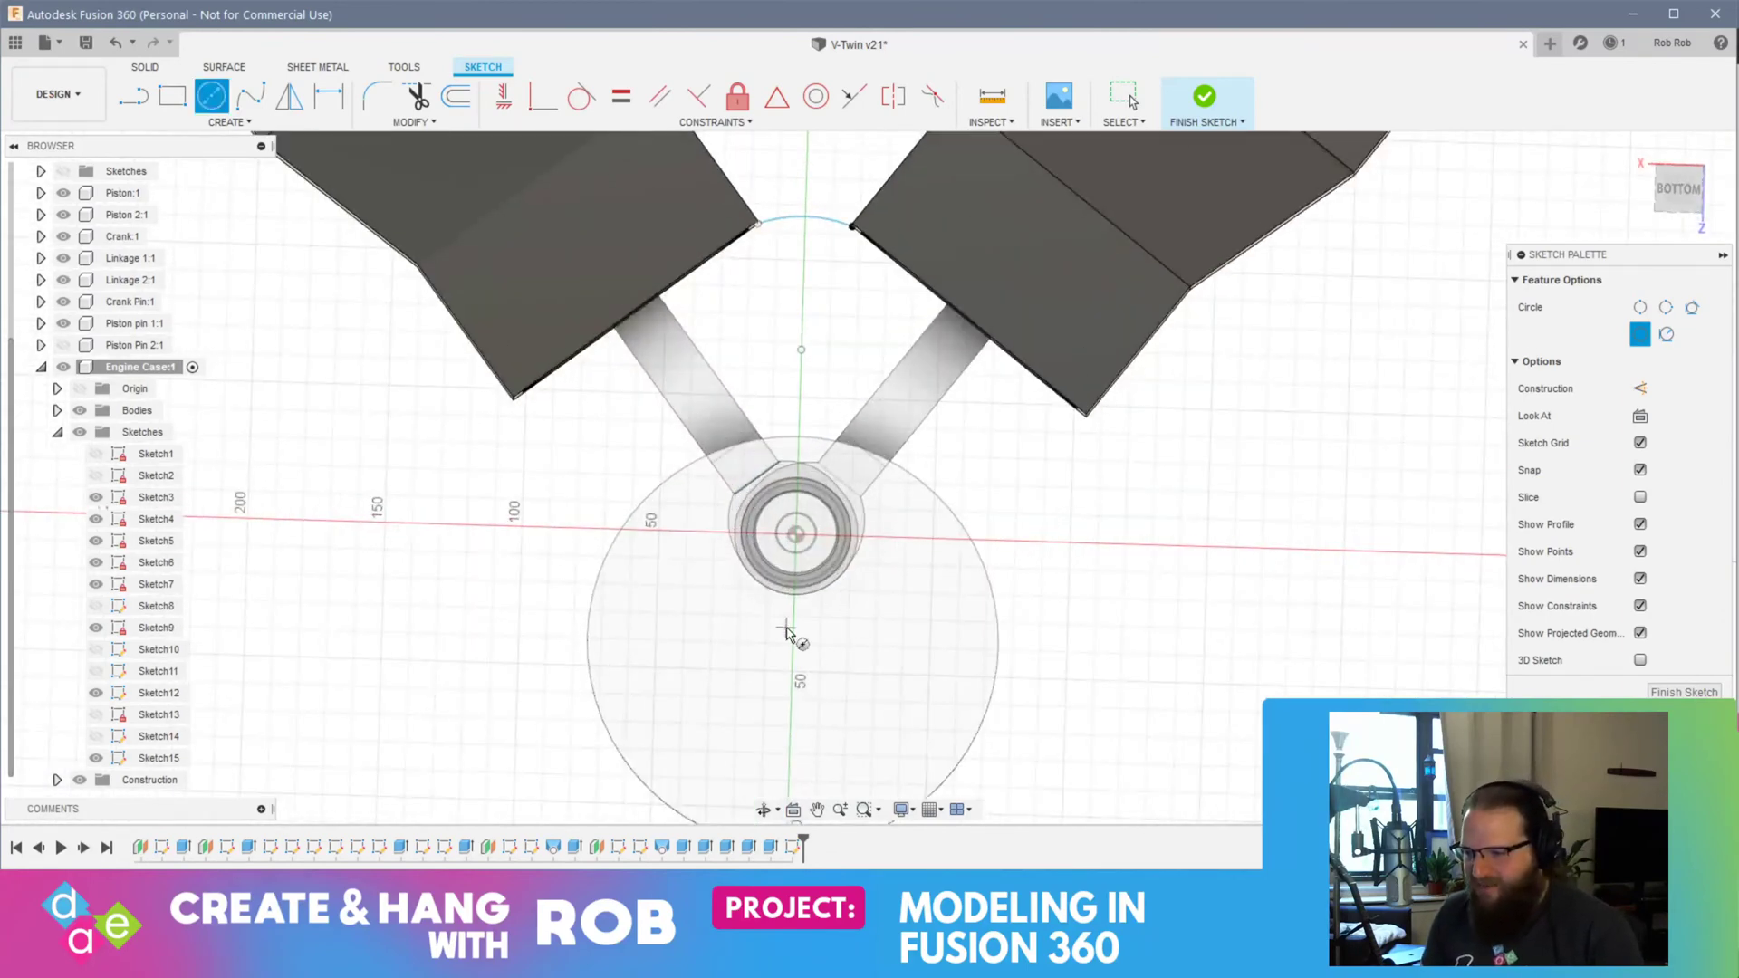
{"action": "left_click", "coordinate": [792, 645]}
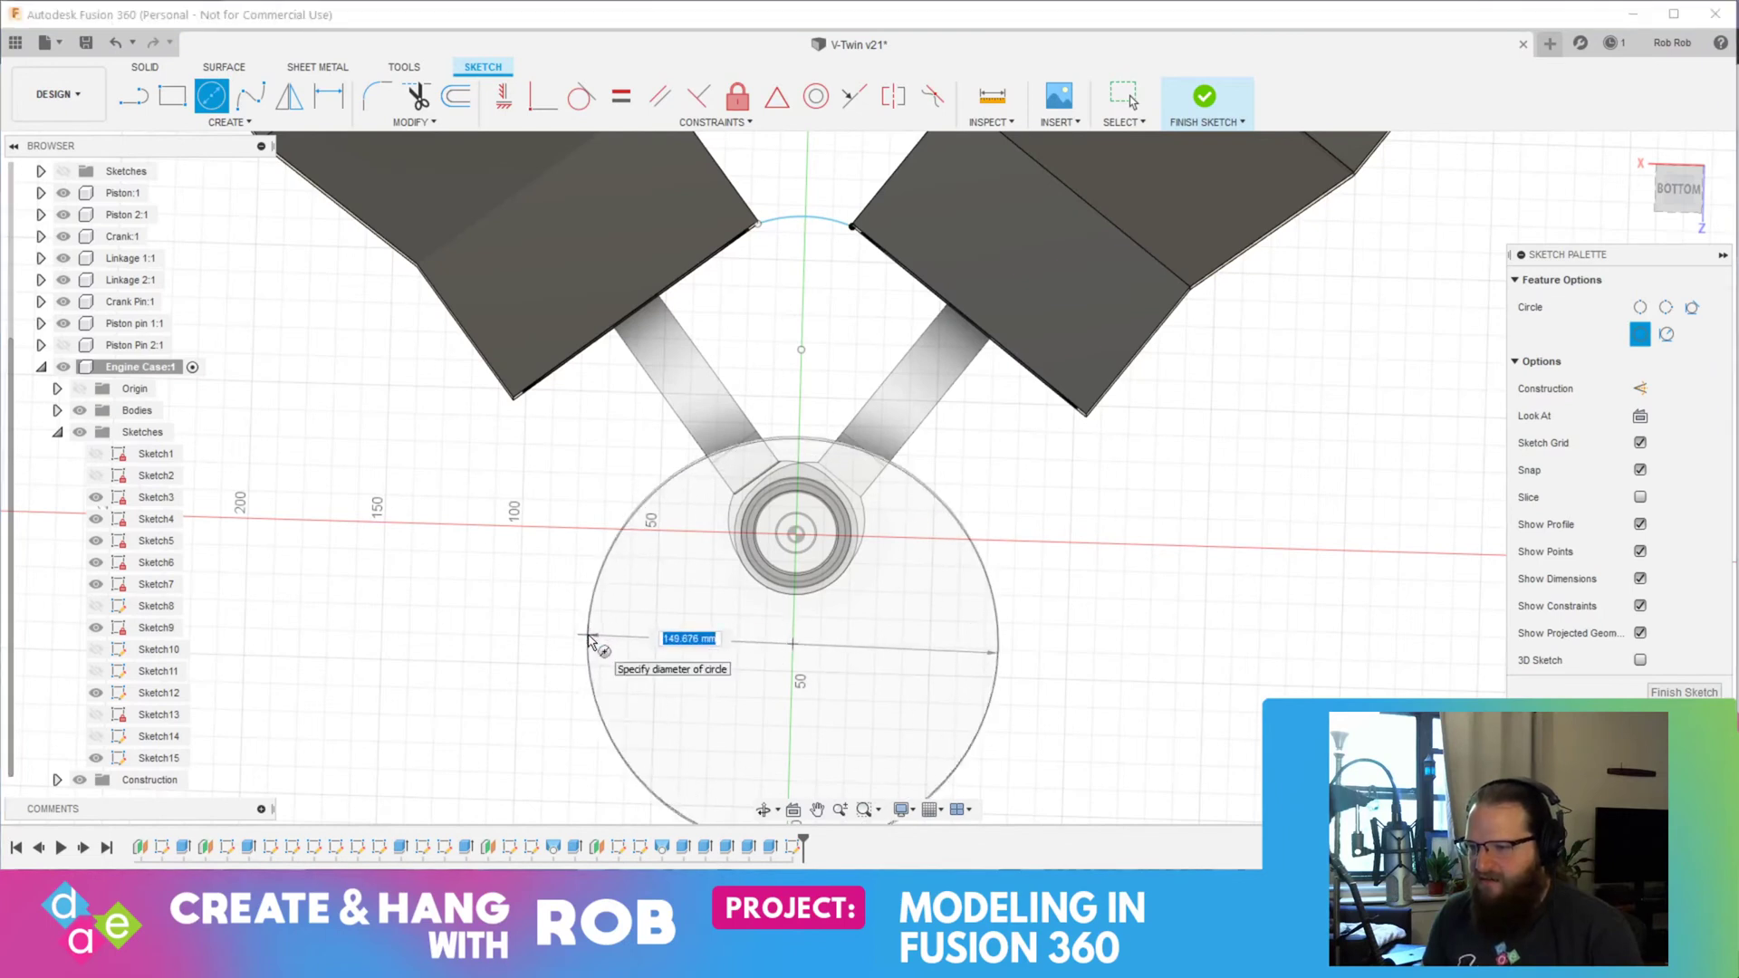
{"action": "key", "text": "Escape"}
Step: Finish the current arc sketch and start a new sketch on the crank disc's front-facing flat face
{"action": "mouse_move", "coordinate": [1100, 580]}
{"action": "middle_mouse_down", "text": "shift"}
{"action": "mouse_move", "coordinate": [1095, 594]}
{"action": "mouse_move", "coordinate": [1079, 506]}
{"action": "middle_mouse_up", "text": "shift"}
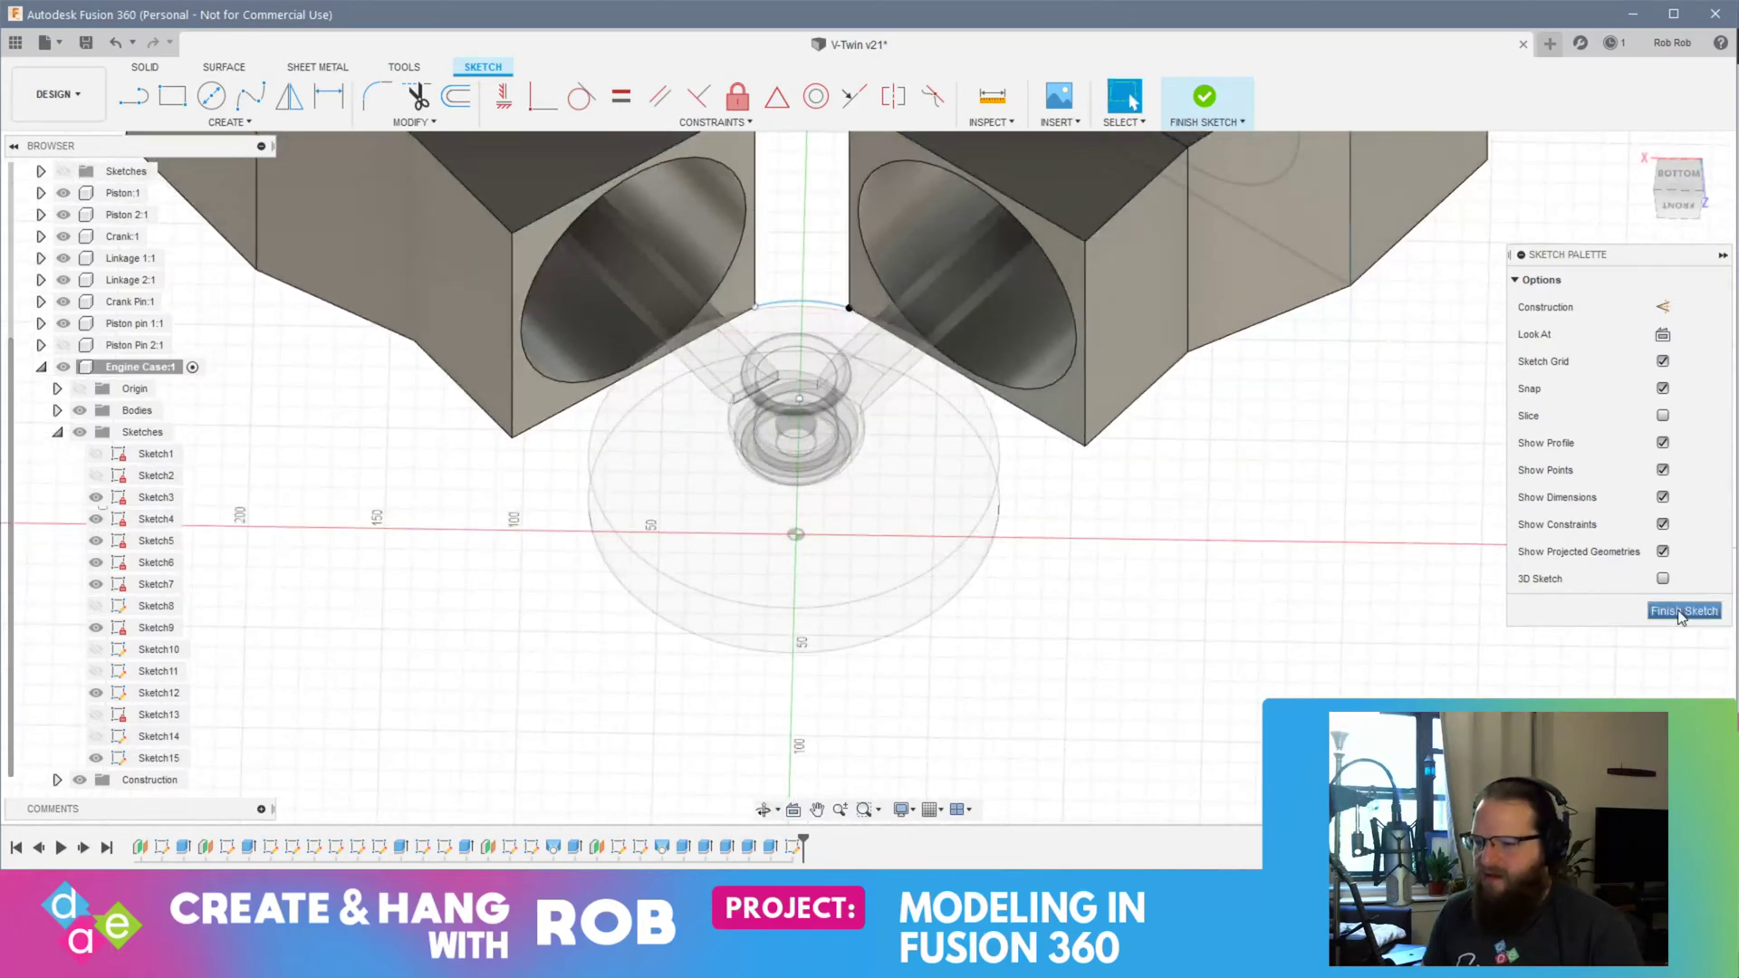
{"action": "left_click", "coordinate": [1682, 611]}
{"action": "mouse_move", "coordinate": [854, 667]}
{"action": "middle_mouse_down", "text": "shift"}
{"action": "mouse_move", "coordinate": [897, 438]}
{"action": "mouse_move", "coordinate": [799, 698]}
{"action": "mouse_move", "coordinate": [679, 606]}
{"action": "mouse_move", "coordinate": [612, 599]}
{"action": "mouse_move", "coordinate": [524, 621]}
{"action": "mouse_move", "coordinate": [531, 634]}
{"action": "middle_mouse_up", "text": "shift"}
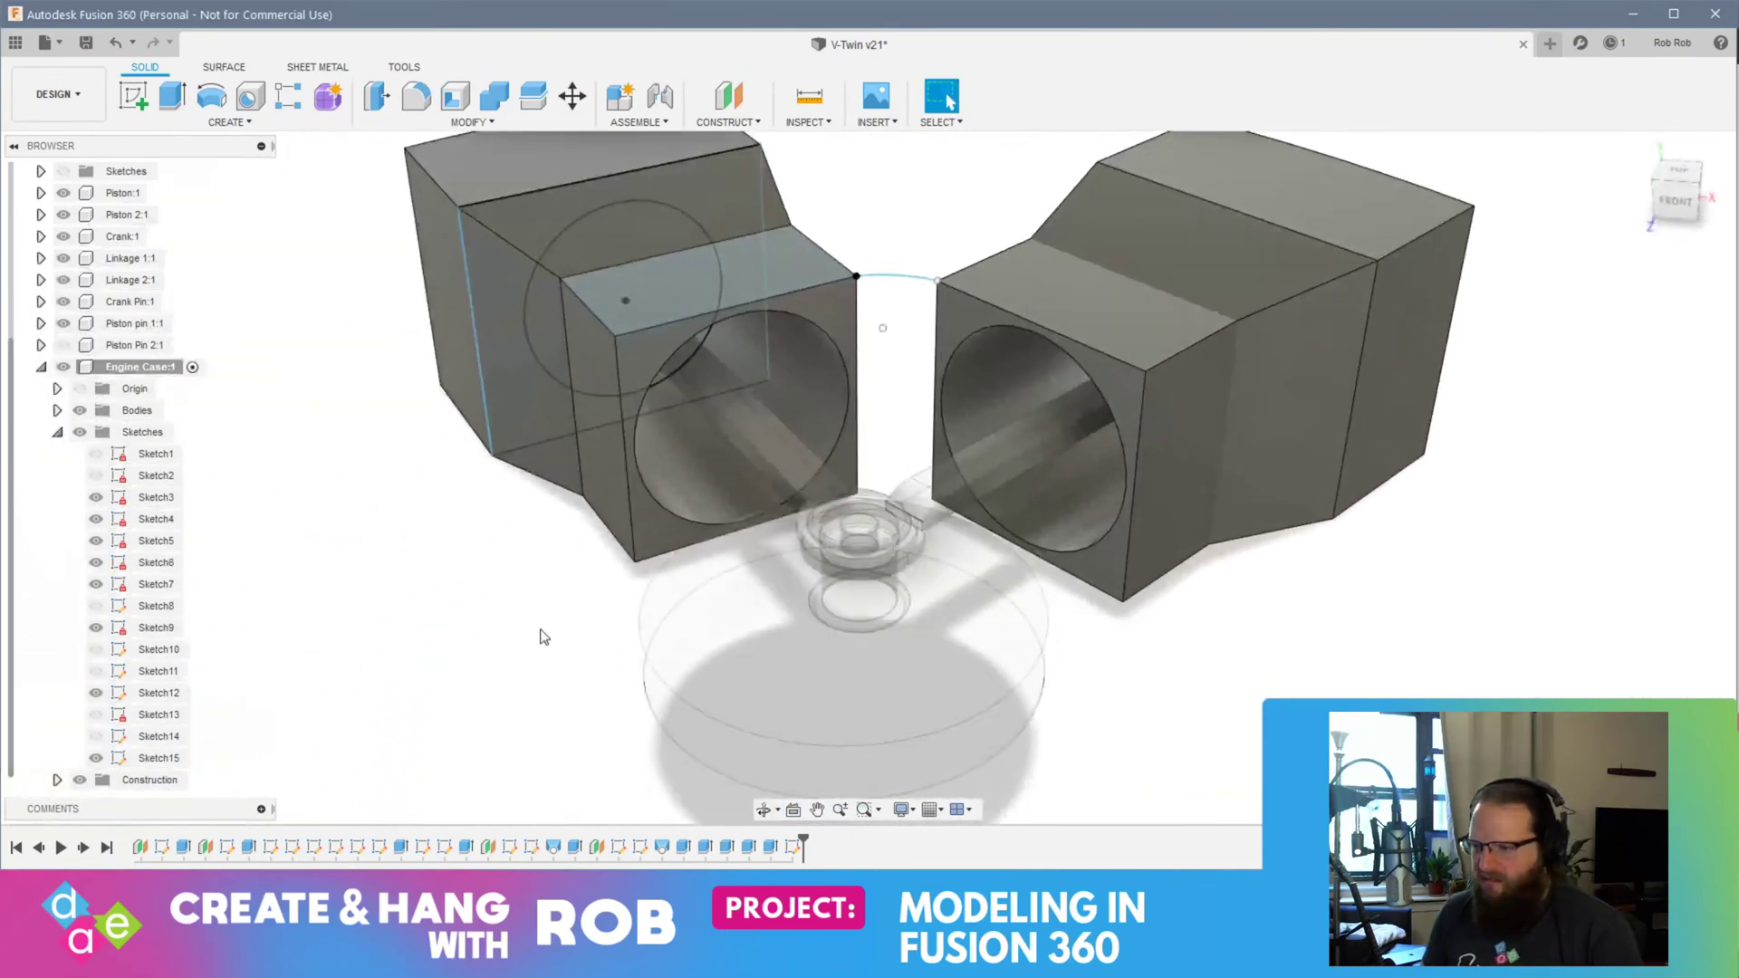
{"action": "left_click", "coordinate": [834, 652]}
{"action": "left_click", "coordinate": [133, 95]}
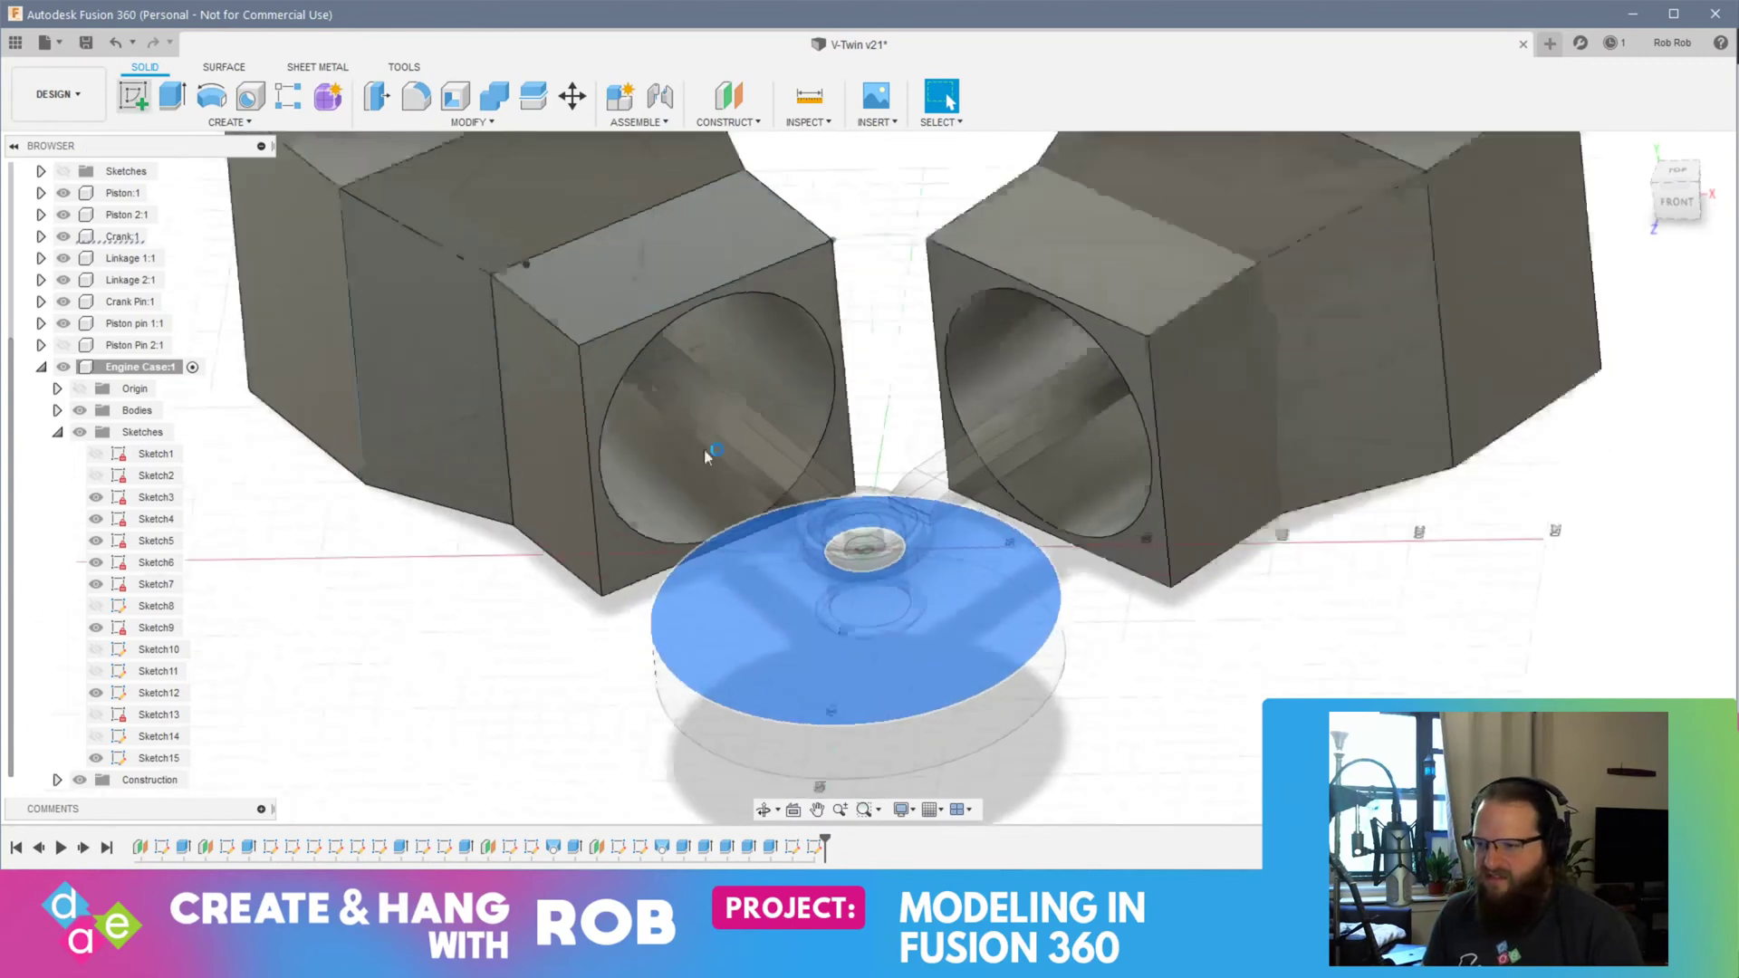
Step: Sketch a circle 200 mm in diameter concentric with the crank disc and finish the sketch
{"action": "left_click", "coordinate": [212, 95]}
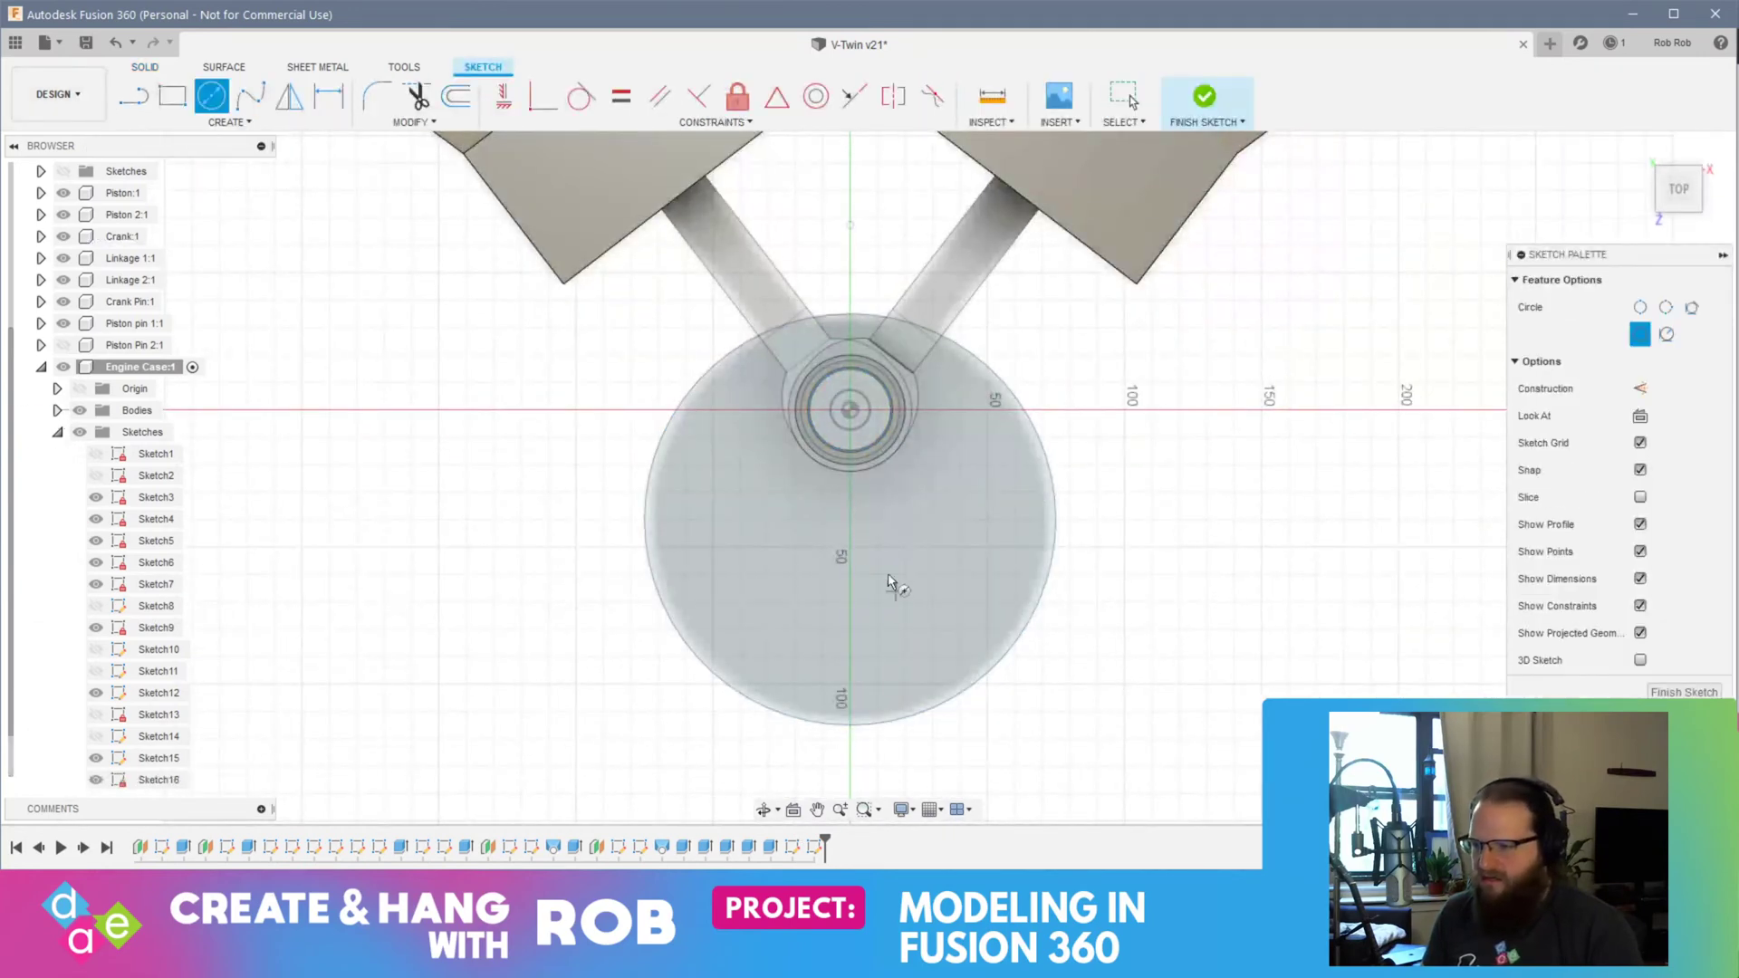
{"action": "left_click", "coordinate": [849, 519]}
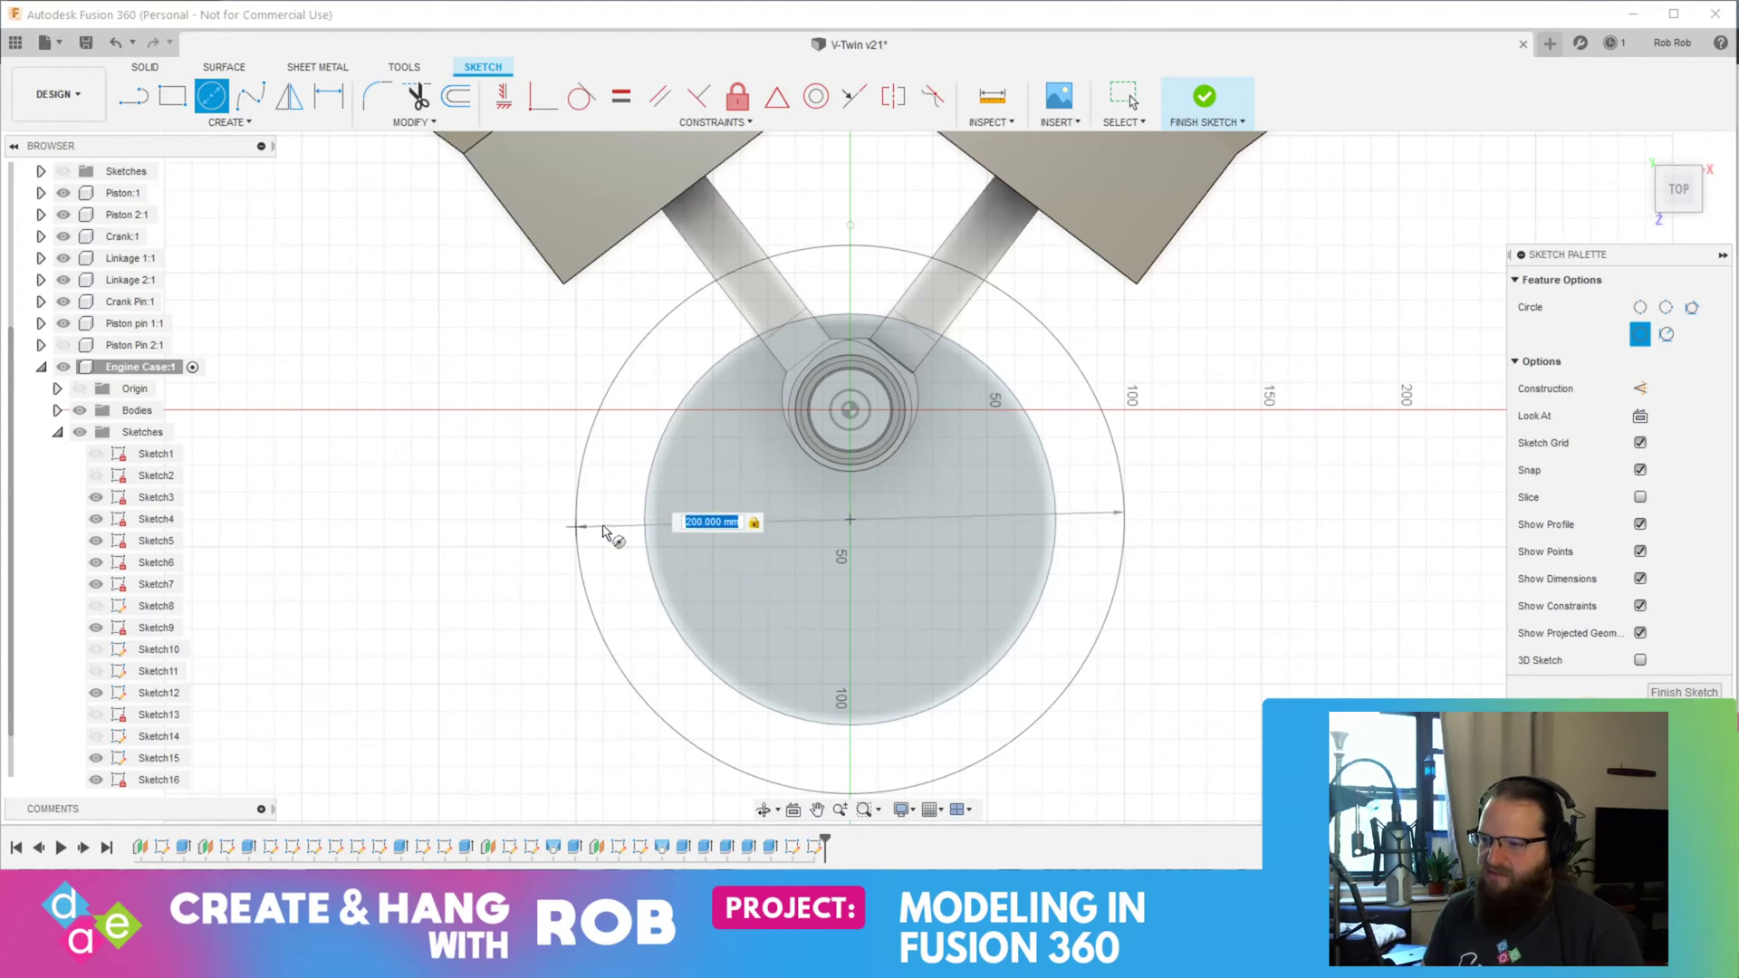
{"action": "left_click", "coordinate": [582, 518]}
{"action": "left_click", "coordinate": [1683, 692]}
{"action": "mouse_move", "coordinate": [1467, 770]}
{"action": "middle_mouse_down", "text": "shift"}
{"action": "mouse_move", "coordinate": [1228, 688]}
{"action": "mouse_move", "coordinate": [1306, 690]}
{"action": "mouse_move", "coordinate": [1304, 770]}
{"action": "middle_mouse_up", "text": "shift"}
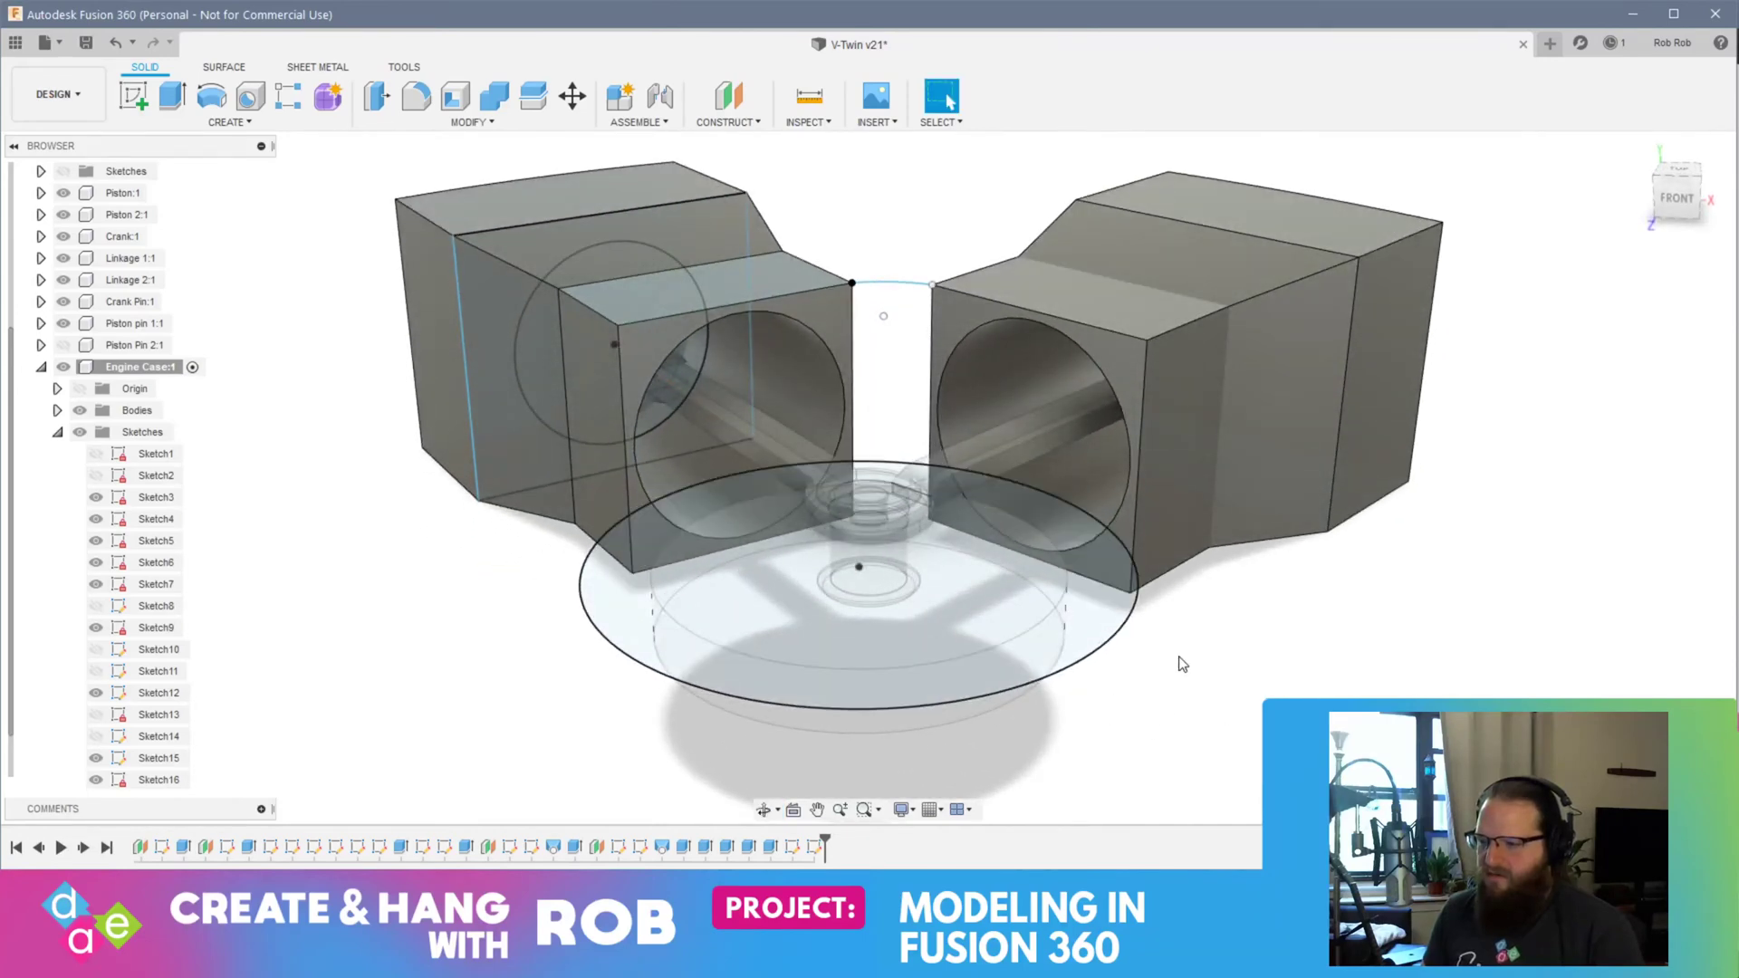
Step: Undo the 200 mm circle around the crank disc and finish the sketch without it
{"action": "key", "text": "ctrl+z"}
{"action": "key", "text": "ctrl+z"}
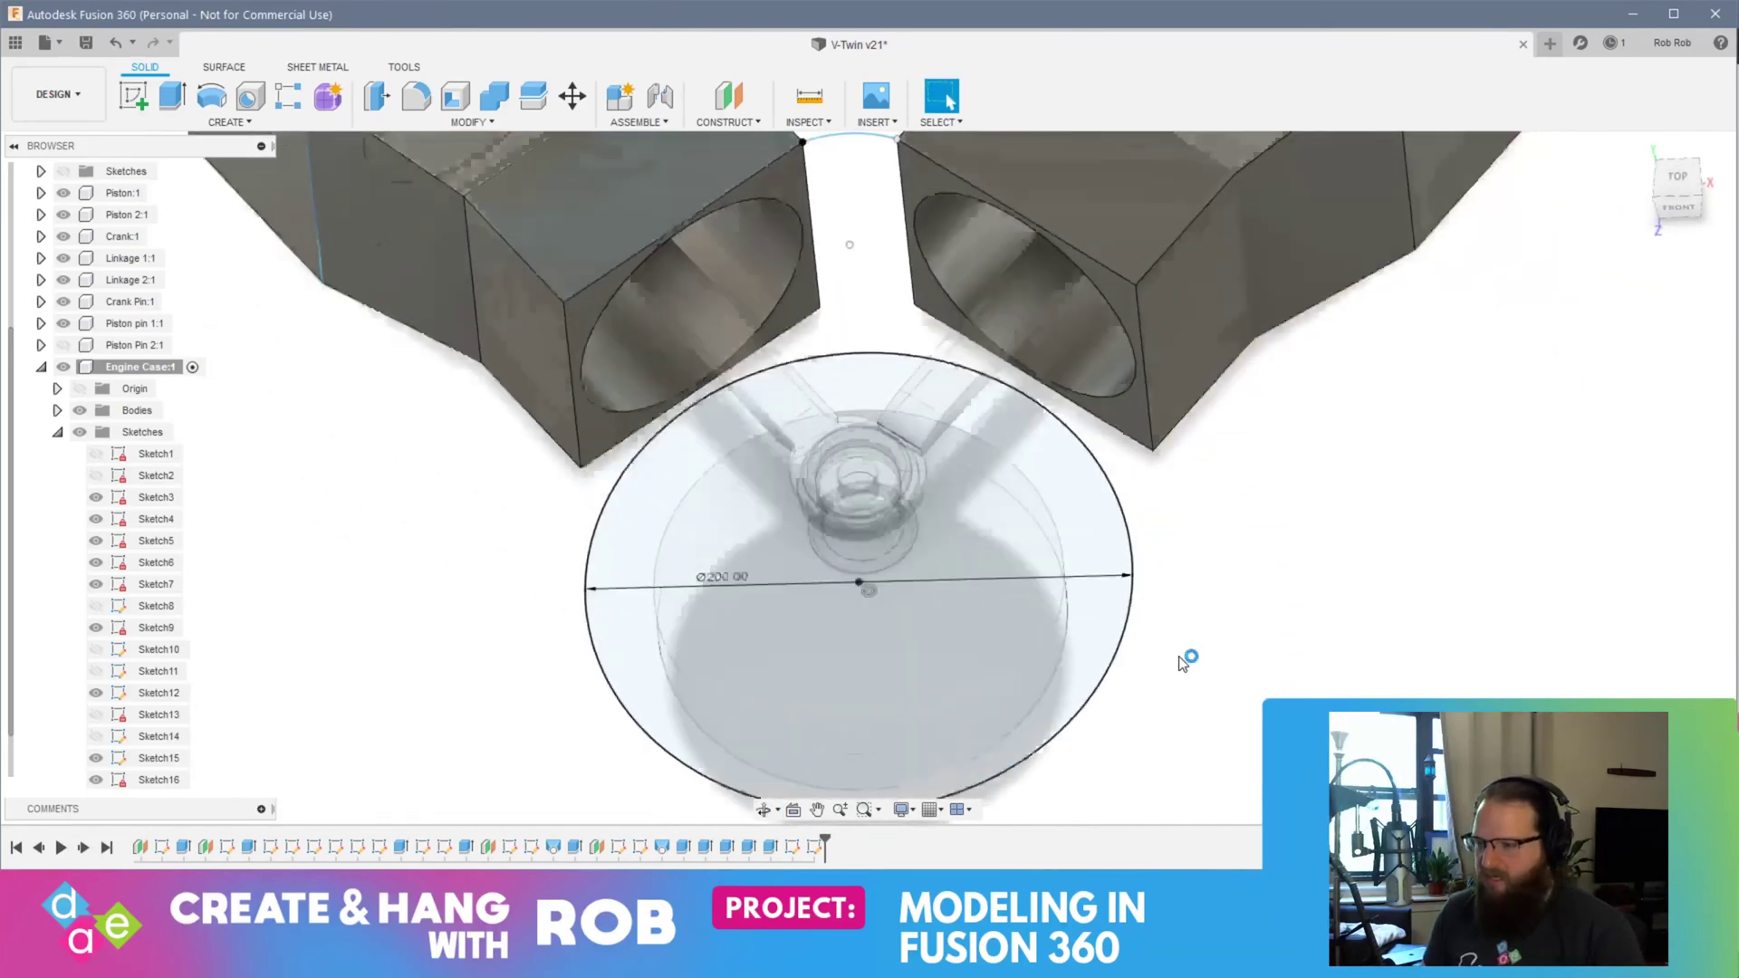
{"action": "middle_click_drag", "start_coordinate": [1152, 728], "coordinate": [1144, 558]}
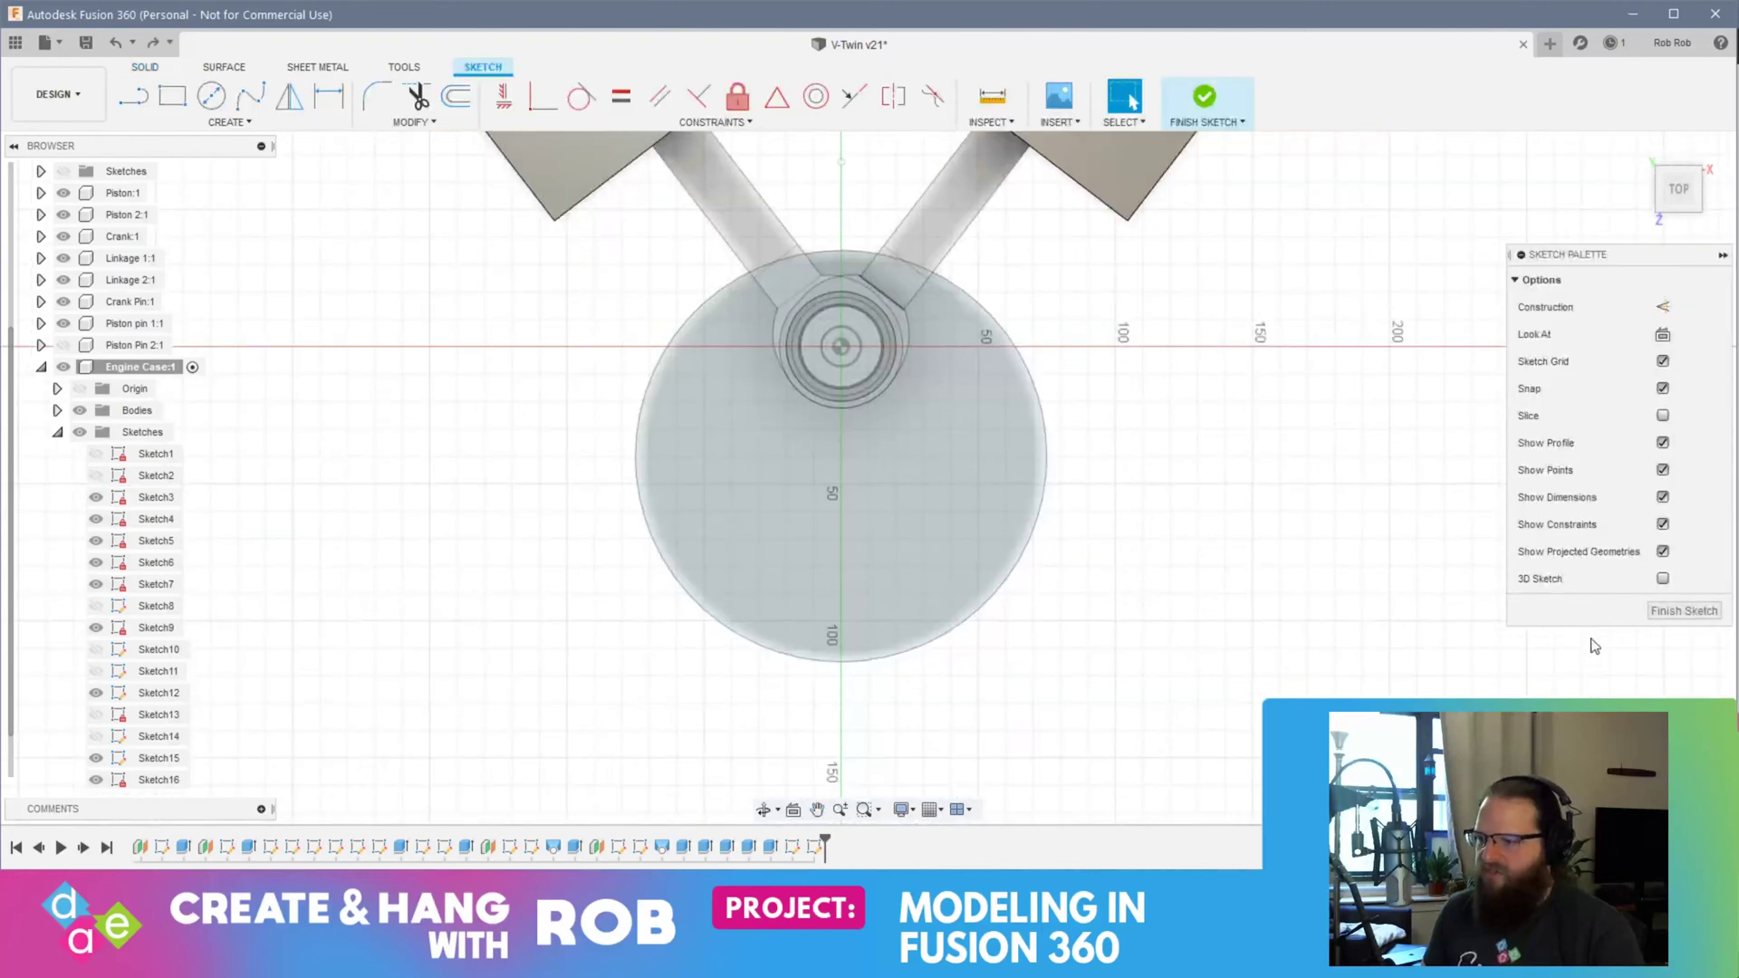
{"action": "left_click", "coordinate": [1648, 614]}
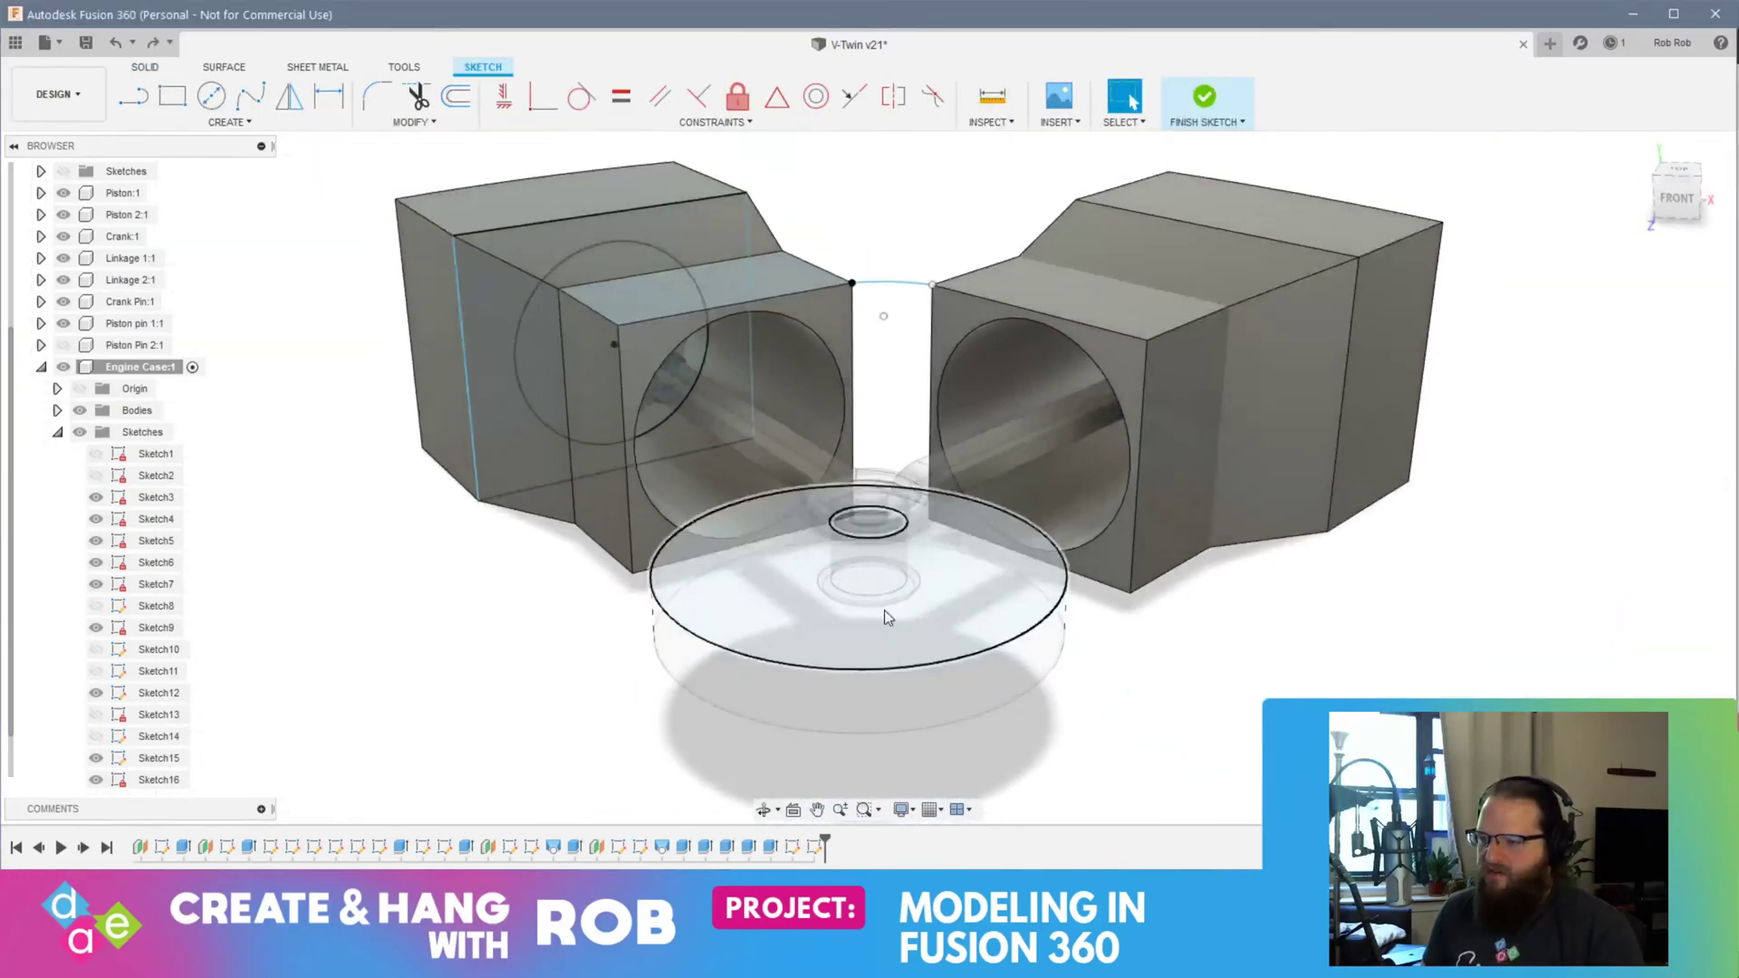
{"action": "left_click", "coordinate": [888, 616]}
{"action": "left_click", "coordinate": [728, 122]}
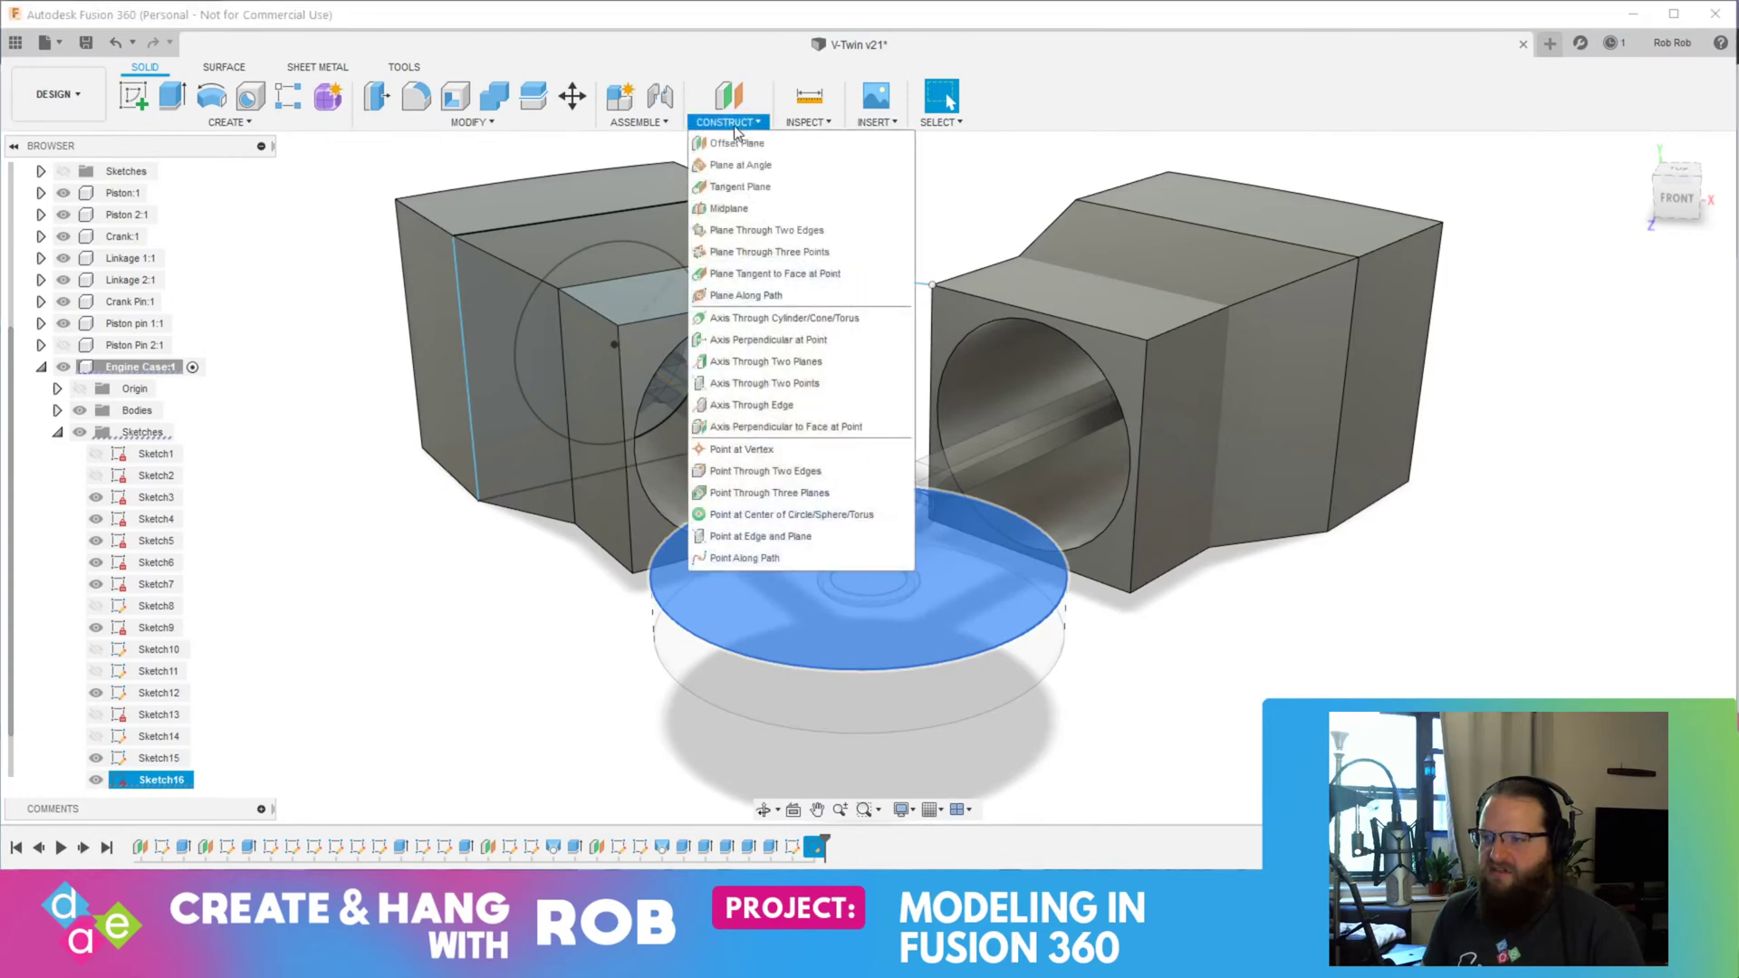
{"action": "left_click", "coordinate": [740, 139]}
{"action": "left_click_drag", "start_coordinate": [859, 549], "coordinate": [954, 422]}
{"action": "key", "text": "Escape"}
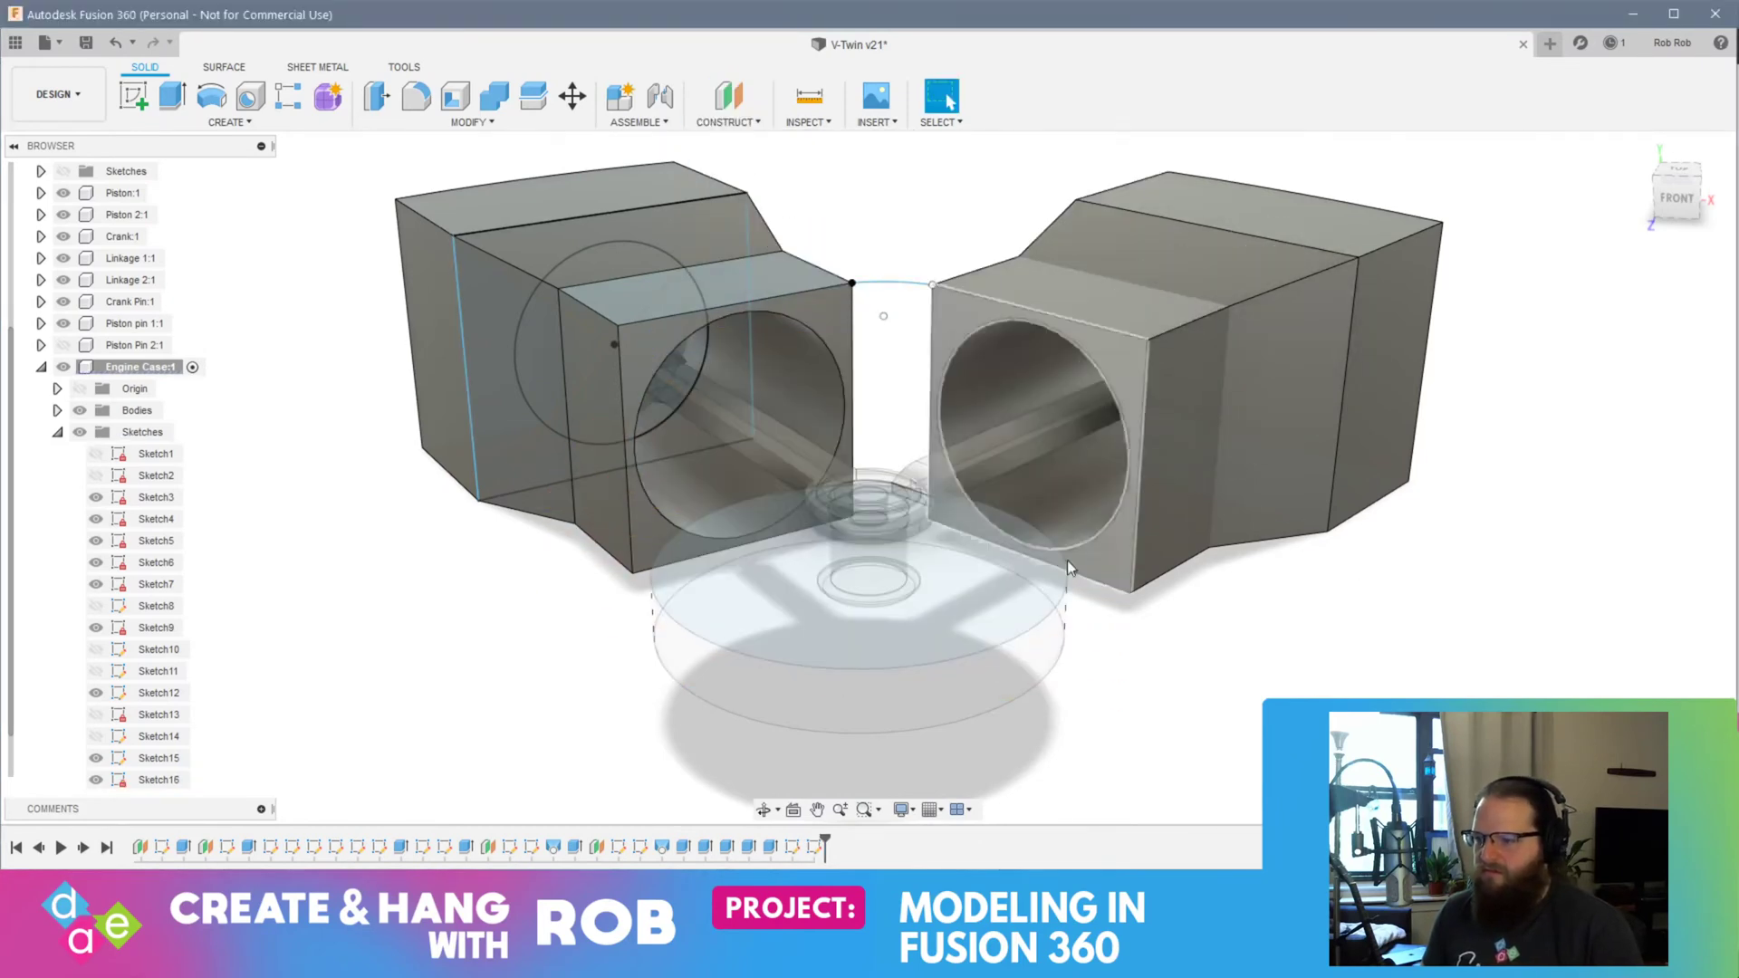
Step: Create a construction plane offset 65 mm outward from the crank disc's sketch profile
{"action": "left_click", "coordinate": [826, 610]}
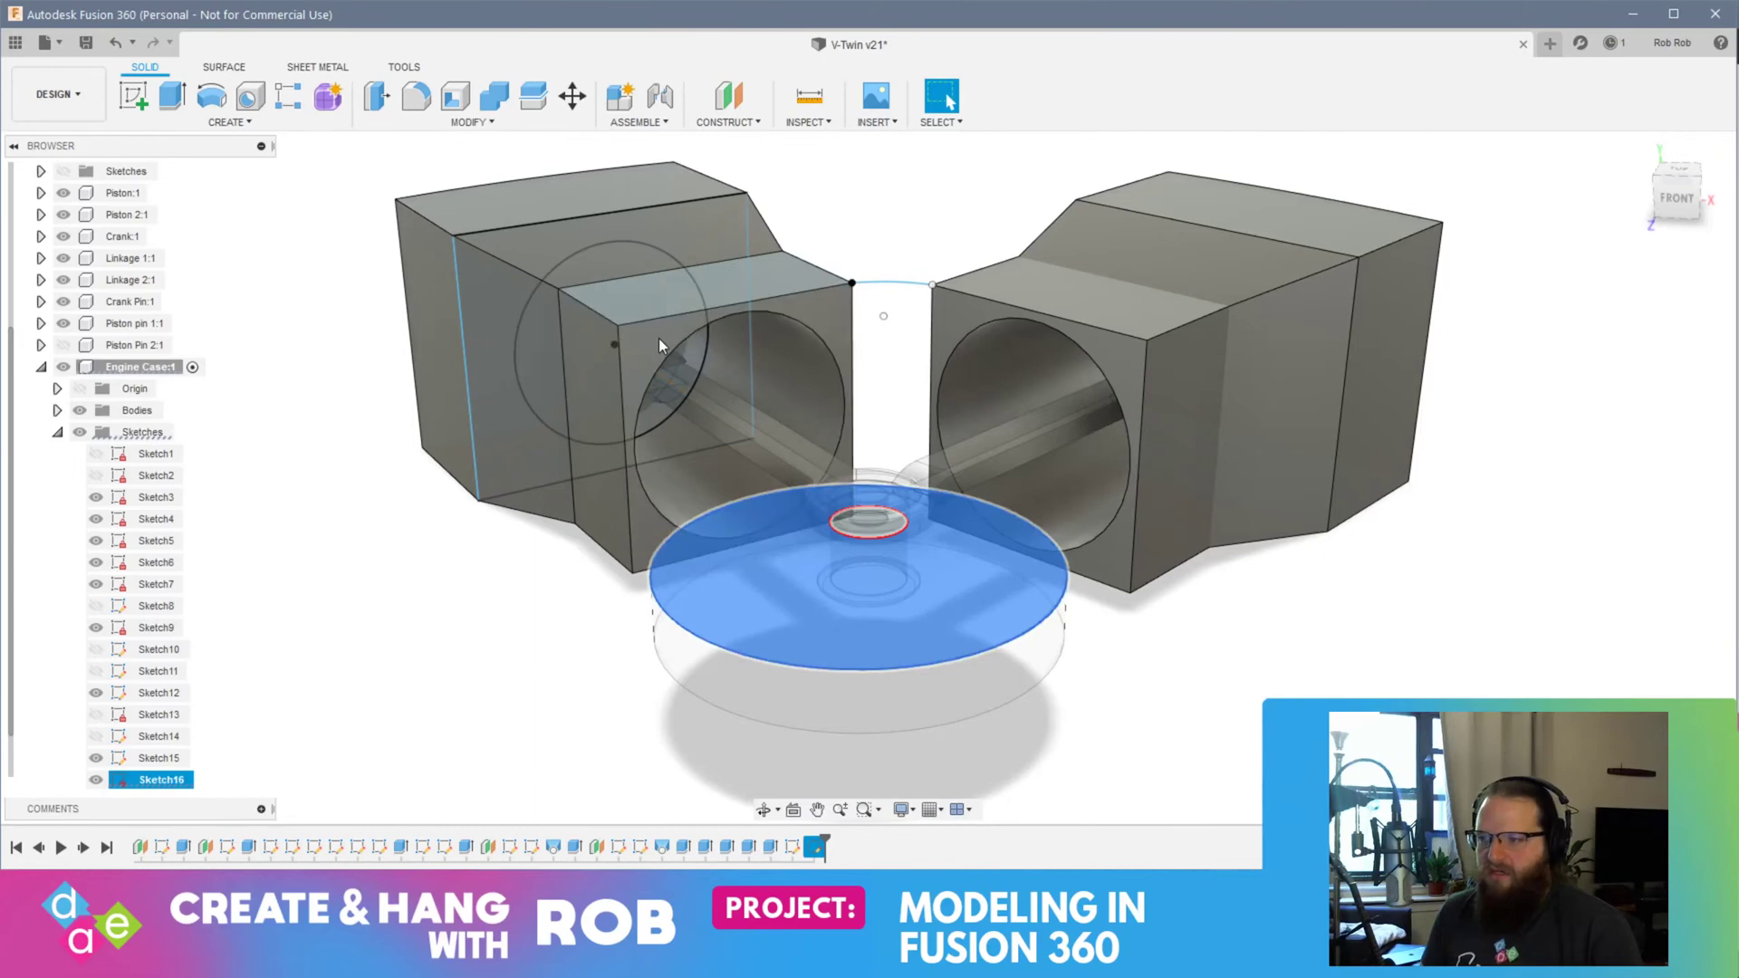
{"action": "left_click", "coordinate": [726, 123]}
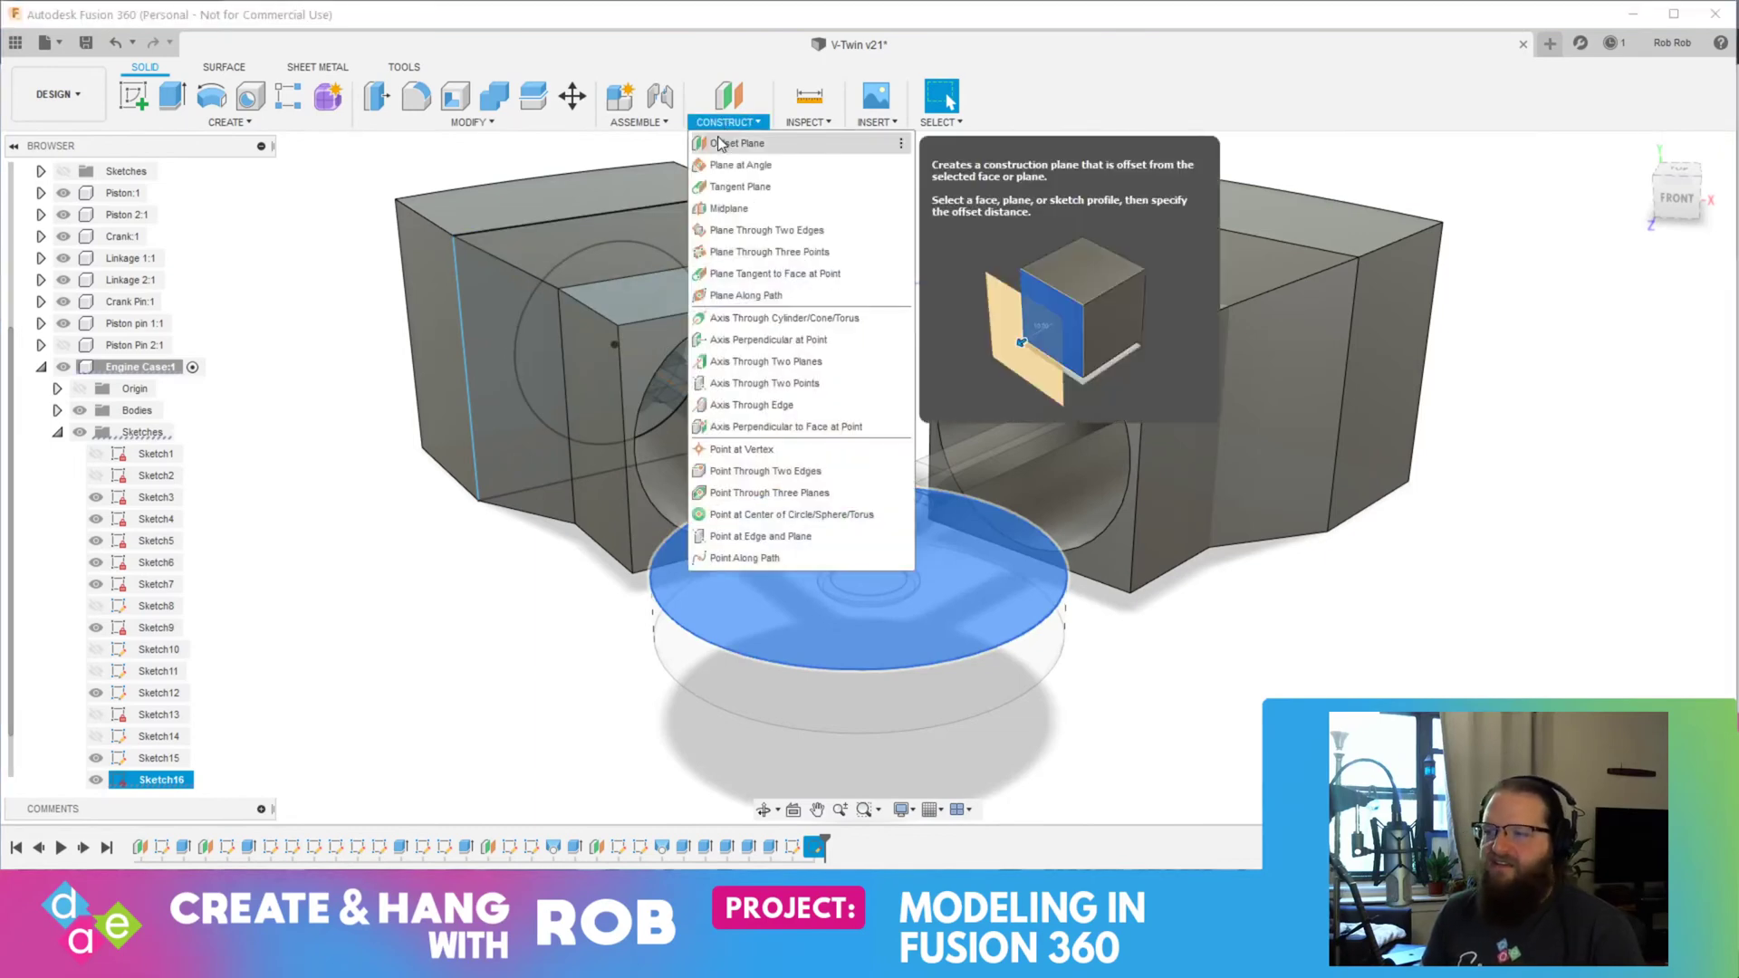
{"action": "left_click", "coordinate": [736, 143]}
{"action": "middle_click_drag", "start_coordinate": [1223, 702], "coordinate": [1021, 598], "text": "shift"}
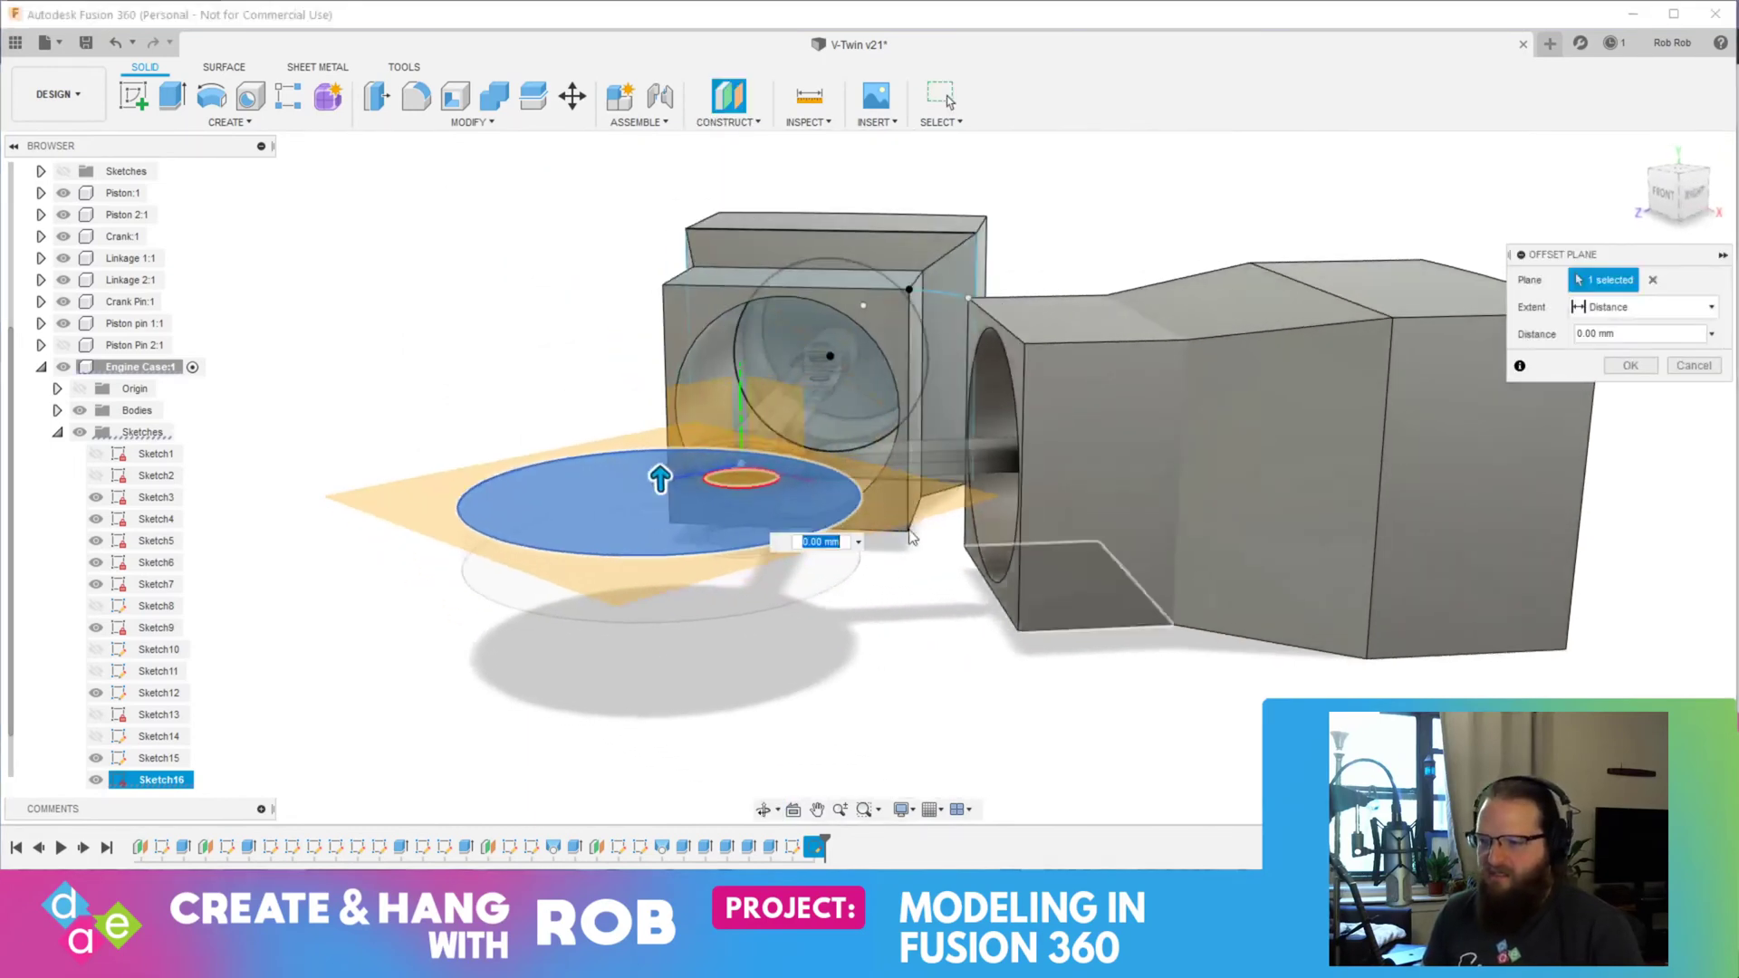
{"action": "left_click_drag", "start_coordinate": [650, 472], "coordinate": [657, 347]}
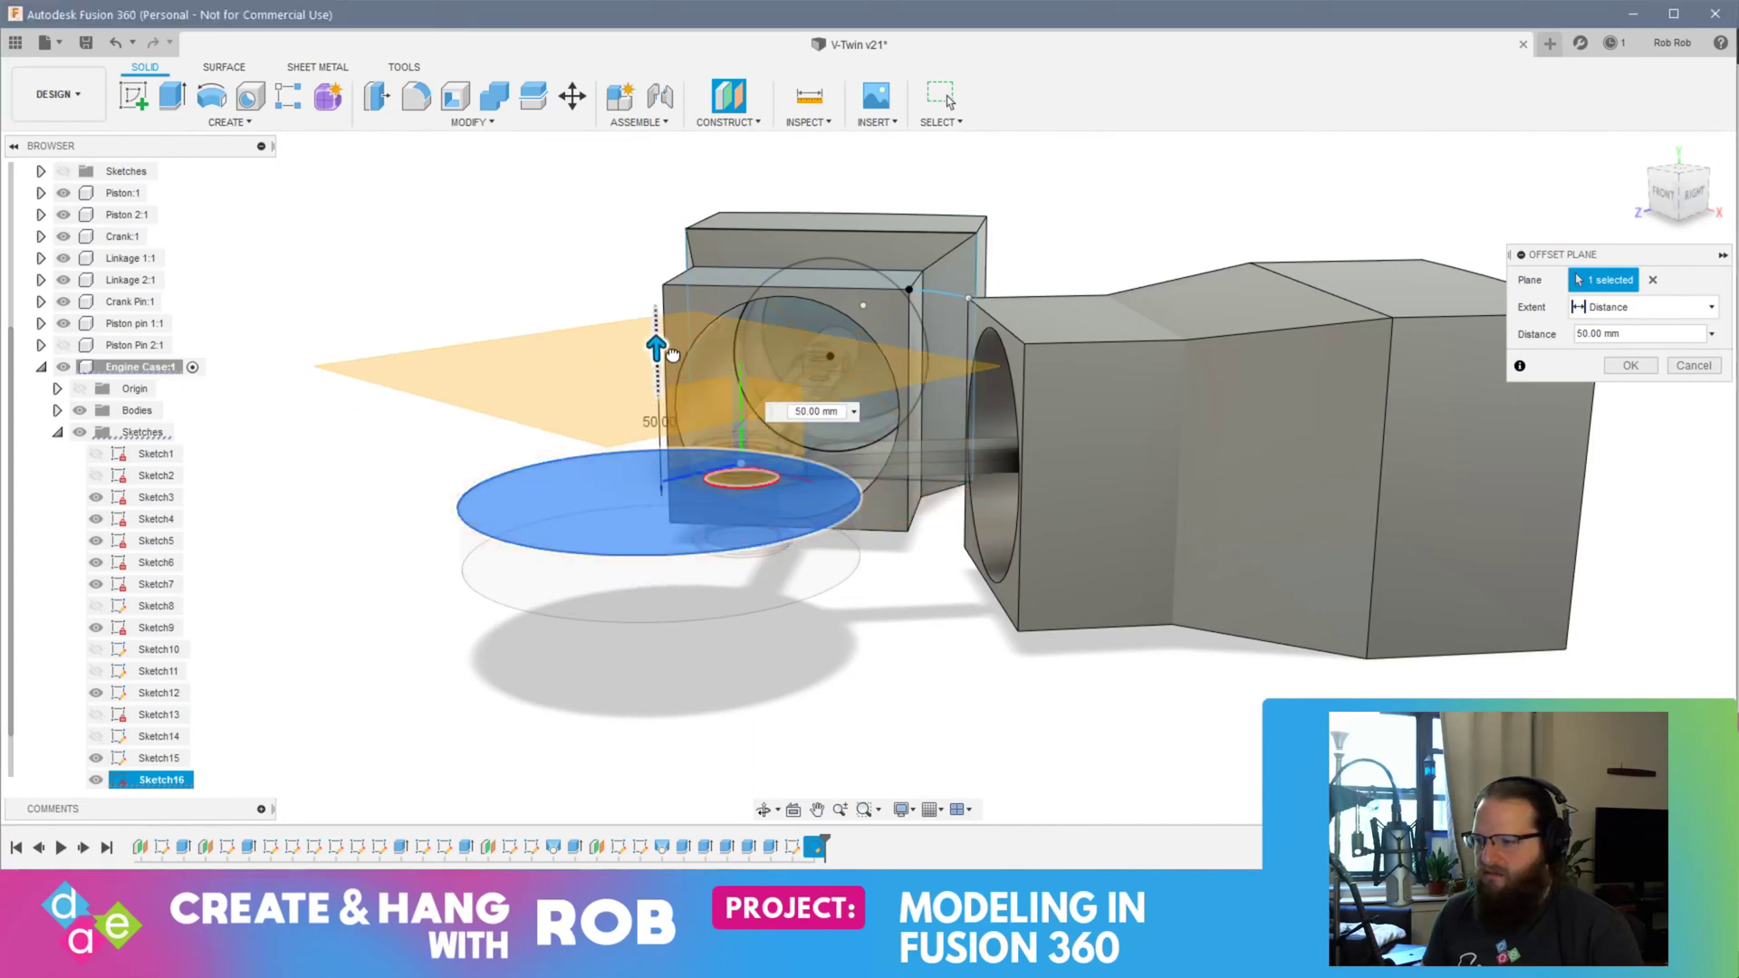
{"action": "middle_click_drag", "start_coordinate": [860, 541], "coordinate": [823, 536], "text": "shift"}
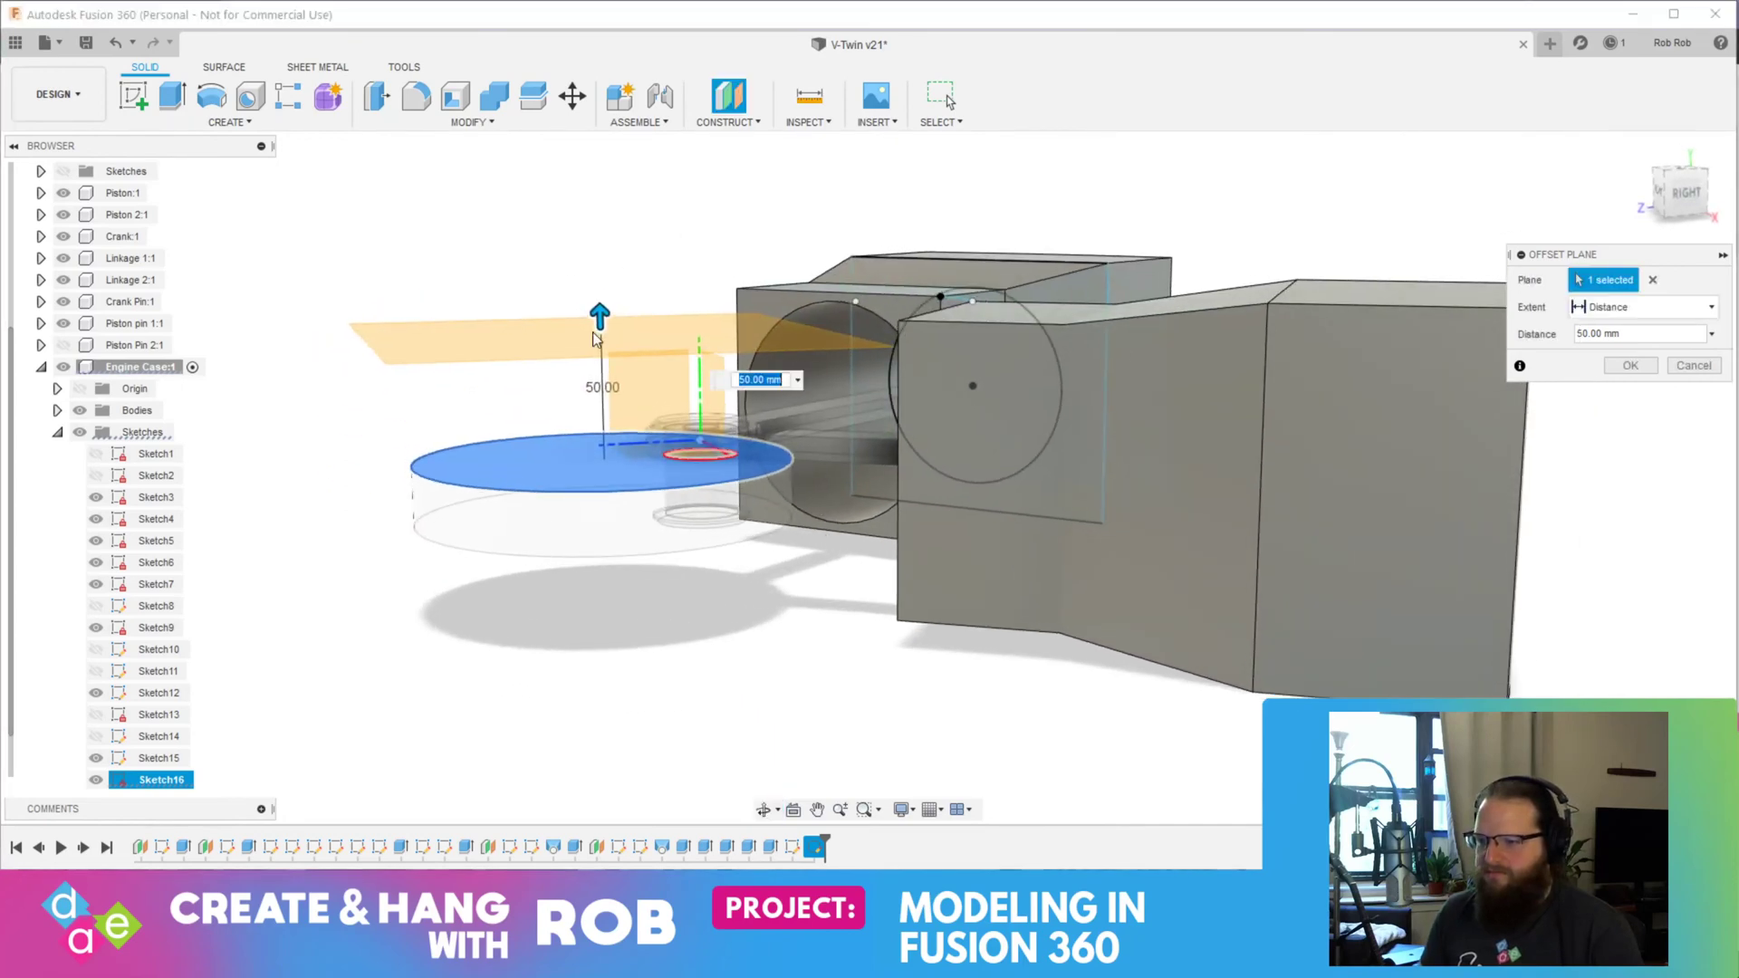
{"action": "left_click_drag", "start_coordinate": [599, 312], "coordinate": [599, 284]}
{"action": "middle_click_drag", "start_coordinate": [599, 284], "coordinate": [652, 331], "text": "shift"}
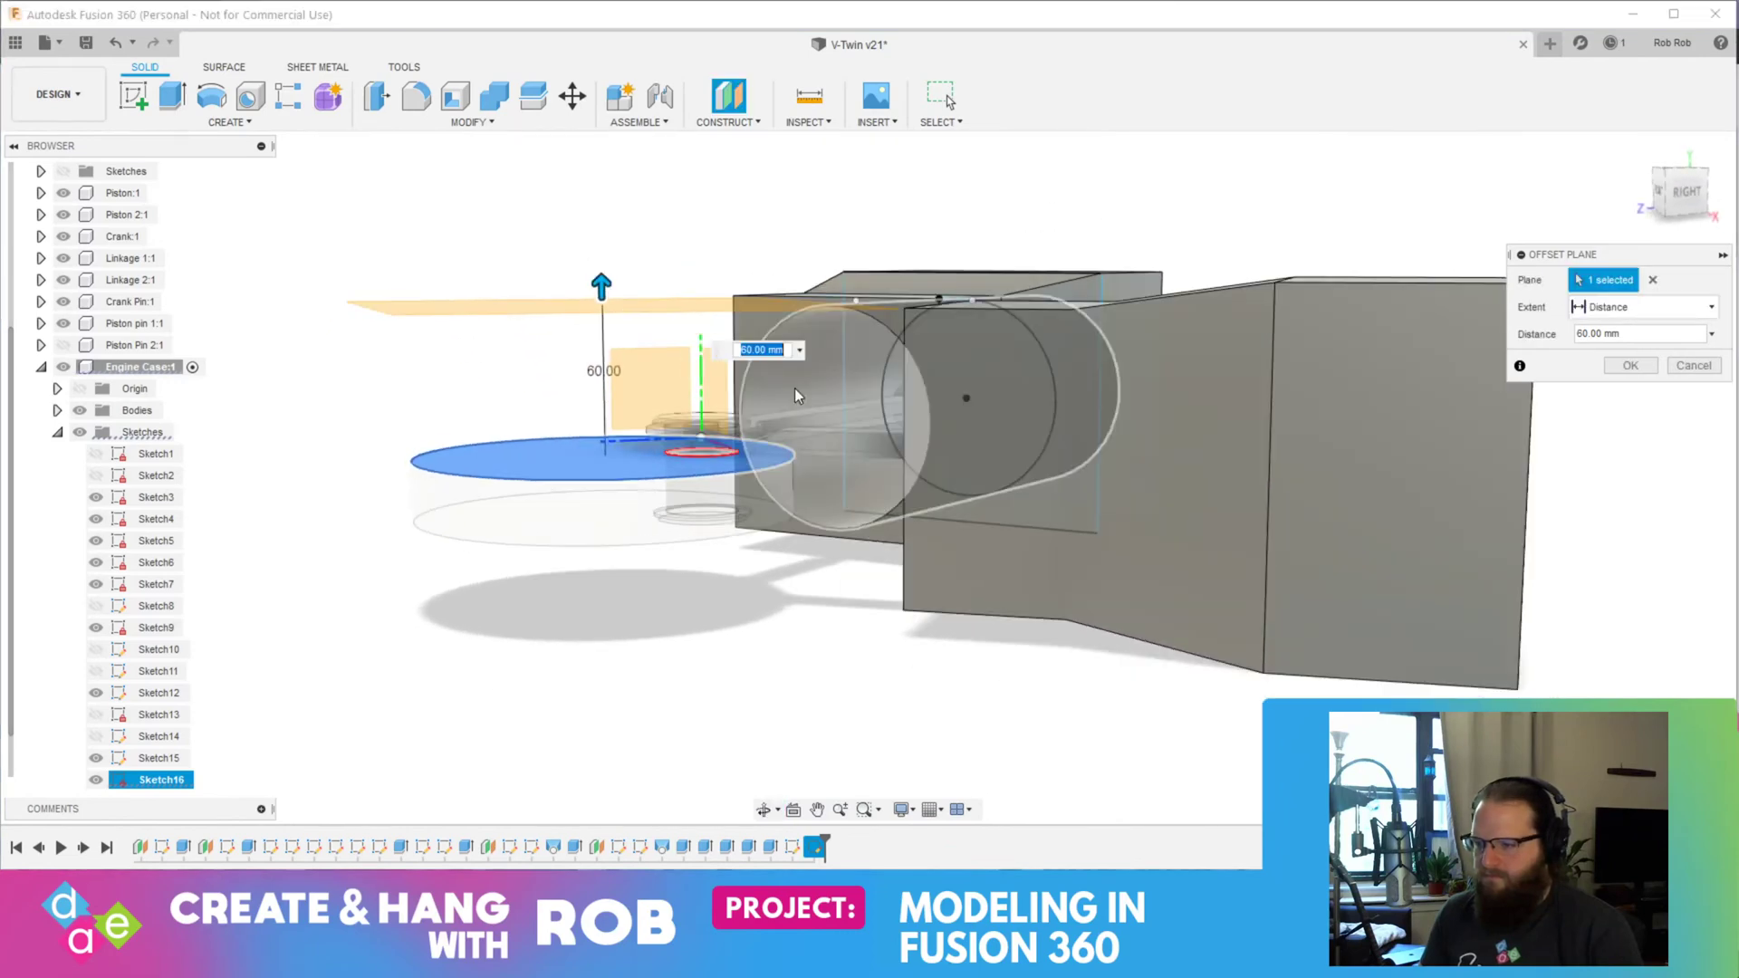
{"action": "type", "text": "65"}
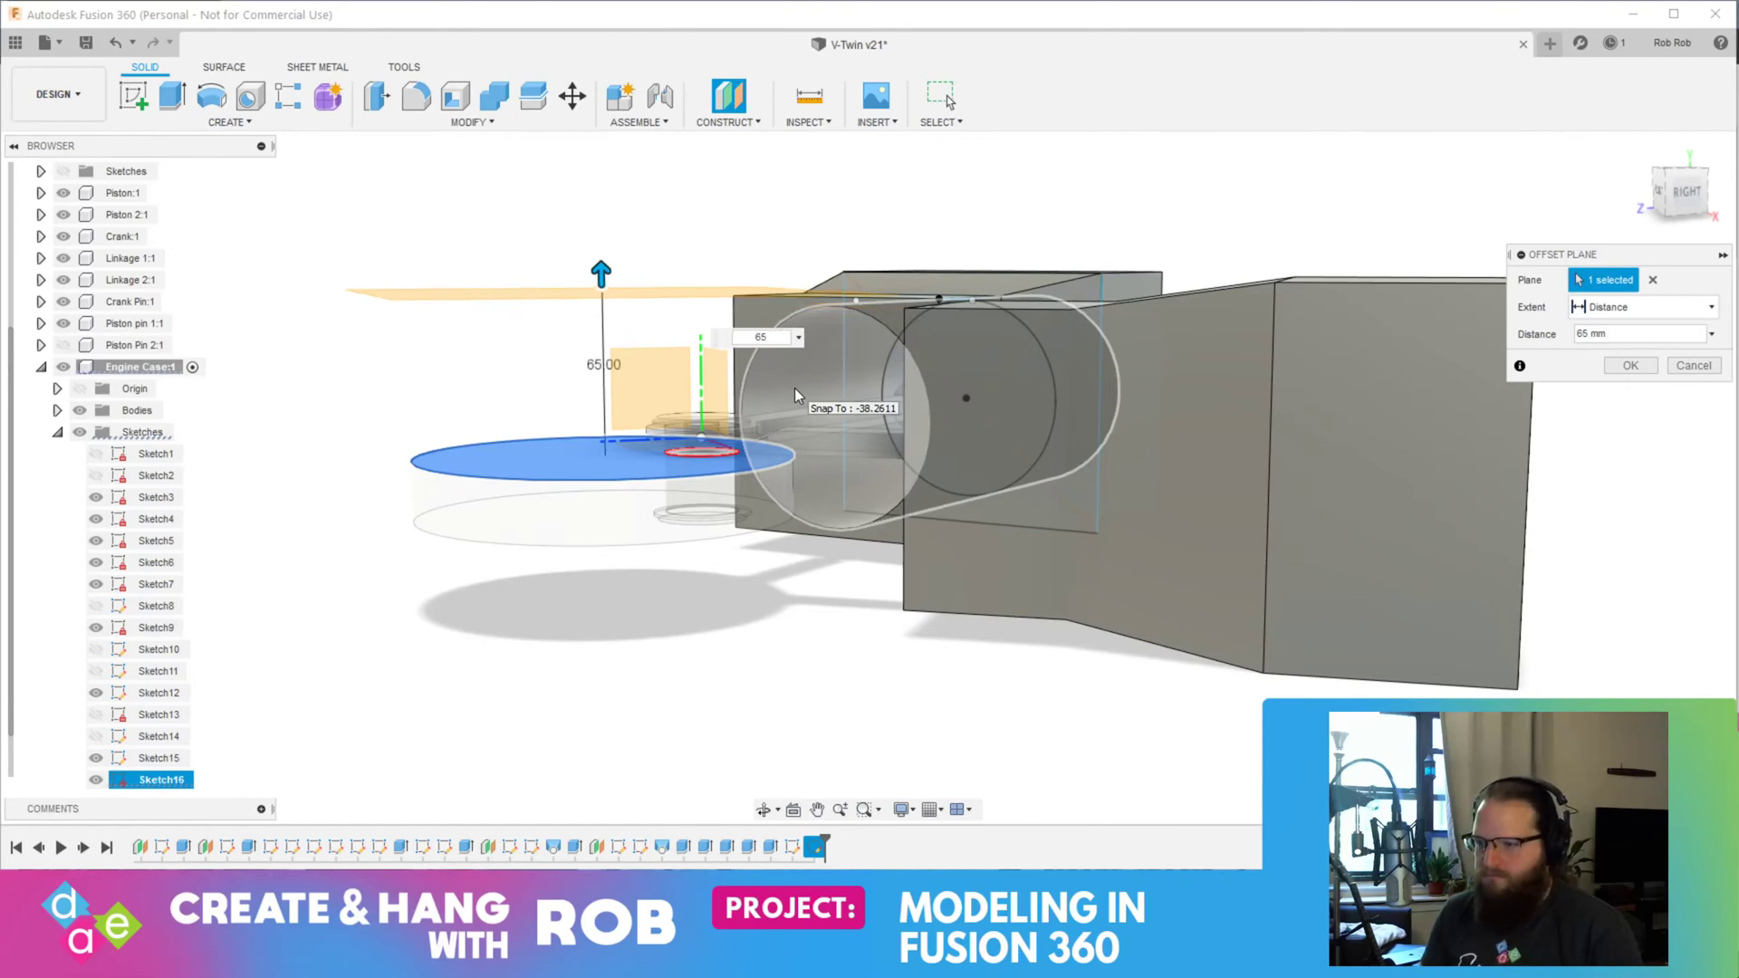
{"action": "mouse_move", "coordinate": [796, 397]}
{"action": "middle_mouse_down", "text": "shift"}
{"action": "mouse_move", "coordinate": [749, 405]}
{"action": "mouse_move", "coordinate": [815, 407]}
{"action": "middle_mouse_up", "text": "shift"}
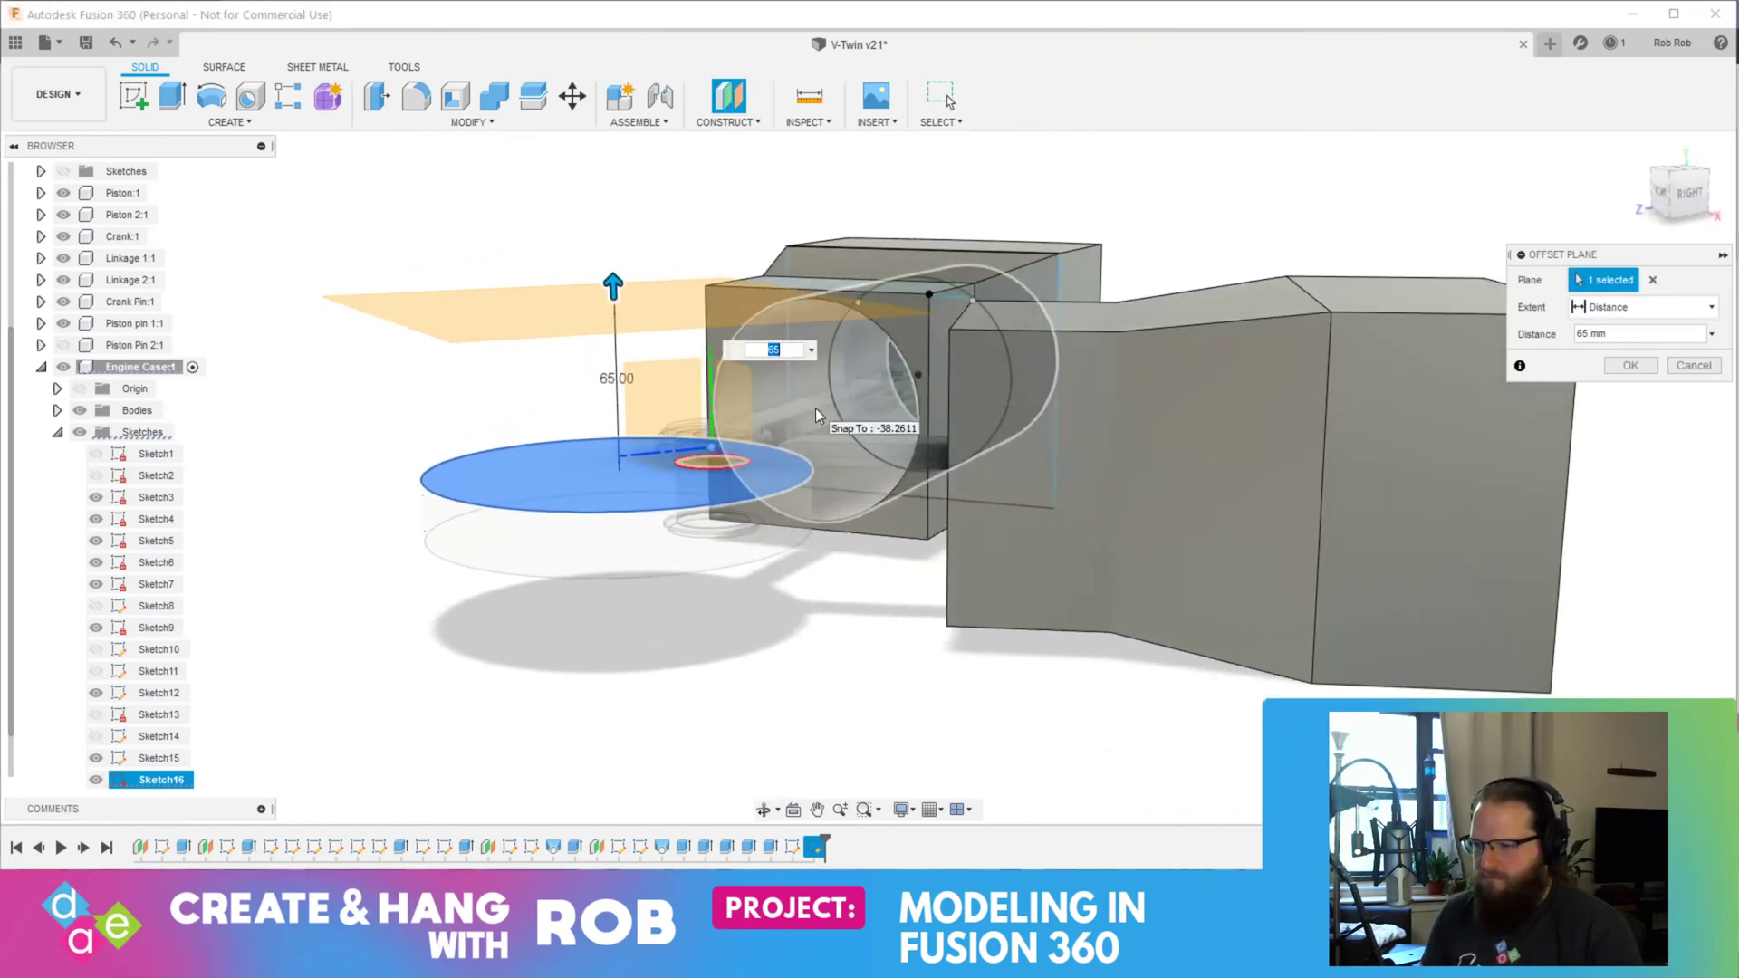
{"action": "key", "text": "Return"}
Step: Sketch a circle 200 mm in diameter on the new offset plane, centred on the crank disc's centre
{"action": "middle_click_drag", "start_coordinate": [654, 453], "coordinate": [745, 527], "text": "shift"}
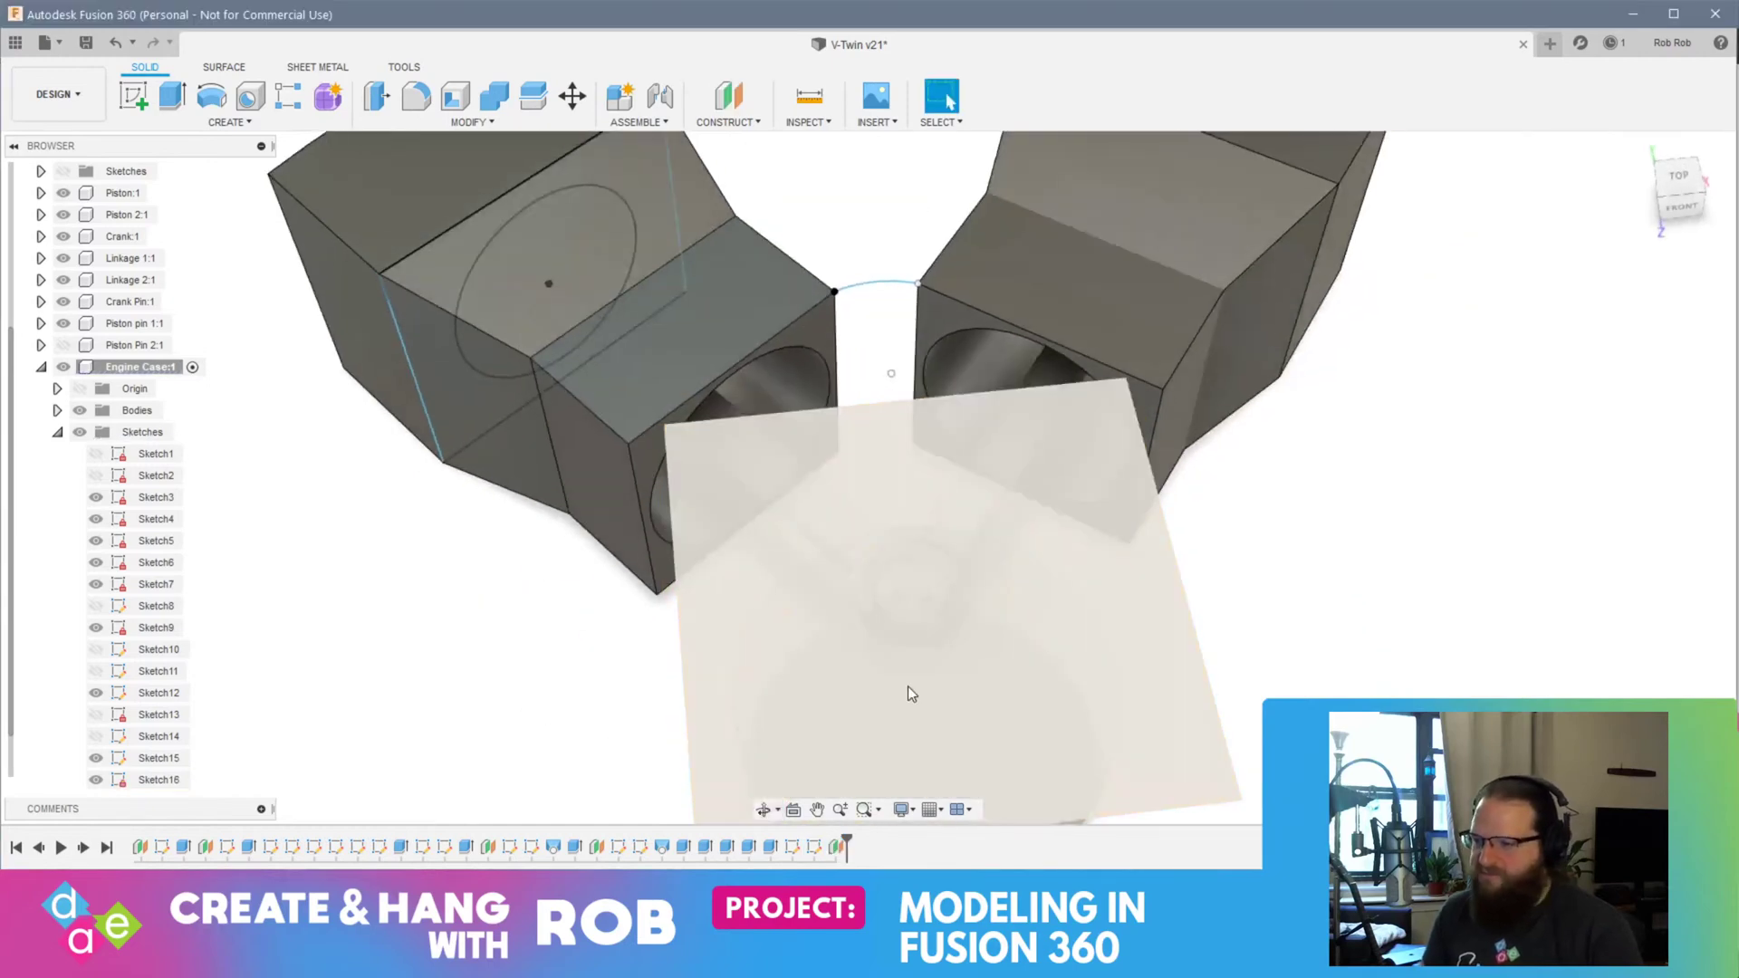
{"action": "left_click", "coordinate": [905, 691]}
{"action": "left_click", "coordinate": [133, 98]}
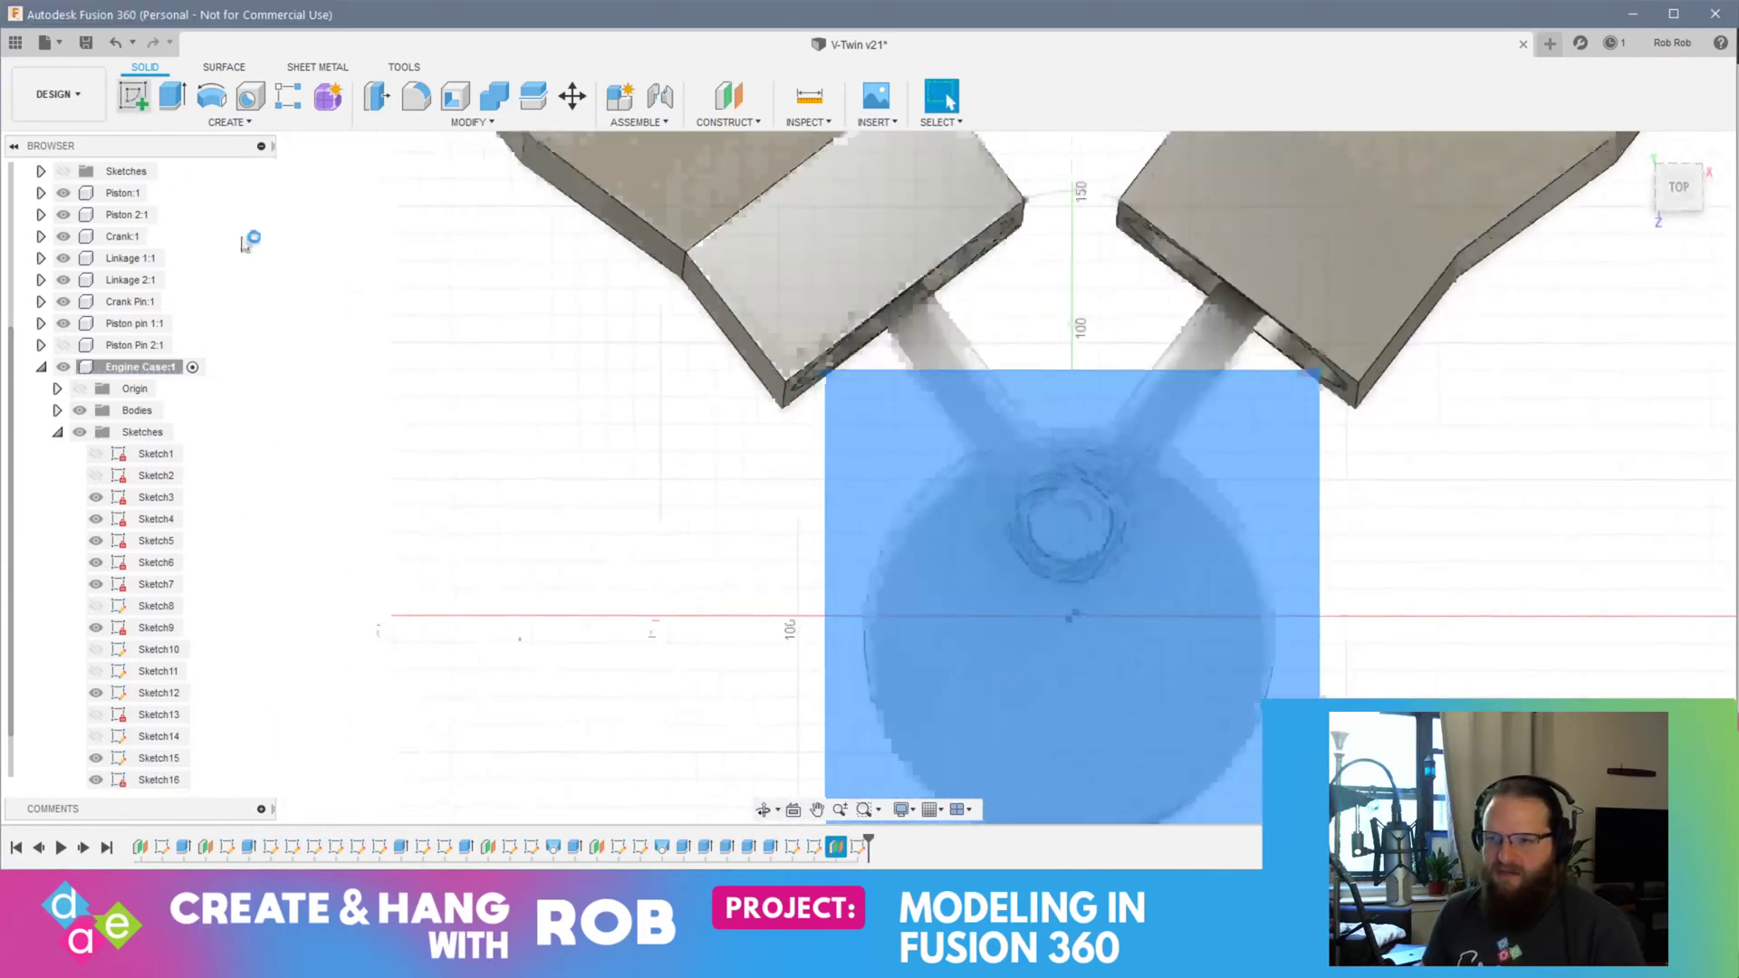
{"action": "left_click", "coordinate": [213, 97]}
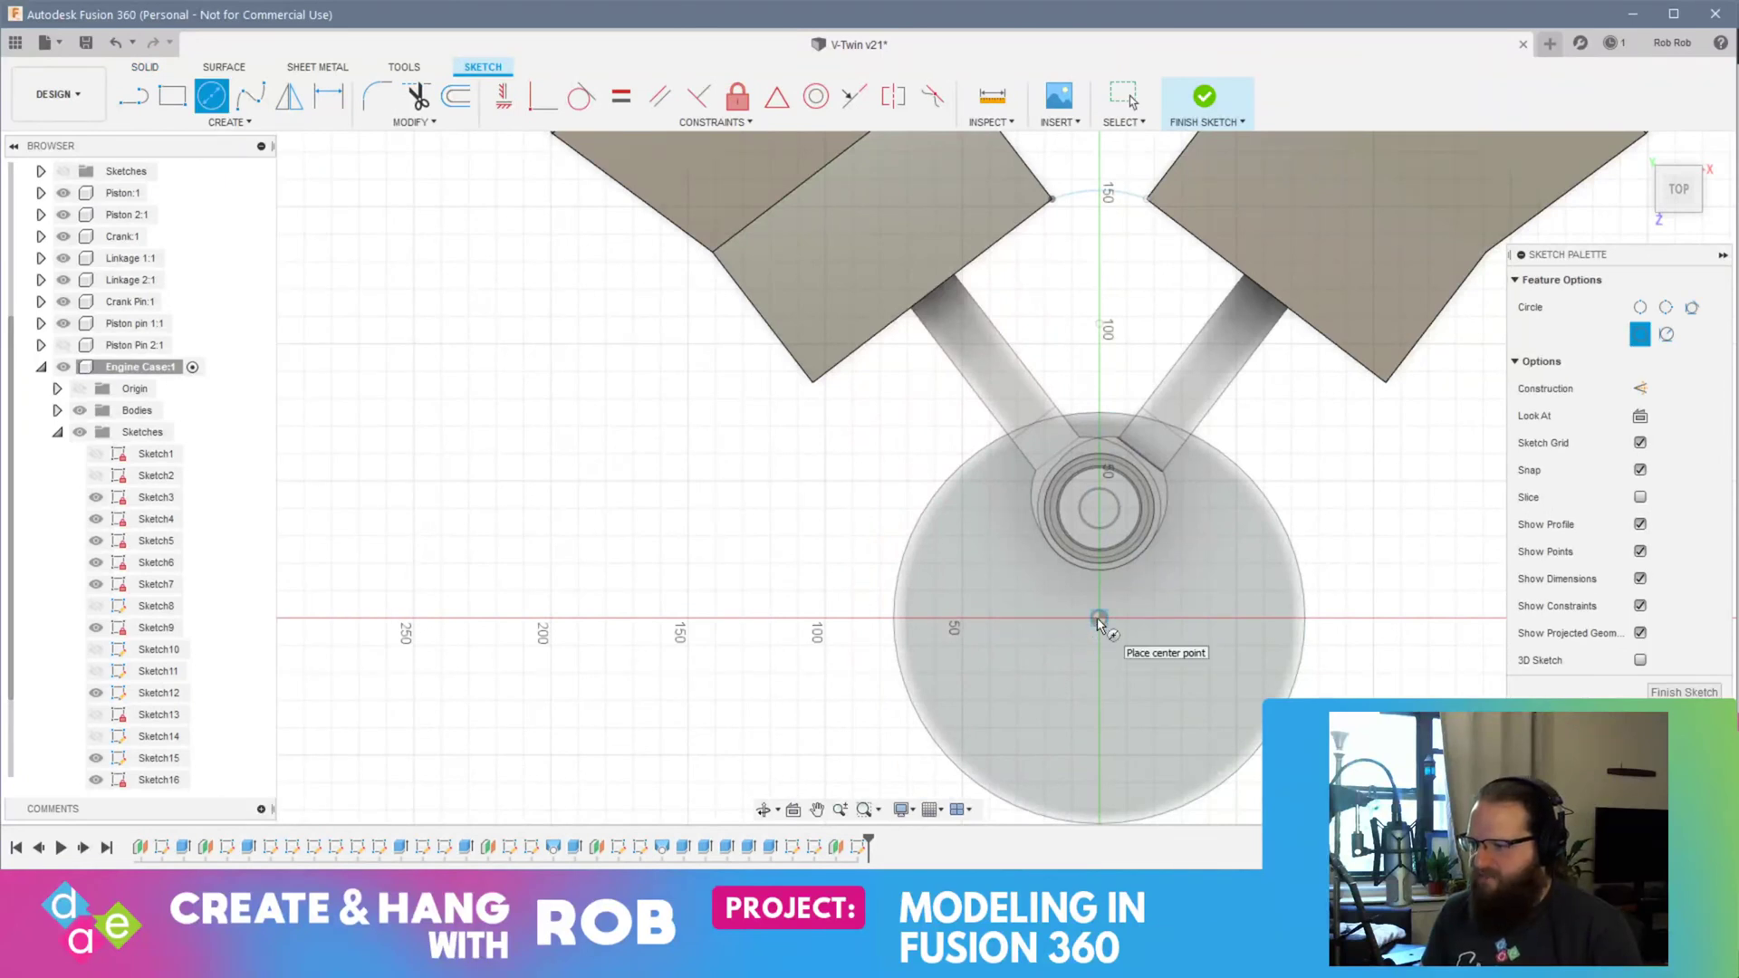
{"action": "left_click", "coordinate": [1099, 619]}
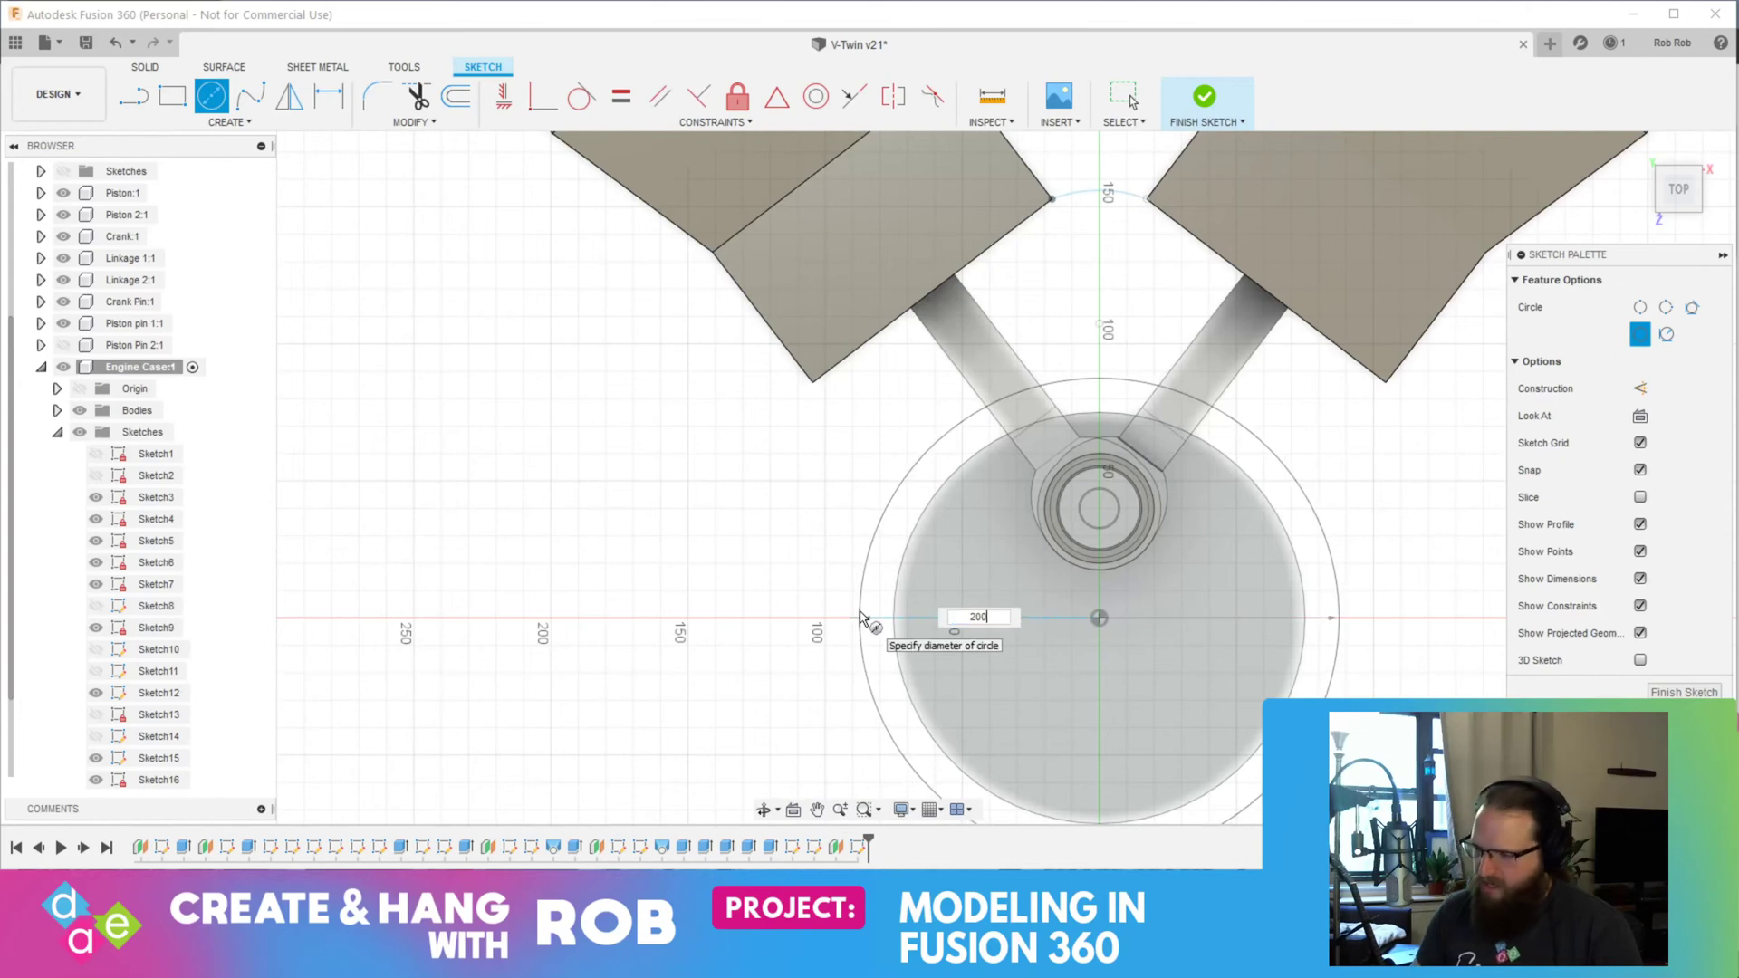
{"action": "key", "text": "Return"}
{"action": "key", "text": "Escape"}
{"action": "middle_click_drag", "start_coordinate": [885, 613], "coordinate": [1184, 674], "text": "shift"}
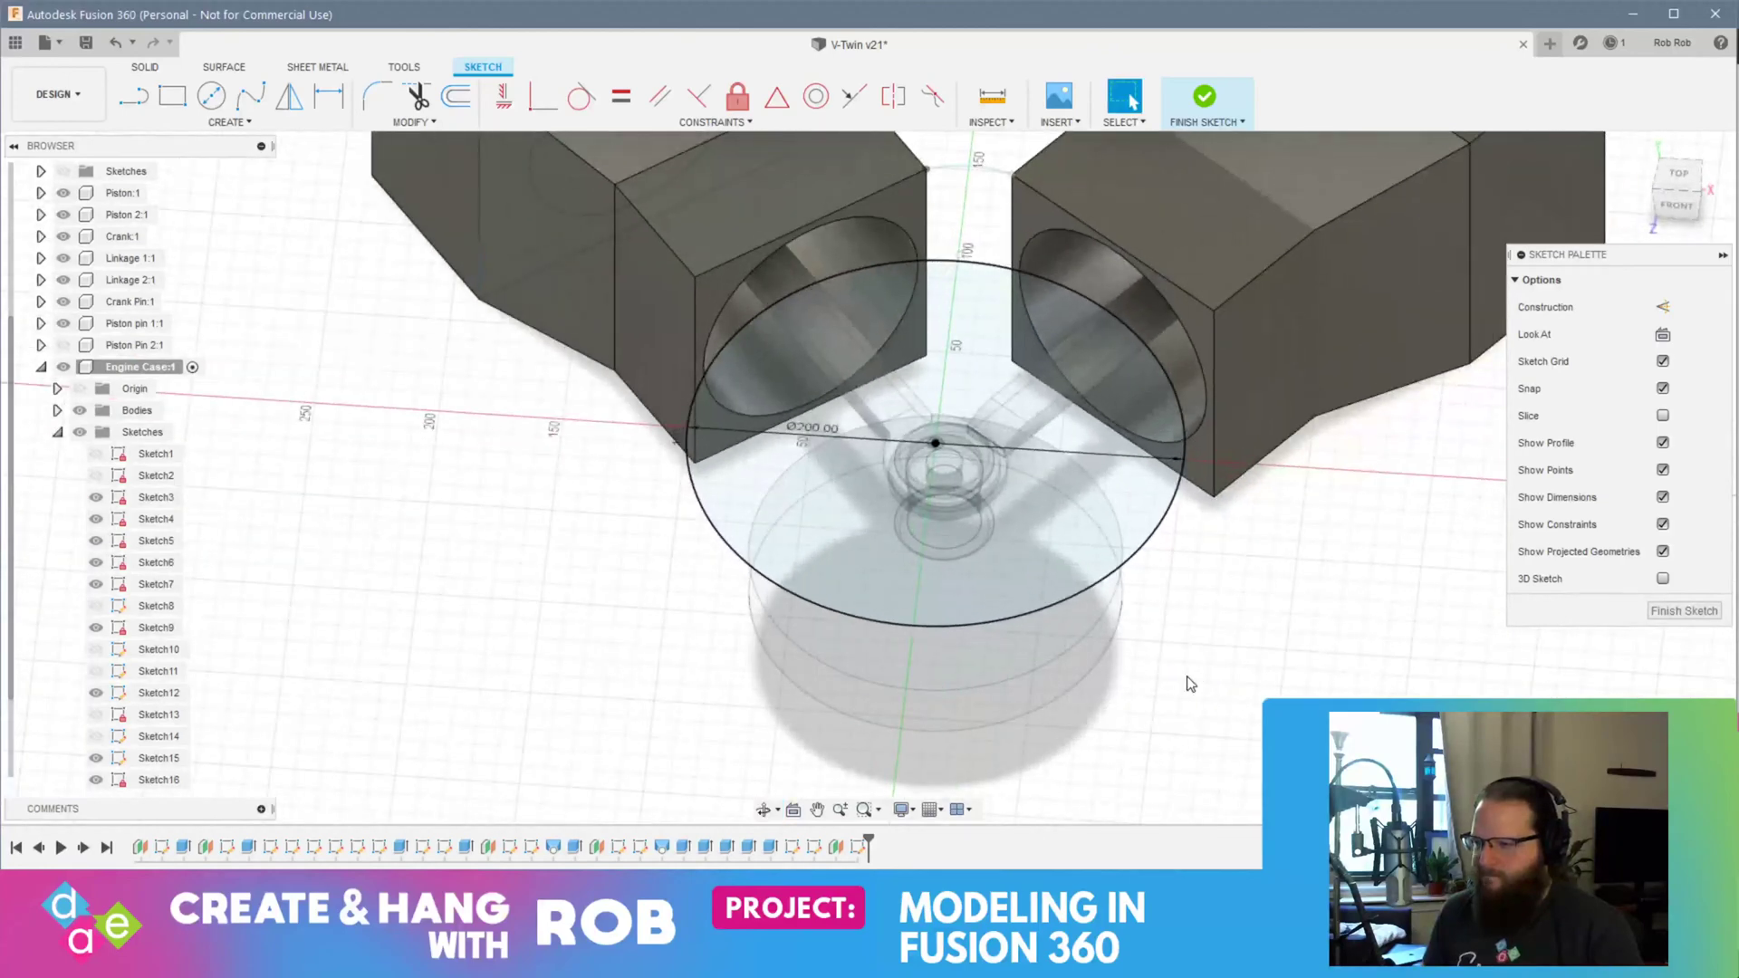
Step: Delete the 200 mm circle's sketch on the offset plane, leave sketch editing, and undo the offset plane
{"action": "mouse_move", "coordinate": [920, 480]}
{"action": "middle_mouse_down", "text": "shift"}
{"action": "mouse_move", "coordinate": [948, 536]}
{"action": "mouse_move", "coordinate": [1047, 435]}
{"action": "mouse_move", "coordinate": [953, 539]}
{"action": "middle_mouse_up", "text": "shift"}
{"action": "left_click", "coordinate": [1050, 565]}
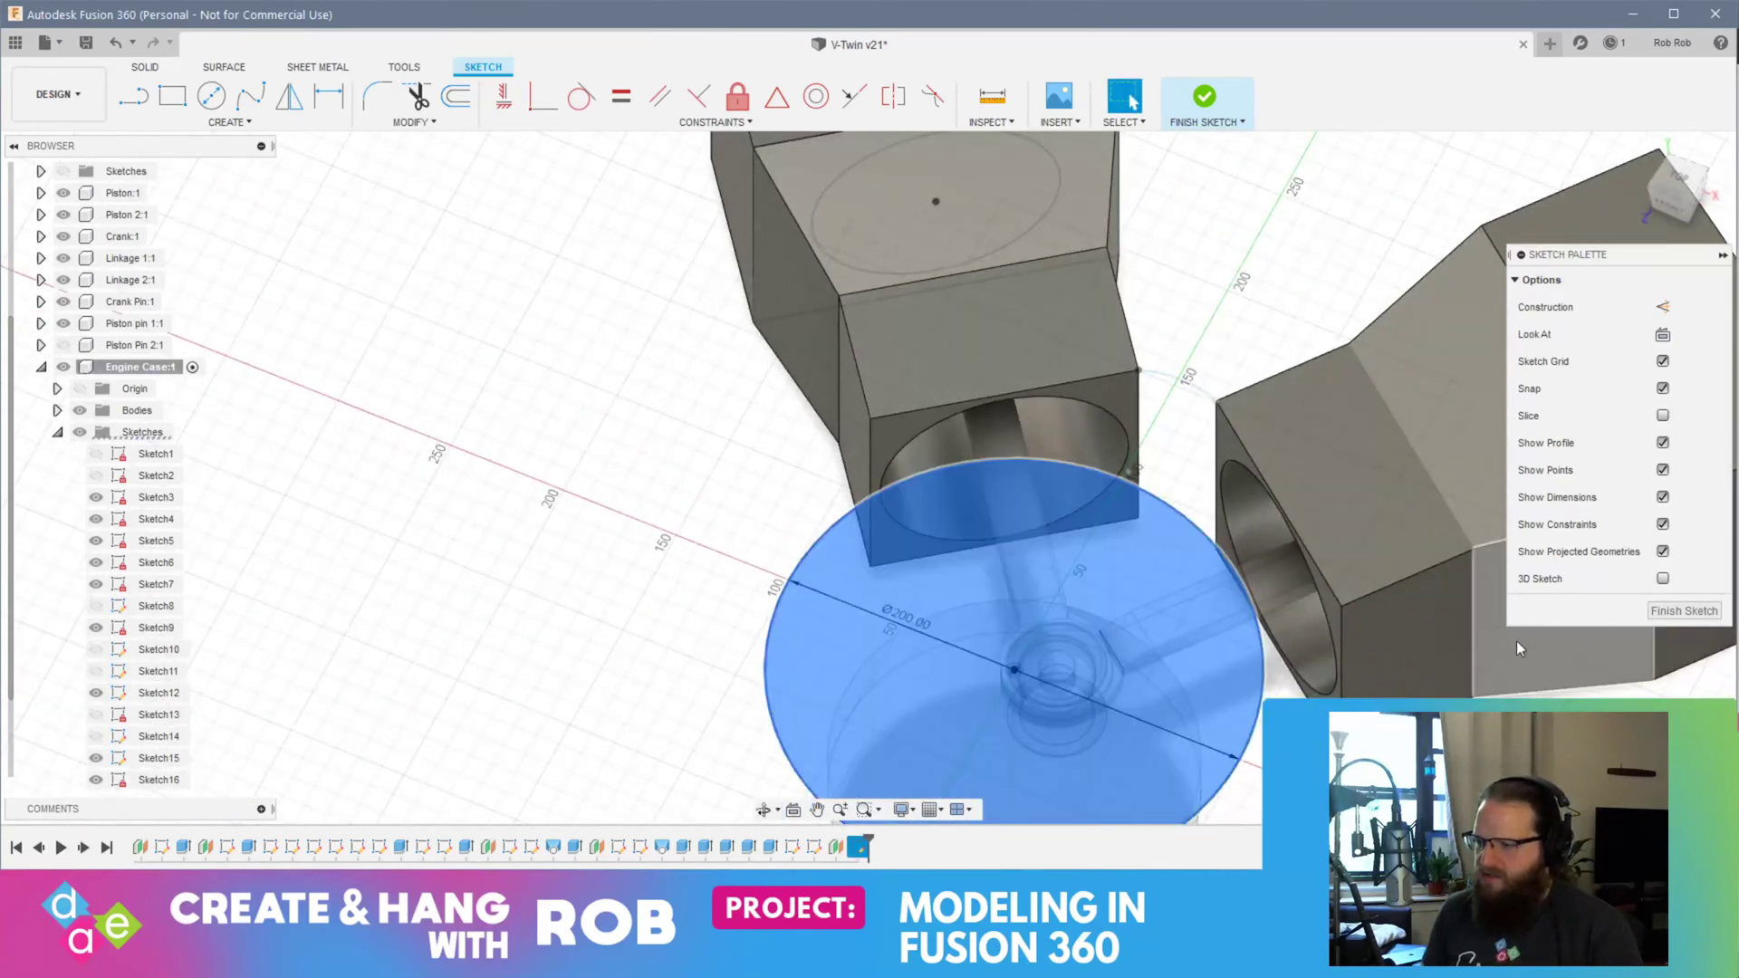
{"action": "mouse_move", "coordinate": [1279, 606]}
{"action": "middle_mouse_down", "text": "shift"}
{"action": "mouse_move", "coordinate": [1075, 490]}
{"action": "mouse_move", "coordinate": [1287, 558]}
{"action": "middle_mouse_up", "text": "shift"}
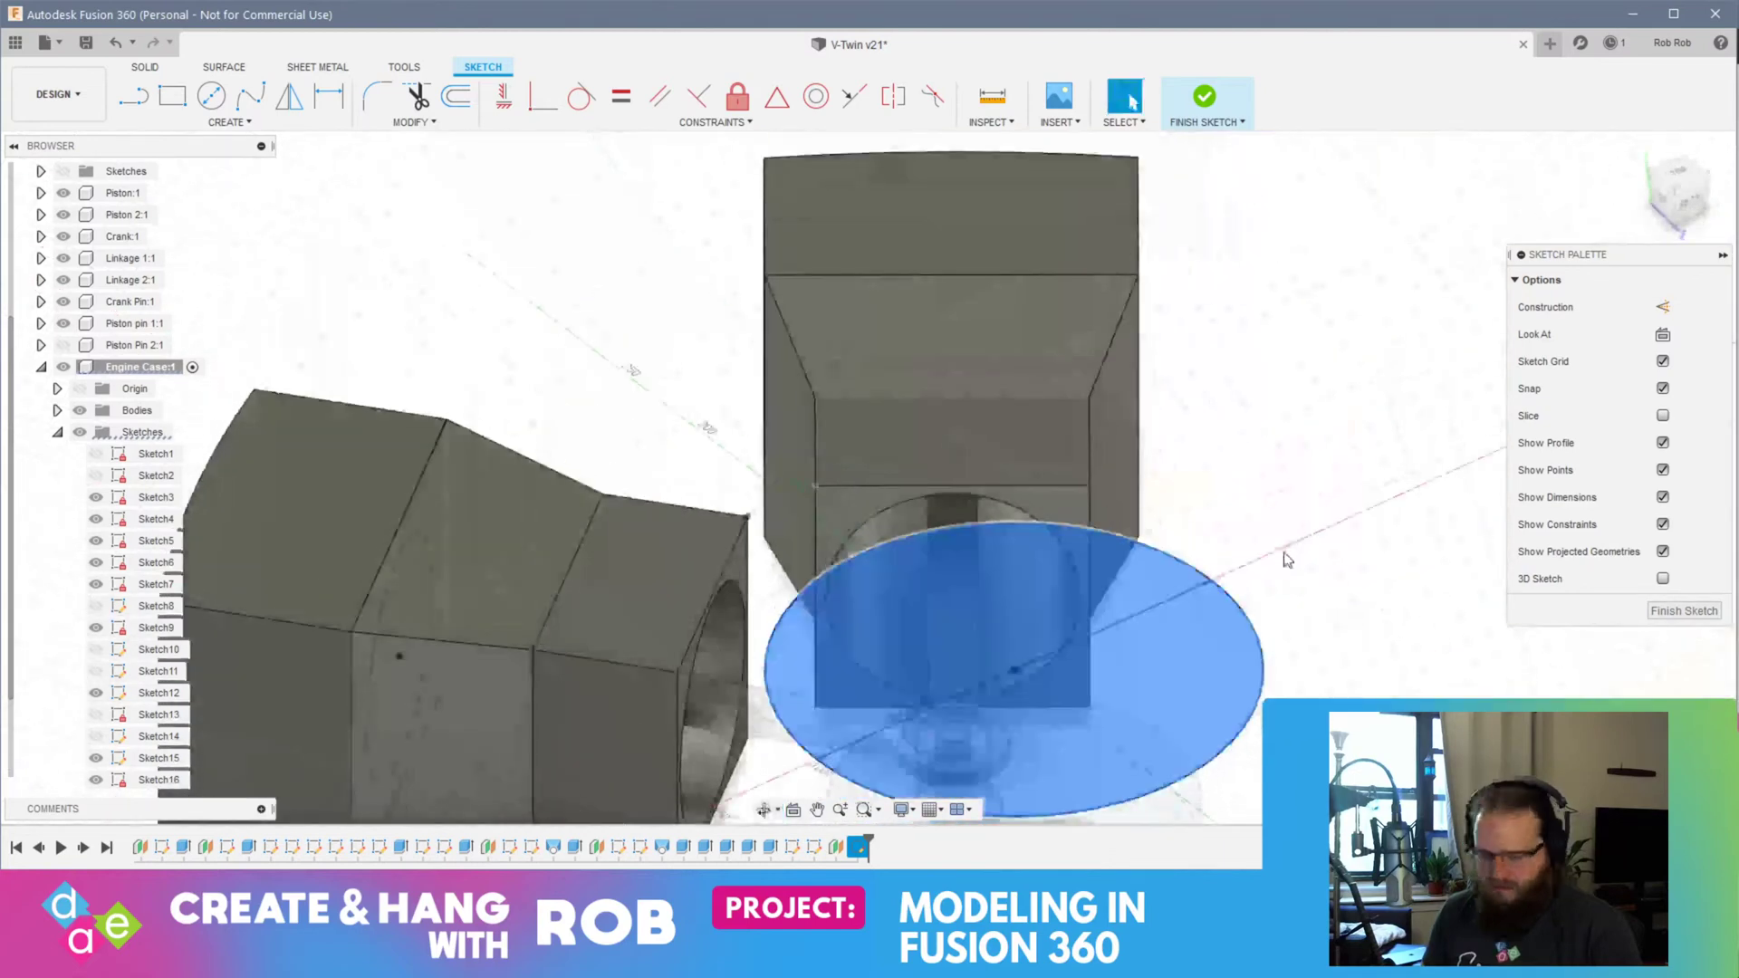
{"action": "middle_click_drag", "start_coordinate": [1311, 702], "coordinate": [1268, 726], "text": "shift"}
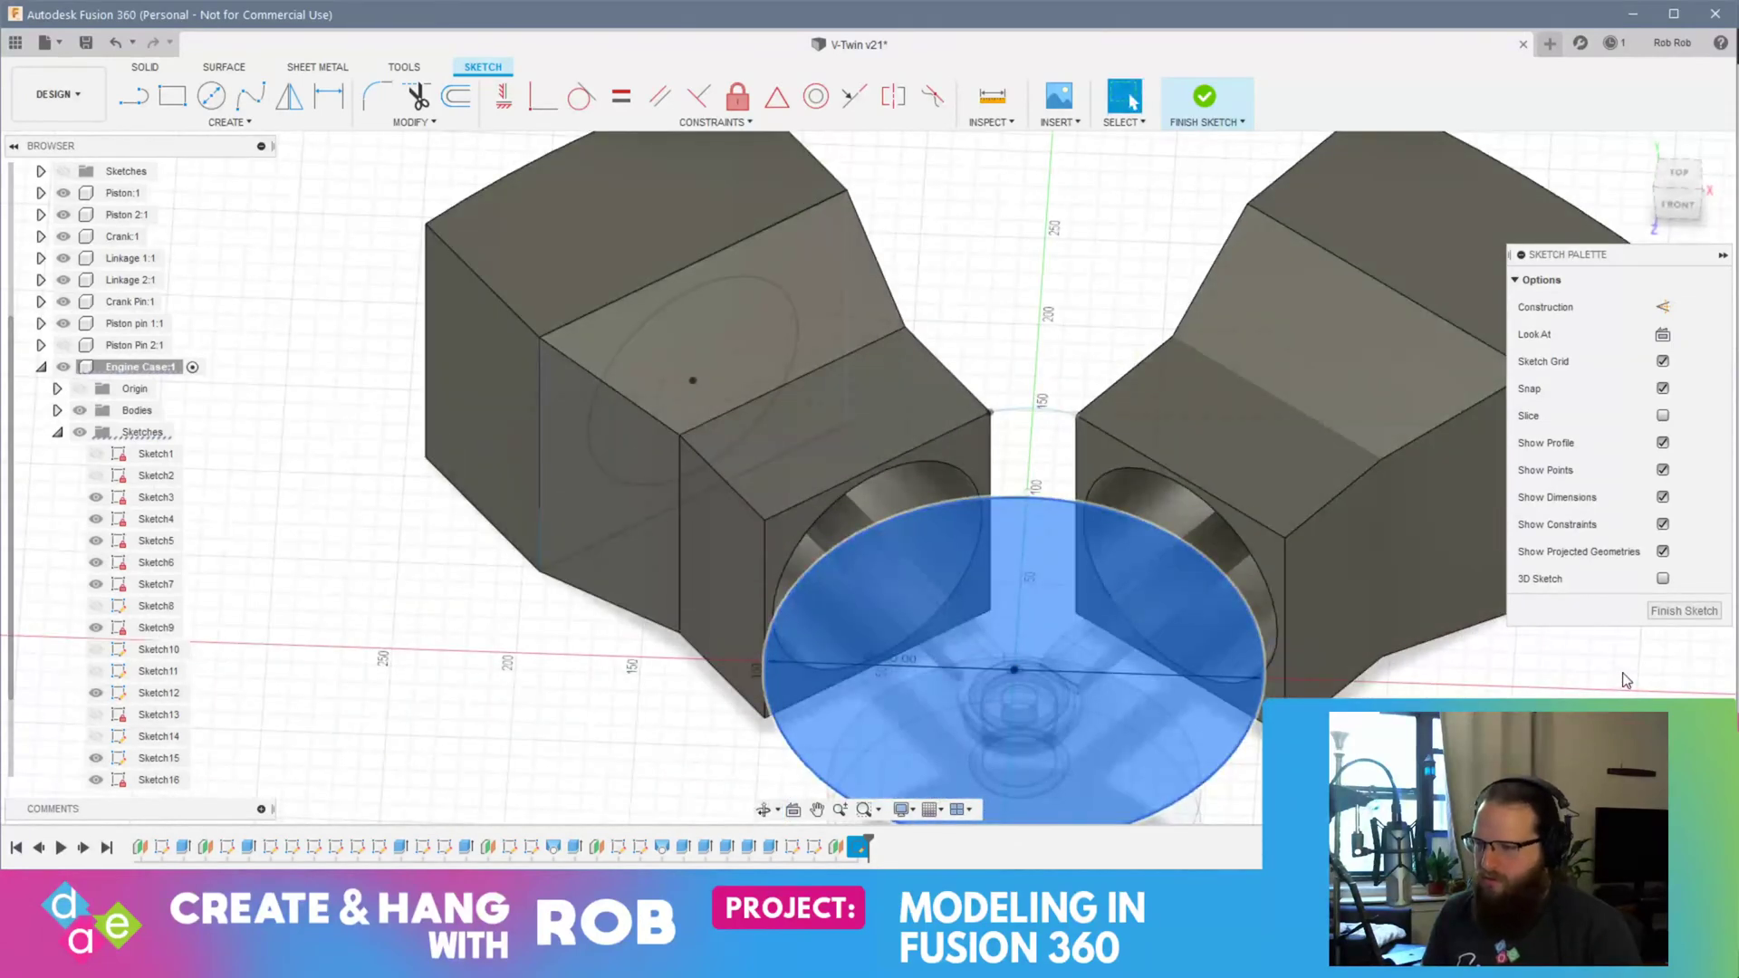
{"action": "key", "text": "Delete"}
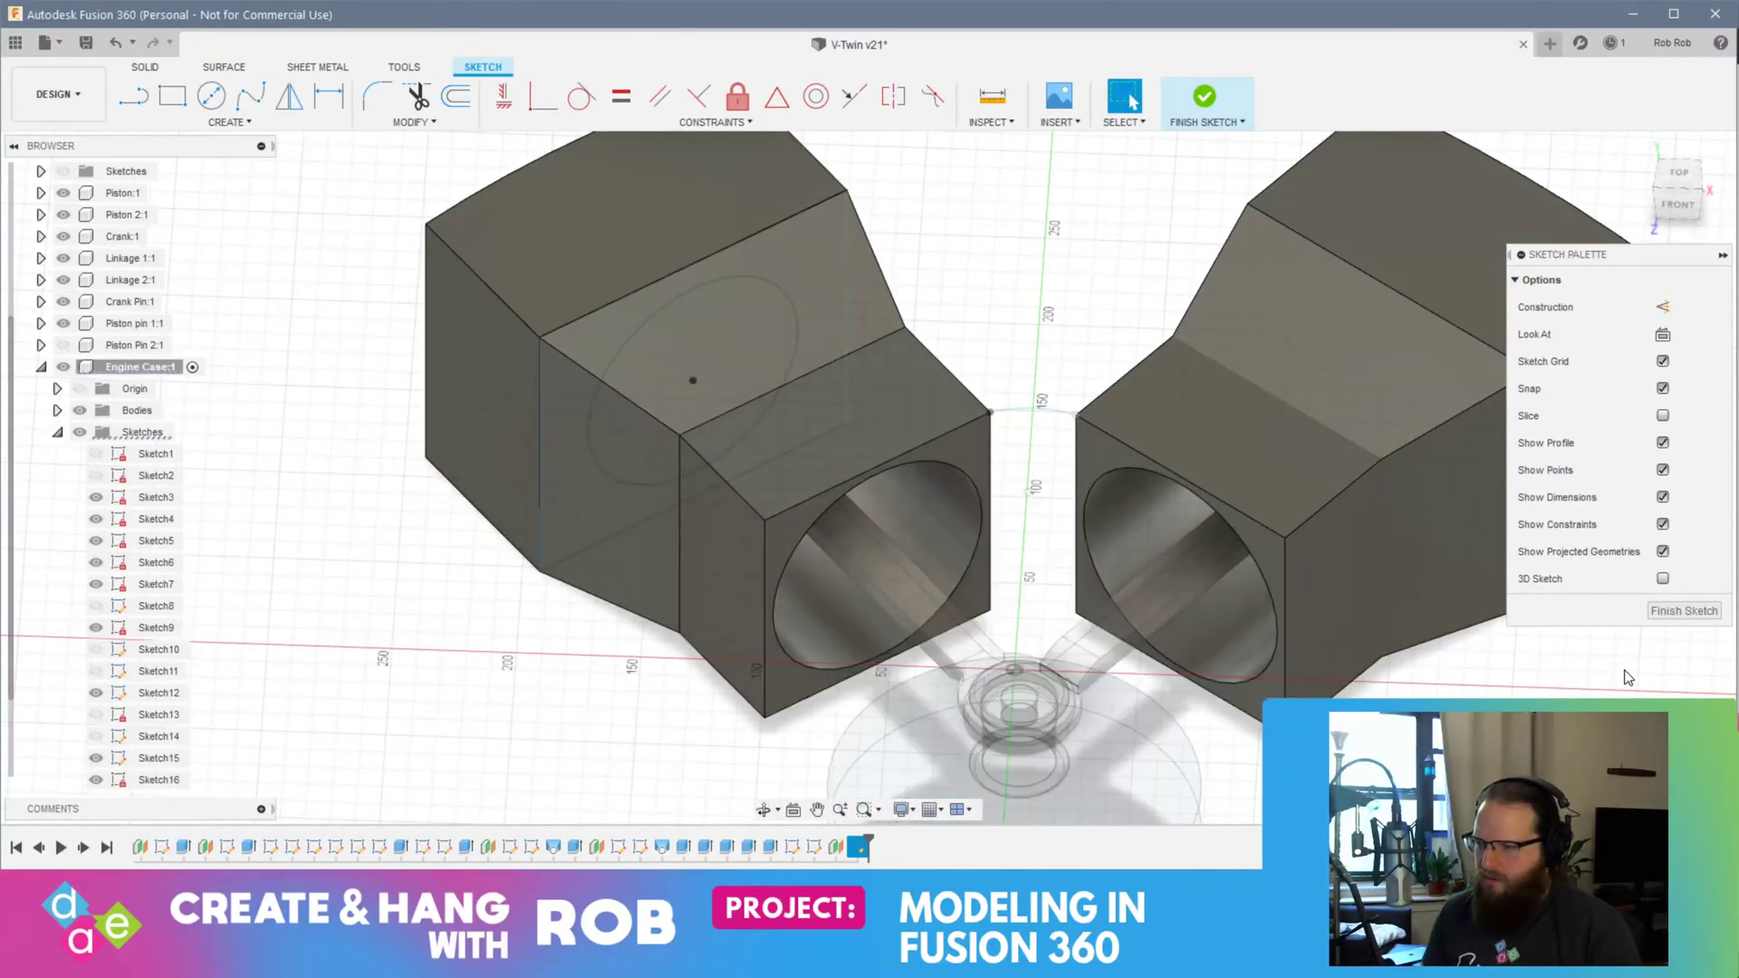
{"action": "left_click", "coordinate": [1683, 612]}
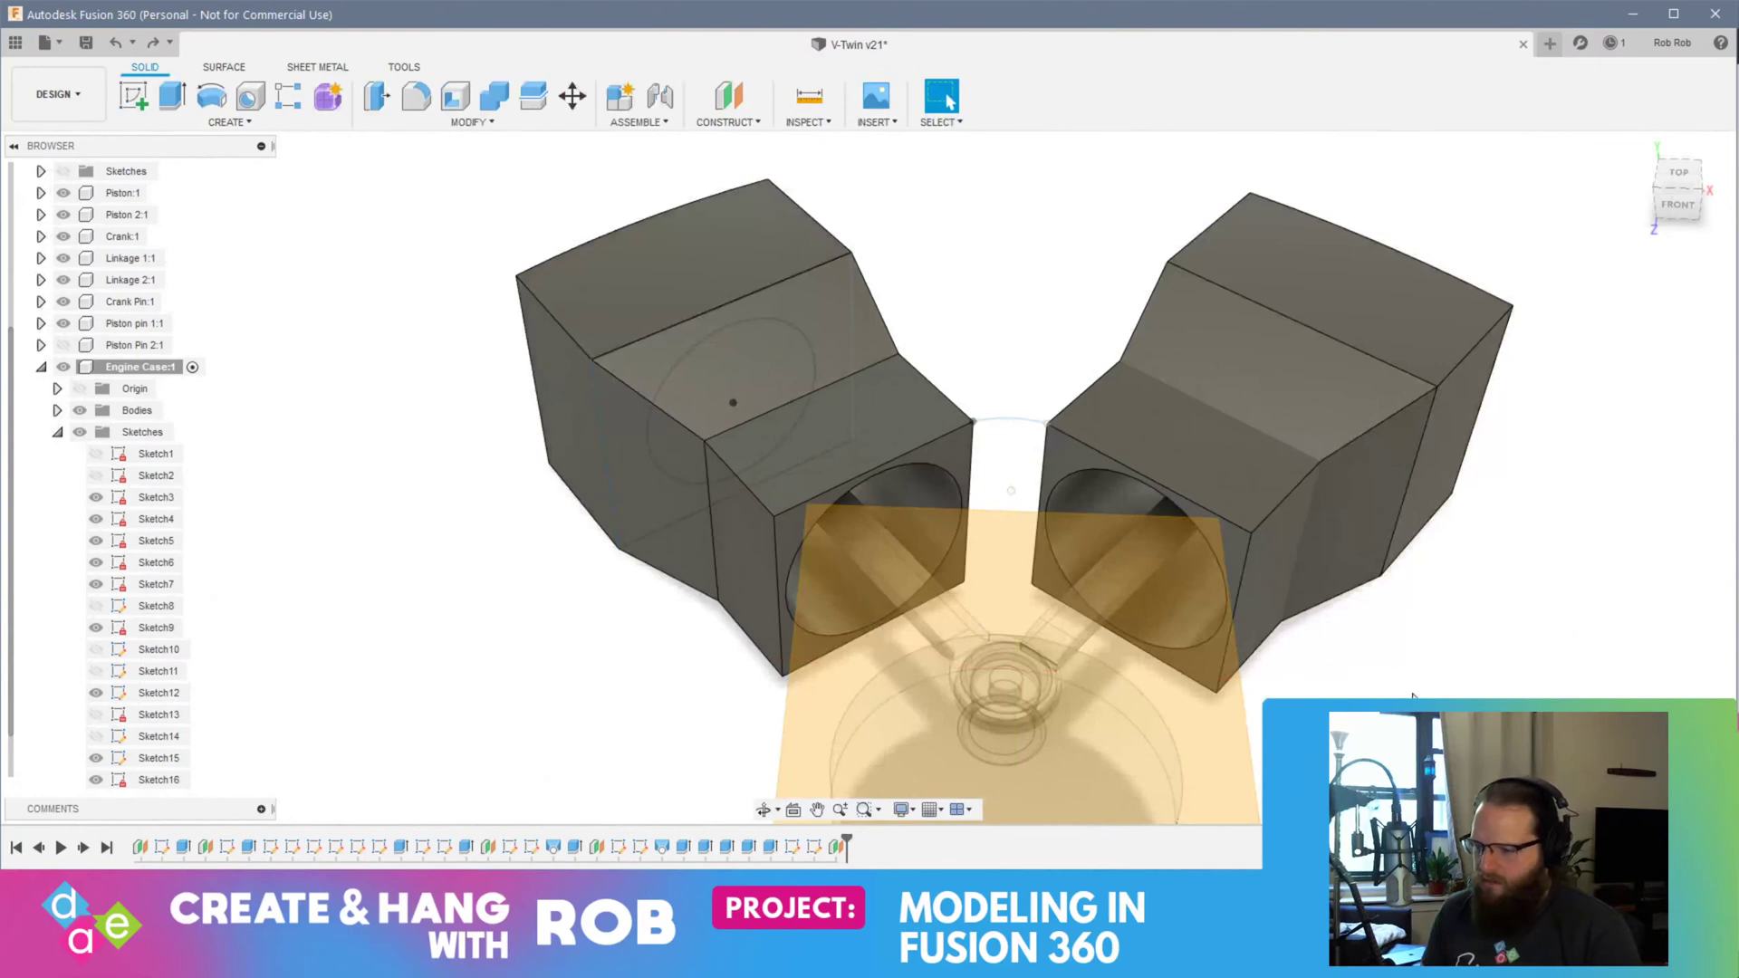
{"action": "key", "text": "ctrl+z"}
{"action": "middle_click_drag", "start_coordinate": [1413, 695], "coordinate": [1286, 639], "text": "shift"}
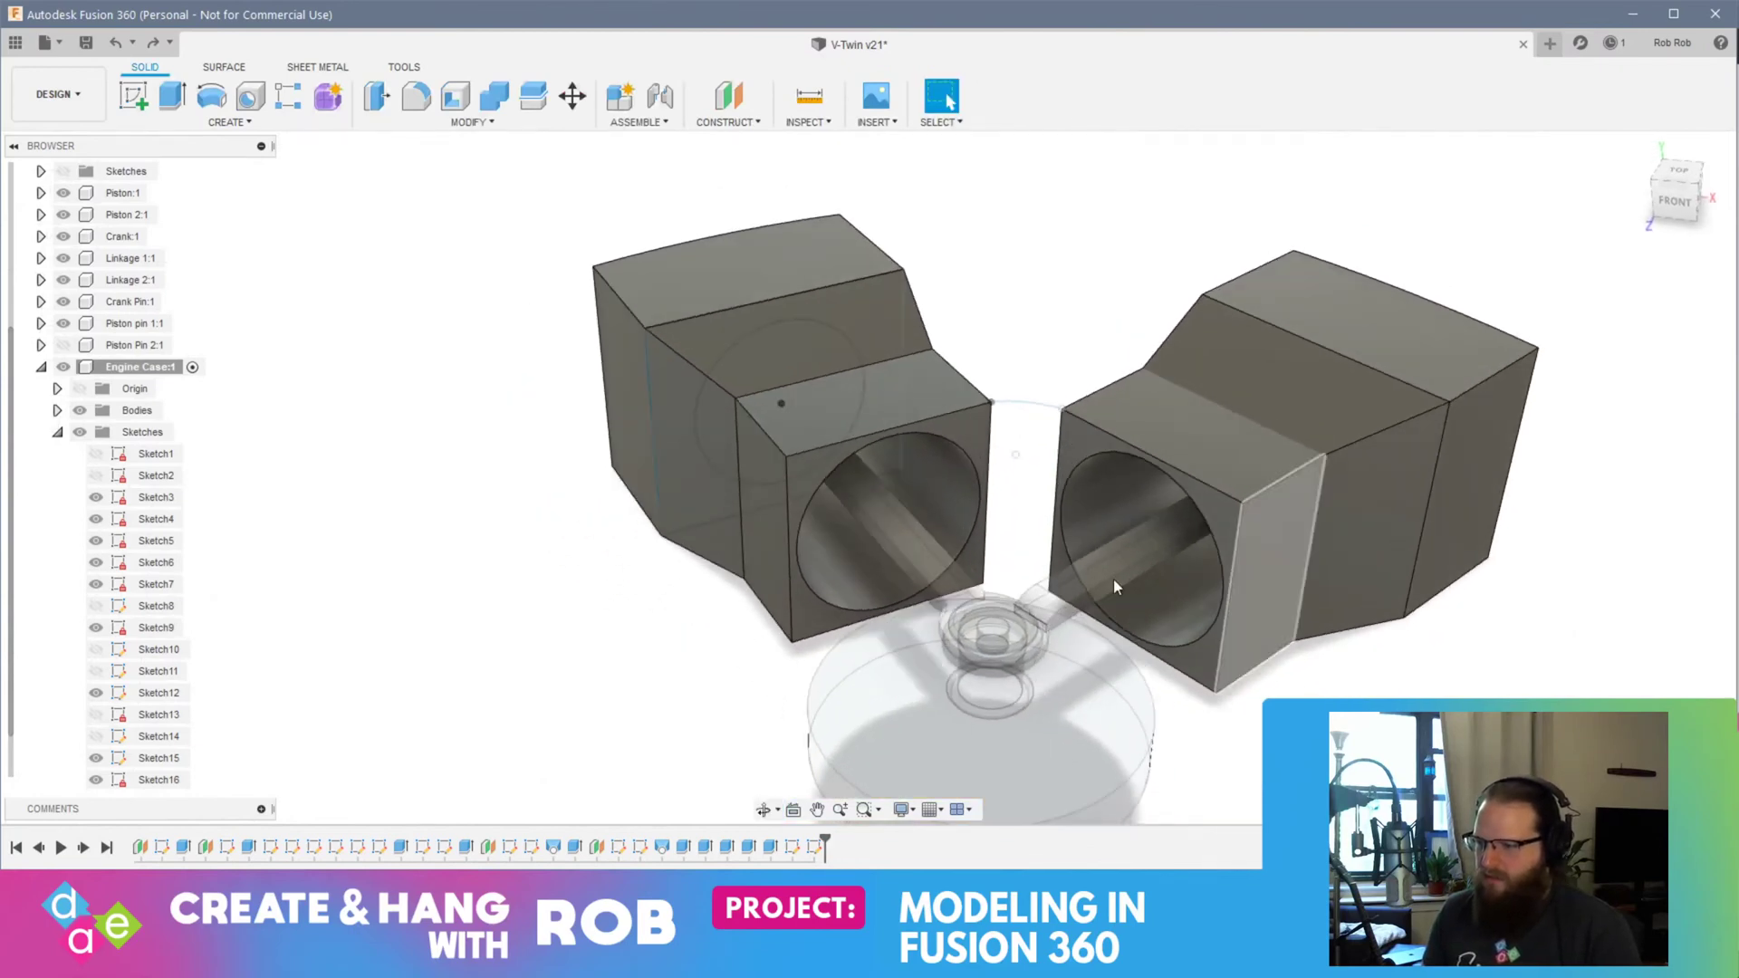
Step: Try a construction plane with zero offset on the stepped top face of the first cylinder housing, and undo it
{"action": "left_click", "coordinate": [886, 416]}
{"action": "left_click", "coordinate": [726, 122]}
{"action": "left_click", "coordinate": [771, 140]}
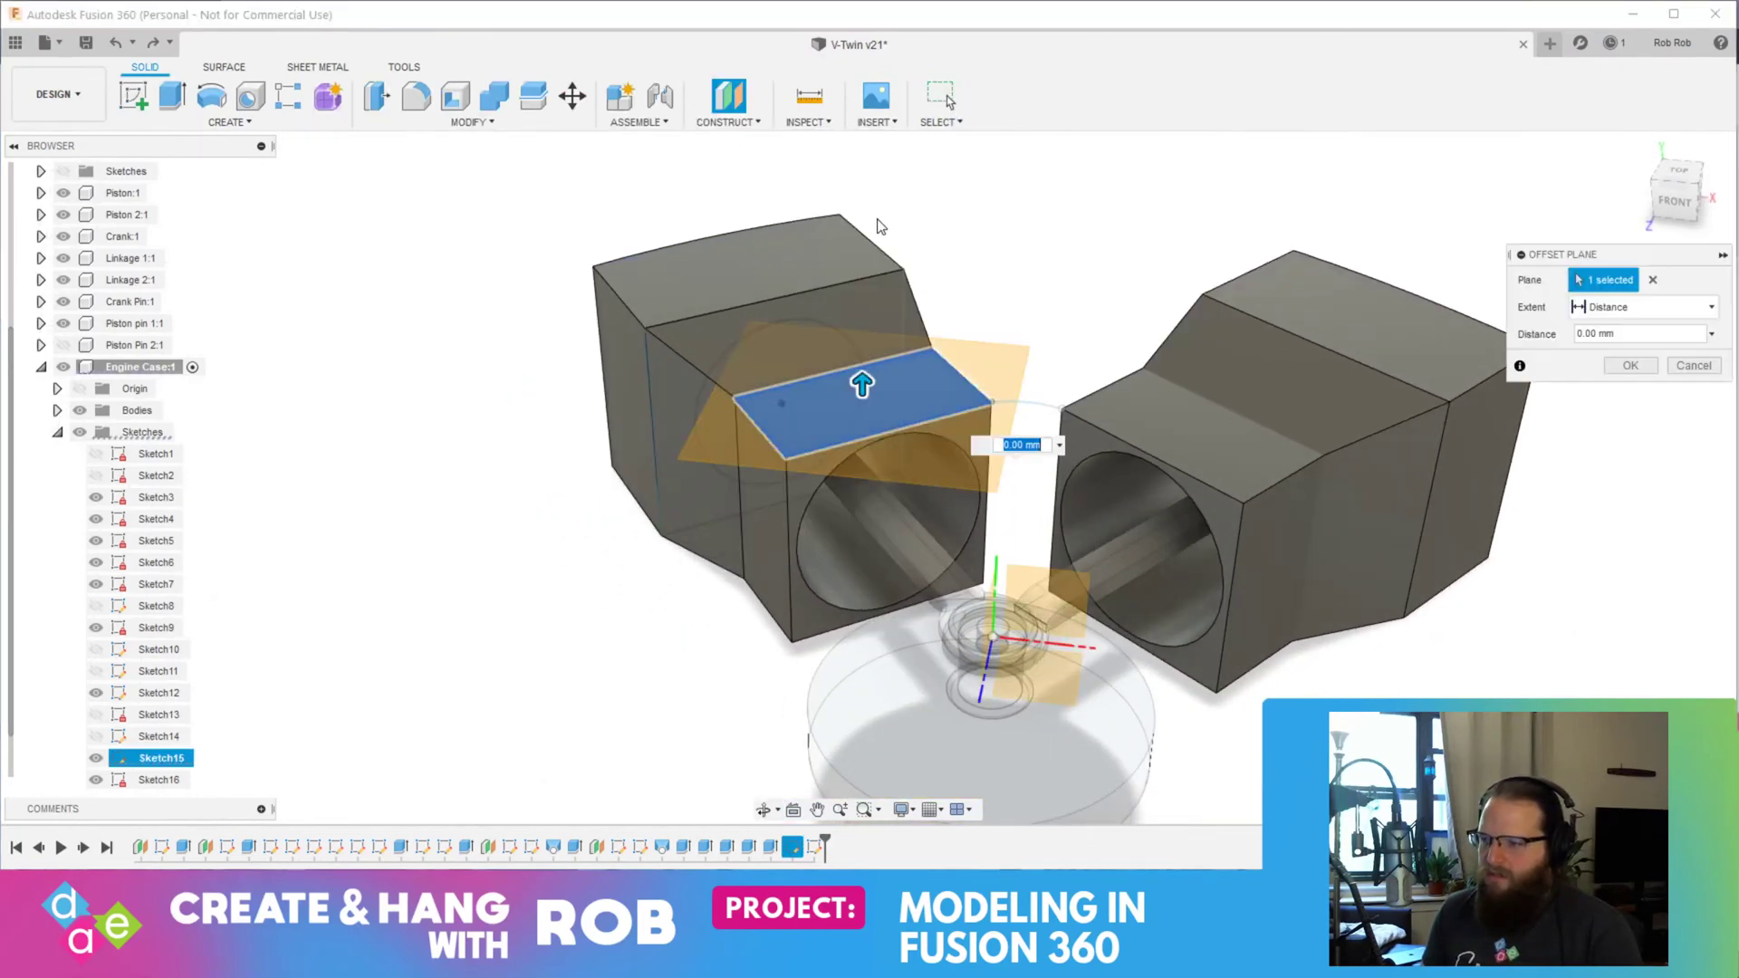
{"action": "key", "text": "Return"}
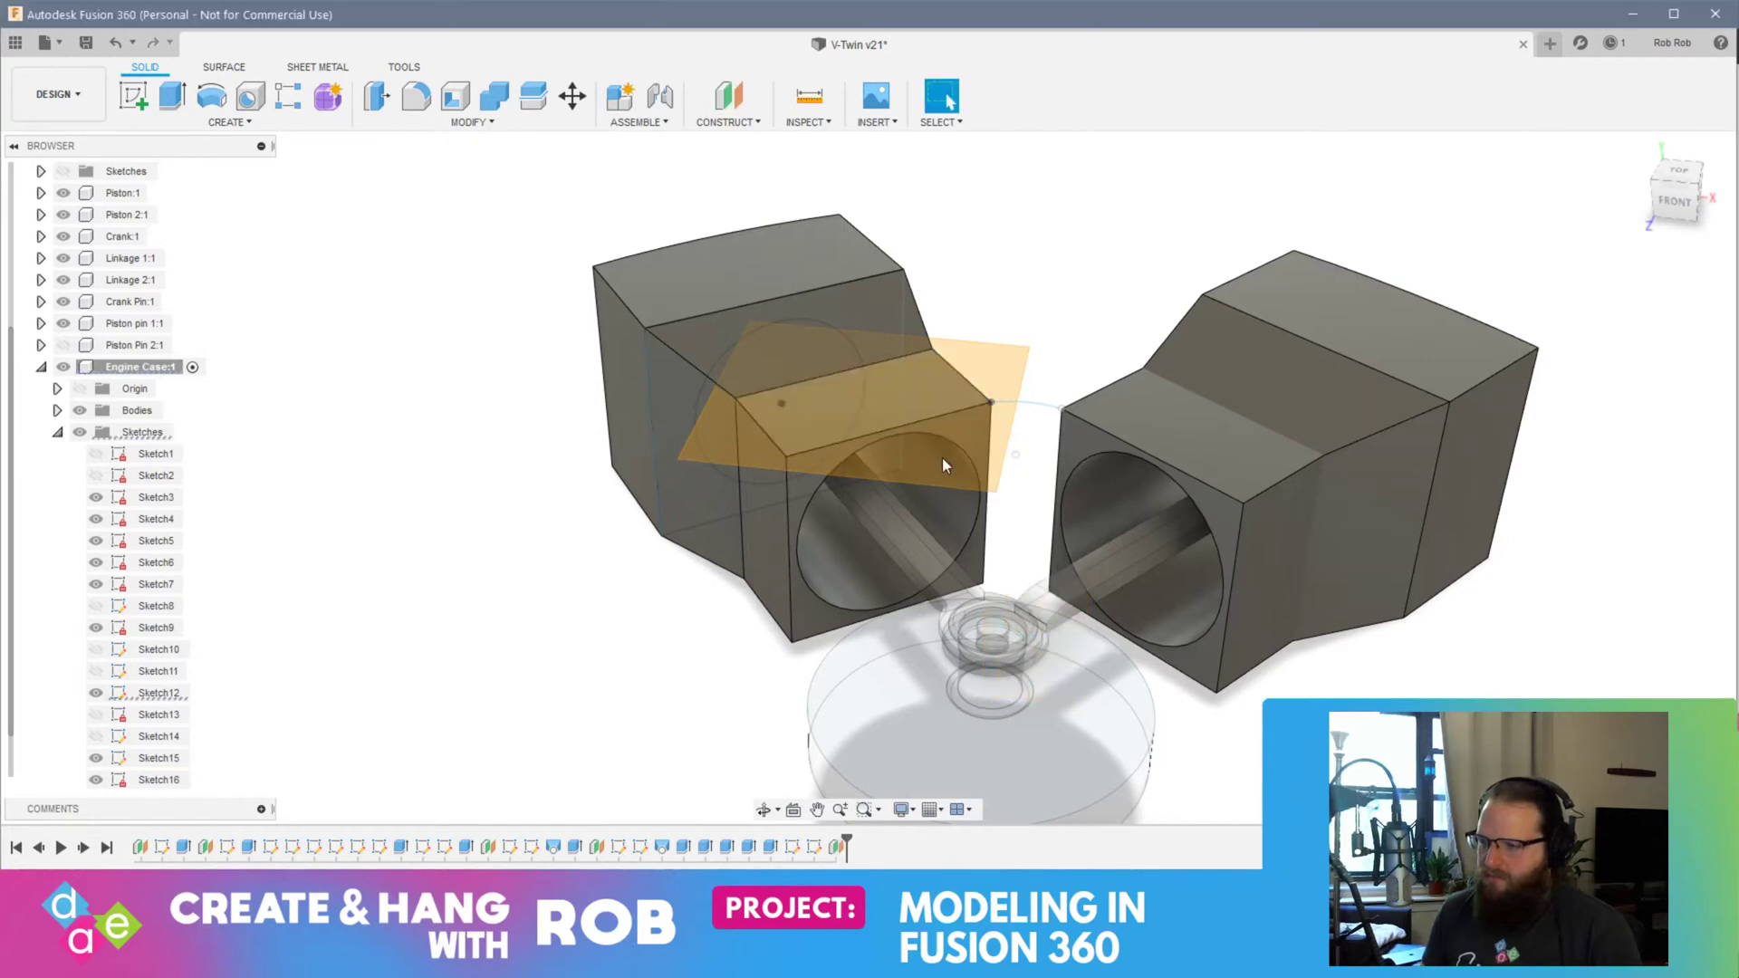
{"action": "key", "text": "ctrl+z"}
Step: Start a new sketch on the lower stepped top face of the first cylinder housing, next to the crank
{"action": "left_click", "coordinate": [893, 412]}
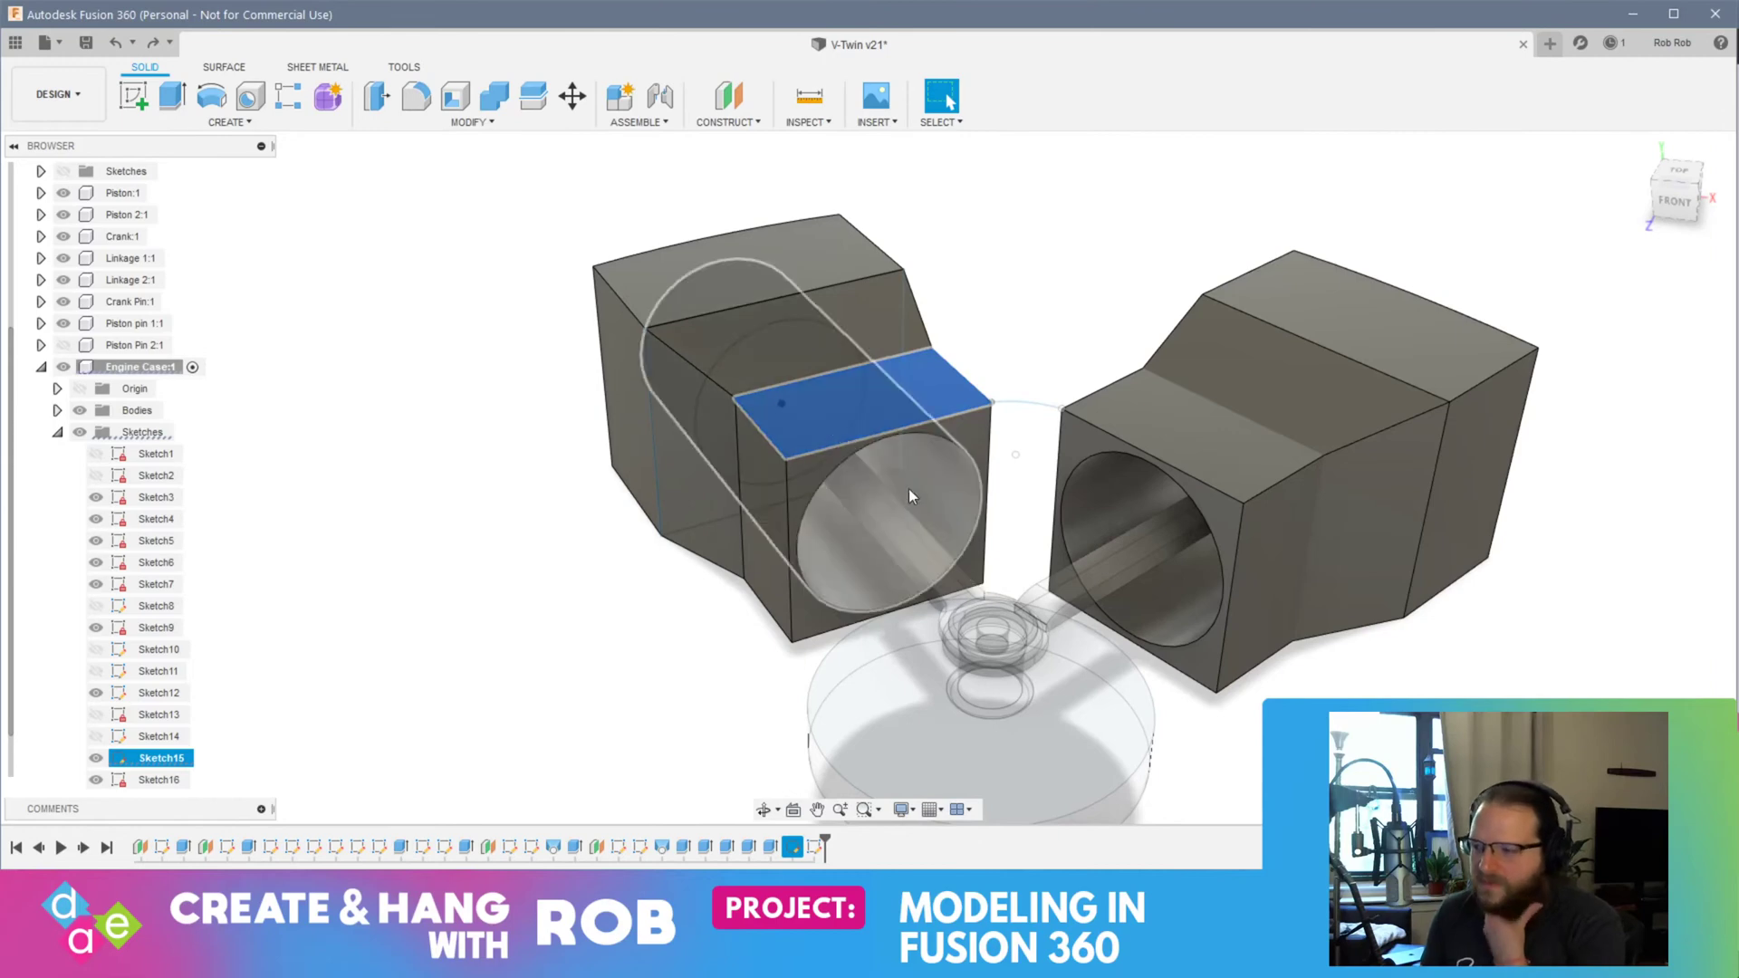
{"action": "middle_click_drag", "start_coordinate": [1147, 623], "coordinate": [1126, 499]}
{"action": "middle_click_drag", "start_coordinate": [982, 417], "coordinate": [857, 399], "text": "shift"}
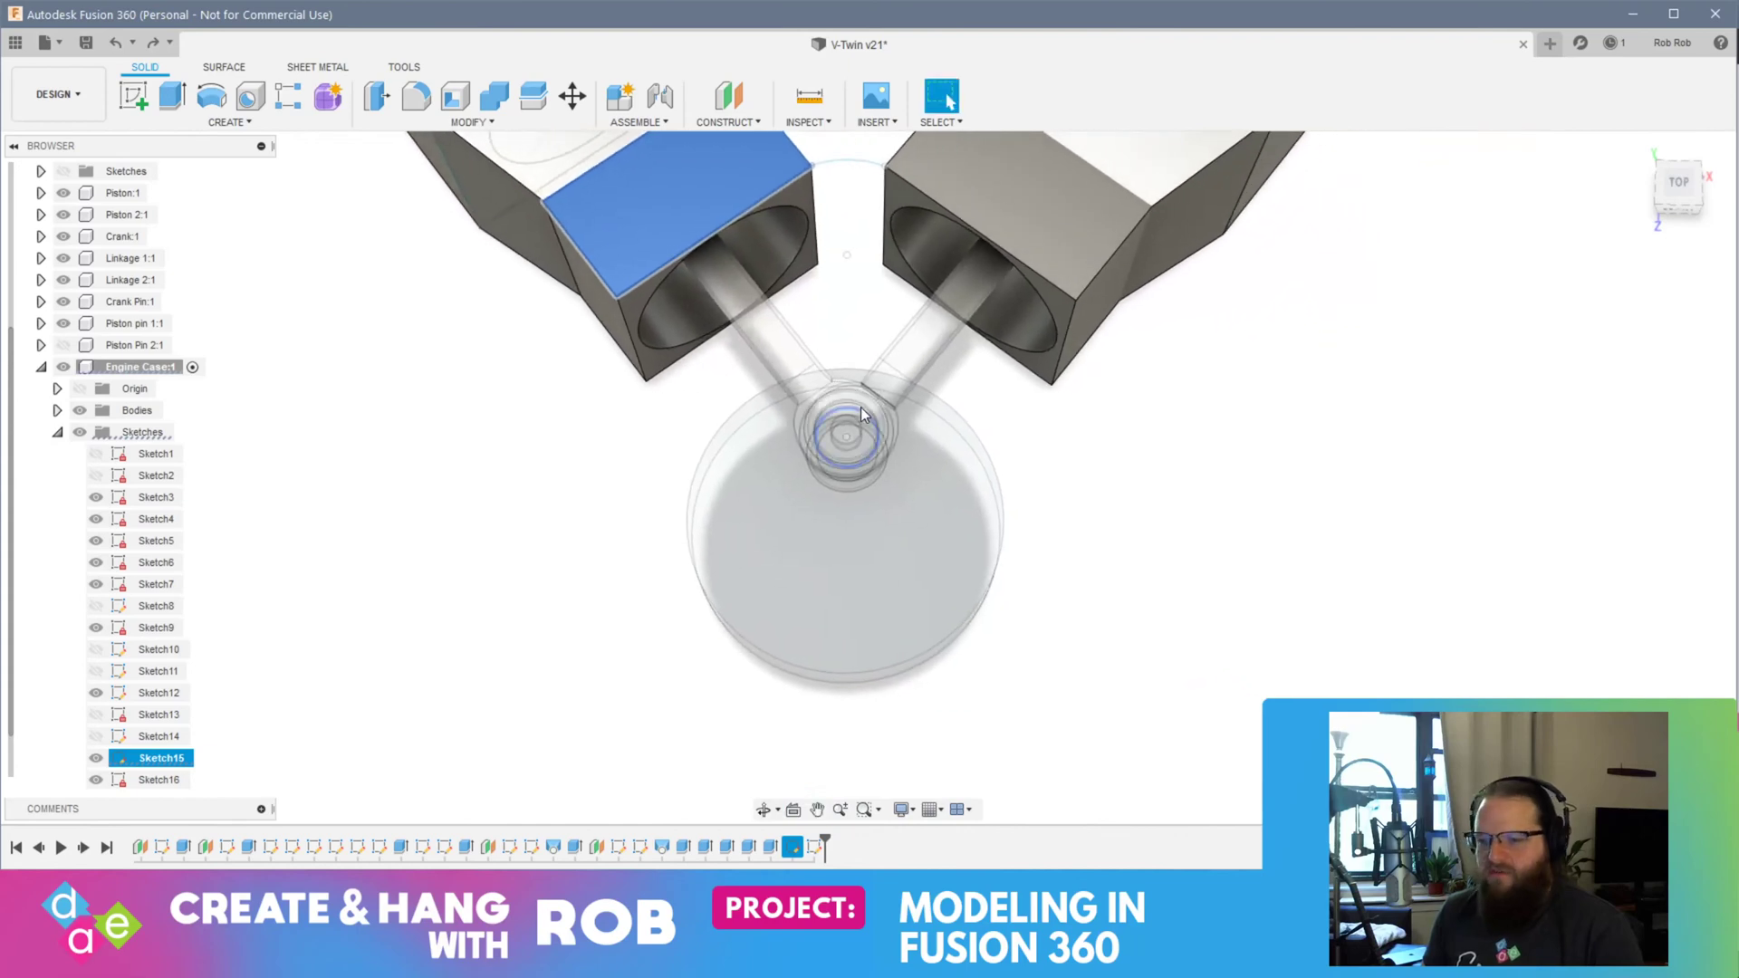
{"action": "left_click", "coordinate": [135, 99]}
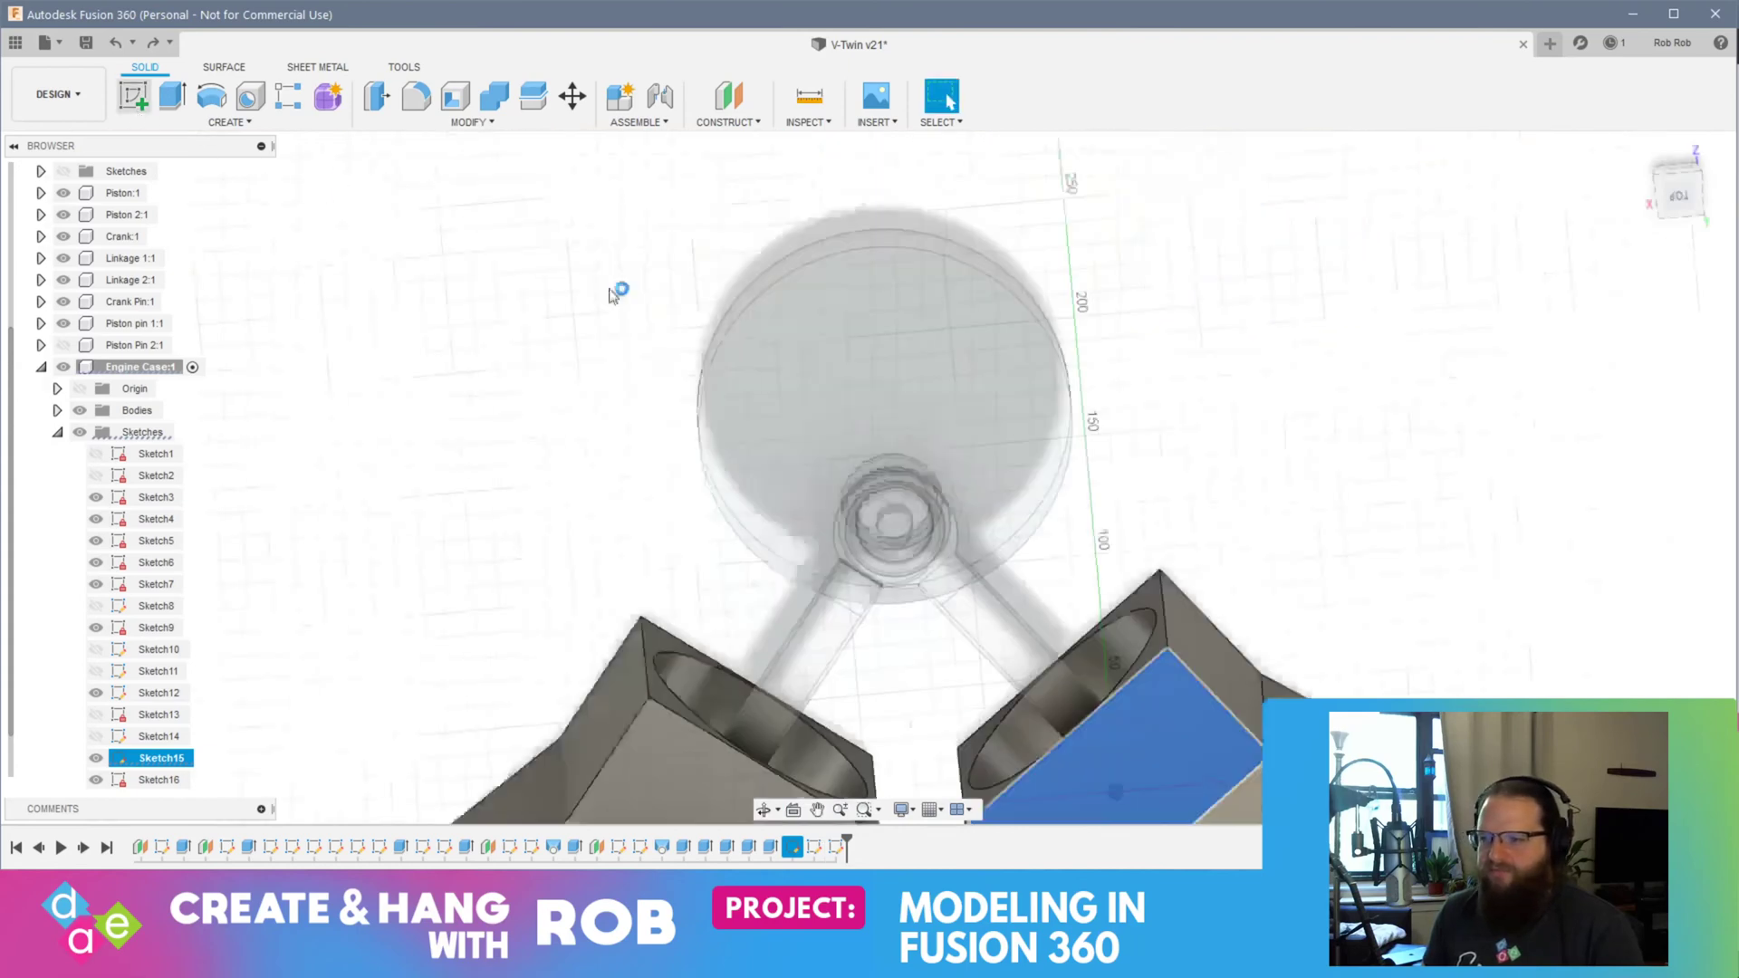
{"action": "middle_click_drag", "start_coordinate": [578, 332], "coordinate": [767, 461]}
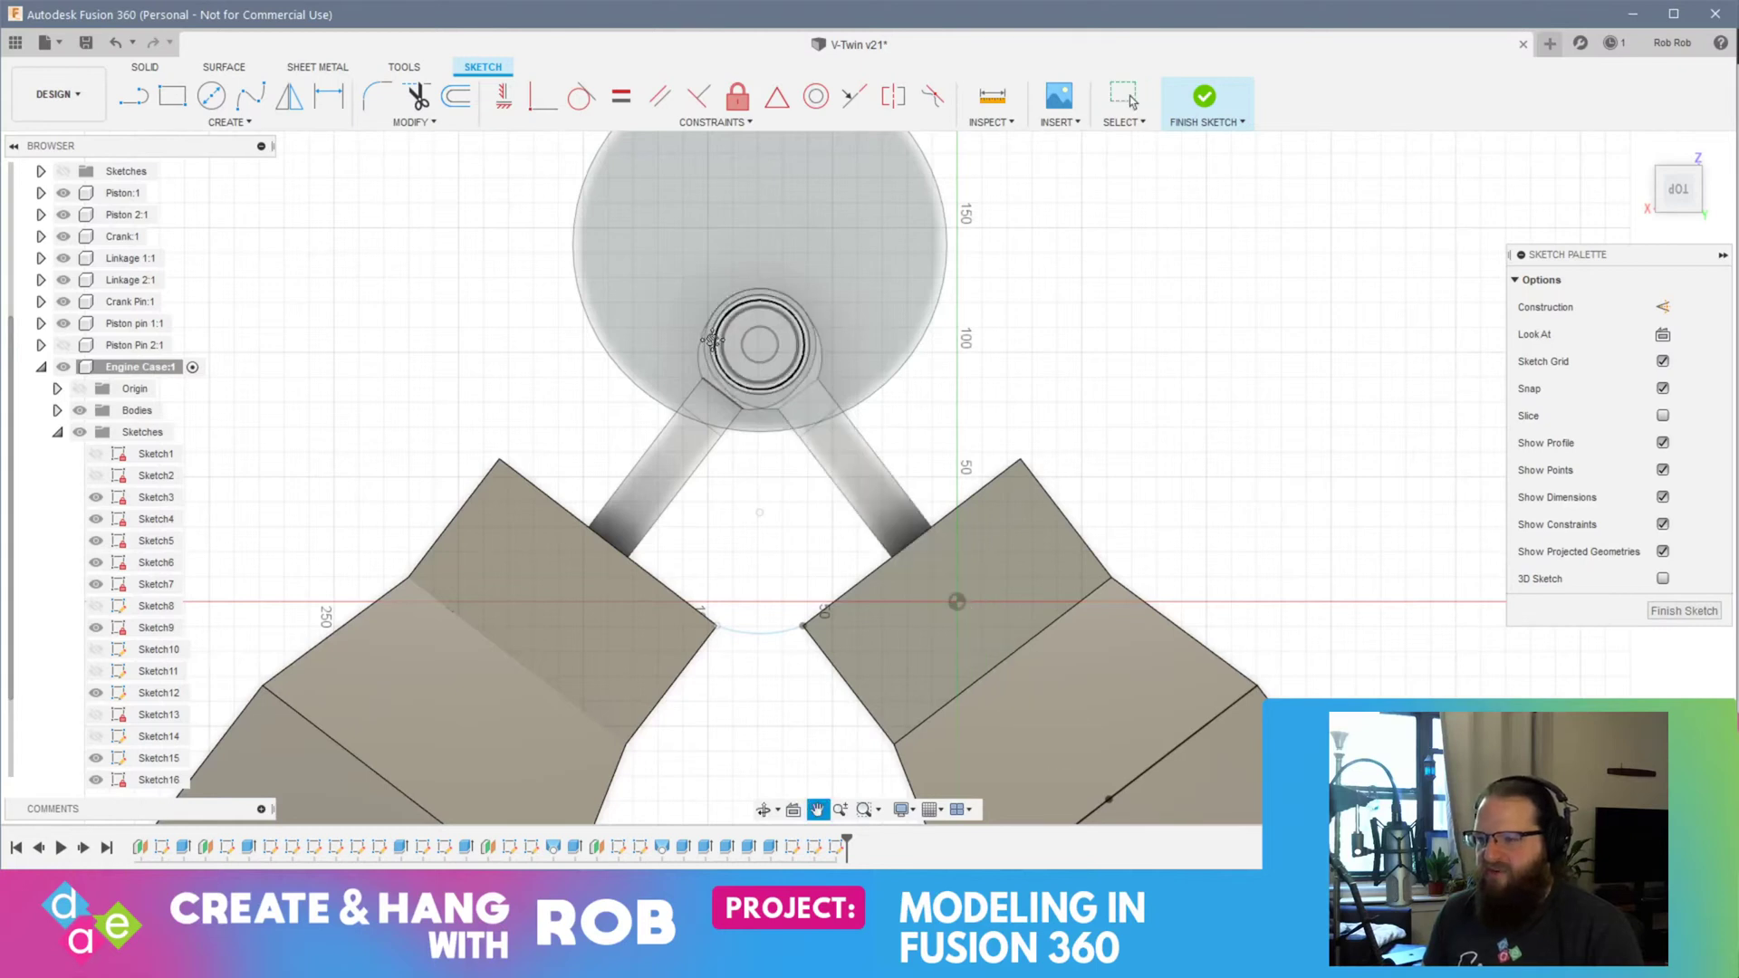
{"action": "middle_click_drag", "start_coordinate": [777, 230], "coordinate": [763, 324]}
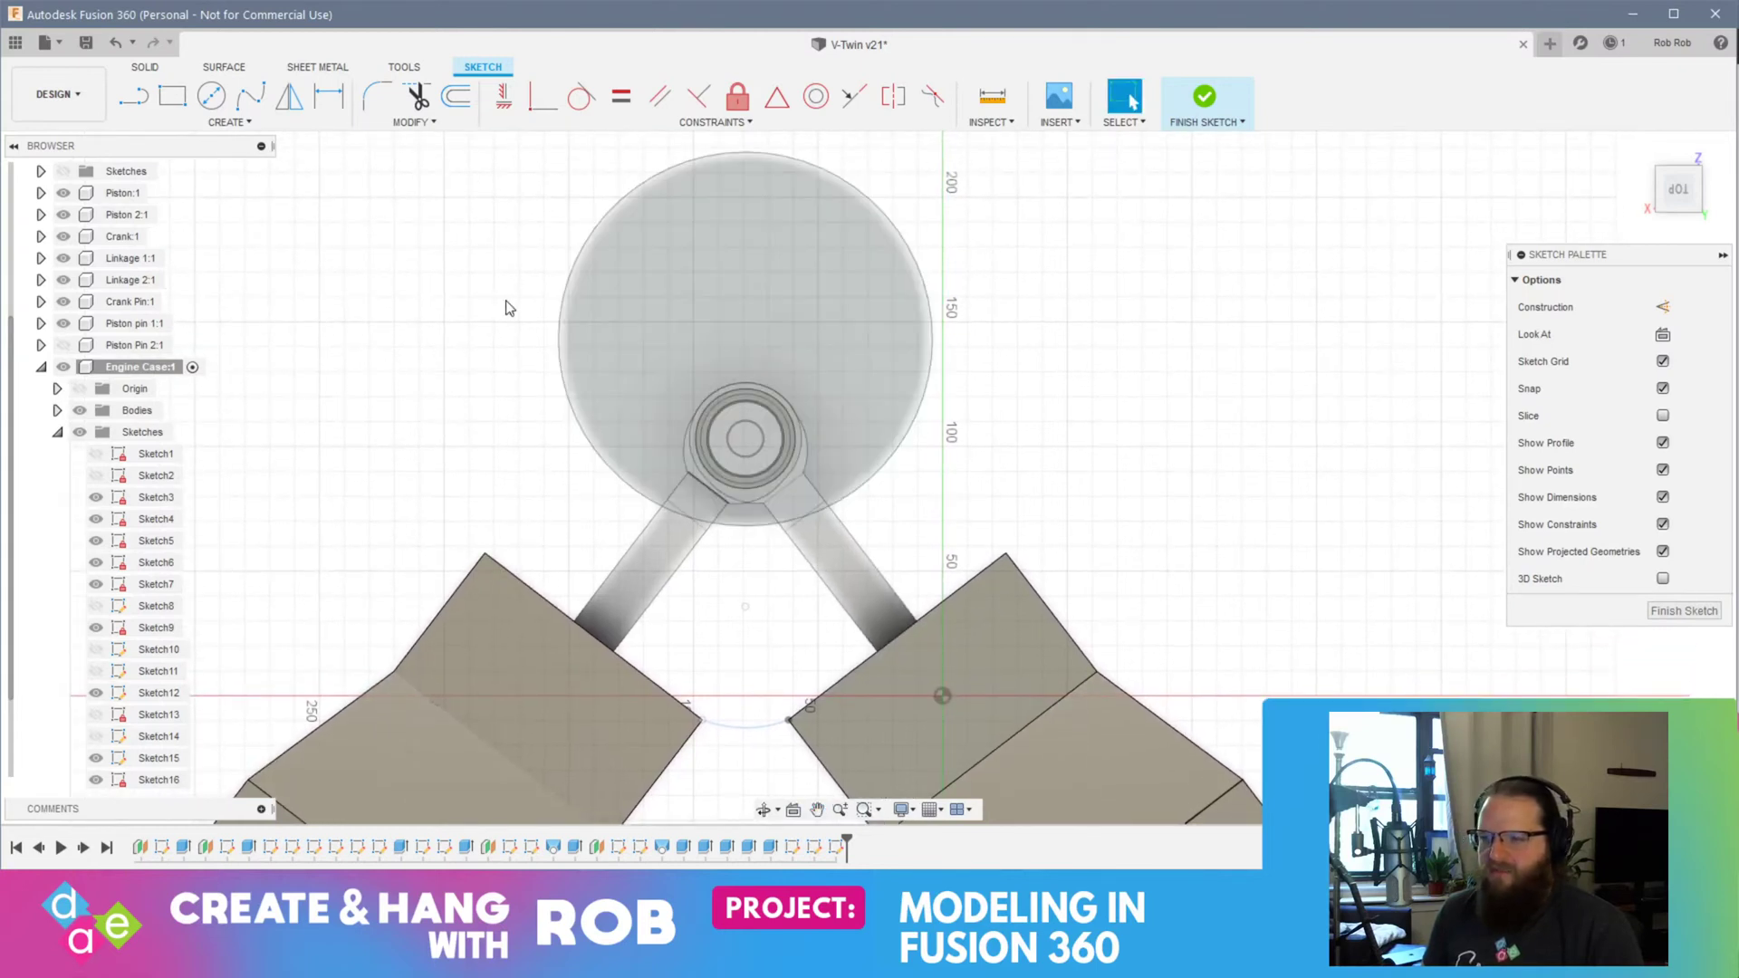
Step: Try a two-point circle around the crank disc, larger than the disc, and discard it
{"action": "left_click", "coordinate": [230, 121]}
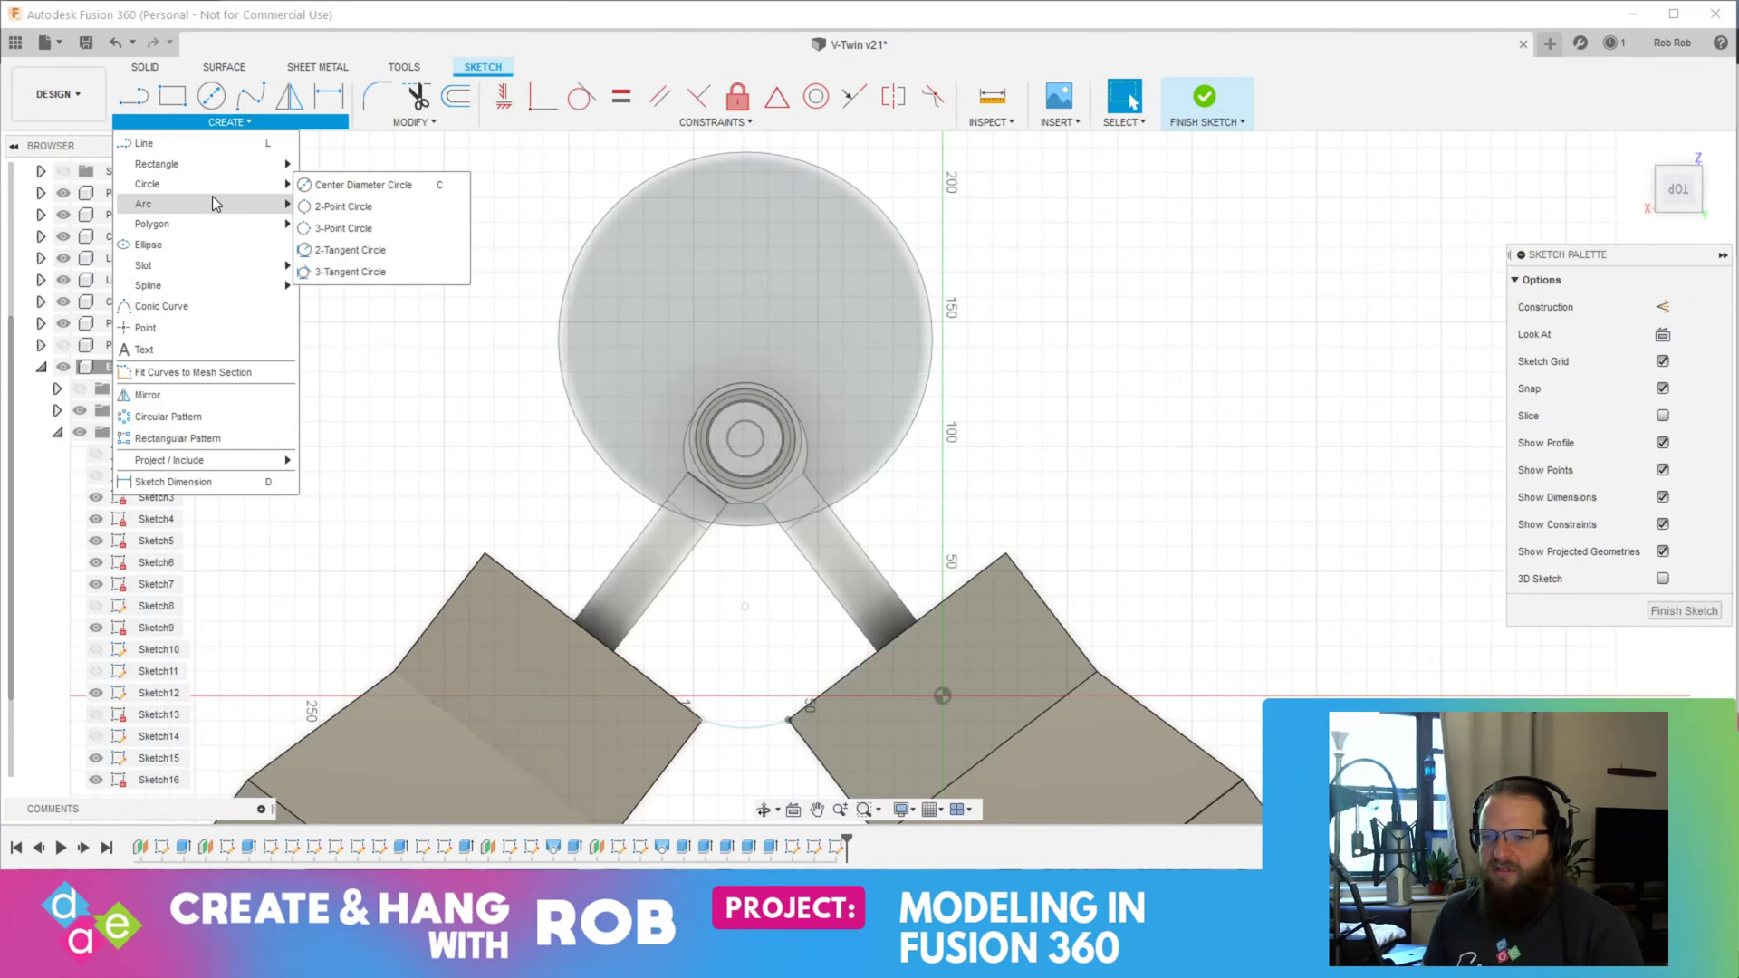
{"action": "left_click", "coordinate": [372, 207]}
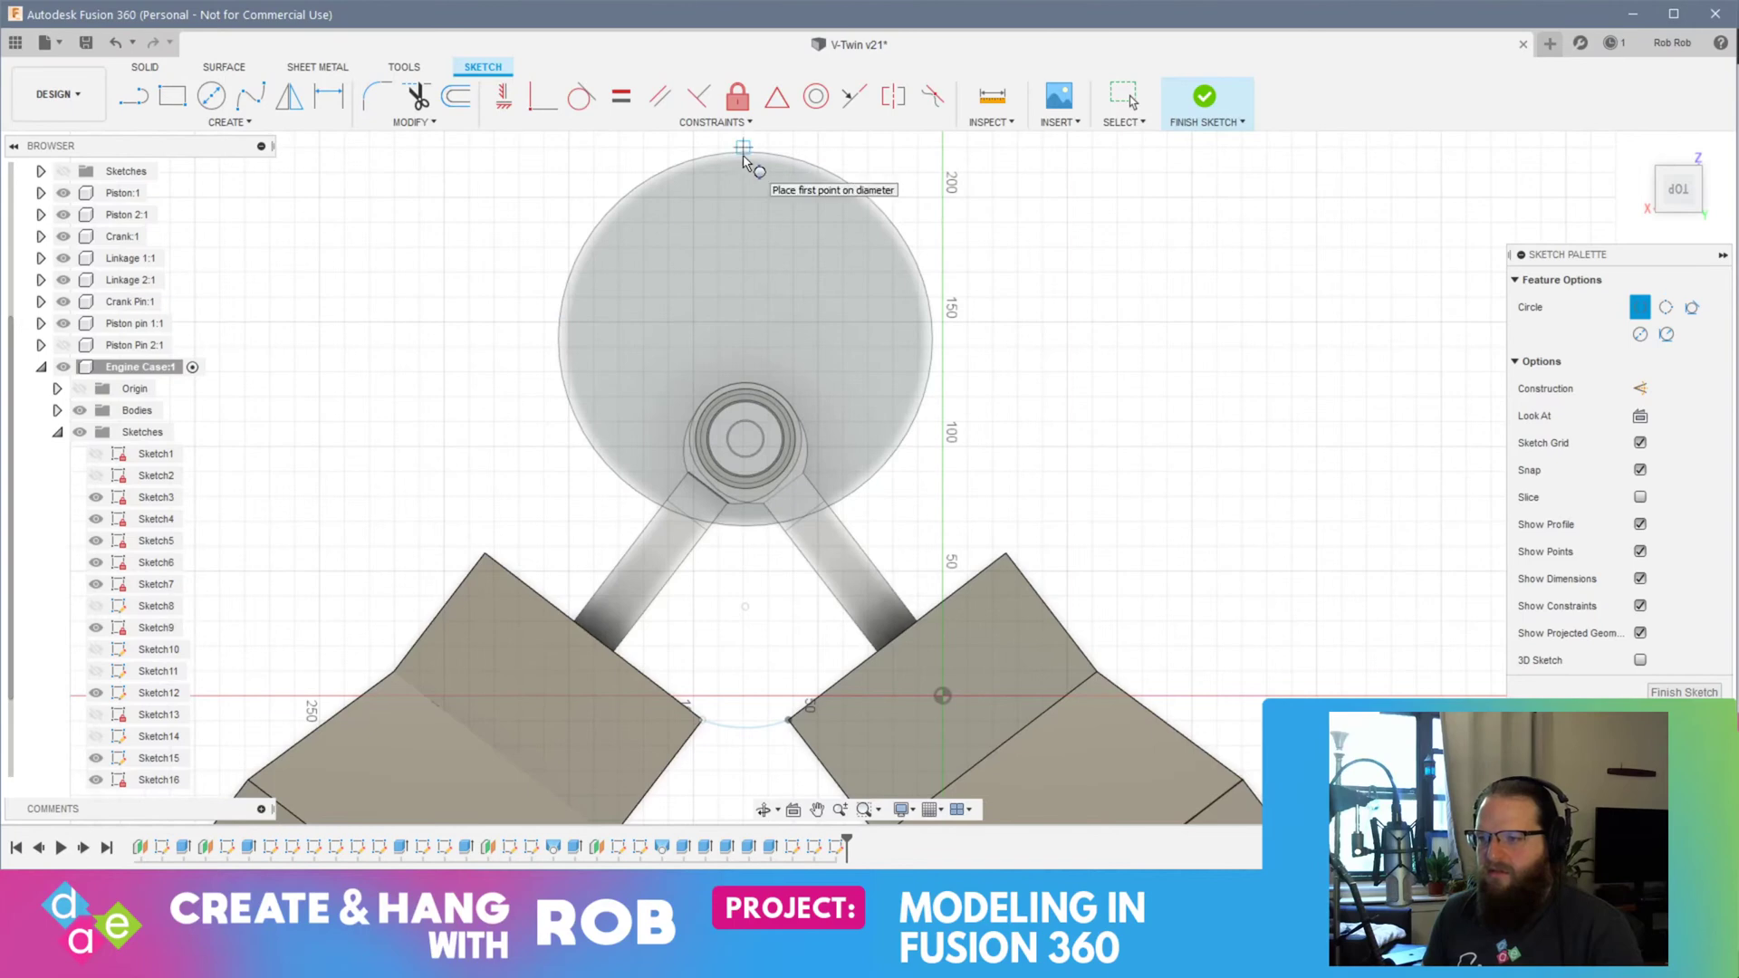
{"action": "scroll", "coordinate": [745, 167], "scroll_direction": "up", "scroll_amount": 5}
{"action": "scroll", "coordinate": [741, 294], "scroll_direction": "down", "scroll_amount": 8}
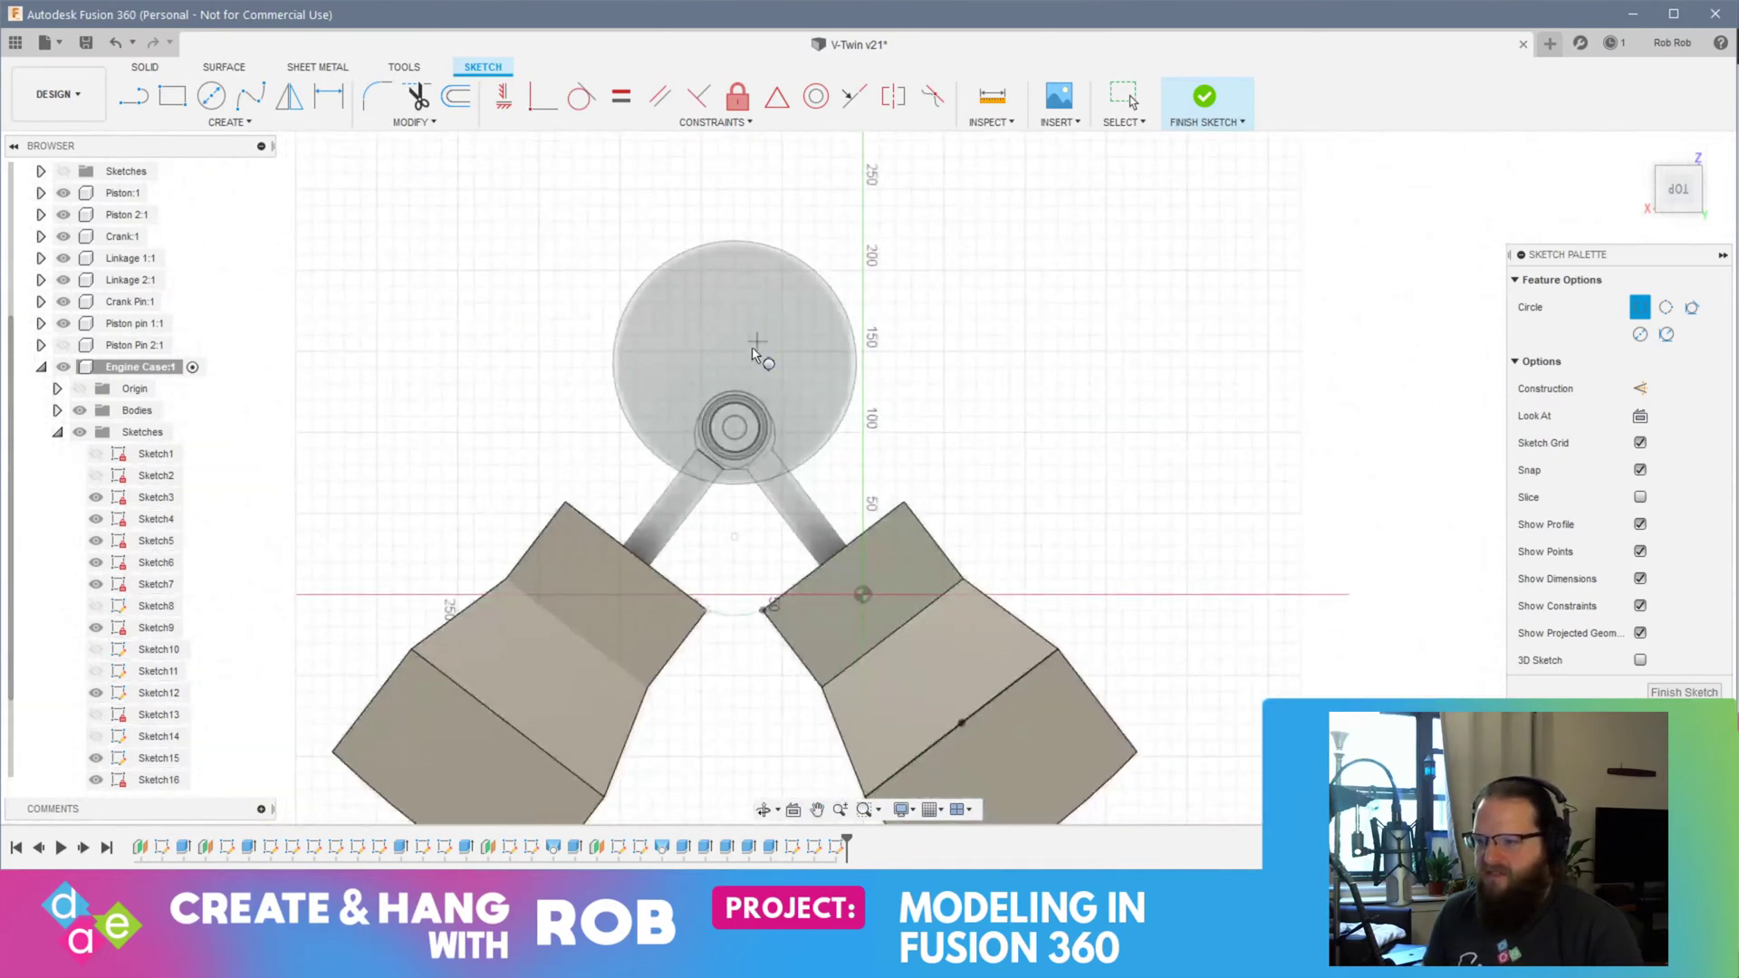
{"action": "left_click", "coordinate": [570, 352]}
{"action": "left_click", "coordinate": [893, 353]}
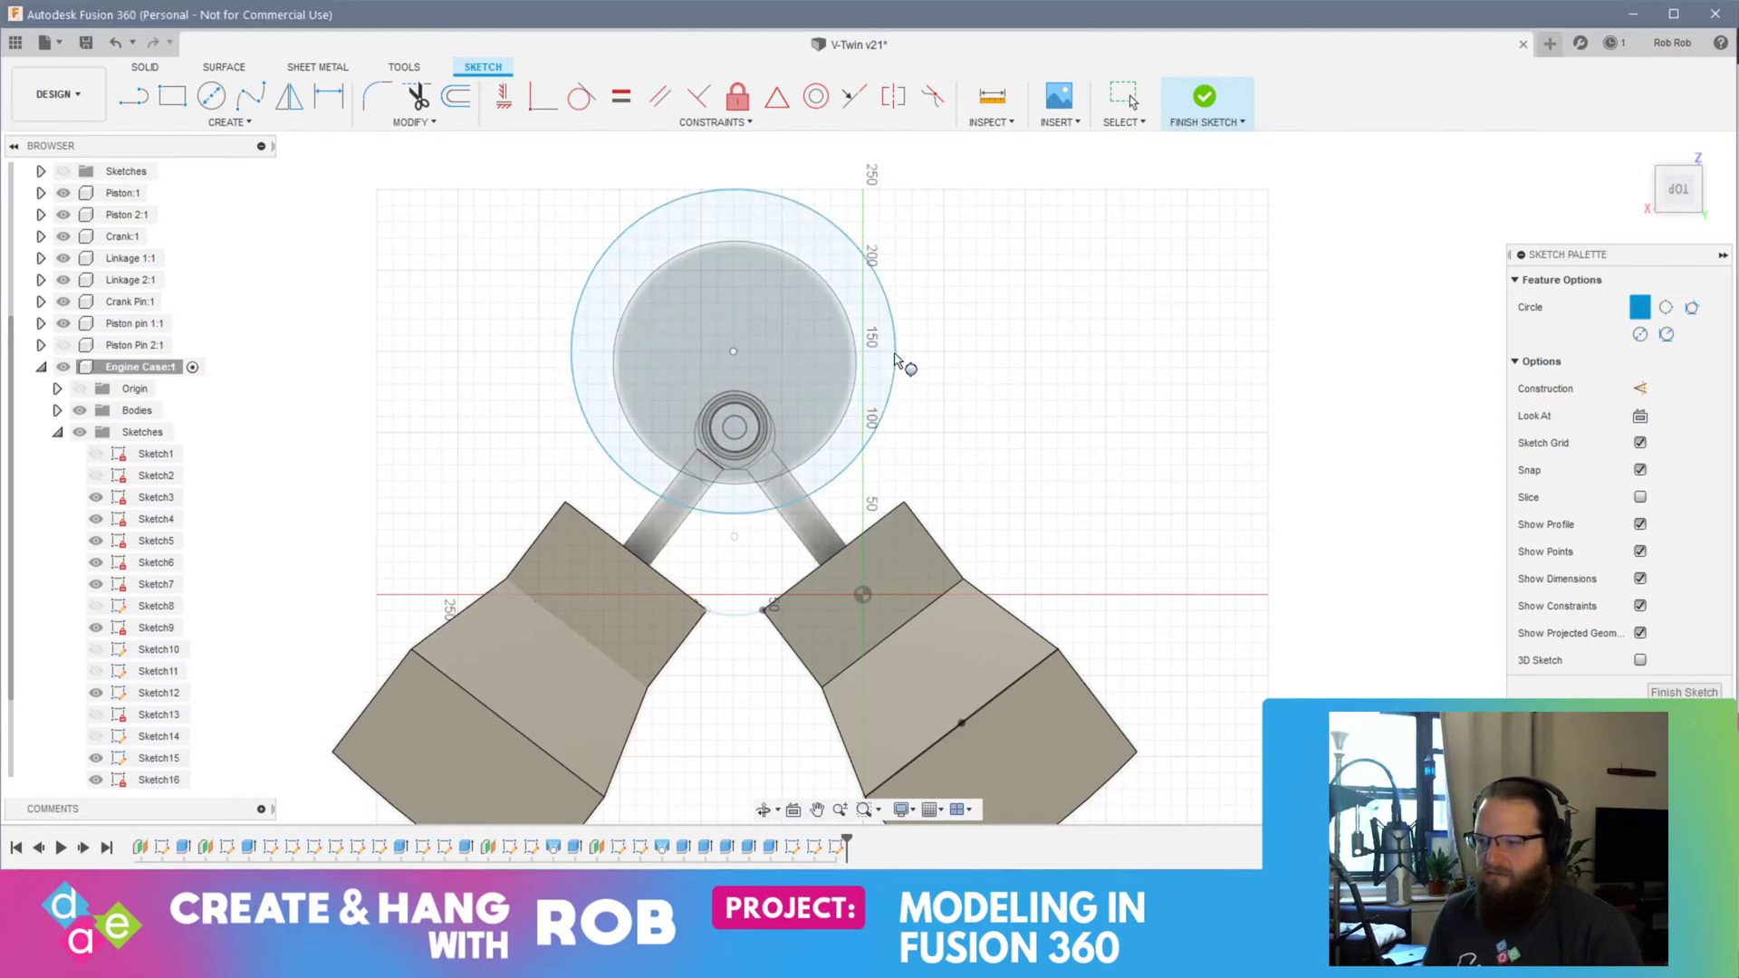
{"action": "middle_click_drag", "start_coordinate": [1024, 416], "coordinate": [987, 399], "text": "shift"}
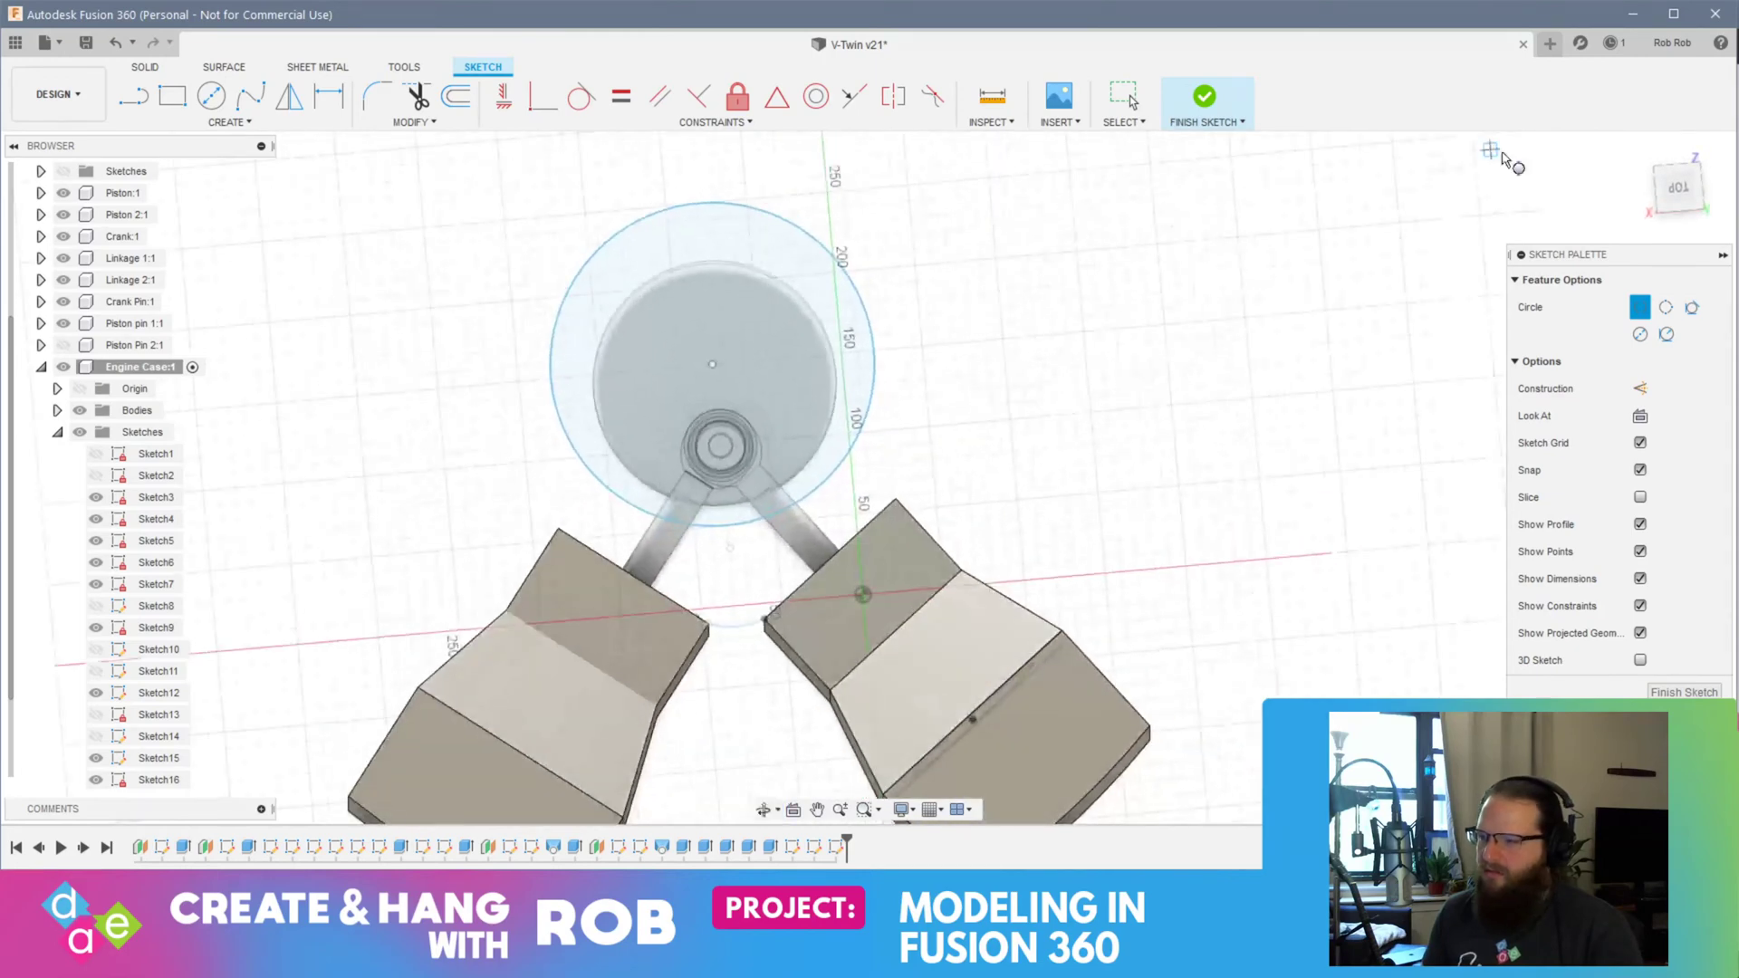
{"action": "left_click", "coordinate": [1678, 186]}
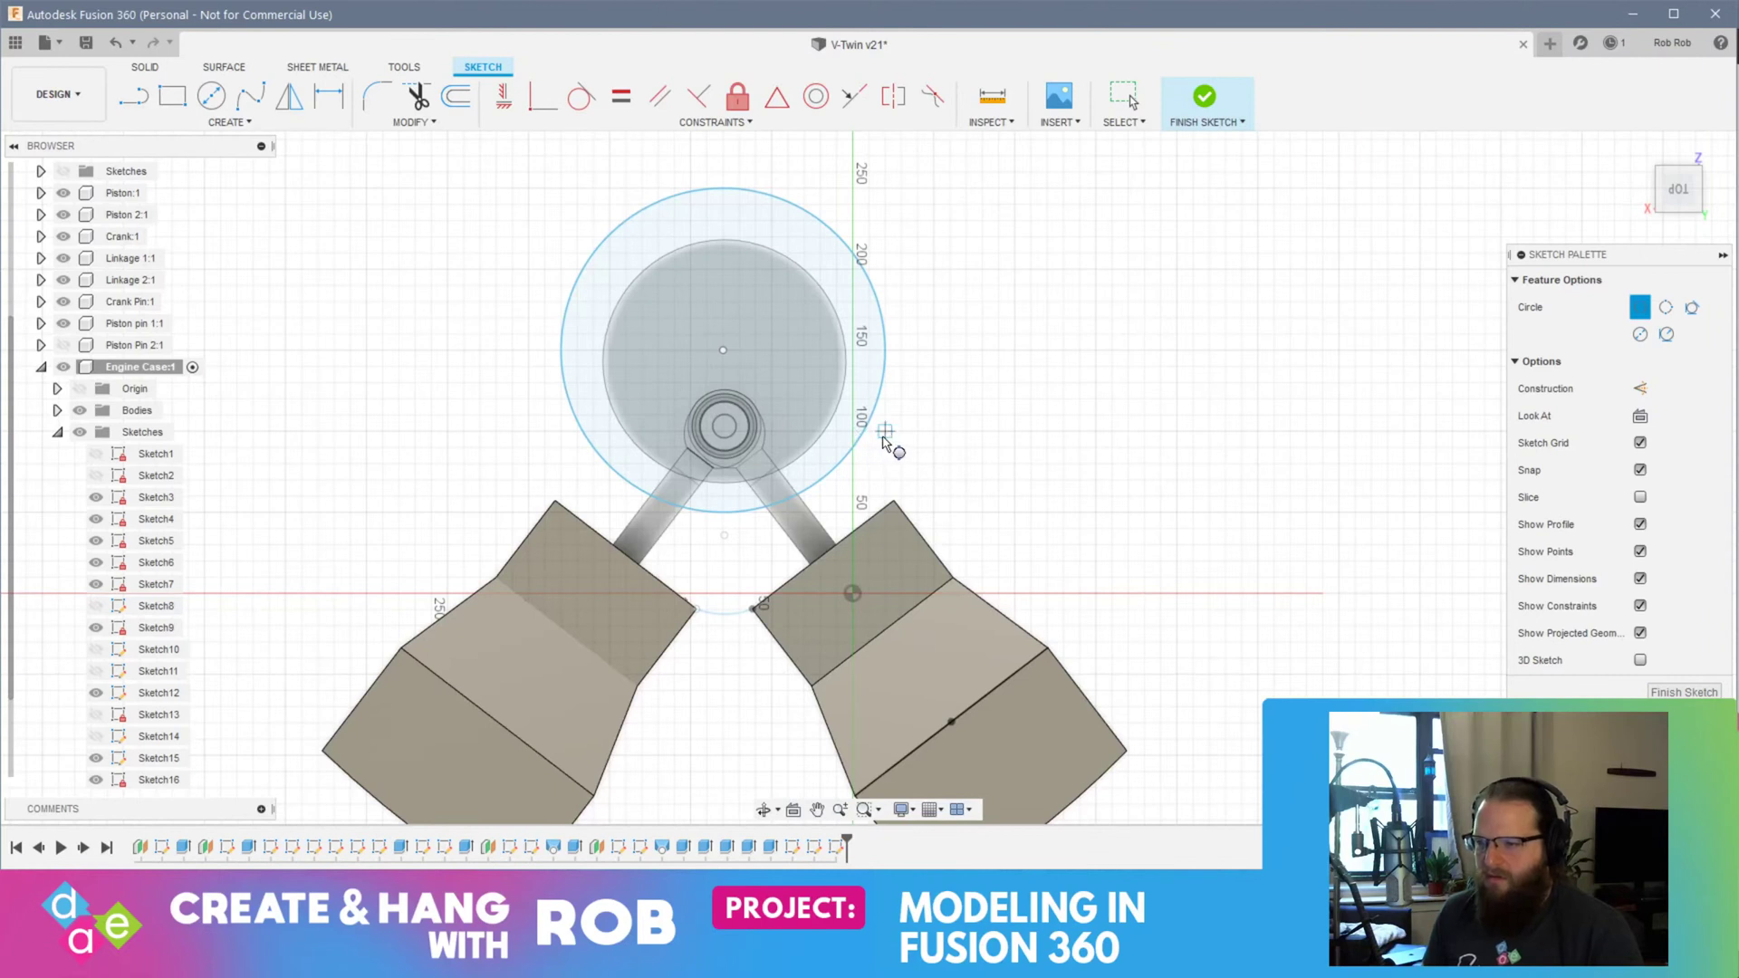
{"action": "key", "text": "Escape"}
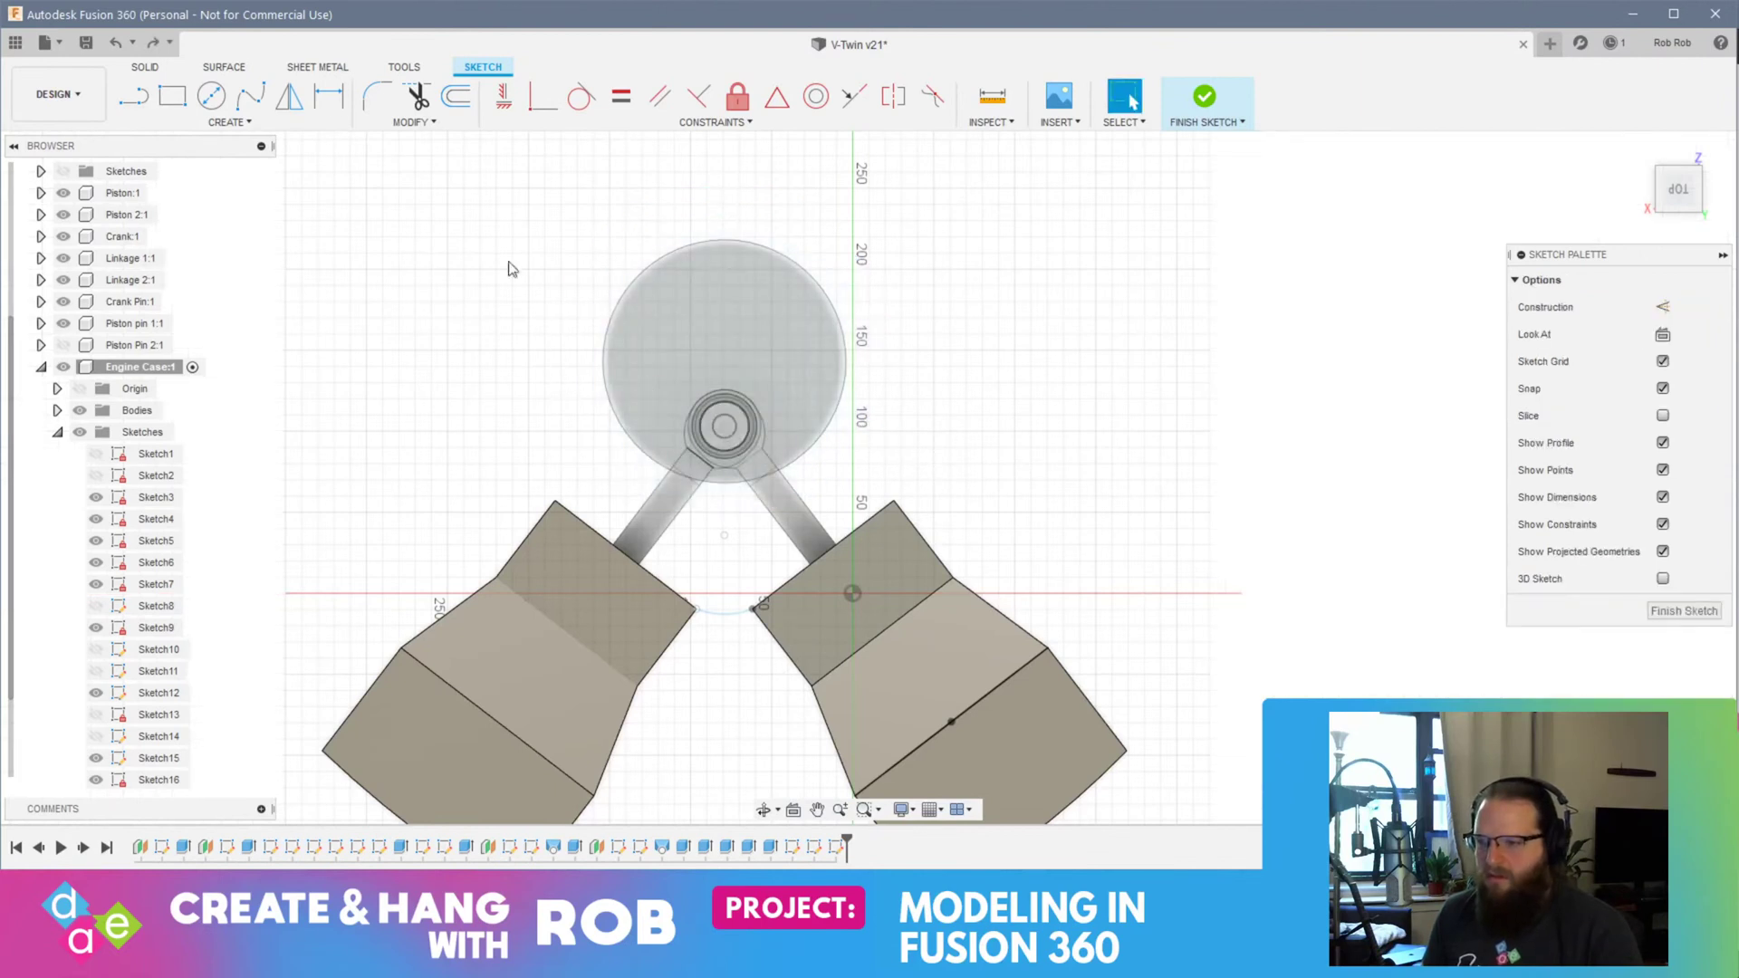
{"action": "left_click", "coordinate": [229, 121]}
{"action": "mouse_move", "coordinate": [257, 192]}
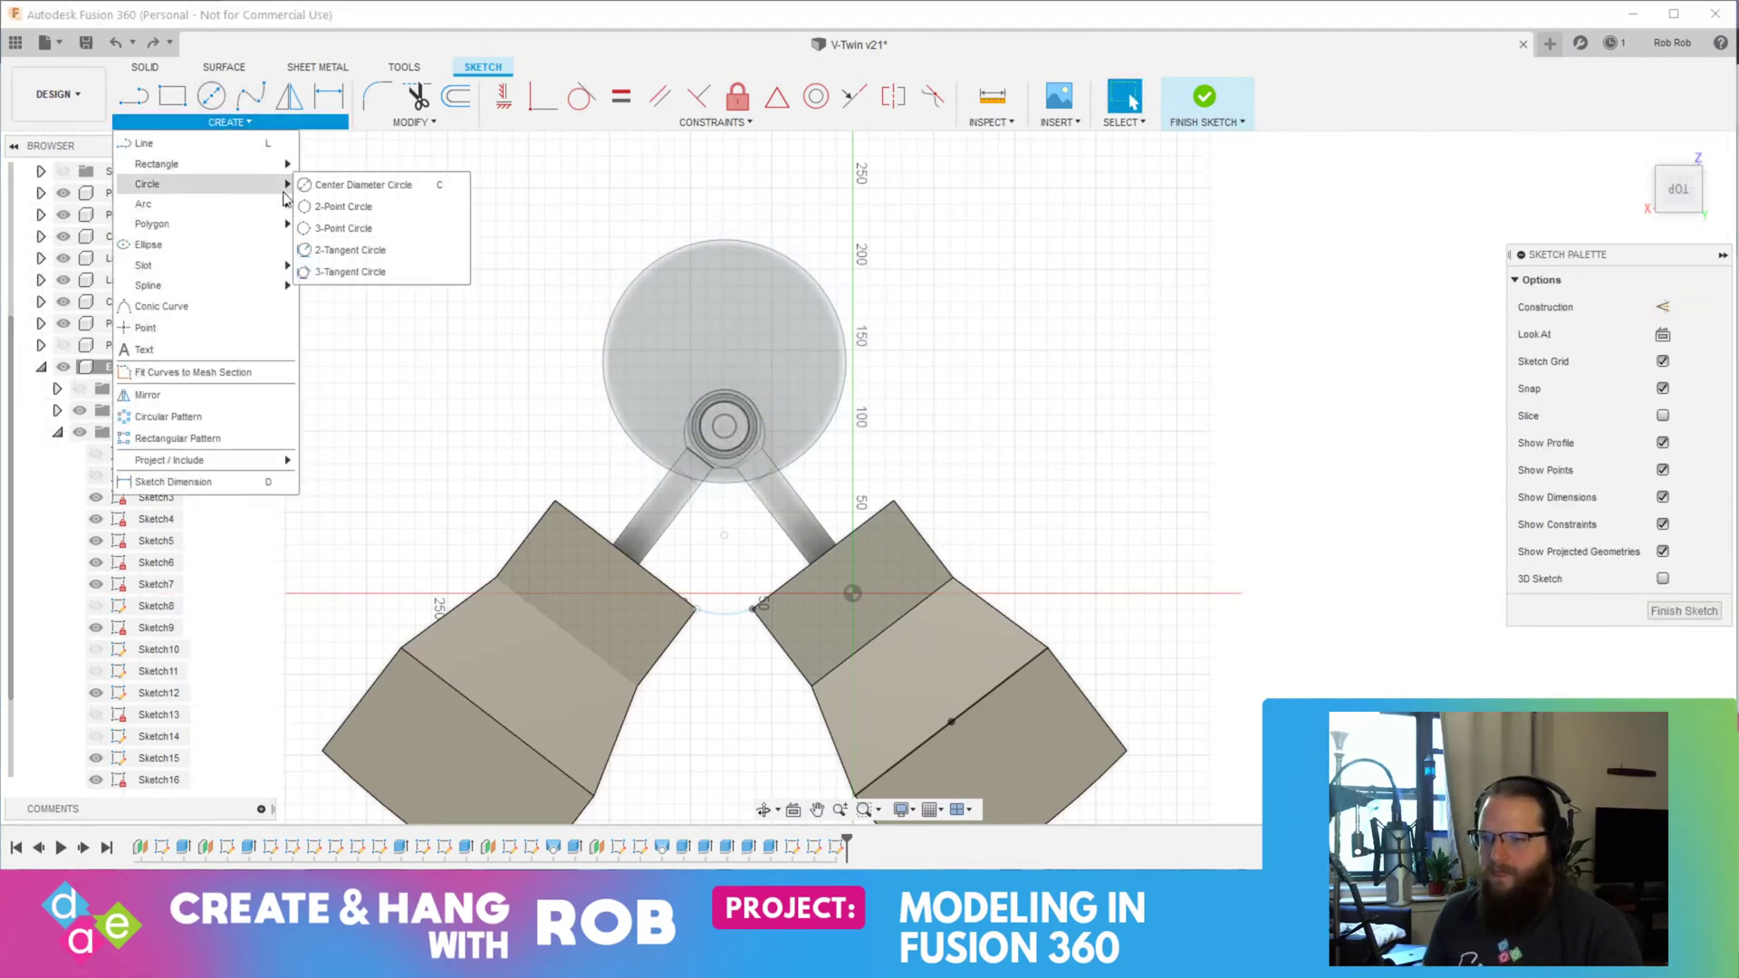
{"action": "left_click", "coordinate": [344, 206]}
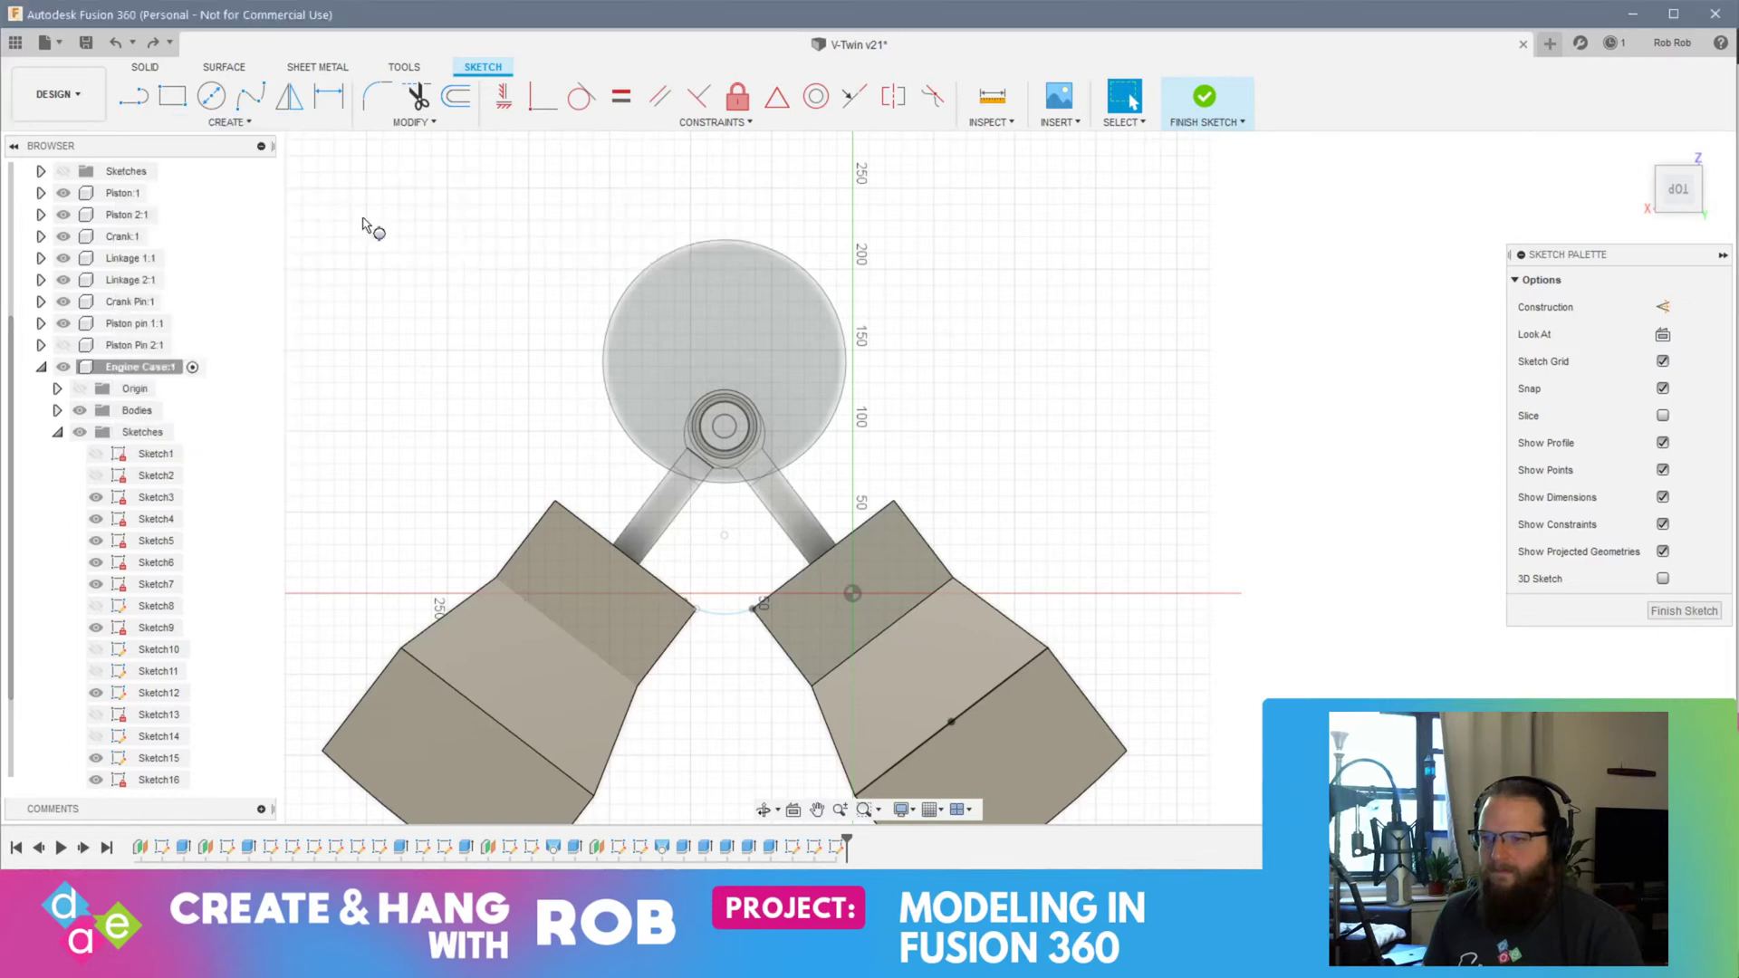
{"action": "left_click", "coordinate": [564, 366]}
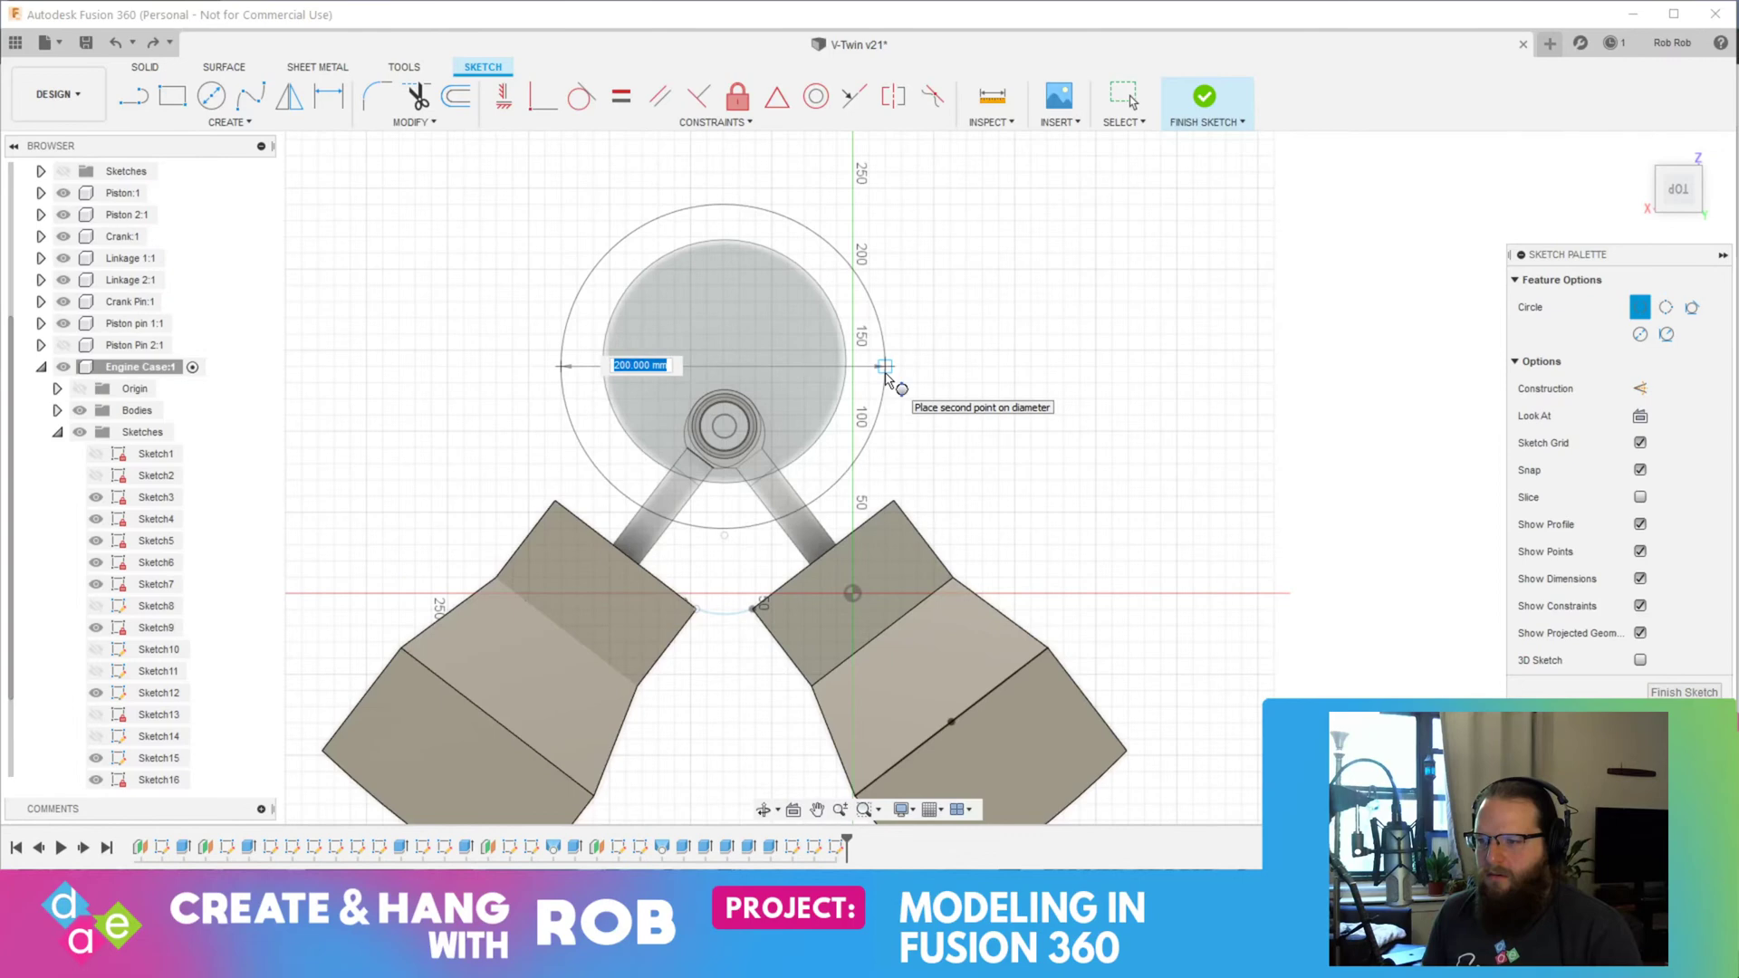
{"action": "key", "text": "Escape"}
{"action": "scroll", "coordinate": [748, 359], "scroll_direction": "up", "scroll_amount": 3}
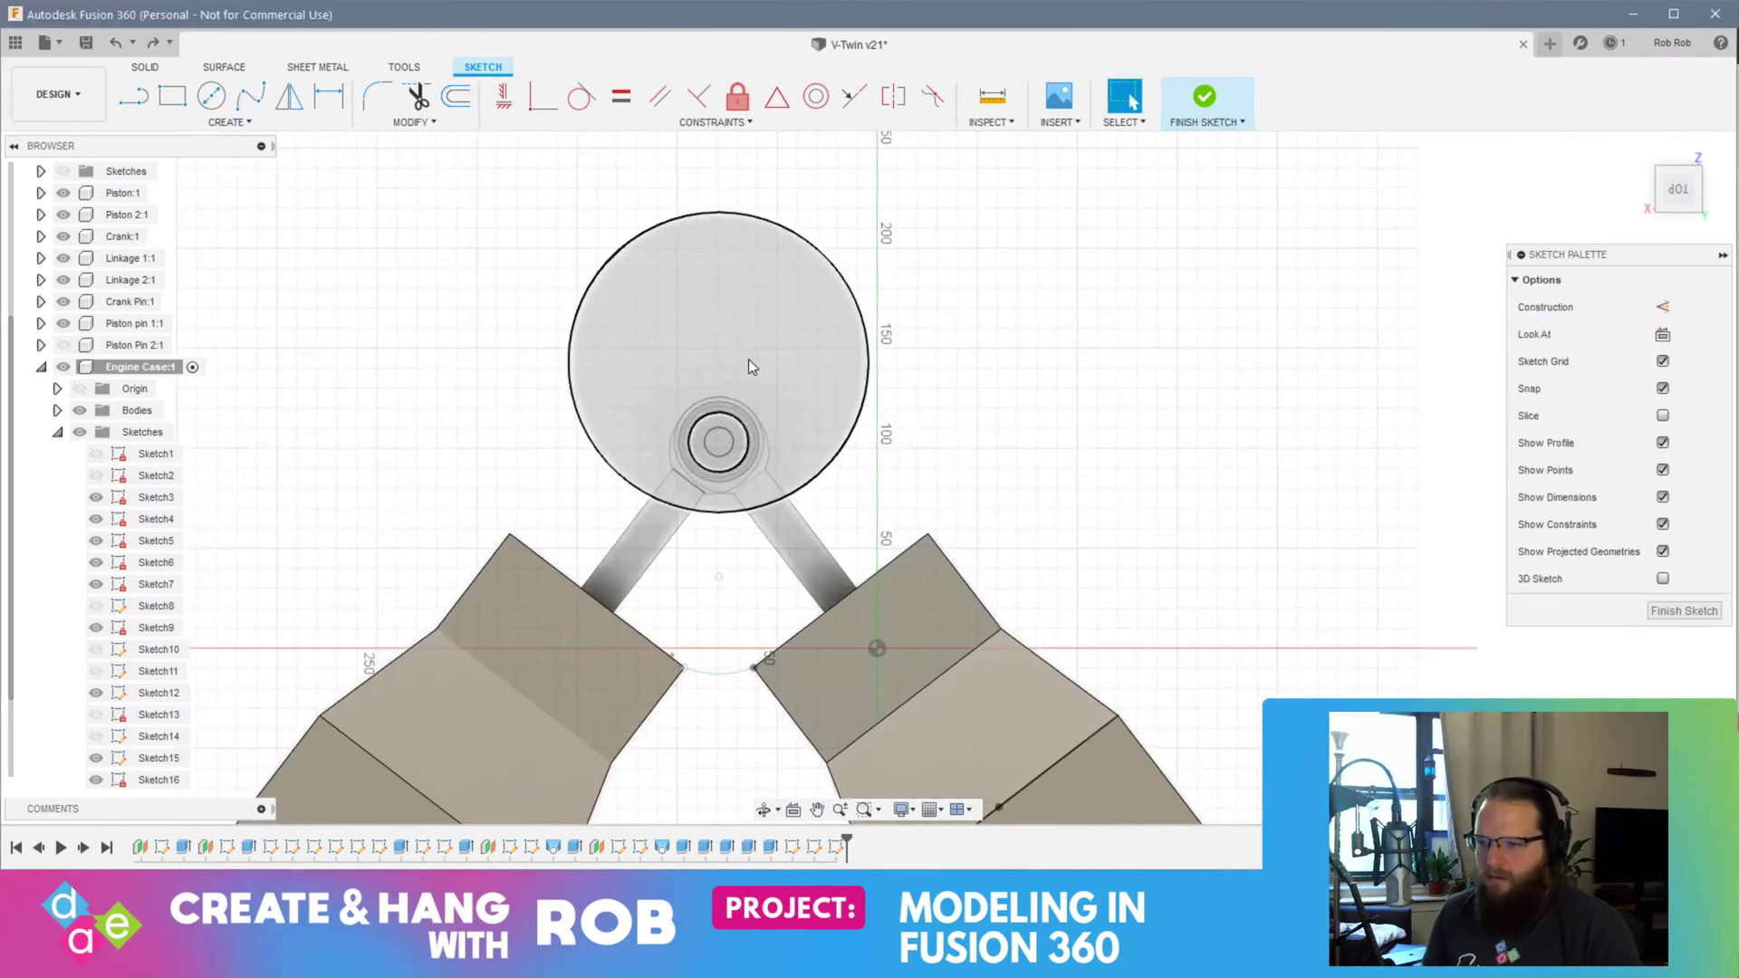
{"action": "scroll", "coordinate": [748, 358], "scroll_direction": "up", "scroll_amount": 2}
{"action": "middle_click_drag", "start_coordinate": [764, 396], "coordinate": [835, 403]}
{"action": "scroll", "coordinate": [791, 355], "scroll_direction": "up", "scroll_amount": 1}
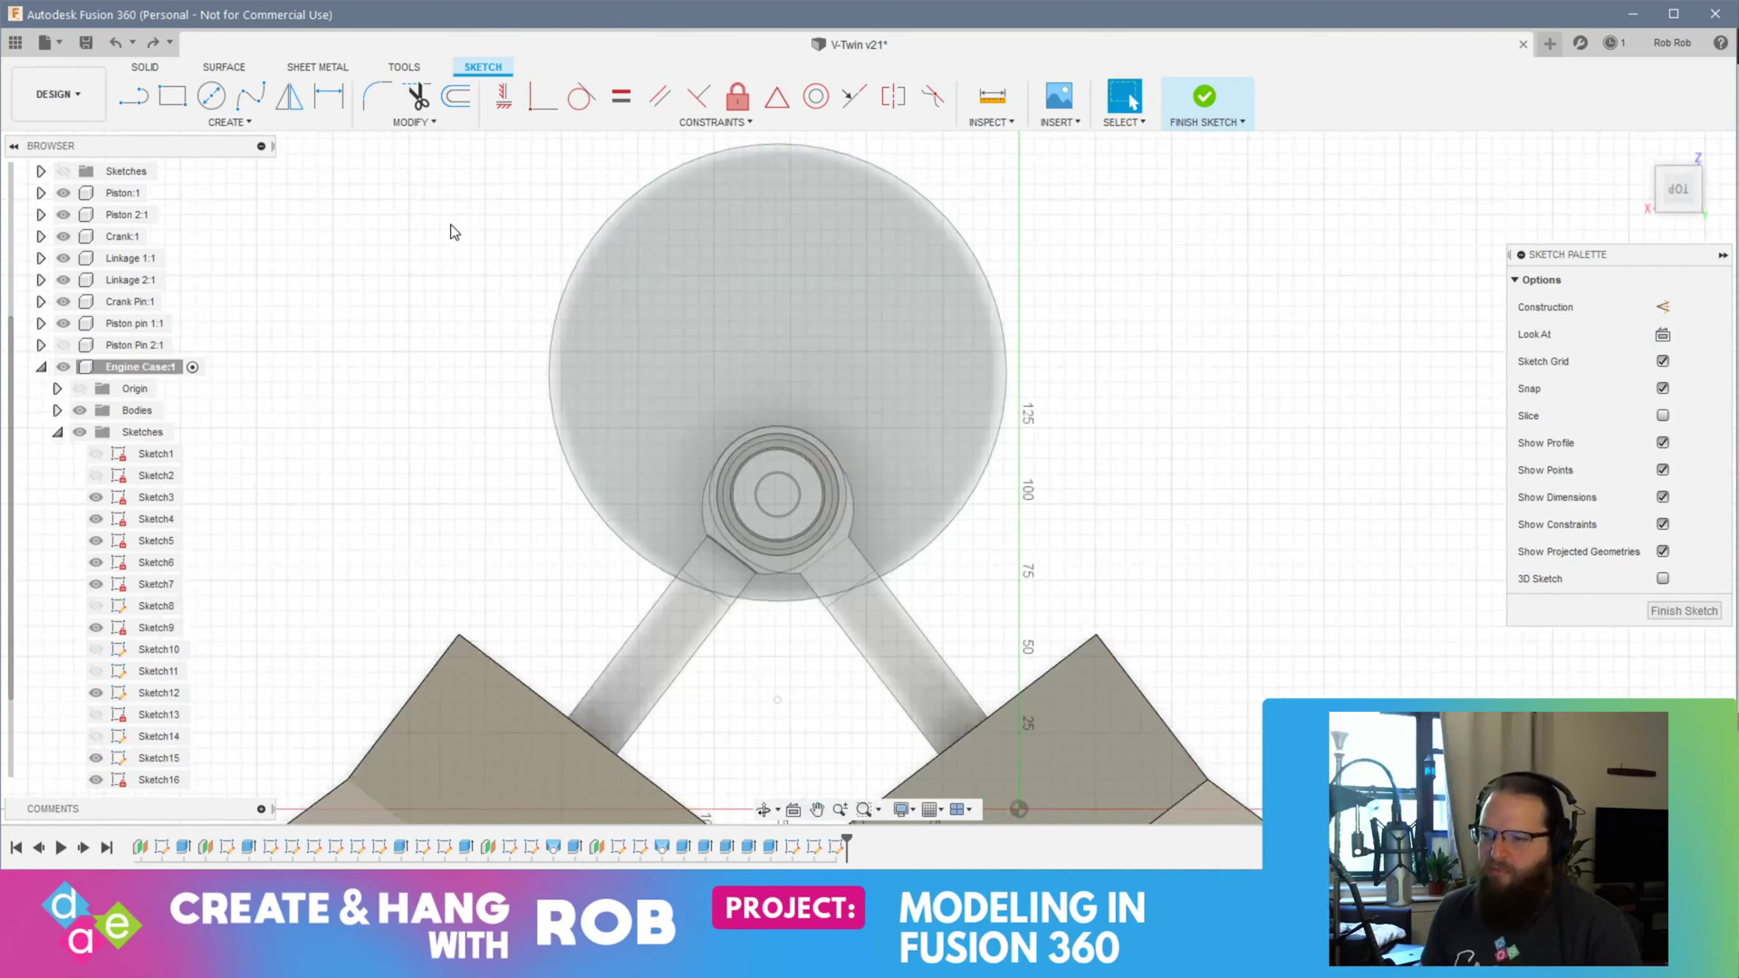
{"action": "left_click", "coordinate": [211, 96]}
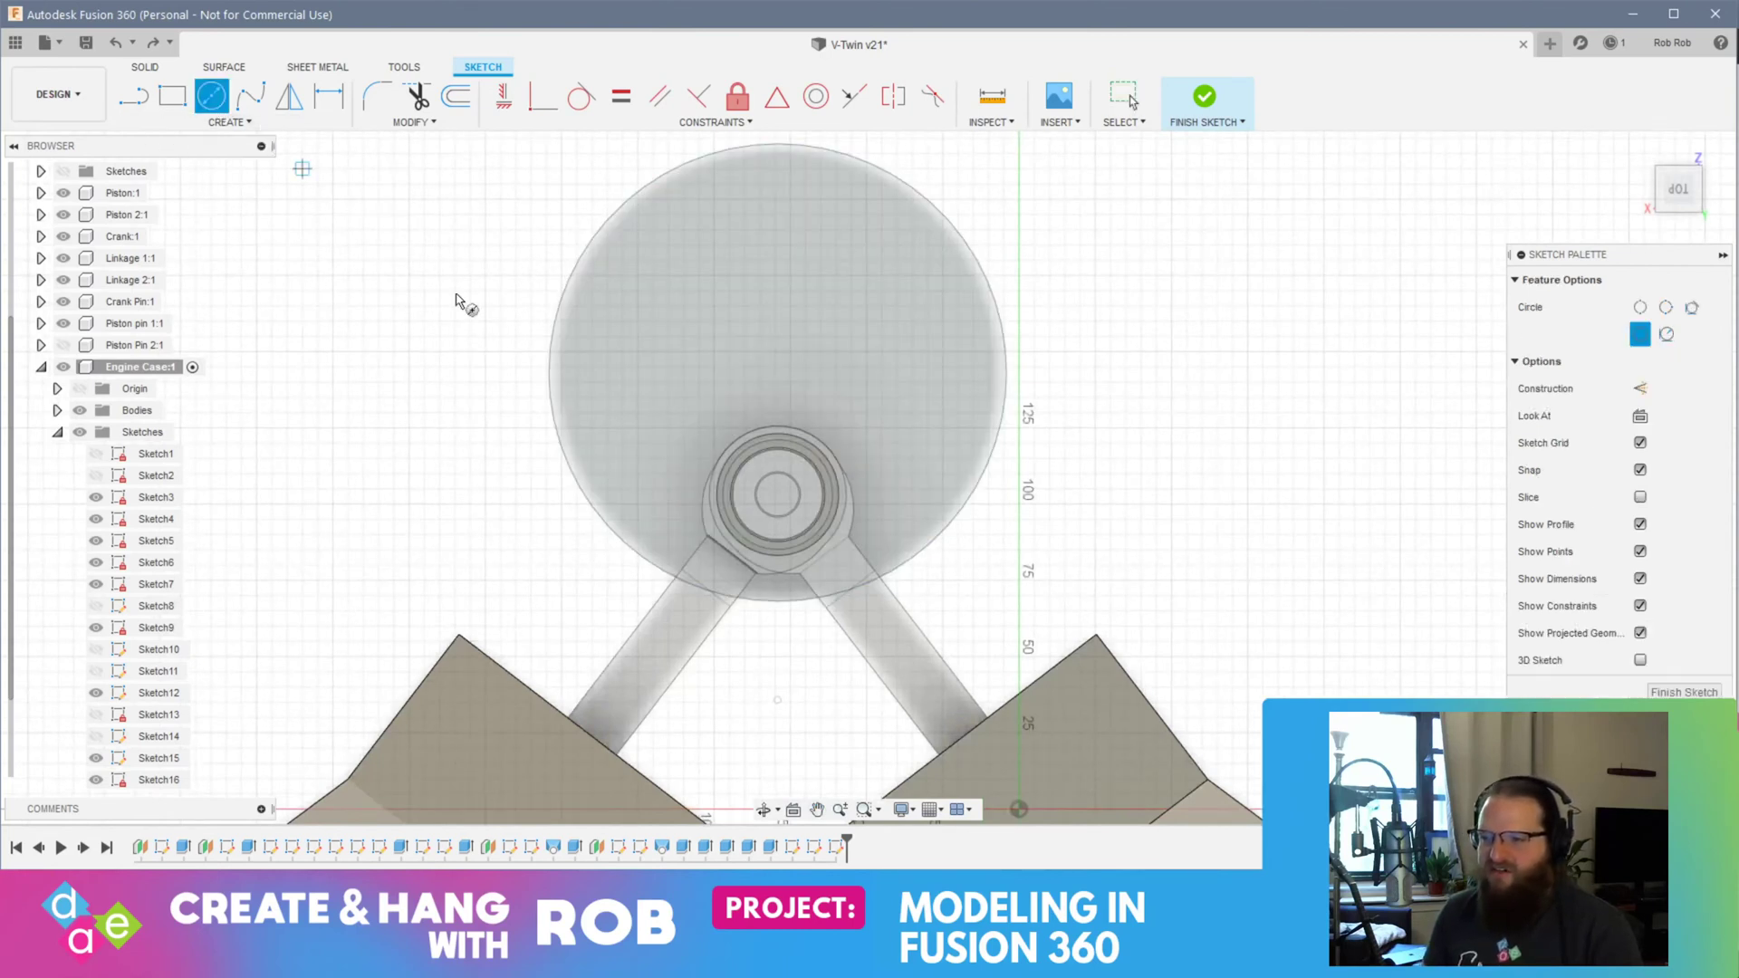
{"action": "left_click", "coordinate": [486, 367]}
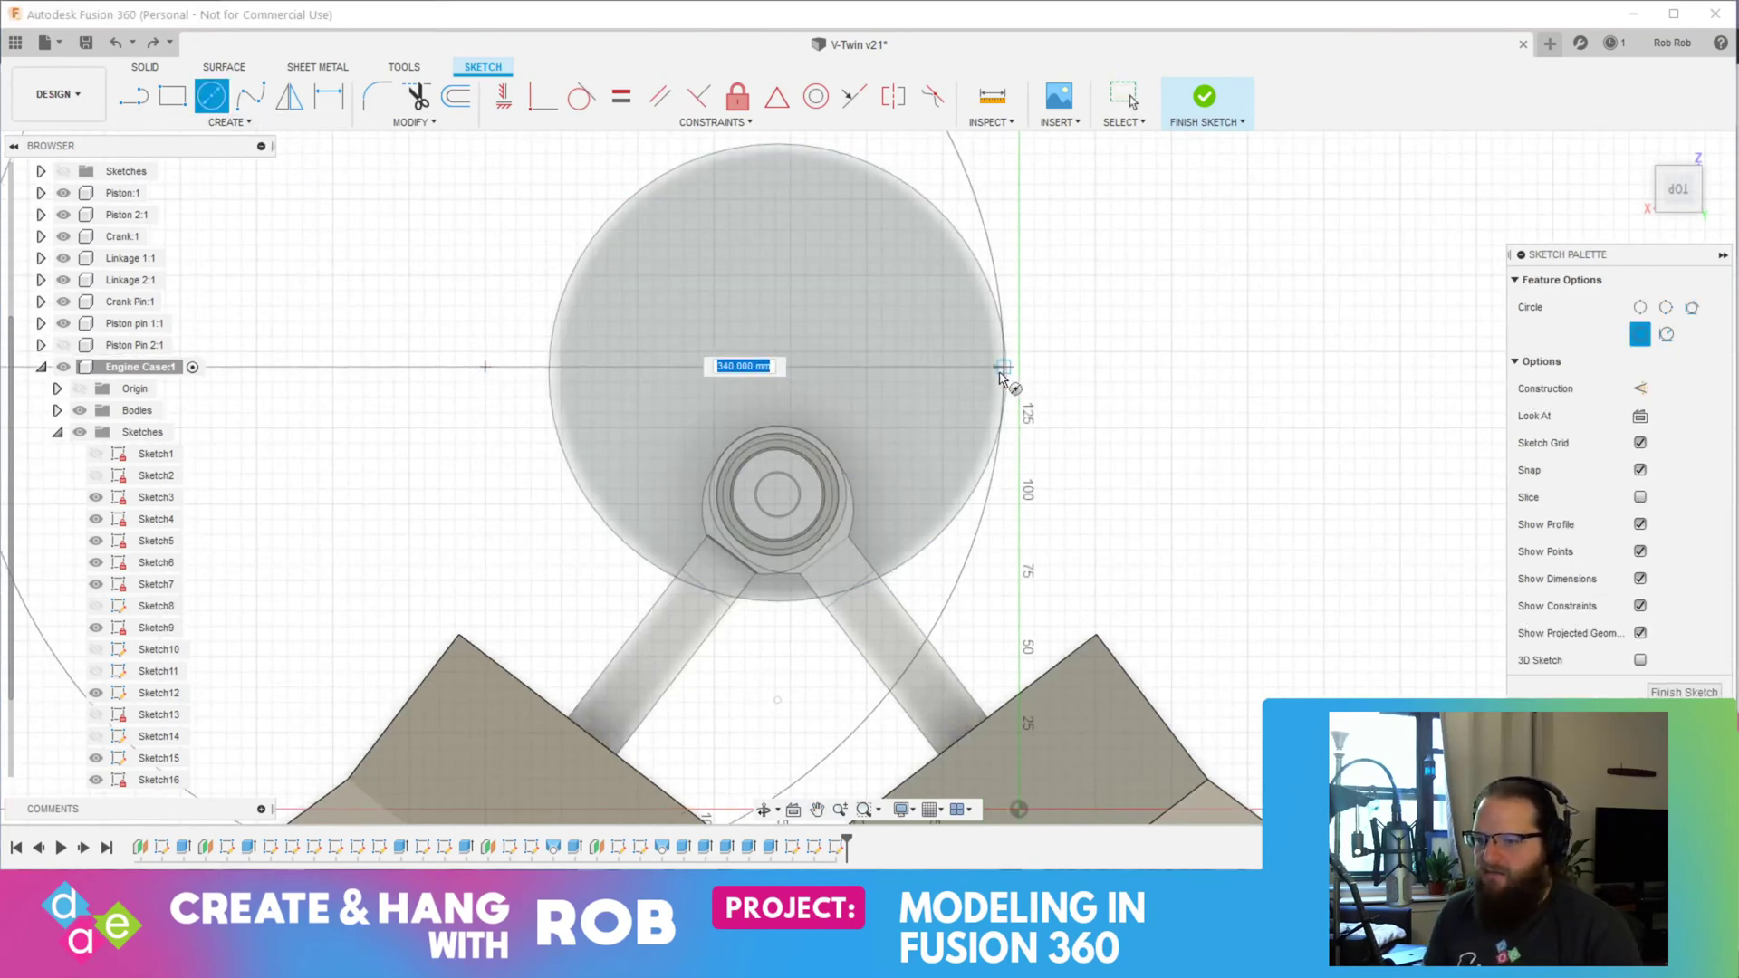
{"action": "key", "text": "Escape"}
Step: Sketch a two-point circle 190 mm in diameter around the crank disc, with its diameter running horizontally across the disc's middle
{"action": "key", "text": "s"}
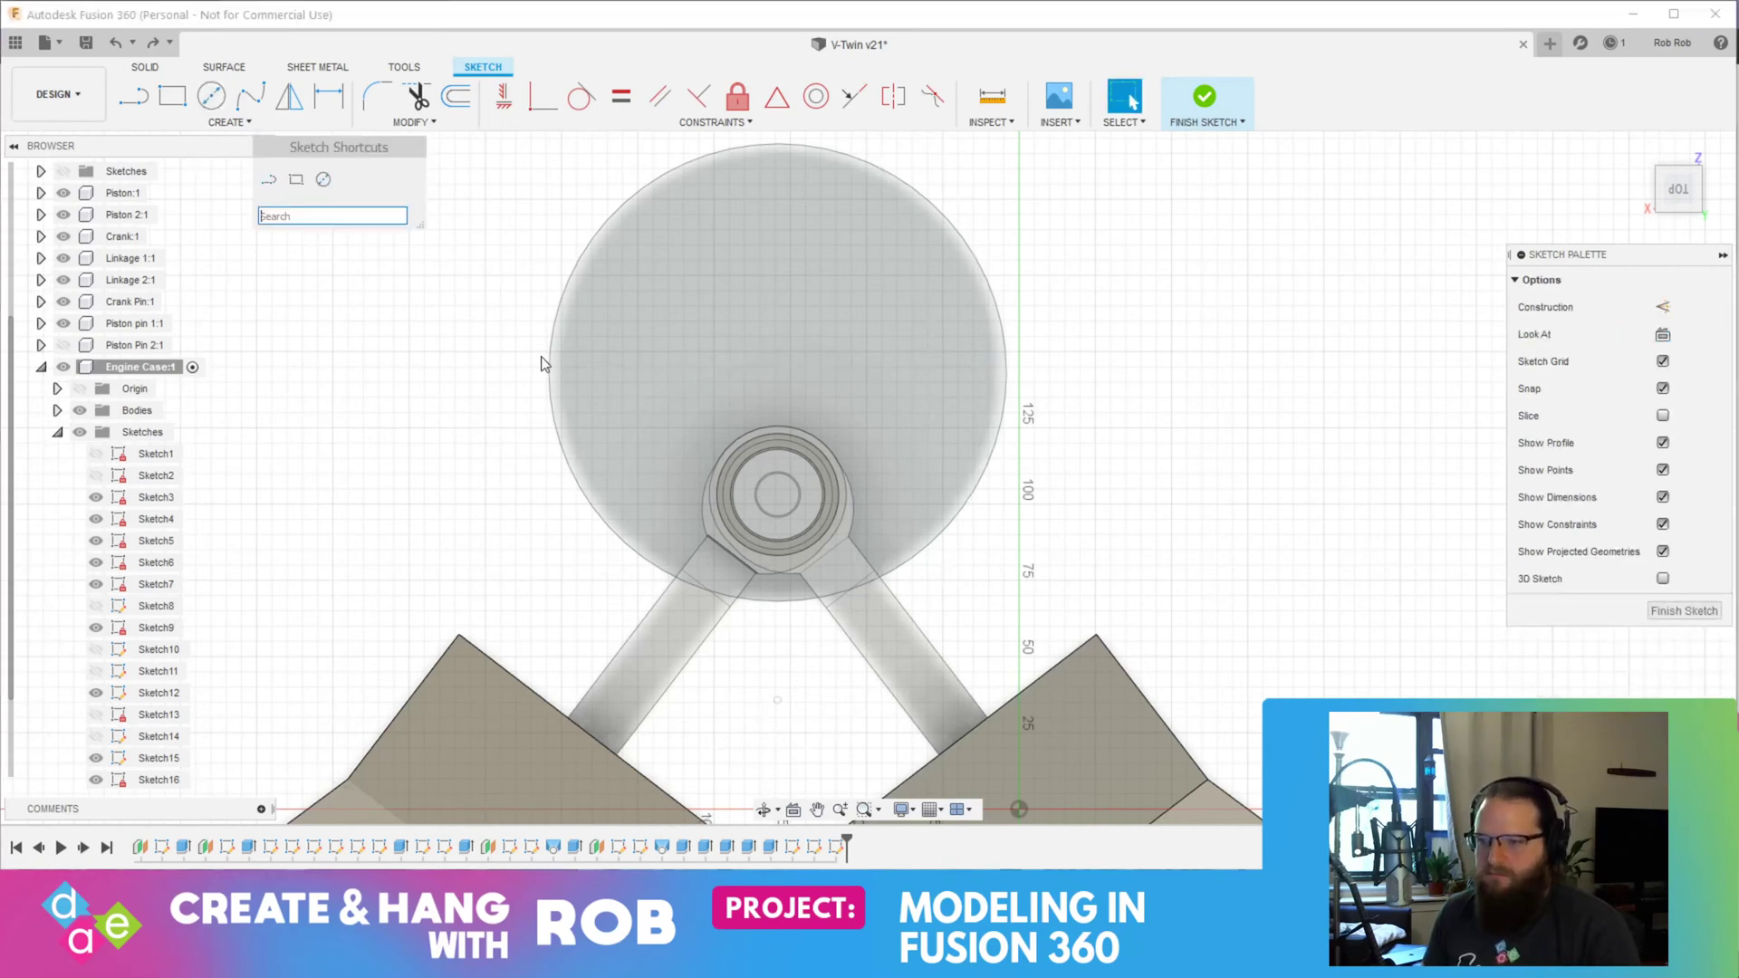
{"action": "type", "text": "circ"}
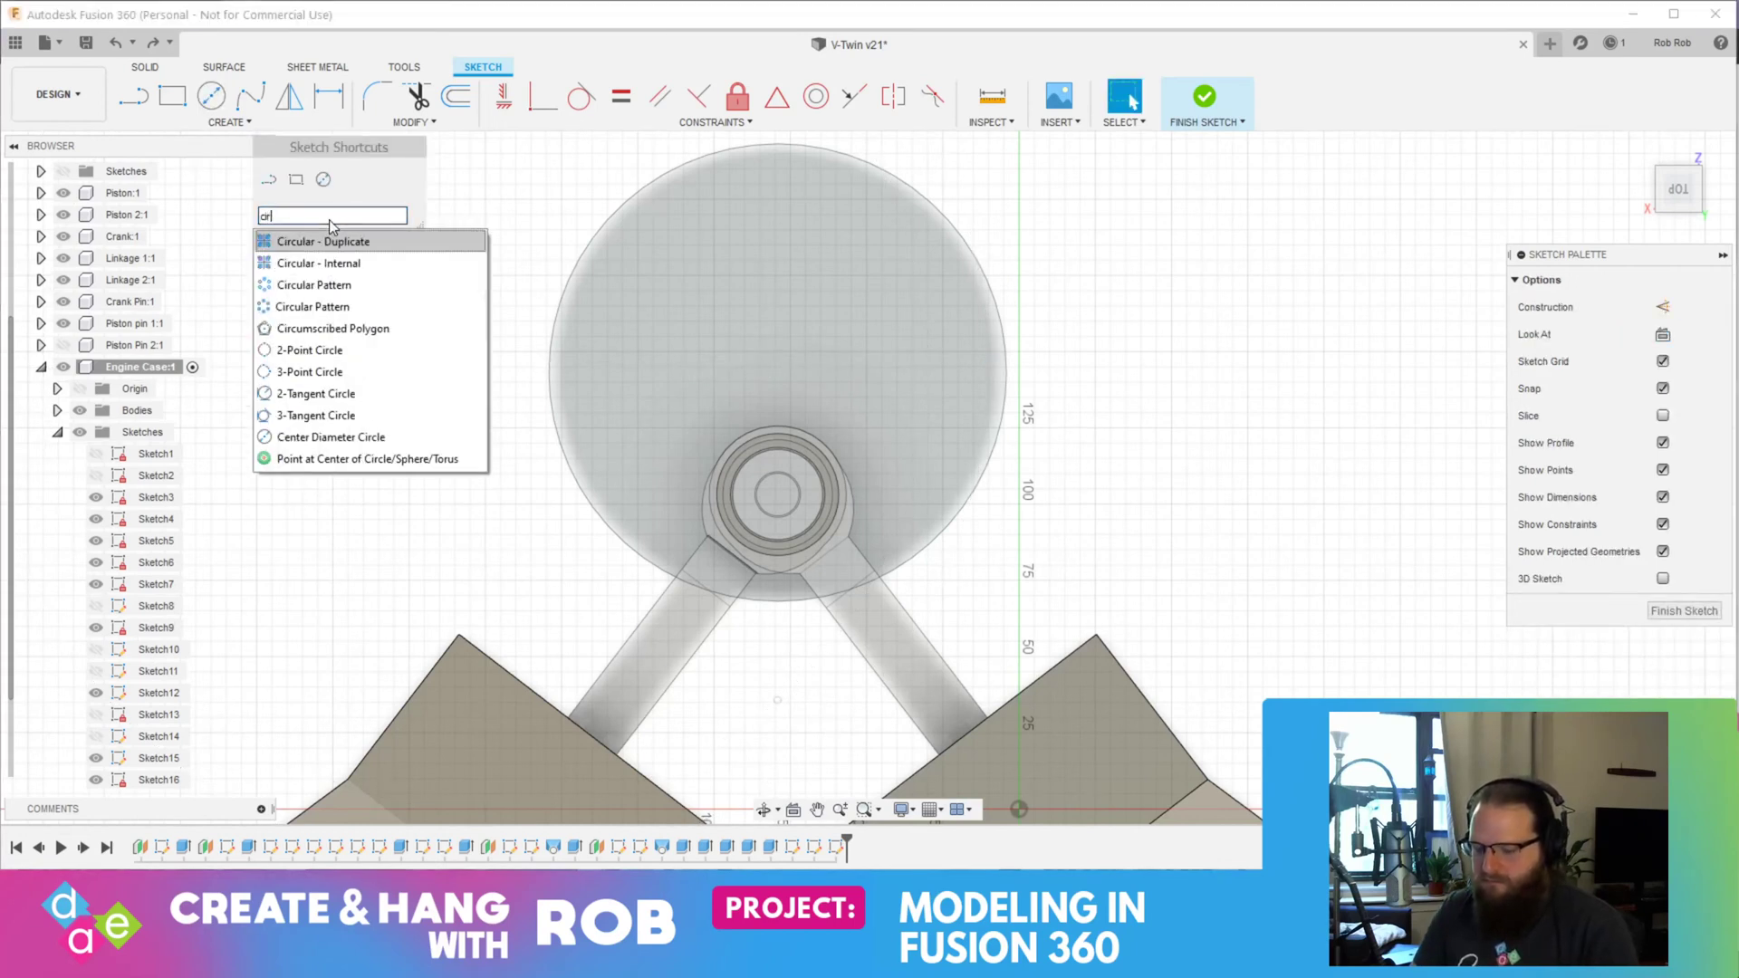
{"action": "left_click", "coordinate": [353, 351]}
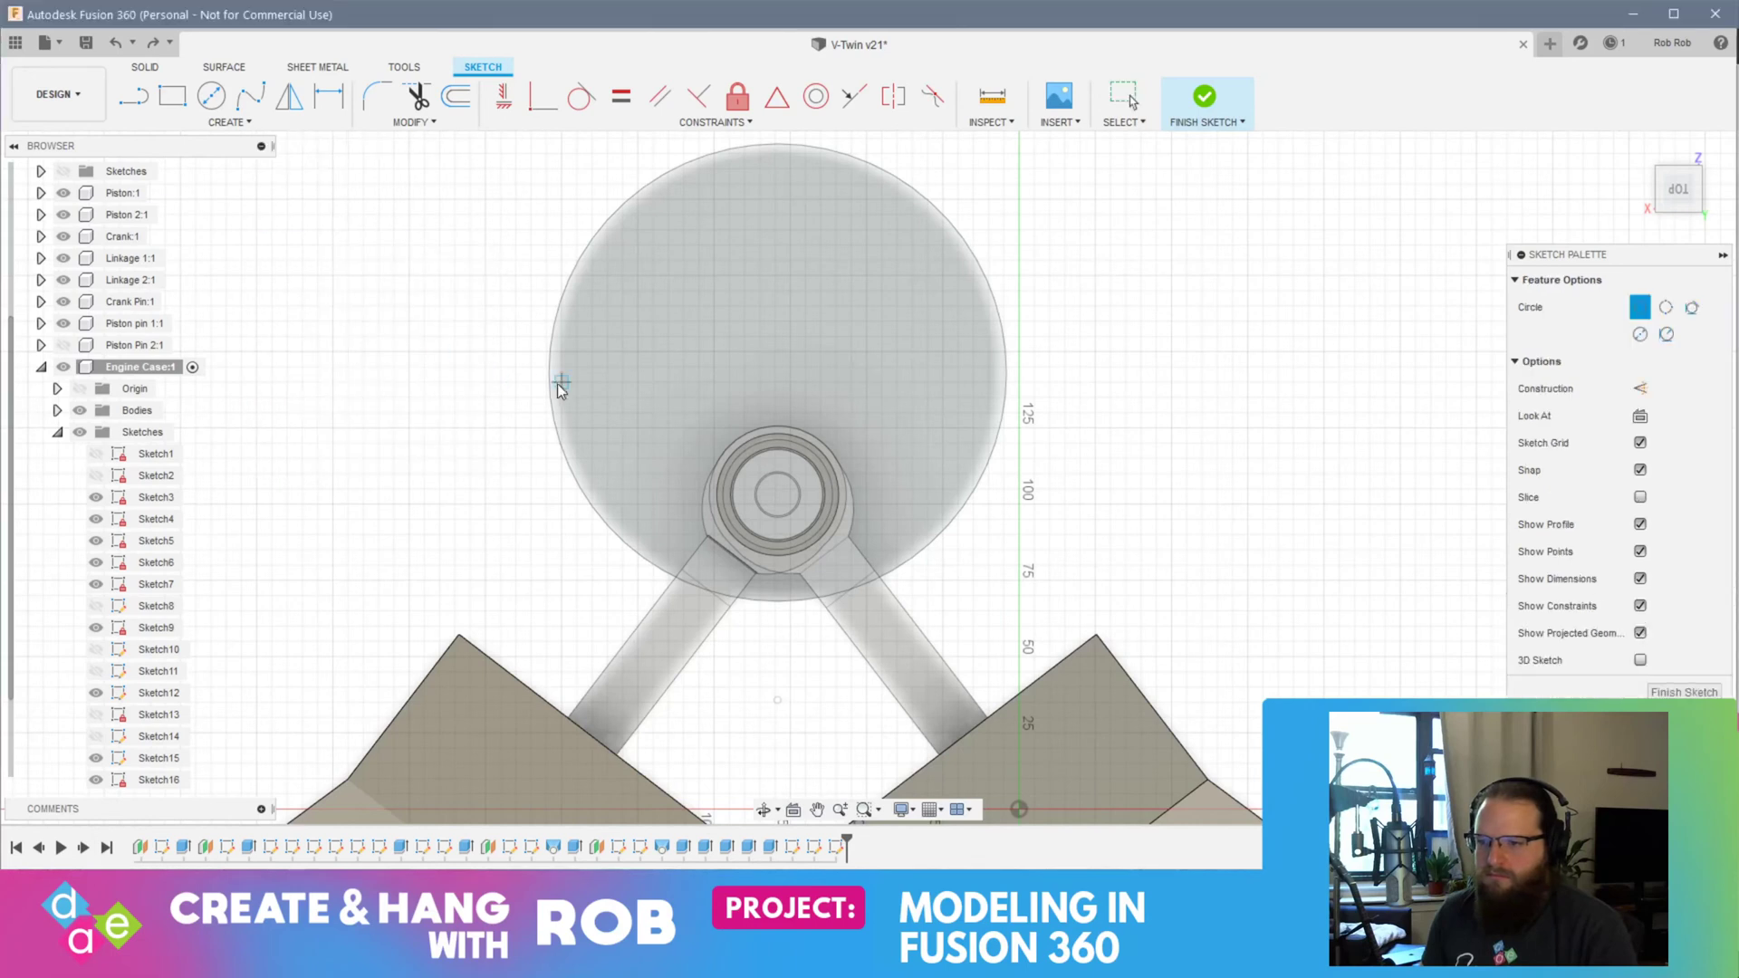
{"action": "left_click", "coordinate": [487, 368]}
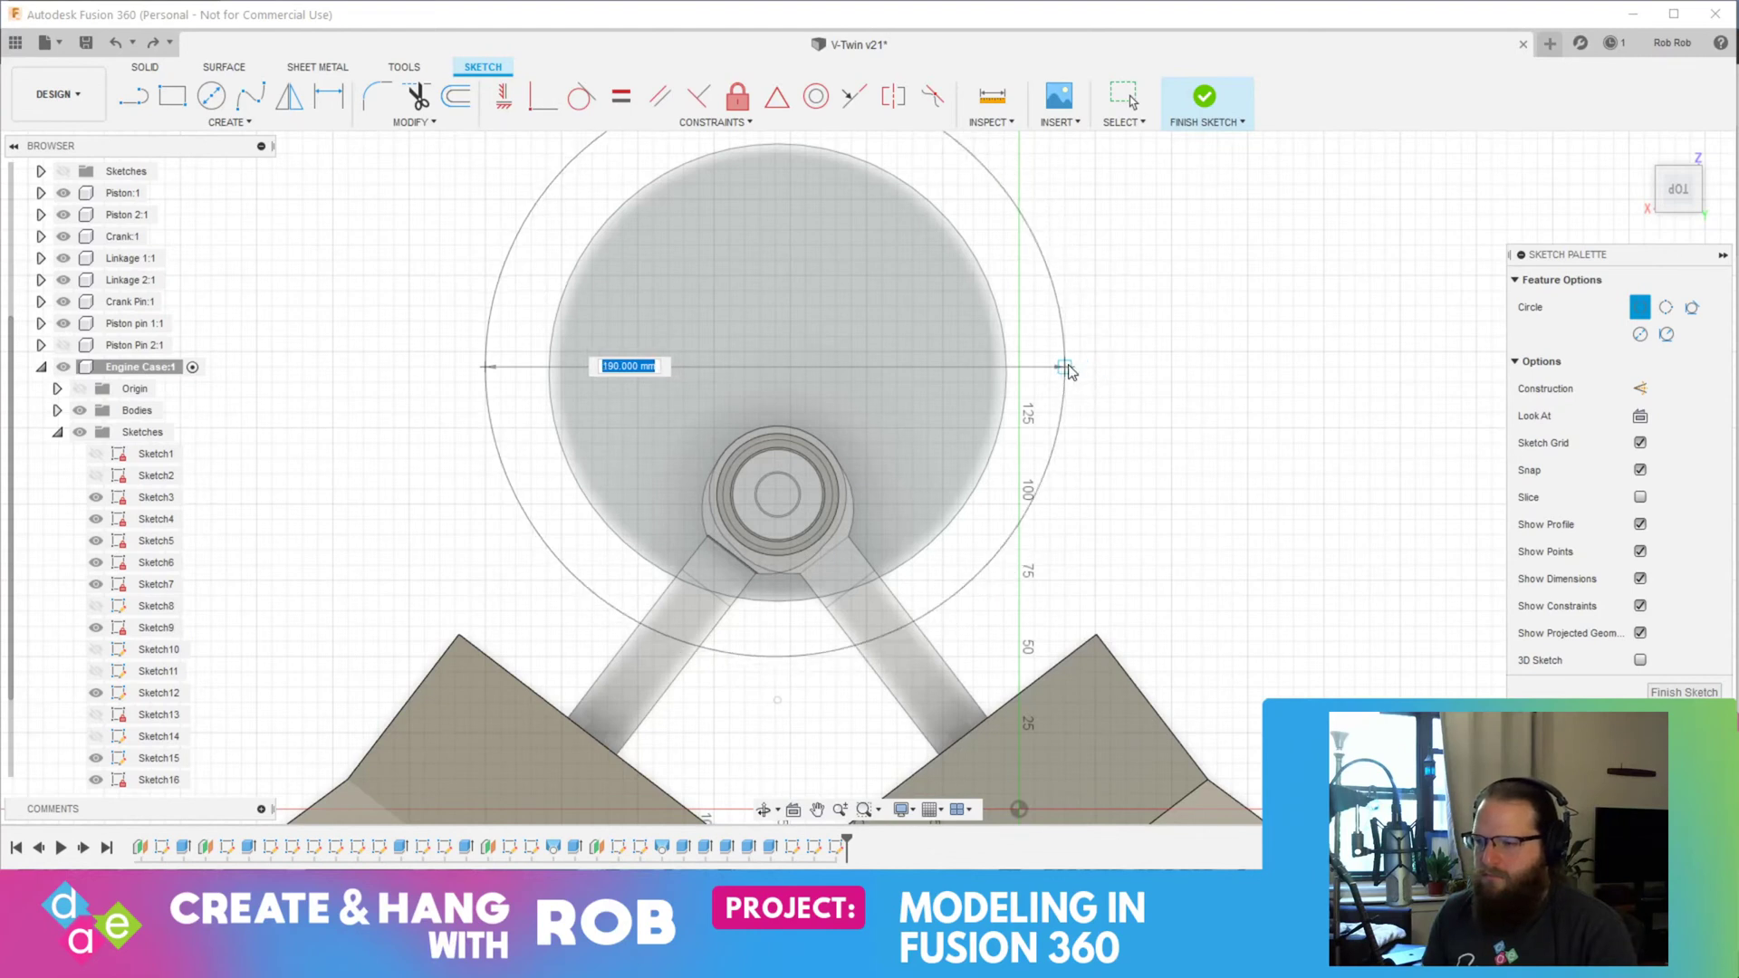
{"action": "left_click", "coordinate": [1067, 368]}
{"action": "key", "text": "Escape"}
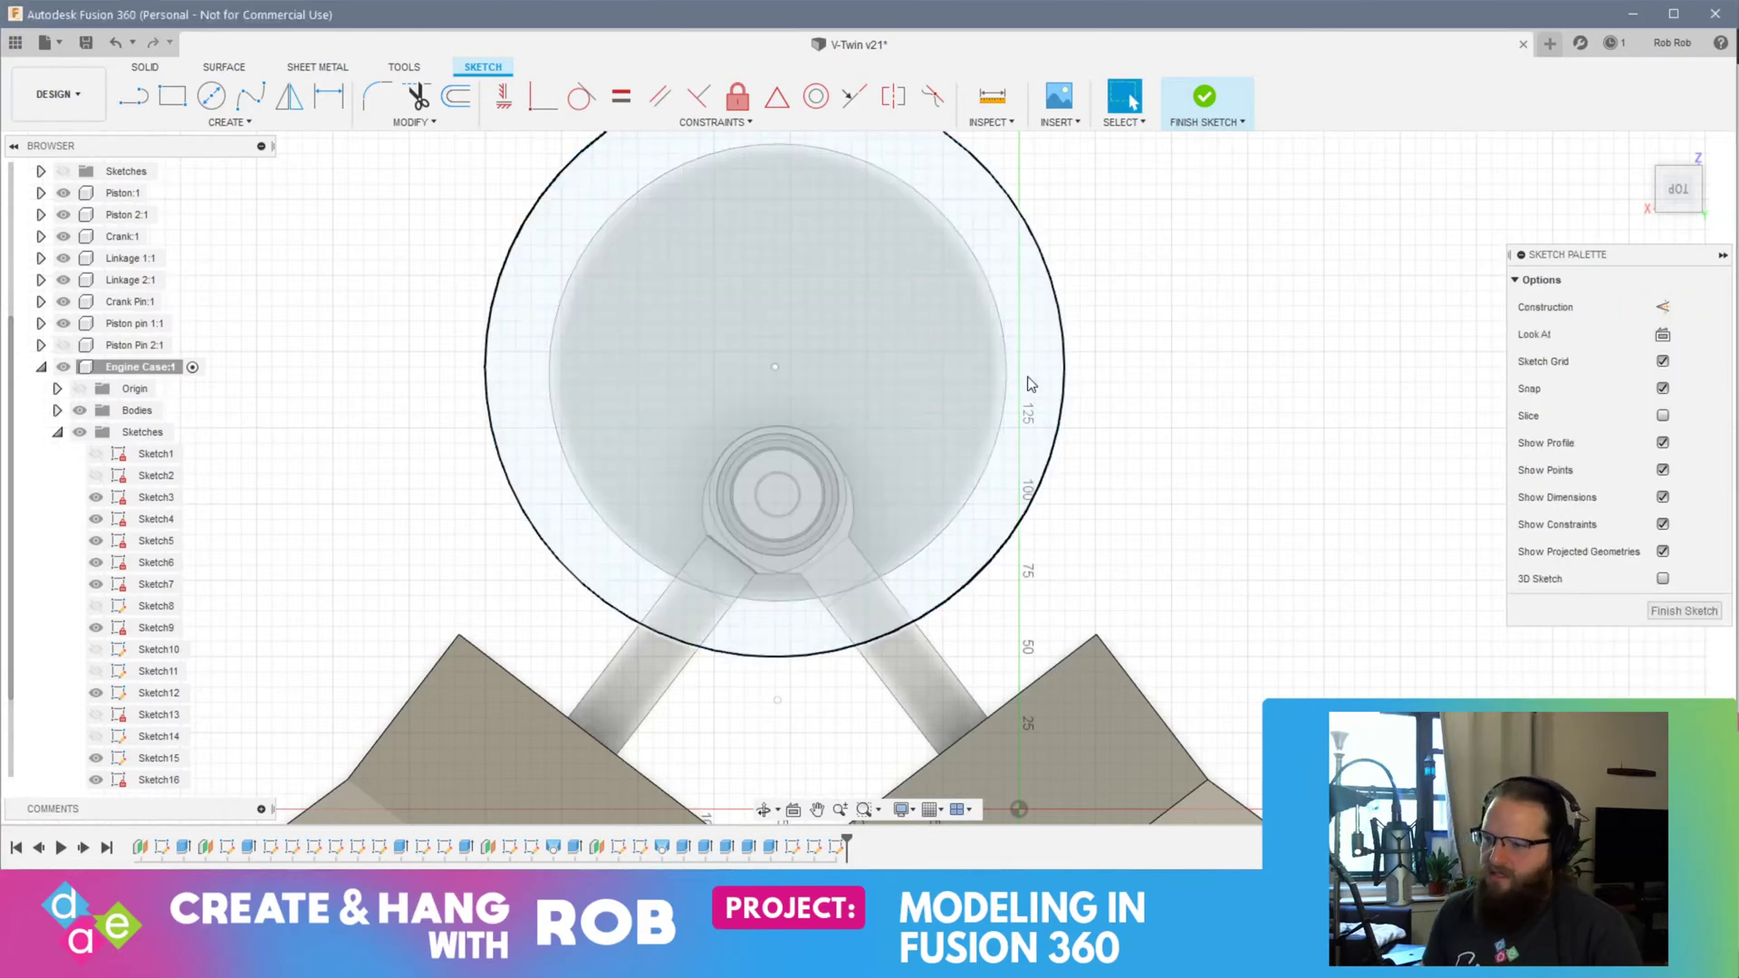
Step: Draw an outward-bulging 3-point arc, about 93 mm between its ends, from the left cylinder housing's outer lower corner to the side of the crankcase circle
{"action": "mouse_move", "coordinate": [1033, 501]}
{"action": "middle_mouse_down", "text": "shift"}
{"action": "mouse_move", "coordinate": [1040, 473]}
{"action": "mouse_move", "coordinate": [797, 471]}
{"action": "mouse_move", "coordinate": [830, 518]}
{"action": "mouse_move", "coordinate": [914, 537]}
{"action": "middle_mouse_up", "text": "shift"}
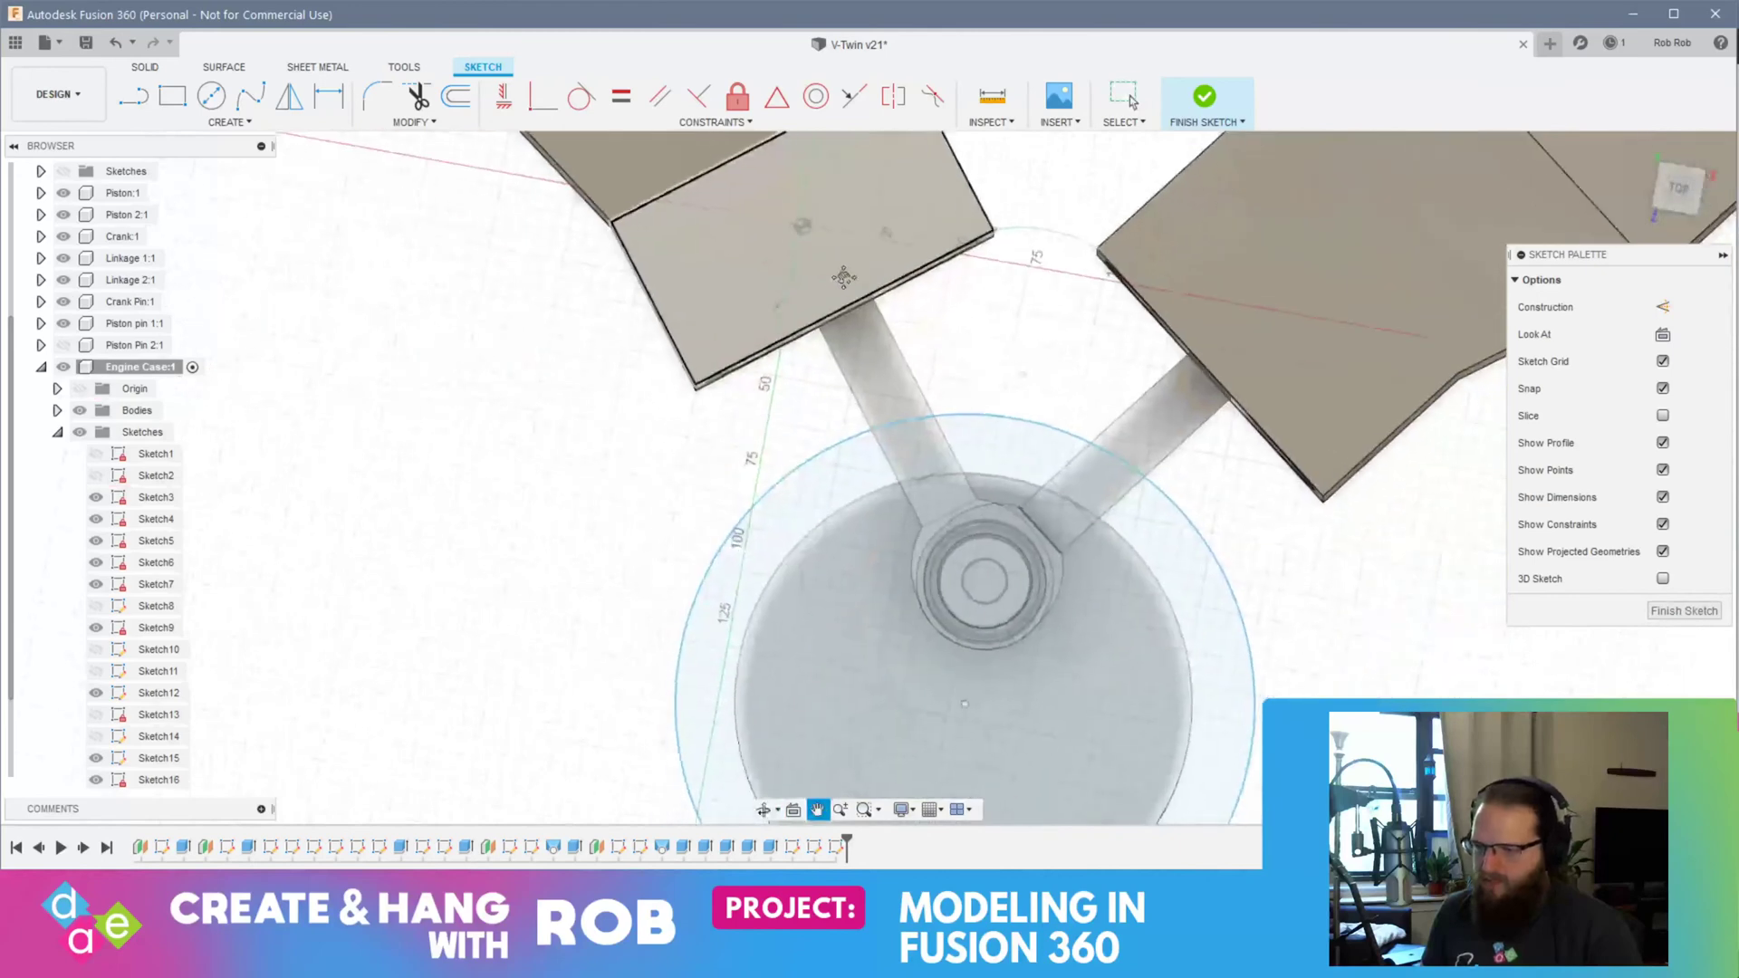
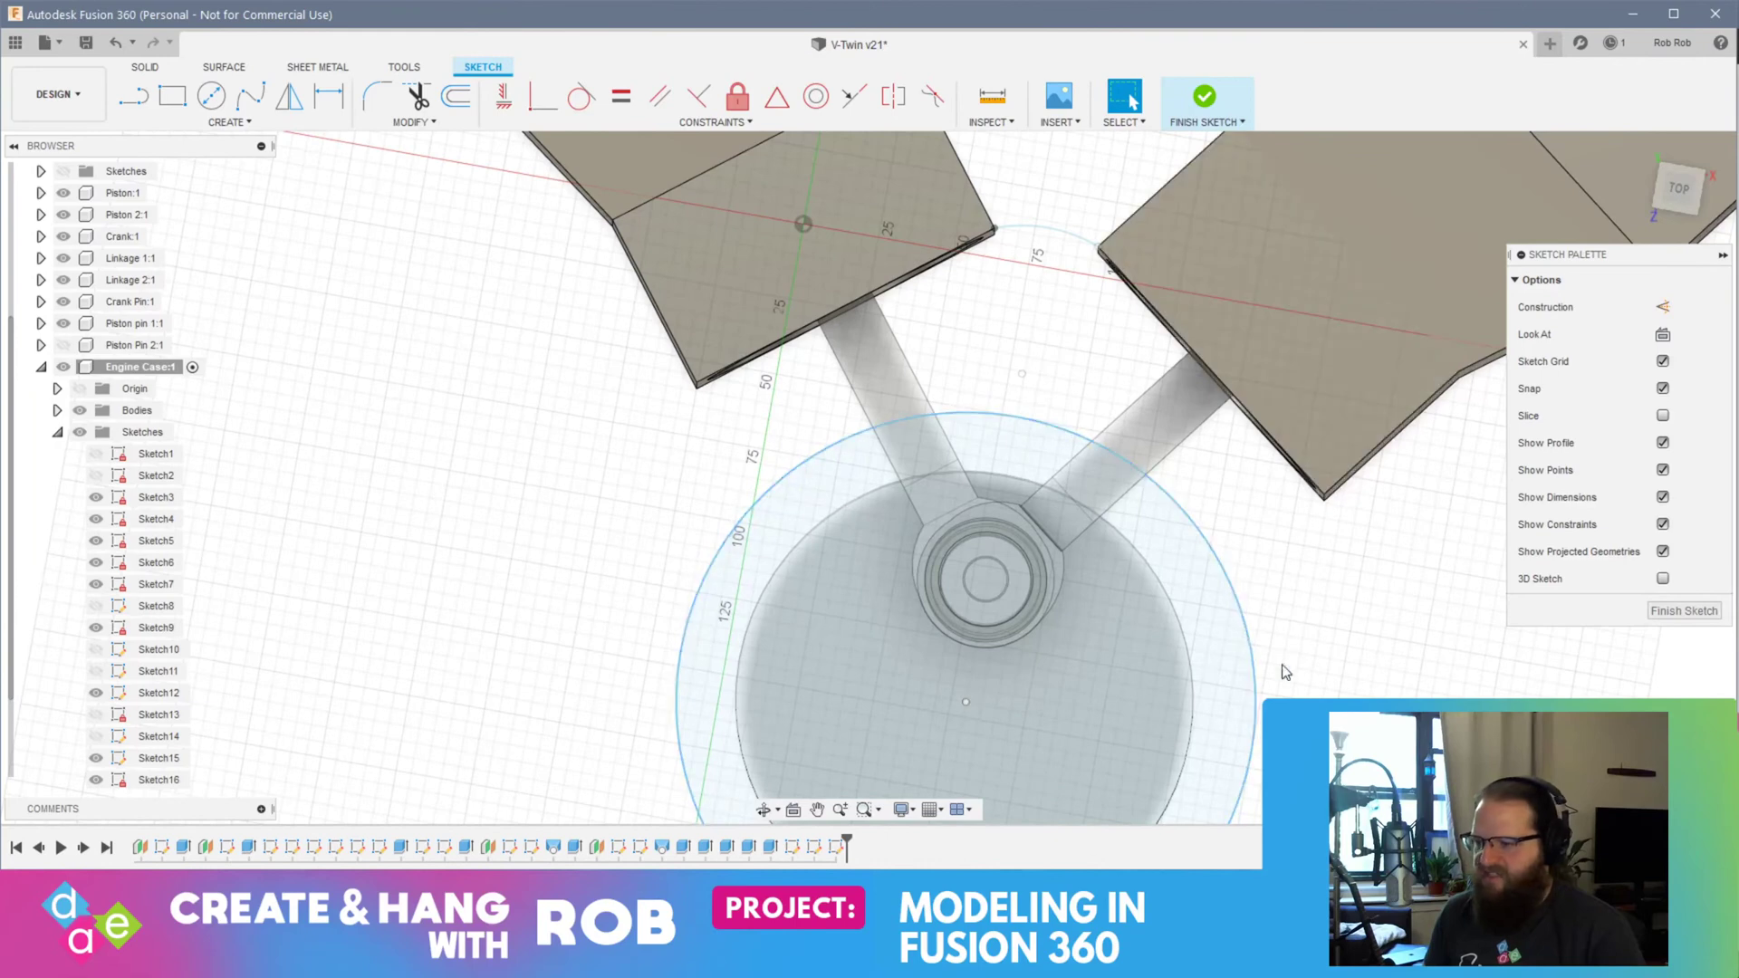
{"action": "left_click", "coordinate": [207, 124]}
{"action": "mouse_move", "coordinate": [172, 204]}
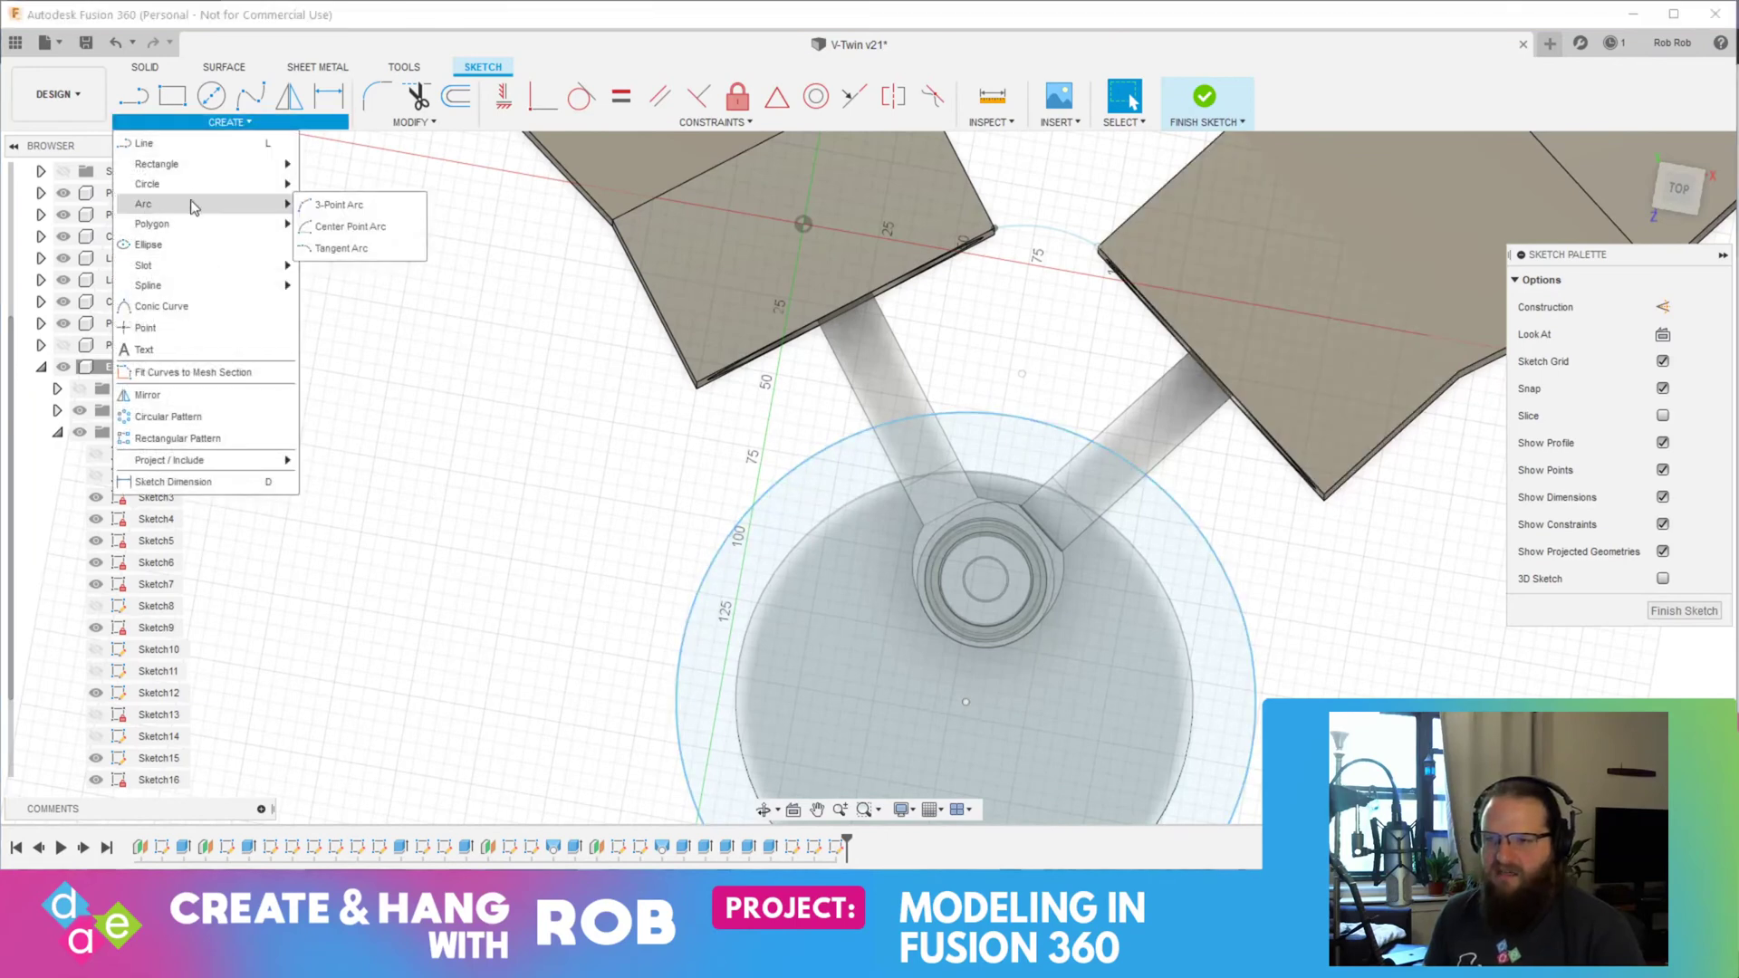
{"action": "left_click", "coordinate": [324, 209]}
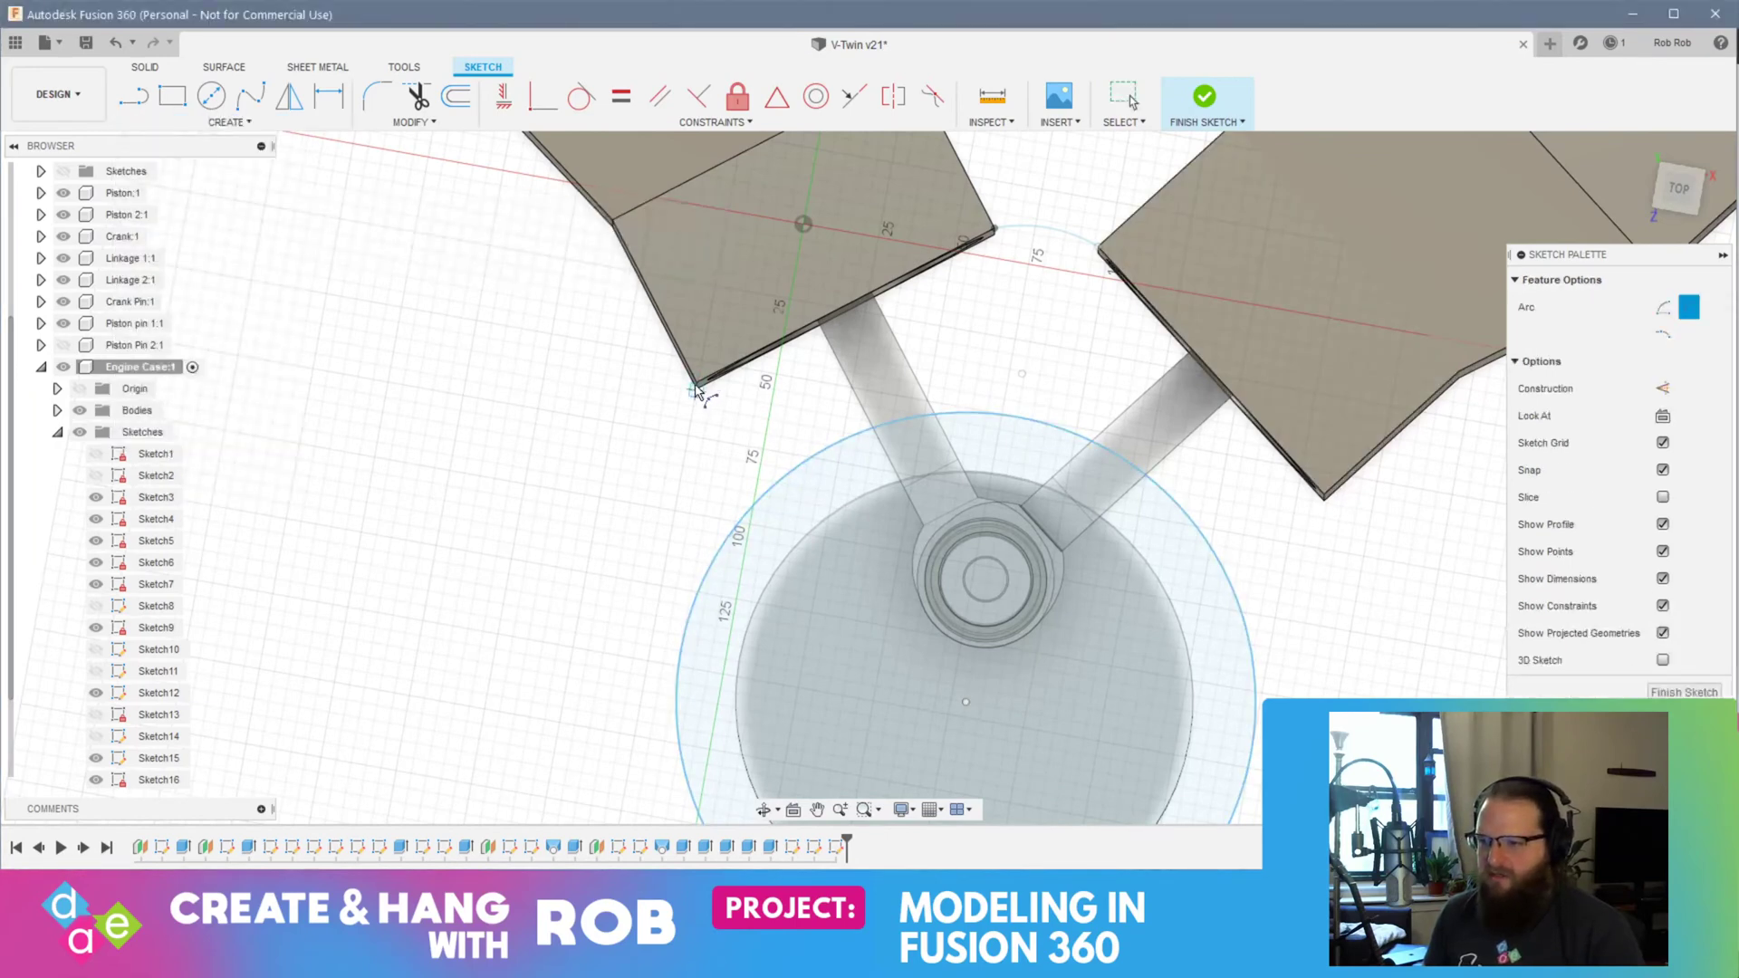
{"action": "scroll", "coordinate": [695, 391], "scroll_direction": "up", "scroll_amount": 10}
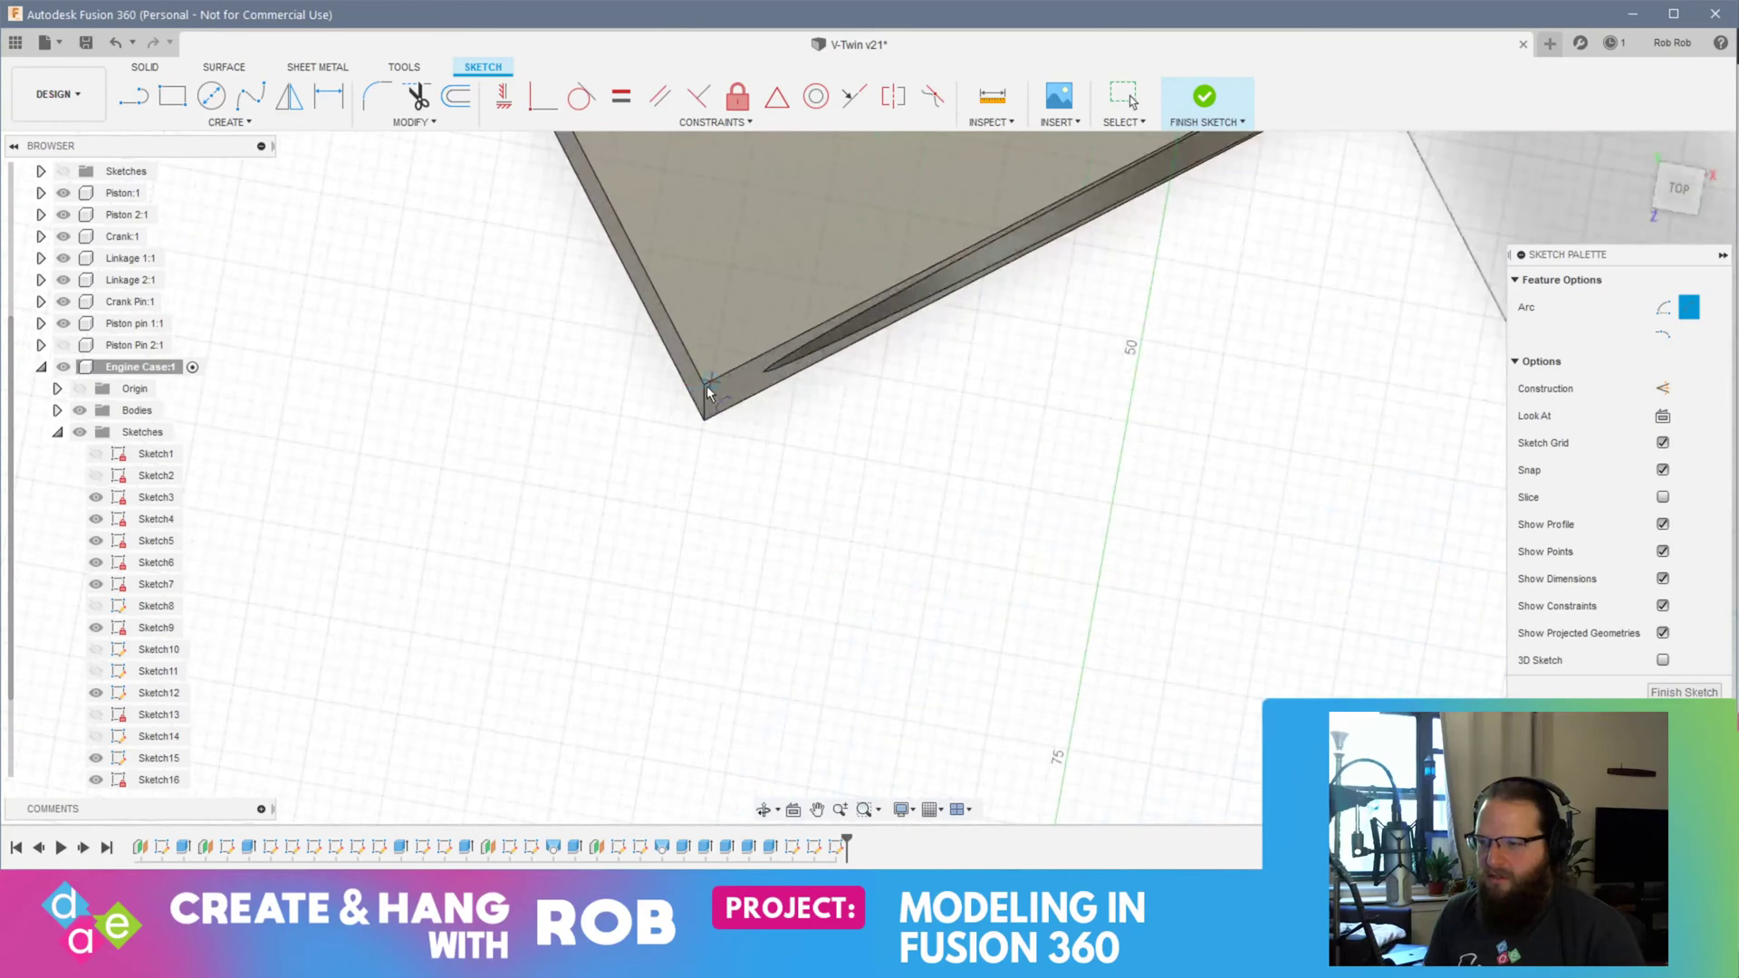
{"action": "scroll", "coordinate": [707, 389], "scroll_direction": "up", "scroll_amount": 5}
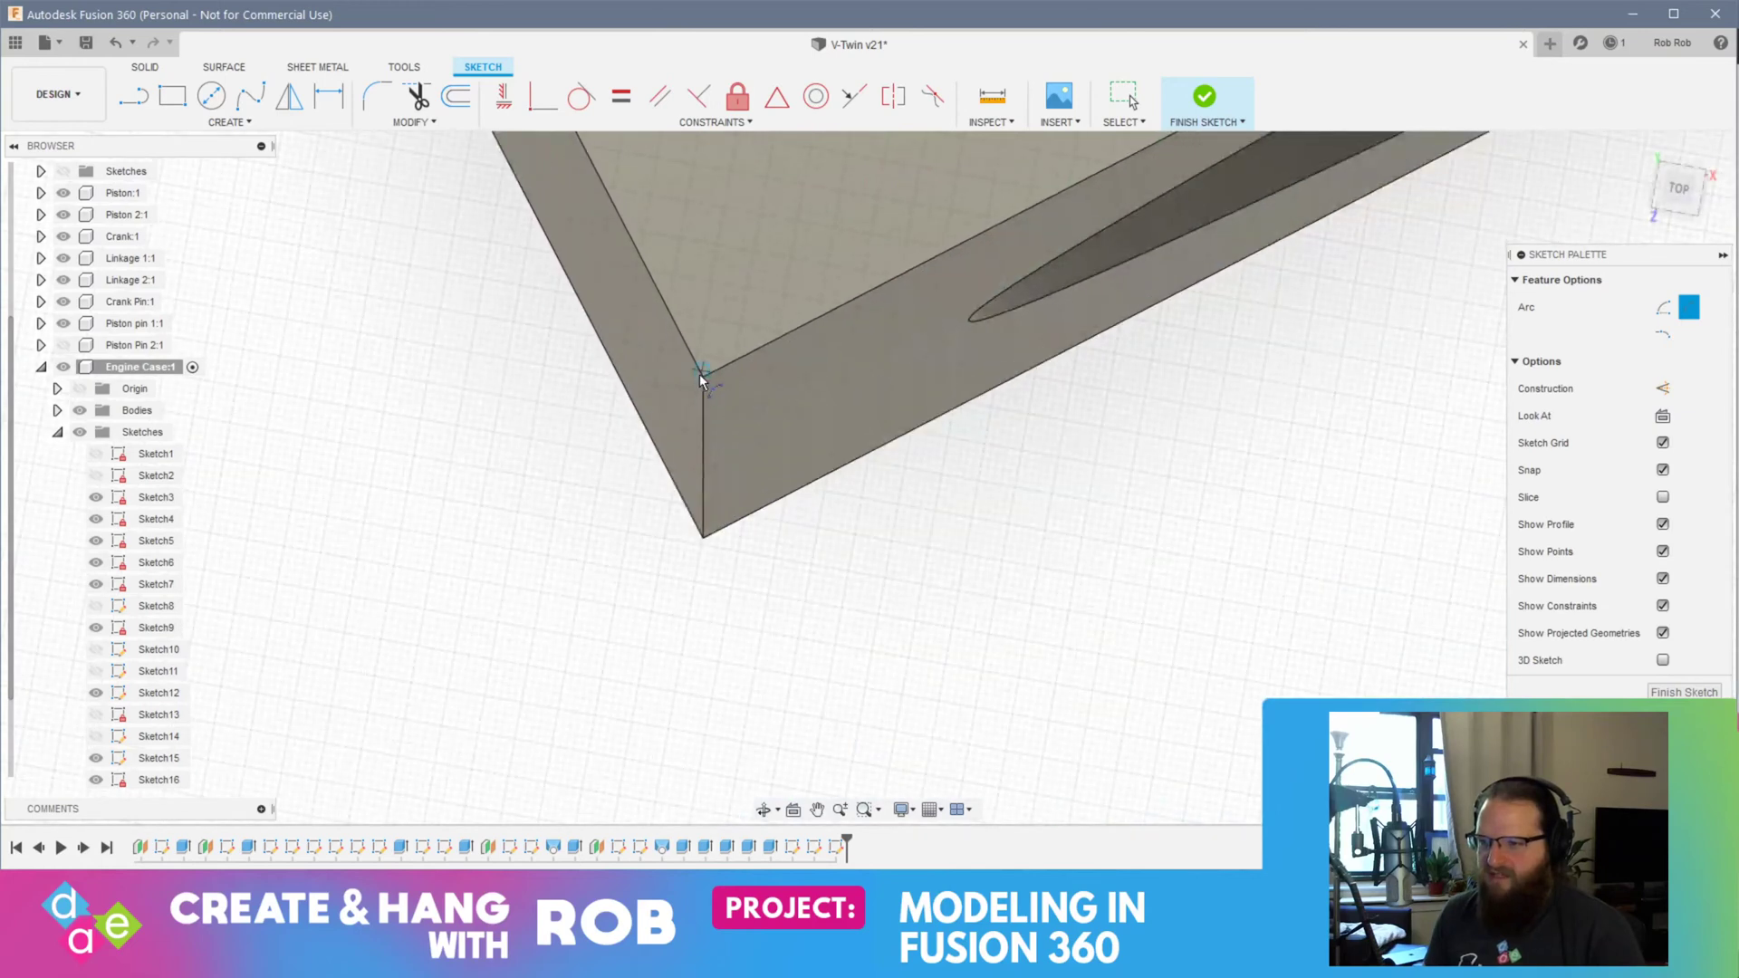
{"action": "scroll", "coordinate": [701, 376], "scroll_direction": "up", "scroll_amount": 5}
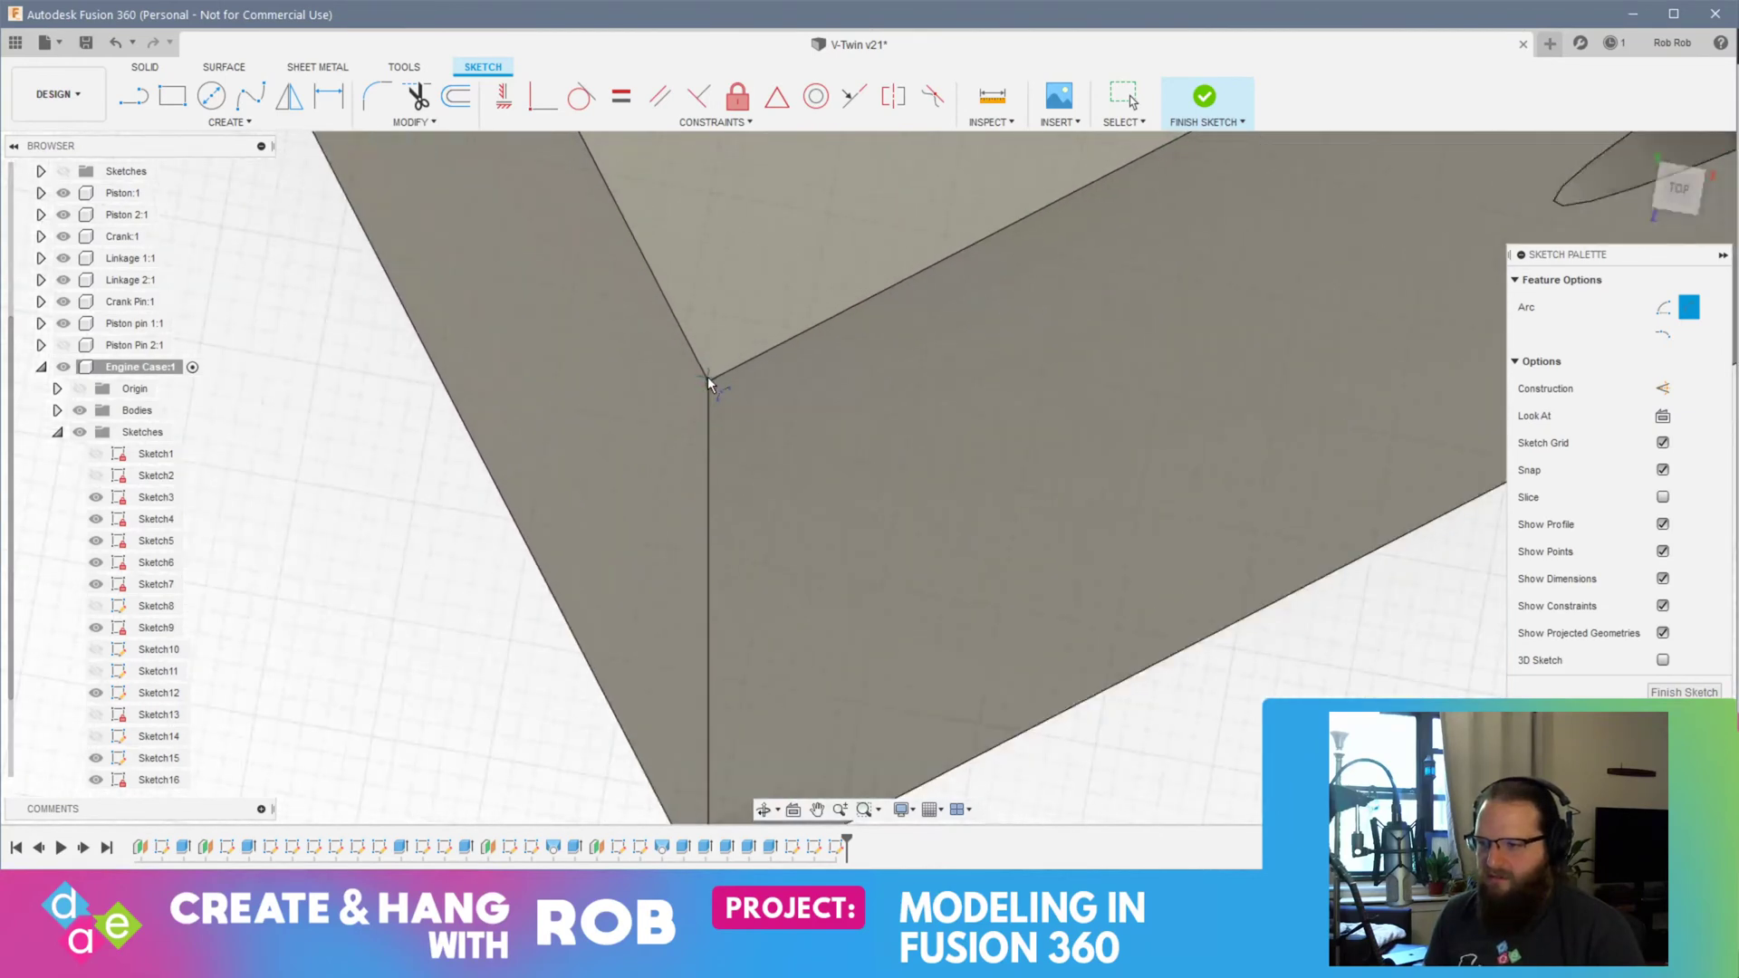
{"action": "left_click", "coordinate": [1678, 189]}
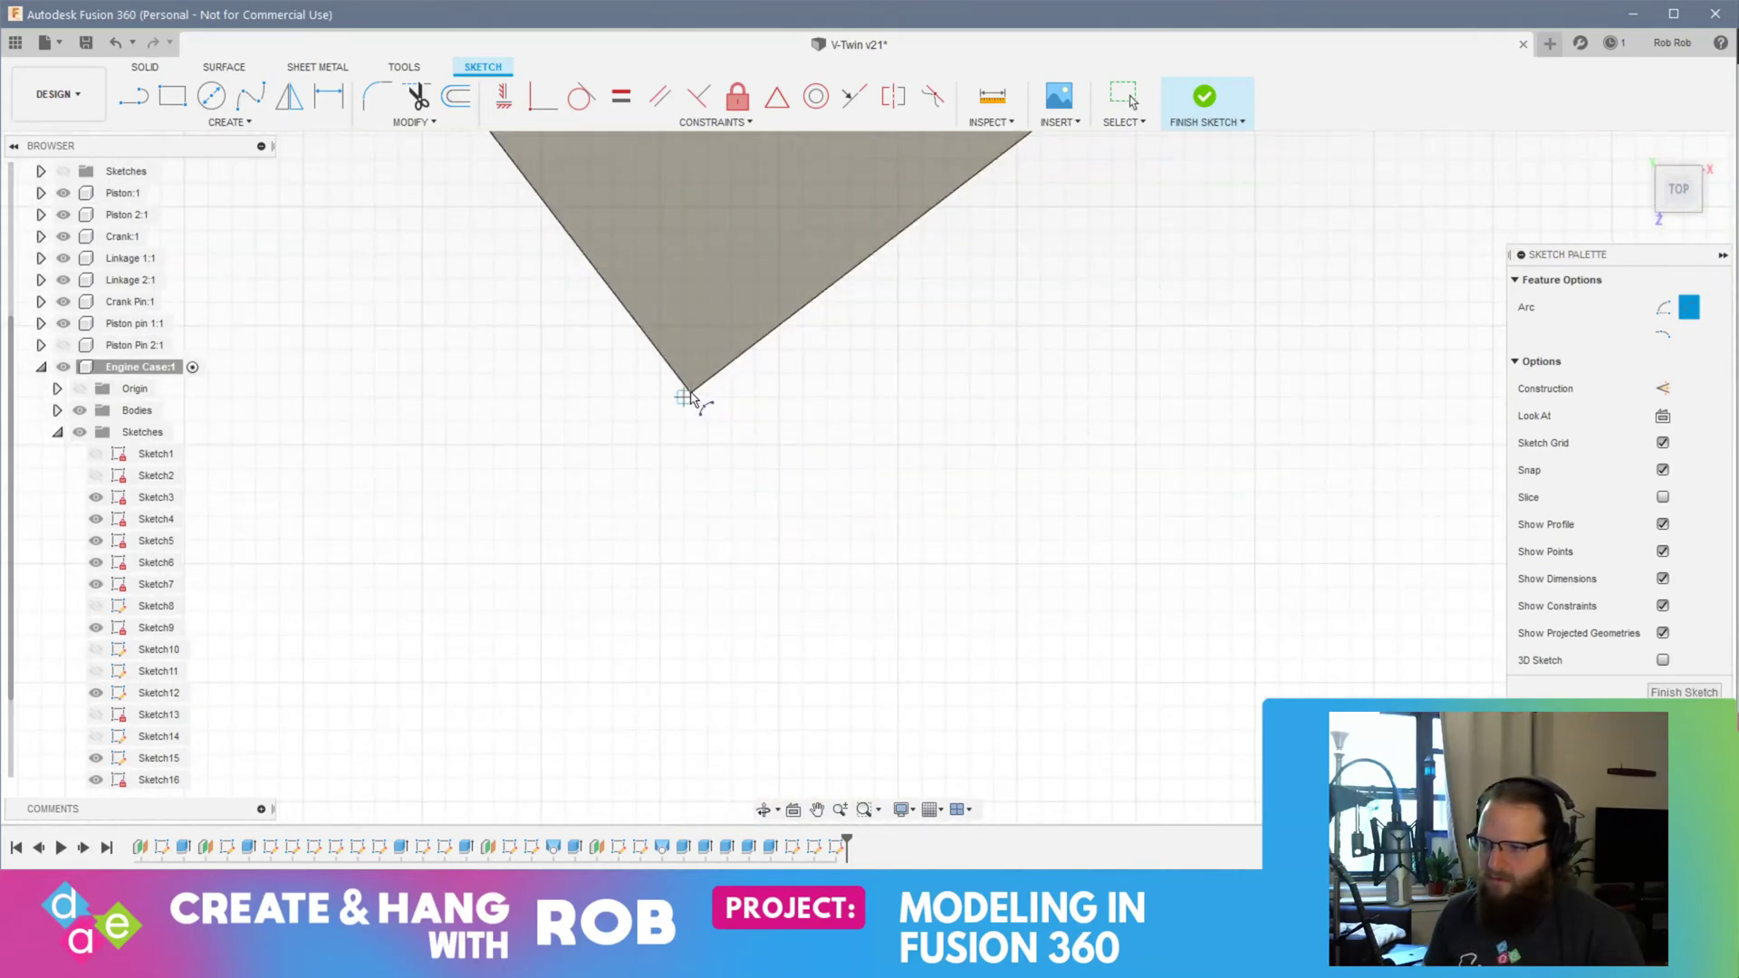
{"action": "left_click", "coordinate": [691, 392]}
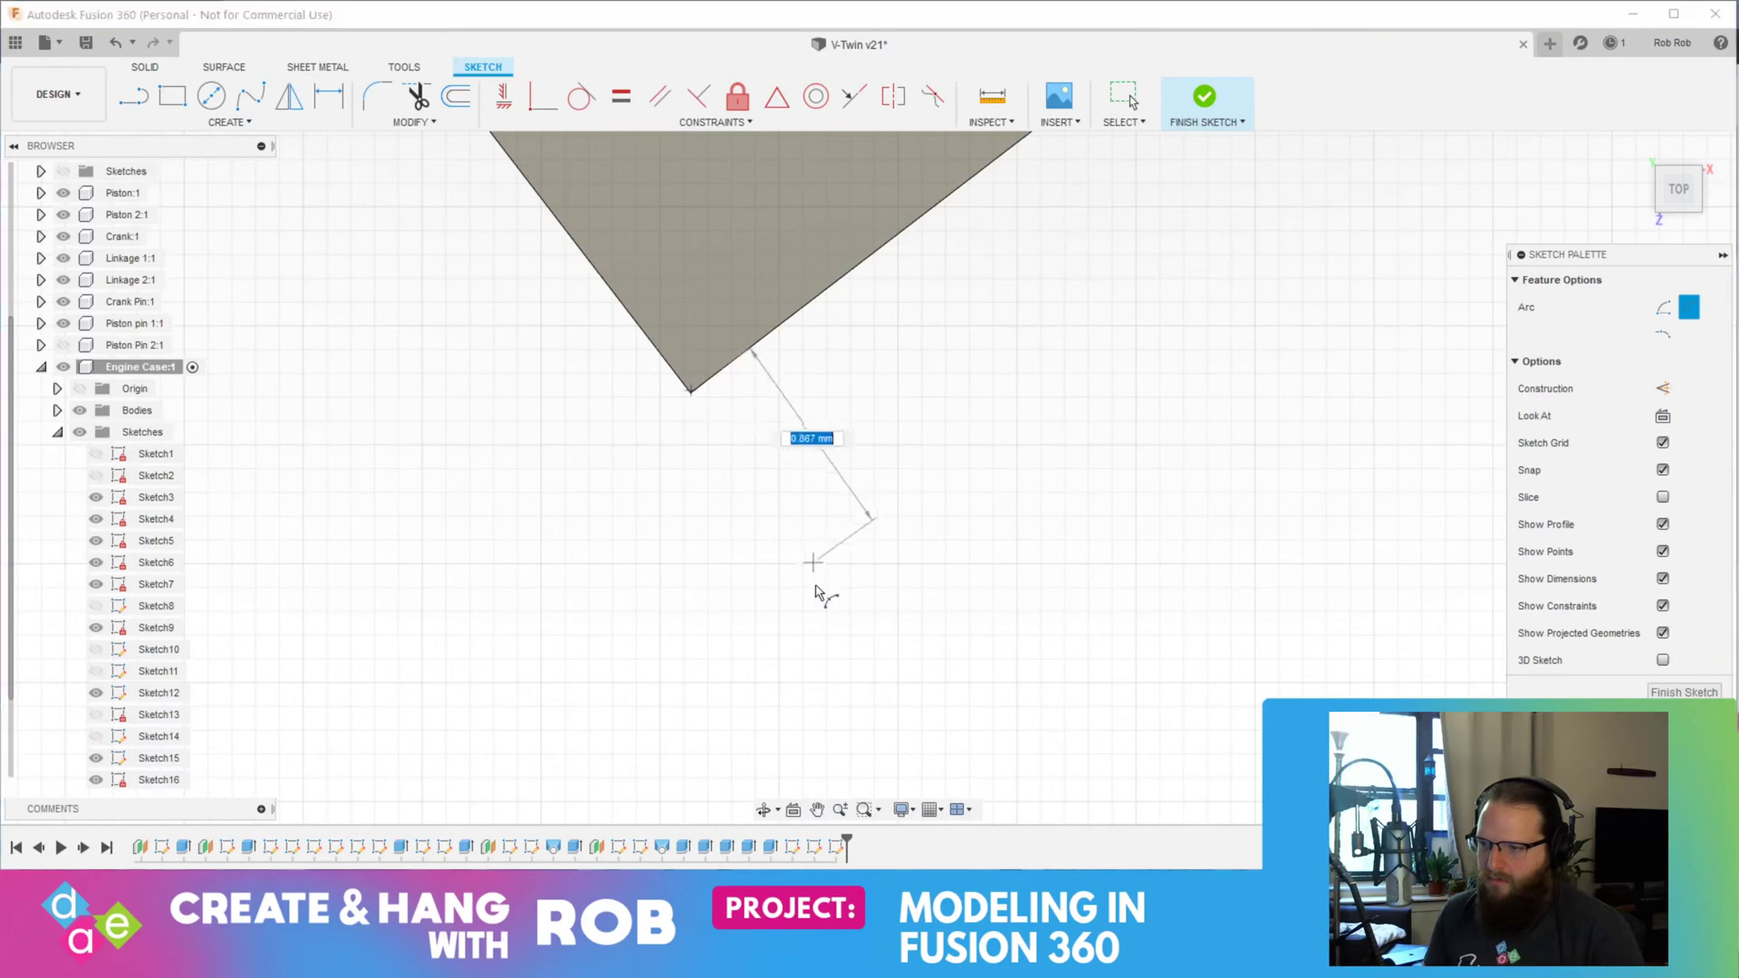
{"action": "scroll", "coordinate": [783, 612], "scroll_direction": "up", "scroll_amount": 3}
{"action": "scroll", "coordinate": [783, 614], "scroll_direction": "up", "scroll_amount": 5}
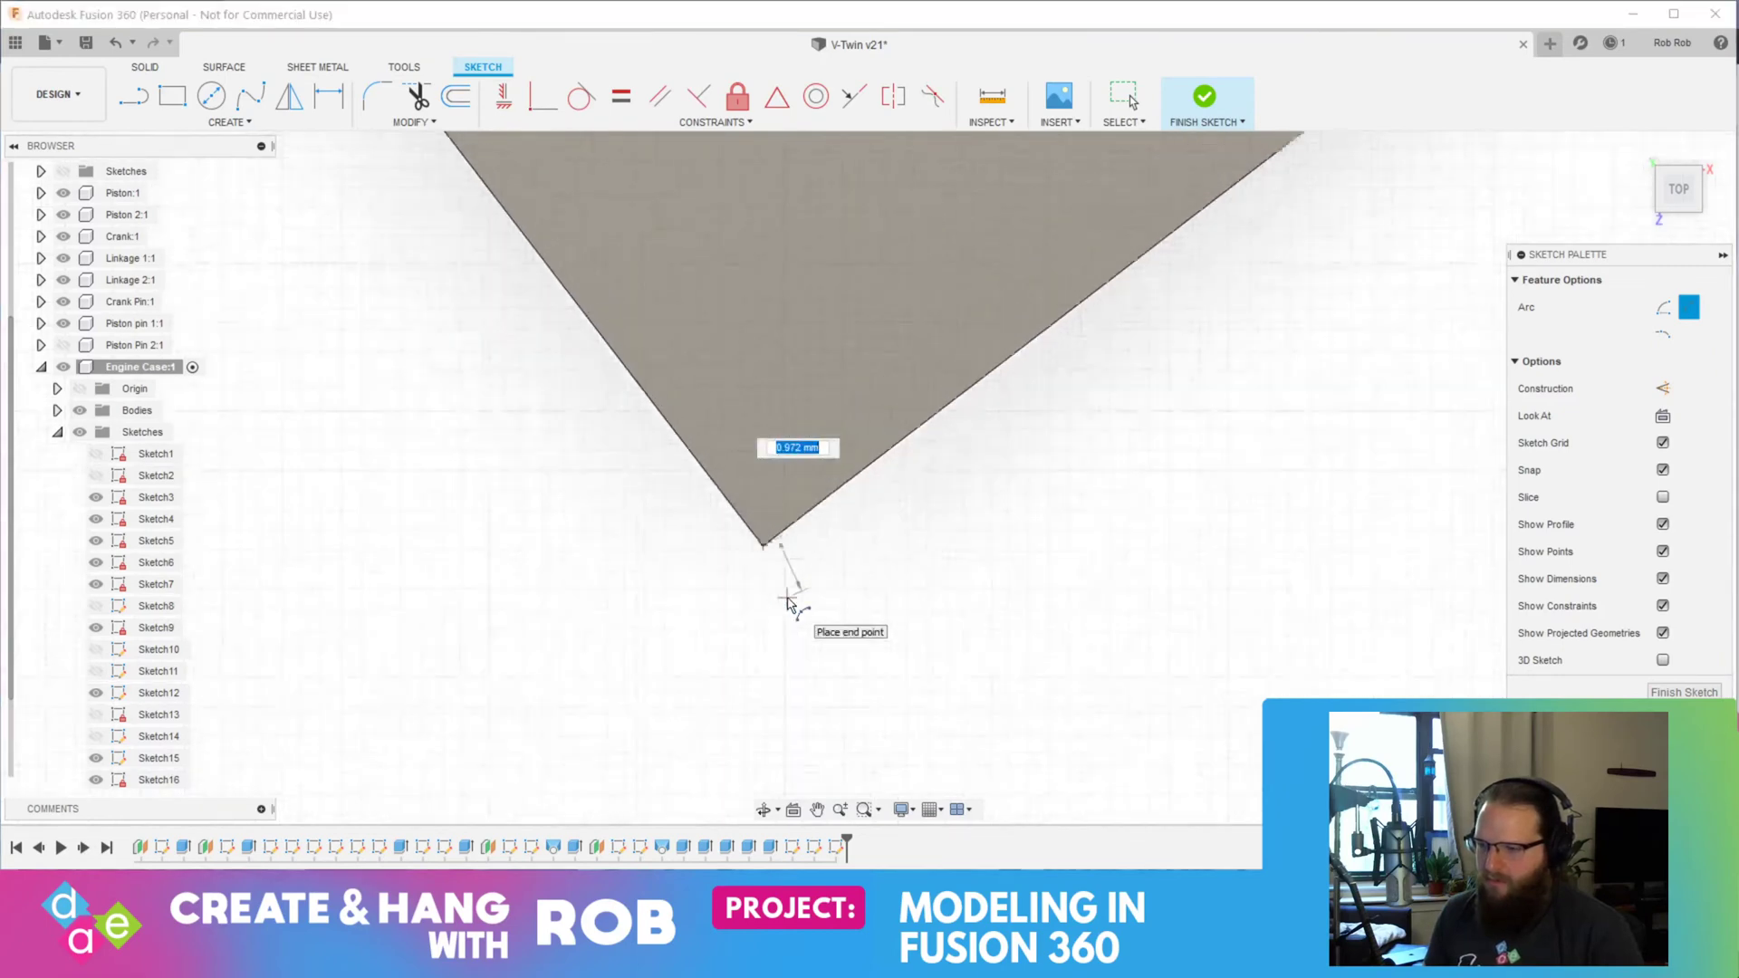
{"action": "scroll", "coordinate": [776, 599], "scroll_direction": "down", "scroll_amount": 5}
{"action": "middle_click_drag", "start_coordinate": [777, 659], "coordinate": [737, 338]}
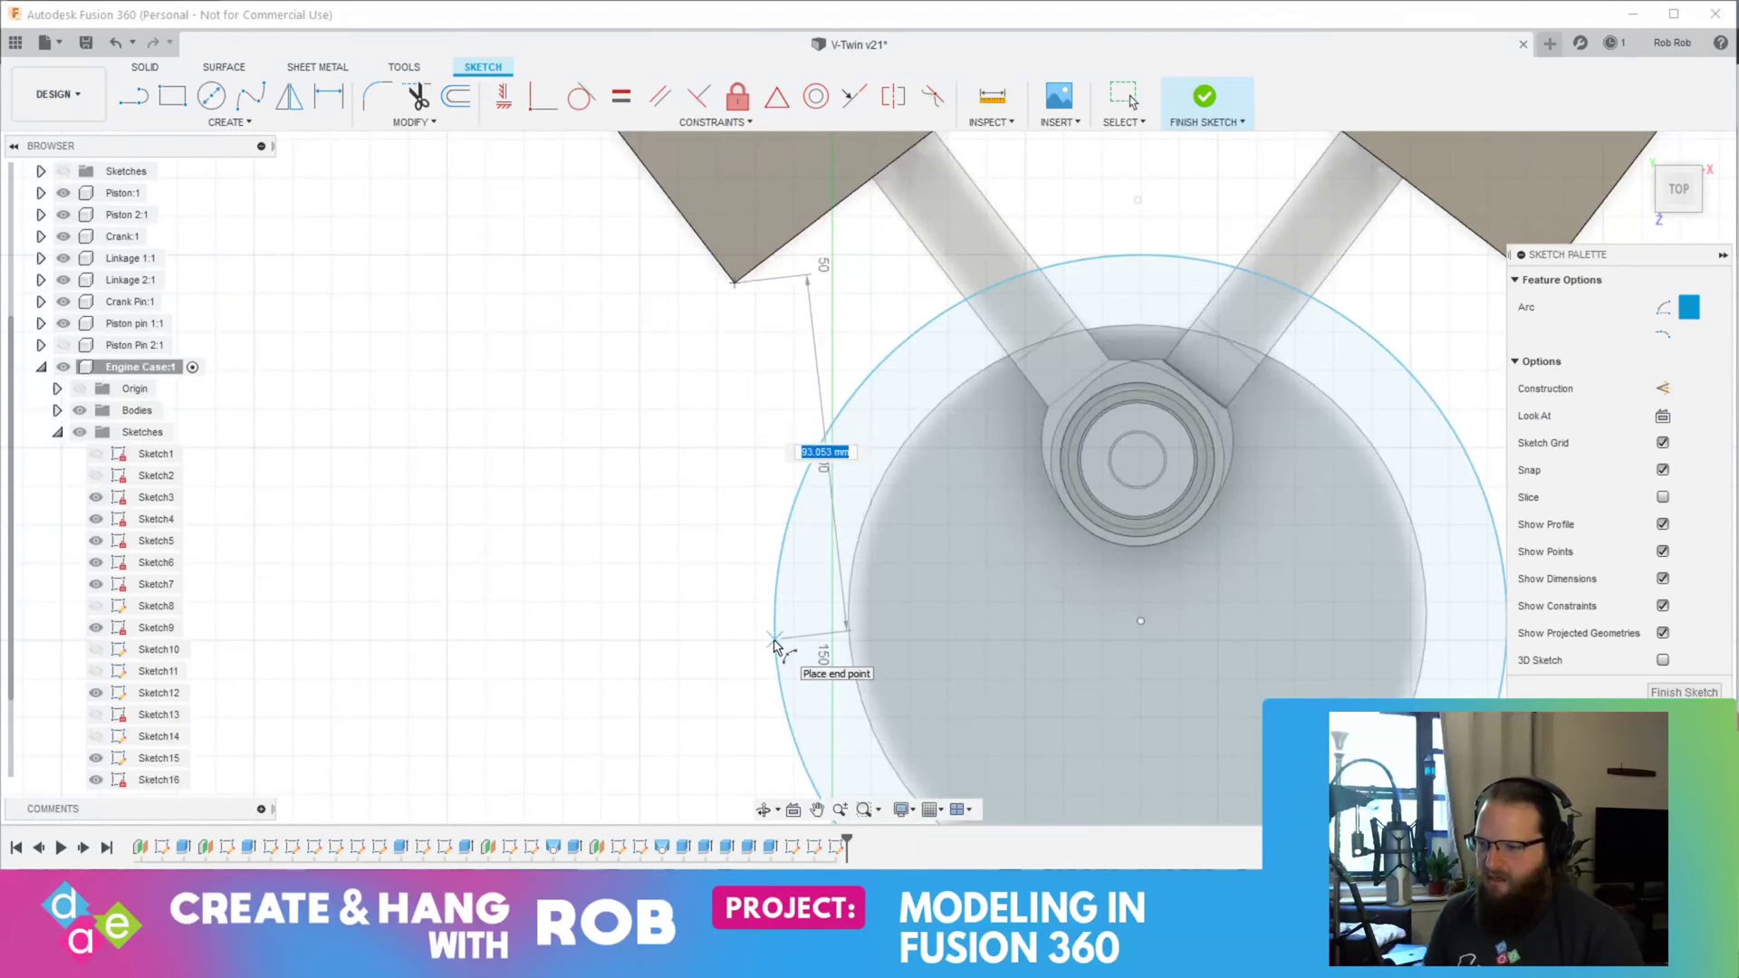
{"action": "left_click", "coordinate": [774, 642]}
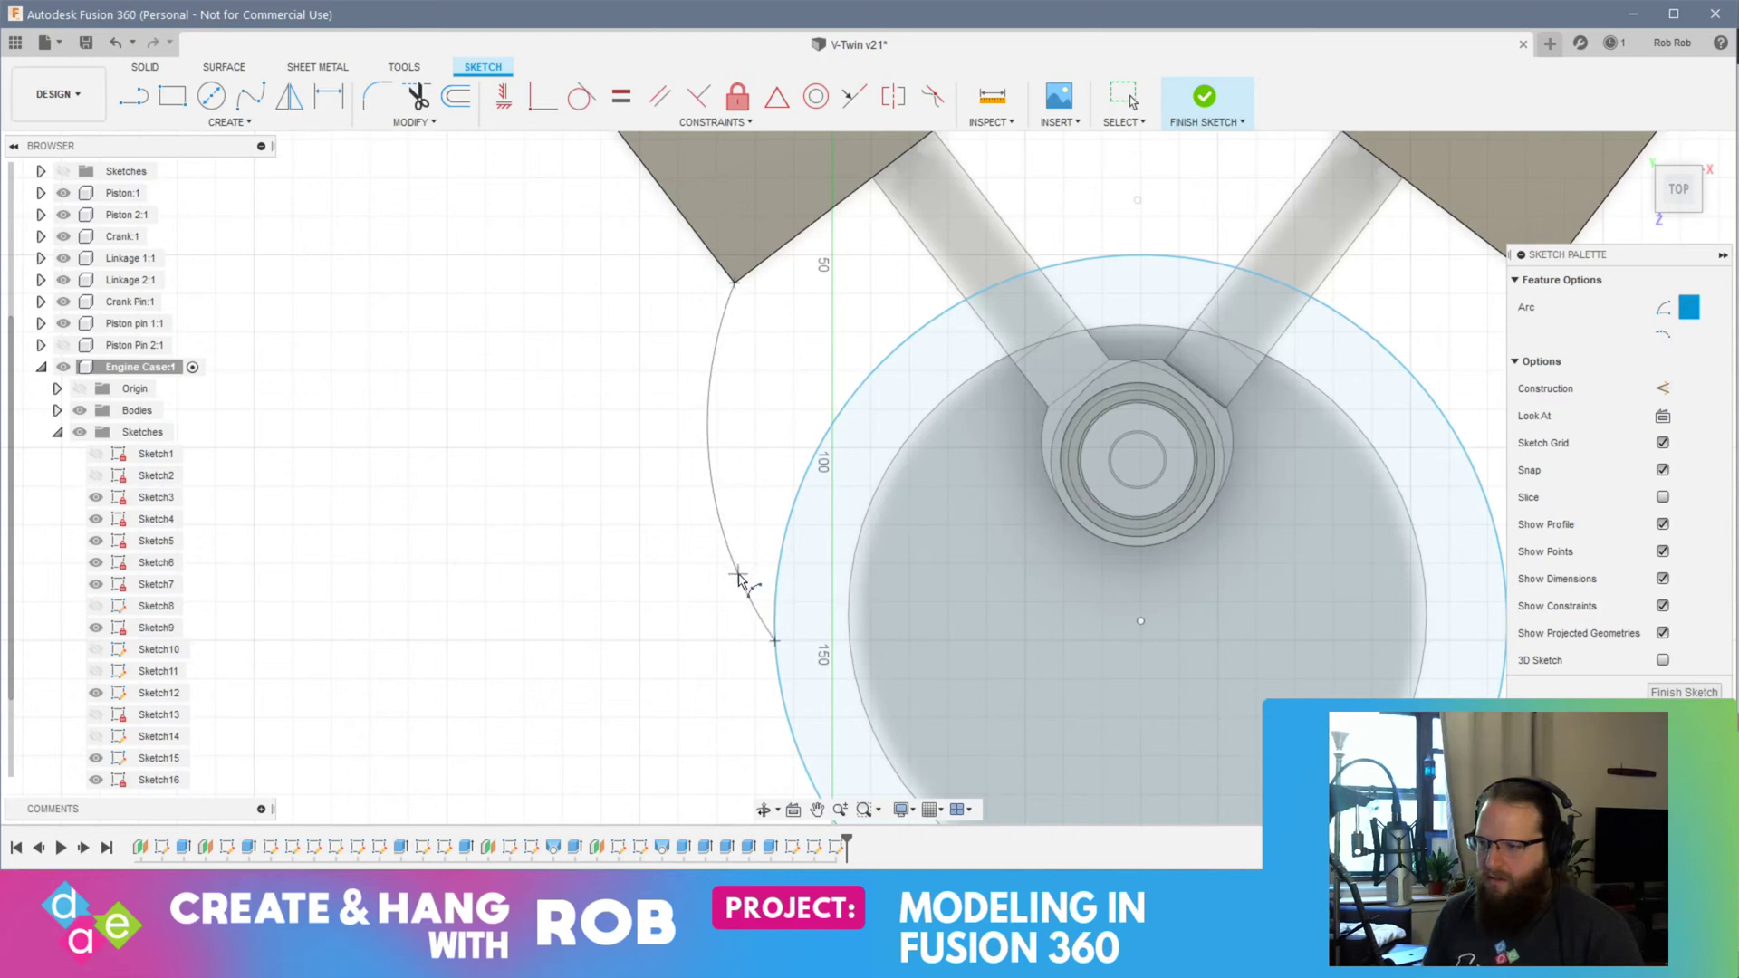
{"action": "left_click", "coordinate": [756, 604]}
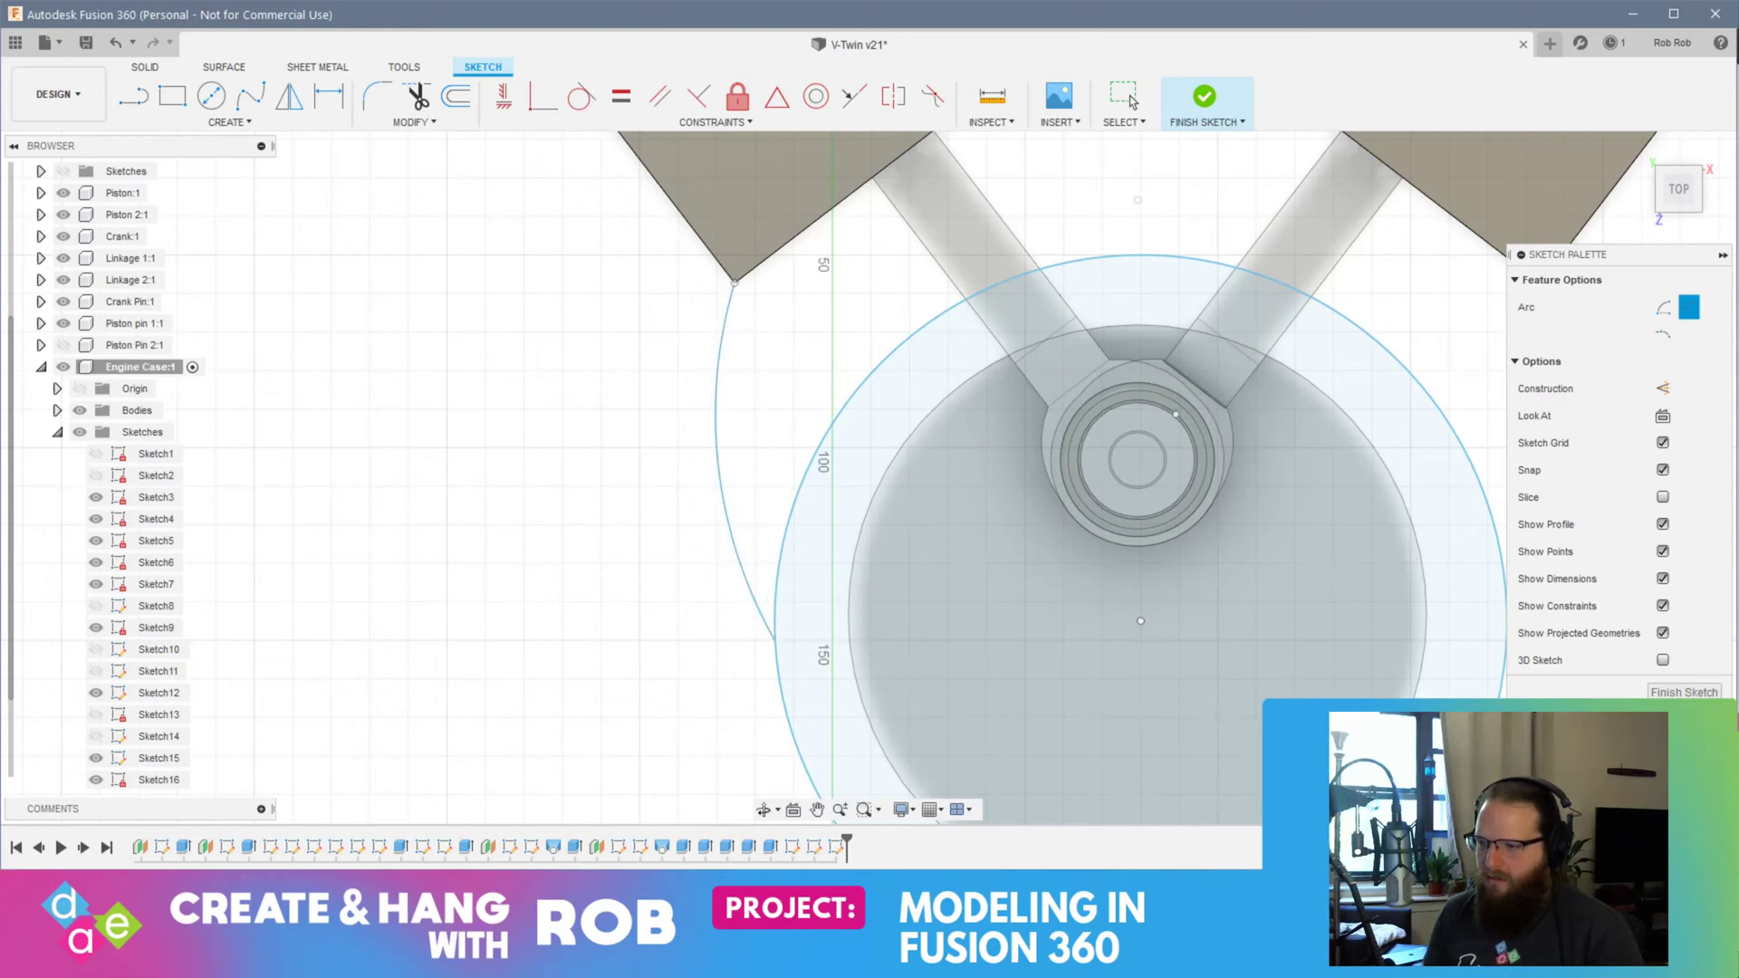
Step: Draw a matching outward-bulging 3-point arc from the right cylinder housing's outer lower corner to the opposite side of the crankcase circle, and finish the sketch
{"action": "middle_click_drag", "start_coordinate": [1214, 703], "coordinate": [830, 655]}
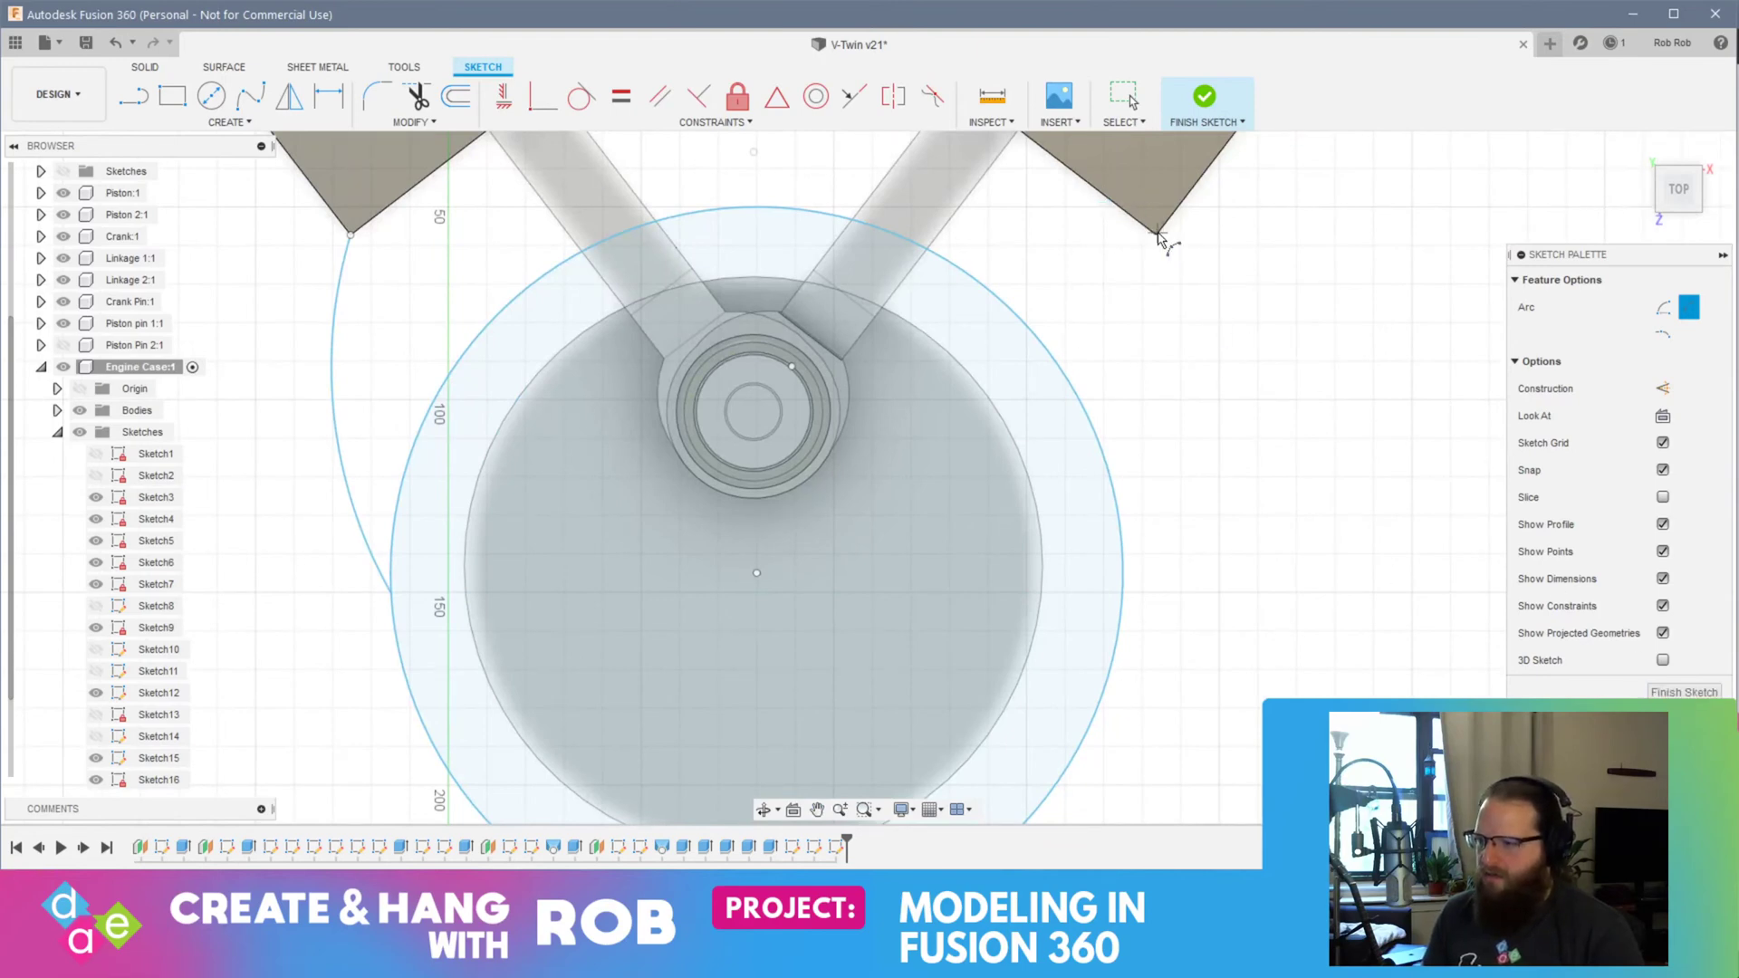
{"action": "scroll", "coordinate": [1159, 234], "scroll_direction": "up", "scroll_amount": 5}
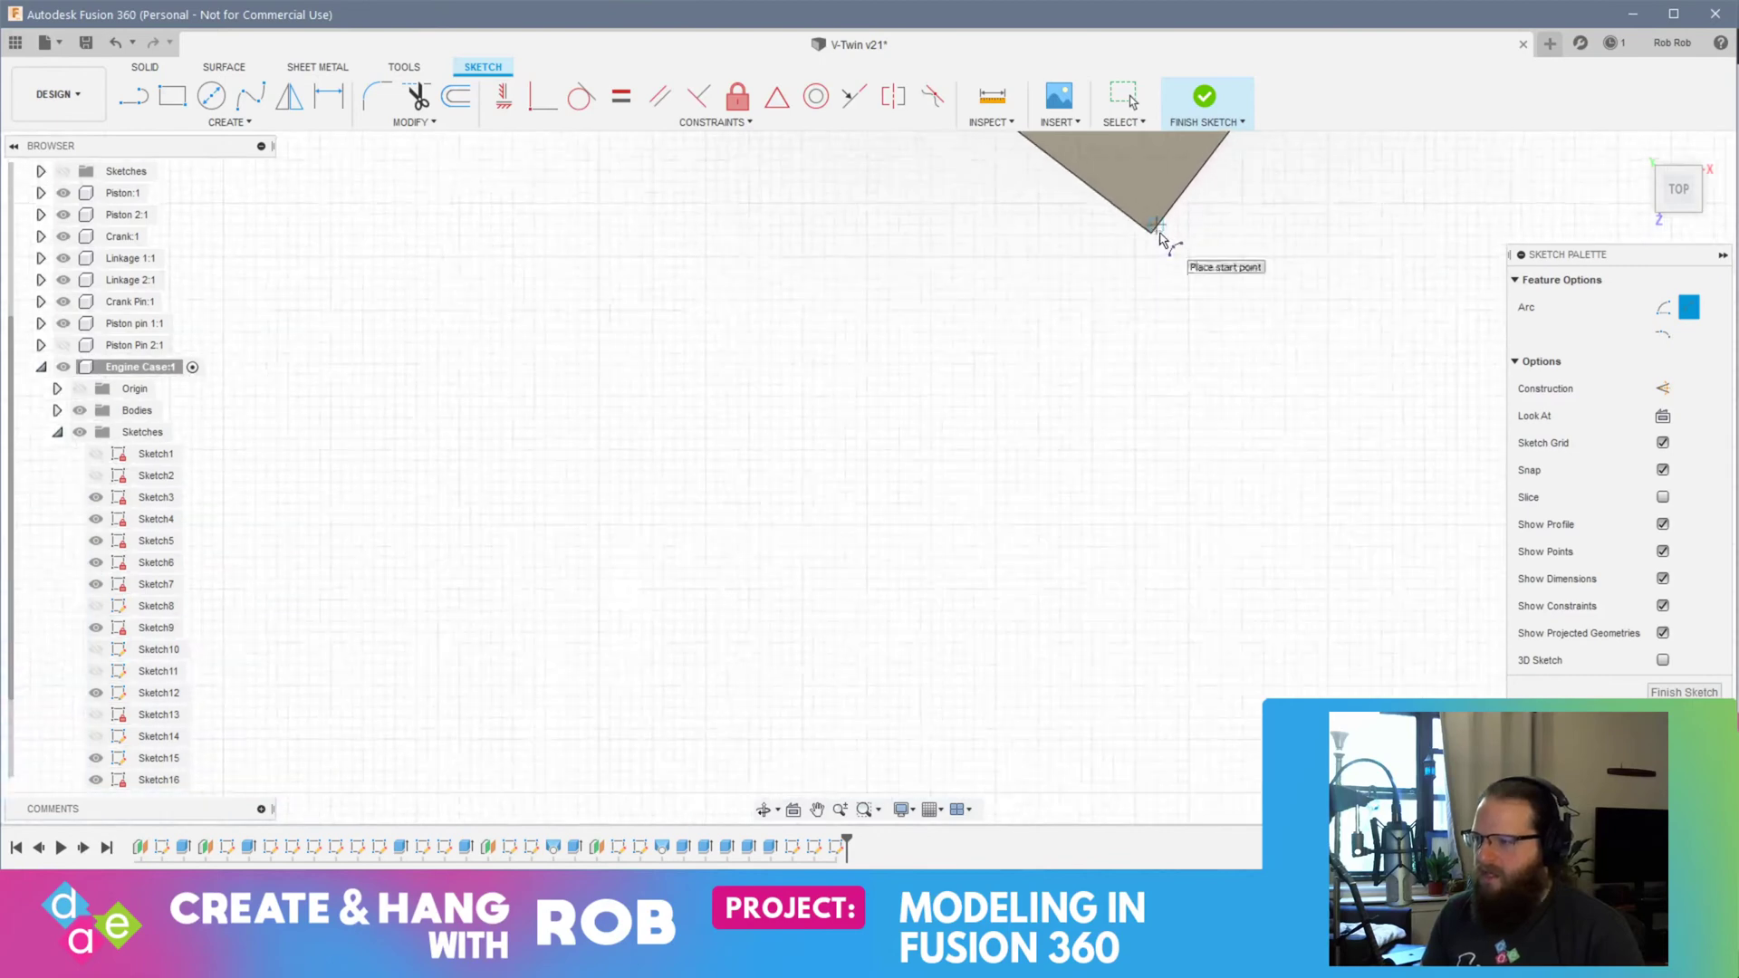
{"action": "left_click", "coordinate": [1156, 230]}
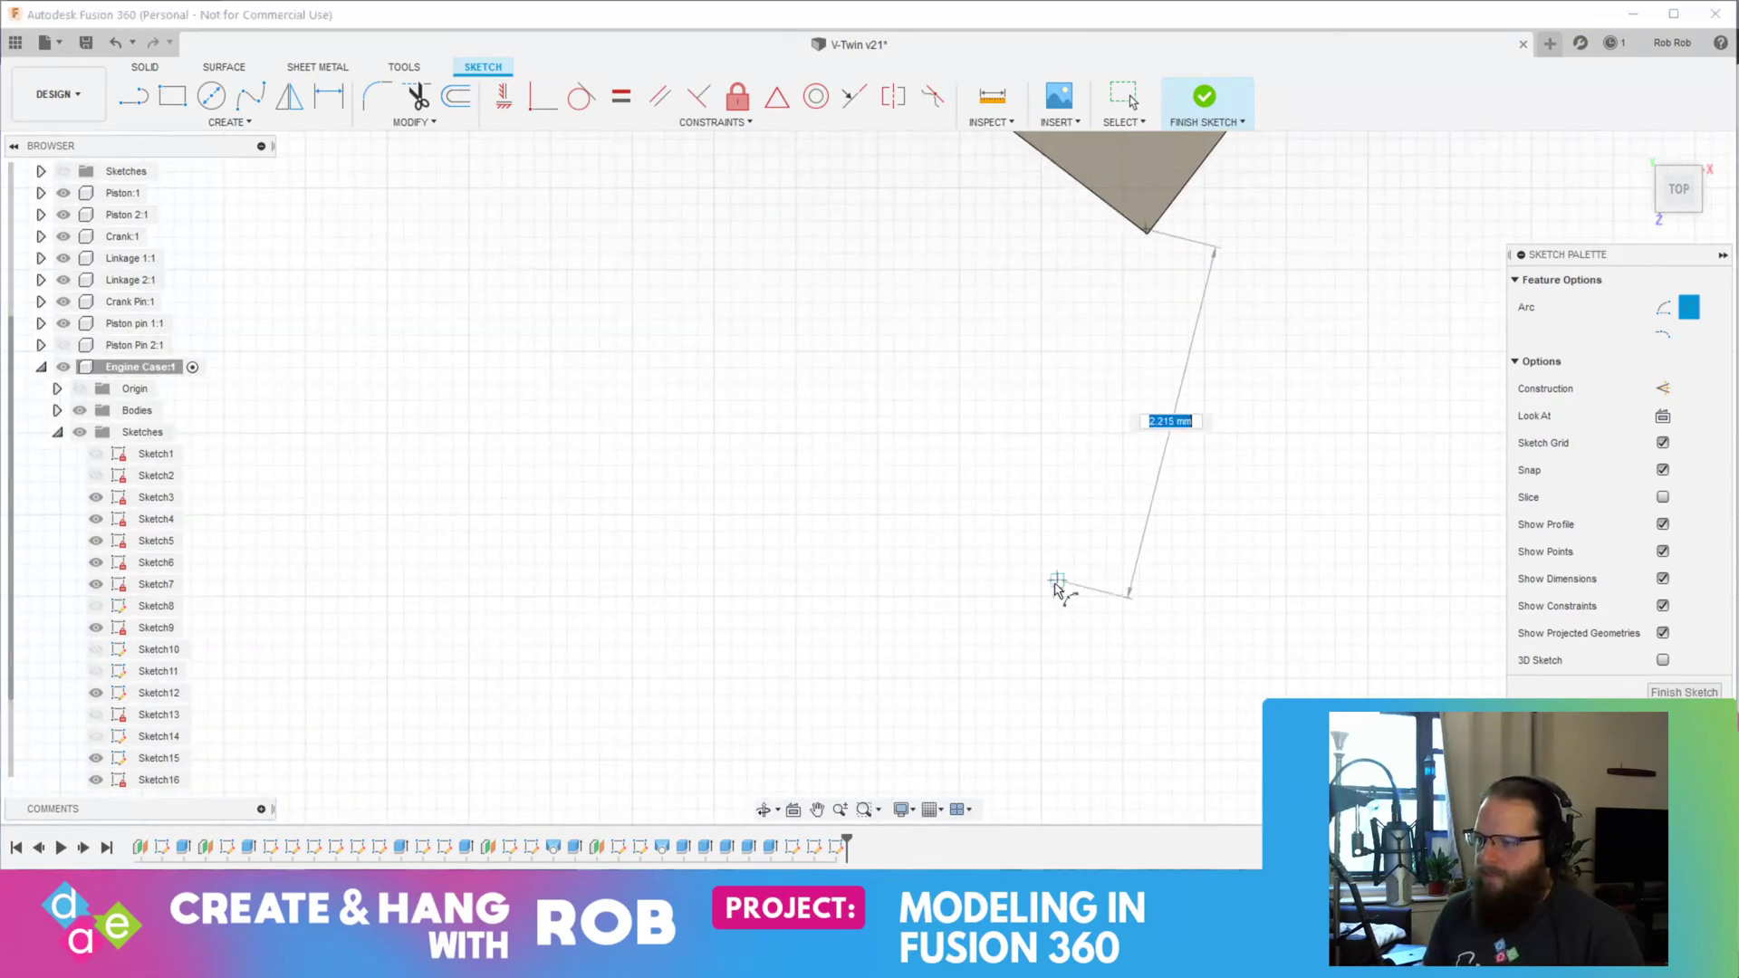
{"action": "scroll", "coordinate": [1055, 590], "scroll_direction": "down", "scroll_amount": 5}
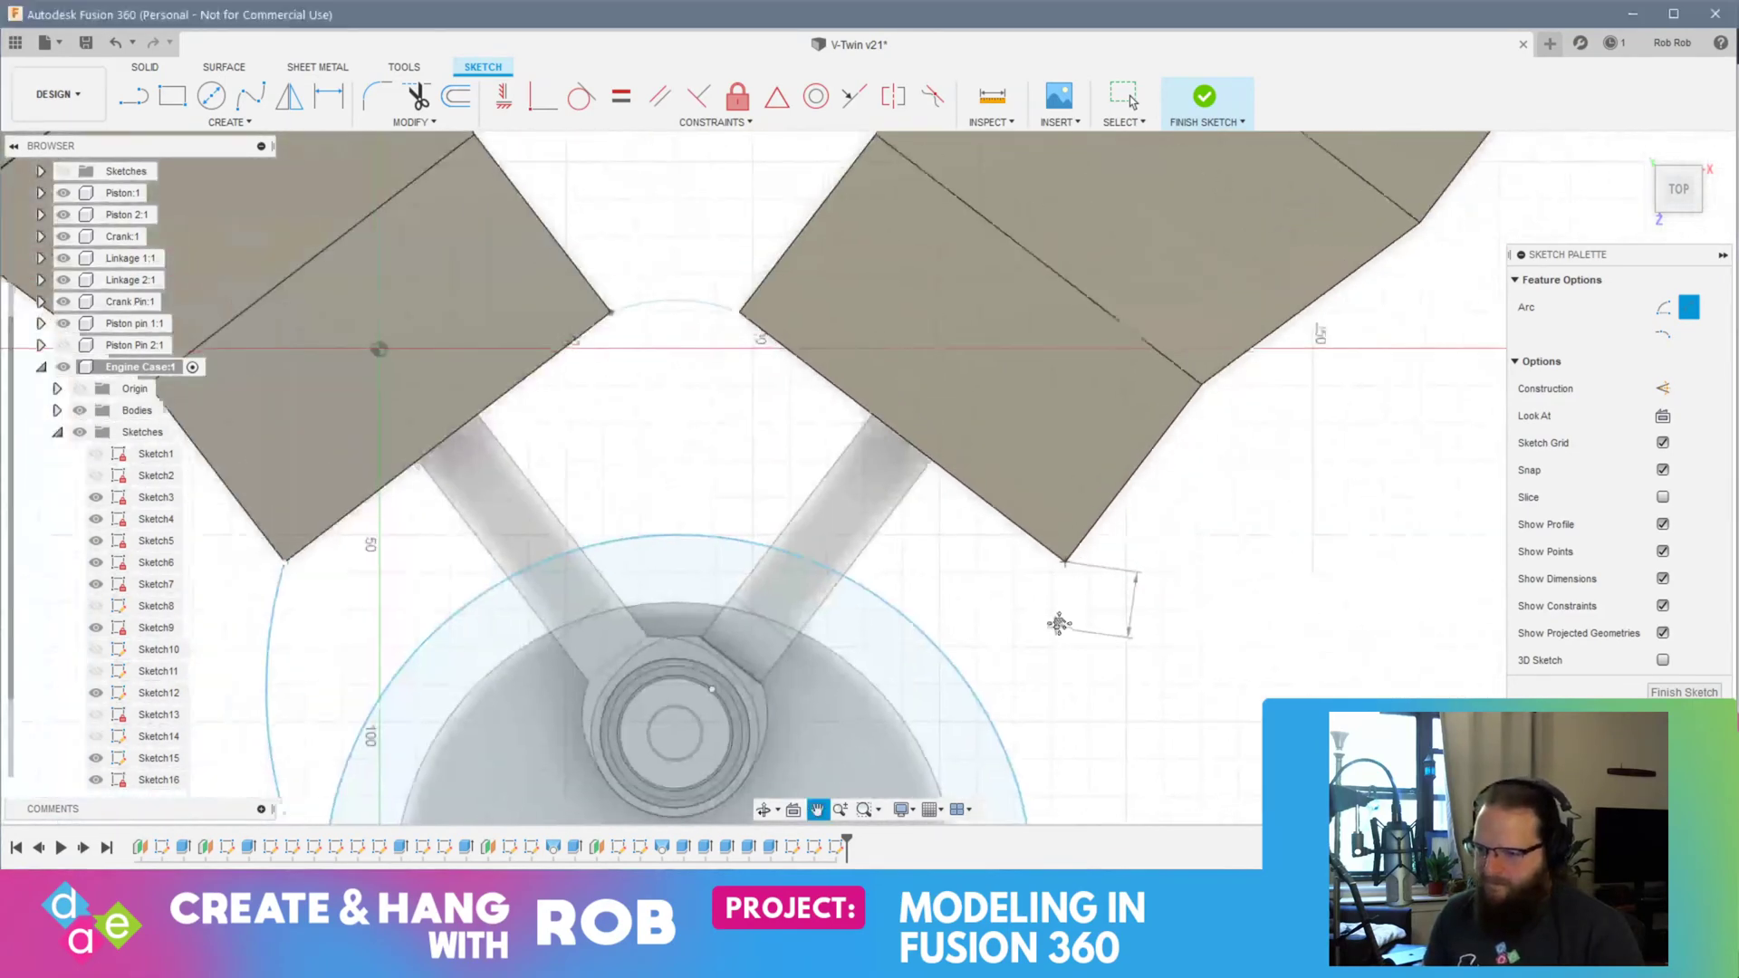
{"action": "middle_click_drag", "start_coordinate": [1055, 629], "coordinate": [1109, 370]}
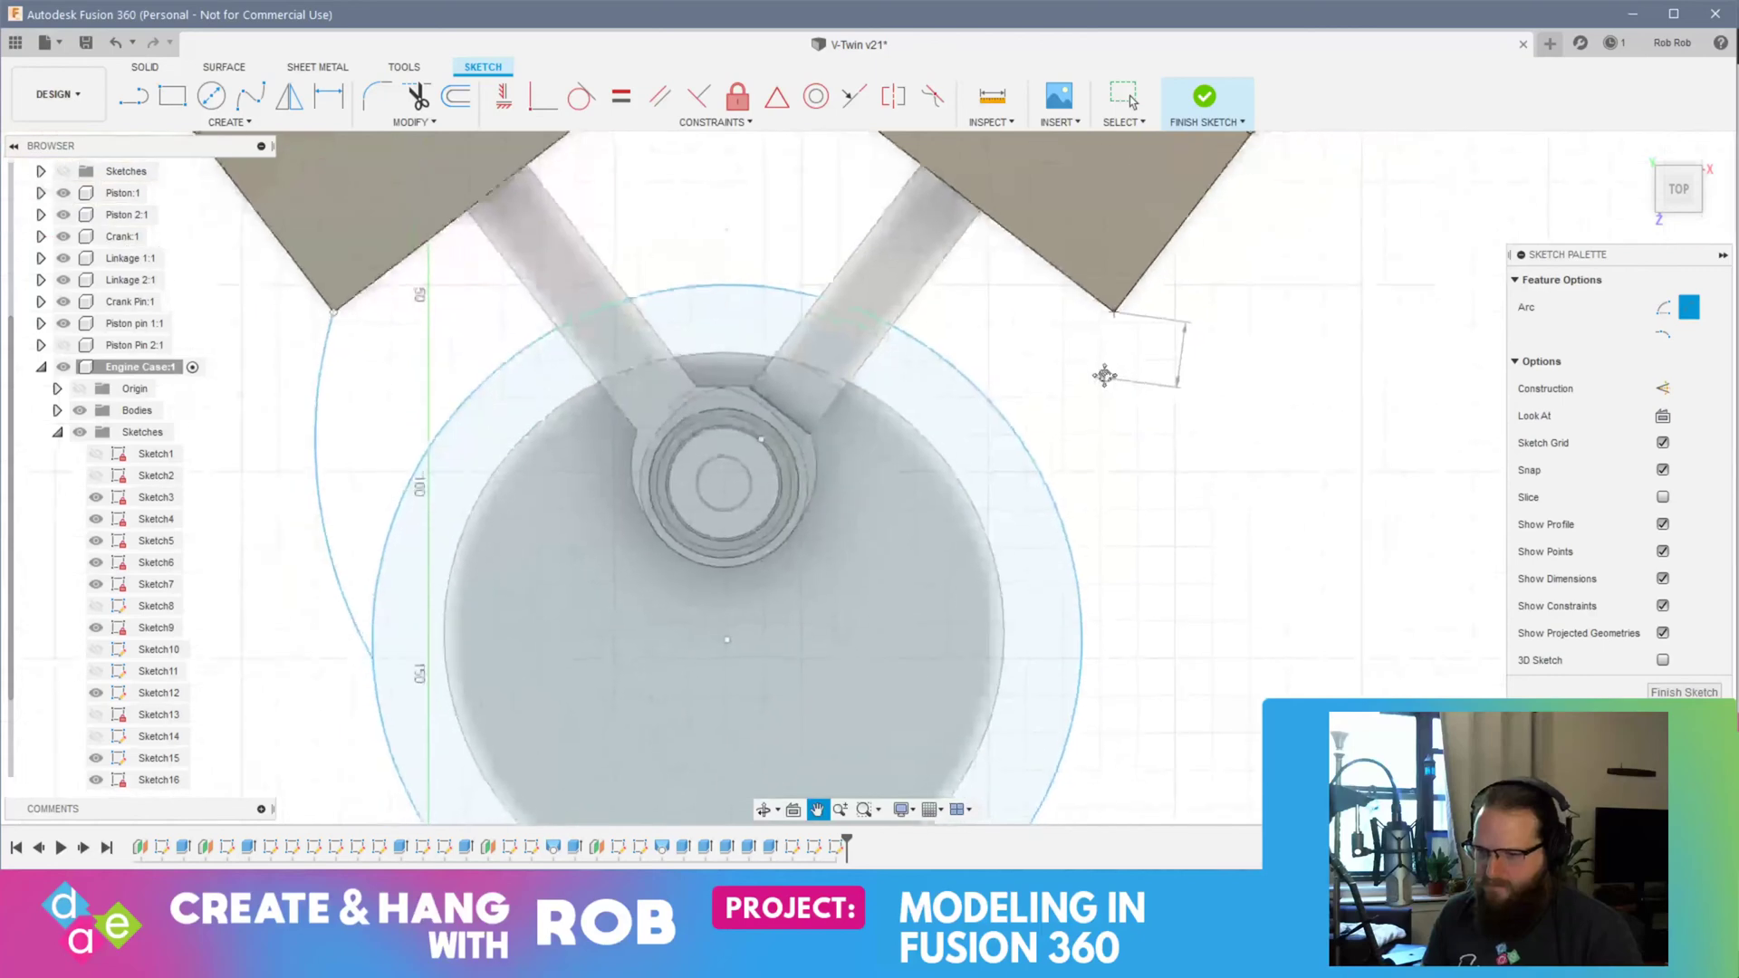
{"action": "left_click", "coordinate": [1083, 654]}
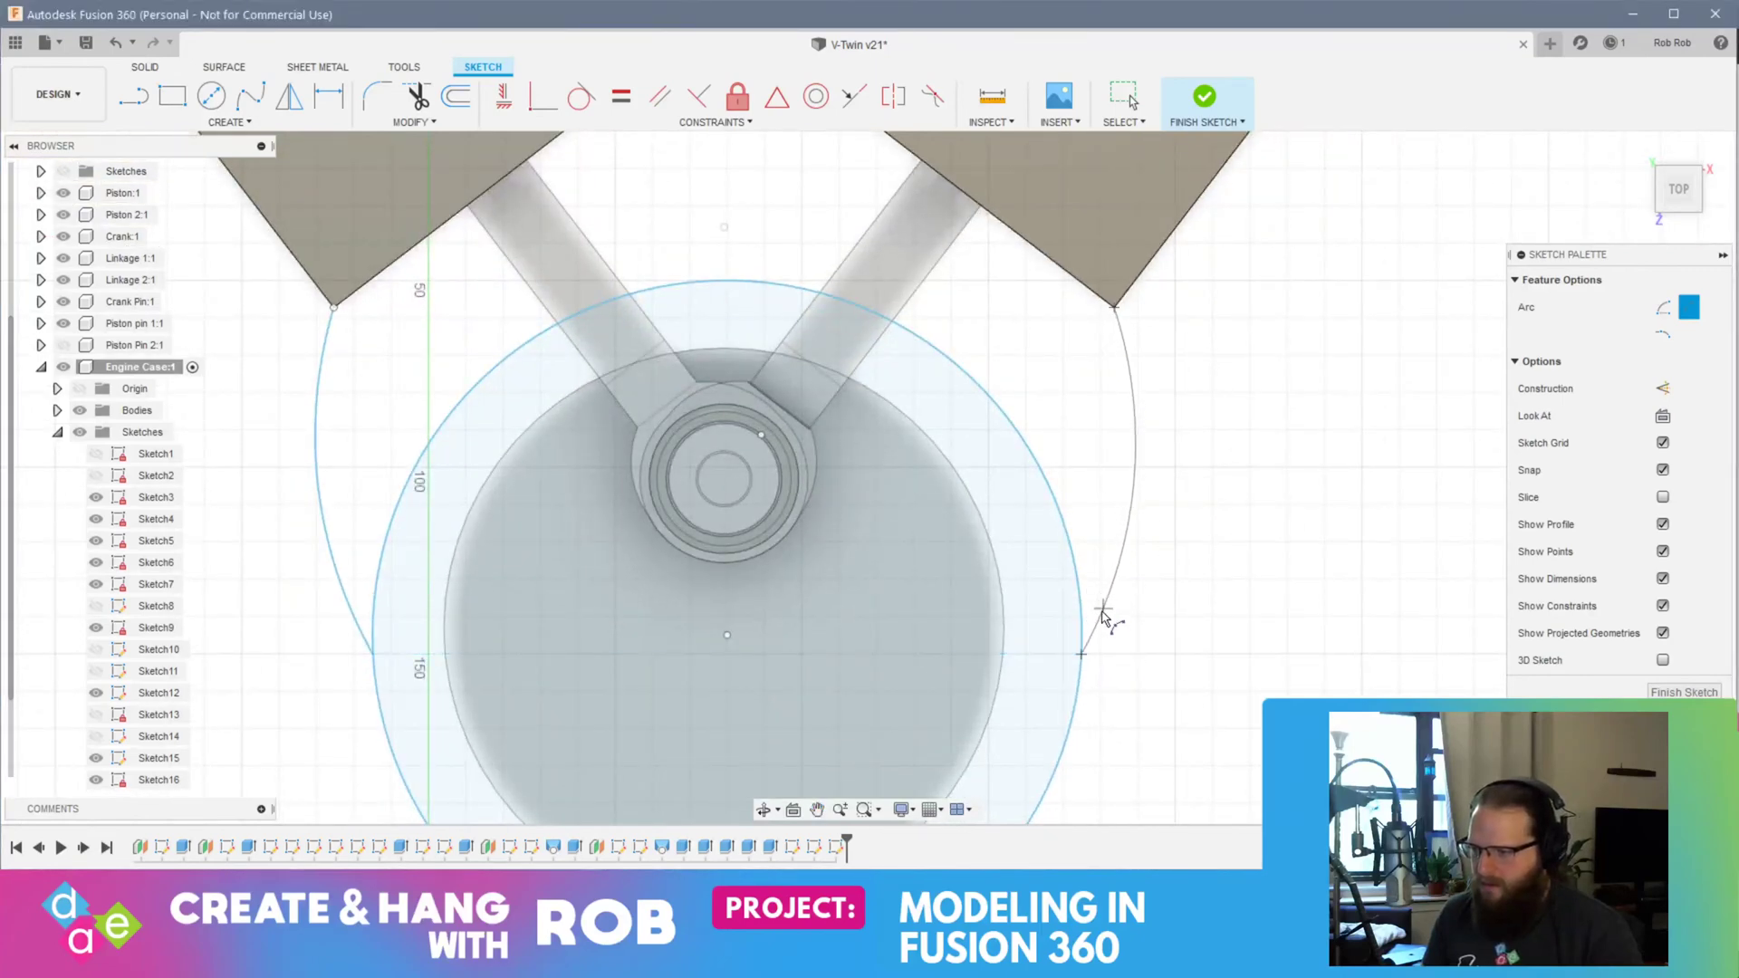
{"action": "left_click", "coordinate": [1100, 619]}
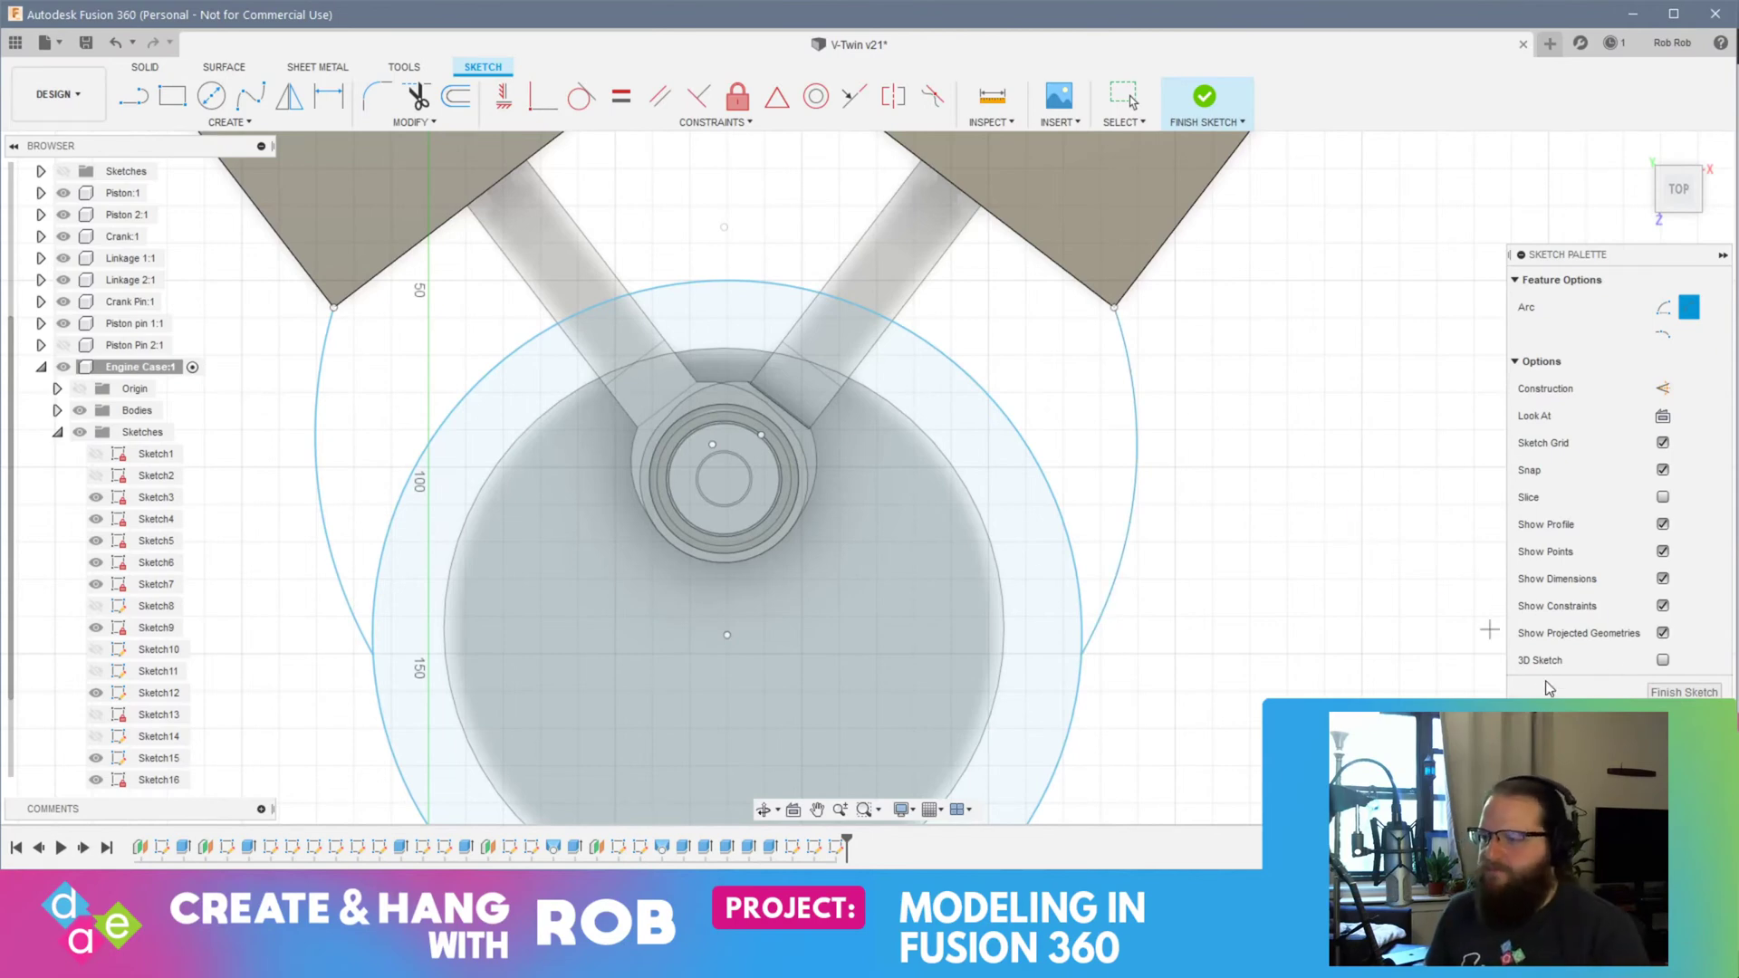
{"action": "left_click", "coordinate": [1683, 692]}
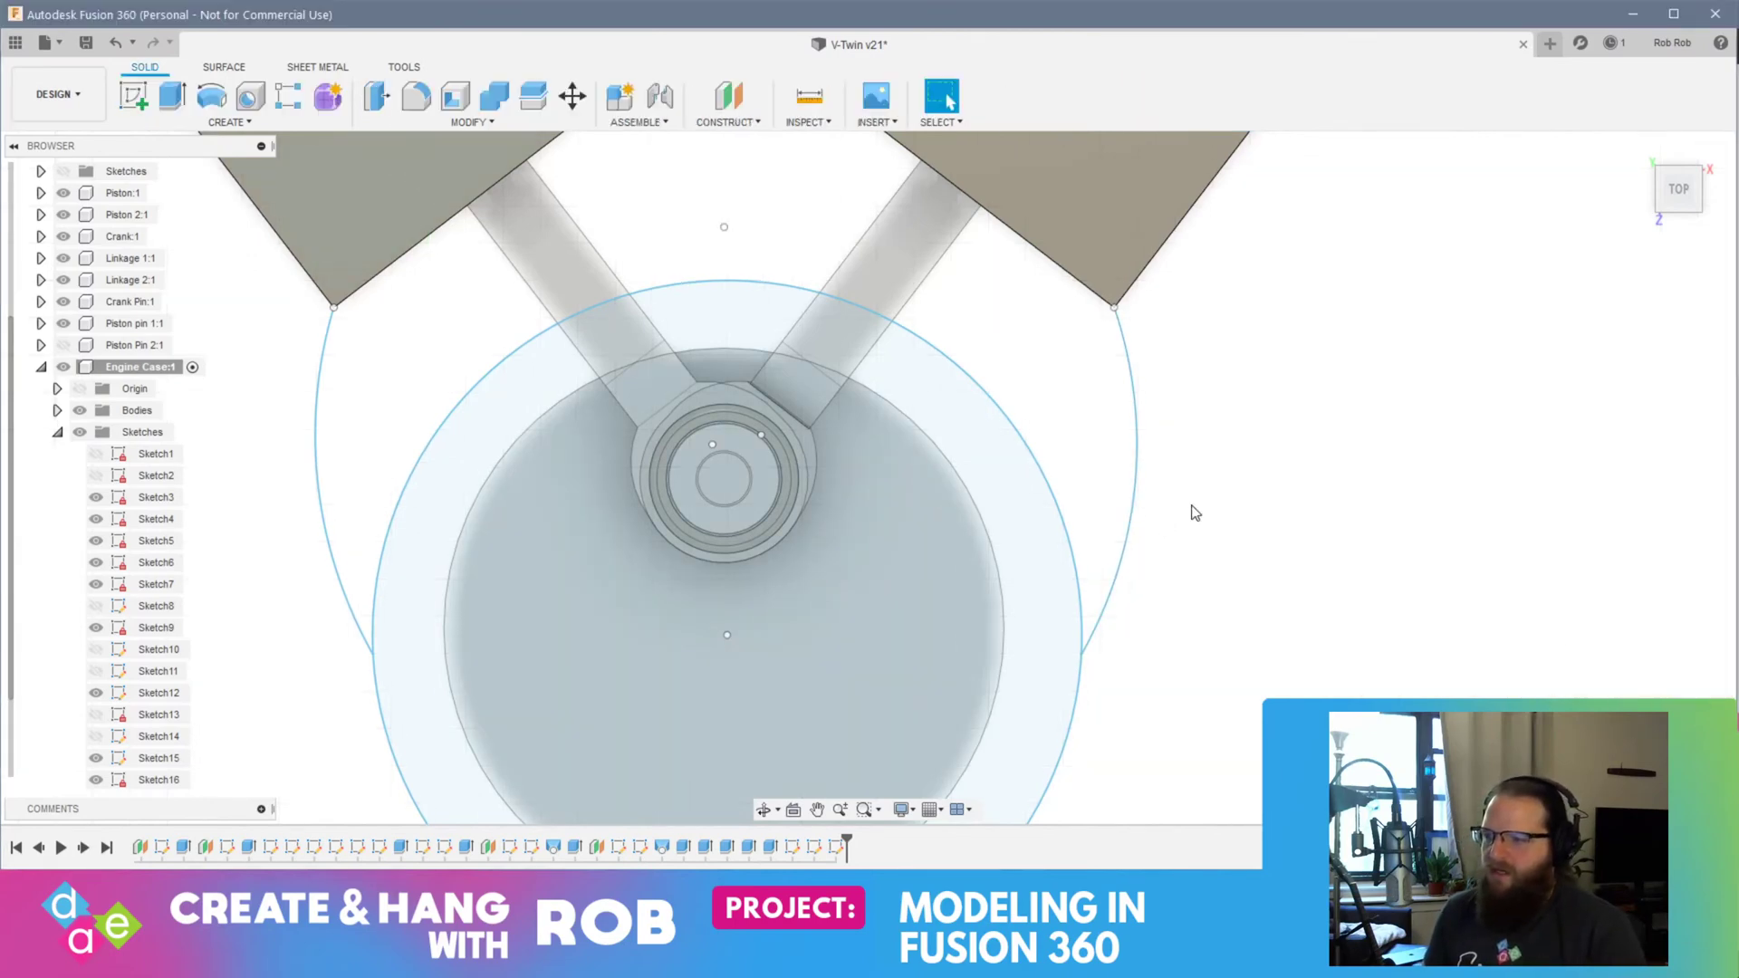
Step: Reopen Sketch17, which holds the crankcase circle and the two side arcs, for editing
{"action": "scroll", "coordinate": [1196, 516], "scroll_direction": "down", "scroll_amount": 3}
{"action": "scroll", "coordinate": [145, 598], "scroll_direction": "down", "scroll_amount": 2}
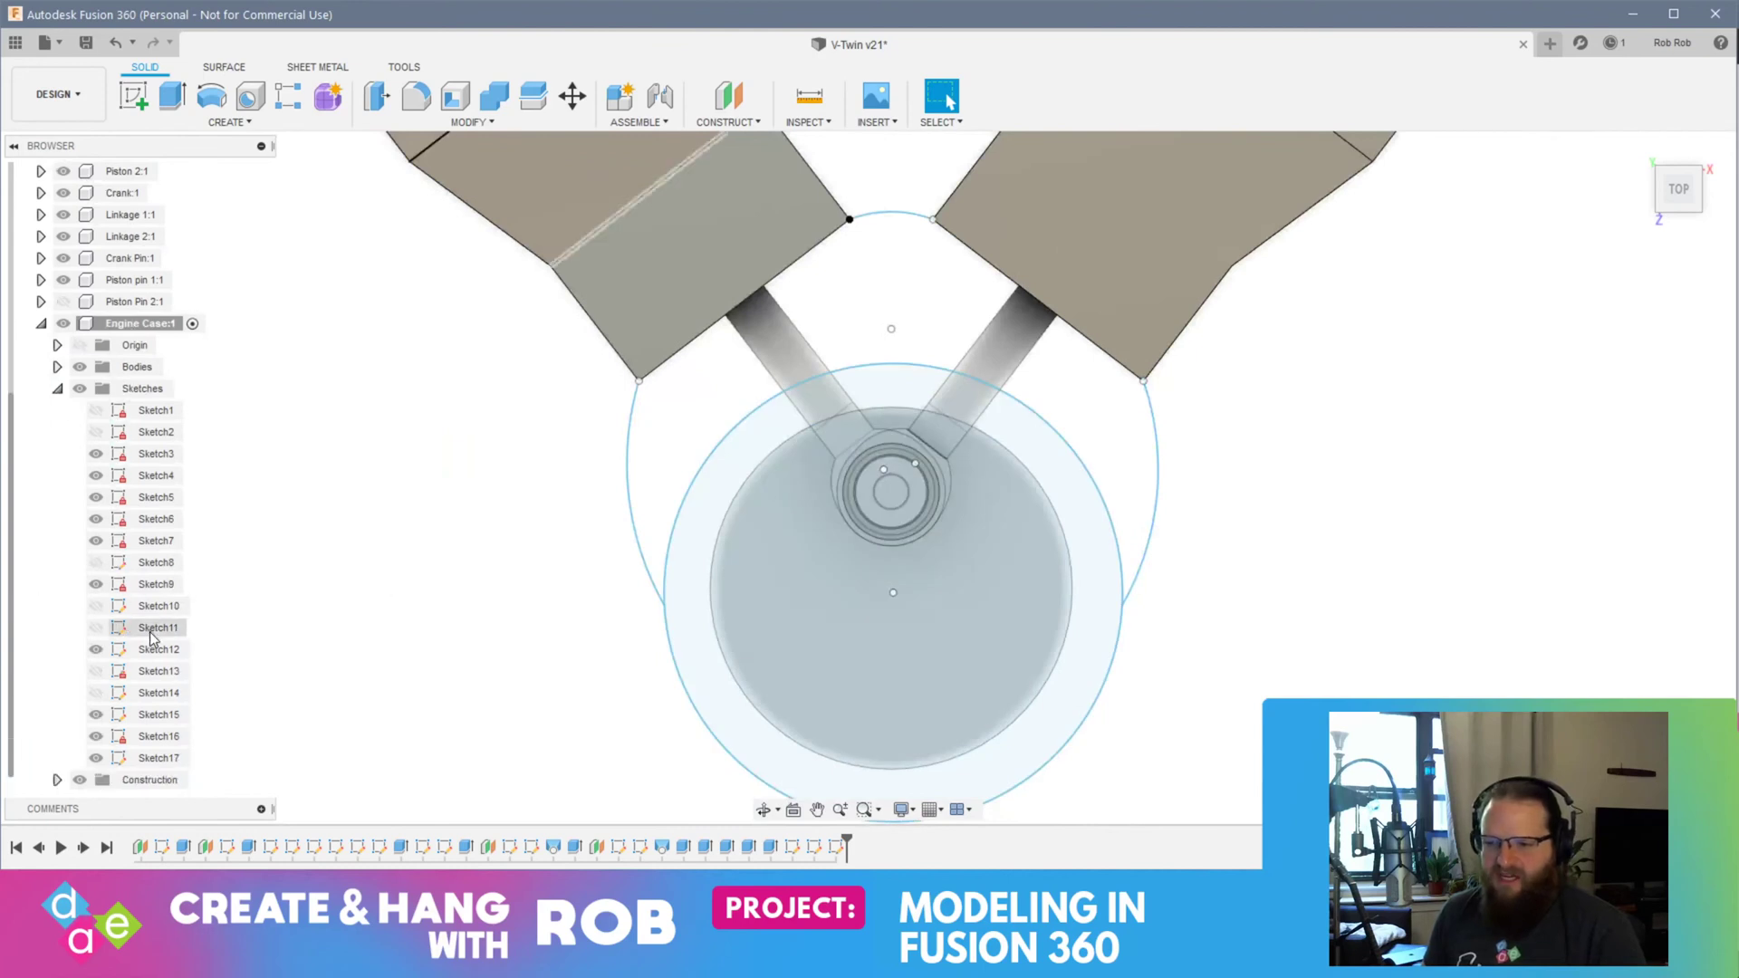
{"action": "right_click", "coordinate": [169, 760]}
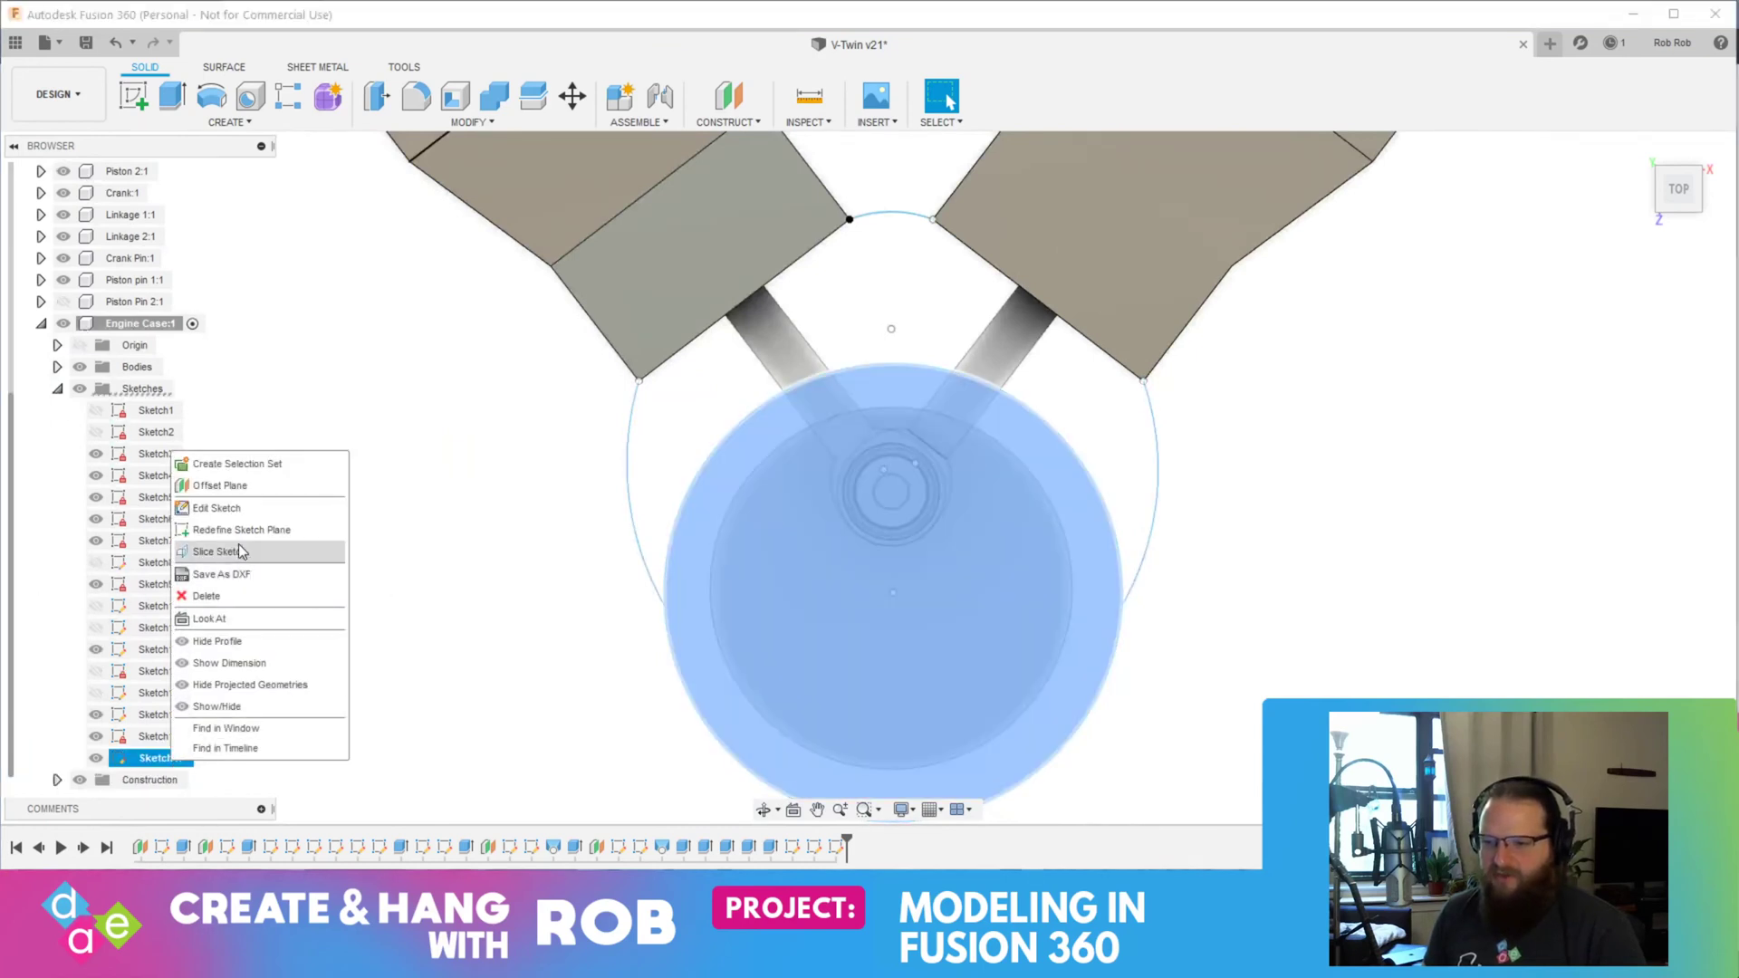
{"action": "left_click", "coordinate": [237, 508]}
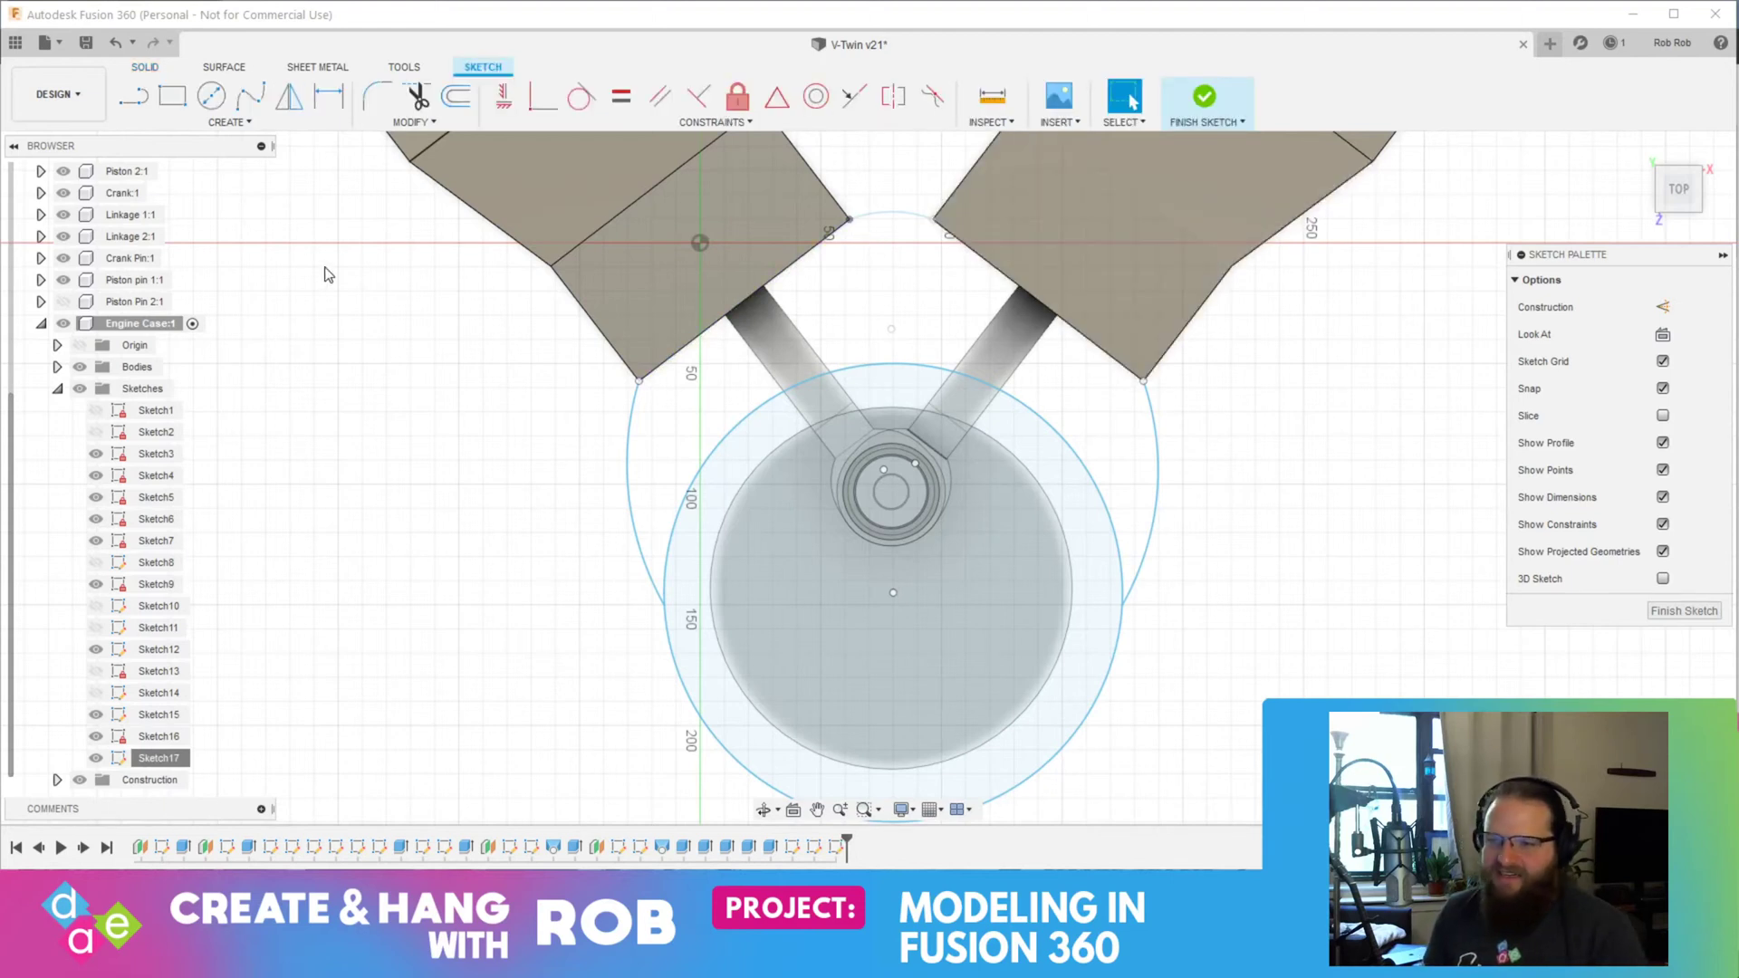
{"action": "key", "text": "l"}
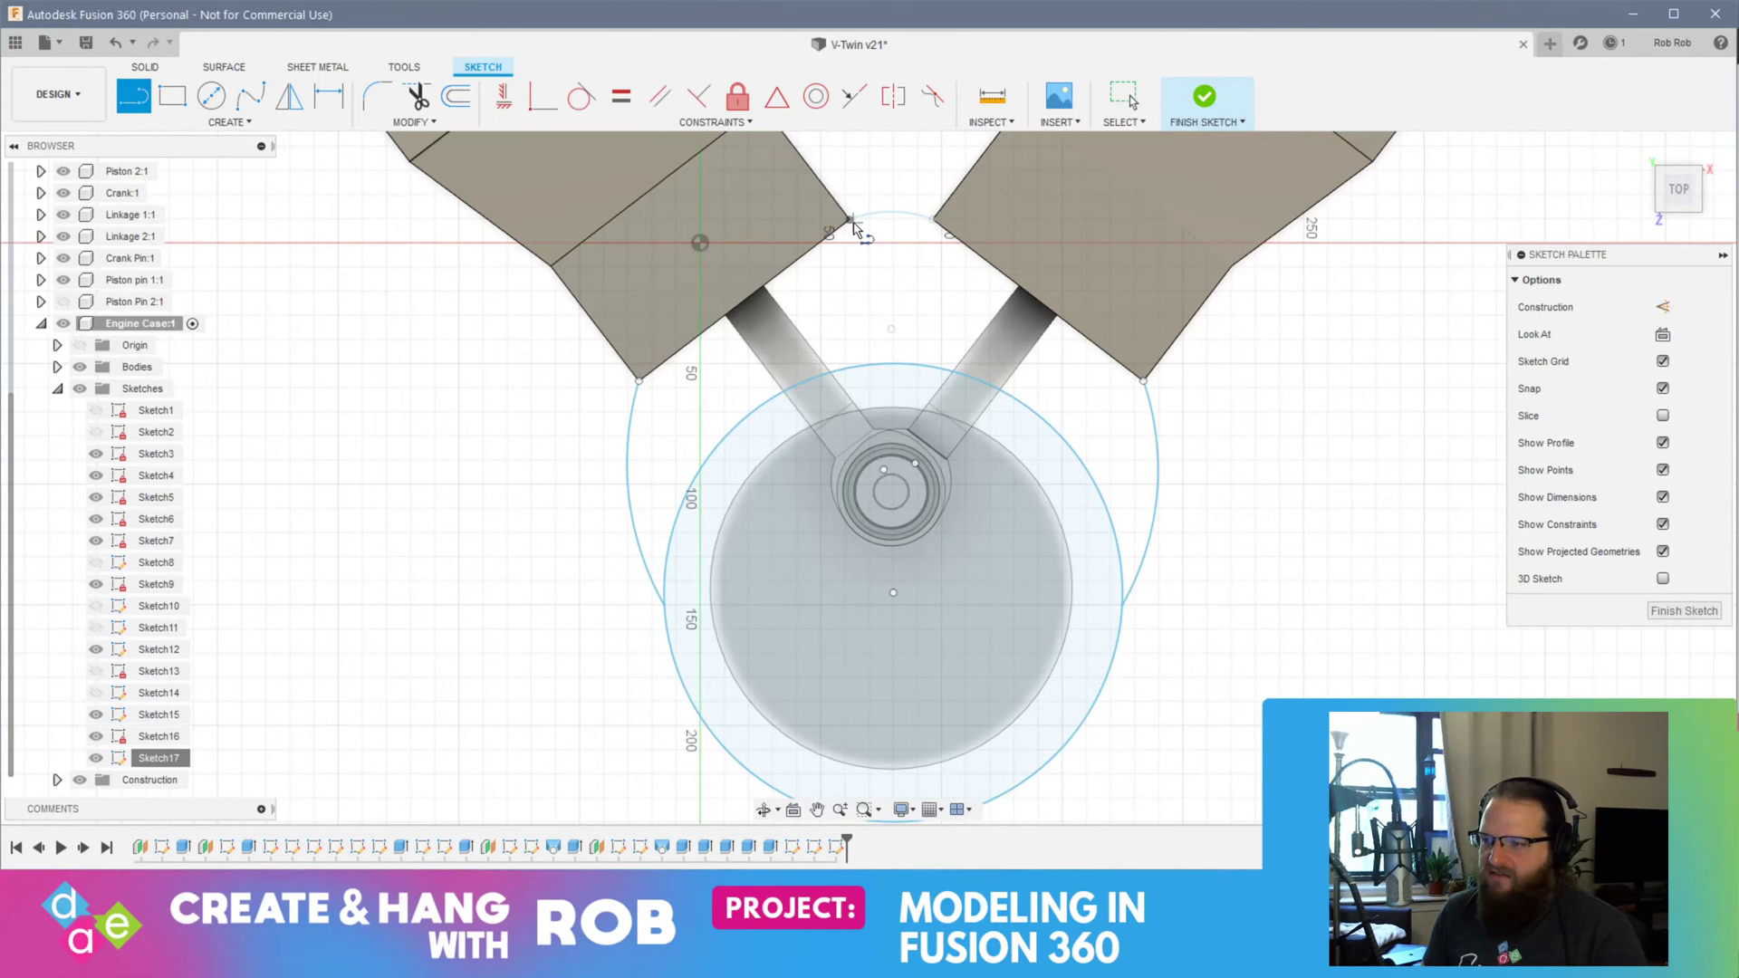
{"action": "left_click", "coordinate": [847, 222]}
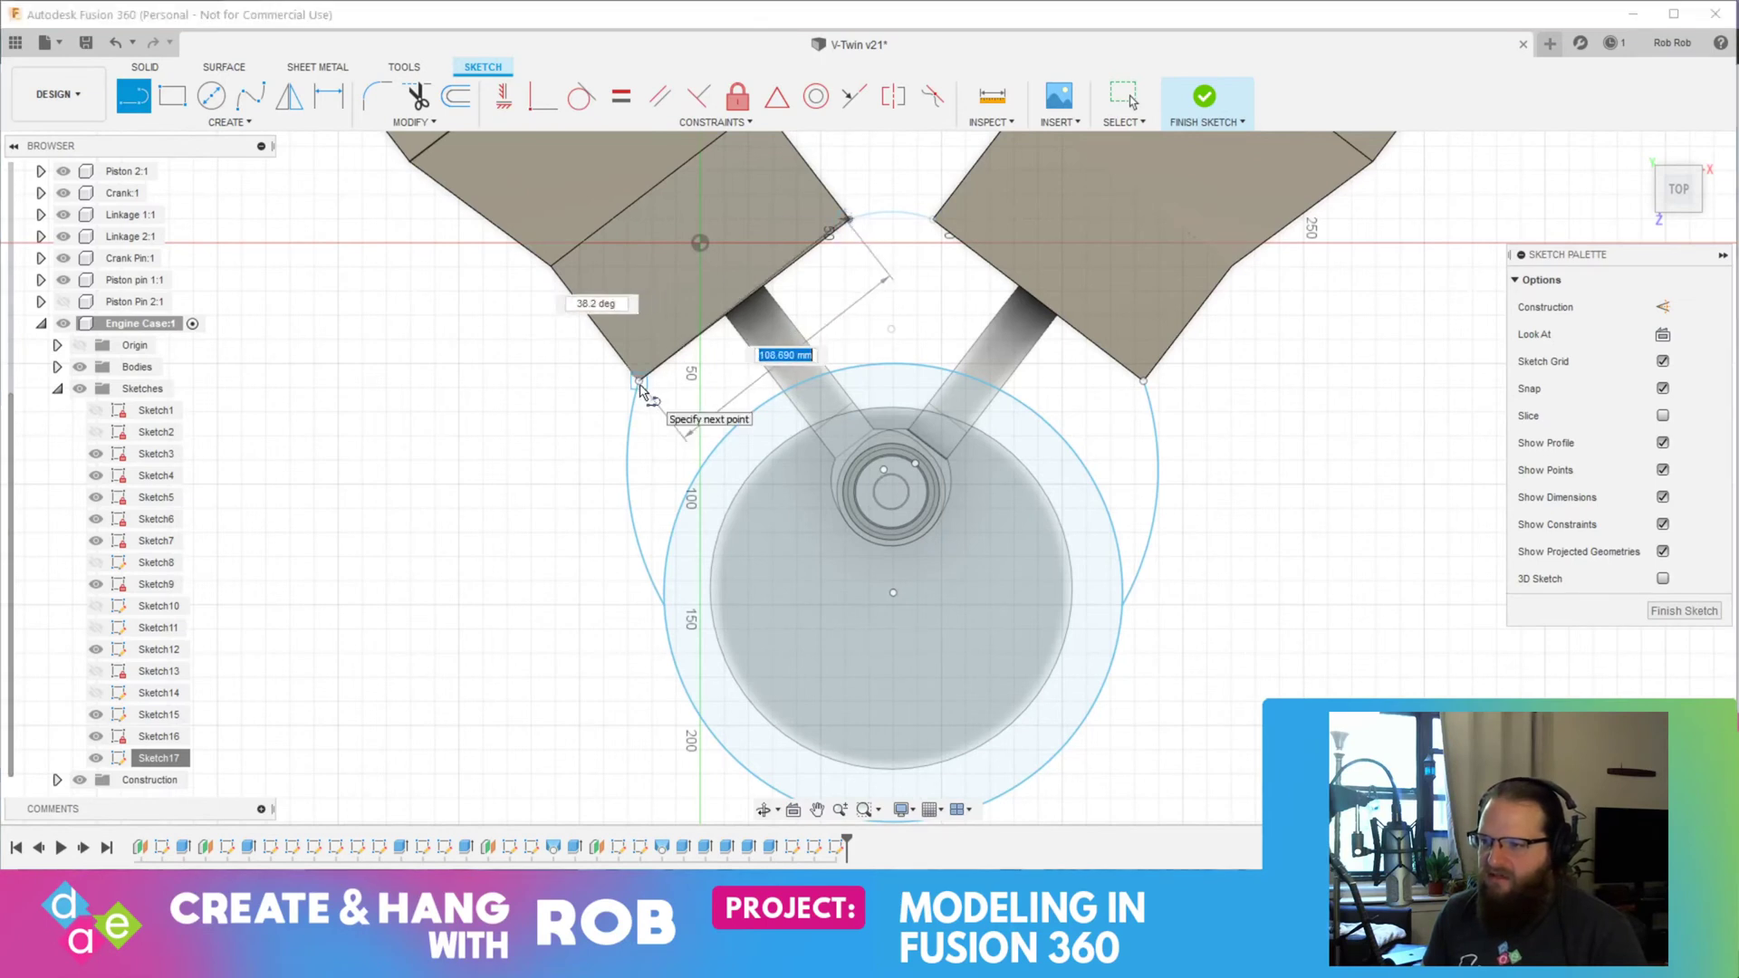
{"action": "key", "text": "Escape"}
{"action": "key", "text": "l"}
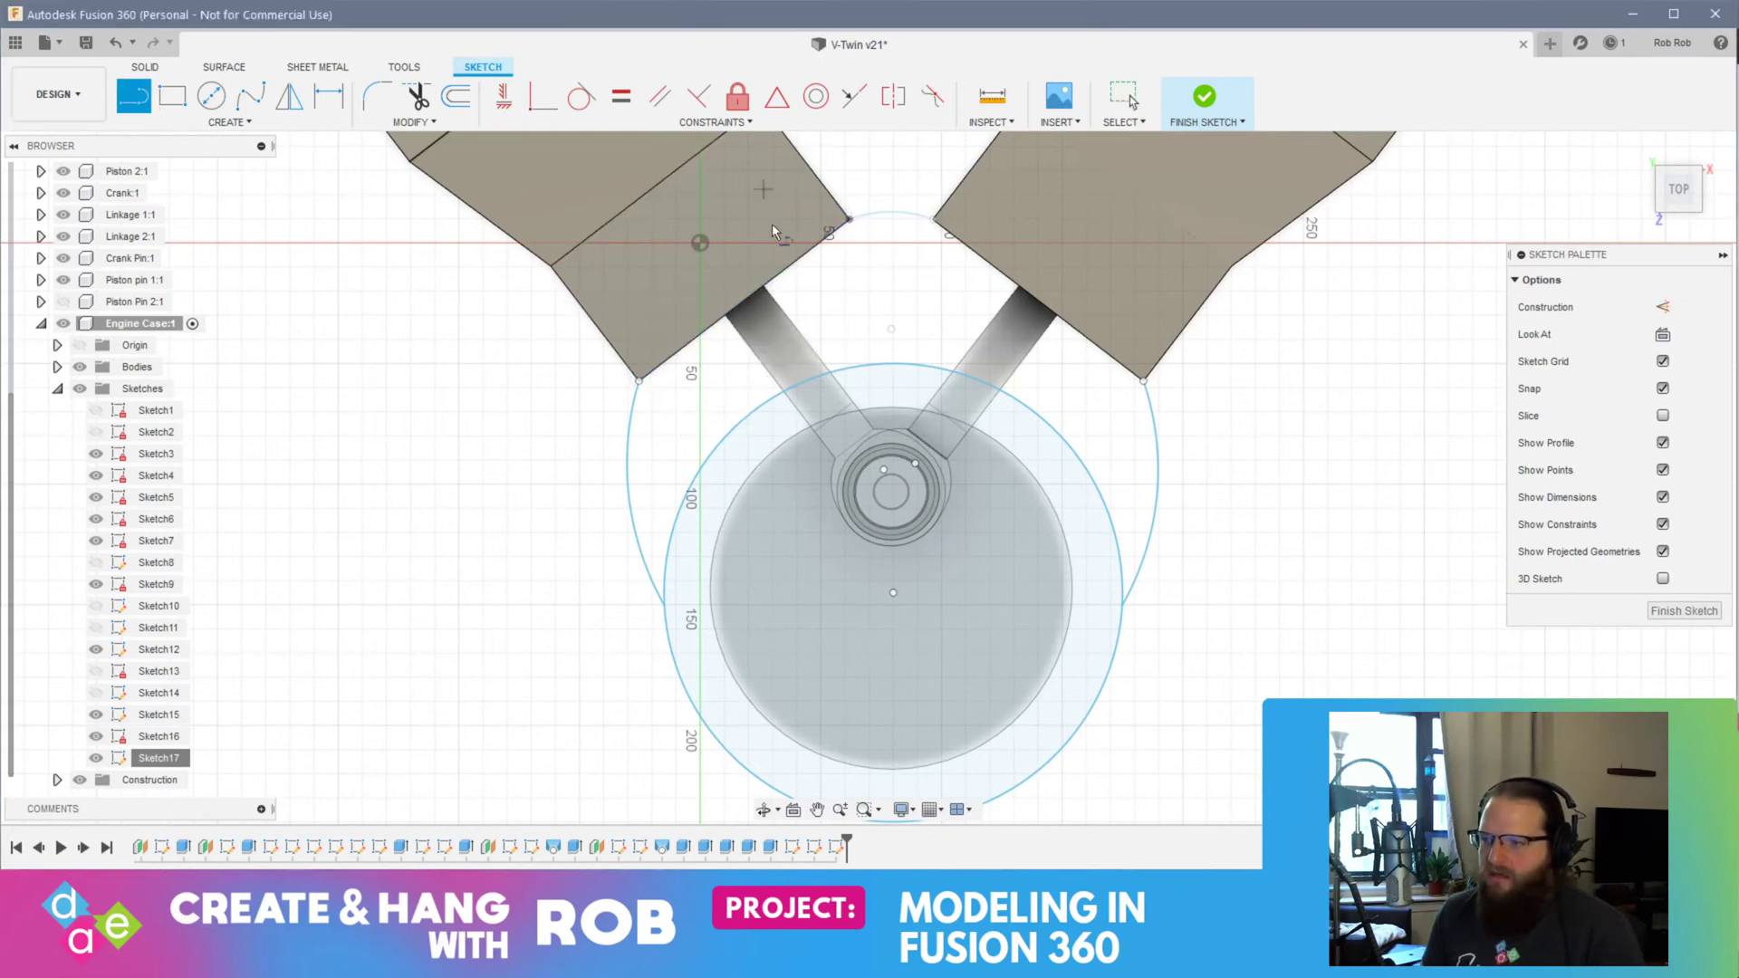
{"action": "scroll", "coordinate": [850, 222], "scroll_direction": "up", "scroll_amount": 5}
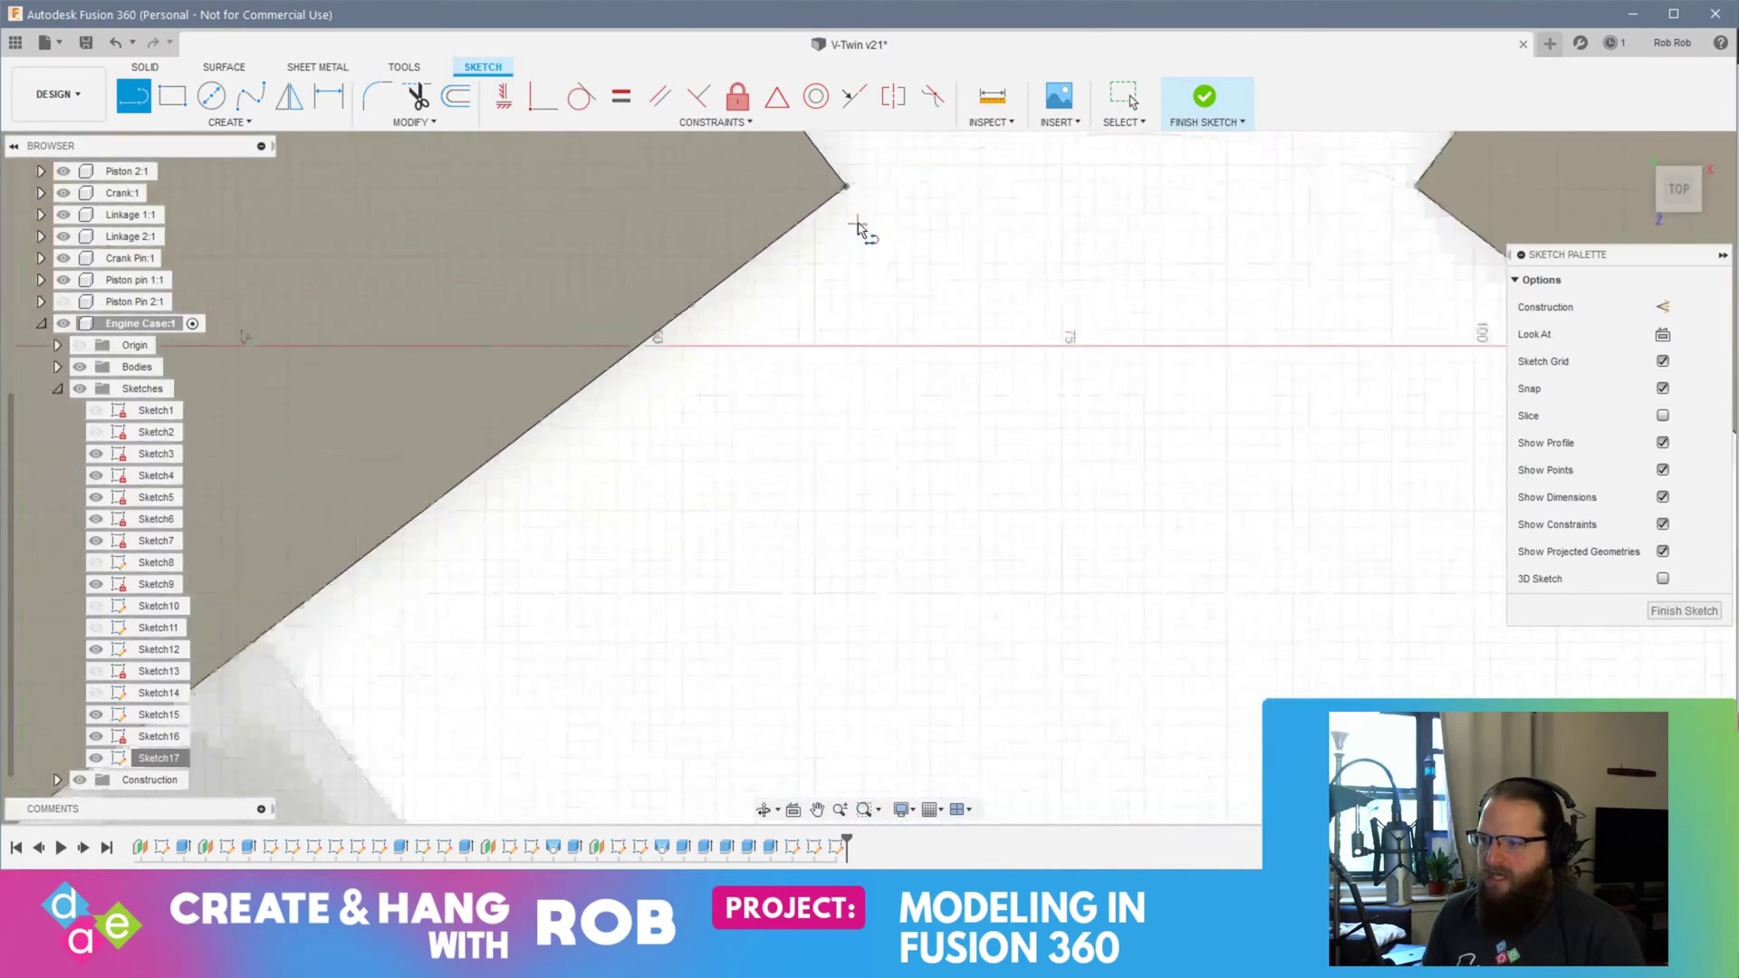
{"action": "scroll", "coordinate": [843, 175], "scroll_direction": "up", "scroll_amount": 5}
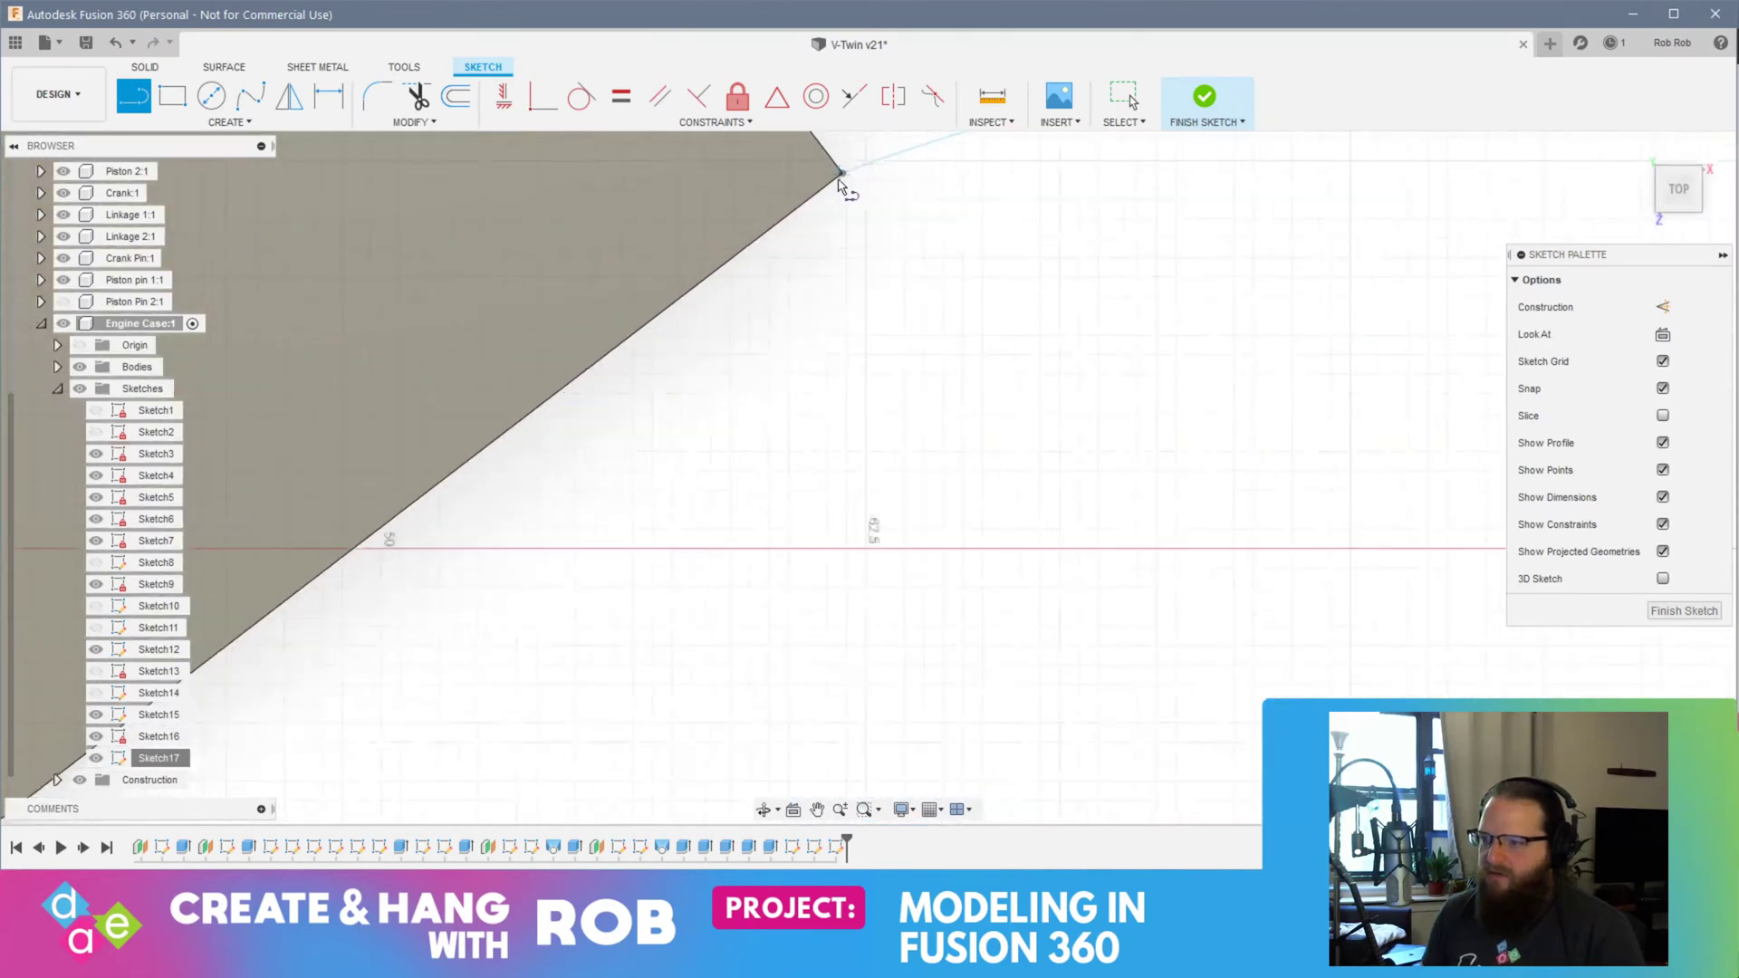
{"action": "middle_click_drag", "start_coordinate": [846, 171], "coordinate": [813, 326]}
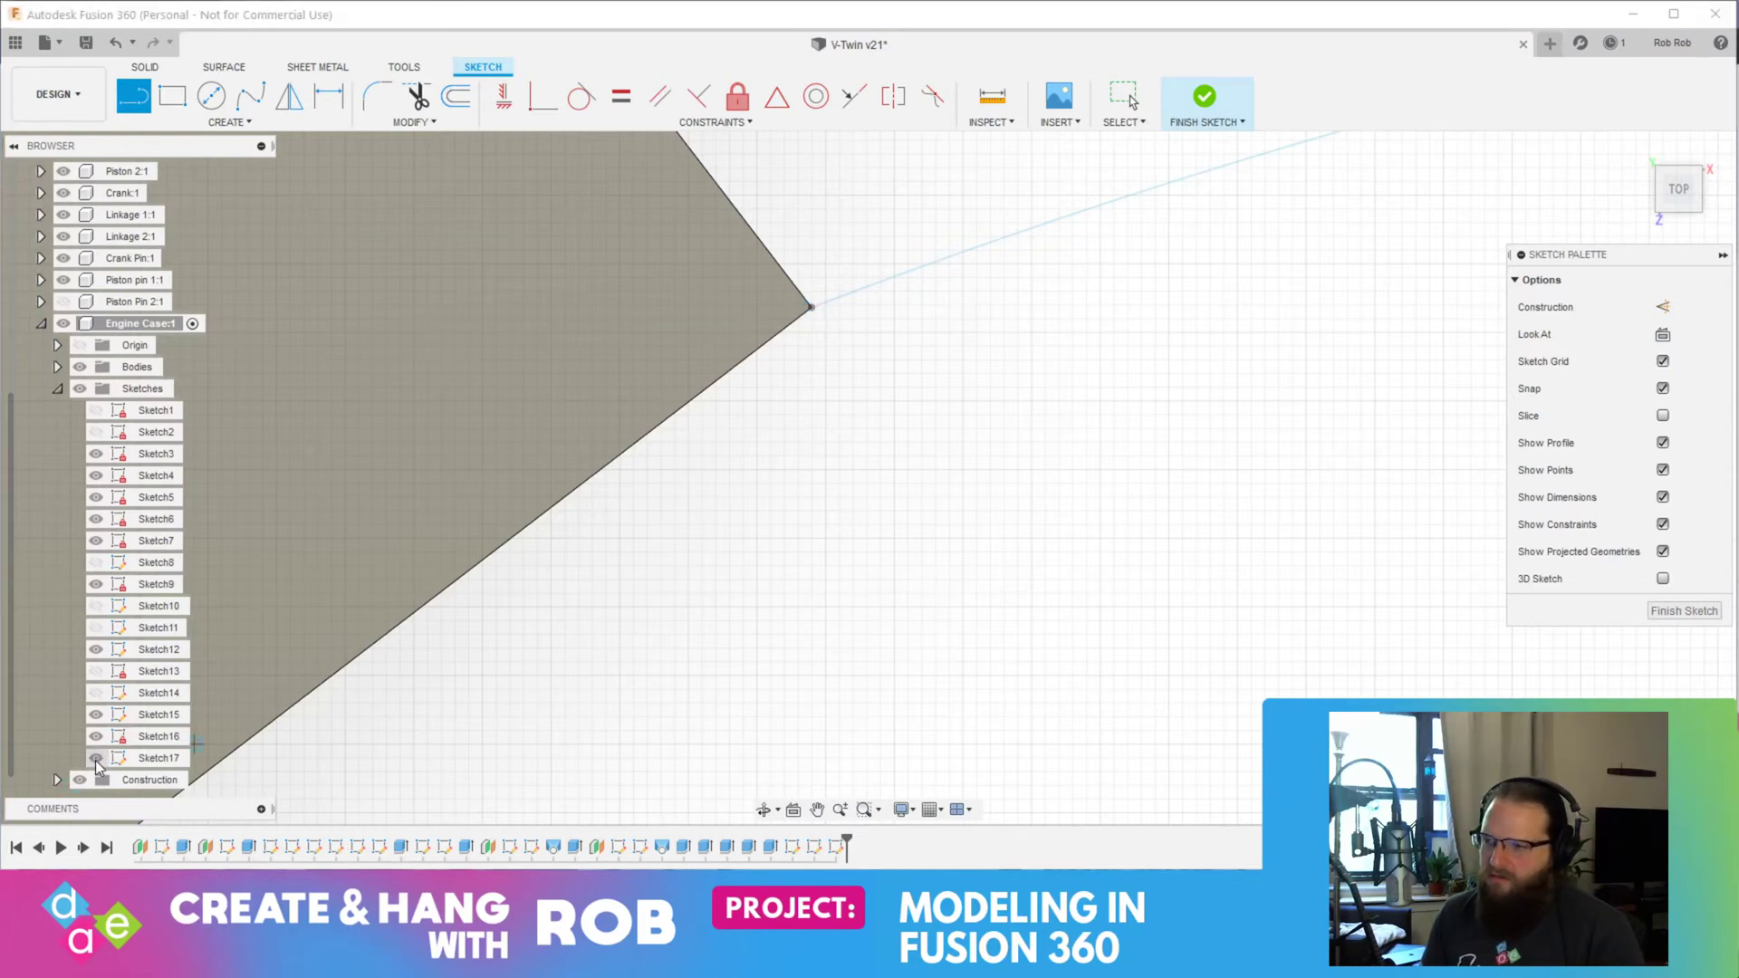
Step: Hide and show Sketch15 again to check whether it contains the arc between the two cylinder housings
{"action": "left_click", "coordinate": [96, 714]}
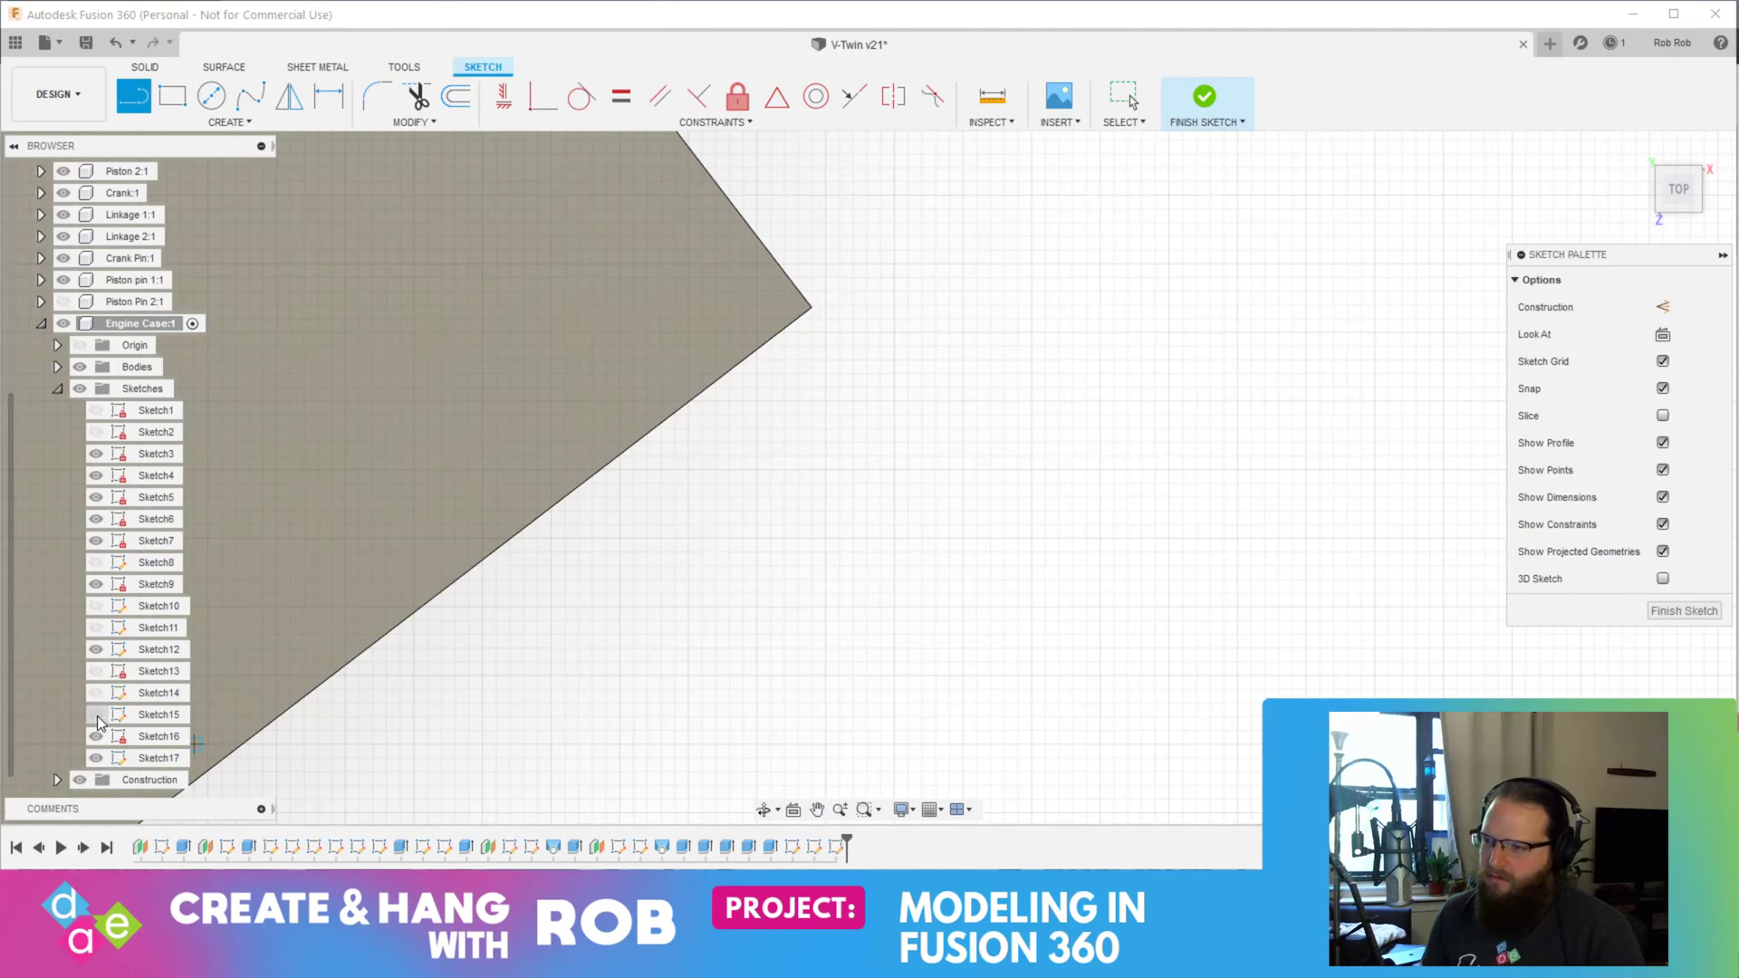
{"action": "left_click", "coordinate": [97, 716]}
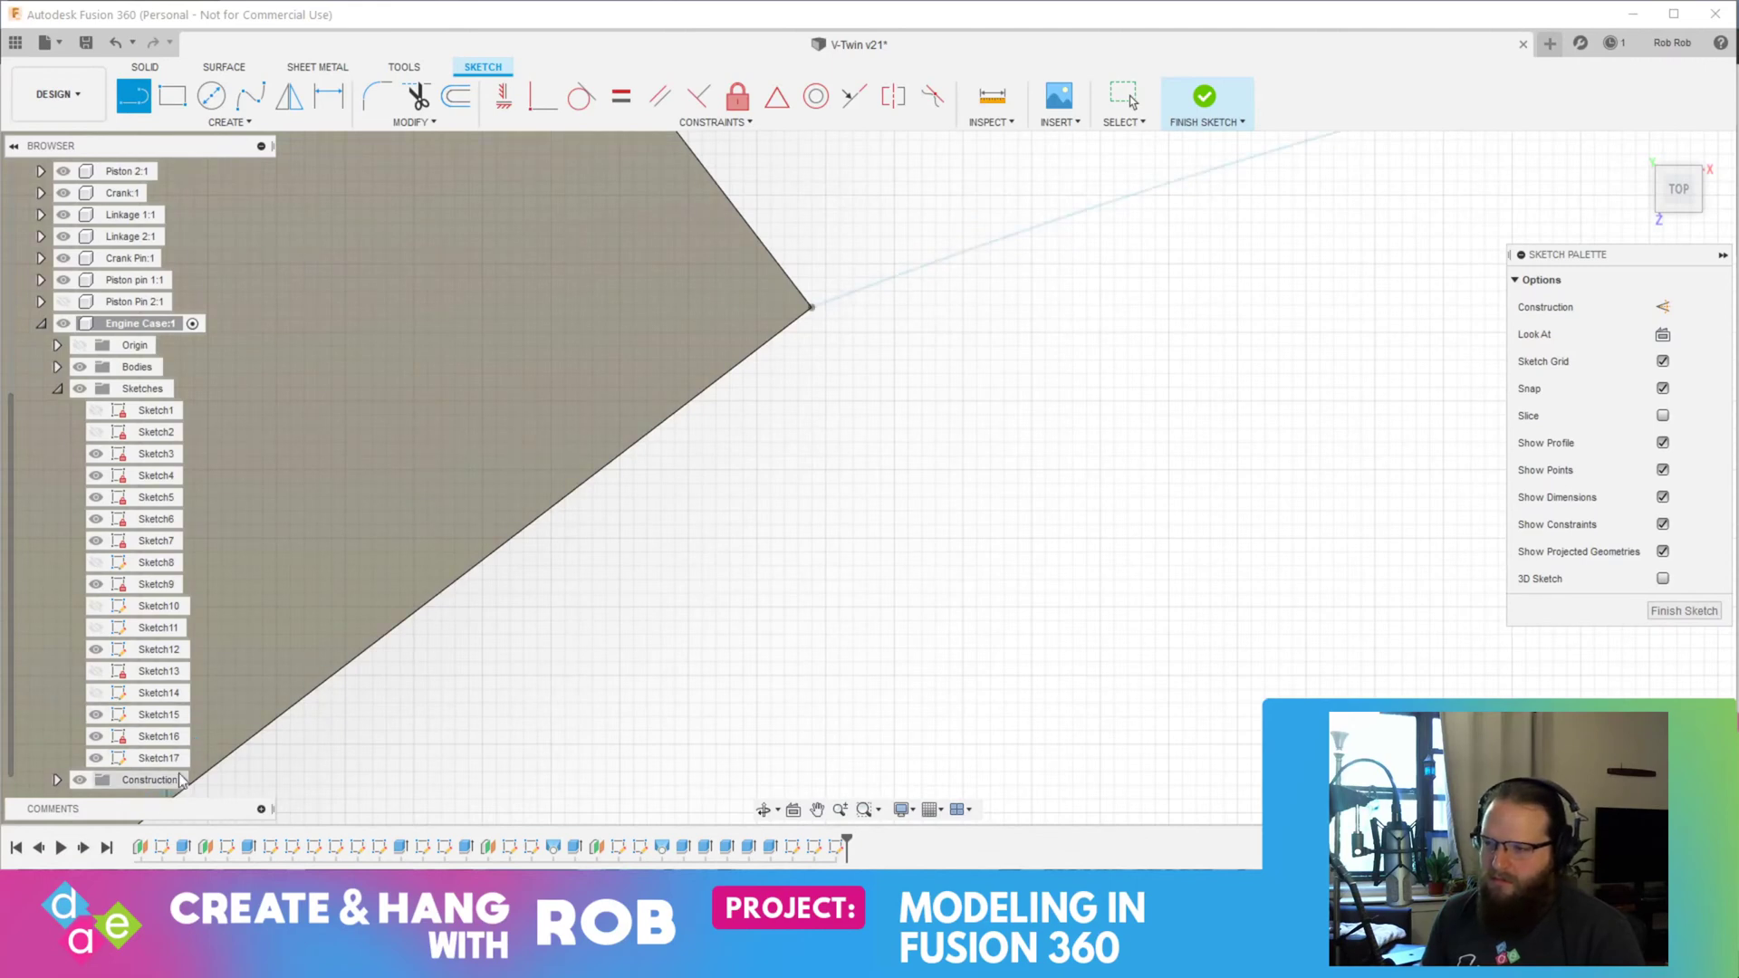
Step: Leave the current sketch without adding lines and reopen Sketch17 for editing
{"action": "scroll", "coordinate": [271, 791], "scroll_direction": "up", "scroll_amount": 2}
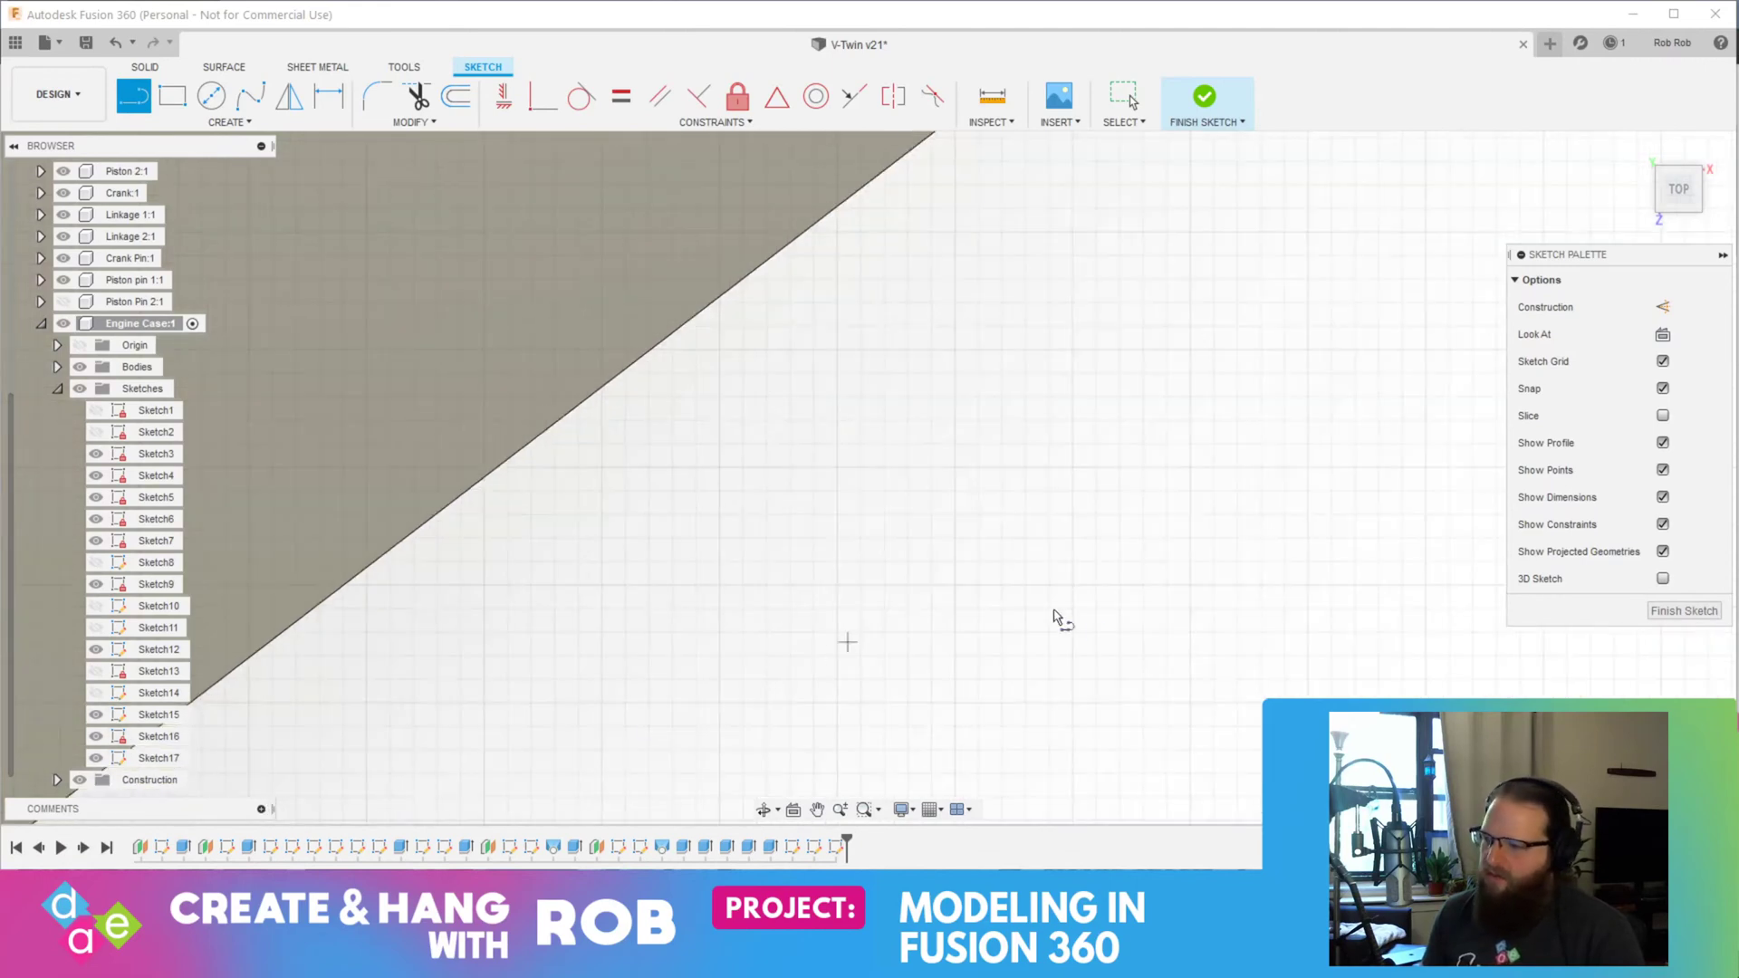
{"action": "scroll", "coordinate": [1122, 632], "scroll_direction": "down", "scroll_amount": 6}
{"action": "scroll", "coordinate": [1124, 621], "scroll_direction": "down", "scroll_amount": 4}
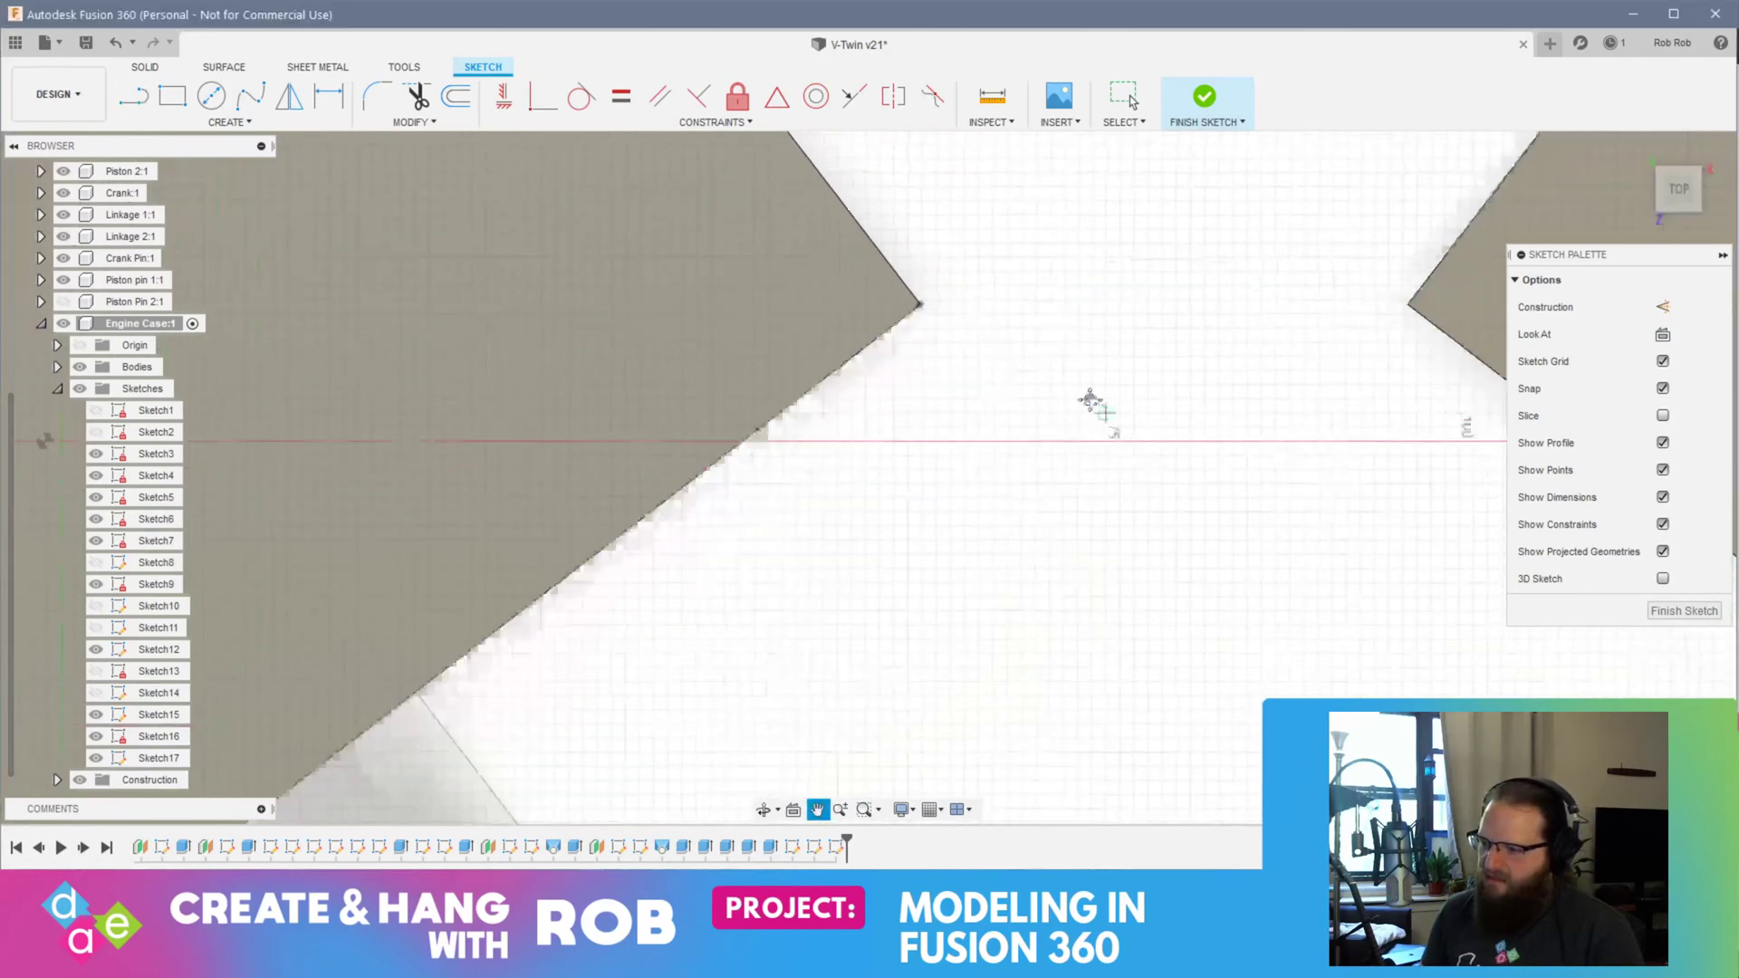
{"action": "left_click", "coordinate": [1701, 611]}
{"action": "double_click", "coordinate": [155, 761]}
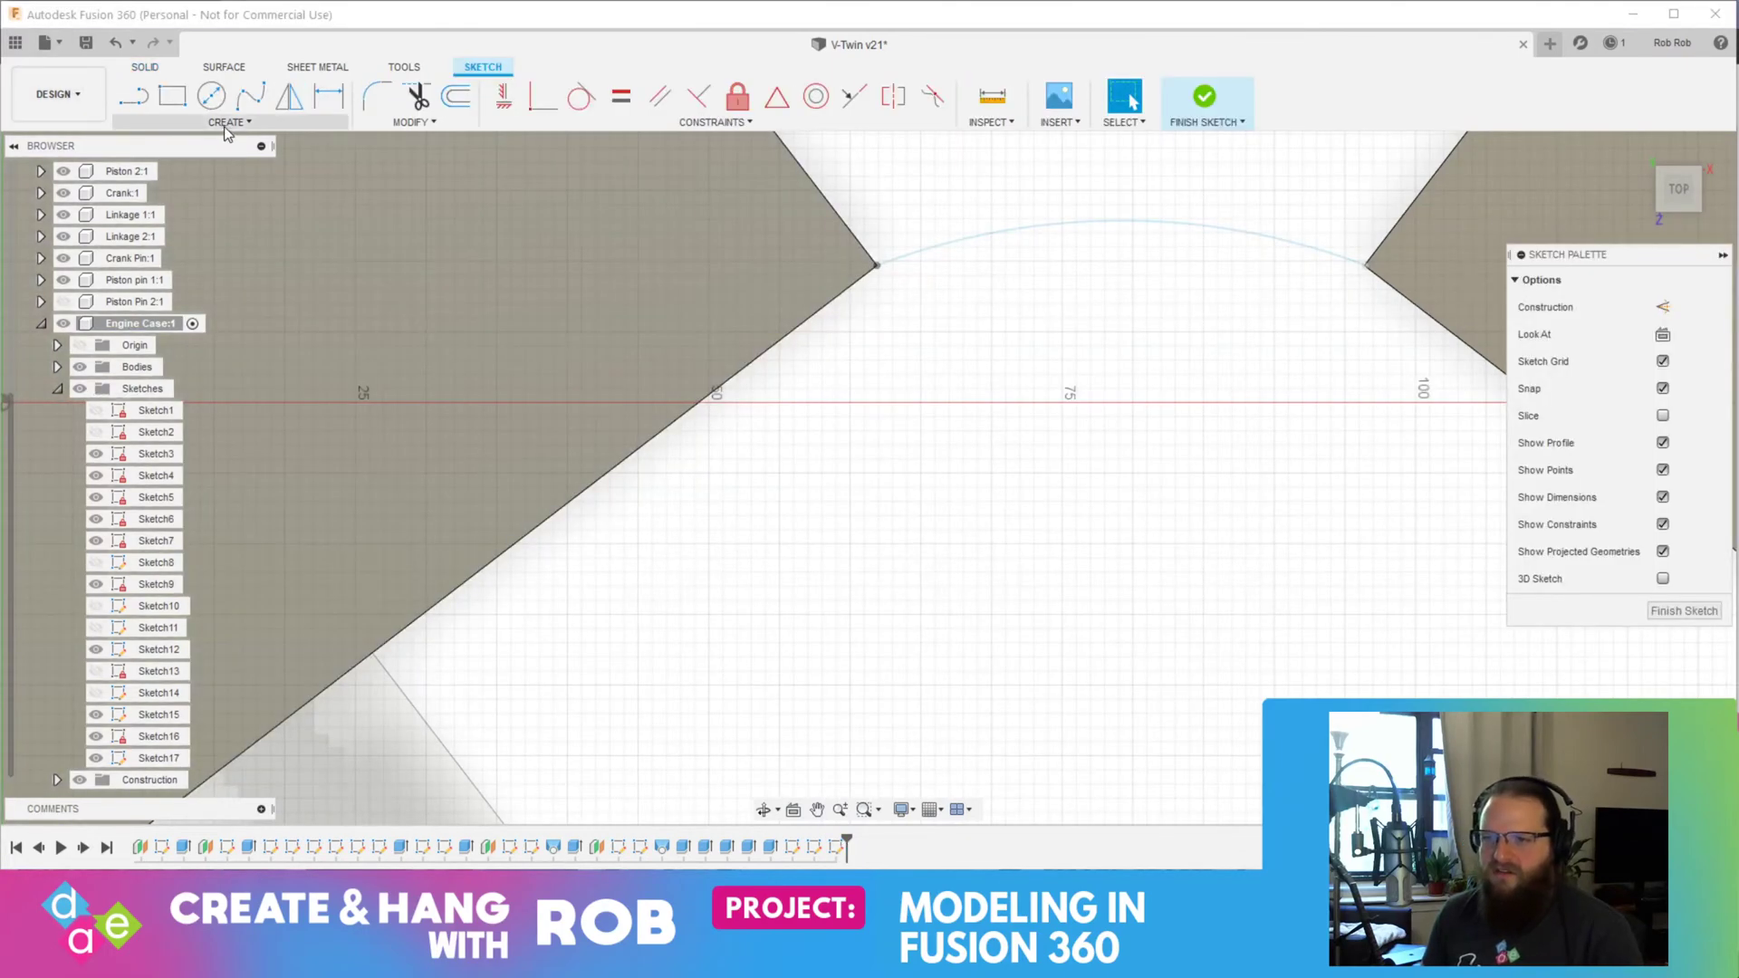
Step: Draw a 3-point arc bridging the gap between the facing corners of the two cylinder housings to close the crankcase profile
{"action": "left_click", "coordinate": [226, 122]}
{"action": "mouse_move", "coordinate": [226, 204]}
{"action": "left_click", "coordinate": [345, 233]}
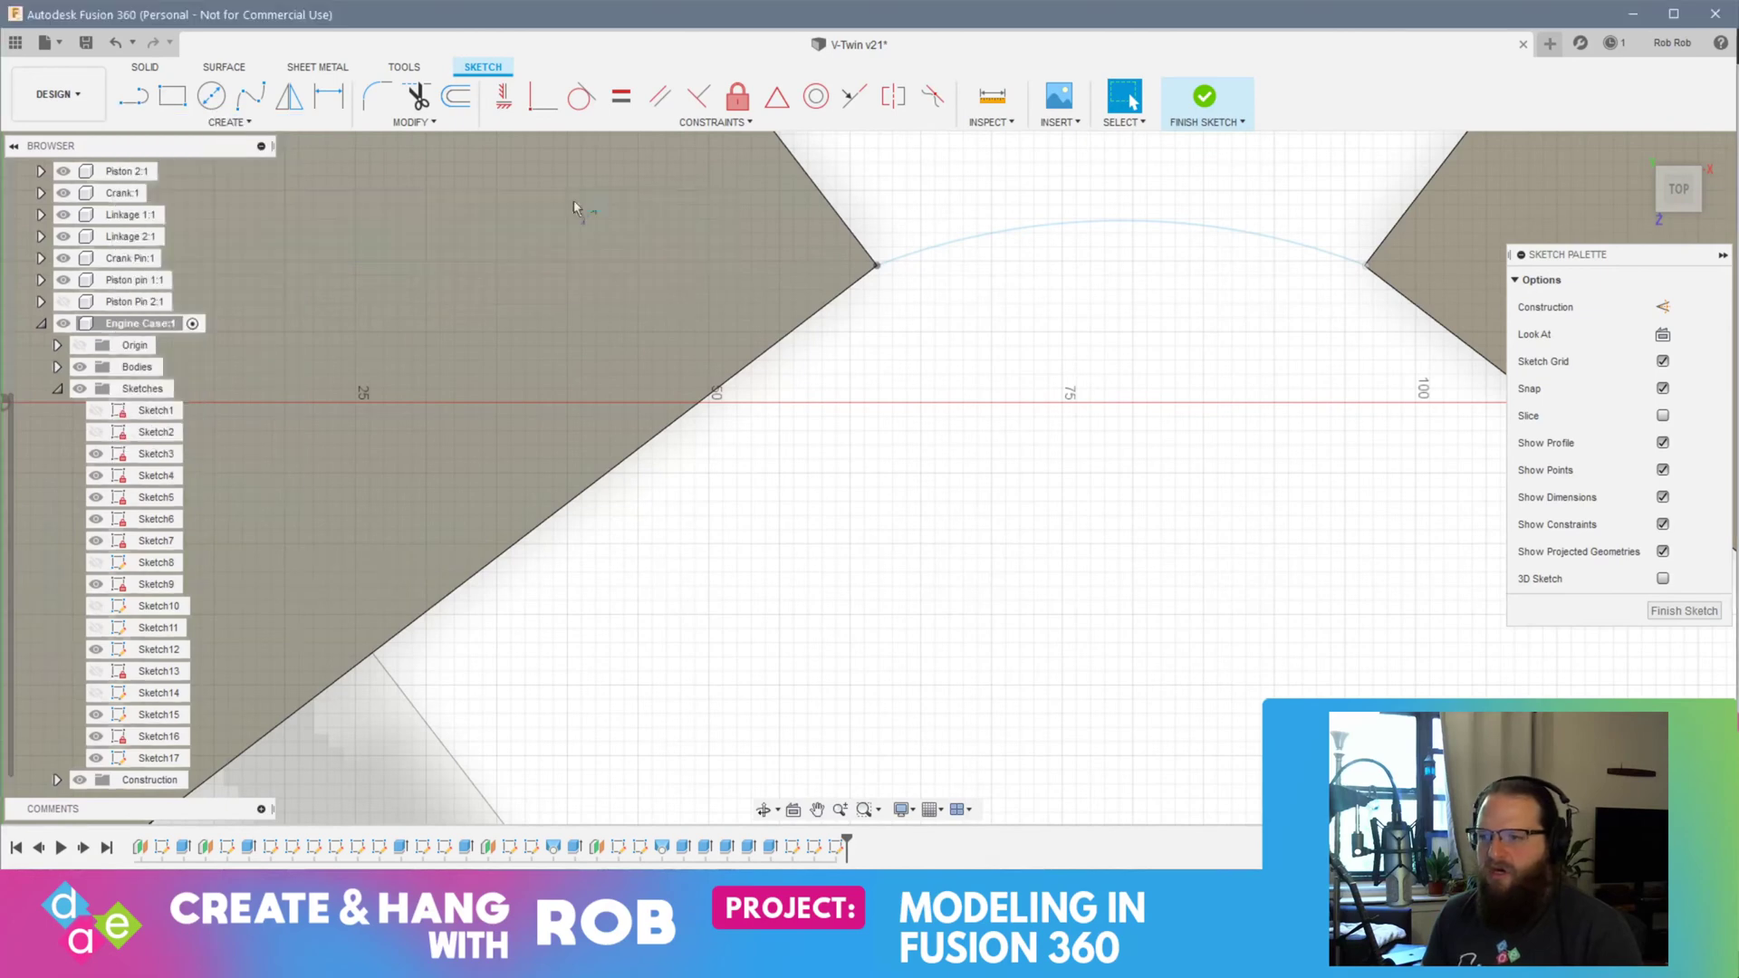
{"action": "scroll", "coordinate": [876, 267], "scroll_direction": "up", "scroll_amount": 3}
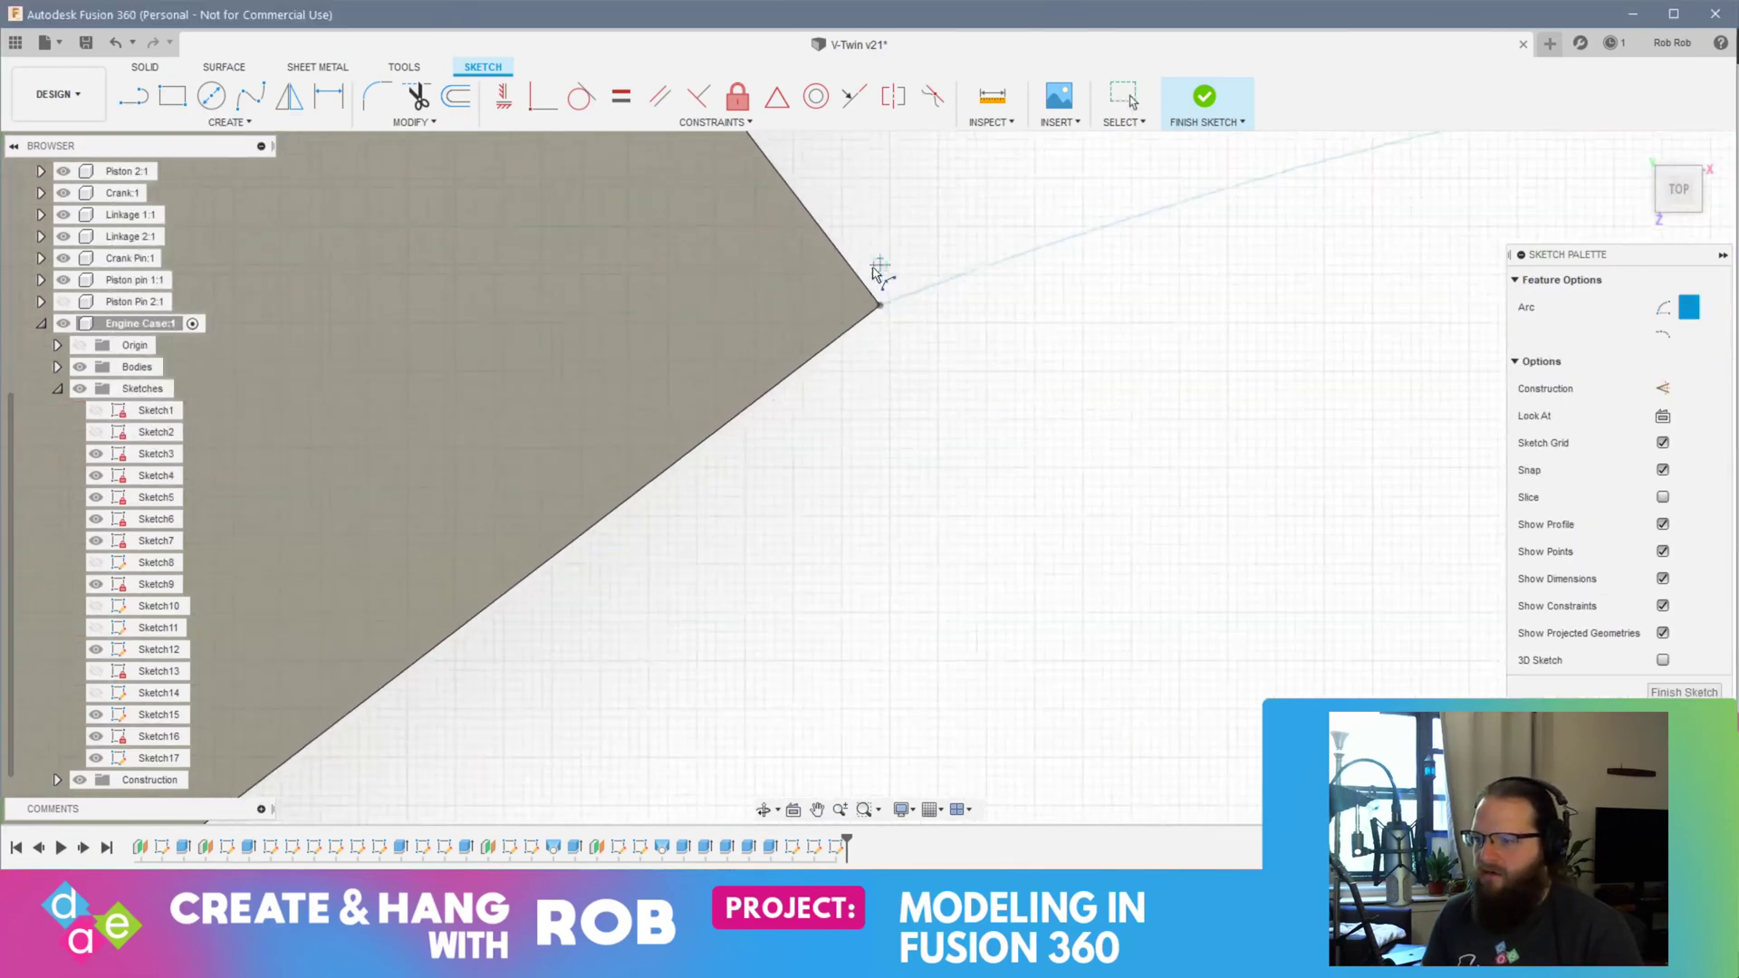
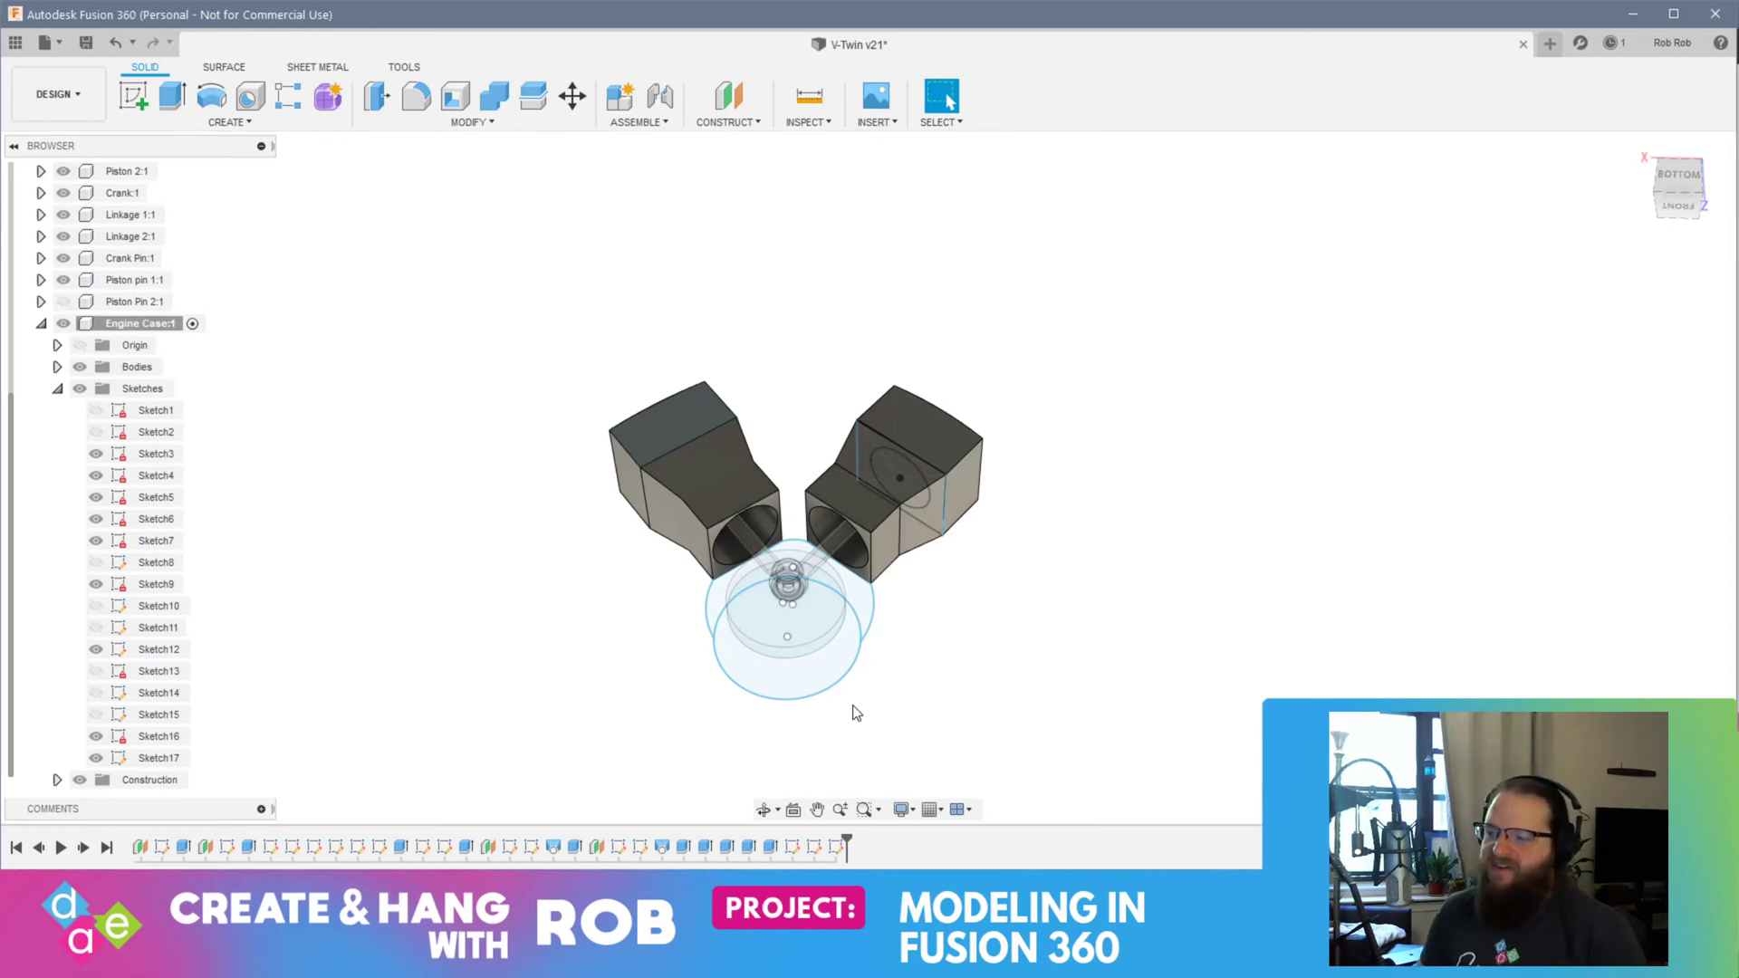
{"action": "left_click", "coordinate": [869, 603]}
{"action": "right_click", "coordinate": [859, 605]}
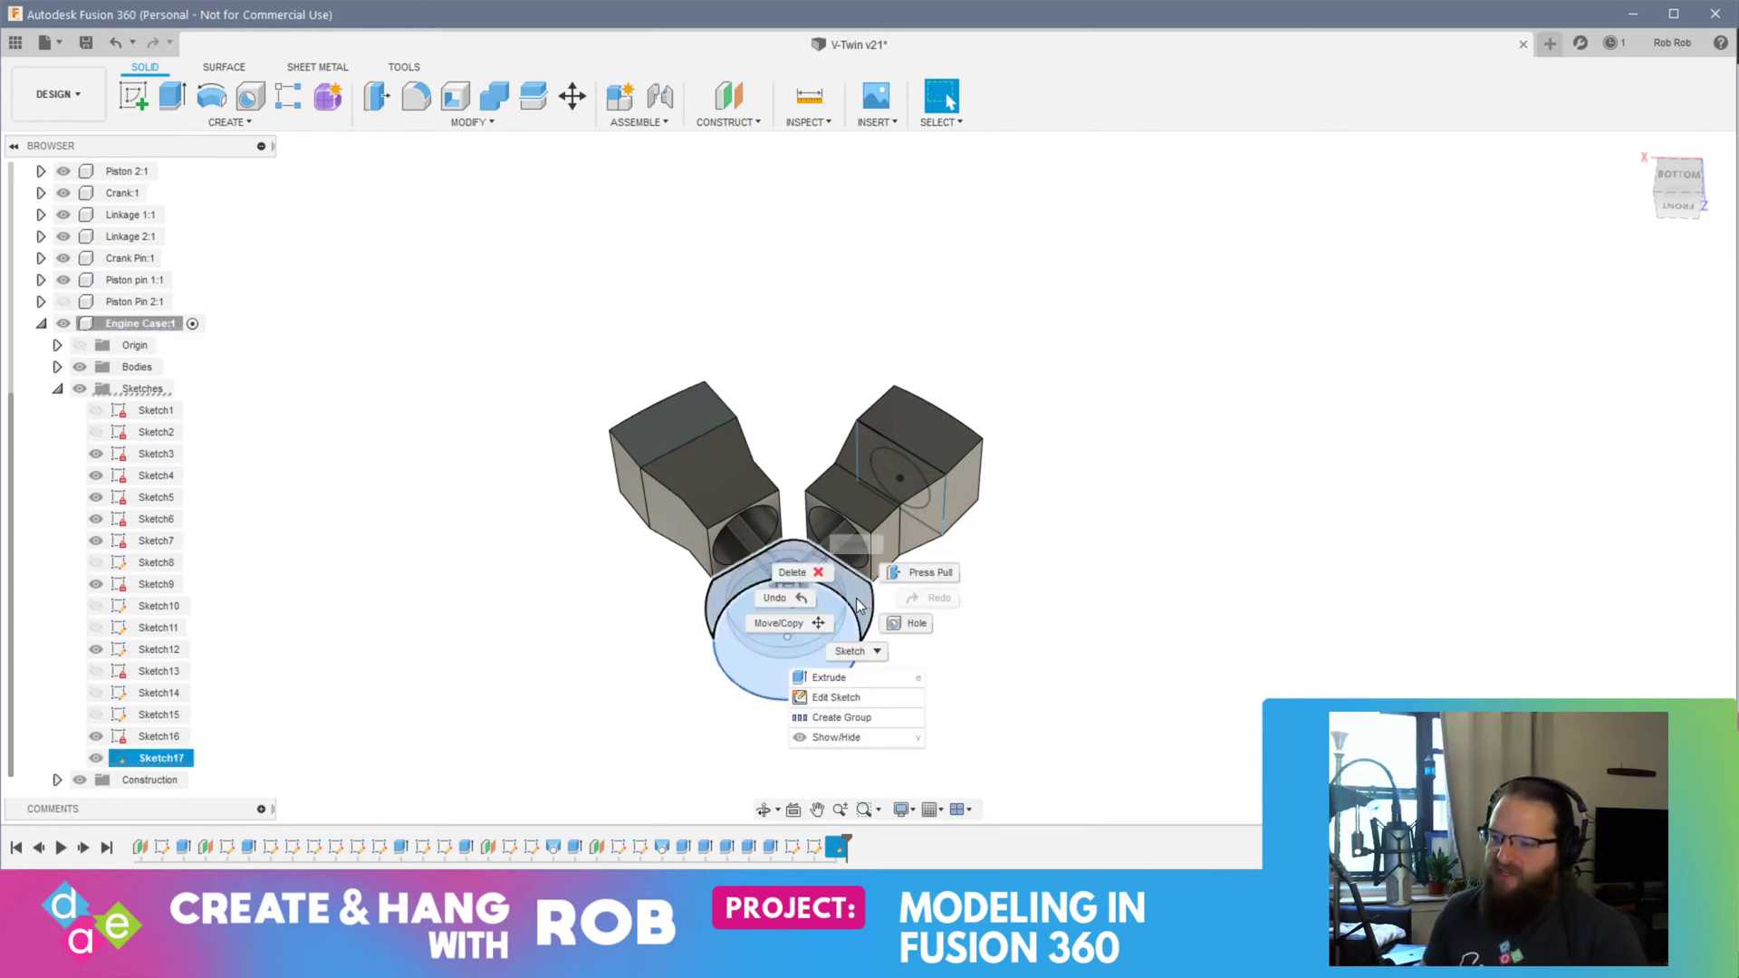
{"action": "left_click", "coordinate": [924, 573]}
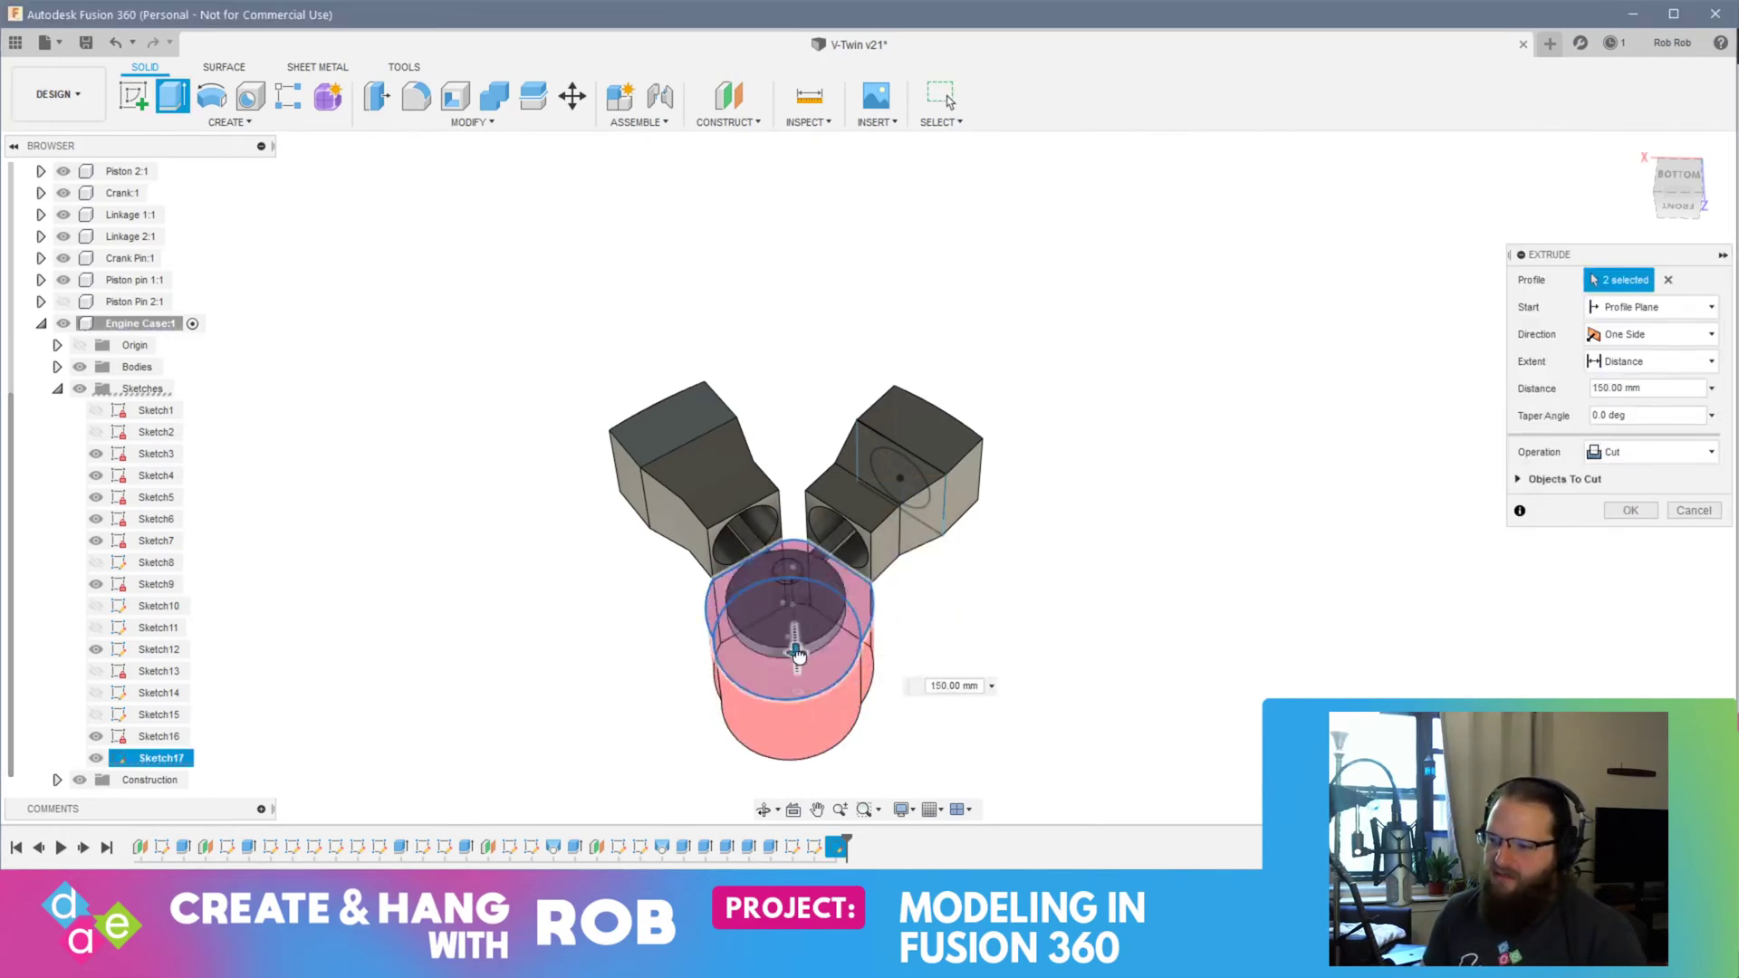
{"action": "middle_click_drag", "start_coordinate": [798, 654], "coordinate": [997, 703], "text": "shift"}
{"action": "key", "text": "Escape"}
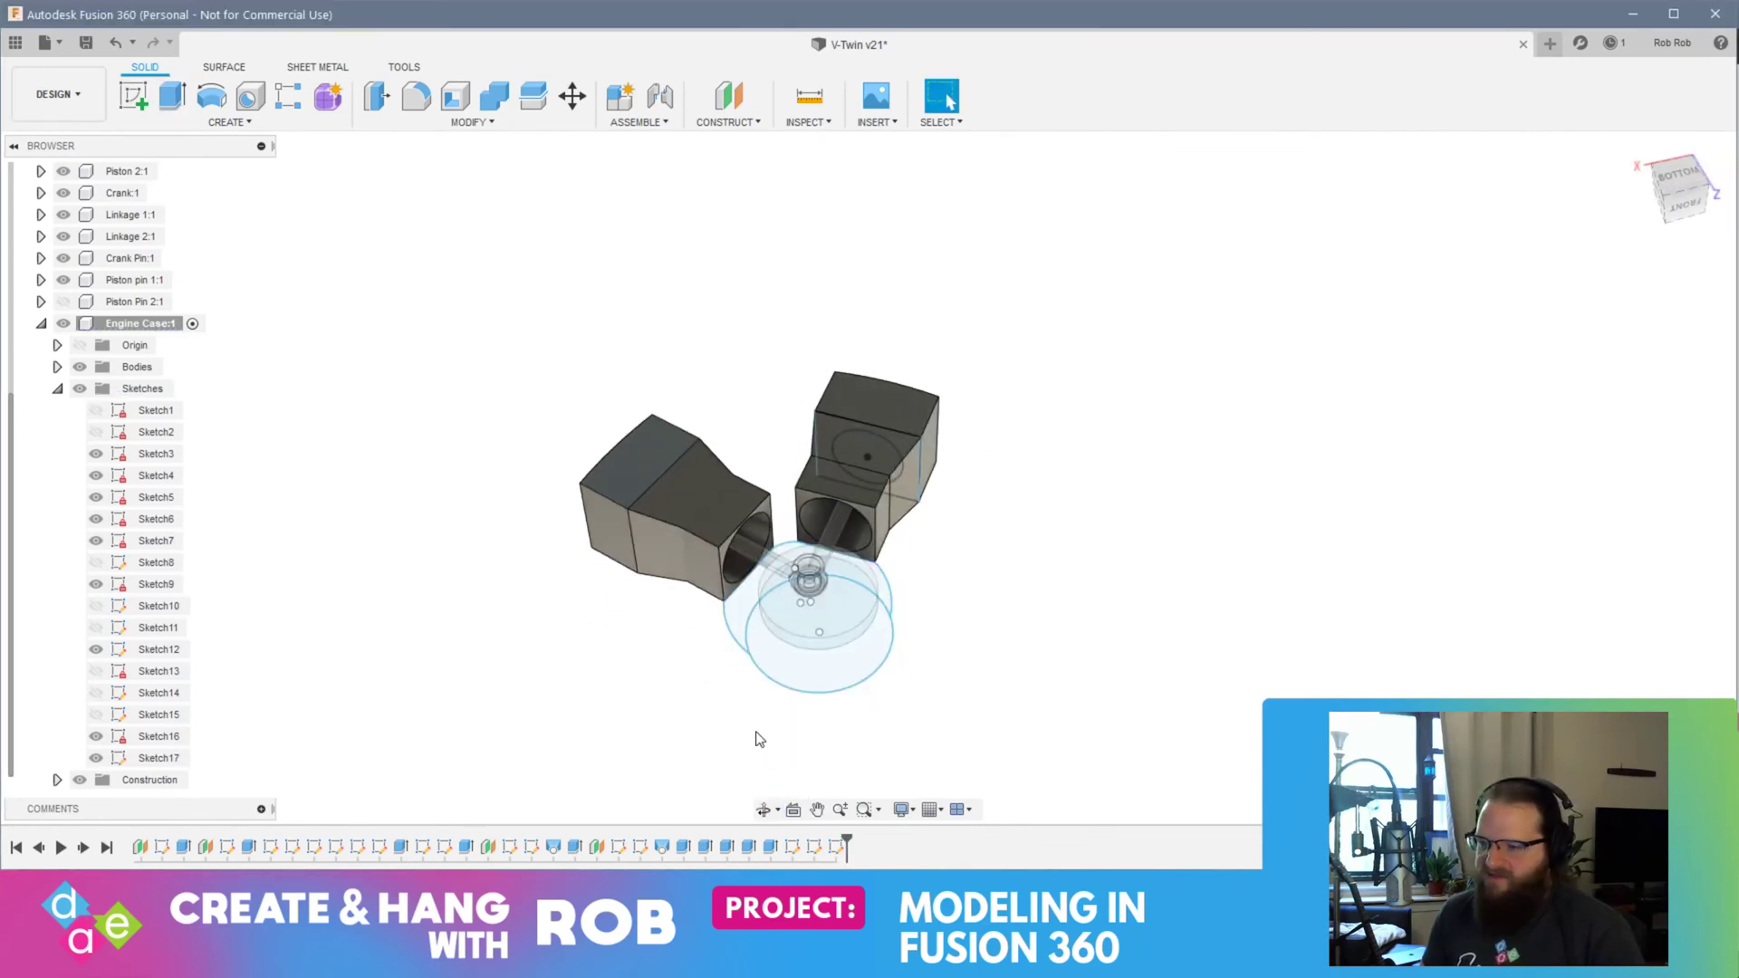
{"action": "scroll", "coordinate": [777, 668], "scroll_direction": "up", "scroll_amount": 5}
{"action": "left_click", "coordinate": [786, 670]}
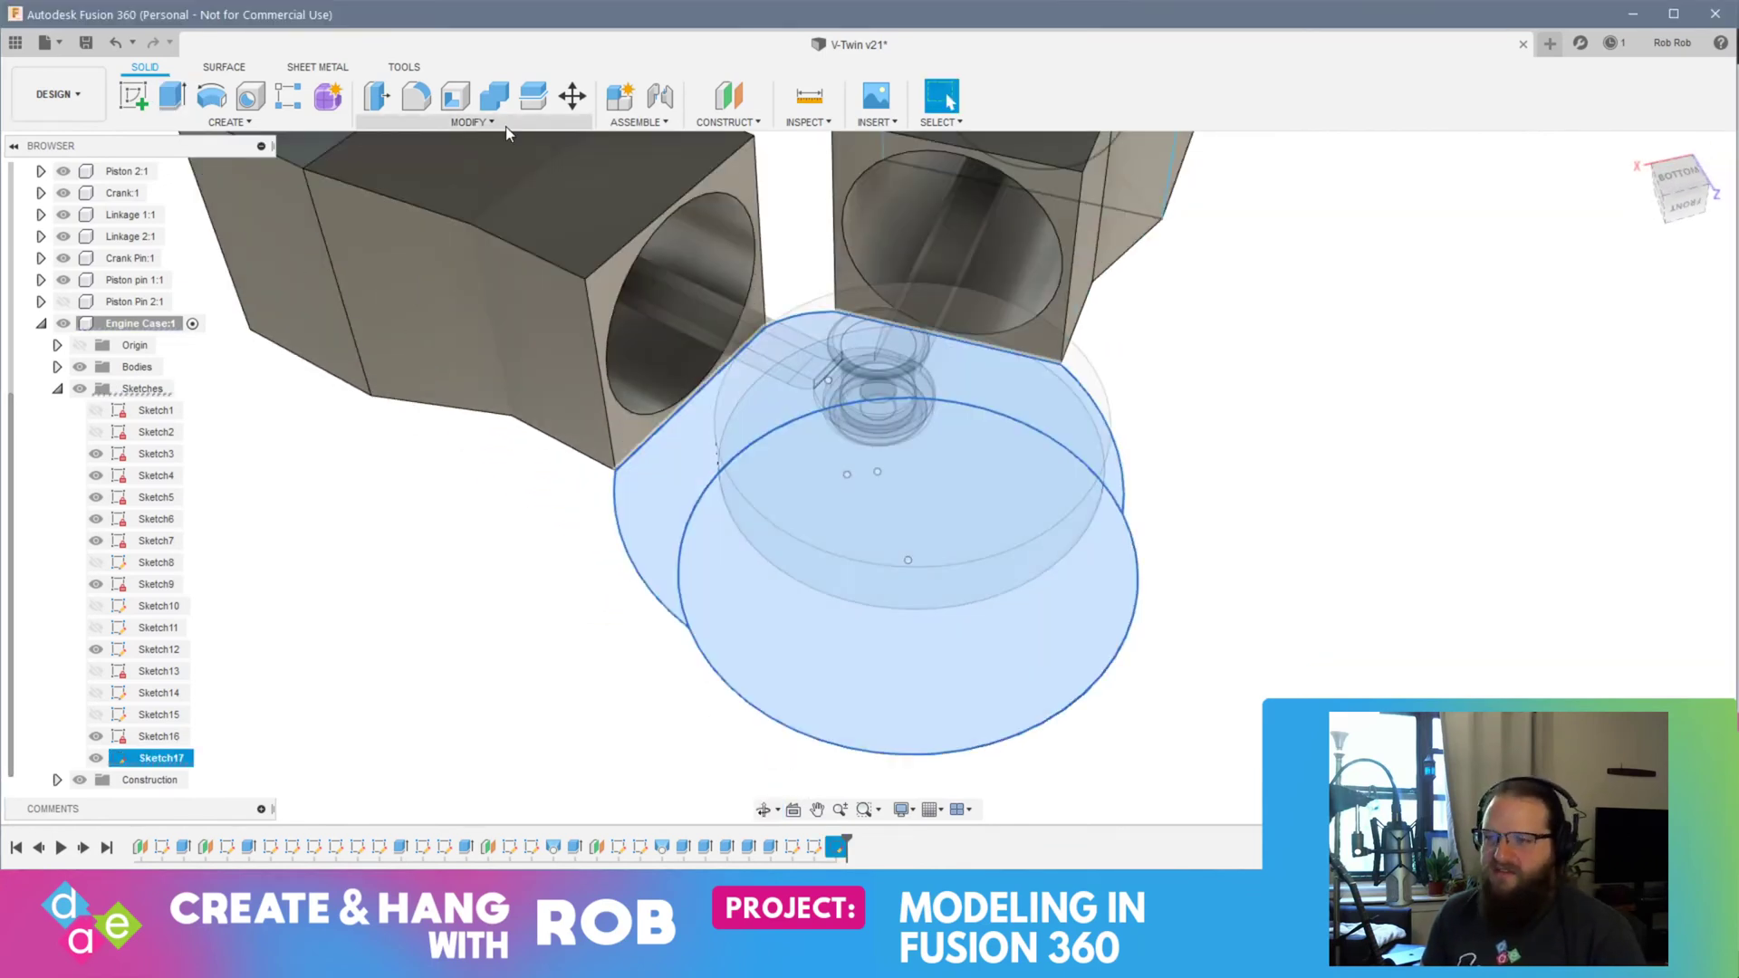
{"action": "left_click", "coordinate": [489, 122]}
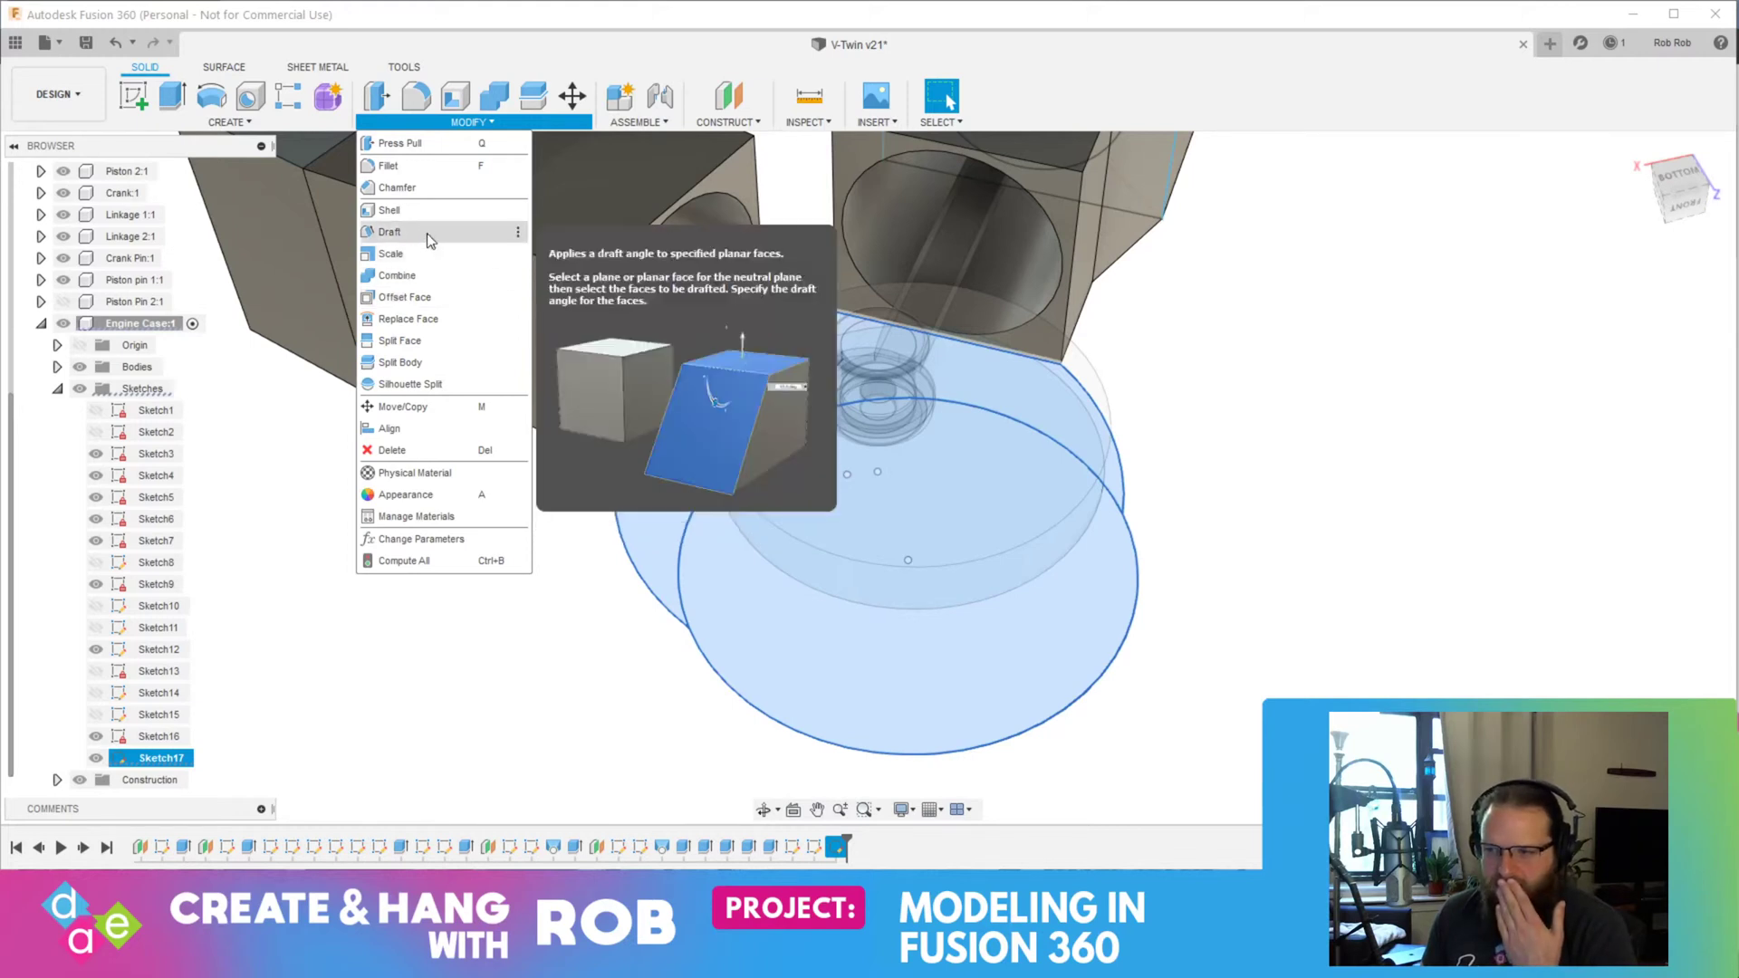
{"action": "left_click", "coordinate": [186, 122]}
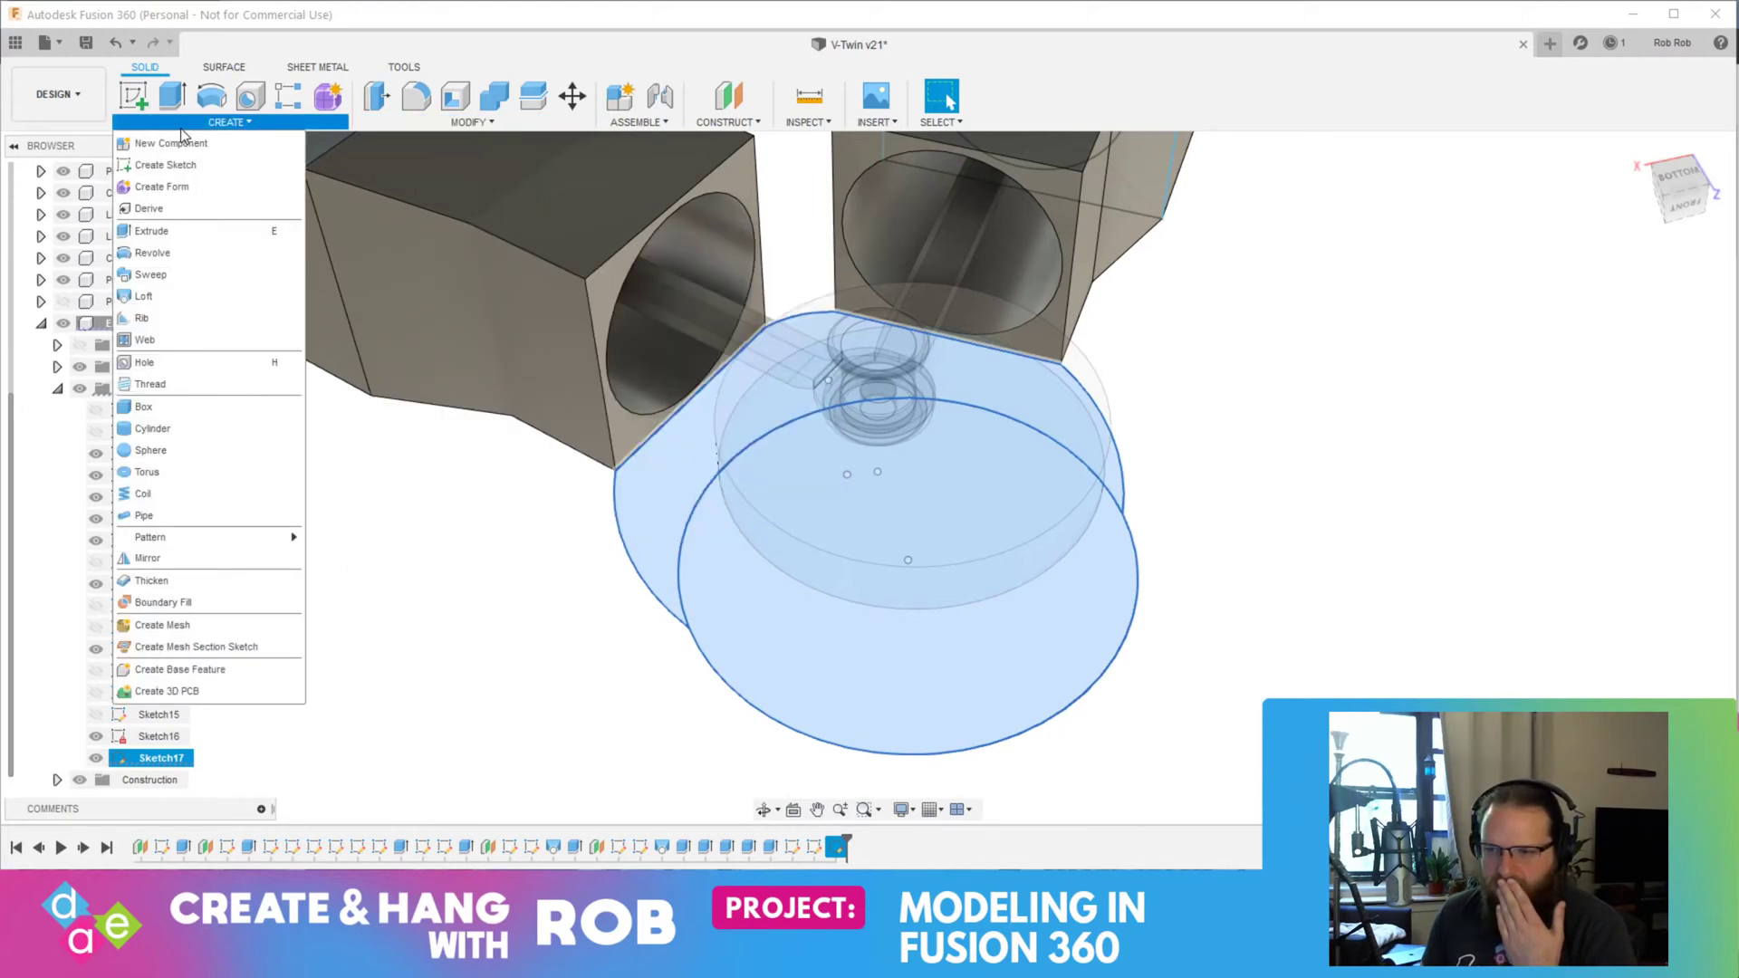
Step: Reopen Sketch17 with the crankcase profile for editing
{"action": "left_click", "coordinate": [164, 759]}
{"action": "left_click", "coordinate": [140, 760]}
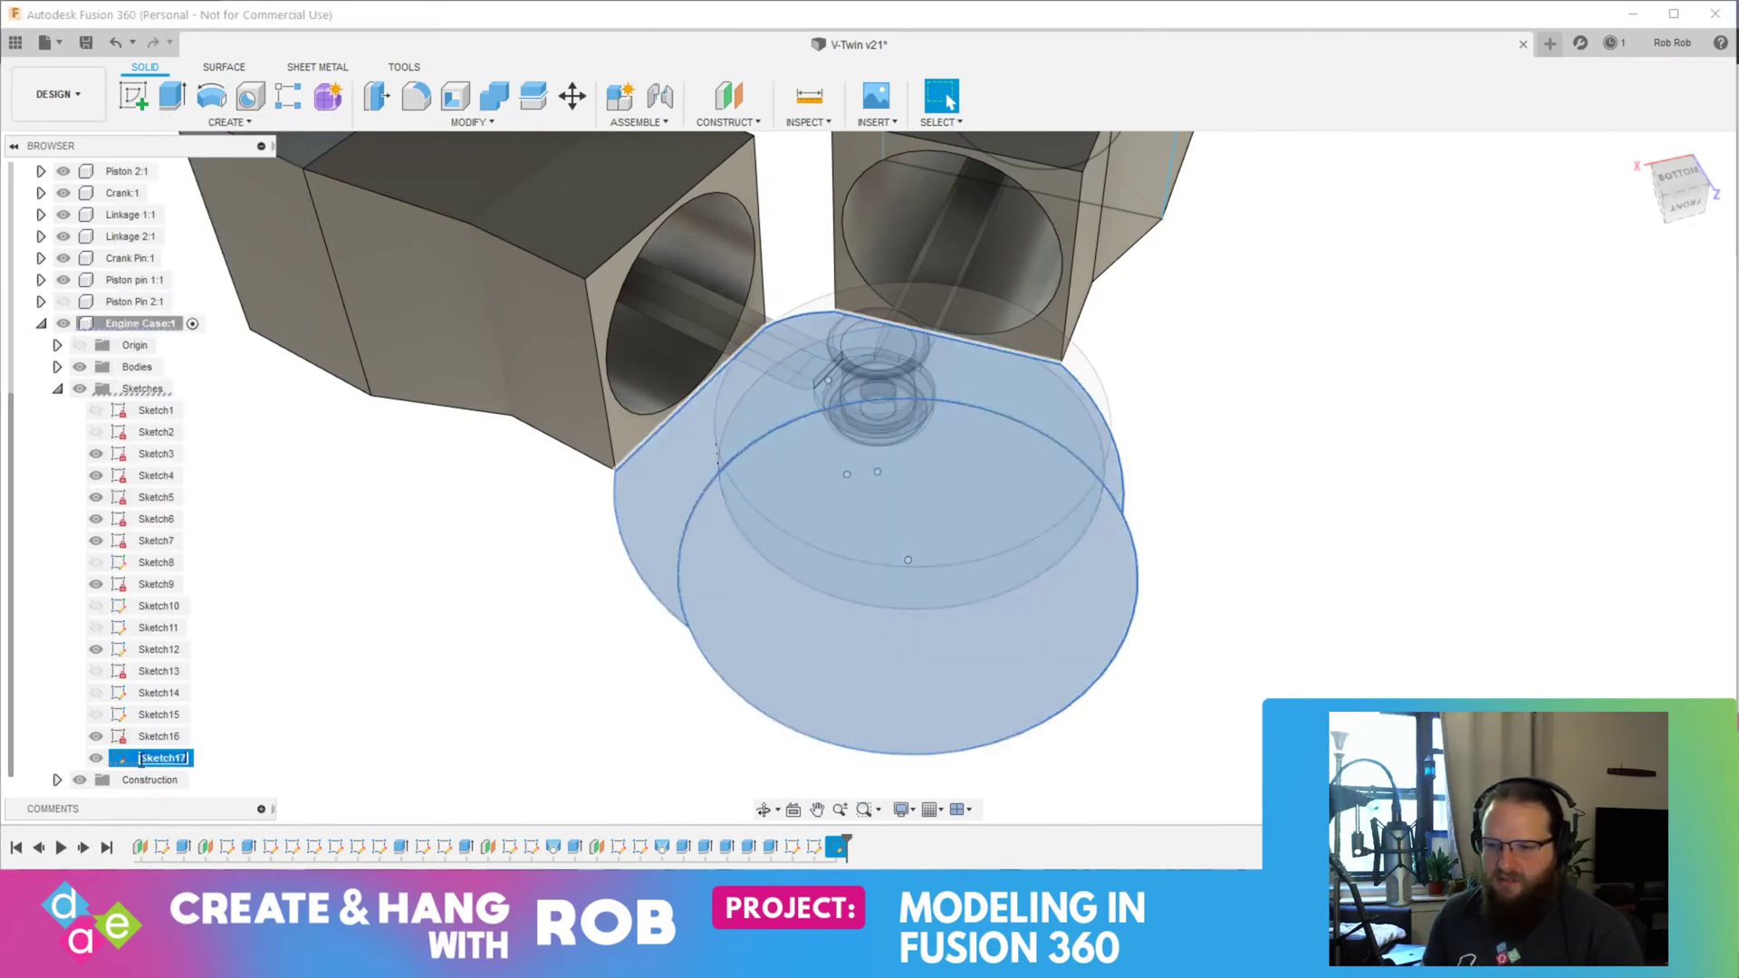
{"action": "left_click", "coordinate": [127, 761]}
{"action": "left_click", "coordinate": [166, 798]}
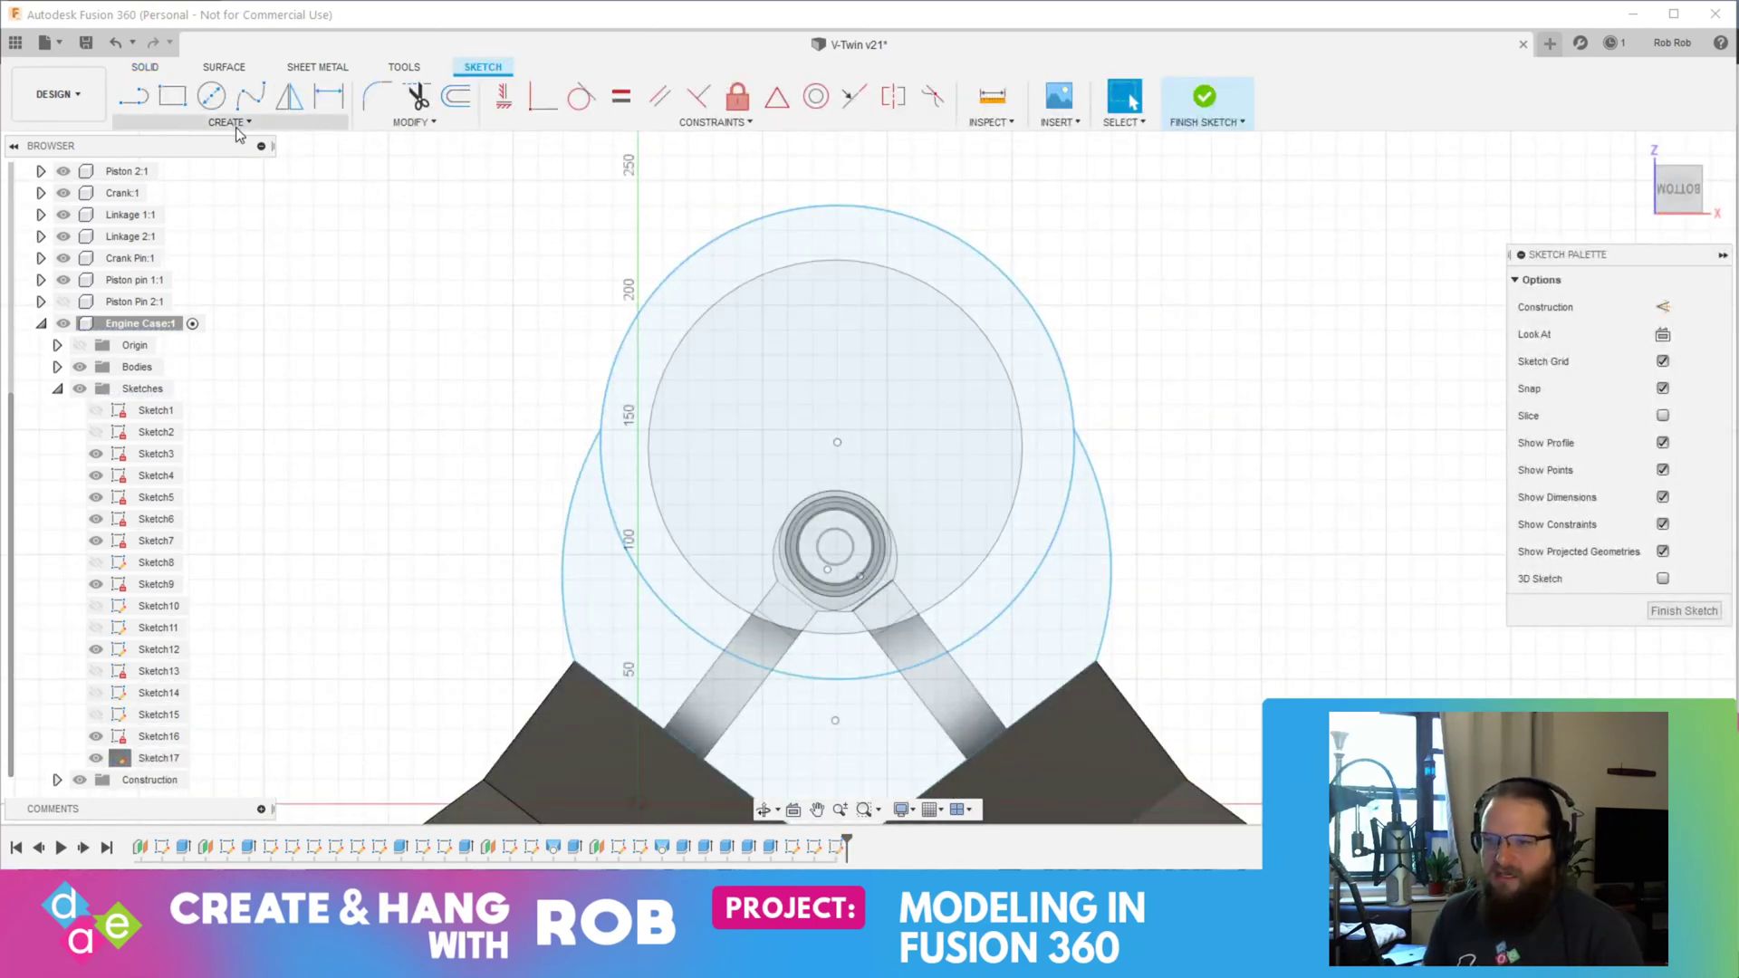
{"action": "left_click", "coordinate": [645, 388]}
{"action": "left_click", "coordinate": [608, 576], "text": "ctrl"}
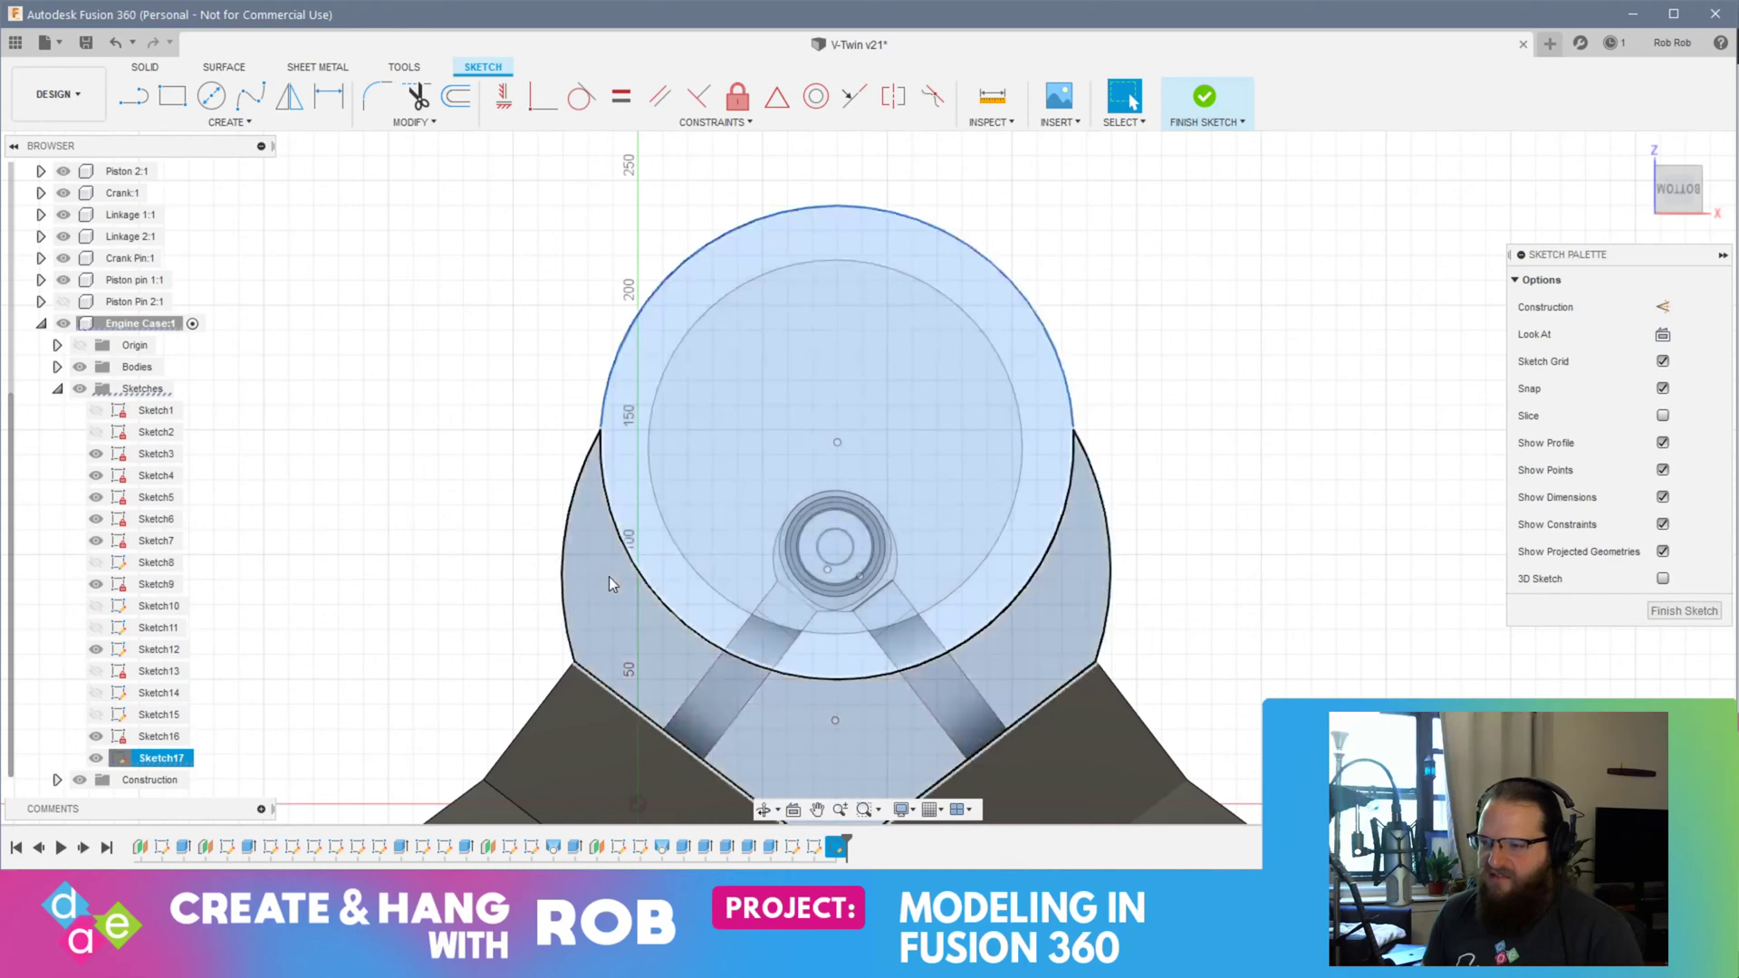
{"action": "left_click", "coordinate": [304, 124]}
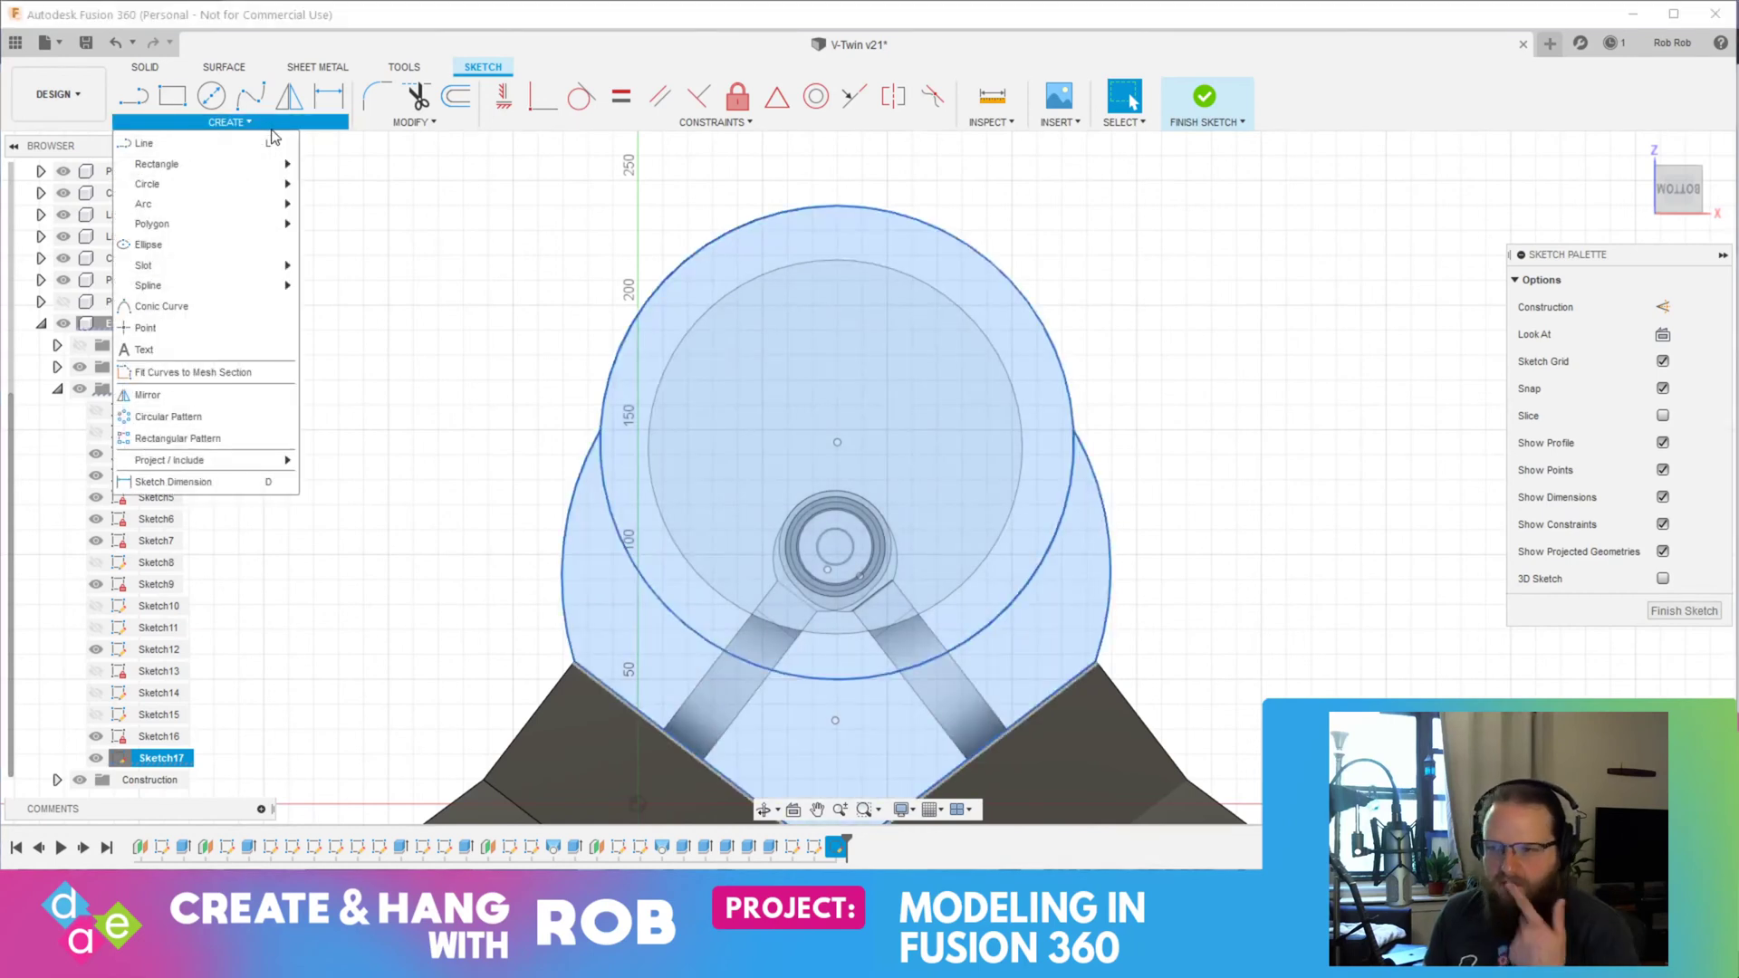
{"action": "left_click", "coordinate": [418, 125]}
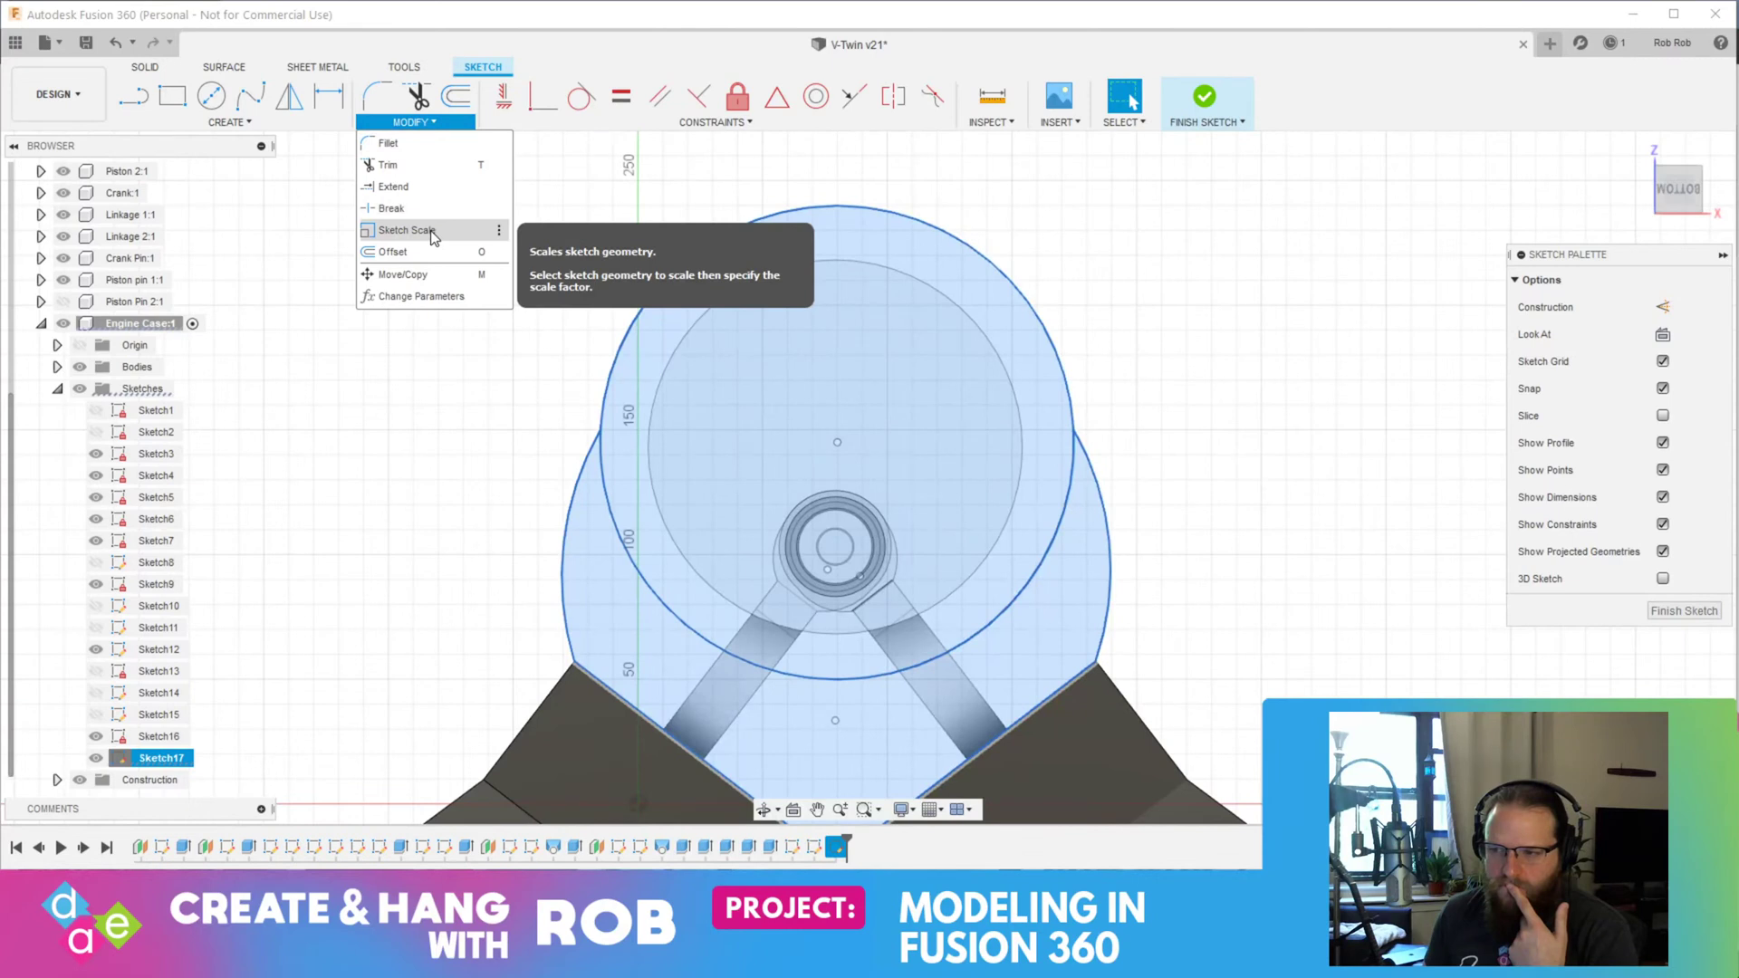
{"action": "left_click", "coordinate": [432, 250]}
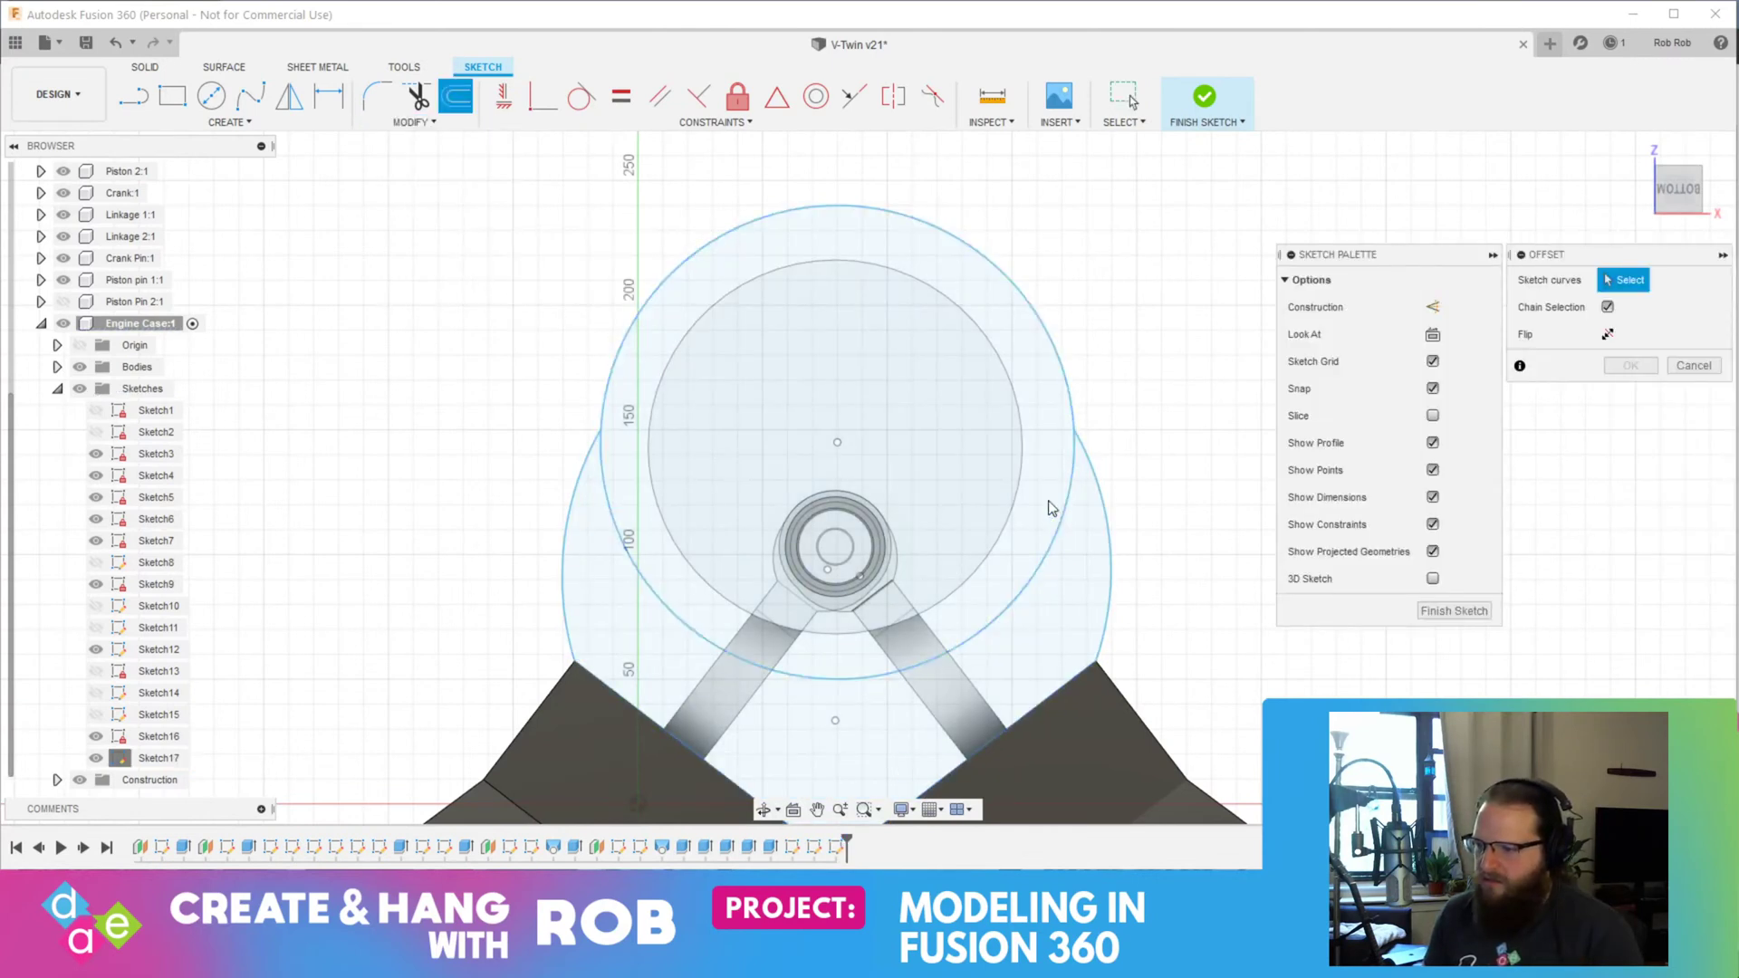
{"action": "left_click", "coordinate": [1068, 510]}
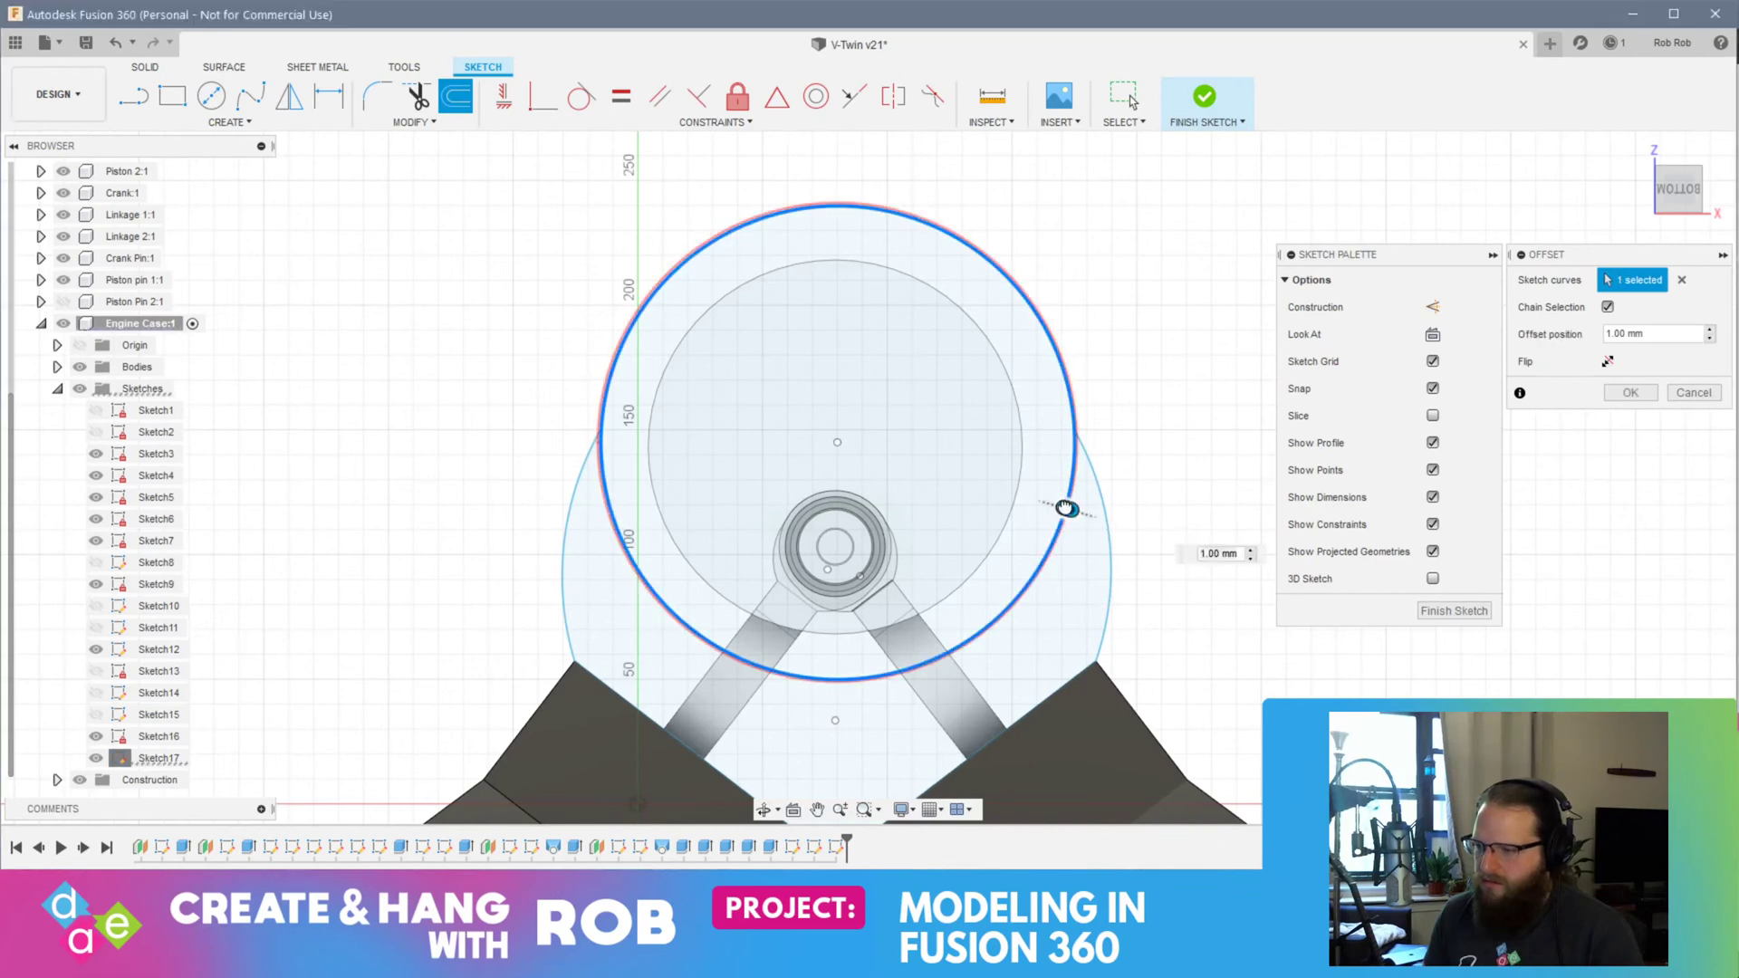
{"action": "mouse_move", "coordinate": [1067, 508]}
{"action": "left_mouse_down"}
{"action": "mouse_move", "coordinate": [1052, 503]}
{"action": "mouse_move", "coordinate": [1073, 511]}
{"action": "left_mouse_up"}
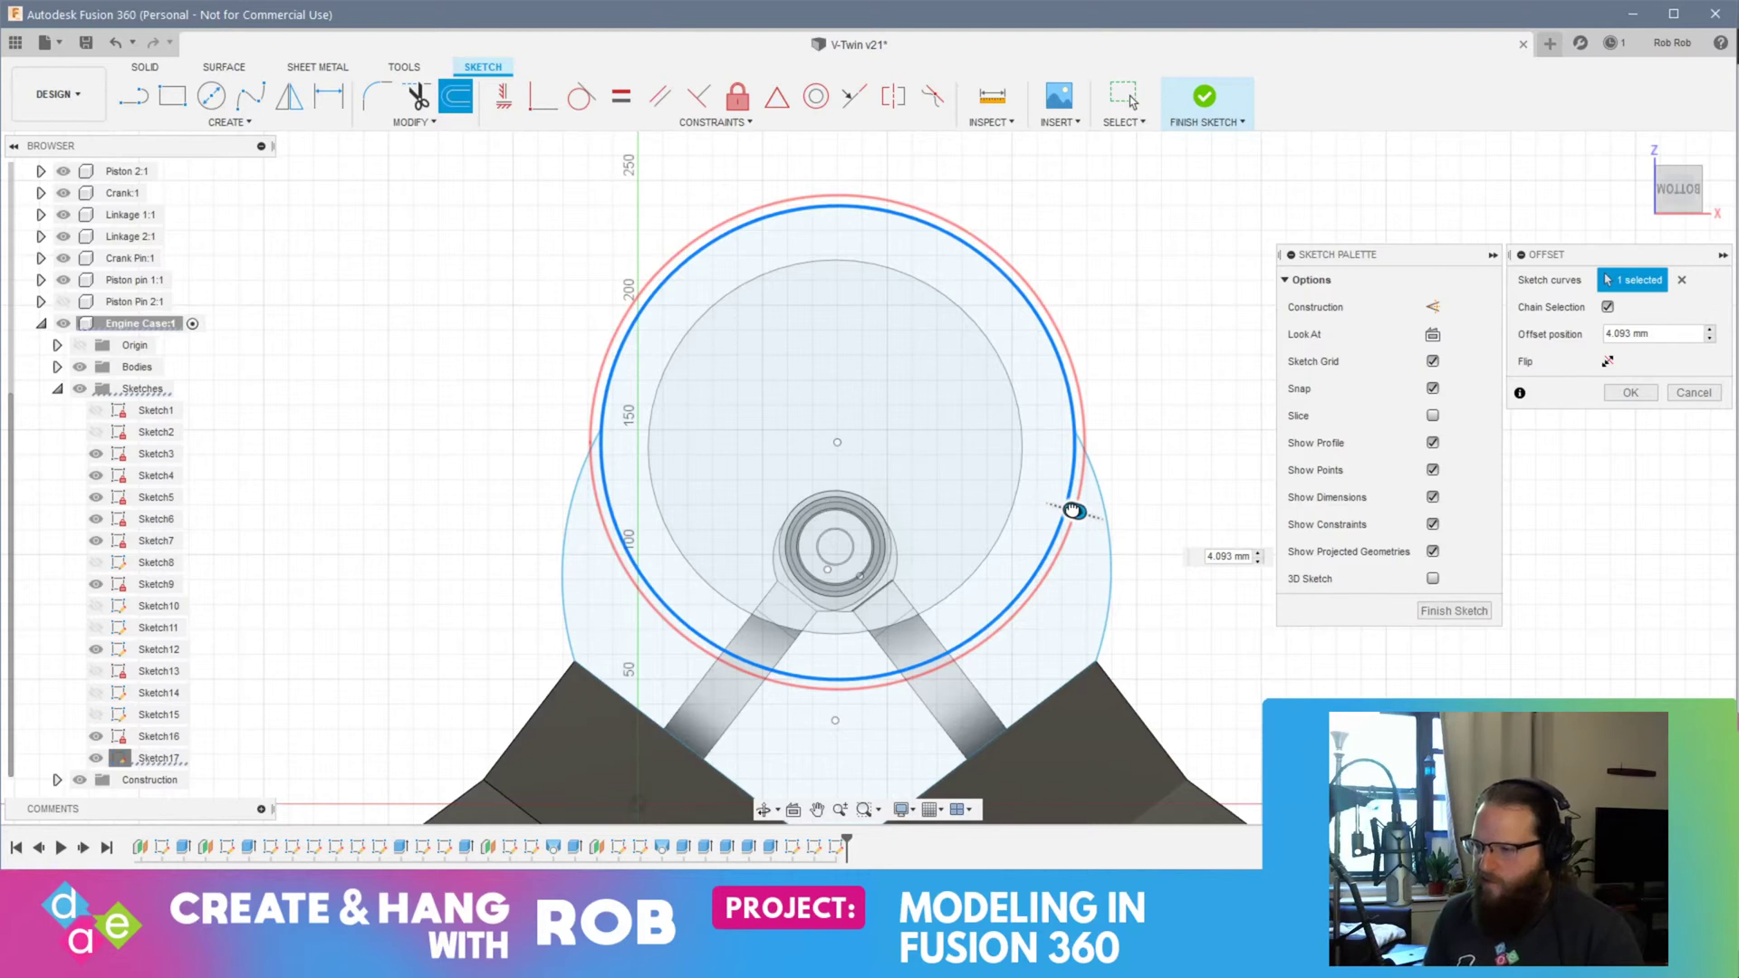
{"action": "left_click_drag", "start_coordinate": [1073, 511], "coordinate": [1104, 519]}
{"action": "key", "text": "Escape"}
Step: Offset the chain of side arcs, housing edges and bridging arc outward by 10 mm and finish the sketch
{"action": "middle_click_drag", "start_coordinate": [1165, 543], "coordinate": [770, 426], "text": "shift"}
{"action": "middle_click_drag", "start_coordinate": [769, 425], "coordinate": [750, 634]}
{"action": "middle_click_drag", "start_coordinate": [750, 634], "coordinate": [774, 540], "text": "shift"}
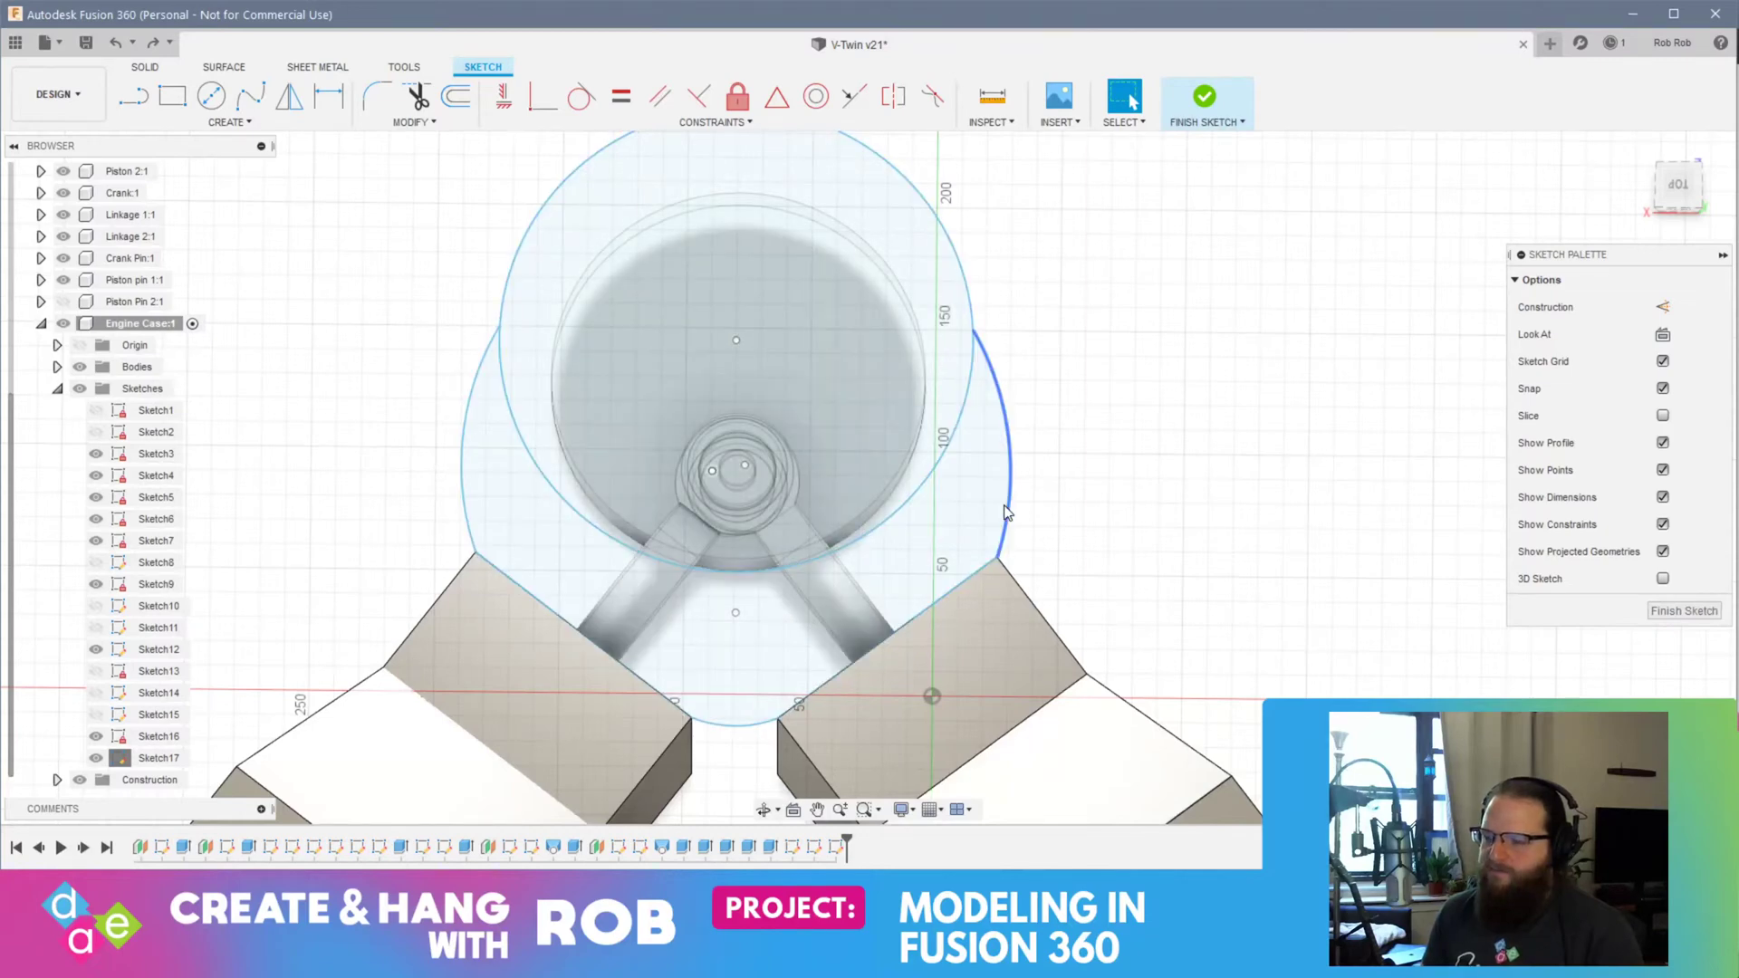
{"action": "left_click", "coordinate": [862, 612]}
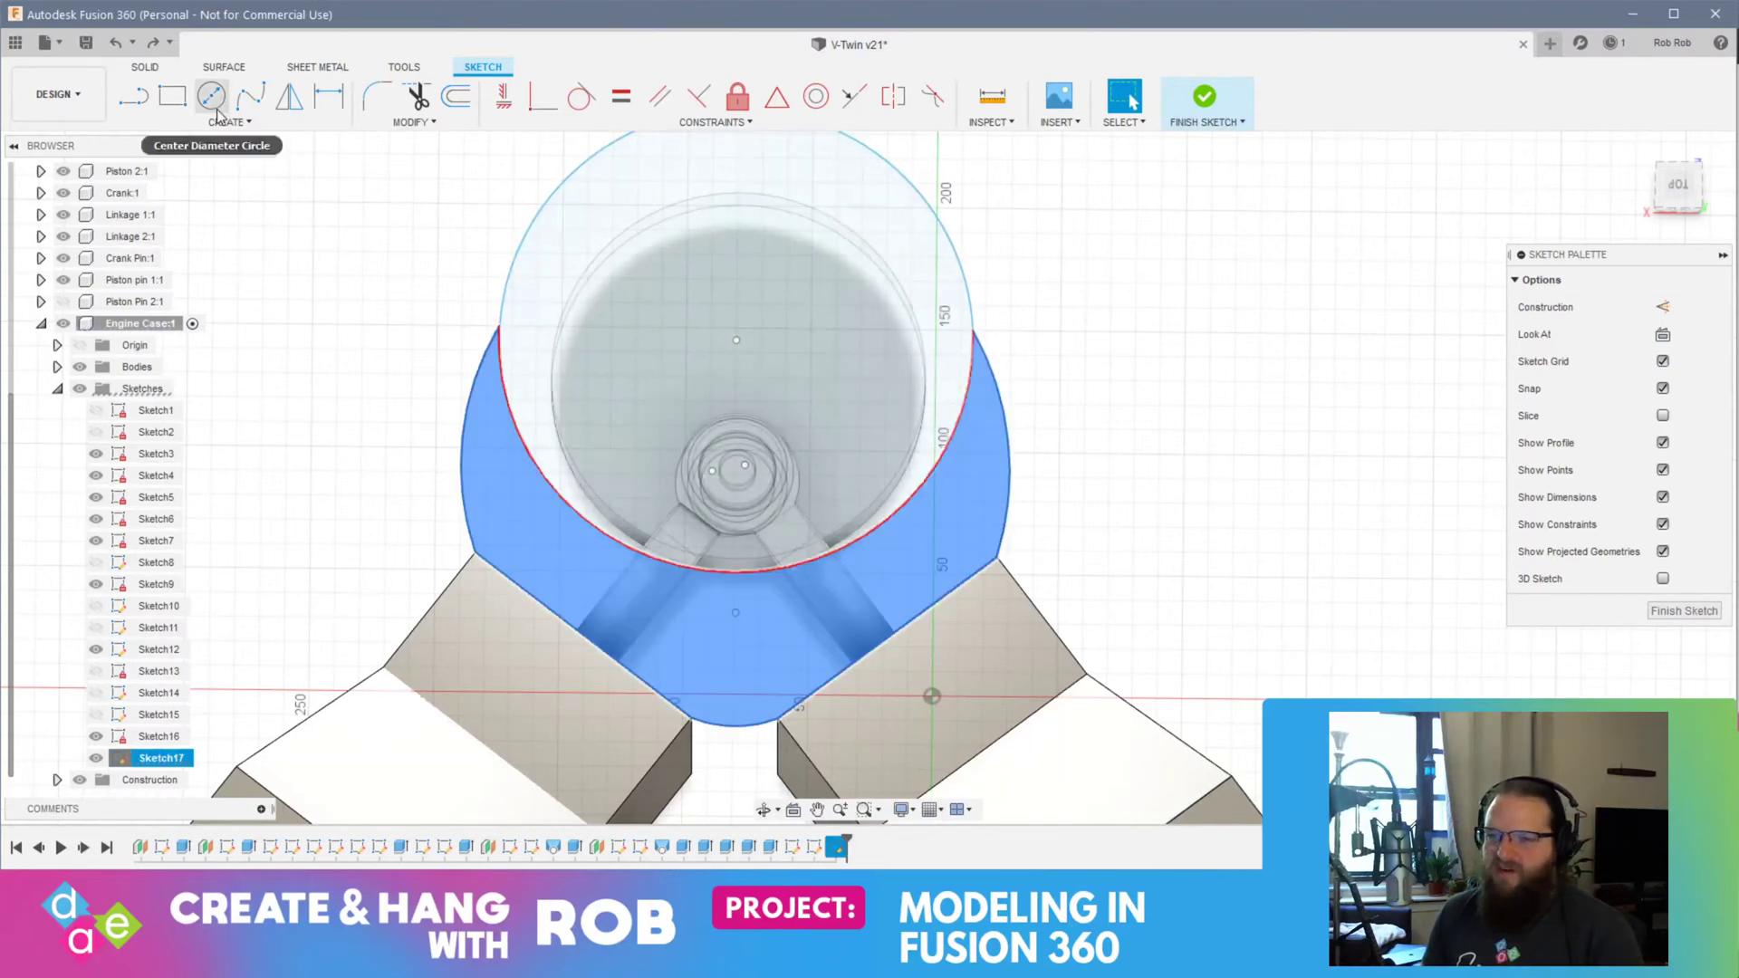
{"action": "left_click", "coordinate": [414, 121]}
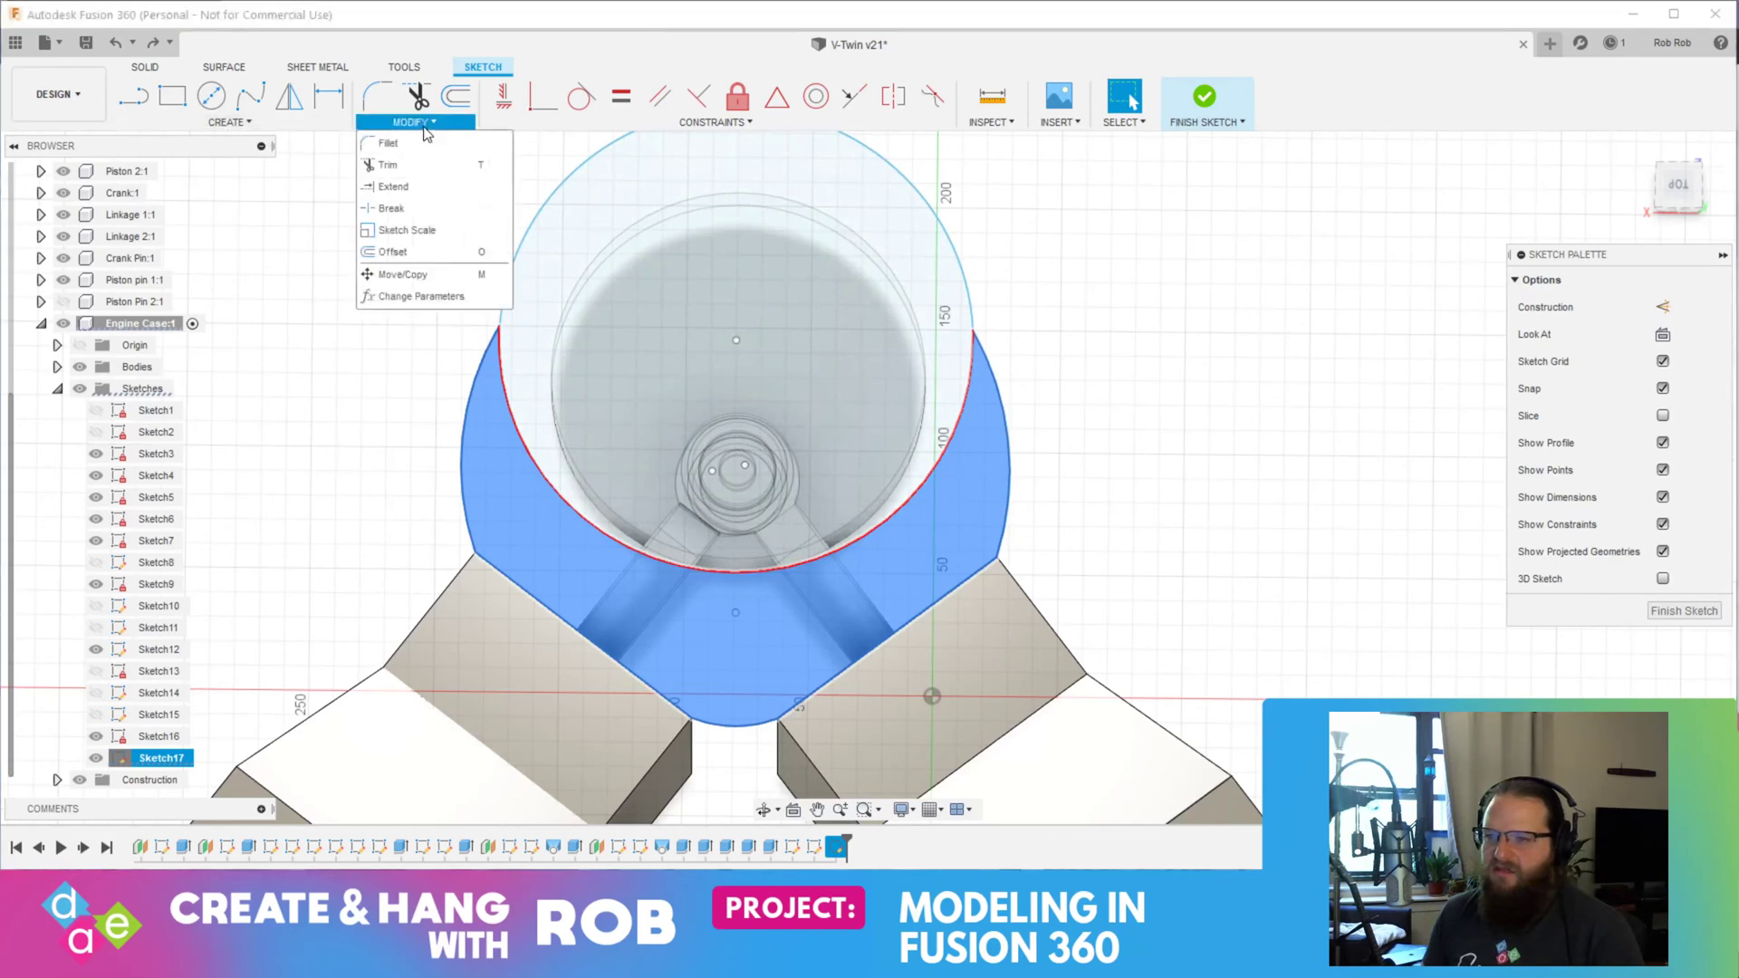
{"action": "left_click", "coordinate": [398, 234]}
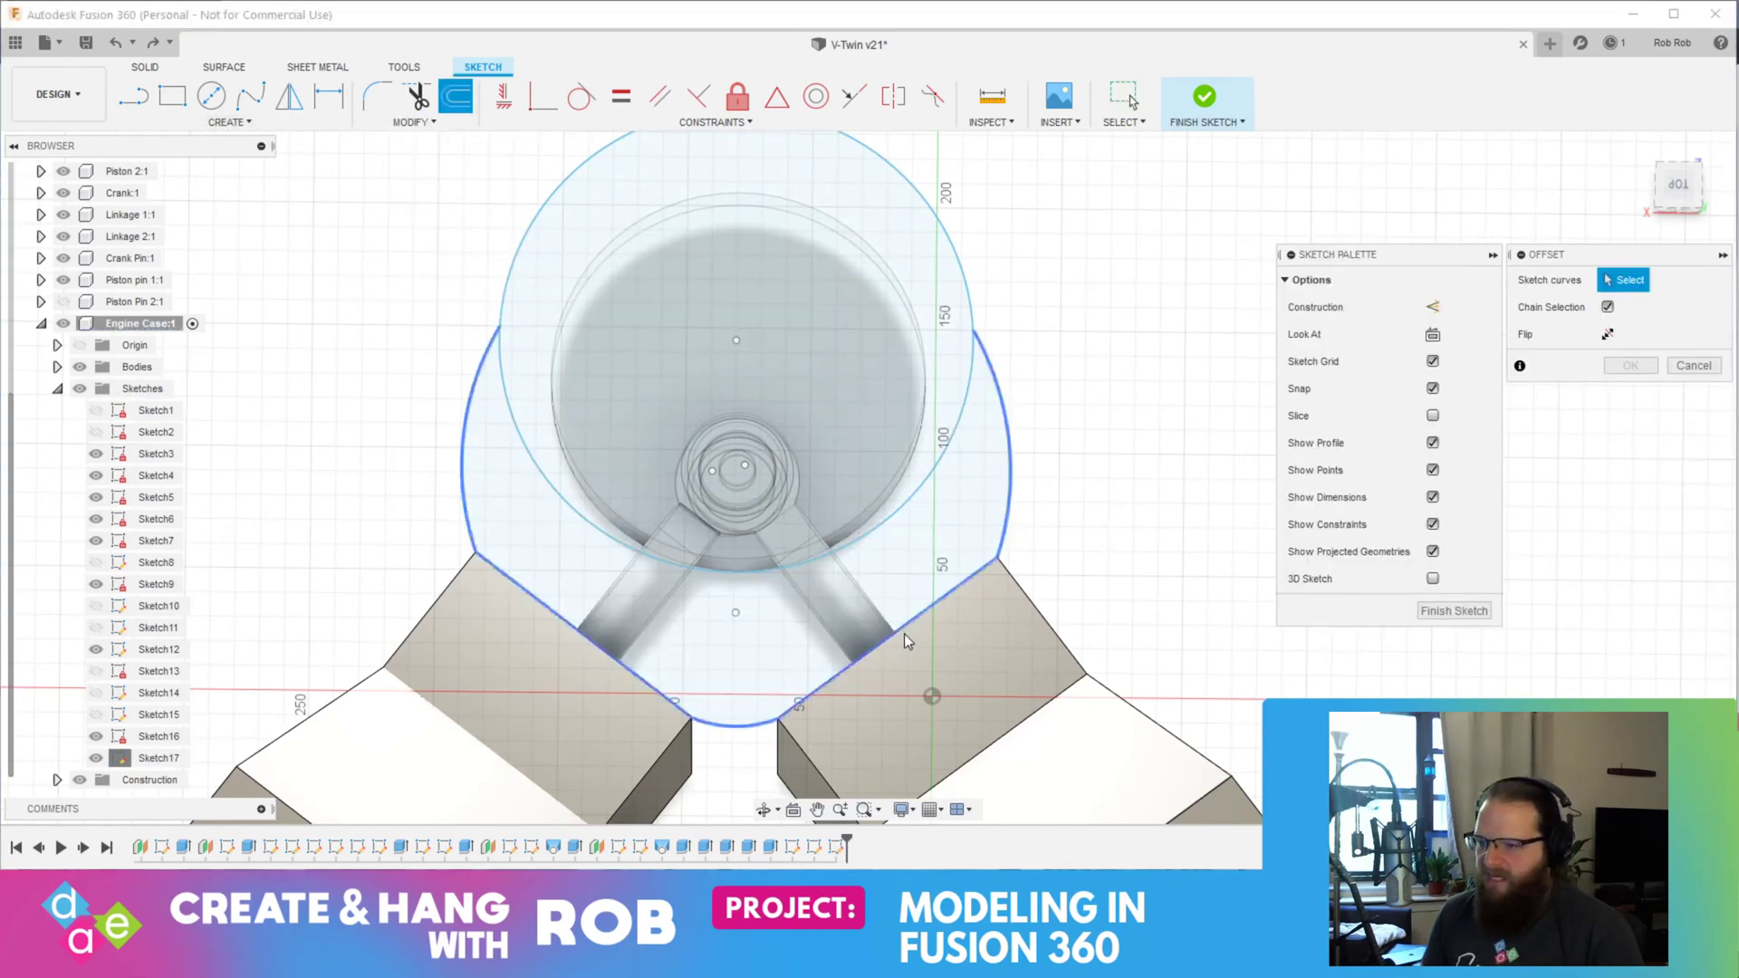
{"action": "left_click", "coordinate": [1010, 503]}
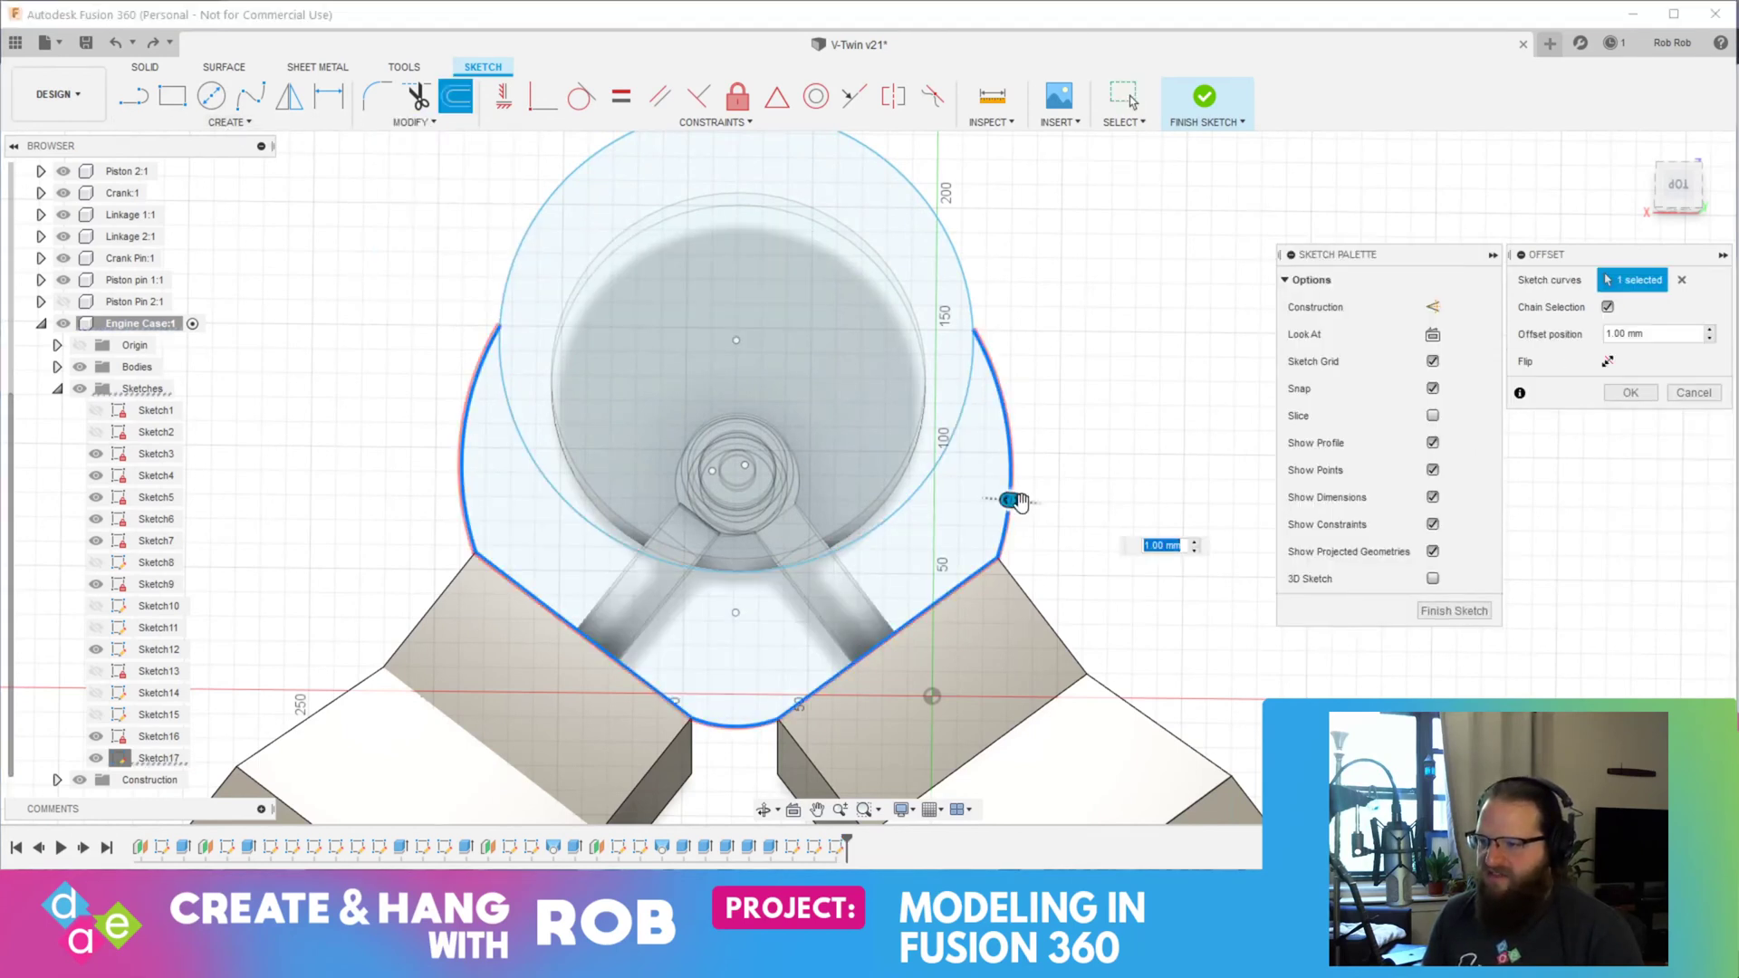
{"action": "left_click_drag", "start_coordinate": [1020, 501], "coordinate": [1038, 504]}
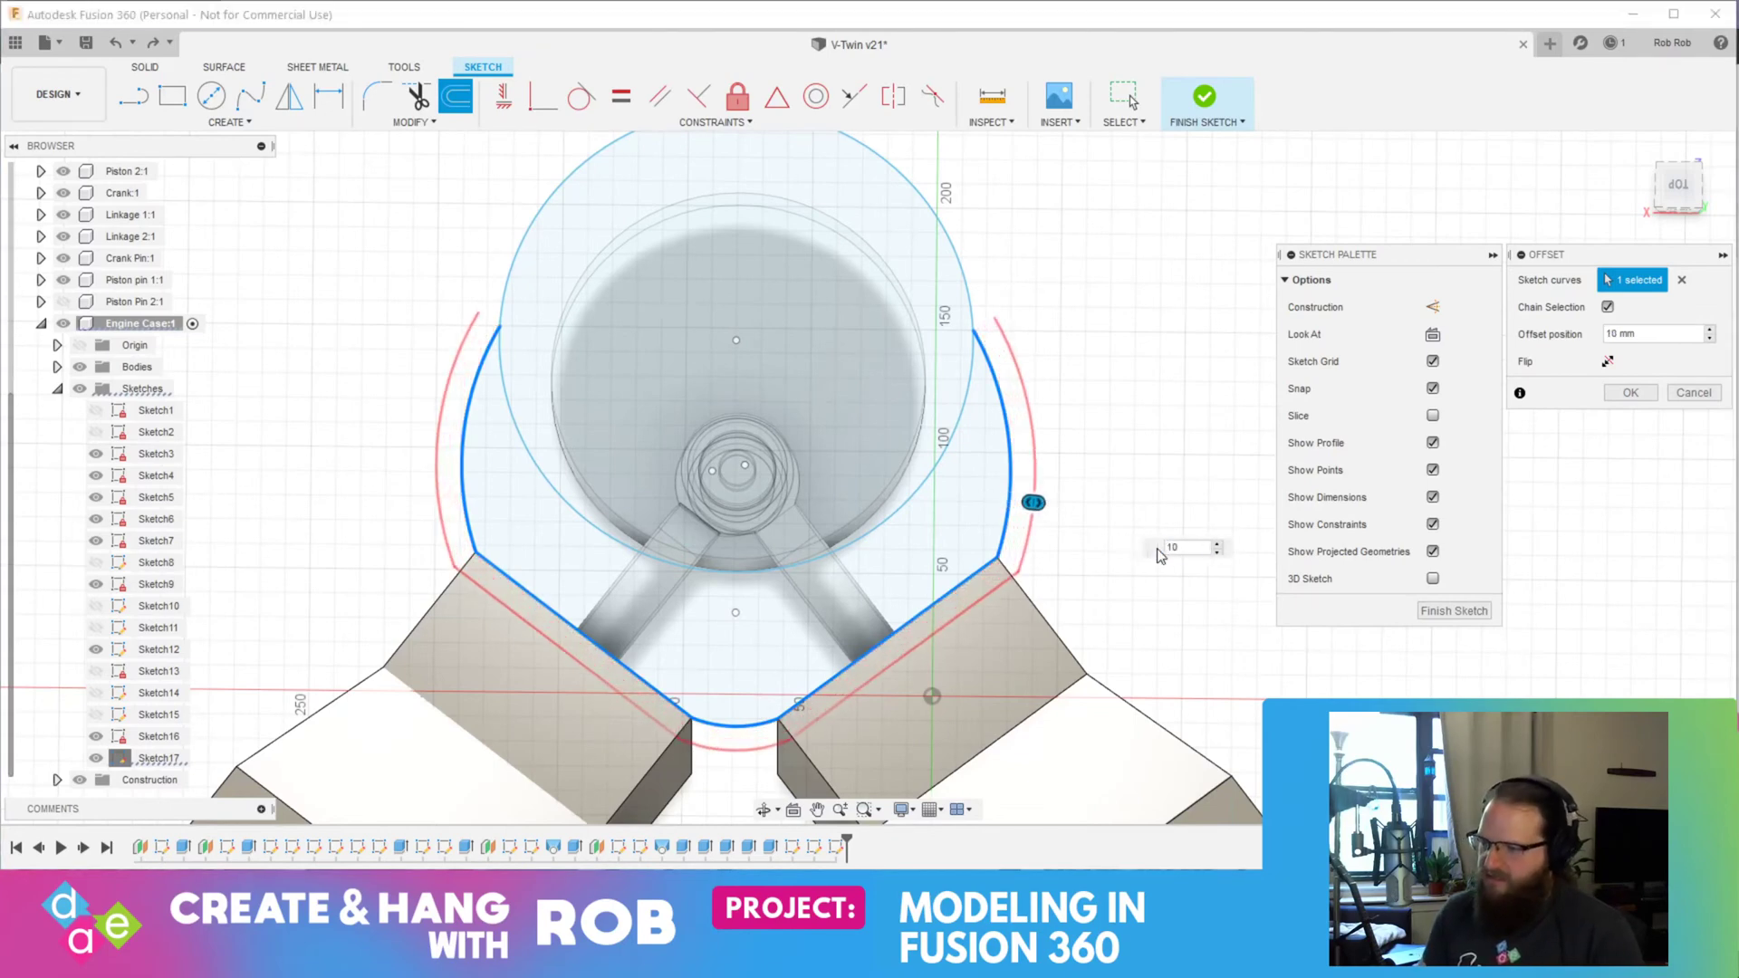
{"action": "left_click", "coordinate": [1449, 610]}
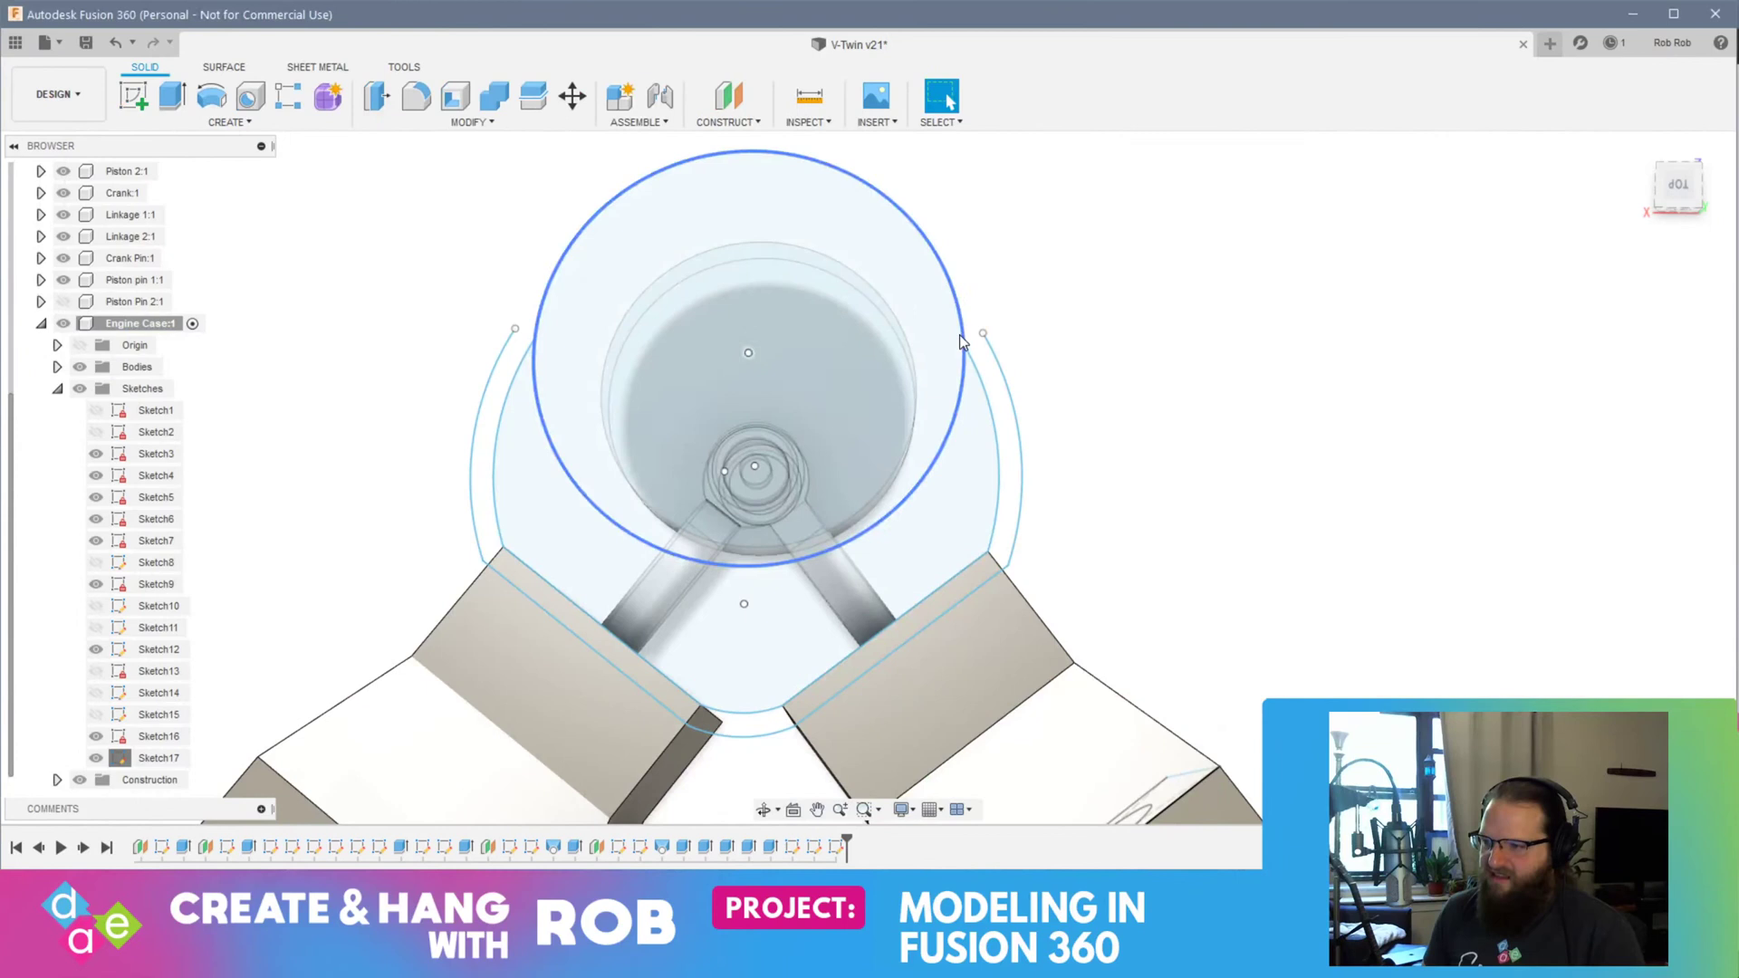
Step: Offset the crankcase circle in Sketch17 outward by 10 mm and finish the sketch
{"action": "left_click", "coordinate": [961, 341]}
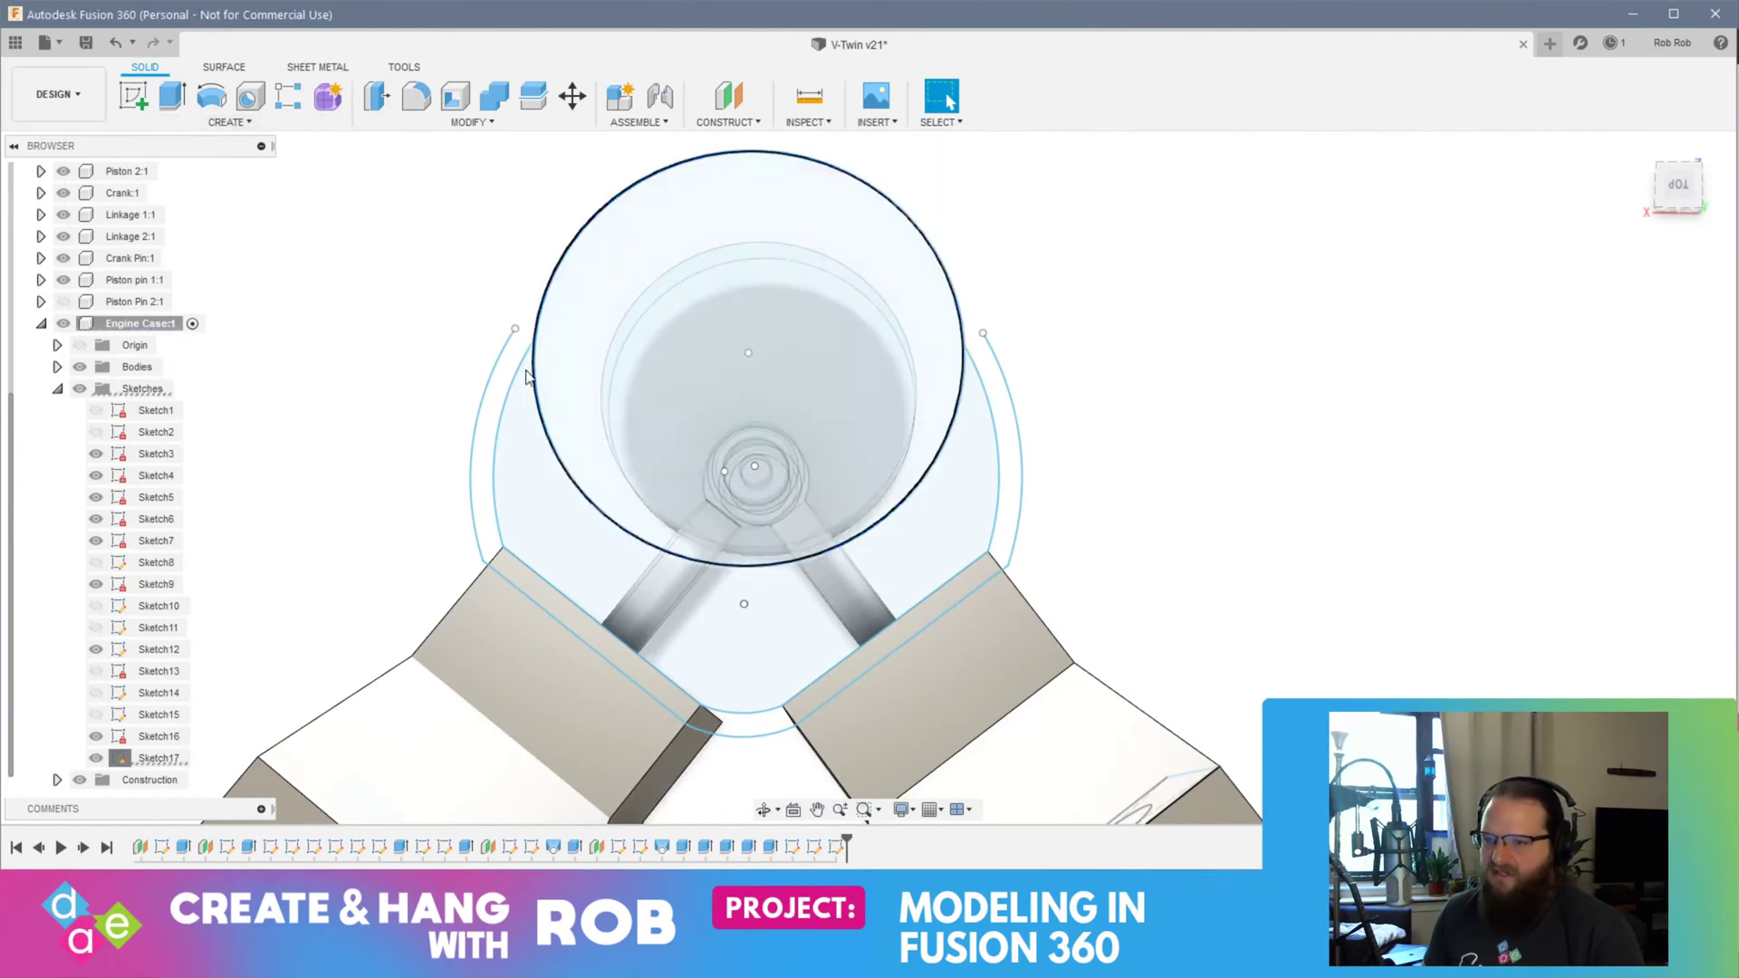
{"action": "right_click", "coordinate": [138, 759]}
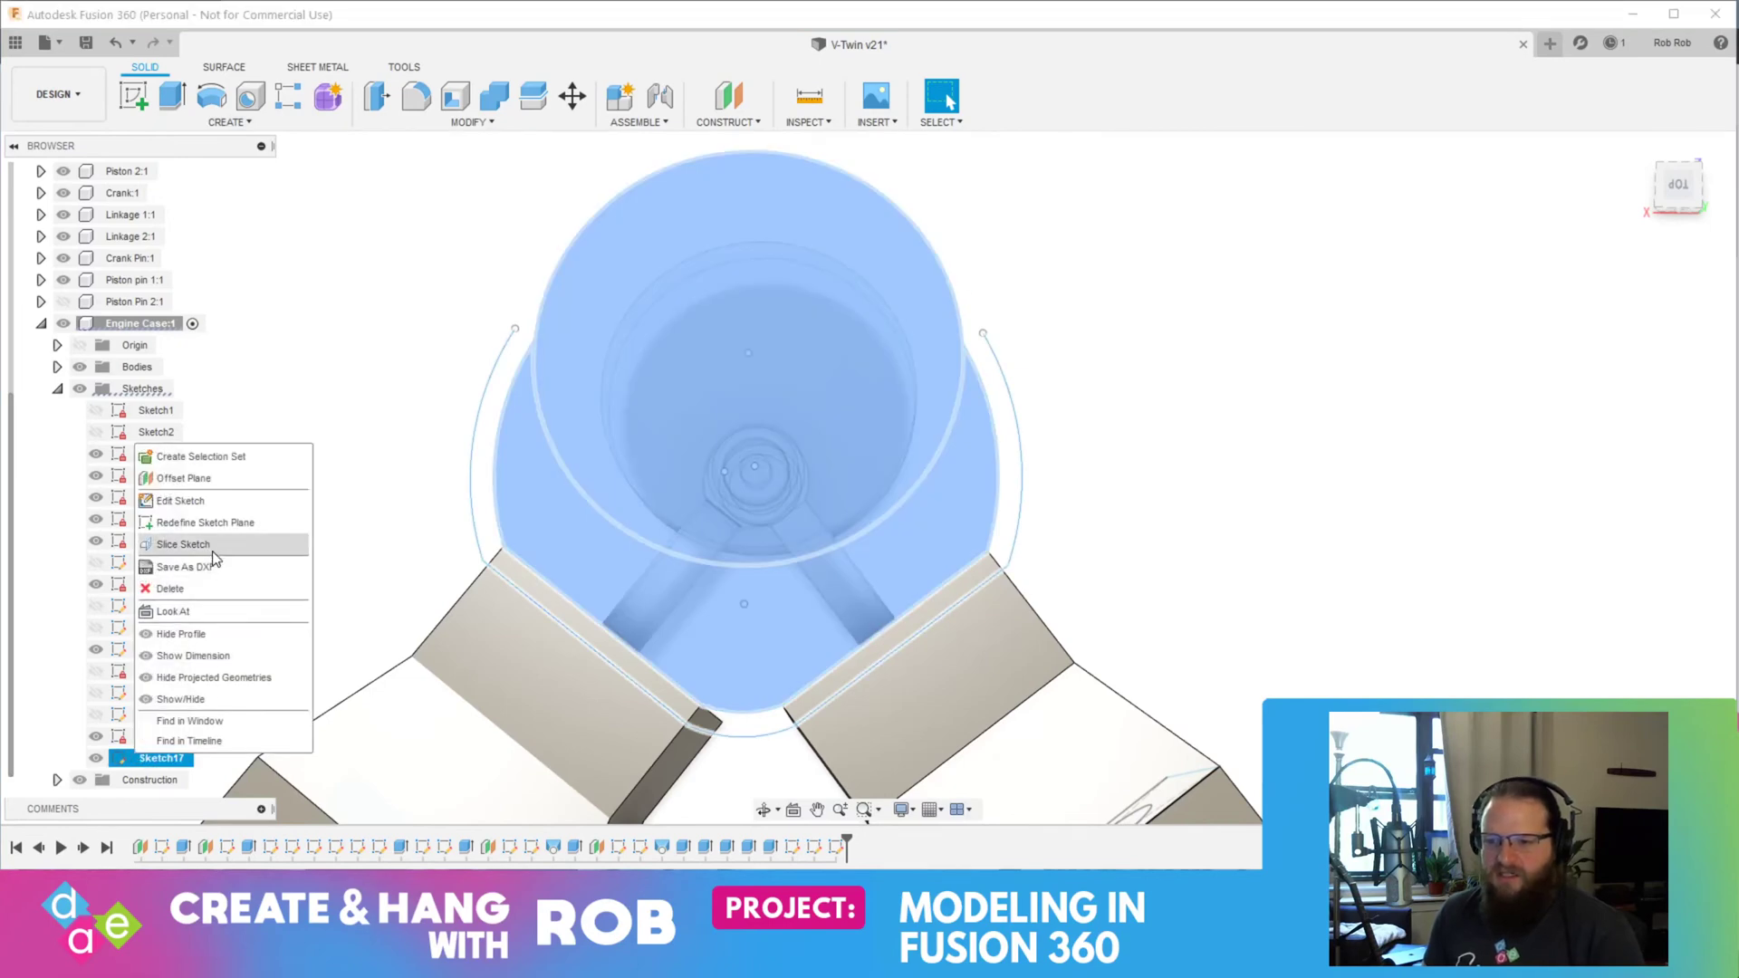
{"action": "left_click", "coordinate": [203, 504]}
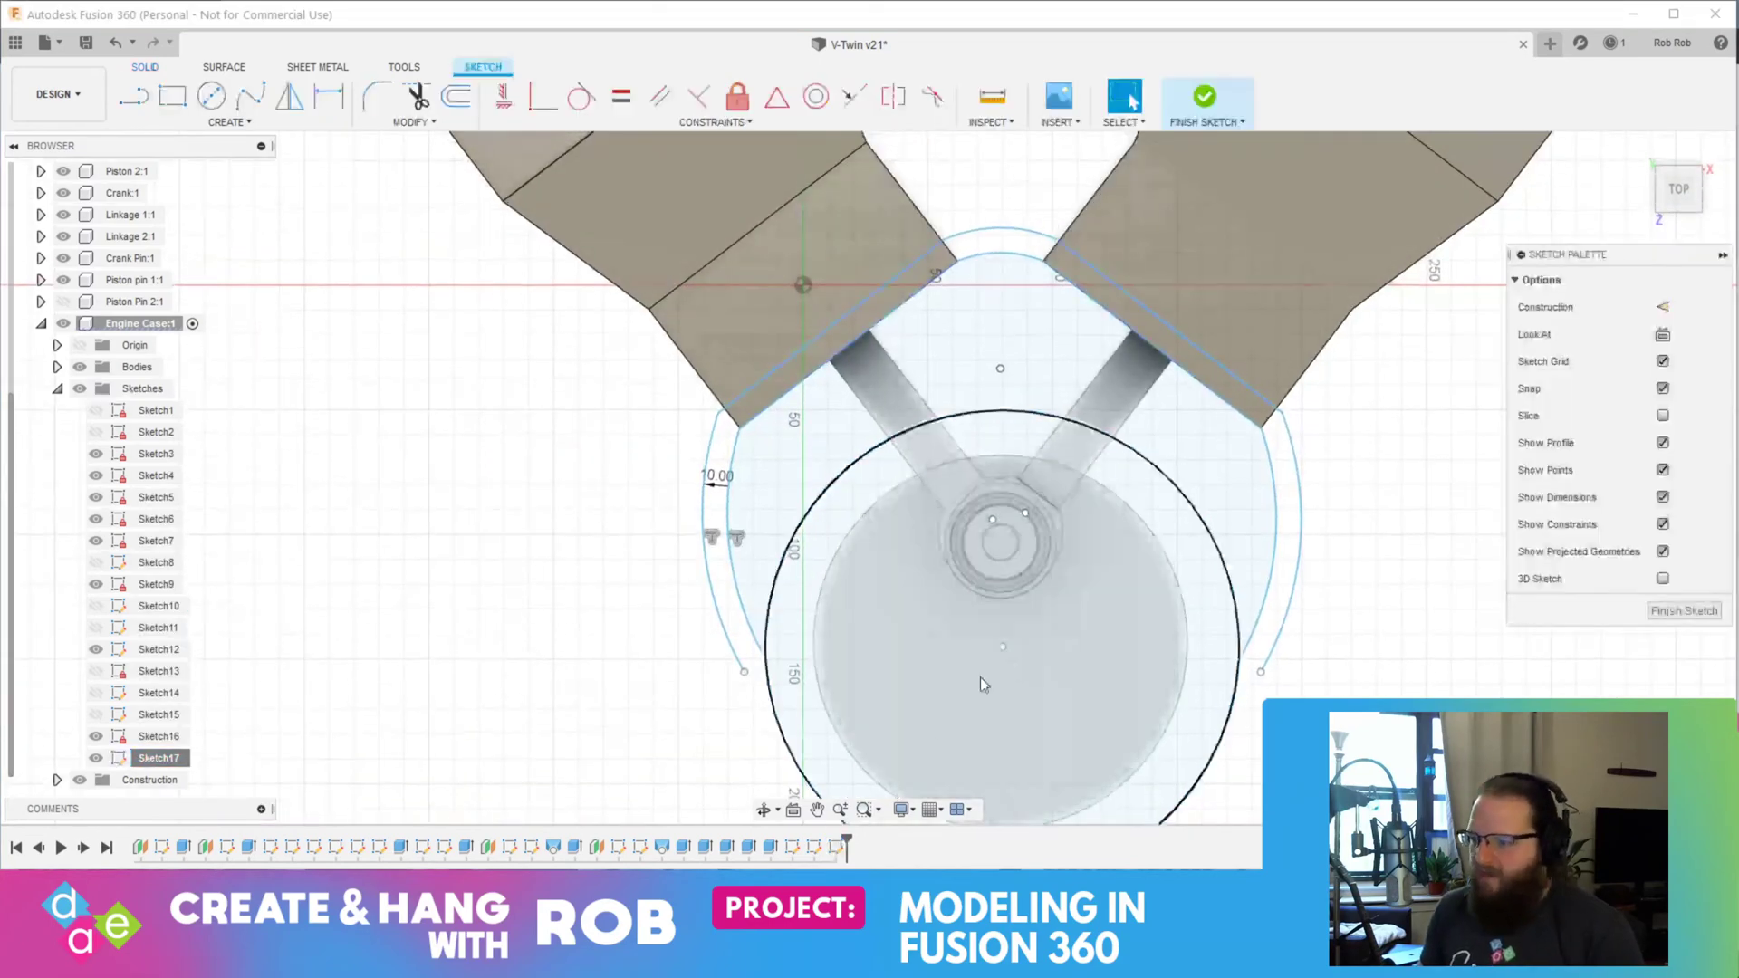
{"action": "left_click", "coordinate": [776, 712]}
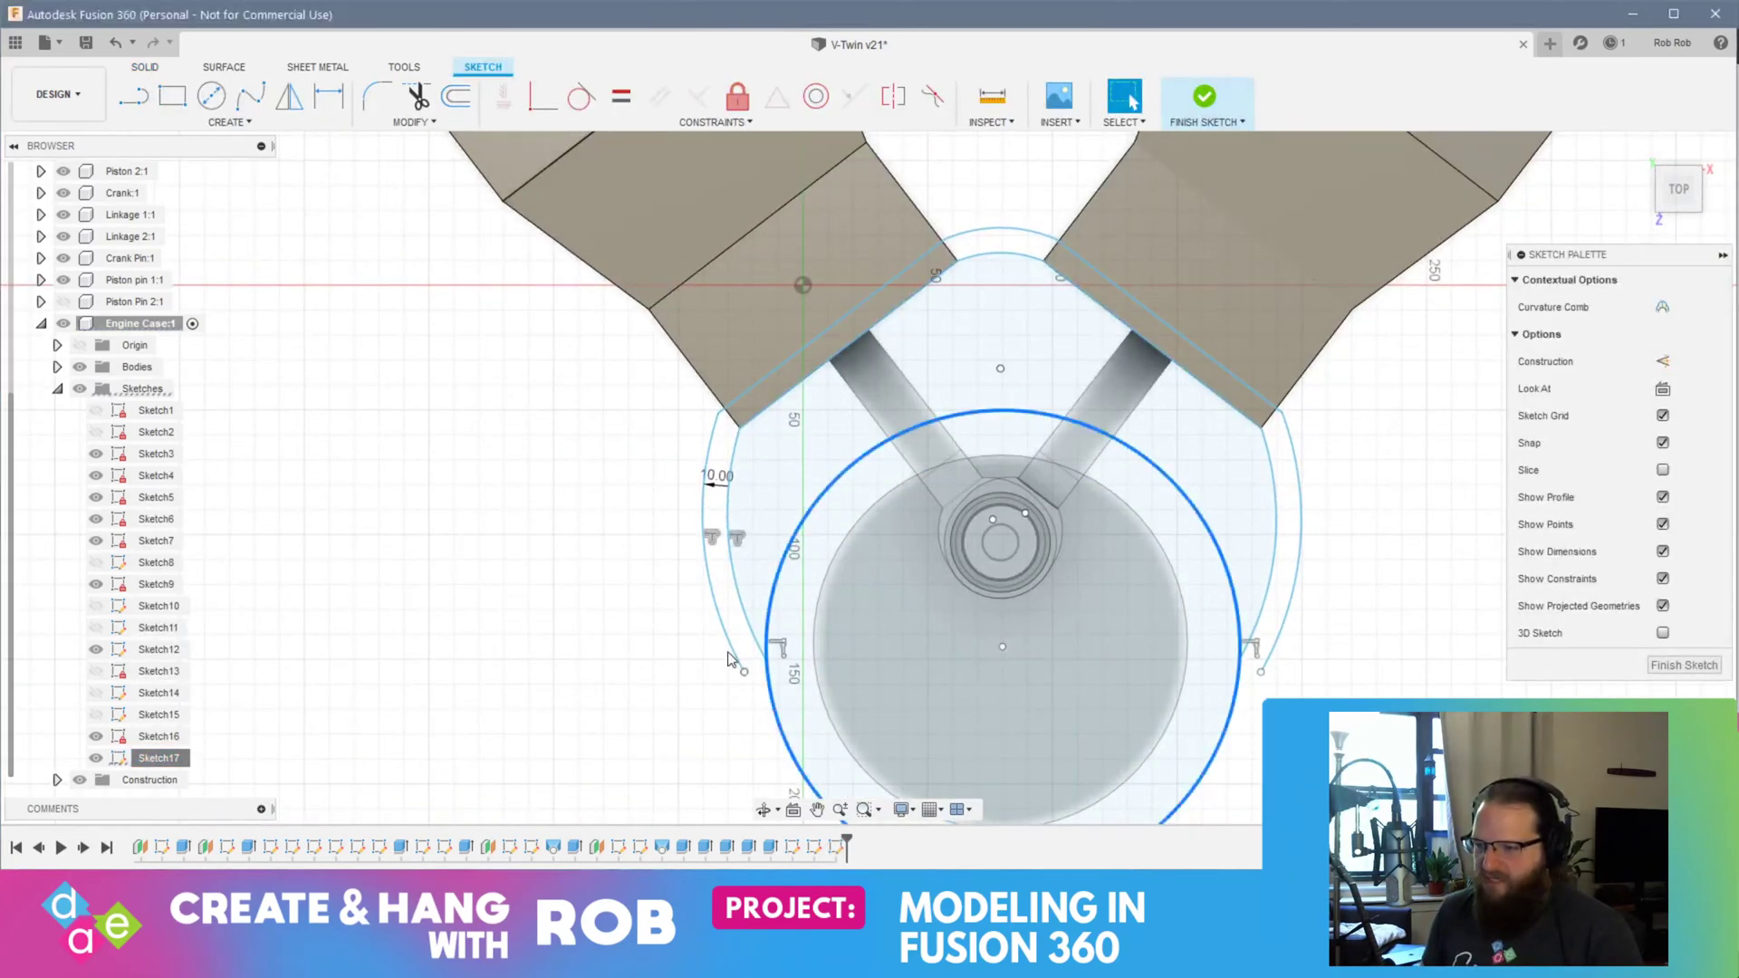
{"action": "left_click", "coordinate": [389, 126]}
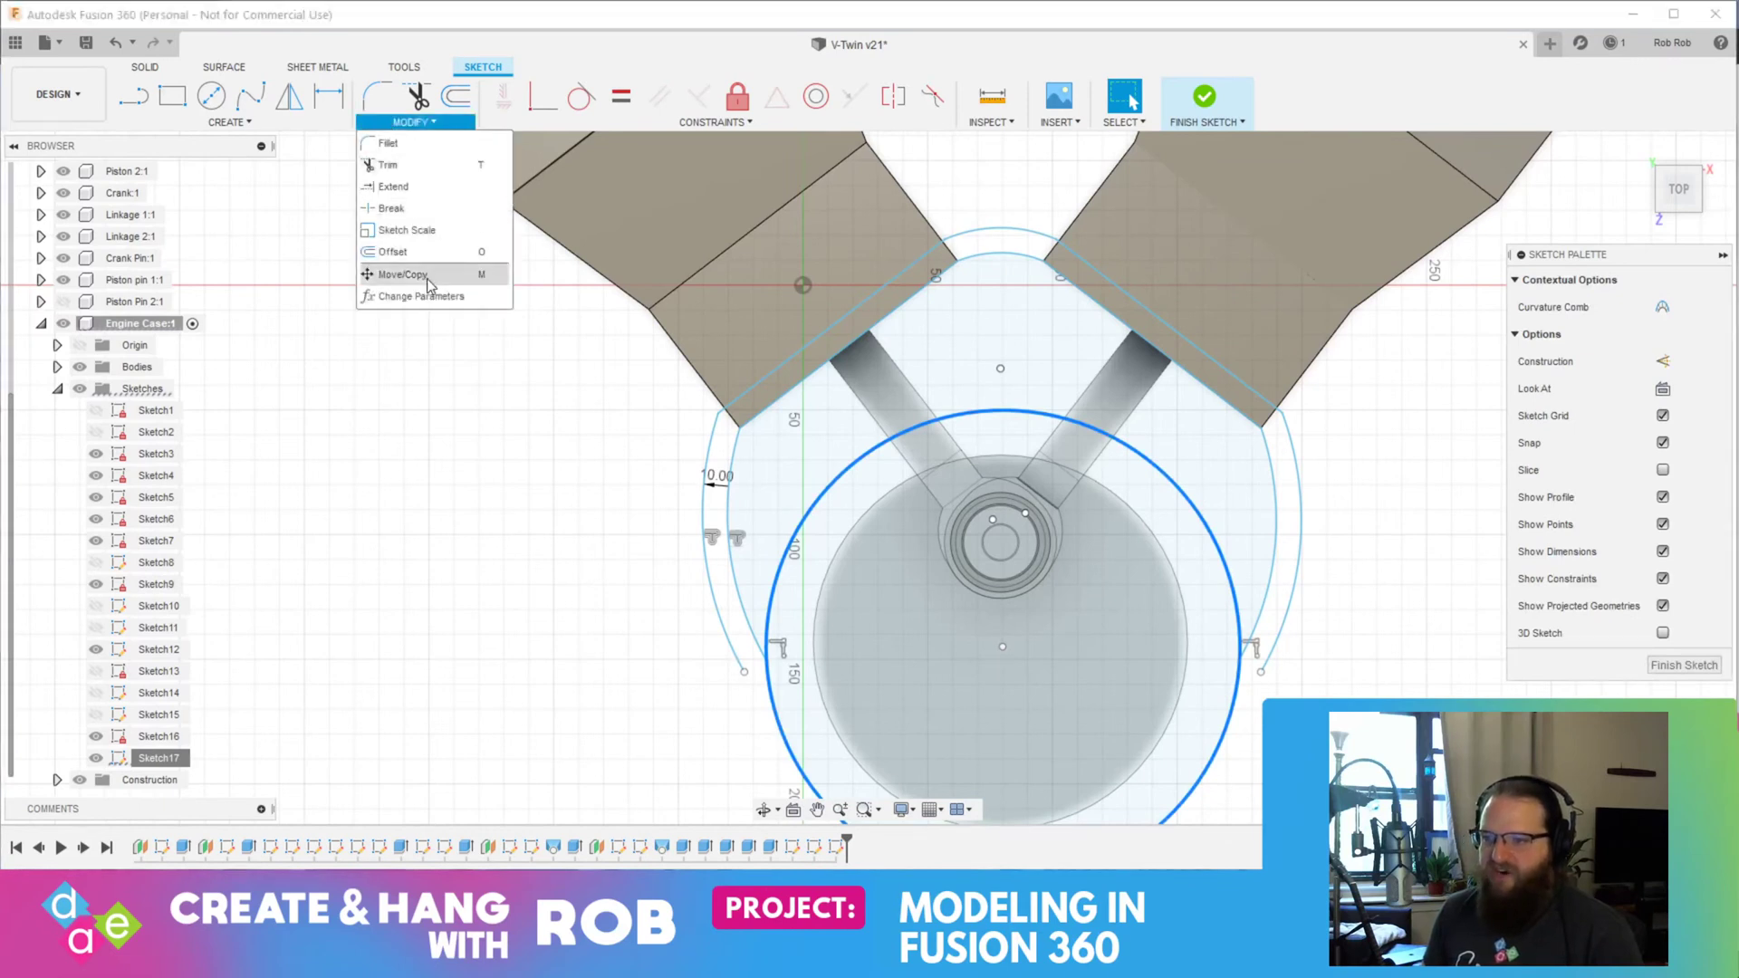
{"action": "left_click", "coordinate": [426, 277]}
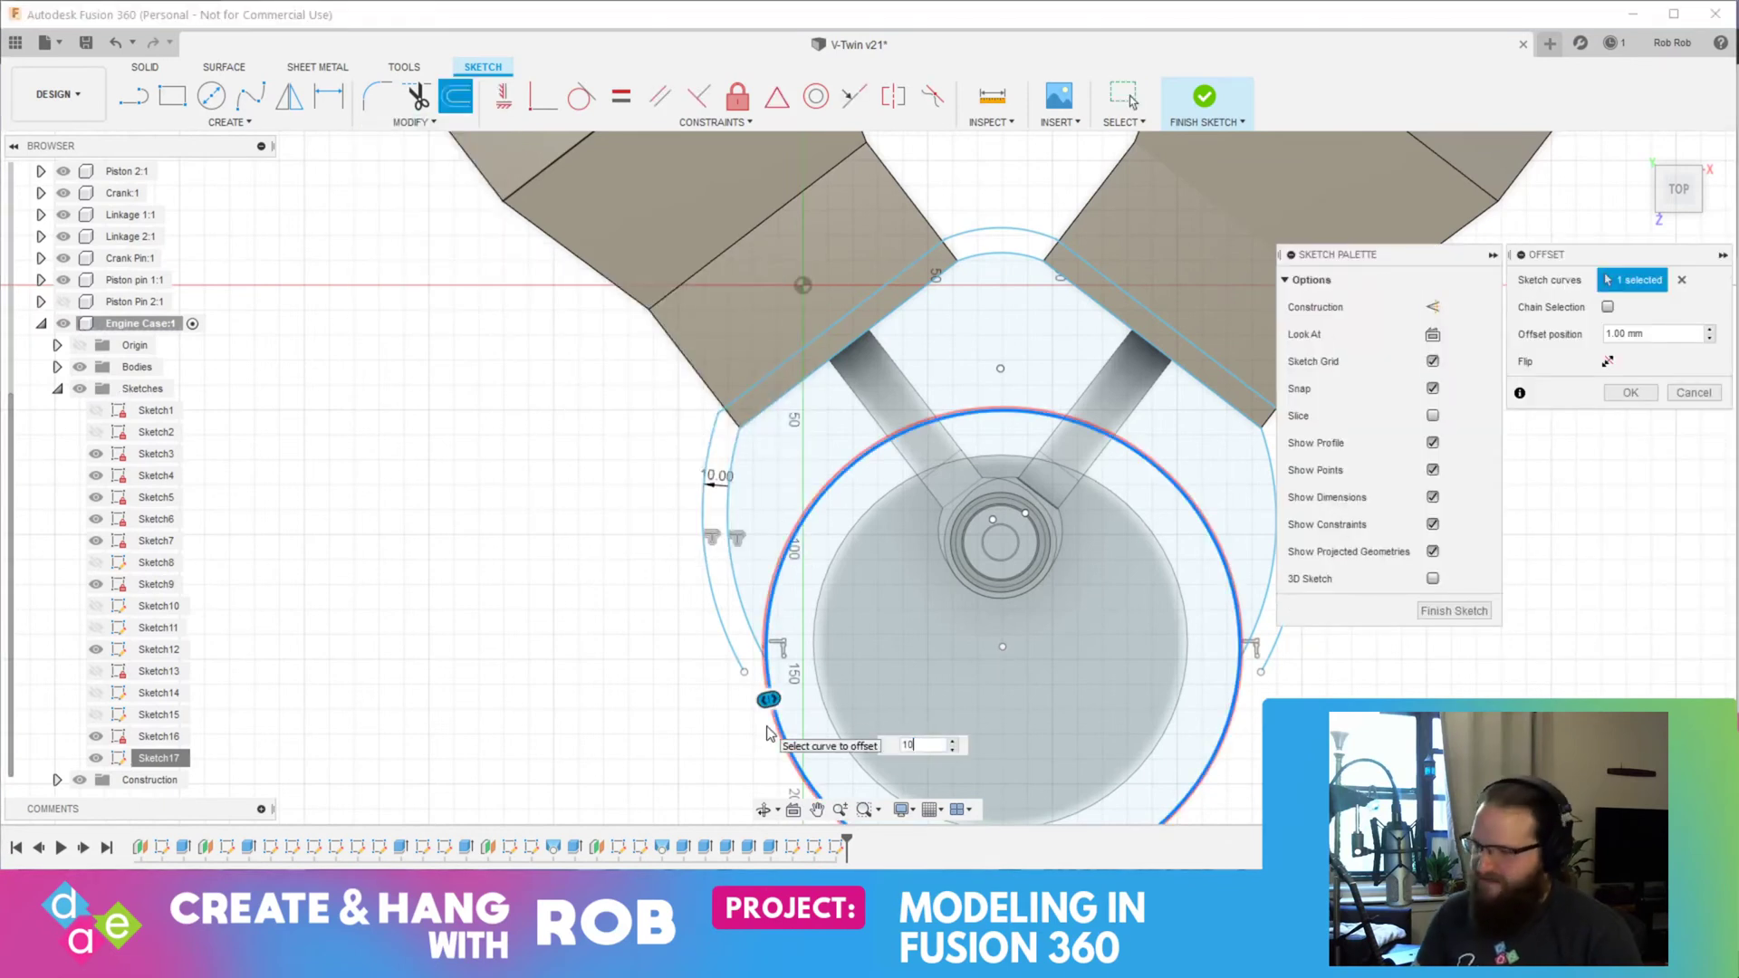
{"action": "type", "text": "10"}
{"action": "key", "text": "Return"}
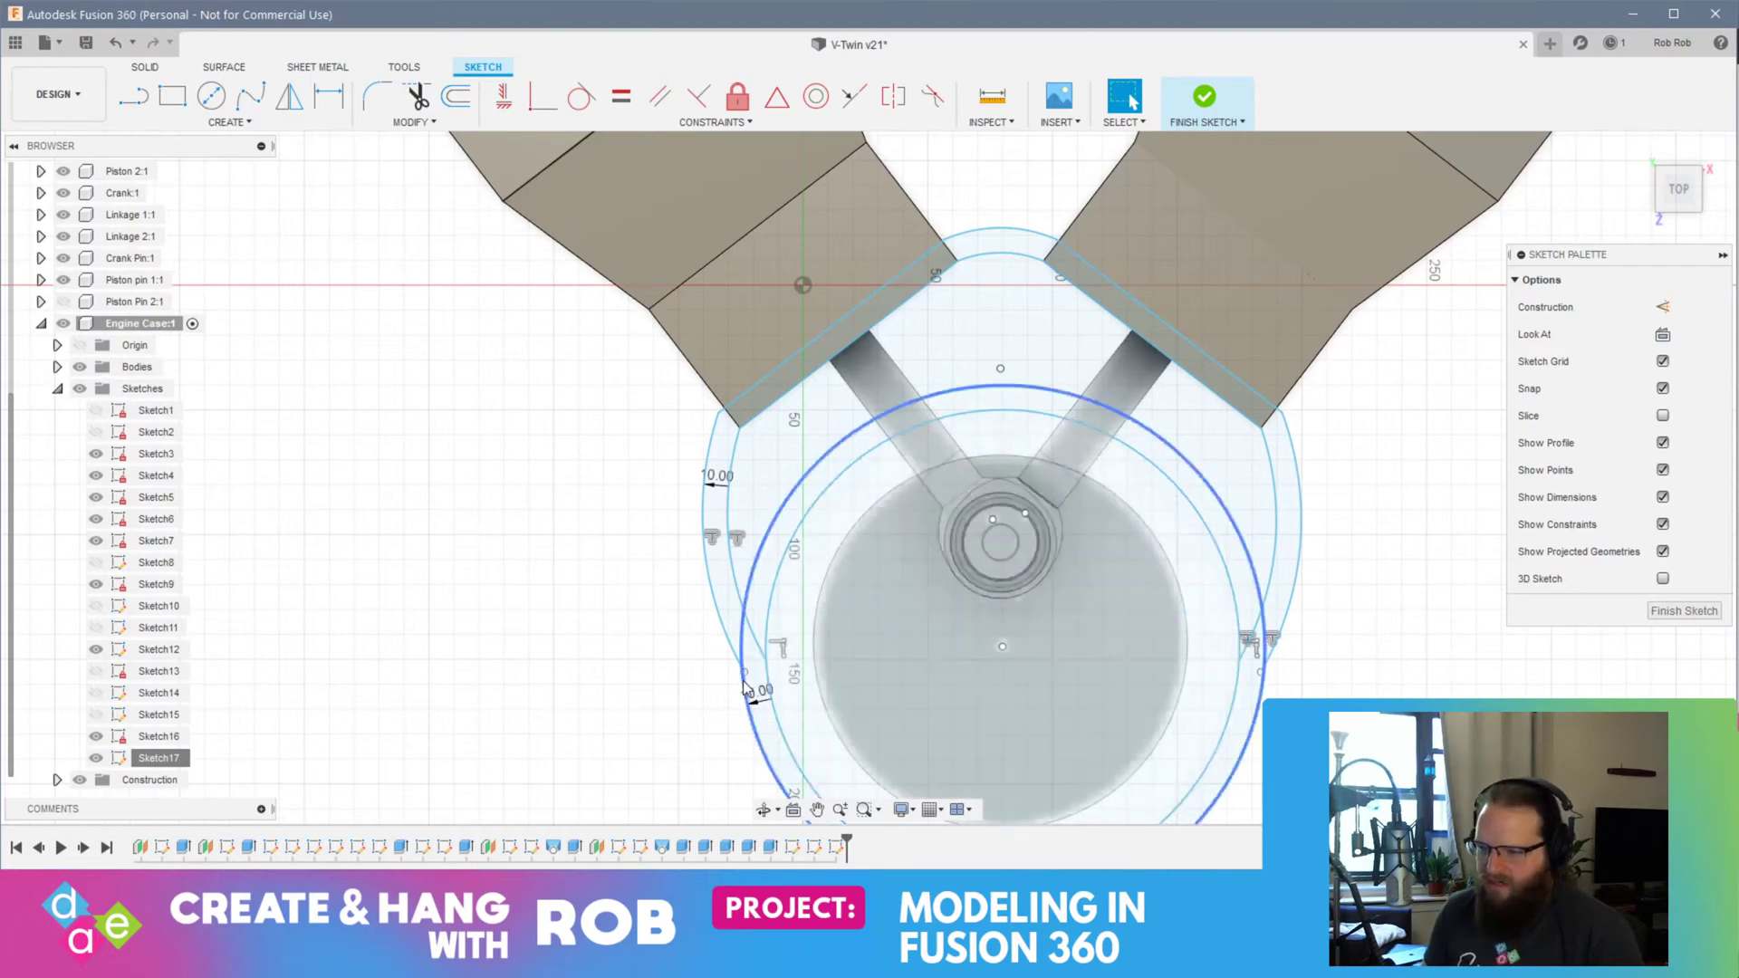
{"action": "left_click", "coordinate": [762, 694]}
{"action": "left_click", "coordinate": [1683, 611]}
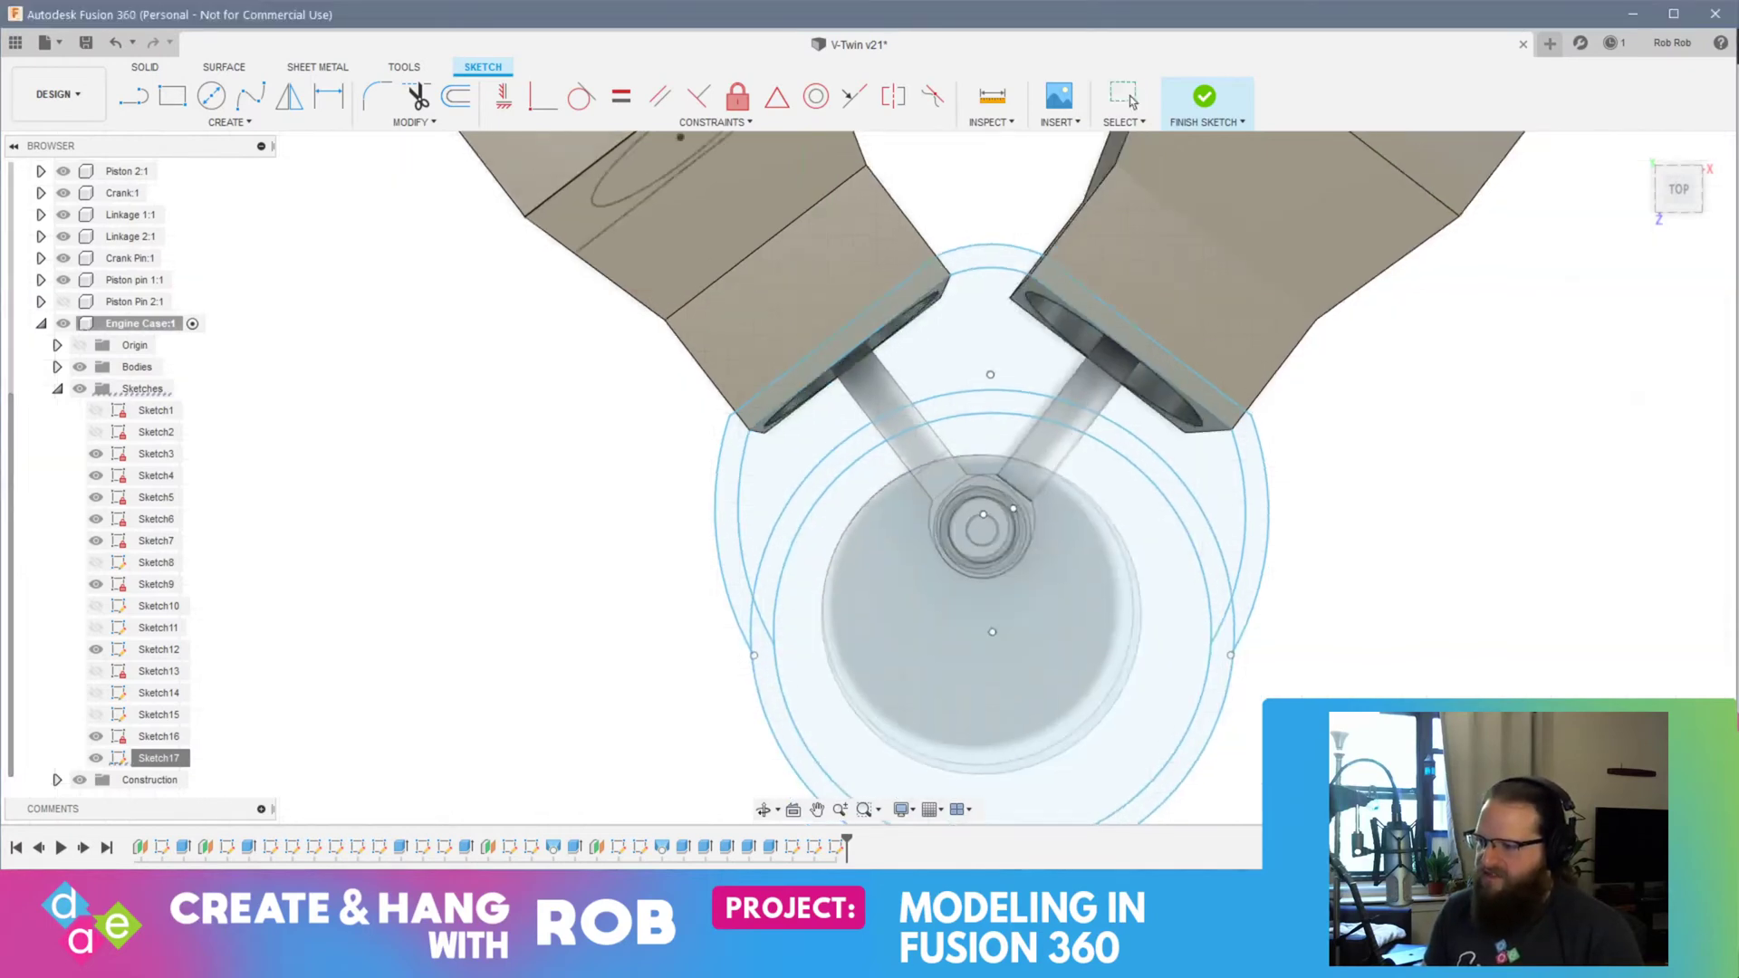
Step: Extrude the two wall regions around the crankcase profile by -110 mm with the Join operation
{"action": "left_click", "coordinate": [1013, 476]}
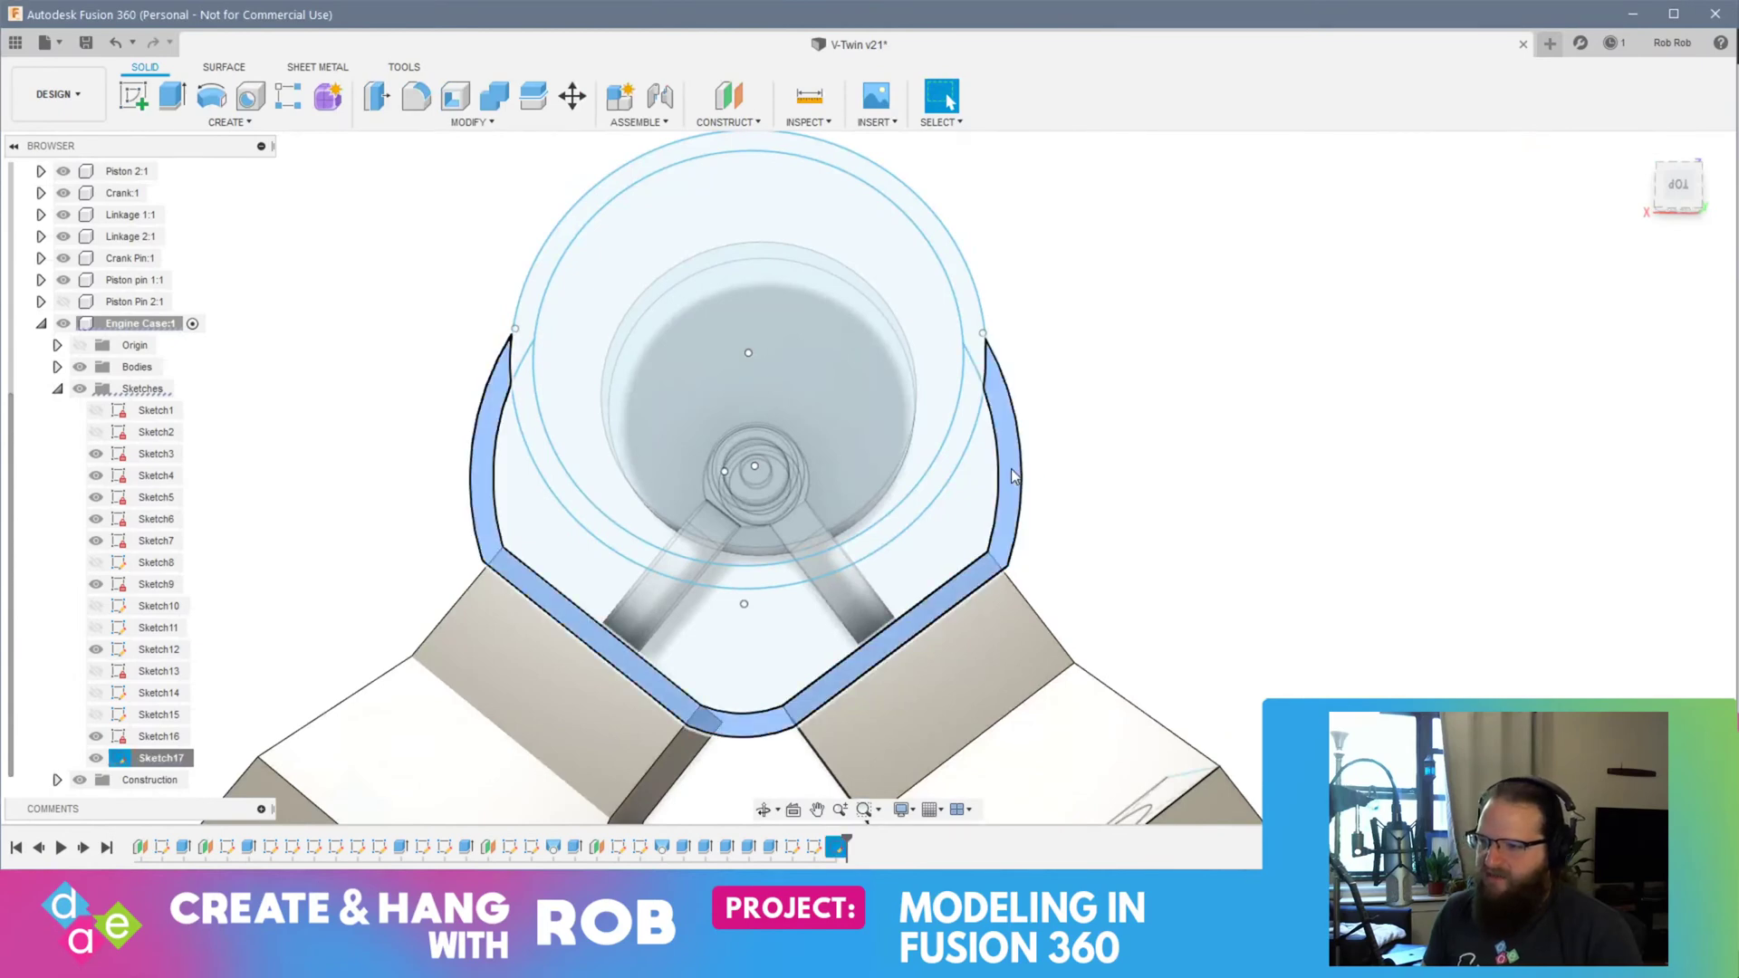
{"action": "left_click", "coordinate": [964, 294]}
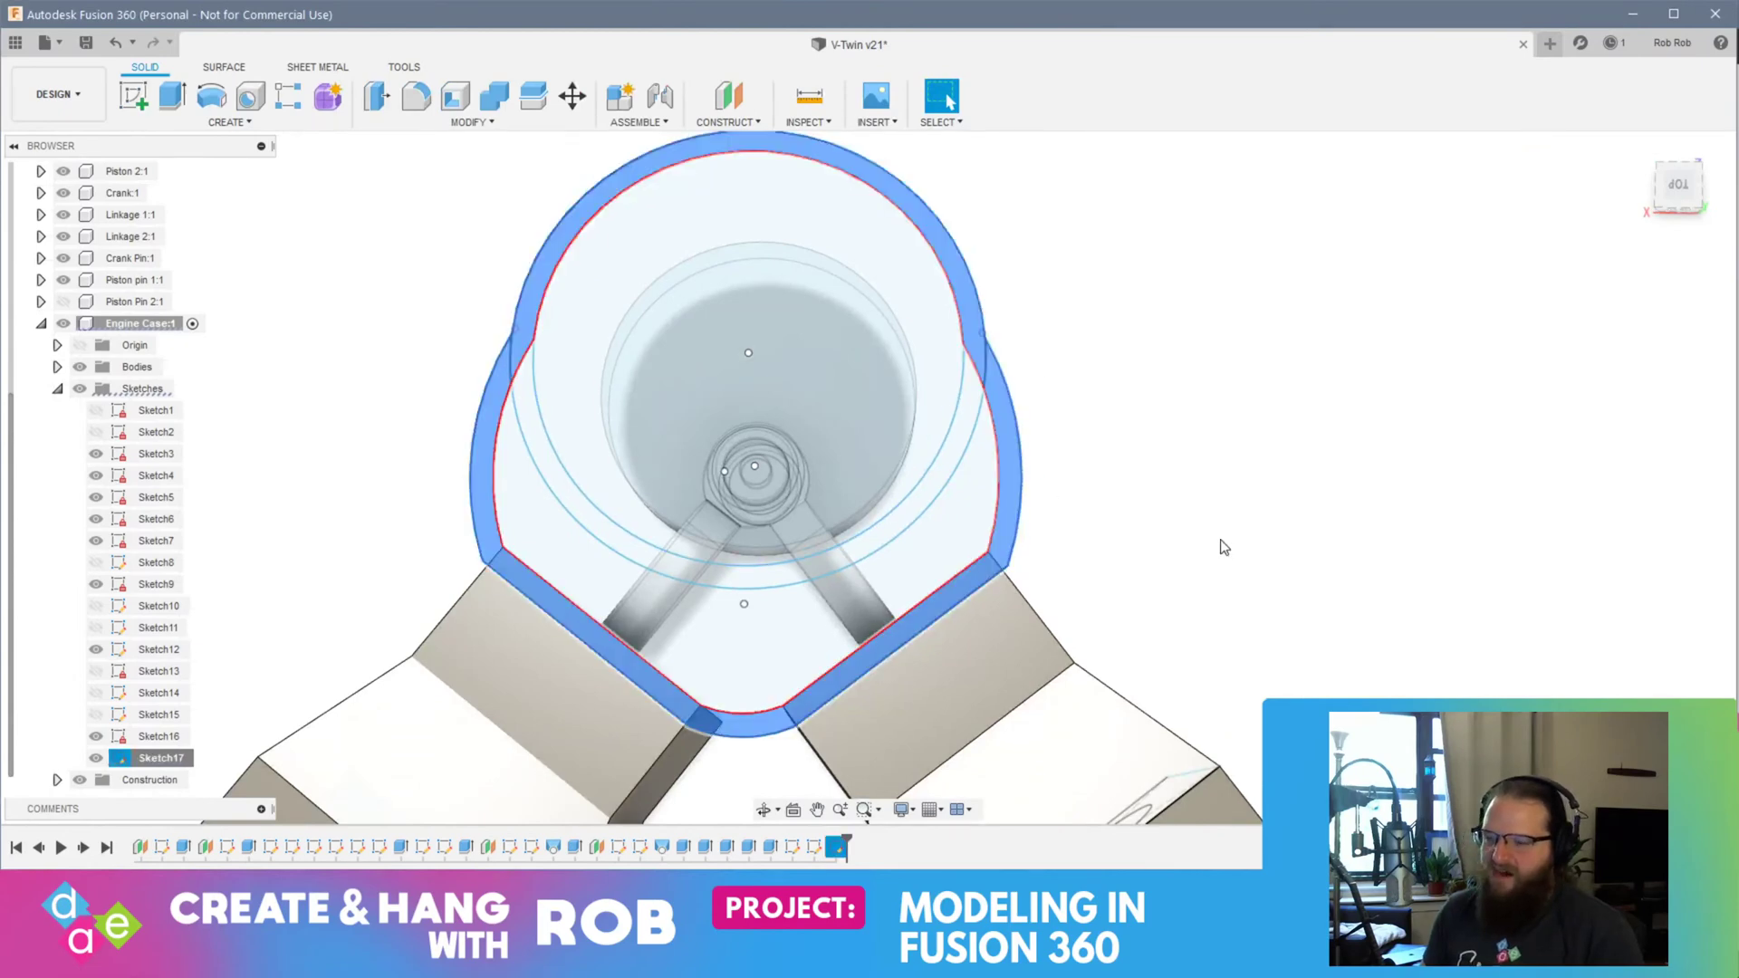
{"action": "middle_click_drag", "start_coordinate": [1234, 569], "coordinate": [1192, 415], "text": "shift"}
{"action": "right_click", "coordinate": [963, 546]}
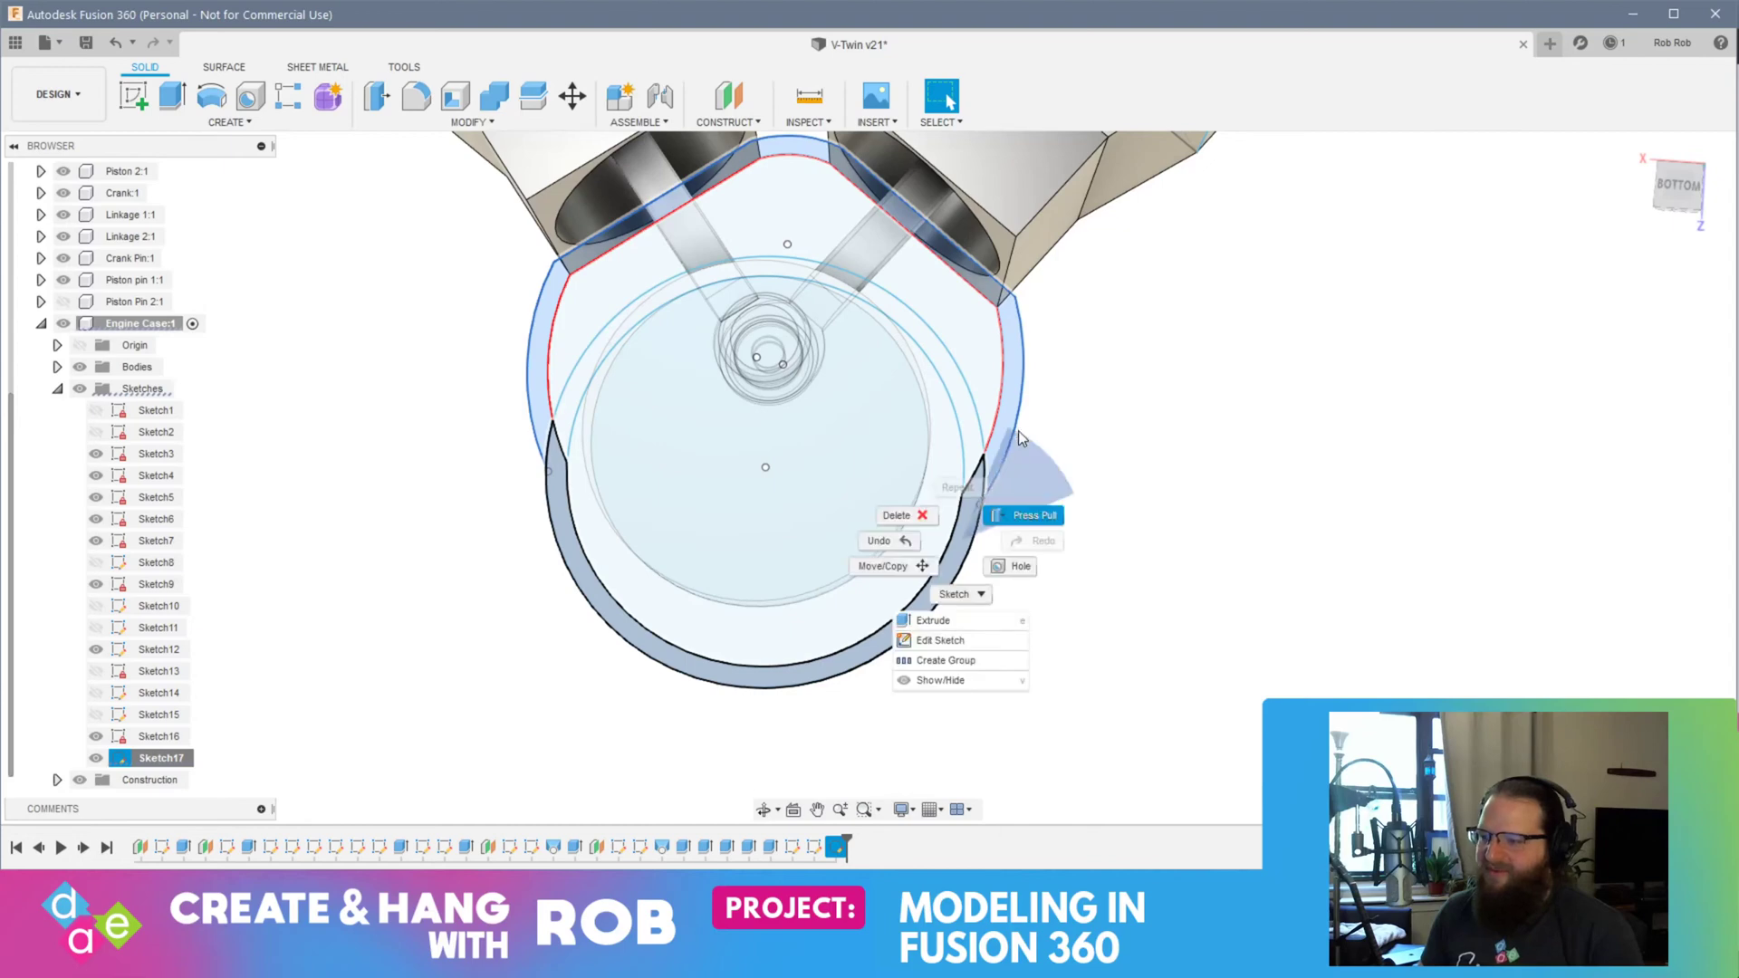
{"action": "left_click", "coordinate": [1032, 516]}
{"action": "middle_click_drag", "start_coordinate": [1146, 684], "coordinate": [1098, 568], "text": "shift"}
{"action": "left_click_drag", "start_coordinate": [736, 612], "coordinate": [746, 384]}
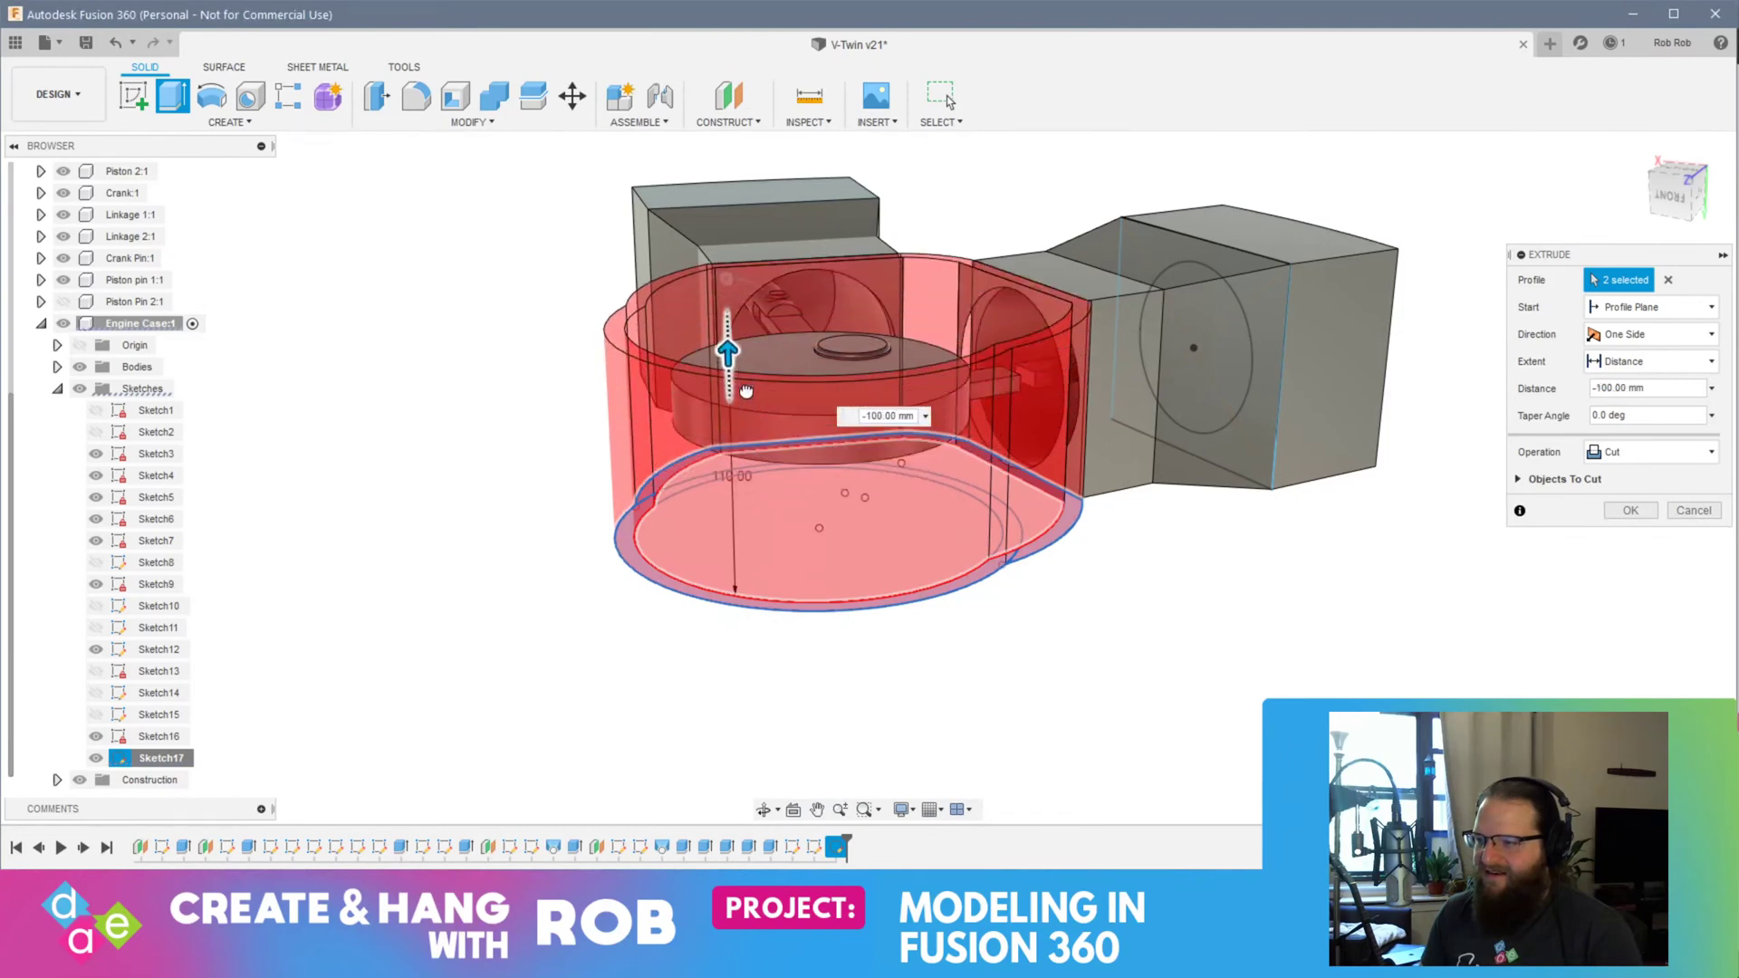
{"action": "left_click", "coordinate": [1652, 452]}
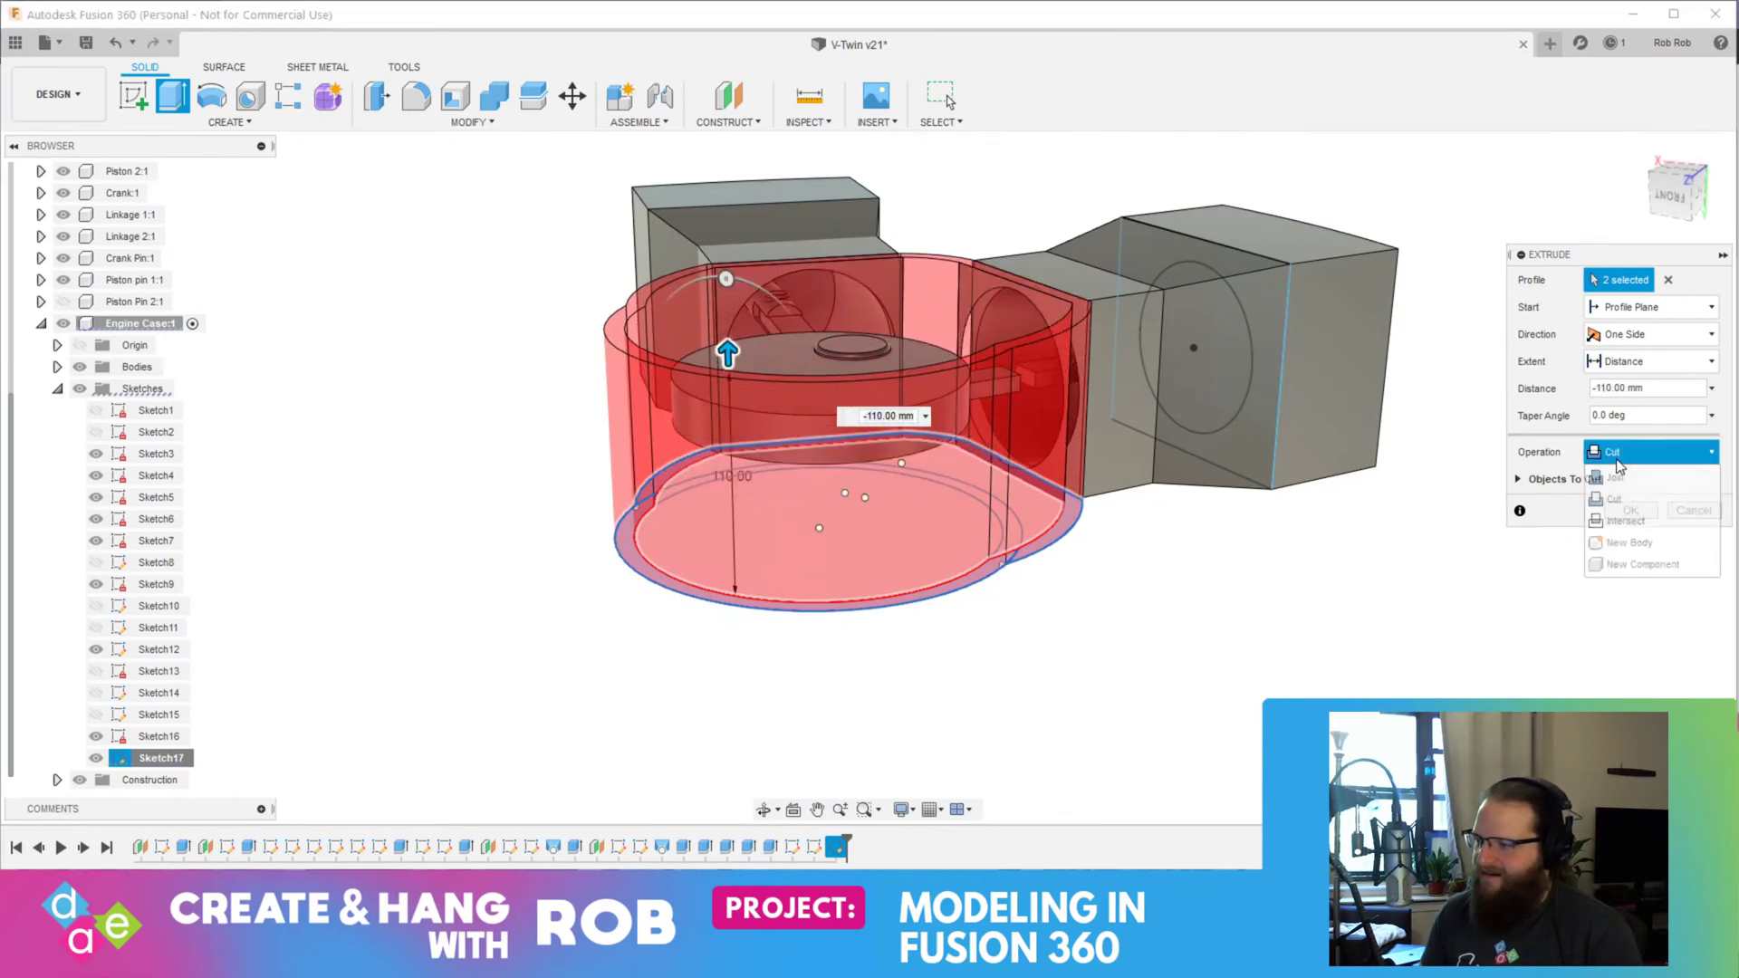
{"action": "left_click", "coordinate": [1630, 472]}
{"action": "middle_click_drag", "start_coordinate": [1001, 721], "coordinate": [1009, 797], "text": "shift"}
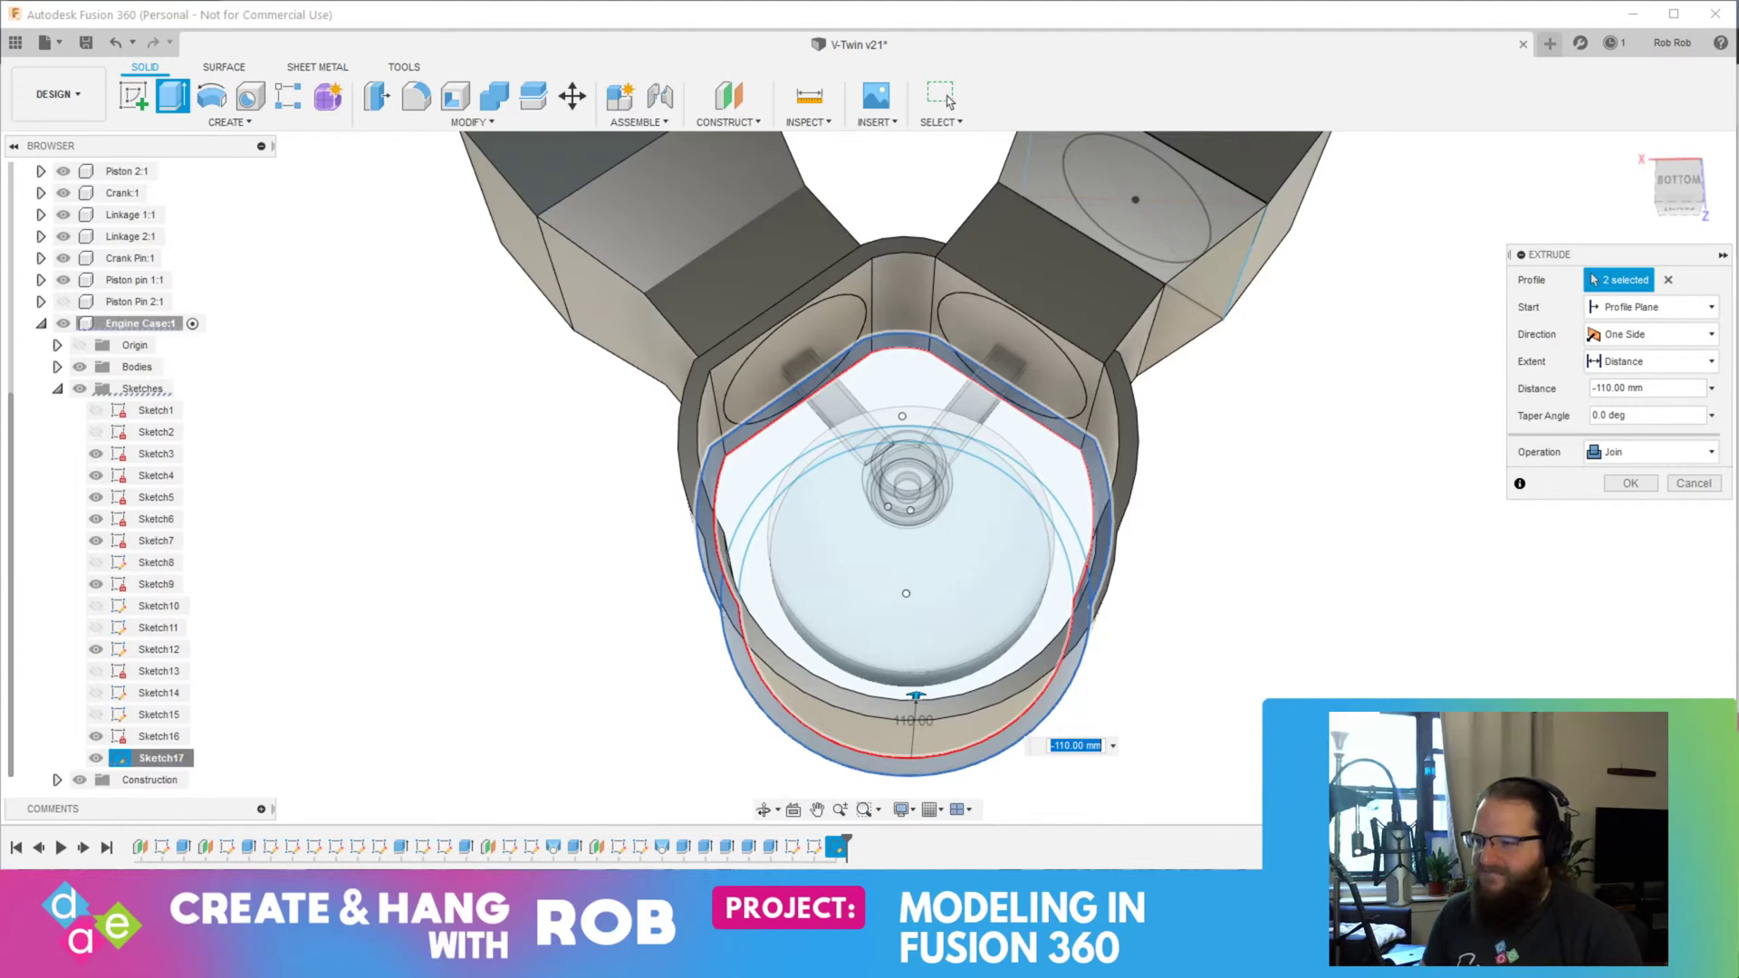
{"action": "key", "text": "Return"}
Step: Undo the wall extrusion, outward offsets and side arcs until only the crankcase circle remains in Sketch17, and finish the sketch
{"action": "middle_click_drag", "start_coordinate": [1212, 647], "coordinate": [1028, 651], "text": "shift"}
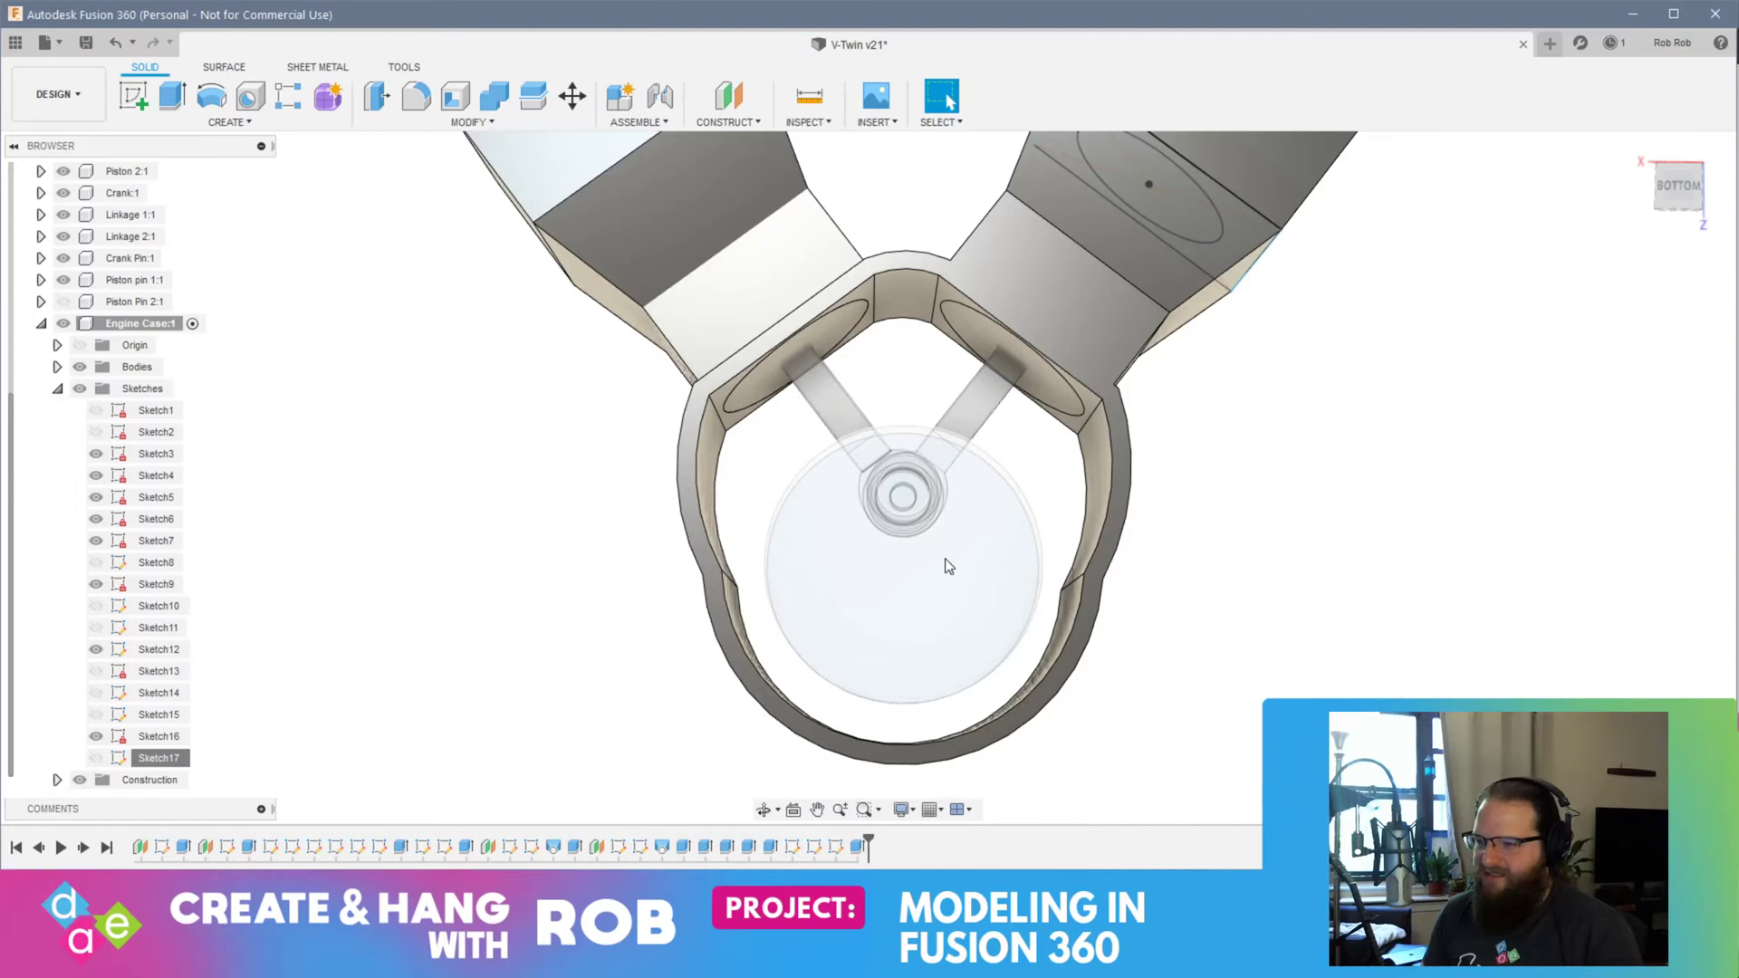
{"action": "scroll", "coordinate": [941, 561], "scroll_direction": "down", "scroll_amount": 4}
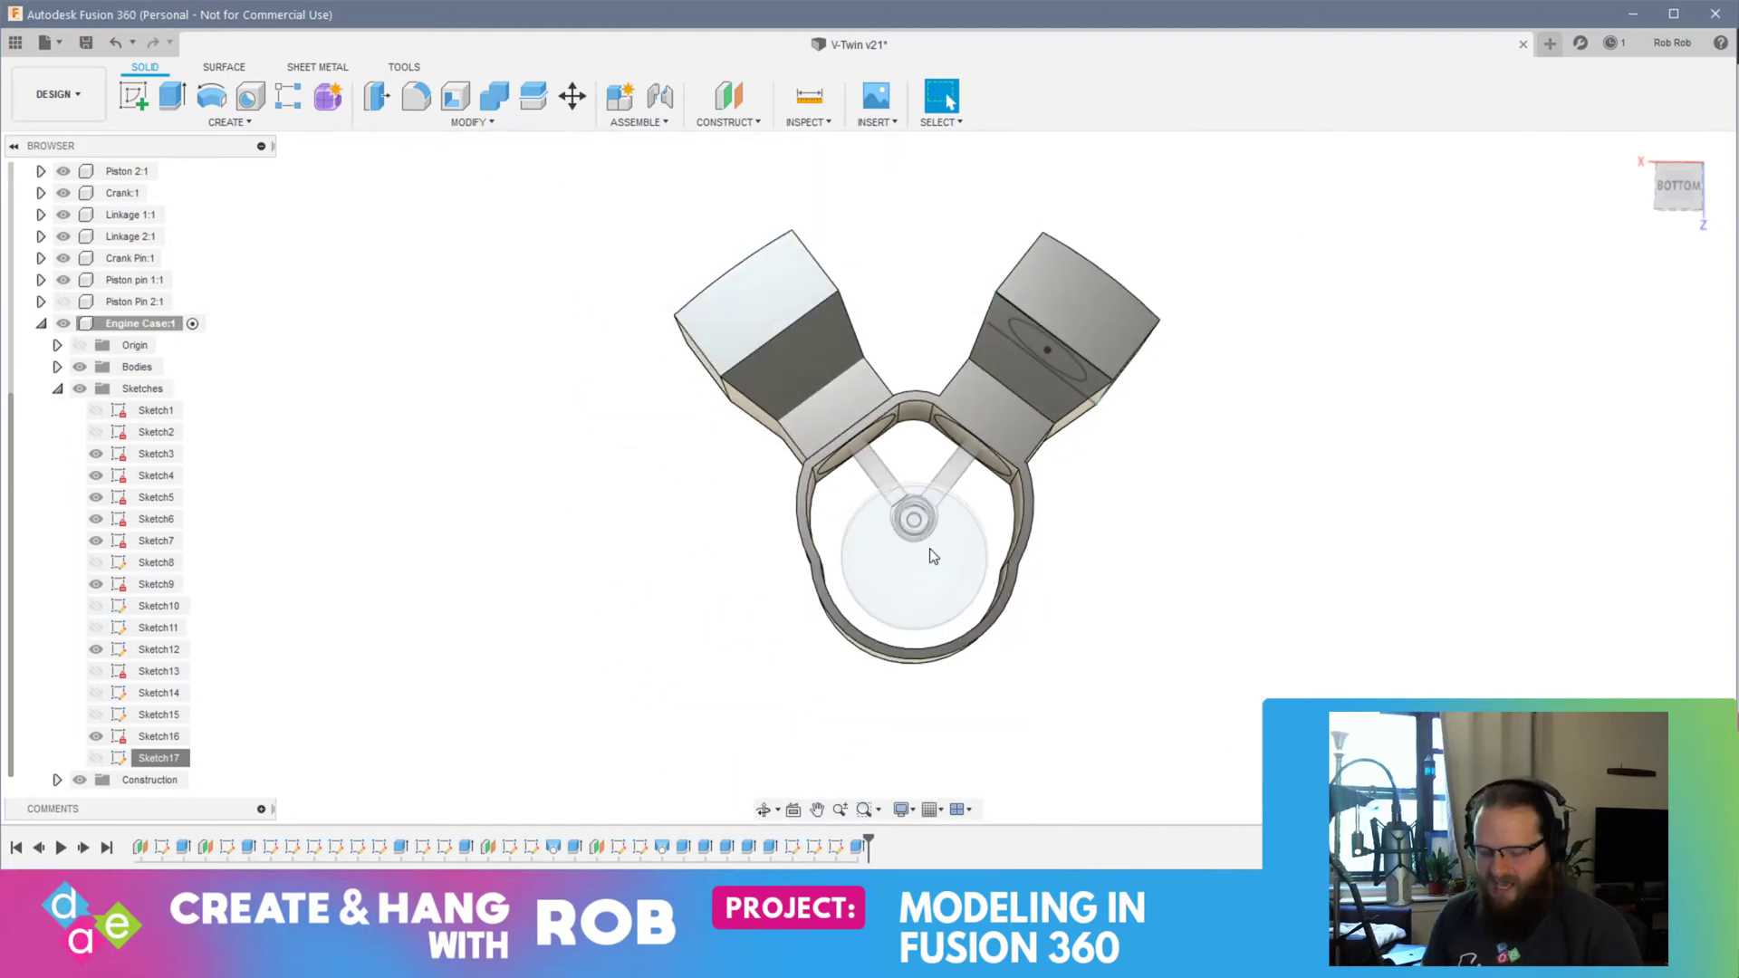
{"action": "key", "text": "ctrl+z"}
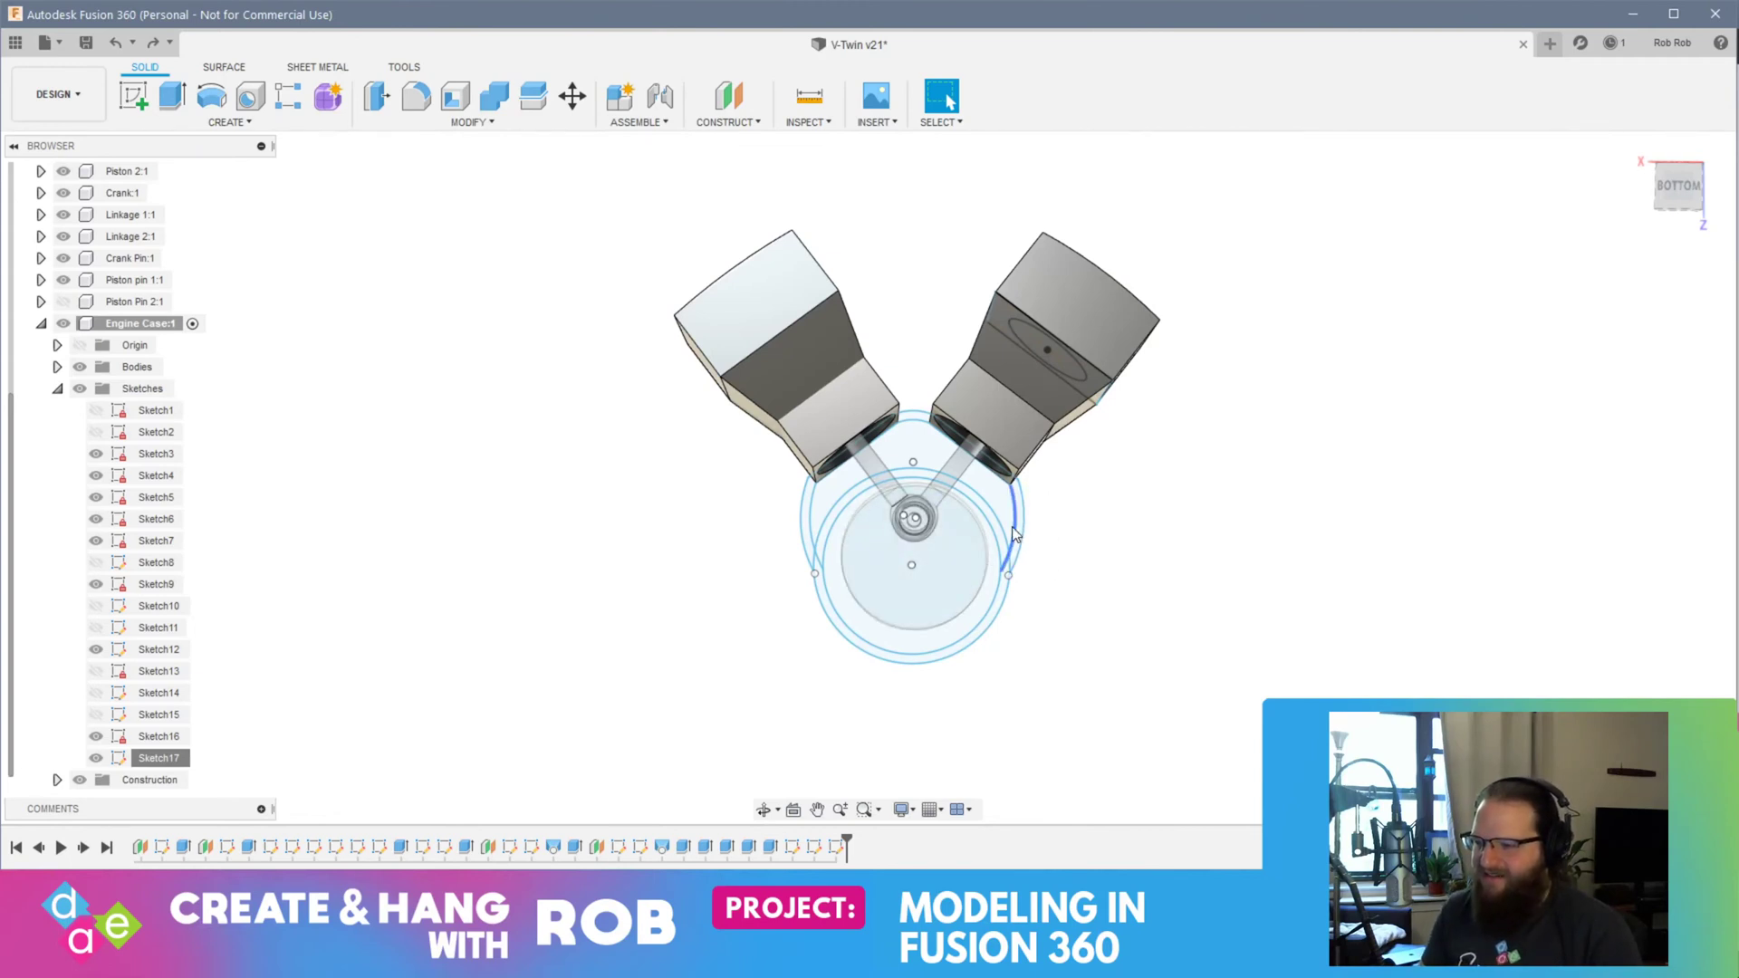
{"action": "key", "text": "ctrl+z"}
{"action": "key", "text": "ctrl+z"}
{"action": "key", "text": "ctrl+z"}
{"action": "key", "text": "ctrl+z"}
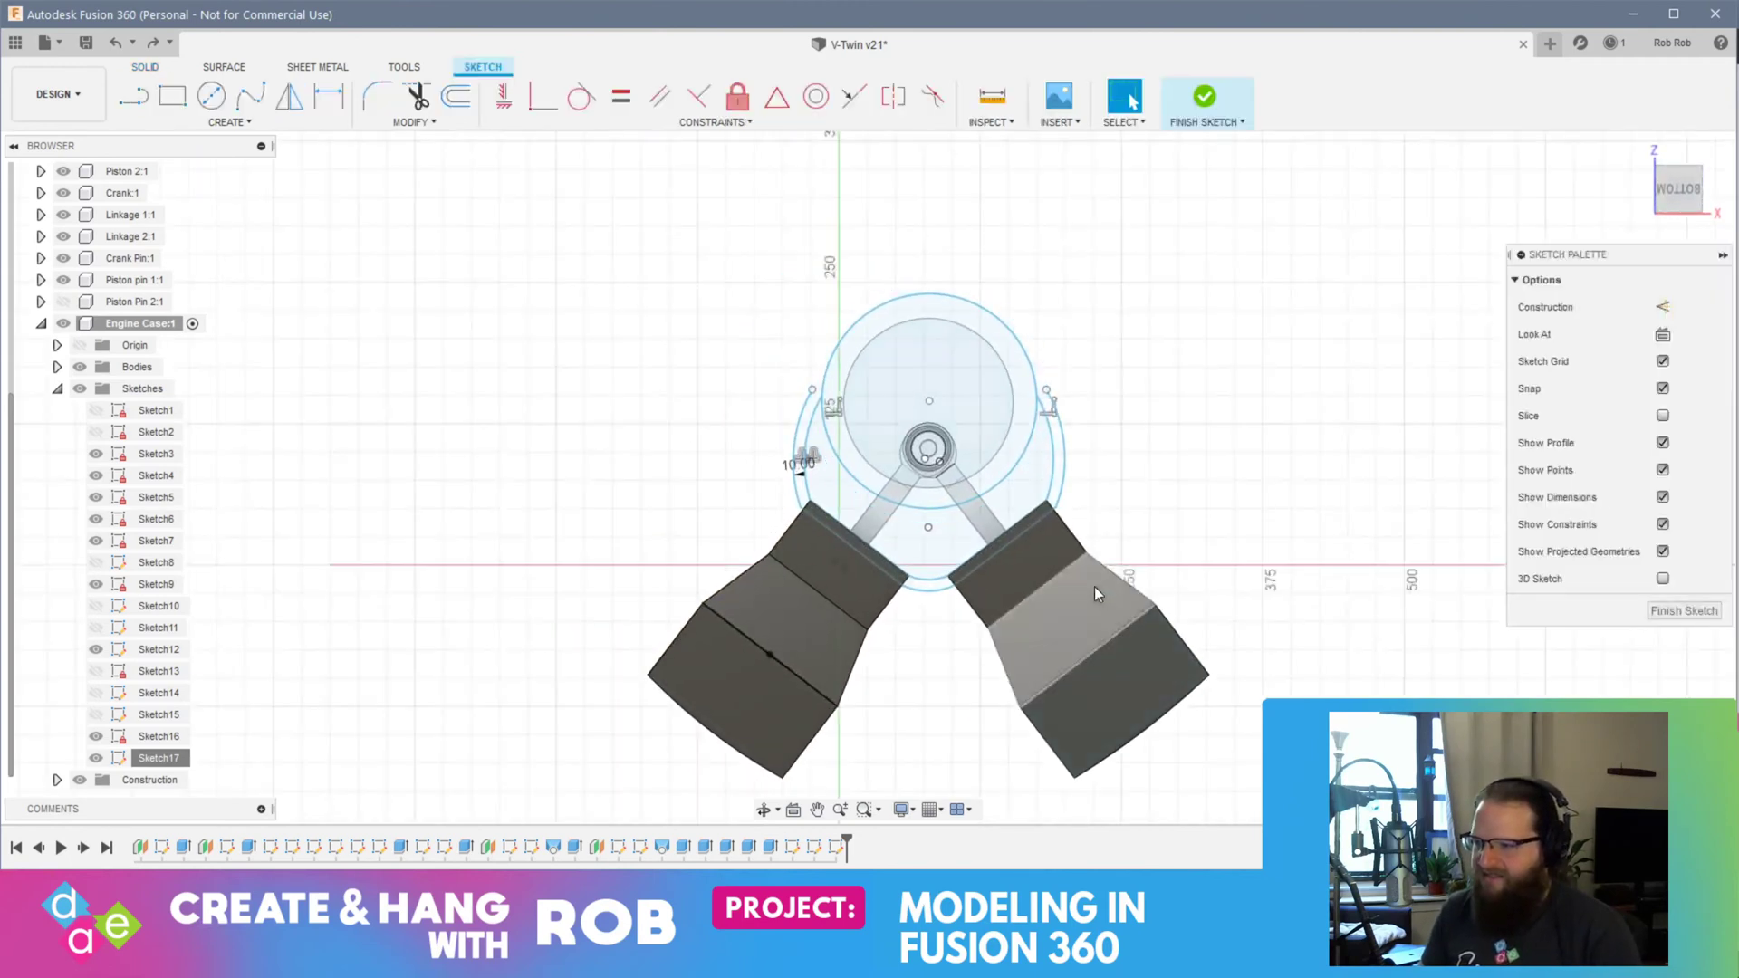
{"action": "key", "text": "ctrl+z"}
{"action": "key", "text": "ctrl+z"}
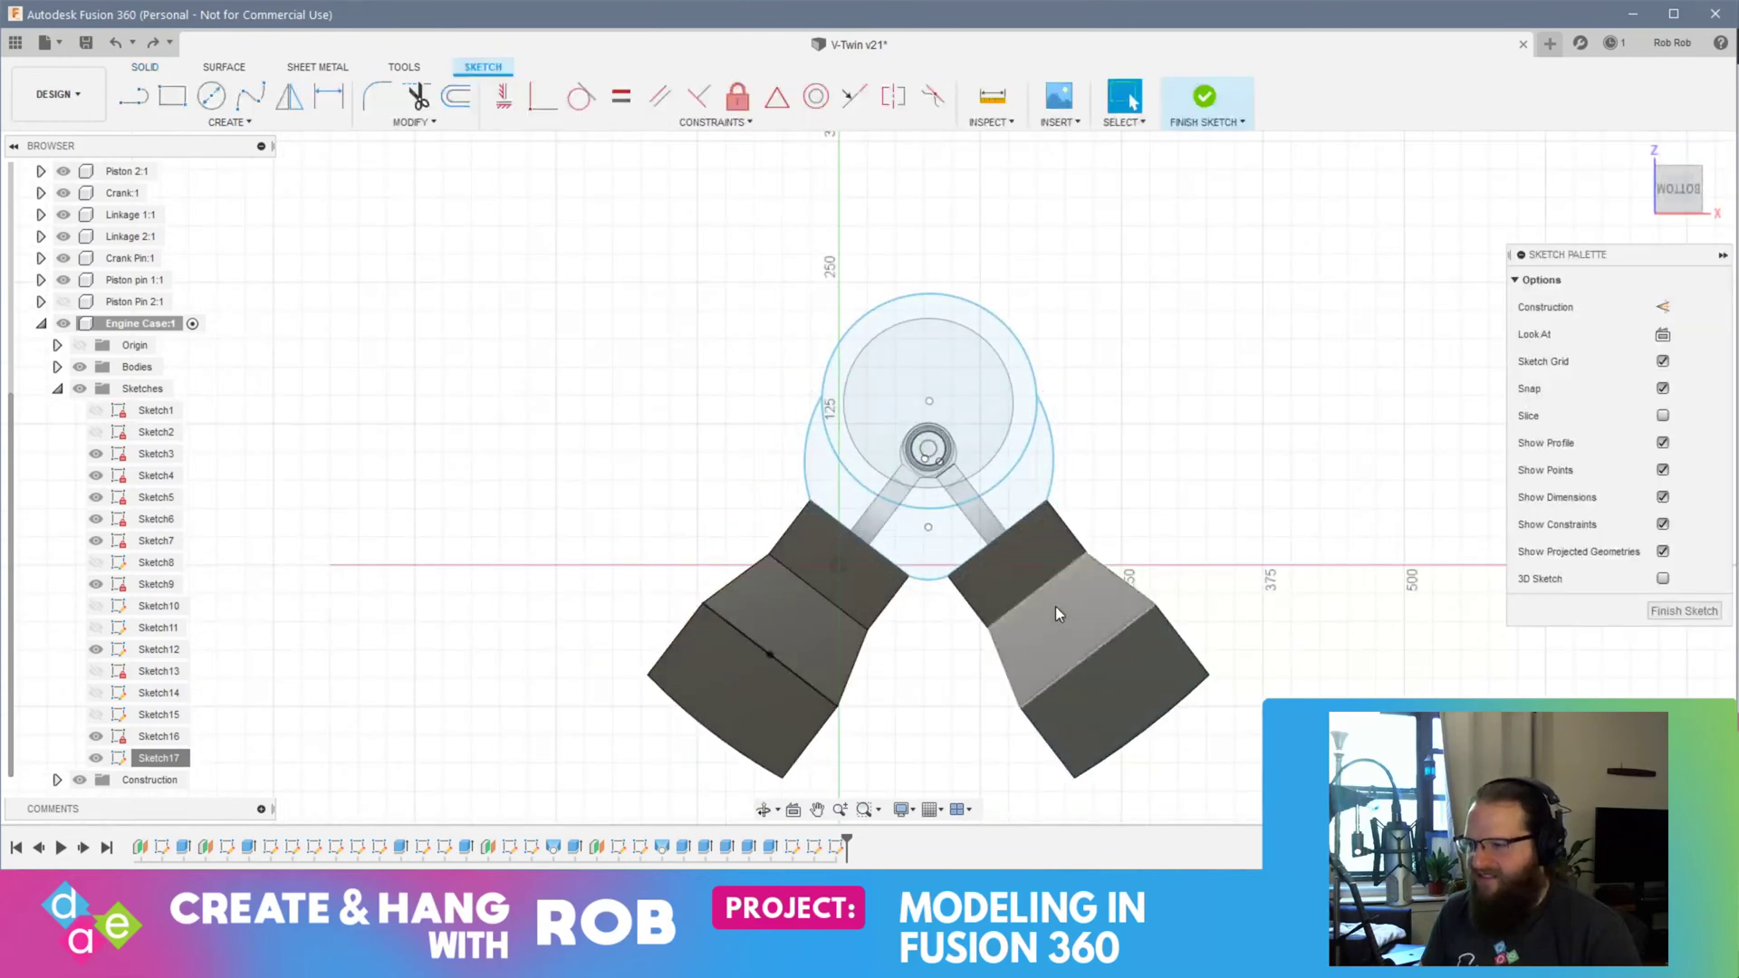
{"action": "key", "text": "ctrl+z"}
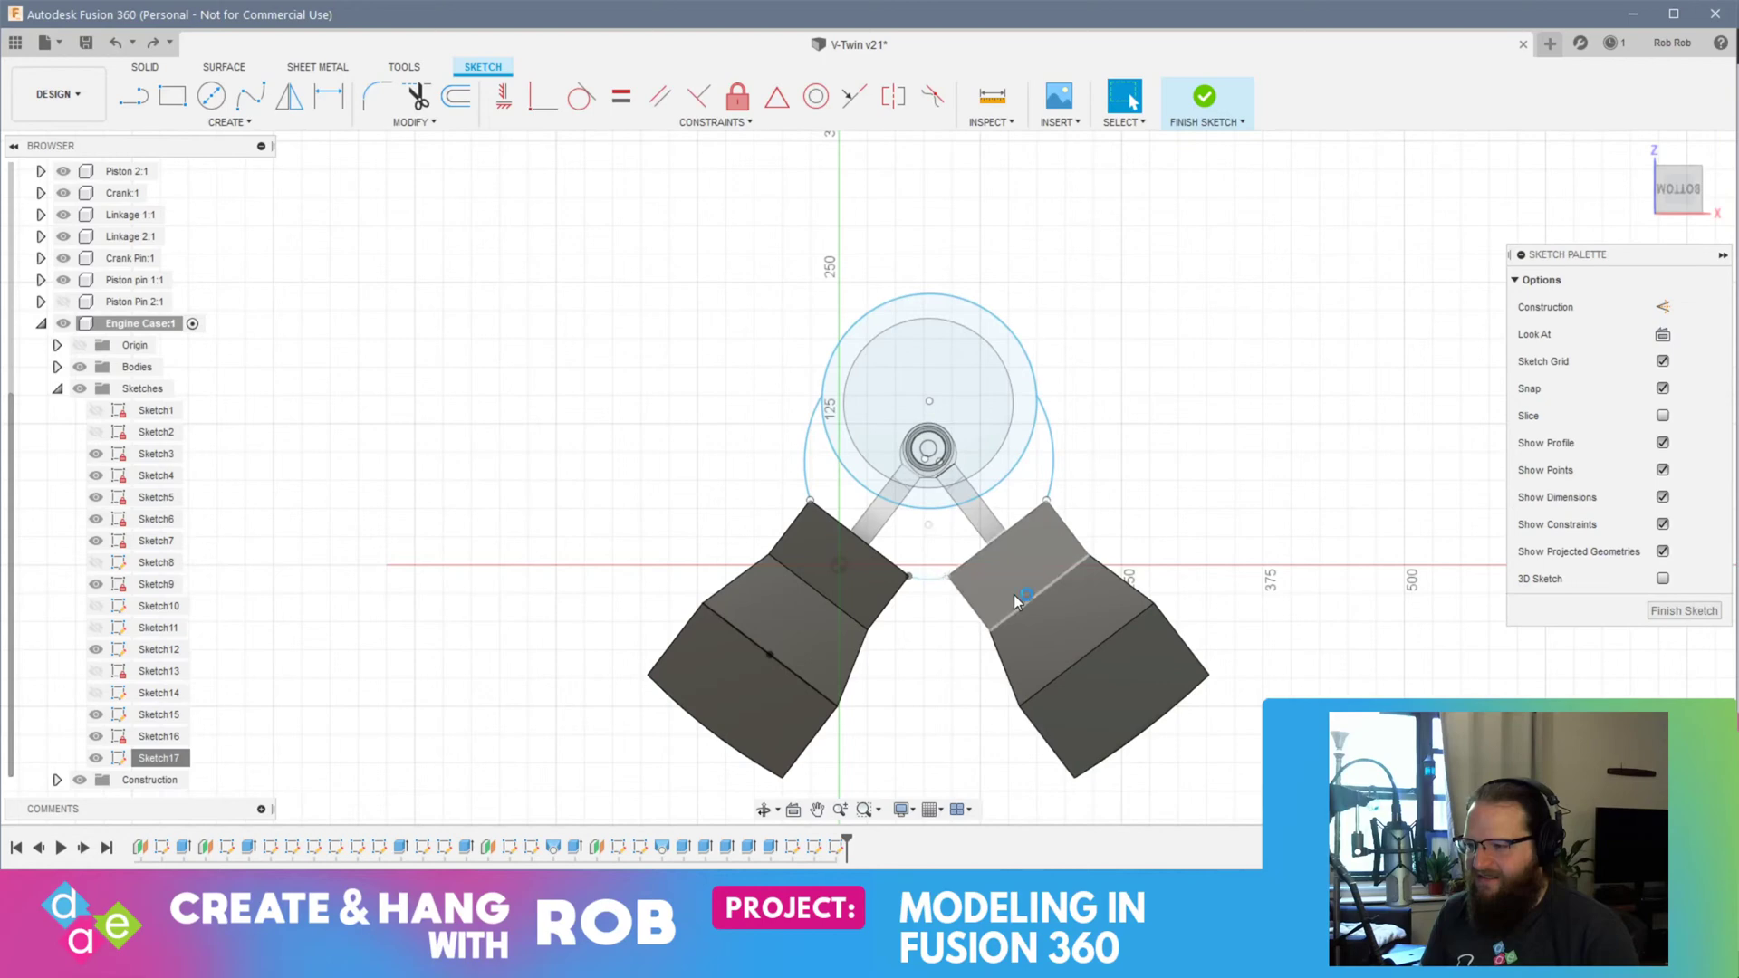
{"action": "key", "text": "ctrl+z"}
{"action": "key", "text": "ctrl+z"}
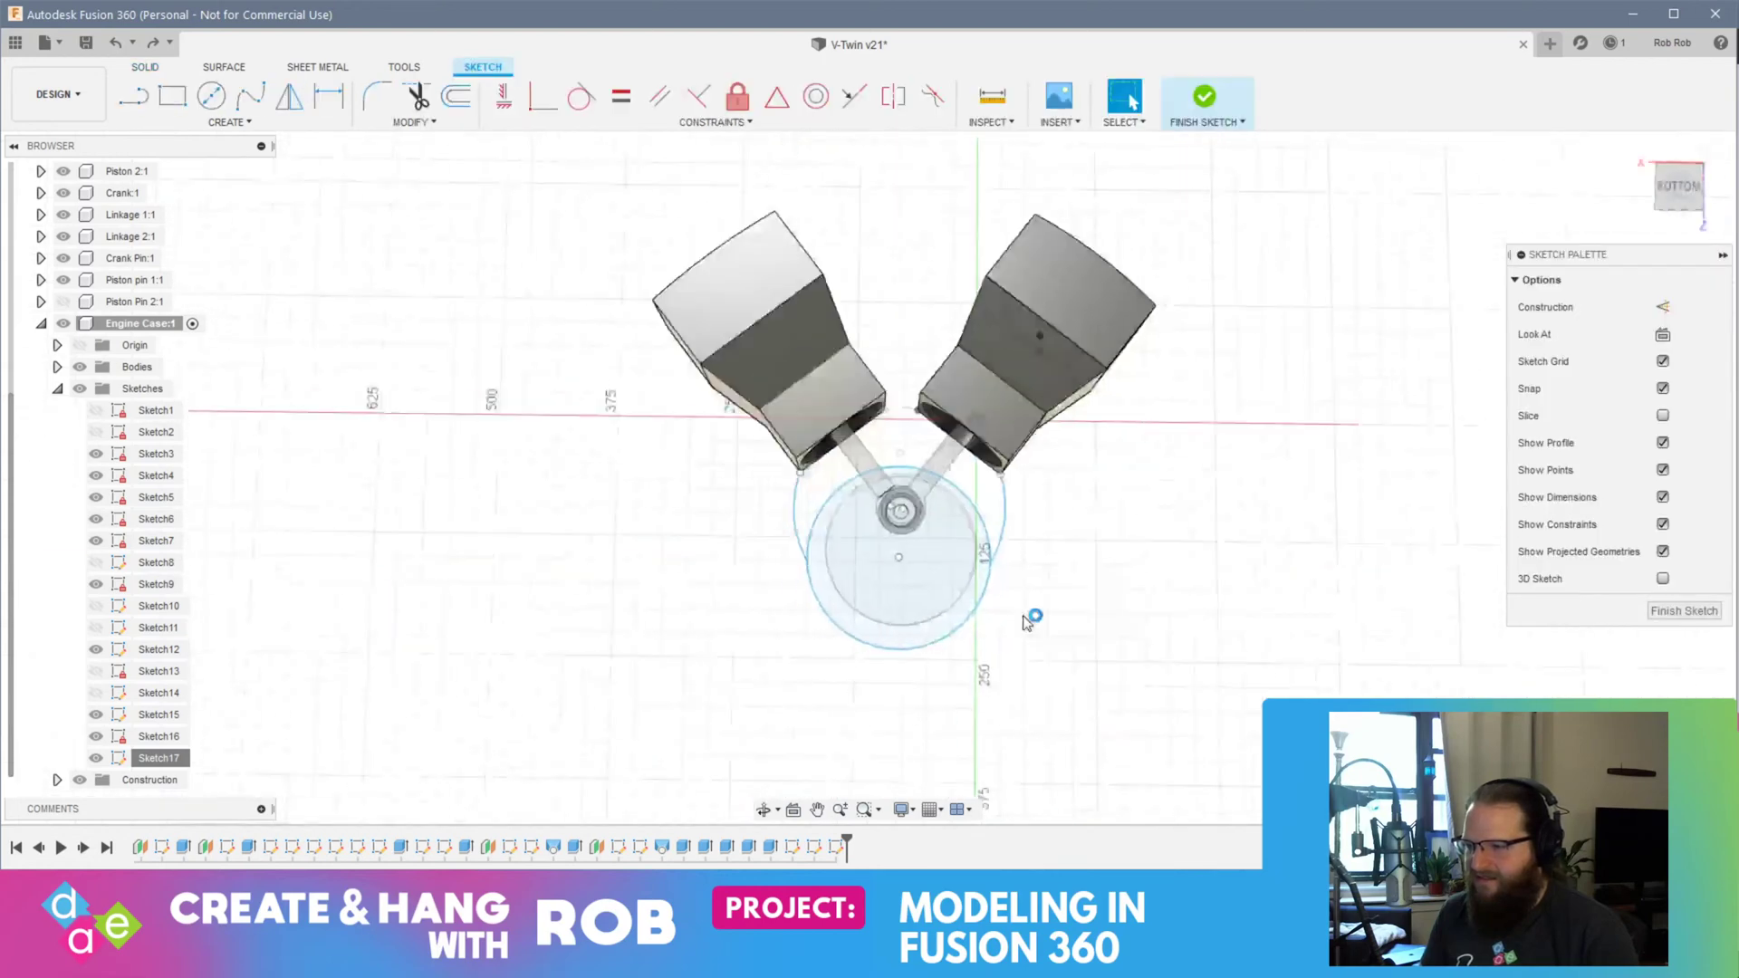
{"action": "key", "text": "ctrl+z"}
{"action": "key", "text": "ctrl+z"}
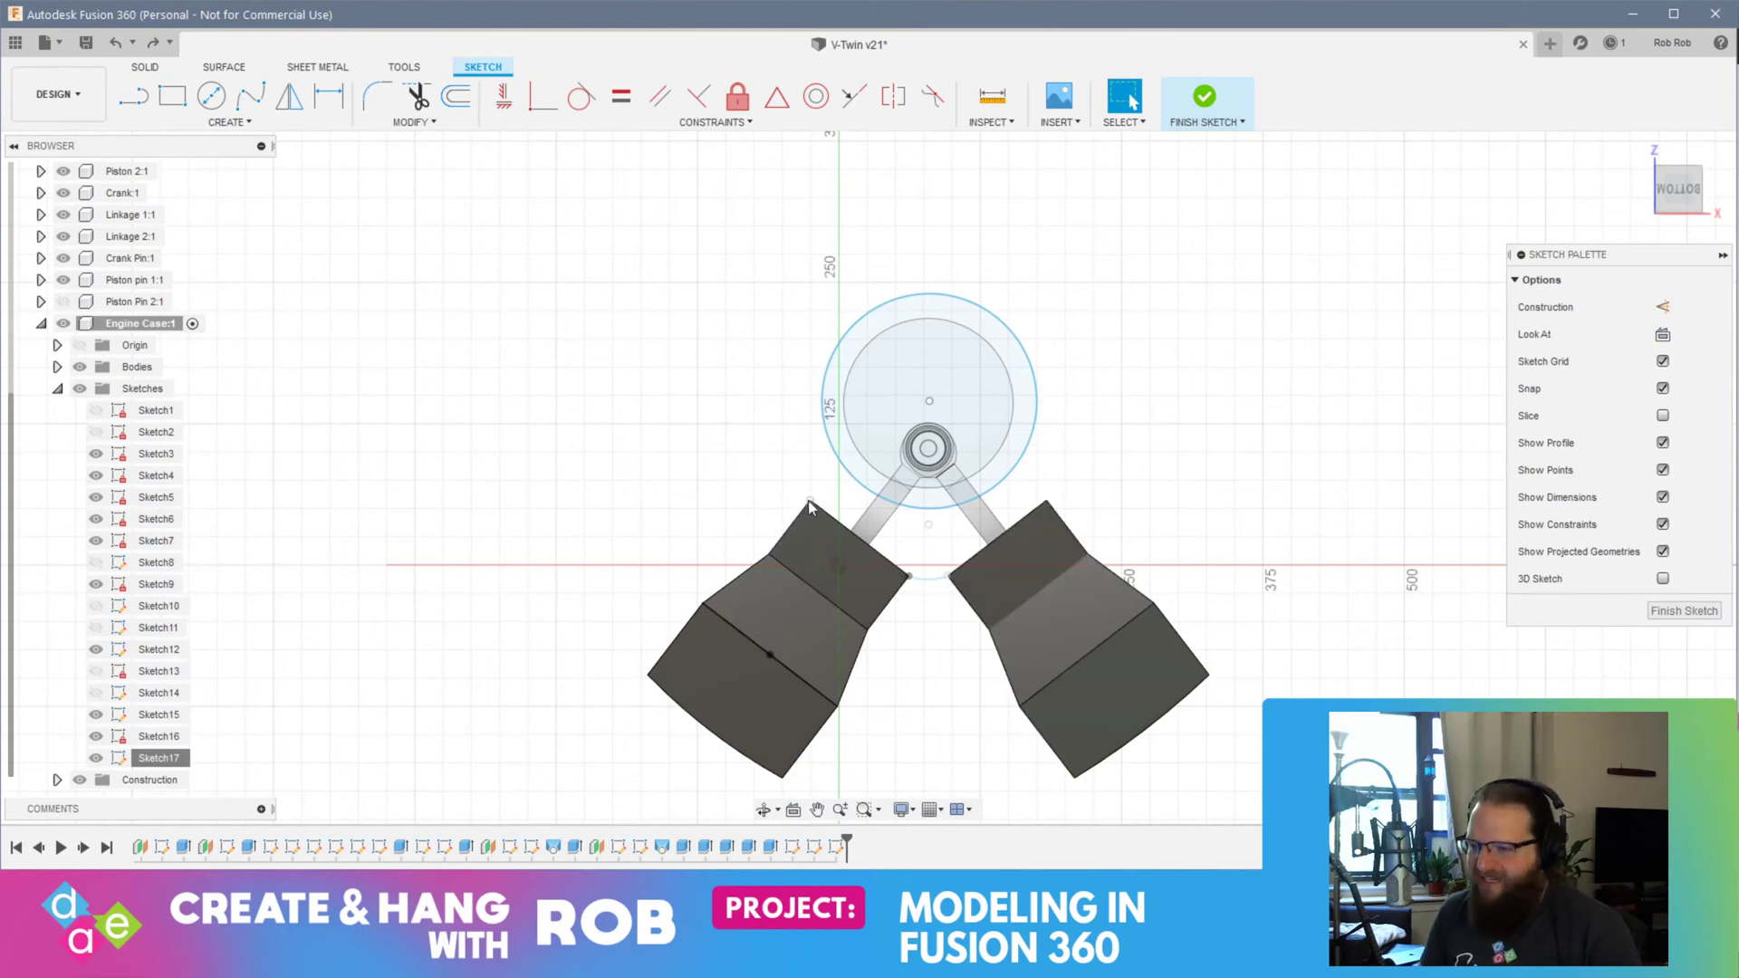
{"action": "left_click", "coordinate": [797, 548]}
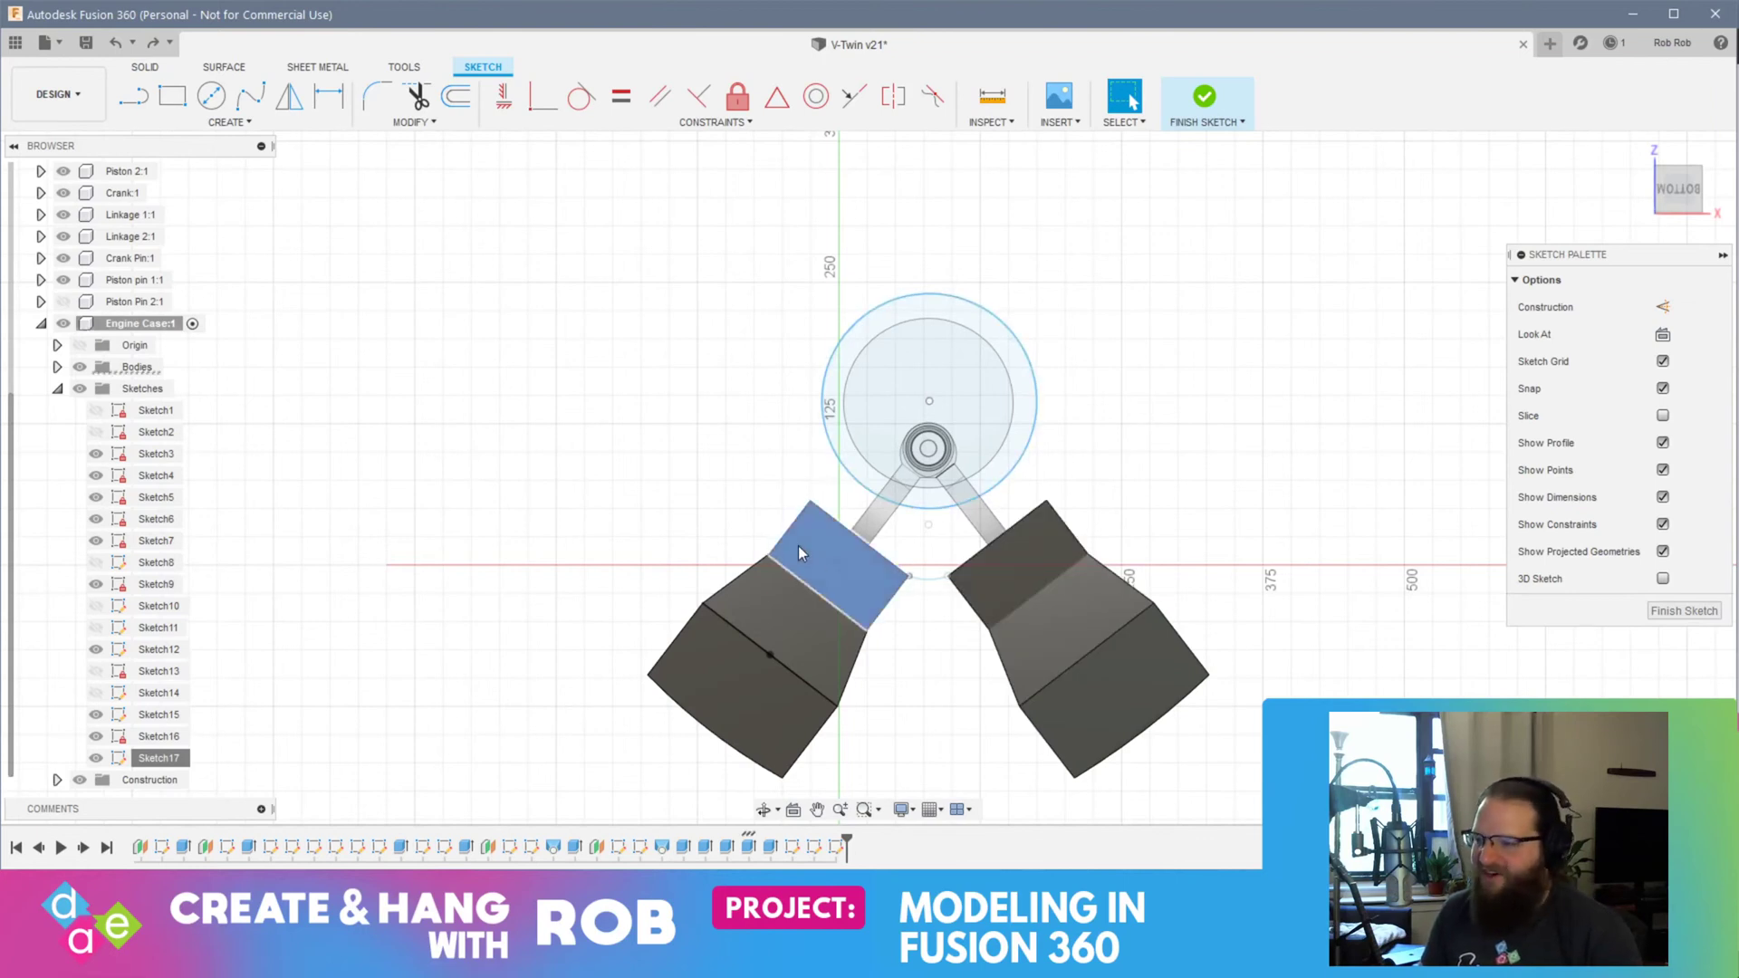
{"action": "left_click", "coordinate": [1684, 611]}
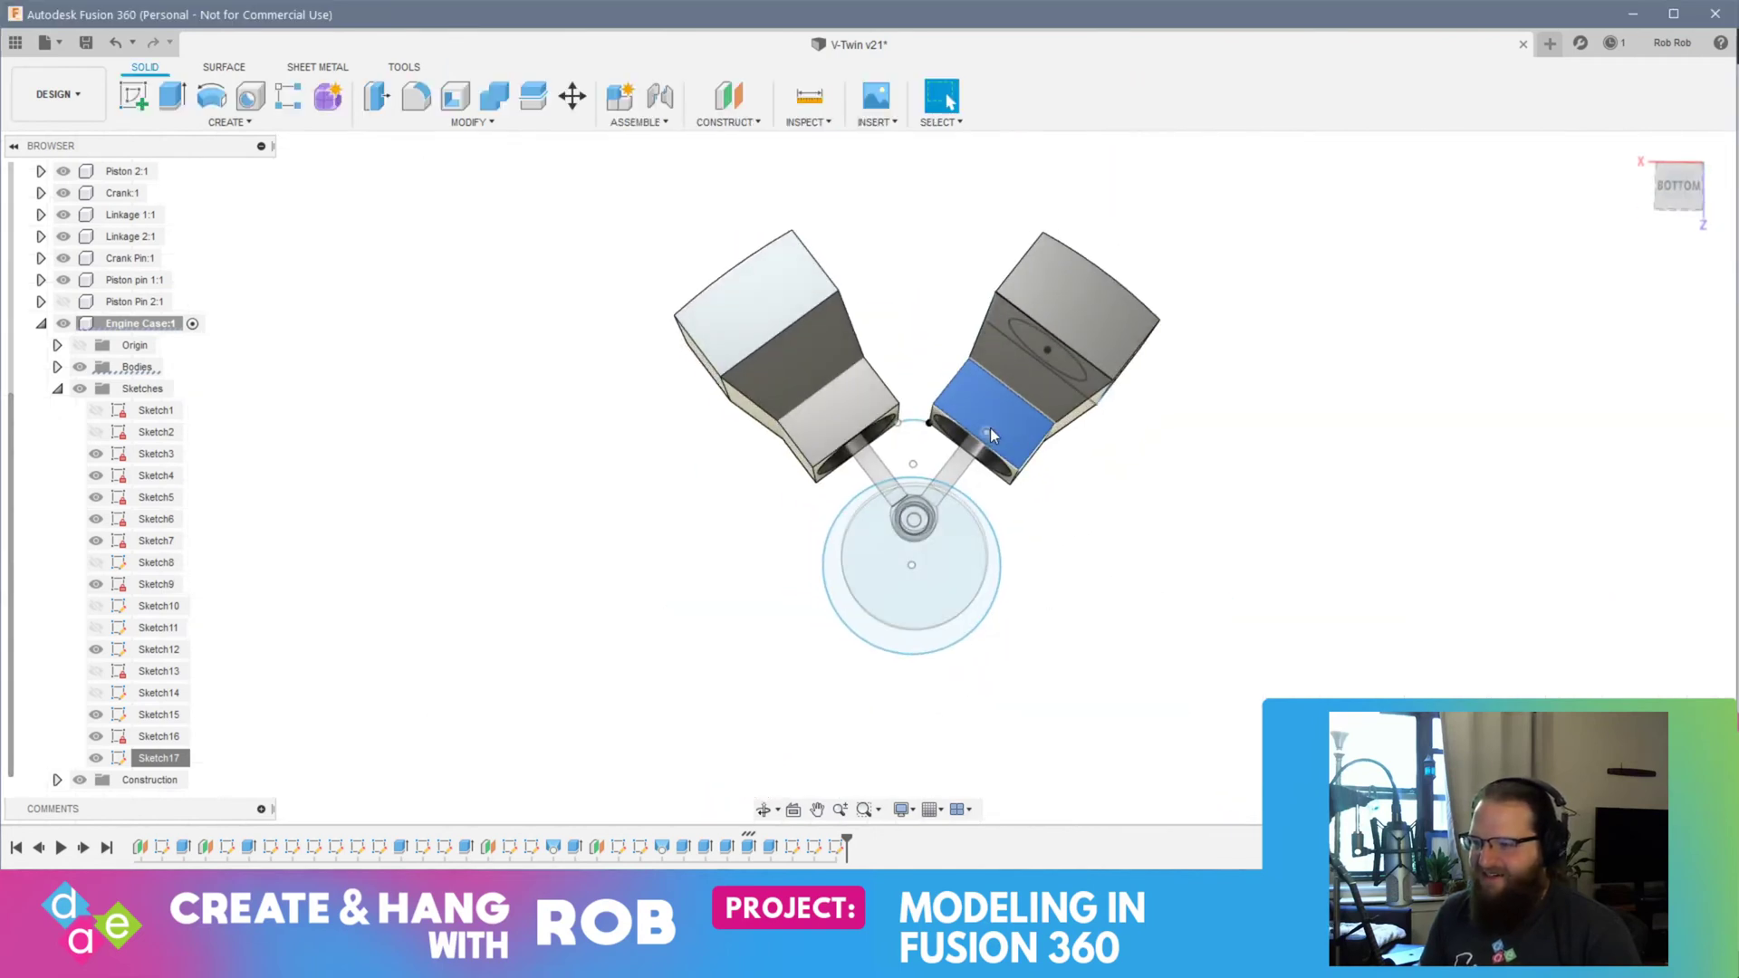
Step: Reopen Sketch17 with the crankcase circle for editing
{"action": "middle_click_drag", "start_coordinate": [887, 464], "coordinate": [1025, 448], "text": "shift"}
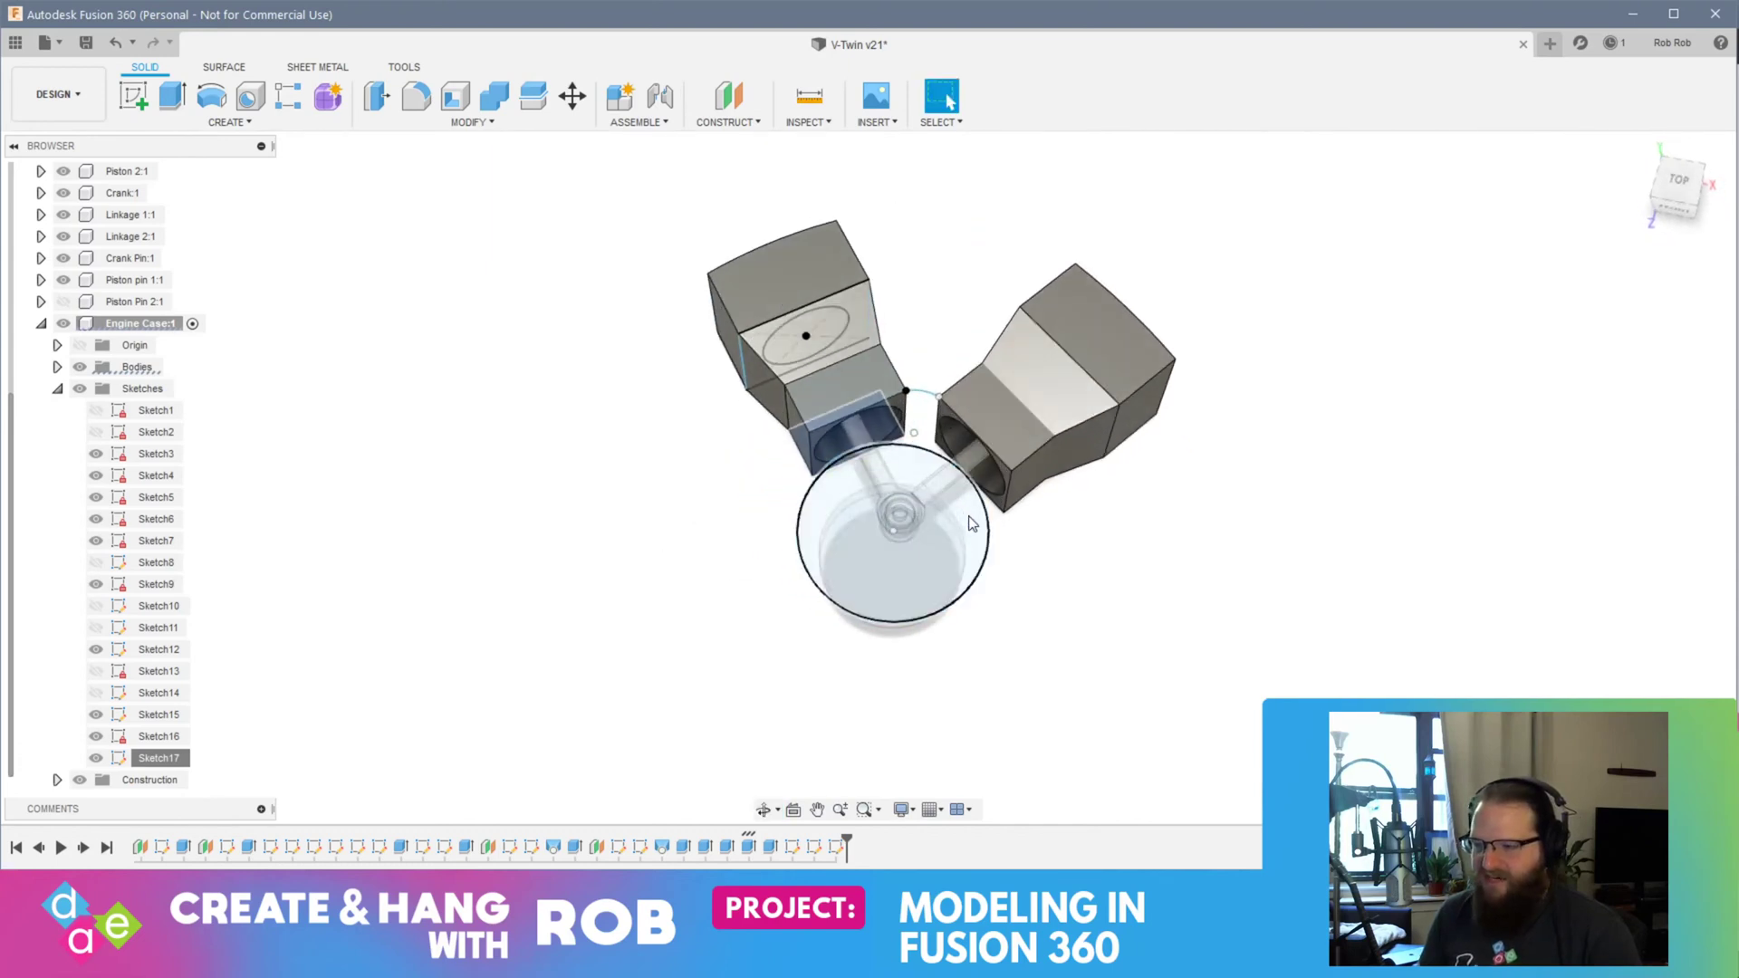
{"action": "left_click", "coordinate": [826, 491]}
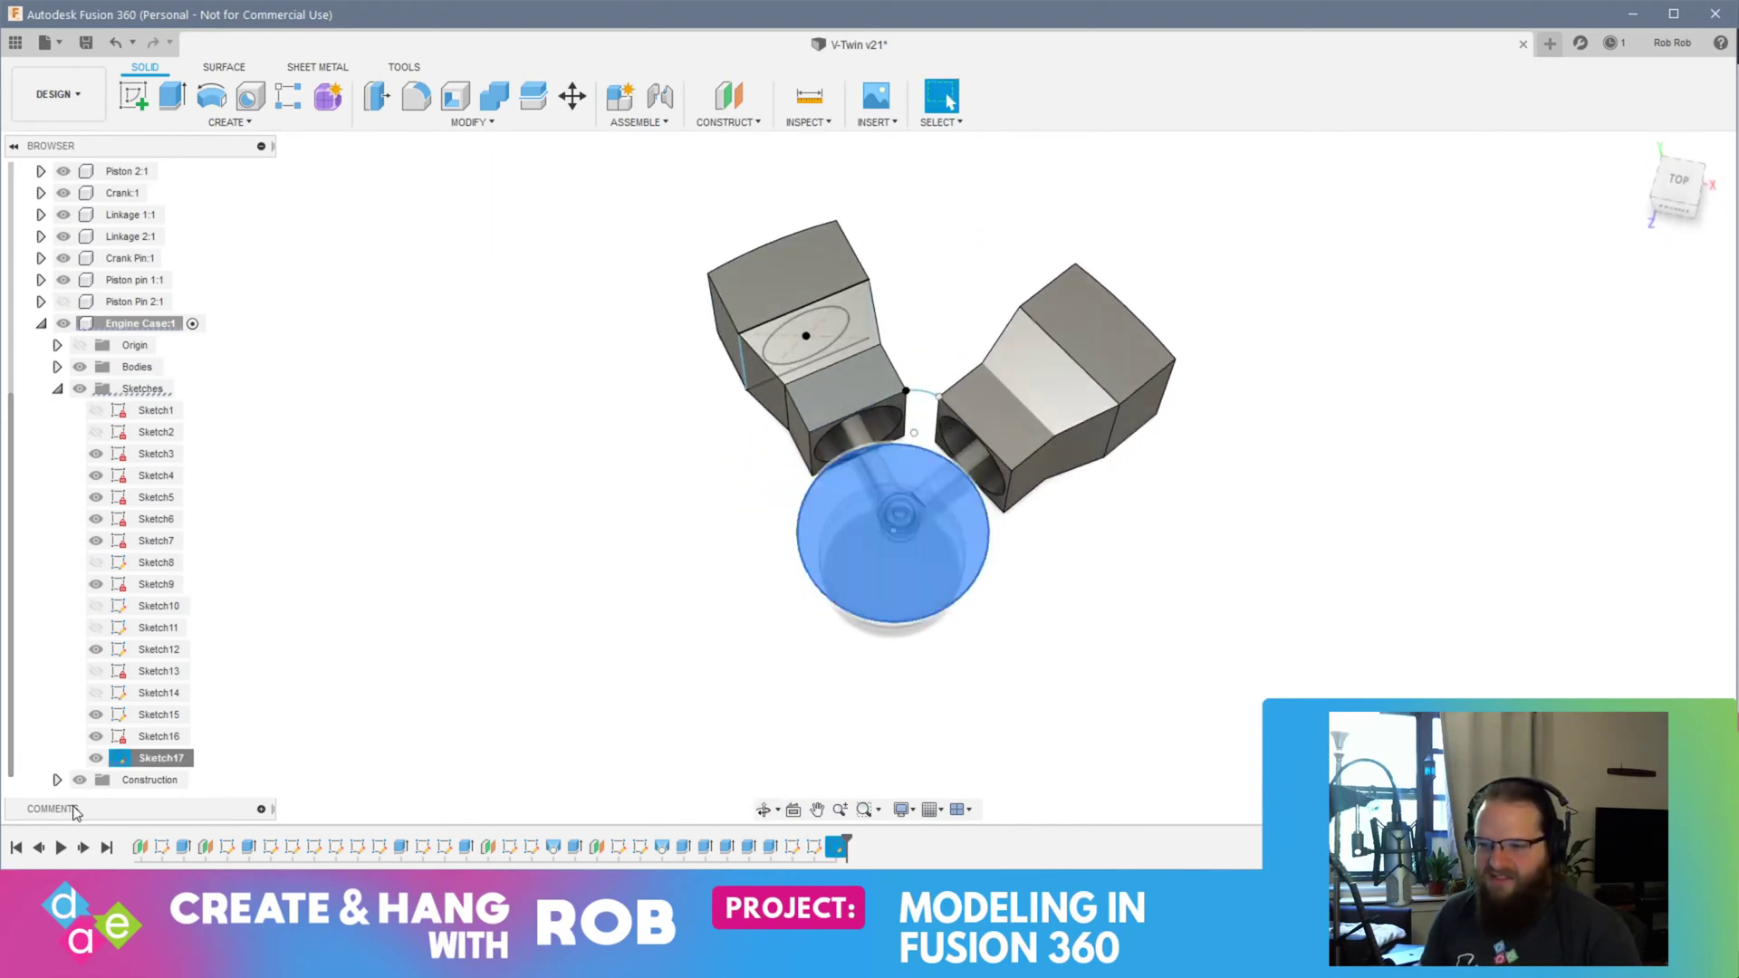
{"action": "right_click", "coordinate": [151, 762]}
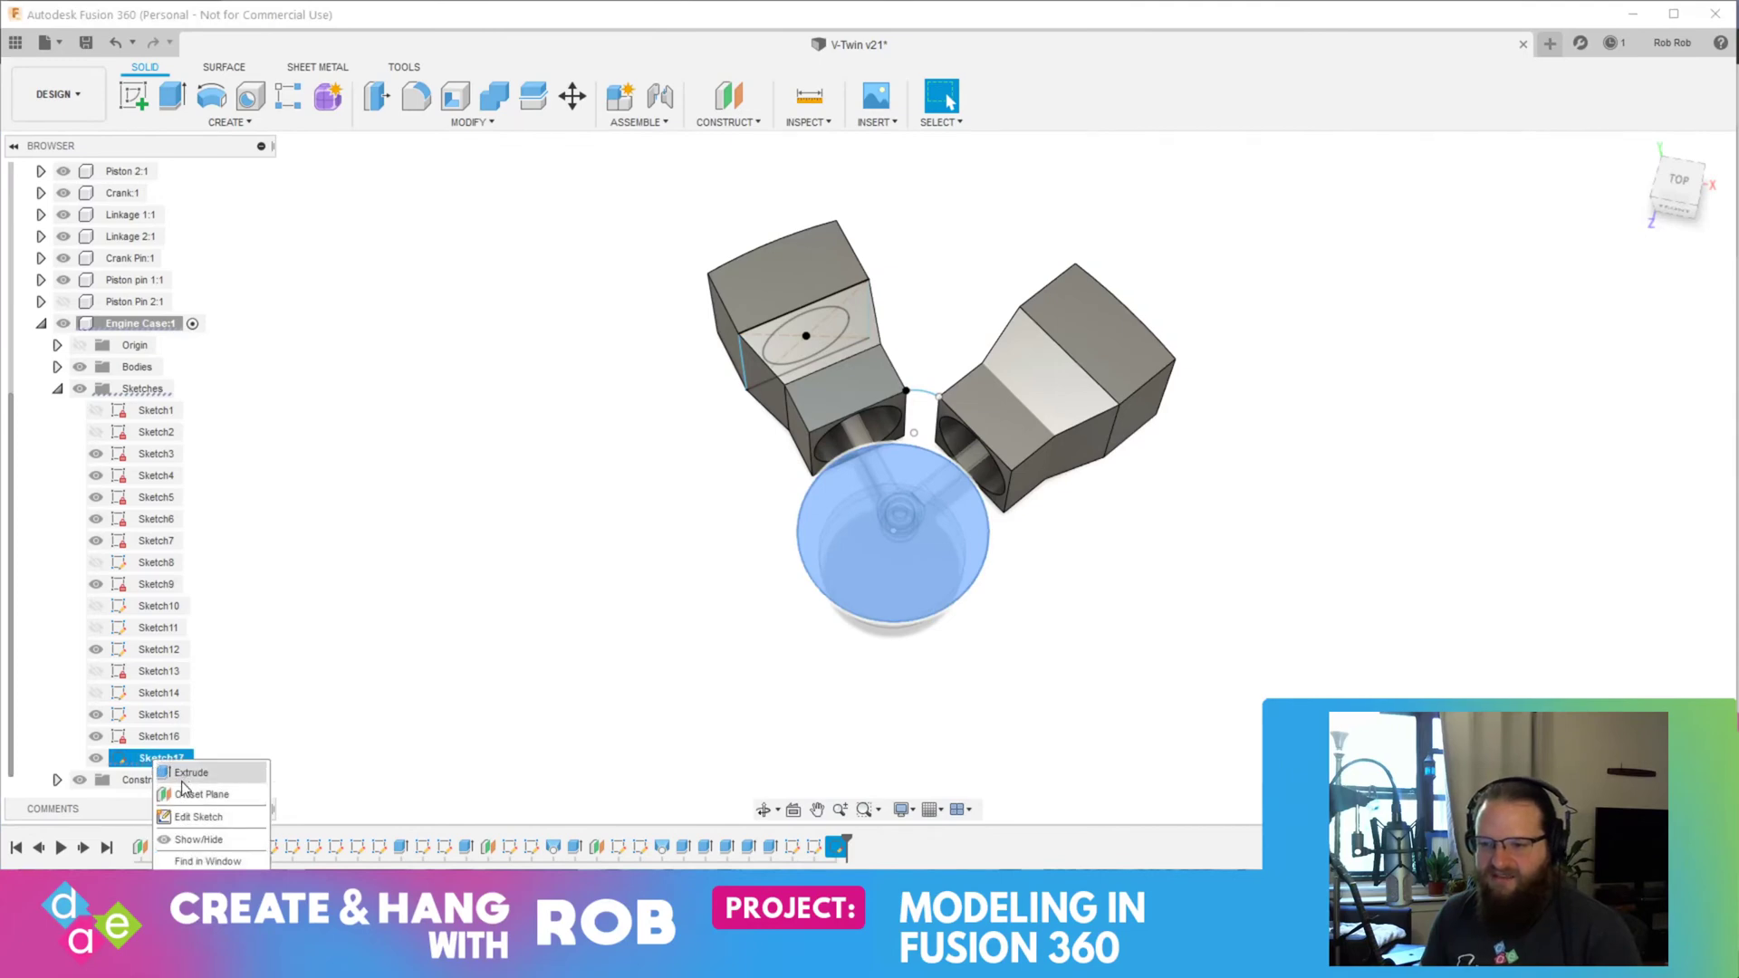
{"action": "left_click", "coordinate": [198, 817]}
{"action": "scroll", "coordinate": [779, 543], "scroll_direction": "up", "scroll_amount": 5}
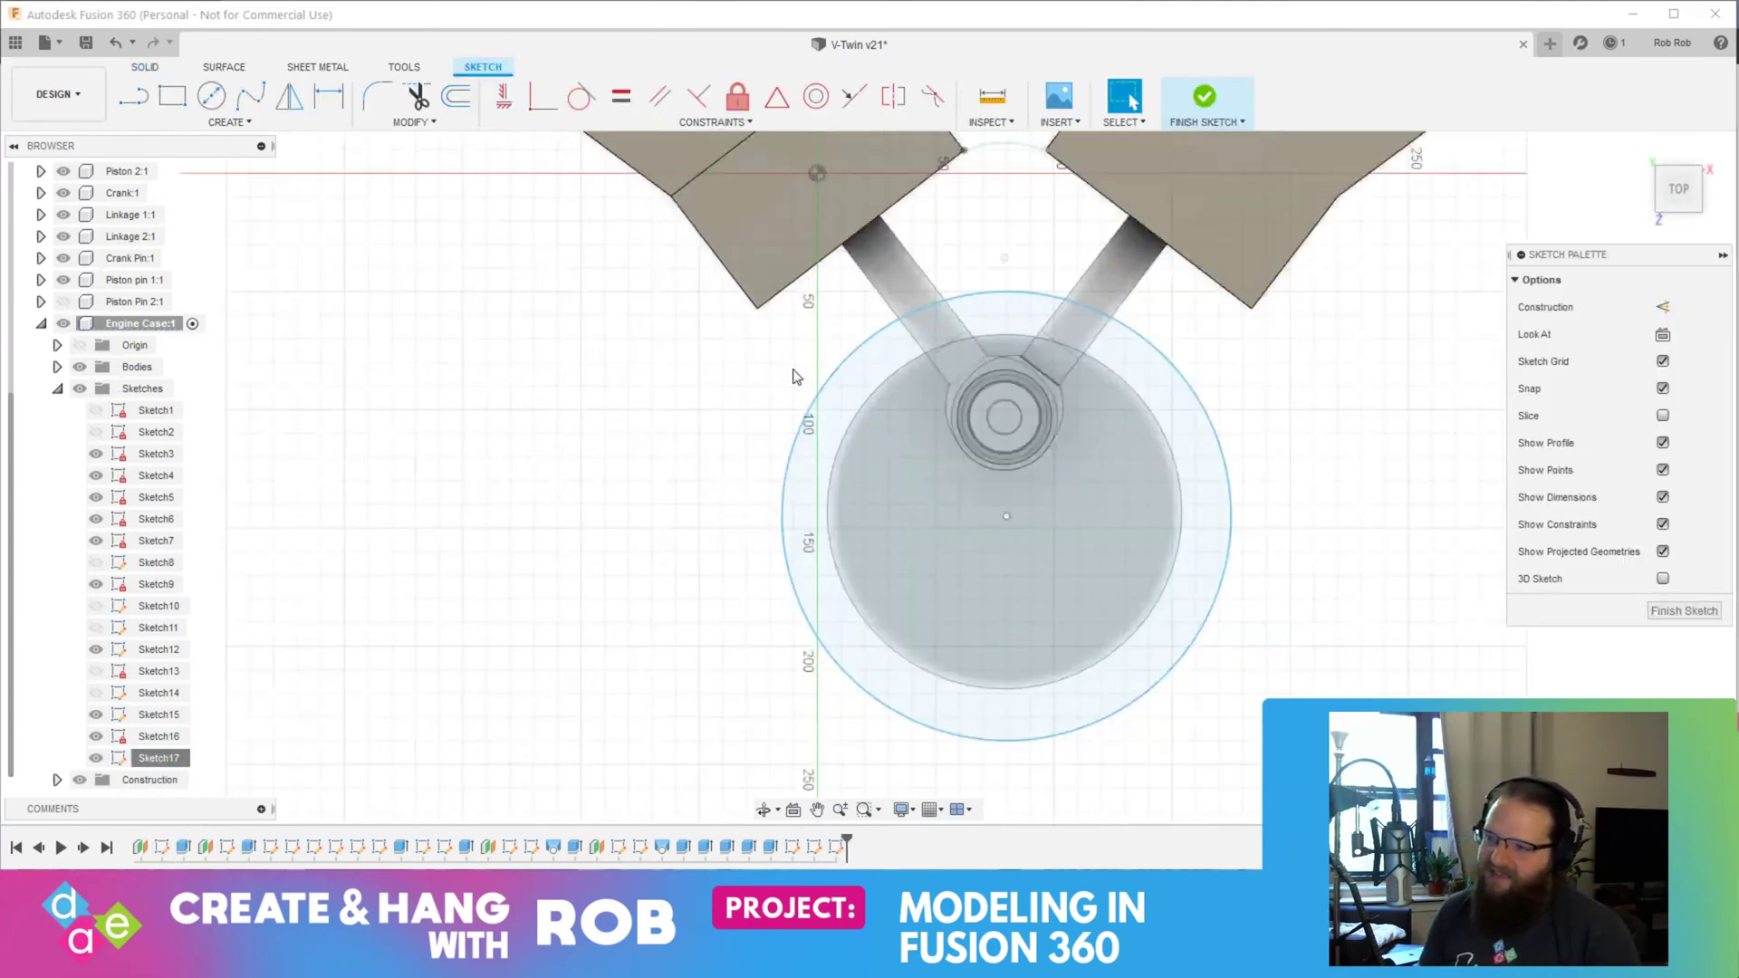
Step: Draw a shallow 3-point arc spanning about 95 mm from the left housing's outer lower corner to the side of the crankcase circle
{"action": "left_click", "coordinate": [192, 120]}
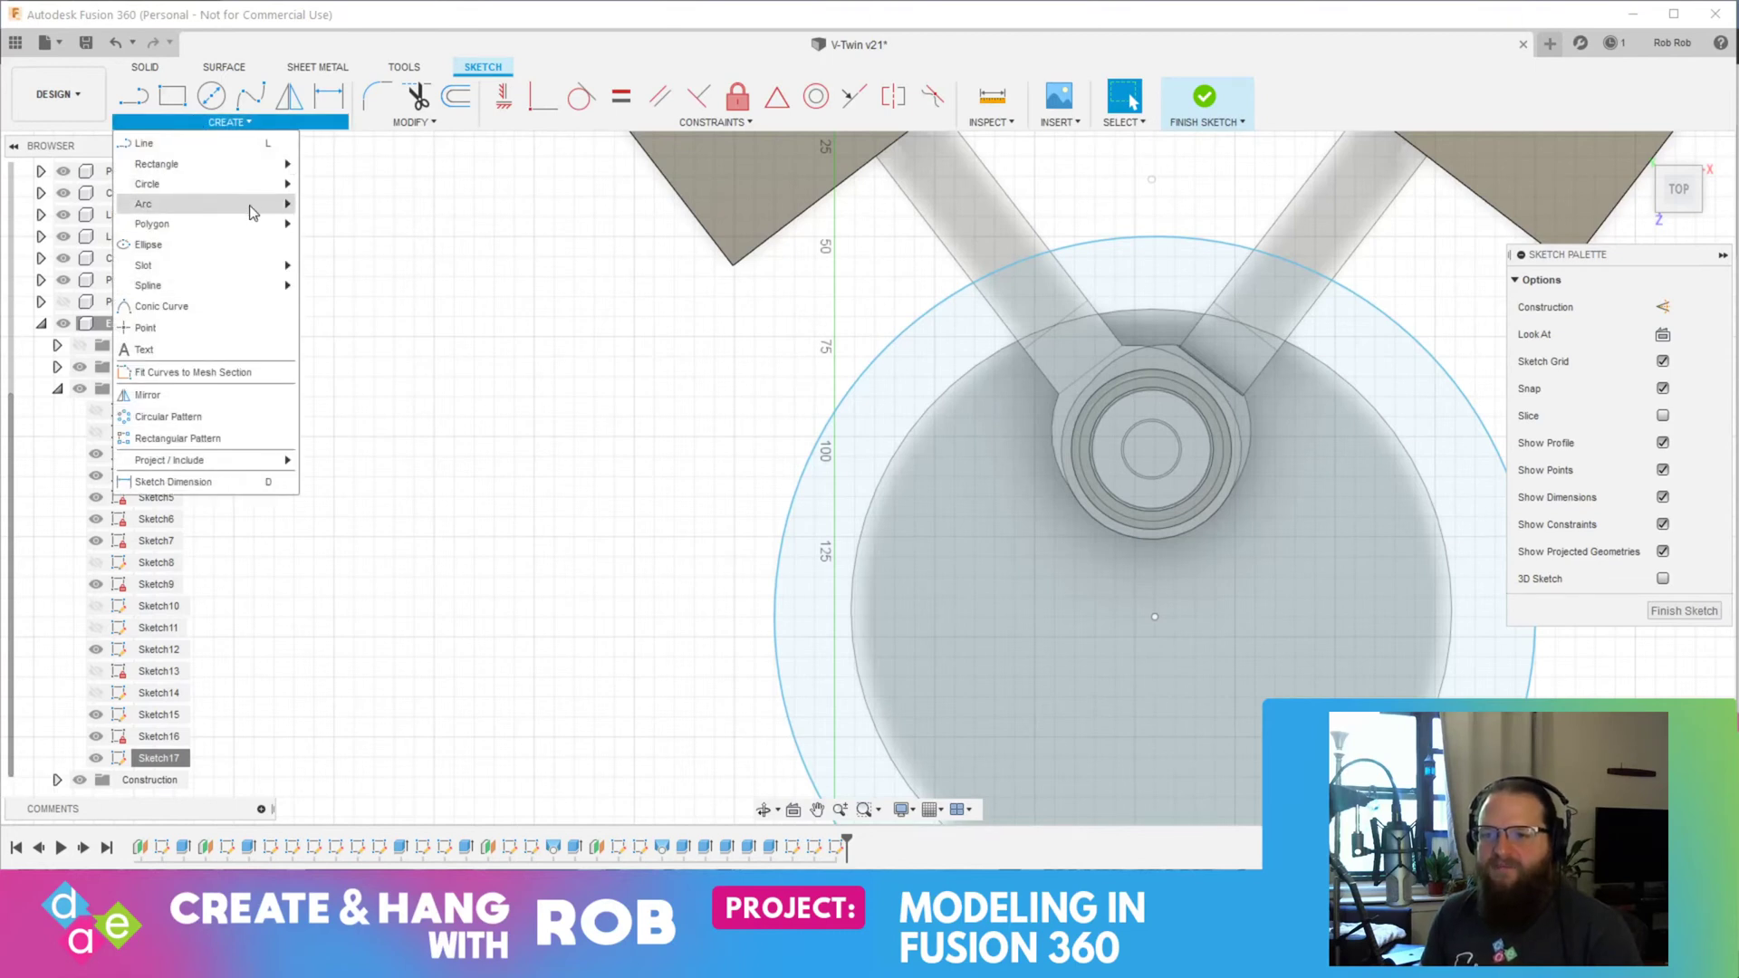
{"action": "mouse_move", "coordinate": [253, 212]}
{"action": "left_click", "coordinate": [337, 226]}
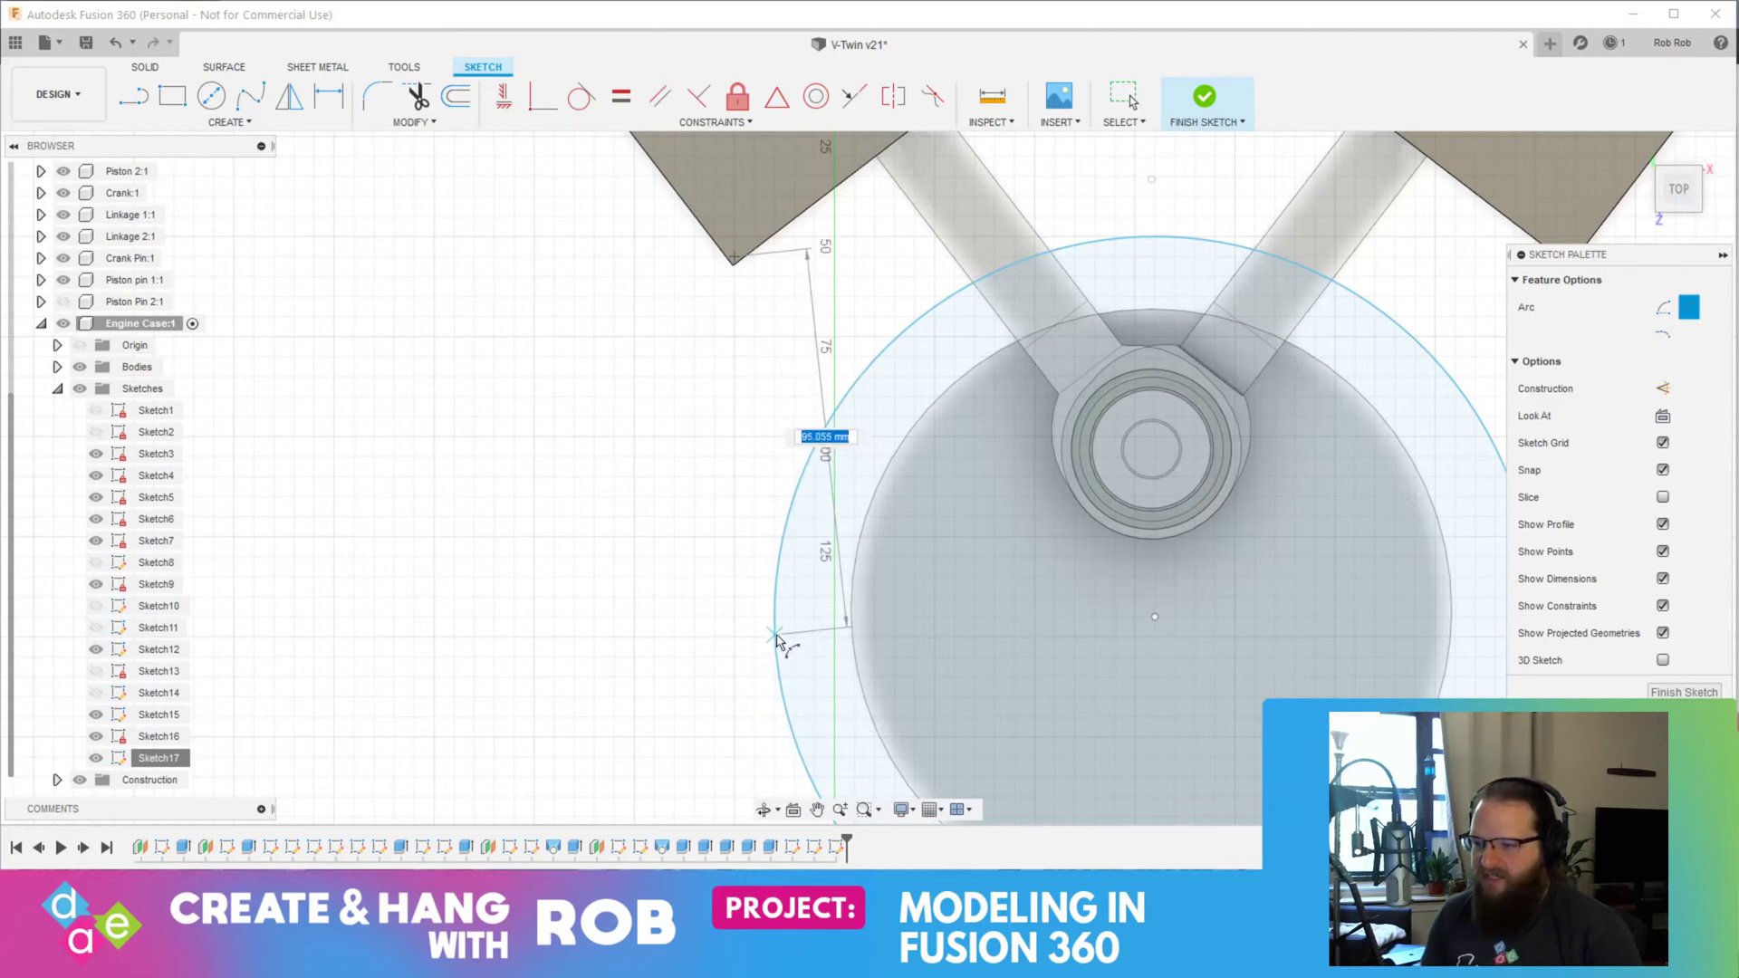
{"action": "left_click", "coordinate": [777, 639]}
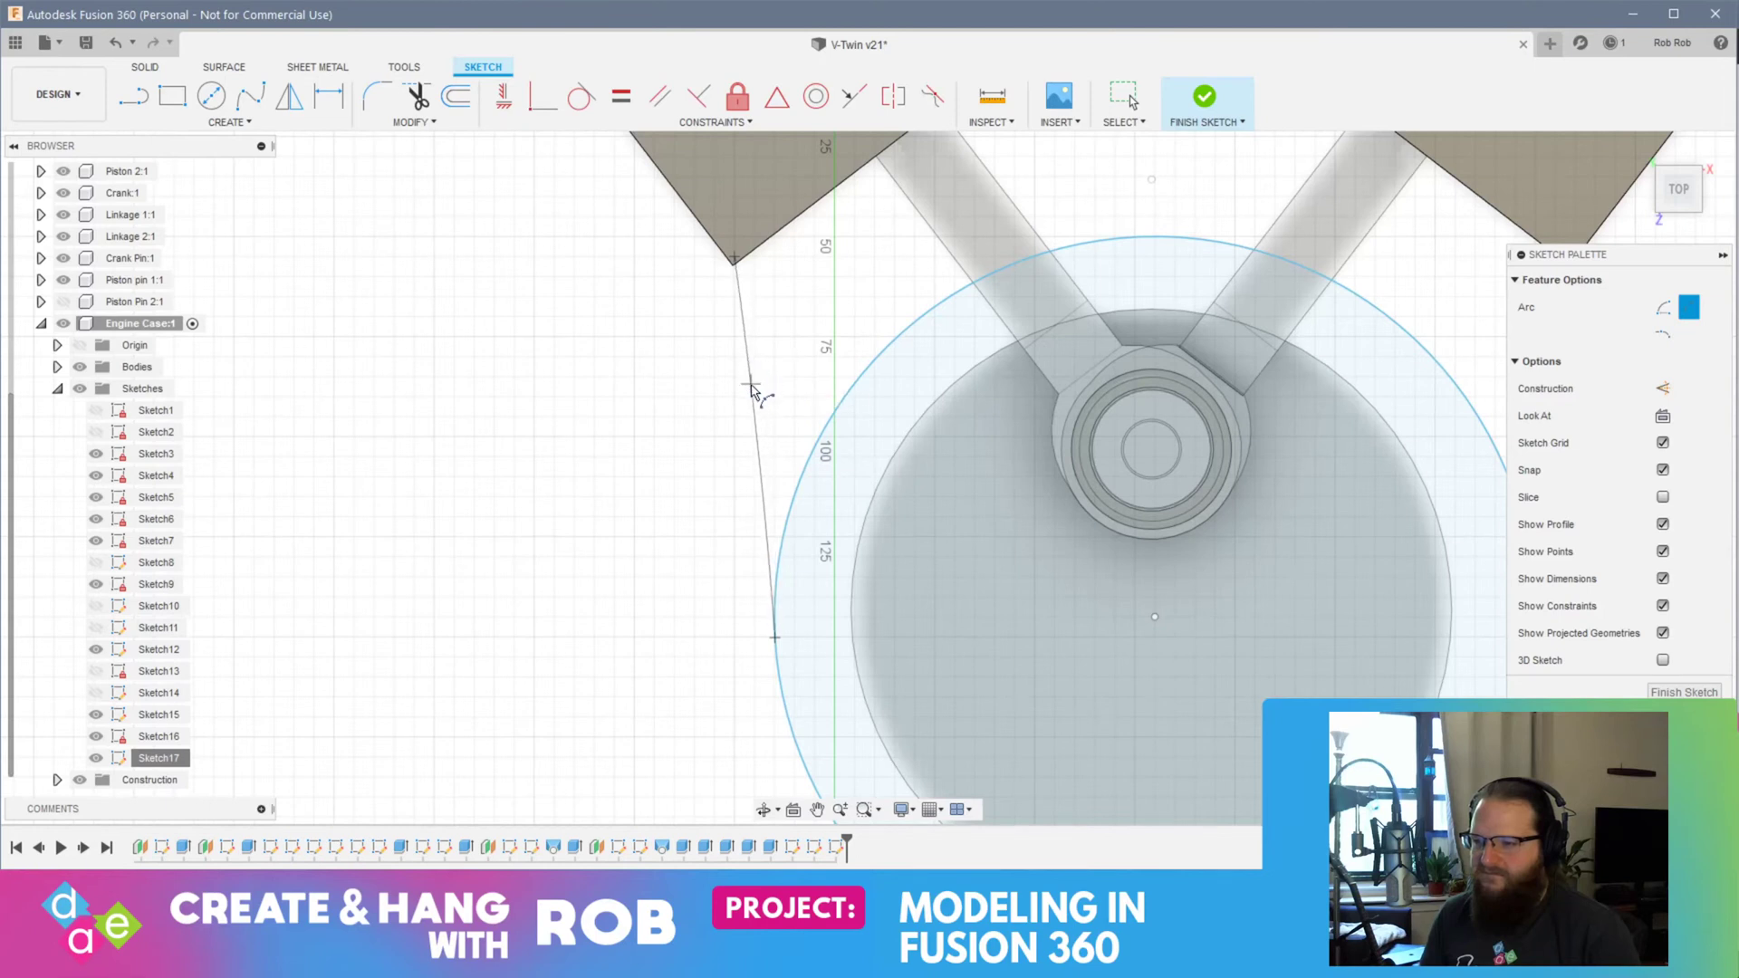
{"action": "left_click", "coordinate": [754, 377]}
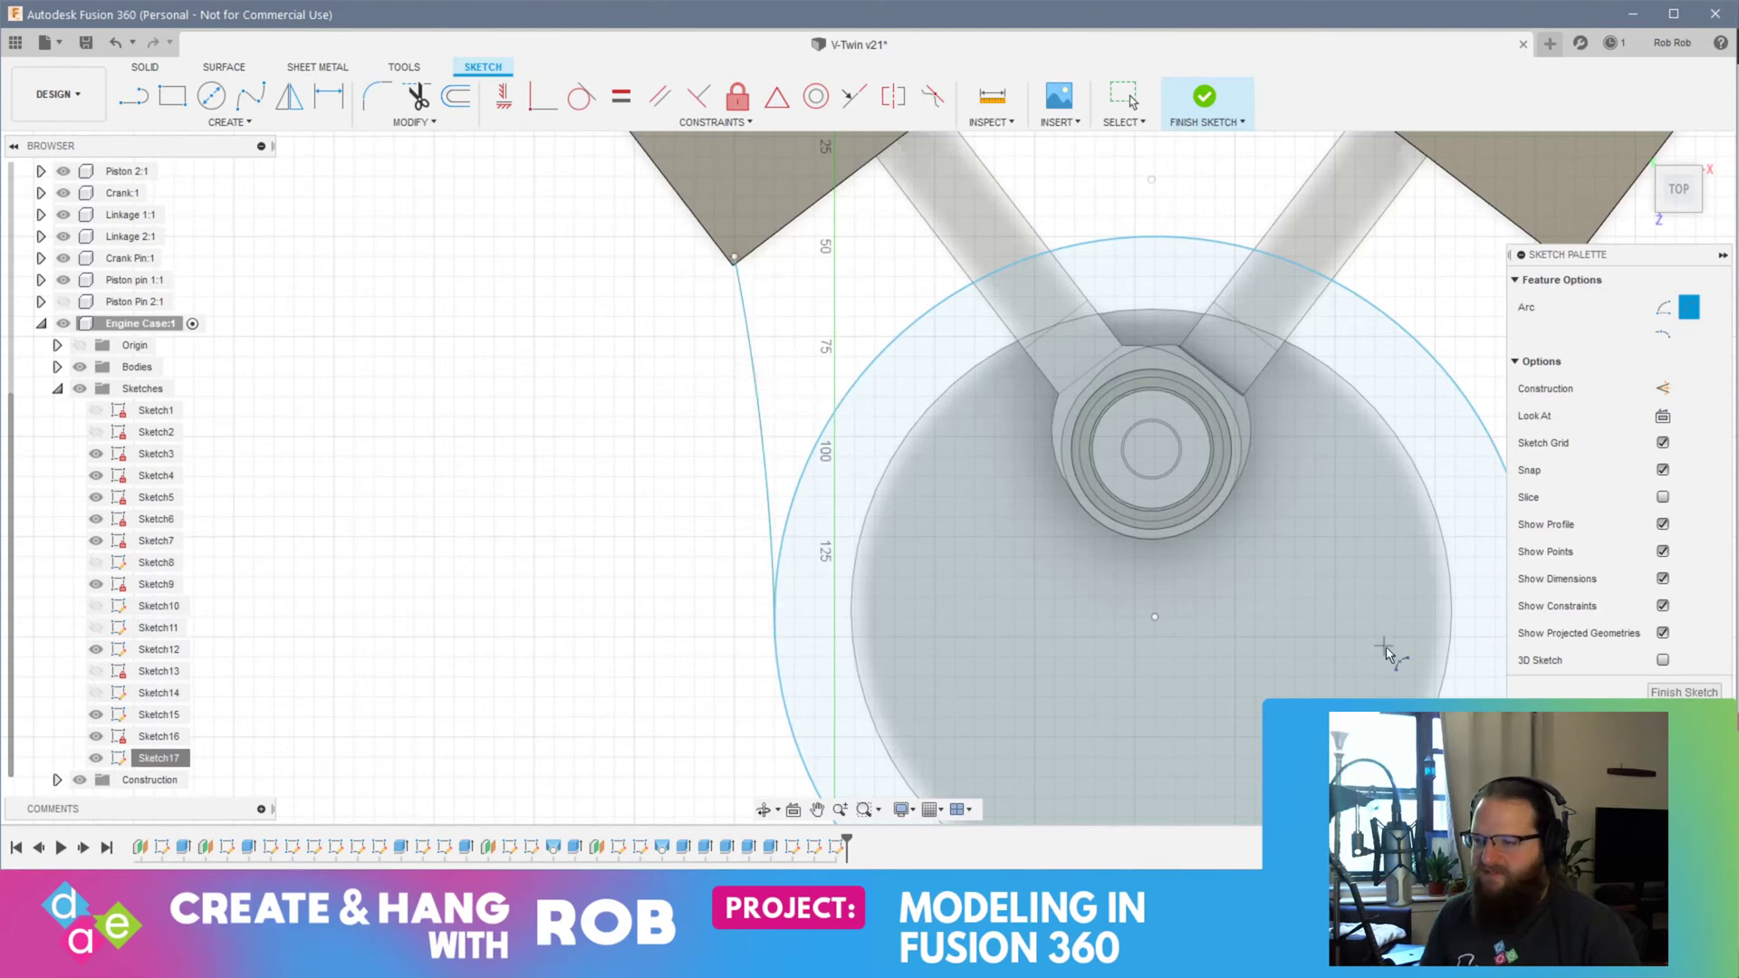
Step: Draw a matching 3-point arc from the right housing's outer lower corner to the crankcase circle and finish the sketch
{"action": "middle_click_drag", "start_coordinate": [1357, 641], "coordinate": [1044, 622]}
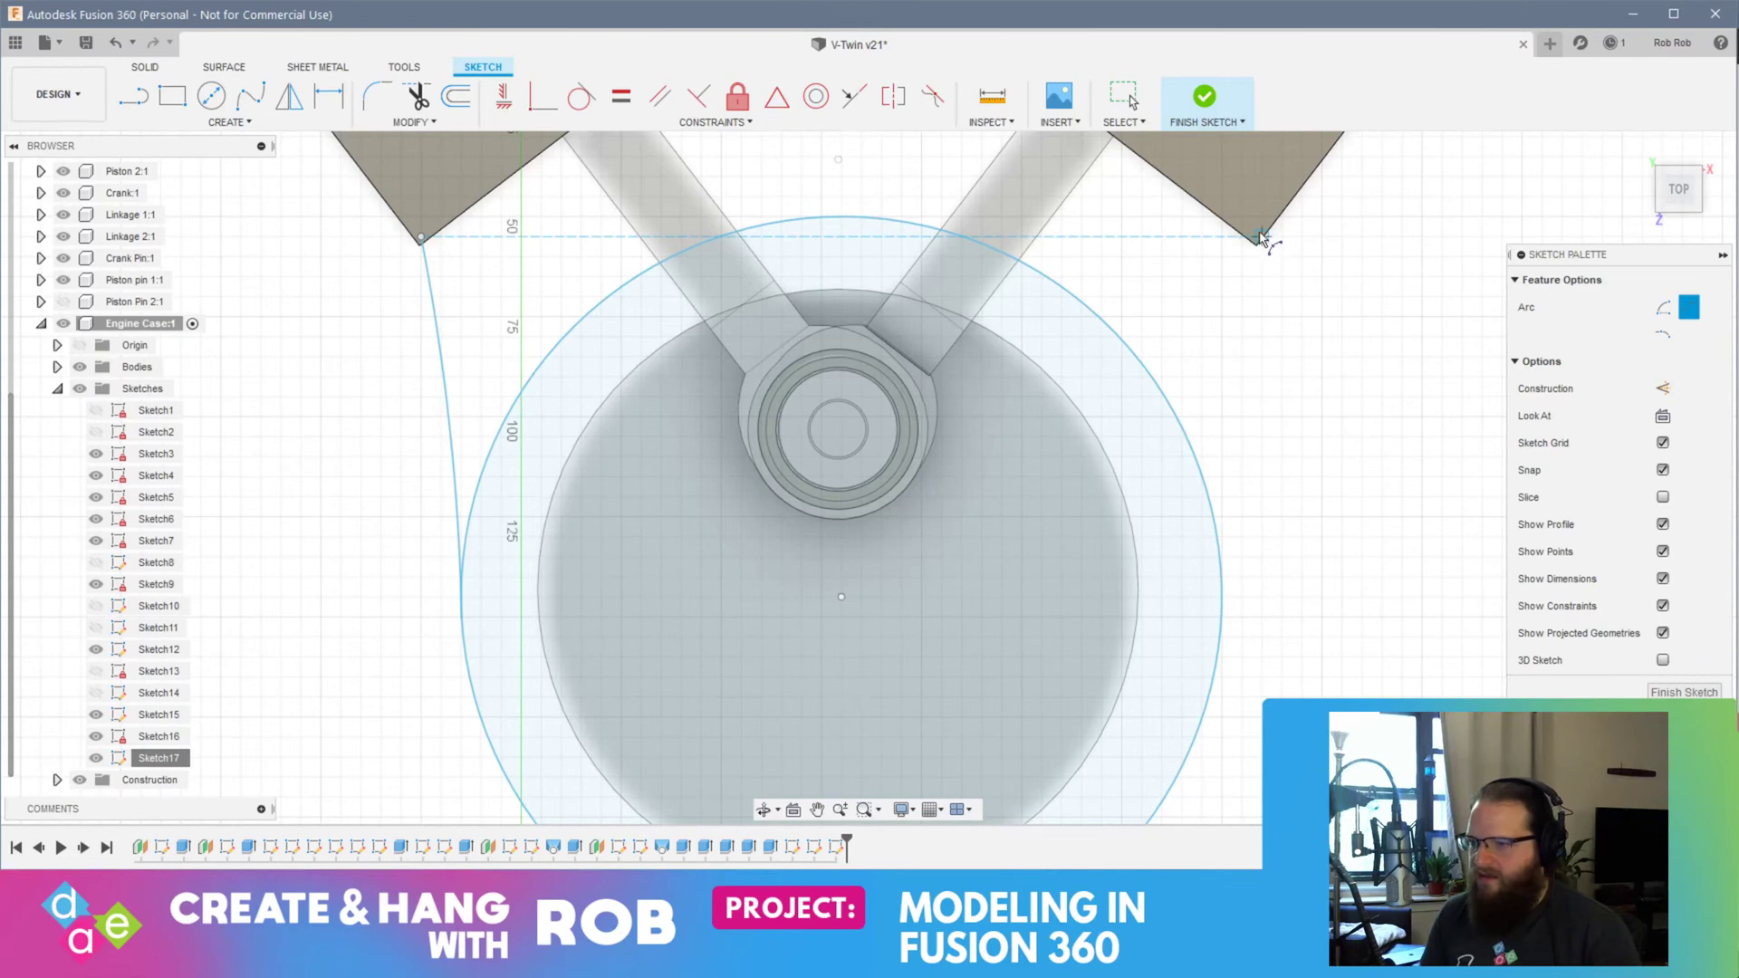
{"action": "left_click", "coordinate": [1256, 240]}
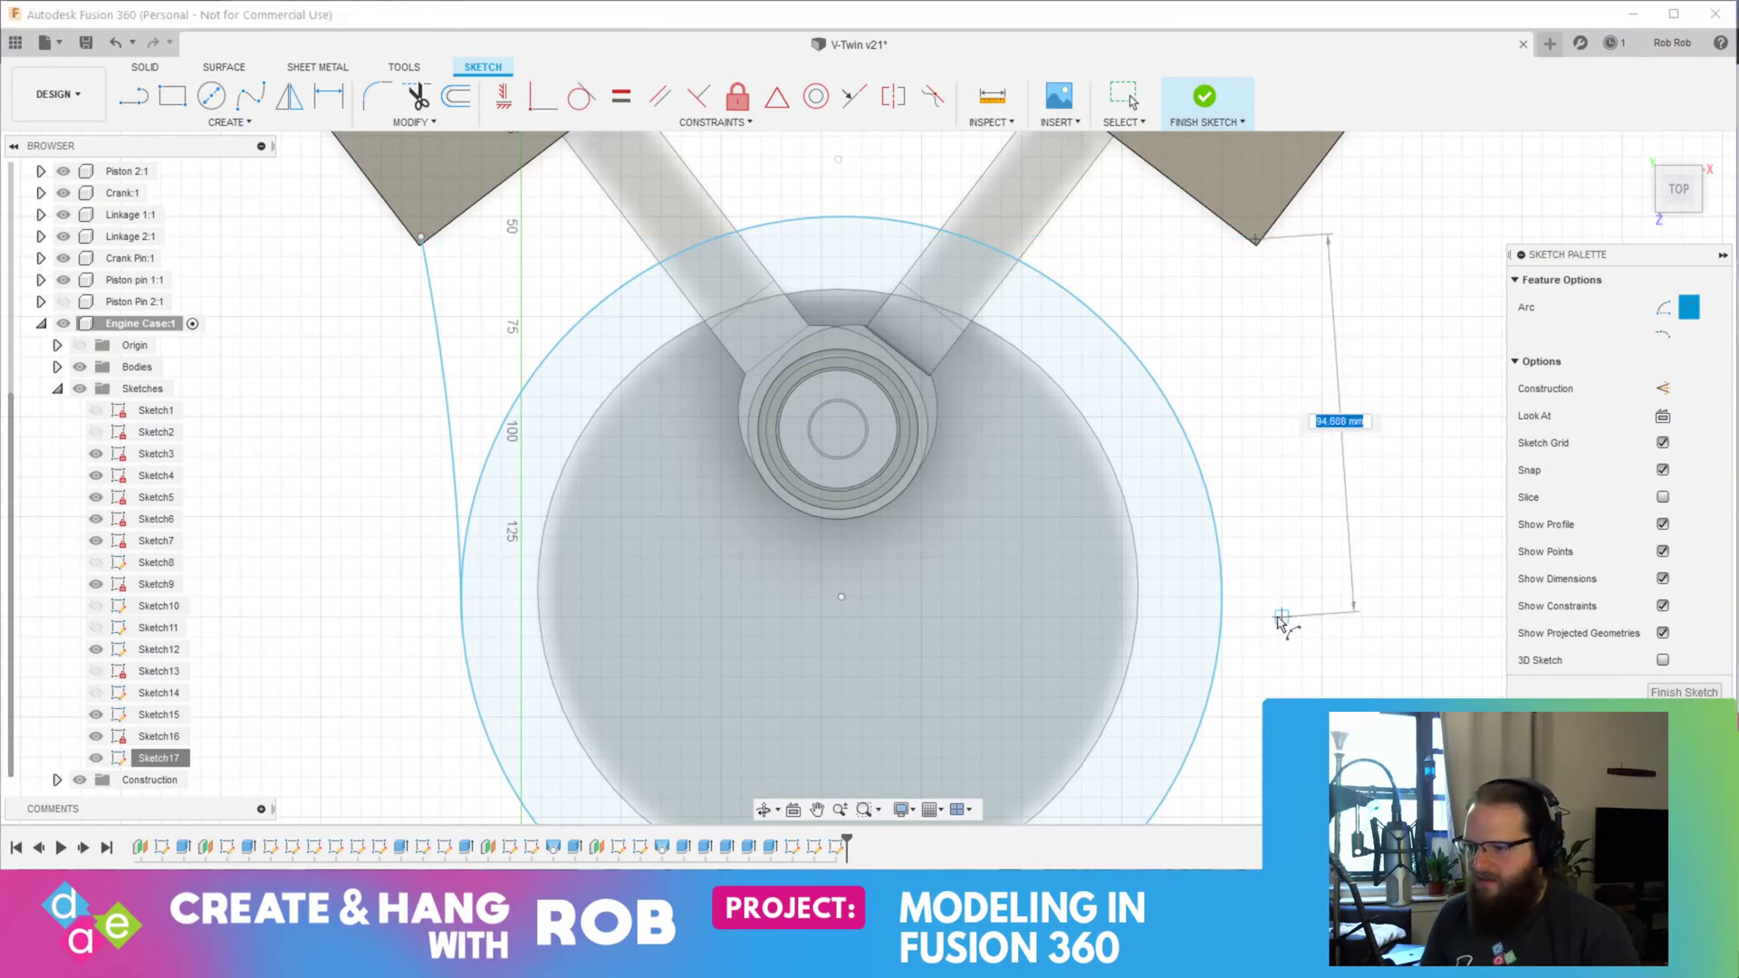
{"action": "left_click", "coordinate": [1221, 617]}
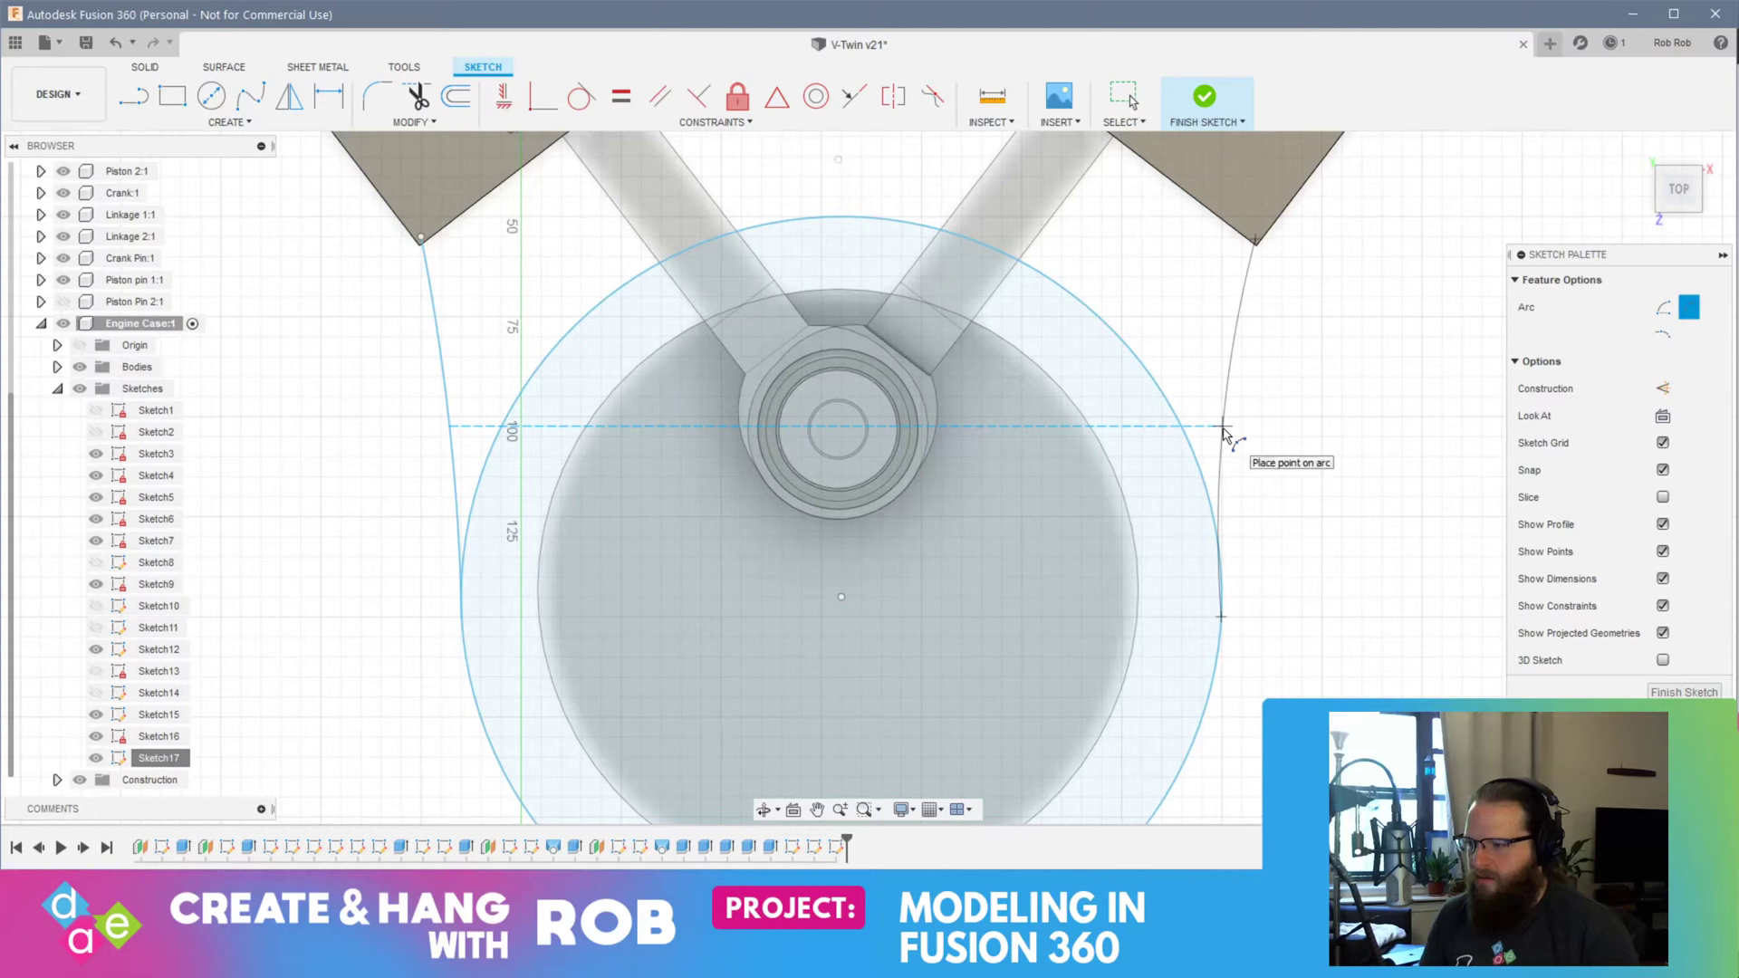
{"action": "left_click", "coordinate": [1223, 433]}
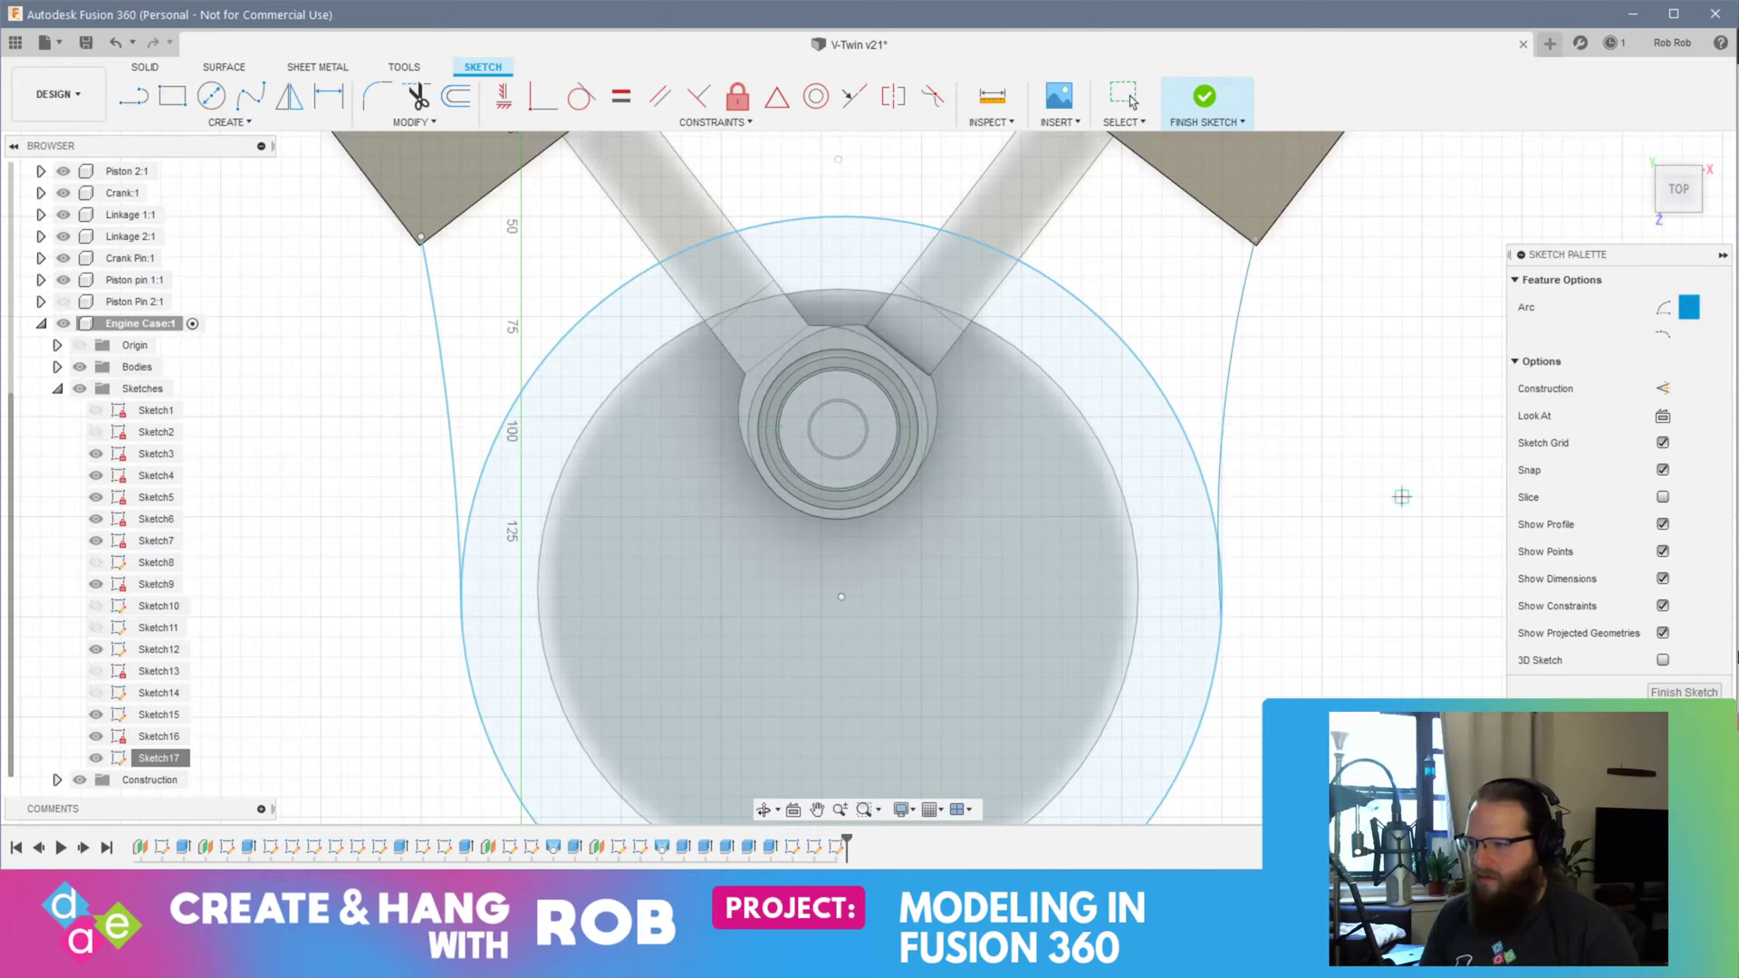
{"action": "left_click", "coordinate": [1708, 690]}
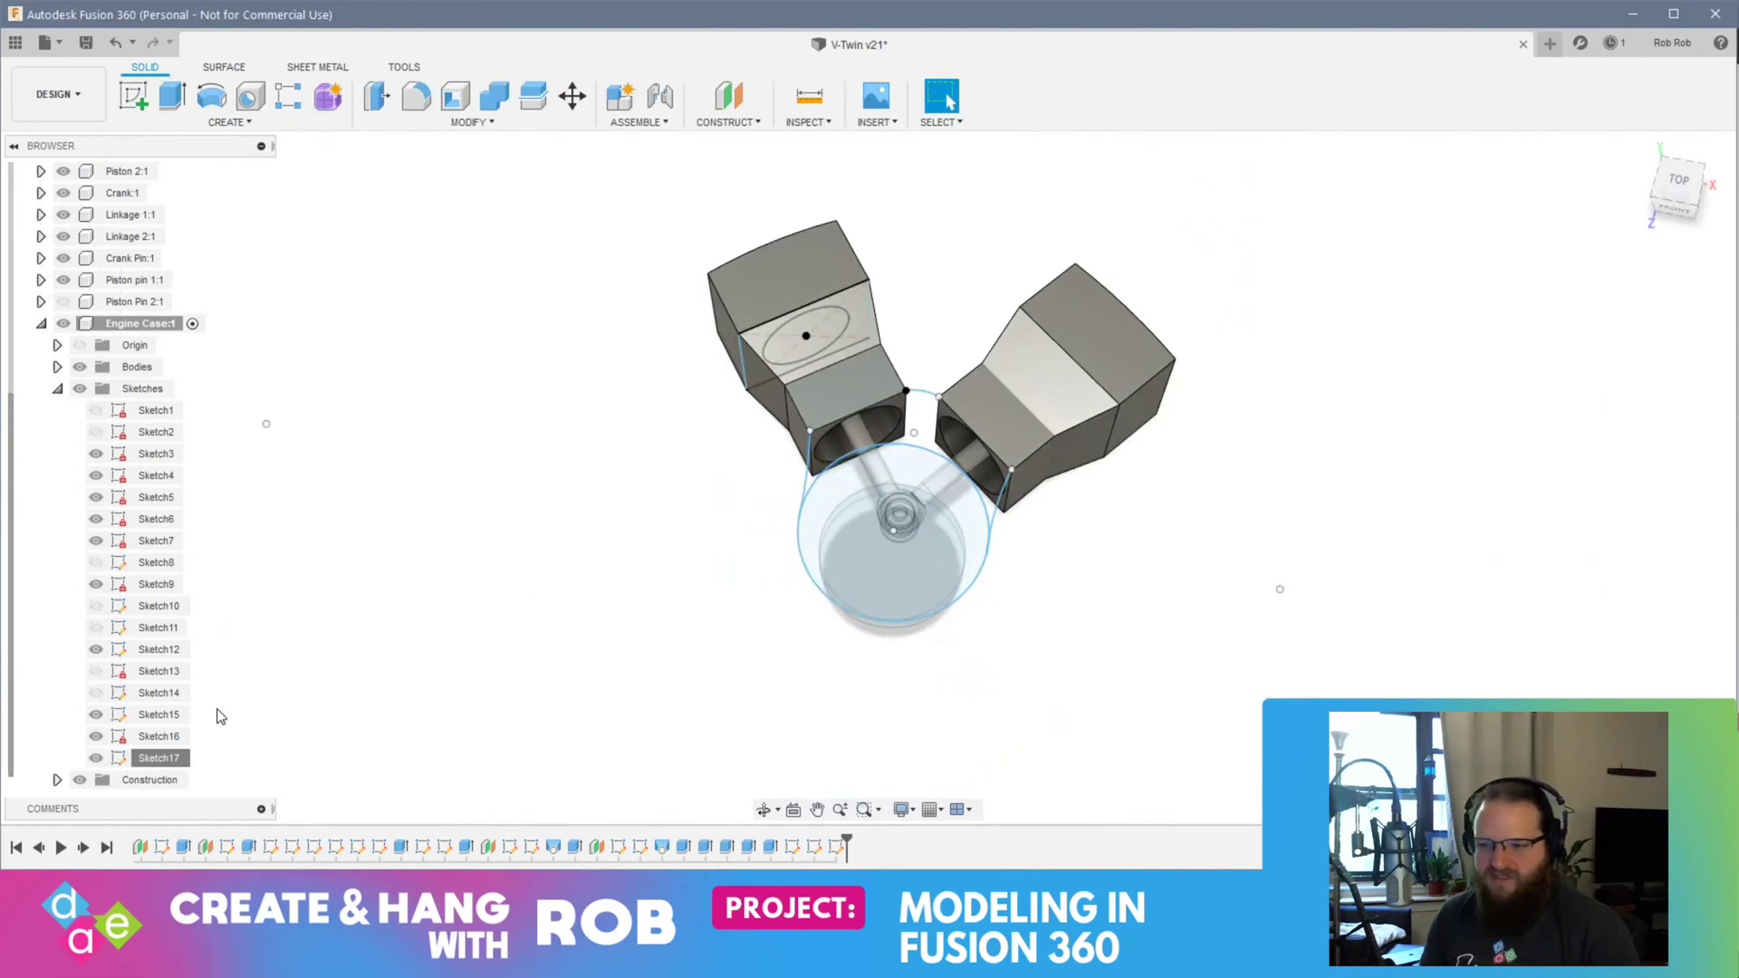
Step: Reopen Sketch17 with the two new side arcs for editing
{"action": "right_click", "coordinate": [150, 768]}
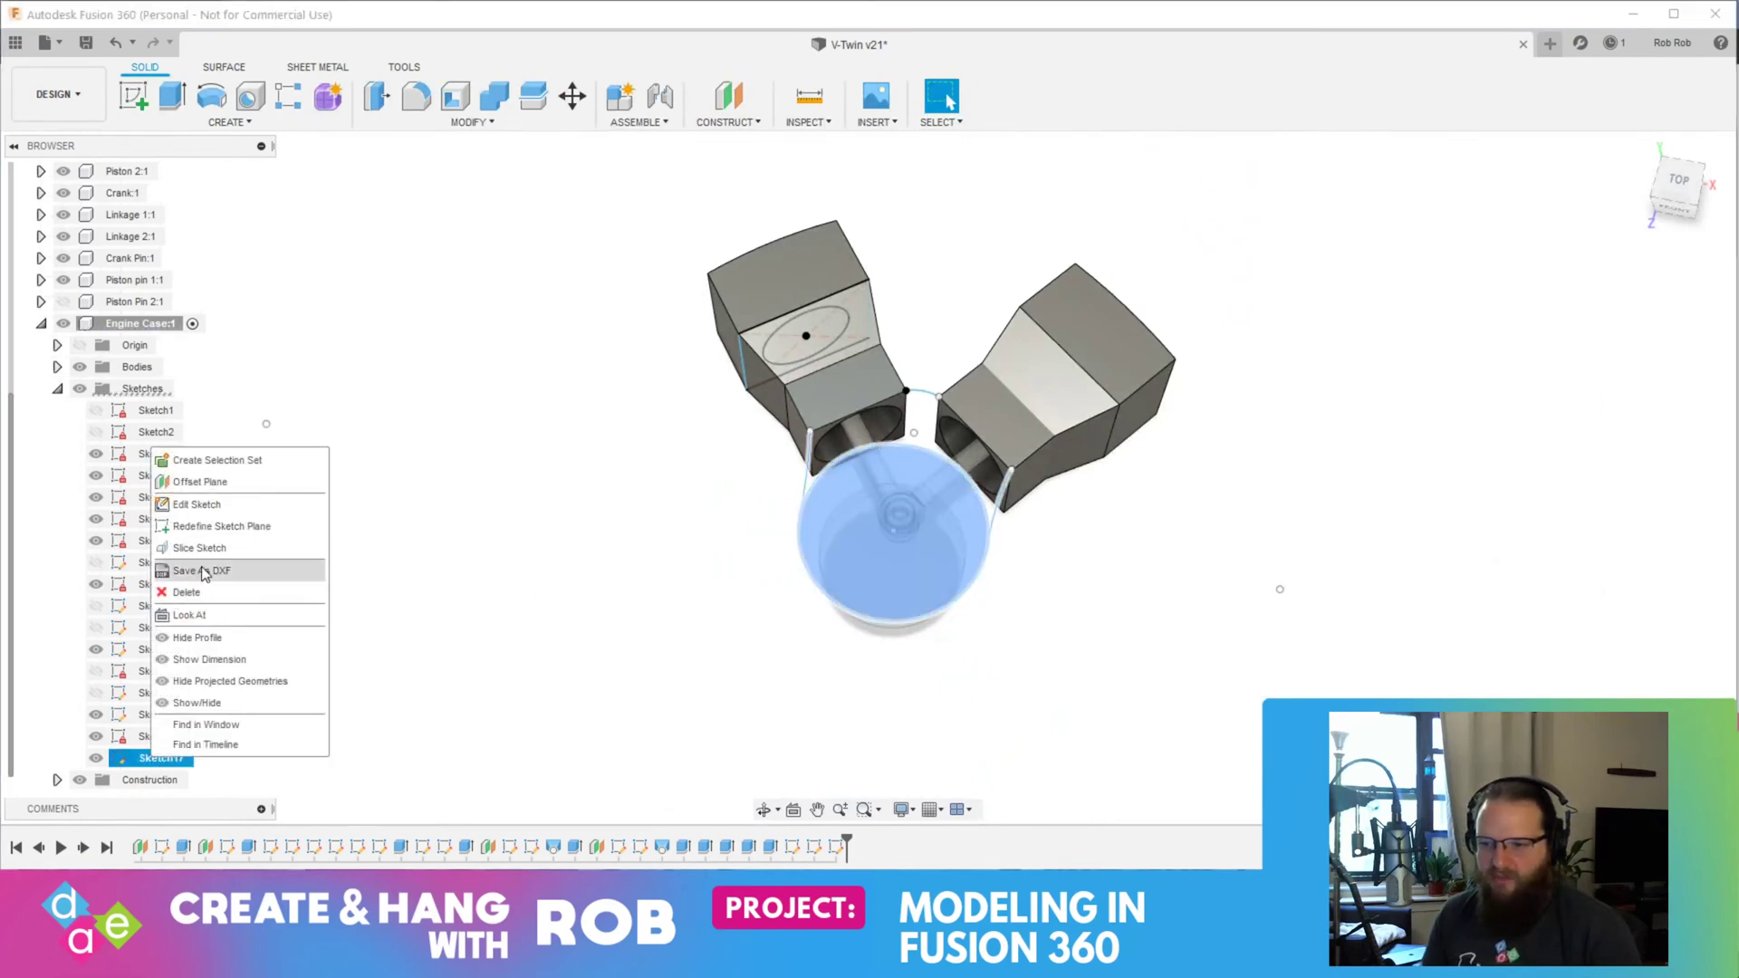
{"action": "left_click", "coordinate": [195, 504]}
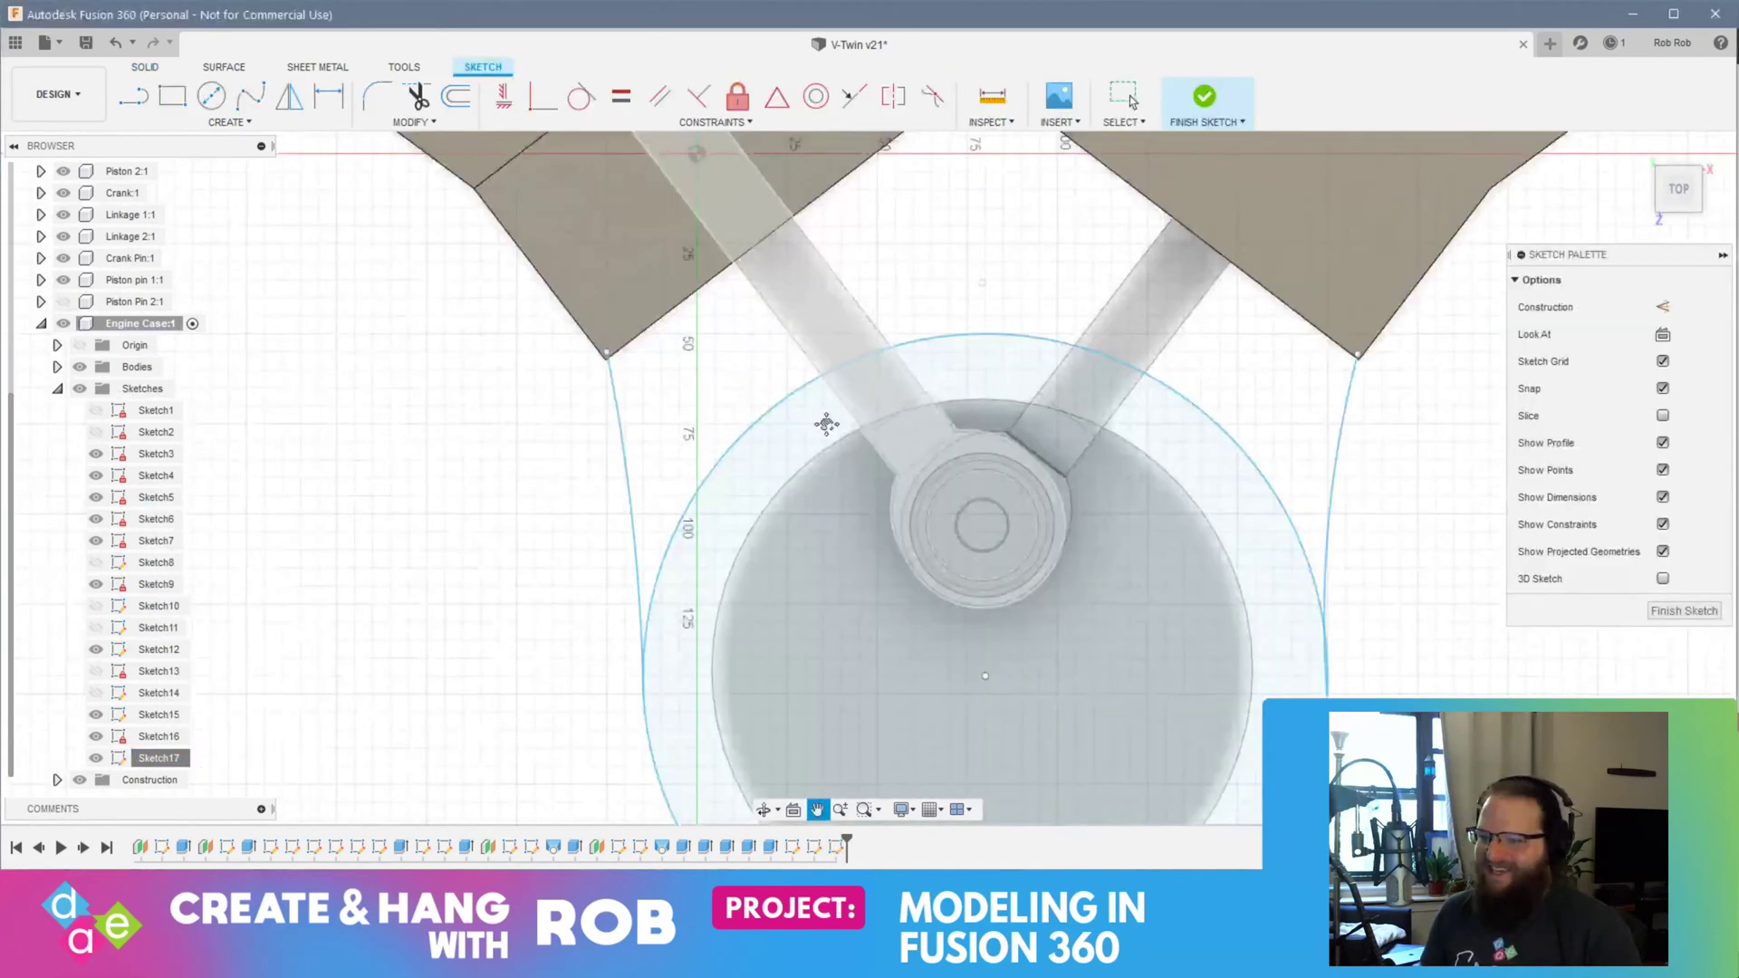
{"action": "middle_click_drag", "start_coordinate": [826, 423], "coordinate": [814, 554]}
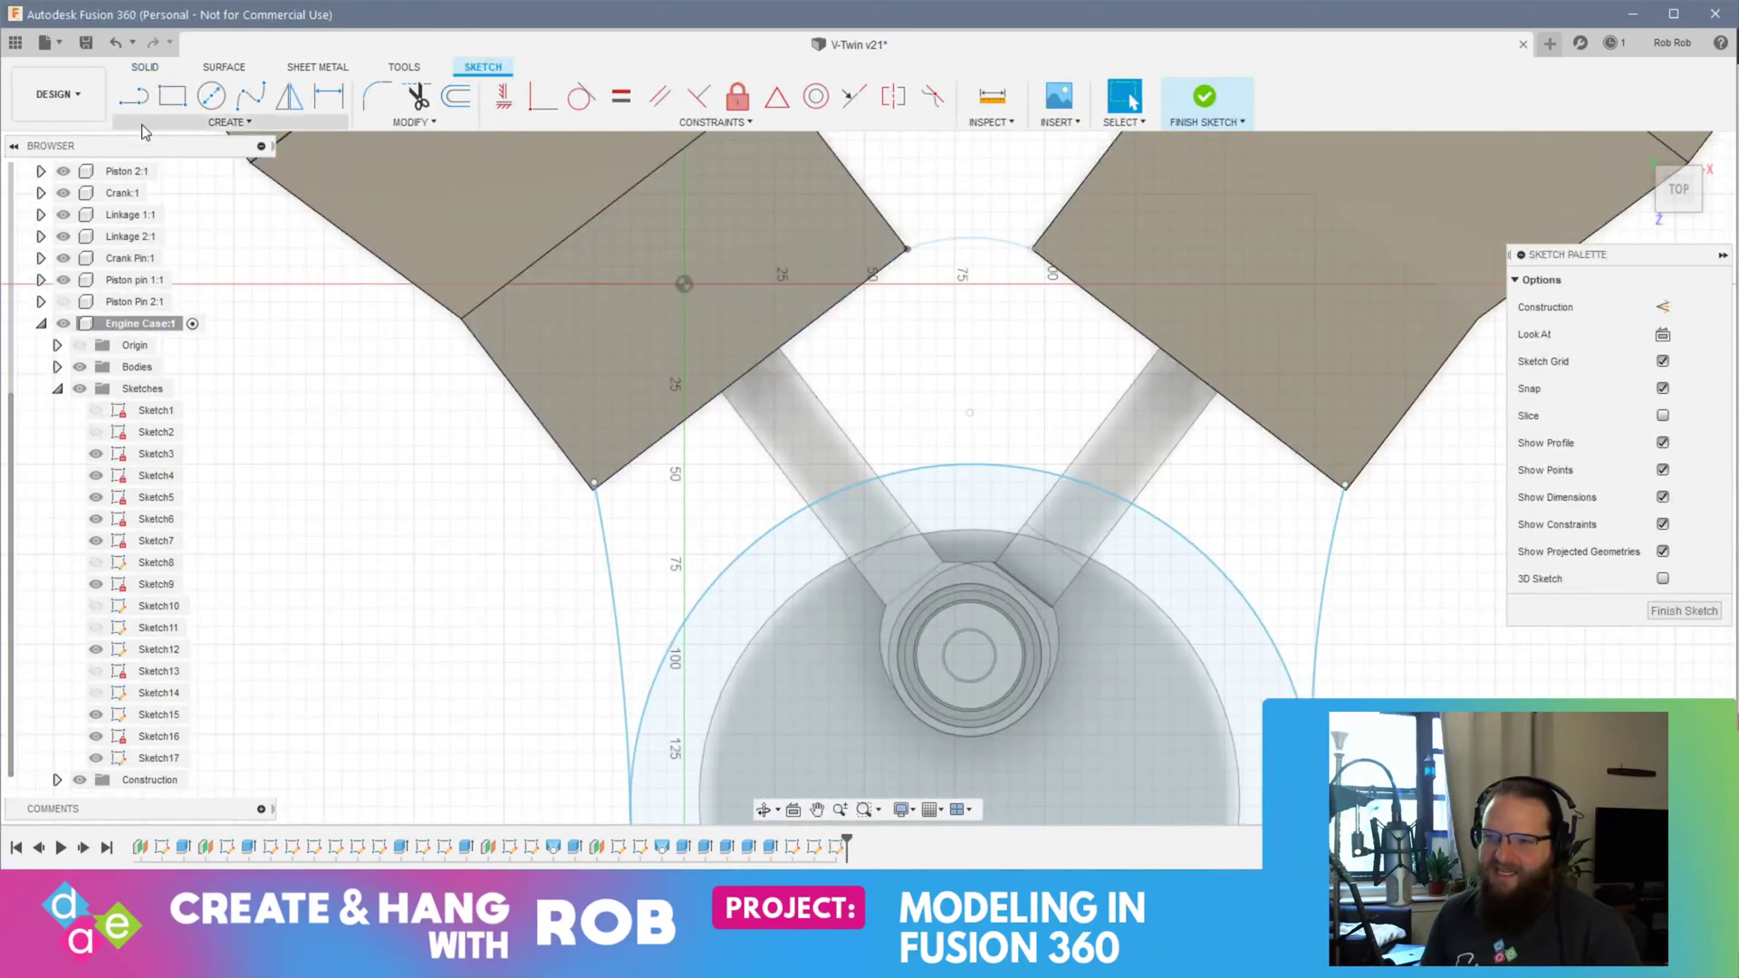
Step: Draw a shallow 3-point arc spanning about 35 mm between the facing inner corners of the two cylinder housings
{"action": "key", "text": "l"}
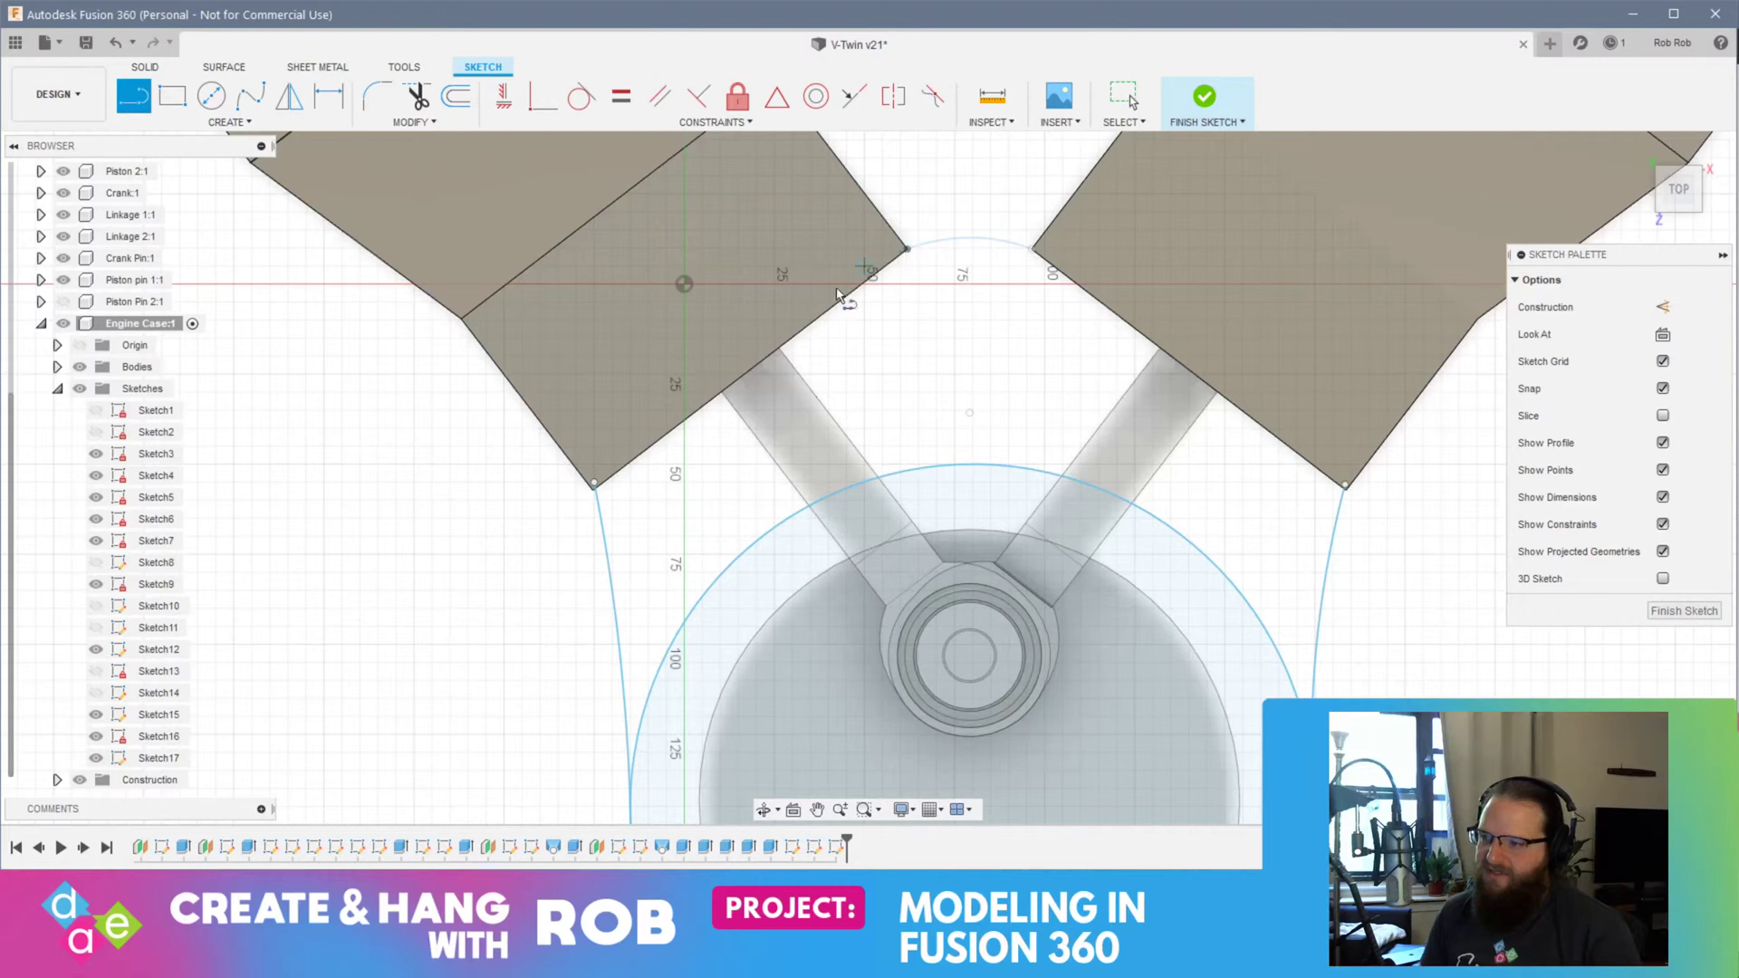
{"action": "key", "text": "Escape"}
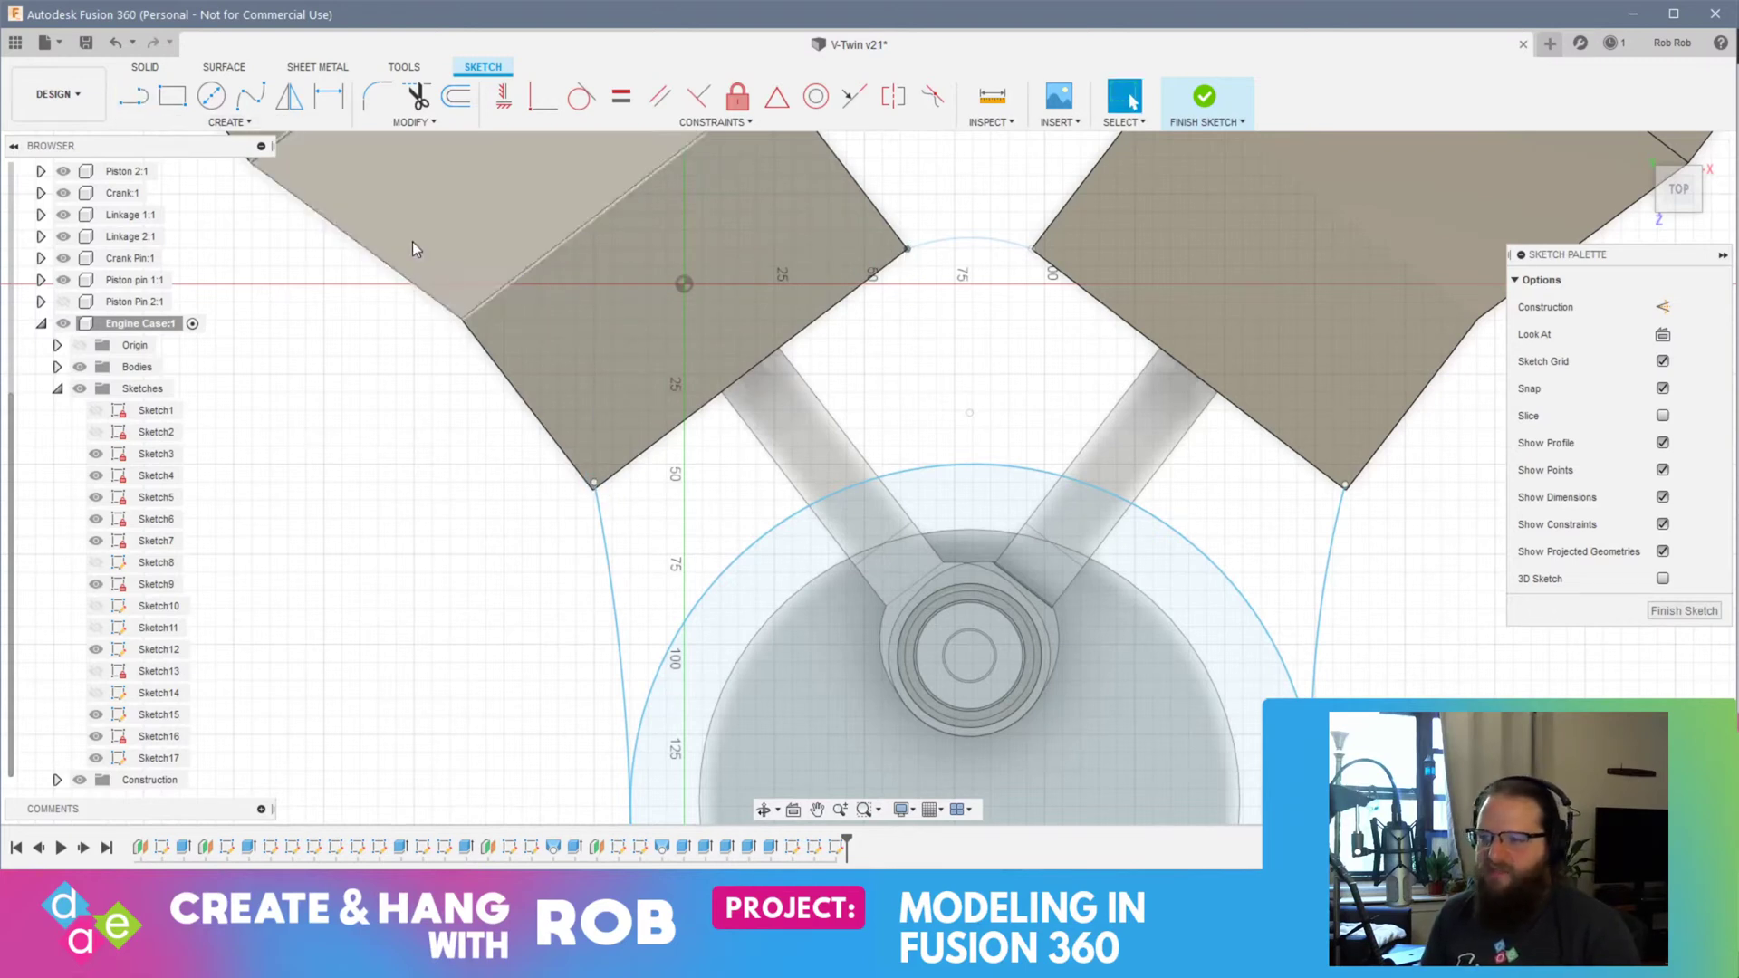
{"action": "left_click", "coordinate": [219, 125]}
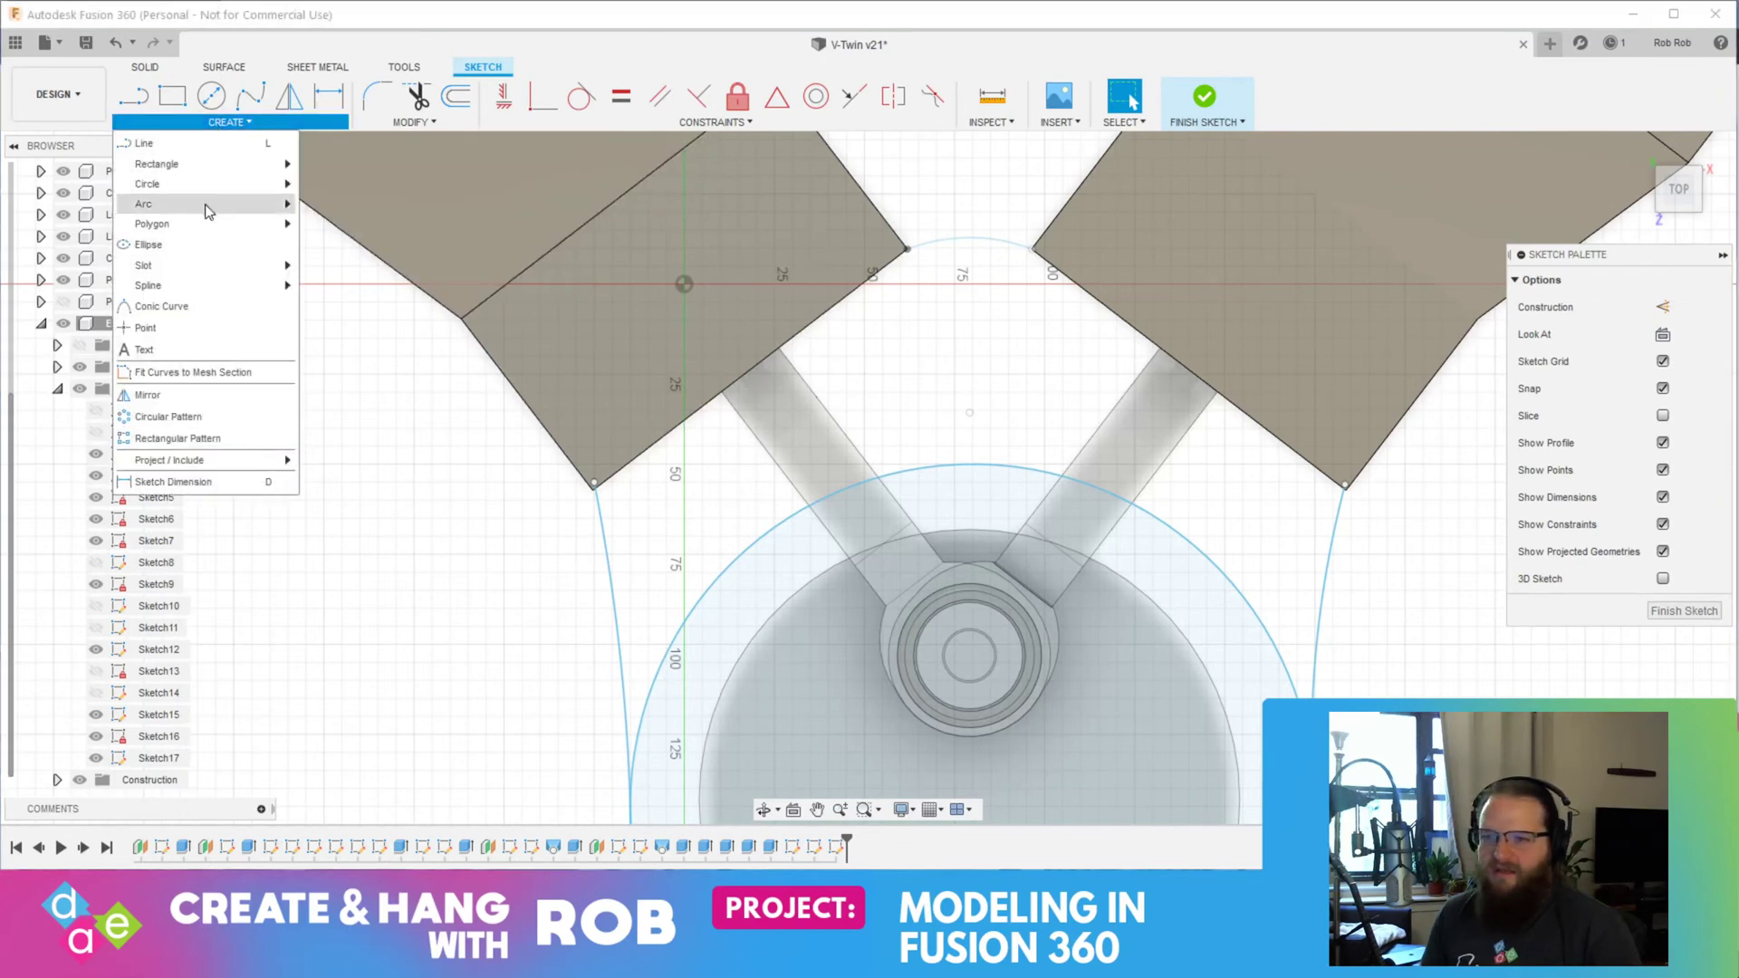
{"action": "mouse_move", "coordinate": [214, 205]}
{"action": "left_click", "coordinate": [405, 206]}
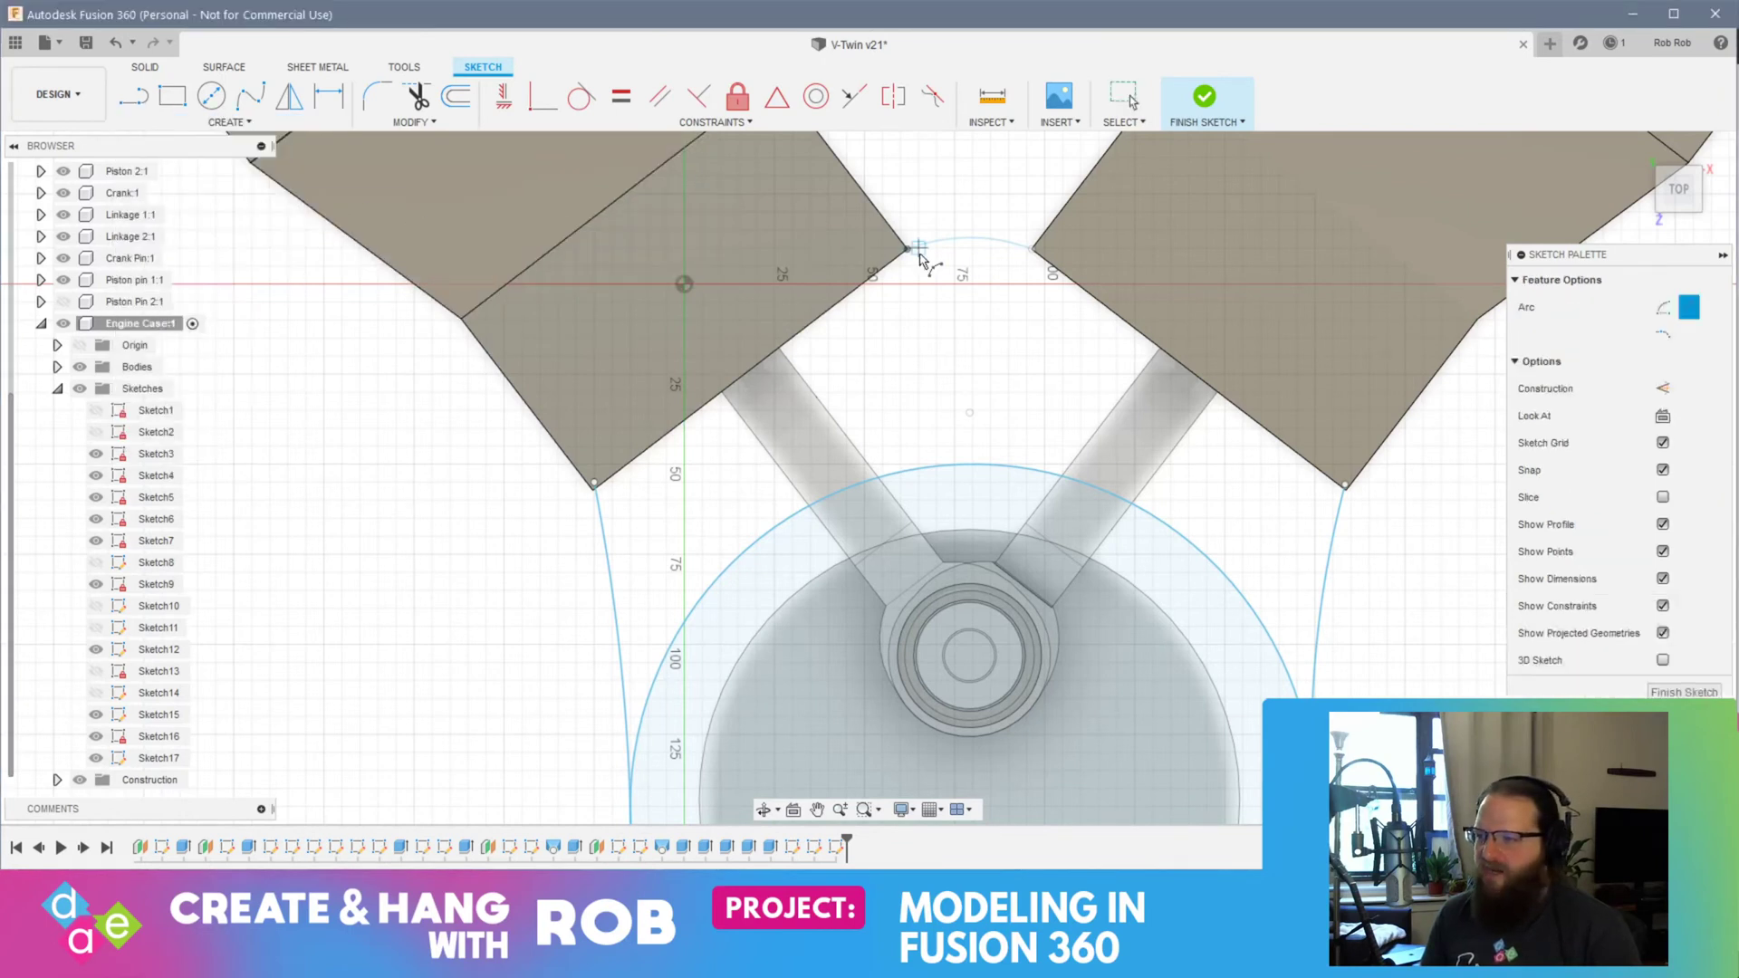
{"action": "scroll", "coordinate": [908, 255], "scroll_direction": "up", "scroll_amount": 10}
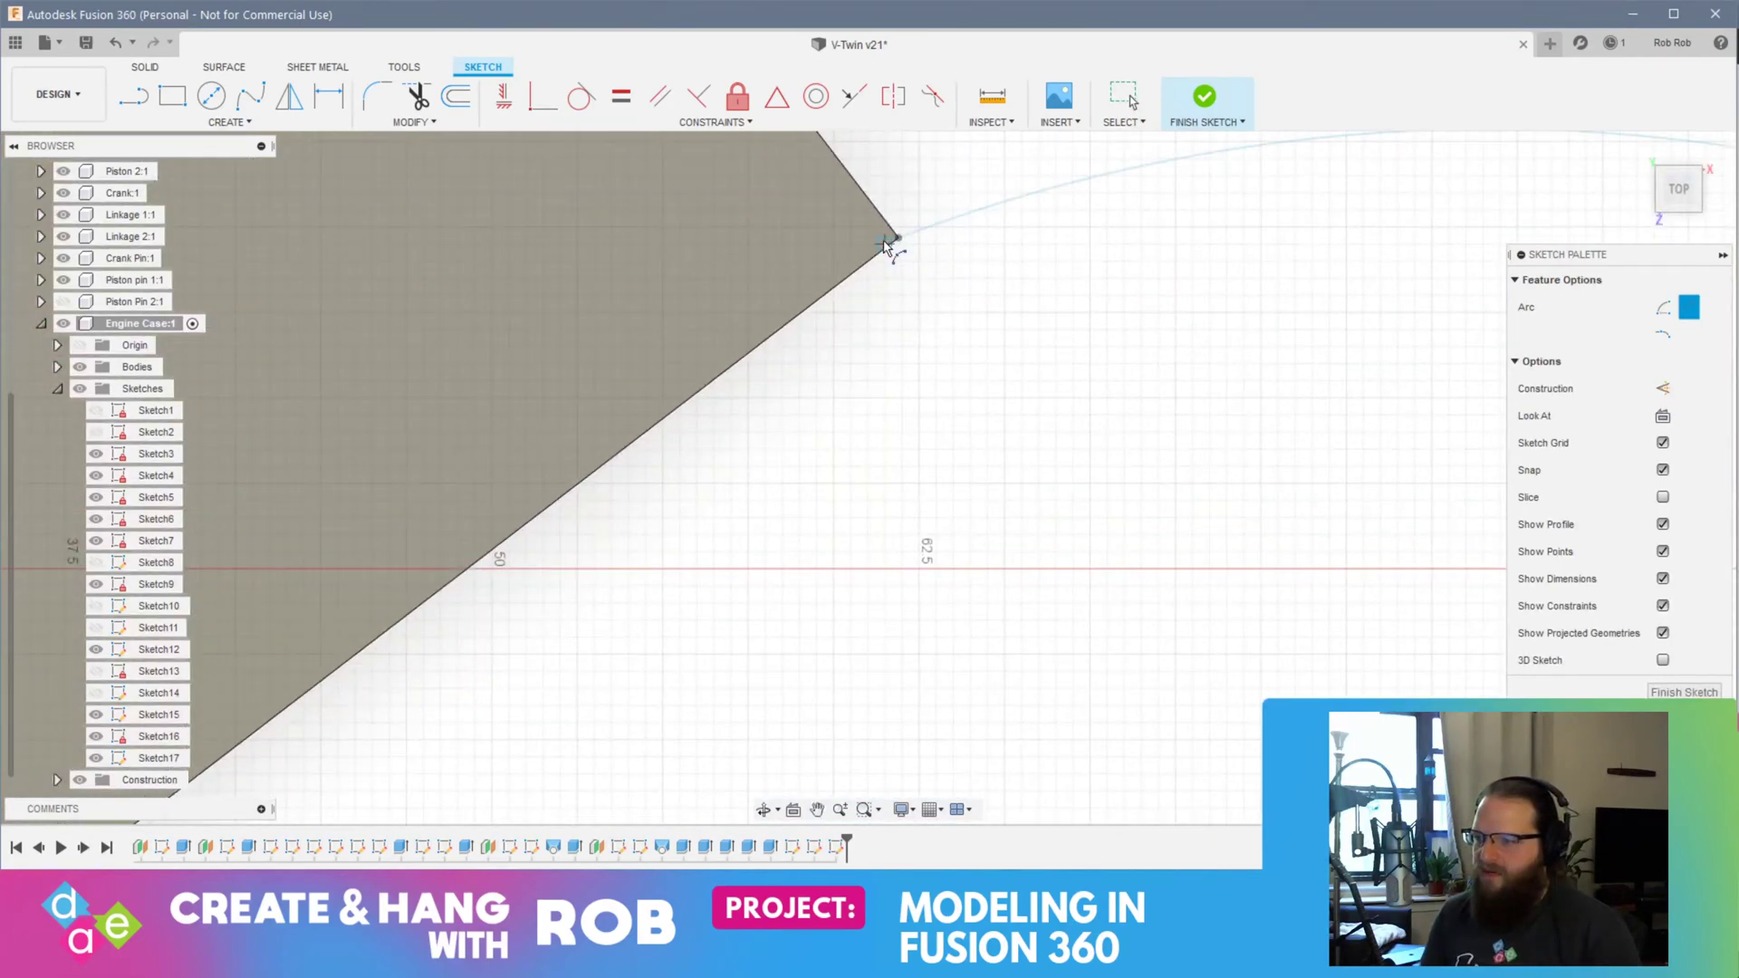
{"action": "left_click", "coordinate": [888, 240]}
{"action": "middle_click_drag", "start_coordinate": [1186, 299], "coordinate": [681, 330]}
{"action": "middle_click_drag", "start_coordinate": [1372, 337], "coordinate": [835, 334]}
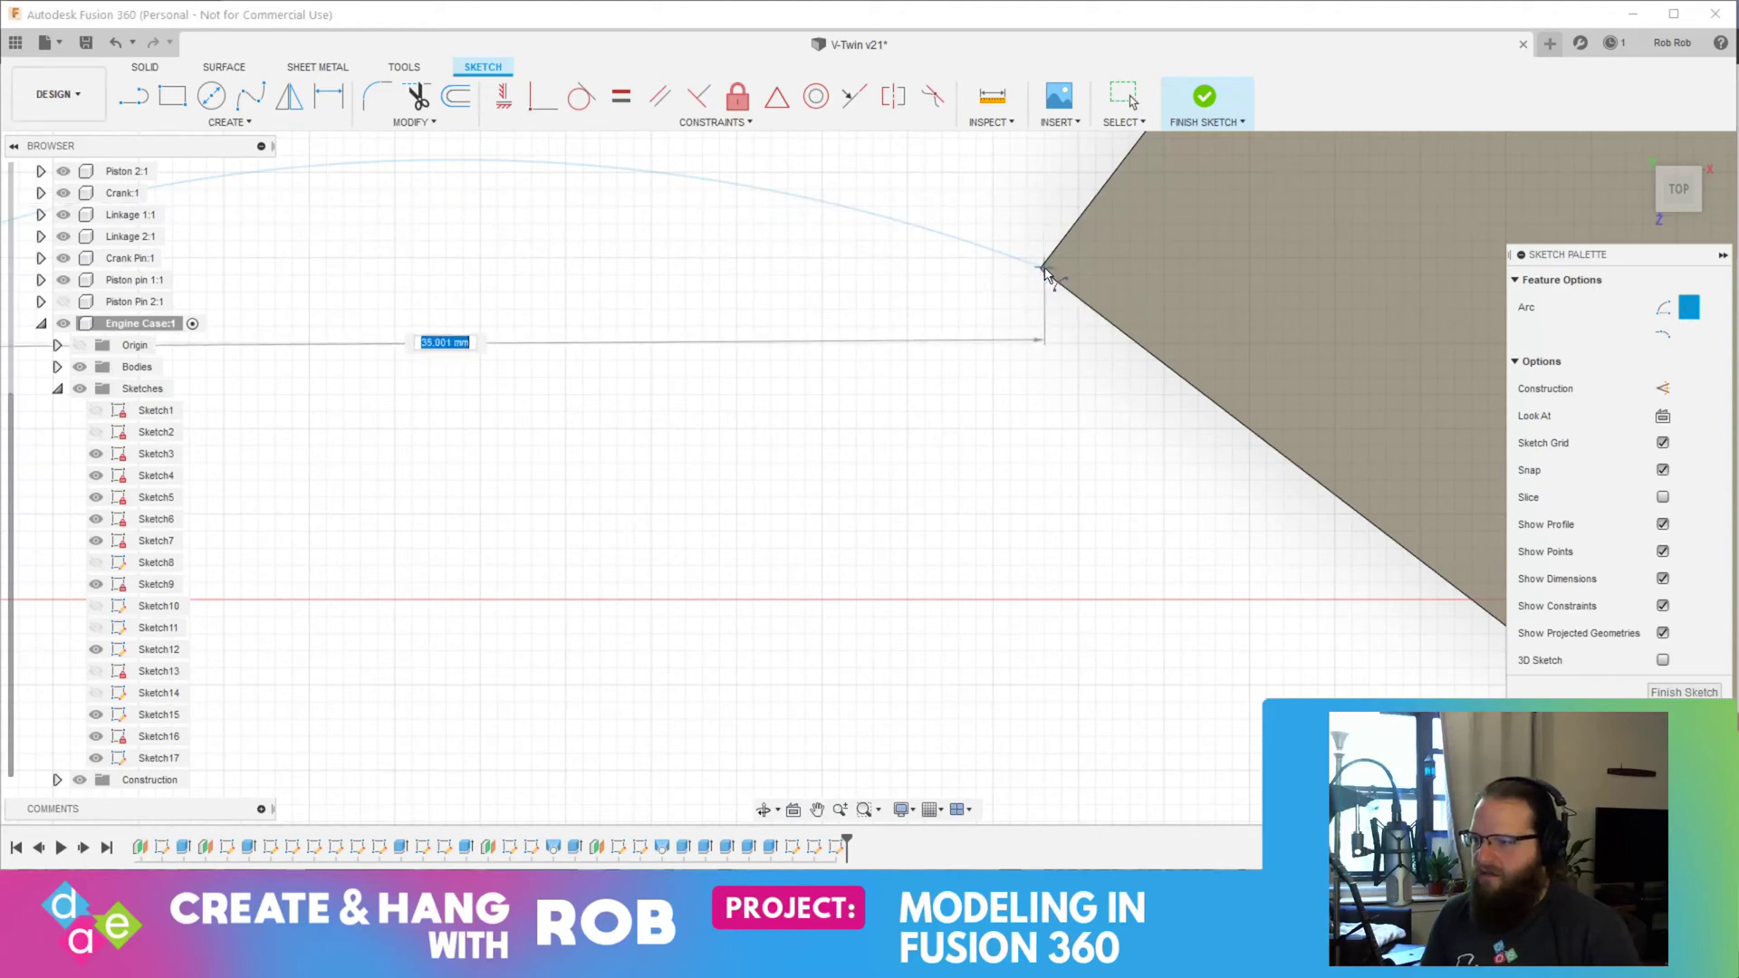
{"action": "left_click", "coordinate": [1044, 270]}
{"action": "middle_click_drag", "start_coordinate": [602, 277], "coordinate": [815, 323]}
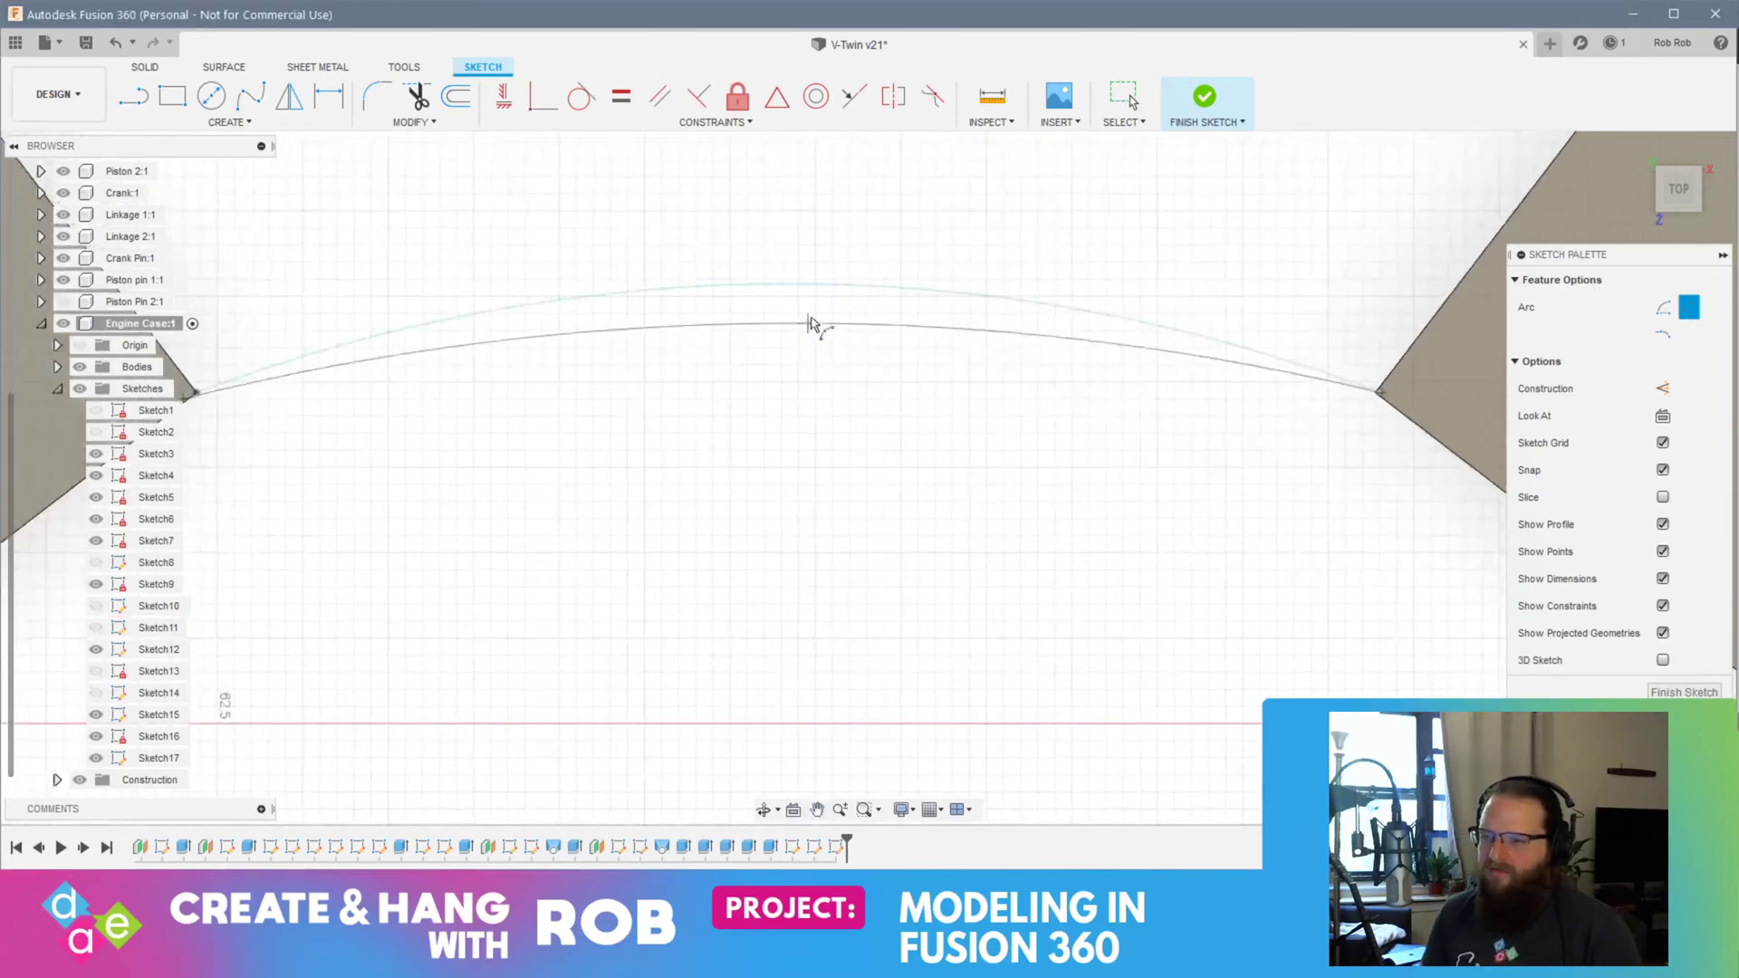
{"action": "left_click", "coordinate": [817, 286]}
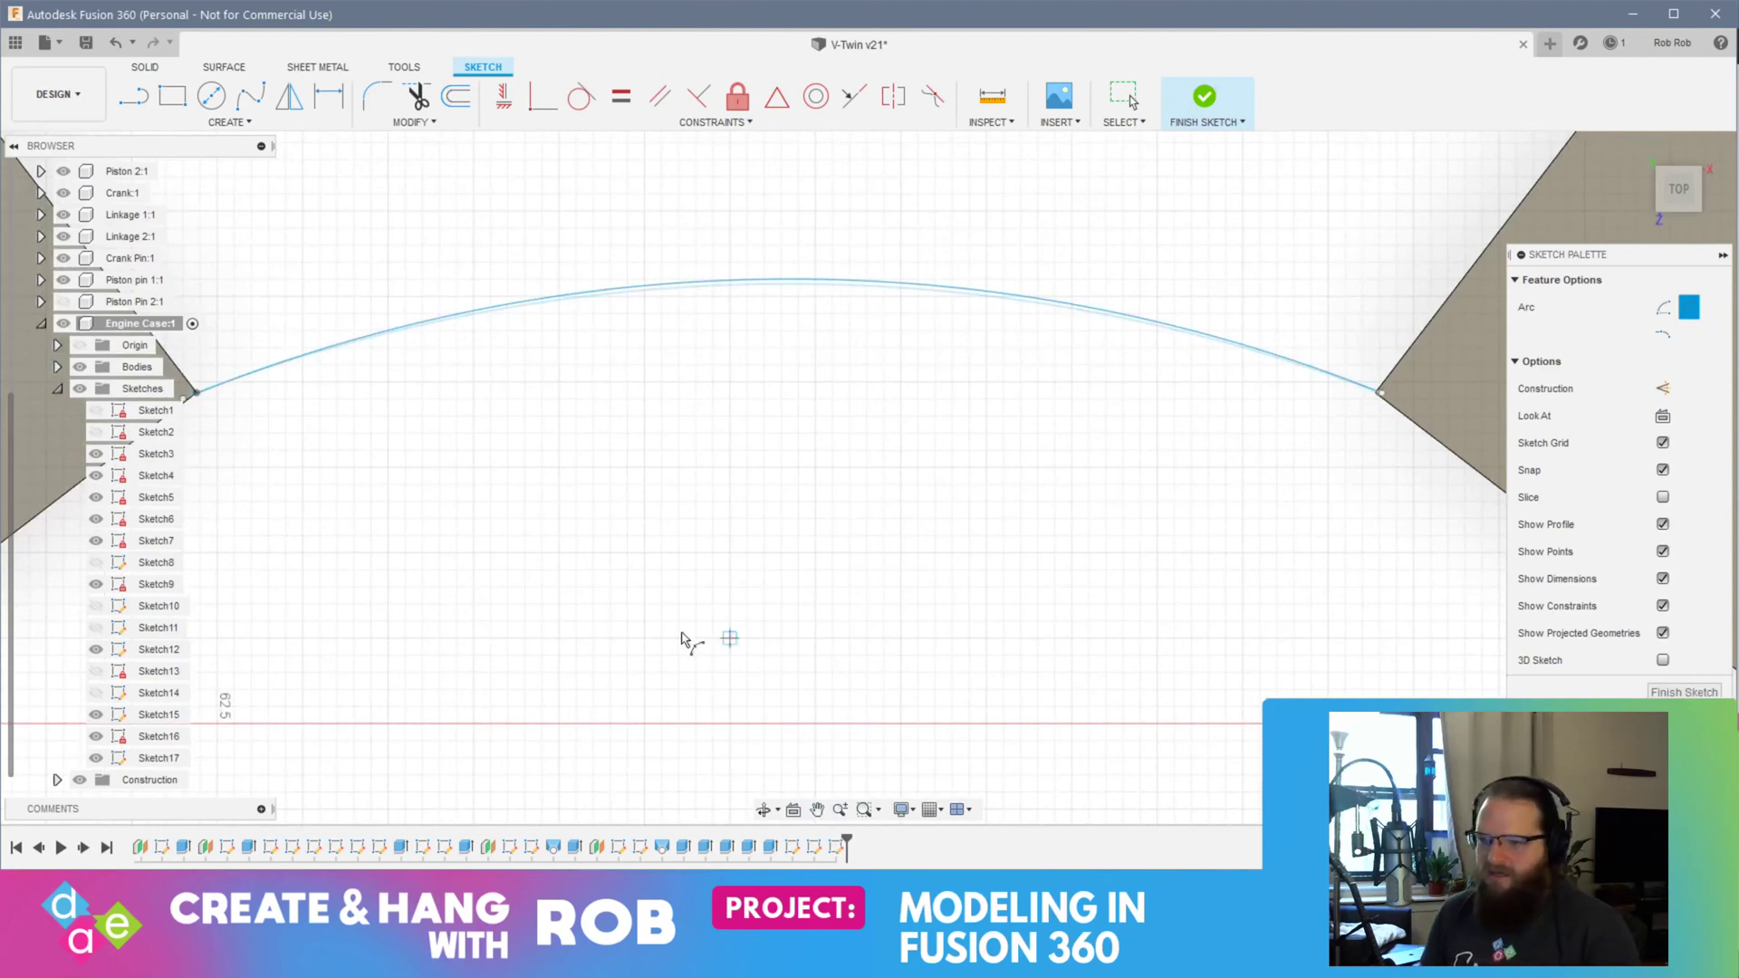
{"action": "key", "text": "Escape"}
Step: Draw a line along each housing's lower edge, connecting its outer lower corner to the end of the bridging arc
{"action": "left_click", "coordinate": [137, 104]}
{"action": "scroll", "coordinate": [706, 416], "scroll_direction": "down", "scroll_amount": 5}
{"action": "middle_click_drag", "start_coordinate": [362, 652], "coordinate": [704, 410]}
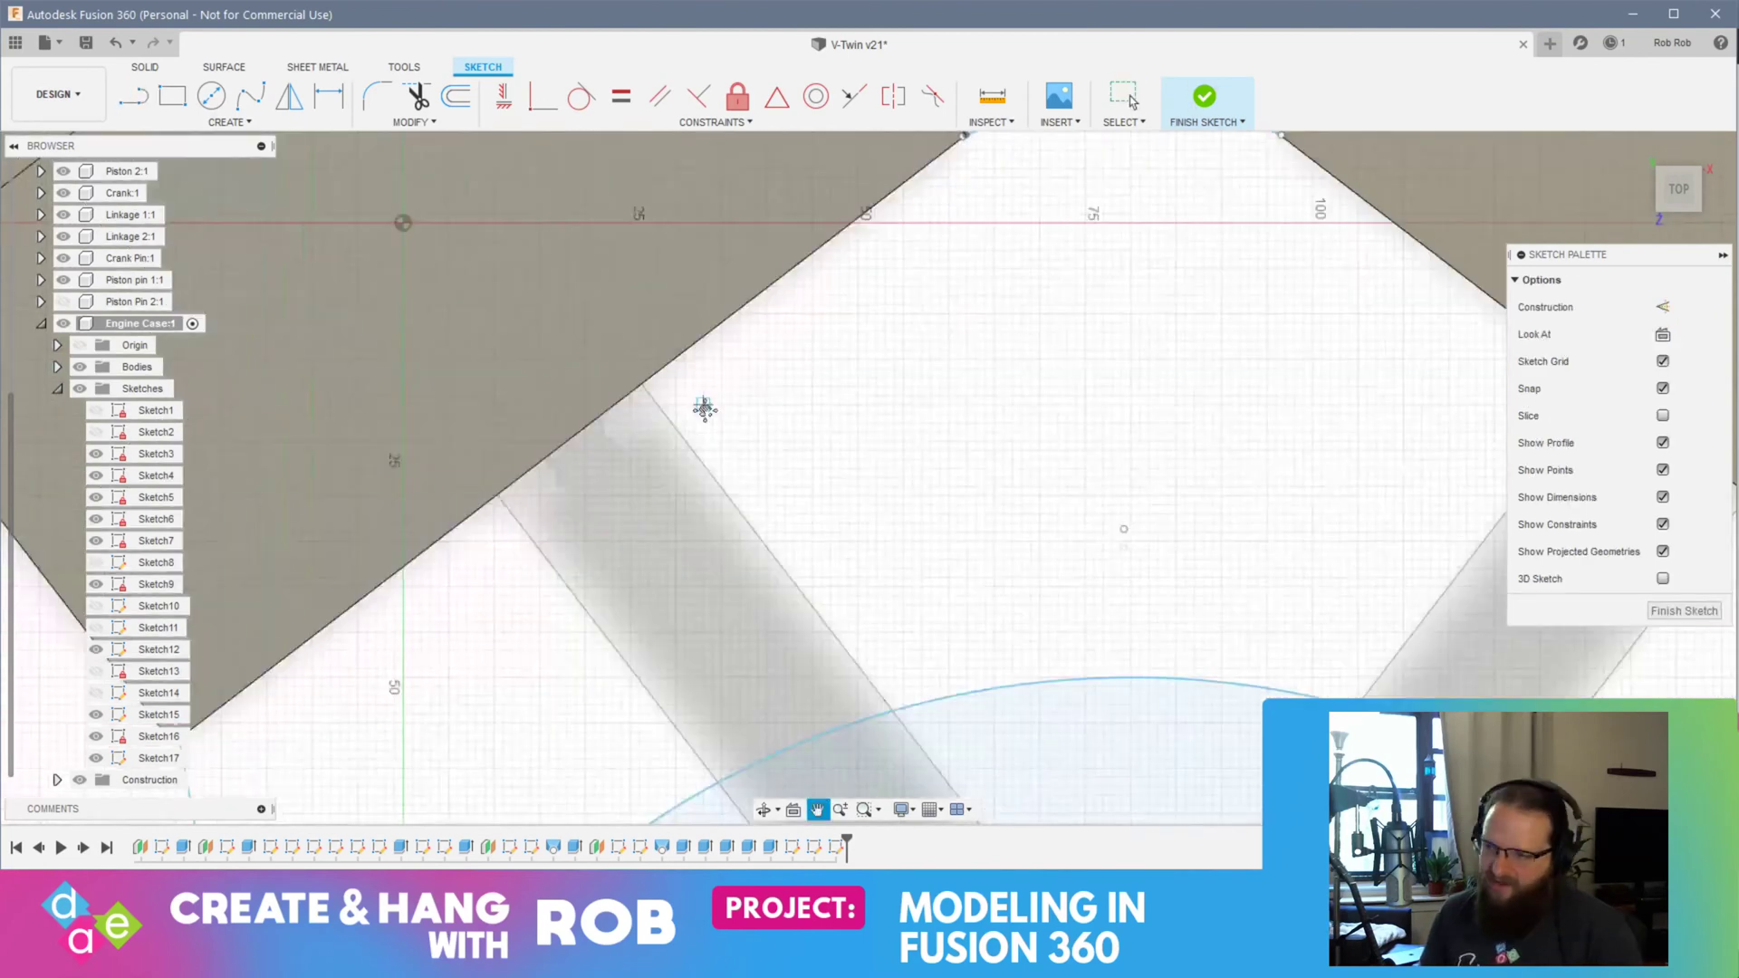
{"action": "scroll", "coordinate": [598, 558], "scroll_direction": "down", "scroll_amount": 2}
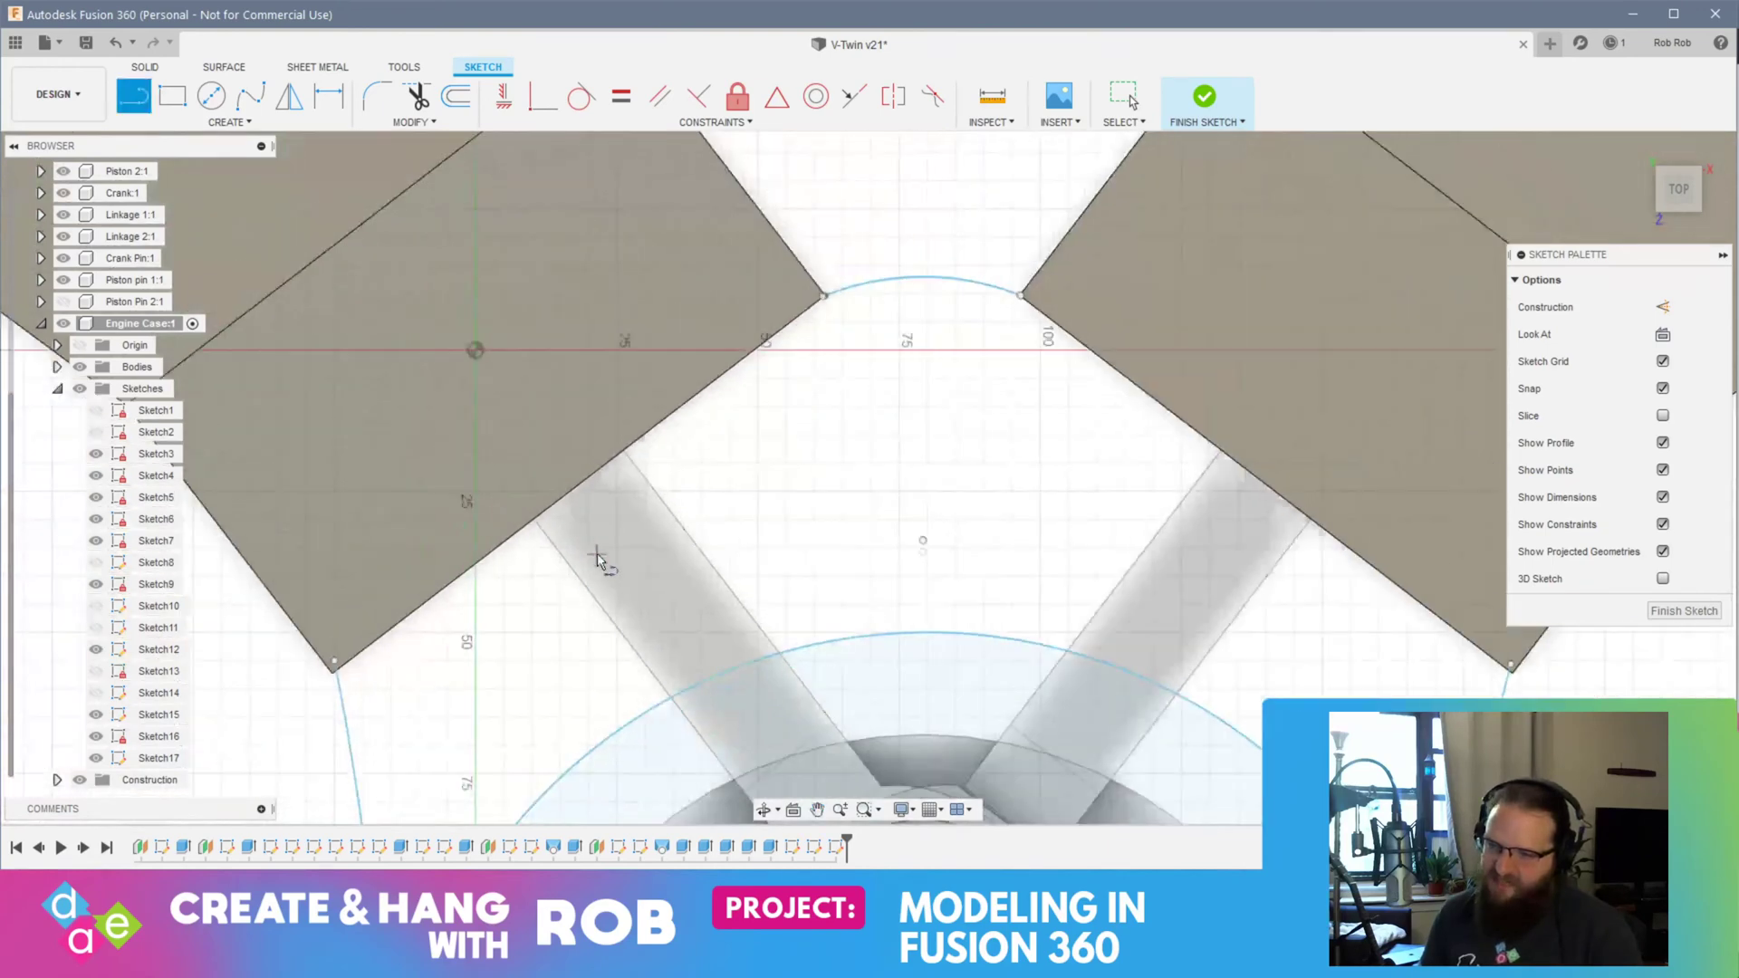
{"action": "left_click", "coordinate": [336, 666]}
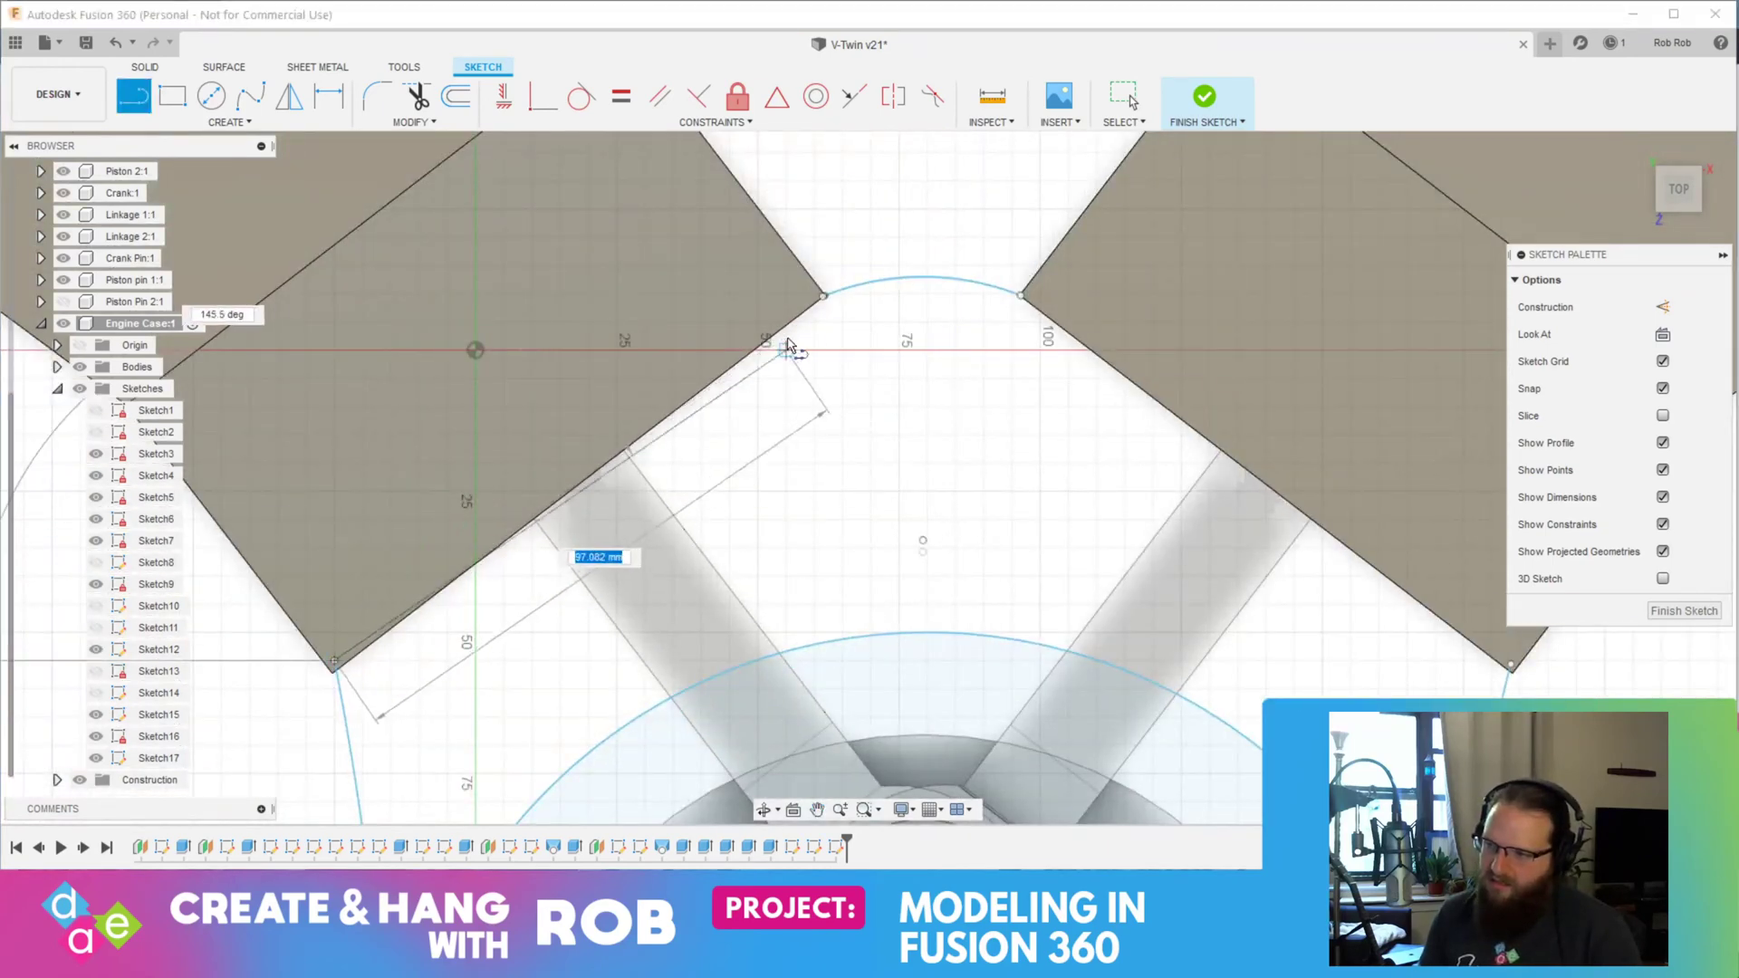
{"action": "left_click", "coordinate": [824, 296]}
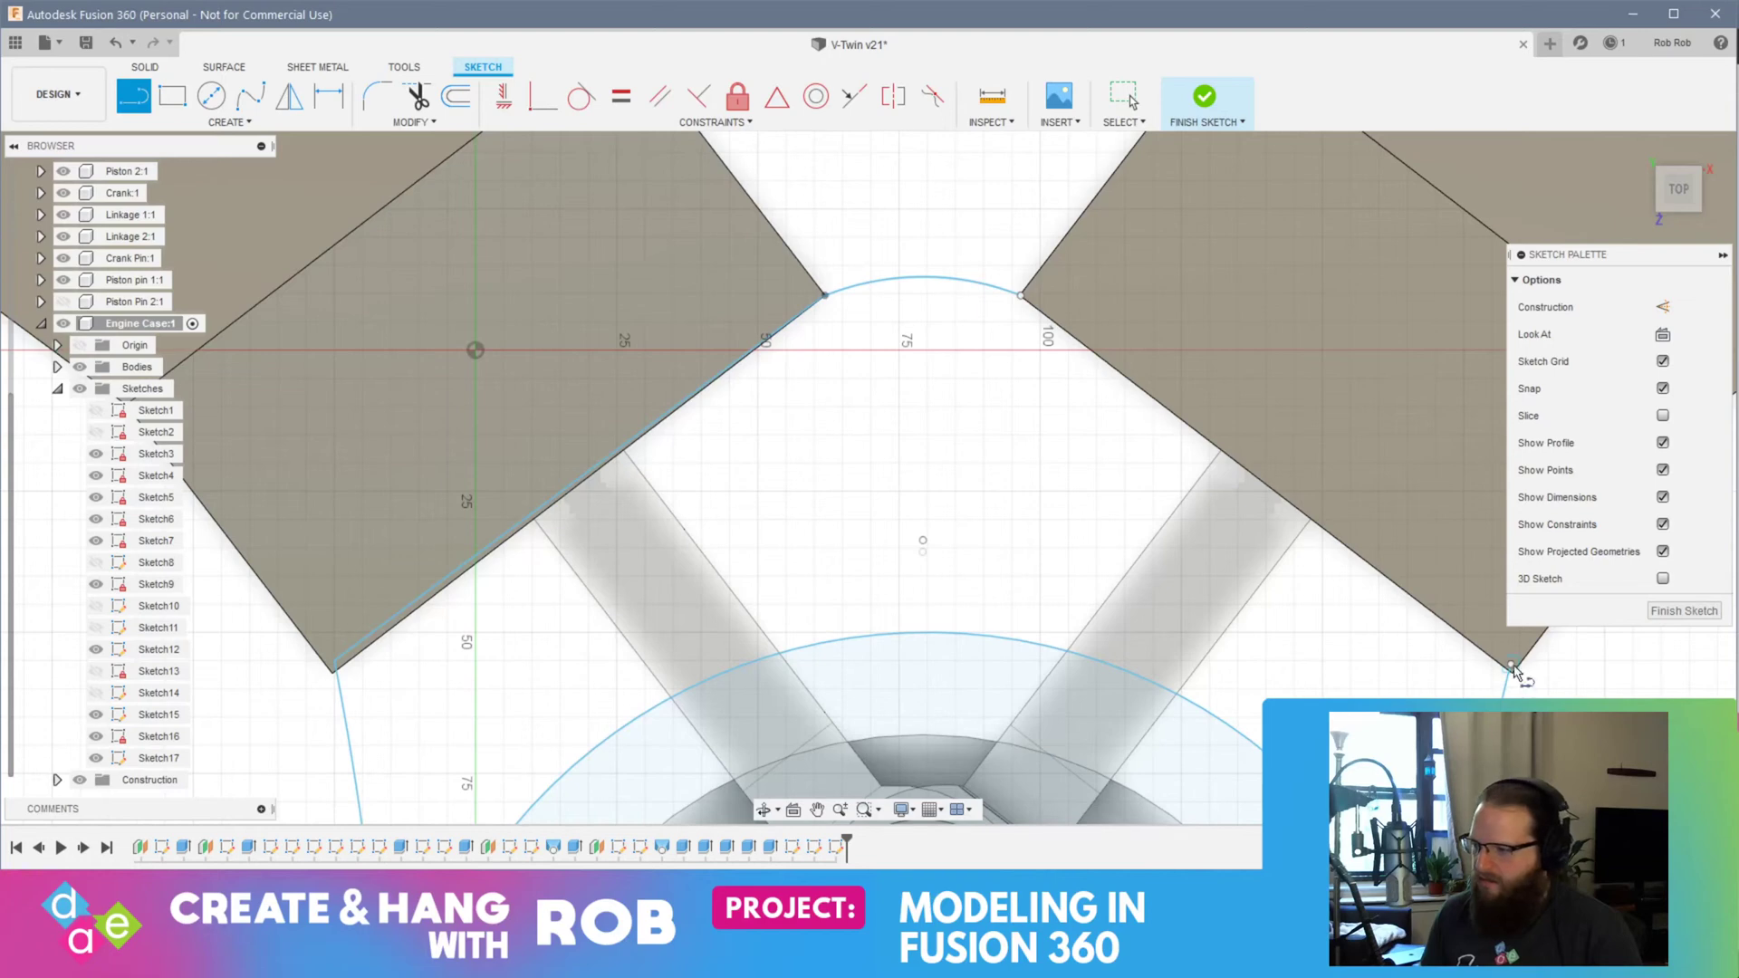
{"action": "left_click", "coordinate": [1510, 667]}
{"action": "left_click", "coordinate": [1021, 296]}
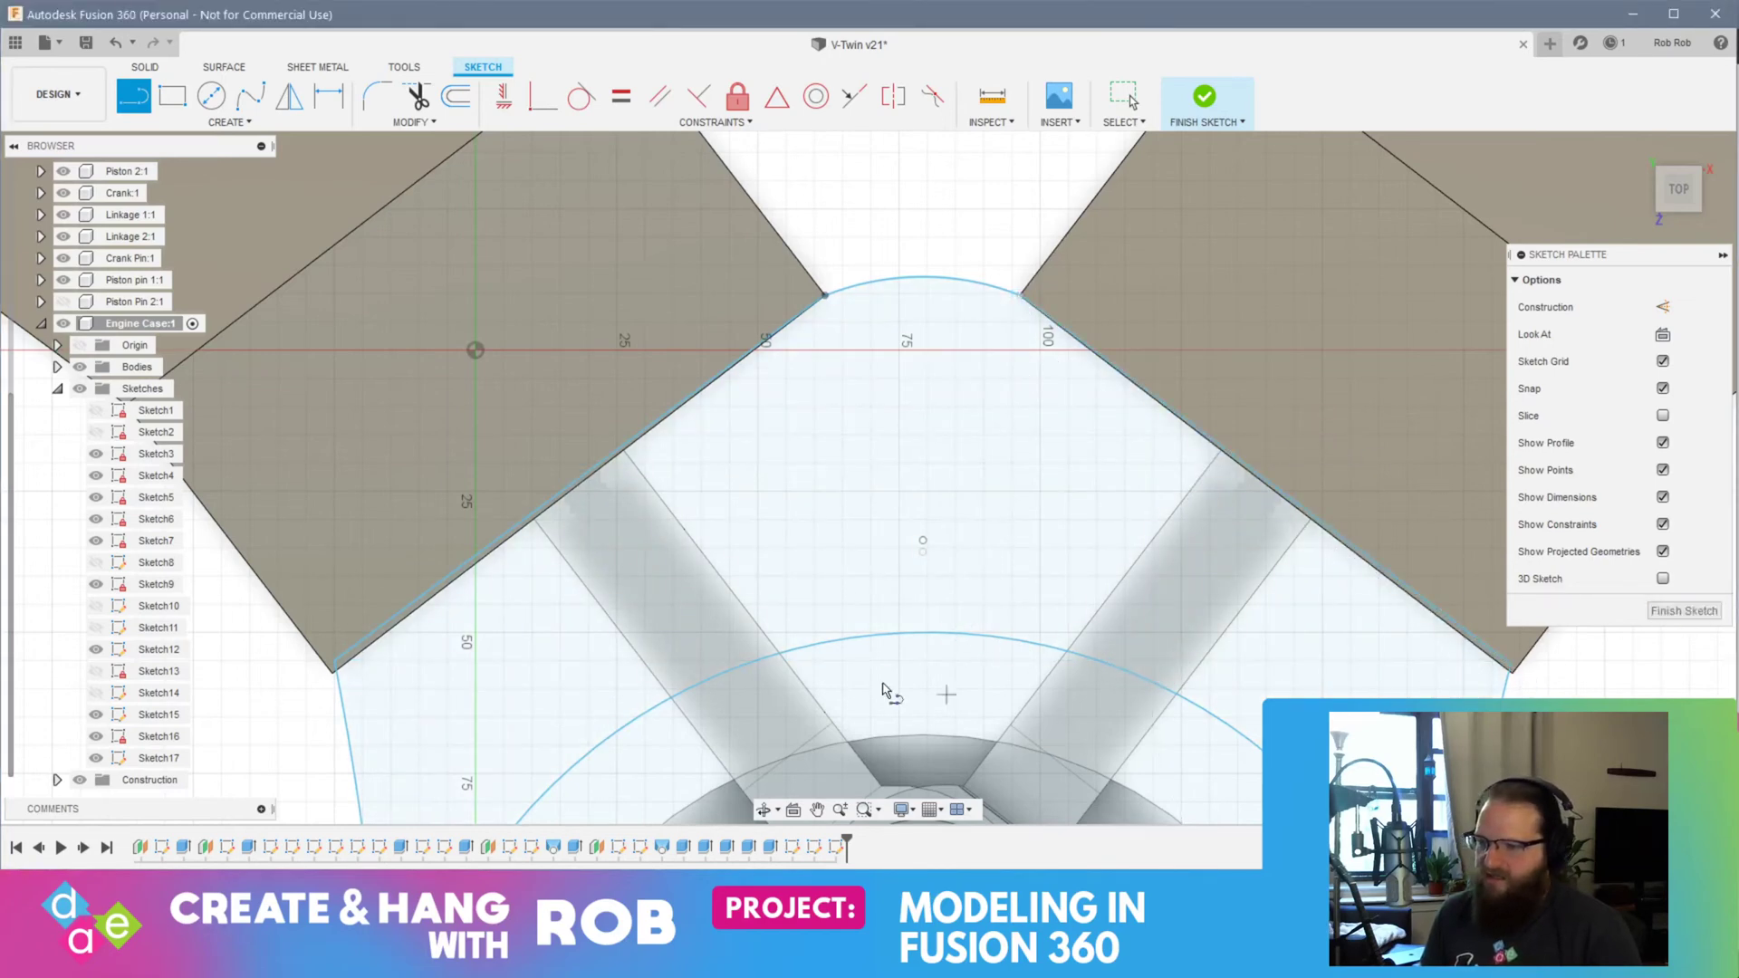
{"action": "scroll", "coordinate": [883, 661], "scroll_direction": "down", "scroll_amount": 5}
{"action": "mouse_move", "coordinate": [887, 663]}
{"action": "middle_mouse_down"}
{"action": "mouse_move", "coordinate": [873, 501]}
{"action": "mouse_move", "coordinate": [815, 359]}
{"action": "middle_mouse_up"}
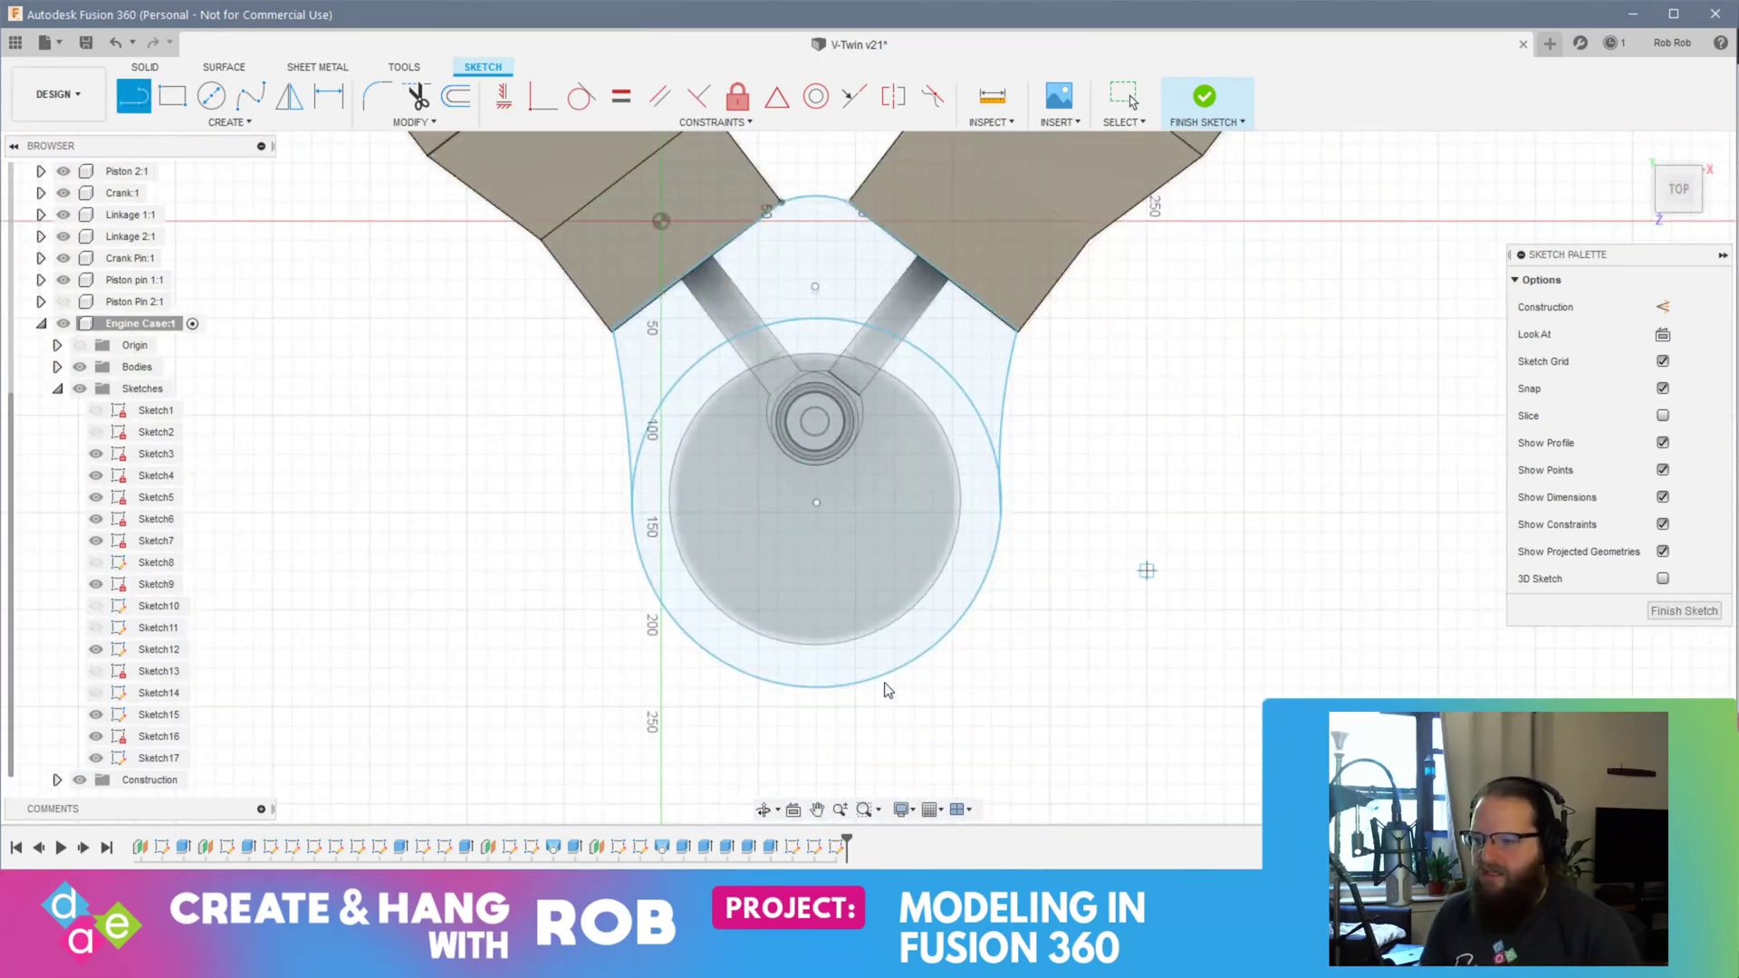
{"action": "key", "text": "Escape"}
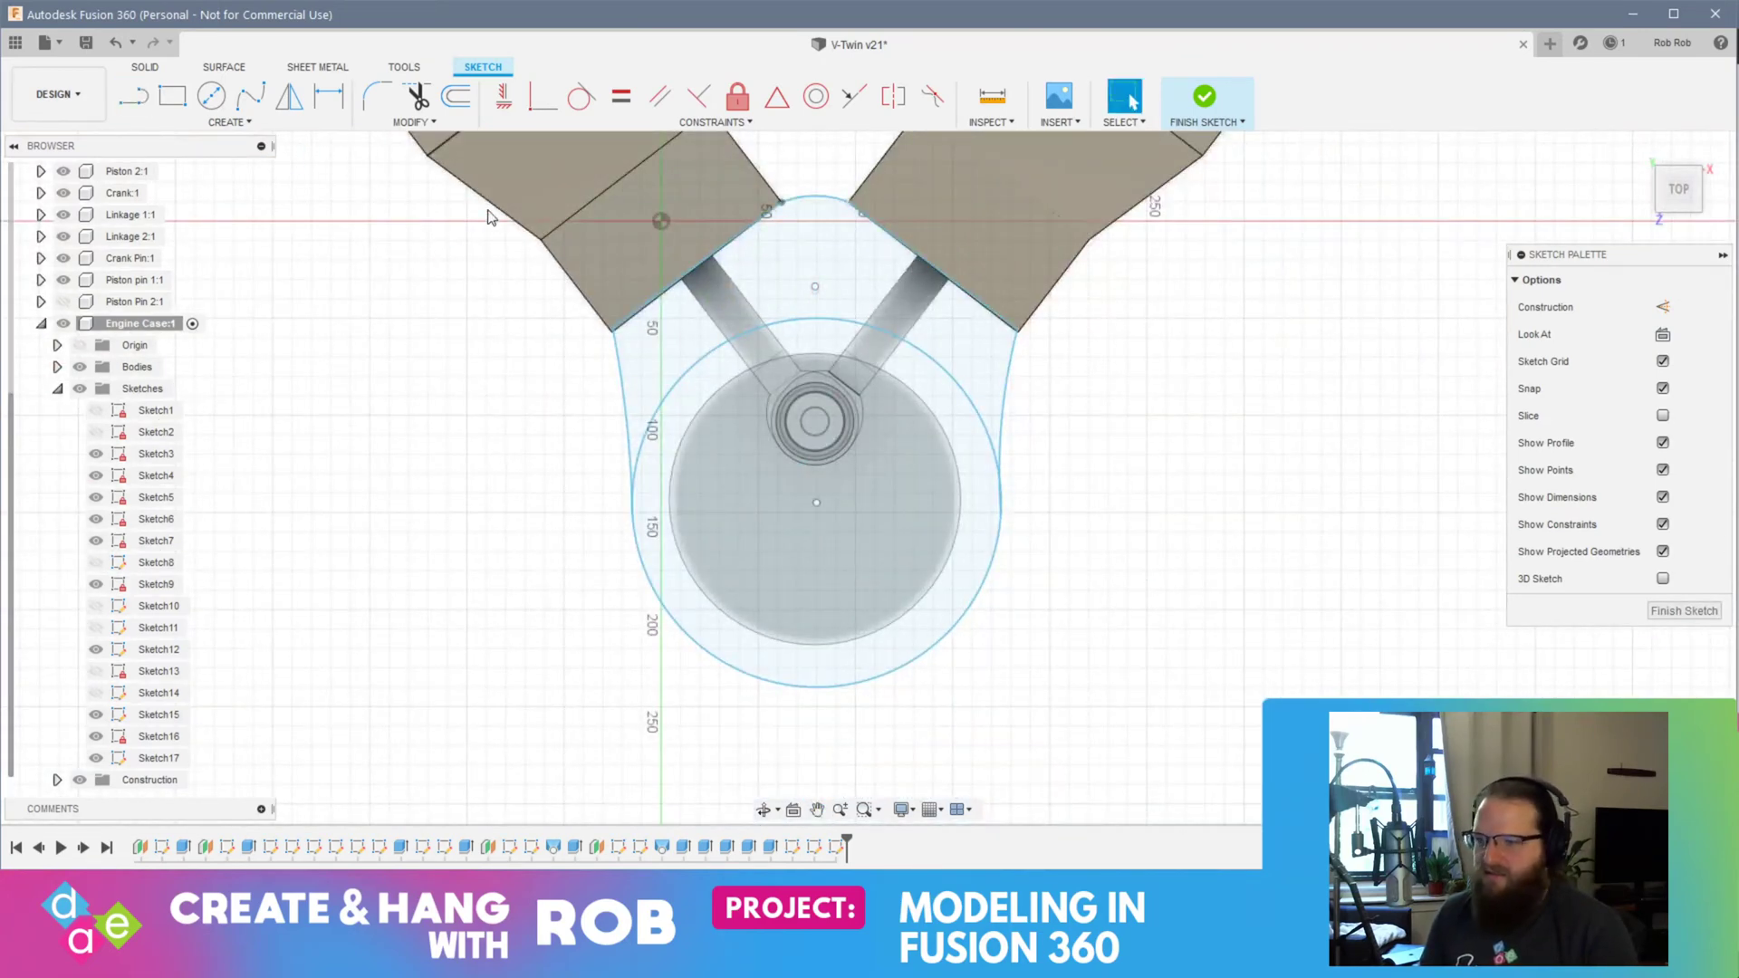
Step: Offset the crankcase circle outward by 10 mm
{"action": "left_click", "coordinate": [915, 667]}
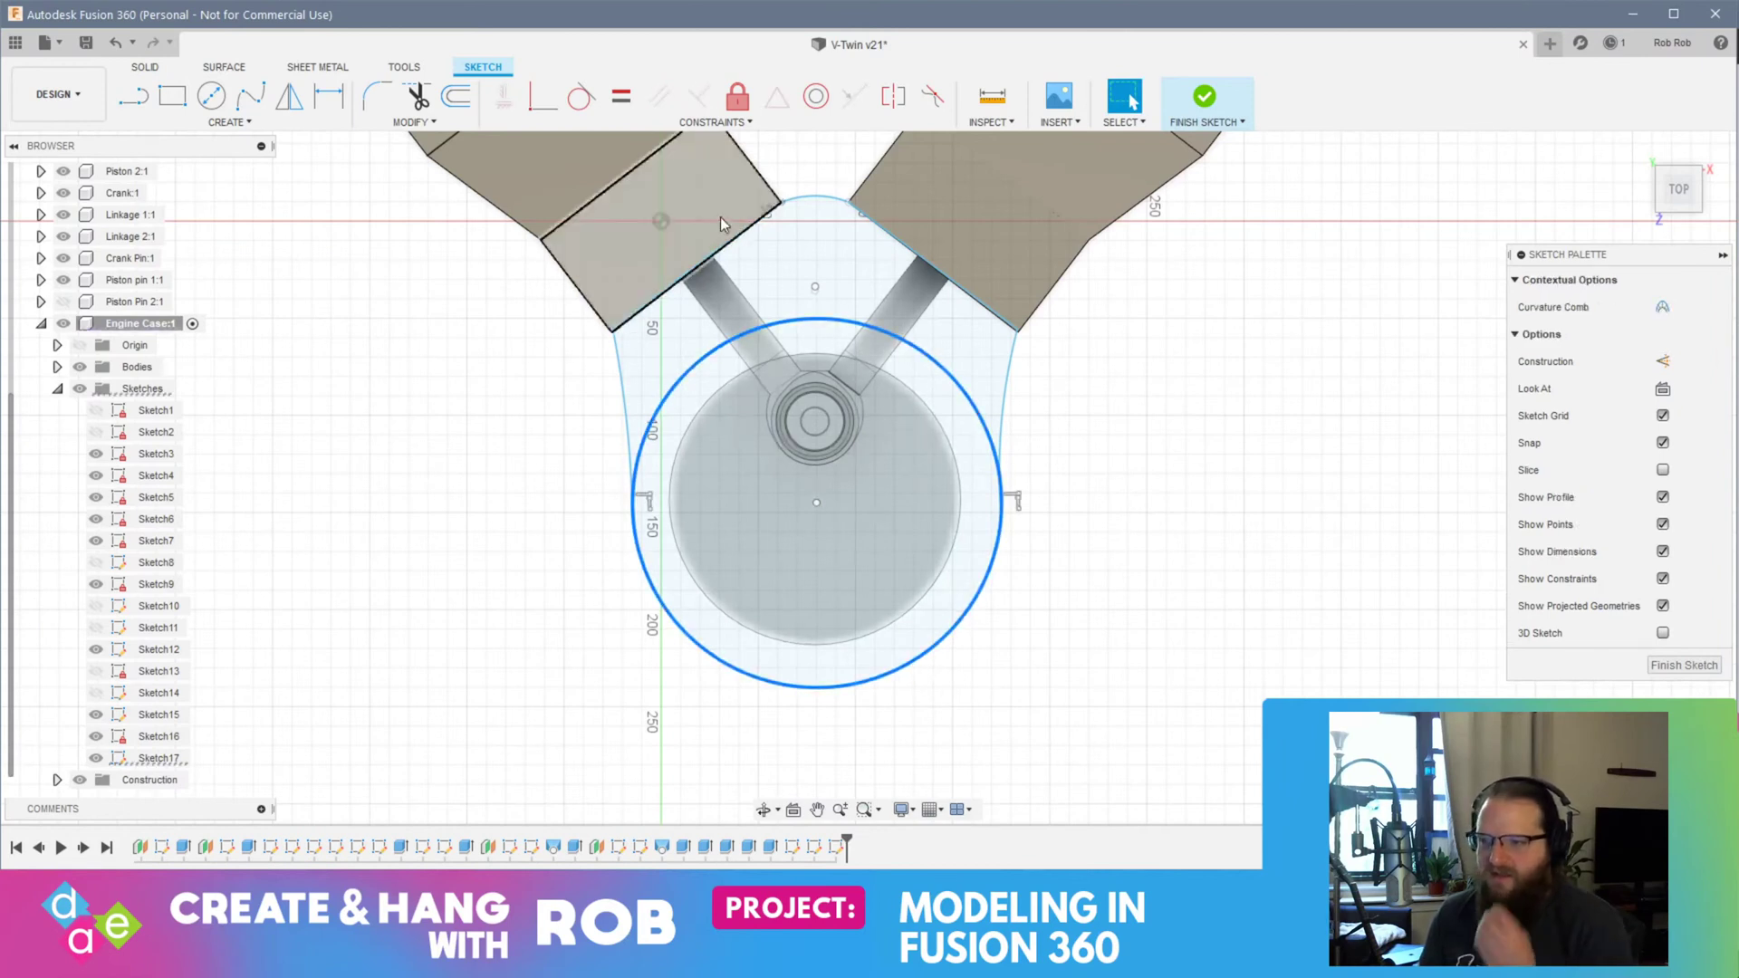
{"action": "left_click", "coordinate": [419, 122]}
{"action": "left_click", "coordinate": [412, 272]}
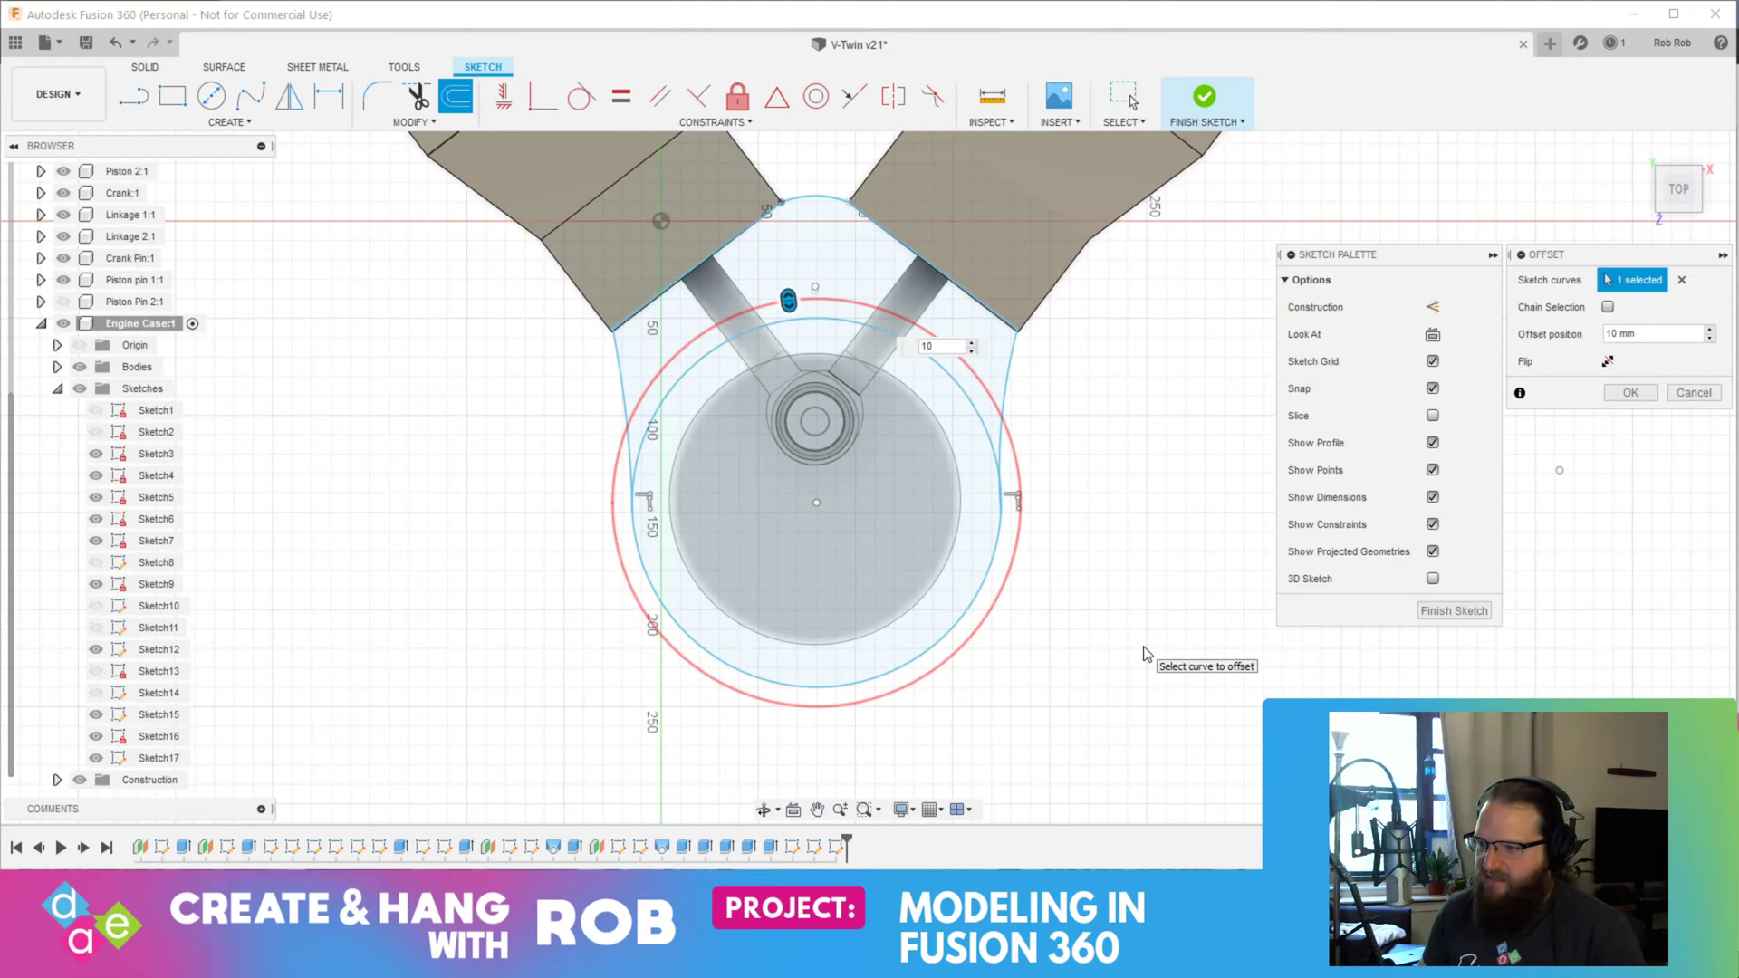
{"action": "key", "text": "Return"}
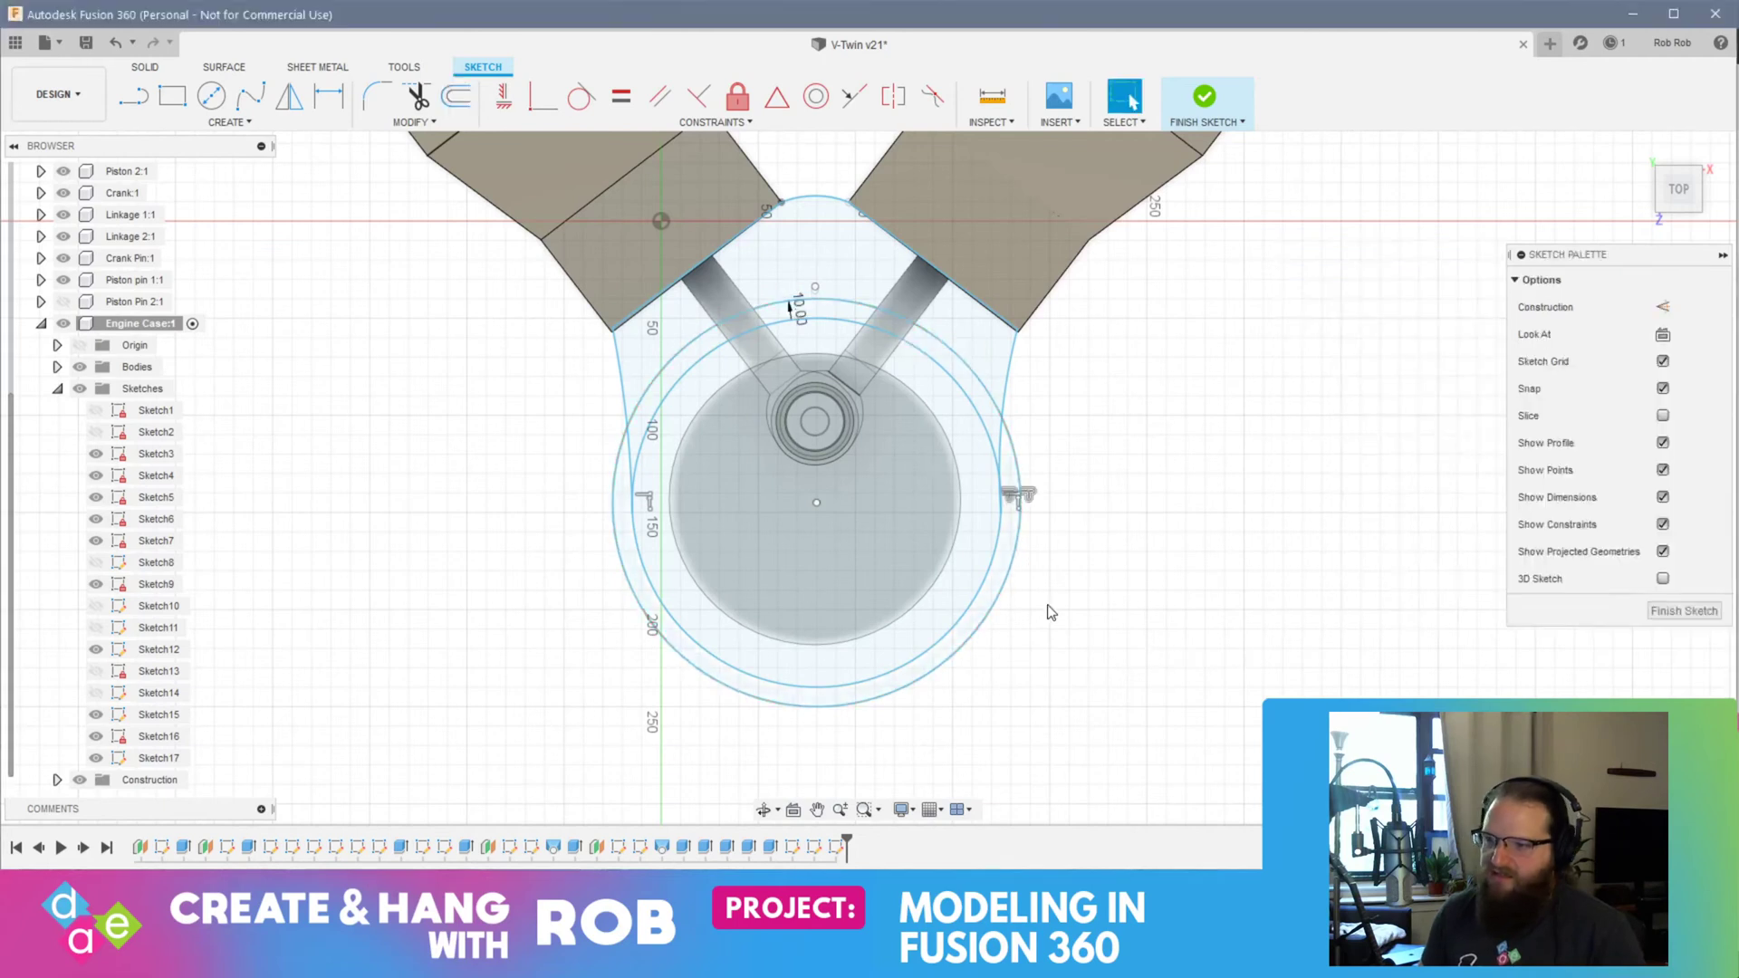
Step: Offset the connected chain of side arcs, housing lines and bridging arc outward by 10 mm
{"action": "left_click", "coordinate": [1008, 394]}
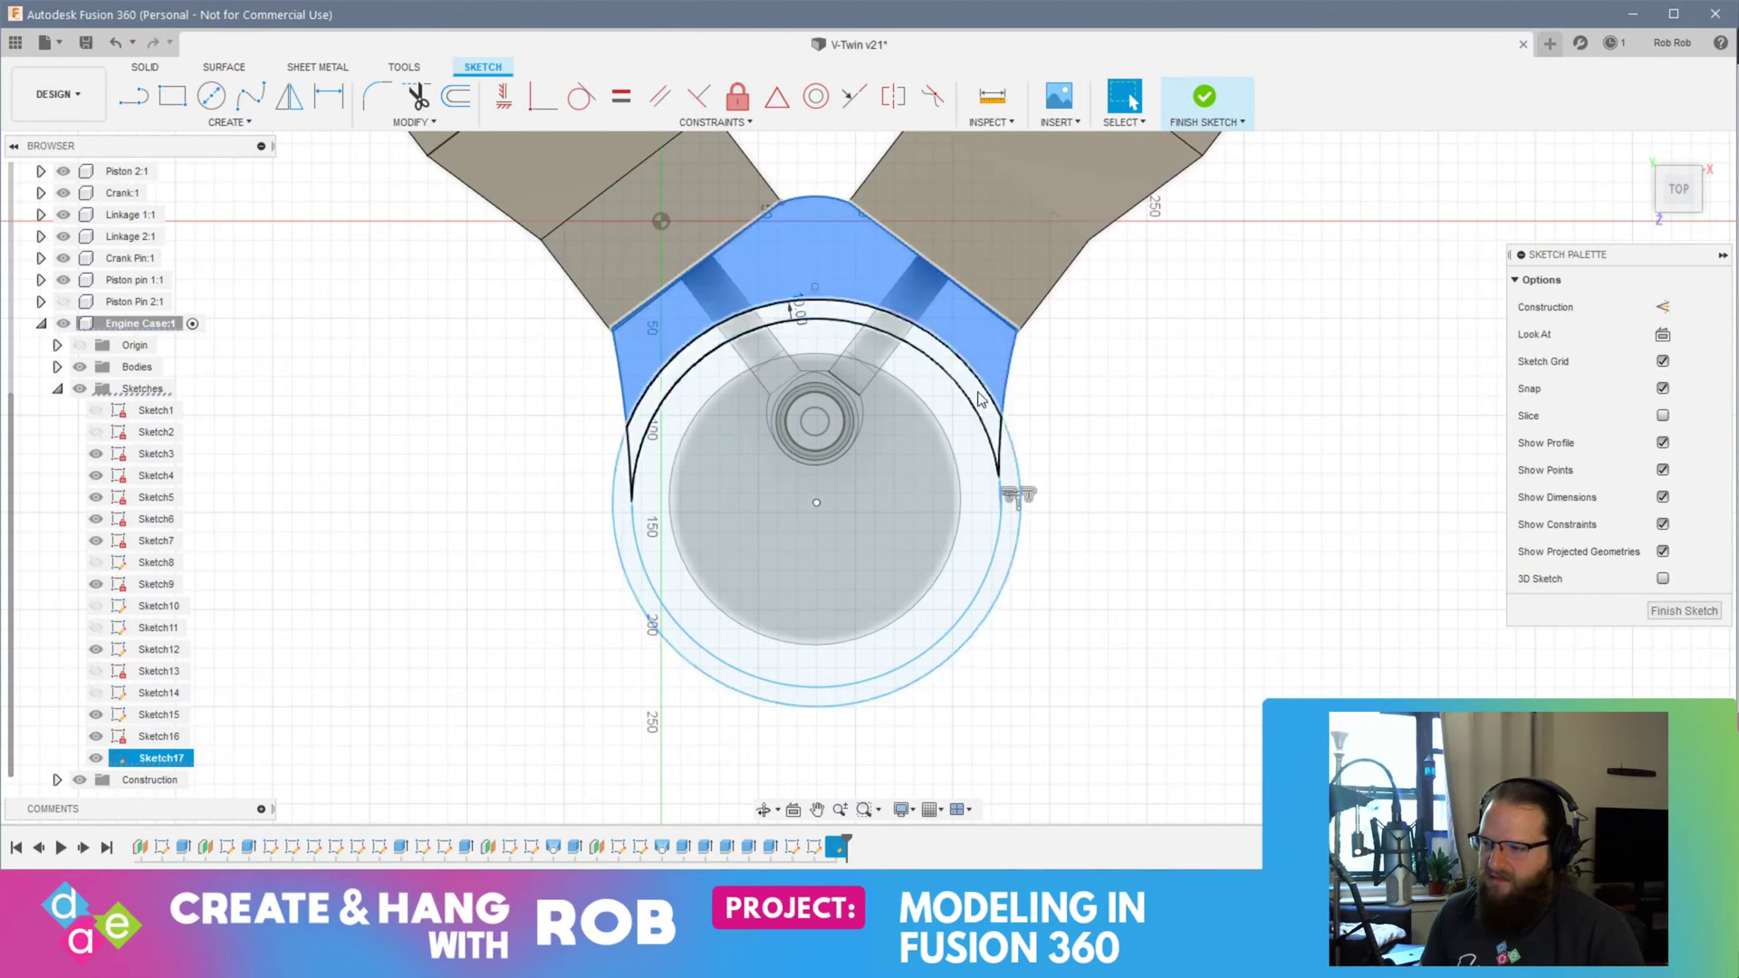
{"action": "left_click", "coordinate": [997, 387]}
{"action": "left_click", "coordinate": [992, 359], "text": "ctrl"}
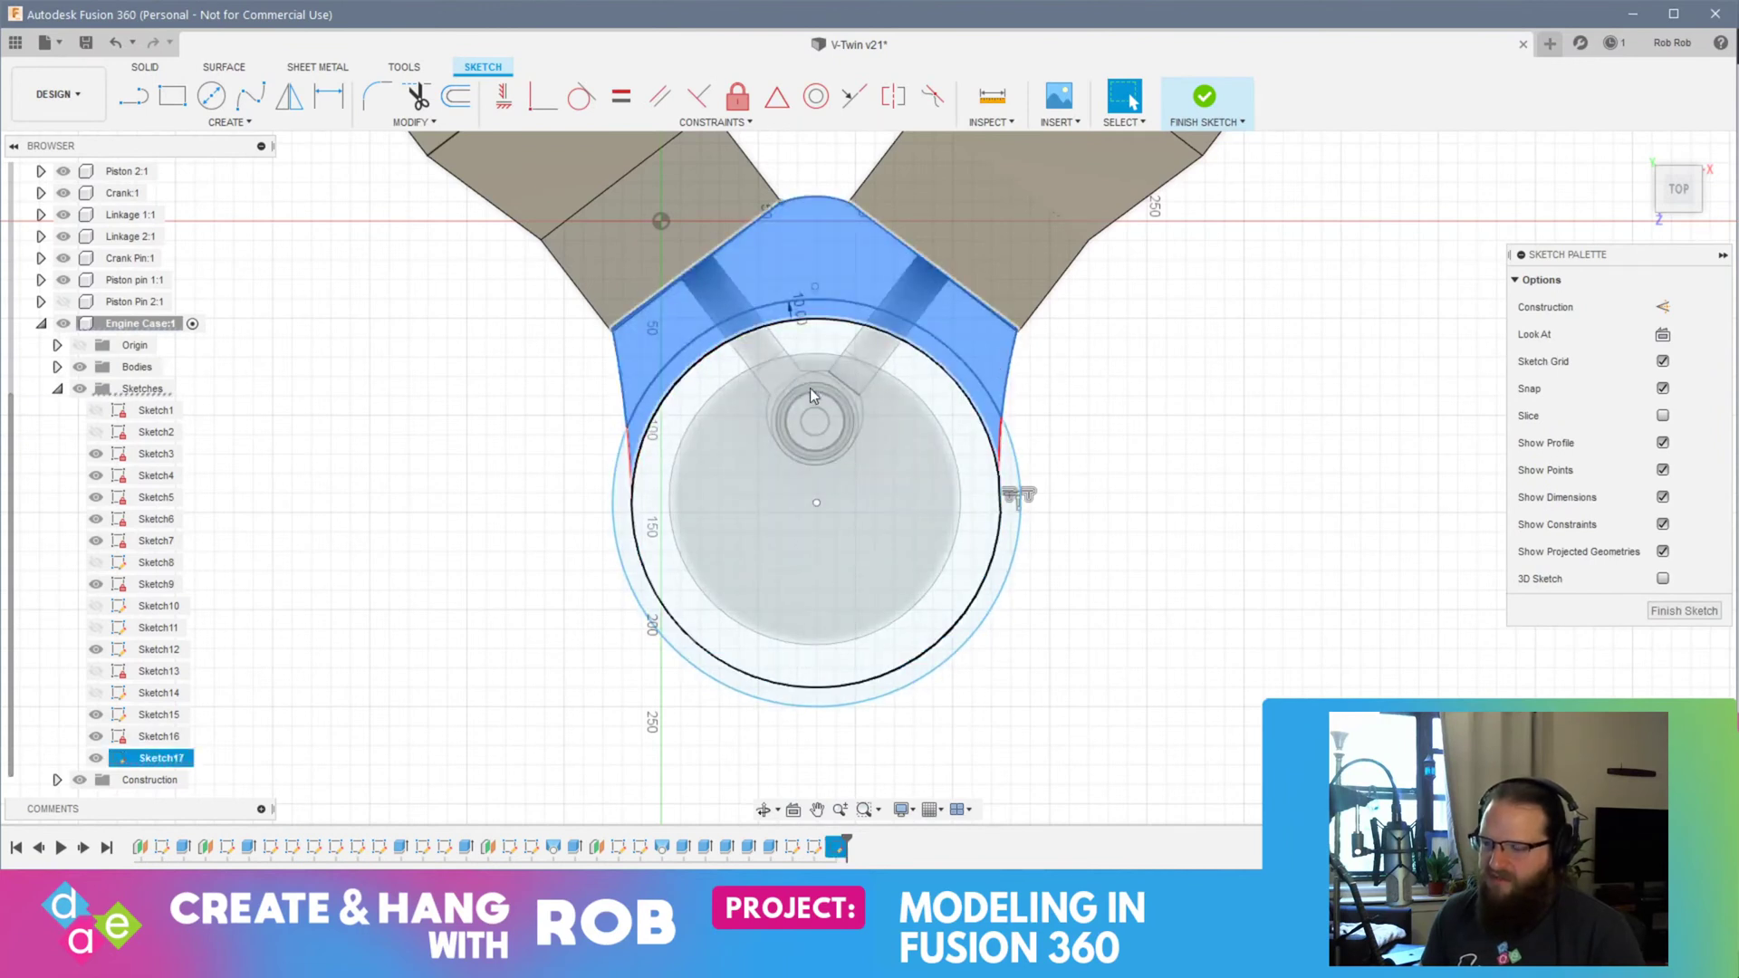
{"action": "left_click", "coordinate": [456, 95]}
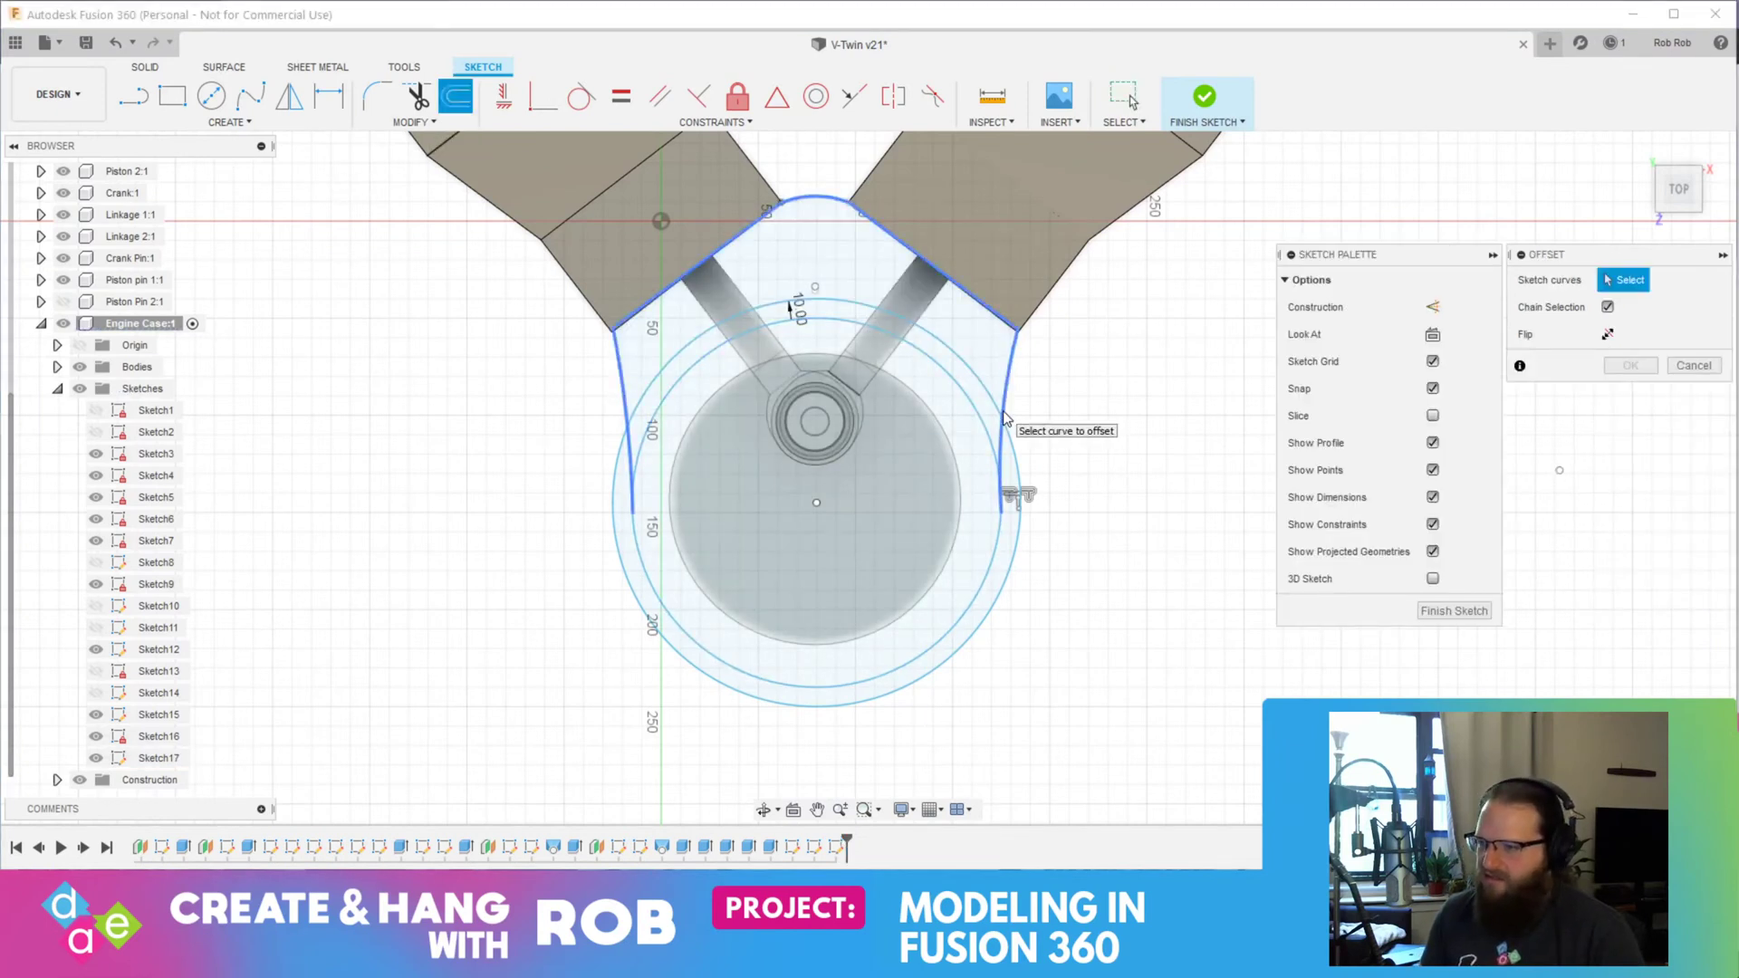
{"action": "left_click", "coordinate": [414, 122]}
{"action": "left_click", "coordinate": [435, 254]}
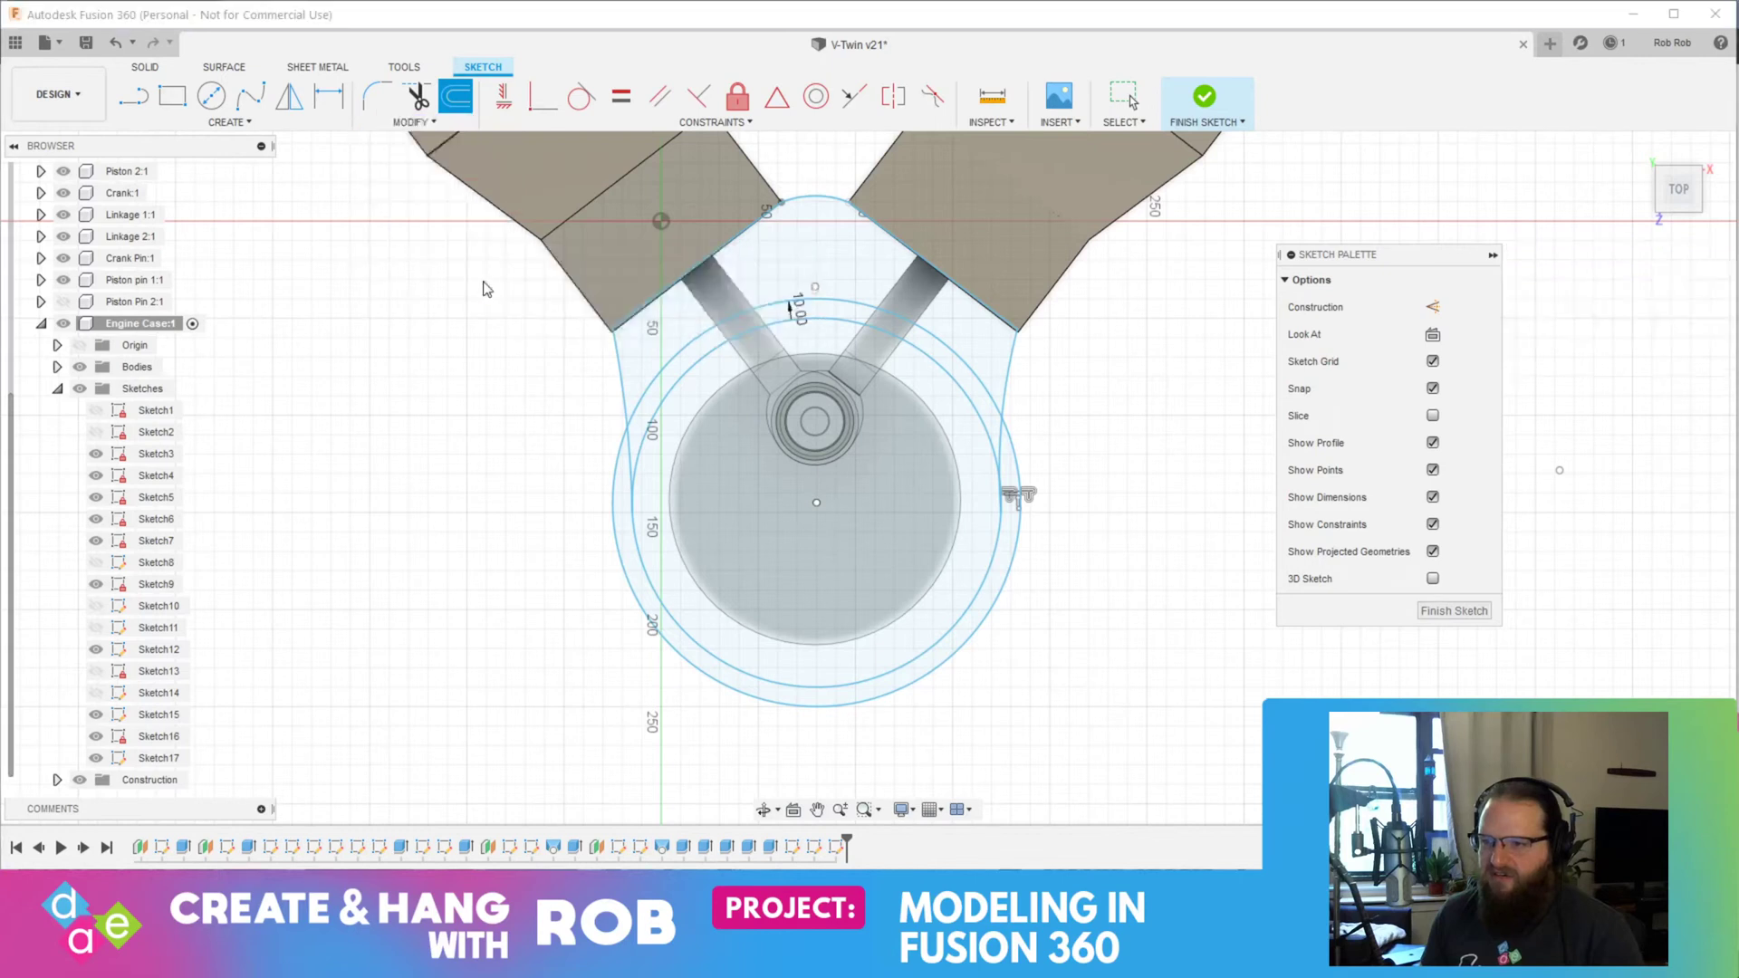
{"action": "left_click", "coordinate": [624, 373]}
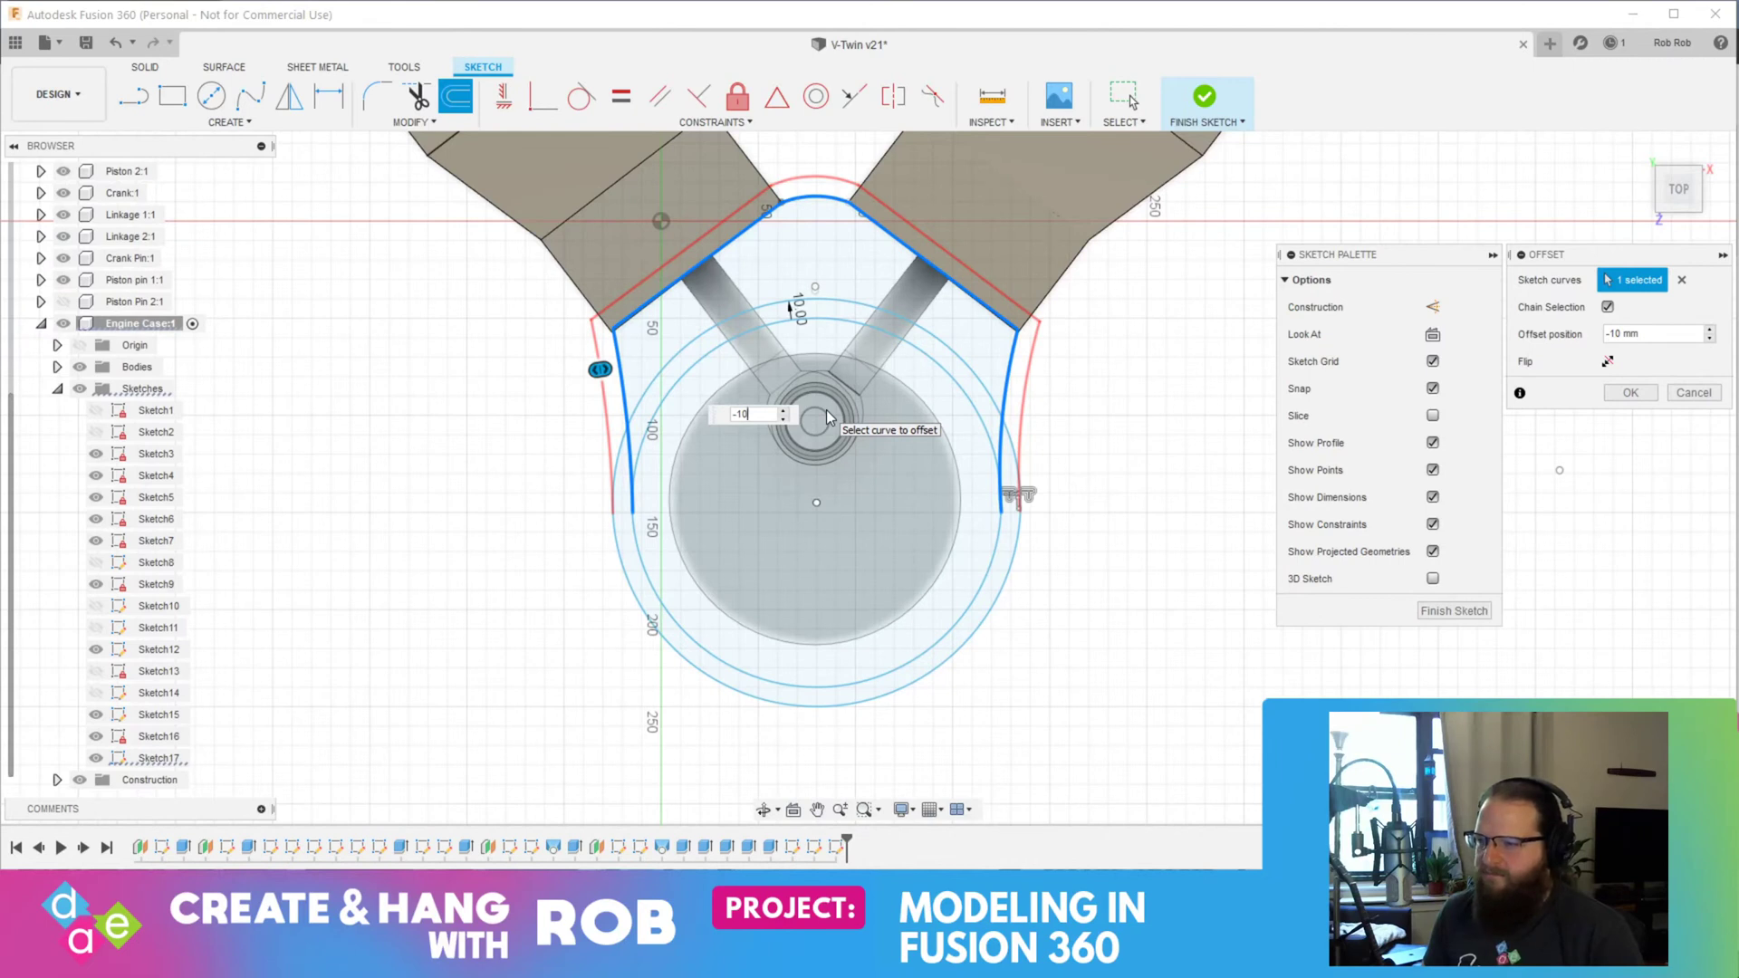
{"action": "key", "text": "Return"}
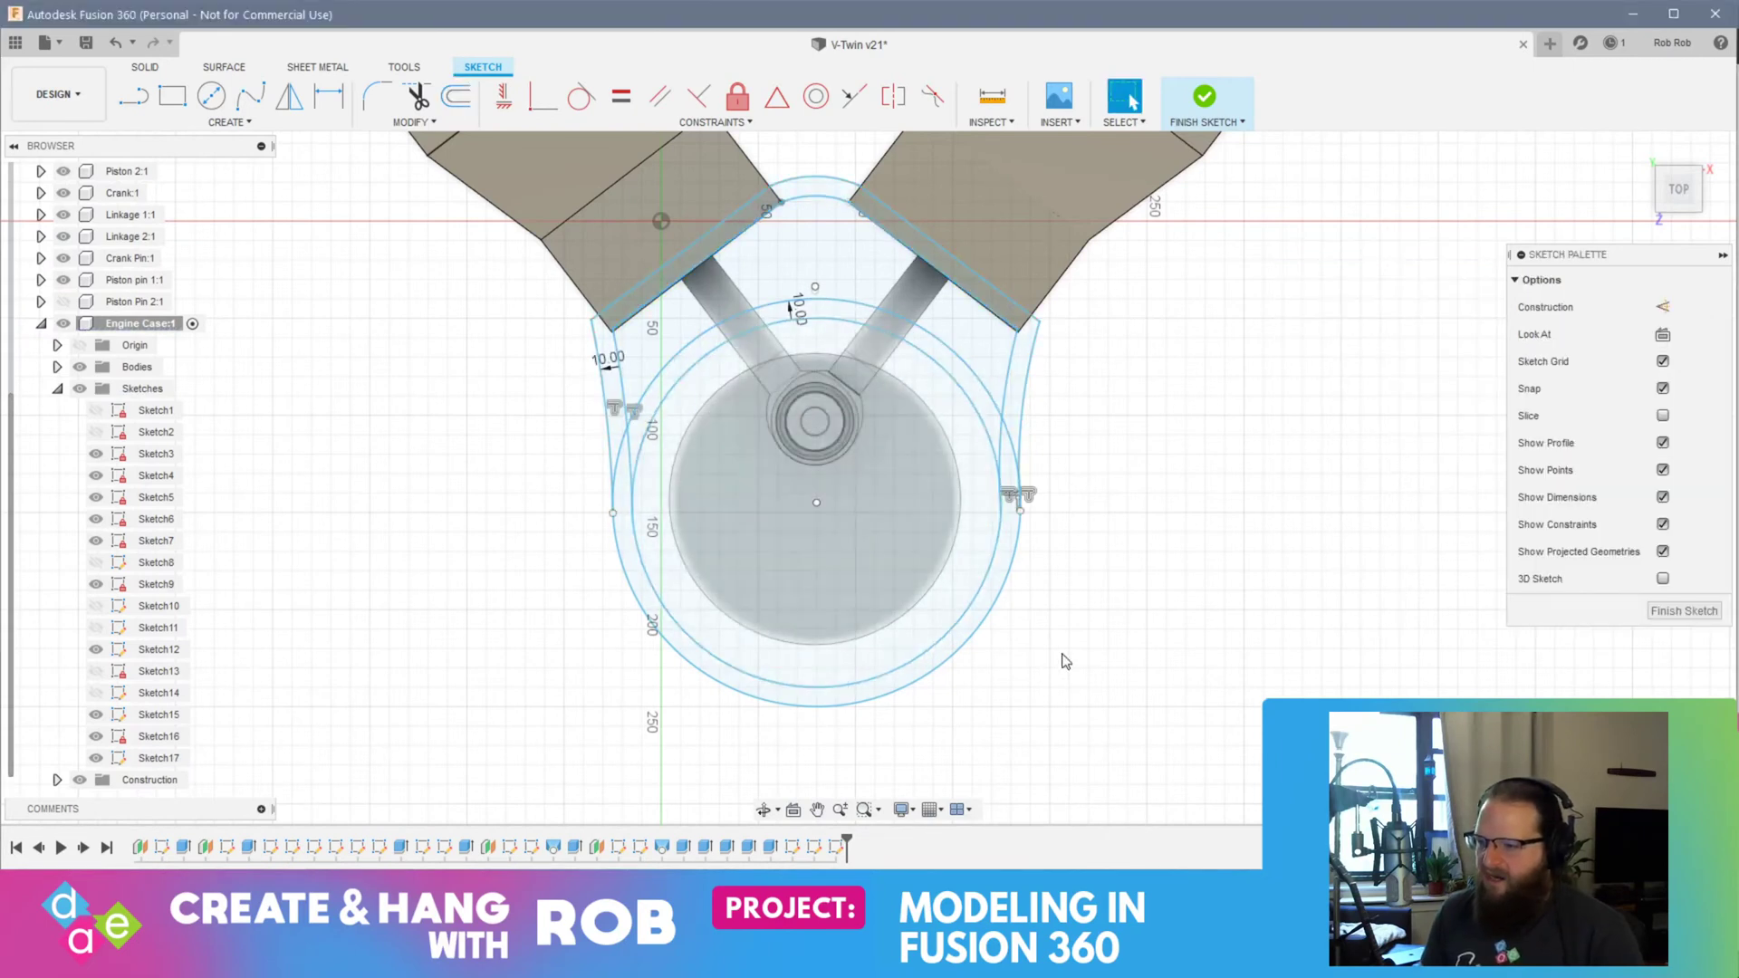
Step: Extrude the two wall profiles between the original and offset outlines by -110 mm with the Join operation
{"action": "left_click", "coordinate": [1004, 558]}
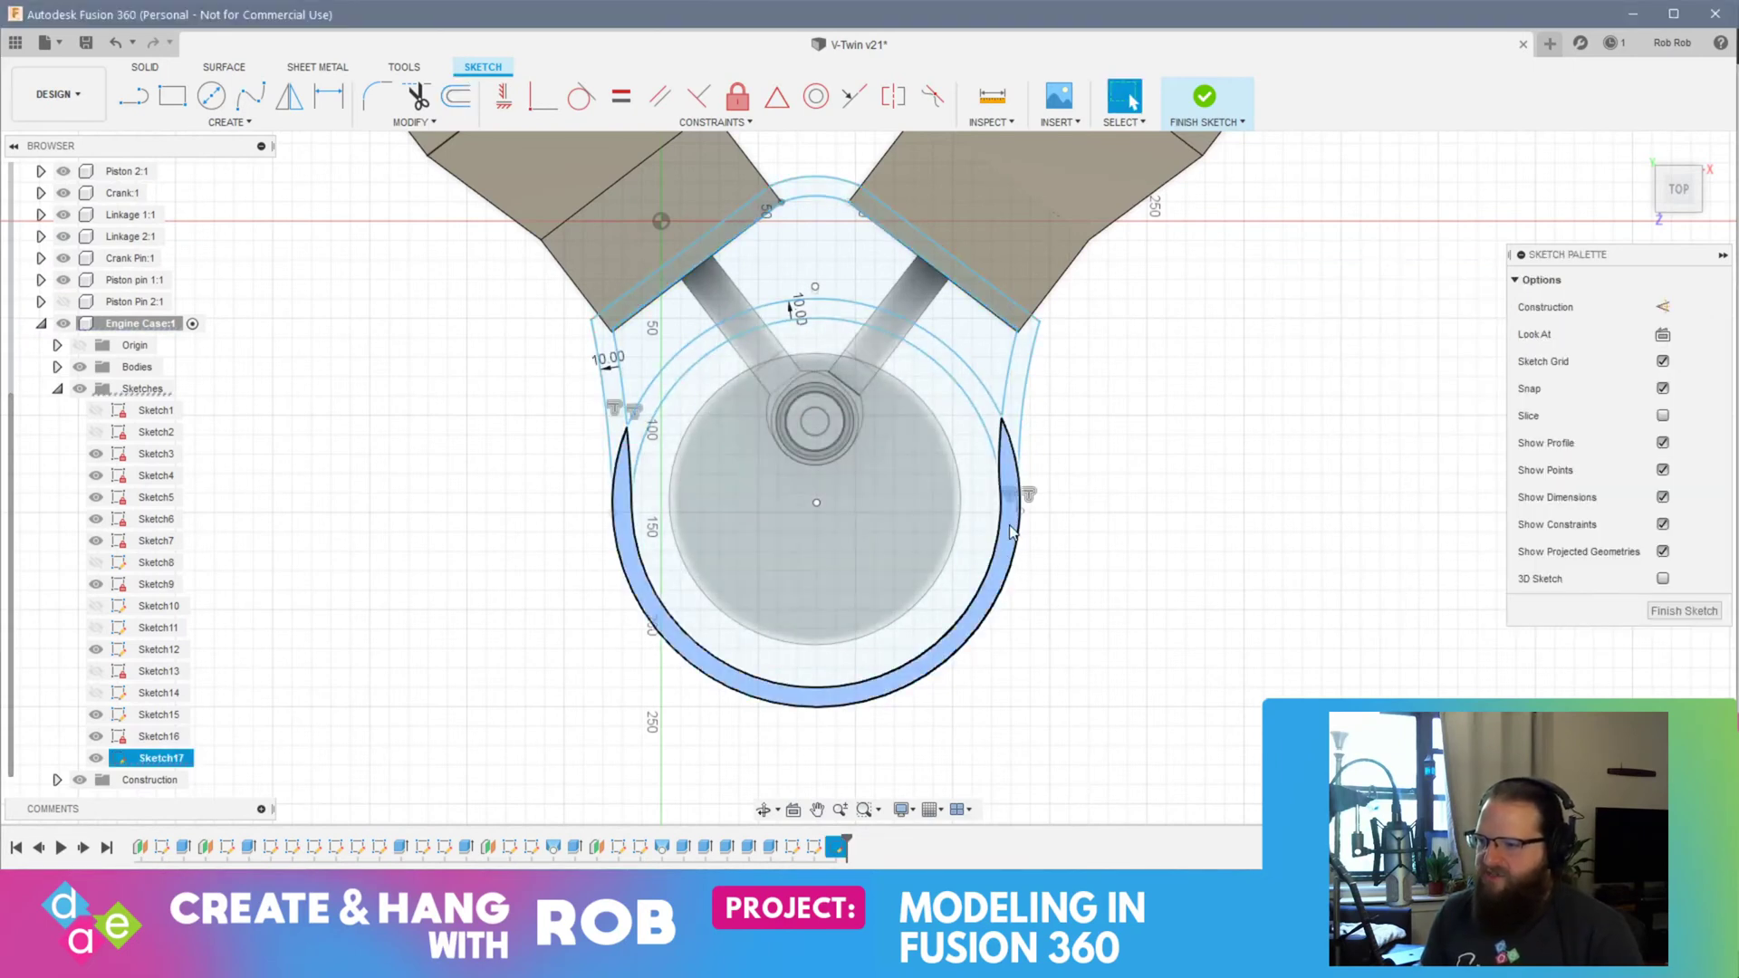
{"action": "right_click", "coordinate": [699, 250]}
{"action": "left_click", "coordinate": [757, 224]}
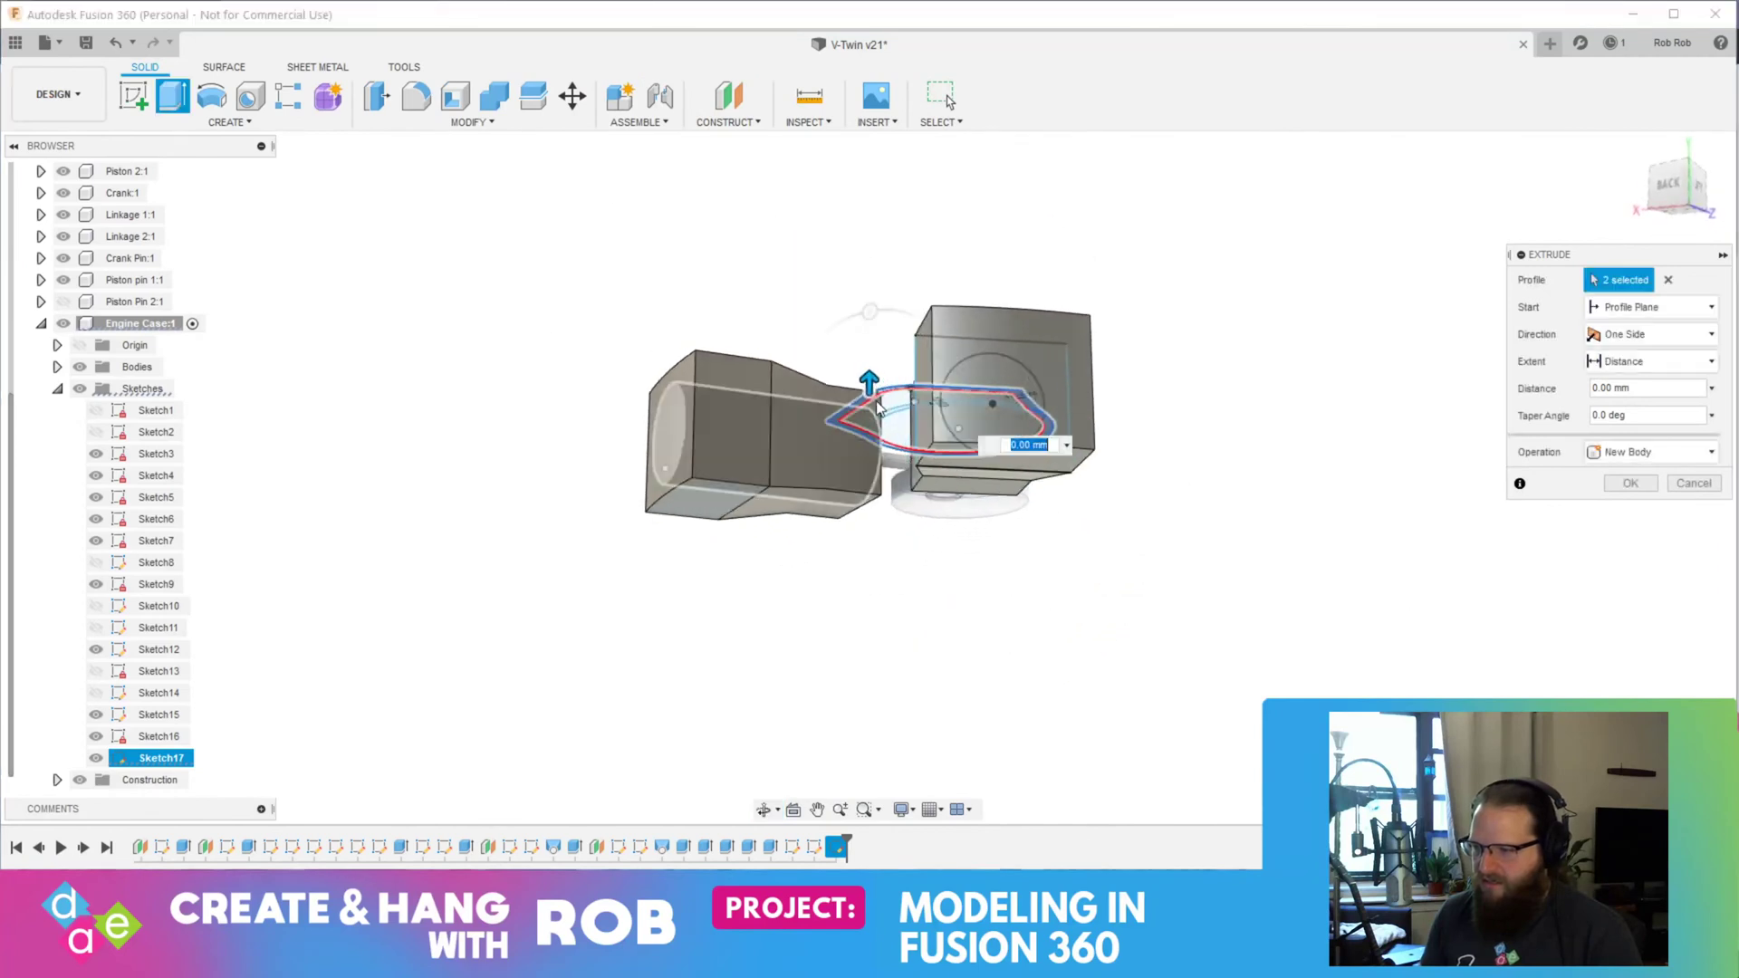
{"action": "left_click_drag", "start_coordinate": [874, 391], "coordinate": [870, 518]}
{"action": "middle_click_drag", "start_coordinate": [1258, 570], "coordinate": [949, 512], "text": "shift"}
{"action": "left_click", "coordinate": [1653, 459]}
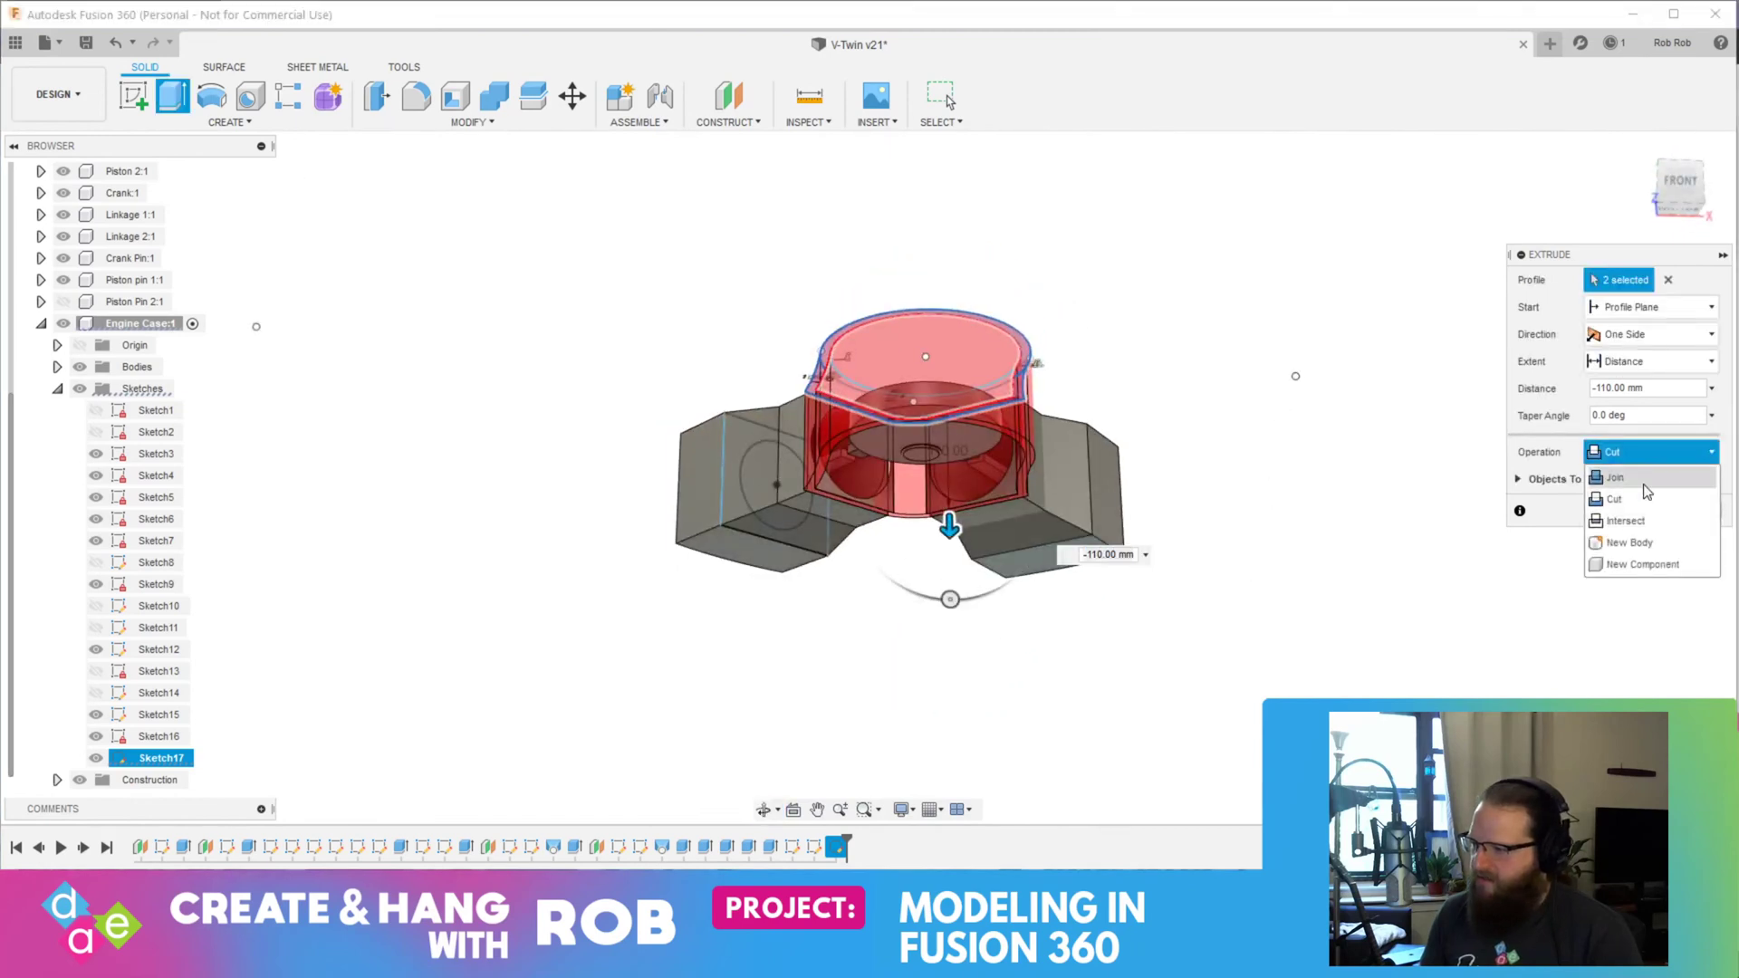
{"action": "left_click", "coordinate": [1642, 482]}
{"action": "key", "text": "Return"}
{"action": "mouse_move", "coordinate": [1034, 497]}
{"action": "middle_mouse_down", "text": "shift"}
{"action": "mouse_move", "coordinate": [980, 656]}
{"action": "mouse_move", "coordinate": [1026, 657]}
{"action": "mouse_move", "coordinate": [1087, 605]}
{"action": "middle_mouse_up", "text": "shift"}
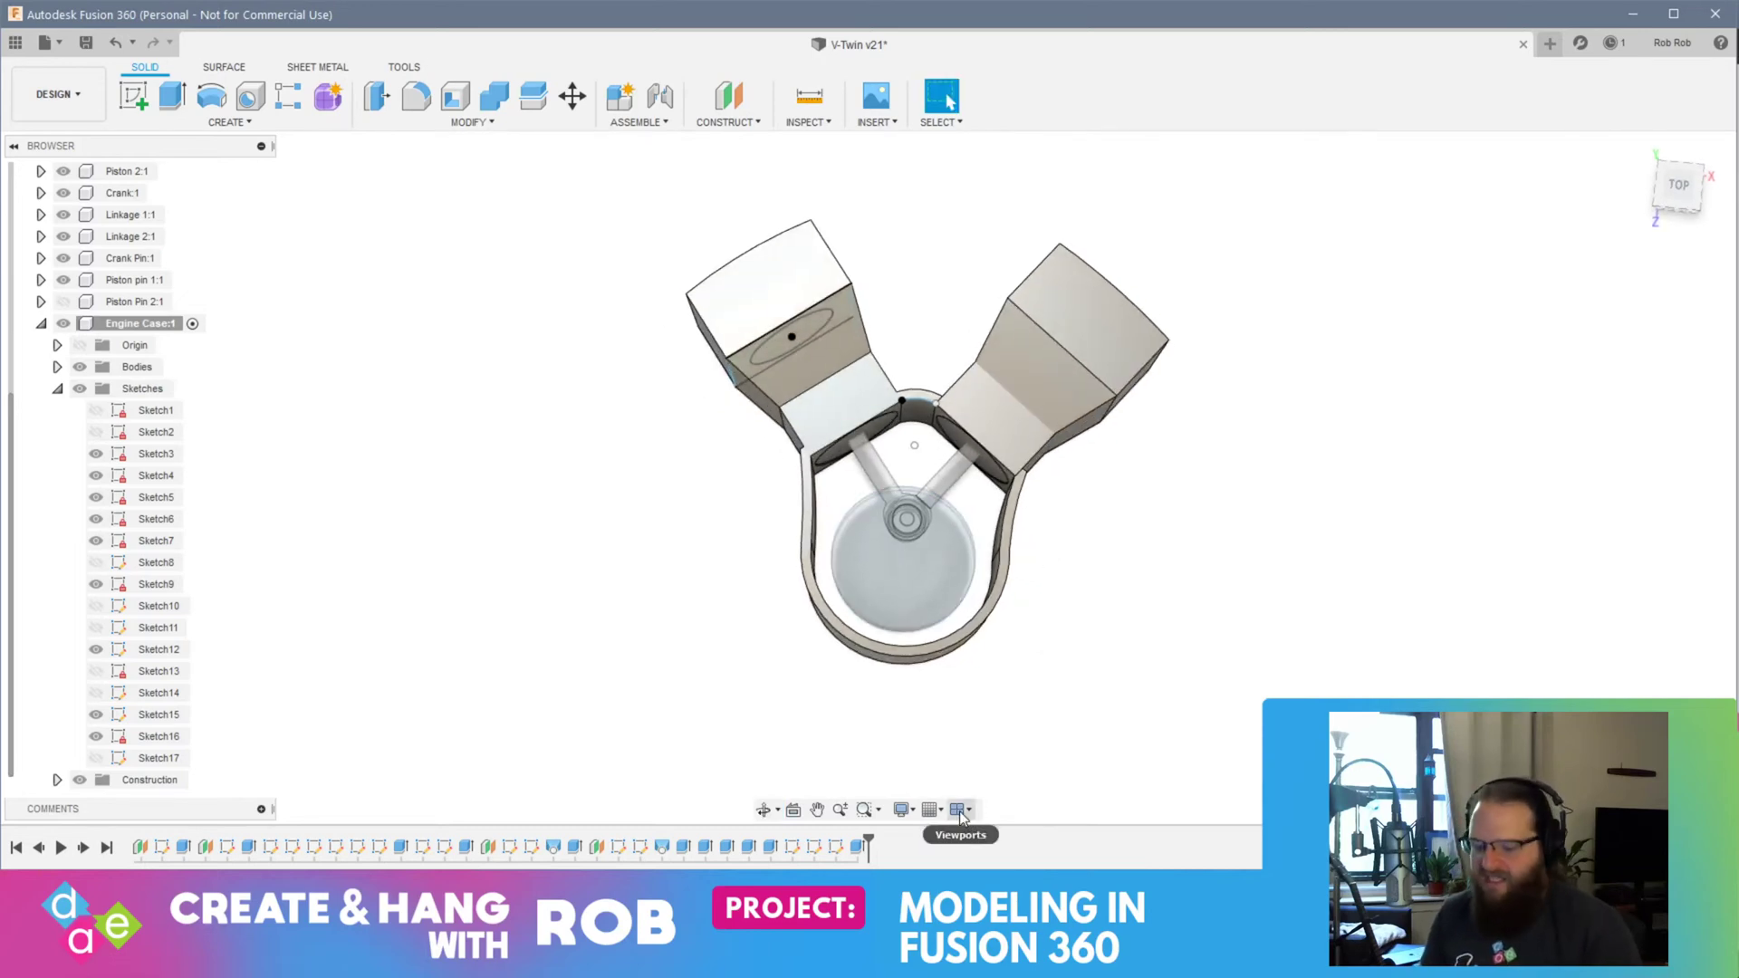
Step: Compare the crankcase with the V-twin engine reference photo in the web browser, returning to Fusion 360 to view its underside
{"action": "key", "text": "alt+Tab"}
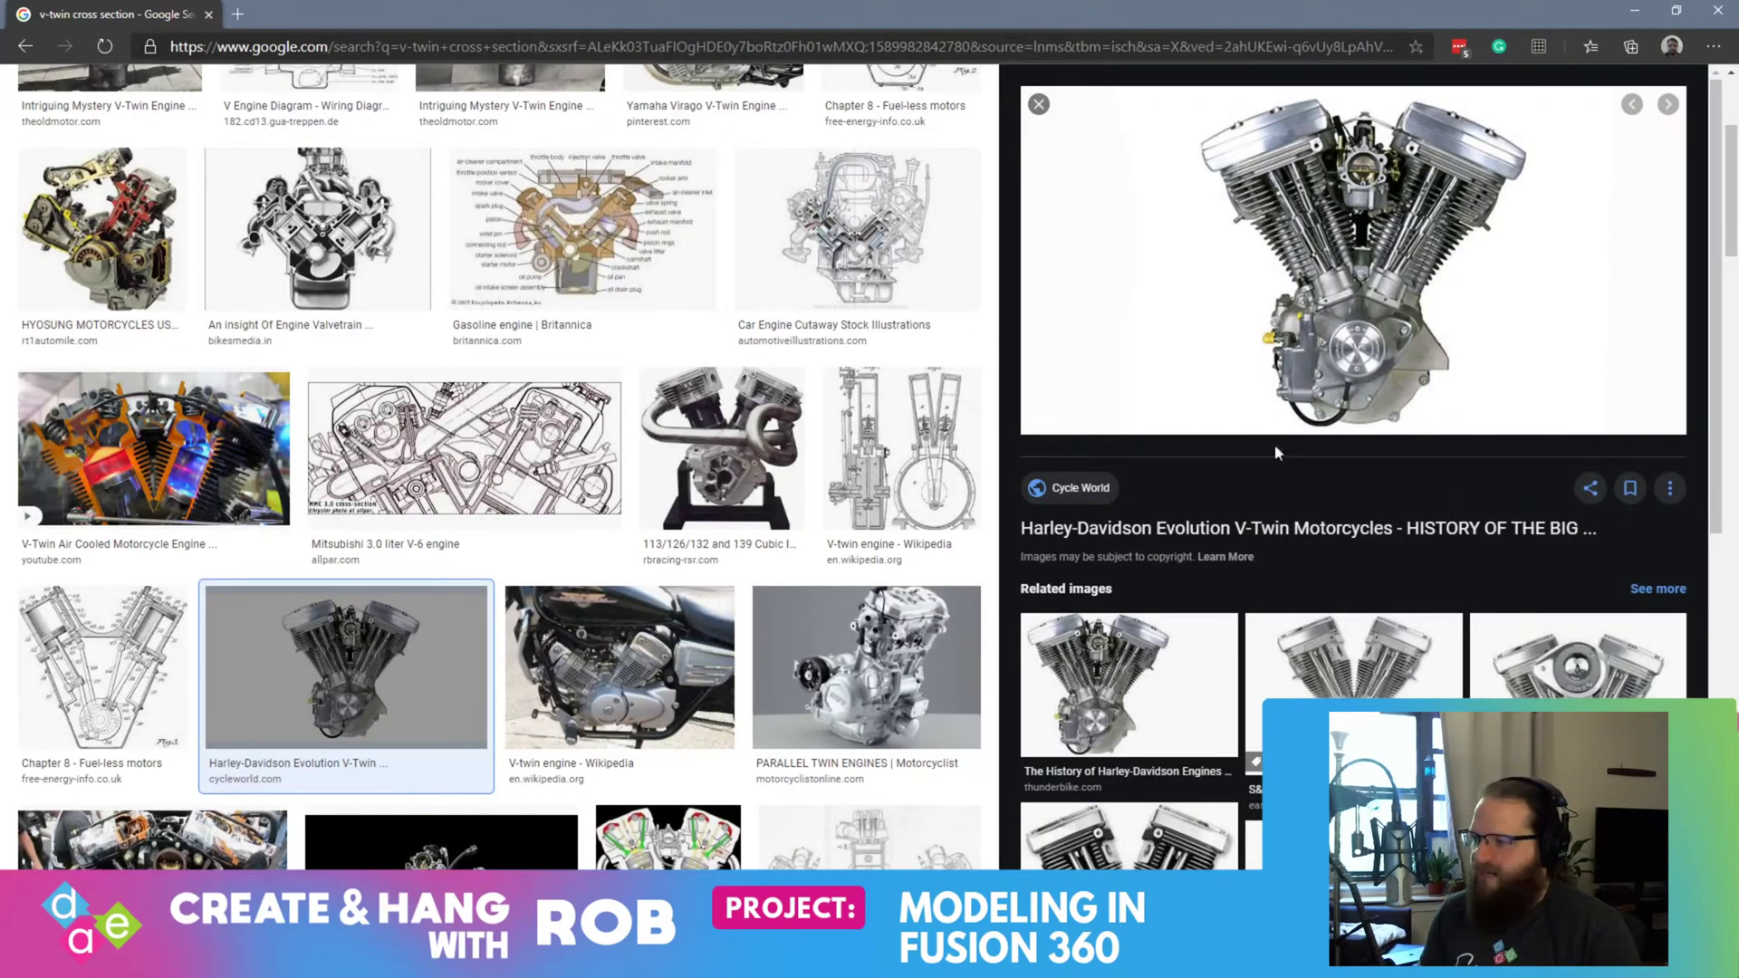
{"action": "key", "text": "alt+Tab"}
{"action": "middle_click_drag", "start_coordinate": [1010, 693], "coordinate": [672, 382], "text": "shift"}
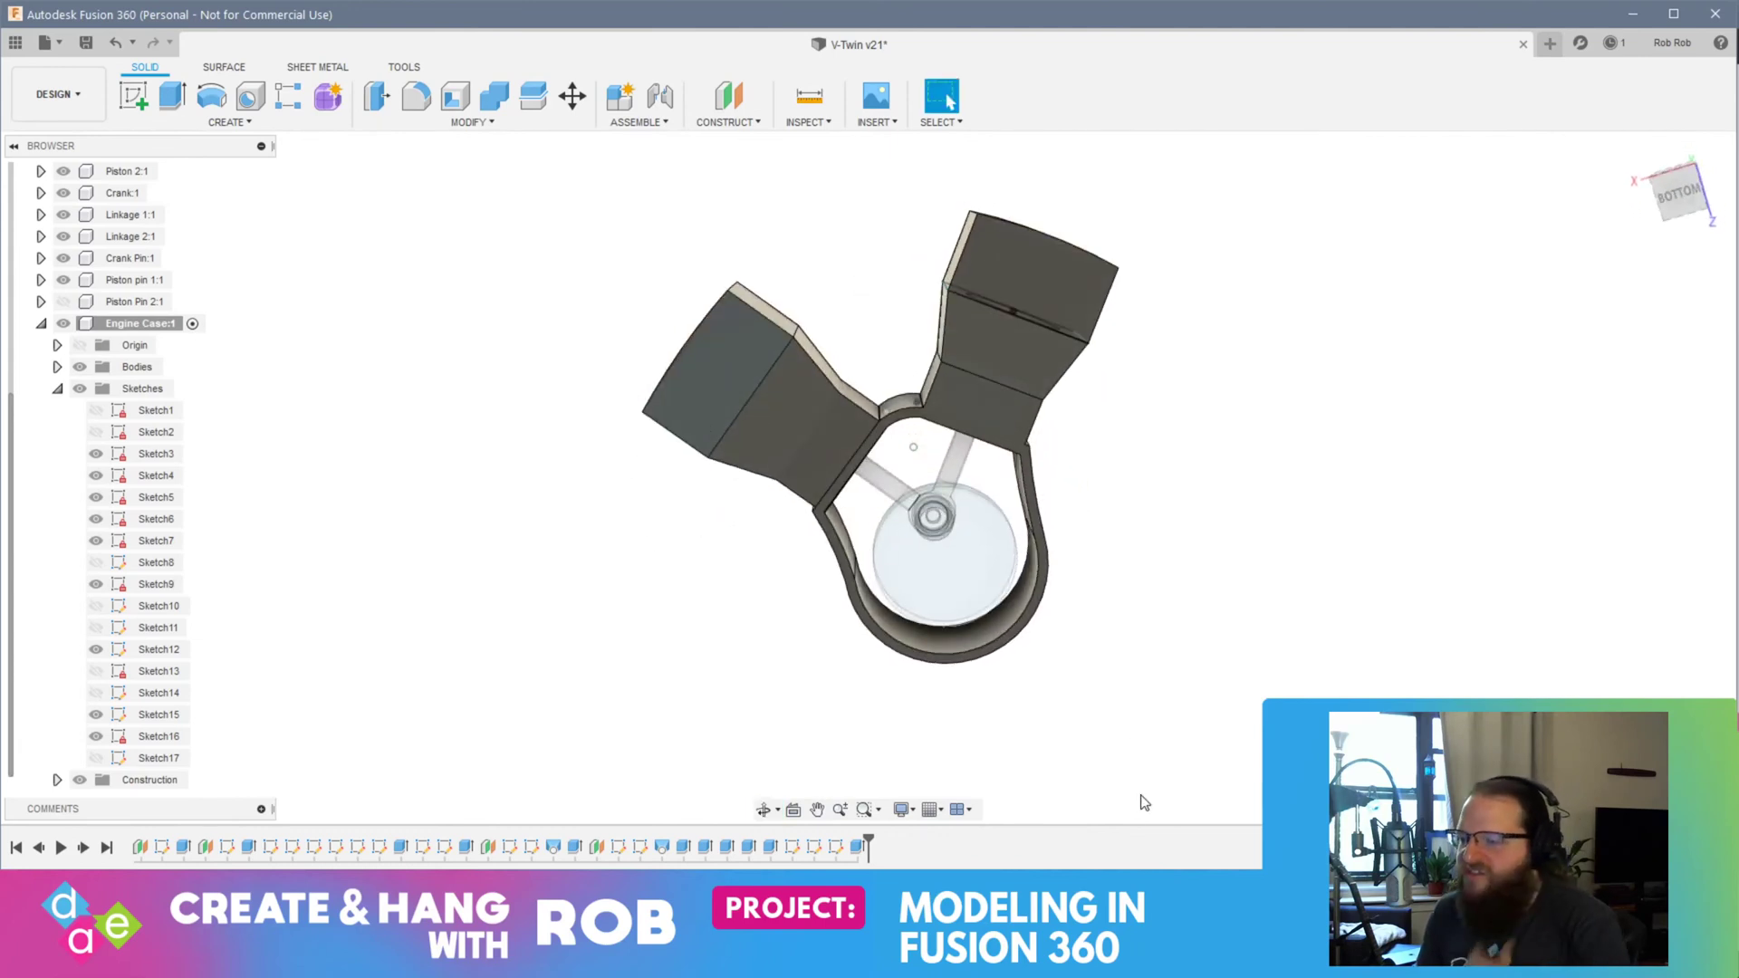
Step: Show Sketch17 again and examine the crankcase wall against its profile curves
{"action": "left_click", "coordinate": [122, 761]}
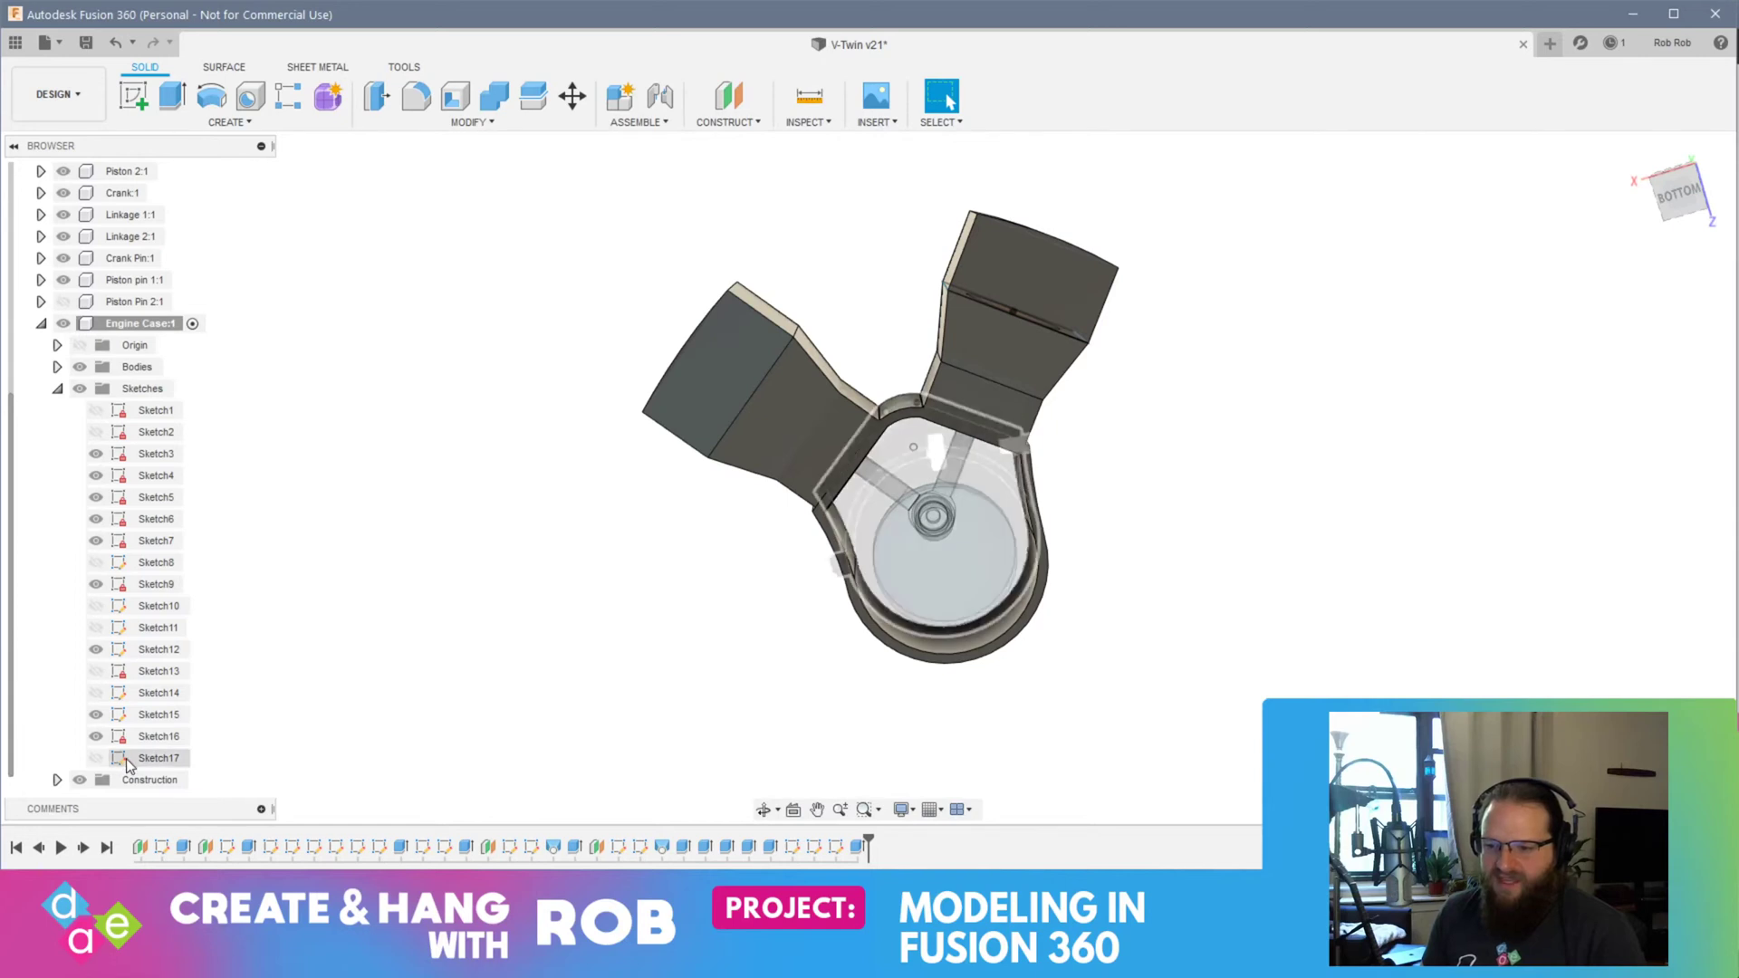
{"action": "left_click", "coordinate": [95, 758]}
{"action": "mouse_move", "coordinate": [730, 749]}
{"action": "middle_mouse_down", "text": "shift"}
{"action": "mouse_move", "coordinate": [788, 764]}
{"action": "mouse_move", "coordinate": [884, 835]}
{"action": "mouse_move", "coordinate": [813, 856]}
{"action": "middle_mouse_up", "text": "shift"}
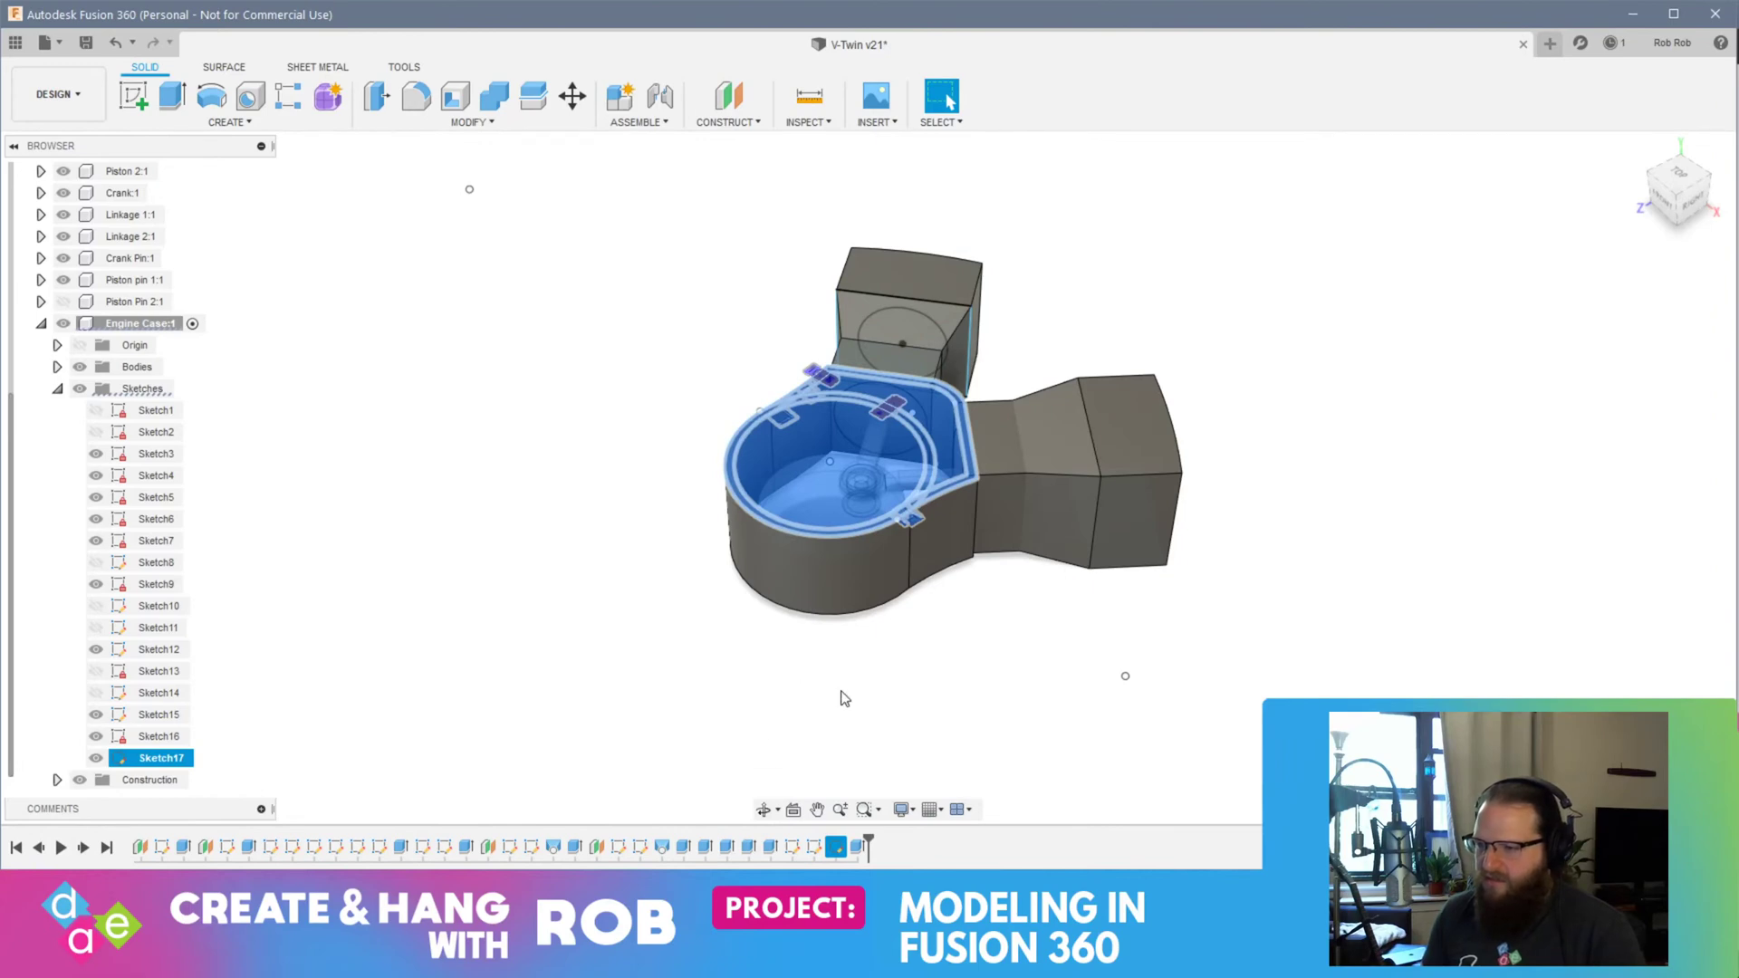
{"action": "middle_click_drag", "start_coordinate": [918, 689], "coordinate": [757, 408], "text": "shift"}
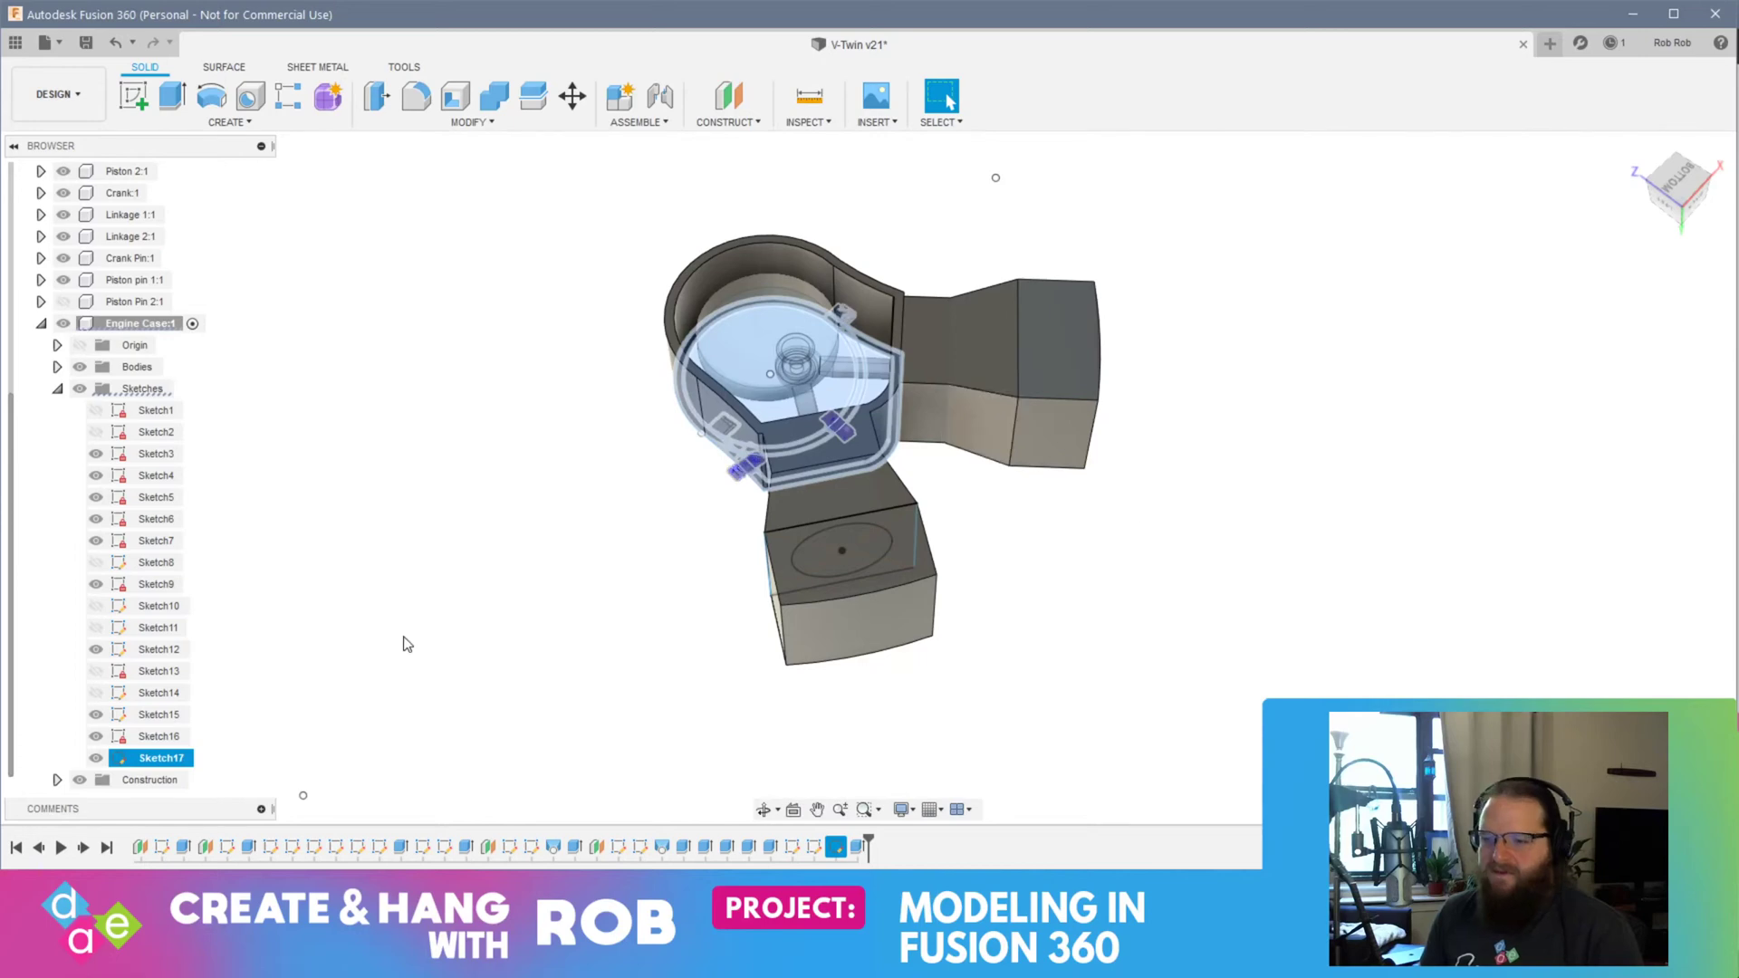
{"action": "left_click", "coordinate": [522, 539]}
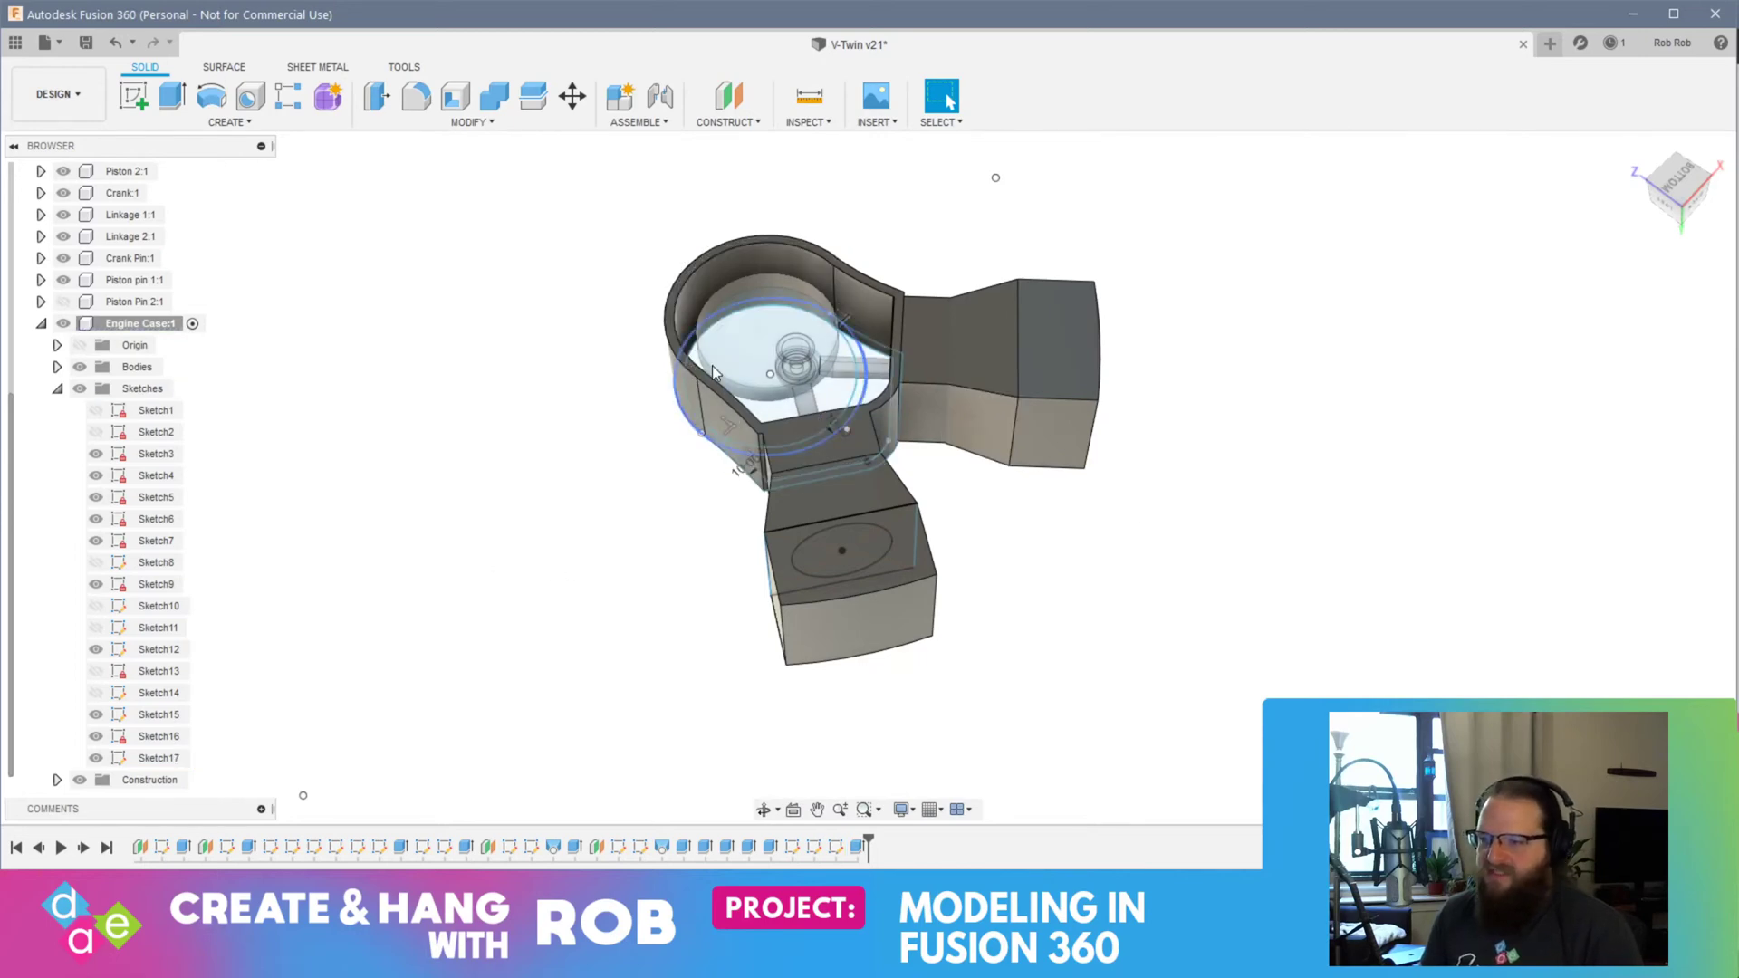
{"action": "scroll", "coordinate": [716, 416], "scroll_direction": "up", "scroll_amount": 5}
{"action": "middle_click_drag", "start_coordinate": [688, 462], "coordinate": [667, 691], "text": "shift"}
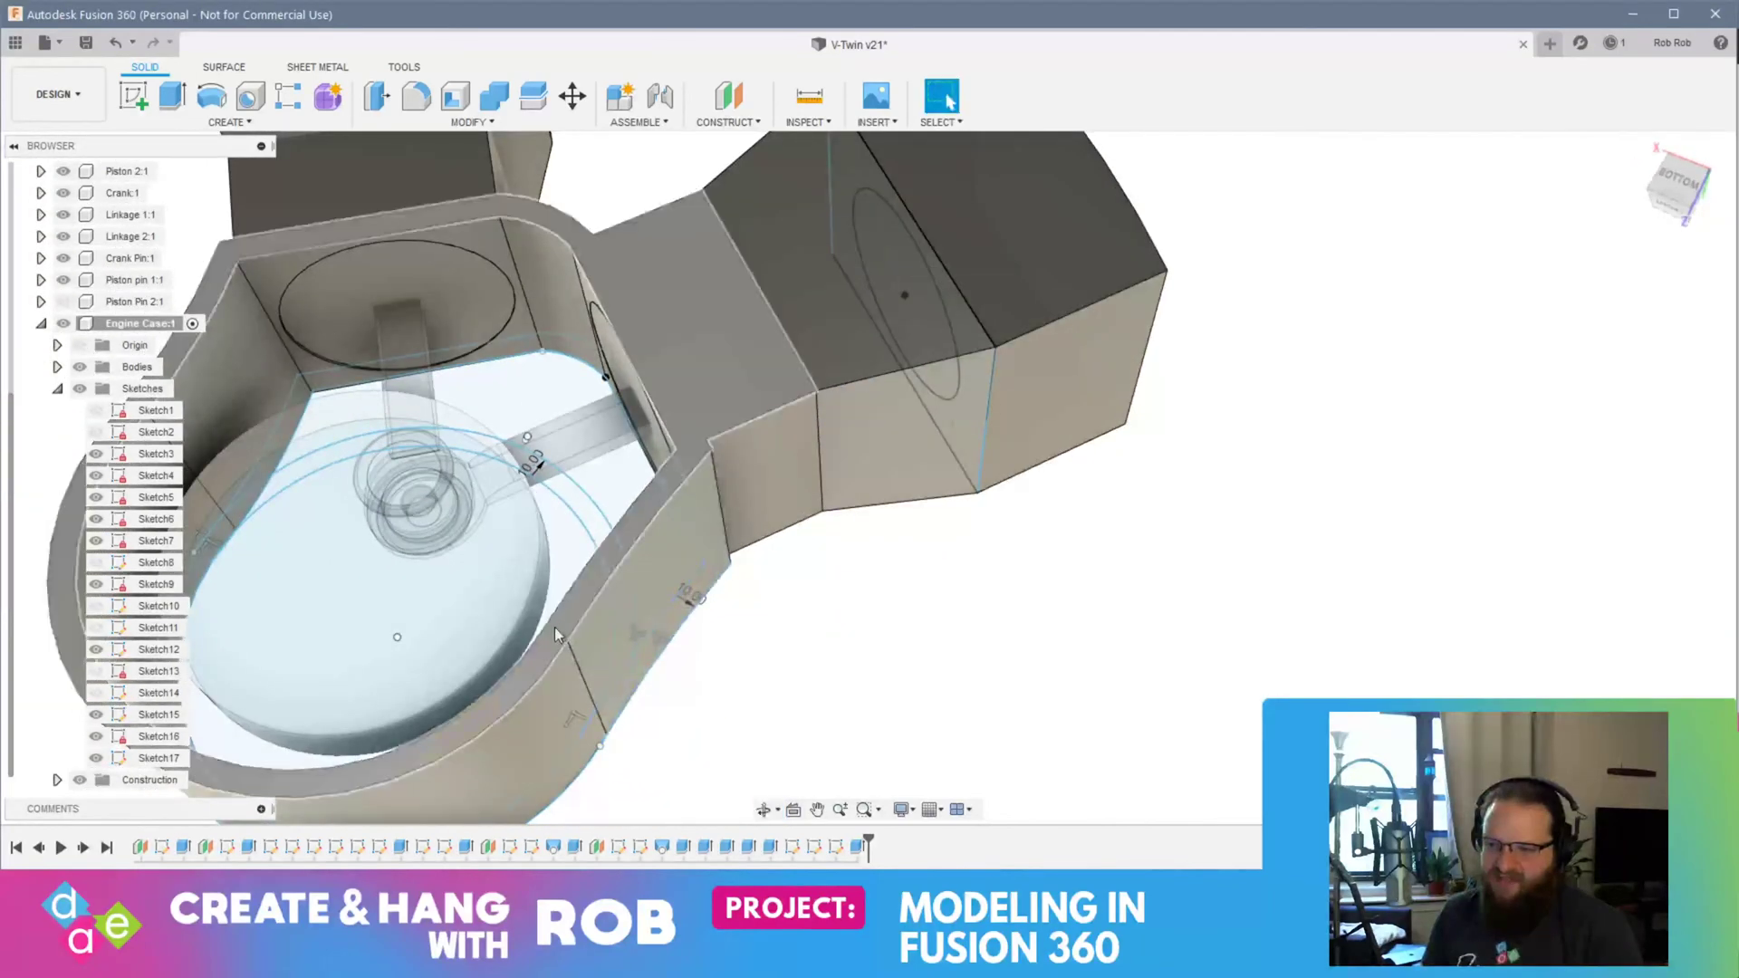
Step: Create a sketch on the crankcase wall's underside rim face and finish it without drawing any geometry
{"action": "left_click", "coordinate": [688, 494]}
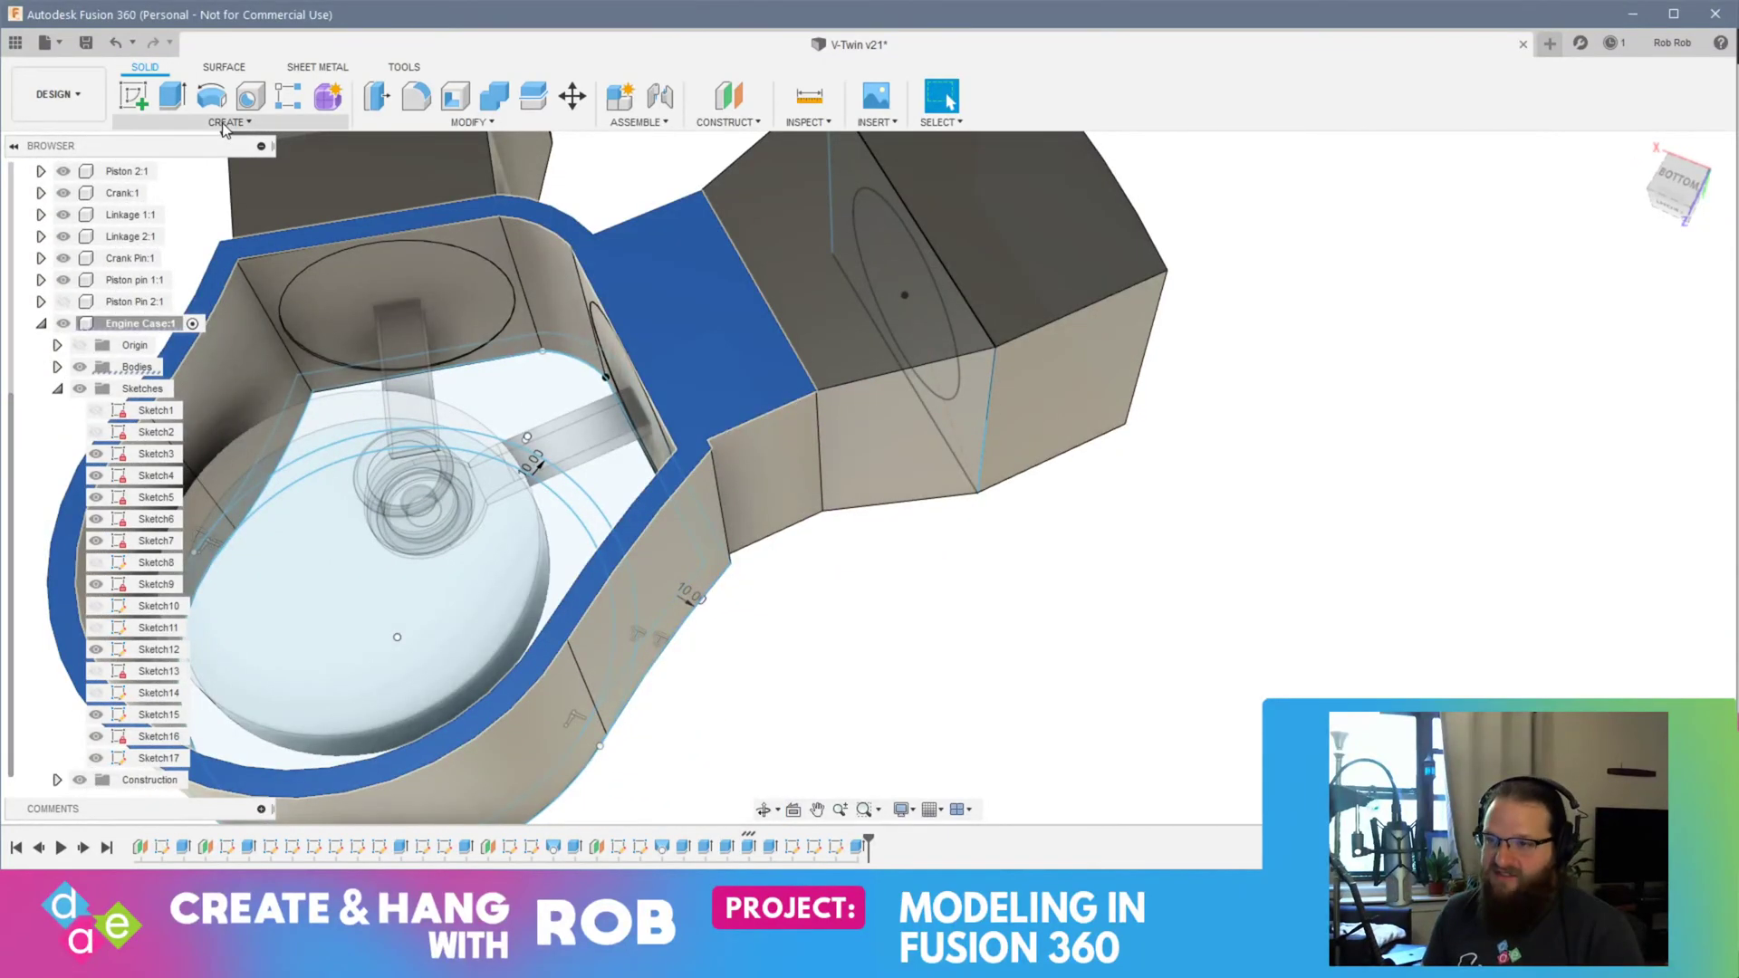
{"action": "left_click", "coordinate": [133, 97]}
{"action": "mouse_move", "coordinate": [902, 376]}
{"action": "middle_mouse_down"}
{"action": "mouse_move", "coordinate": [784, 508]}
{"action": "mouse_move", "coordinate": [636, 546]}
{"action": "middle_mouse_up"}
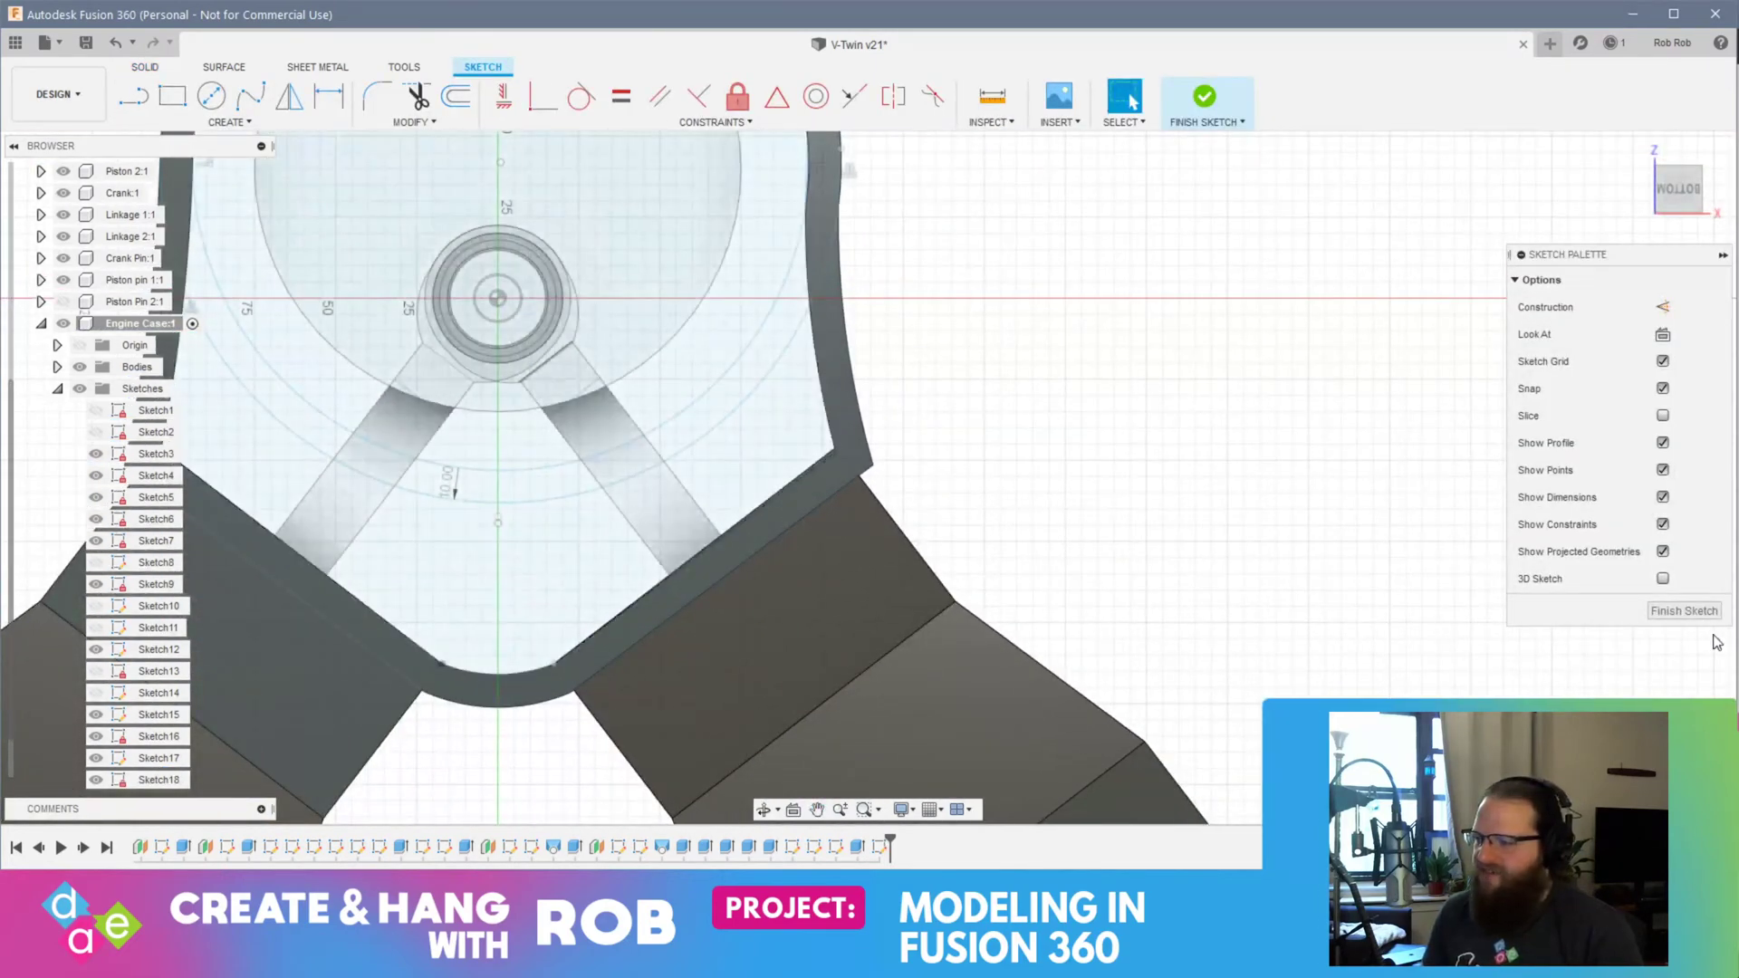
{"action": "left_click", "coordinate": [1683, 610]}
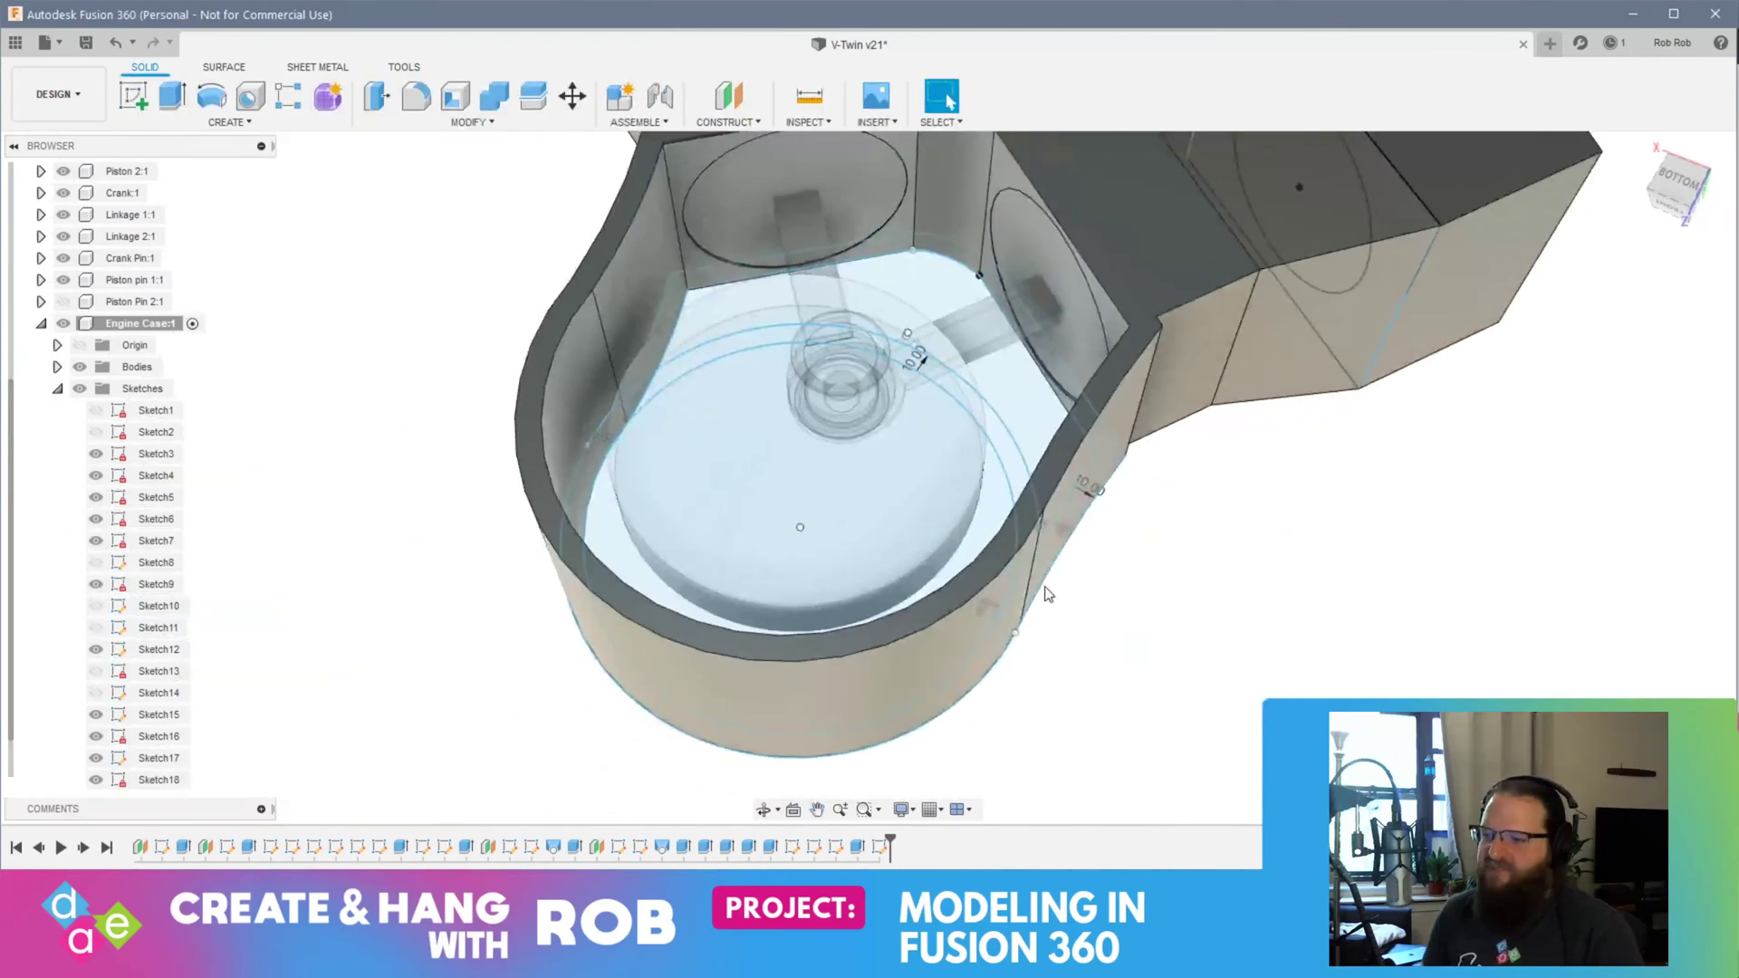
{"action": "left_click", "coordinate": [976, 573]}
{"action": "left_click", "coordinate": [485, 125]}
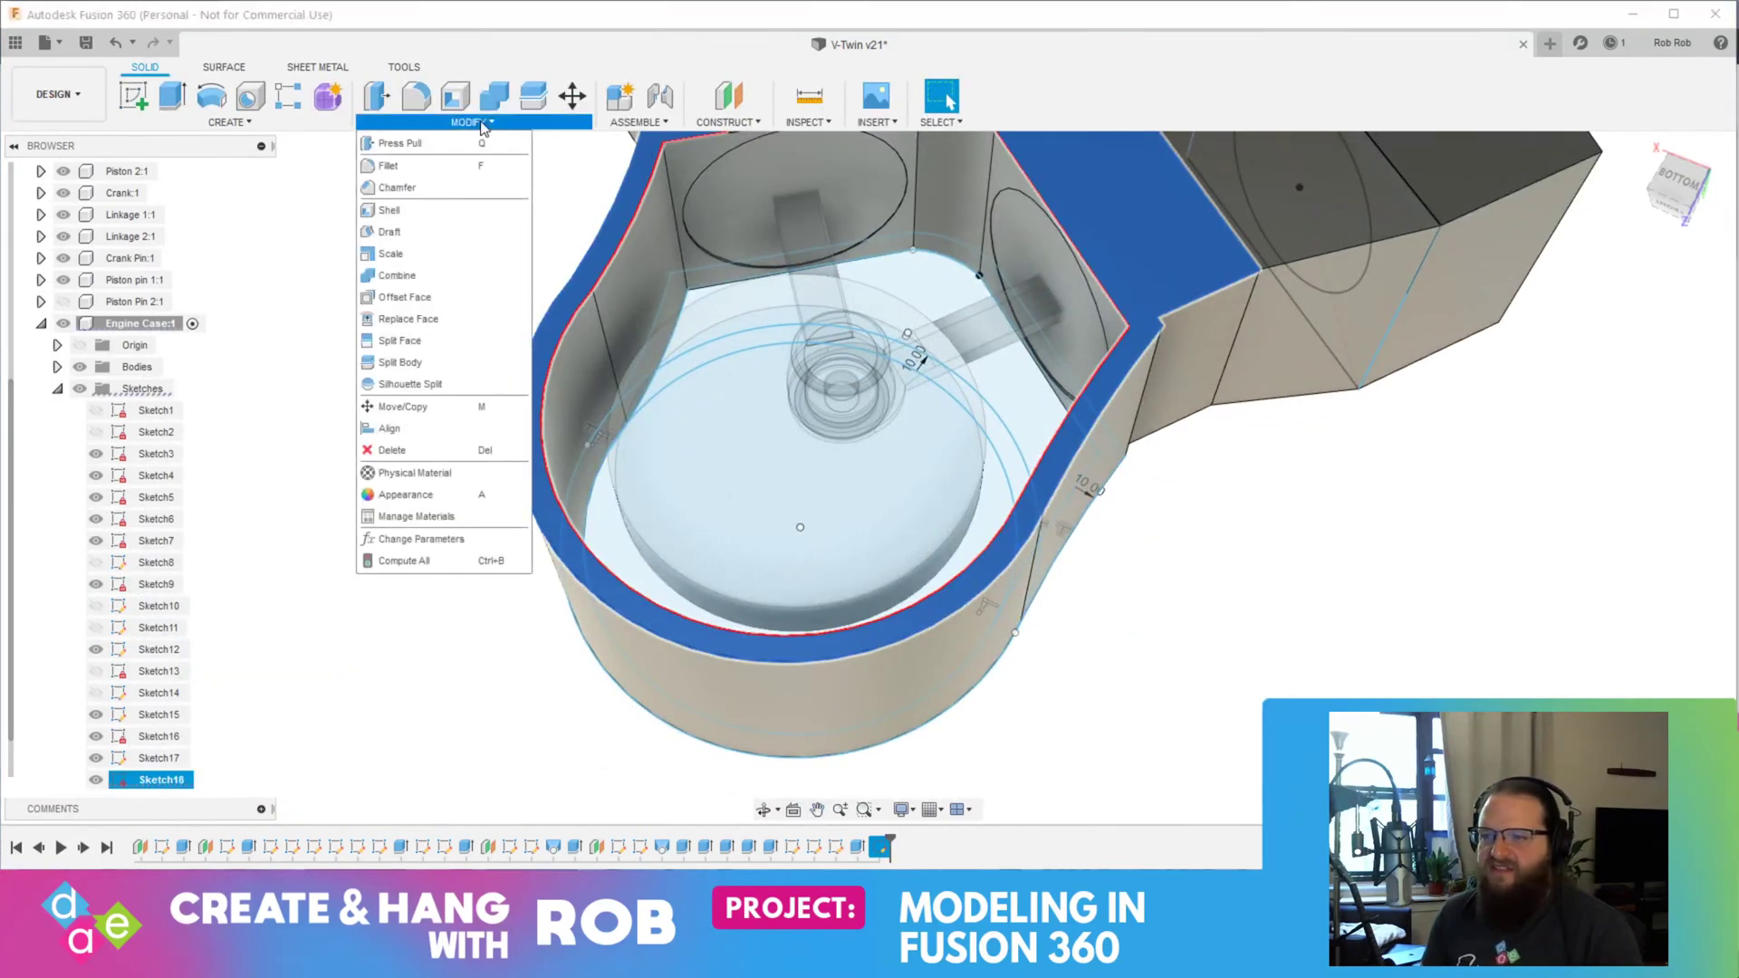
{"action": "left_click", "coordinate": [405, 298]}
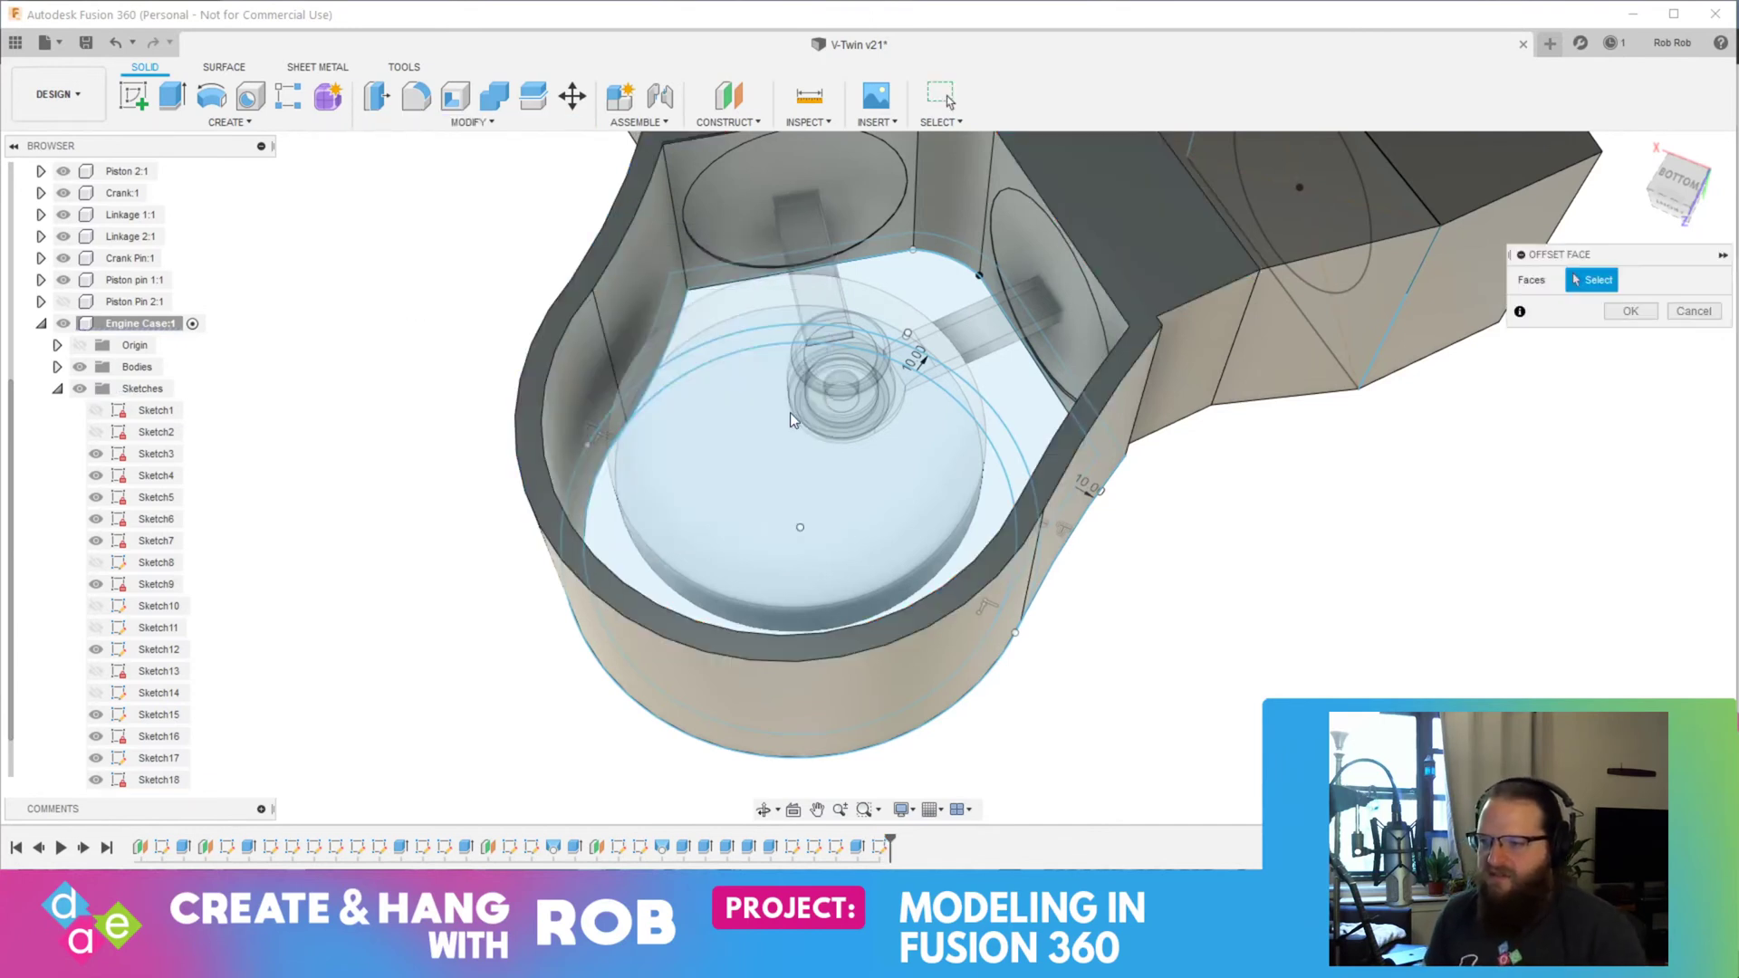
{"action": "left_click", "coordinate": [1113, 369]}
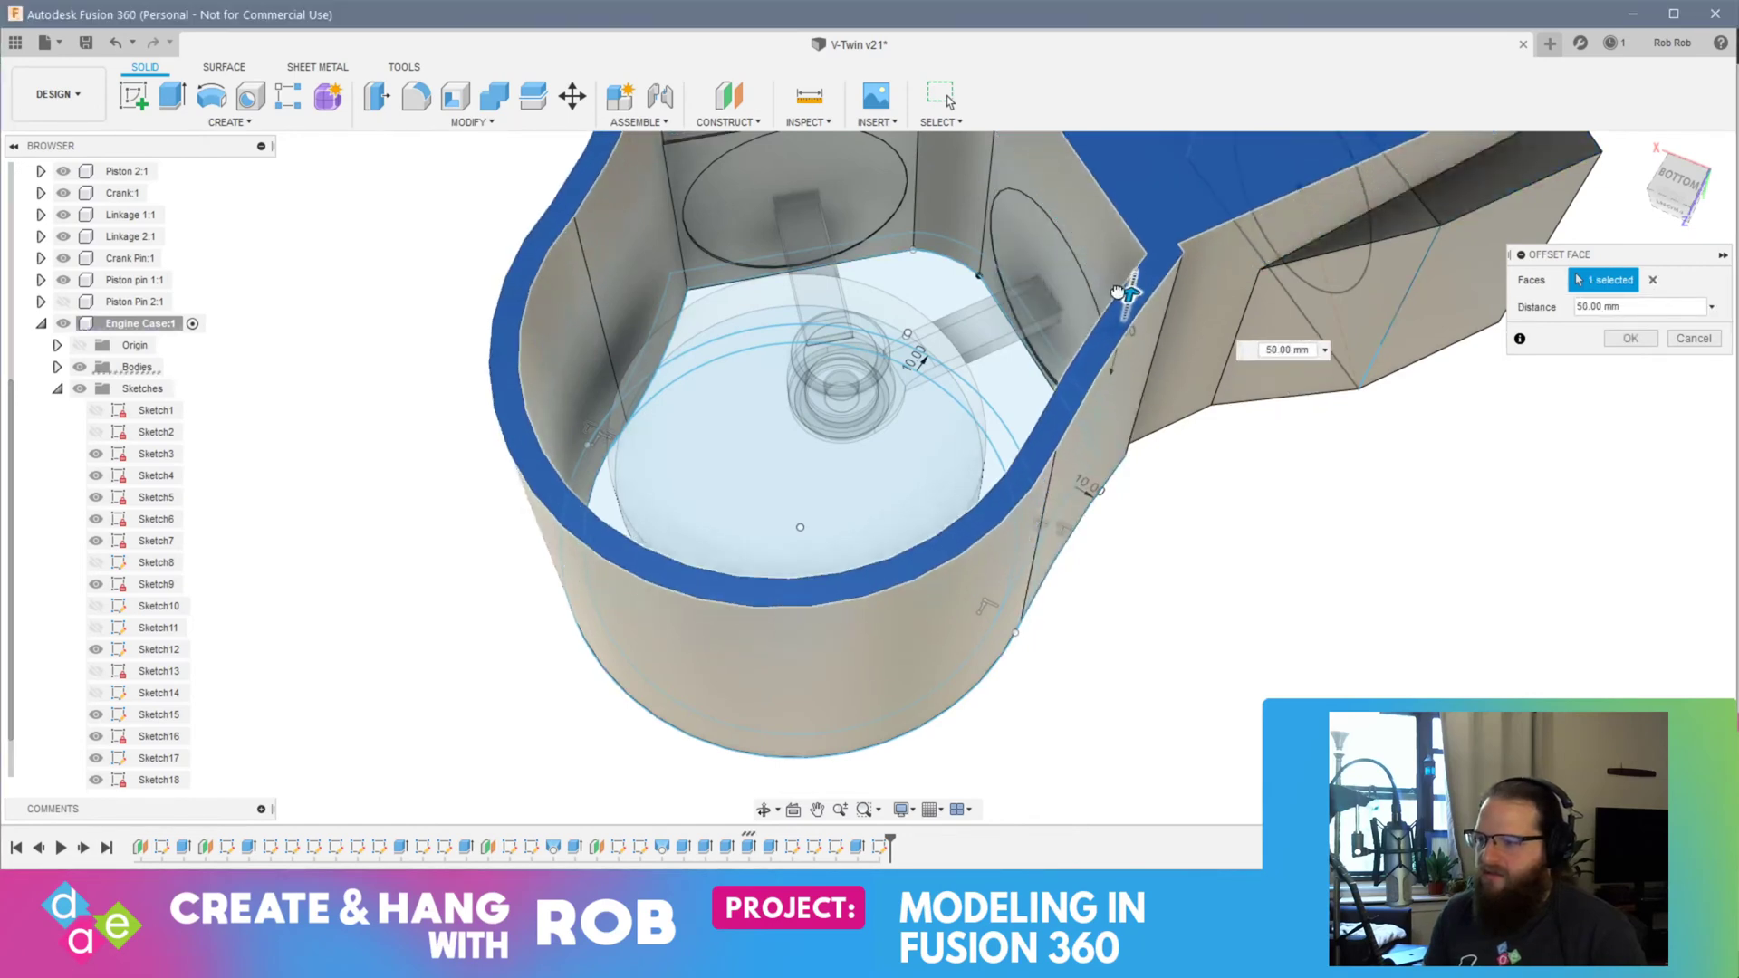
{"action": "key", "text": "Escape"}
{"action": "left_click", "coordinate": [1091, 396]}
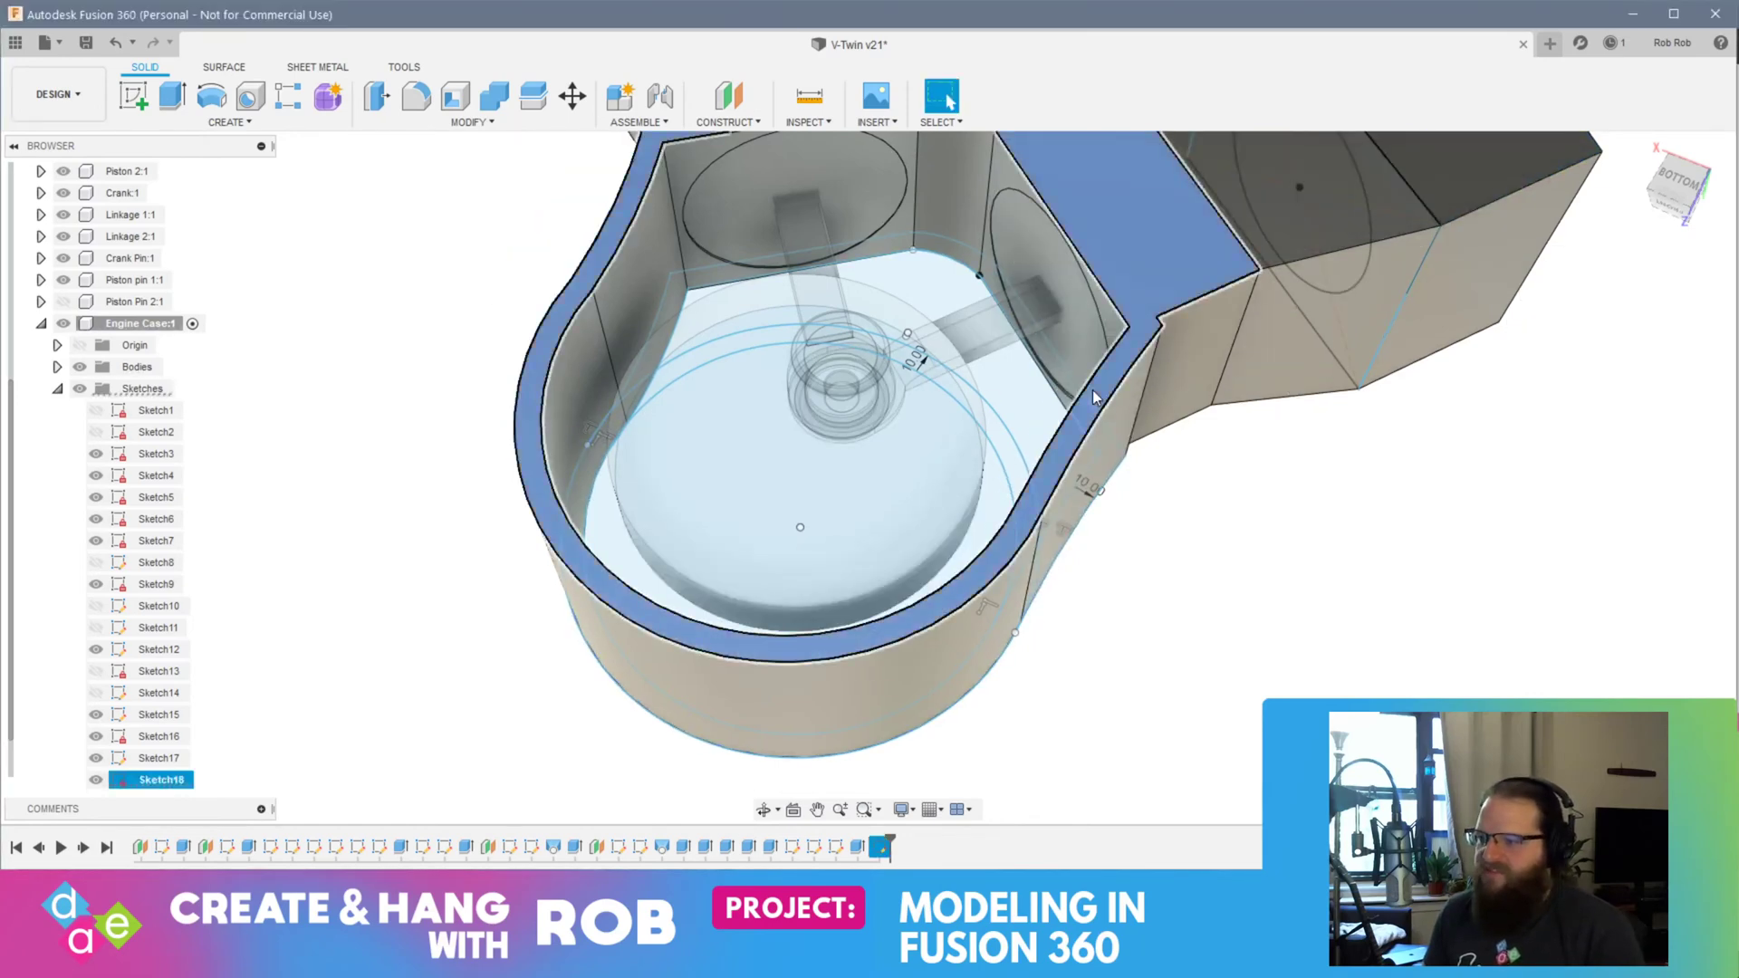
{"action": "left_click", "coordinate": [230, 122]}
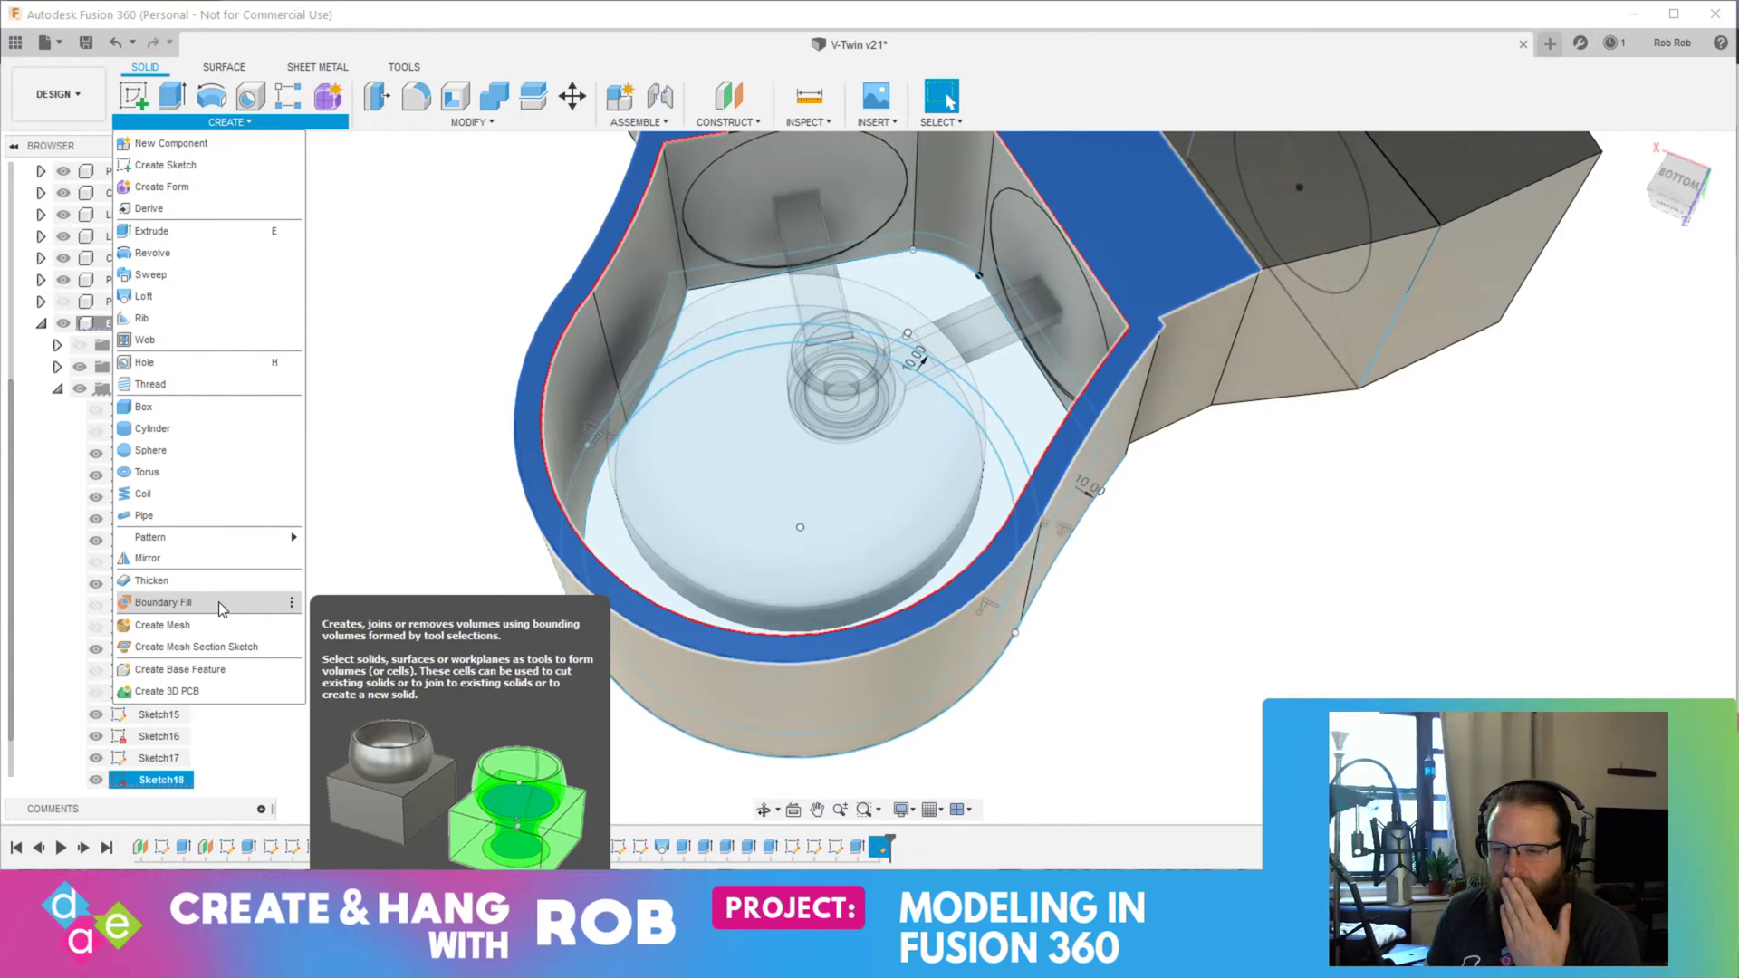
{"action": "mouse_move", "coordinate": [571, 79]}
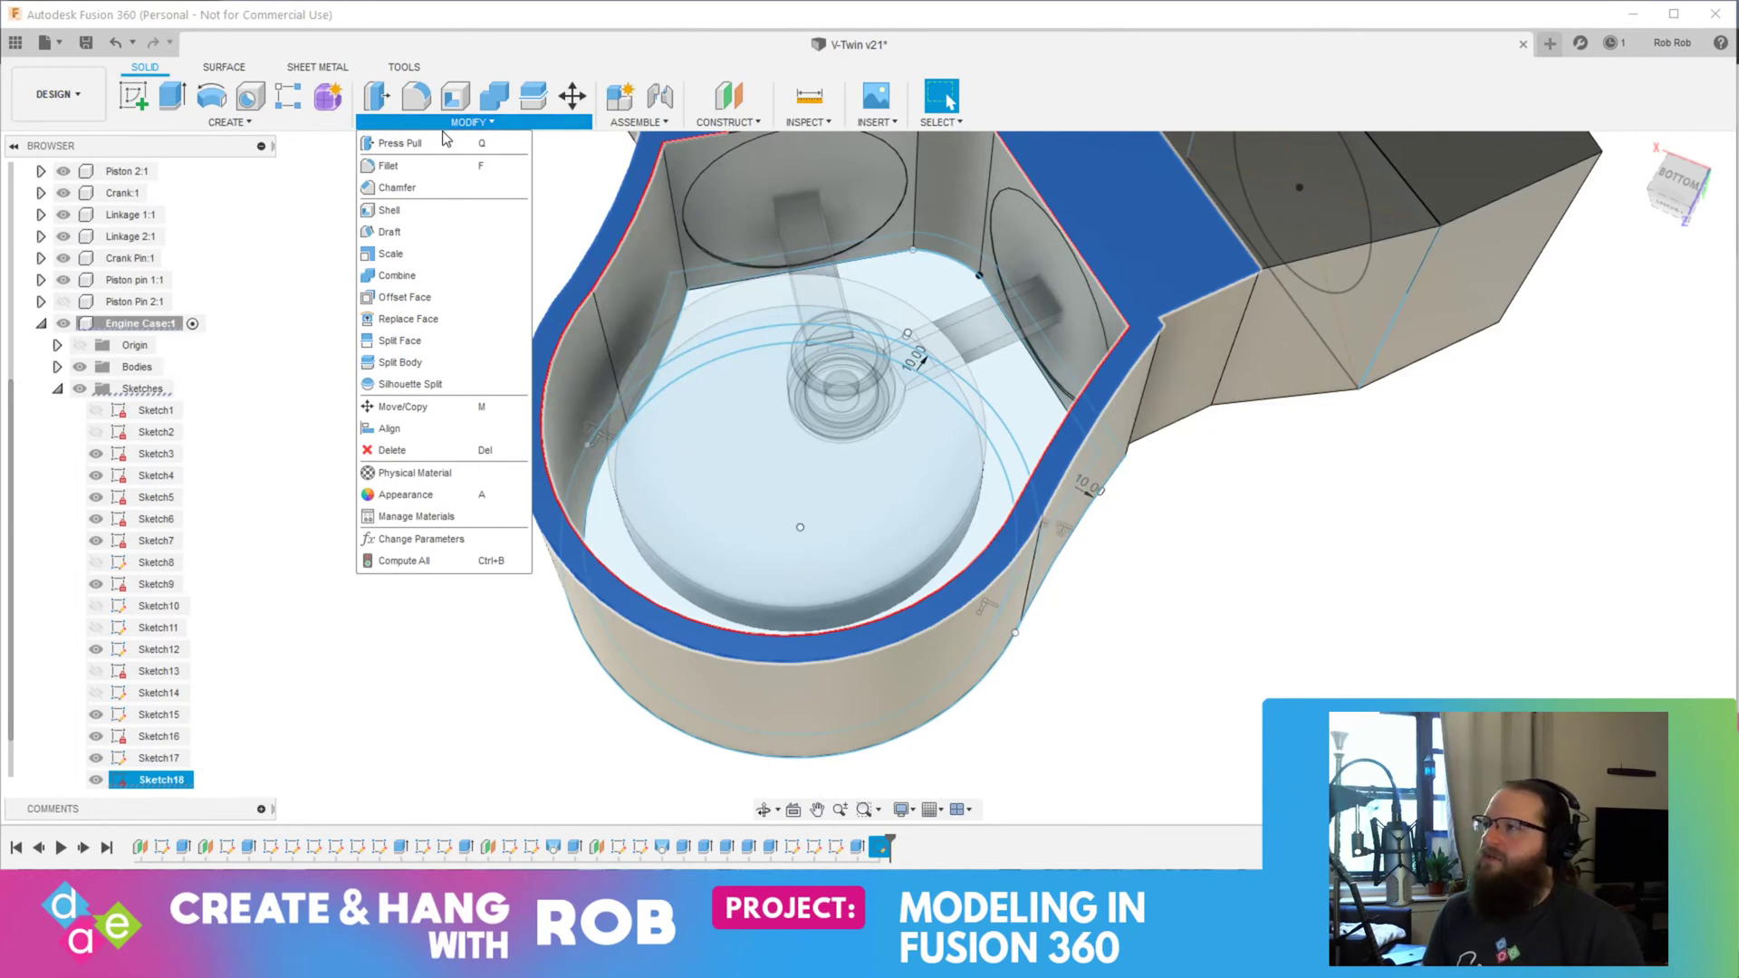
{"action": "mouse_move", "coordinate": [875, 121]}
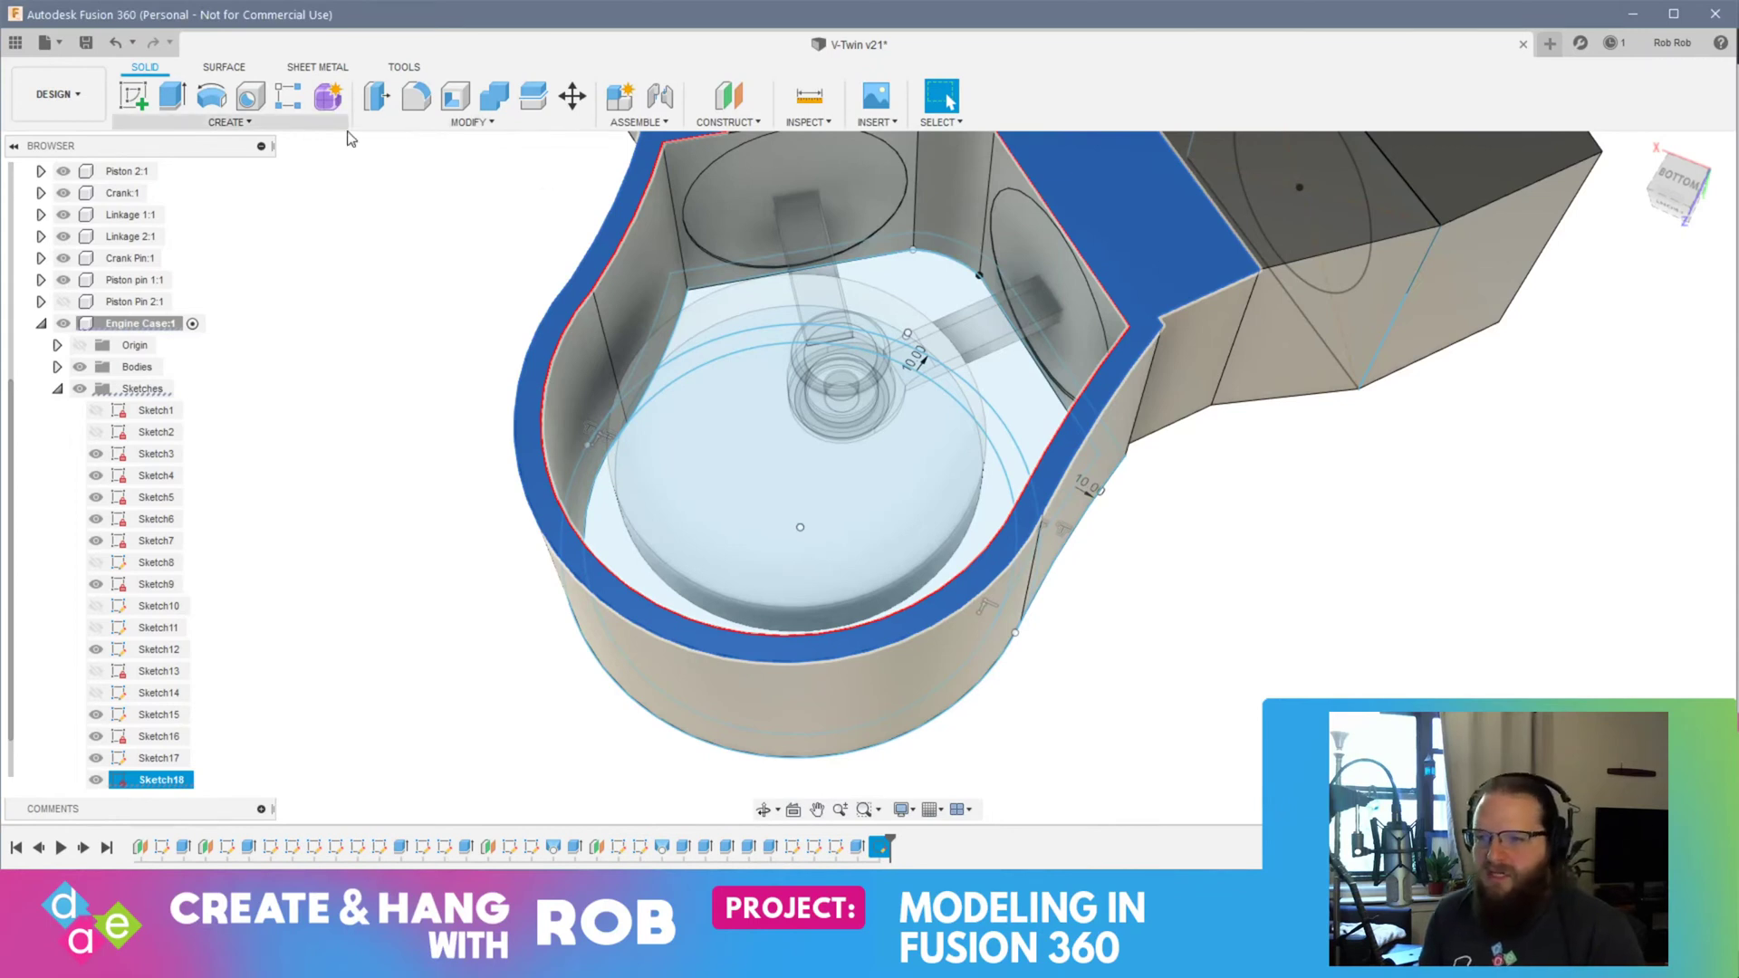
{"action": "left_click", "coordinate": [429, 123]}
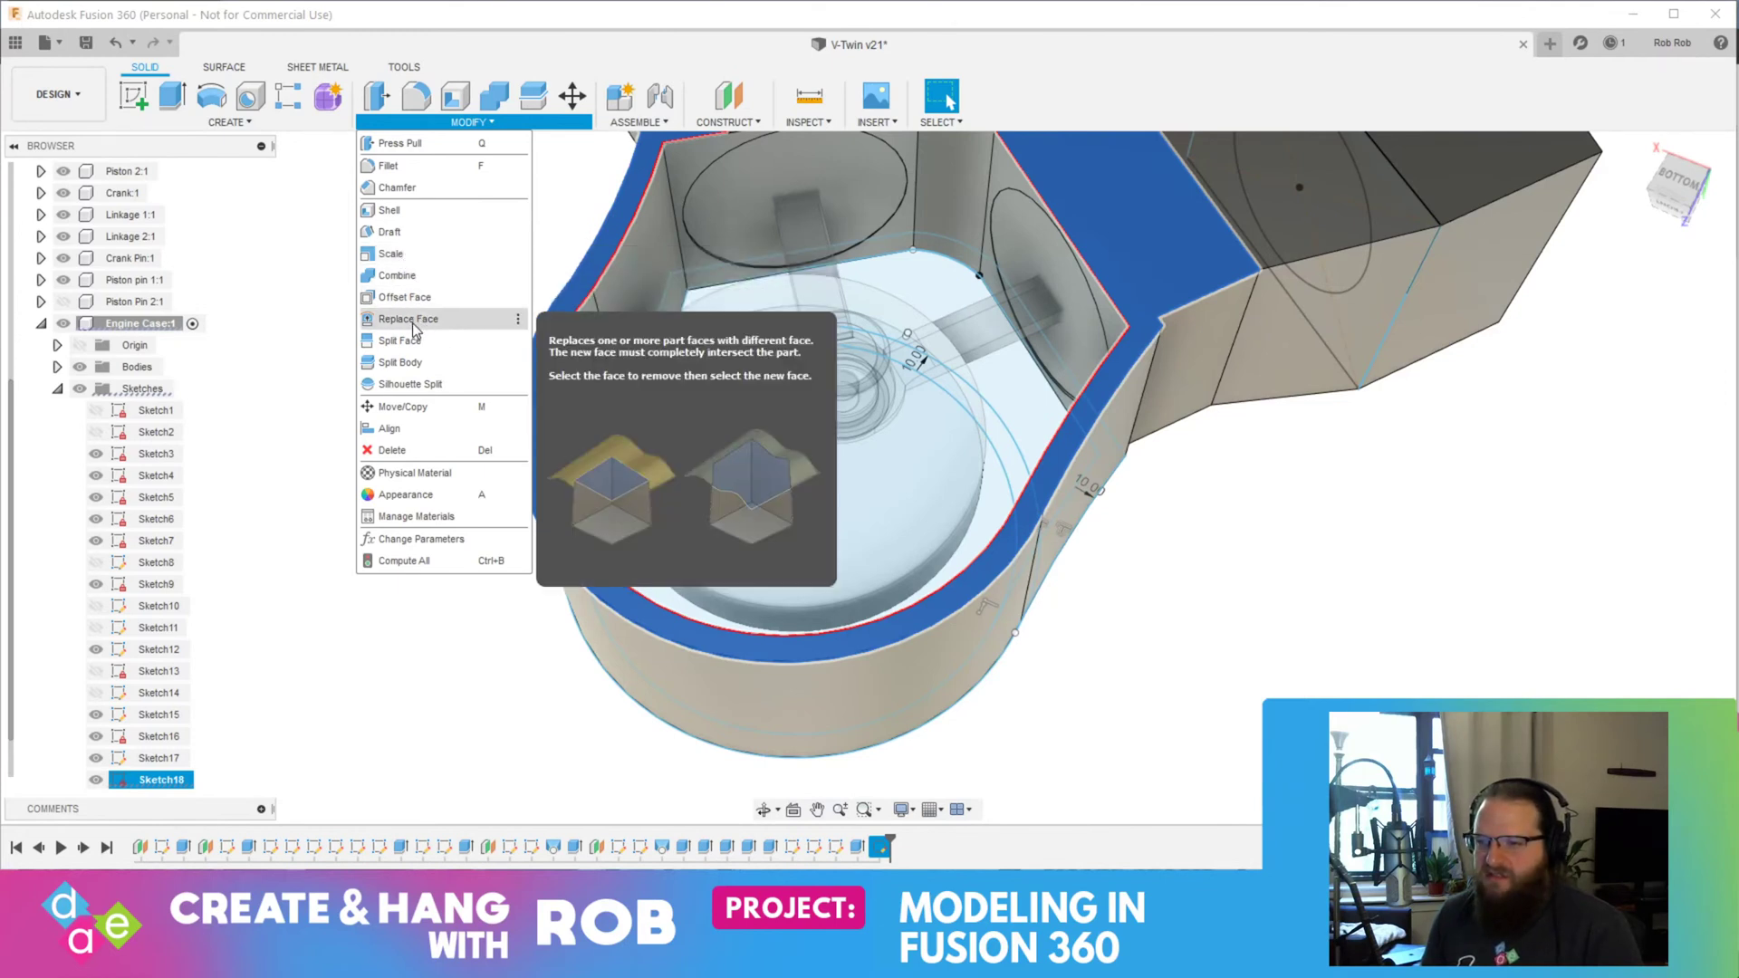
{"action": "left_click", "coordinate": [1047, 308]}
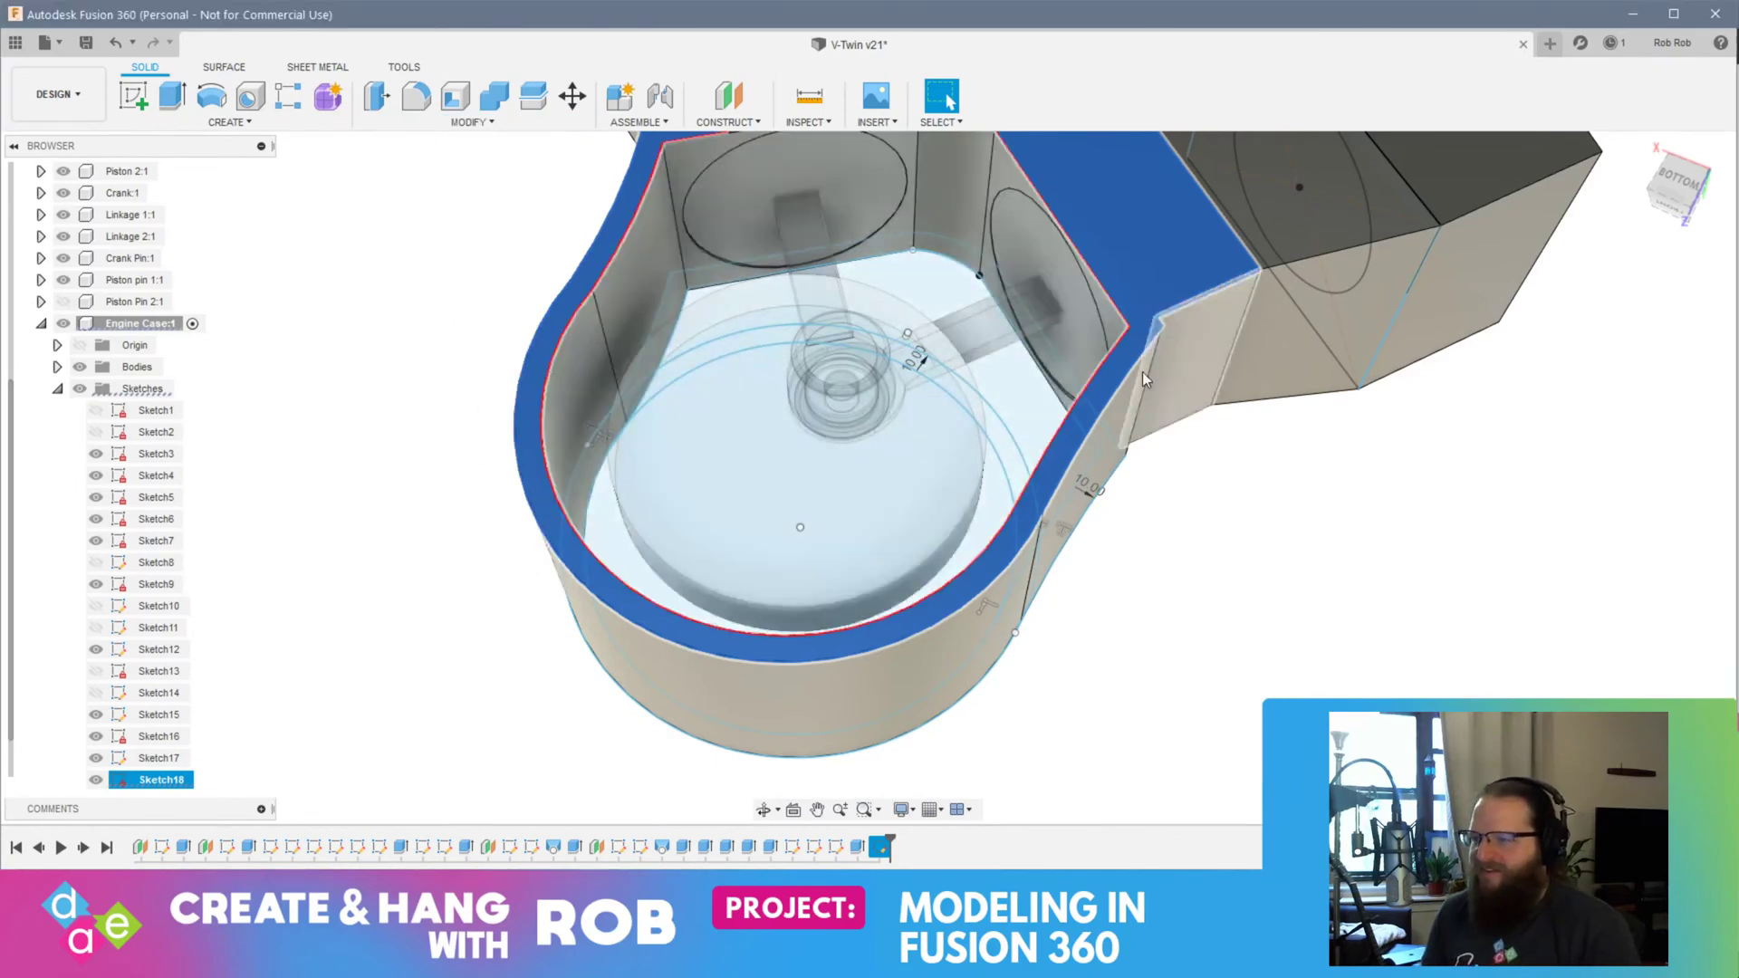
Step: Select the closed chain of inner edges along the crankcase's underside rim and check which commands could fill the opening
{"action": "mouse_move", "coordinate": [1143, 378]}
{"action": "middle_mouse_down", "text": "shift"}
{"action": "mouse_move", "coordinate": [1180, 380]}
{"action": "mouse_move", "coordinate": [1196, 353]}
{"action": "mouse_move", "coordinate": [1143, 287]}
{"action": "mouse_move", "coordinate": [1197, 317]}
{"action": "mouse_move", "coordinate": [1120, 391]}
{"action": "middle_mouse_up", "text": "shift"}
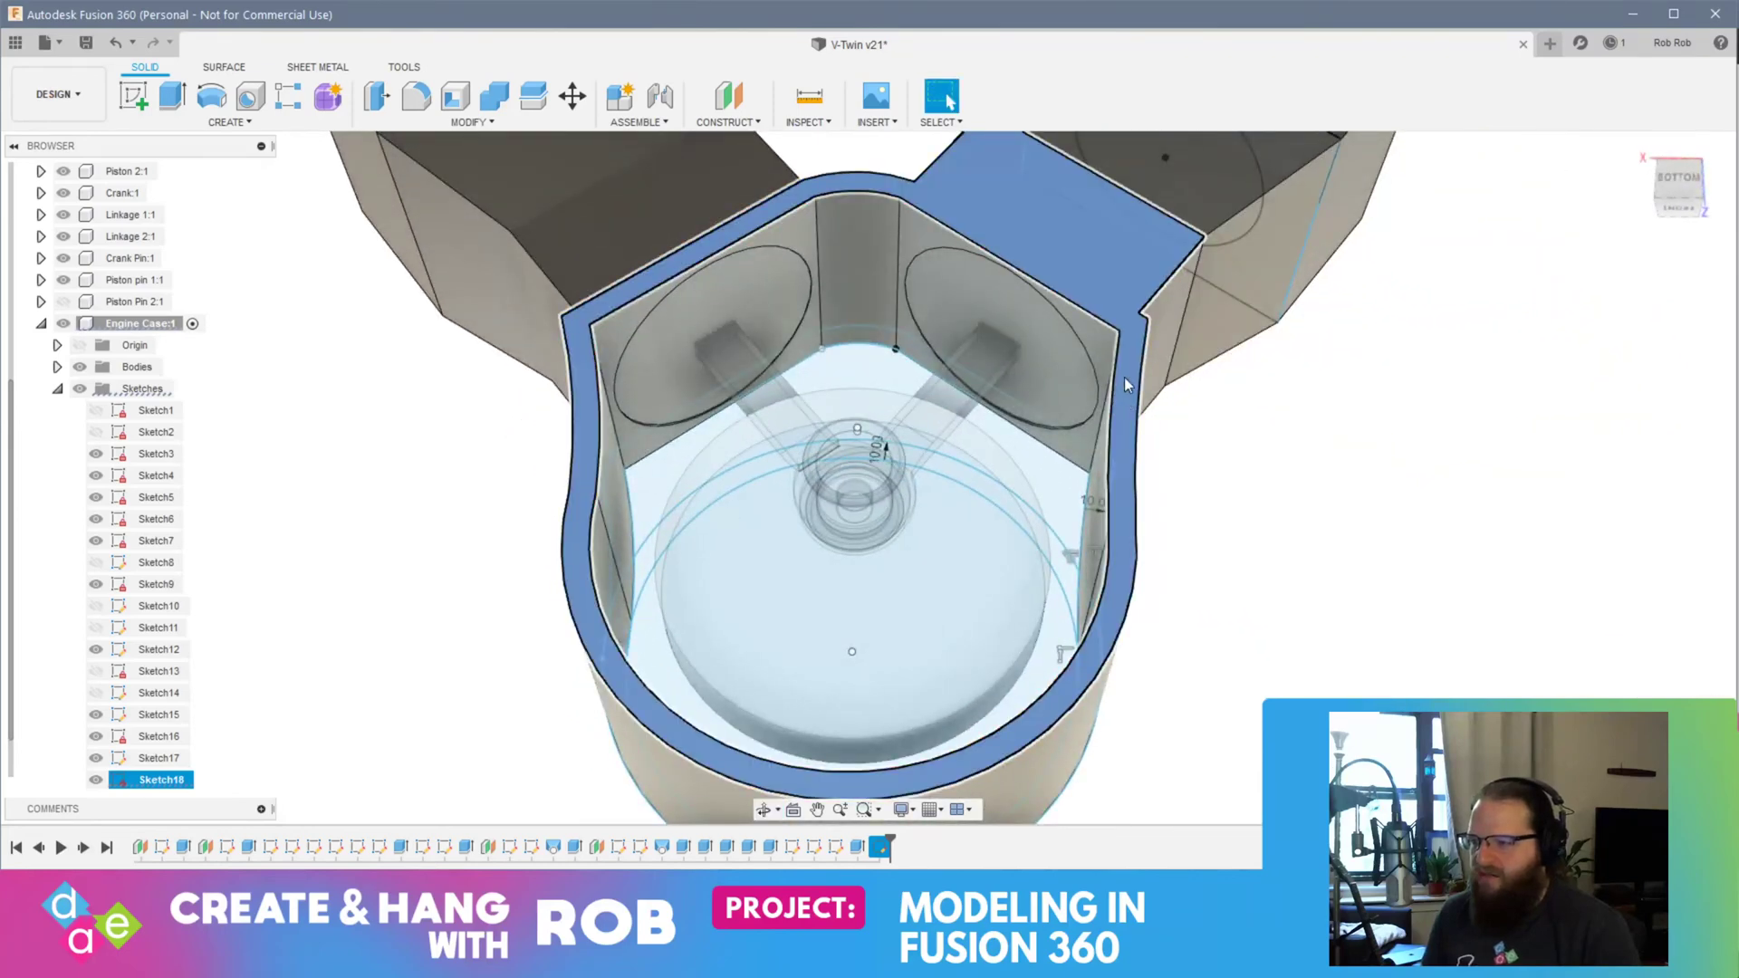
{"action": "left_click", "coordinate": [1056, 291]}
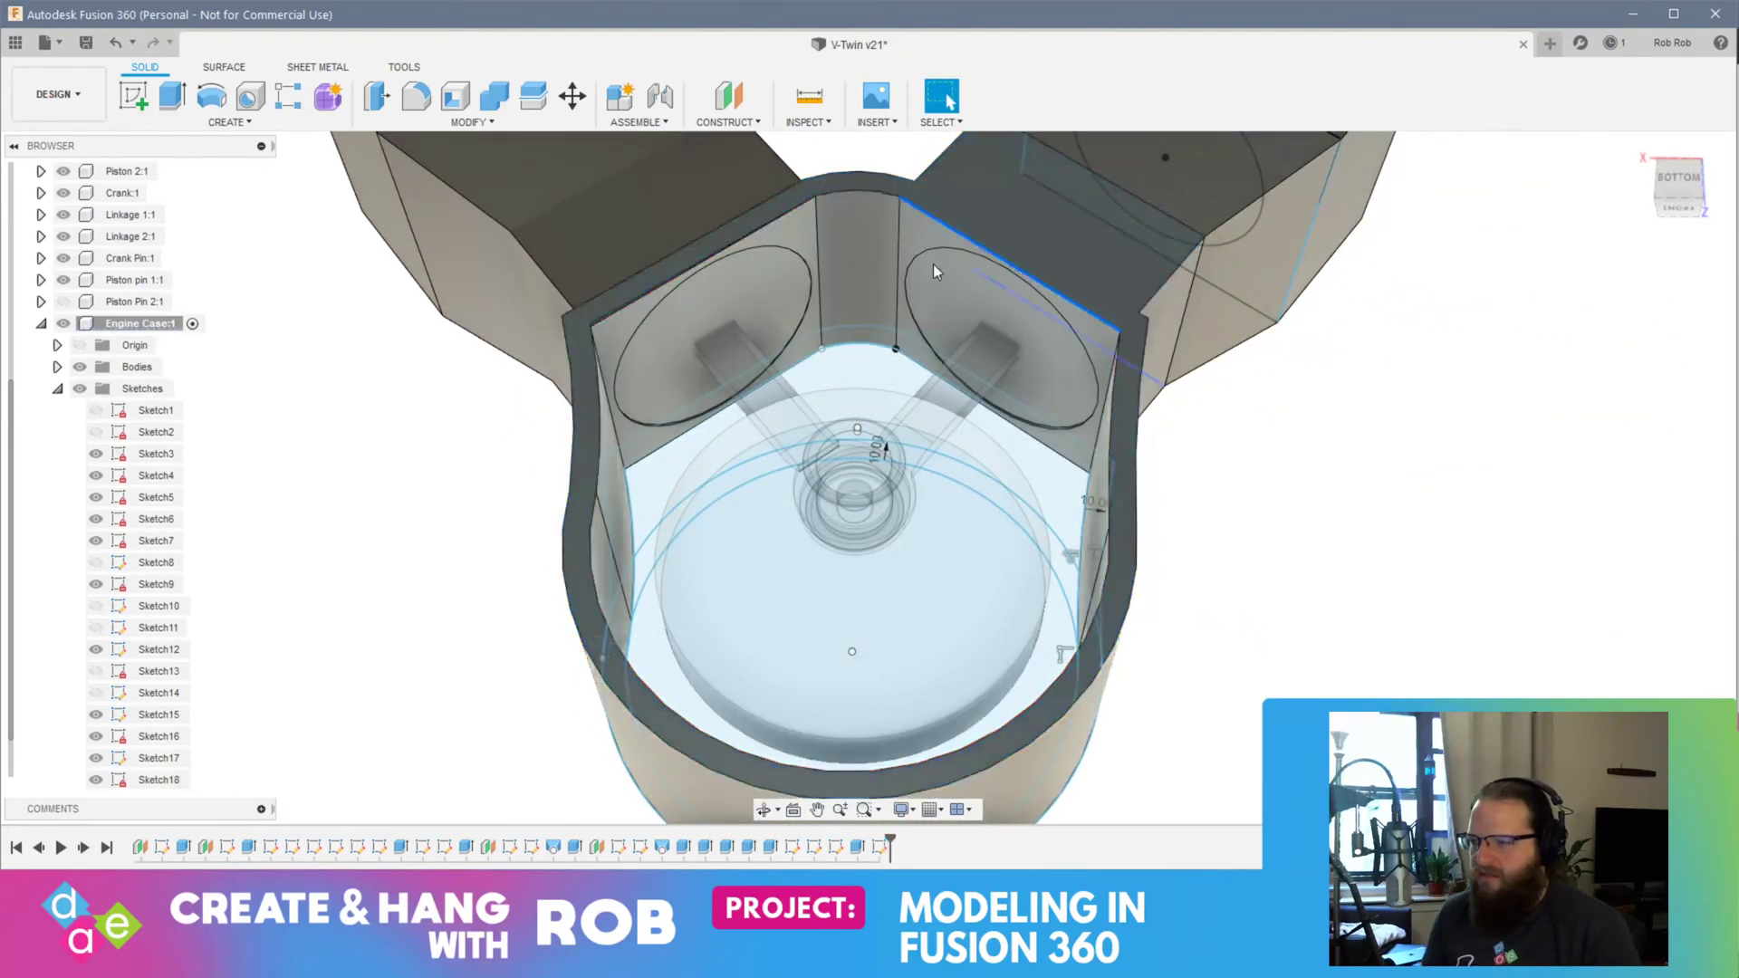
{"action": "left_click", "coordinate": [854, 189], "text": "ctrl"}
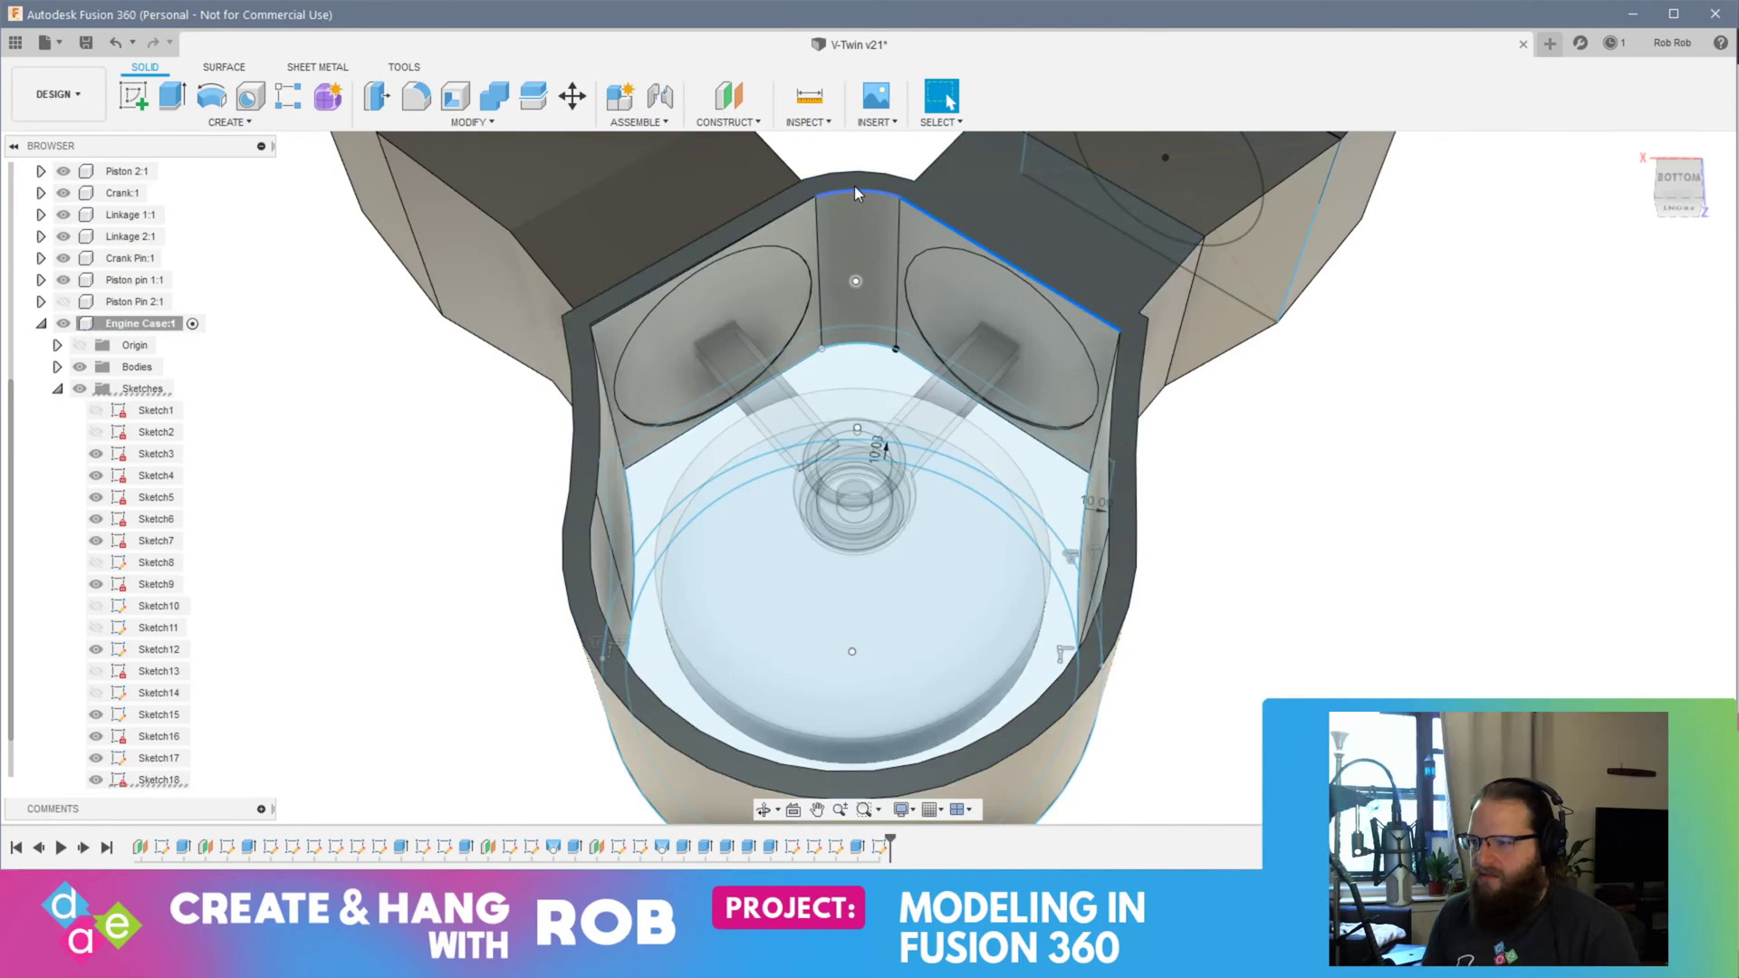
{"action": "left_click", "coordinate": [731, 241], "text": "ctrl"}
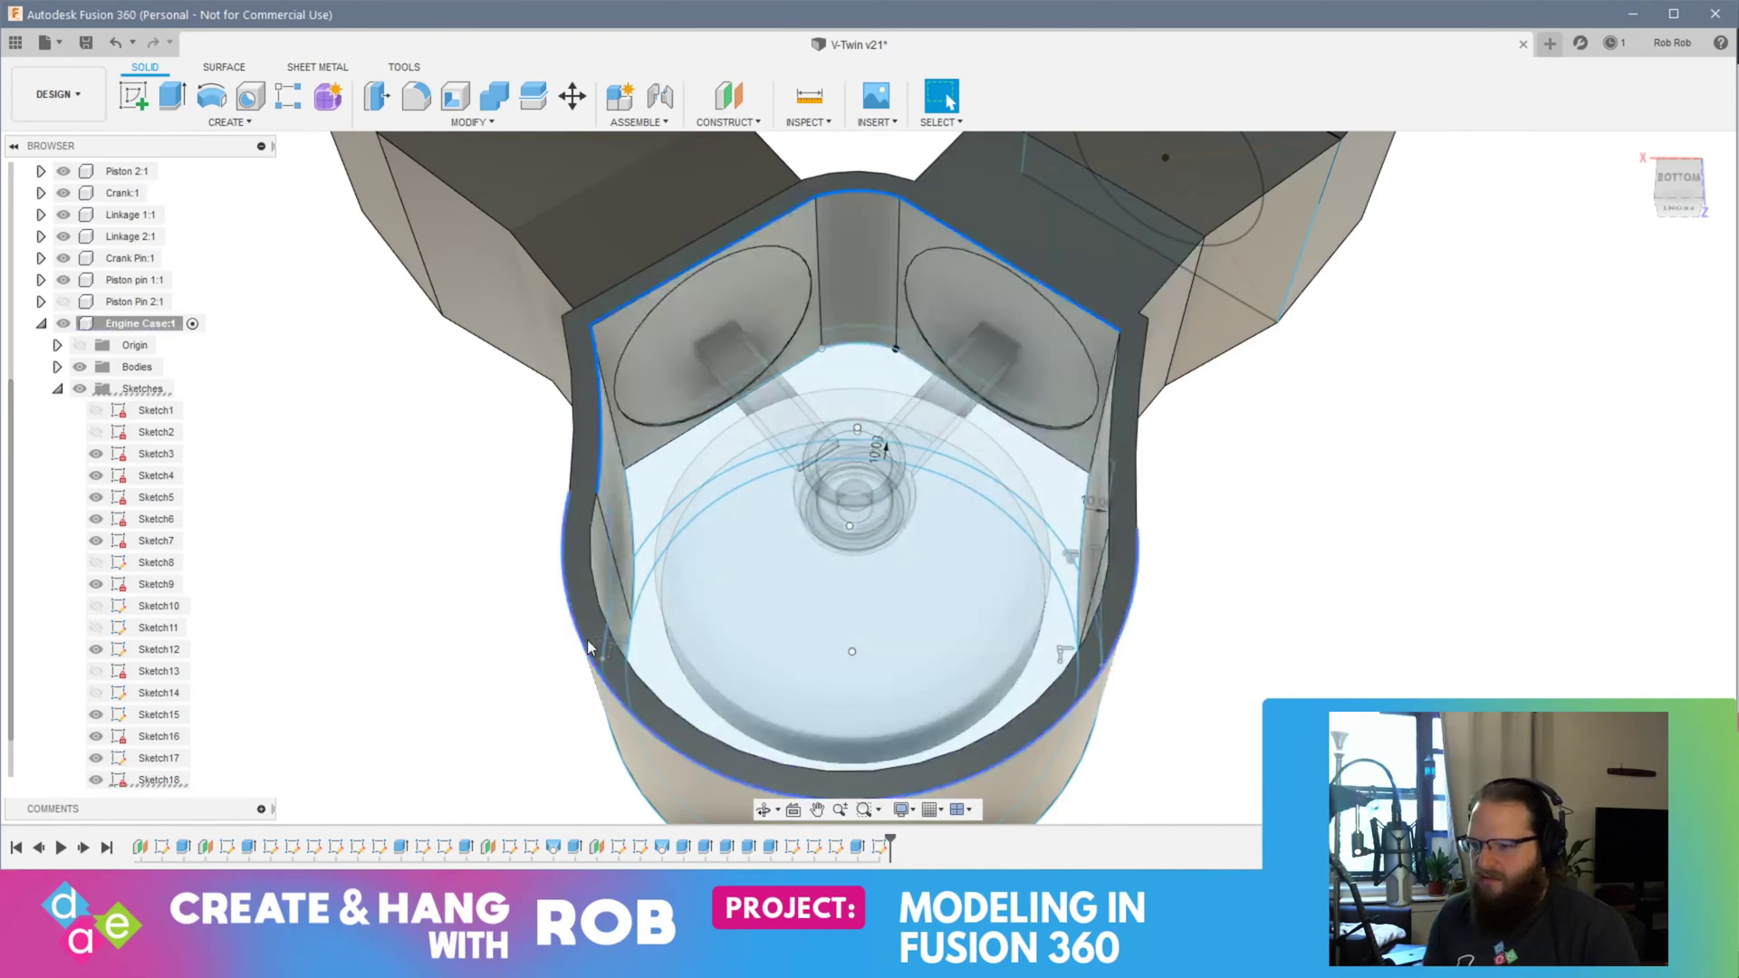
{"action": "left_click", "coordinate": [601, 617], "text": "ctrl"}
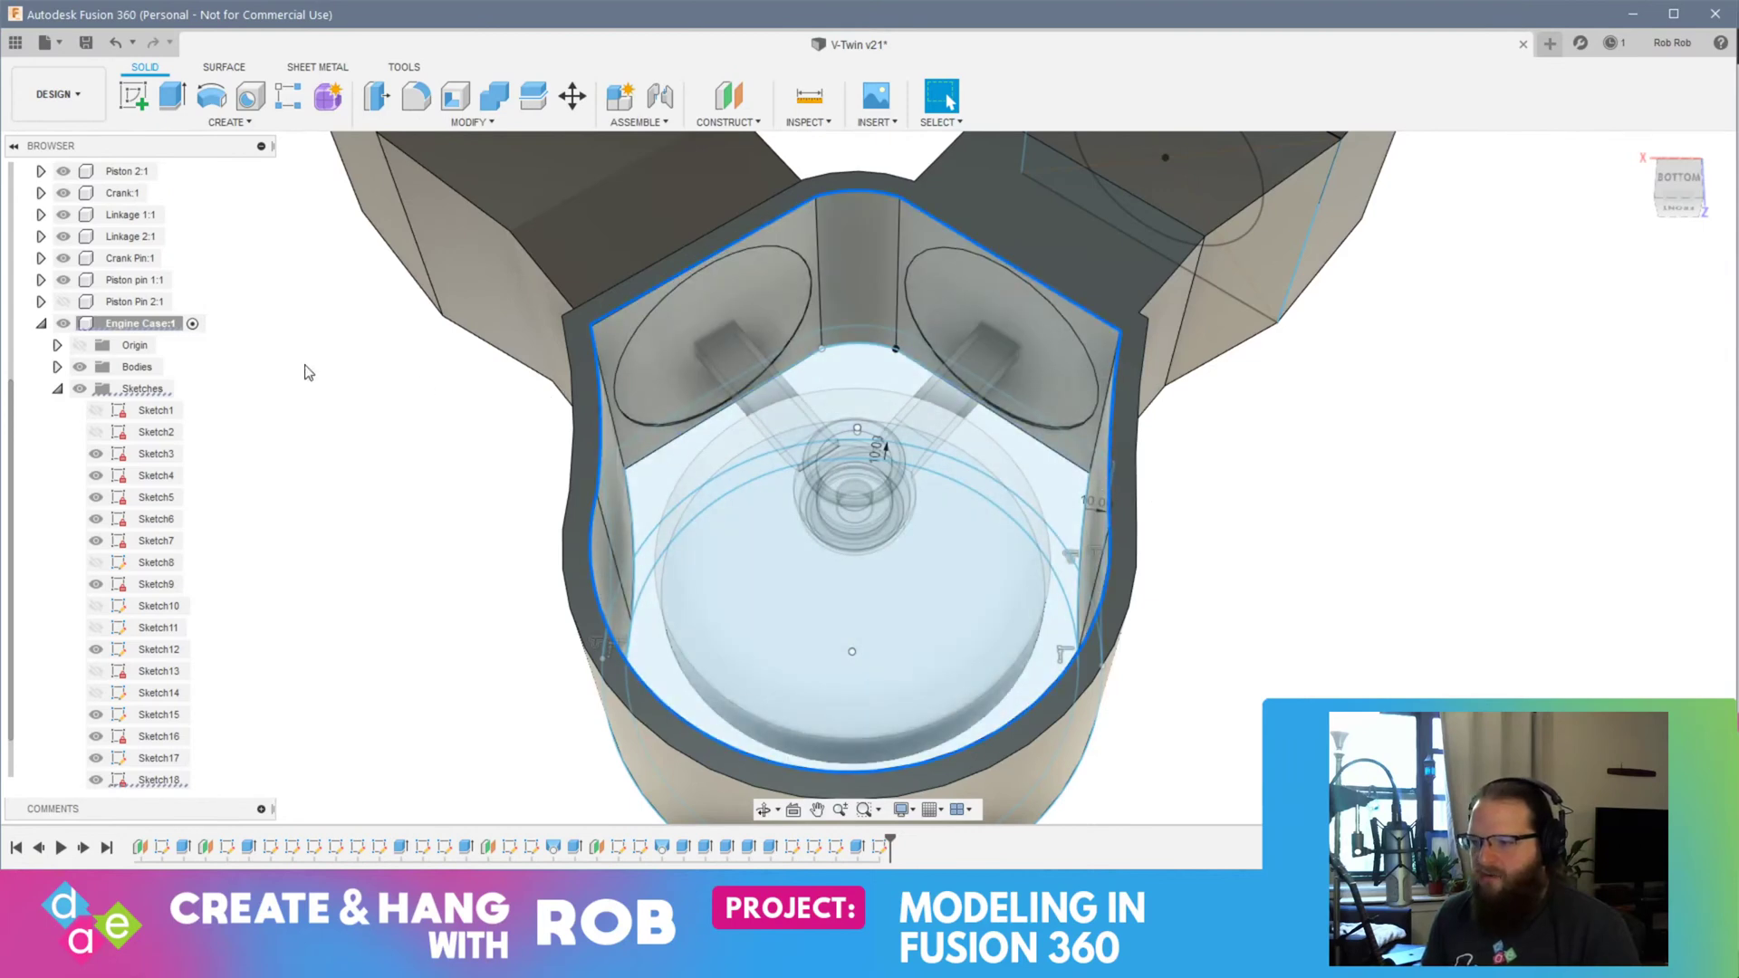
{"action": "left_click", "coordinate": [414, 124]}
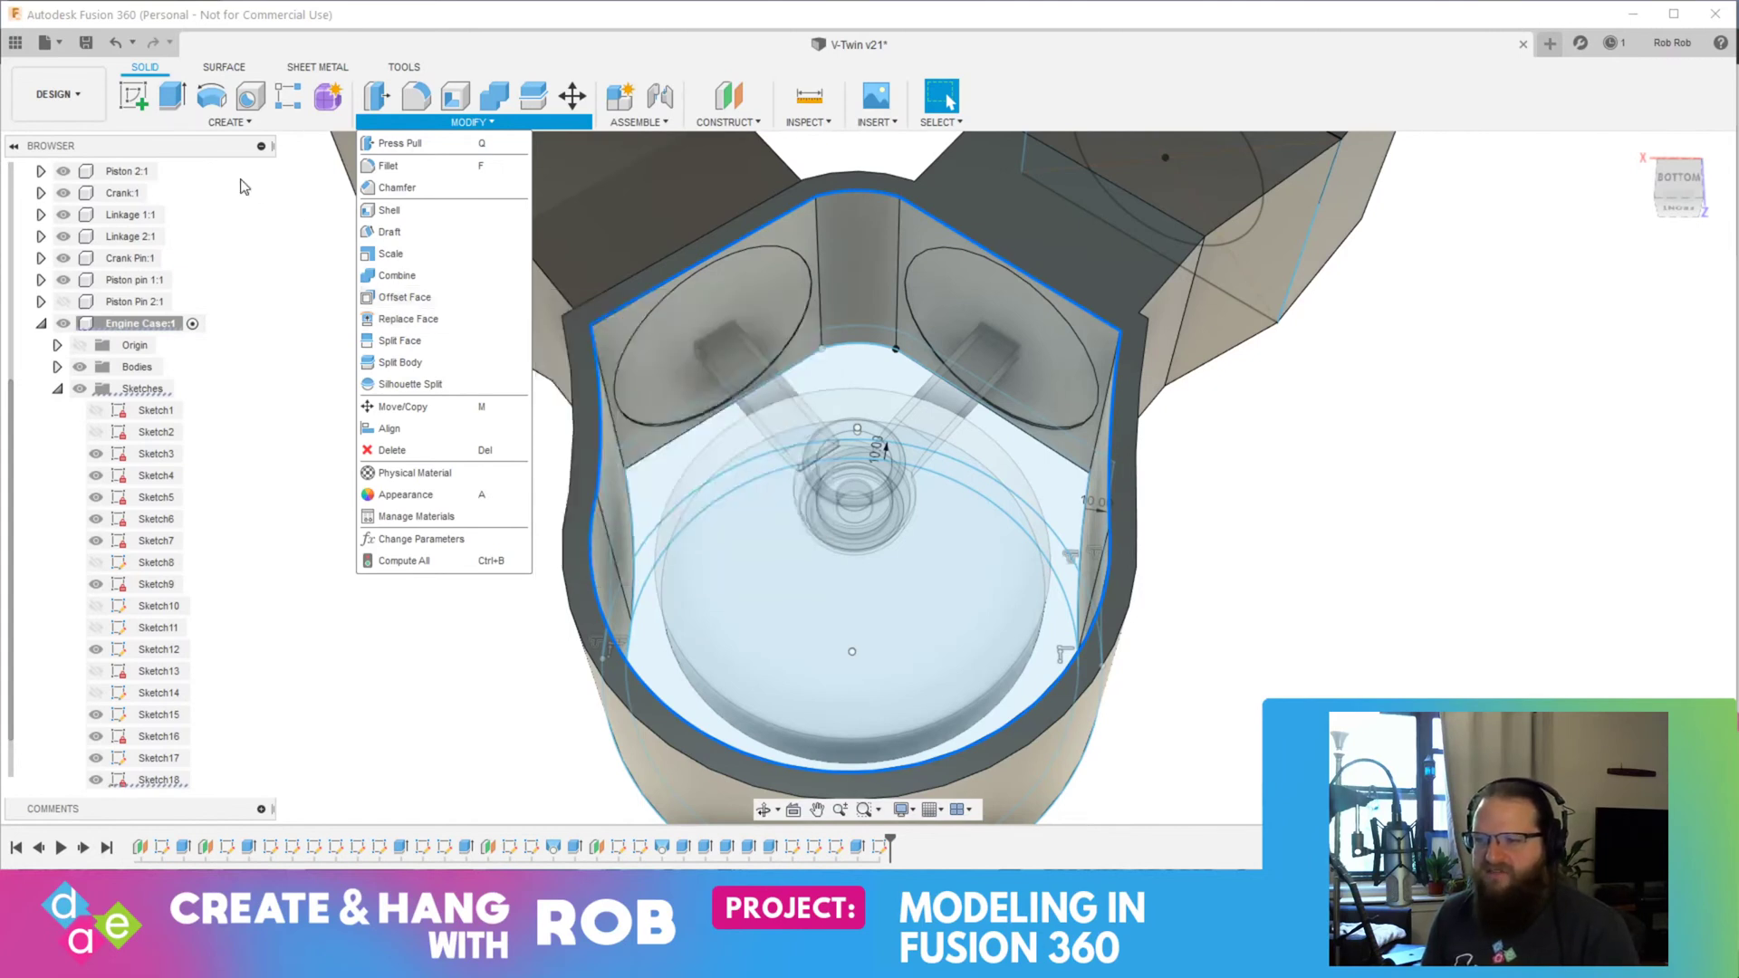
{"action": "left_click", "coordinate": [240, 122]}
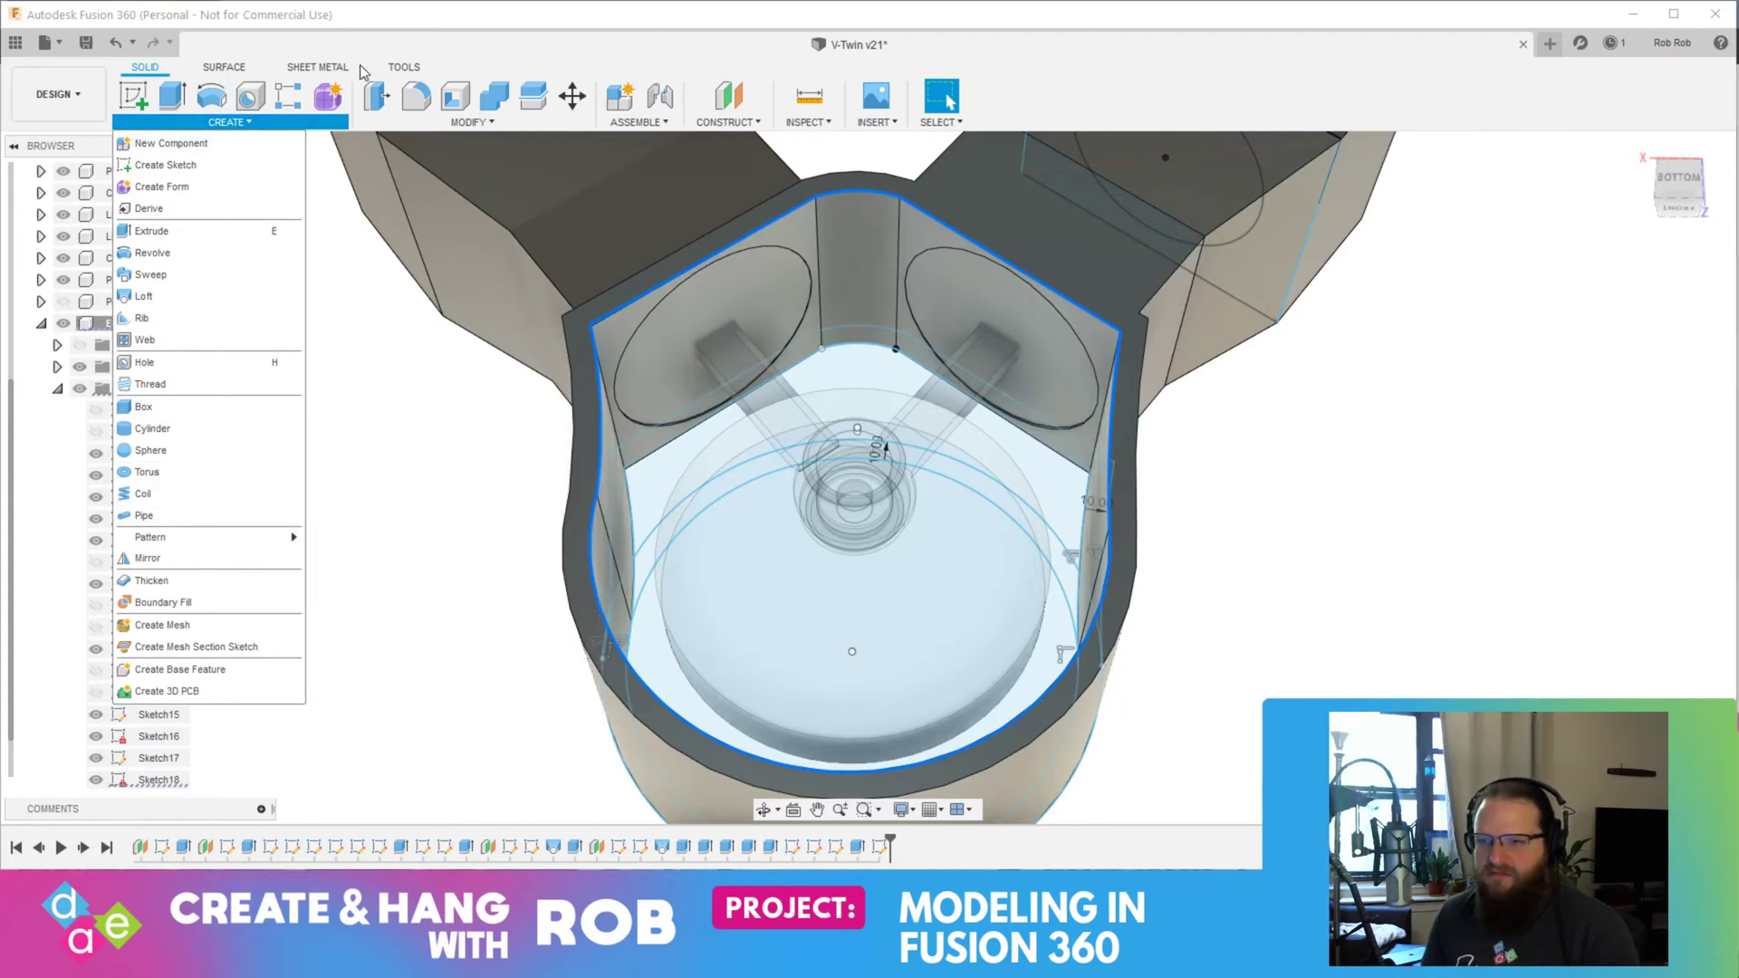
{"action": "left_click", "coordinate": [409, 37]}
Step: Create another sketch on the crankcase's underside, finish it without drawing, and save the design
{"action": "left_click", "coordinate": [134, 96]}
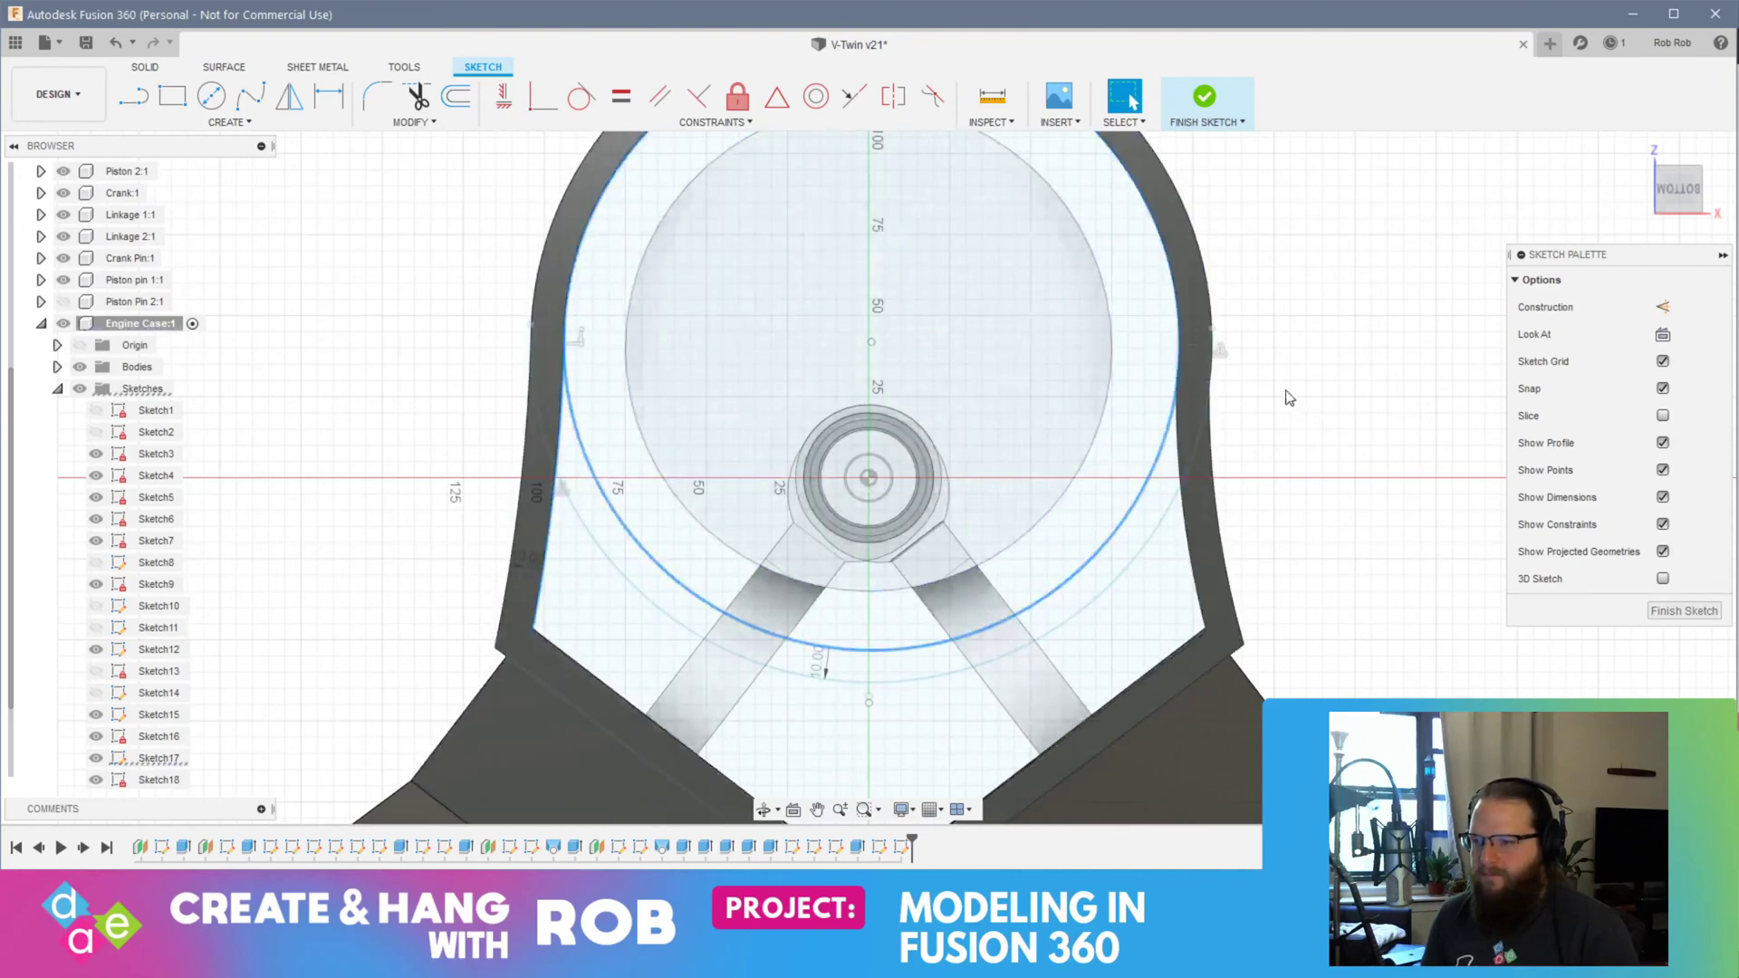
{"action": "mouse_move", "coordinate": [1087, 452]}
{"action": "middle_mouse_down", "text": "shift"}
{"action": "mouse_move", "coordinate": [1204, 524]}
{"action": "mouse_move", "coordinate": [1135, 388]}
{"action": "mouse_move", "coordinate": [885, 253]}
{"action": "mouse_move", "coordinate": [1086, 390]}
{"action": "mouse_move", "coordinate": [1280, 466]}
{"action": "mouse_move", "coordinate": [1358, 625]}
{"action": "mouse_move", "coordinate": [1301, 493]}
{"action": "mouse_move", "coordinate": [1157, 528]}
{"action": "mouse_move", "coordinate": [1255, 489]}
{"action": "mouse_move", "coordinate": [1117, 487]}
{"action": "middle_mouse_up", "text": "shift"}
{"action": "left_click", "coordinate": [1683, 610]}
{"action": "key", "text": "ctrl+s"}
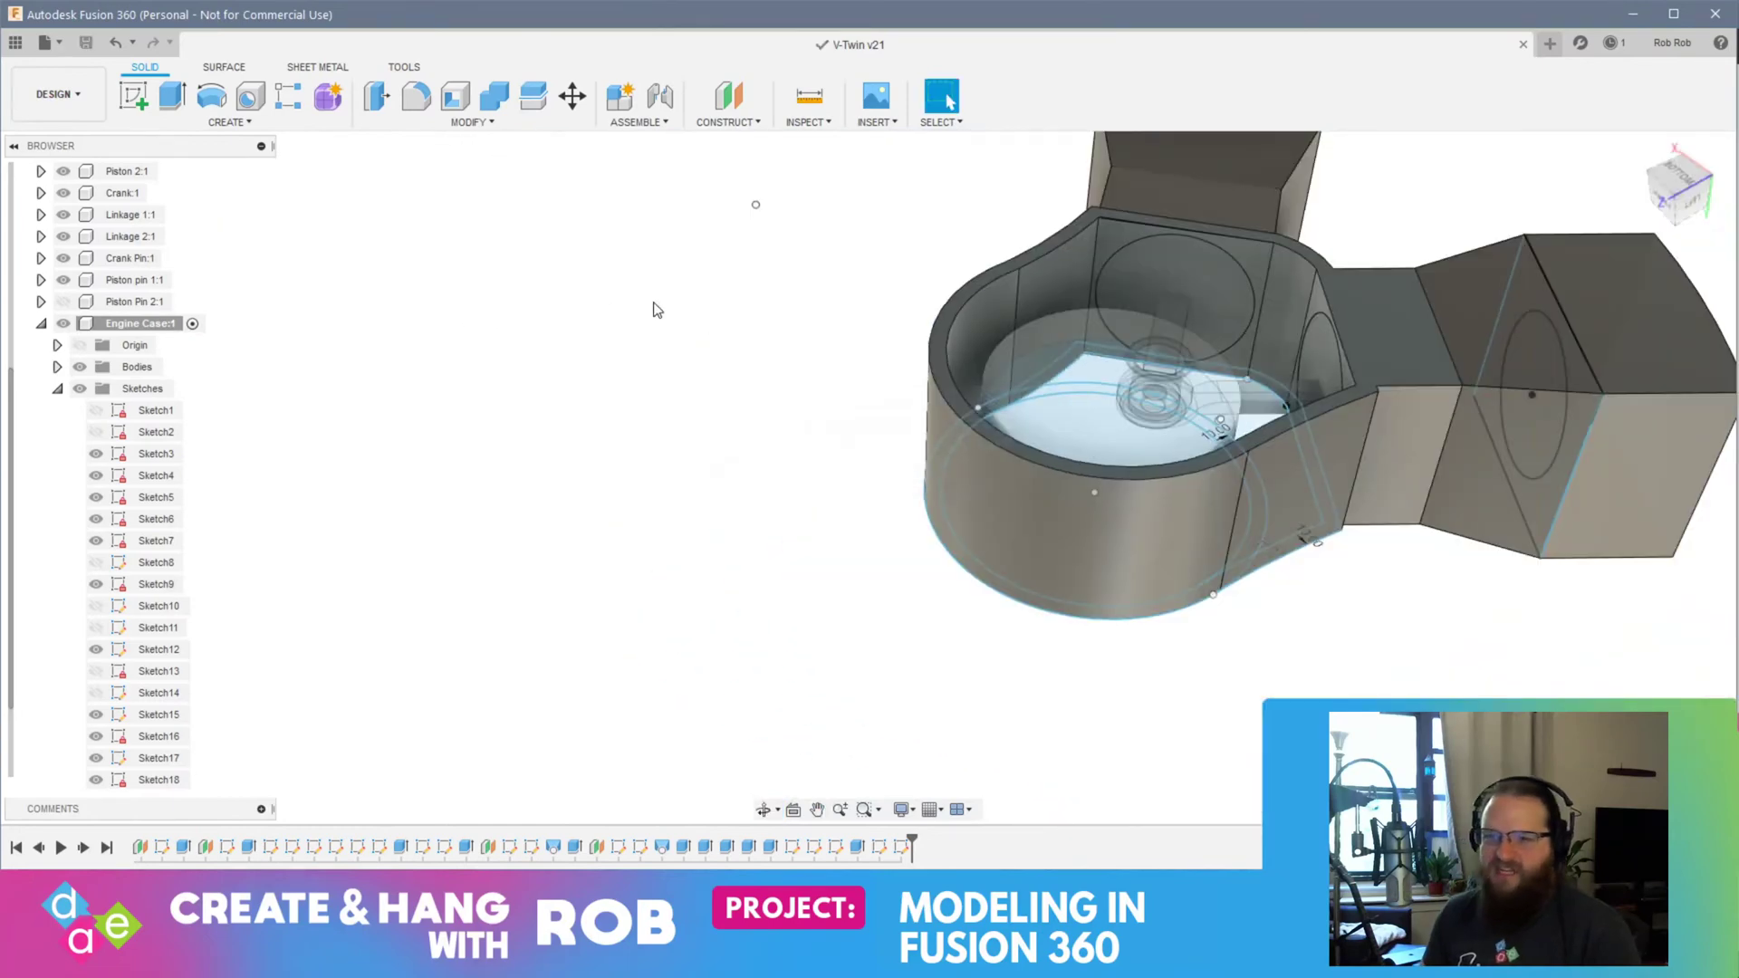
Step: Activate the top-level V-Twin assembly and hide the Engine Case component's sketches
{"action": "scroll", "coordinate": [181, 281], "scroll_direction": "up", "scroll_amount": 3}
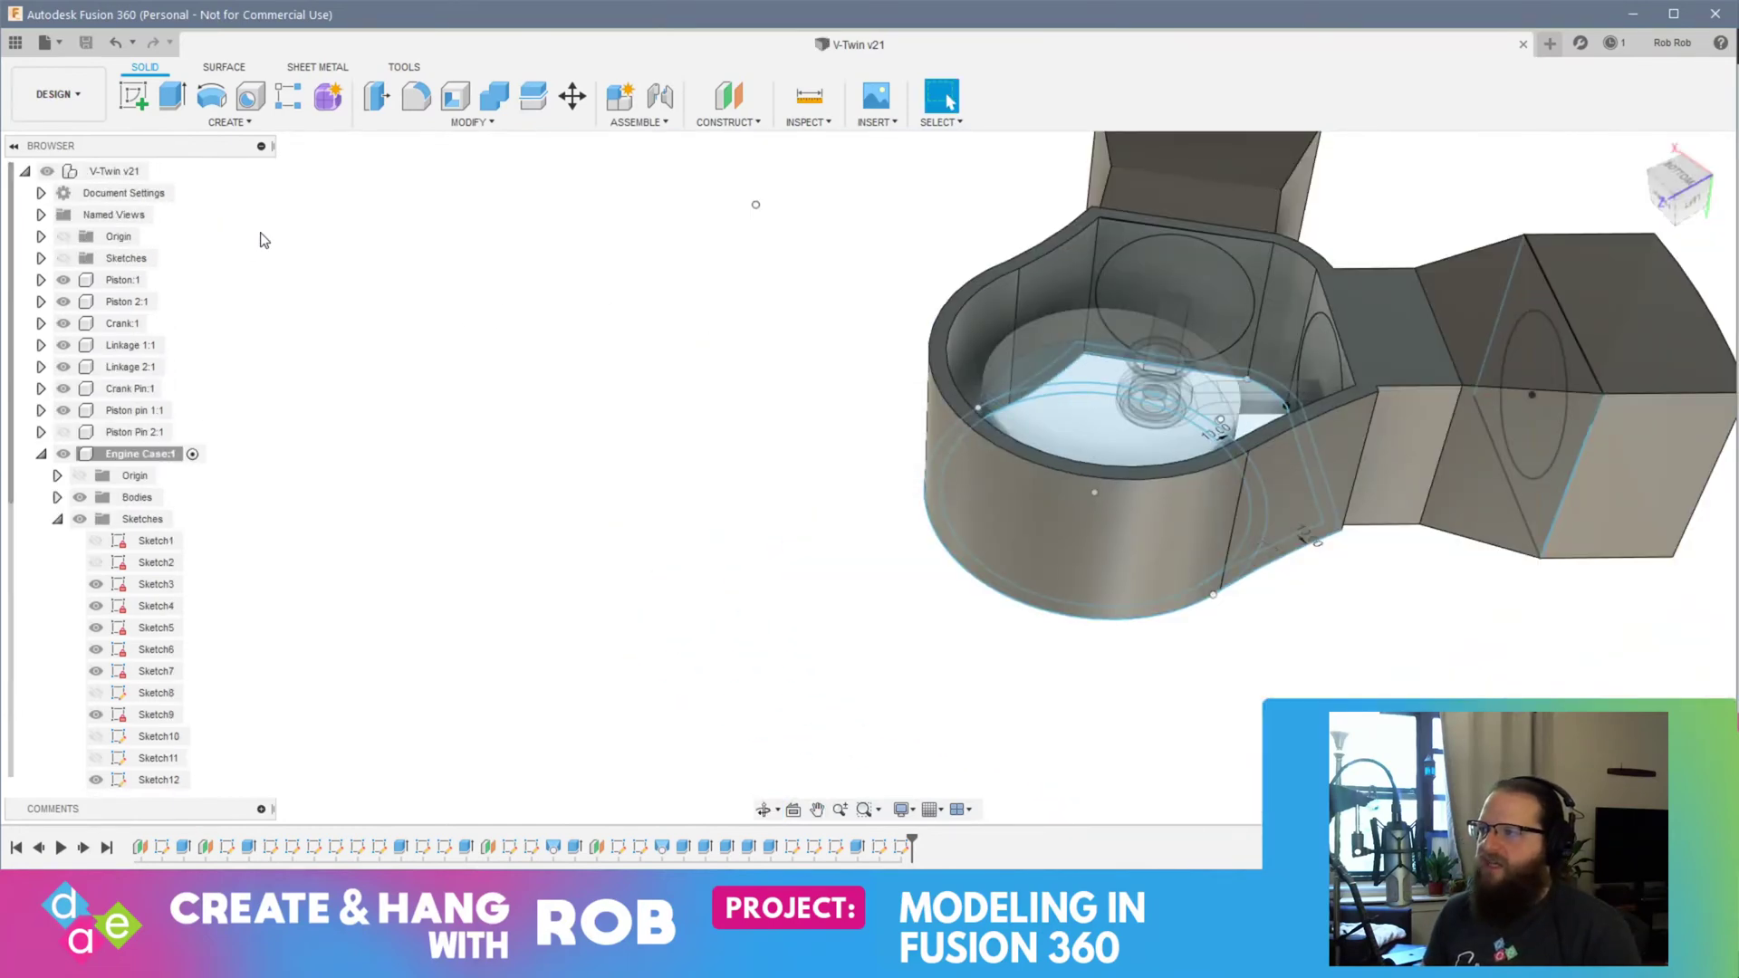
{"action": "left_click", "coordinate": [161, 171]}
{"action": "middle_click_drag", "start_coordinate": [970, 546], "coordinate": [951, 482], "text": "shift"}
{"action": "left_click", "coordinate": [1684, 198]}
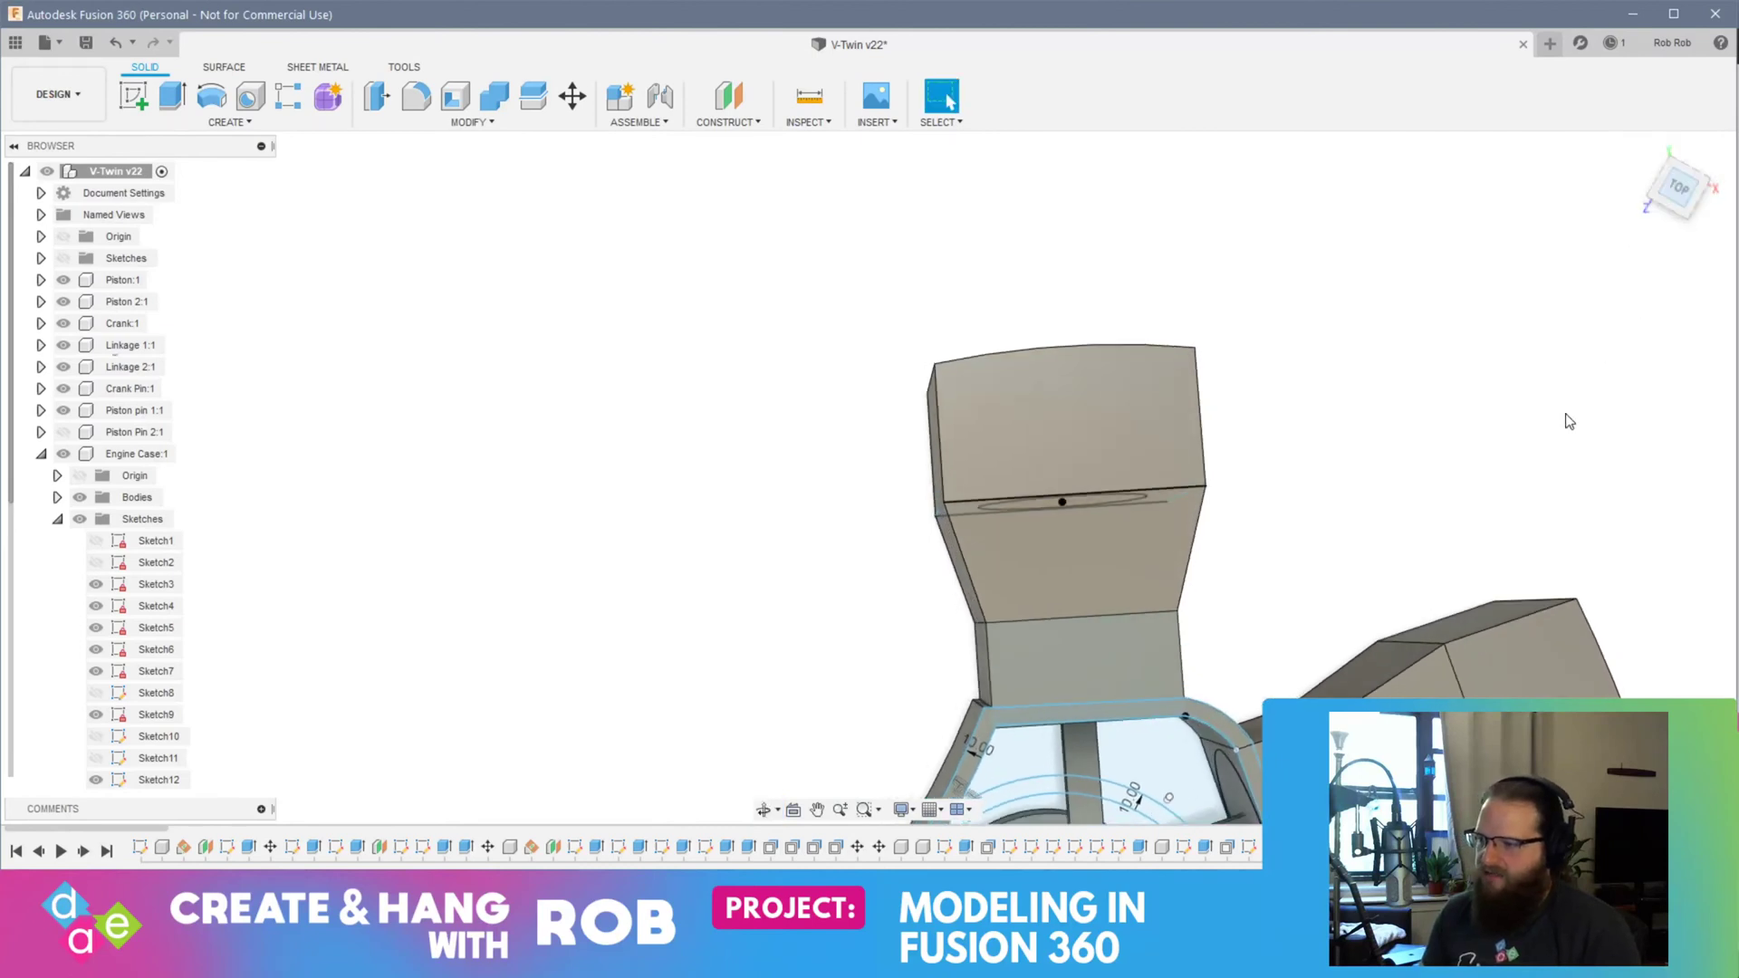
{"action": "middle_click_drag", "start_coordinate": [1262, 596], "coordinate": [1186, 507]}
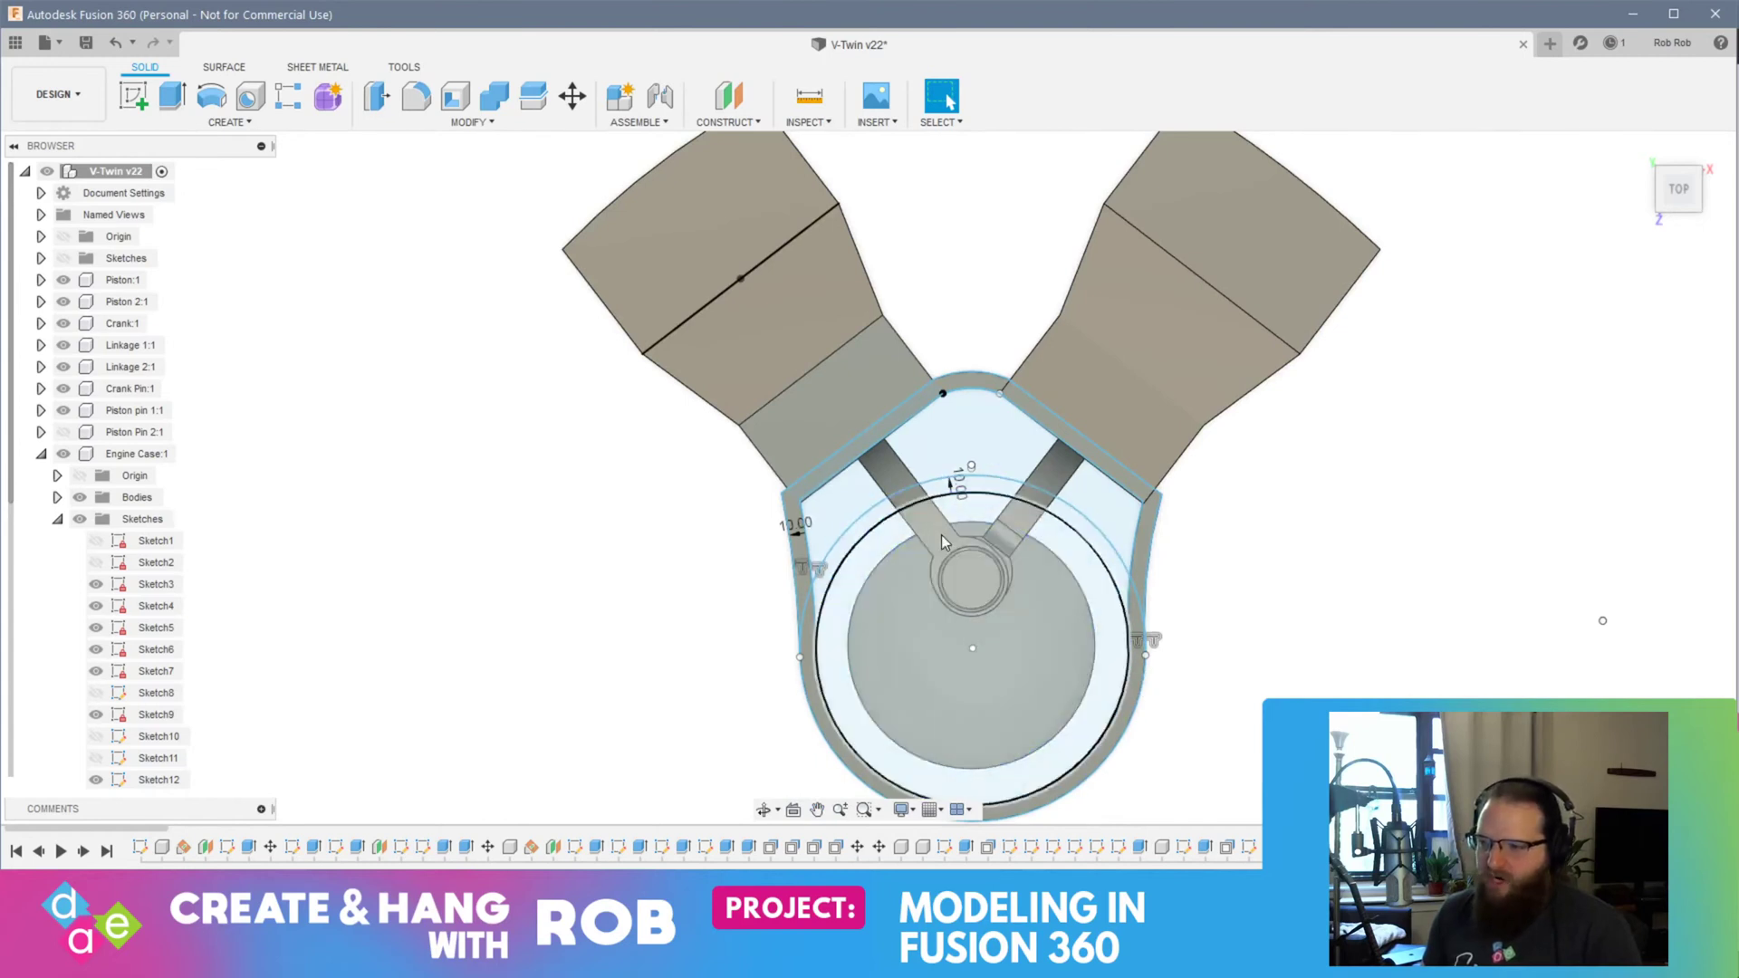
{"action": "left_click", "coordinate": [79, 522]}
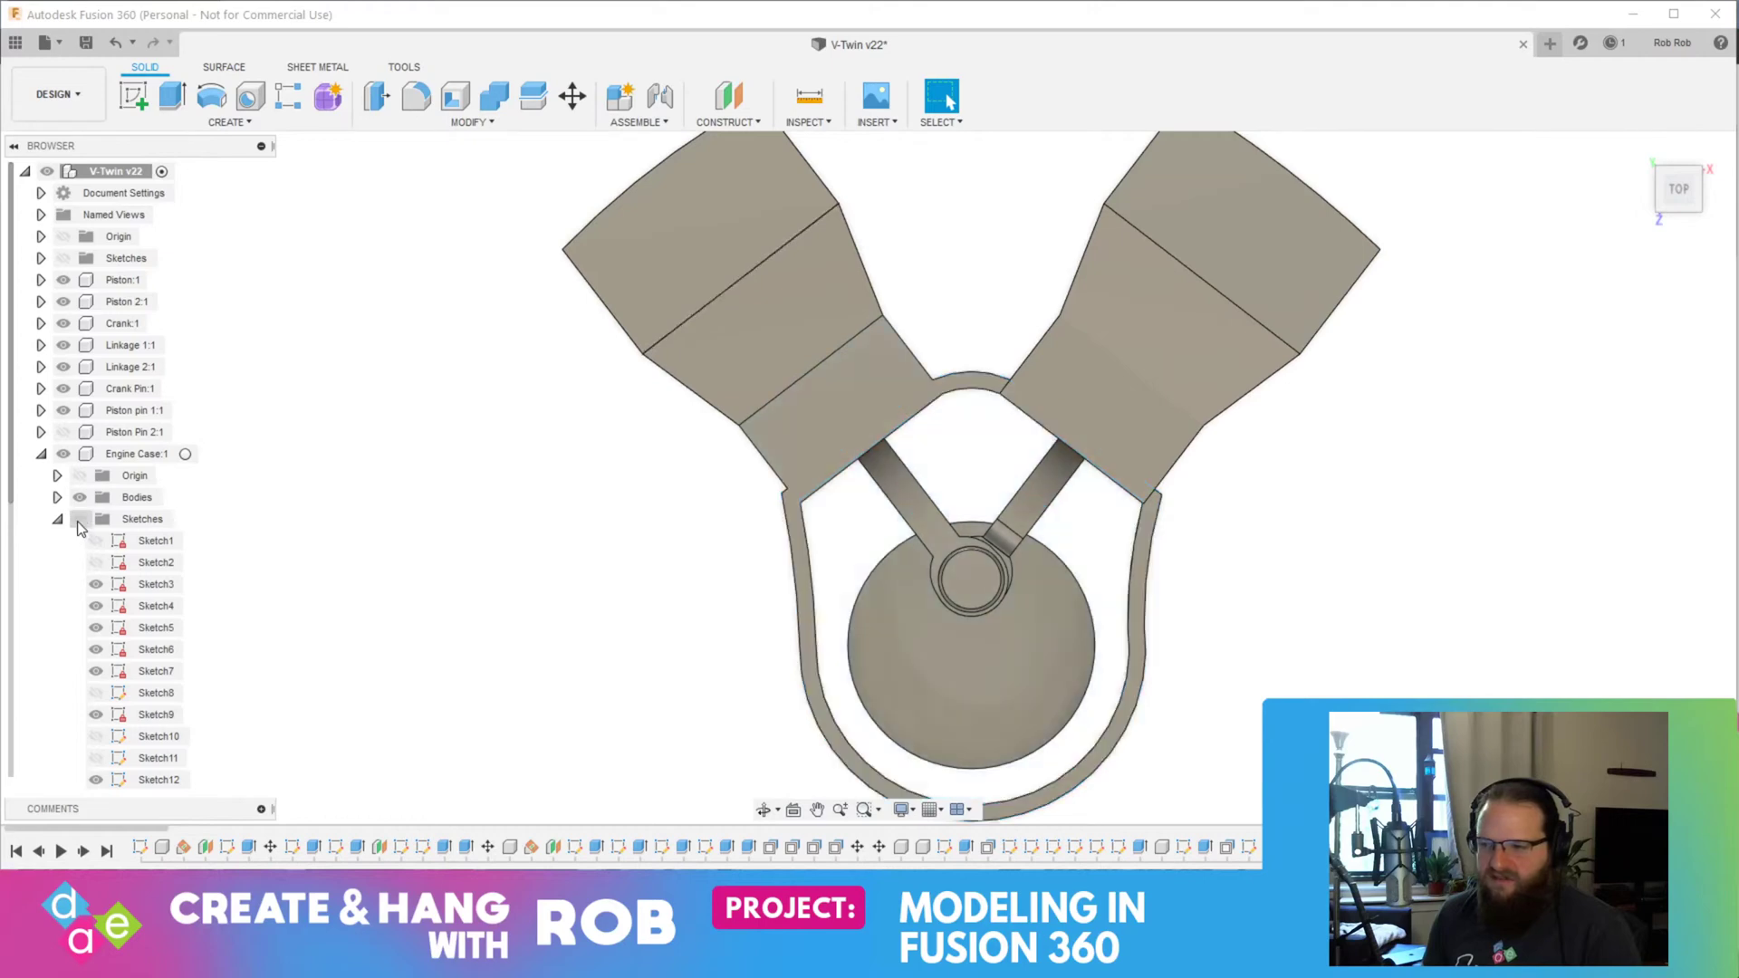
{"action": "left_click", "coordinate": [41, 456]}
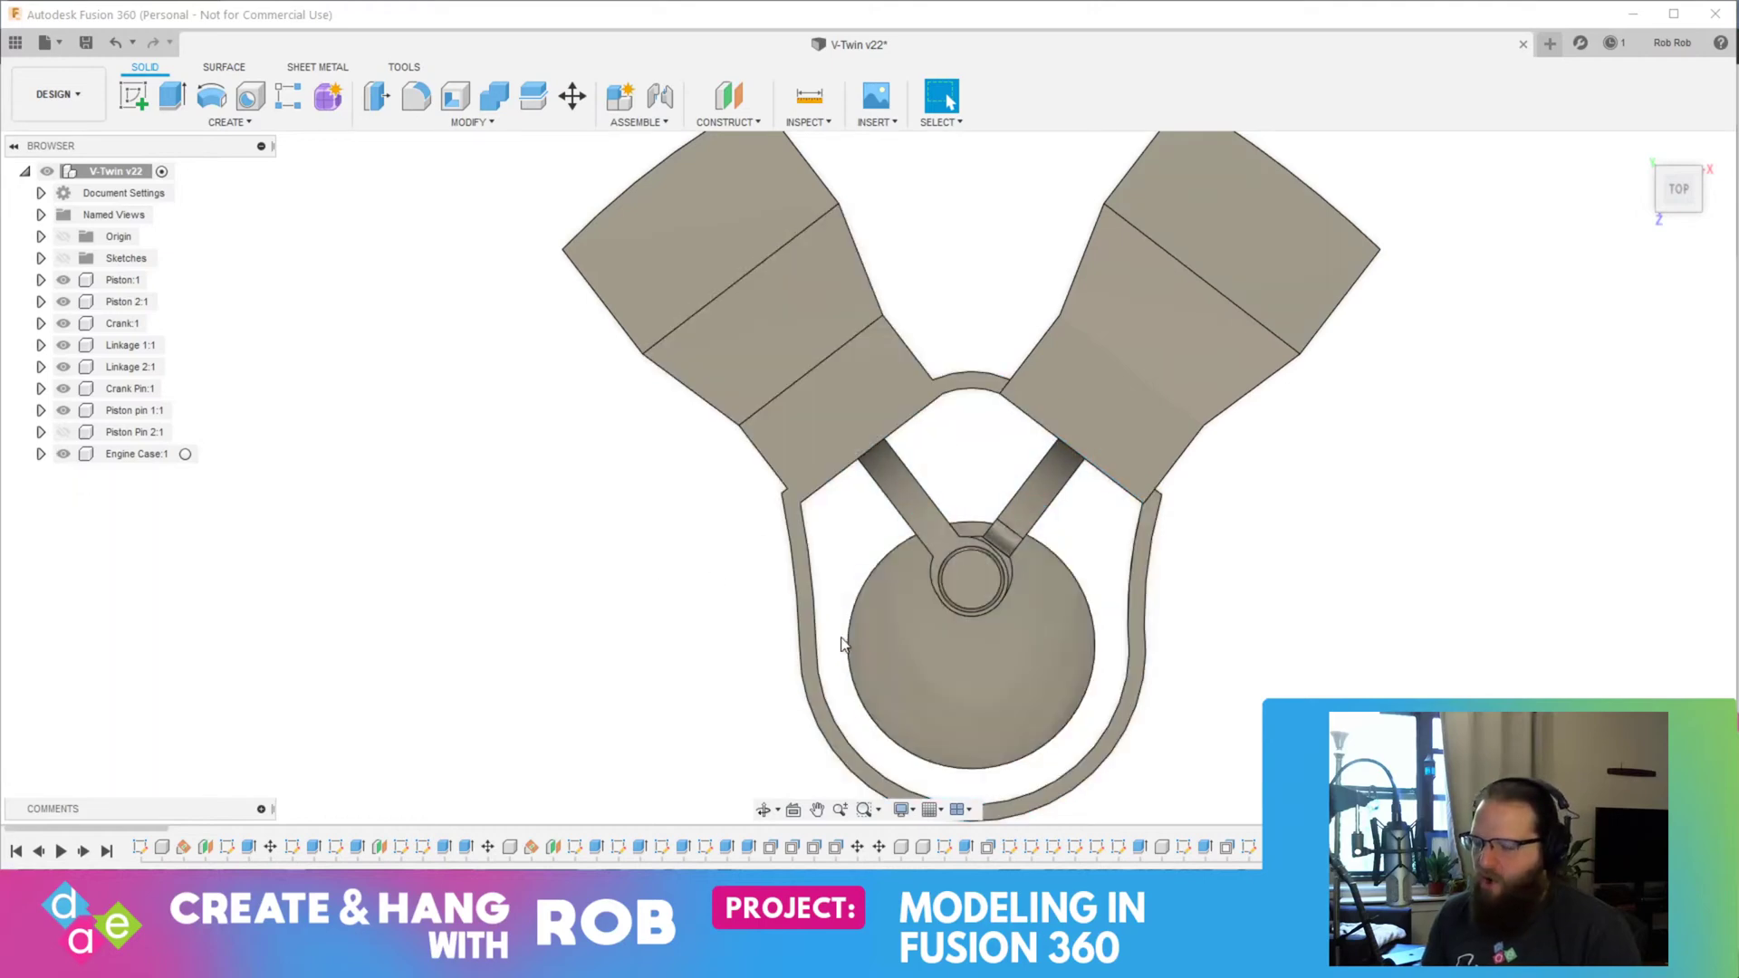
Step: Examine the engine case, crank and linkages from the side, from below and at an angle
{"action": "left_click_drag", "start_coordinate": [1682, 188], "coordinate": [1732, 379]}
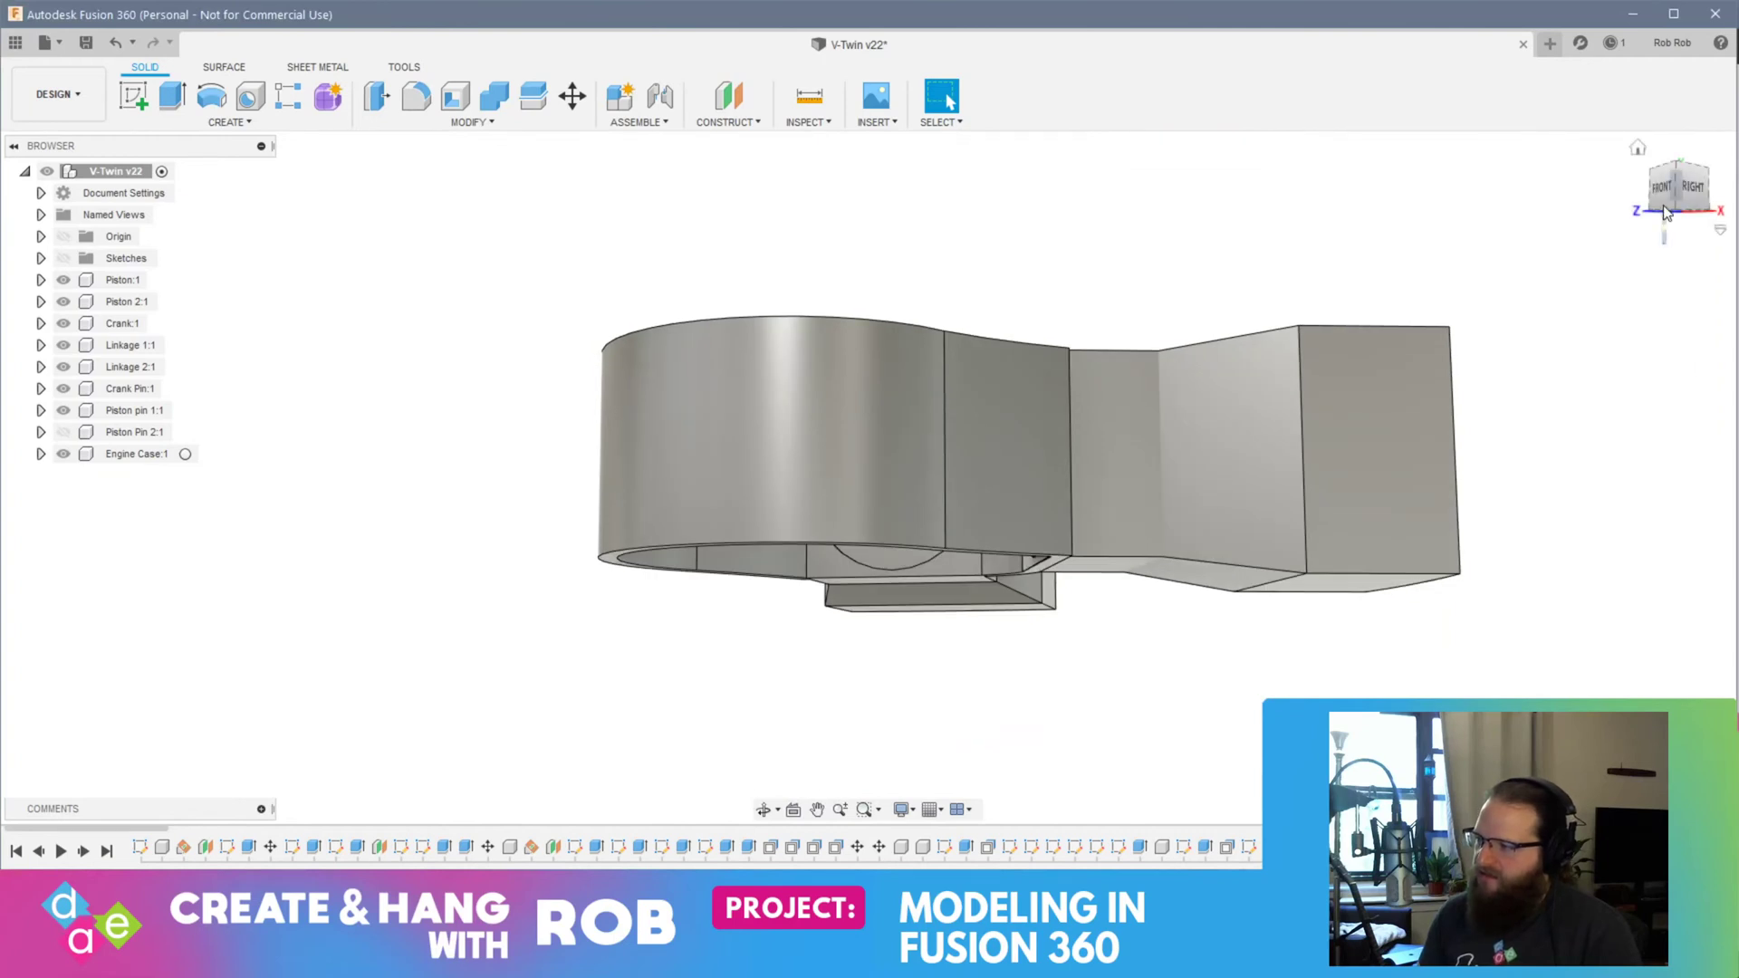
{"action": "left_click", "coordinate": [1677, 210]}
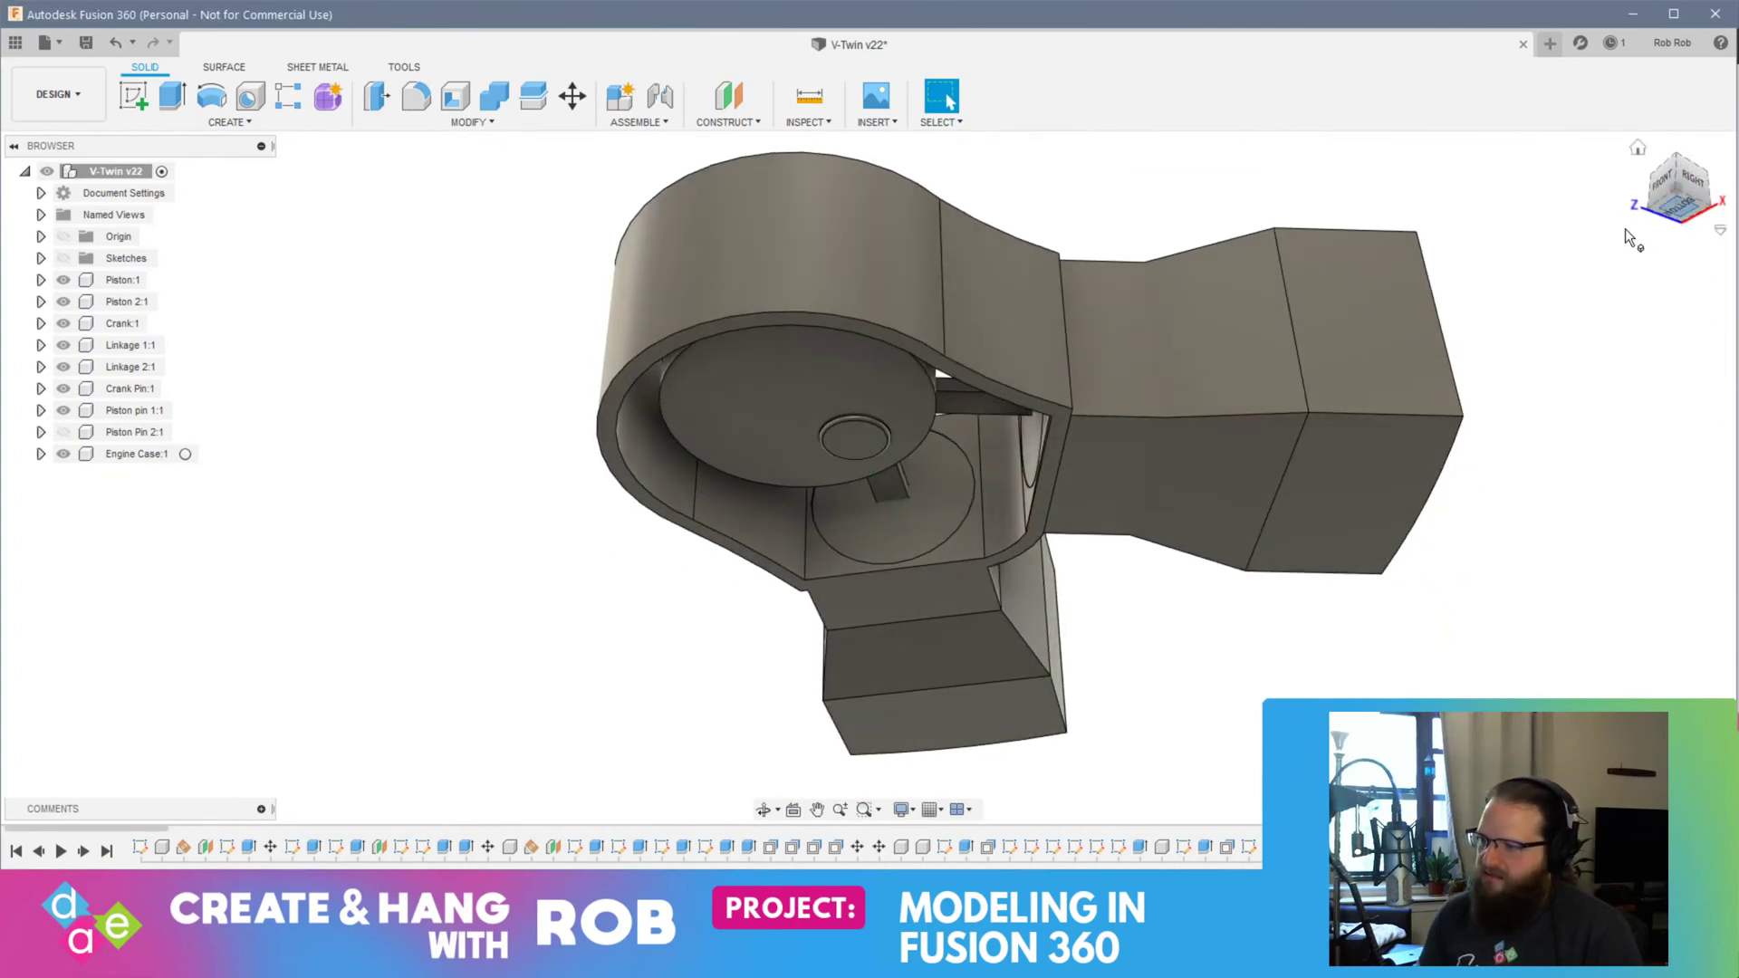
{"action": "left_click", "coordinate": [1678, 206]}
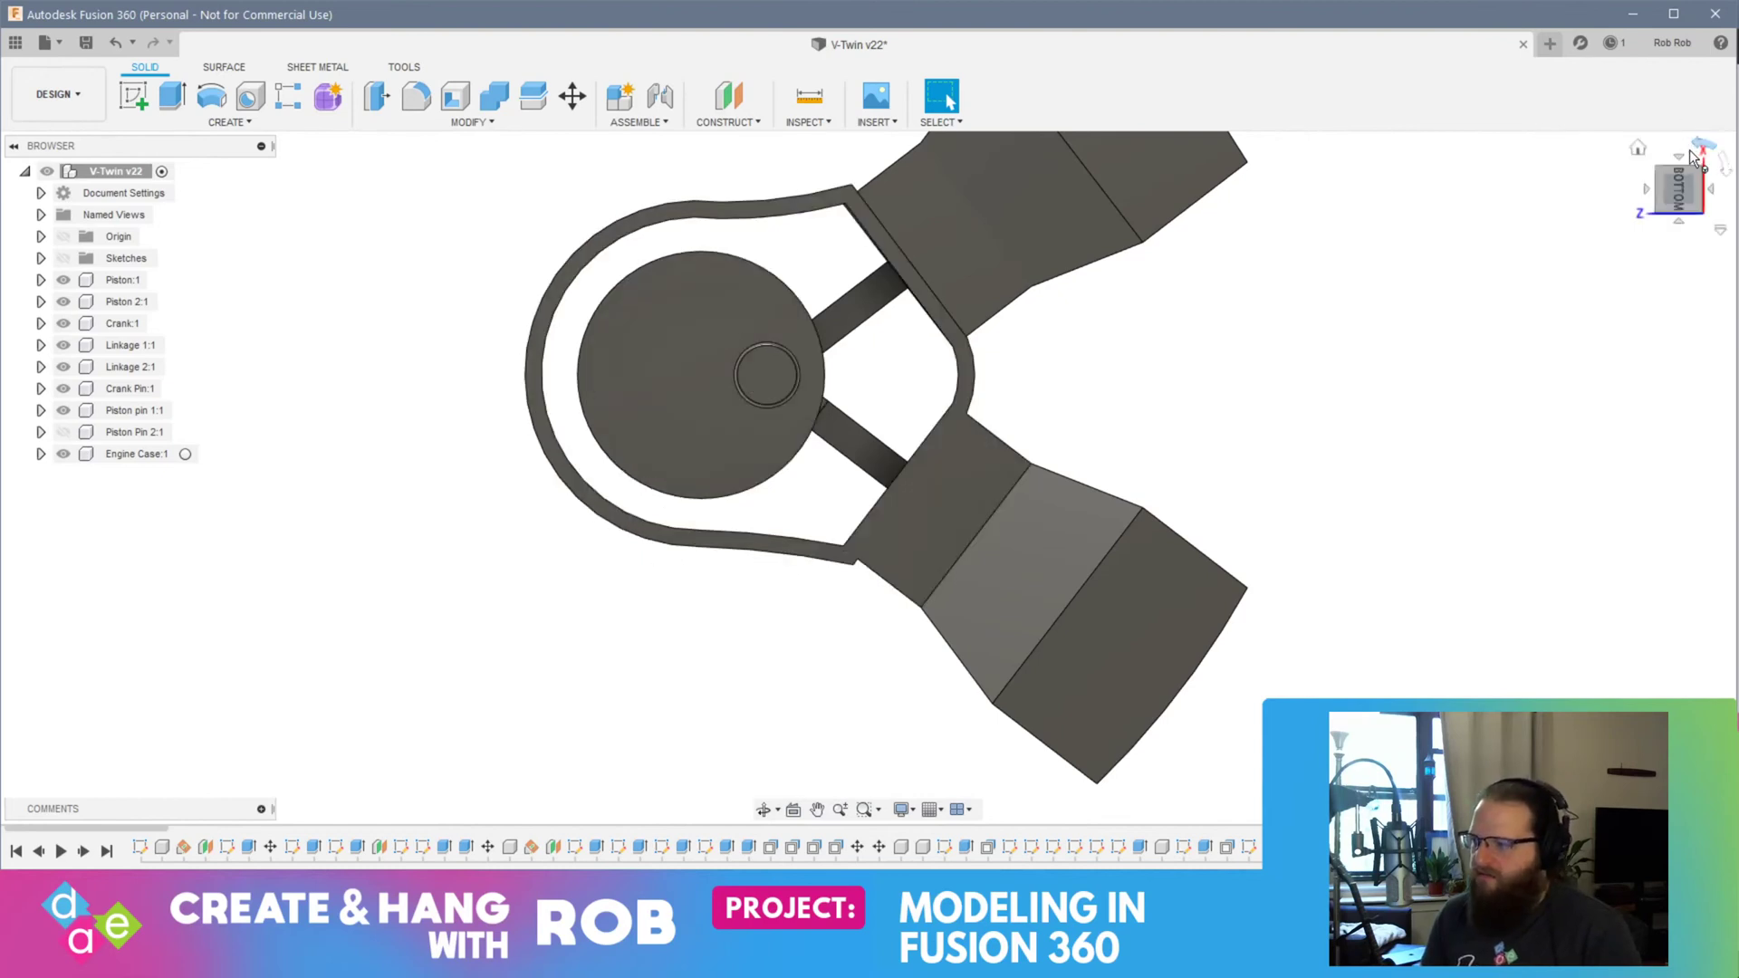
{"action": "left_click", "coordinate": [1697, 150]}
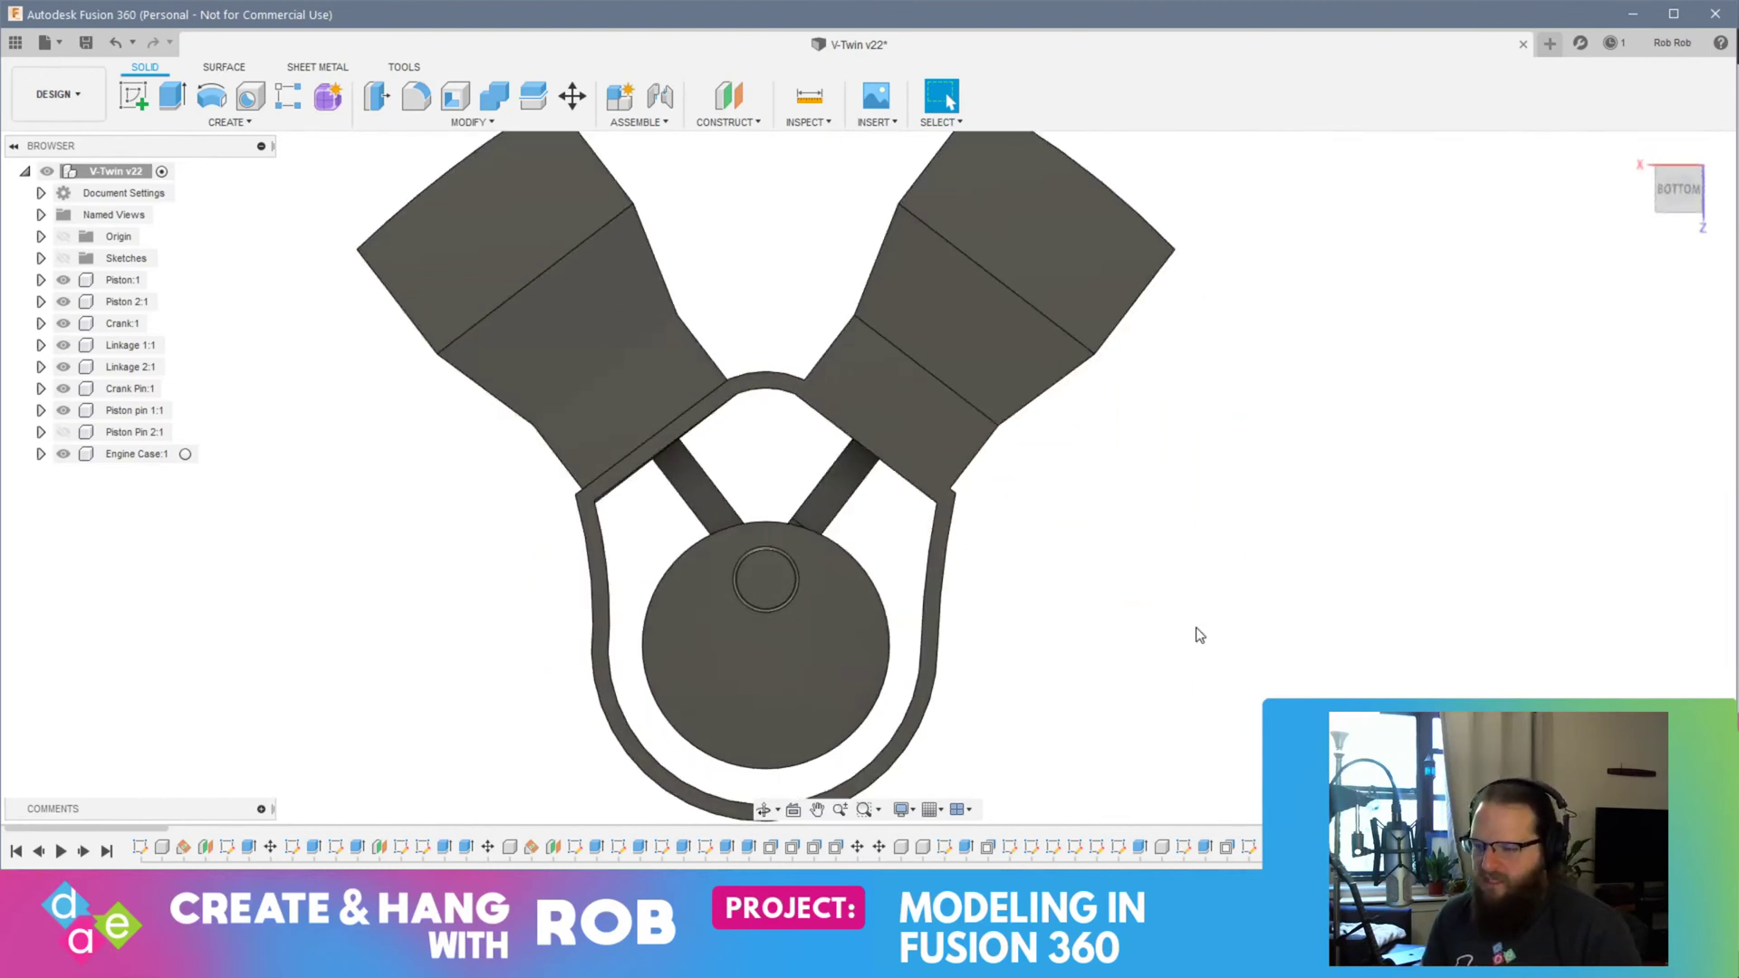
{"action": "scroll", "coordinate": [1042, 670], "scroll_direction": "up", "scroll_amount": 2}
{"action": "scroll", "coordinate": [1044, 664], "scroll_direction": "down", "scroll_amount": 4}
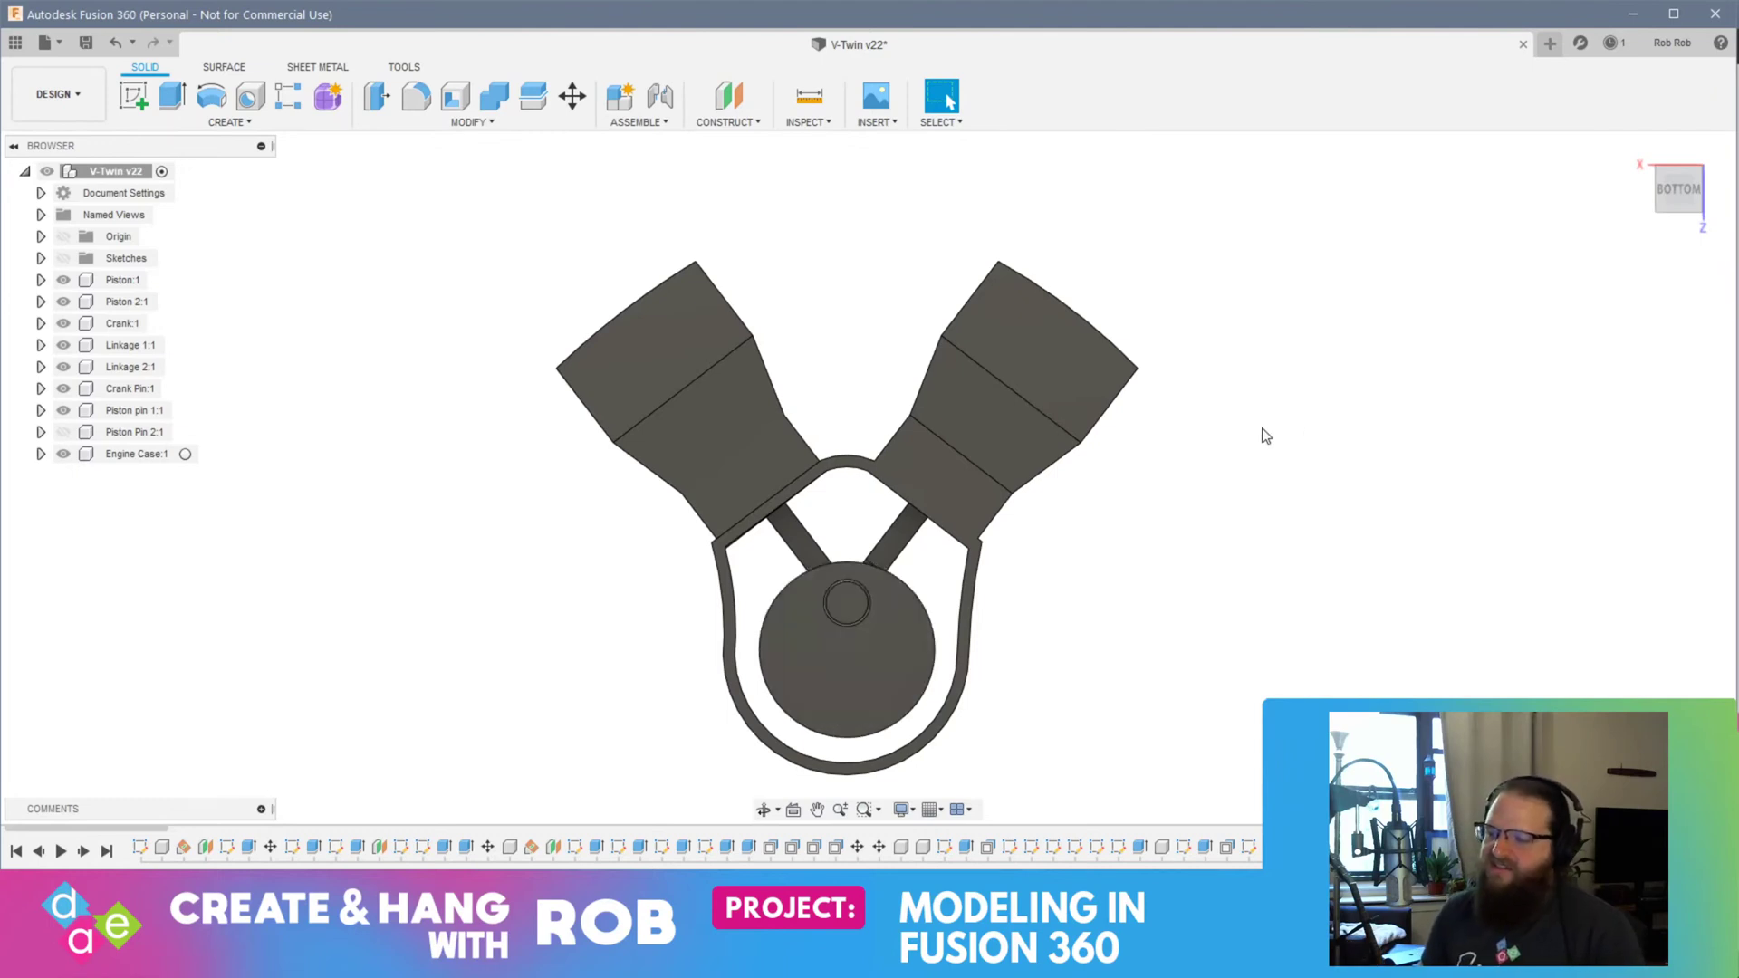
{"action": "middle_click_drag", "start_coordinate": [1270, 469], "coordinate": [840, 411], "text": "shift"}
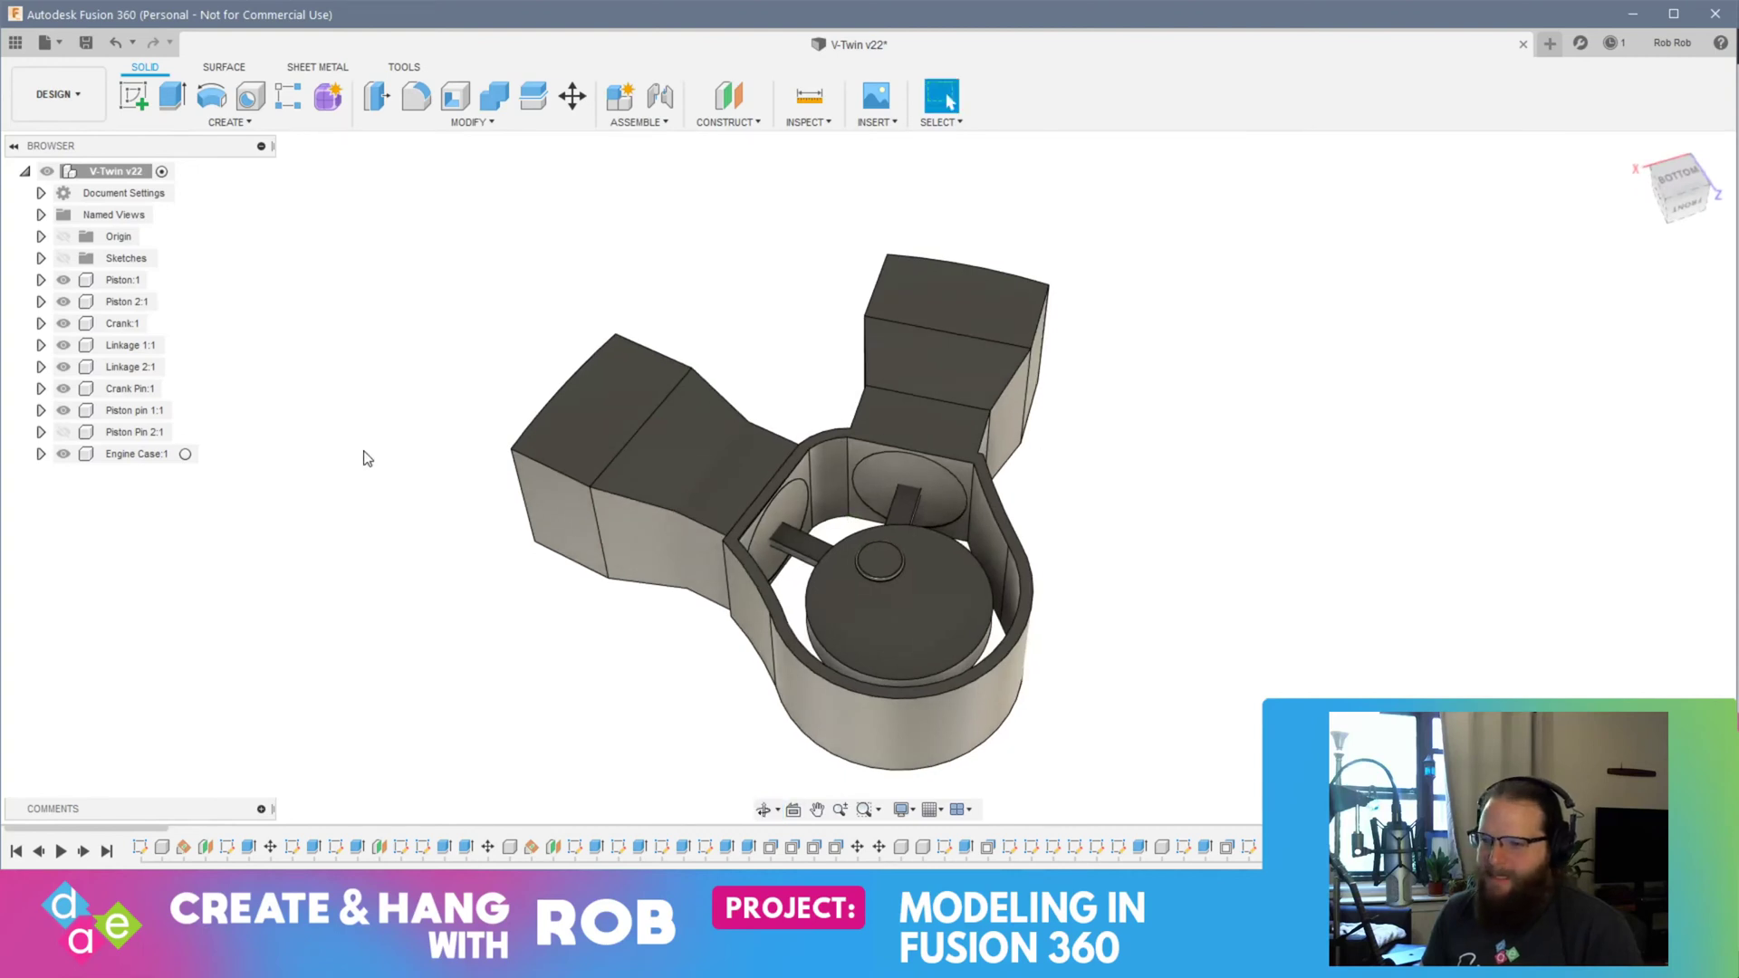
Step: Show the Engine Case component's sketches again and select the profile between the housings inside the crankcase opening
{"action": "left_click", "coordinate": [41, 453]}
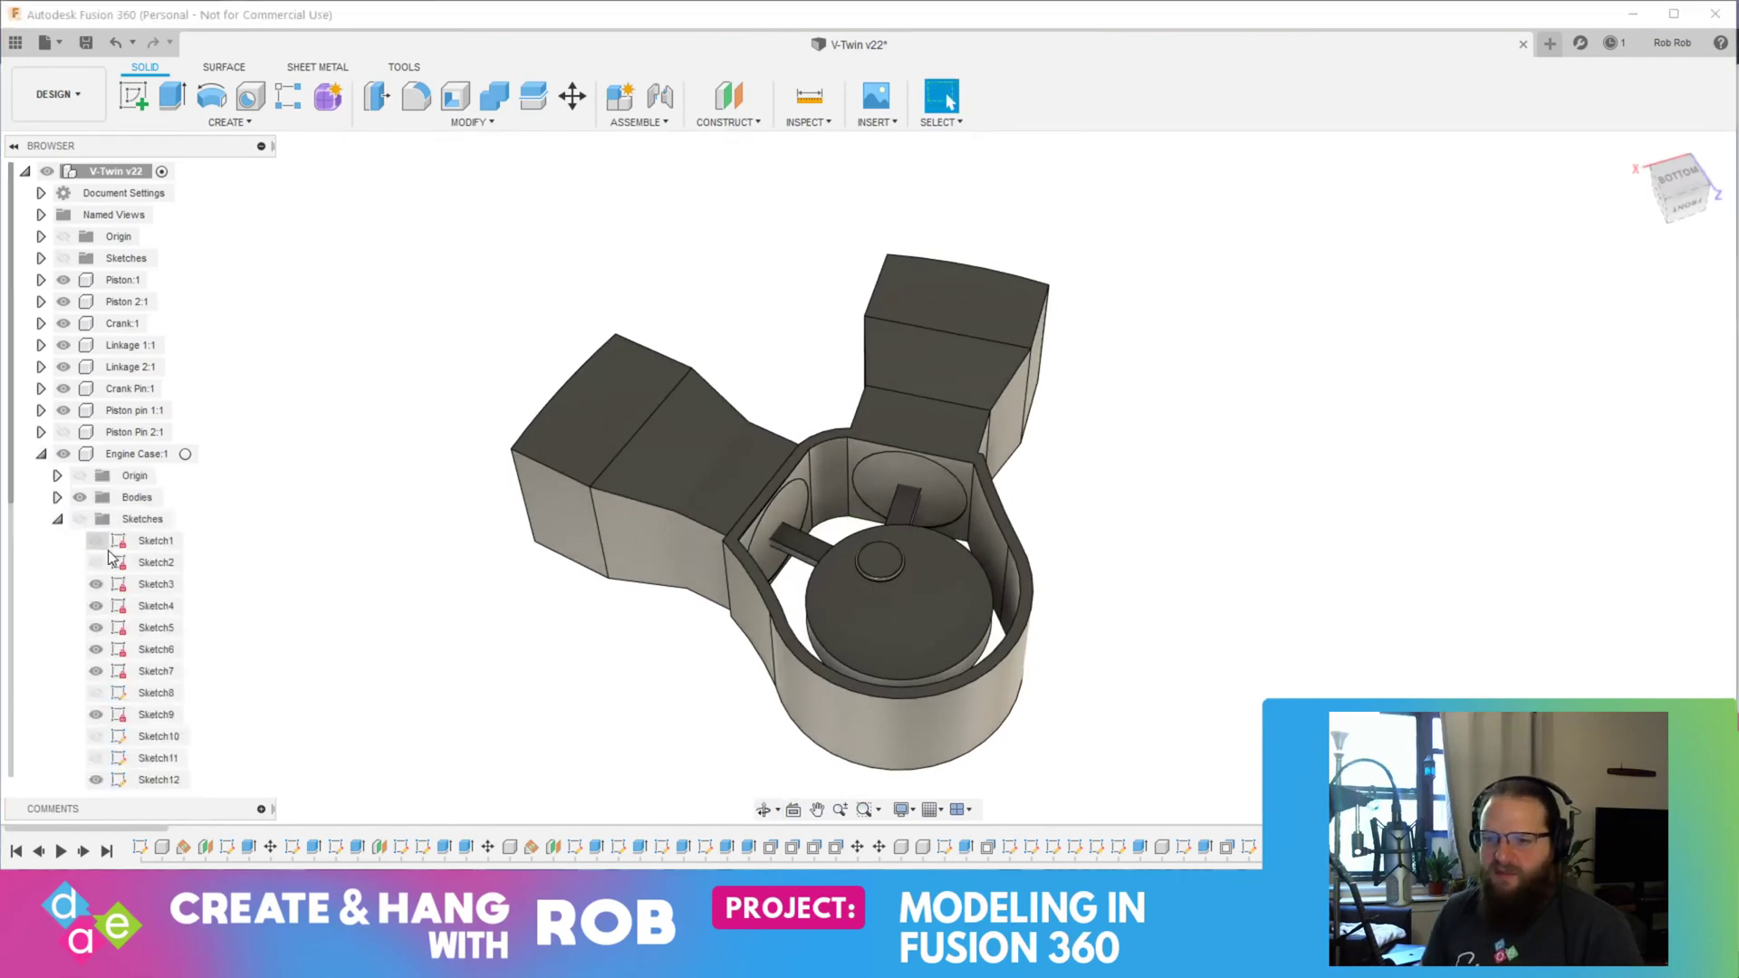
{"action": "left_click", "coordinate": [79, 519]}
{"action": "mouse_move", "coordinate": [367, 640]}
{"action": "middle_mouse_down", "text": "shift"}
{"action": "mouse_move", "coordinate": [392, 621]}
{"action": "mouse_move", "coordinate": [356, 375]}
{"action": "middle_mouse_up", "text": "shift"}
{"action": "left_click", "coordinate": [840, 498]}
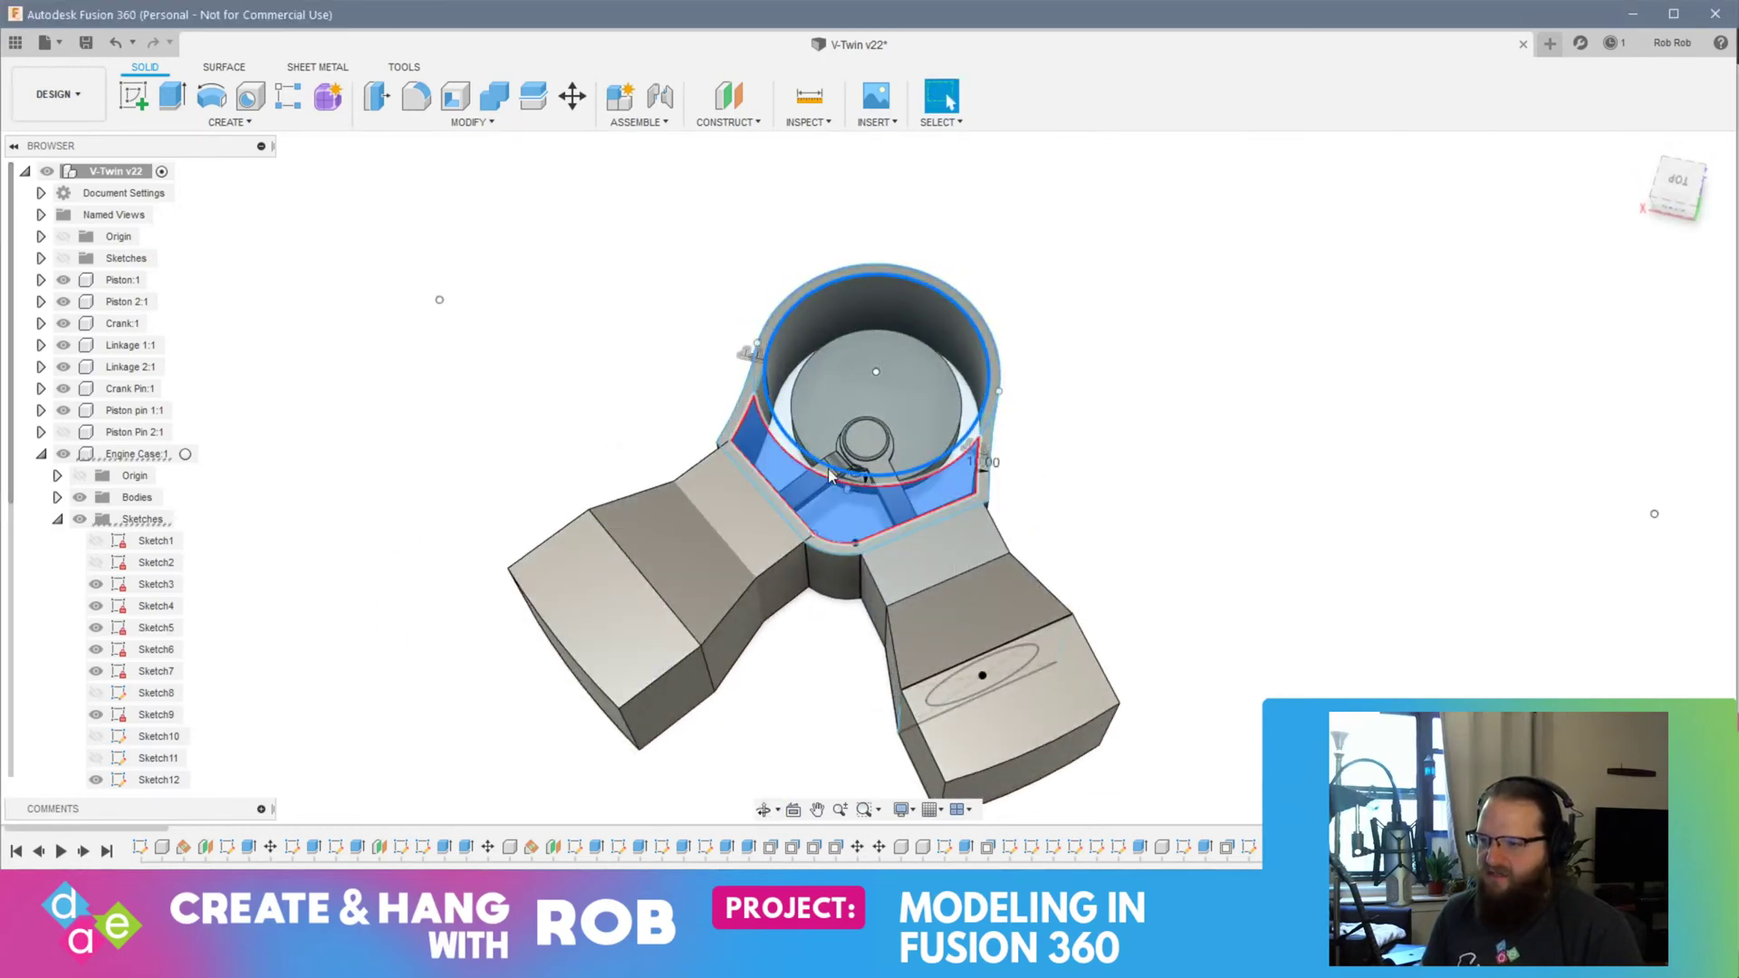
{"action": "scroll", "coordinate": [837, 485], "scroll_direction": "up", "scroll_amount": 5}
{"action": "scroll", "coordinate": [781, 687], "scroll_direction": "down", "scroll_amount": 5}
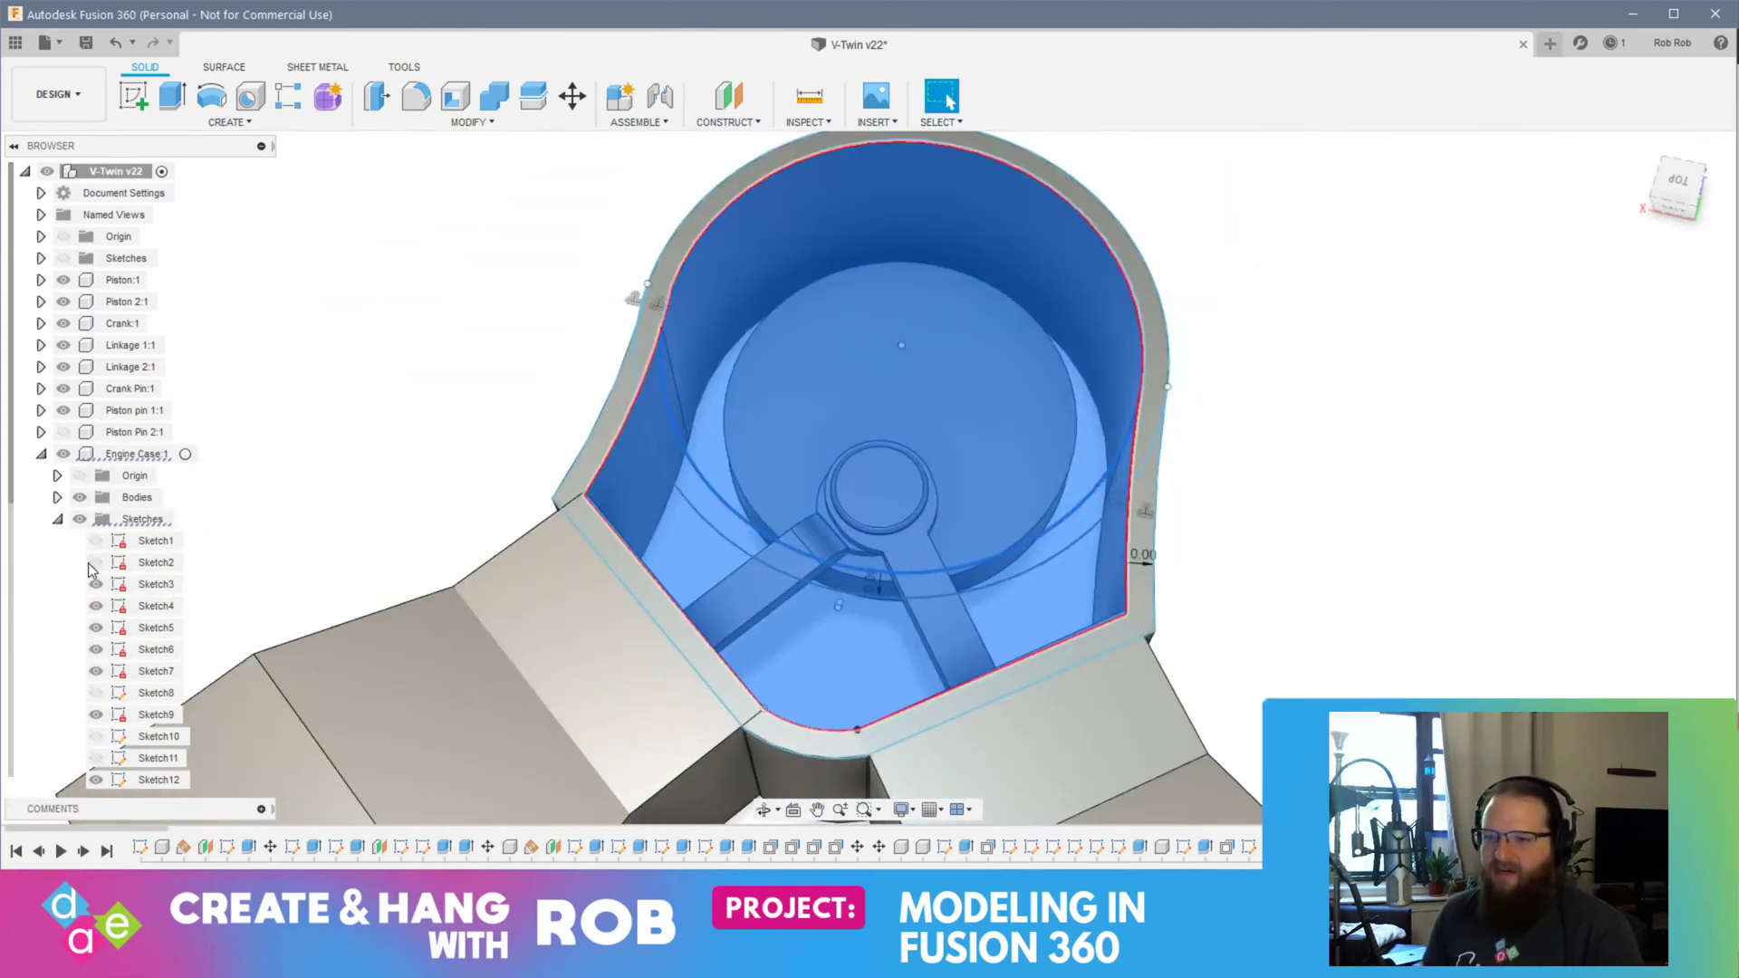
Step: Hide the piston, crank, linkage, crank pin and piston pin components so only the Engine Case component is shown
{"action": "left_click", "coordinate": [64, 280]}
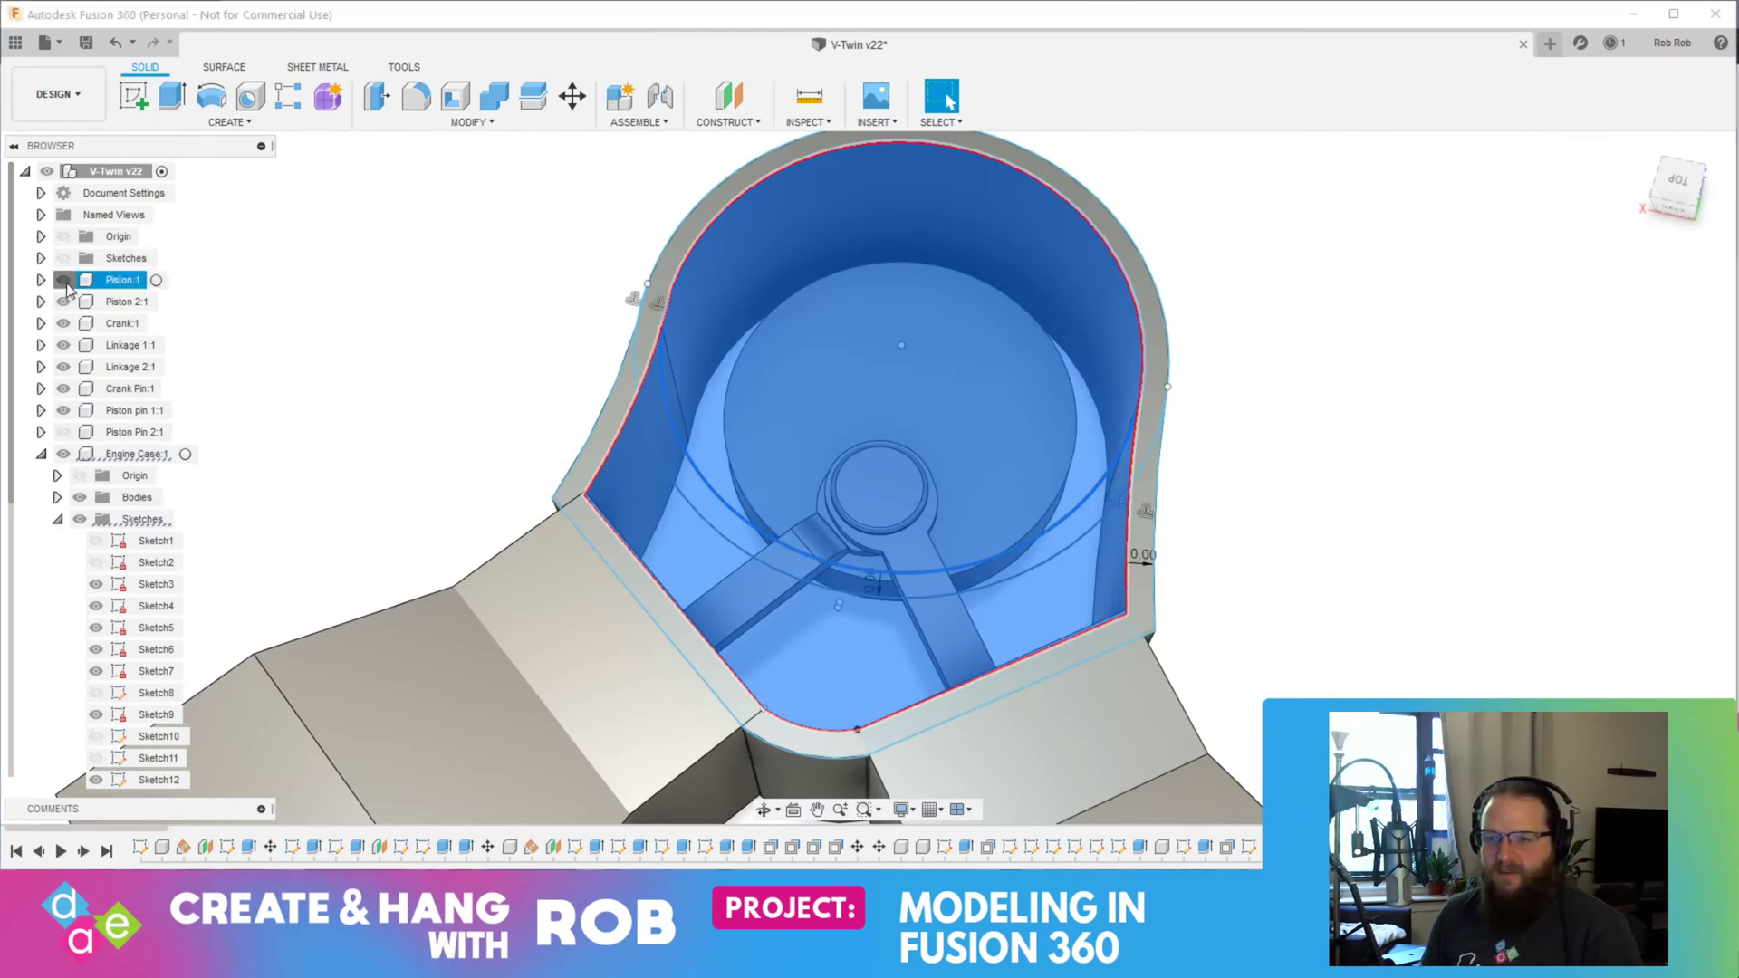
{"action": "left_click", "coordinate": [63, 302]}
{"action": "left_click", "coordinate": [64, 323]}
{"action": "left_click", "coordinate": [64, 345]}
{"action": "left_click", "coordinate": [64, 366]}
{"action": "left_click", "coordinate": [63, 389]}
{"action": "left_click", "coordinate": [64, 411]}
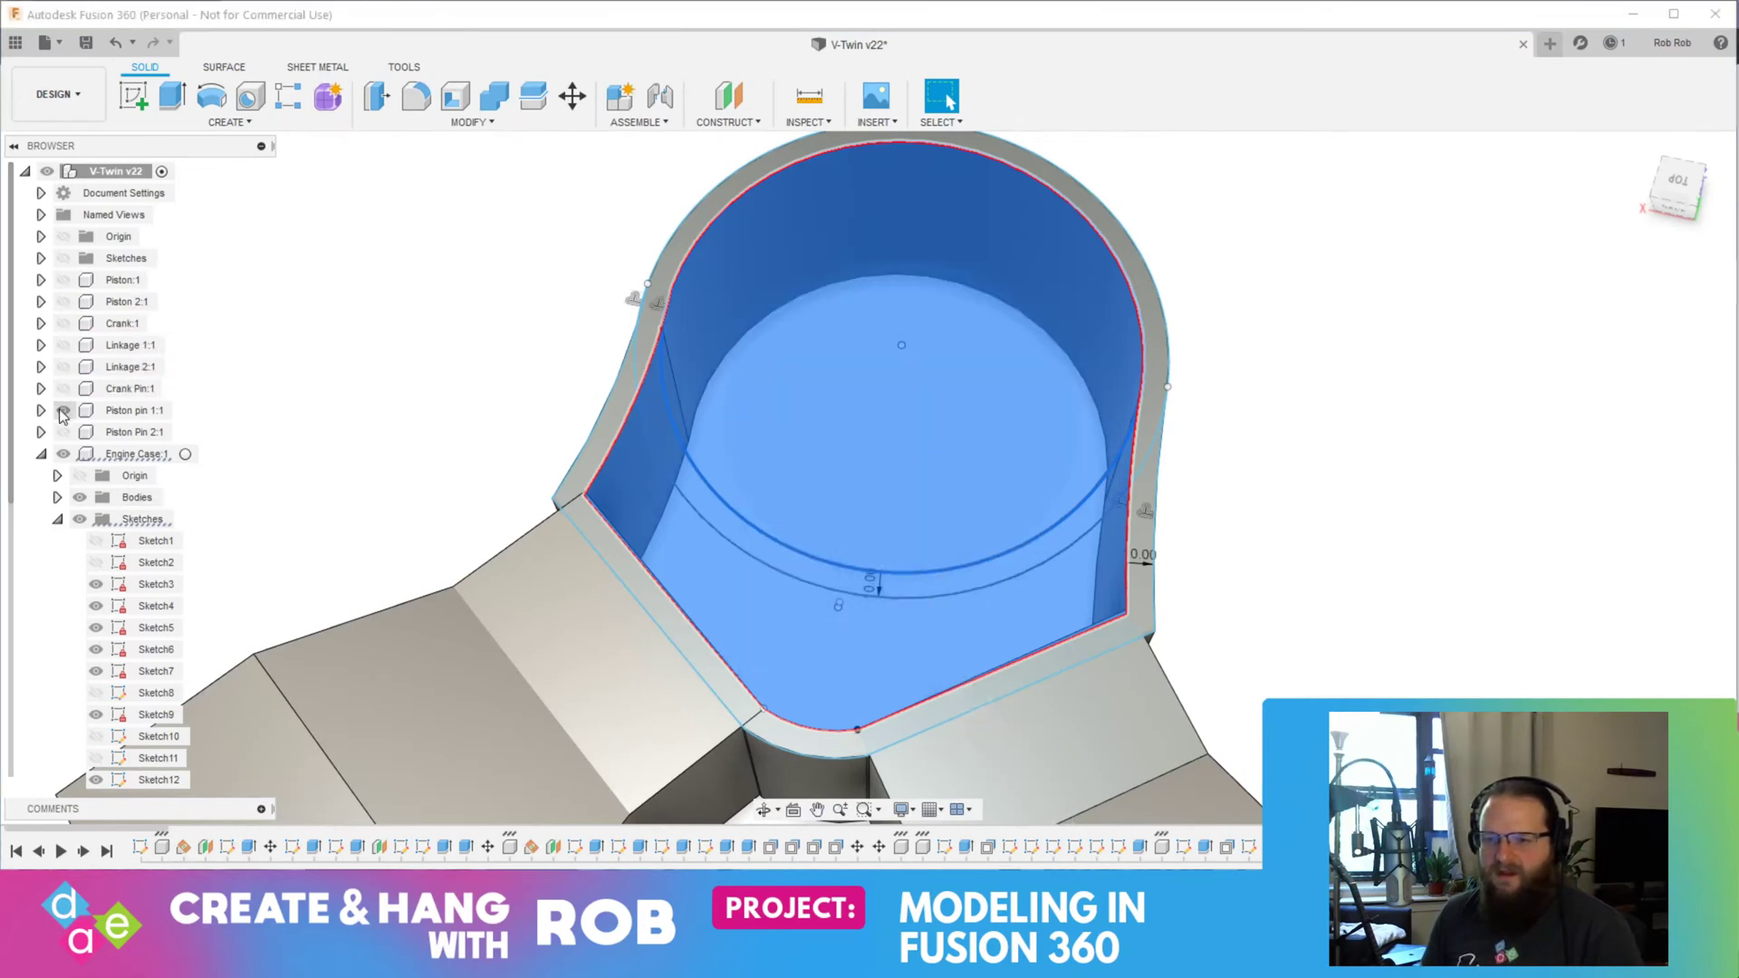
{"action": "left_click", "coordinate": [64, 432]}
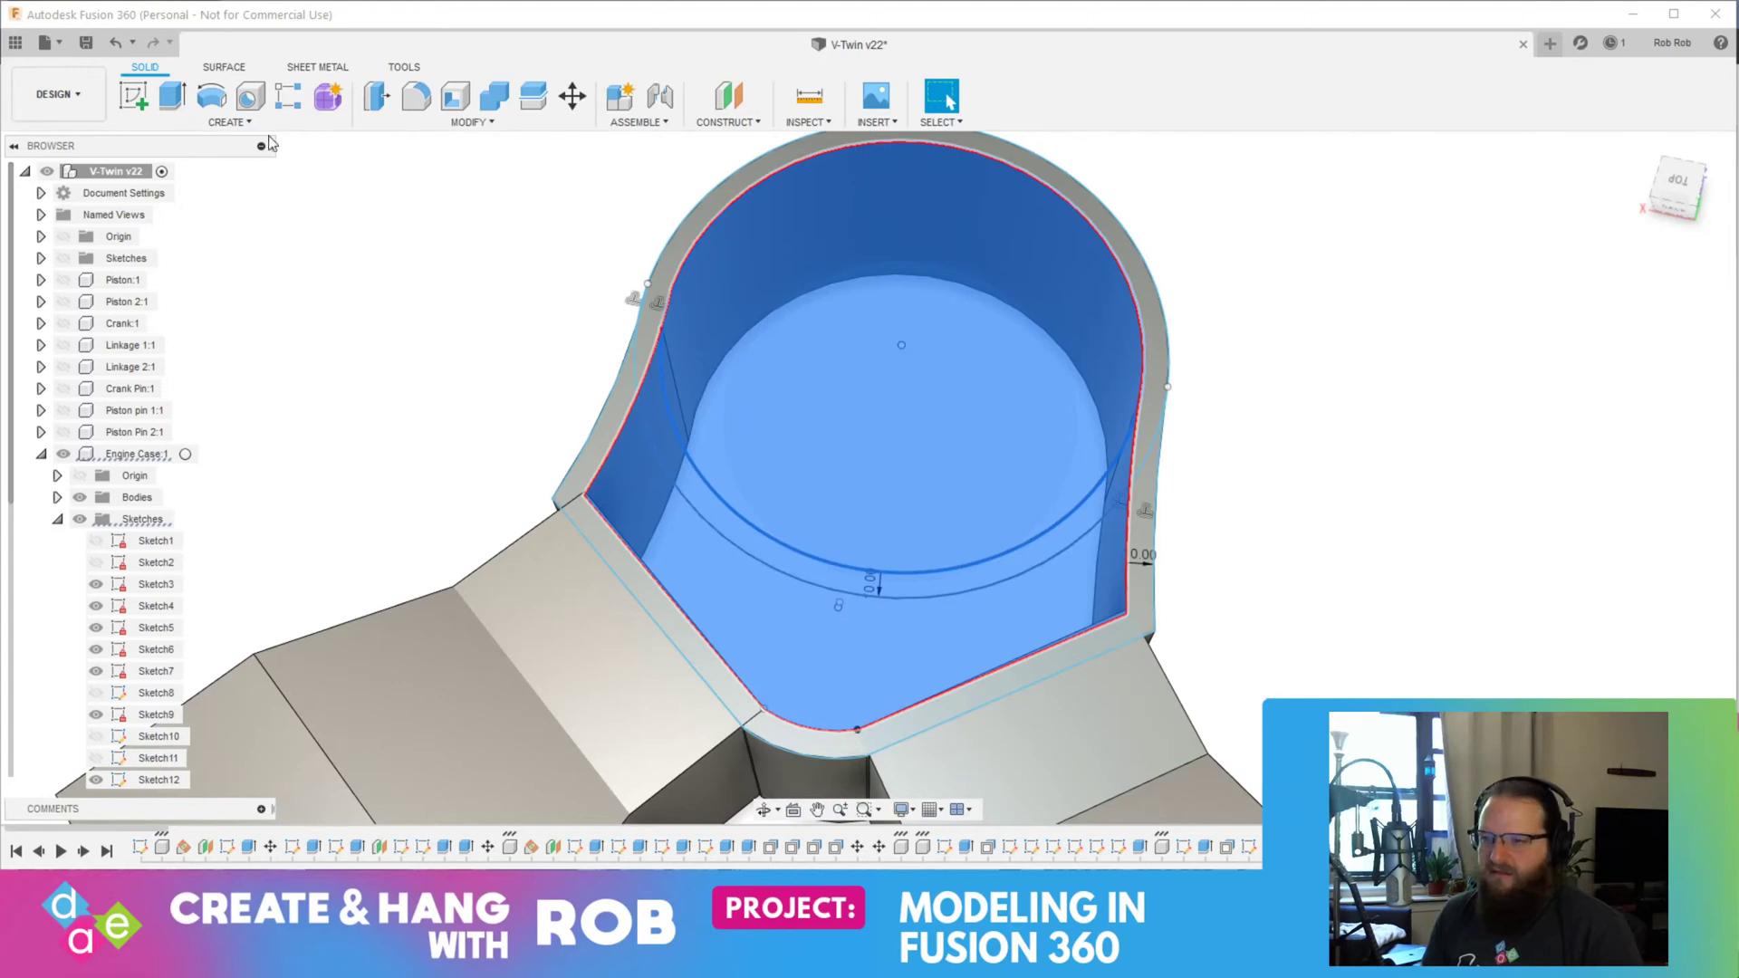
Step: Extrude the three selected profiles of the crankcase opening by -110 mm with the Join operation
{"action": "left_click", "coordinate": [172, 94]}
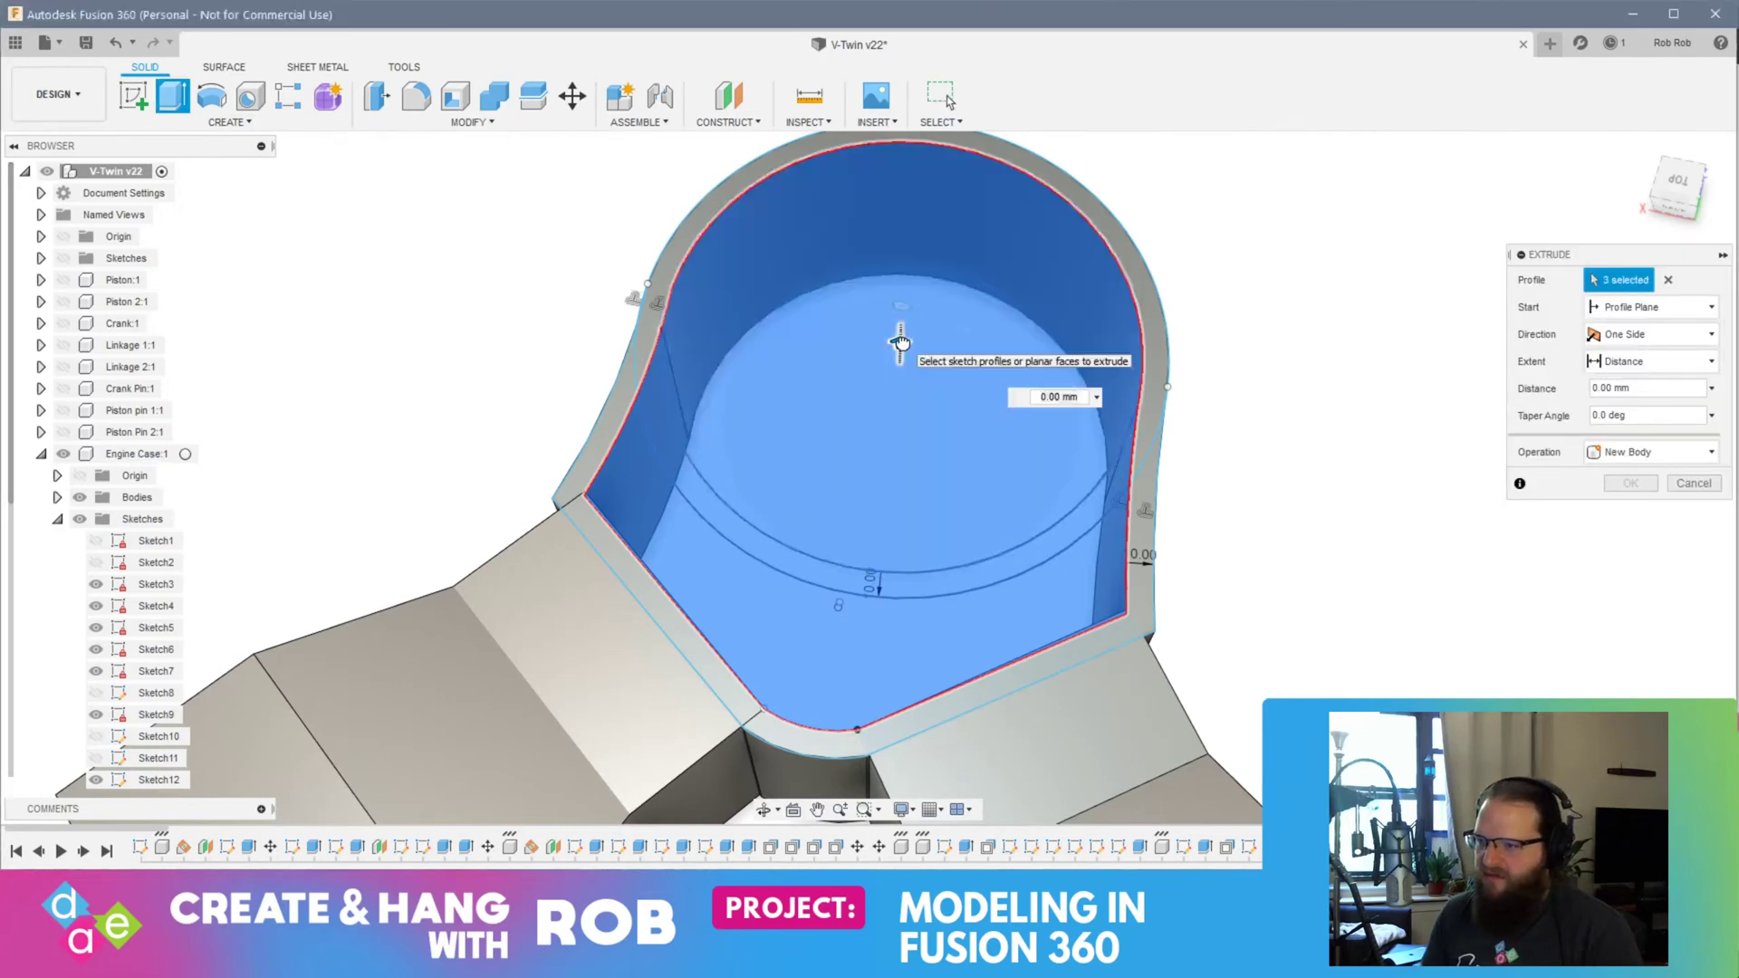
{"action": "left_click_drag", "start_coordinate": [899, 343], "coordinate": [897, 469]}
{"action": "middle_click_drag", "start_coordinate": [893, 477], "coordinate": [1128, 267], "text": "shift"}
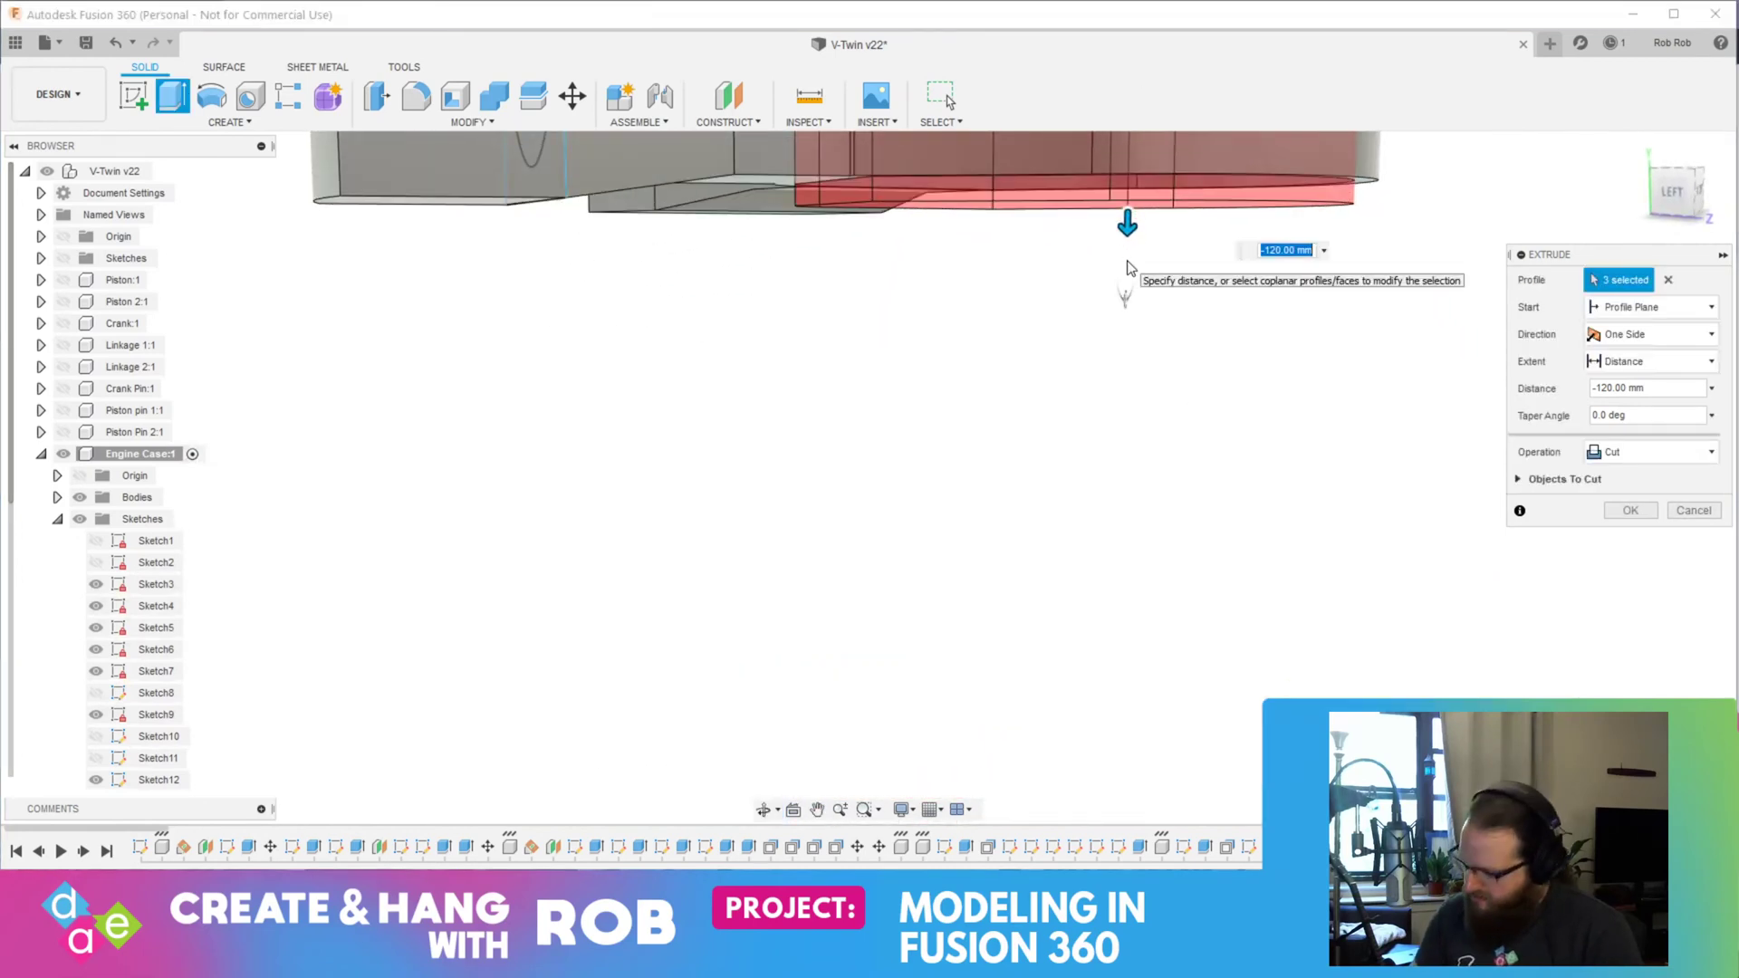
{"action": "type", "text": "-115"}
{"action": "key", "text": "Return"}
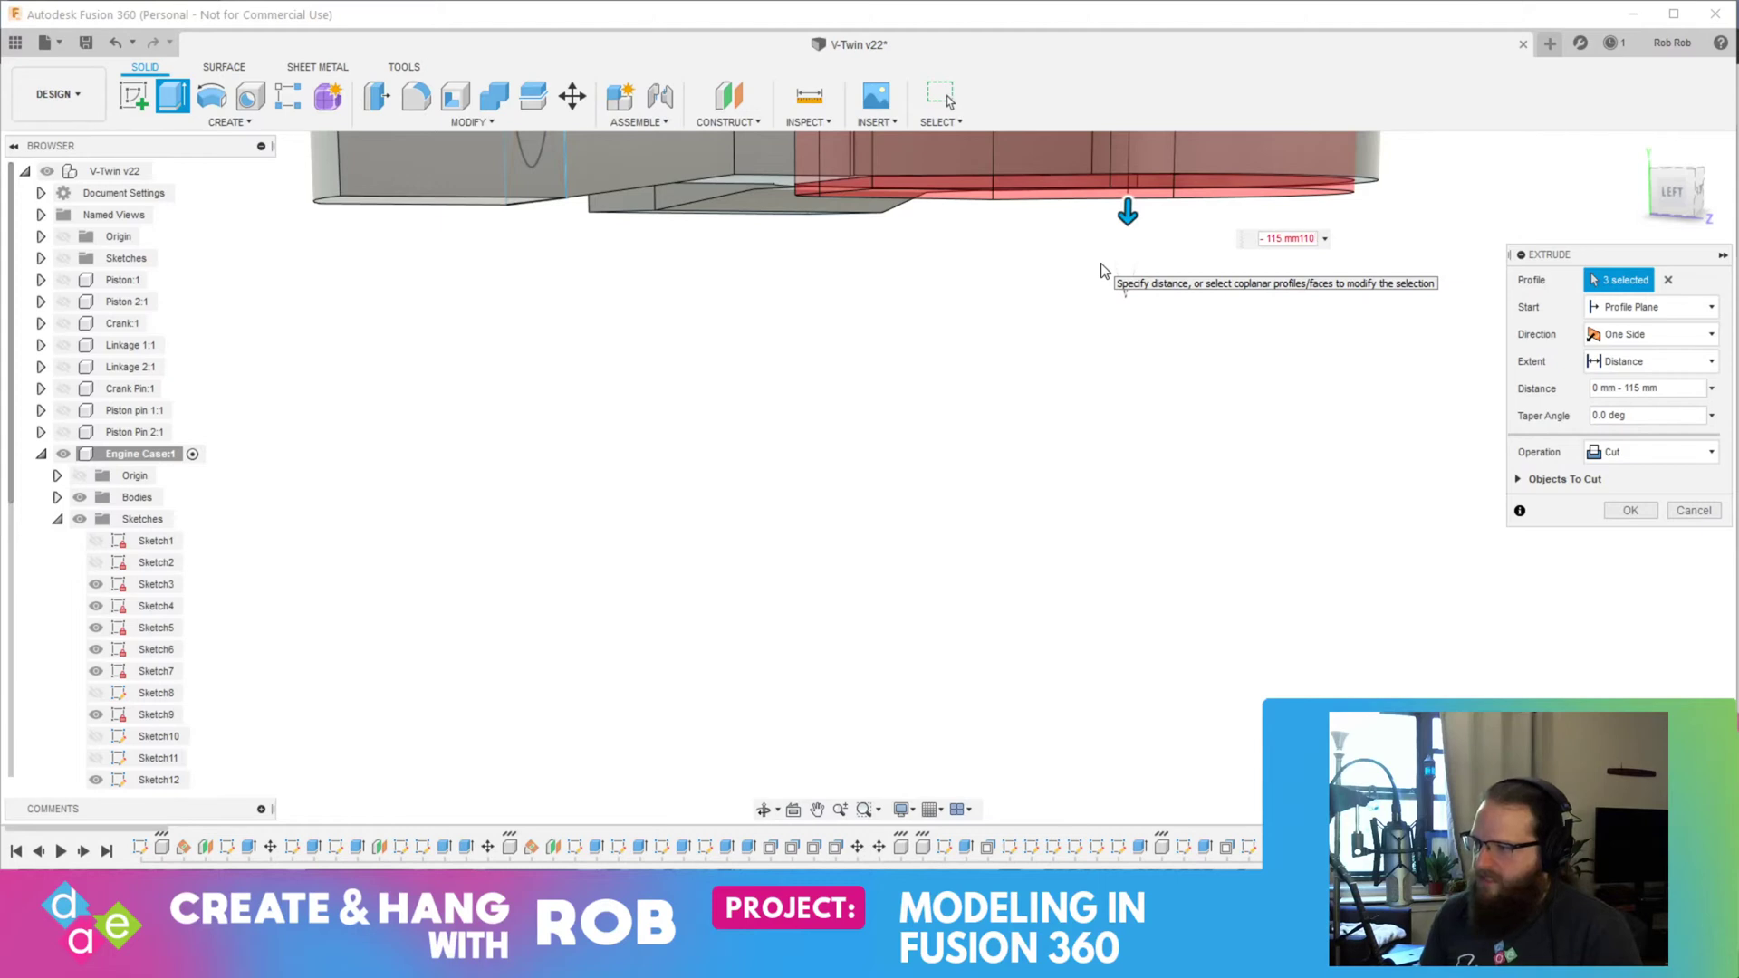
{"action": "key", "text": "ctrl+a"}
{"action": "key", "text": "BackSpace"}
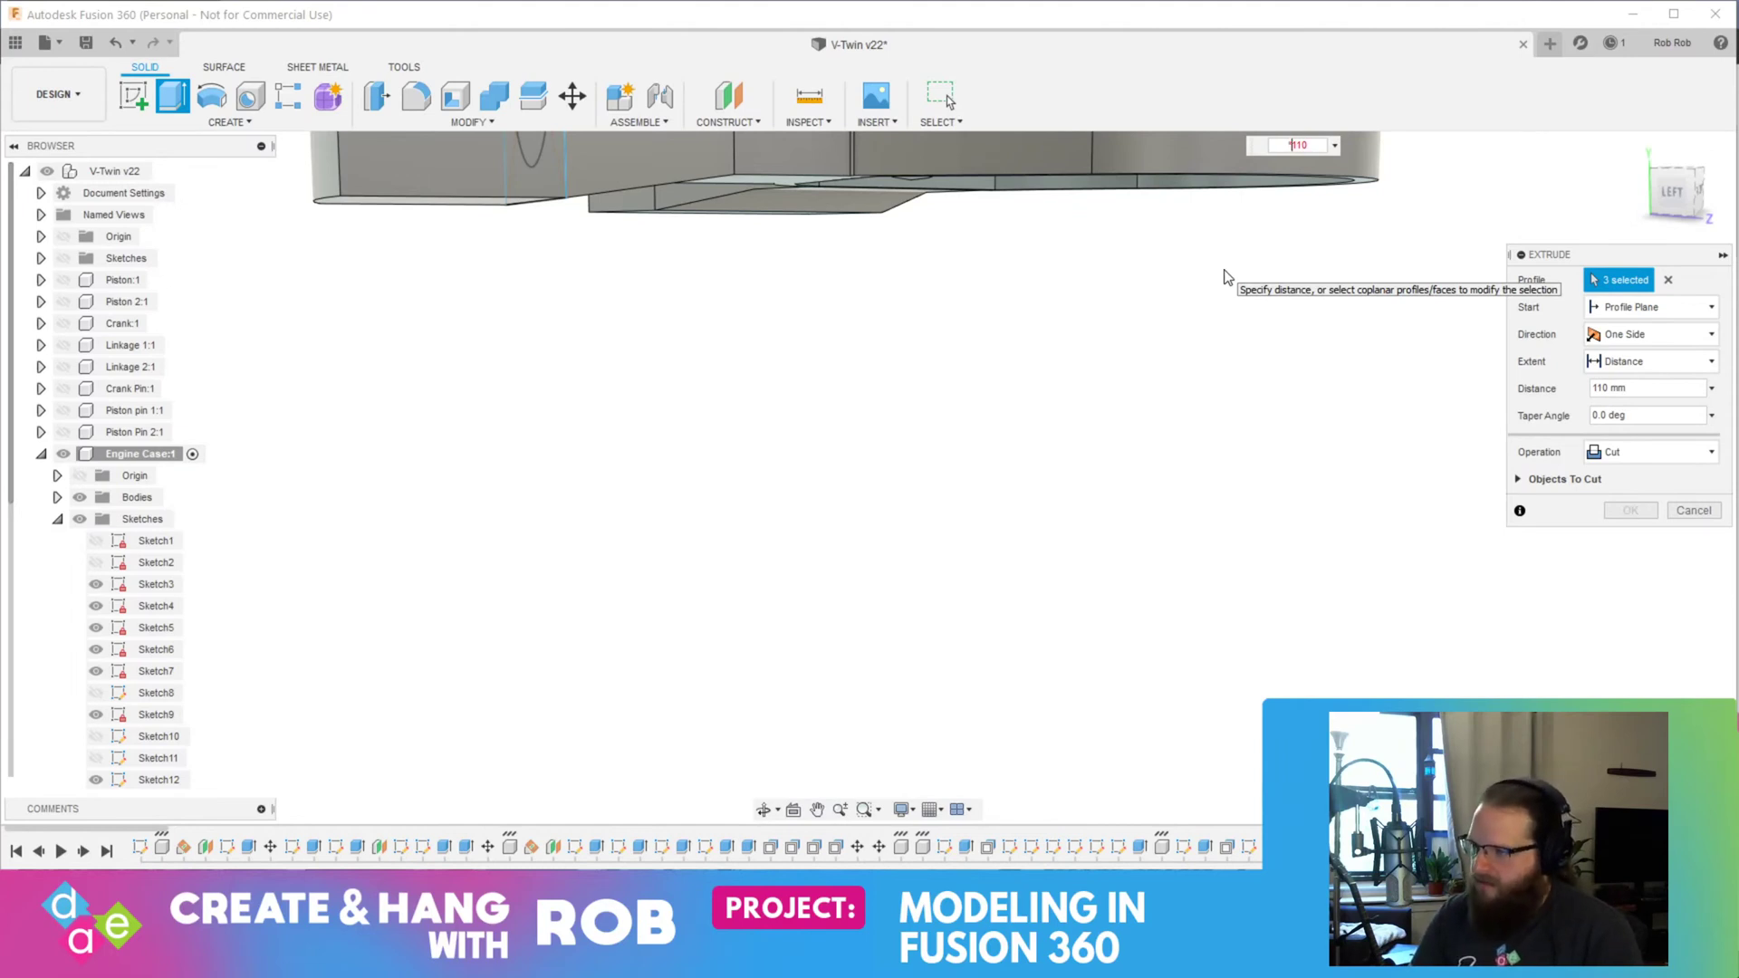
{"action": "type", "text": "-"}
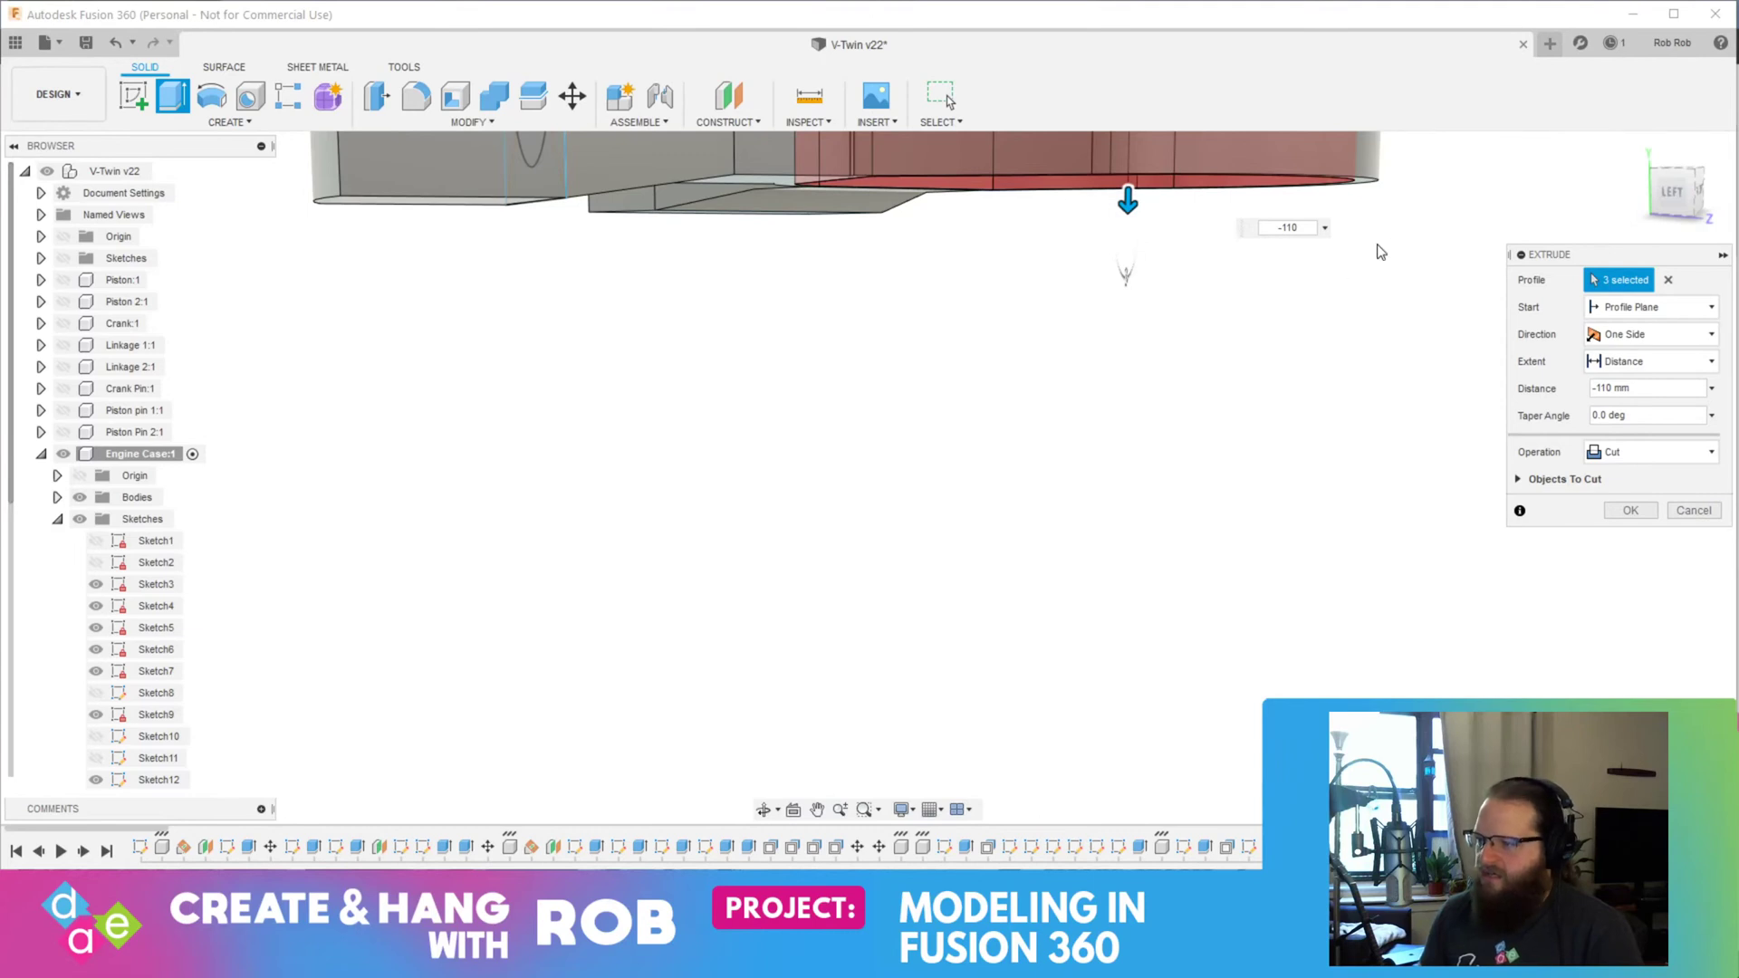
{"action": "left_click", "coordinate": [1630, 453]}
{"action": "left_click", "coordinate": [1621, 477]}
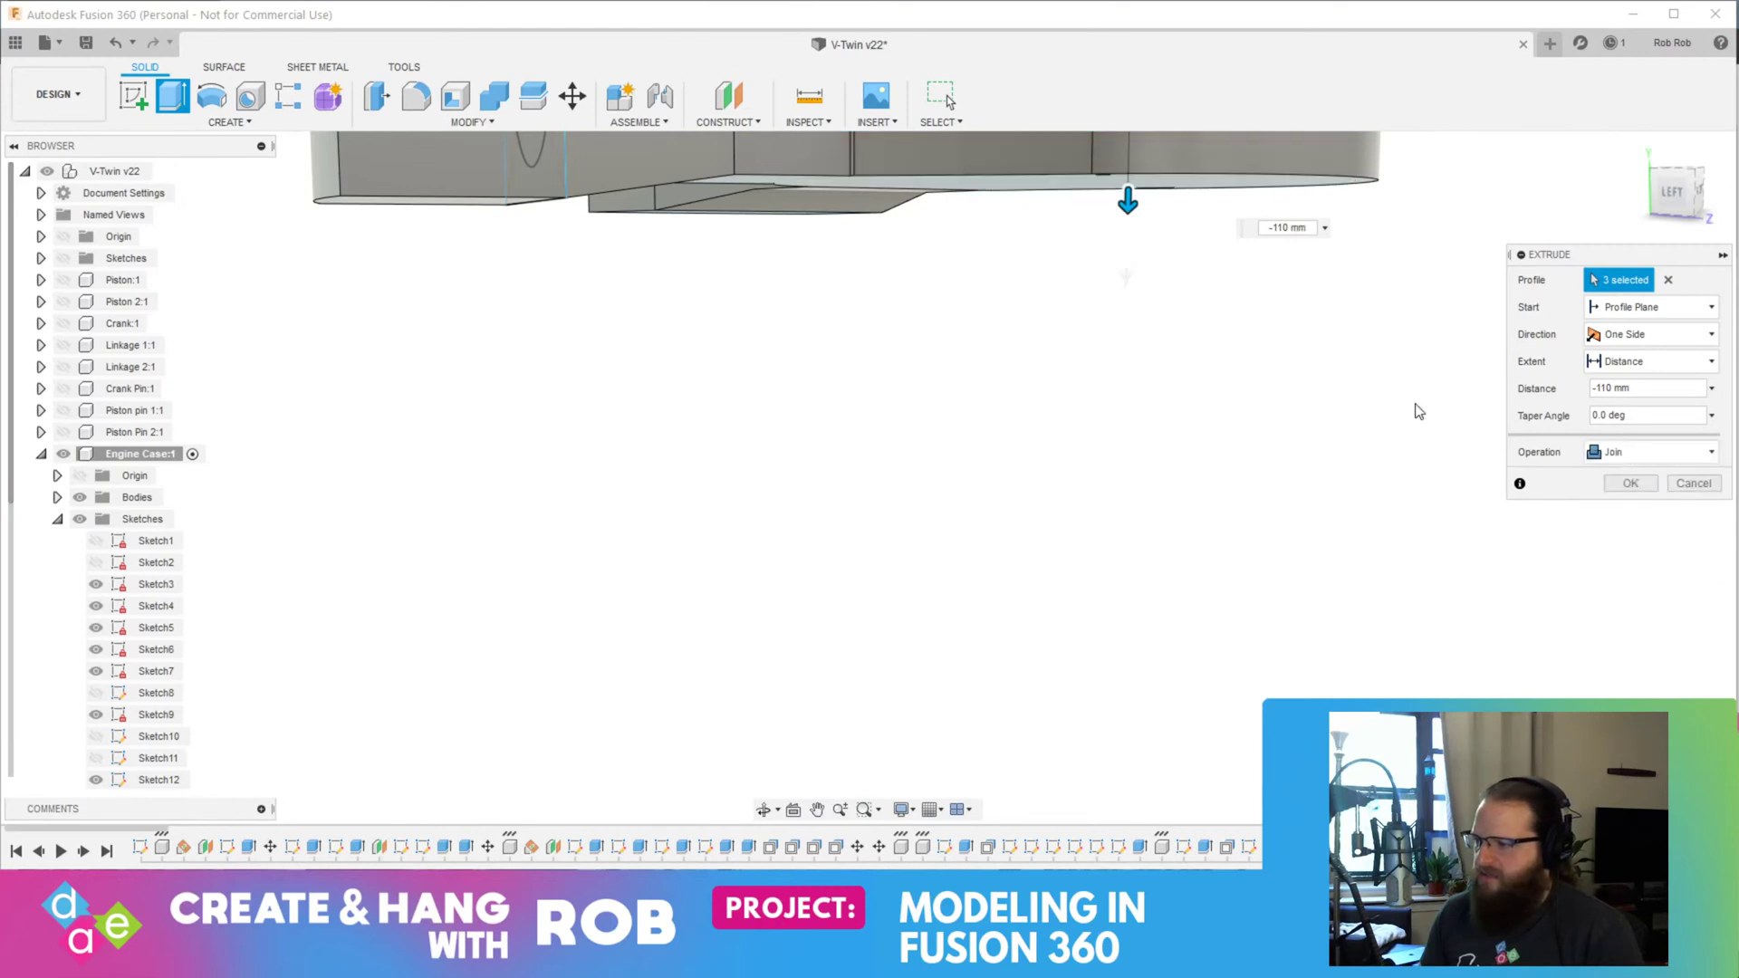
{"action": "key", "text": "Return"}
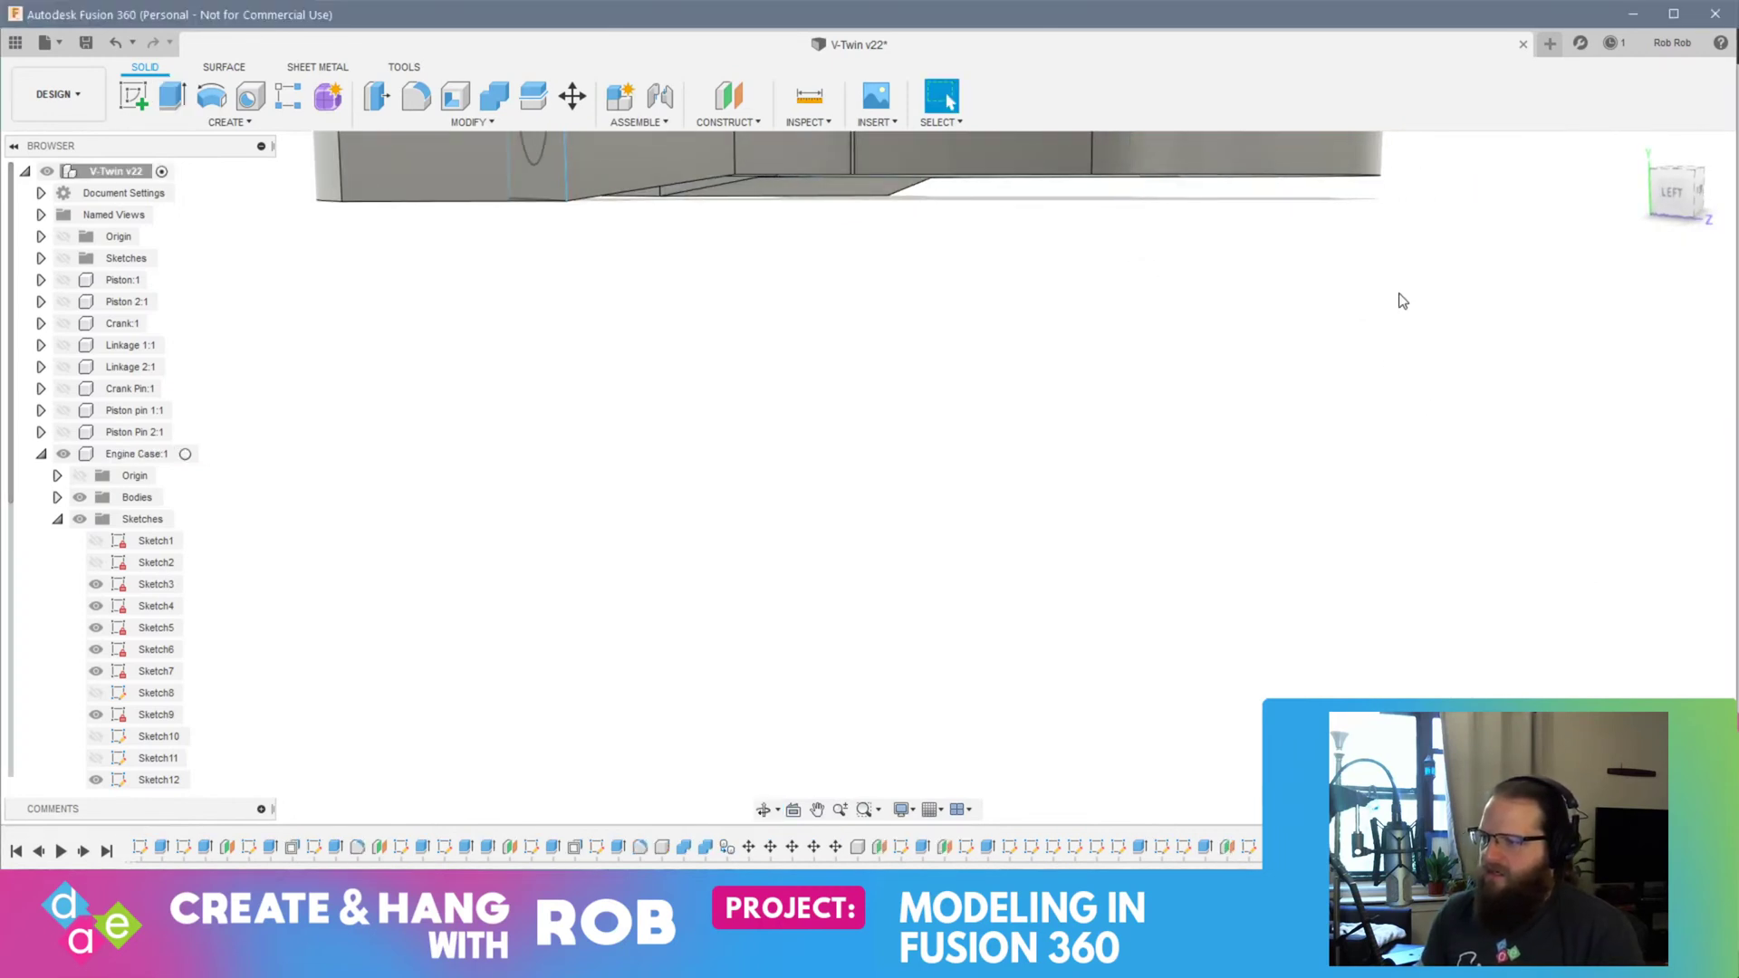
Step: Cut the crankcase's inner profiles inside the 10 mm wall with a 100 mm Extrude from the closed side
{"action": "middle_click_drag", "start_coordinate": [1401, 299], "coordinate": [1271, 465]}
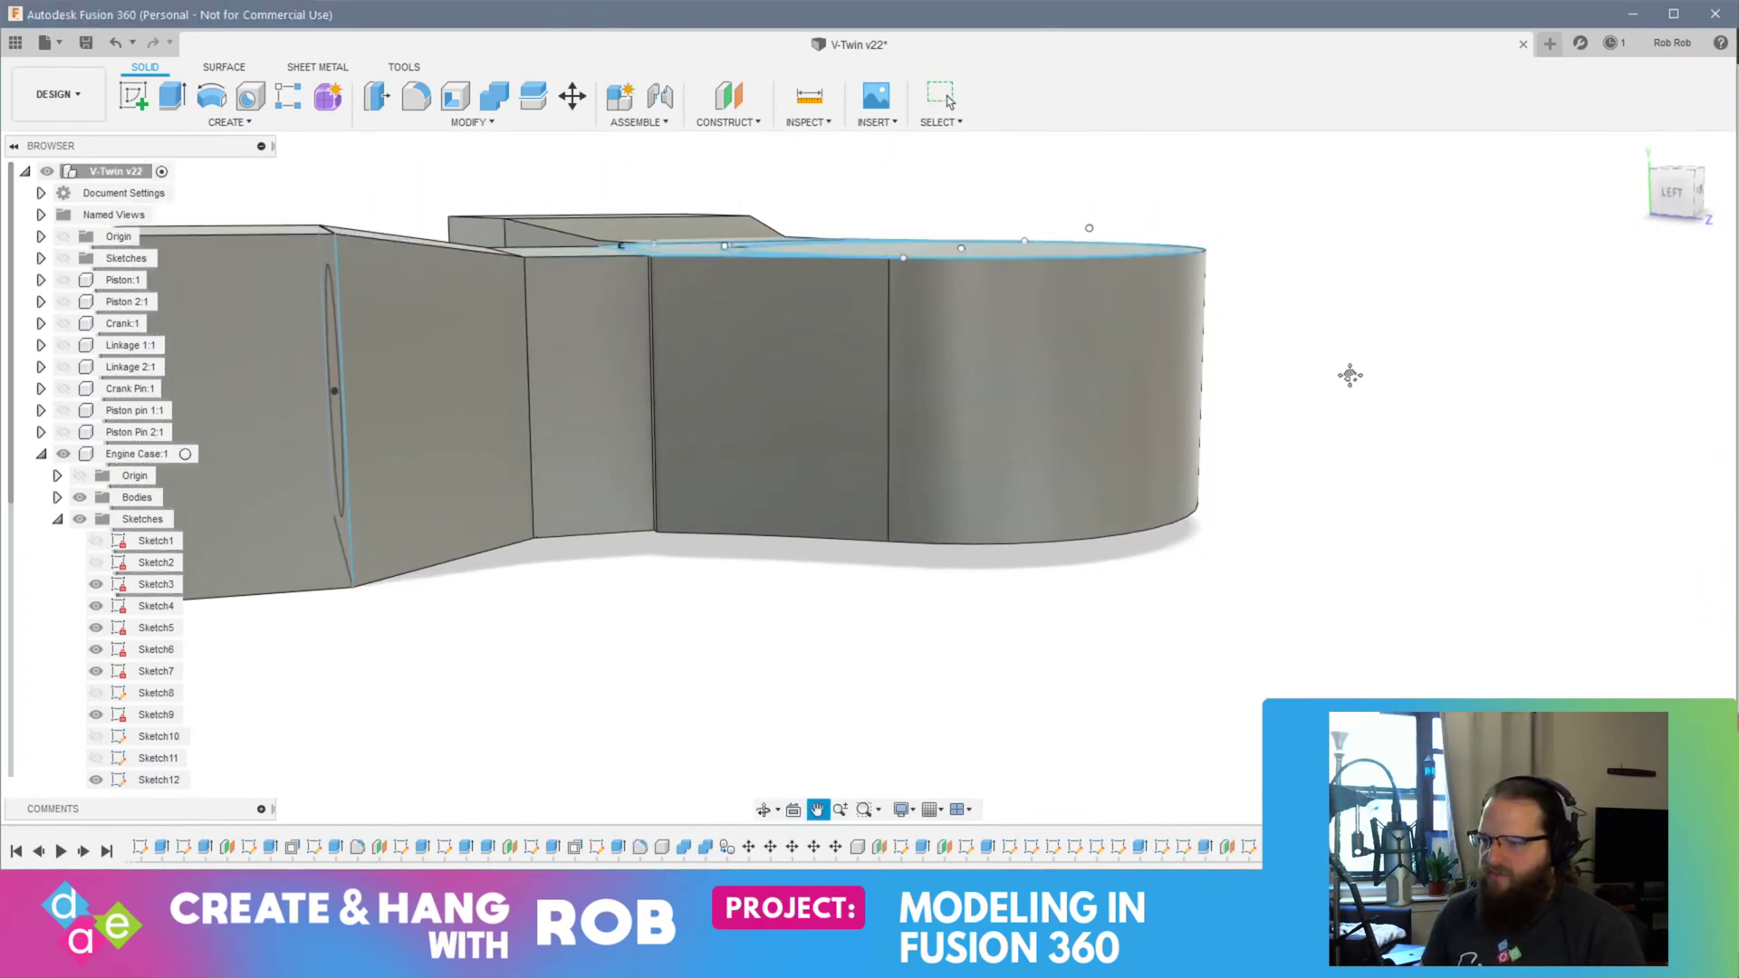
{"action": "middle_click_drag", "start_coordinate": [1350, 321], "coordinate": [1270, 390], "text": "shift"}
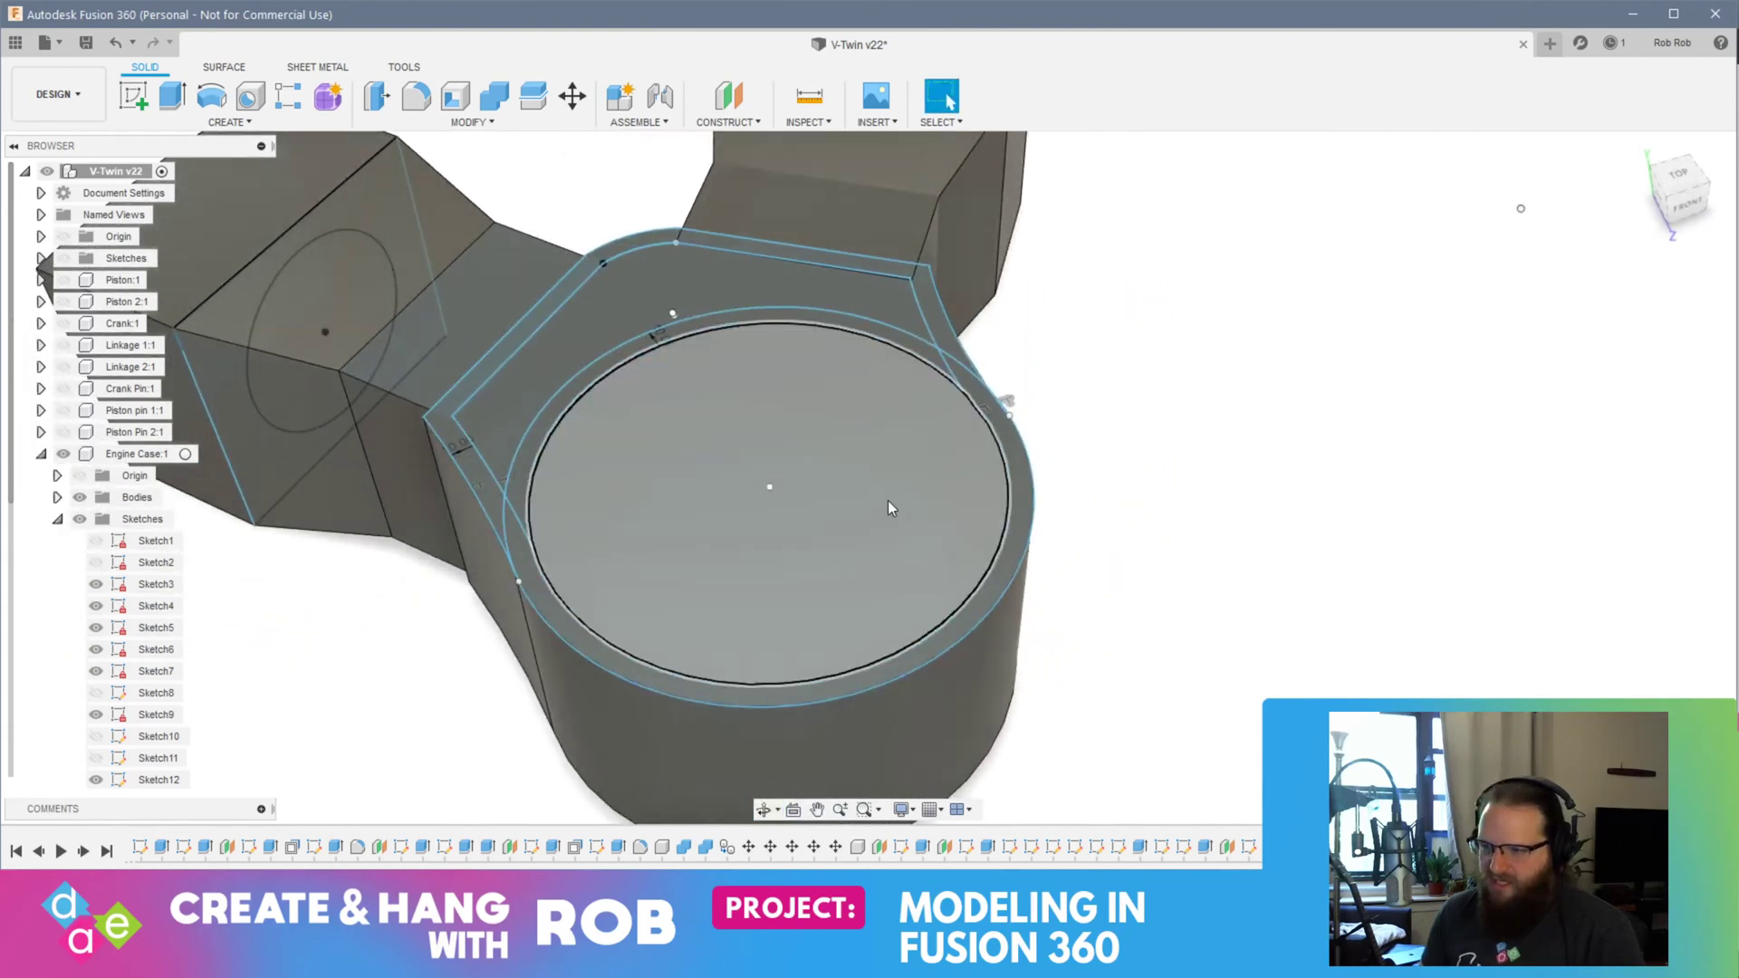
{"action": "left_click", "coordinate": [672, 375]}
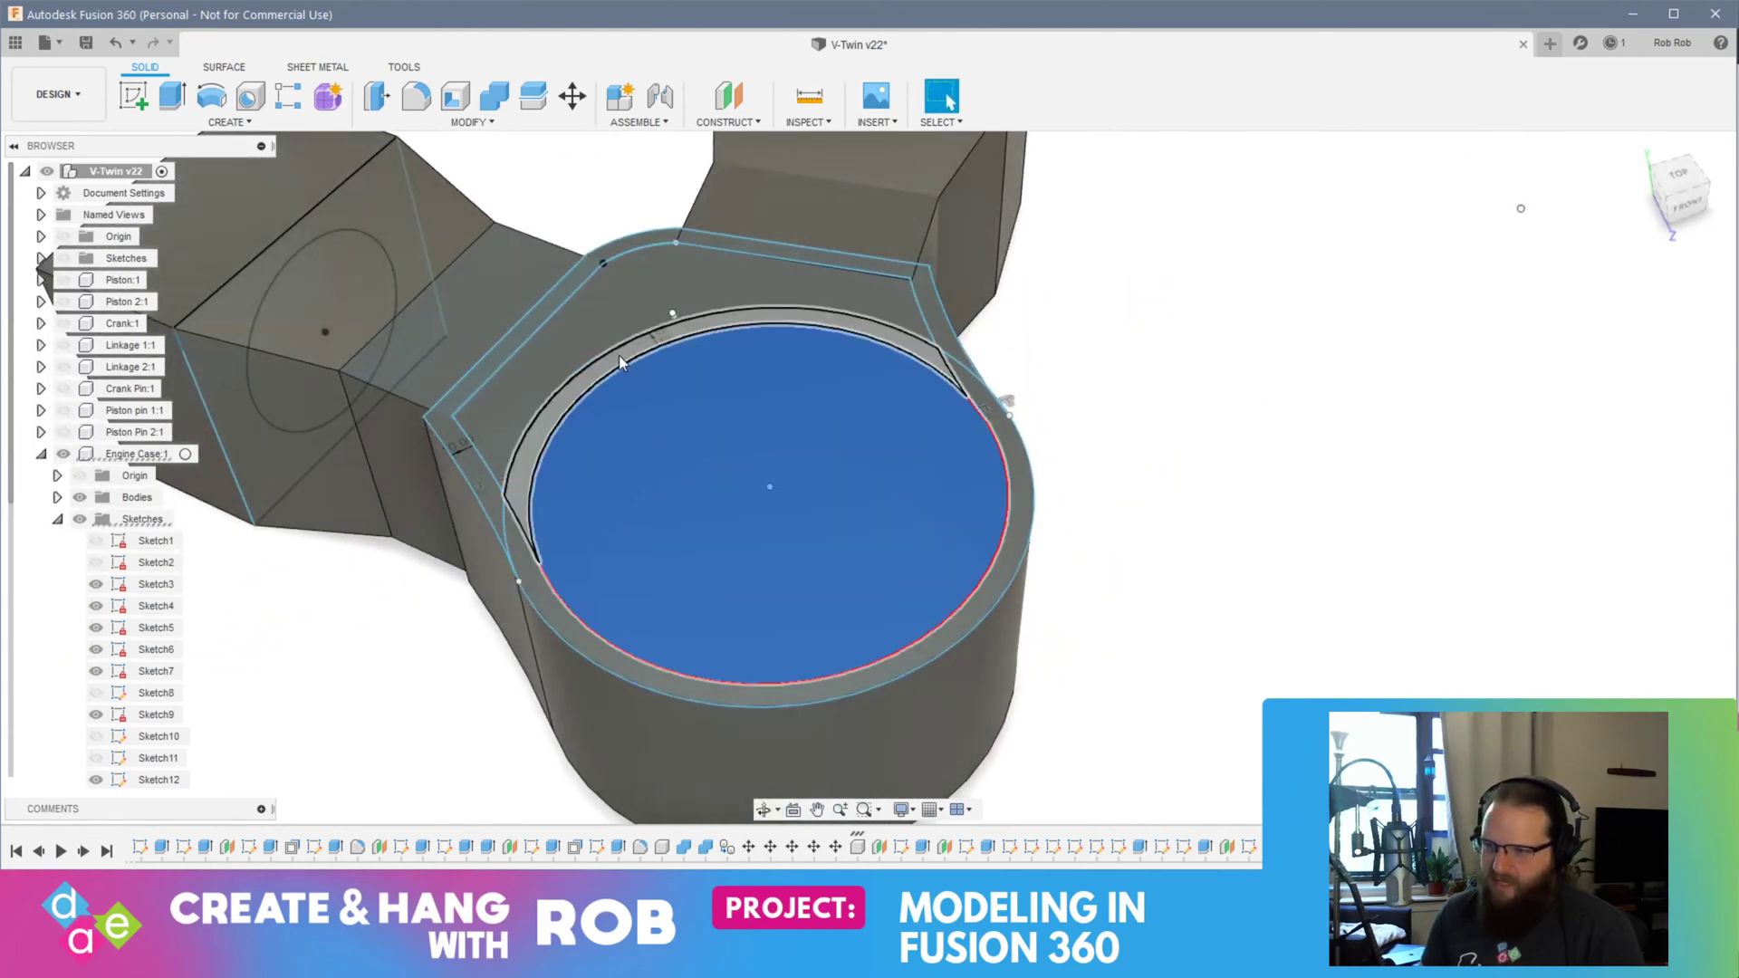
{"action": "right_click", "coordinate": [591, 318]}
{"action": "left_click", "coordinate": [654, 290]}
{"action": "type", "text": "-30"}
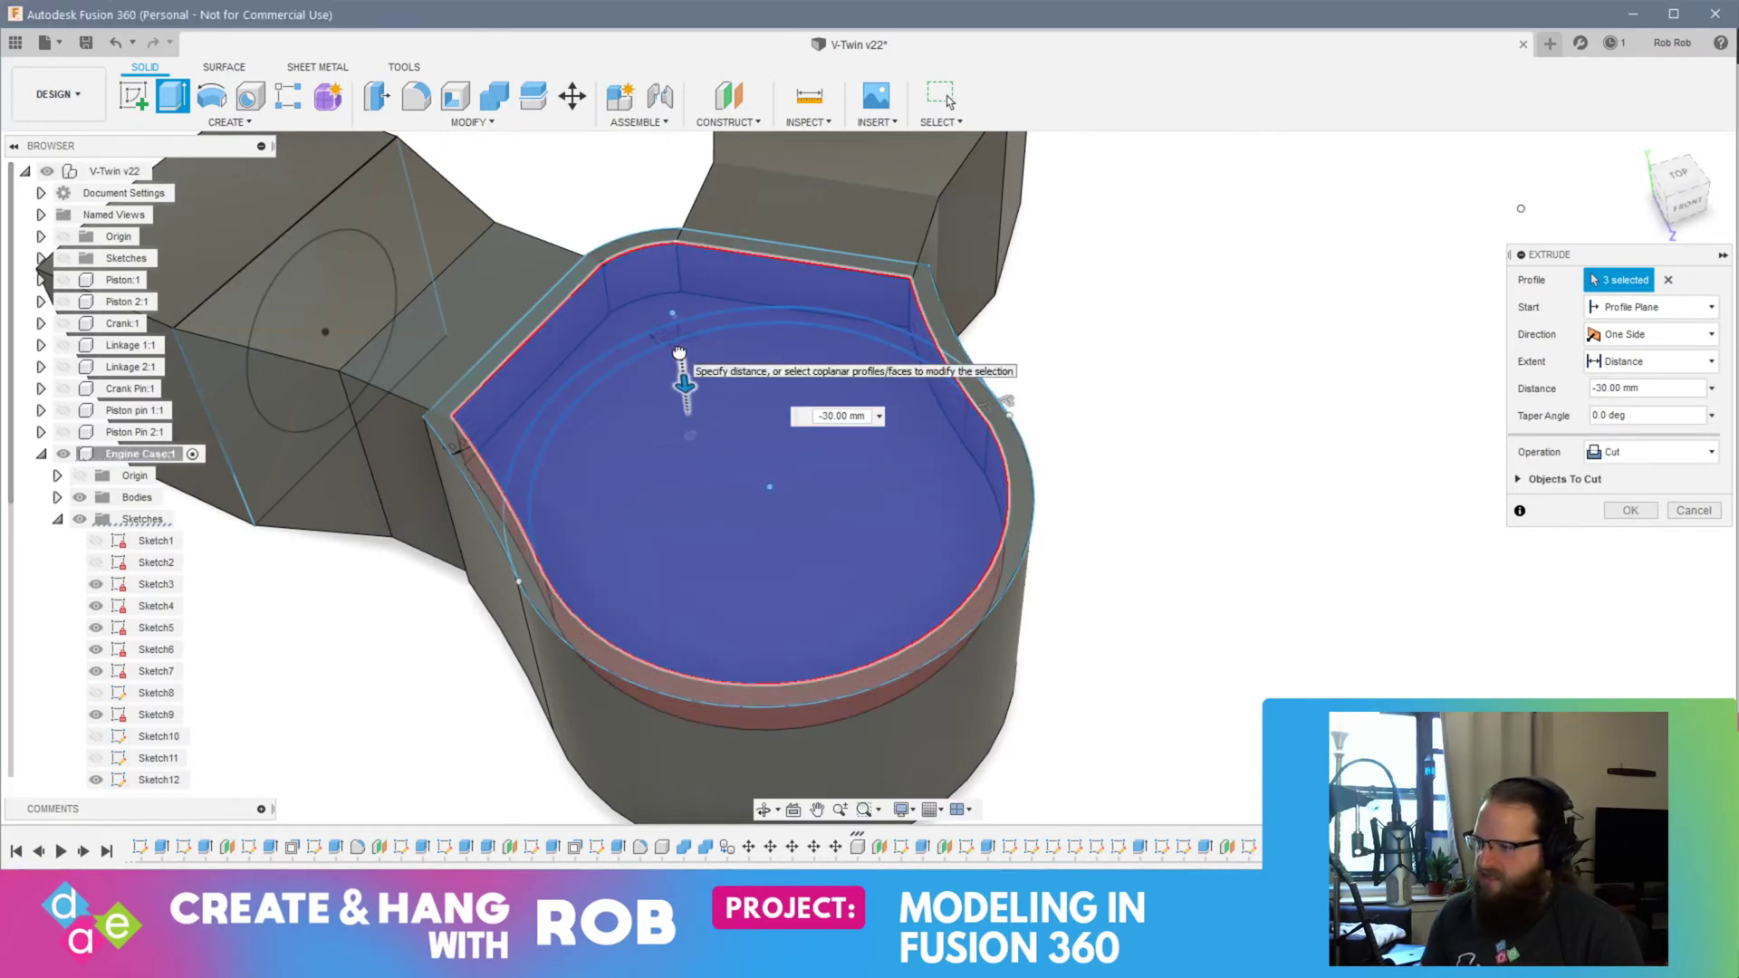
{"action": "type", "text": "100"}
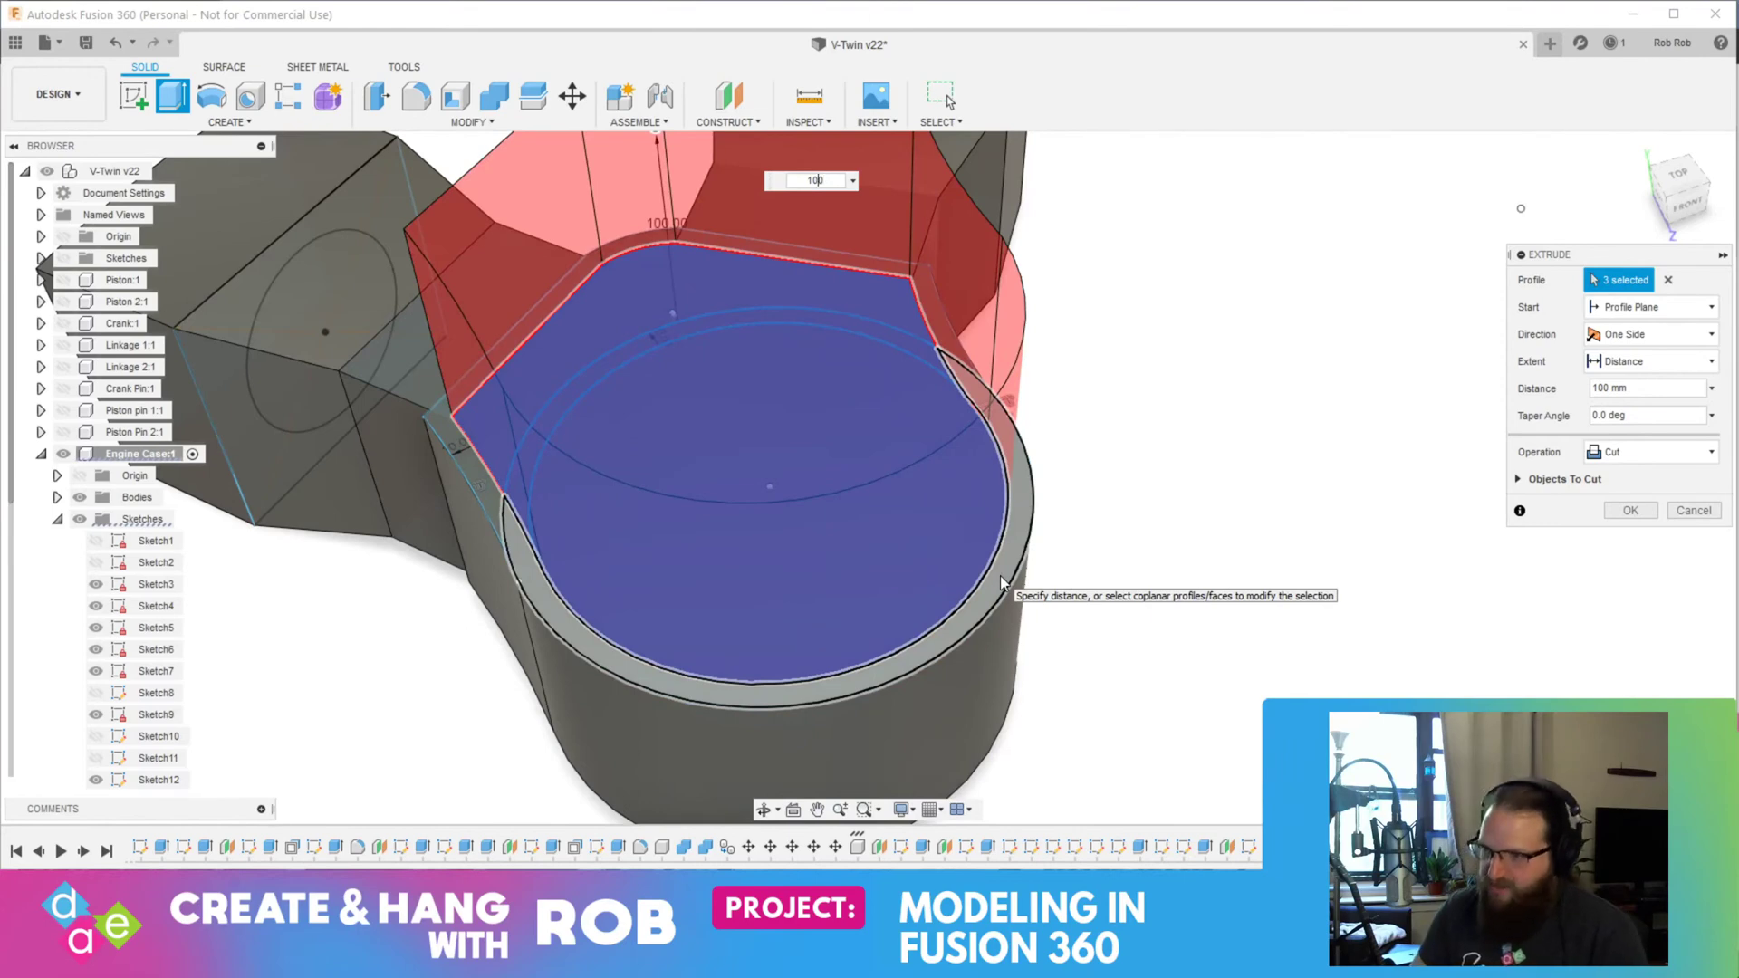
{"action": "key", "text": "Return"}
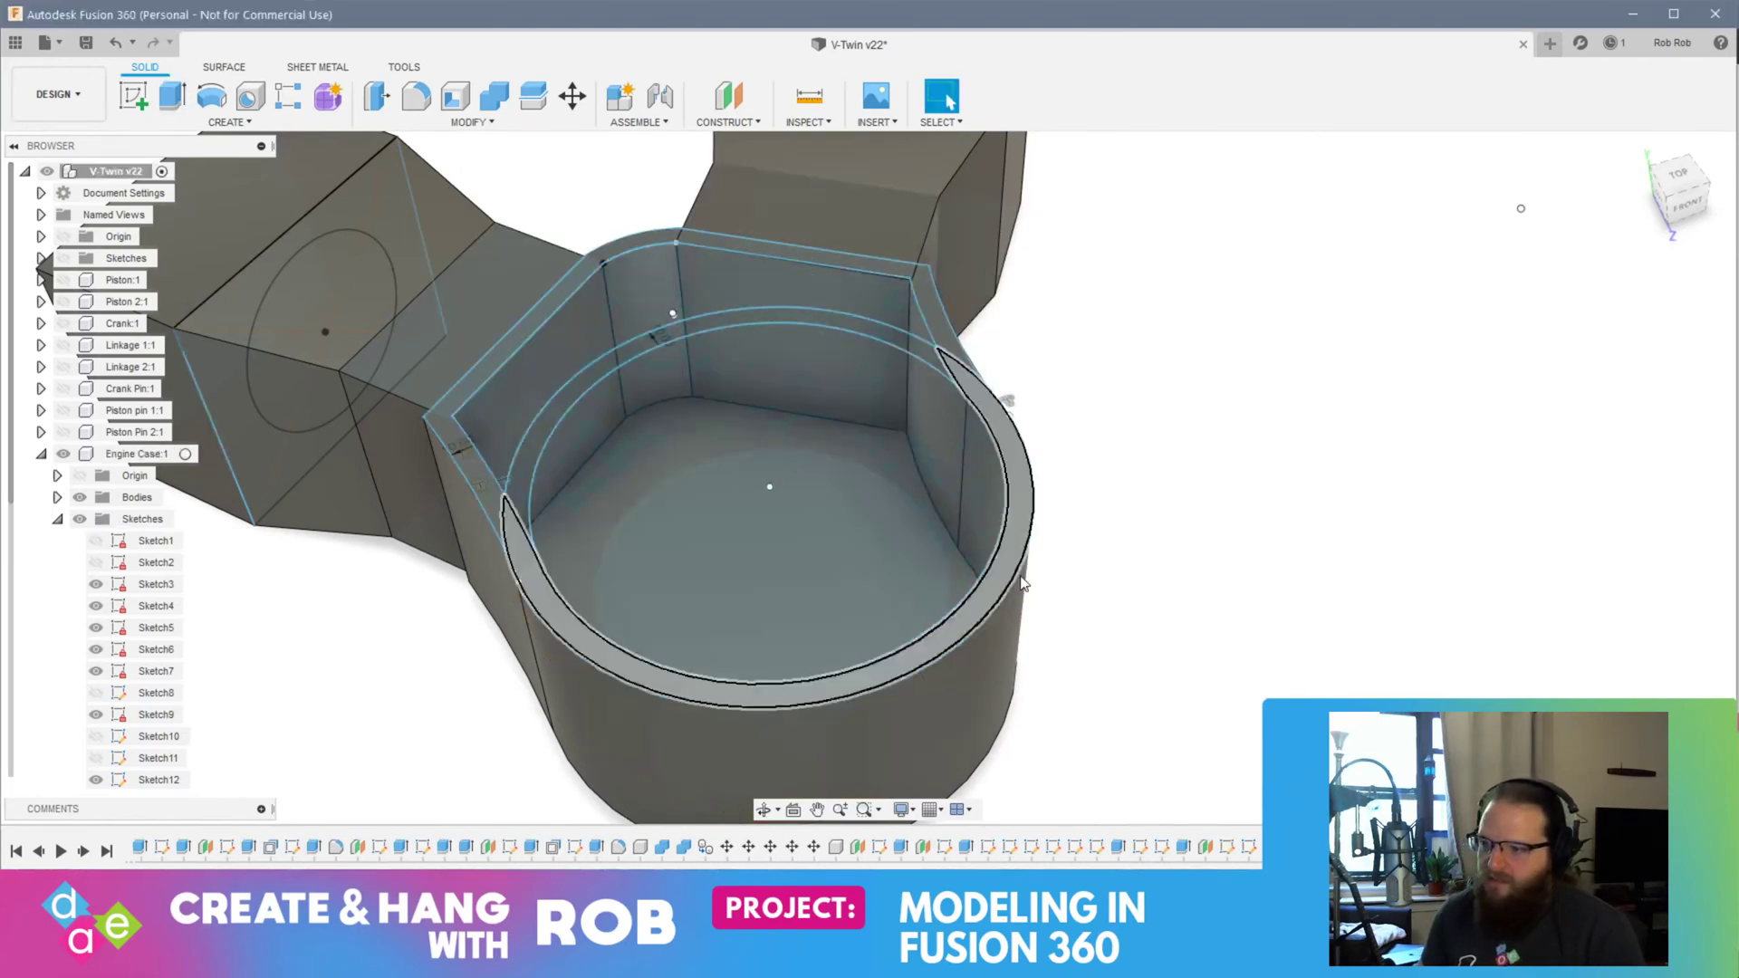
Step: Open the Engine Case's Sketch9 for editing and finish it without changing anything
{"action": "middle_click_drag", "start_coordinate": [1125, 528], "coordinate": [1195, 531], "text": "shift"}
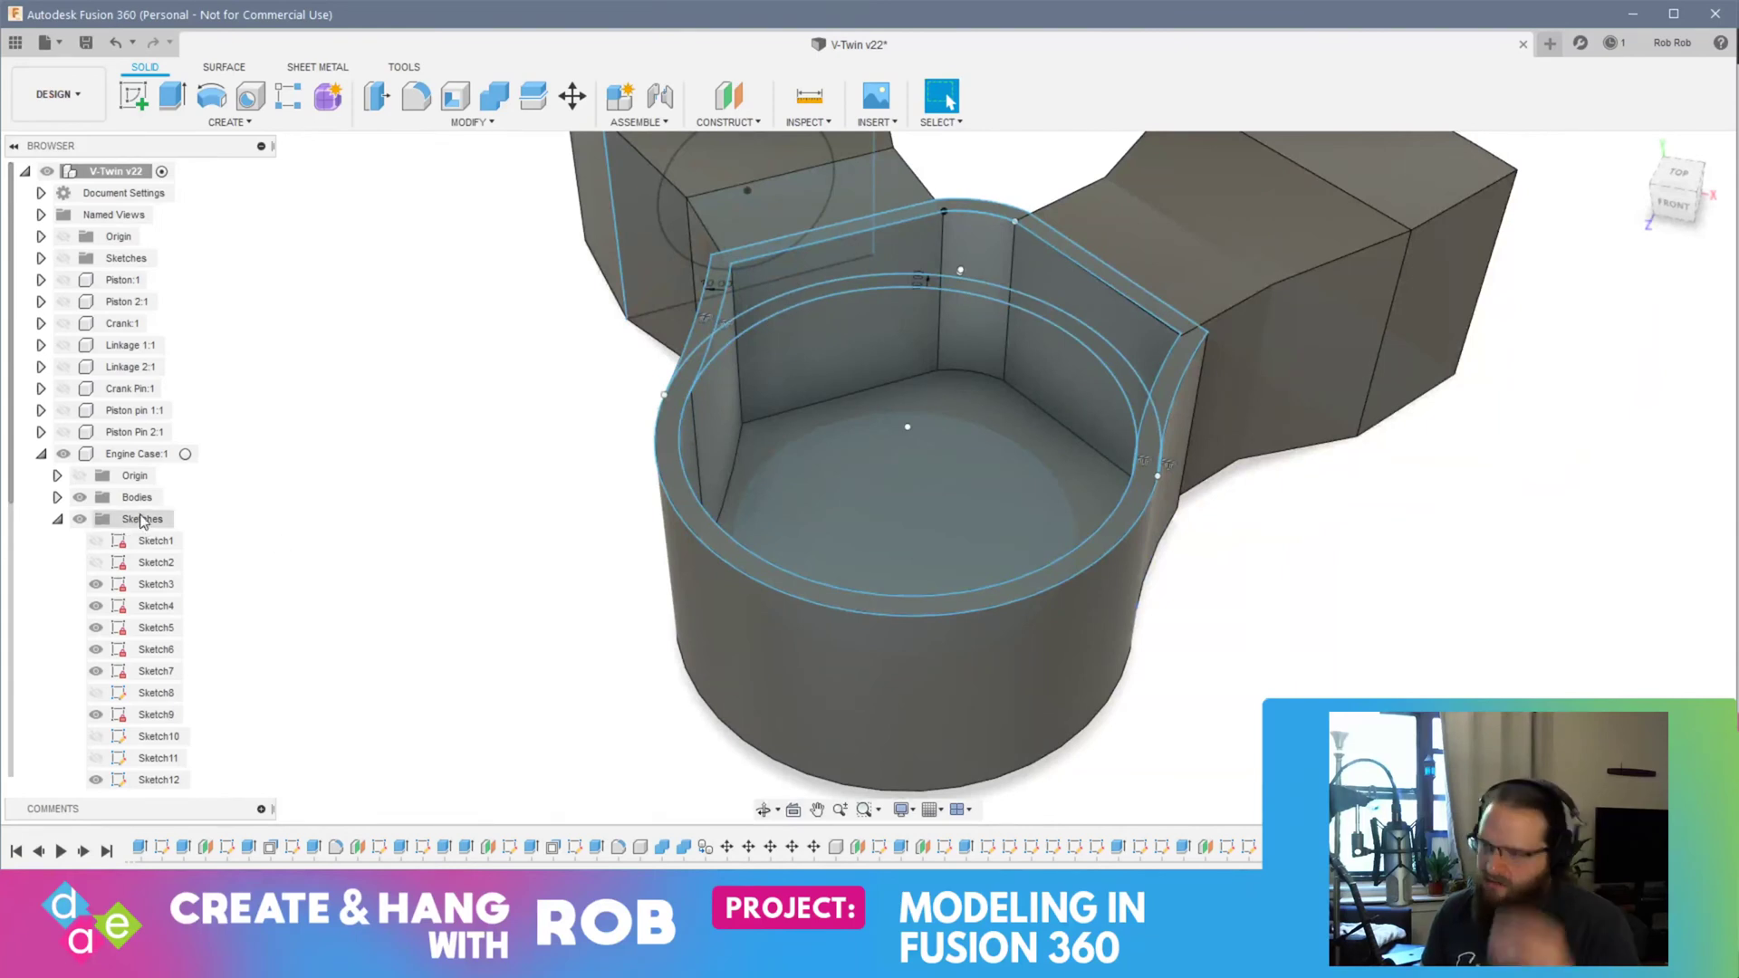
{"action": "mouse_move", "coordinate": [483, 268]}
{"action": "middle_mouse_down"}
{"action": "mouse_move", "coordinate": [485, 341]}
{"action": "mouse_move", "coordinate": [557, 394]}
{"action": "middle_mouse_up"}
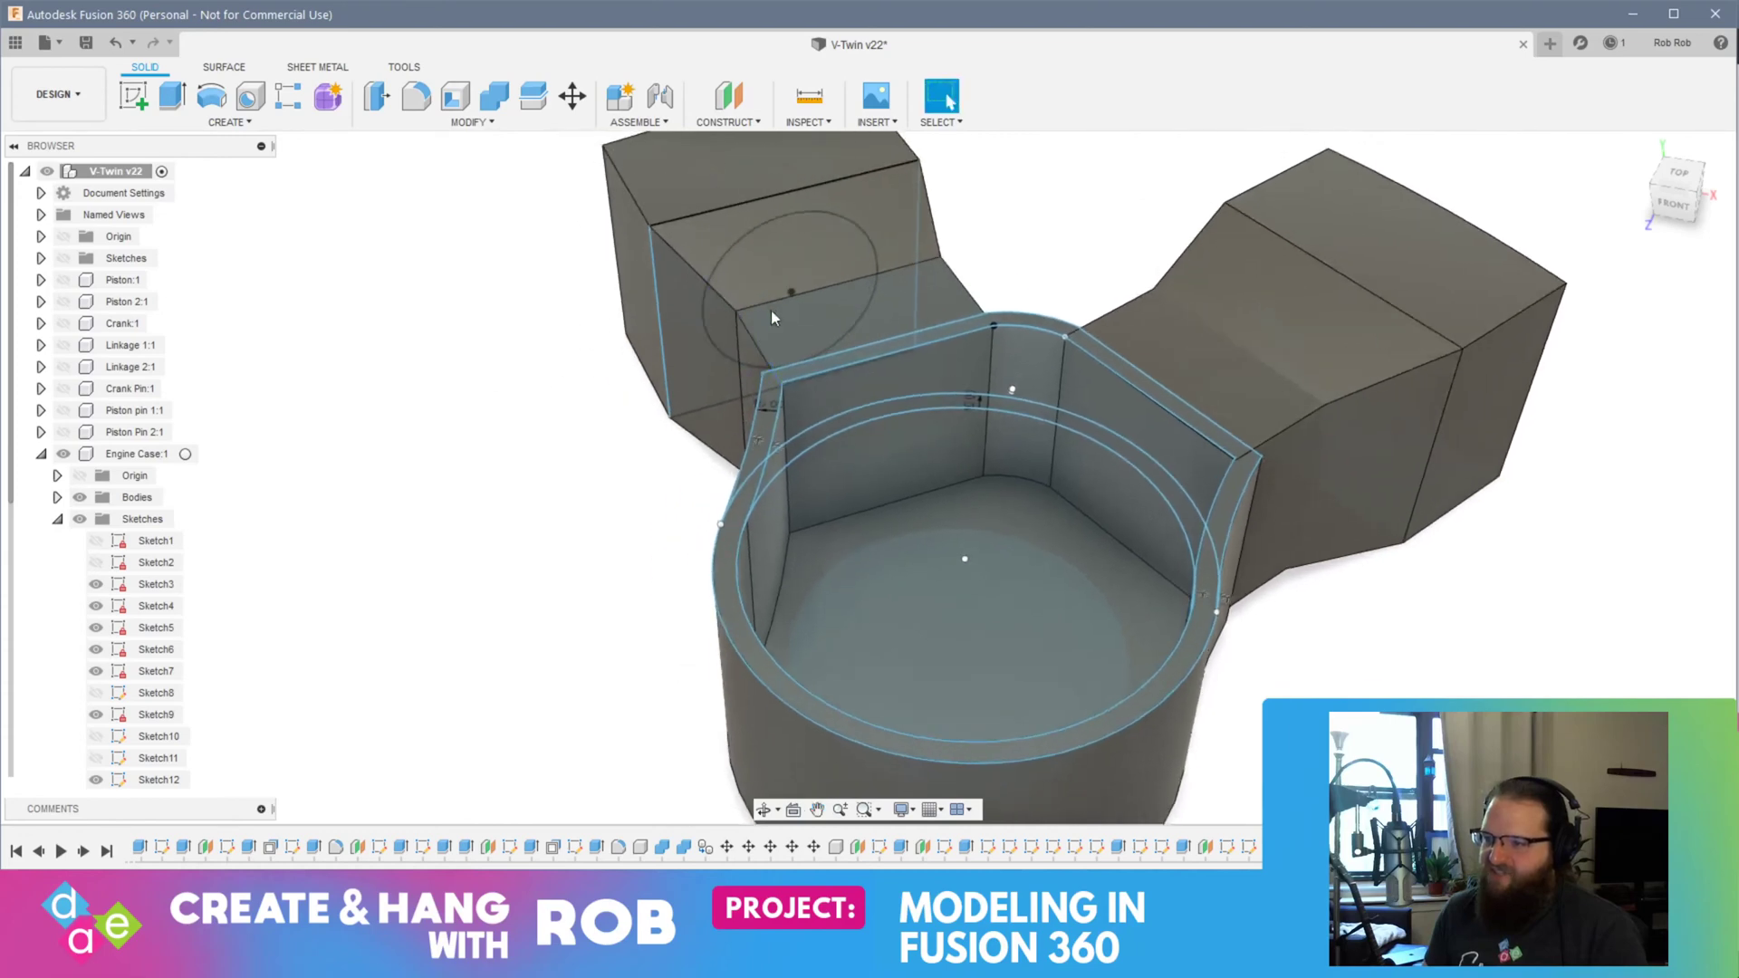
{"action": "double_click", "coordinate": [156, 715]}
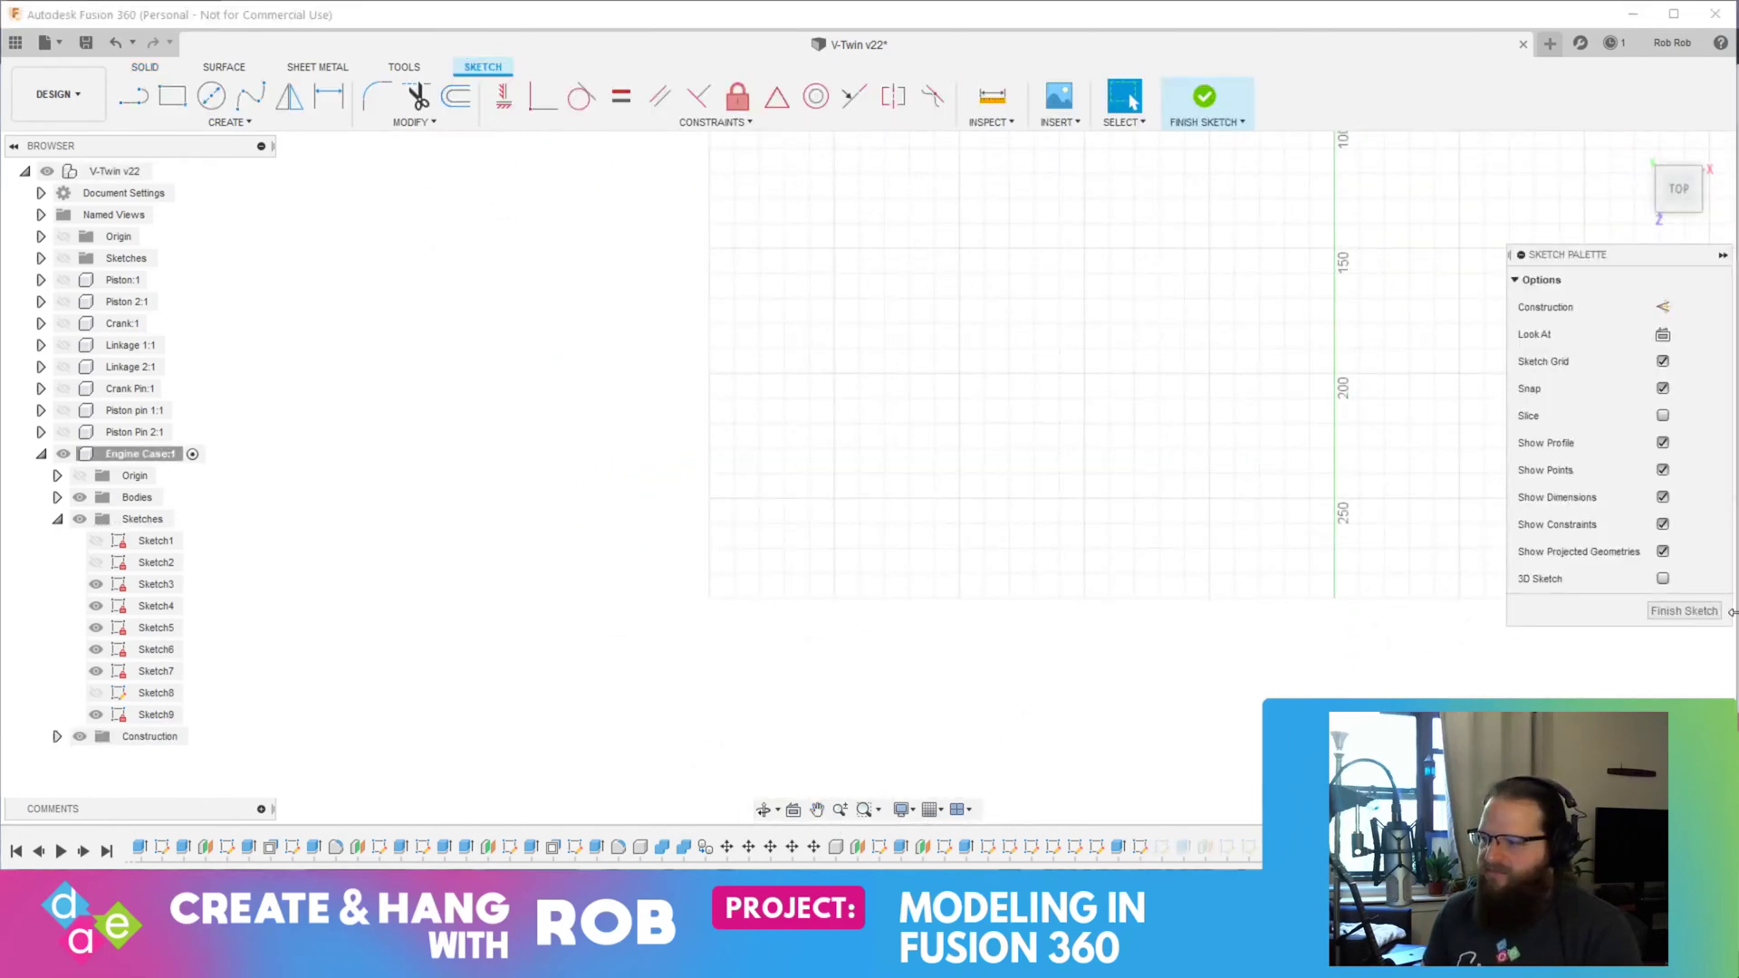
{"action": "left_click", "coordinate": [1716, 619]}
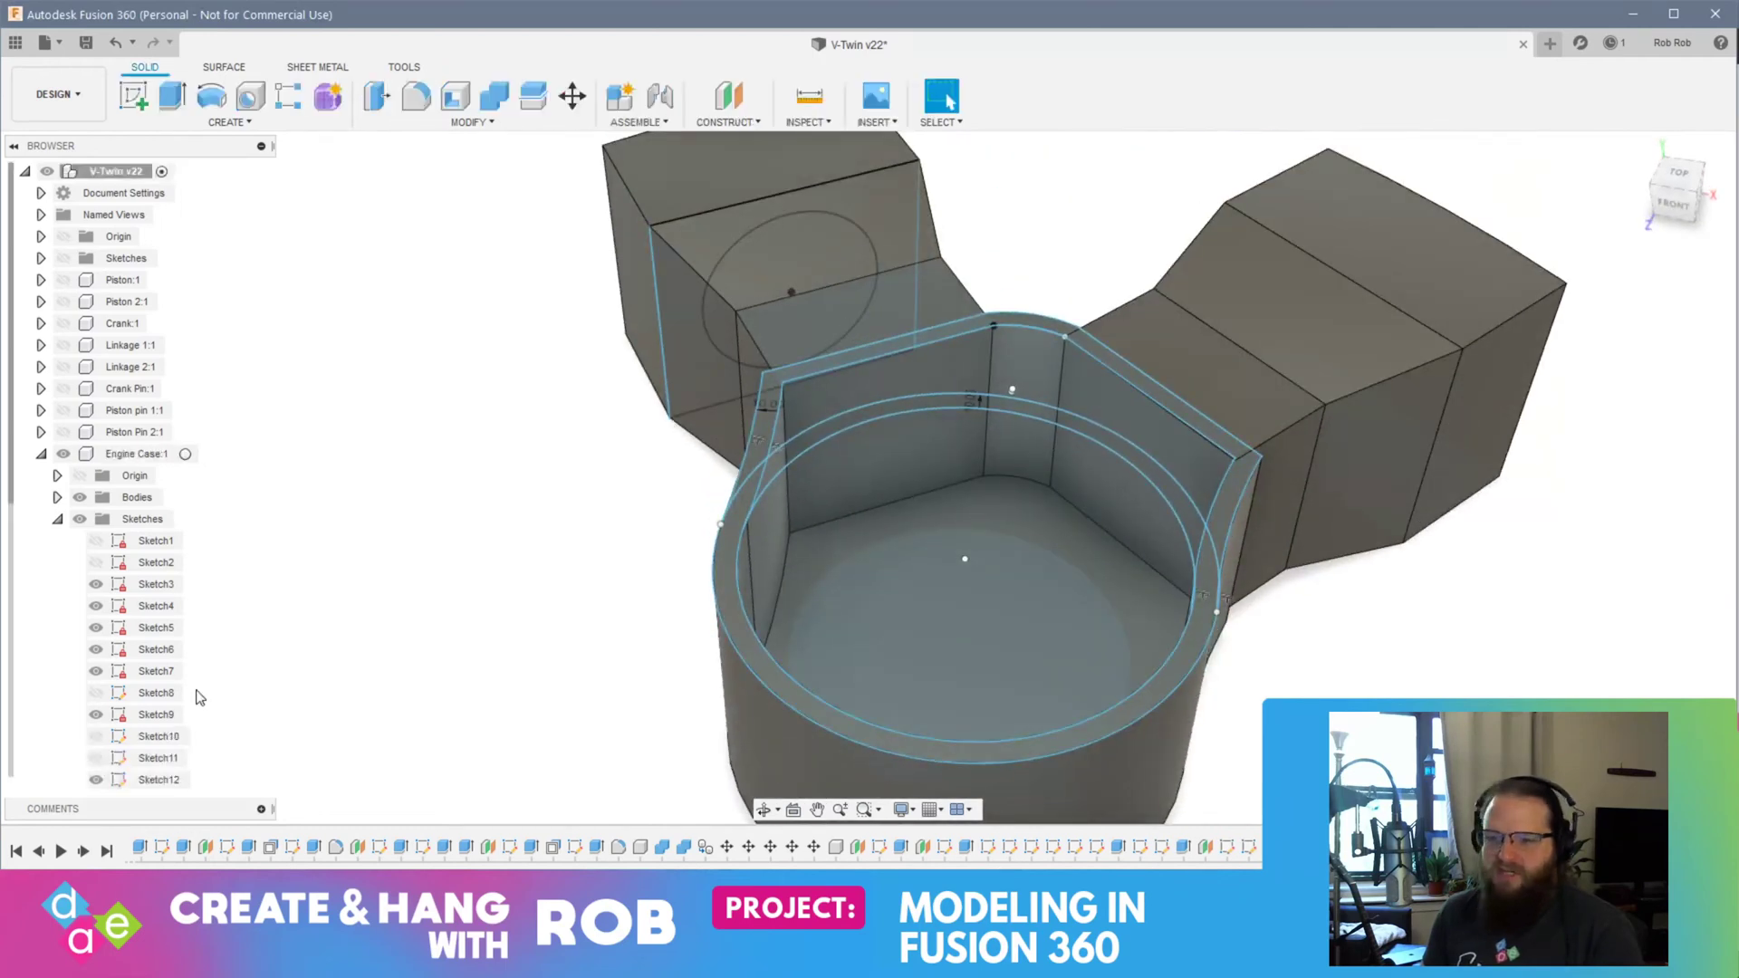
Step: Highlight the Engine Case sketches from Sketch5 to Sketch12 in turn to identify the one with the cylinder circle
{"action": "left_click", "coordinate": [145, 631]}
{"action": "left_click", "coordinate": [146, 650]}
{"action": "left_click", "coordinate": [147, 675]}
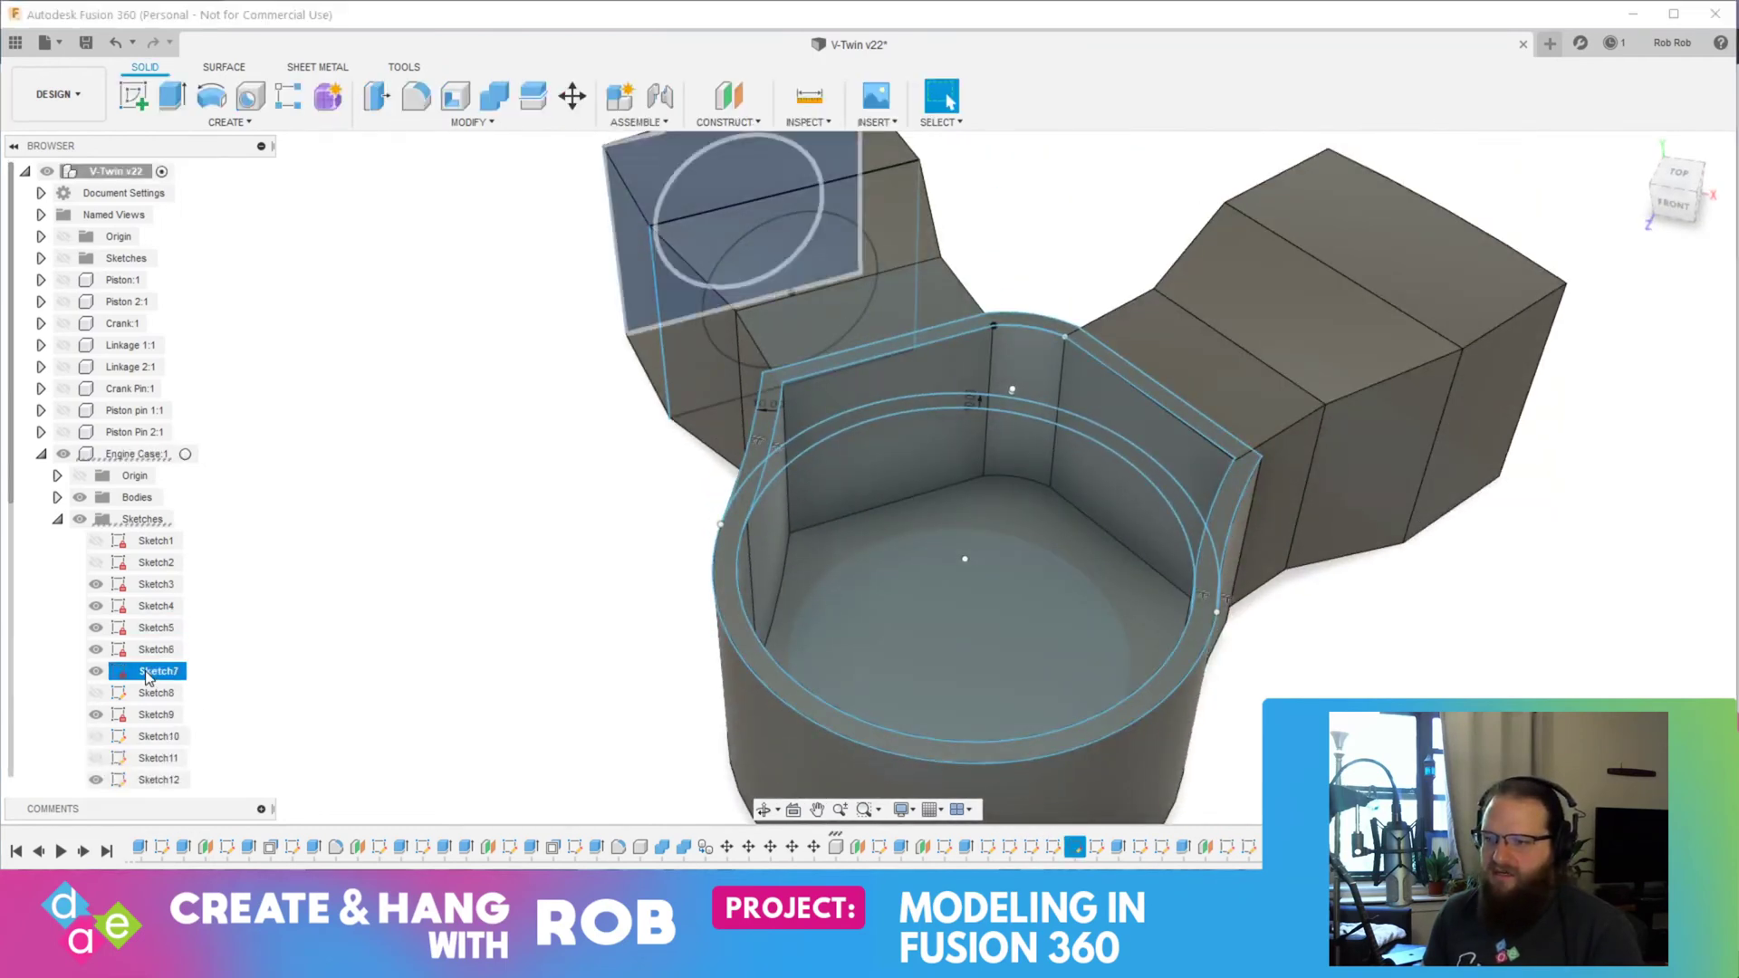
{"action": "left_click", "coordinate": [147, 693]}
{"action": "left_click", "coordinate": [148, 715]}
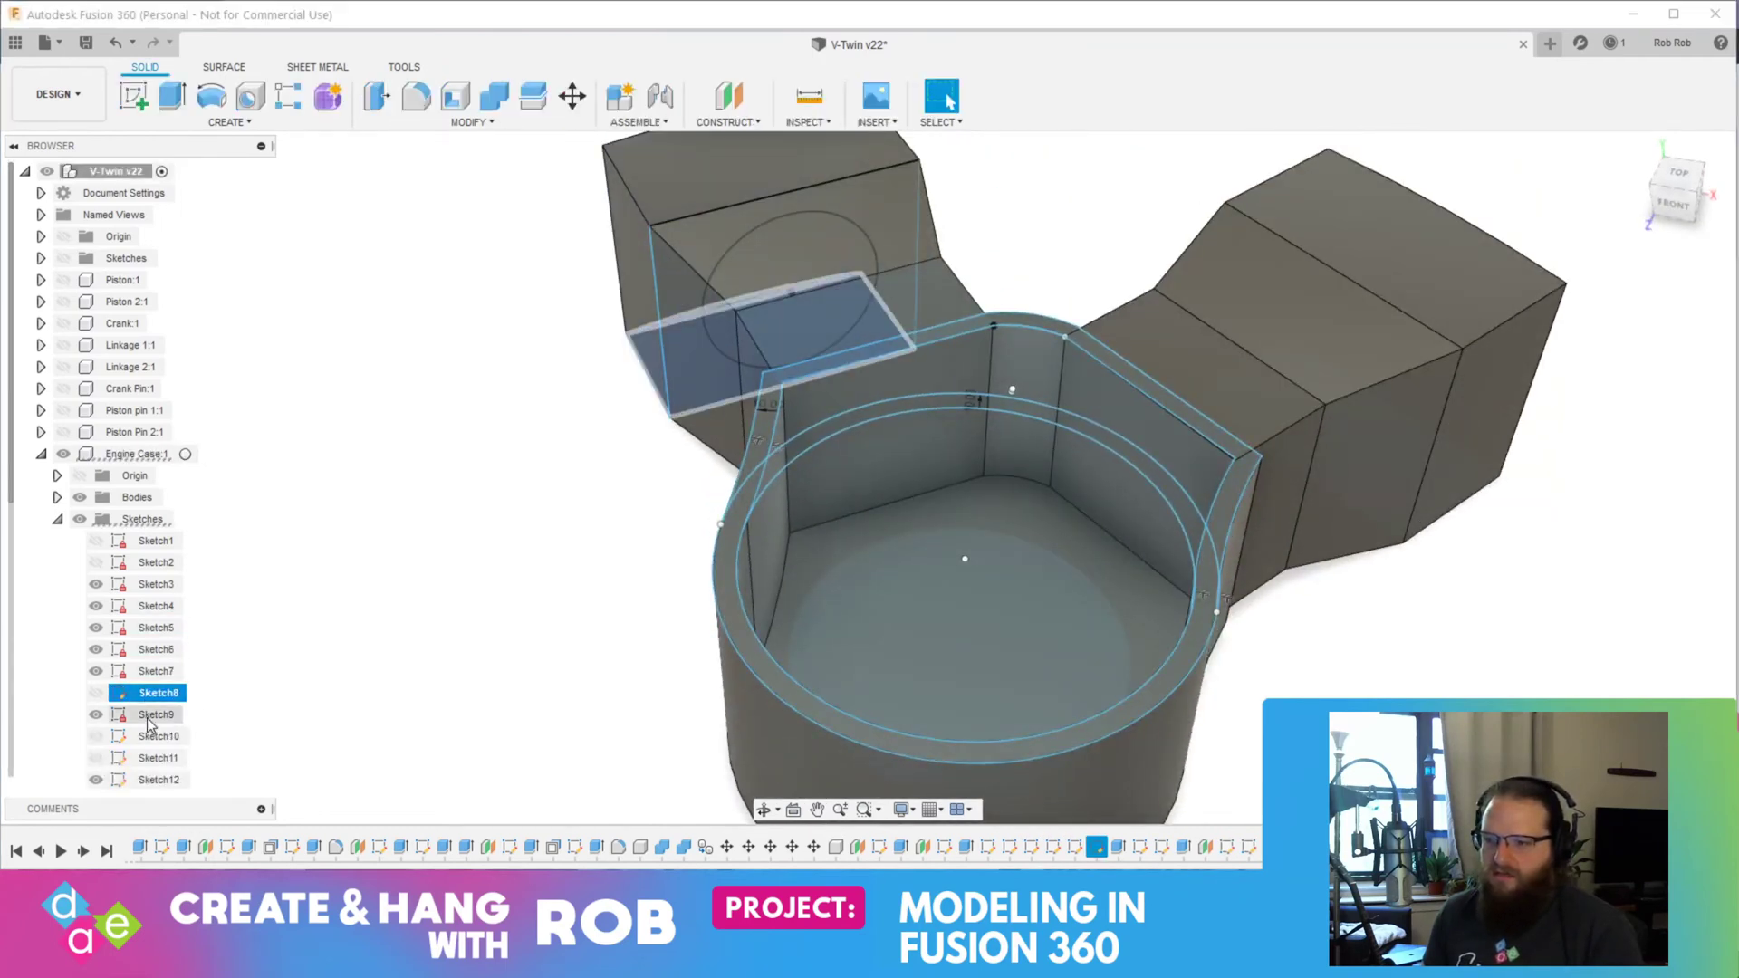
{"action": "left_click", "coordinate": [148, 737]}
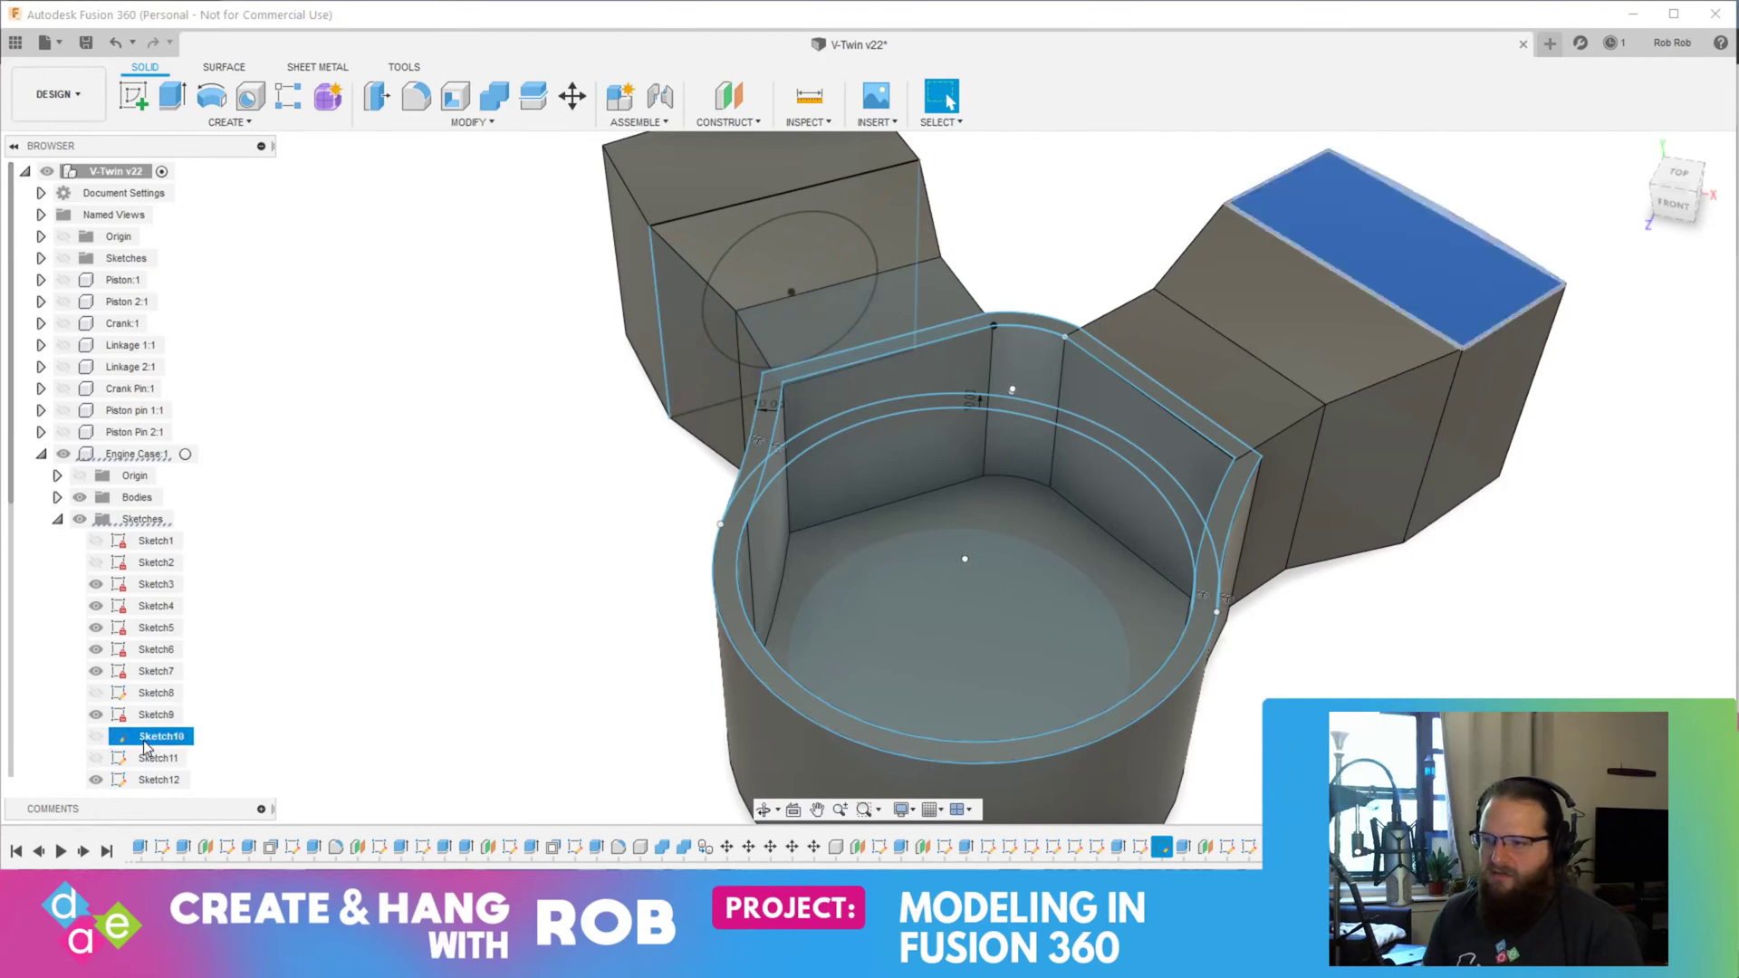
{"action": "left_click", "coordinate": [150, 759]}
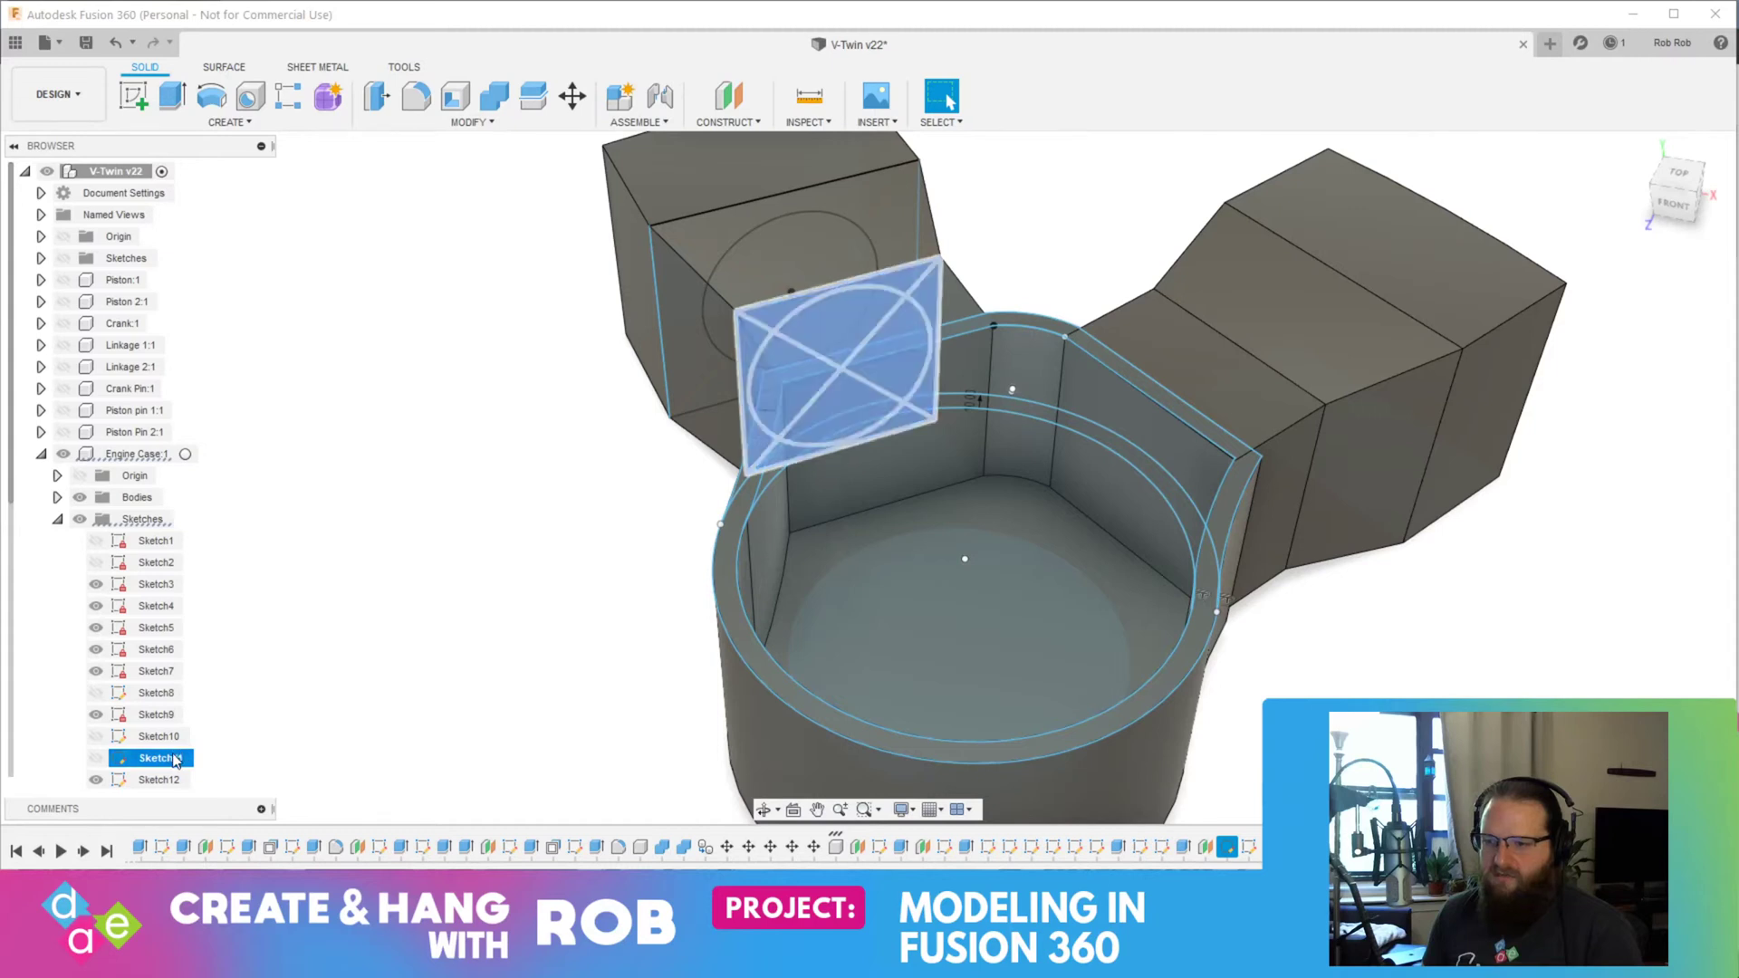
{"action": "left_click", "coordinate": [168, 760]}
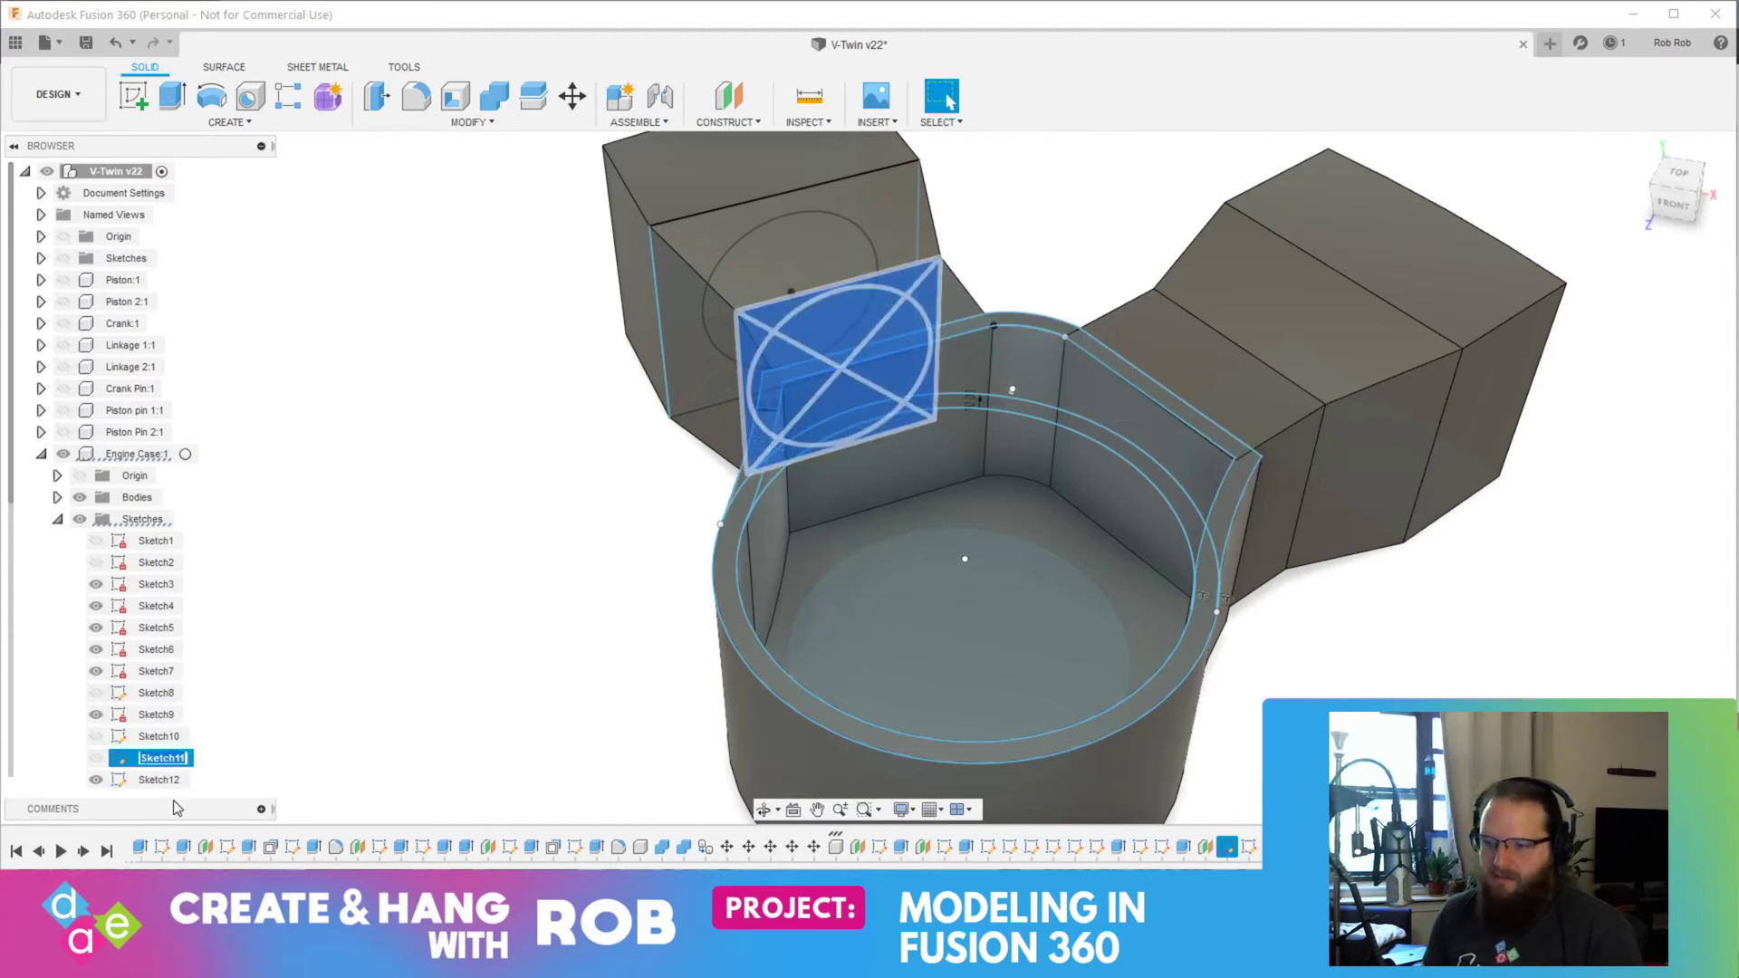
{"action": "left_click", "coordinate": [161, 780]}
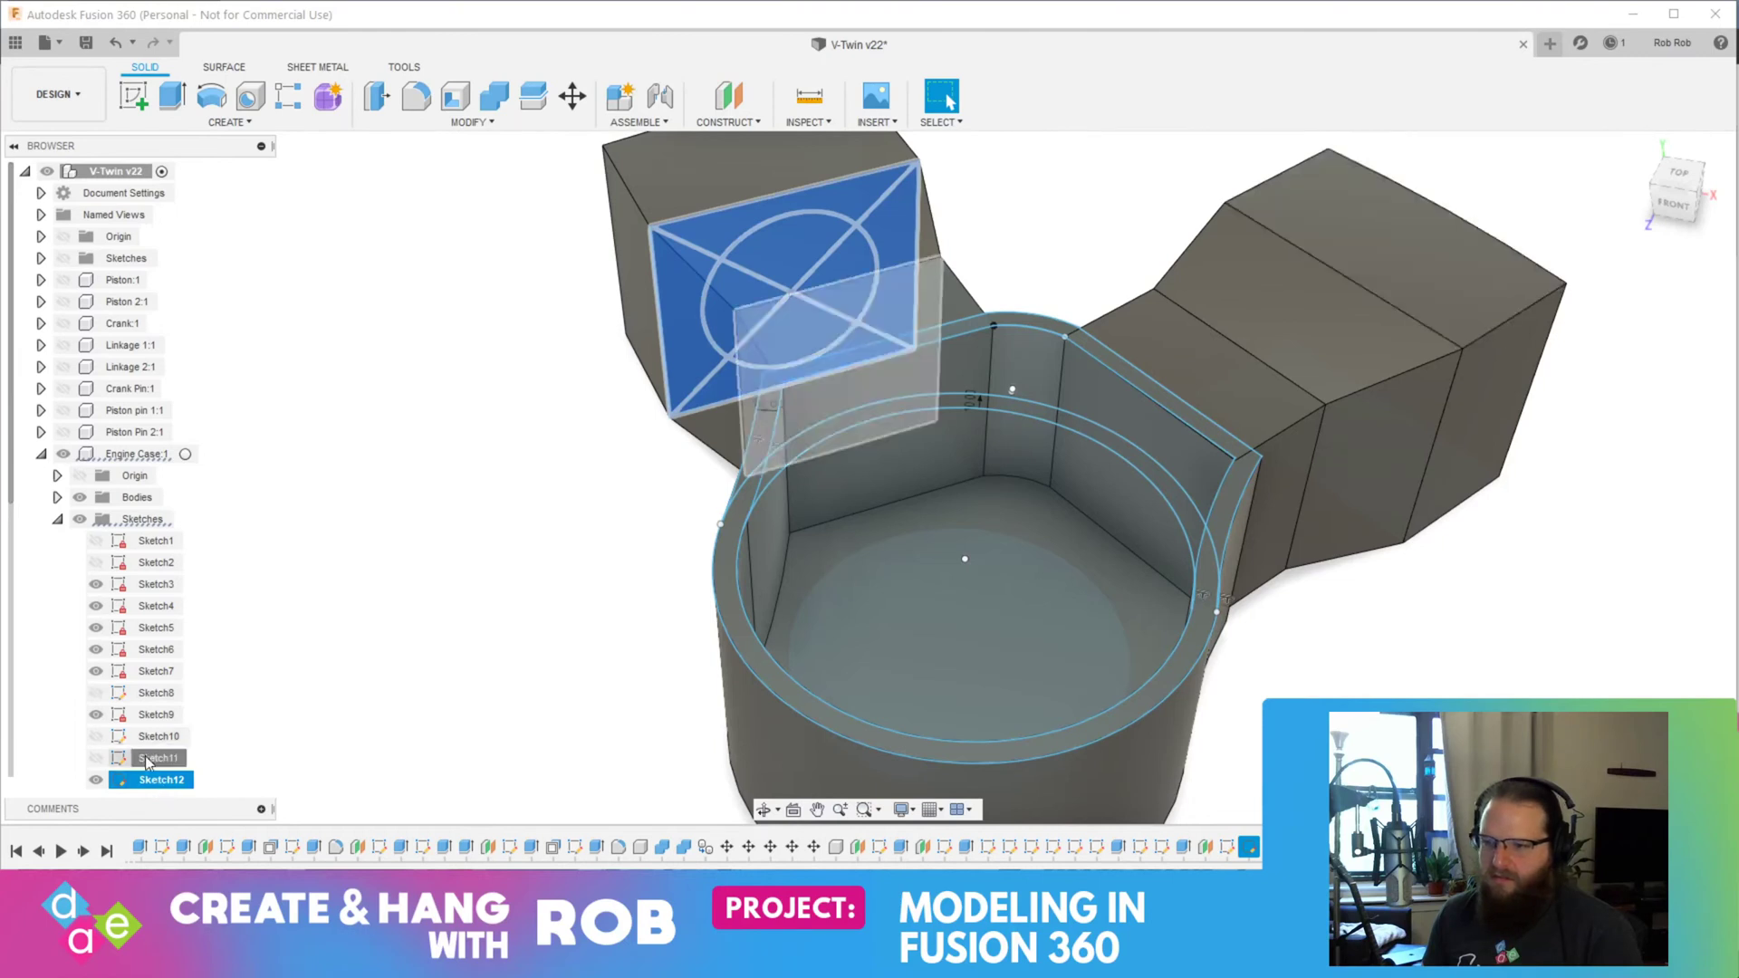
{"action": "left_click", "coordinate": [154, 758]}
Step: Cut the circle of Sketch12 180 mm from the cylinder housing into the crankcase, hiding the Engine Case bodies while selecting the profile
{"action": "left_click", "coordinate": [81, 498]}
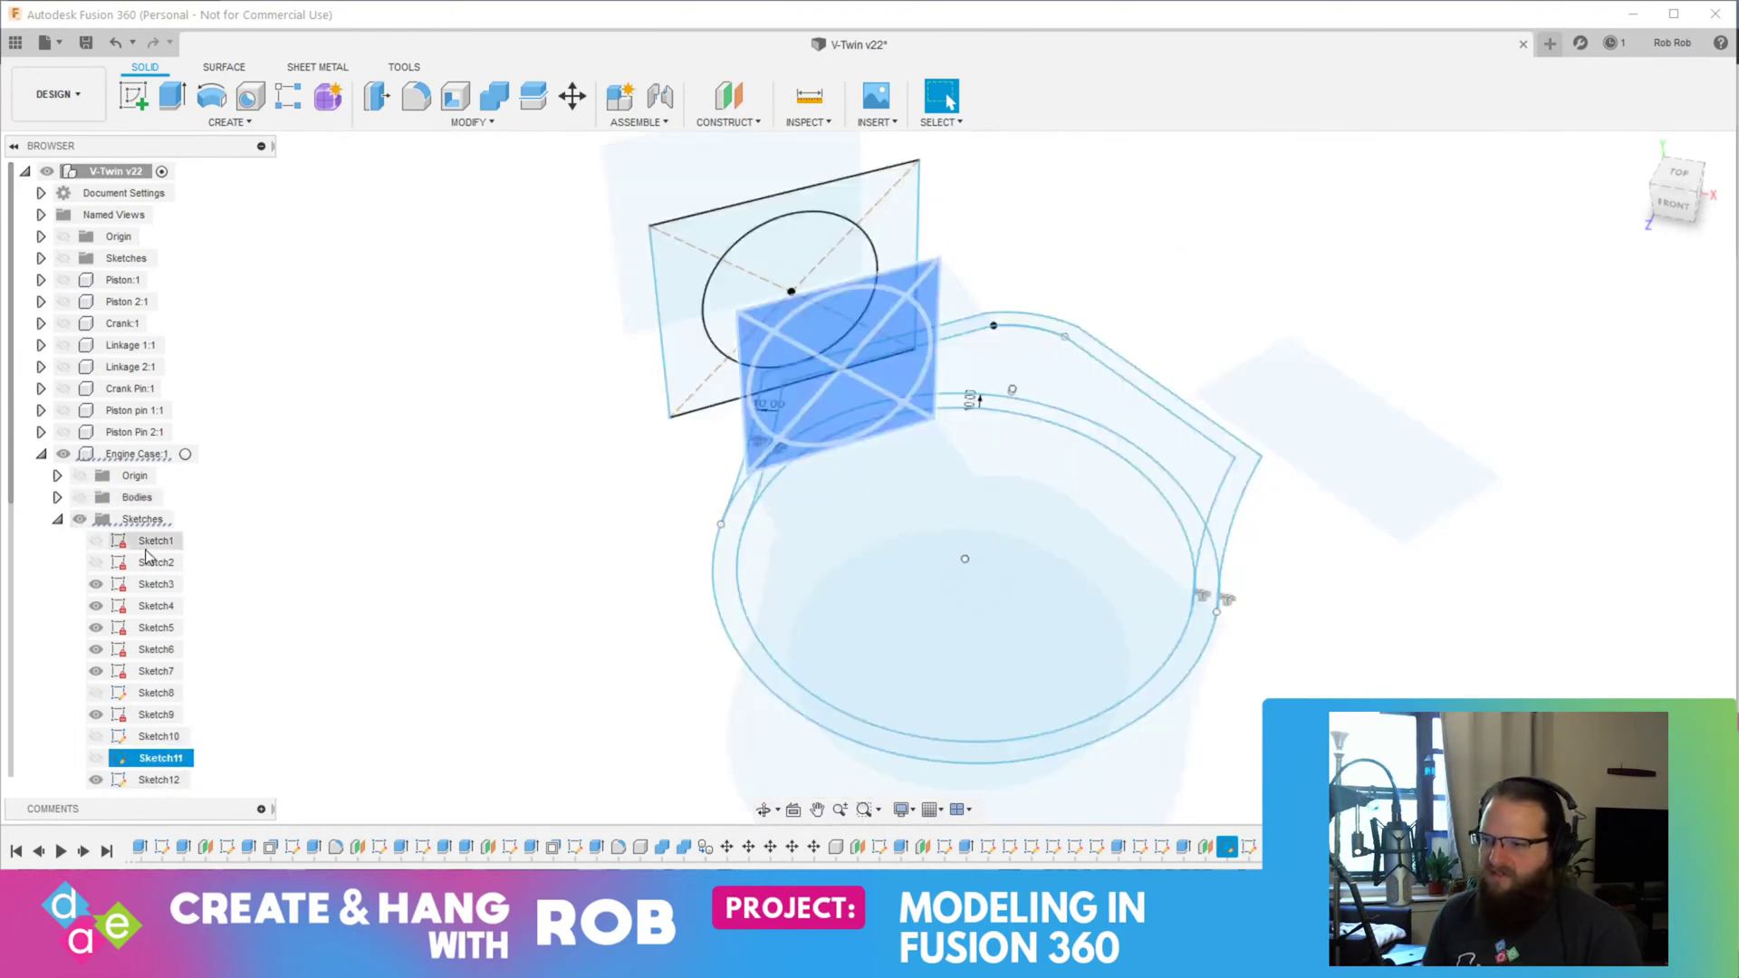
{"action": "left_click", "coordinate": [508, 460]}
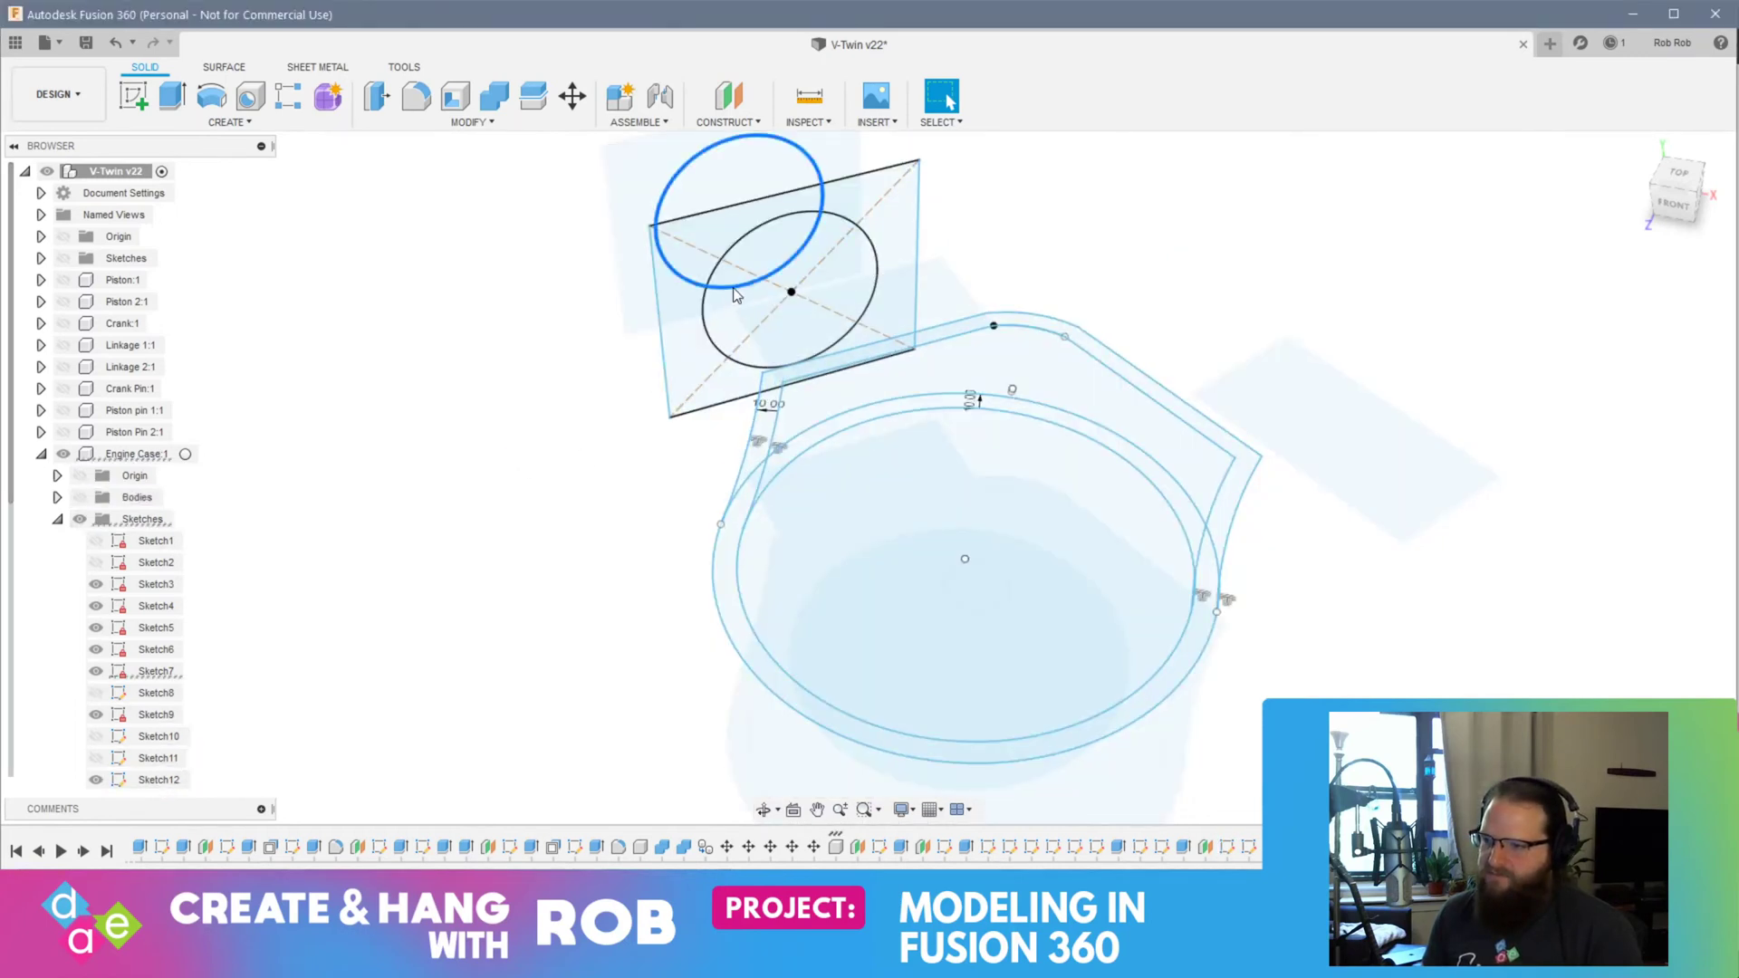
{"action": "left_click", "coordinate": [718, 188]}
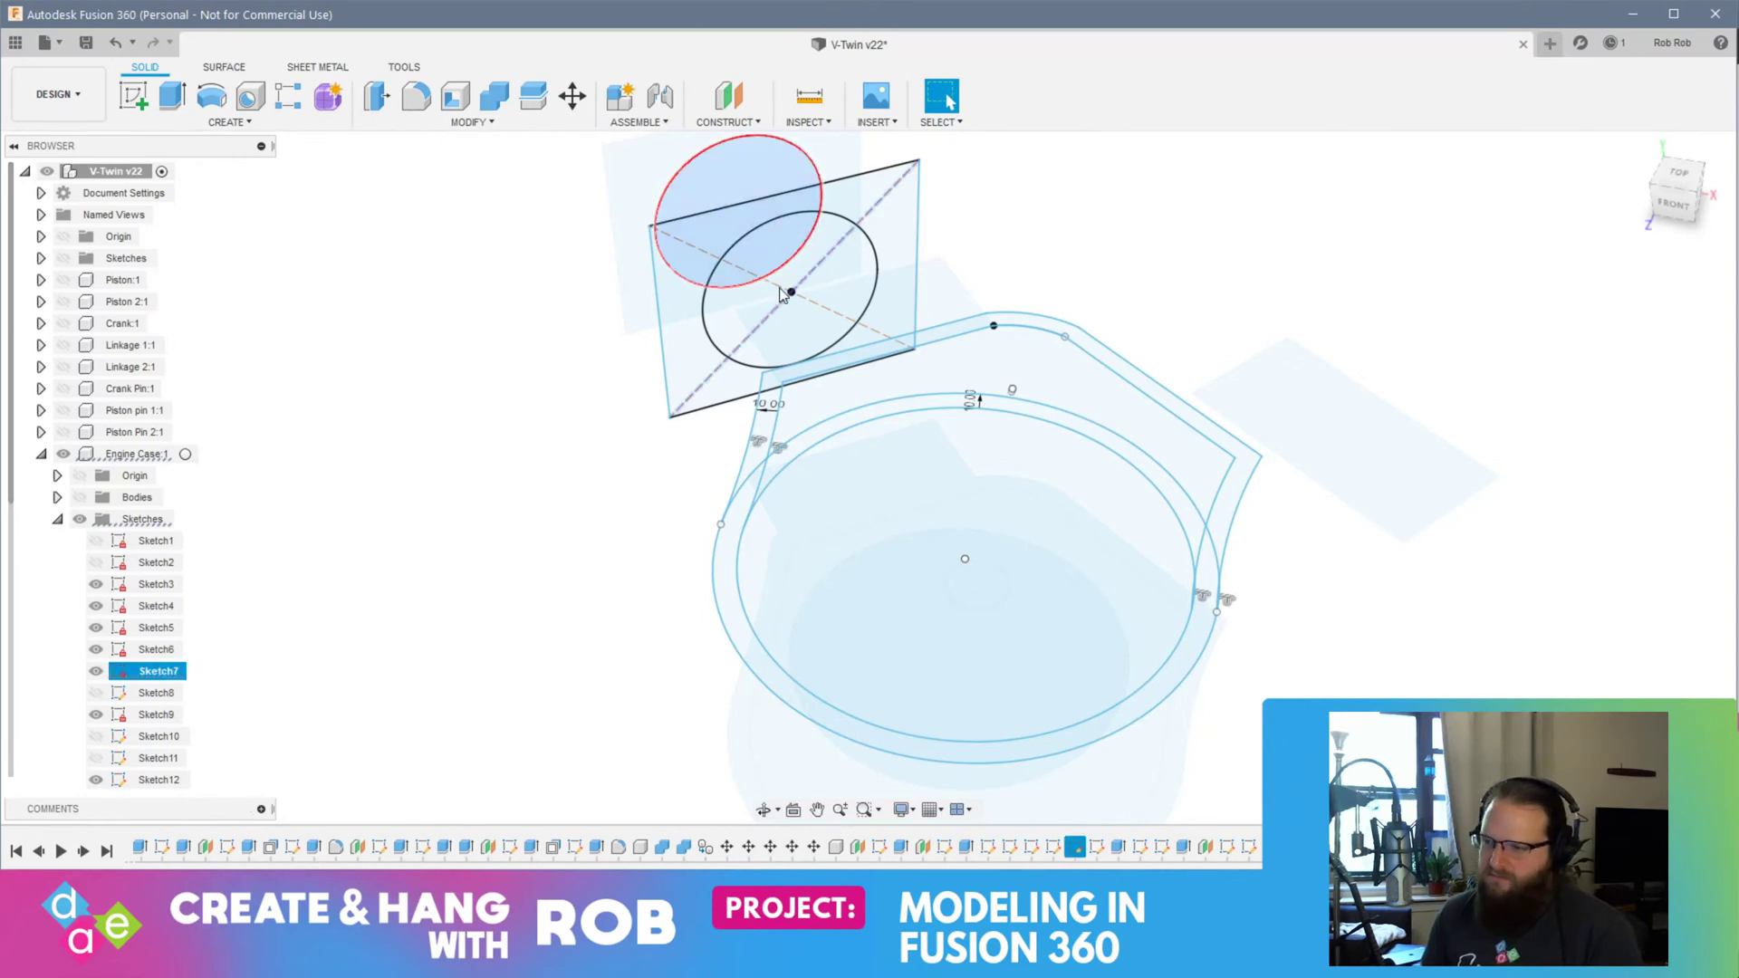
{"action": "key", "text": "Escape"}
{"action": "scroll", "coordinate": [725, 317], "scroll_direction": "up", "scroll_amount": 3}
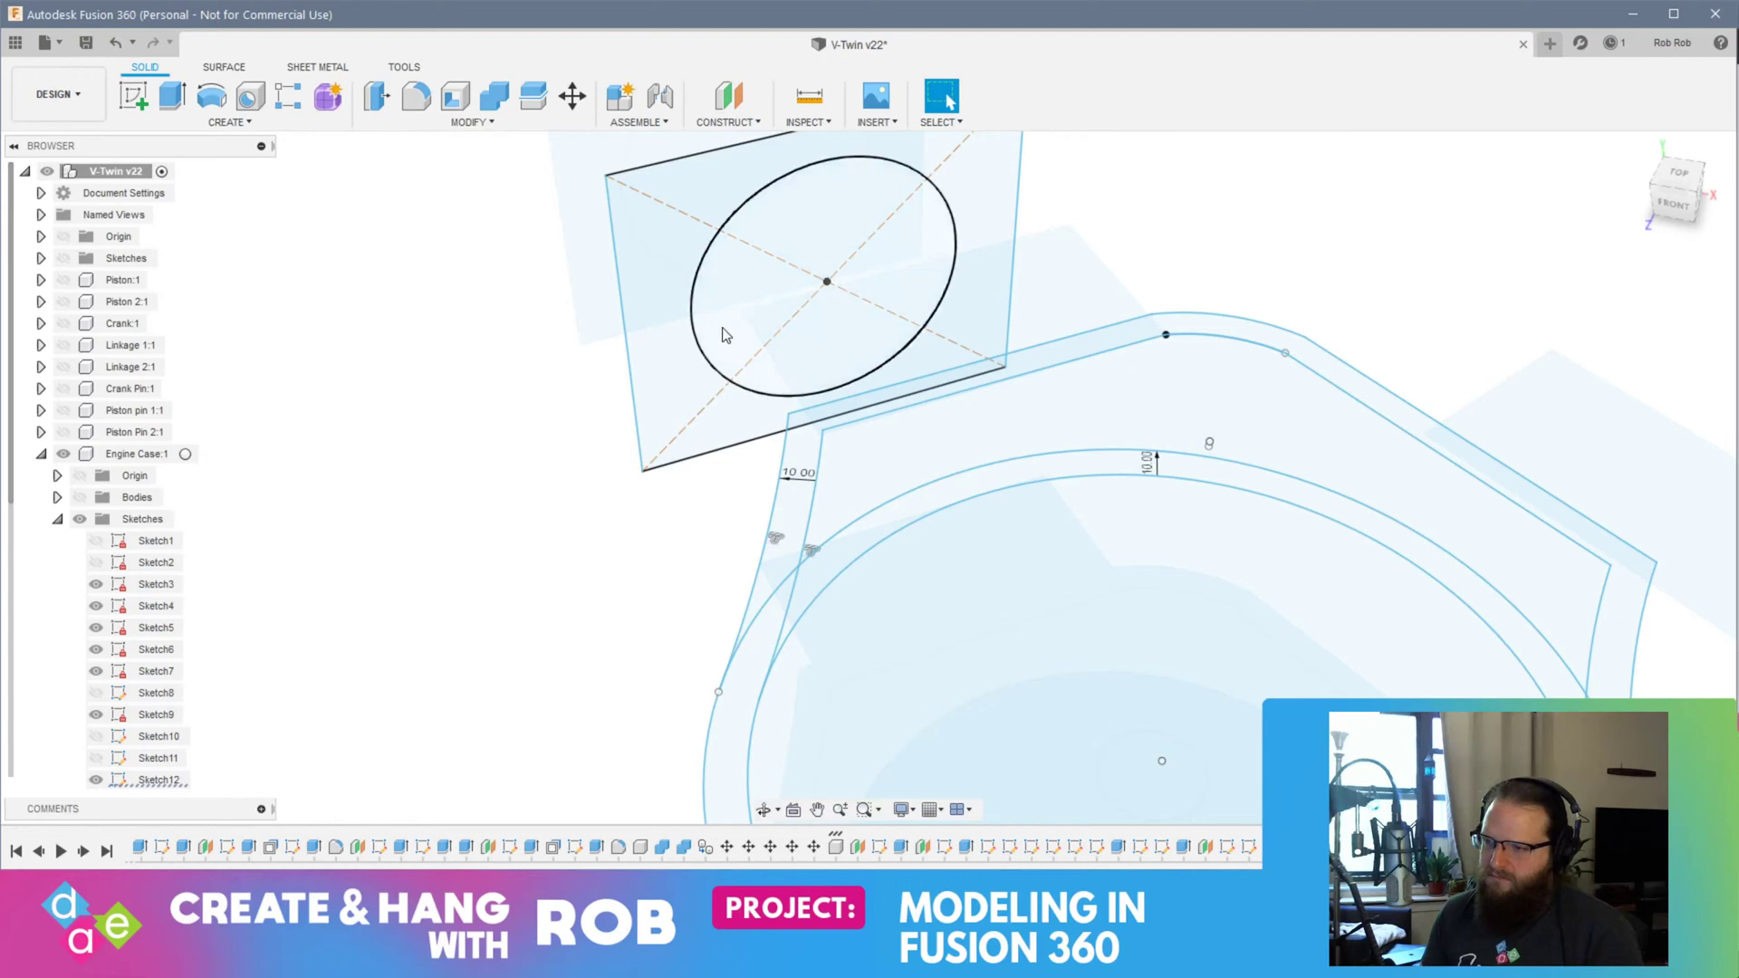
{"action": "left_click", "coordinate": [721, 324]}
{"action": "scroll", "coordinate": [376, 698], "scroll_direction": "down", "scroll_amount": 3}
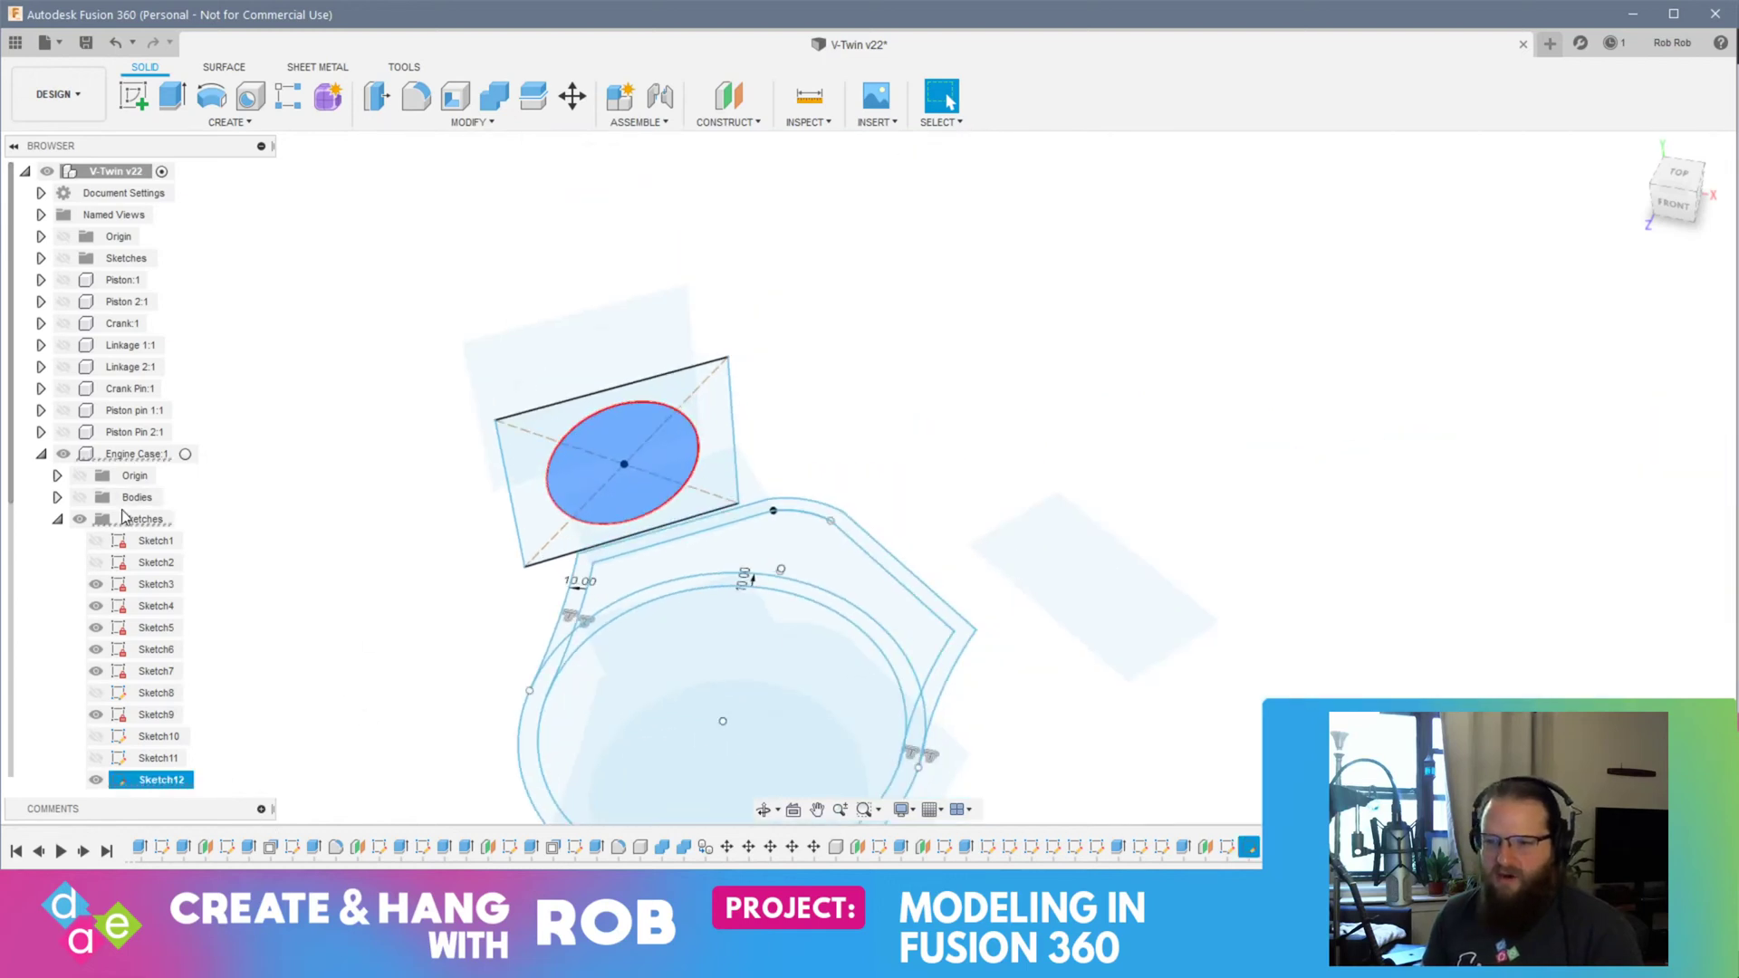
{"action": "left_click", "coordinate": [80, 497]}
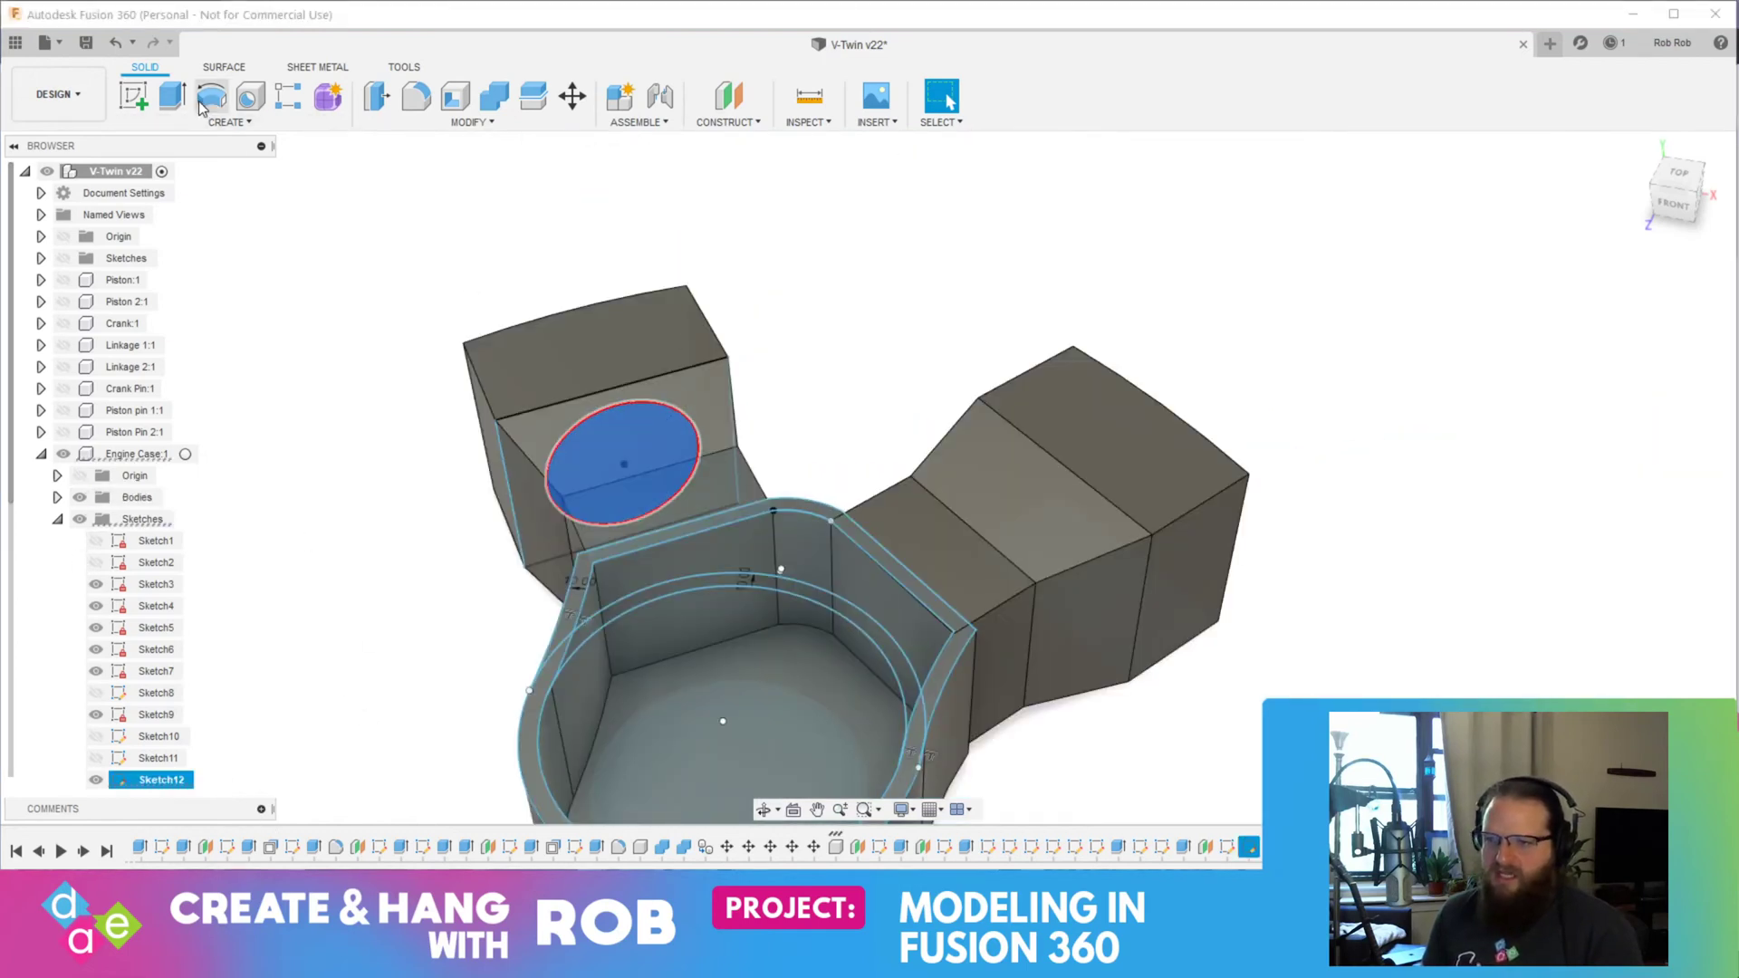
{"action": "left_click", "coordinate": [376, 96]}
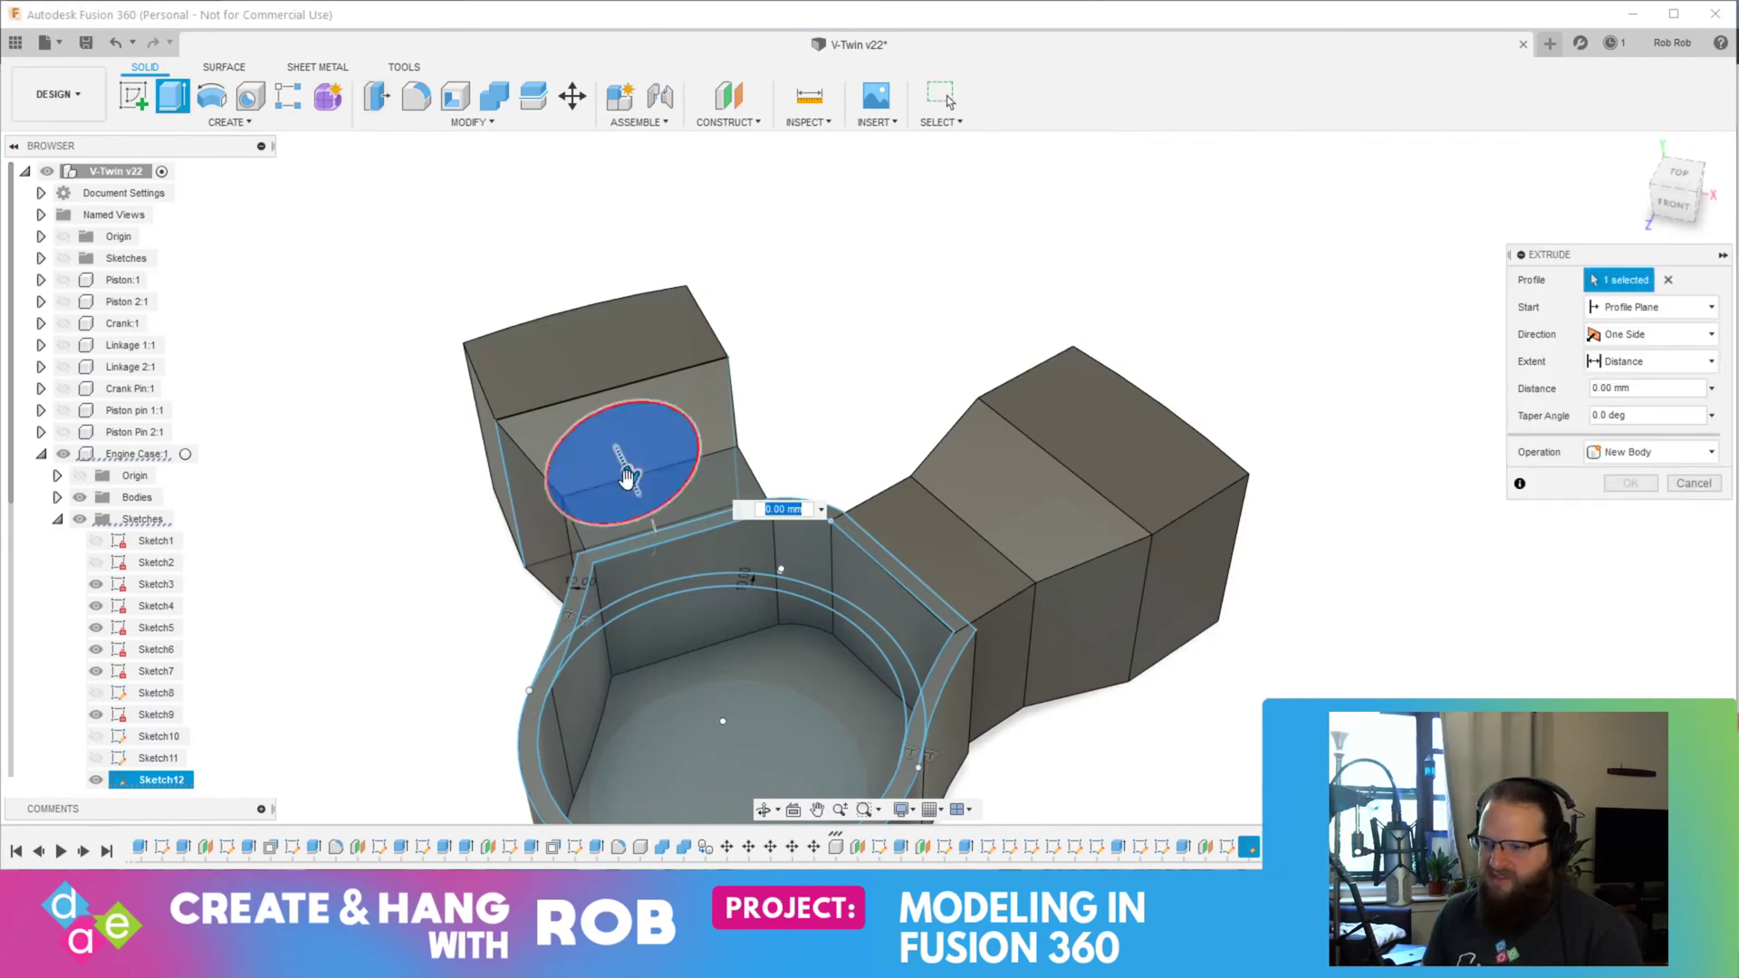
{"action": "left_click_drag", "start_coordinate": [625, 477], "coordinate": [930, 707]}
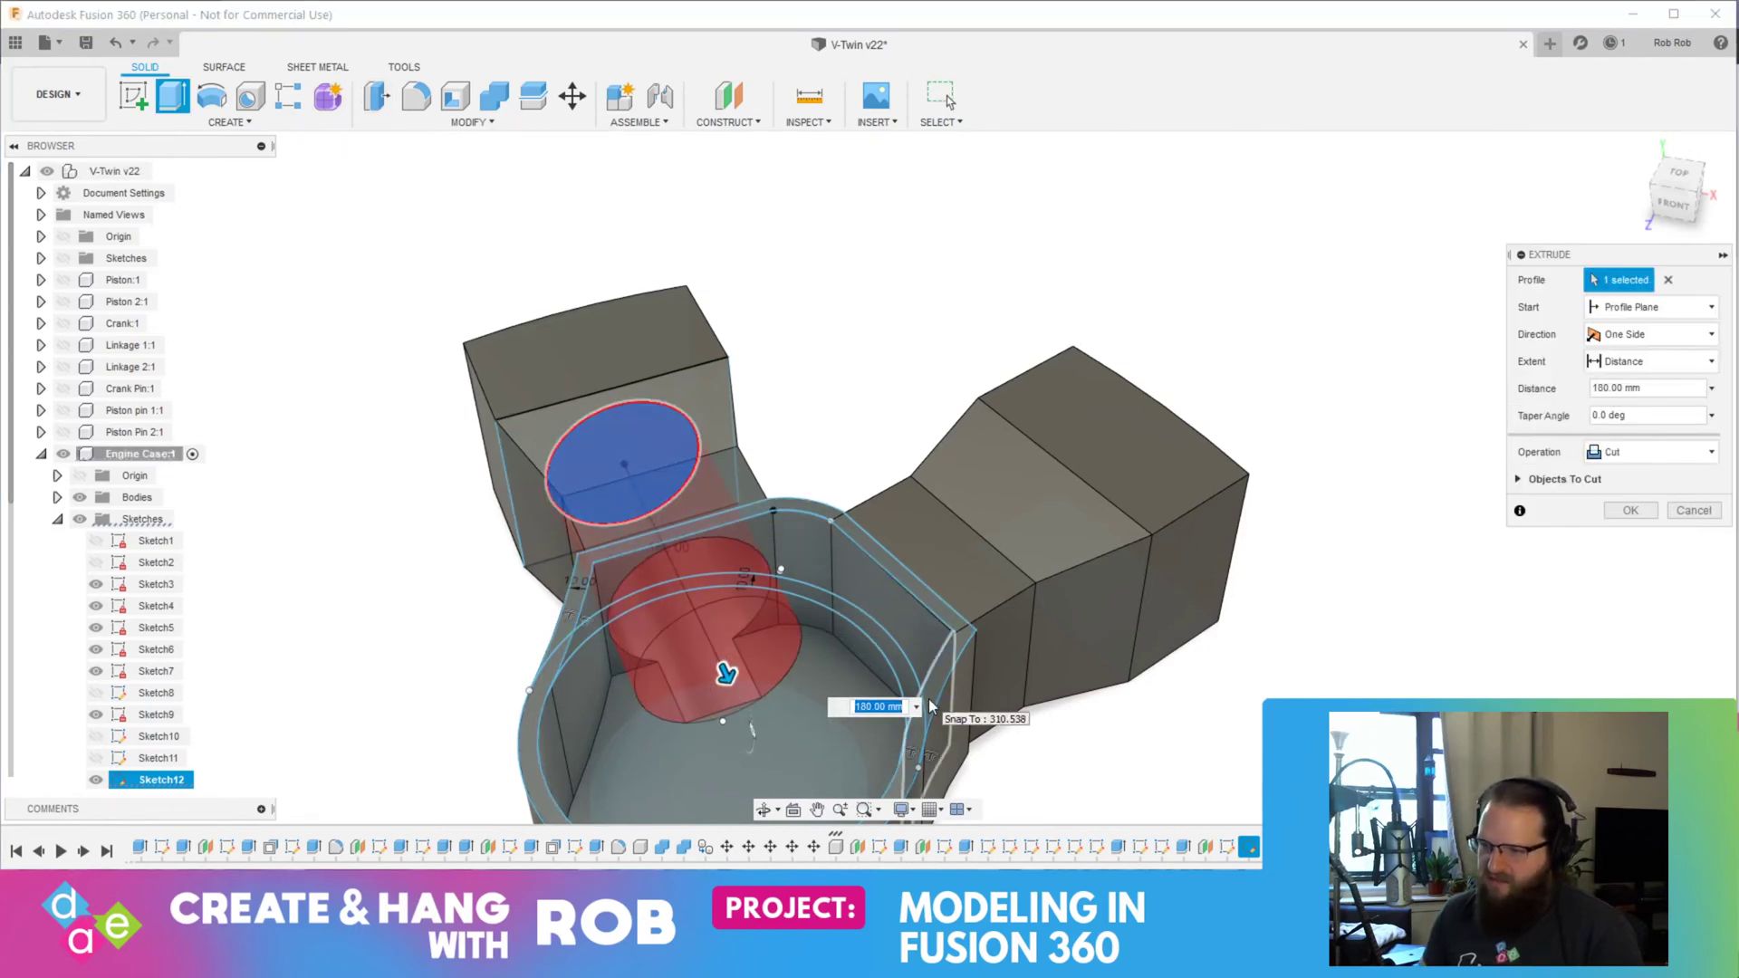
{"action": "middle_click_drag", "start_coordinate": [823, 715], "coordinate": [737, 691], "text": "shift"}
{"action": "key", "text": "Return"}
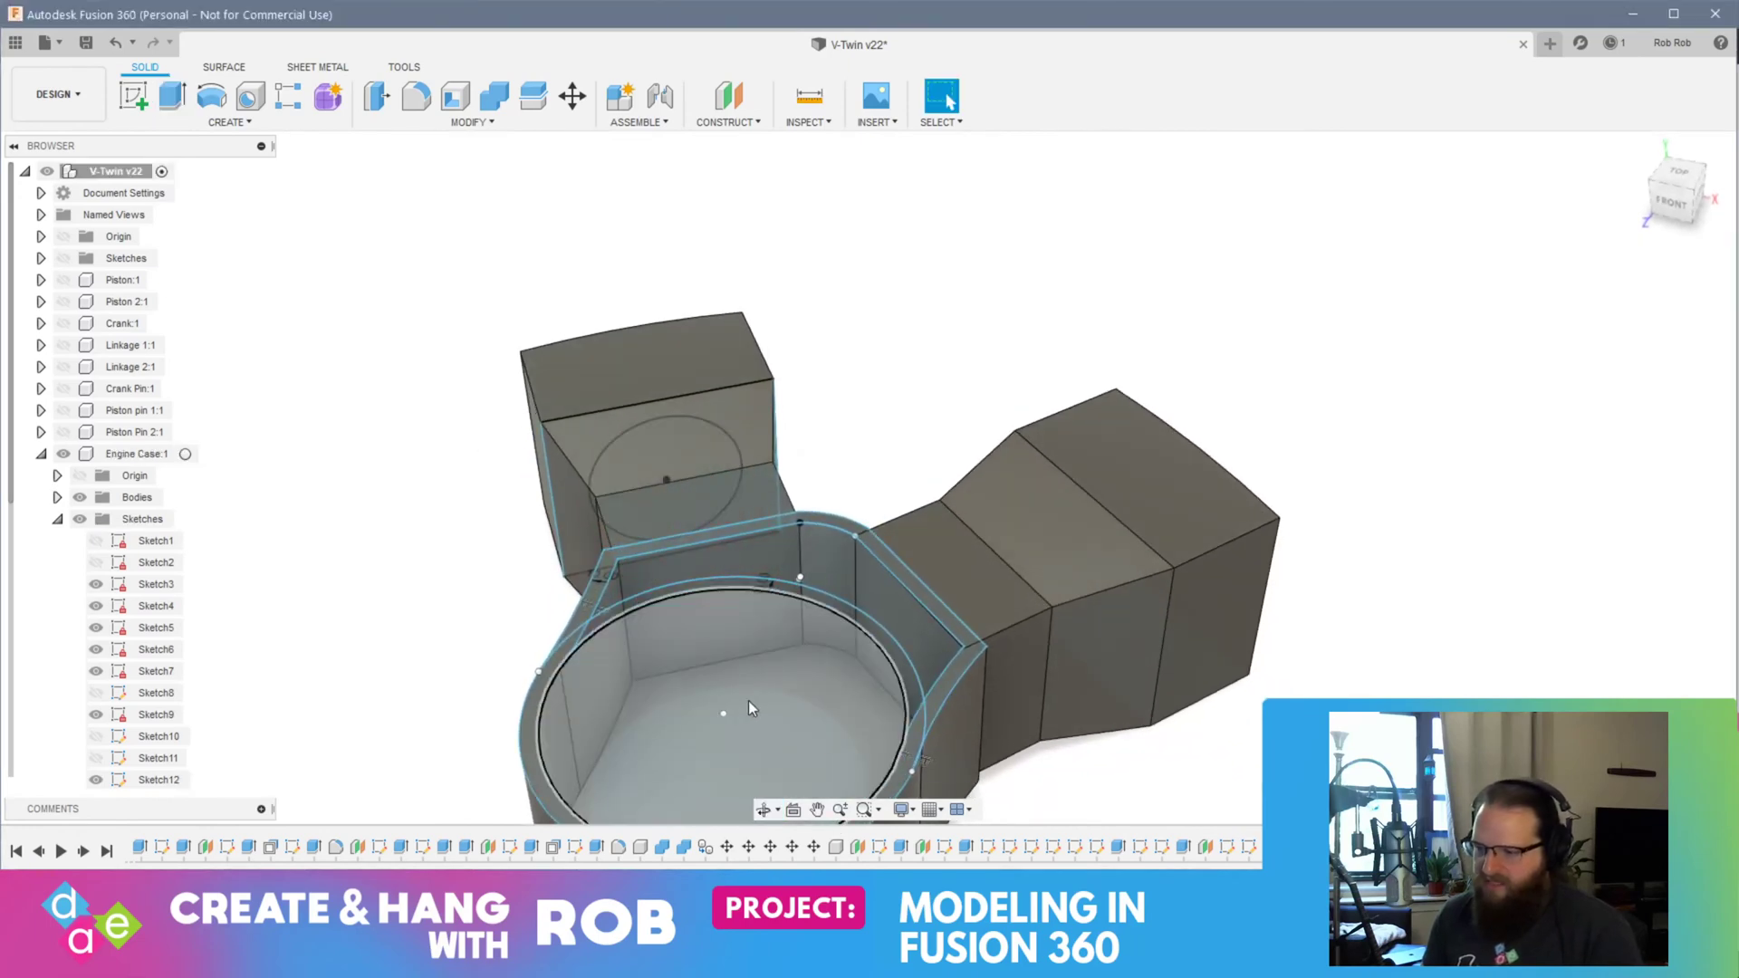
Step: Undo the 180 mm cylinder bore cut, the 100 mm crankcase cut and the extrusion that filled the crankcase before it
{"action": "key", "text": "ctrl+z"}
{"action": "key", "text": "ctrl+z"}
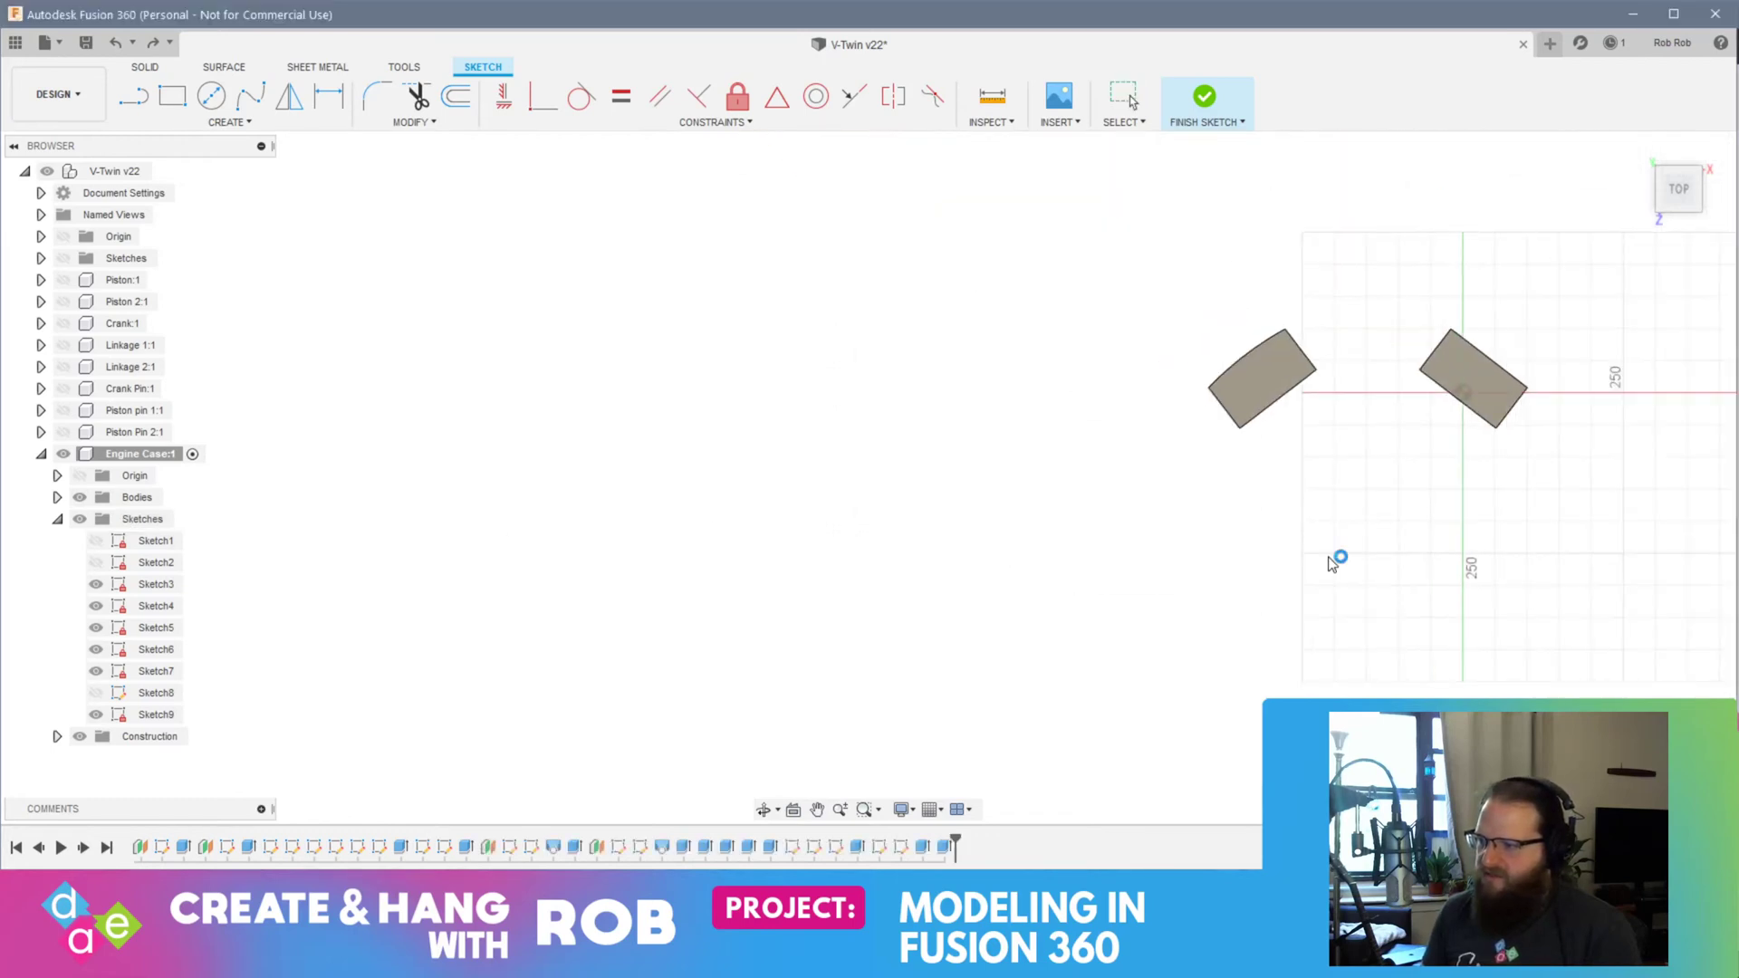
{"action": "middle_click_drag", "start_coordinate": [1046, 733], "coordinate": [1240, 528]}
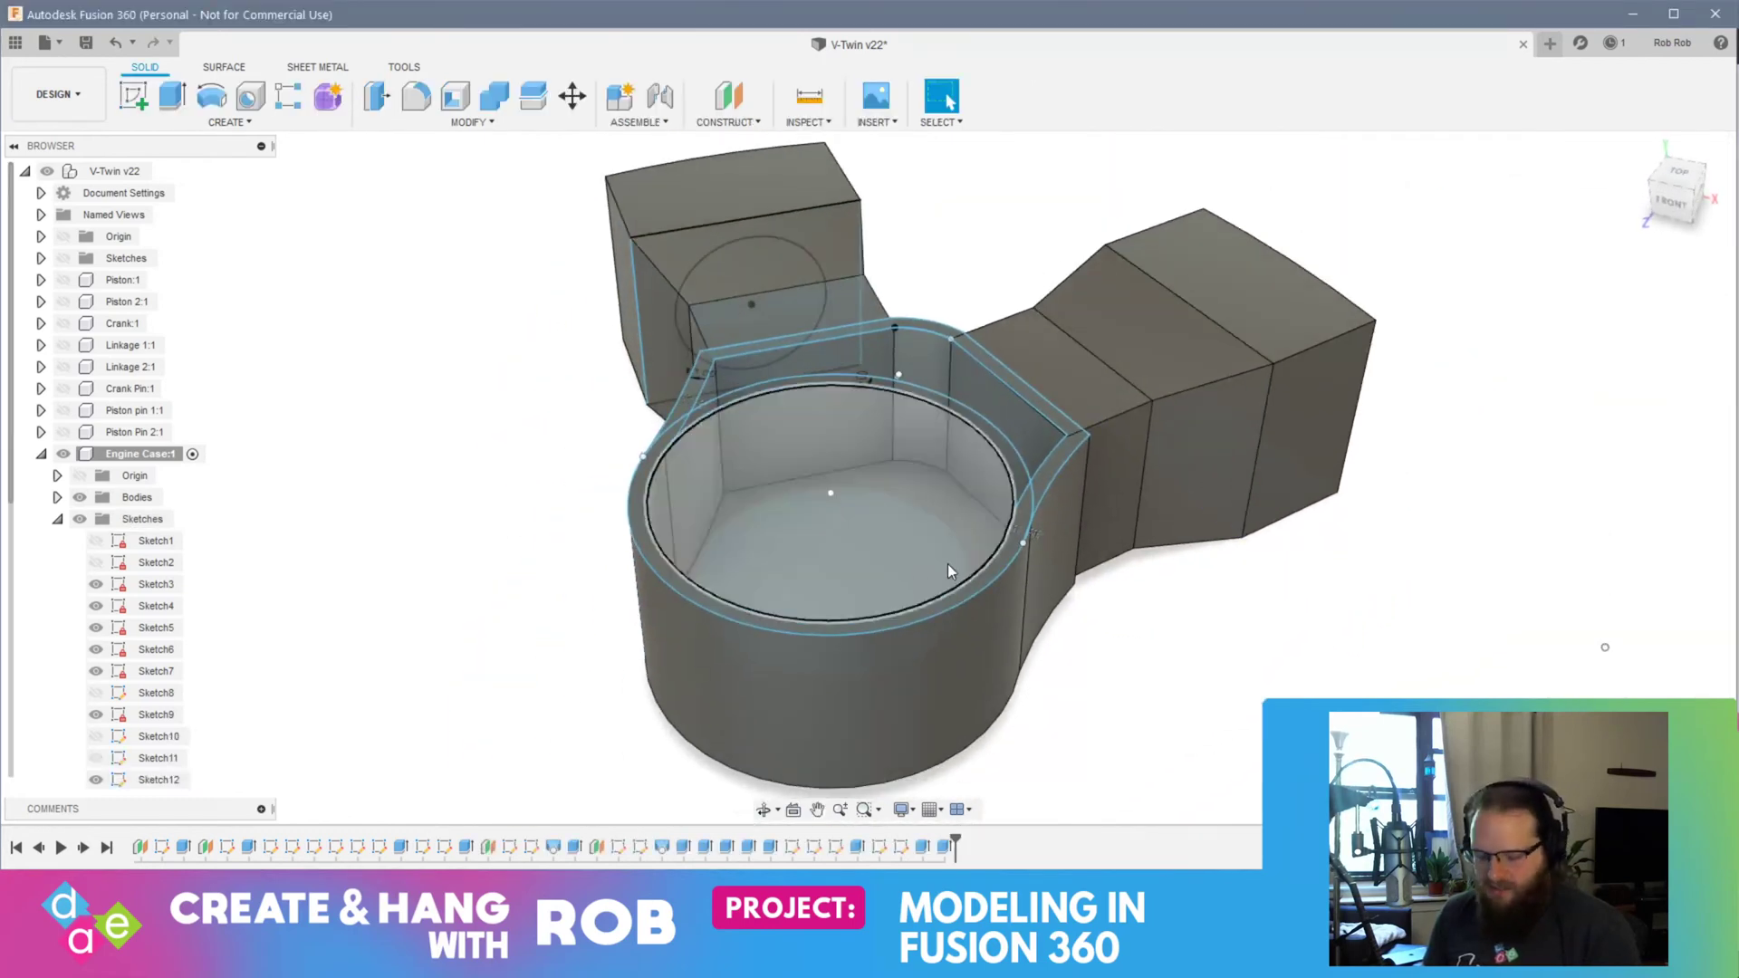
{"action": "key", "text": "ctrl+z"}
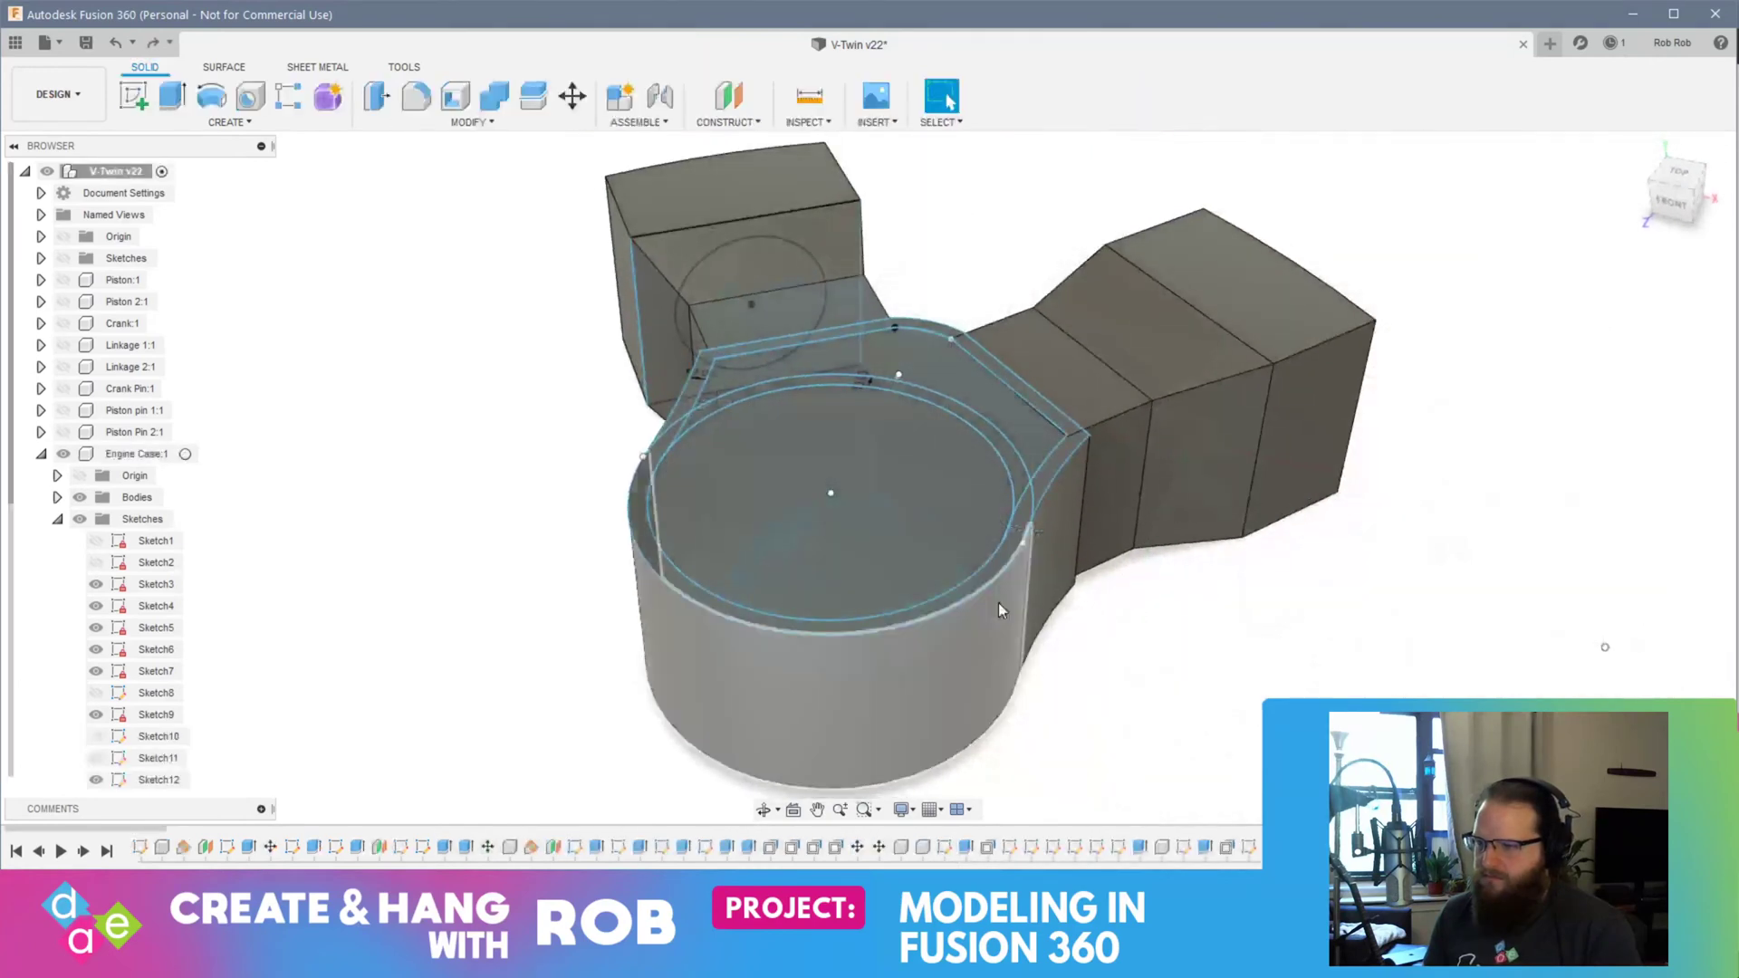
{"action": "key", "text": "ctrl+z"}
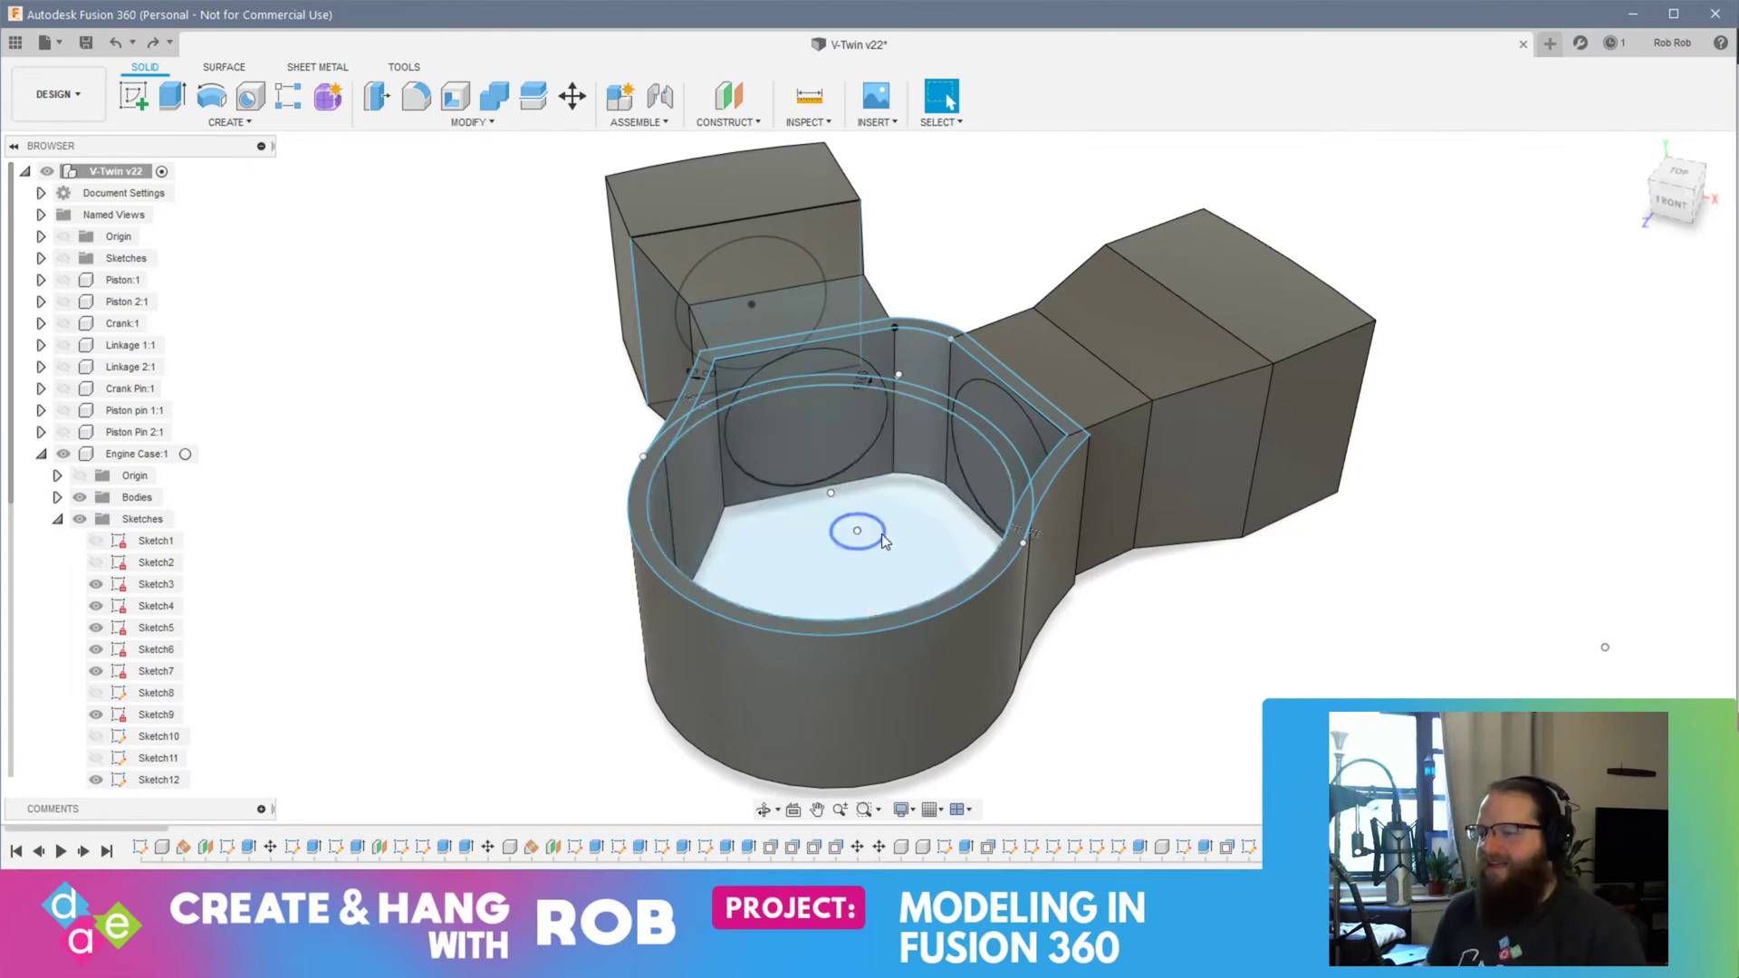
Step: Fill the crankcase cavity by extruding the three inner profiles -110 mm with the Join operation
{"action": "left_click", "coordinate": [1019, 422]}
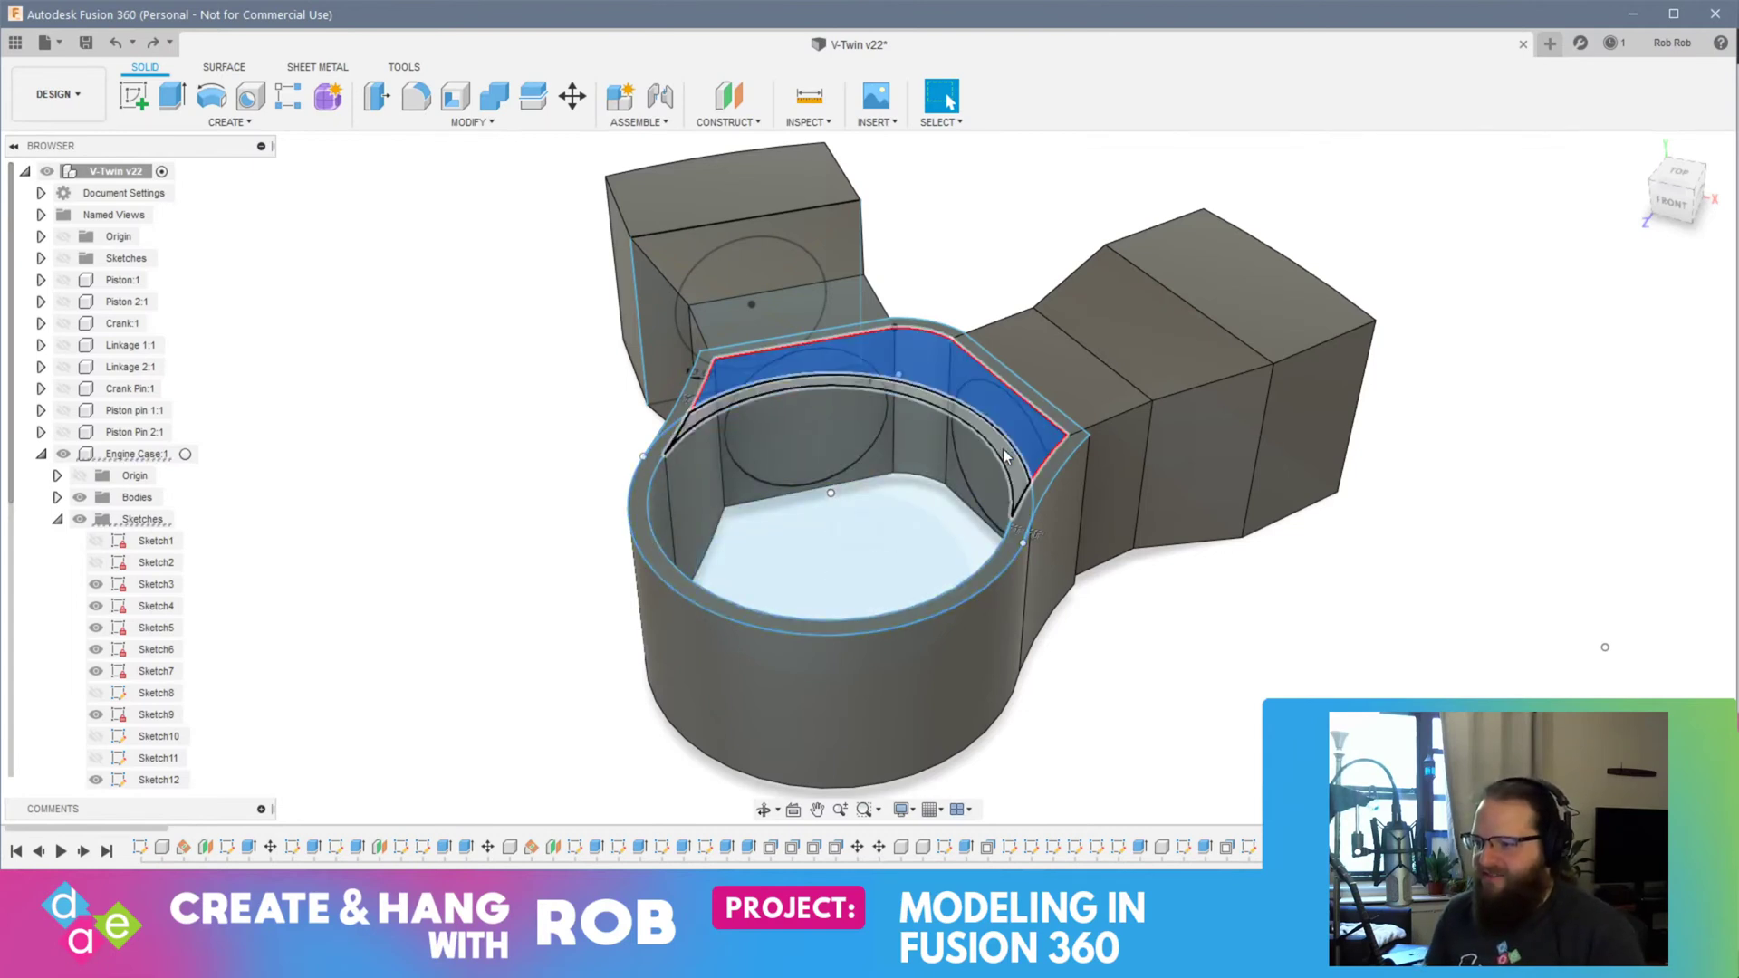
{"action": "left_click", "coordinate": [959, 516]}
{"action": "right_click", "coordinate": [958, 516]}
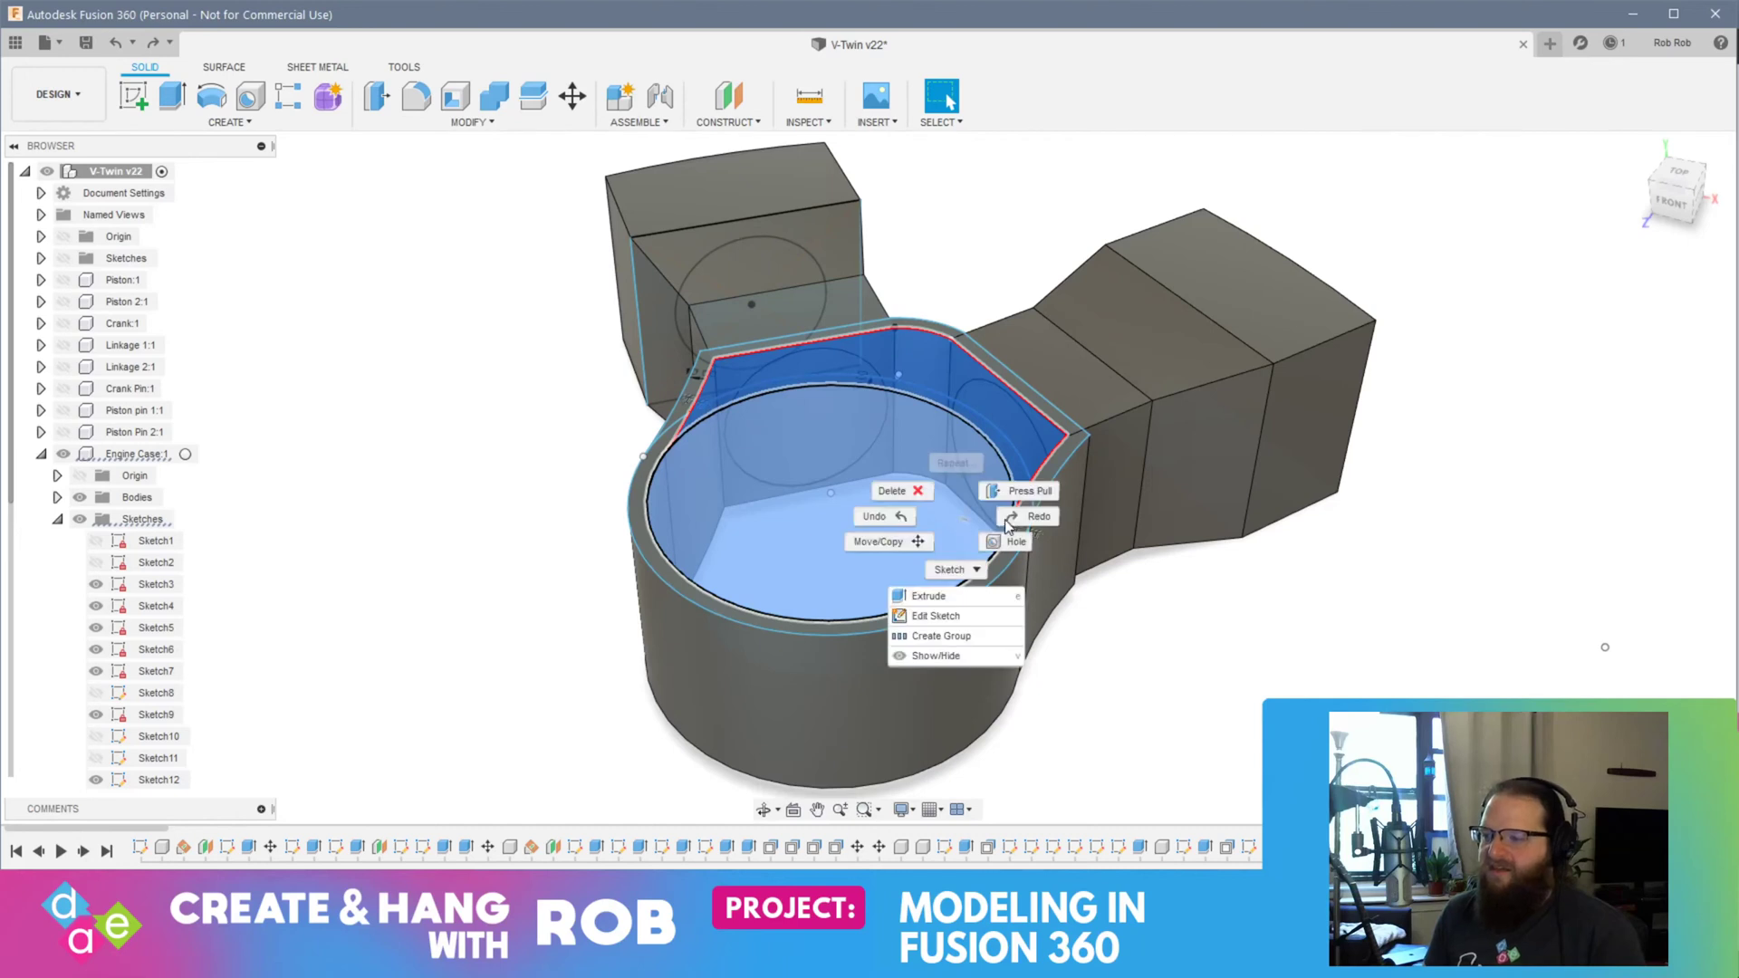
{"action": "key", "text": "e"}
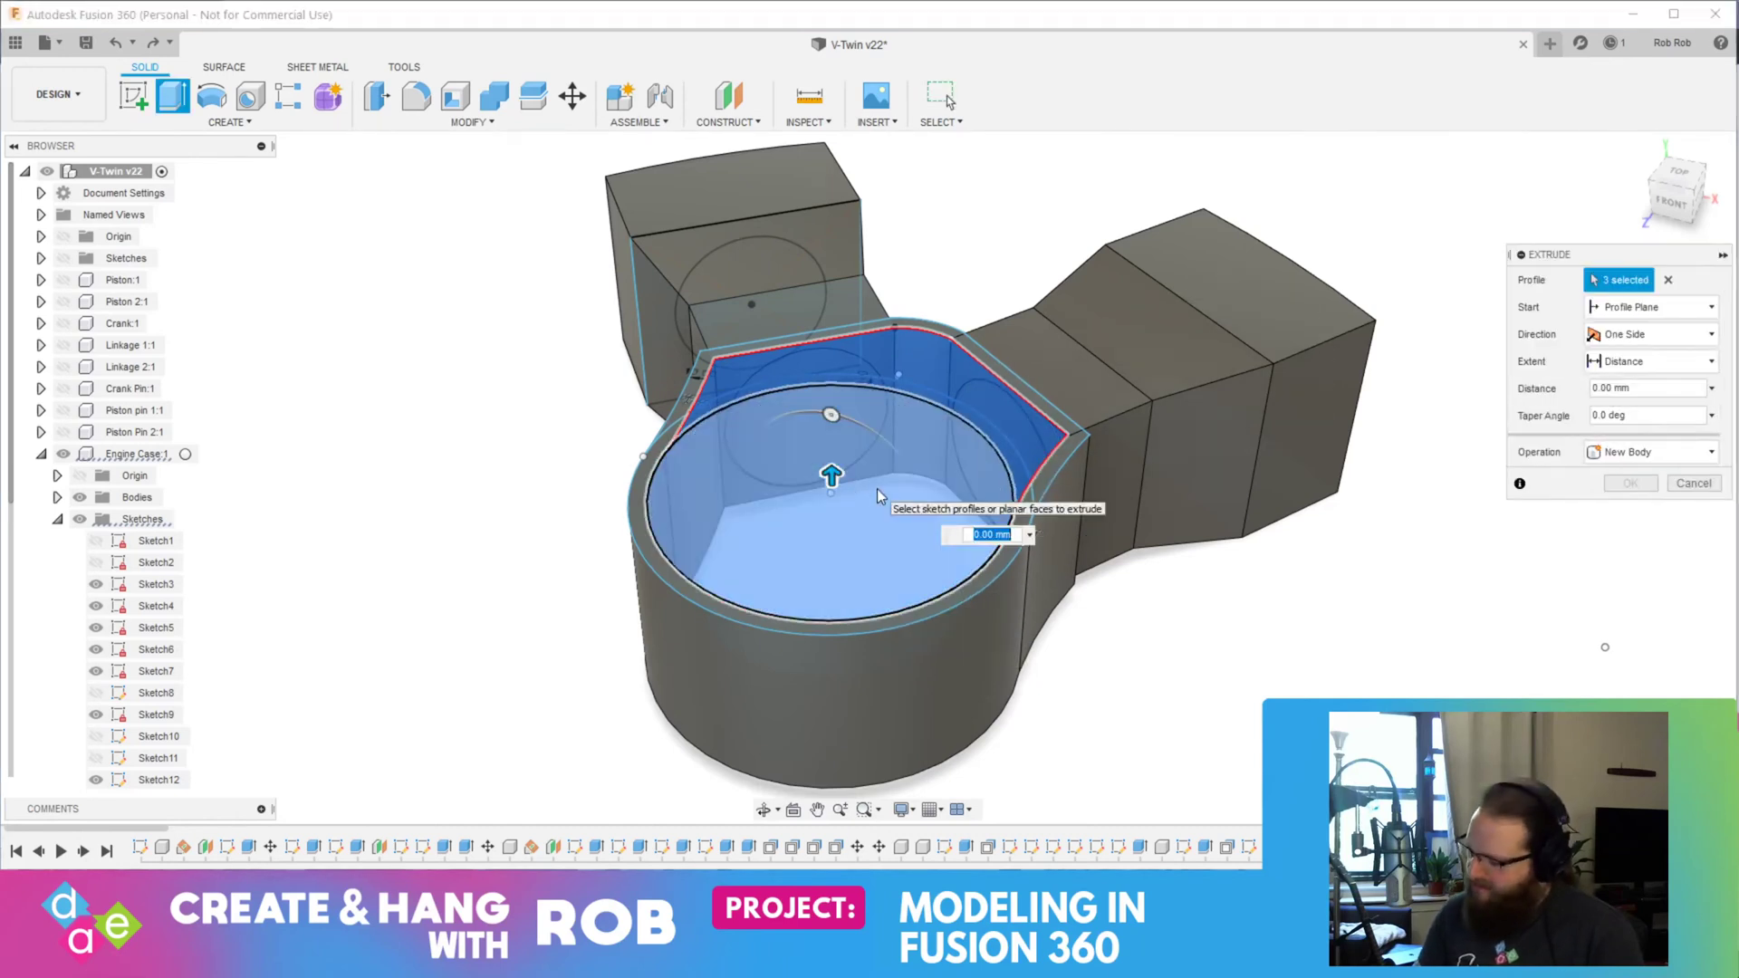
{"action": "type", "text": "-110"}
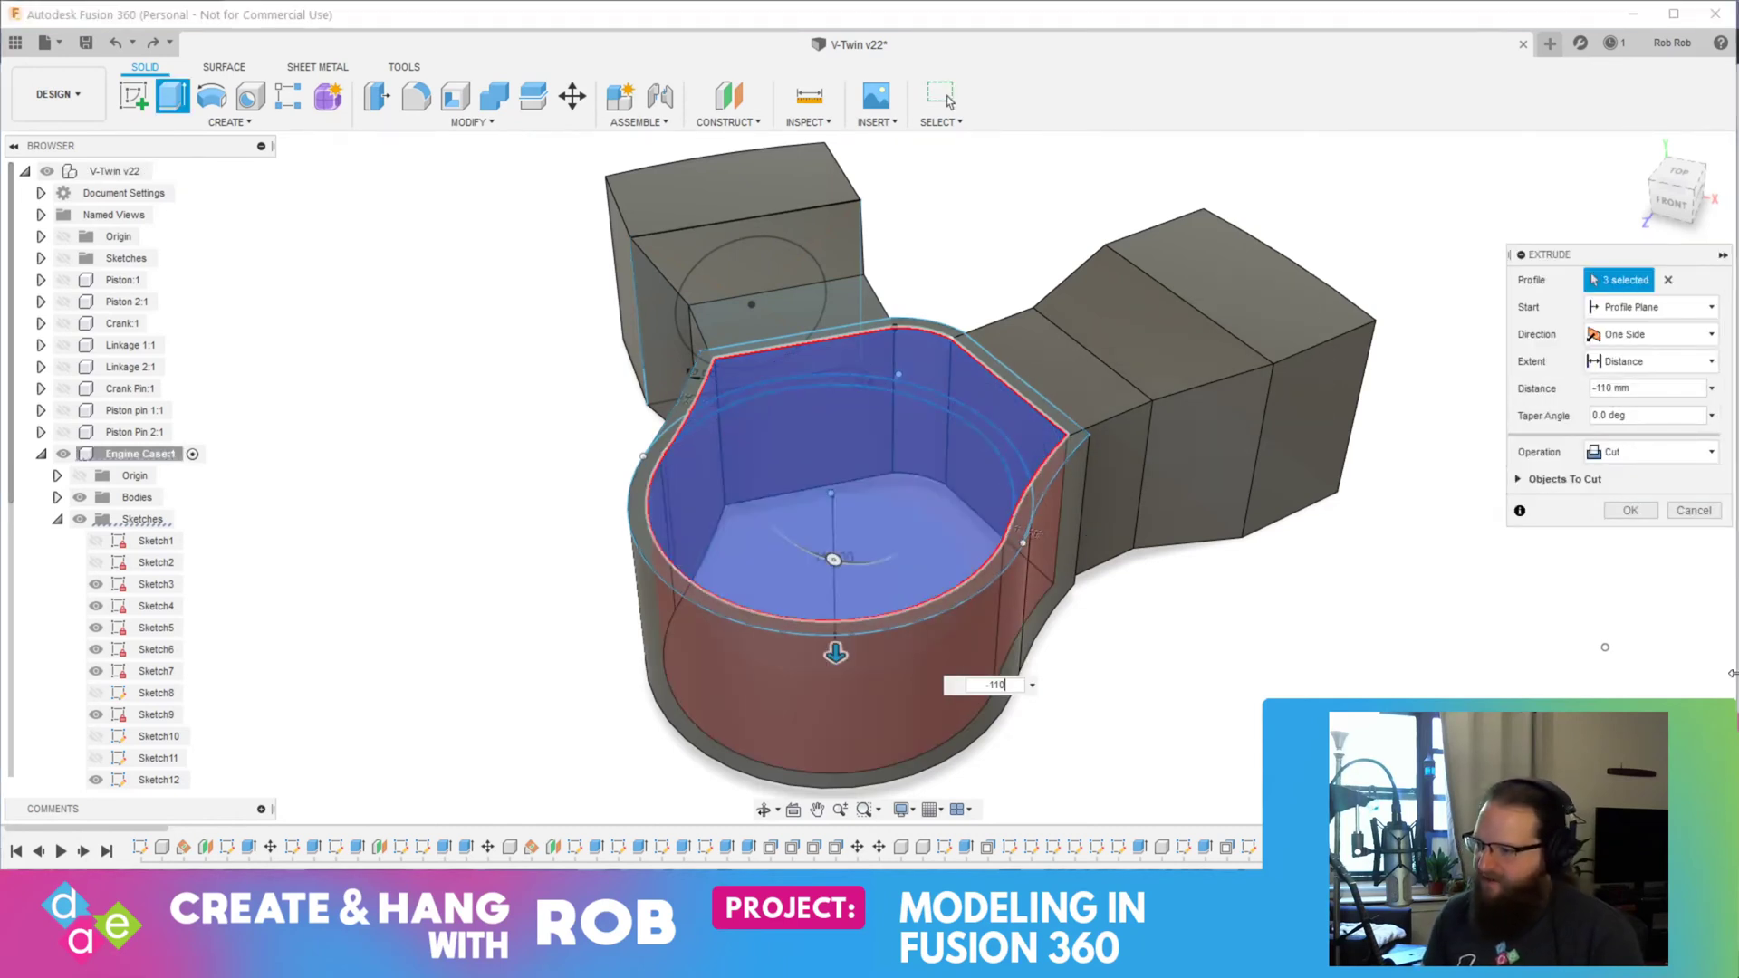
{"action": "left_click", "coordinate": [1652, 452]}
{"action": "left_click", "coordinate": [1625, 476]}
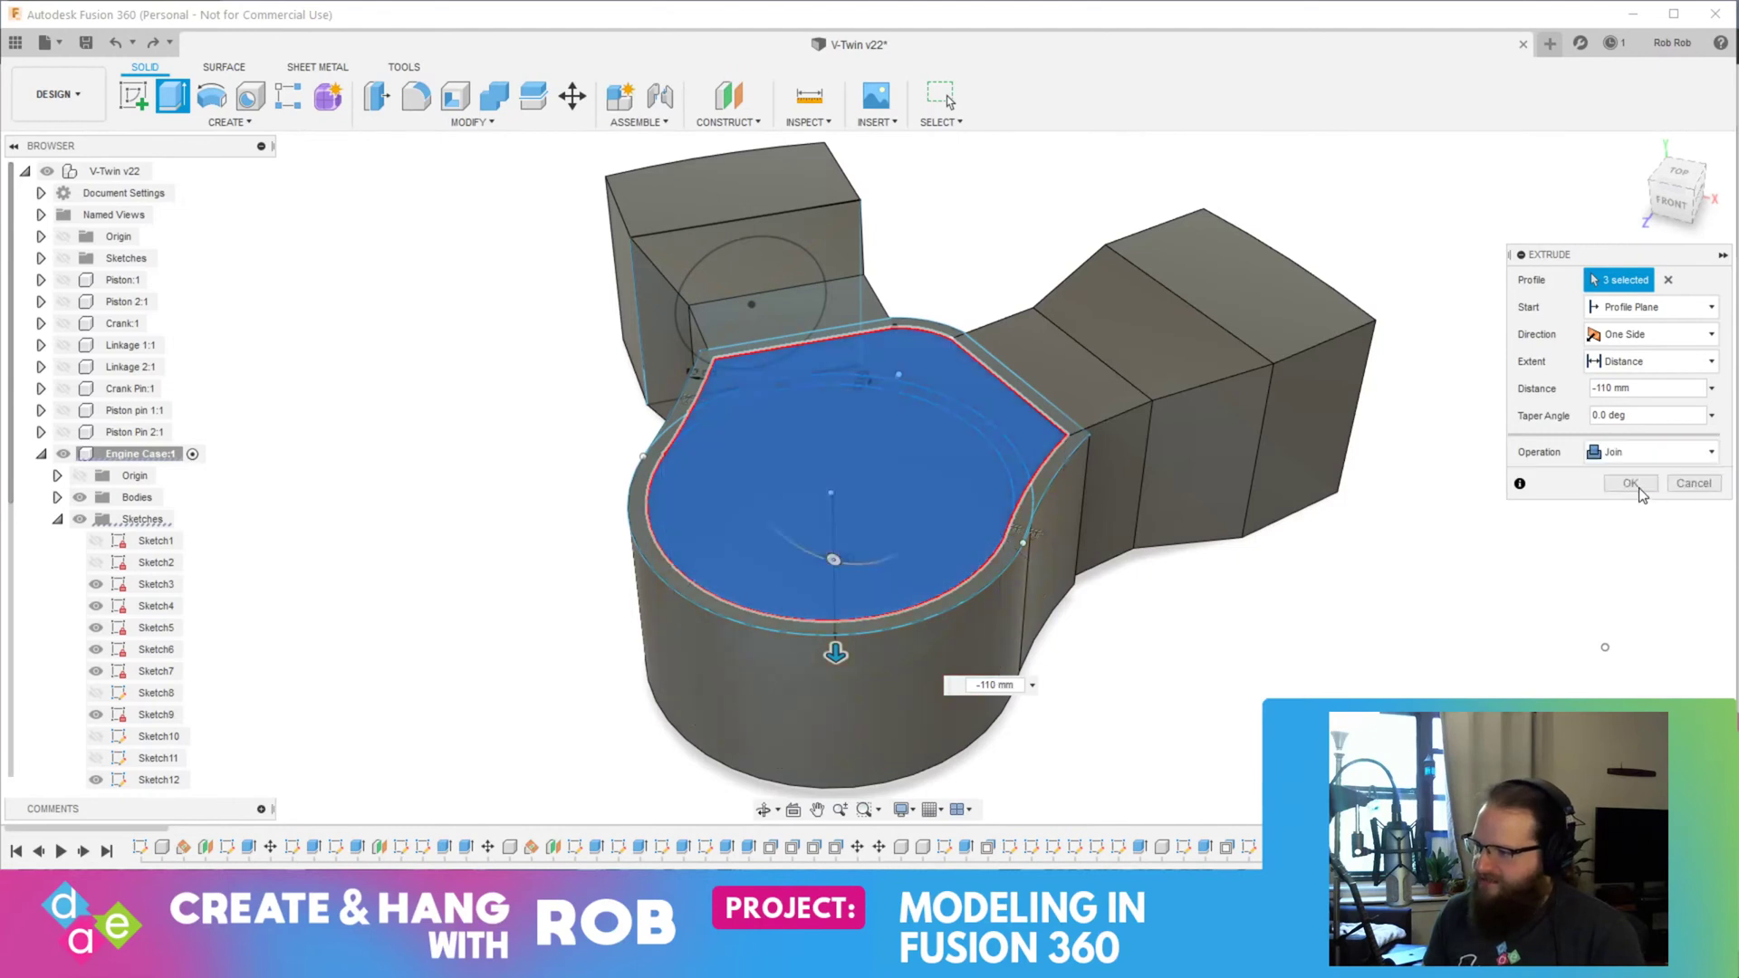
{"action": "left_click", "coordinate": [1639, 487]}
Step: Cut the three inner profiles of the filled crankcase with a -105 mm Extrude
{"action": "left_click", "coordinate": [884, 505]}
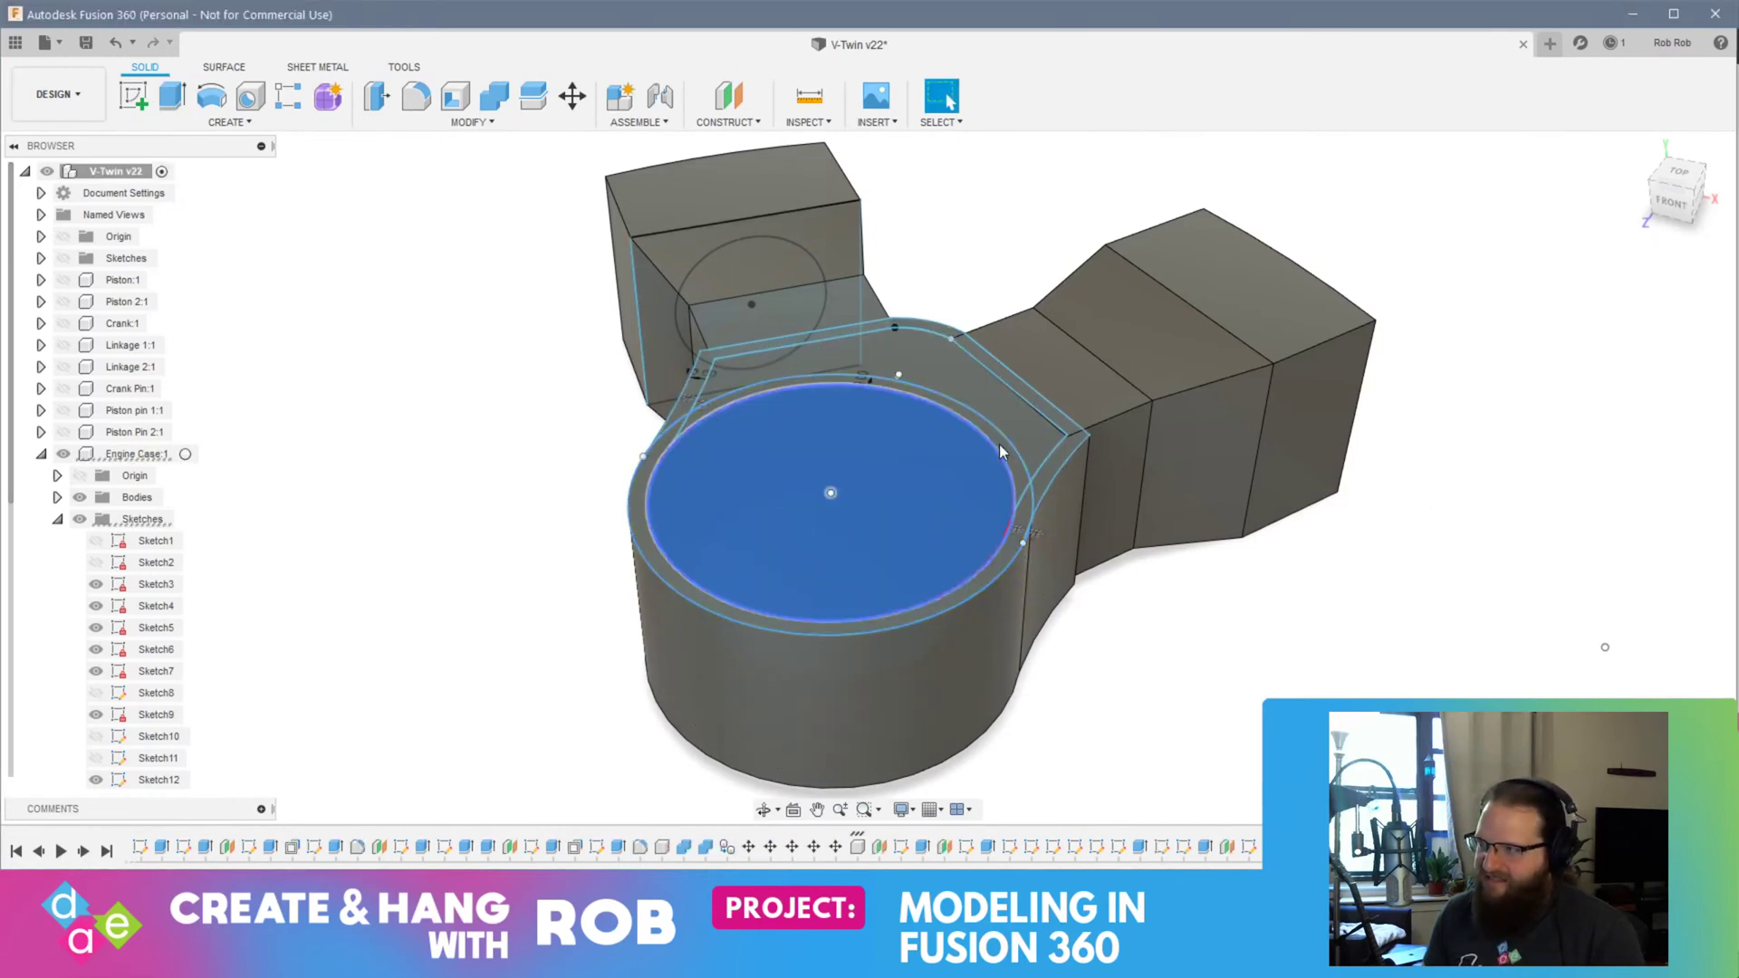
{"action": "left_click", "coordinate": [1018, 434], "text": "shift"}
{"action": "right_click", "coordinate": [1018, 438]}
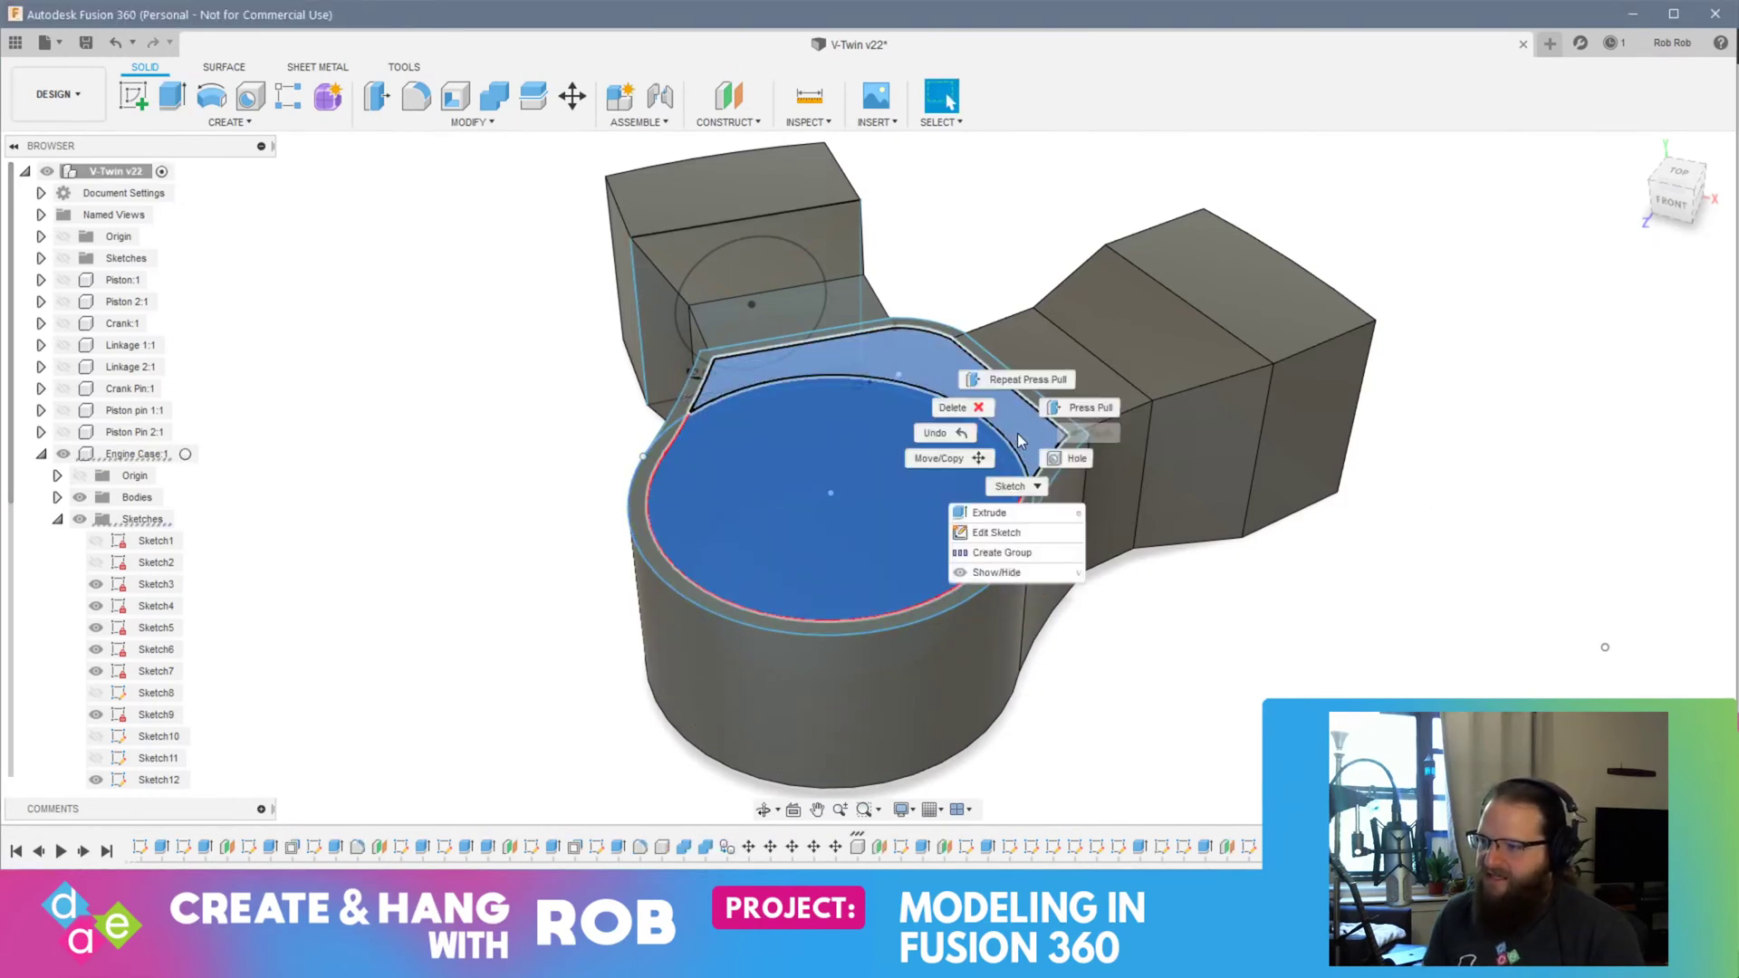
{"action": "left_click", "coordinate": [1062, 409]}
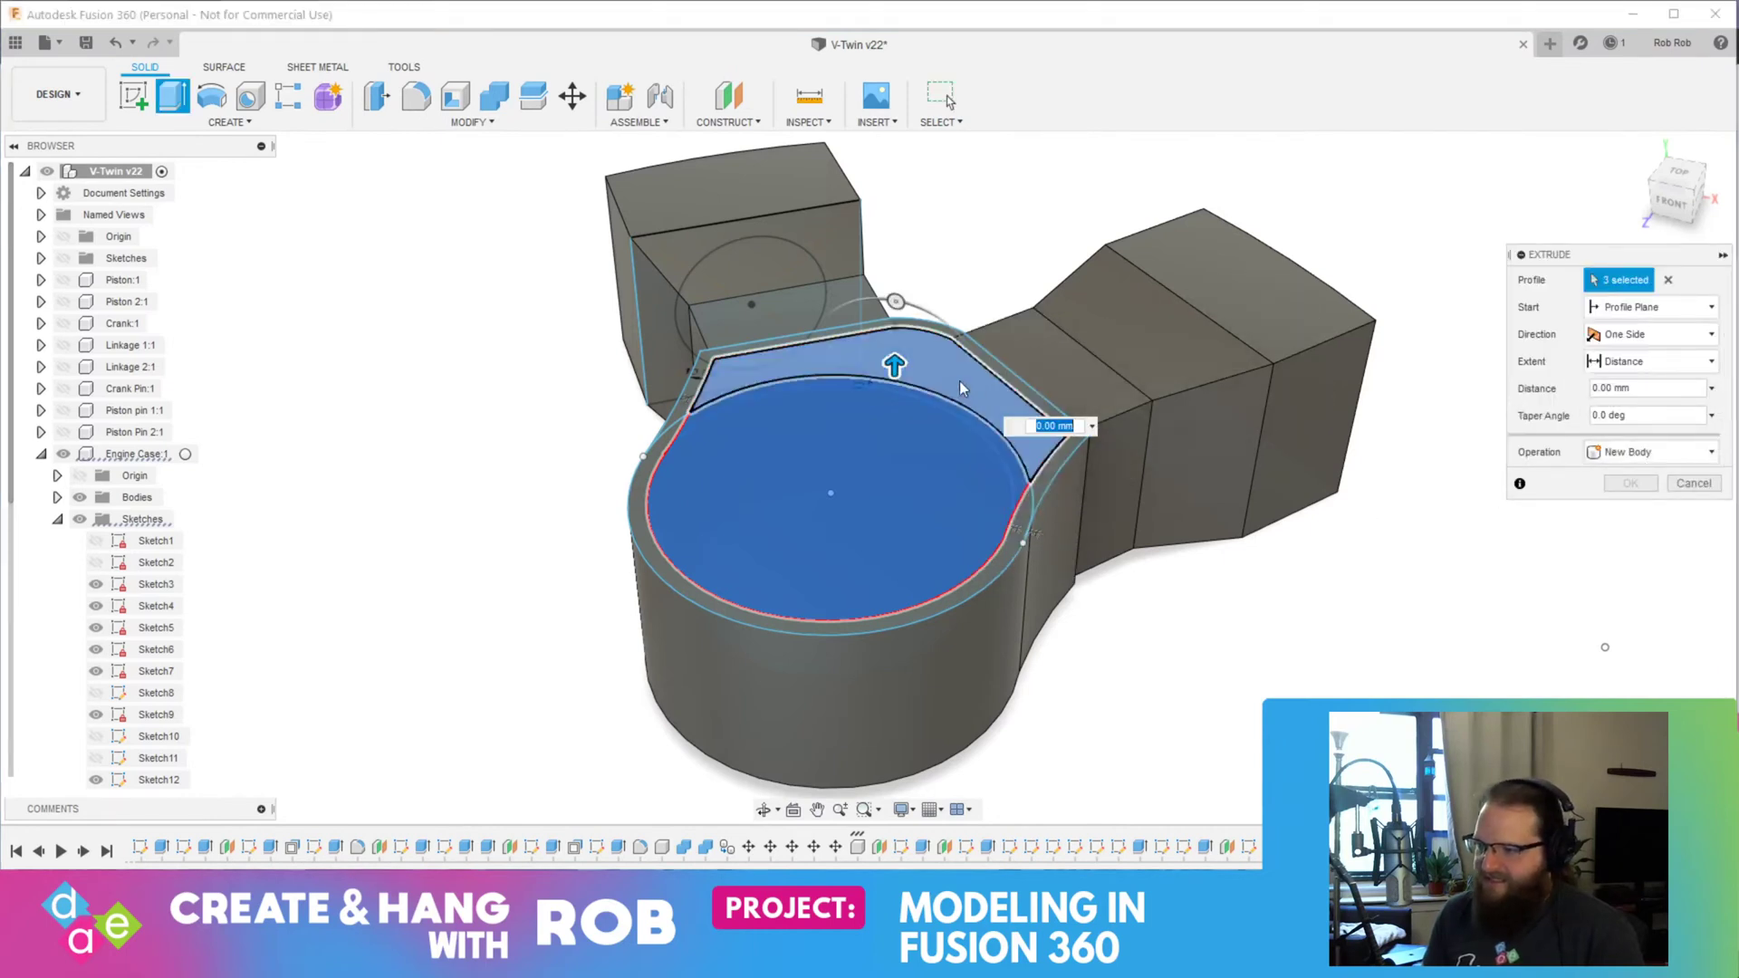
{"action": "type", "text": "-10"}
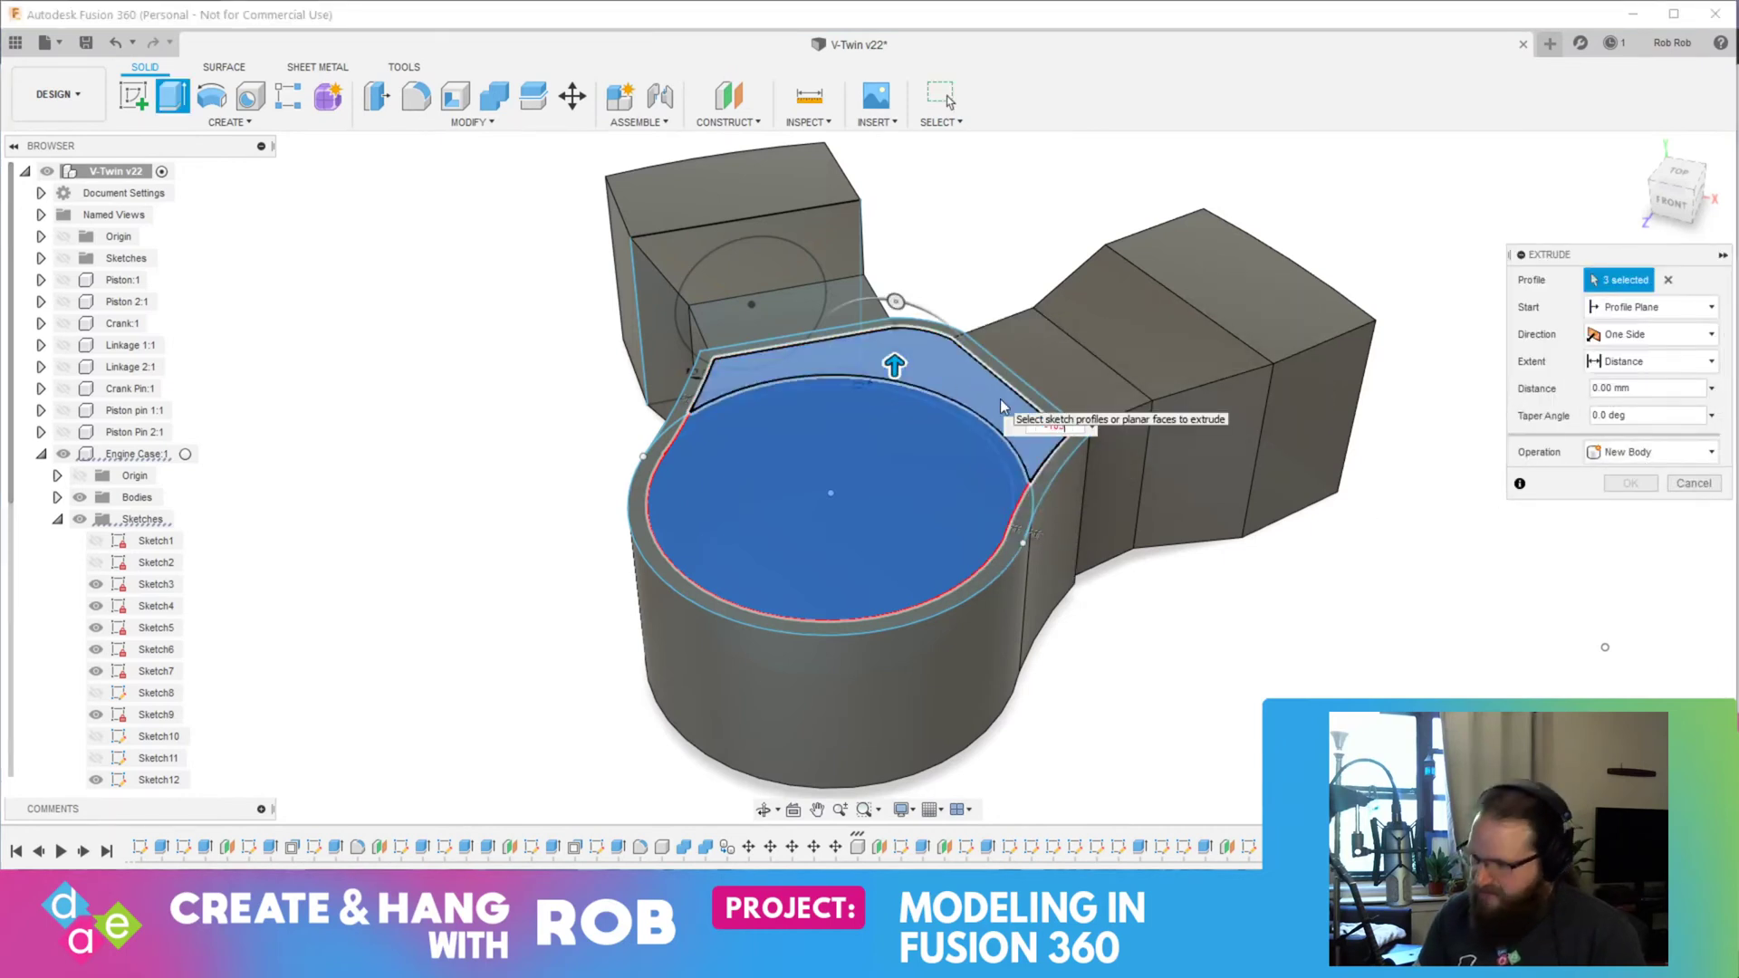
{"action": "type", "text": "5"}
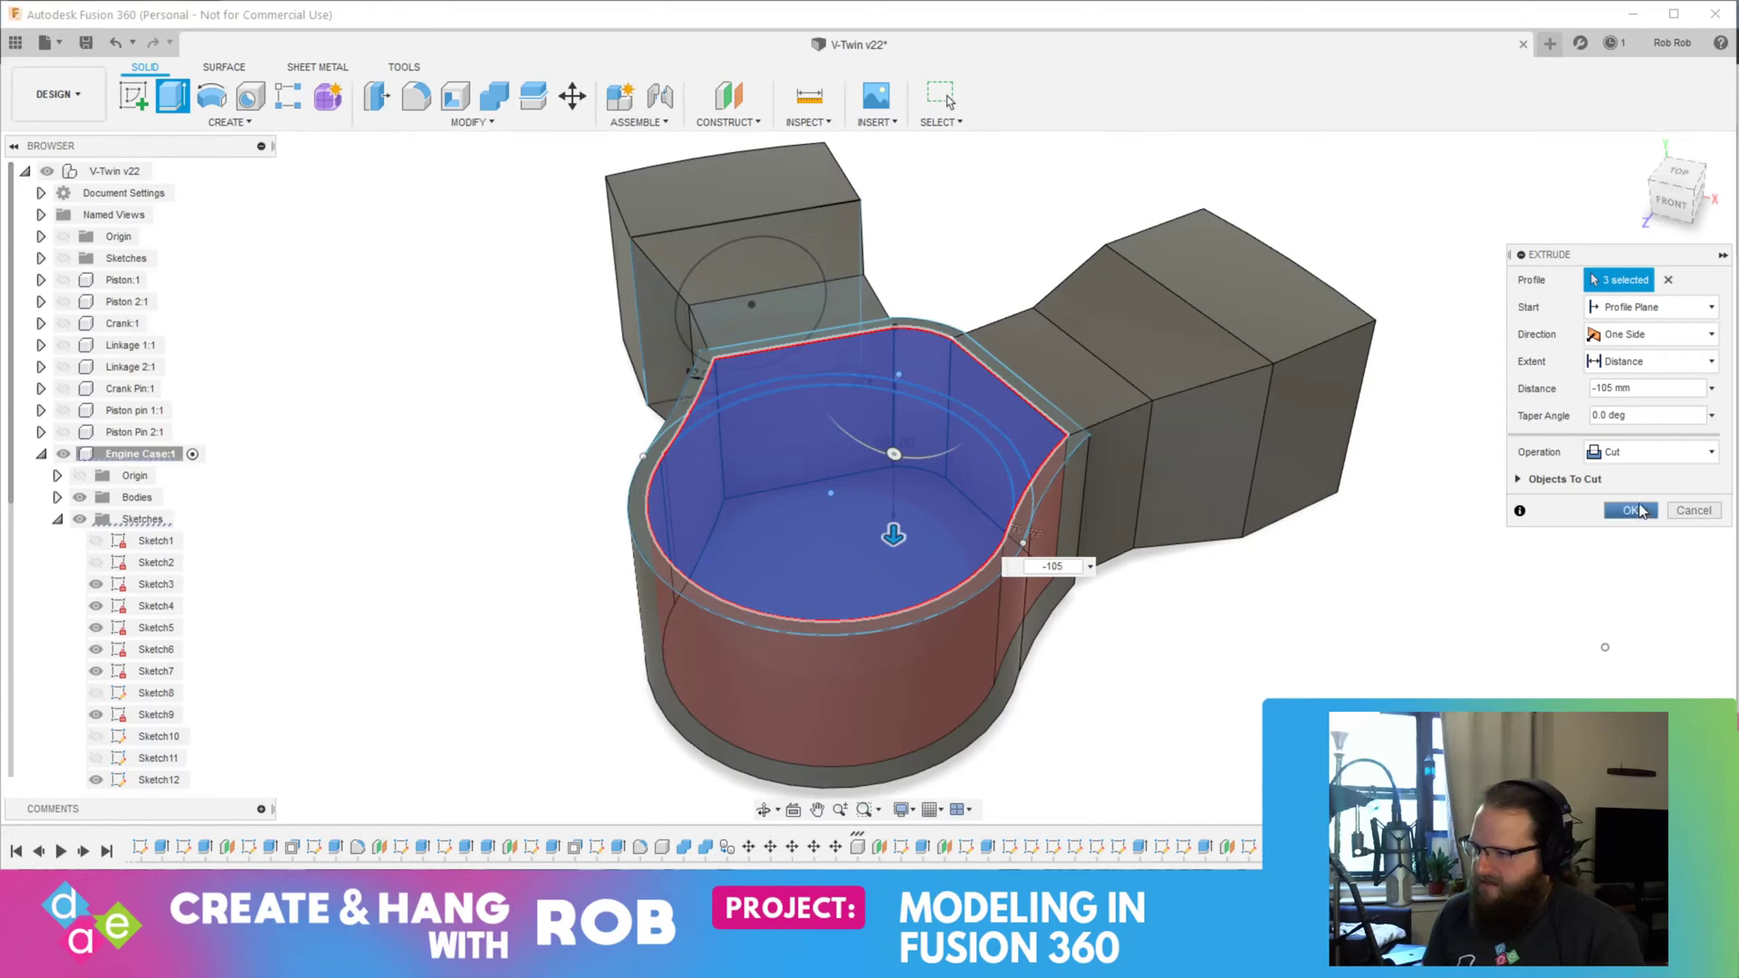
{"action": "left_click", "coordinate": [1630, 511]}
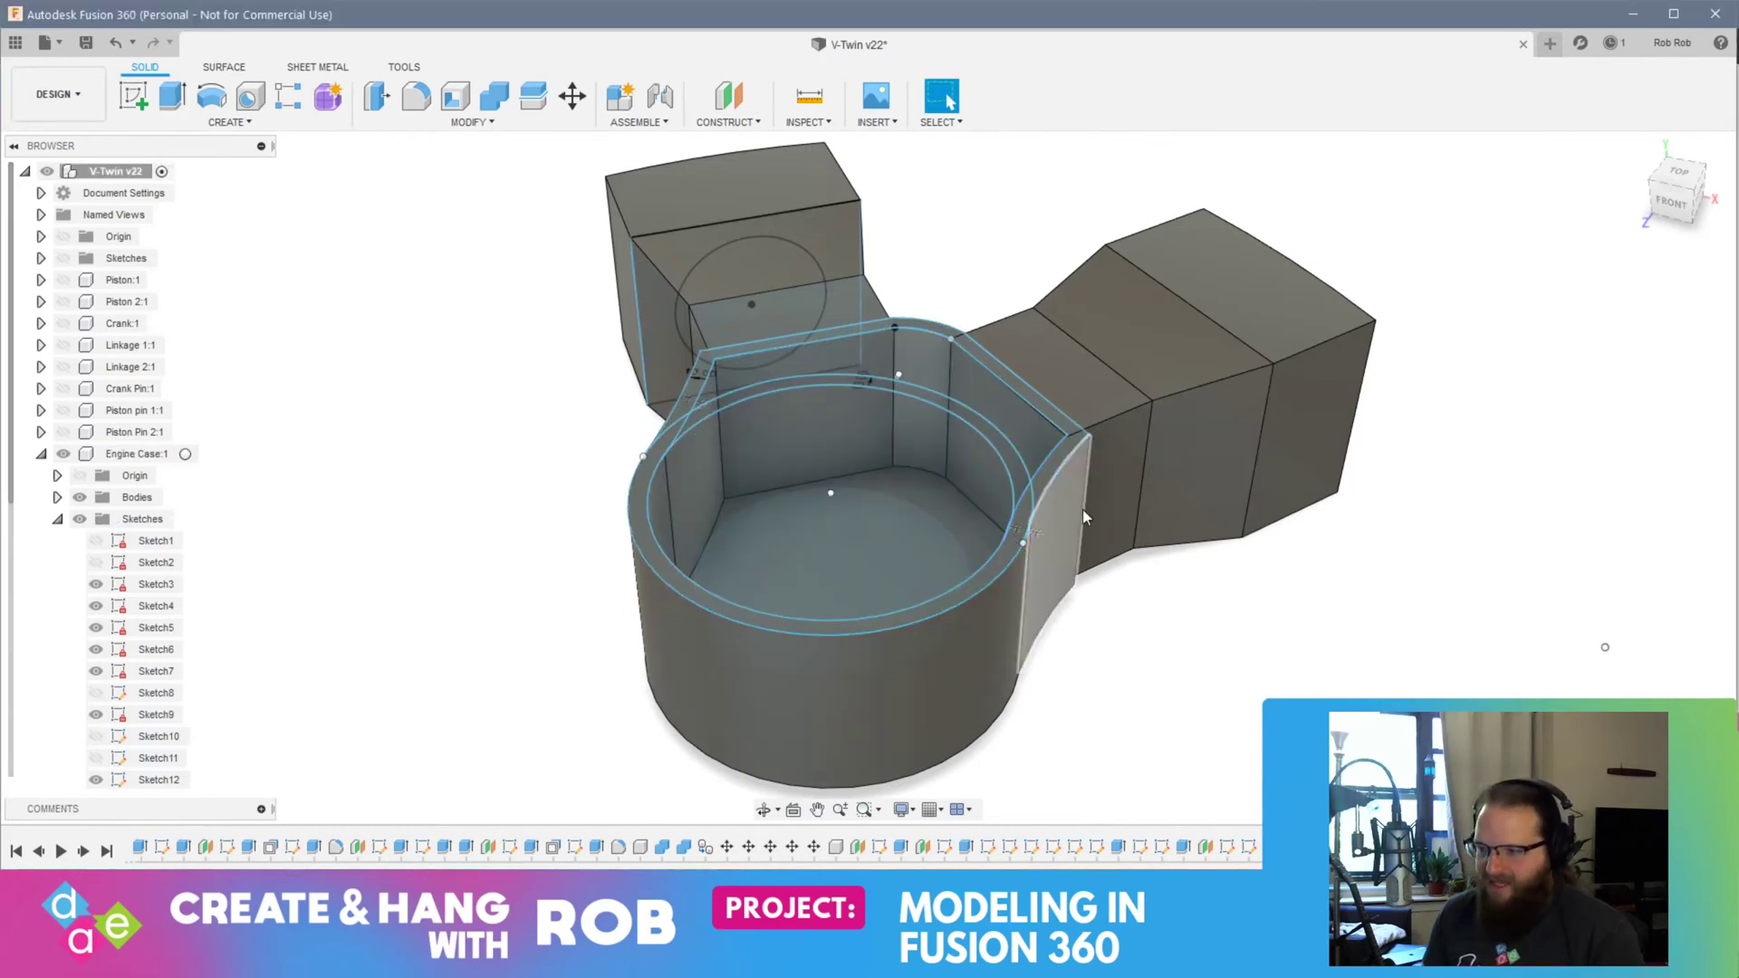
Step: Try to cut the Sketch12 circle 180 mm into the crankcase, undoing both this bore and the 105 mm crankcase cut
{"action": "left_click", "coordinate": [79, 497]}
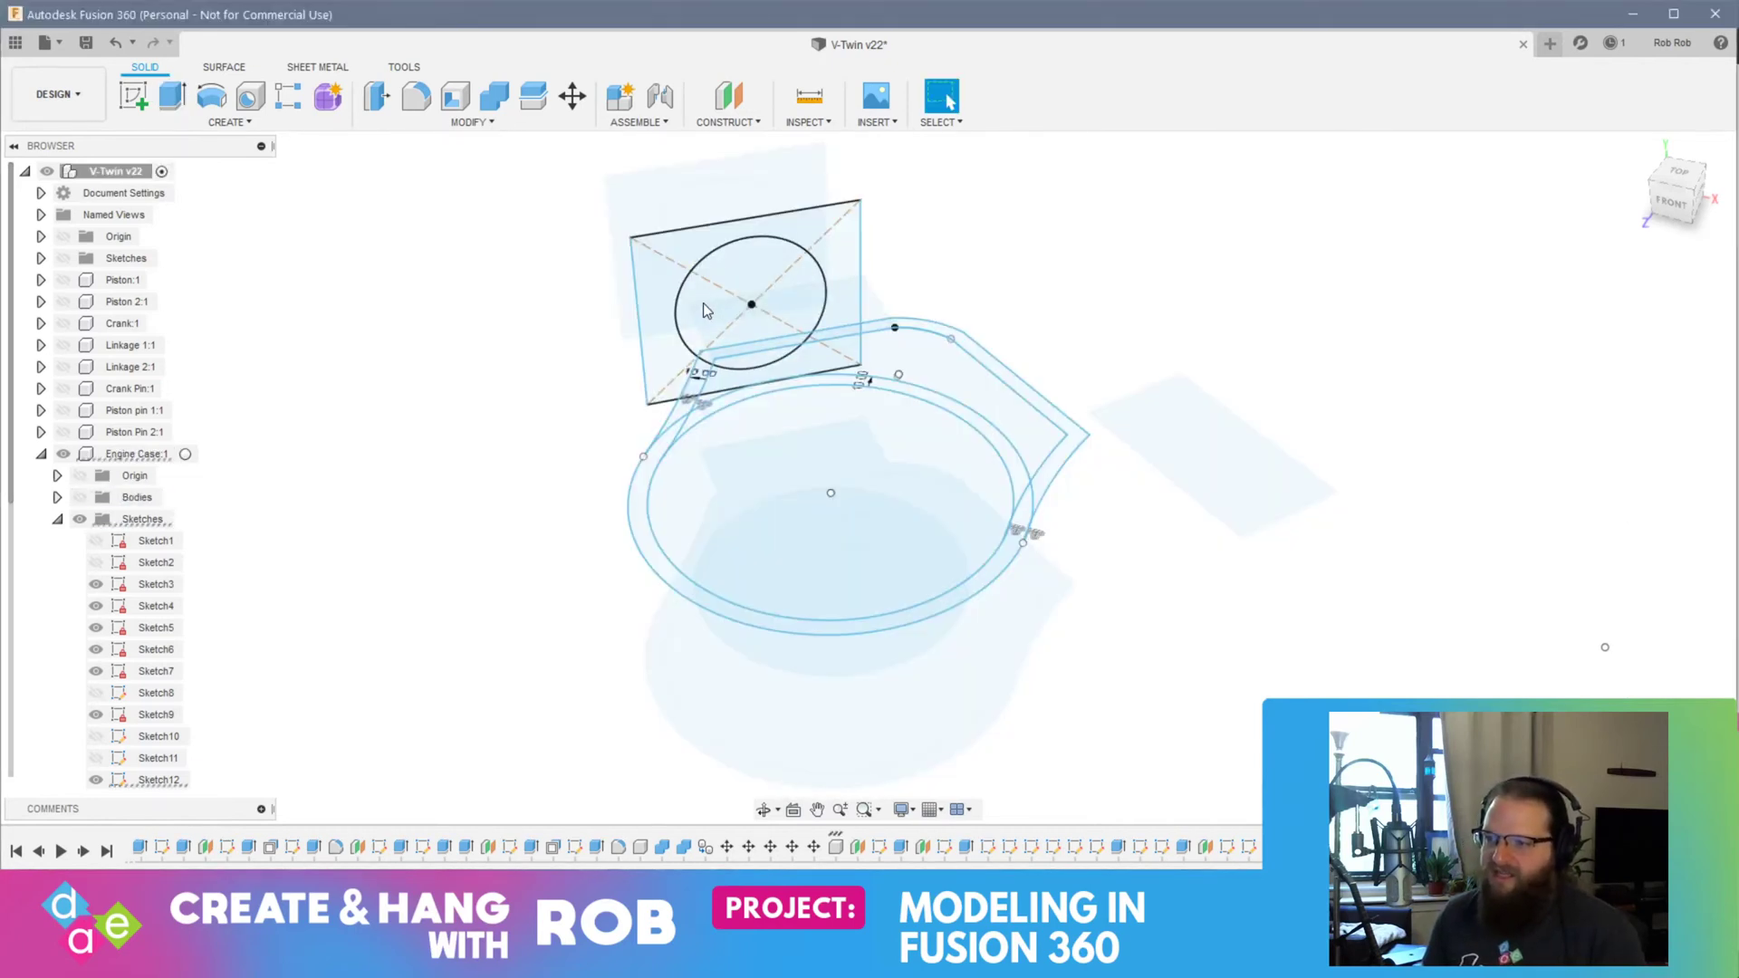
{"action": "scroll", "coordinate": [694, 302], "scroll_direction": "up", "scroll_amount": 3}
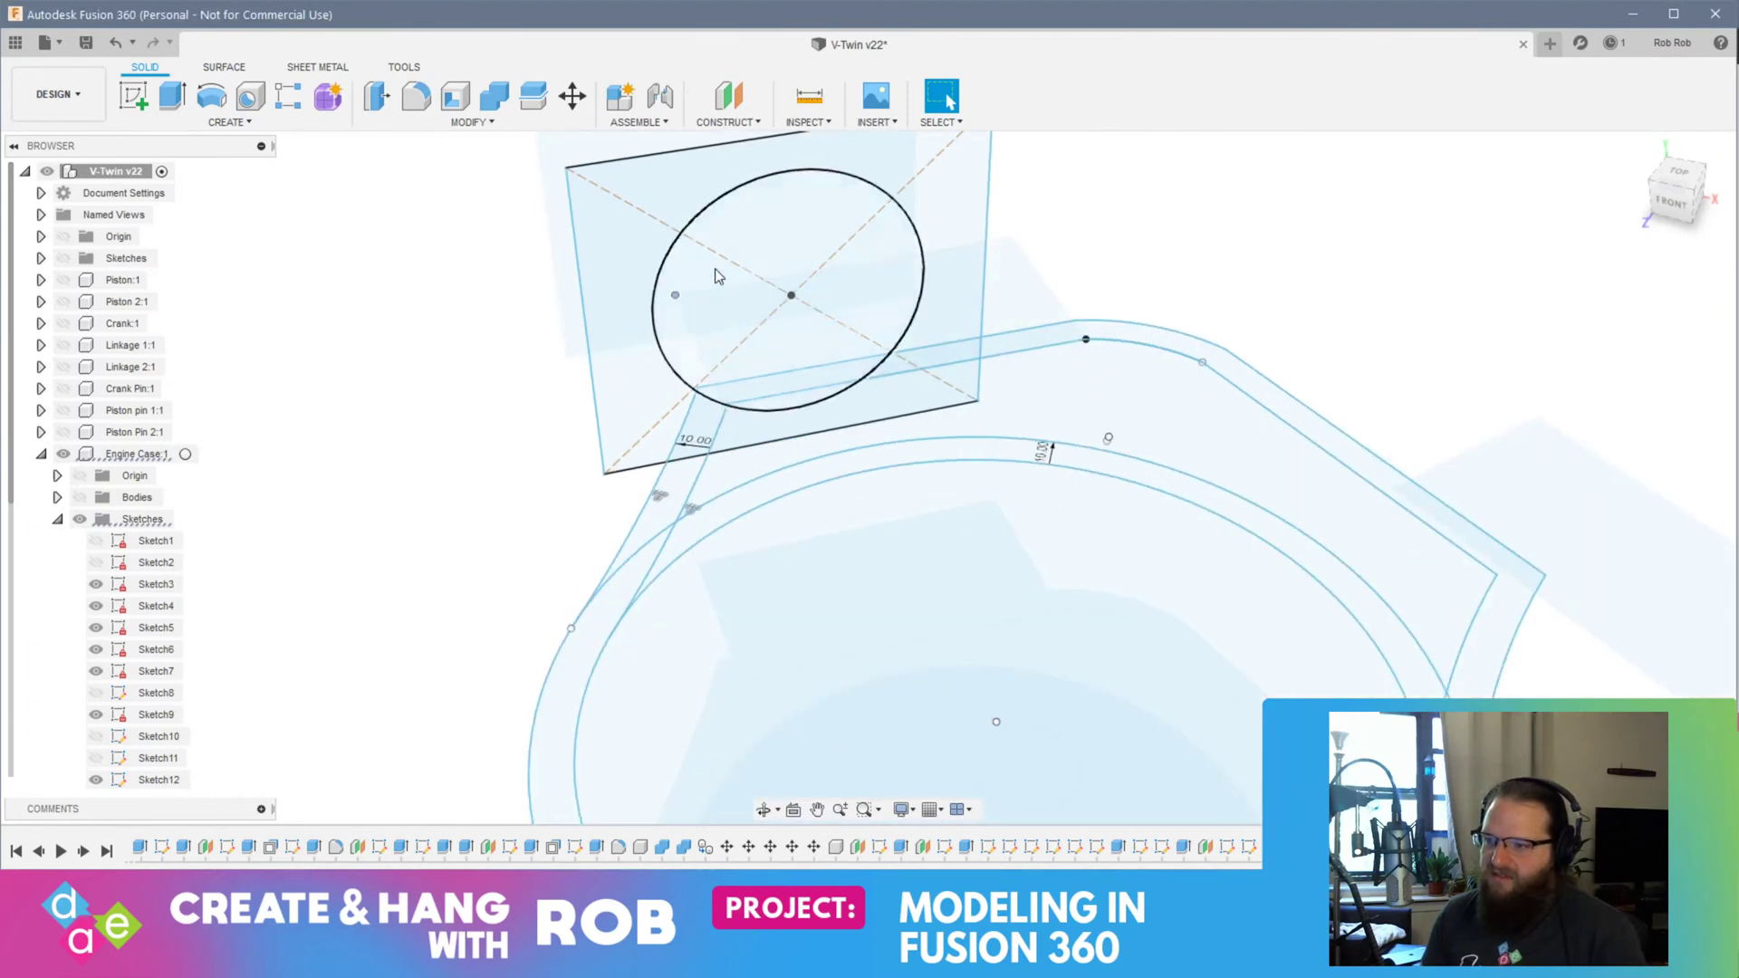
{"action": "left_click", "coordinate": [790, 234]}
{"action": "scroll", "coordinate": [443, 539], "scroll_direction": "down", "scroll_amount": 5}
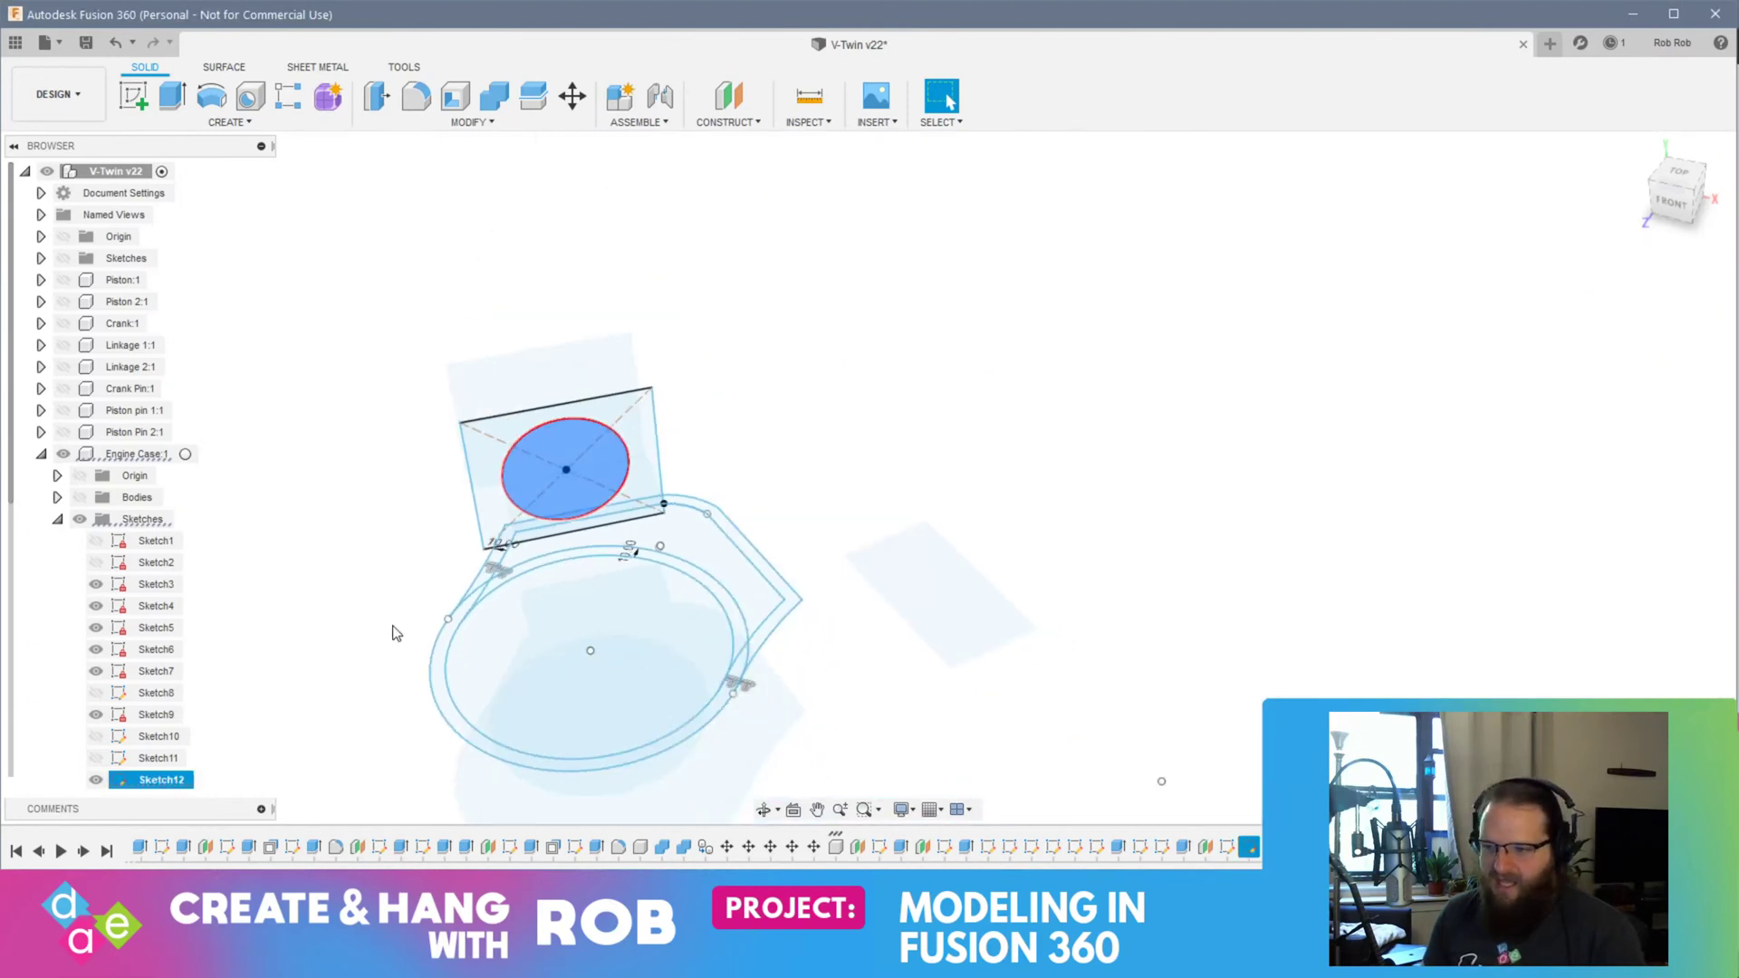
{"action": "left_click", "coordinate": [79, 497]}
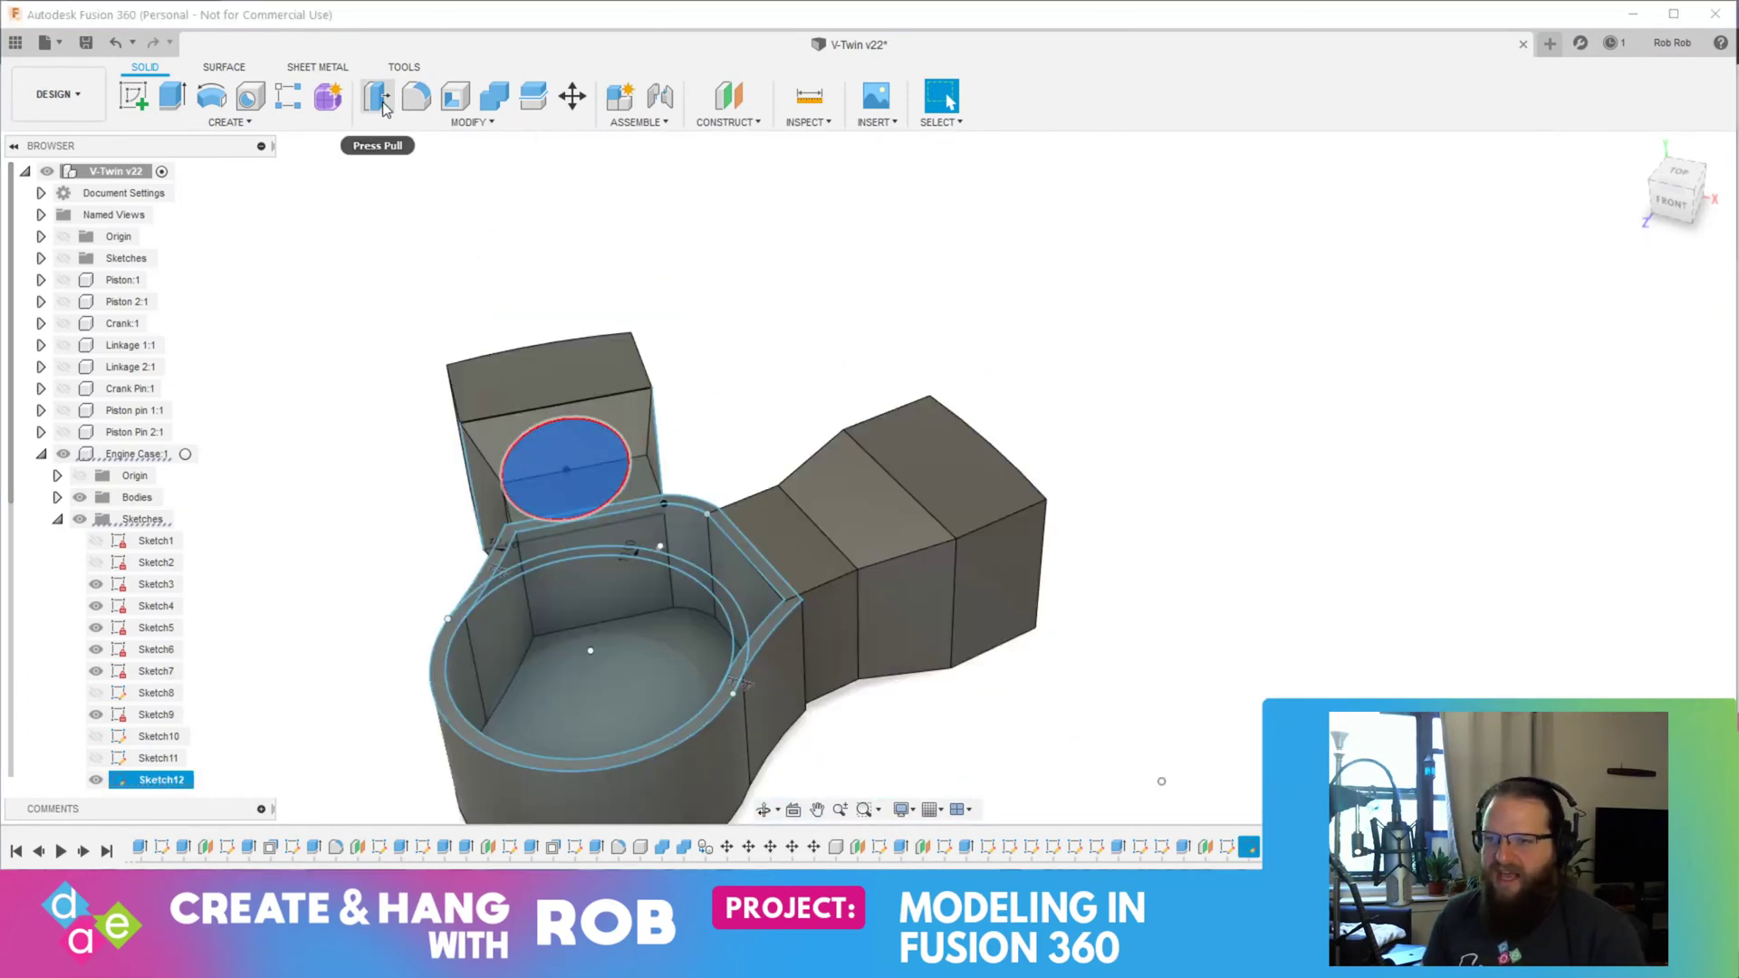
{"action": "left_click", "coordinate": [378, 97]}
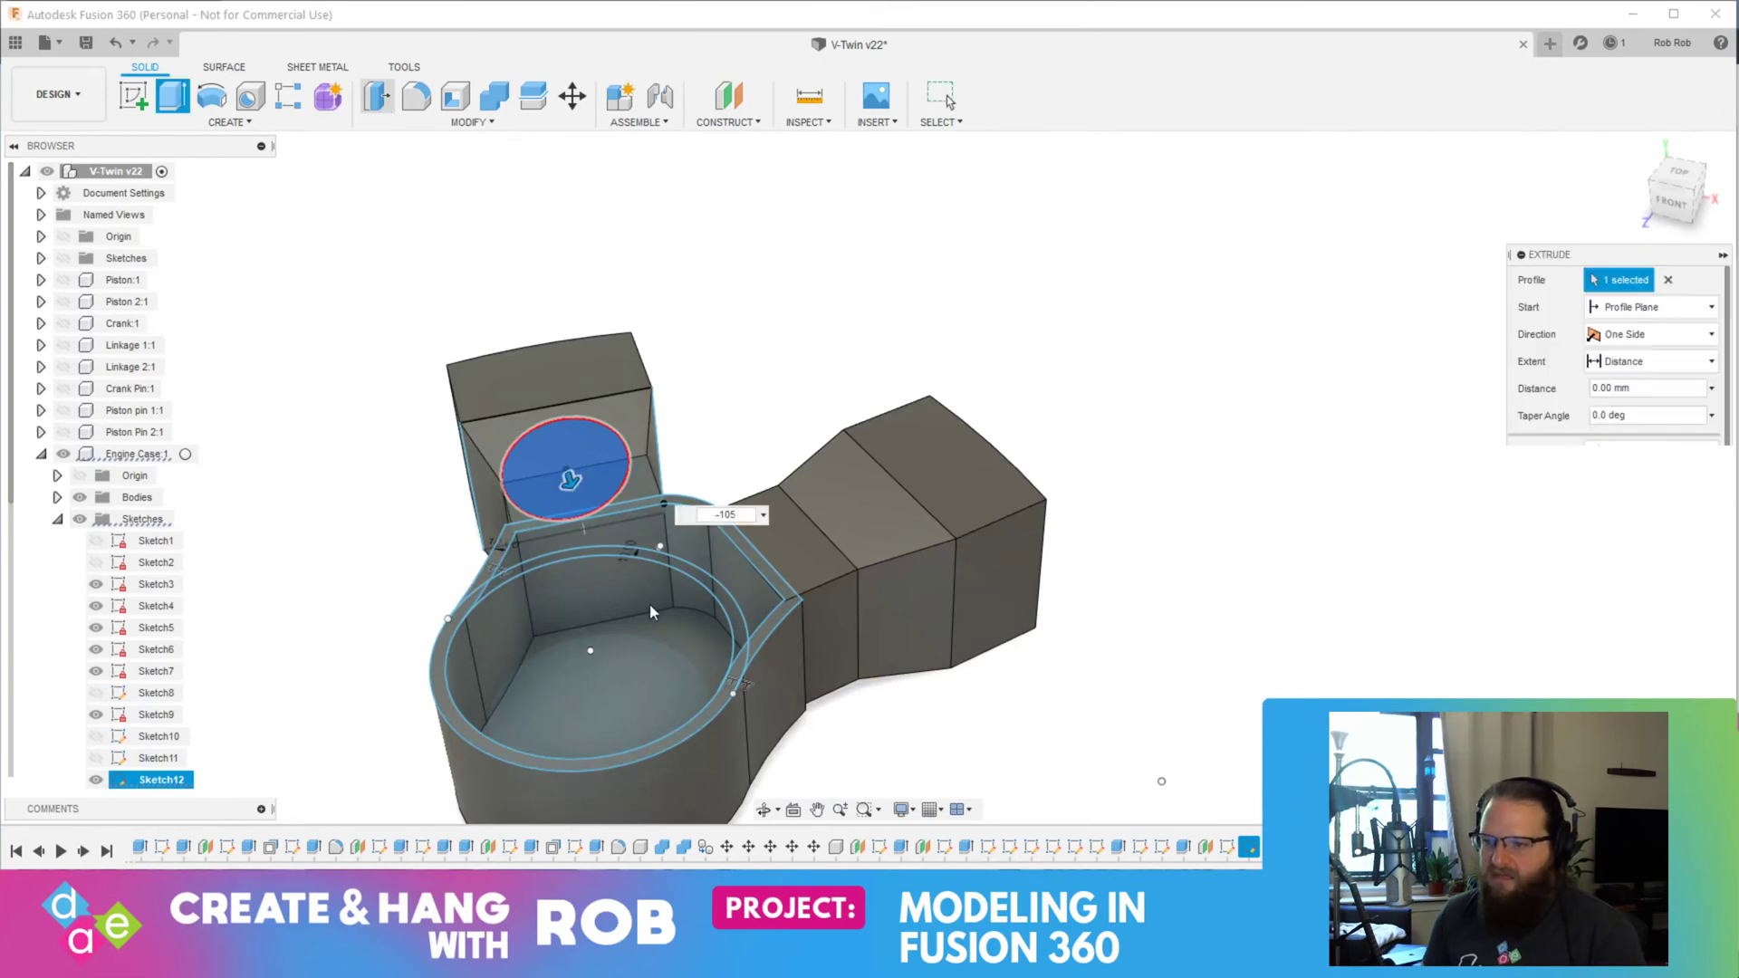
{"action": "left_click_drag", "start_coordinate": [574, 473], "coordinate": [615, 632]}
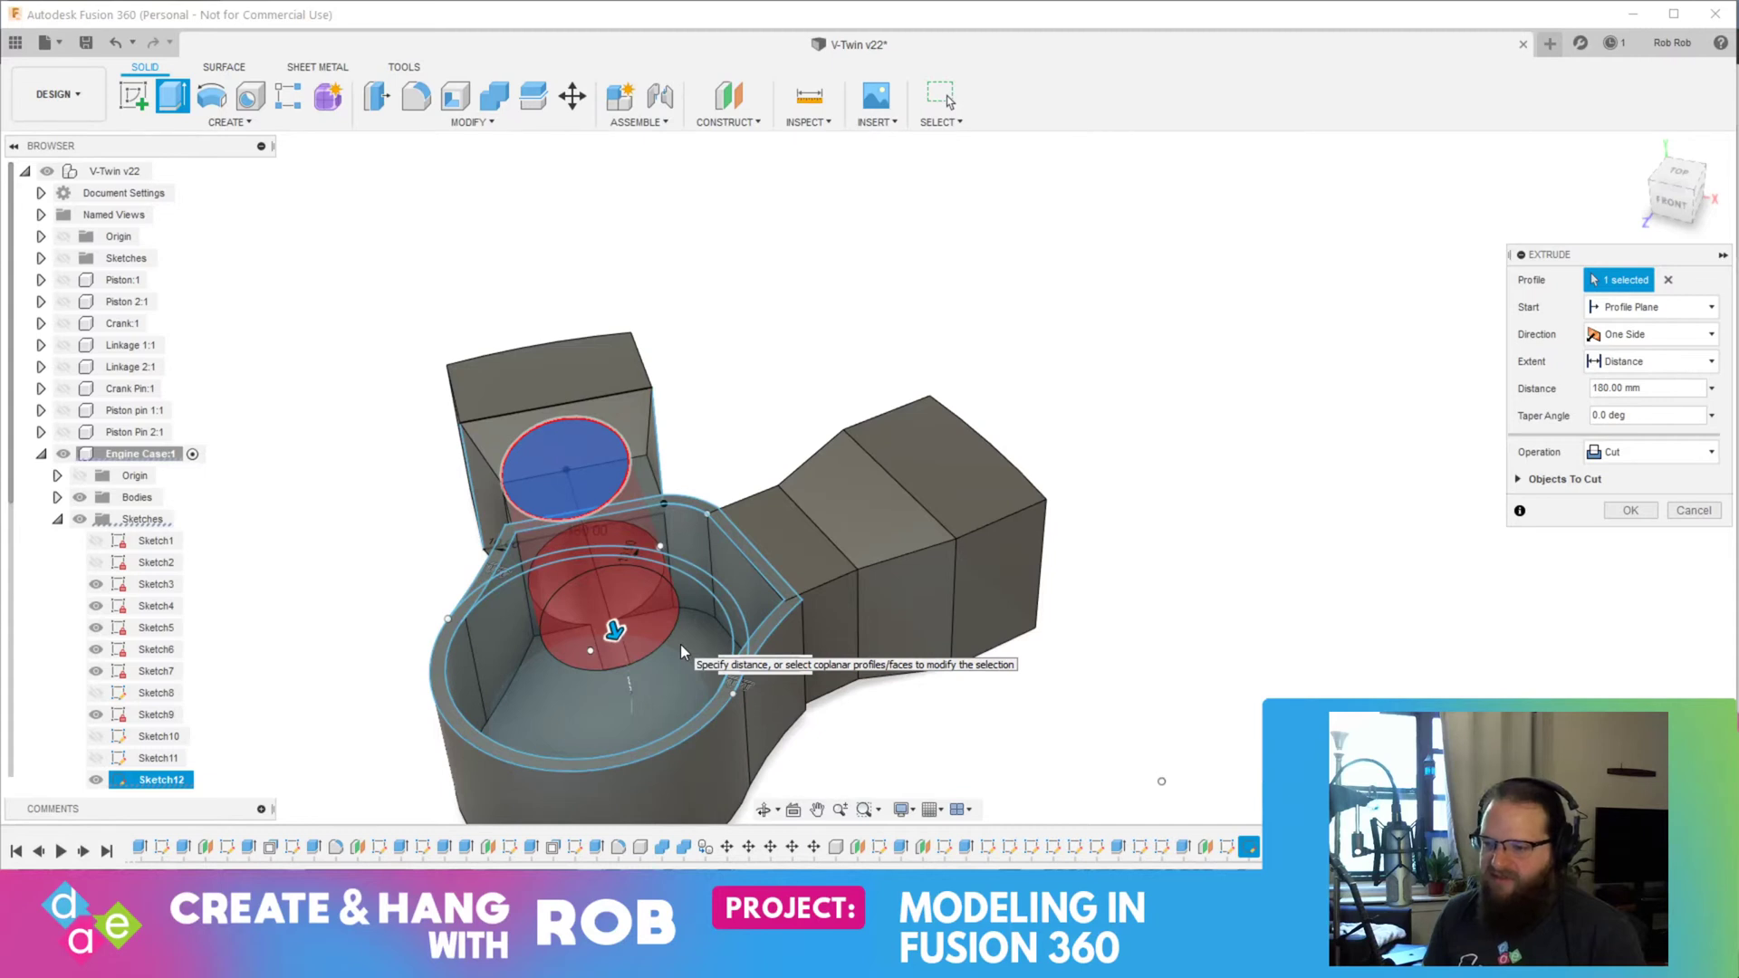
{"action": "key", "text": "Return"}
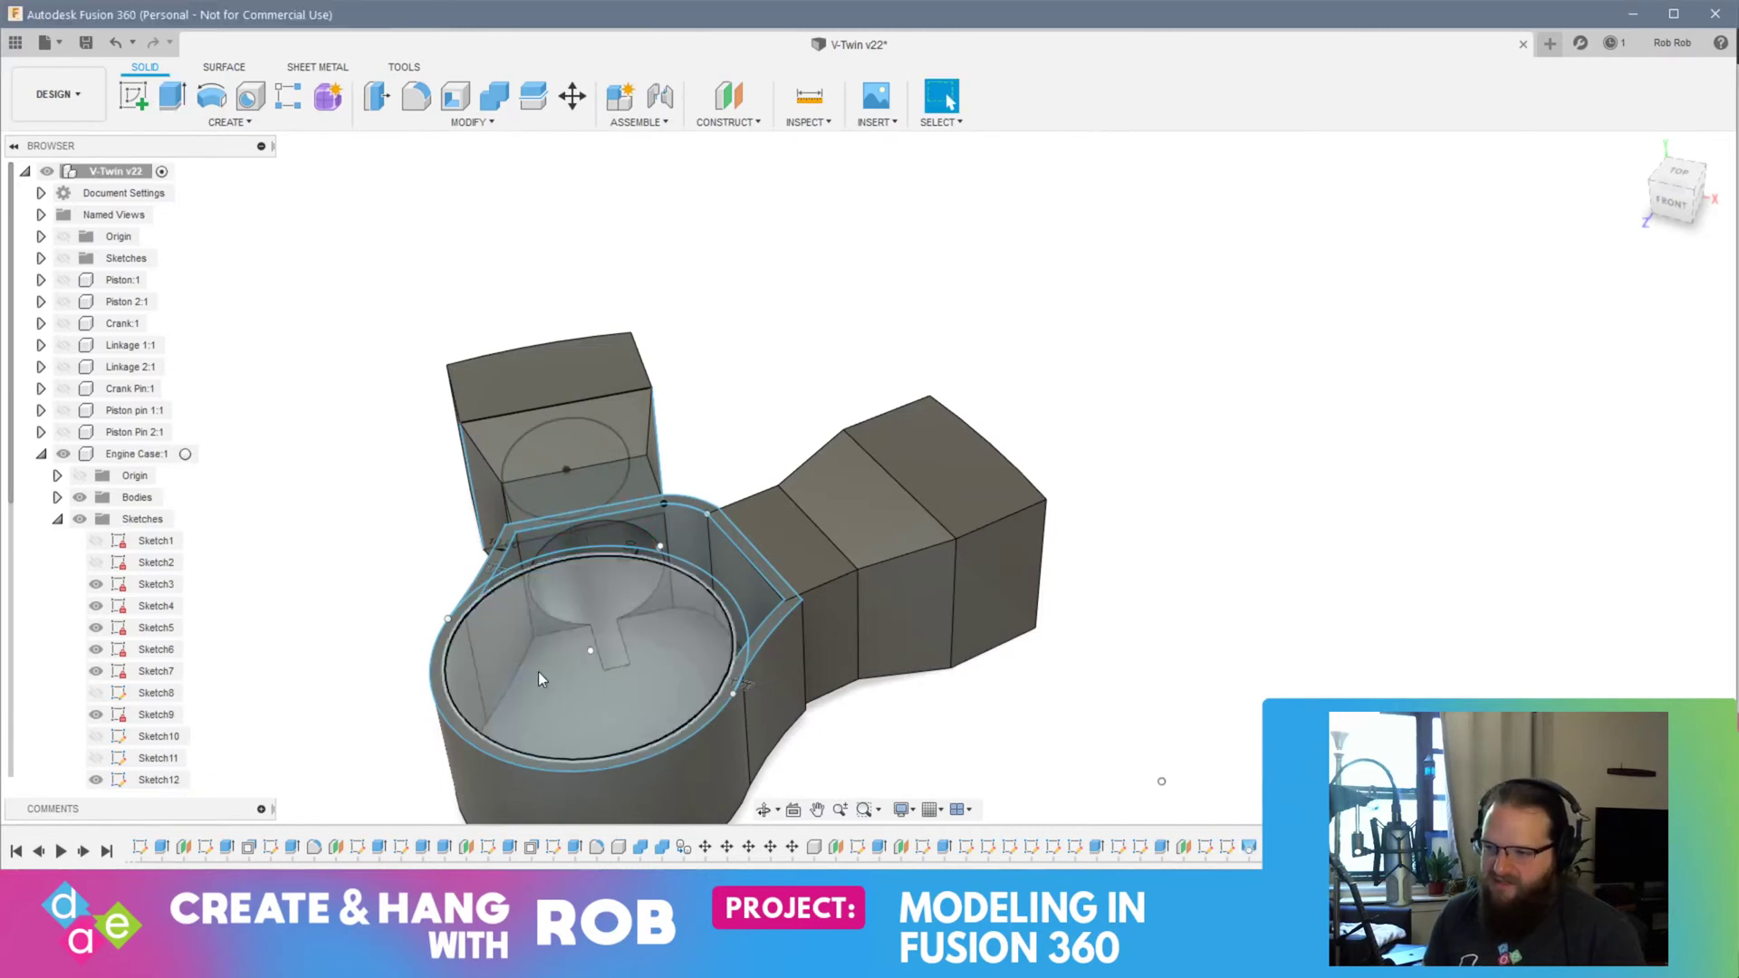
{"action": "middle_click_drag", "start_coordinate": [538, 671], "coordinate": [631, 638], "text": "shift"}
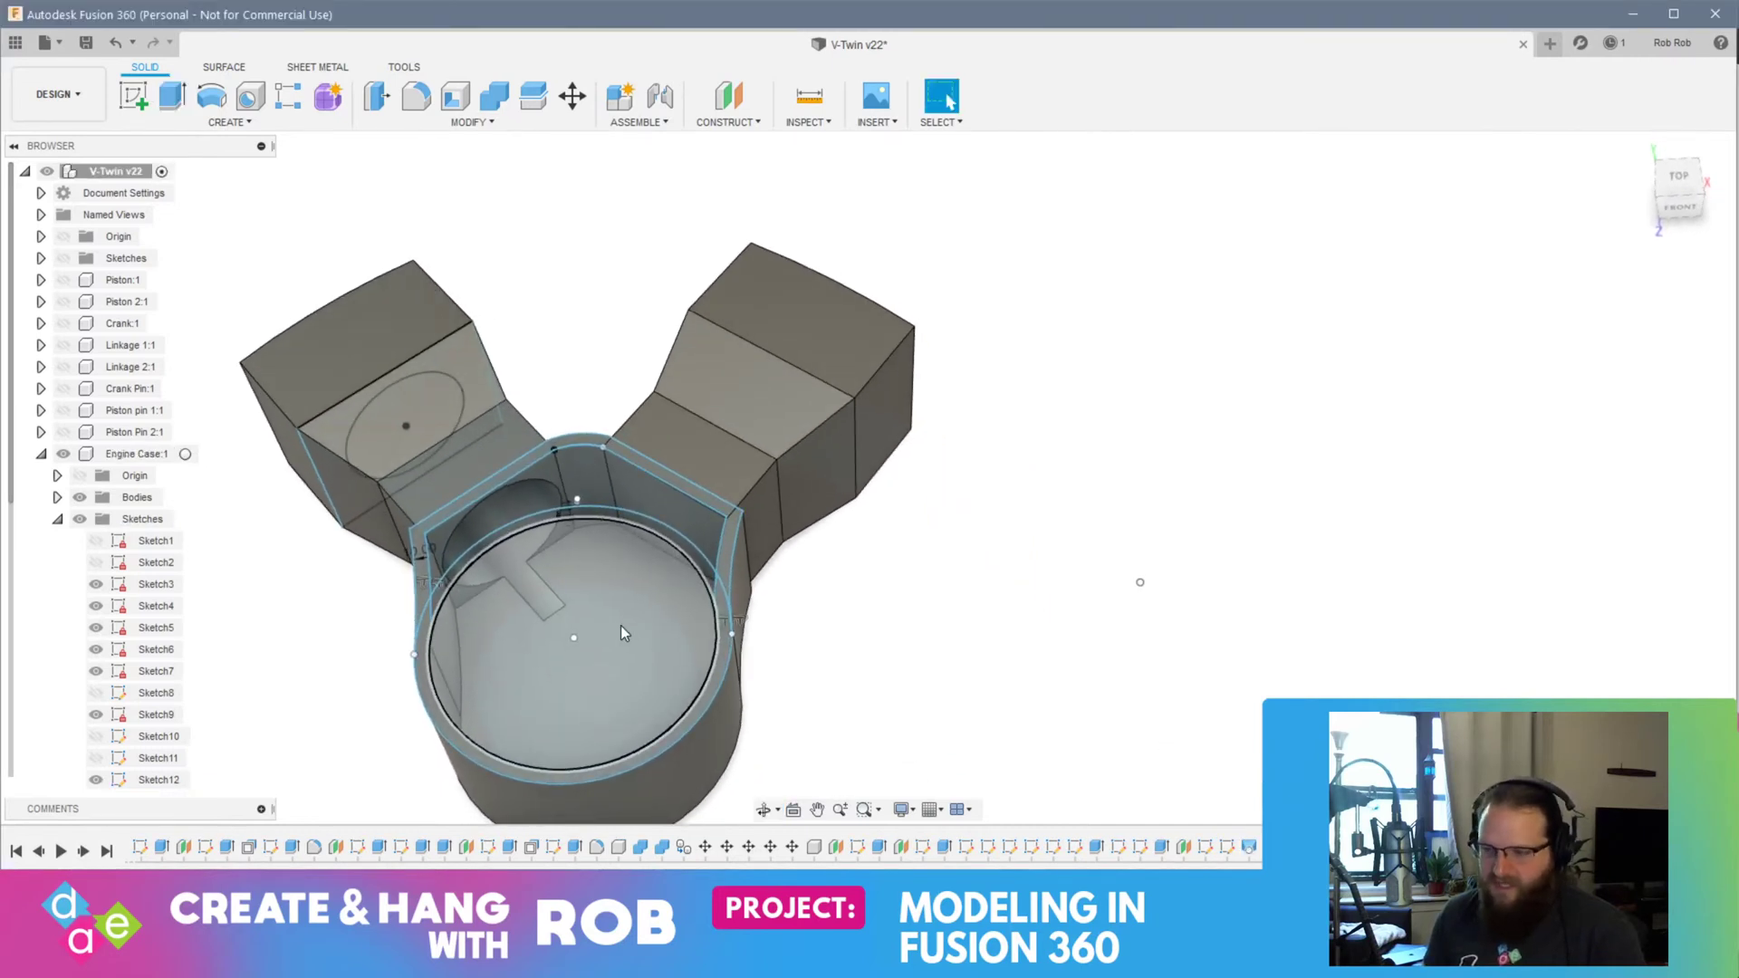
{"action": "key", "text": "ctrl+z"}
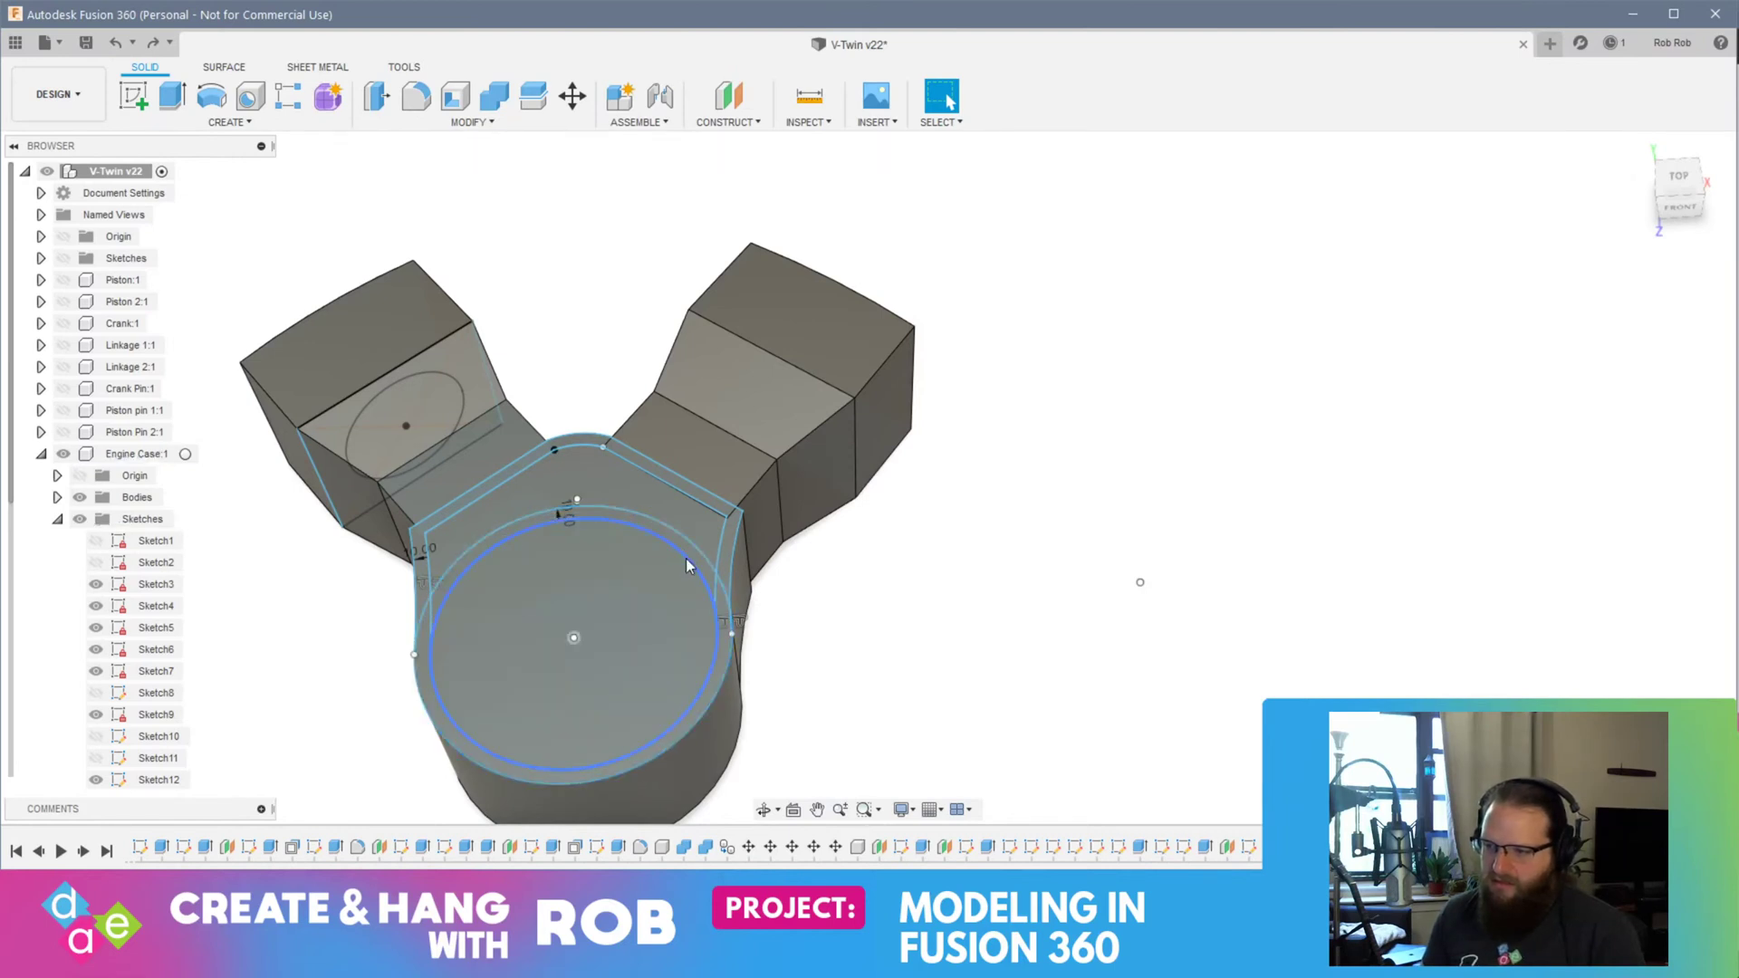
Step: Hollow the crankcase again by cutting all inner profiles inside the wall to a distance of -105 mm
{"action": "scroll", "coordinate": [686, 566], "scroll_direction": "up", "scroll_amount": 4}
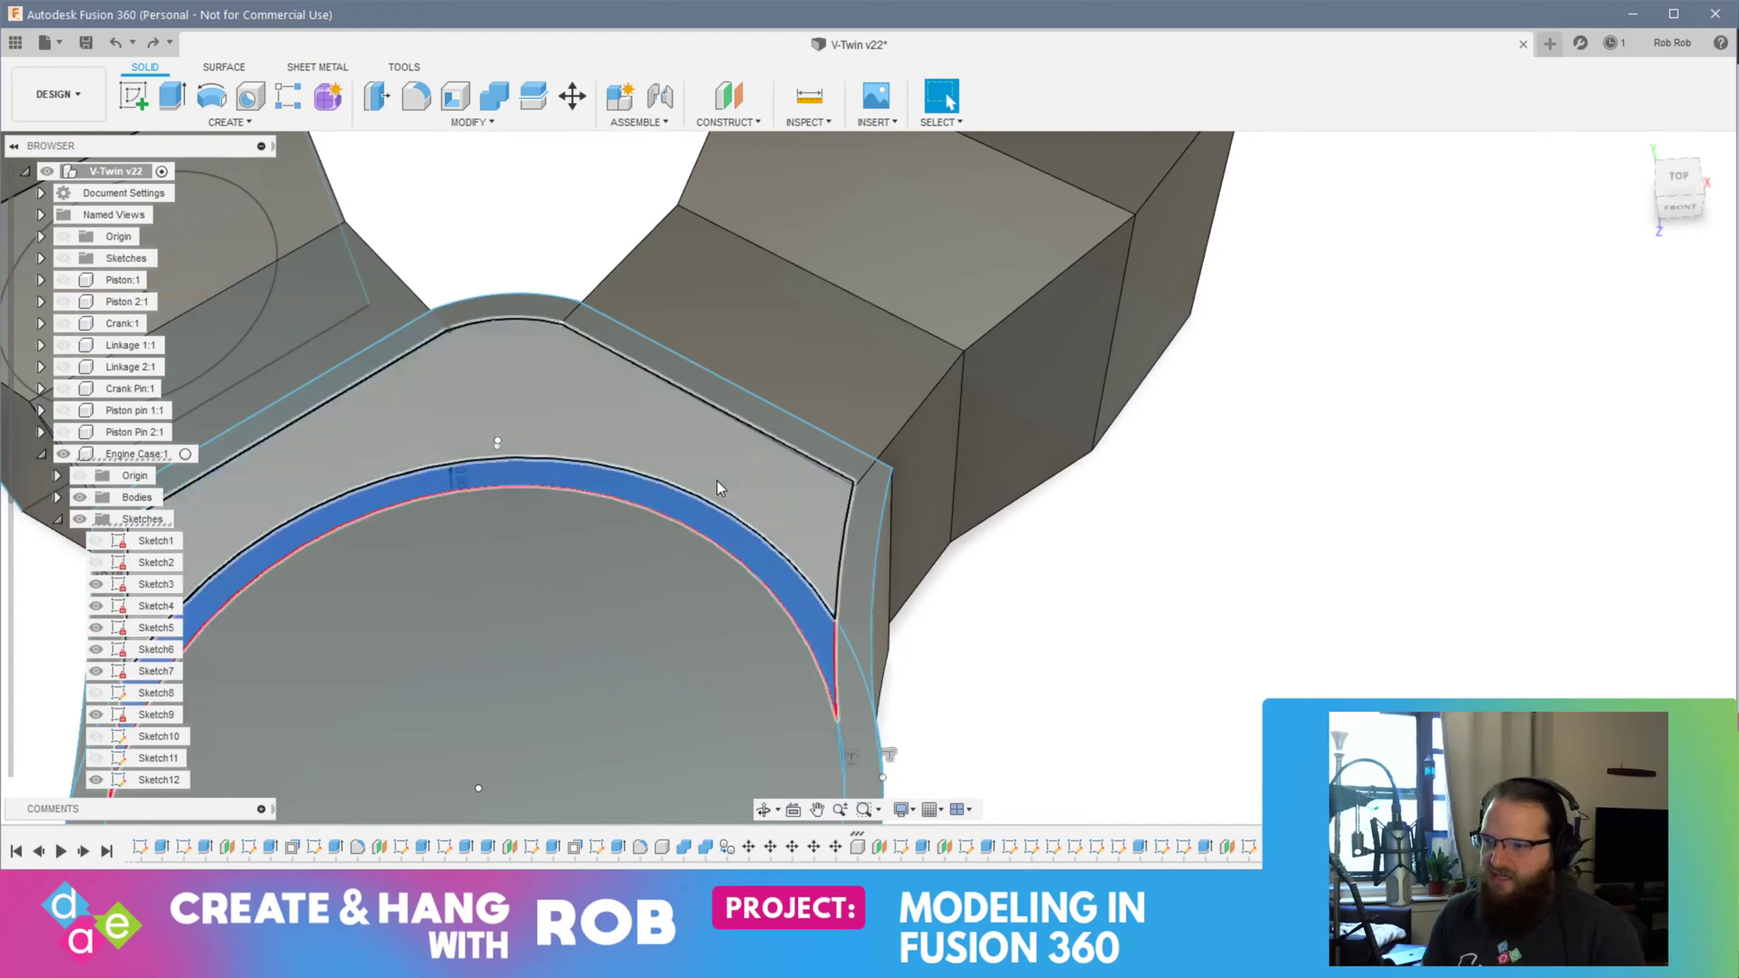
{"action": "left_click", "coordinate": [715, 488]}
{"action": "scroll", "coordinate": [618, 612], "scroll_direction": "up", "scroll_amount": 3}
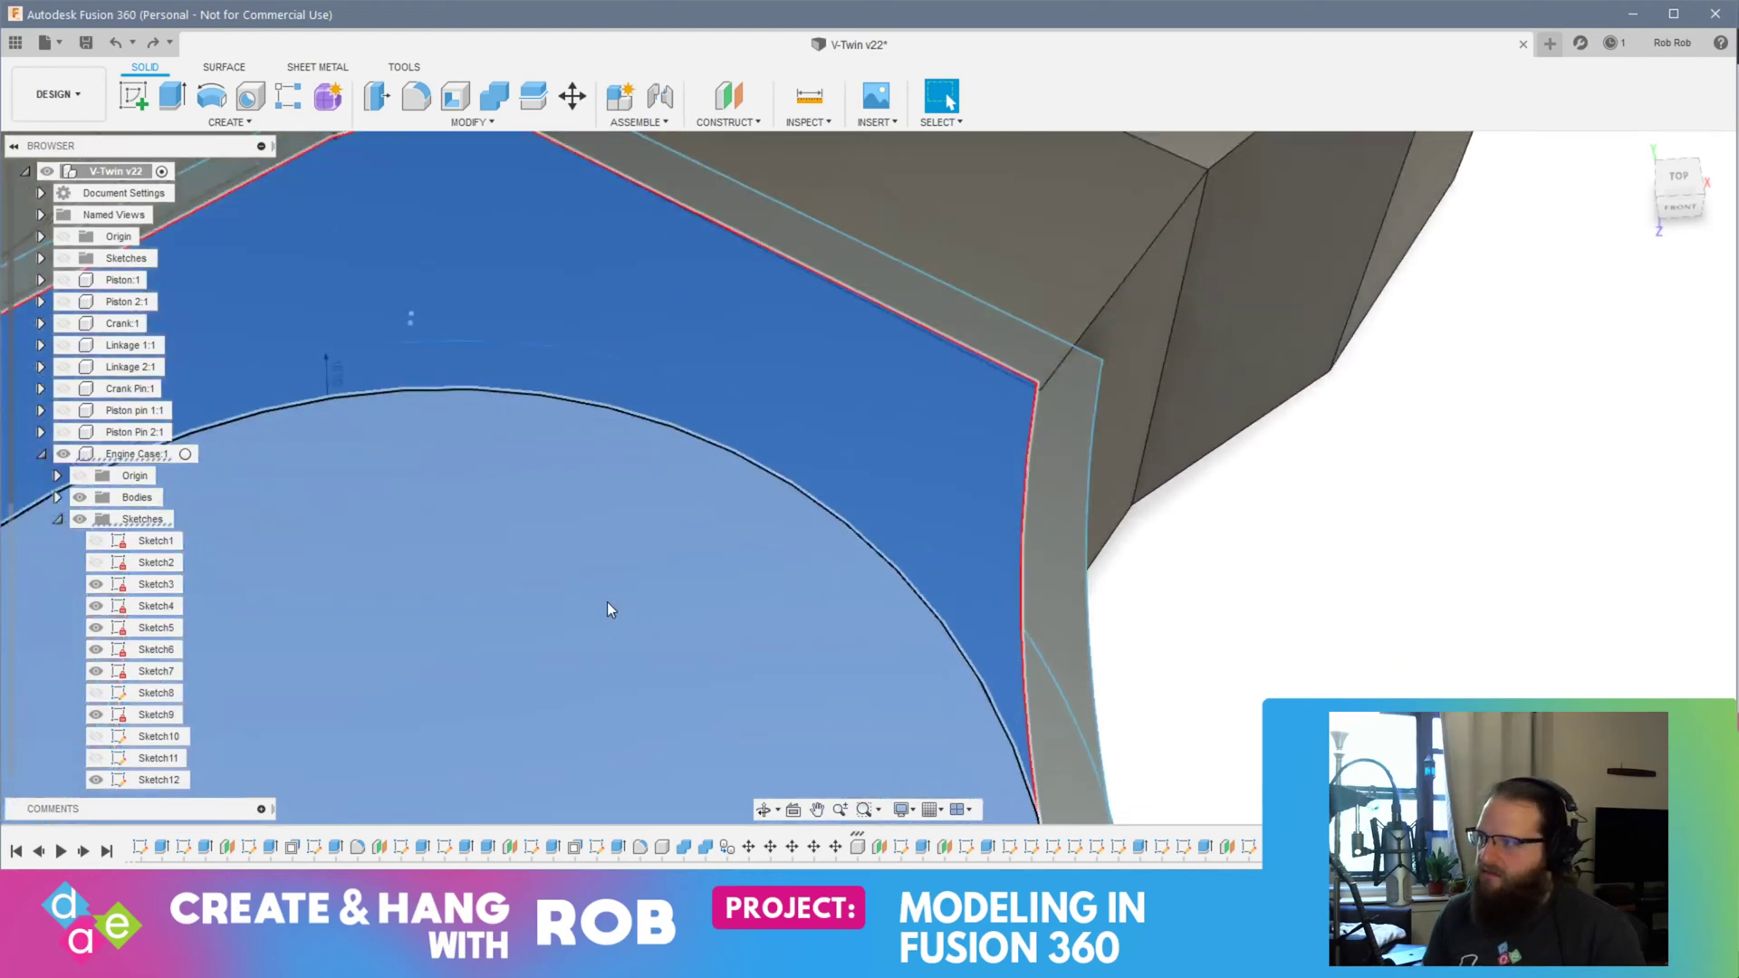
{"action": "scroll", "coordinate": [607, 602], "scroll_direction": "down", "scroll_amount": 6}
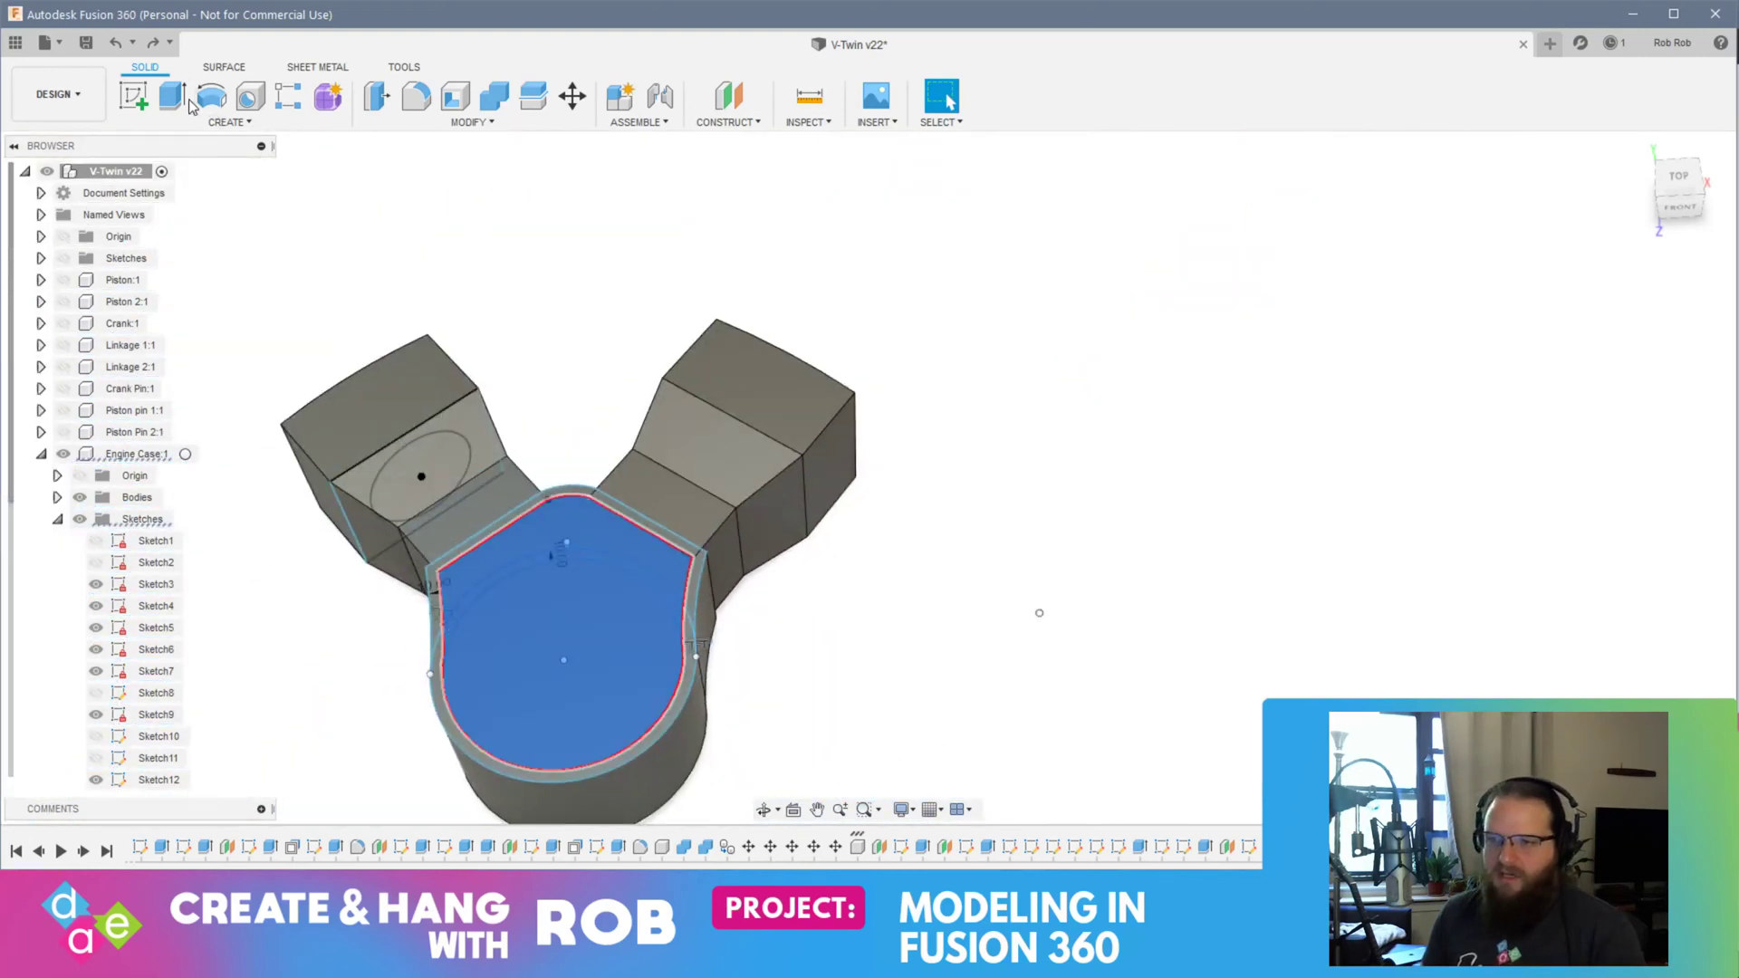
{"action": "left_click", "coordinate": [376, 95]}
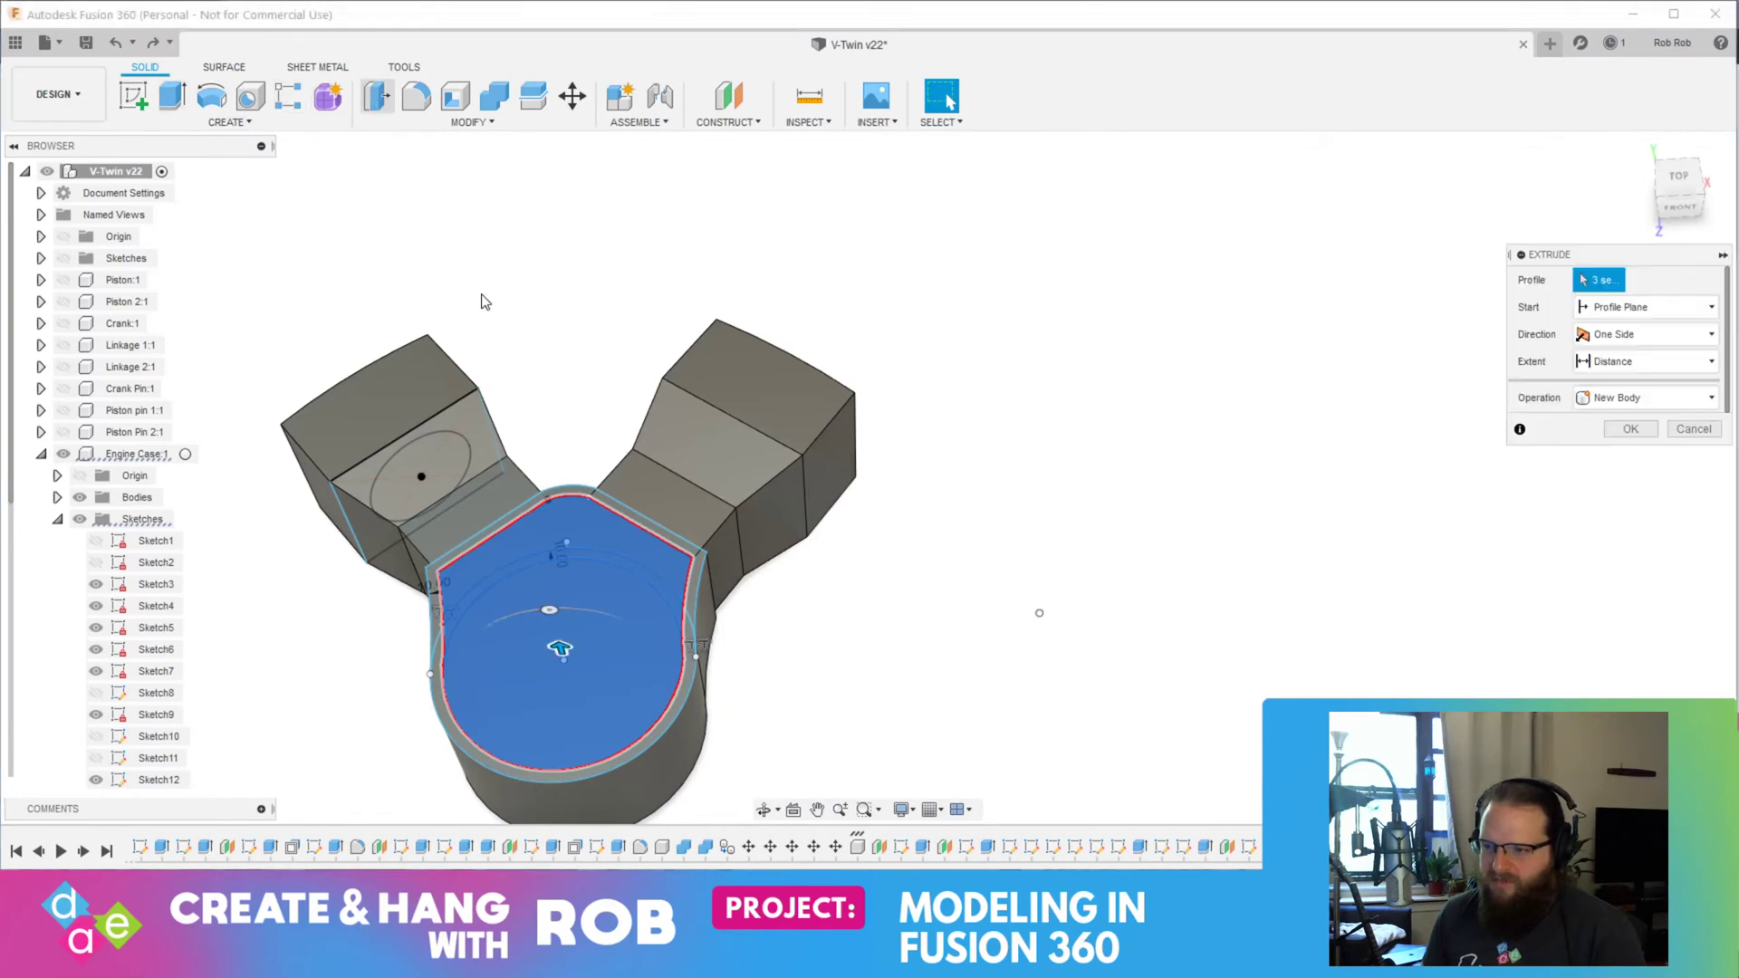
{"action": "type", "text": "-1"}
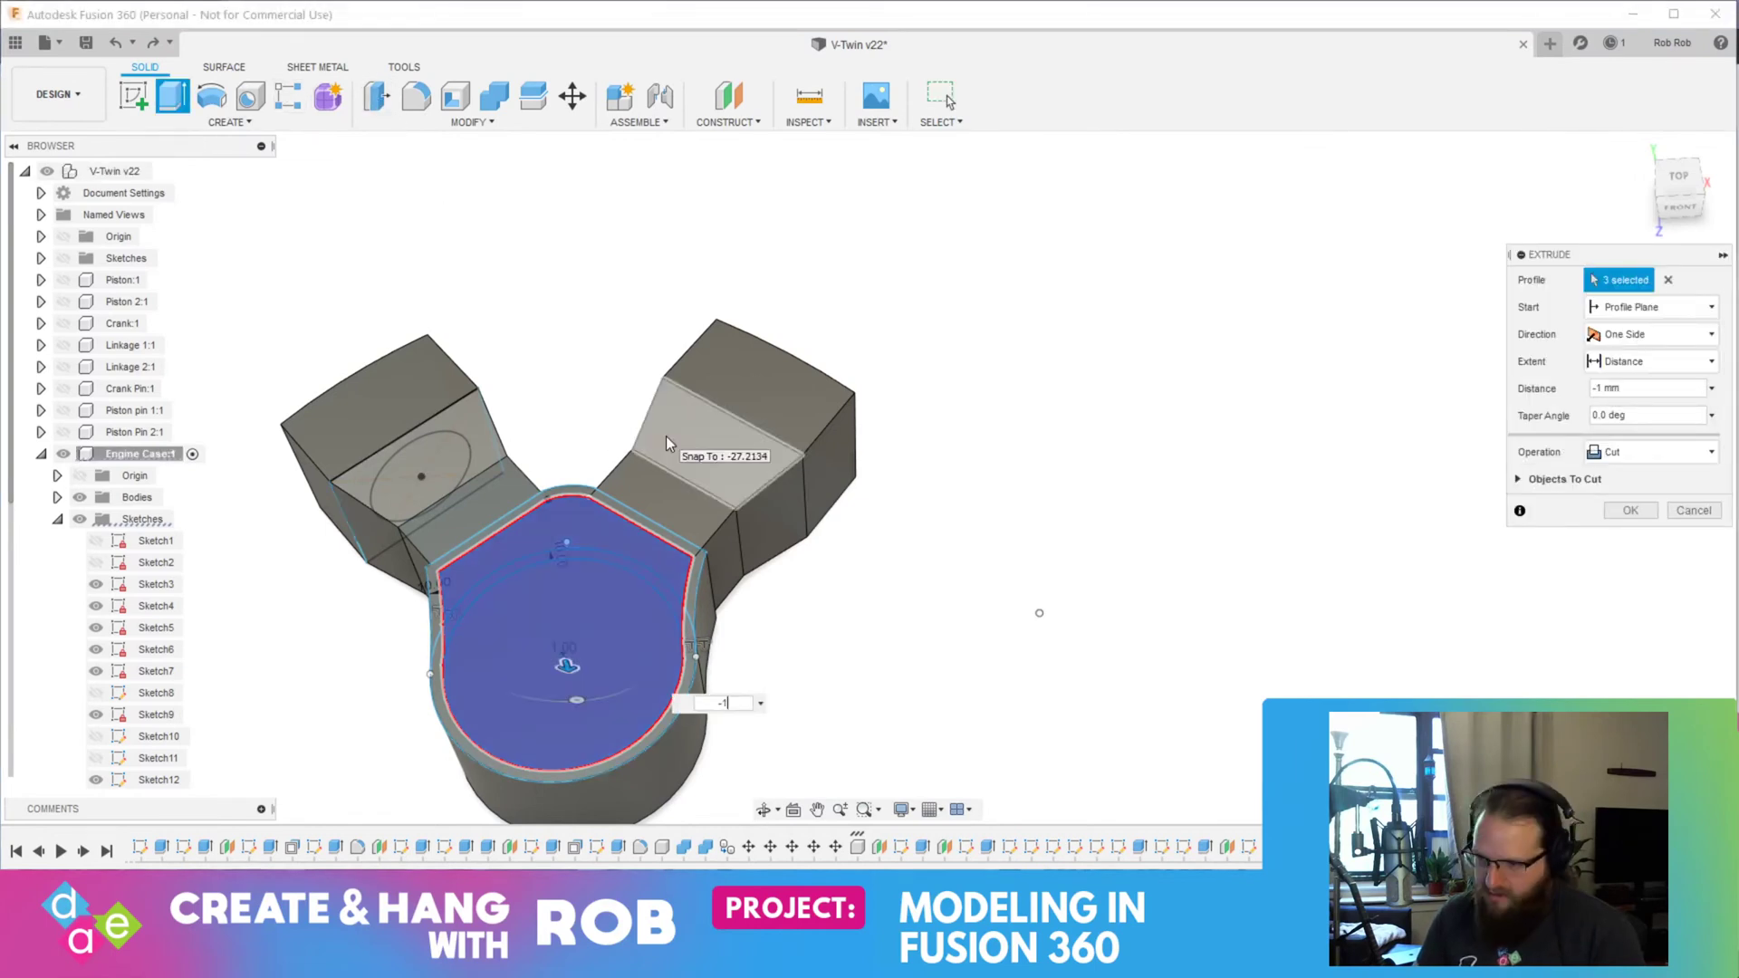
{"action": "type", "text": "05"}
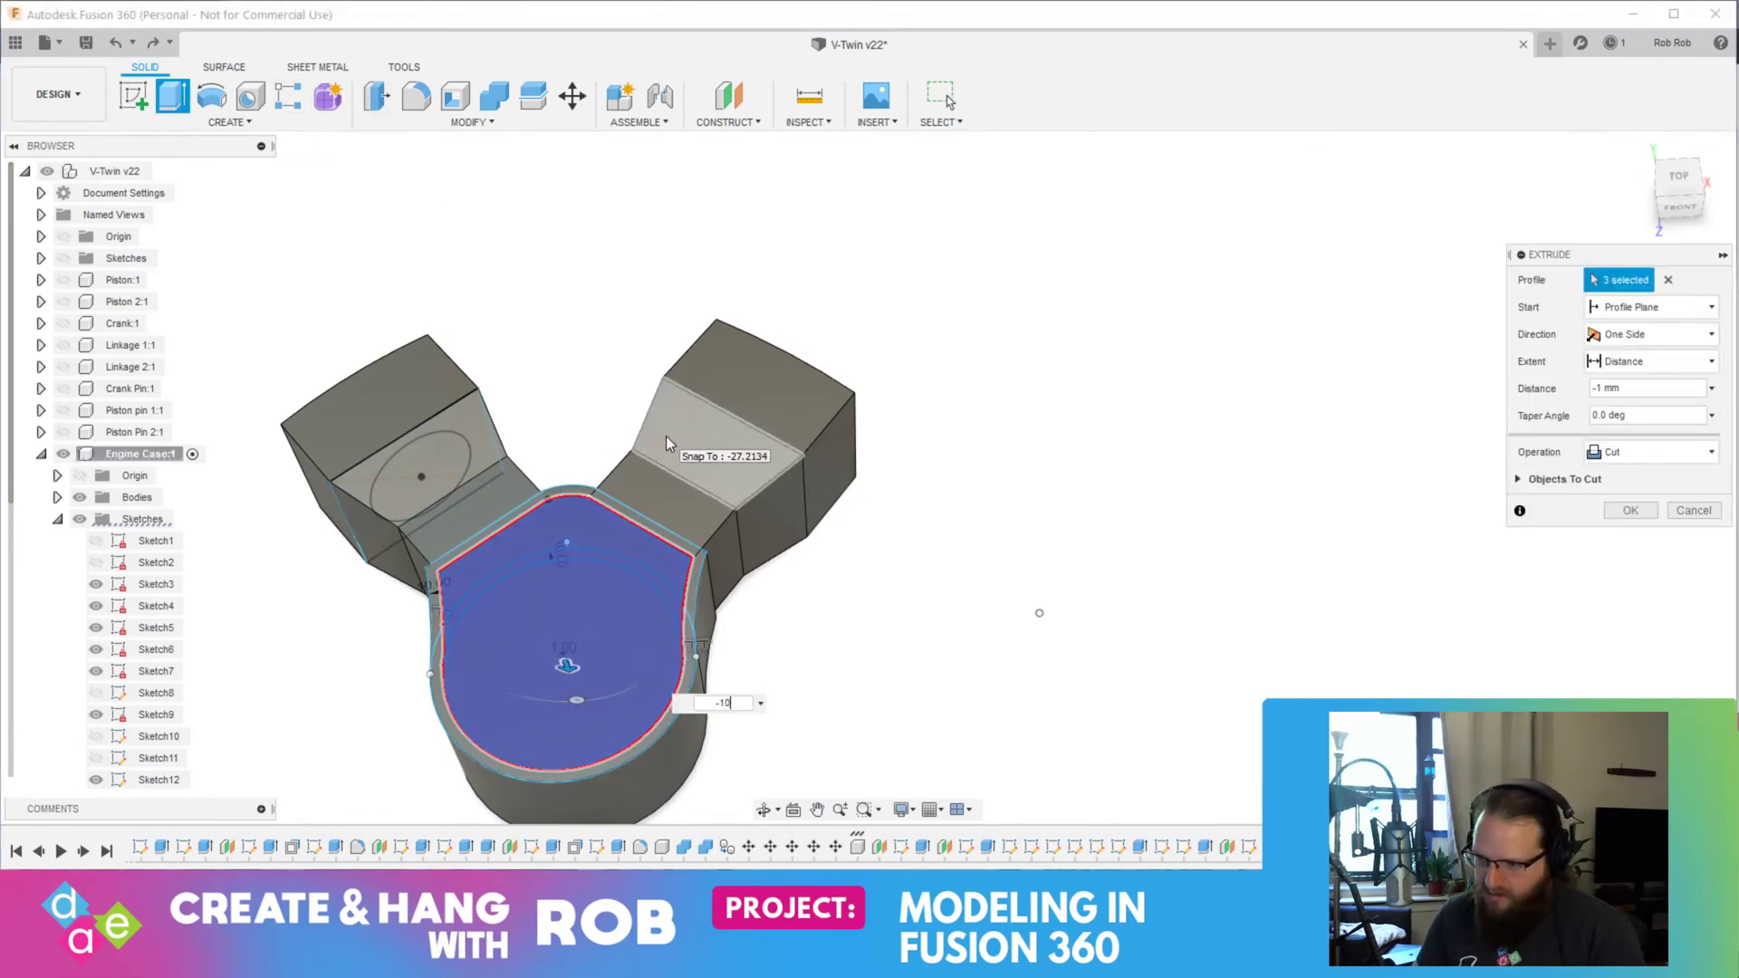
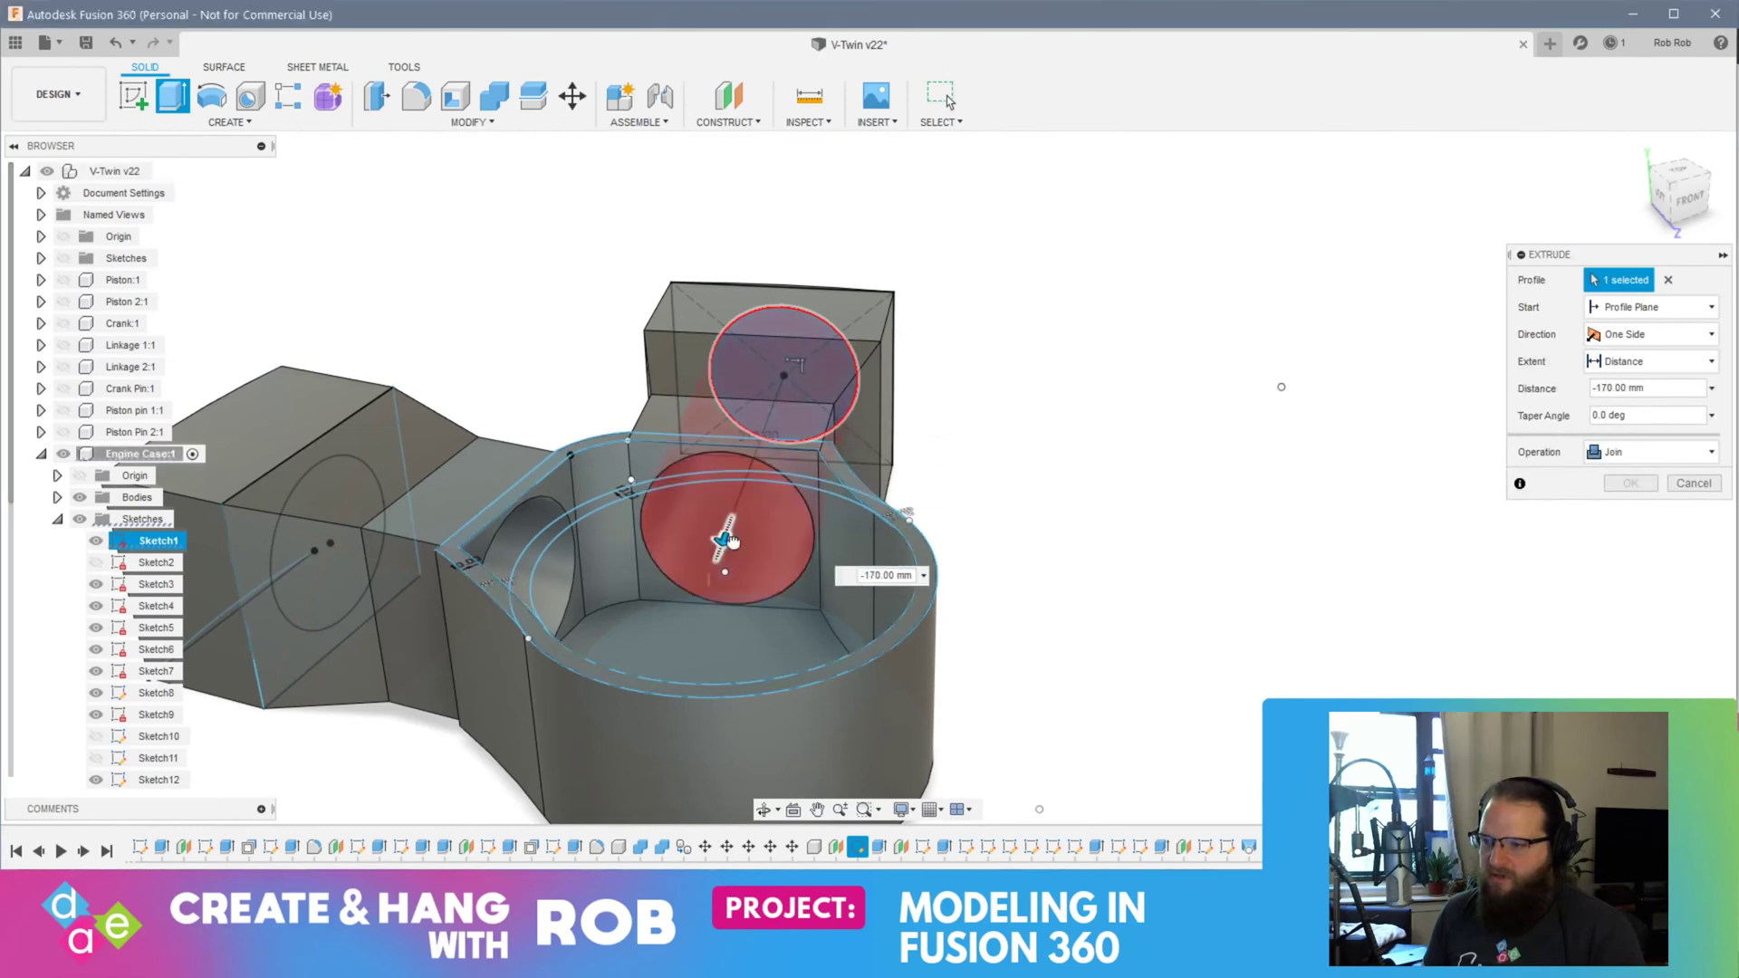
Step: Cut the circle on the second cylinder housing -170 mm through to the crankcase cavity as its bore
{"action": "key", "text": "Return"}
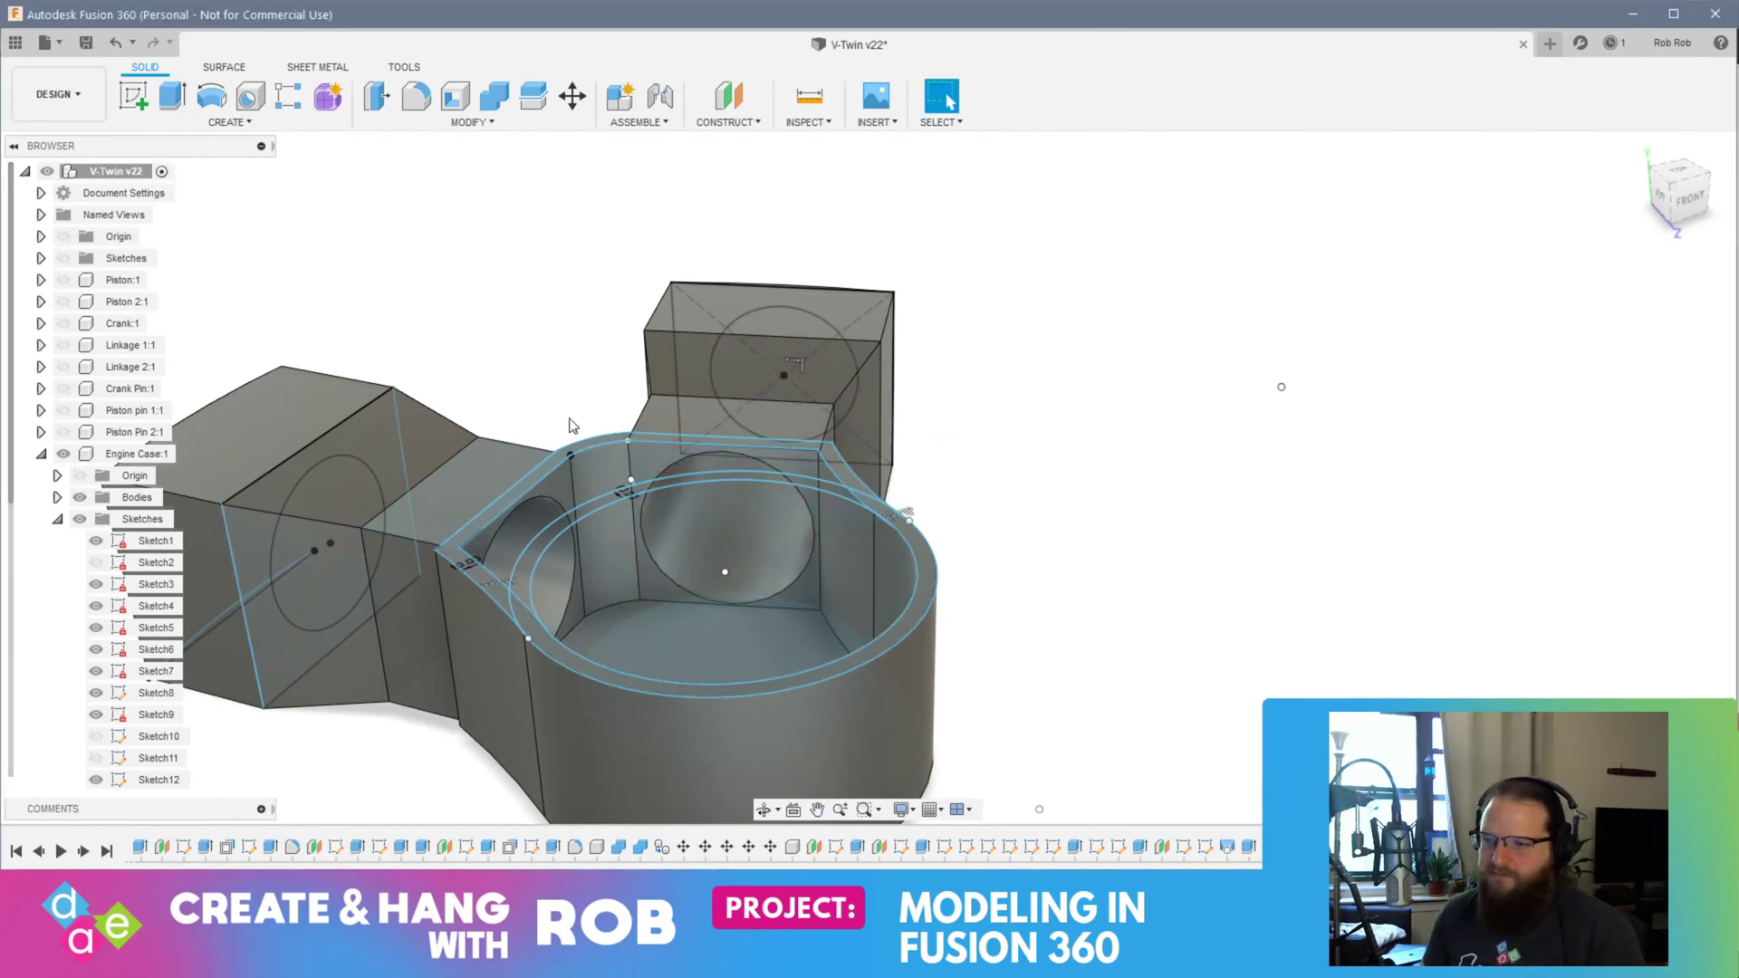
Step: Hide all sketches of the Engine Case component
{"action": "left_click", "coordinate": [41, 454]}
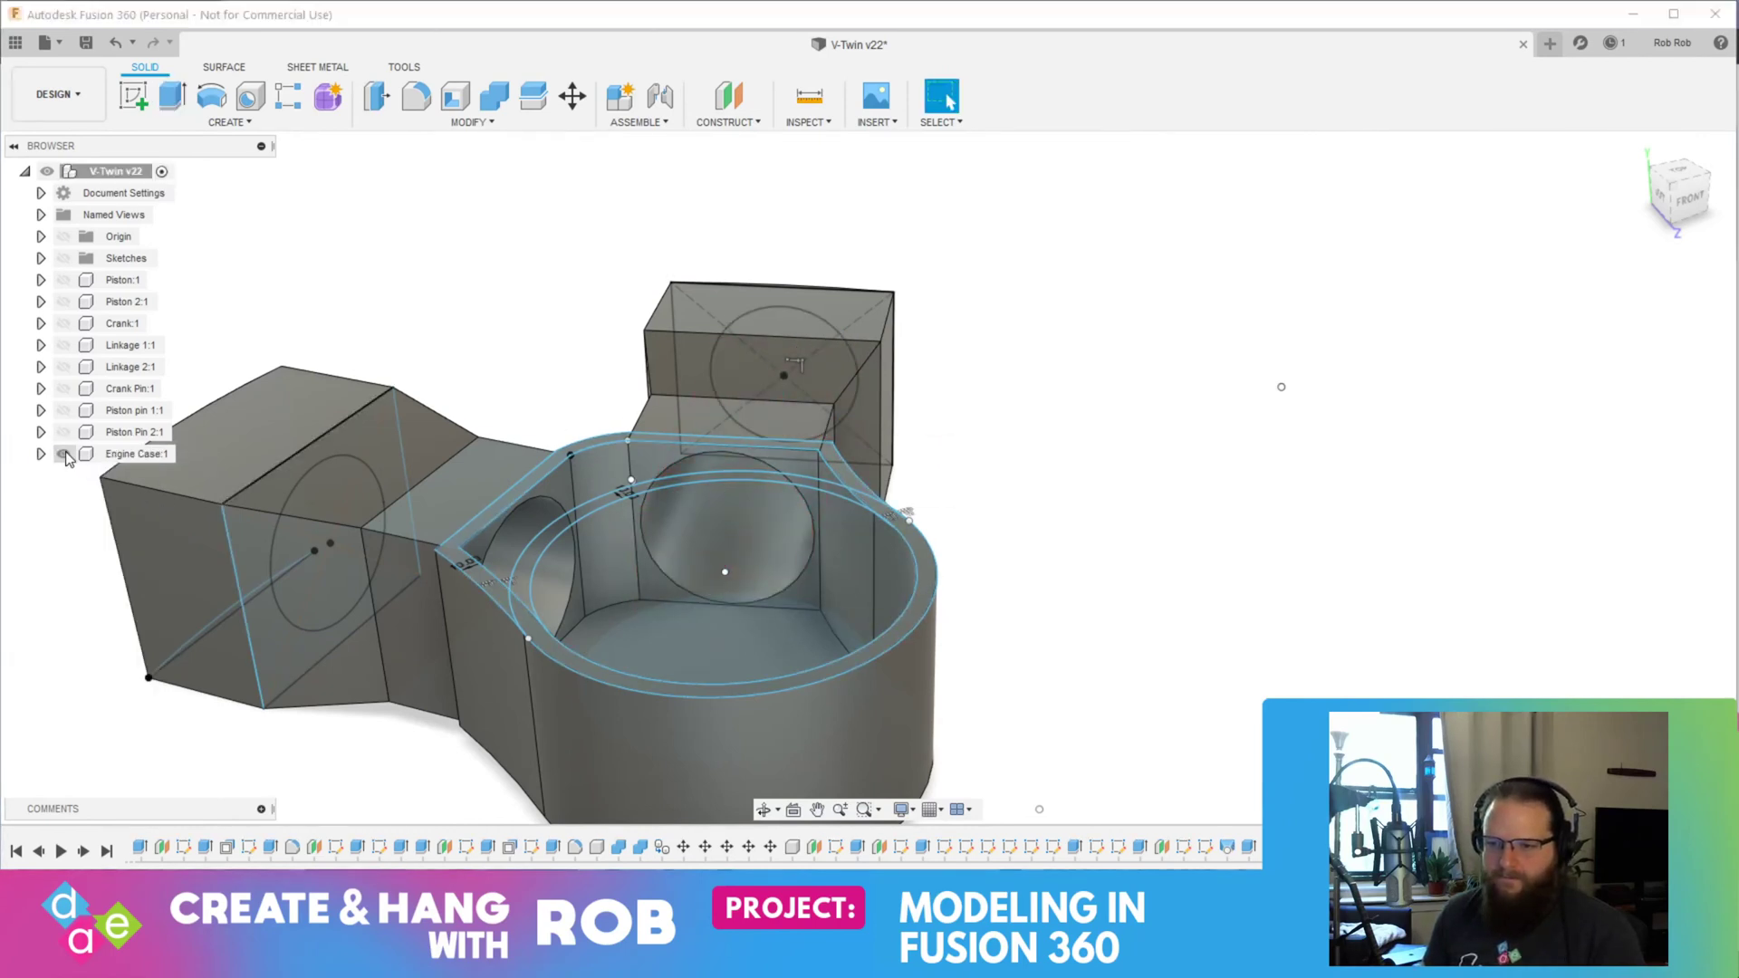
{"action": "left_click", "coordinate": [40, 453]}
{"action": "left_click", "coordinate": [79, 520]}
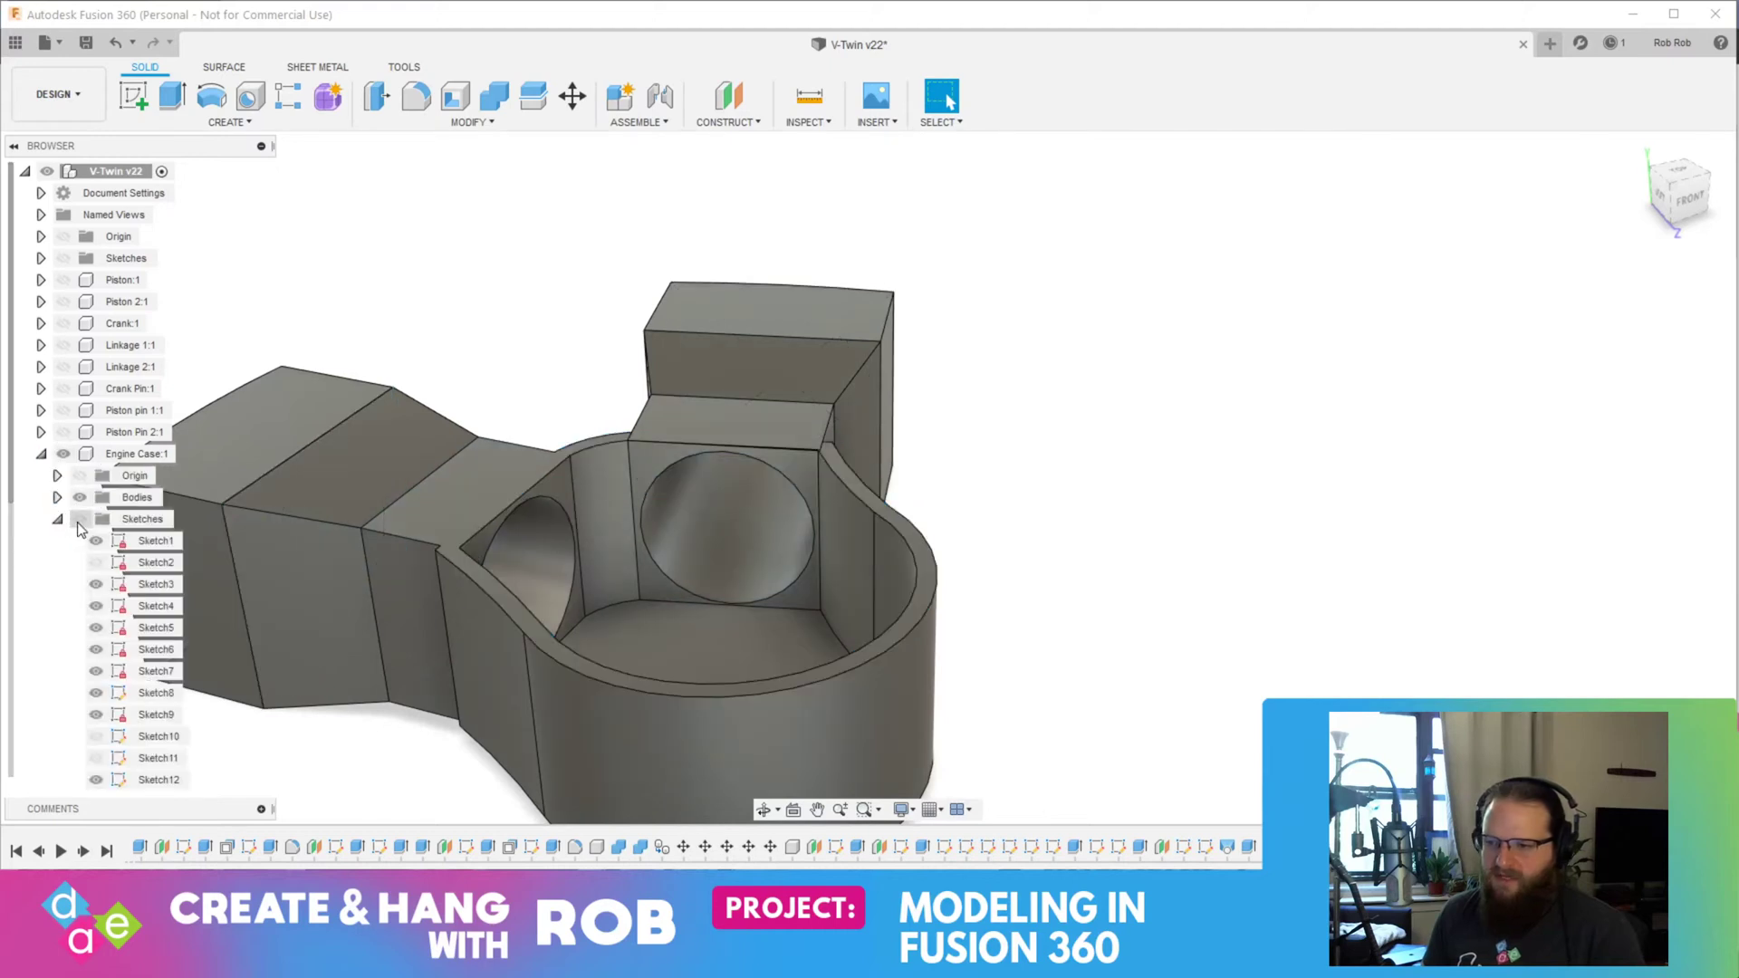
Step: Show both pistons, the crank, both linkages, the crank pin and Piston pin 1 inside the case, keeping Piston Pin 2 hidden
{"action": "left_click", "coordinate": [63, 432]}
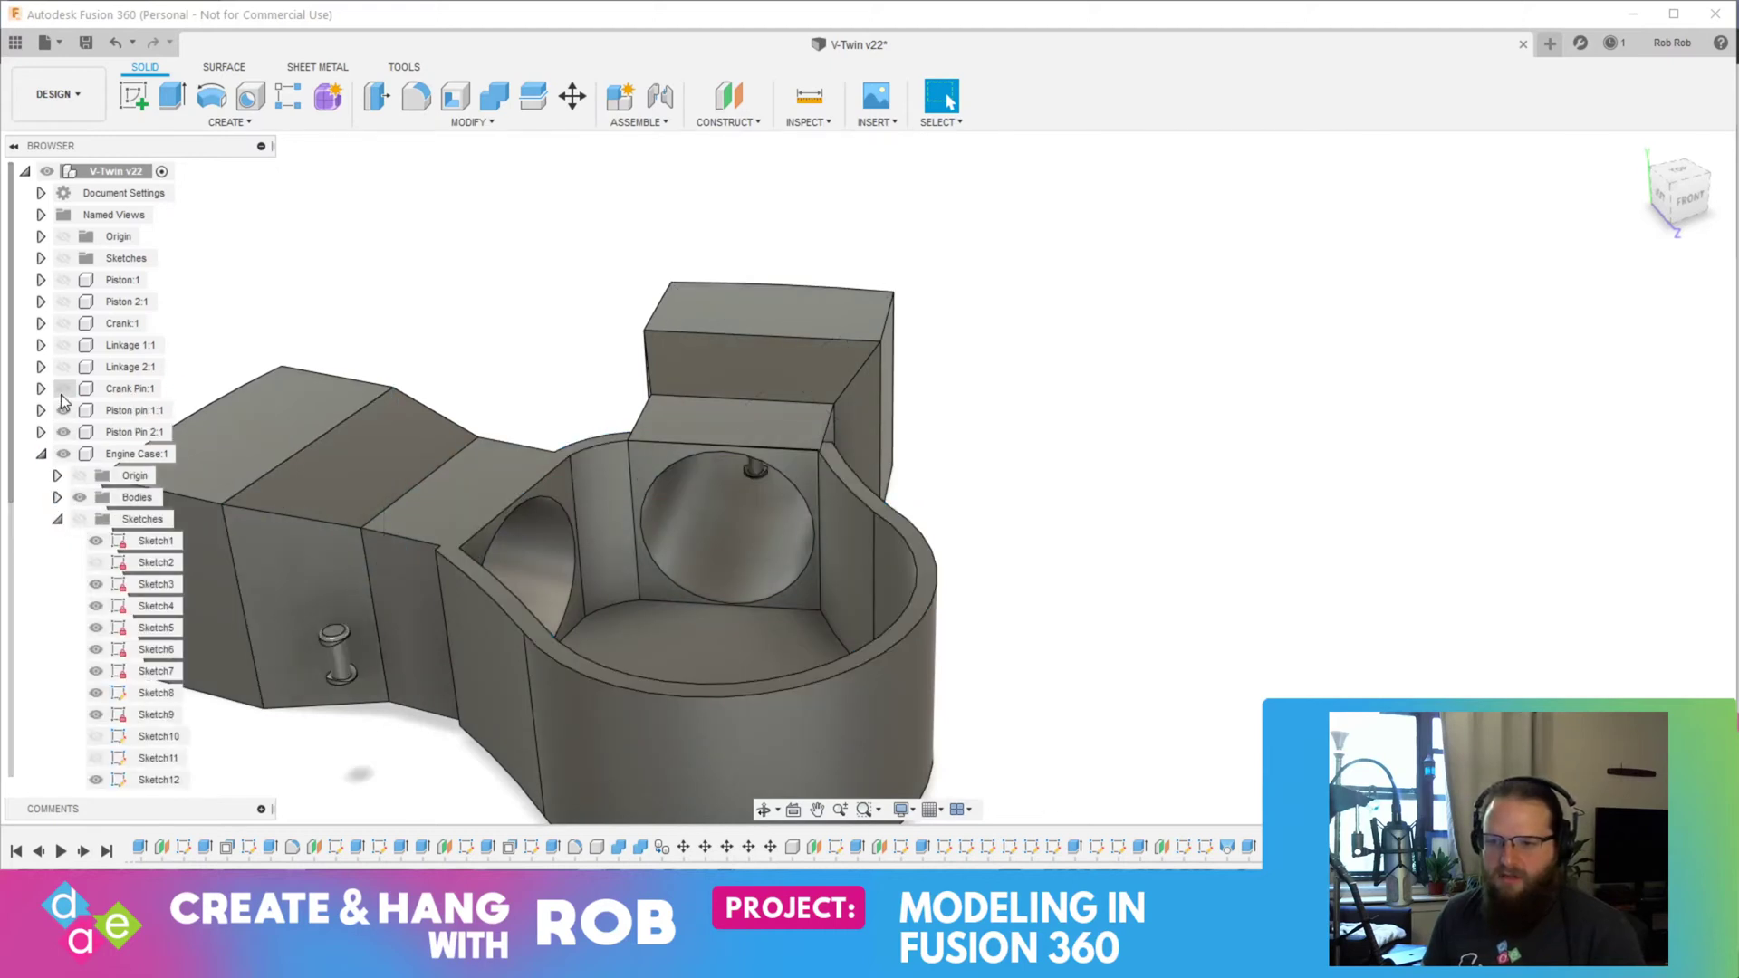
{"action": "left_click", "coordinate": [63, 388]}
{"action": "left_click", "coordinate": [64, 432]}
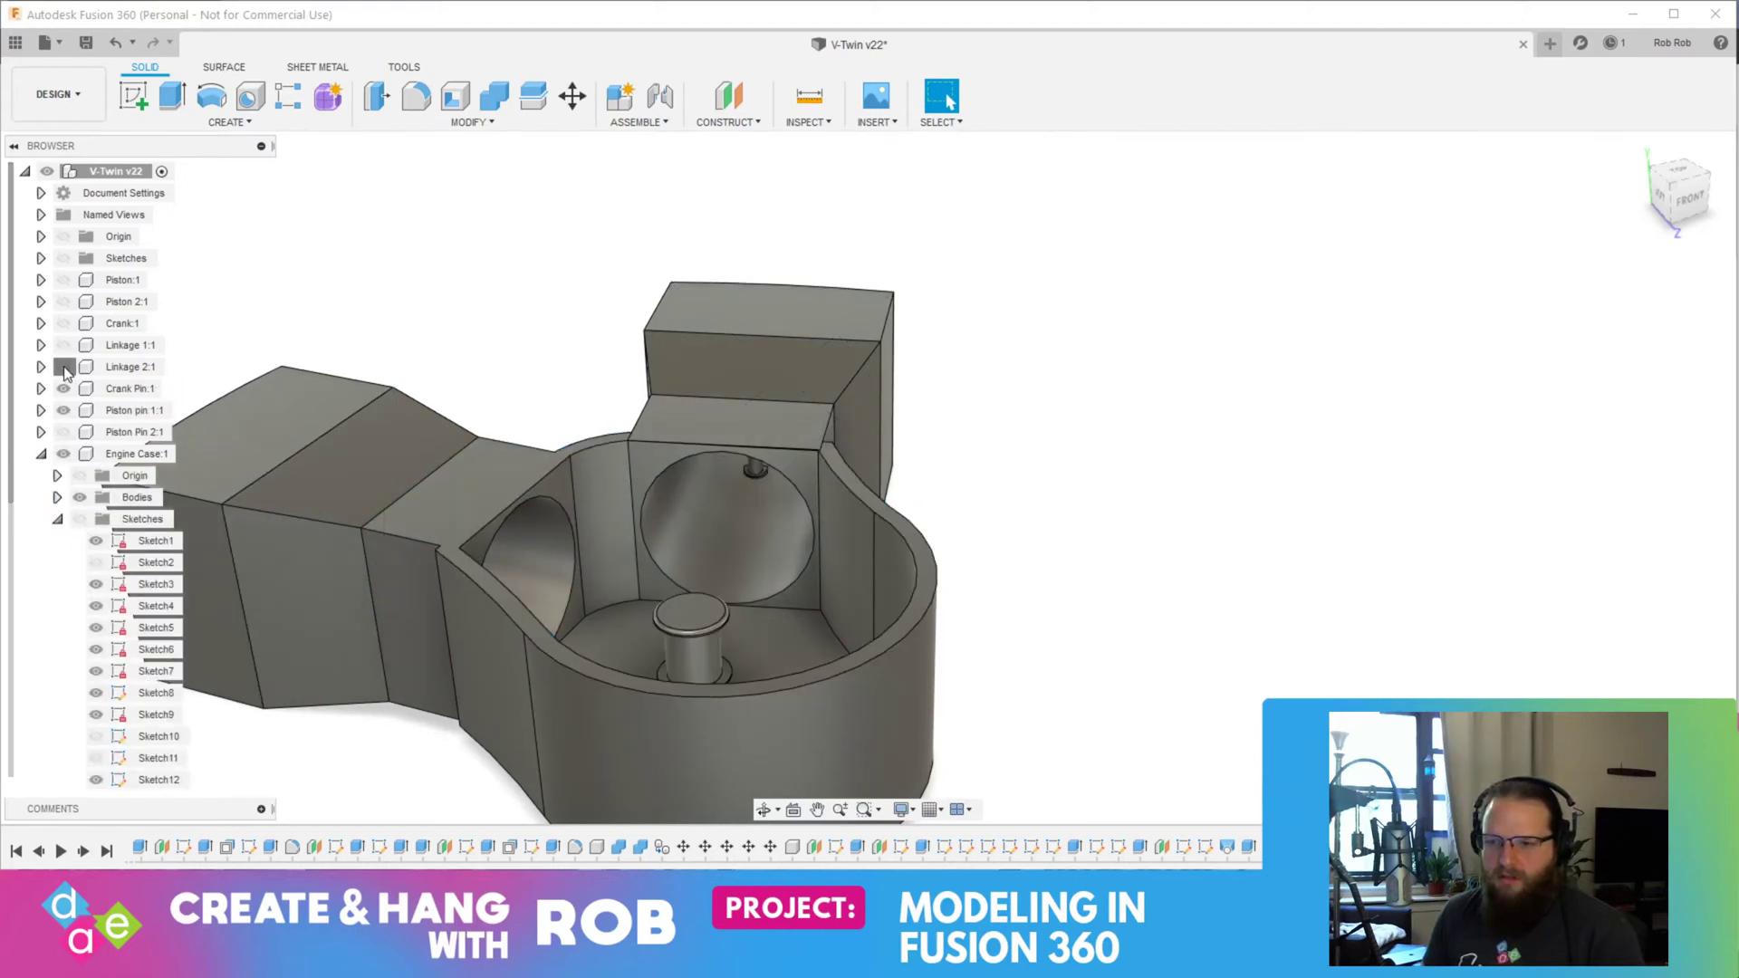
{"action": "left_click", "coordinate": [63, 367]}
{"action": "left_click", "coordinate": [63, 345]}
{"action": "left_click", "coordinate": [63, 323]}
{"action": "left_click", "coordinate": [64, 279]}
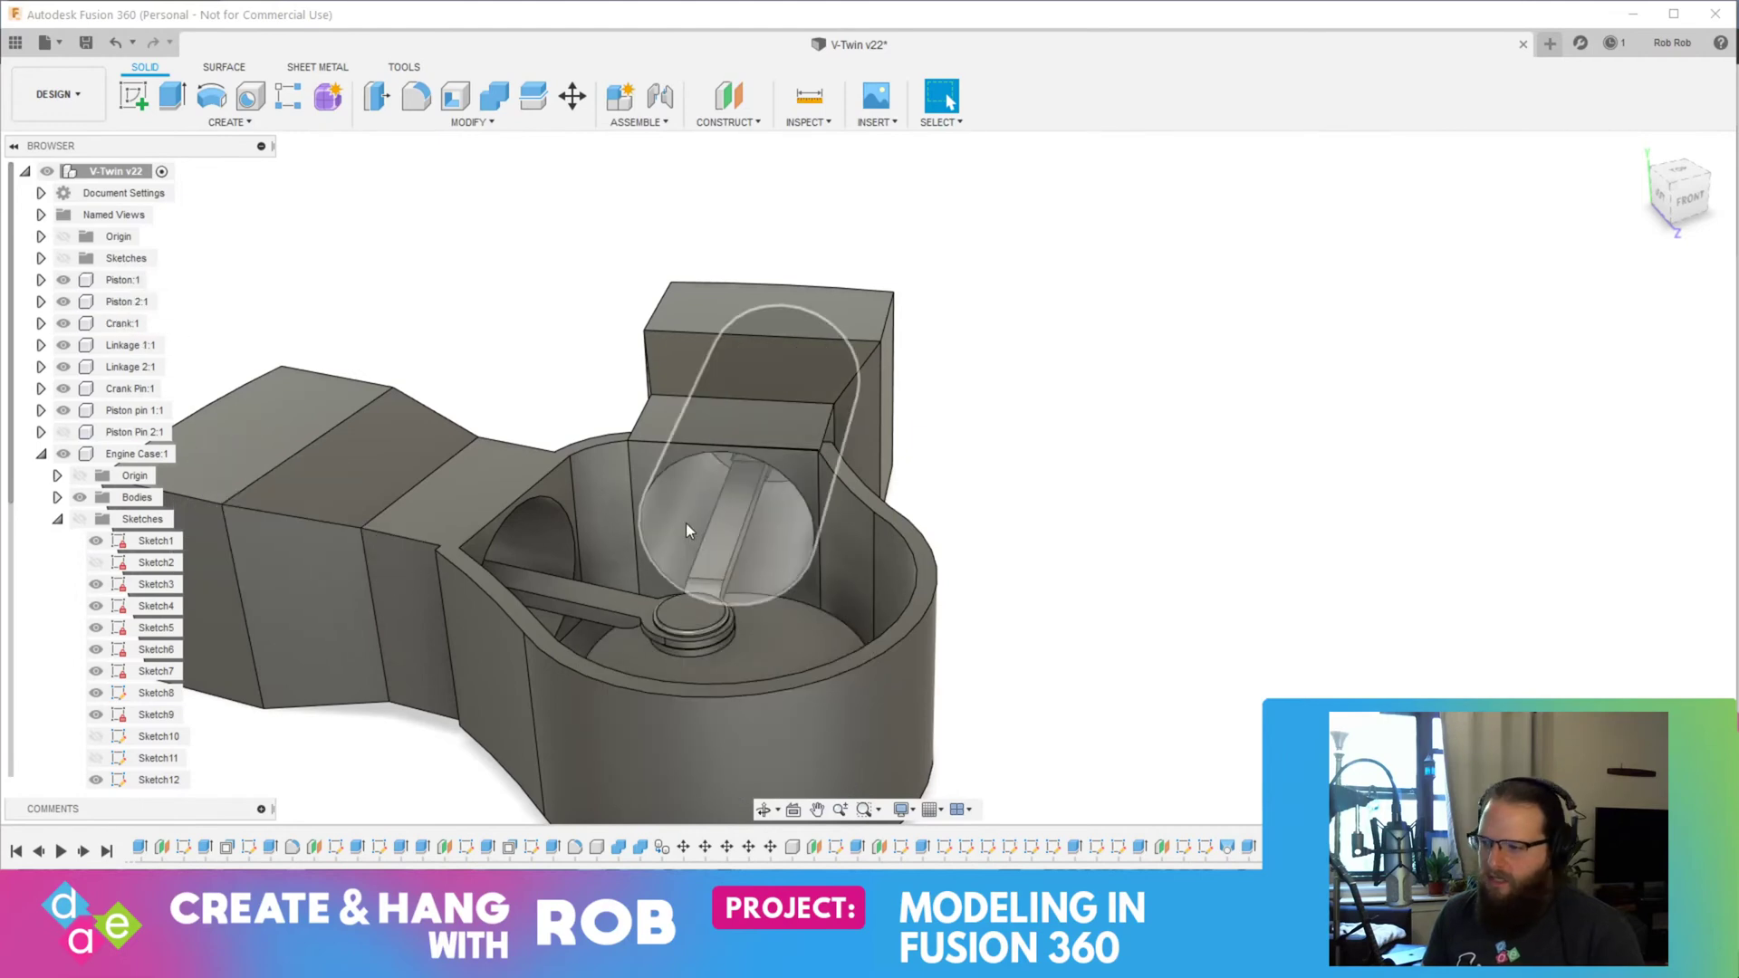
Step: Inspect the engine case from the front and underside, and save the design
{"action": "middle_click_drag", "start_coordinate": [1196, 489], "coordinate": [949, 413], "text": "shift"}
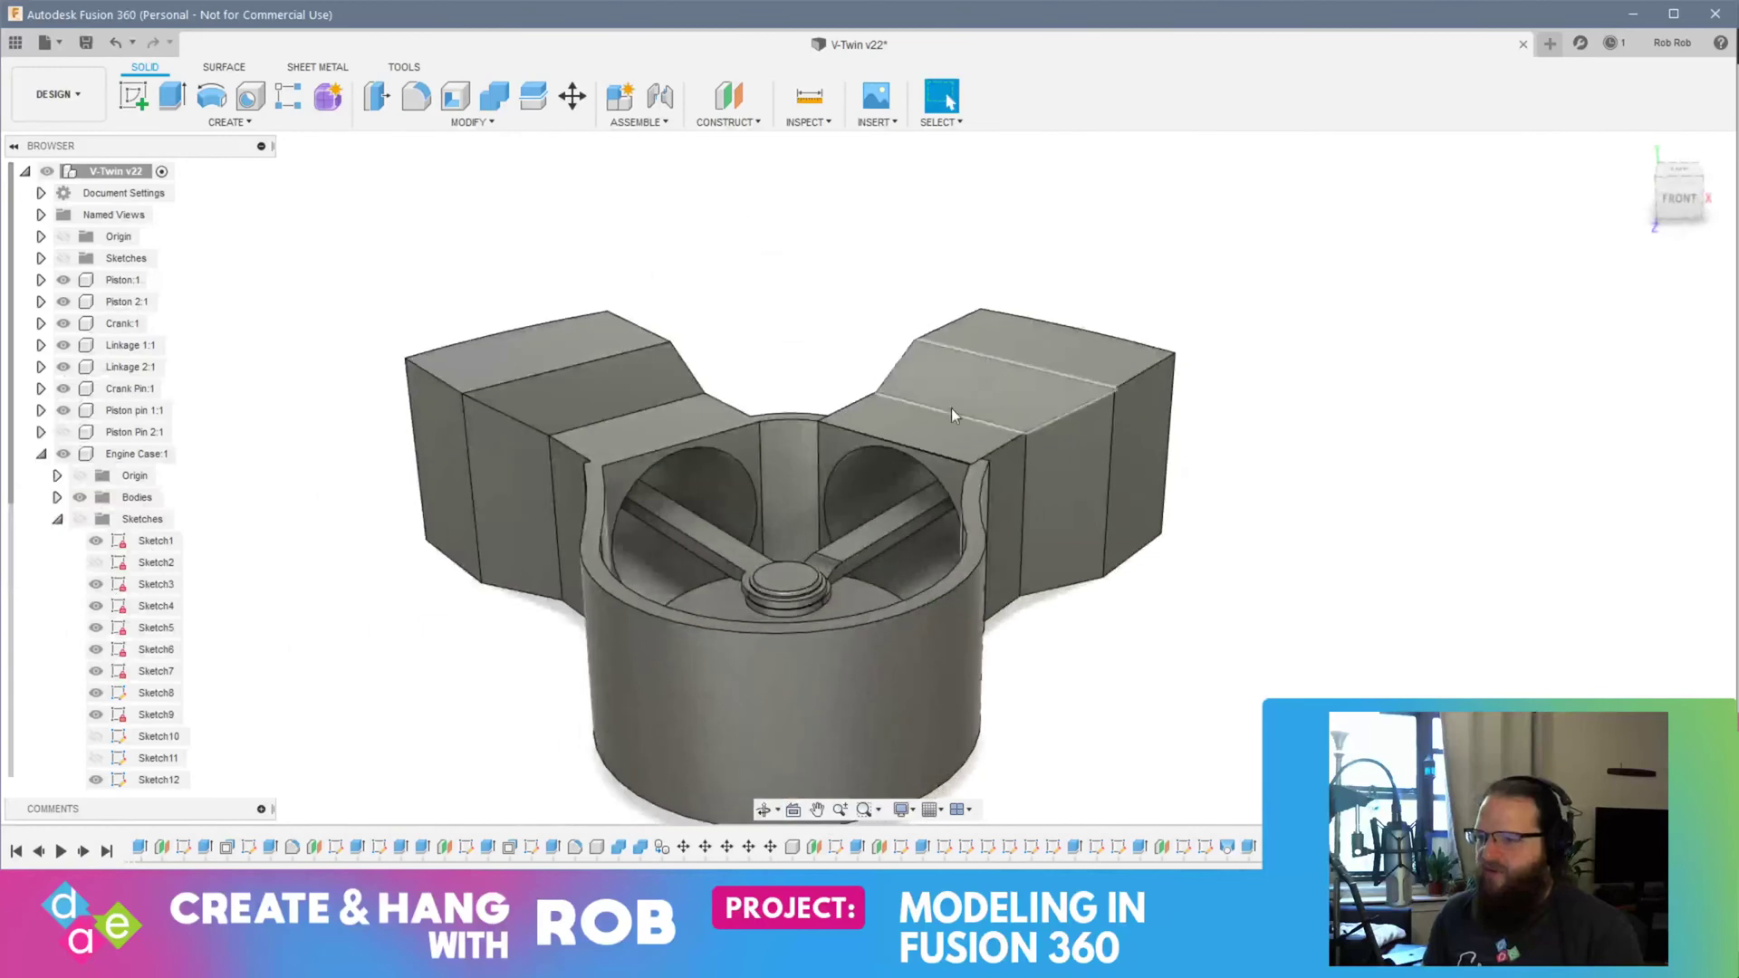
{"action": "mouse_move", "coordinate": [1034, 703]}
{"action": "middle_mouse_down", "text": "shift"}
{"action": "mouse_move", "coordinate": [1027, 560]}
{"action": "mouse_move", "coordinate": [981, 453]}
{"action": "mouse_move", "coordinate": [1017, 675]}
{"action": "mouse_move", "coordinate": [920, 551]}
{"action": "mouse_move", "coordinate": [985, 405]}
{"action": "mouse_move", "coordinate": [974, 385]}
{"action": "middle_mouse_up", "text": "shift"}
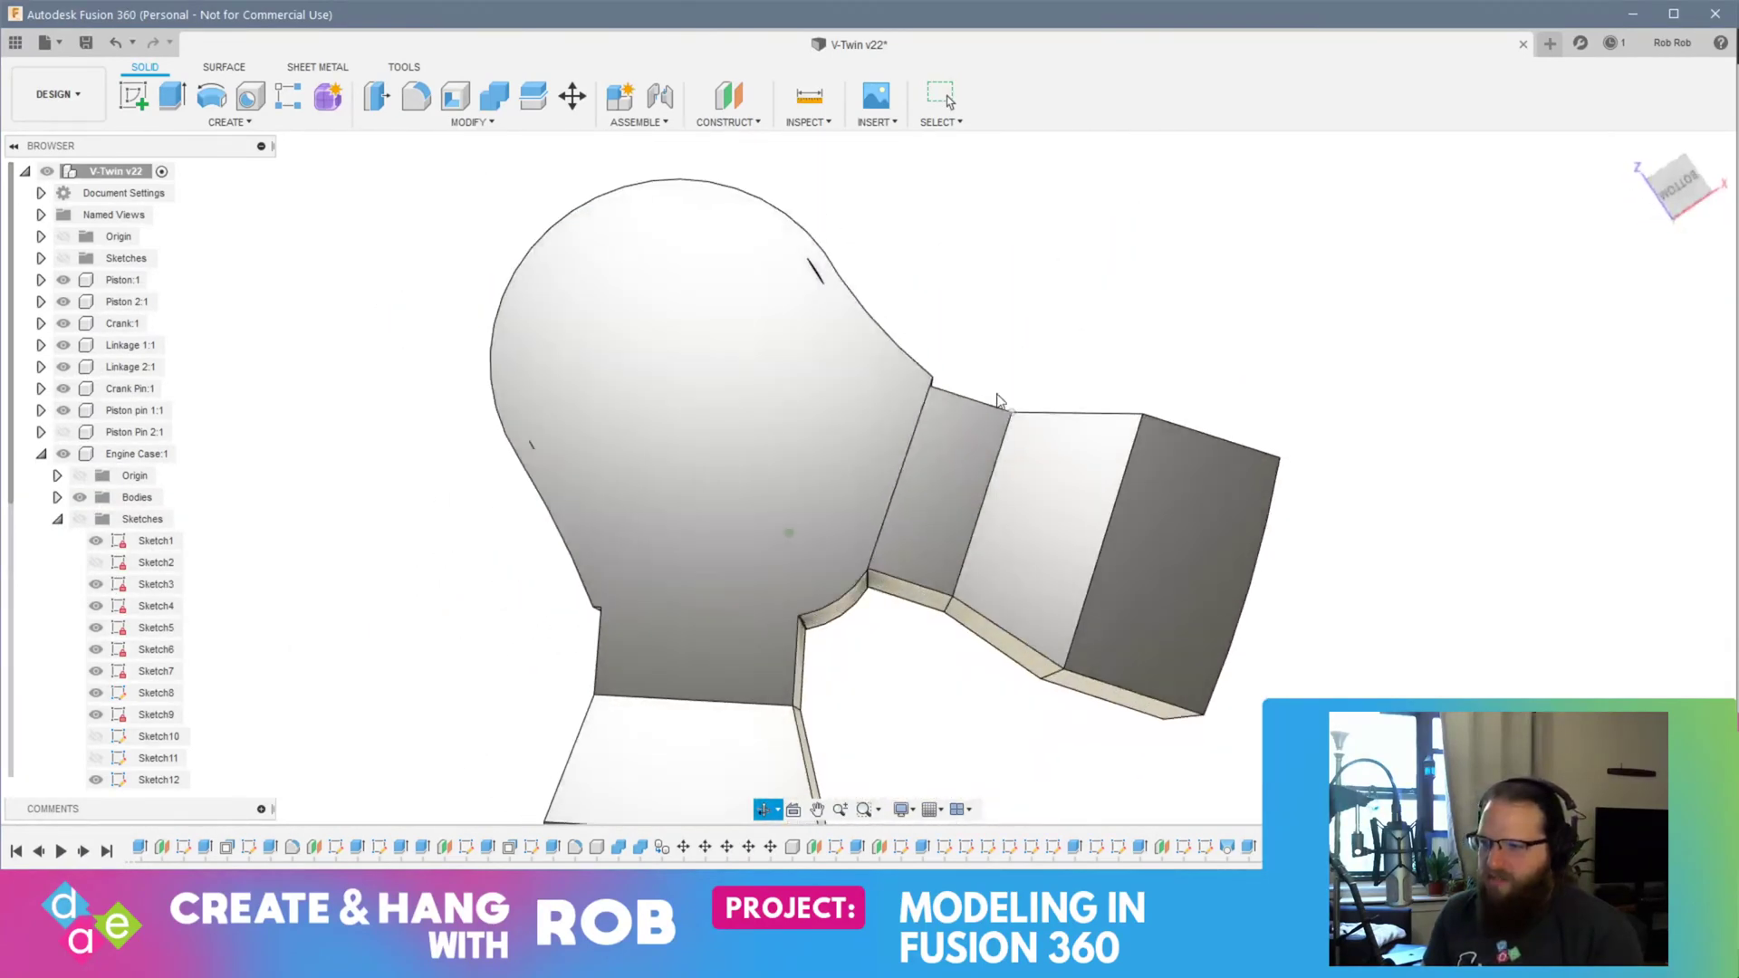
{"action": "middle_click_drag", "start_coordinate": [786, 410], "coordinate": [666, 420], "text": "shift"}
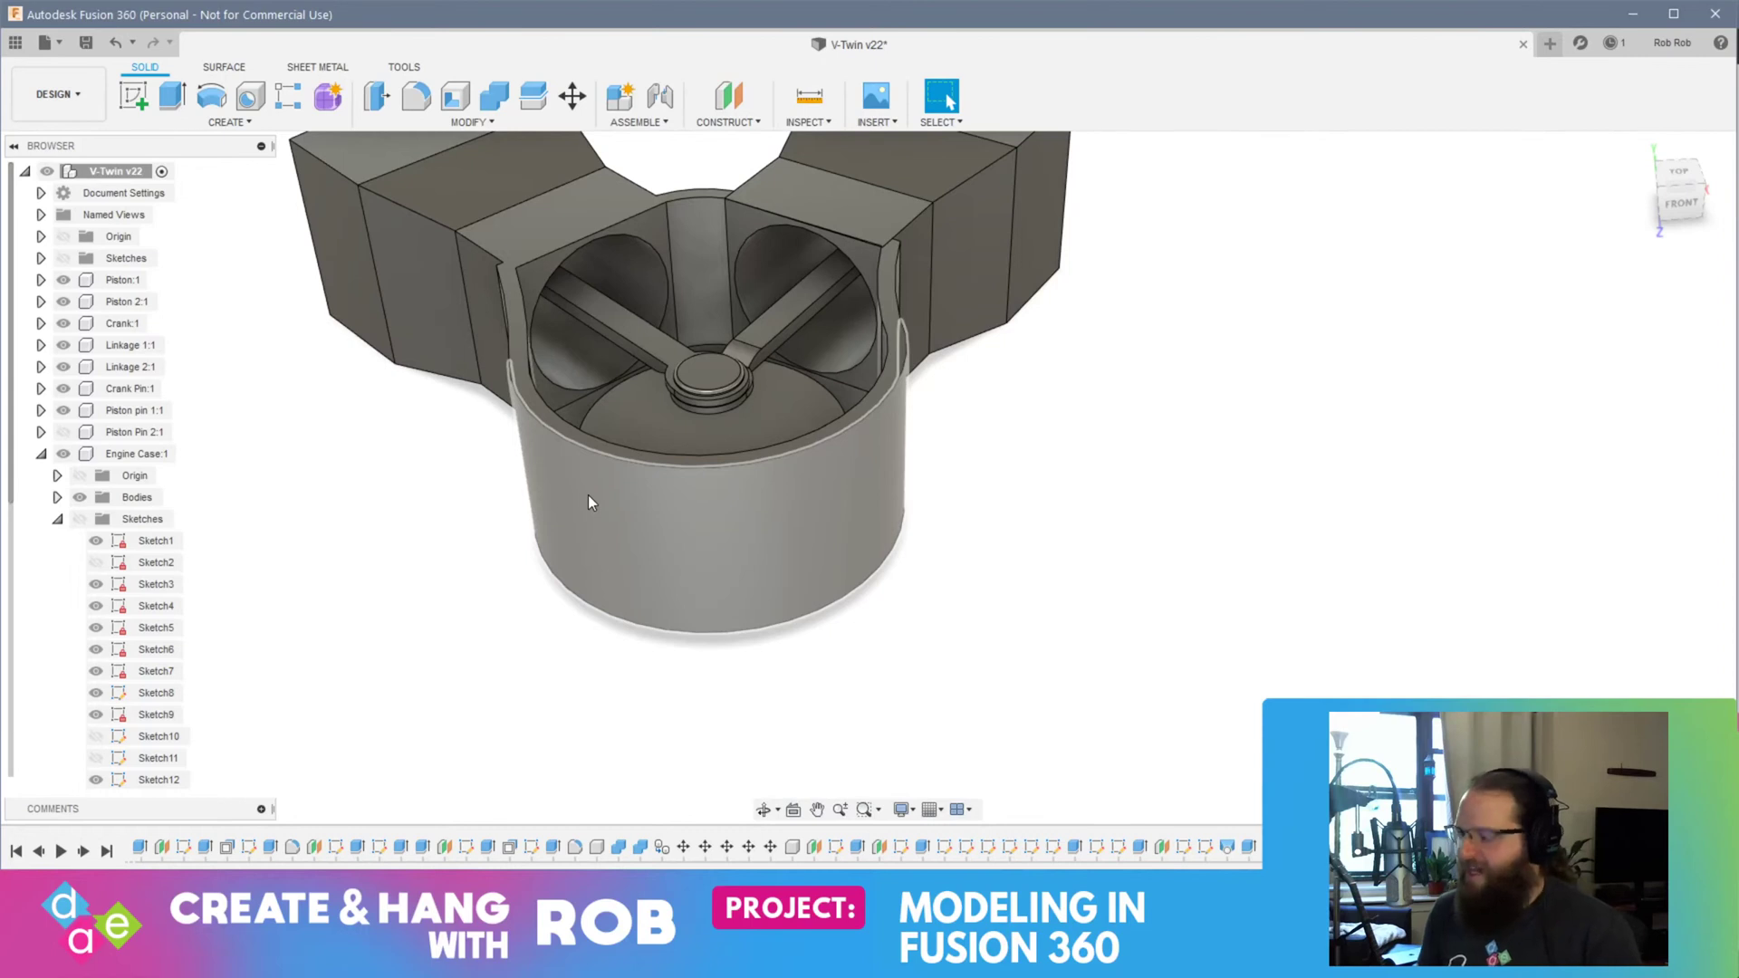
{"action": "key", "text": "ctrl+s"}
{"action": "key", "text": "Return"}
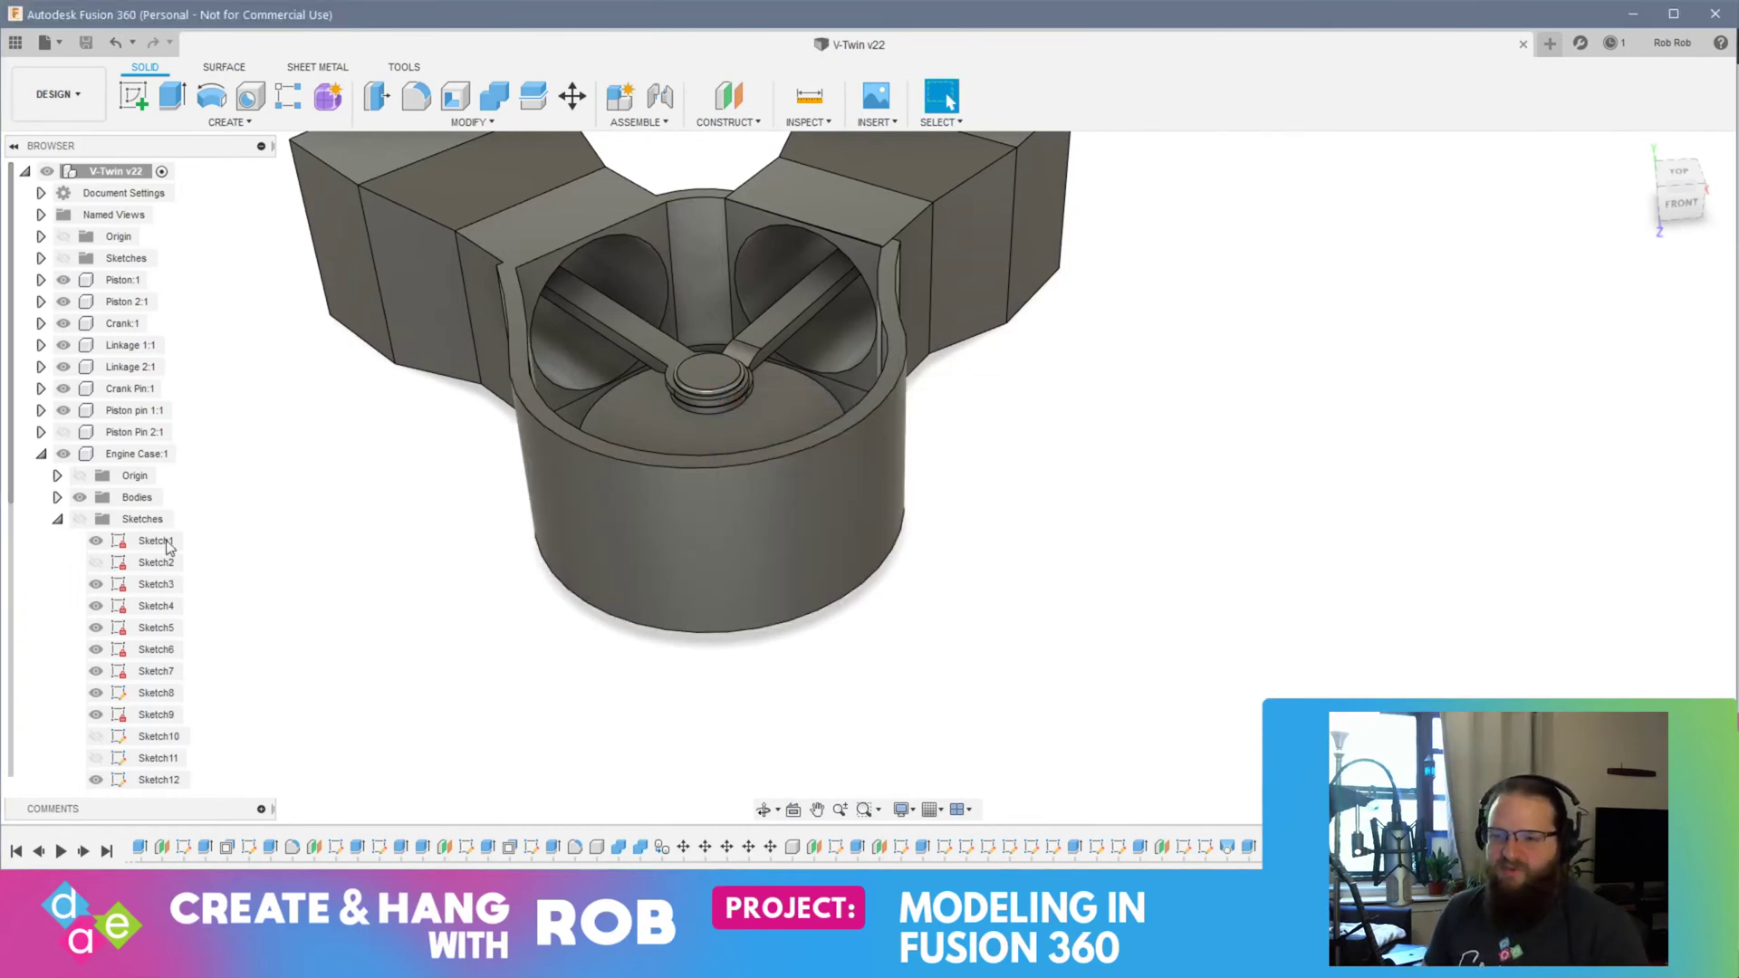
Step: Activate the Crank component for editing and hide the Engine Case
{"action": "left_click", "coordinate": [41, 455]}
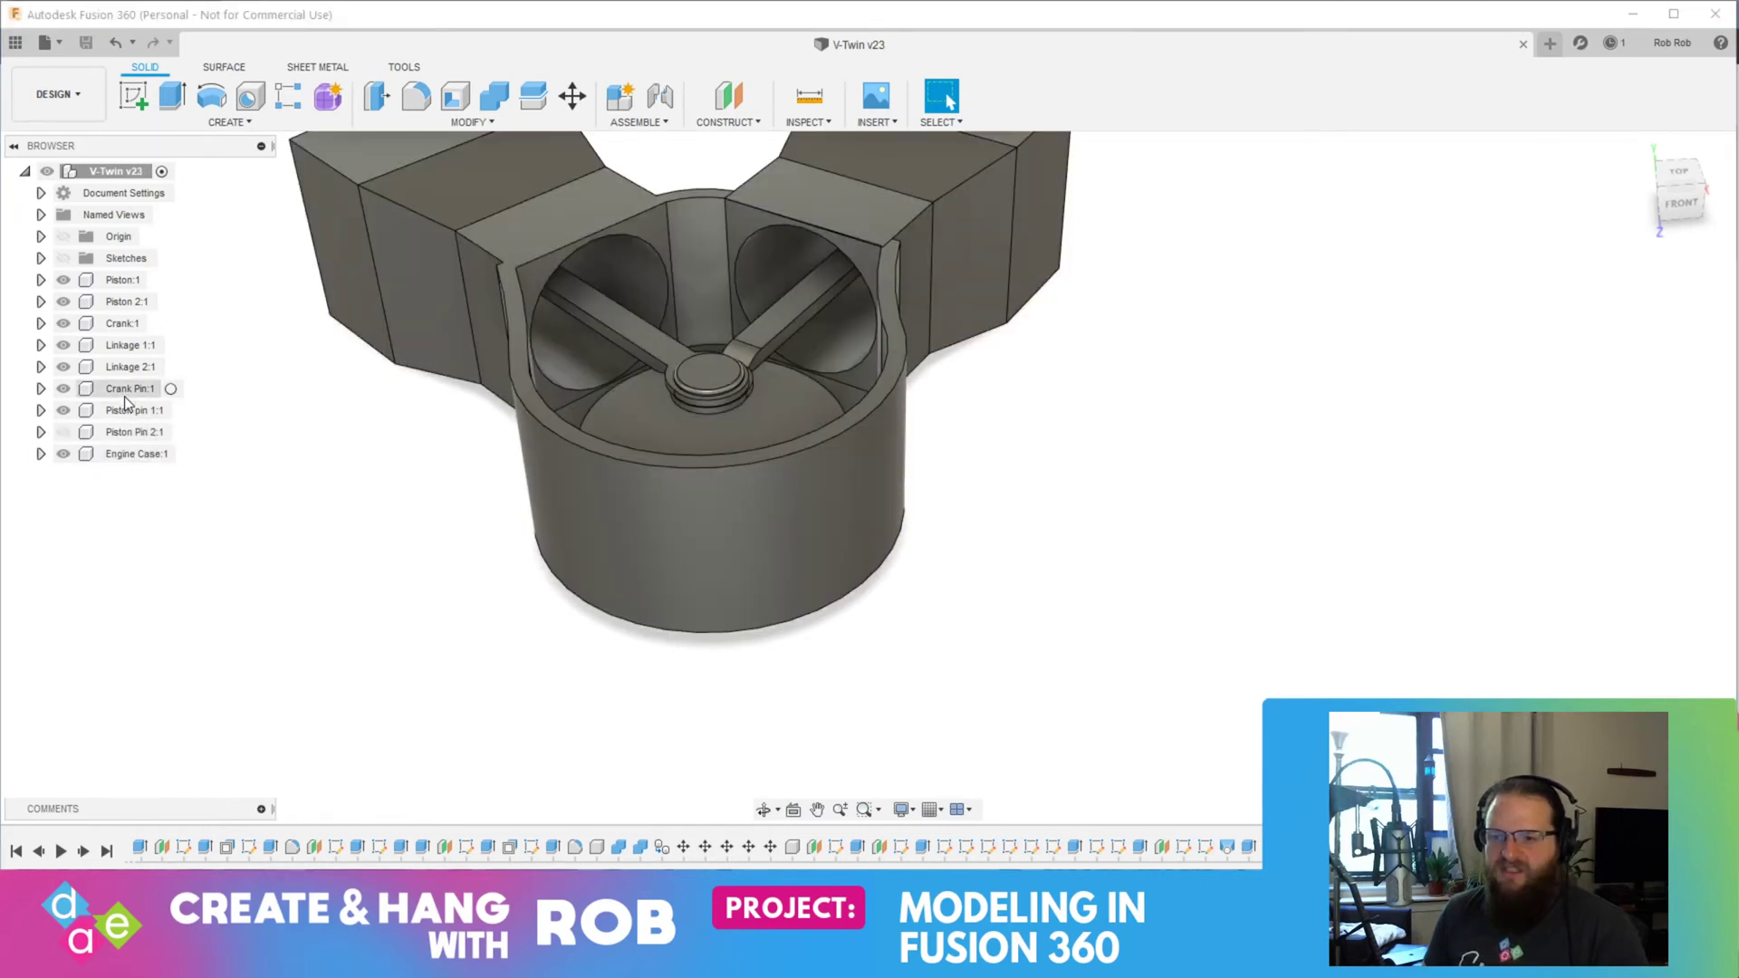
{"action": "left_click", "coordinate": [170, 389]}
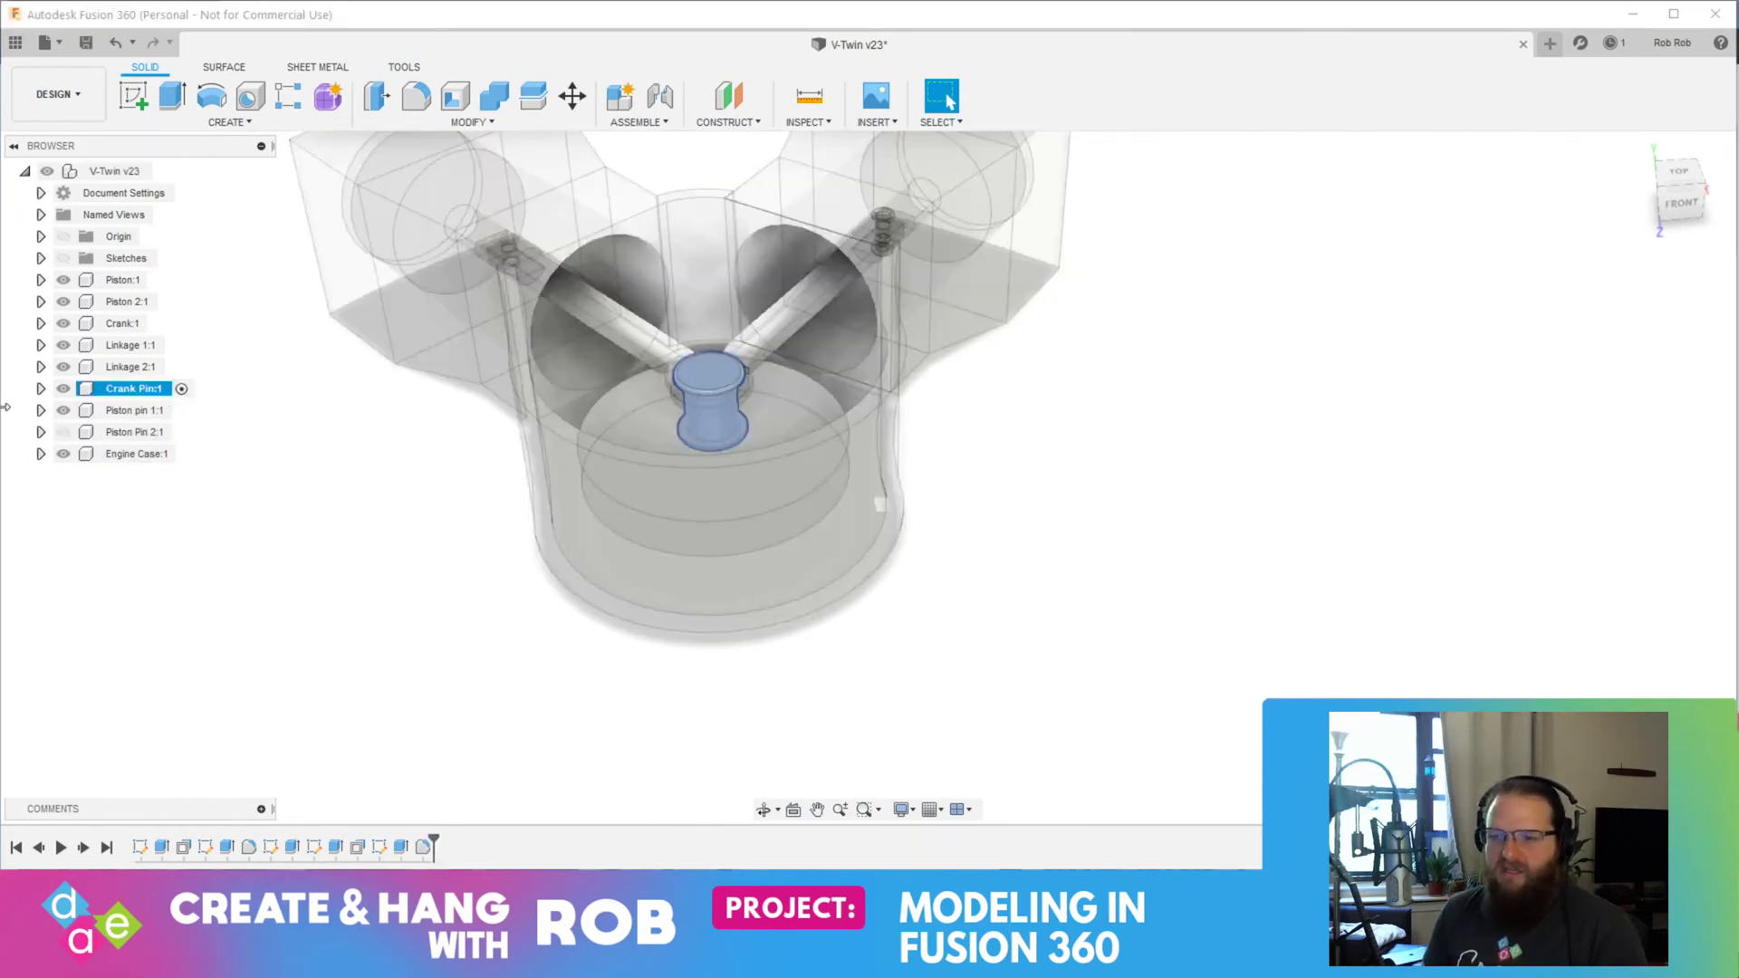
{"action": "left_click", "coordinate": [163, 324]}
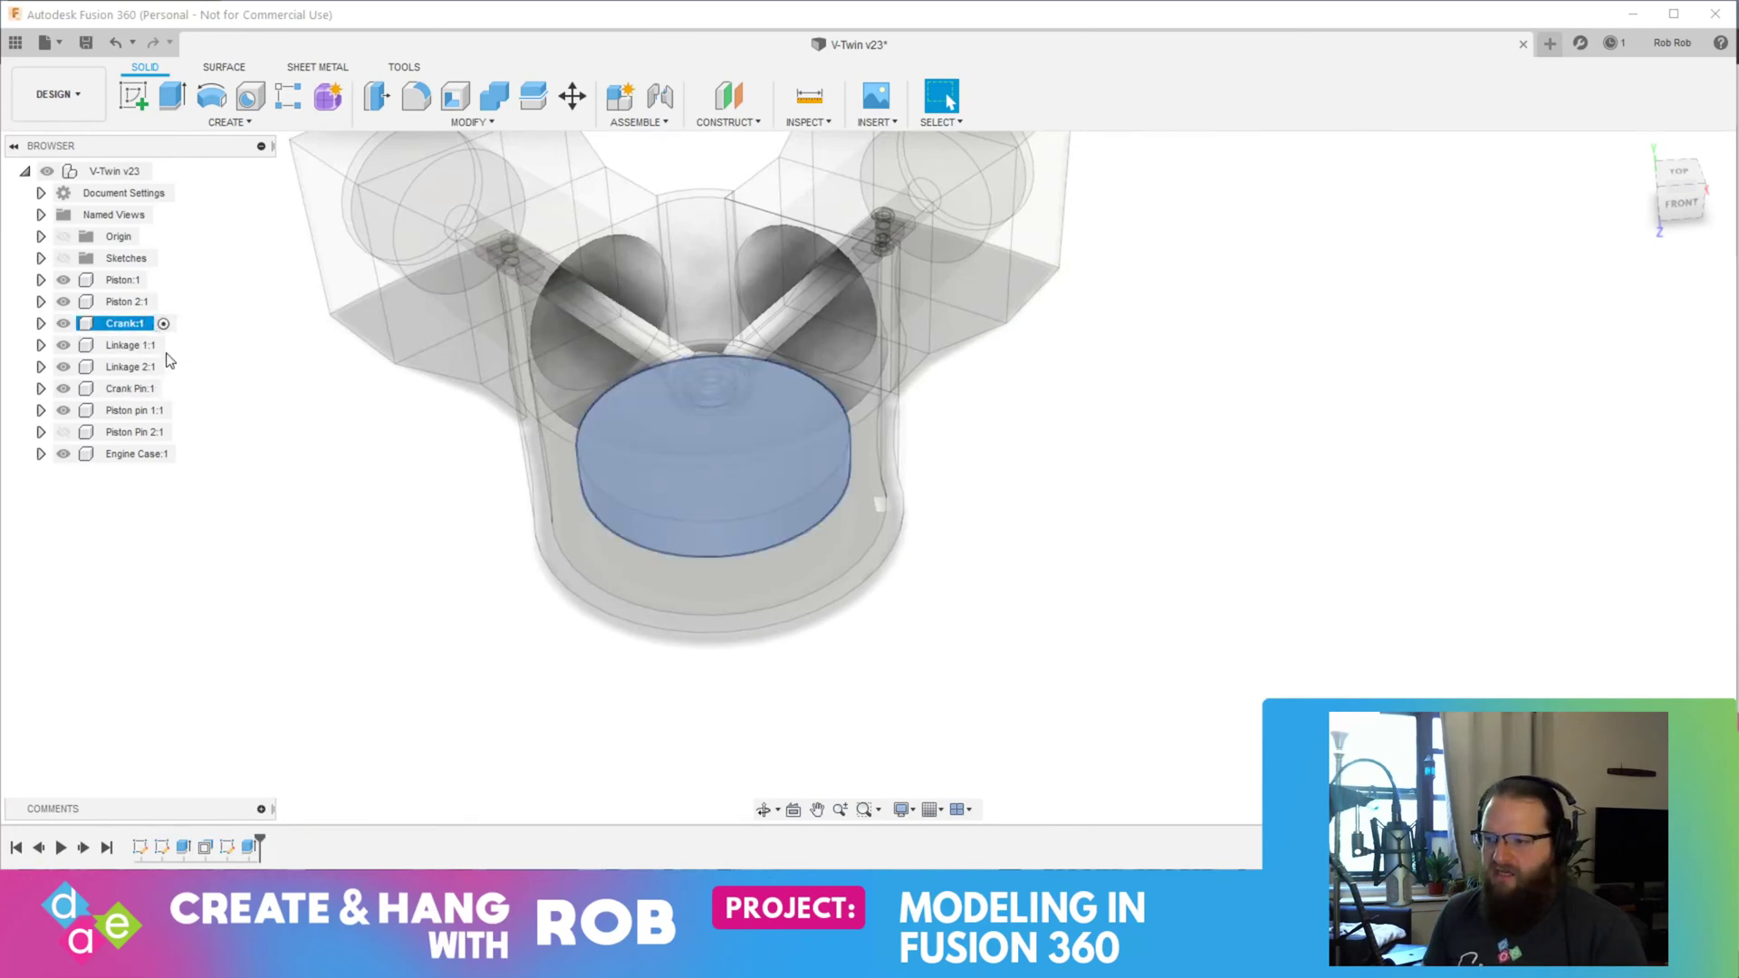
{"action": "left_click", "coordinate": [63, 454]}
Step: Sketch a 20 mm diameter circle at the centre of the crank disc's bottom face
{"action": "middle_click_drag", "start_coordinate": [777, 640], "coordinate": [763, 575], "text": "shift"}
{"action": "left_click", "coordinate": [728, 351]}
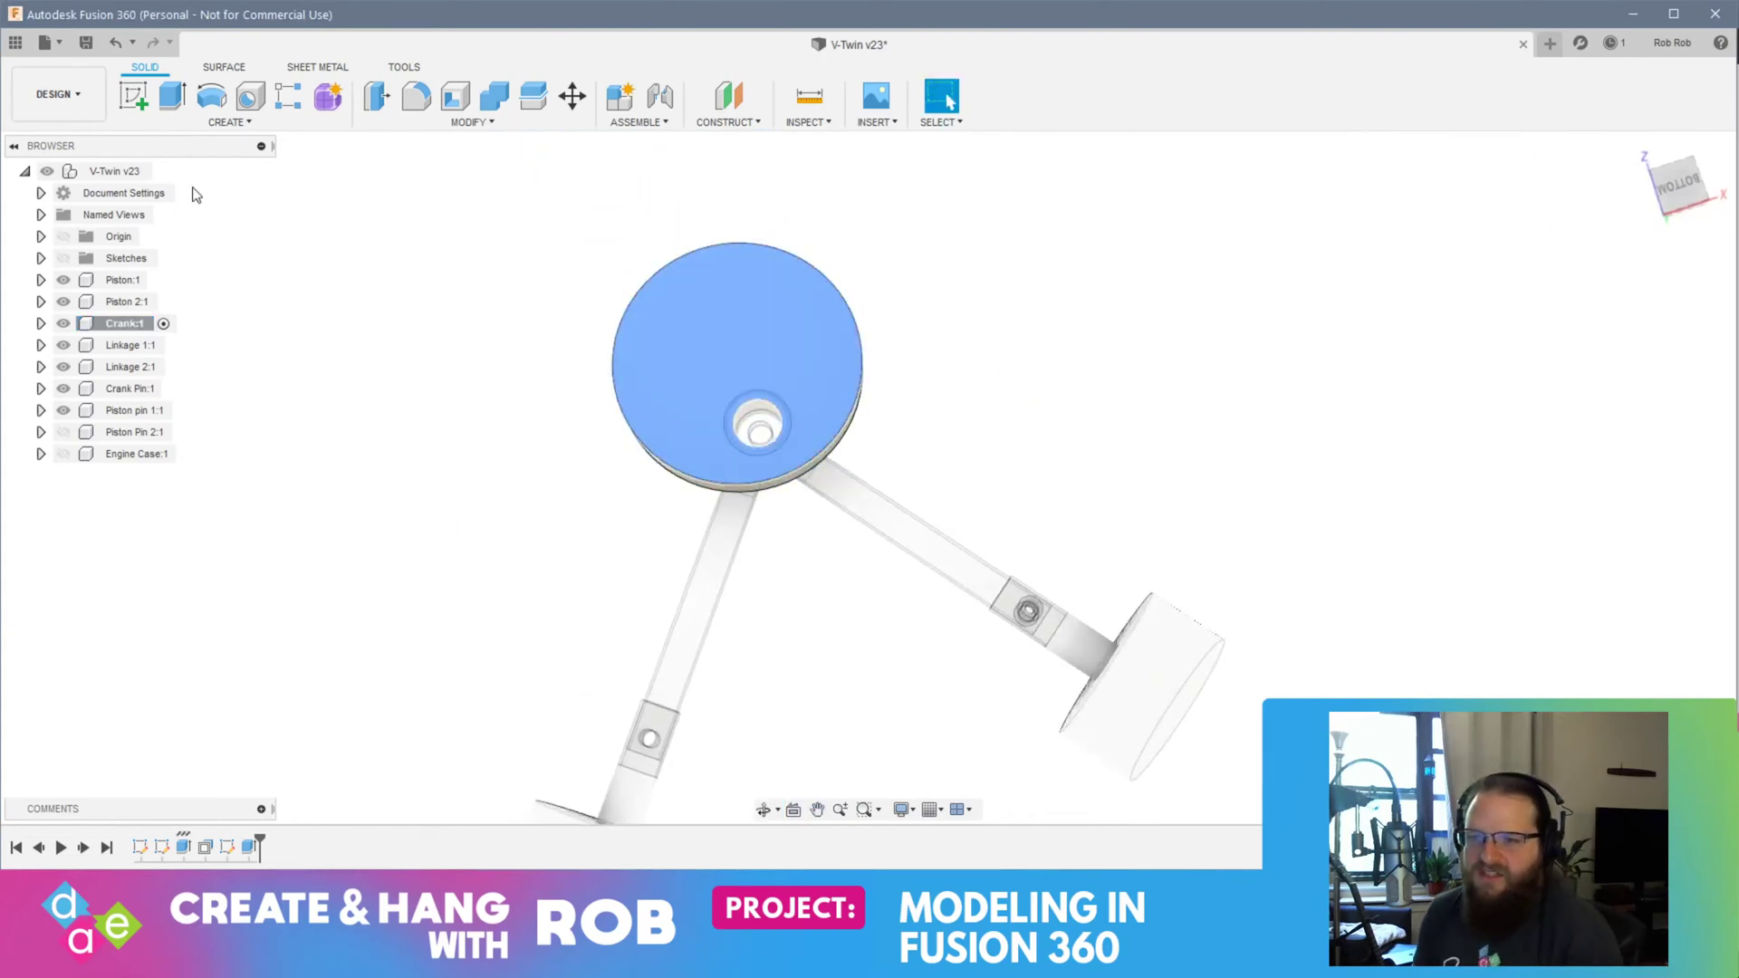
{"action": "left_click", "coordinate": [132, 96]}
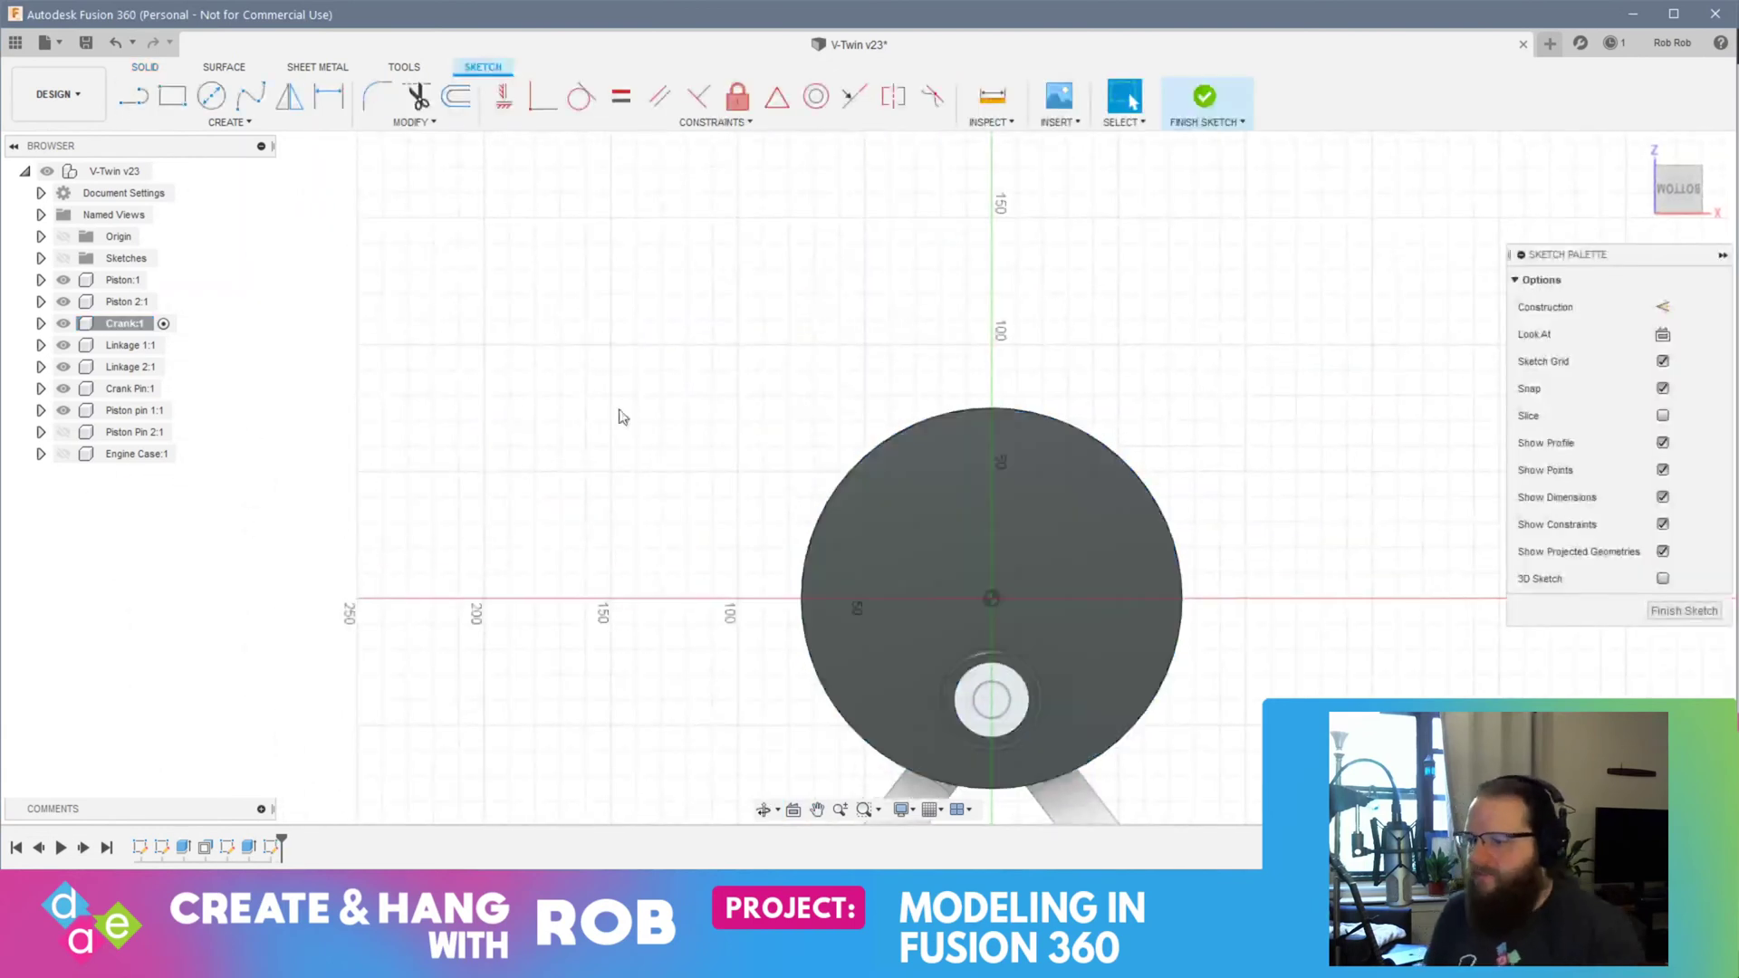
{"action": "left_click", "coordinate": [211, 95]}
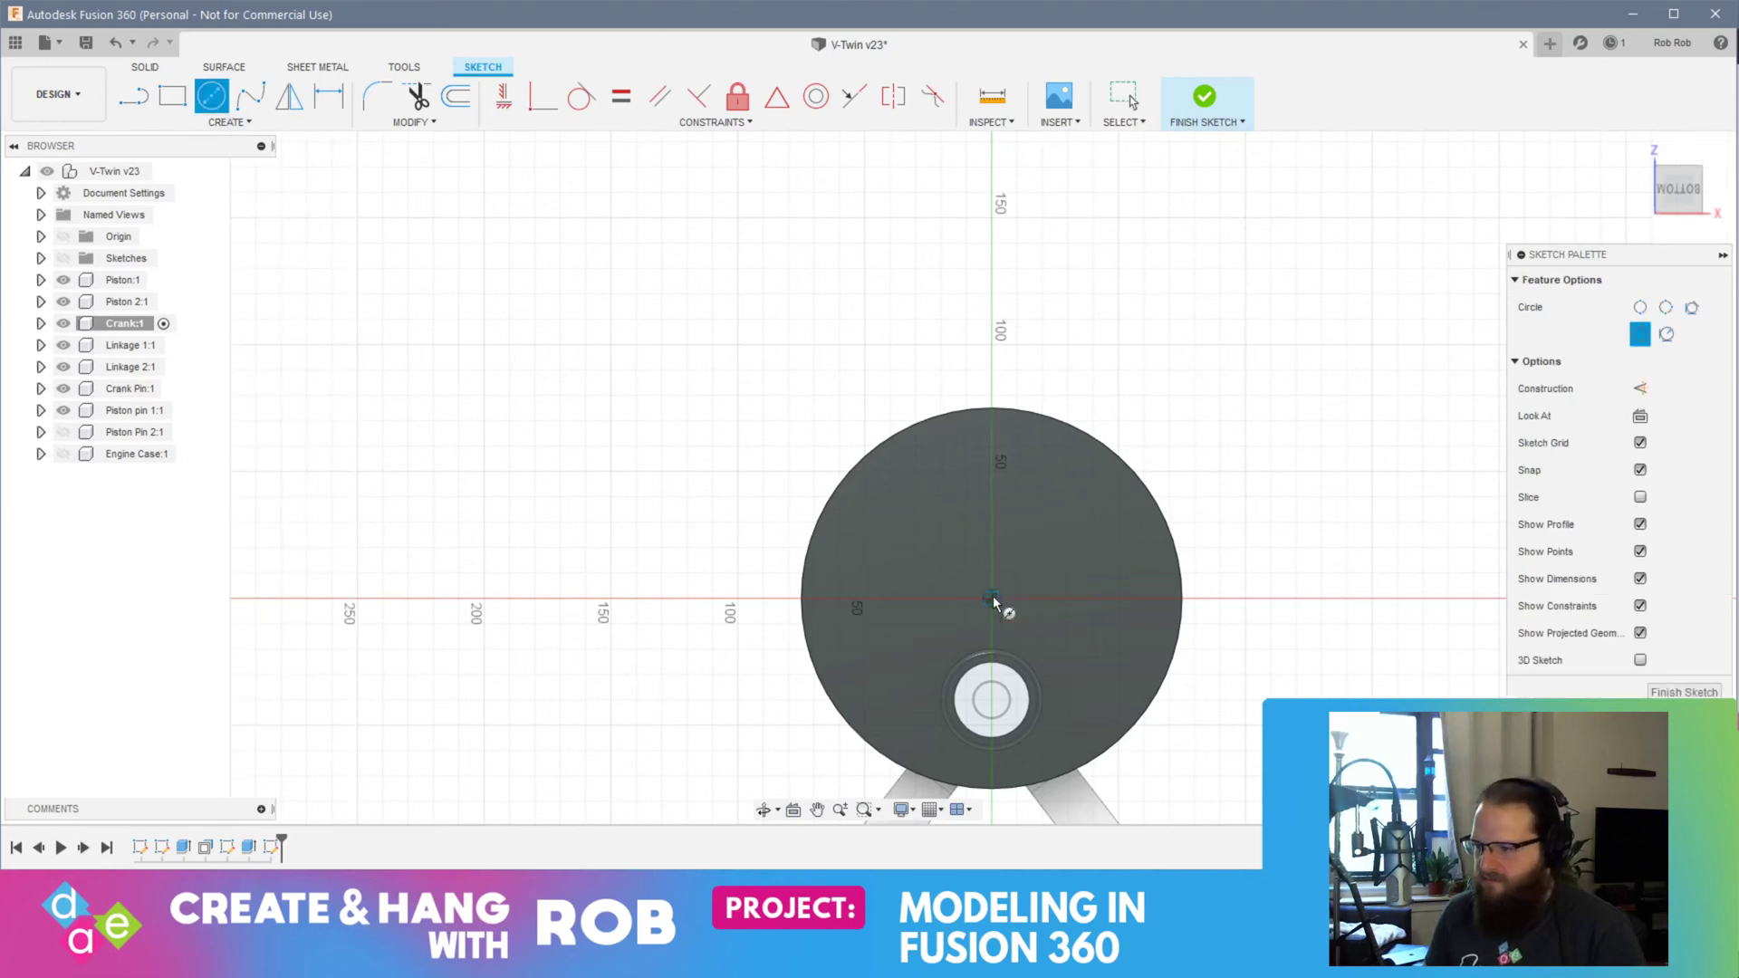
{"action": "left_click", "coordinate": [993, 602]}
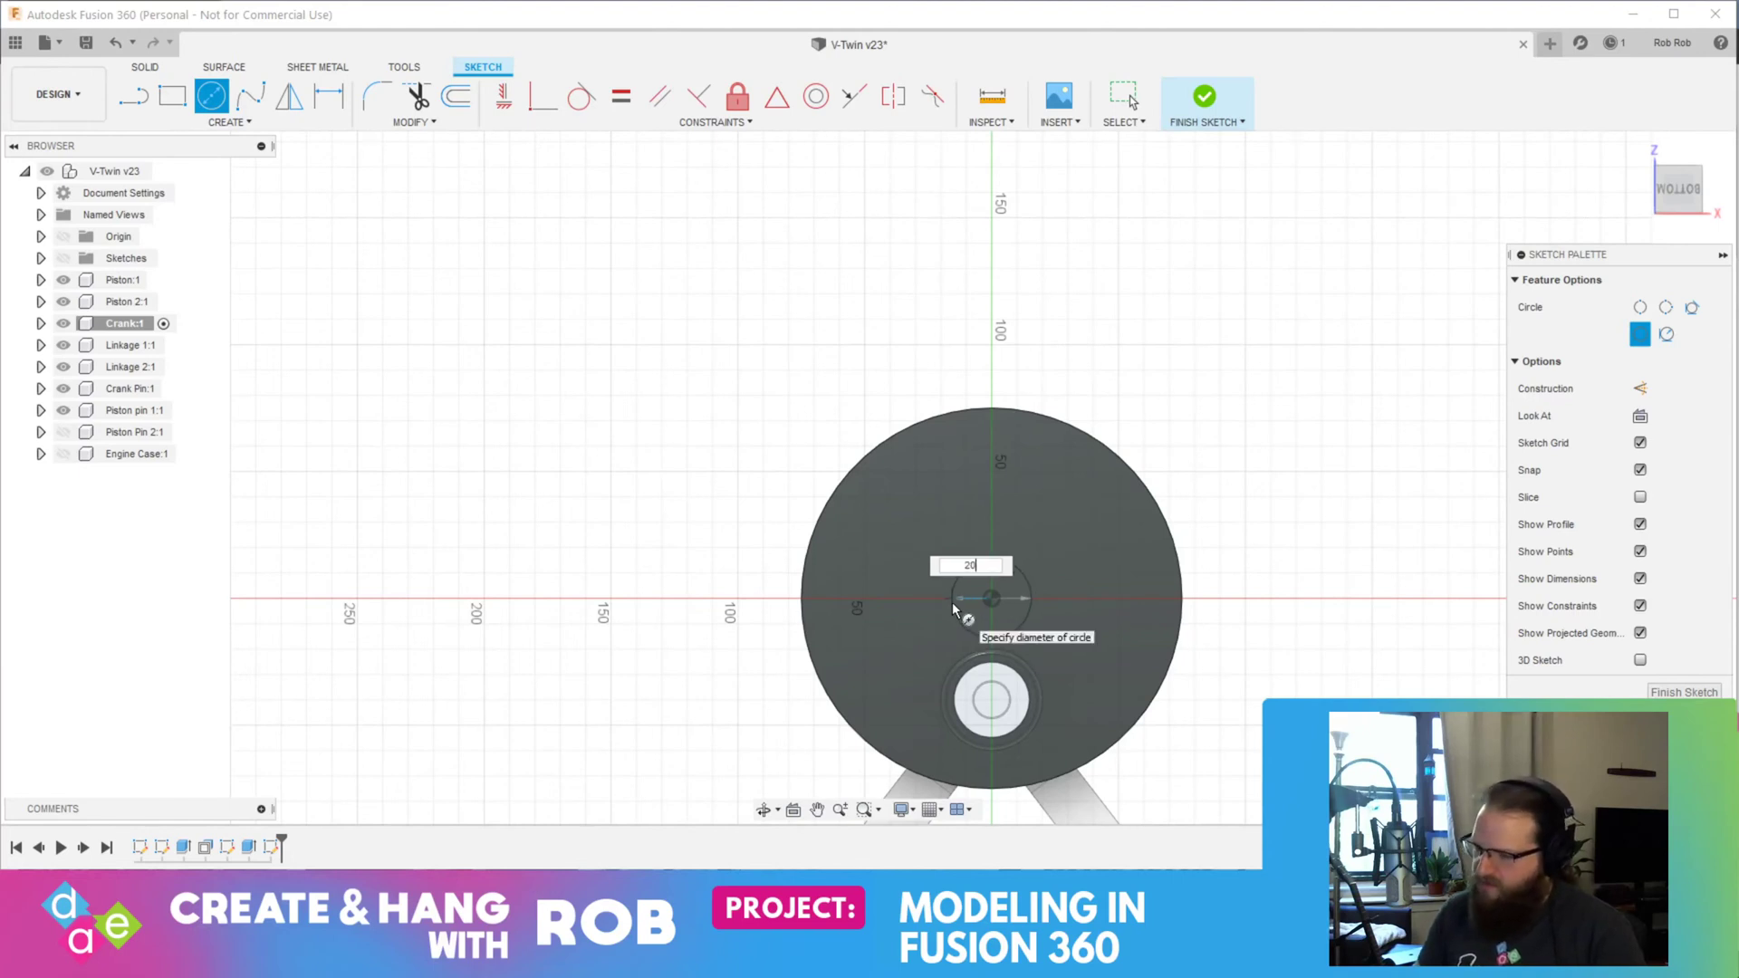
{"action": "key", "text": "Return"}
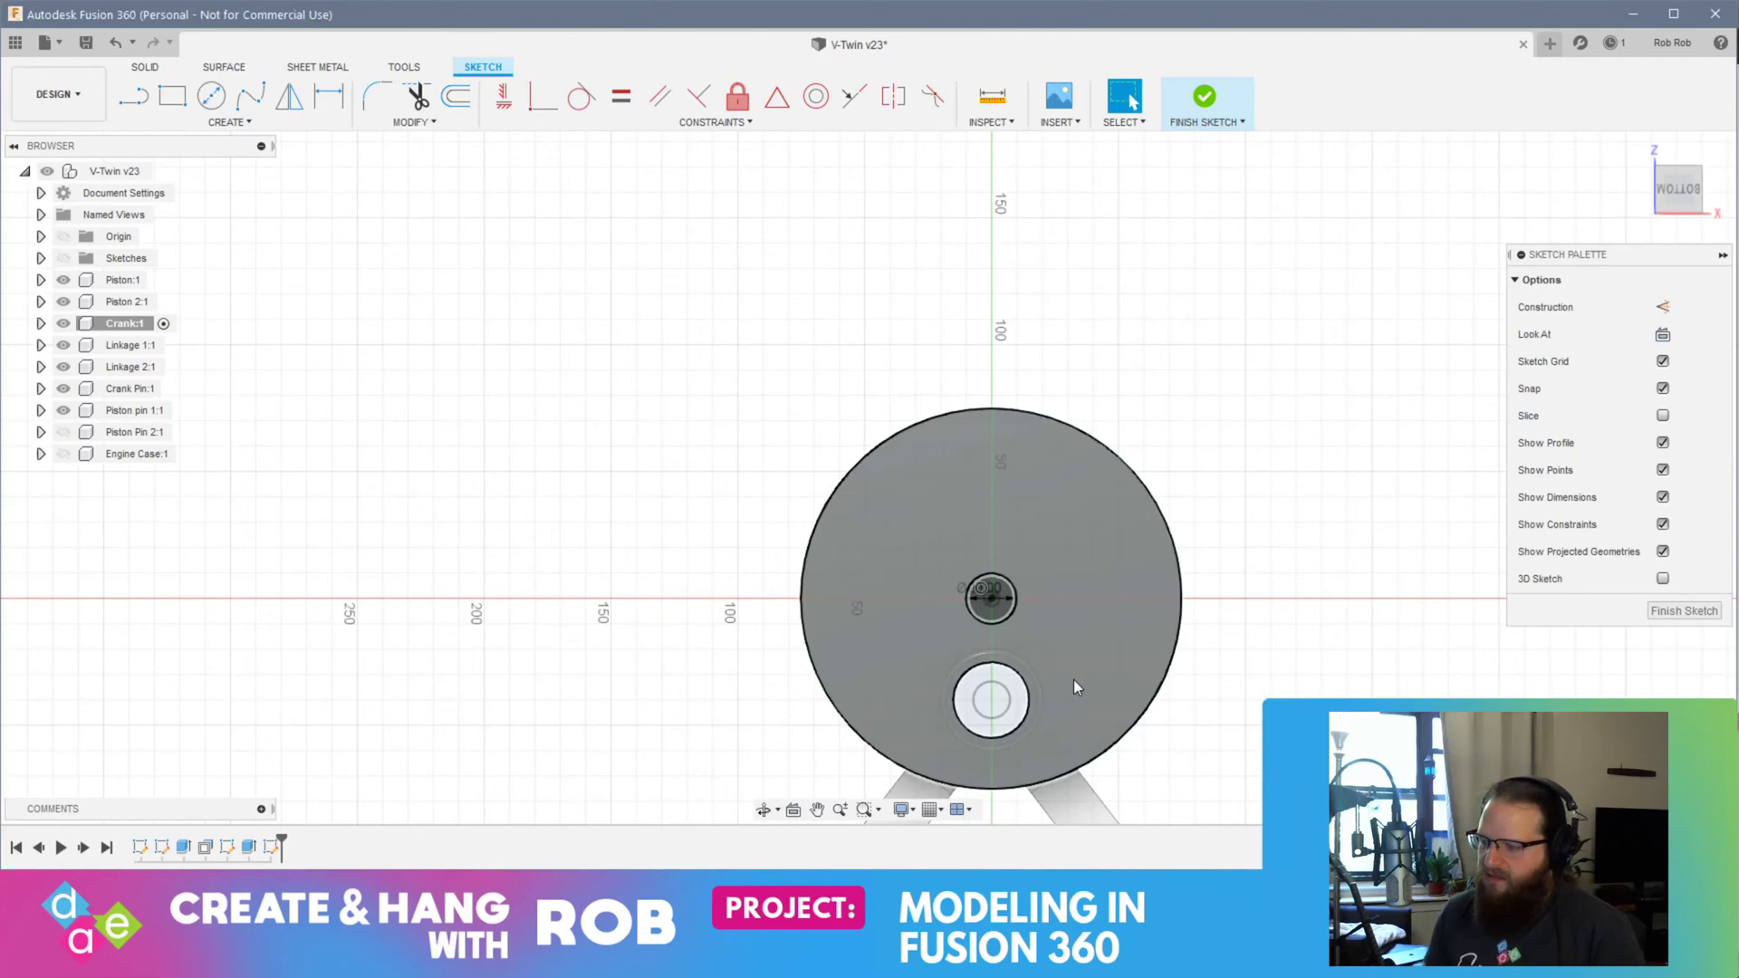
Step: Show the Engine Case around the crank as a reference for the shaft length
{"action": "middle_click_drag", "start_coordinate": [1075, 682], "coordinate": [788, 667], "text": "shift"}
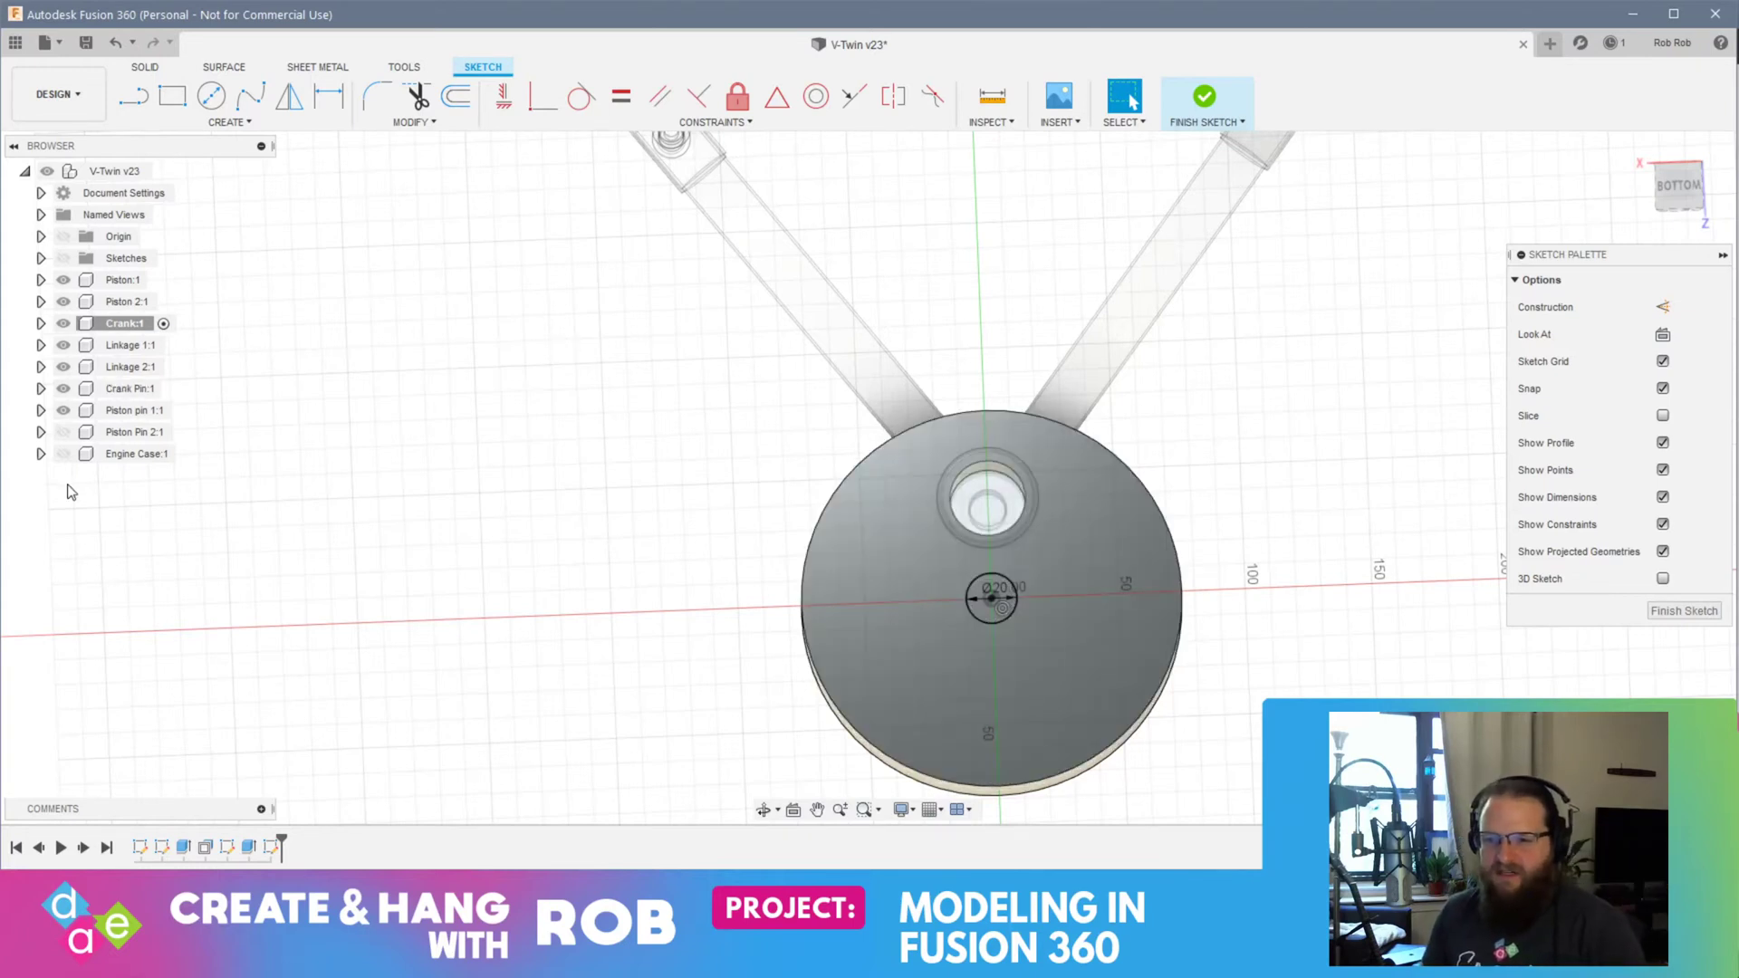
{"action": "left_click", "coordinate": [63, 453]}
{"action": "middle_click_drag", "start_coordinate": [966, 748], "coordinate": [978, 605], "text": "shift"}
{"action": "scroll", "coordinate": [978, 605], "scroll_direction": "up", "scroll_amount": 5}
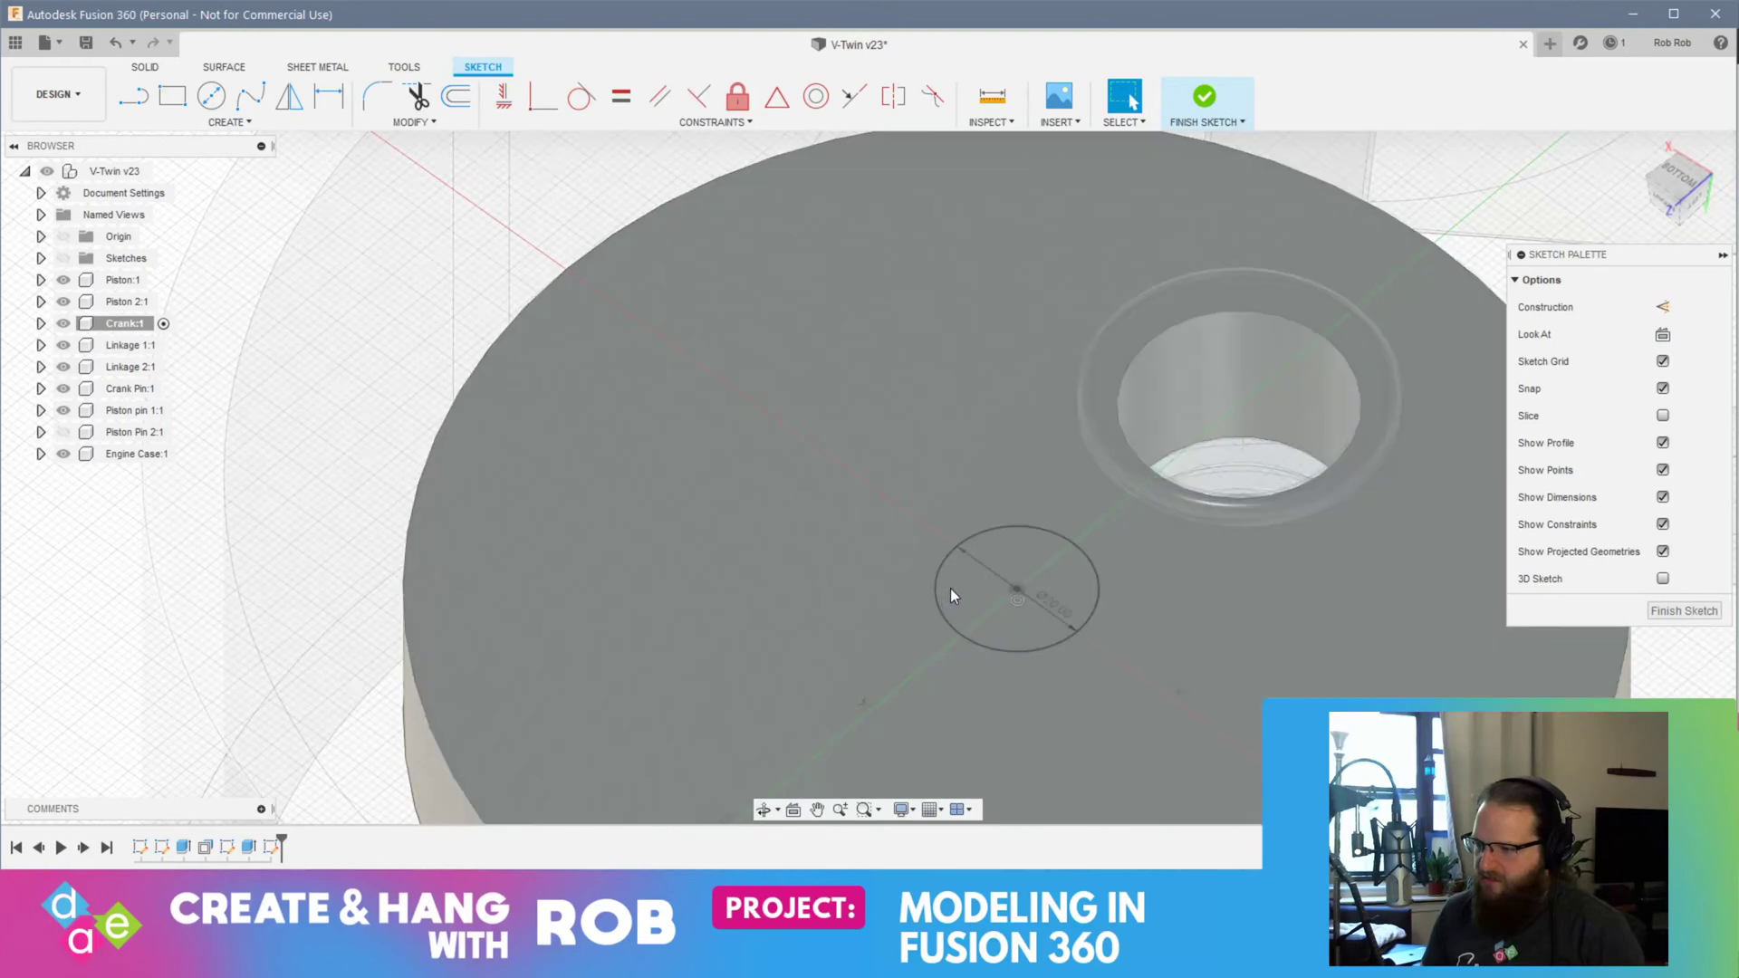
Step: Extrude the 20 mm circle 40 mm outward from the crank disc as a shaft, joined to the crank
{"action": "left_click", "coordinate": [950, 589]}
{"action": "key", "text": "v"}
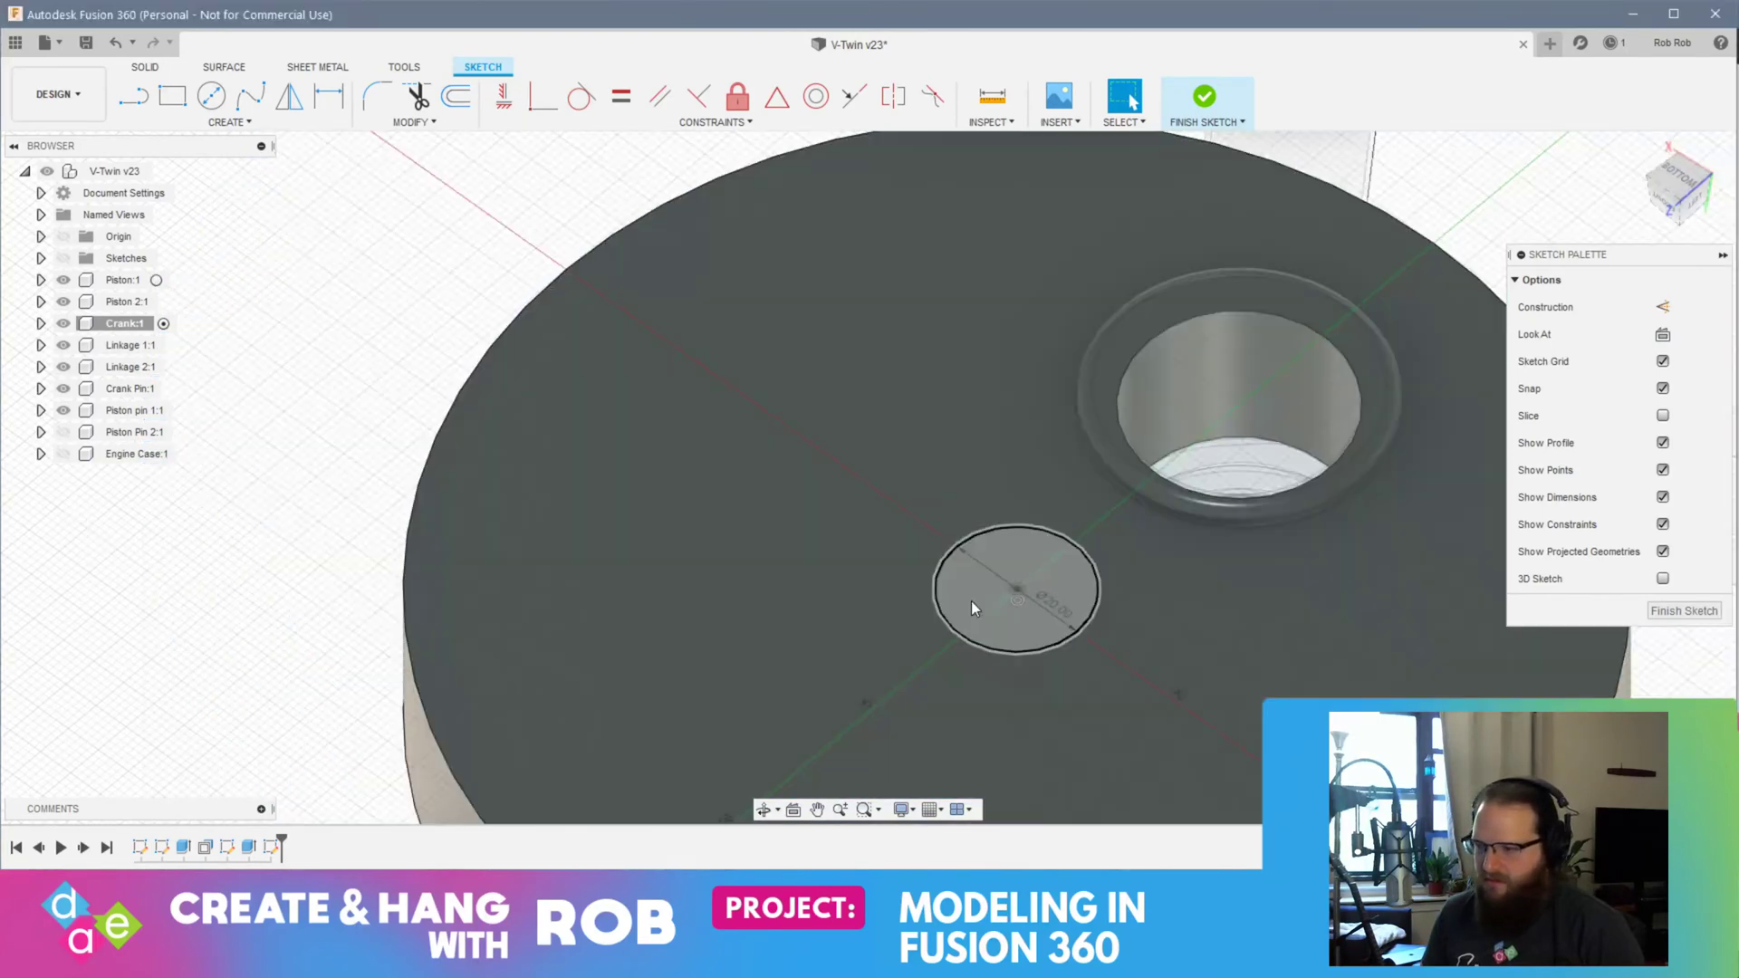
{"action": "left_click", "coordinate": [971, 600]}
{"action": "left_click", "coordinate": [63, 454]}
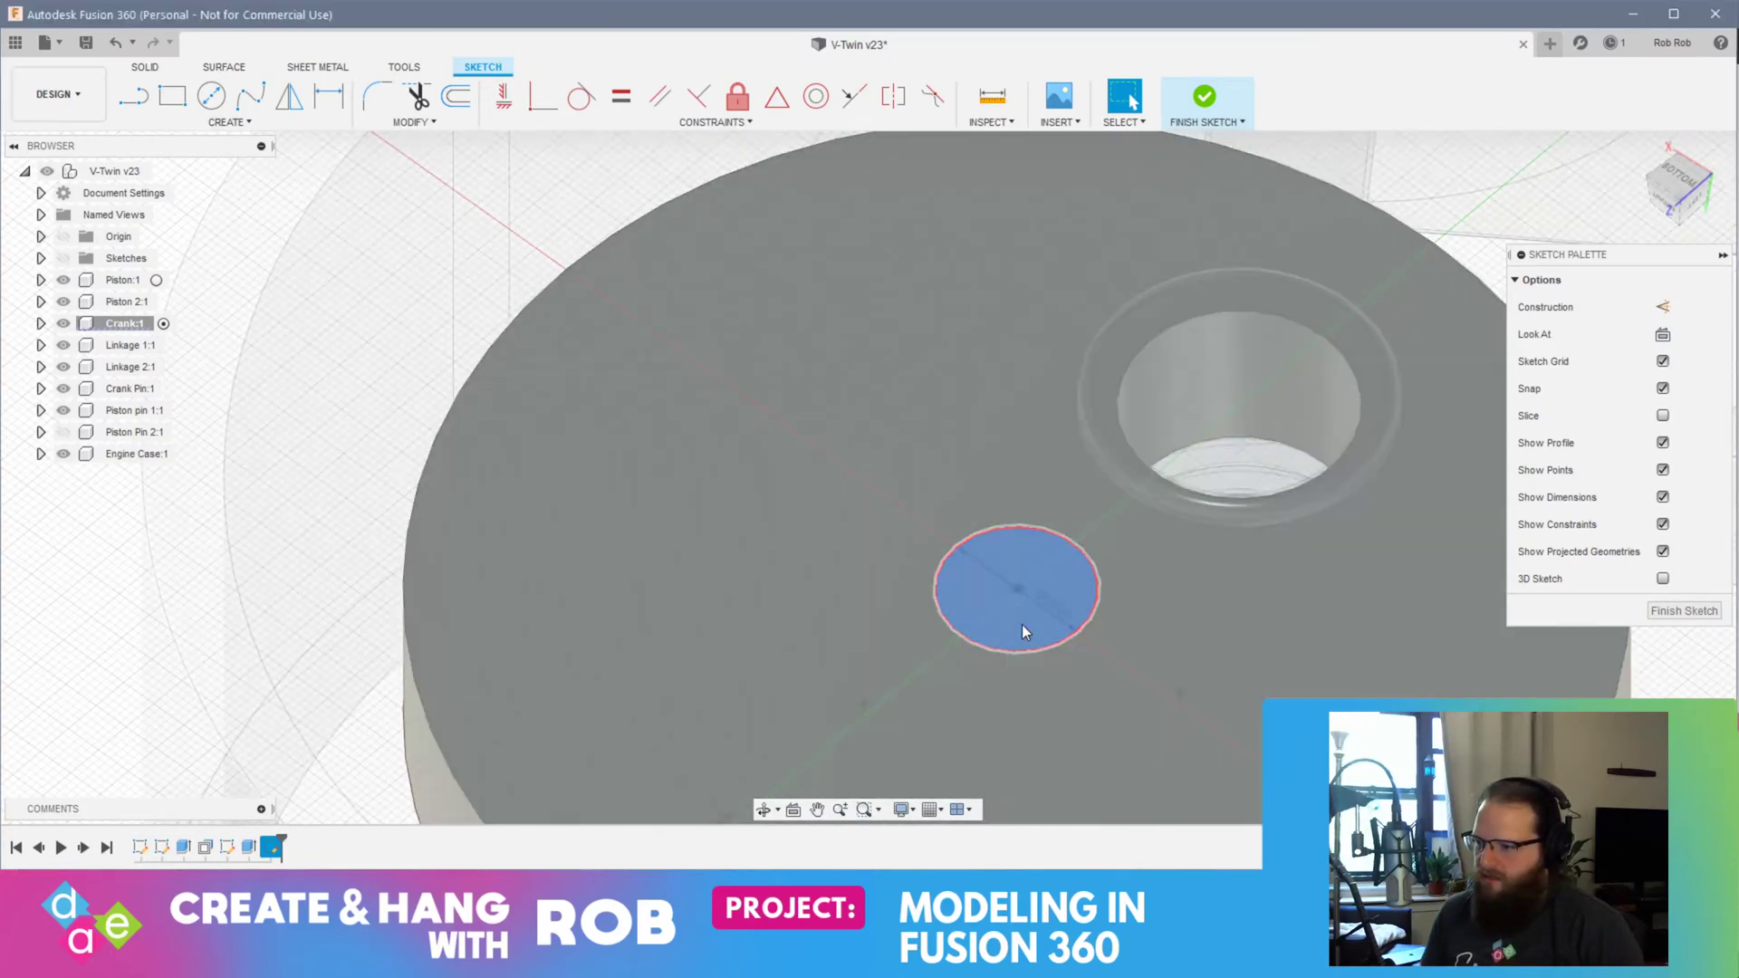
{"action": "right_click", "coordinate": [1022, 624]}
{"action": "left_click", "coordinate": [1085, 599]}
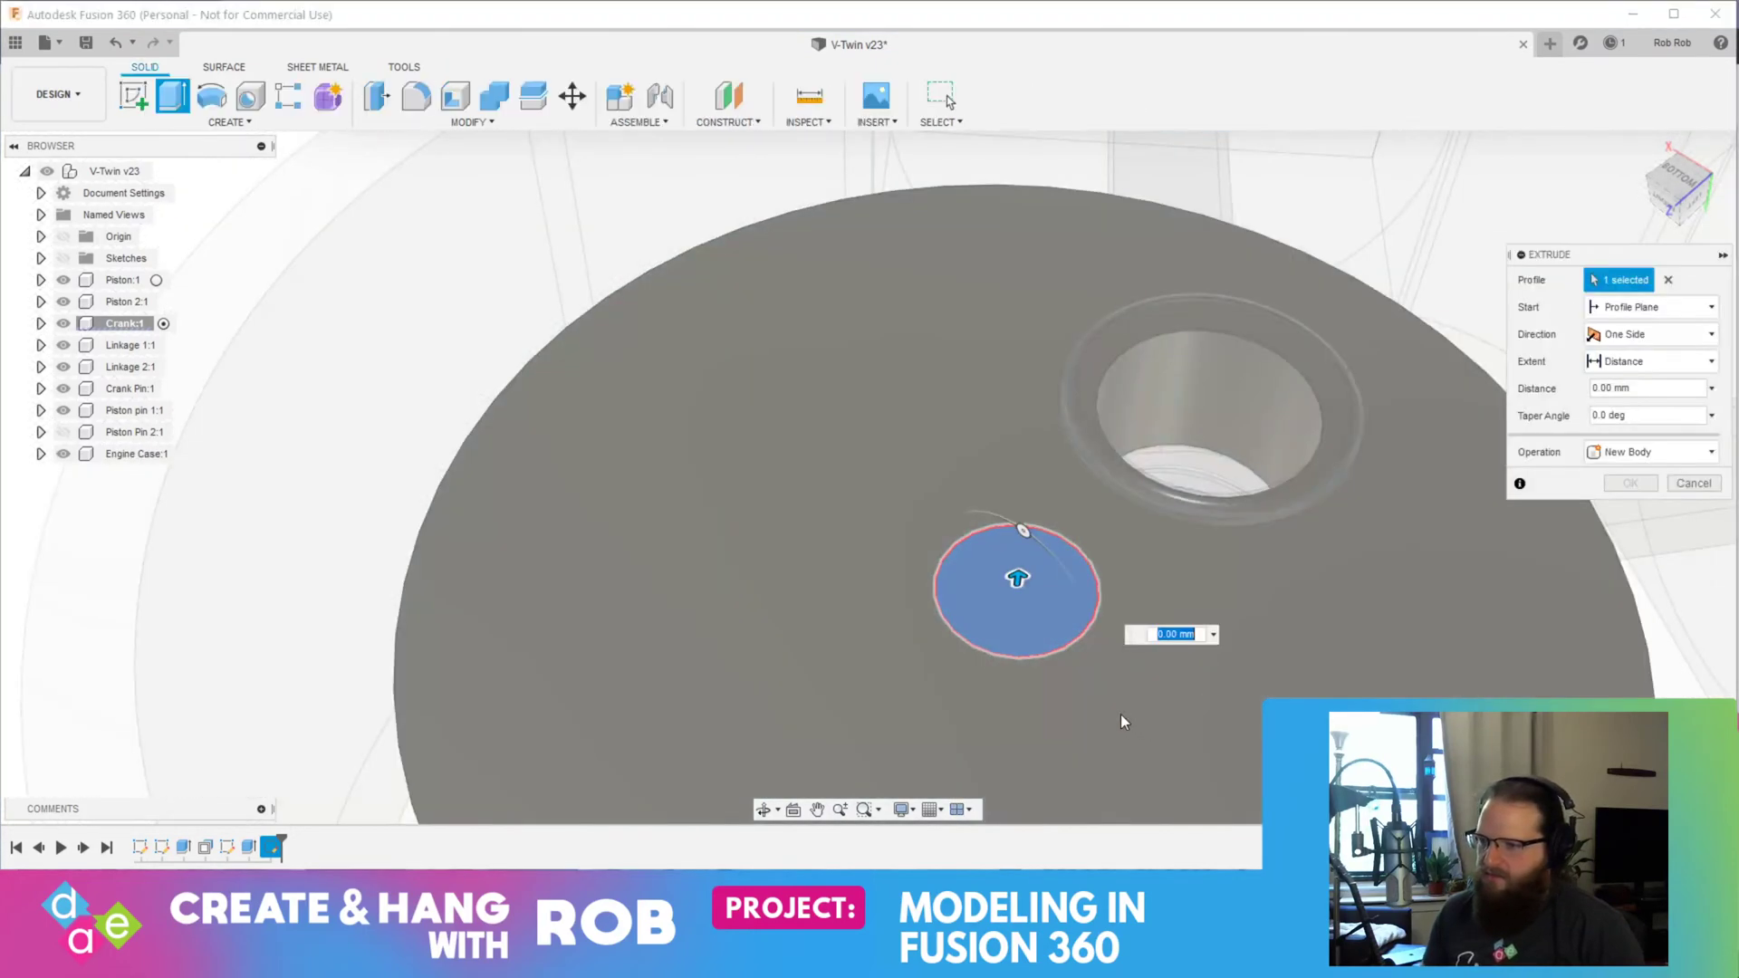
{"action": "scroll", "coordinate": [1122, 687], "scroll_direction": "down", "scroll_amount": 3}
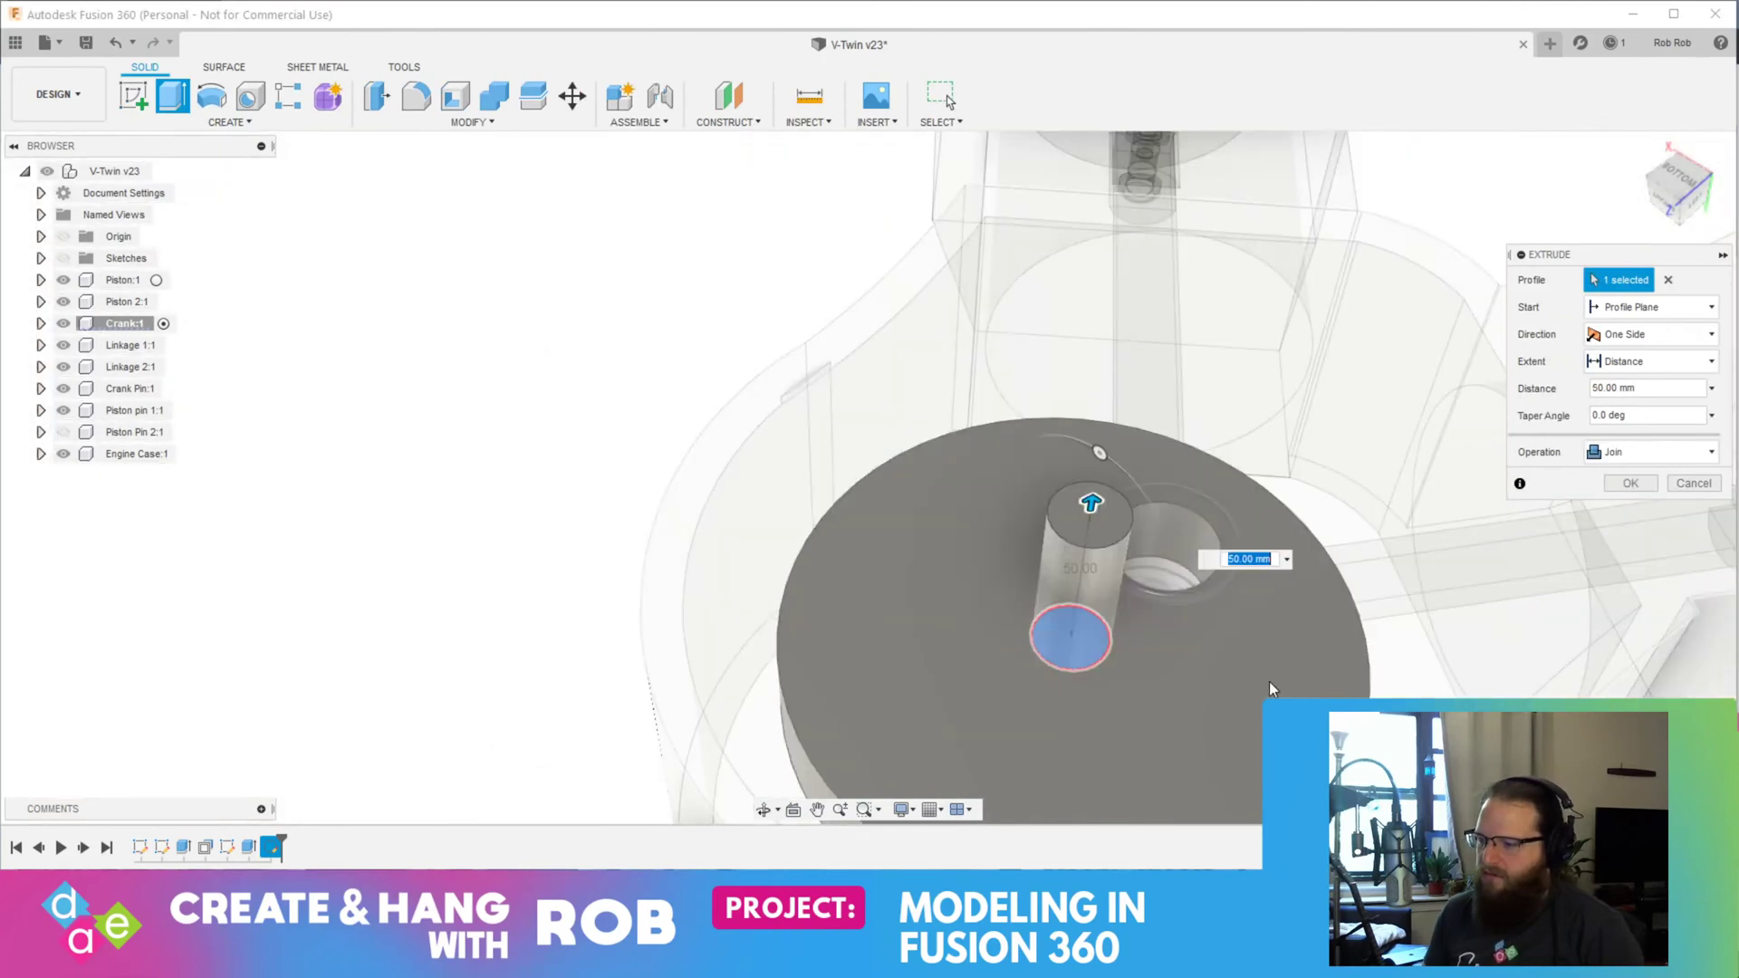
{"action": "middle_click_drag", "start_coordinate": [1268, 681], "coordinate": [1188, 607], "text": "shift"}
{"action": "left_click_drag", "start_coordinate": [1202, 536], "coordinate": [1210, 573]}
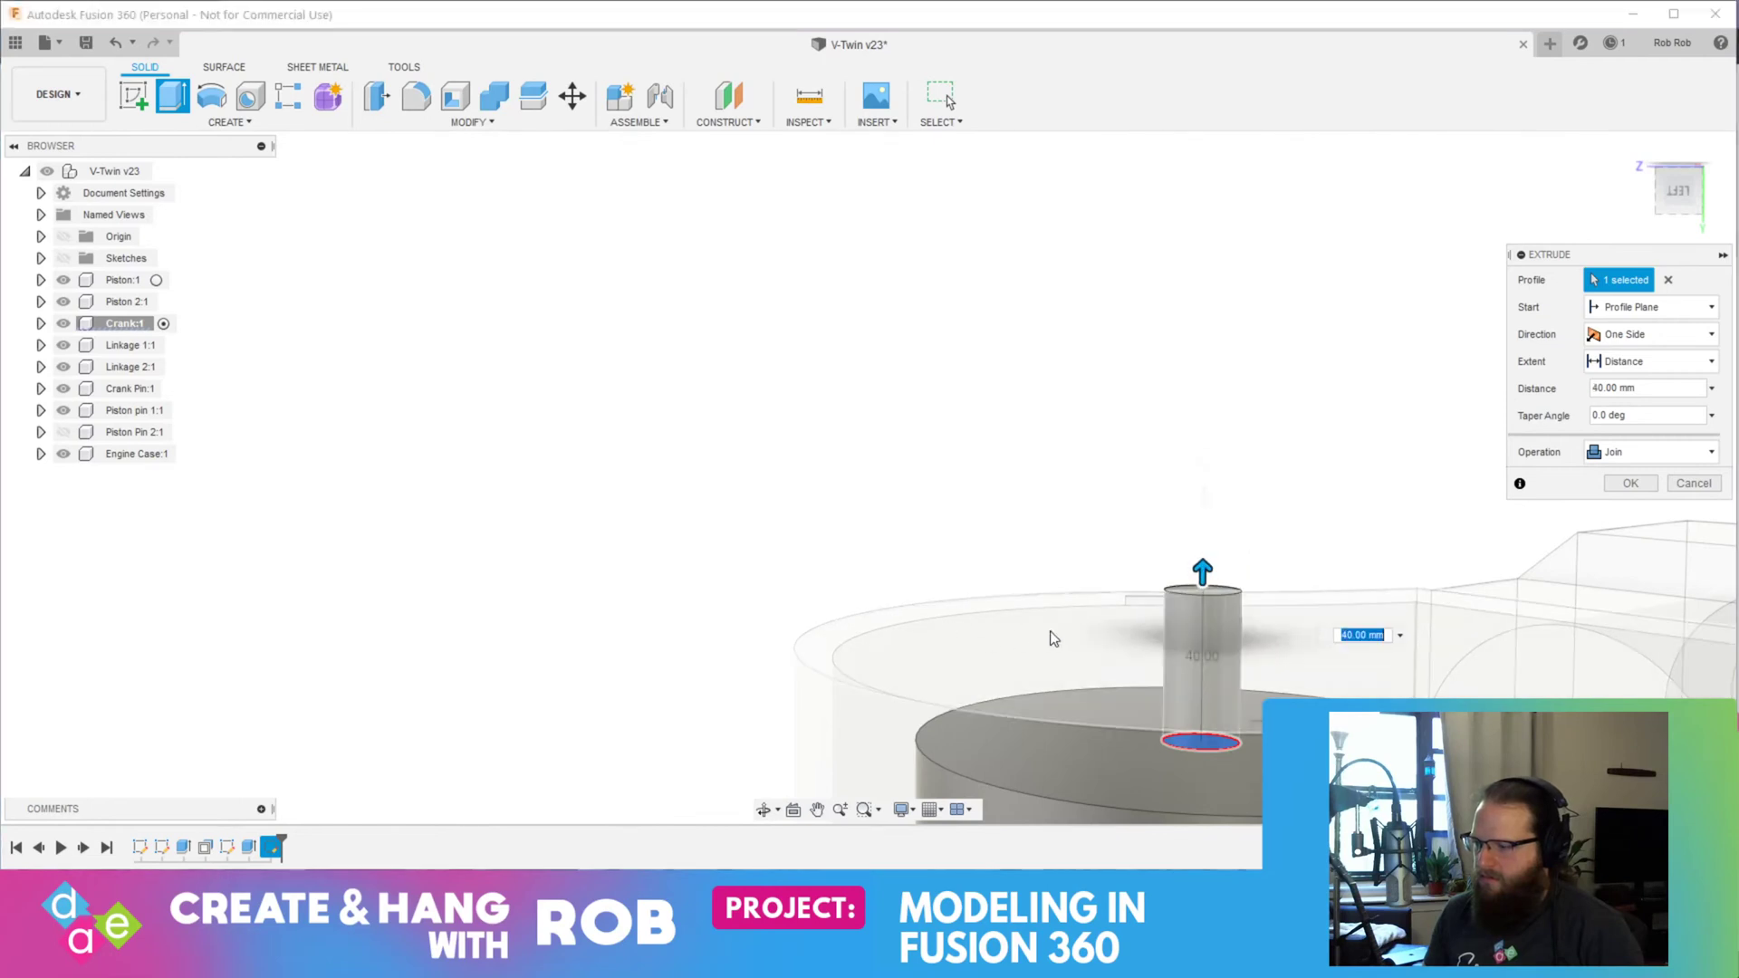
{"action": "mouse_move", "coordinate": [1053, 627]}
{"action": "middle_mouse_down", "text": "shift"}
{"action": "mouse_move", "coordinate": [1040, 596]}
{"action": "mouse_move", "coordinate": [1100, 645]}
{"action": "mouse_move", "coordinate": [987, 634]}
{"action": "mouse_move", "coordinate": [1013, 554]}
{"action": "mouse_move", "coordinate": [982, 635]}
{"action": "mouse_move", "coordinate": [963, 634]}
{"action": "mouse_move", "coordinate": [995, 622]}
{"action": "mouse_move", "coordinate": [981, 660]}
{"action": "mouse_move", "coordinate": [991, 634]}
{"action": "middle_mouse_up", "text": "shift"}
{"action": "key", "text": "Return"}
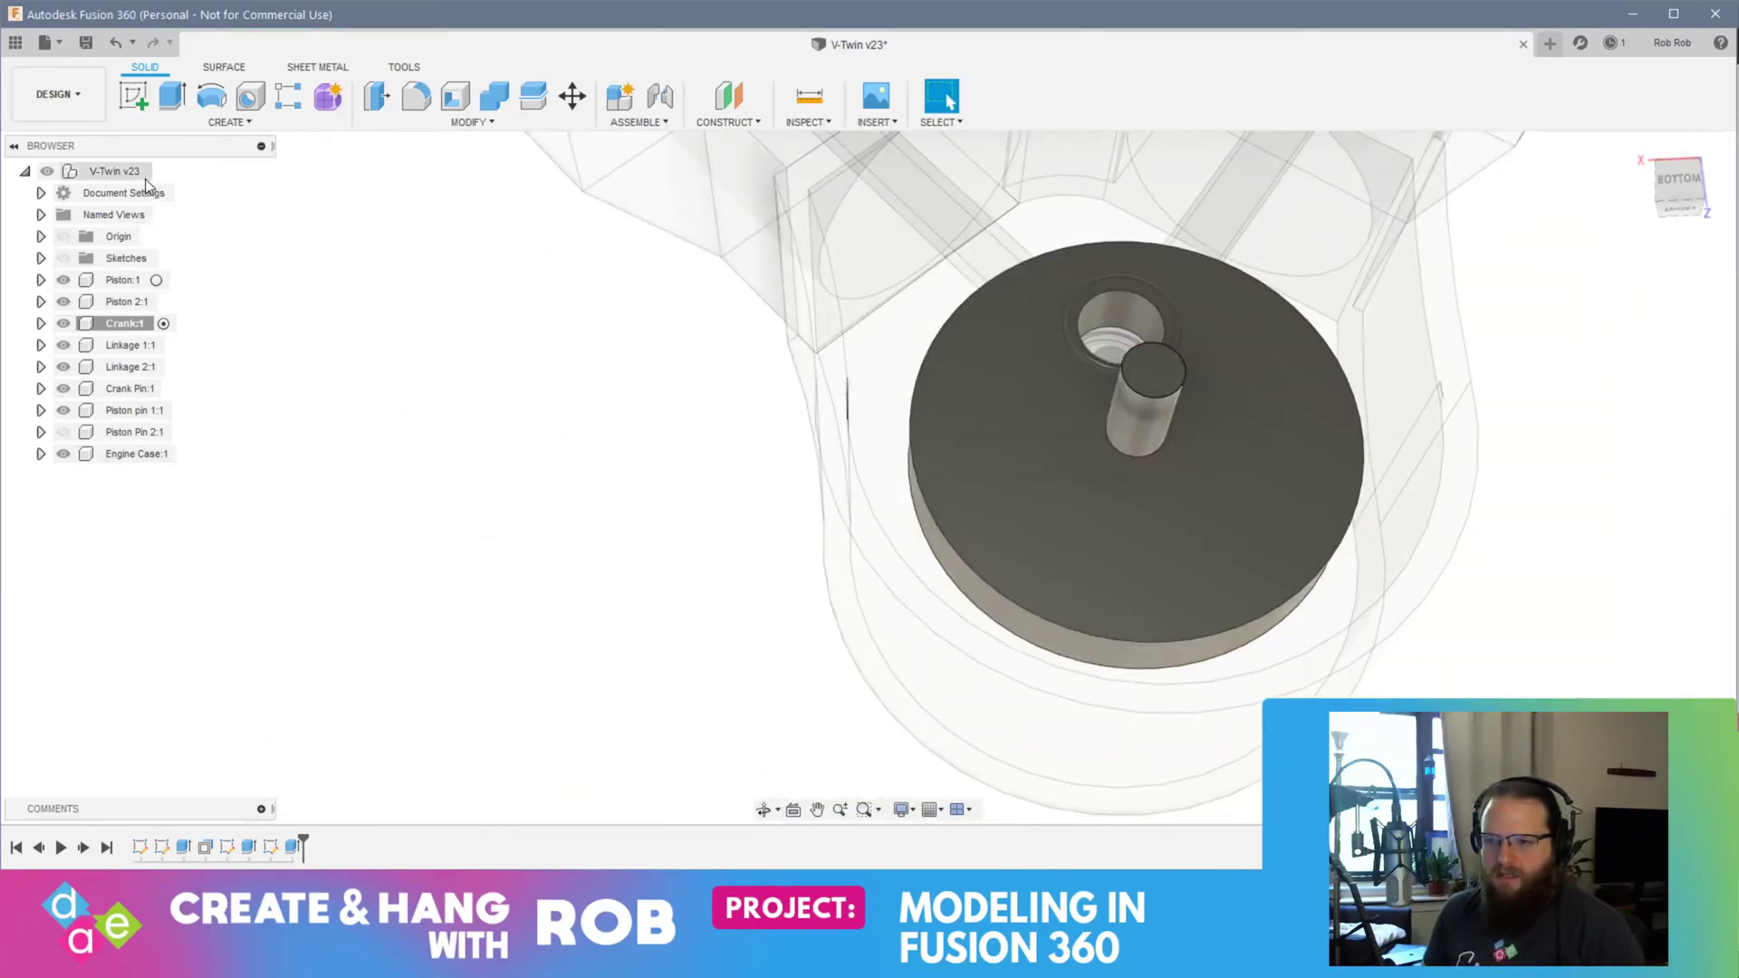
Step: Return to the top-level assembly, check the shaft at the case's underside, and activate the Engine Case component
{"action": "left_click", "coordinate": [161, 172]}
{"action": "middle_click_drag", "start_coordinate": [712, 449], "coordinate": [669, 428], "text": "shift"}
{"action": "left_click", "coordinate": [1472, 682]}
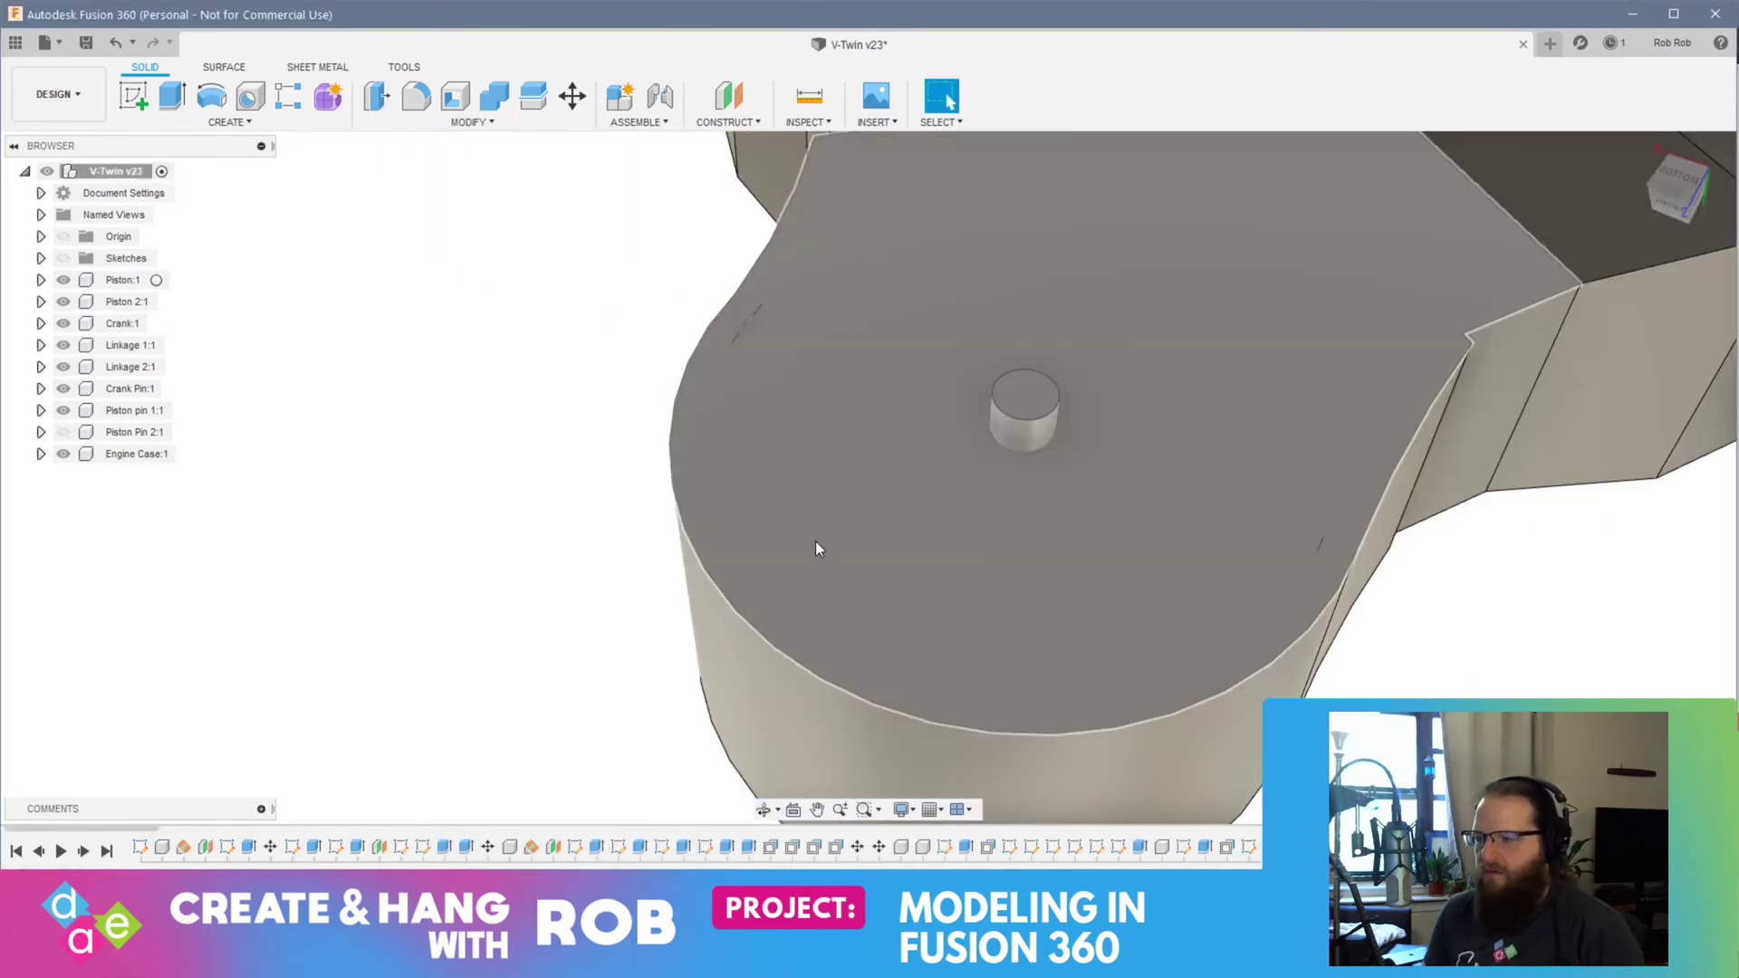
{"action": "middle_click_drag", "start_coordinate": [839, 525], "coordinate": [876, 550], "text": "shift"}
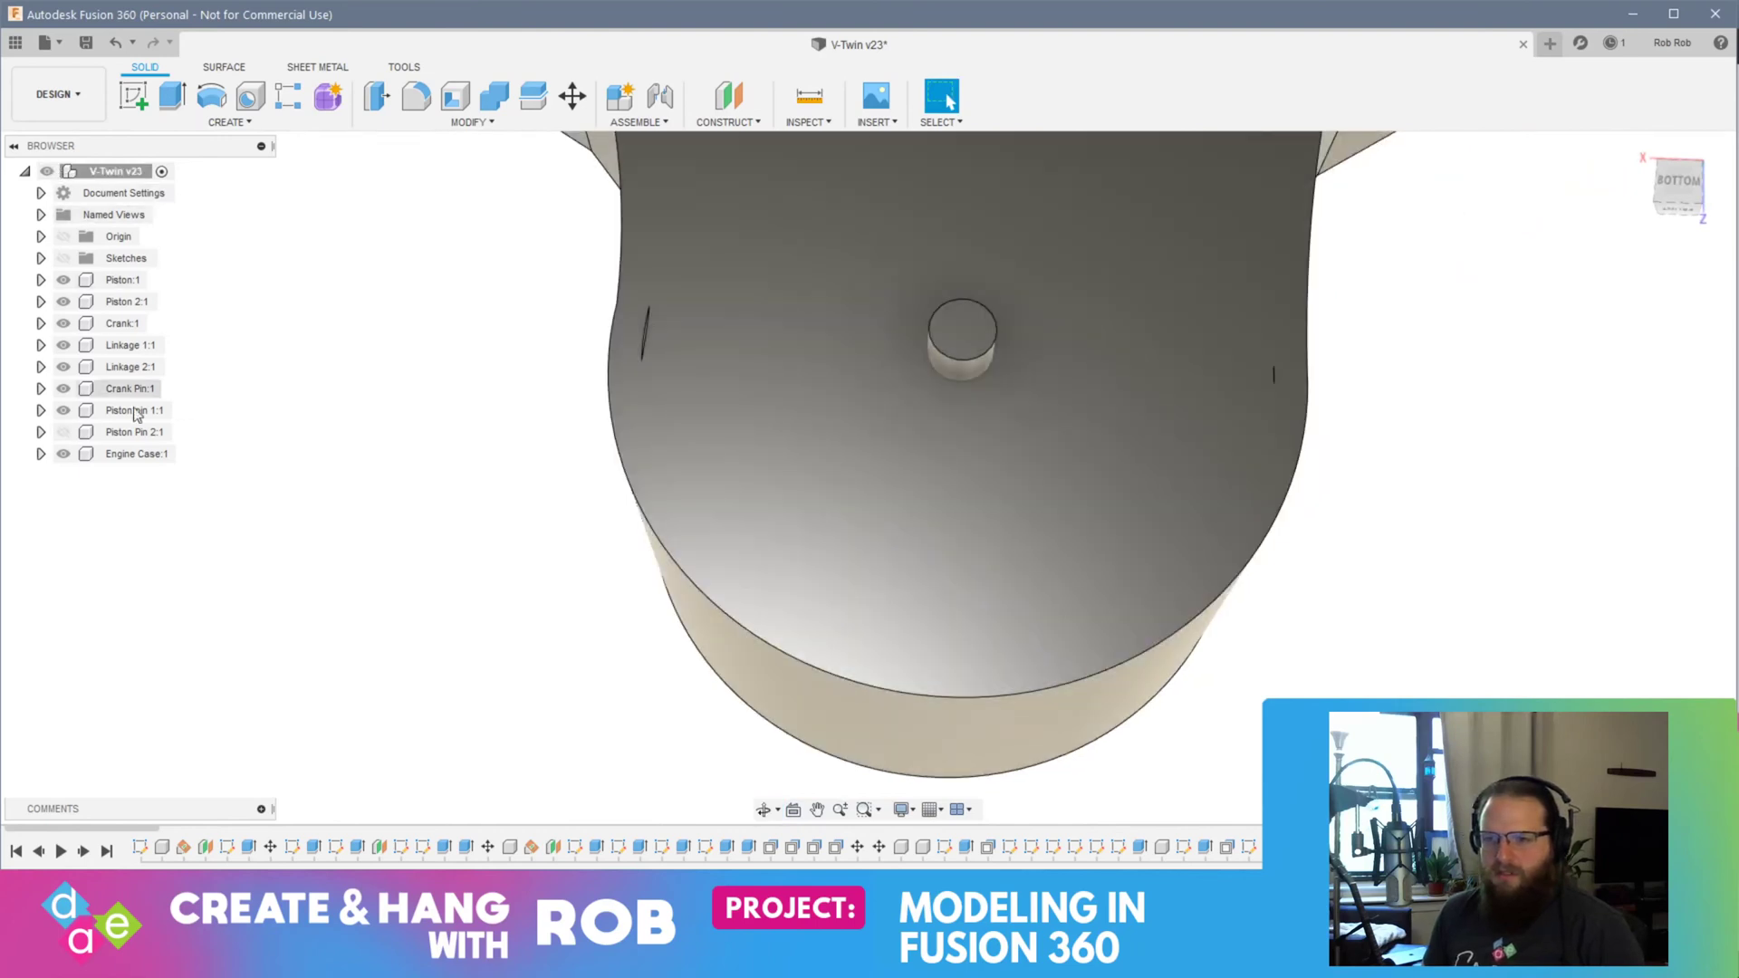
{"action": "double_click", "coordinate": [182, 456]}
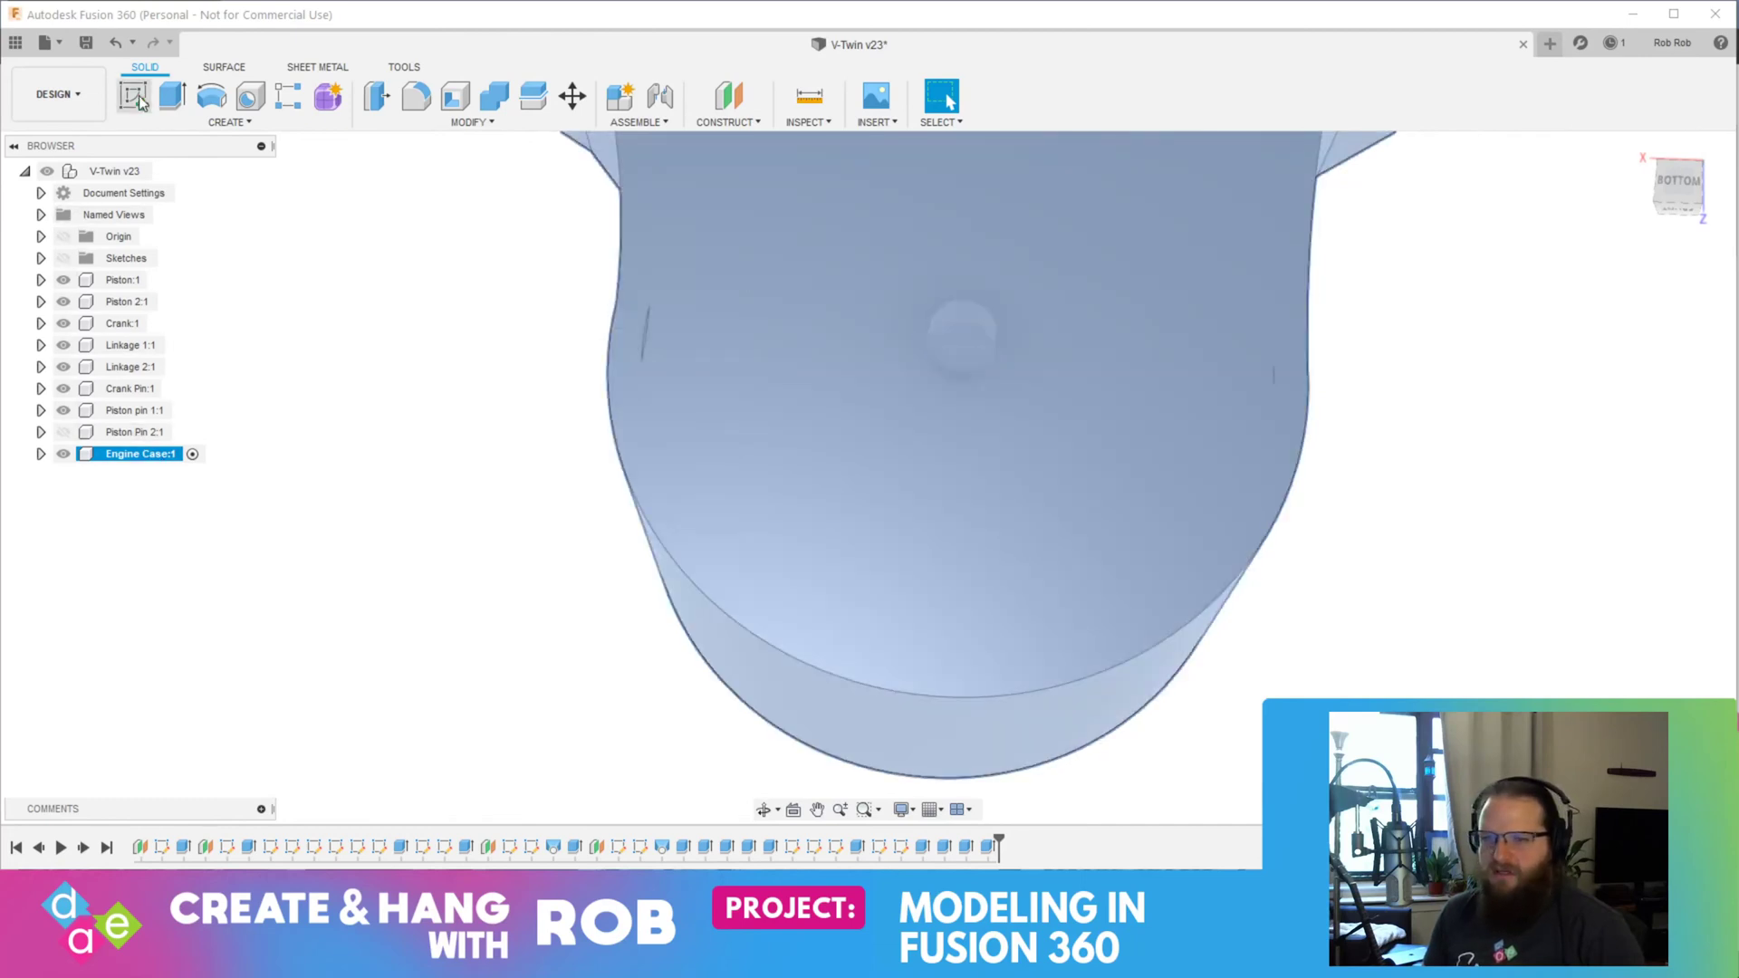
Step: Sketch a 22 mm diameter circle centred on the crank shaft, on the plane of its end face
{"action": "left_click", "coordinate": [969, 335]}
{"action": "left_click", "coordinate": [145, 101]}
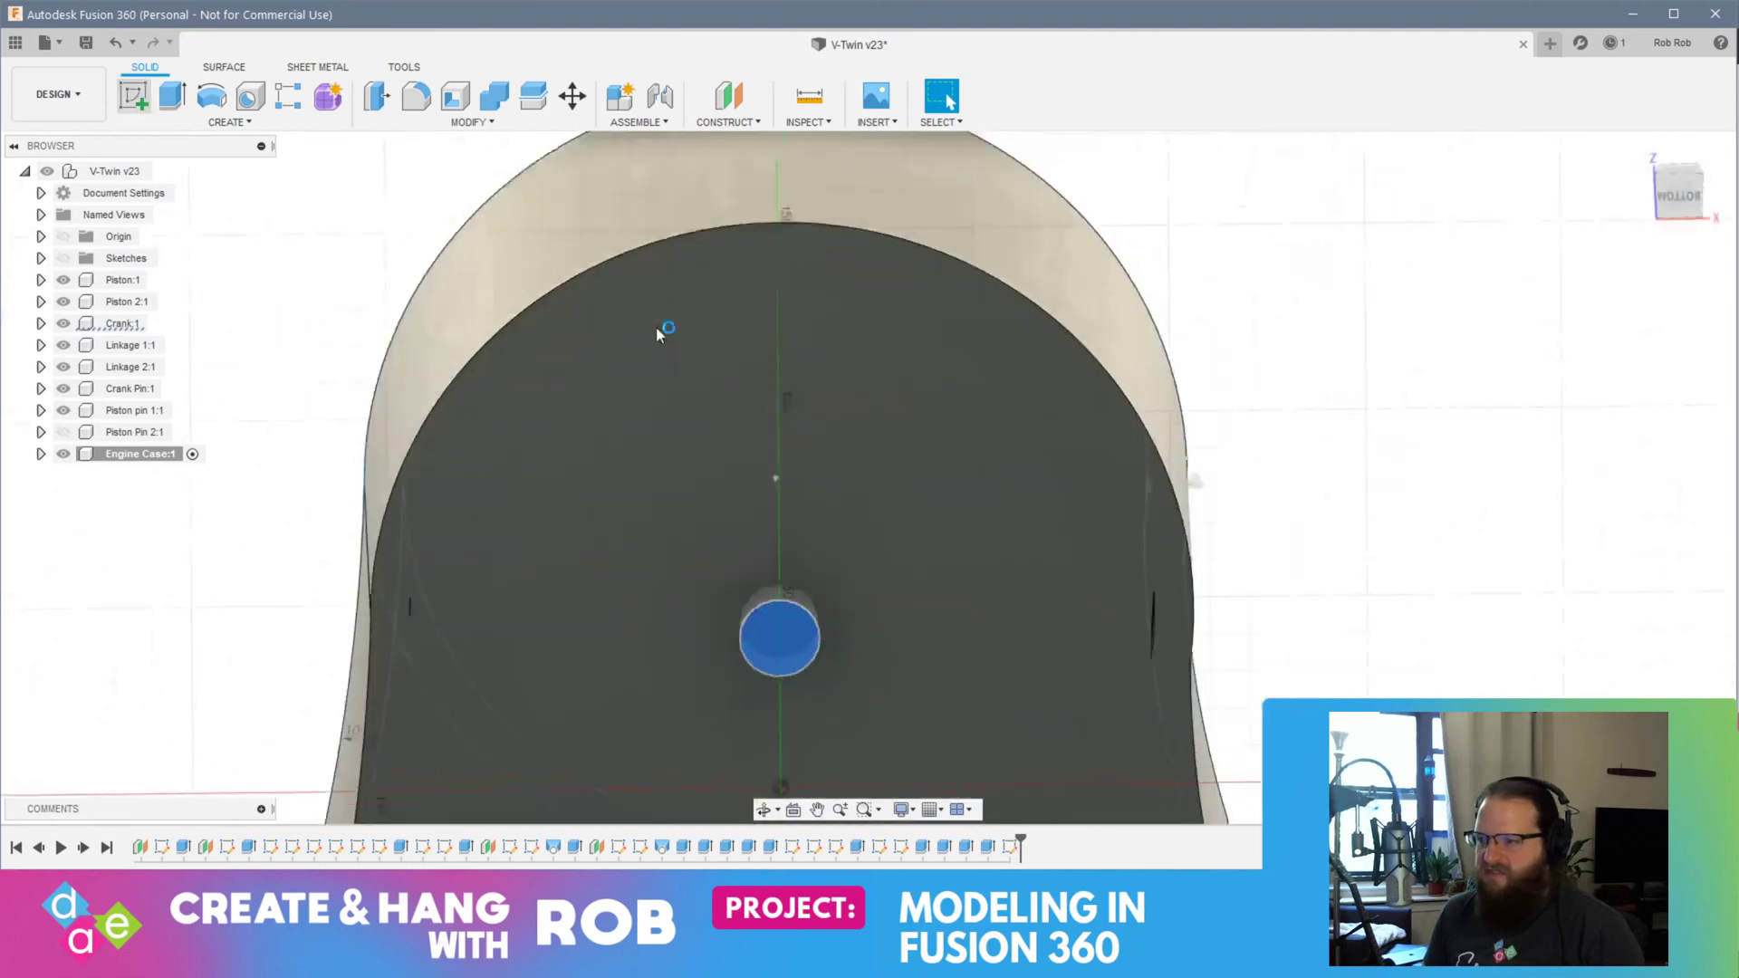
{"action": "key", "text": "c"}
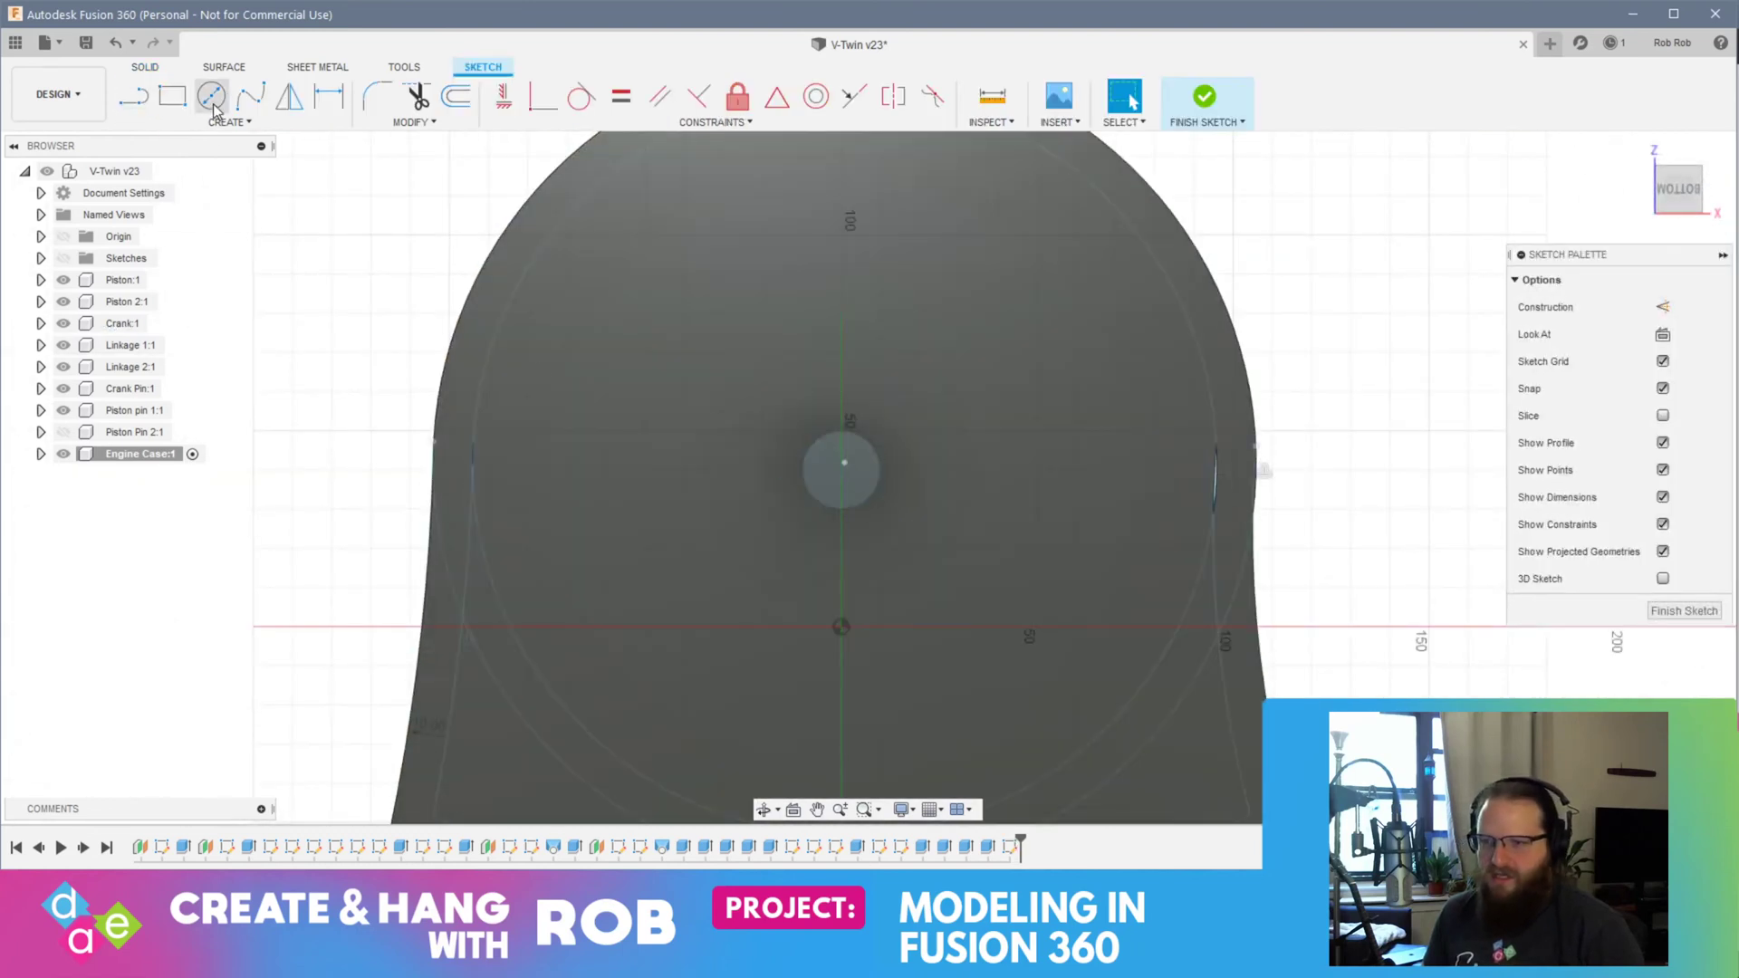
{"action": "left_click", "coordinate": [842, 465]}
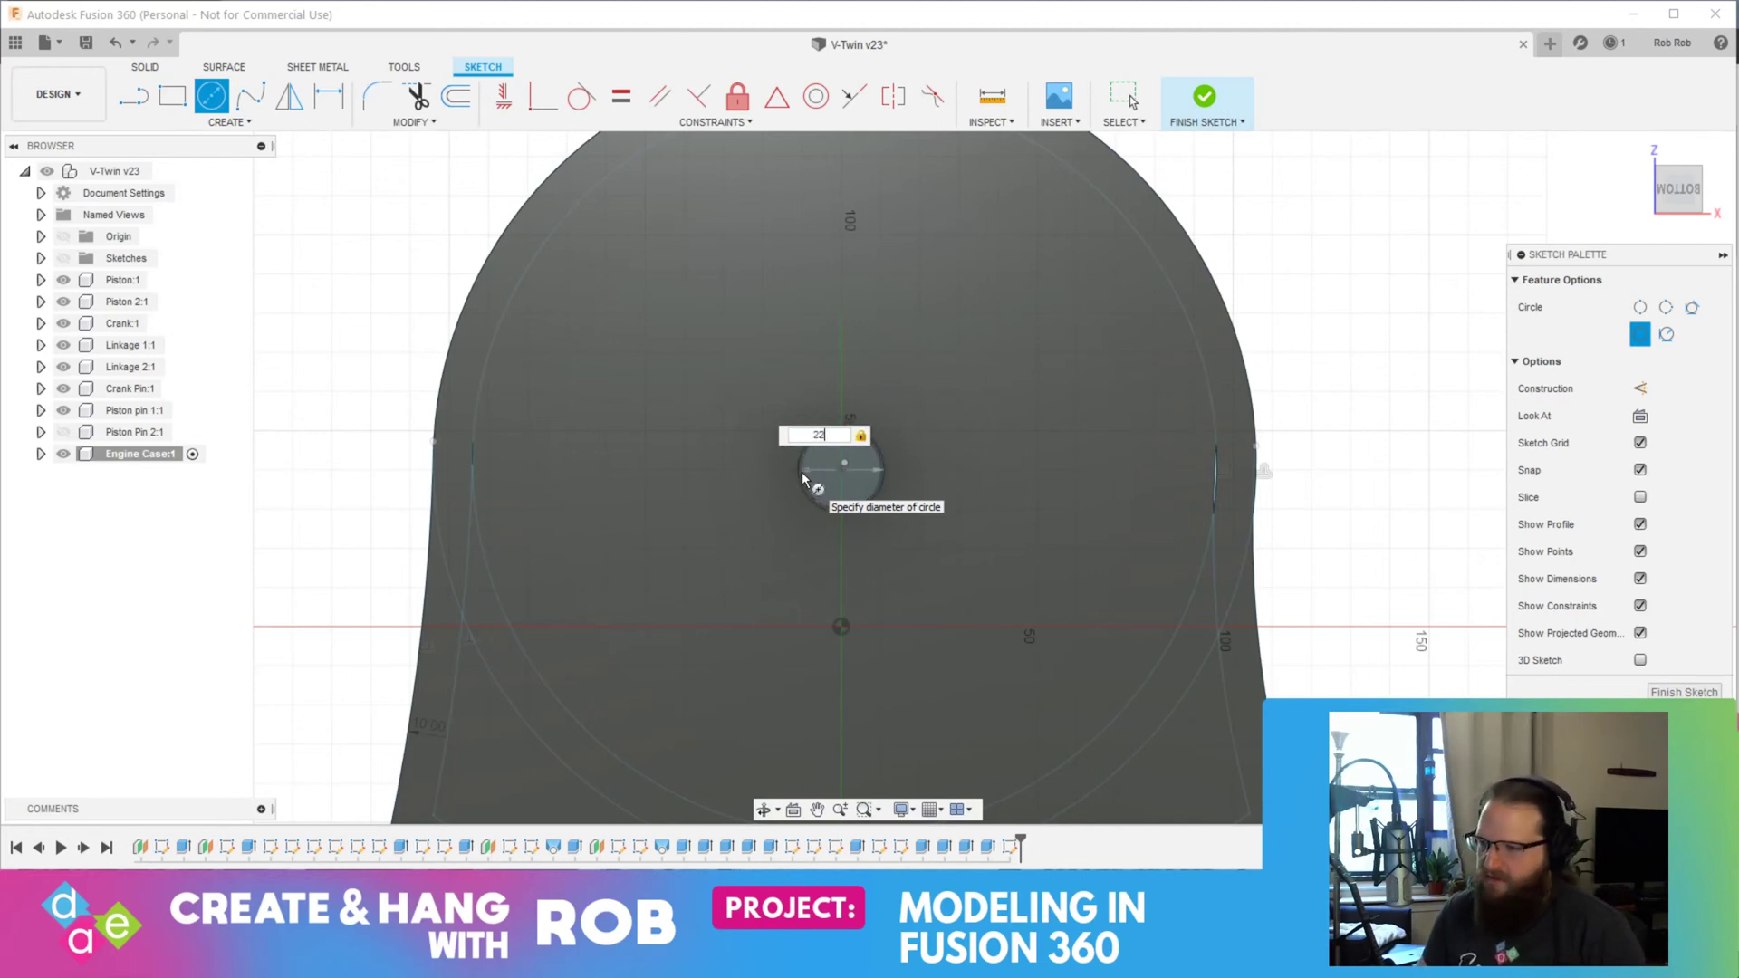
{"action": "key", "text": "Return"}
Step: Hide Piston pin 1, the crank pin, both linkages and the crank
{"action": "middle_click_drag", "start_coordinate": [924, 501], "coordinate": [253, 451], "text": "shift"}
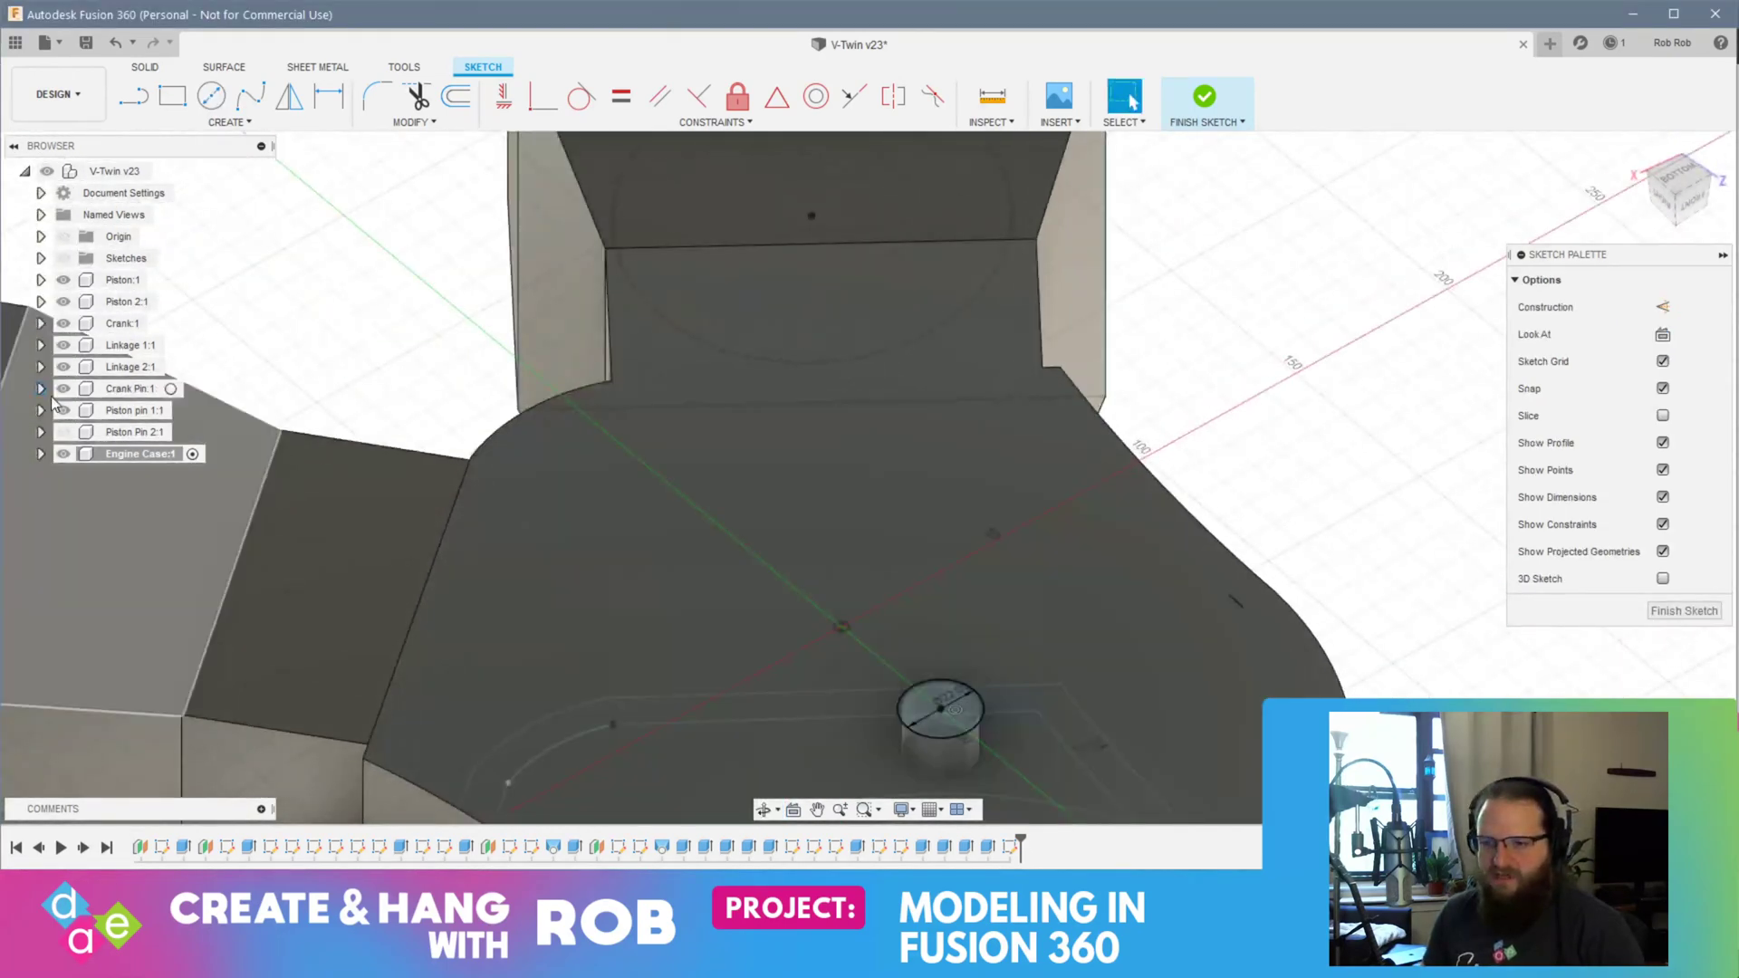
{"action": "left_click", "coordinate": [64, 410]}
{"action": "left_click", "coordinate": [64, 388]}
{"action": "left_click", "coordinate": [64, 366]}
{"action": "left_click", "coordinate": [63, 345]}
{"action": "left_click", "coordinate": [64, 323]}
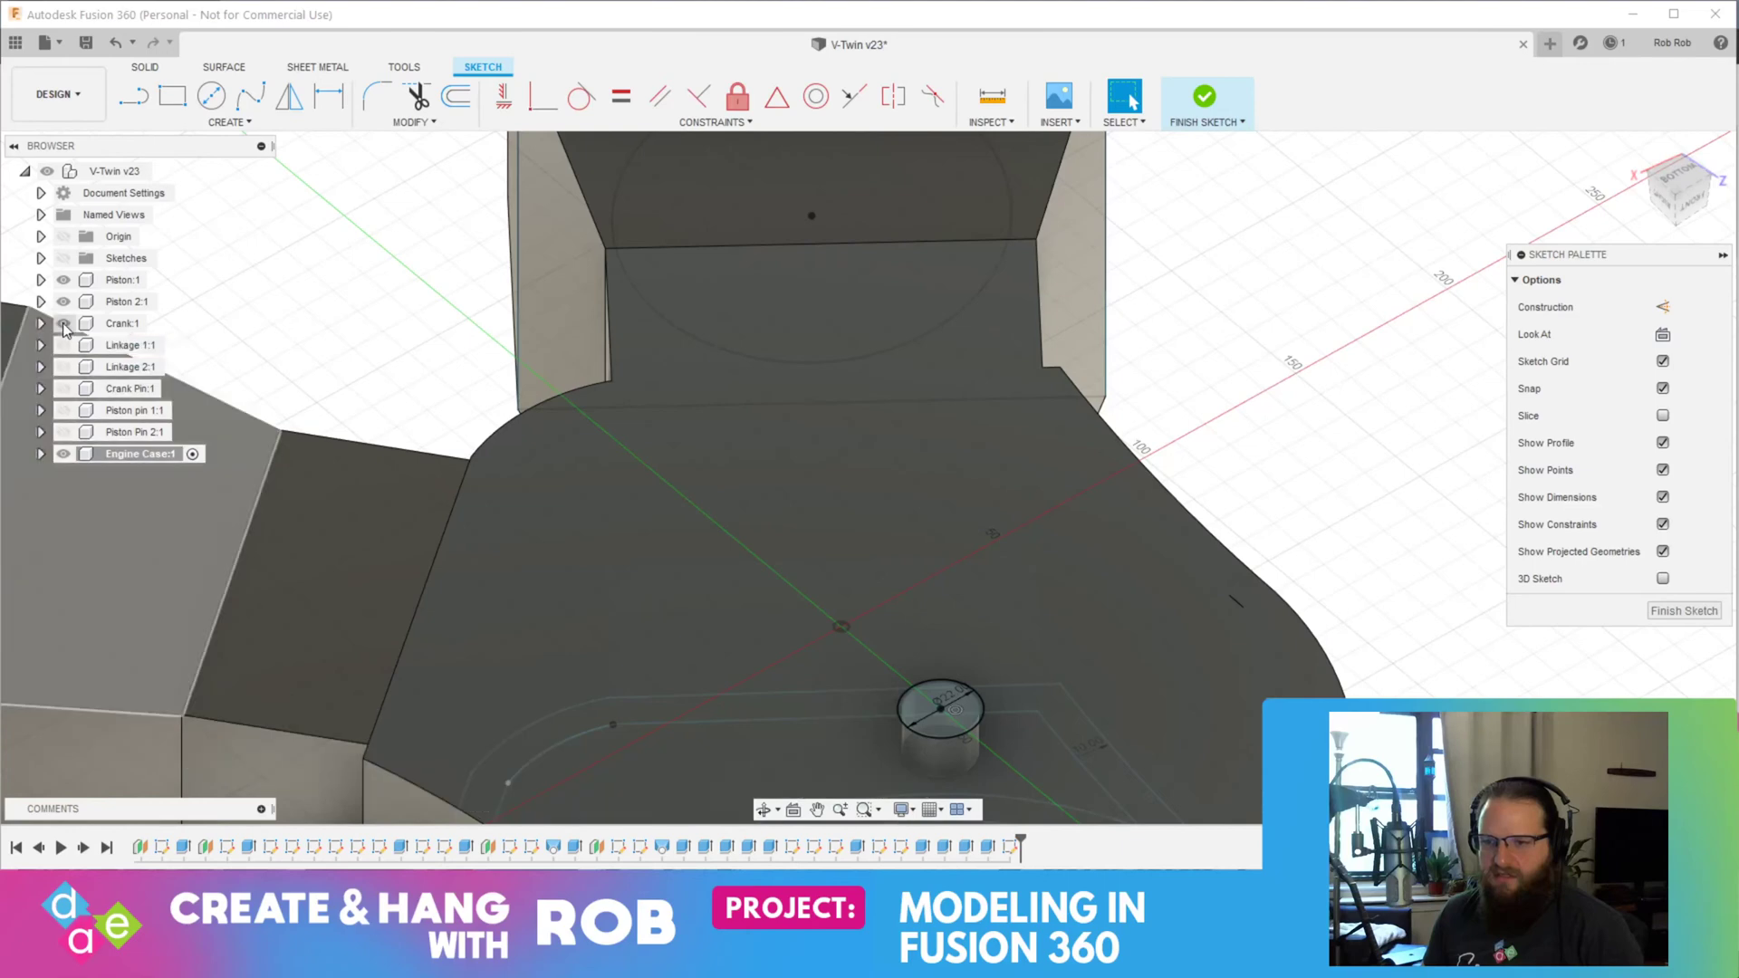
Step: Try to cut the sketched shaft circle 20 mm into the engine case floor
{"action": "middle_click_drag", "start_coordinate": [884, 737], "coordinate": [712, 476]}
{"action": "left_click", "coordinate": [756, 472]}
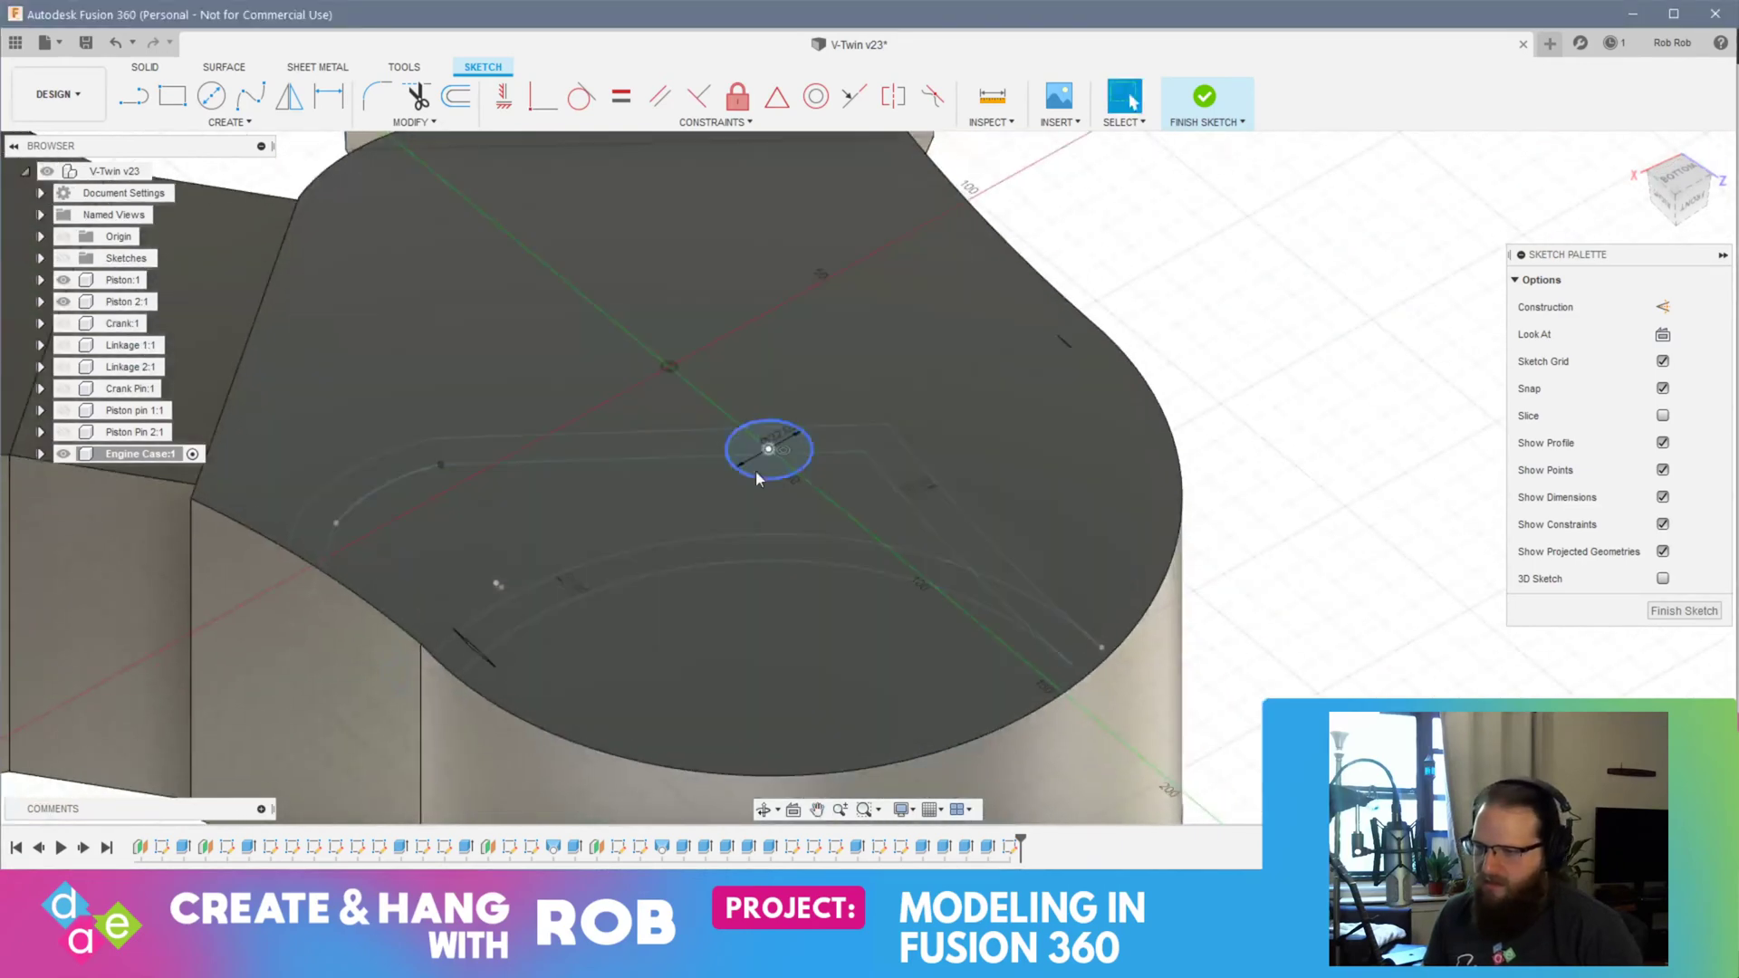
{"action": "right_click", "coordinate": [768, 461]}
{"action": "left_click", "coordinate": [812, 450]}
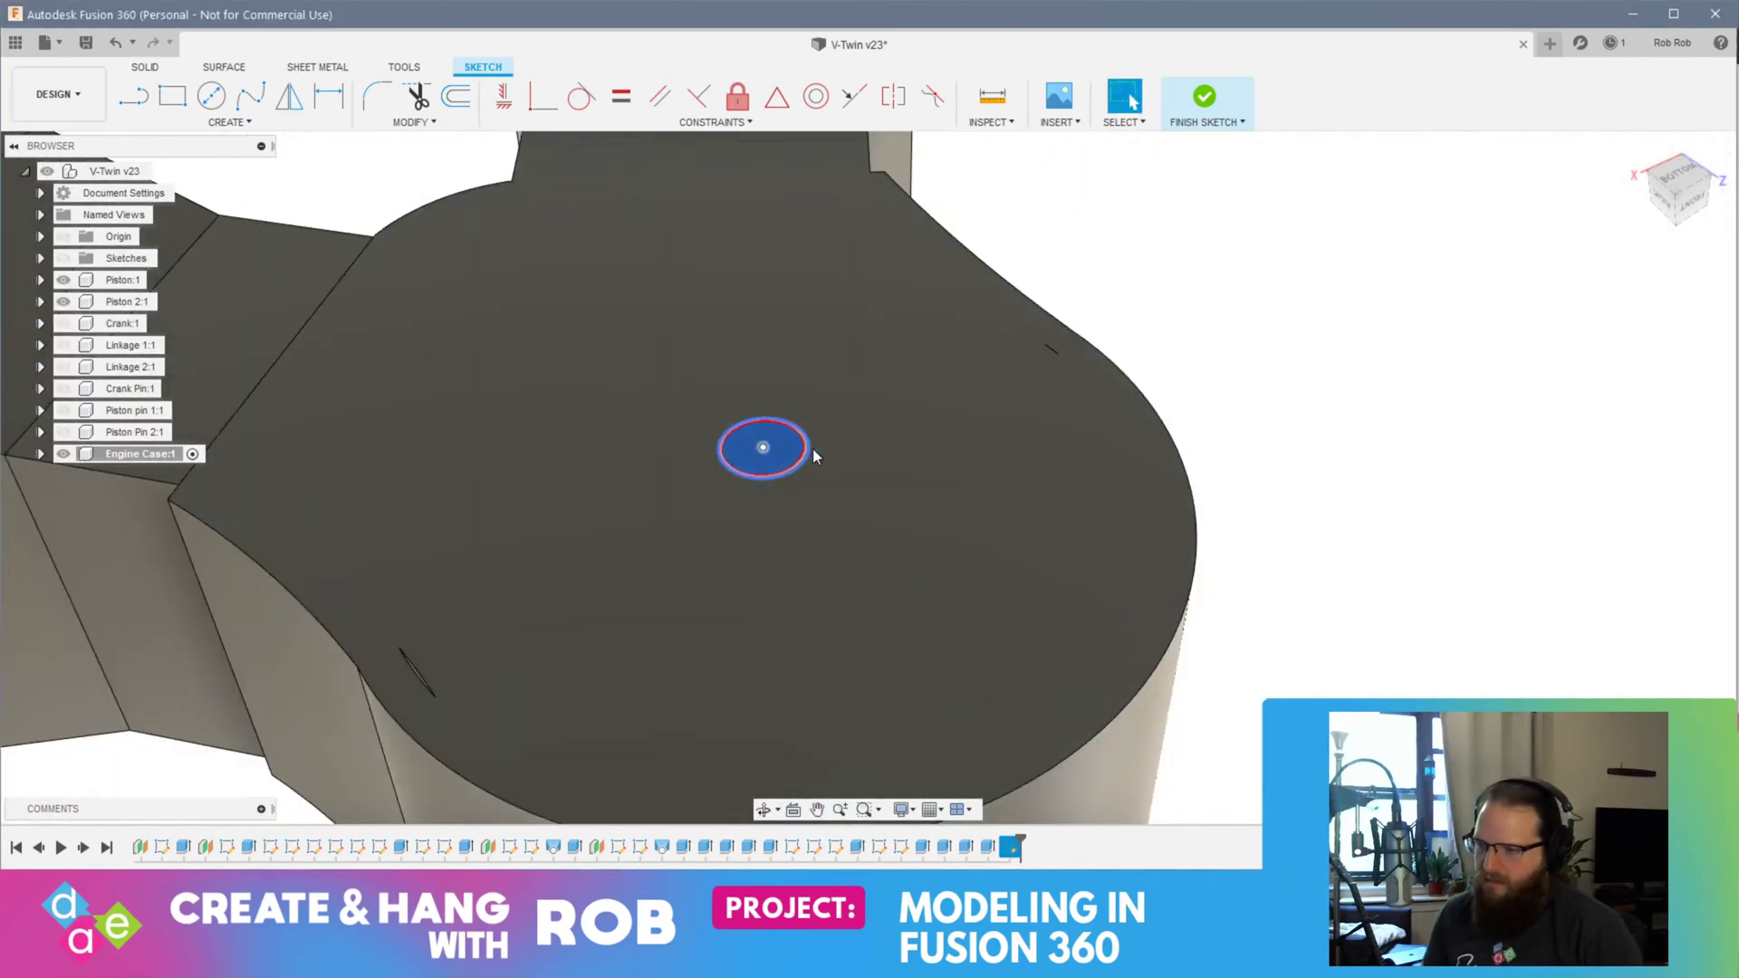
{"action": "left_click_drag", "start_coordinate": [765, 480], "coordinate": [781, 504]}
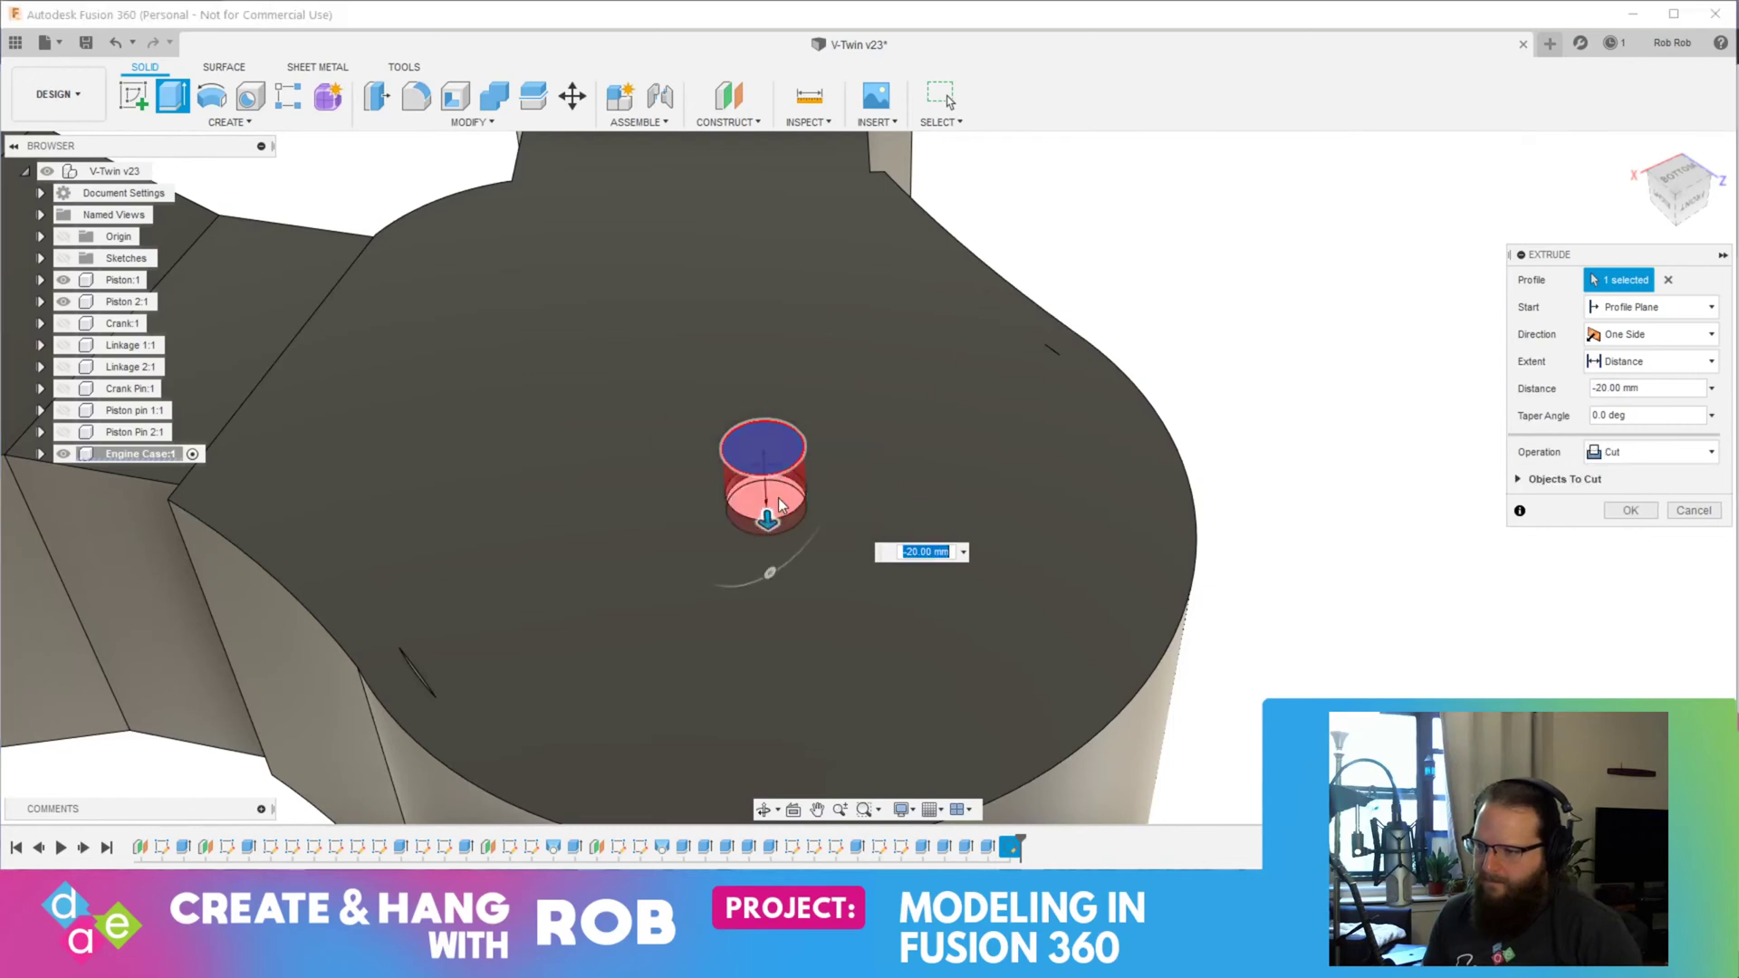
{"action": "middle_click_drag", "start_coordinate": [779, 504], "coordinate": [642, 407], "text": "shift"}
{"action": "key", "text": "Return"}
{"action": "middle_click_drag", "start_coordinate": [876, 492], "coordinate": [794, 598], "text": "shift"}
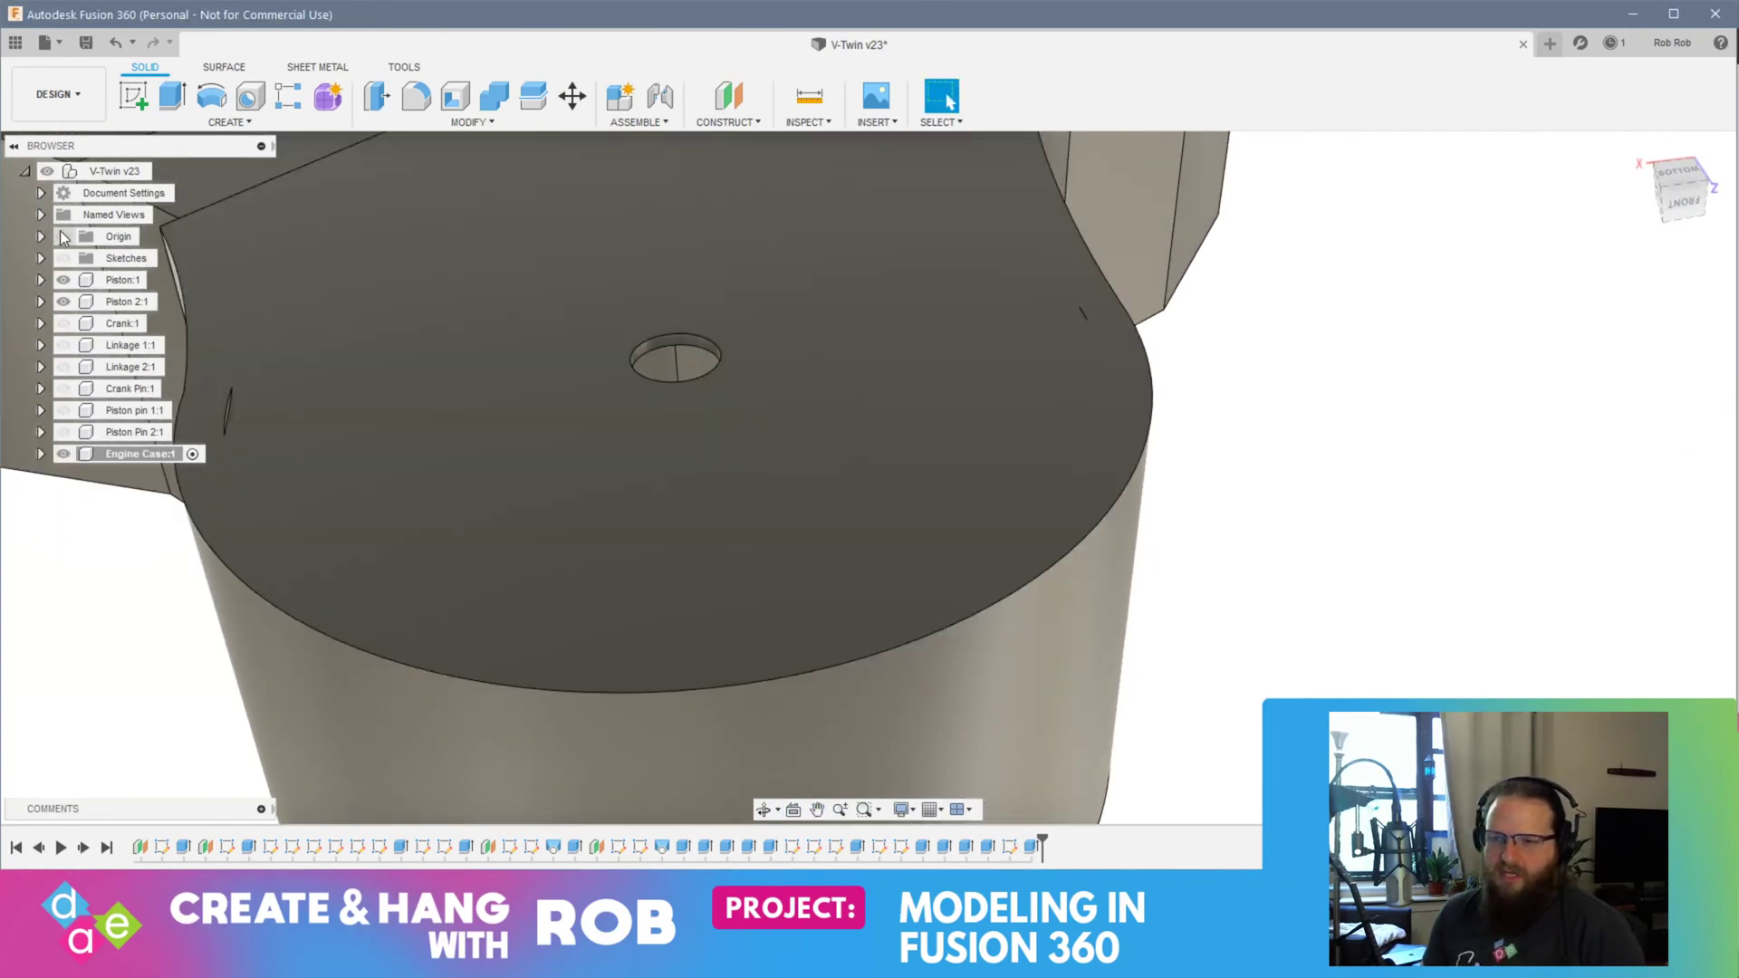
Step: Show both piston pins, the crank pin, both linkages and the crank again
{"action": "left_click", "coordinate": [63, 454]}
{"action": "left_click", "coordinate": [63, 432]}
{"action": "left_click", "coordinate": [63, 410]}
{"action": "left_click", "coordinate": [63, 389]}
{"action": "left_click", "coordinate": [63, 367]}
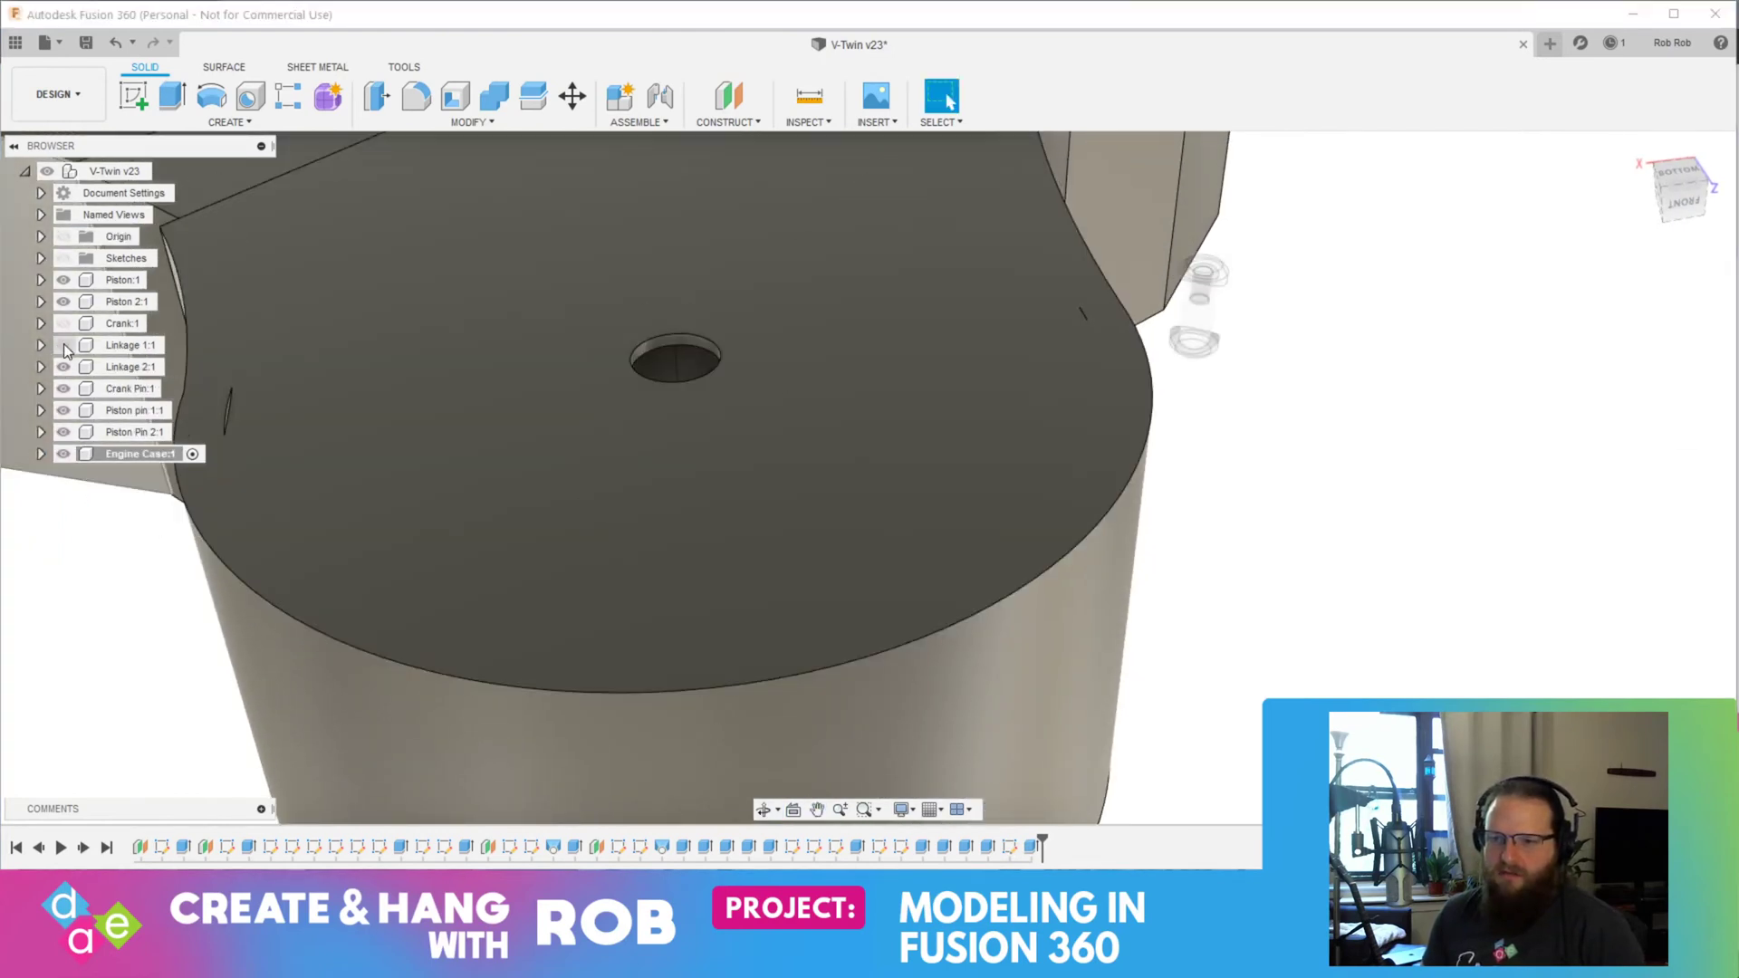
{"action": "left_click", "coordinate": [63, 323]}
Step: Activate the top-level assembly and check the crank shaft's fit in the case hole, with the Engine Case shown and hidden
{"action": "scroll", "coordinate": [860, 457], "scroll_direction": "down", "scroll_amount": 6}
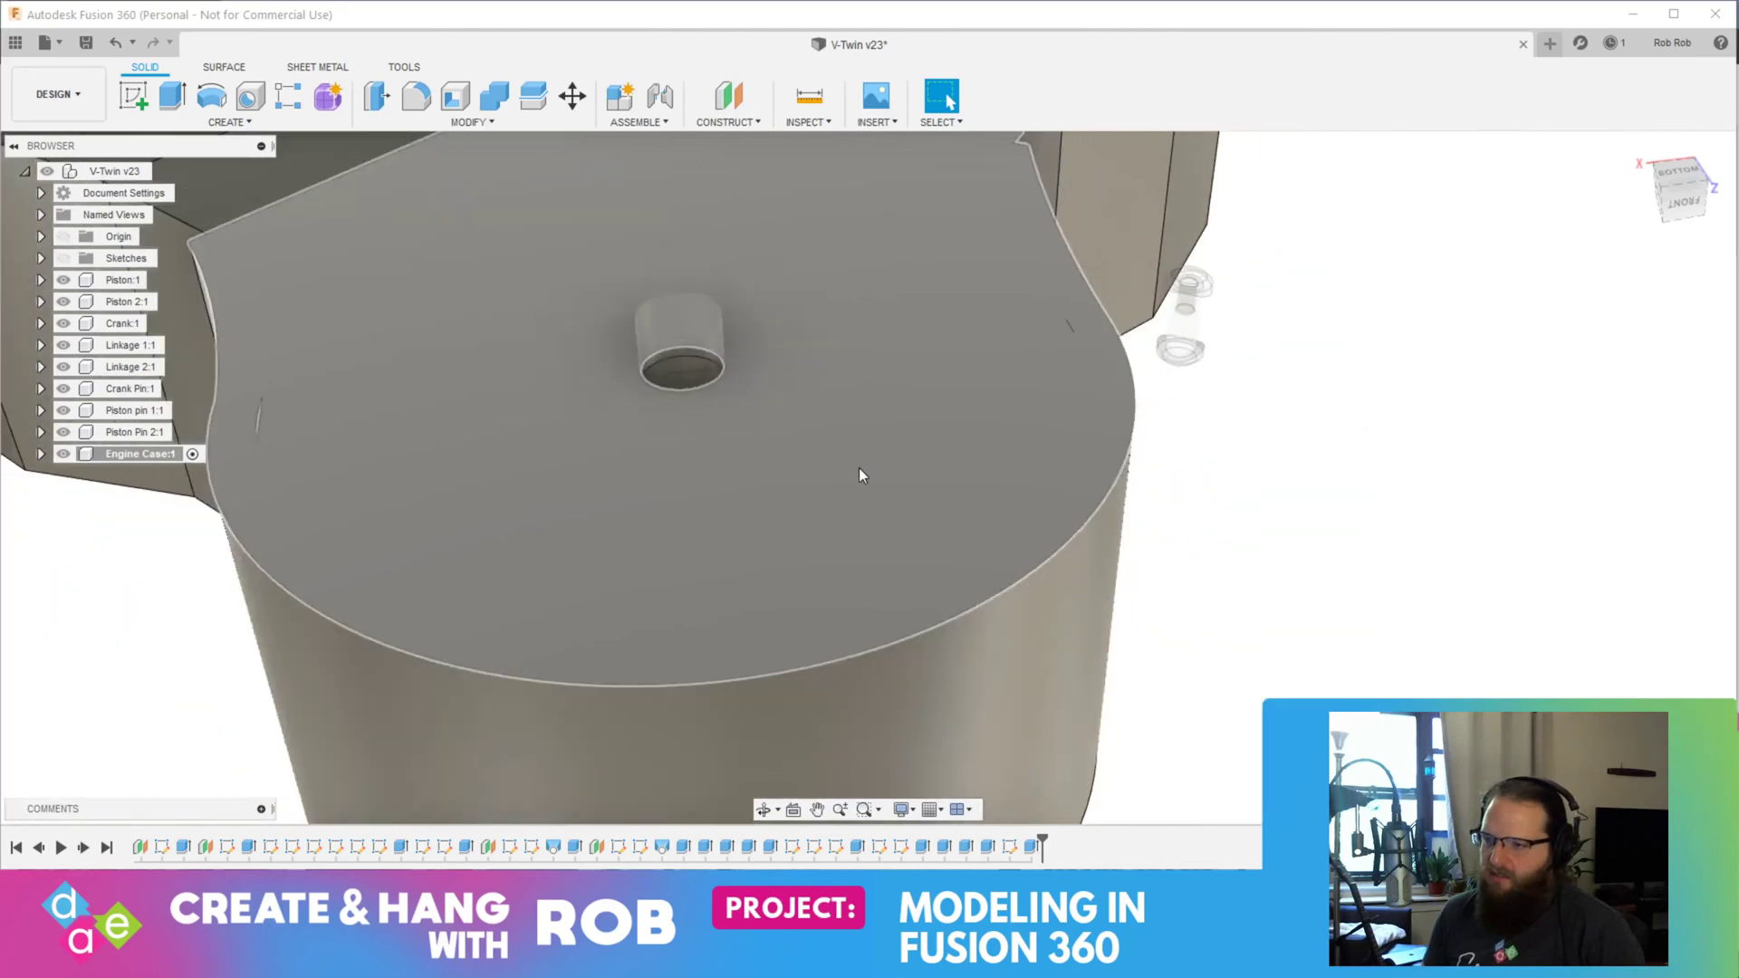
{"action": "left_click", "coordinate": [161, 171]}
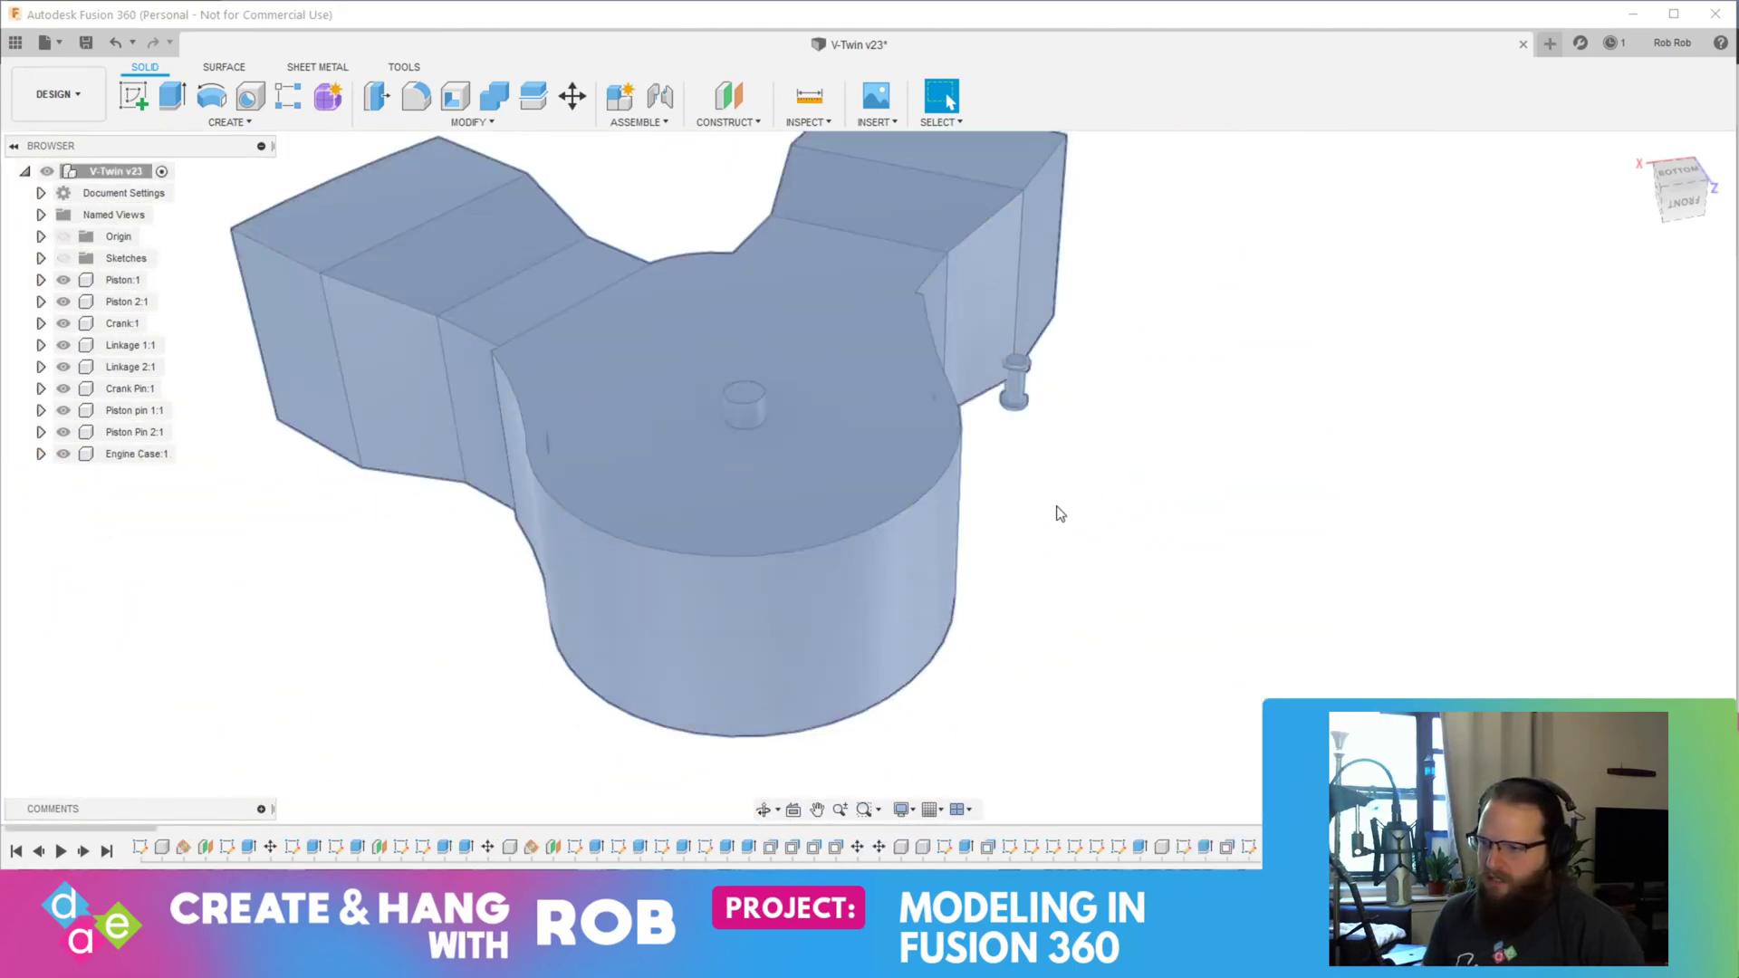
{"action": "middle_click_drag", "start_coordinate": [1055, 508], "coordinate": [815, 486], "text": "shift"}
{"action": "scroll", "coordinate": [725, 507], "scroll_direction": "up", "scroll_amount": 10}
{"action": "middle_click_drag", "start_coordinate": [650, 575], "coordinate": [601, 570], "text": "shift"}
{"action": "scroll", "coordinate": [607, 562], "scroll_direction": "up", "scroll_amount": 3}
{"action": "scroll", "coordinate": [616, 554], "scroll_direction": "down", "scroll_amount": 12}
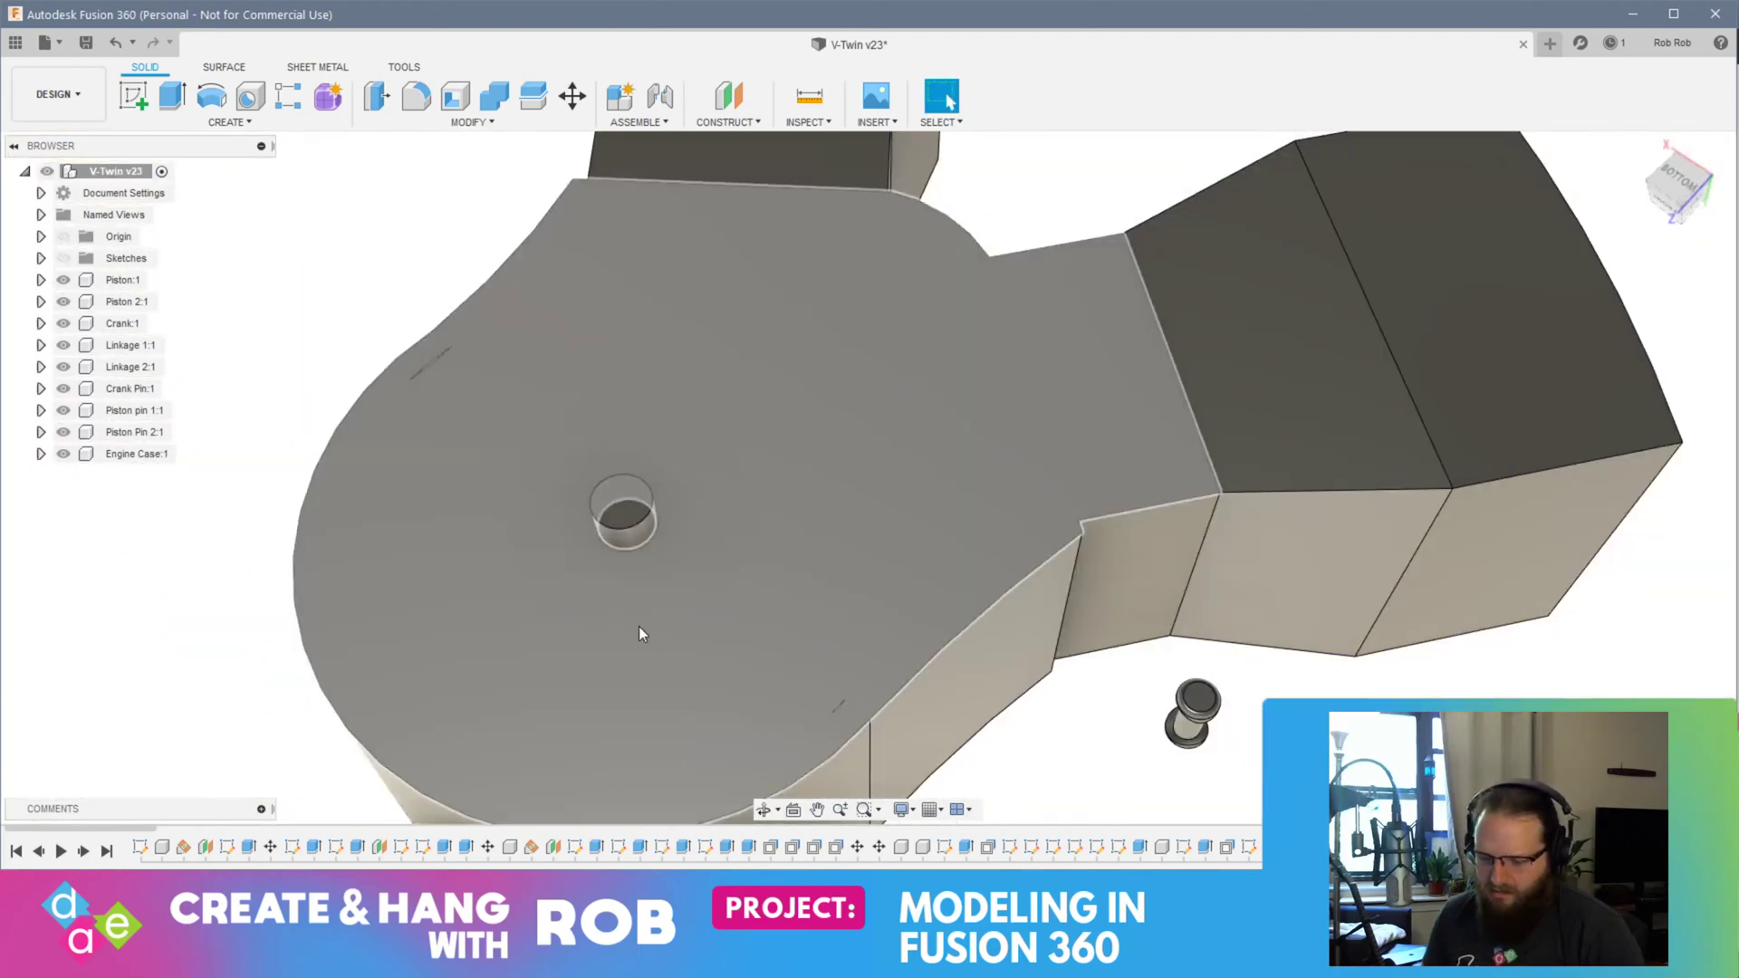
{"action": "left_click", "coordinate": [63, 454]}
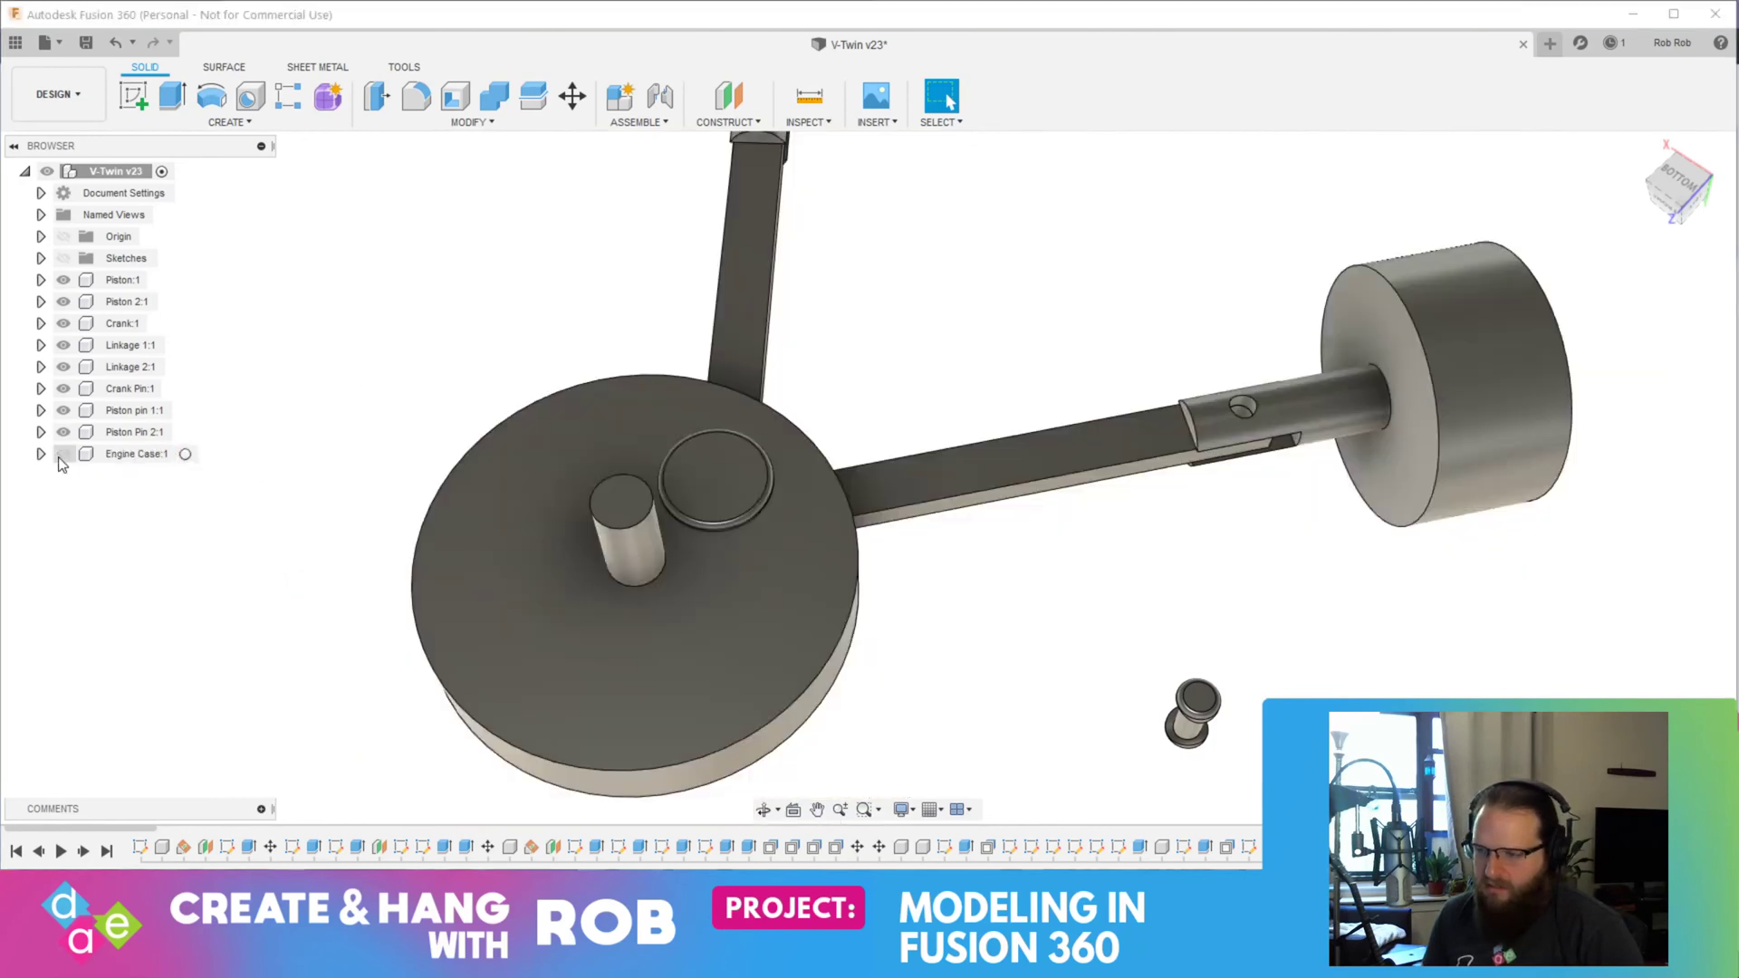
{"action": "left_click", "coordinate": [63, 455]}
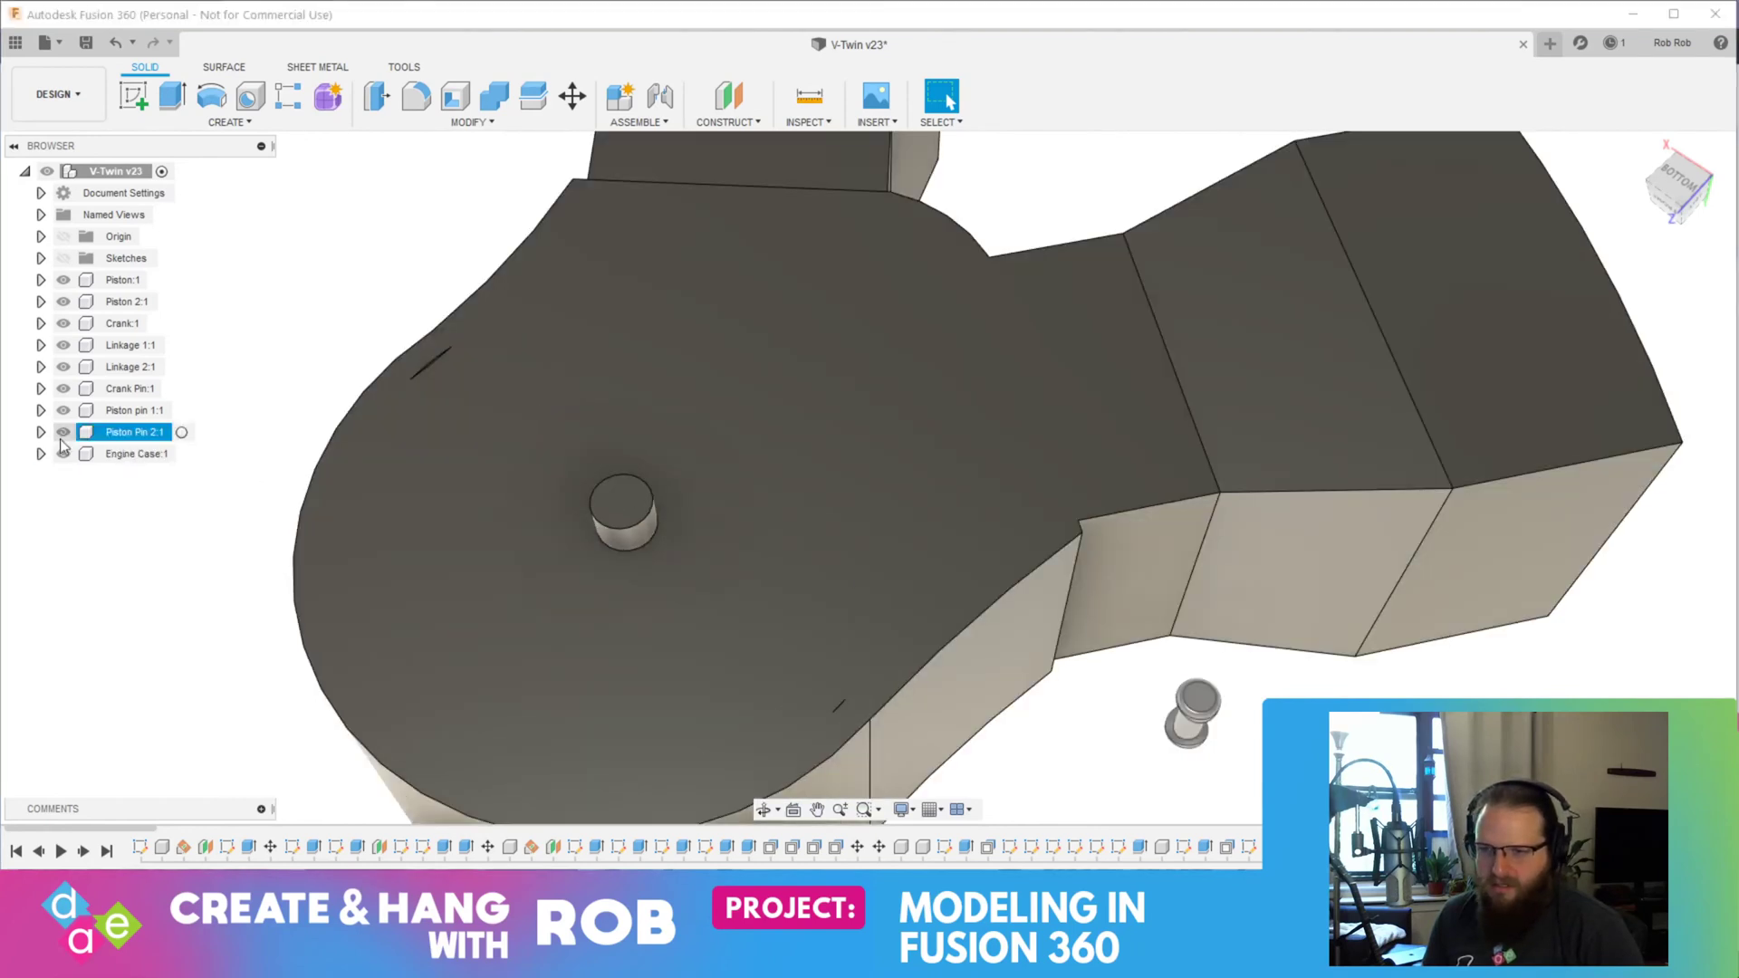
Step: Undo the activation, the visibility changes and the shaft hole cut, back to the circle sketch
{"action": "key", "text": "ctrl+z"}
{"action": "key", "text": "ctrl+z"}
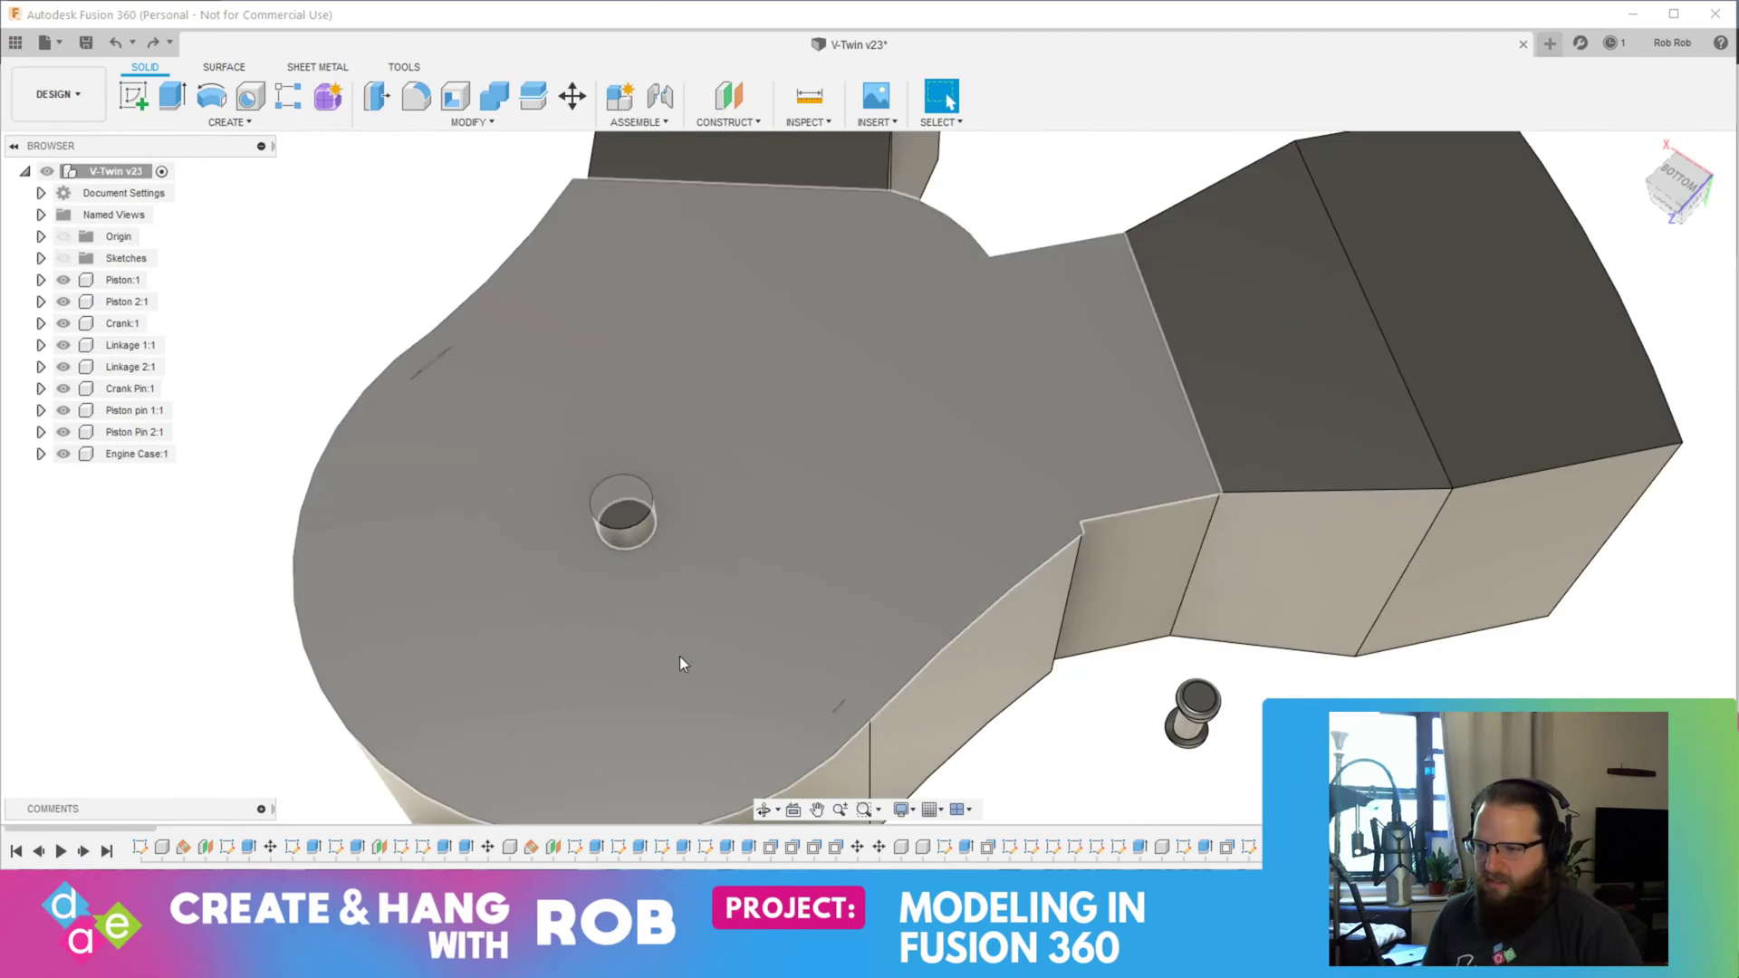
{"action": "key", "text": "ctrl+z"}
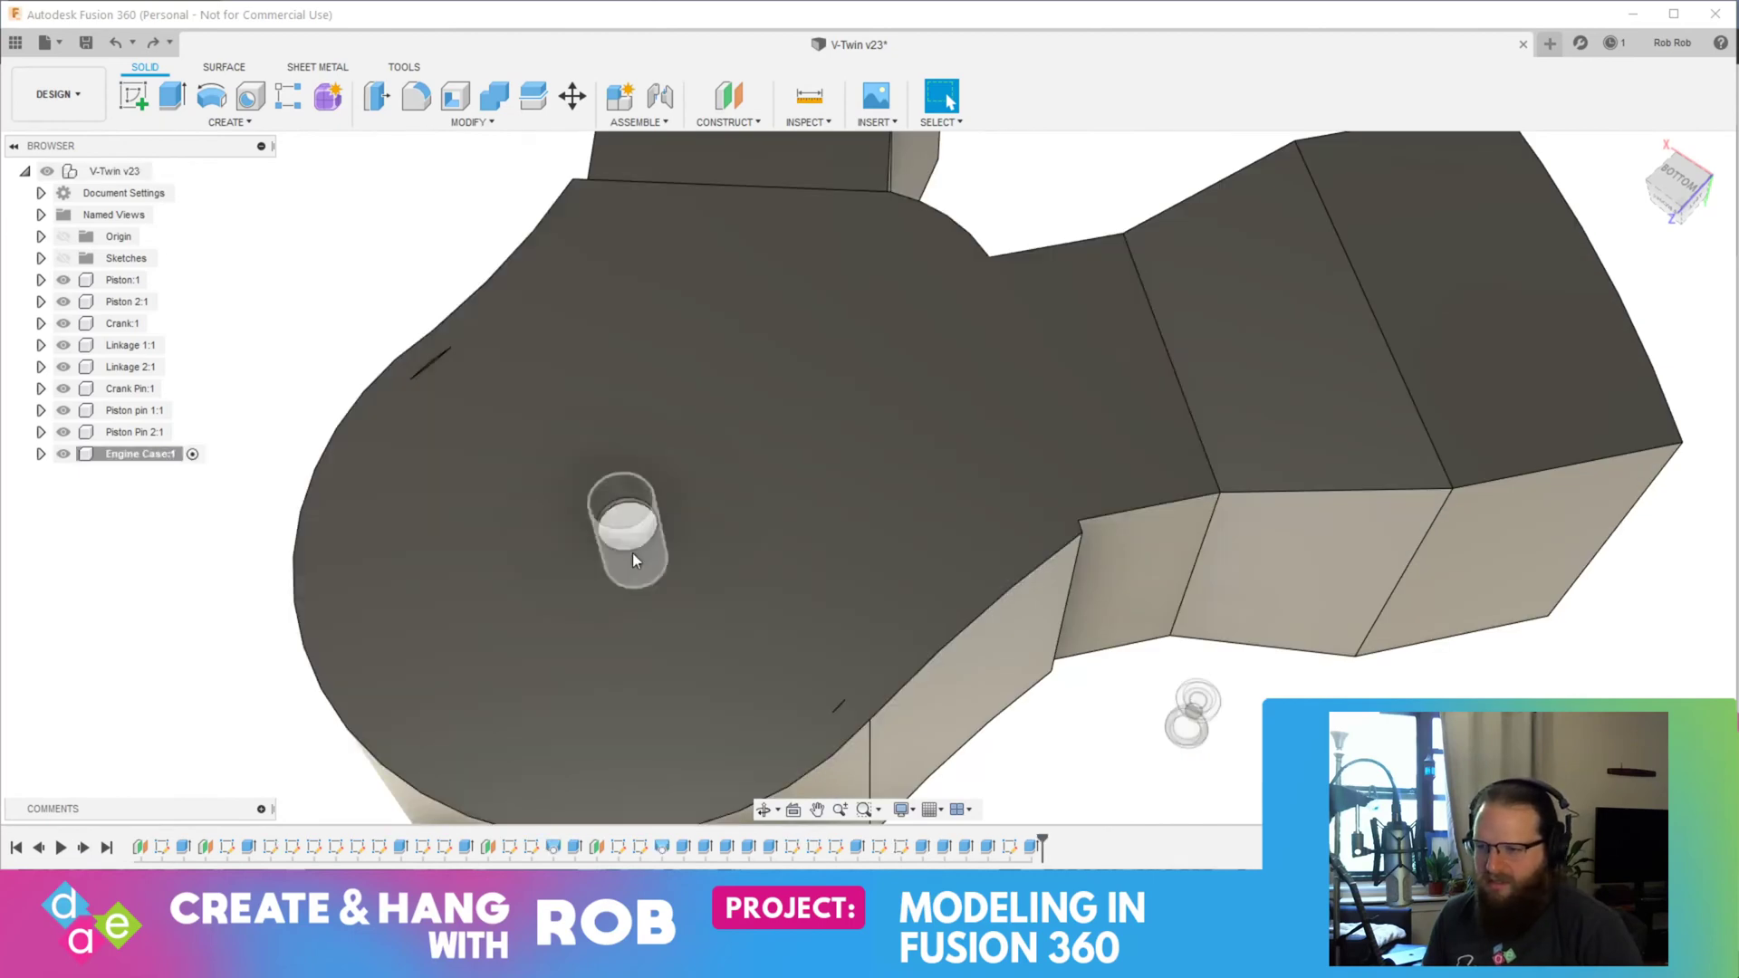
{"action": "mouse_move", "coordinate": [628, 538]}
{"action": "middle_mouse_down", "text": "shift"}
{"action": "mouse_move", "coordinate": [687, 574]}
{"action": "mouse_move", "coordinate": [621, 552]}
{"action": "middle_mouse_up", "text": "shift"}
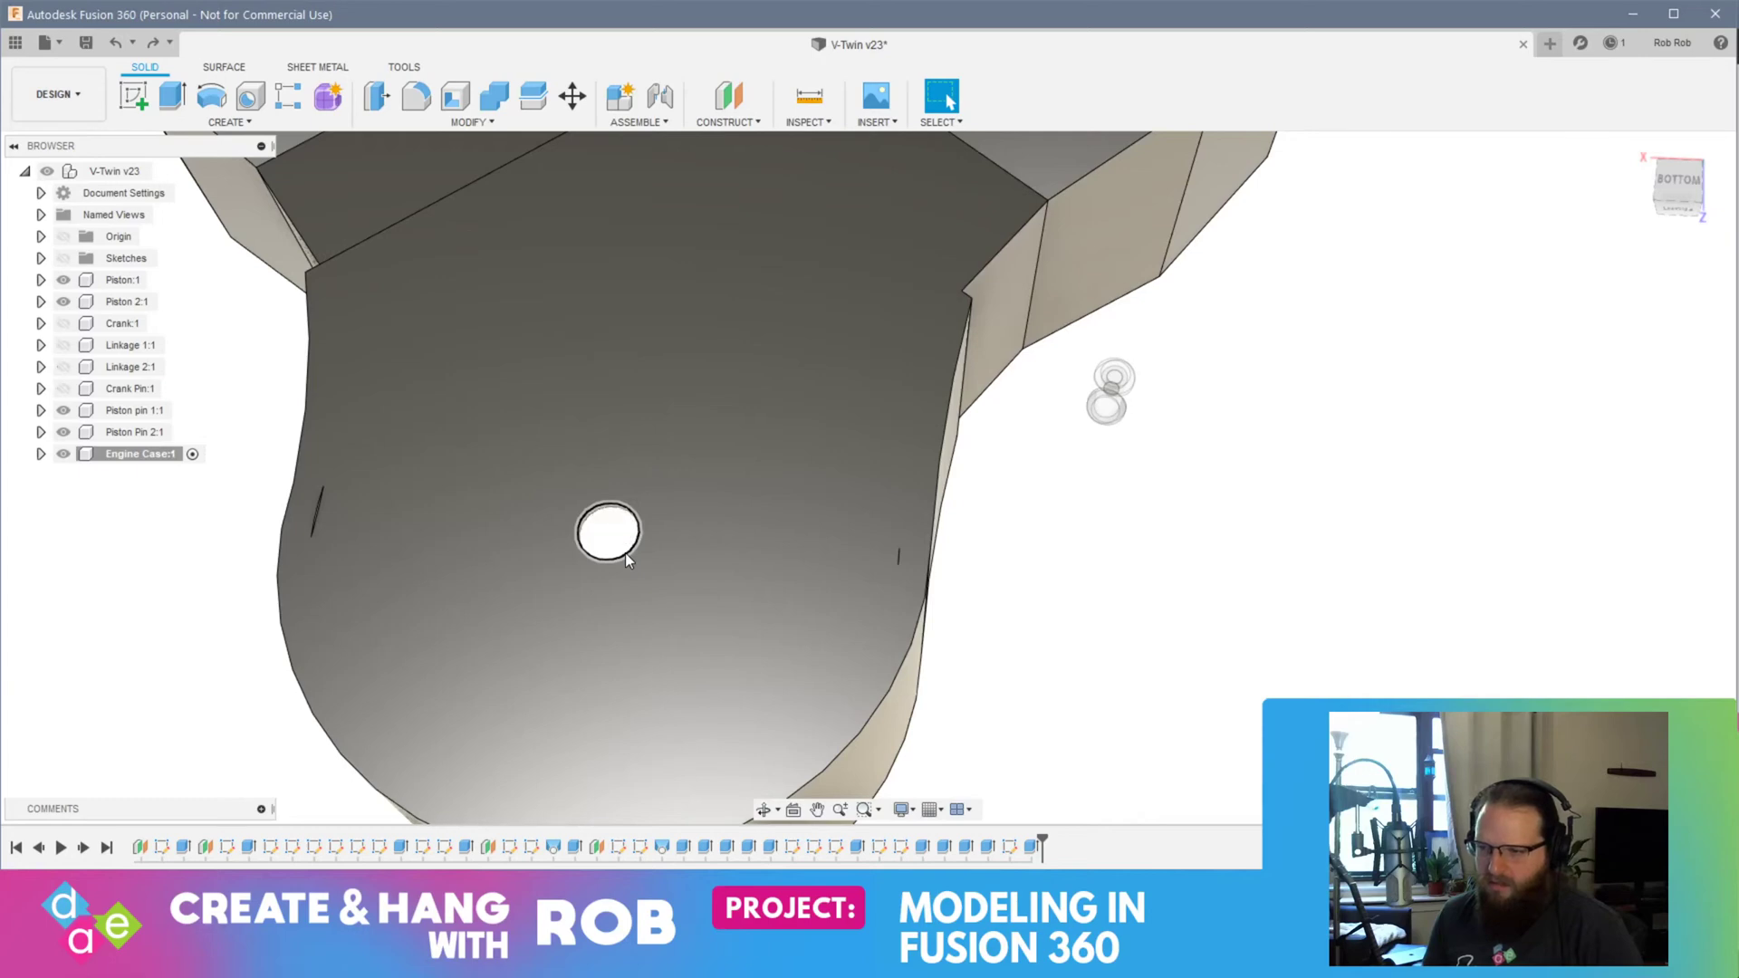
{"action": "key", "text": "ctrl+z"}
{"action": "key", "text": "ctrl+z"}
{"action": "key", "text": "ctrl+z"}
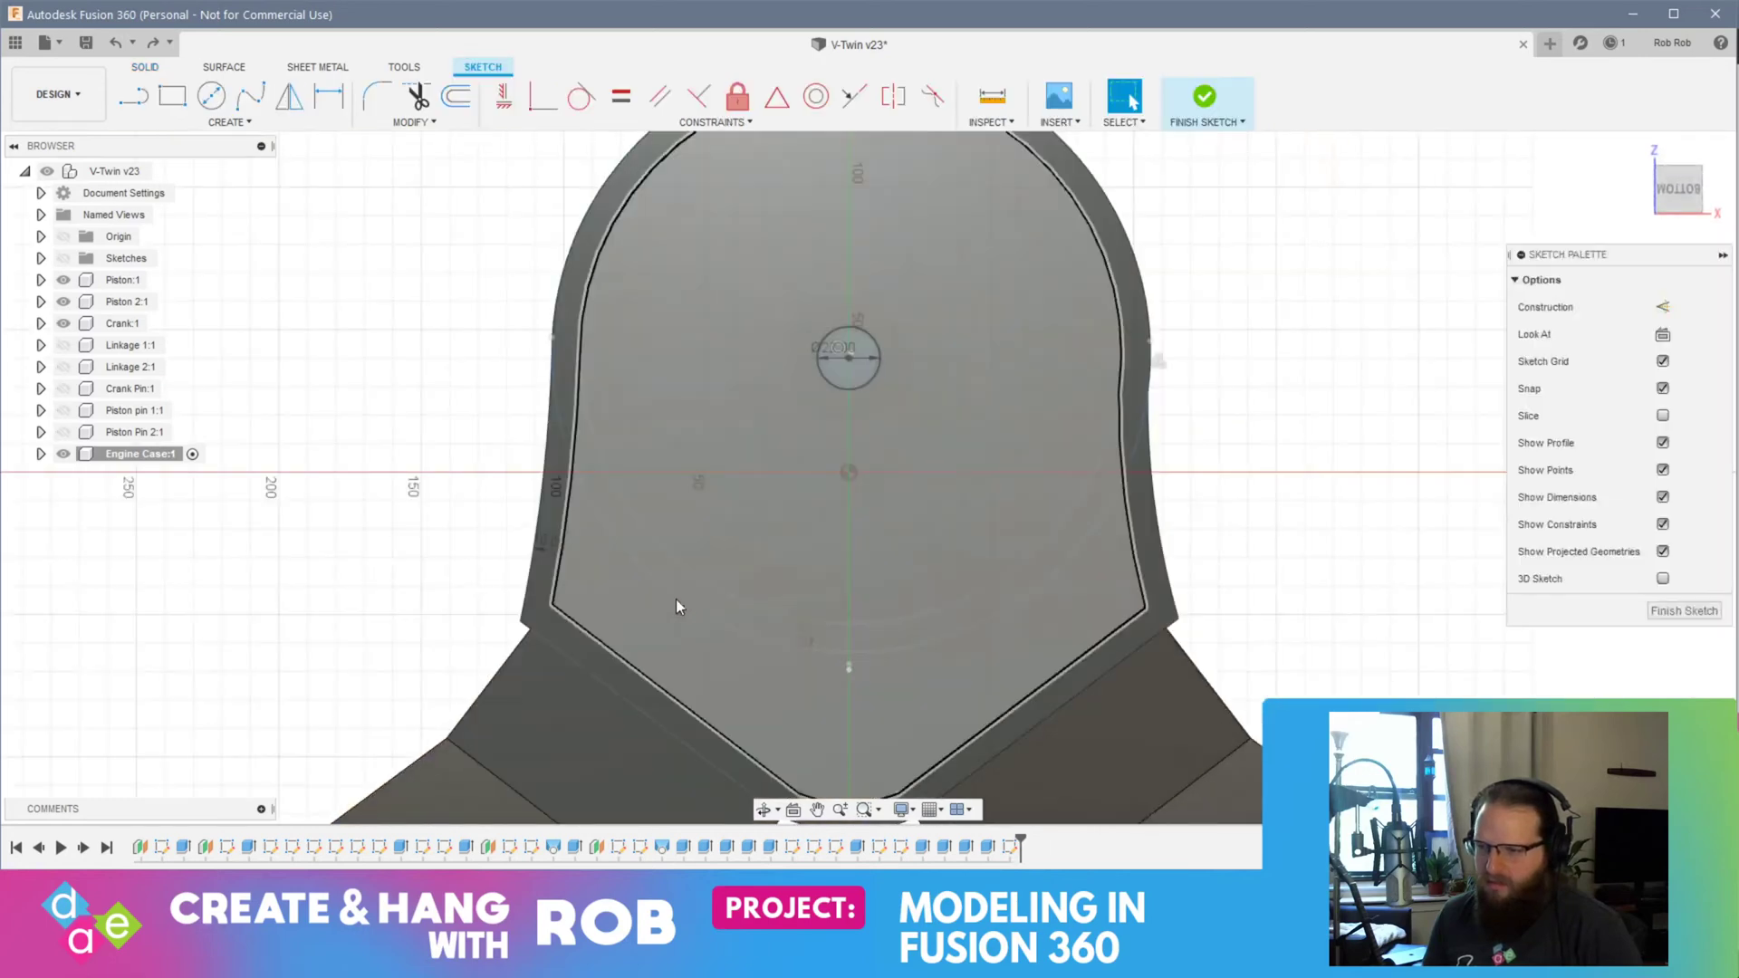
Step: Try to extrude-cut both the thin ring and the inner disc of the shaft circle down through the case floor
{"action": "mouse_move", "coordinate": [837, 411]}
{"action": "middle_mouse_down"}
{"action": "mouse_move", "coordinate": [820, 524]}
{"action": "mouse_move", "coordinate": [831, 675]}
{"action": "mouse_move", "coordinate": [848, 394]}
{"action": "mouse_move", "coordinate": [849, 419]}
{"action": "middle_mouse_up"}
{"action": "scroll", "coordinate": [849, 435], "scroll_direction": "up", "scroll_amount": 4}
{"action": "mouse_move", "coordinate": [878, 504]}
{"action": "middle_mouse_down", "text": "shift"}
{"action": "mouse_move", "coordinate": [815, 470]}
{"action": "mouse_move", "coordinate": [784, 407]}
{"action": "mouse_move", "coordinate": [797, 433]}
{"action": "mouse_move", "coordinate": [757, 497]}
{"action": "middle_mouse_up", "text": "shift"}
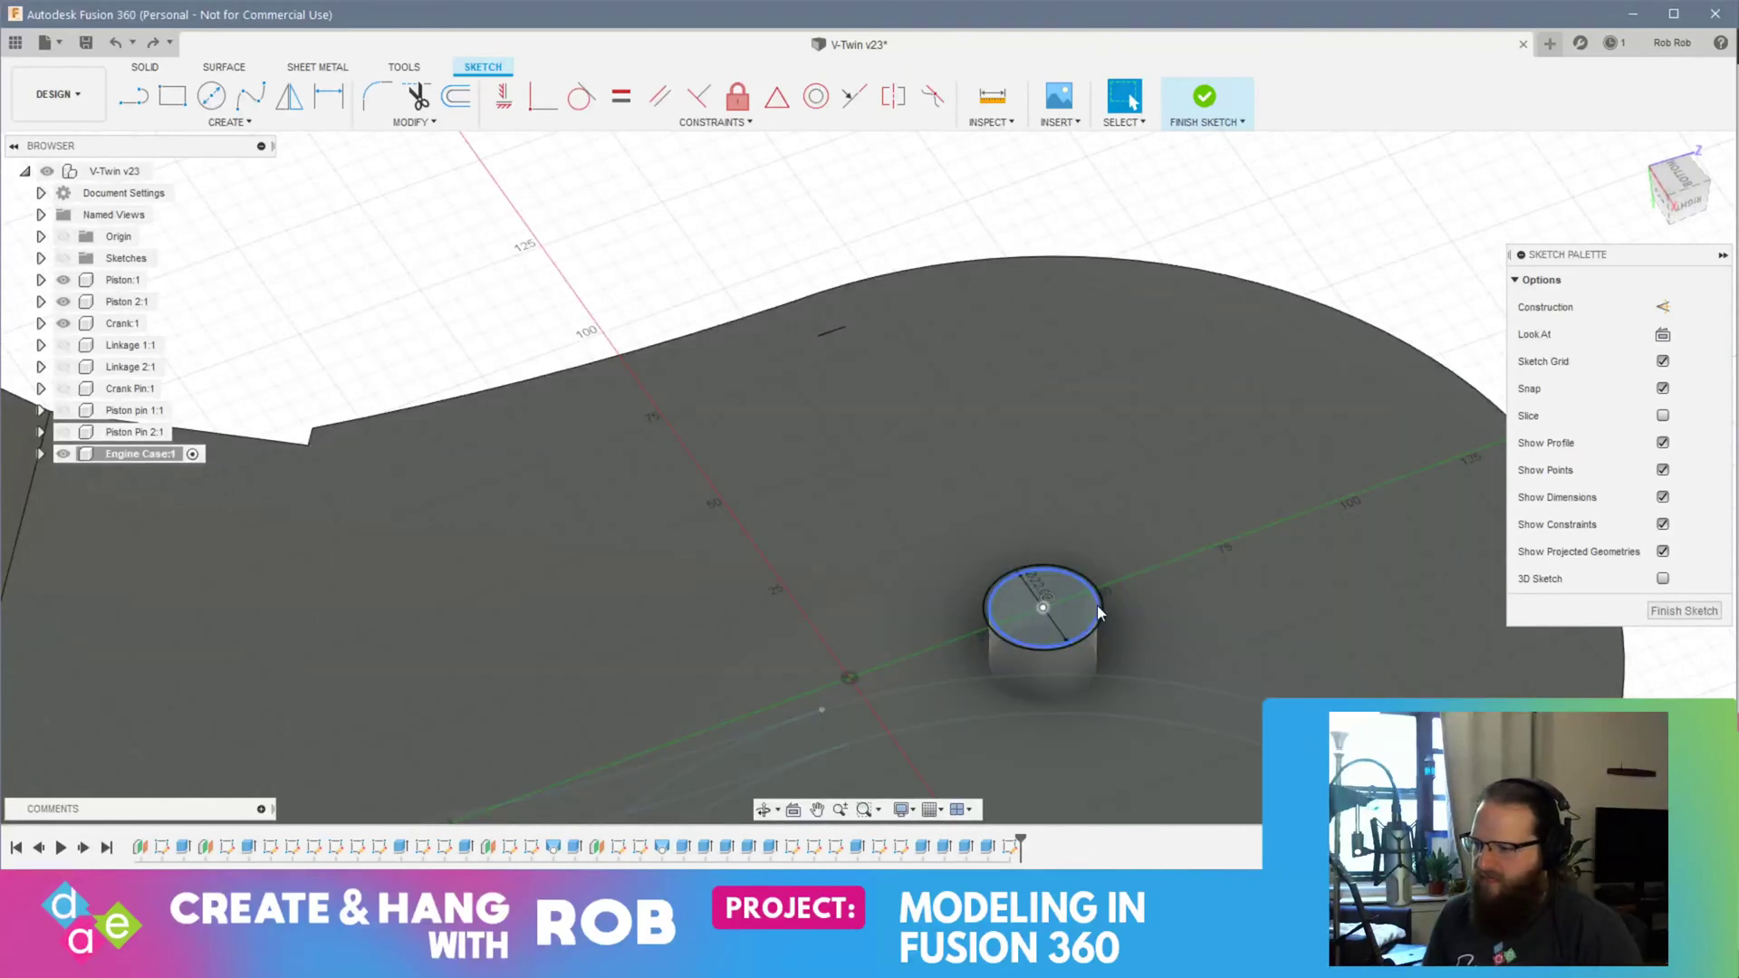
{"action": "left_click", "coordinate": [1096, 605]}
{"action": "scroll", "coordinate": [1091, 615], "scroll_direction": "up", "scroll_amount": 3}
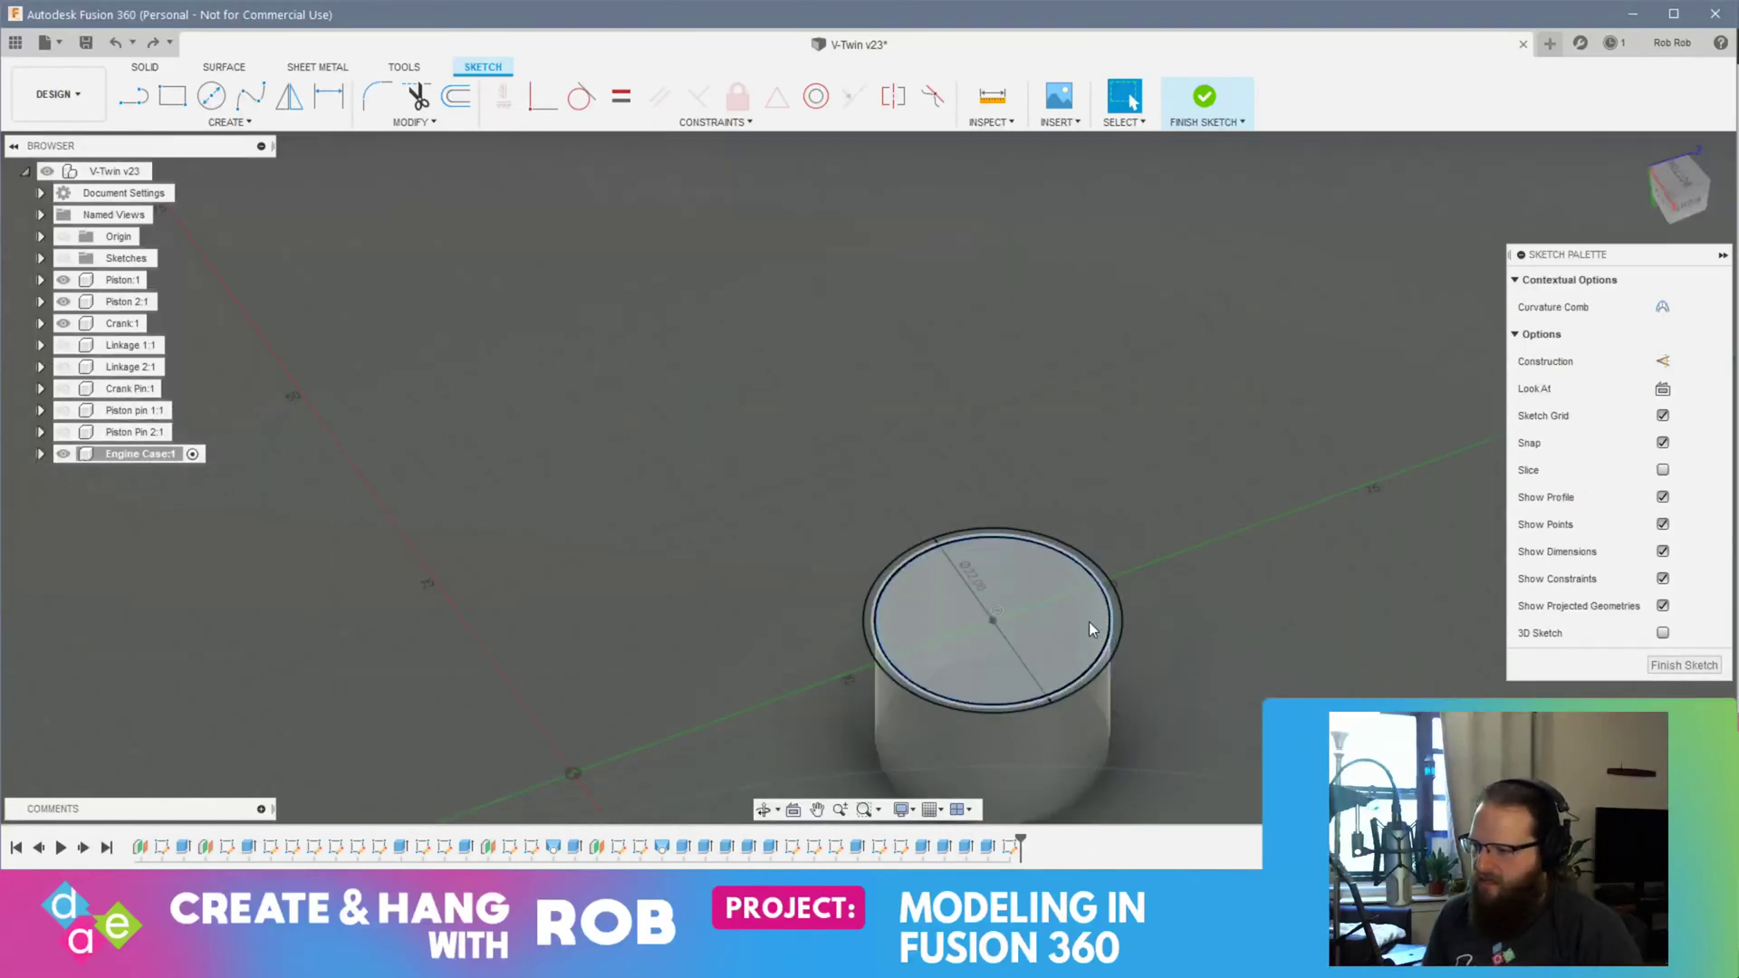
{"action": "scroll", "coordinate": [1089, 621], "scroll_direction": "up", "scroll_amount": 2}
{"action": "right_click", "coordinate": [1133, 634]}
{"action": "left_click", "coordinate": [1166, 617]}
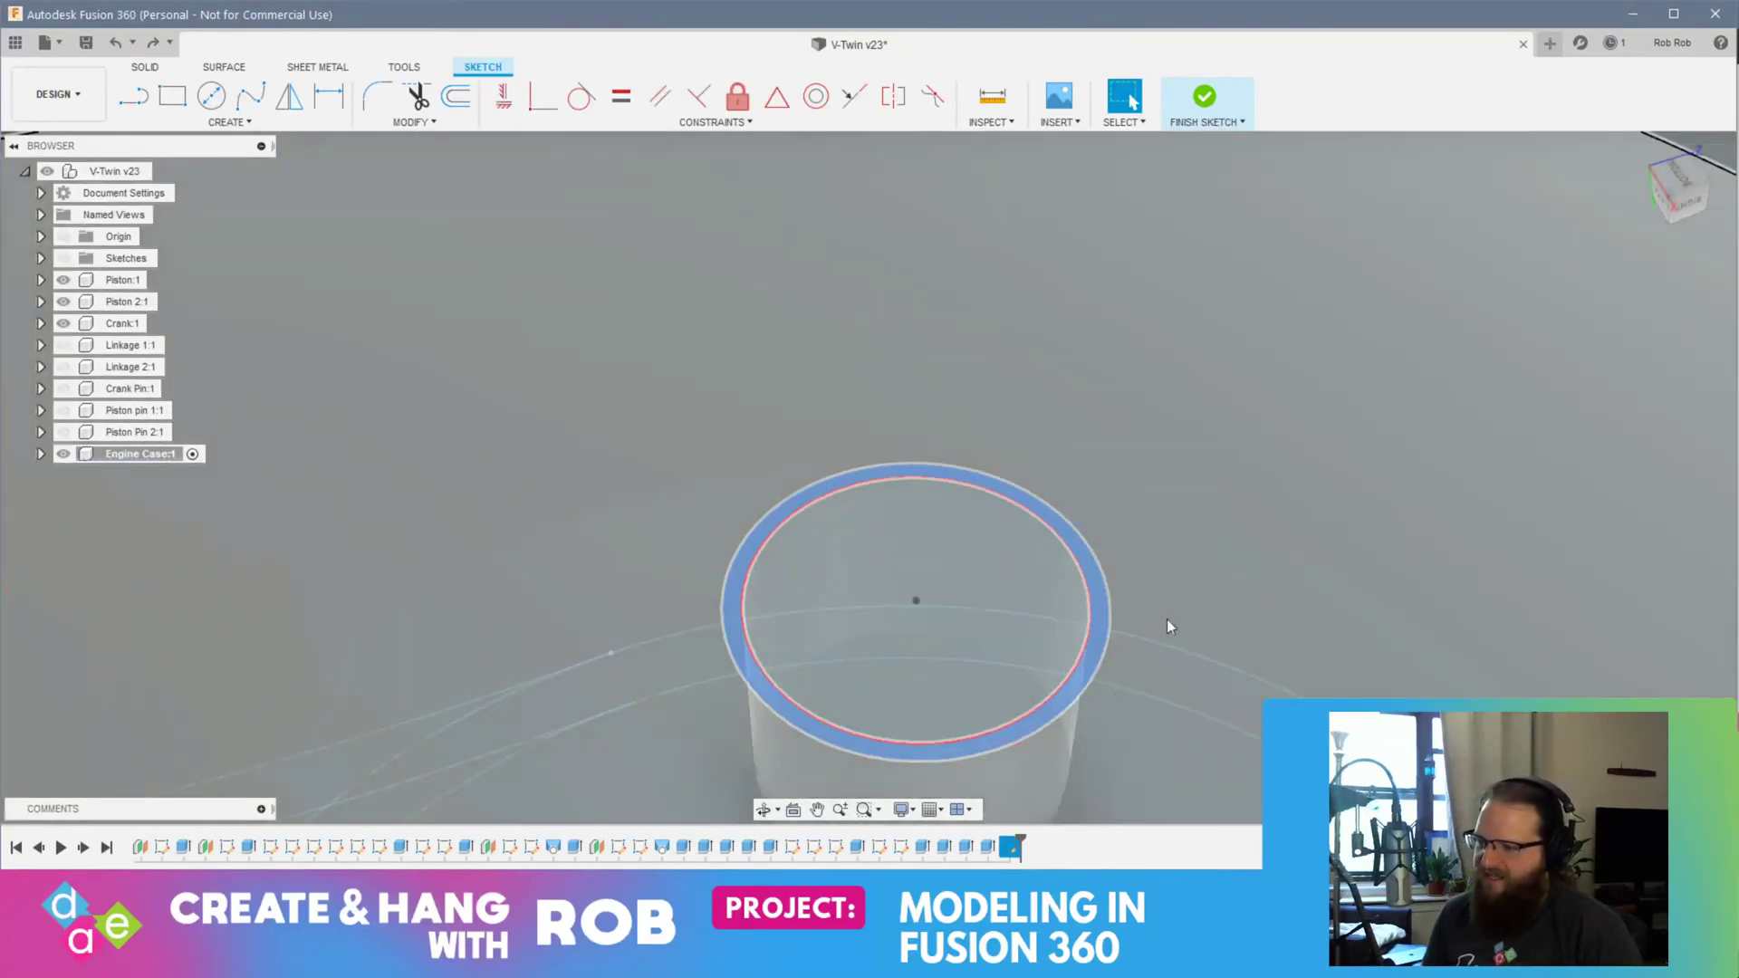
{"action": "key", "text": "e"}
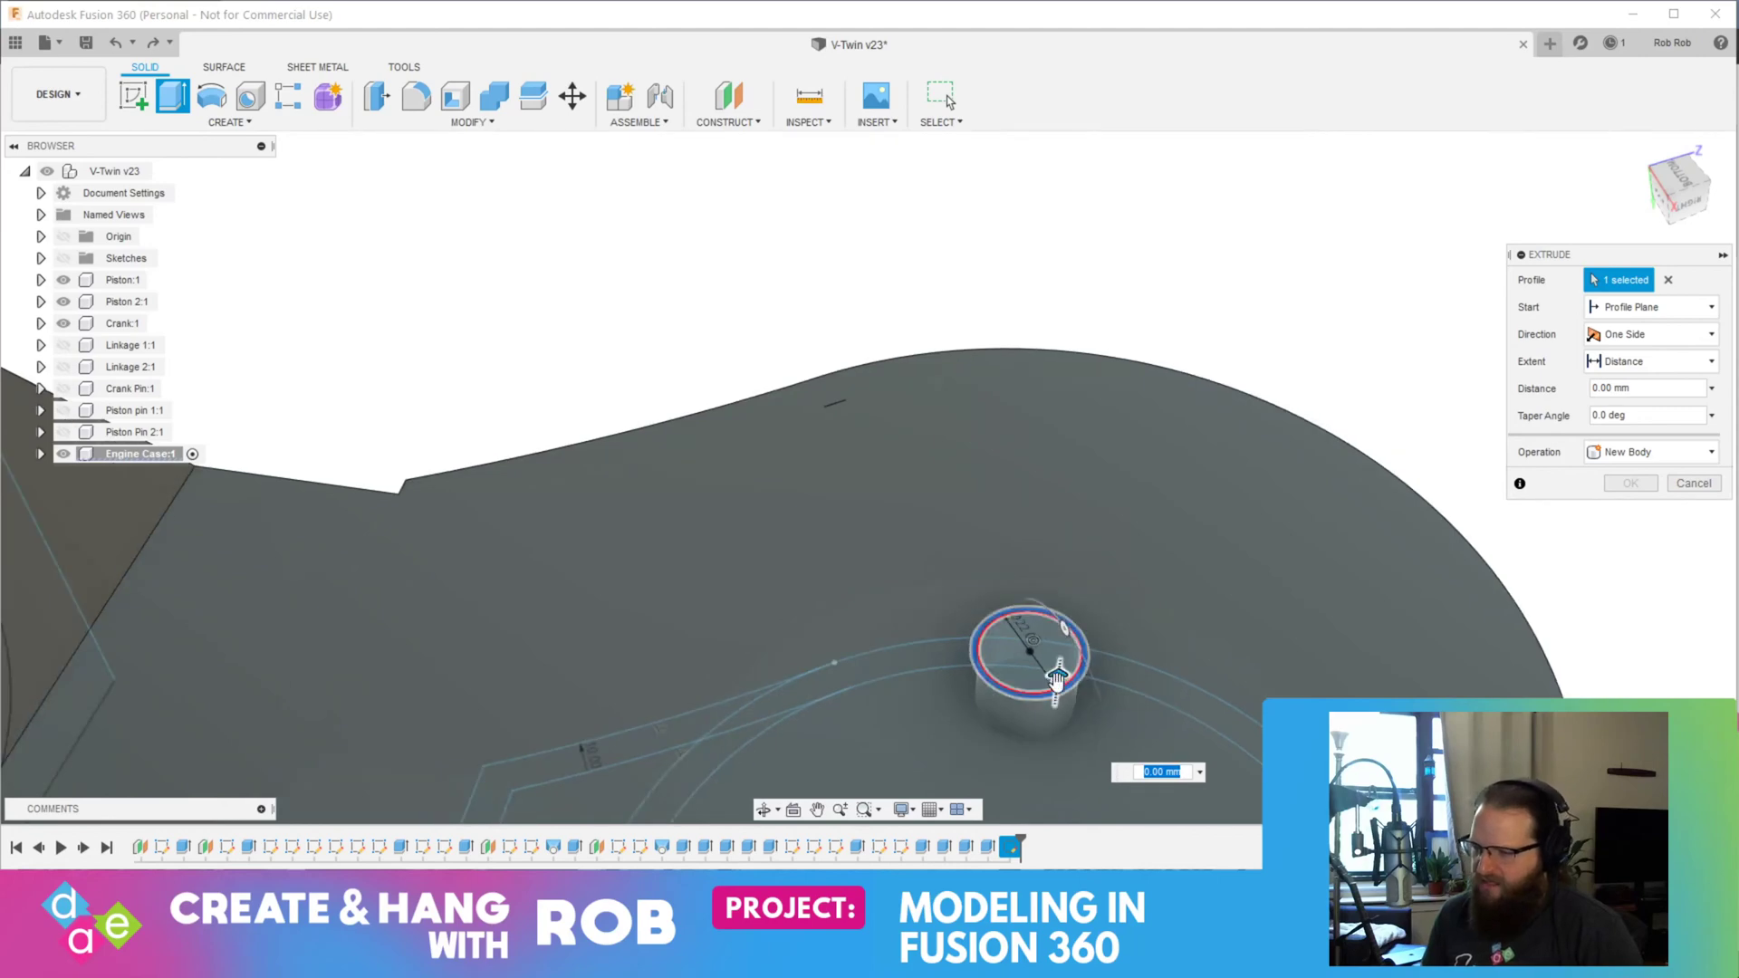
{"action": "left_click", "coordinate": [1019, 675]}
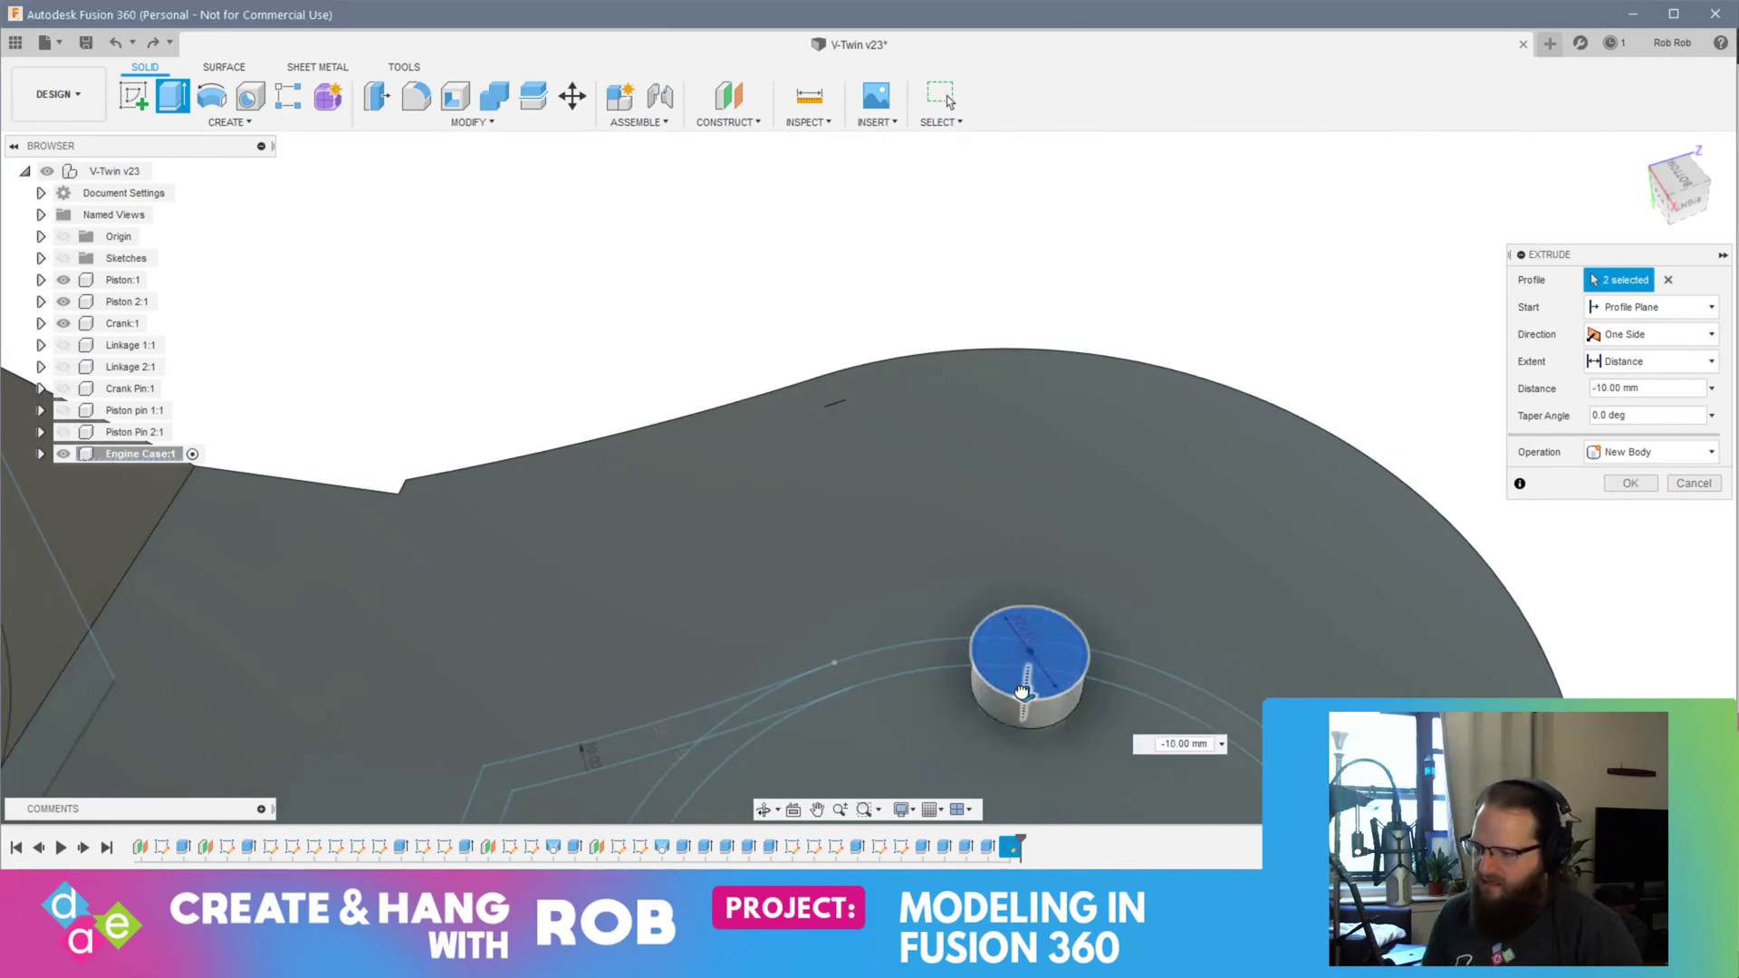
{"action": "left_click_drag", "start_coordinate": [1028, 641], "coordinate": [1034, 777]}
{"action": "key", "text": "Return"}
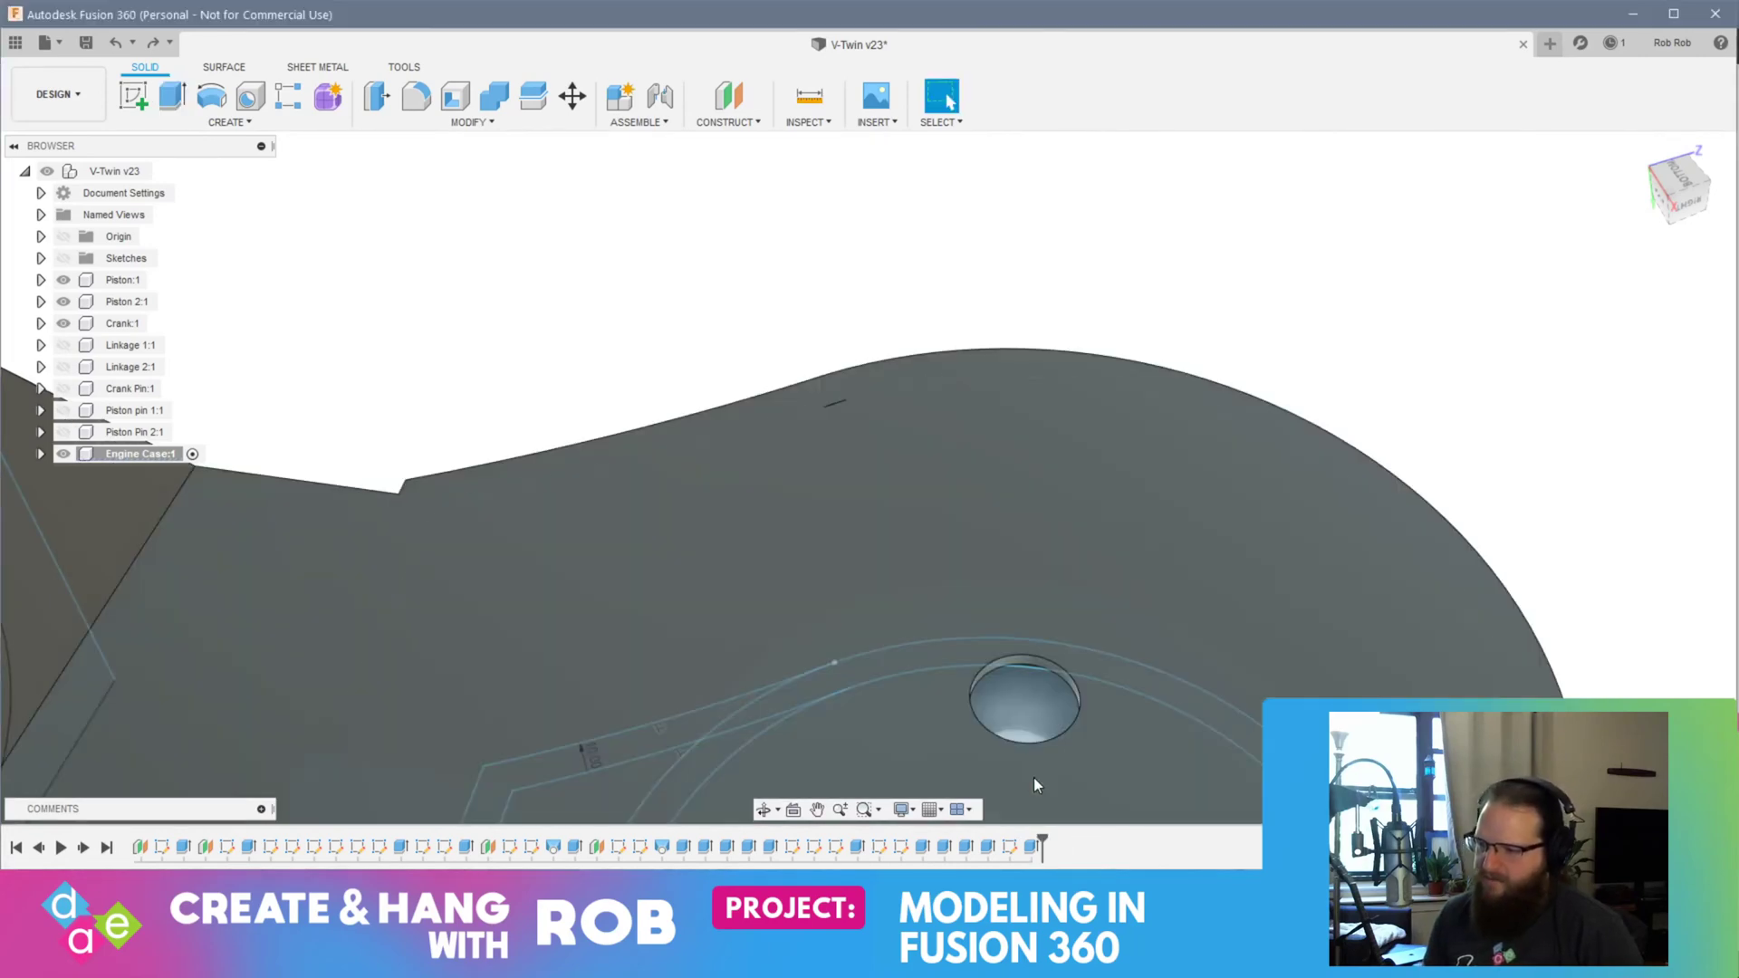
Step: Show both piston pins, the crank pin and both linkages, and activate the top-level assembly
{"action": "left_click", "coordinate": [63, 433]}
{"action": "left_click", "coordinate": [63, 412]}
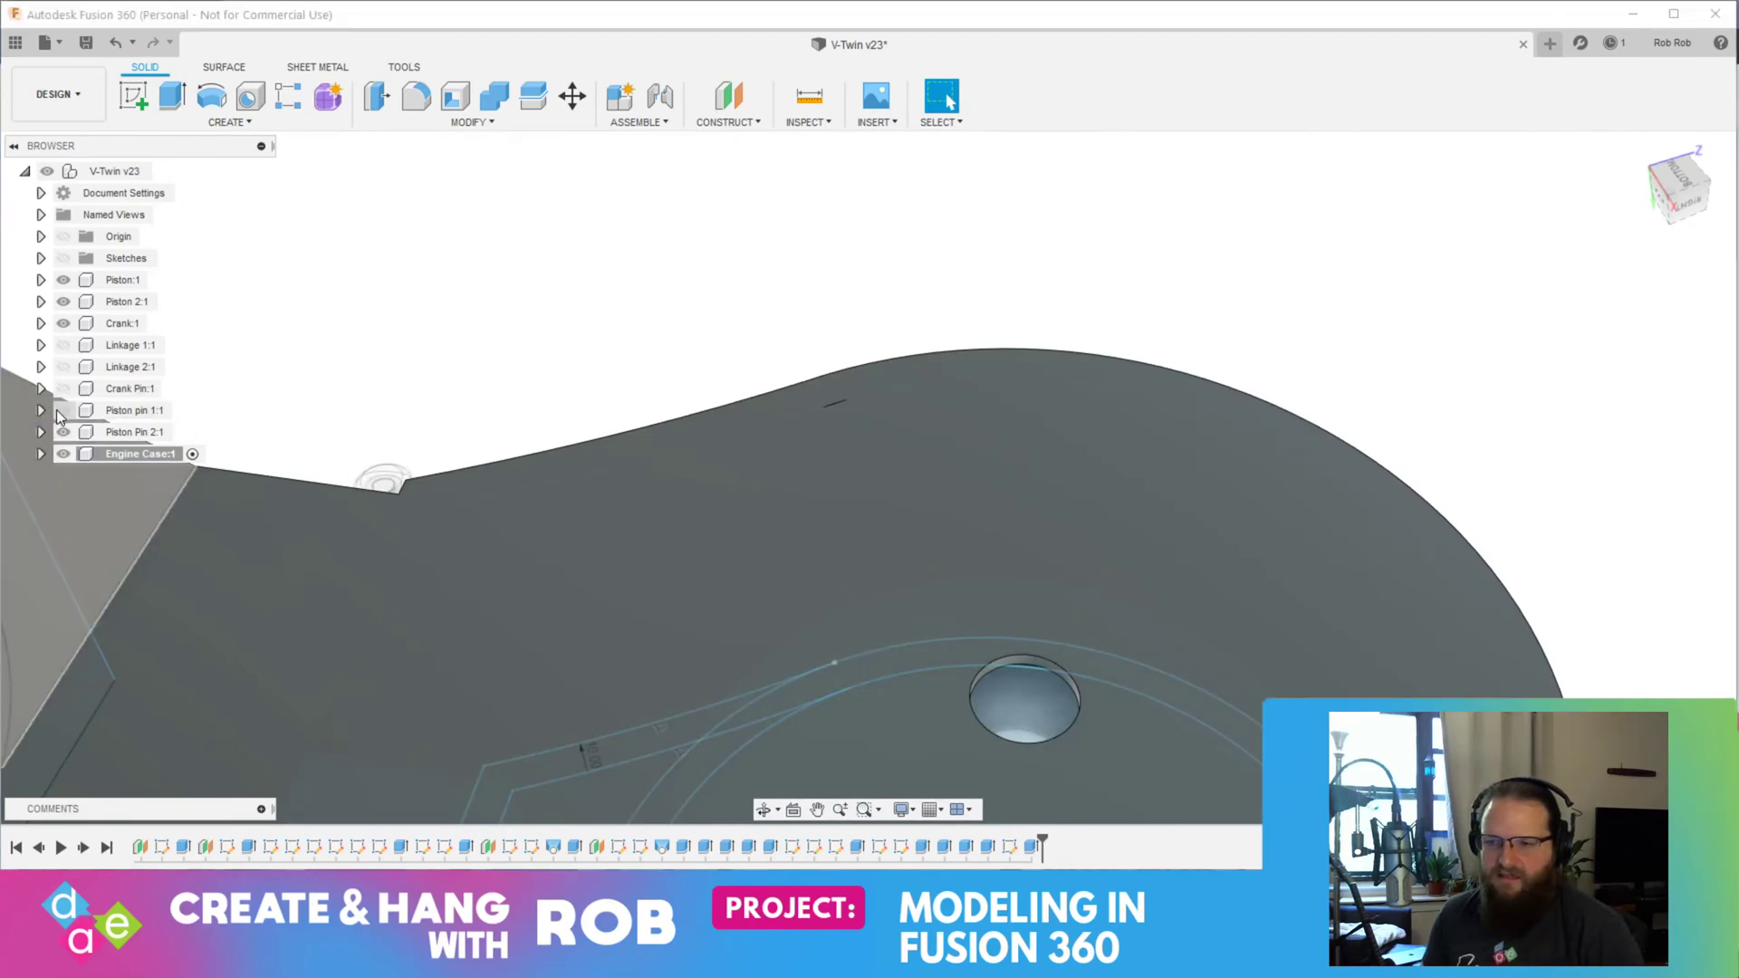
{"action": "left_click", "coordinate": [63, 390]}
{"action": "left_click", "coordinate": [63, 366]}
{"action": "left_click", "coordinate": [64, 345]}
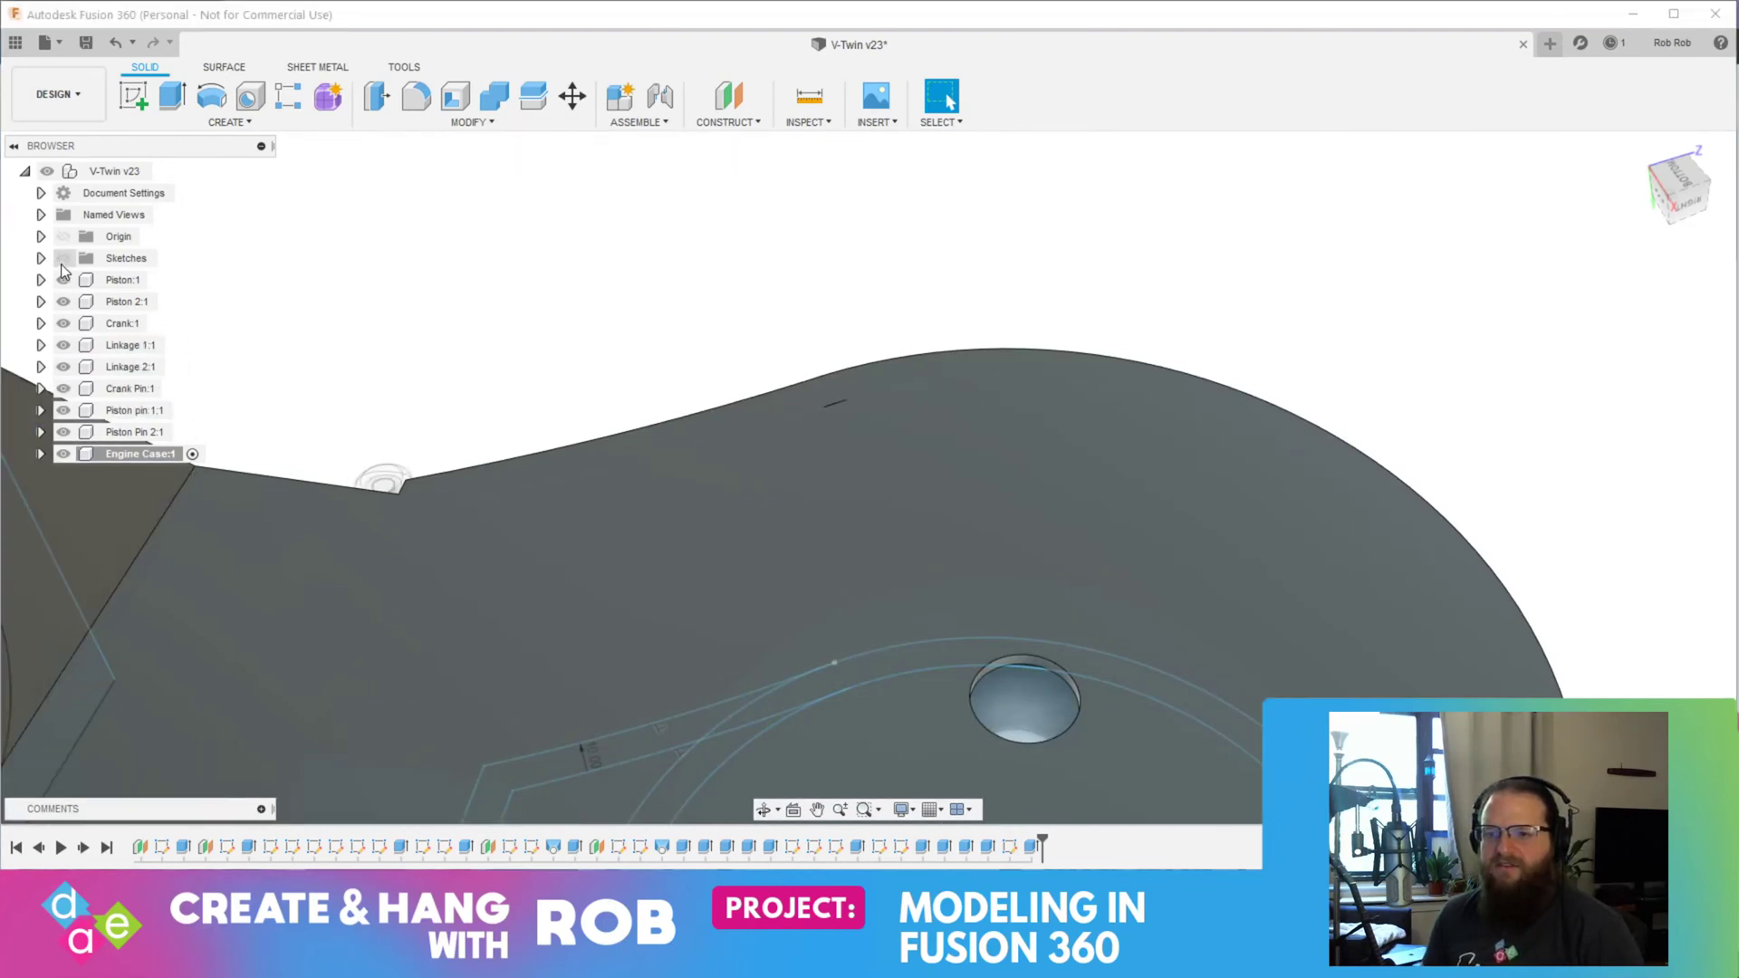
{"action": "double_click", "coordinate": [123, 165]}
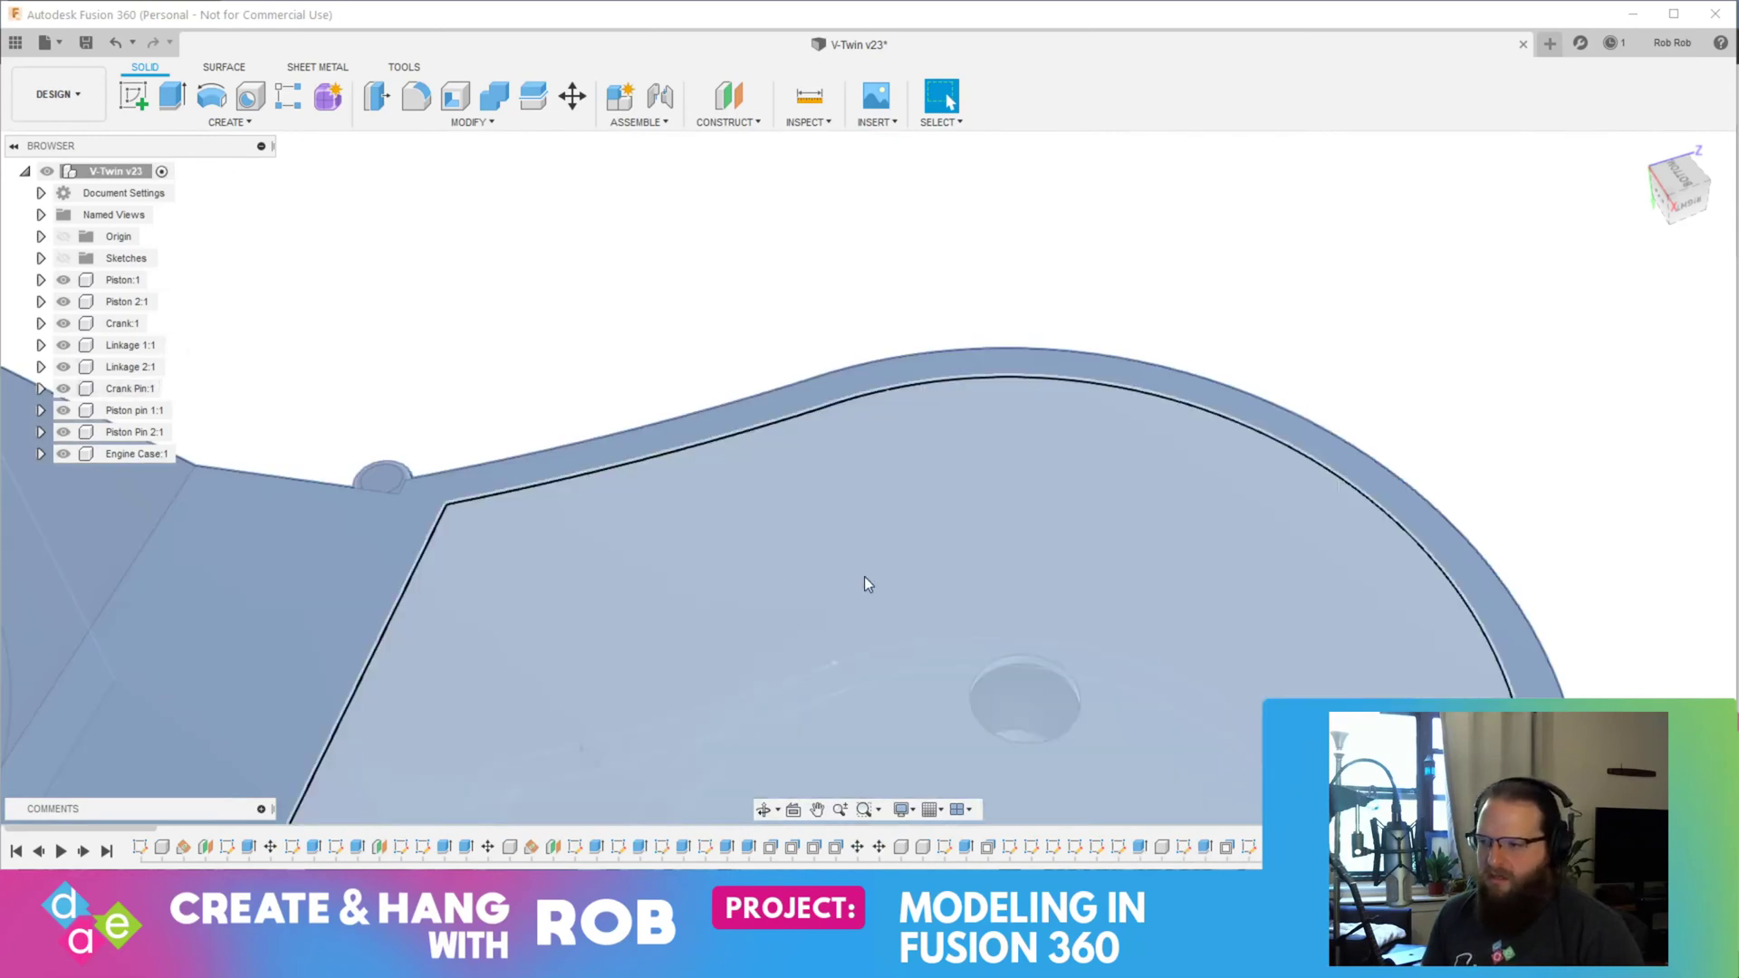
Step: Hide the Engine Case and examine the underside of the crank disc where the shaft should be
{"action": "scroll", "coordinate": [873, 593], "scroll_direction": "down", "scroll_amount": 5}
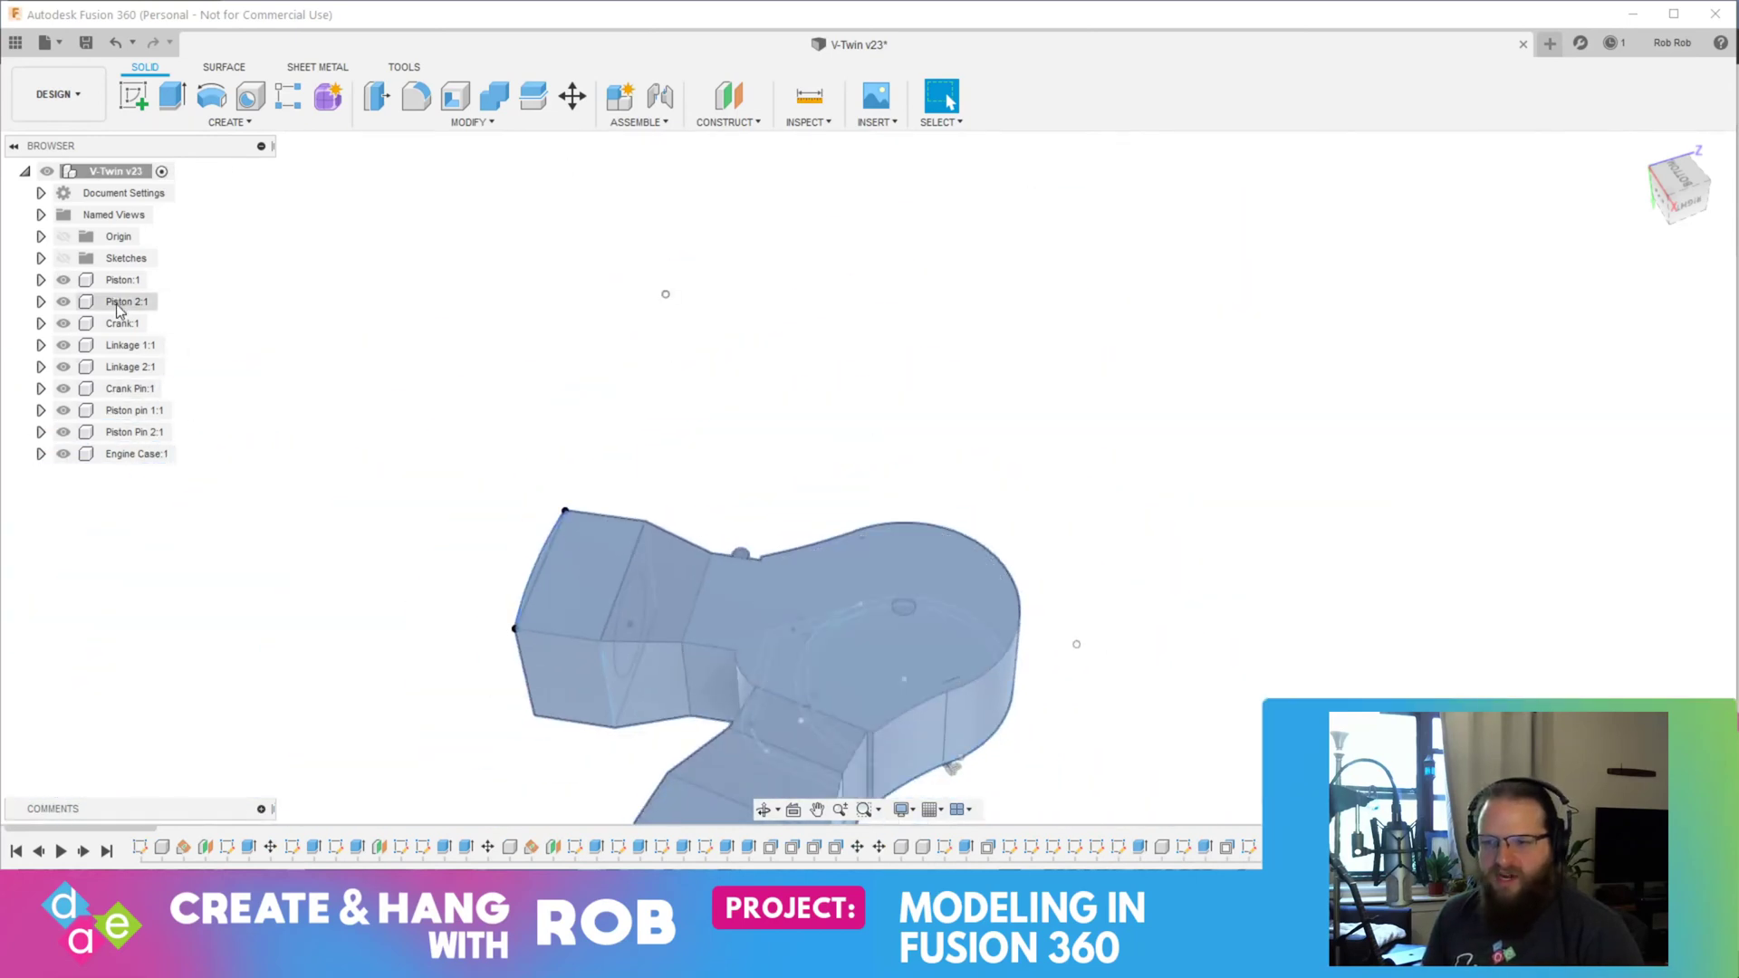
{"action": "mouse_move", "coordinate": [157, 328]}
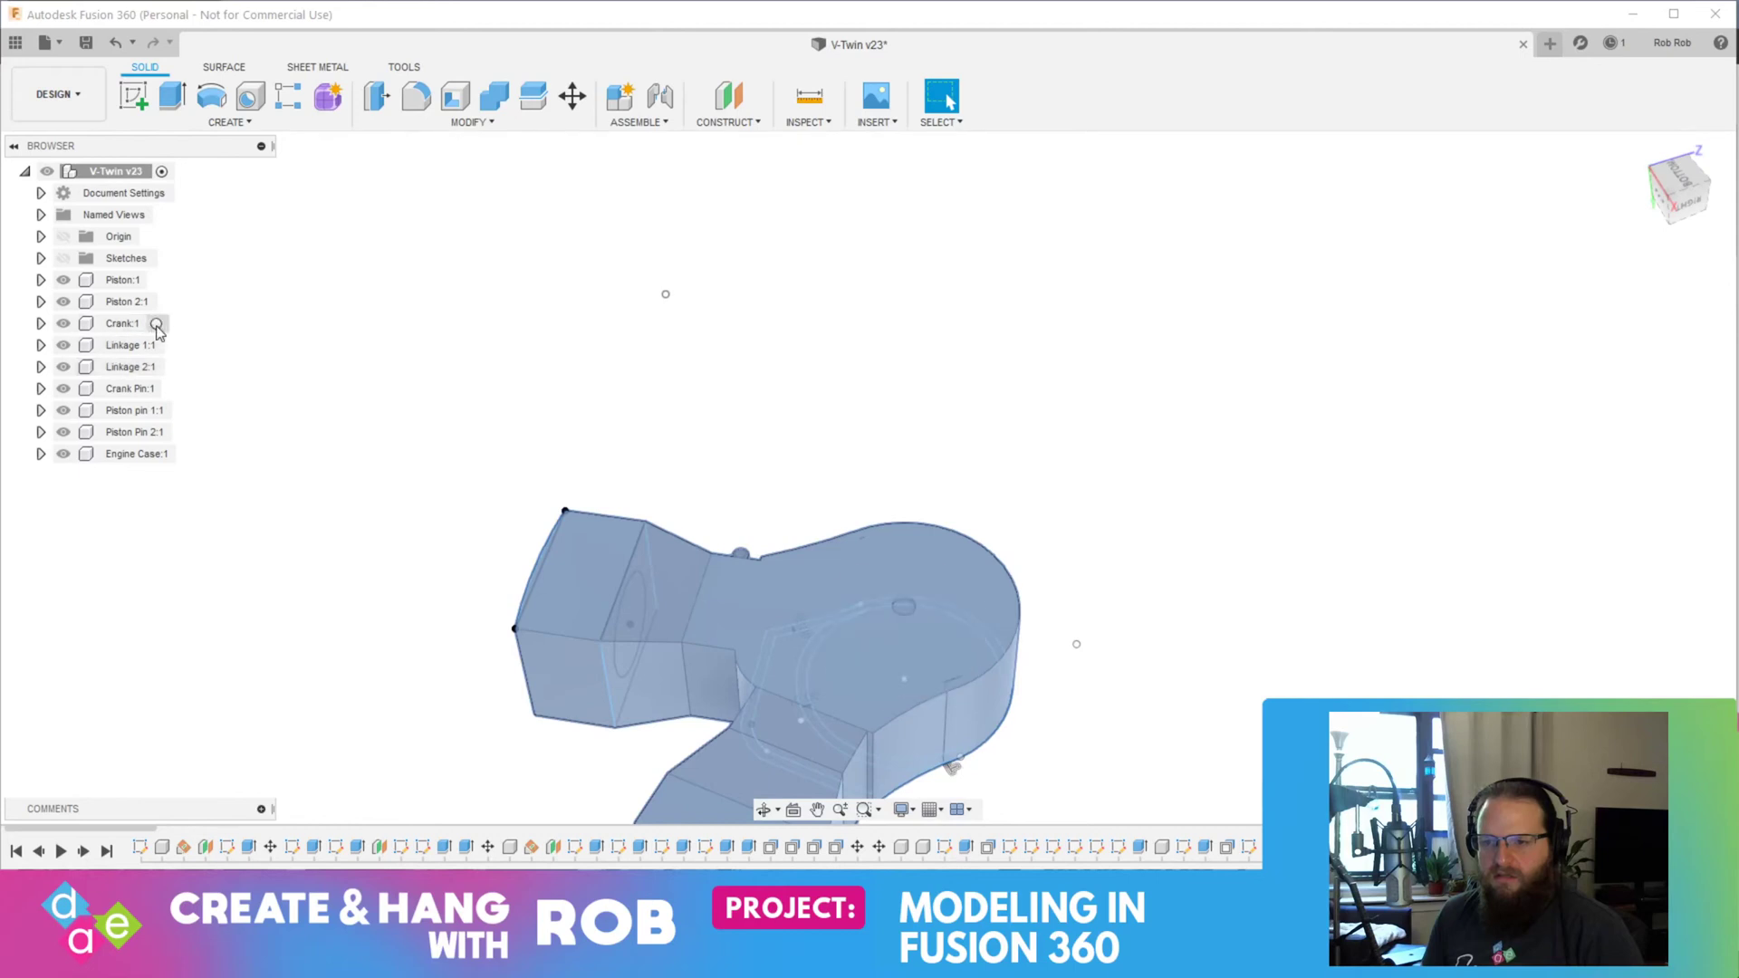
{"action": "left_click", "coordinate": [921, 606]}
{"action": "middle_click_drag", "start_coordinate": [1216, 691], "coordinate": [857, 593], "text": "shift"}
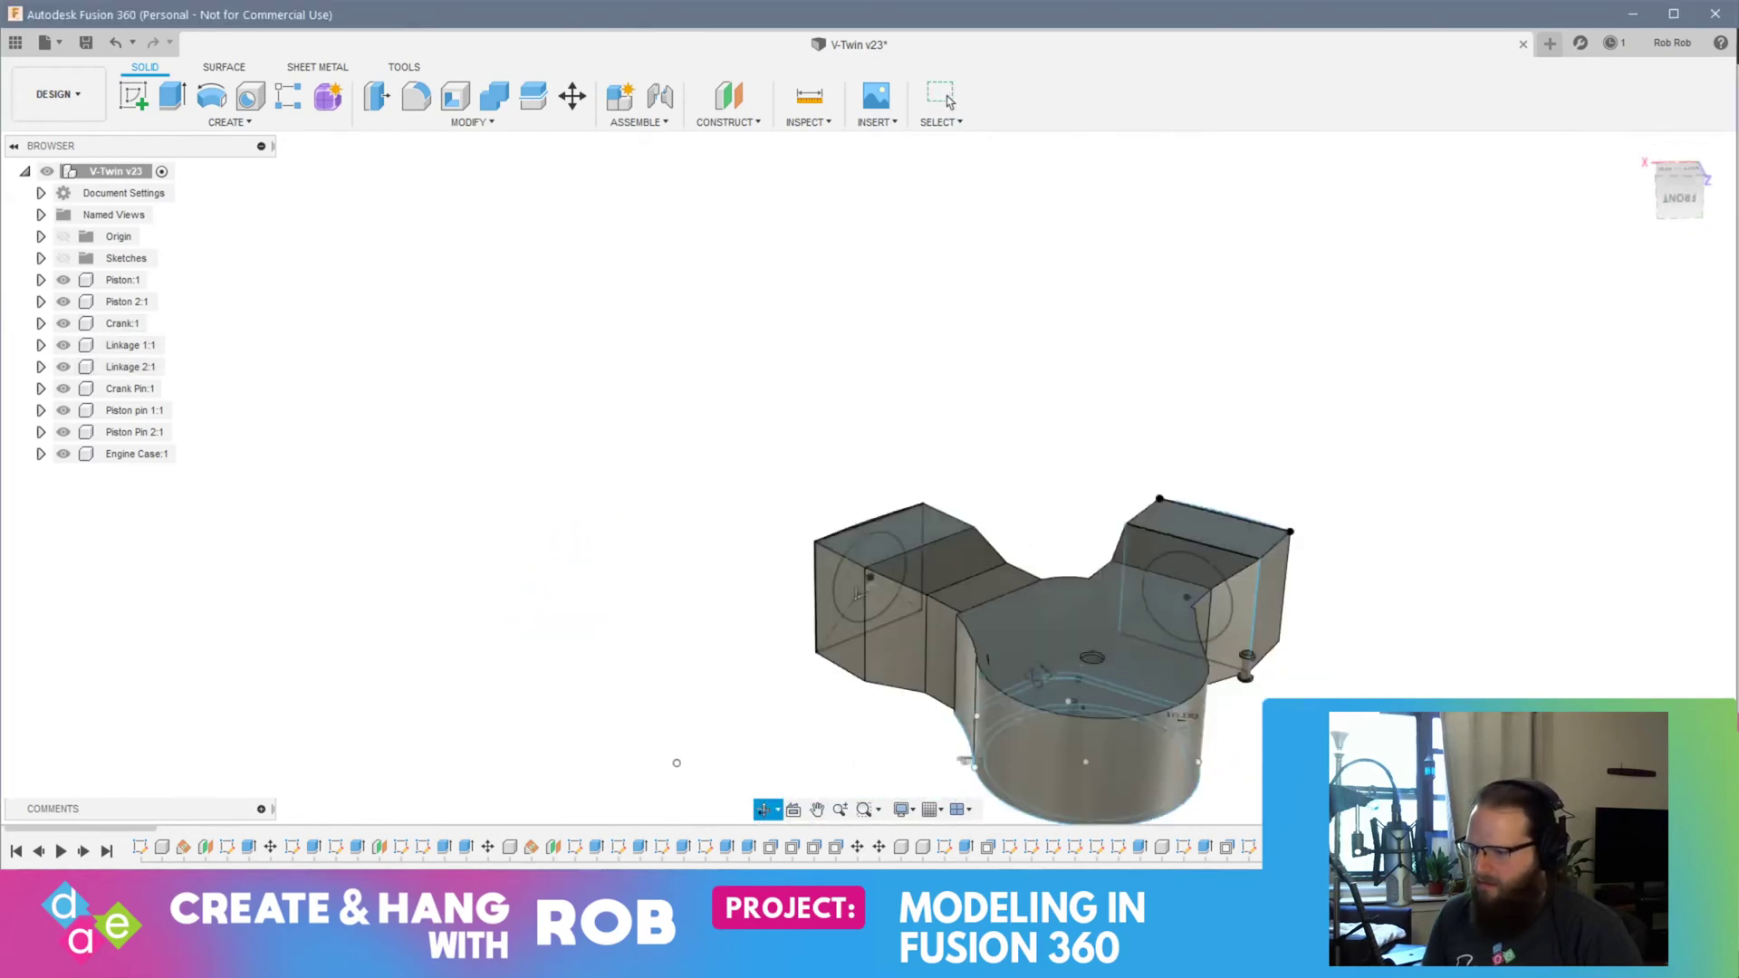
{"action": "middle_click_drag", "start_coordinate": [1038, 675], "coordinate": [1023, 719], "text": "shift"}
{"action": "left_click", "coordinate": [72, 460]}
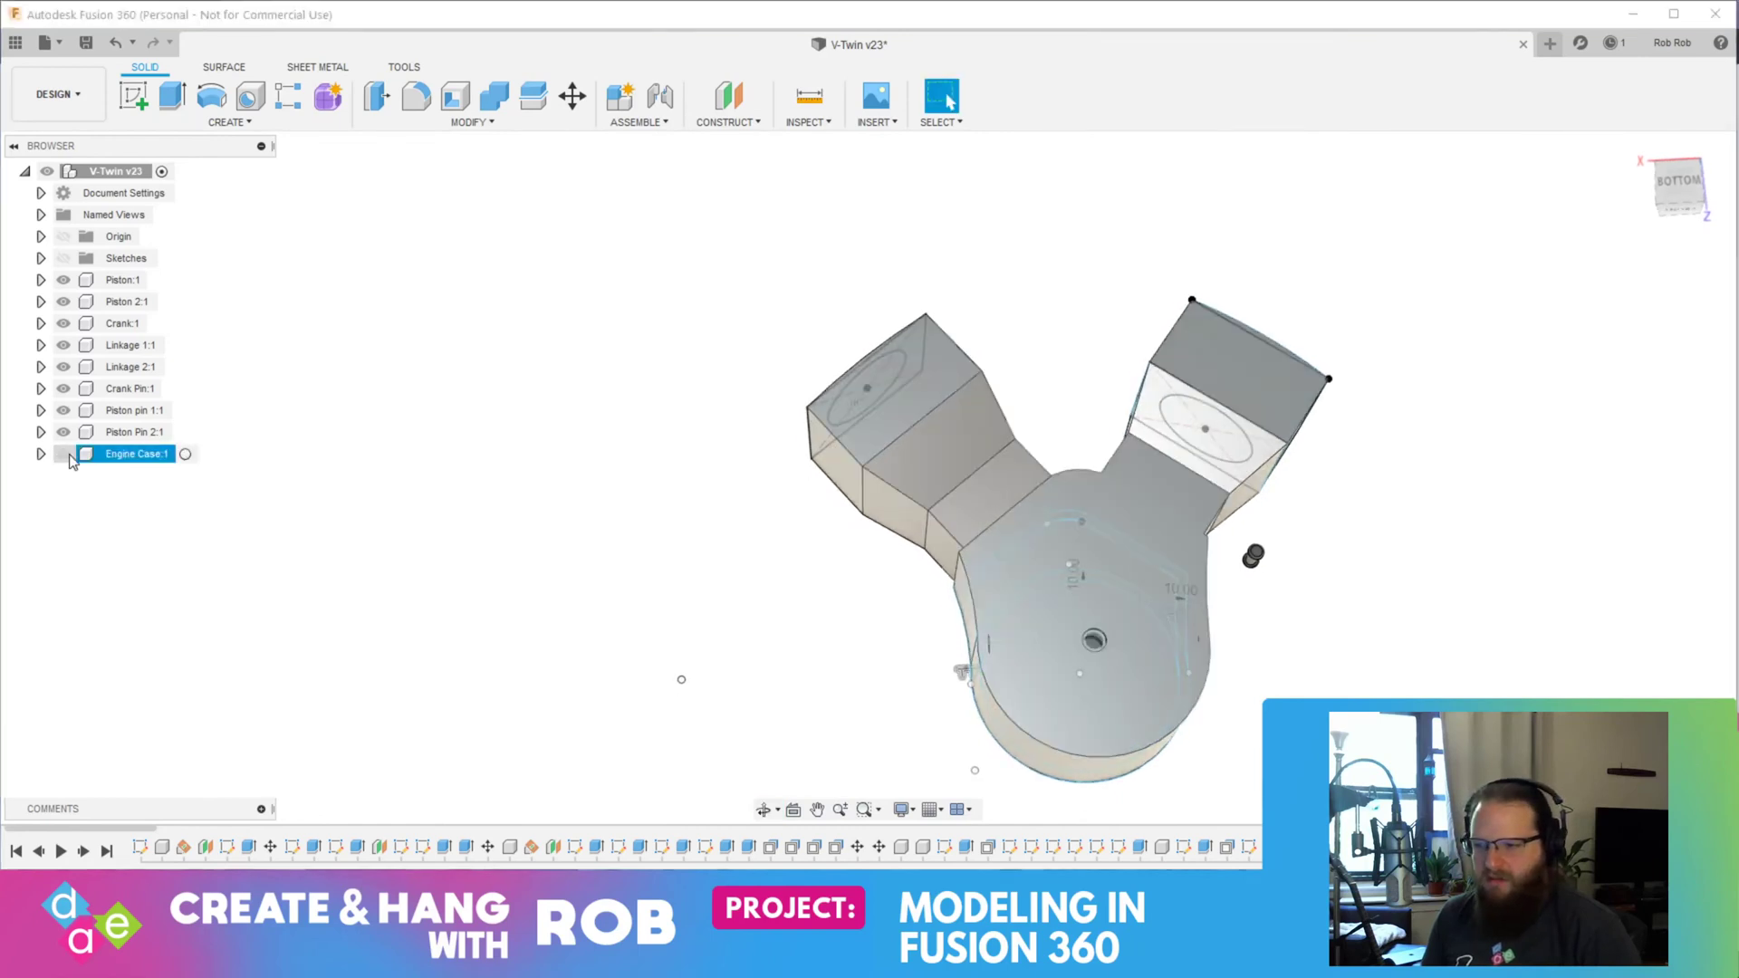
{"action": "middle_click_drag", "start_coordinate": [1204, 756], "coordinate": [1192, 687], "text": "shift"}
{"action": "left_click", "coordinate": [1100, 663]}
{"action": "scroll", "coordinate": [1094, 666], "scroll_direction": "up", "scroll_amount": 6}
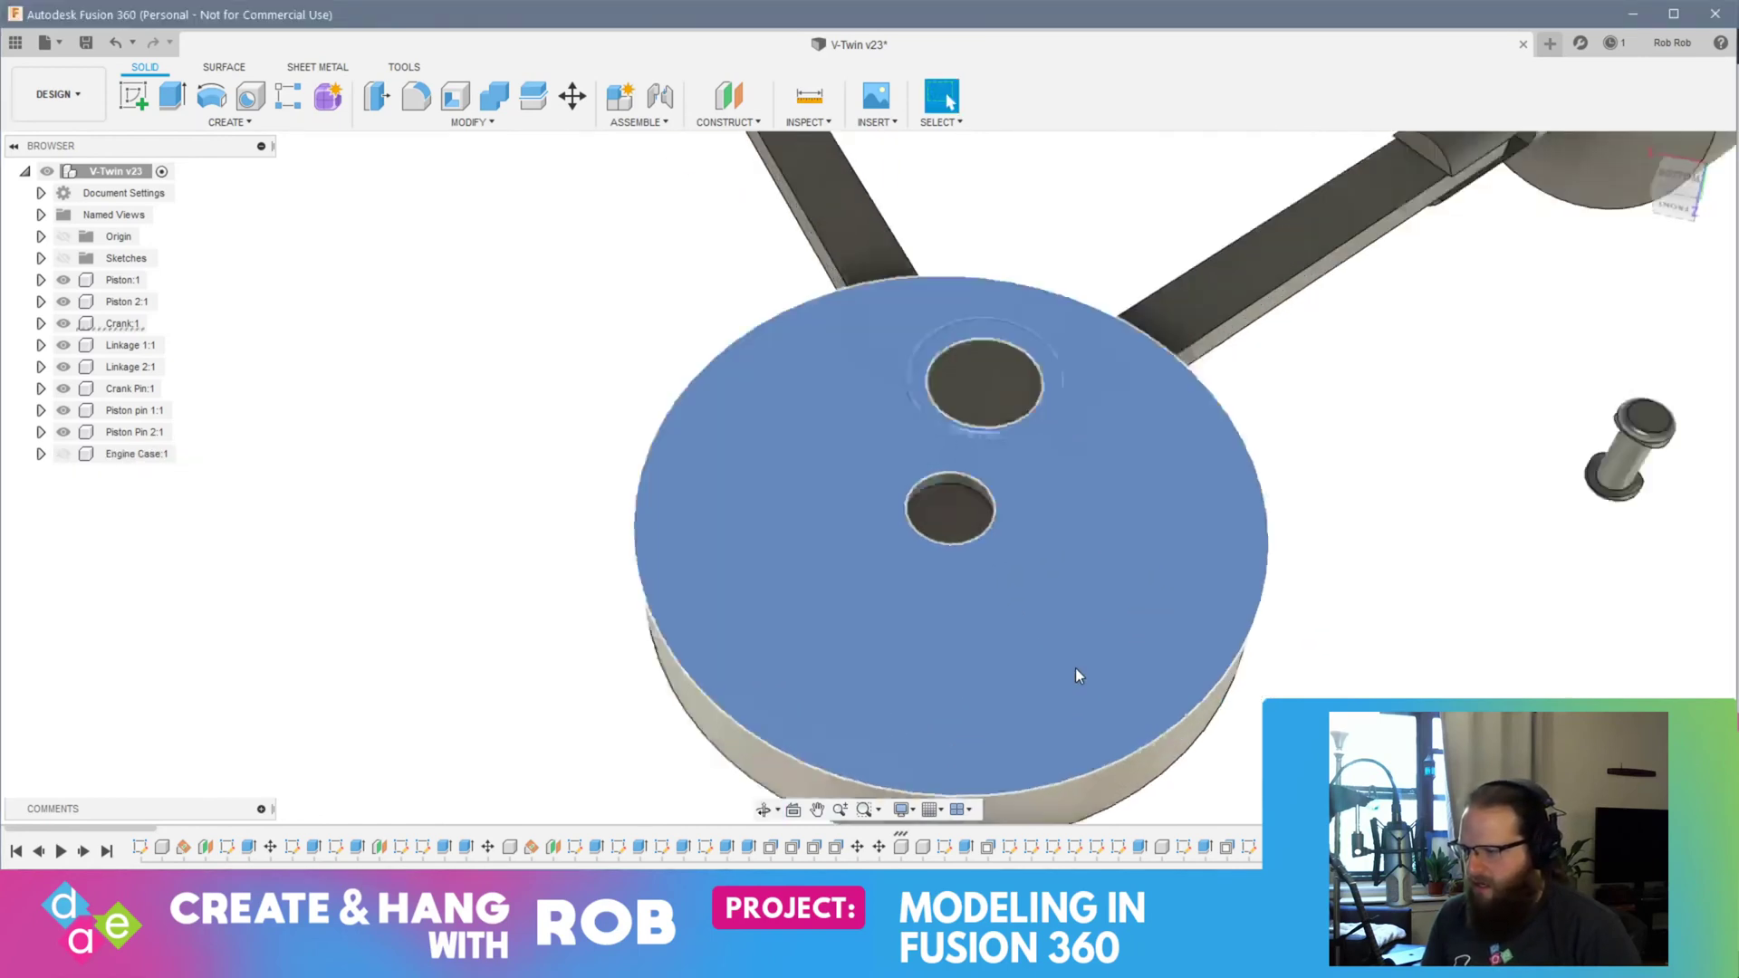
{"action": "scroll", "coordinate": [1075, 668], "scroll_direction": "up", "scroll_amount": 2}
{"action": "mouse_move", "coordinate": [1075, 669]}
{"action": "middle_mouse_down", "text": "shift"}
{"action": "mouse_move", "coordinate": [1052, 644]}
{"action": "mouse_move", "coordinate": [1067, 654]}
{"action": "middle_mouse_up", "text": "shift"}
Step: Undo the visibility changes, the assembly activation and the two-profile cut, back to the open shaft circle sketch
{"action": "key", "text": "ctrl+z"}
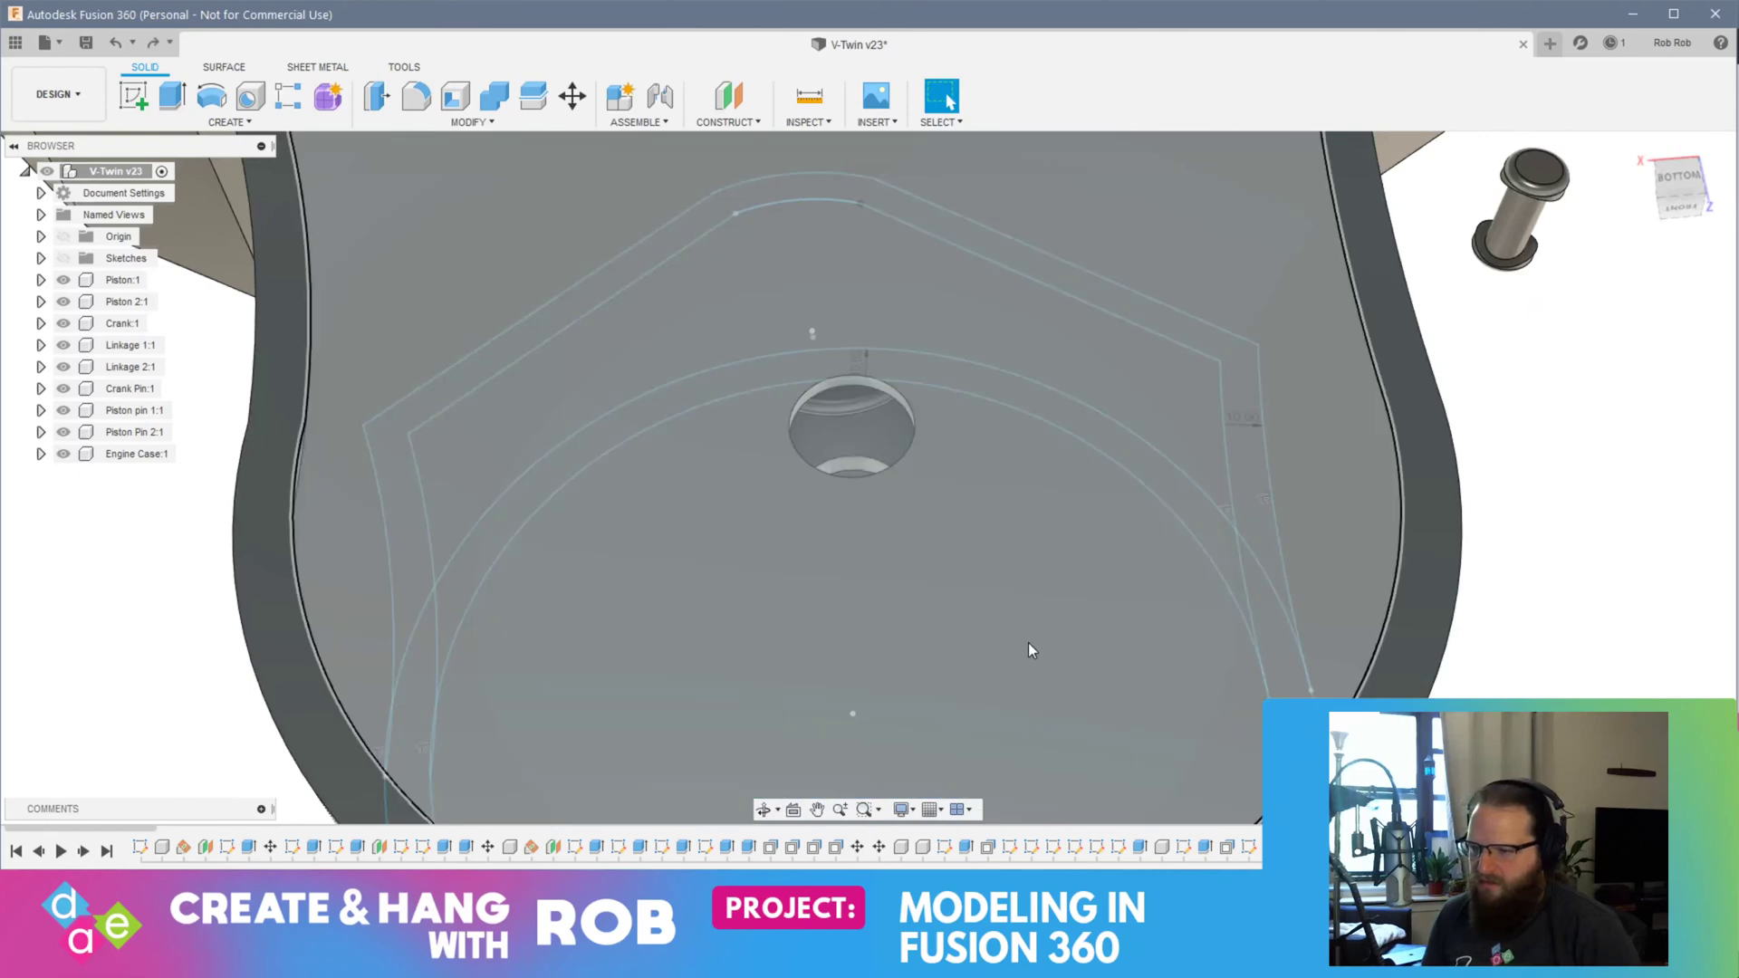
{"action": "key", "text": "ctrl+z"}
{"action": "middle_click_drag", "start_coordinate": [936, 599], "coordinate": [915, 562]}
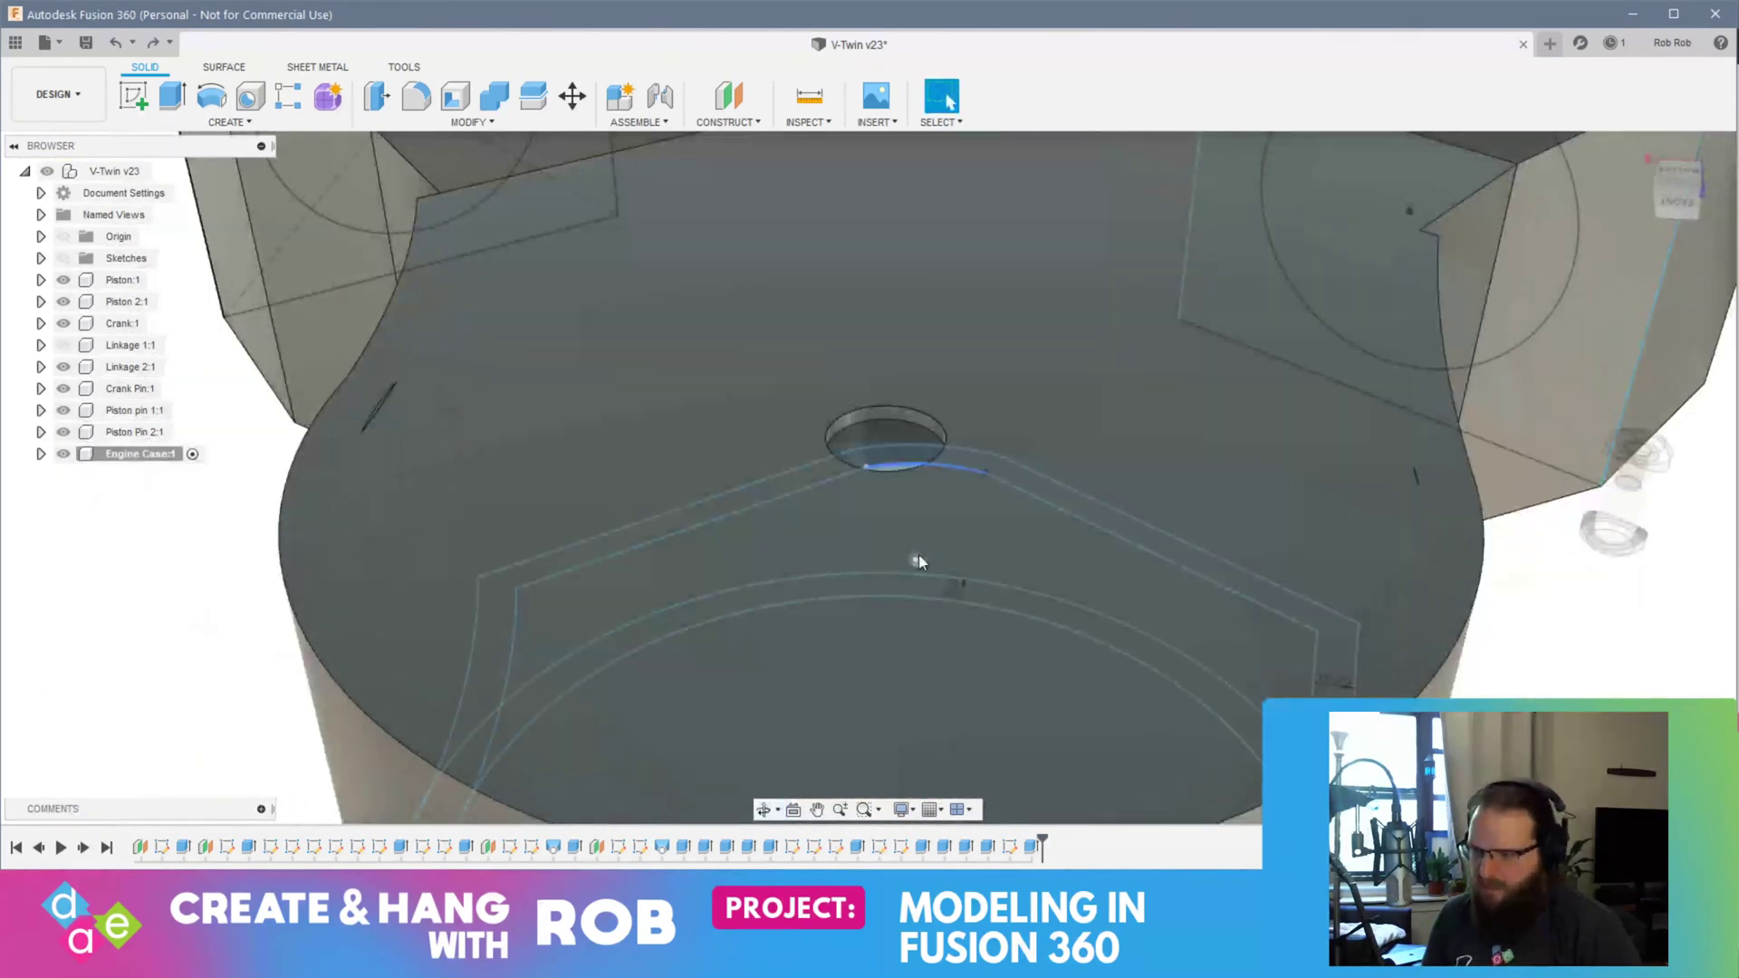
{"action": "key", "text": "ctrl+z"}
{"action": "key", "text": "ctrl+z"}
{"action": "key", "text": "ctrl+z"}
{"action": "key", "text": "ctrl+z"}
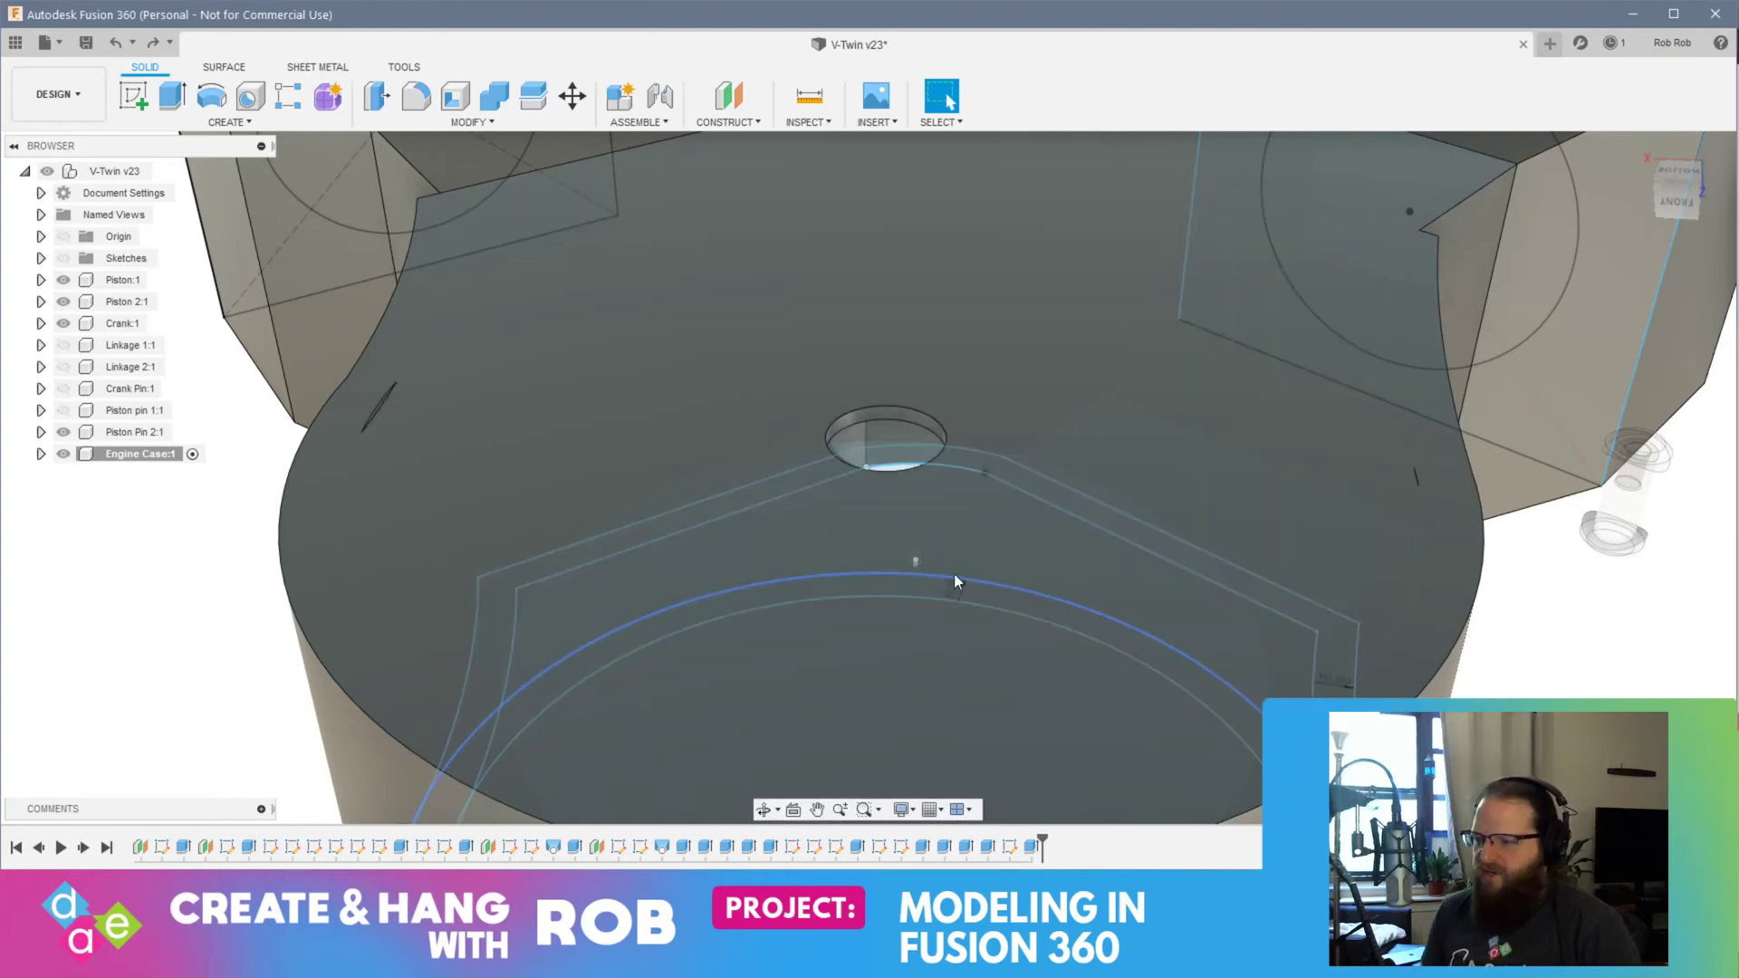
{"action": "key", "text": "ctrl+z"}
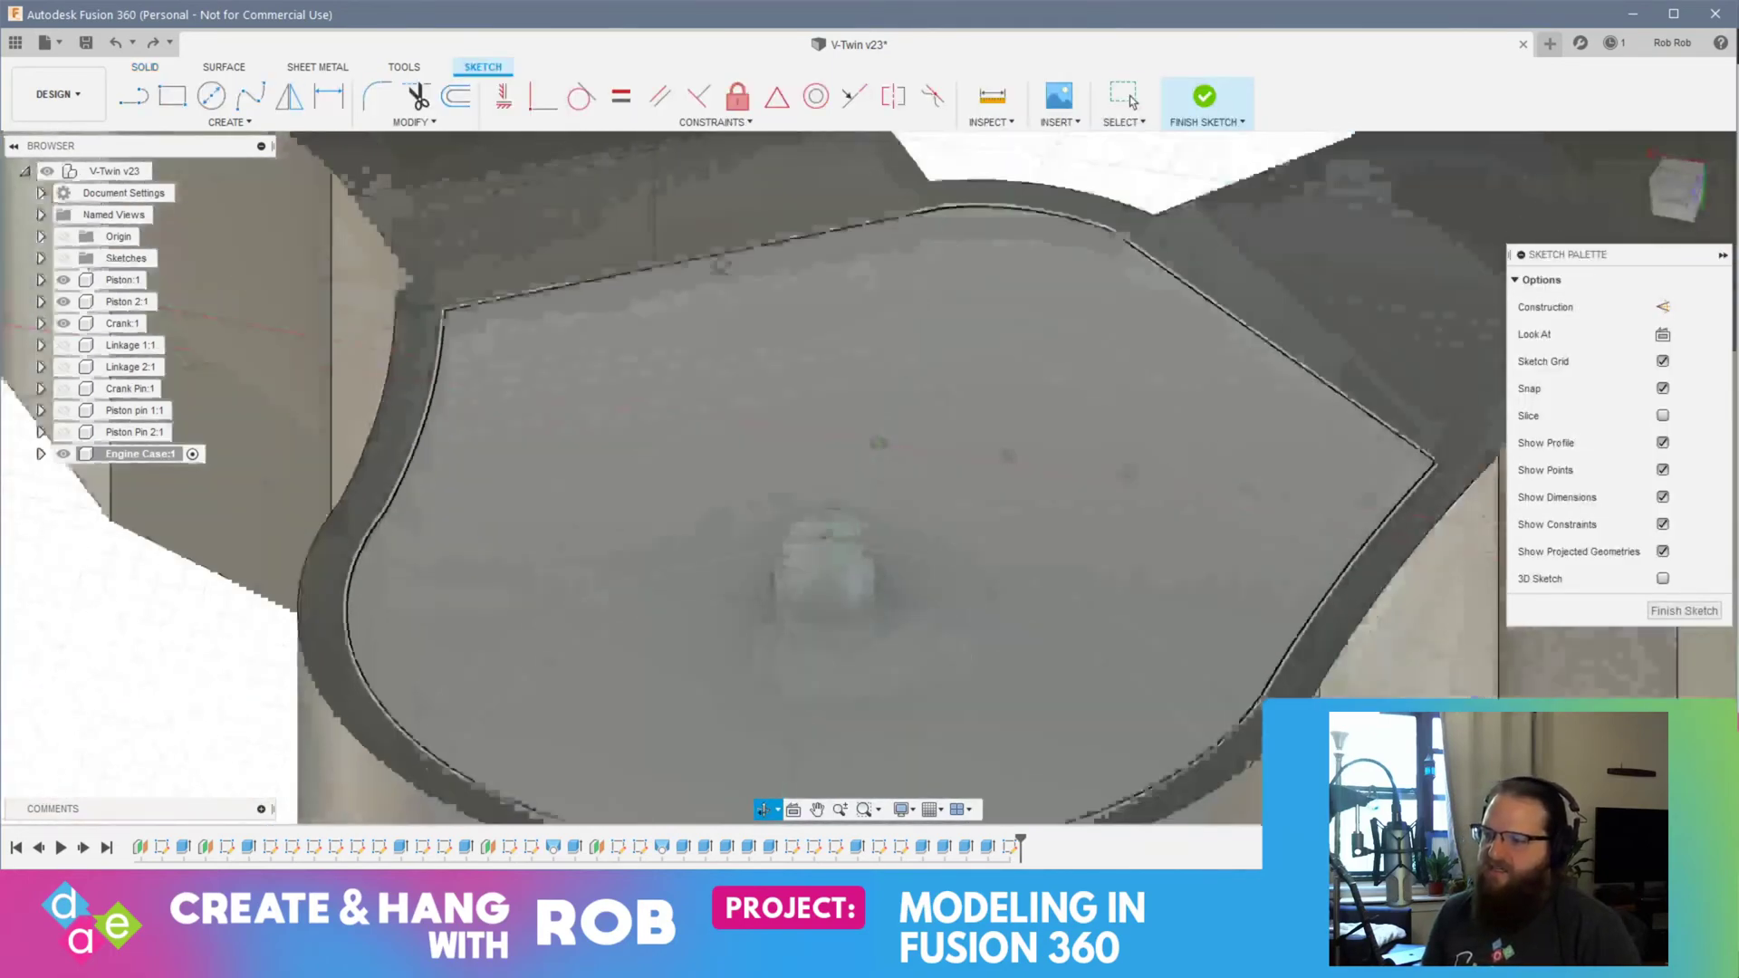
Step: With the Crank hidden, extrude-cut both the thin ring and inner disc of the shaft circle 30 mm through the case floor
{"action": "mouse_move", "coordinate": [719, 266]}
{"action": "middle_mouse_down", "text": "shift"}
{"action": "mouse_move", "coordinate": [737, 221]}
{"action": "mouse_move", "coordinate": [720, 324]}
{"action": "mouse_move", "coordinate": [738, 288]}
{"action": "middle_mouse_up", "text": "shift"}
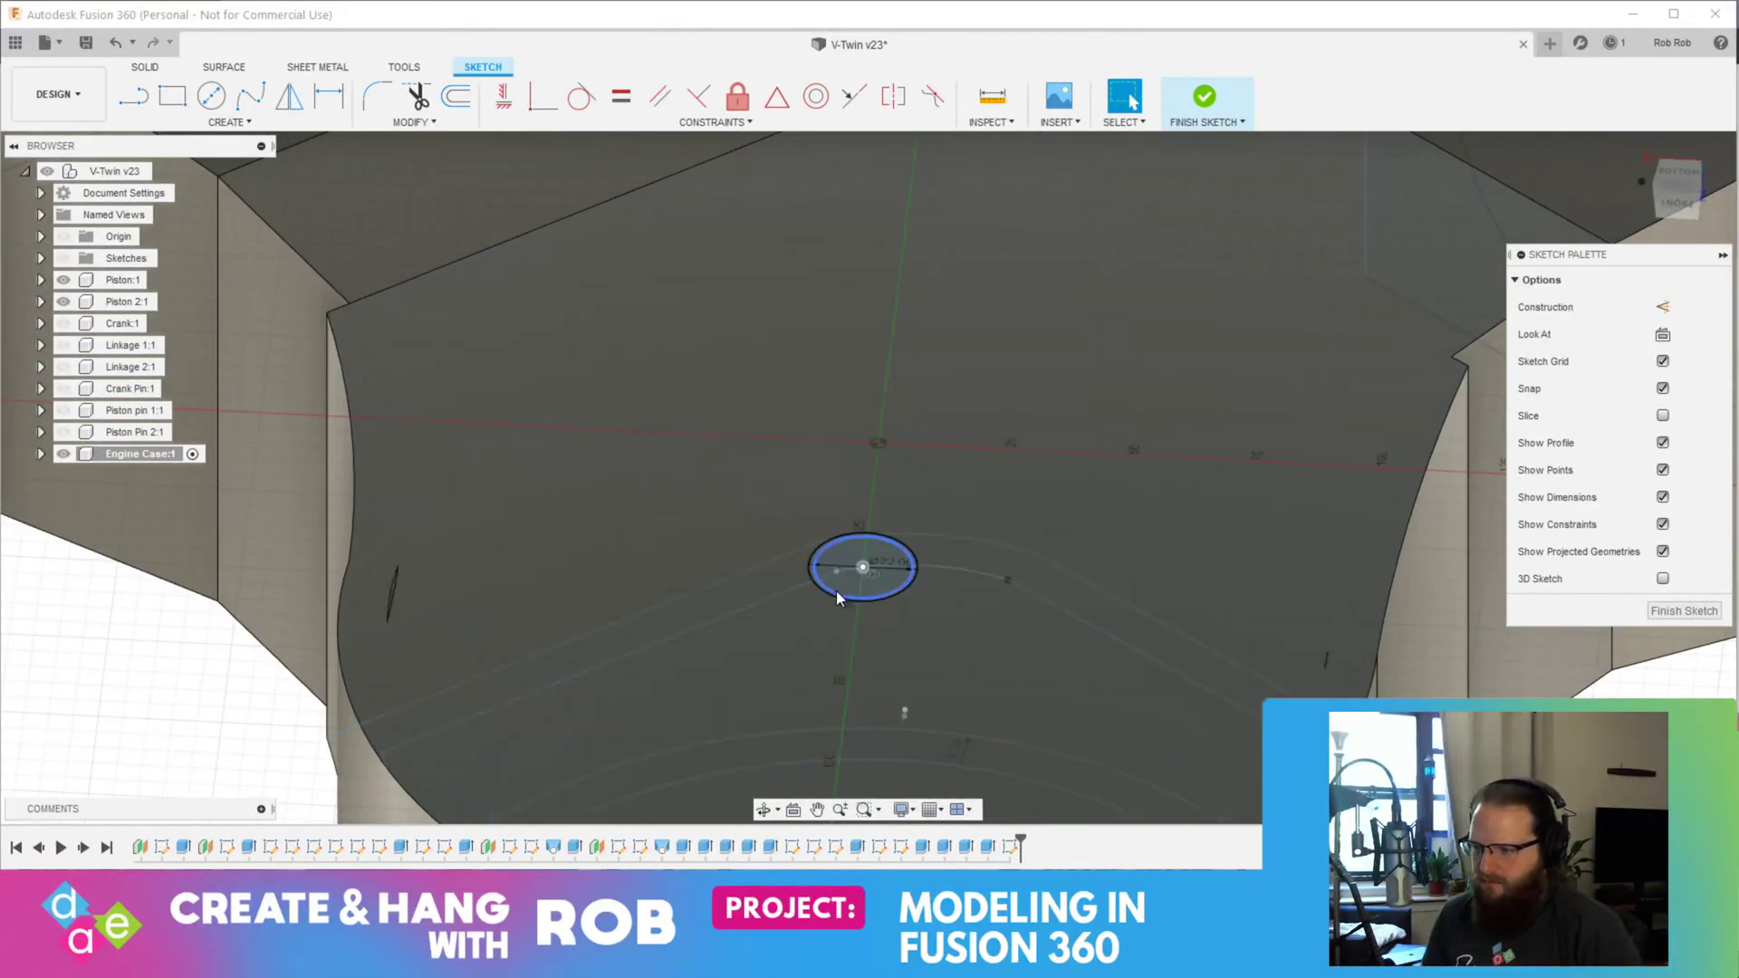
{"action": "left_click", "coordinate": [835, 590]}
{"action": "scroll", "coordinate": [841, 584], "scroll_direction": "up", "scroll_amount": 3}
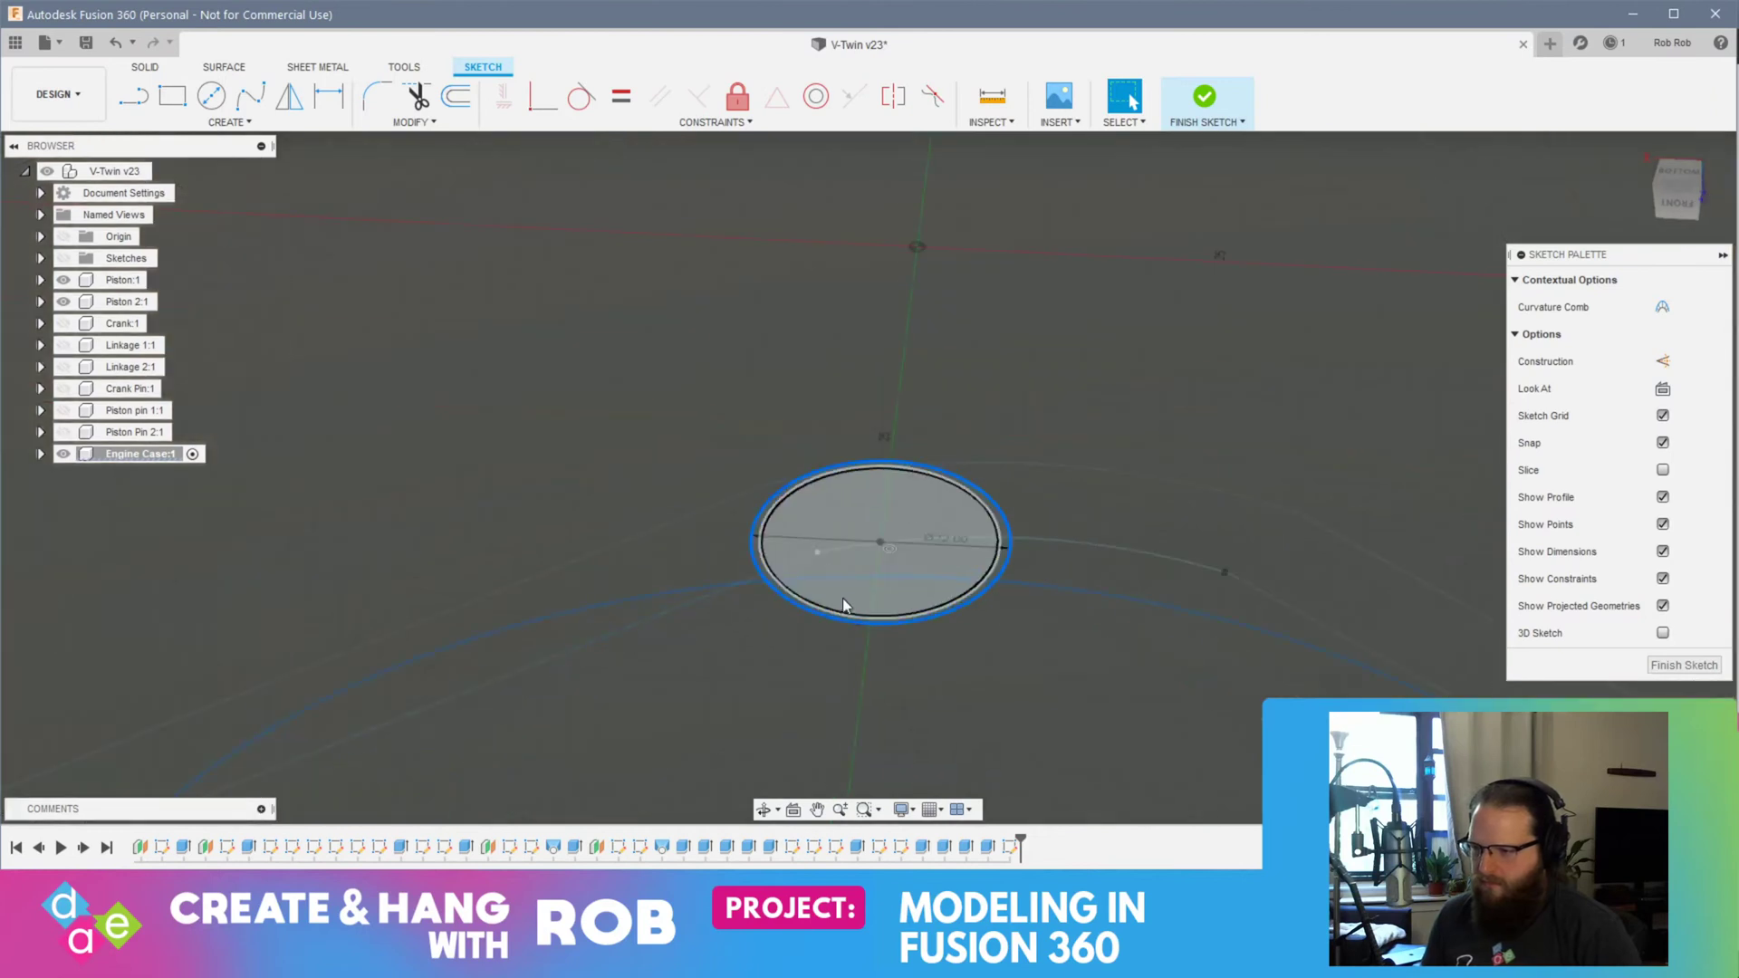
{"action": "scroll", "coordinate": [828, 588], "scroll_direction": "up", "scroll_amount": 4}
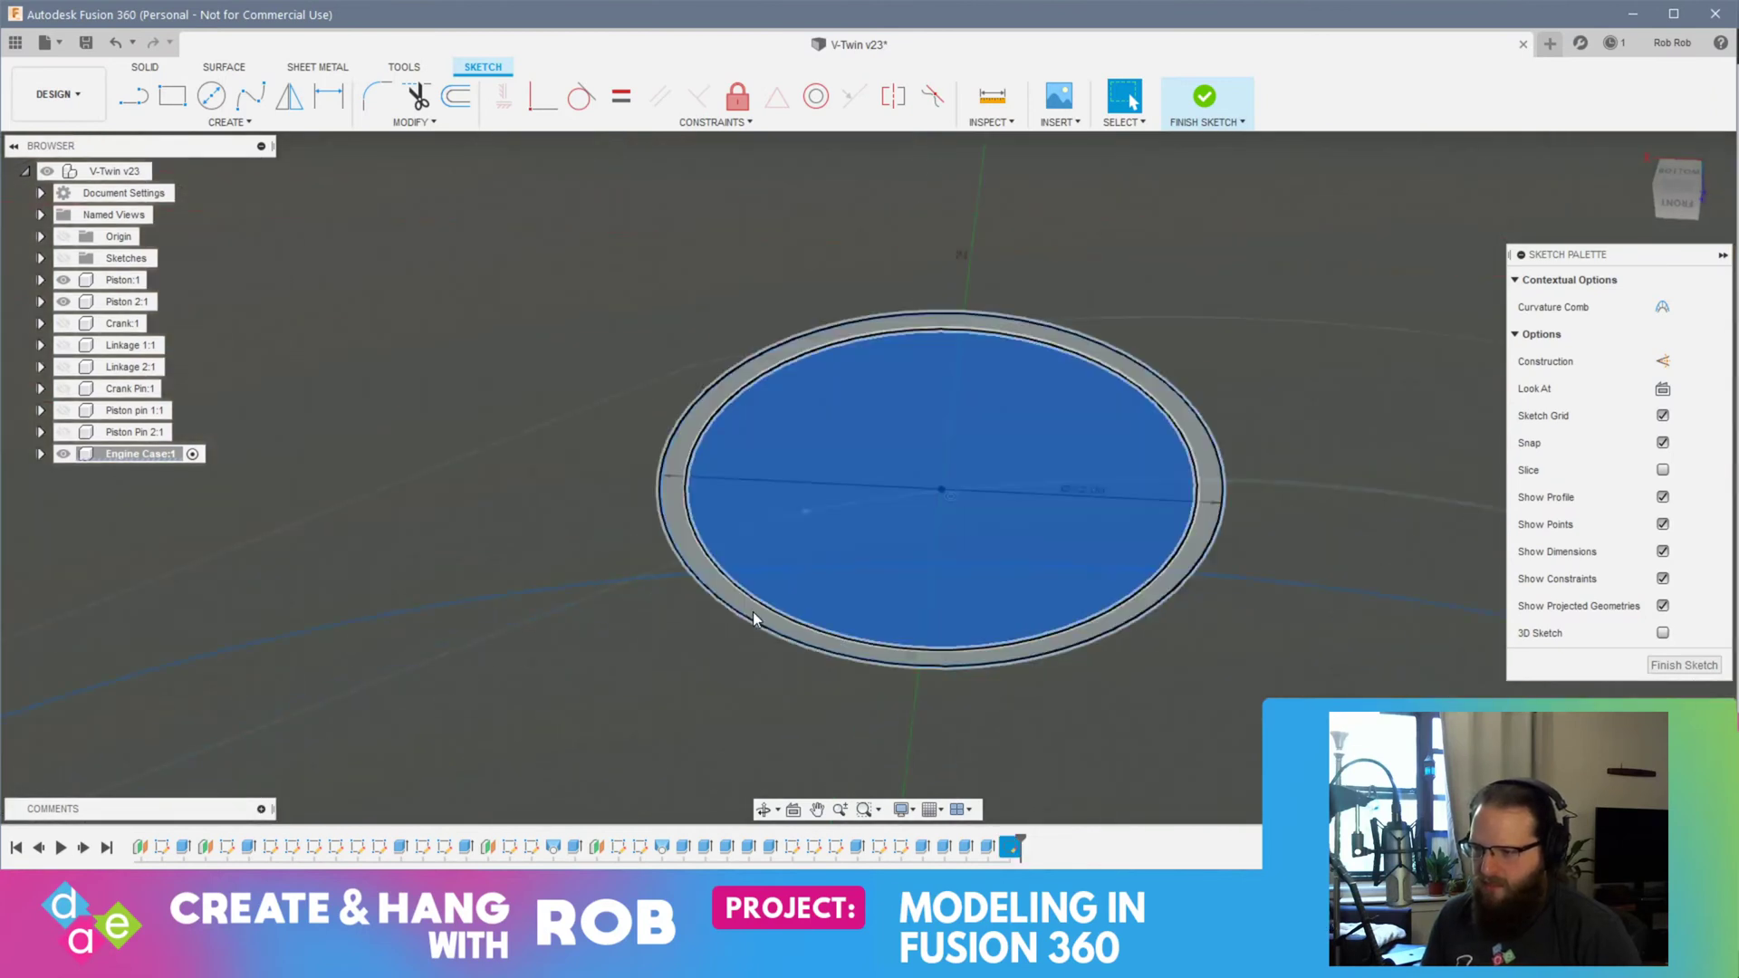
{"action": "right_click_drag", "start_coordinate": [980, 559], "coordinate": [980, 559]}
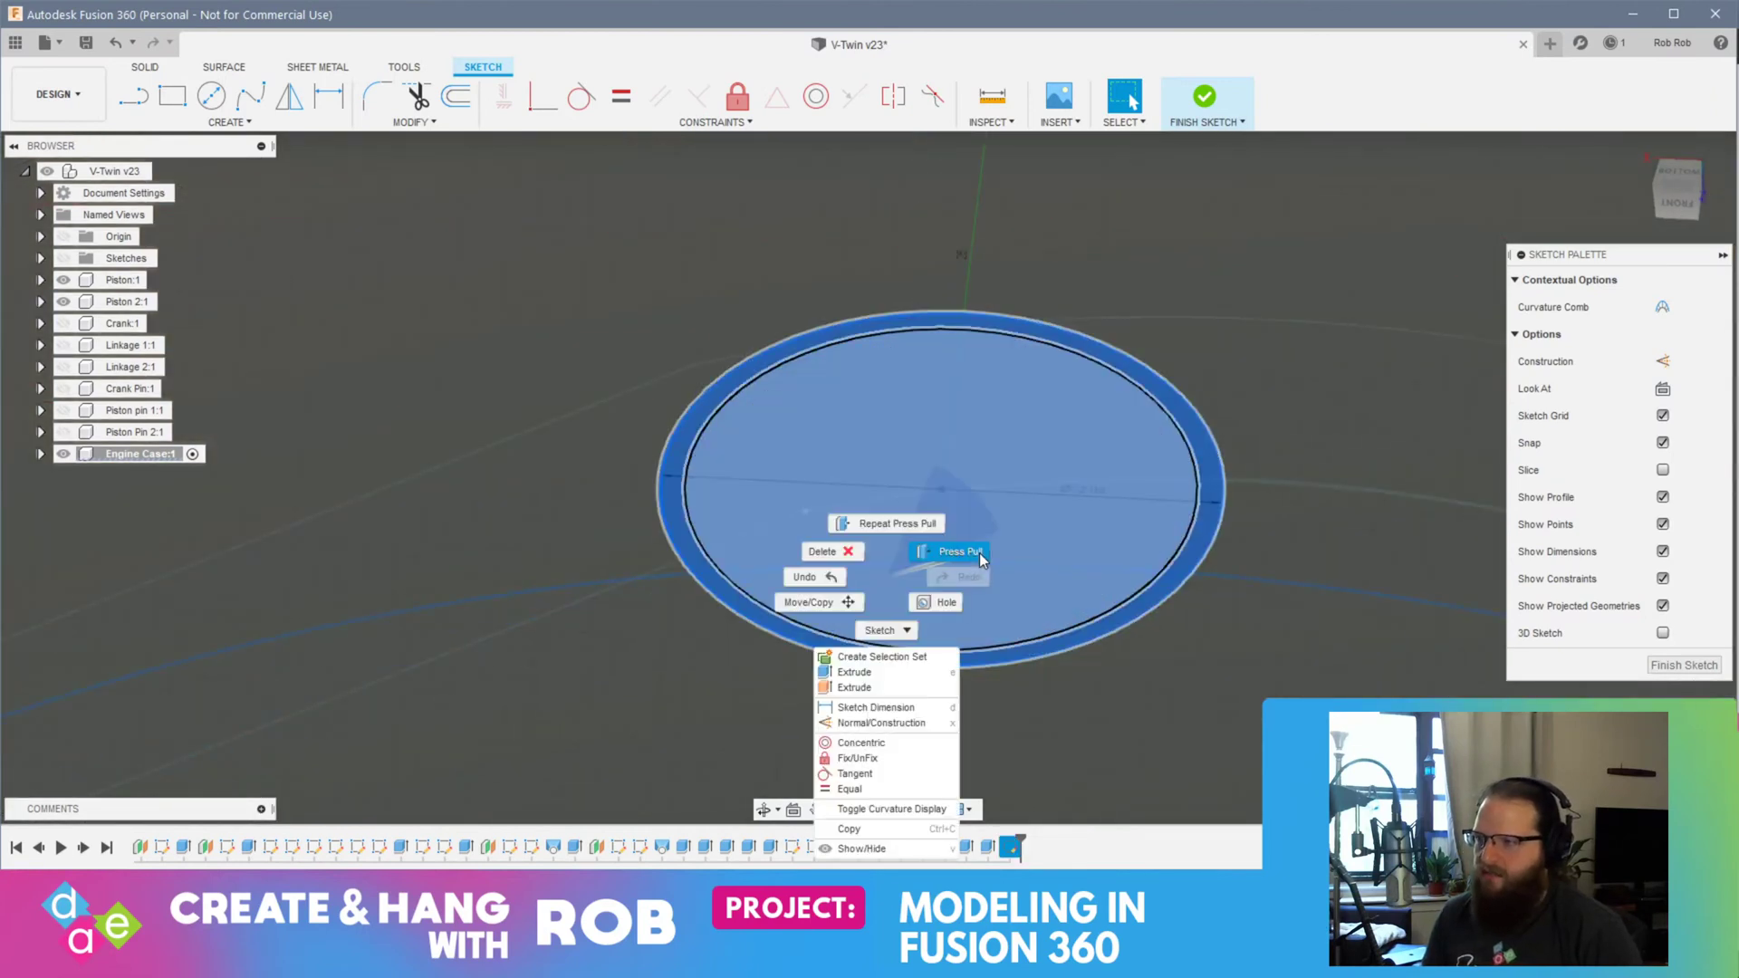
{"action": "left_click", "coordinate": [958, 555]}
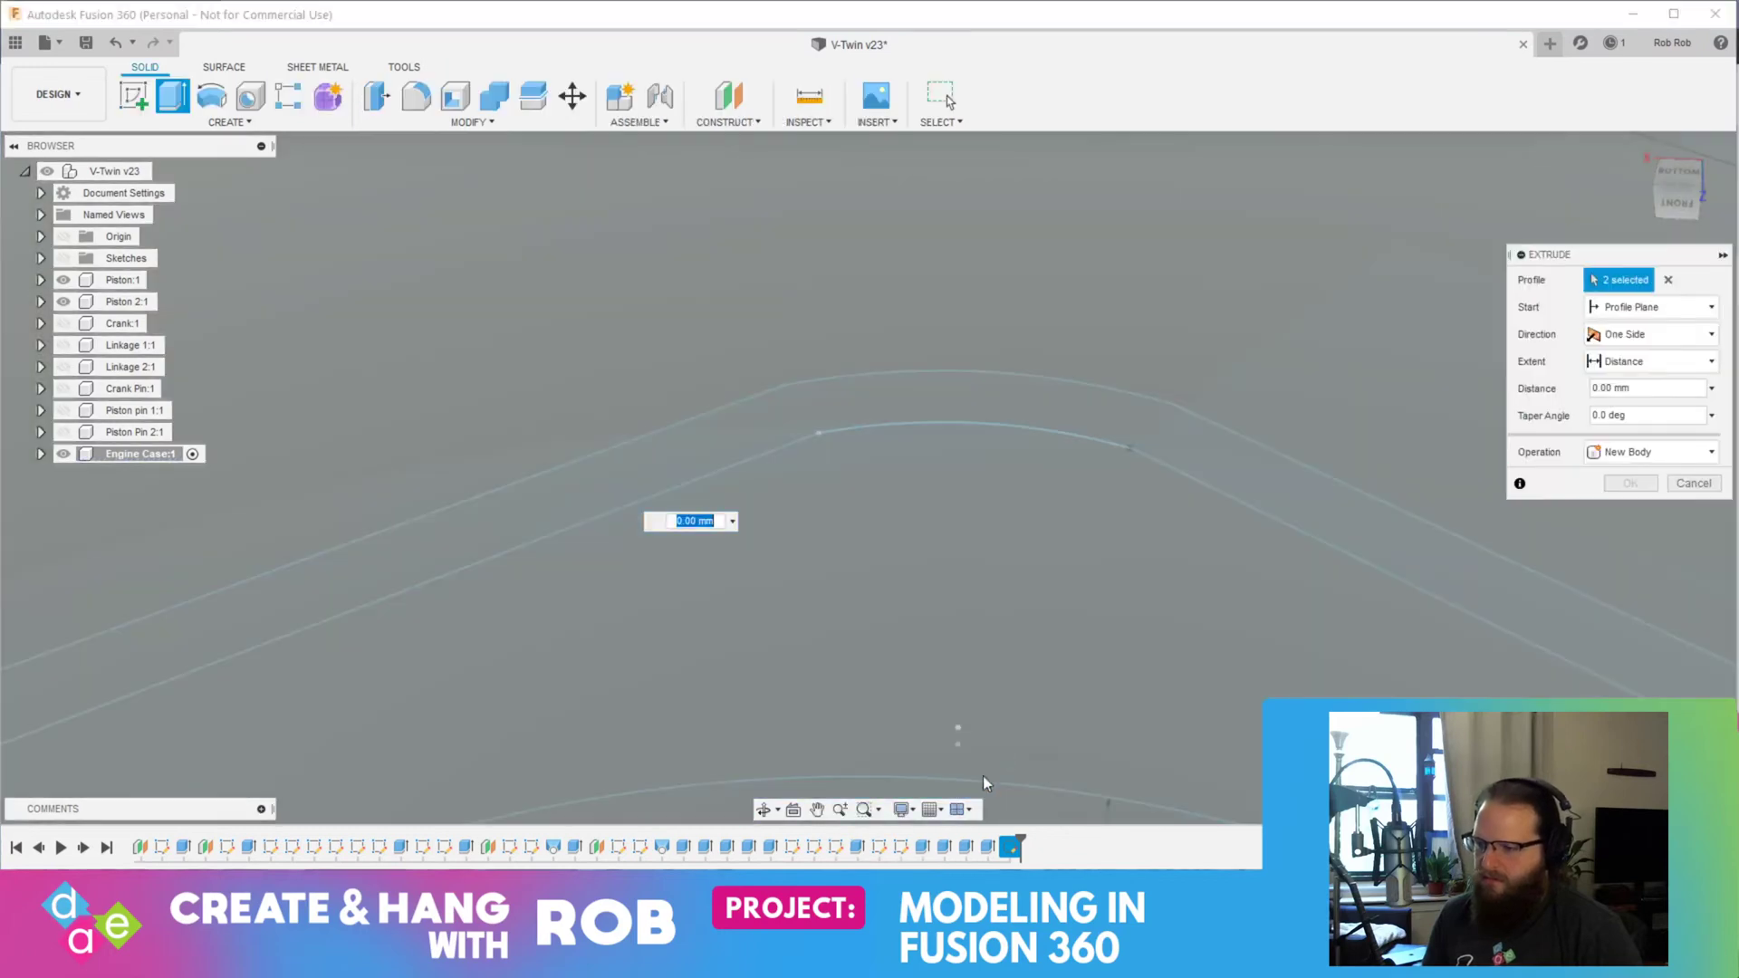
{"action": "scroll", "coordinate": [964, 730], "scroll_direction": "down", "scroll_amount": 5}
{"action": "scroll", "coordinate": [1007, 754], "scroll_direction": "down", "scroll_amount": 5}
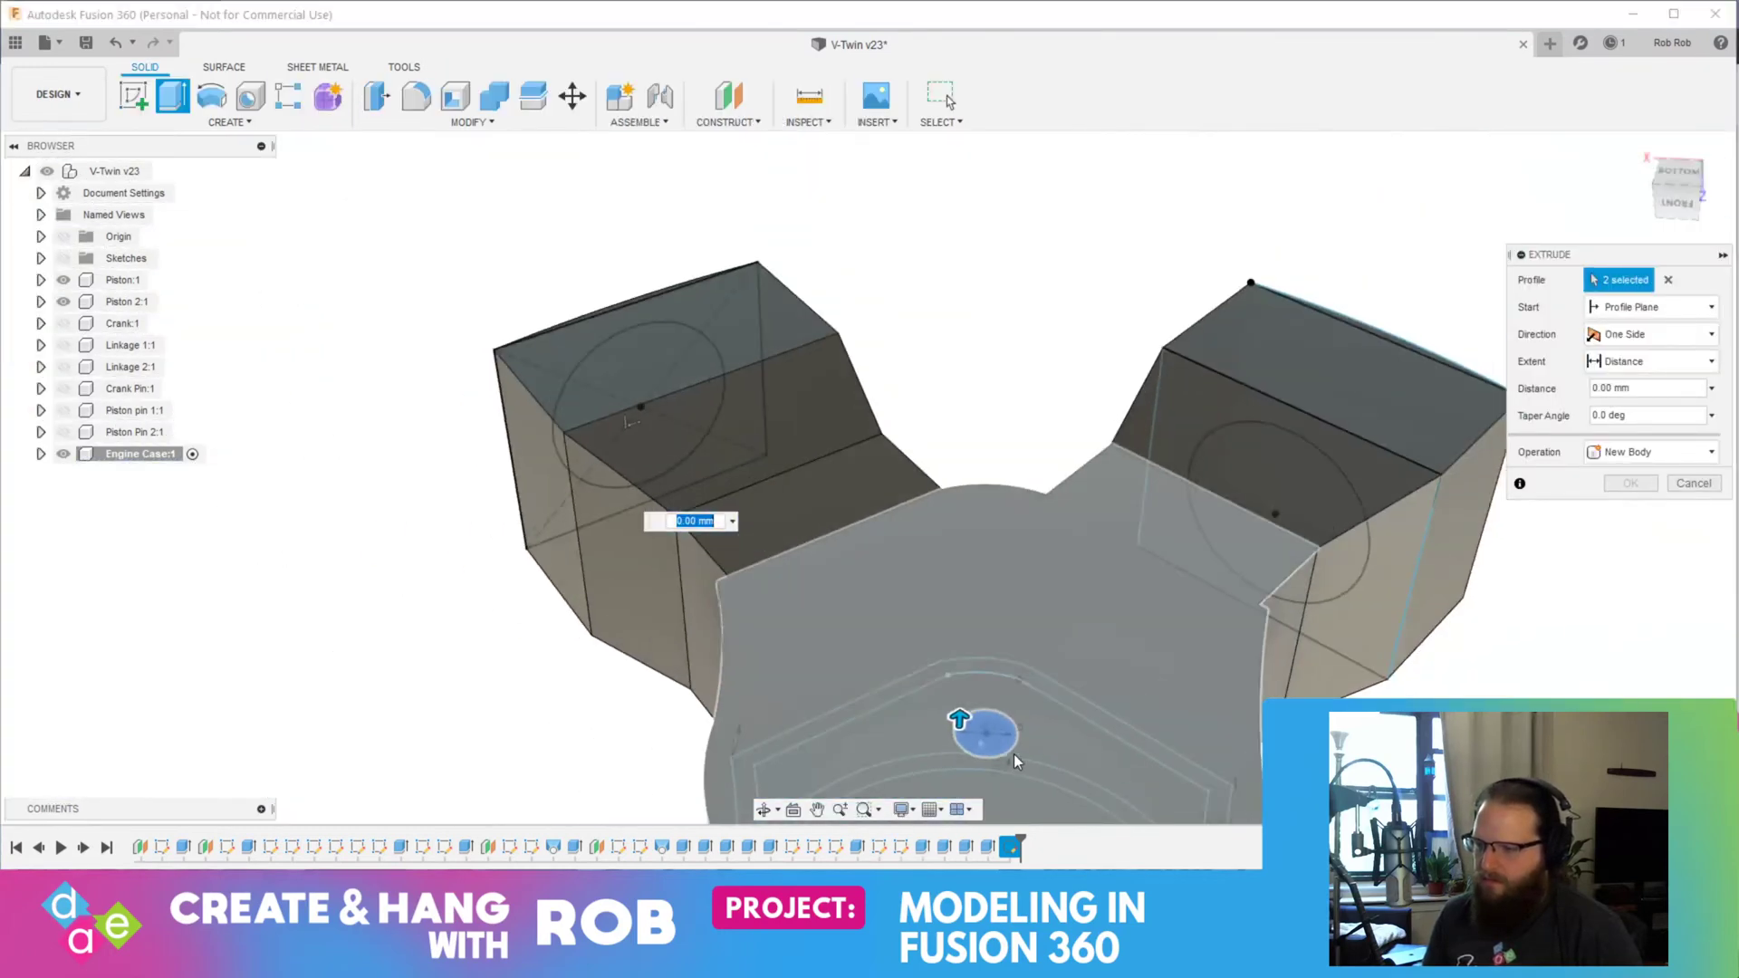
{"action": "middle_click_drag", "start_coordinate": [1013, 754], "coordinate": [875, 399], "text": "shift"}
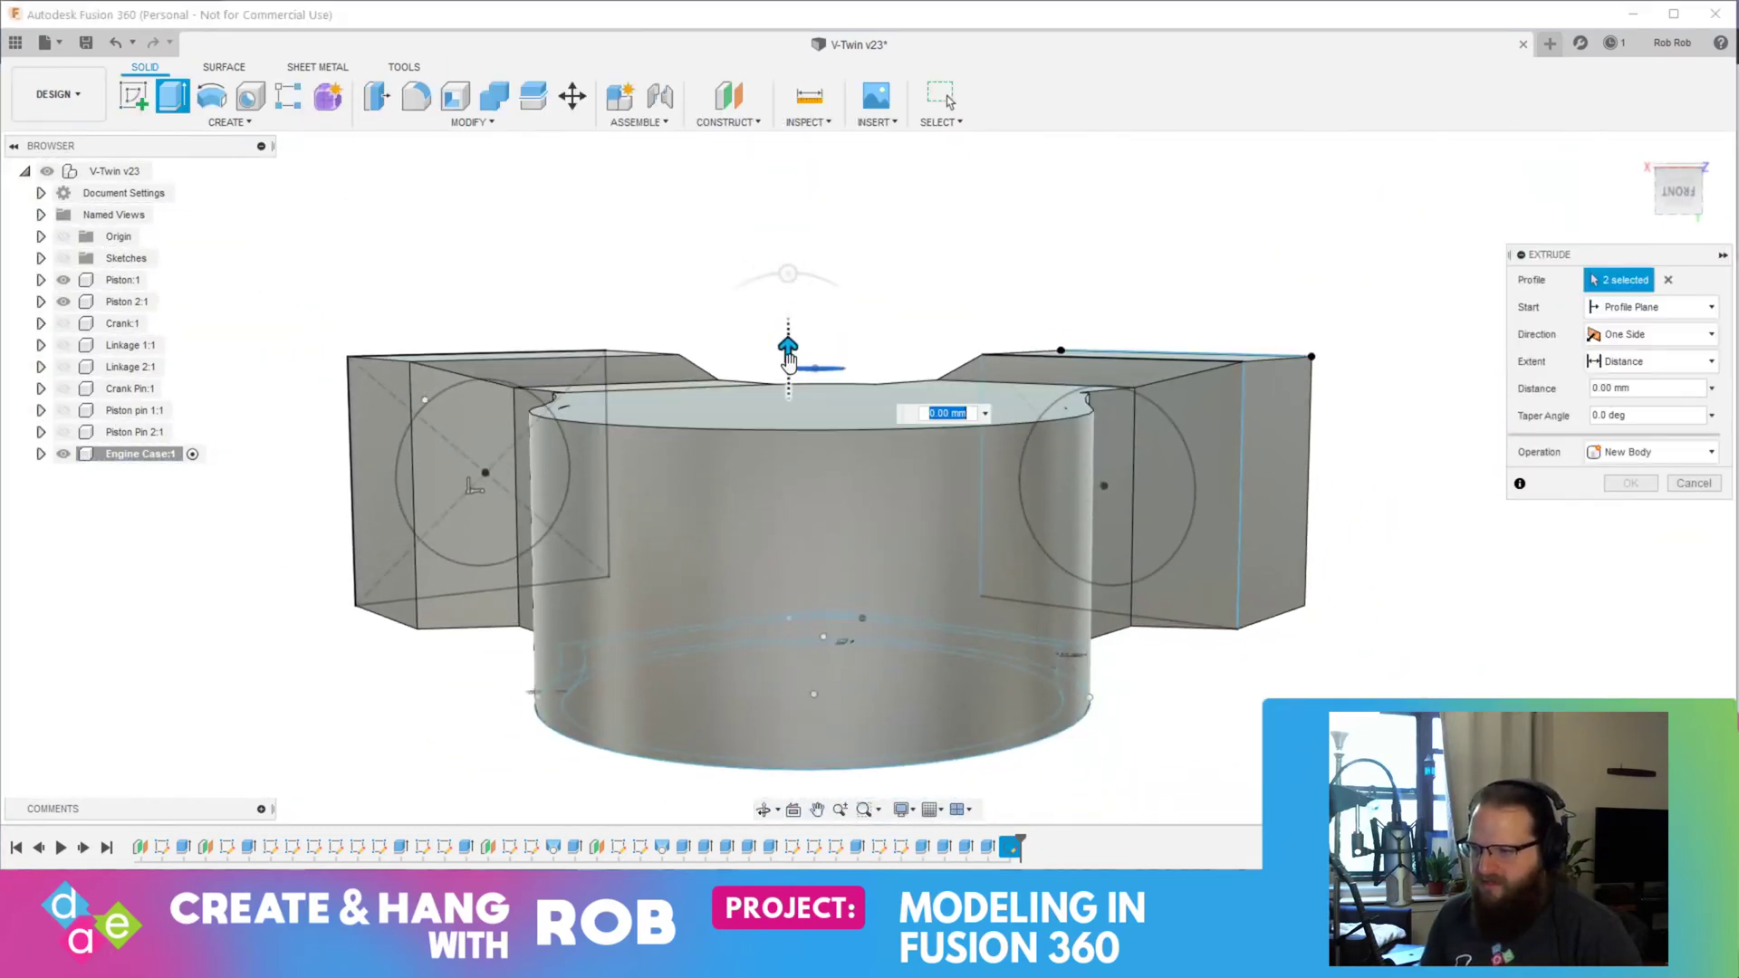
{"action": "left_click_drag", "start_coordinate": [788, 352], "coordinate": [786, 436]}
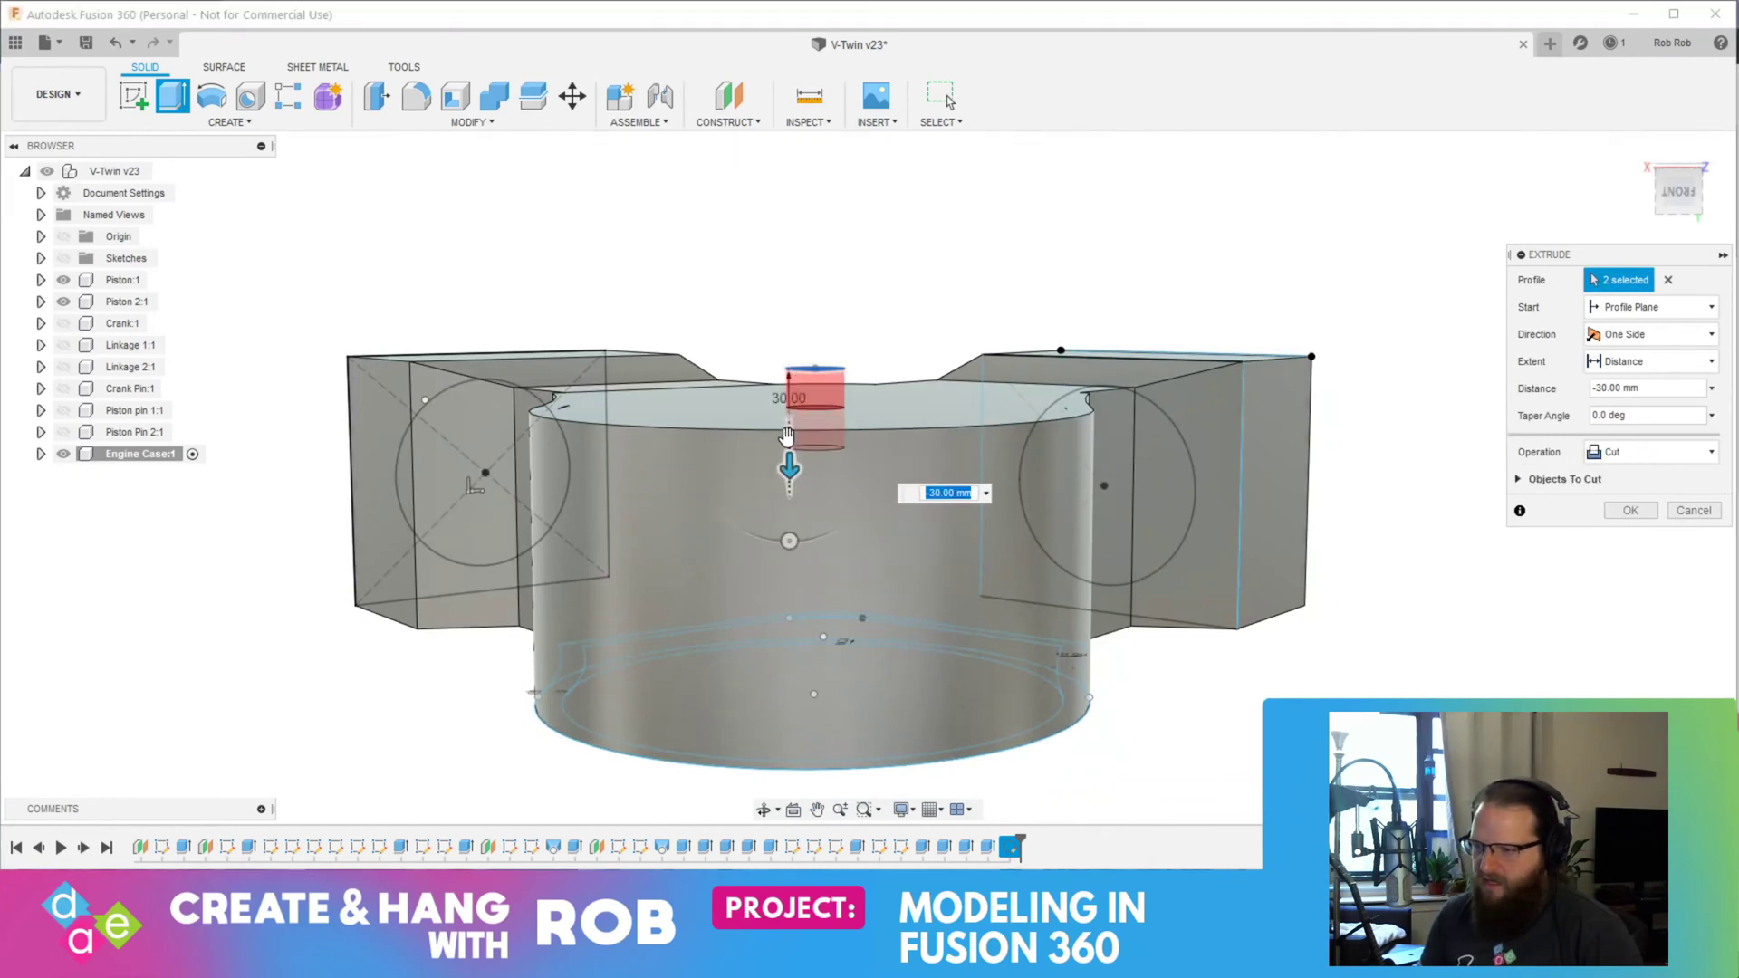
{"action": "key", "text": "Return"}
Step: Show the Crank, both linkages, the crank pin and both piston pins, and activate the top-level assembly
{"action": "left_click", "coordinate": [62, 324]}
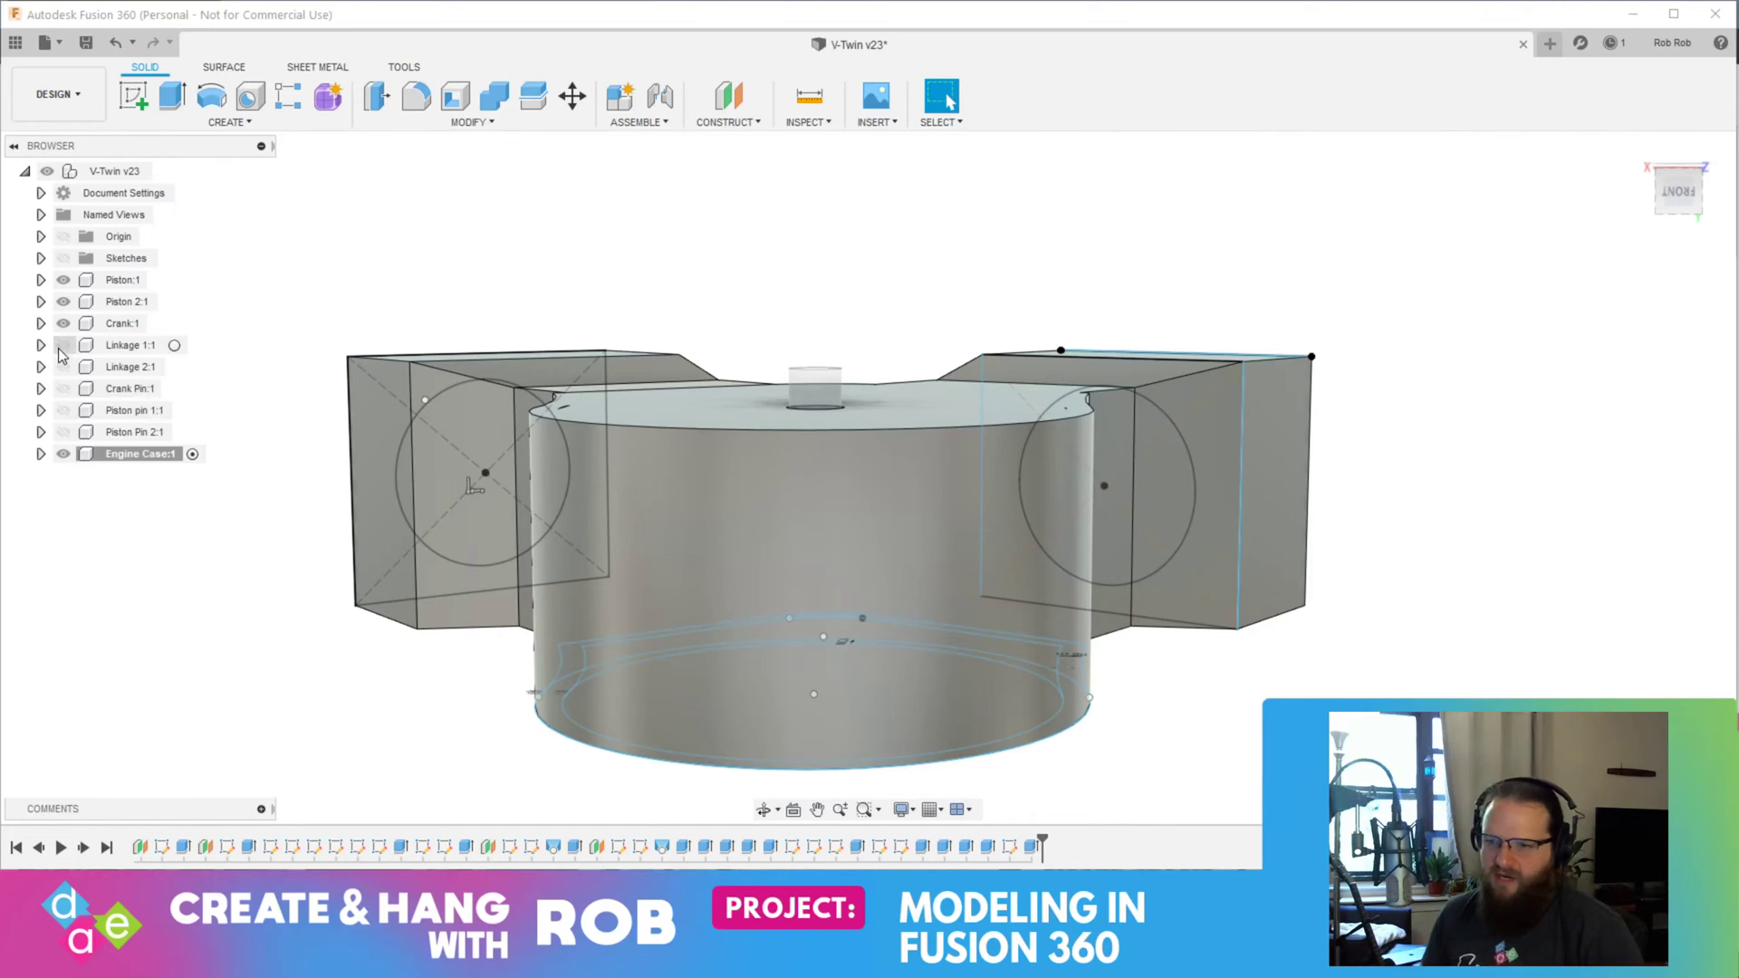
{"action": "left_click", "coordinate": [62, 345]}
{"action": "left_click", "coordinate": [62, 367]}
{"action": "left_click", "coordinate": [63, 389]}
{"action": "left_click", "coordinate": [63, 410]}
{"action": "left_click", "coordinate": [63, 432]}
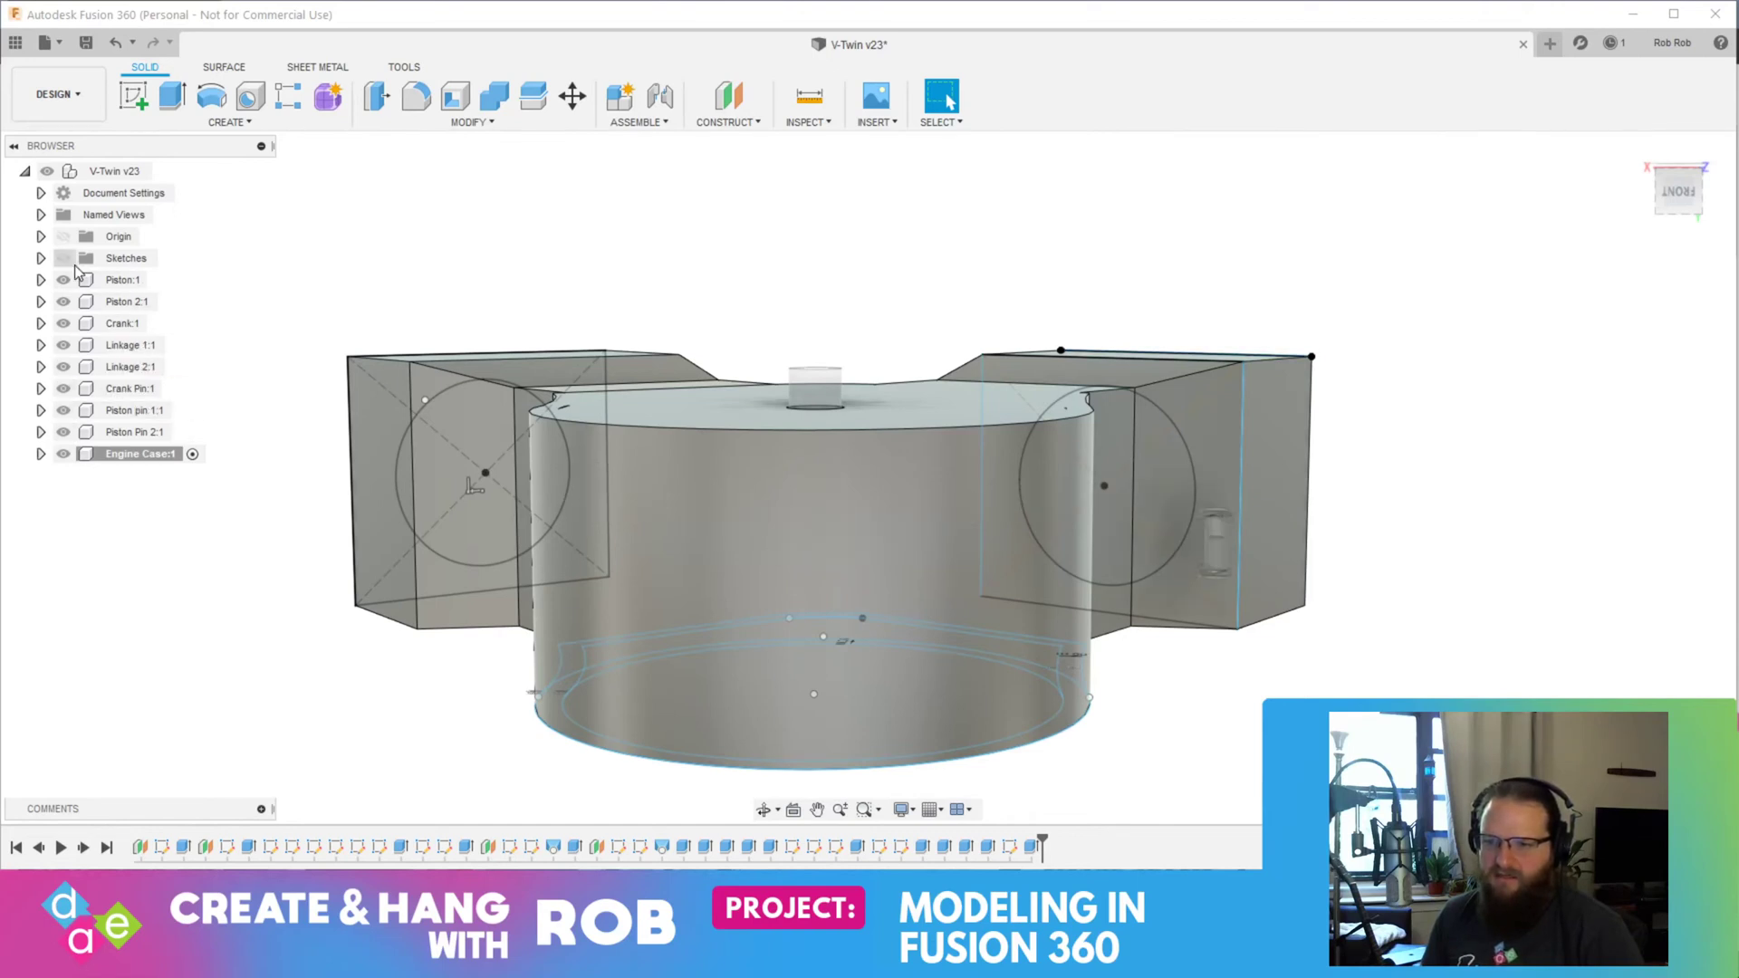
{"action": "left_click", "coordinate": [162, 172]}
Step: Save the design with the shaft clearance hole cut in the engine case
{"action": "middle_click_drag", "start_coordinate": [645, 317], "coordinate": [528, 454], "text": "shift"}
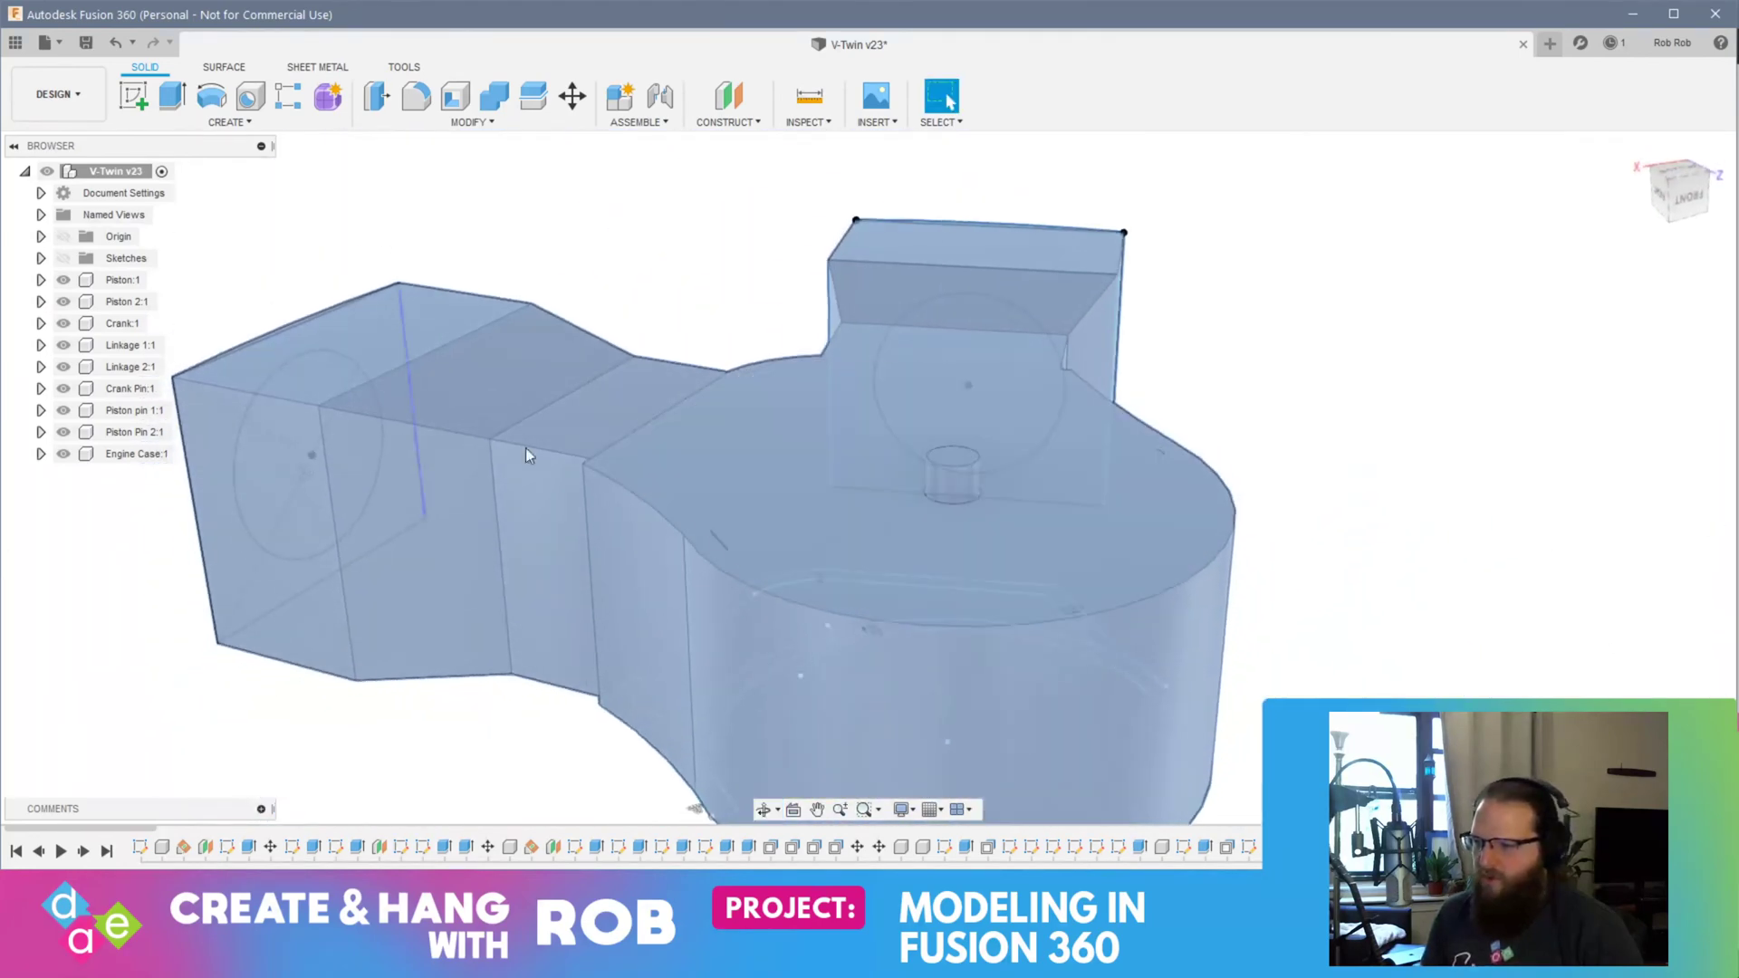
{"action": "scroll", "coordinate": [931, 530], "scroll_direction": "up", "scroll_amount": 3}
{"action": "scroll", "coordinate": [907, 544], "scroll_direction": "down", "scroll_amount": 8}
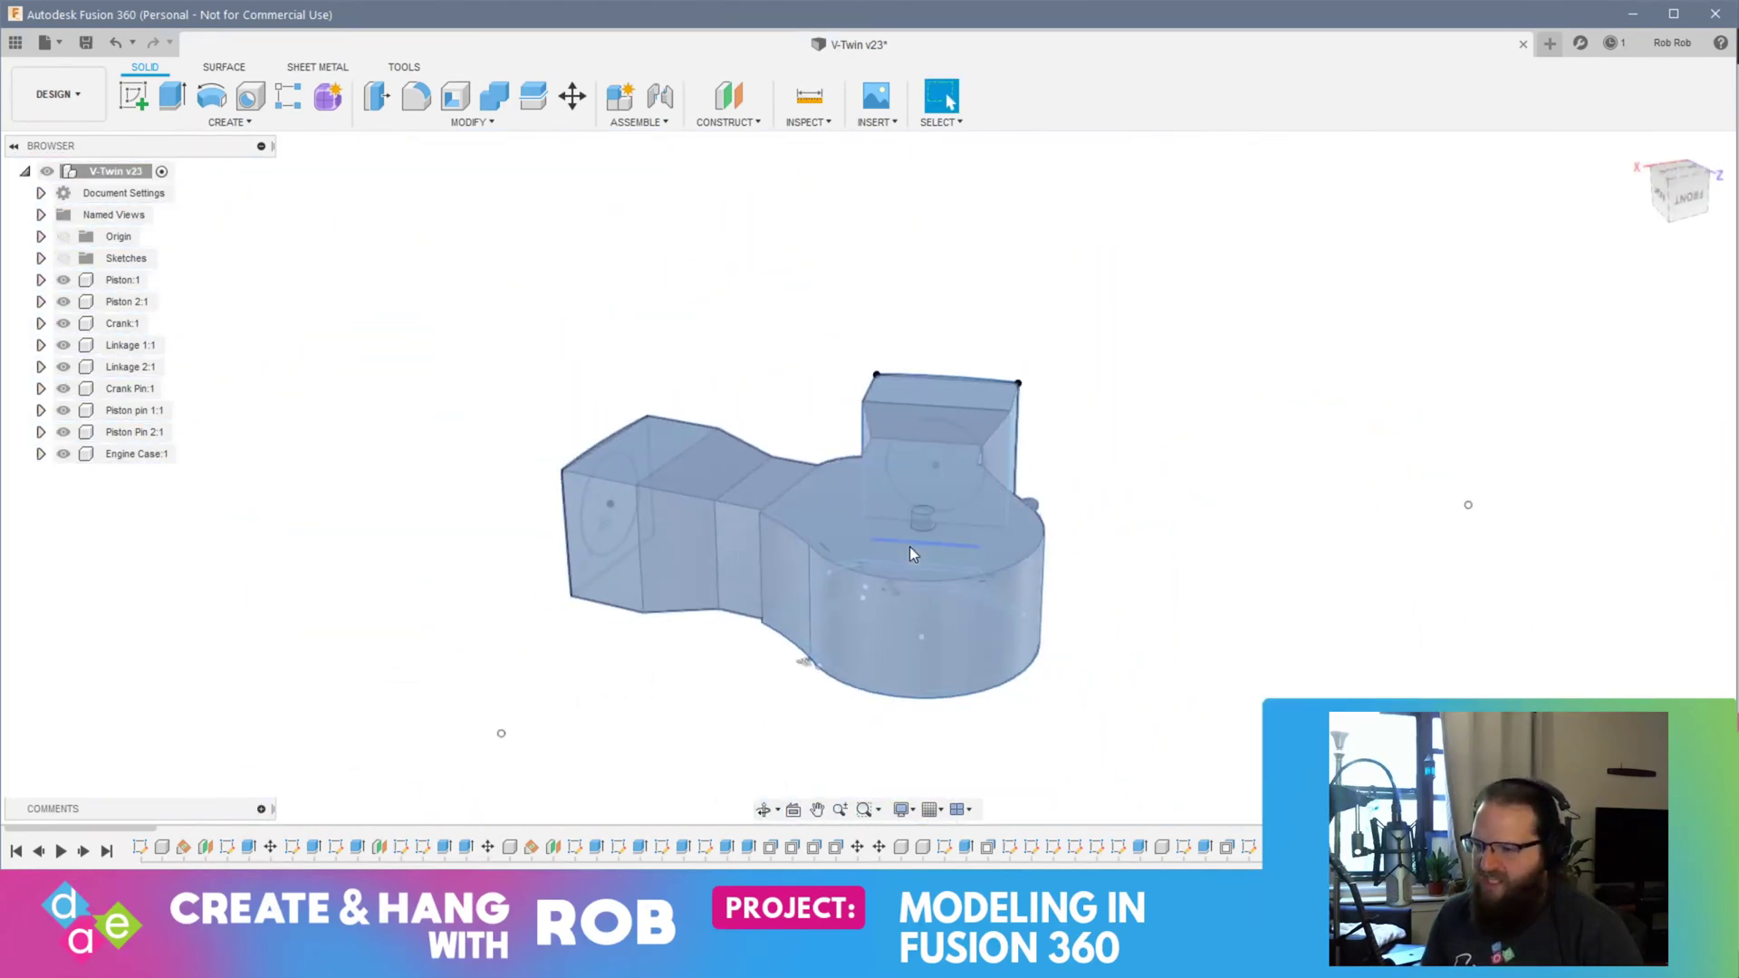
{"action": "middle_click_drag", "start_coordinate": [910, 547], "coordinate": [887, 574], "text": "shift"}
{"action": "scroll", "coordinate": [888, 574], "scroll_direction": "up", "scroll_amount": 5}
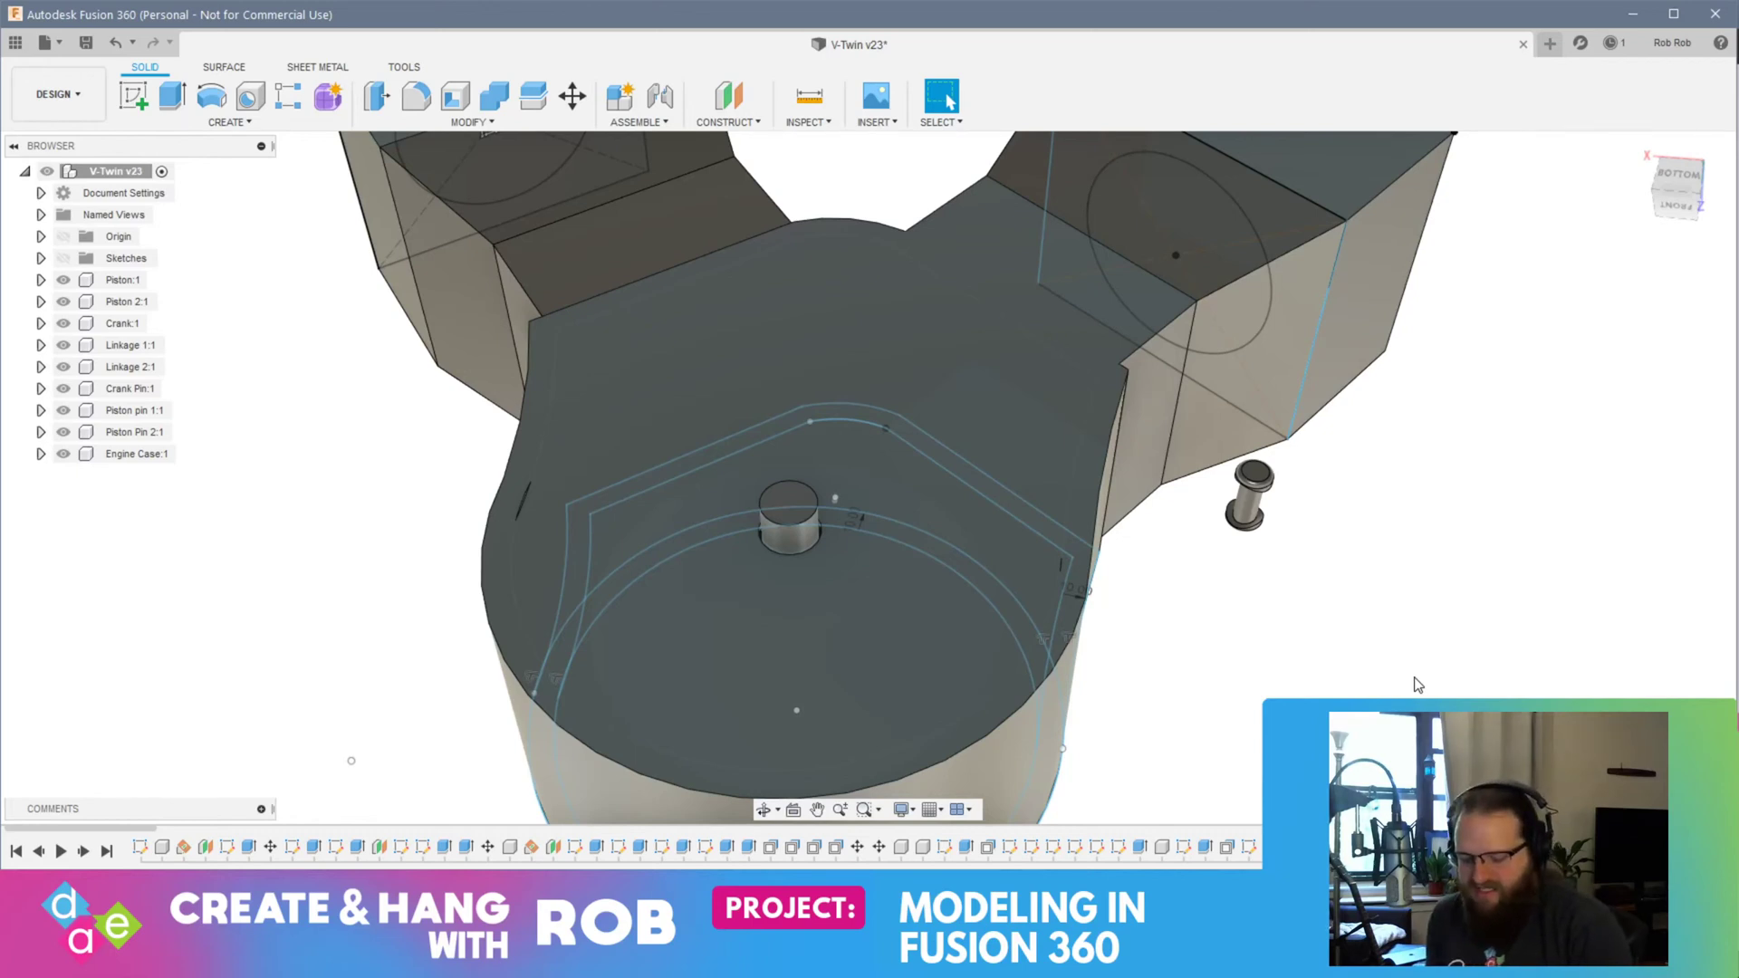
{"action": "key", "text": "ctrl+s"}
{"action": "left_click", "coordinate": [883, 463]}
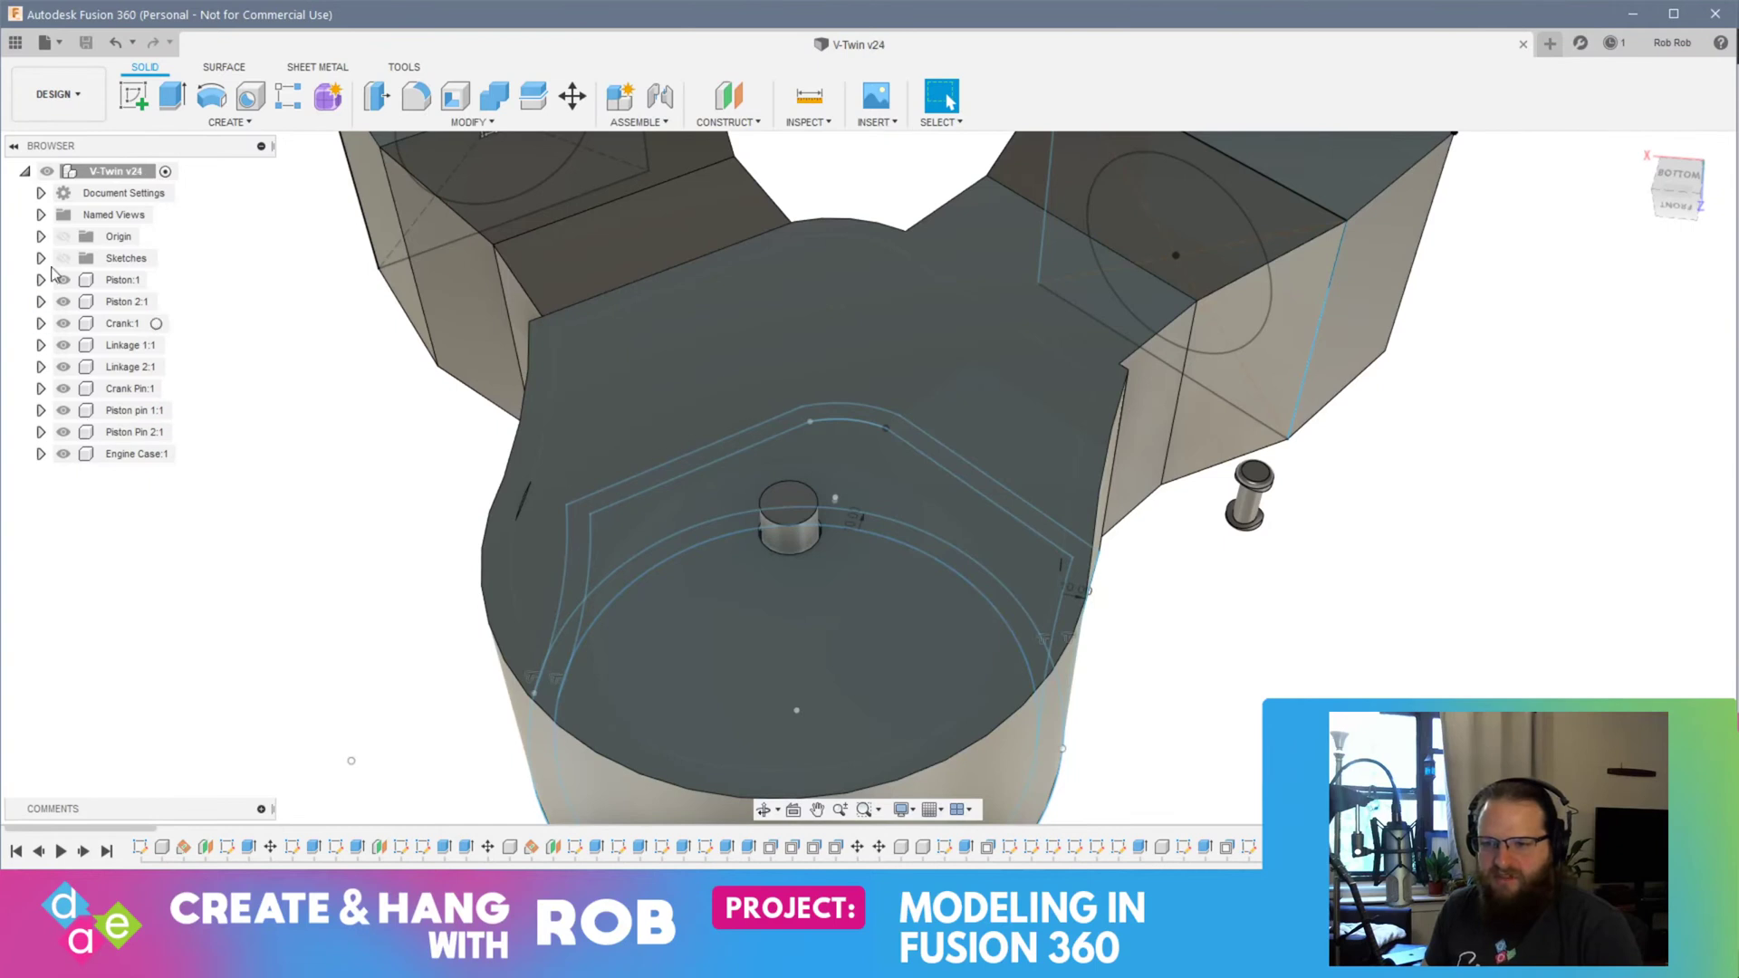
Step: Hide all sketches of the Engine Case and the stray Piston Pin 2 outside the case
{"action": "left_click", "coordinate": [41, 455]}
{"action": "left_click", "coordinate": [58, 518]}
{"action": "left_click", "coordinate": [78, 521]}
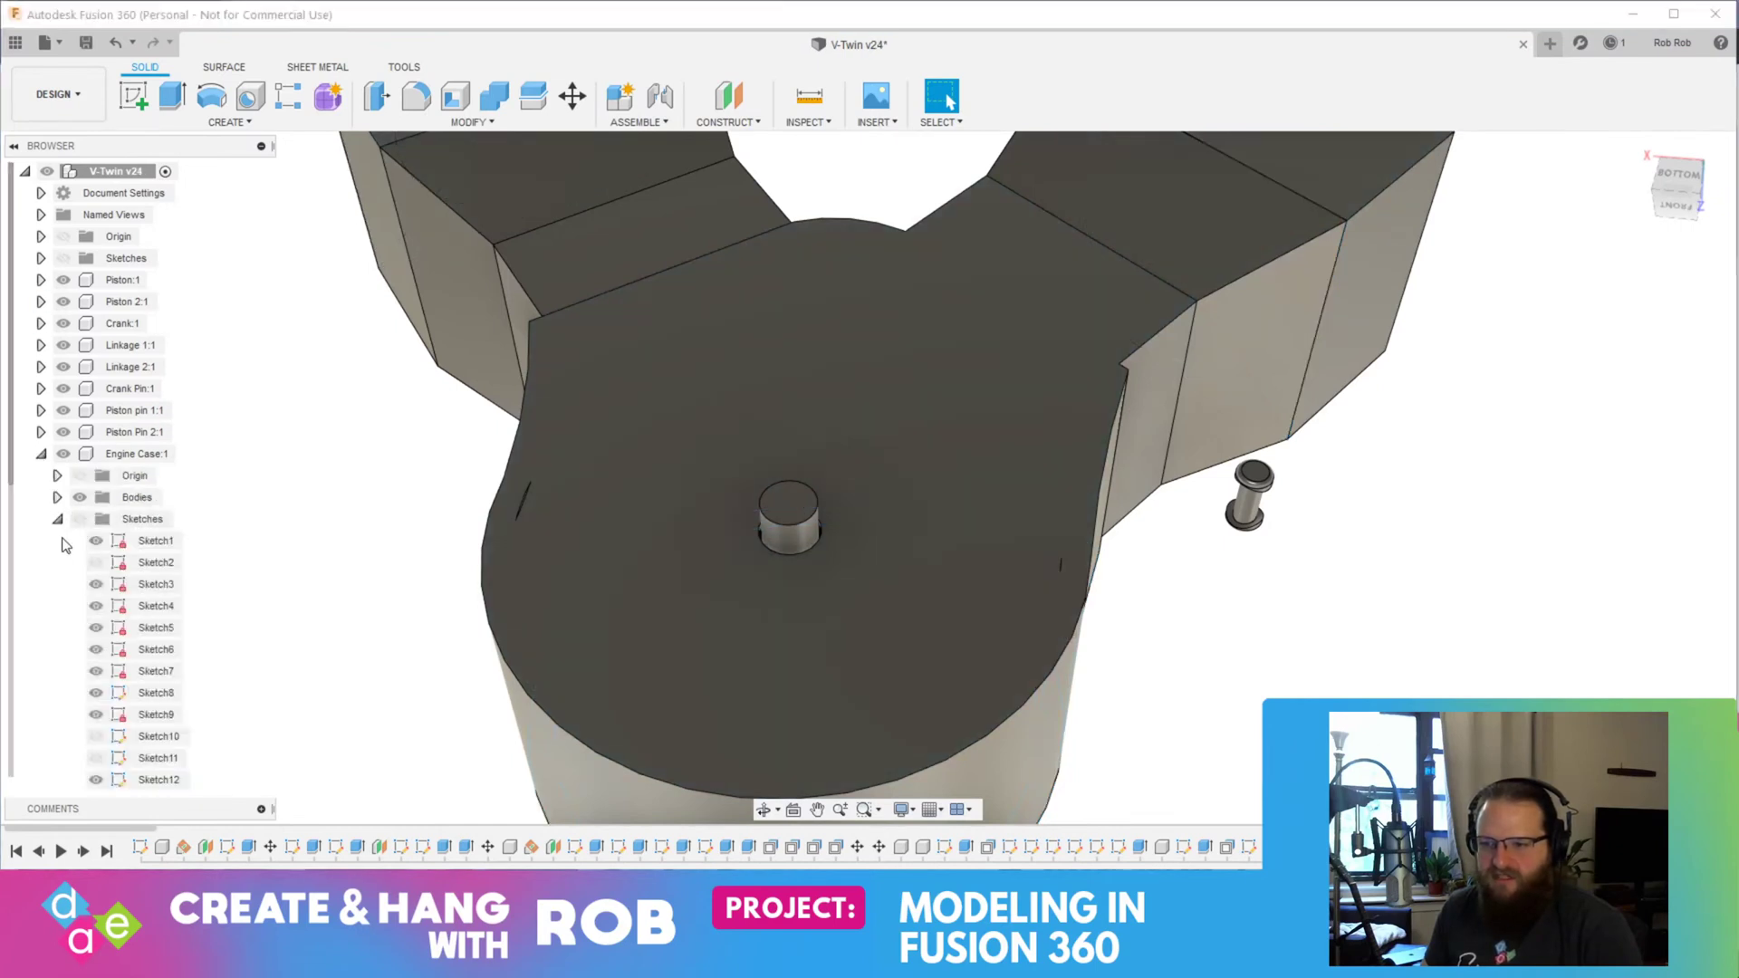
{"action": "left_click", "coordinate": [40, 454]}
{"action": "scroll", "coordinate": [889, 529], "scroll_direction": "down", "scroll_amount": 5}
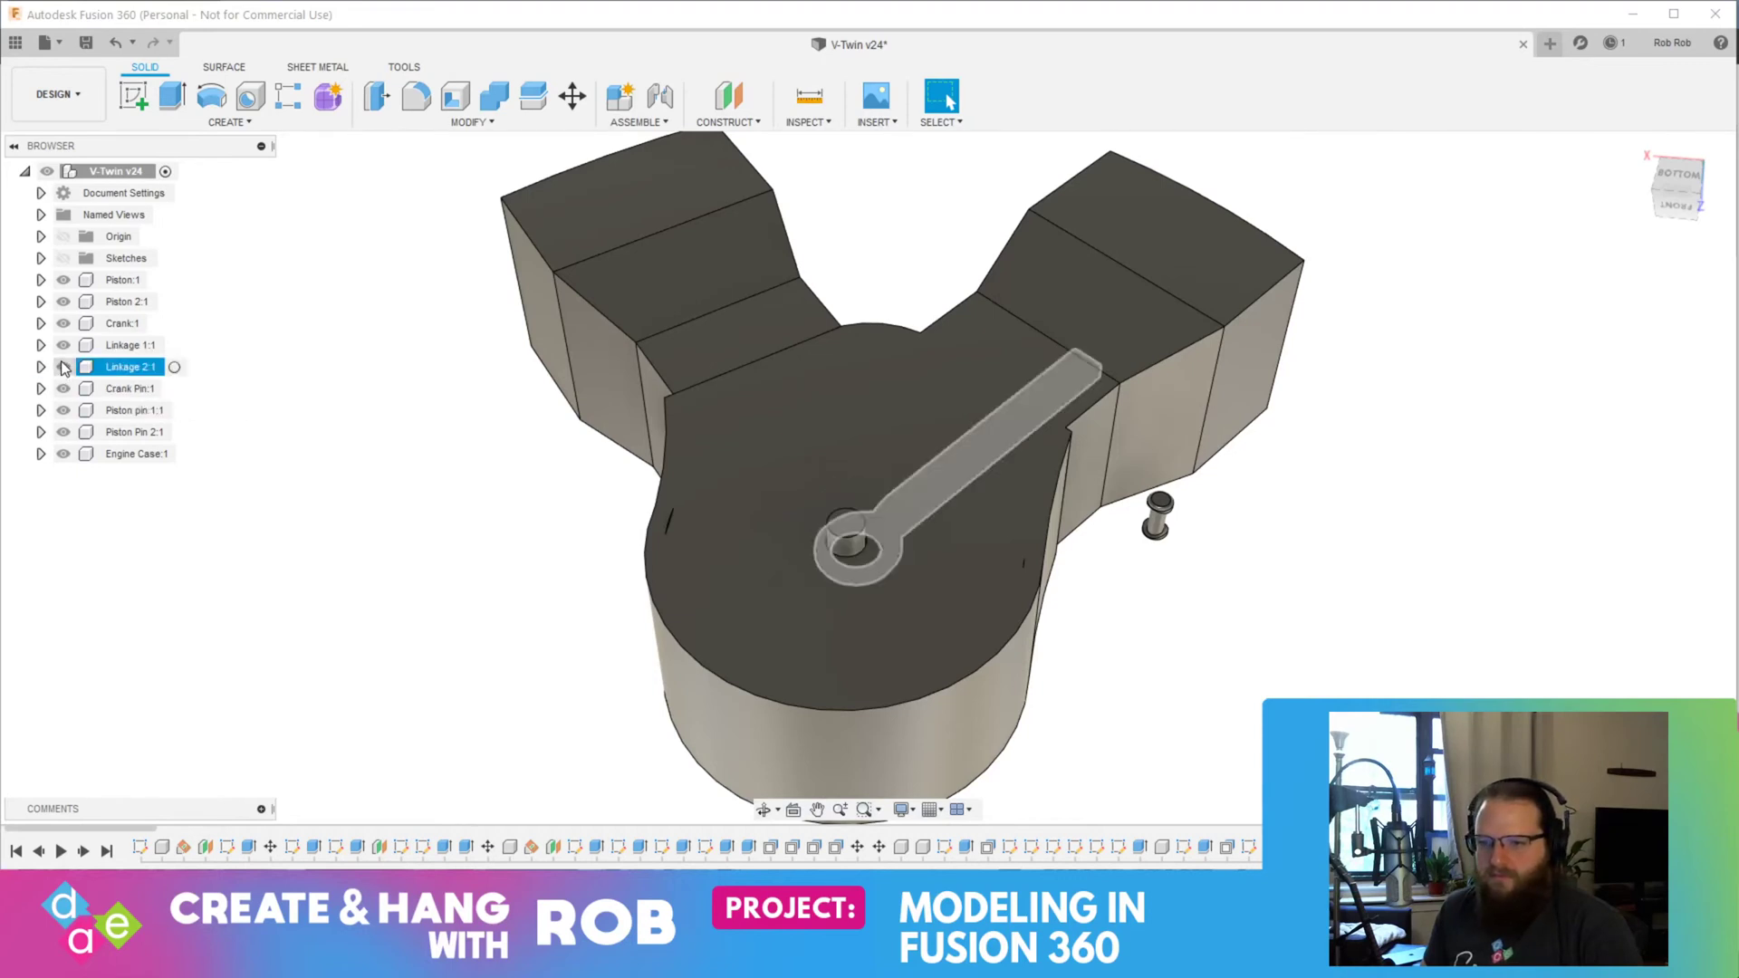
{"action": "left_click", "coordinate": [63, 432]}
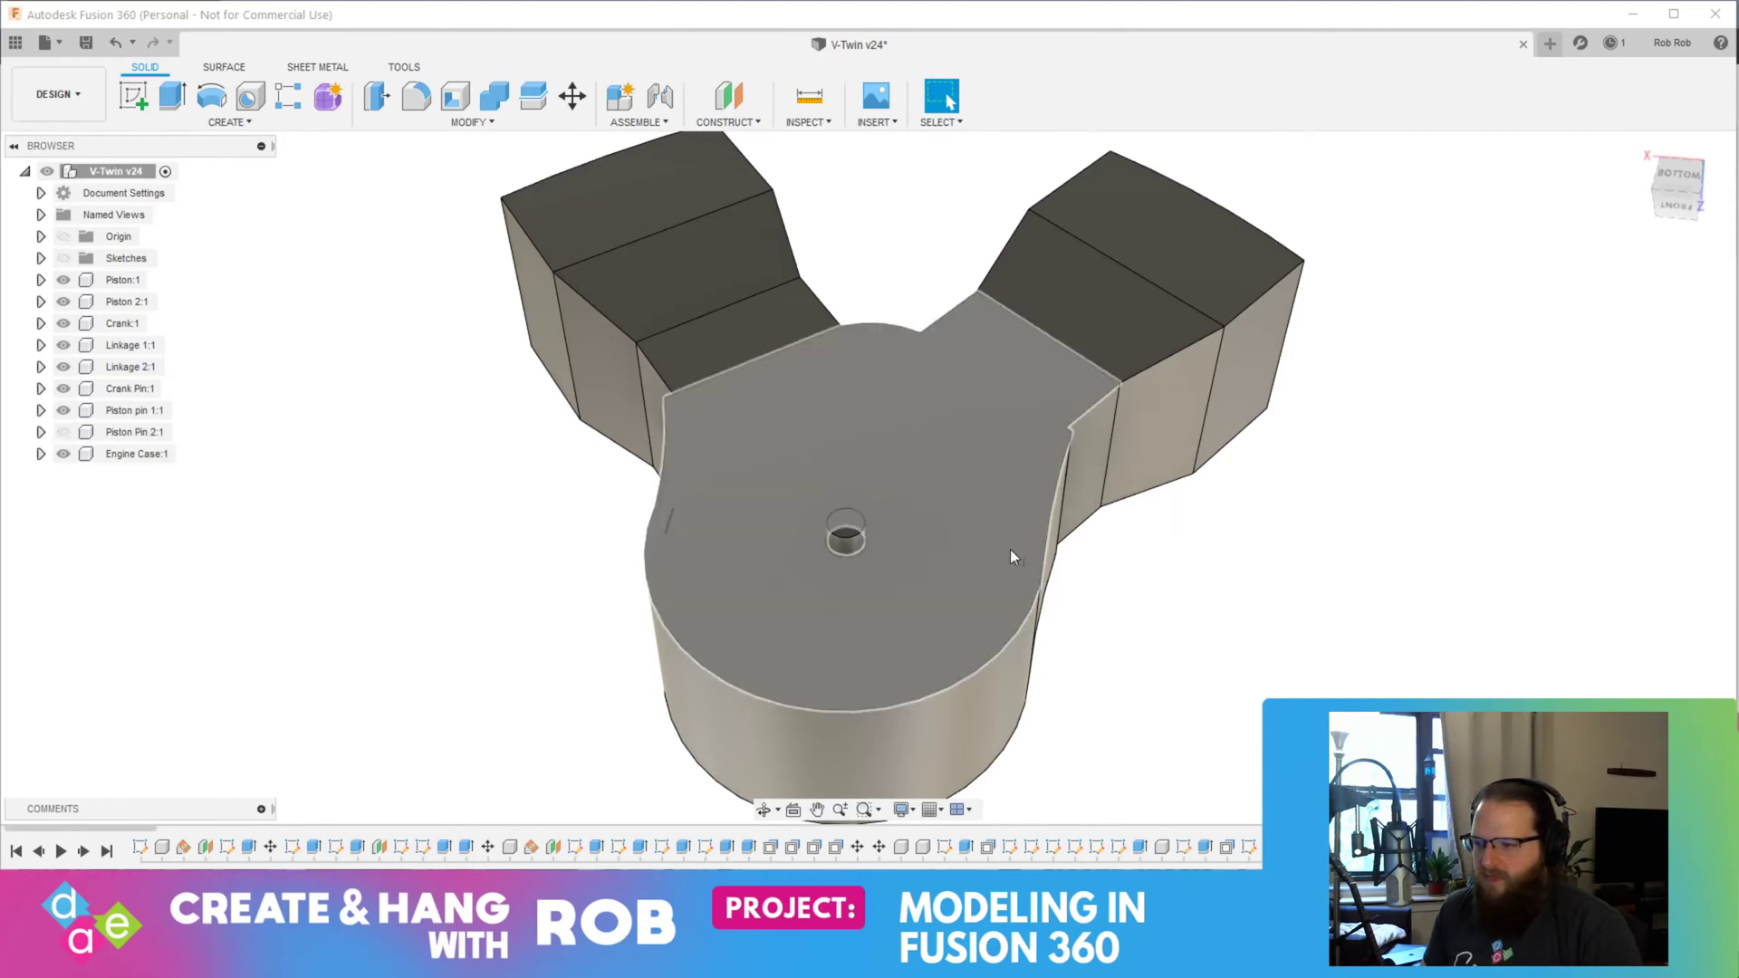
Step: Check the case from its underside and open cavity side, and save the design with the sketches and stray pin hidden
{"action": "middle_click_drag", "start_coordinate": [1008, 549], "coordinate": [1036, 495], "text": "shift"}
{"action": "middle_click_drag", "start_coordinate": [954, 404], "coordinate": [850, 487], "text": "shift"}
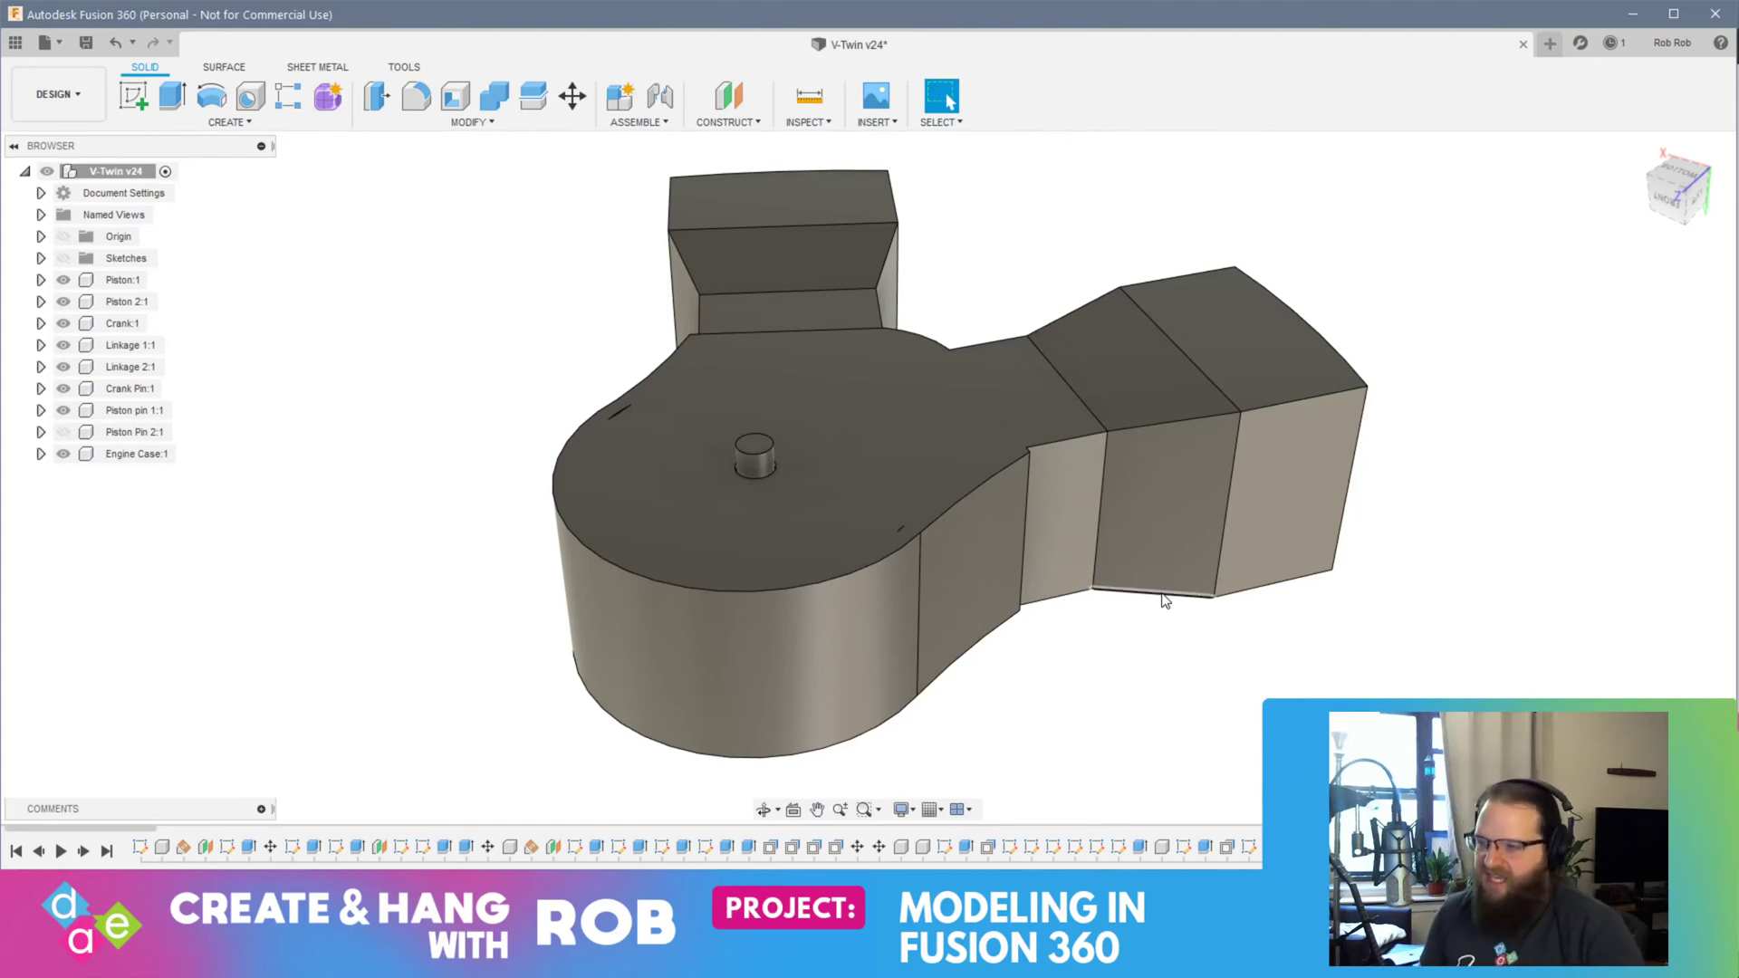
{"action": "middle_click_drag", "start_coordinate": [1168, 600], "coordinate": [948, 474], "text": "shift"}
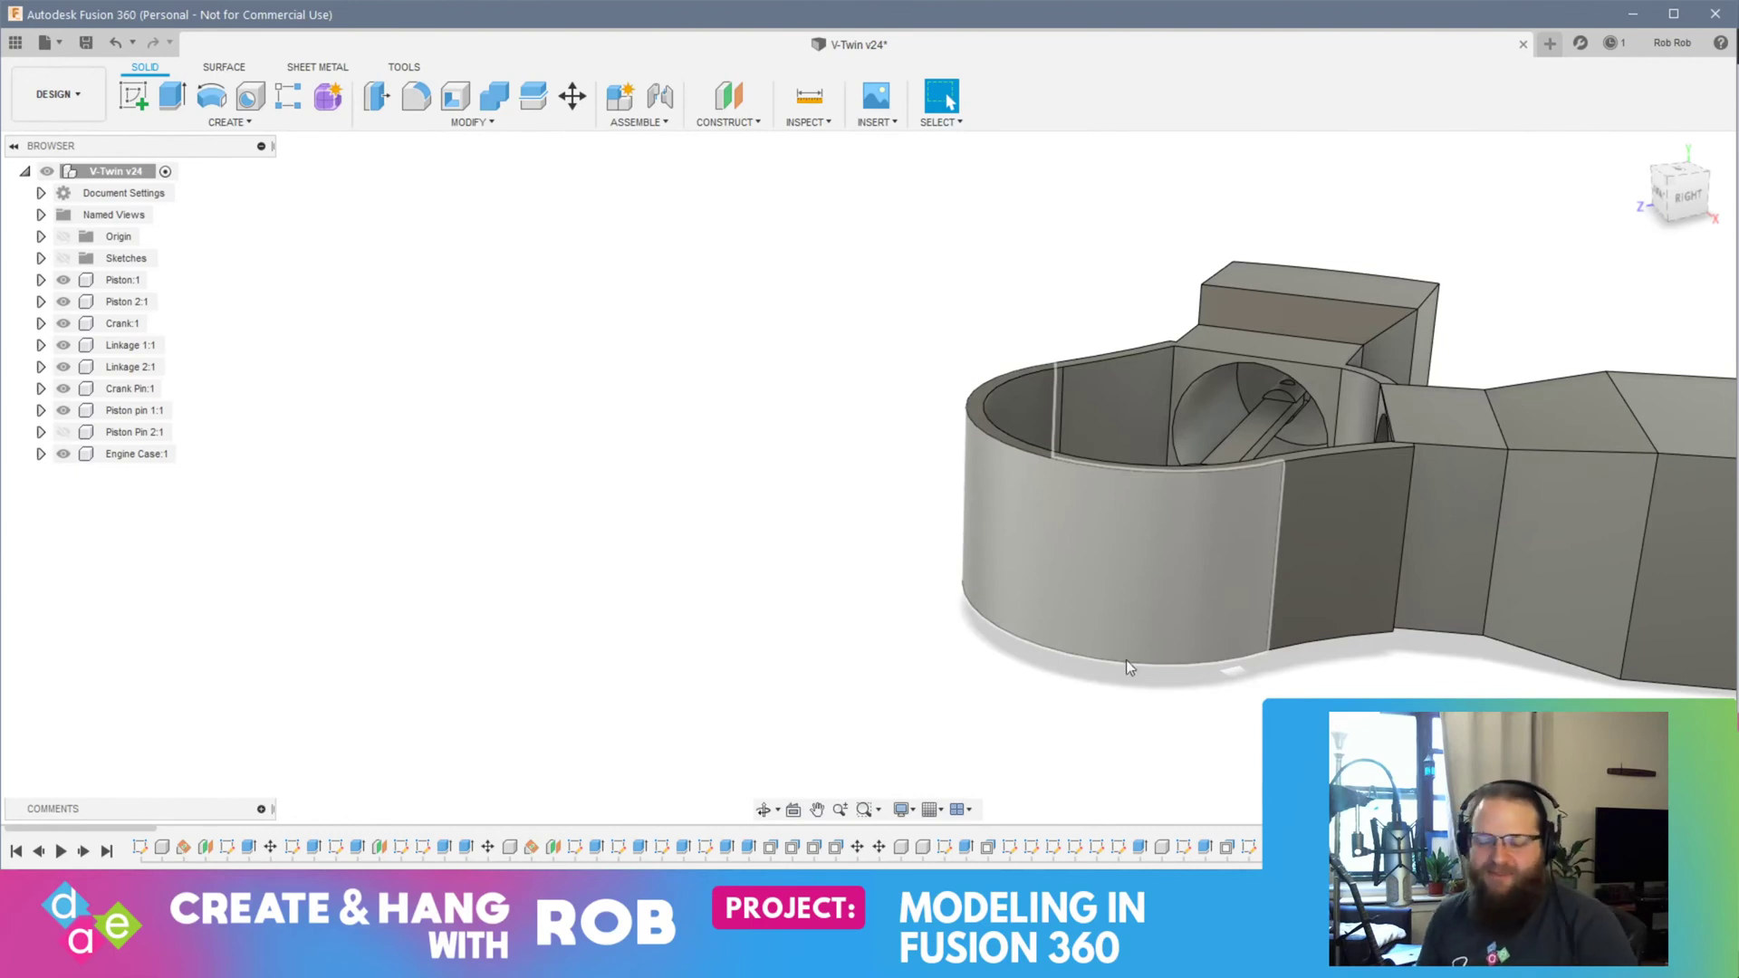
{"action": "middle_click_drag", "start_coordinate": [1176, 706], "coordinate": [1242, 695], "text": "shift"}
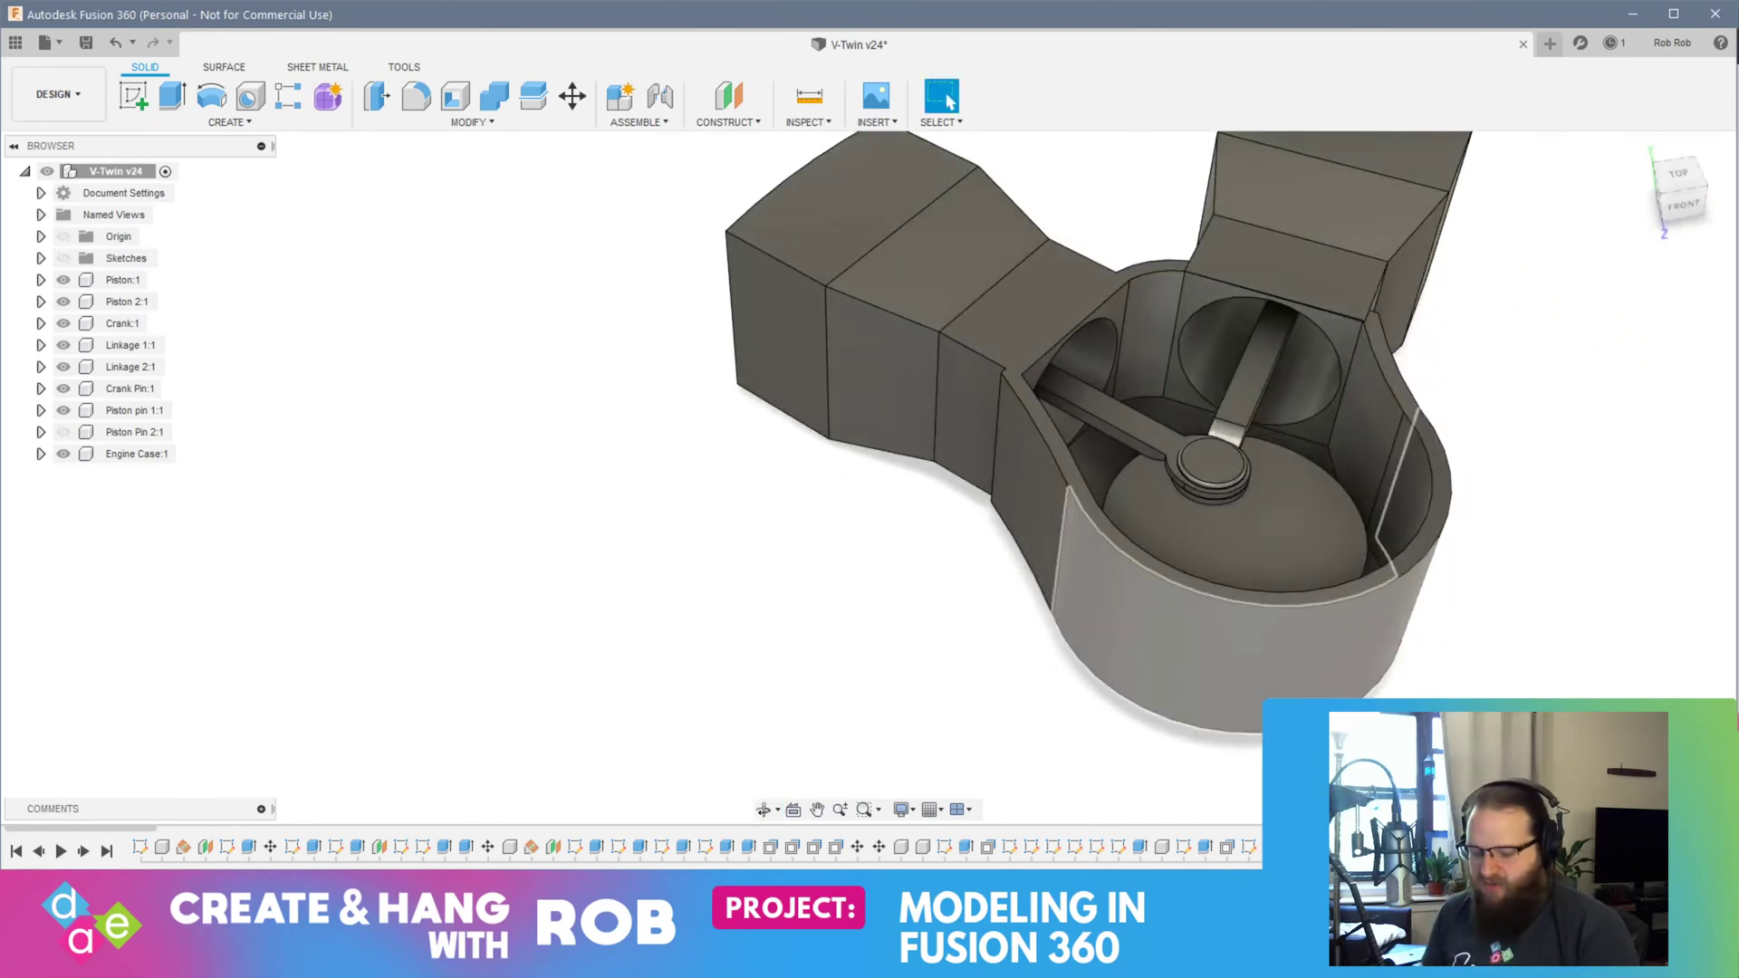
{"action": "key", "text": "ctrl+s"}
{"action": "left_click", "coordinate": [867, 464]}
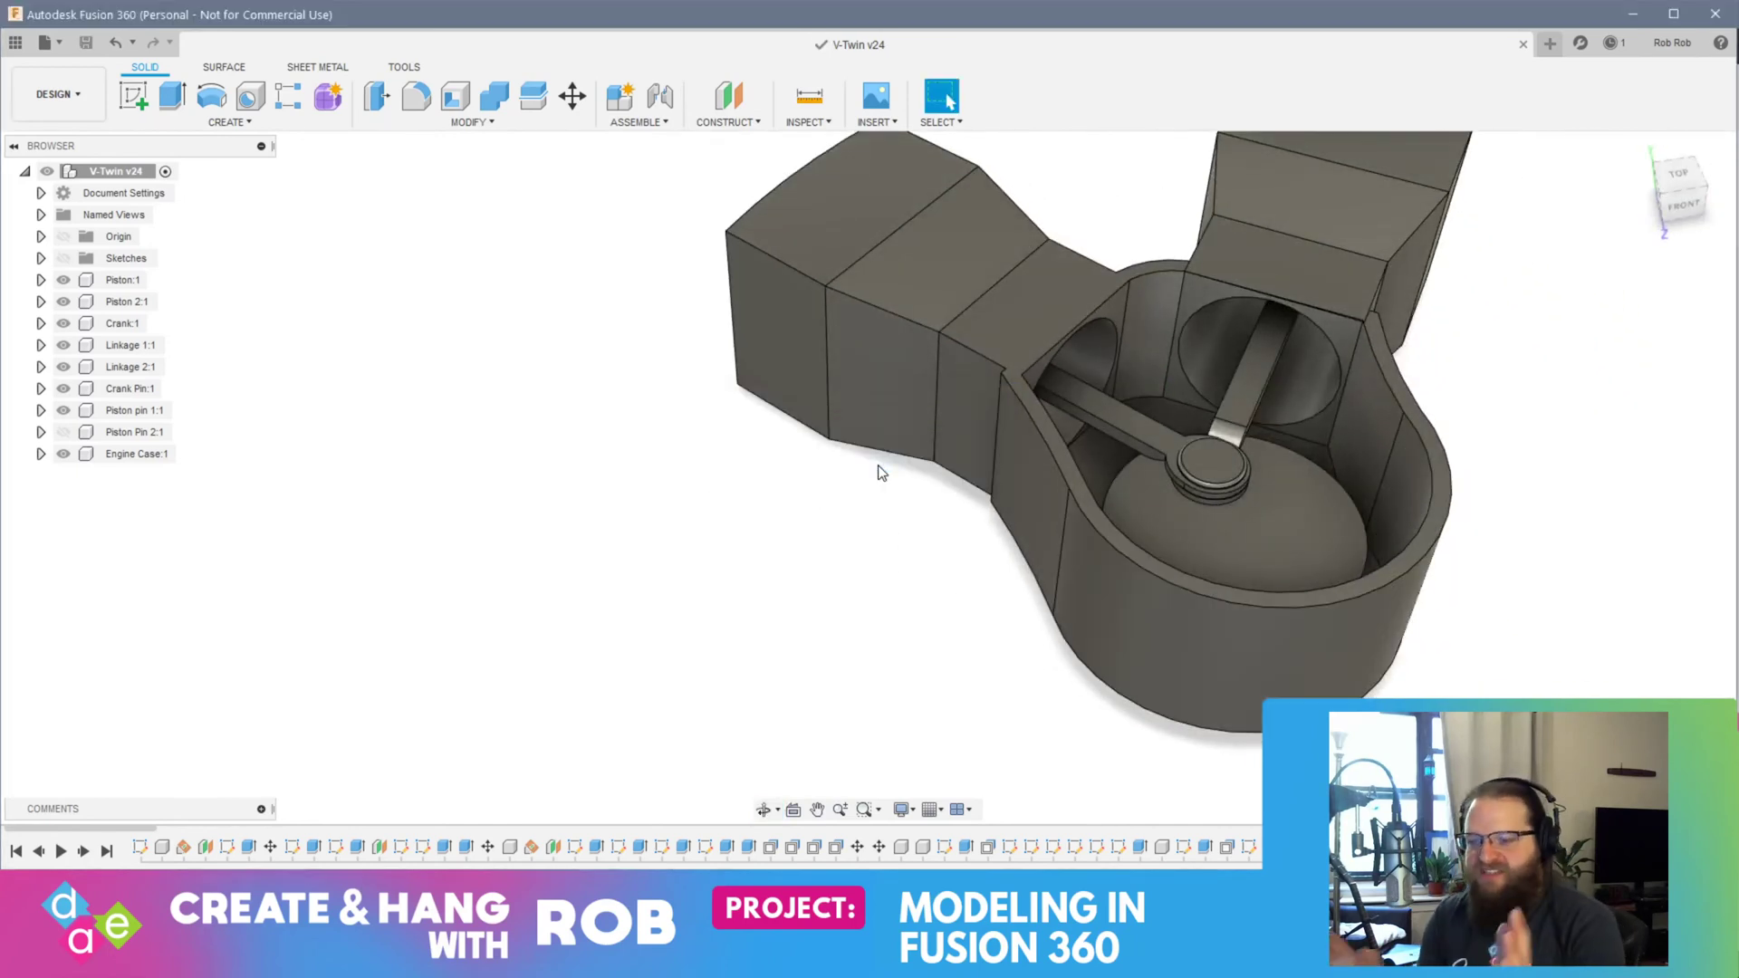